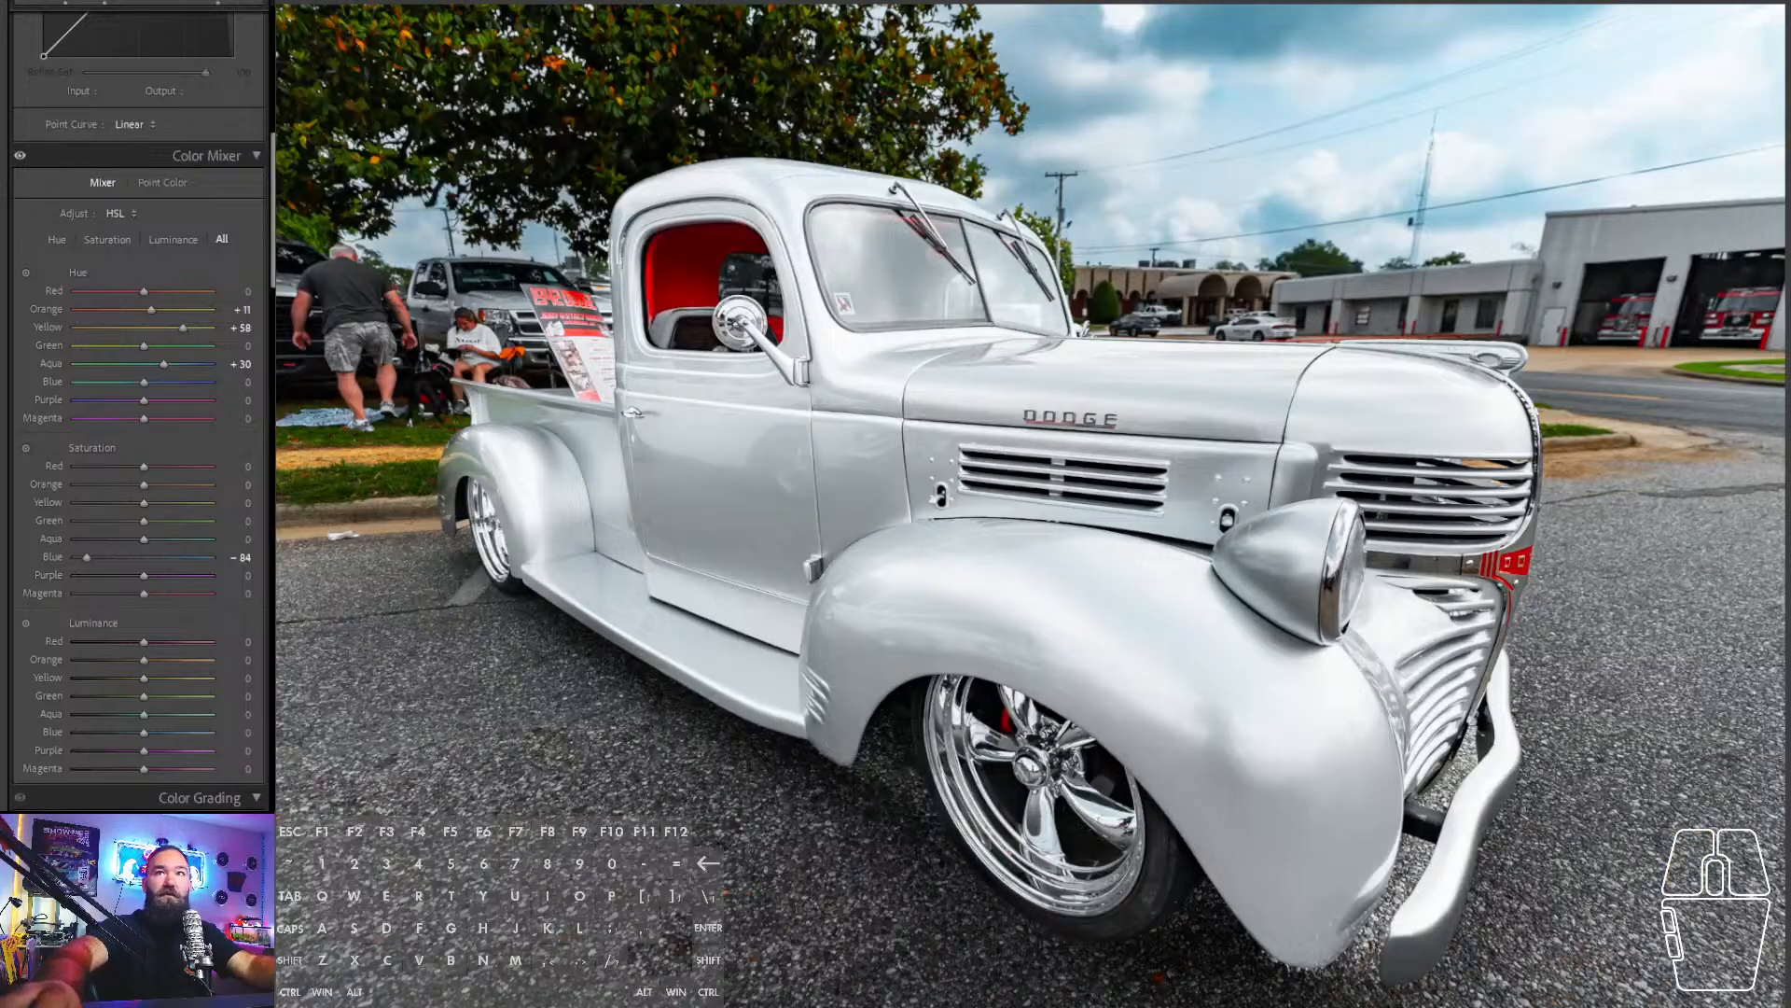
- Browse the library grid and open the edited photo of the blue Impala with its hood raised
{"action": "key", "text": "e"}
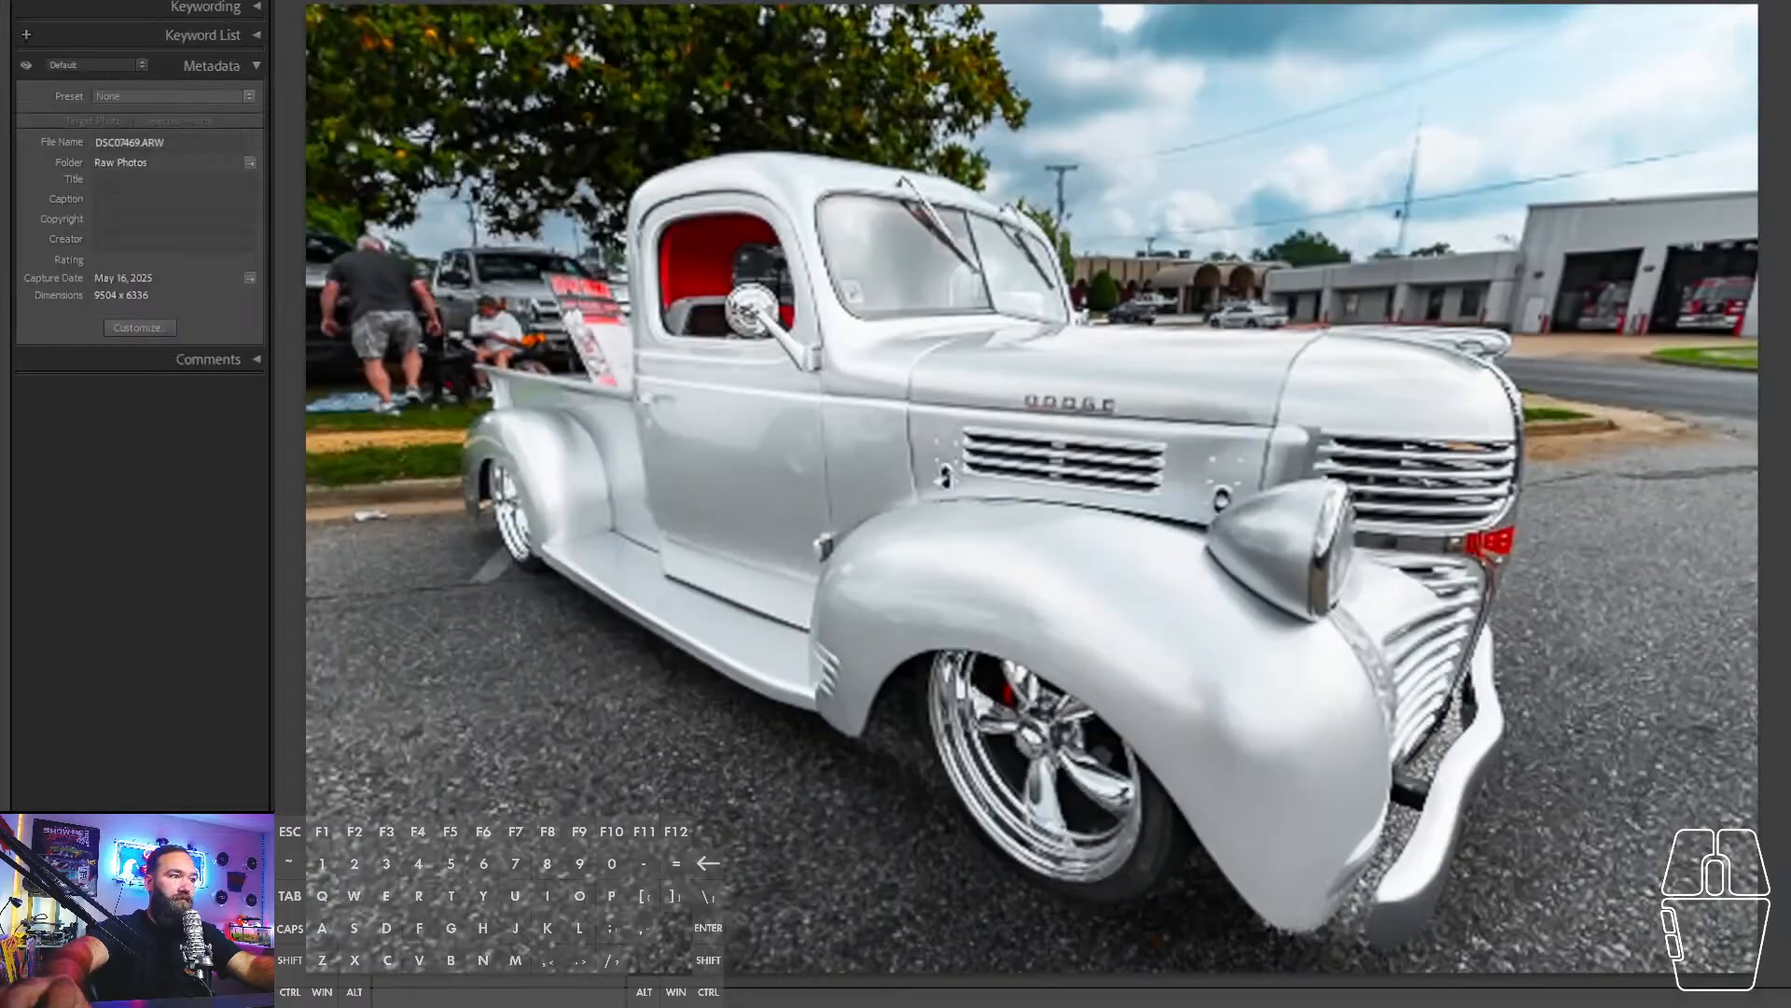
{"action": "key", "text": "g"}
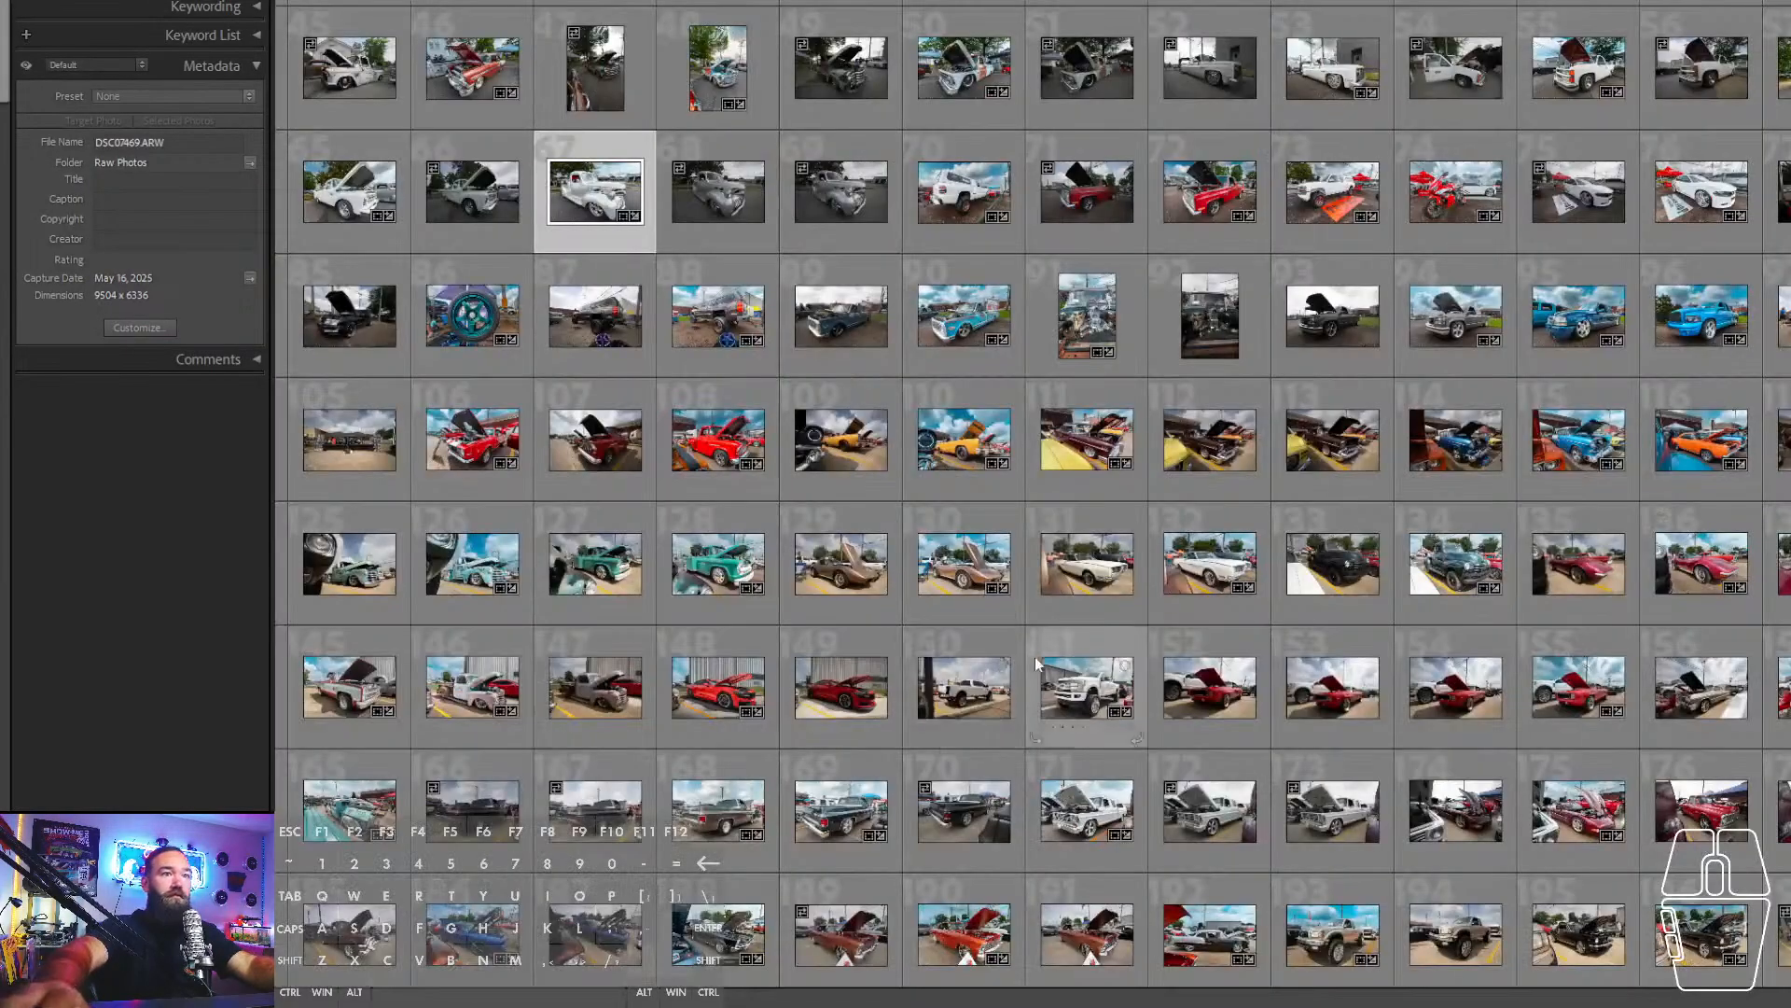
{"action": "scroll", "coordinate": [1033, 657], "scroll_direction": "down", "scroll_amount": 3}
{"action": "scroll", "coordinate": [1033, 656], "scroll_direction": "down", "scroll_amount": 15}
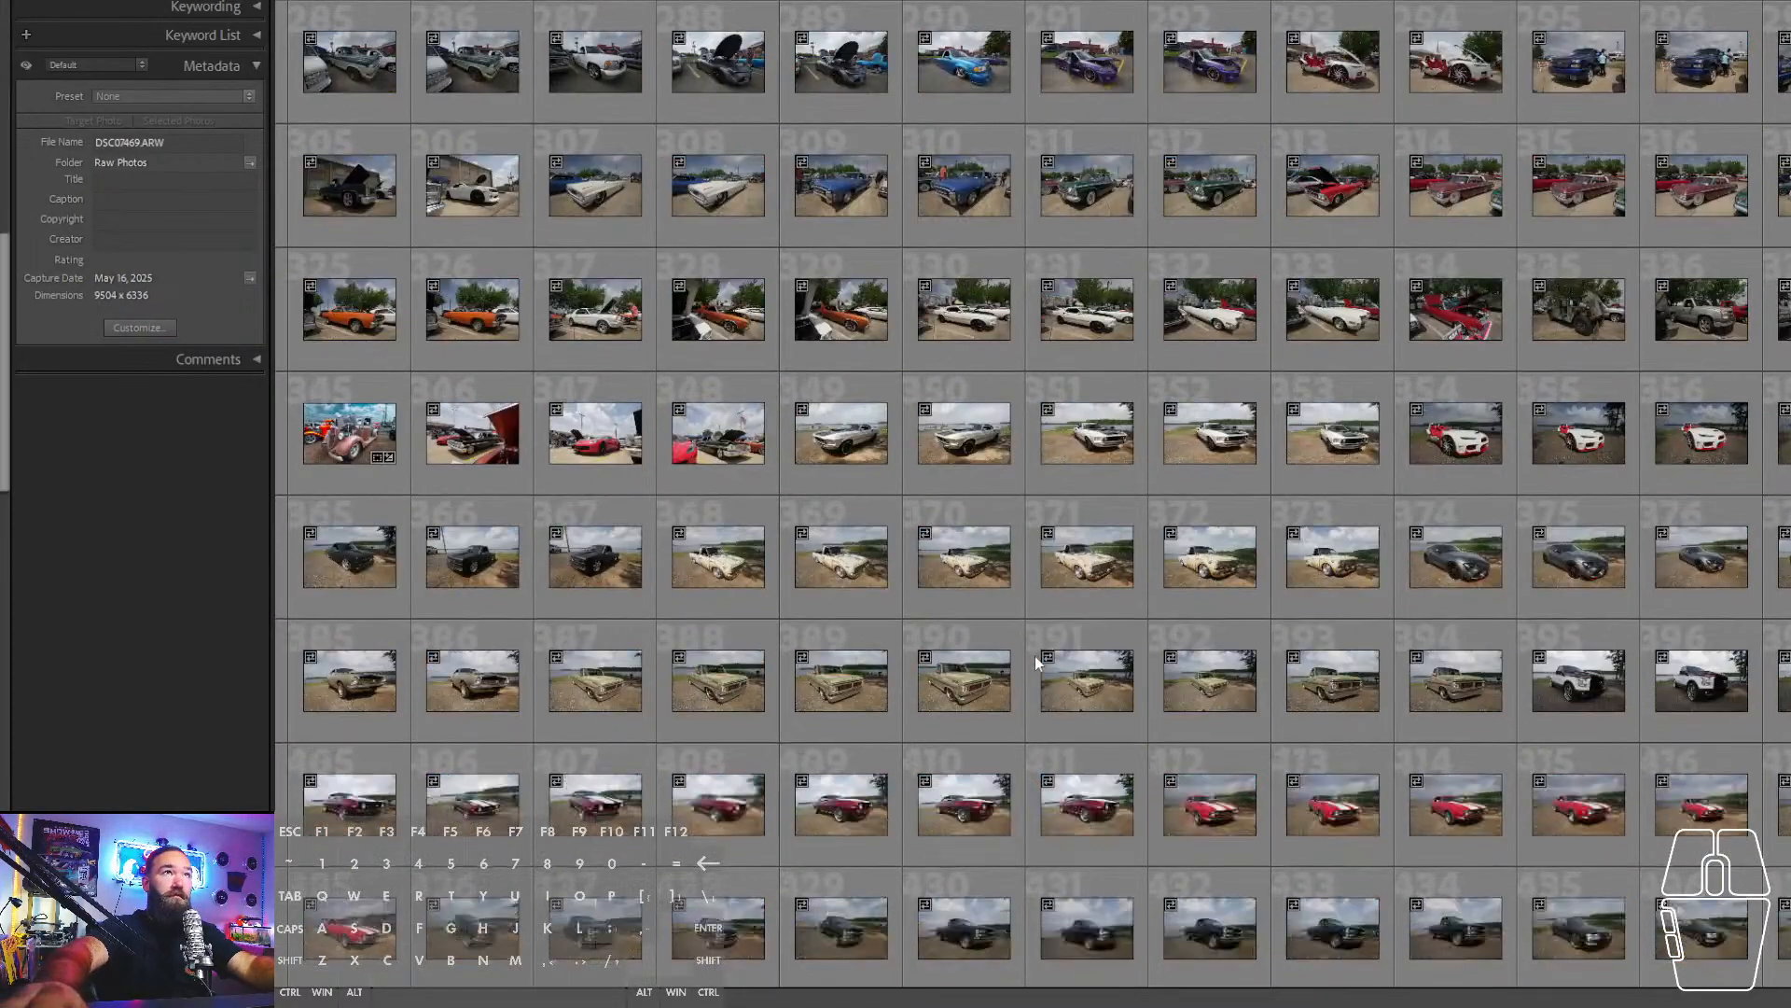
{"action": "scroll", "coordinate": [1033, 657], "scroll_direction": "up", "scroll_amount": 3}
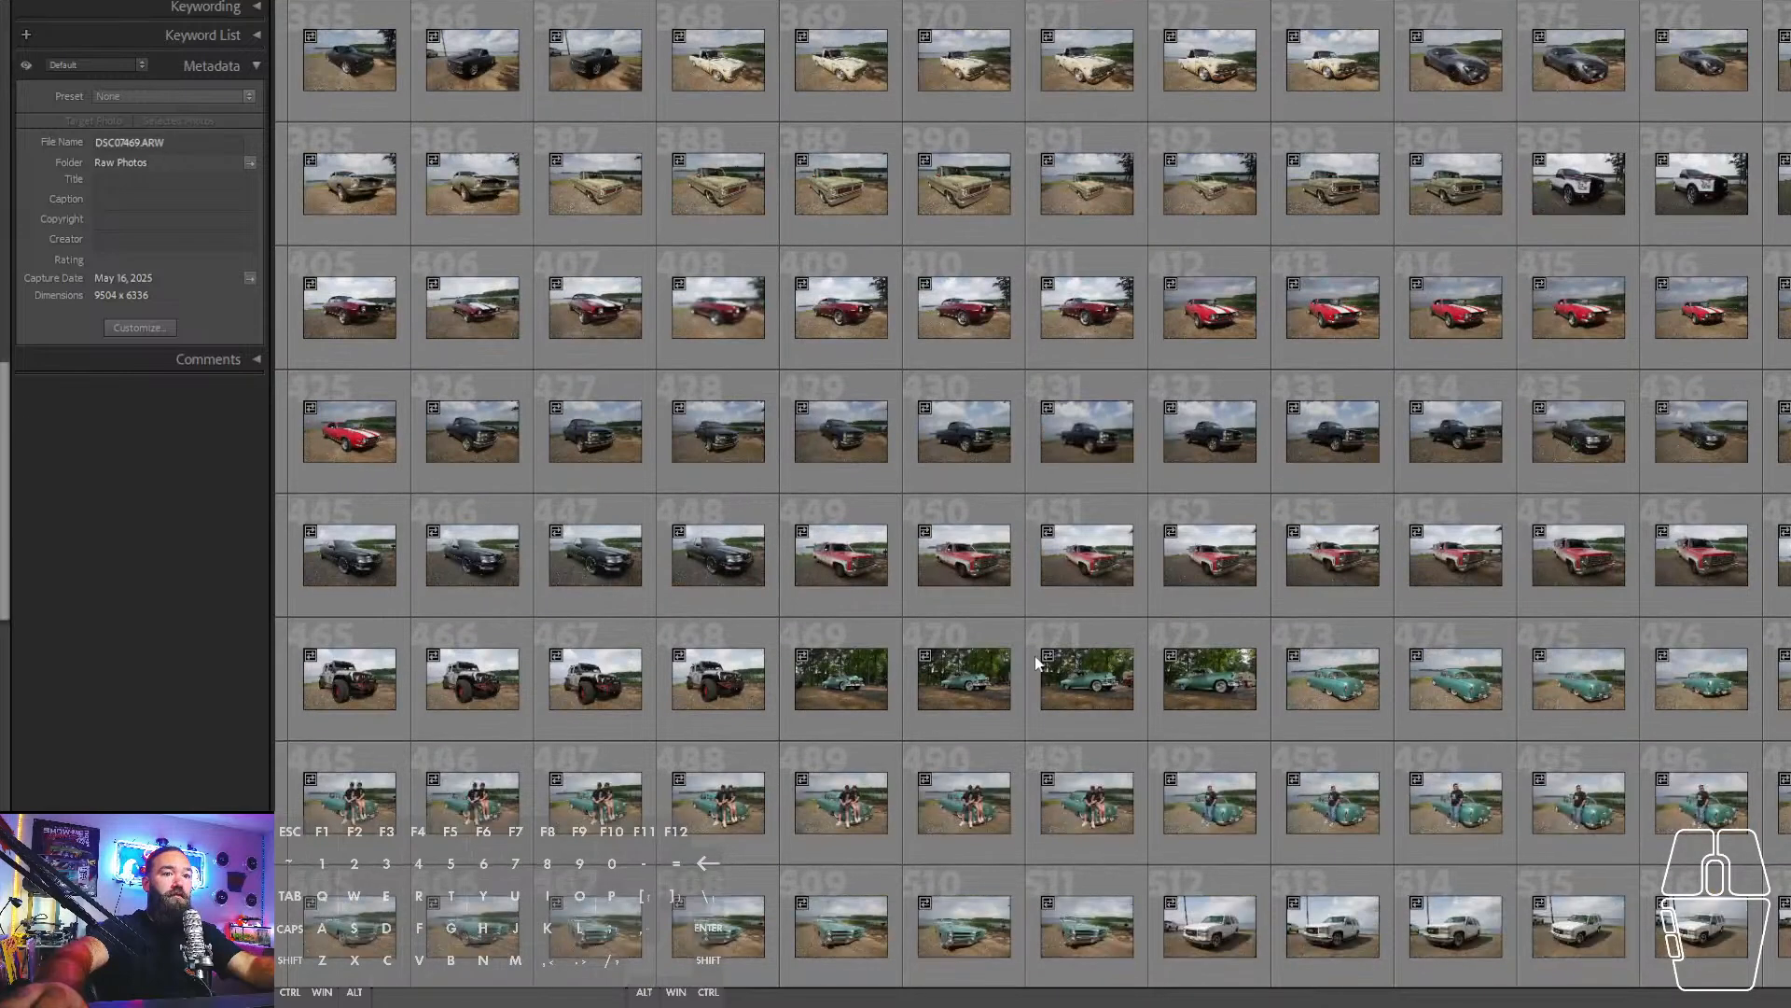
{"action": "scroll", "coordinate": [1033, 656], "scroll_direction": "up", "scroll_amount": 8}
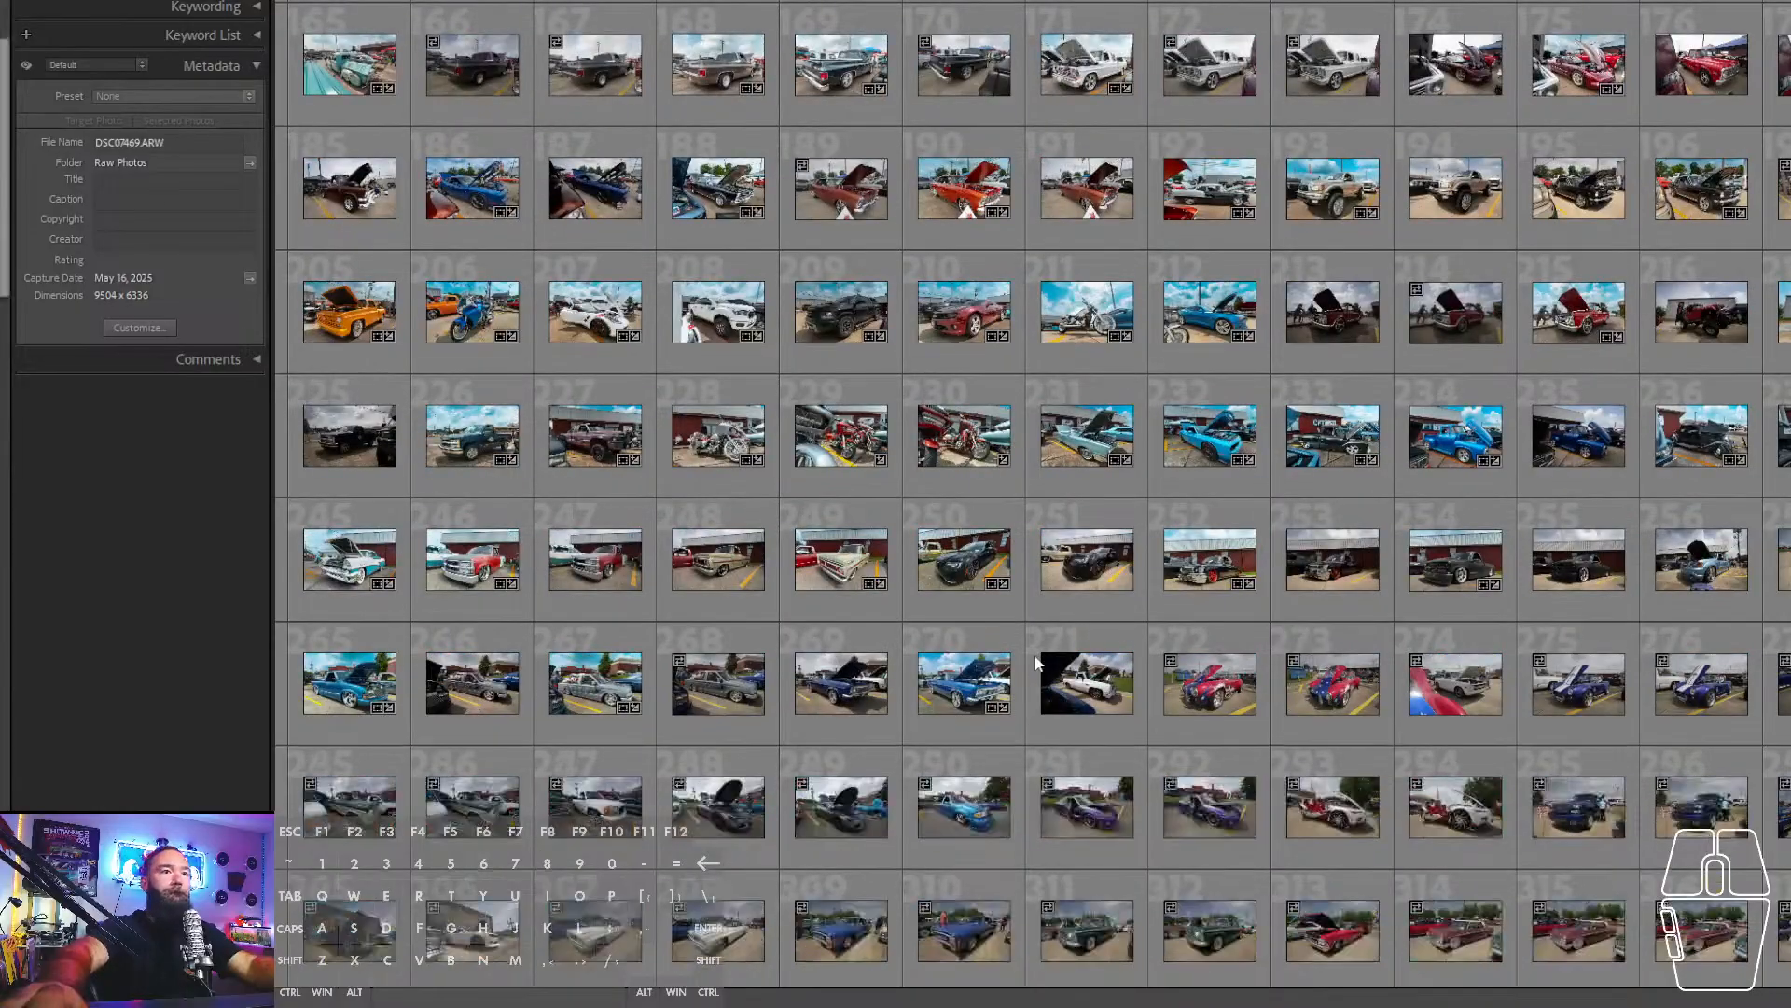
{"action": "left_click", "coordinate": [989, 690]}
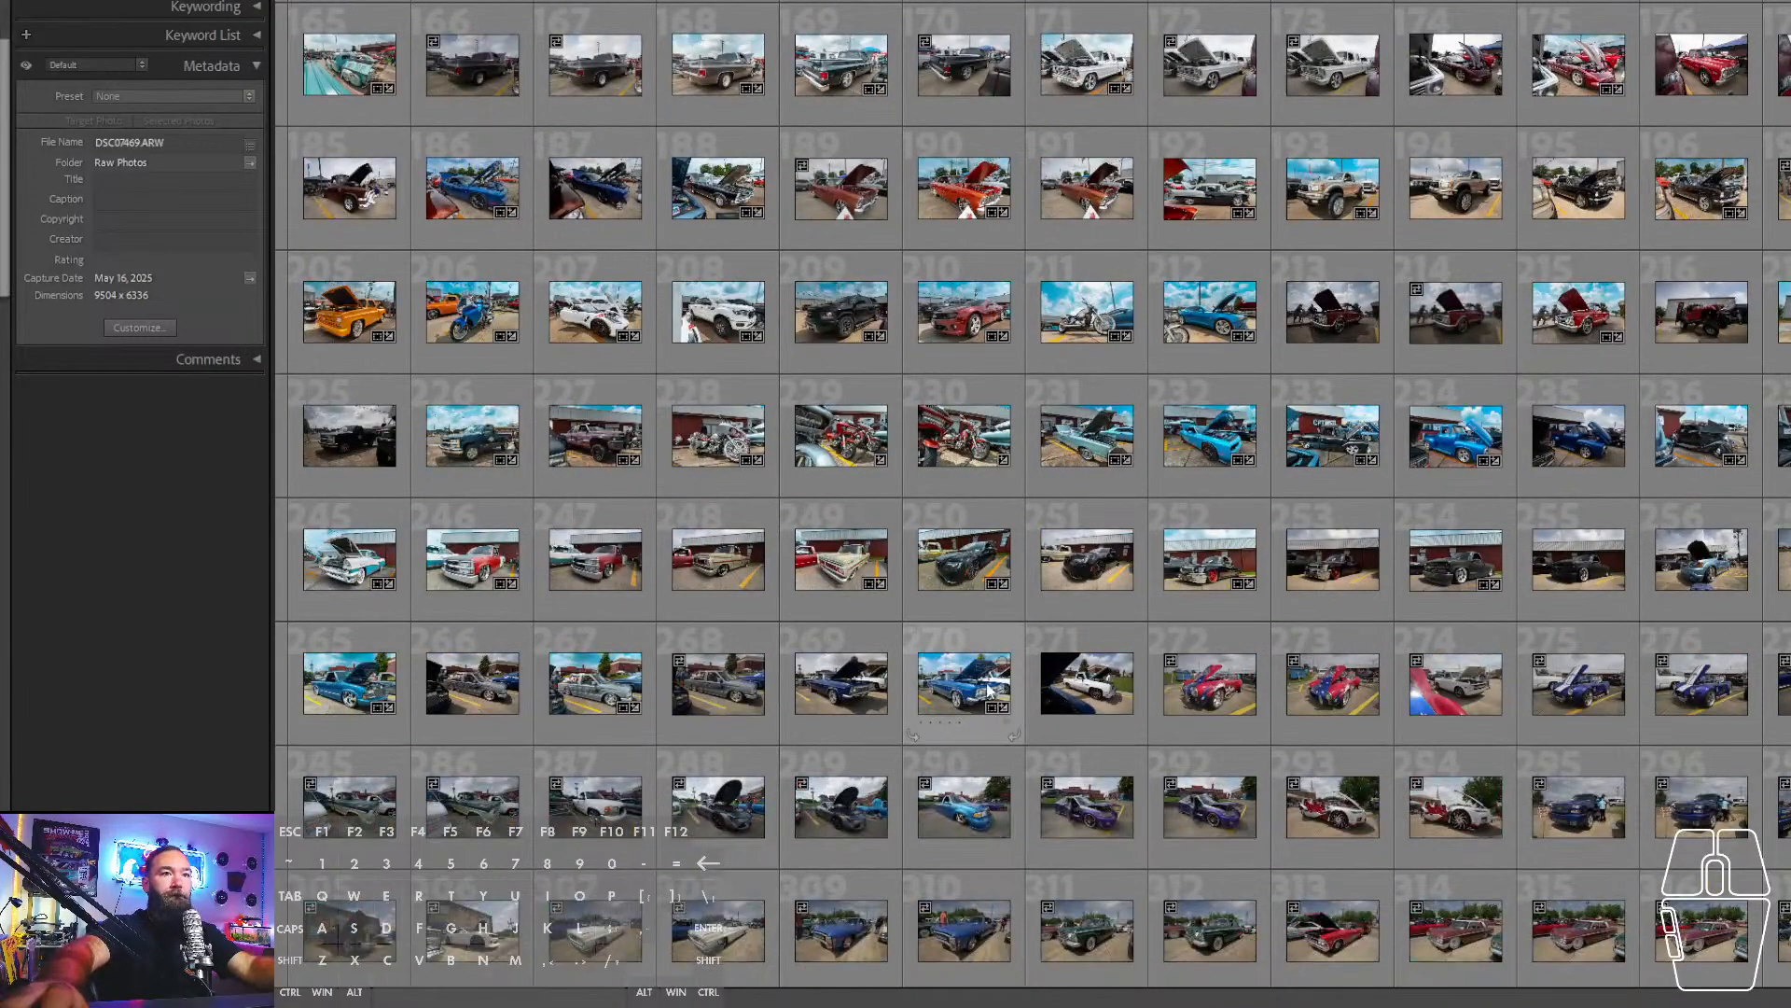
{"action": "double_click", "coordinate": [989, 690]}
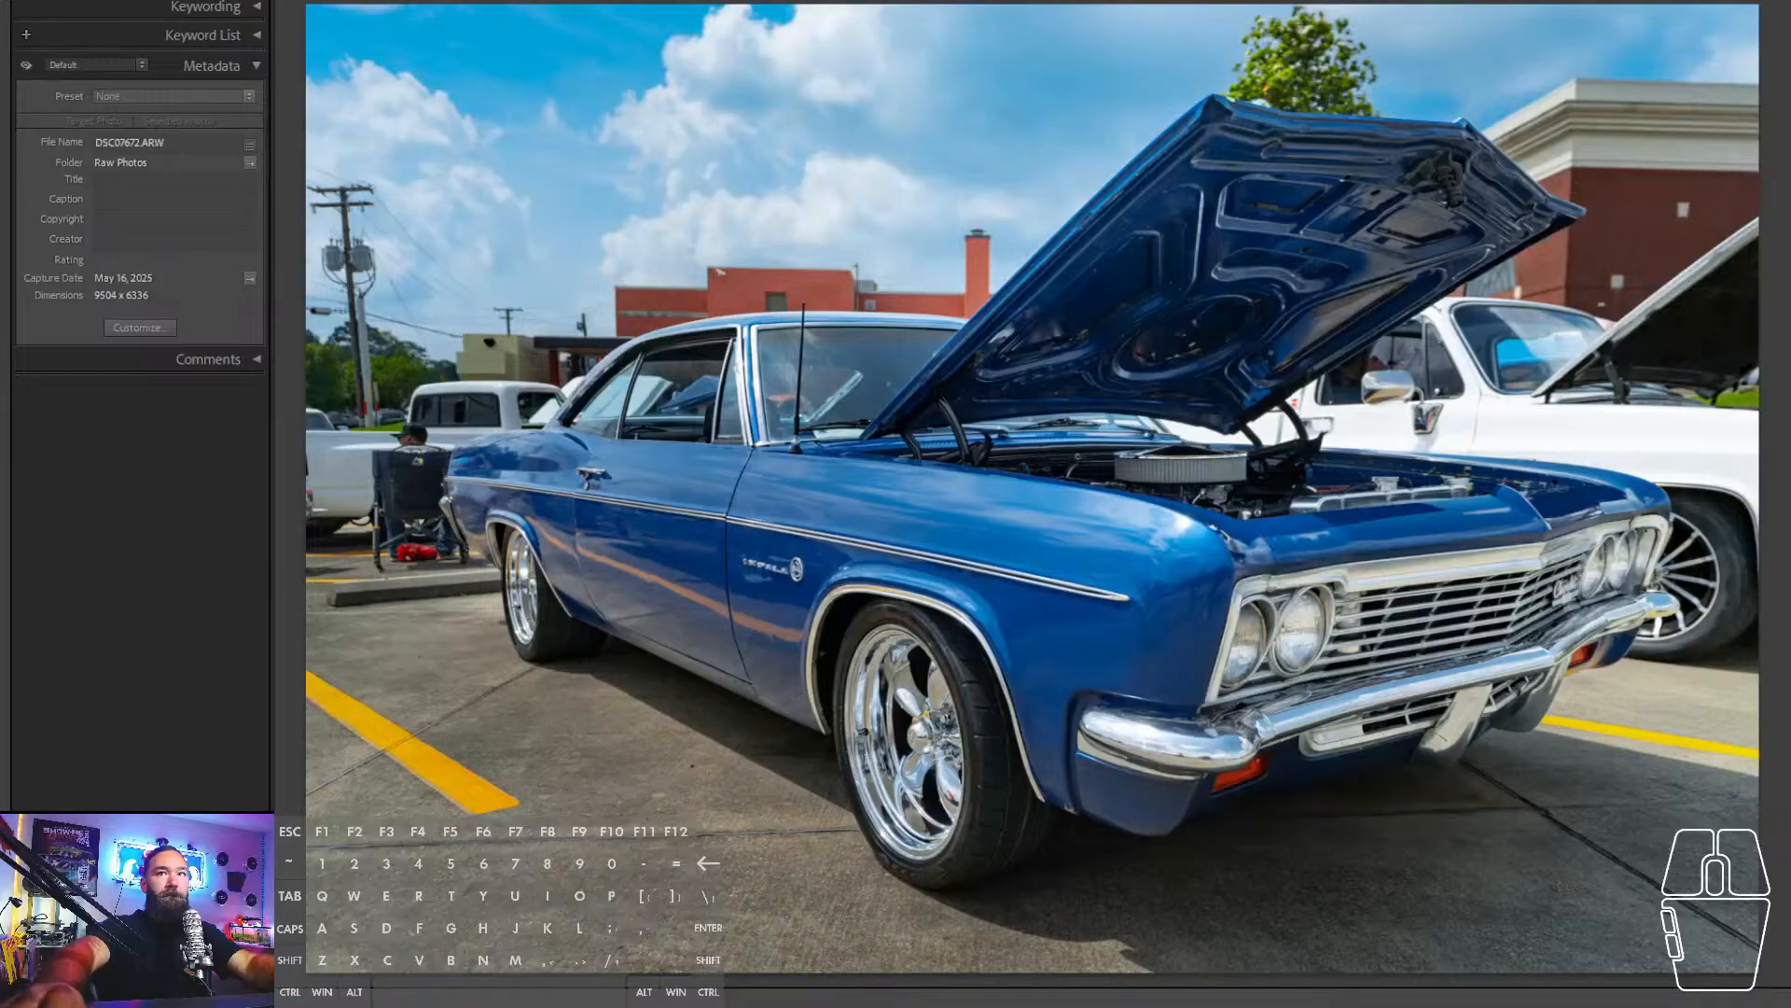
- Switch the blue Impala photo to the Develop module and copy its edit settings
{"action": "key", "text": "d"}
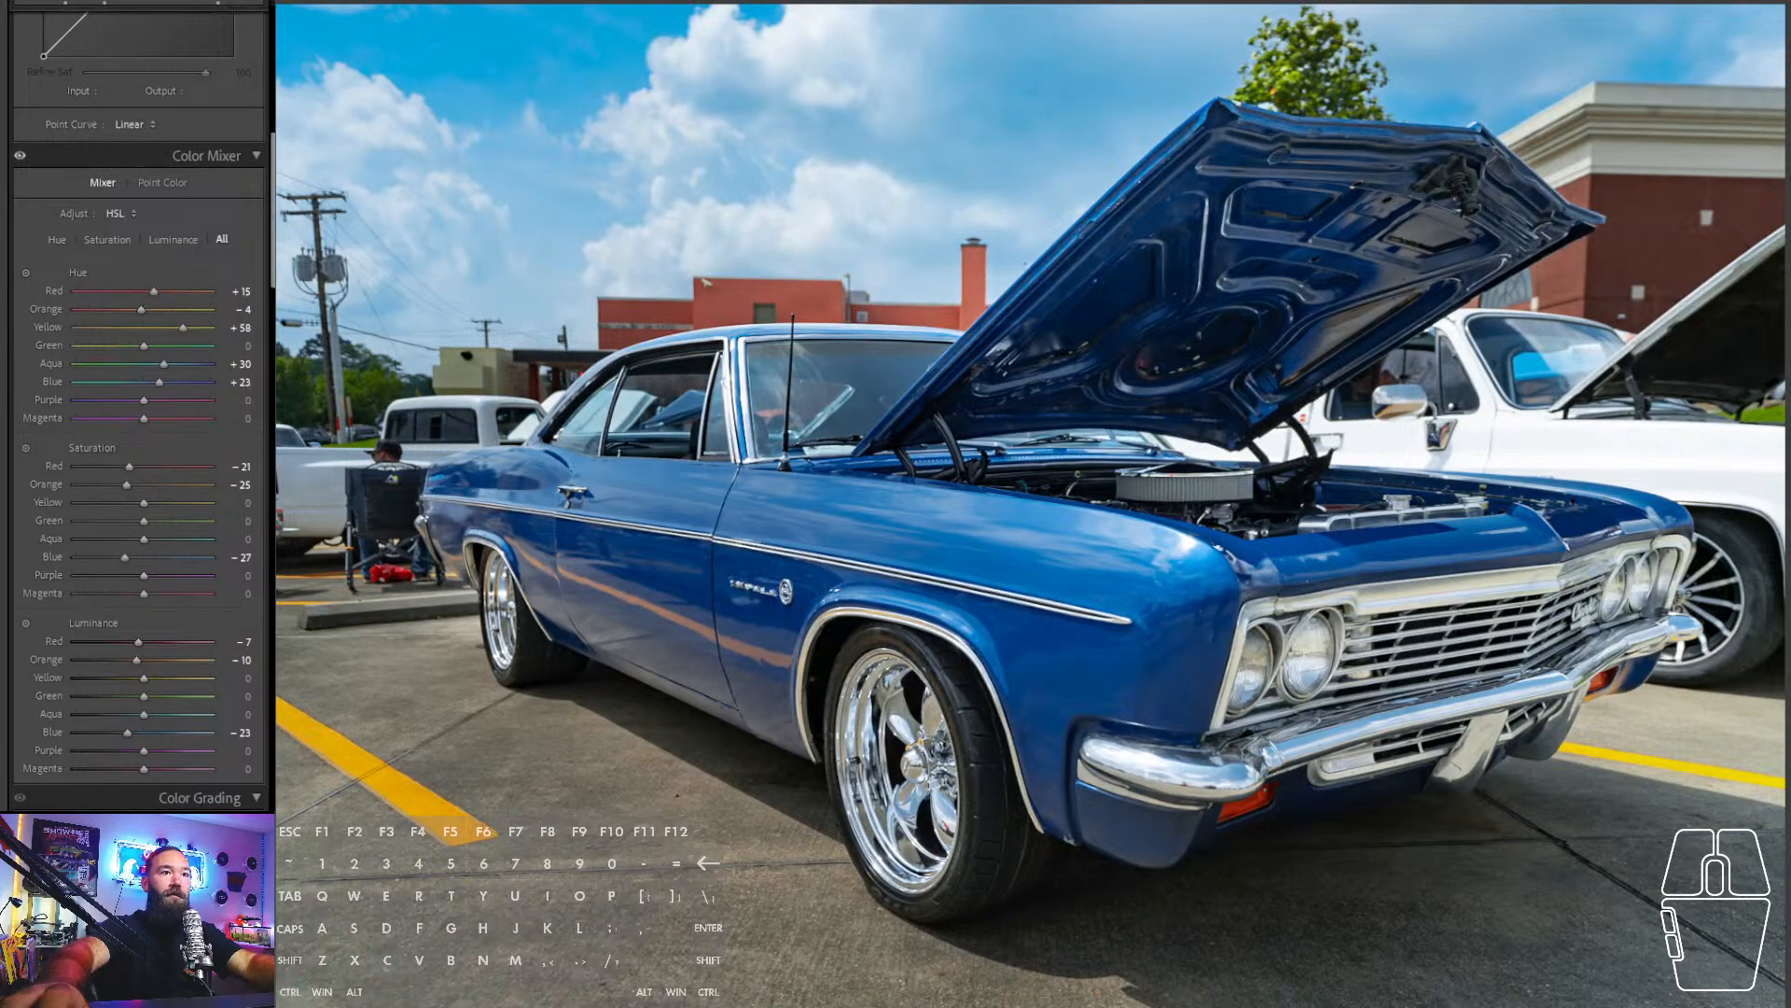
{"action": "key", "text": "ctrl+shift+c"}
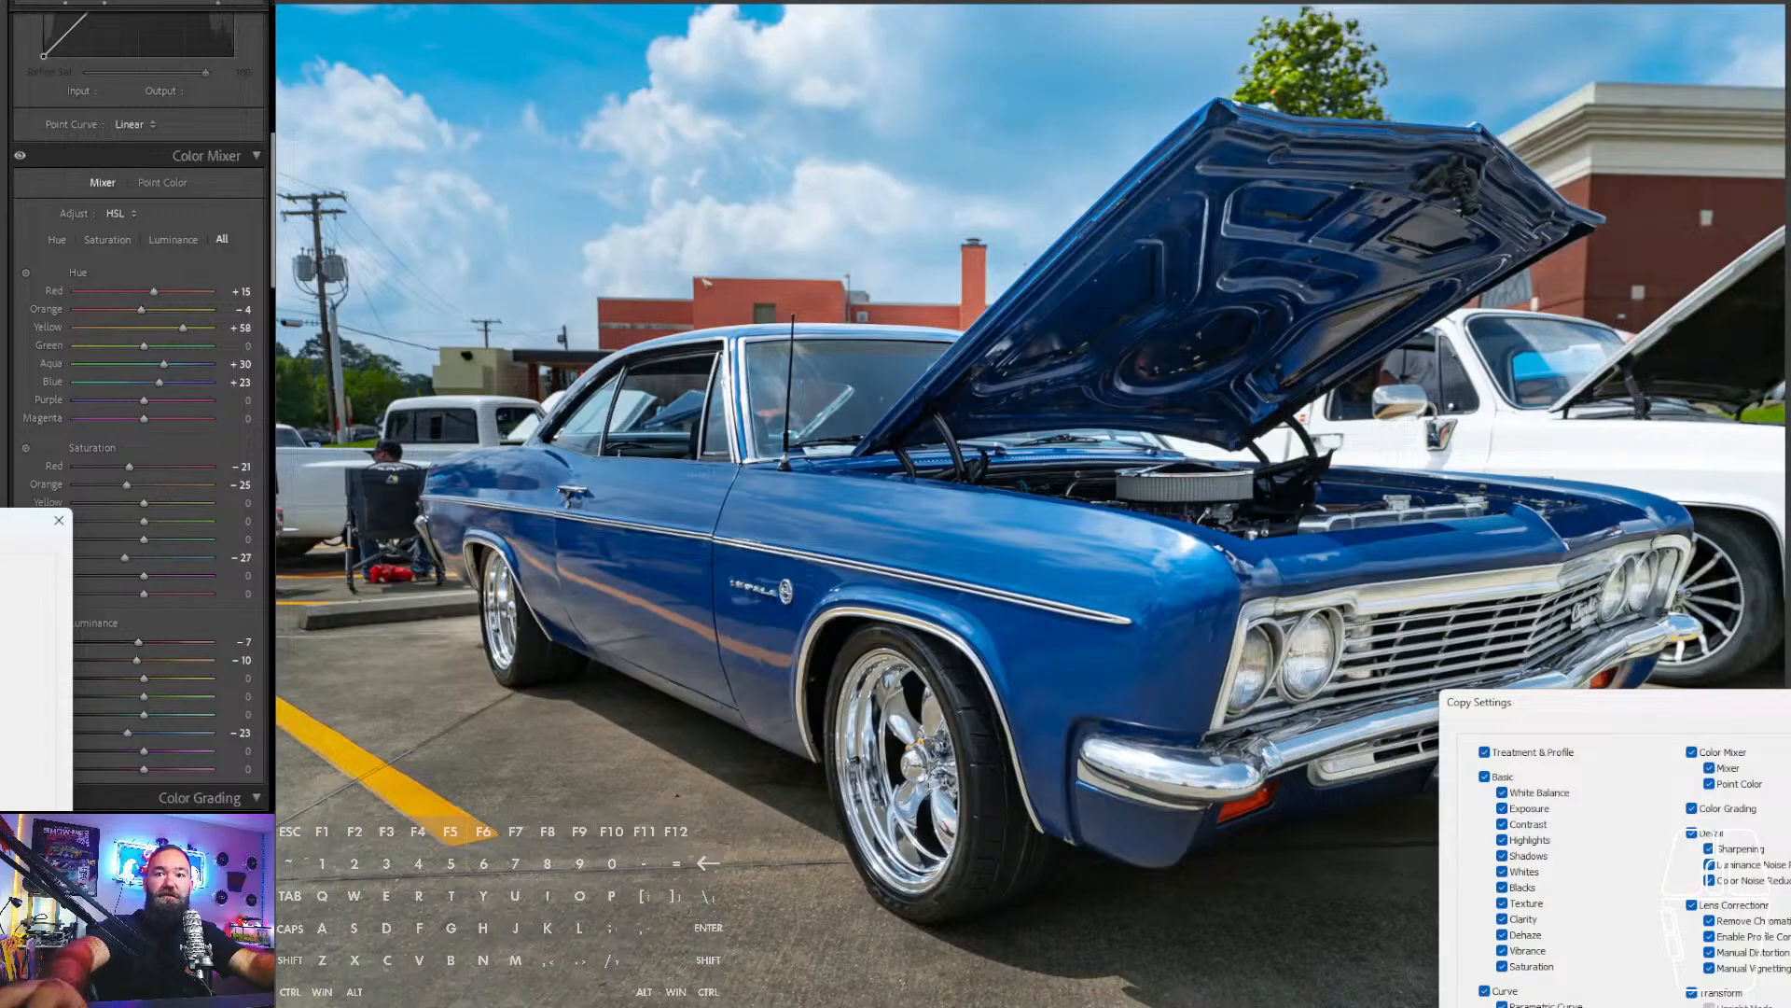
{"action": "key", "text": "Return"}
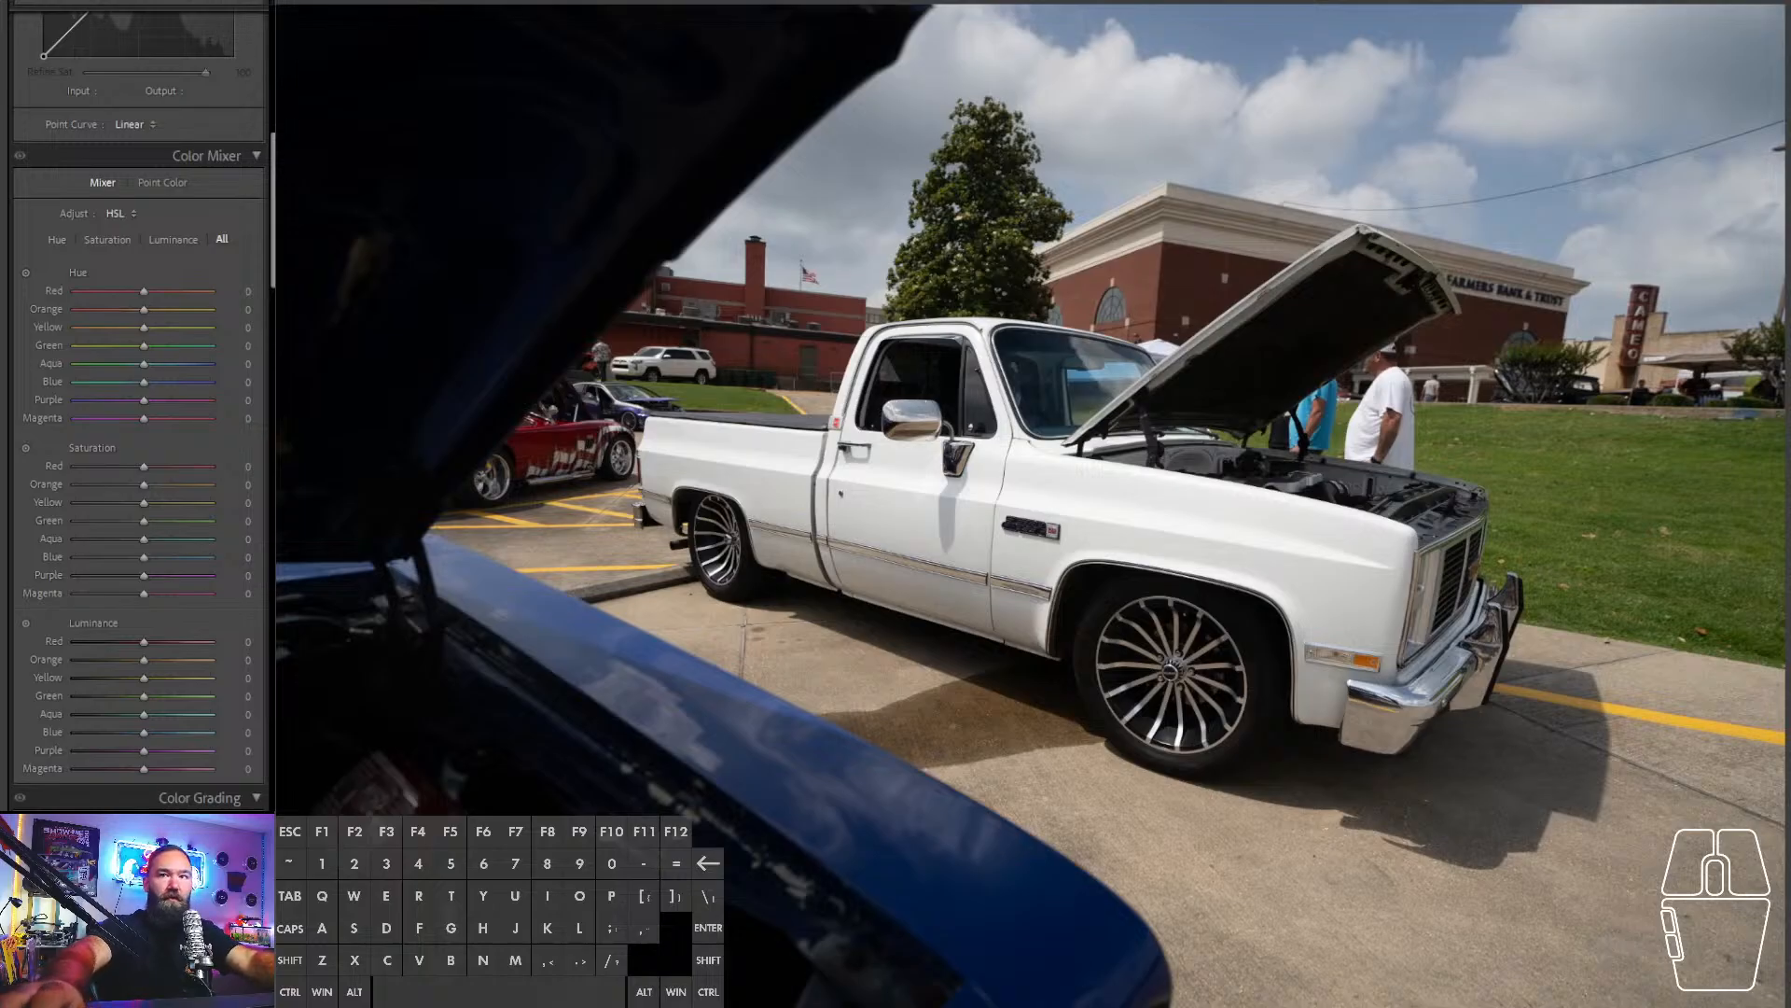
- Straighten the neighbouring white pickup photo to an angle of -4.62 and crop it tighter around the truck
{"action": "left_click", "coordinate": [88, 4]}
{"action": "left_click_drag", "start_coordinate": [149, 105], "coordinate": [145, 105]}
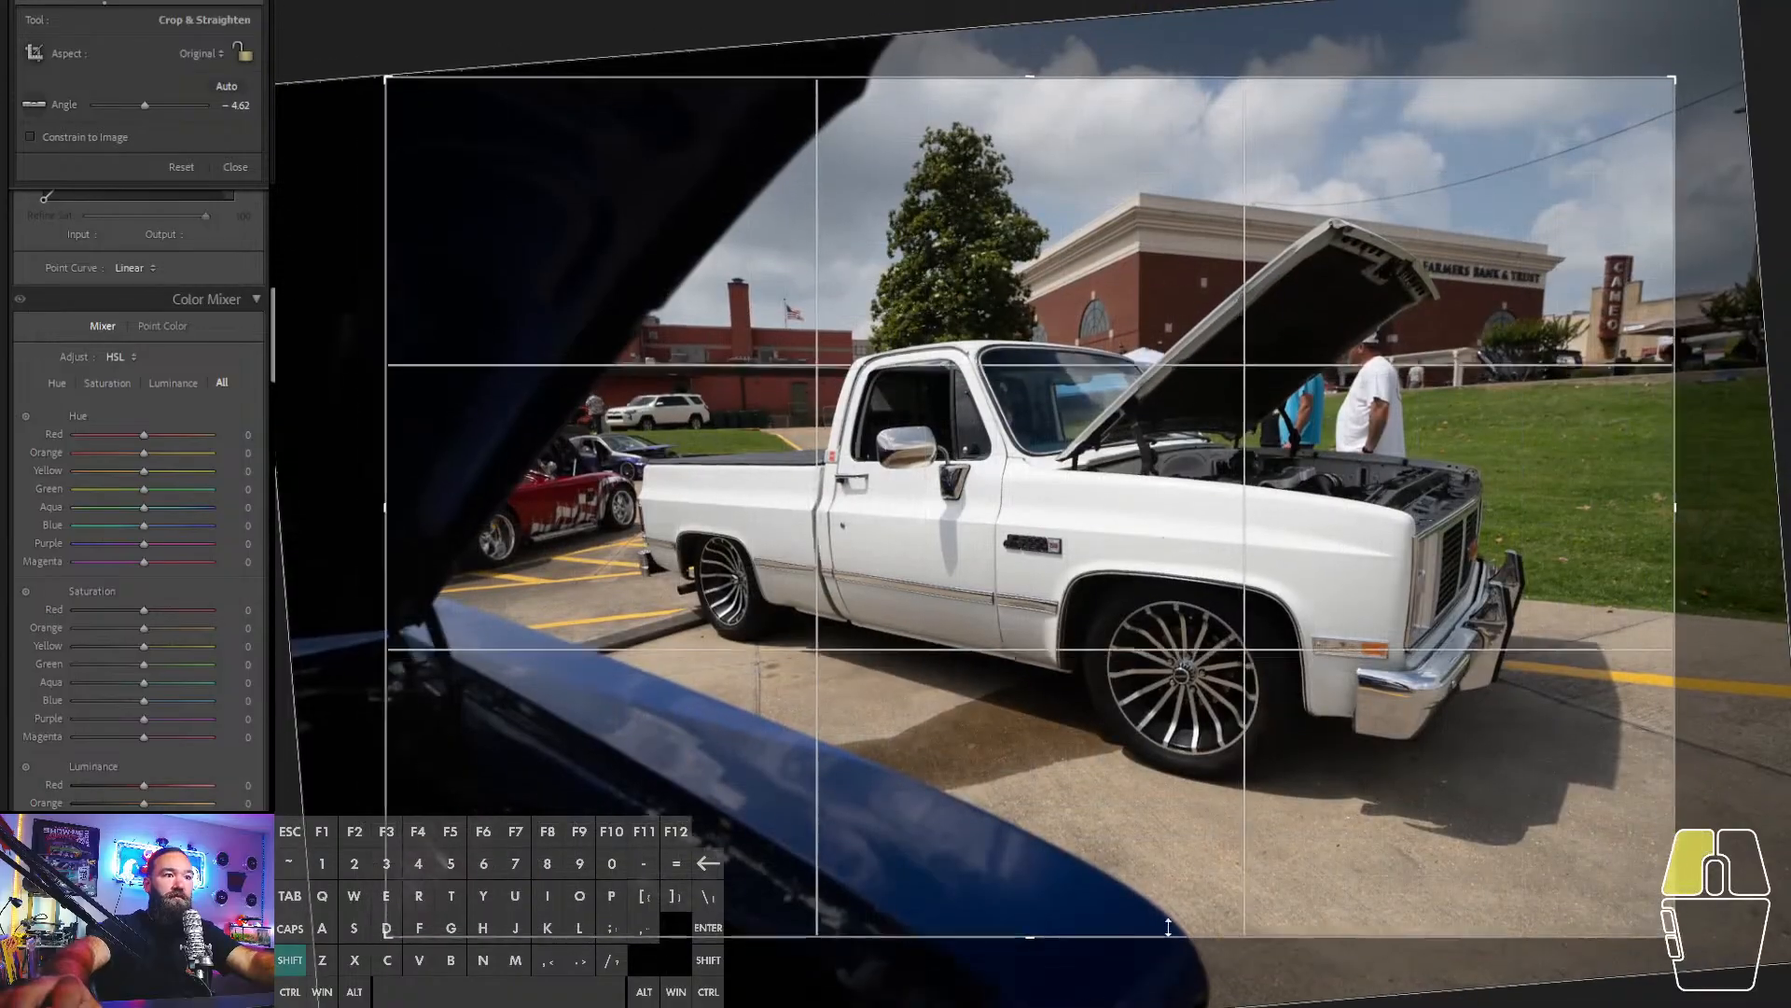
{"action": "left_click_drag", "start_coordinate": [1168, 926], "coordinate": [1168, 868]}
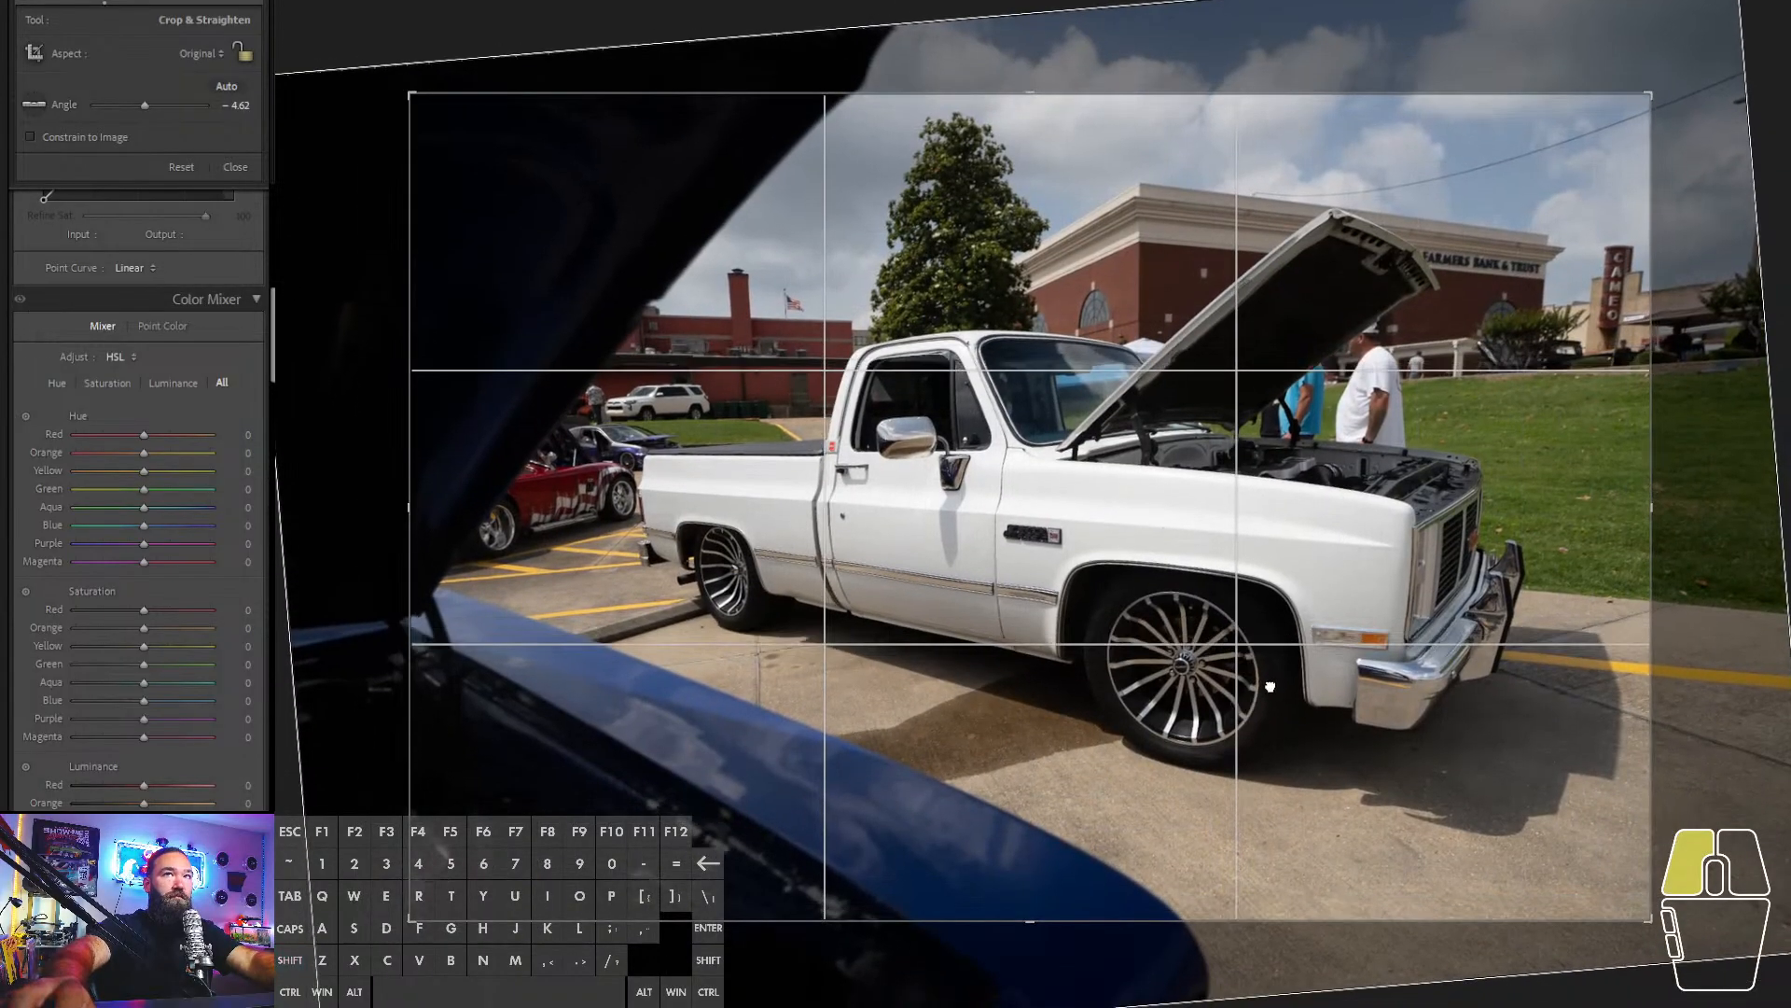
{"action": "left_click_drag", "start_coordinate": [1270, 685], "coordinate": [1281, 680]}
{"action": "key", "text": "Return"}
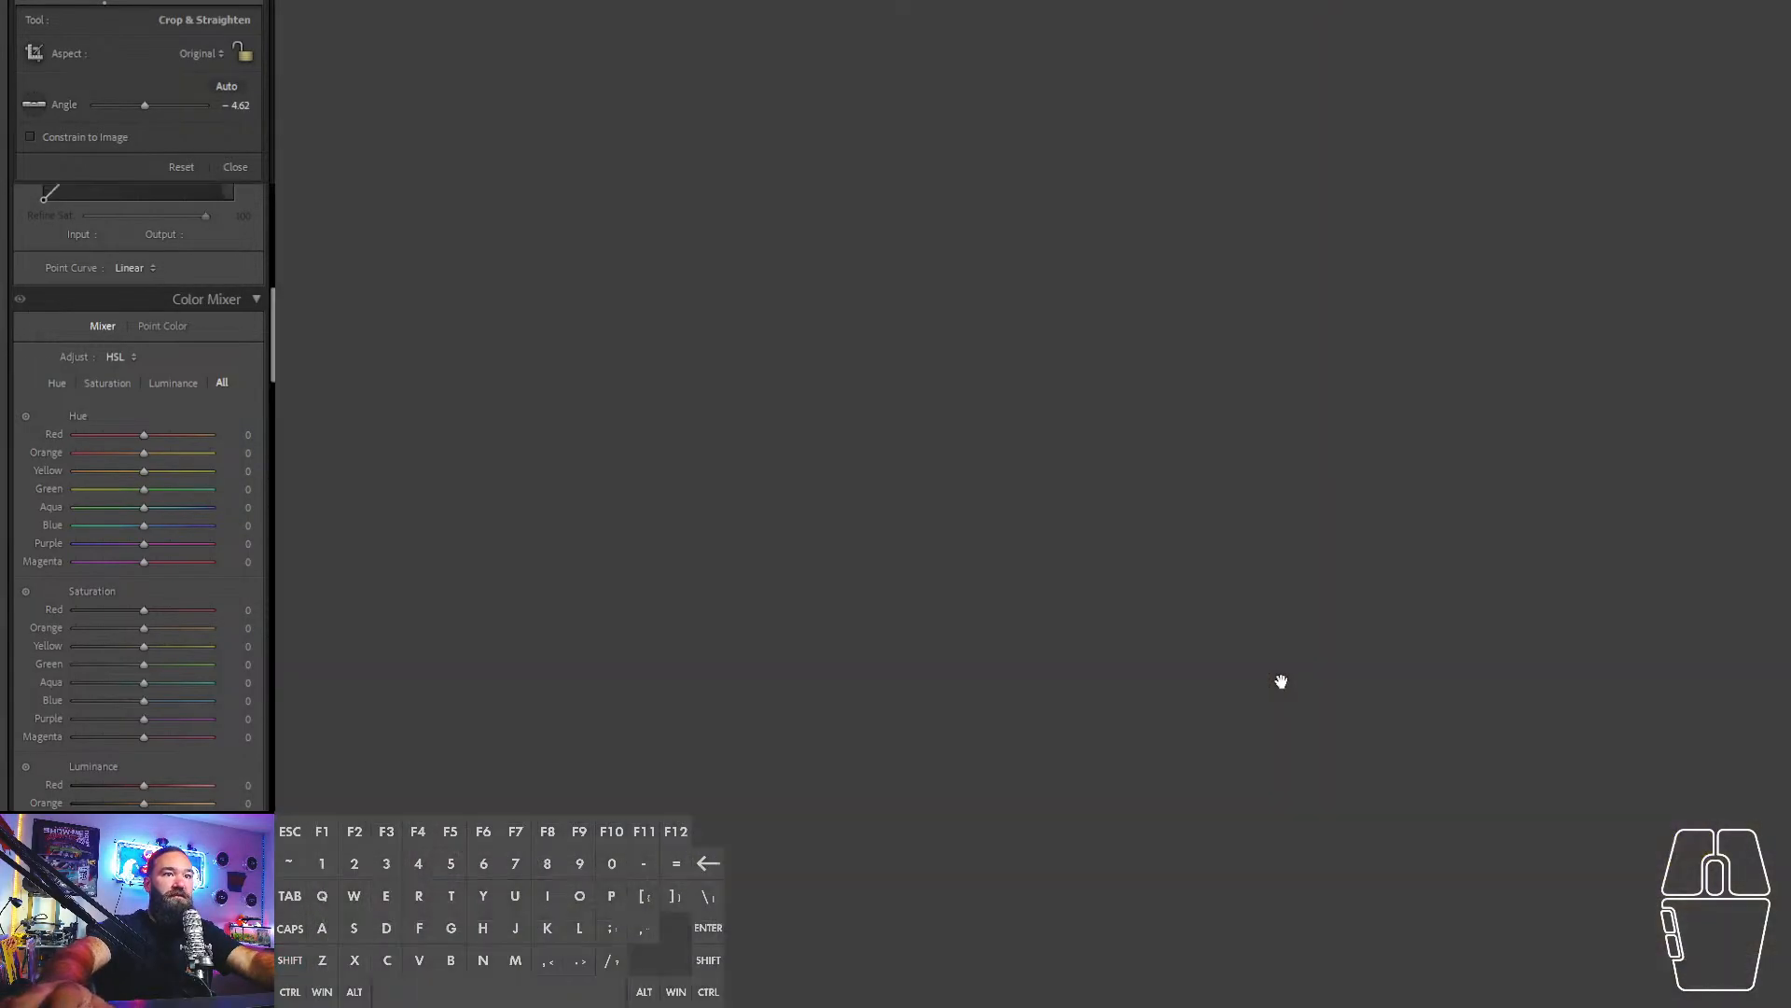
- Paste the copied settings onto the white pickup photo, refining Exposure to +1.25, Highlights to -47 and yellow Saturation to -49
{"action": "key", "text": "ctrl+v"}
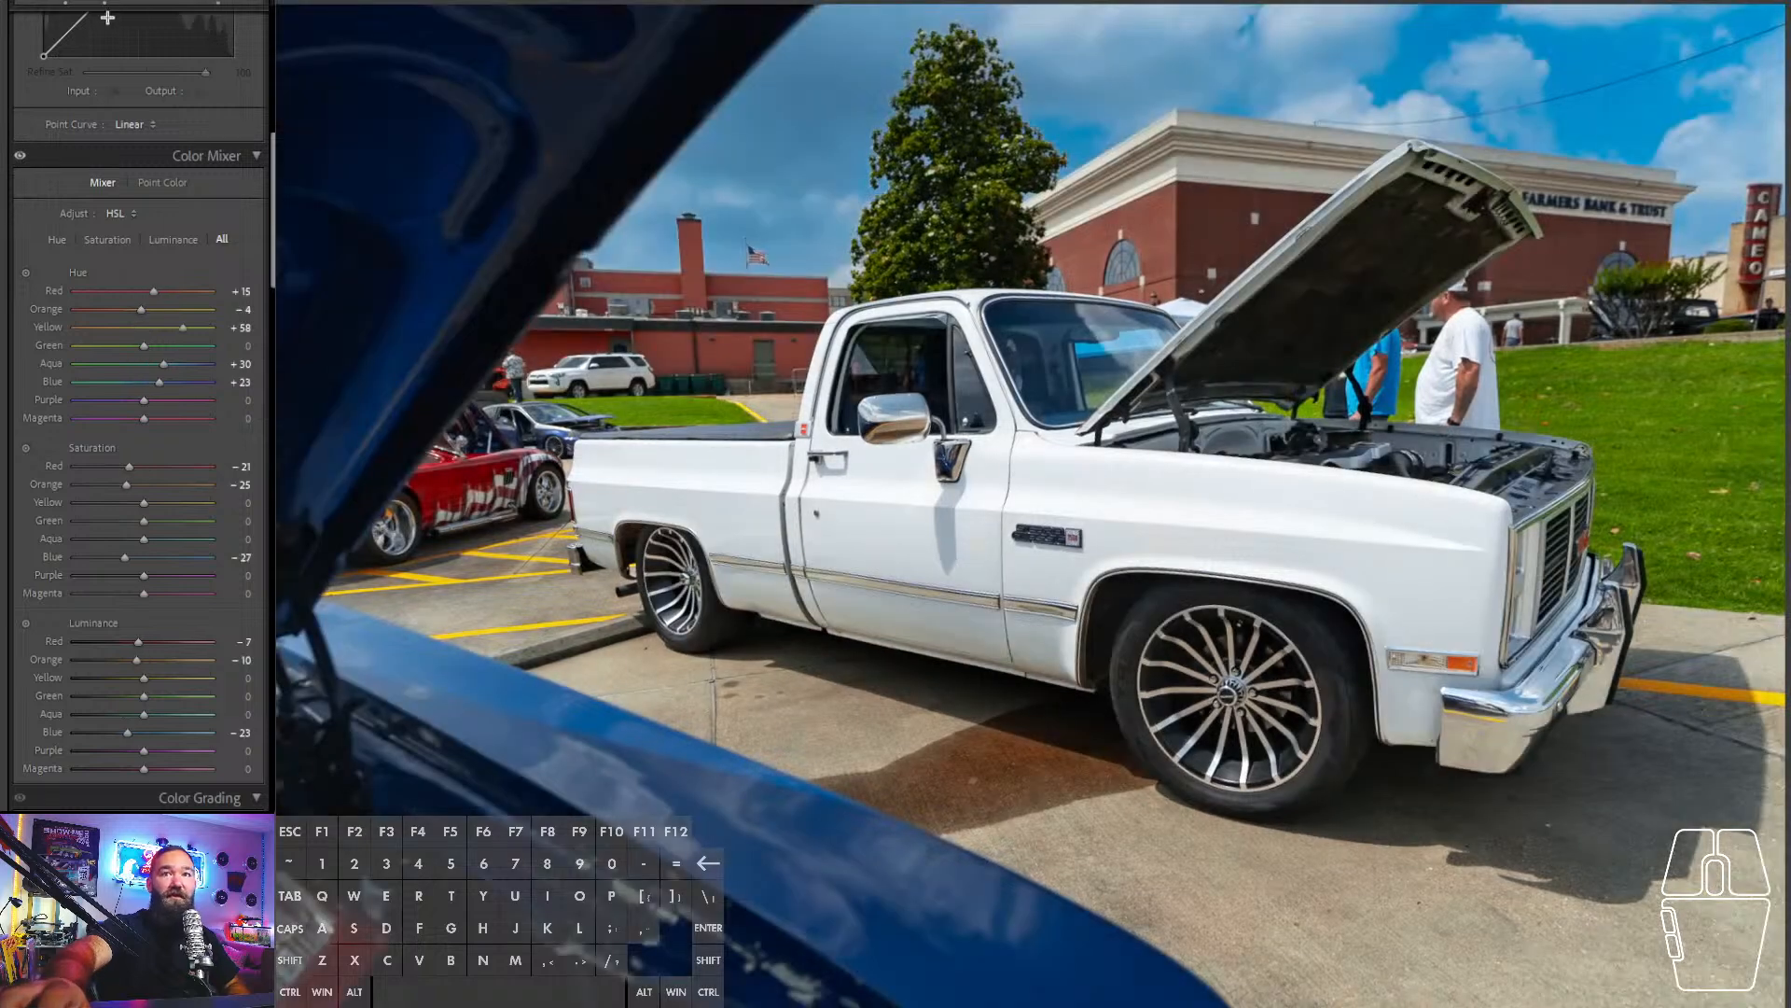
{"action": "scroll", "coordinate": [84, 200], "scroll_direction": "up", "scroll_amount": 7}
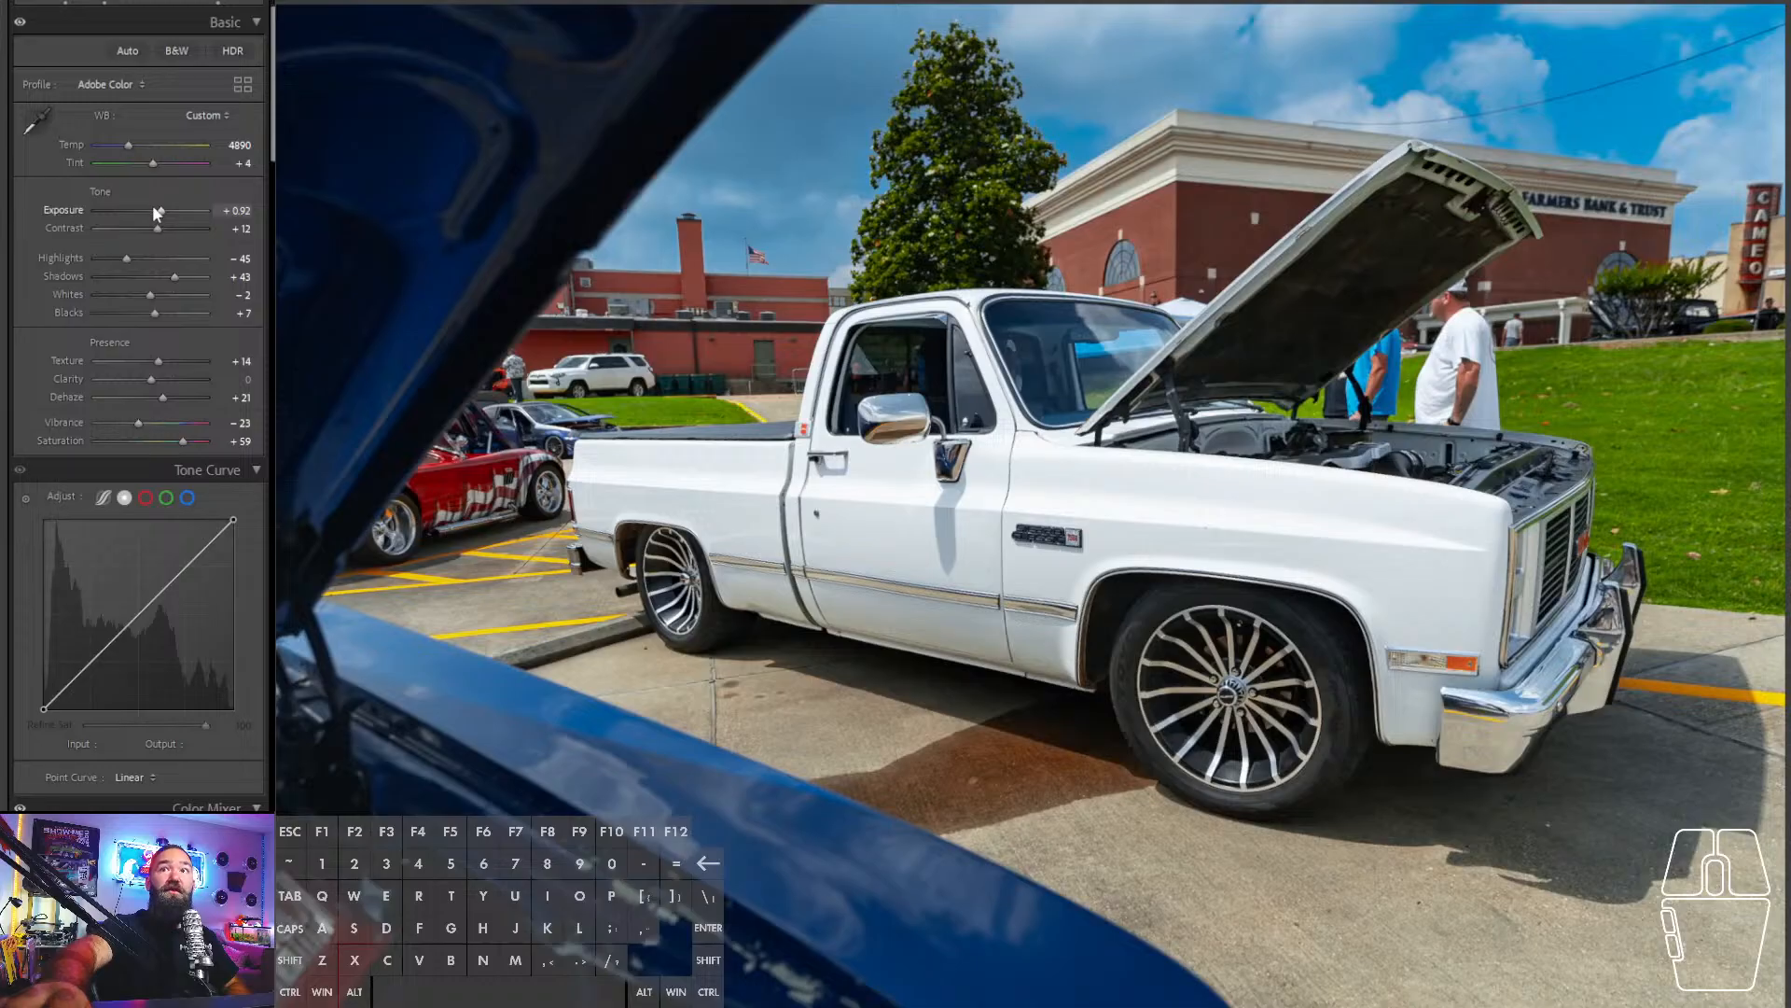
{"action": "left_click_drag", "start_coordinate": [127, 258], "coordinate": [161, 209]}
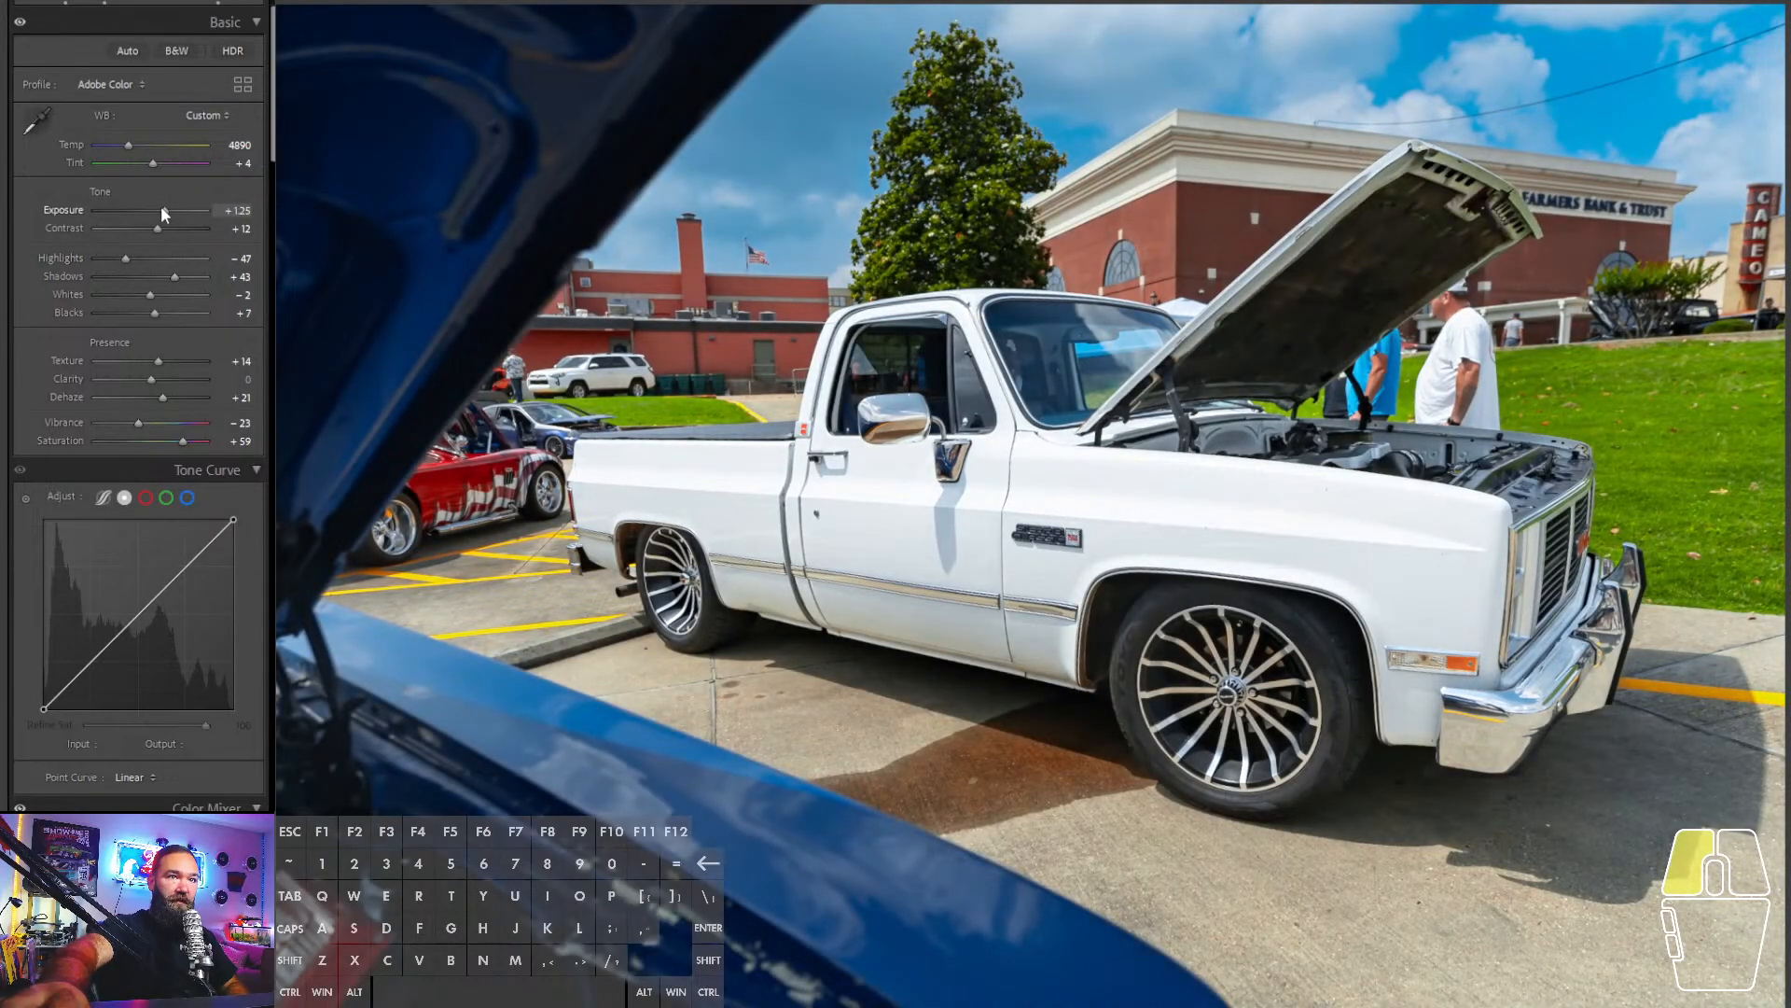
{"action": "scroll", "coordinate": [93, 383], "scroll_direction": "down", "scroll_amount": 5}
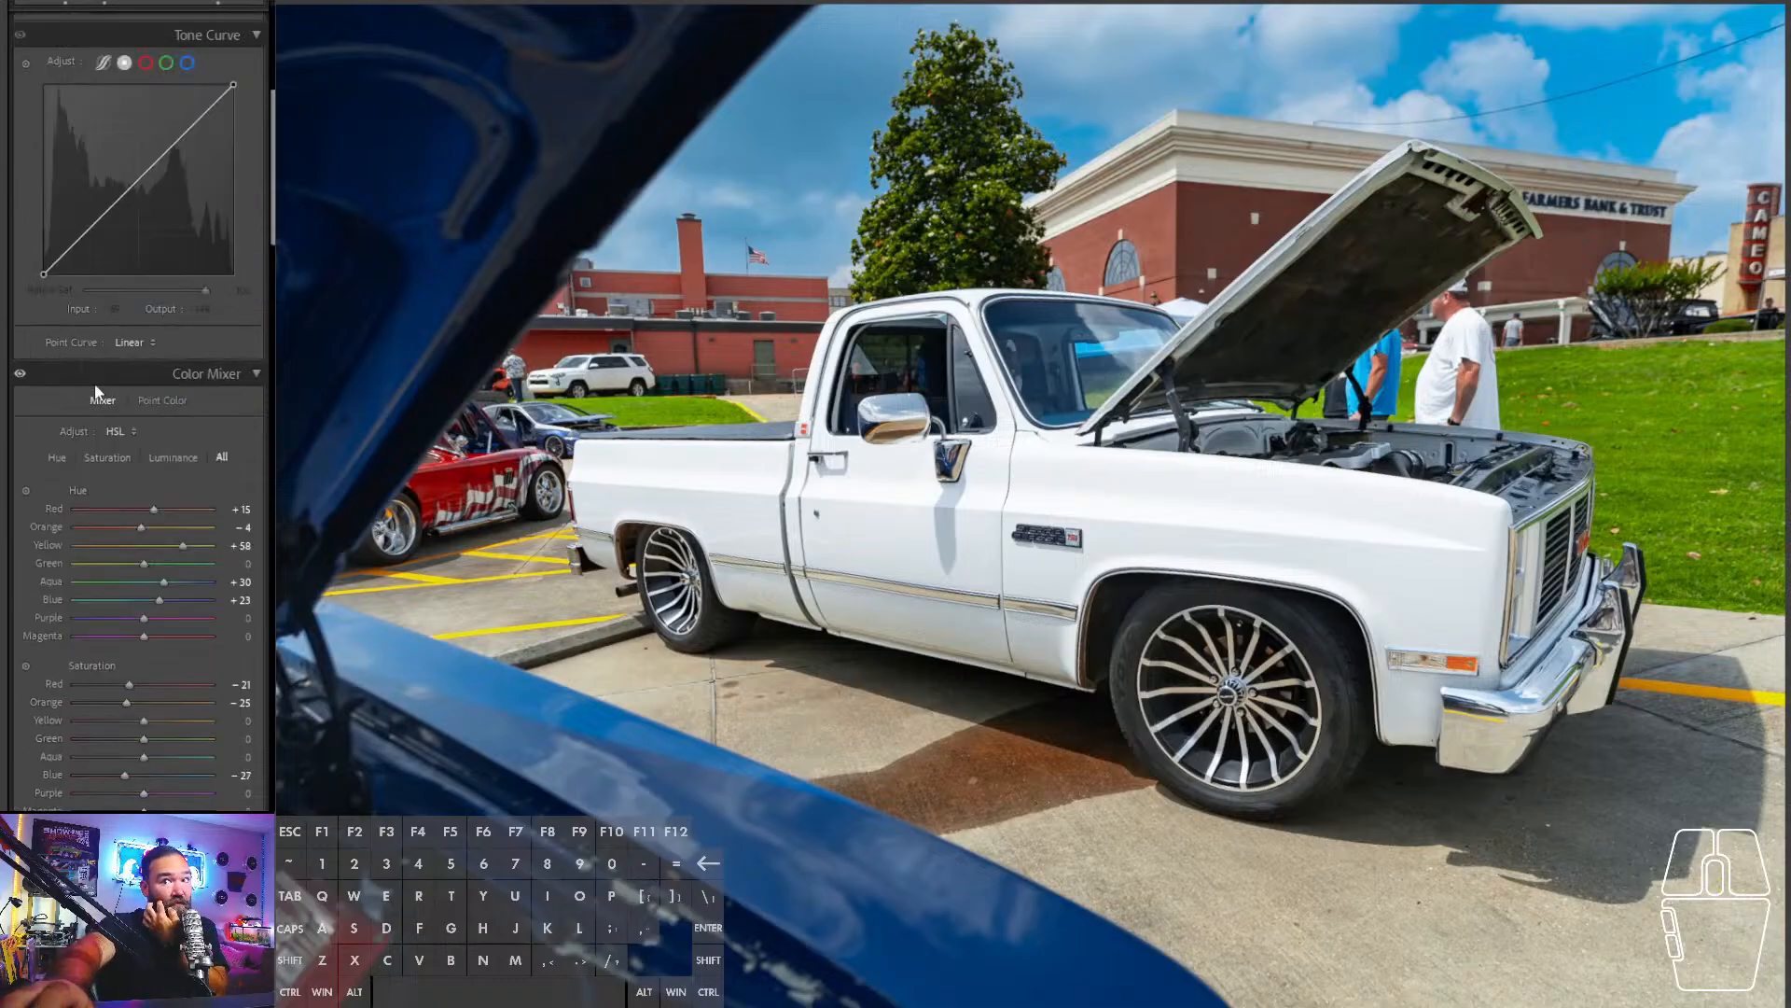
{"action": "left_click_drag", "start_coordinate": [114, 720], "coordinate": [110, 720]}
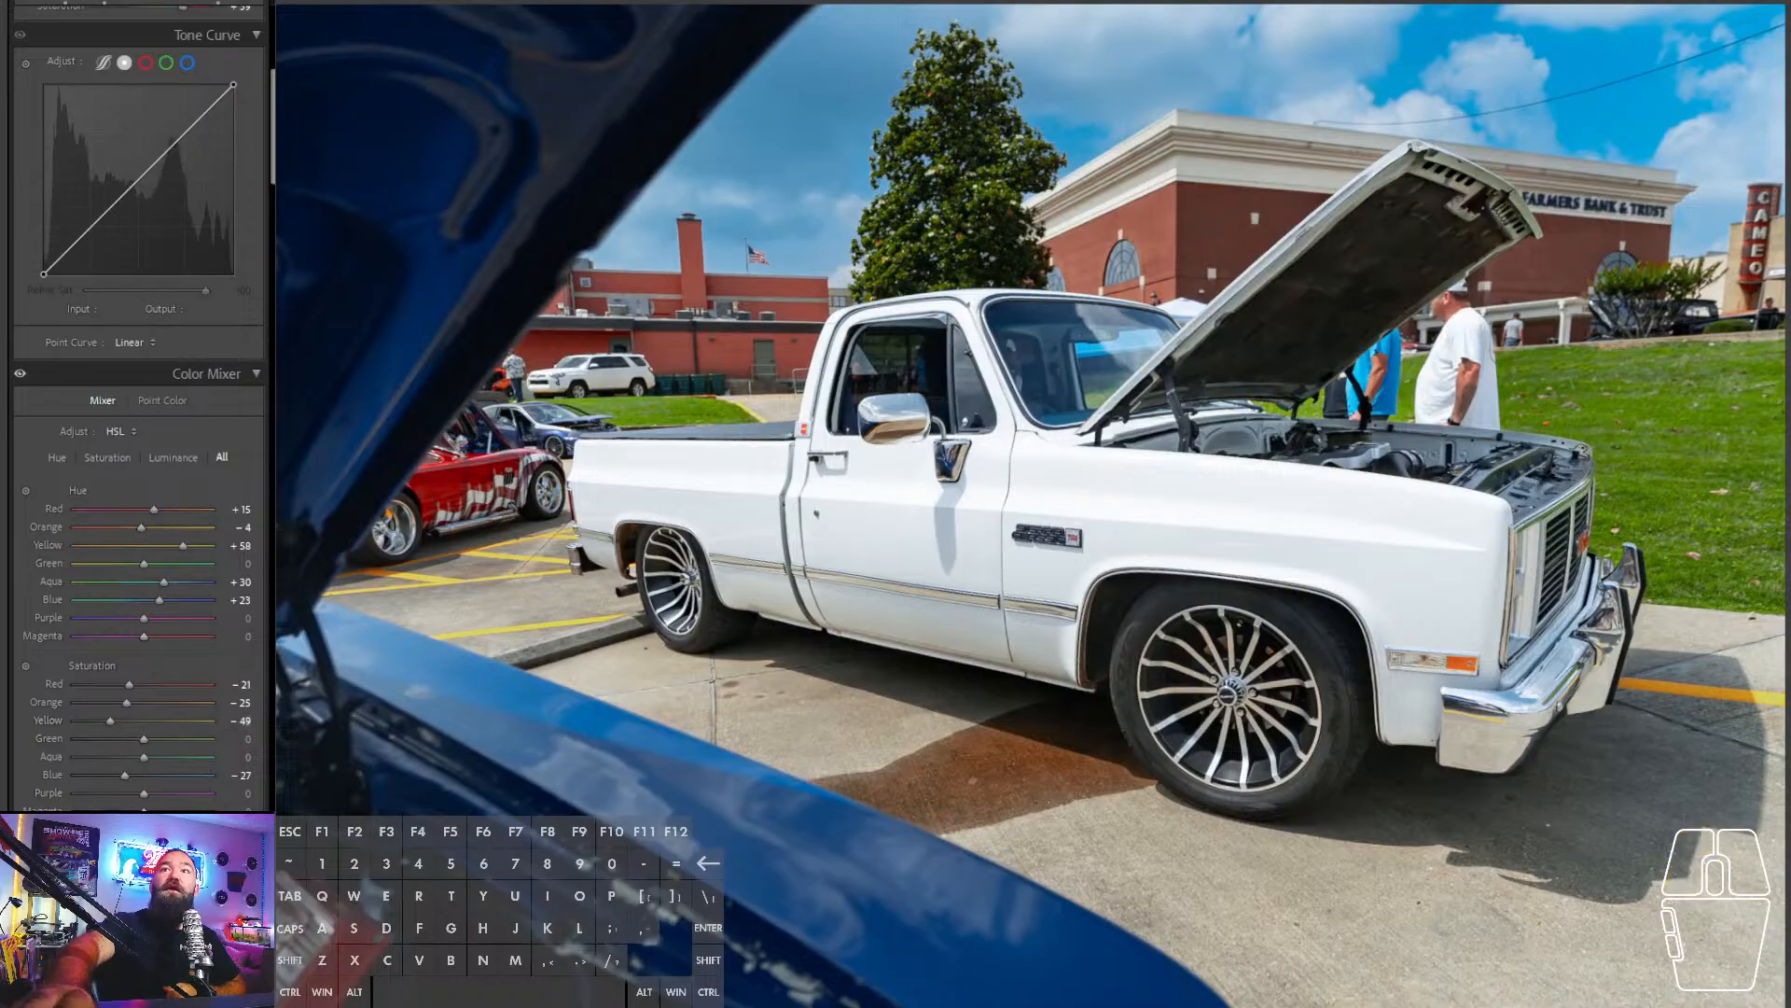
- Create a wide radial gradient mask along the white truck's upper body and subtract the background from it
{"action": "left_click", "coordinate": [217, 4]}
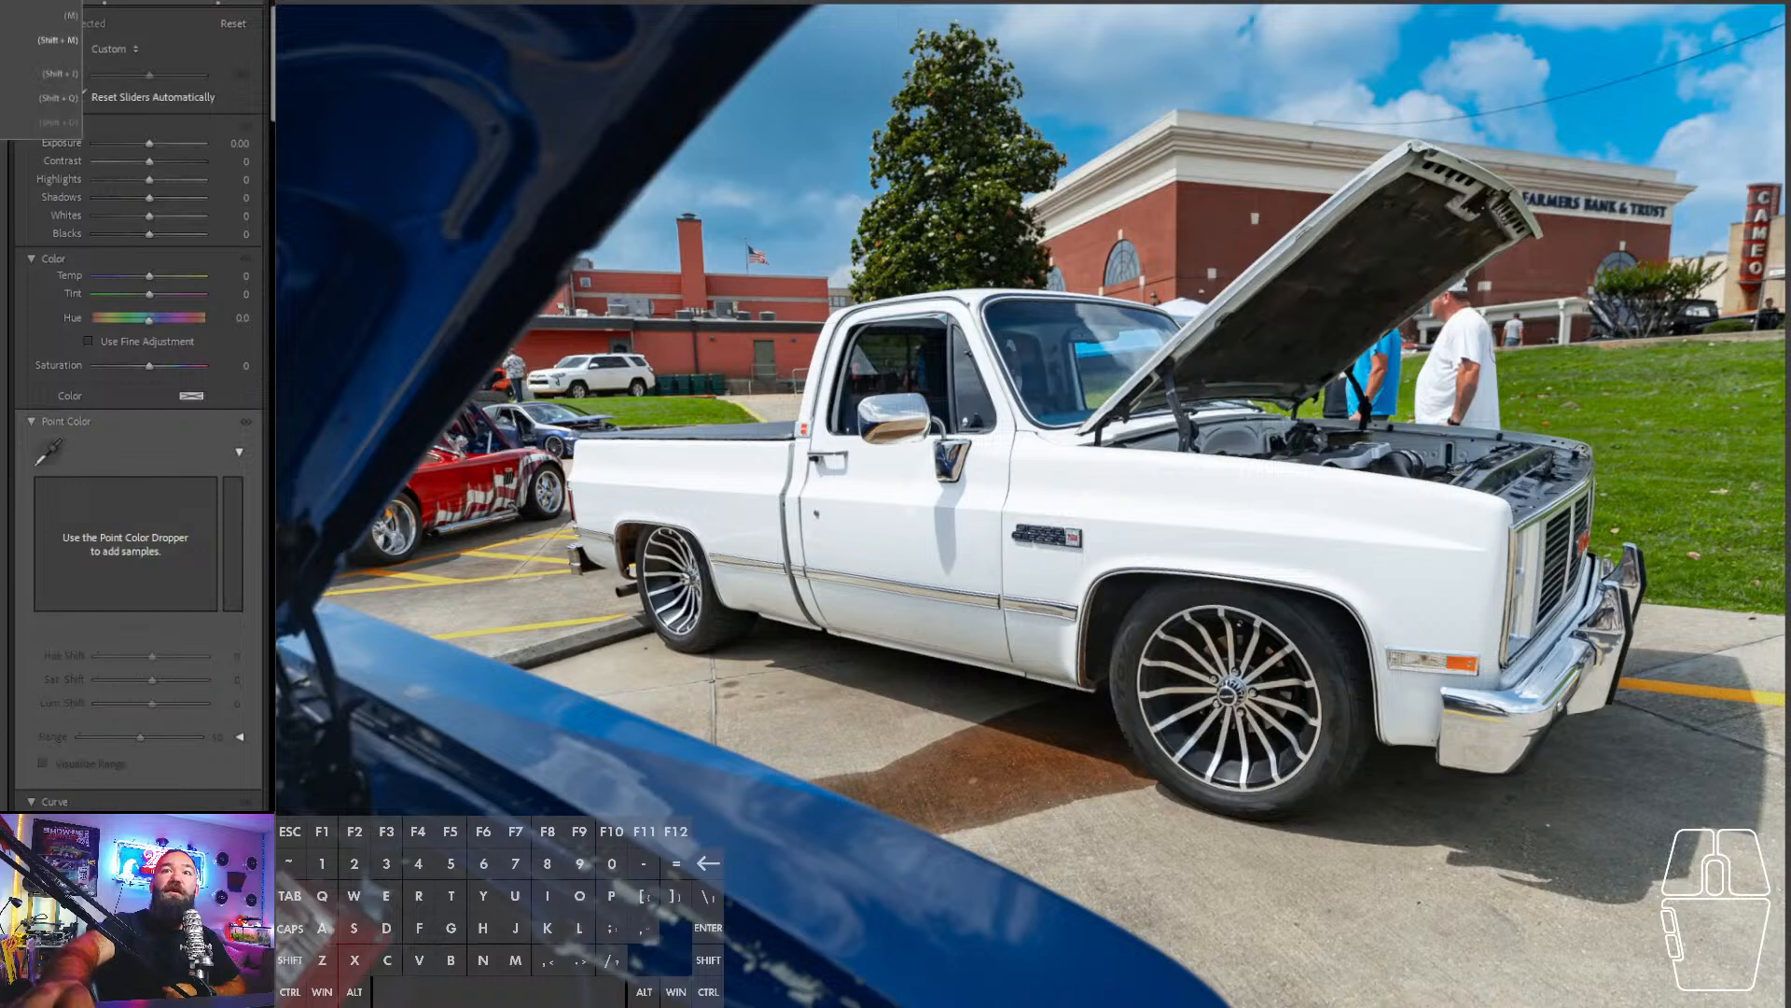
{"action": "key", "text": "shift+m"}
{"action": "left_click_drag", "start_coordinate": [991, 466], "coordinate": [1567, 579]}
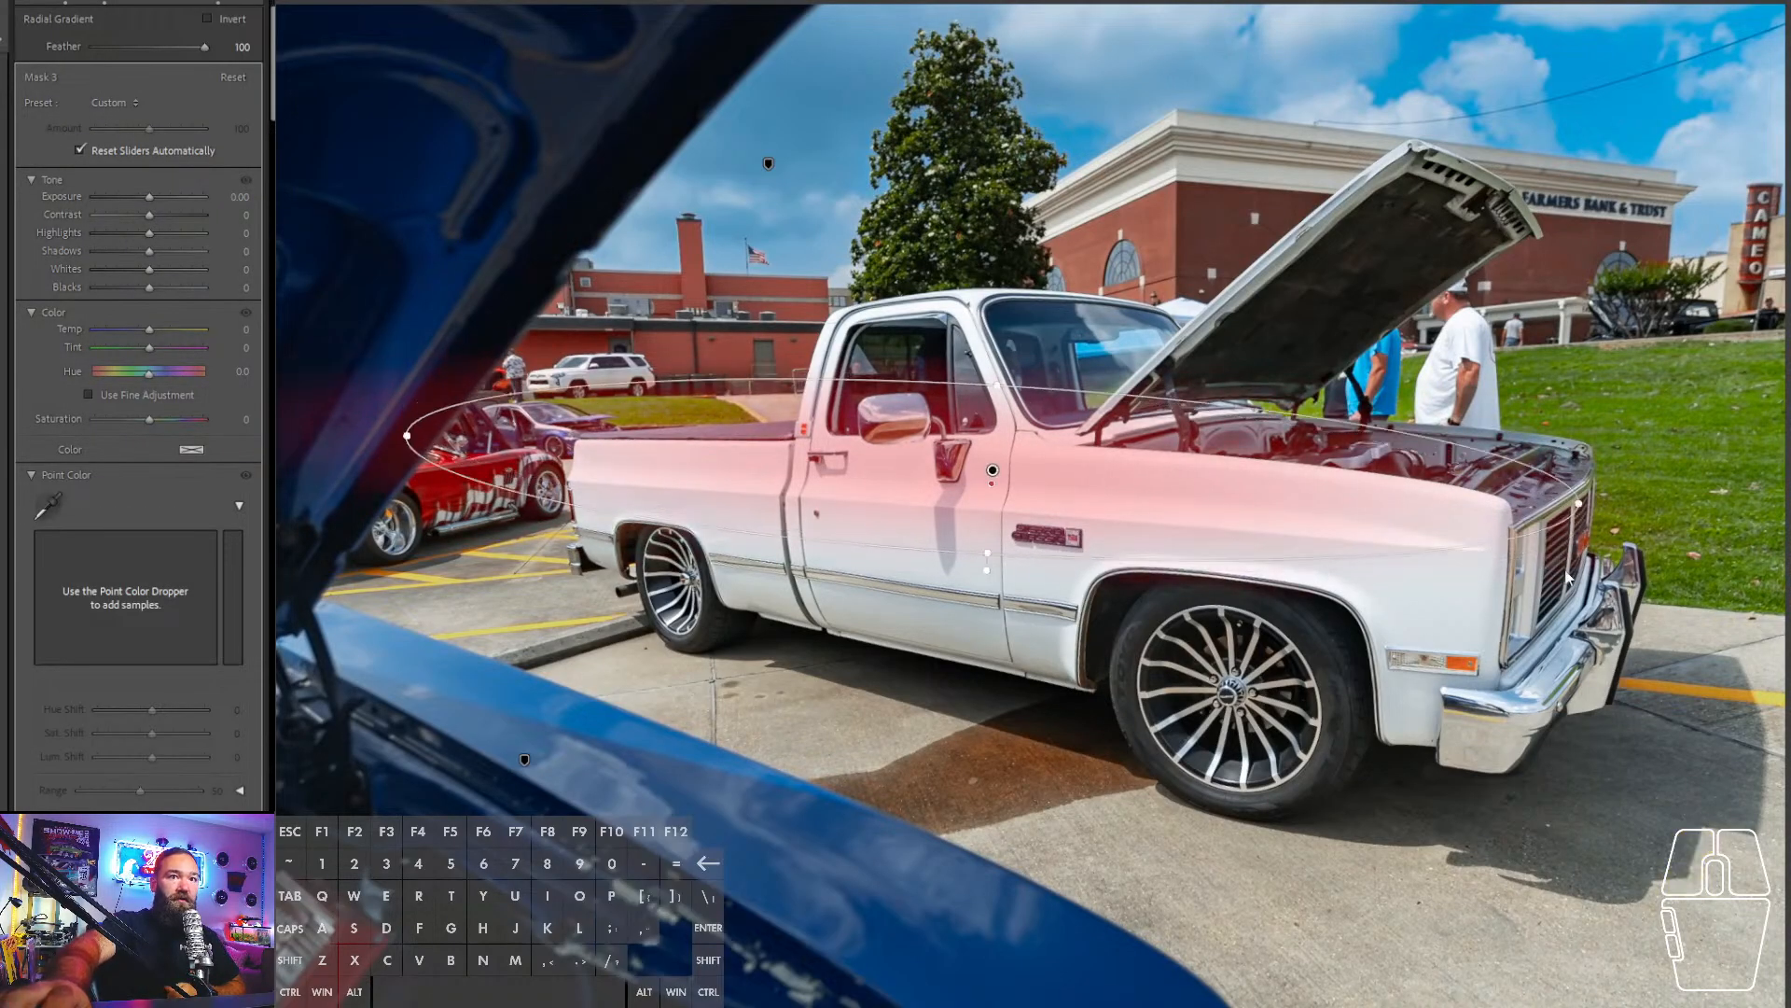
{"action": "left_click_drag", "start_coordinate": [992, 469], "coordinate": [1065, 473]}
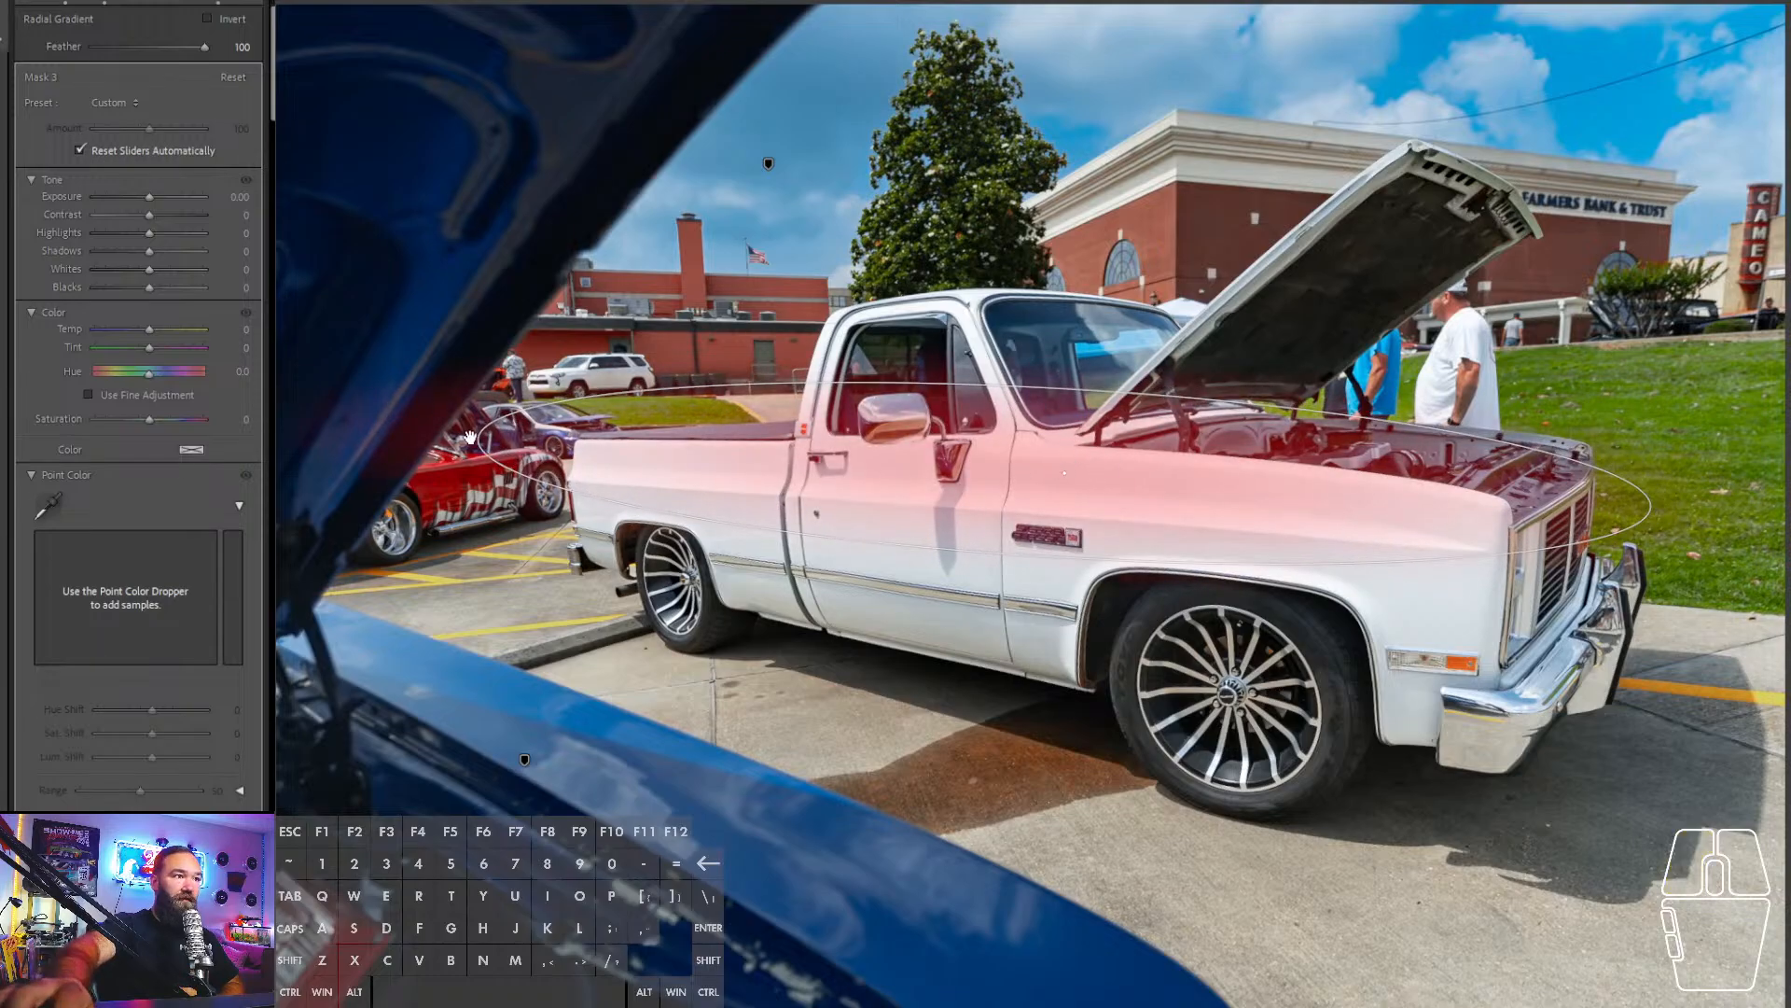
{"action": "left_click_drag", "start_coordinate": [475, 439], "coordinate": [323, 431]}
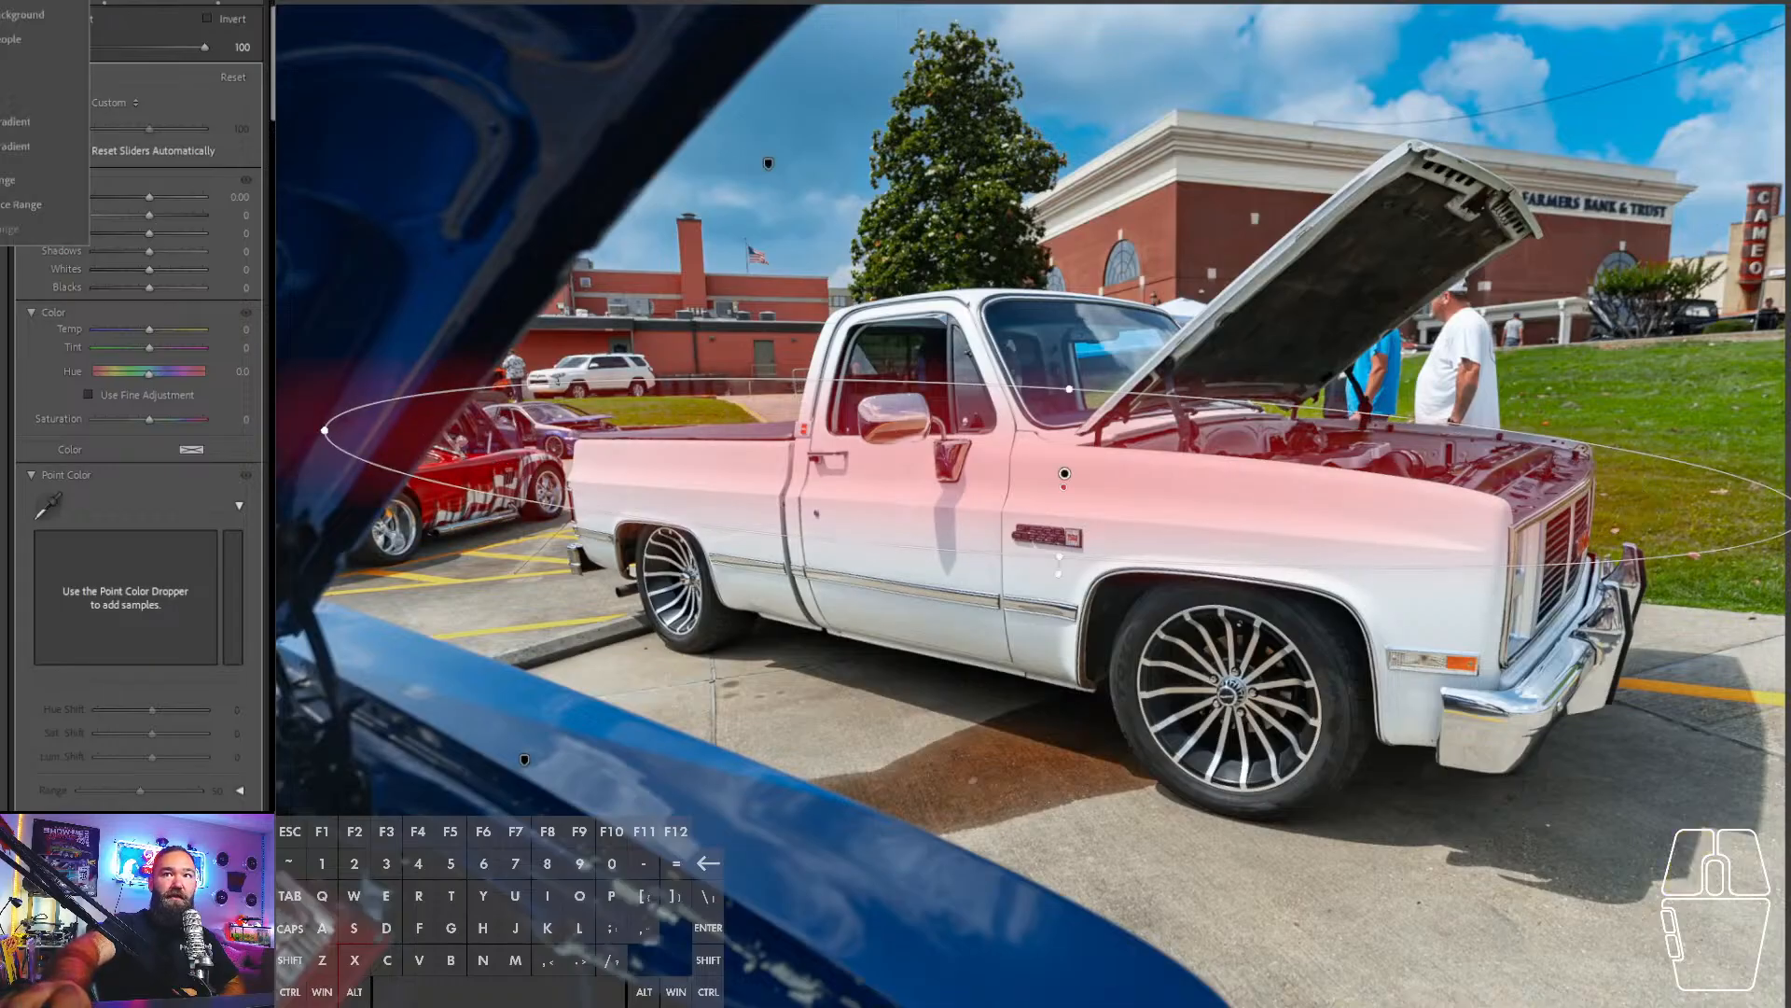
{"action": "left_click", "coordinate": [20, 14]}
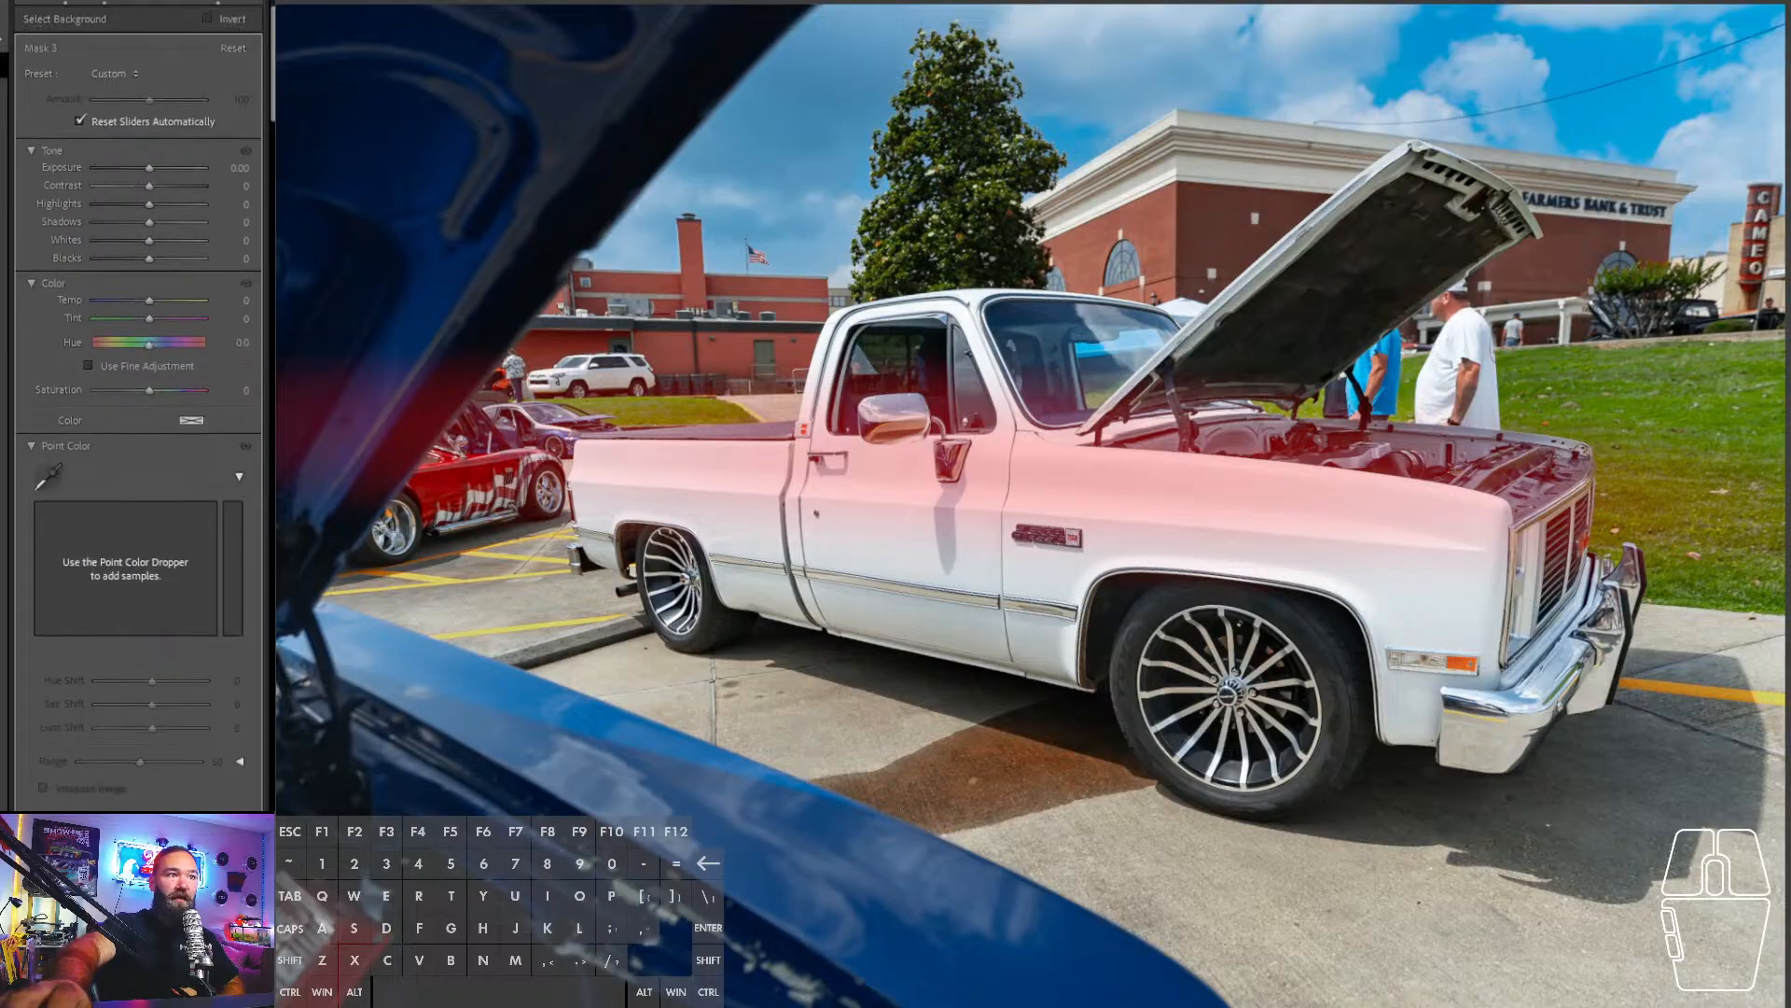
- Set the truck mask's Exposure to -0.80 and shift its radial gradient toward the door, closing masking
{"action": "left_click", "coordinate": [148, 168]}
{"action": "left_click_drag", "start_coordinate": [147, 168], "coordinate": [136, 170]}
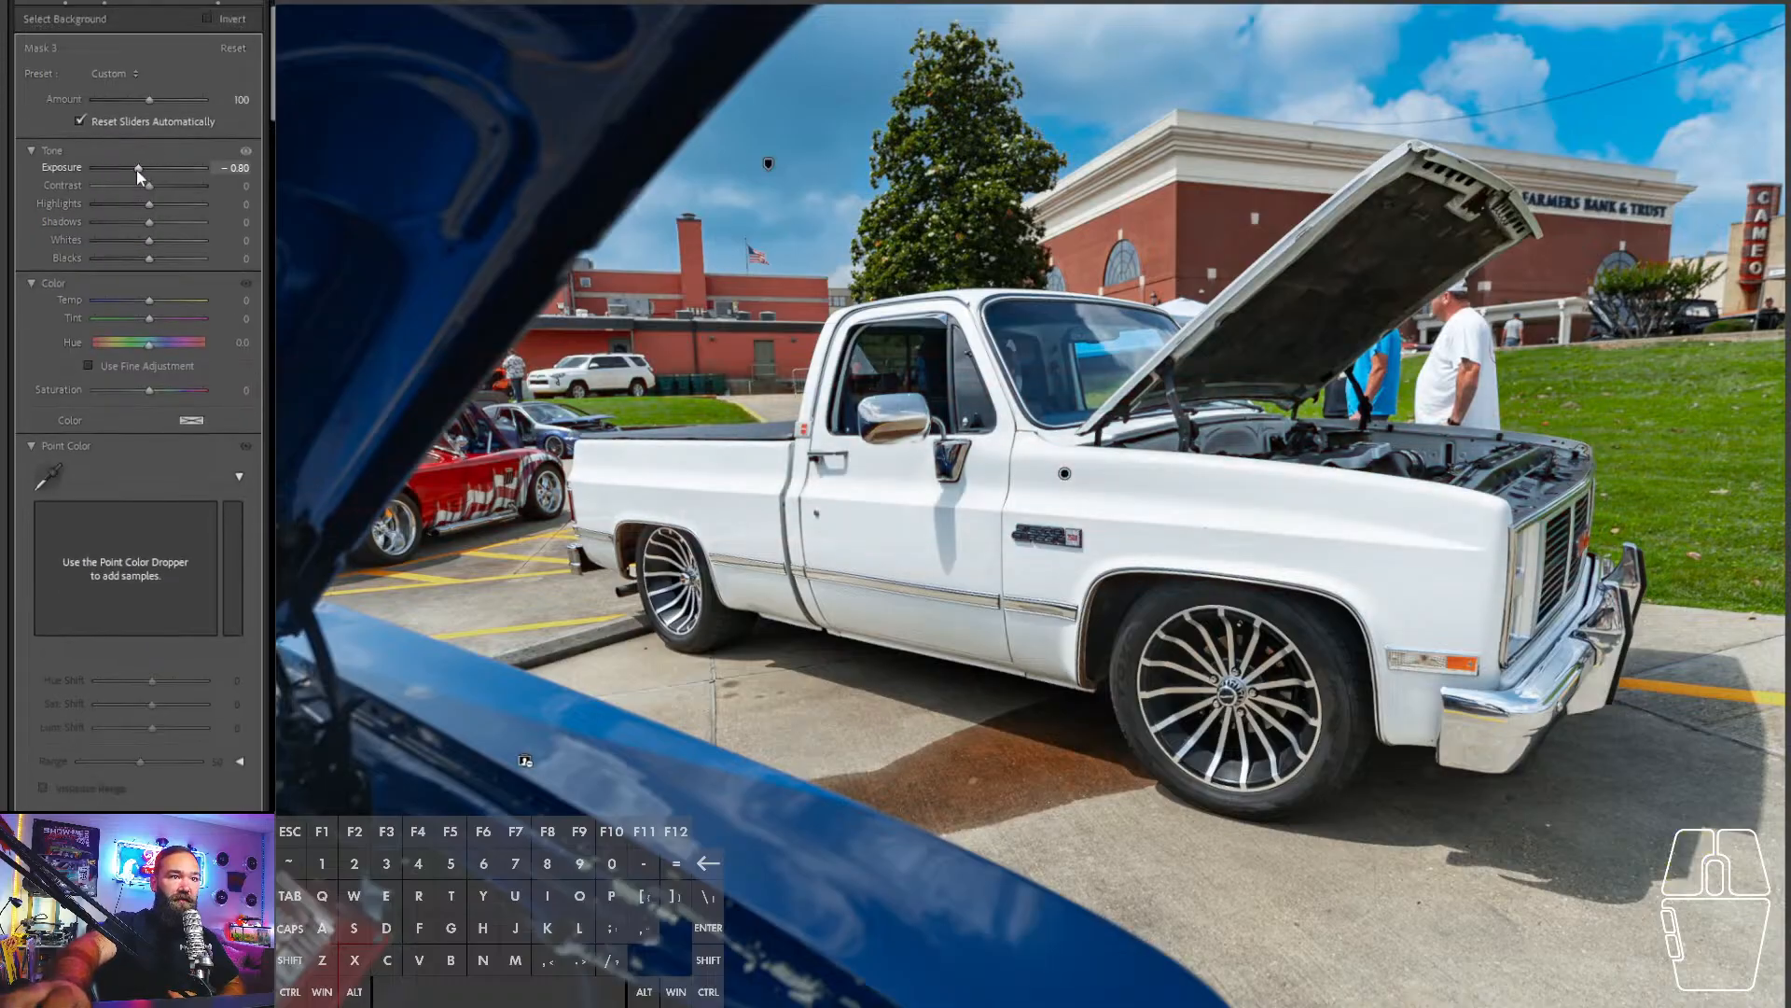
{"action": "left_click", "coordinate": [1064, 478]}
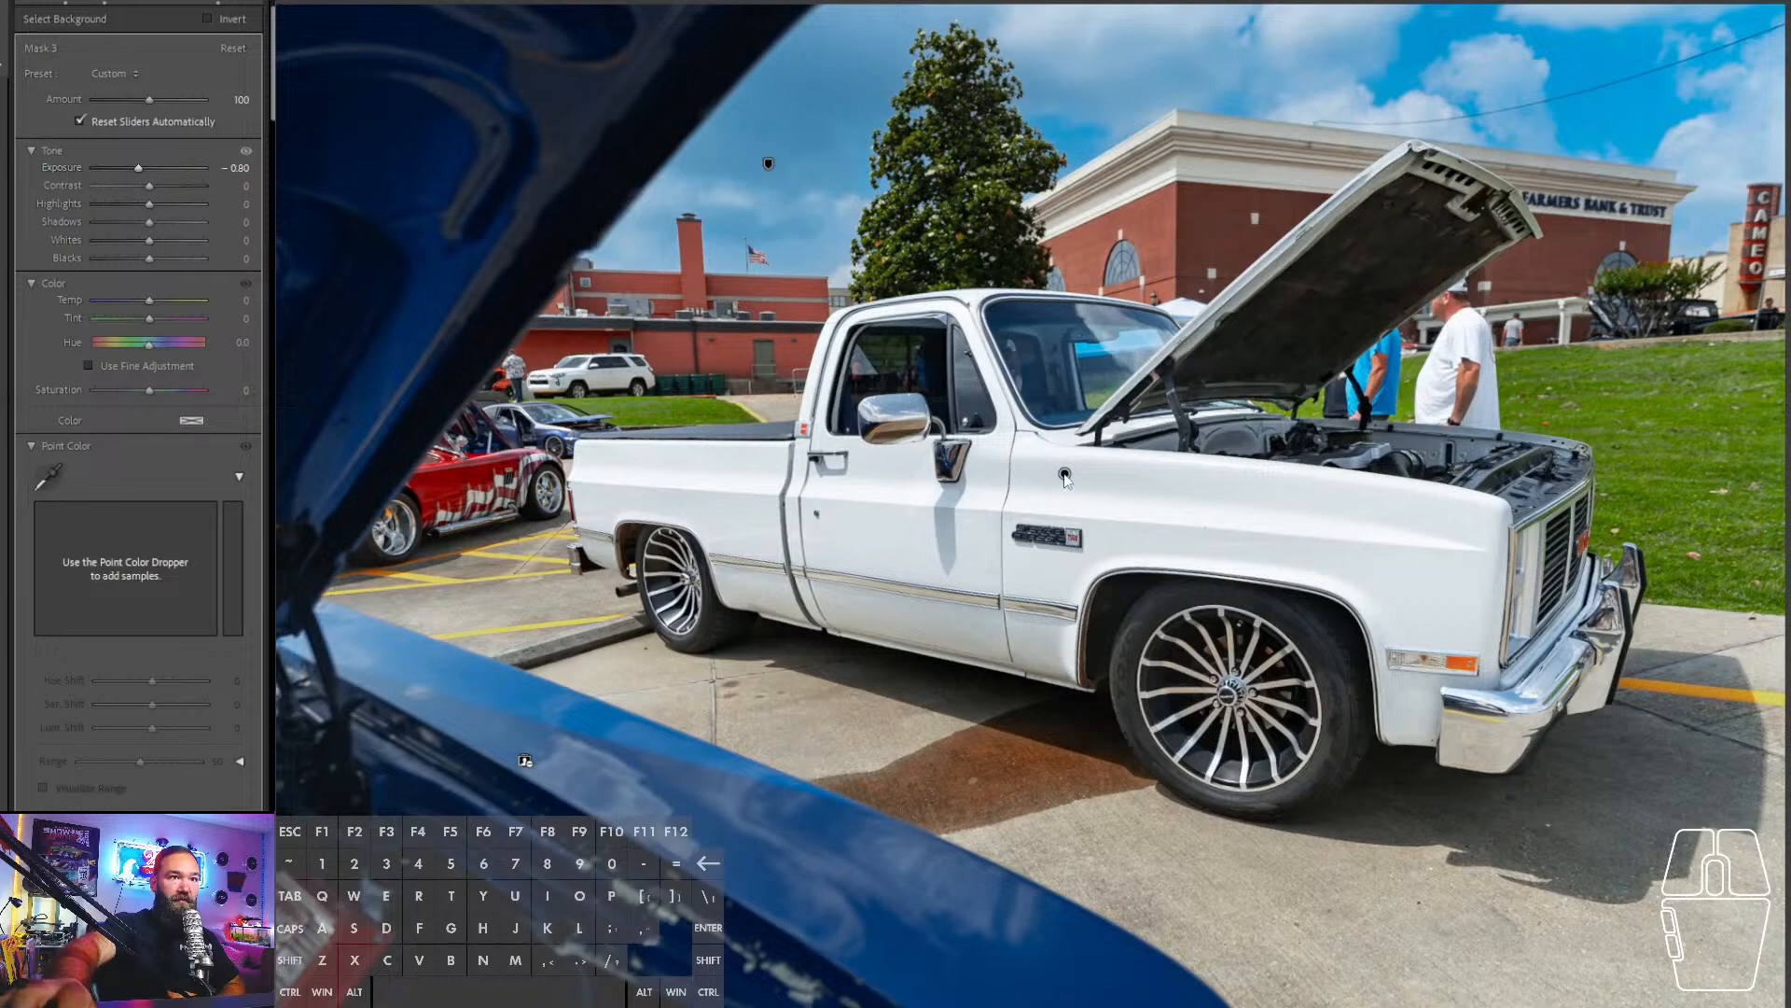
{"action": "left_click", "coordinate": [1063, 476]}
{"action": "left_click_drag", "start_coordinate": [1063, 473], "coordinate": [986, 476]}
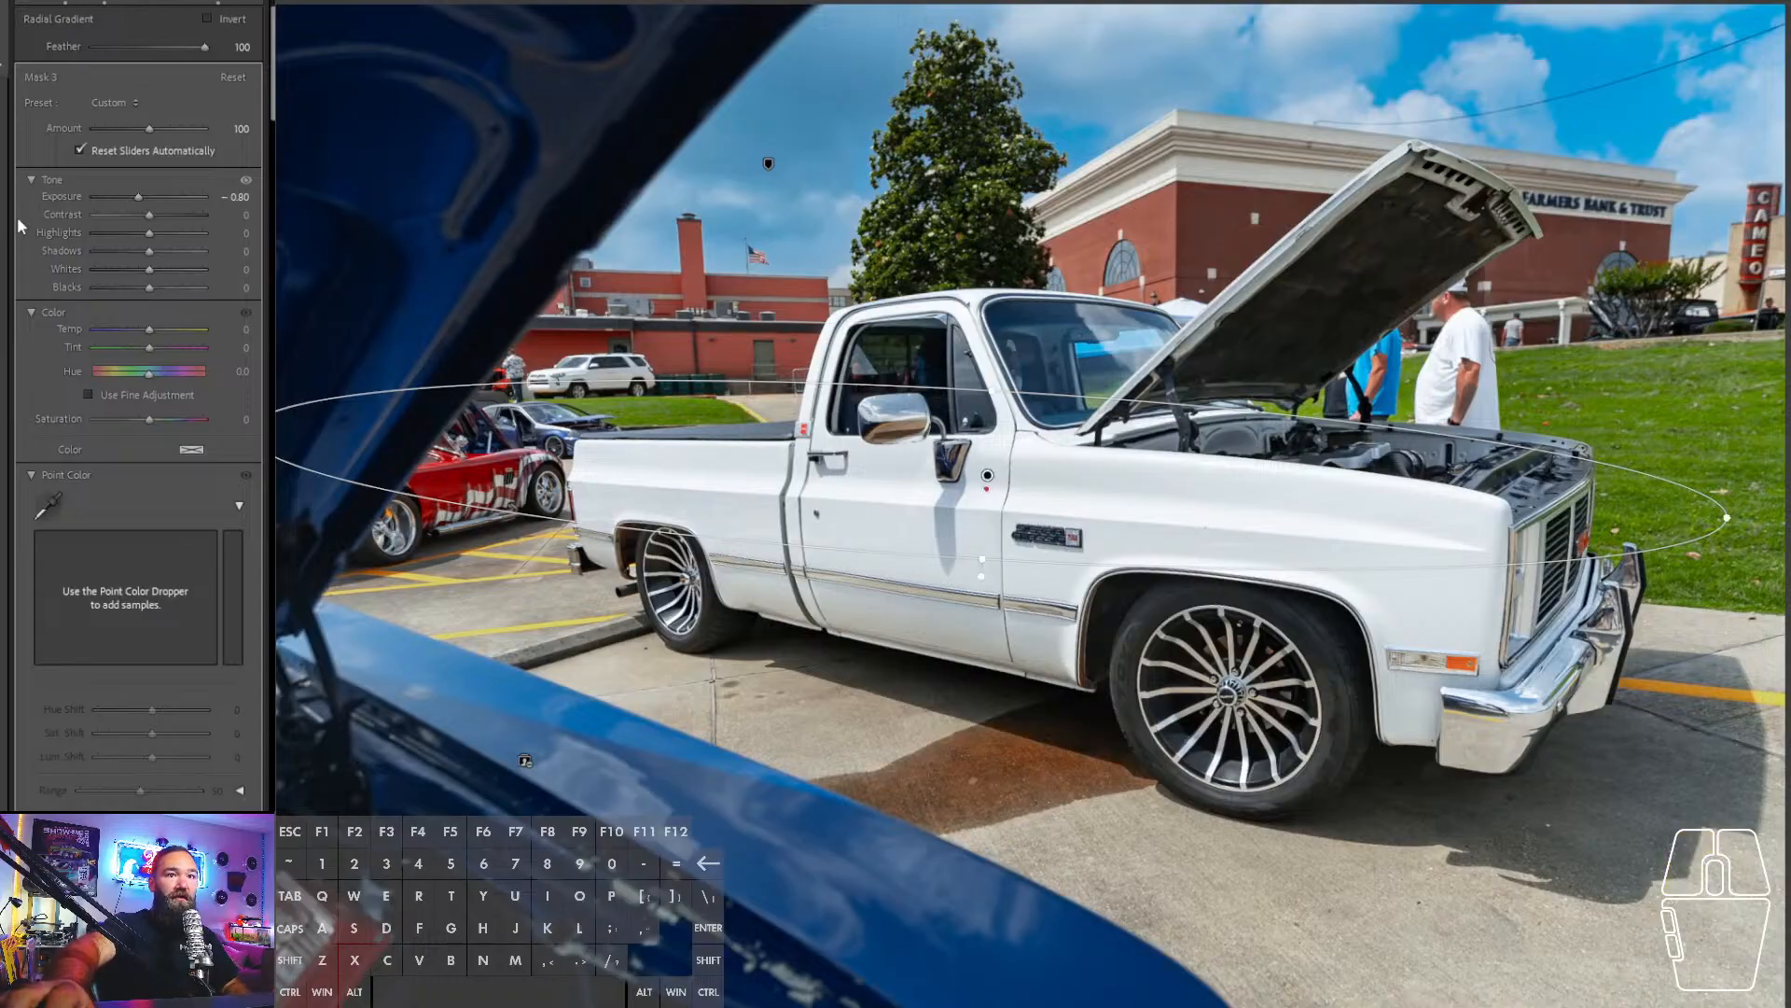
{"action": "left_click", "coordinate": [211, 4]}
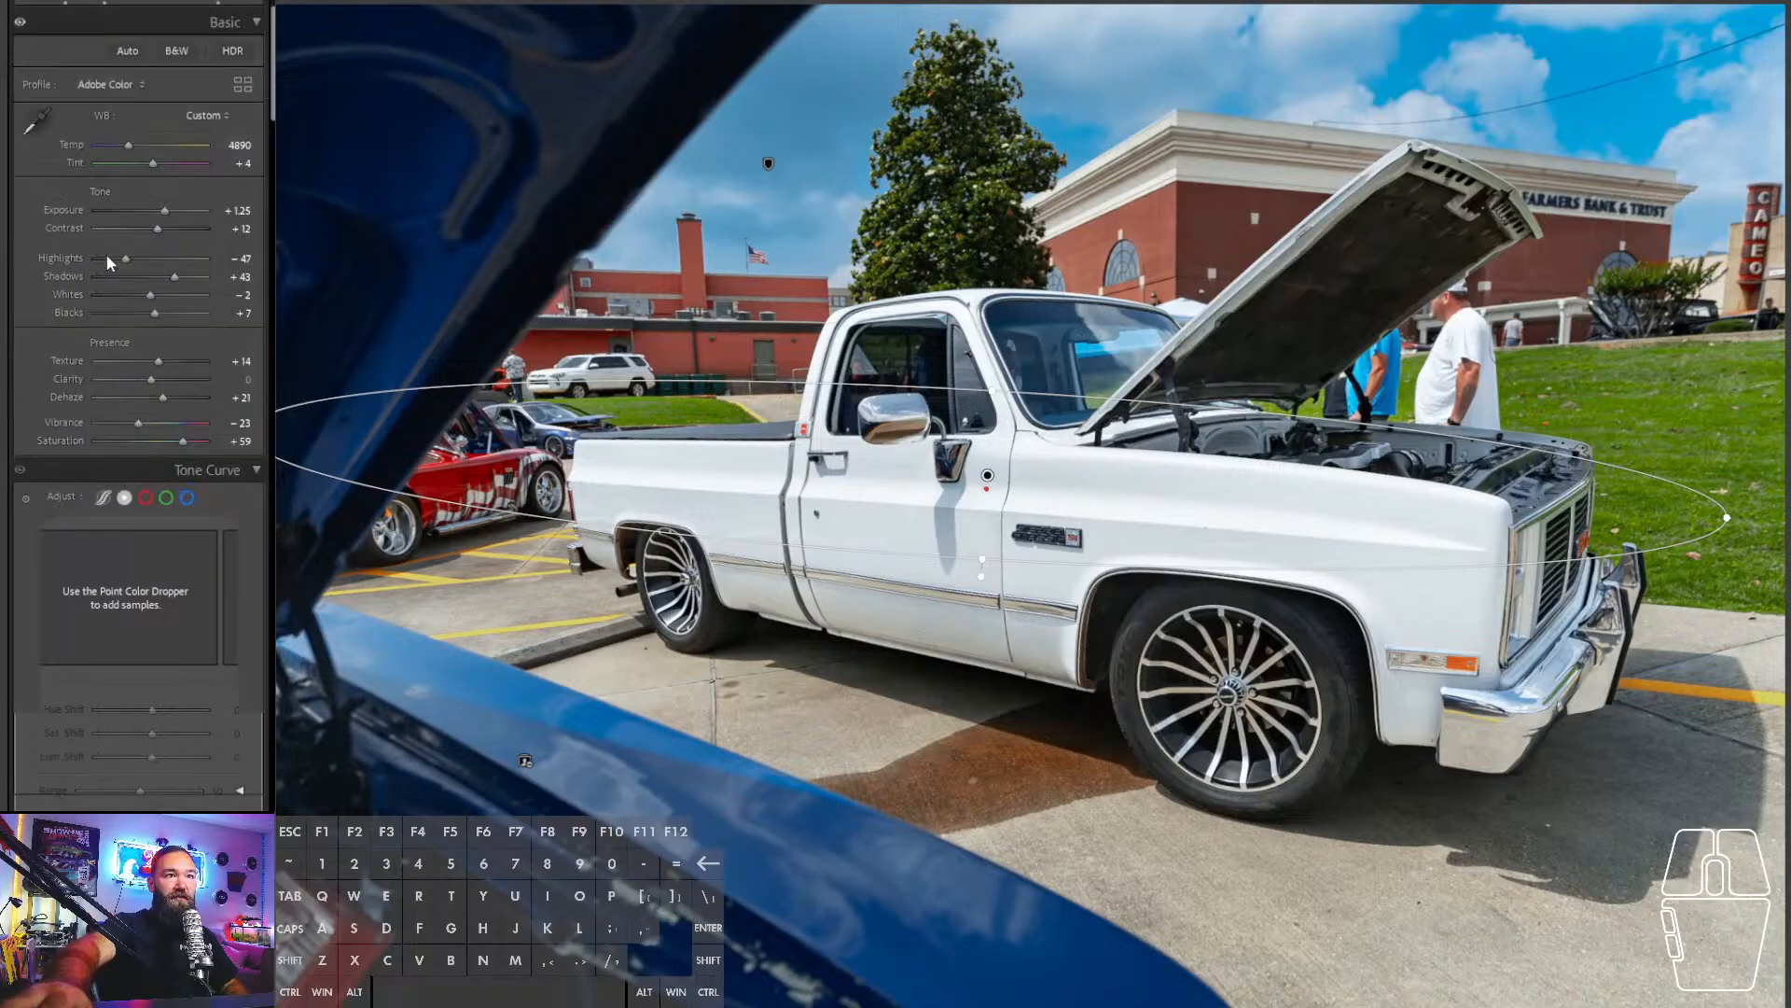
- Reduce the photo's blue Saturation to -68 in the Color Mixer and set the overall Vibrance to -17
{"action": "scroll", "coordinate": [106, 263], "scroll_direction": "down", "scroll_amount": 5}
{"action": "scroll", "coordinate": [106, 266], "scroll_direction": "down", "scroll_amount": 3}
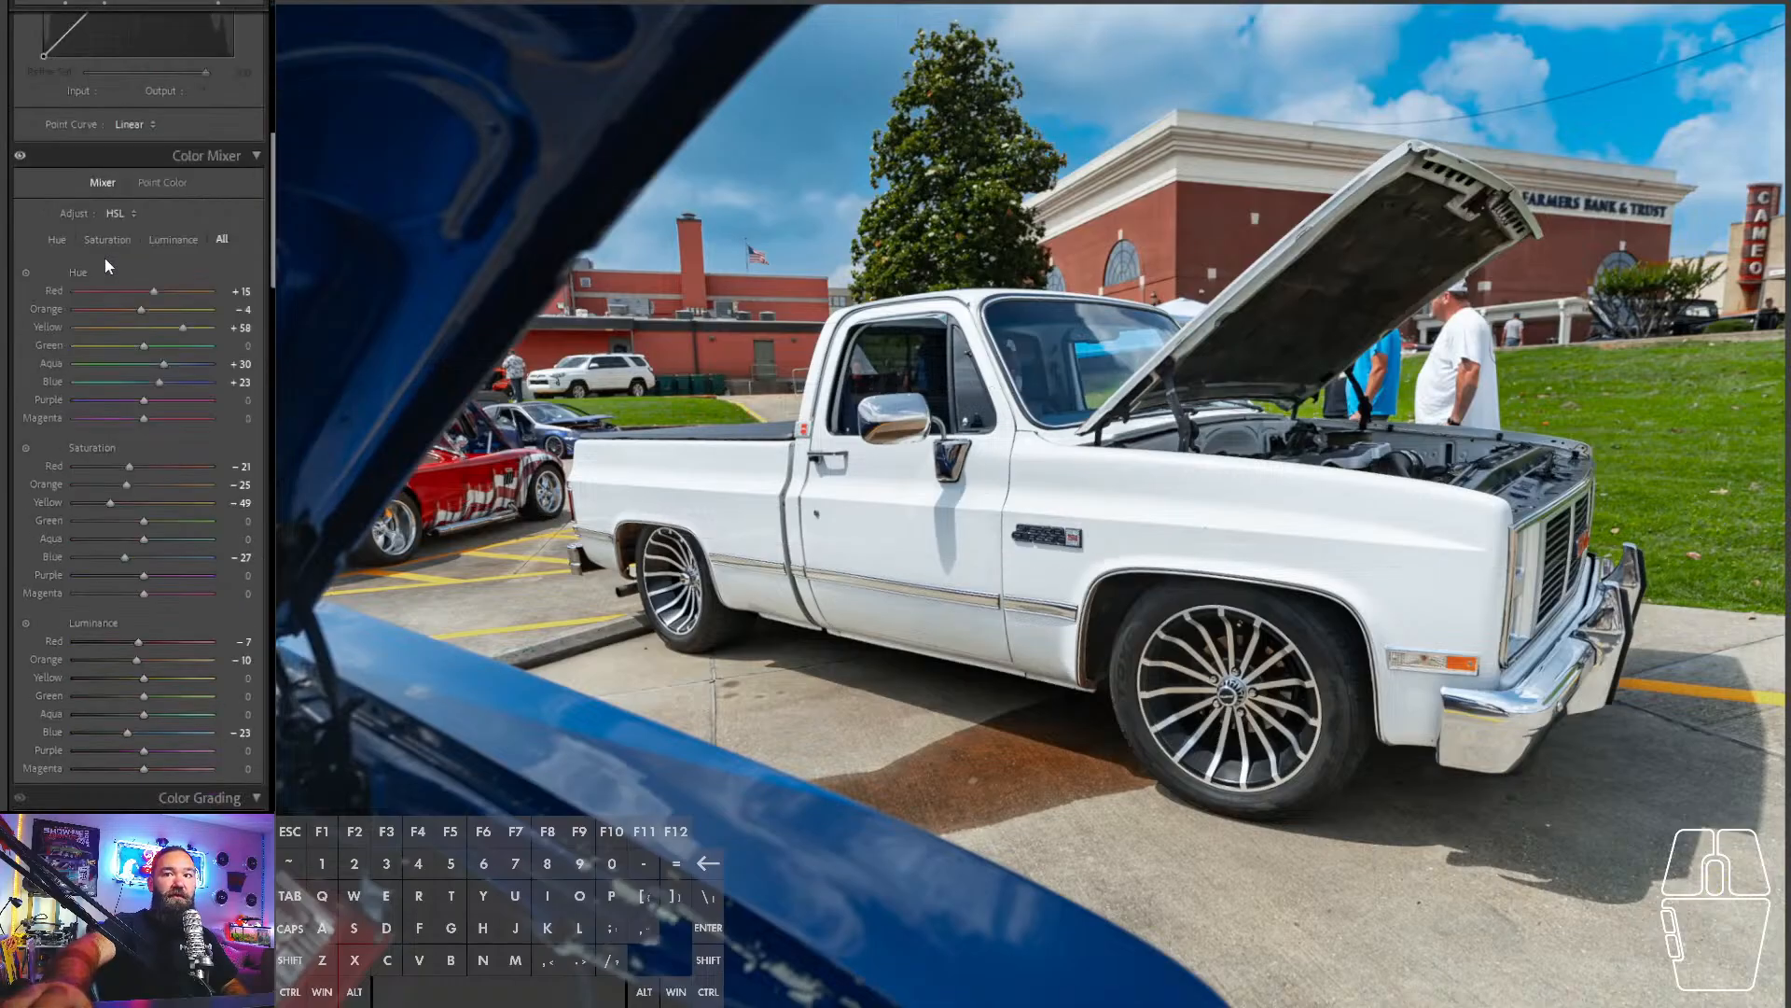
{"action": "left_click_drag", "start_coordinate": [116, 551], "coordinate": [86, 556]}
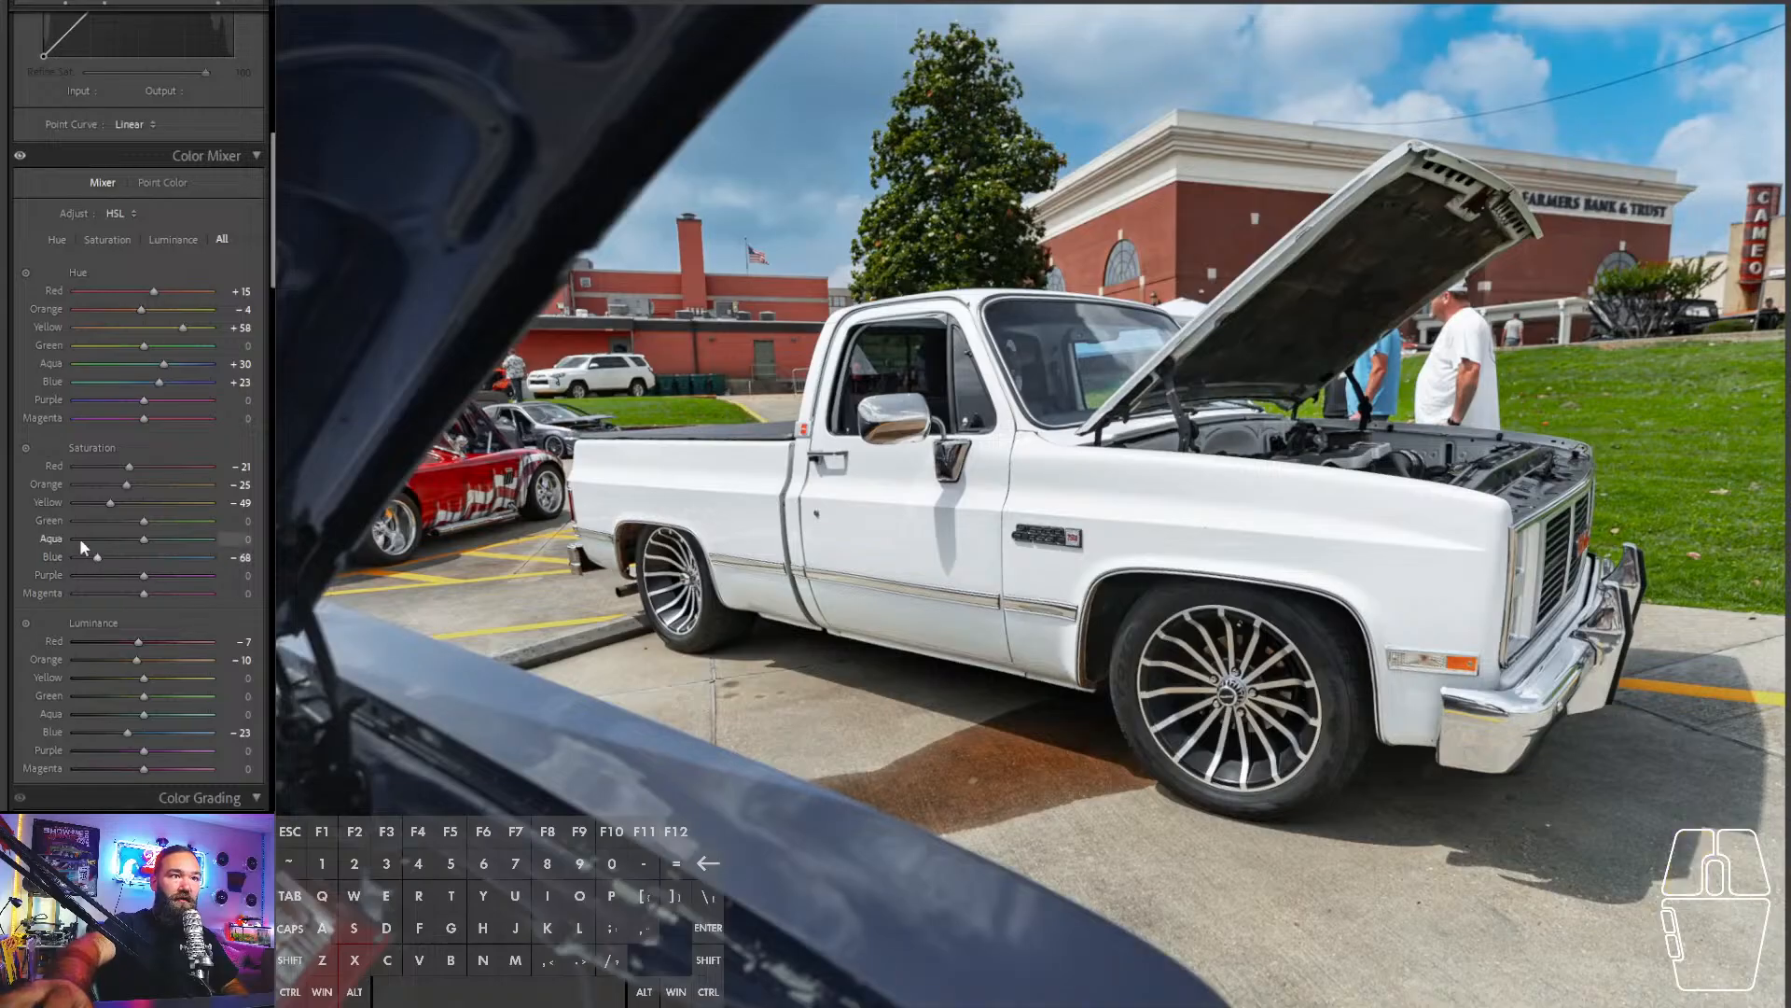
{"action": "scroll", "coordinate": [188, 280], "scroll_direction": "up", "scroll_amount": 5}
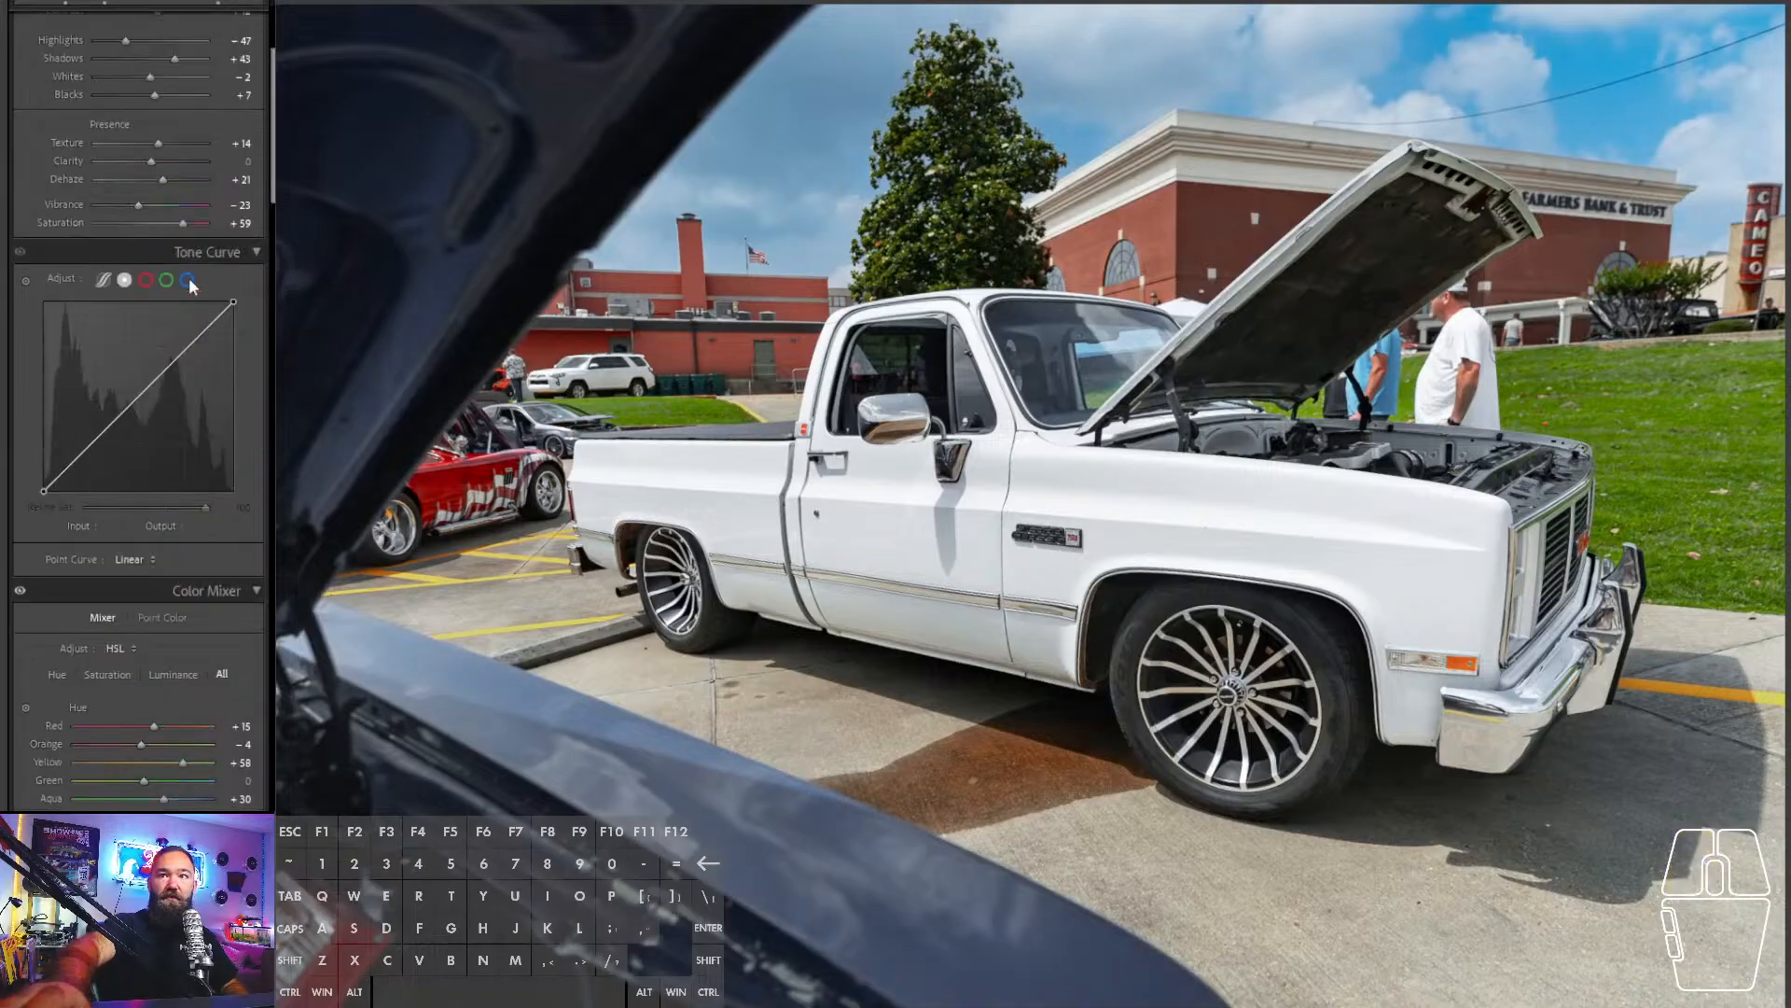
{"action": "left_click", "coordinate": [140, 208]}
{"action": "left_click_drag", "start_coordinate": [140, 207], "coordinate": [143, 206]}
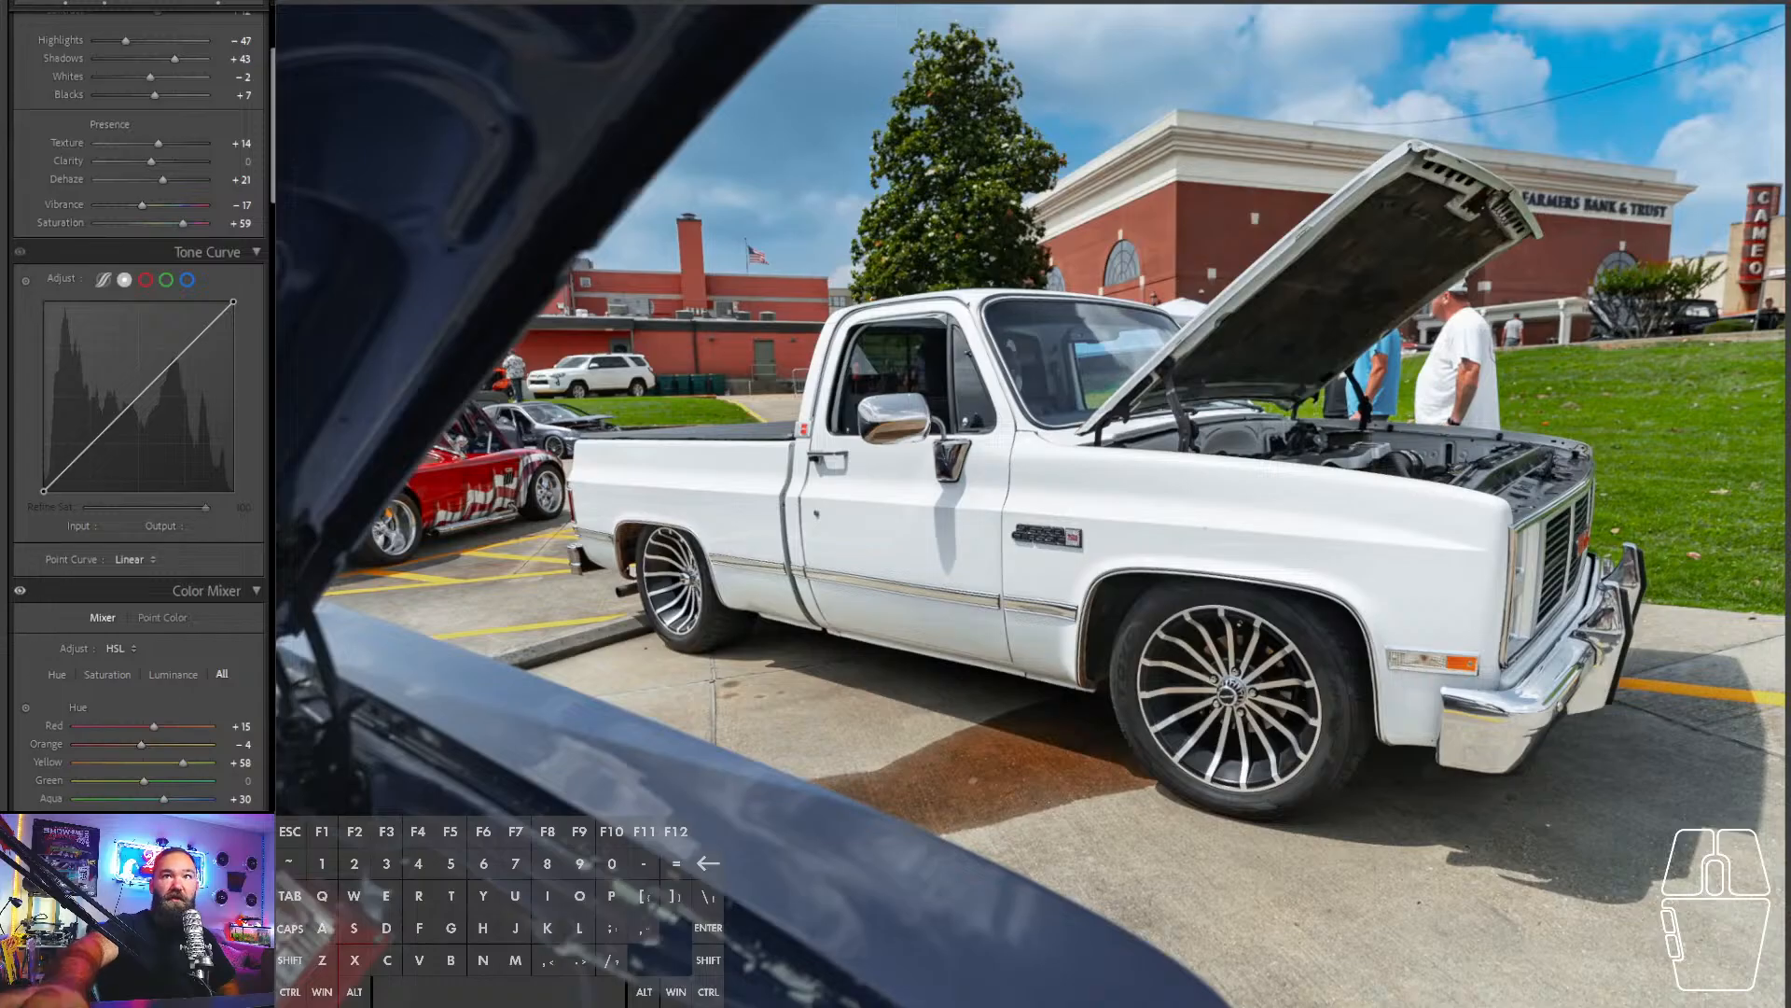
- View the white crew-cab pickup photo with the raised hood from the library at full size, and return to the grid
{"action": "key", "text": "e"}
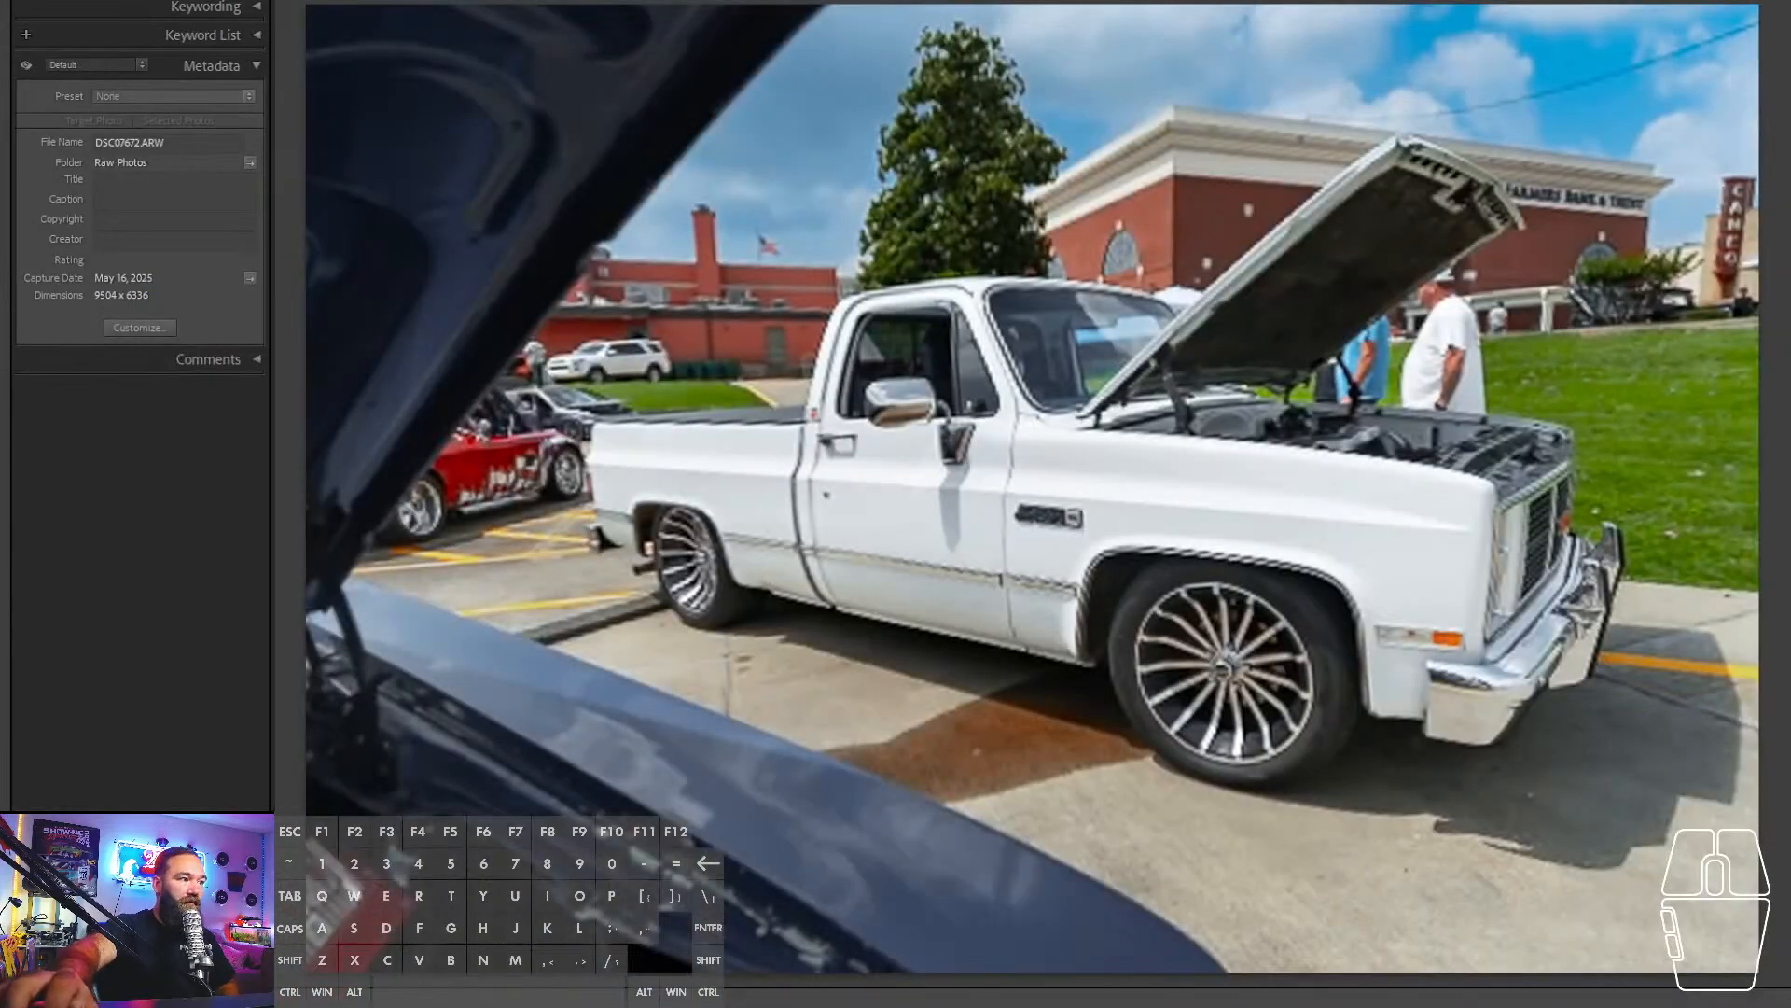
{"action": "key", "text": "g"}
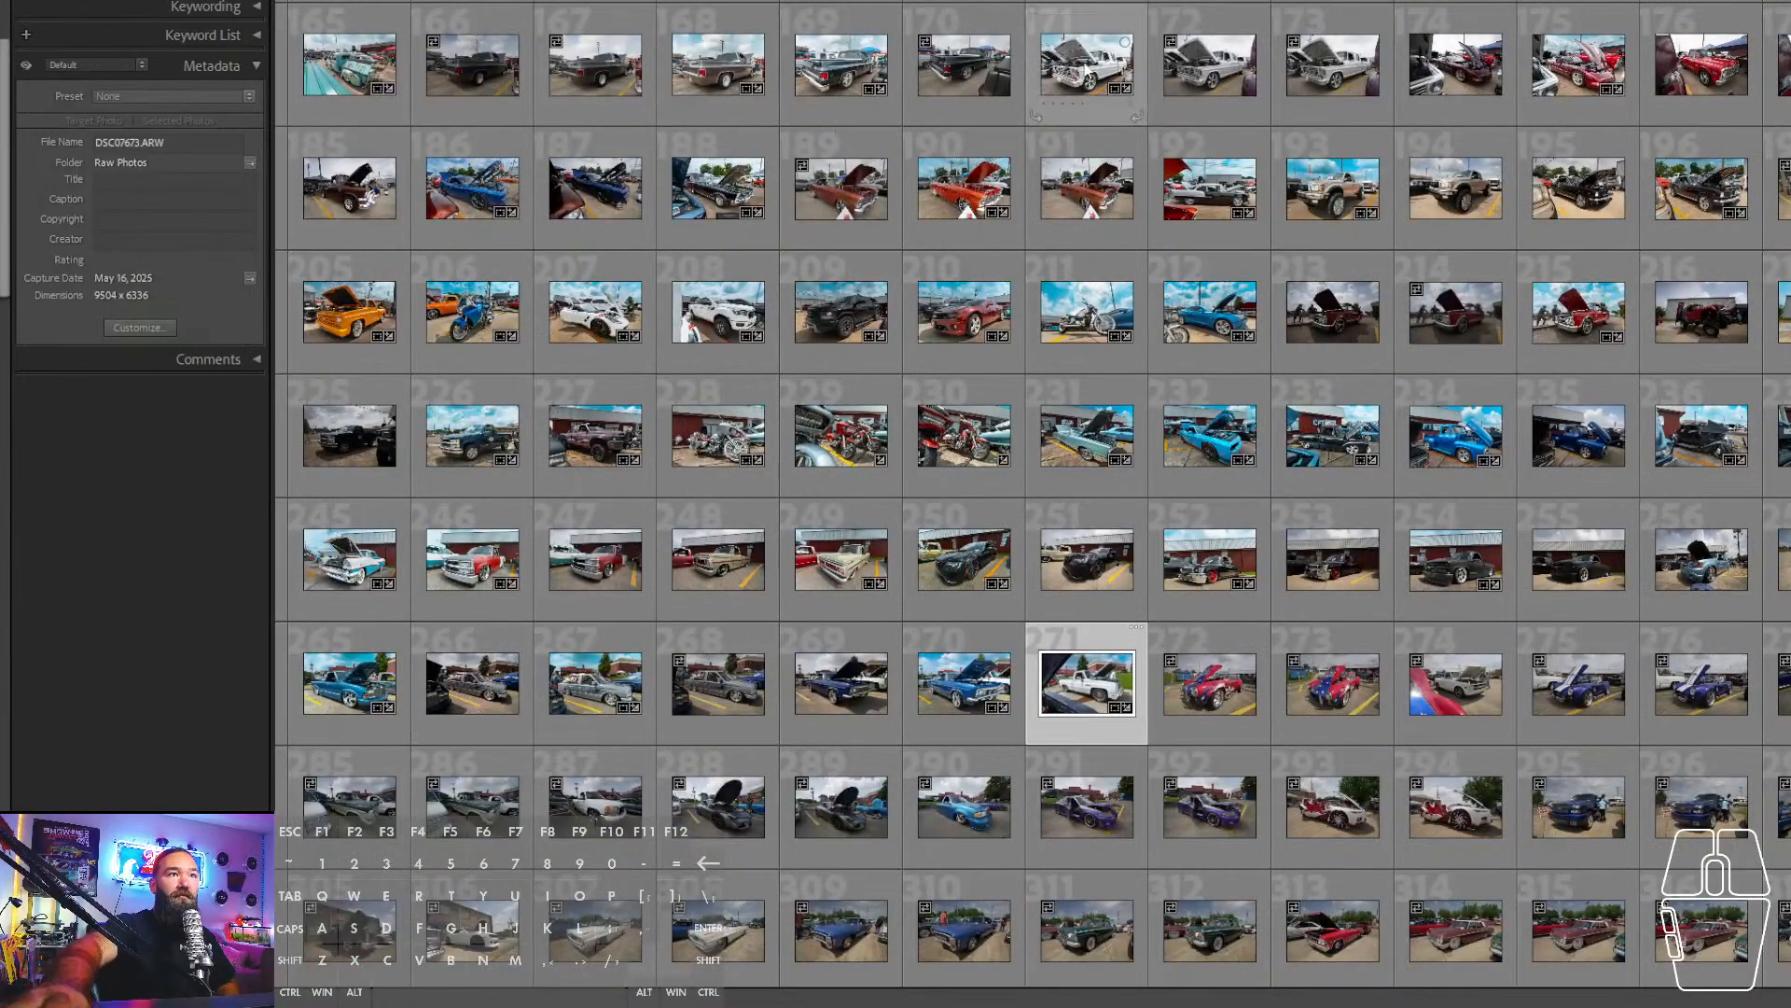
{"action": "left_click", "coordinate": [1087, 63]}
{"action": "double_click", "coordinate": [1087, 67]}
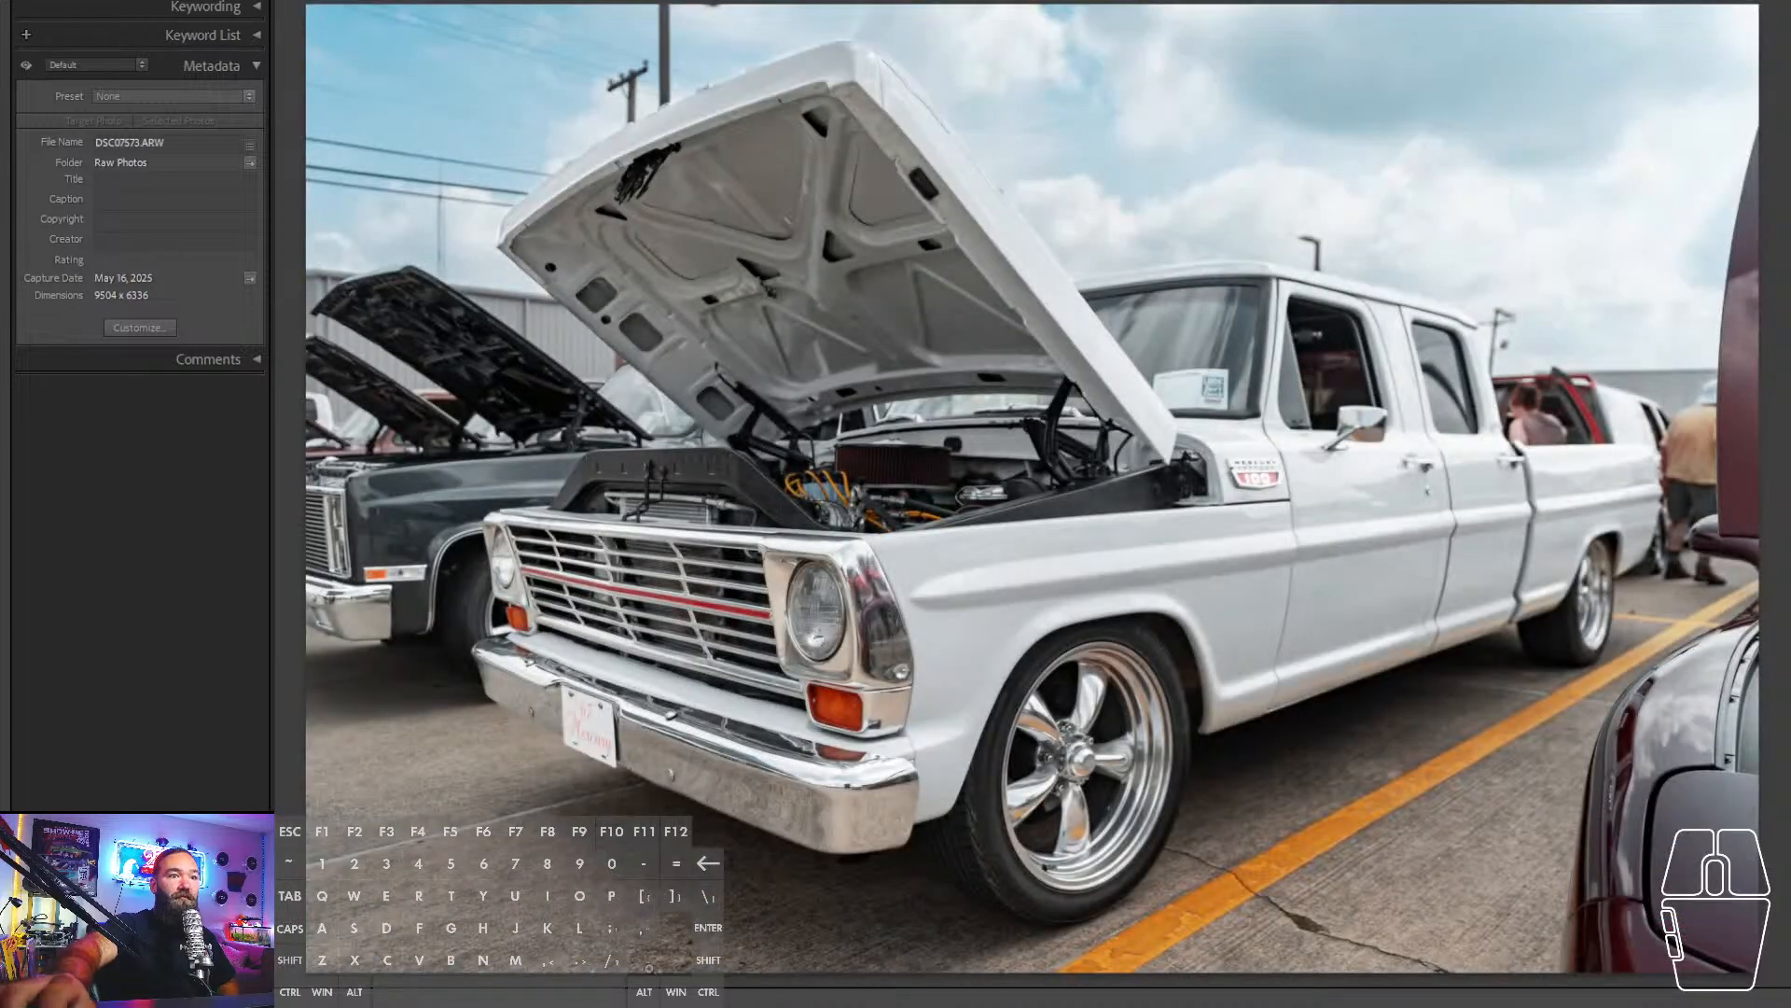
{"action": "key", "text": "g"}
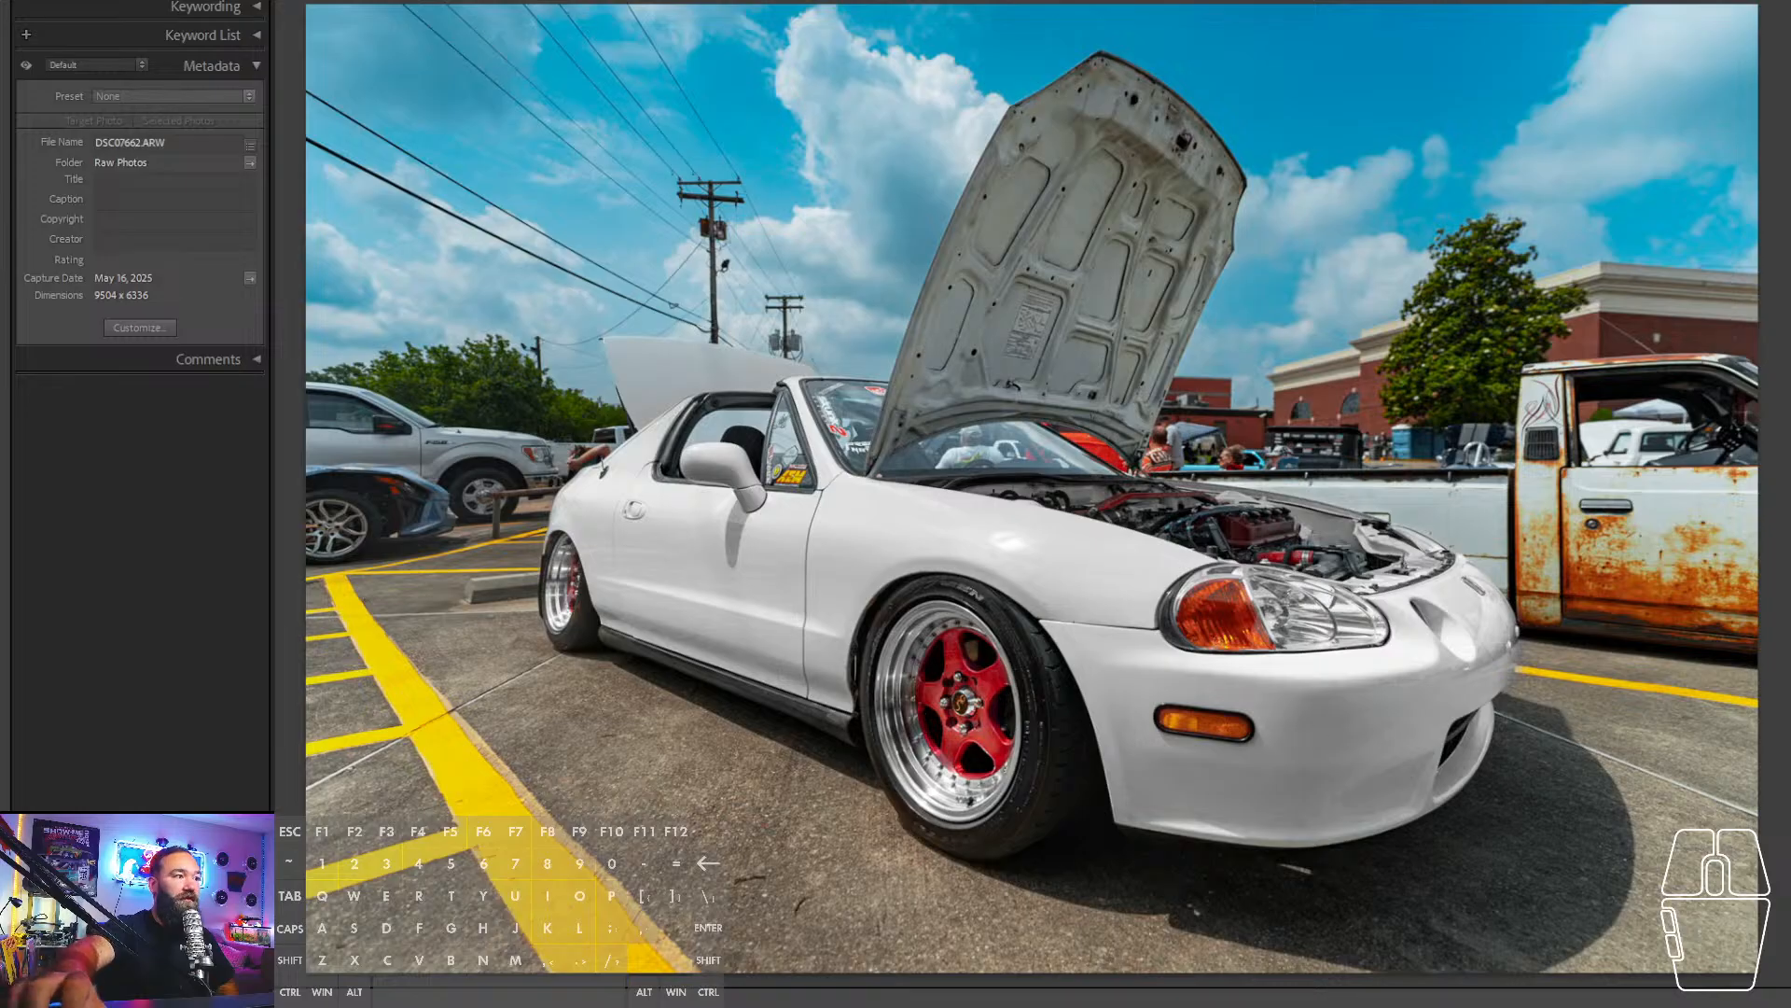
- Open the red and blue star-painted roadster photo DSC07674 from the library grid and compare it with the next shot
{"action": "key", "text": "g"}
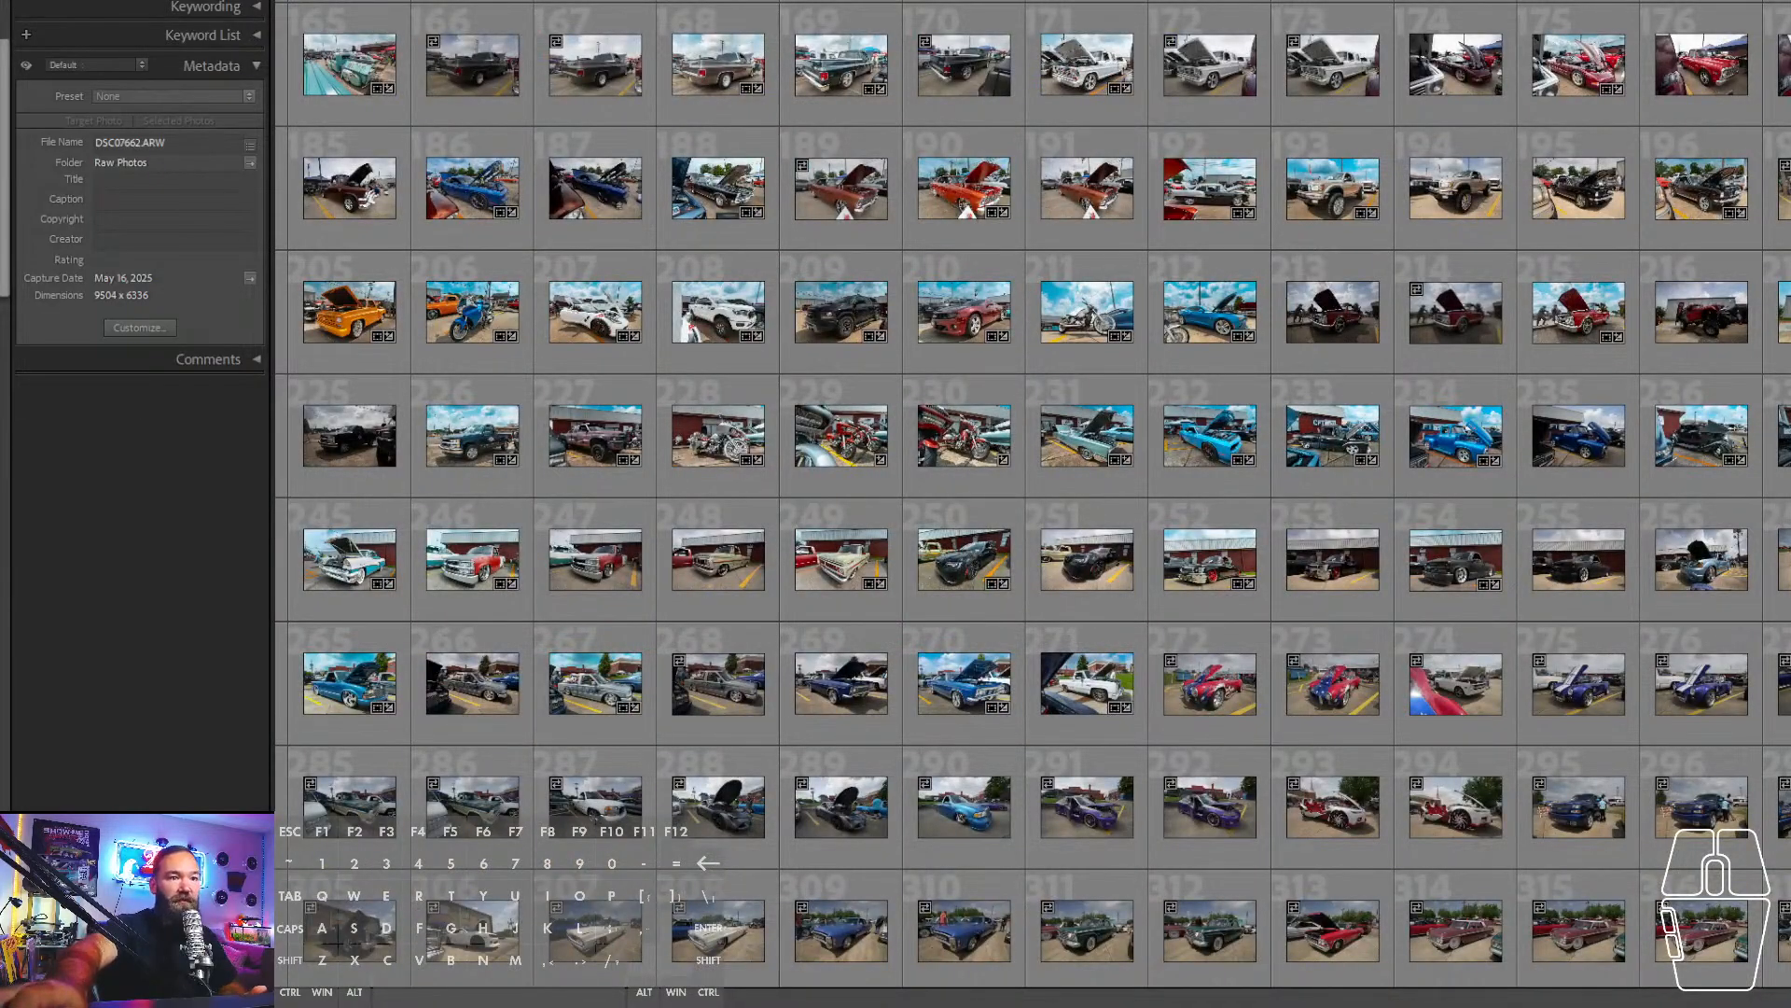
{"action": "scroll", "coordinate": [1033, 504], "scroll_direction": "down", "scroll_amount": 3}
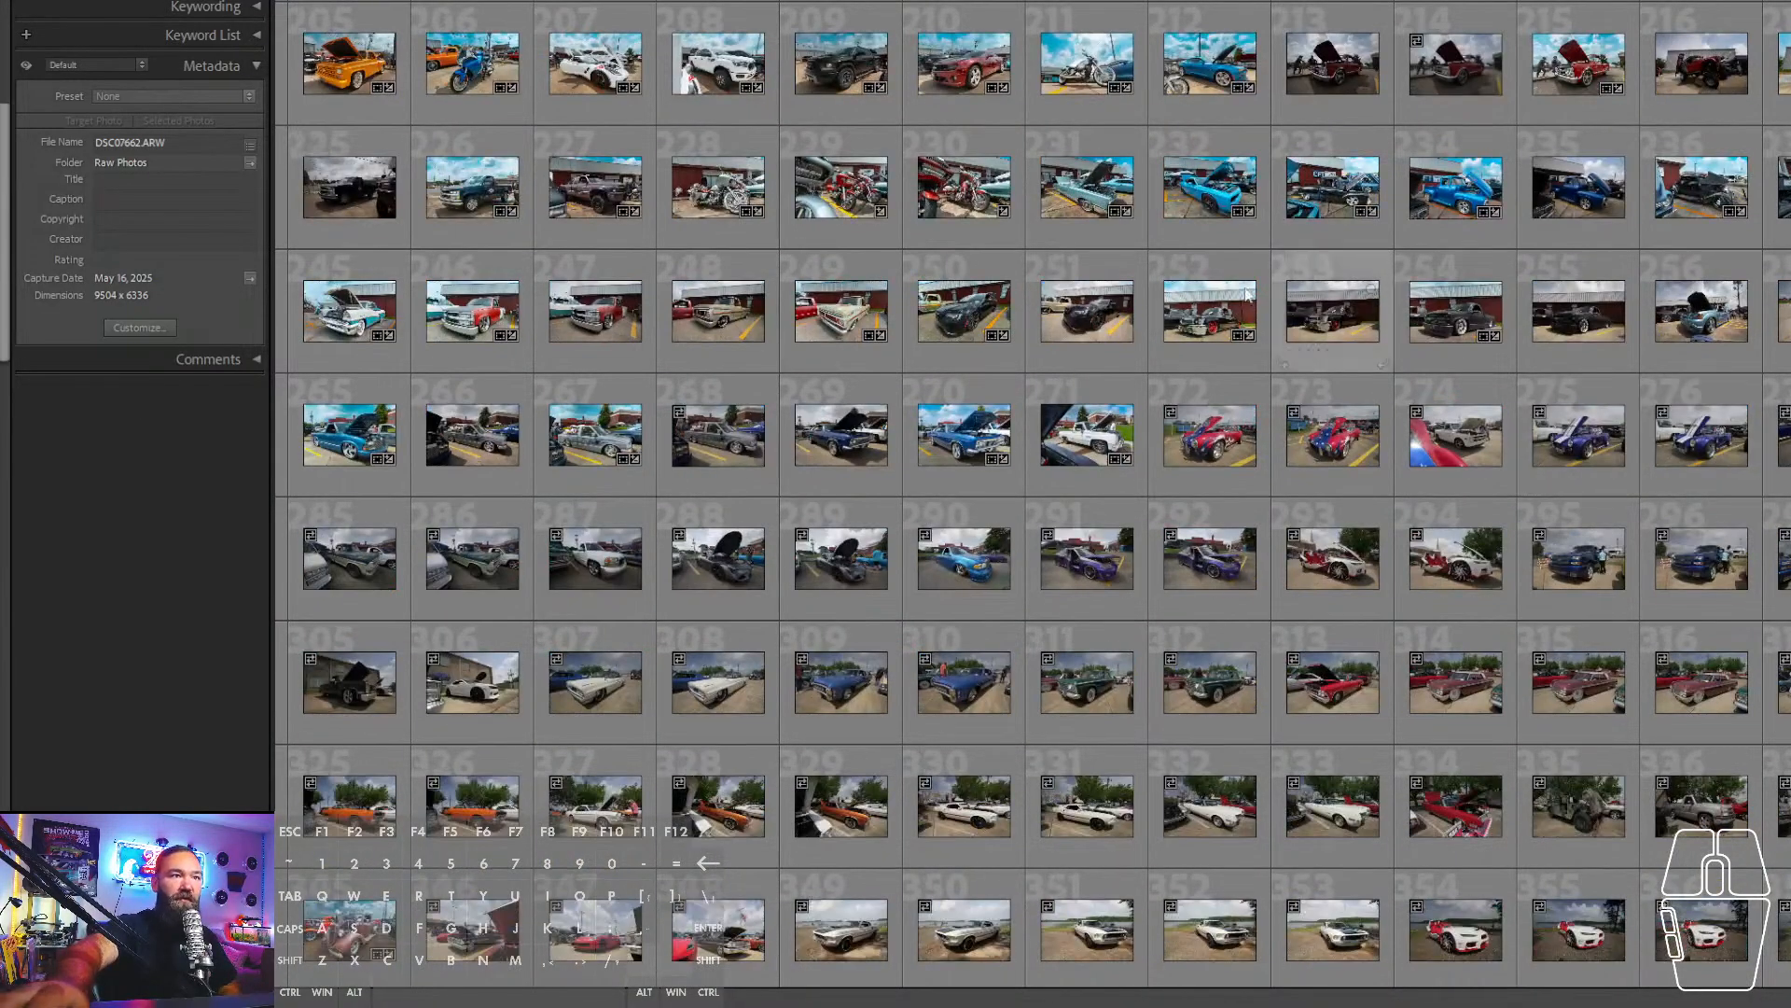
{"action": "double_click", "coordinate": [1208, 453]}
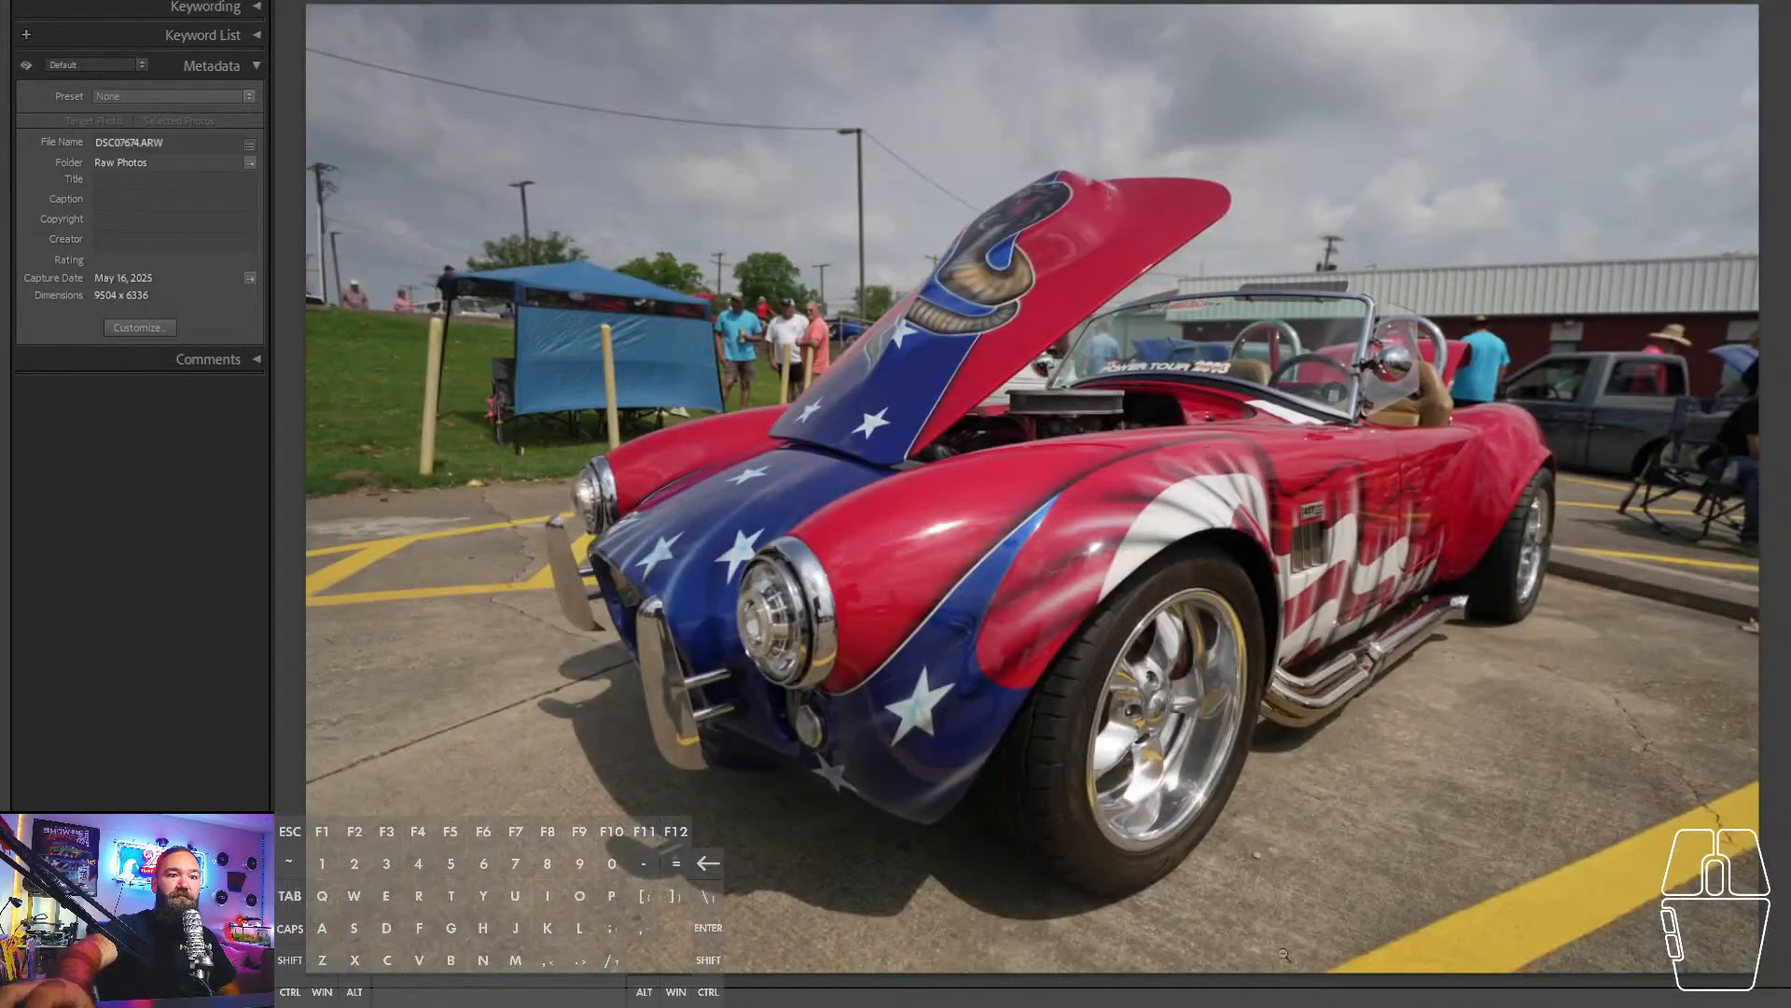
{"action": "key", "text": "Right"}
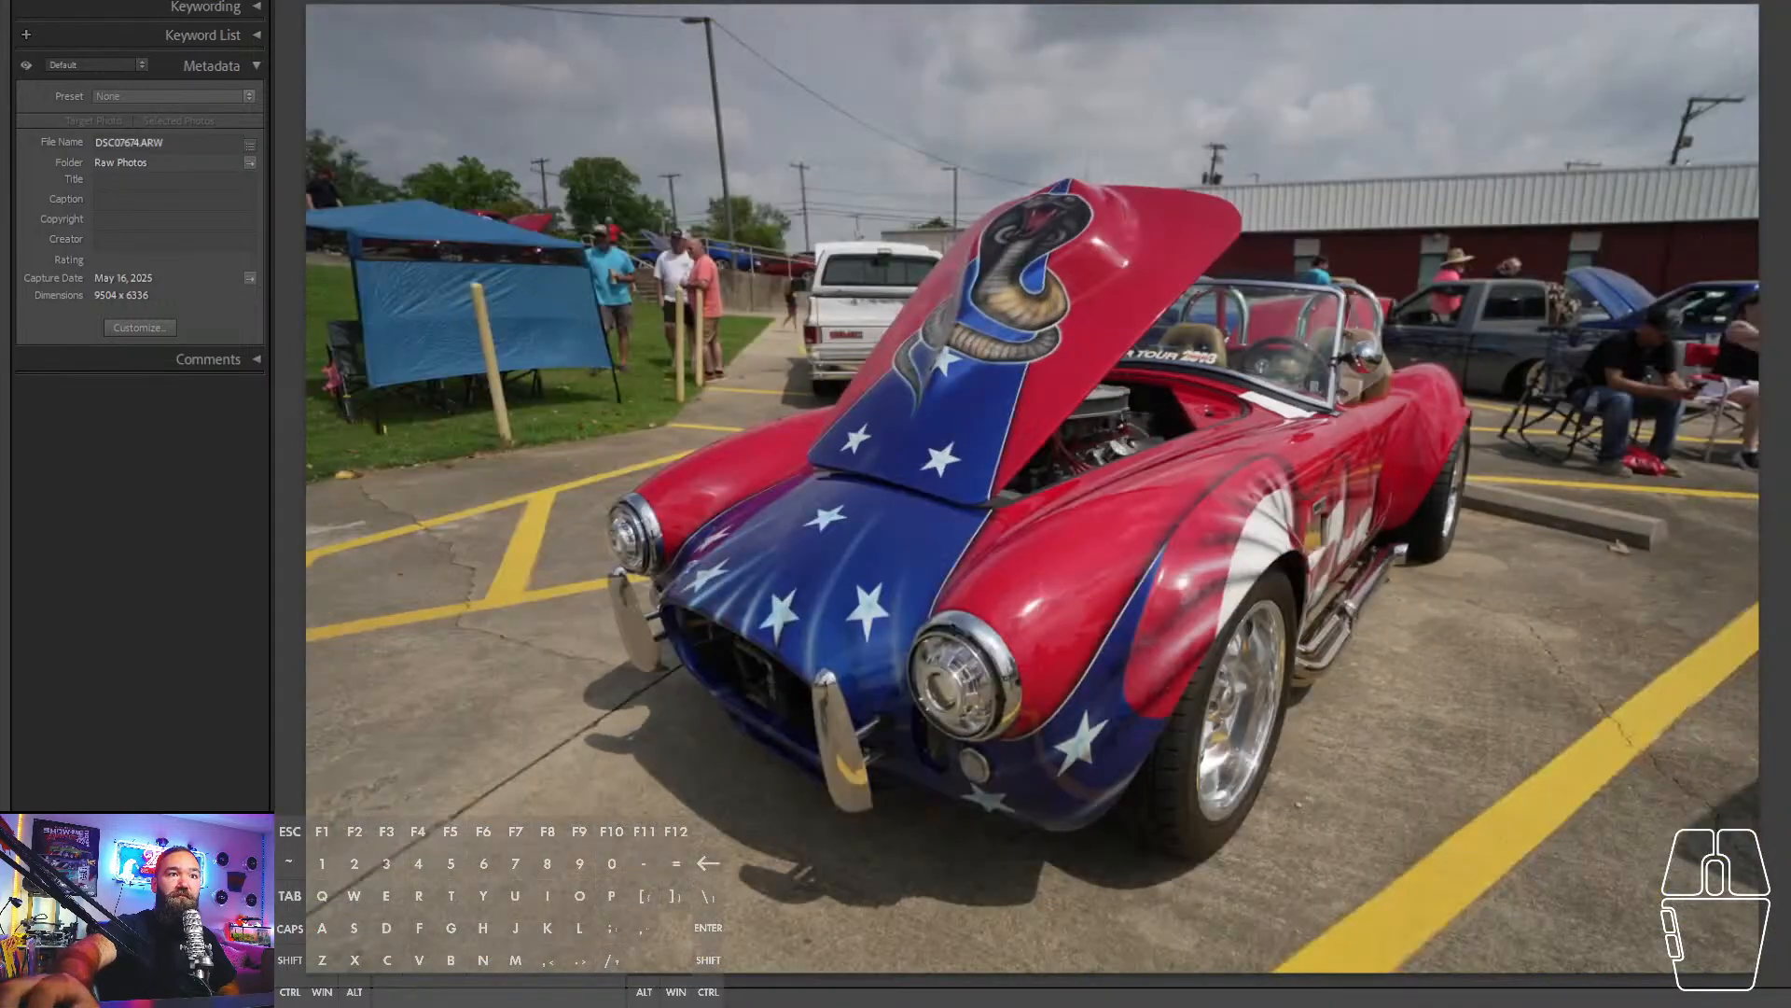
{"action": "key", "text": "Left"}
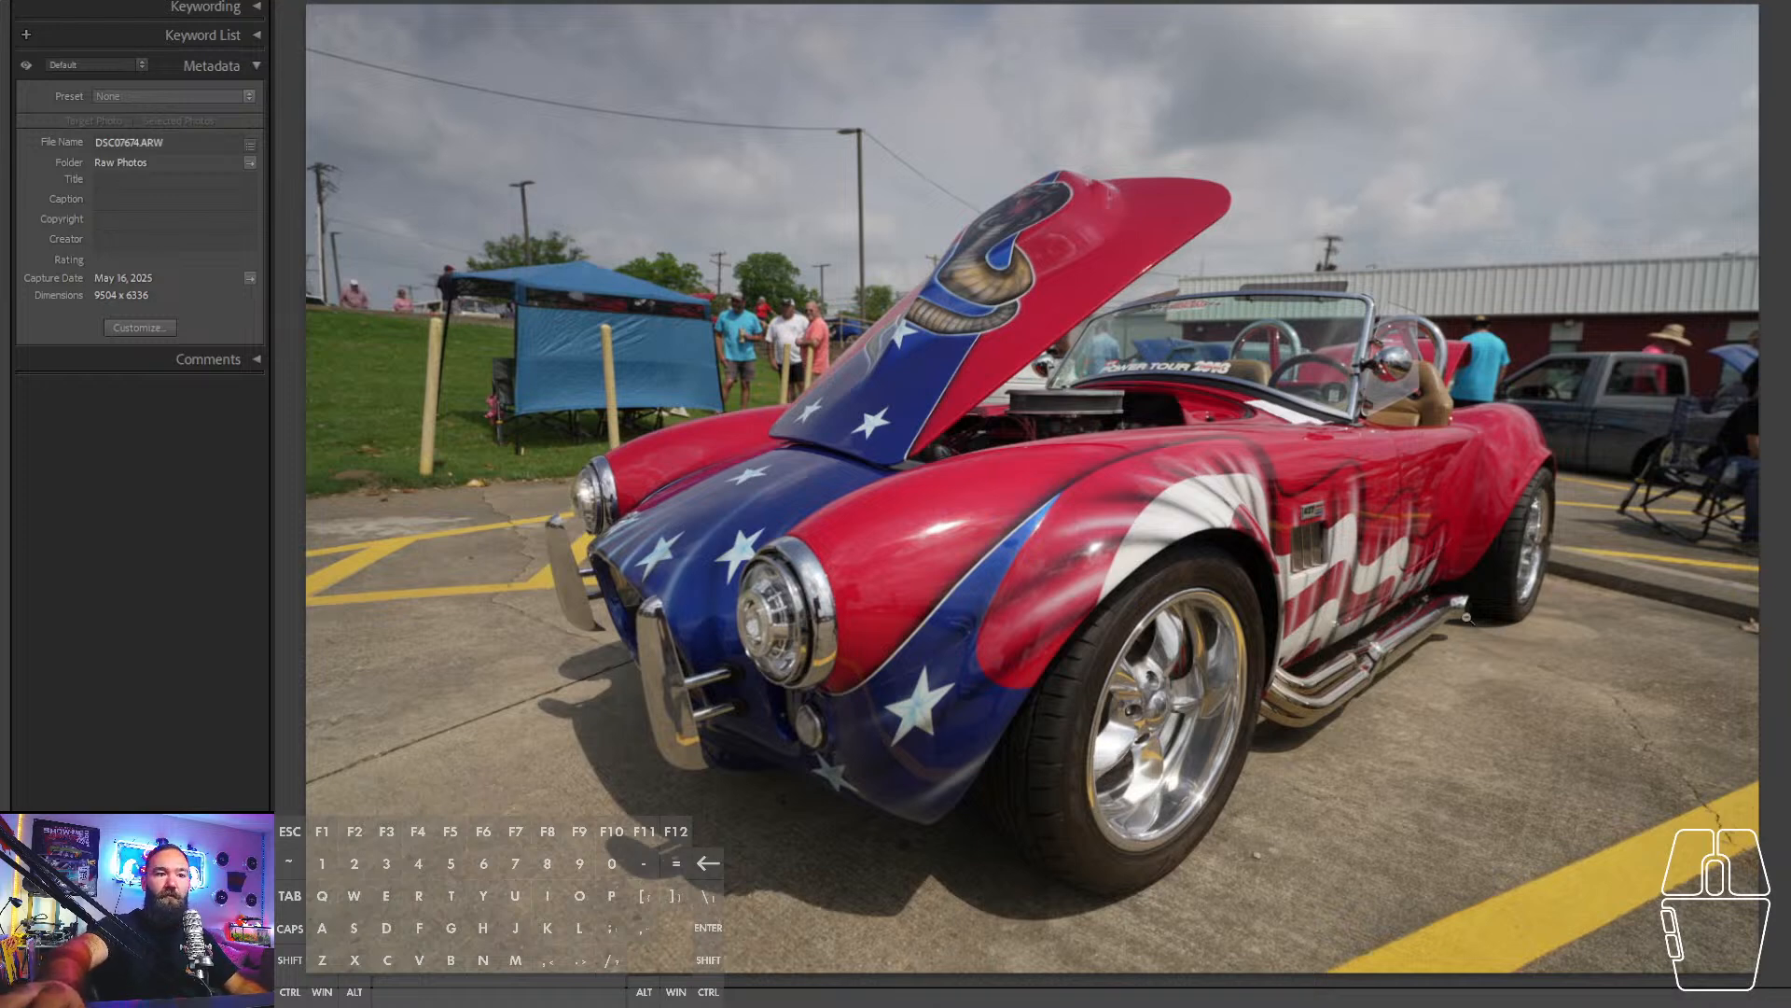
{"action": "key", "text": "Right"}
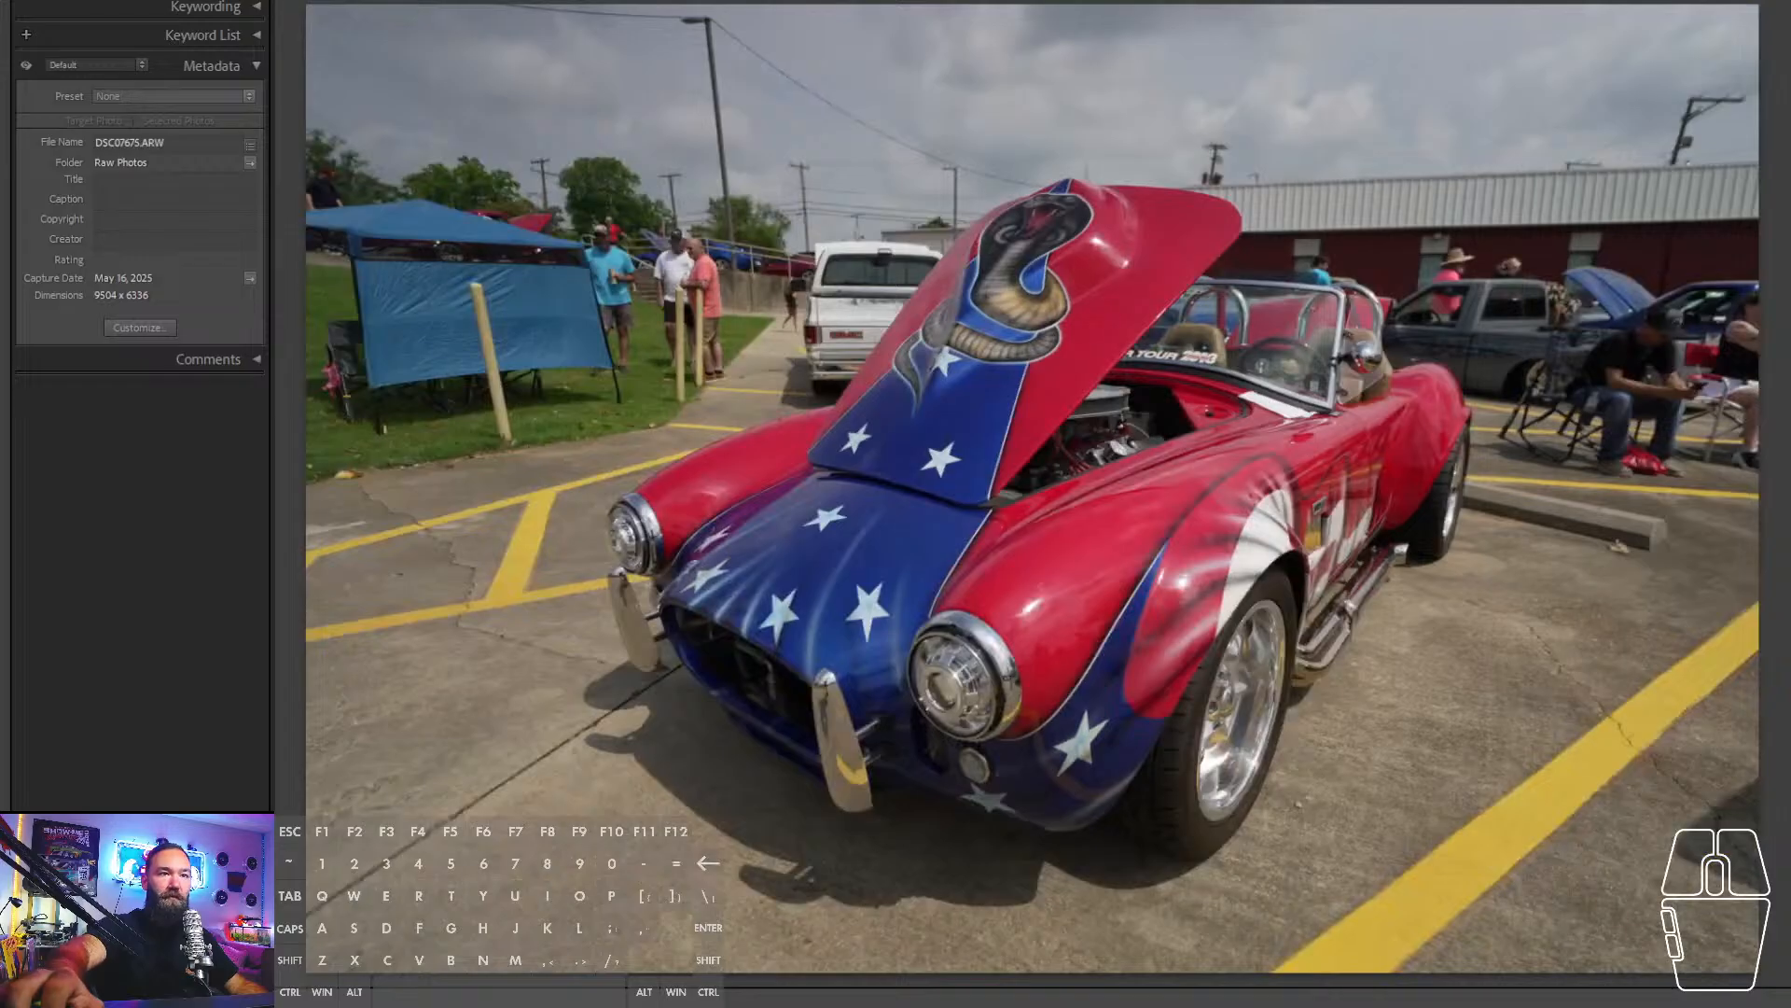
{"action": "key", "text": "Left"}
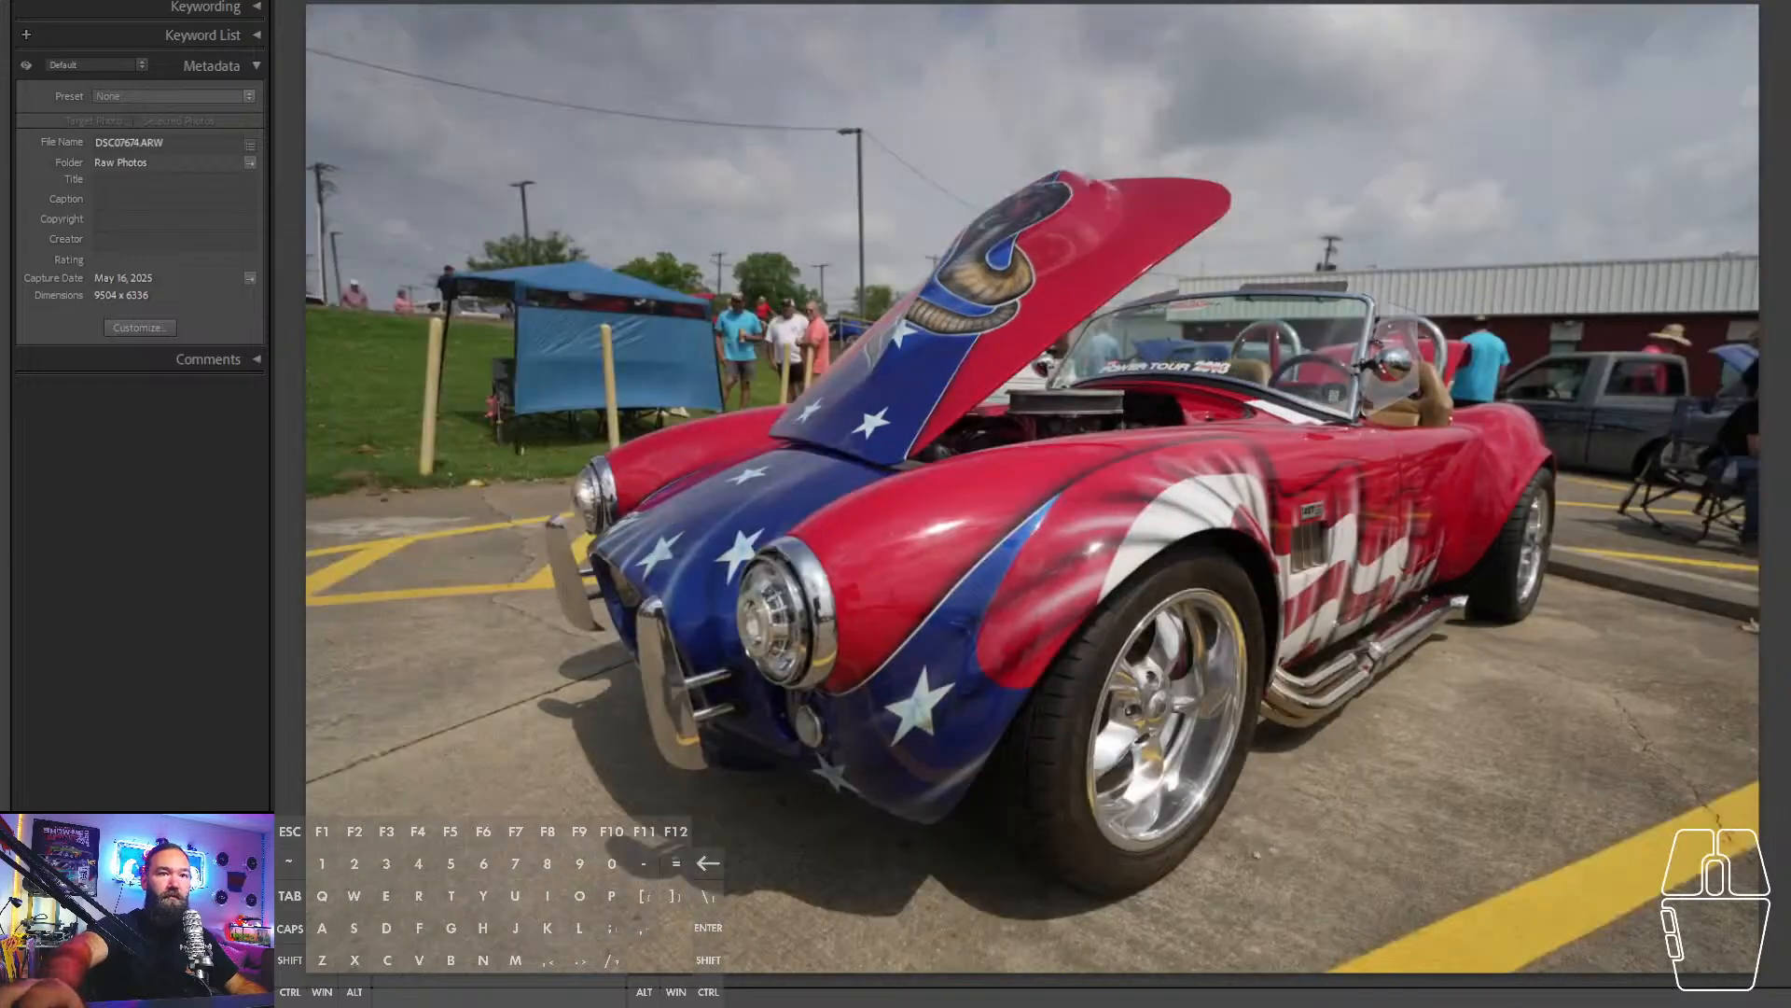
- Straighten the roadster photo with a crop angle of -1.90 and apply the crop
{"action": "key", "text": "d"}
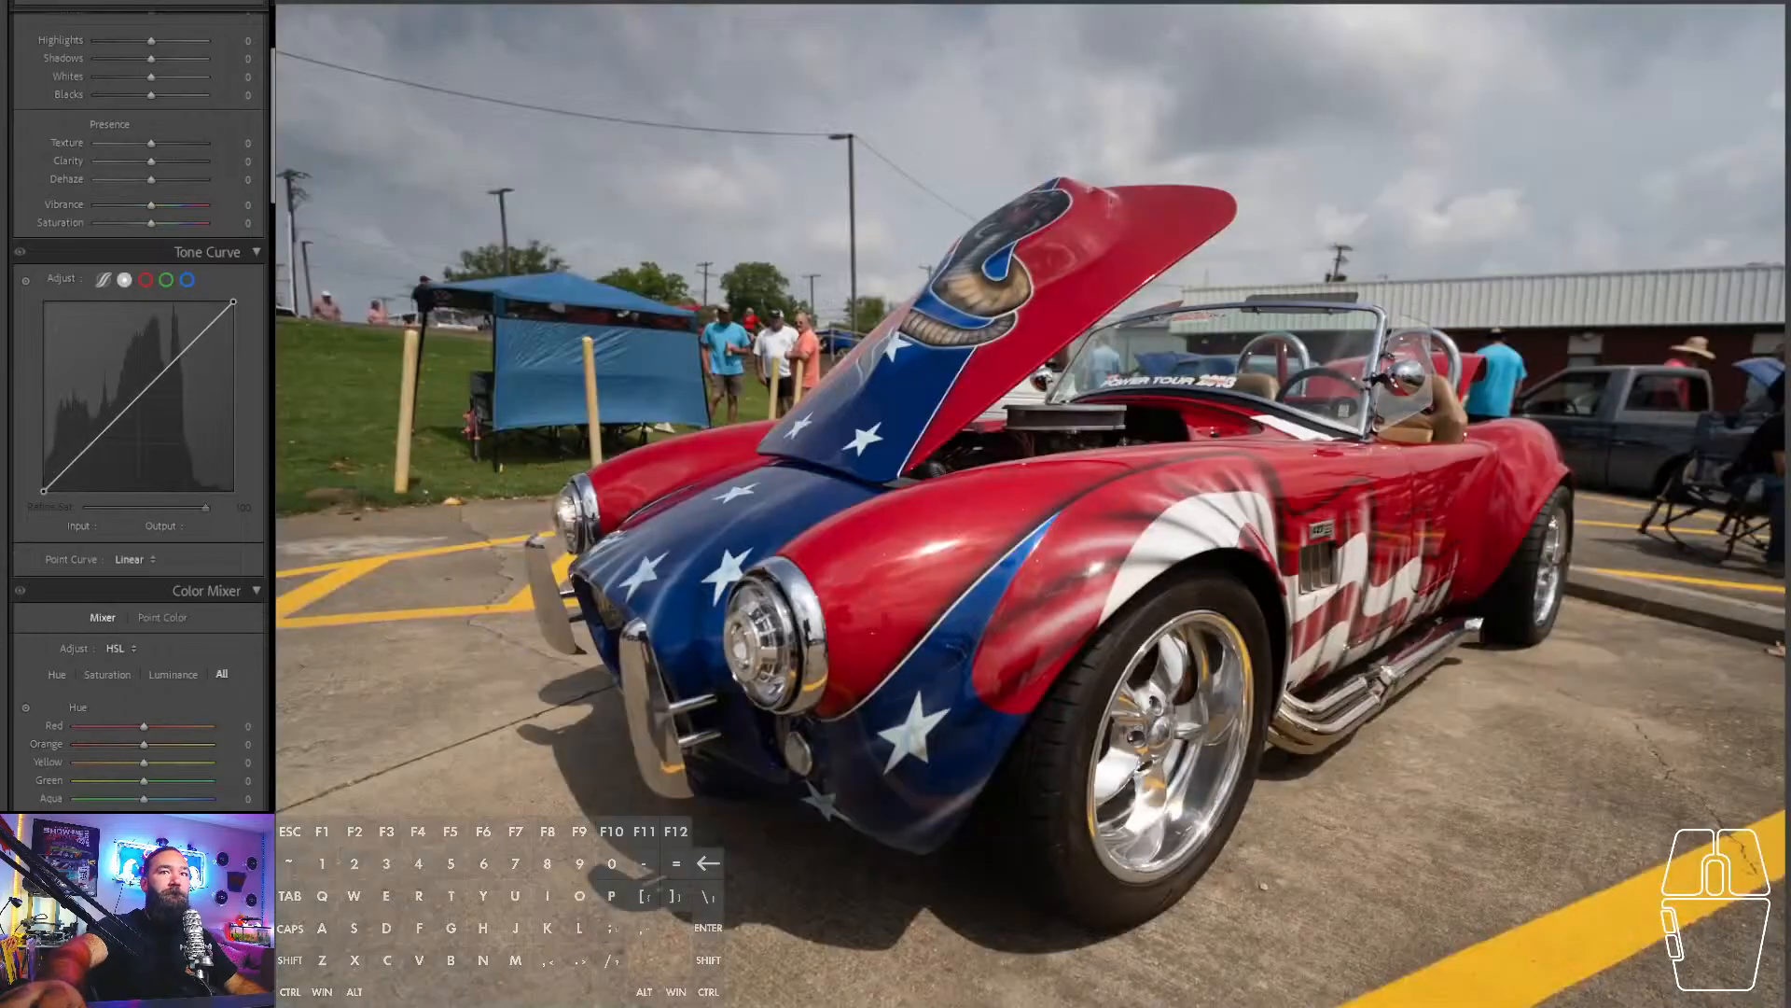
{"action": "key", "text": "r"}
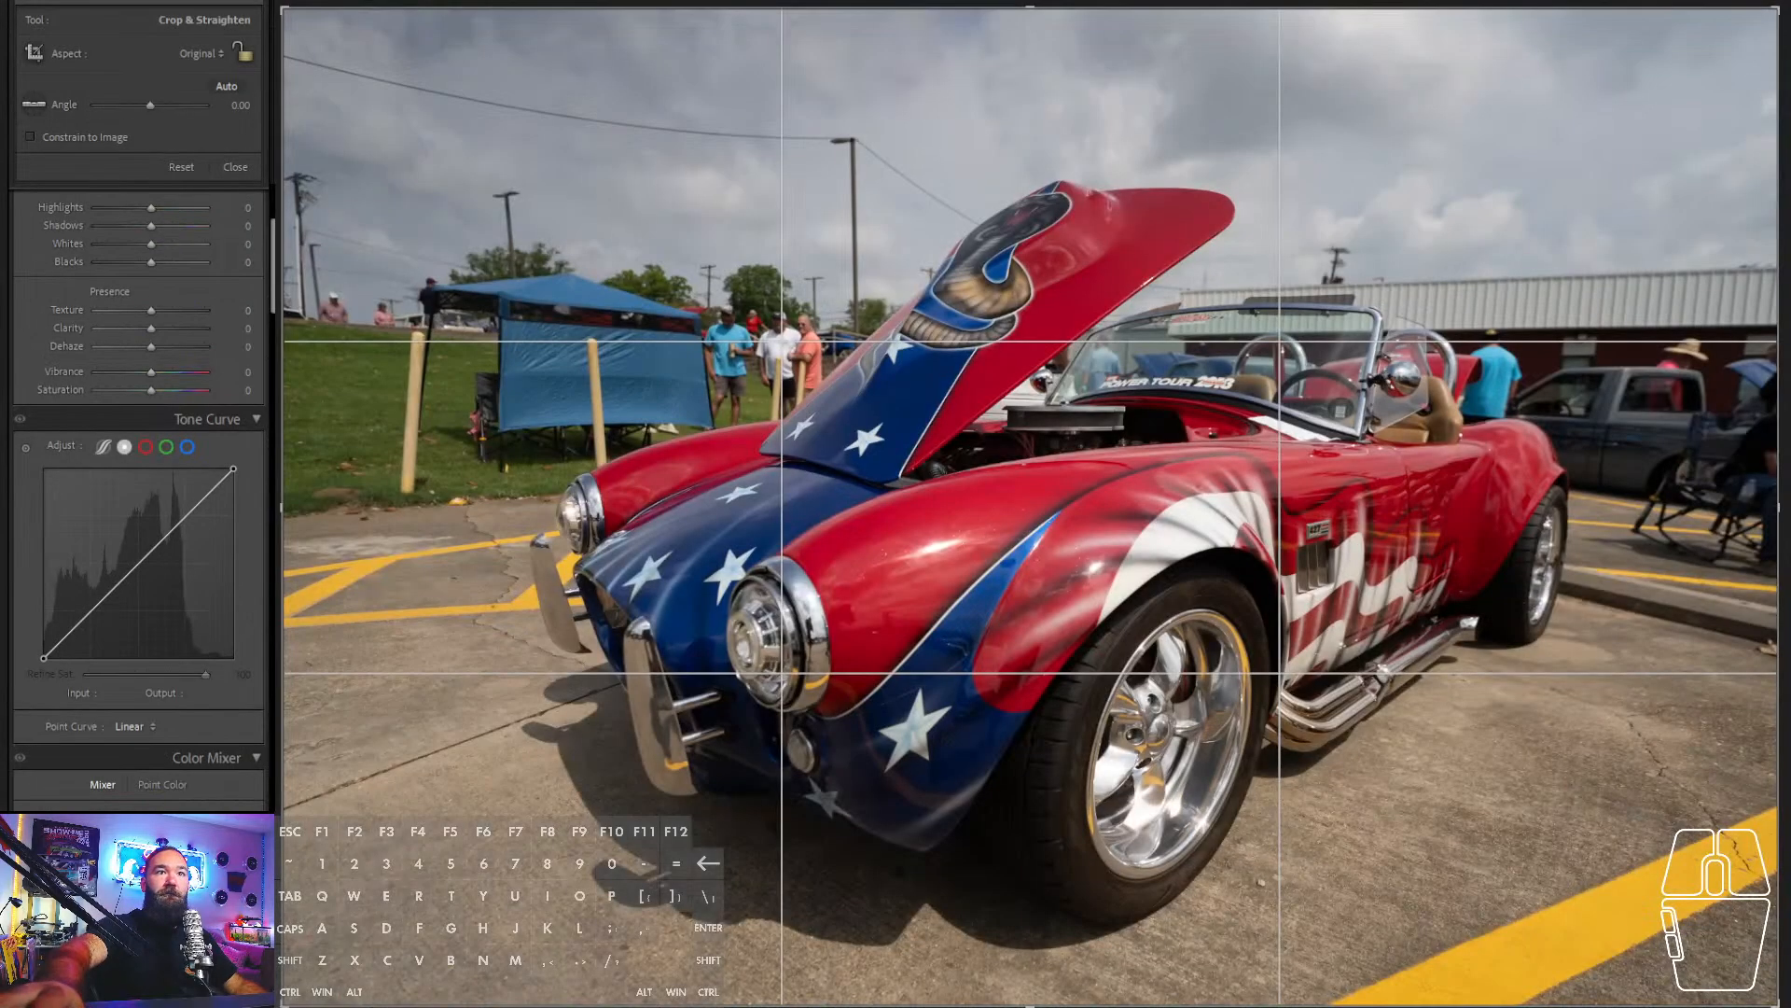
{"action": "left_click_drag", "start_coordinate": [150, 105], "coordinate": [147, 106]}
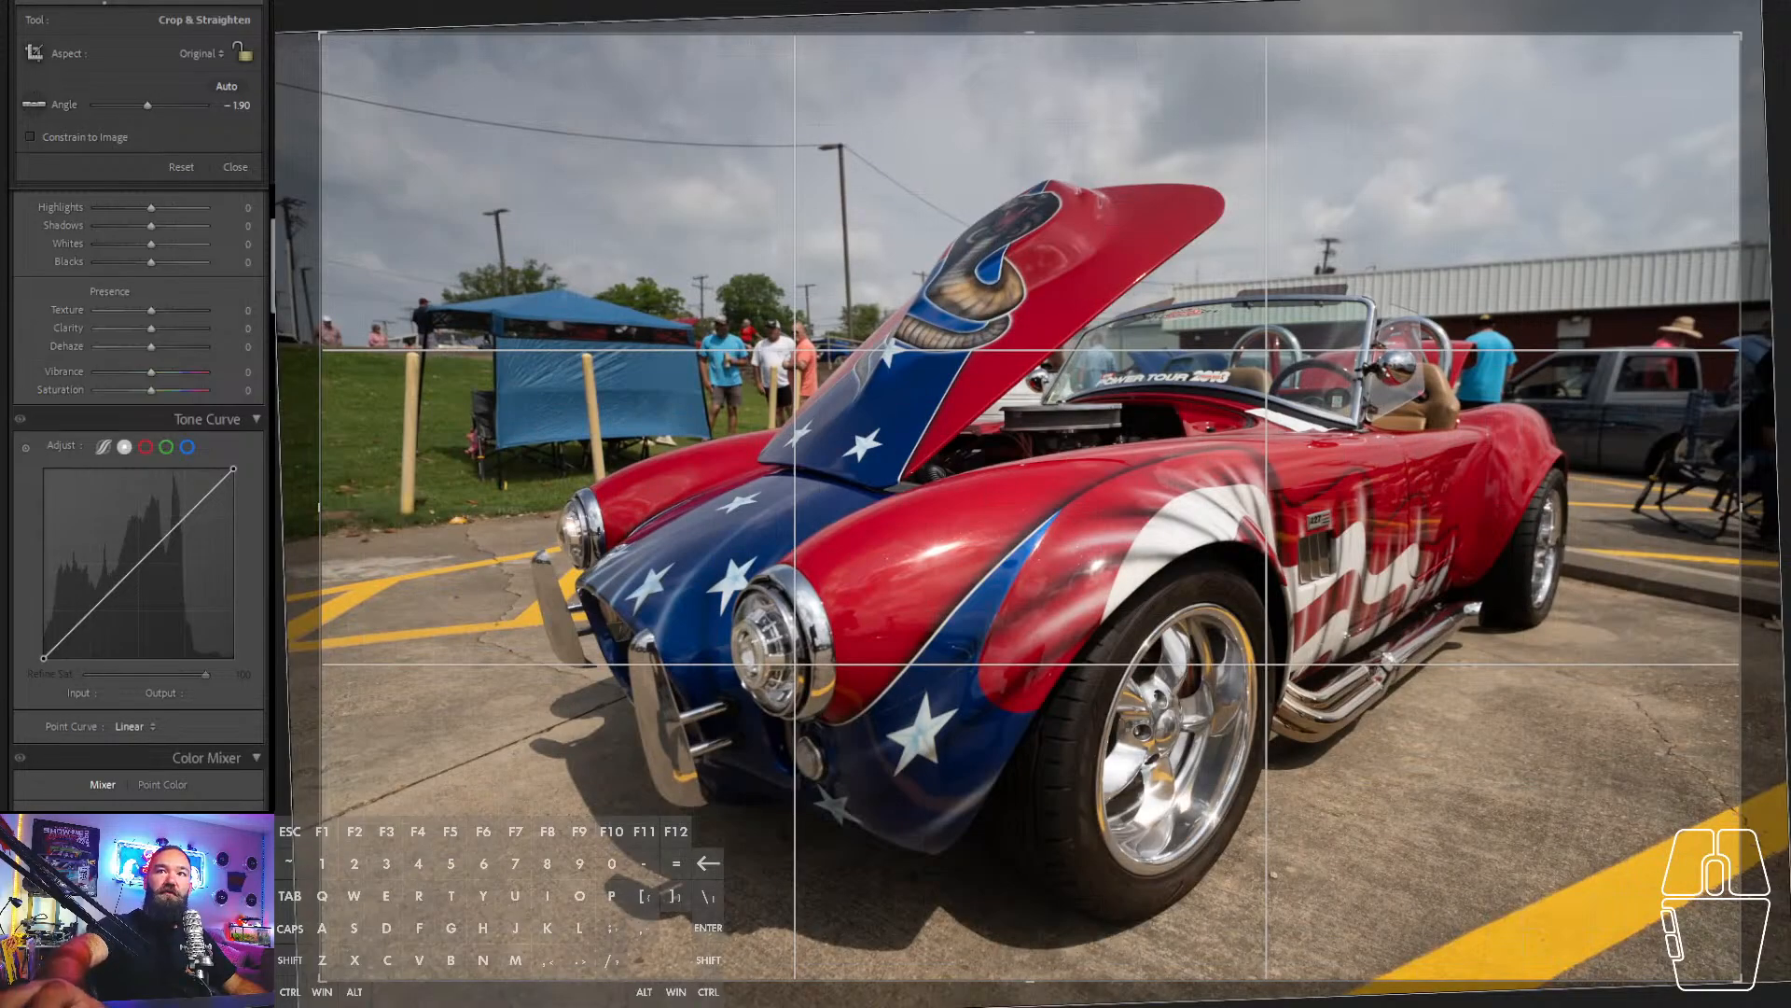
{"action": "key", "text": "Return"}
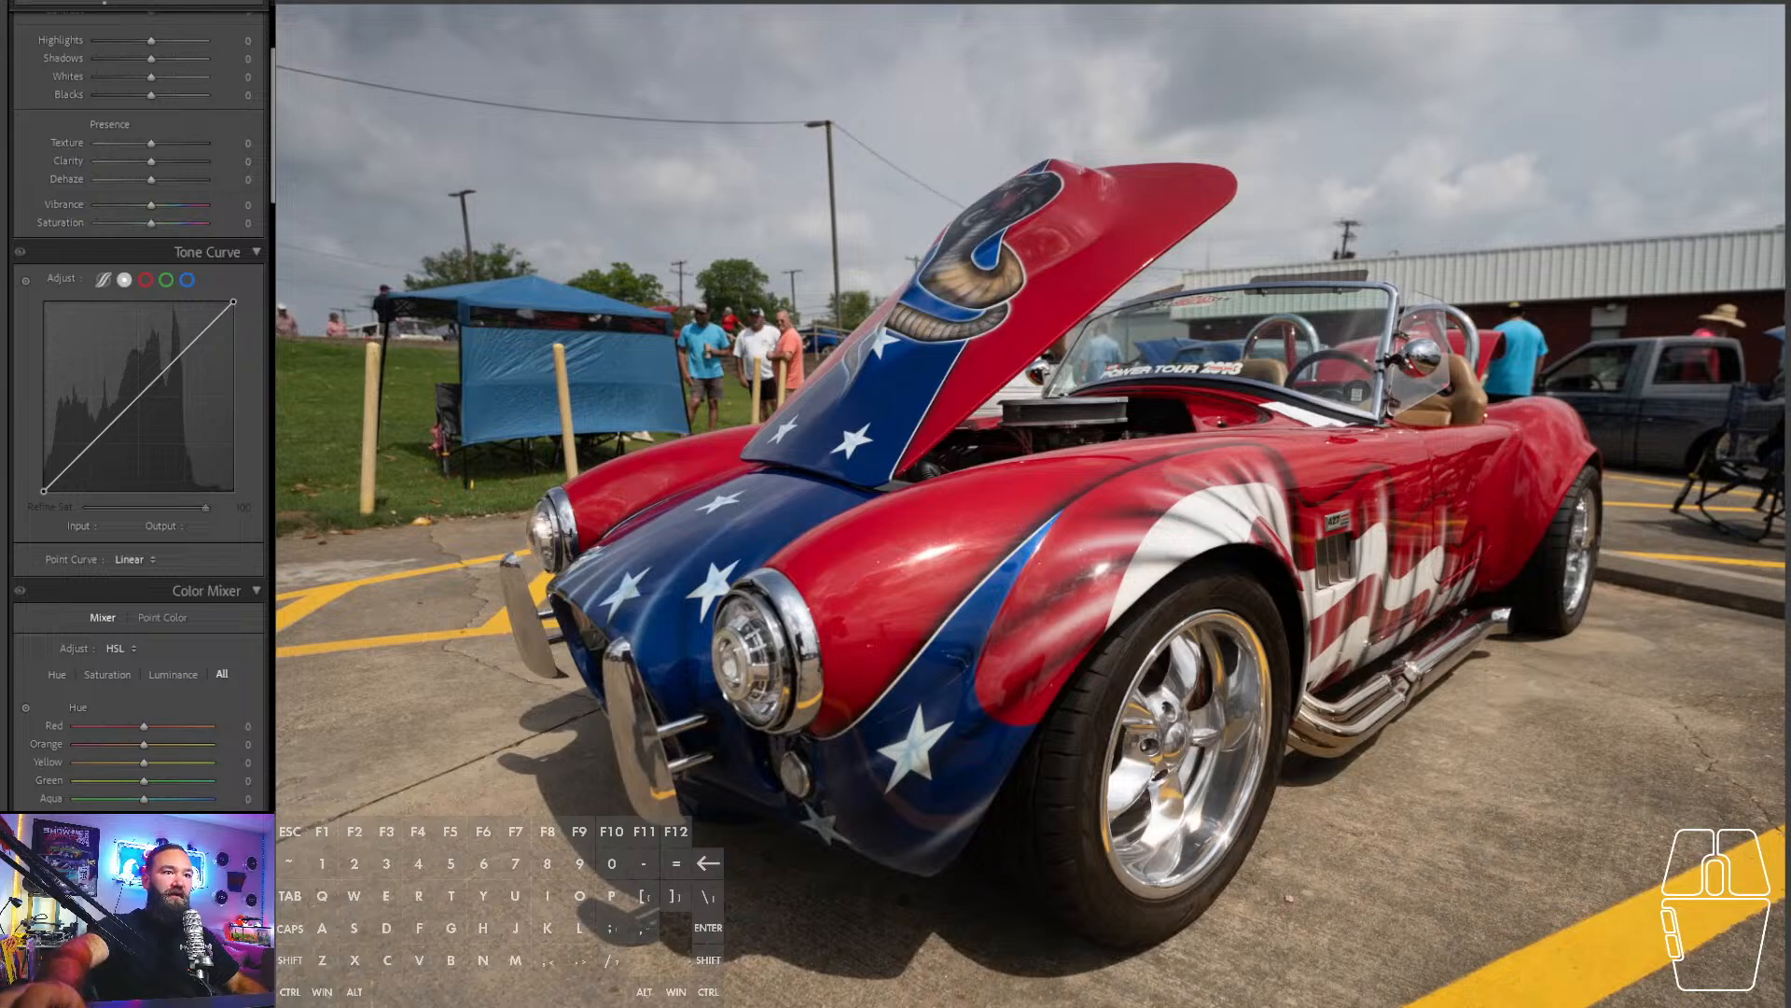
- Paste the copied develop settings onto the straightened roadster photo
{"action": "key", "text": "ctrl"}
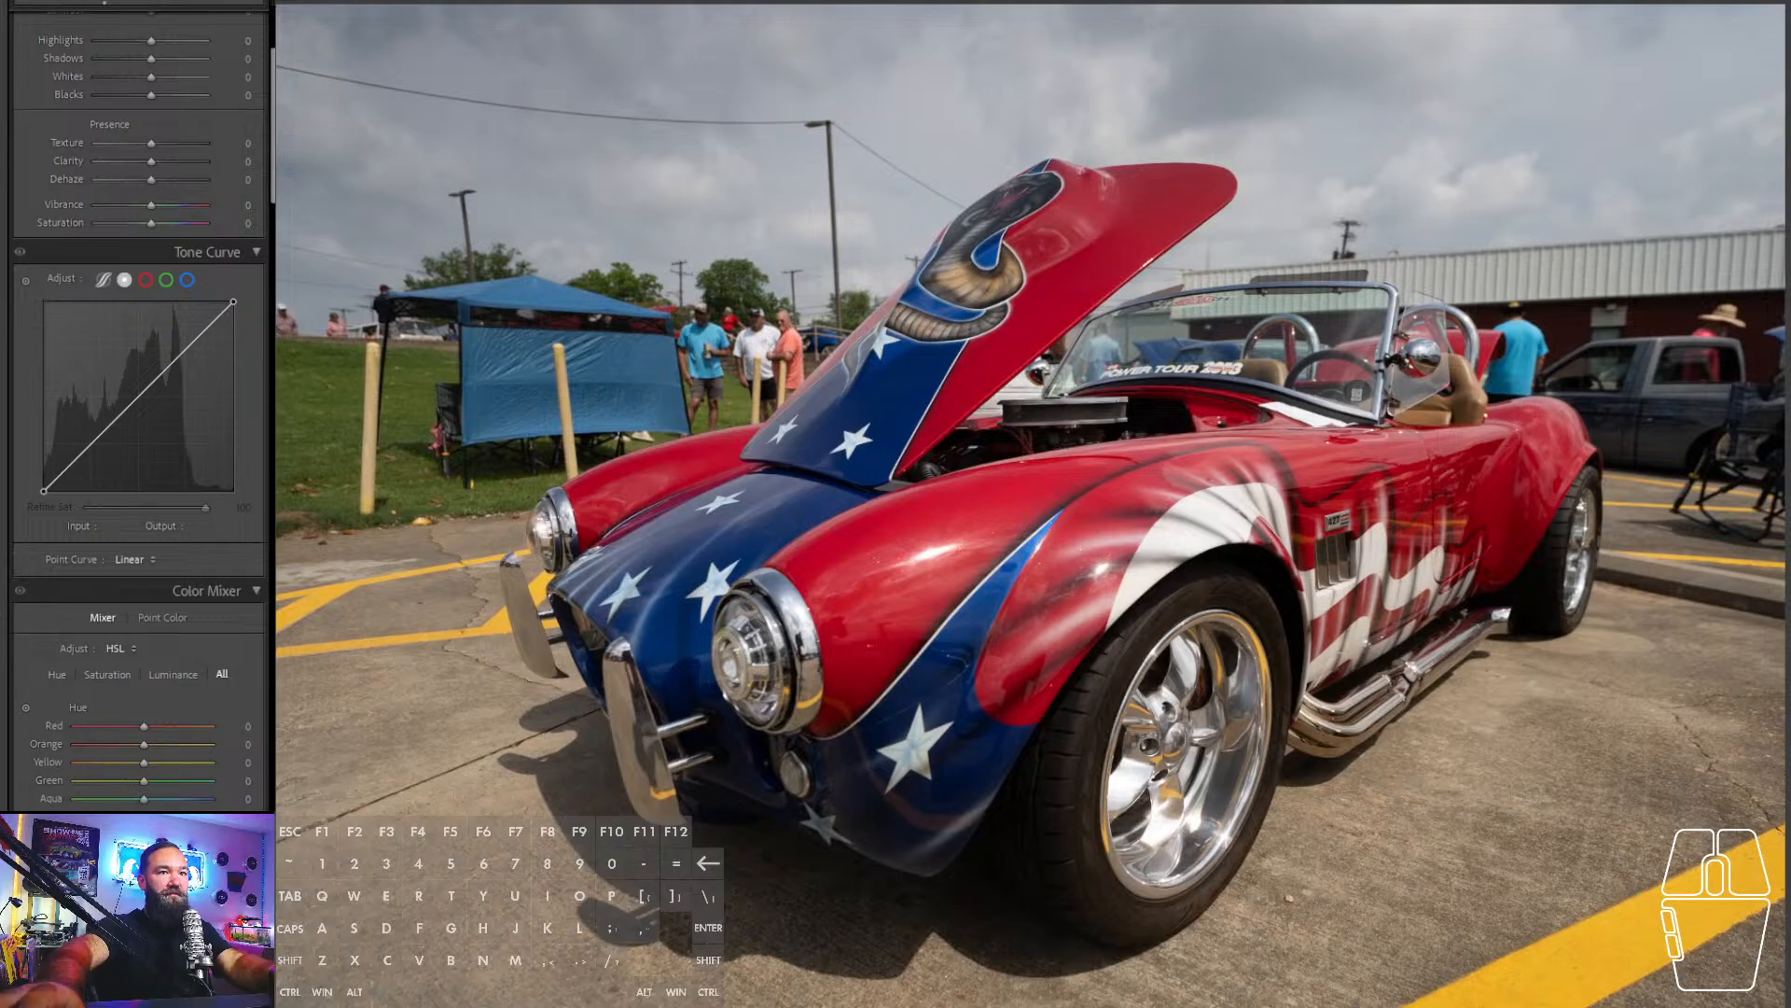
{"action": "key", "text": "ctrl"}
{"action": "key", "text": "ctrl+v"}
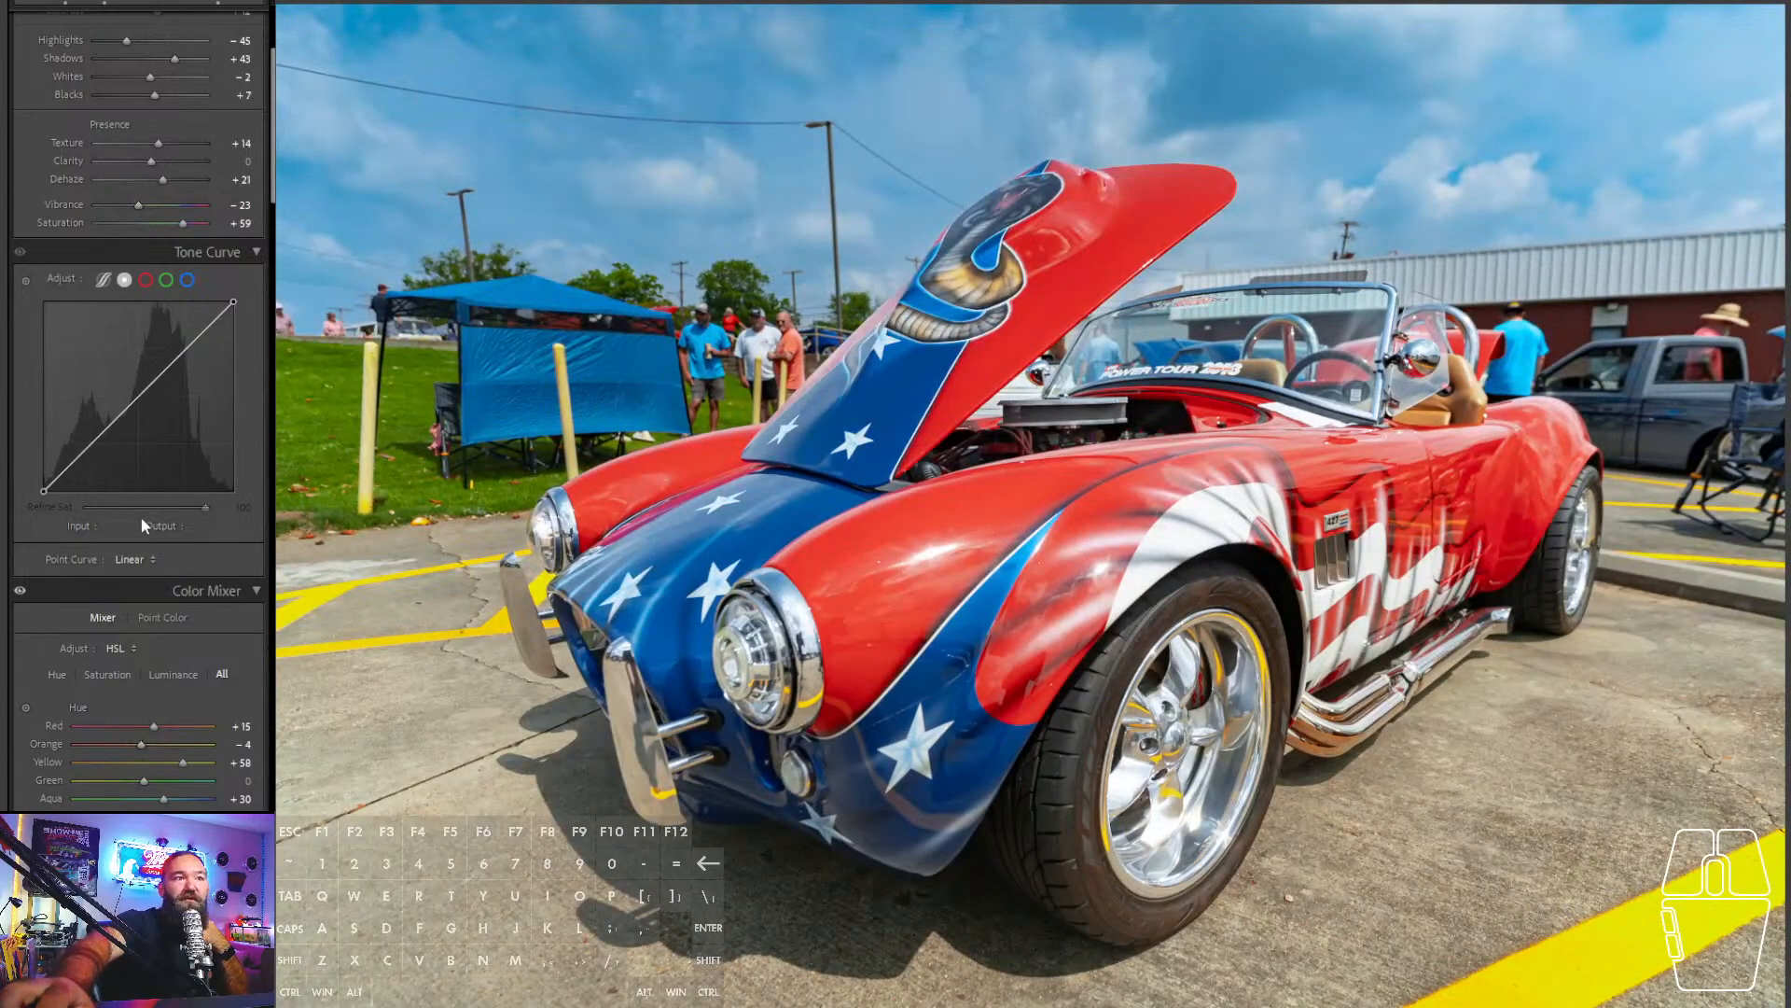
- Adjust the roadster photo's white balance to Tint +15 and Temp 4917, and set its Exposure to +0.67
{"action": "scroll", "coordinate": [149, 98], "scroll_direction": "up", "scroll_amount": 3}
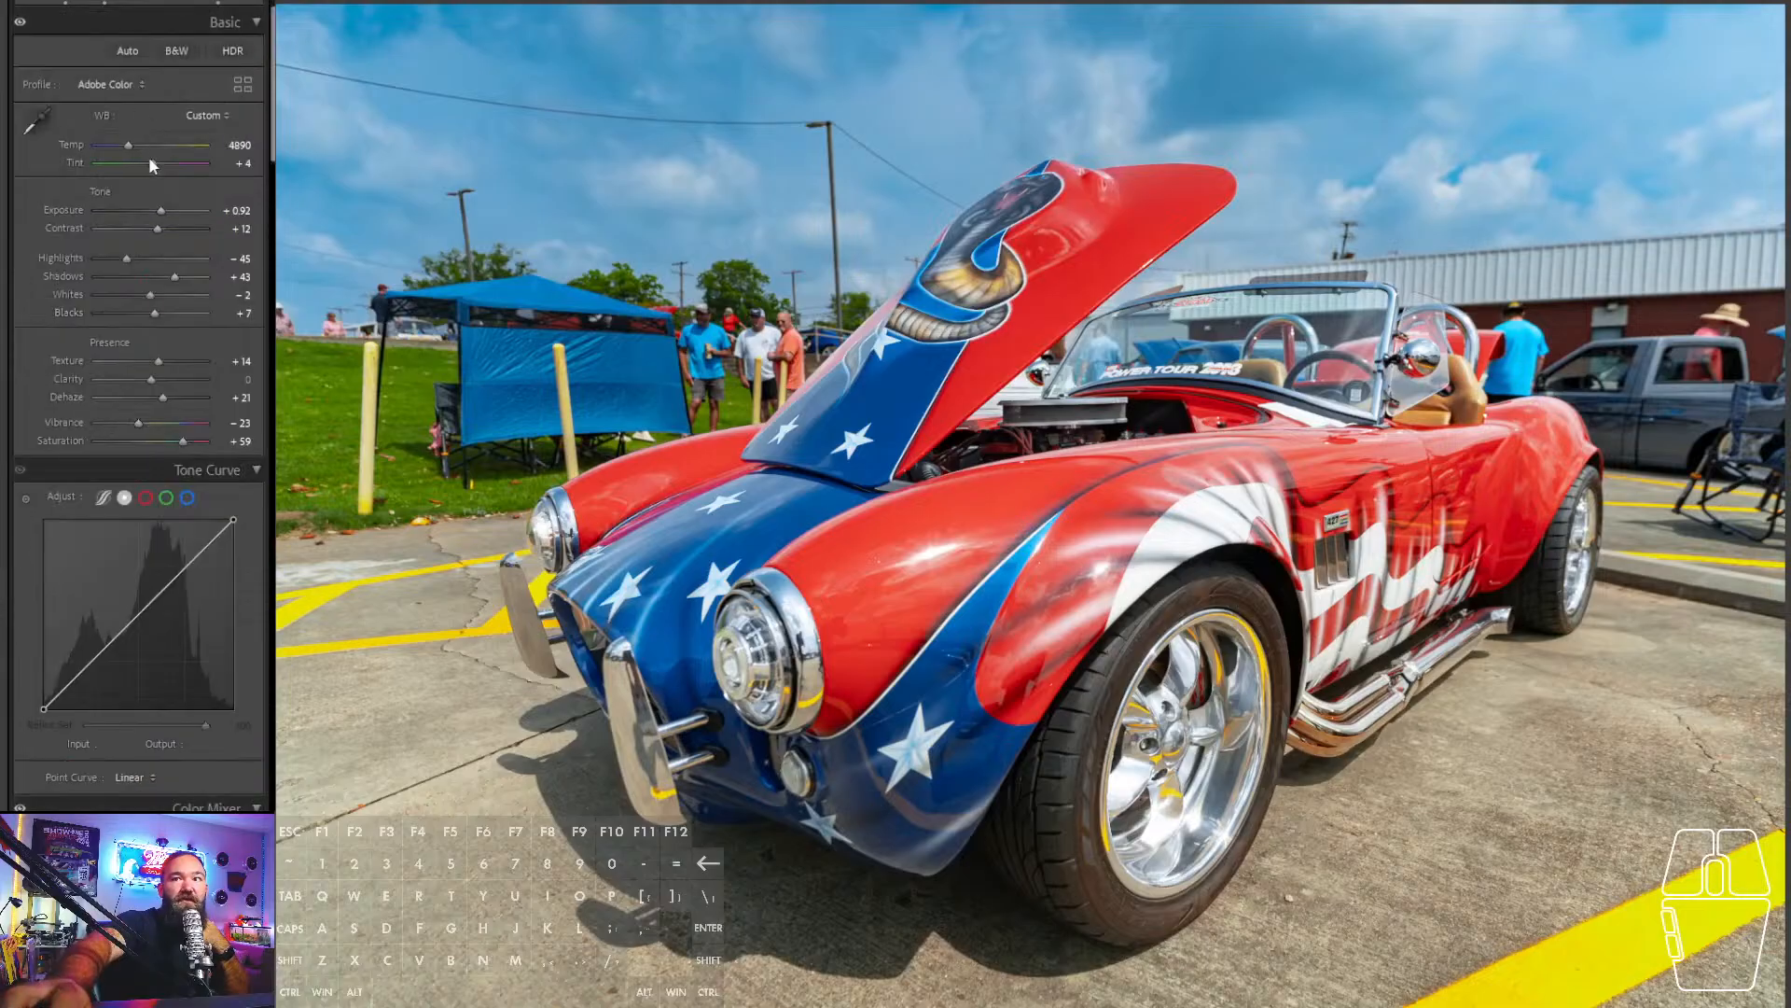
{"action": "left_click_drag", "start_coordinate": [151, 164], "coordinate": [156, 161]}
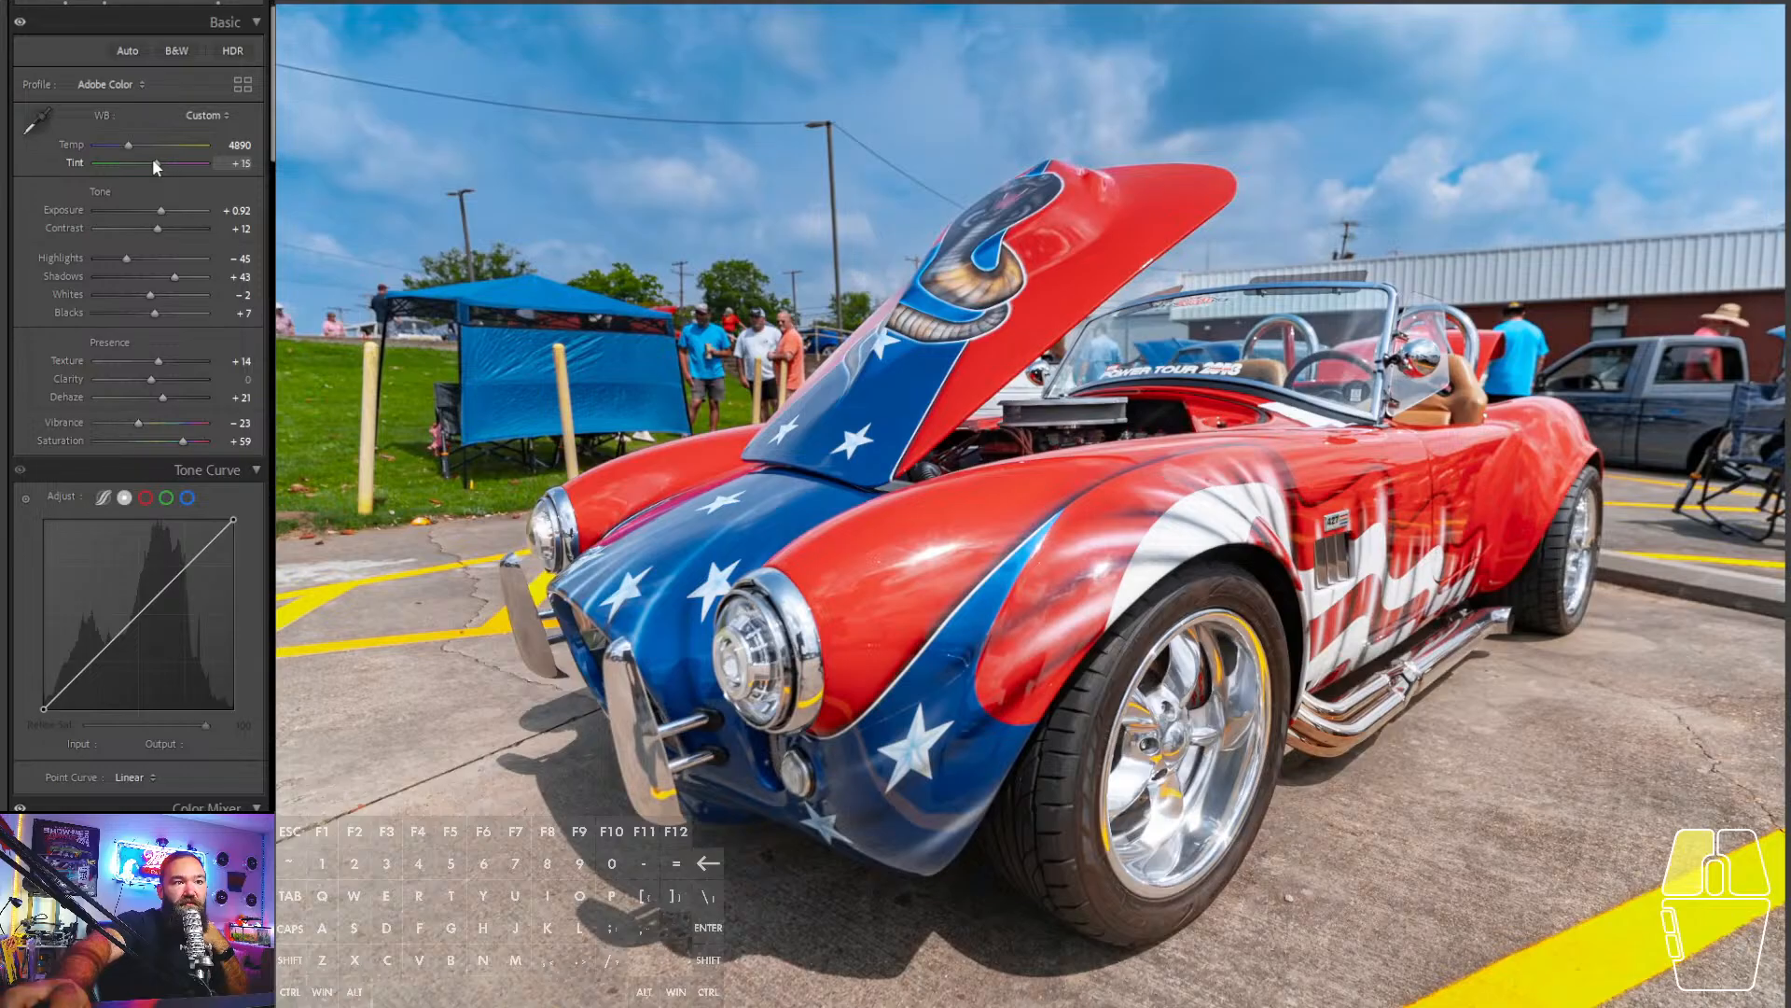
{"action": "left_click_drag", "start_coordinate": [153, 159], "coordinate": [131, 143]}
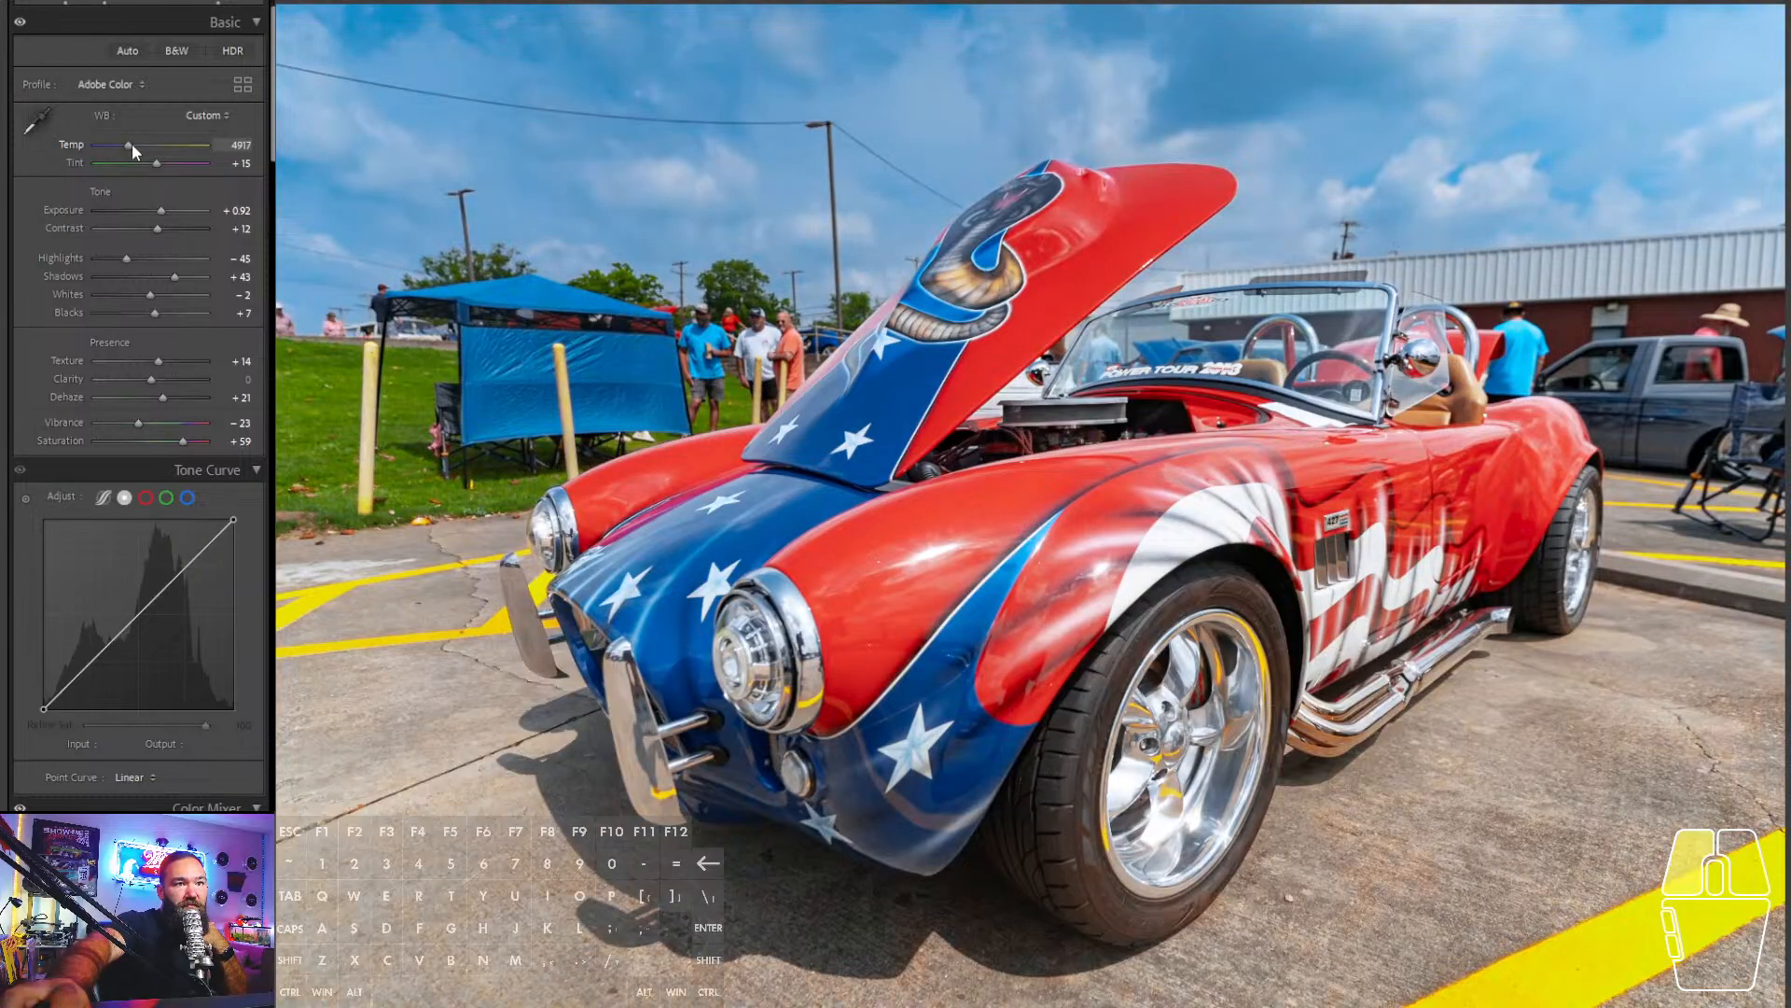
{"action": "left_click_drag", "start_coordinate": [160, 209], "coordinate": [155, 209]}
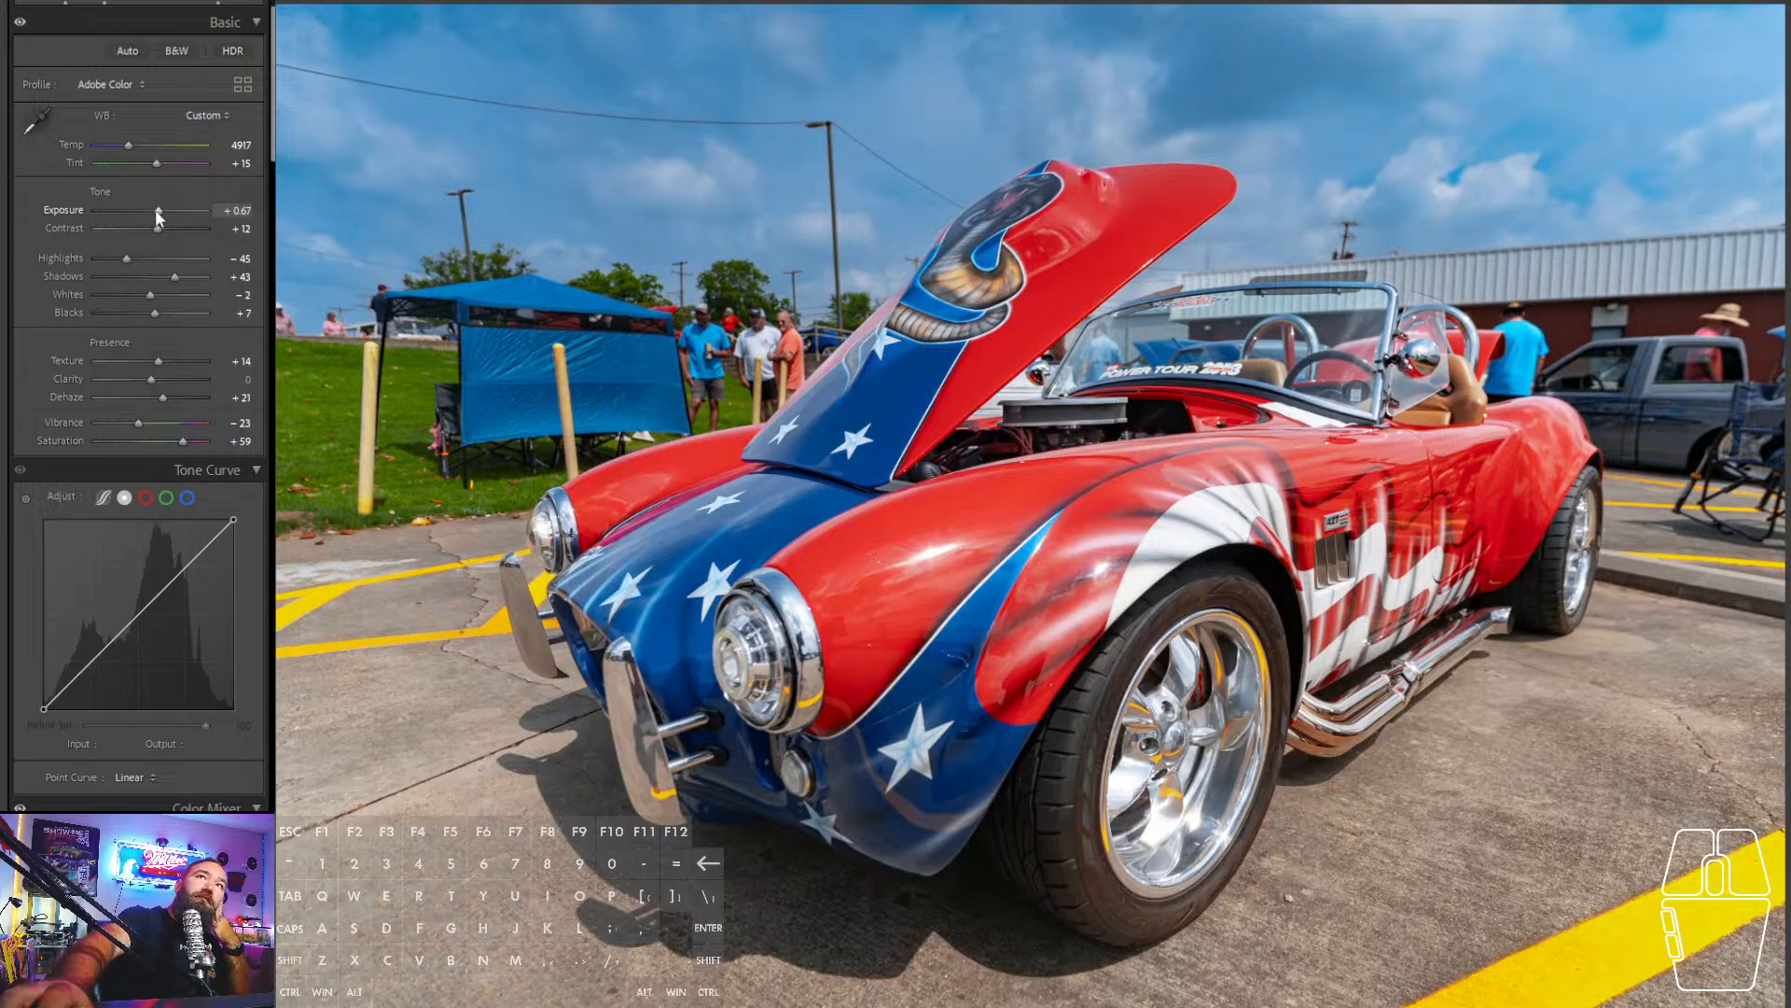
- Add a diagonal linear gradient mask over the pavement at the photo's lower right and darken it to about -0.60 Exposure
{"action": "left_click", "coordinate": [215, 3]}
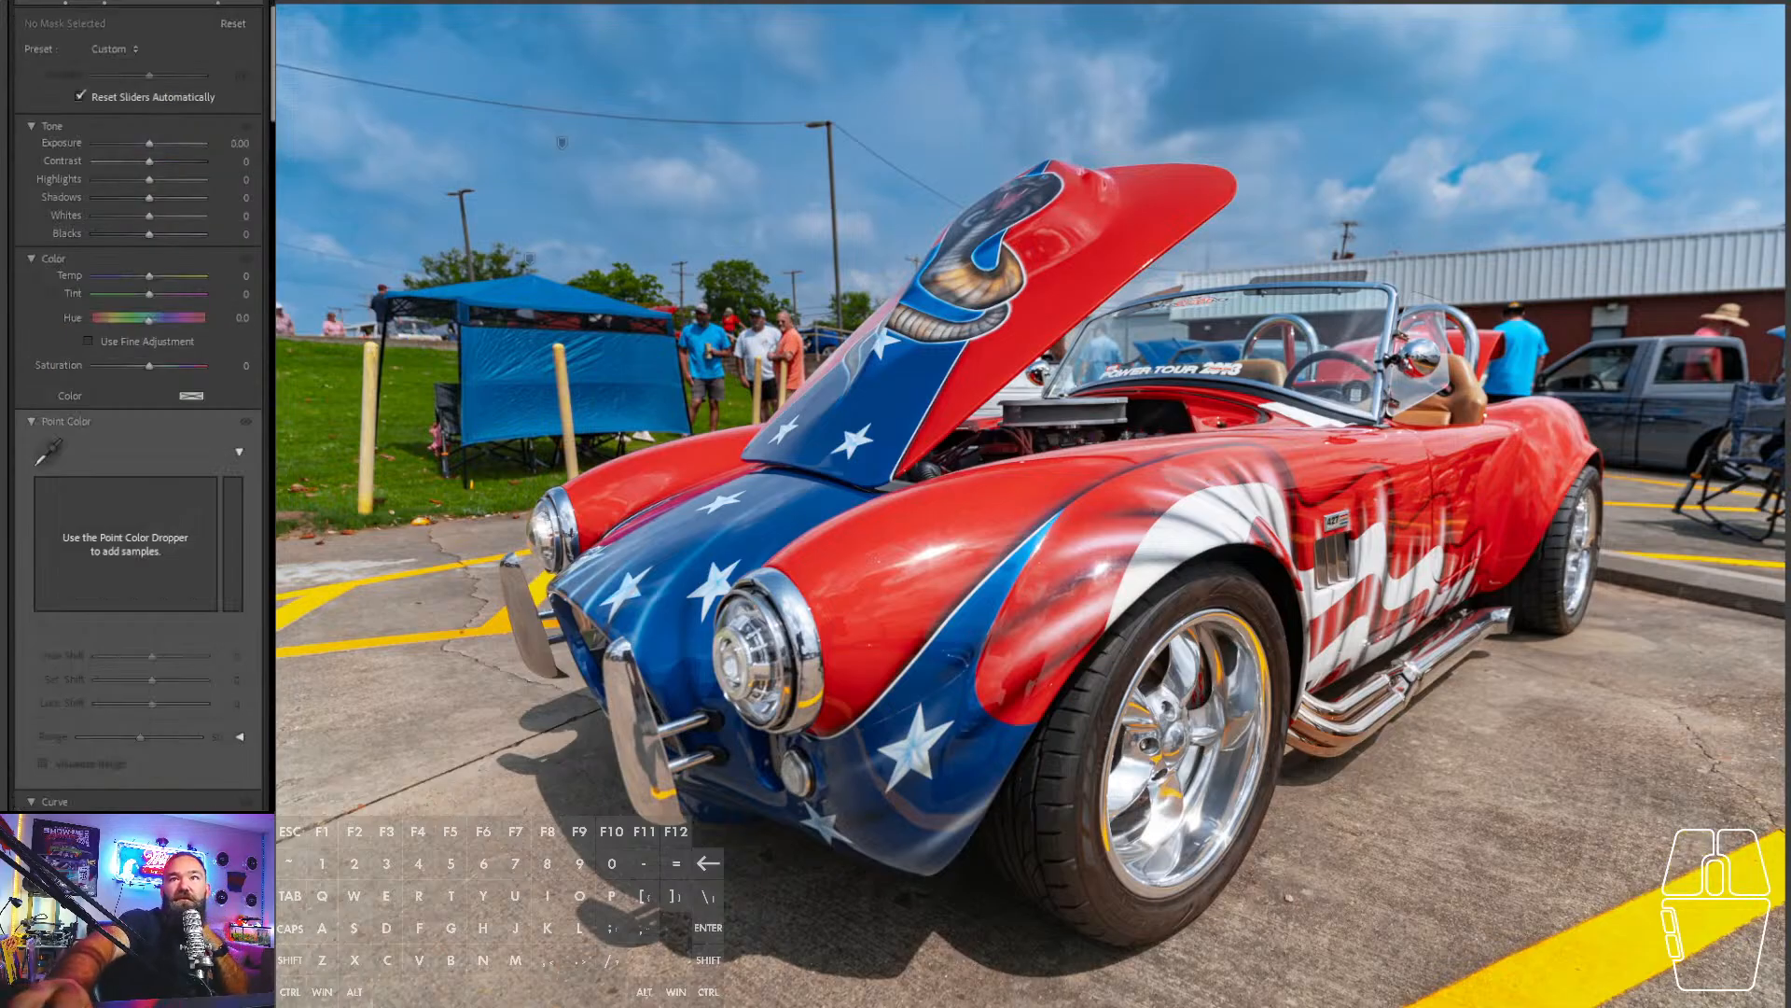
{"action": "left_click", "coordinate": [42, 10]}
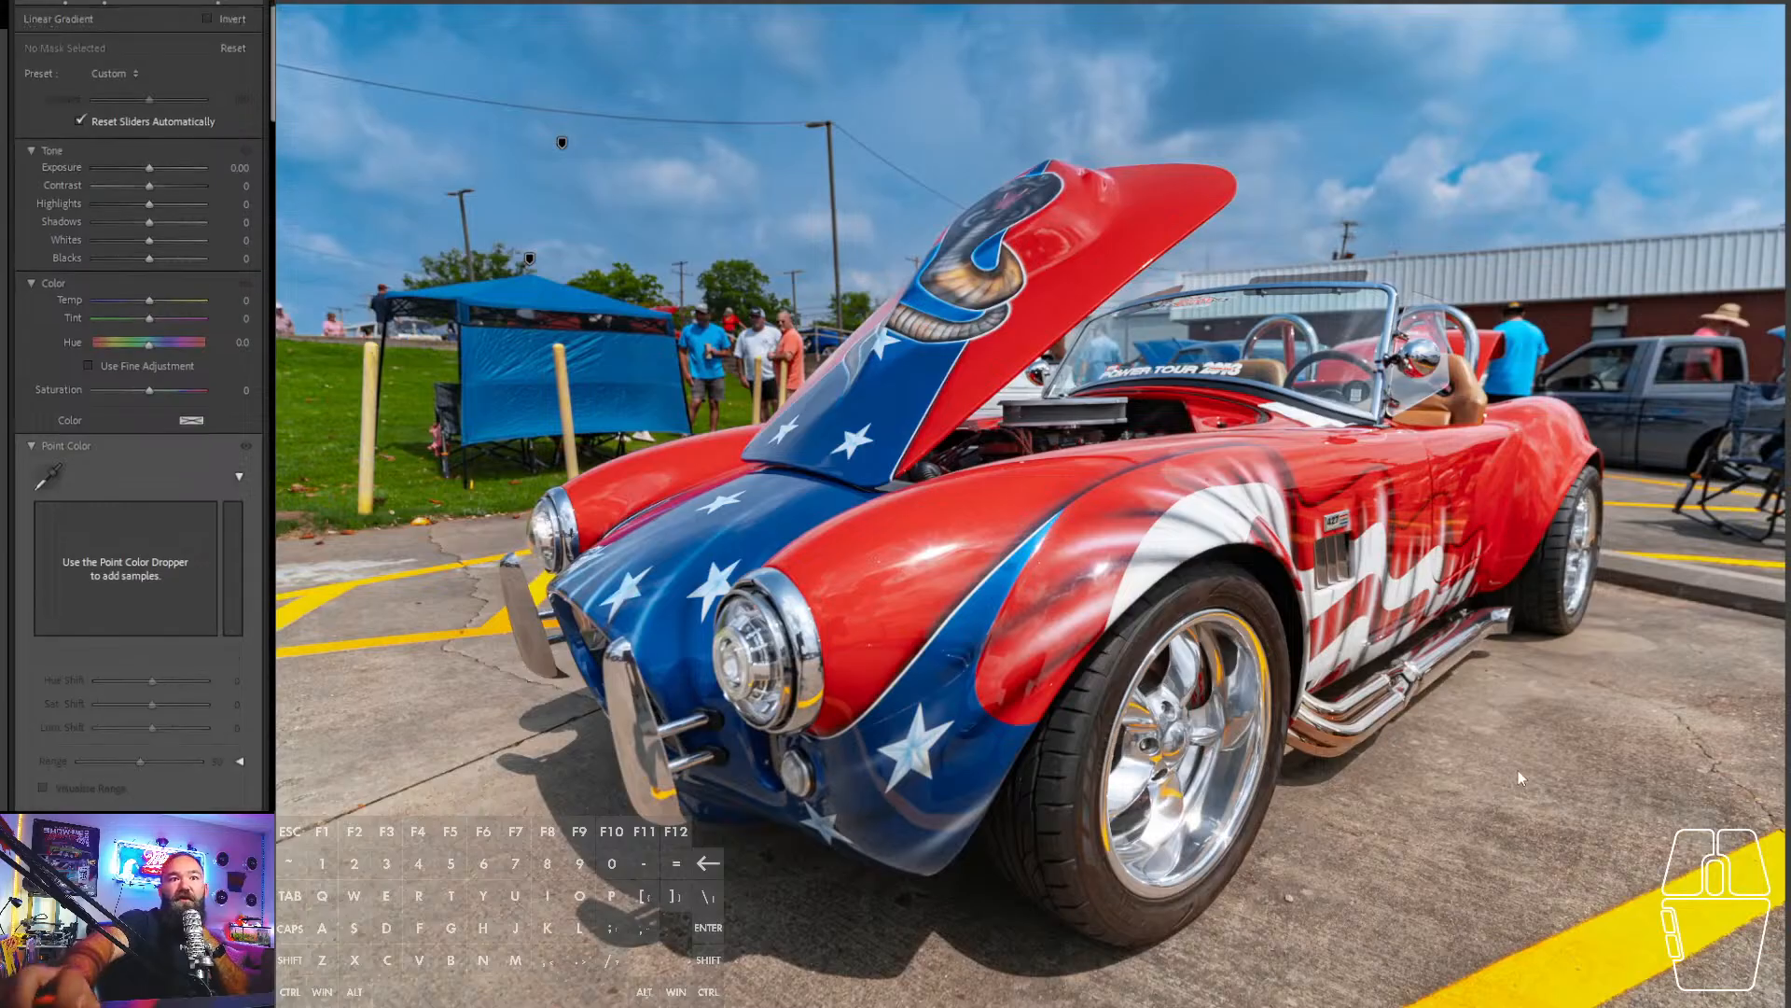
{"action": "left_click_drag", "start_coordinate": [1530, 886], "coordinate": [1361, 771]}
{"action": "left_click_drag", "start_coordinate": [154, 164], "coordinate": [141, 168]}
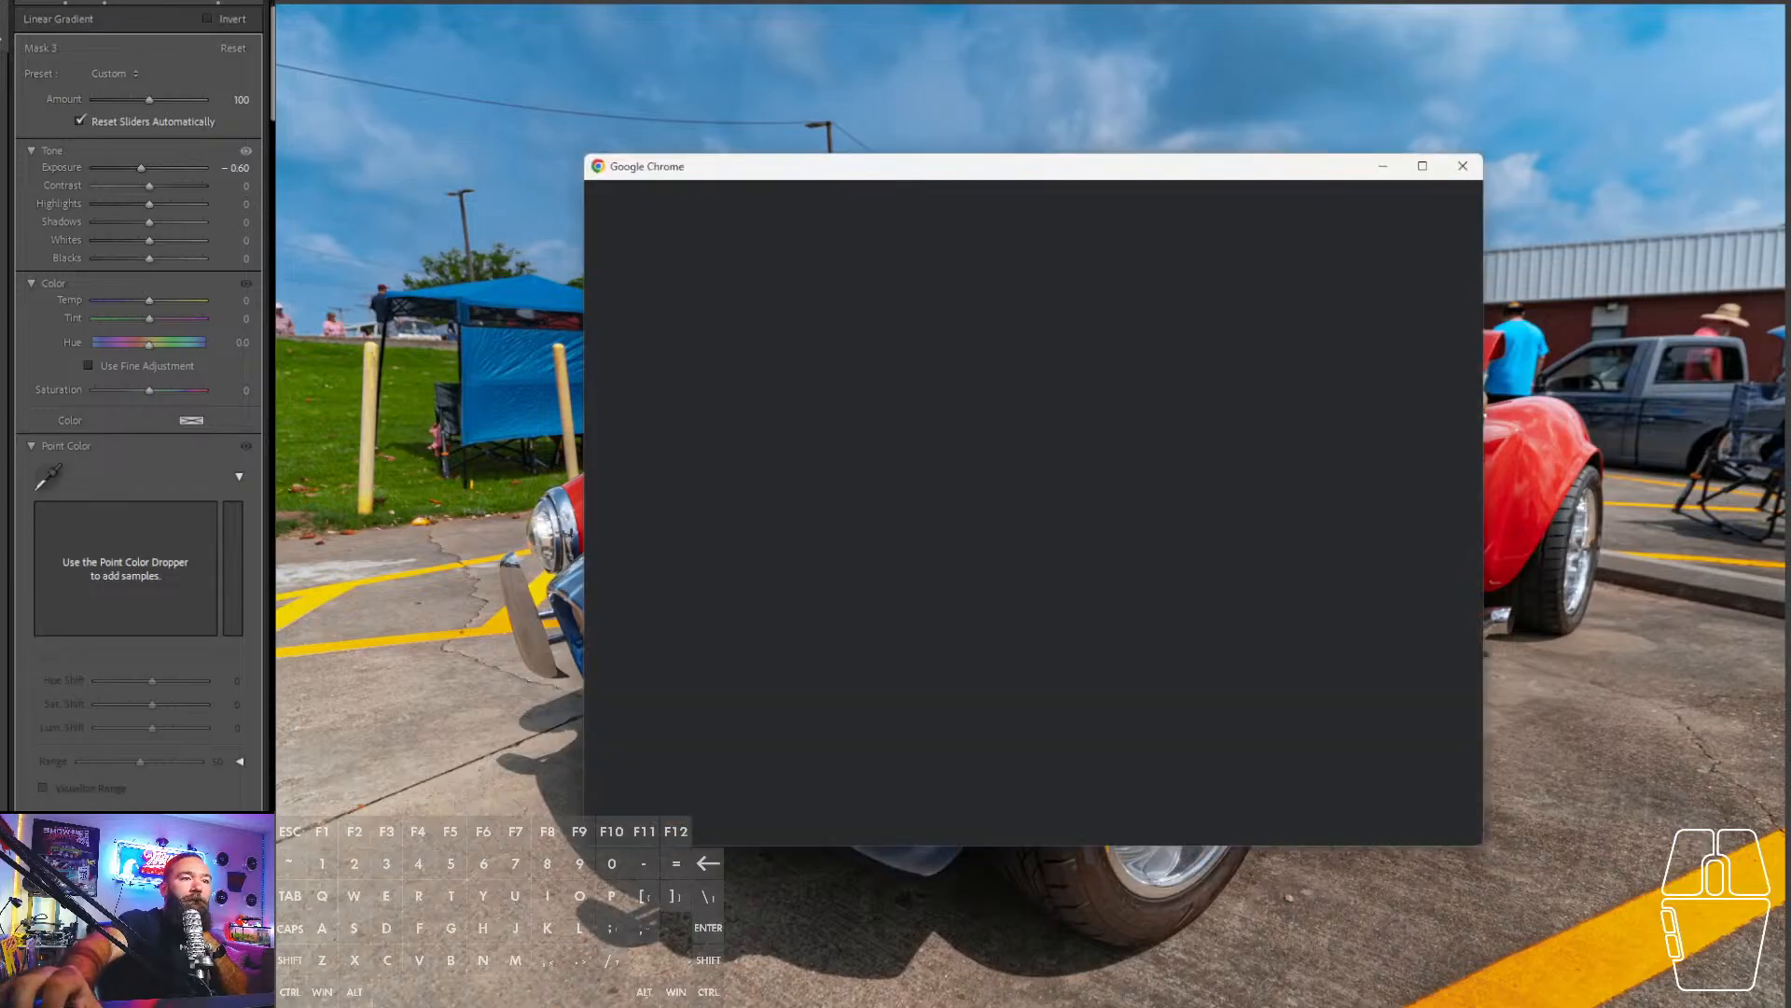
{"action": "left_click_drag", "start_coordinate": [931, 176], "coordinate": [1029, 0]}
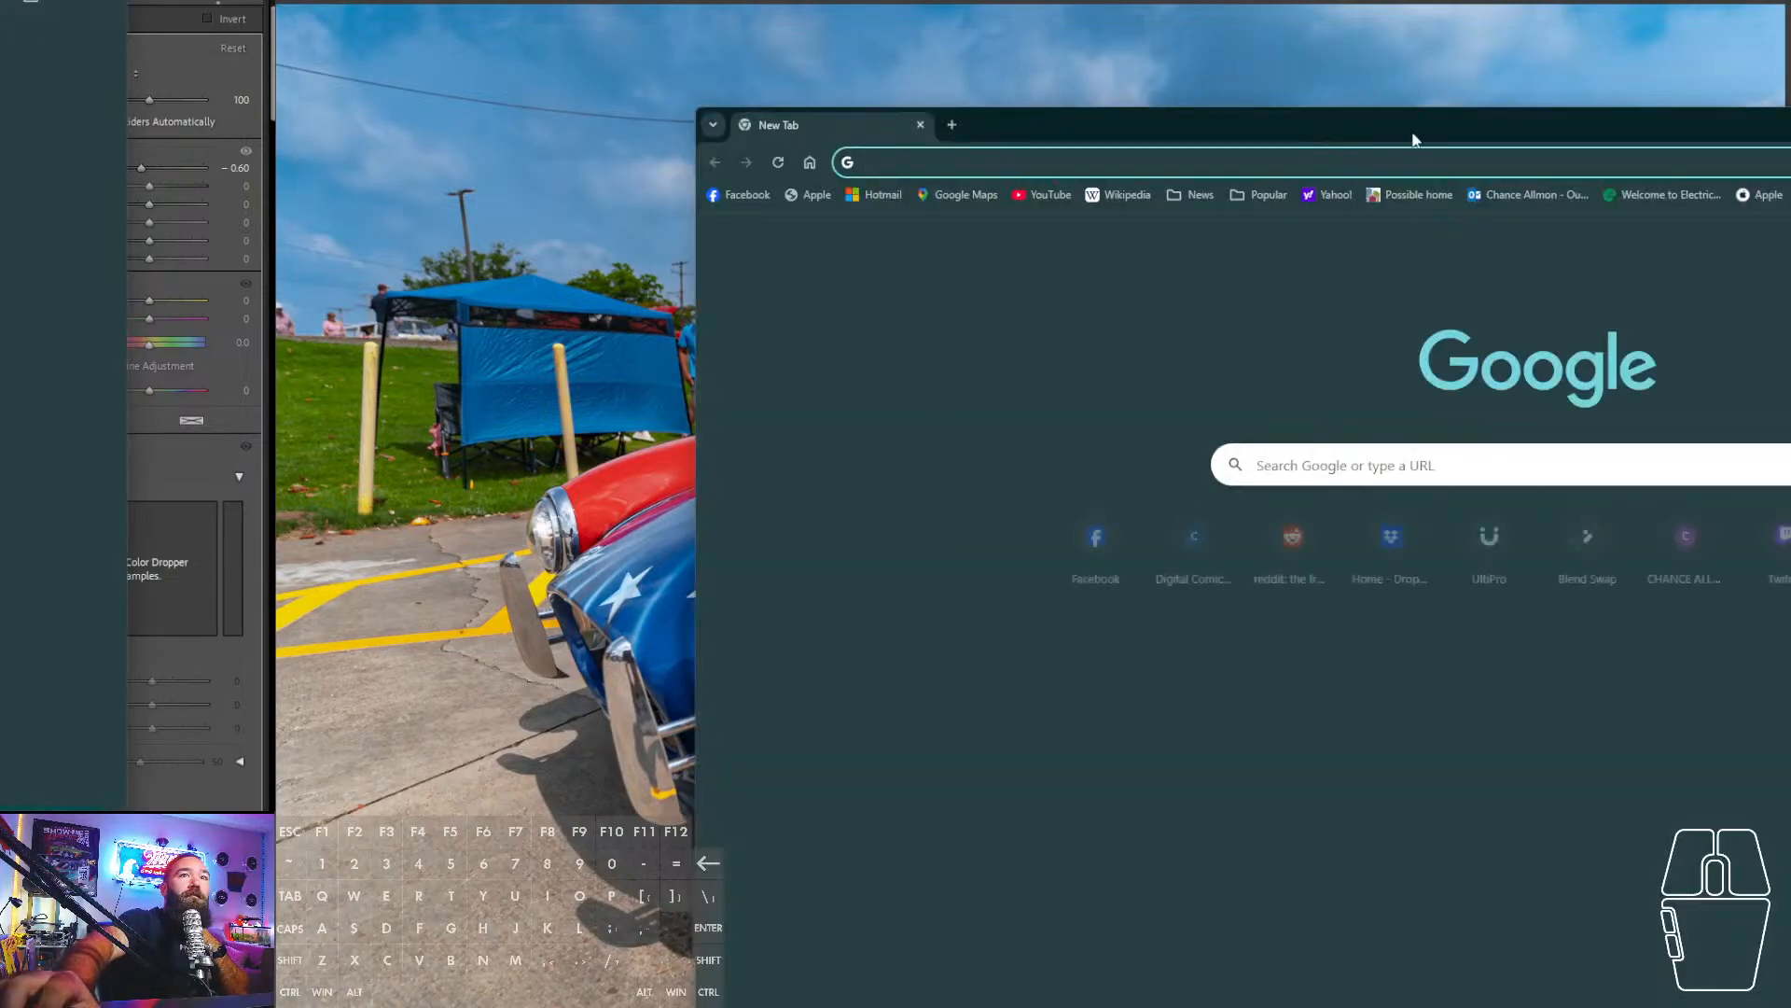
{"action": "left_click_drag", "start_coordinate": [1413, 137], "coordinate": [1413, 0]}
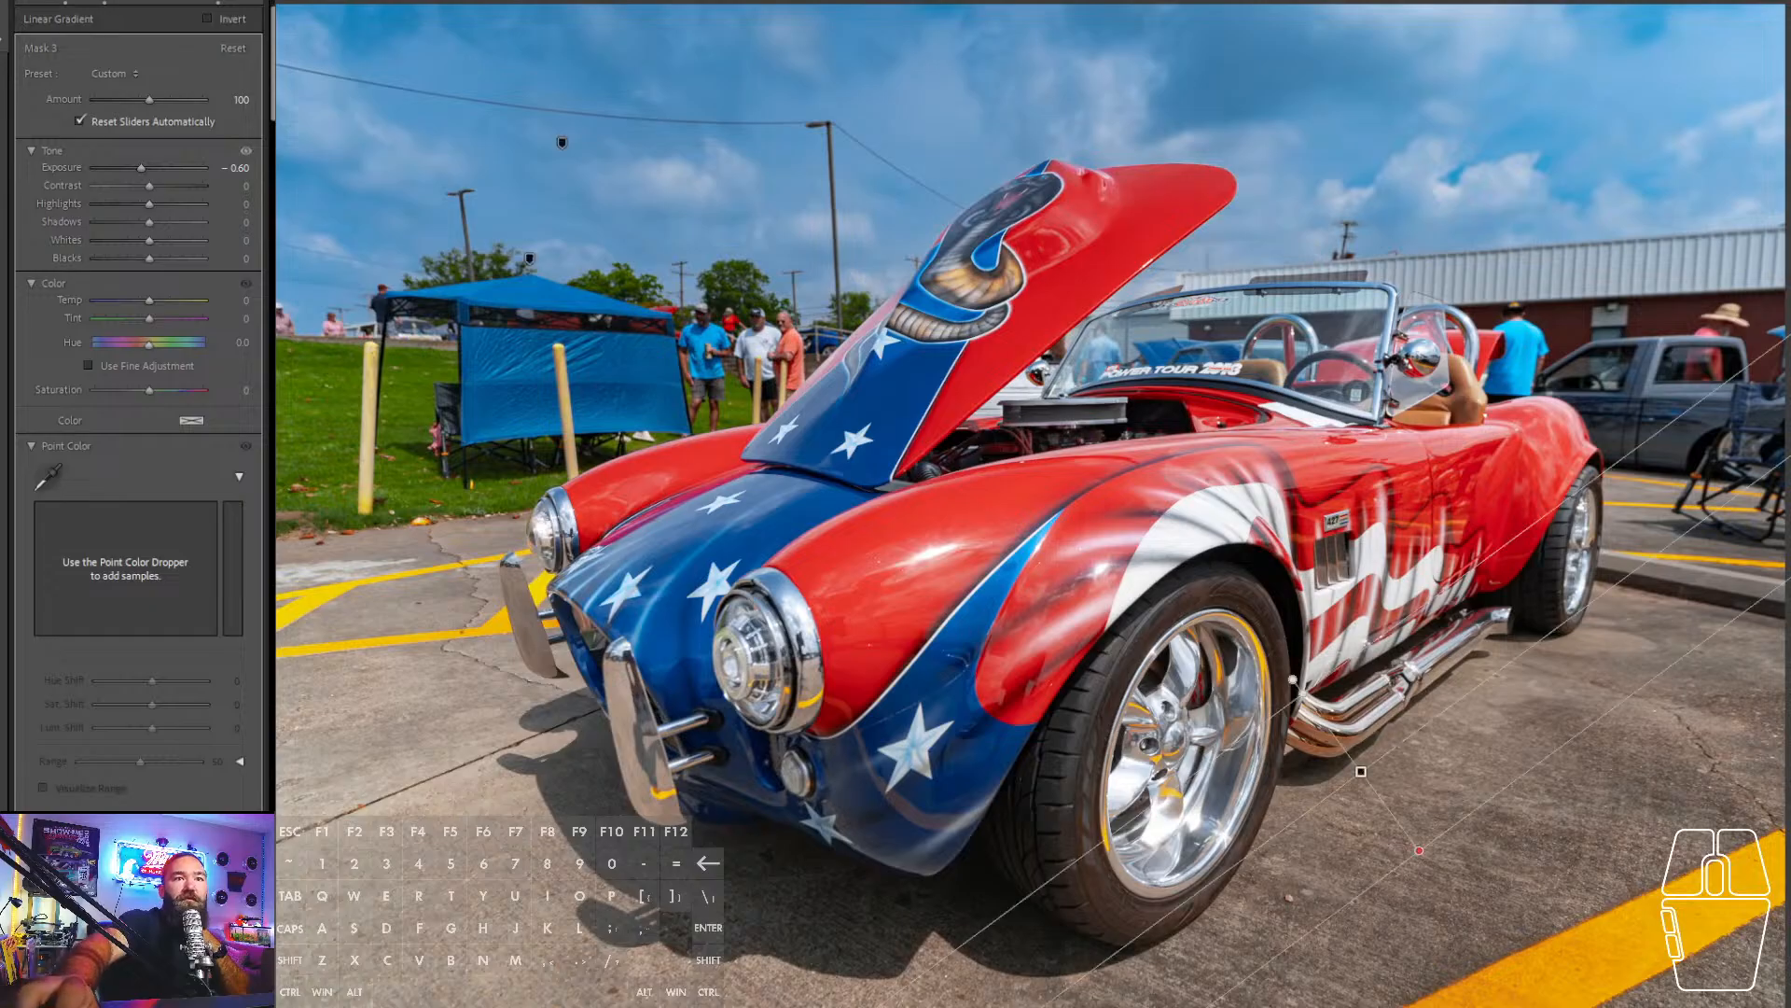
{"action": "left_click_drag", "start_coordinate": [141, 168], "coordinate": [142, 165]}
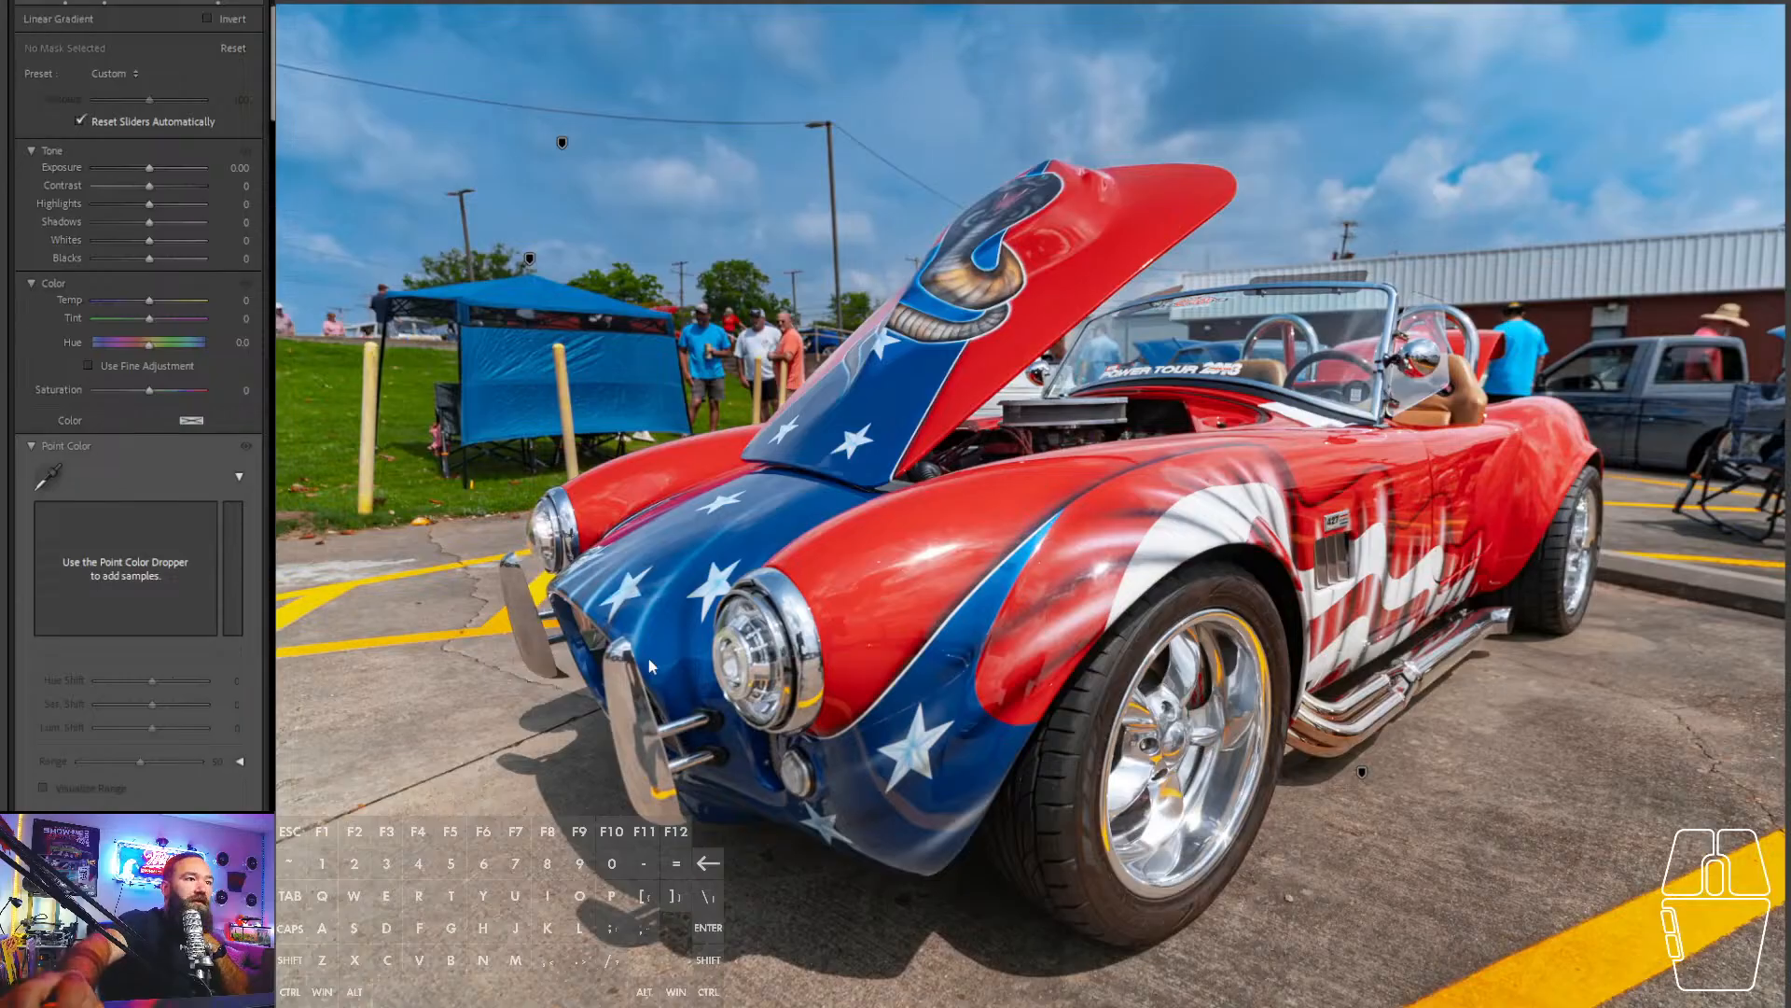
- Add a large radial gradient mask over the pavement at the photo's lower left and set its Exposure to -0.73
{"action": "key", "text": "shift+m"}
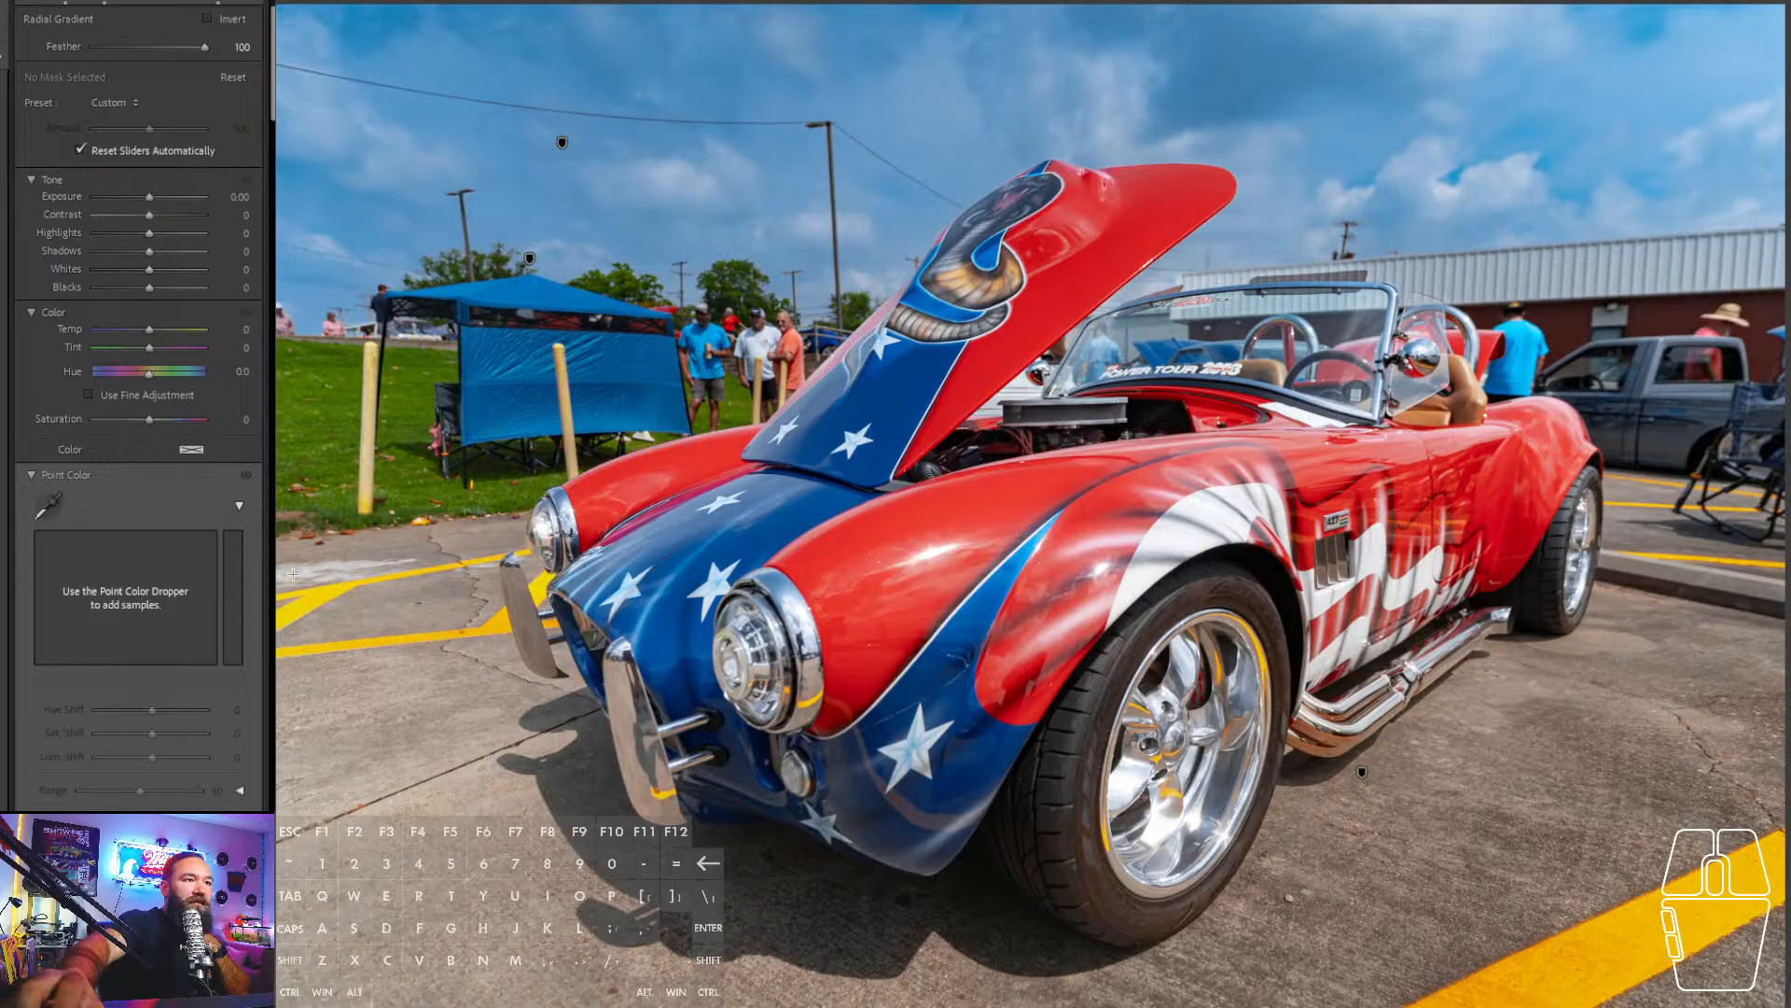
{"action": "left_click_drag", "start_coordinate": [285, 770], "coordinate": [693, 432]}
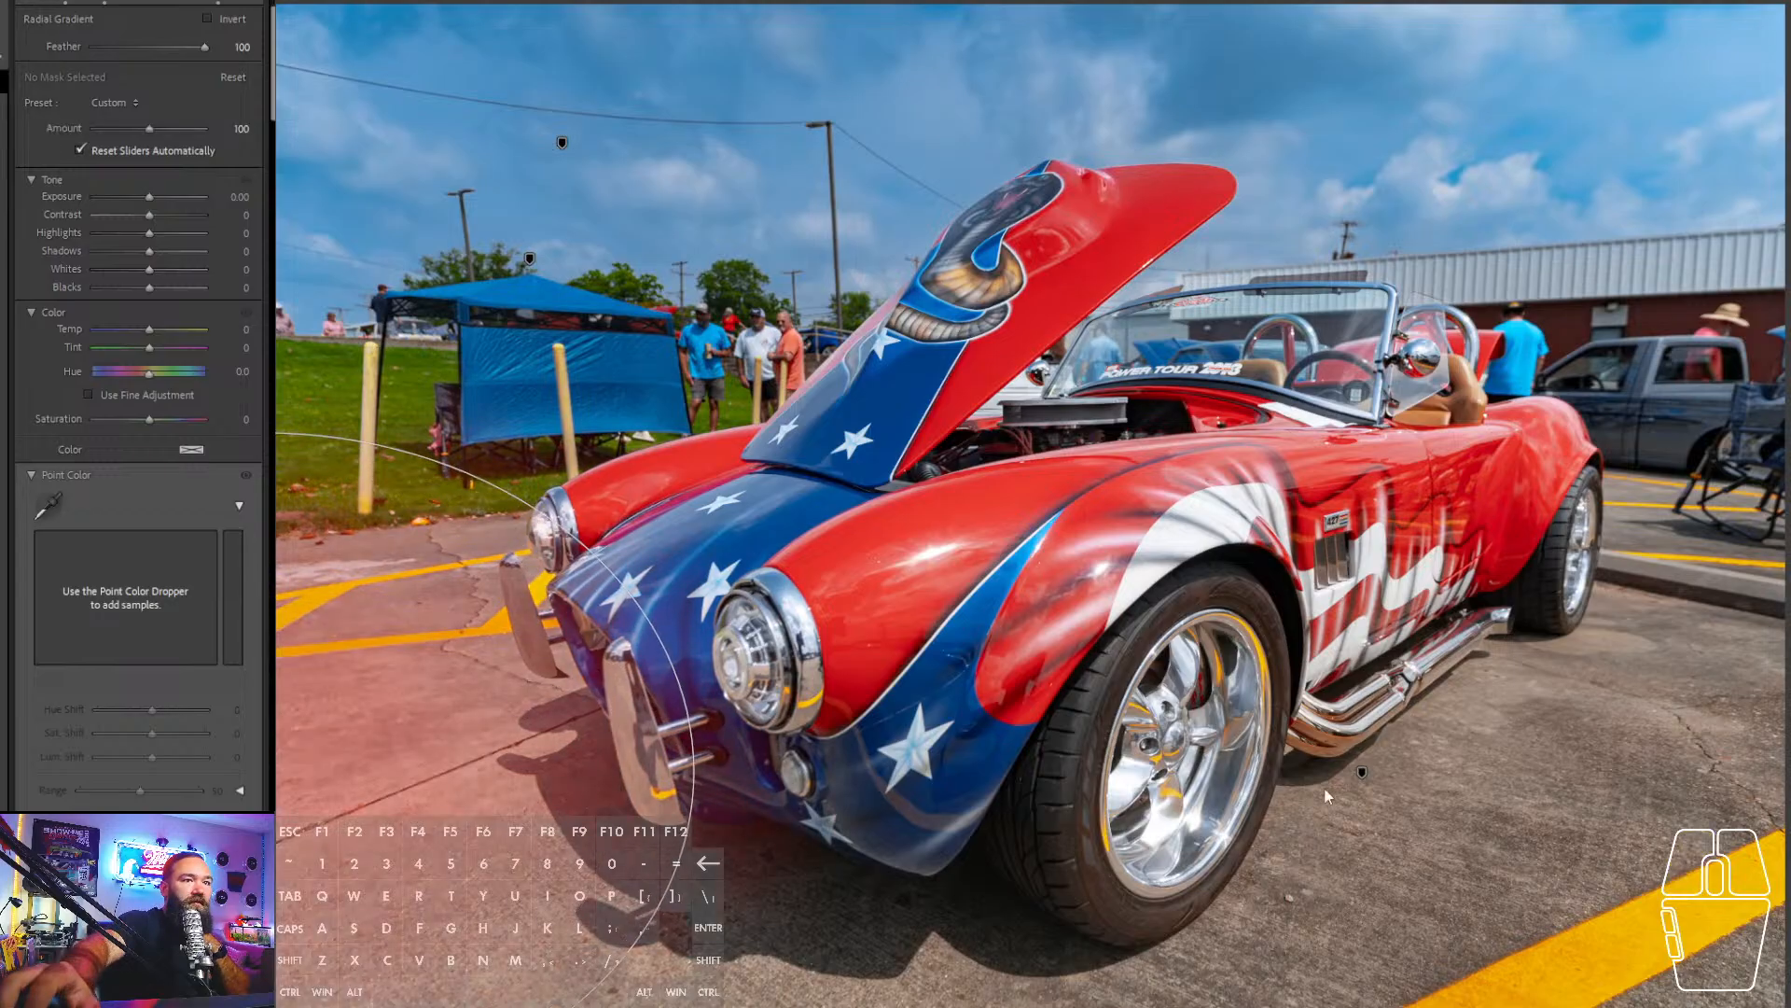
{"action": "left_click_drag", "start_coordinate": [149, 196], "coordinate": [142, 198]}
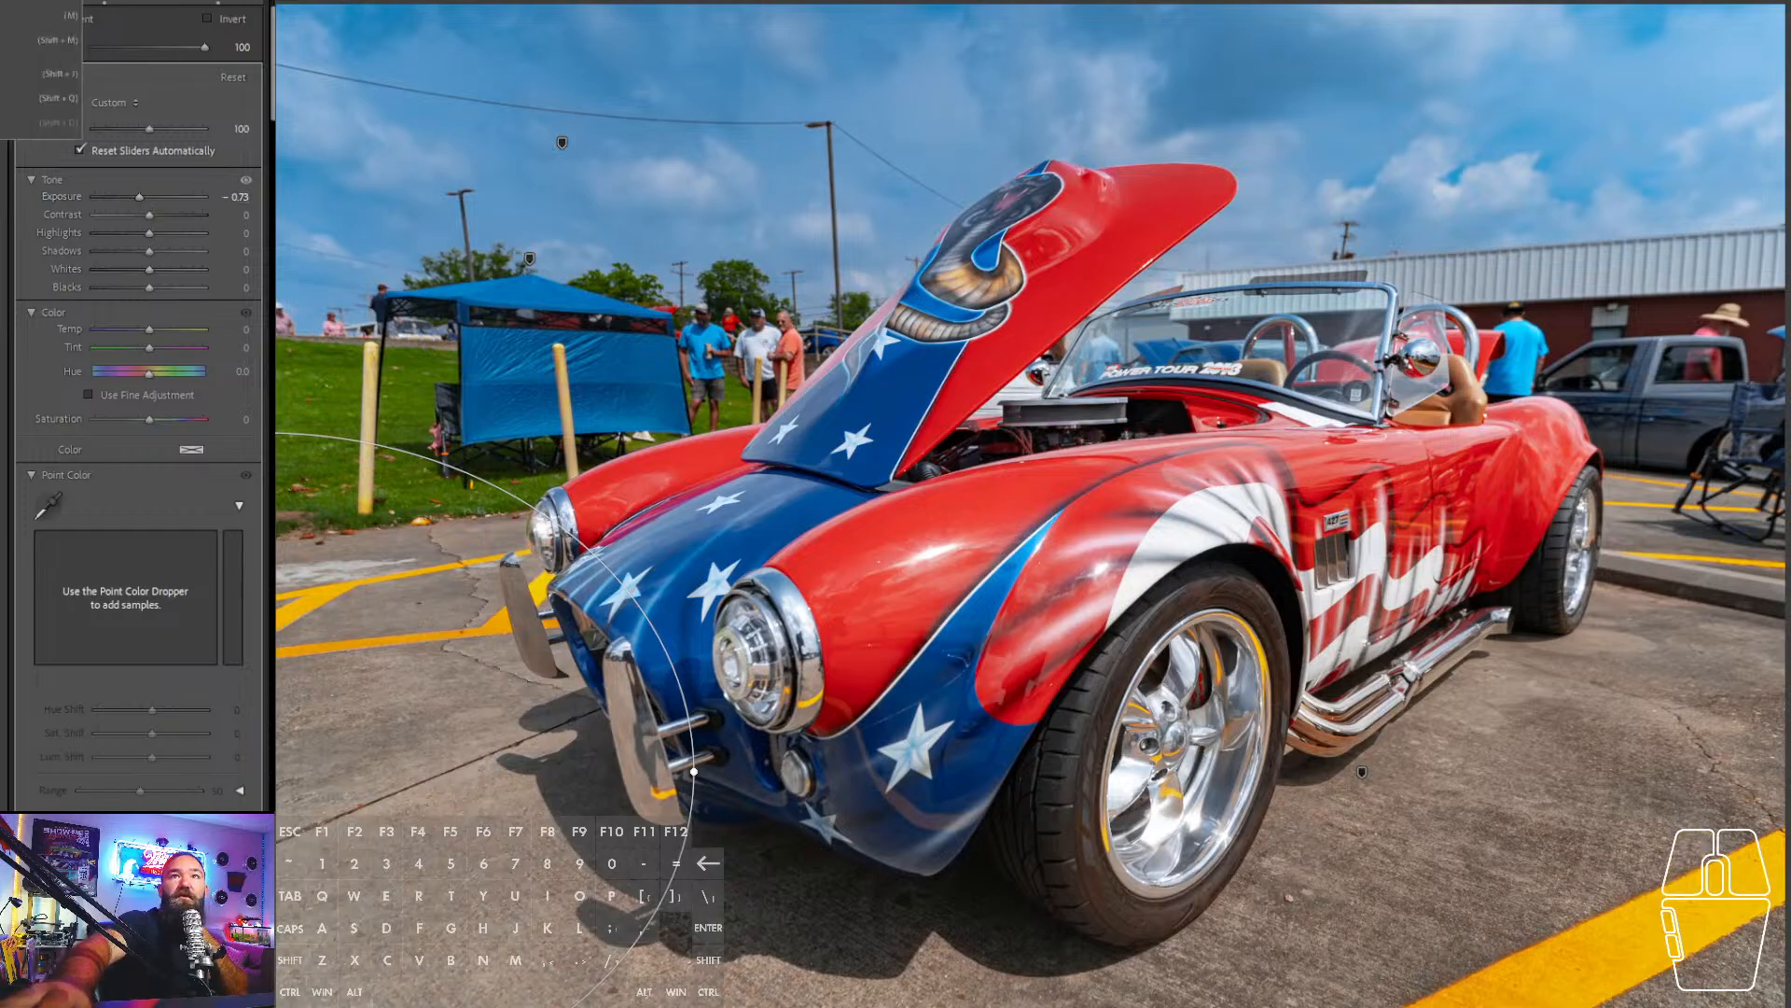
- Create a brush mask with Saturation -77, paint it over the front wheel, and erase it from the red brake caliper
{"action": "left_click", "coordinate": [19, 2]}
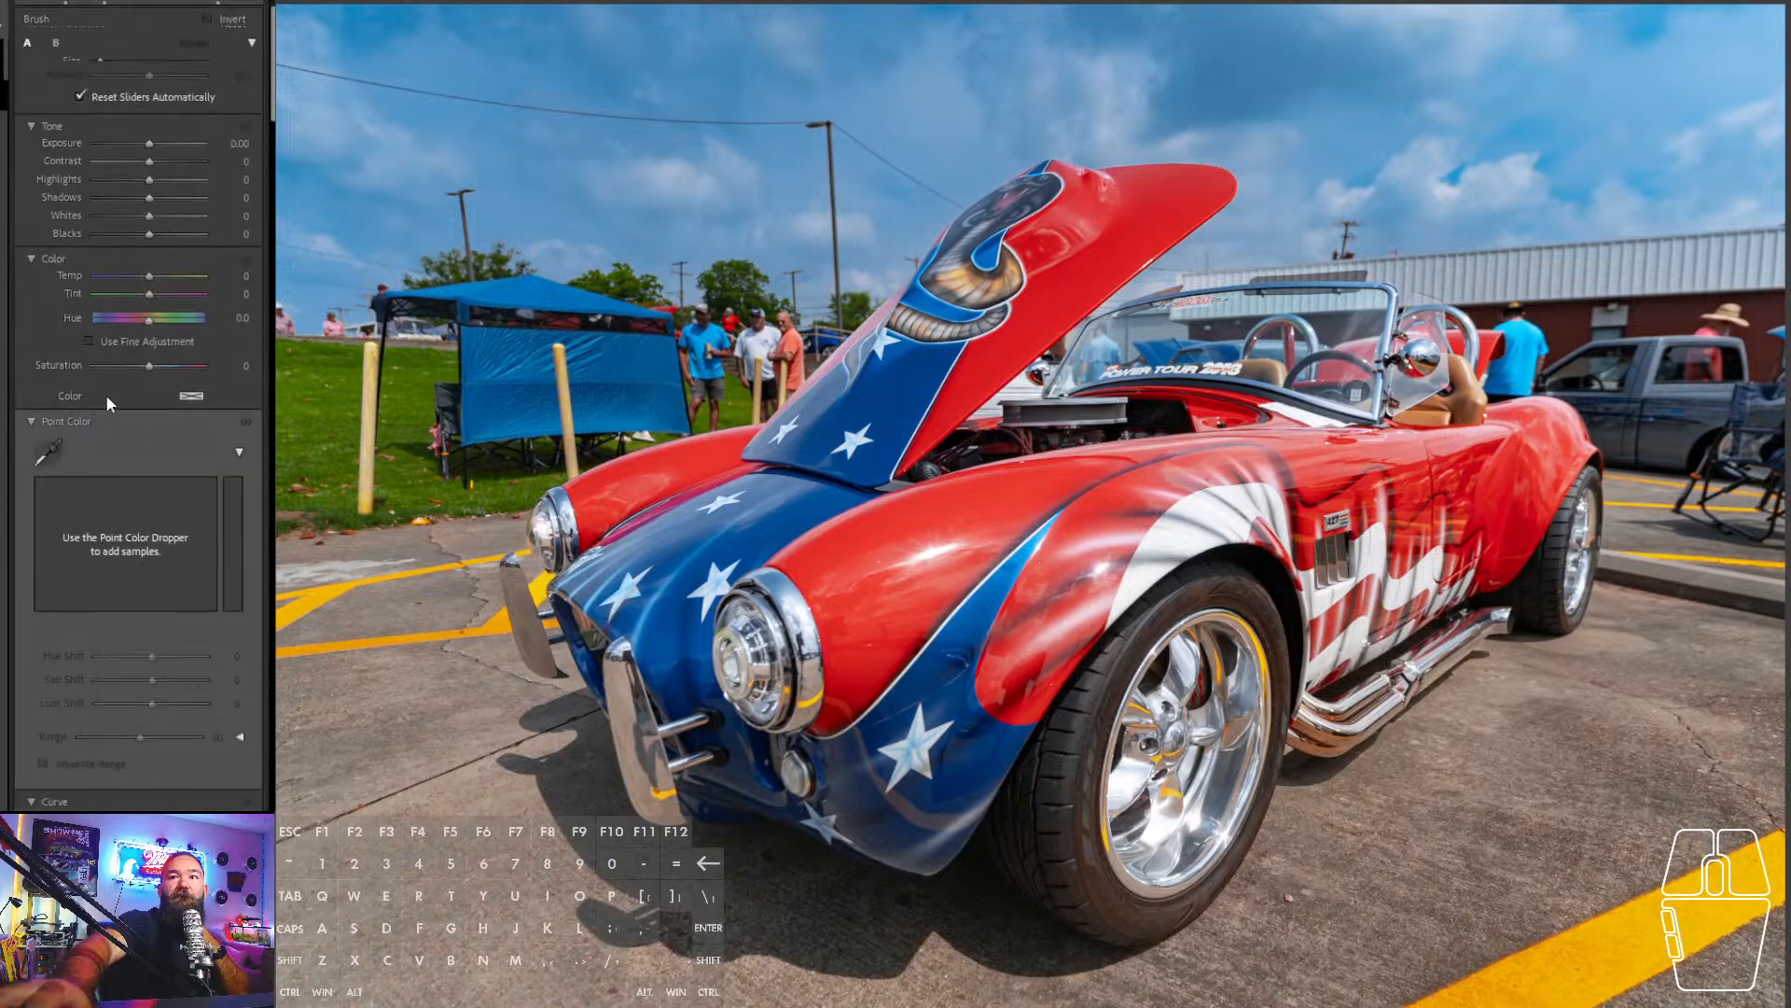
{"action": "left_click", "coordinate": [106, 502]}
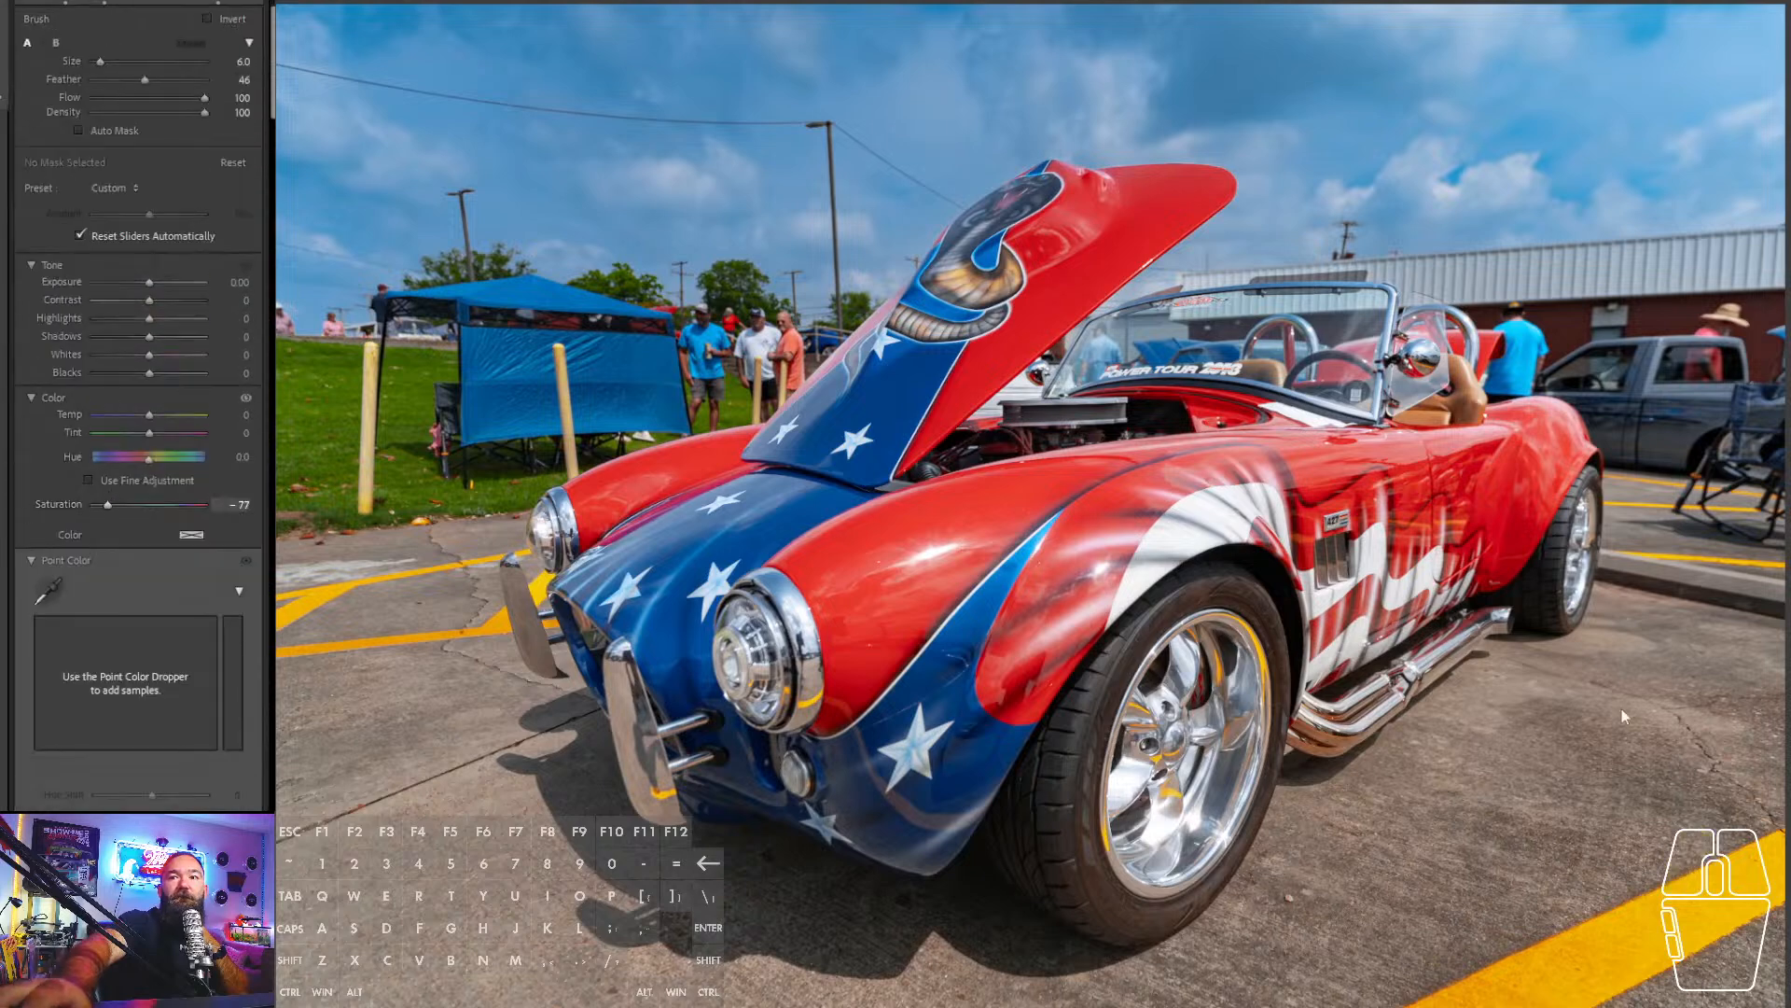
{"action": "mouse_move", "coordinate": [1110, 745]}
{"action": "left_mouse_down"}
{"action": "mouse_move", "coordinate": [1101, 889]}
{"action": "mouse_move", "coordinate": [1142, 753]}
{"action": "left_mouse_up"}
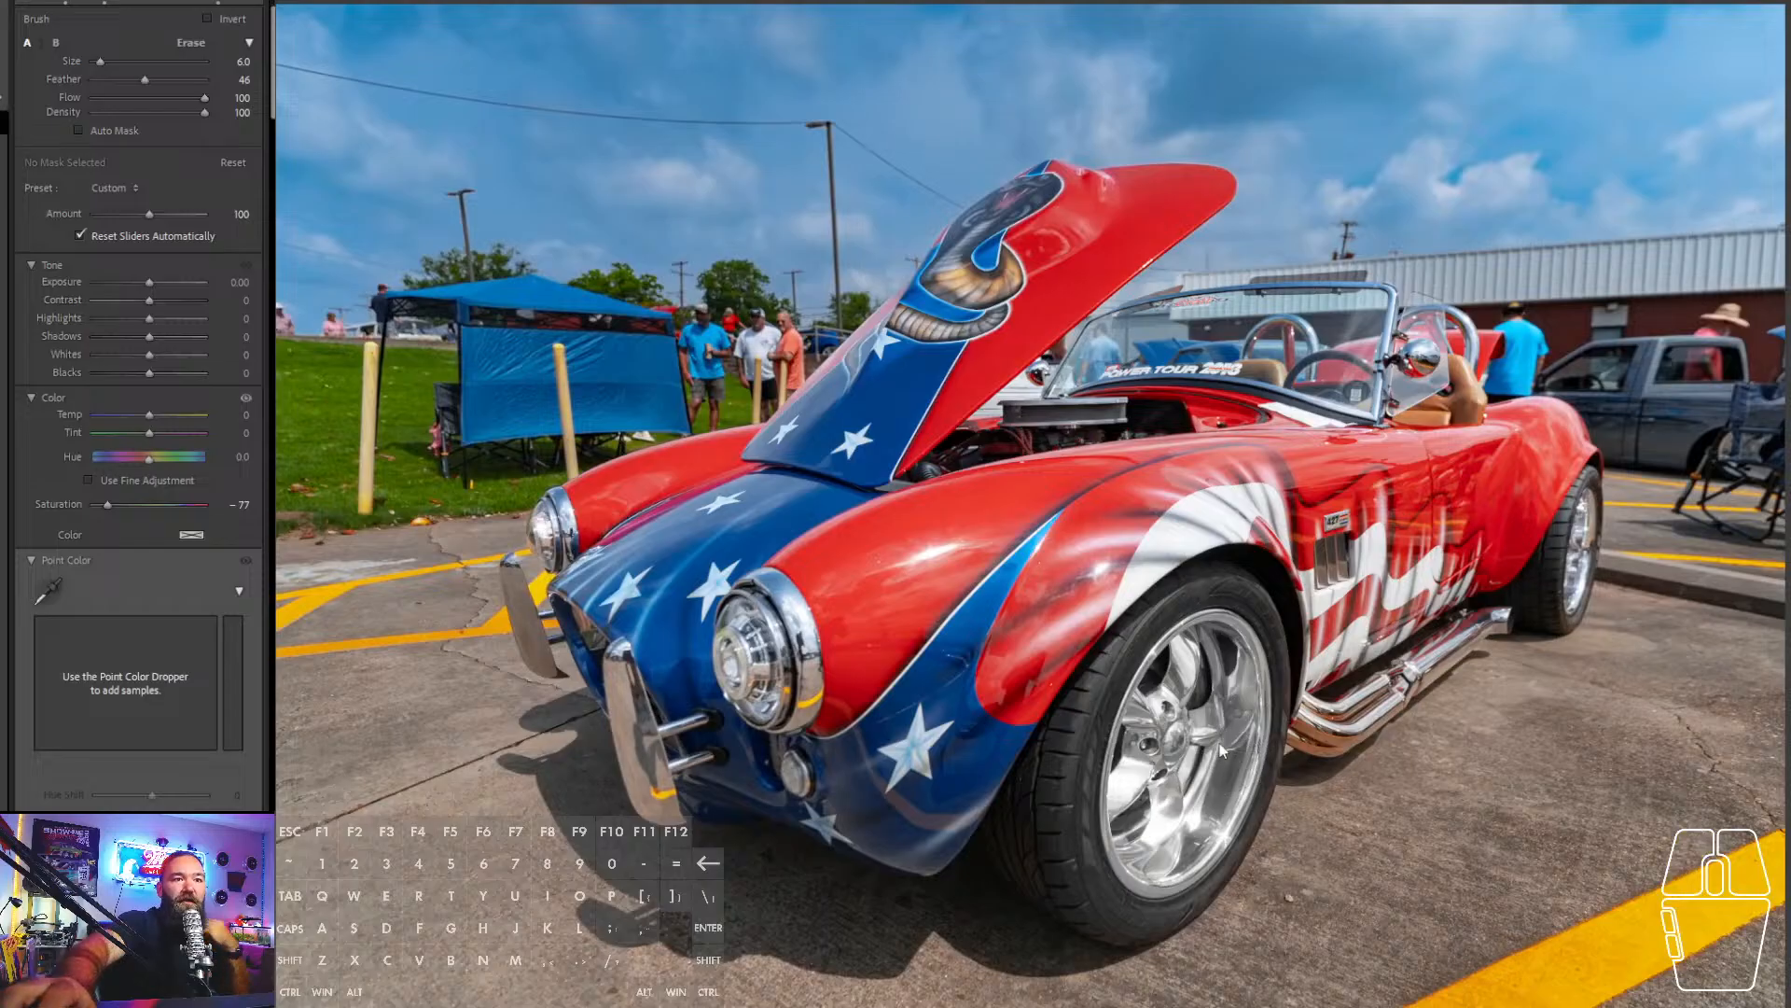
{"action": "key", "text": "alt"}
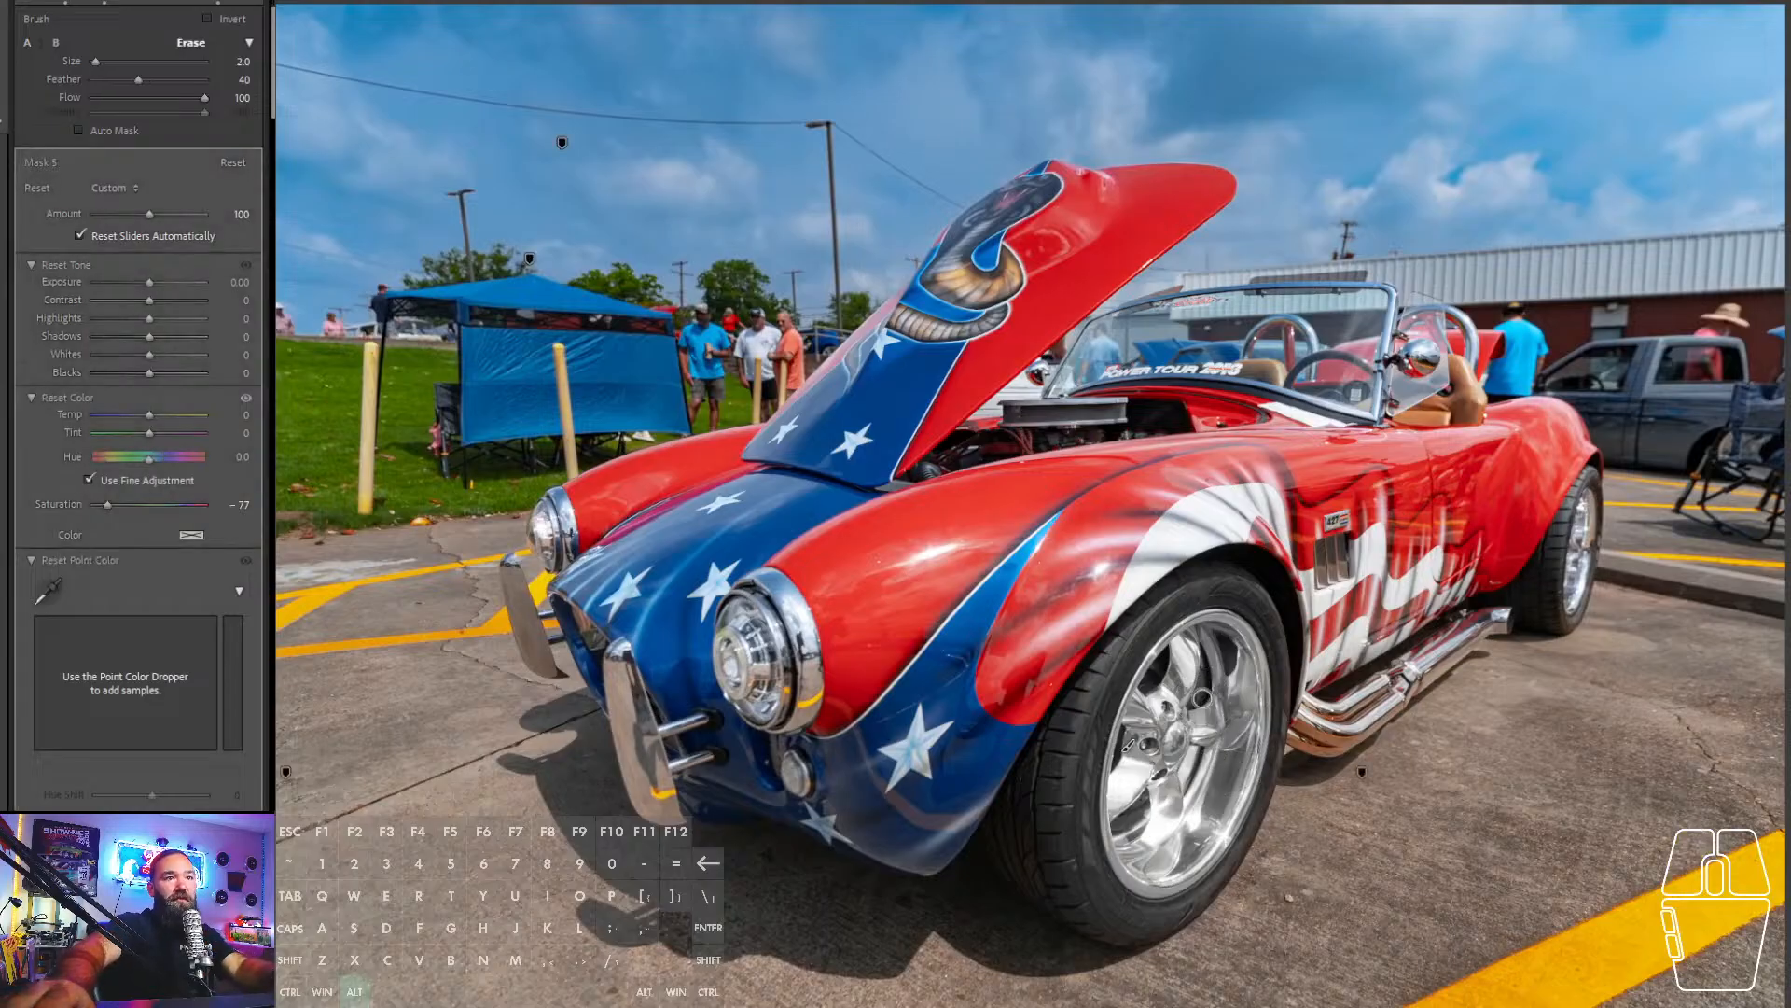
{"action": "left_click_drag", "start_coordinate": [1202, 690], "coordinate": [1203, 679]}
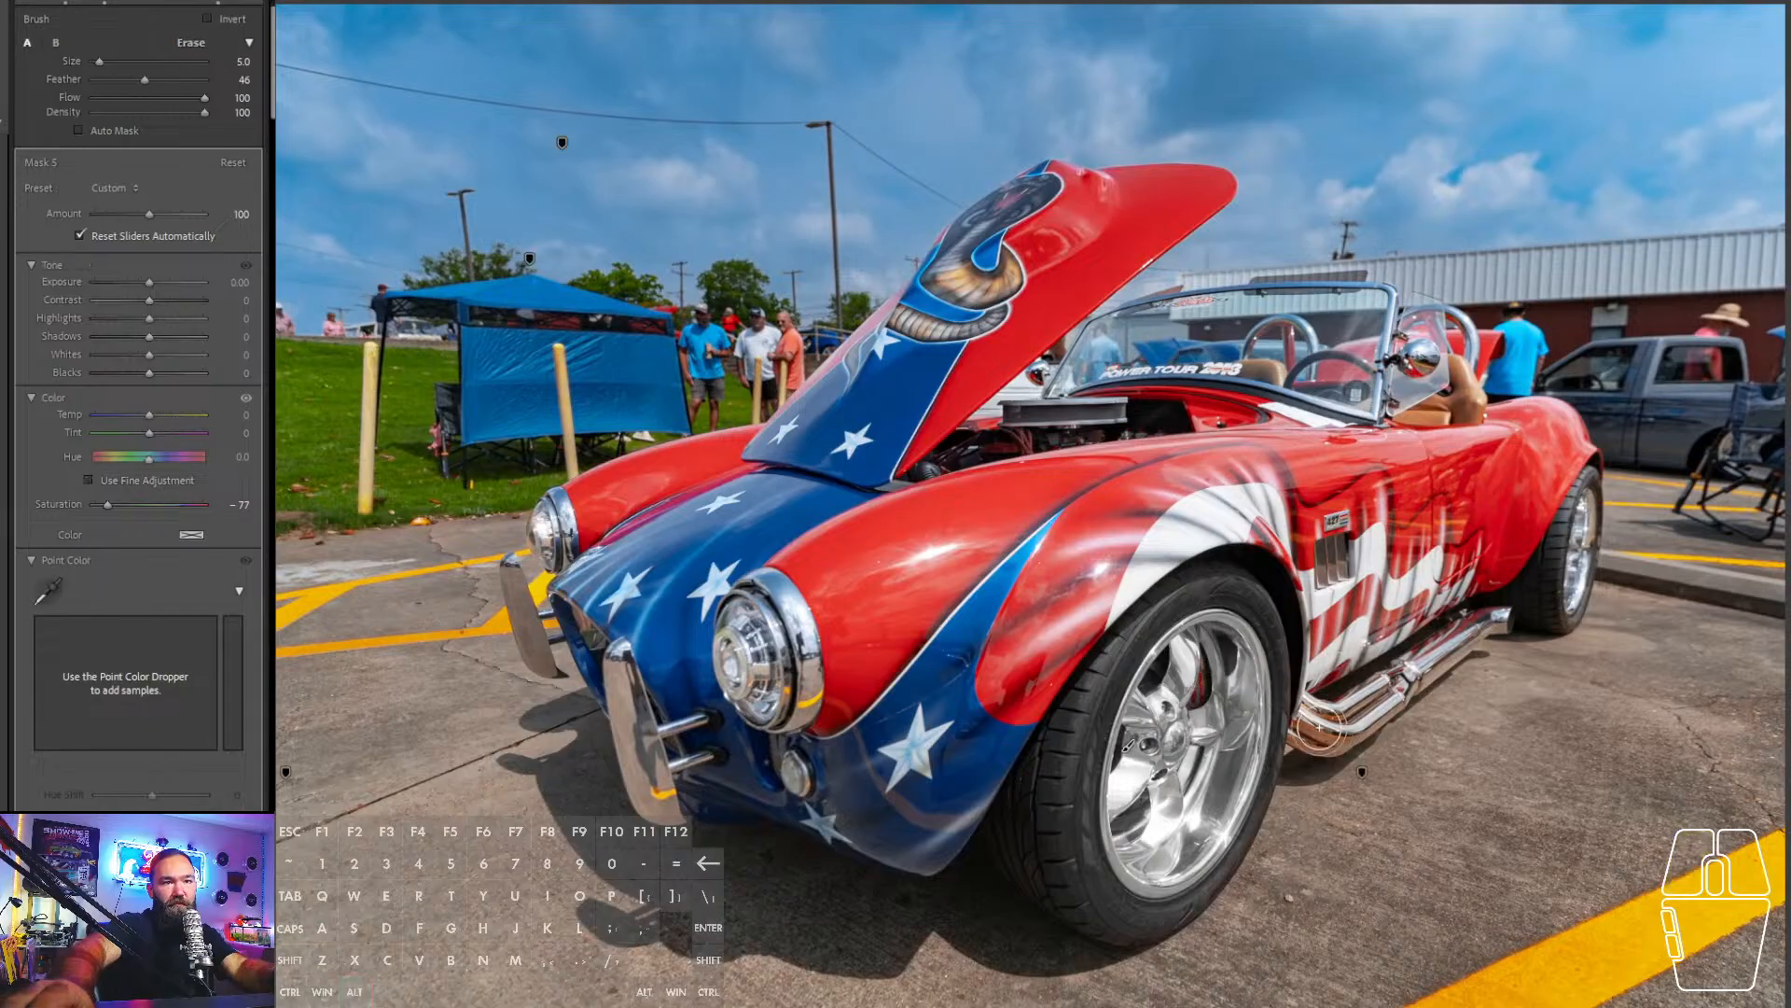
- Extend the desaturating brush mask over the chrome side exhaust pipes and the rear wheel
{"action": "mouse_move", "coordinate": [1316, 720]}
{"action": "left_mouse_down"}
{"action": "mouse_move", "coordinate": [1311, 737]}
{"action": "mouse_move", "coordinate": [1358, 701]}
{"action": "mouse_move", "coordinate": [1330, 737]}
{"action": "mouse_move", "coordinate": [1292, 743]}
{"action": "mouse_move", "coordinate": [1341, 716]}
{"action": "mouse_move", "coordinate": [1321, 742]}
{"action": "mouse_move", "coordinate": [1352, 718]}
{"action": "mouse_move", "coordinate": [1344, 741]}
{"action": "mouse_move", "coordinate": [1492, 618]}
{"action": "mouse_move", "coordinate": [1378, 694]}
{"action": "mouse_move", "coordinate": [1358, 733]}
{"action": "mouse_move", "coordinate": [1352, 716]}
{"action": "mouse_move", "coordinate": [1327, 732]}
{"action": "left_mouse_up"}
{"action": "scroll", "coordinate": [1314, 731], "scroll_direction": "down", "scroll_amount": 2}
{"action": "mouse_move", "coordinate": [1581, 571]}
{"action": "left_mouse_down"}
{"action": "mouse_move", "coordinate": [1565, 618]}
{"action": "mouse_move", "coordinate": [1586, 493]}
{"action": "mouse_move", "coordinate": [1563, 612]}
{"action": "left_mouse_up"}
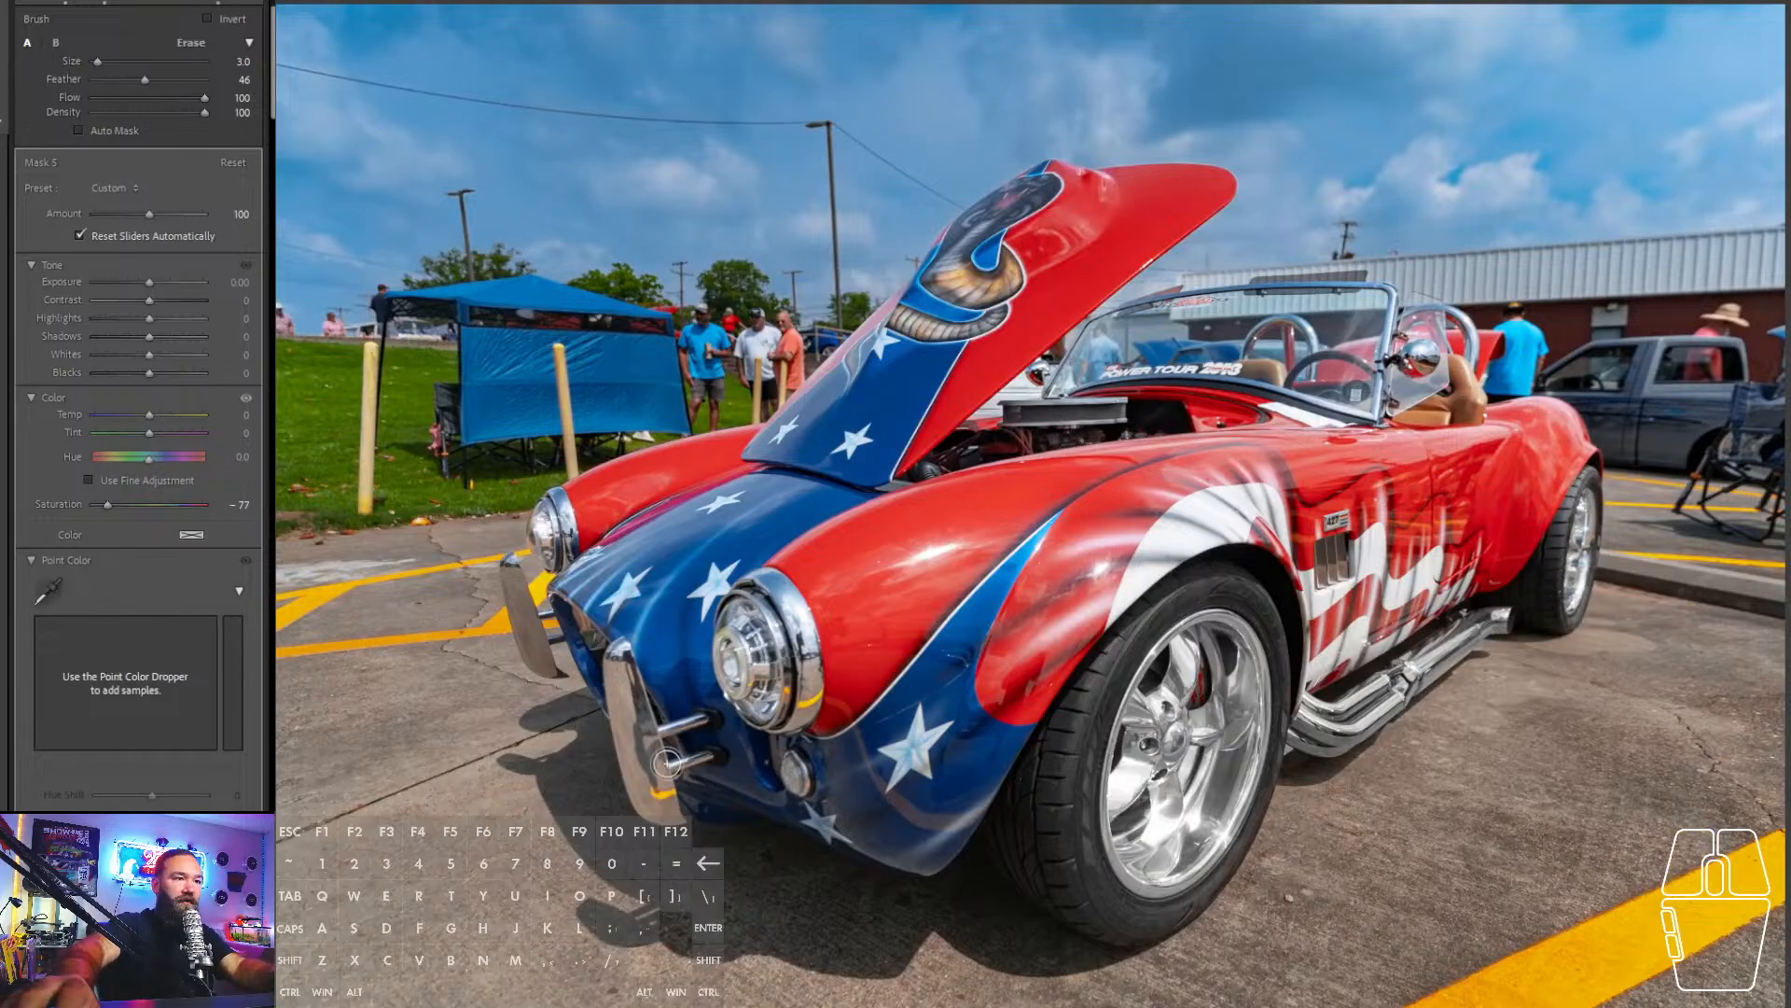
- Paint the desaturating brush mask over the chrome front bumper bars and both headlights with a small brush
{"action": "mouse_move", "coordinate": [633, 716]}
{"action": "left_mouse_down"}
{"action": "mouse_move", "coordinate": [638, 778]}
{"action": "mouse_move", "coordinate": [674, 813]}
{"action": "mouse_move", "coordinate": [622, 663]}
{"action": "mouse_move", "coordinate": [624, 726]}
{"action": "left_mouse_up"}
{"action": "scroll", "coordinate": [759, 680], "scroll_direction": "up", "scroll_amount": 1}
{"action": "mouse_move", "coordinate": [760, 684]}
{"action": "left_mouse_down"}
{"action": "mouse_move", "coordinate": [744, 700]}
{"action": "mouse_move", "coordinate": [784, 714]}
{"action": "mouse_move", "coordinate": [801, 672]}
{"action": "mouse_move", "coordinate": [804, 695]}
{"action": "mouse_move", "coordinate": [765, 587]}
{"action": "mouse_move", "coordinate": [756, 632]}
{"action": "mouse_move", "coordinate": [595, 519]}
{"action": "left_mouse_up"}
{"action": "scroll", "coordinate": [590, 528], "scroll_direction": "down", "scroll_amount": 1}
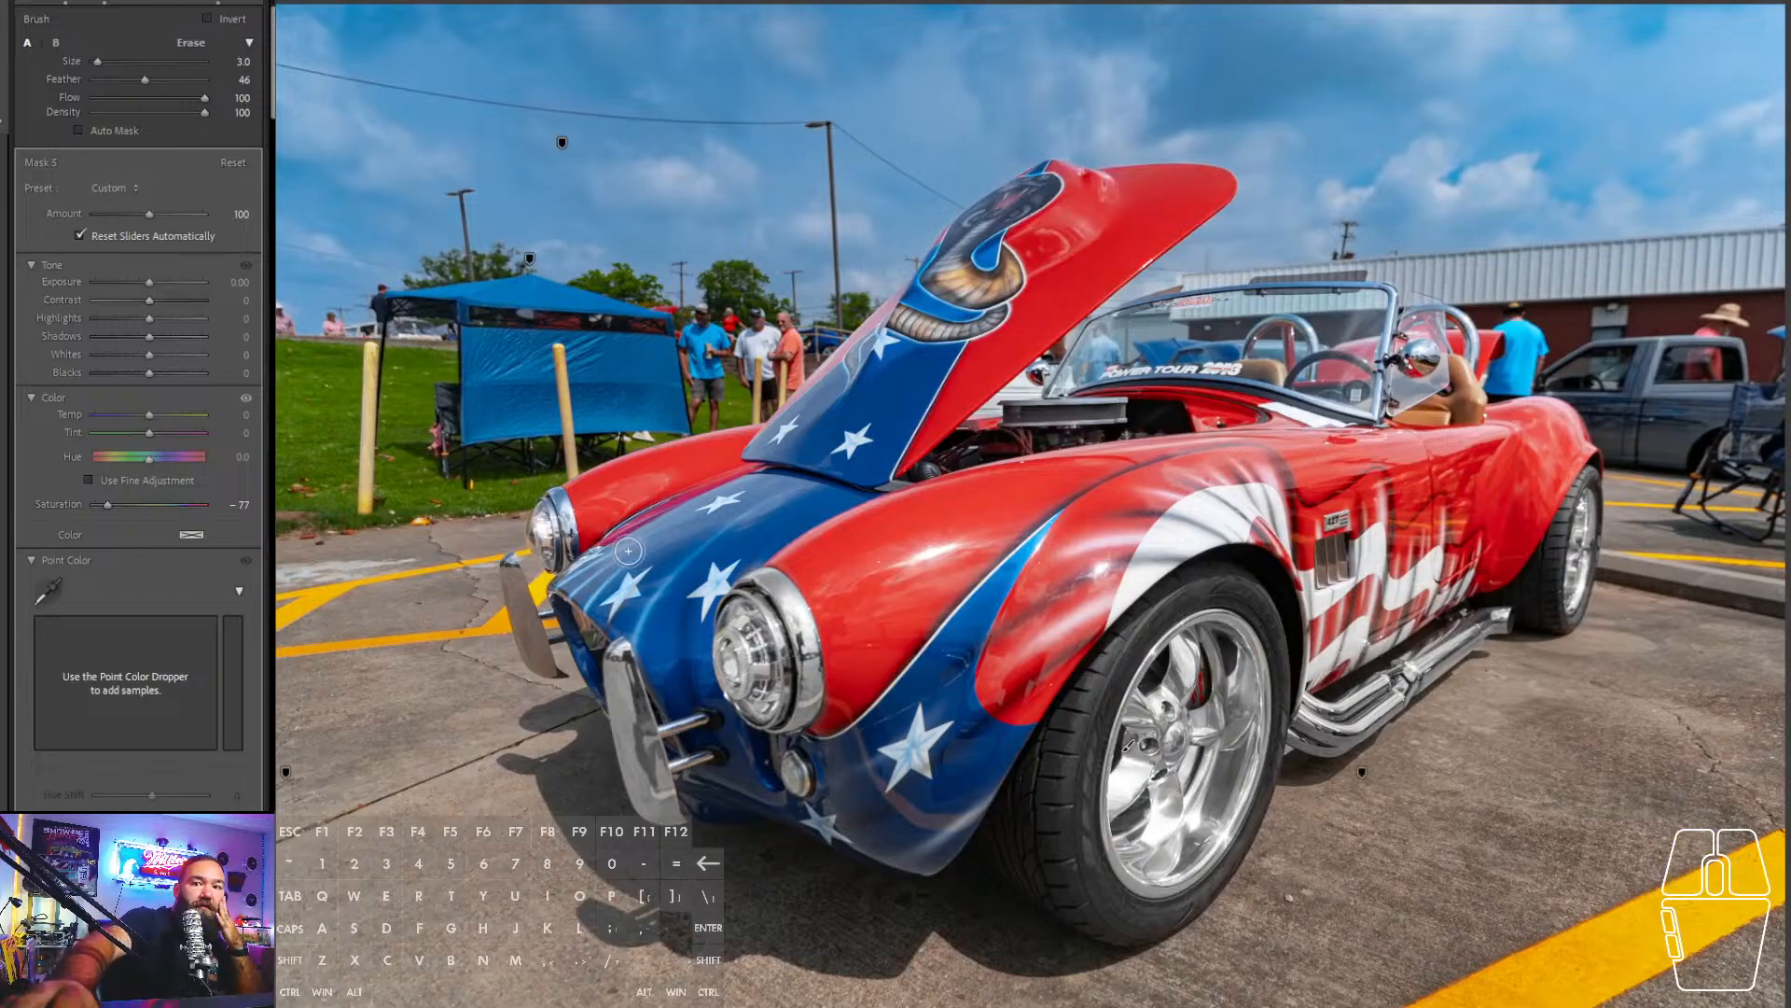
{"action": "left_click_drag", "start_coordinate": [557, 548], "coordinate": [560, 504]}
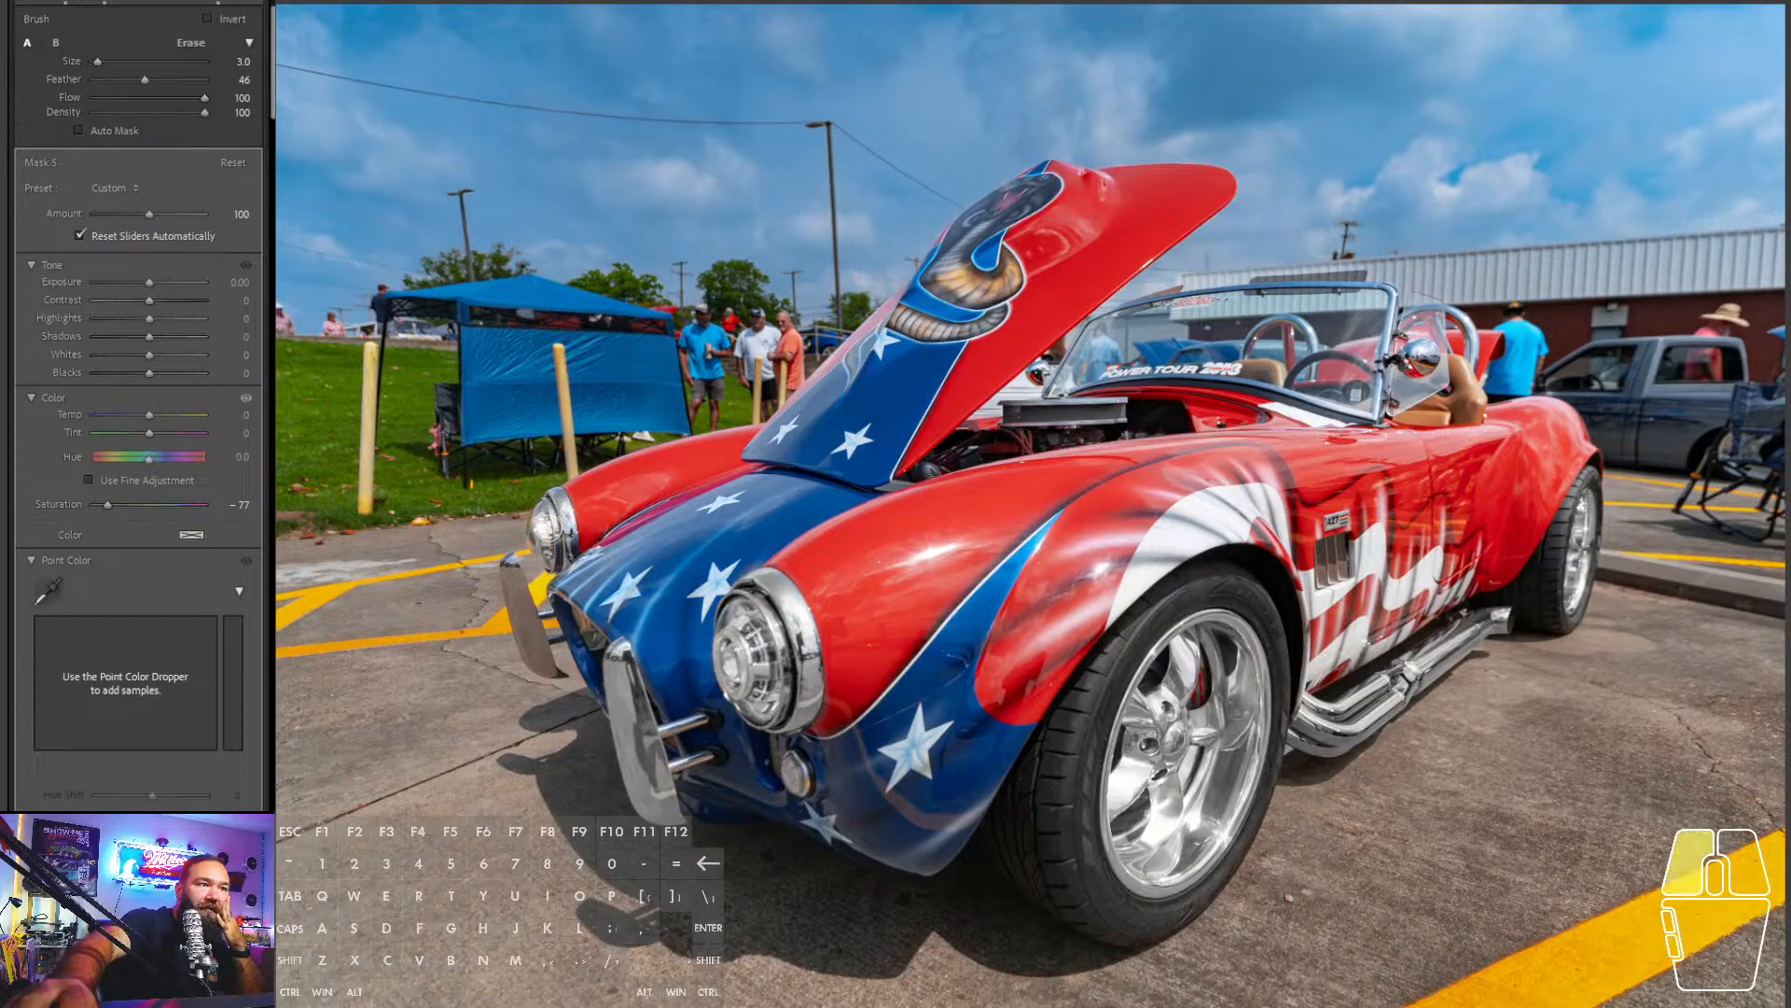
{"action": "mouse_move", "coordinate": [560, 542]}
{"action": "left_mouse_down"}
{"action": "mouse_move", "coordinate": [528, 633]}
{"action": "mouse_move", "coordinate": [547, 664]}
{"action": "mouse_move", "coordinate": [525, 619]}
{"action": "mouse_move", "coordinate": [550, 669]}
{"action": "mouse_move", "coordinate": [511, 577]}
{"action": "left_mouse_up"}
{"action": "scroll", "coordinate": [516, 566], "scroll_direction": "down", "scroll_amount": 1}
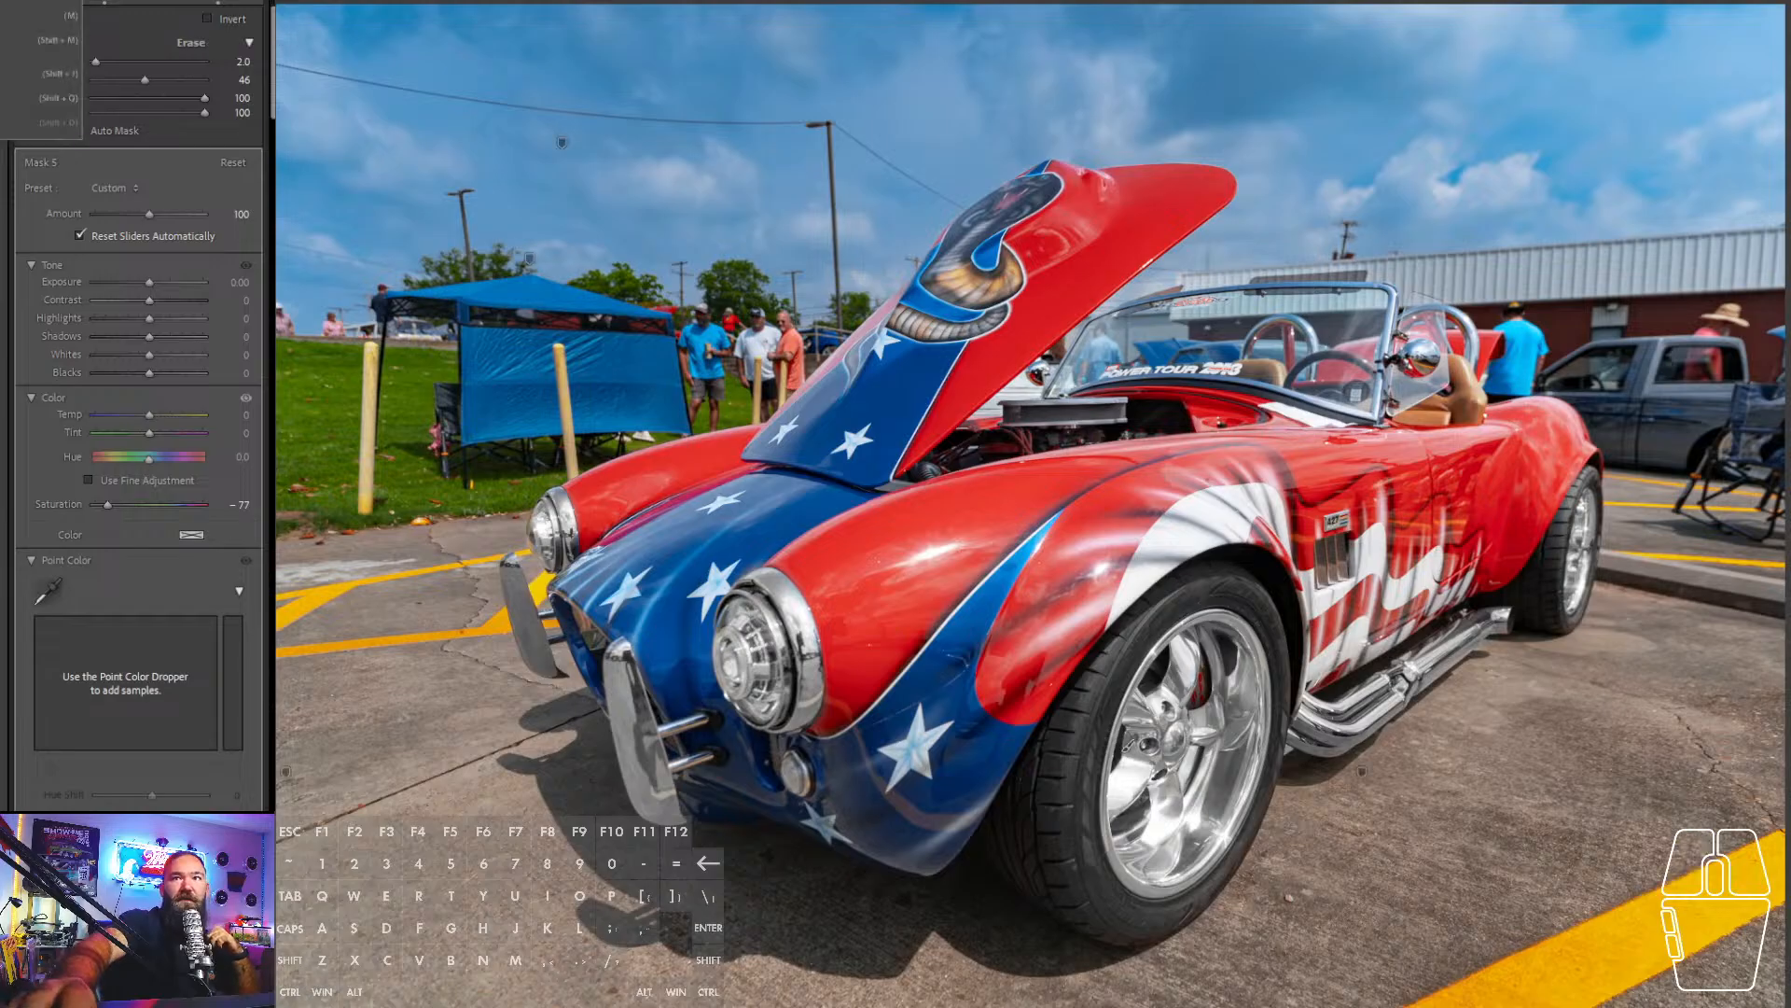
- Add a large radial gradient mask over the car's front end and surrounding pavement and set its Exposure to 0.73
{"action": "left_click", "coordinate": [41, 3]}
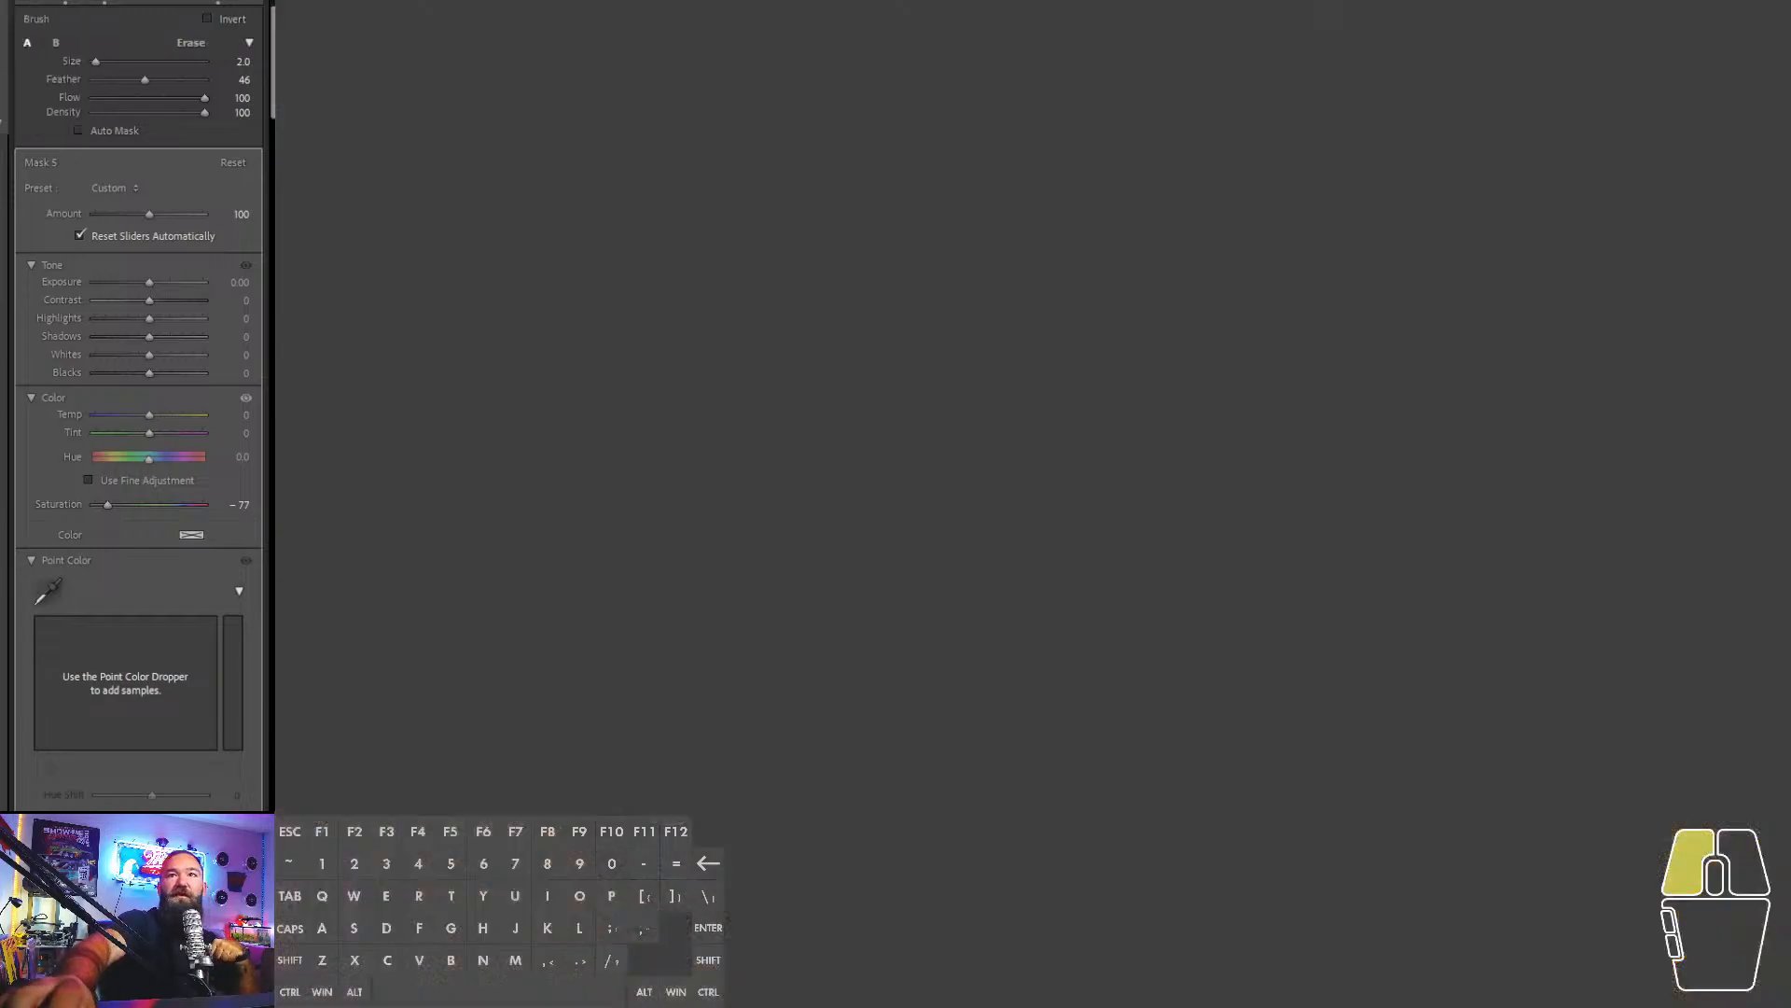
{"action": "left_click", "coordinate": [1289, 744]}
{"action": "key", "text": "m"}
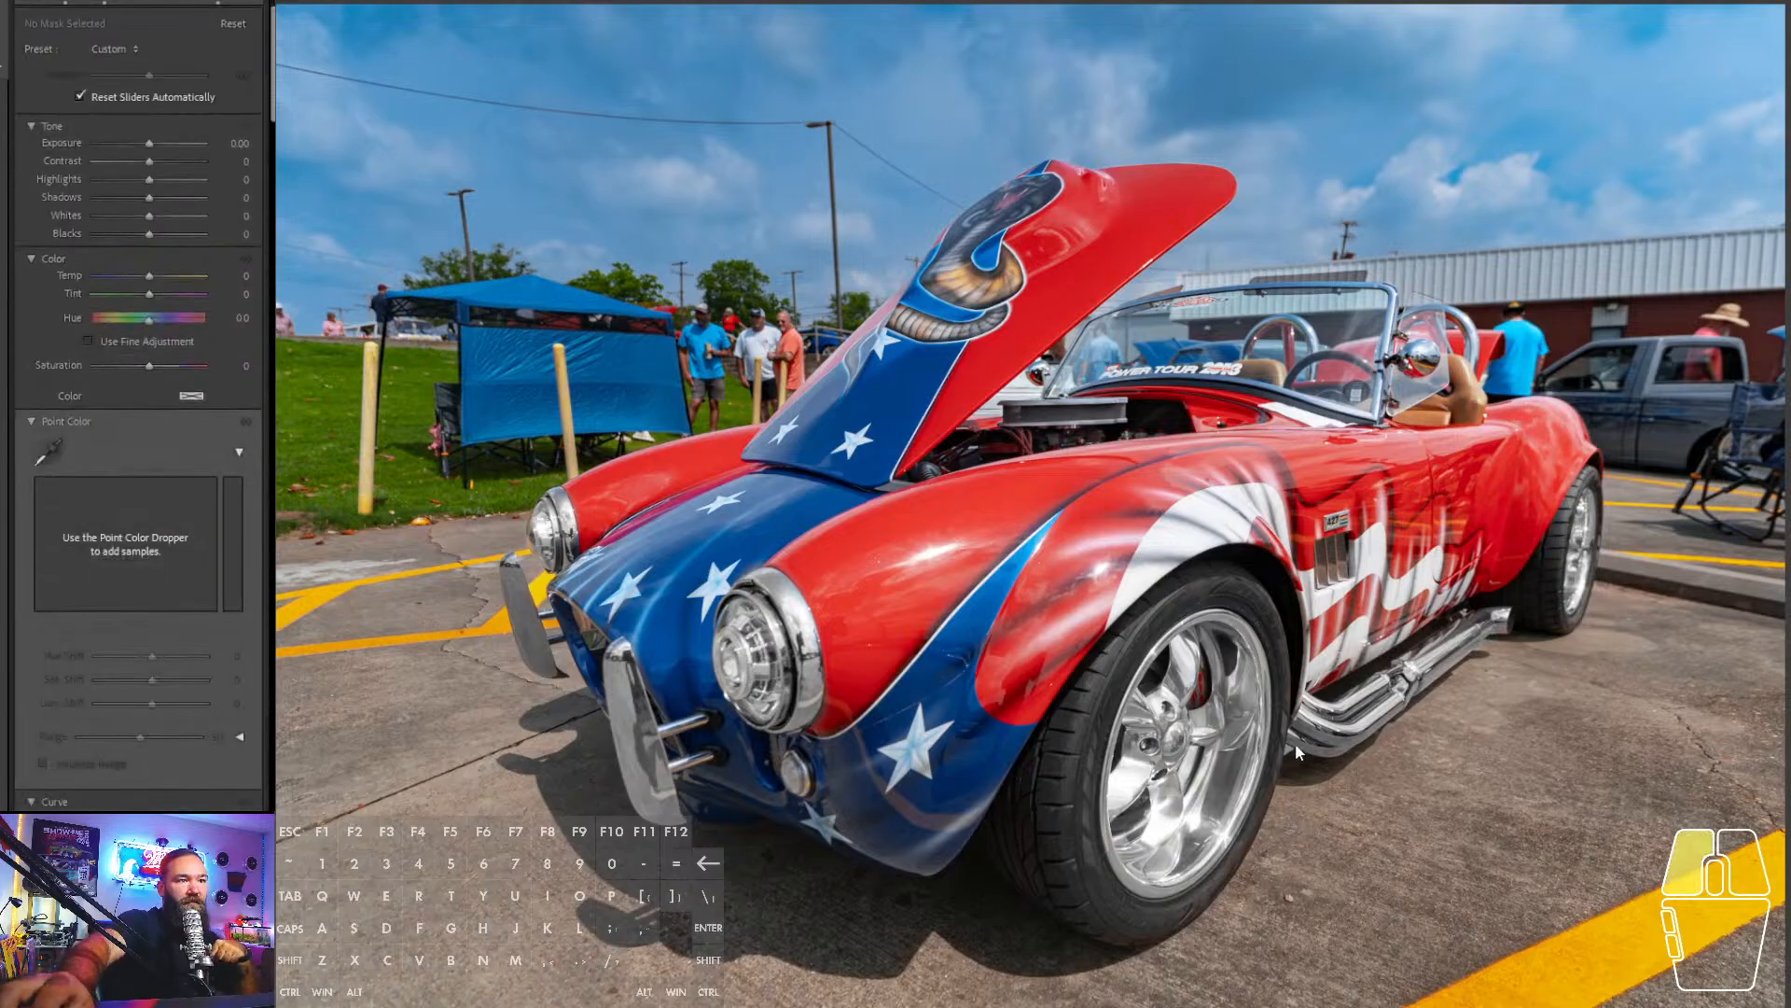
{"action": "key", "text": "shift+m"}
{"action": "left_click_drag", "start_coordinate": [737, 833], "coordinate": [1003, 706]}
{"action": "left_click_drag", "start_coordinate": [1096, 664], "coordinate": [1200, 648]}
{"action": "left_click_drag", "start_coordinate": [958, 660], "coordinate": [999, 727]}
{"action": "left_click_drag", "start_coordinate": [917, 831], "coordinate": [905, 809]}
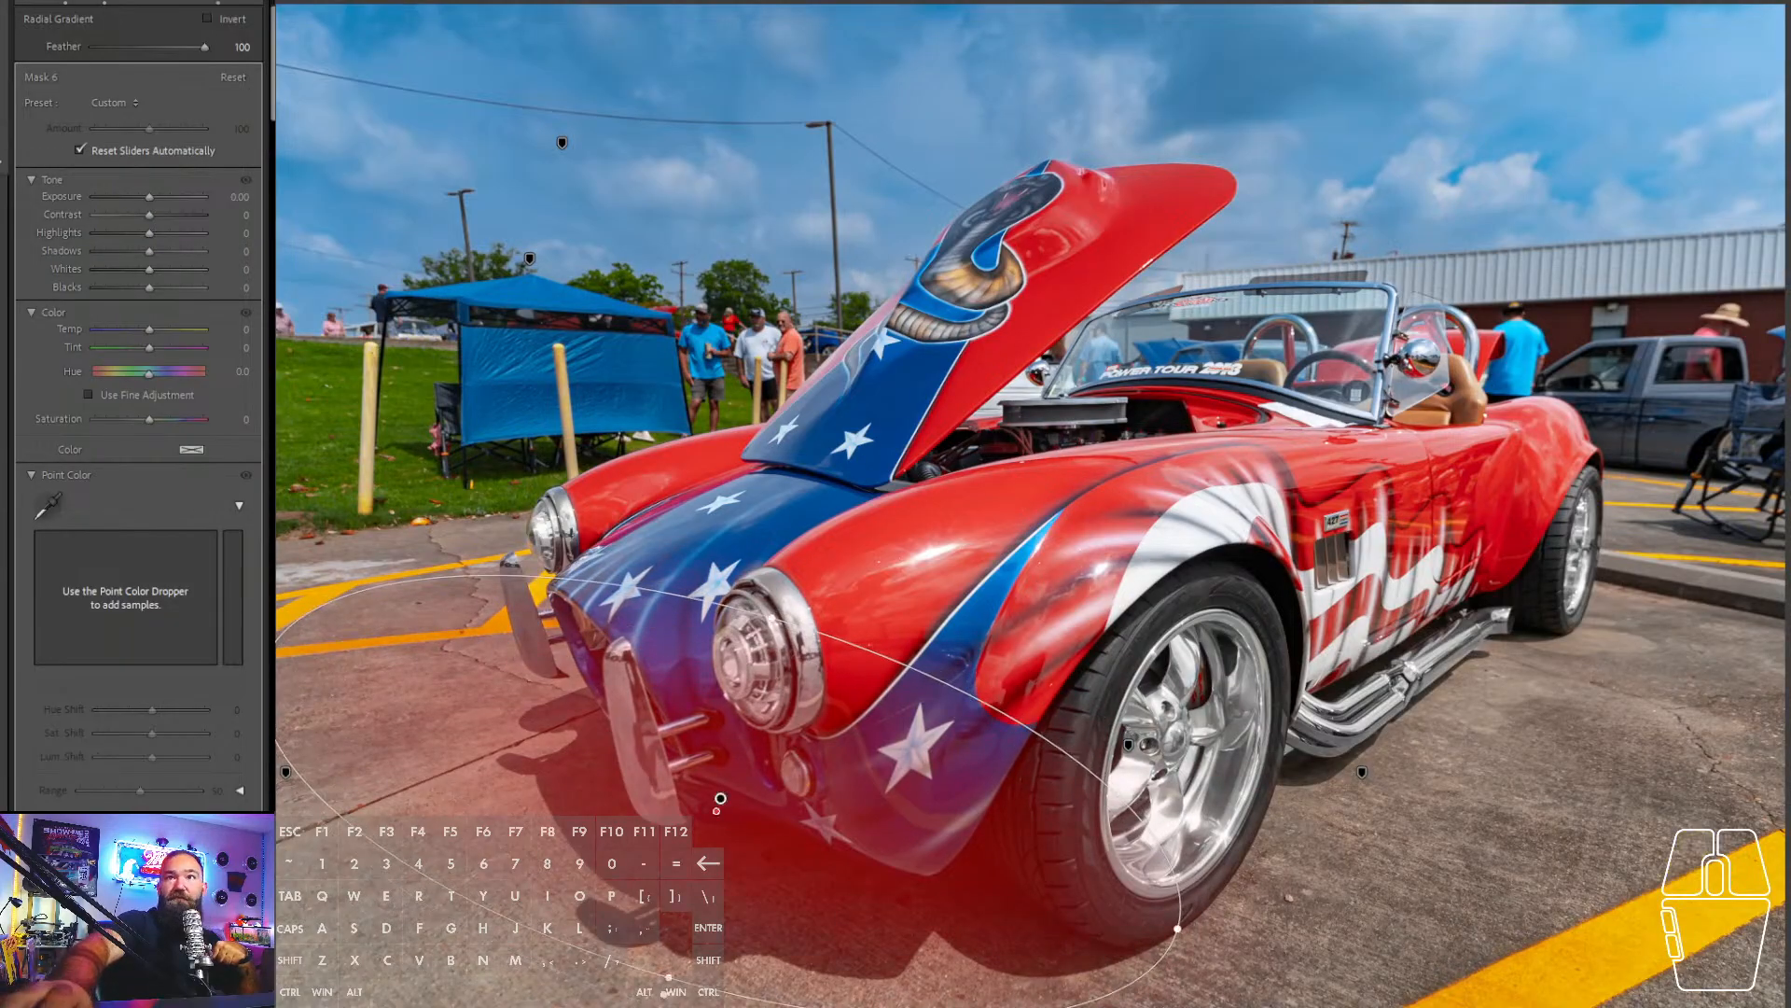
{"action": "left_click", "coordinate": [146, 205]}
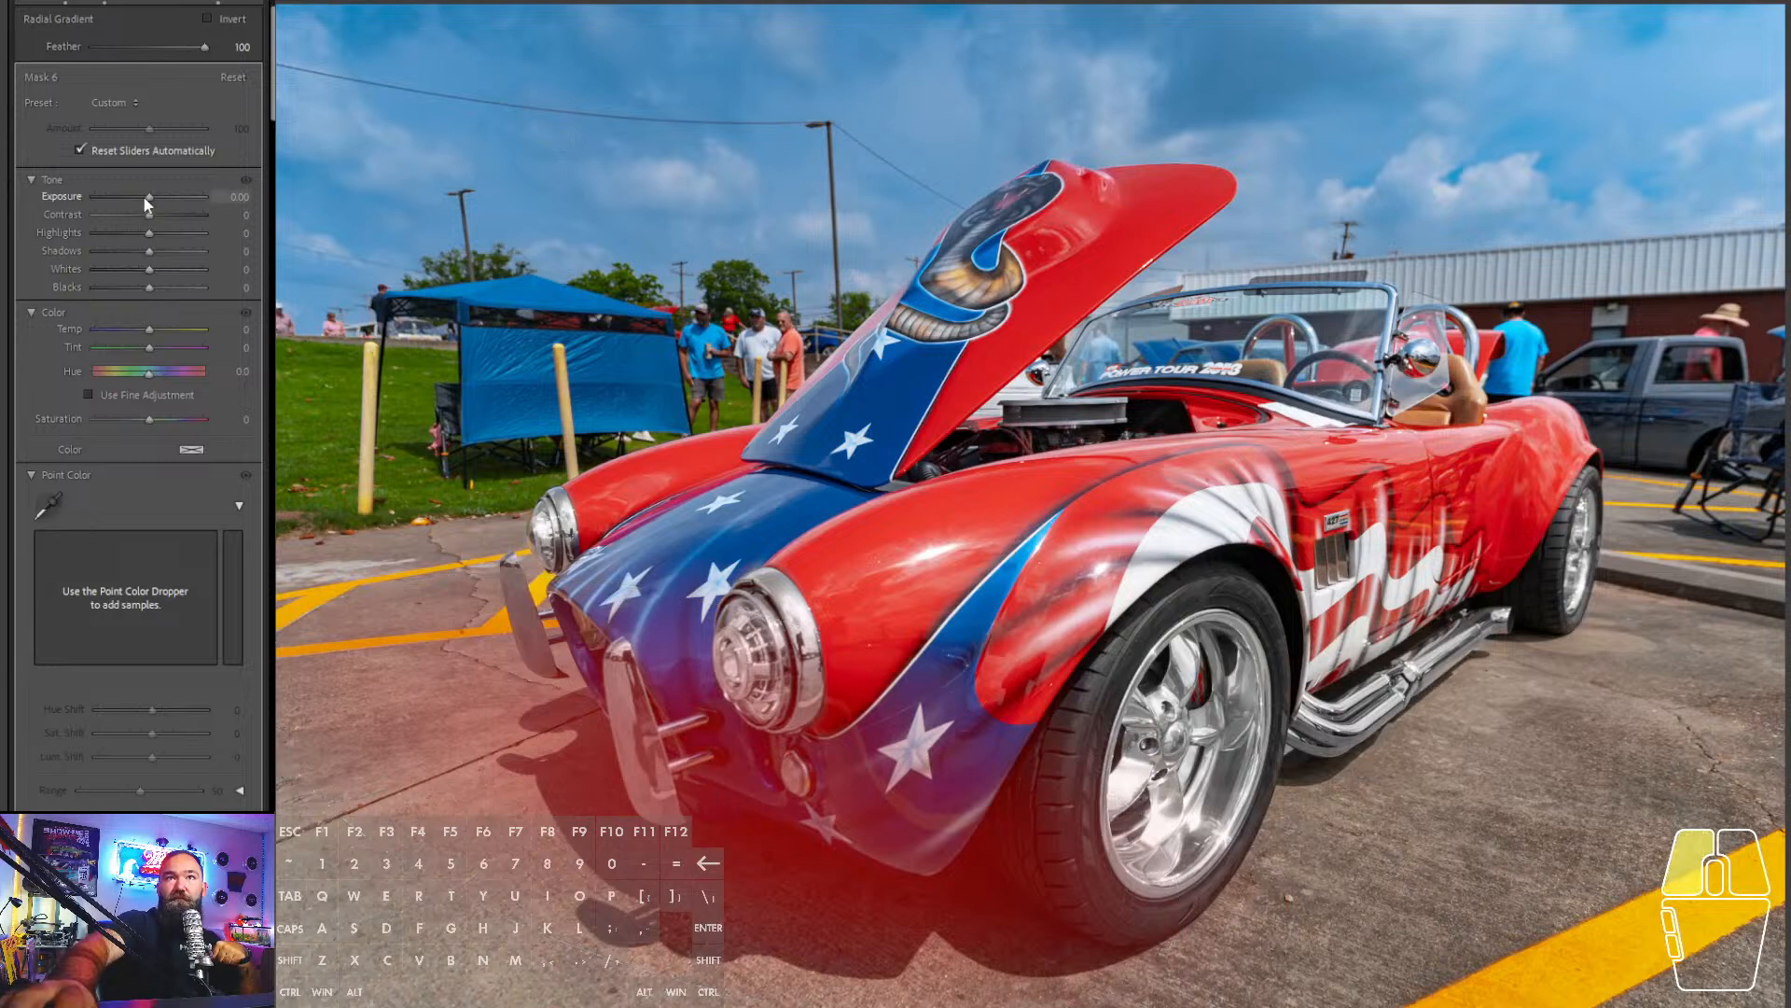
{"action": "left_click_drag", "start_coordinate": [150, 202], "coordinate": [153, 202]}
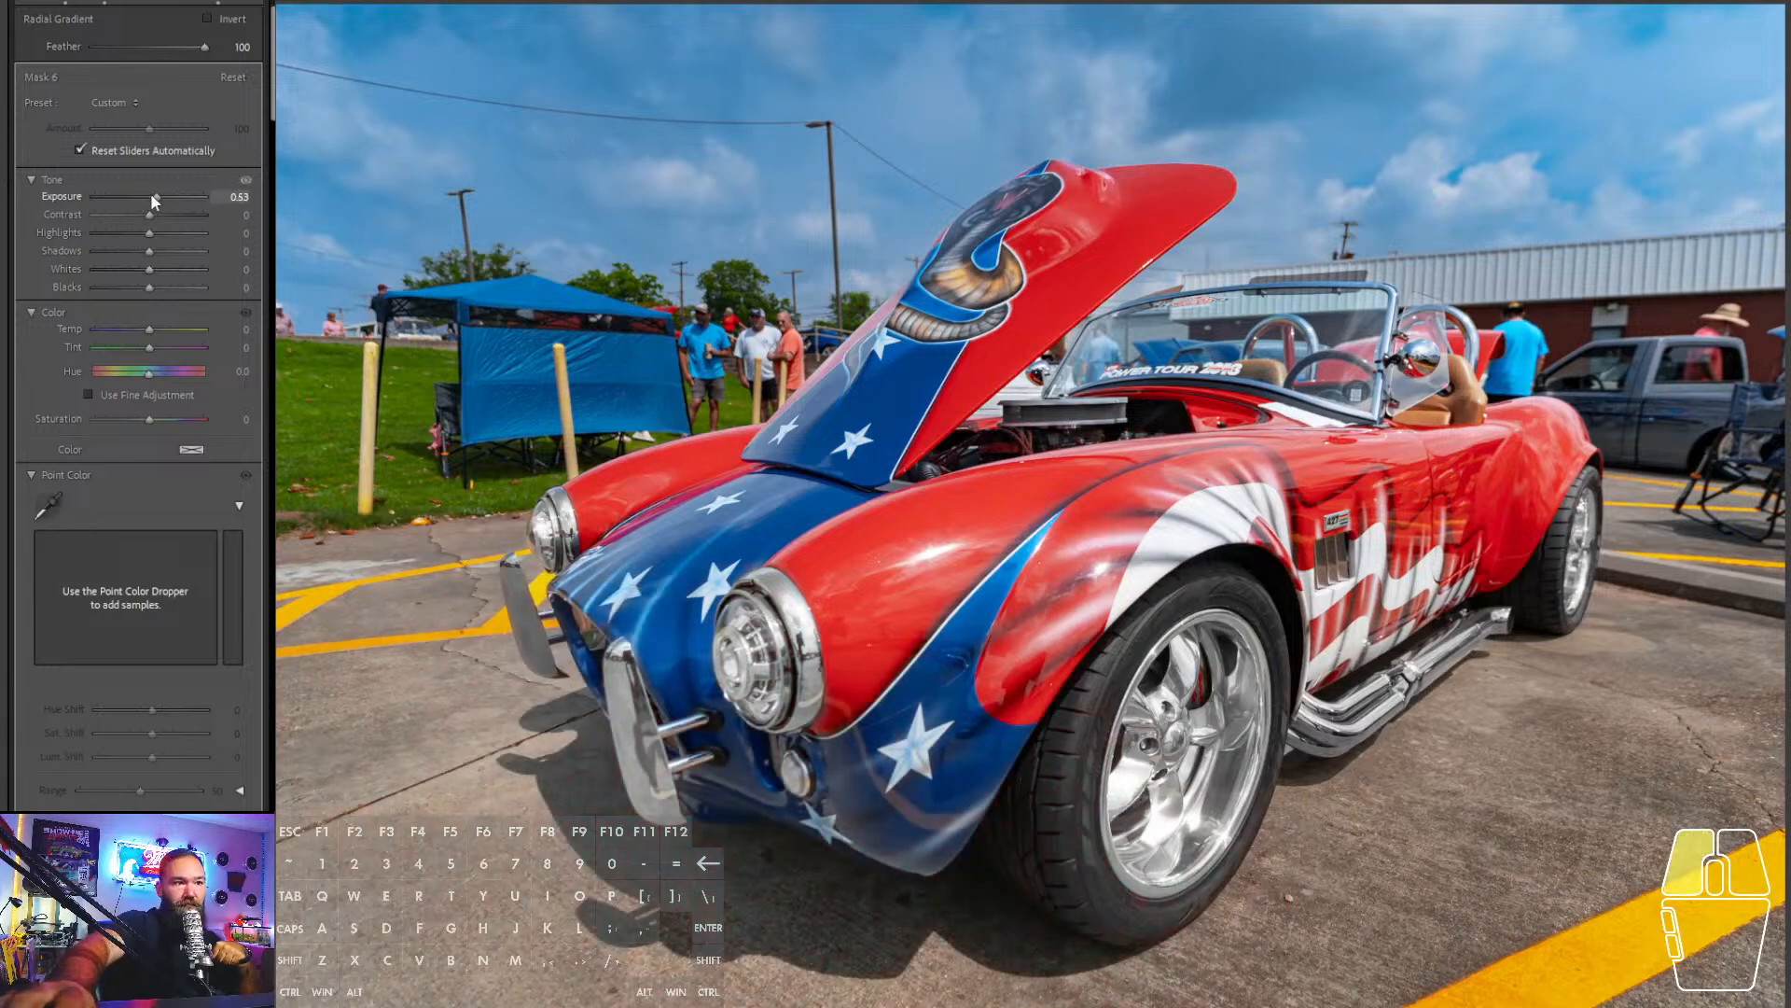
{"action": "left_click_drag", "start_coordinate": [154, 201], "coordinate": [154, 201]}
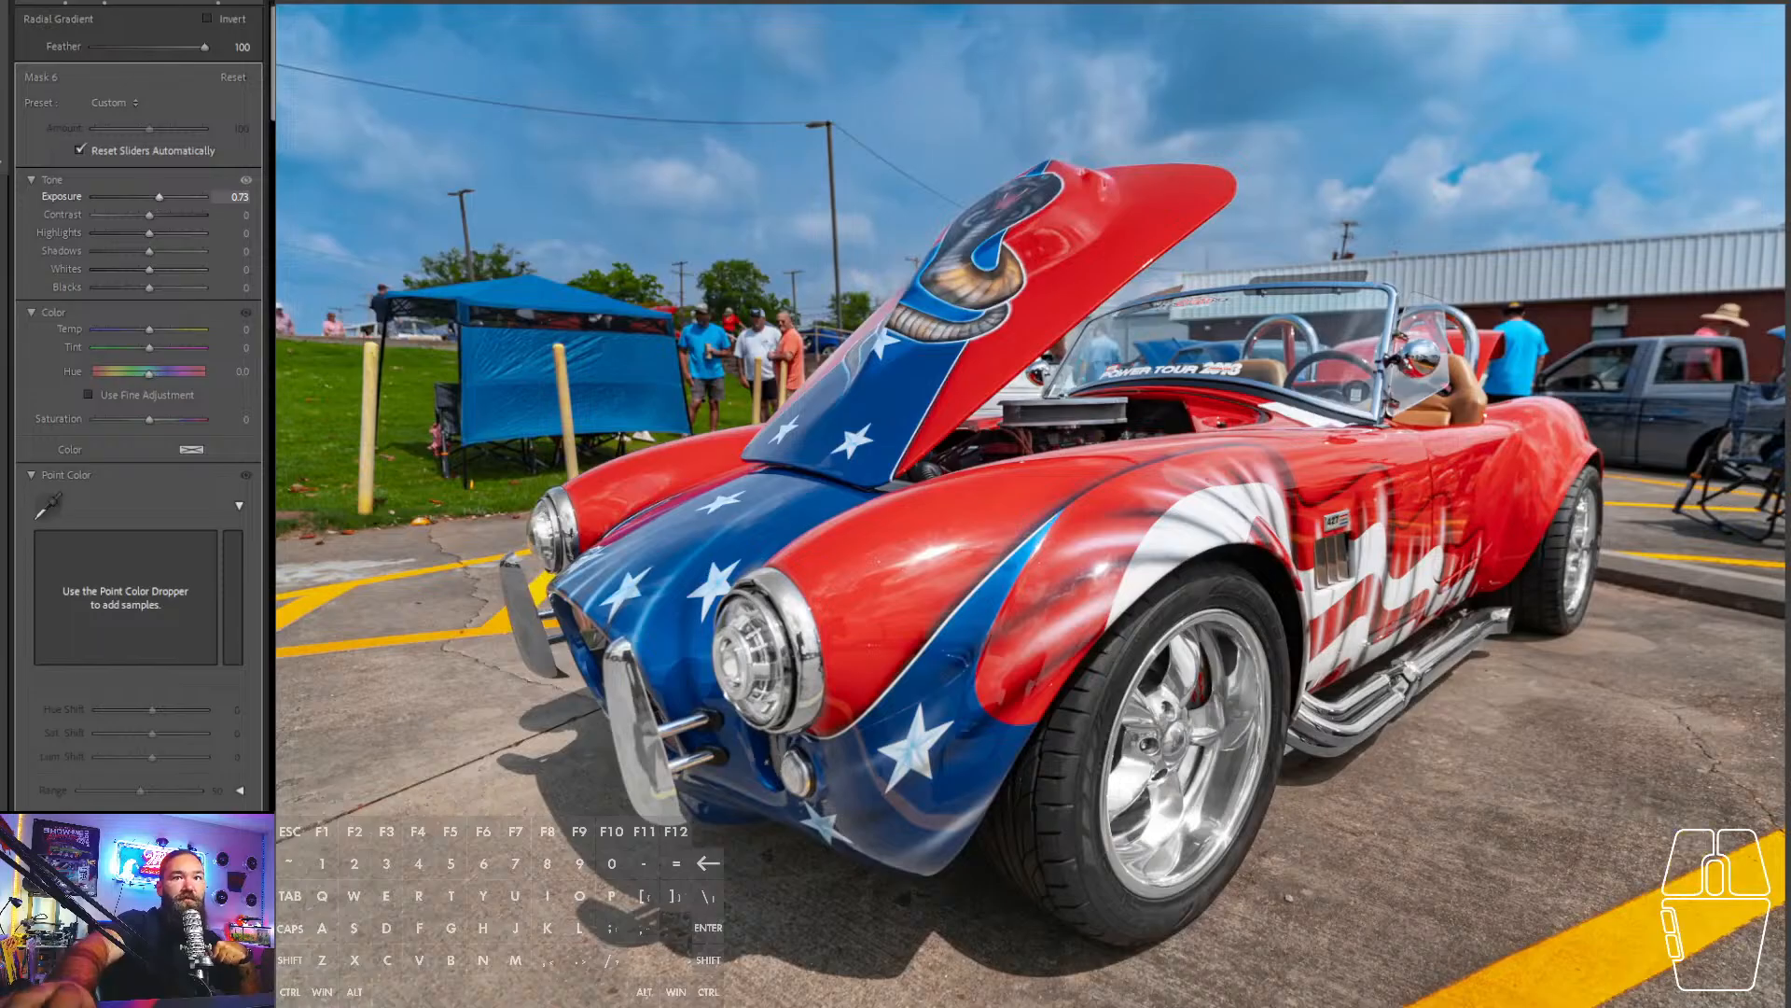
- Subtract the background from the front-end radial mask and set the mask's Exposure to 0.40
{"action": "left_click", "coordinate": [5, 5]}
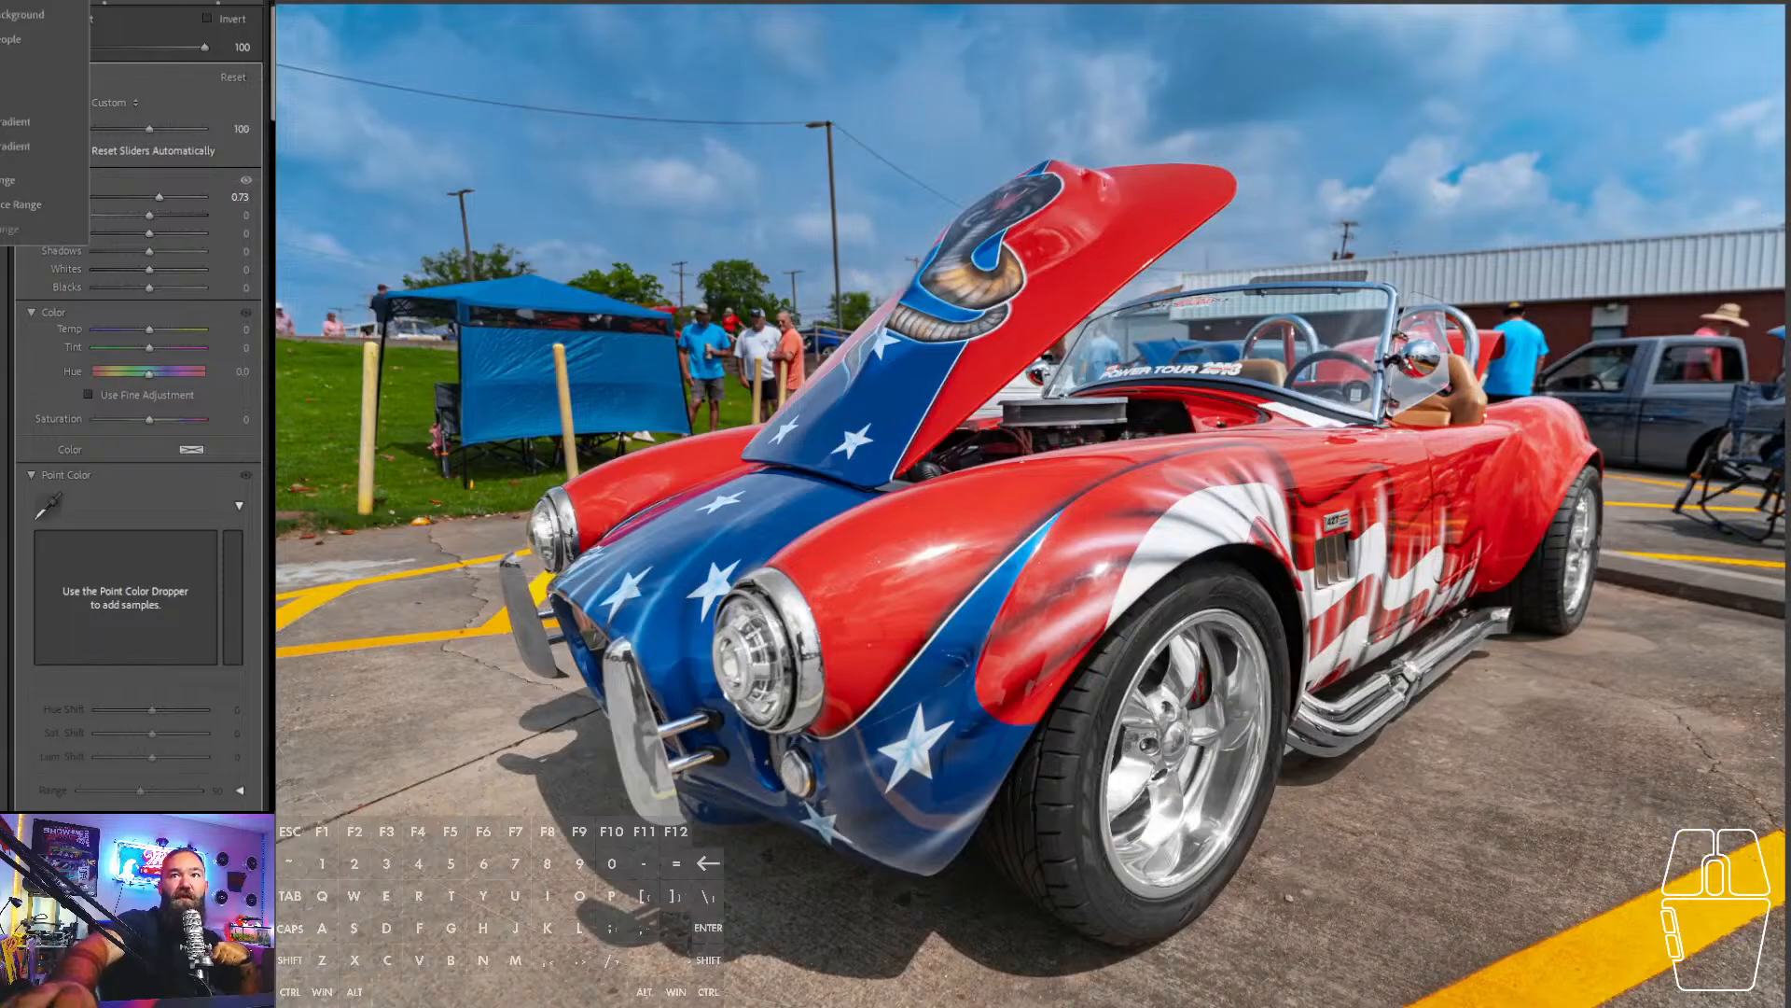
{"action": "left_click", "coordinate": [18, 14]}
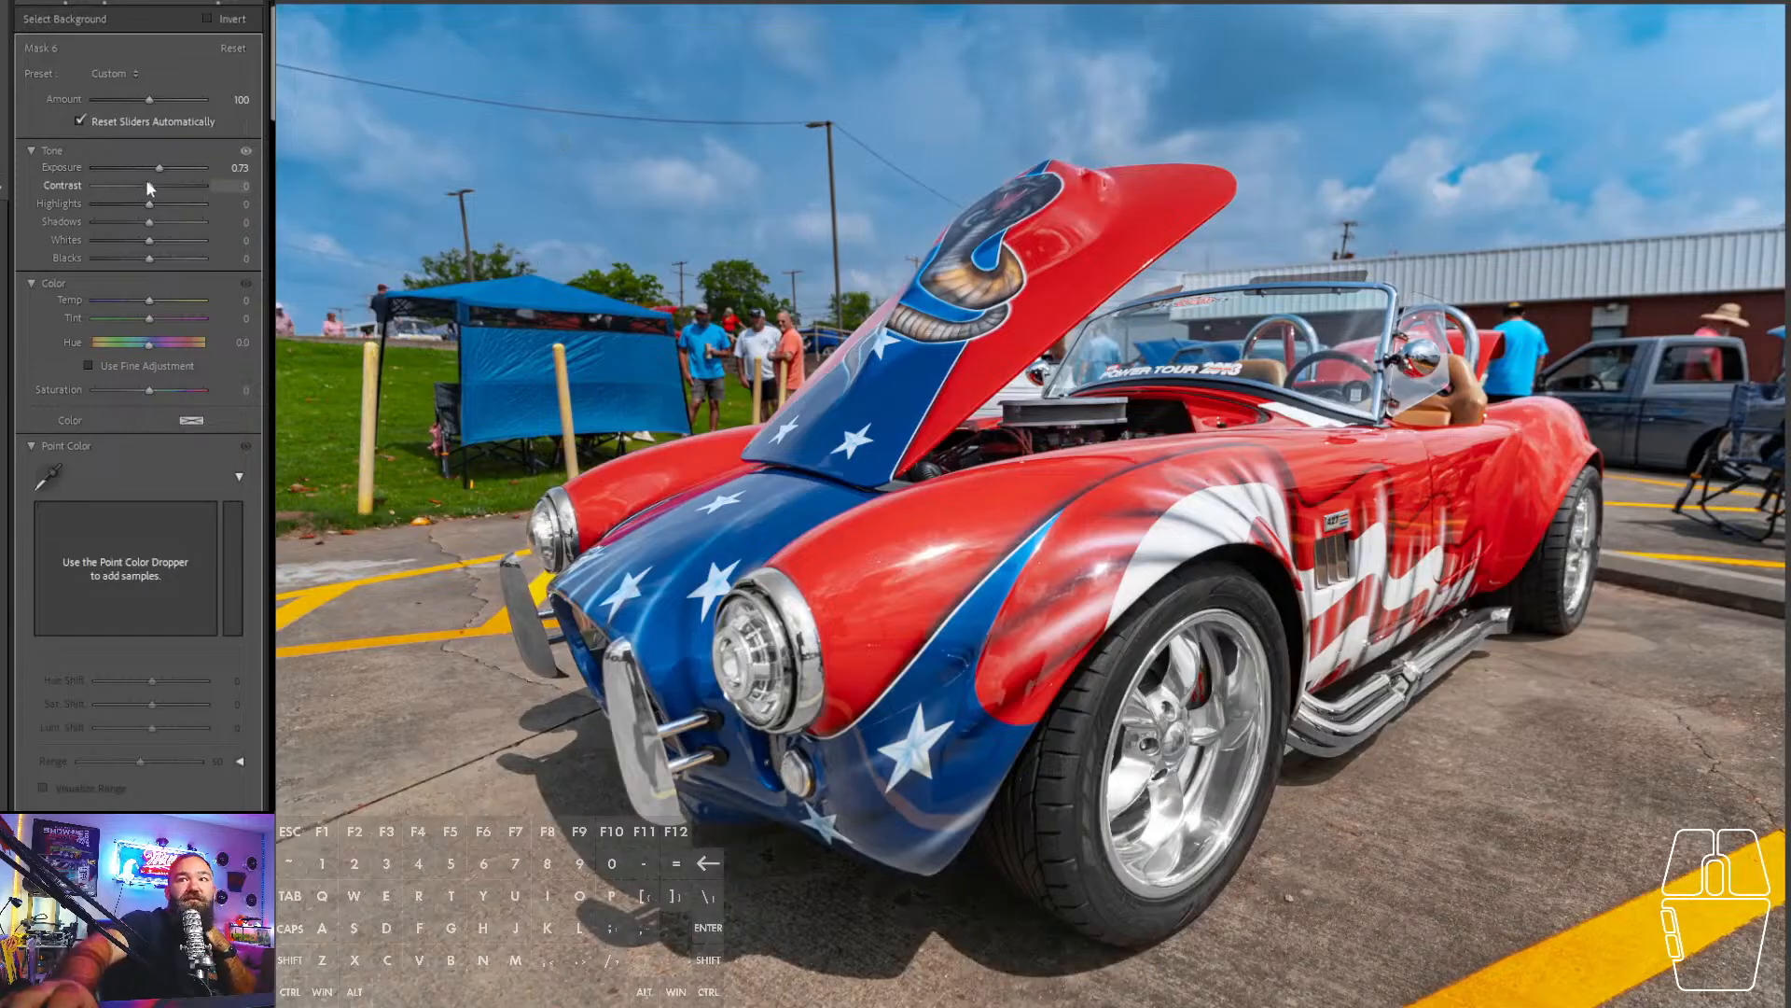
{"action": "left_click_drag", "start_coordinate": [159, 170], "coordinate": [154, 170]}
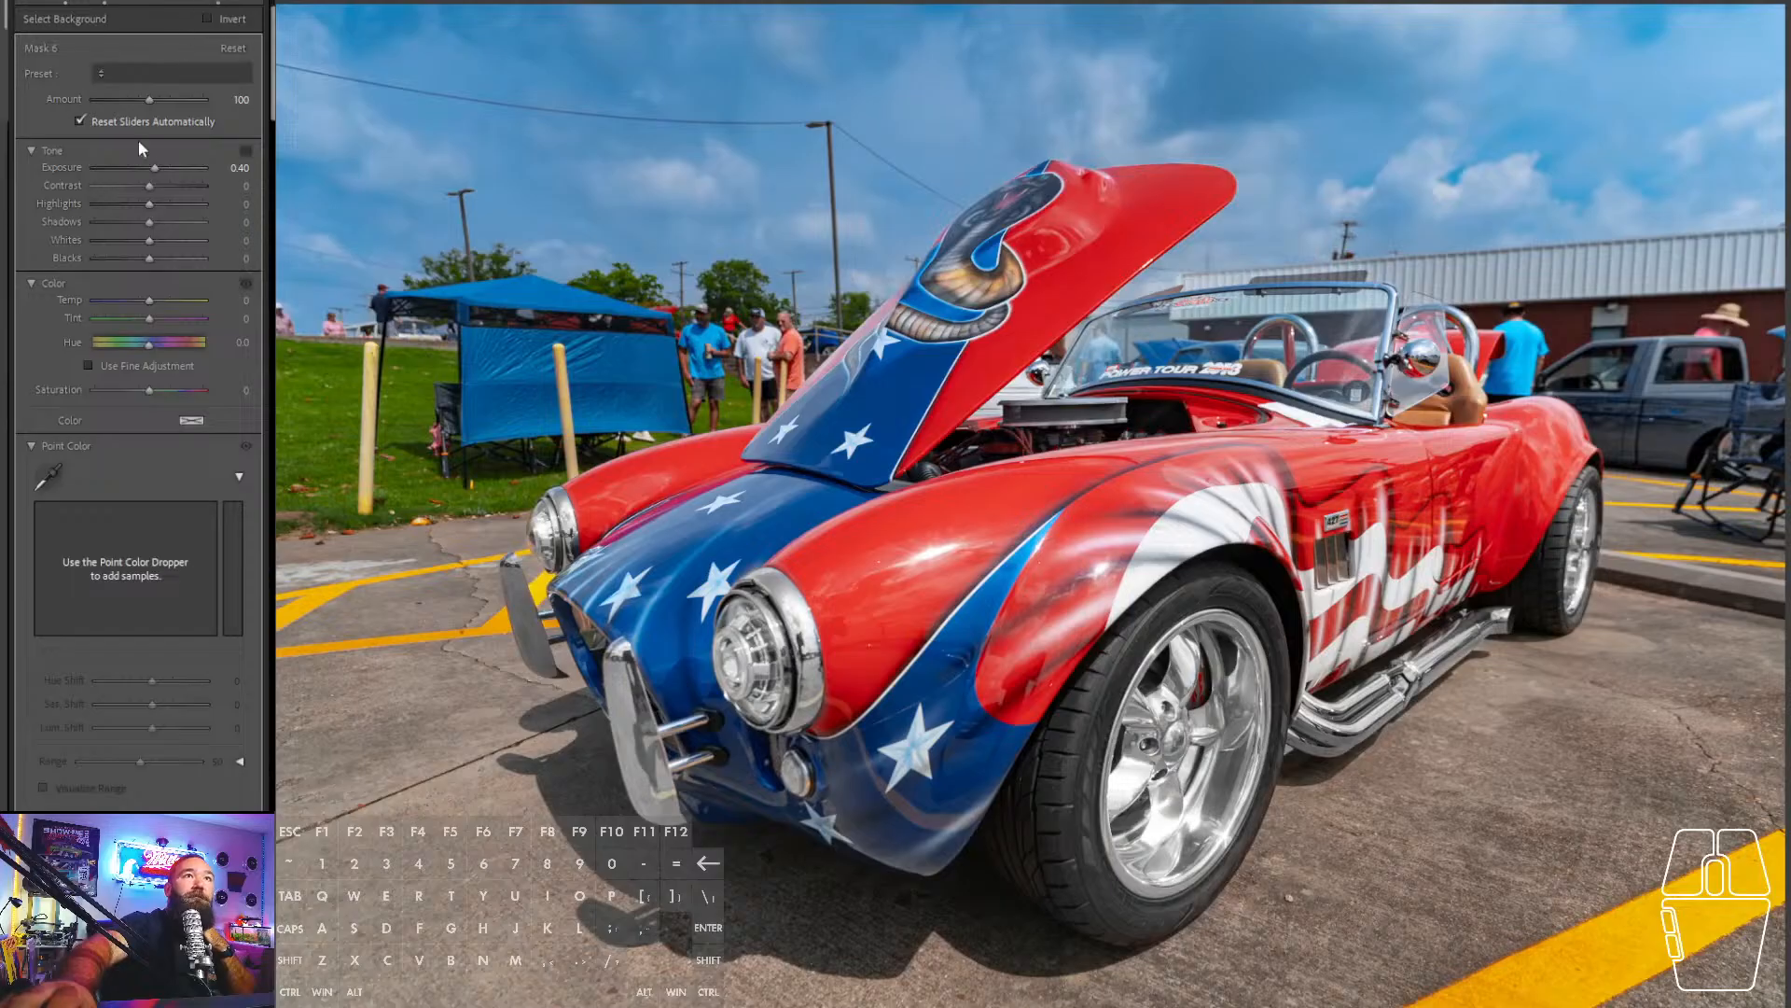
- Open the white pickup photo, crop it tighter around the truck at an angle of -0.96, and paste the copied settings
{"action": "key", "text": "shift+w"}
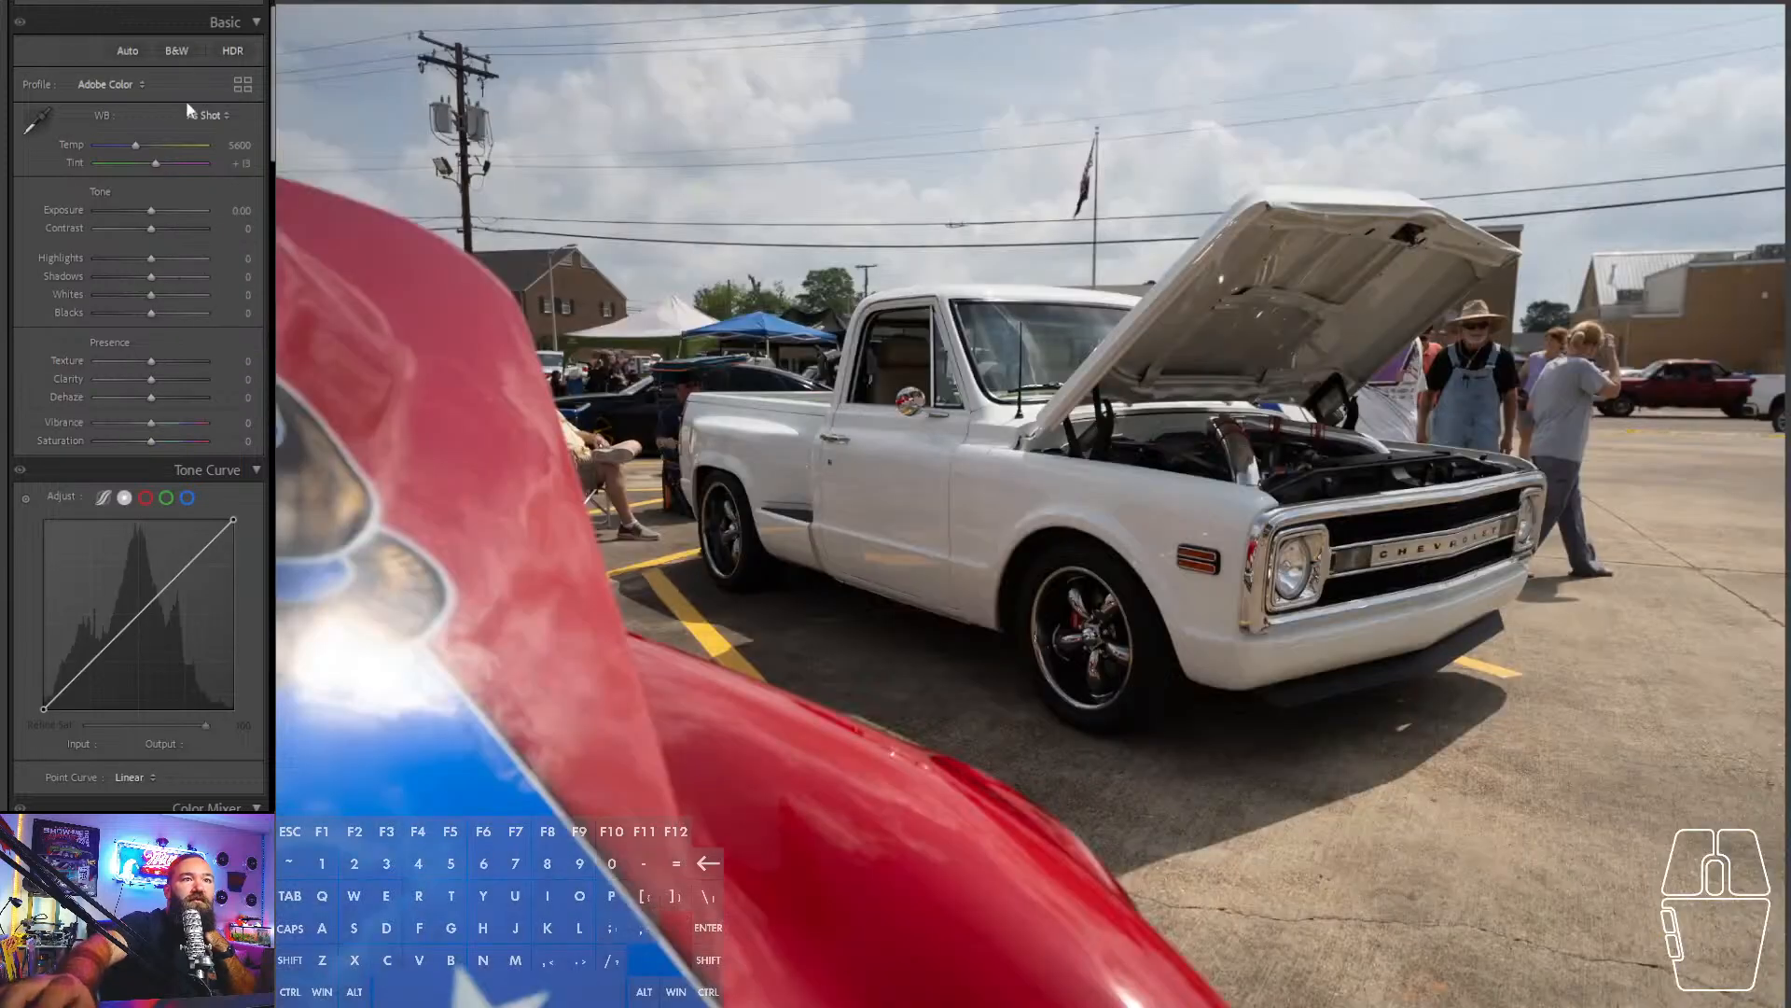
{"action": "key", "text": "r"}
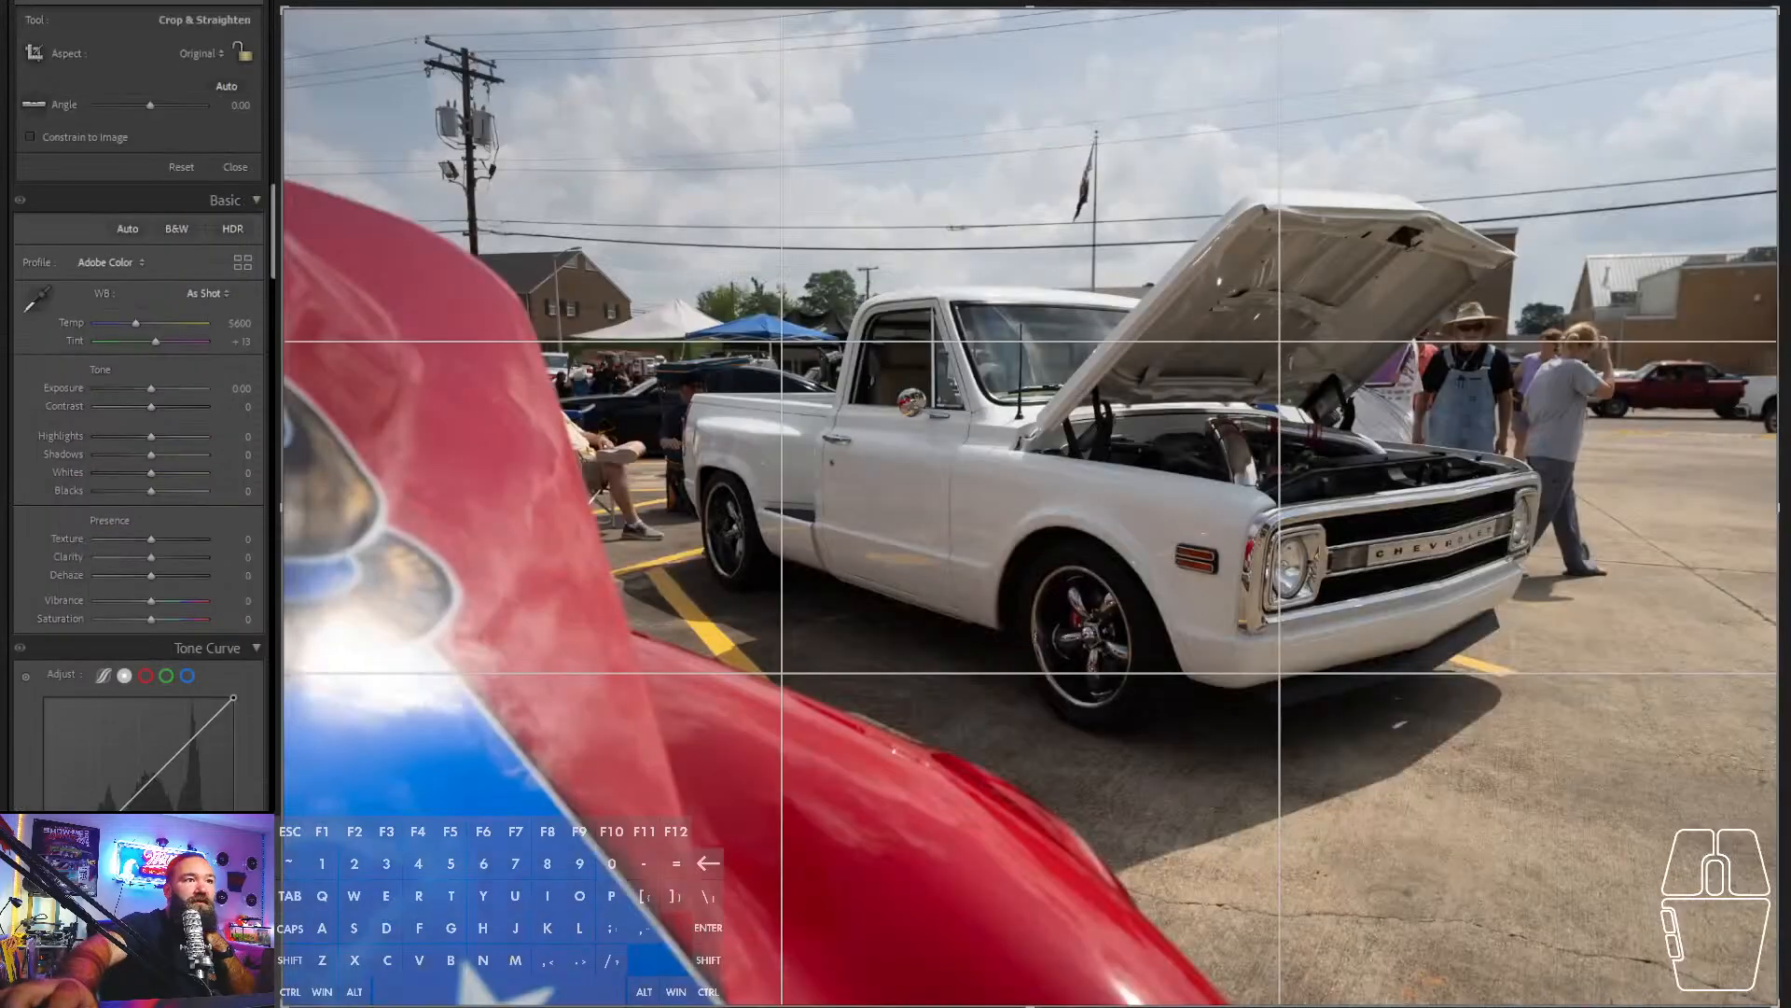
{"action": "left_click_drag", "start_coordinate": [1029, 1003], "coordinate": [1062, 876]}
{"action": "left_click_drag", "start_coordinate": [1185, 709], "coordinate": [1138, 644]}
{"action": "left_click_drag", "start_coordinate": [1738, 539], "coordinate": [1759, 527]}
{"action": "left_click_drag", "start_coordinate": [1125, 113], "coordinate": [1124, 87]}
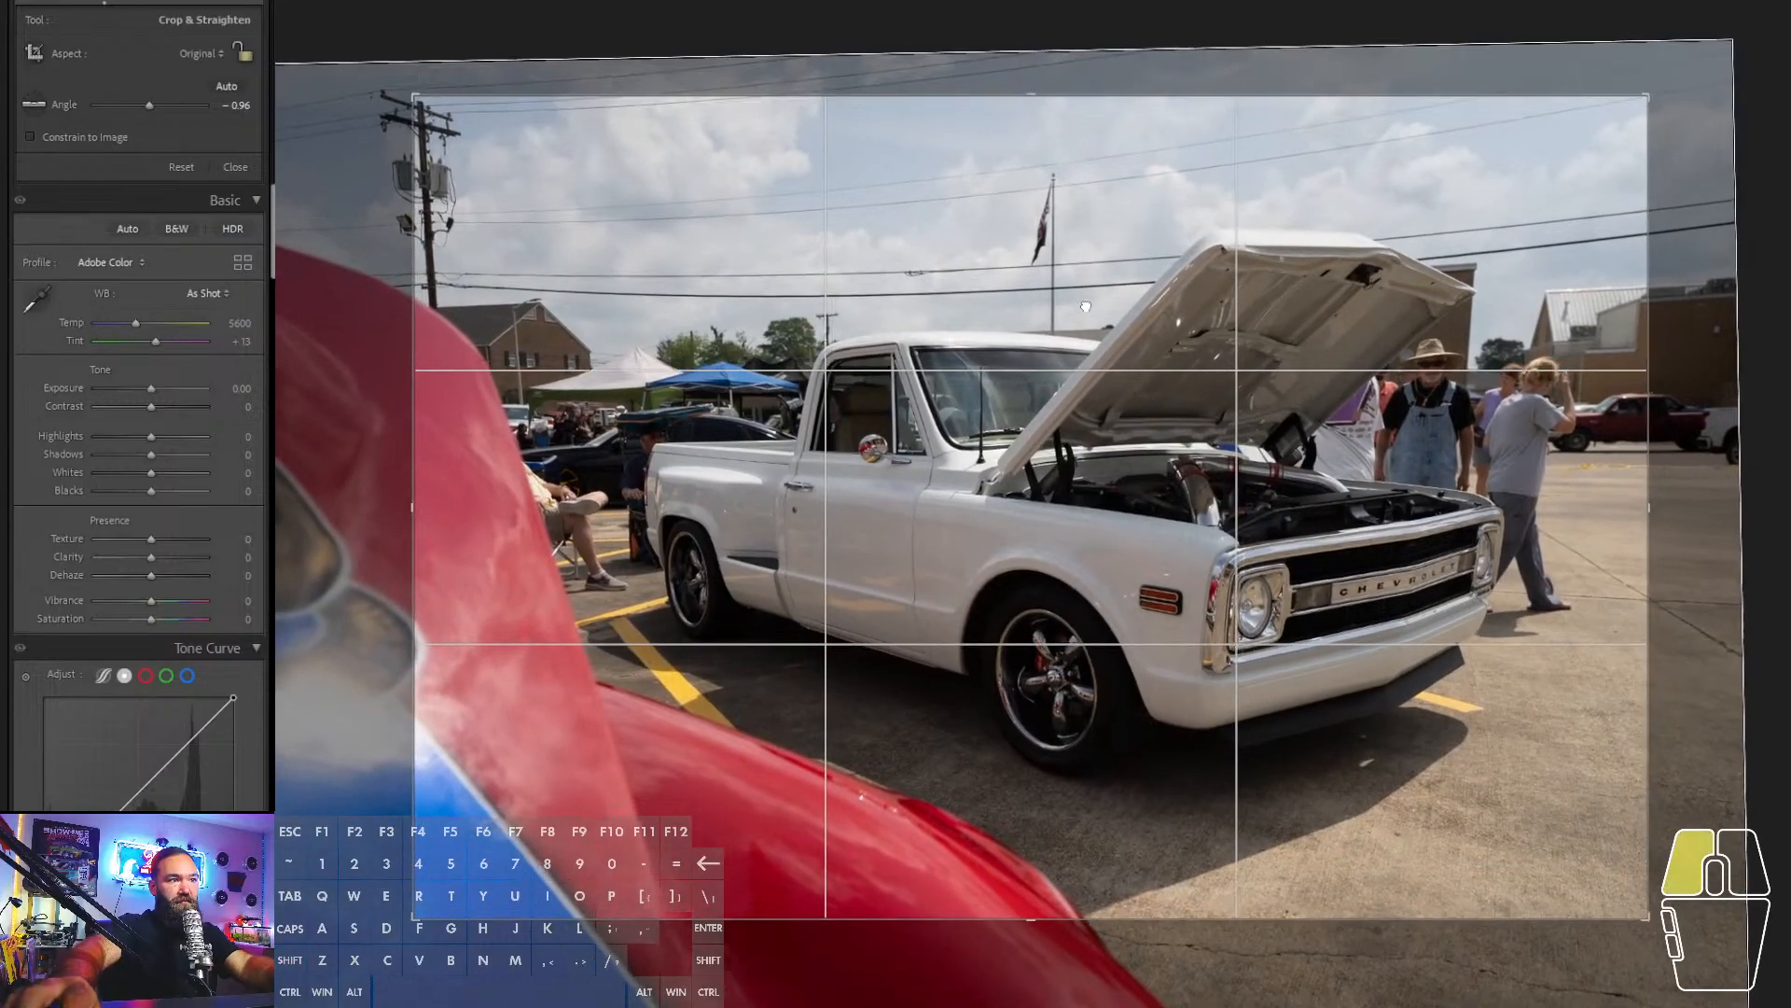
{"action": "key", "text": "Return"}
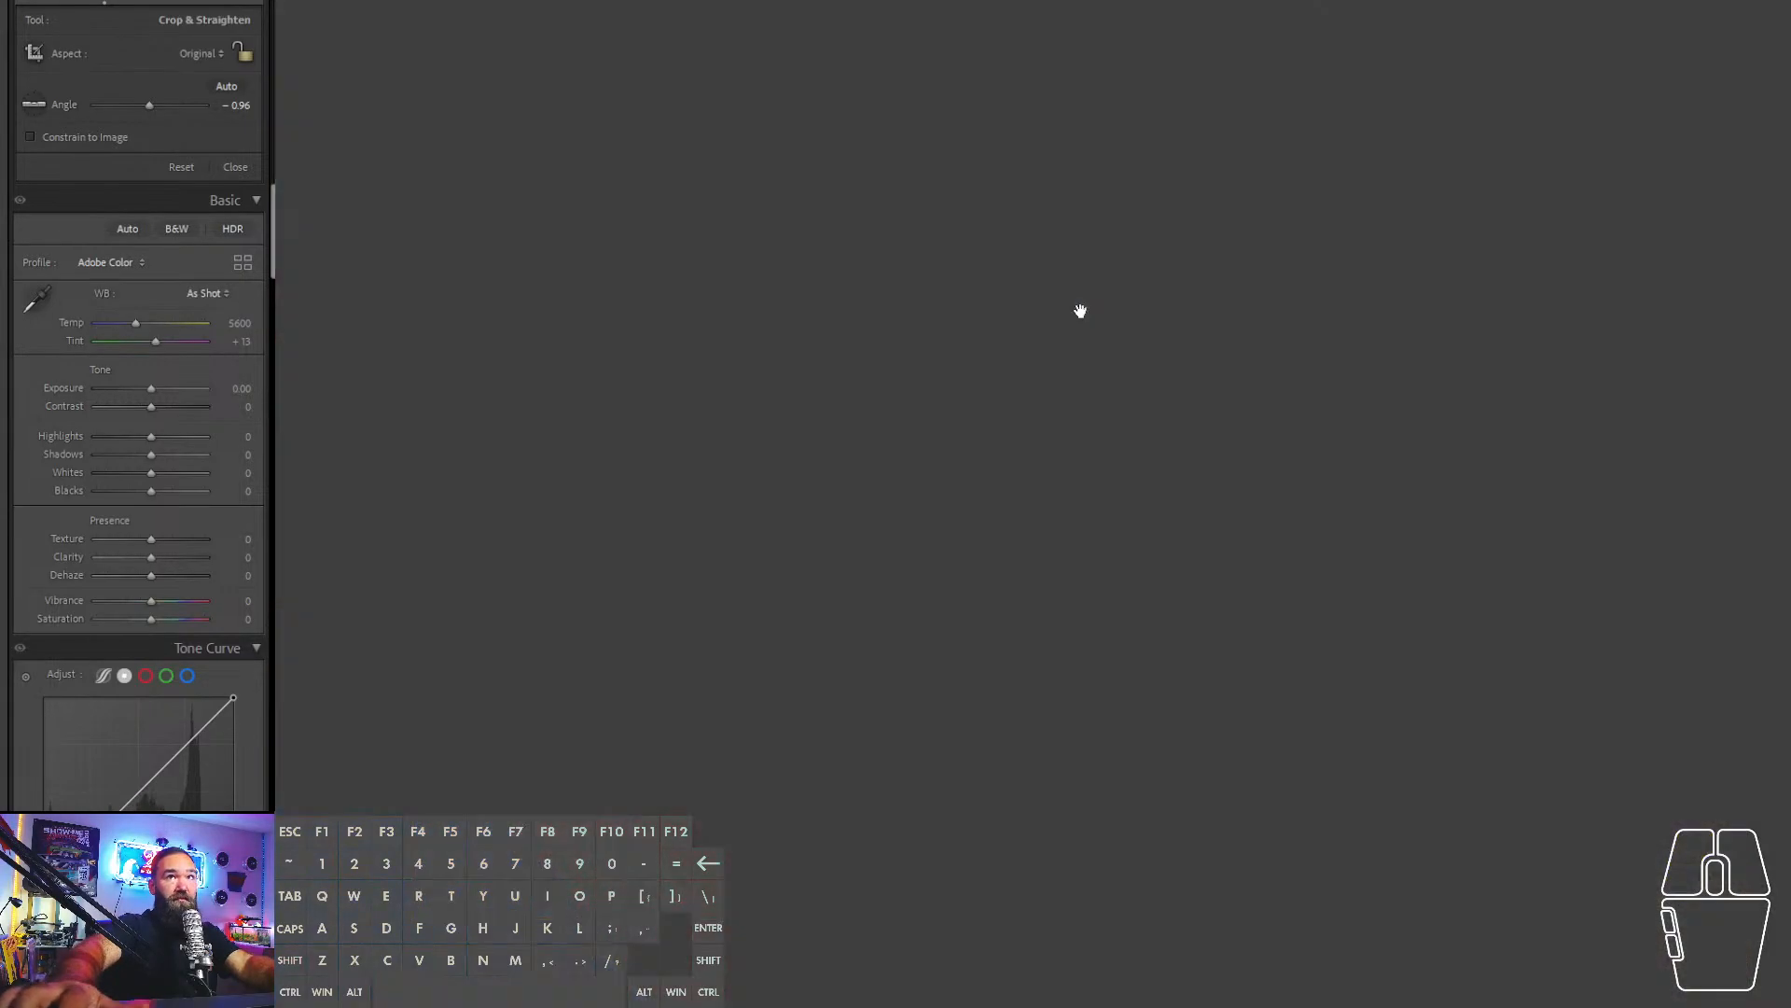
{"action": "key", "text": "ctrl+shift+v"}
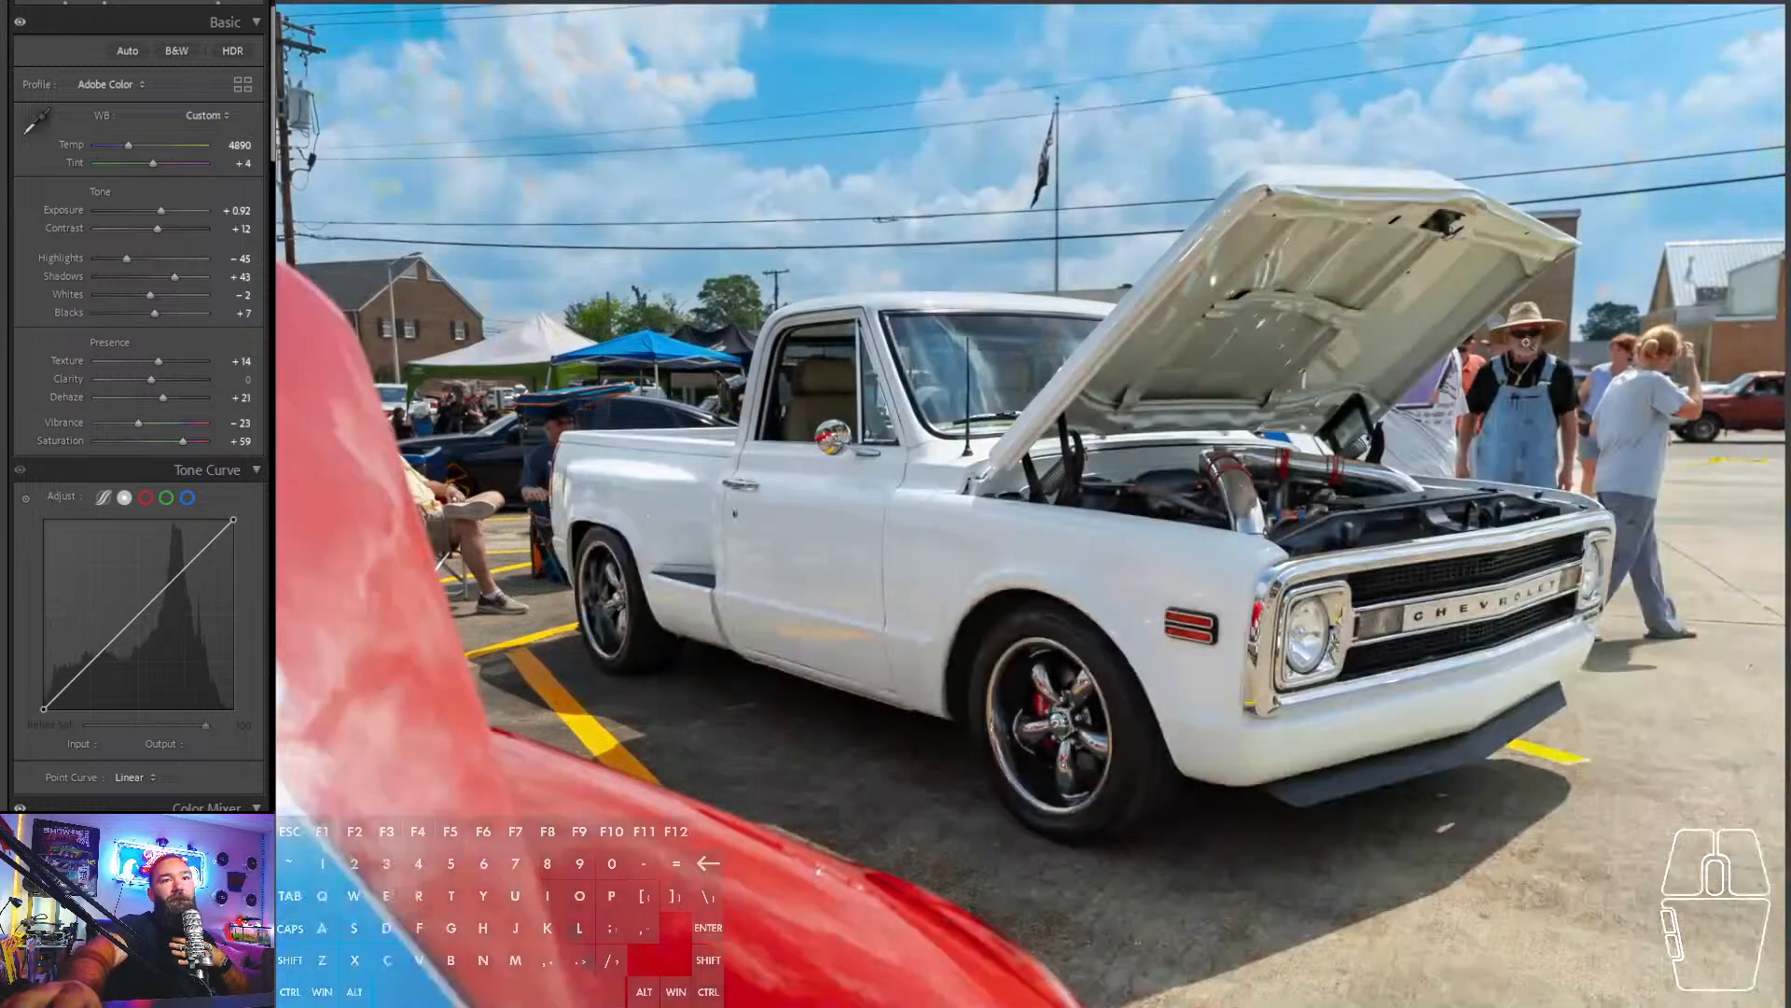
- Inspect the man in overalls, the raised hood's underside and the engine bay at close zoom
{"action": "left_click", "coordinate": [1528, 344]}
{"action": "left_click_drag", "start_coordinate": [1527, 342], "coordinate": [1267, 336]}
{"action": "left_click", "coordinate": [1267, 336]}
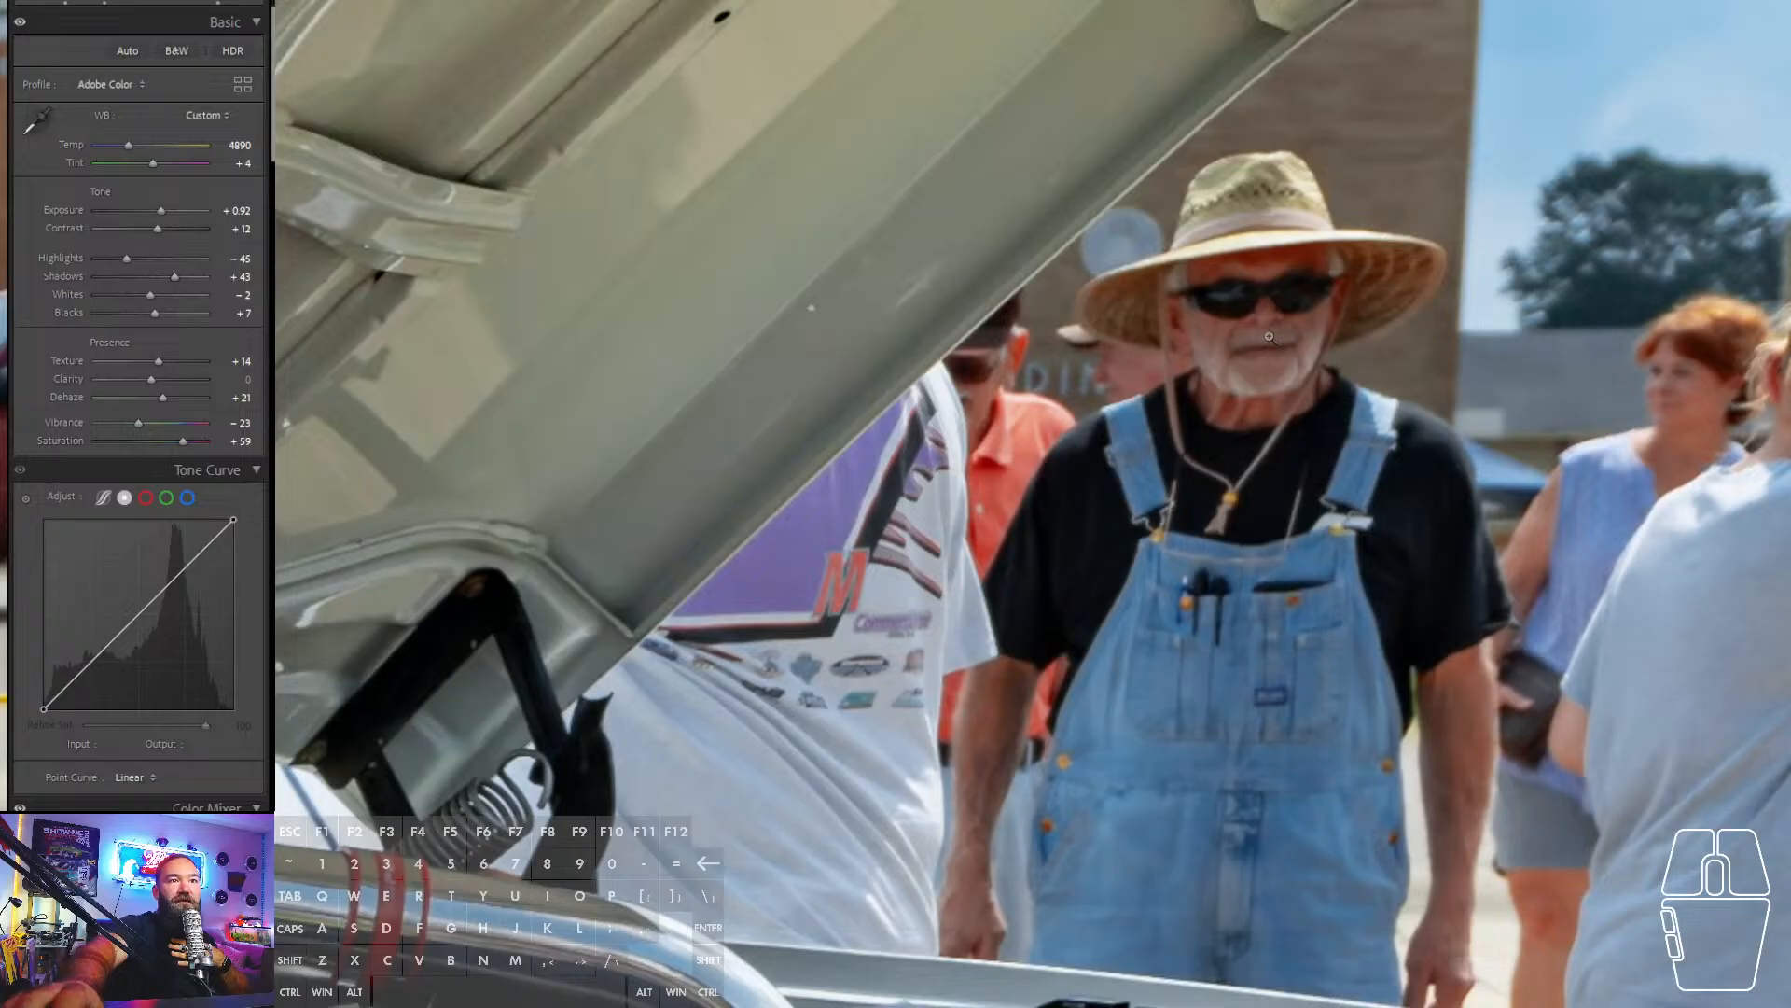
{"action": "key", "text": "z"}
{"action": "key", "text": "z"}
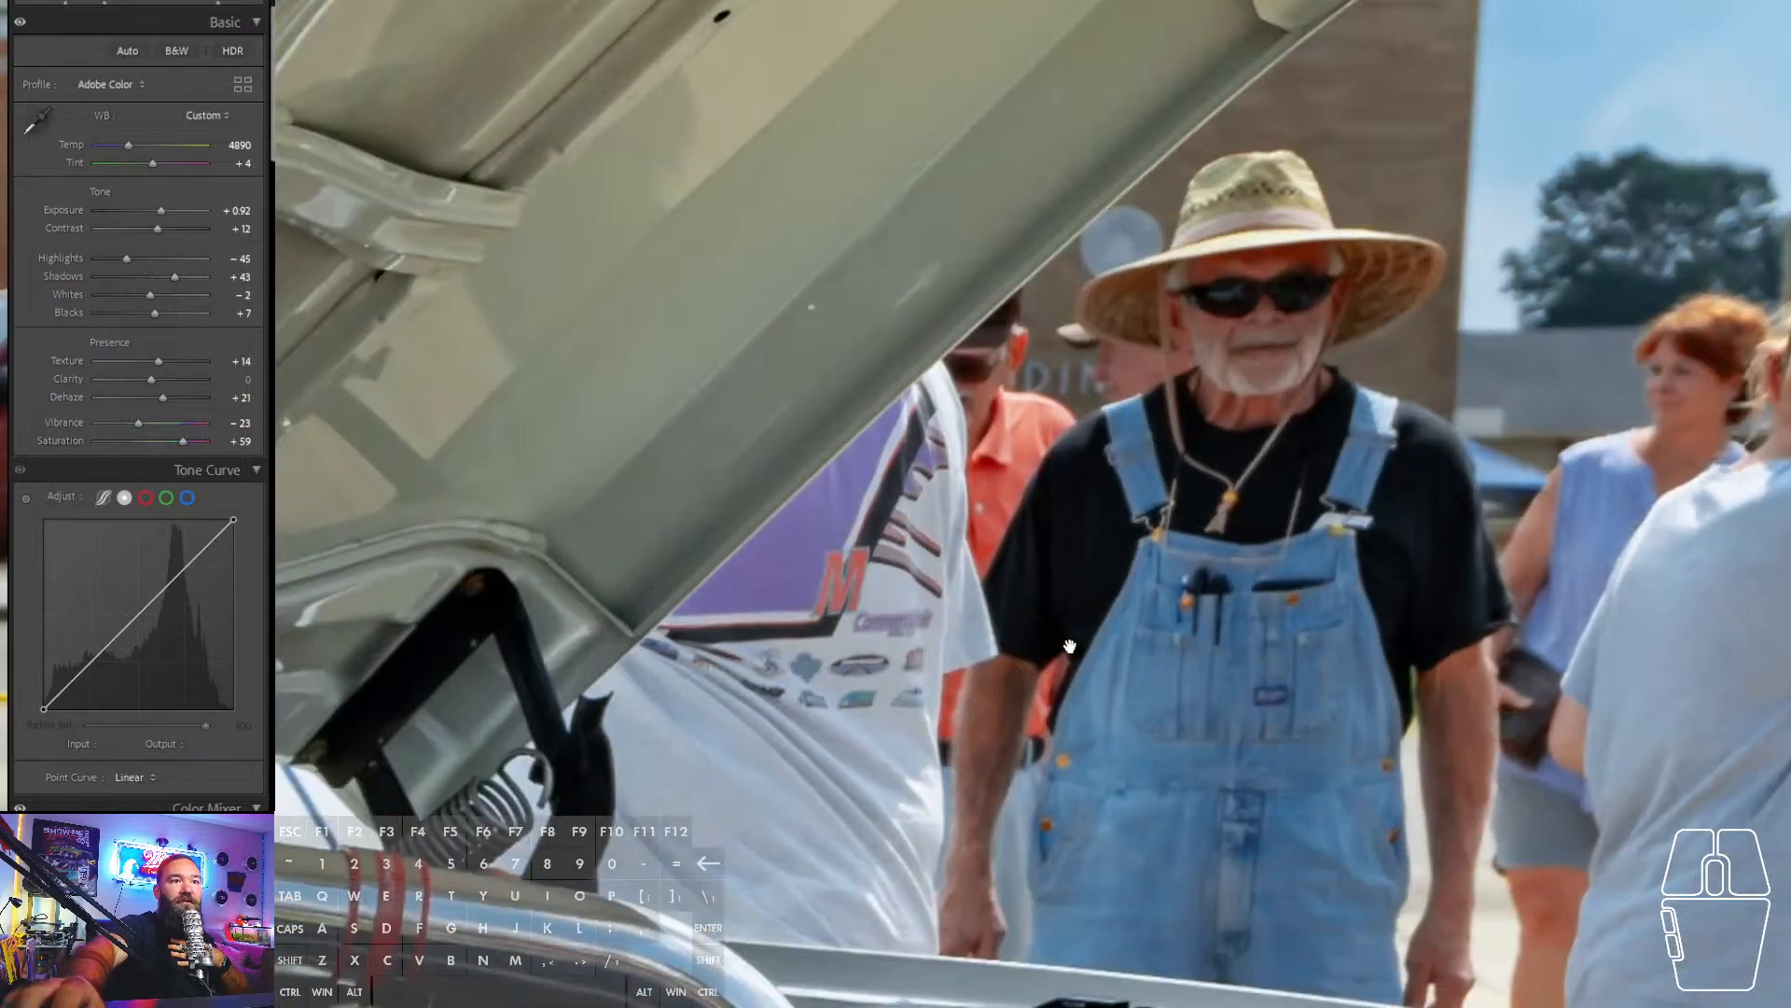
{"action": "left_click_drag", "start_coordinate": [1070, 647], "coordinate": [1135, 580]}
{"action": "left_click_drag", "start_coordinate": [391, 768], "coordinate": [1113, 557]}
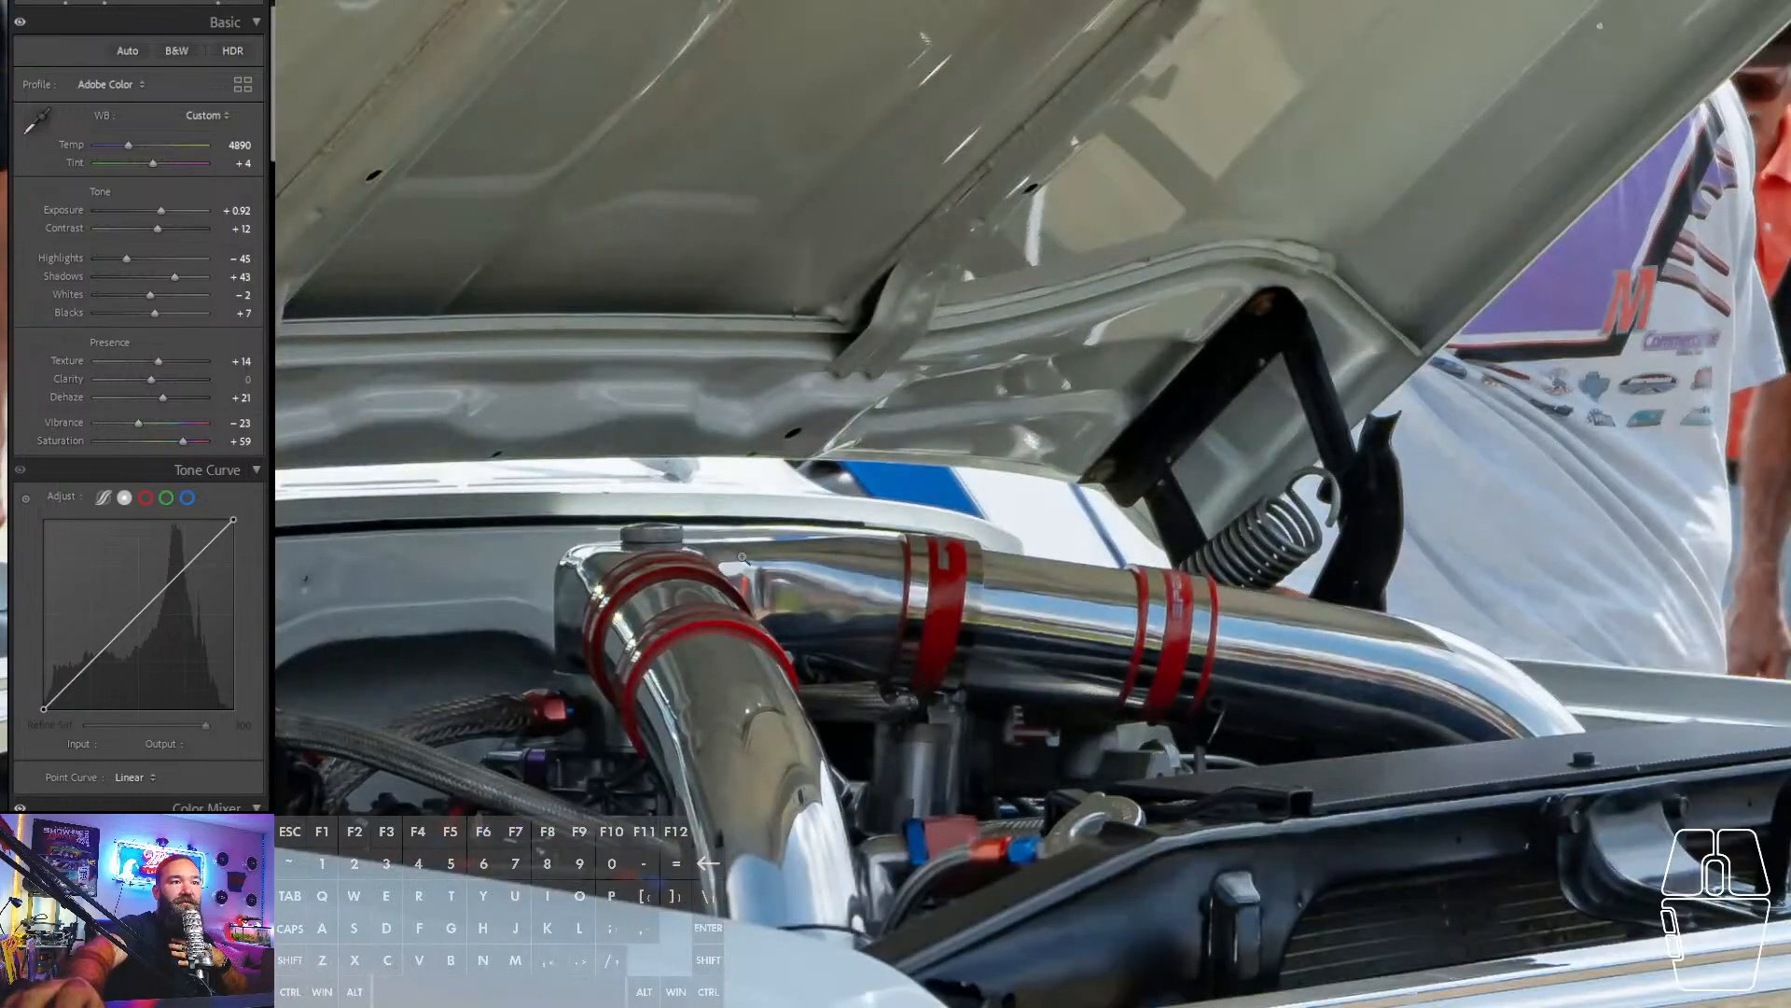
{"action": "left_click", "coordinate": [742, 558]}
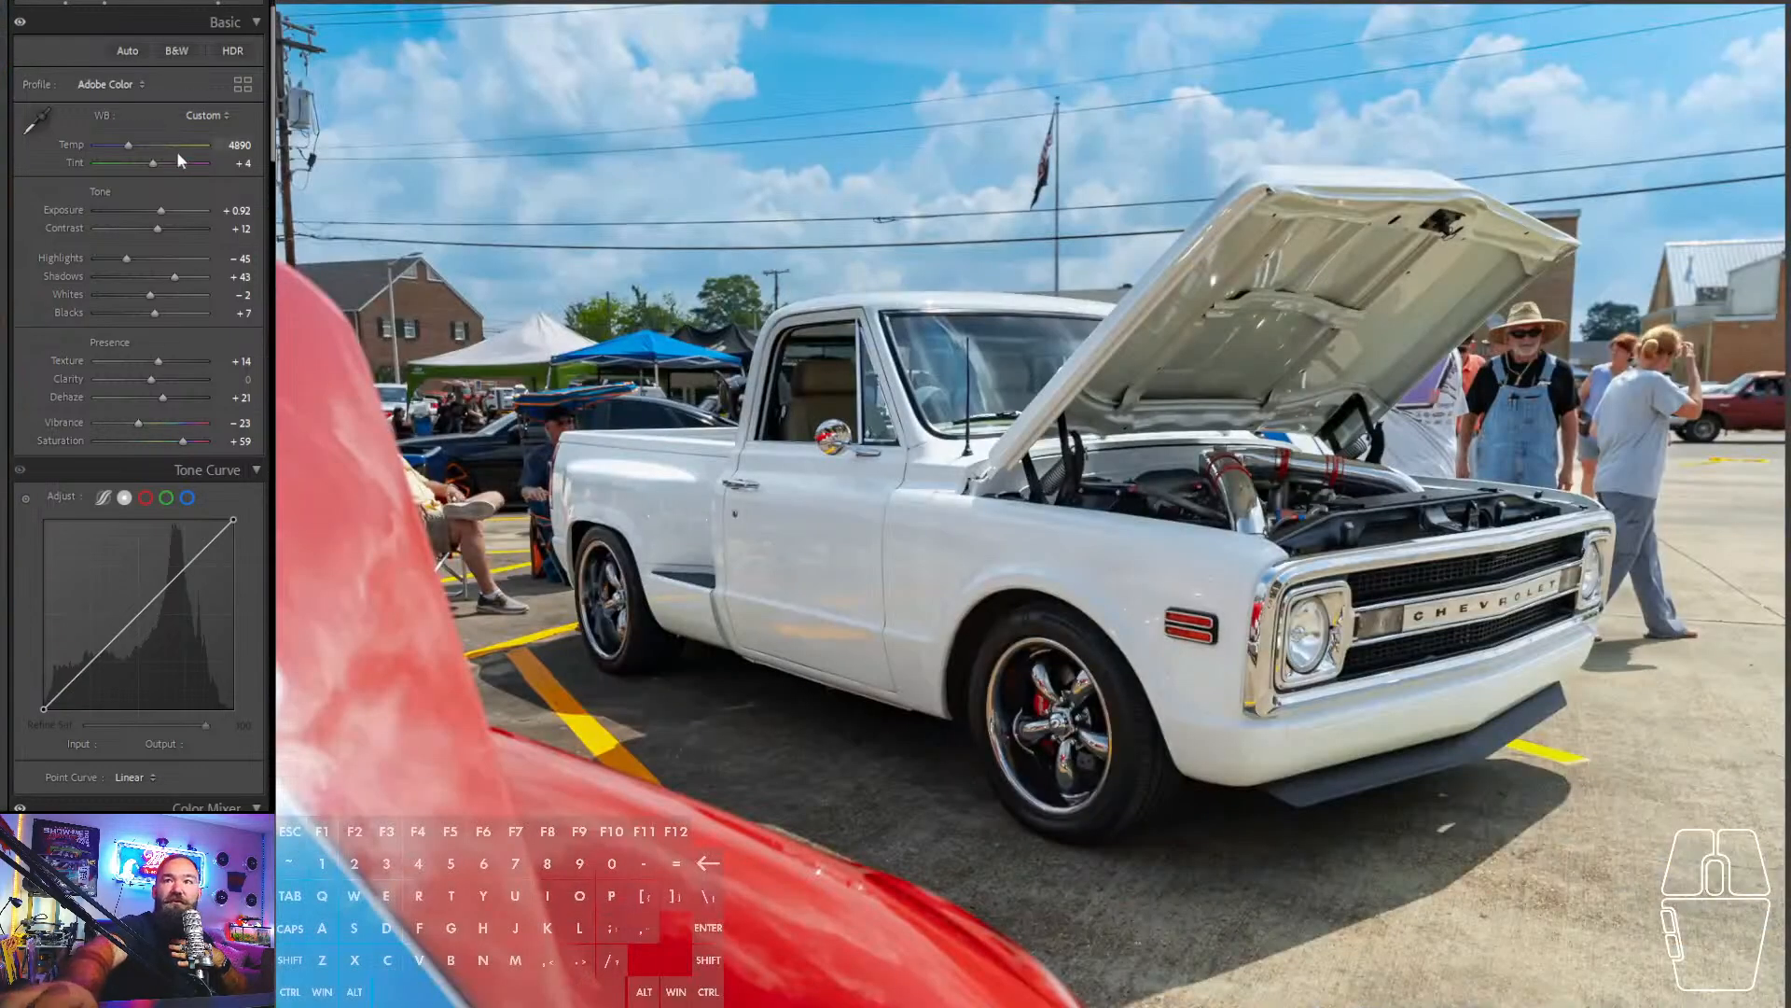
- Adjust the pickup photo's white balance, setting Tint to +13 and Temp to 5333
{"action": "left_click_drag", "start_coordinate": [154, 165], "coordinate": [155, 166]}
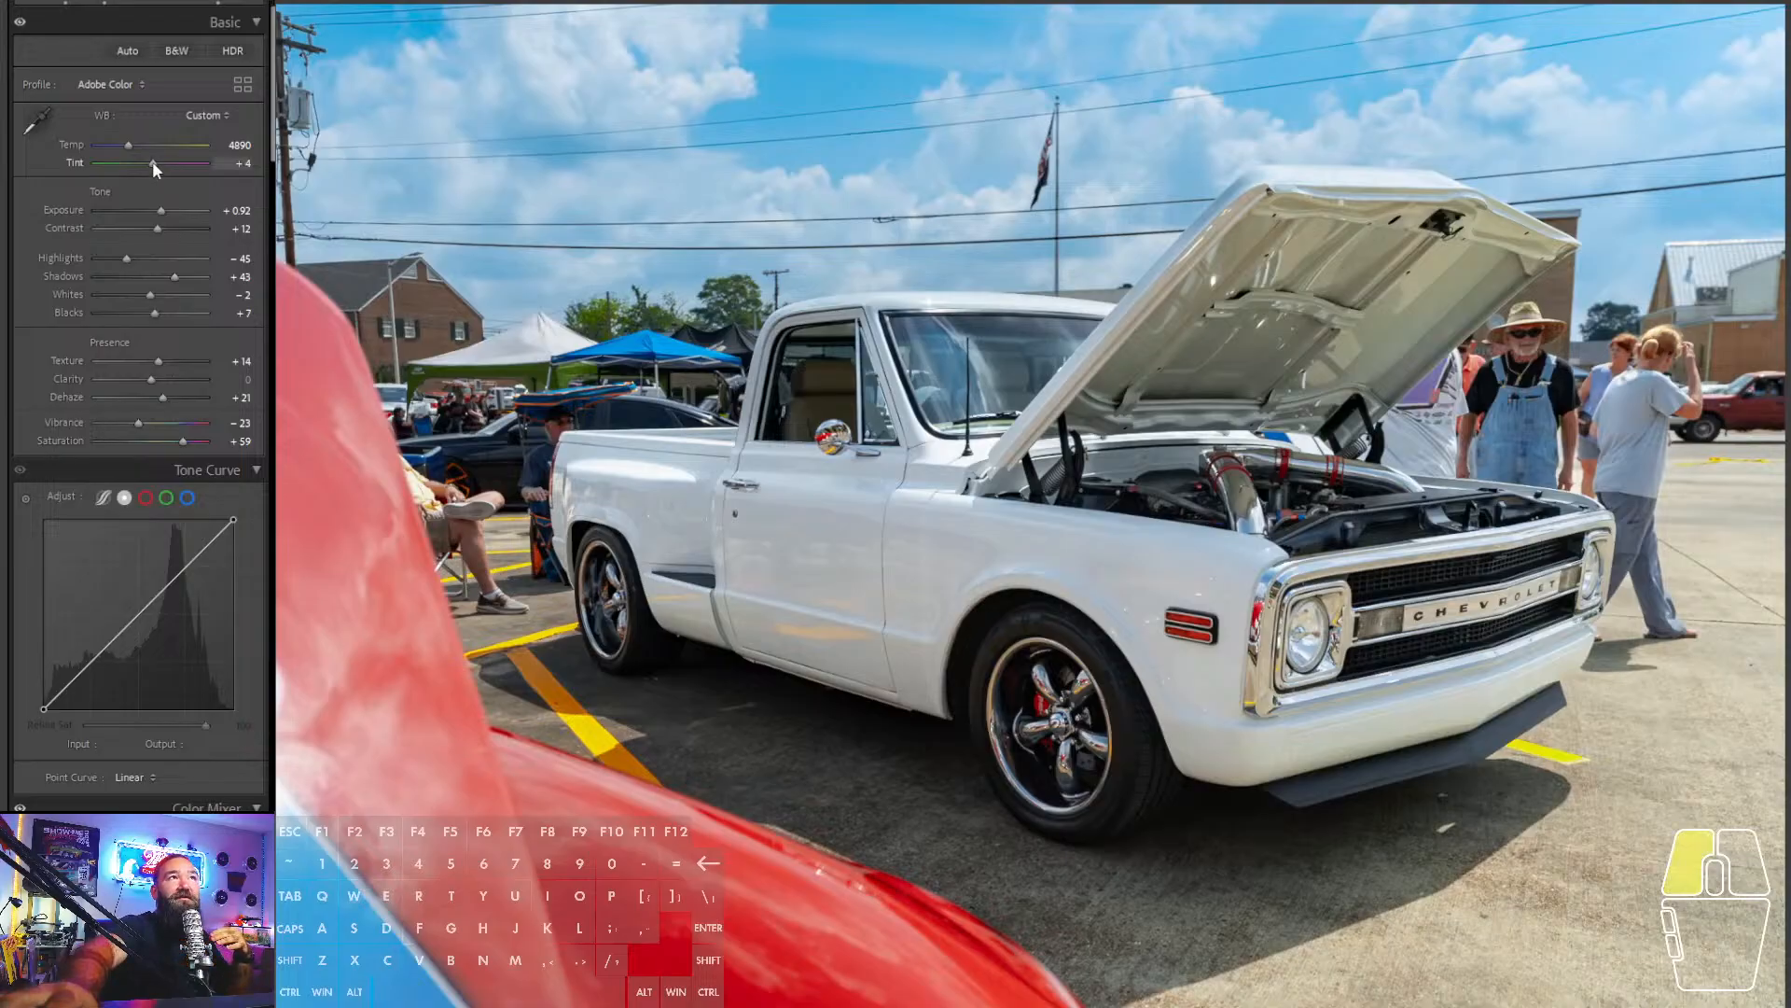
{"action": "left_click_drag", "start_coordinate": [153, 161], "coordinate": [132, 143]}
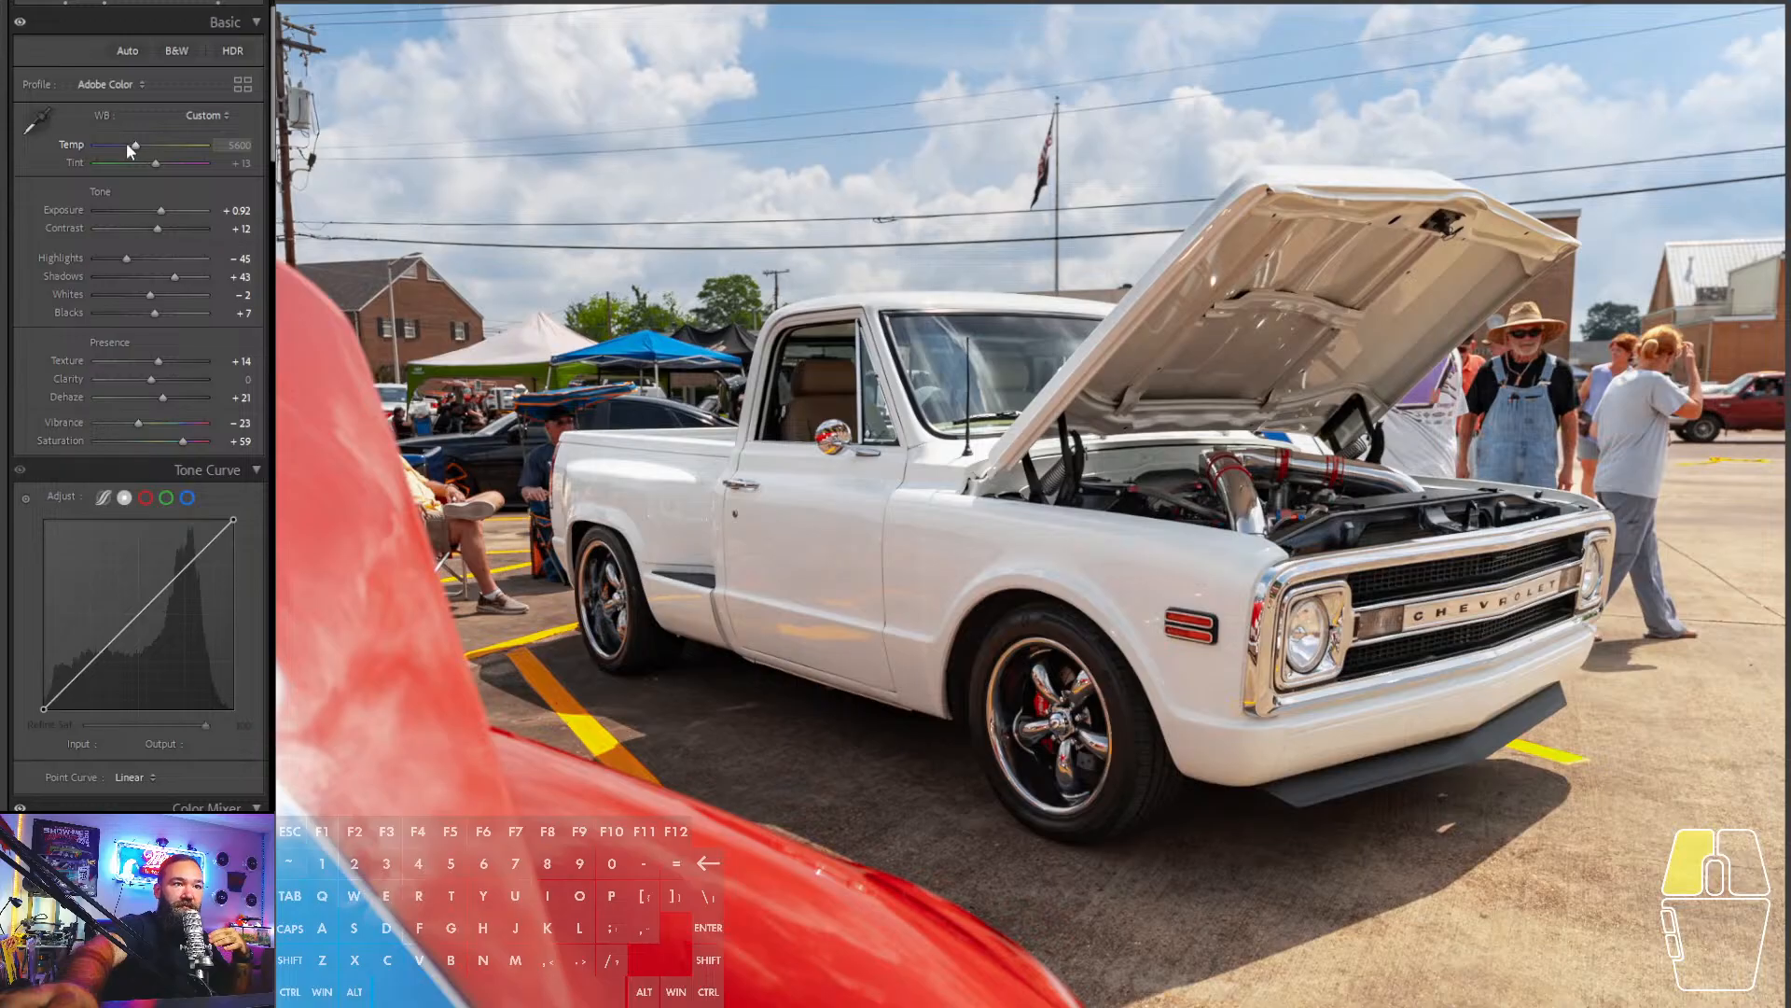
{"action": "left_click_drag", "start_coordinate": [127, 143], "coordinate": [126, 144]}
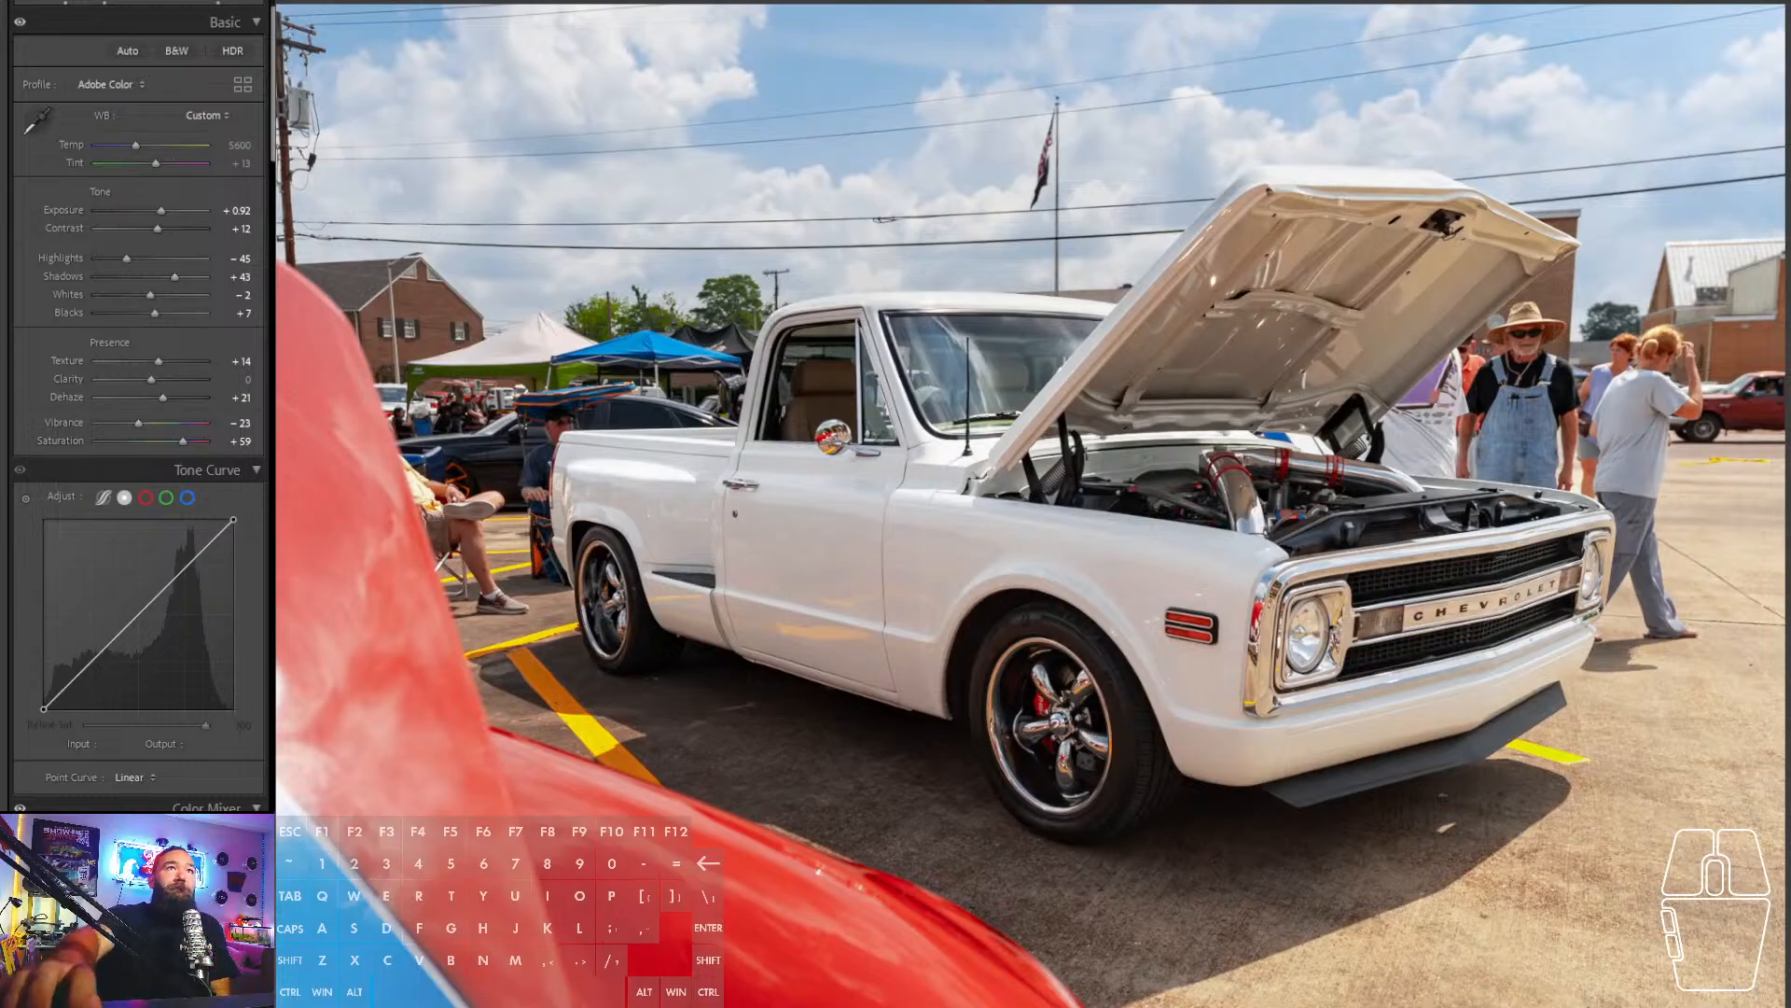
{"action": "scroll", "coordinate": [135, 406], "scroll_direction": "down", "scroll_amount": 1}
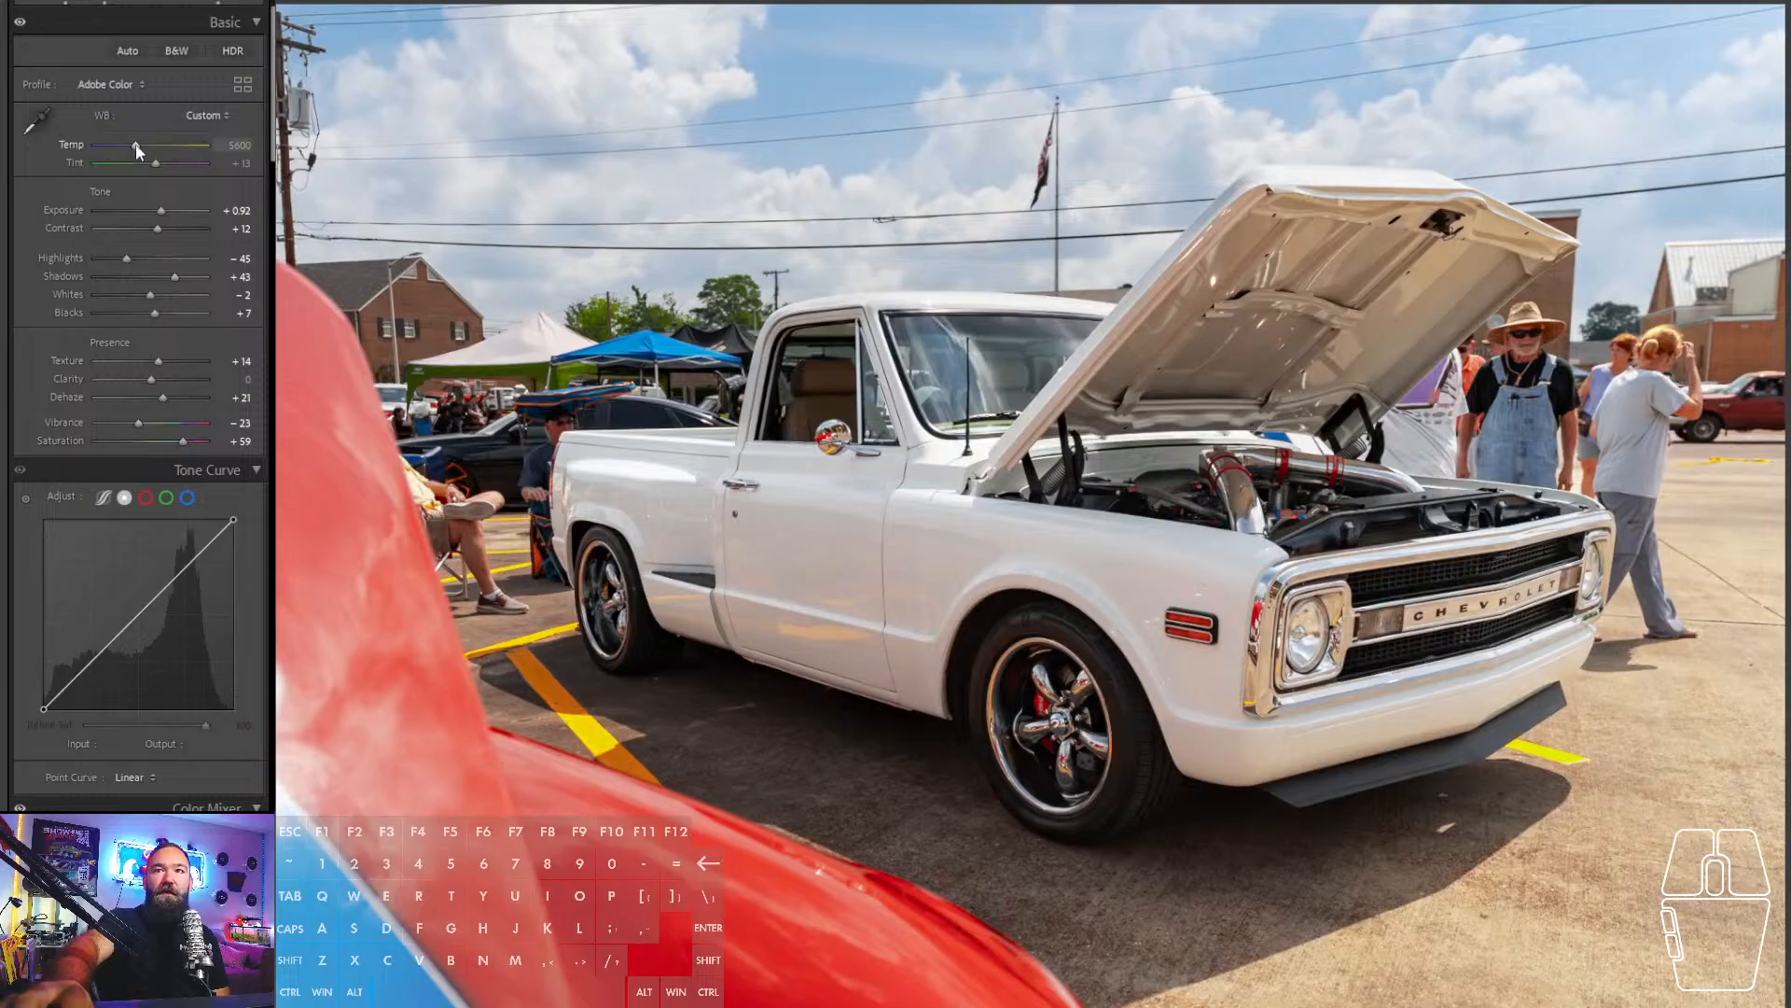
{"action": "left_click_drag", "start_coordinate": [136, 143], "coordinate": [133, 146]}
{"action": "left_click_drag", "start_coordinate": [130, 147], "coordinate": [133, 148]}
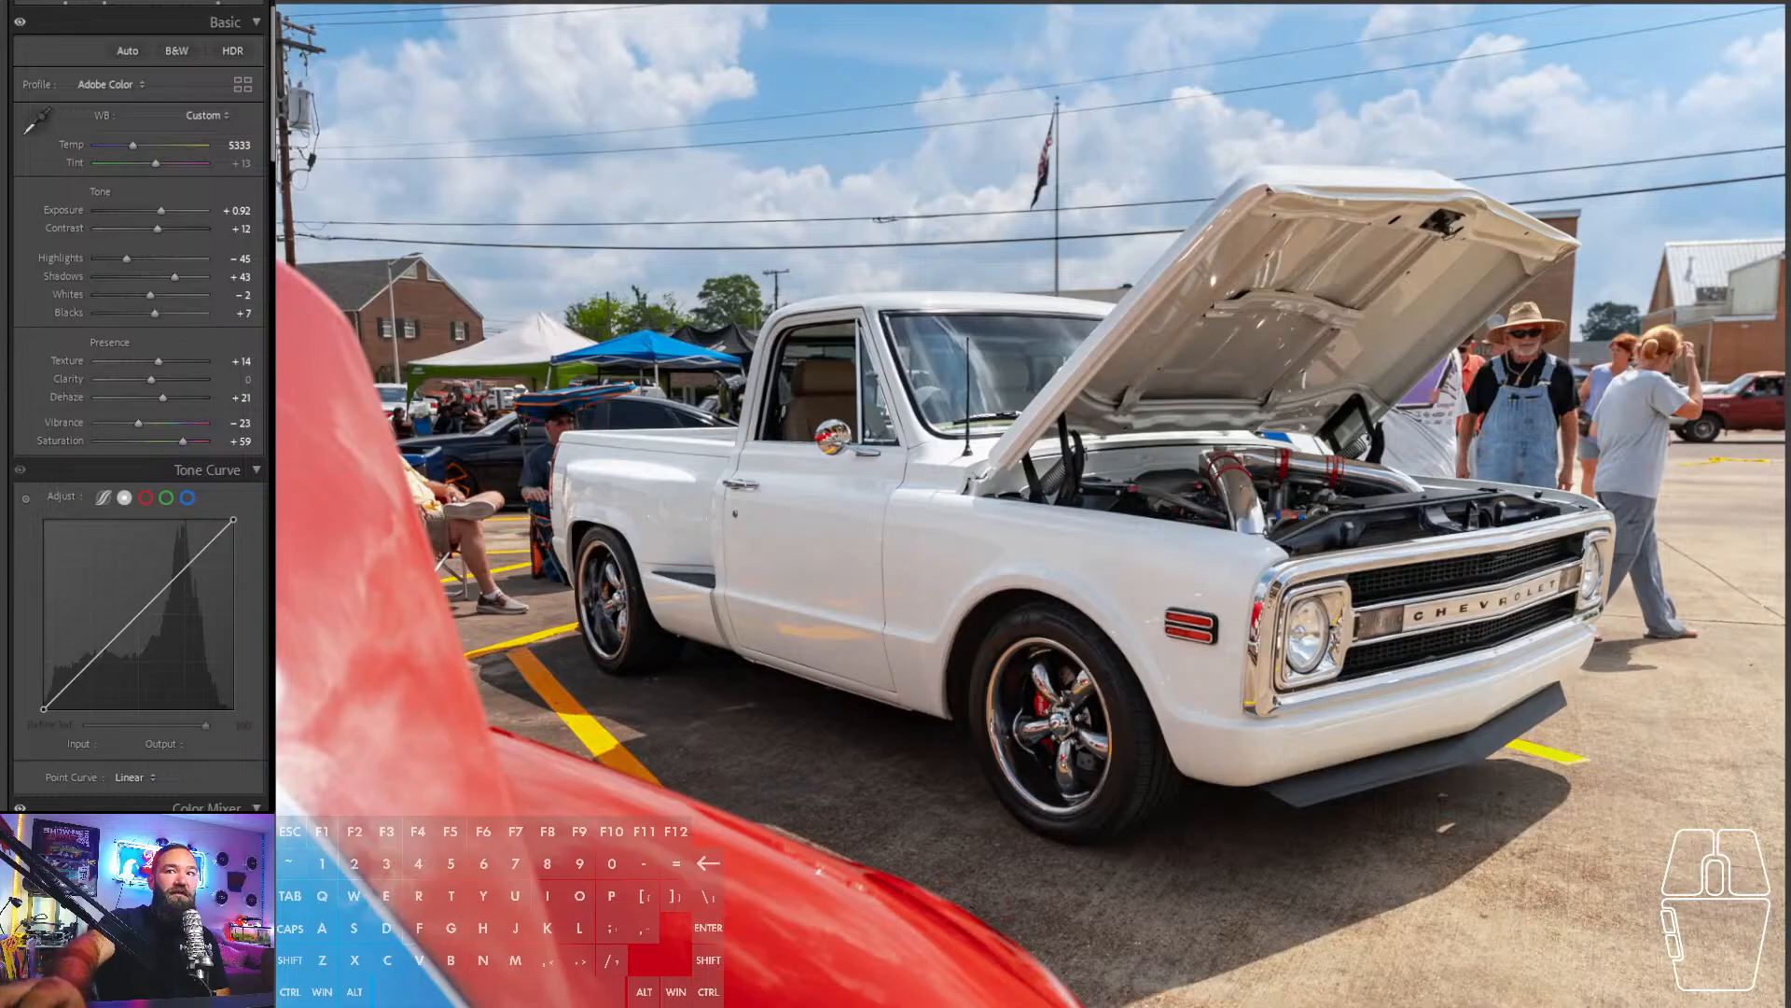
- Set the pickup photo's Exposure to +1.08
{"action": "left_click", "coordinate": [164, 217]}
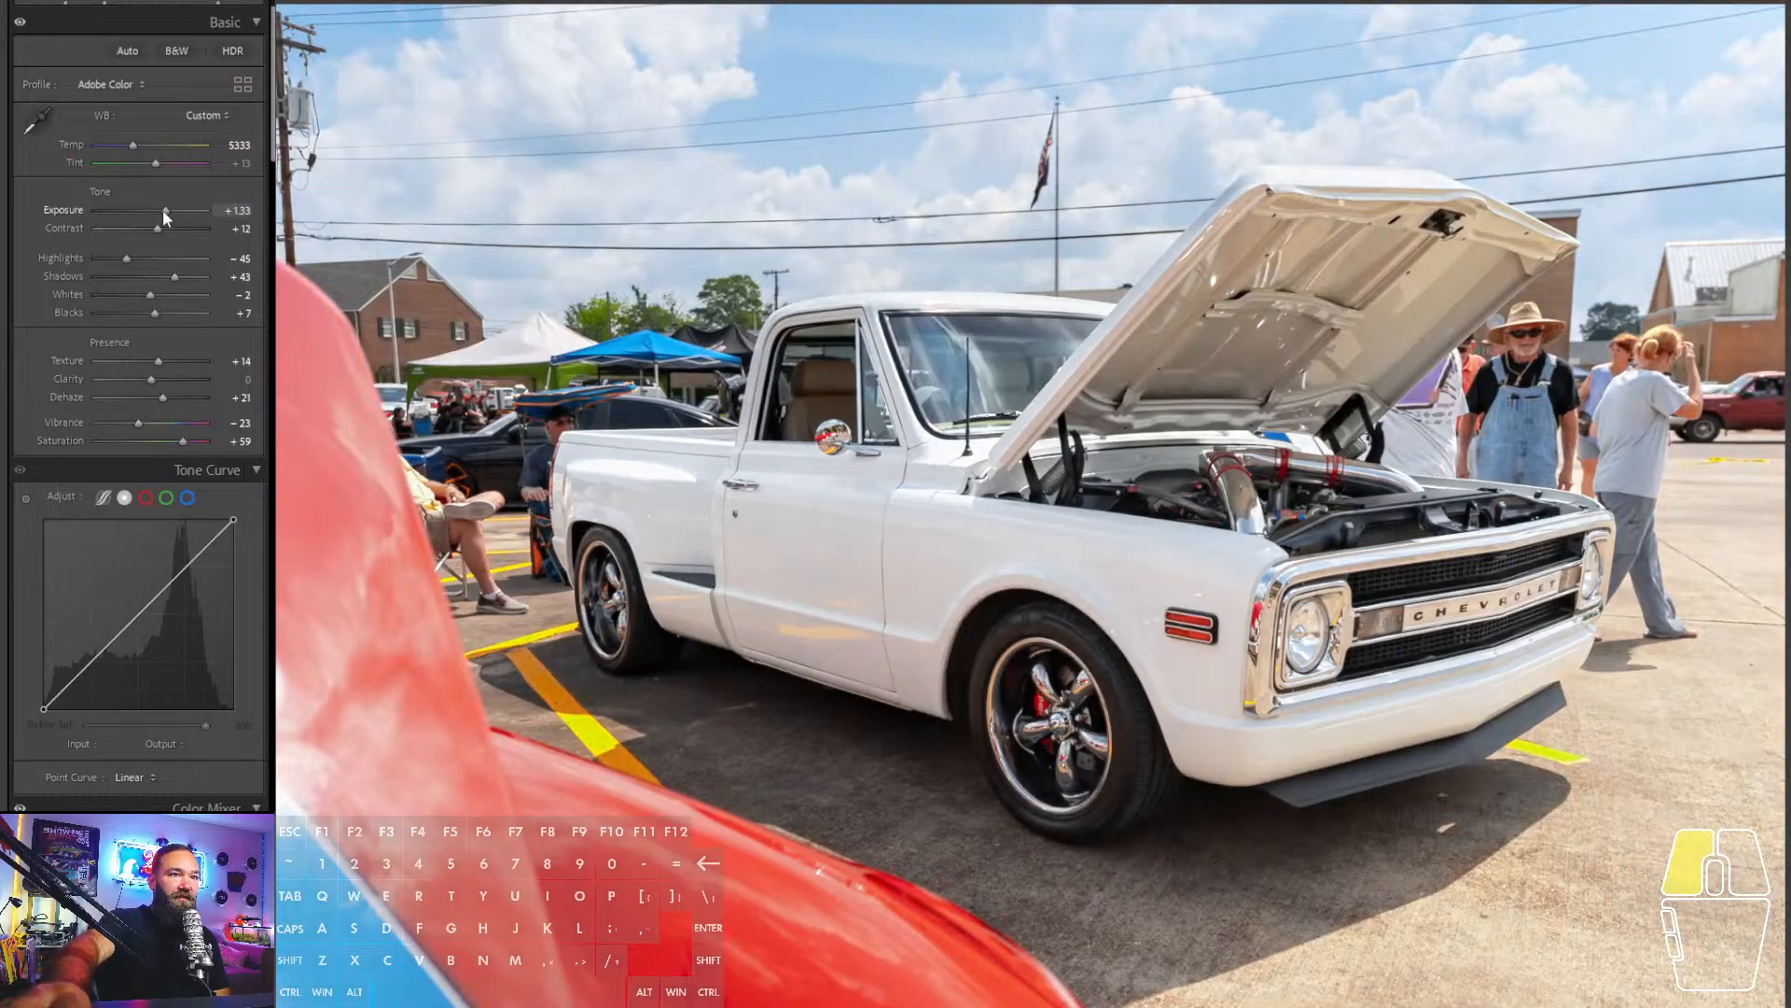
{"action": "left_click_drag", "start_coordinate": [161, 217], "coordinate": [160, 217]}
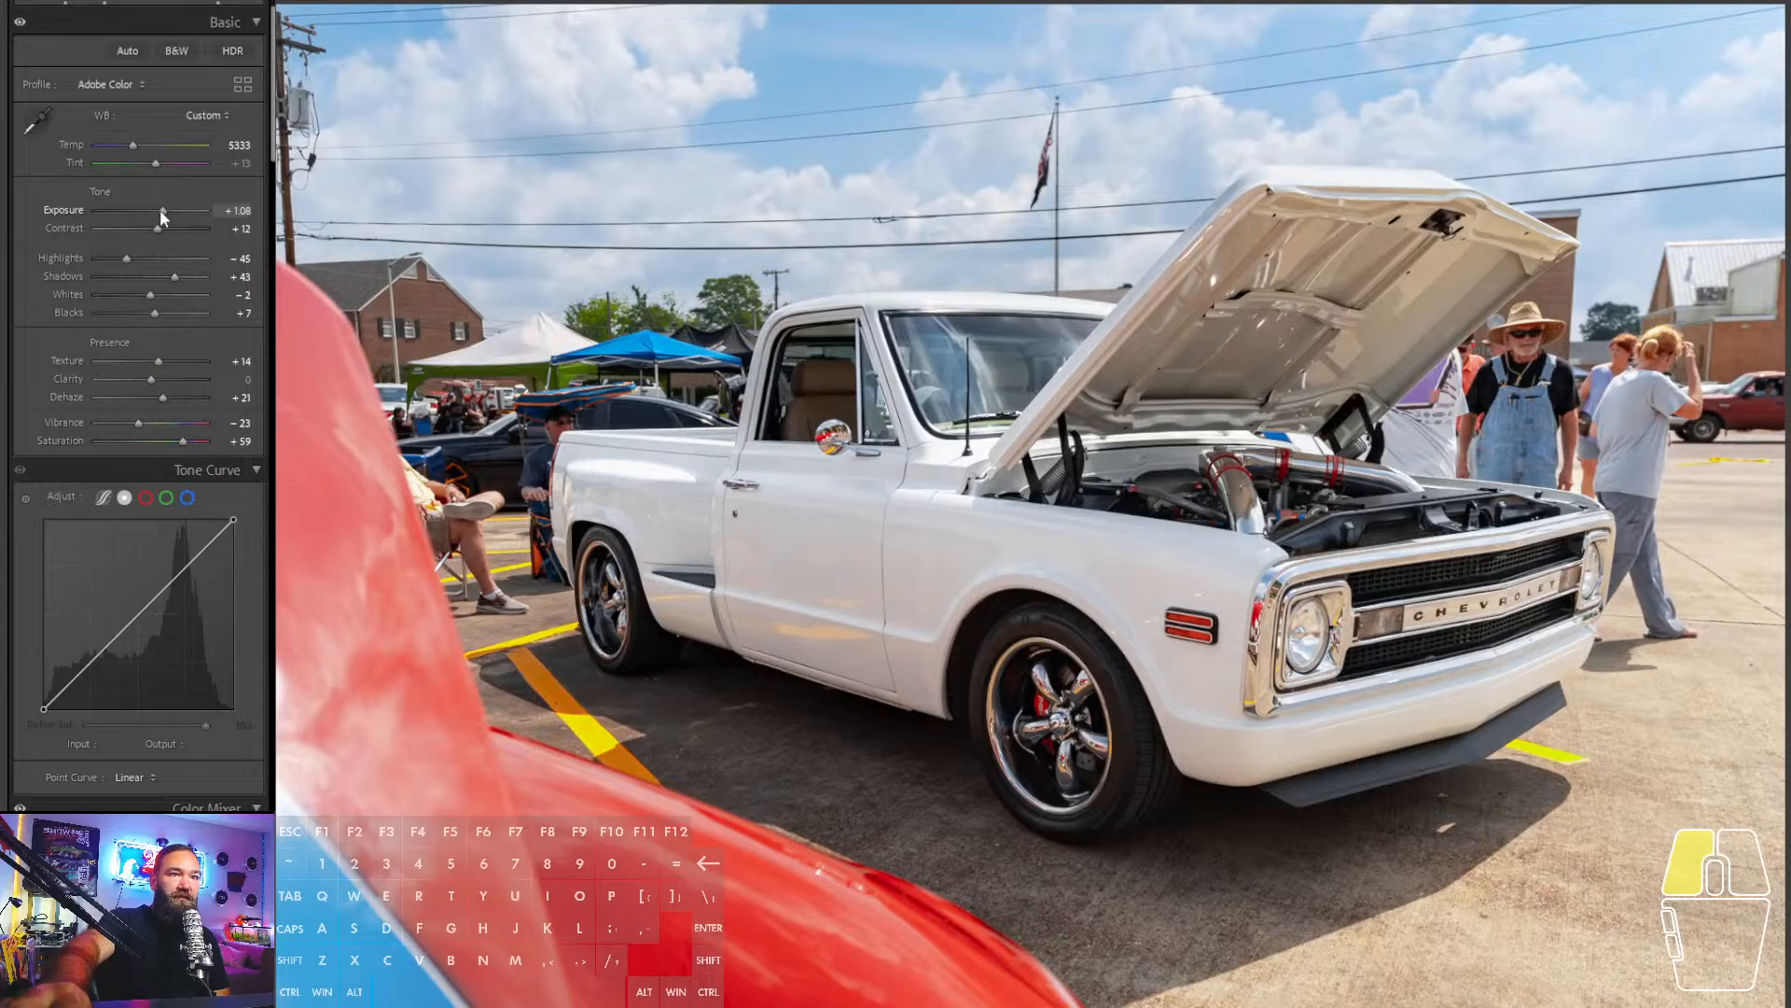
{"action": "left_click_drag", "start_coordinate": [161, 218], "coordinate": [160, 217]}
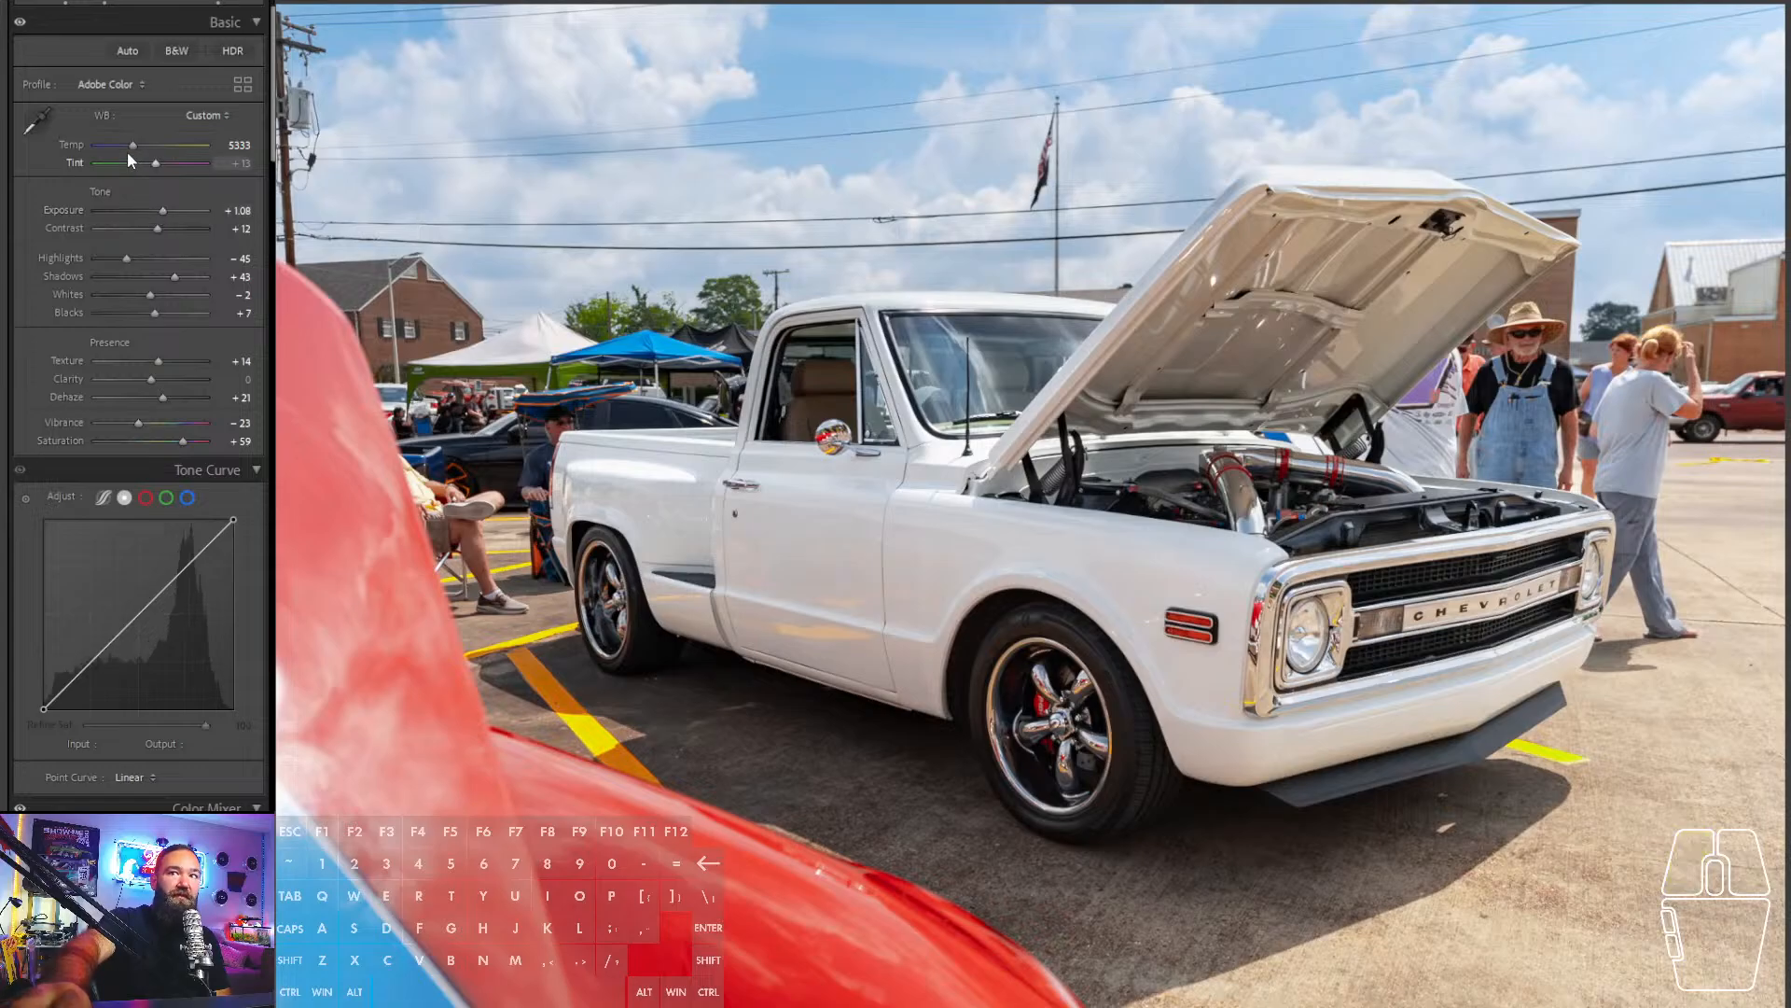
- Set the photo's Temp to 5083 and the Color Mixer's Blue saturation to -64
{"action": "left_click_drag", "start_coordinate": [134, 145], "coordinate": [132, 145]}
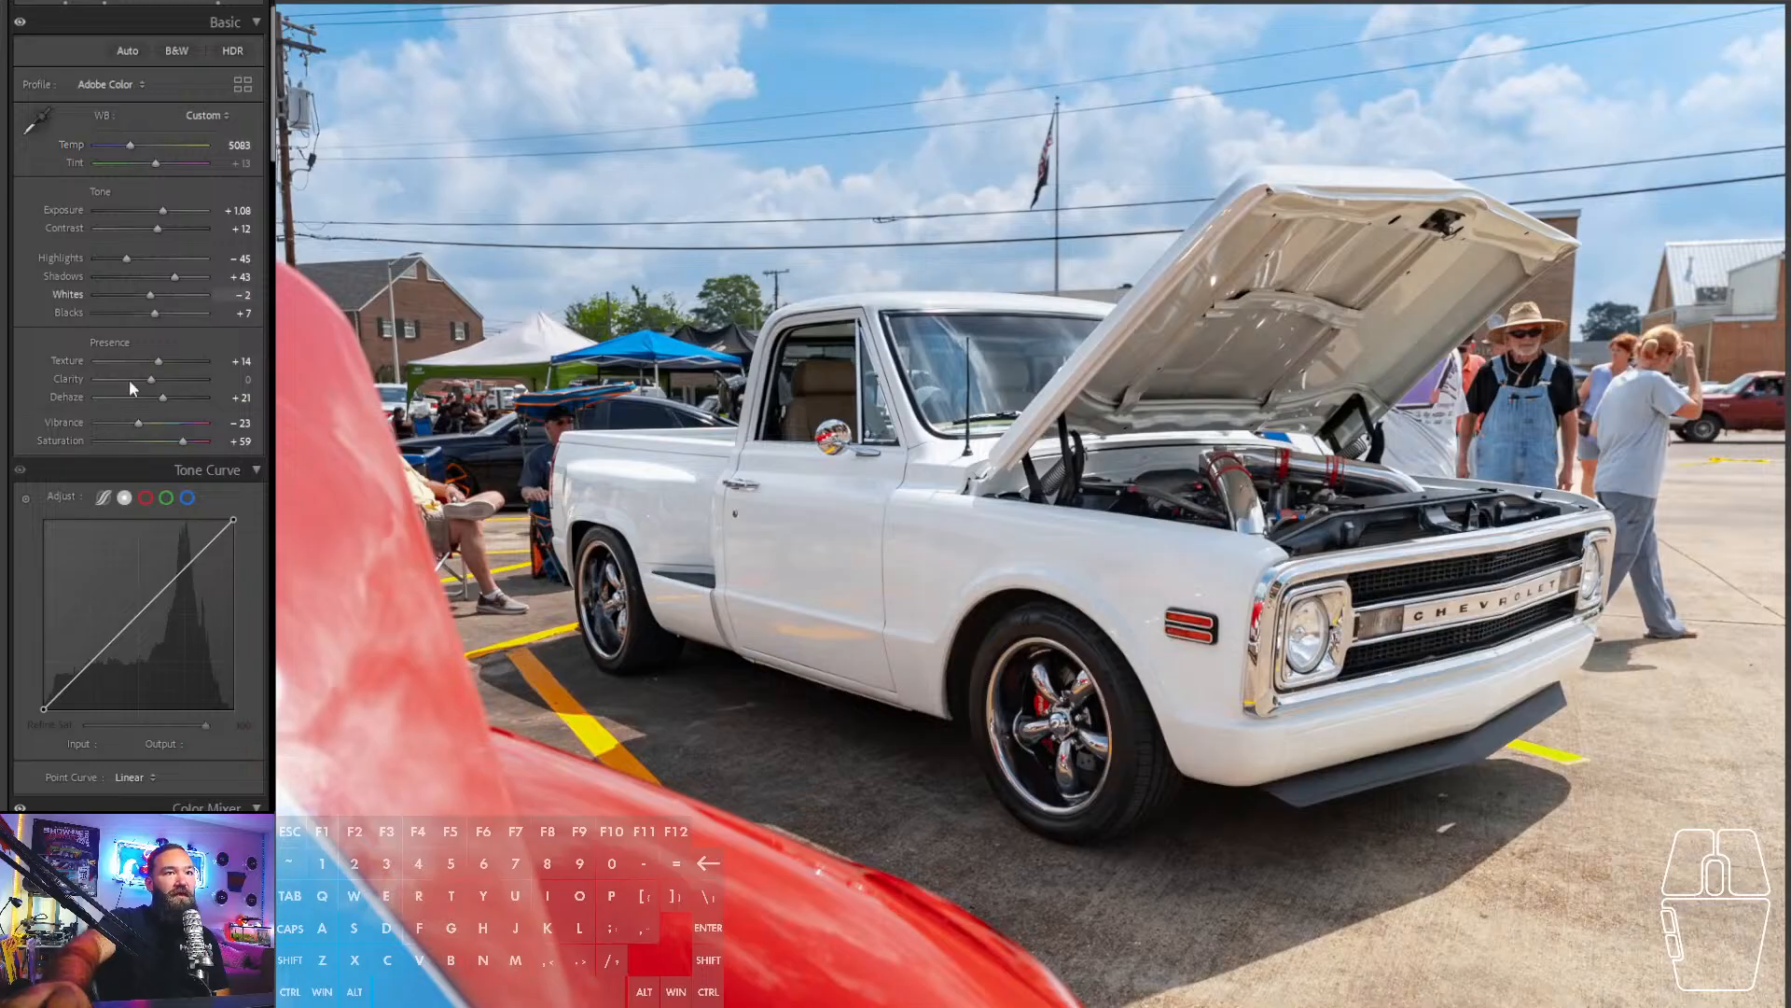
{"action": "scroll", "coordinate": [126, 333], "scroll_direction": "down", "scroll_amount": 10}
{"action": "left_click", "coordinate": [99, 554]}
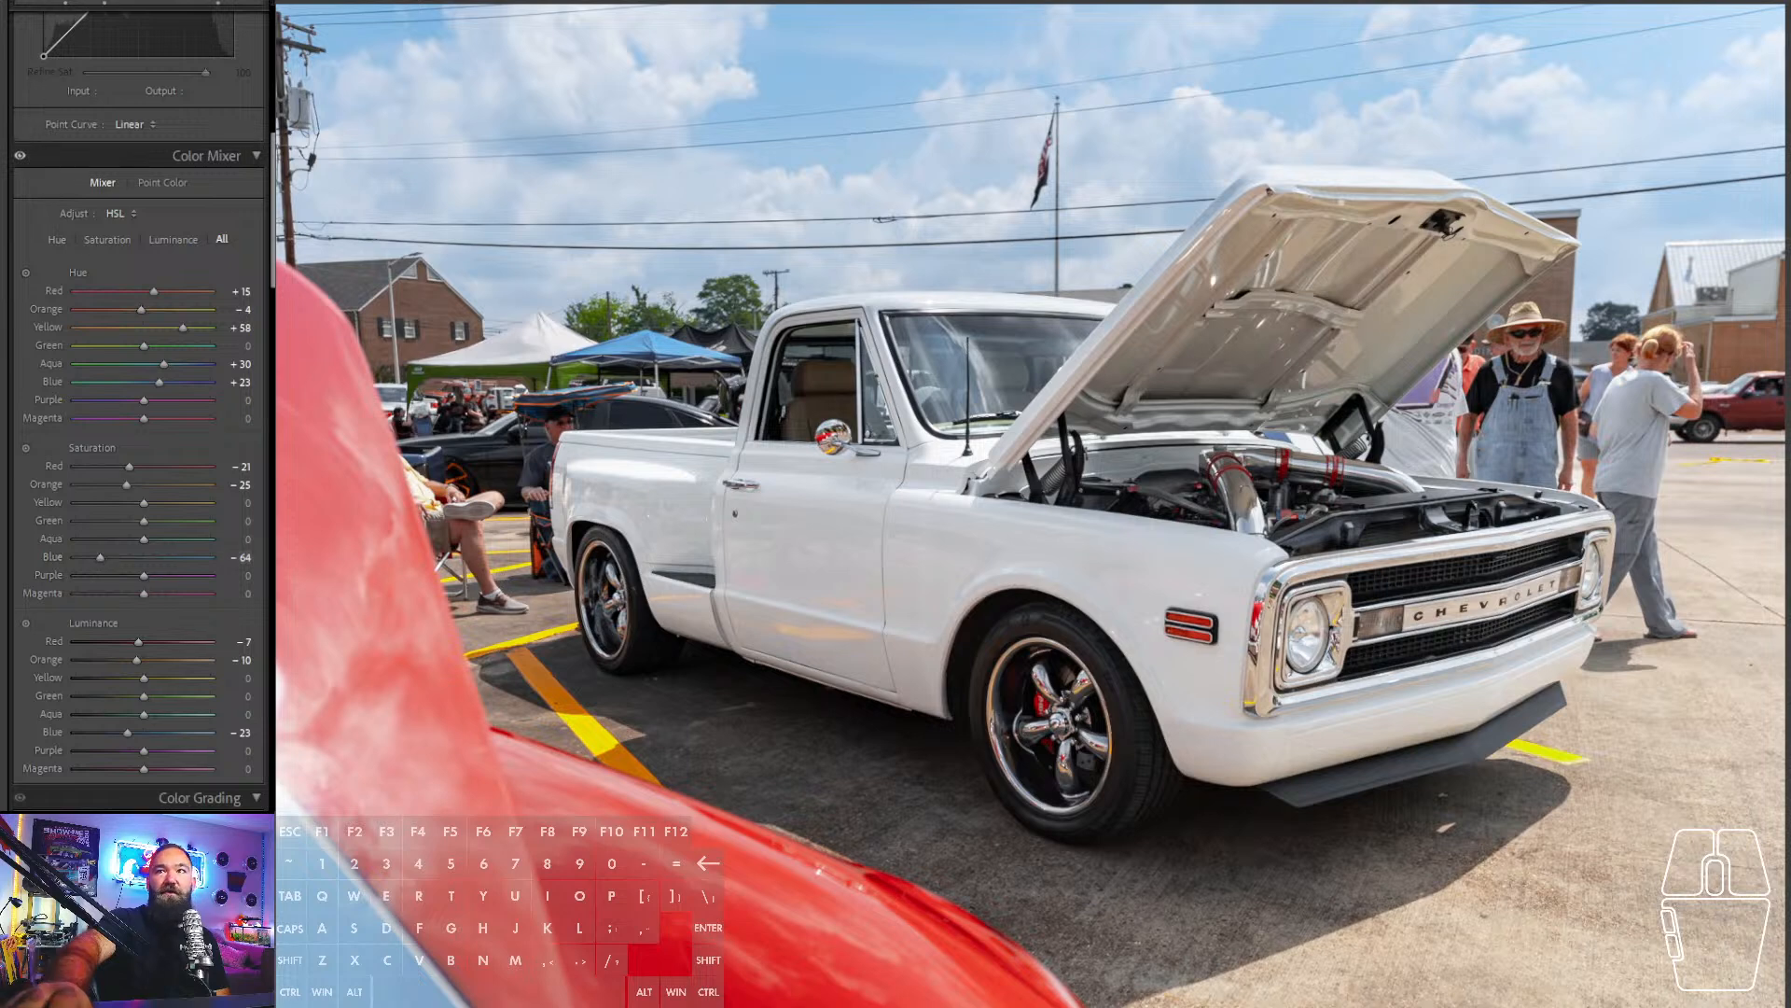
- Add a radial gradient mask over the pavement at the photo's lower right with Exposure -1.13, and set the background mask's Exposure to -0.93
{"action": "left_click", "coordinate": [217, 3]}
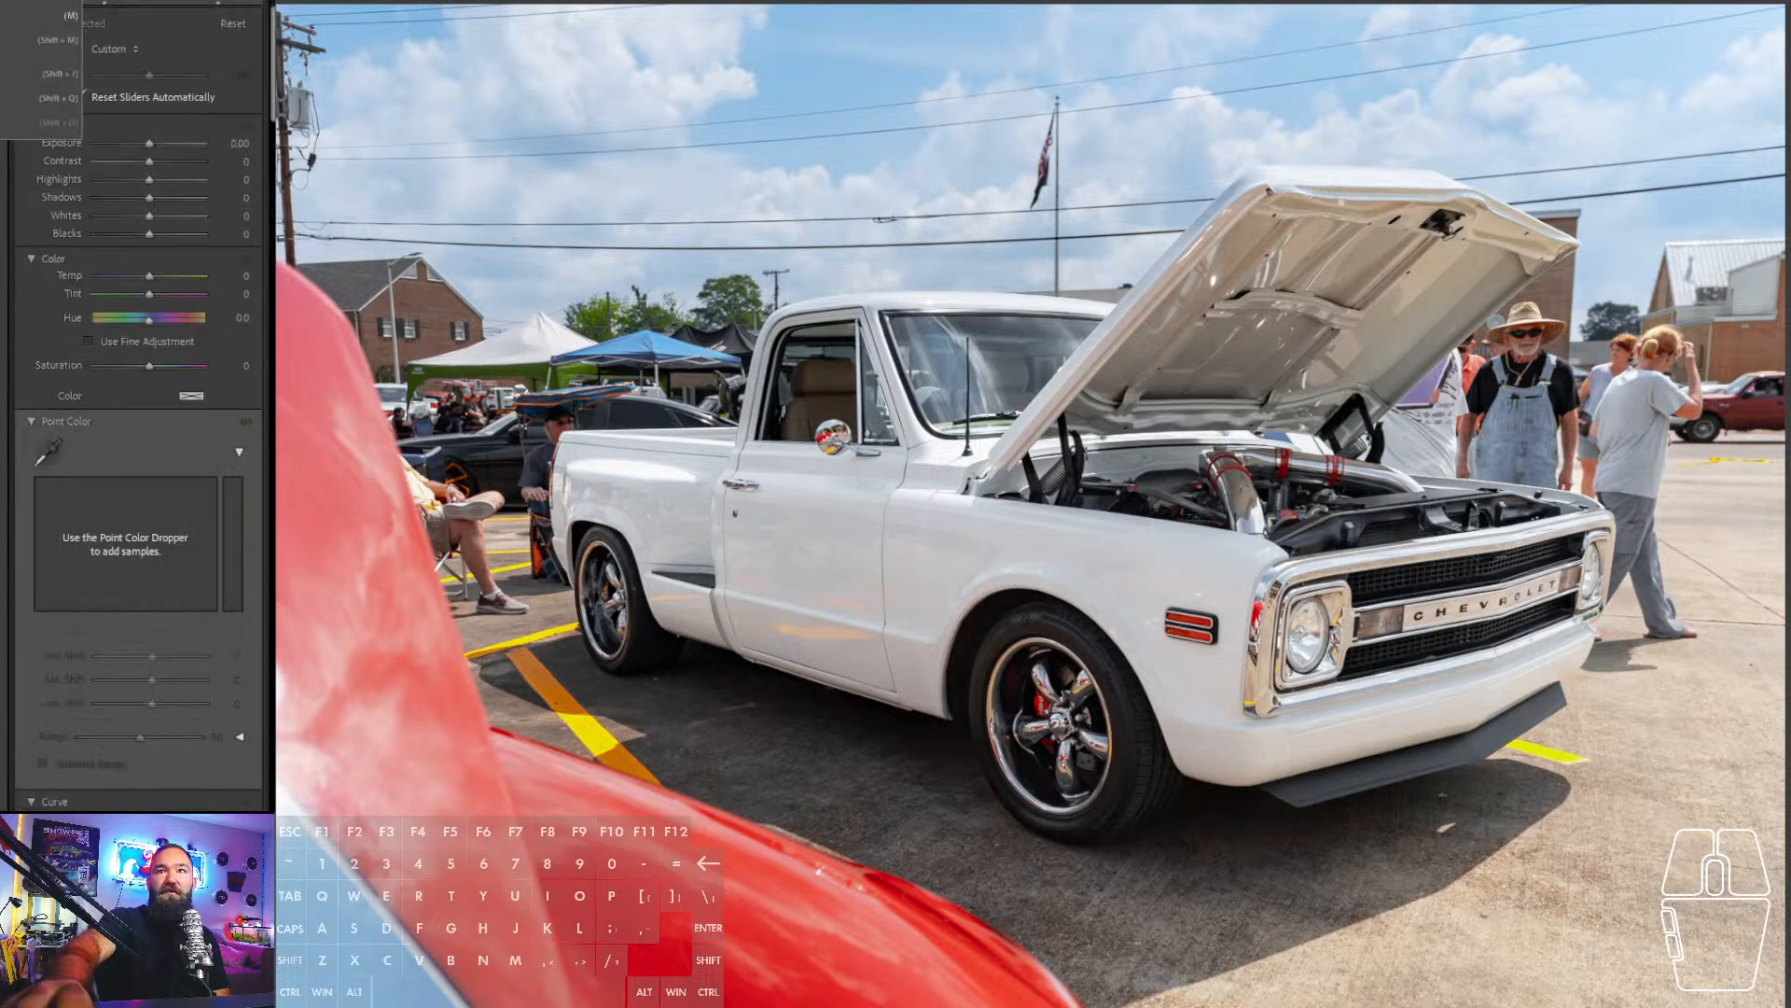
{"action": "key", "text": "shift+m"}
{"action": "left_click_drag", "start_coordinate": [1784, 1004], "coordinate": [1768, 420]}
{"action": "left_click_drag", "start_coordinate": [1758, 629], "coordinate": [1707, 640]}
{"action": "left_click_drag", "start_coordinate": [147, 198], "coordinate": [130, 196]}
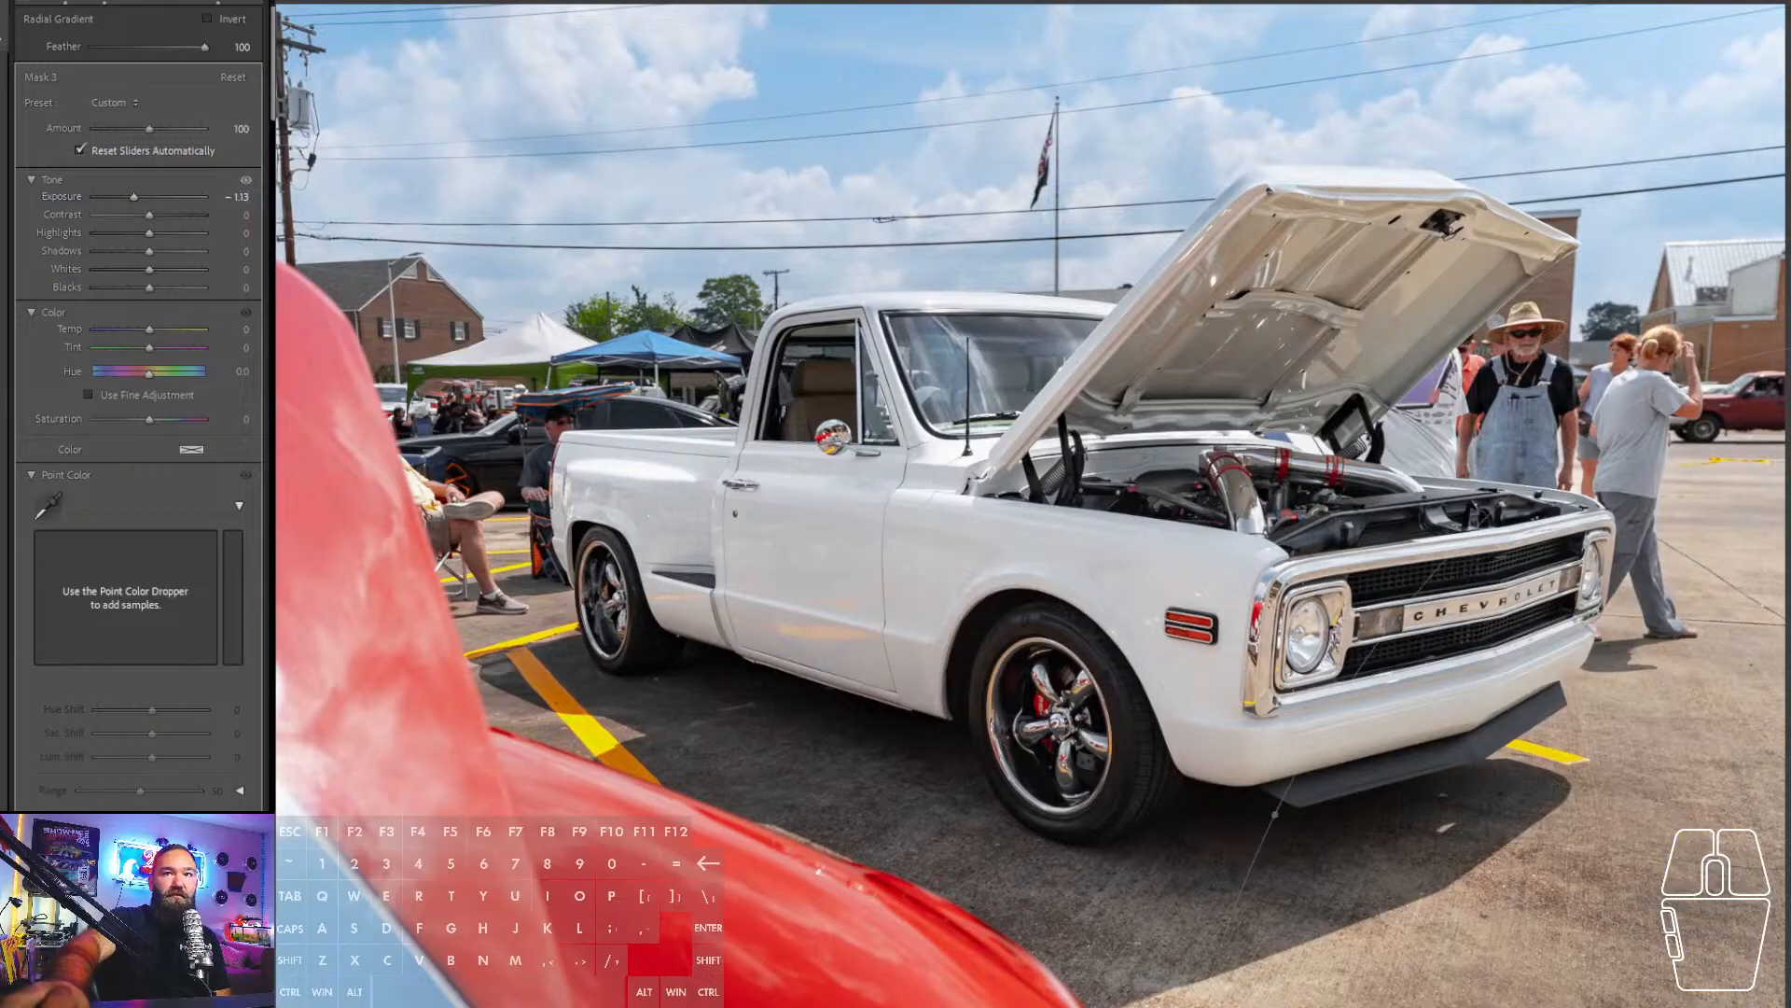
{"action": "left_click_drag", "start_coordinate": [138, 167], "coordinate": [136, 166]}
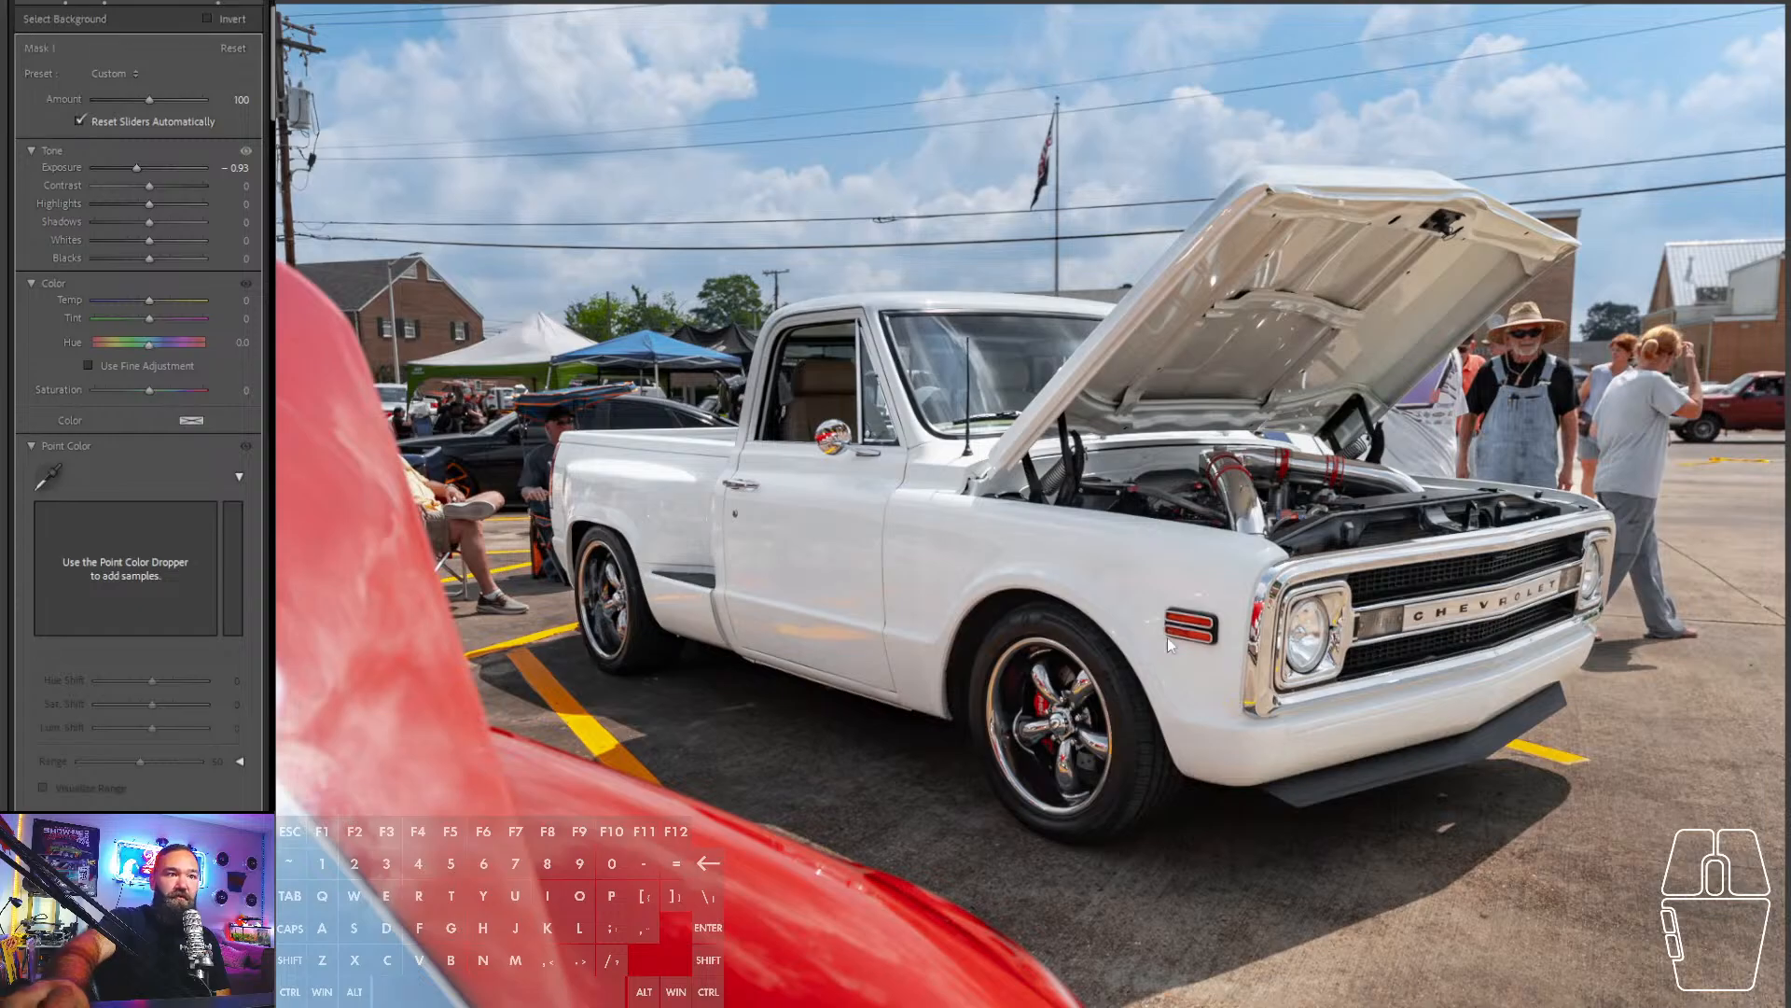
- Create a brush mask with Saturation -65 and paint it over the pickup's lower side panels, front bumper and front wheel
{"action": "key", "text": "k"}
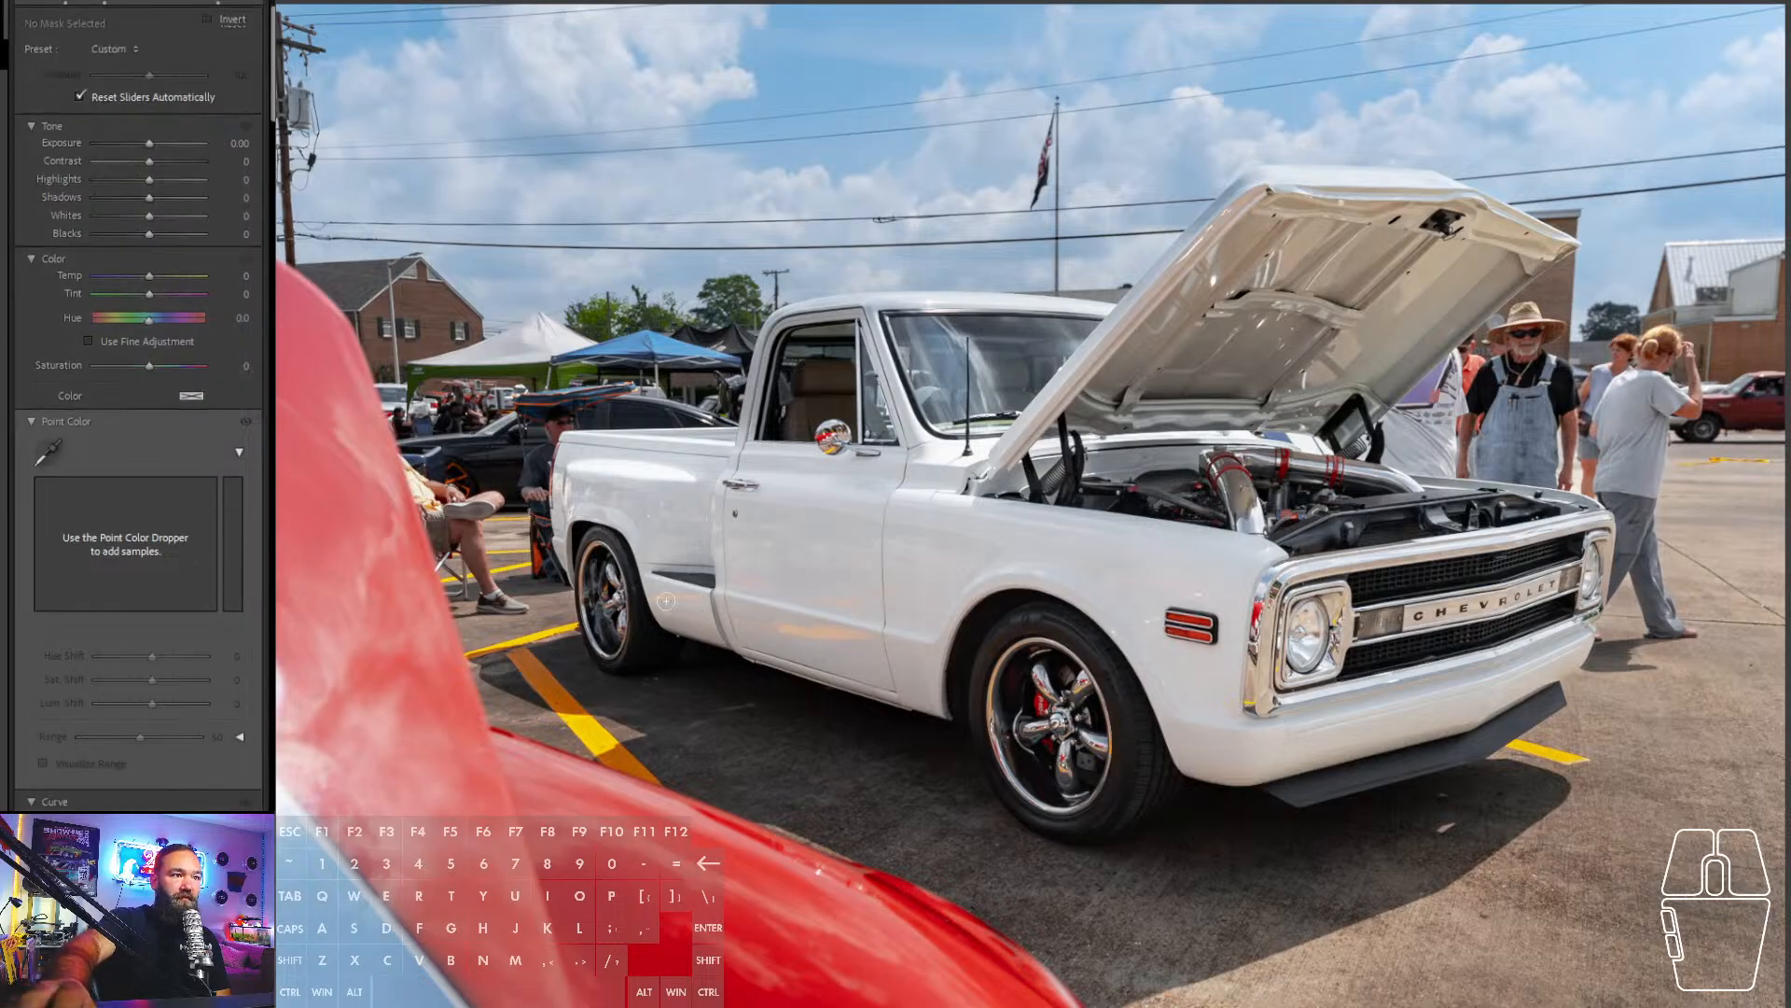
{"action": "left_click", "coordinate": [728, 622]}
{"action": "mouse_move", "coordinate": [728, 623]}
{"action": "left_mouse_down"}
{"action": "mouse_move", "coordinate": [664, 598]}
{"action": "mouse_move", "coordinate": [910, 651]}
{"action": "mouse_move", "coordinate": [816, 627]}
{"action": "mouse_move", "coordinate": [914, 600]}
{"action": "mouse_move", "coordinate": [807, 610]}
{"action": "mouse_move", "coordinate": [854, 666]}
{"action": "mouse_move", "coordinate": [747, 634]}
{"action": "left_mouse_up"}
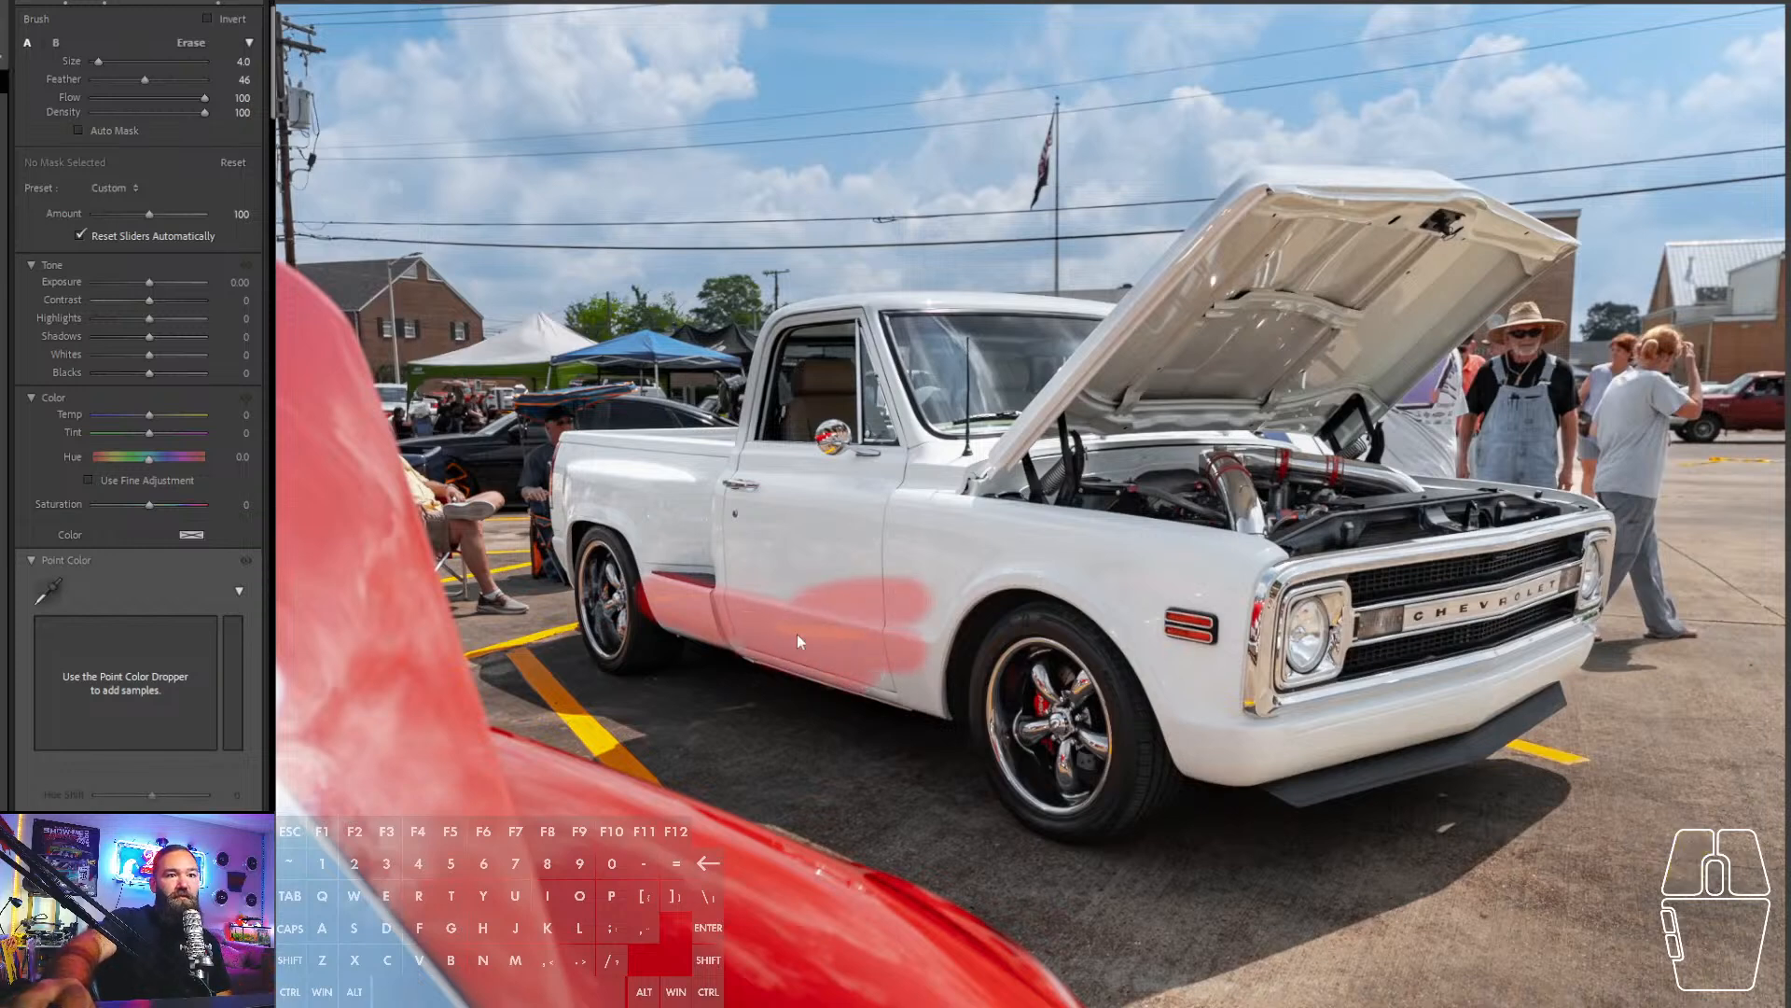
{"action": "mouse_move", "coordinate": [1279, 631]}
{"action": "left_mouse_down"}
{"action": "mouse_move", "coordinate": [1249, 716]}
{"action": "mouse_move", "coordinate": [1534, 627]}
{"action": "mouse_move", "coordinate": [1595, 590]}
{"action": "mouse_move", "coordinate": [1597, 533]}
{"action": "mouse_move", "coordinate": [1586, 565]}
{"action": "mouse_move", "coordinate": [1586, 546]}
{"action": "mouse_move", "coordinate": [1362, 573]}
{"action": "mouse_move", "coordinate": [1274, 611]}
{"action": "mouse_move", "coordinate": [1267, 635]}
{"action": "mouse_move", "coordinate": [1351, 617]}
{"action": "mouse_move", "coordinate": [1334, 586]}
{"action": "mouse_move", "coordinate": [1315, 643]}
{"action": "mouse_move", "coordinate": [1531, 597]}
{"action": "mouse_move", "coordinate": [1460, 581]}
{"action": "mouse_move", "coordinate": [1383, 645]}
{"action": "mouse_move", "coordinate": [1413, 671]}
{"action": "mouse_move", "coordinate": [1298, 731]}
{"action": "mouse_move", "coordinate": [1178, 756]}
{"action": "mouse_move", "coordinate": [1279, 763]}
{"action": "mouse_move", "coordinate": [1474, 692]}
{"action": "mouse_move", "coordinate": [1422, 725]}
{"action": "mouse_move", "coordinate": [1573, 630]}
{"action": "mouse_move", "coordinate": [1484, 707]}
{"action": "left_mouse_up"}
{"action": "left_click_drag", "start_coordinate": [149, 503], "coordinate": [114, 506]}
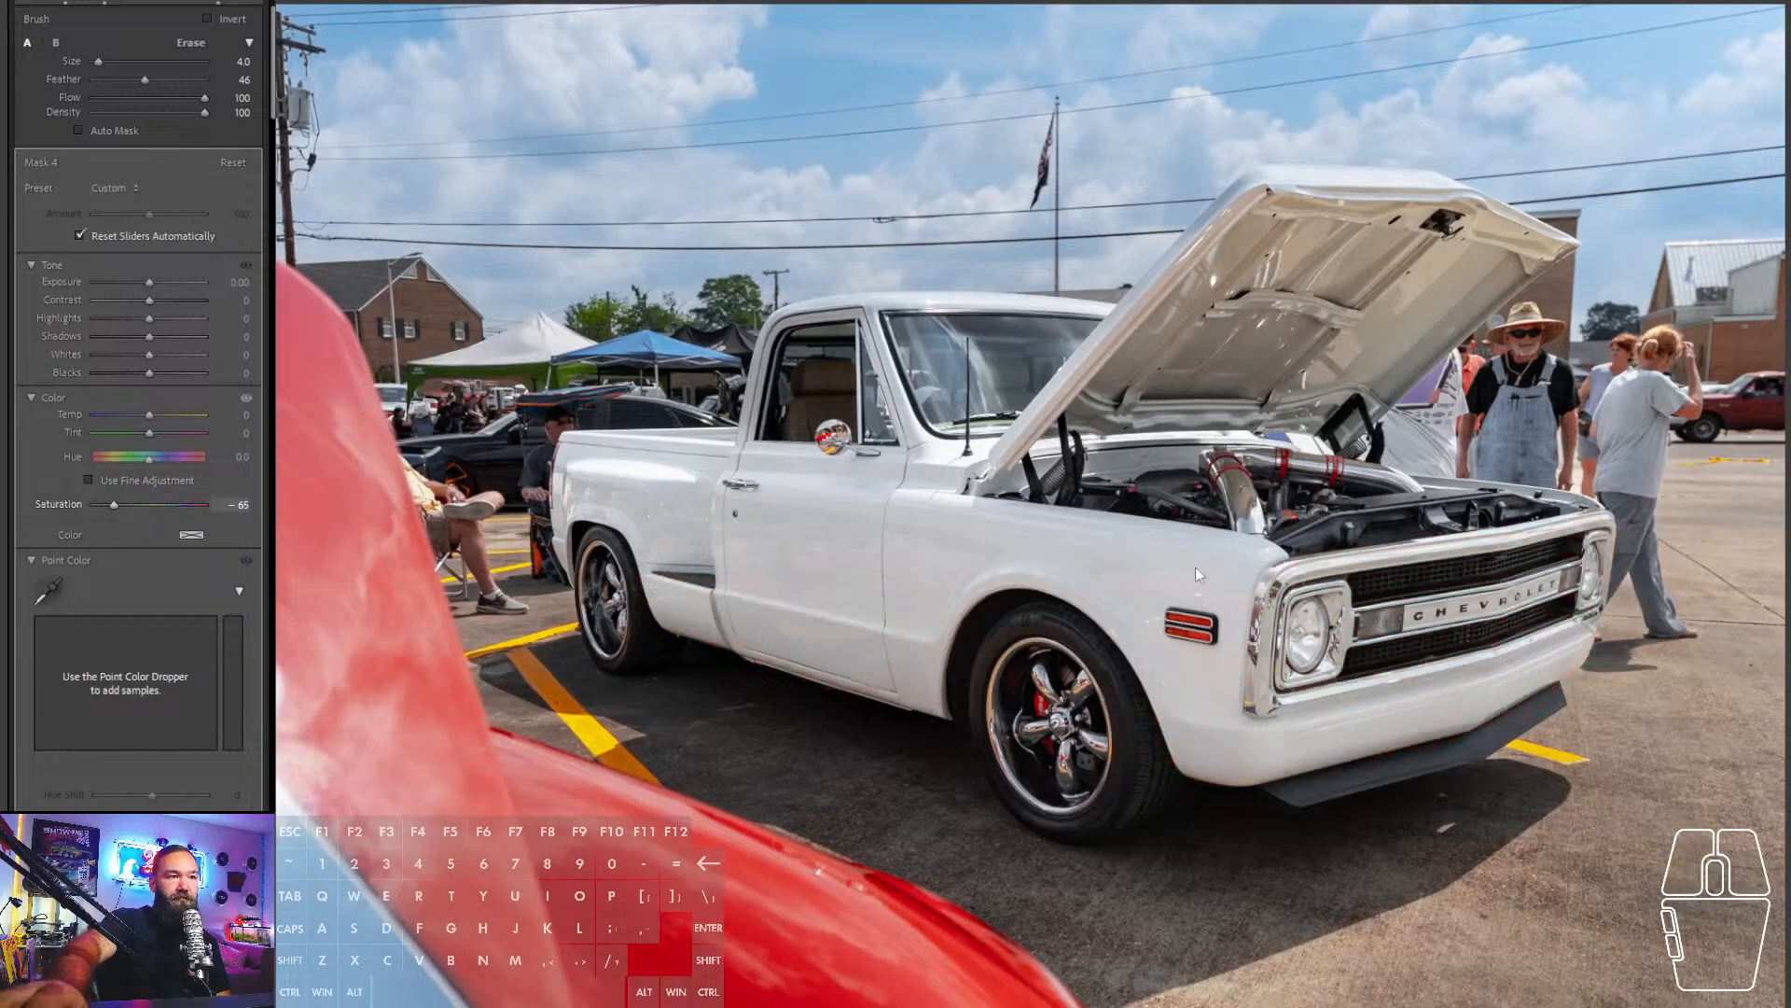
{"action": "mouse_move", "coordinate": [758, 644]}
{"action": "left_mouse_down"}
{"action": "mouse_move", "coordinate": [924, 695]}
{"action": "mouse_move", "coordinate": [940, 632]}
{"action": "mouse_move", "coordinate": [1061, 576]}
{"action": "mouse_move", "coordinate": [1110, 638]}
{"action": "mouse_move", "coordinate": [1095, 758]}
{"action": "mouse_move", "coordinate": [1069, 777]}
{"action": "left_mouse_up"}
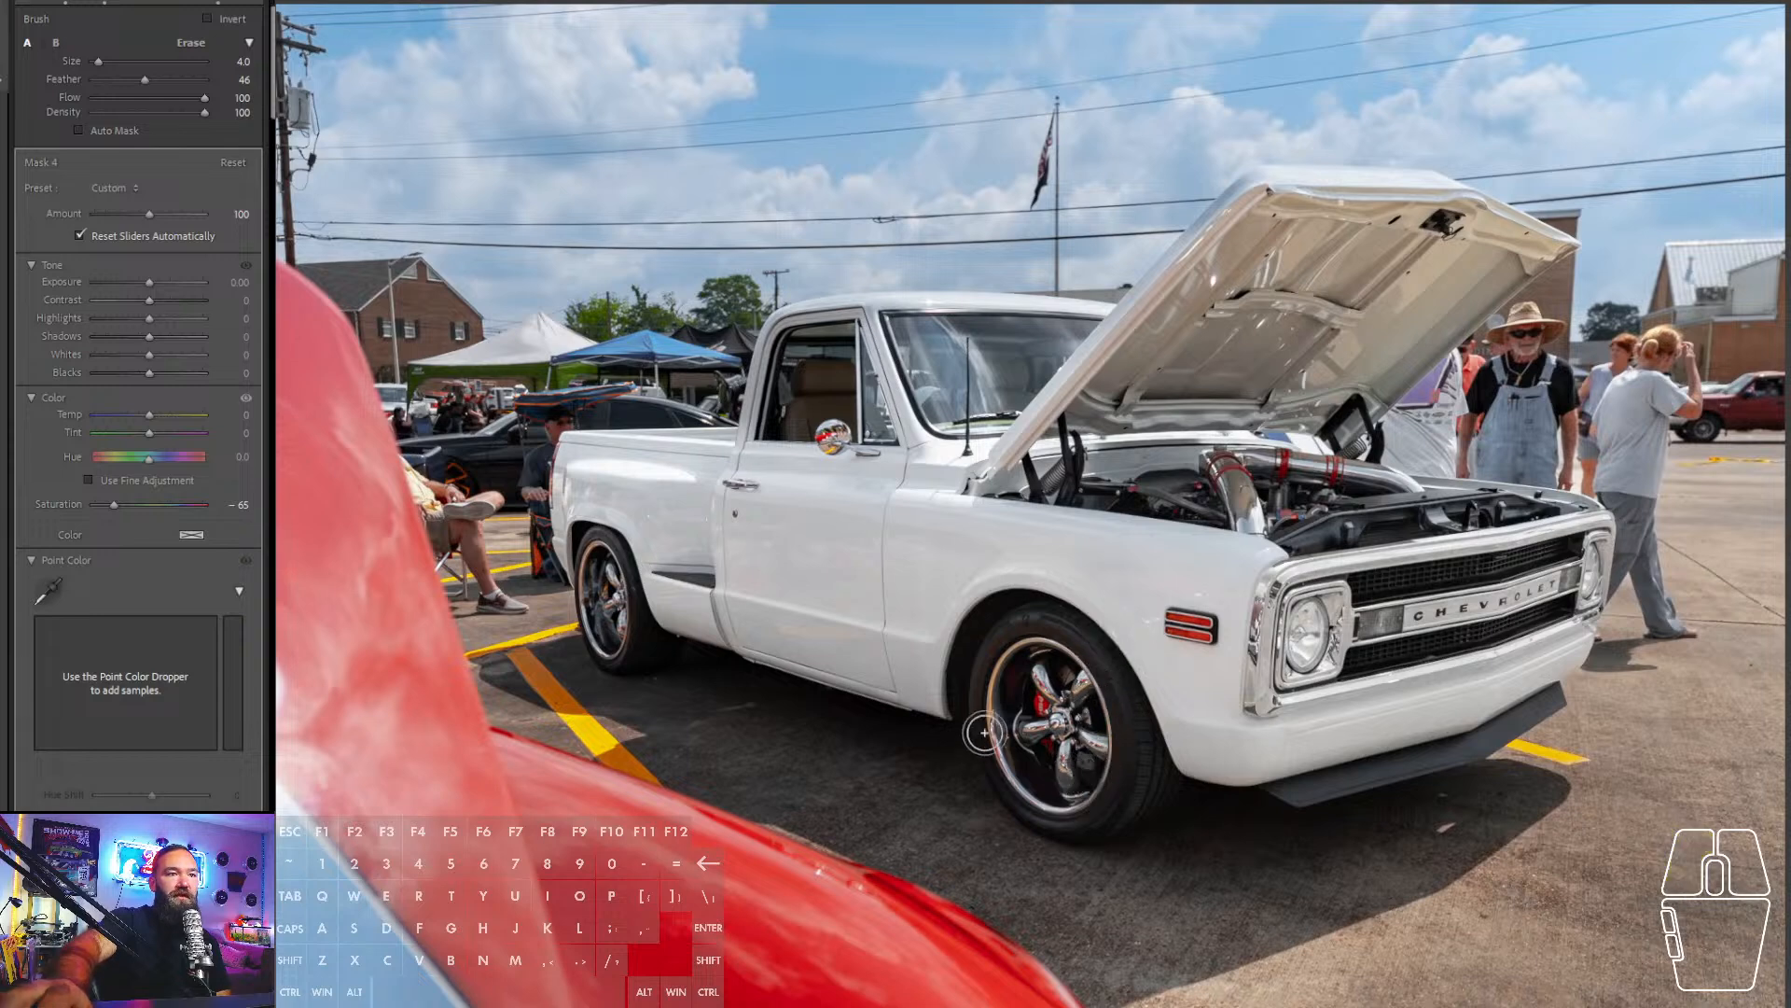
- Extend the brush mask over the pickup's front wheel, side panels, door mirror and front fender, and set its Saturation to -52
{"action": "left_click_drag", "start_coordinate": [992, 672], "coordinate": [1004, 779]}
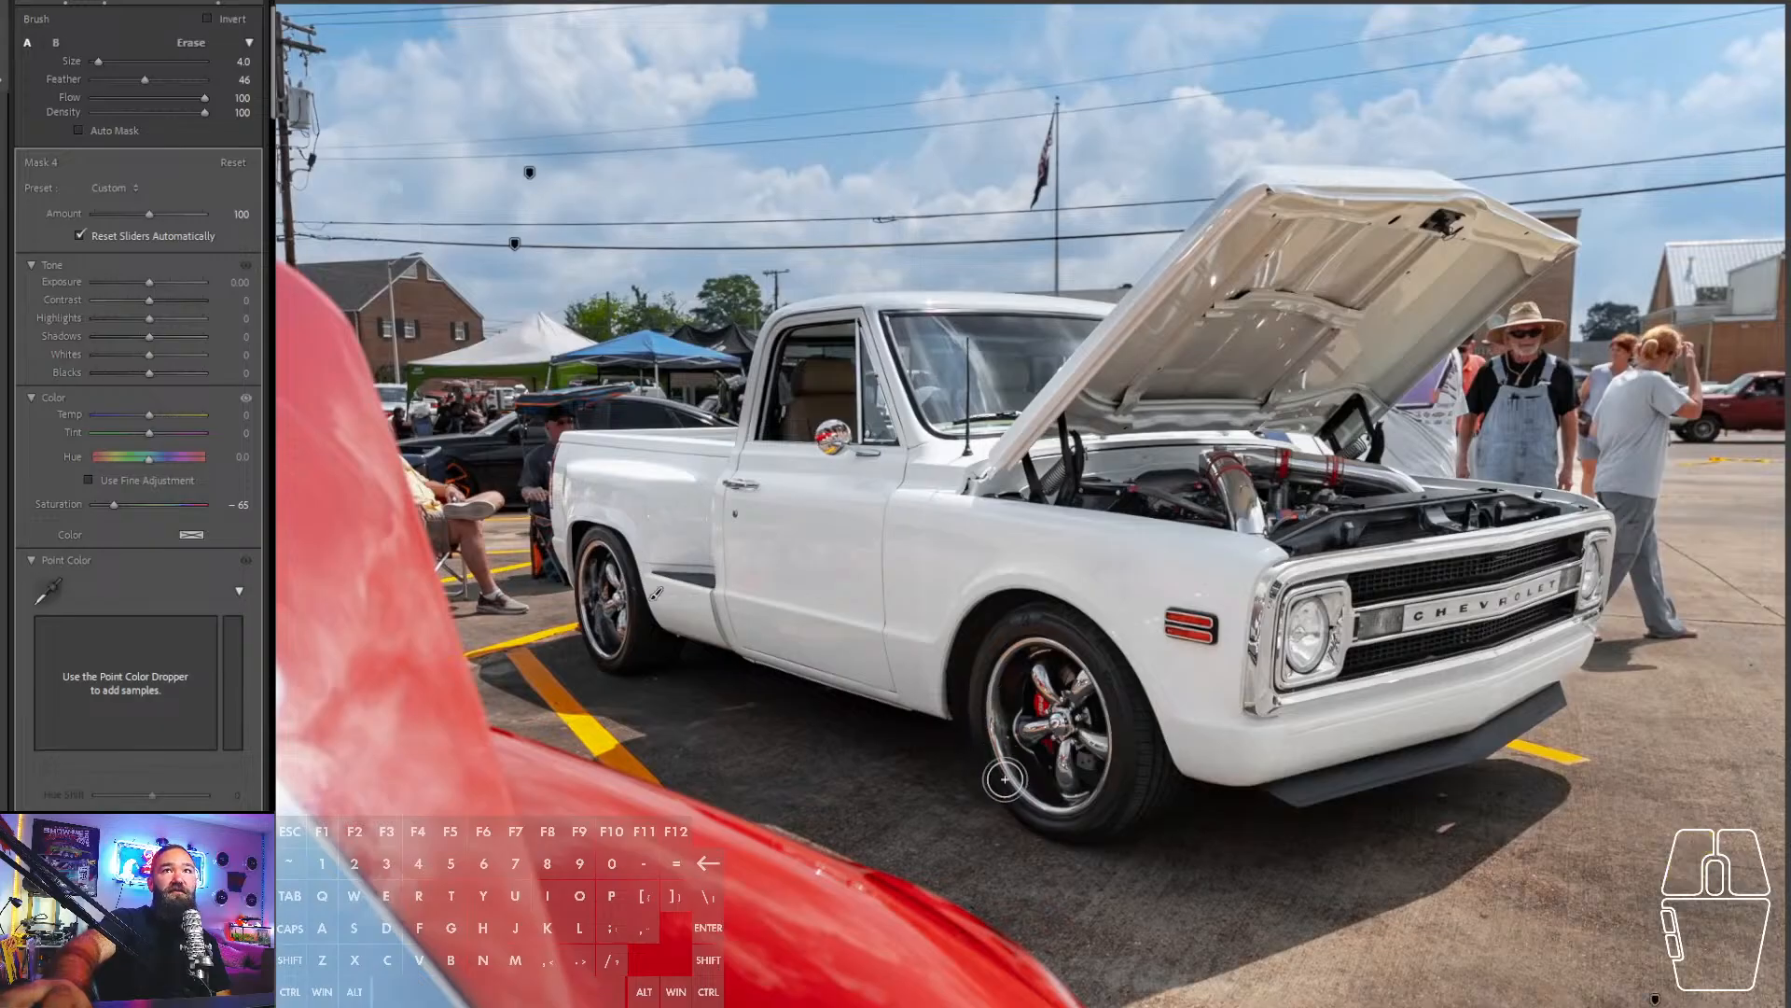
{"action": "mouse_move", "coordinate": [993, 695]}
{"action": "left_mouse_down"}
{"action": "mouse_move", "coordinate": [991, 670]}
{"action": "mouse_move", "coordinate": [1040, 624]}
{"action": "mouse_move", "coordinate": [925, 603]}
{"action": "left_mouse_up"}
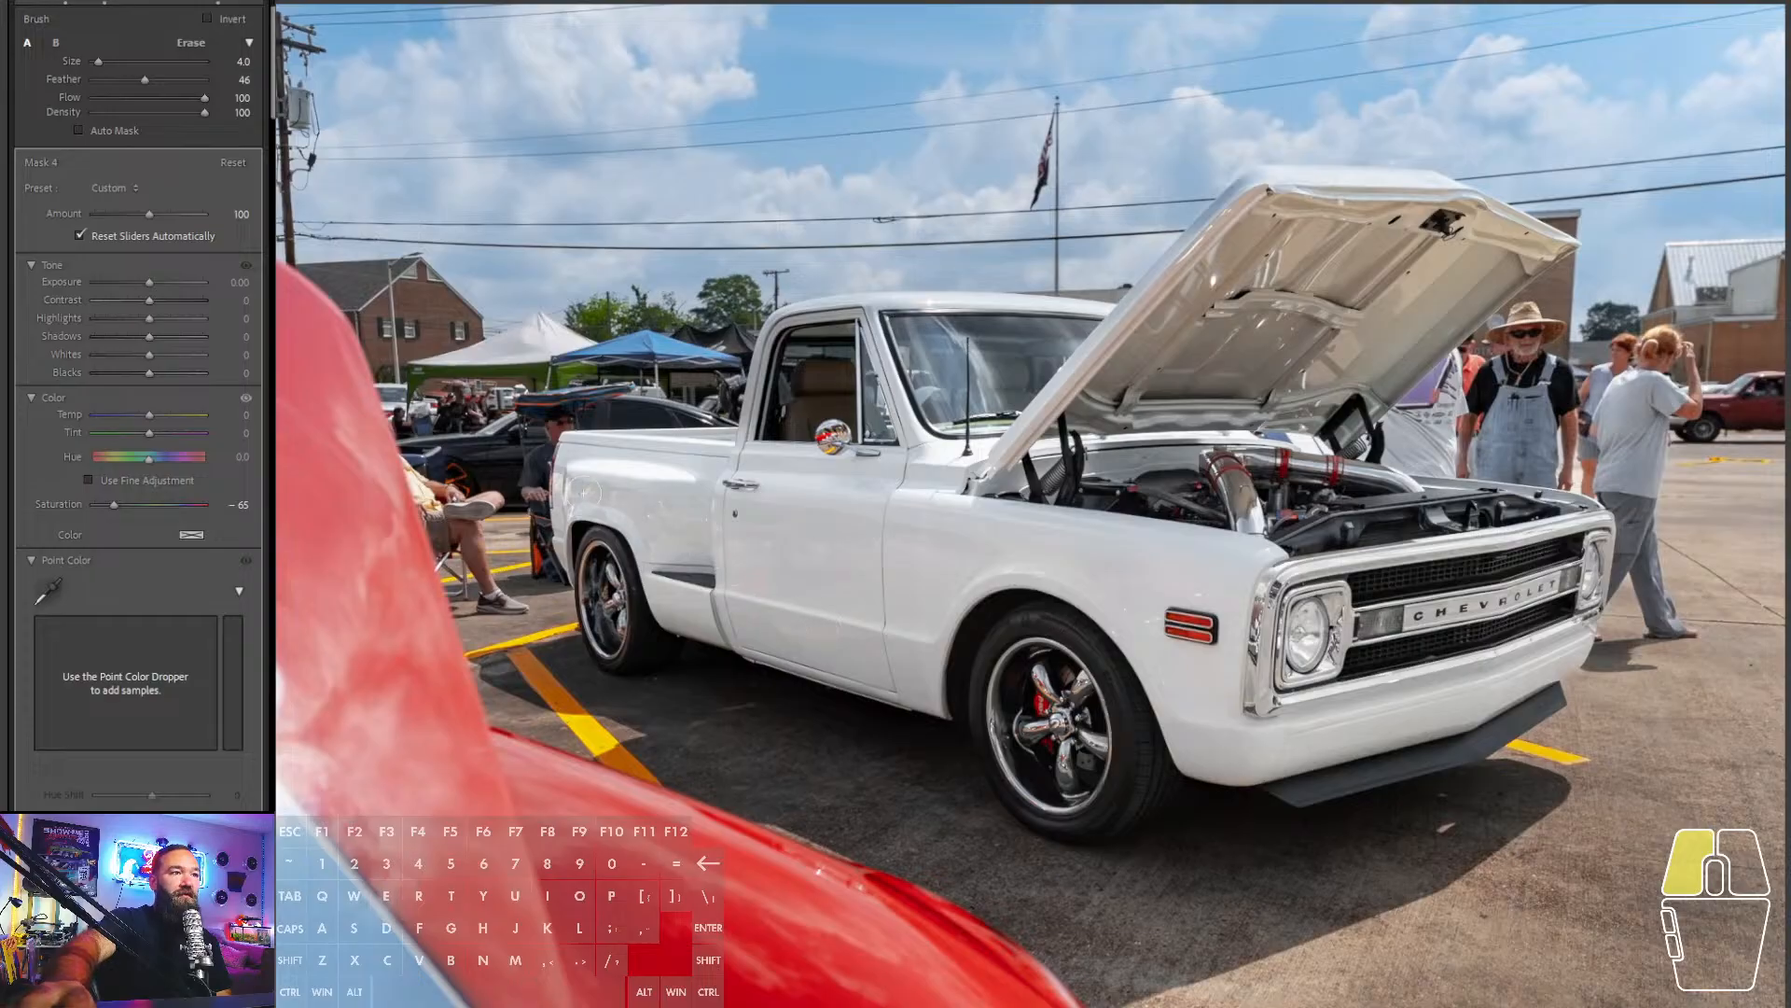
{"action": "left_click_drag", "start_coordinate": [588, 492], "coordinate": [597, 494]}
{"action": "left_click_drag", "start_coordinate": [831, 437], "coordinate": [833, 436]}
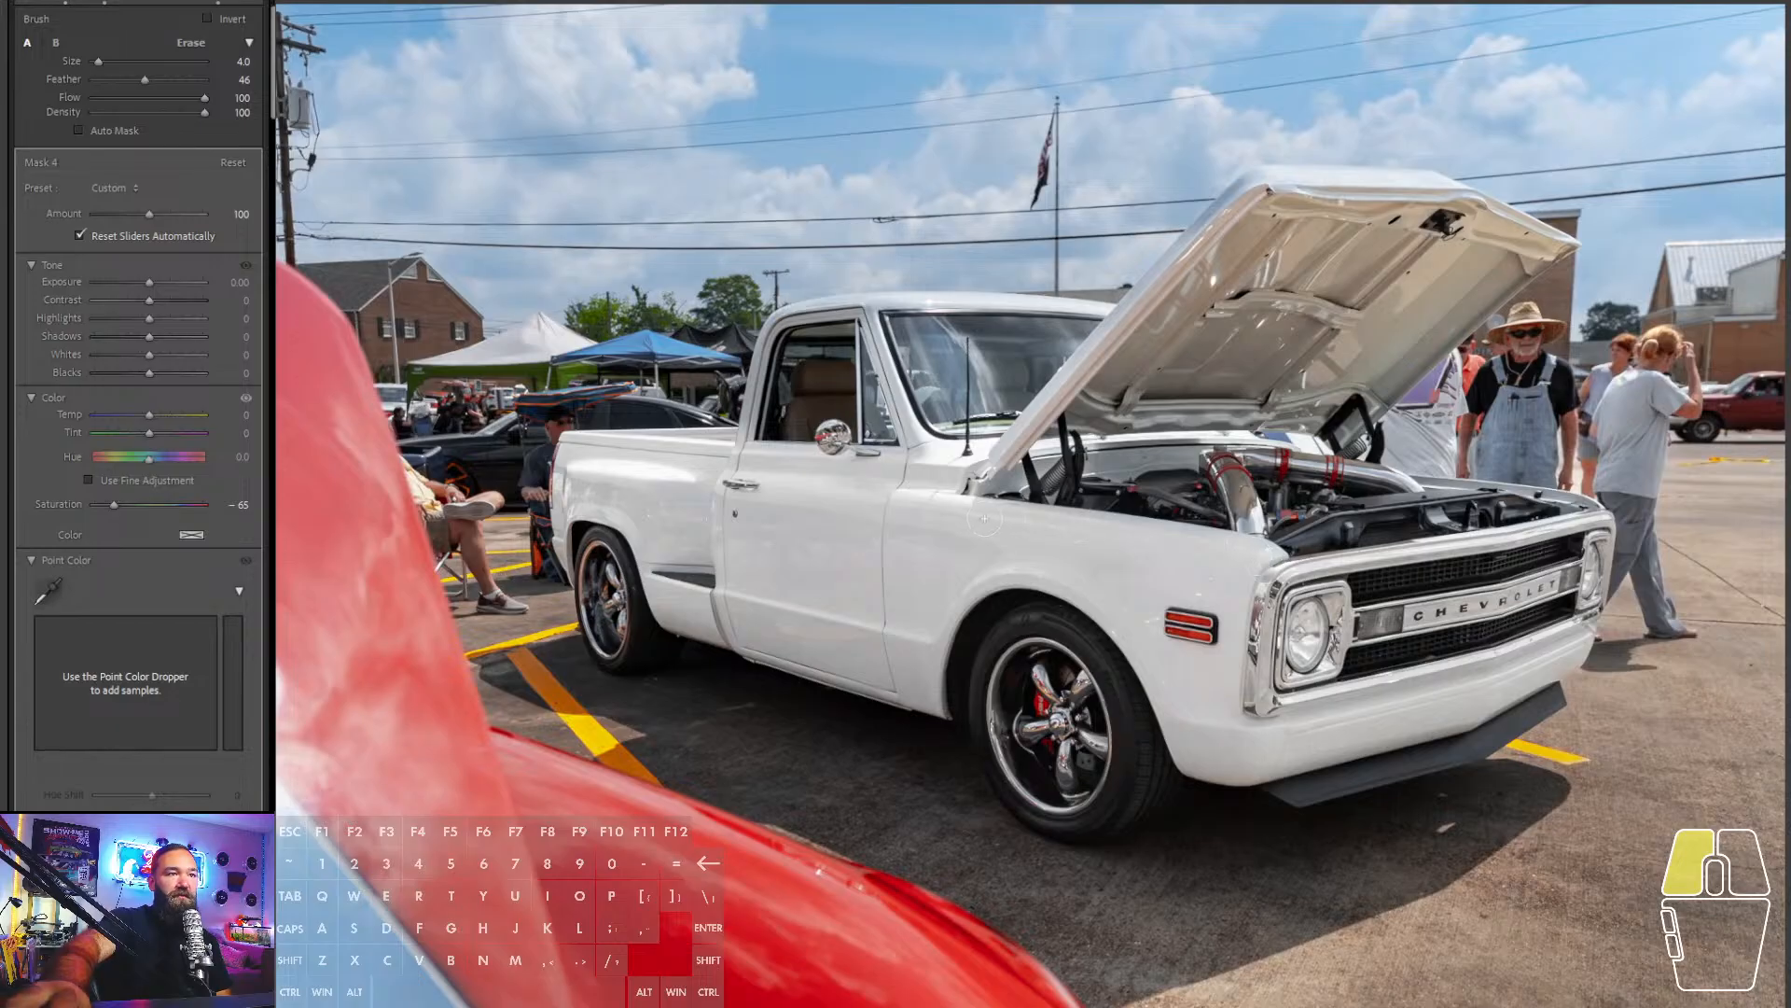
{"action": "left_click_drag", "start_coordinate": [988, 519], "coordinate": [1203, 541]}
{"action": "mouse_move", "coordinate": [989, 551]}
{"action": "left_mouse_down"}
{"action": "mouse_move", "coordinate": [758, 572]}
{"action": "mouse_move", "coordinate": [659, 562]}
{"action": "mouse_move", "coordinate": [631, 524]}
{"action": "mouse_move", "coordinate": [590, 562]}
{"action": "mouse_move", "coordinate": [611, 648]}
{"action": "mouse_move", "coordinate": [636, 623]}
{"action": "mouse_move", "coordinate": [621, 564]}
{"action": "mouse_move", "coordinate": [634, 611]}
{"action": "left_mouse_up"}
{"action": "left_click", "coordinate": [588, 545]}
{"action": "scroll", "coordinate": [588, 559], "scroll_direction": "down", "scroll_amount": 1}
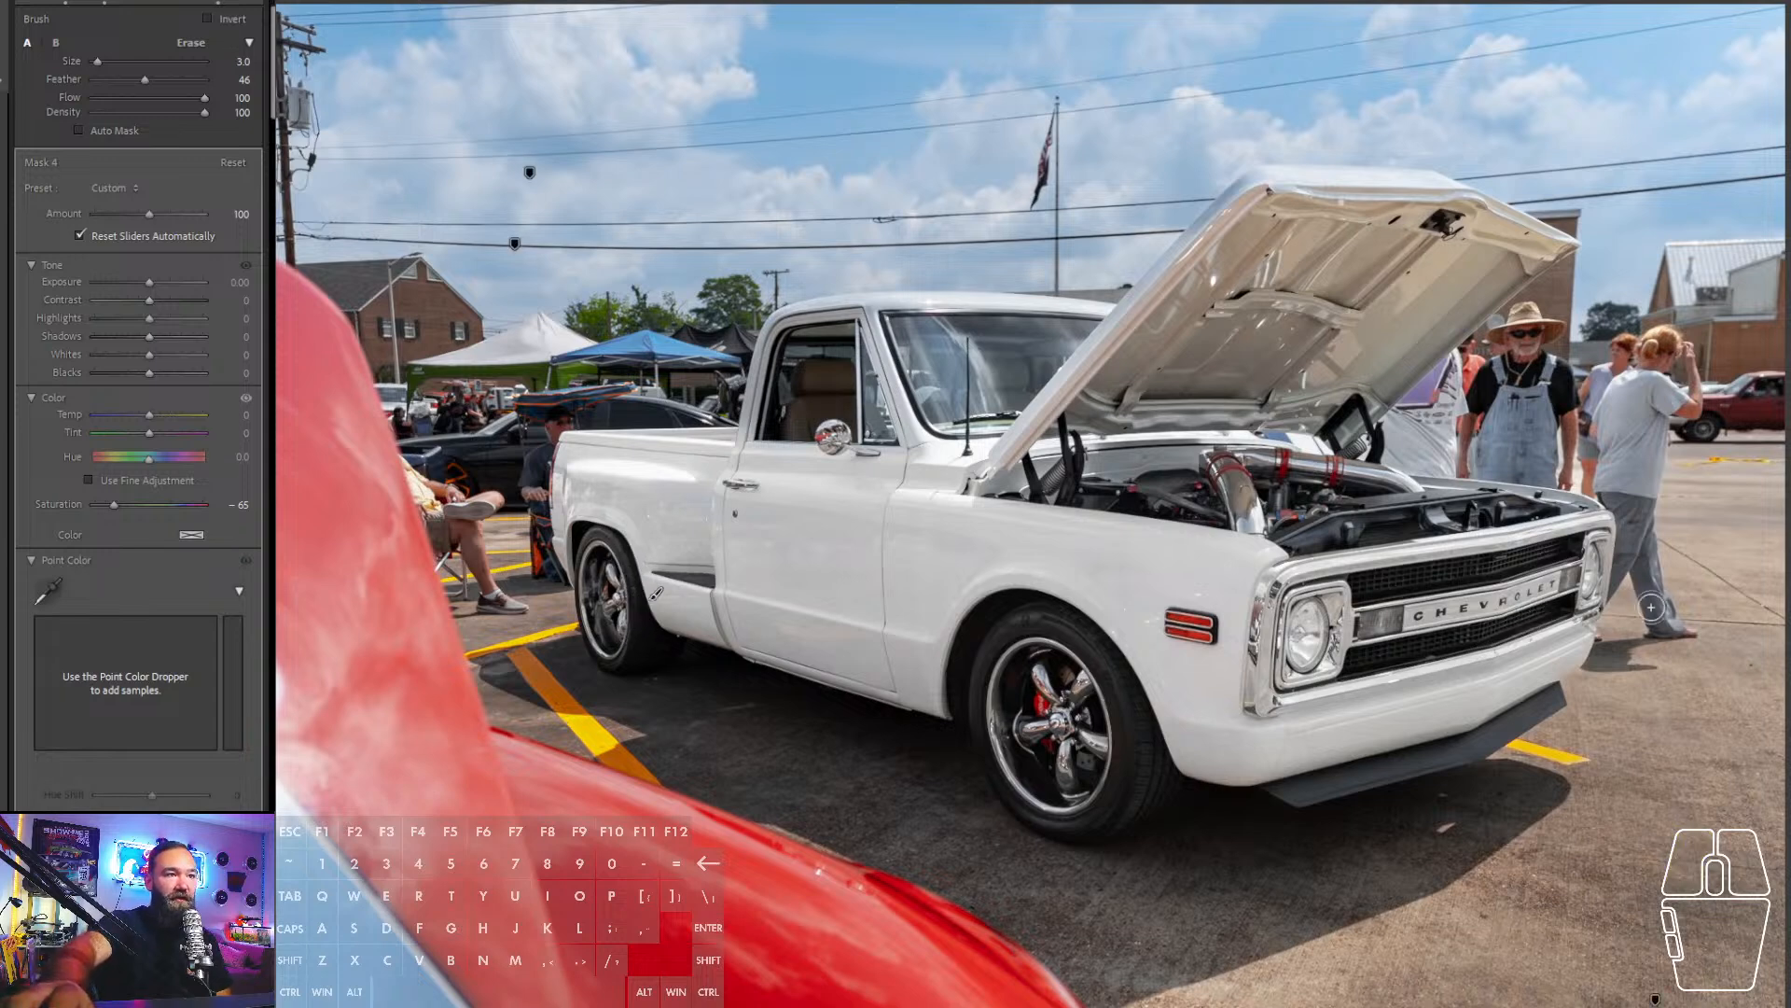
{"action": "left_click_drag", "start_coordinate": [120, 504], "coordinate": [122, 510]}
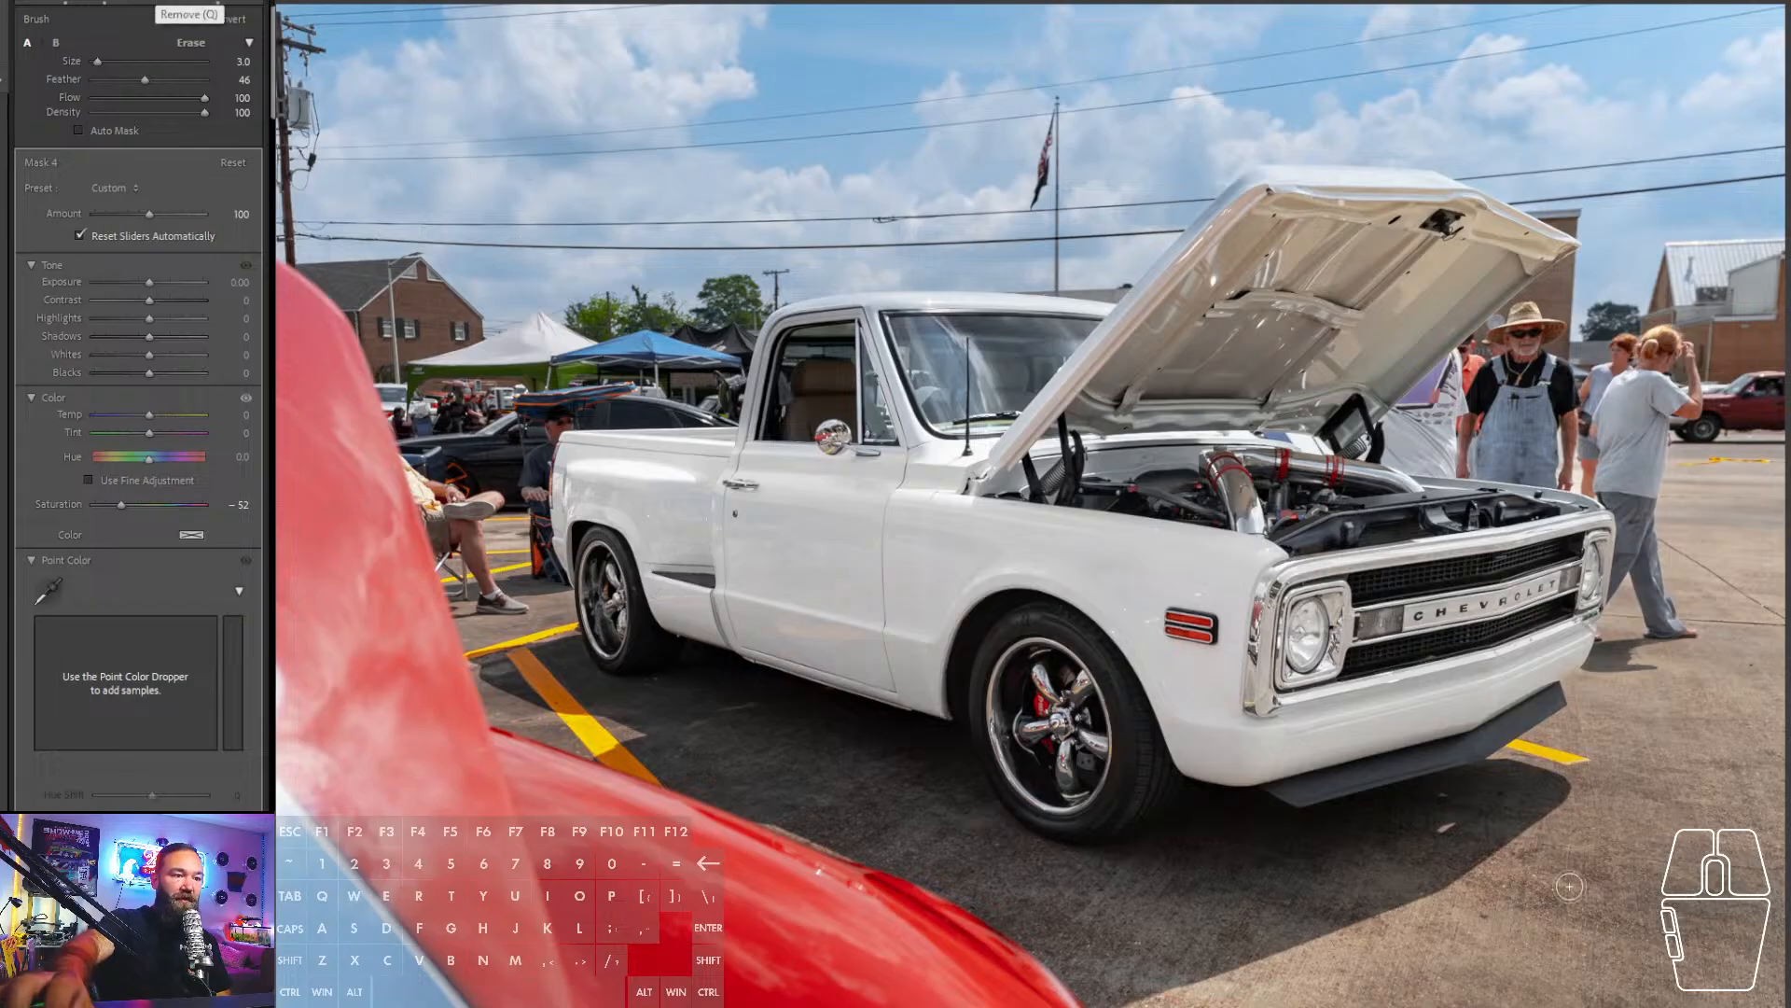
{"action": "left_click", "coordinate": [221, 3]}
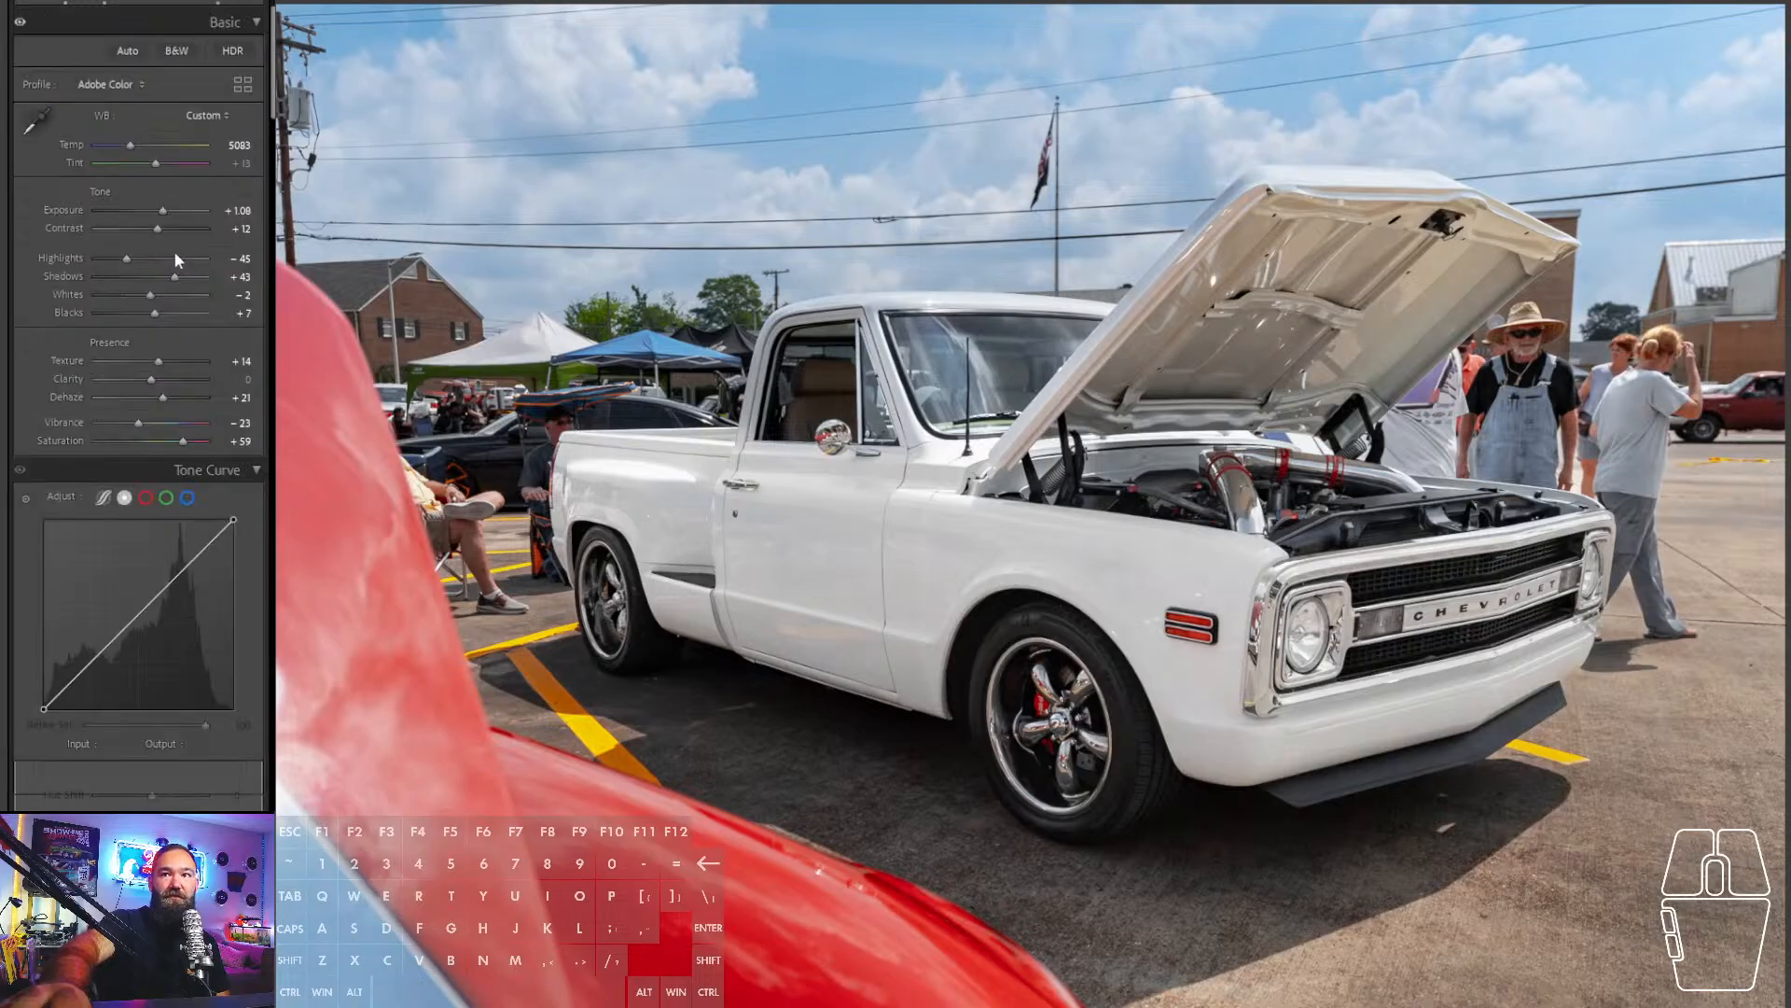
- Set the pickup photo's Exposure to +1.42 and the background mask's Exposure to -1.07
{"action": "left_click_drag", "start_coordinate": [164, 213], "coordinate": [169, 214]}
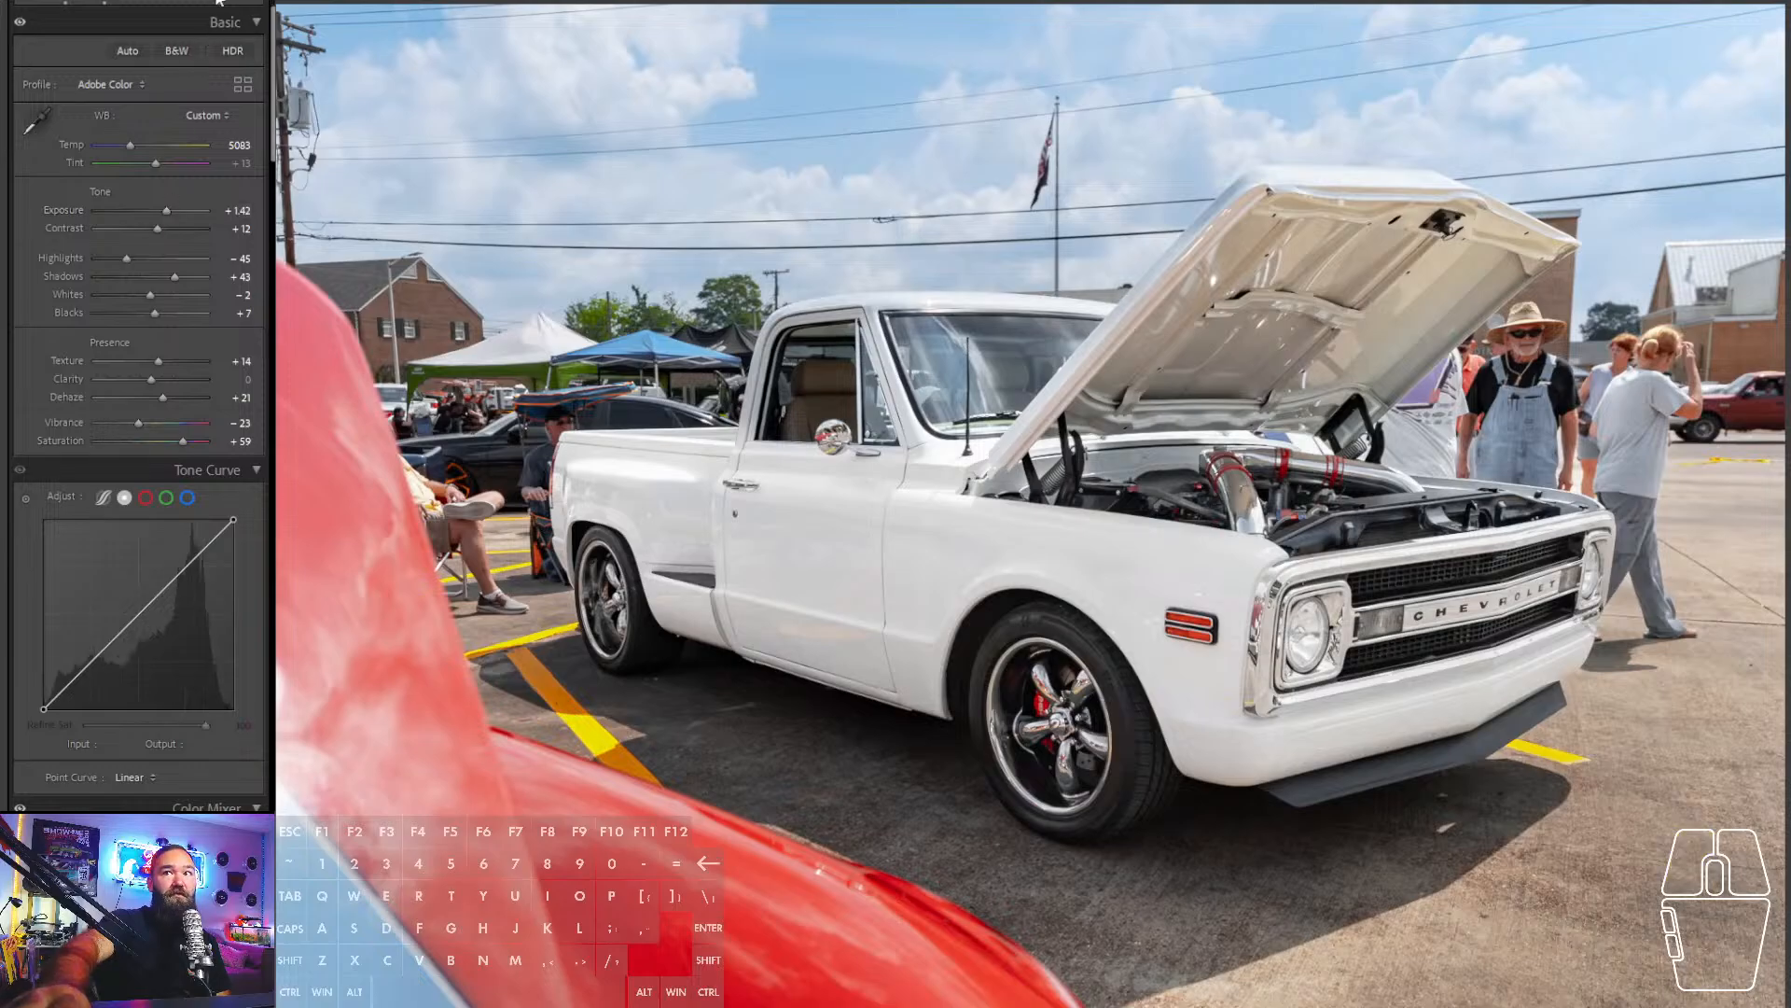
{"action": "key", "text": "shift+w"}
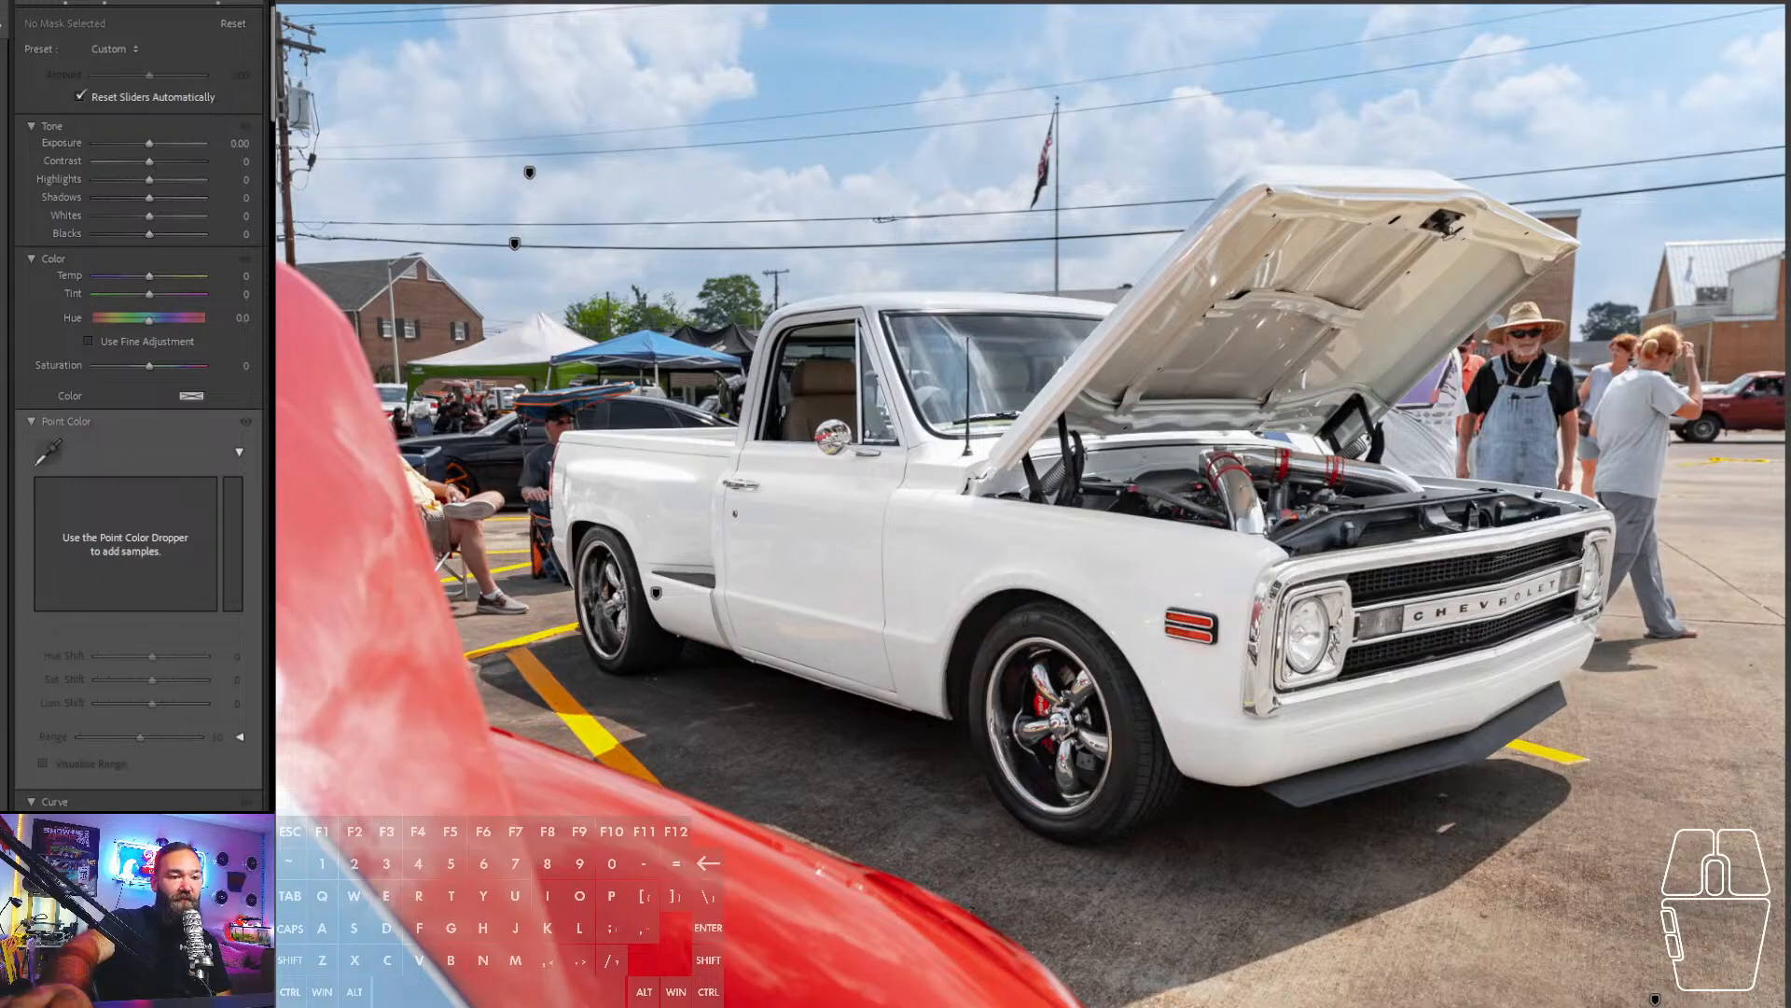
{"action": "left_click", "coordinate": [656, 592]}
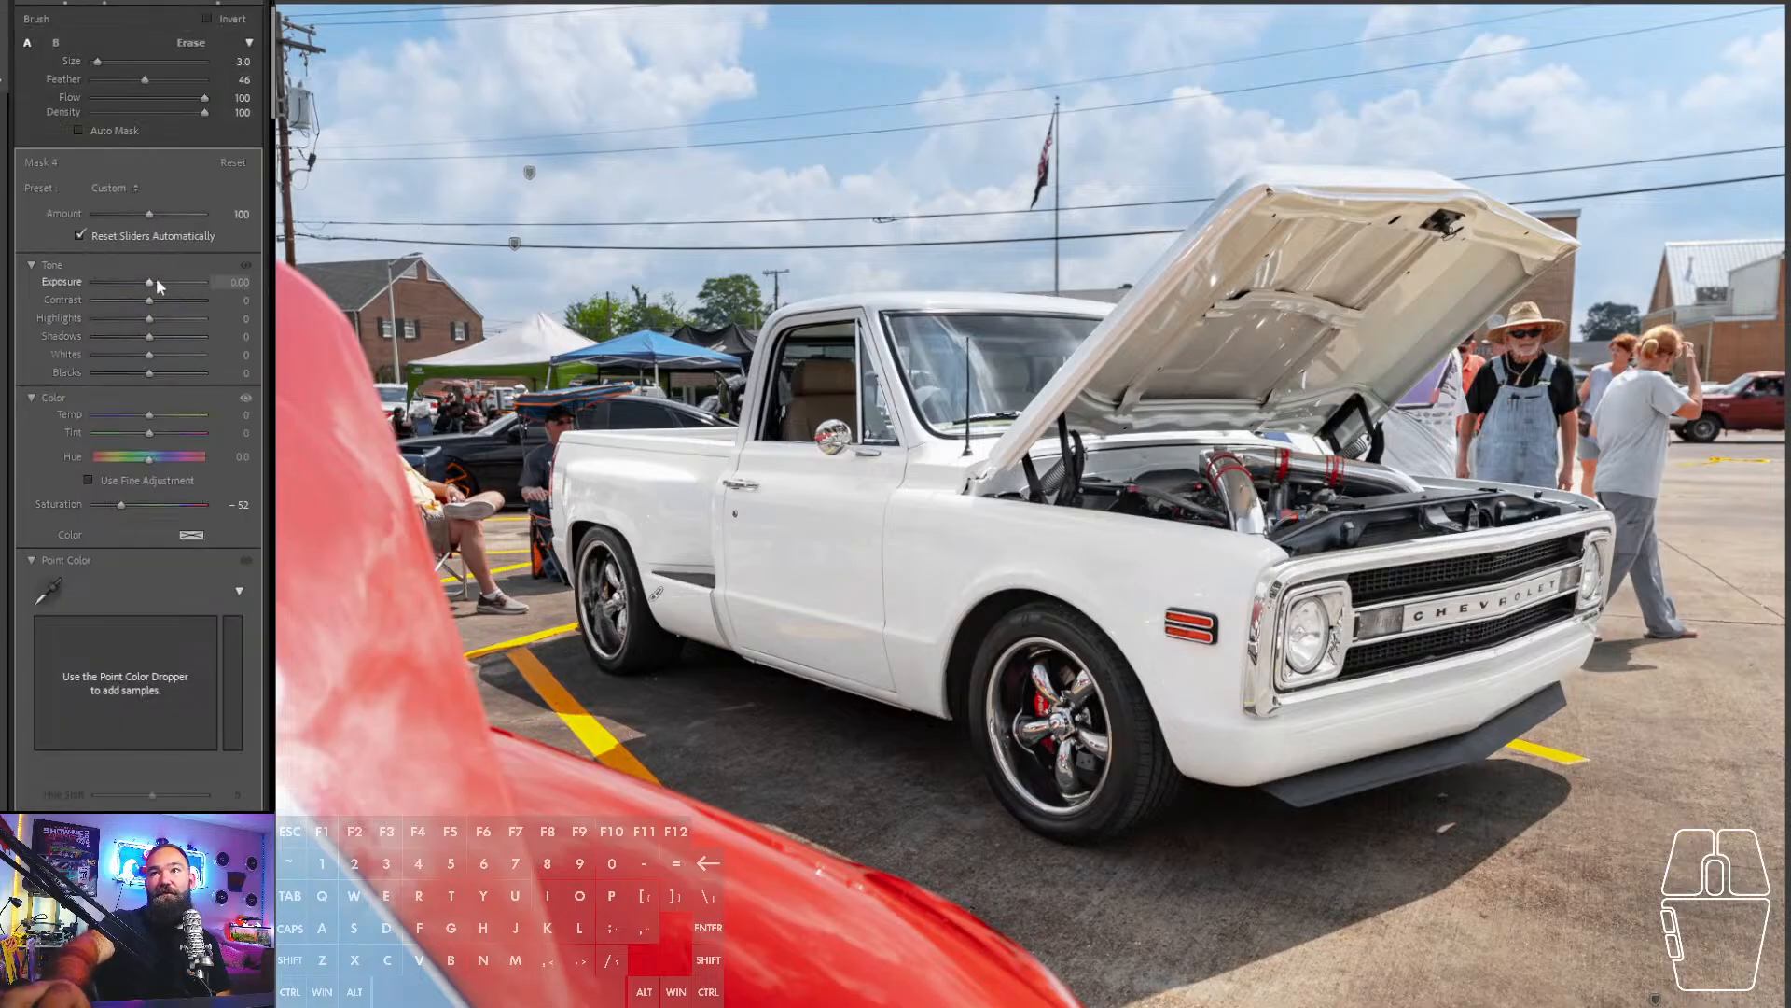
{"action": "left_click", "coordinate": [3, 35]}
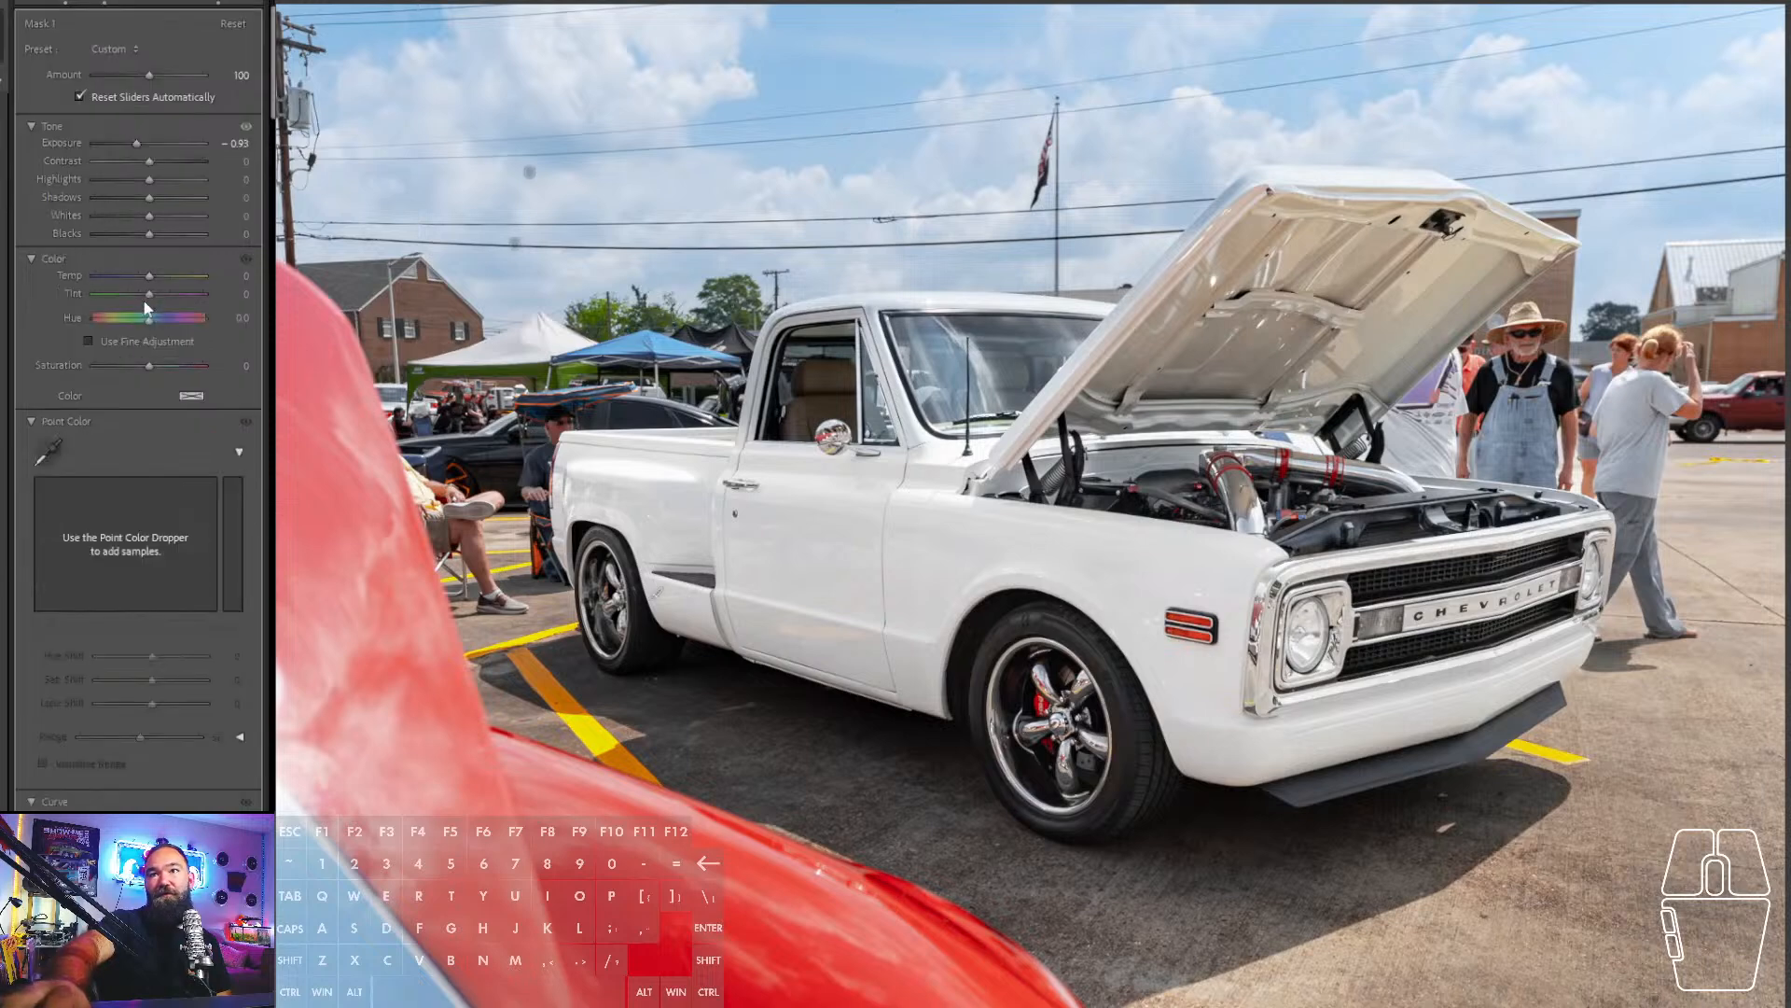
{"action": "left_click_drag", "start_coordinate": [137, 169], "coordinate": [134, 169]}
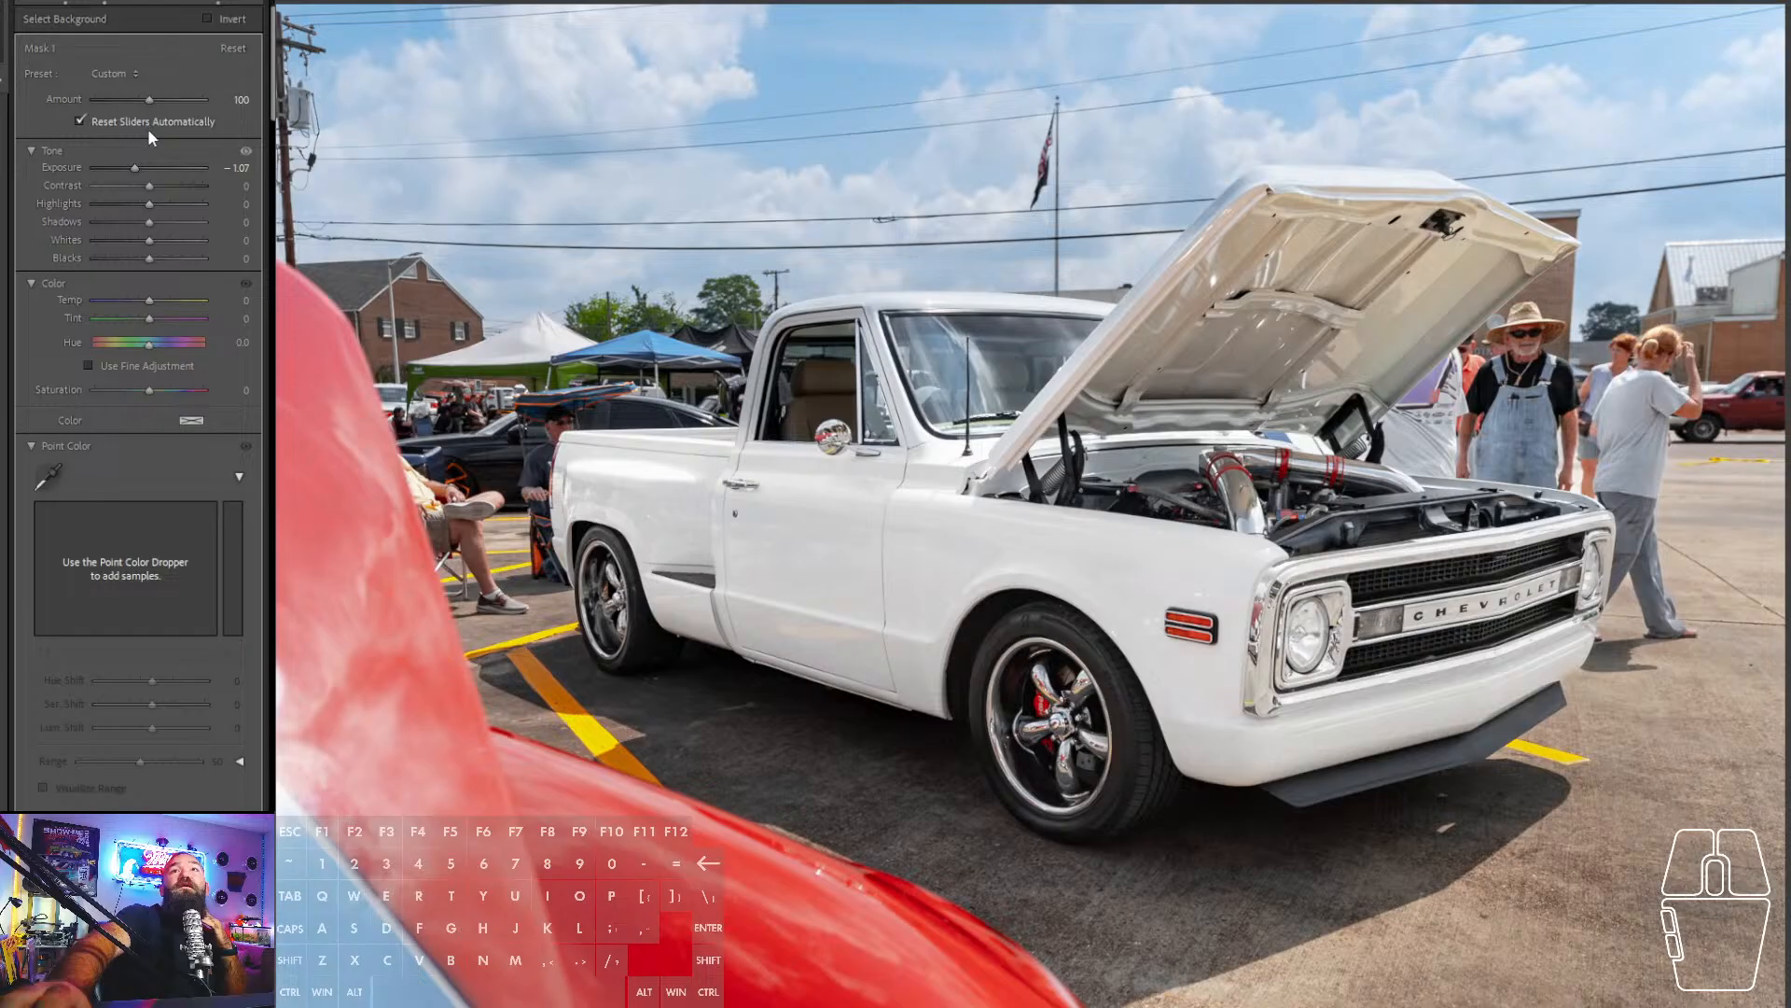
{"action": "left_click", "coordinate": [220, 4]}
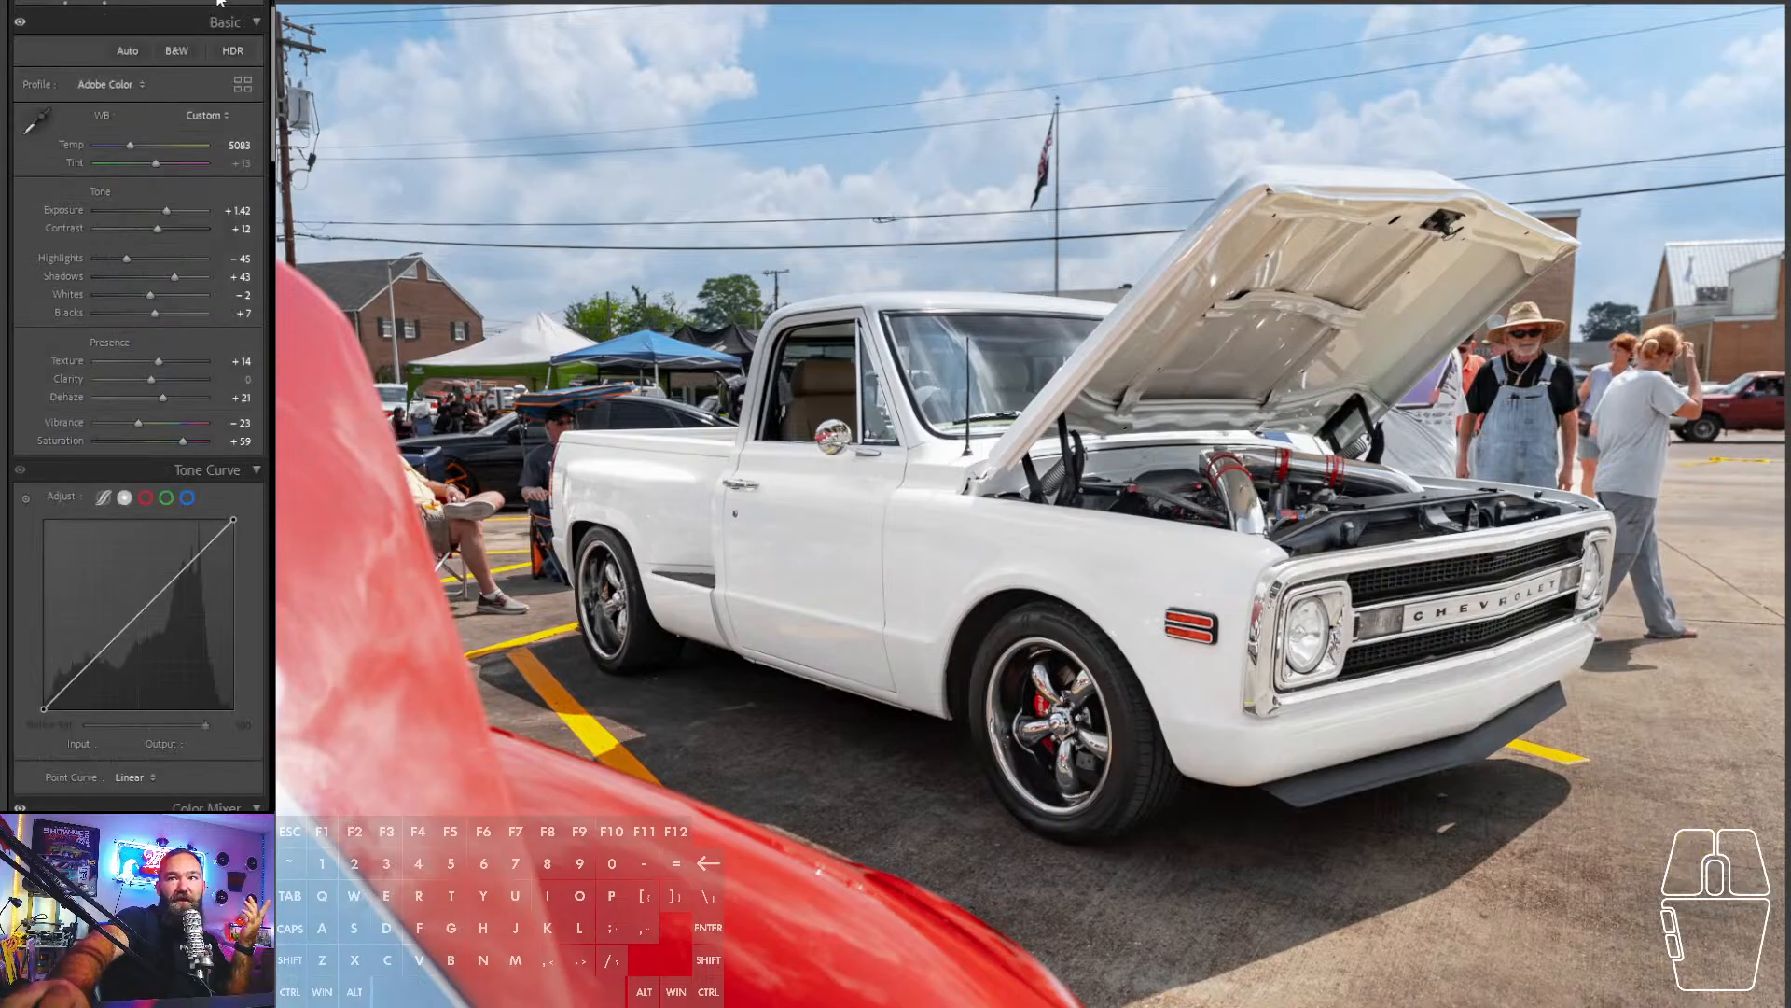
- Refine the pickup photo's tone with Exposure +1.42, Contrast +12, Highlights -52 and Shadows +65
{"action": "left_click_drag", "start_coordinate": [147, 237], "coordinate": [166, 213]}
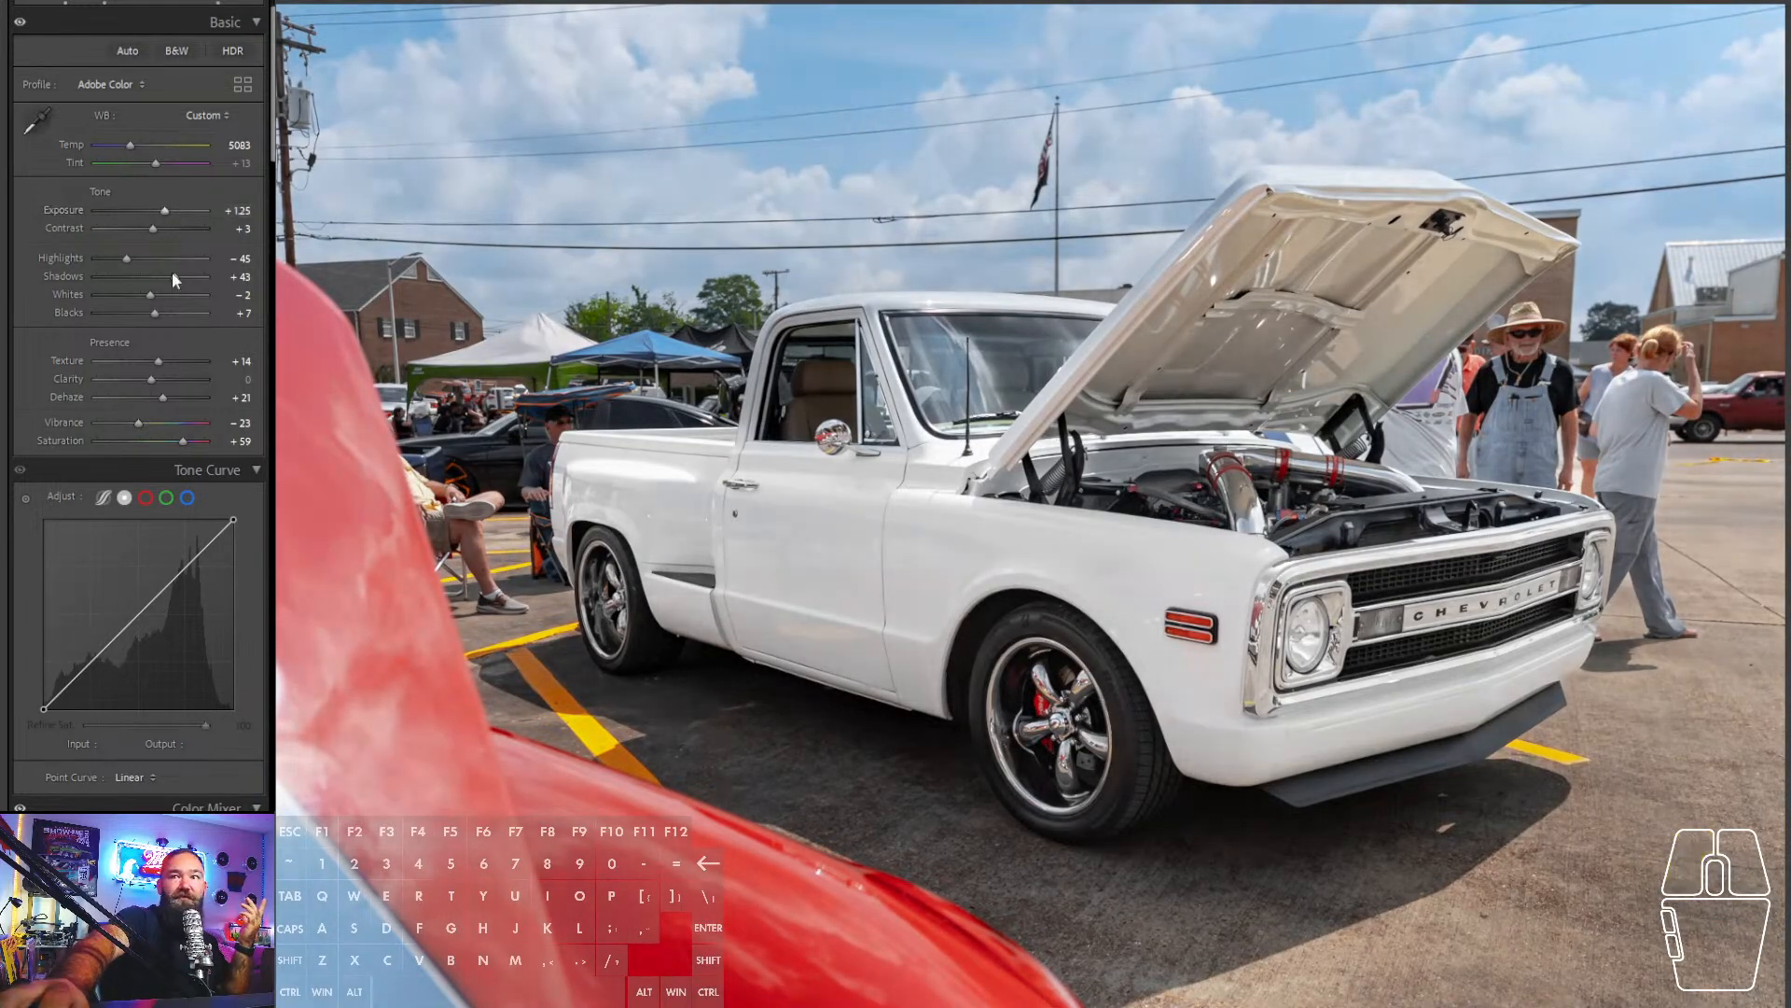
{"action": "left_click_drag", "start_coordinate": [174, 276], "coordinate": [166, 209]}
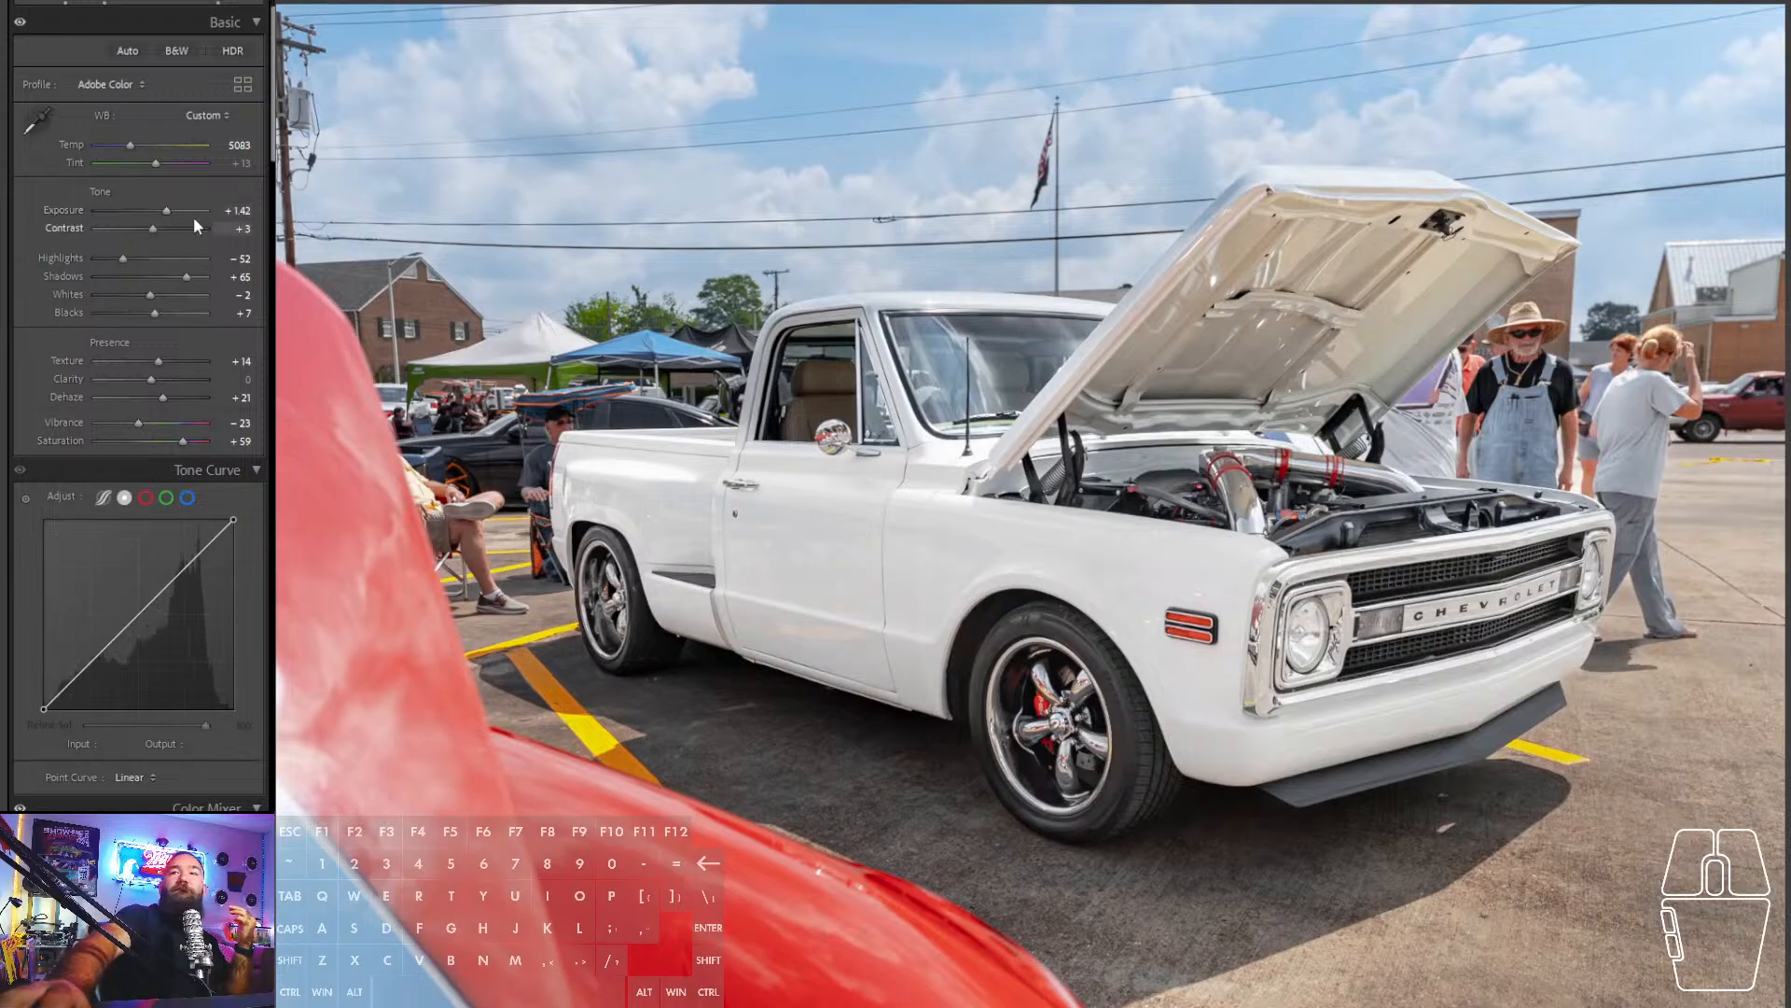
{"action": "left_click_drag", "start_coordinate": [161, 230], "coordinate": [157, 233]}
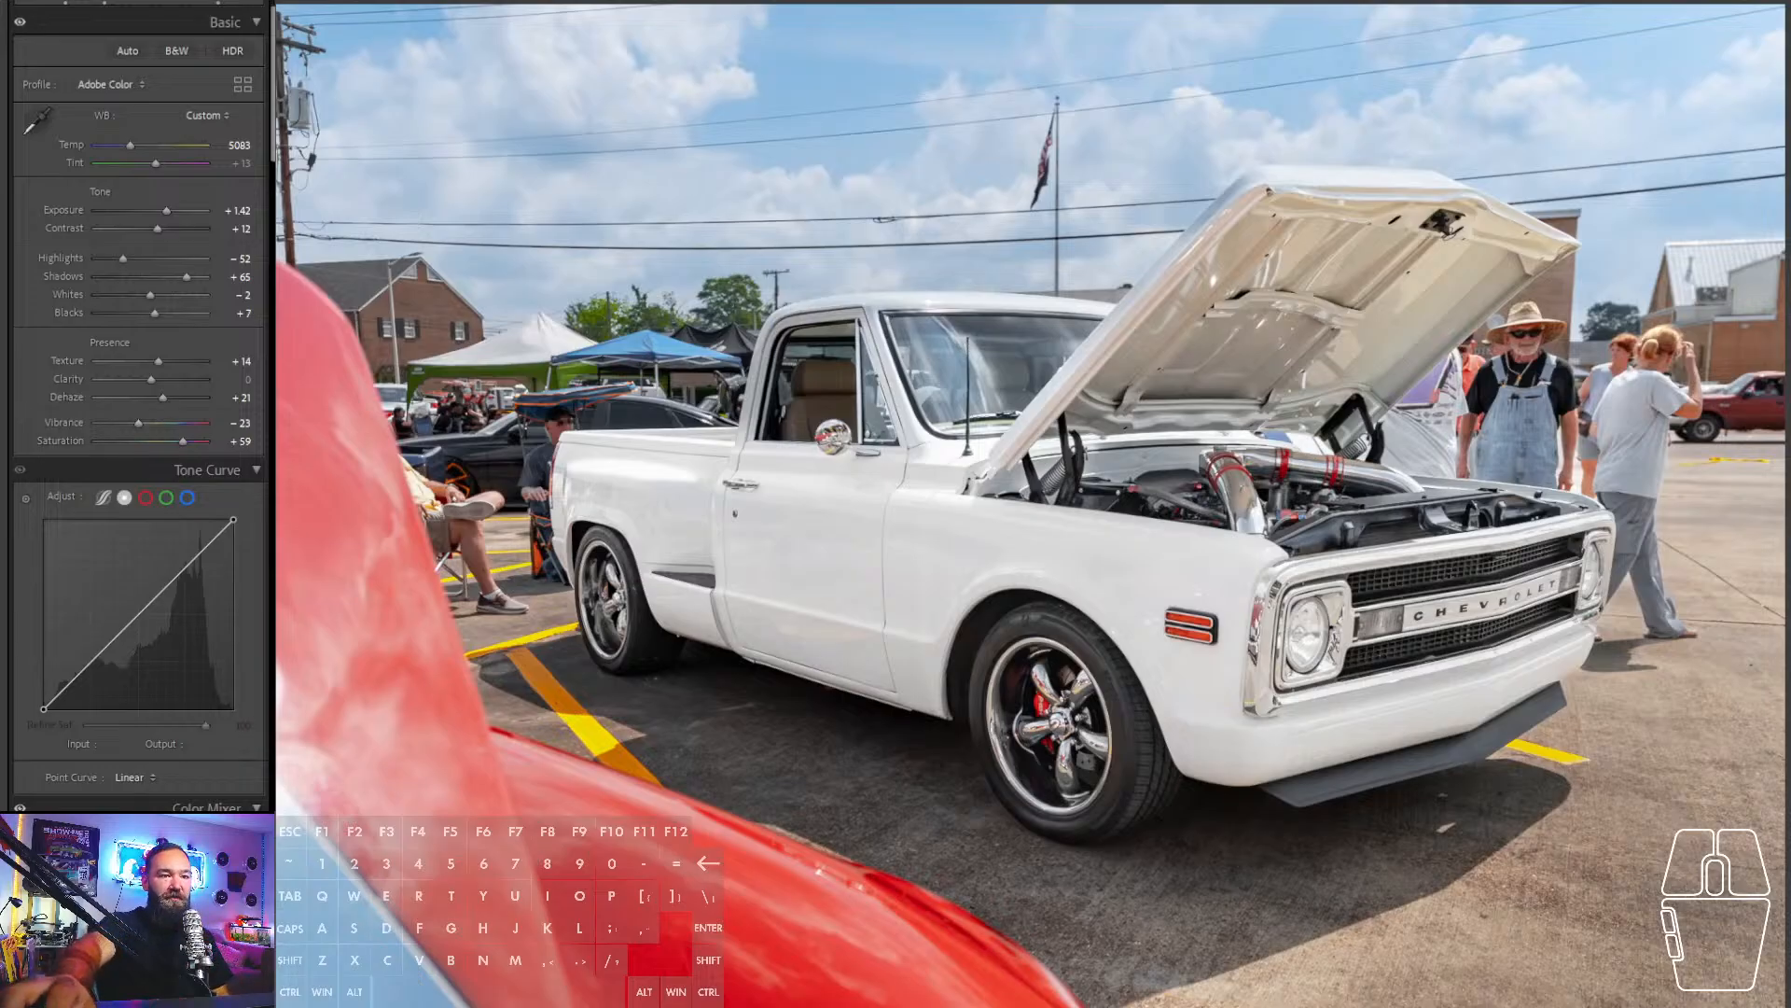
- Go to the blue roadster photo with white stripes, straighten it to an angle of -0.11 and crop it tighter around the car
{"action": "key", "text": "Right"}
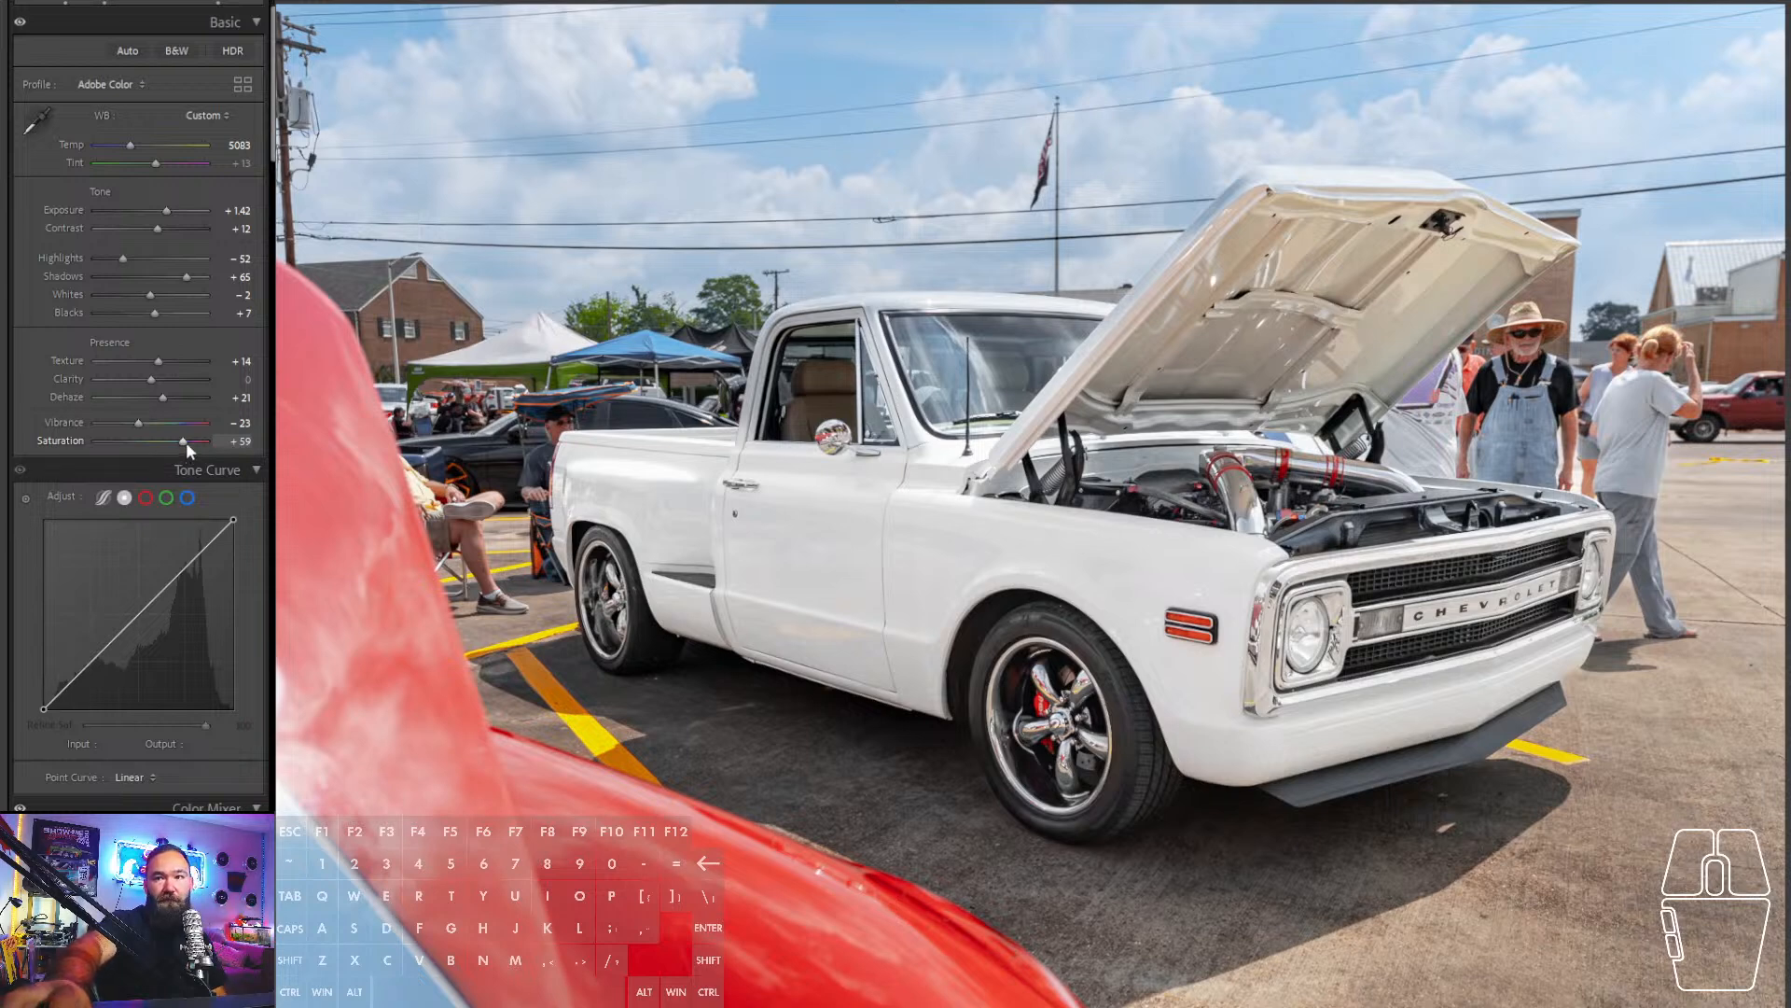
{"action": "left_click", "coordinate": [197, 442]}
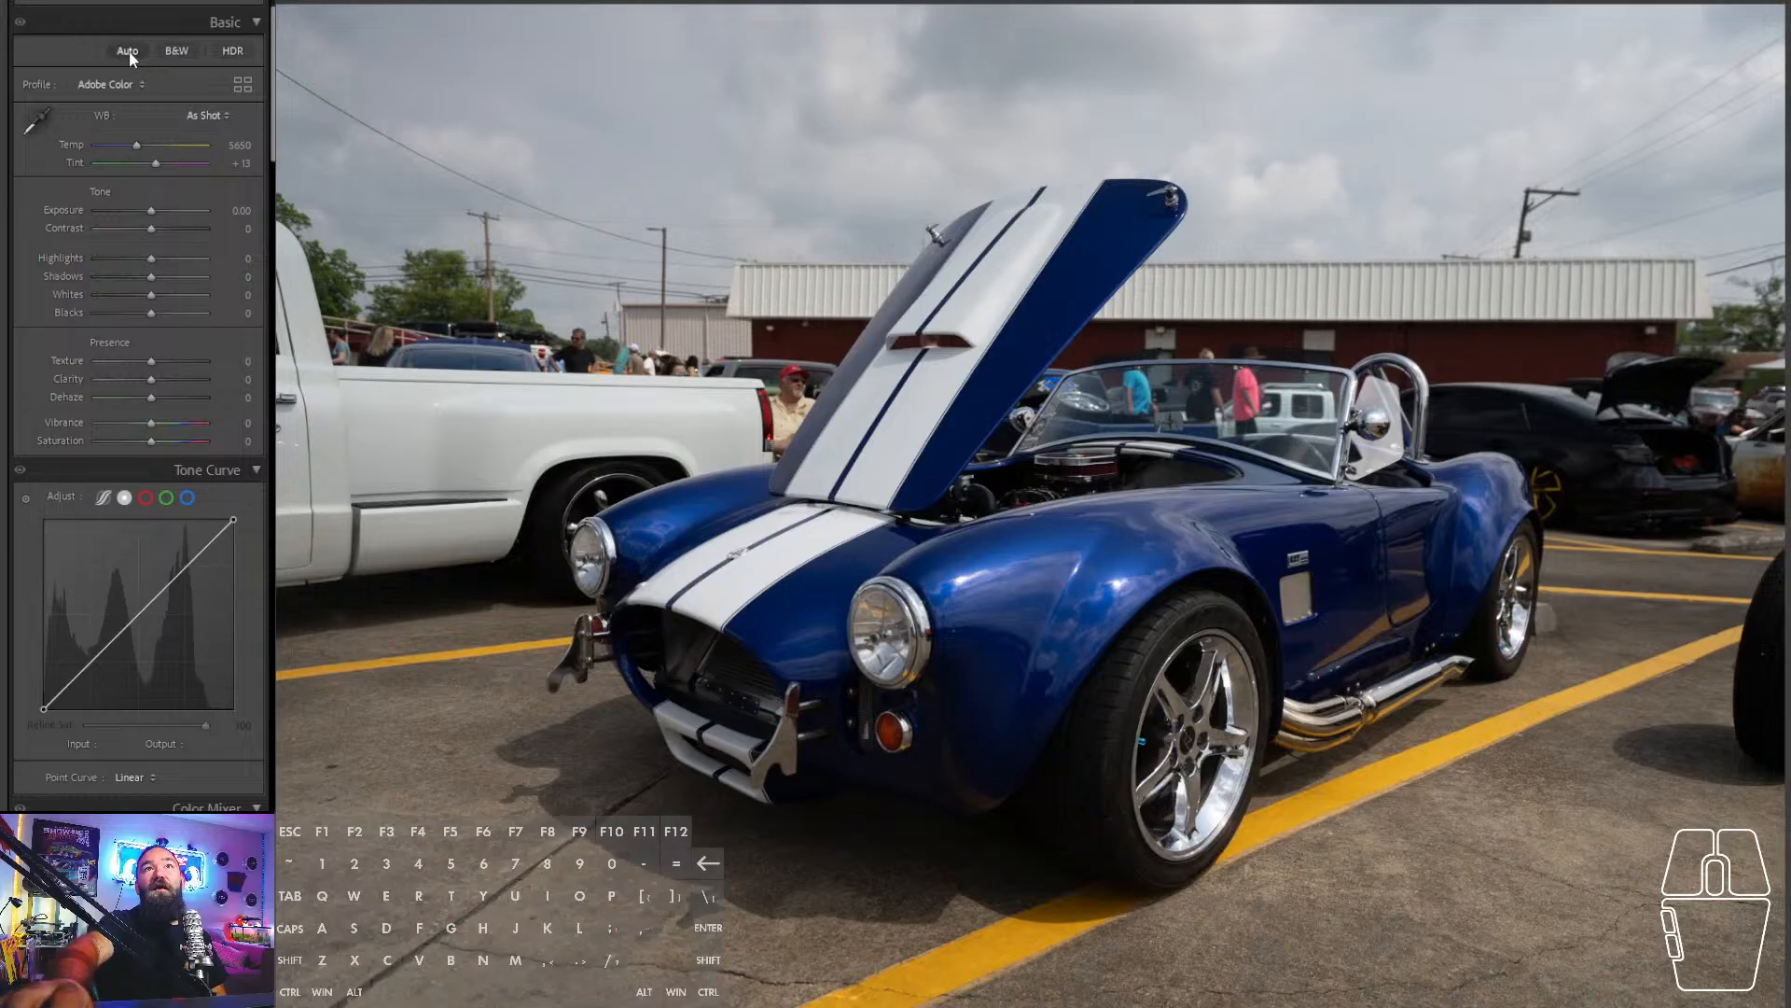
{"action": "left_click", "coordinate": [110, 2]}
{"action": "left_click_drag", "start_coordinate": [150, 106], "coordinate": [150, 106]}
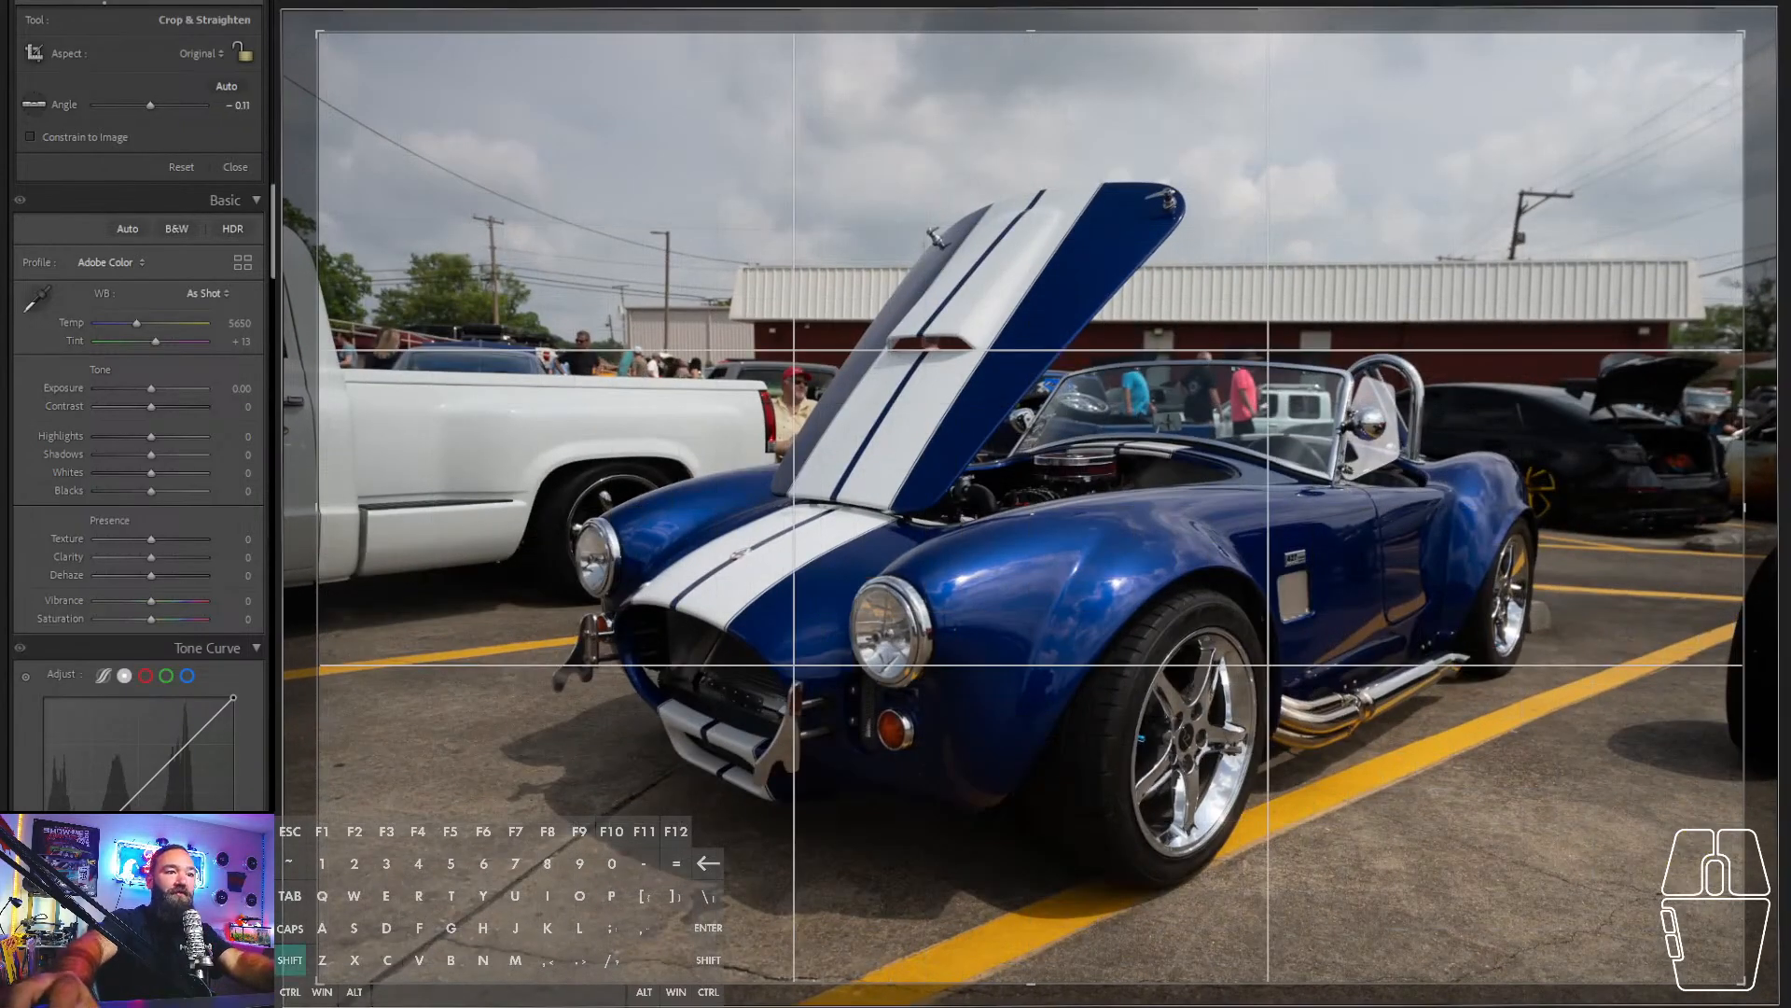
{"action": "left_click_drag", "start_coordinate": [1124, 979], "coordinate": [1126, 950]}
{"action": "left_click_drag", "start_coordinate": [1730, 598], "coordinate": [1730, 599]}
{"action": "left_click_drag", "start_coordinate": [1552, 624], "coordinate": [1541, 580]}
{"action": "left_click_drag", "start_coordinate": [1139, 947], "coordinate": [1143, 934]}
{"action": "left_click_drag", "start_coordinate": [1170, 834], "coordinate": [1170, 821]}
{"action": "key", "text": "Return"}
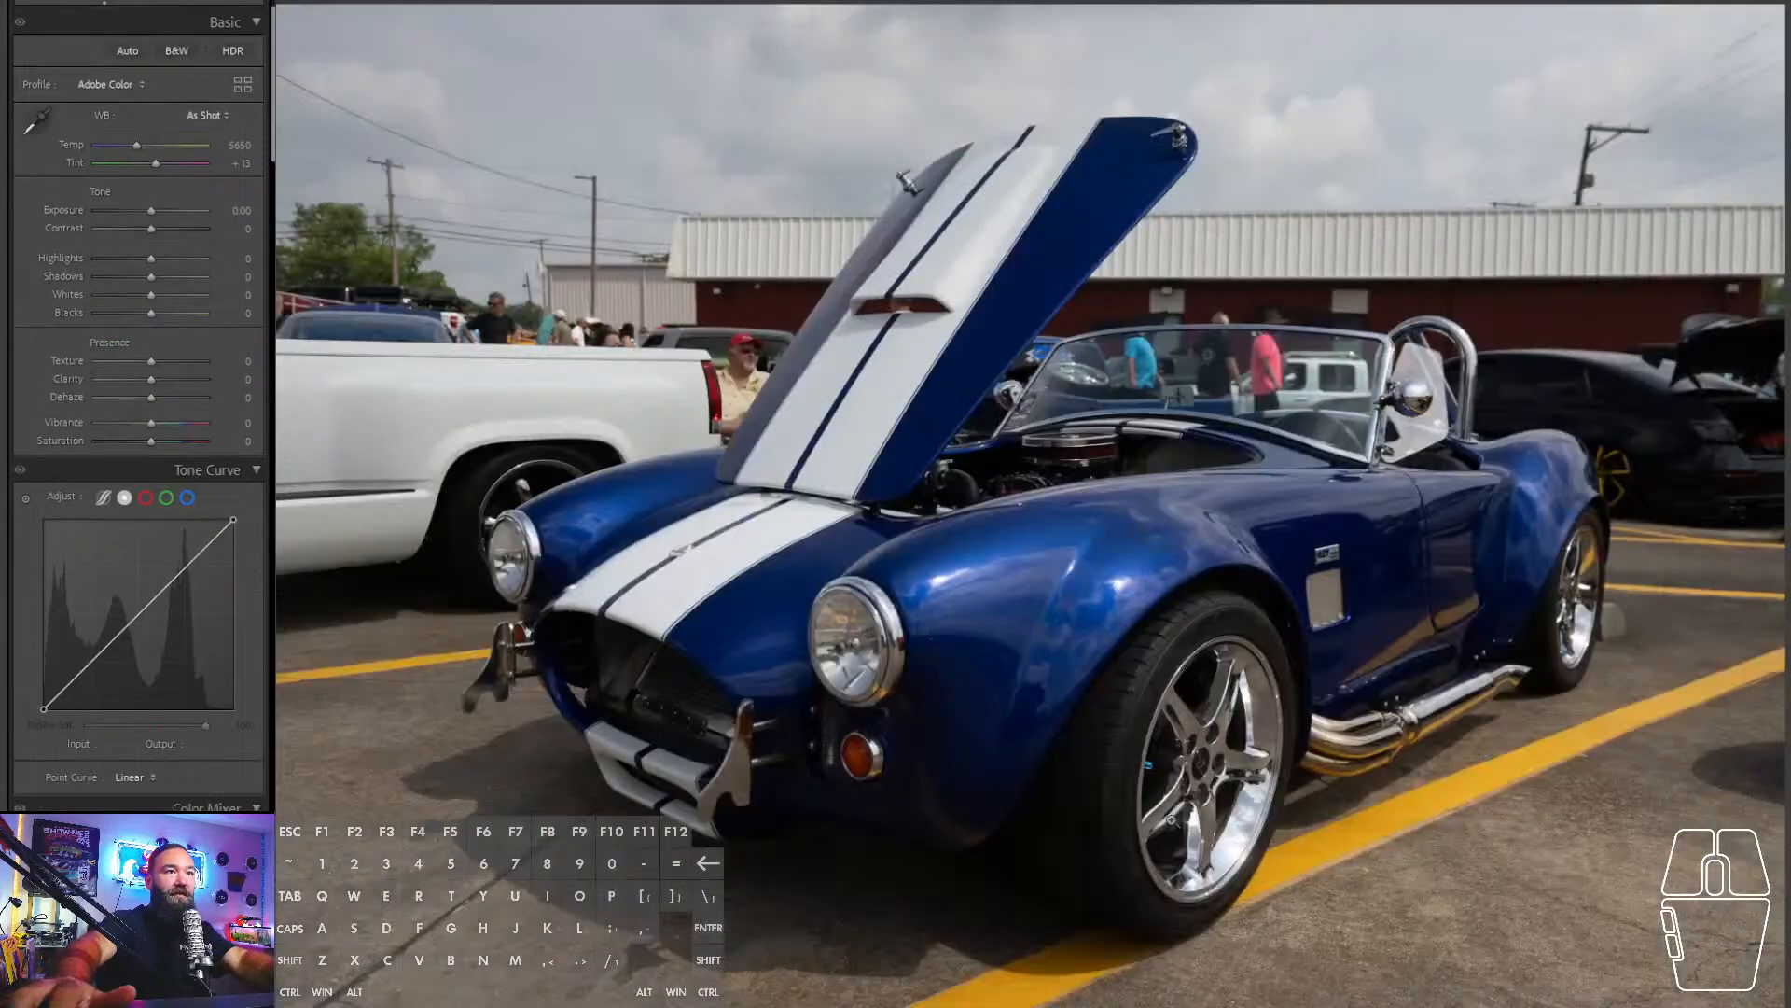
- Paste the copied settings onto the blue roadster photo and set its Exposure to +1.33
{"action": "key", "text": "ctrl+v"}
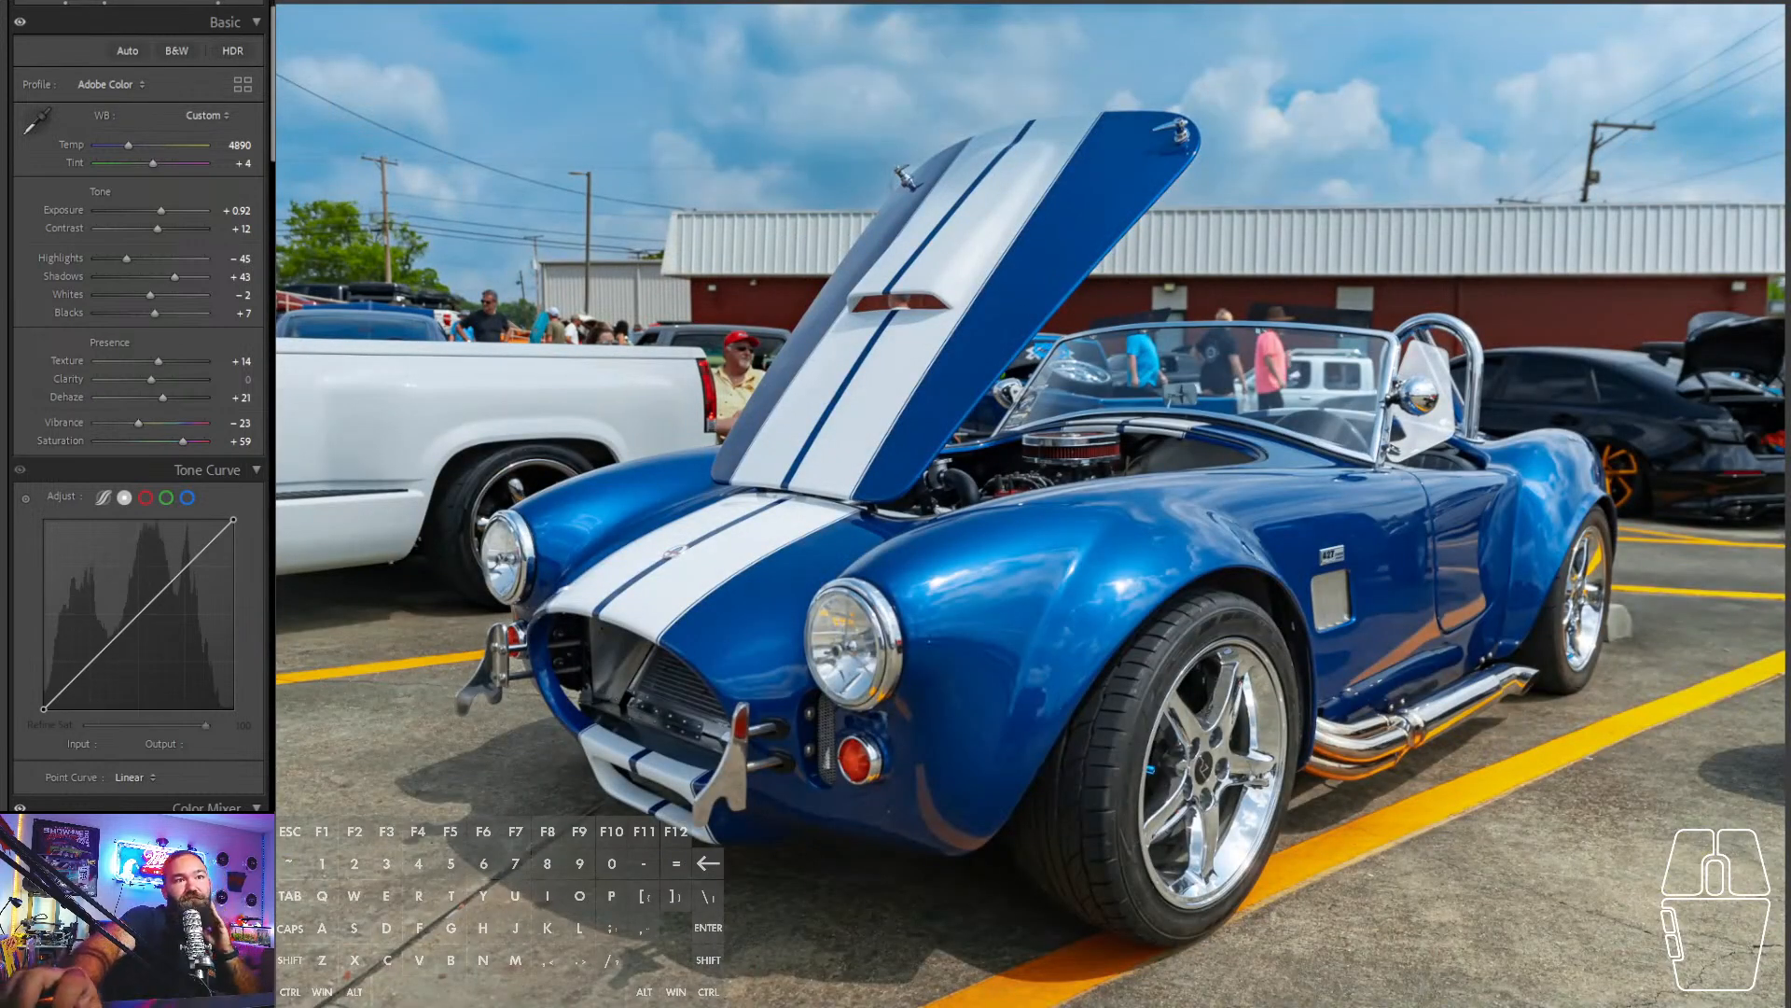
{"action": "left_click", "coordinate": [158, 228]}
{"action": "left_click_drag", "start_coordinate": [164, 210], "coordinate": [171, 210]}
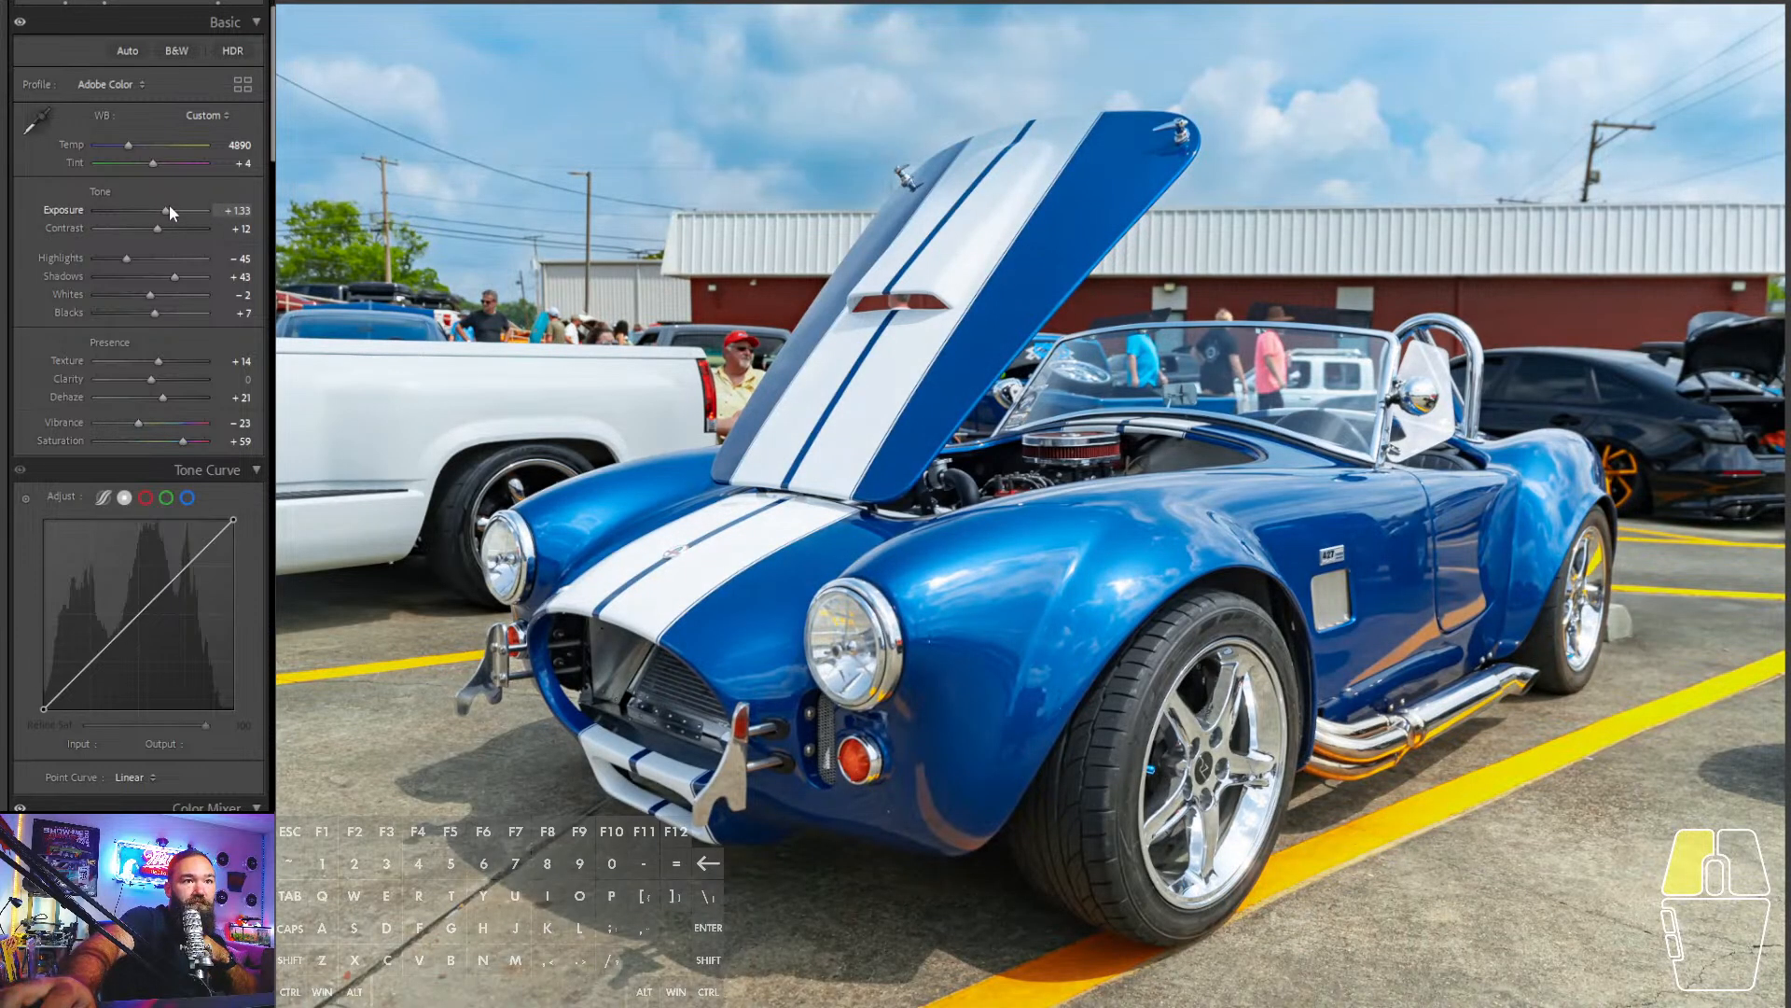
- Adjust the roadster photo's white balance to Temp 5083 and Tint +13
{"action": "left_click_drag", "start_coordinate": [128, 145], "coordinate": [131, 143]}
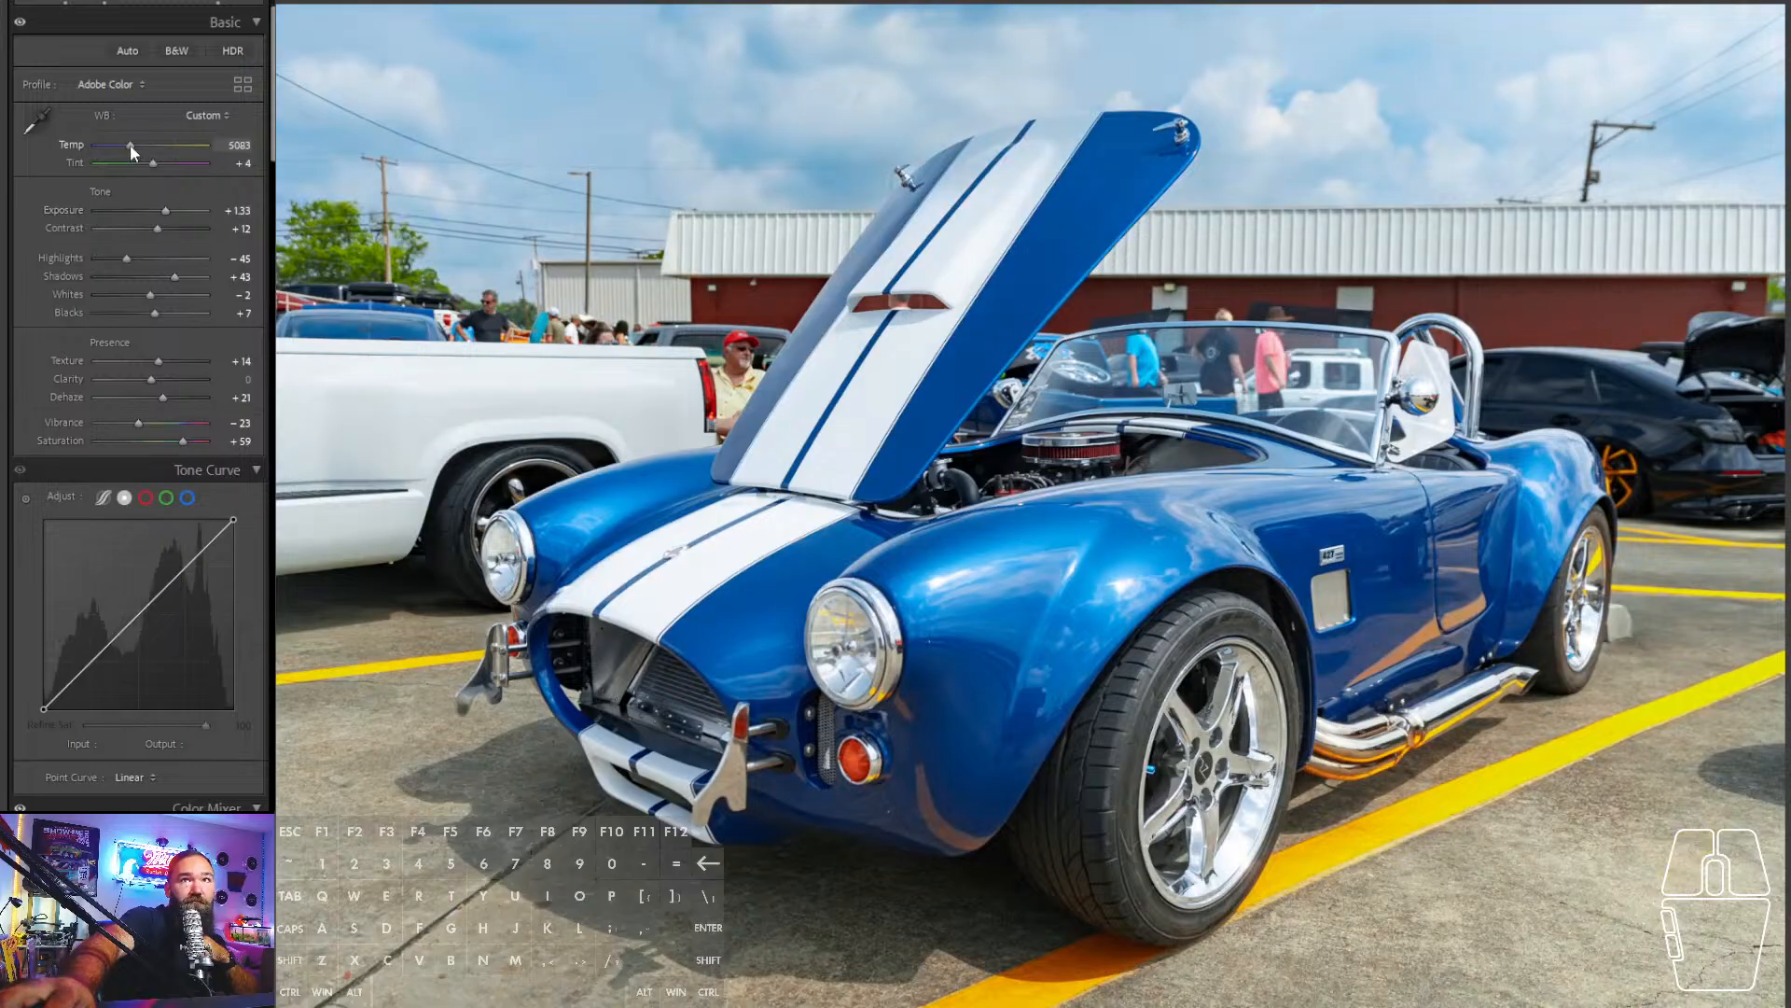
{"action": "left_click_drag", "start_coordinate": [152, 161], "coordinate": [156, 160]}
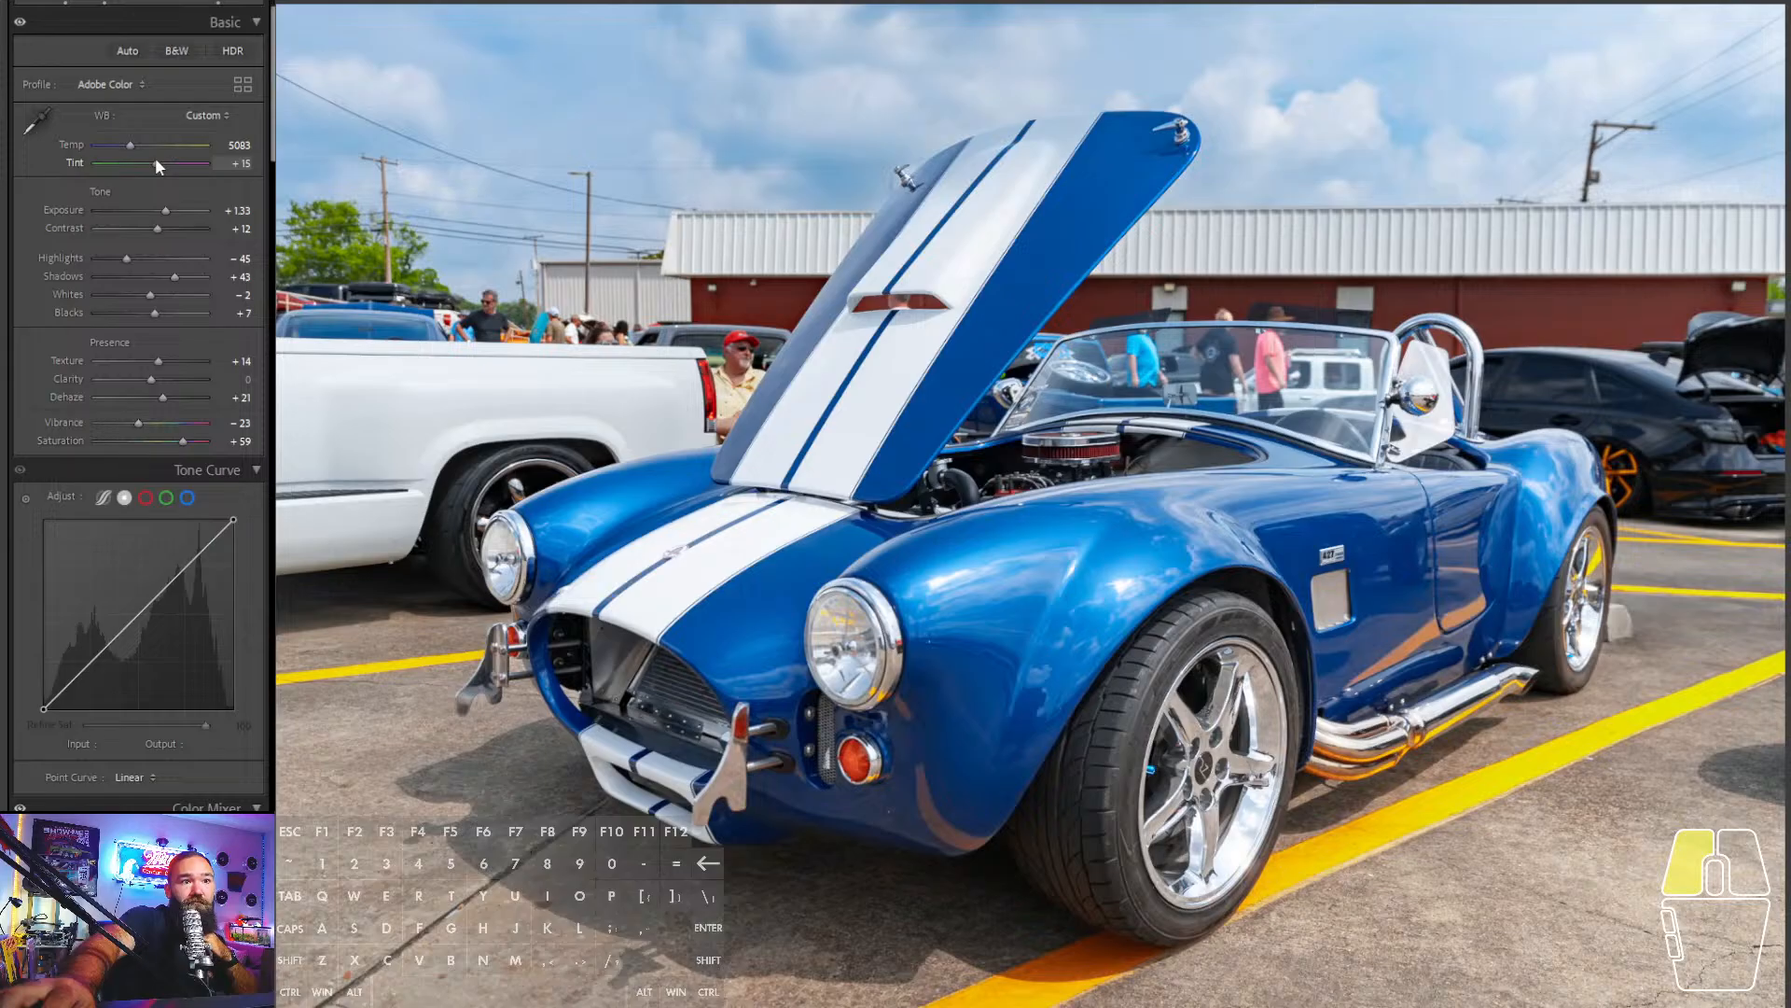
{"action": "left_click_drag", "start_coordinate": [154, 161], "coordinate": [154, 160]}
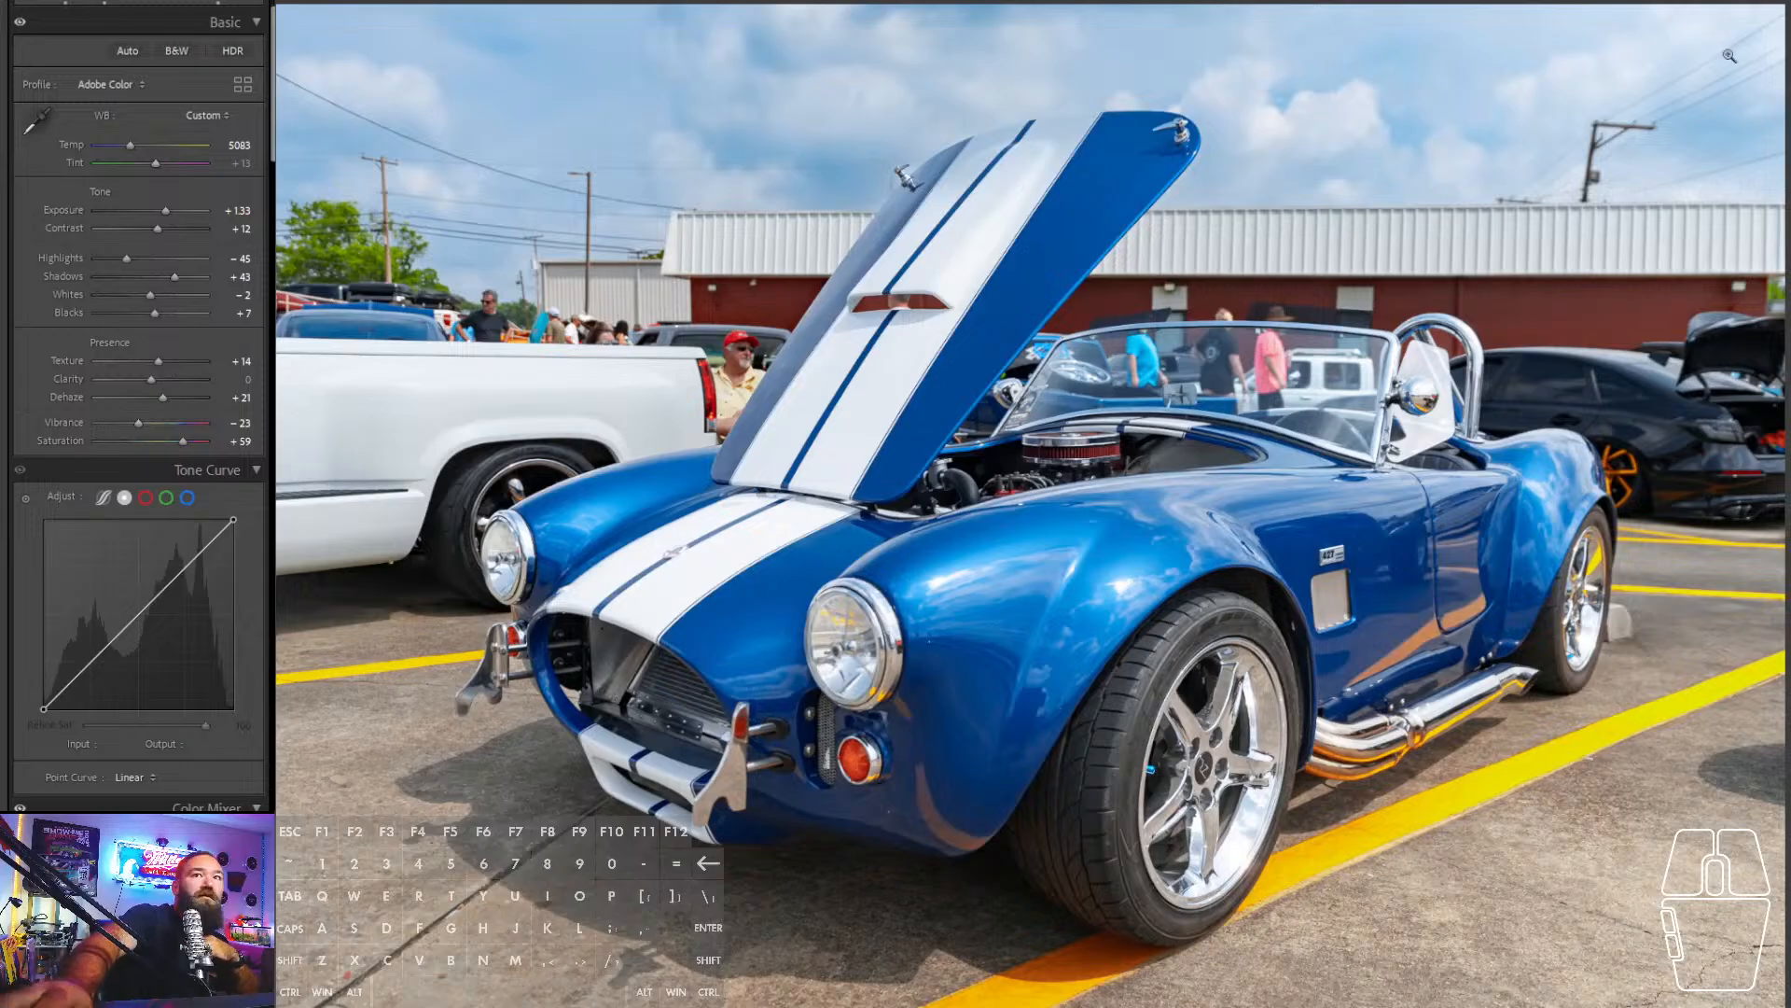
- Review the edited roadster photo, open the light-blue muscle car photo DSC07634.ARW from the library grid, and look through the car show thumbnails
{"action": "key", "text": "e"}
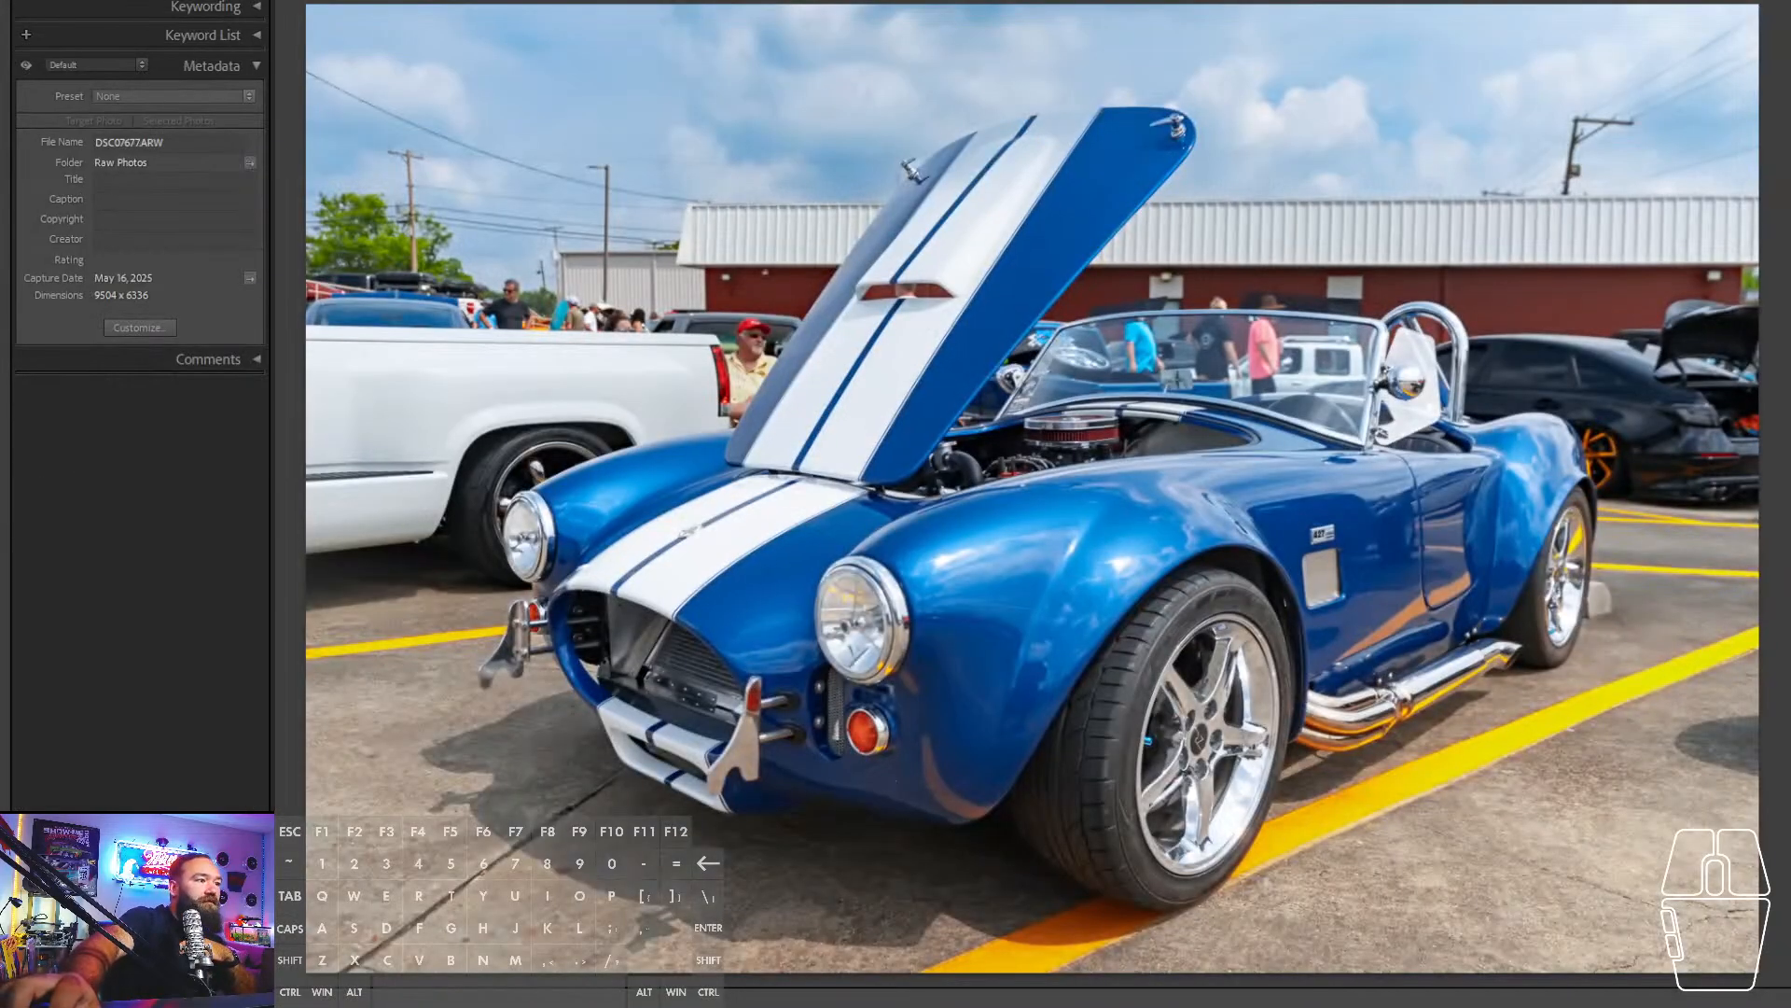
{"action": "key", "text": "g"}
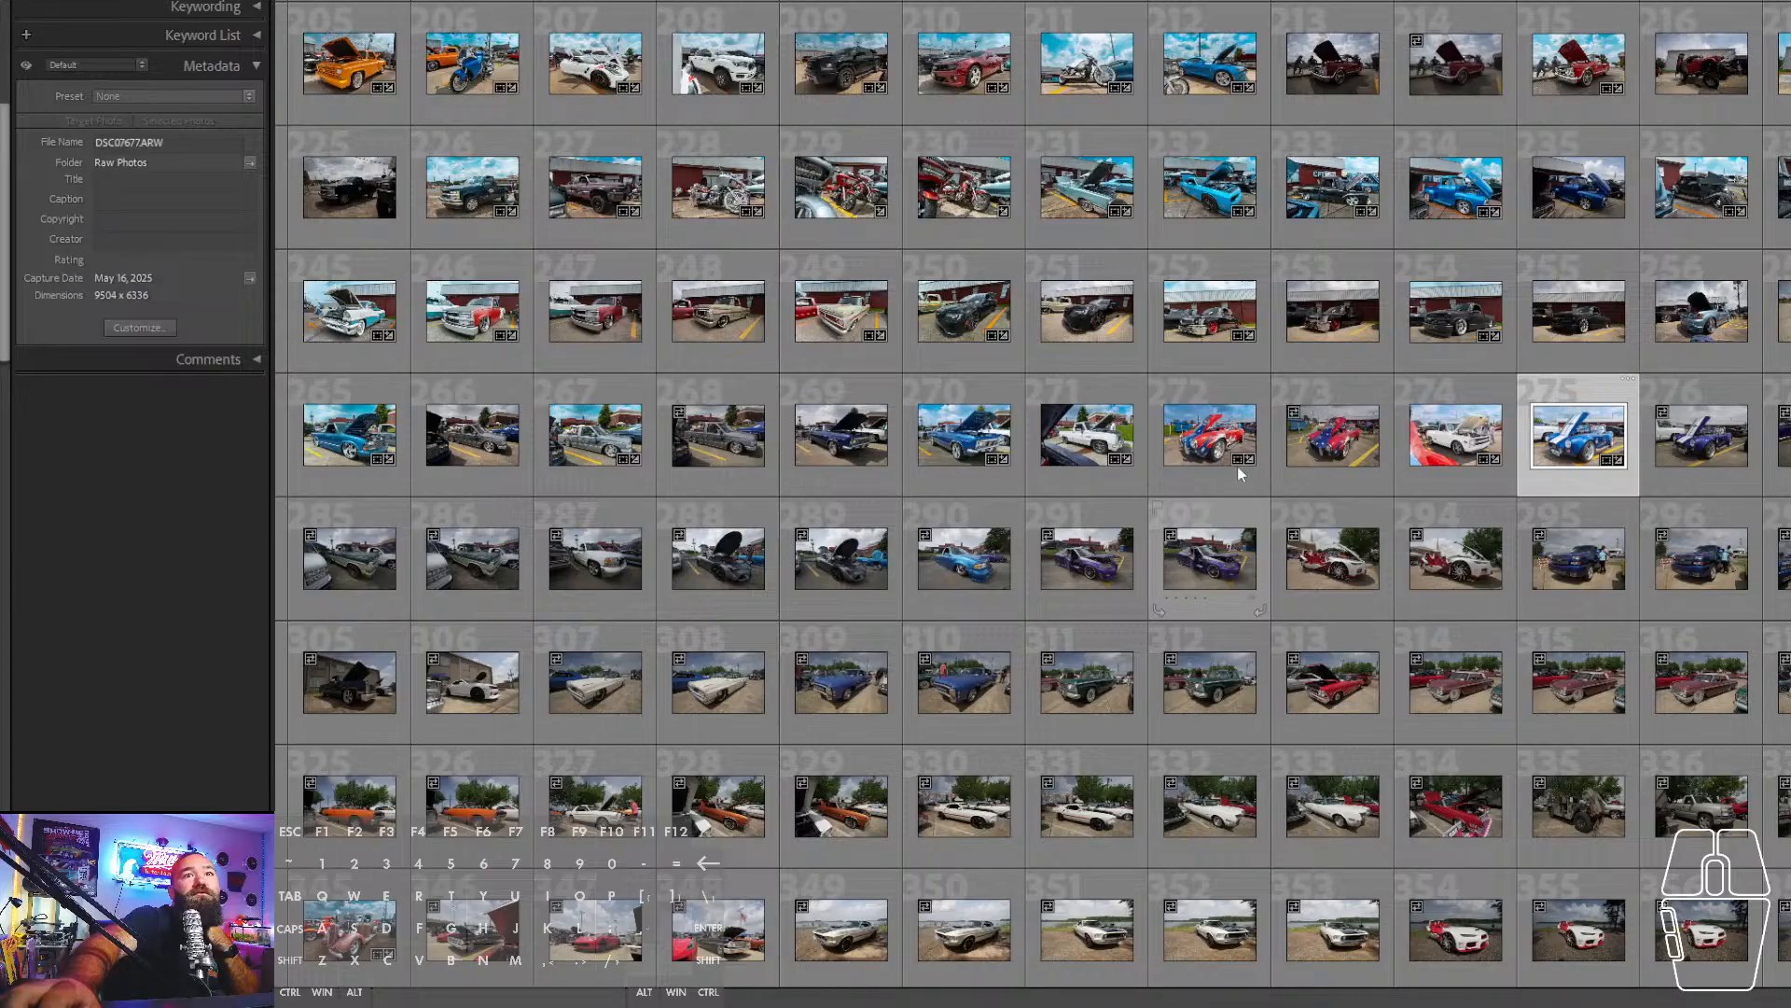
{"action": "left_click", "coordinate": [1220, 185]}
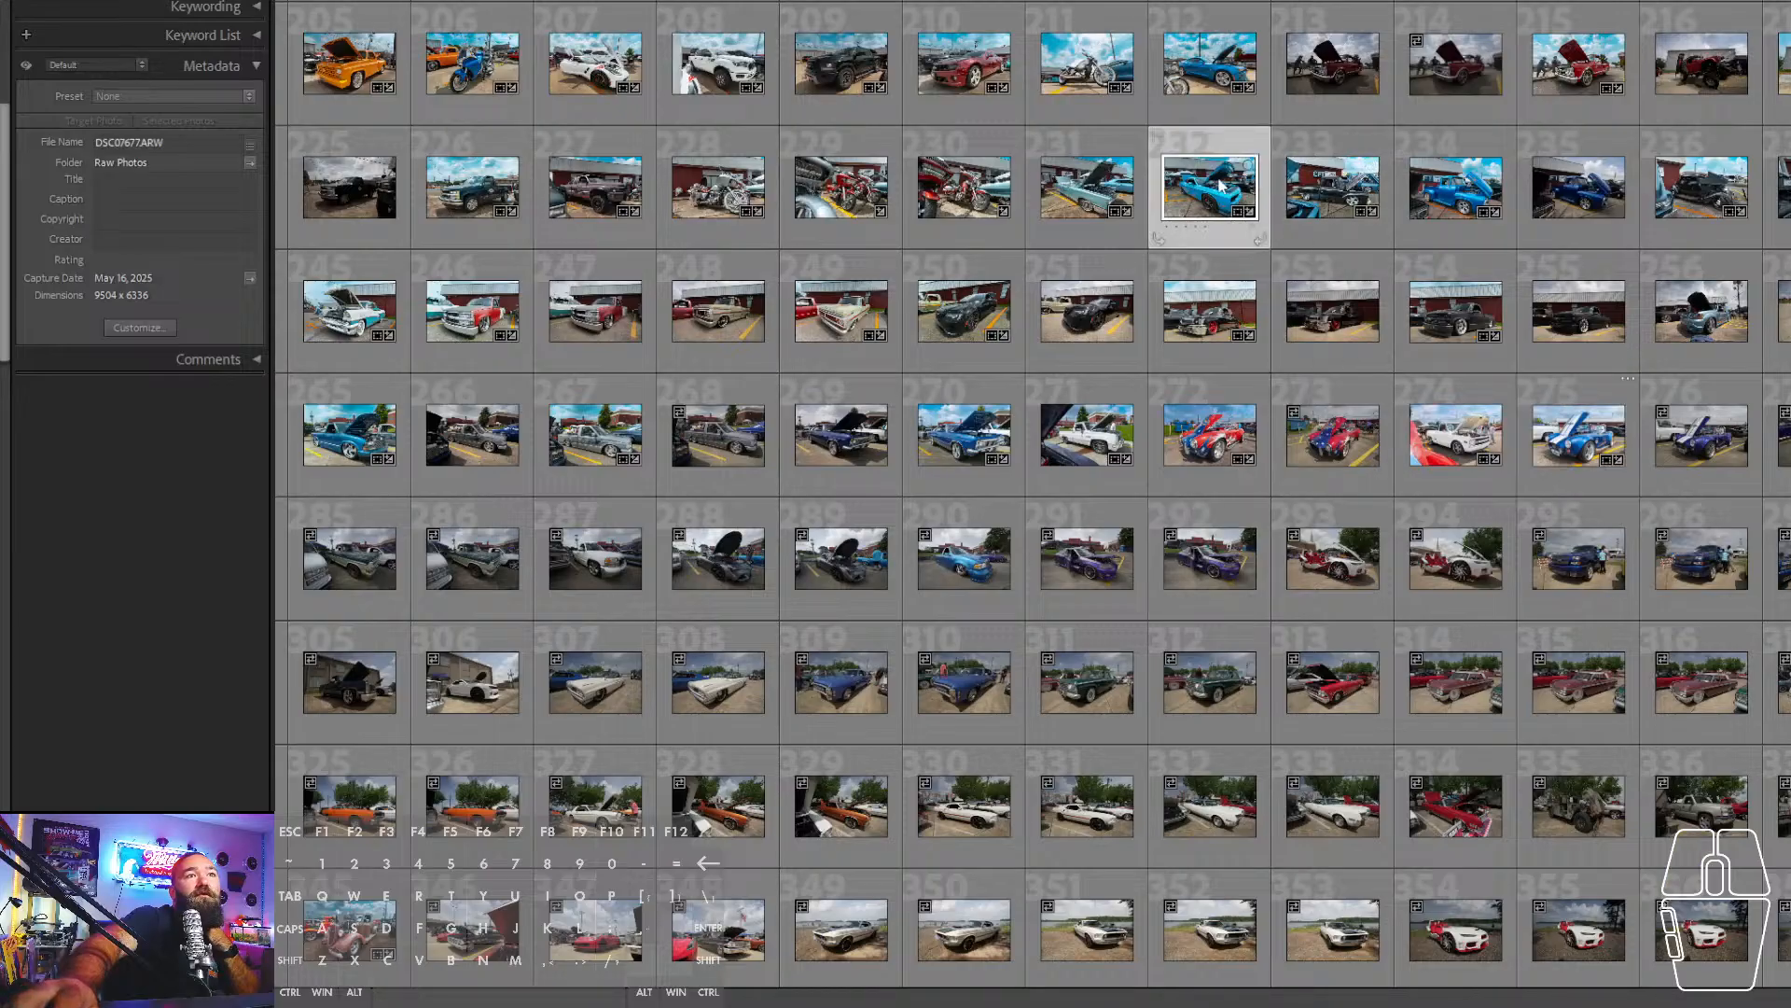
{"action": "double_click", "coordinate": [1221, 185]}
{"action": "left_click", "coordinate": [1218, 177]}
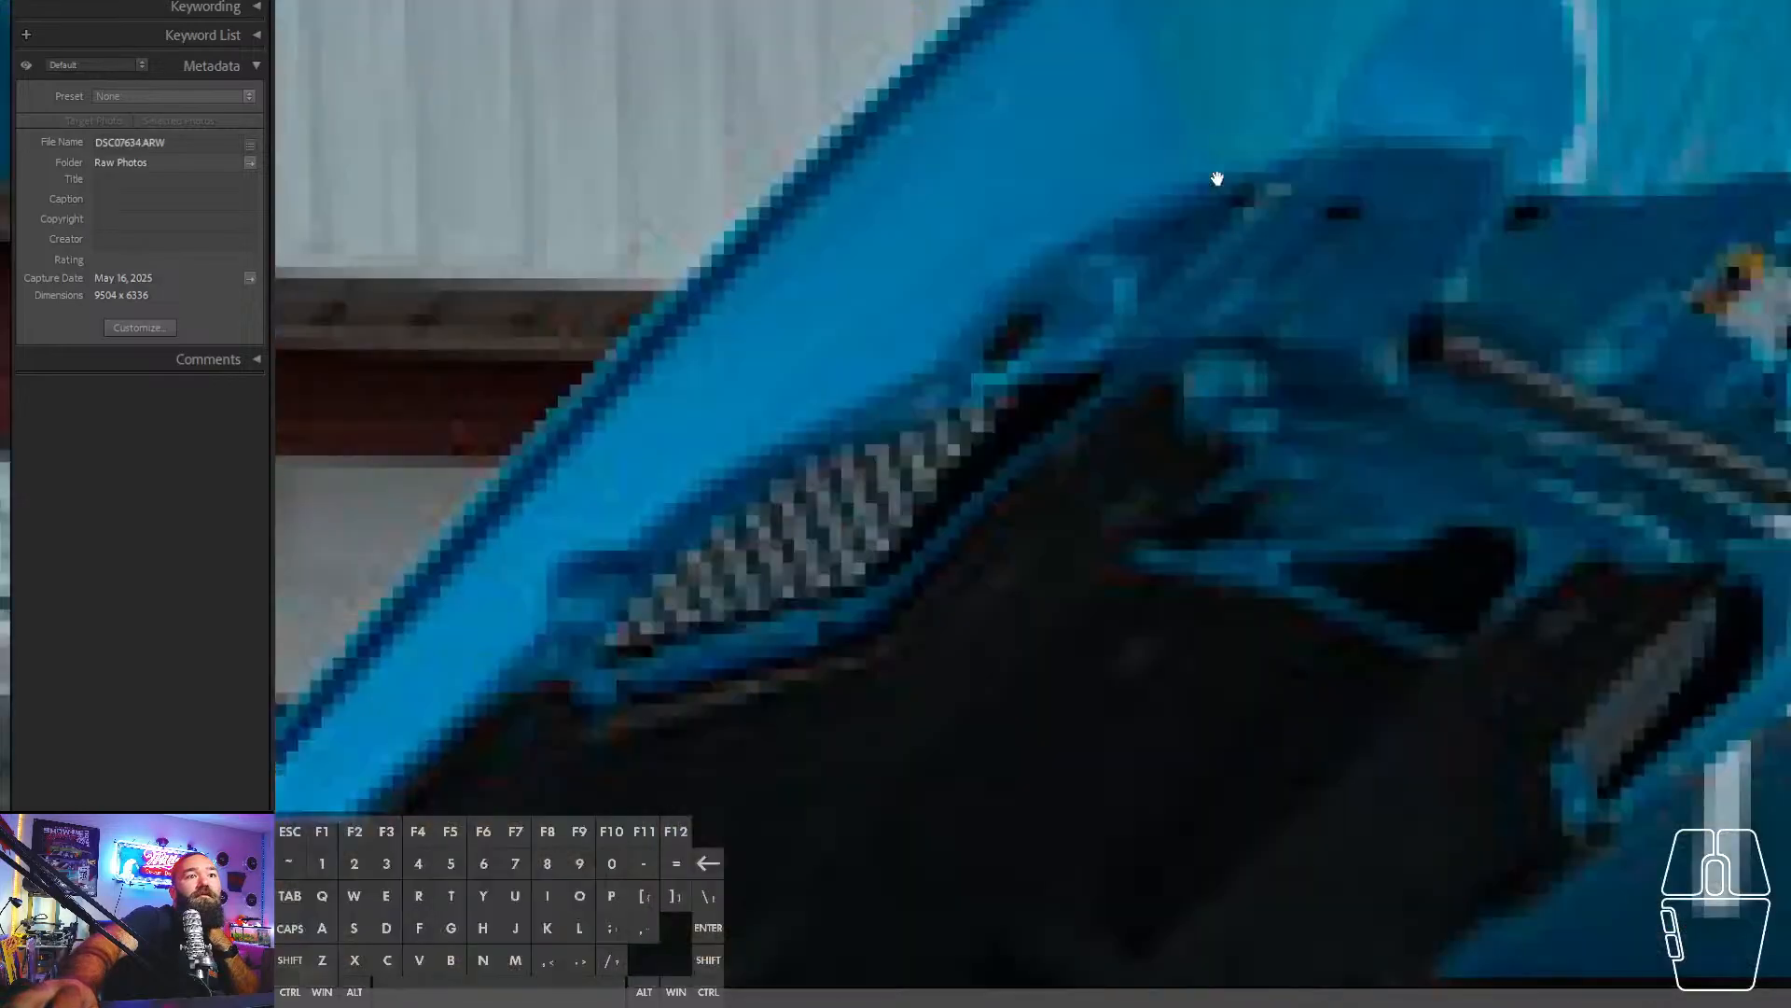
{"action": "left_click", "coordinate": [1217, 178]}
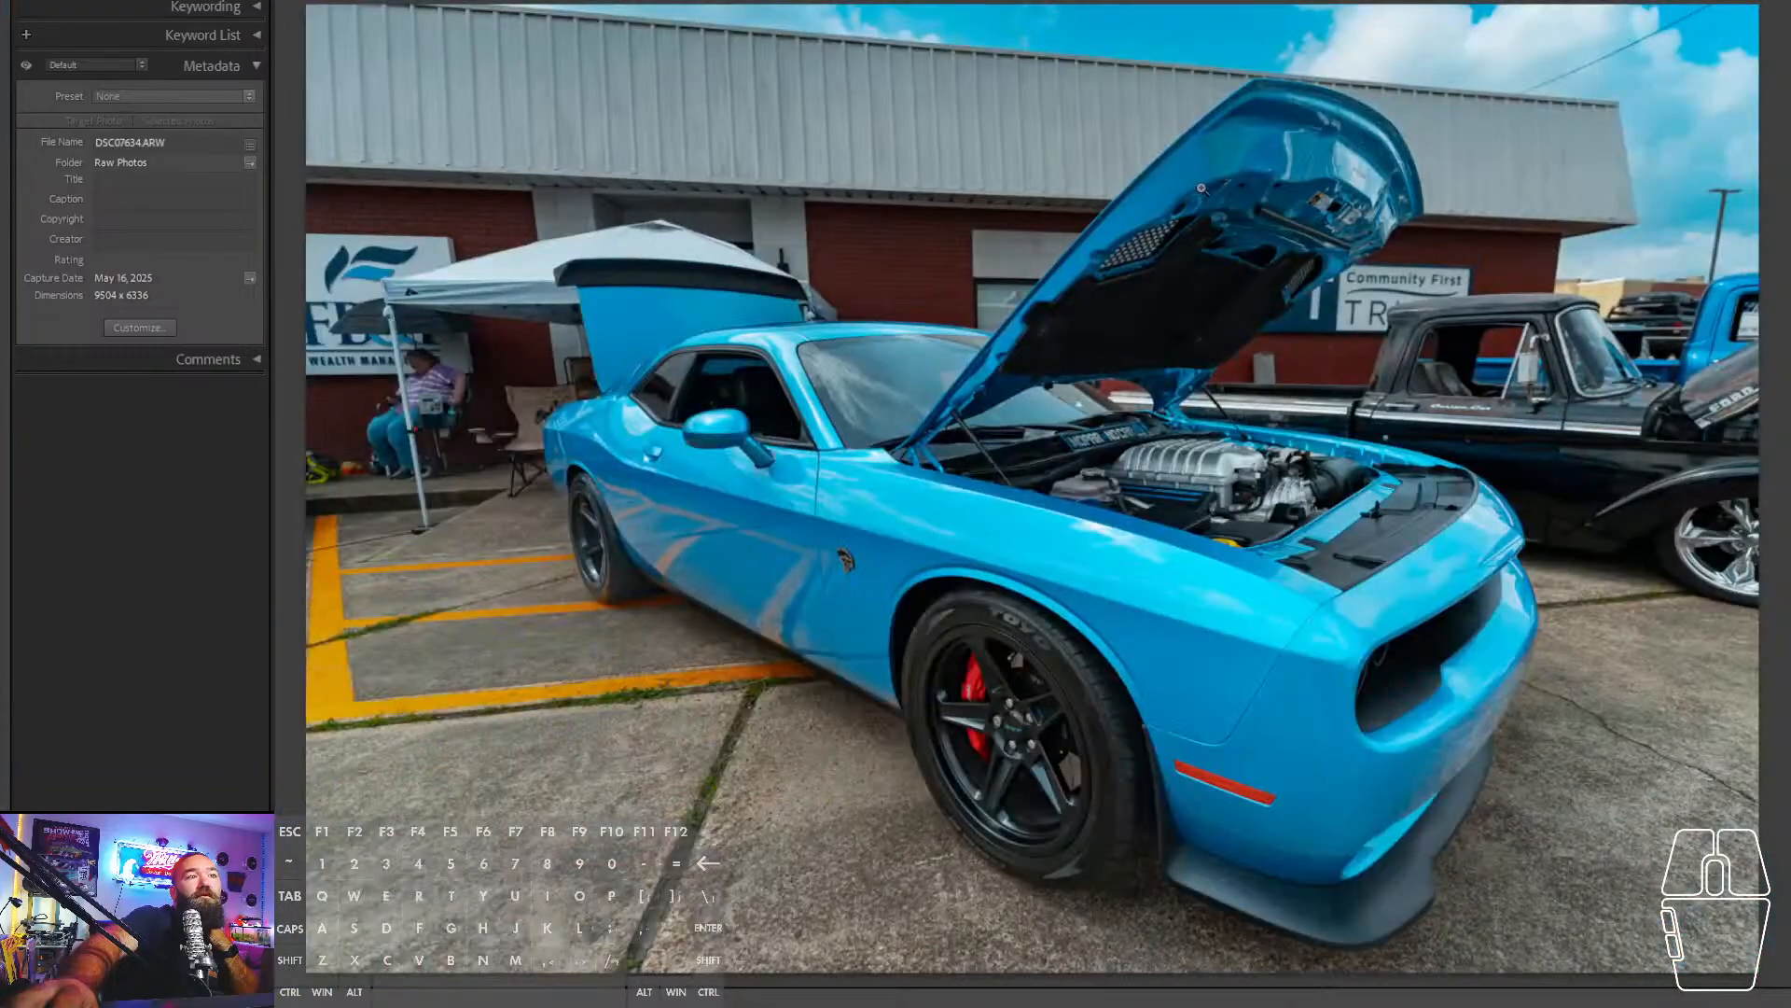
{"action": "key", "text": "g"}
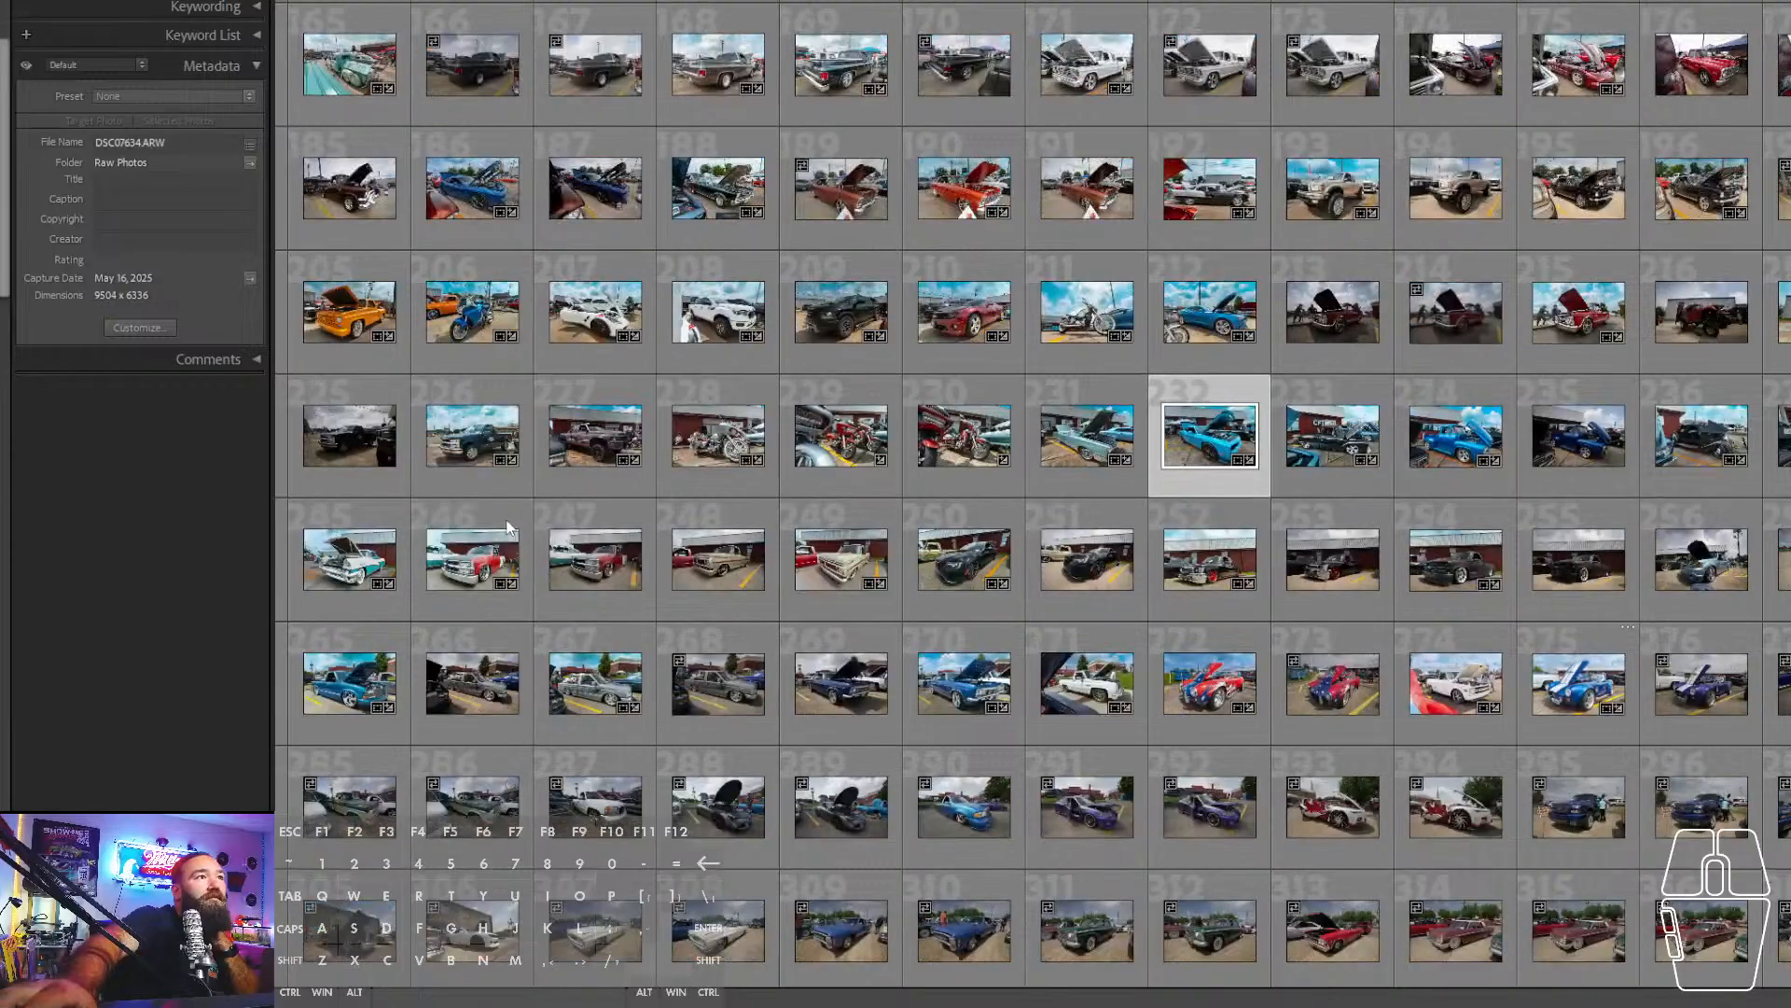
{"action": "scroll", "coordinate": [509, 528], "scroll_direction": "up", "scroll_amount": 2}
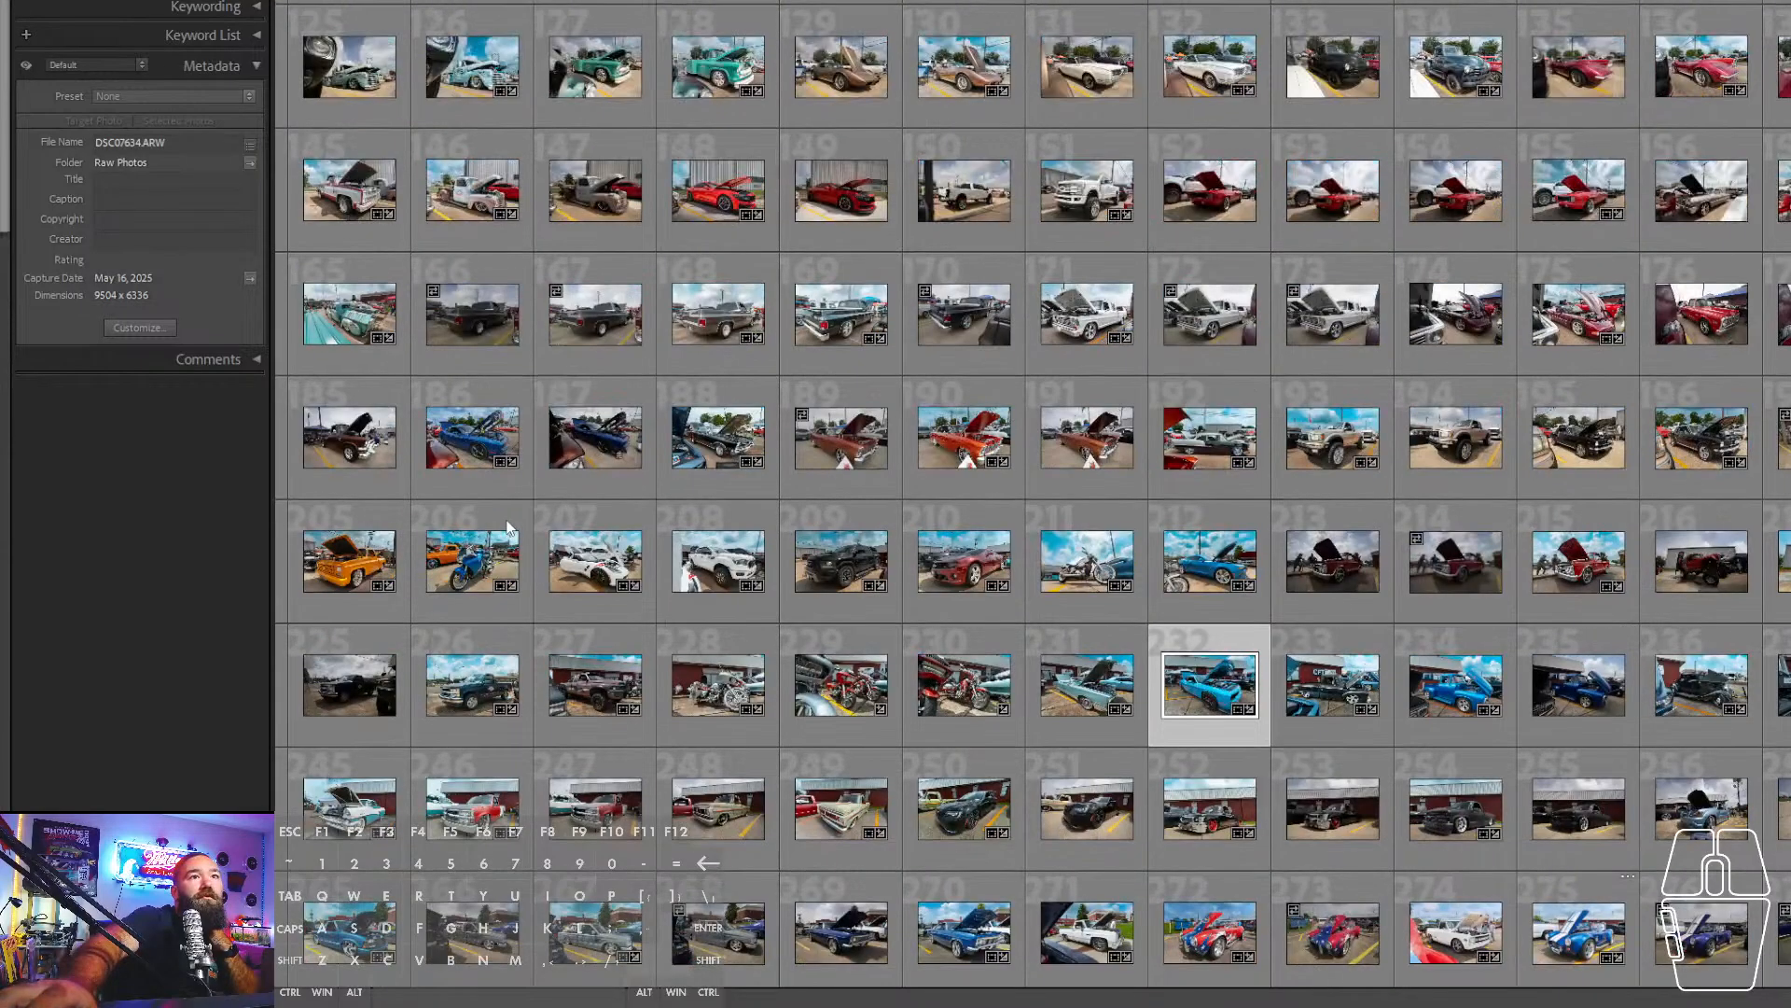
{"action": "scroll", "coordinate": [508, 528], "scroll_direction": "up", "scroll_amount": 2}
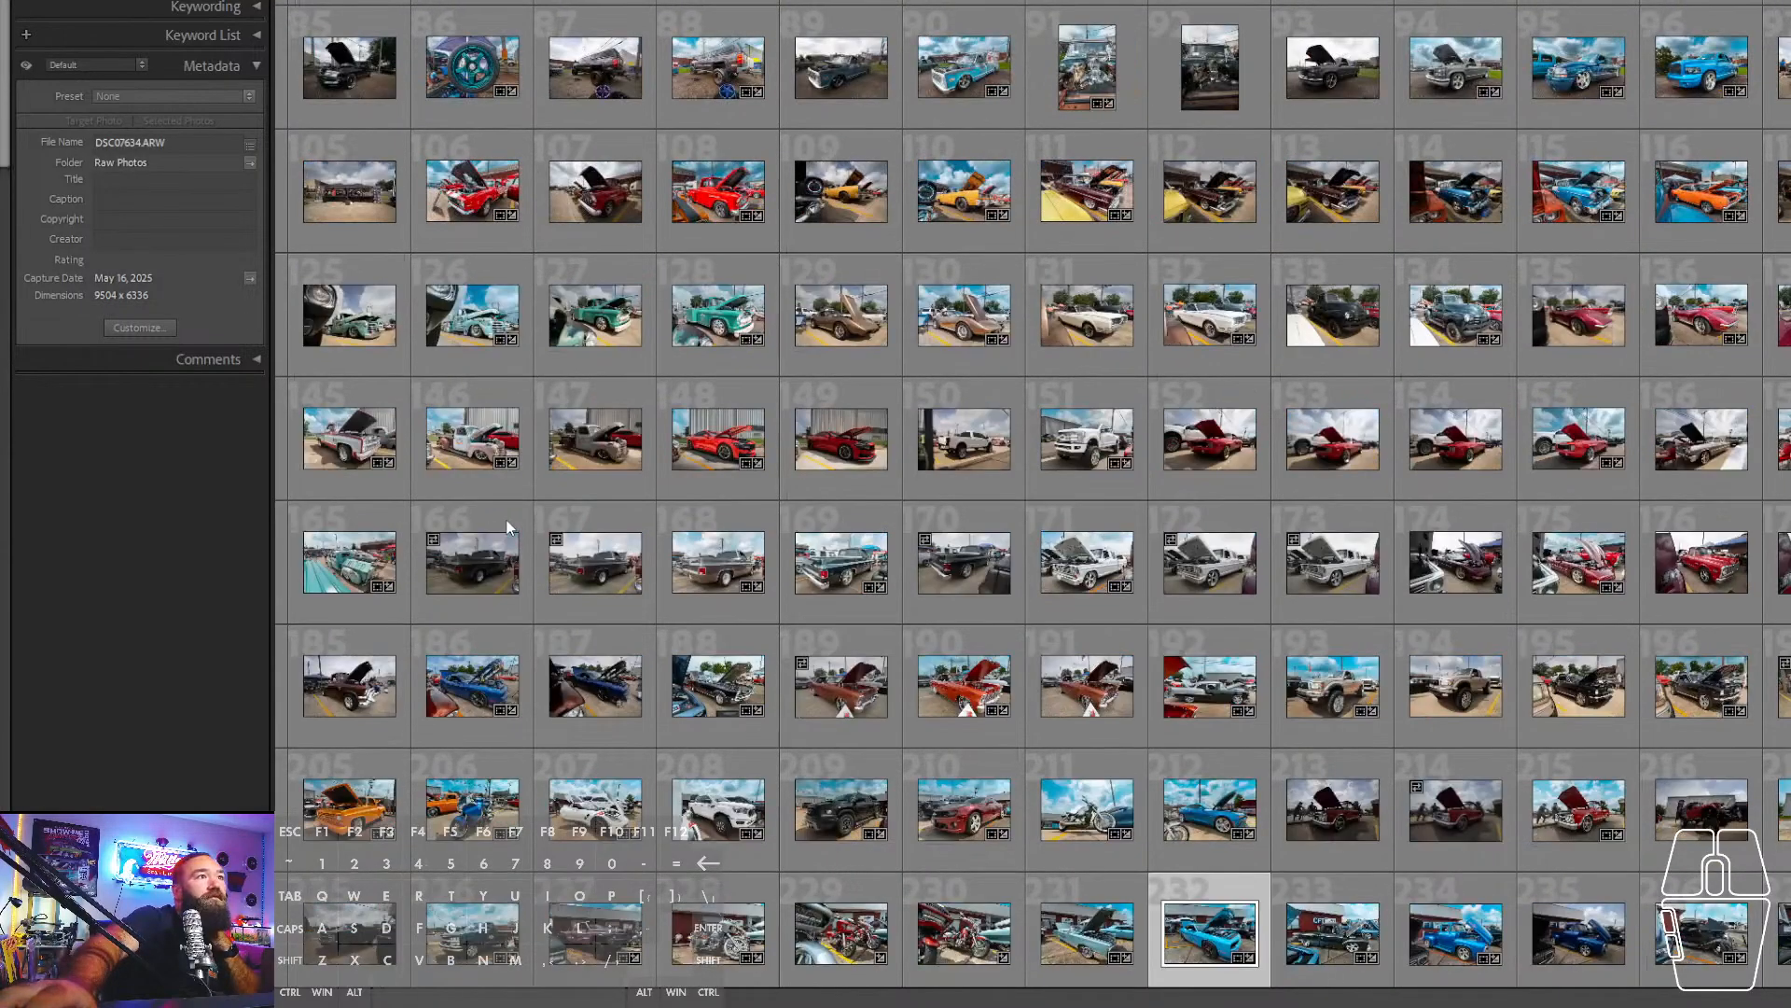
{"action": "scroll", "coordinate": [508, 528], "scroll_direction": "up", "scroll_amount": 2}
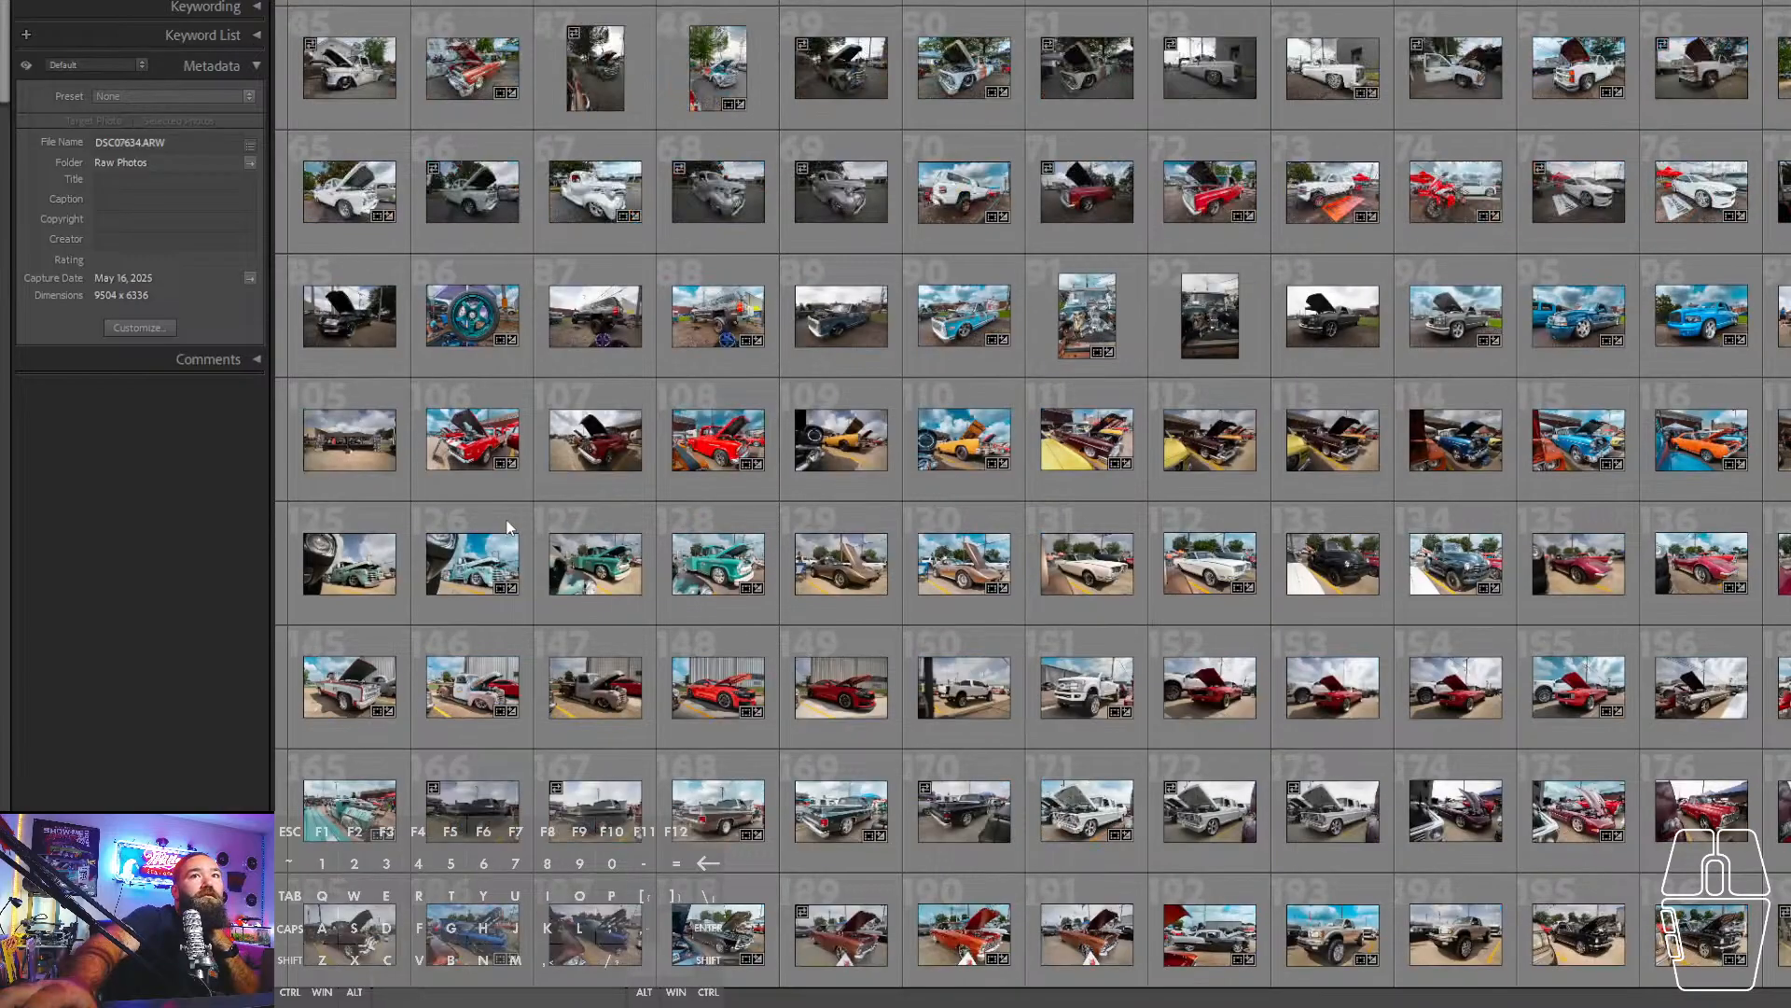
{"action": "scroll", "coordinate": [508, 528], "scroll_direction": "up", "scroll_amount": 2}
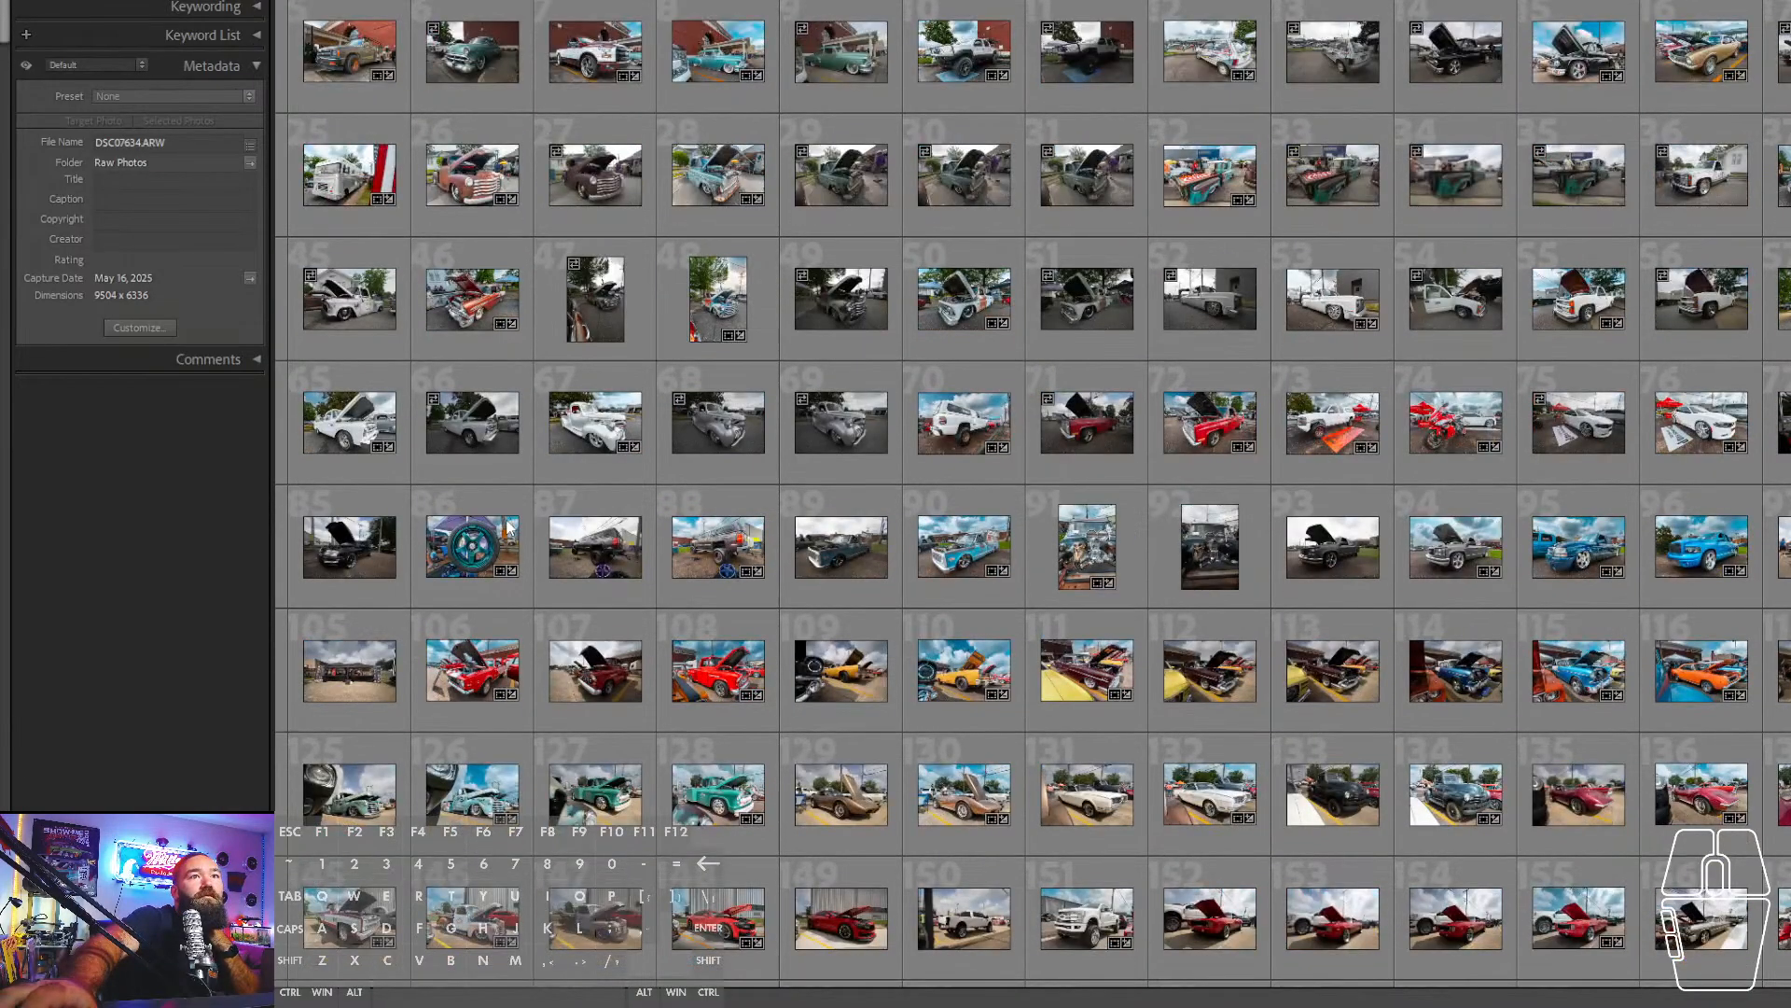
{"action": "scroll", "coordinate": [509, 528], "scroll_direction": "down", "scroll_amount": 2}
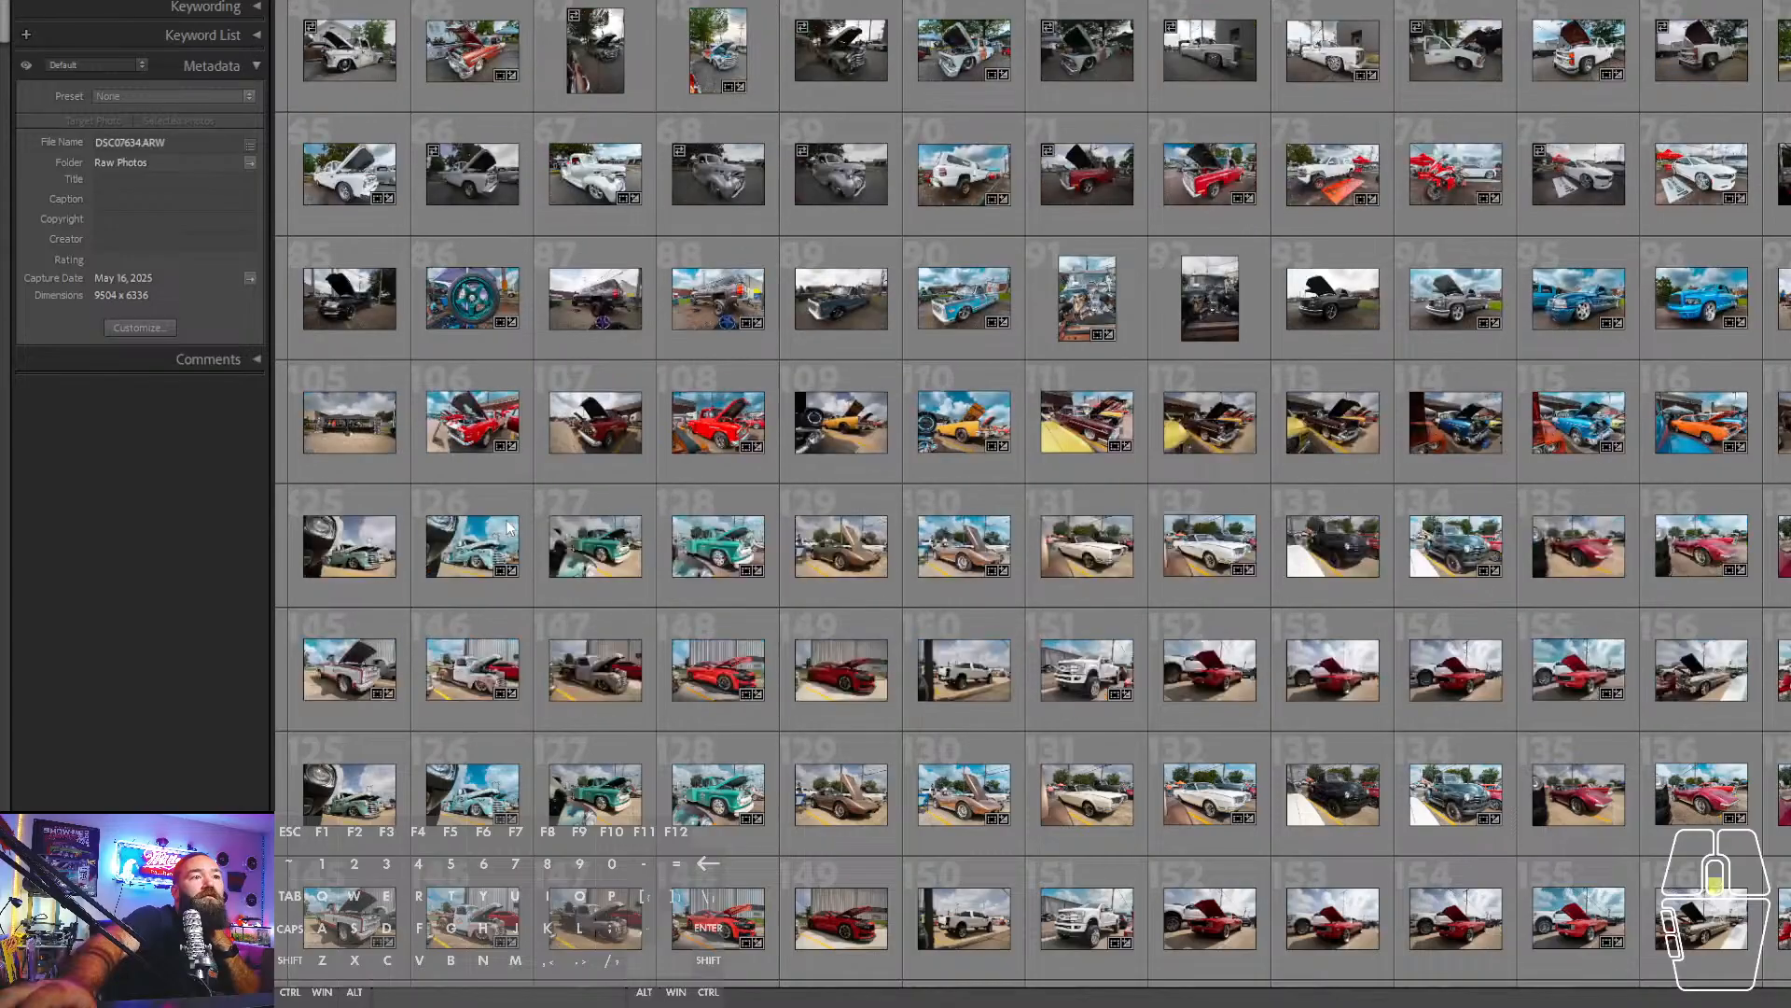
- Open the blue Dodge Challenger photo DSC07588.ARW from the library grid for developing
{"action": "scroll", "coordinate": [509, 528], "scroll_direction": "down", "scroll_amount": 2}
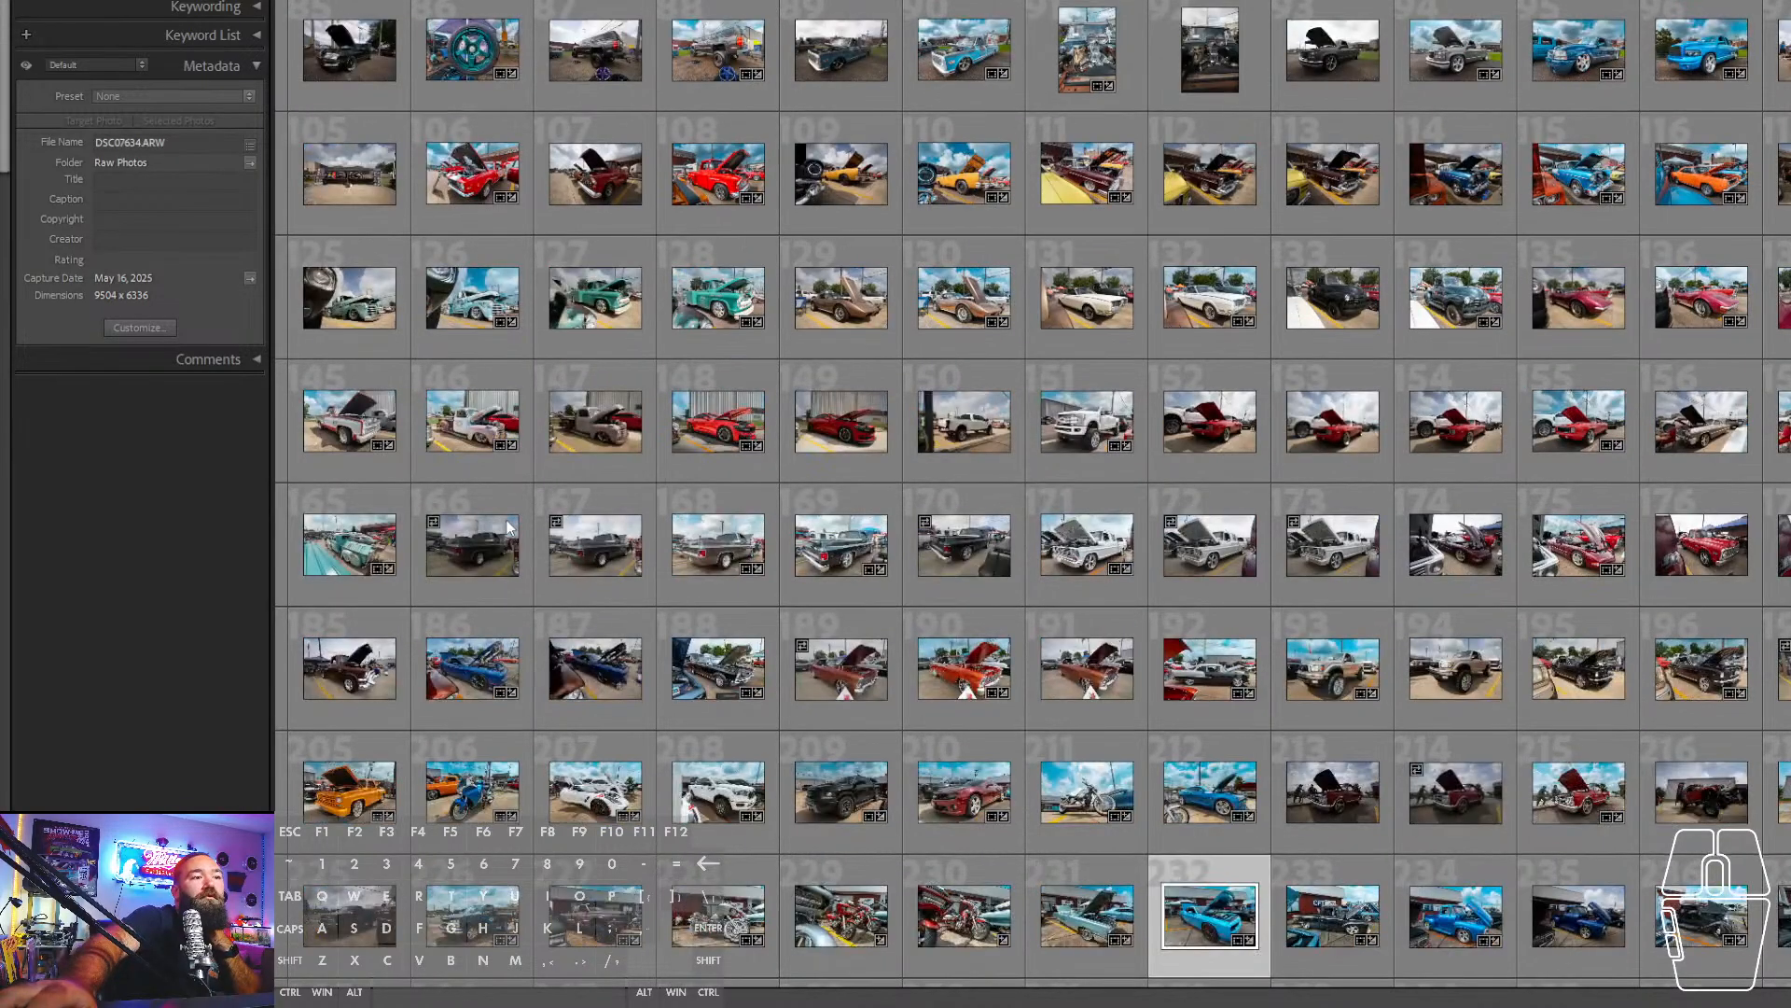
{"action": "double_click", "coordinate": [472, 680]}
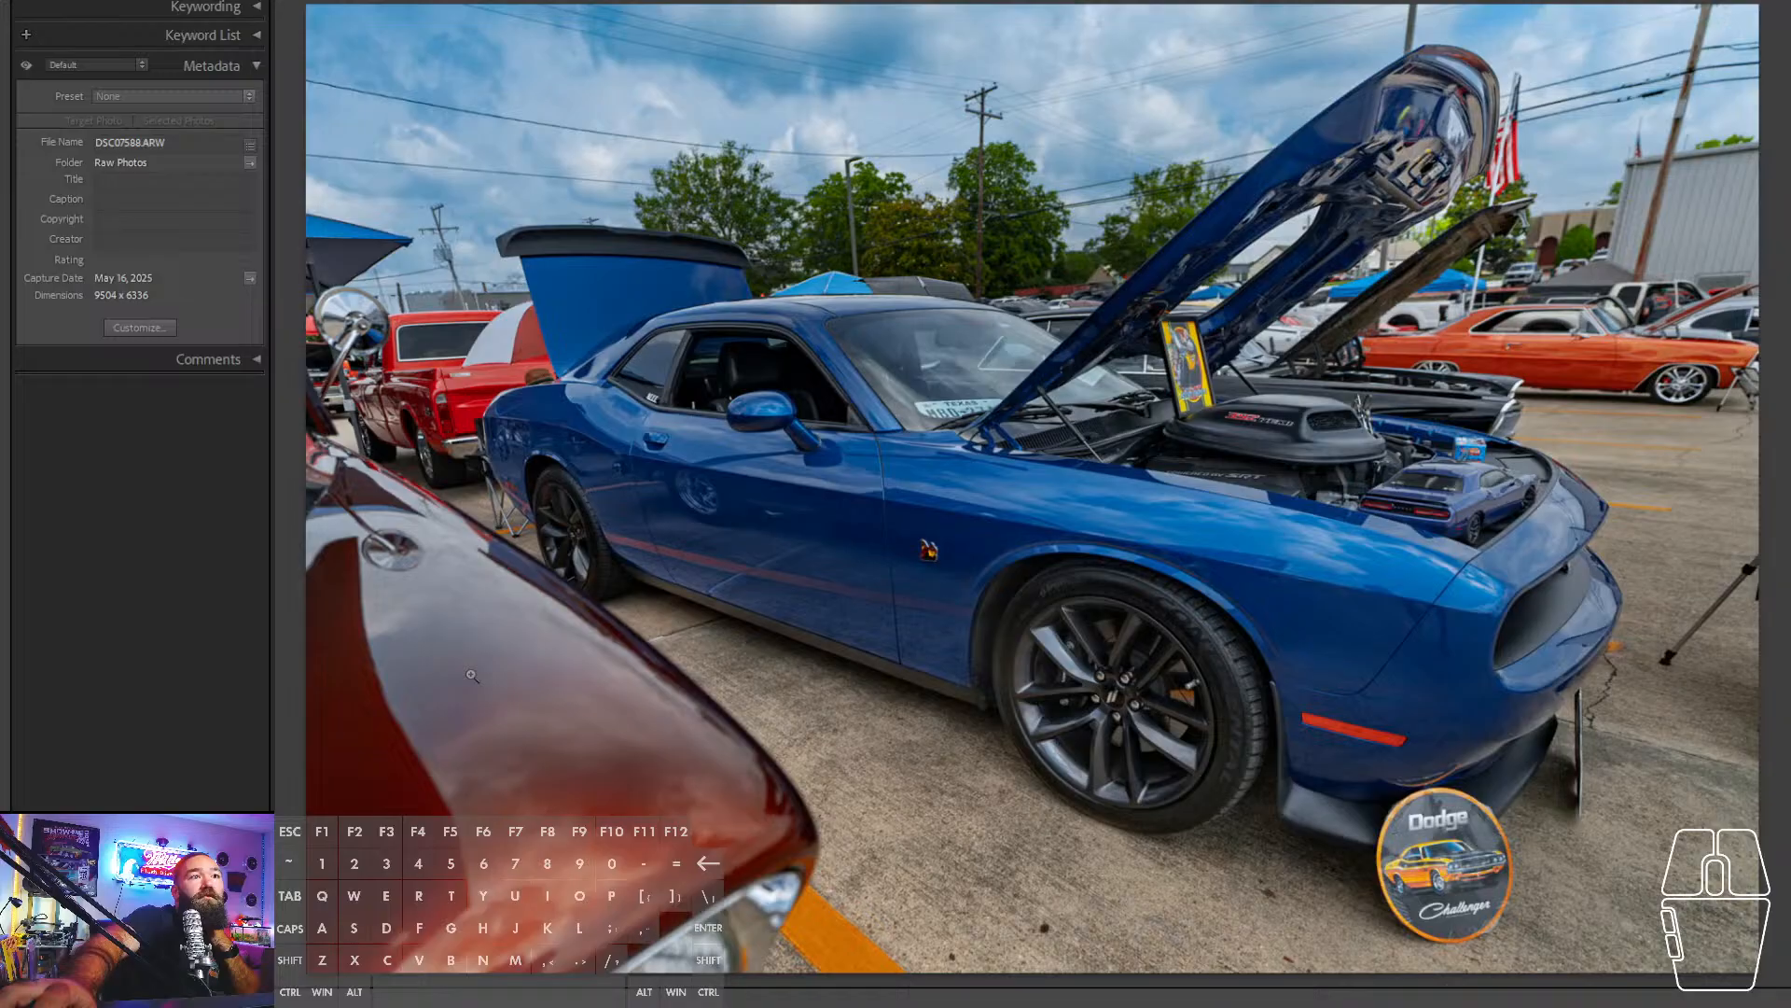
{"action": "key", "text": "d"}
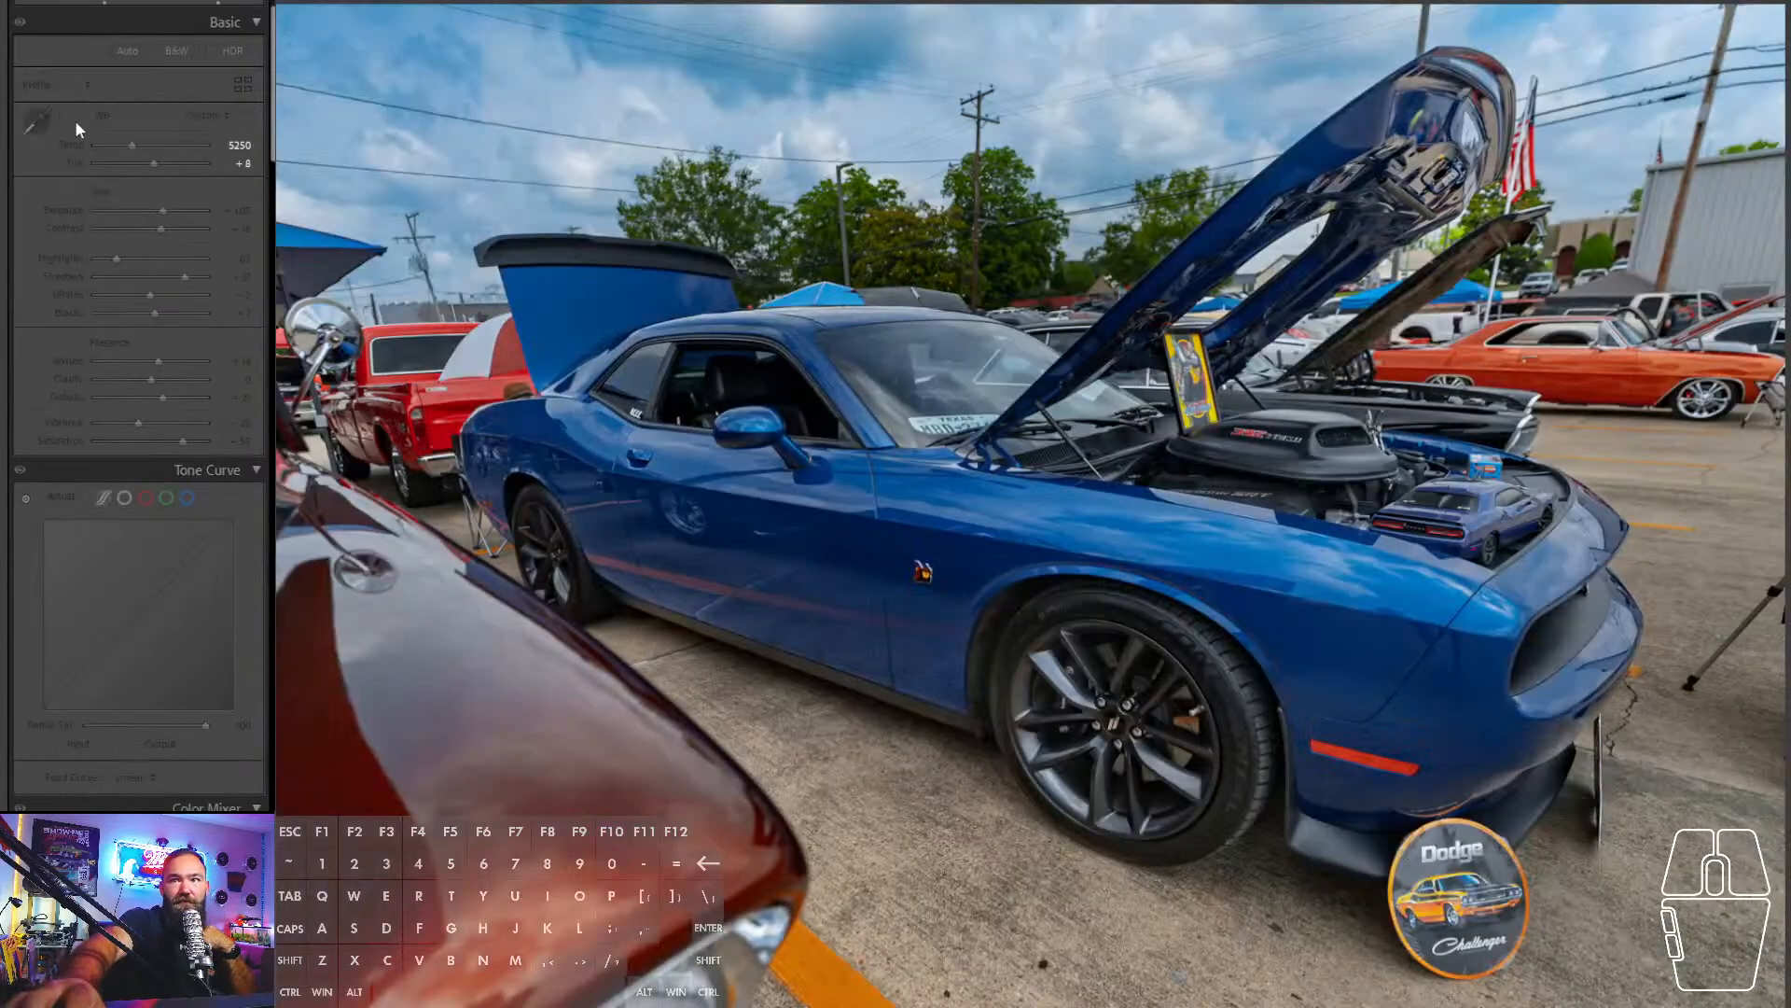
- Set the Challenger photo's overall Exposure to +1.67 and the radial mask around the front bumper to Exposure -1.60
{"action": "left_click_drag", "start_coordinate": [164, 211], "coordinate": [173, 210]}
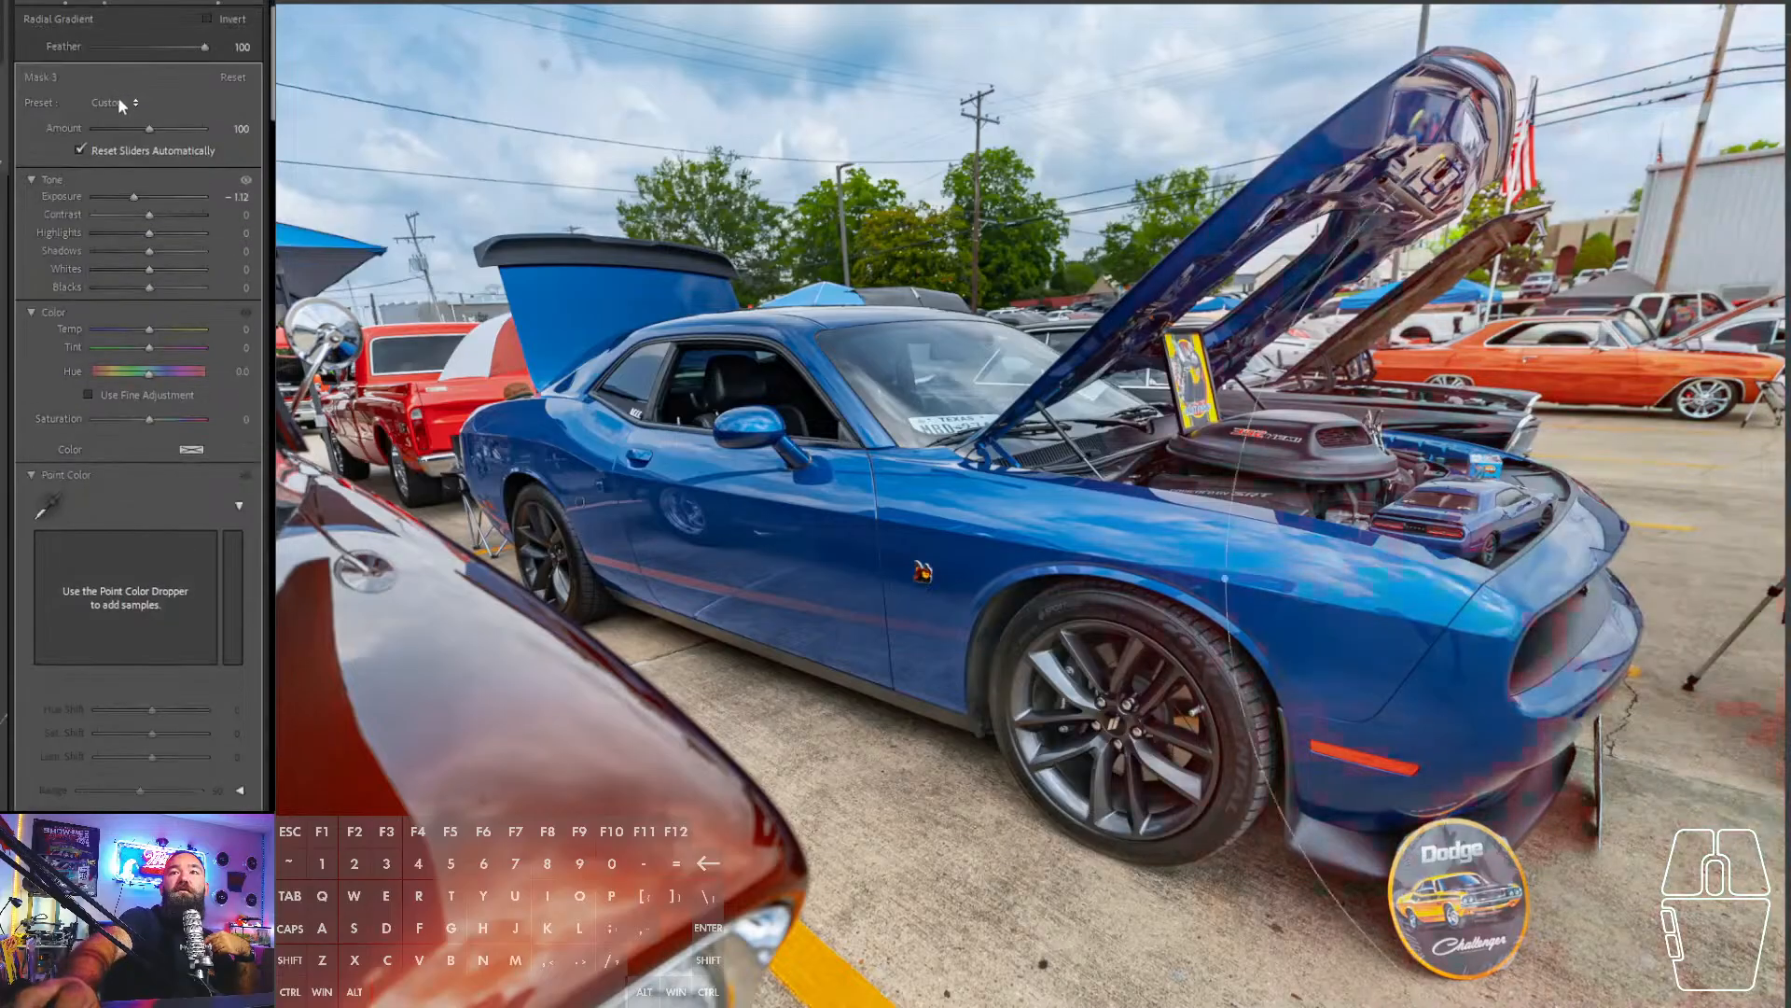
{"action": "left_click_drag", "start_coordinate": [133, 198], "coordinate": [126, 200]}
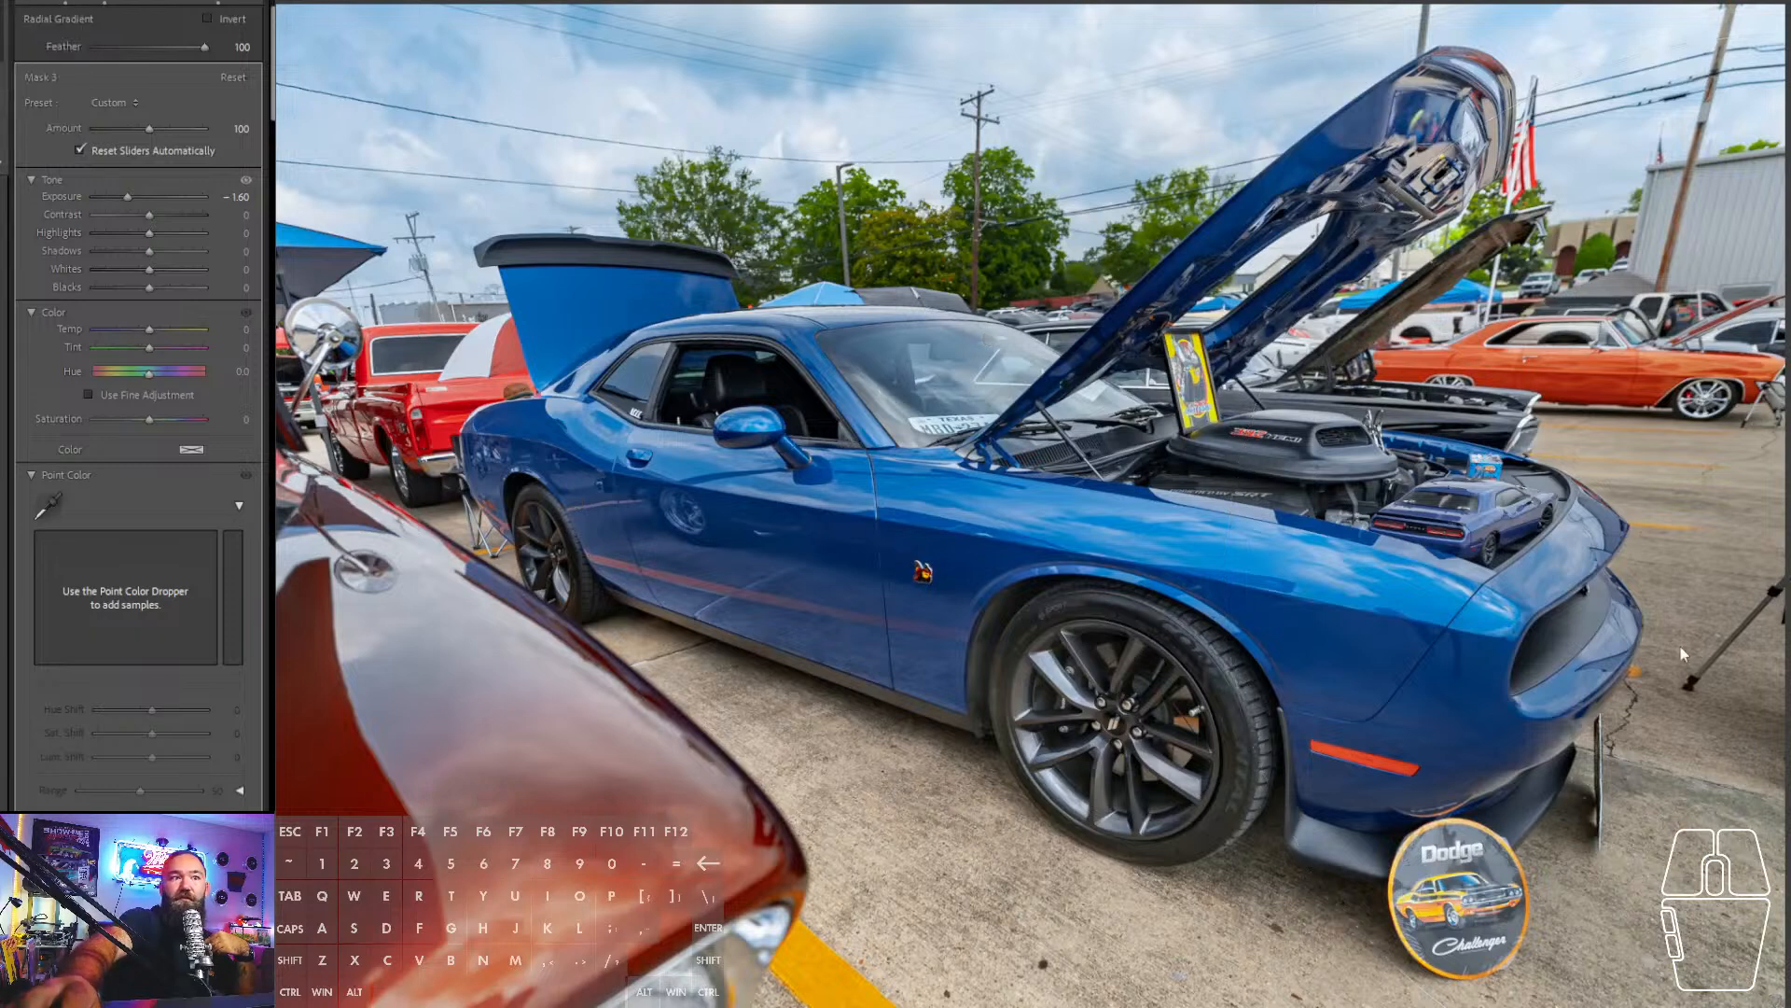
{"action": "left_click", "coordinate": [754, 888]}
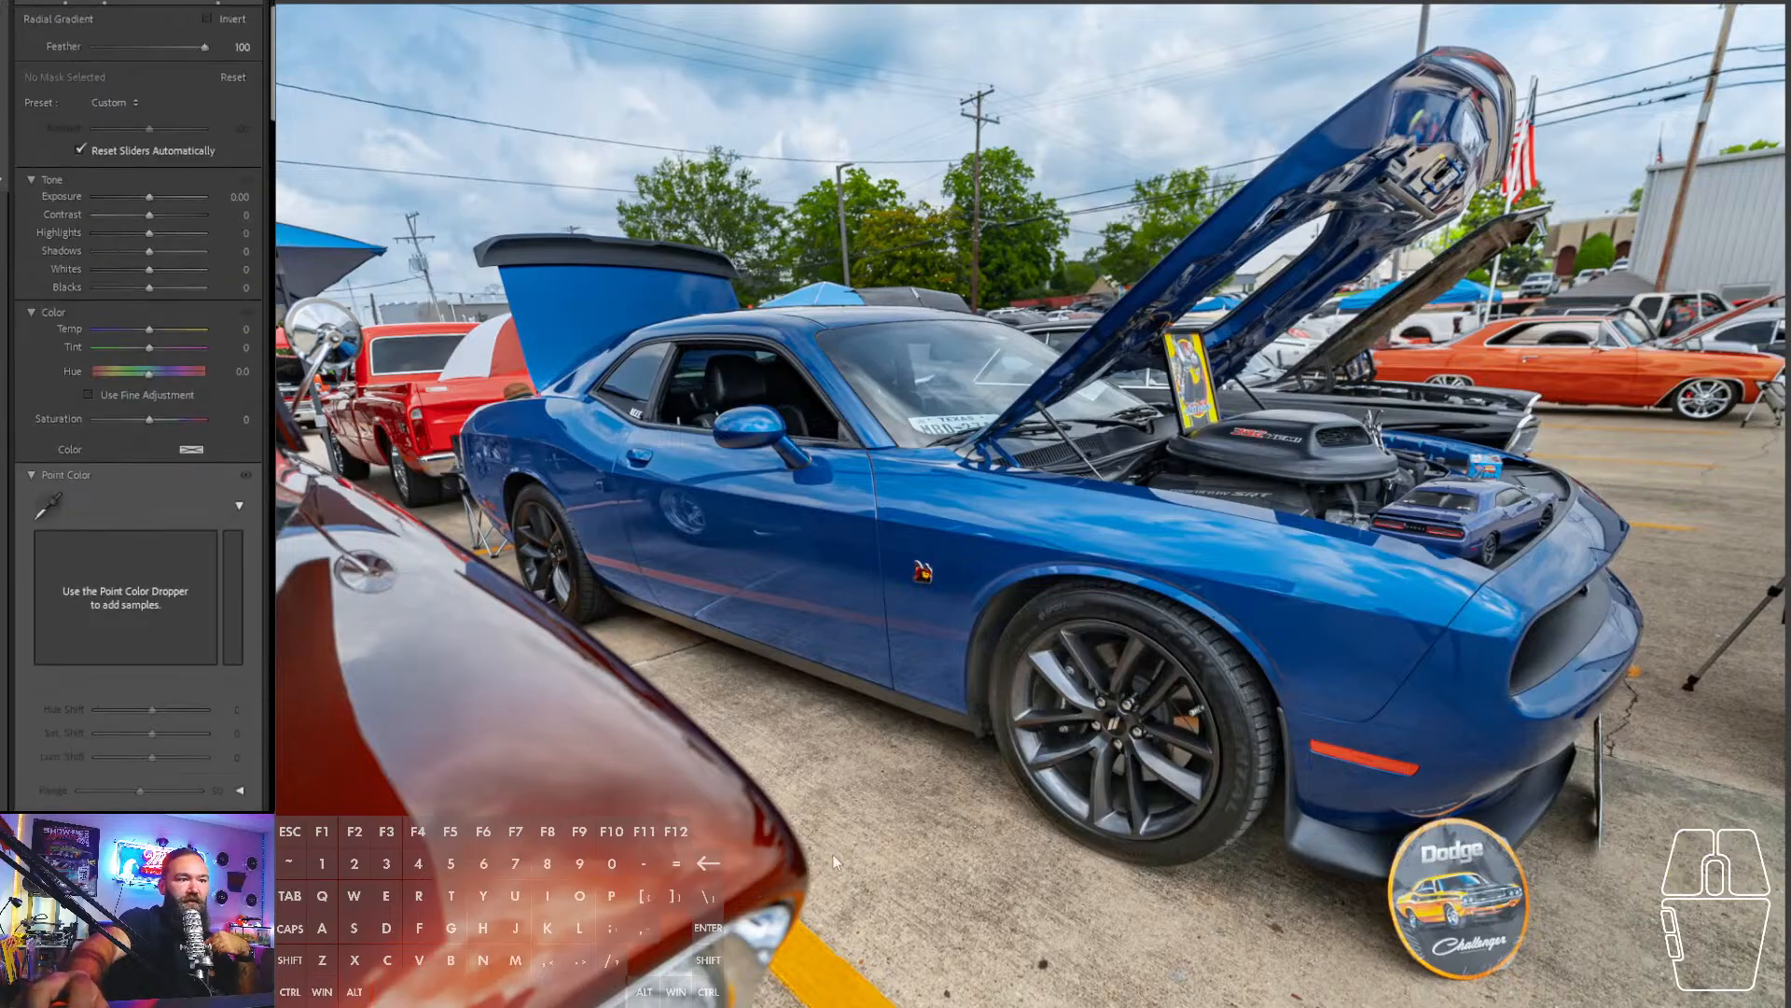
- Add a wide tilted radial gradient mask over the foreground pavement beside the car and set its Exposure to -0.87
{"action": "left_click", "coordinate": [899, 884]}
{"action": "left_click_drag", "start_coordinate": [899, 884], "coordinate": [1170, 998]}
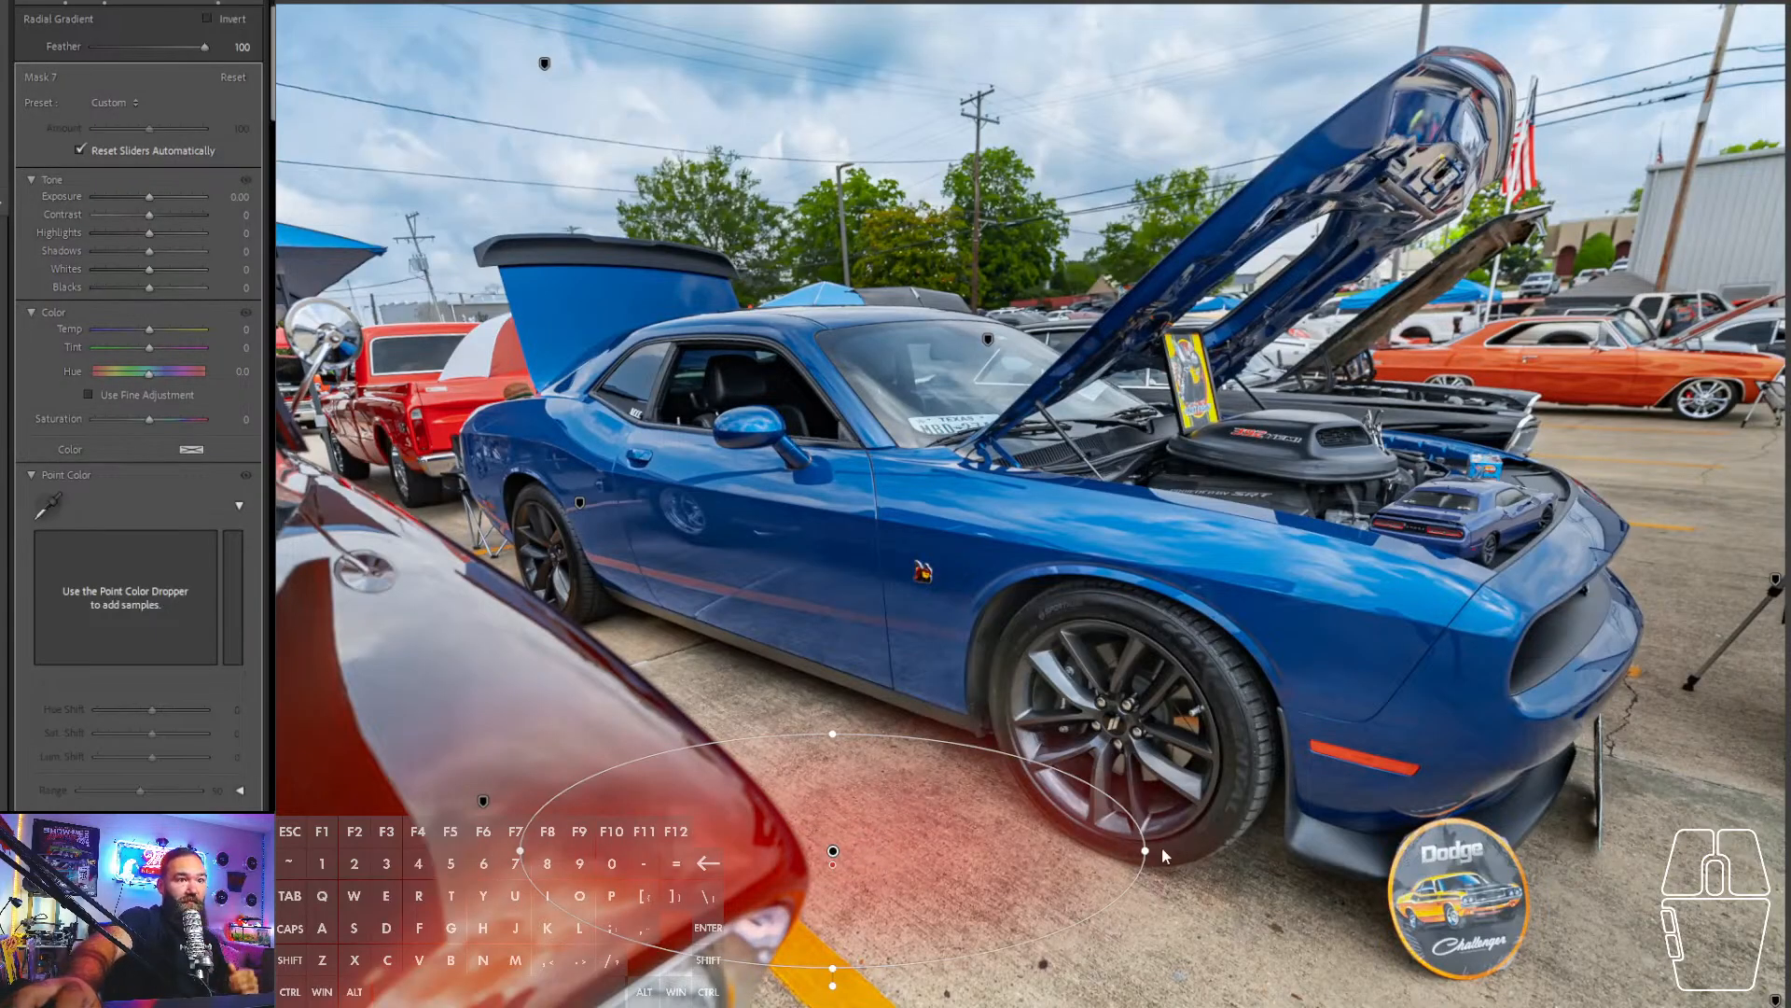
{"action": "left_click_drag", "start_coordinate": [1145, 851], "coordinate": [1368, 851]}
{"action": "left_click_drag", "start_coordinate": [1225, 763], "coordinate": [948, 693]}
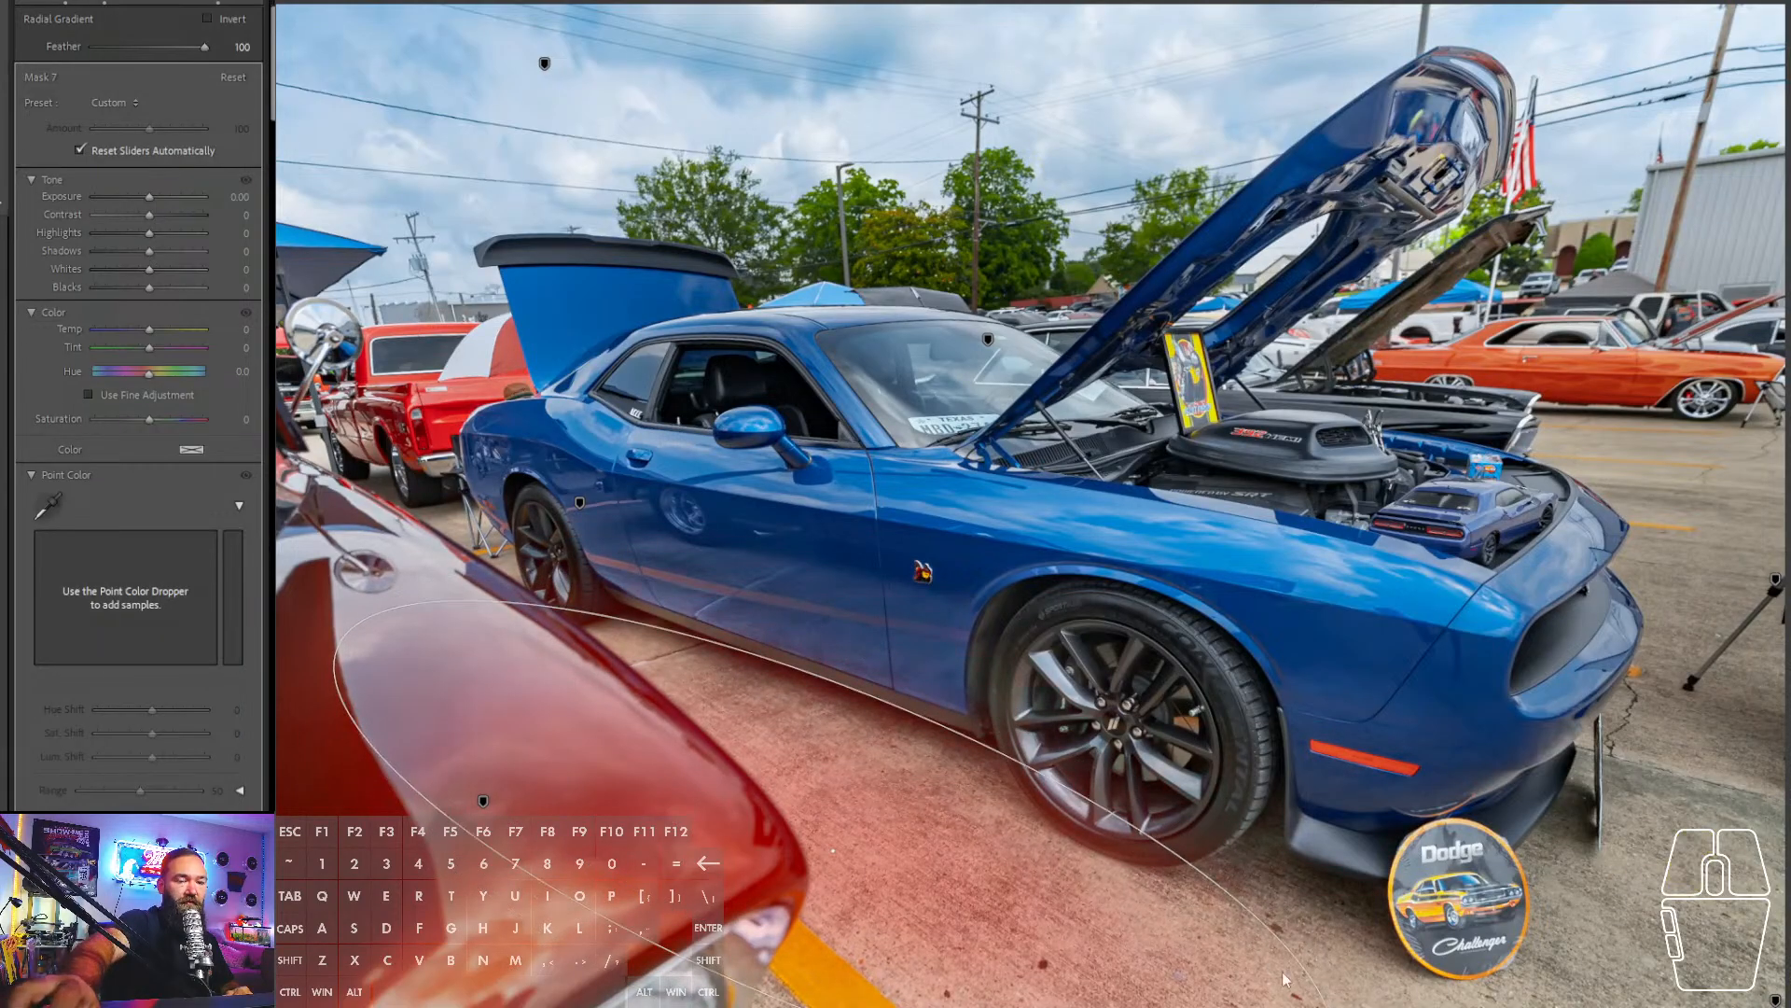
{"action": "left_click_drag", "start_coordinate": [1257, 930], "coordinate": [1265, 875]}
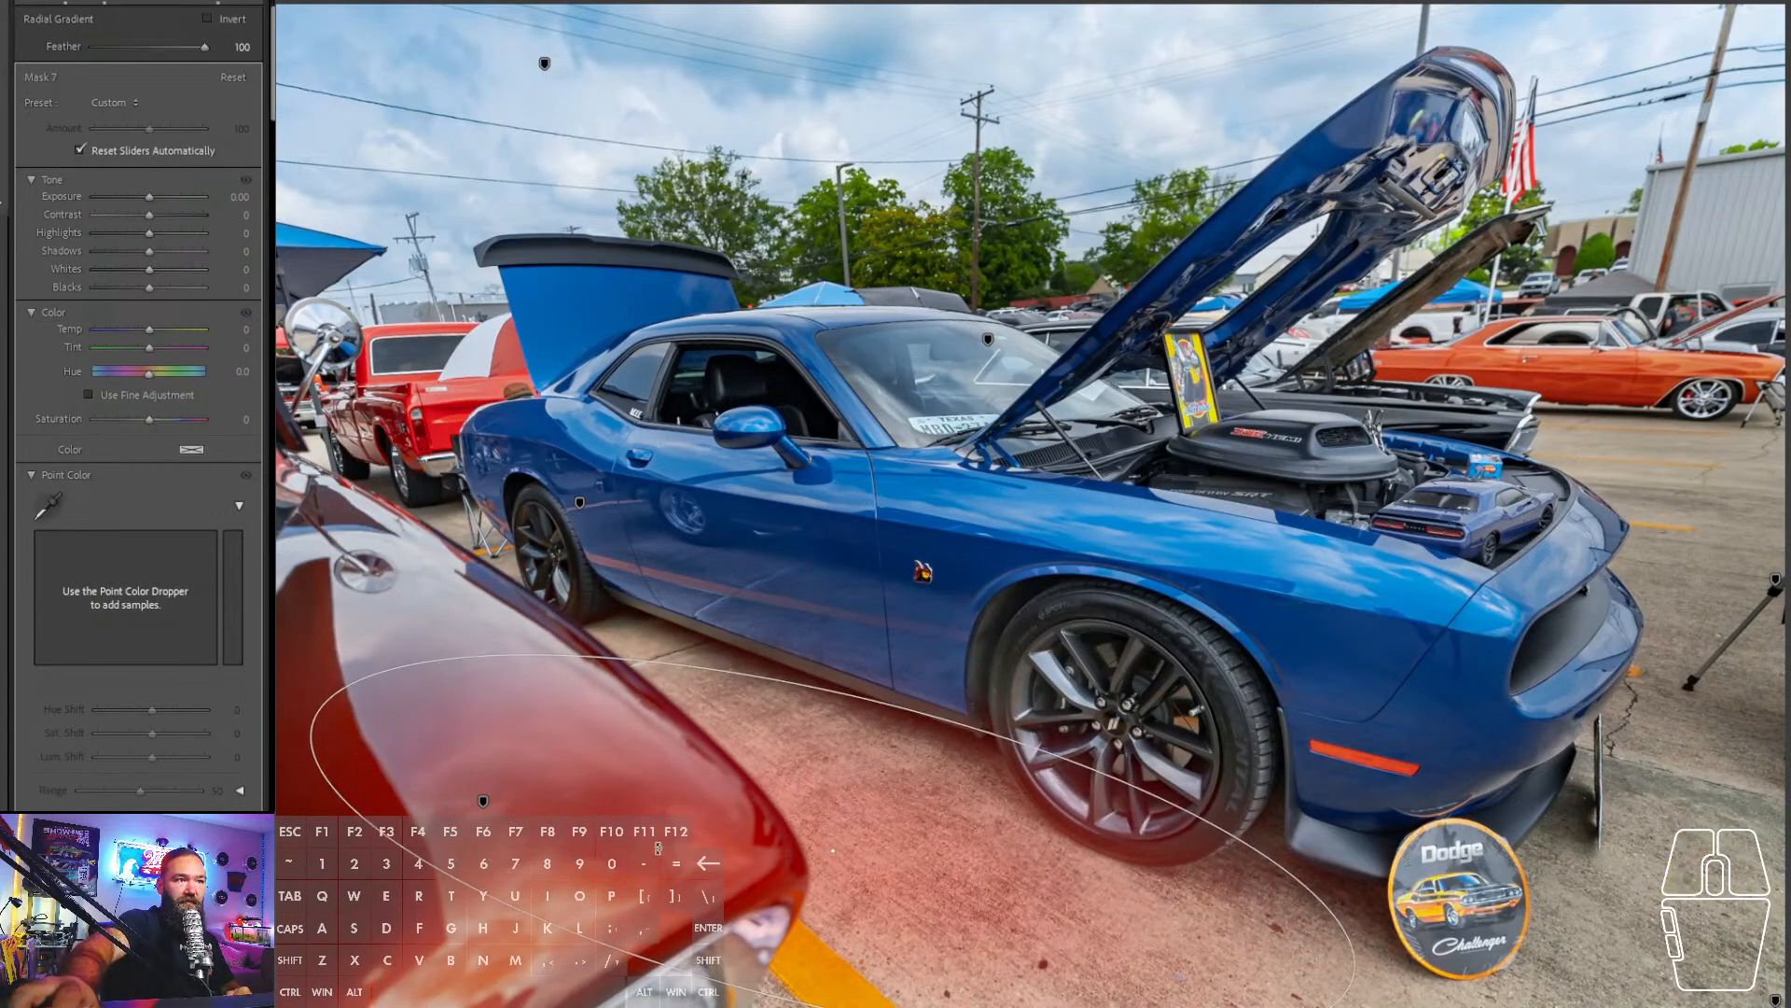
{"action": "left_click_drag", "start_coordinate": [311, 724], "coordinate": [170, 690]}
{"action": "left_click_drag", "start_coordinate": [547, 640], "coordinate": [566, 615]}
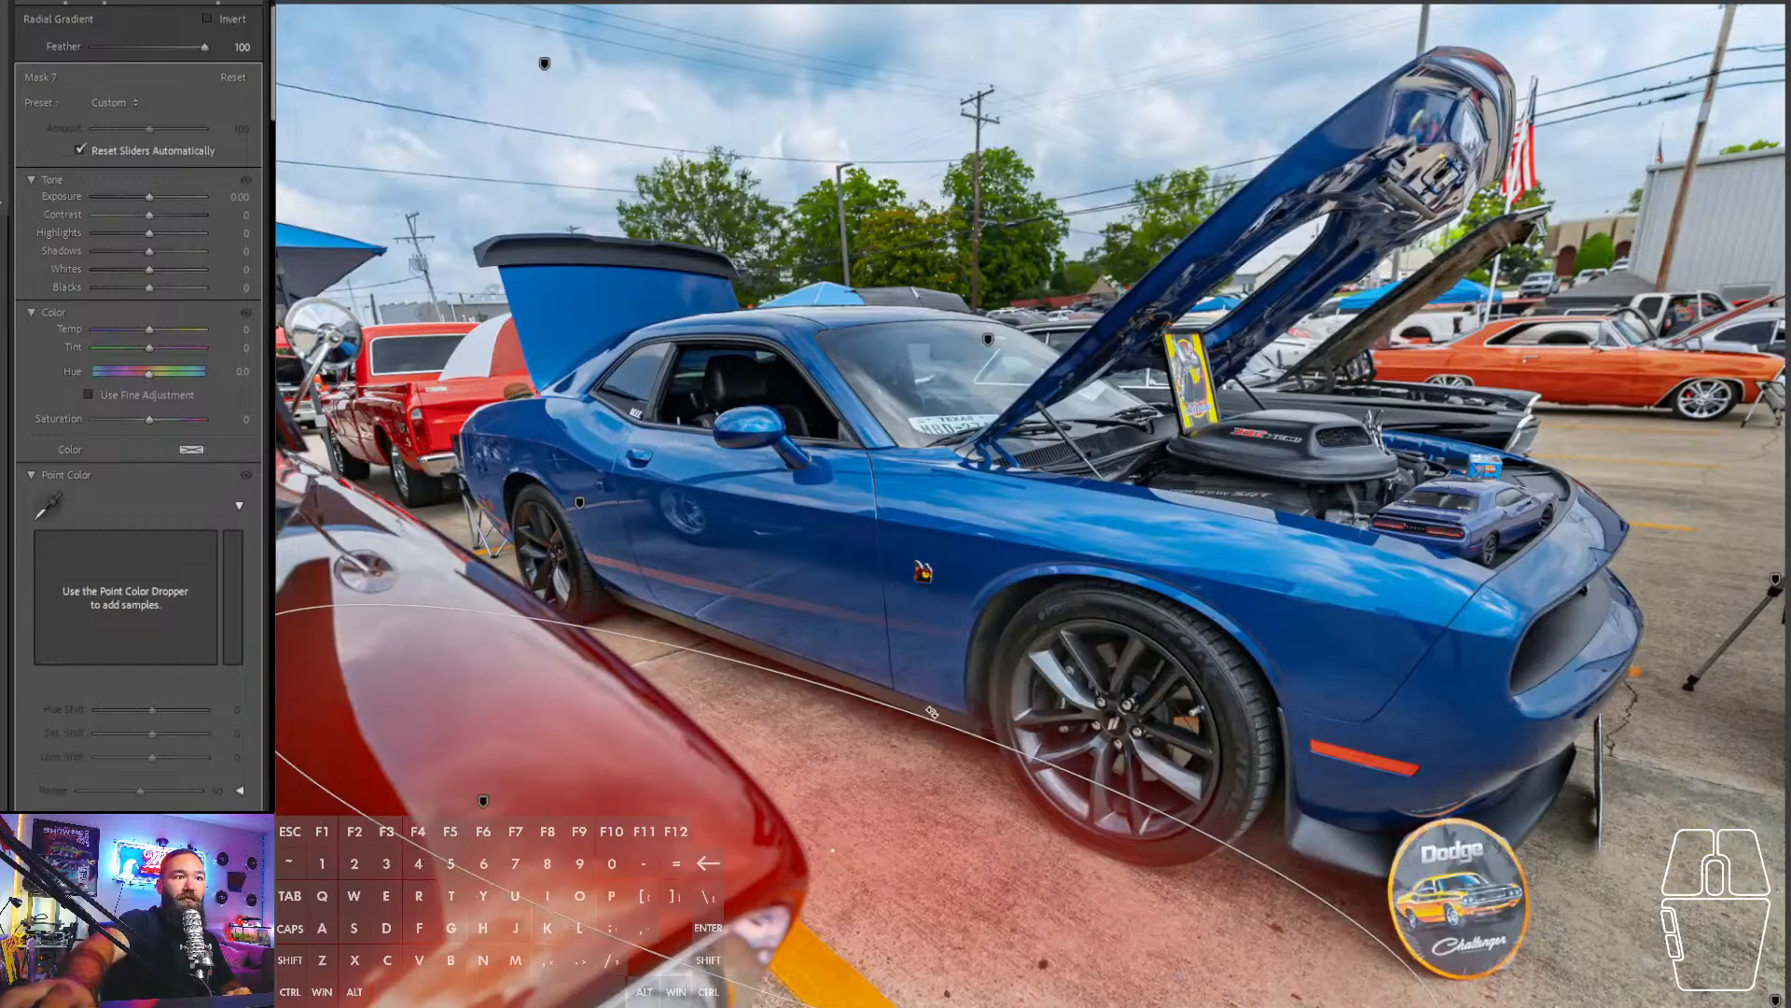
{"action": "left_click_drag", "start_coordinate": [882, 705], "coordinate": [910, 659]}
{"action": "left_click_drag", "start_coordinate": [880, 797], "coordinate": [888, 792]}
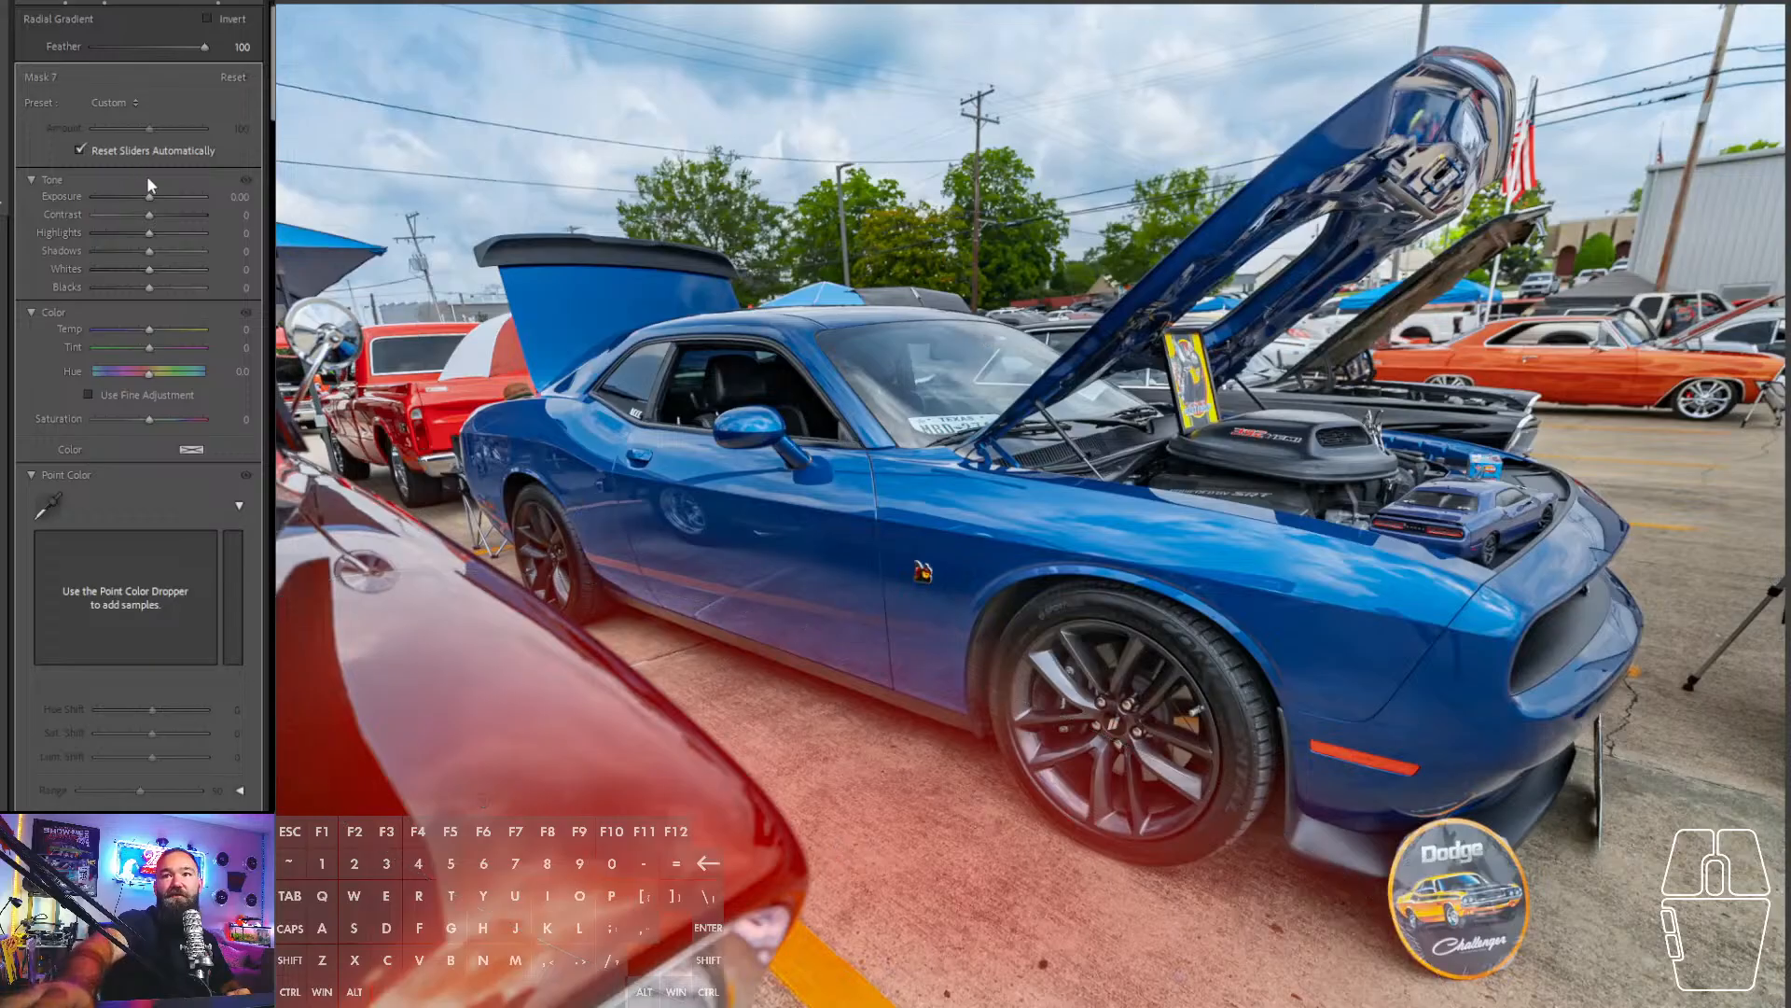
{"action": "left_click_drag", "start_coordinate": [150, 199], "coordinate": [138, 197]}
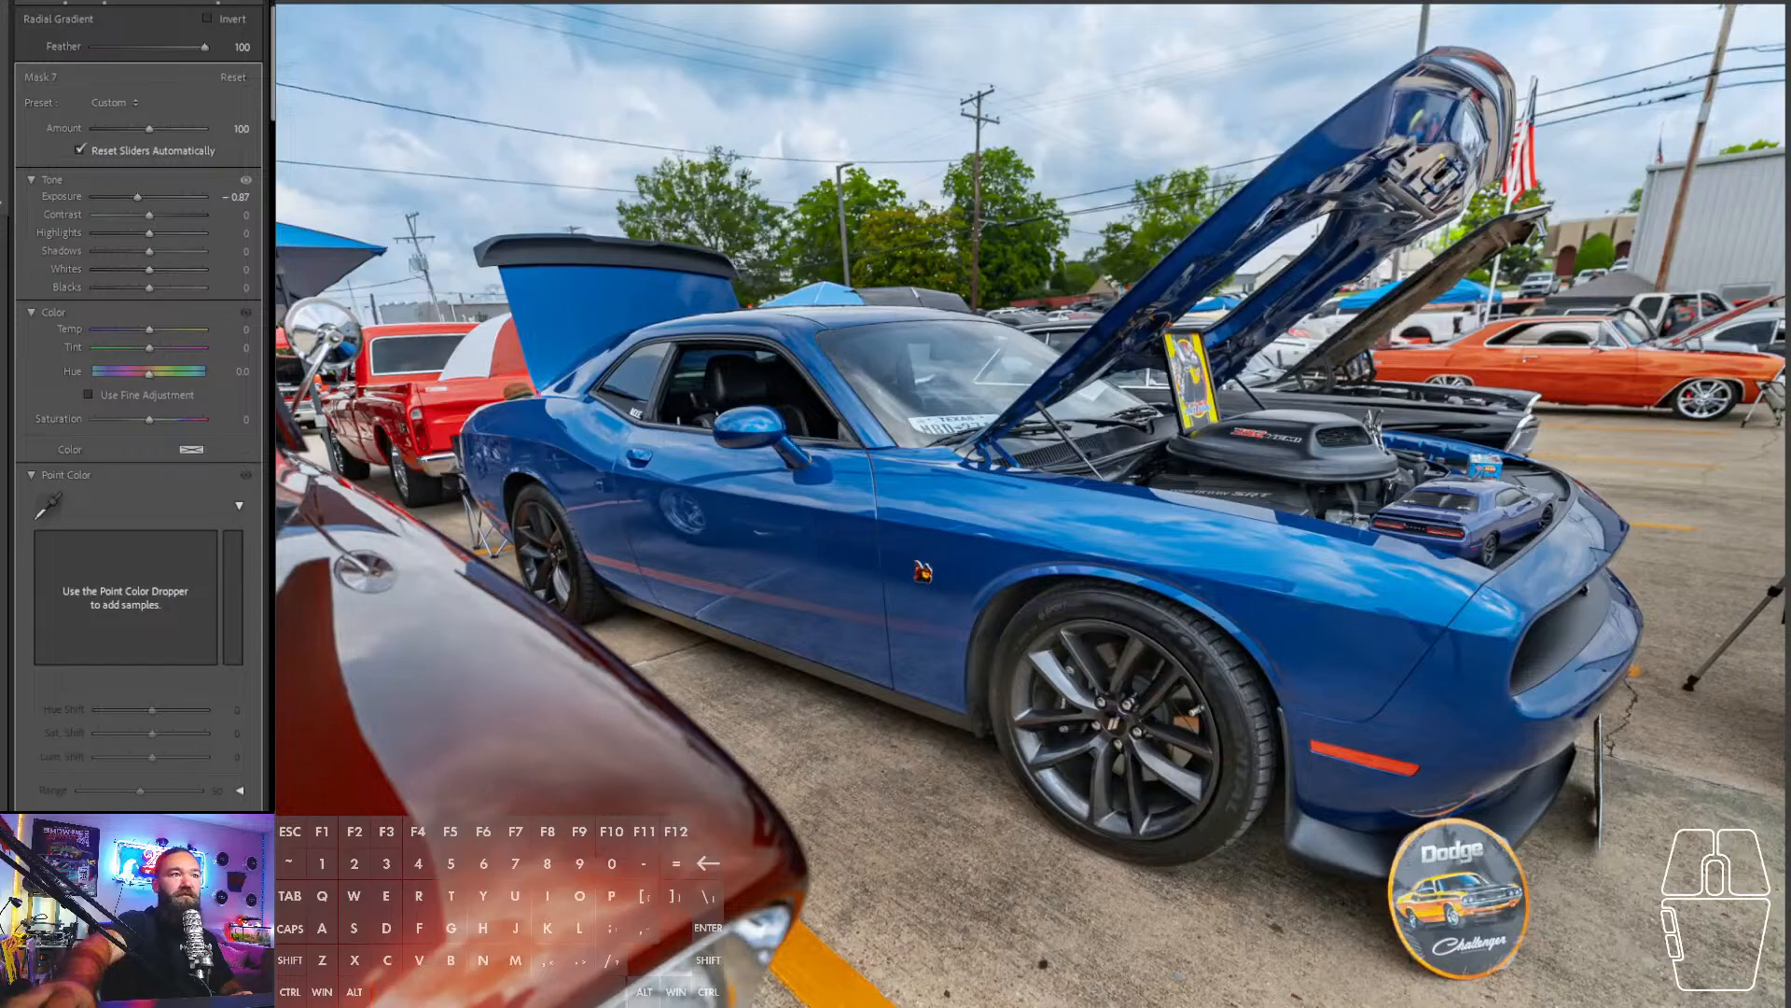
{"action": "left_click", "coordinate": [225, 5]}
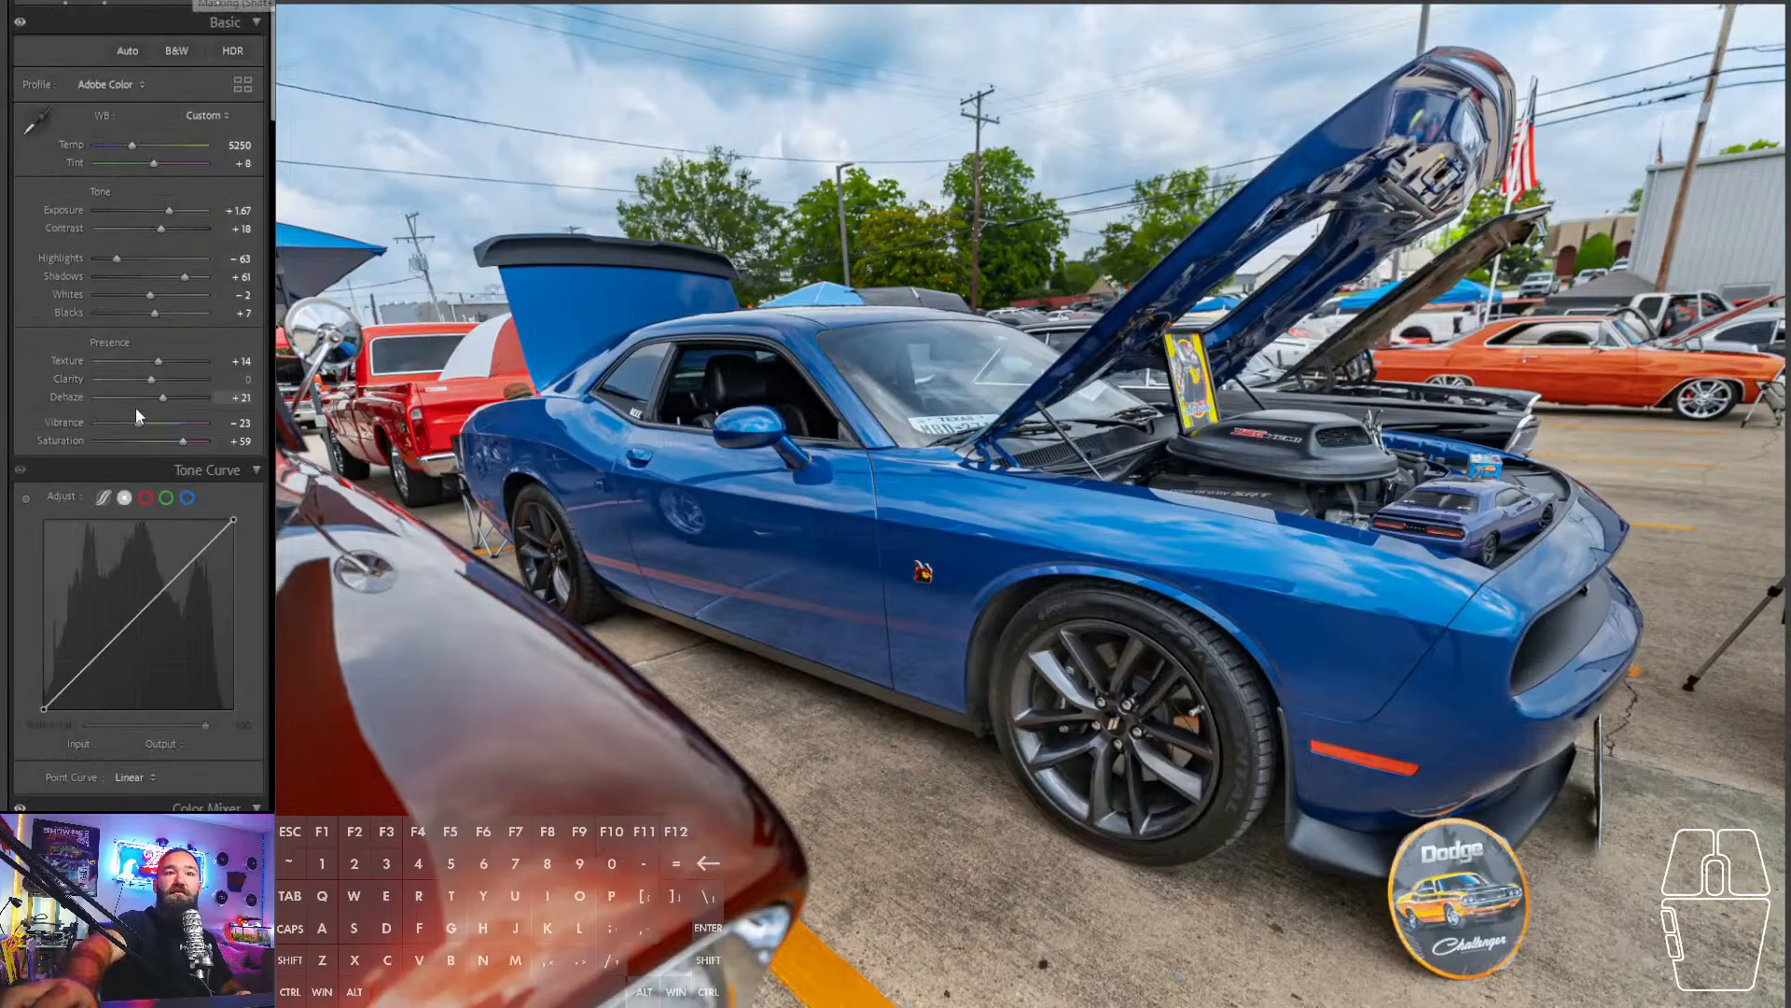
- Set the Orange hue in the Color Mixer to -9
{"action": "scroll", "coordinate": [136, 410], "scroll_direction": "down", "scroll_amount": 5}
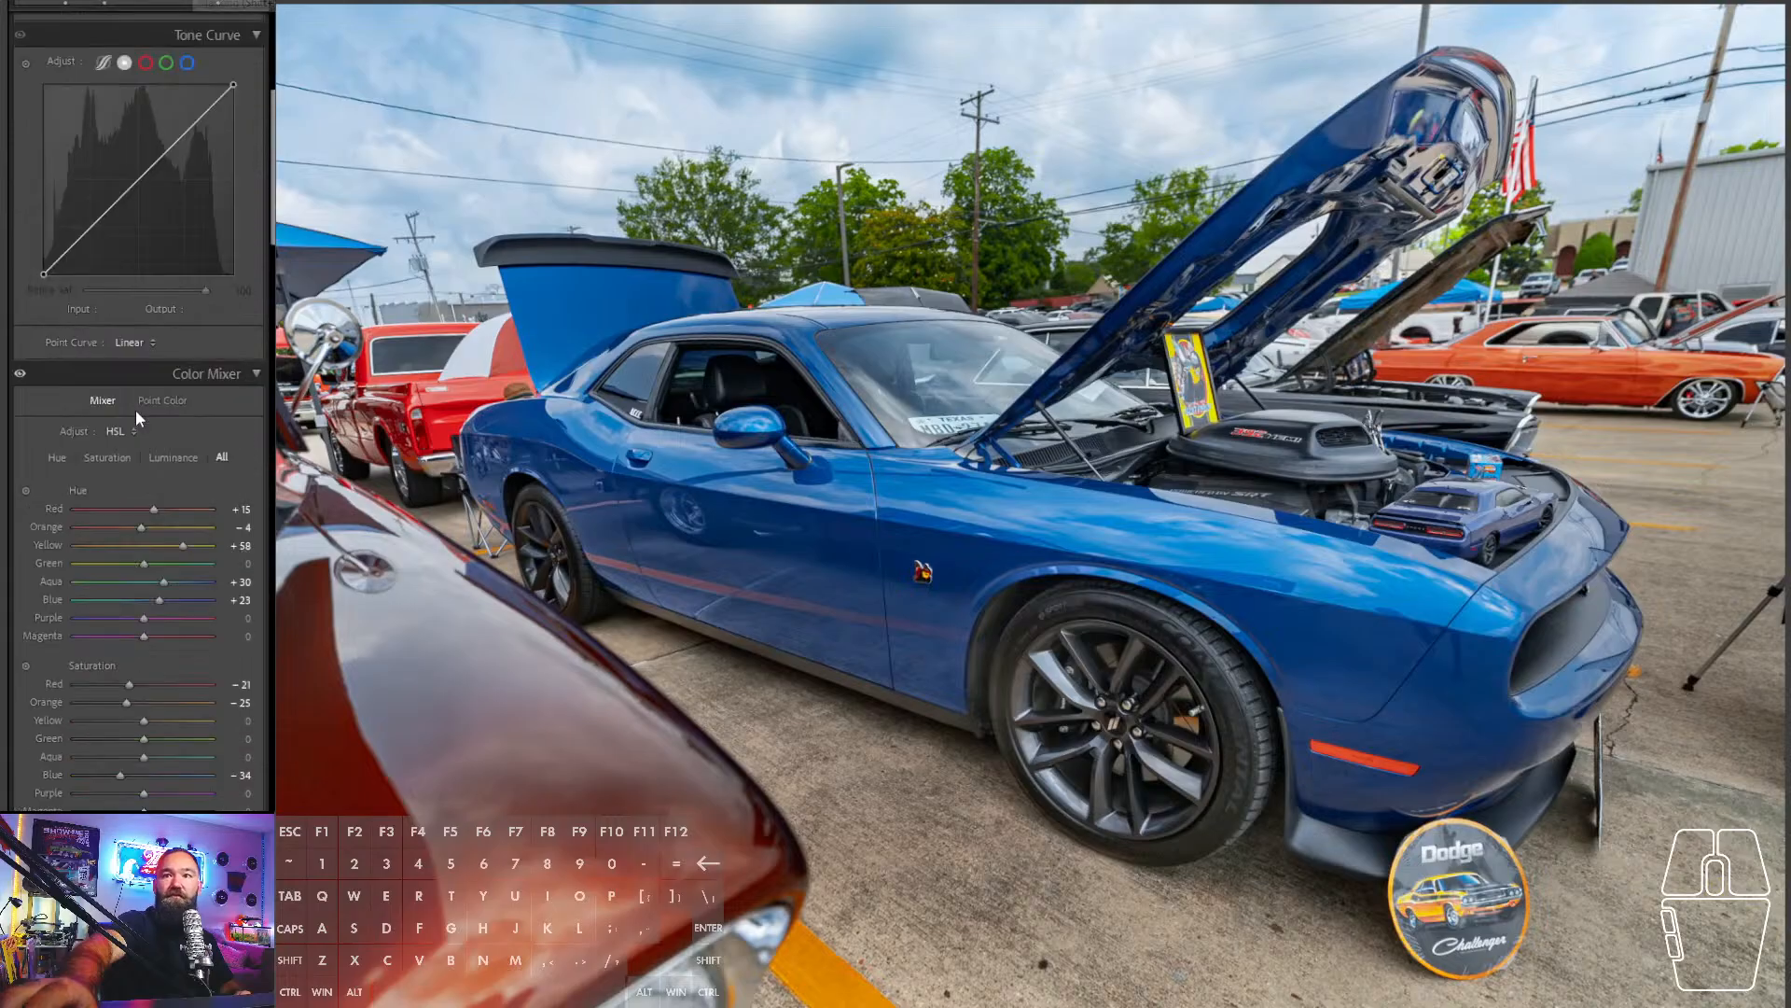
{"action": "left_click", "coordinate": [130, 528]}
{"action": "mouse_move", "coordinate": [130, 526]}
{"action": "left_mouse_down"}
{"action": "mouse_move", "coordinate": [204, 522]}
{"action": "mouse_move", "coordinate": [88, 513]}
{"action": "mouse_move", "coordinate": [141, 514]}
{"action": "left_mouse_up"}
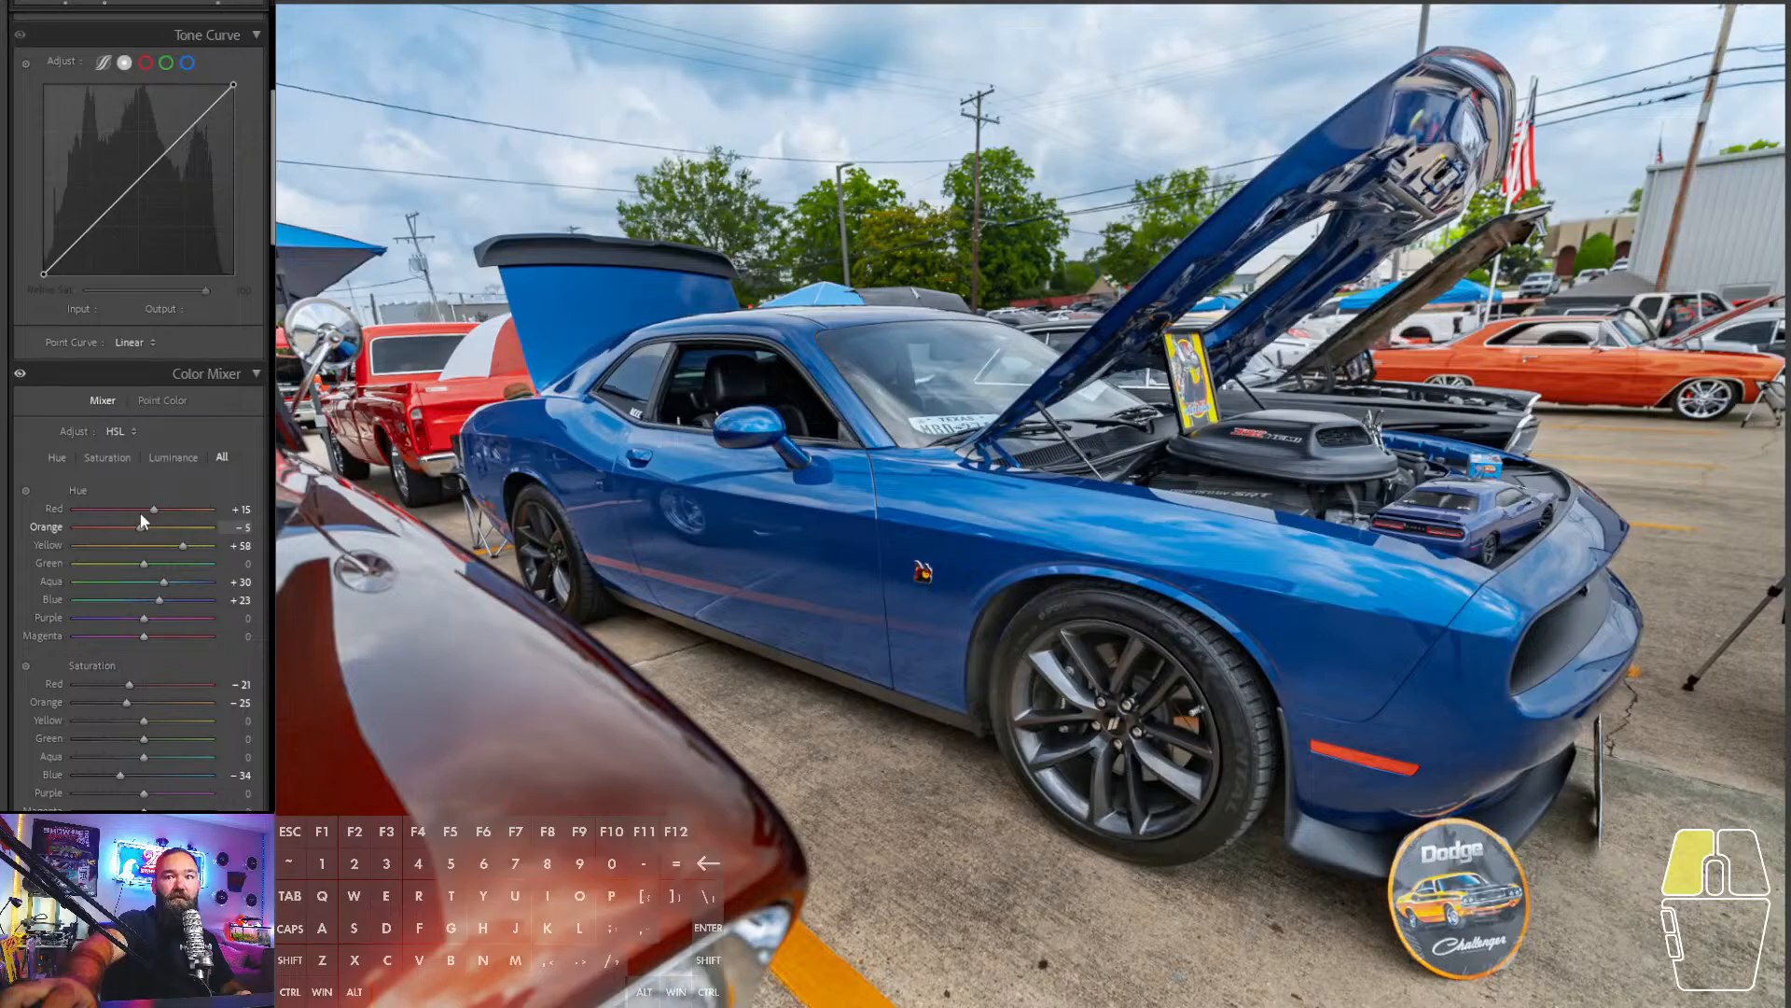
{"action": "left_click_drag", "start_coordinate": [139, 519], "coordinate": [140, 519]}
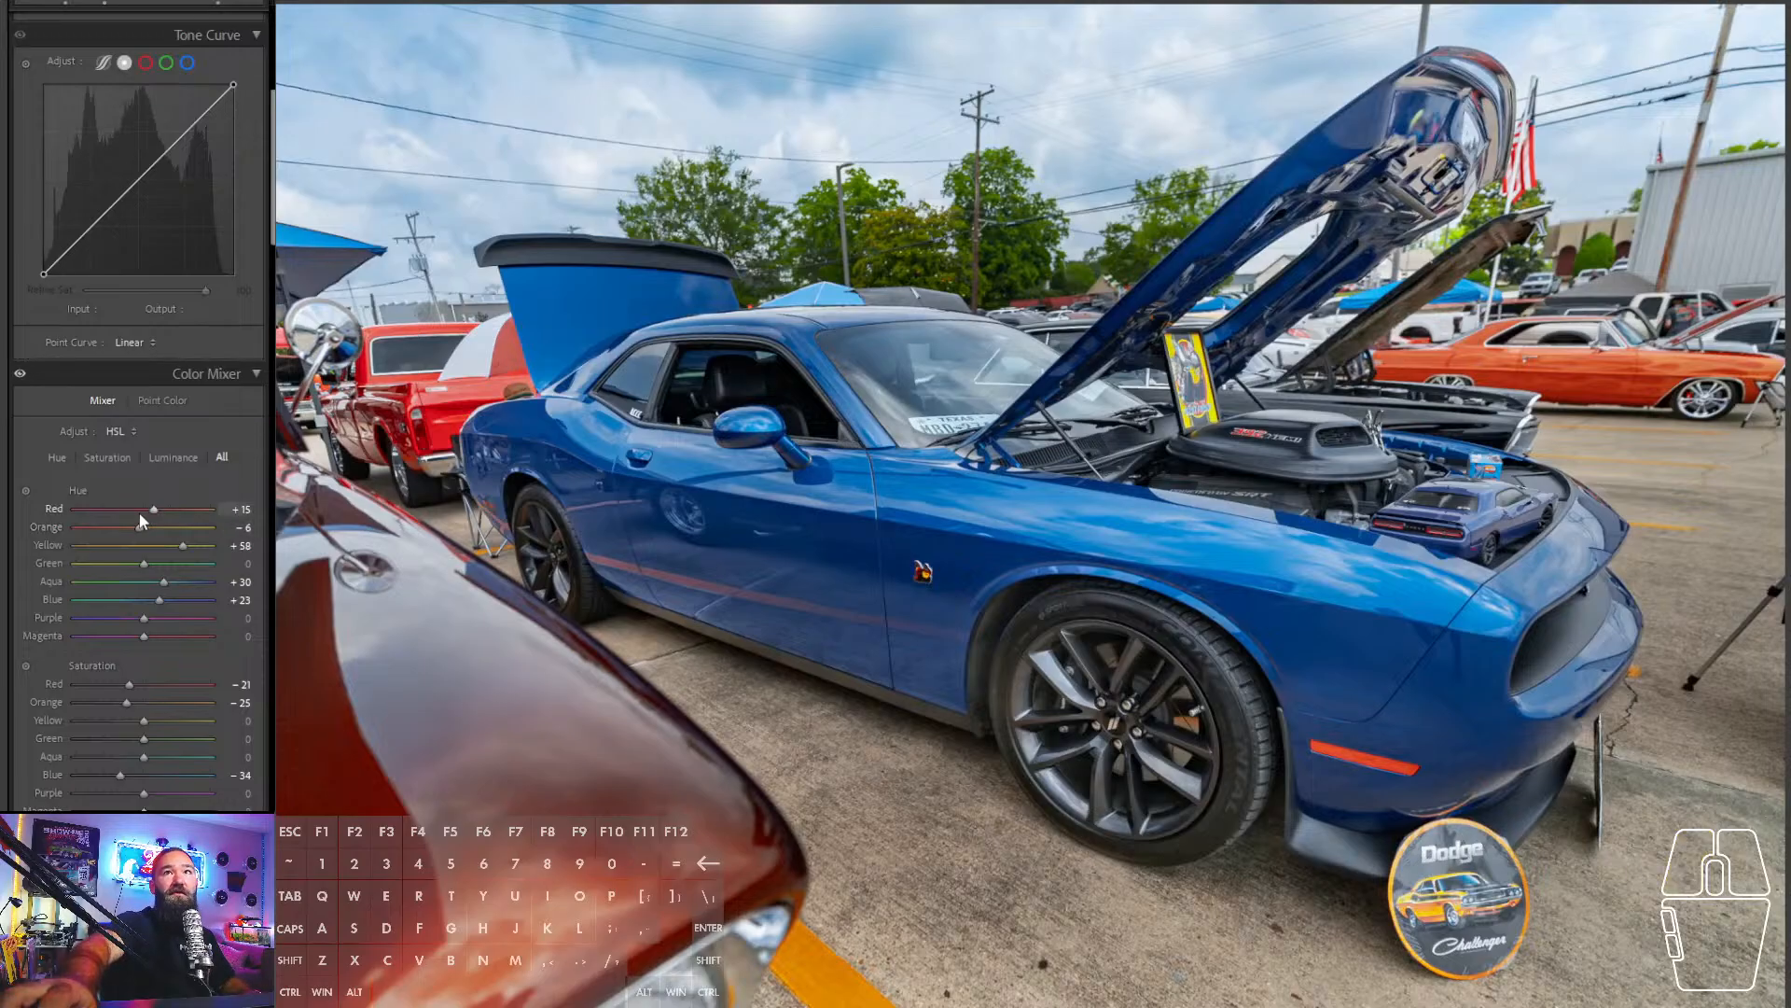
{"action": "left_click_drag", "start_coordinate": [141, 528], "coordinate": [137, 528]}
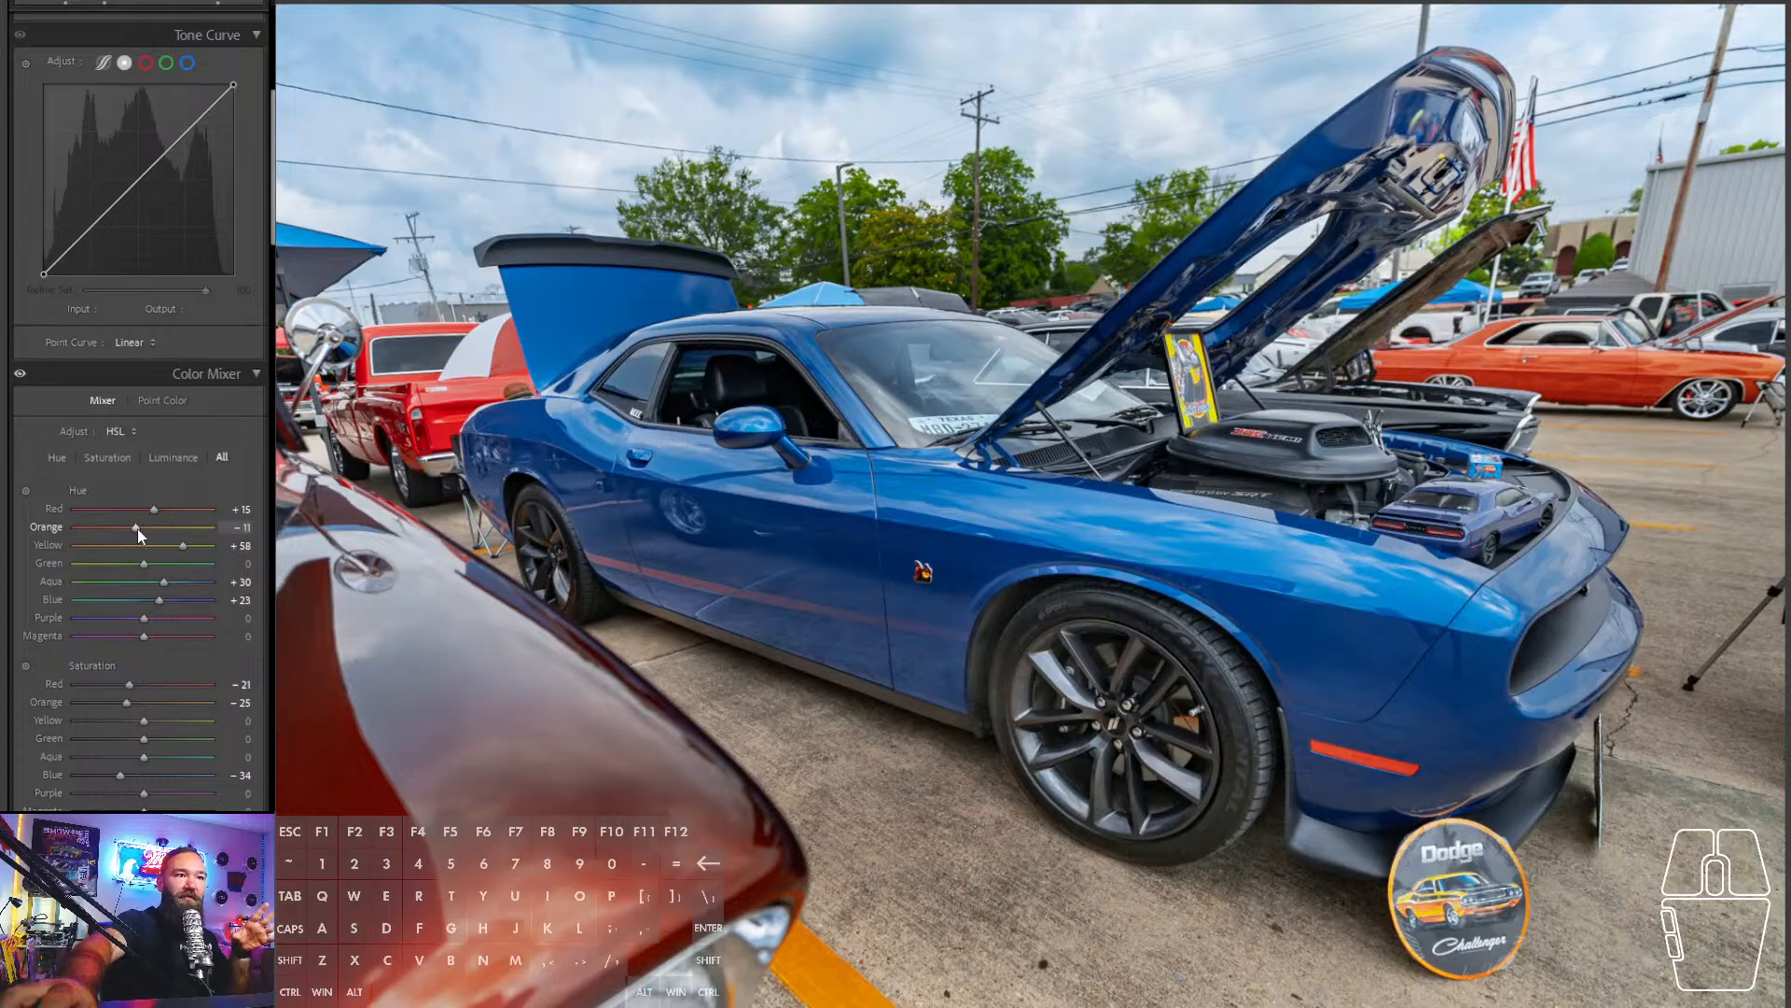
{"action": "double_click", "coordinate": [138, 528]}
{"action": "left_click", "coordinate": [137, 528]}
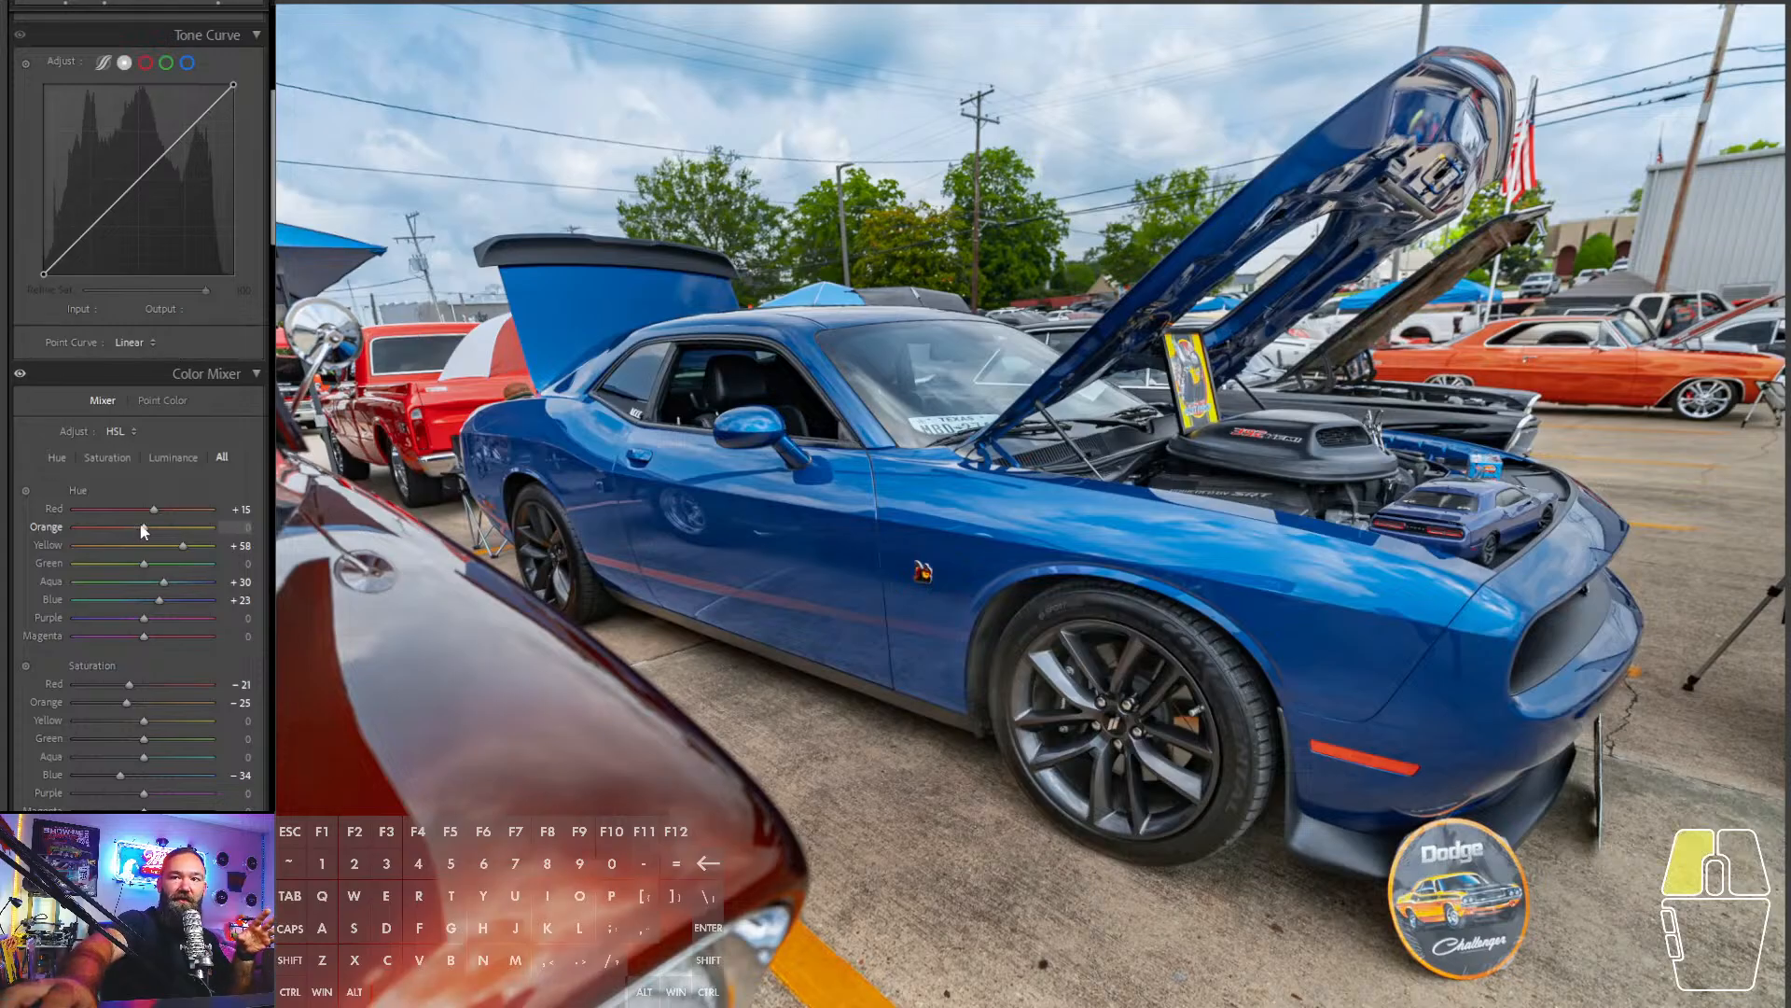
{"action": "left_click_drag", "start_coordinate": [135, 525], "coordinate": [133, 524]}
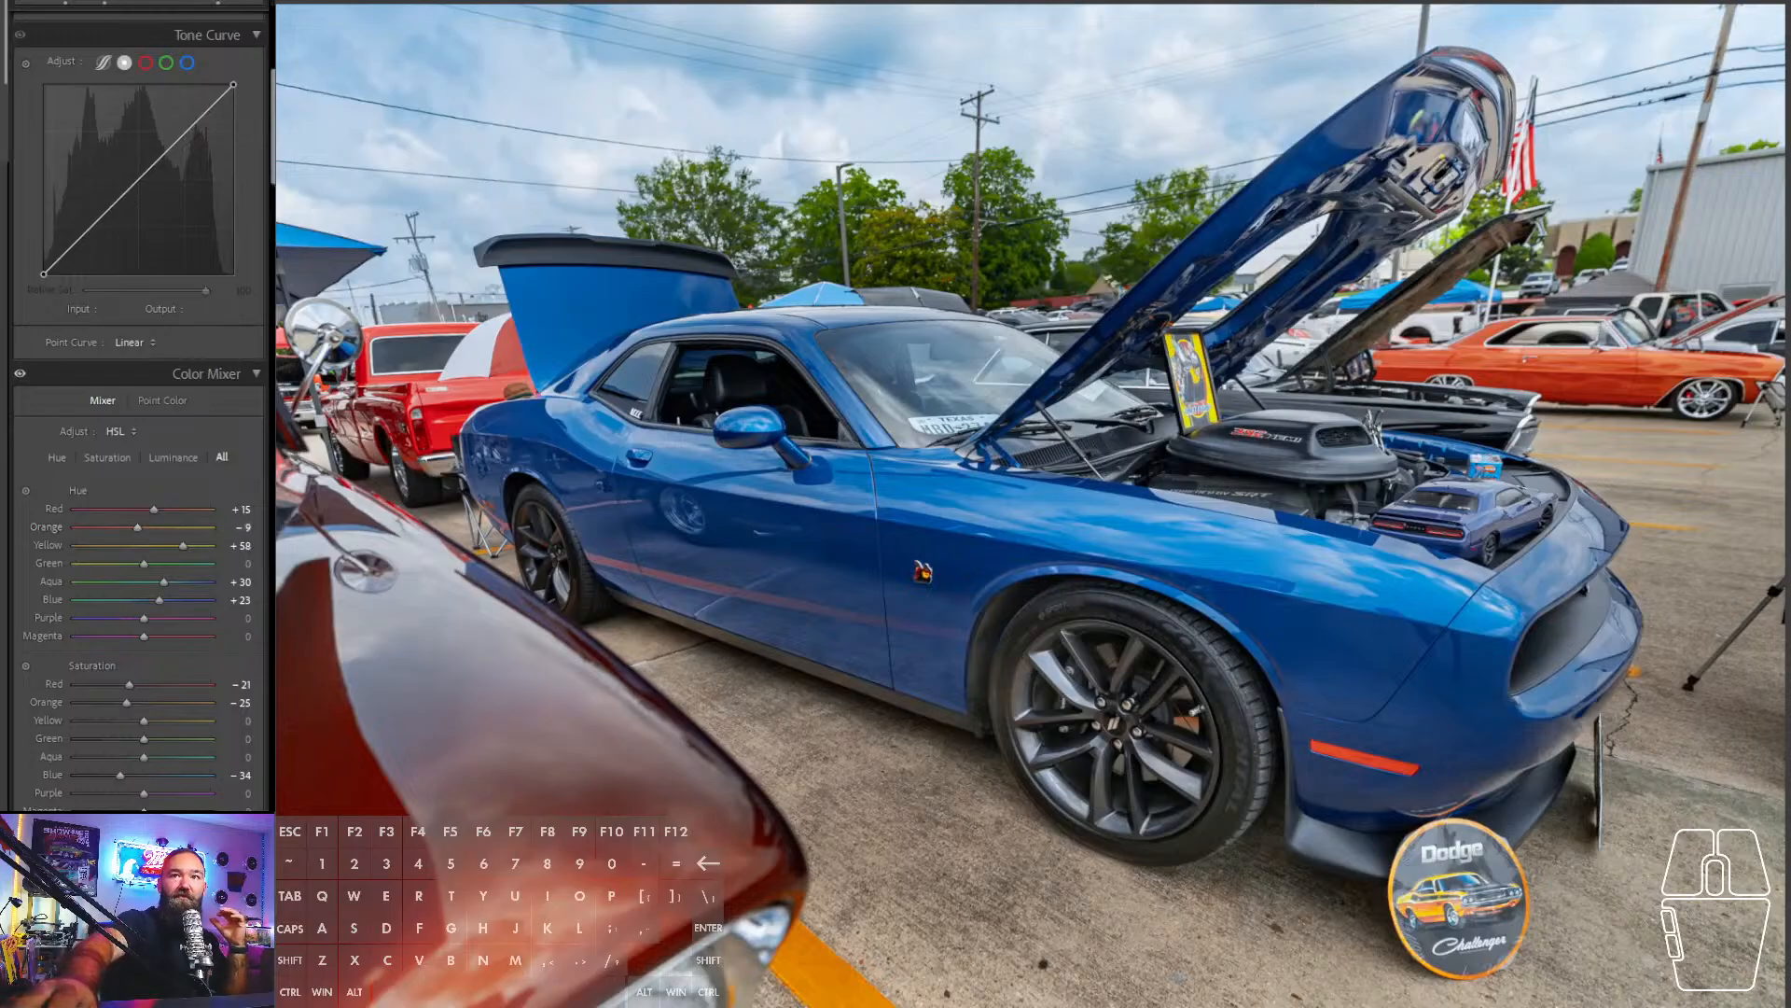
- Add a radial gradient mask over the pavement by the Challenger's front bumper and set its Tint to 20
{"action": "key", "text": "shift+w"}
{"action": "left_click", "coordinate": [0, 147]}
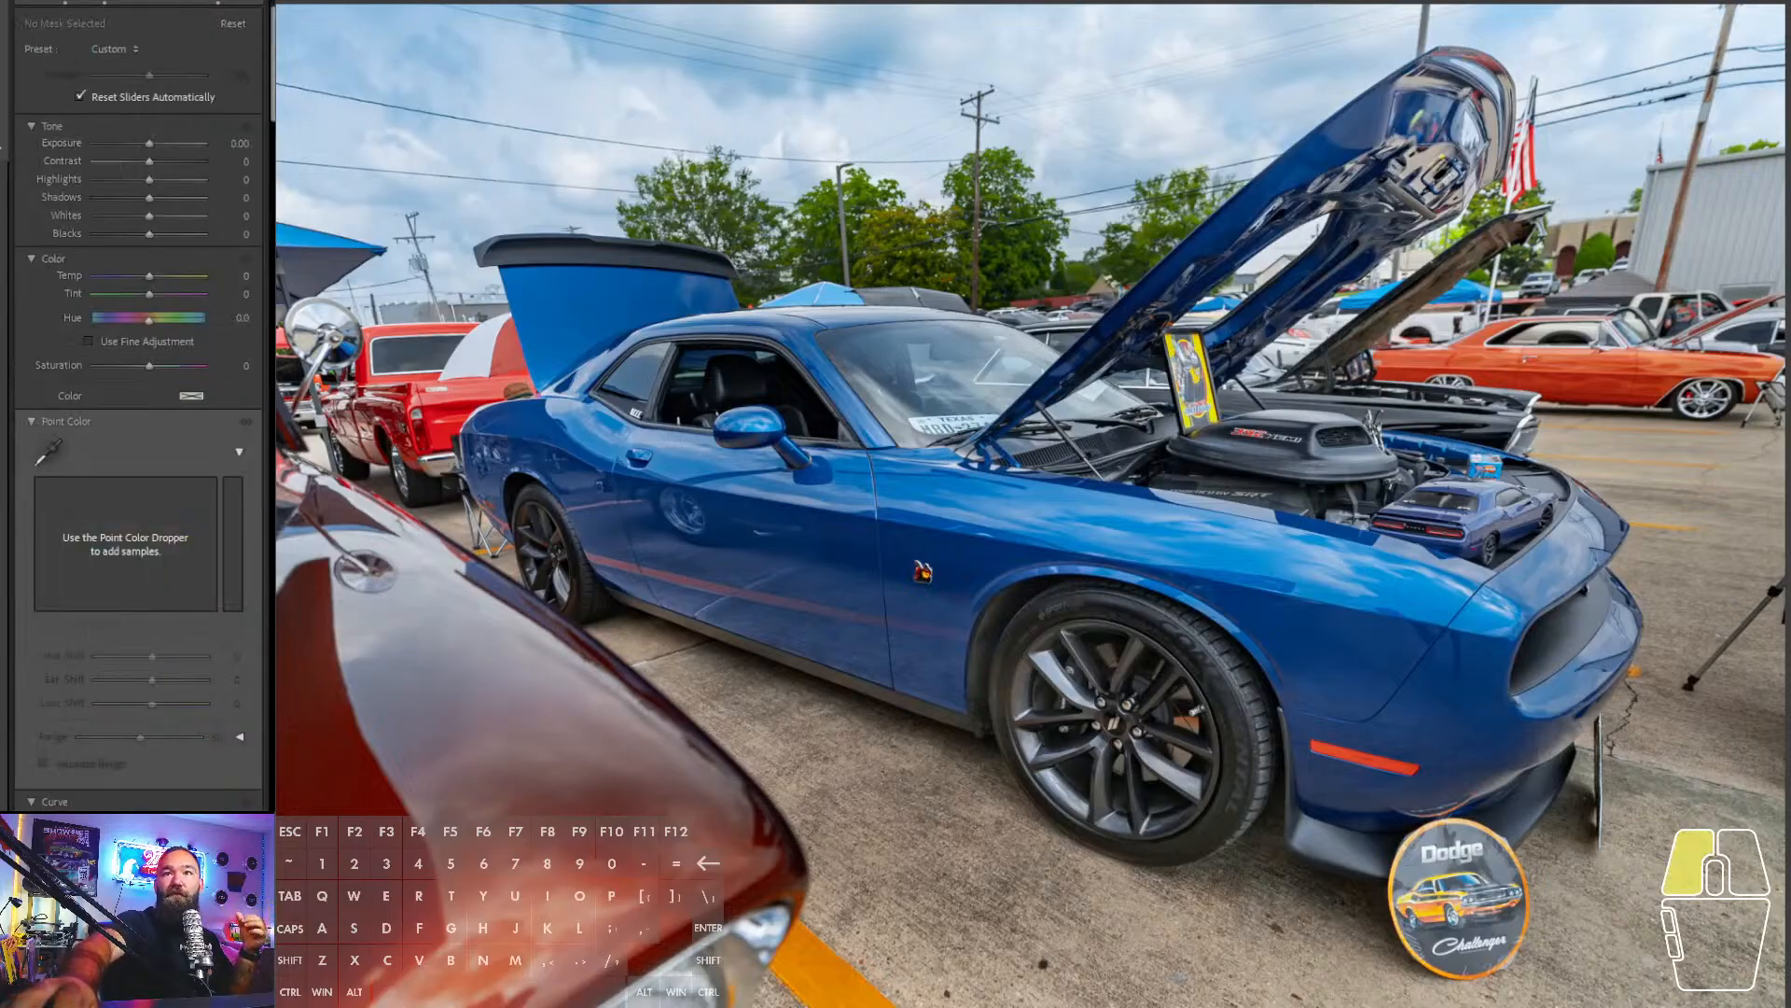
{"action": "key", "text": "shift+m"}
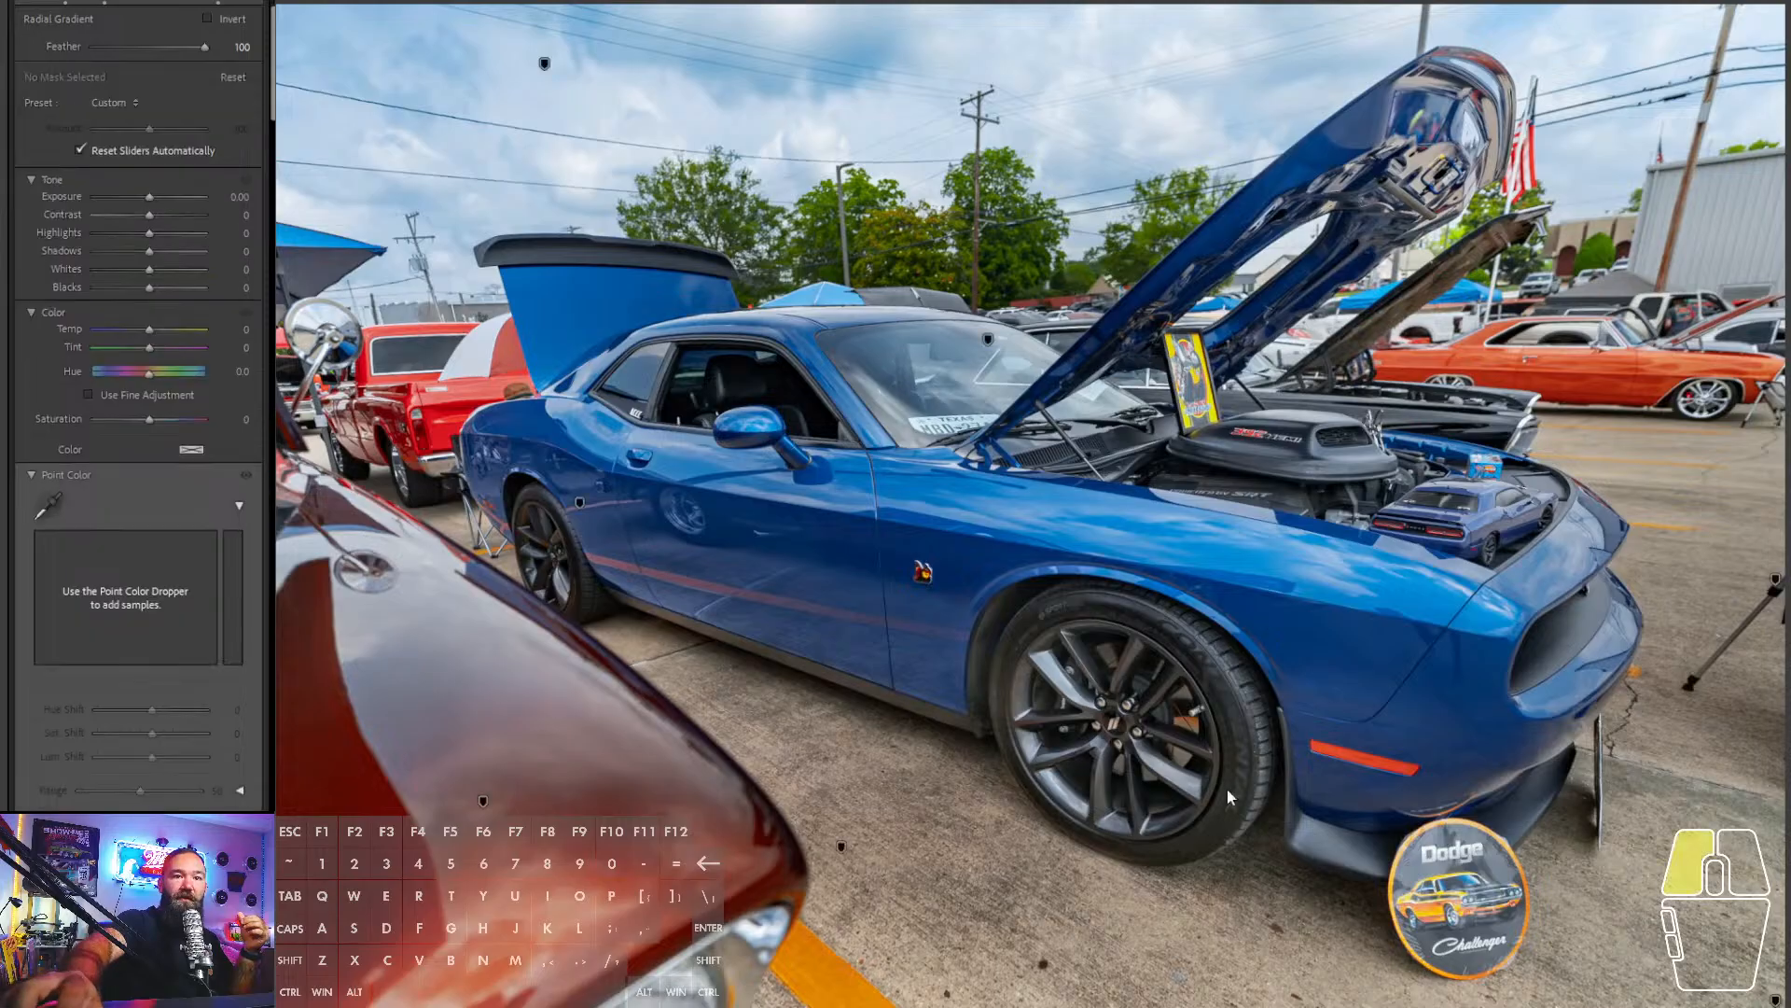
{"action": "left_click_drag", "start_coordinate": [1217, 735], "coordinate": [1127, 680]}
{"action": "left_click", "coordinate": [157, 347]}
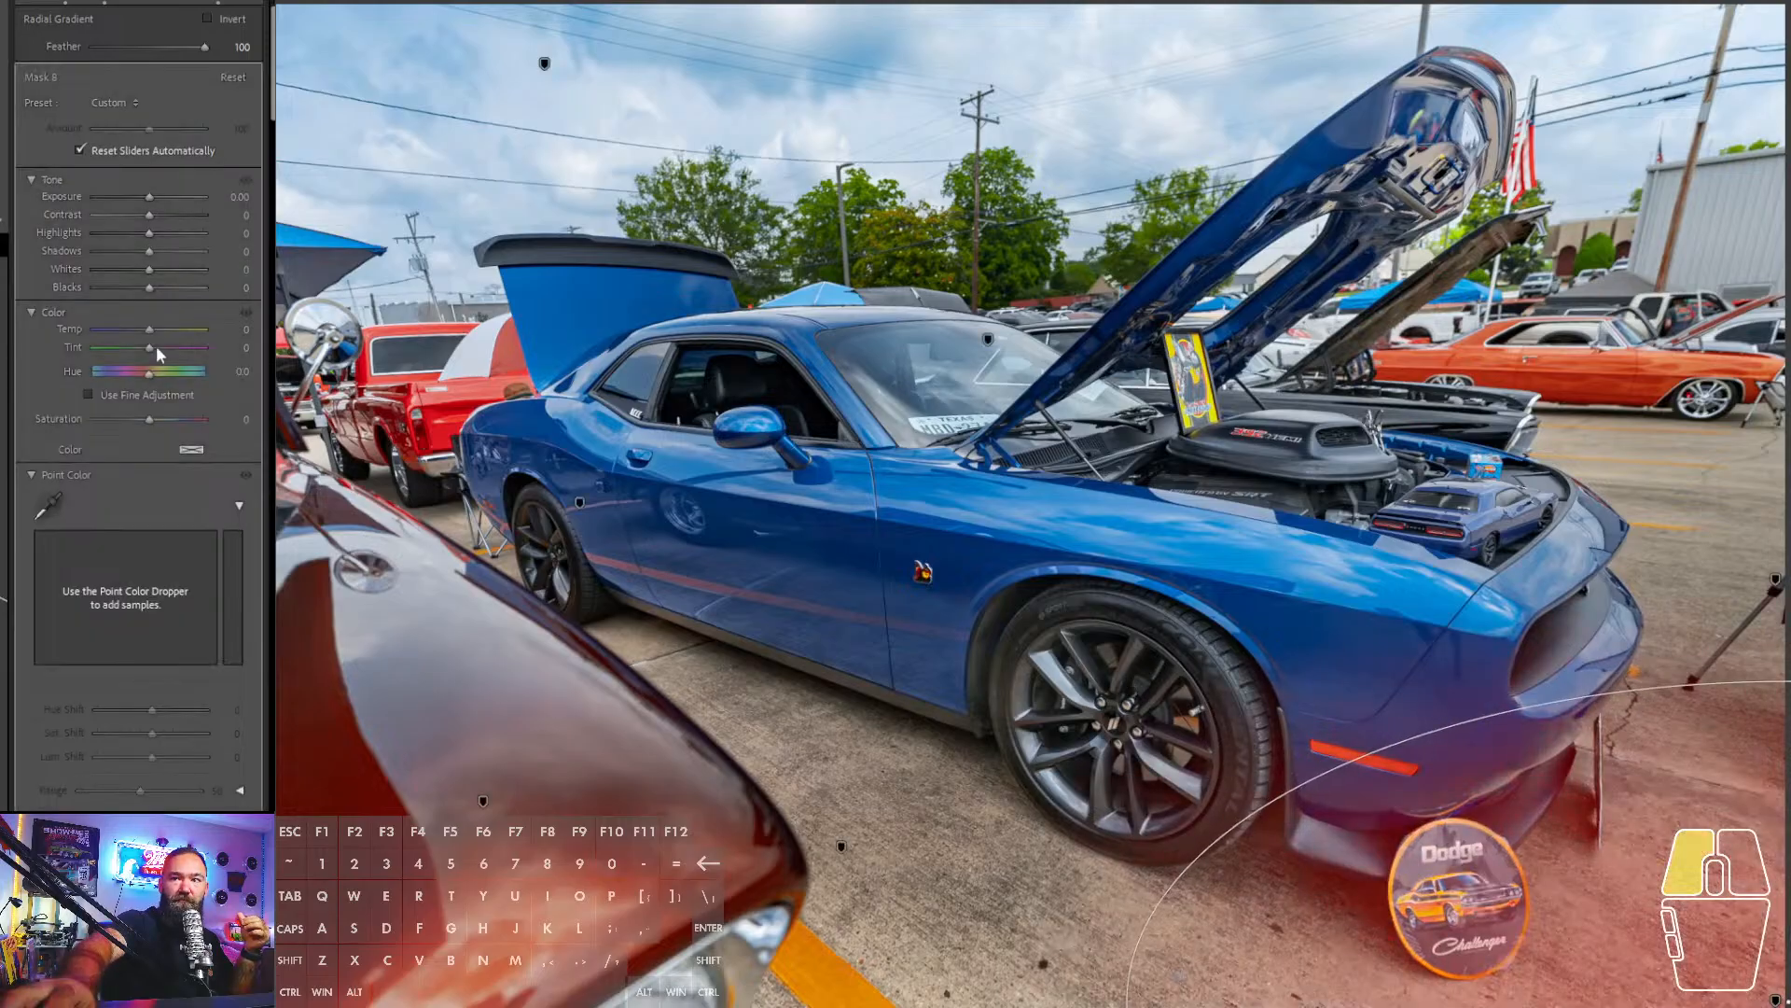
{"action": "left_click_drag", "start_coordinate": [157, 347], "coordinate": [161, 347]}
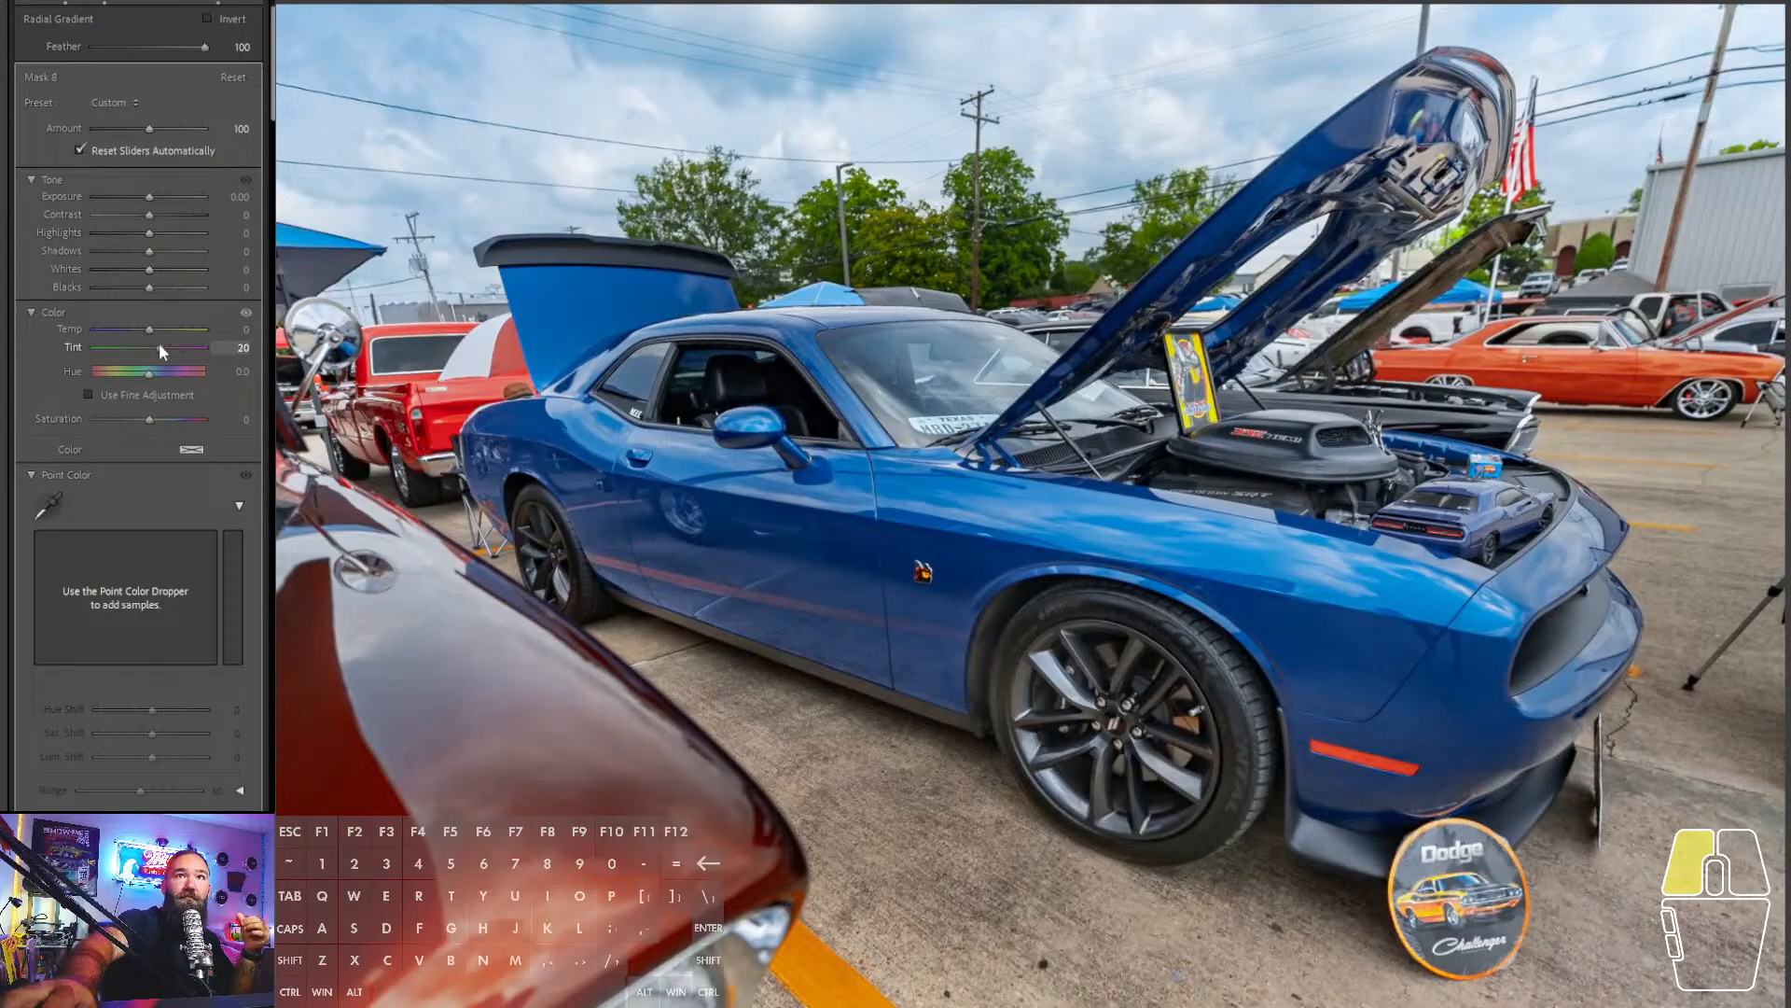
{"action": "left_click_drag", "start_coordinate": [160, 346], "coordinate": [160, 346]}
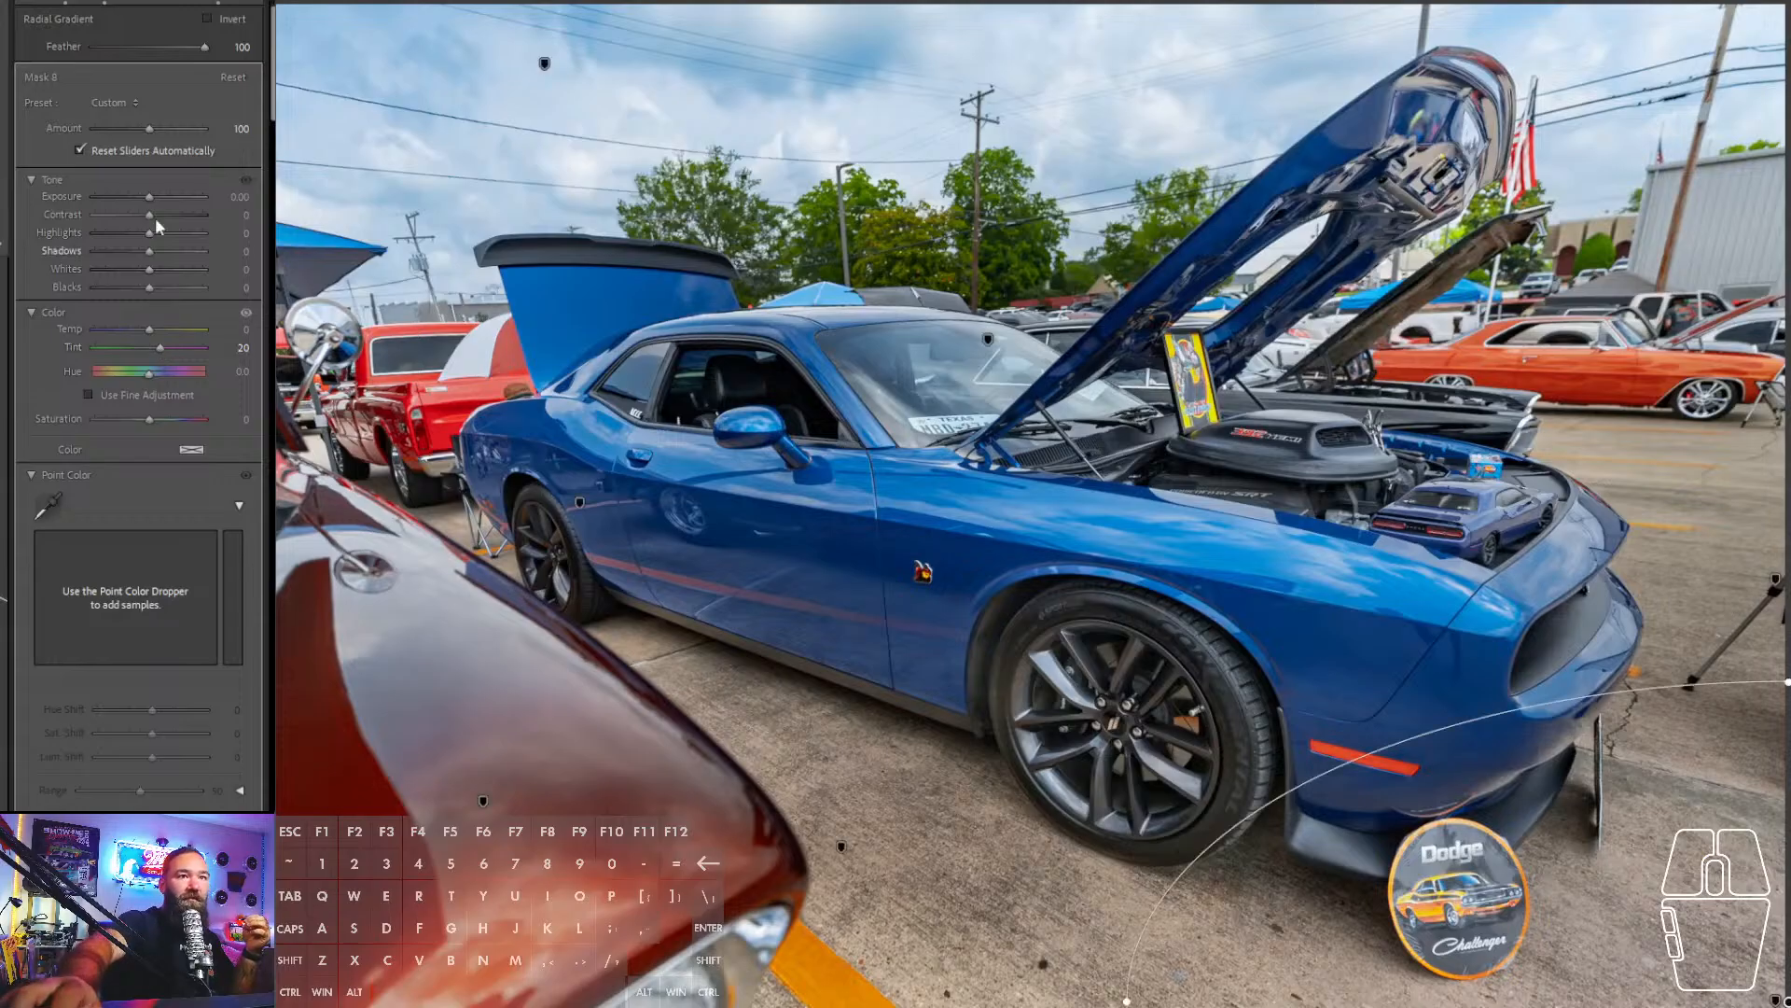
{"action": "left_click", "coordinate": [216, 2]}
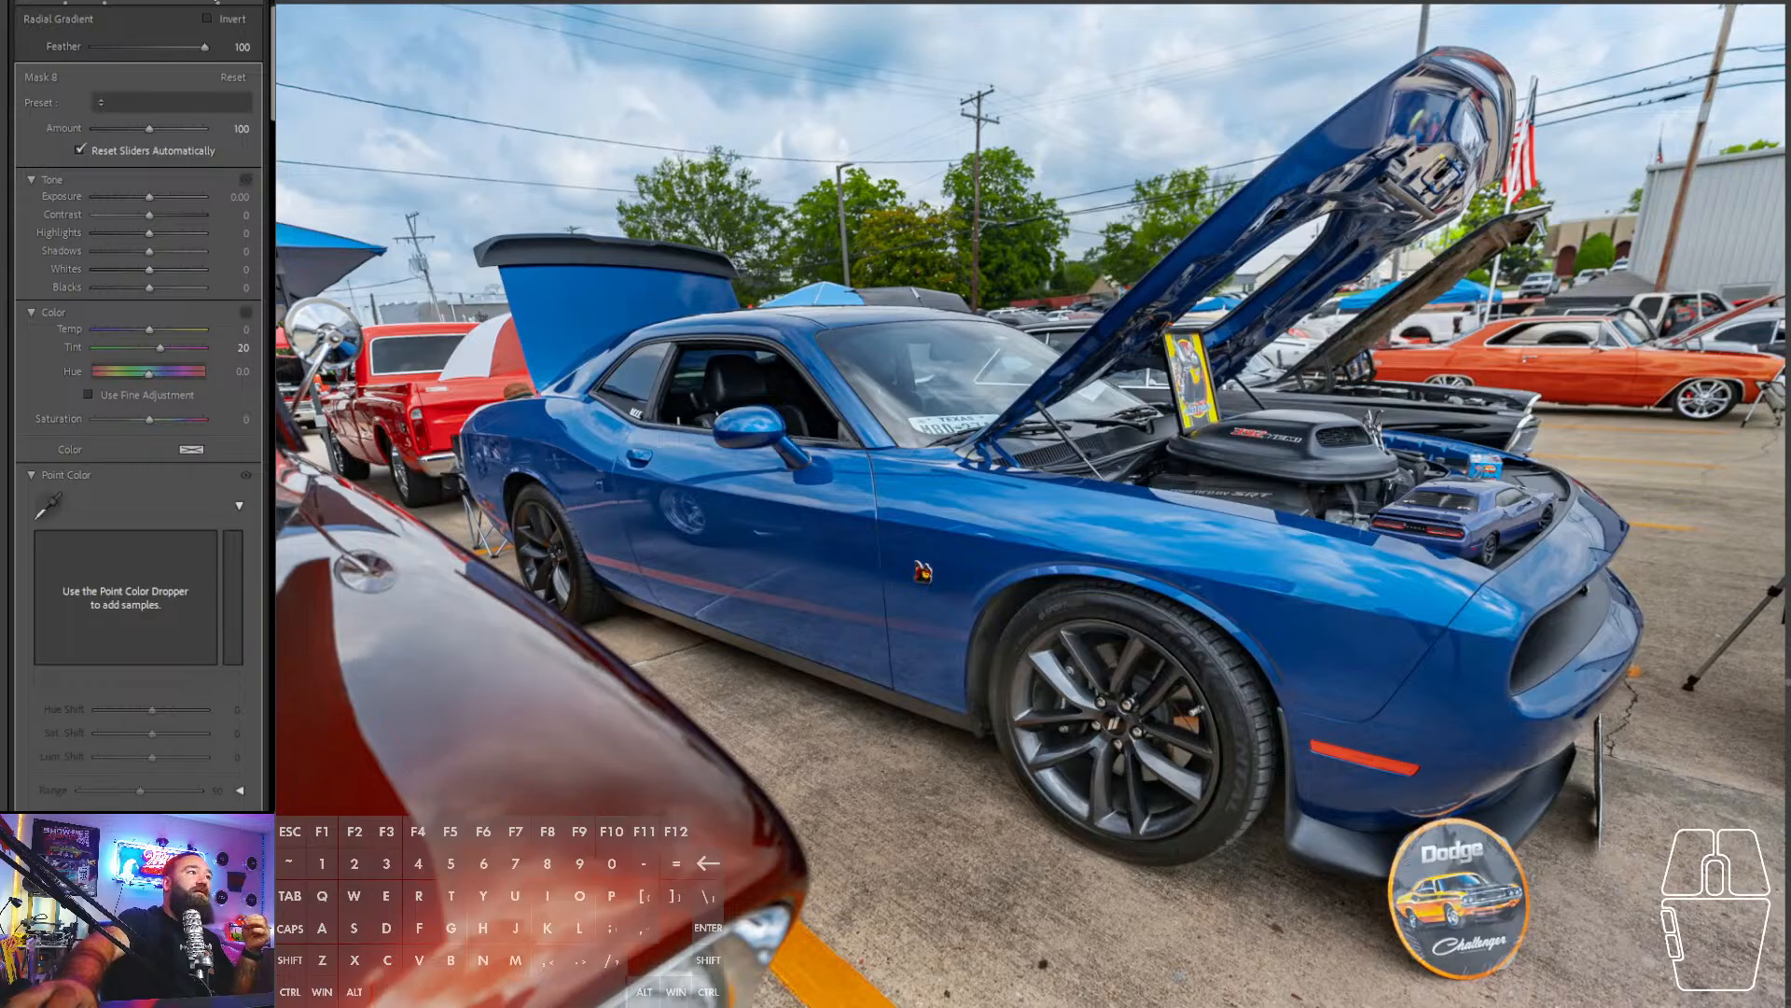
- Set the Challenger photo's Contrast to +25 and Exposure to +1.58
{"action": "left_click_drag", "start_coordinate": [171, 228], "coordinate": [172, 209]}
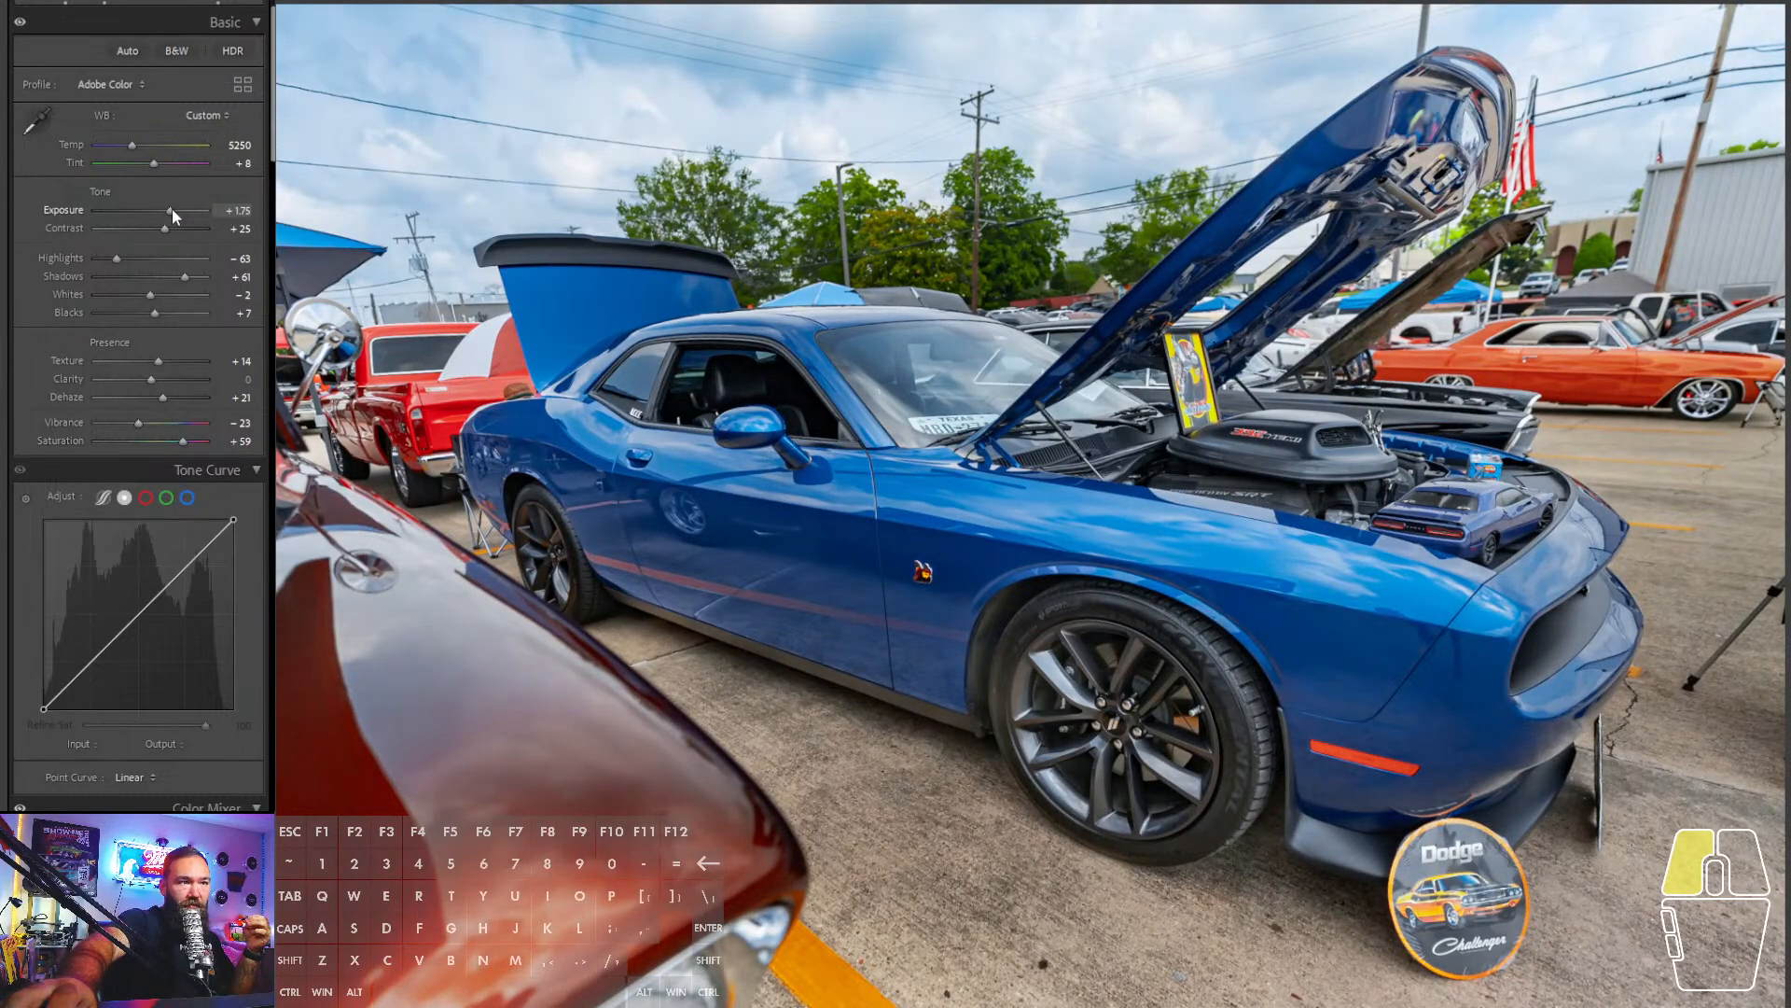
{"action": "left_click_drag", "start_coordinate": [172, 209], "coordinate": [169, 209]}
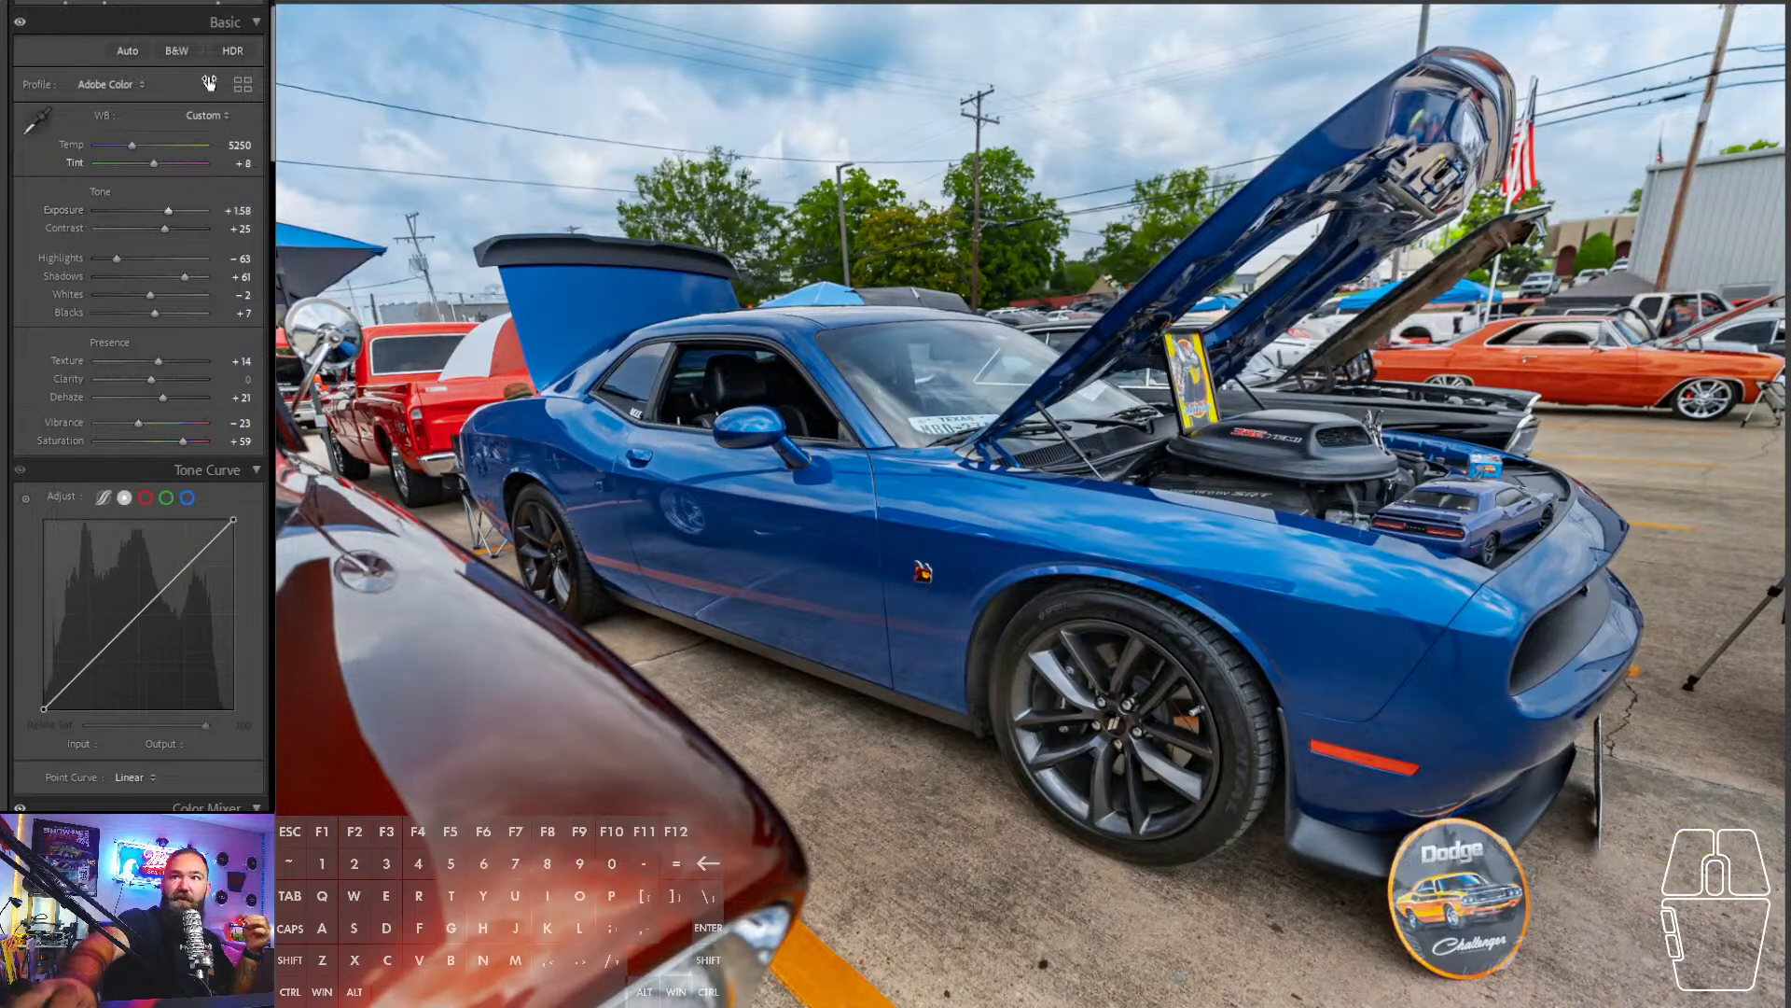
- Set the background mask's Exposure to -0.53 and the photo's overall Contrast to +28
{"action": "key", "text": "shift+w"}
{"action": "left_click", "coordinate": [4, 159]}
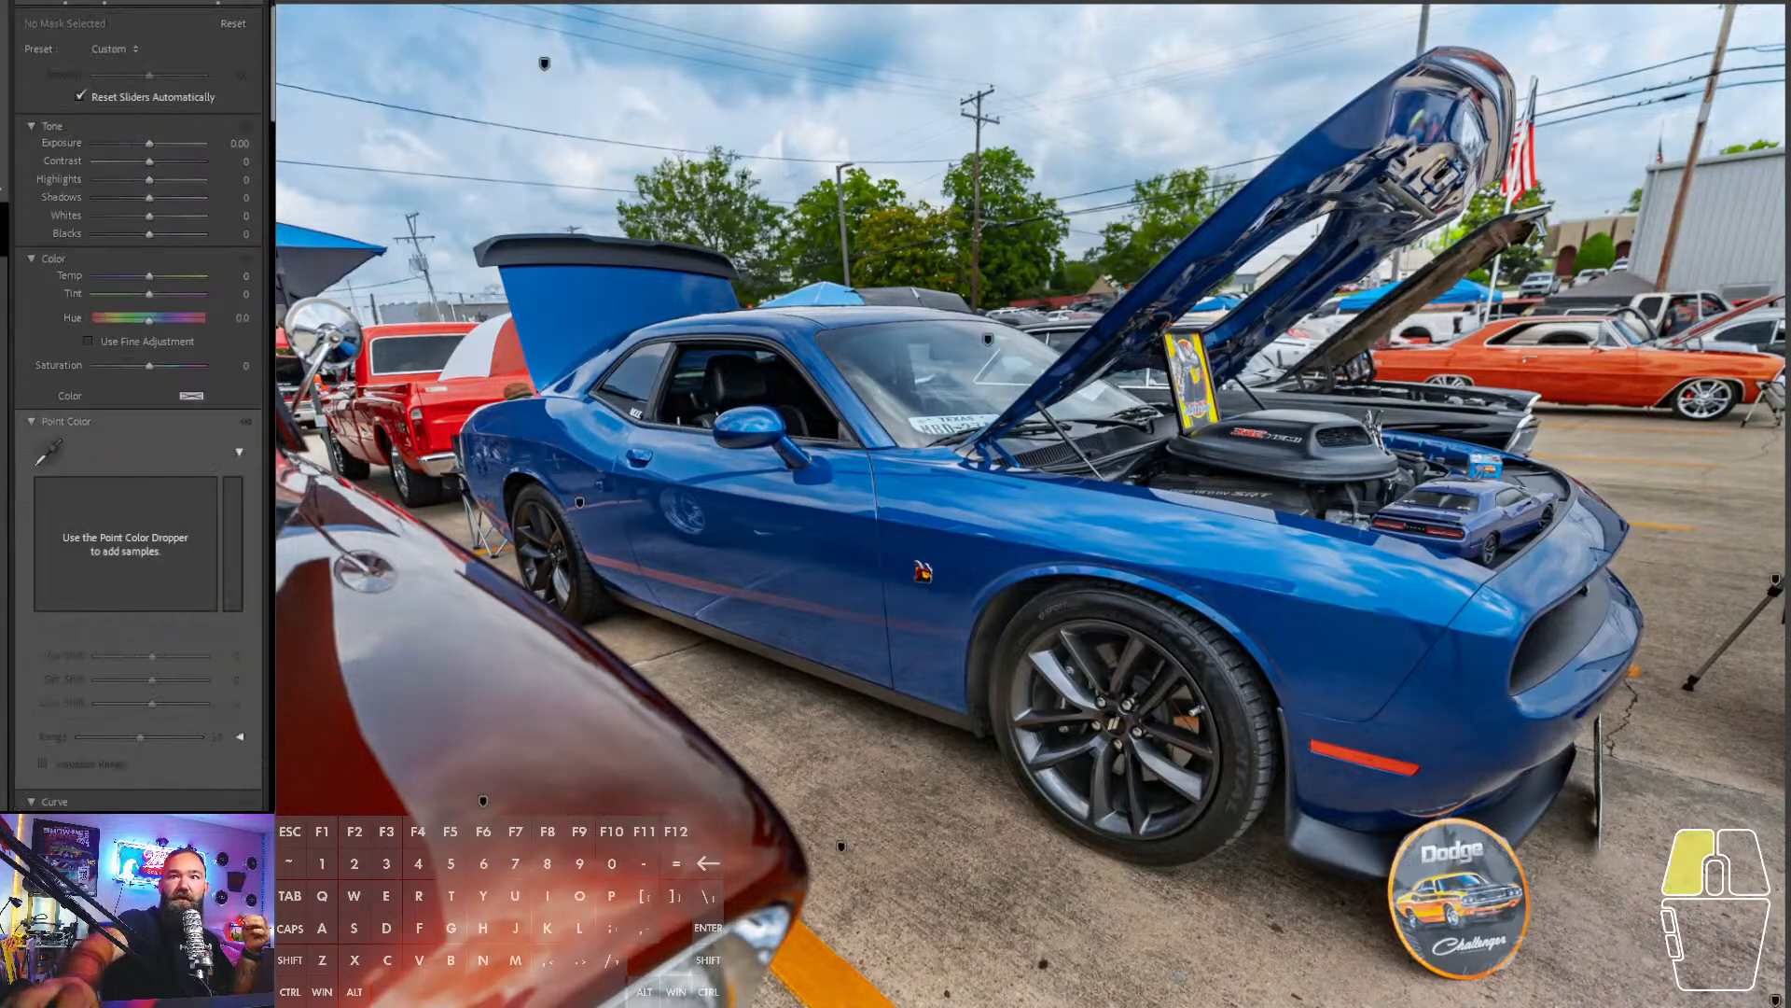
{"action": "left_click_drag", "start_coordinate": [136, 170], "coordinate": [138, 168]}
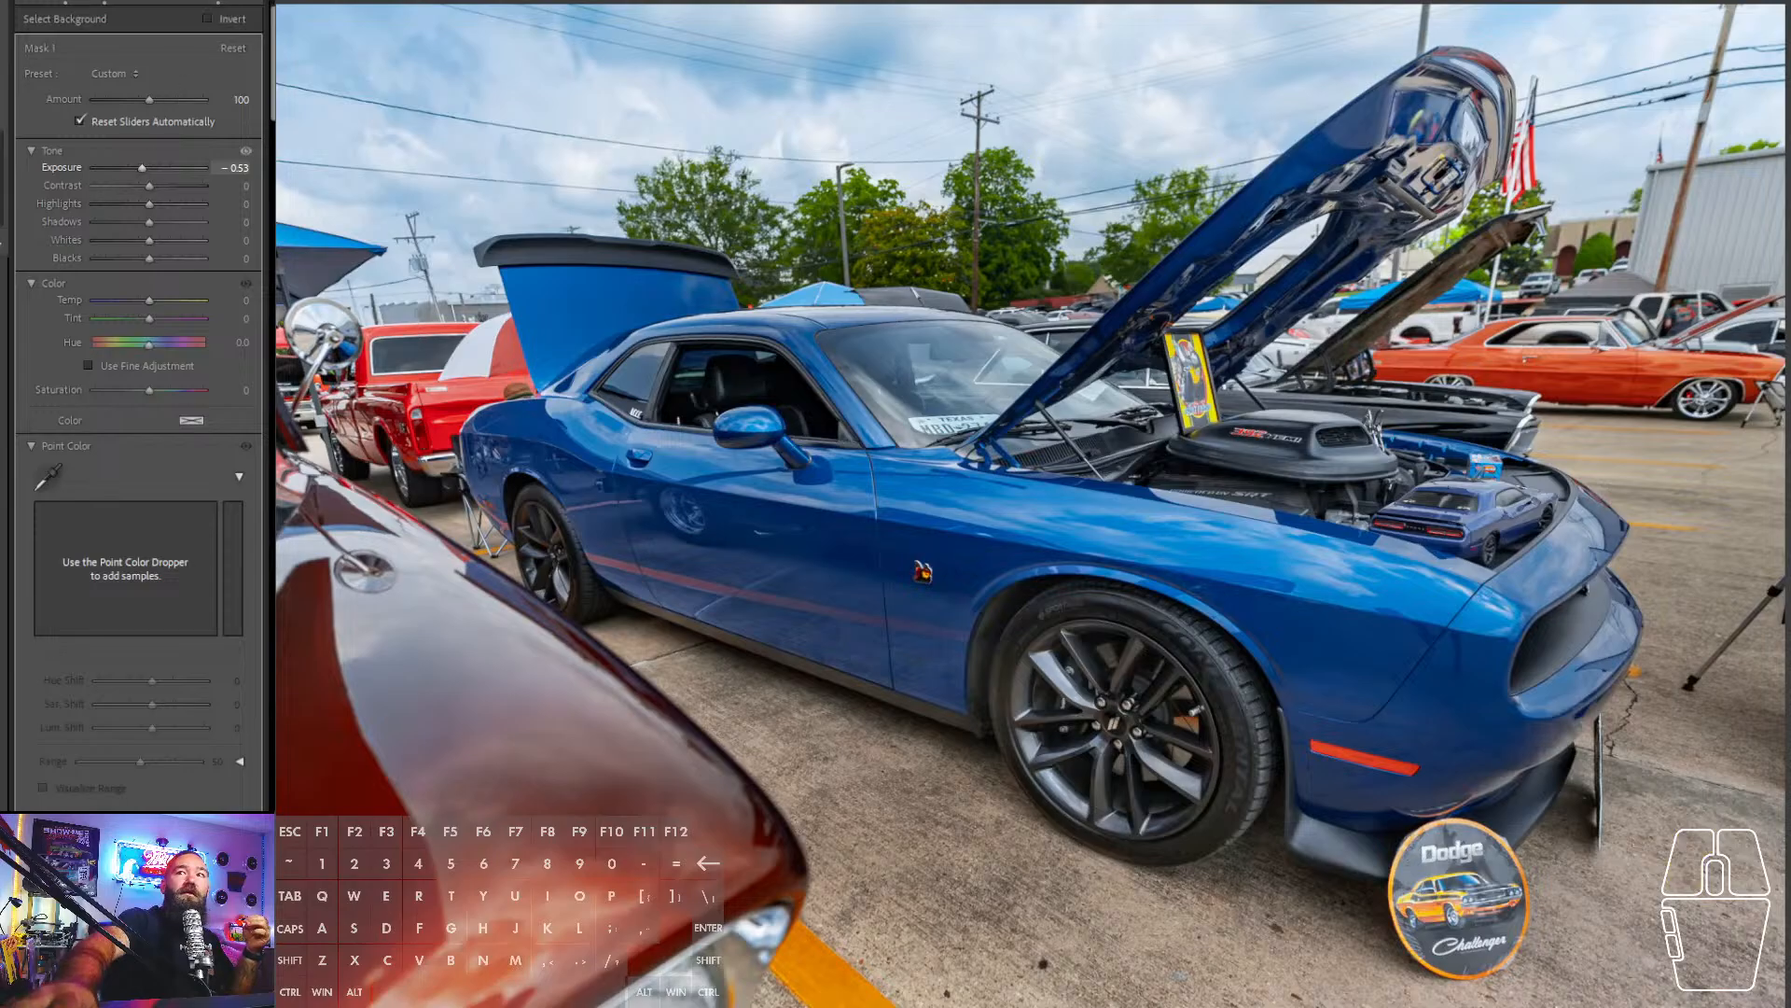
{"action": "left_click", "coordinate": [223, 2]}
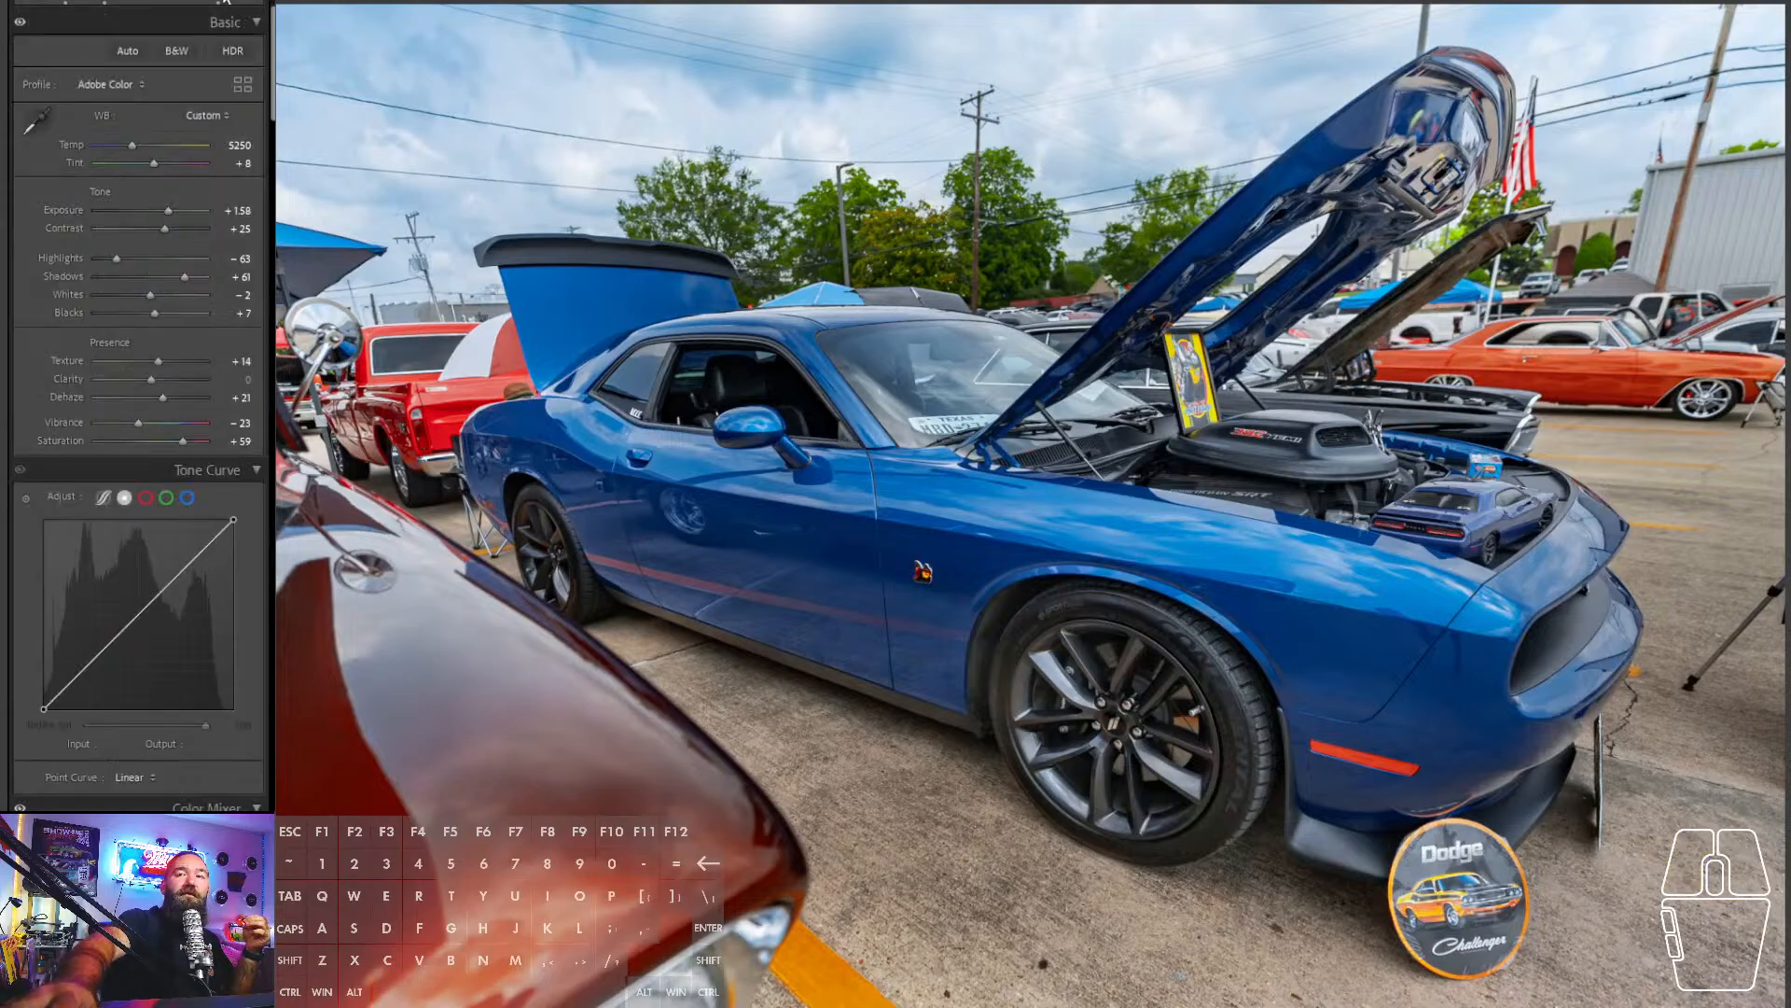
{"action": "left_click_drag", "start_coordinate": [168, 227], "coordinate": [172, 233]}
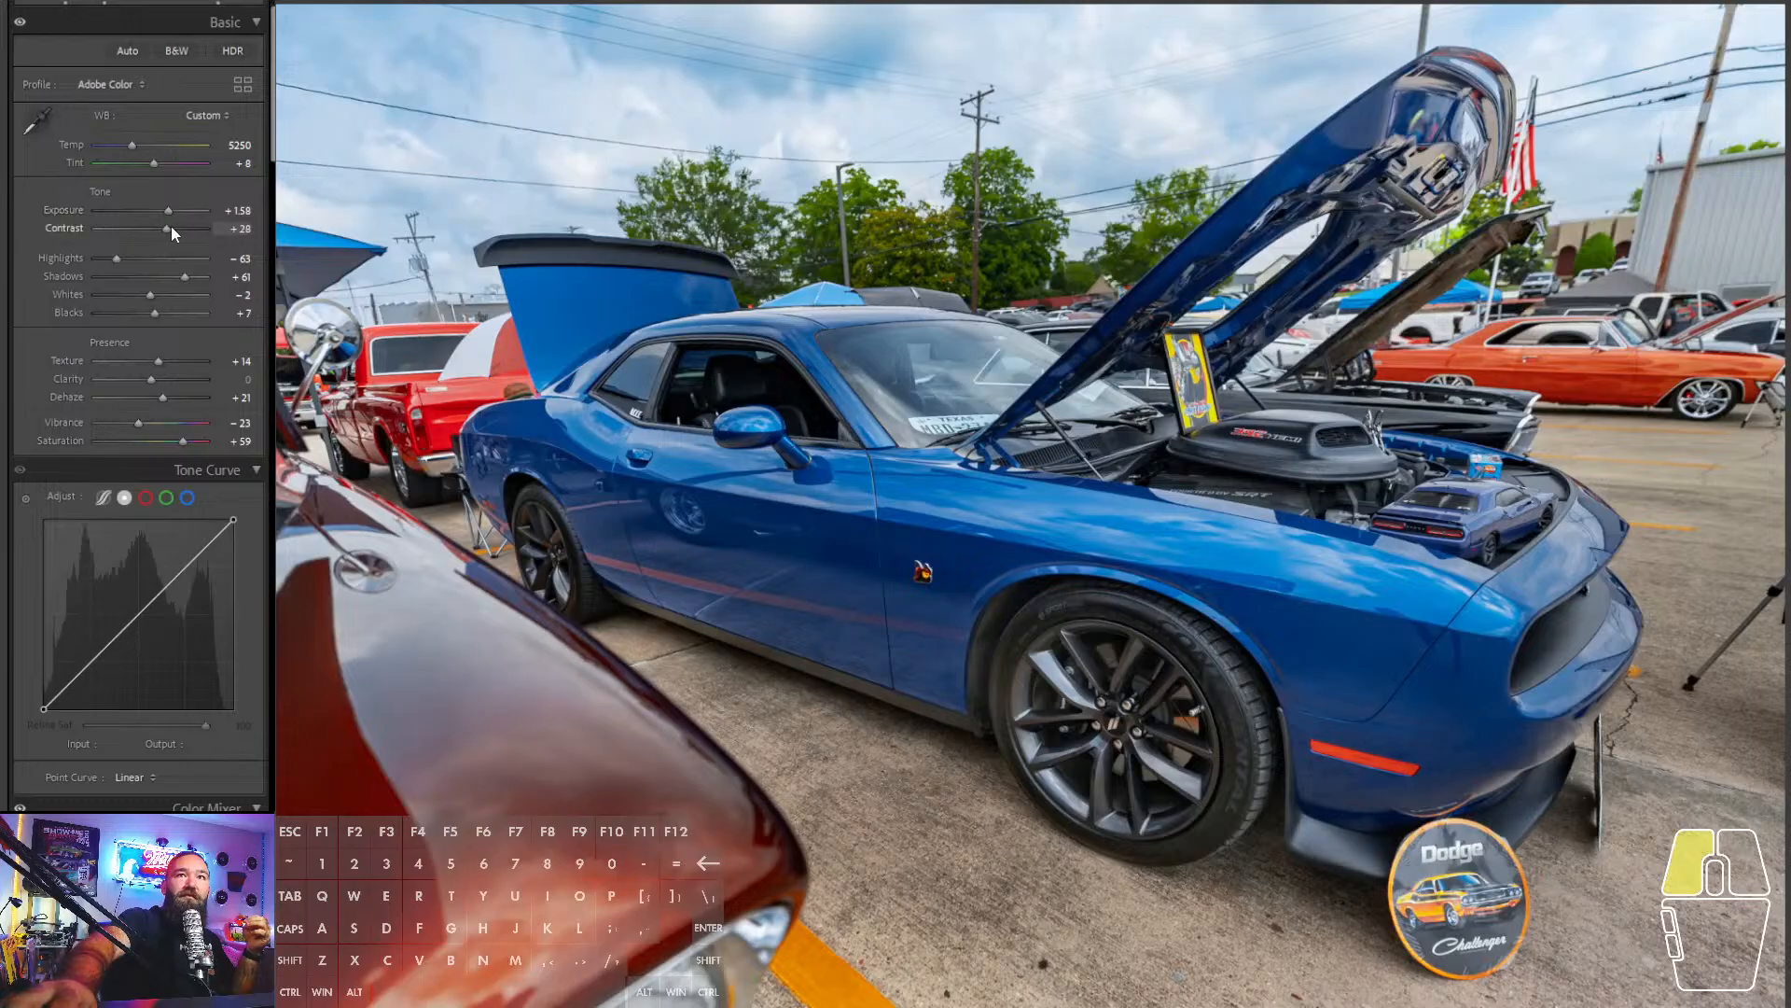
{"action": "left_click_drag", "start_coordinate": [171, 226], "coordinate": [172, 224]}
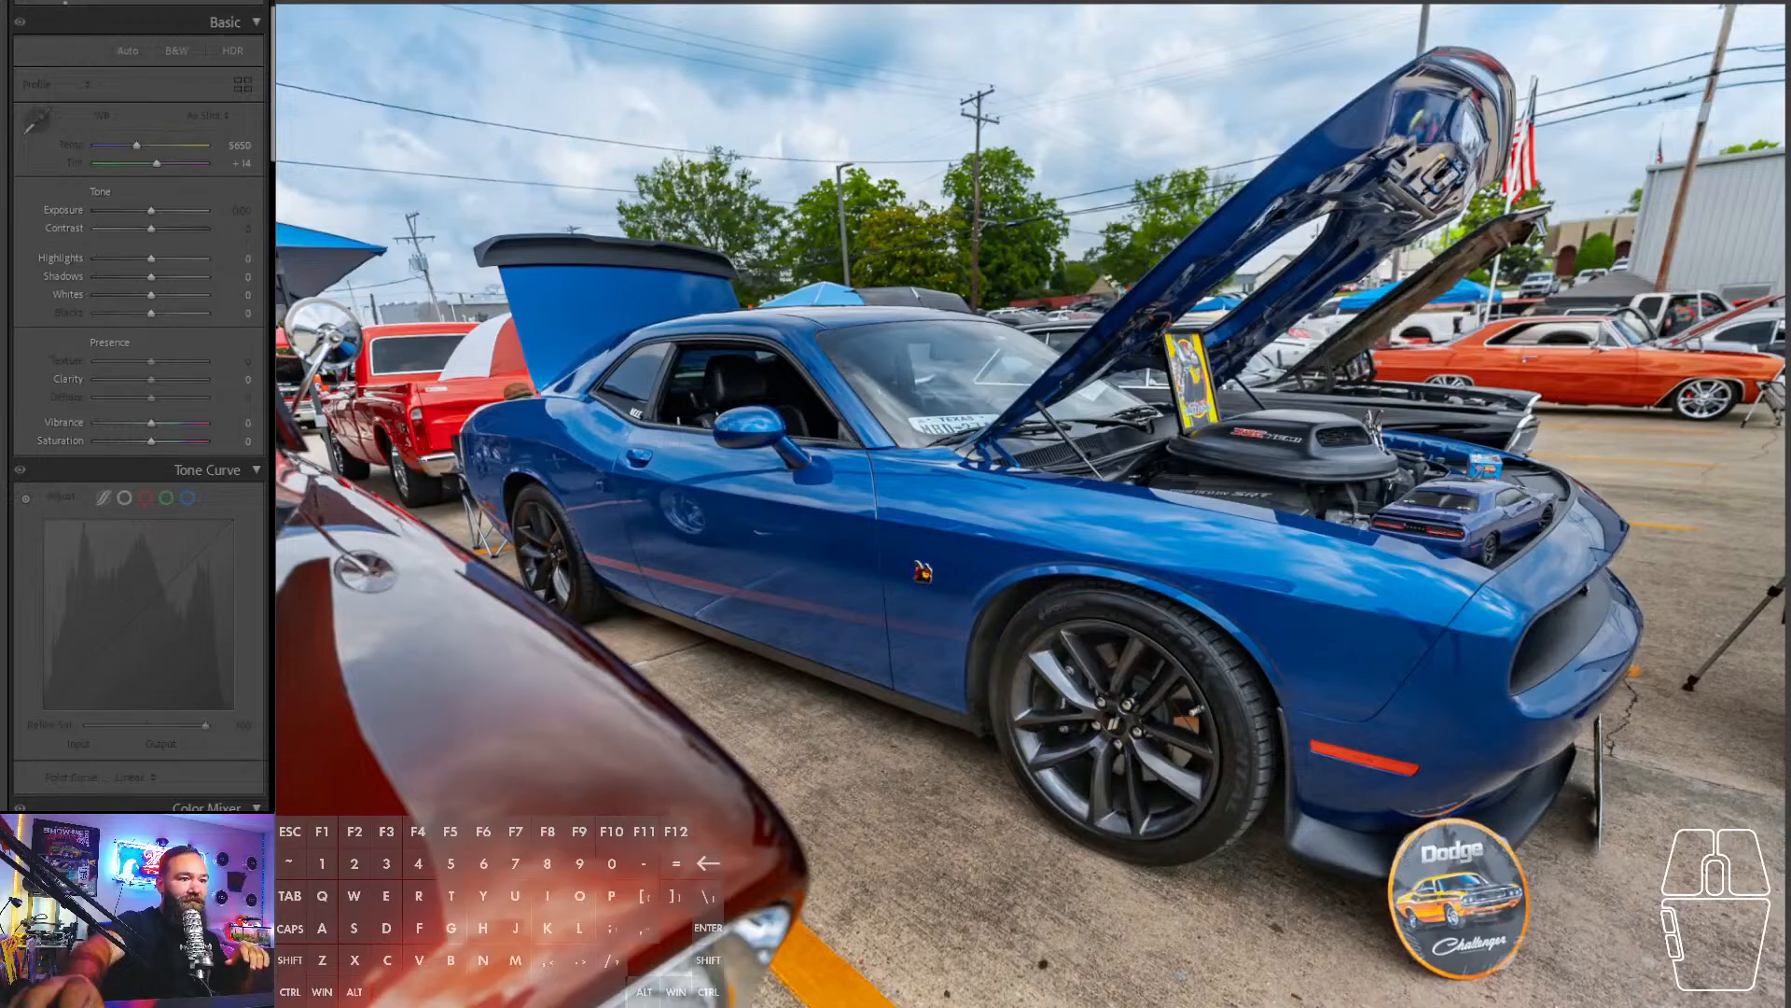
- Straighten the blue Cobra photo to an angle of -0.41 and set its Exposure to +1.00
{"action": "key", "text": "Right"}
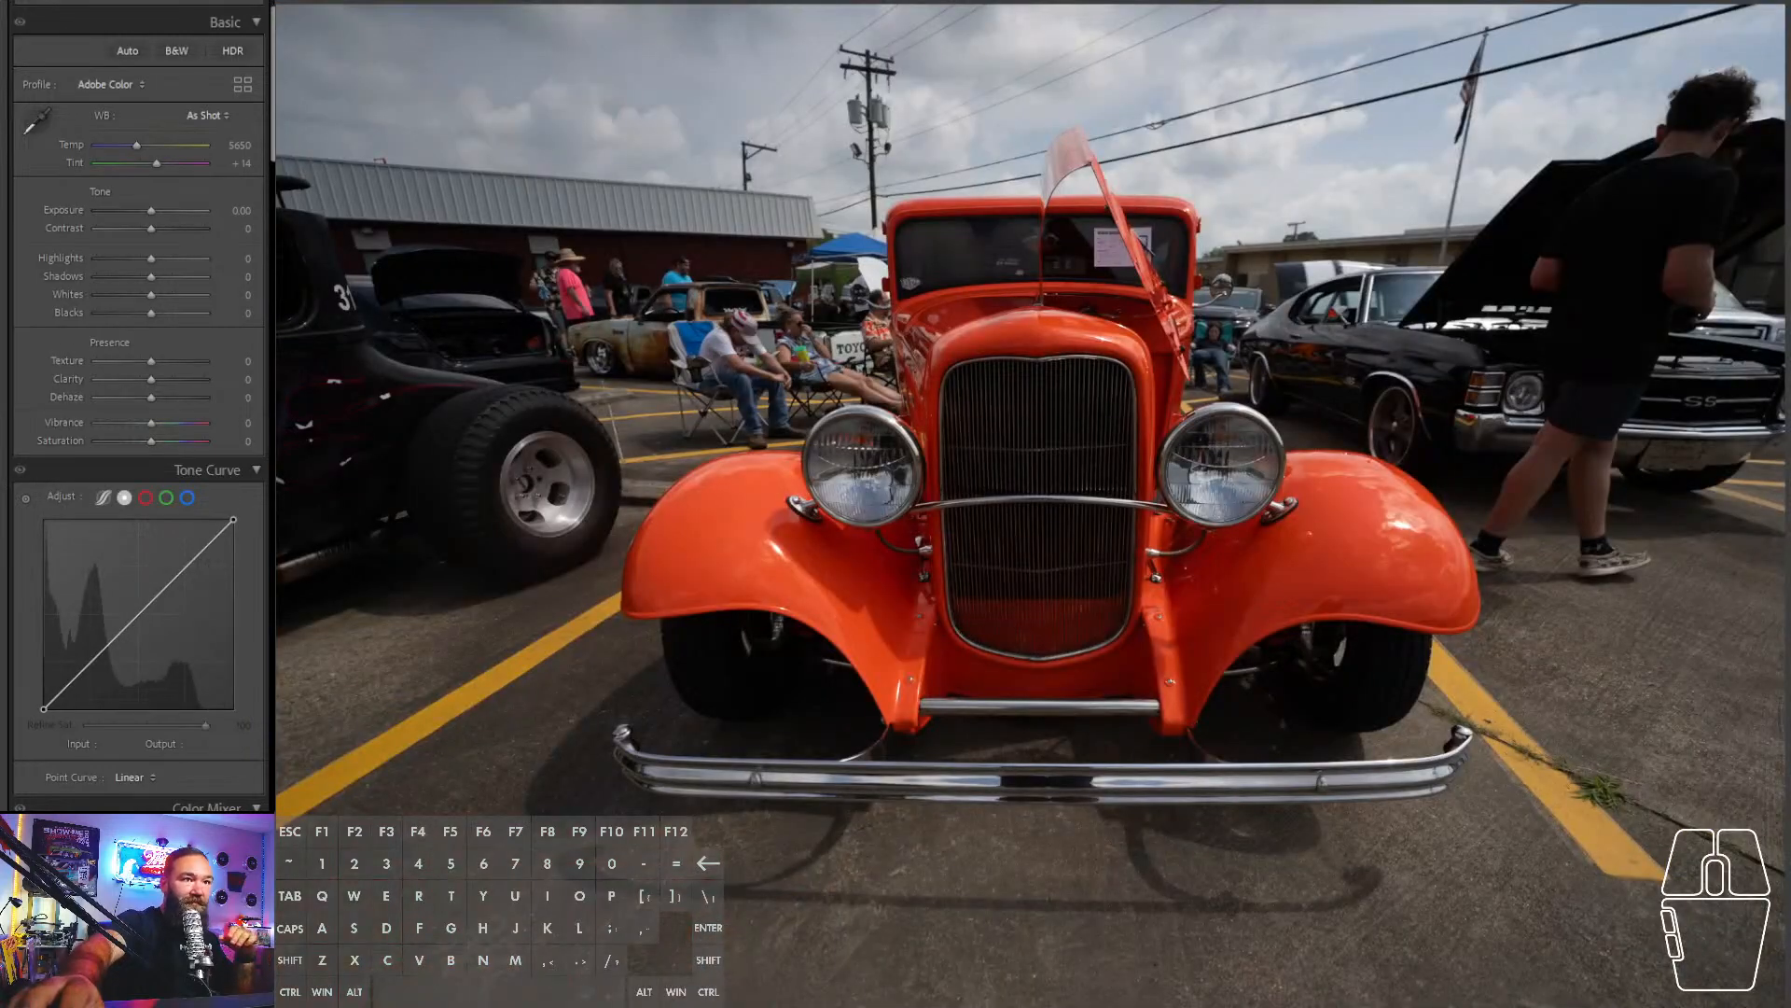
{"action": "key", "text": "Right"}
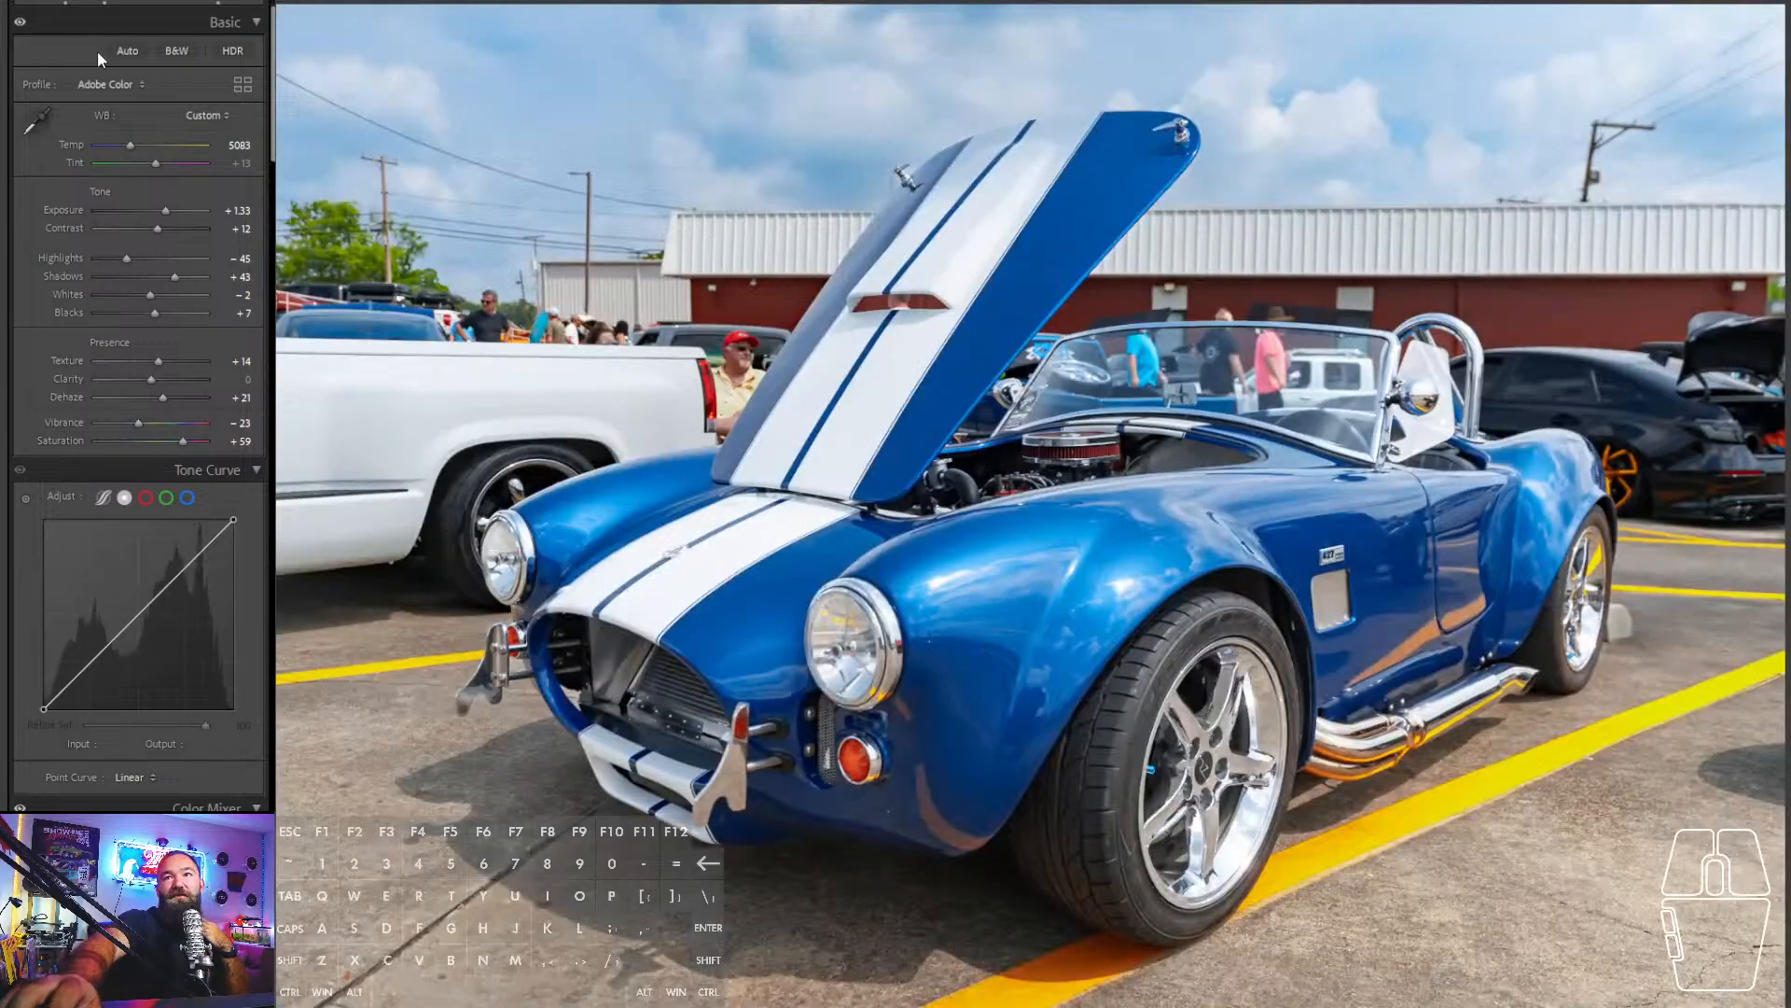
{"action": "key", "text": "r"}
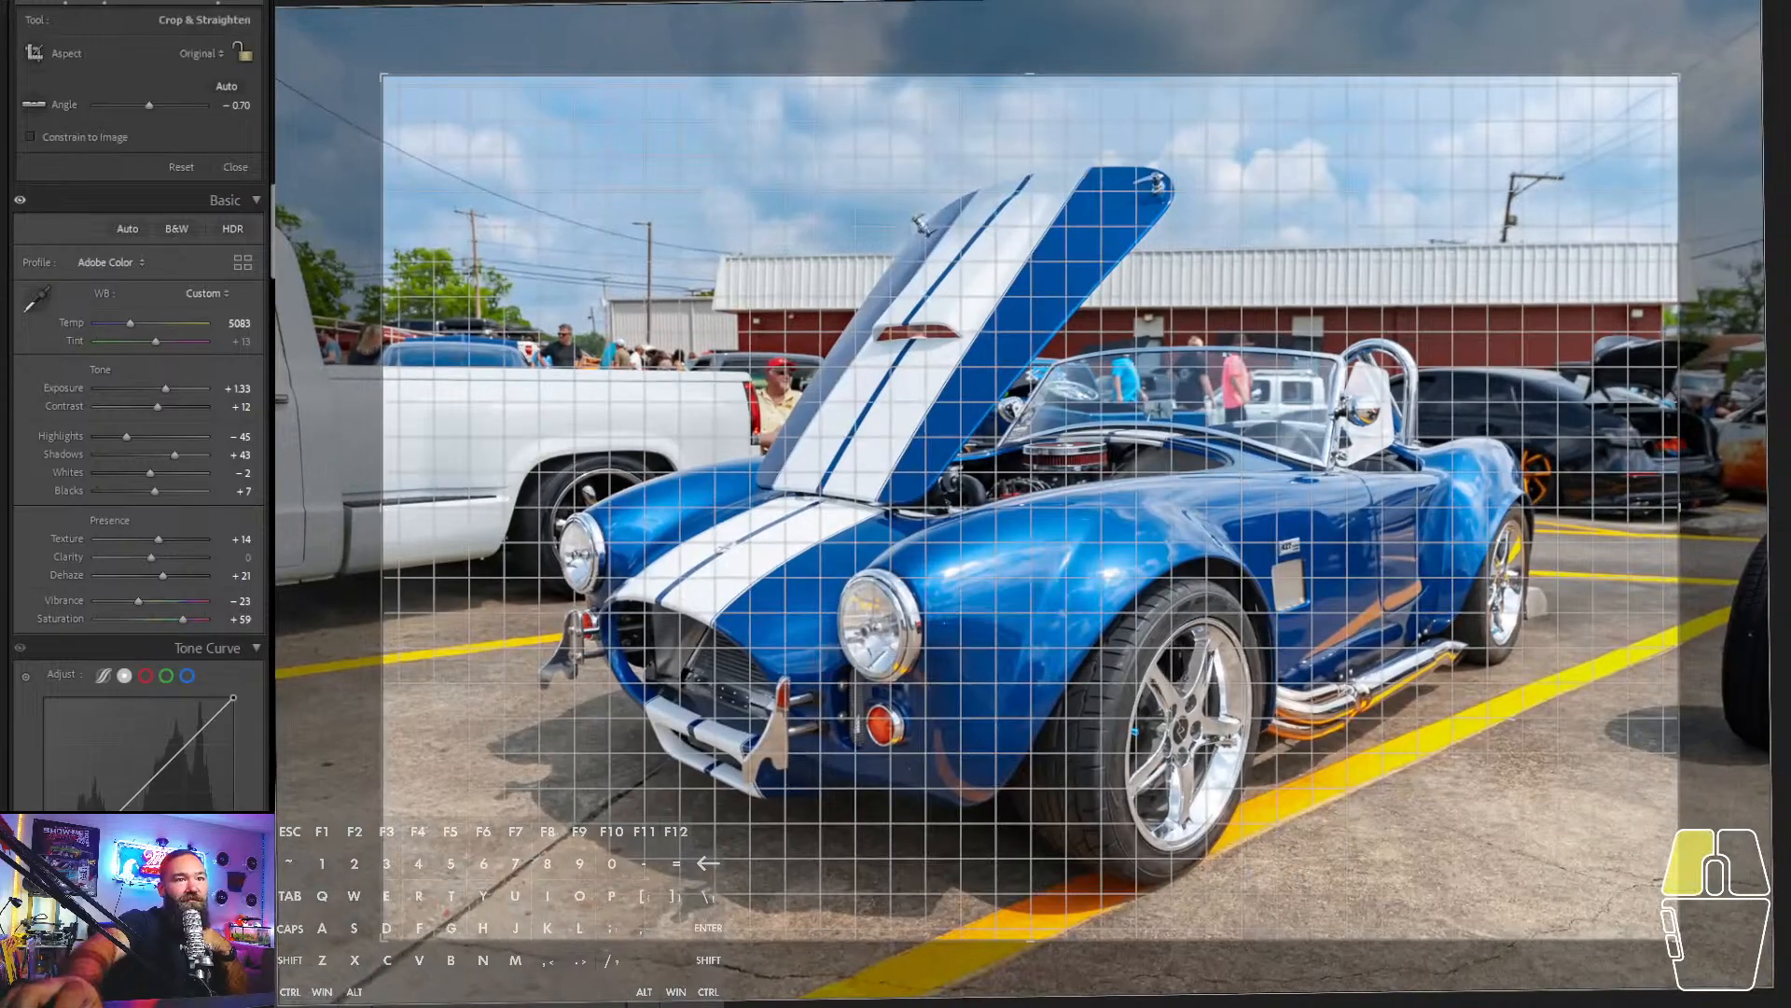
{"action": "left_click_drag", "start_coordinate": [149, 105], "coordinate": [149, 105]}
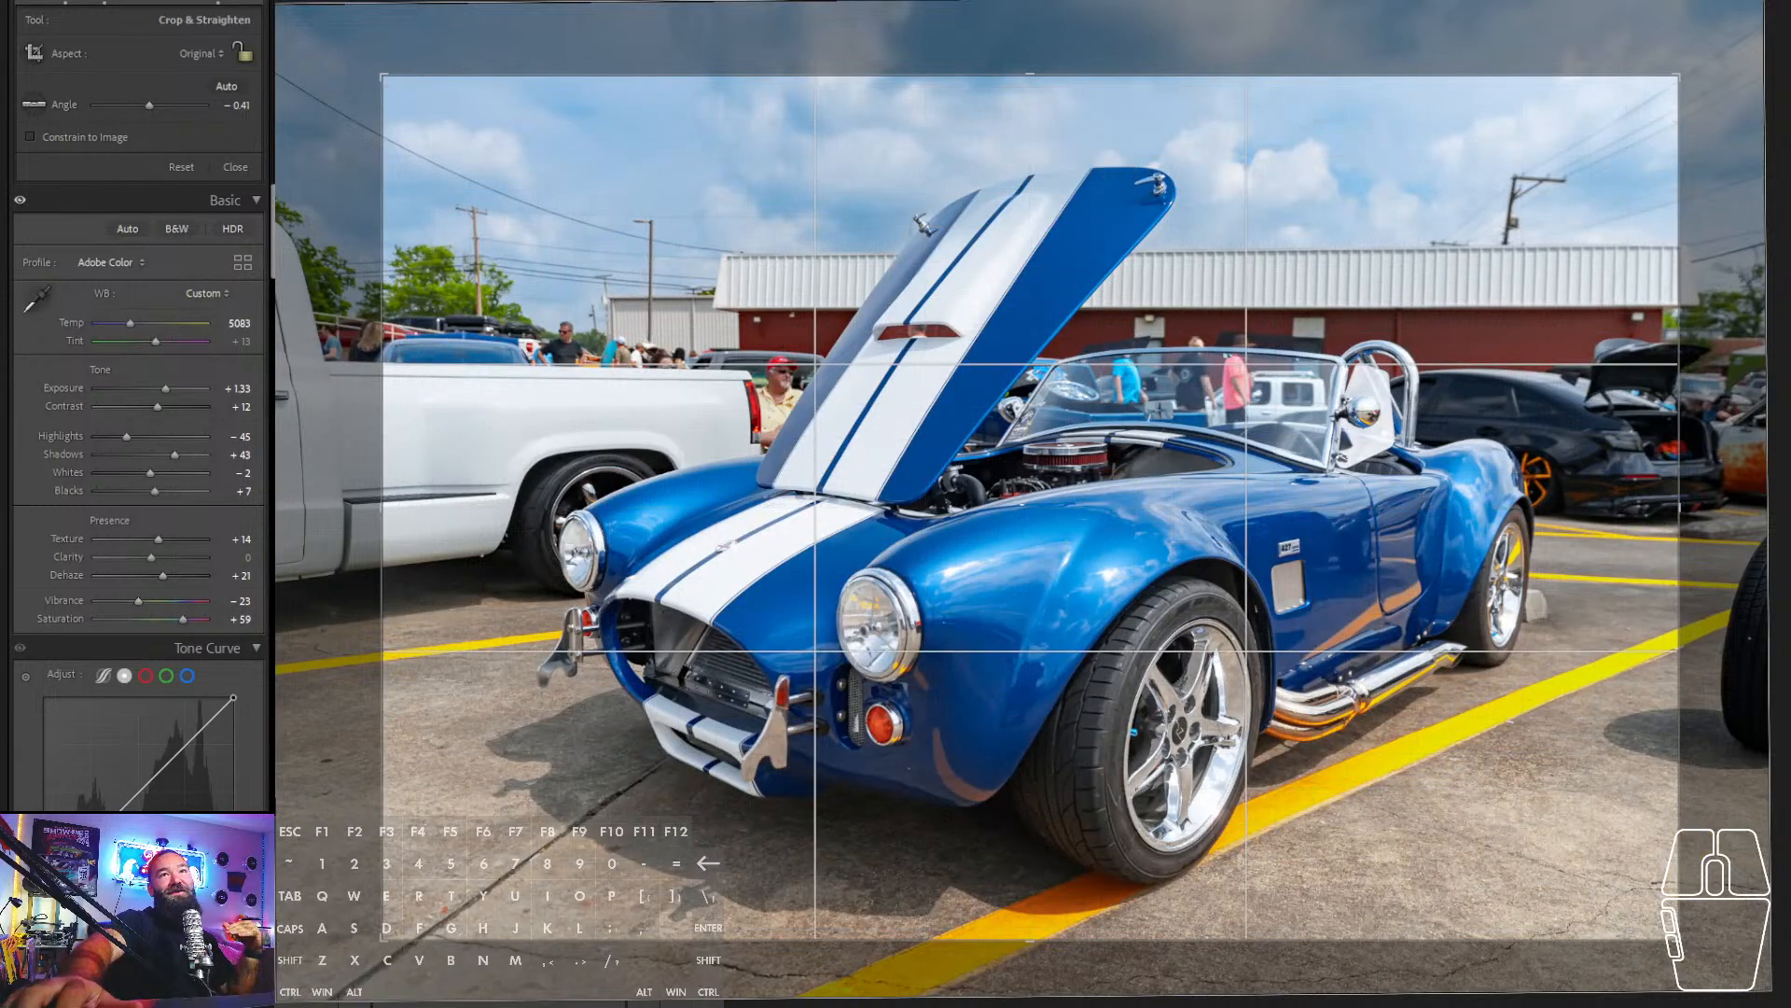
{"action": "key", "text": "Return"}
{"action": "left_click_drag", "start_coordinate": [149, 207], "coordinate": [161, 210]}
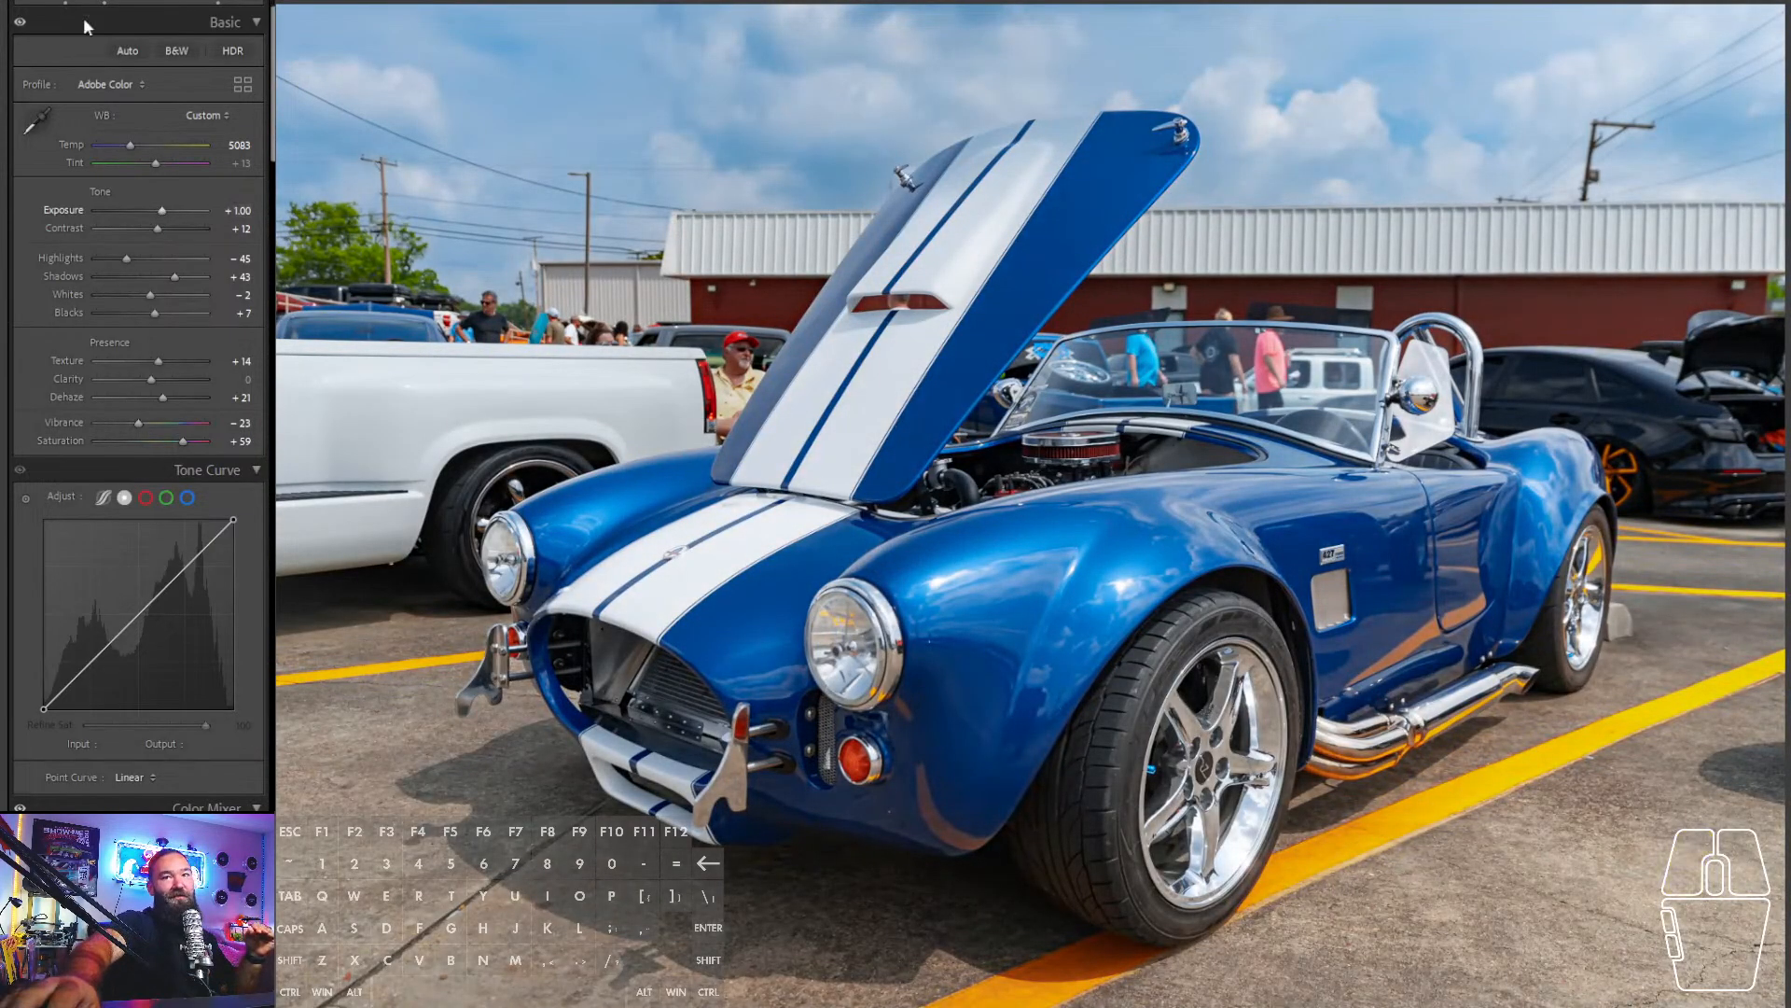
- Add a radial gradient mask over the Cobra's front fender above the wheel and set its Exposure to -1.07
{"action": "left_click", "coordinate": [219, 3]}
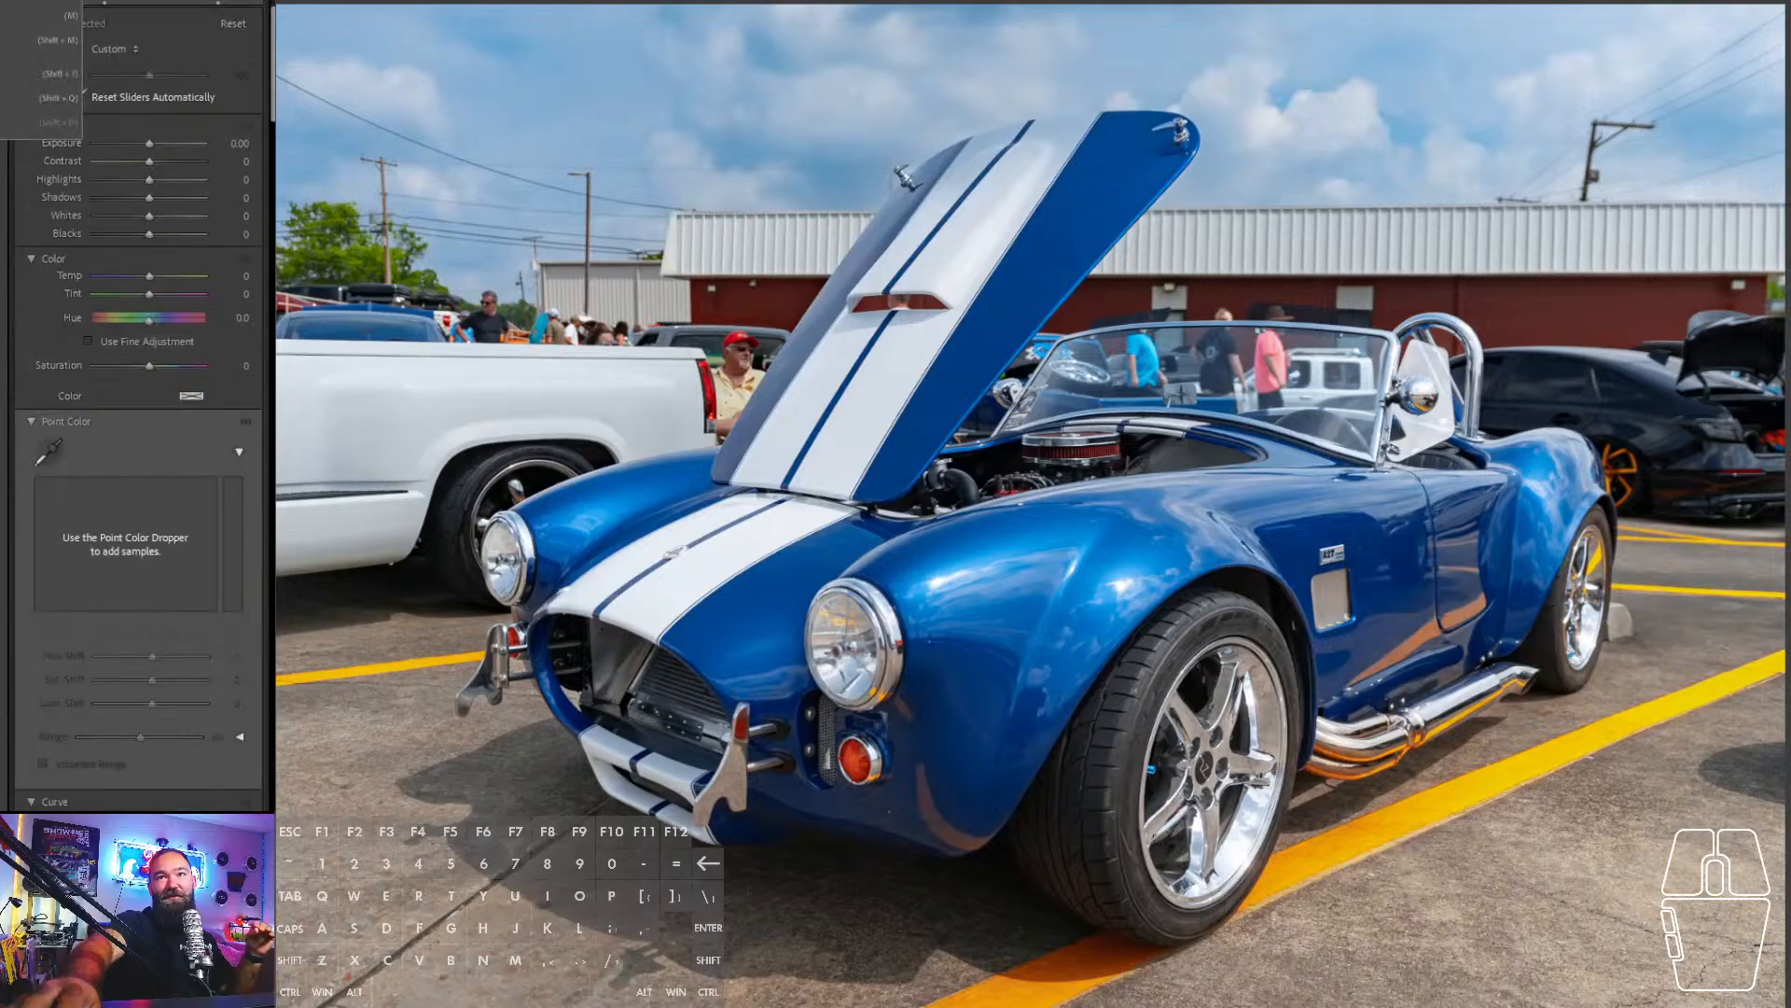
{"action": "left_click", "coordinate": [42, 103]}
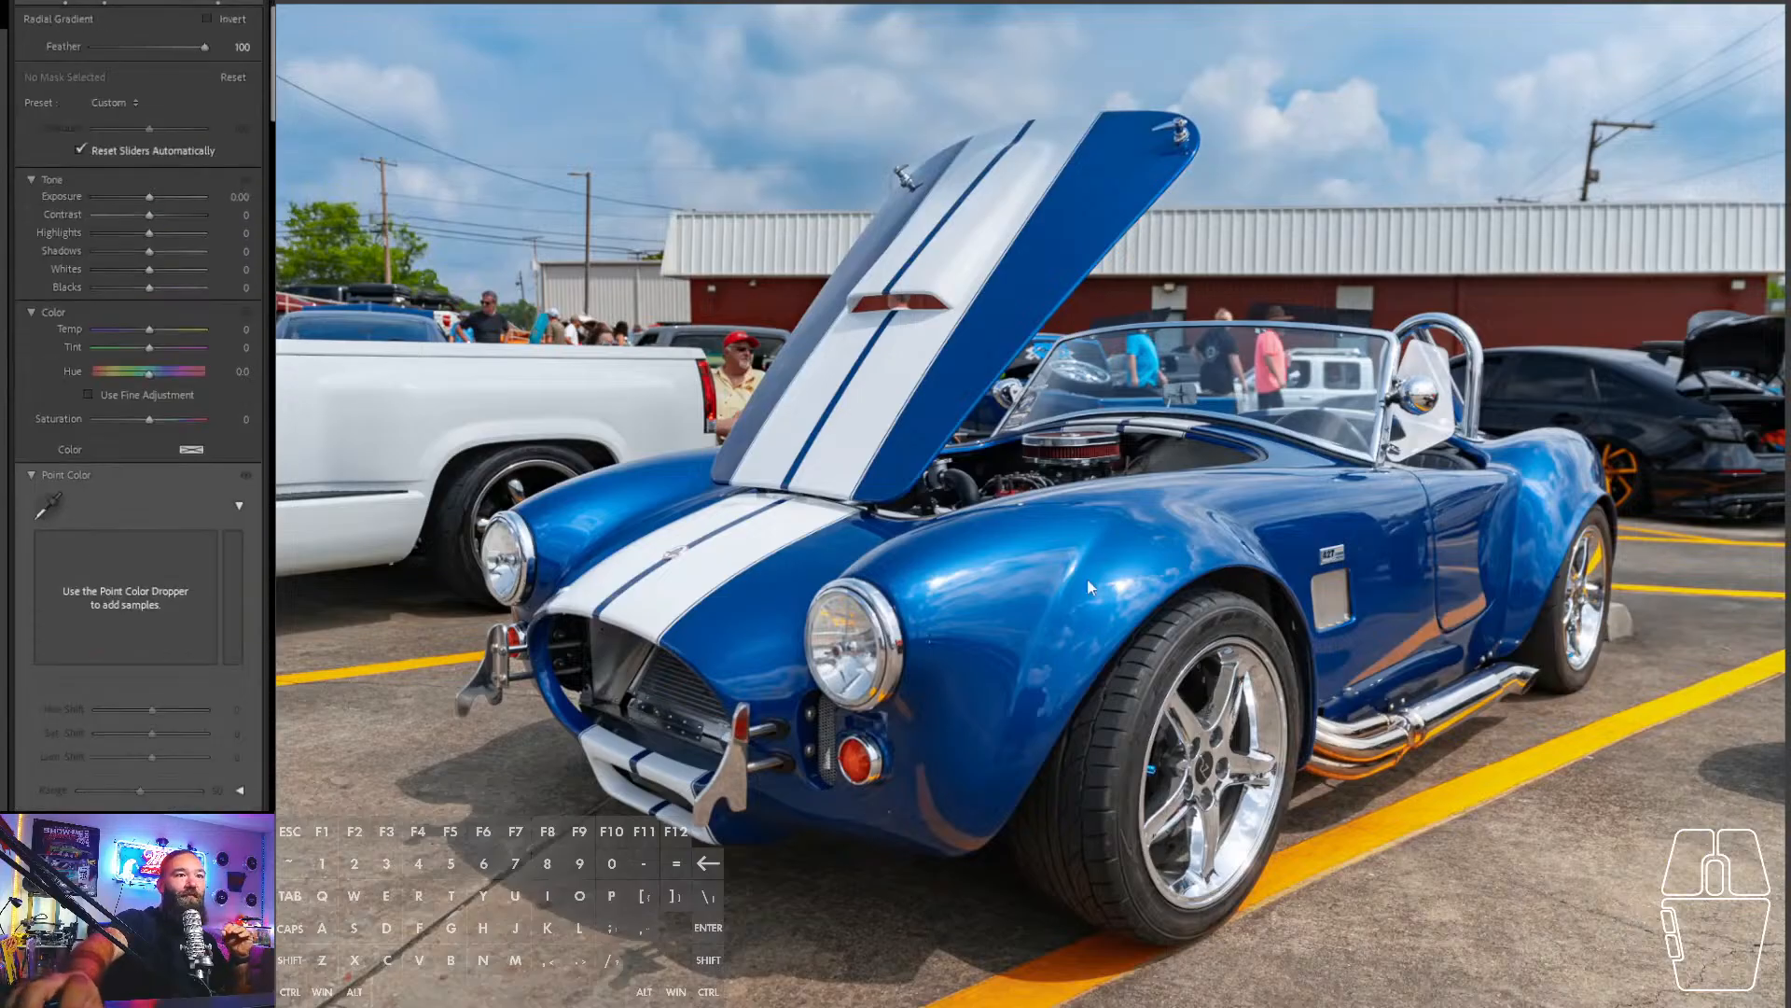
{"action": "left_click_drag", "start_coordinate": [1219, 660], "coordinate": [1219, 659]}
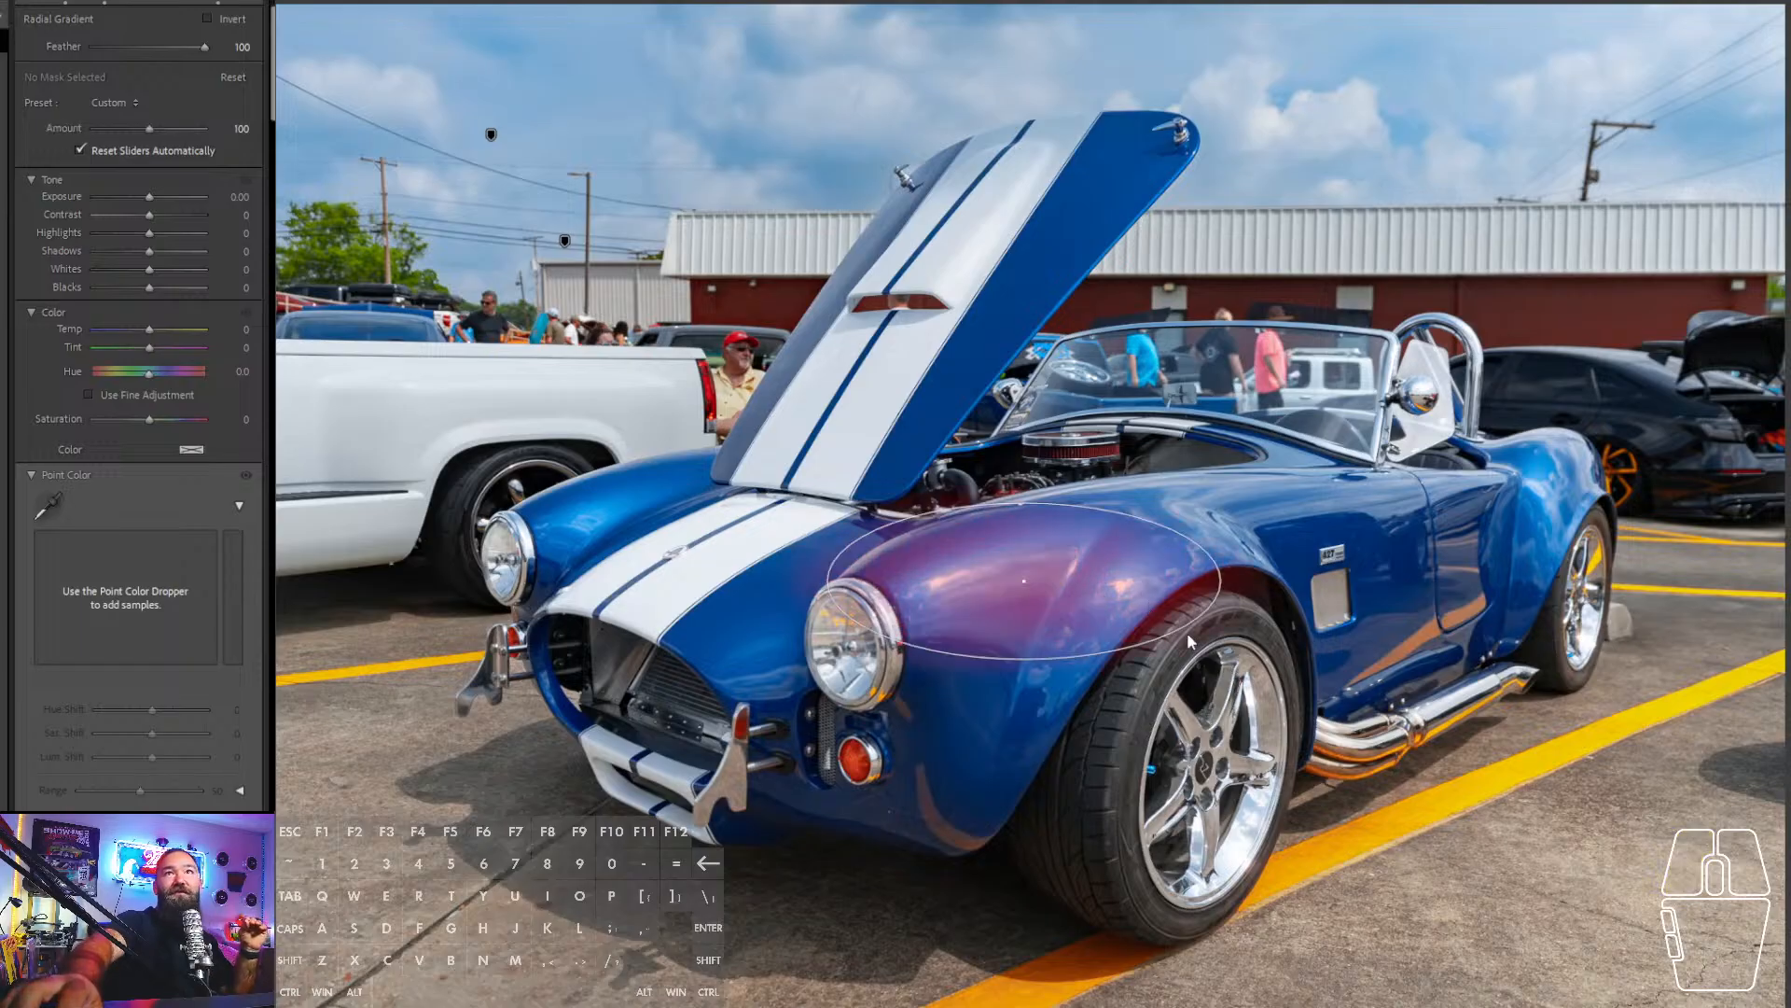
{"action": "left_click_drag", "start_coordinate": [1196, 628], "coordinate": [1201, 599]}
{"action": "left_click_drag", "start_coordinate": [1048, 570], "coordinate": [1065, 570]}
{"action": "left_click_drag", "start_coordinate": [824, 619], "coordinate": [813, 621]}
{"action": "left_click_drag", "start_coordinate": [150, 199], "coordinate": [134, 199]}
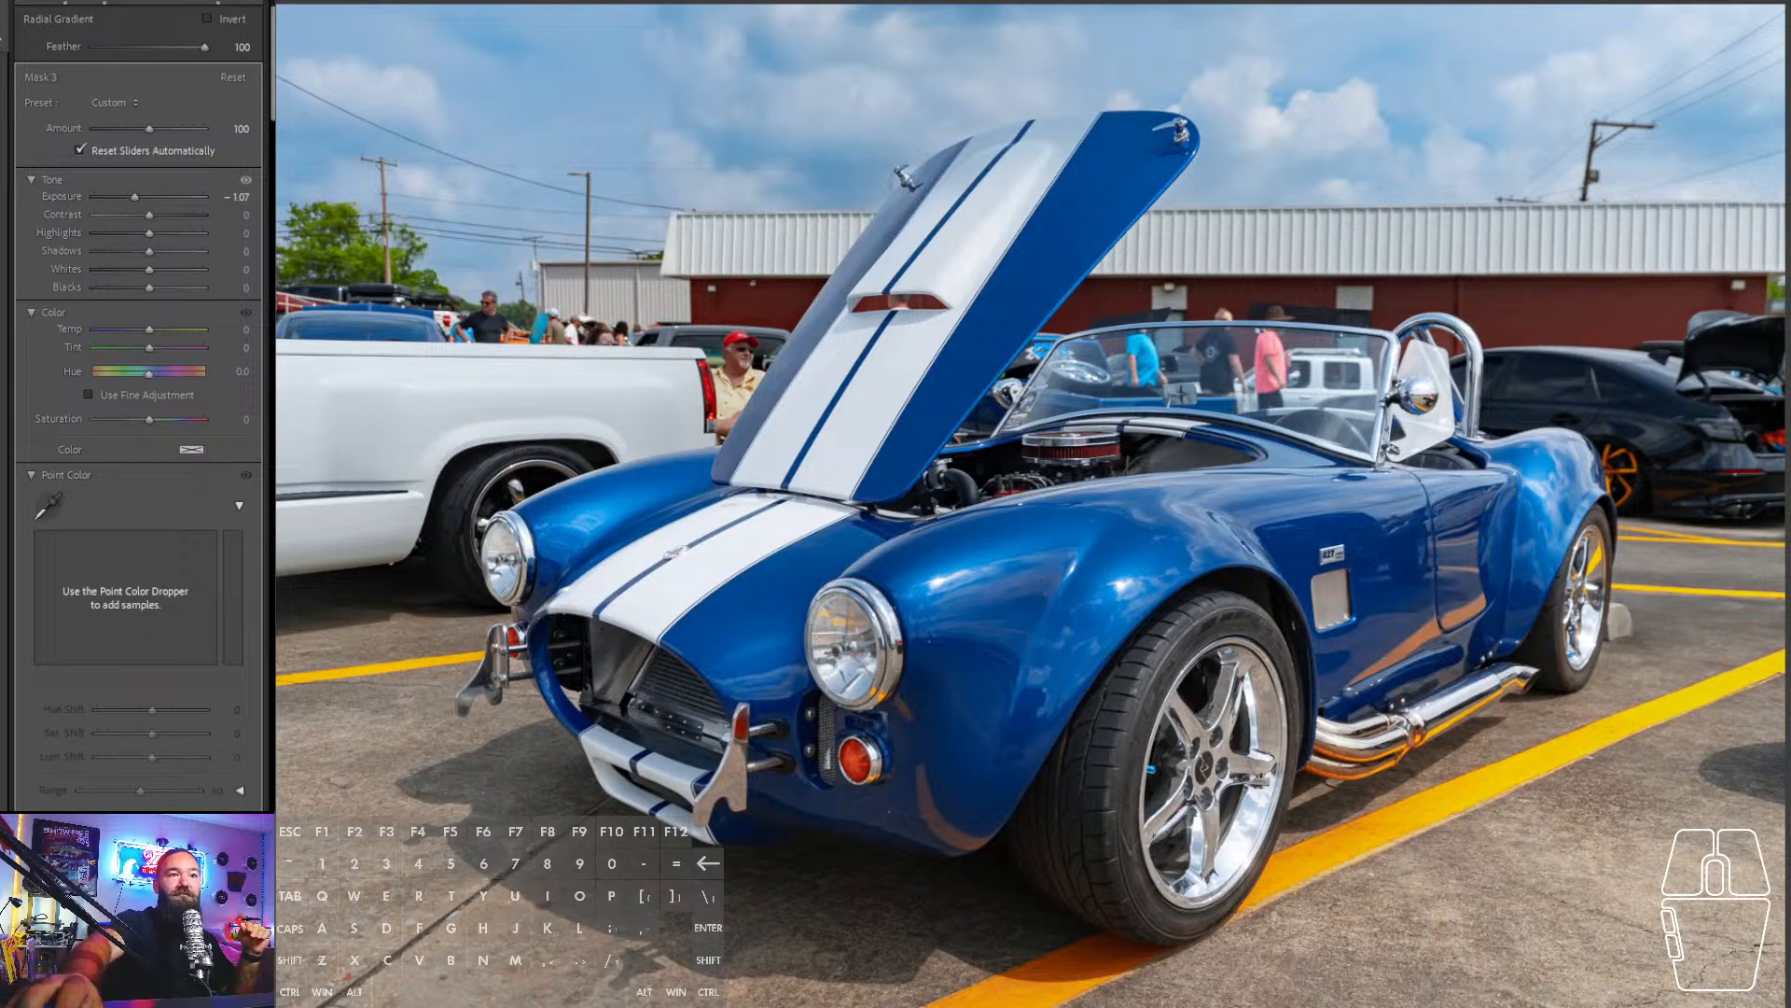
- Add a second radial gradient mask over the Cobra's rear fender and lower its Exposure
{"action": "left_click", "coordinate": [49, 40]}
{"action": "left_click_drag", "start_coordinate": [1548, 493], "coordinate": [1597, 594]}
{"action": "left_click_drag", "start_coordinate": [1562, 390], "coordinate": [1583, 395]}
{"action": "left_click_drag", "start_coordinate": [1550, 490], "coordinate": [1558, 510]}
{"action": "left_click_drag", "start_coordinate": [149, 197], "coordinate": [131, 202]}
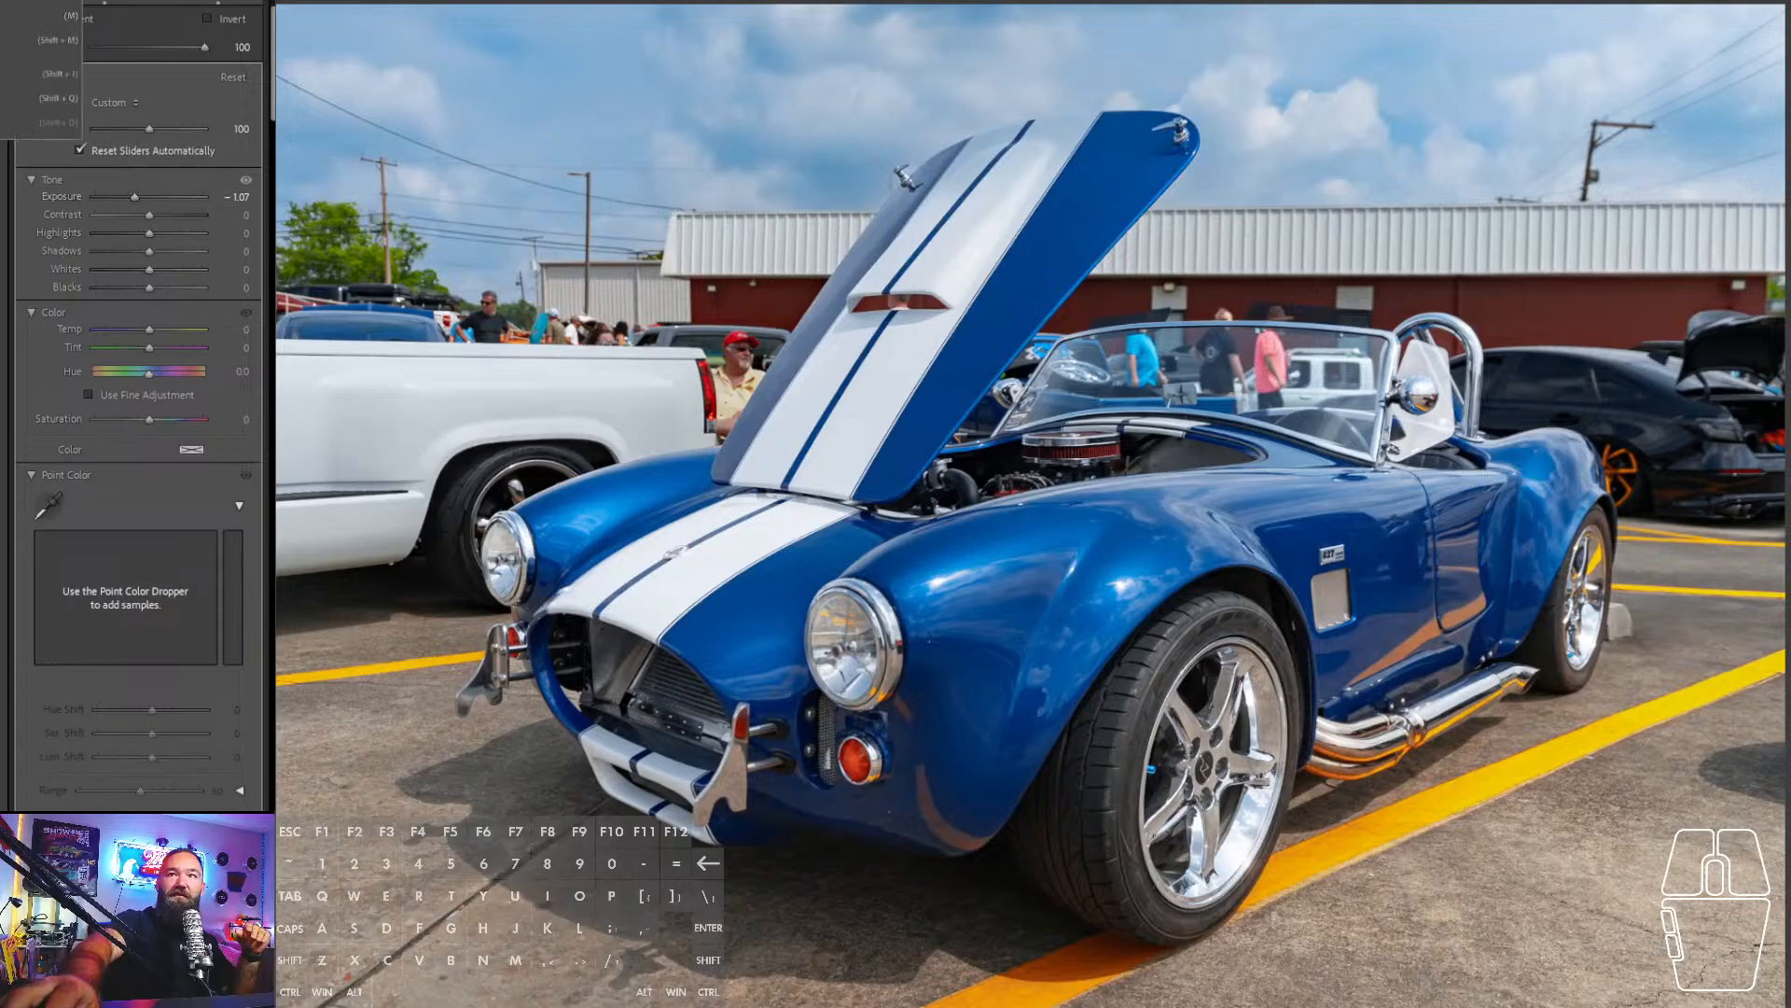
- Add a linear gradient mask over the pavement beside the Cobra's exhaust and rear wheel and set its Exposure to -0.47
{"action": "left_click", "coordinate": [40, 41]}
{"action": "mouse_move", "coordinate": [1557, 849]}
{"action": "left_mouse_down"}
{"action": "mouse_move", "coordinate": [1483, 804]}
{"action": "mouse_move", "coordinate": [1522, 824]}
{"action": "mouse_move", "coordinate": [1425, 687]}
{"action": "left_mouse_up"}
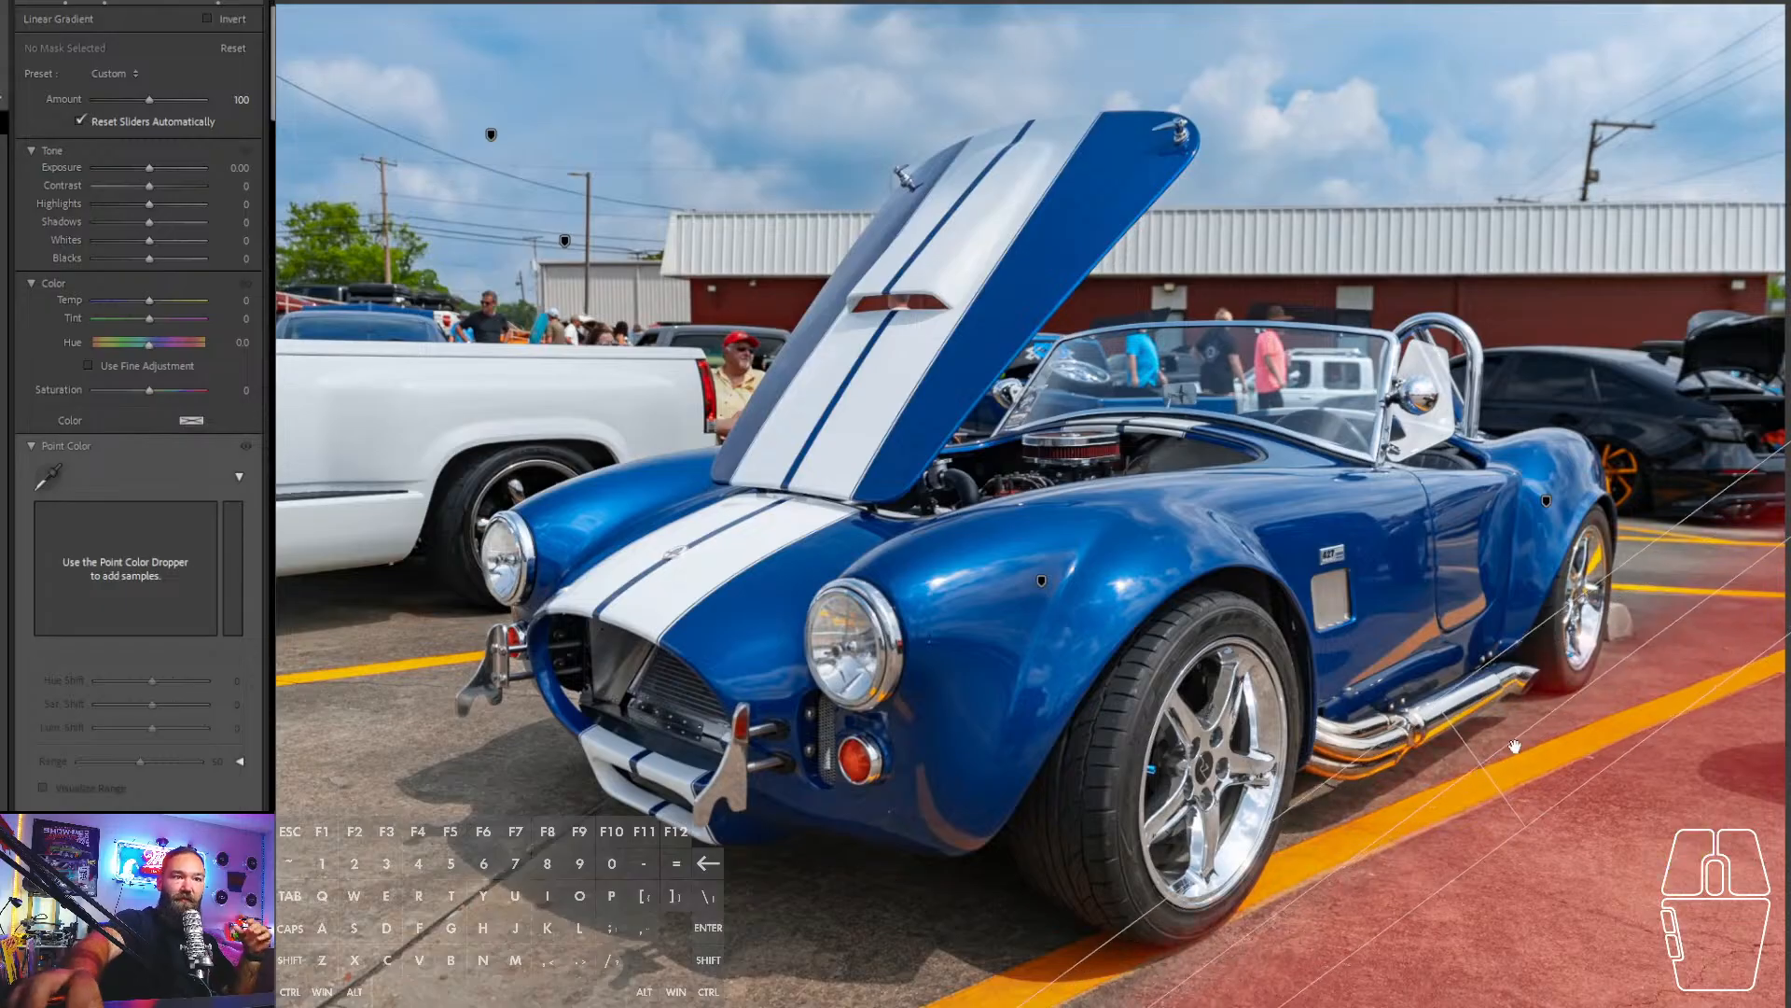
{"action": "left_click_drag", "start_coordinate": [152, 168], "coordinate": [145, 171]}
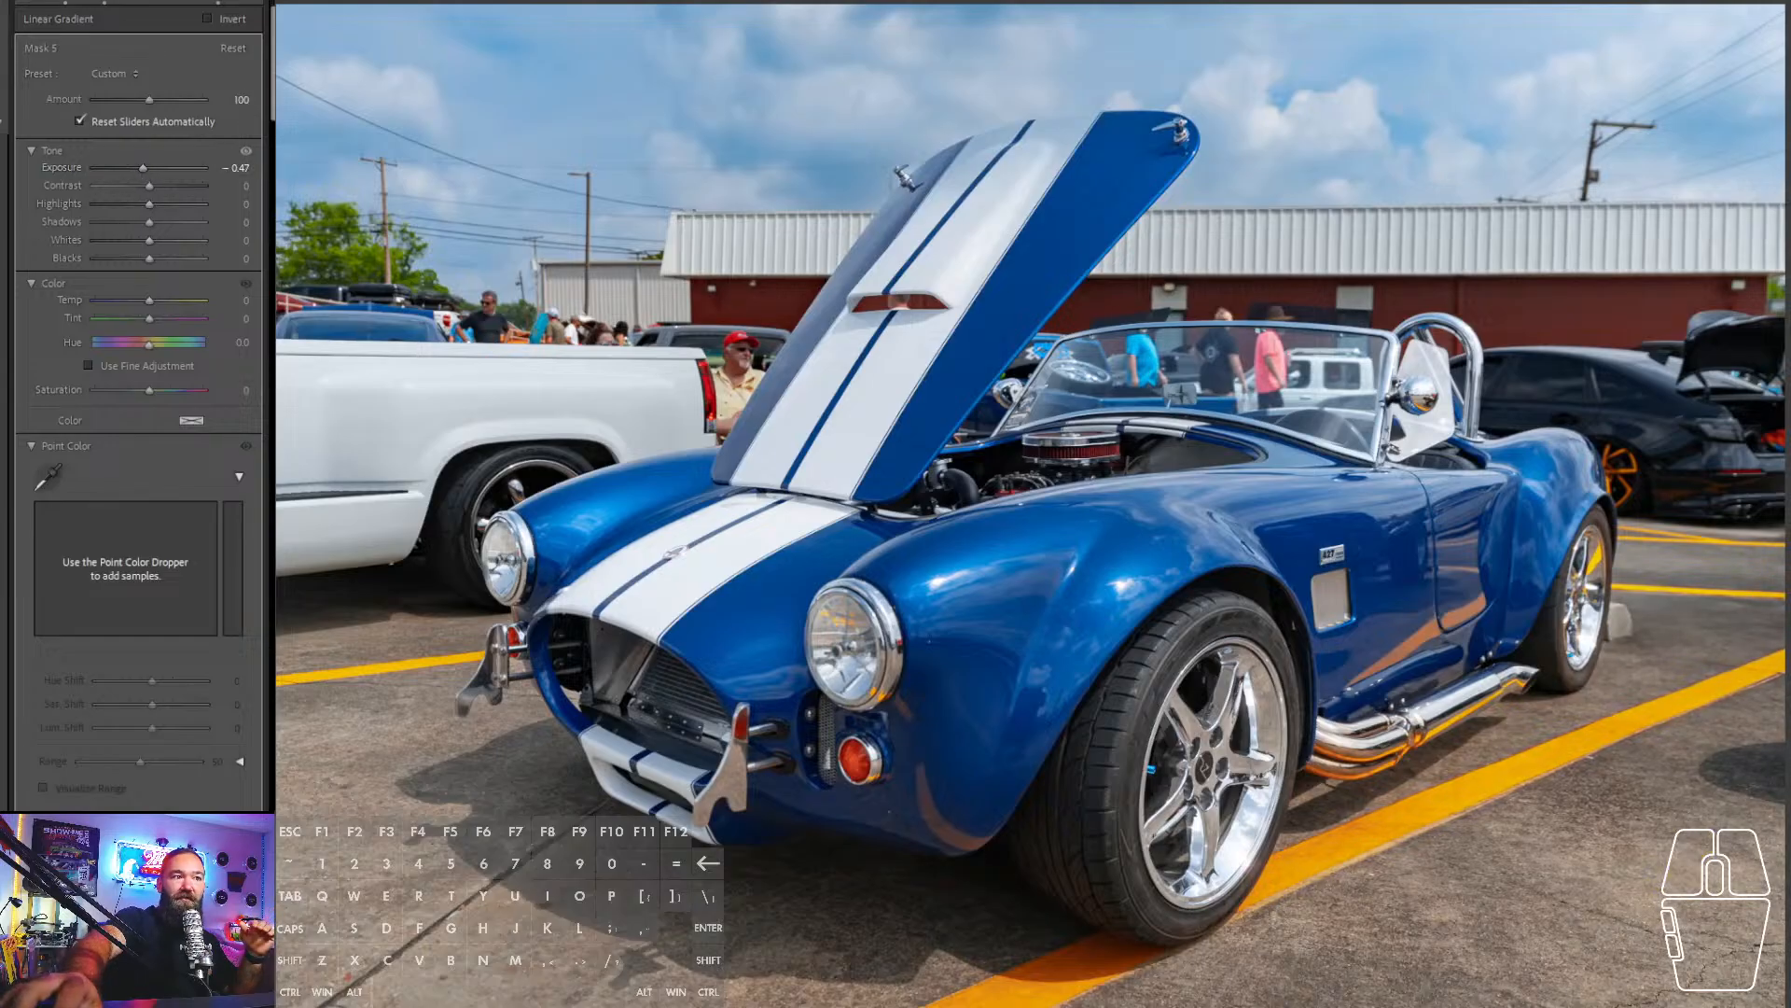
- Add a linear gradient mask over the pavement by the Cobra's front bumper and set its Exposure to -0.80
{"action": "left_click", "coordinate": [2, 4]}
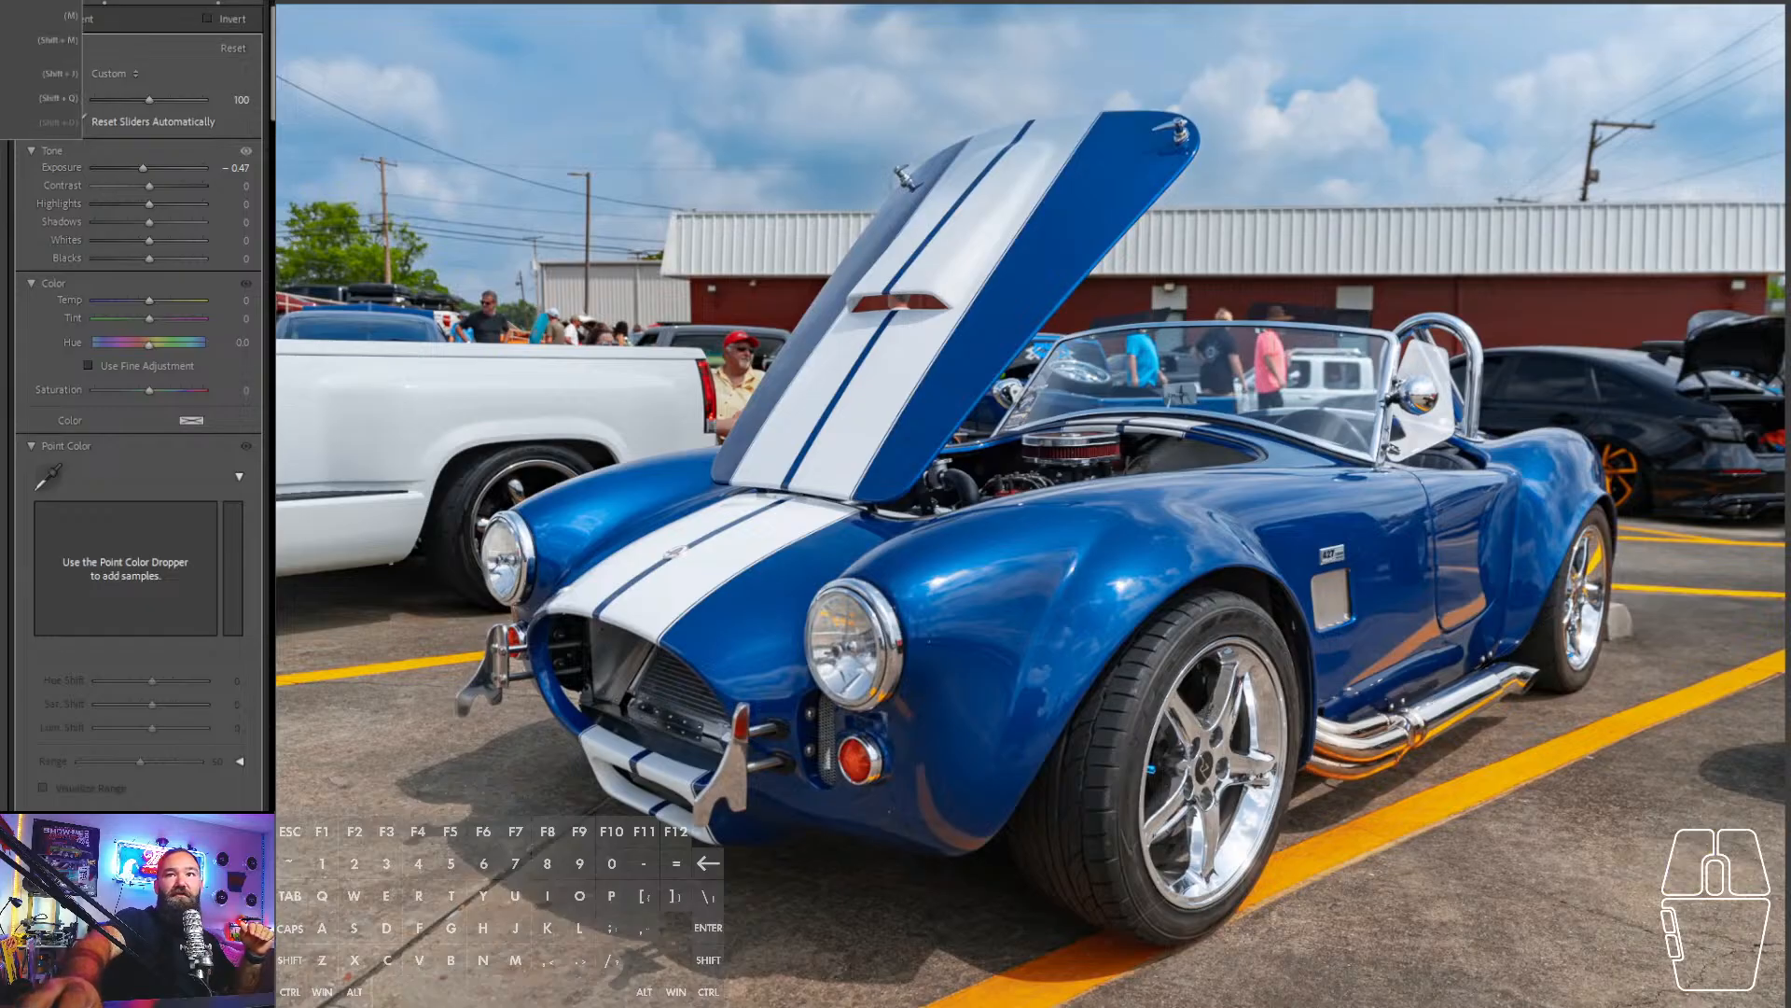
{"action": "left_click", "coordinate": [42, 15]}
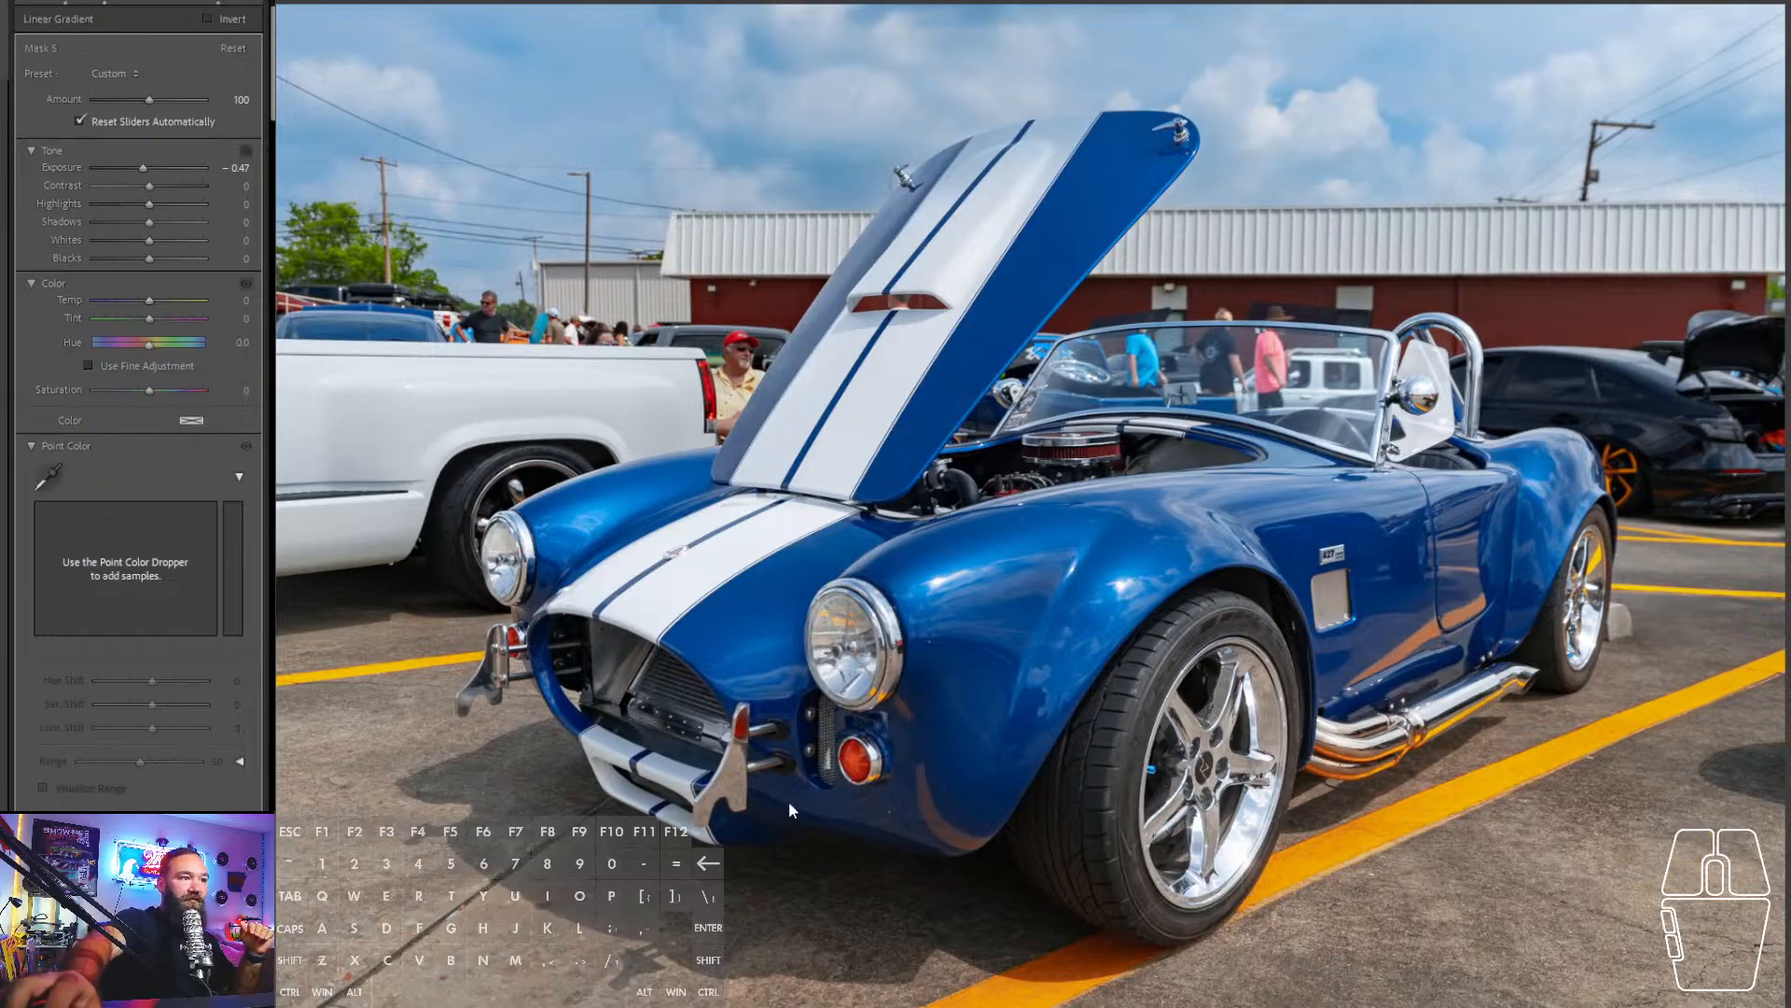
{"action": "left_click_drag", "start_coordinate": [418, 830], "coordinate": [520, 613]}
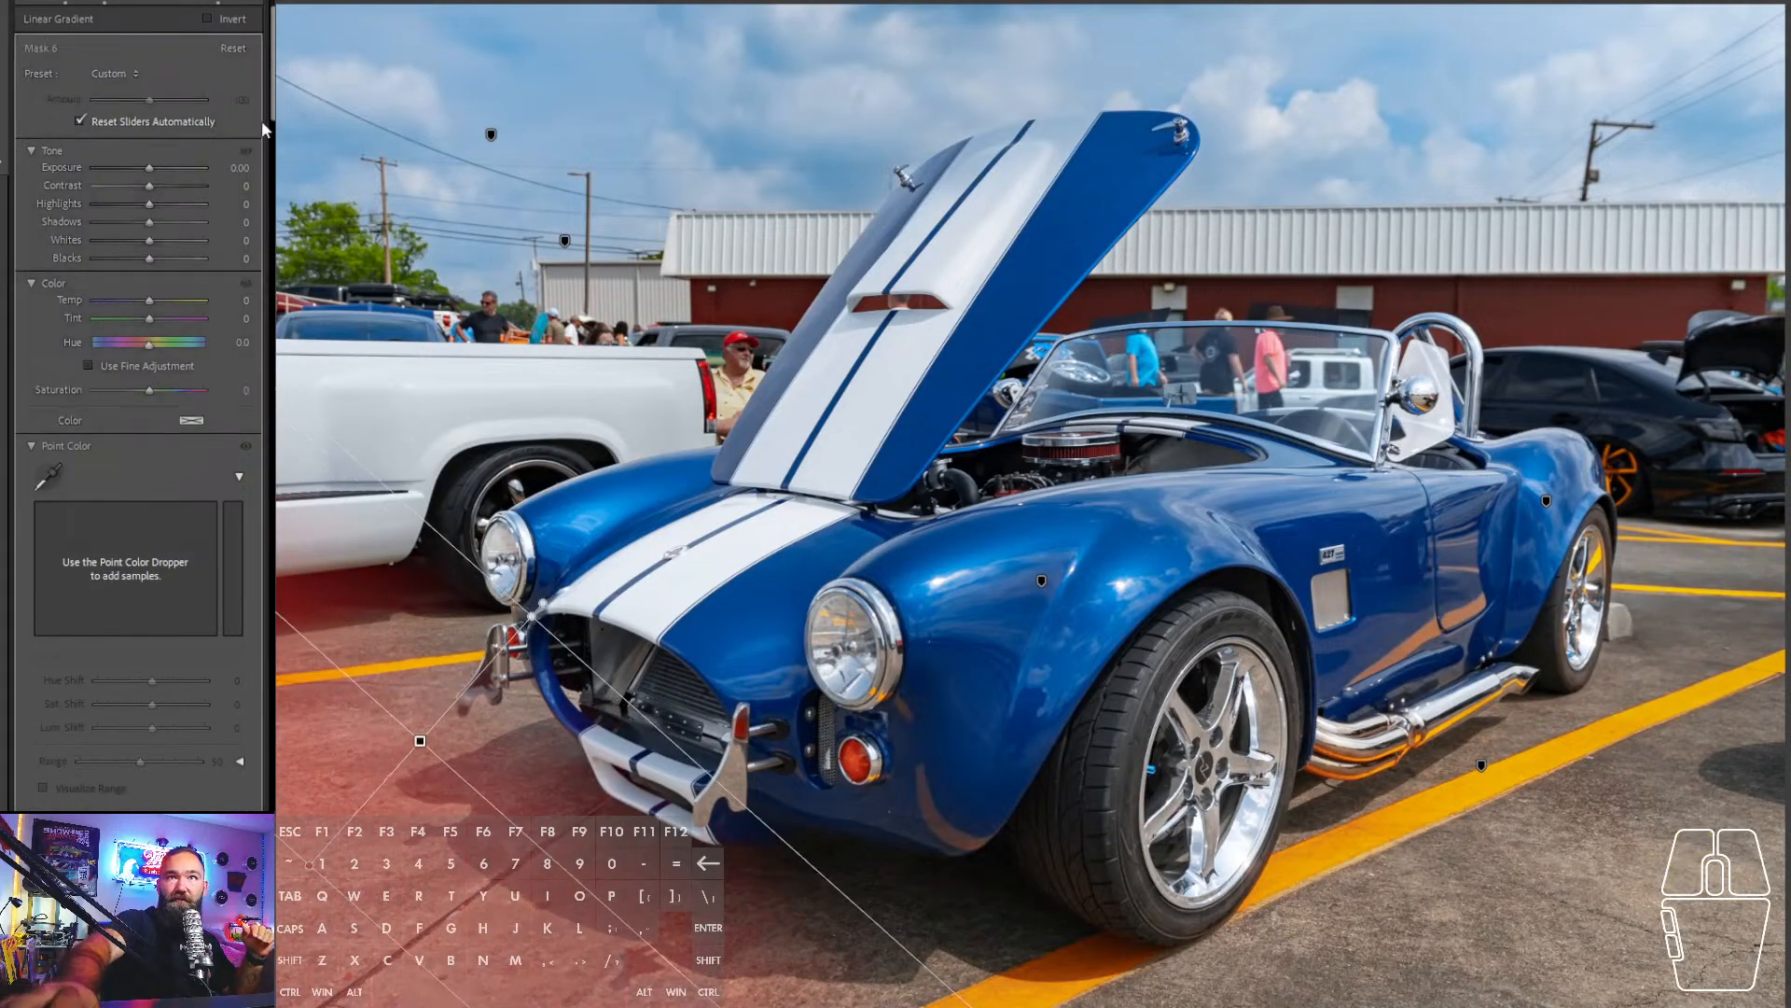
{"action": "left_click_drag", "start_coordinate": [146, 168], "coordinate": [138, 168]}
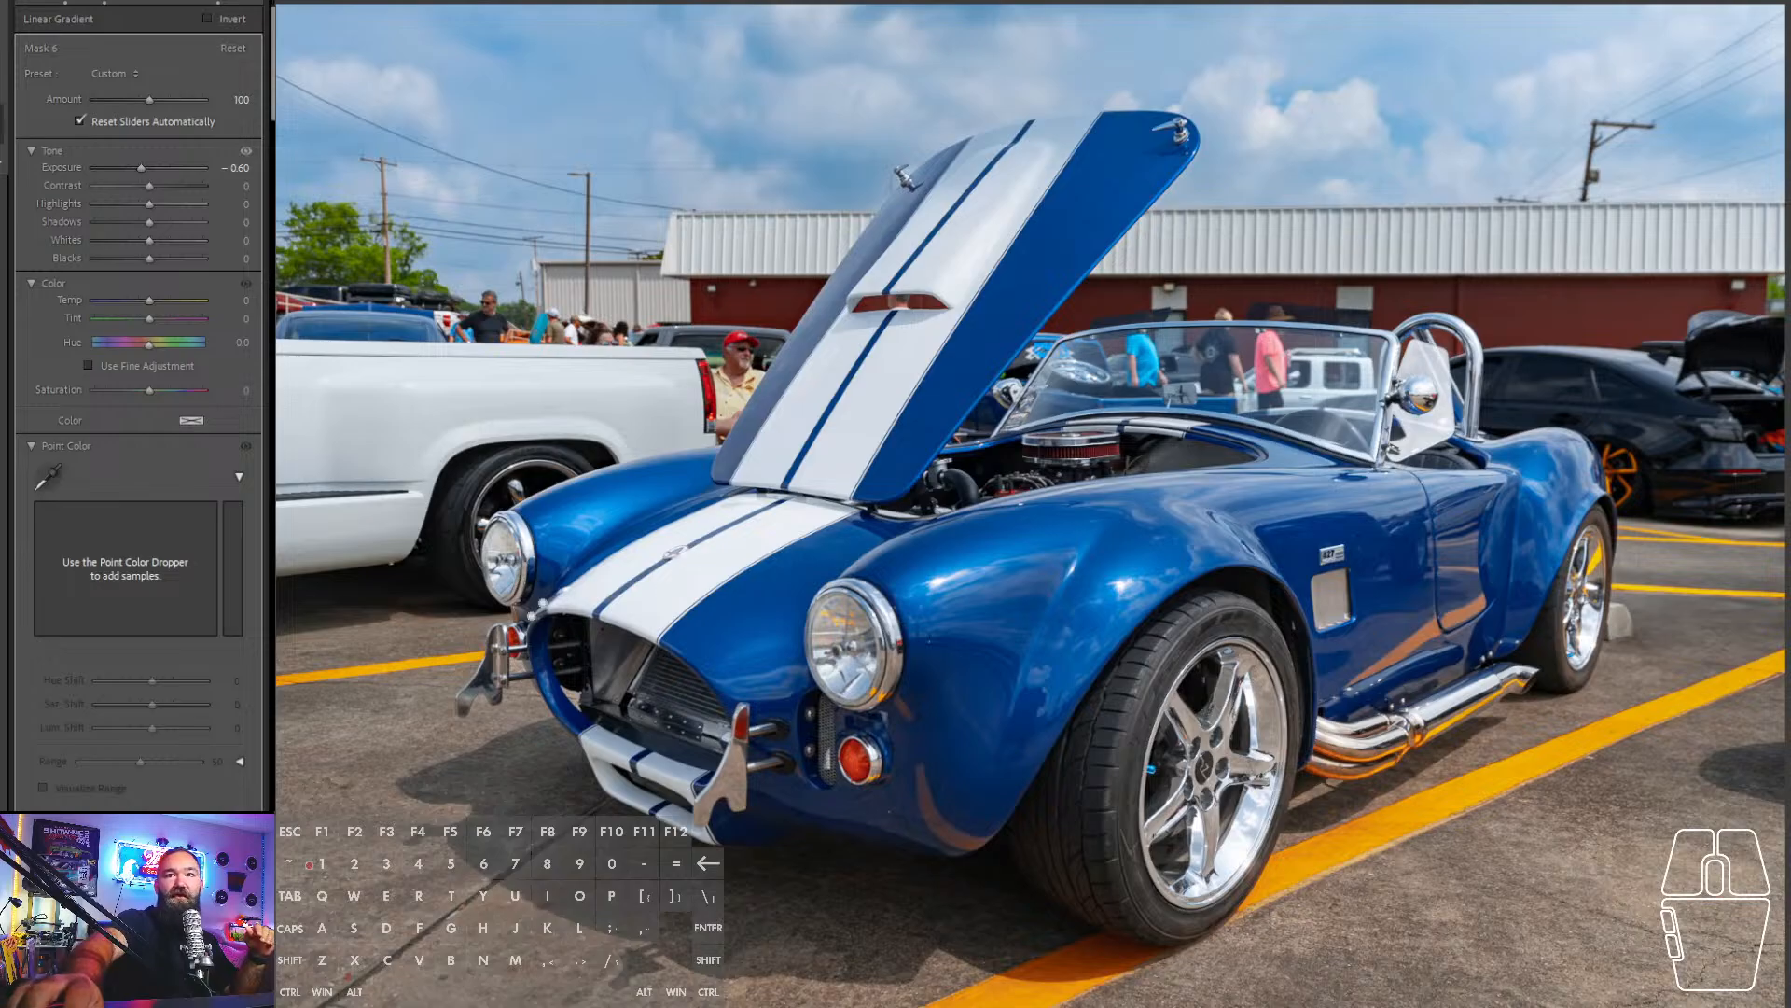
{"action": "left_click_drag", "start_coordinate": [137, 170], "coordinate": [136, 170]}
- Mask the scene behind the Cobra with a linear gradient minus the selected subject, and set its Exposure to 0.40
{"action": "left_click", "coordinate": [44, 41]}
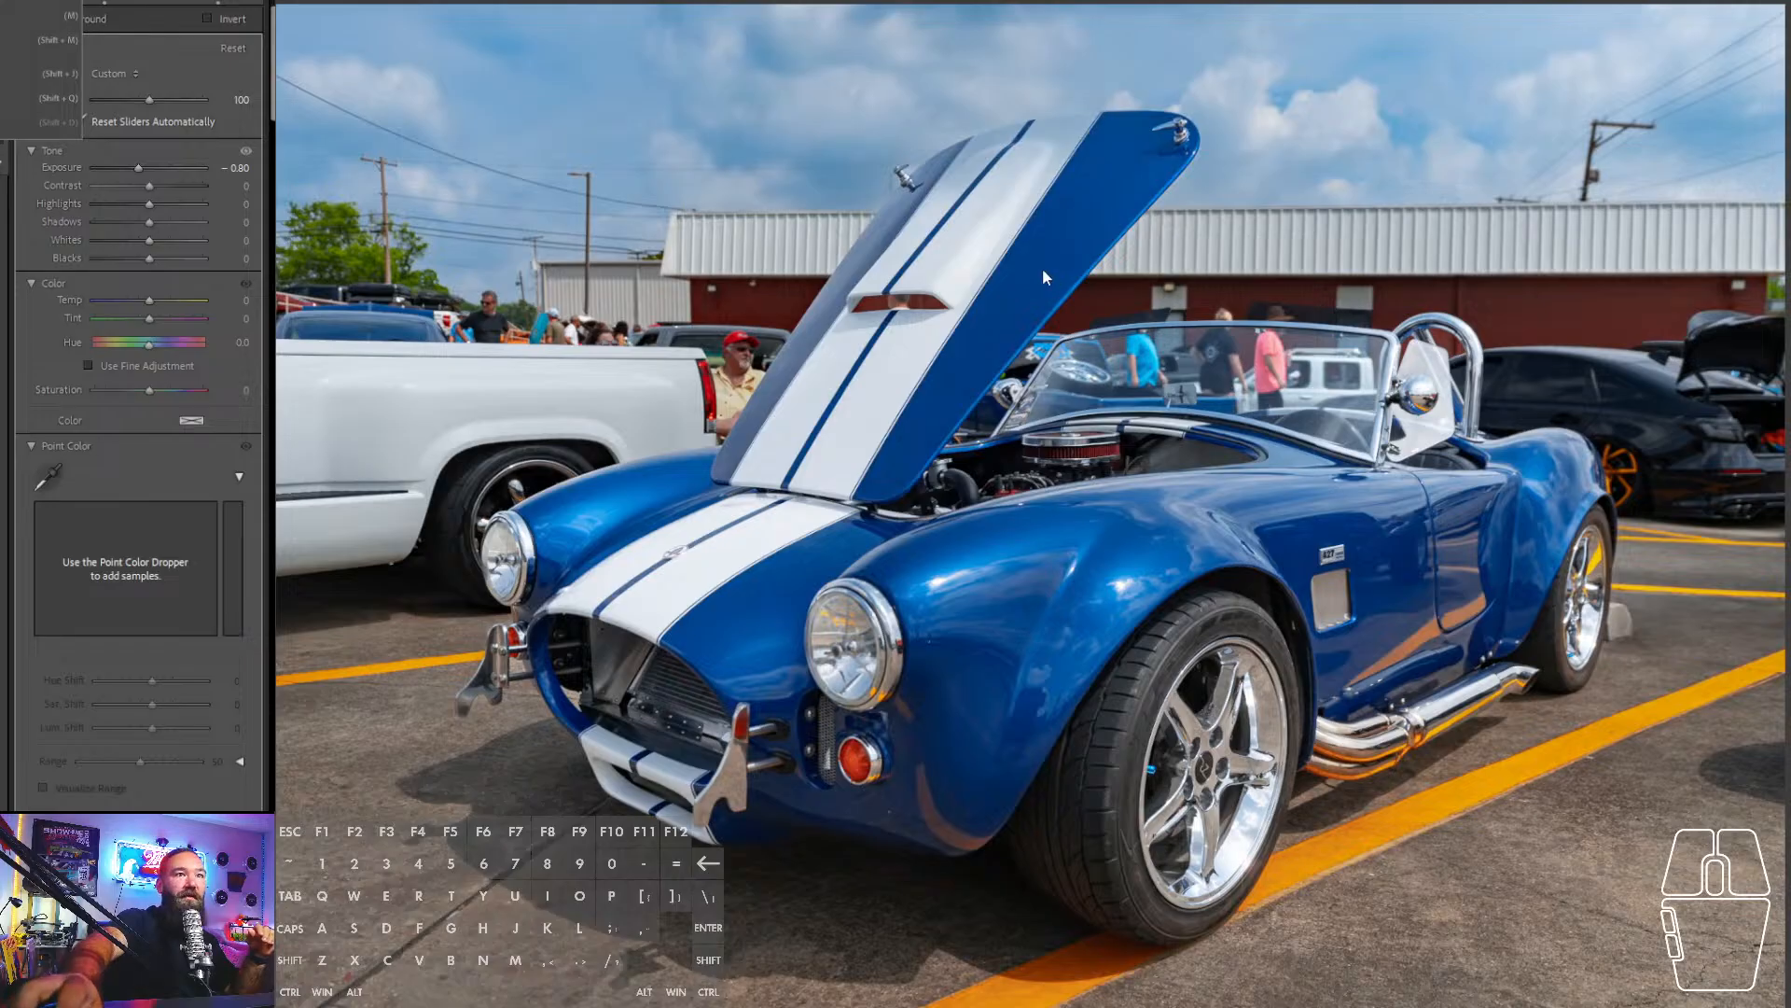
{"action": "left_click_drag", "start_coordinate": [1043, 267], "coordinate": [1107, 599]}
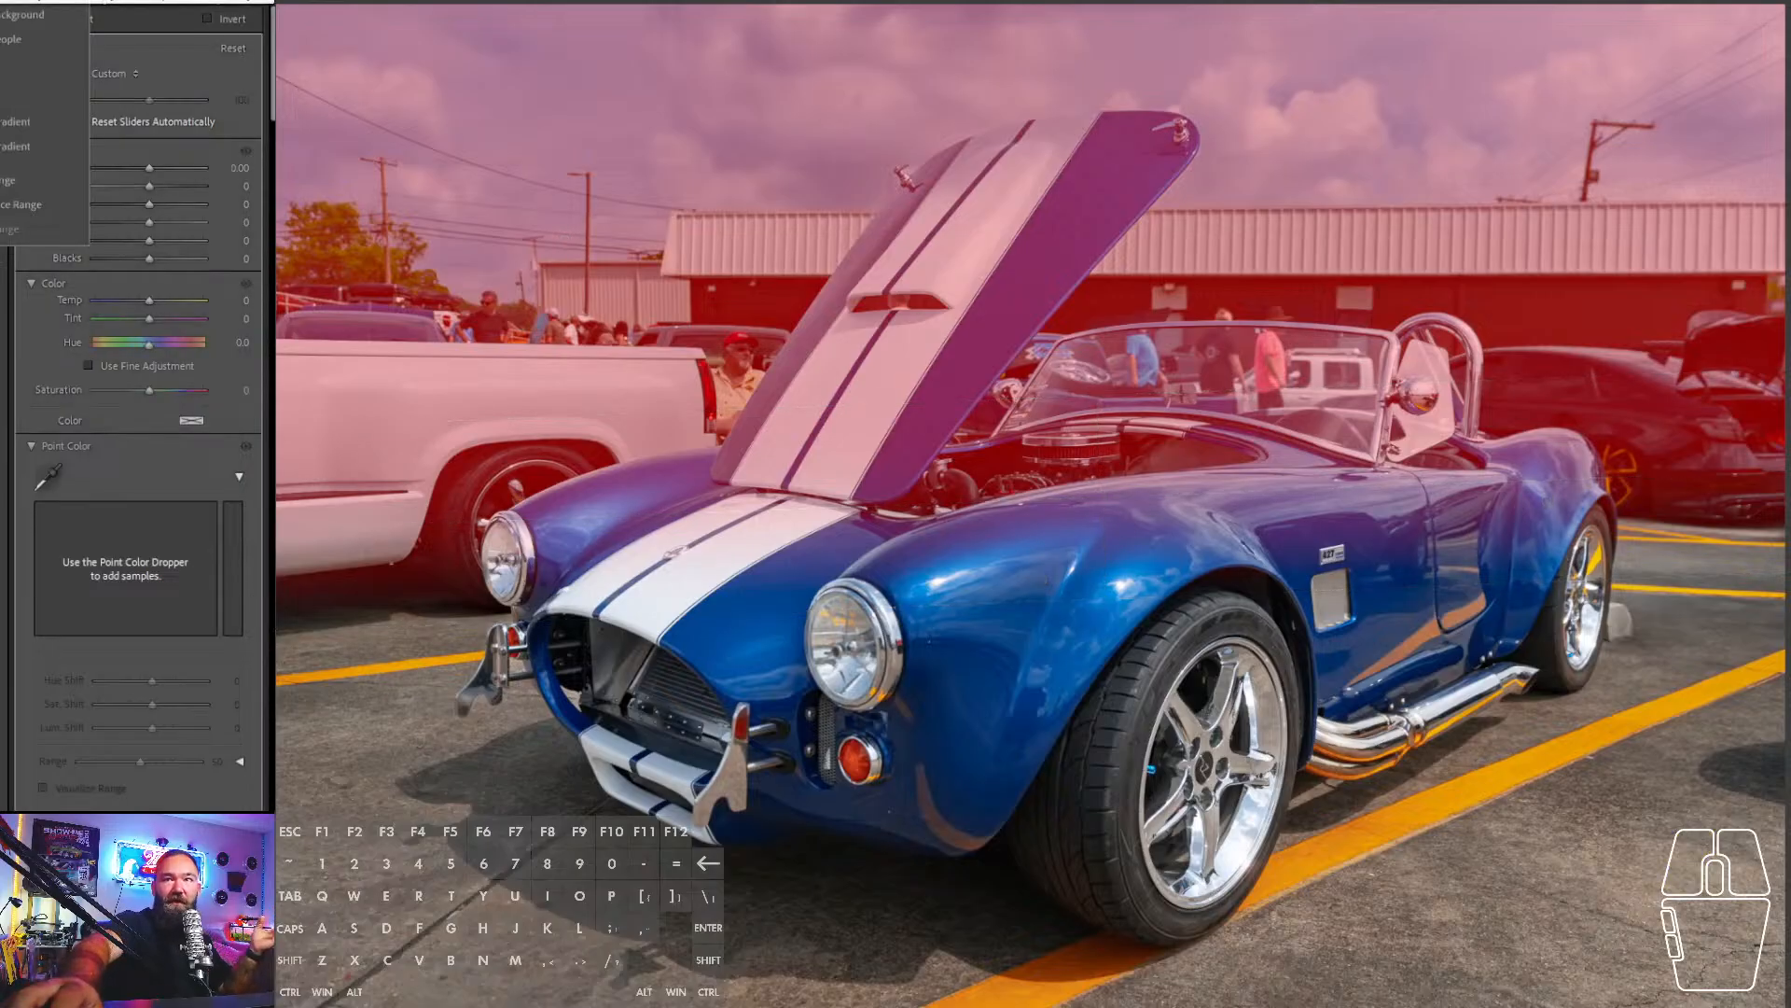
{"action": "left_click", "coordinate": [11, 11]}
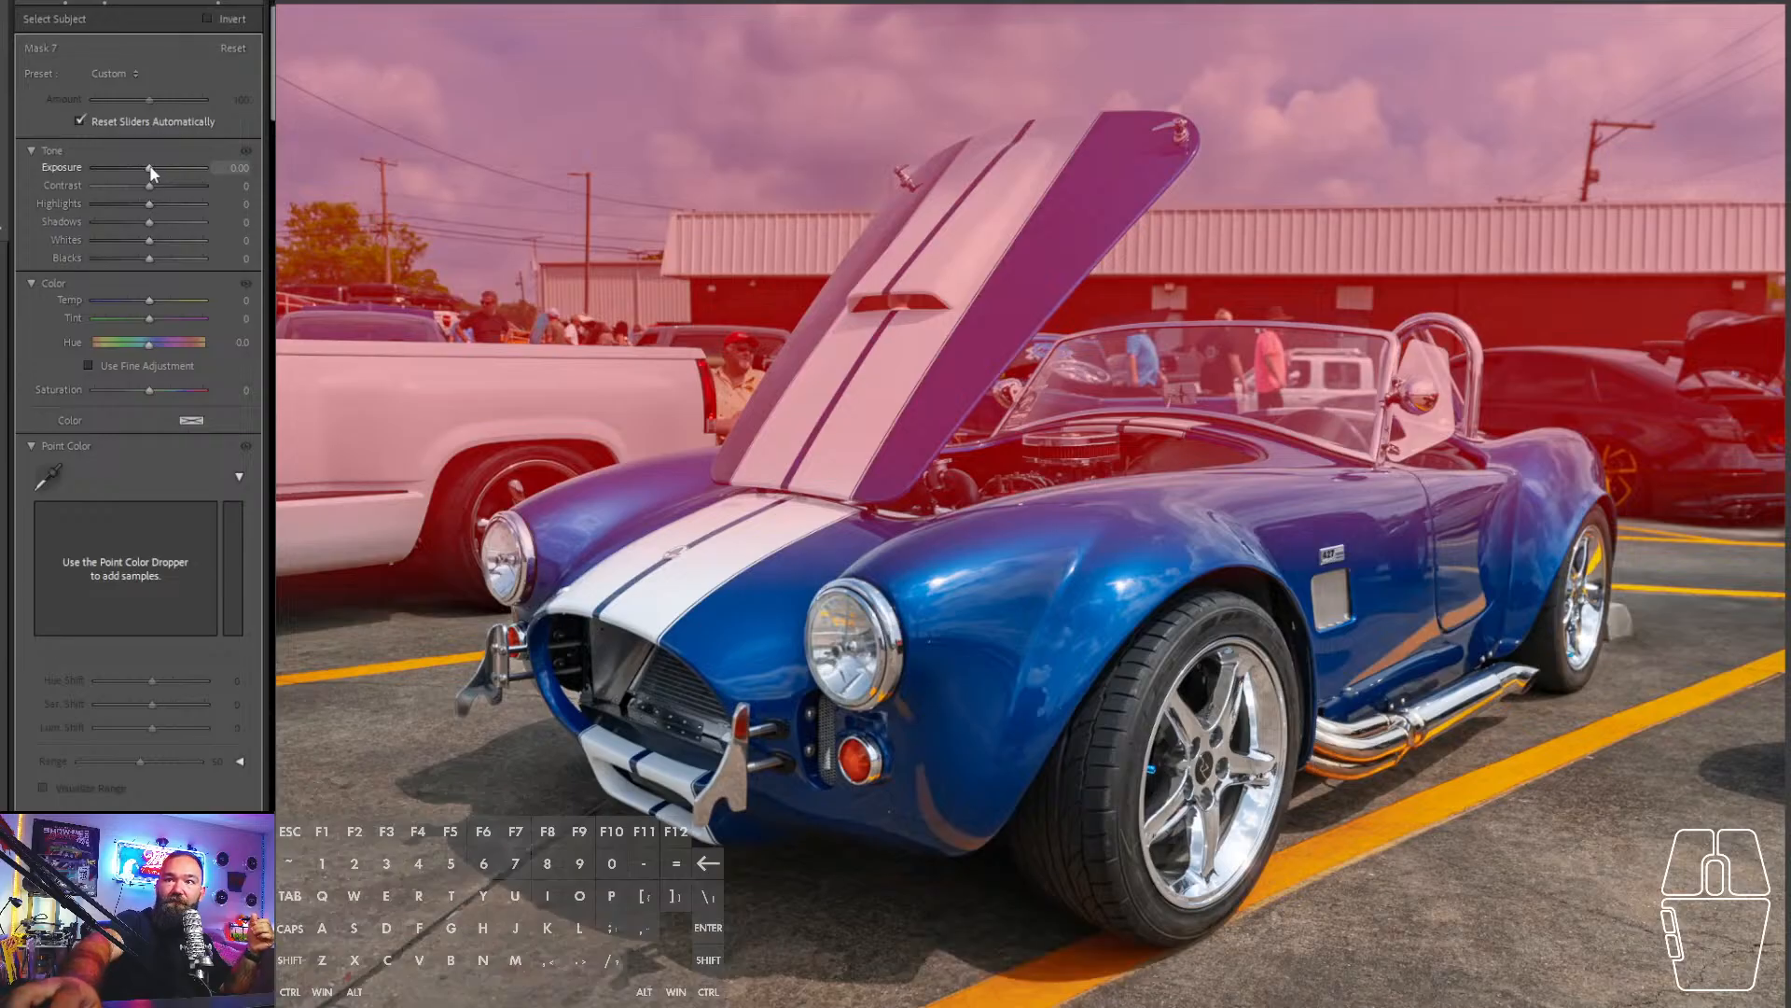
{"action": "left_click_drag", "start_coordinate": [150, 167], "coordinate": [155, 167]}
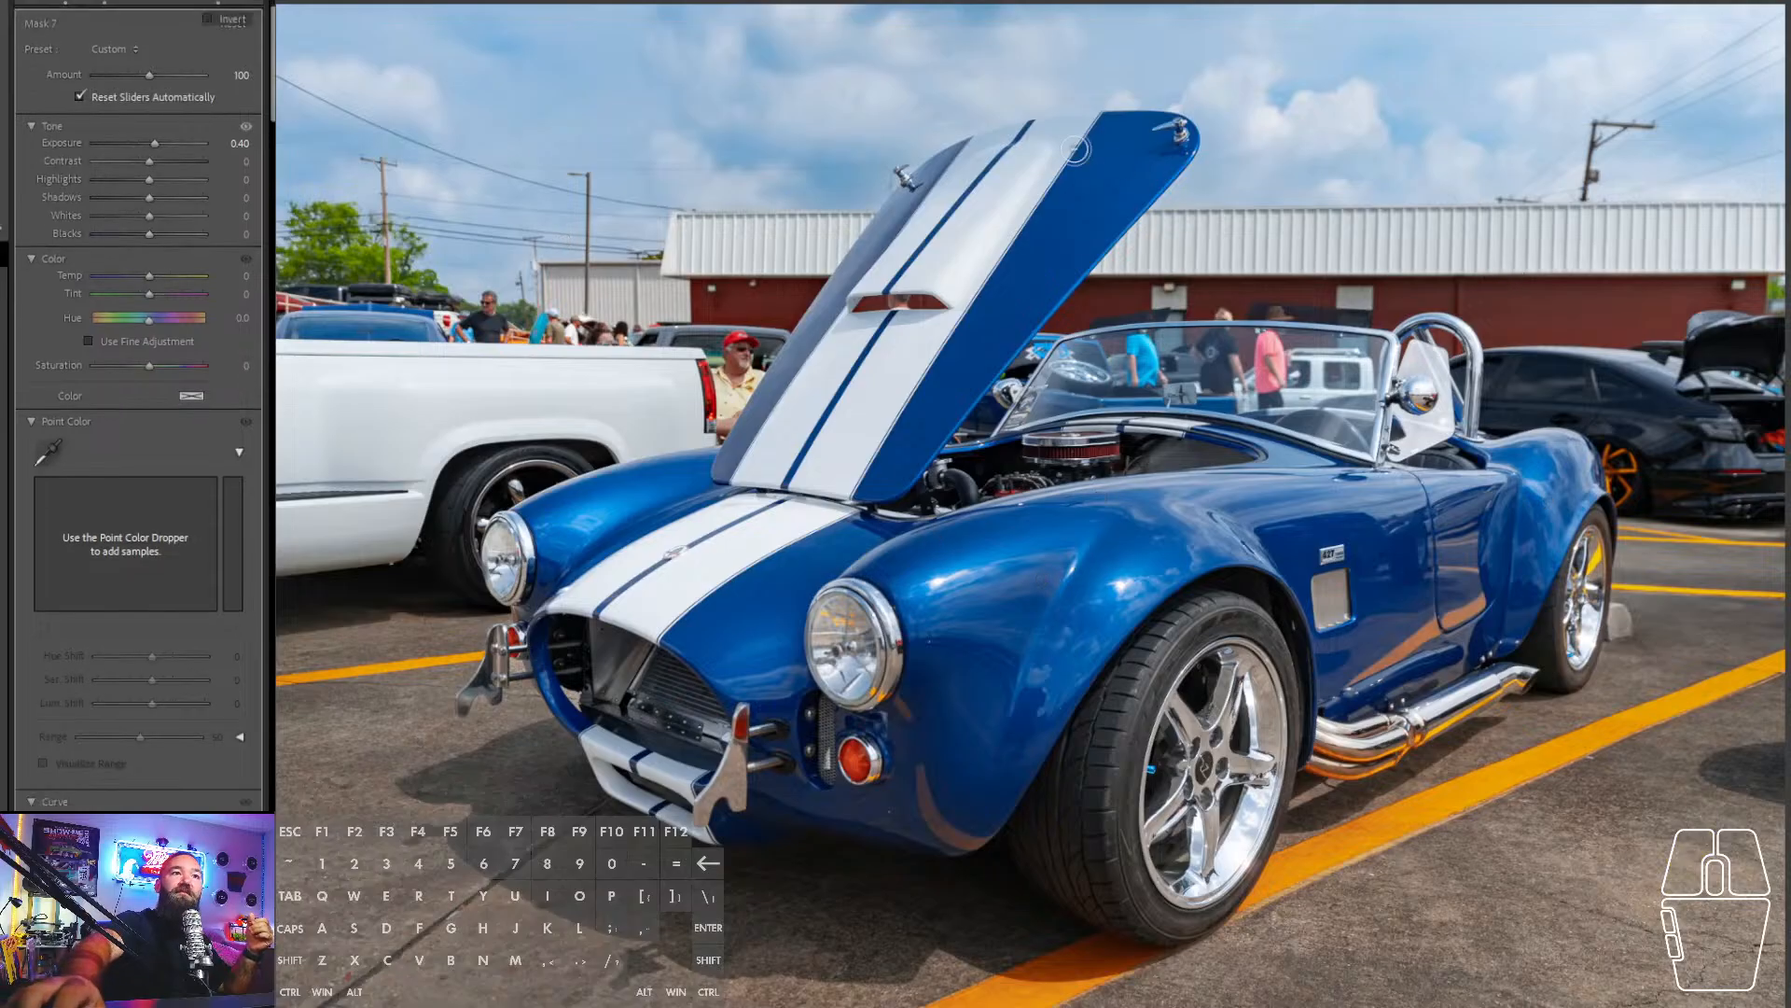
- Brush the raised hood out of Mask 7 and Mask 2
{"action": "mouse_move", "coordinate": [1164, 147]}
{"action": "left_mouse_down"}
{"action": "mouse_move", "coordinate": [1130, 128]}
{"action": "mouse_move", "coordinate": [1013, 144]}
{"action": "mouse_move", "coordinate": [1120, 138]}
{"action": "mouse_move", "coordinate": [1066, 131]}
{"action": "mouse_move", "coordinate": [985, 176]}
{"action": "left_mouse_up"}
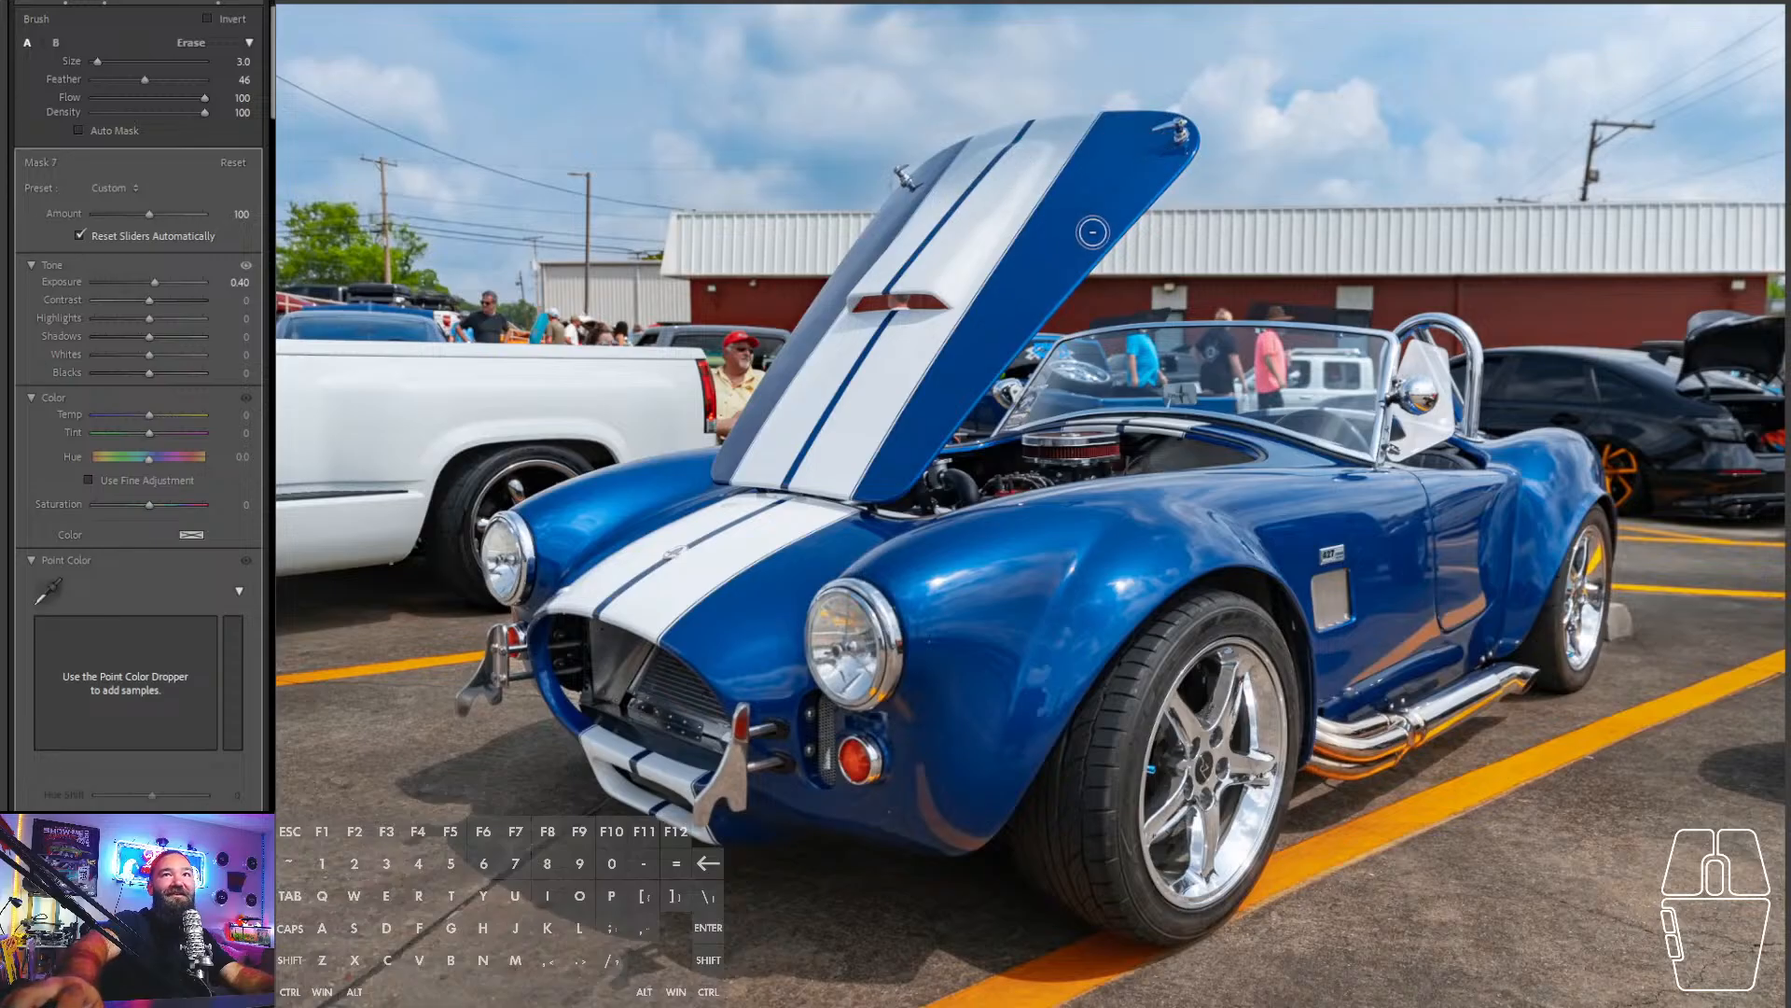
{"action": "left_click", "coordinate": [1160, 143]}
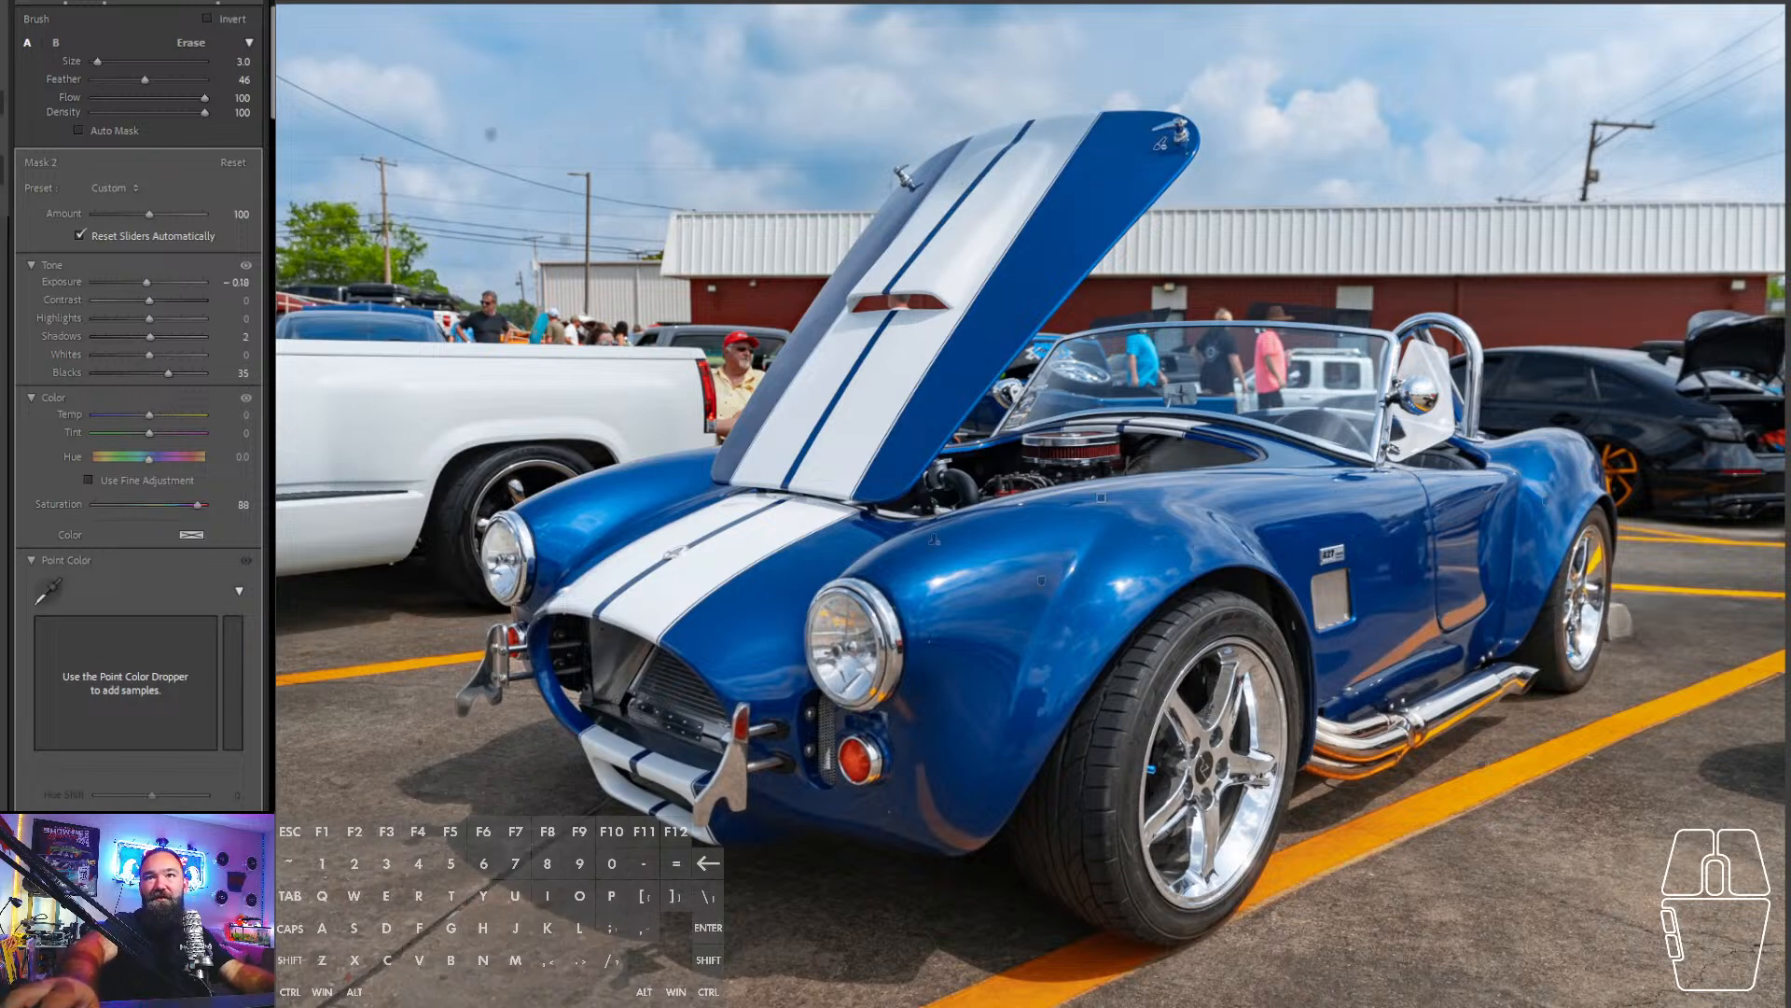
{"action": "left_click", "coordinate": [491, 134]}
{"action": "left_click", "coordinate": [490, 135]}
{"action": "mouse_move", "coordinate": [1159, 140]}
{"action": "left_mouse_down"}
{"action": "mouse_move", "coordinate": [1027, 158]}
{"action": "mouse_move", "coordinate": [1166, 146]}
{"action": "mouse_move", "coordinate": [1021, 136]}
{"action": "mouse_move", "coordinate": [961, 156]}
{"action": "mouse_move", "coordinate": [862, 262]}
{"action": "mouse_move", "coordinate": [1068, 163]}
{"action": "left_mouse_up"}
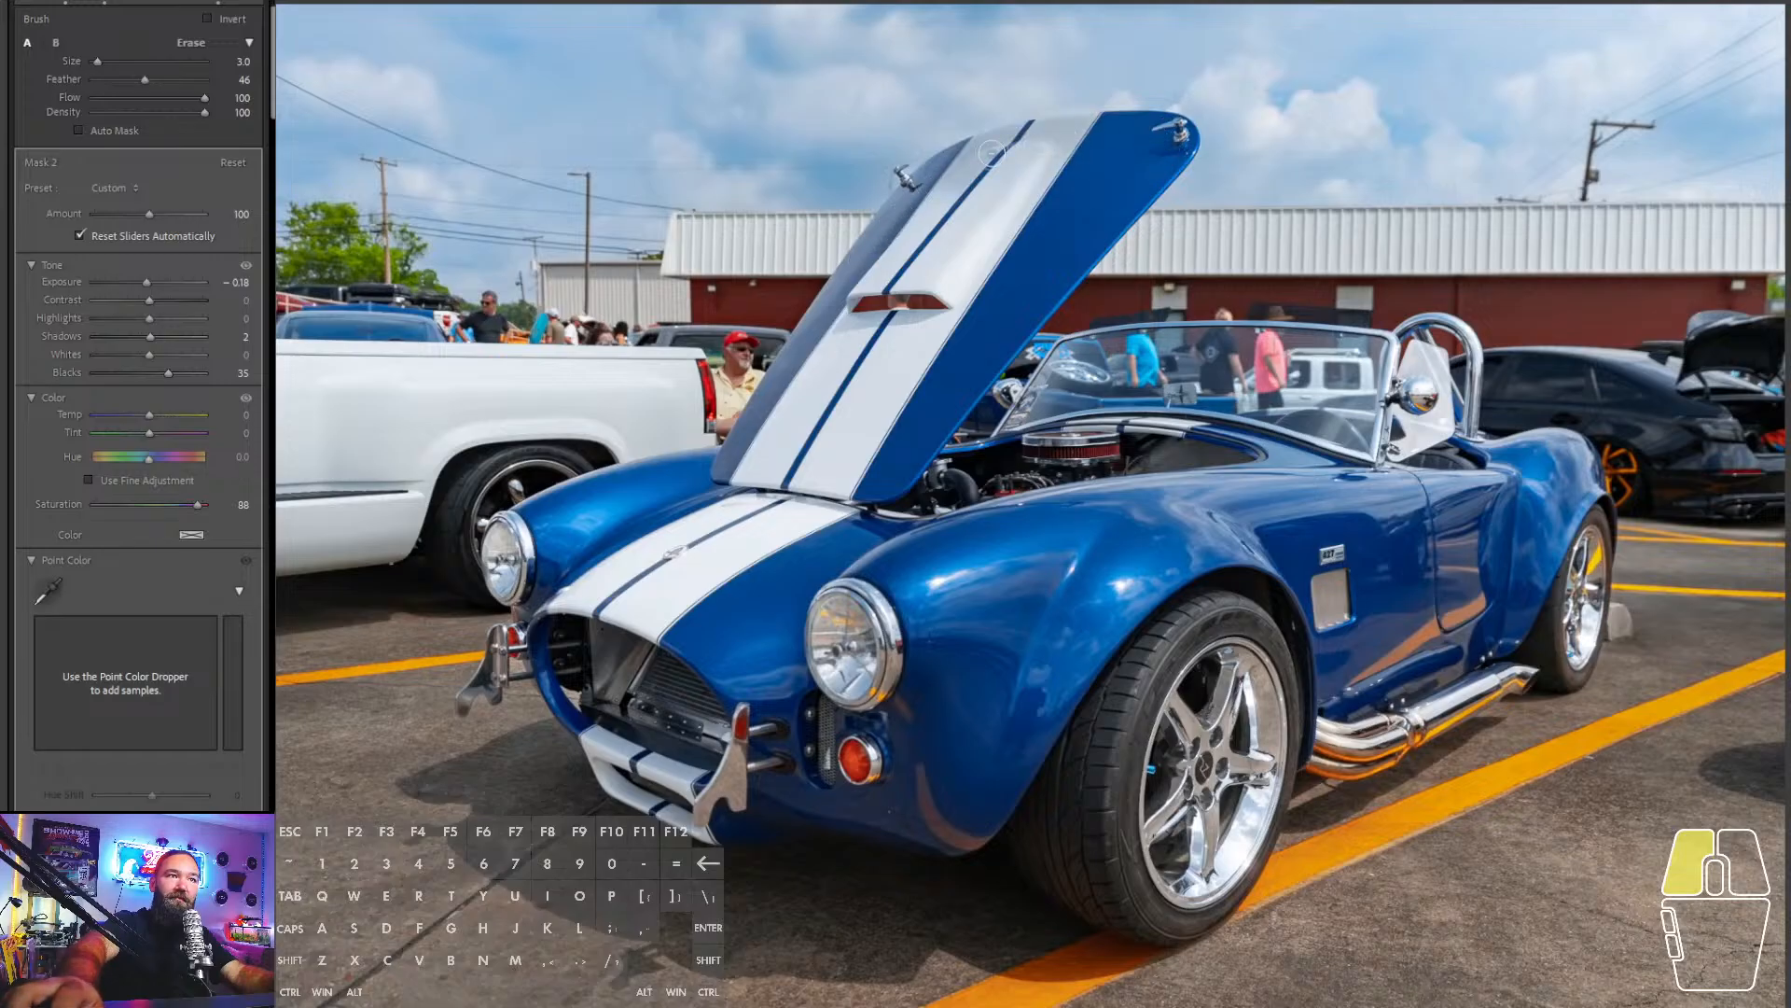
{"action": "mouse_move", "coordinate": [949, 189]}
{"action": "left_mouse_down"}
{"action": "mouse_move", "coordinate": [1110, 148]}
{"action": "mouse_move", "coordinate": [1165, 155]}
{"action": "left_mouse_up"}
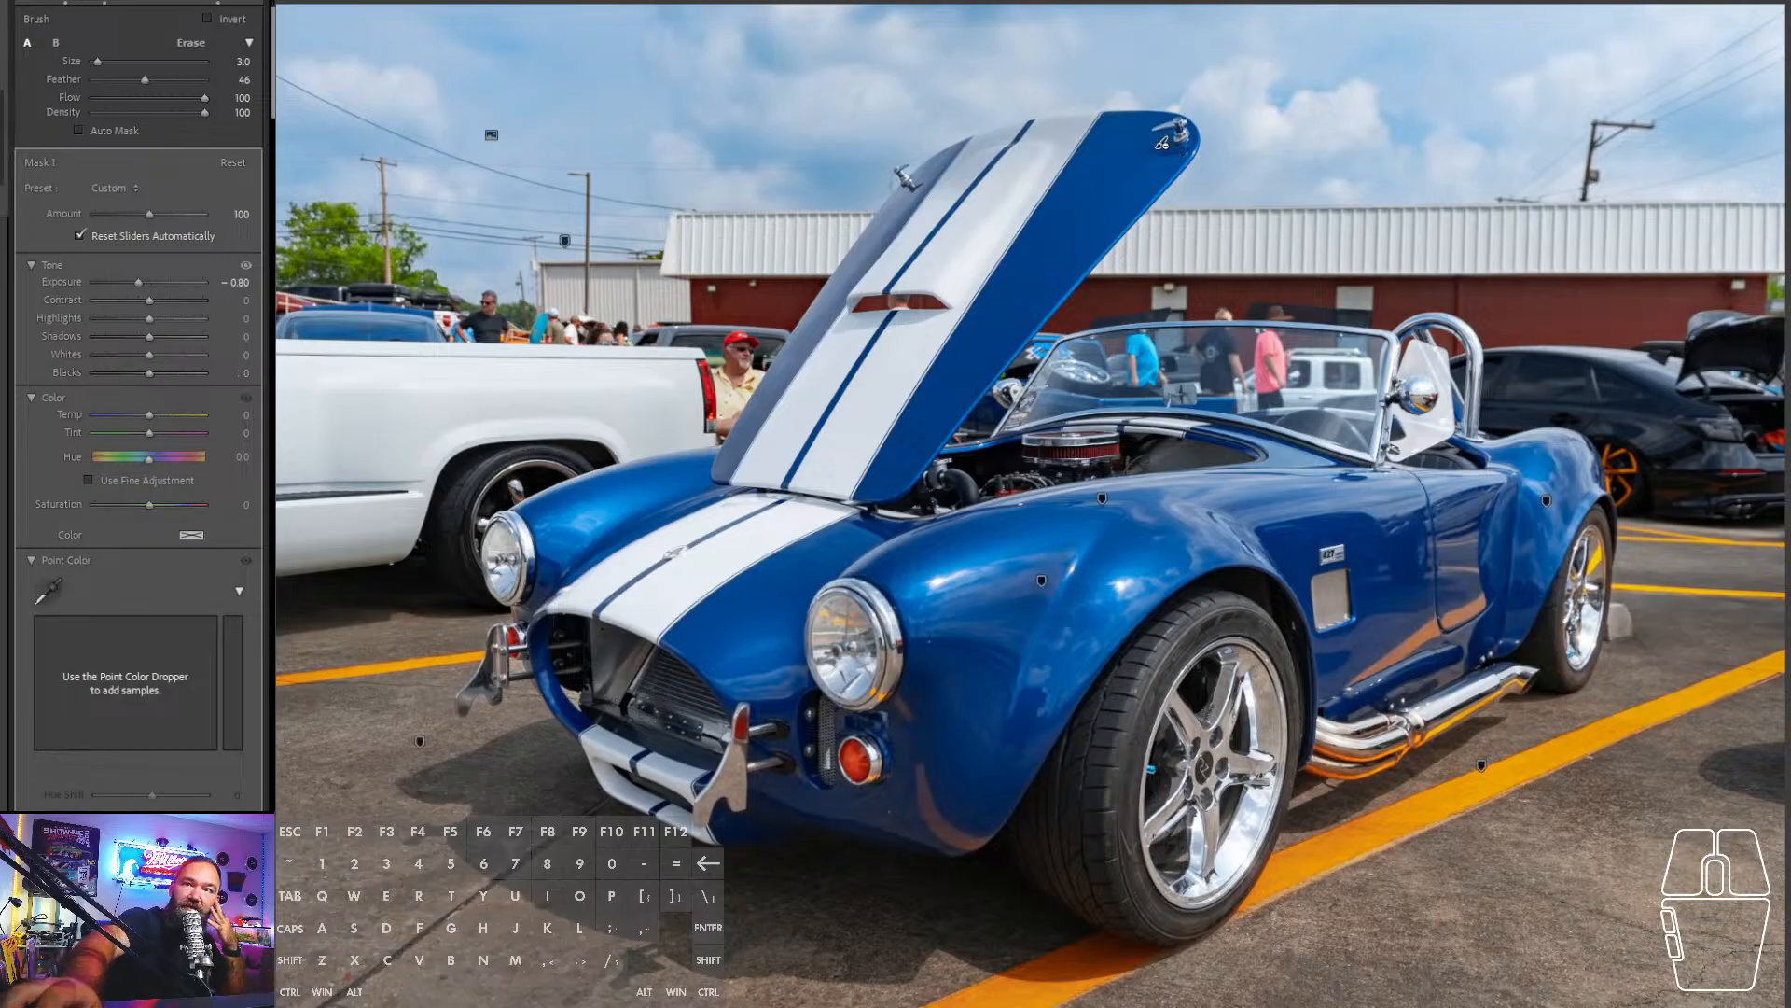
- Brush the raised hood's upper corner out of Mask 1 and finish masking
{"action": "left_click", "coordinate": [4, 186]}
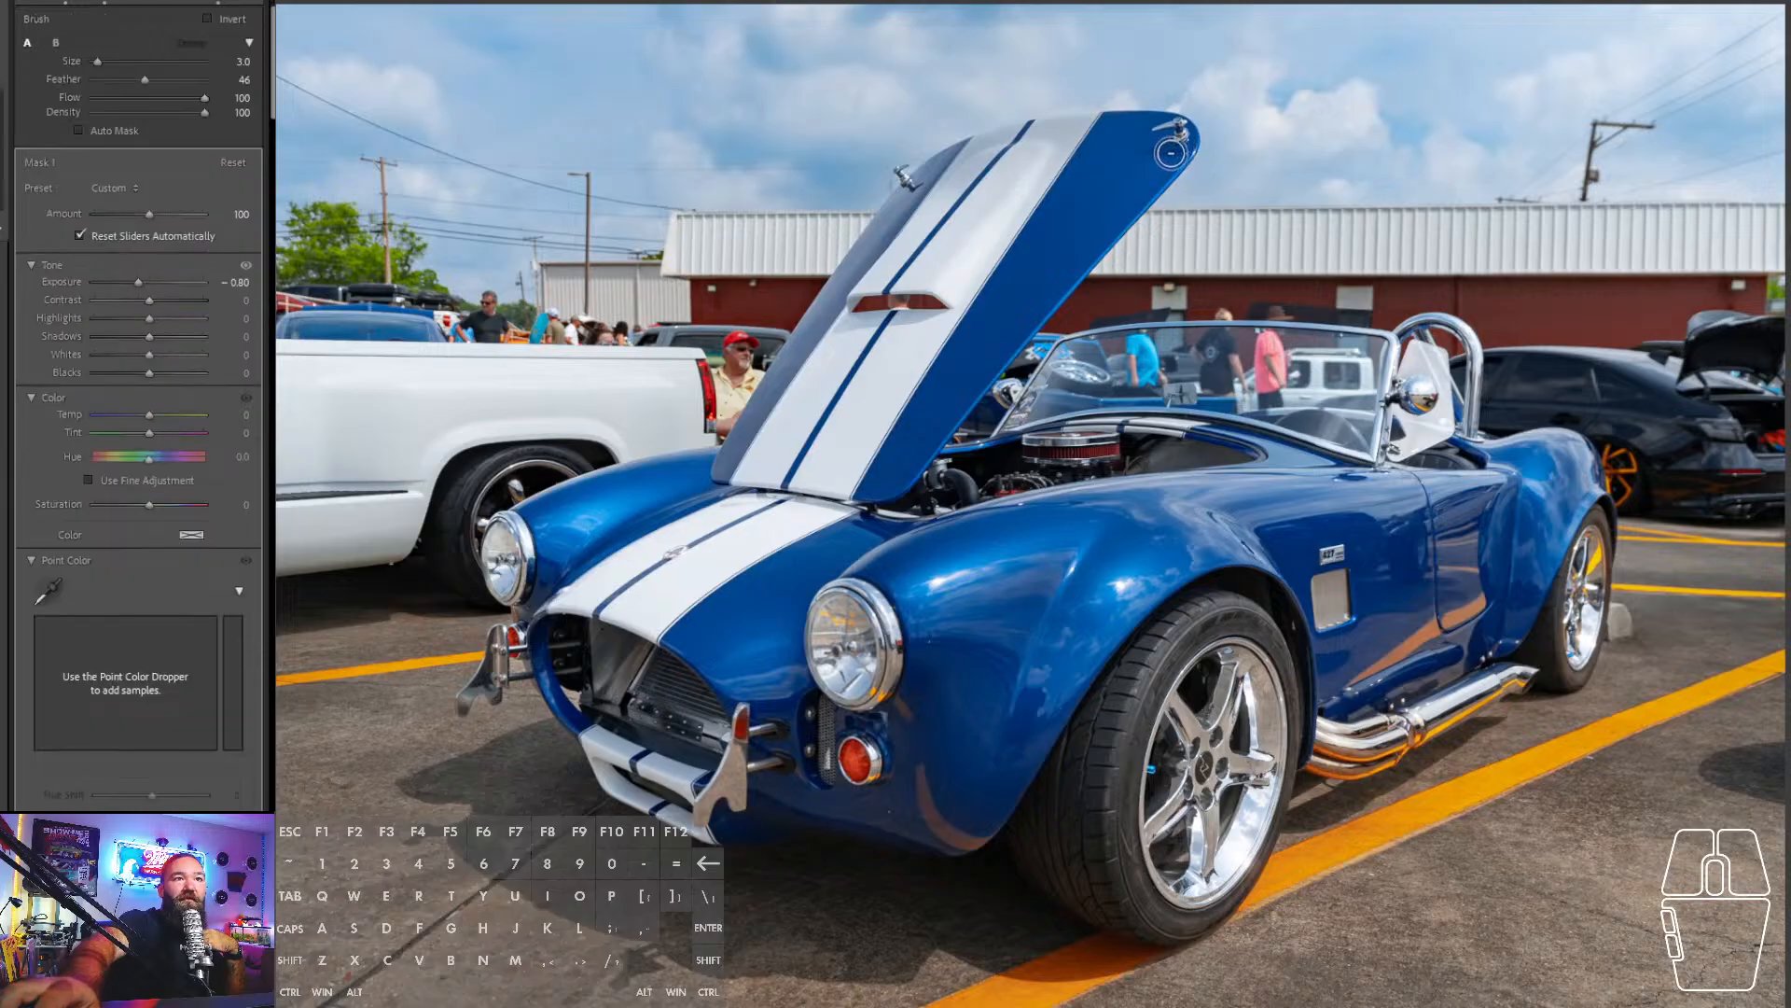
{"action": "mouse_move", "coordinate": [1170, 152]}
{"action": "left_mouse_down"}
{"action": "mouse_move", "coordinate": [1007, 142]}
{"action": "mouse_move", "coordinate": [942, 193]}
{"action": "mouse_move", "coordinate": [1002, 199]}
{"action": "mouse_move", "coordinate": [913, 205]}
{"action": "mouse_move", "coordinate": [1144, 136]}
{"action": "left_mouse_up"}
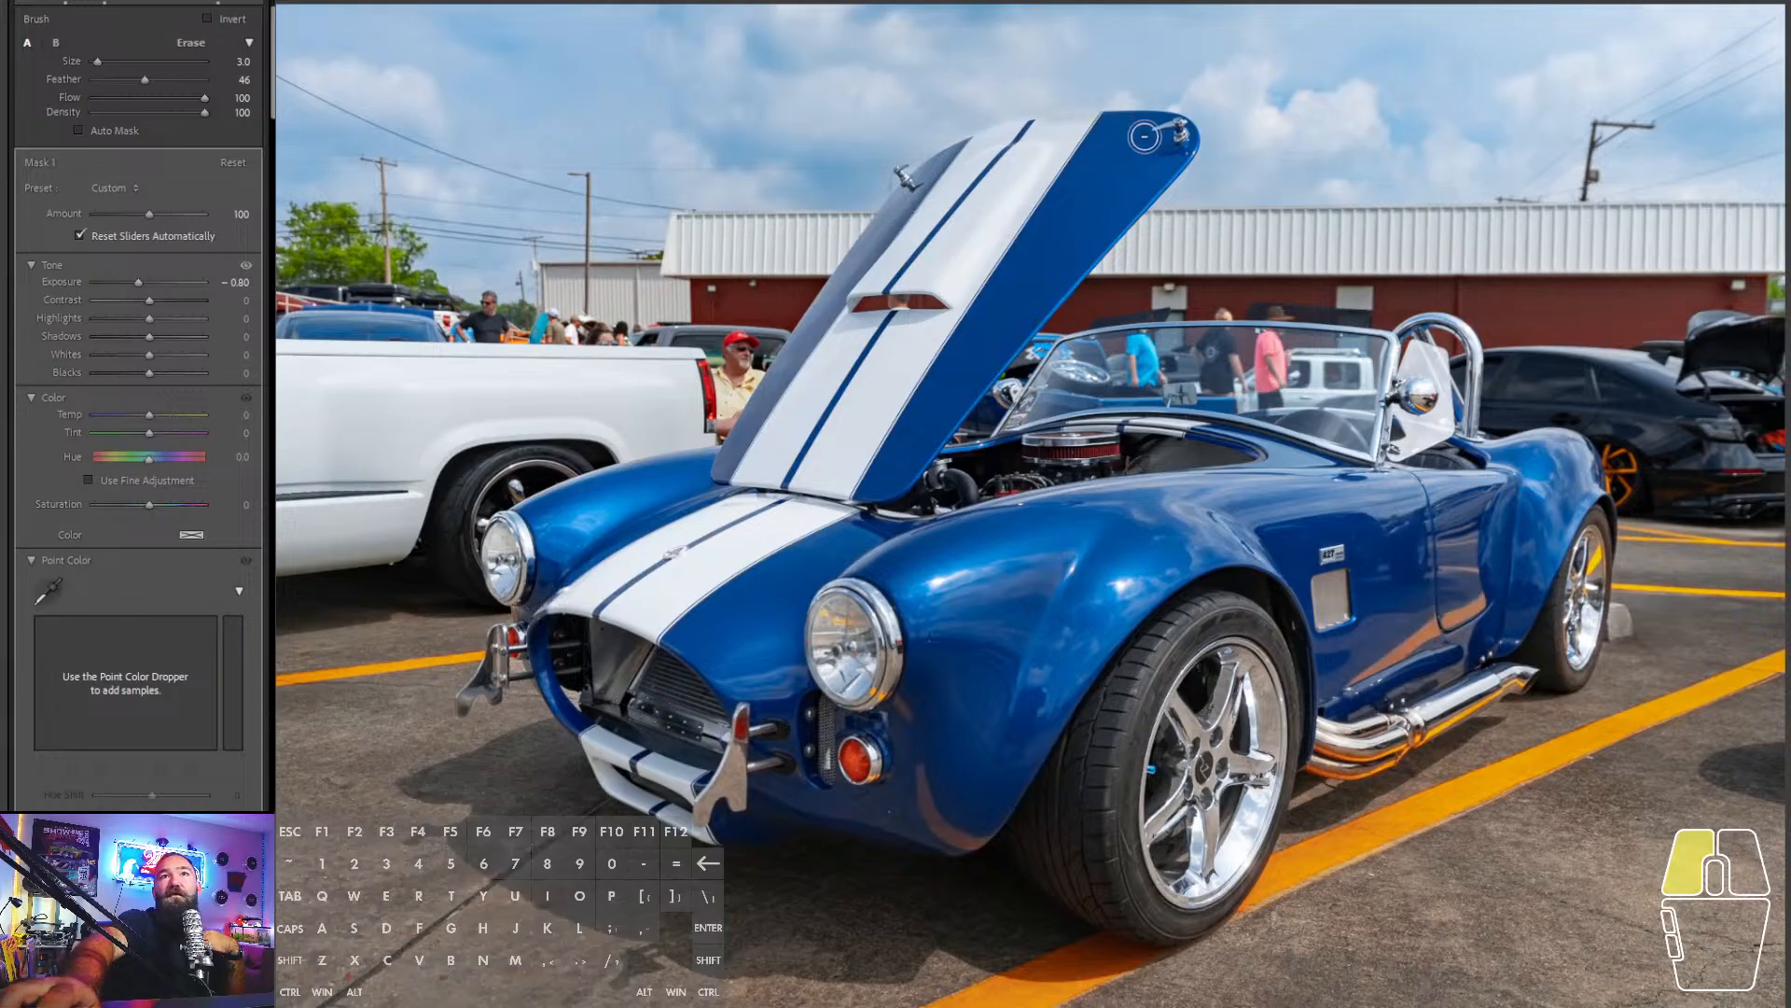
{"action": "left_click_drag", "start_coordinate": [1145, 136], "coordinate": [1175, 139]}
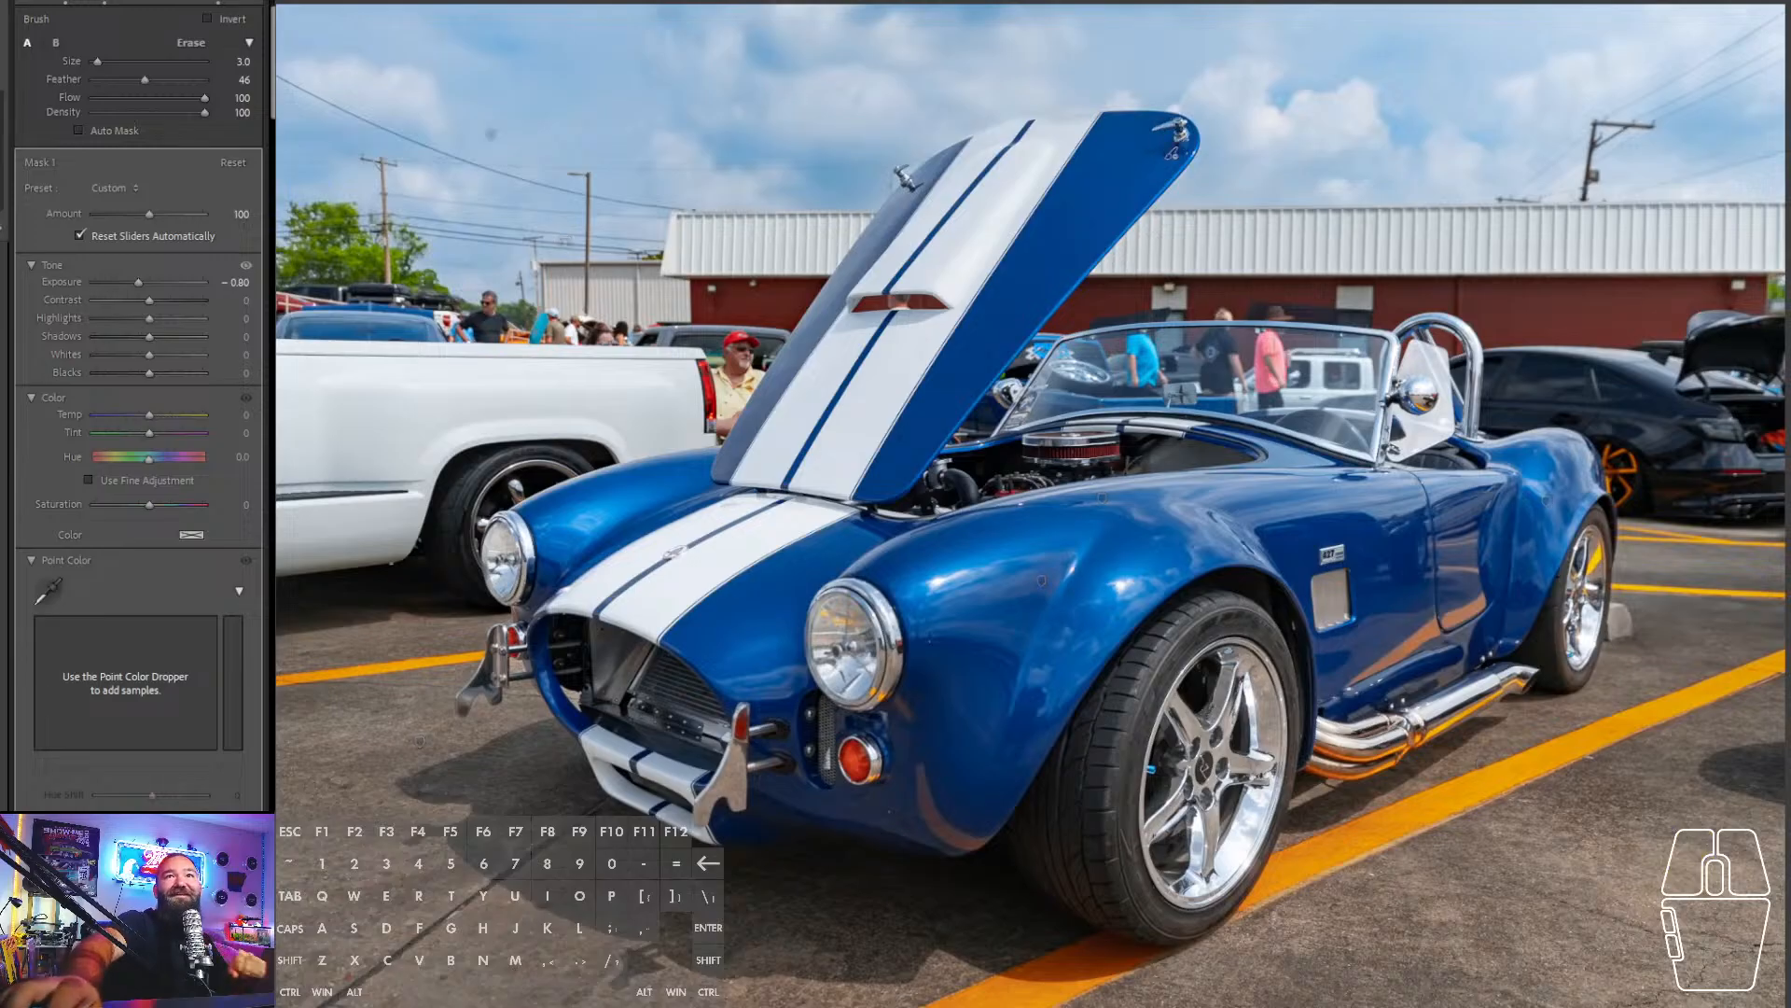
{"action": "left_click", "coordinate": [222, 3]}
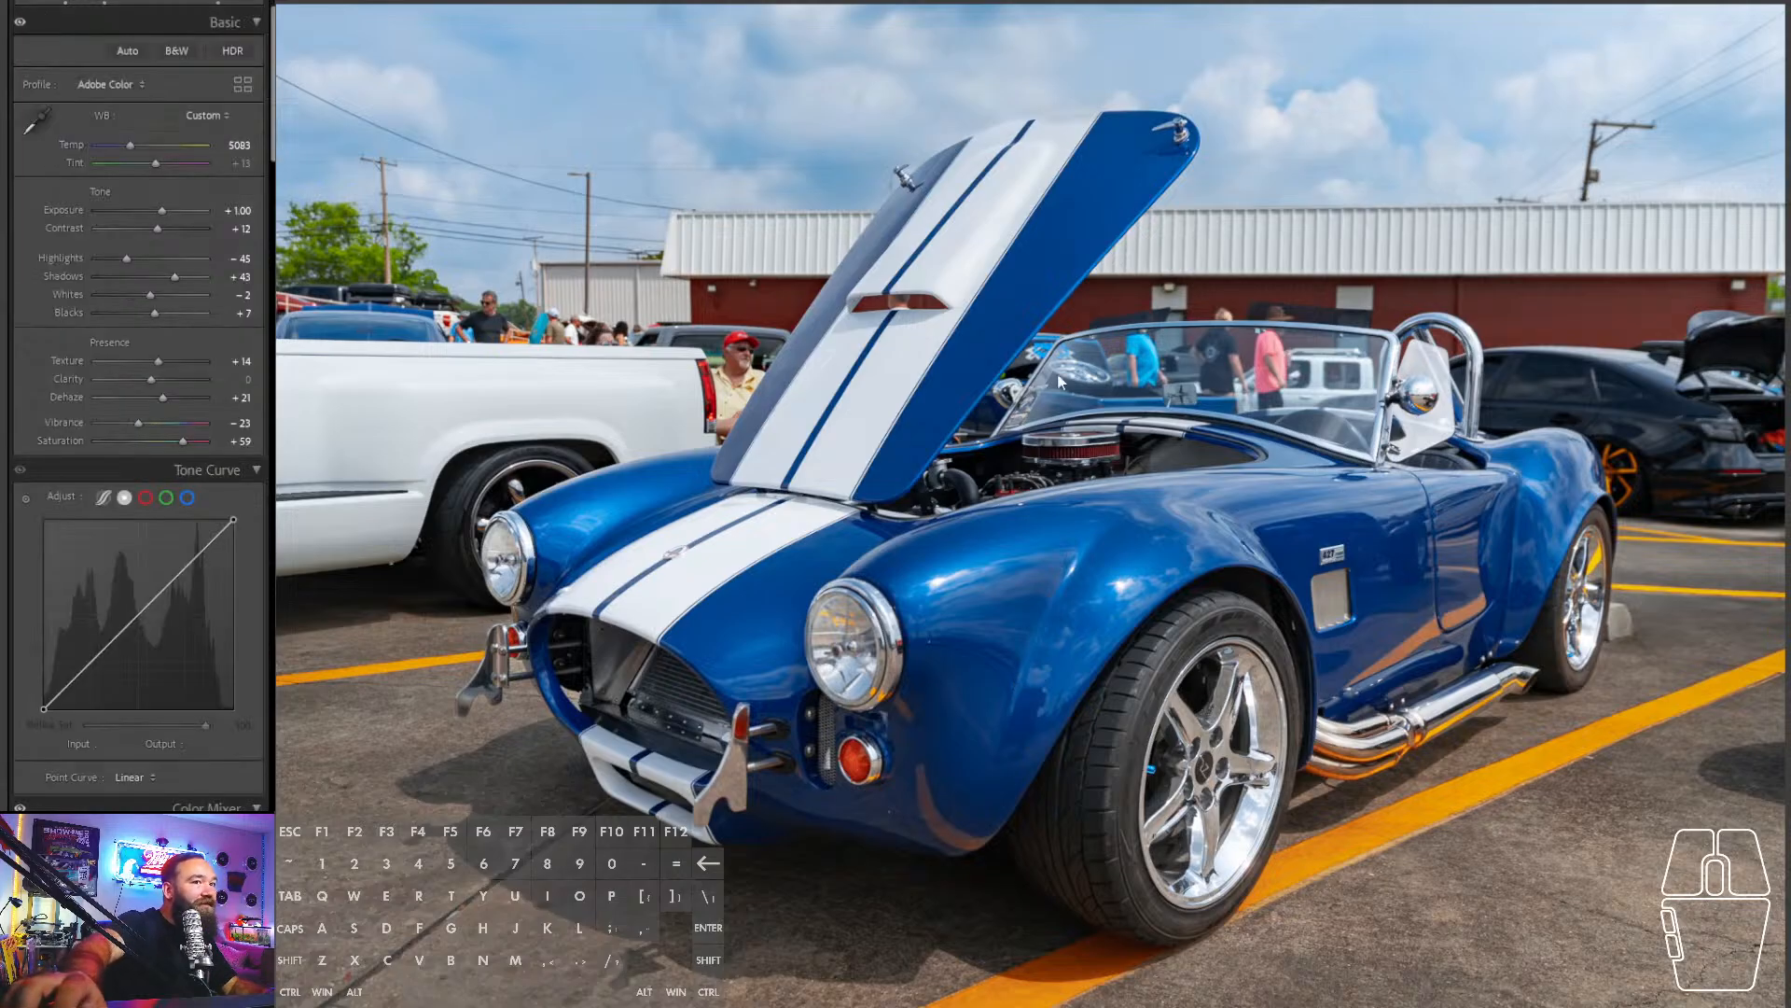
- Review the car show photos as thumbnails in the Library grid, comparing the edited and unedited versions
{"action": "key", "text": "e"}
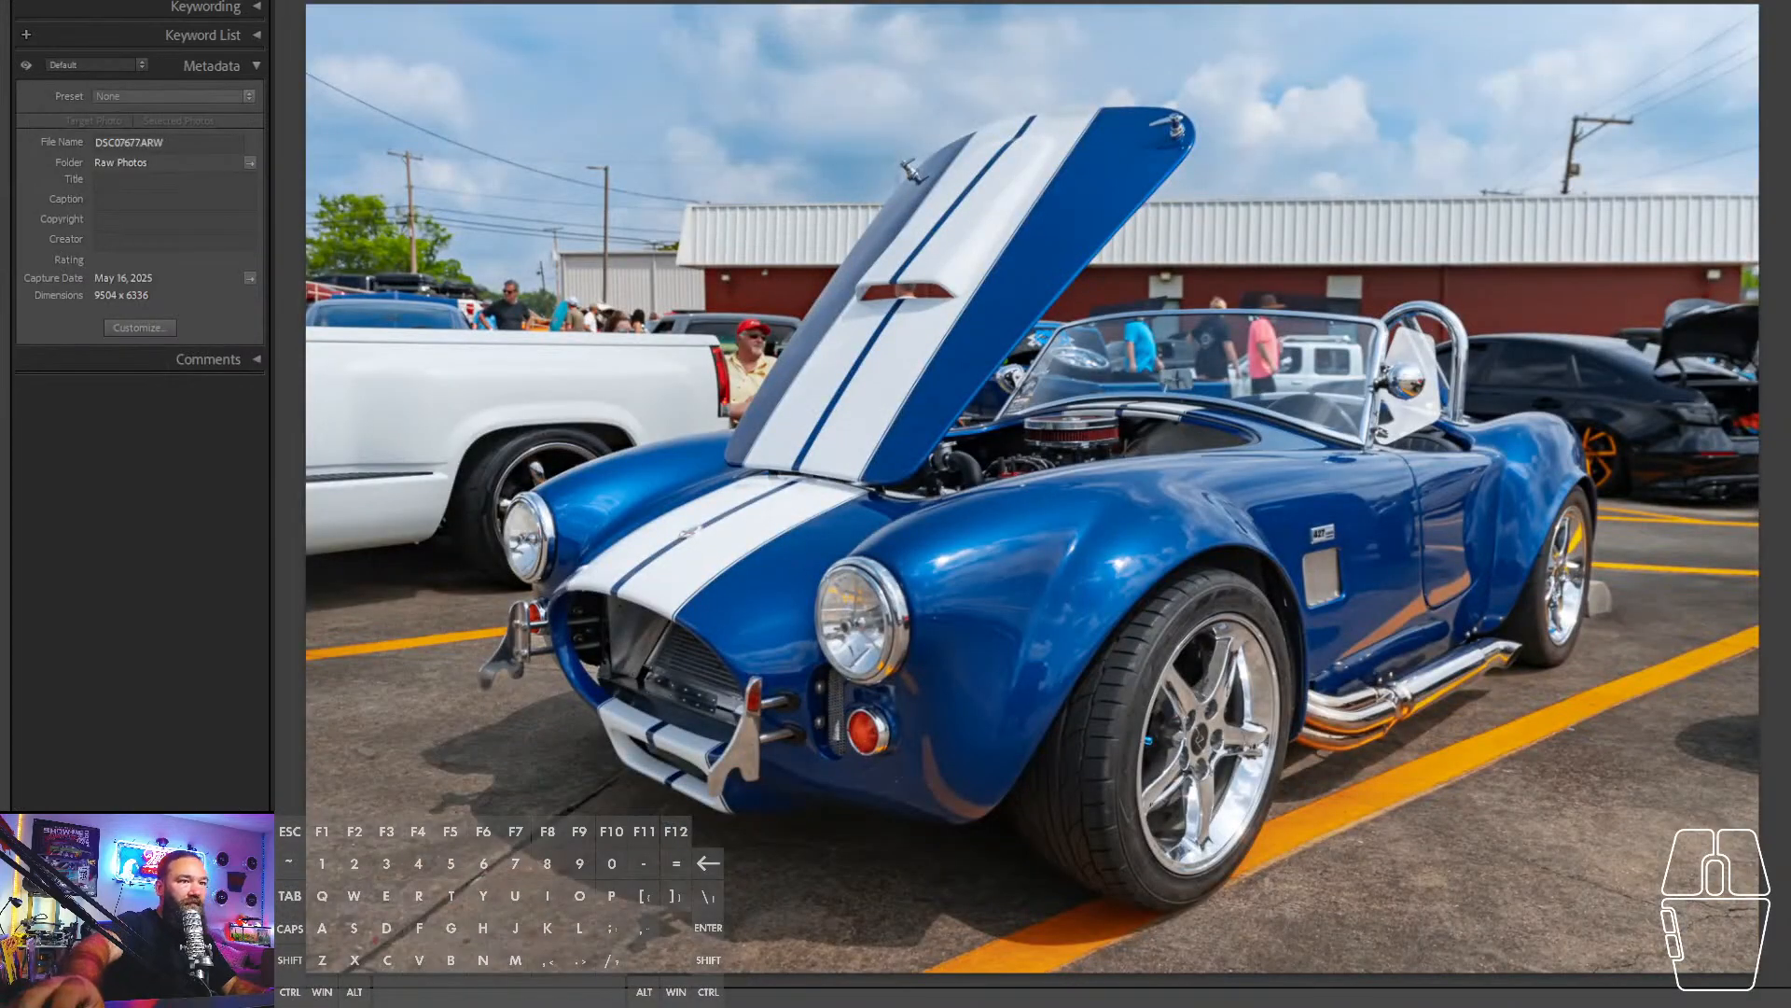
{"action": "key", "text": "g"}
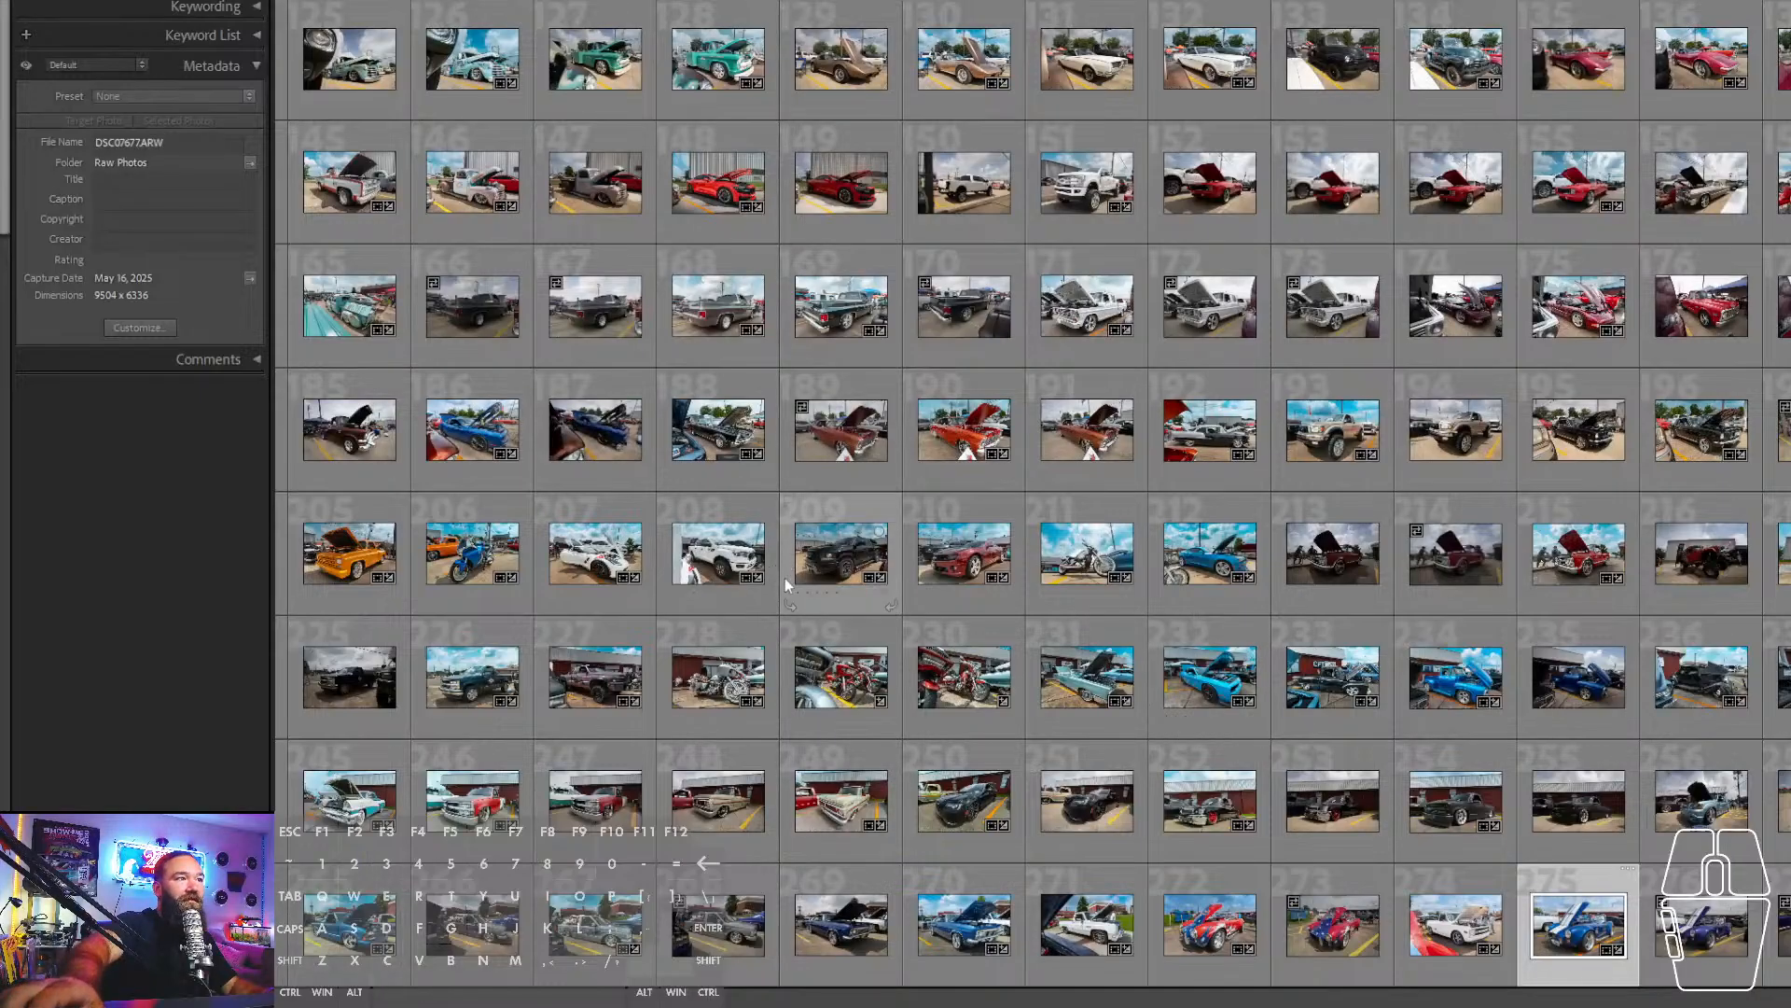
{"action": "scroll", "coordinate": [786, 585], "scroll_direction": "up", "scroll_amount": 2}
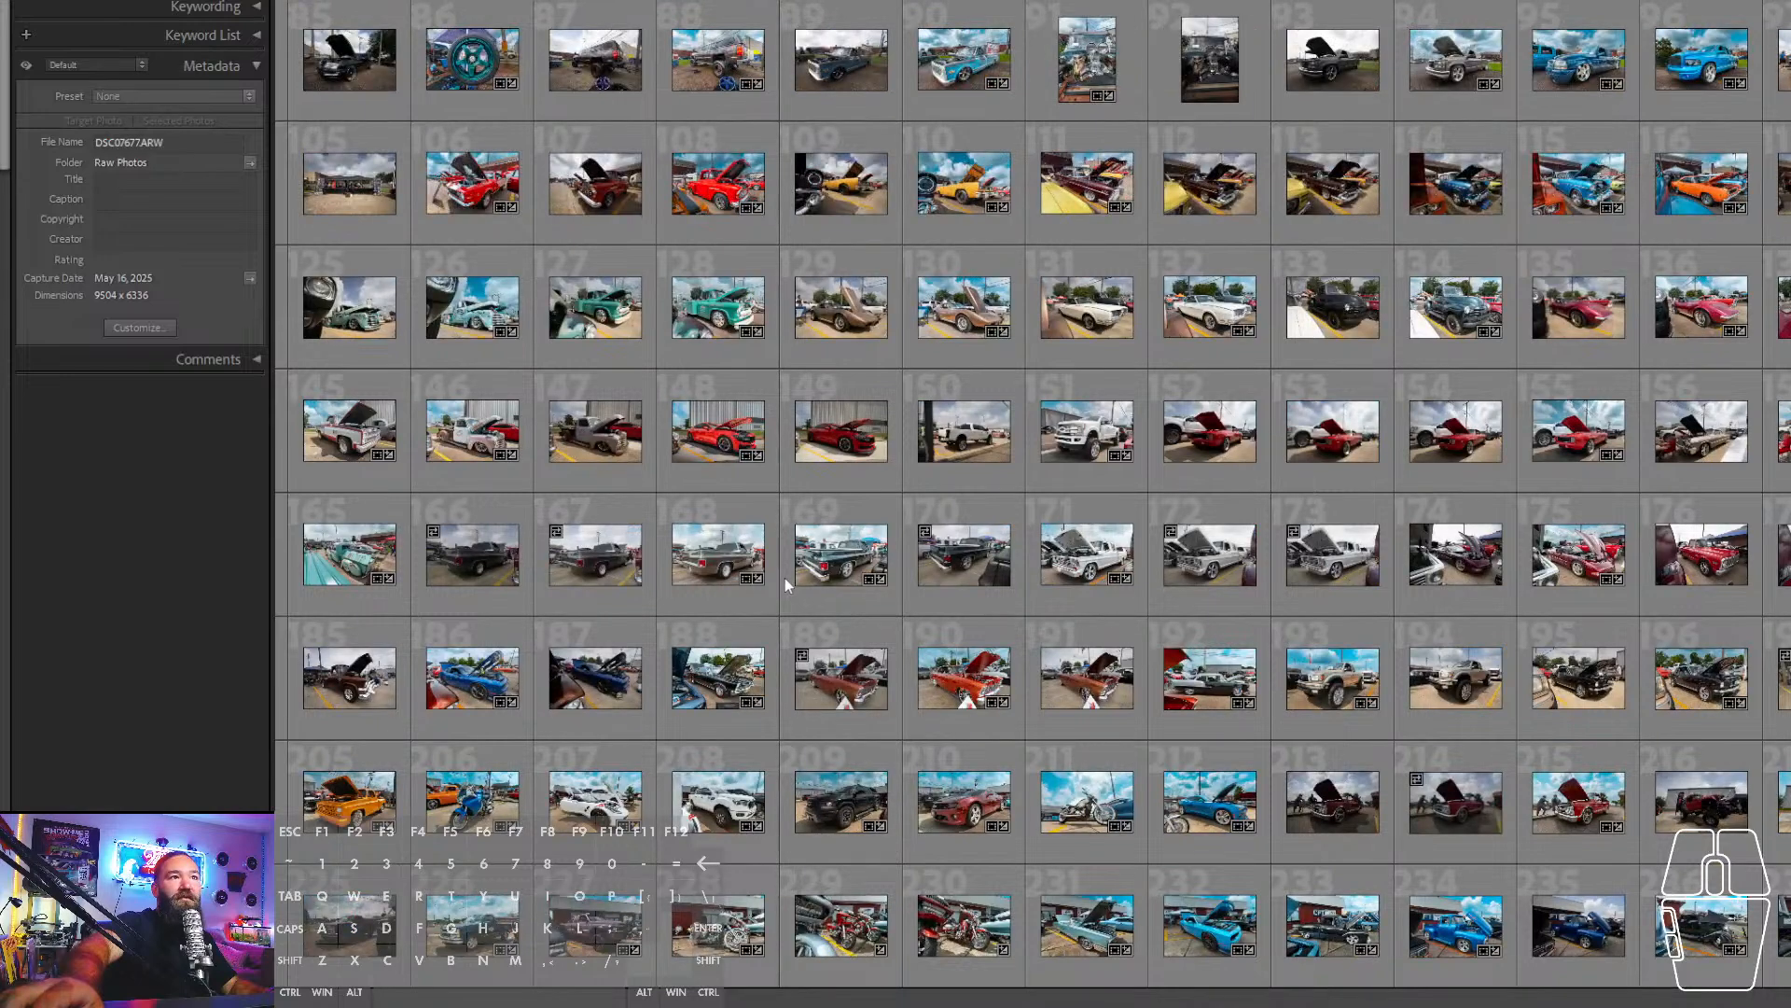
{"action": "scroll", "coordinate": [785, 585], "scroll_direction": "up", "scroll_amount": 2}
{"action": "scroll", "coordinate": [785, 585], "scroll_direction": "up", "scroll_amount": 2}
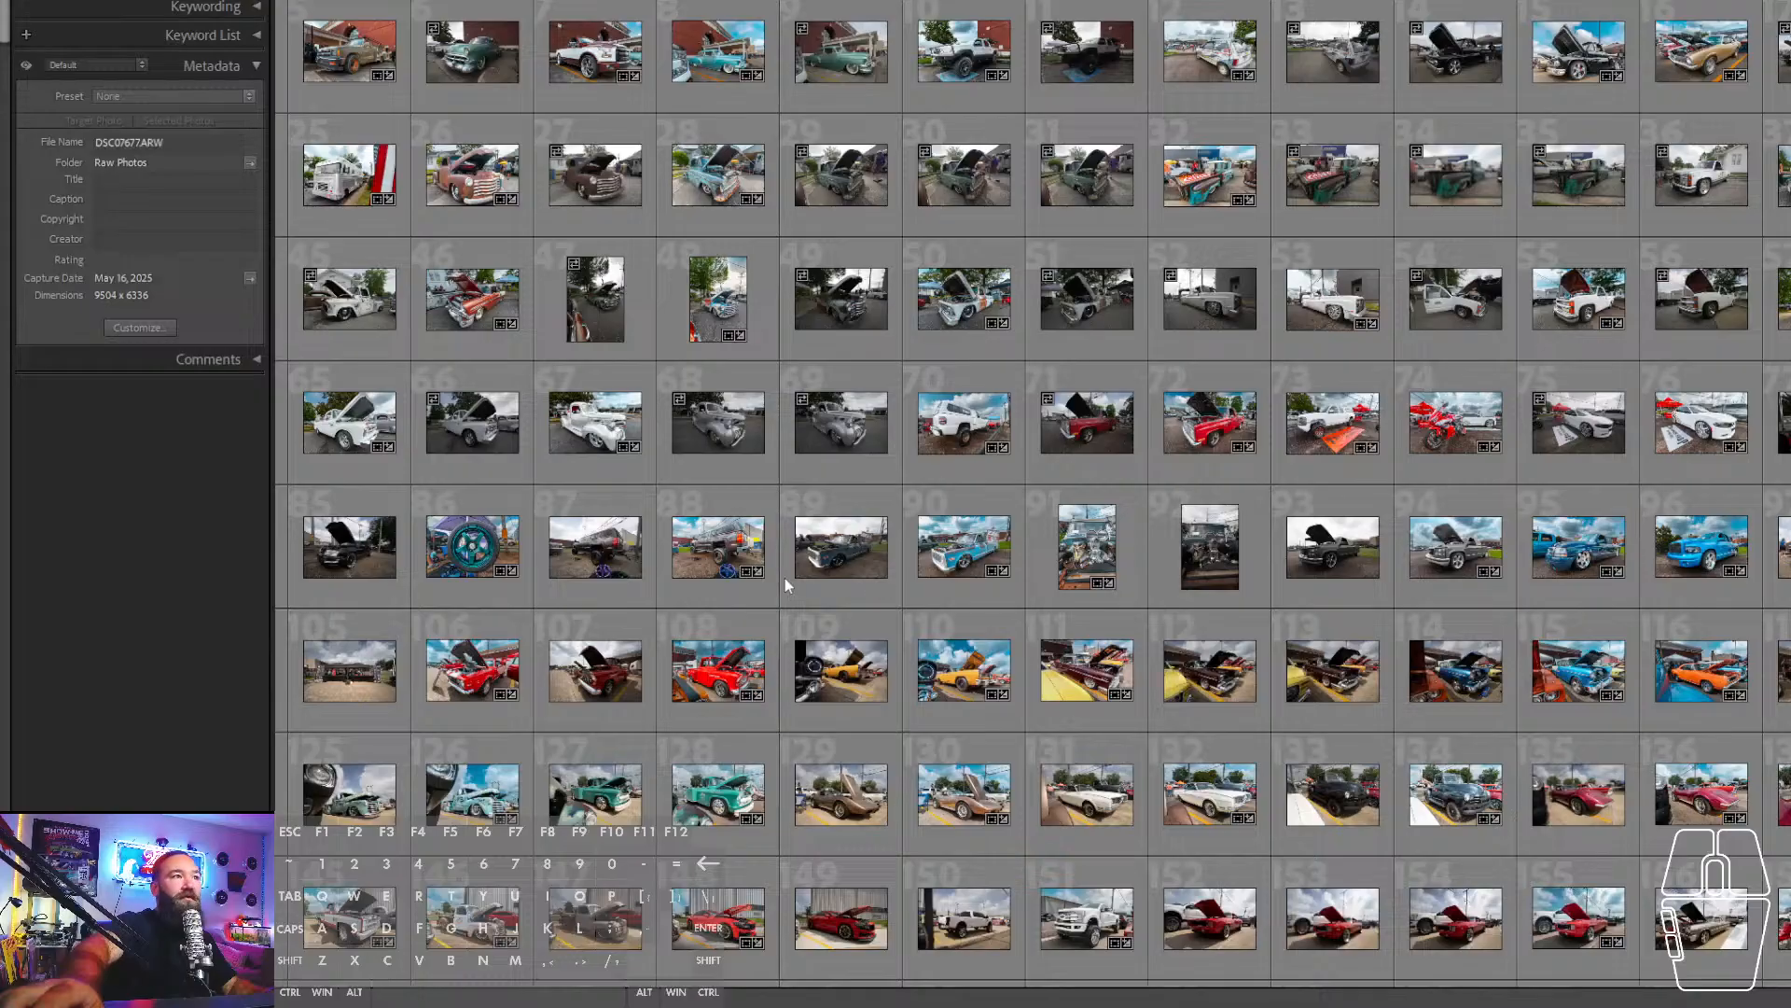
{"action": "scroll", "coordinate": [785, 585], "scroll_direction": "down", "scroll_amount": 2}
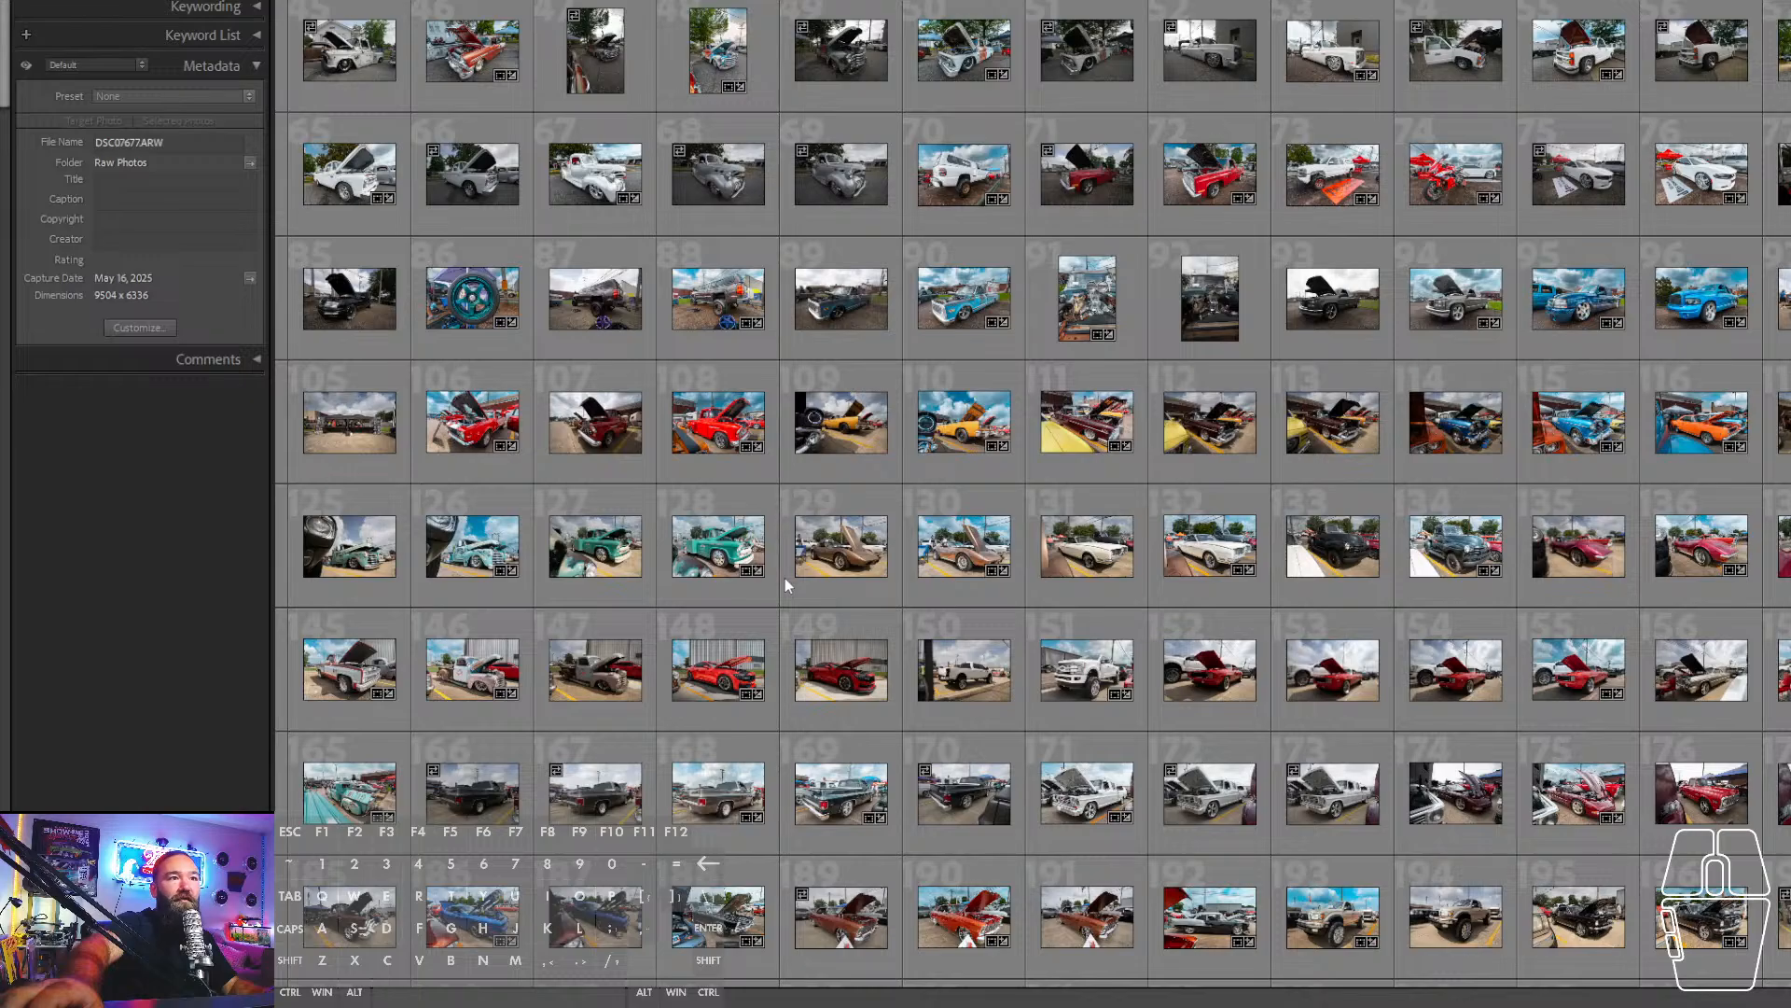
{"action": "scroll", "coordinate": [786, 585], "scroll_direction": "down", "scroll_amount": 2}
{"action": "scroll", "coordinate": [785, 585], "scroll_direction": "down", "scroll_amount": 2}
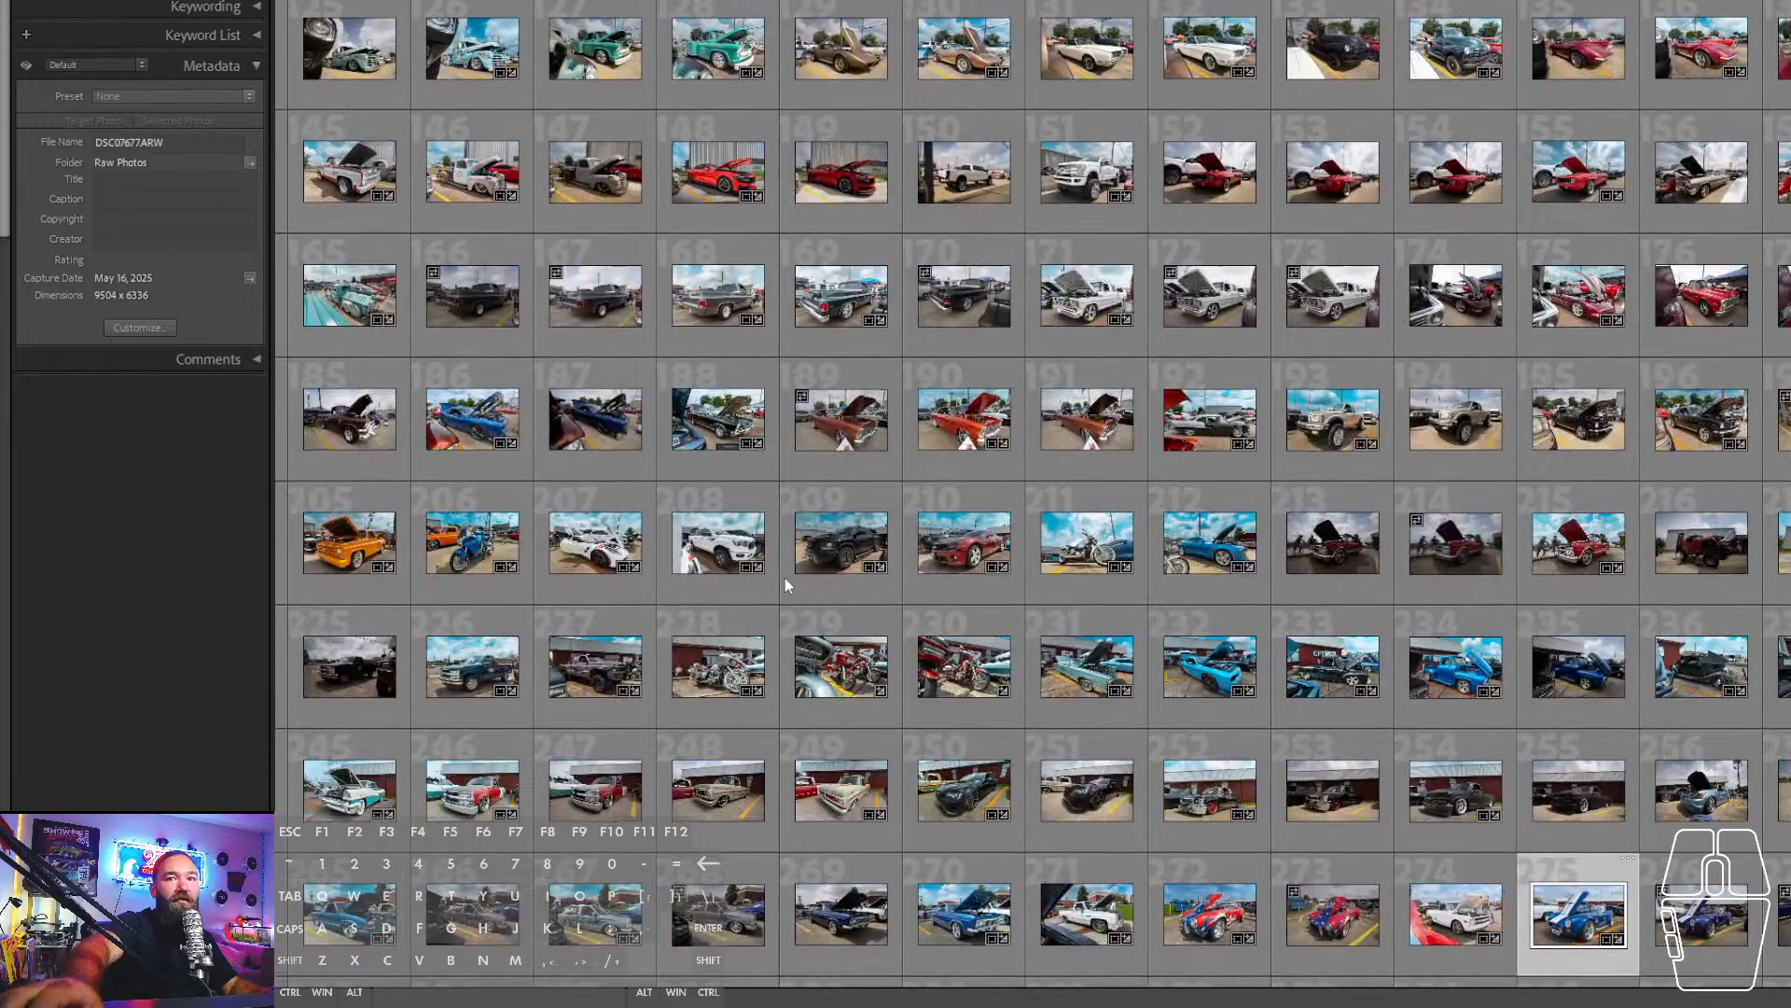
{"action": "scroll", "coordinate": [786, 584], "scroll_direction": "down", "scroll_amount": 2}
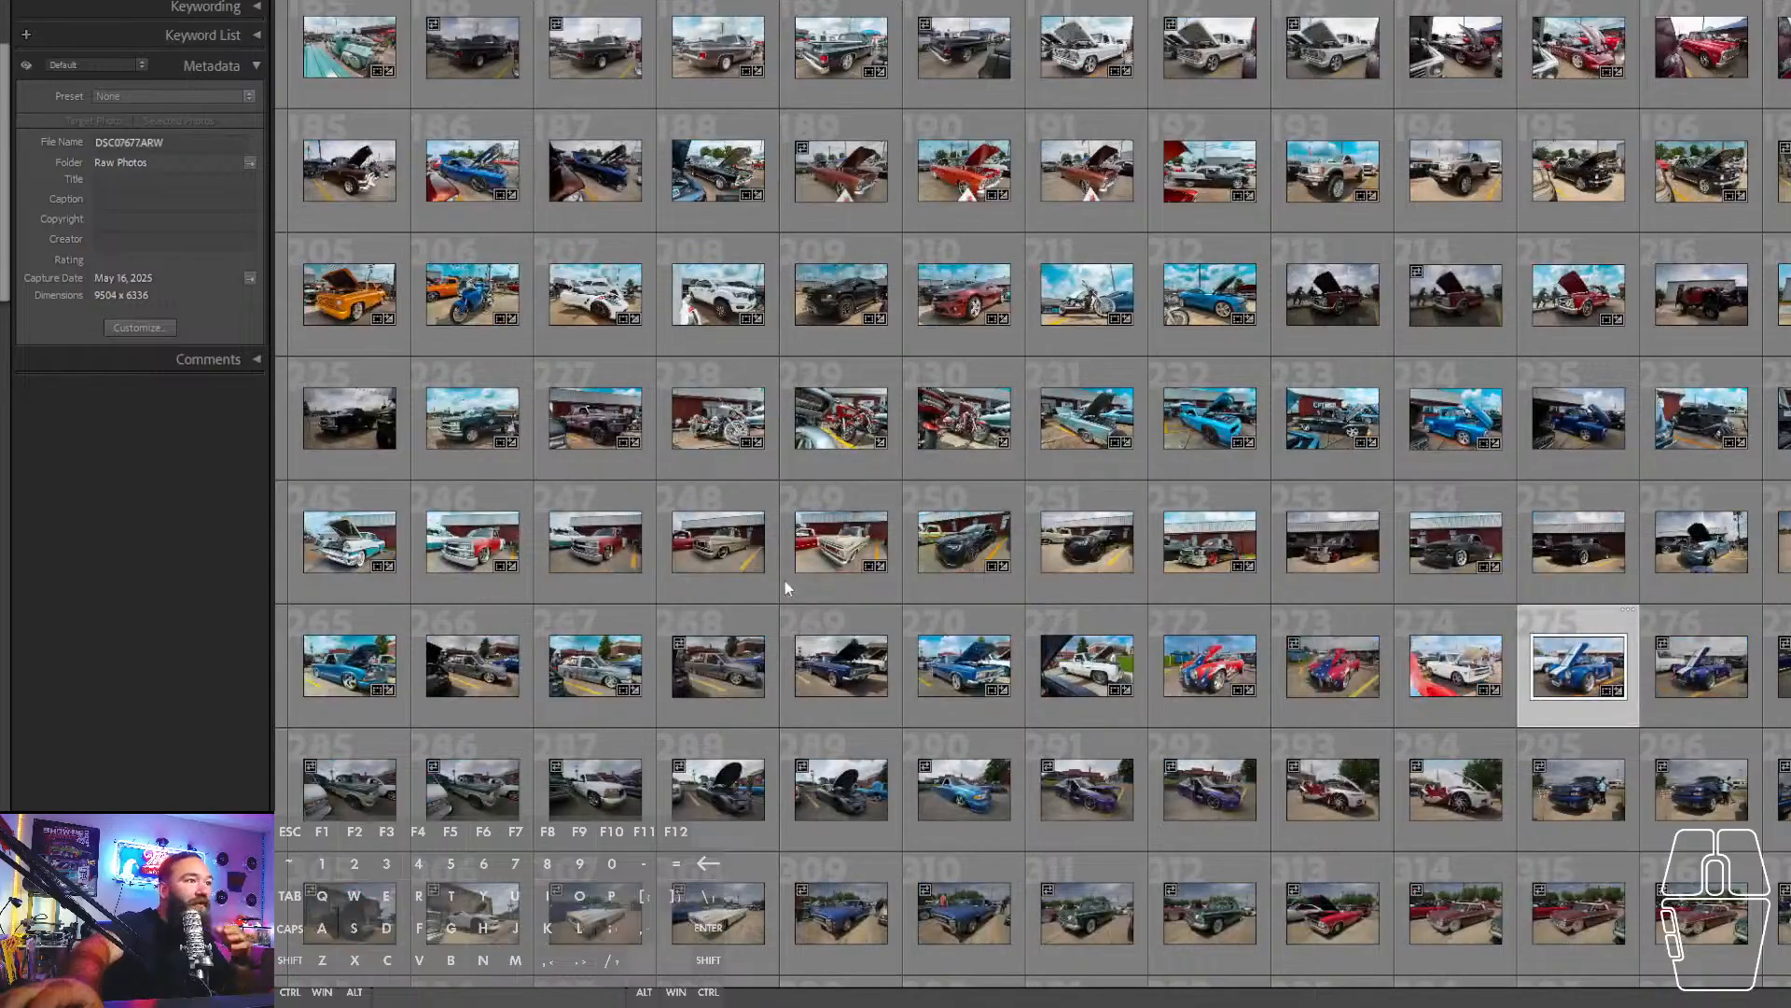
- Find the photo of the yellow muscle car with its hood raised, view it enlarged, and return to the thumbnail grid
{"action": "scroll", "coordinate": [786, 585], "scroll_direction": "down", "scroll_amount": 2}
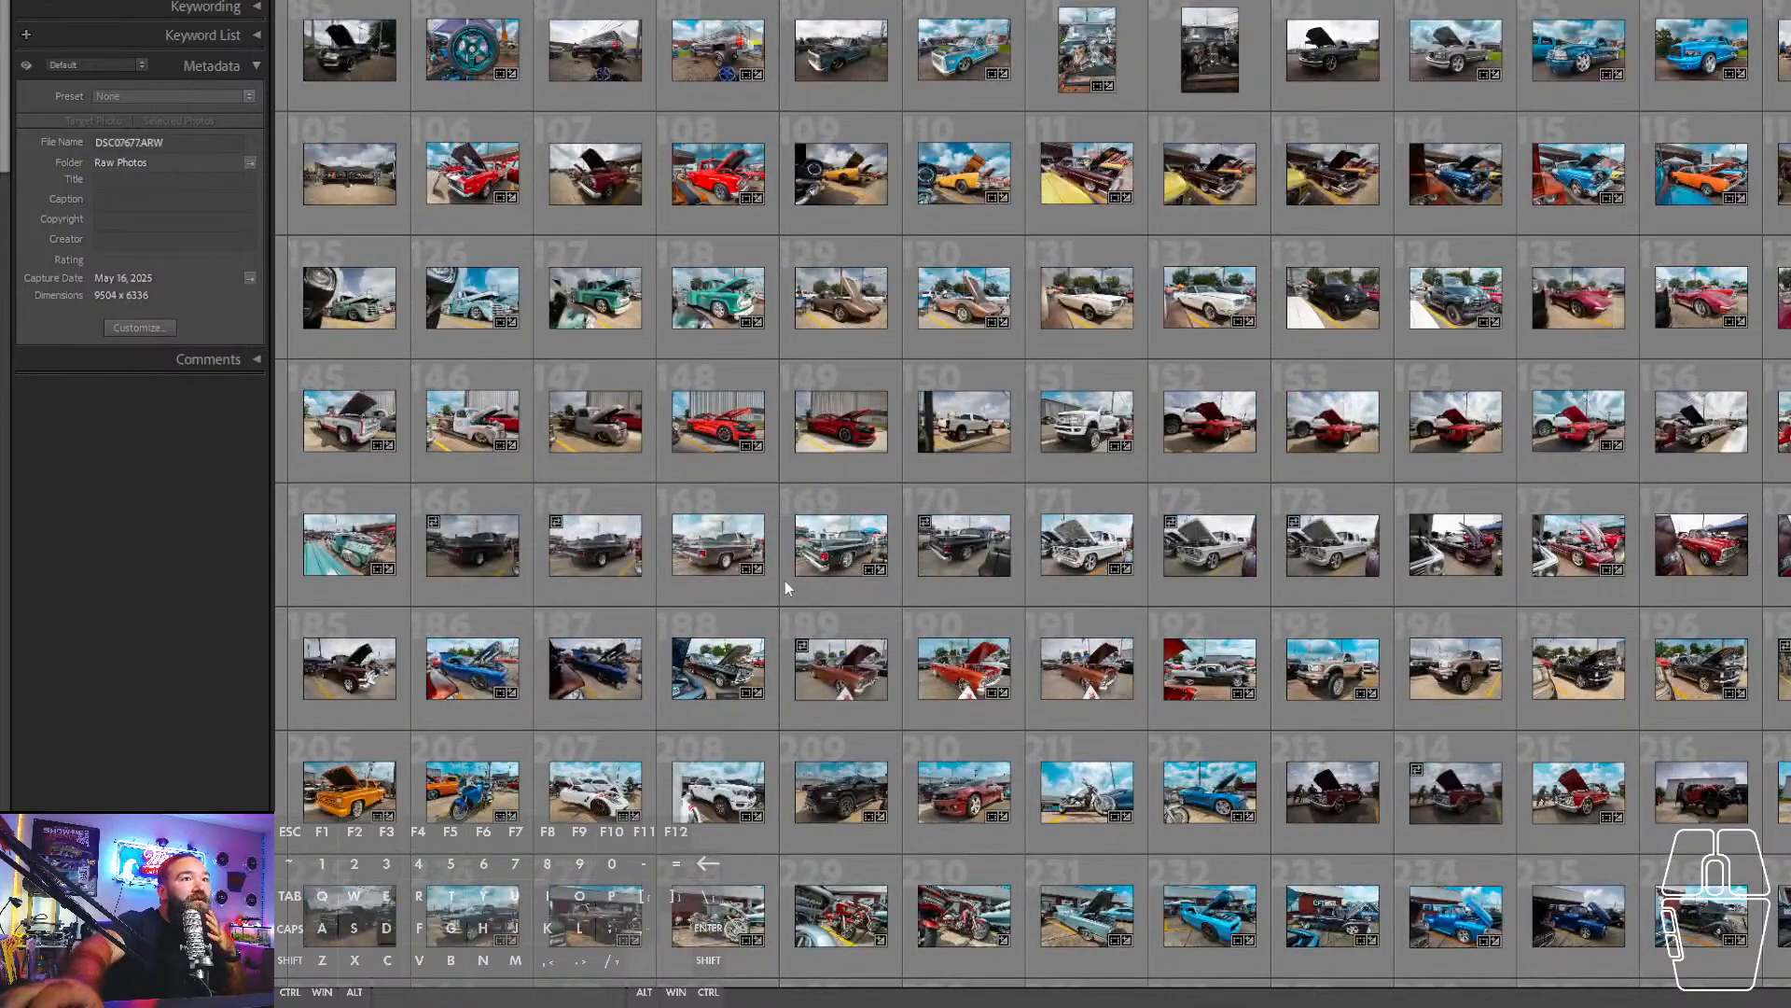
{"action": "left_click", "coordinate": [977, 188]}
{"action": "double_click", "coordinate": [980, 193]}
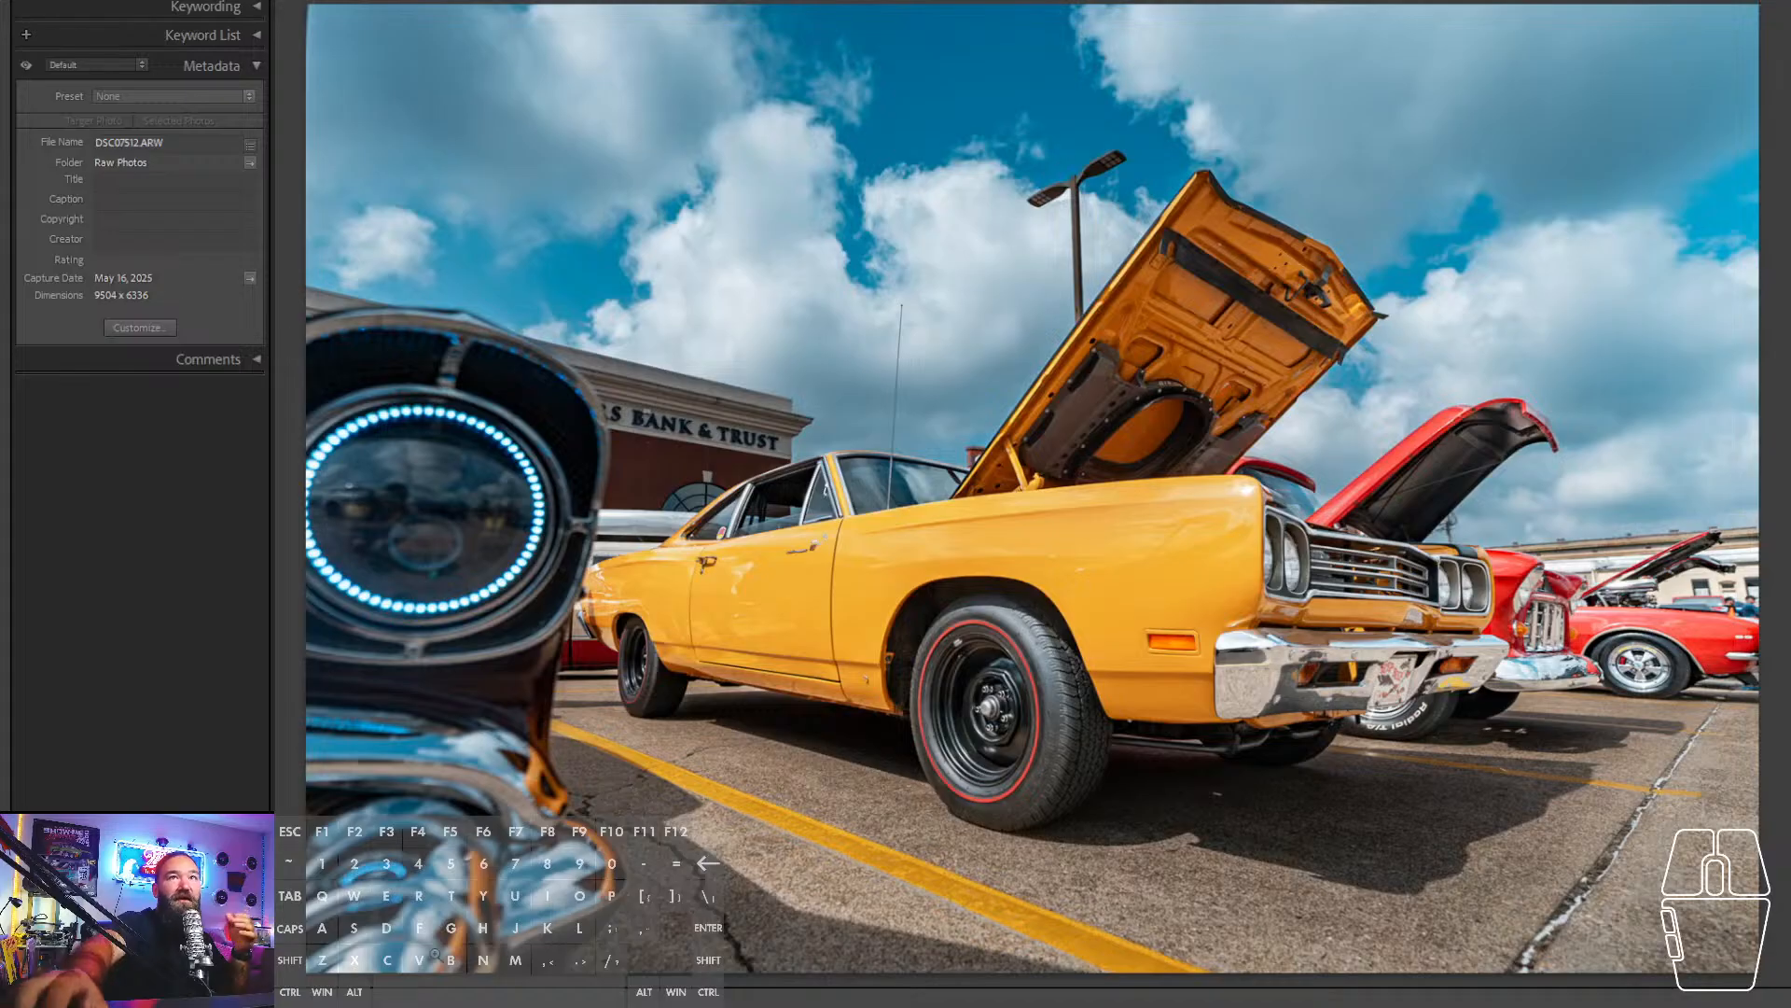
{"action": "left_click", "coordinate": [887, 757]}
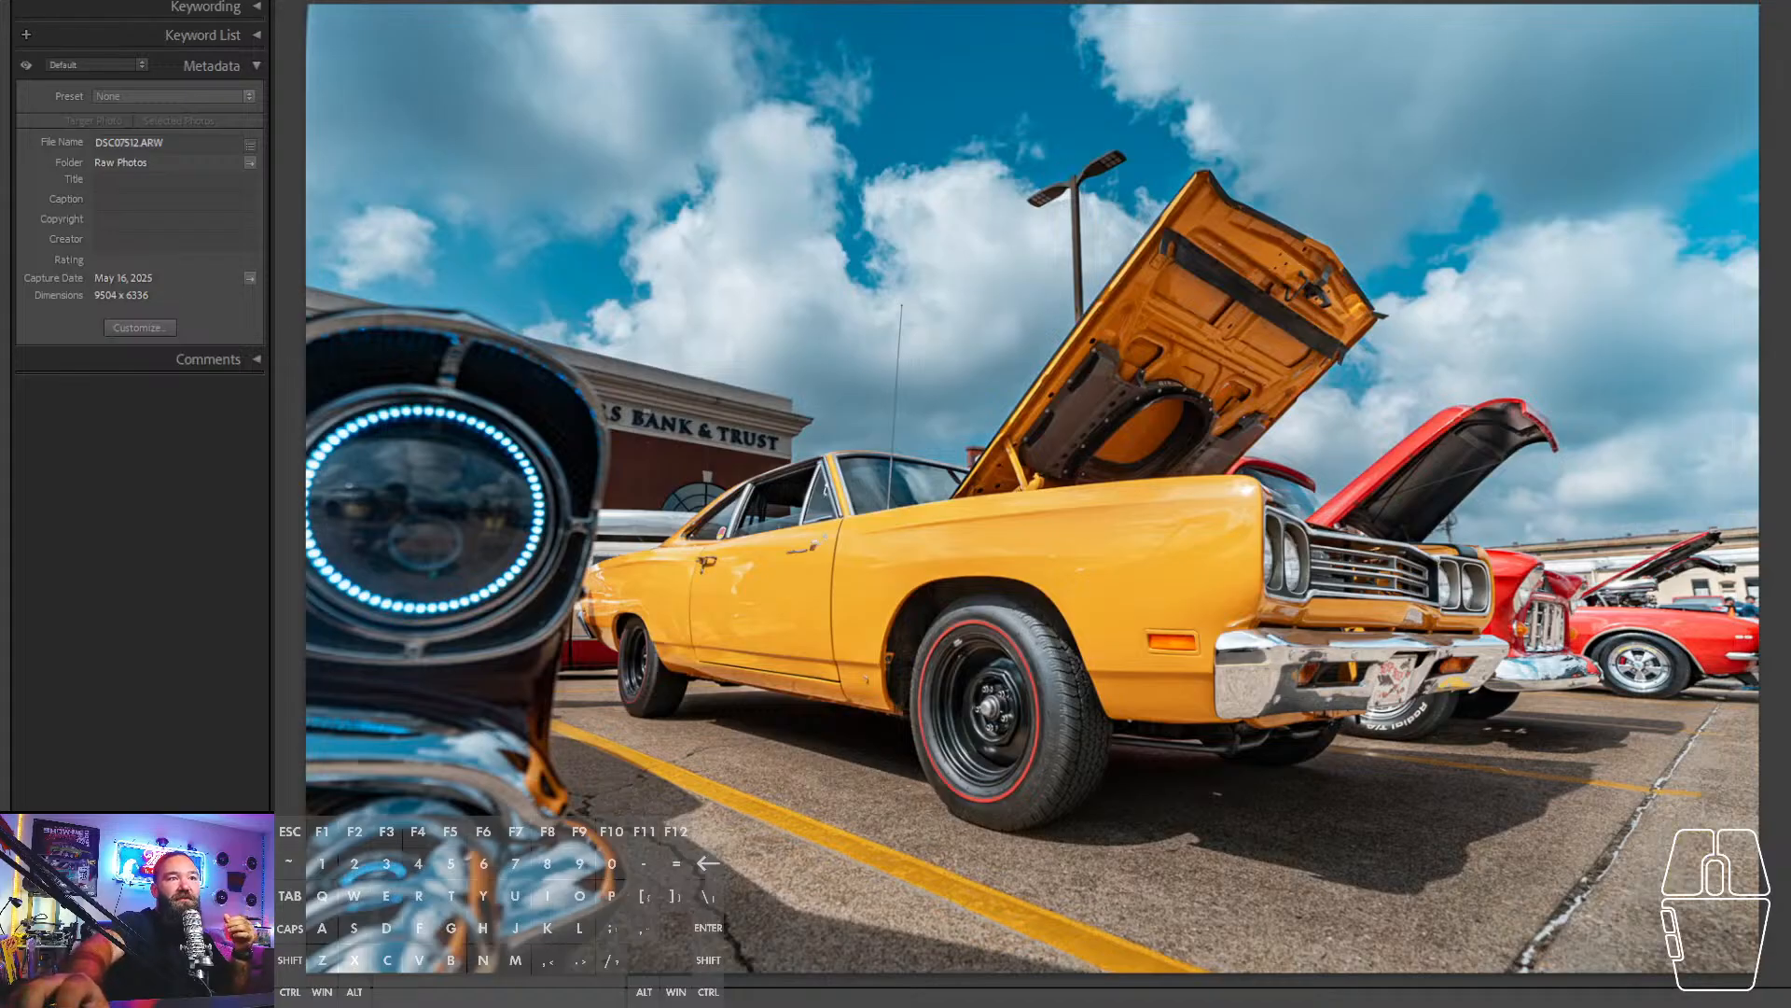
- Find the unedited photo of the hot rod with white stars on its body and open it for developing
{"action": "scroll", "coordinate": [1197, 784], "scroll_direction": "down", "scroll_amount": 6}
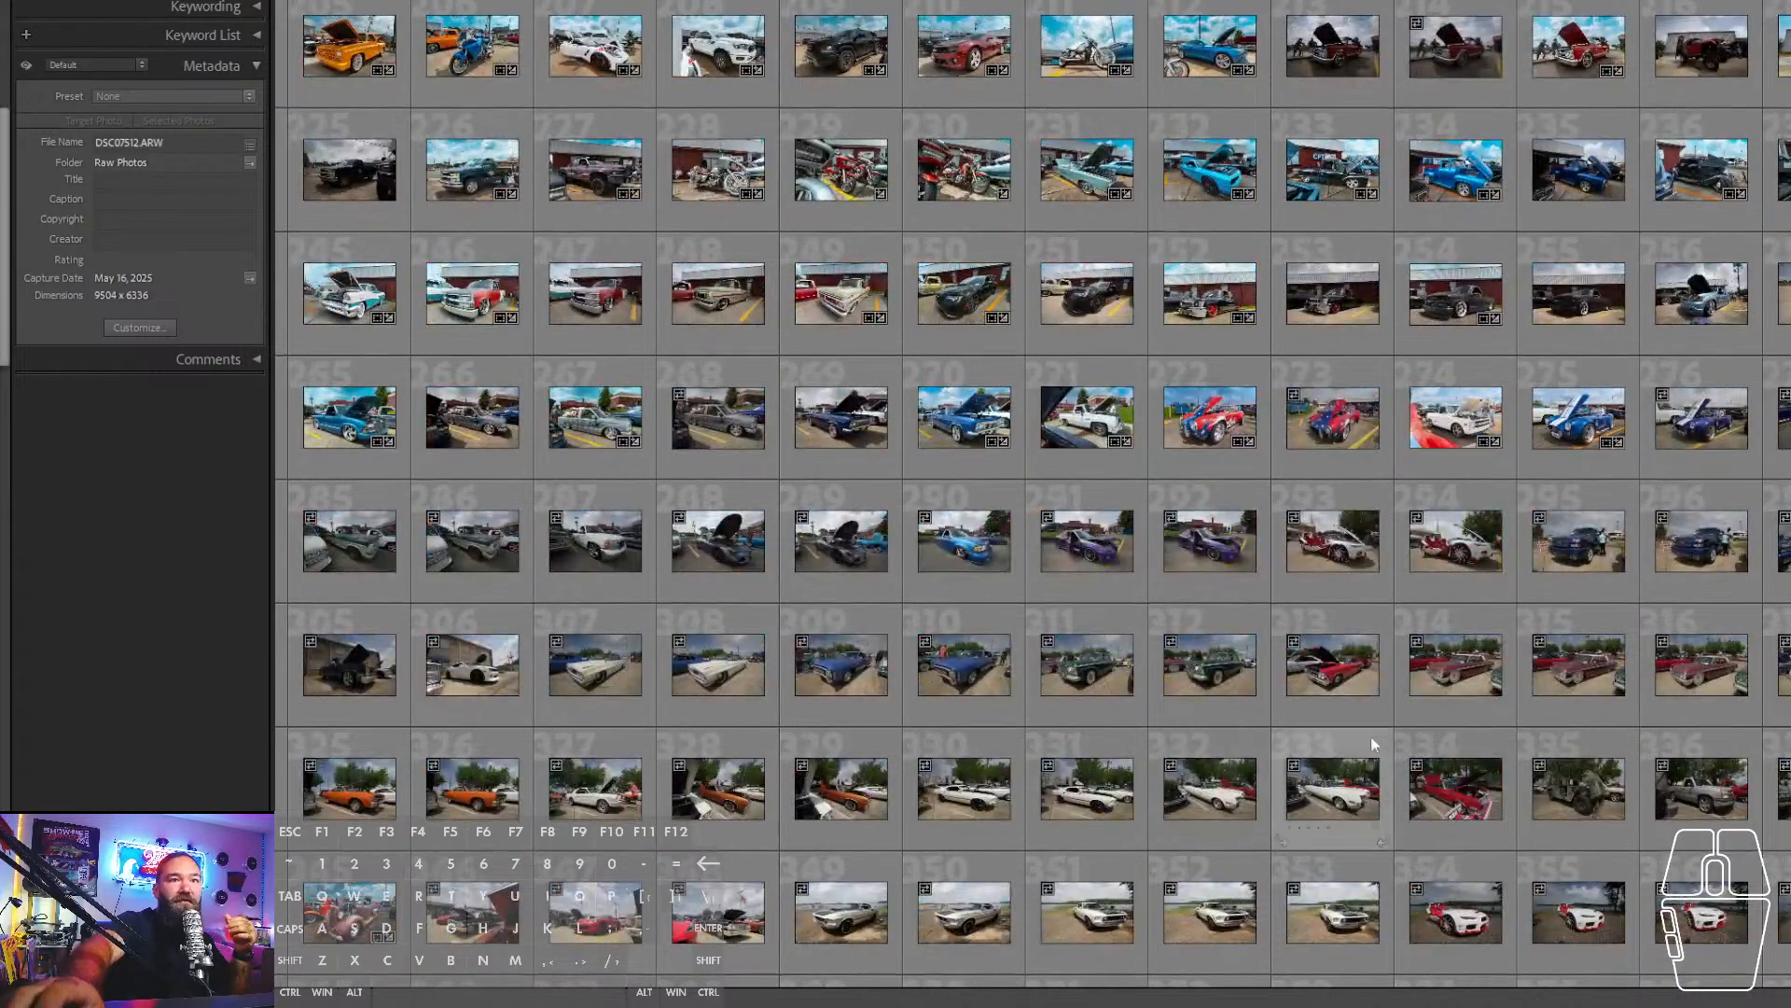
{"action": "left_click", "coordinate": [1789, 439]}
{"action": "double_click", "coordinate": [1785, 418]}
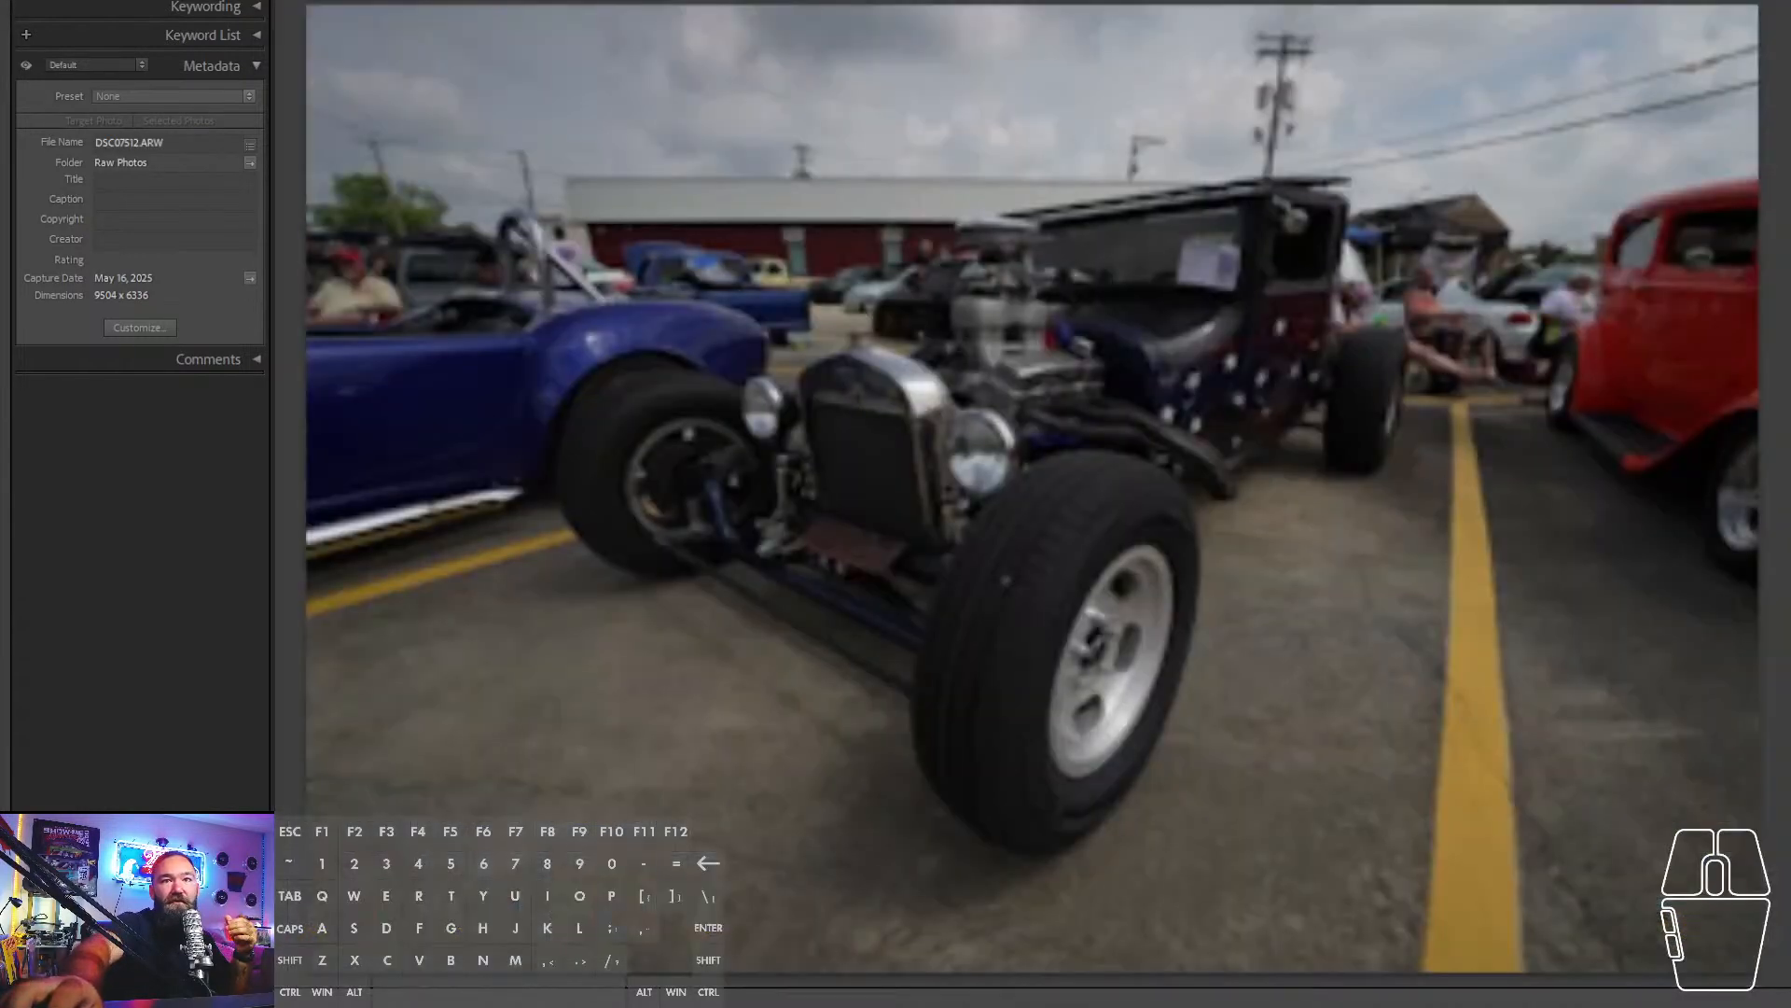
{"action": "key", "text": "d"}
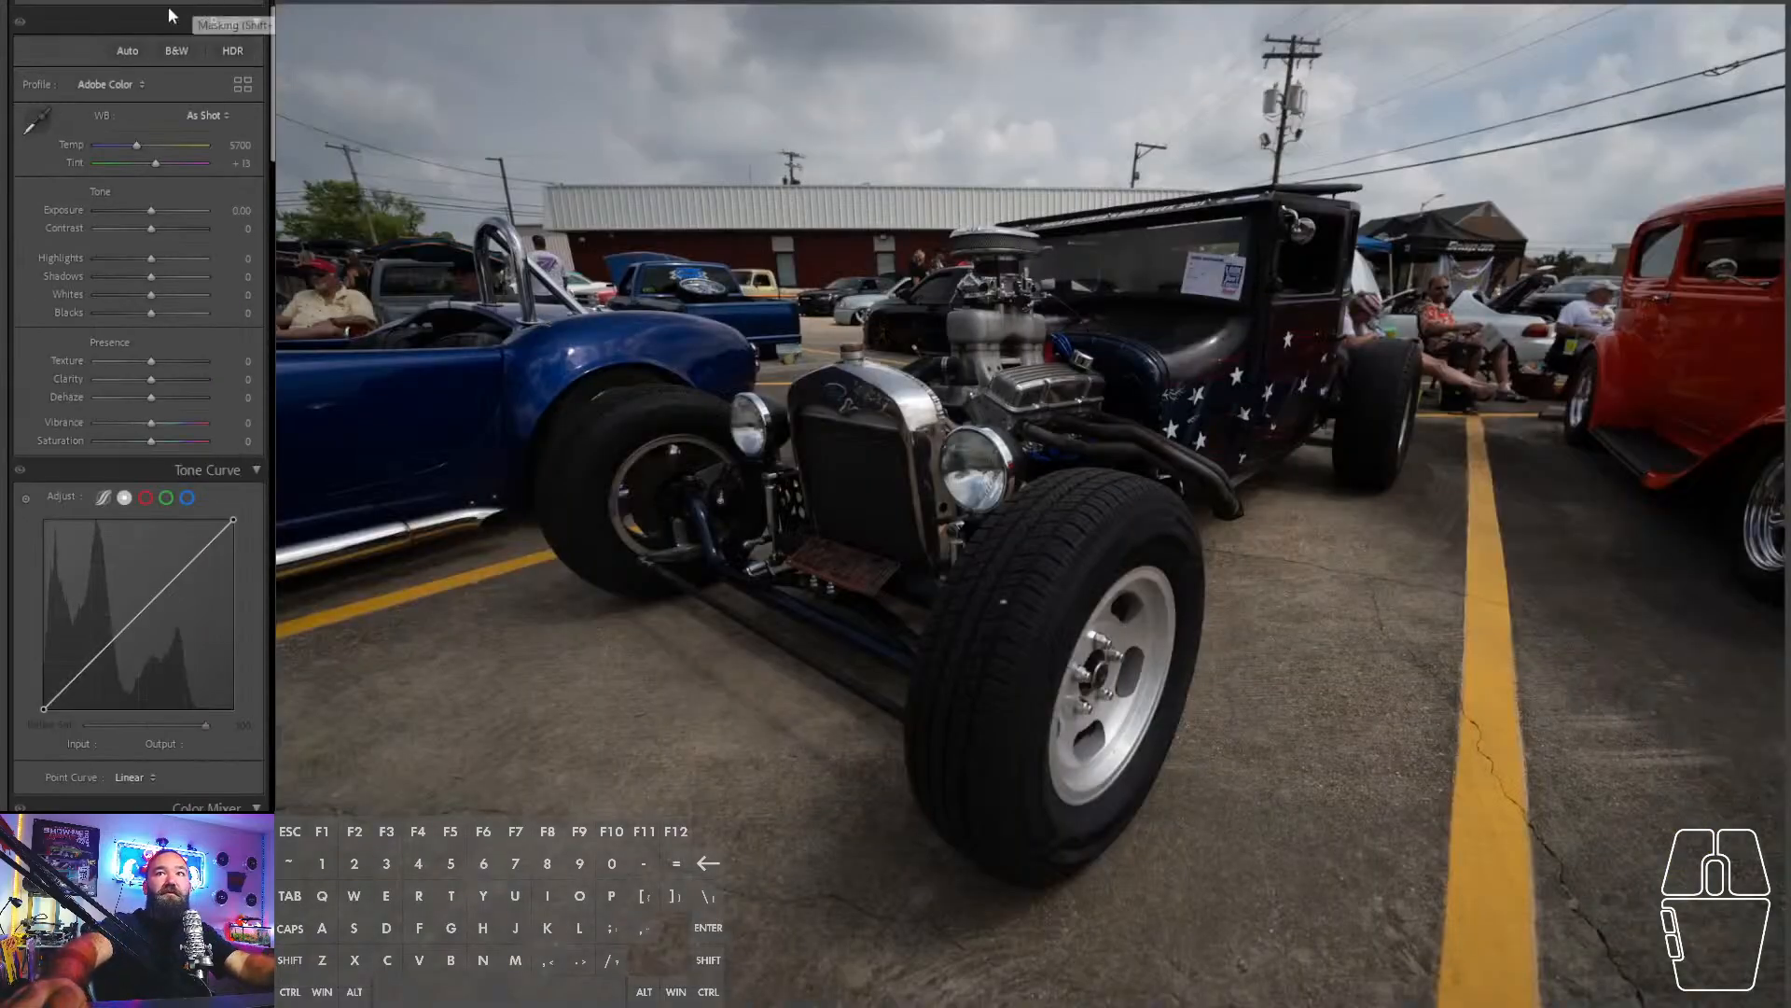
- Straighten the hot rod photo to an angle of 0.07 and crop it tighter around the car
{"action": "left_click", "coordinate": [115, 9]}
{"action": "left_click_drag", "start_coordinate": [150, 105], "coordinate": [150, 105]}
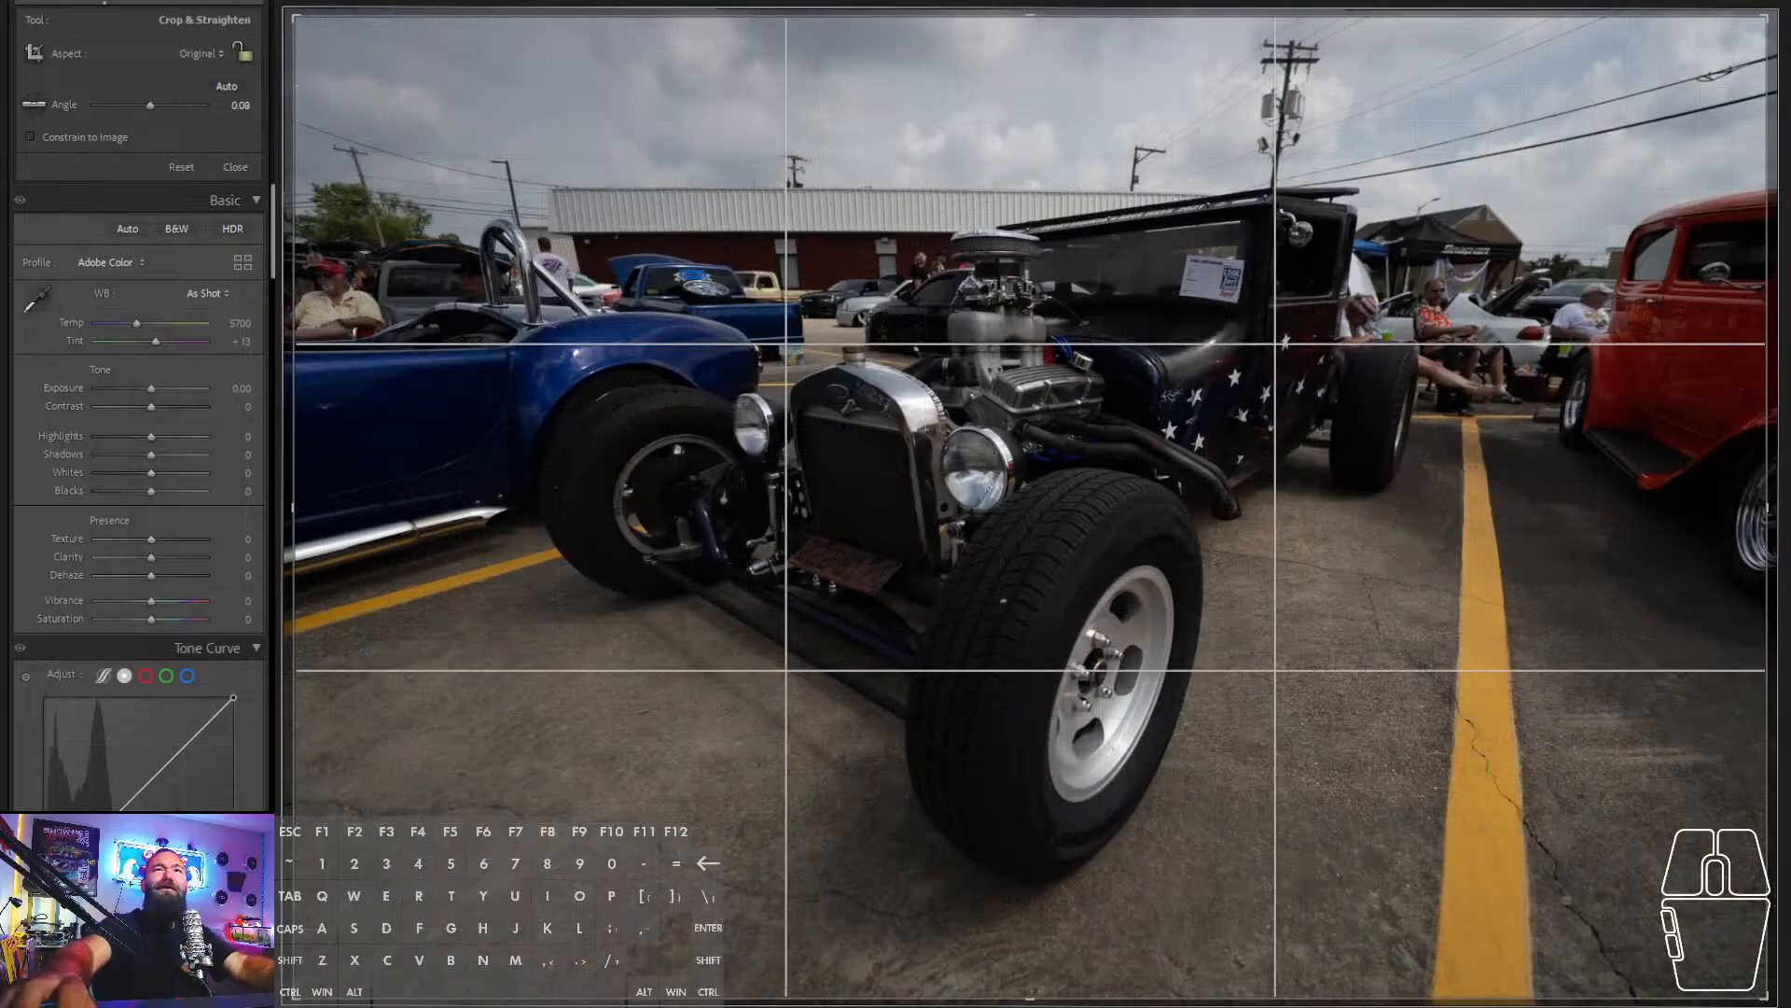
{"action": "left_click_drag", "start_coordinate": [150, 104], "coordinate": [150, 105]}
{"action": "left_click_drag", "start_coordinate": [998, 996], "coordinate": [1001, 958]}
{"action": "left_click_drag", "start_coordinate": [1064, 877], "coordinate": [1097, 858]}
{"action": "left_click_drag", "start_coordinate": [150, 105], "coordinate": [150, 105]}
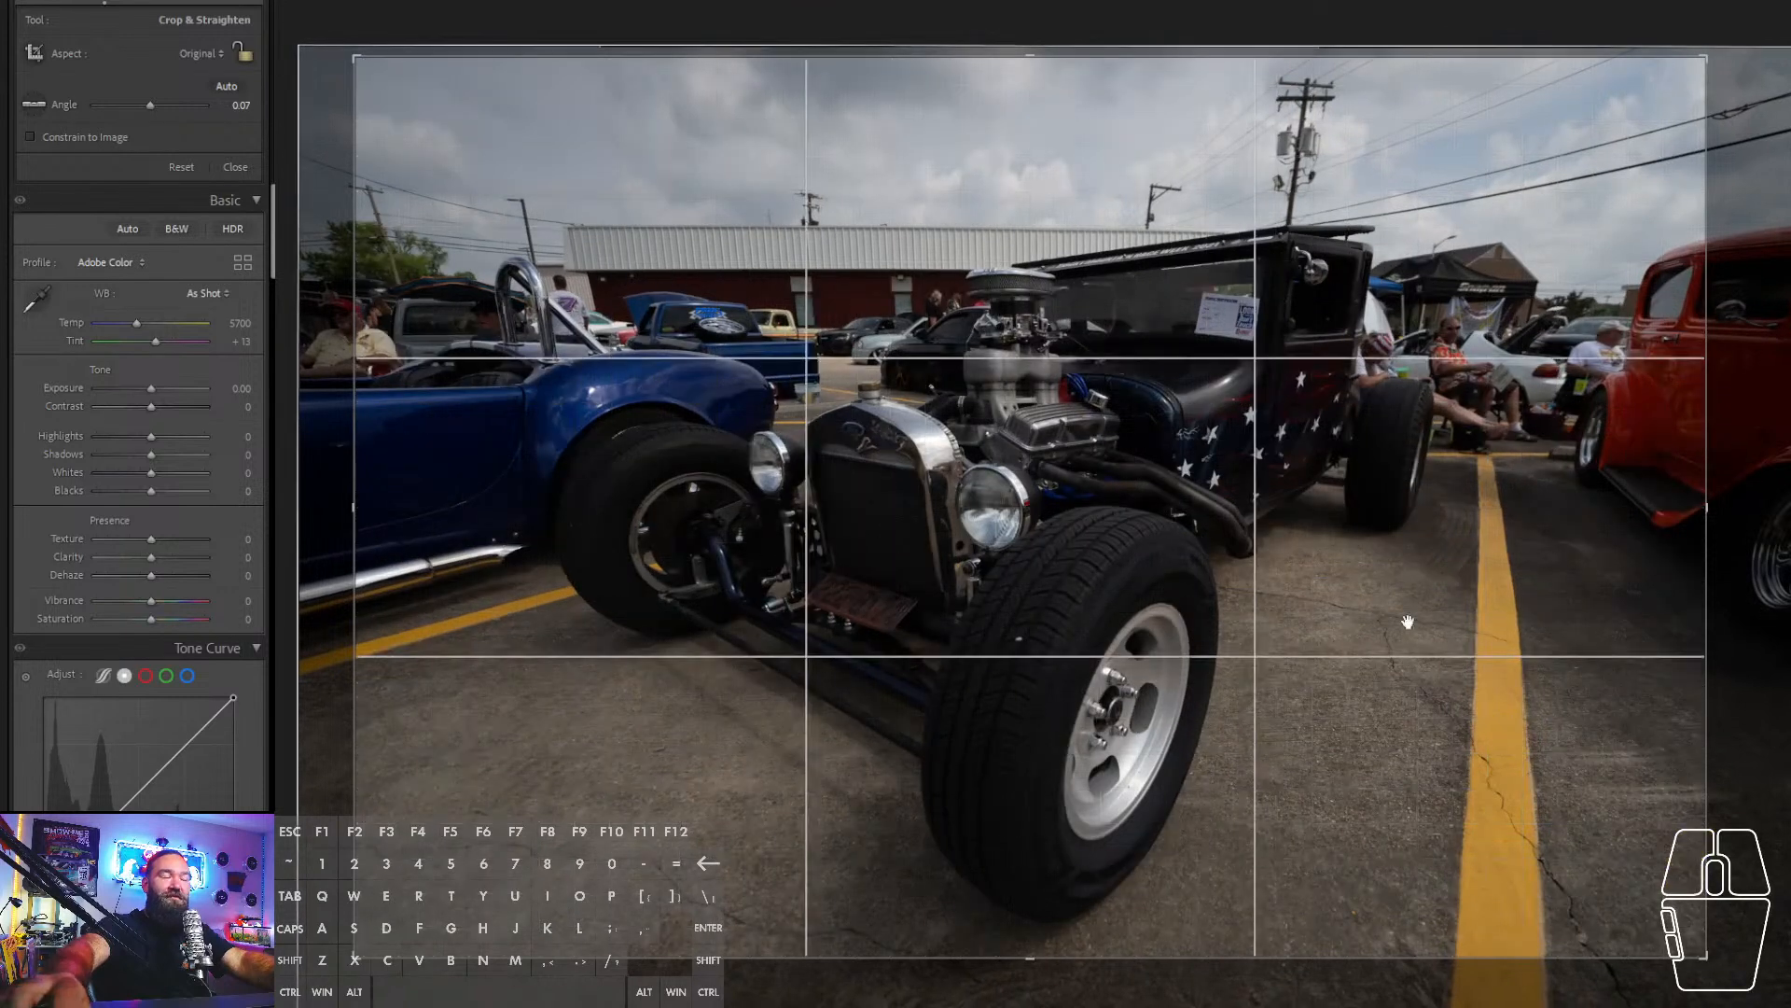
{"action": "left_click_drag", "start_coordinate": [1367, 613], "coordinate": [1373, 603]}
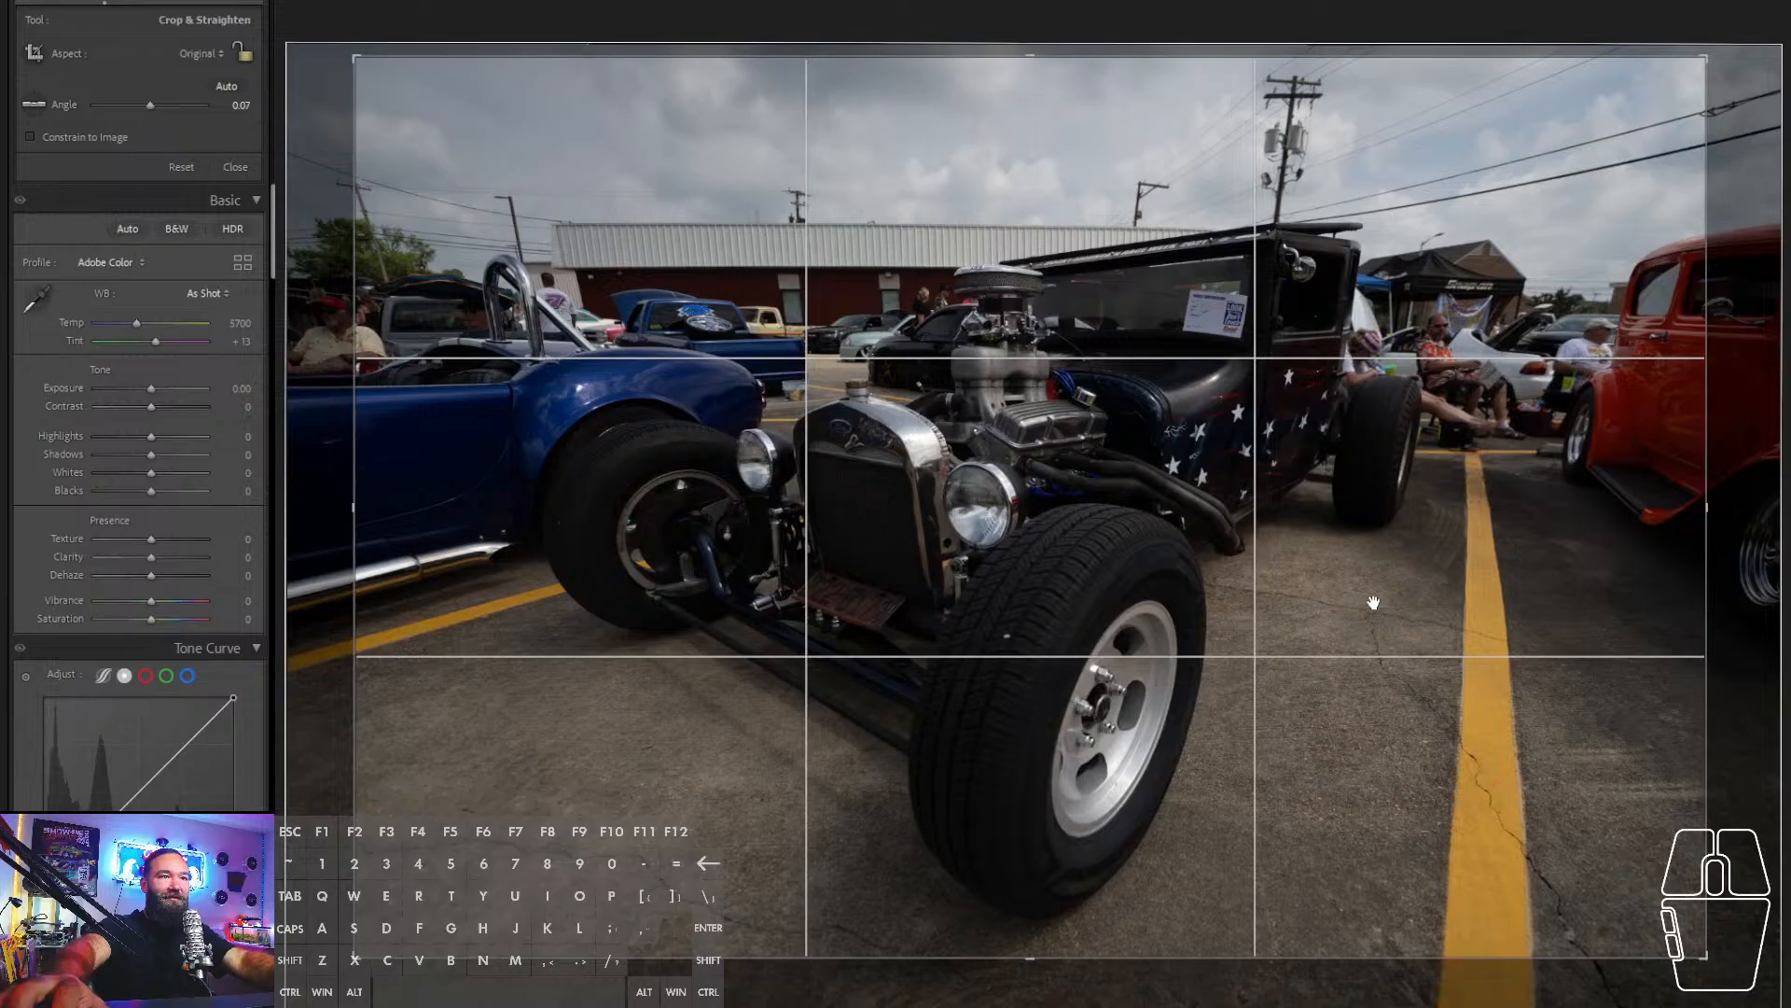
- Paste the copied settings onto the hot rod photo, and set Tint to +13, Temp to 5083 and Exposure to +1.92
{"action": "key", "text": "ctrl+shift+v"}
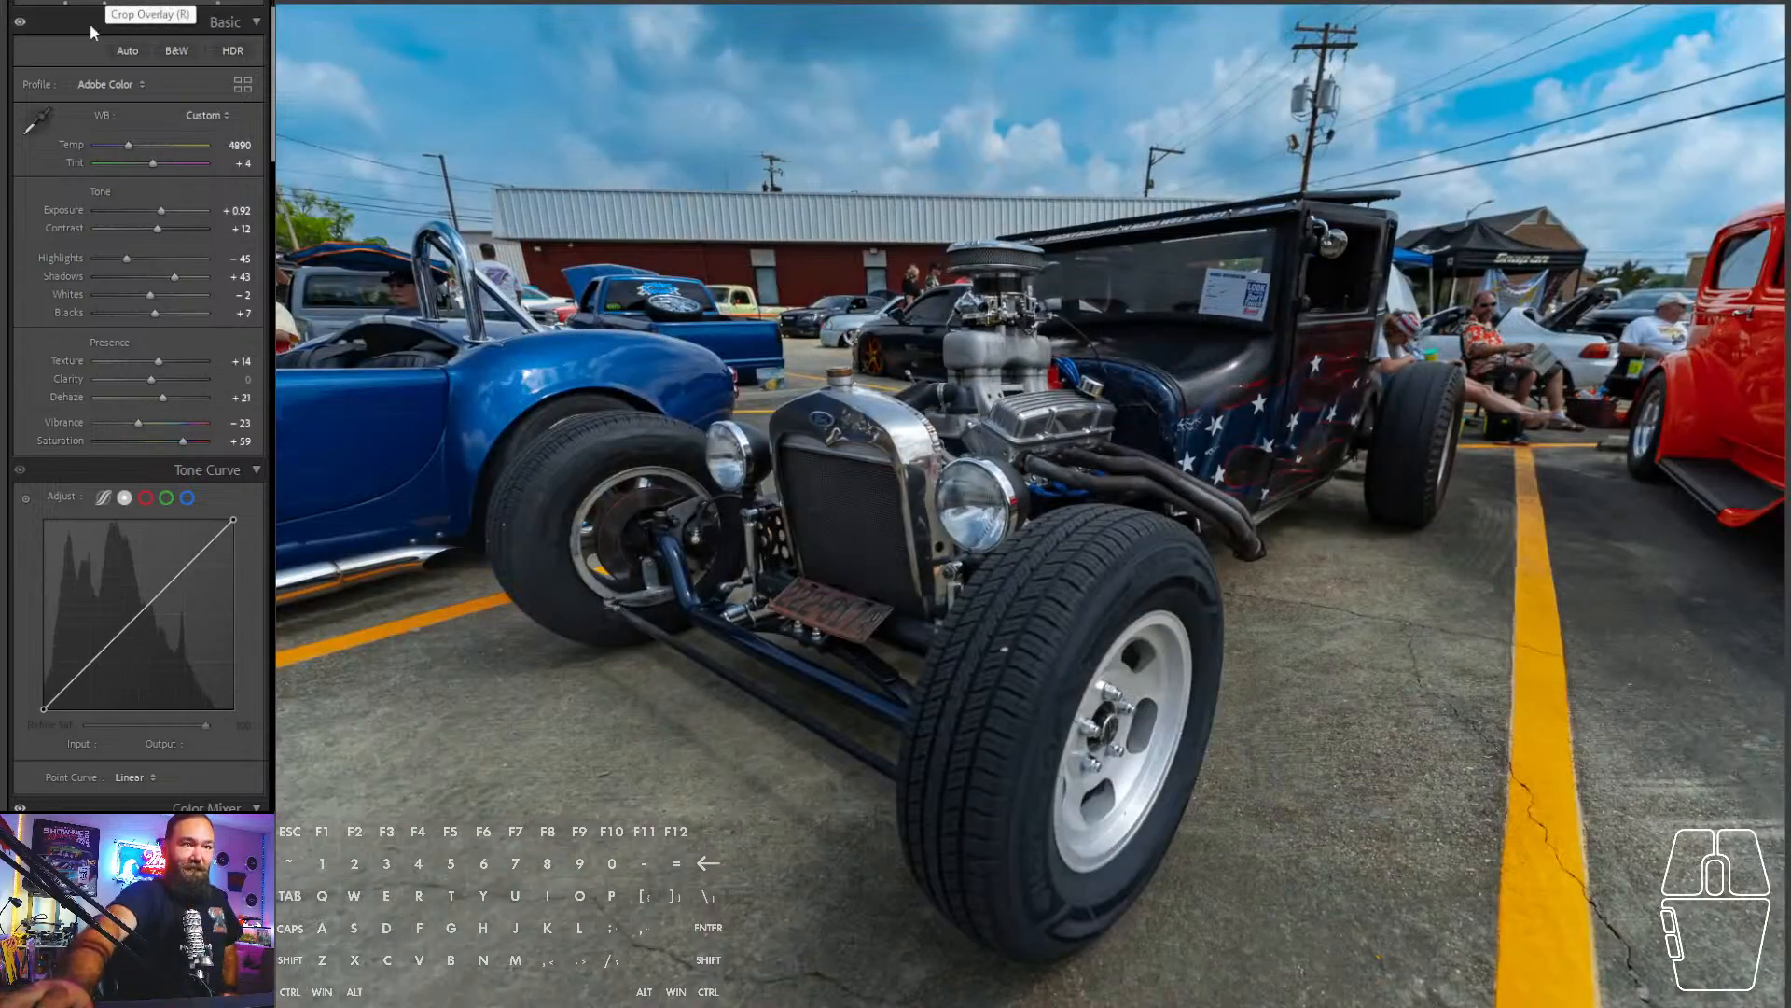
{"action": "left_click", "coordinate": [169, 211]}
{"action": "left_click_drag", "start_coordinate": [168, 210], "coordinate": [154, 164]}
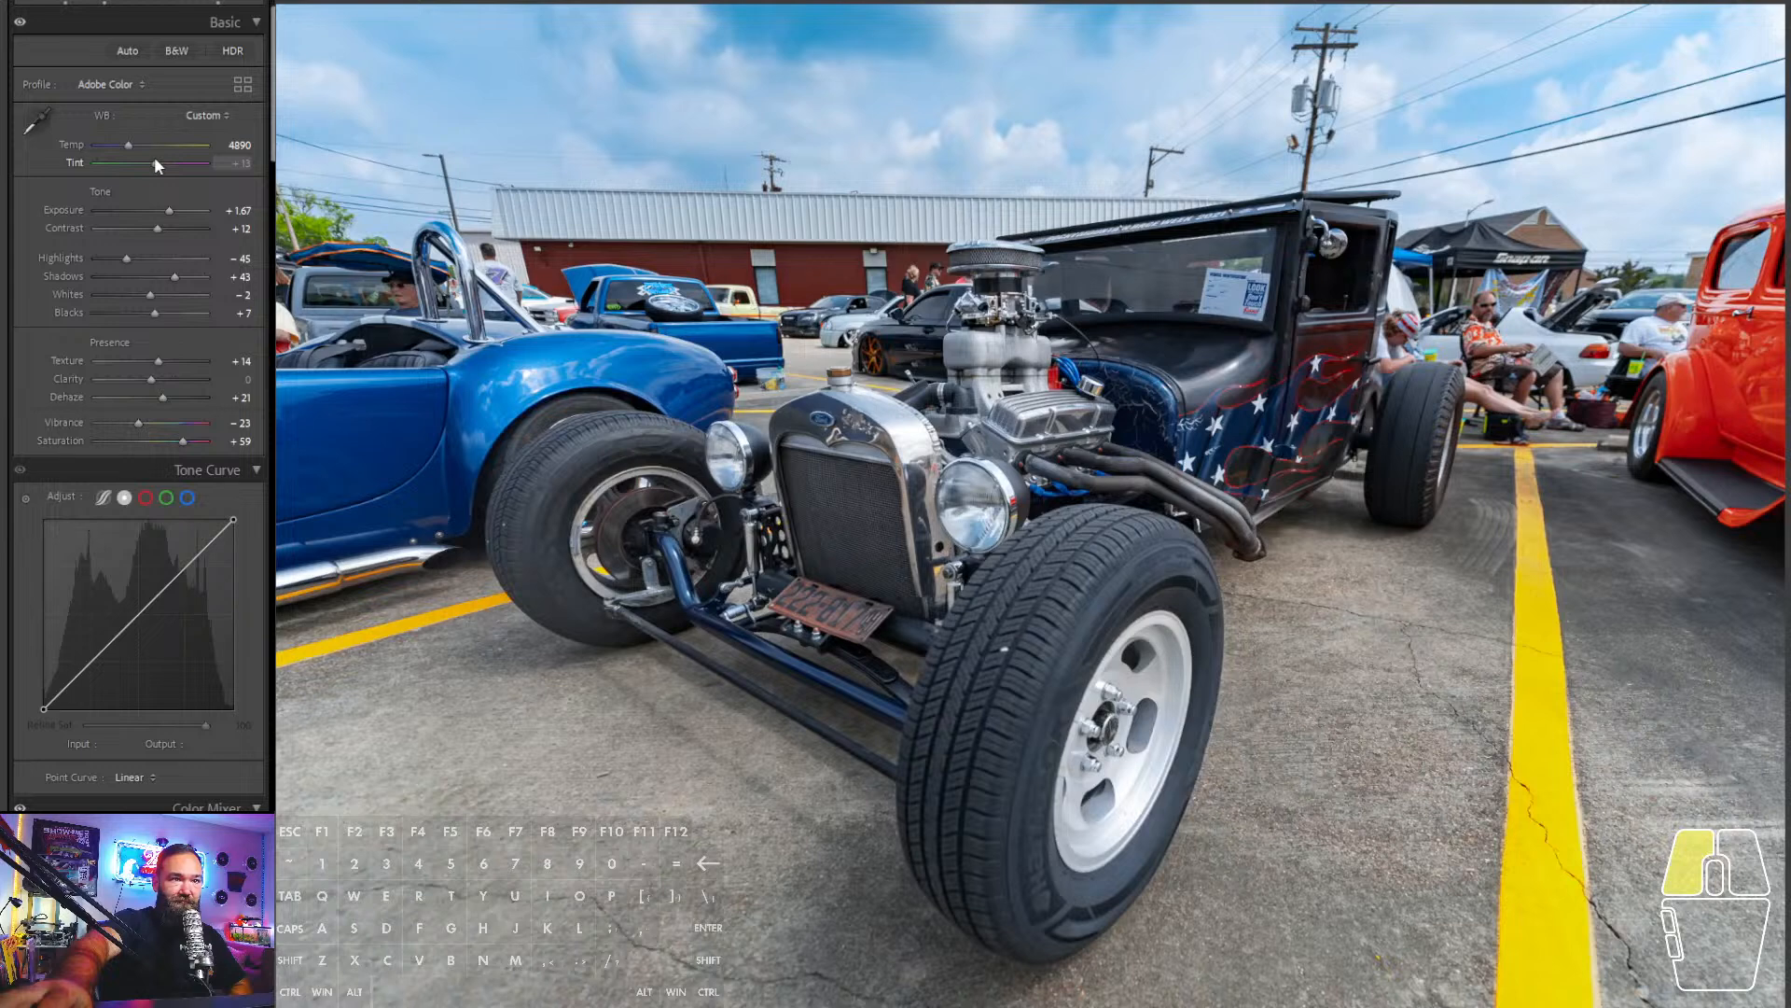
{"action": "left_click_drag", "start_coordinate": [136, 146], "coordinate": [133, 144]}
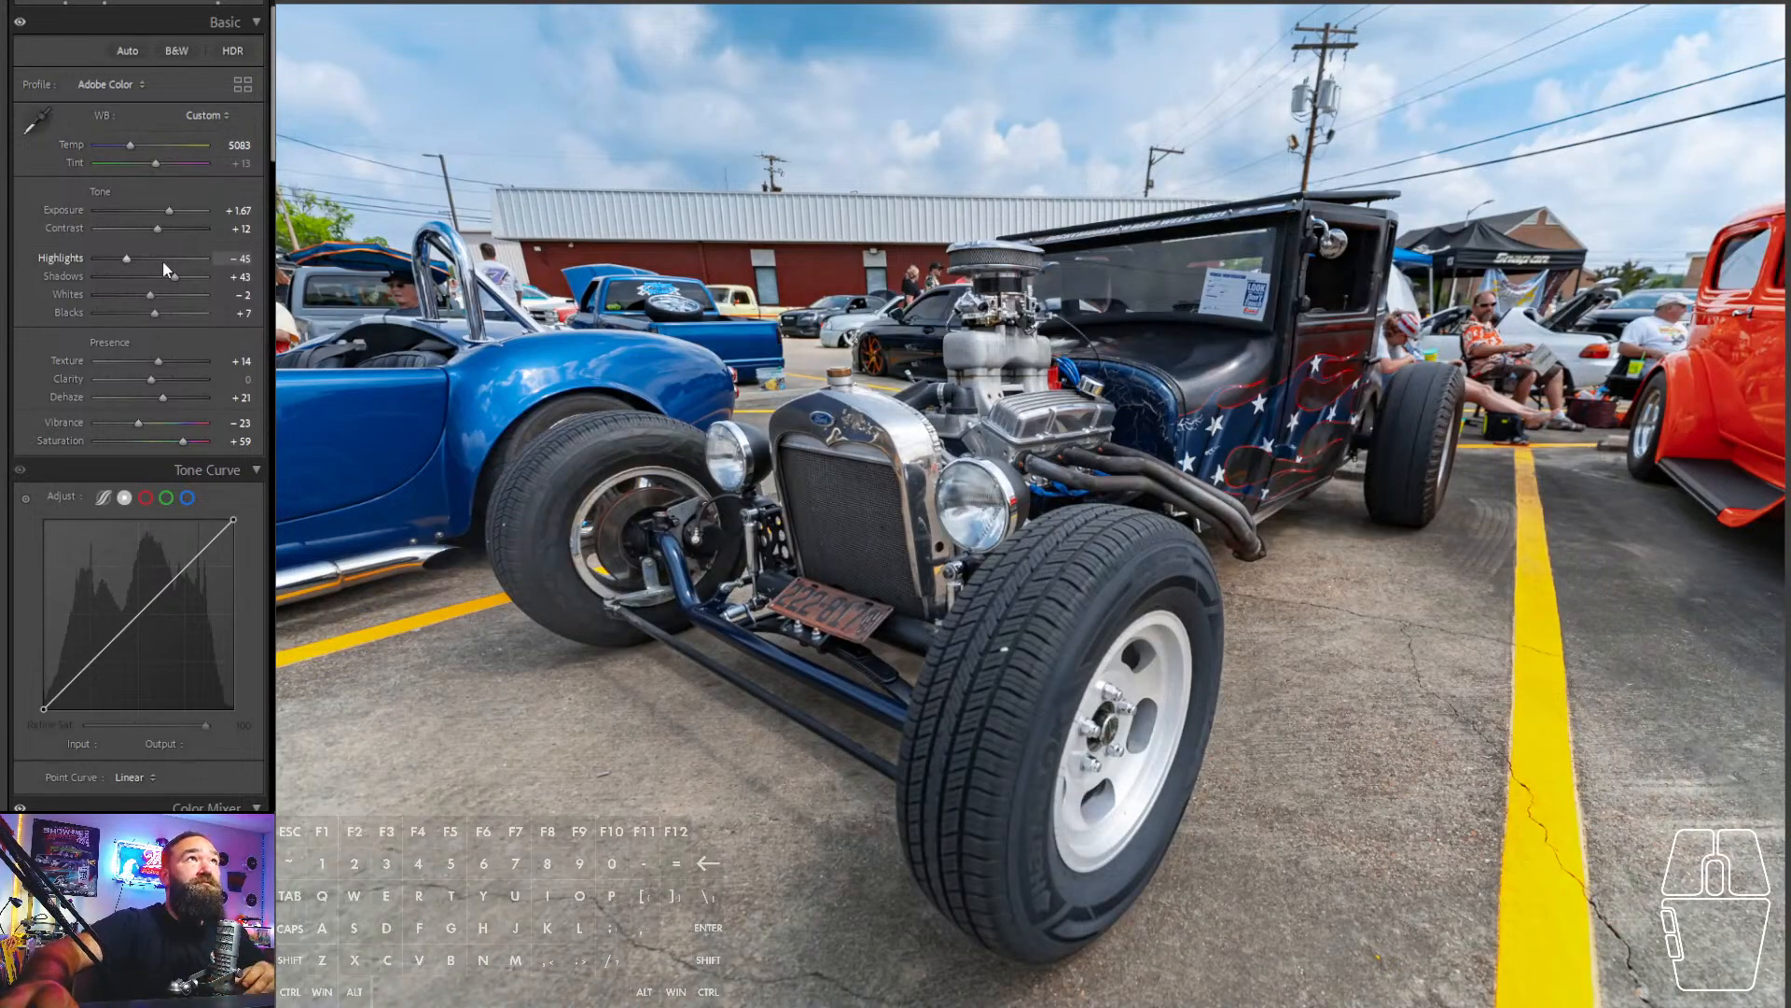
{"action": "left_click_drag", "start_coordinate": [169, 211], "coordinate": [171, 214]}
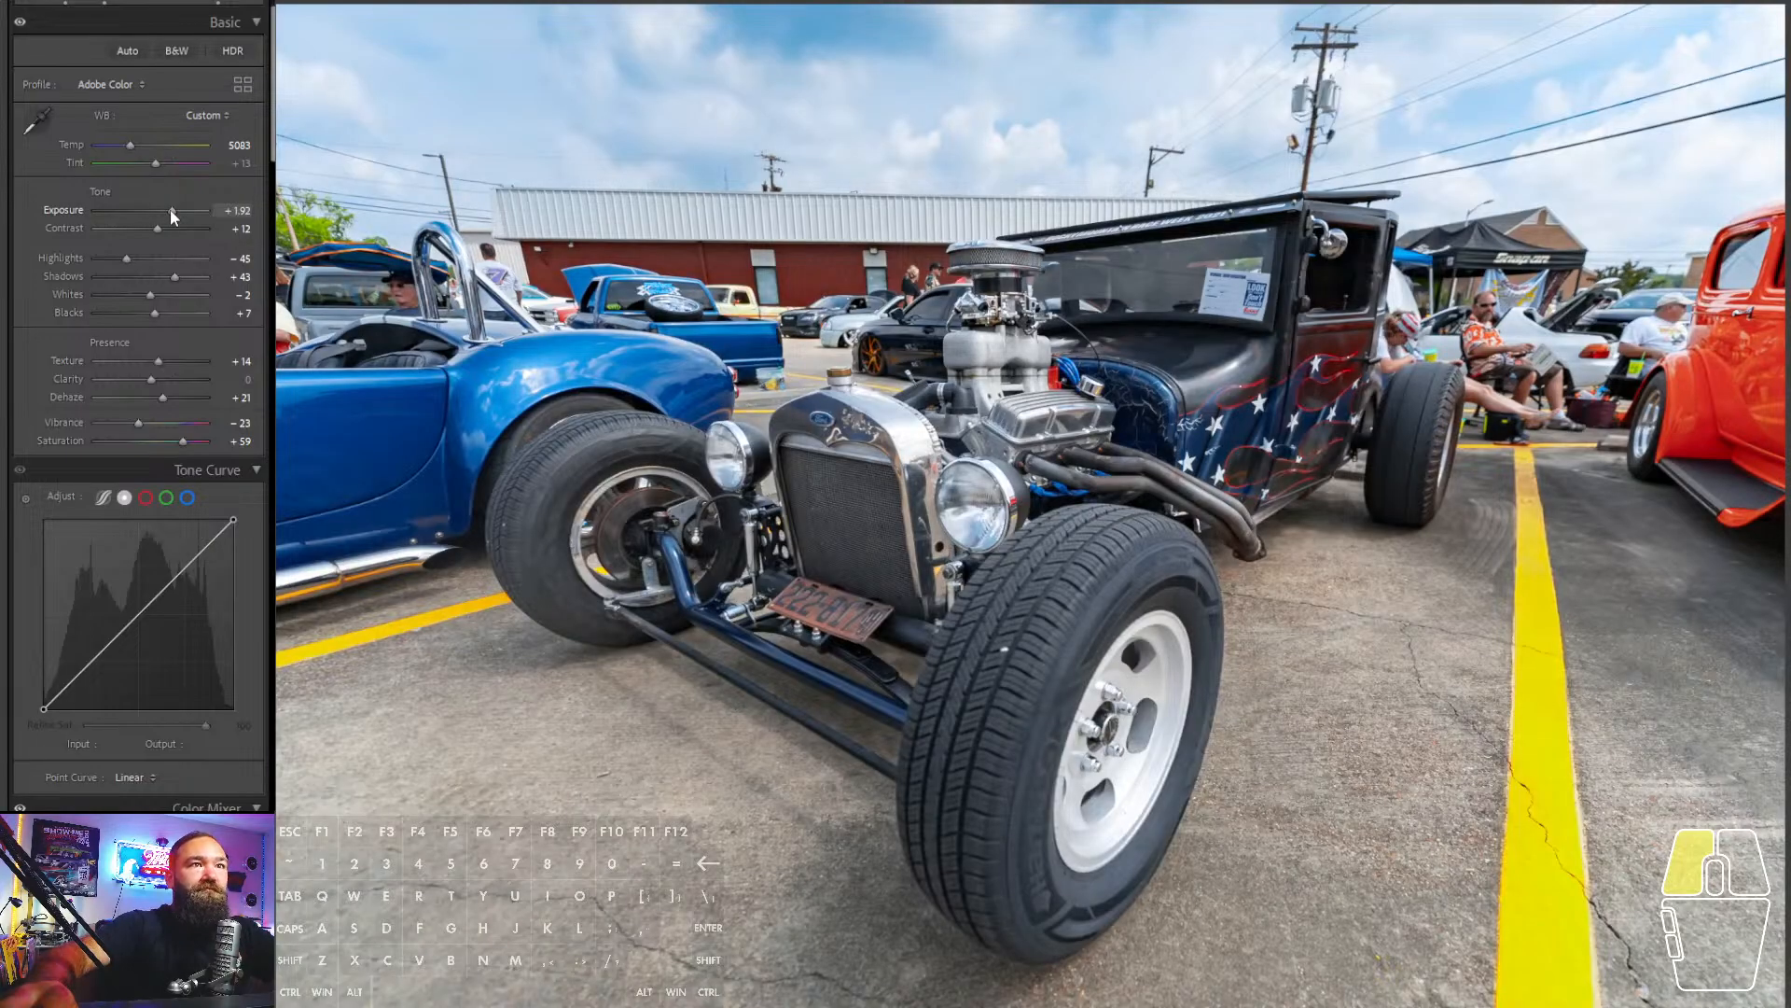
{"action": "left_click_drag", "start_coordinate": [172, 216], "coordinate": [172, 216]}
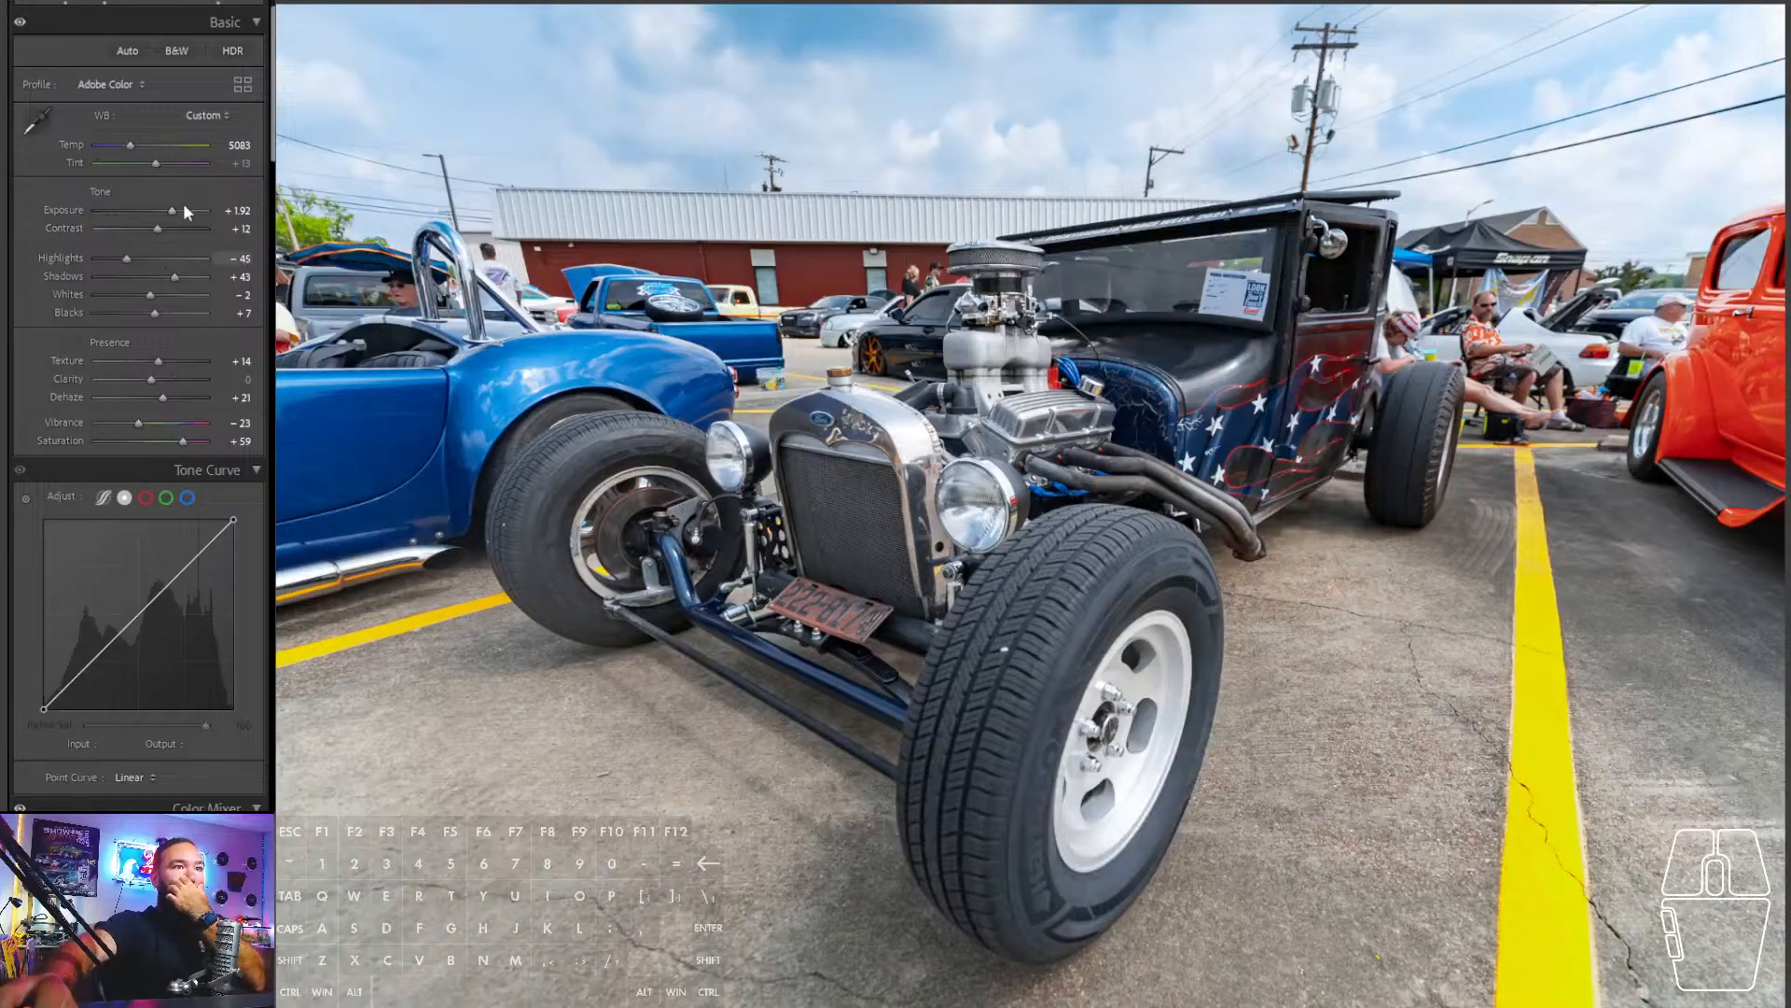
- Mask the pavement in the photo's lower-left corner with a radial gradient and set its Exposure to -0.93
{"action": "left_click", "coordinate": [207, 2]}
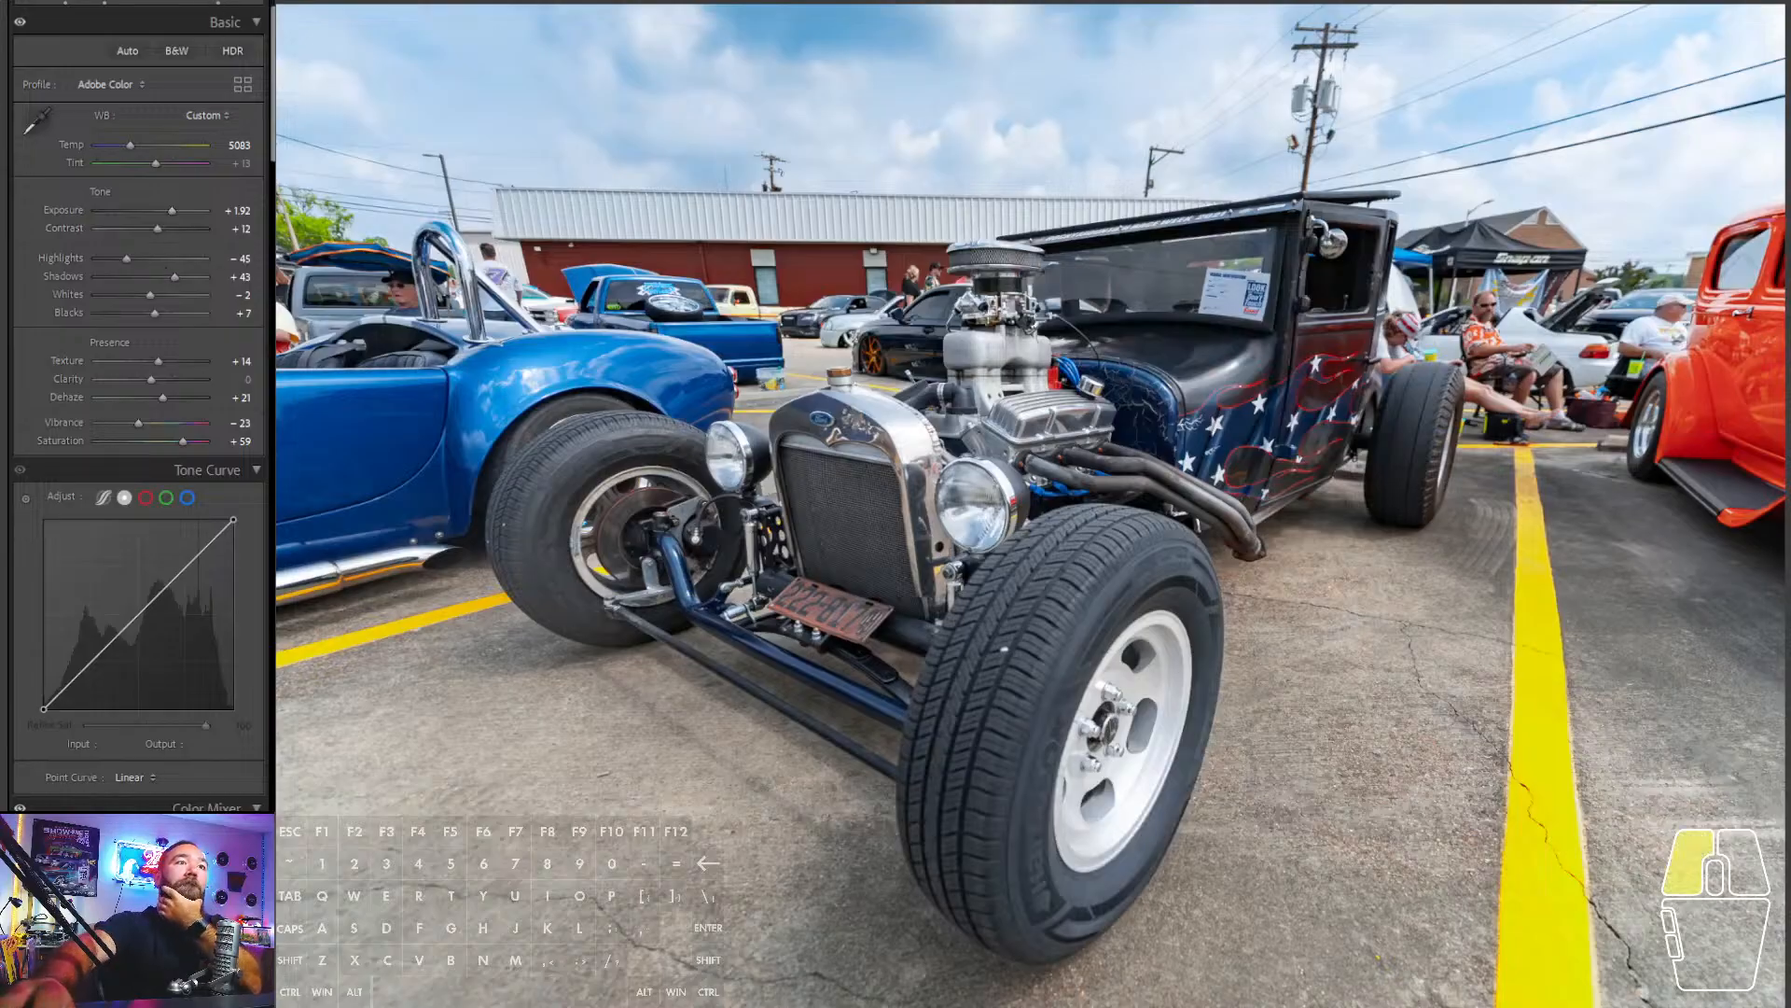
{"action": "left_click", "coordinate": [217, 3]}
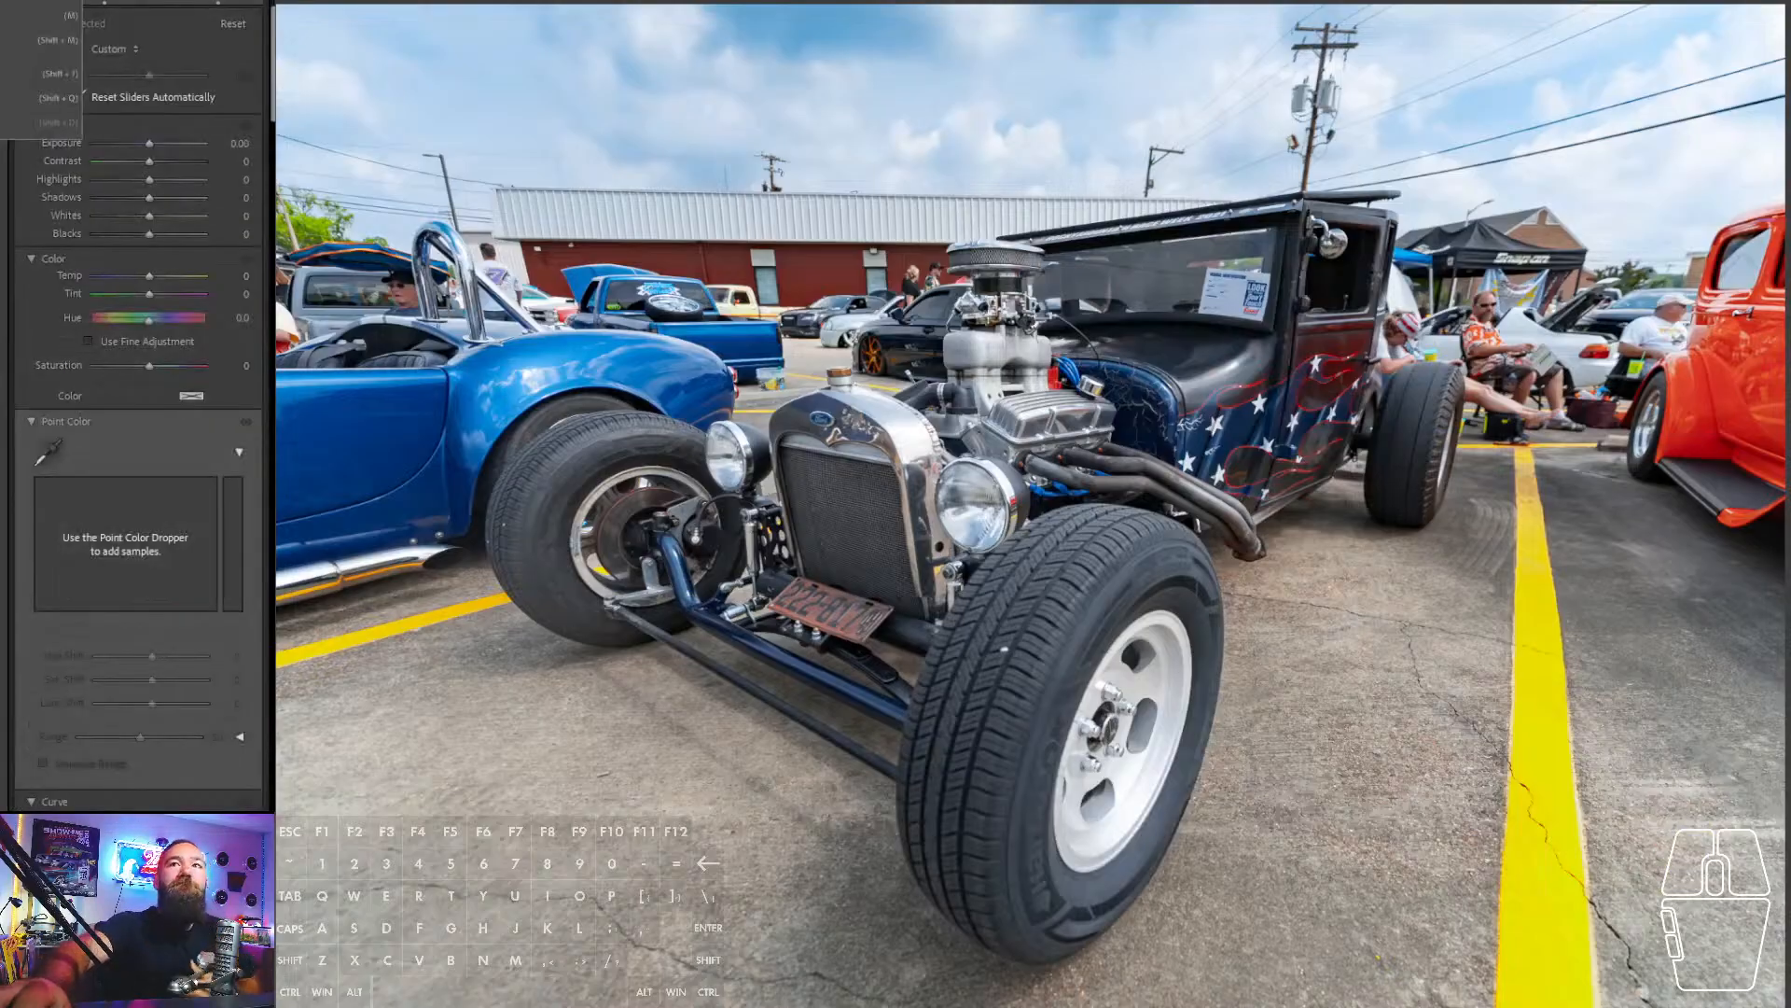
{"action": "key", "text": "shift+m"}
{"action": "left_click_drag", "start_coordinate": [470, 572], "coordinate": [1628, 989]}
{"action": "left_click_drag", "start_coordinate": [1361, 814], "coordinate": [1313, 311]}
{"action": "left_click_drag", "start_coordinate": [605, 384], "coordinate": [612, 614]}
{"action": "left_click_drag", "start_coordinate": [147, 192], "coordinate": [133, 198]}
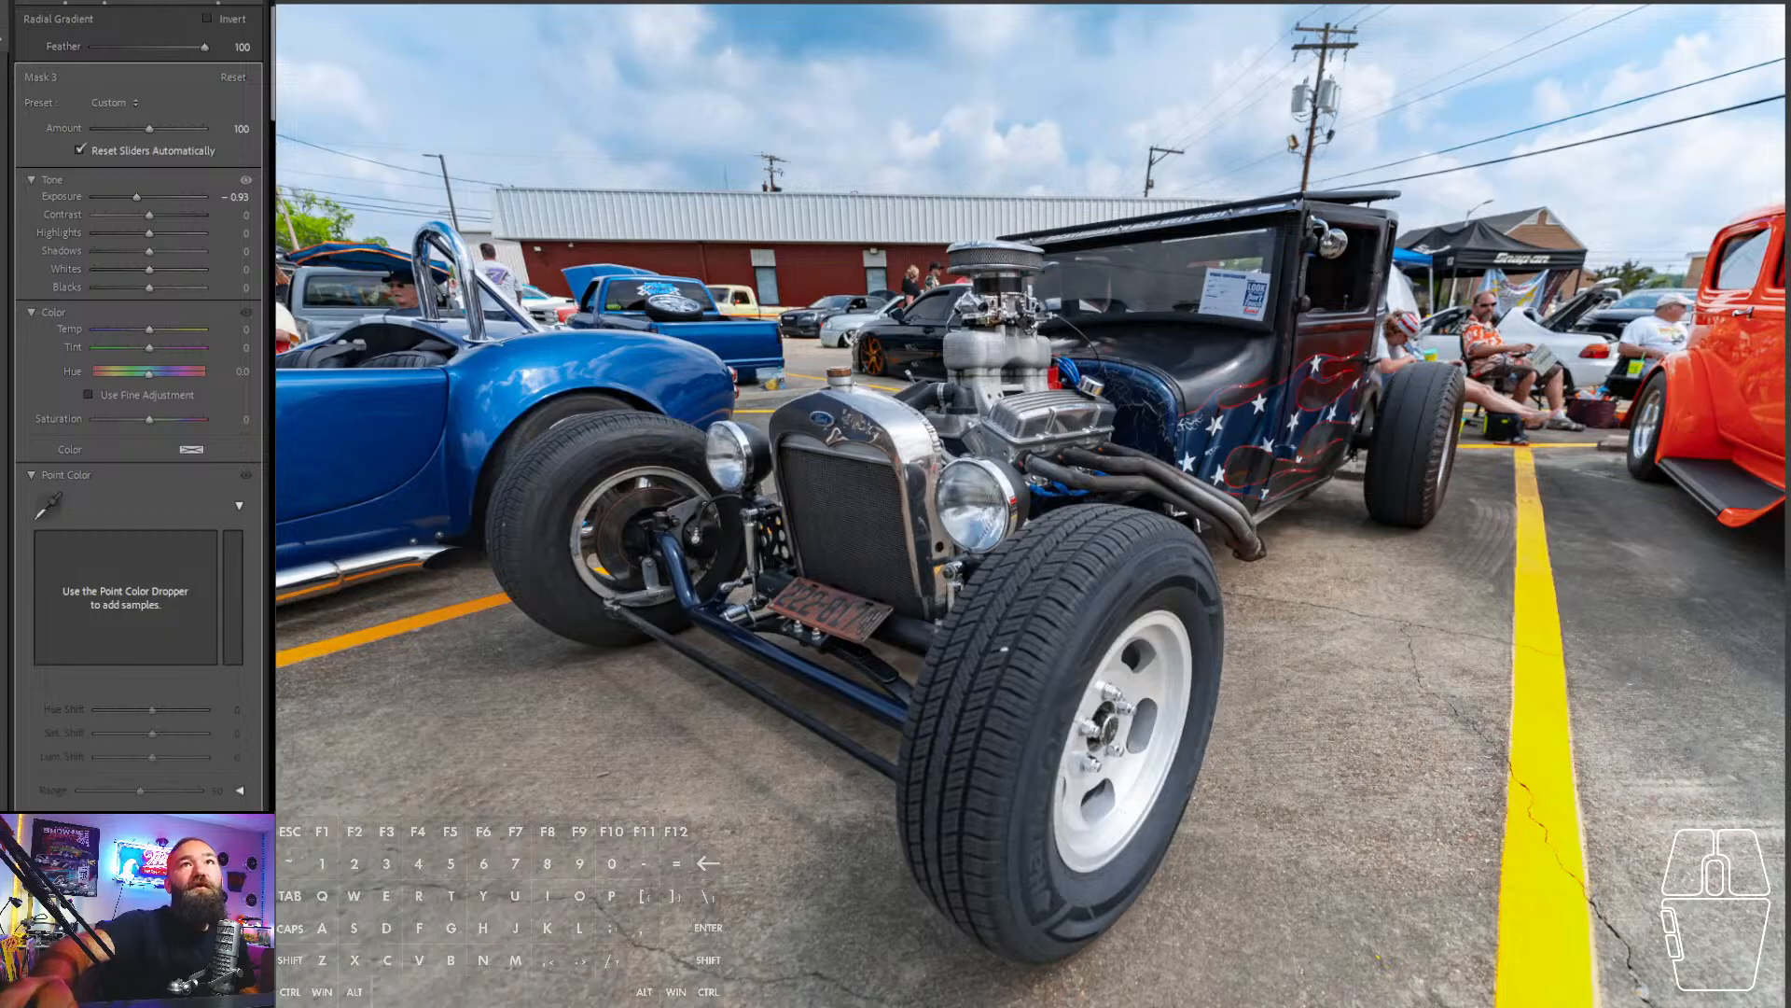
- Add a radial gradient mask over the pavement in the photo's lower-right corner, with Exposure -0.93, widened toward the front tire
{"action": "key", "text": "shift+m"}
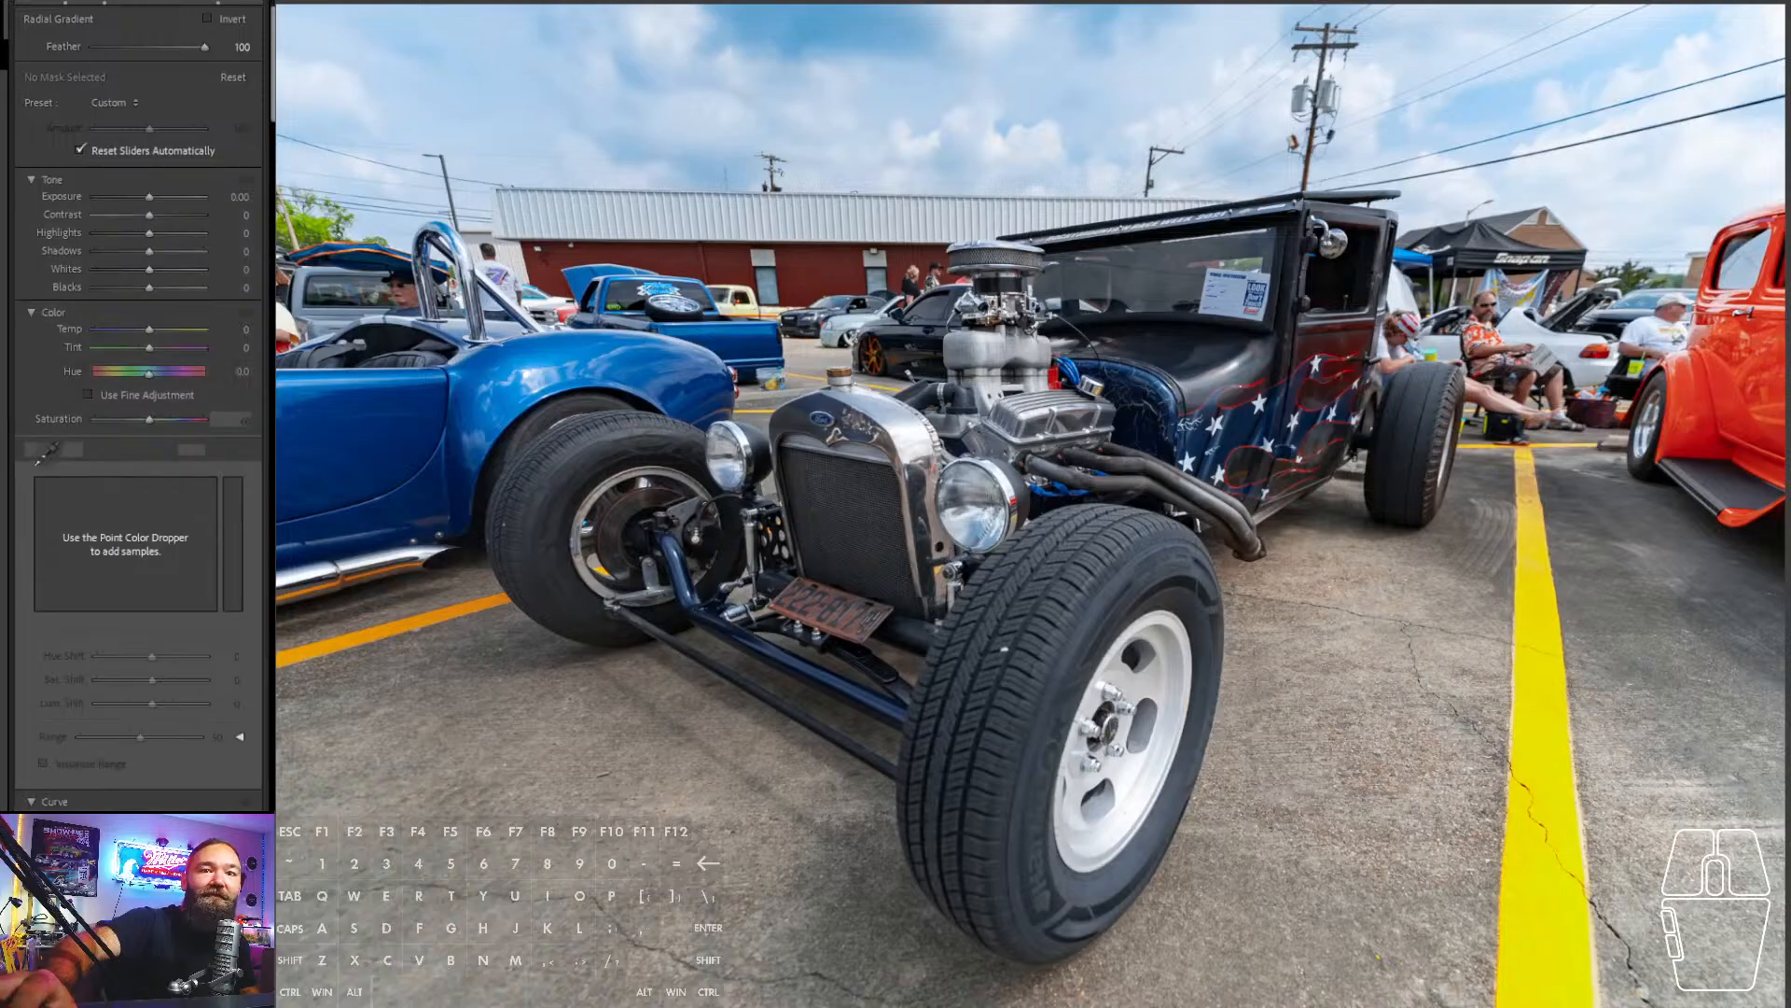
{"action": "left_click_drag", "start_coordinate": [1788, 1005], "coordinate": [942, 420]}
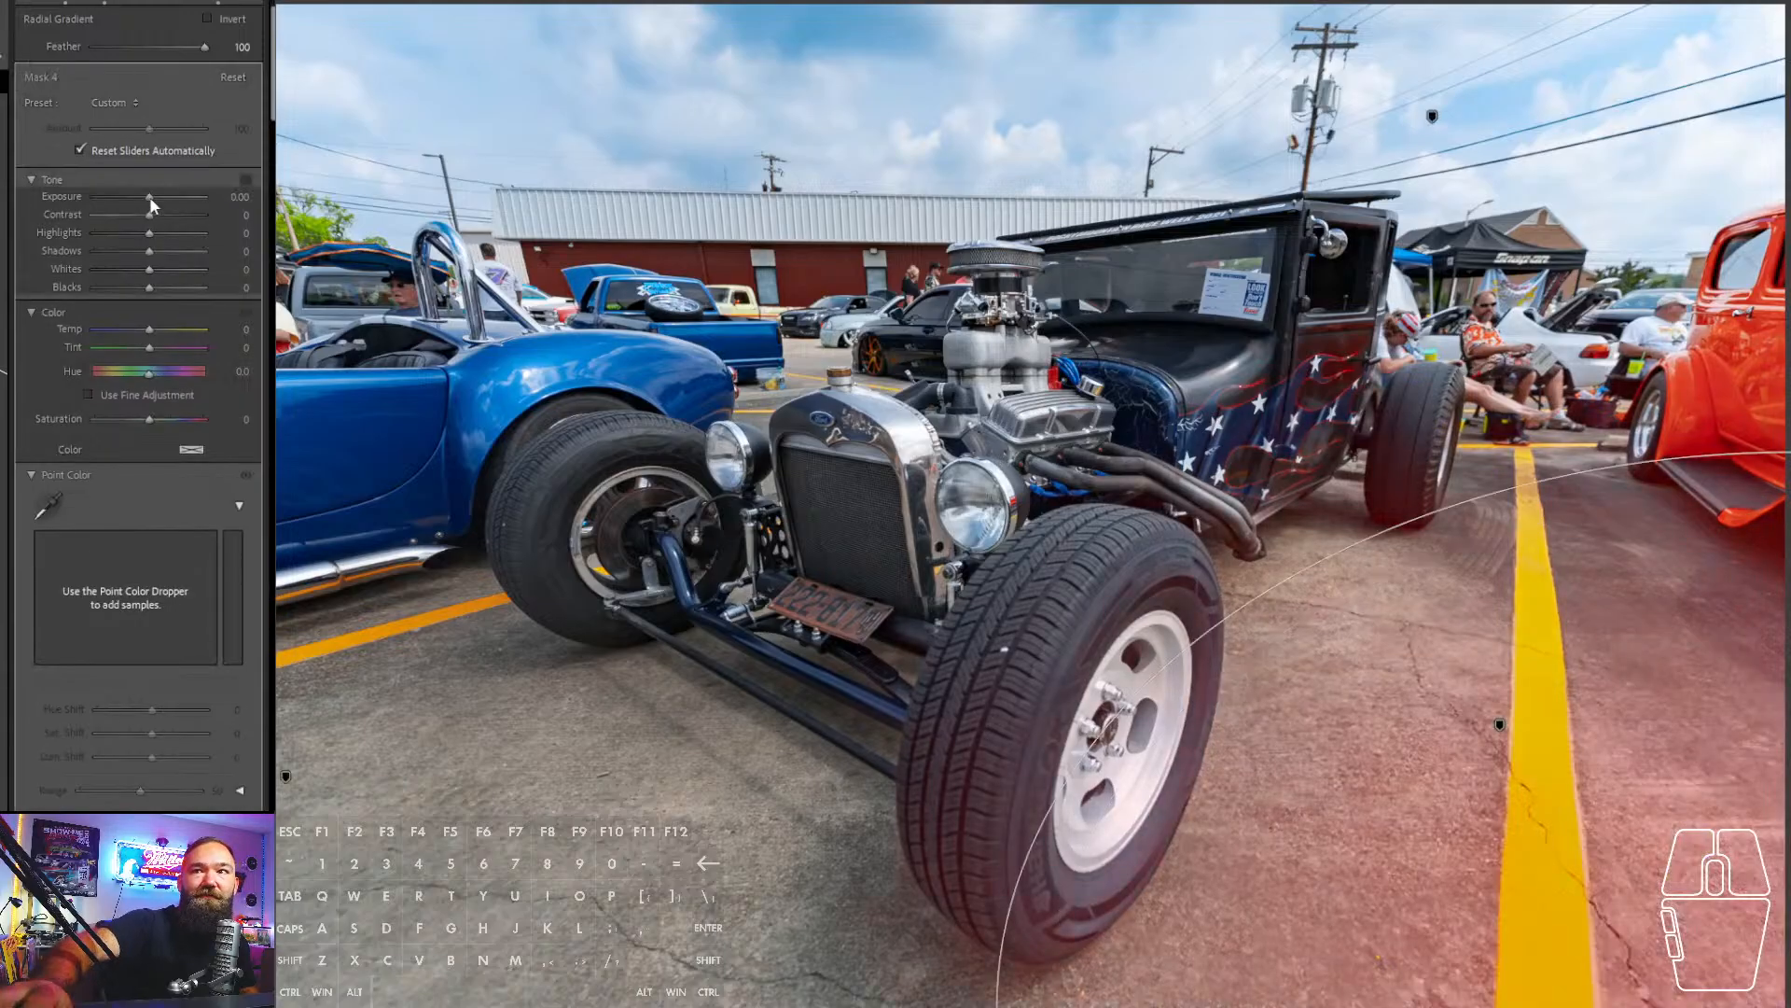
{"action": "left_click_drag", "start_coordinate": [149, 206], "coordinate": [137, 198]}
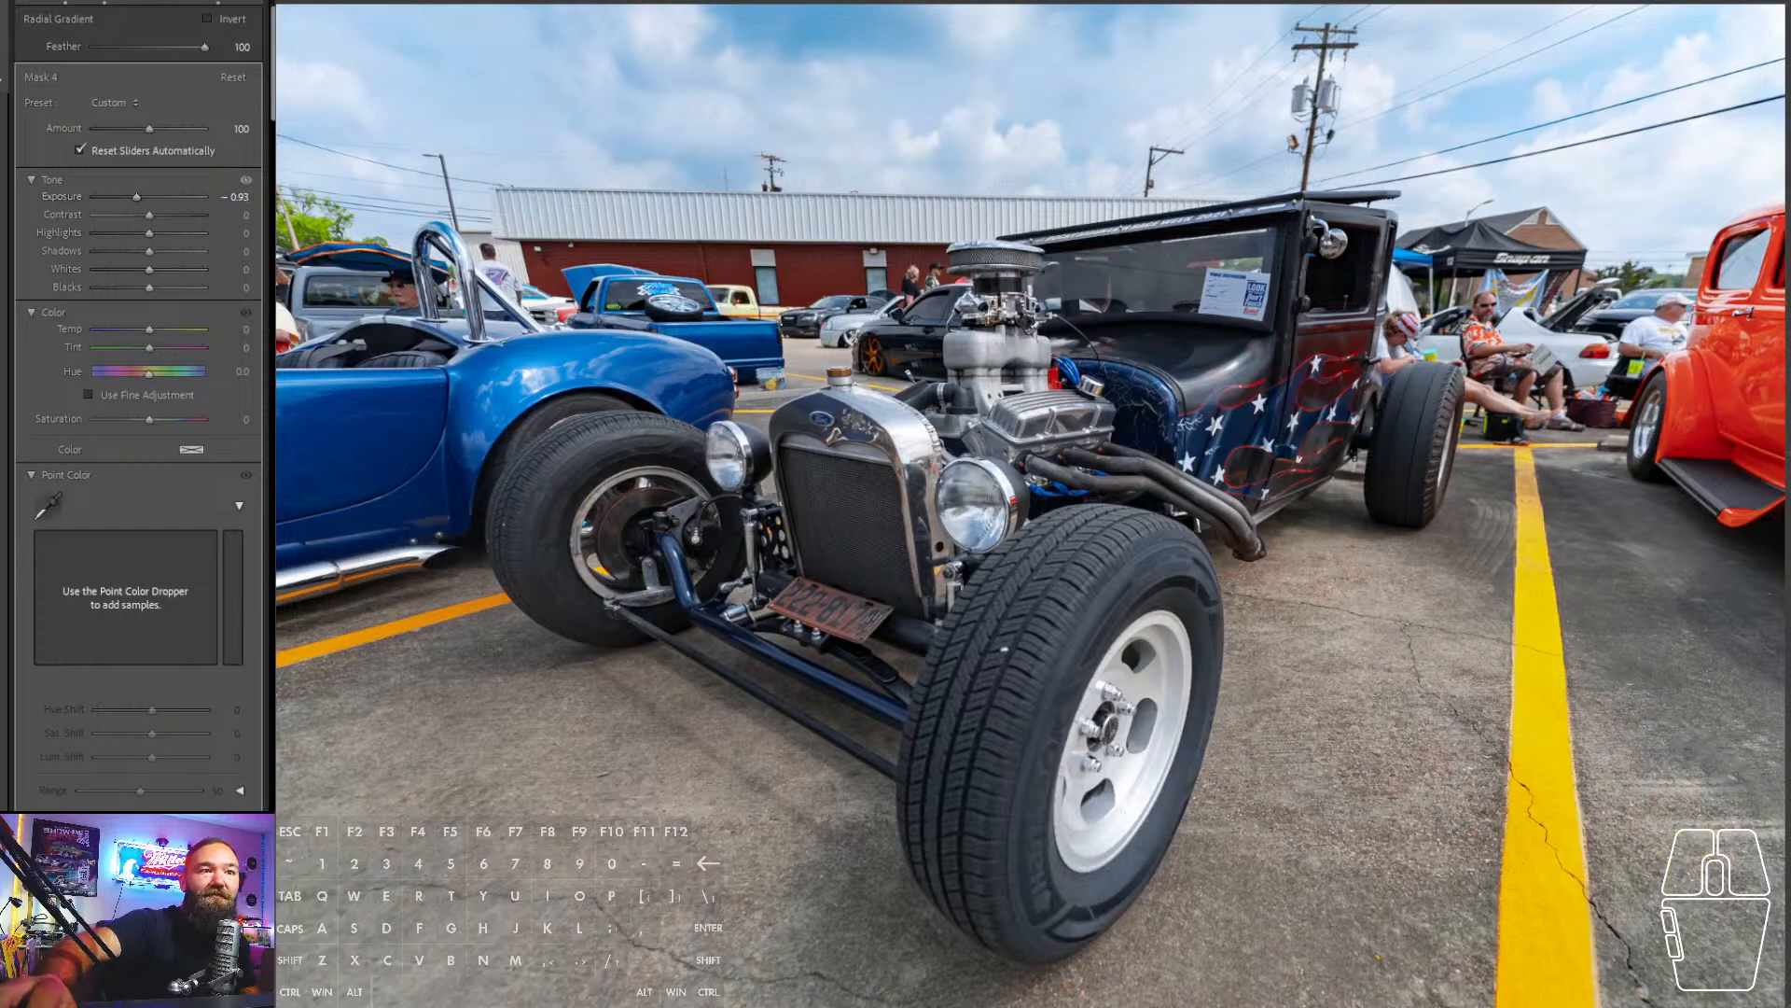
{"action": "left_click_drag", "start_coordinate": [1556, 683], "coordinate": [1491, 684]}
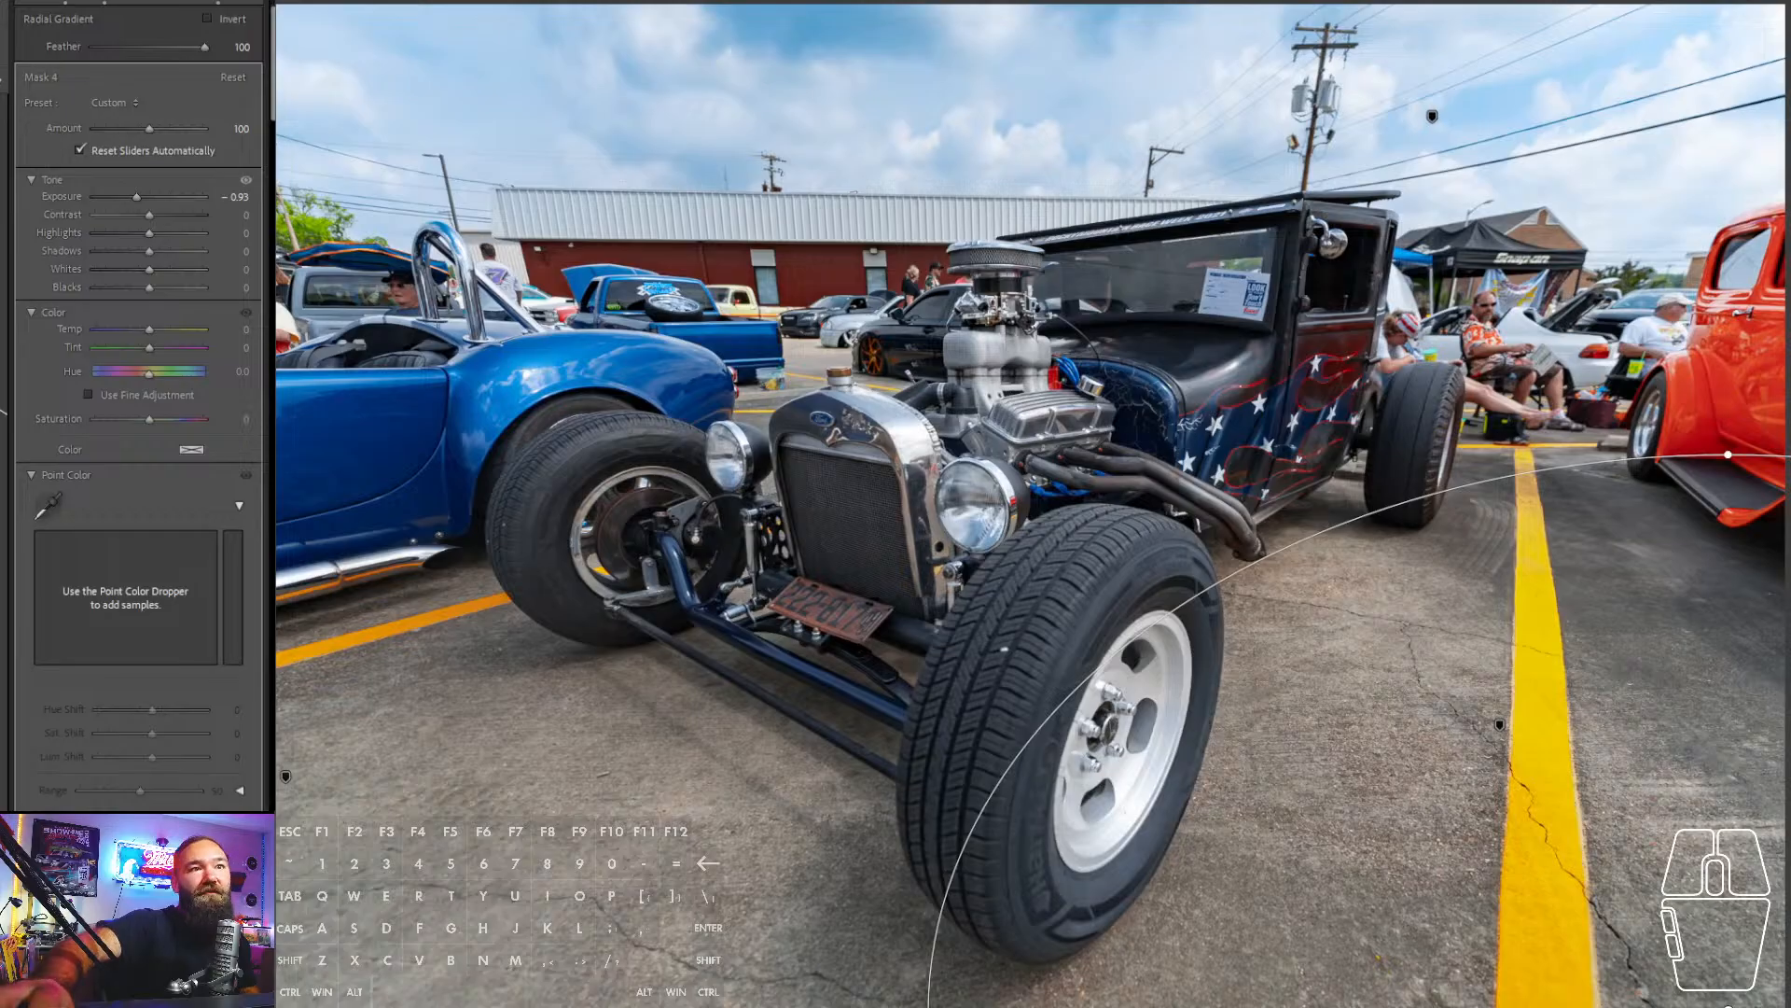
- Set the Exposure of the background mask, Mask 1, to -1.13 and finish masking
{"action": "left_click", "coordinate": [63, 155]}
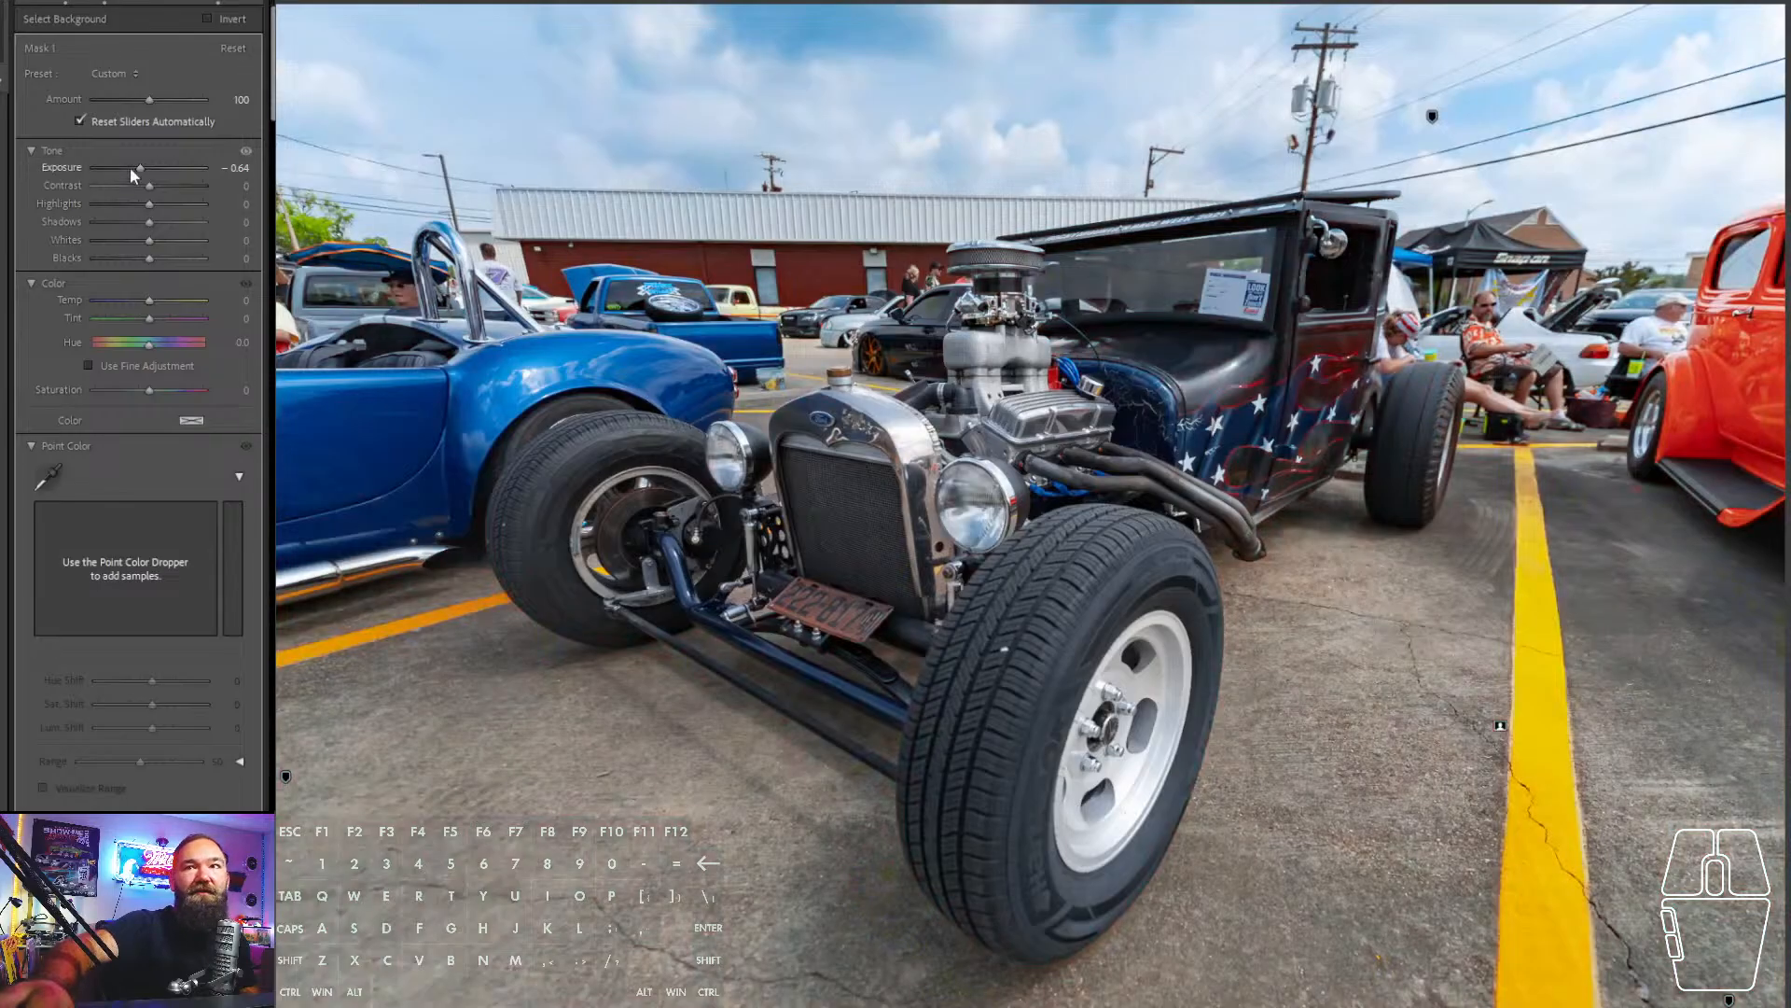
{"action": "left_click_drag", "start_coordinate": [134, 166], "coordinate": [134, 166]}
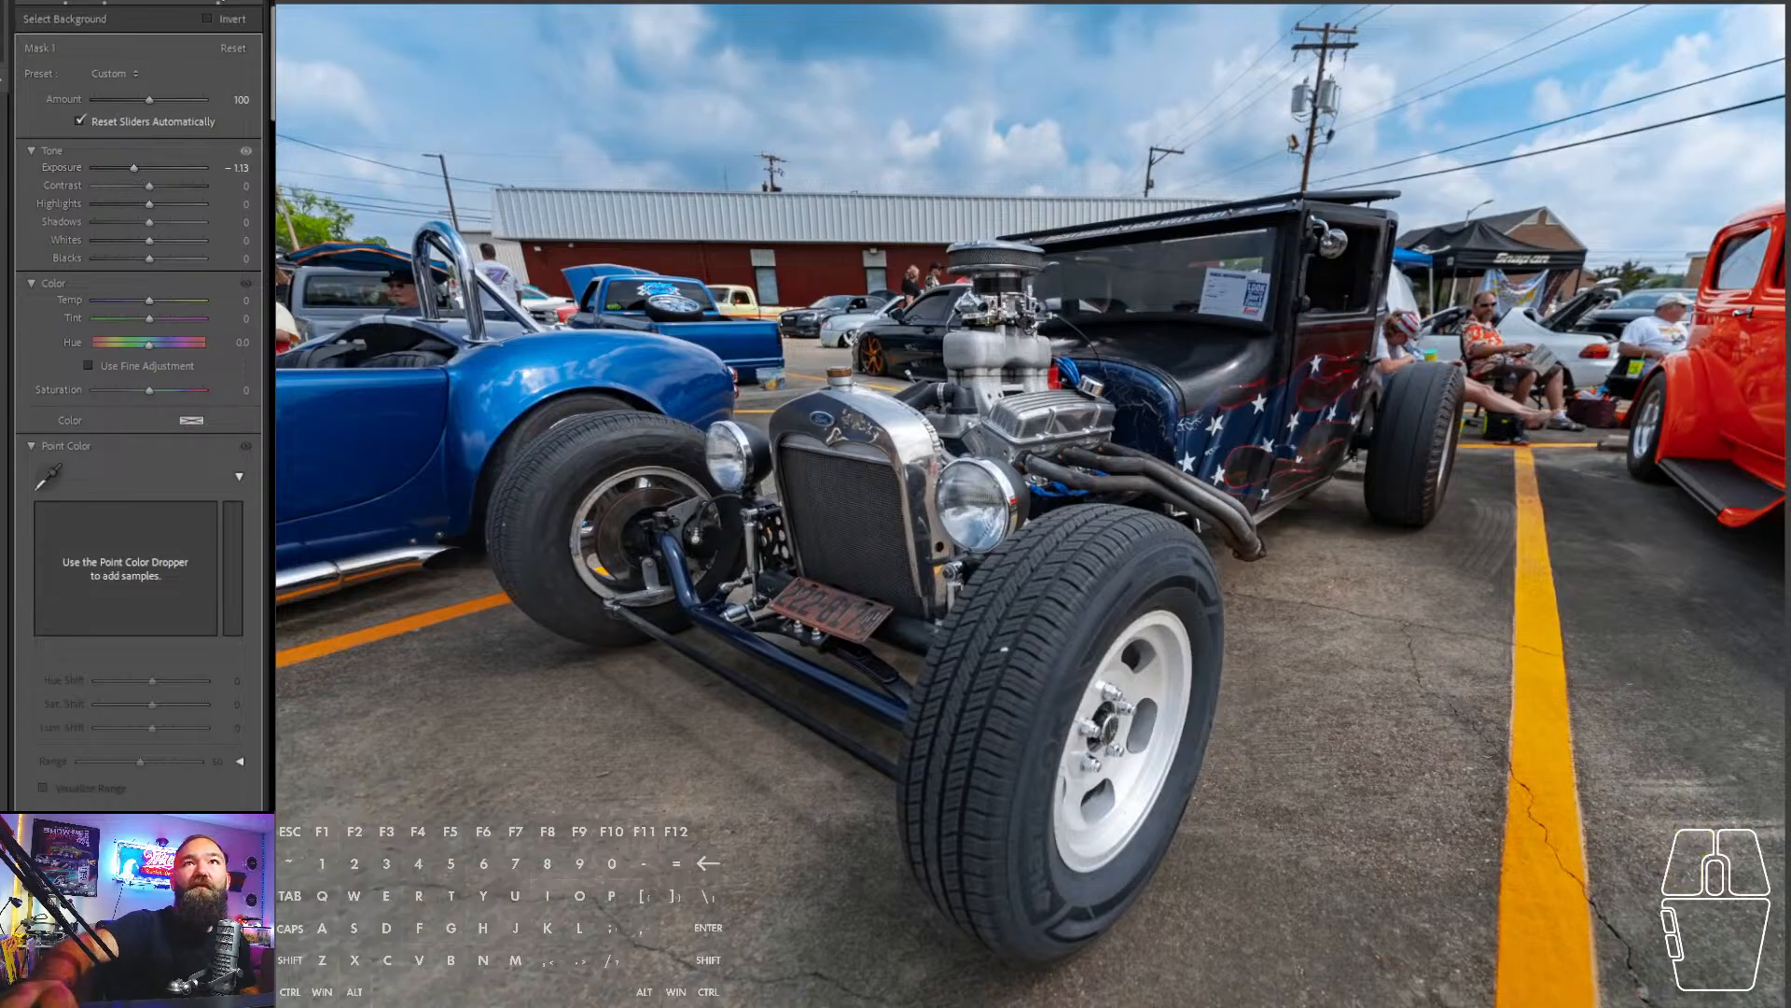
{"action": "left_click", "coordinate": [218, 3]}
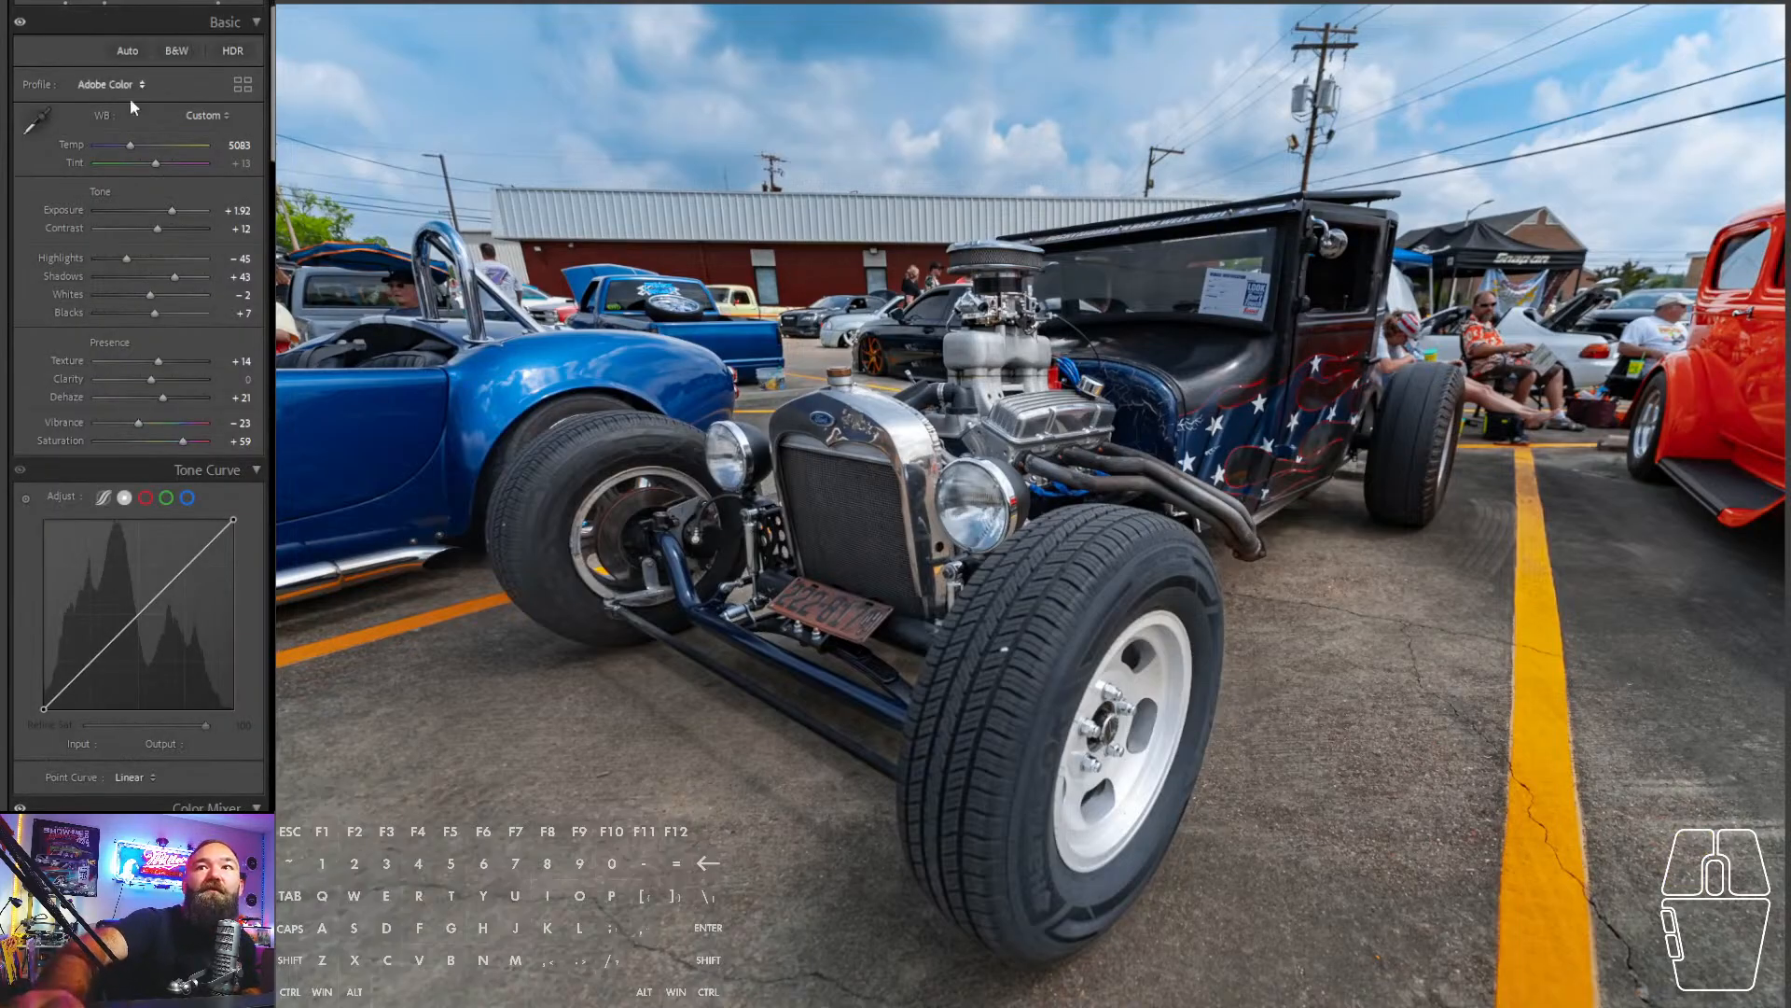
- Raise the hot rod photo's overall Exposure to +2.50
{"action": "left_click_drag", "start_coordinate": [172, 211], "coordinate": [179, 218]}
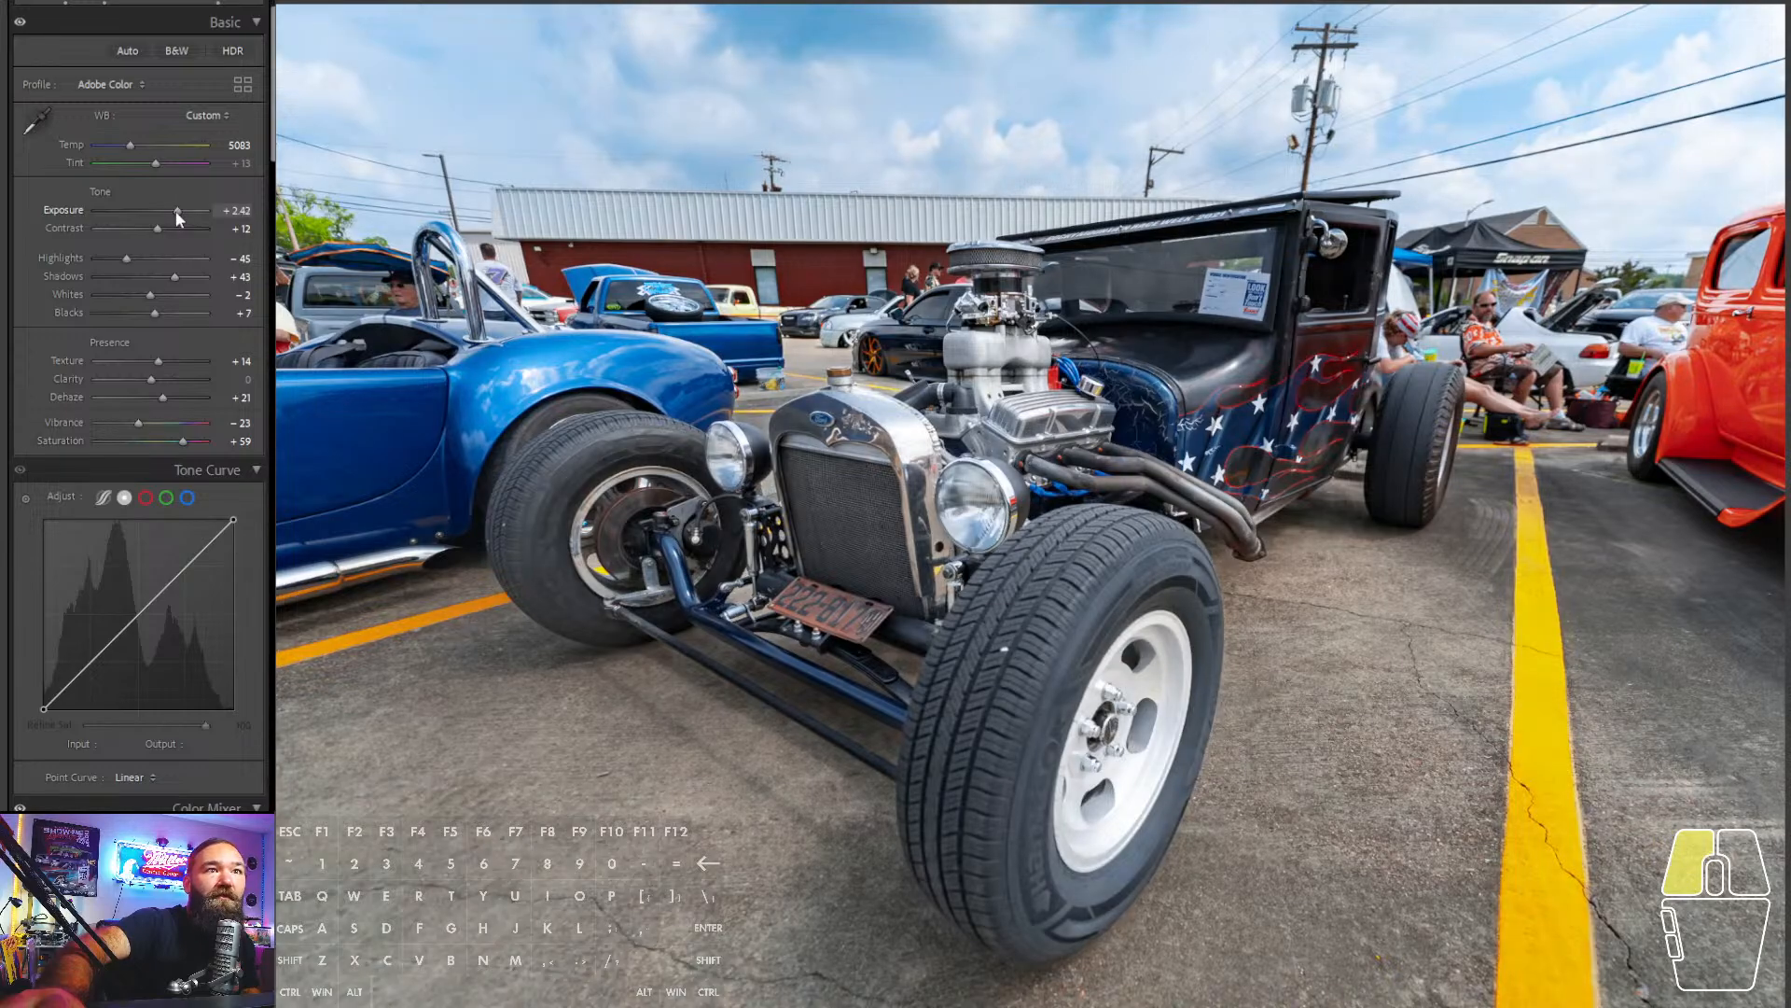
{"action": "left_click_drag", "start_coordinate": [179, 218], "coordinate": [179, 218]}
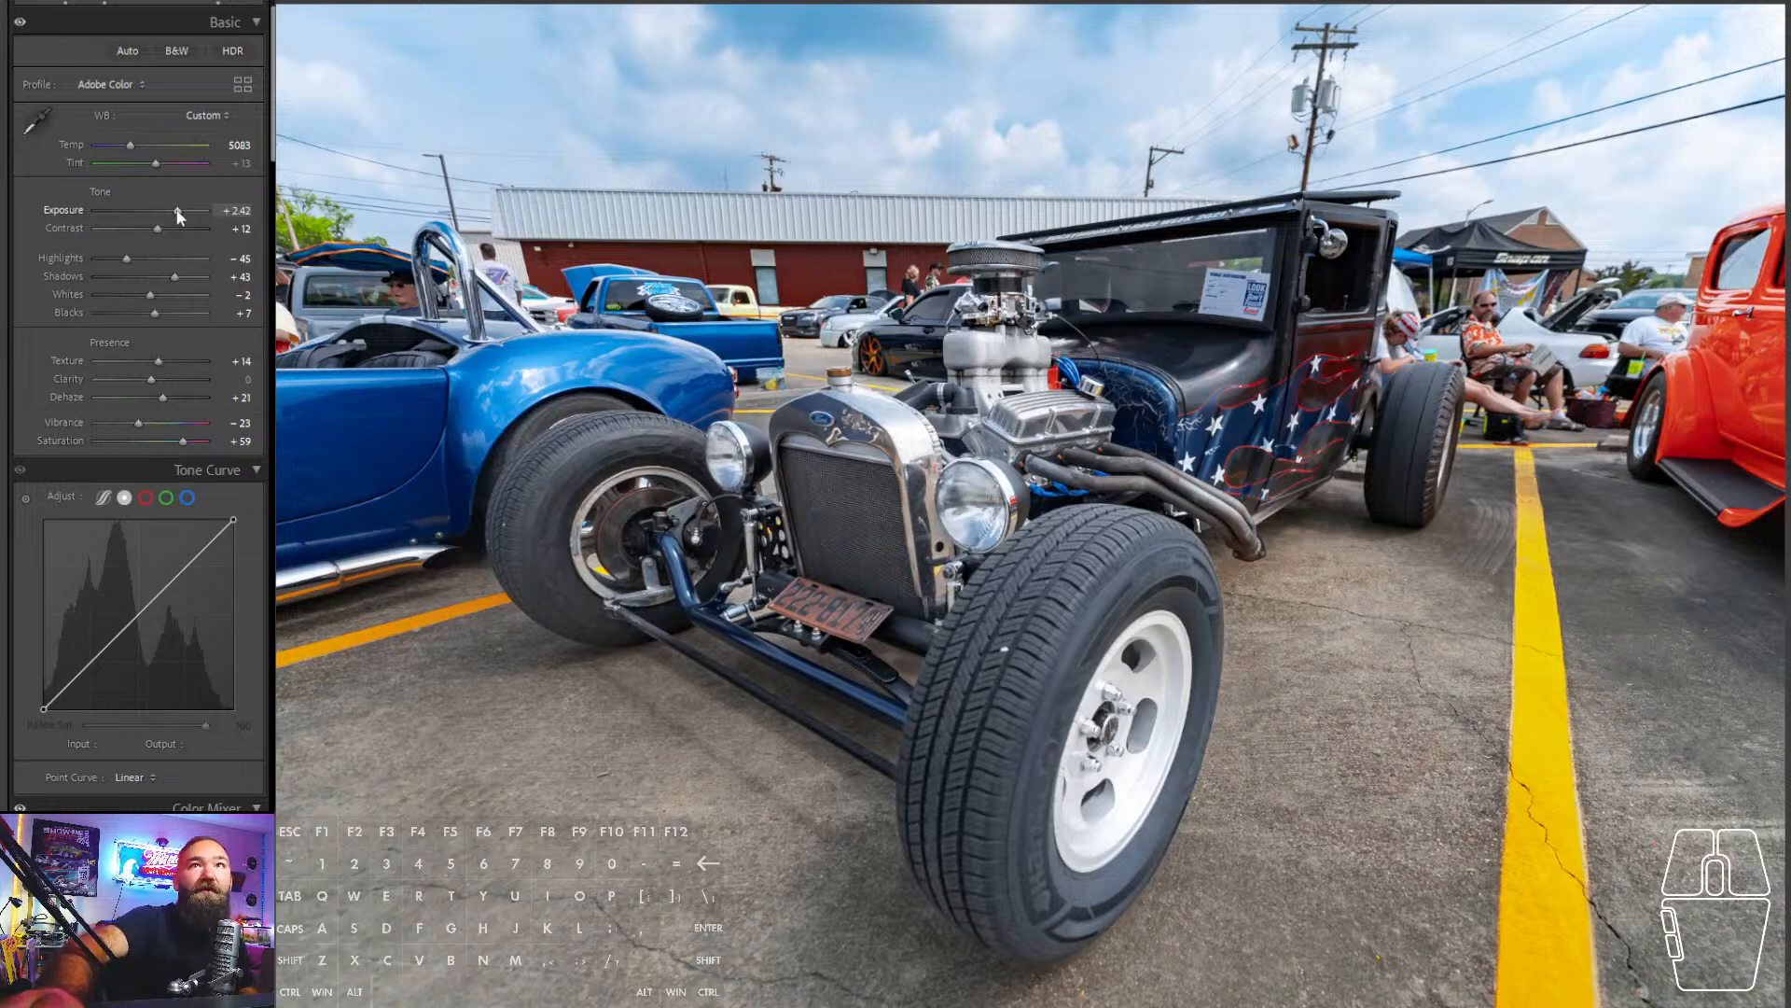
{"action": "left_click_drag", "start_coordinate": [179, 219], "coordinate": [181, 214]}
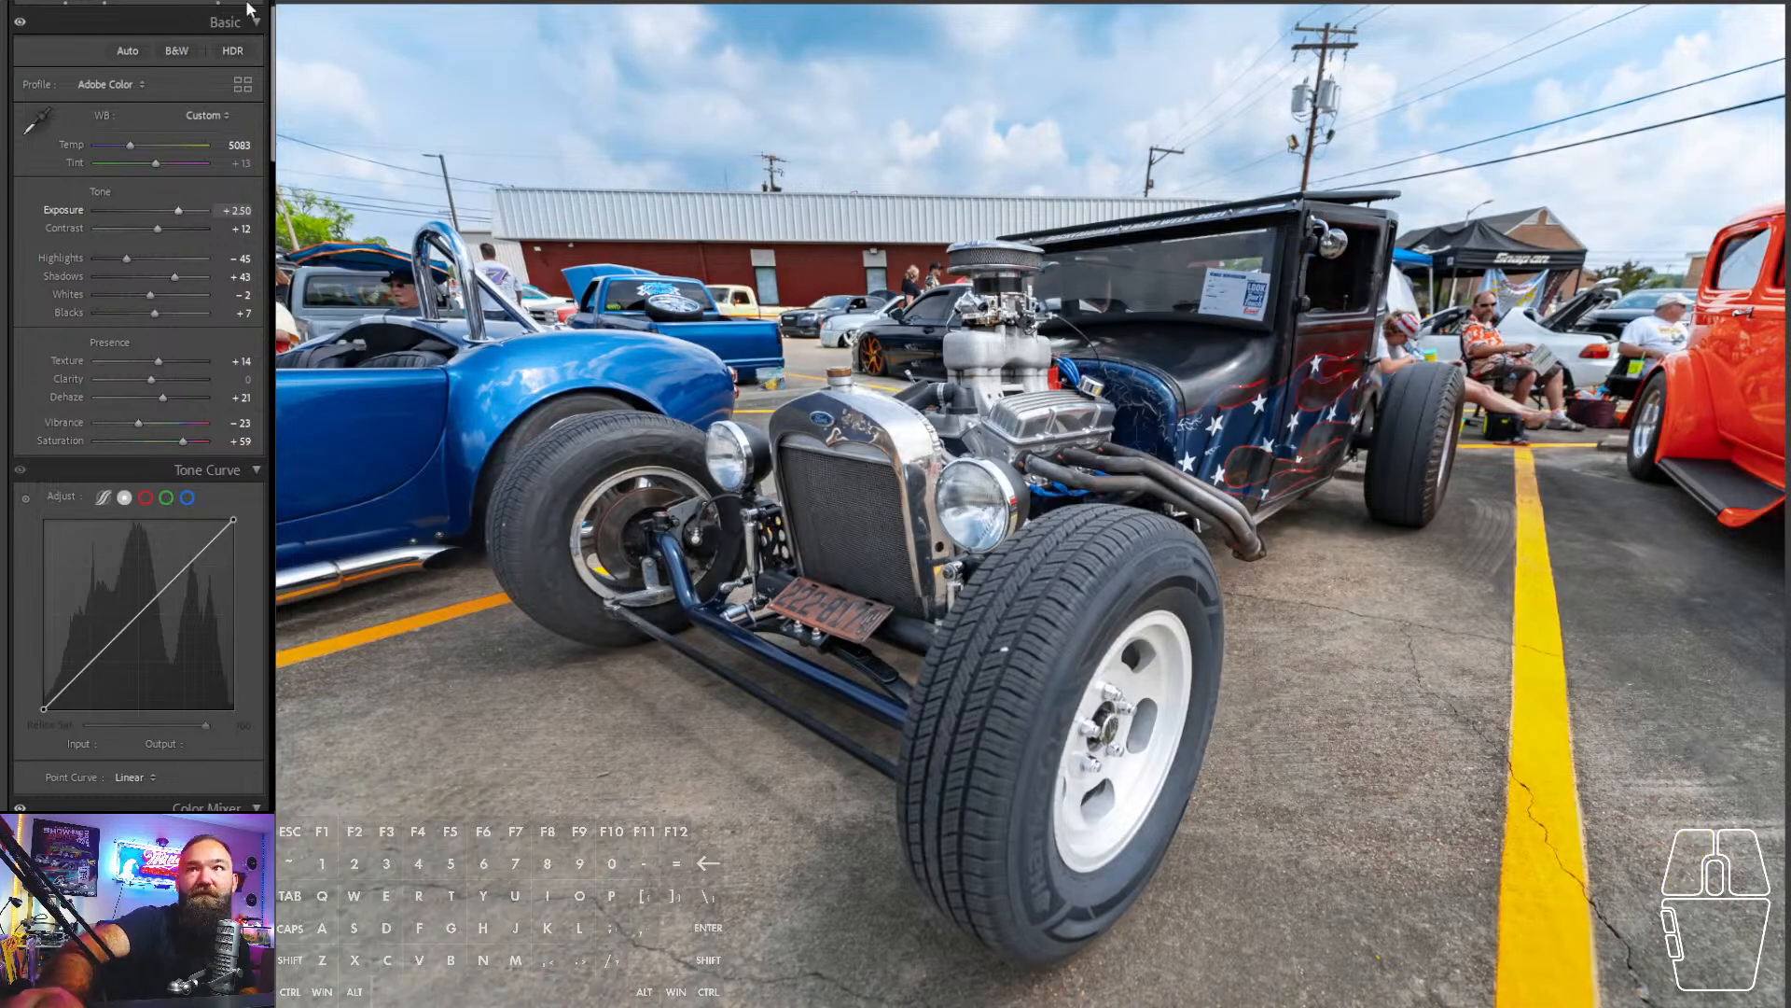
- Brush a new mask over the hot rod's nearest front tire, leaving out the rim, and set its Exposure to -0.67
{"action": "left_click", "coordinate": [227, 2]}
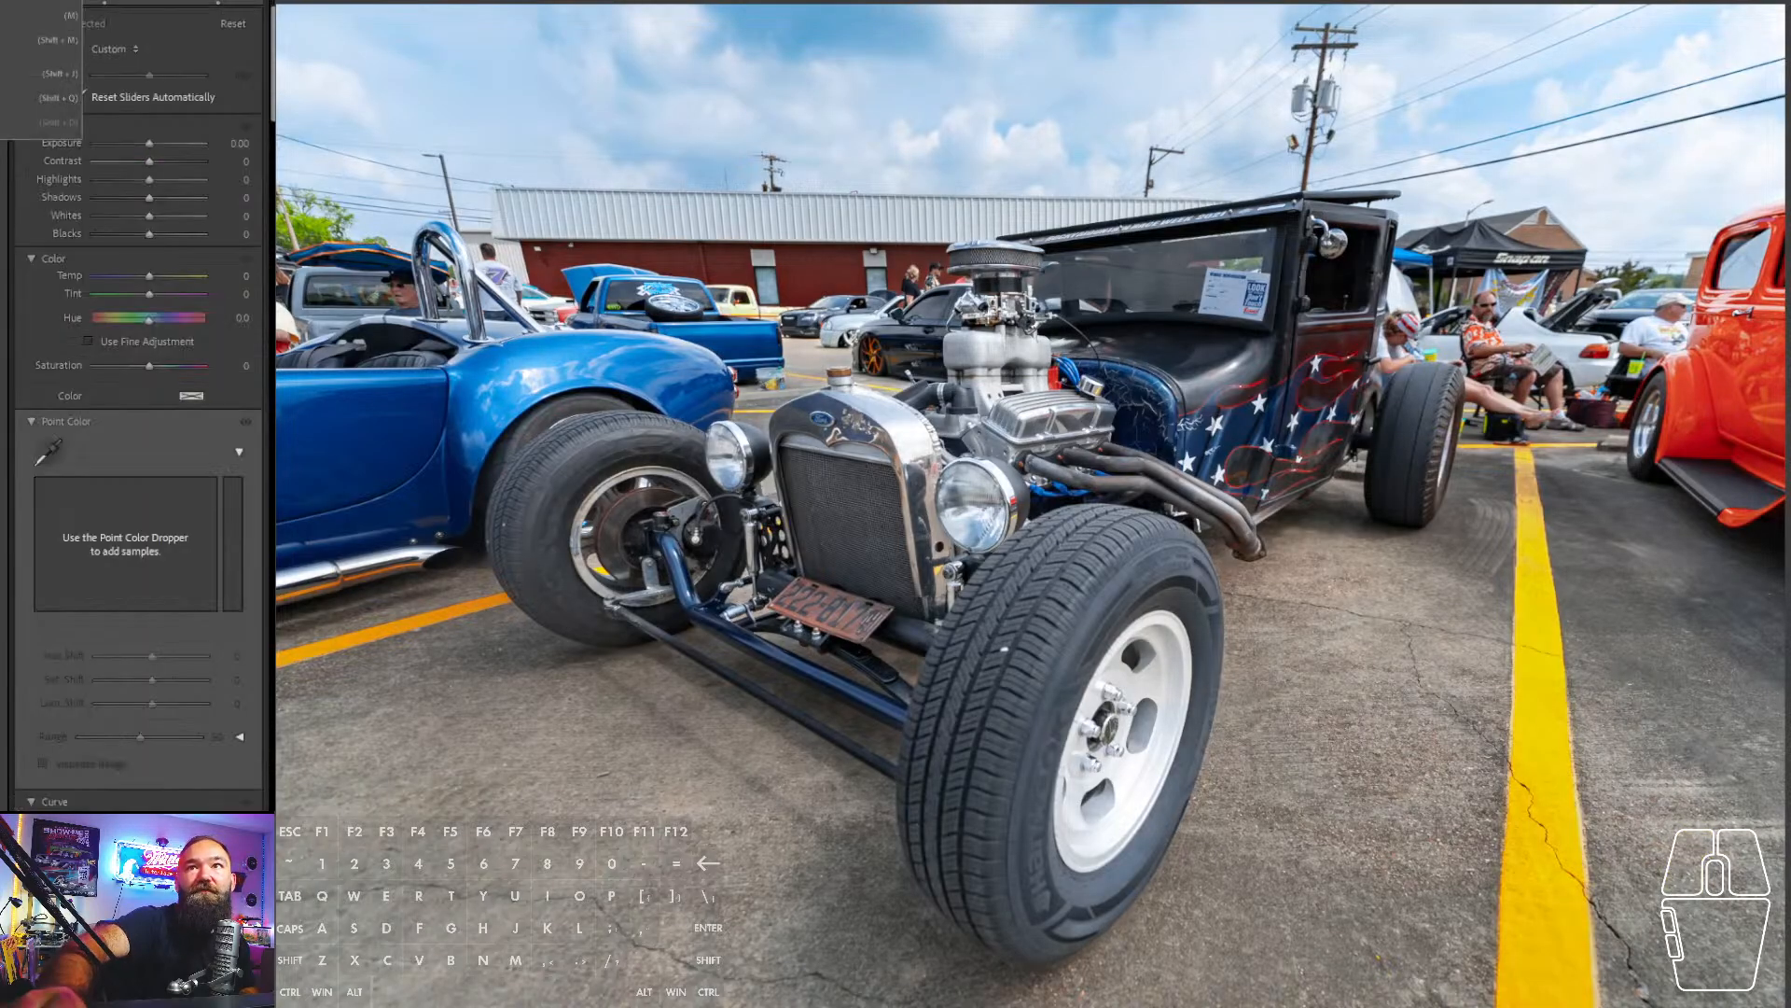
{"action": "key", "text": "k"}
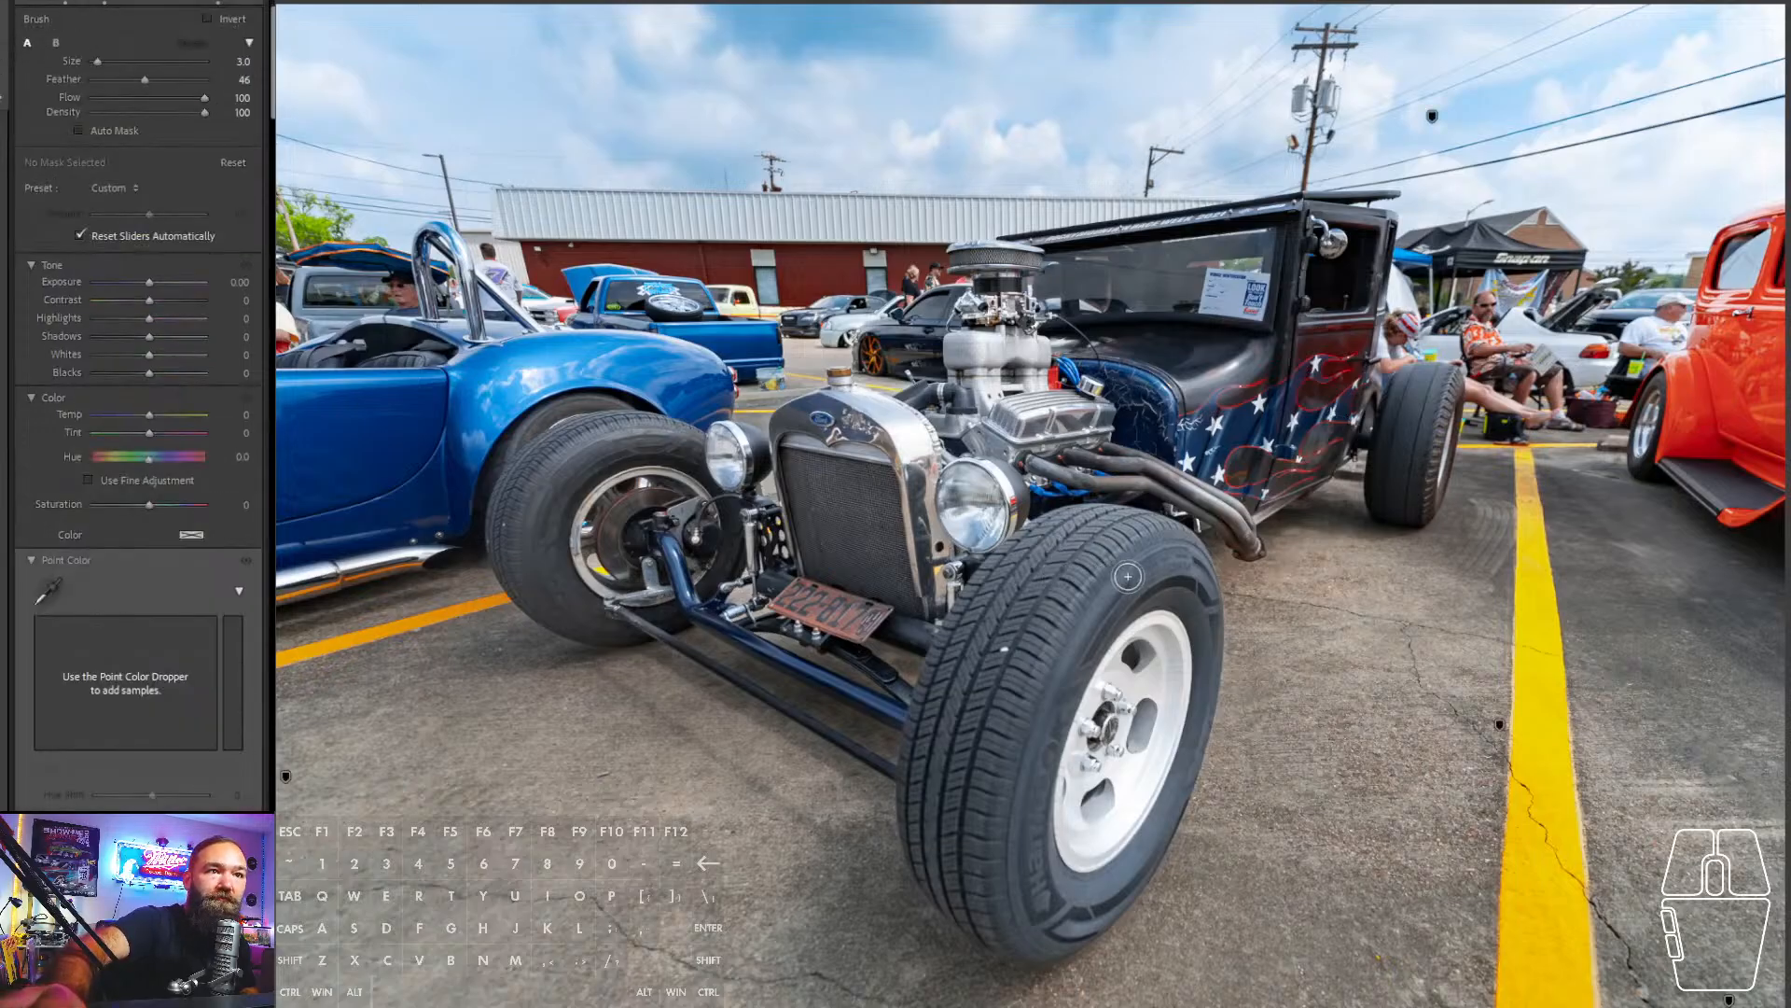
{"action": "mouse_move", "coordinate": [1153, 582]}
{"action": "left_mouse_down"}
{"action": "mouse_move", "coordinate": [1108, 612]}
{"action": "mouse_move", "coordinate": [1166, 592]}
{"action": "mouse_move", "coordinate": [1093, 620]}
{"action": "mouse_move", "coordinate": [1164, 569]}
{"action": "mouse_move", "coordinate": [1061, 546]}
{"action": "mouse_move", "coordinate": [1120, 533]}
{"action": "mouse_move", "coordinate": [1185, 557]}
{"action": "mouse_move", "coordinate": [1068, 524]}
{"action": "mouse_move", "coordinate": [1154, 527]}
{"action": "mouse_move", "coordinate": [1044, 538]}
{"action": "mouse_move", "coordinate": [997, 572]}
{"action": "mouse_move", "coordinate": [923, 729]}
{"action": "mouse_move", "coordinate": [933, 870]}
{"action": "mouse_move", "coordinate": [1031, 941]}
{"action": "mouse_move", "coordinate": [1010, 933]}
{"action": "mouse_move", "coordinate": [982, 731]}
{"action": "mouse_move", "coordinate": [962, 736]}
{"action": "mouse_move", "coordinate": [971, 864]}
{"action": "mouse_move", "coordinate": [1038, 911]}
{"action": "mouse_move", "coordinate": [984, 860]}
{"action": "mouse_move", "coordinate": [981, 713]}
{"action": "mouse_move", "coordinate": [1010, 610]}
{"action": "mouse_move", "coordinate": [1082, 553]}
{"action": "mouse_move", "coordinate": [991, 770]}
{"action": "mouse_move", "coordinate": [995, 842]}
{"action": "mouse_move", "coordinate": [1057, 651]}
{"action": "mouse_move", "coordinate": [1114, 570]}
{"action": "mouse_move", "coordinate": [1071, 646]}
{"action": "left_mouse_up"}
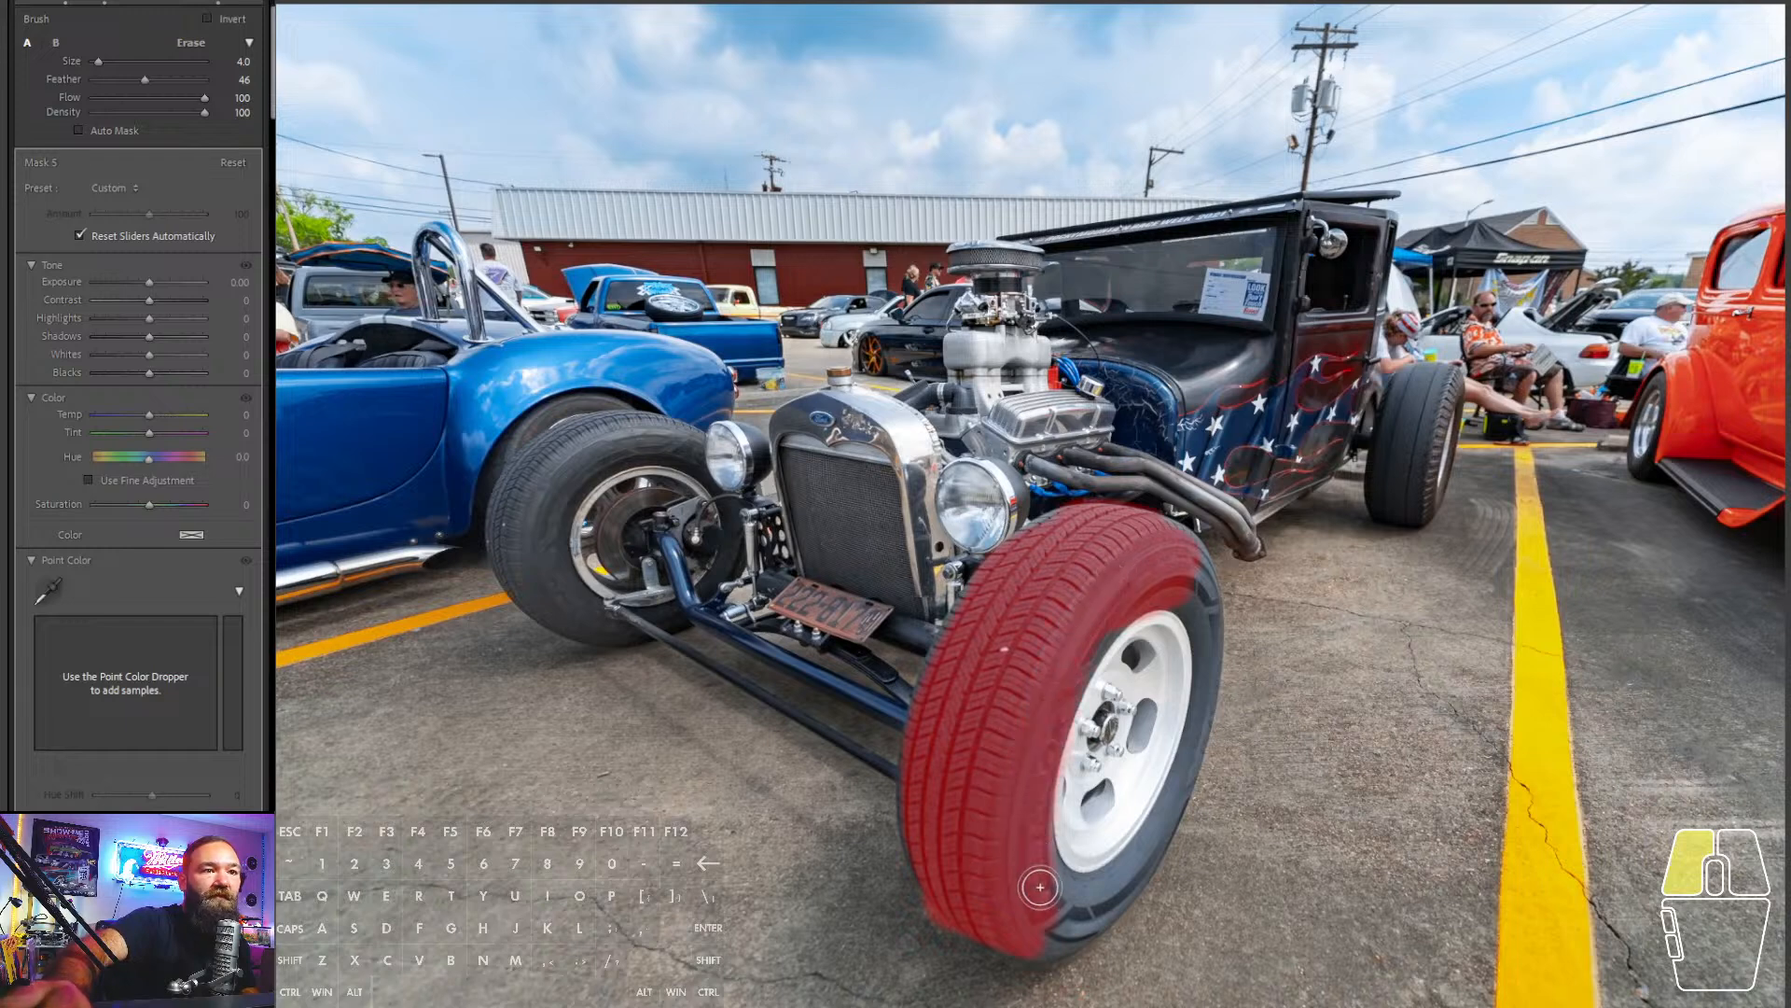
{"action": "mouse_move", "coordinate": [1076, 904]}
{"action": "left_mouse_down"}
{"action": "mouse_move", "coordinate": [1040, 934]}
{"action": "mouse_move", "coordinate": [1069, 934]}
{"action": "mouse_move", "coordinate": [1142, 850]}
{"action": "left_mouse_up"}
{"action": "scroll", "coordinate": [1104, 889], "scroll_direction": "down", "scroll_amount": 1}
{"action": "mouse_move", "coordinate": [1176, 785]}
{"action": "left_mouse_down"}
{"action": "mouse_move", "coordinate": [1206, 639]}
{"action": "mouse_move", "coordinate": [1180, 580]}
{"action": "mouse_move", "coordinate": [1204, 627]}
{"action": "mouse_move", "coordinate": [1206, 597]}
{"action": "mouse_move", "coordinate": [1163, 533]}
{"action": "mouse_move", "coordinate": [1197, 564]}
{"action": "mouse_move", "coordinate": [1122, 587]}
{"action": "mouse_move", "coordinate": [1067, 675]}
{"action": "mouse_move", "coordinate": [1115, 588]}
{"action": "mouse_move", "coordinate": [1065, 531]}
{"action": "mouse_move", "coordinate": [1011, 563]}
{"action": "mouse_move", "coordinate": [929, 691]}
{"action": "mouse_move", "coordinate": [935, 761]}
{"action": "left_mouse_up"}
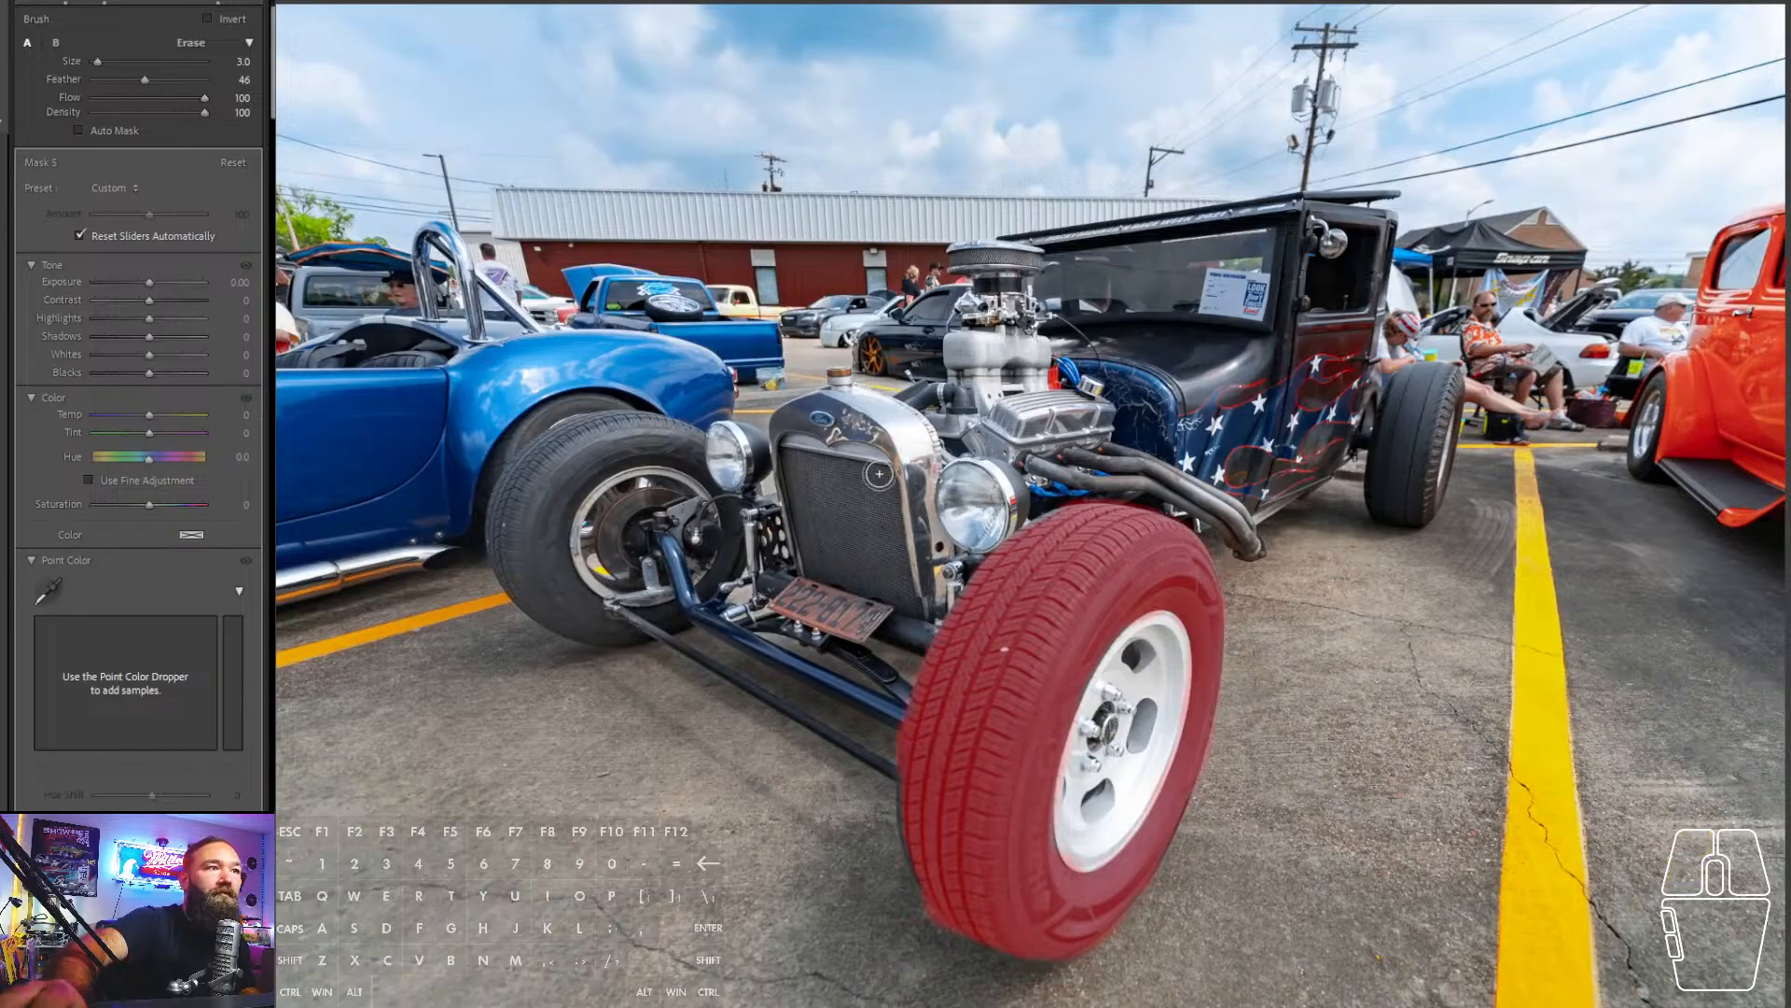
{"action": "left_click_drag", "start_coordinate": [148, 282], "coordinate": [140, 280]}
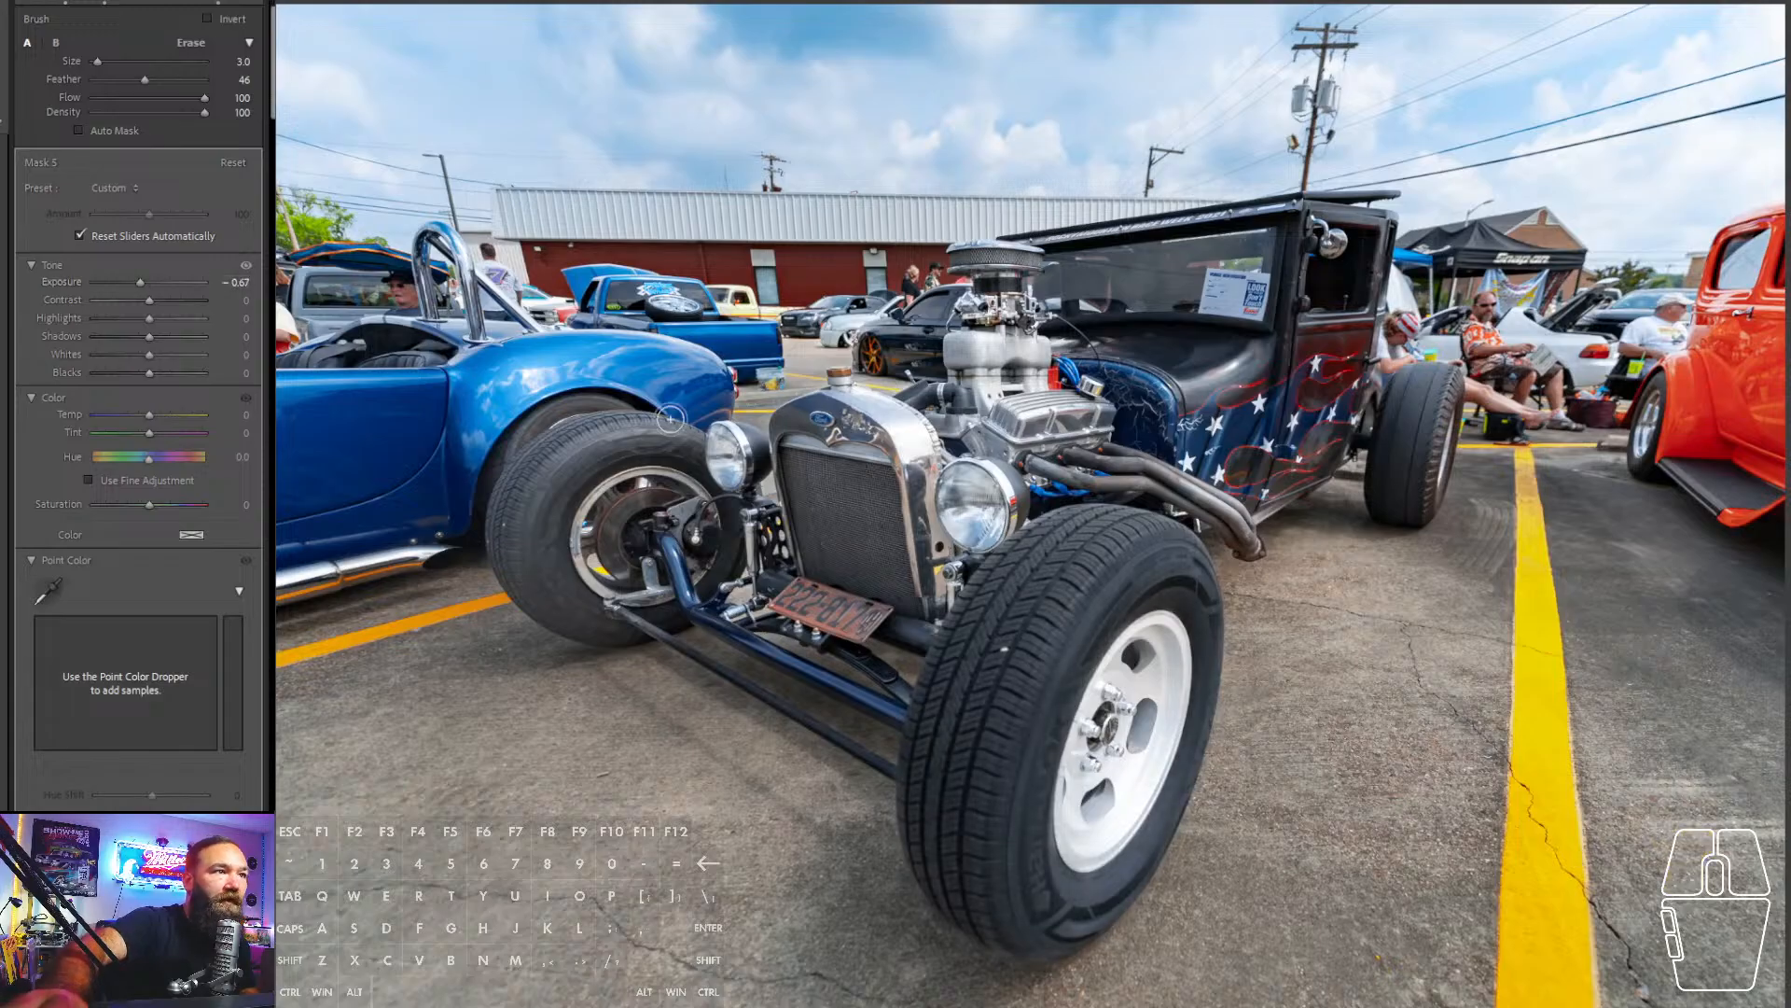
- Brush the other front tire into Mask 5, and set the mask's Contrast to 67 and Exposure to -0.13
{"action": "mouse_move", "coordinate": [691, 453]}
{"action": "left_mouse_down"}
{"action": "mouse_move", "coordinate": [589, 447]}
{"action": "mouse_move", "coordinate": [641, 439]}
{"action": "mouse_move", "coordinate": [555, 509]}
{"action": "mouse_move", "coordinate": [602, 449]}
{"action": "mouse_move", "coordinate": [550, 465]}
{"action": "mouse_move", "coordinate": [510, 528]}
{"action": "mouse_move", "coordinate": [539, 467]}
{"action": "mouse_move", "coordinate": [517, 496]}
{"action": "mouse_move", "coordinate": [590, 440]}
{"action": "mouse_move", "coordinate": [630, 433]}
{"action": "mouse_move", "coordinate": [551, 465]}
{"action": "mouse_move", "coordinate": [501, 523]}
{"action": "mouse_move", "coordinate": [547, 613]}
{"action": "mouse_move", "coordinate": [619, 631]}
{"action": "mouse_move", "coordinate": [558, 559]}
{"action": "left_mouse_up"}
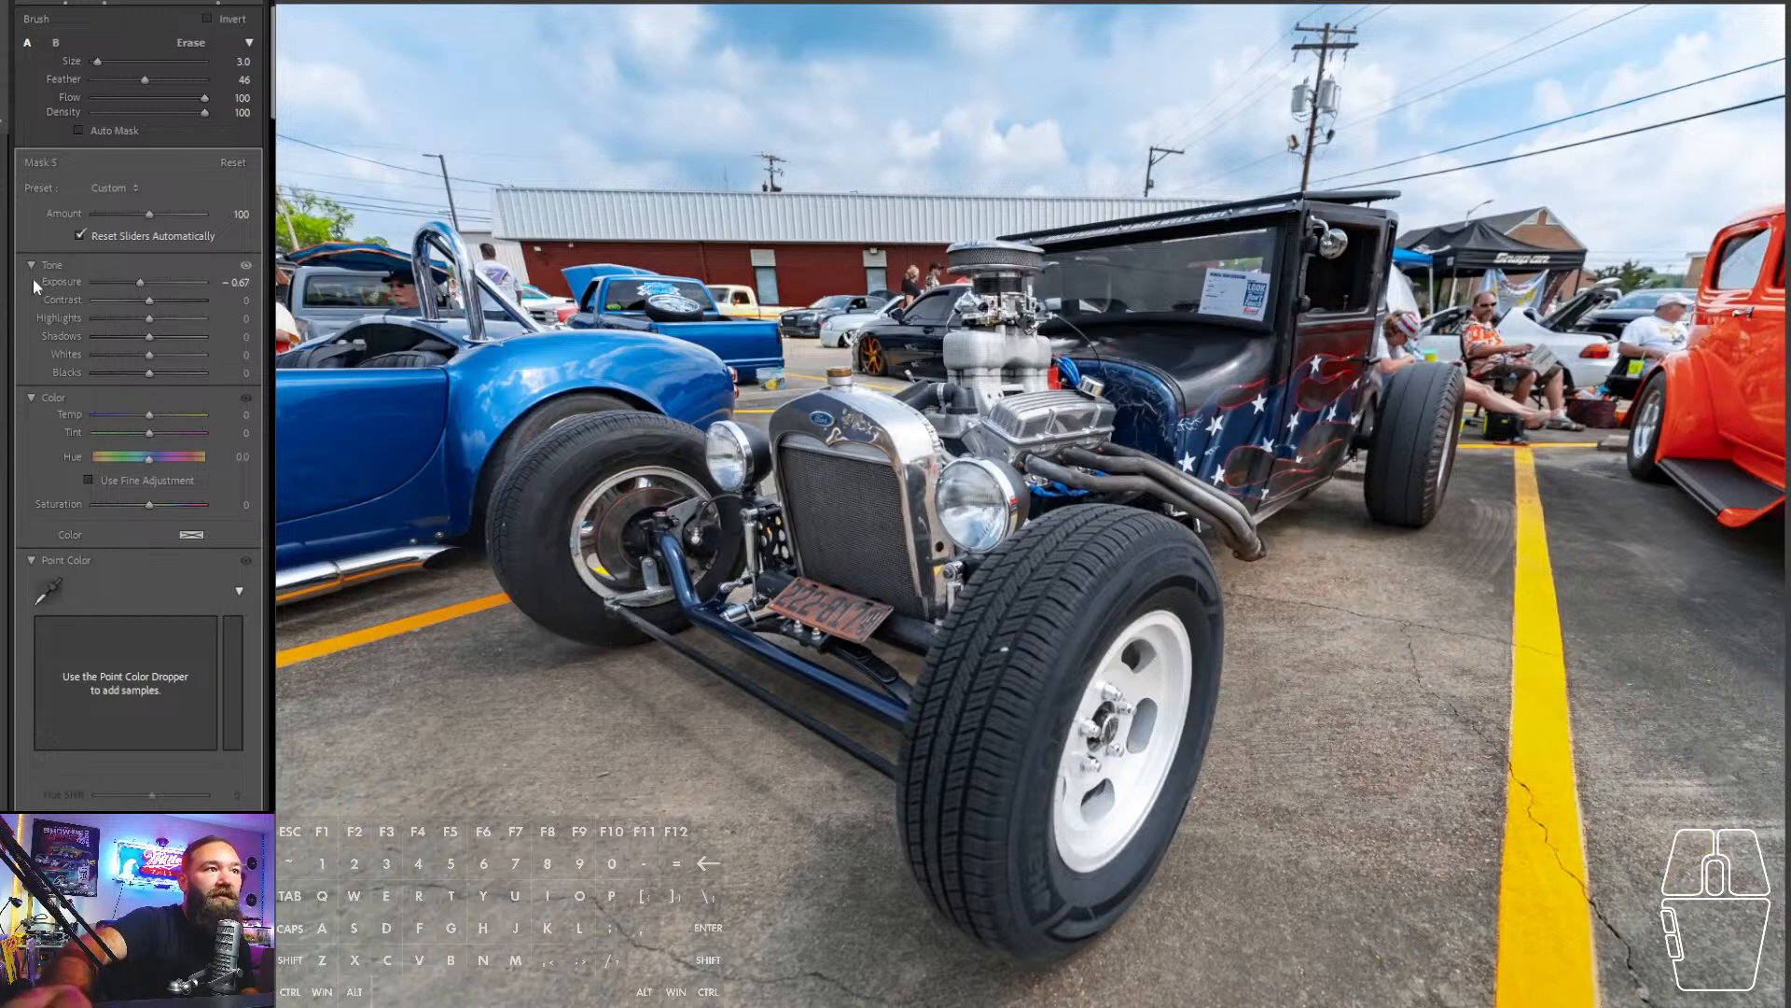
{"action": "left_click", "coordinate": [170, 300]}
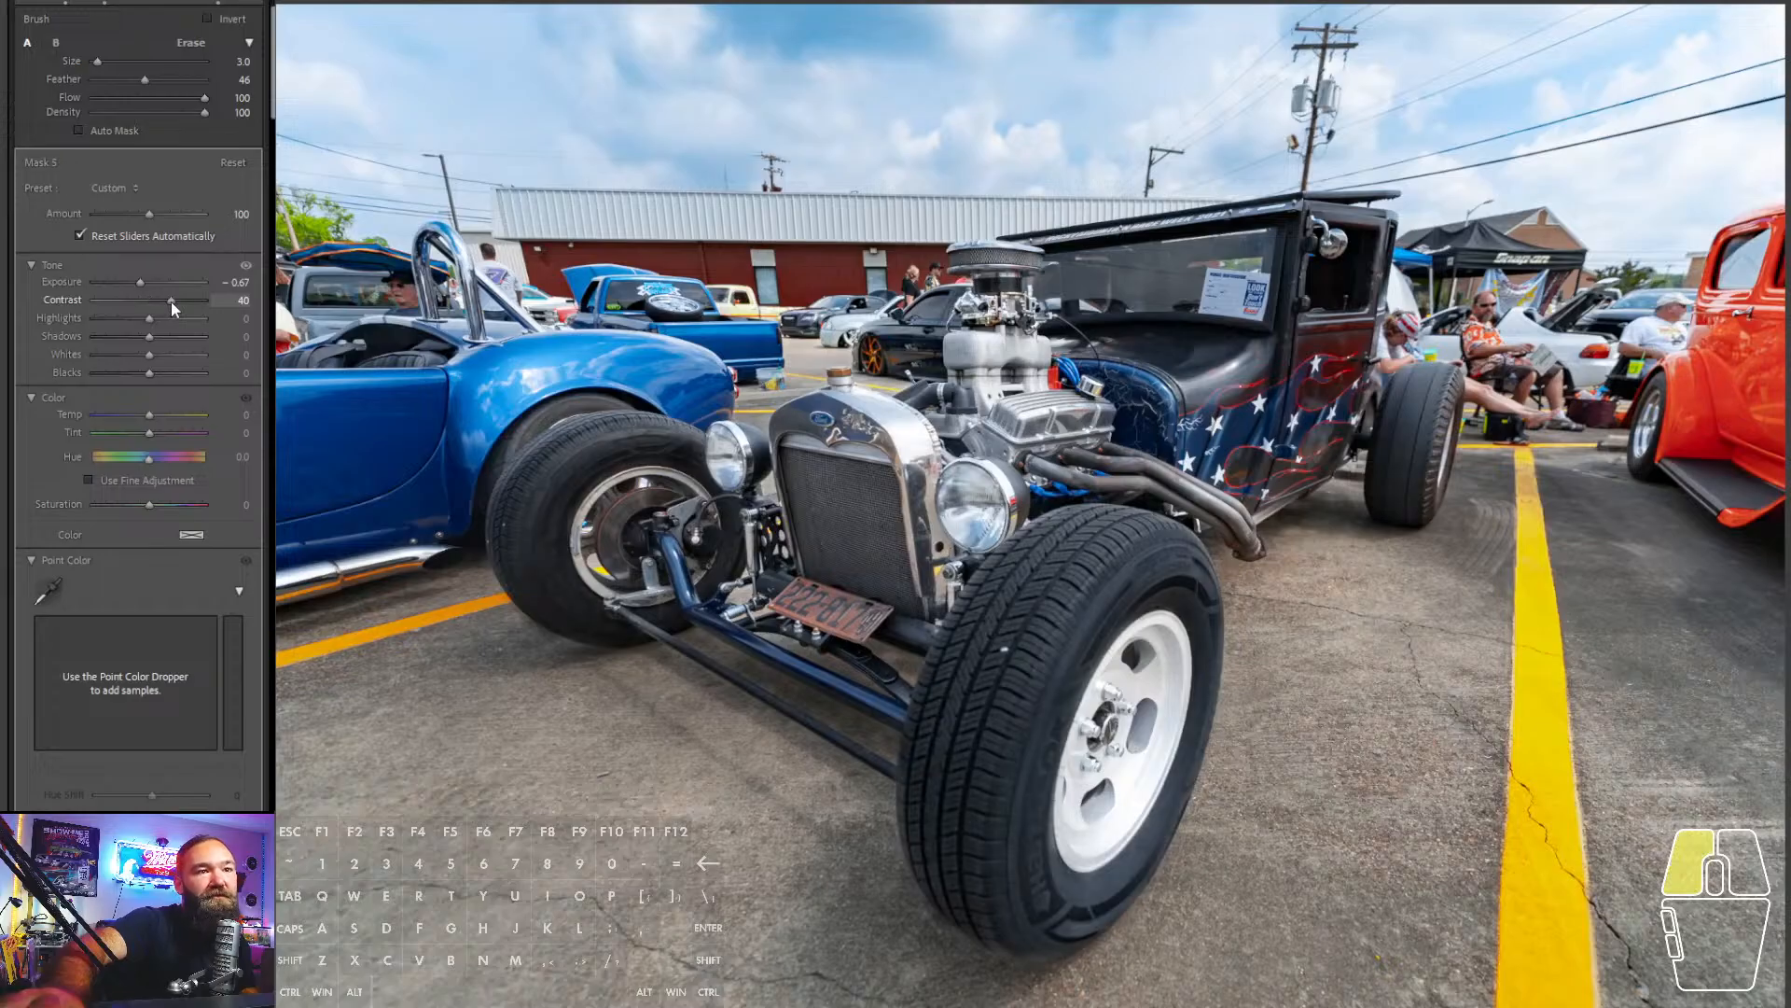
{"action": "left_click_drag", "start_coordinate": [184, 295], "coordinate": [147, 281]}
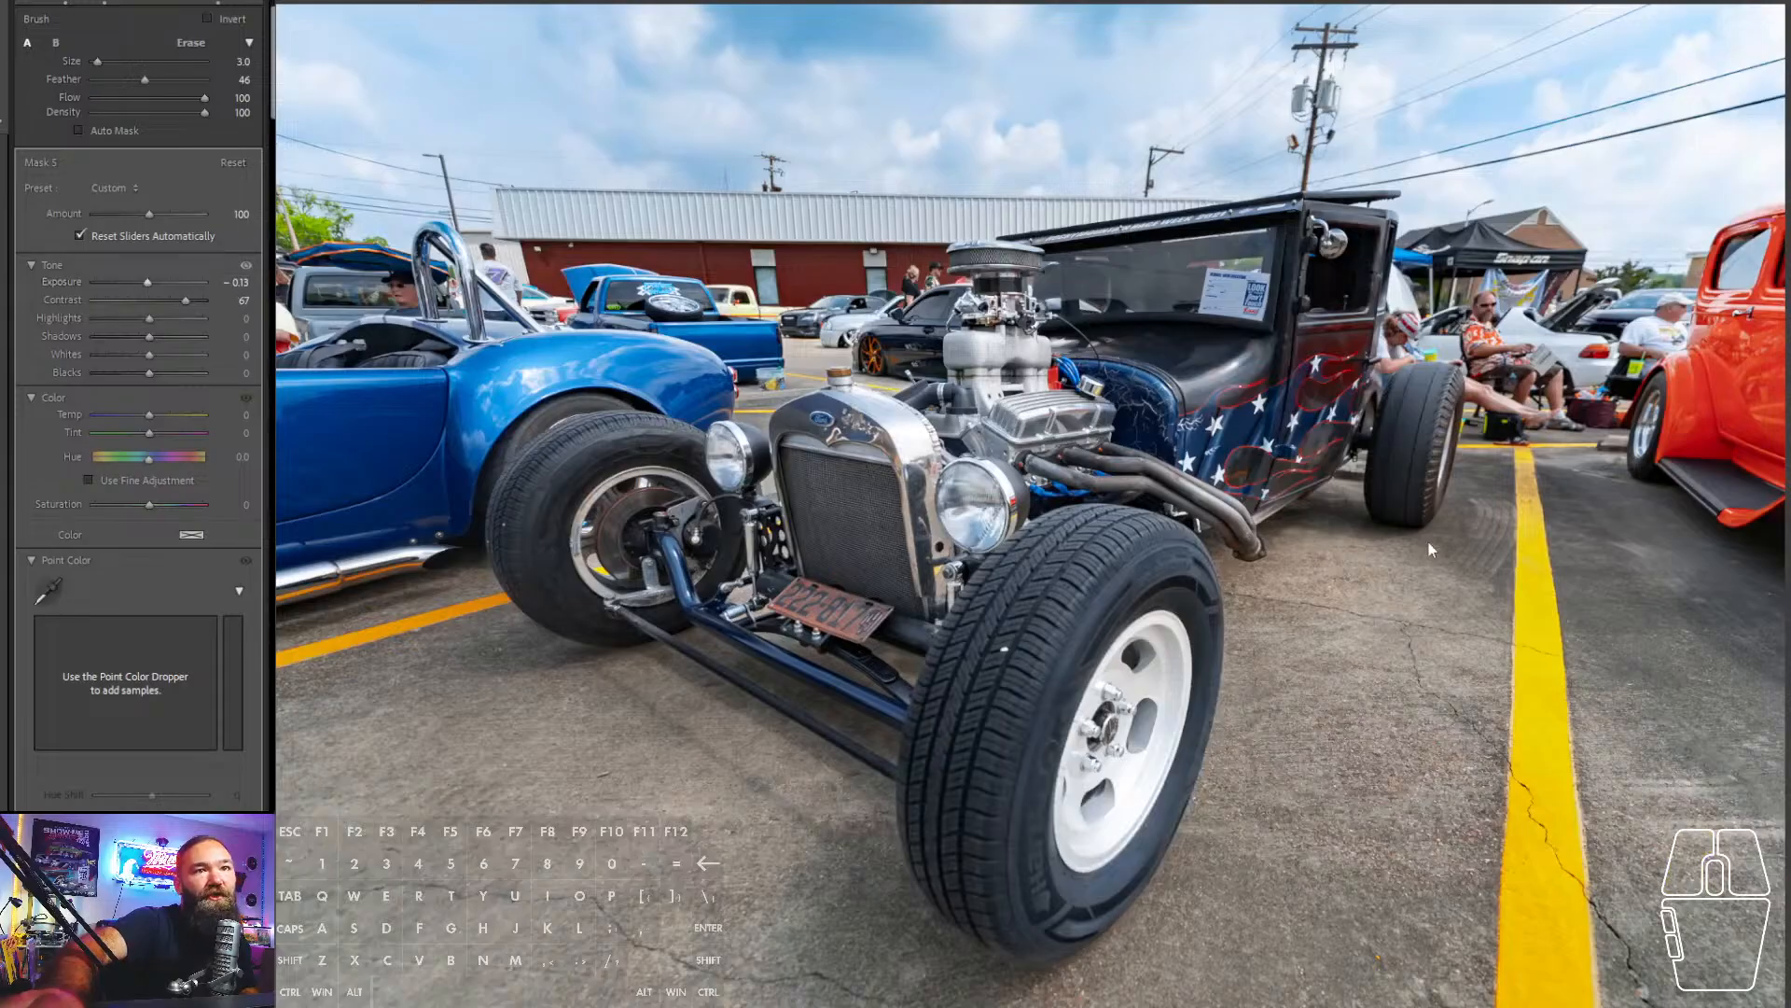
- Brush the hot rod's rear tire into Mask 5 and finish masking
{"action": "mouse_move", "coordinate": [1445, 385]}
{"action": "left_mouse_down"}
{"action": "mouse_move", "coordinate": [1394, 453]}
{"action": "mouse_move", "coordinate": [1411, 377]}
{"action": "mouse_move", "coordinate": [1431, 386]}
{"action": "mouse_move", "coordinate": [1431, 465]}
{"action": "mouse_move", "coordinate": [1434, 437]}
{"action": "mouse_move", "coordinate": [1419, 498]}
{"action": "mouse_move", "coordinate": [1396, 481]}
{"action": "mouse_move", "coordinate": [1380, 501]}
{"action": "mouse_move", "coordinate": [1384, 480]}
{"action": "mouse_move", "coordinate": [1431, 505]}
{"action": "mouse_move", "coordinate": [1381, 495]}
{"action": "left_mouse_up"}
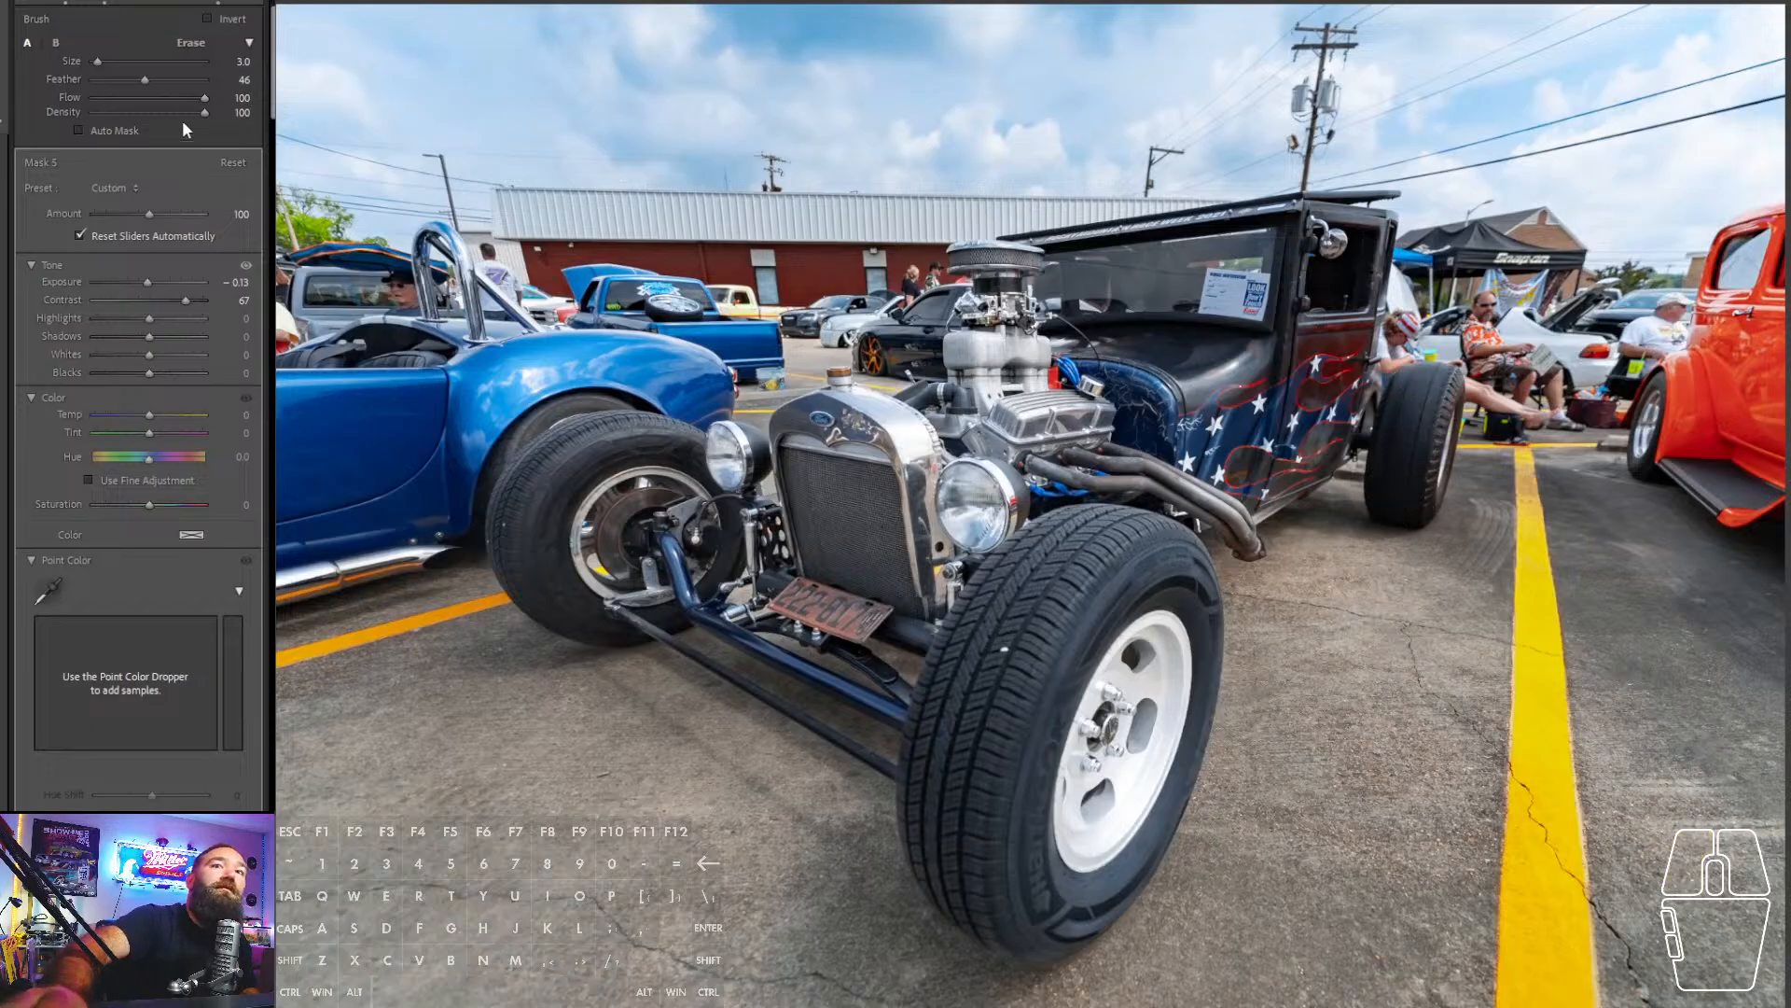
{"action": "left_click", "coordinate": [218, 4]}
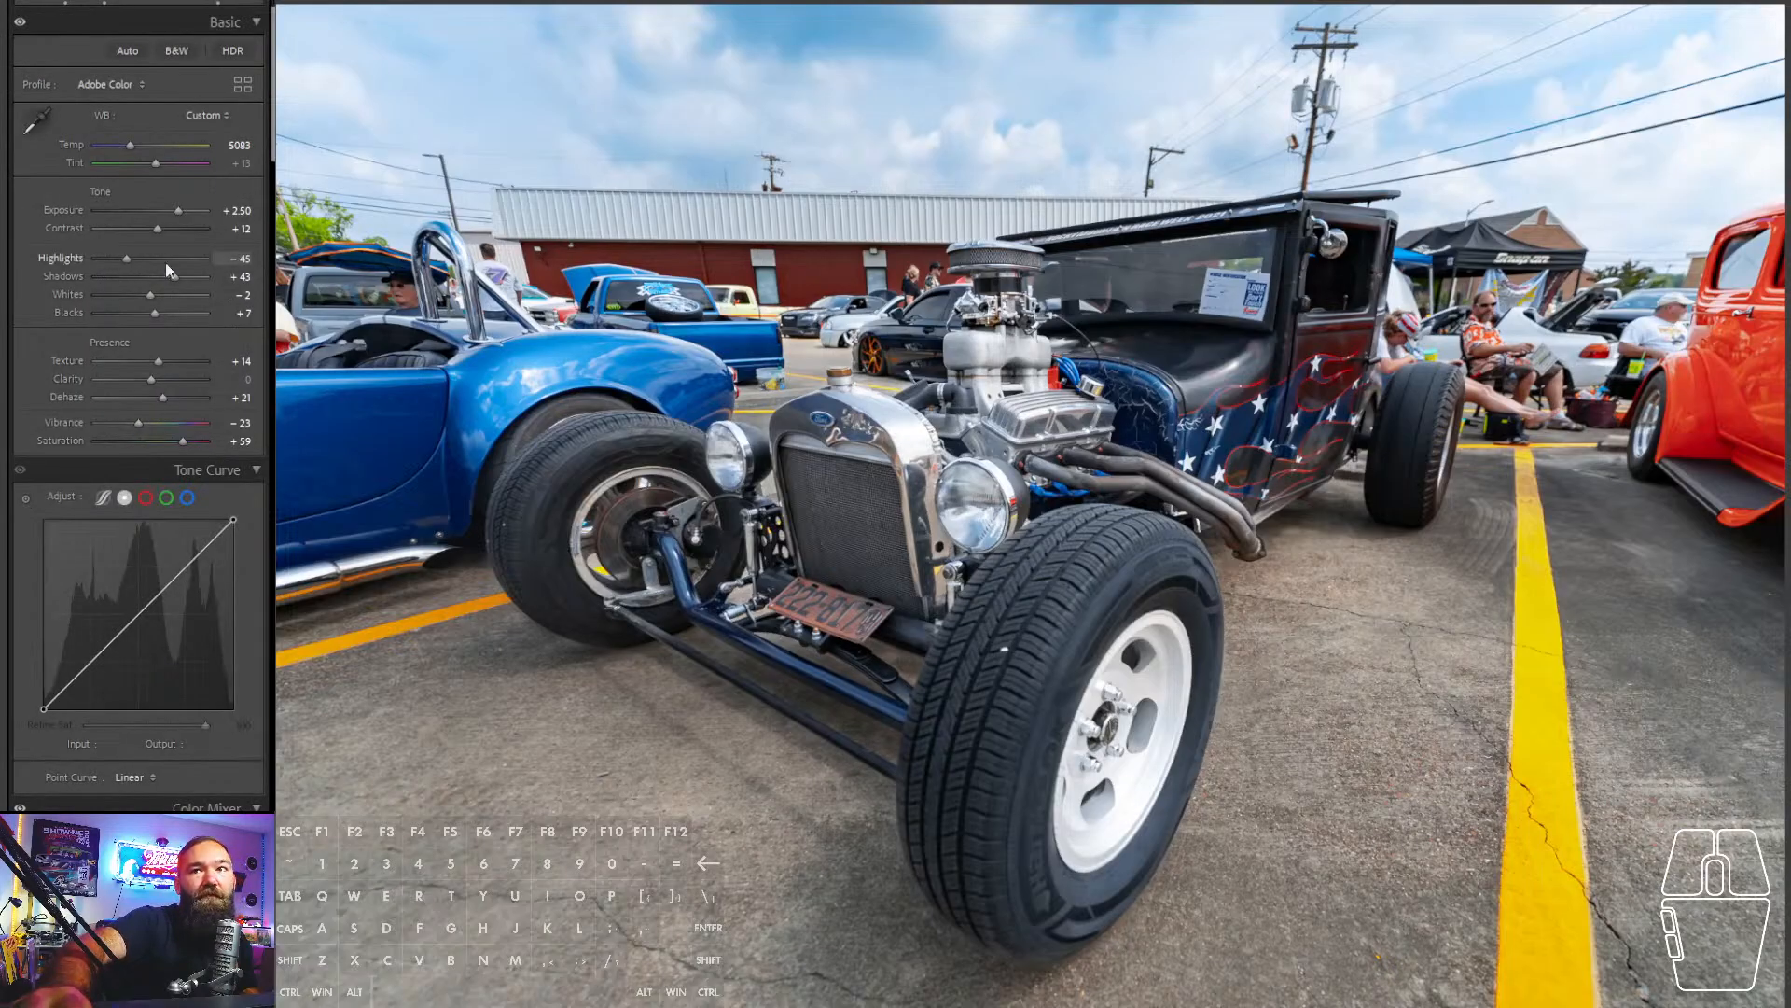
- Set the hot rod photo's overall Contrast to +13, Shadows to +52, Highlights to -72 and Exposure to +2.58
{"action": "left_click_drag", "start_coordinate": [157, 227], "coordinate": [159, 225]}
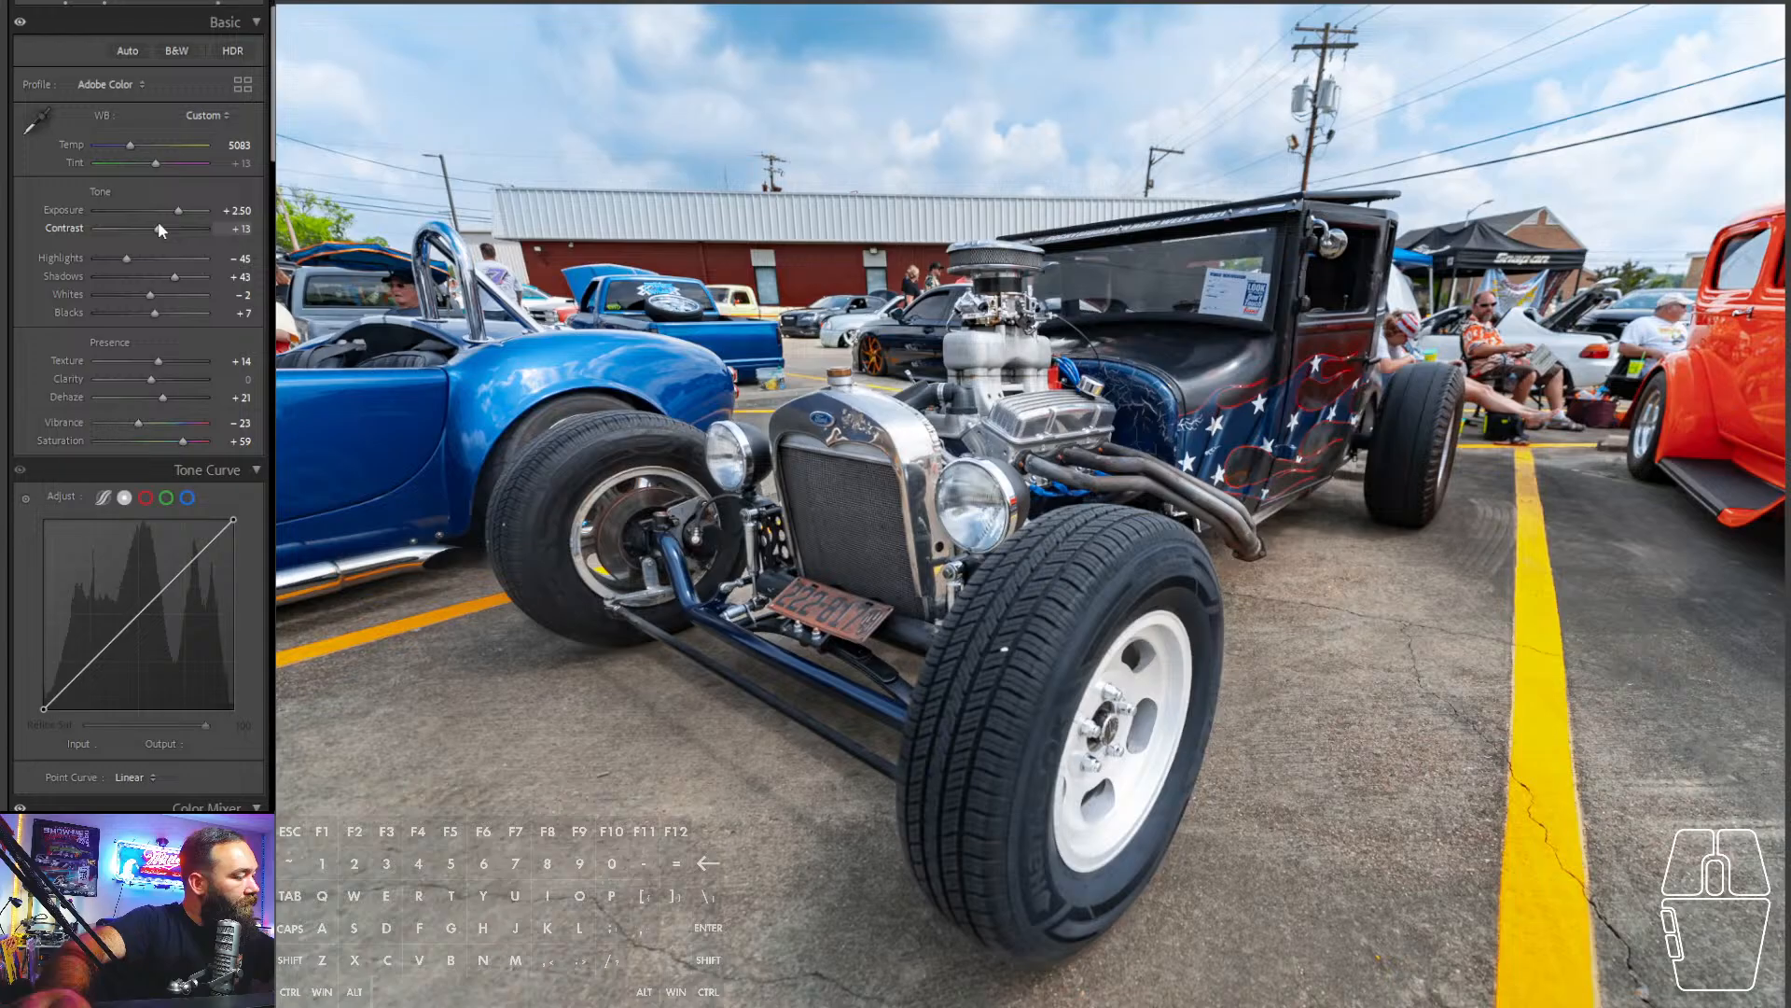
{"action": "left_click_drag", "start_coordinate": [170, 227], "coordinate": [155, 229]}
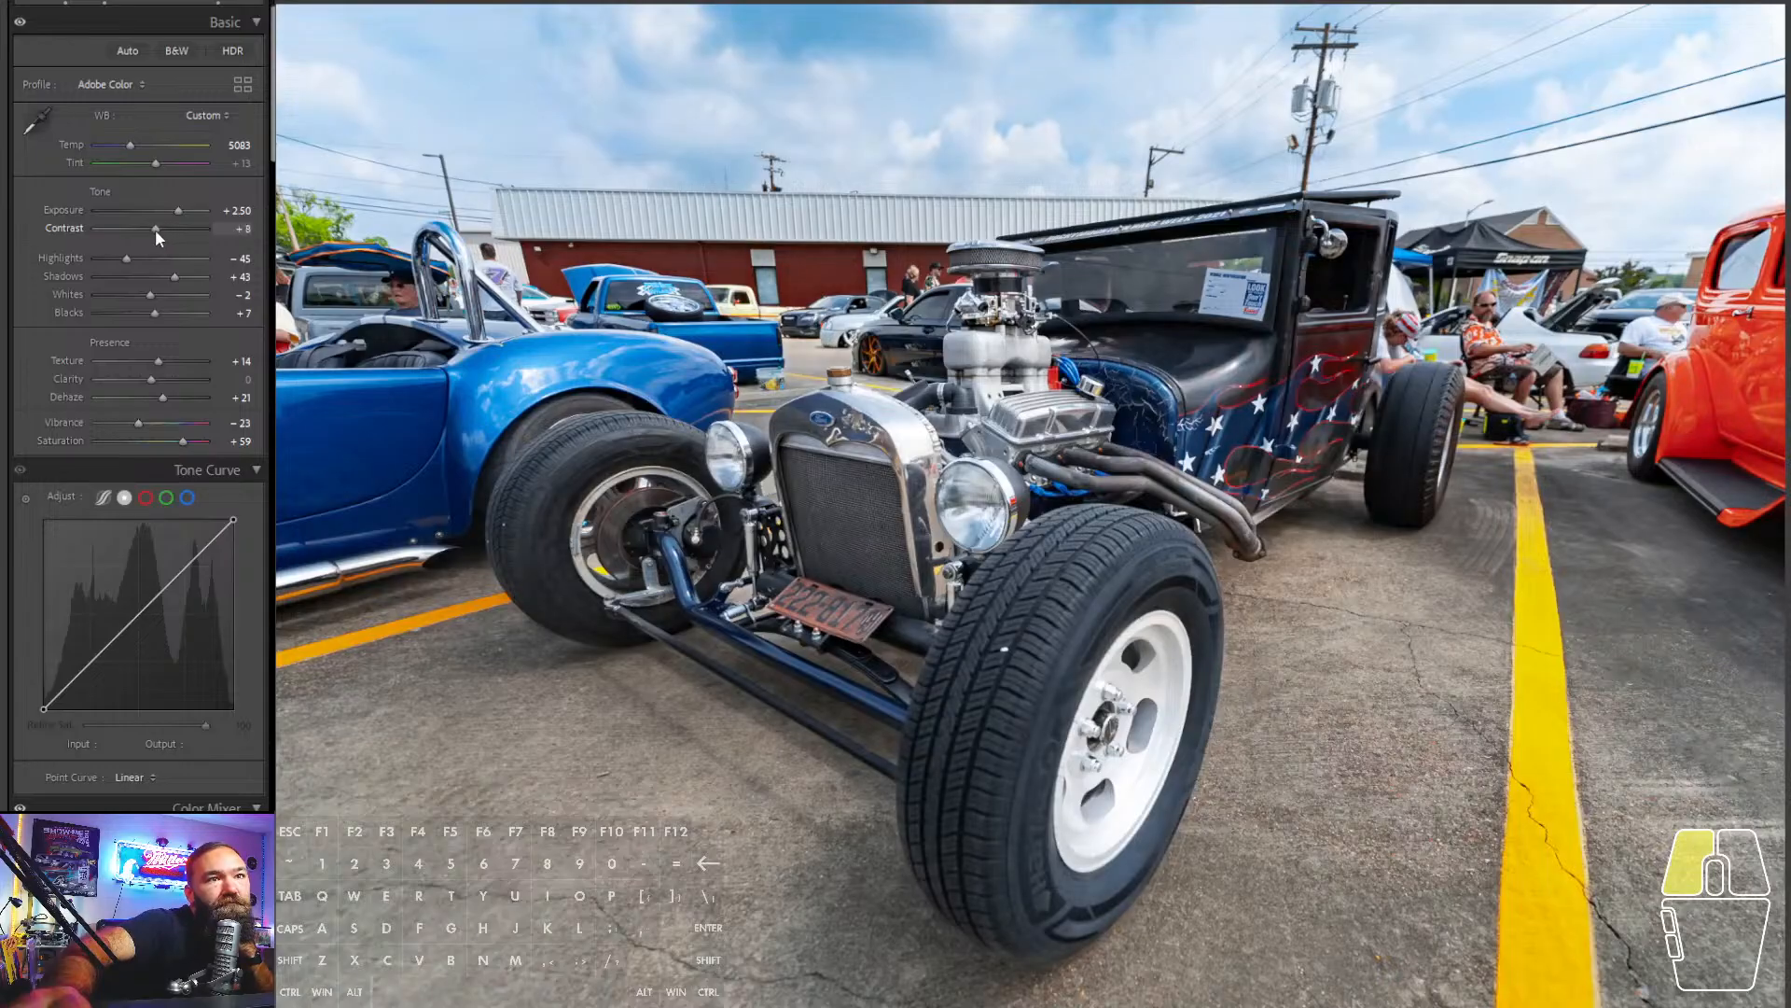
{"action": "left_click", "coordinate": [194, 271]}
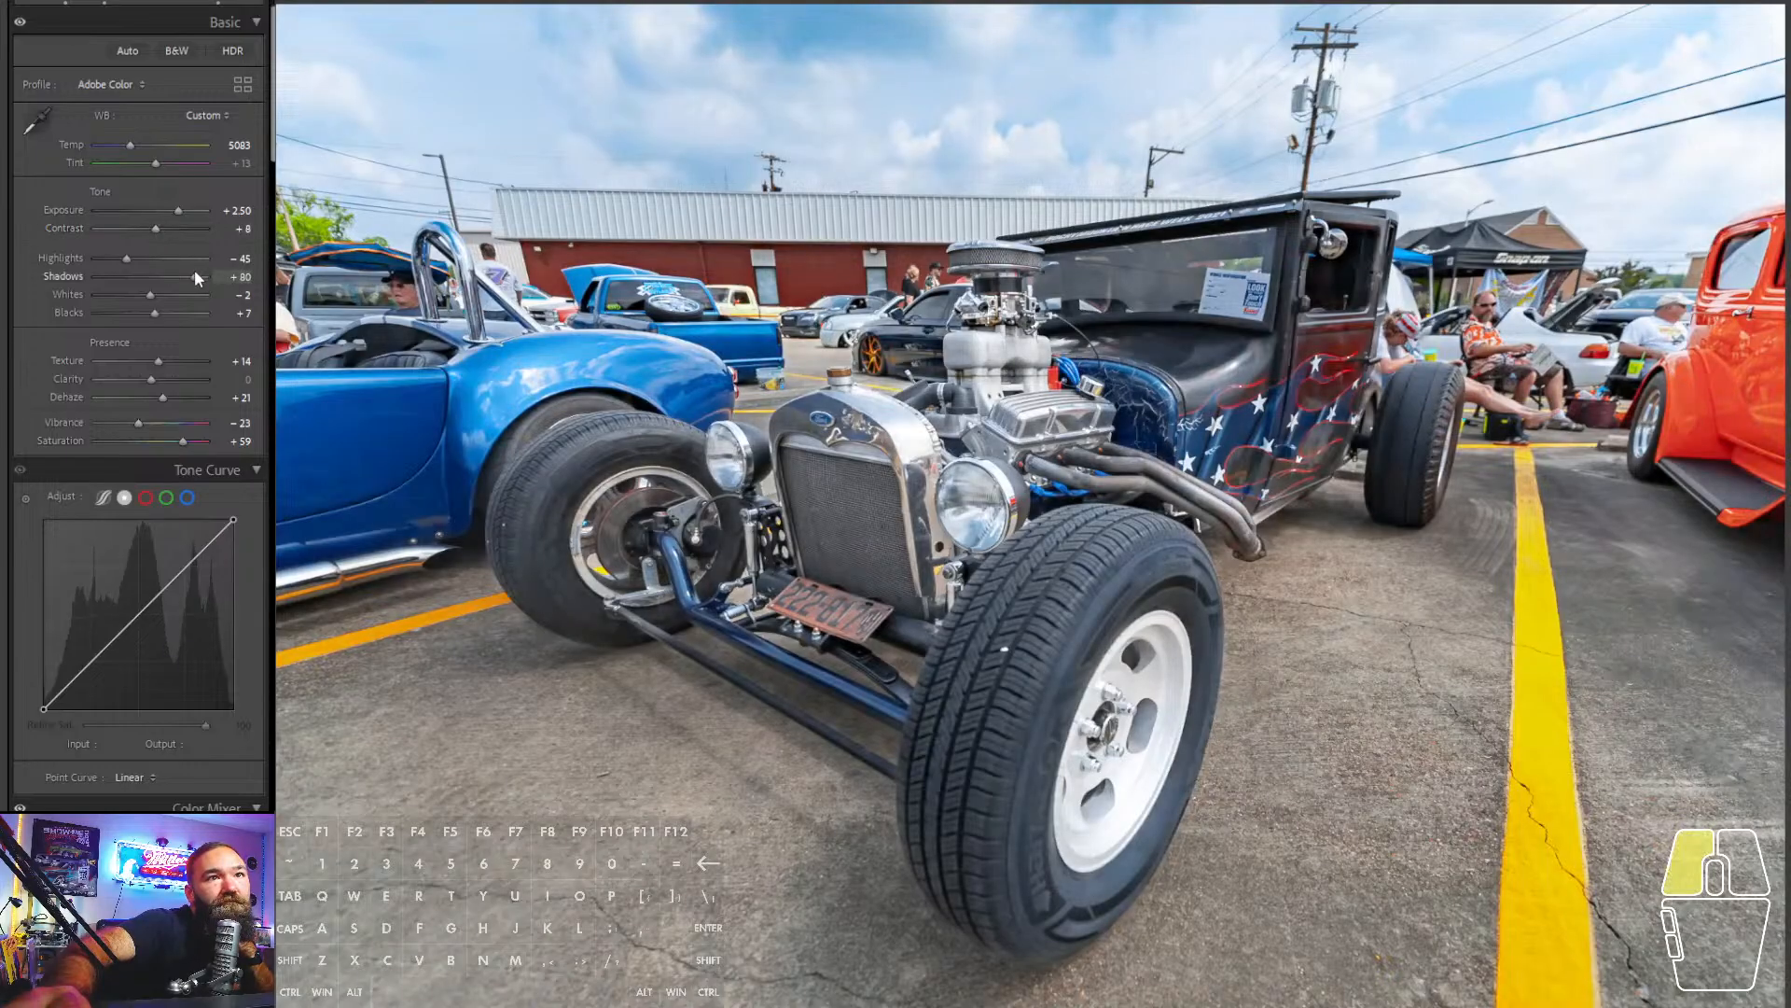
{"action": "left_click_drag", "start_coordinate": [186, 274], "coordinate": [181, 275]}
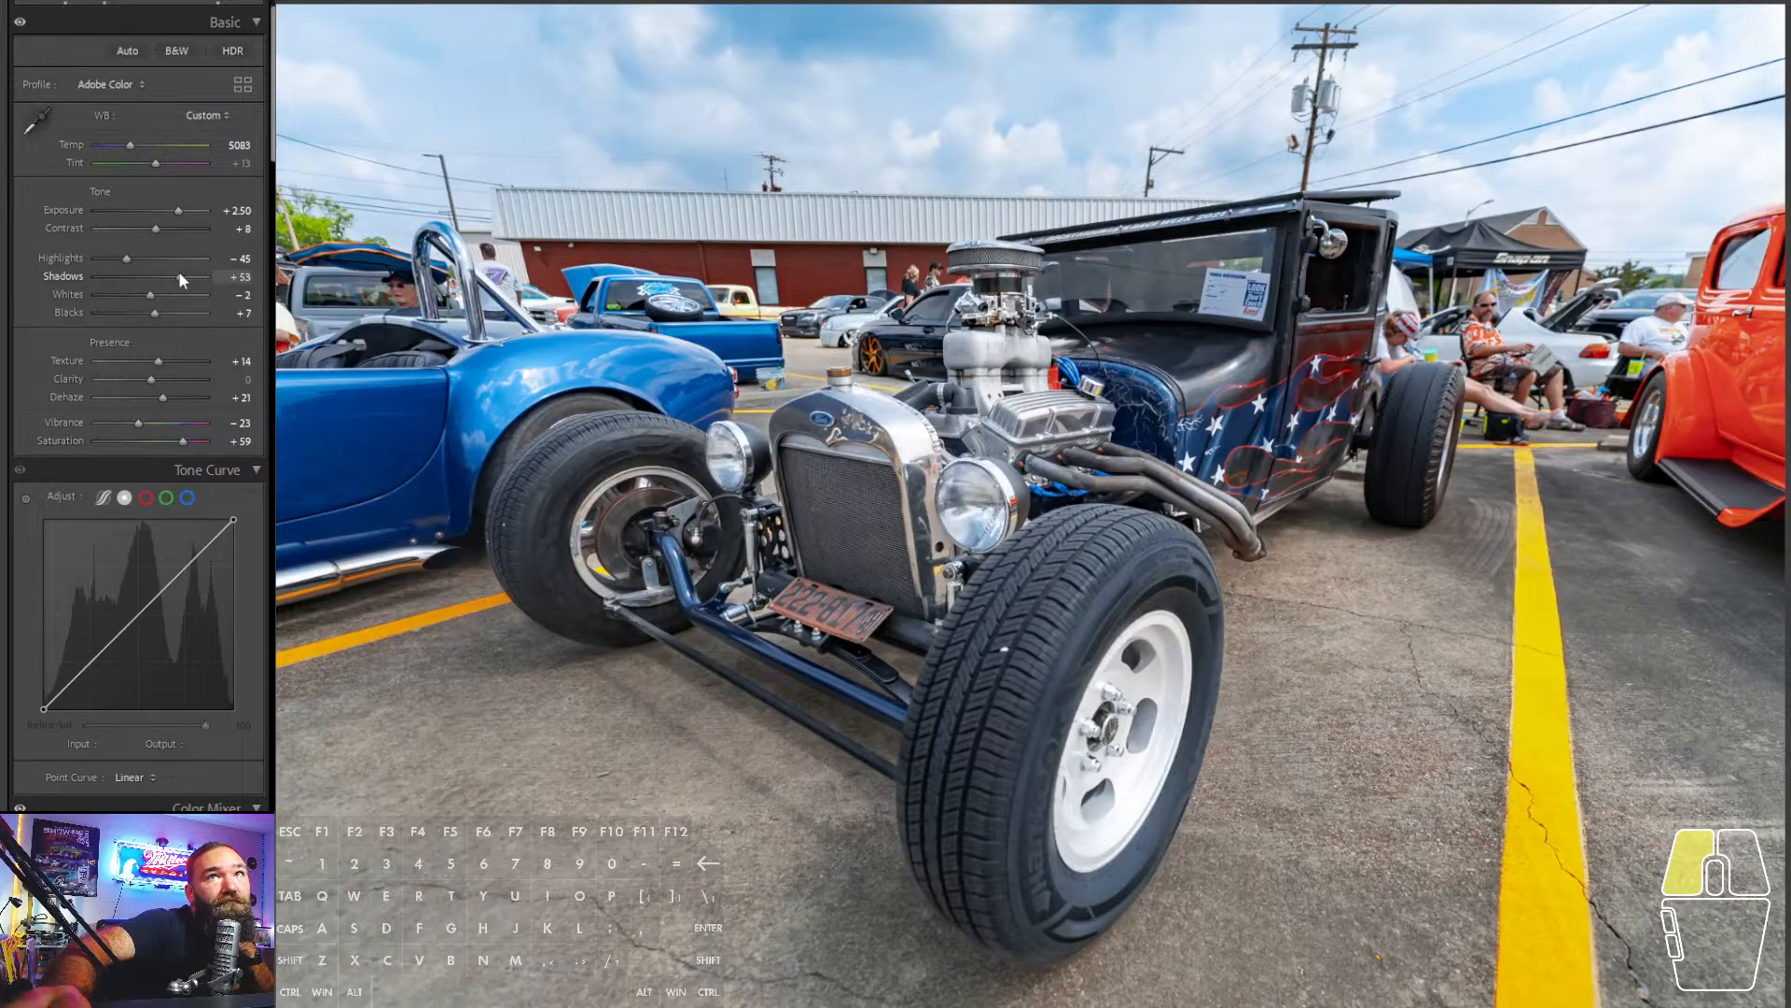
{"action": "left_click", "coordinate": [111, 258]}
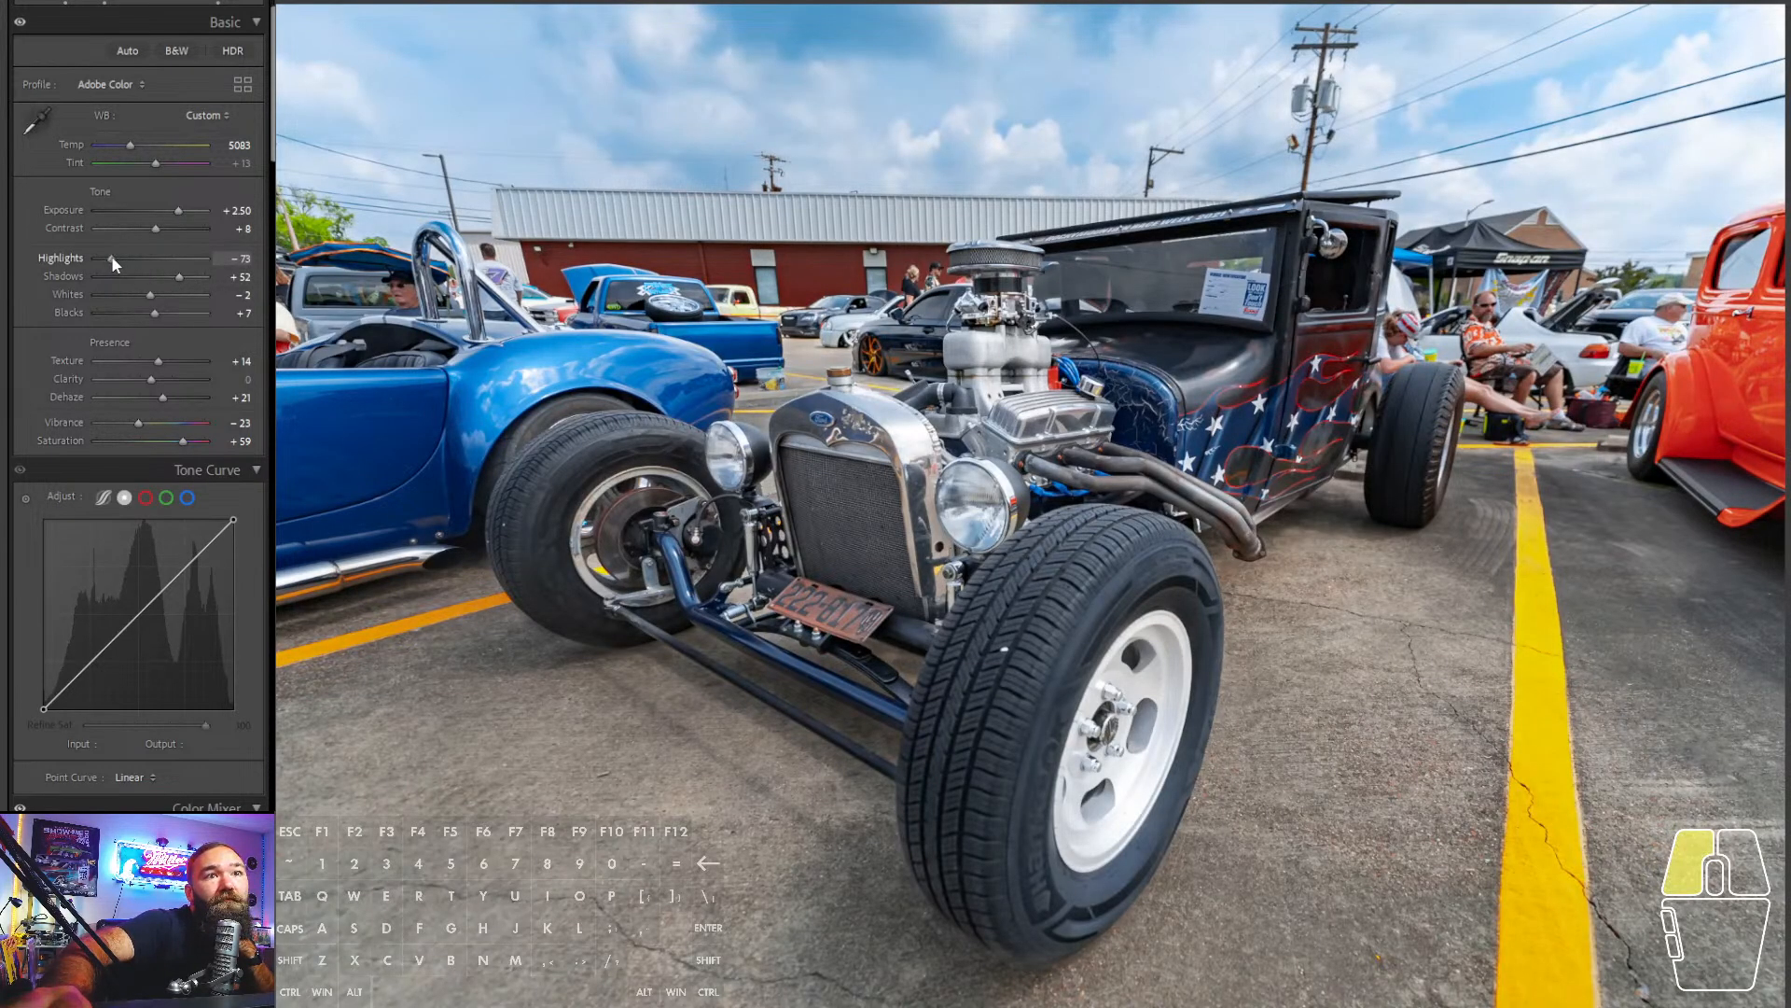
{"action": "left_click", "coordinate": [172, 232]}
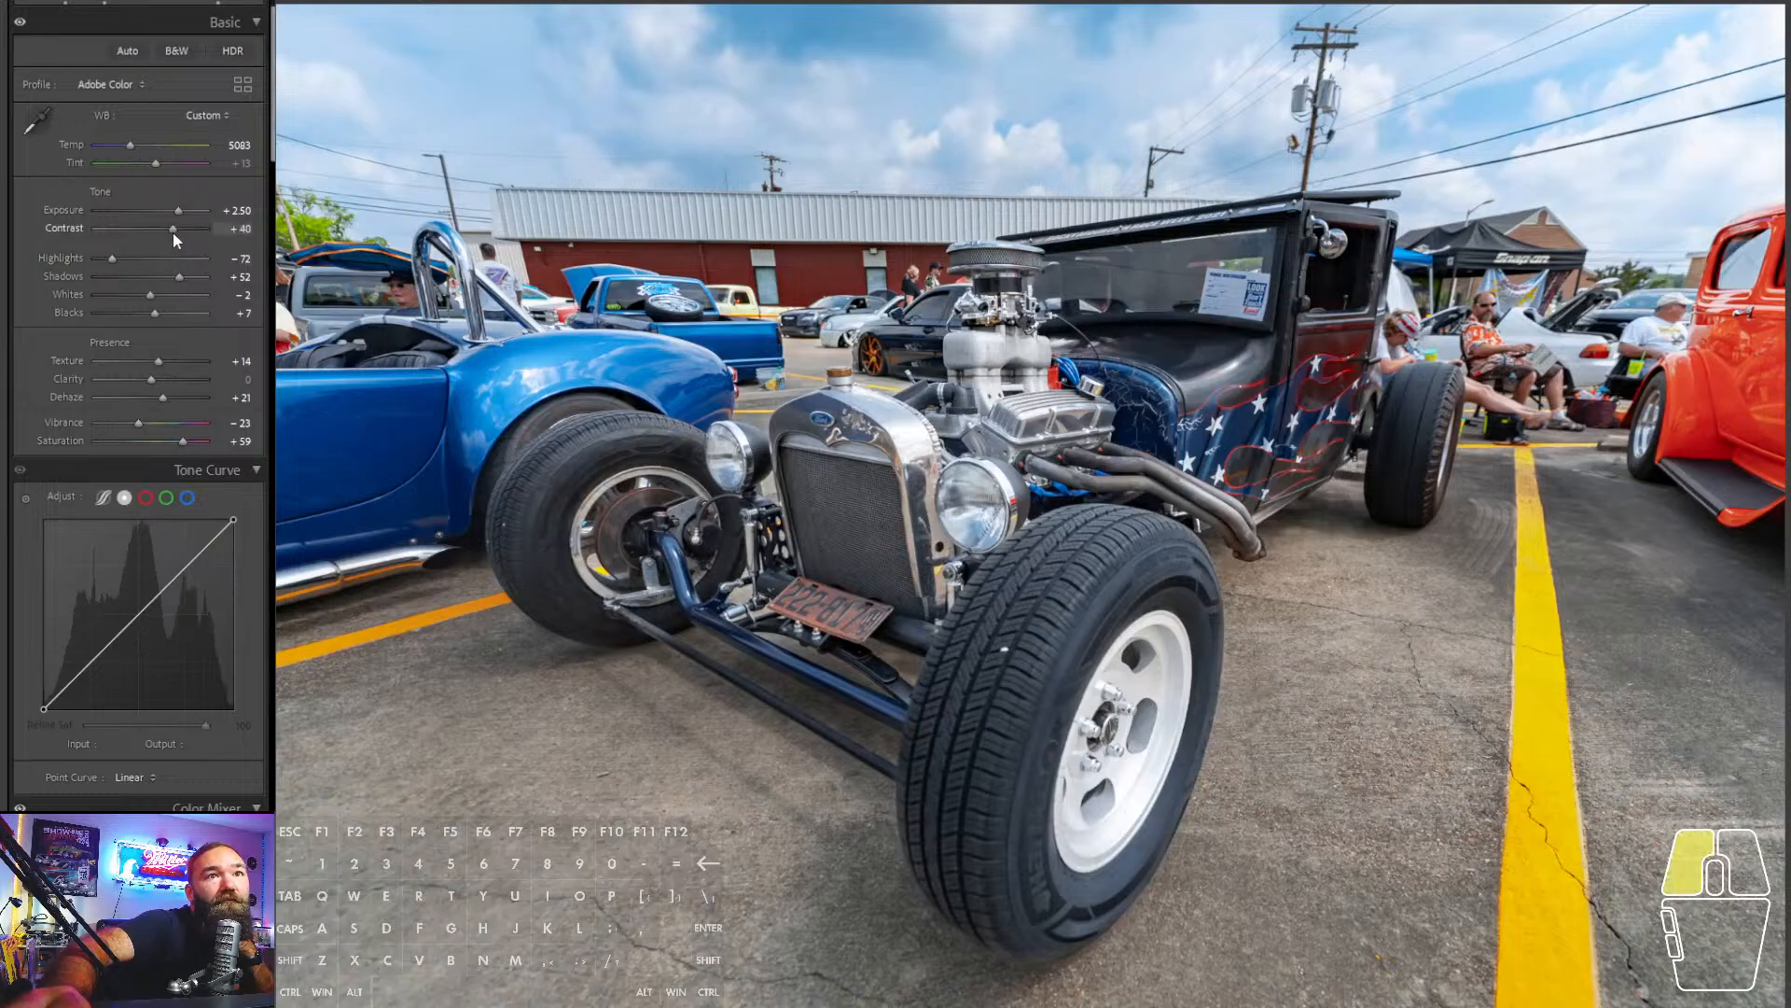
{"action": "left_click_drag", "start_coordinate": [172, 233], "coordinate": [156, 229]}
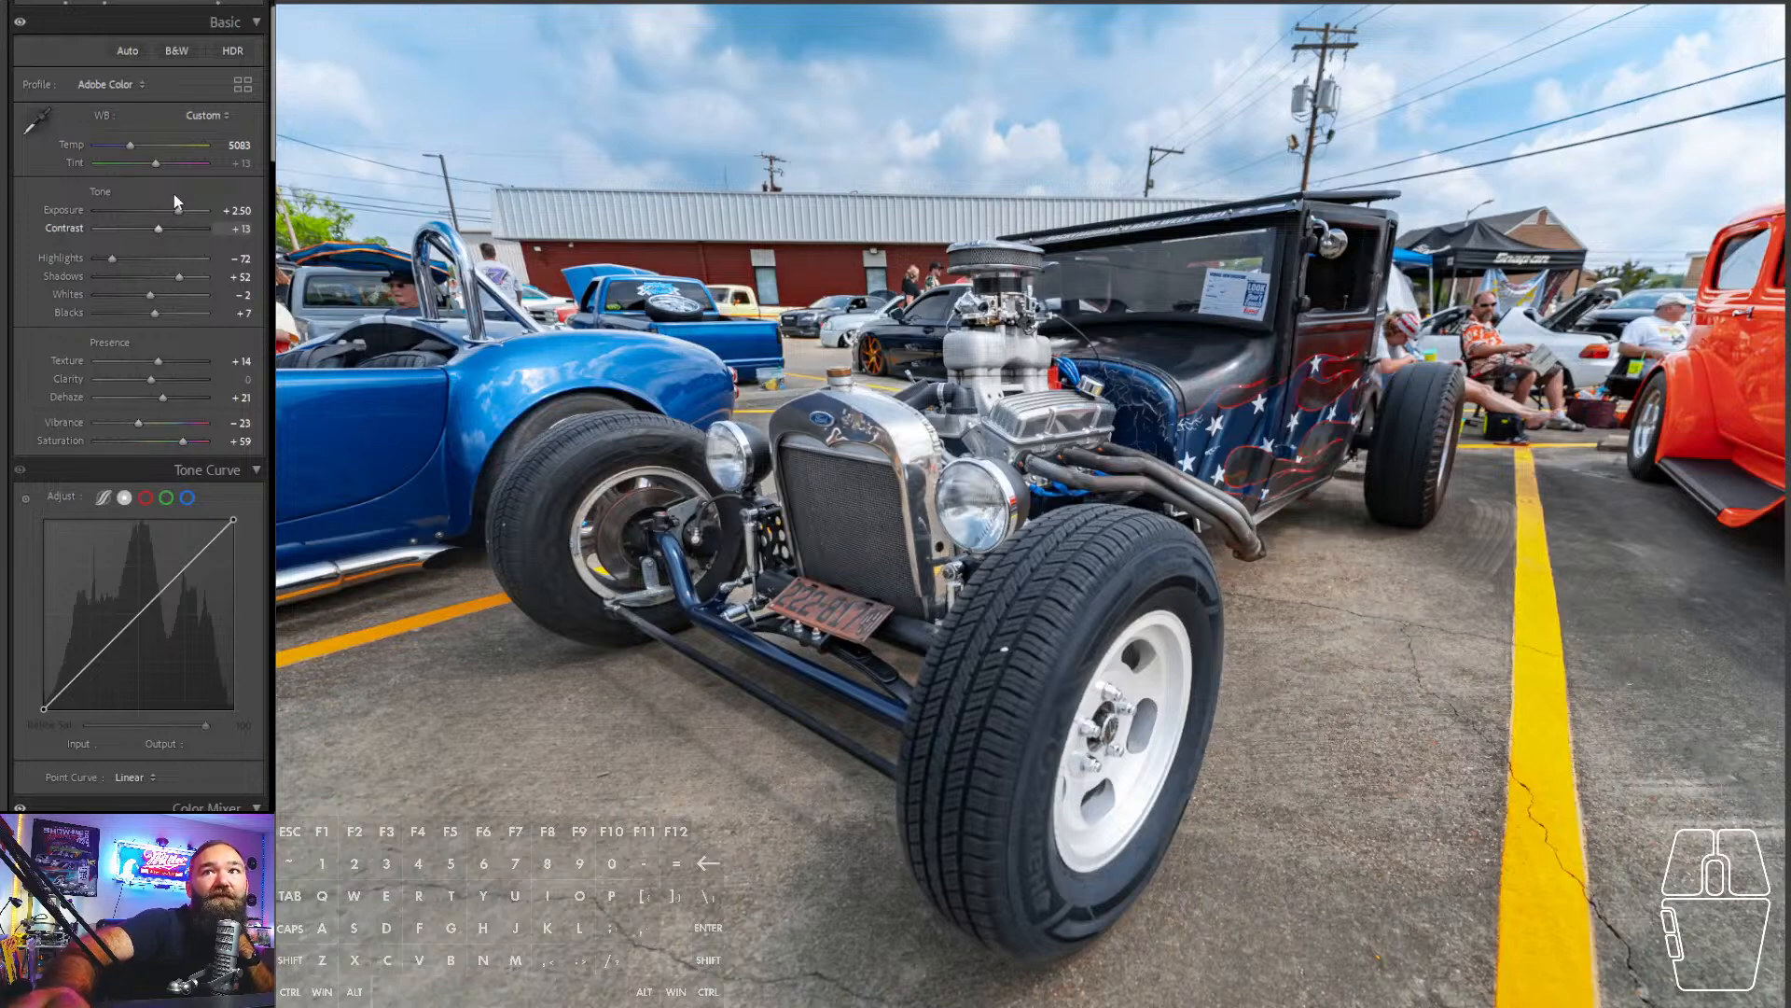
{"action": "left_click_drag", "start_coordinate": [171, 213], "coordinate": [178, 218]}
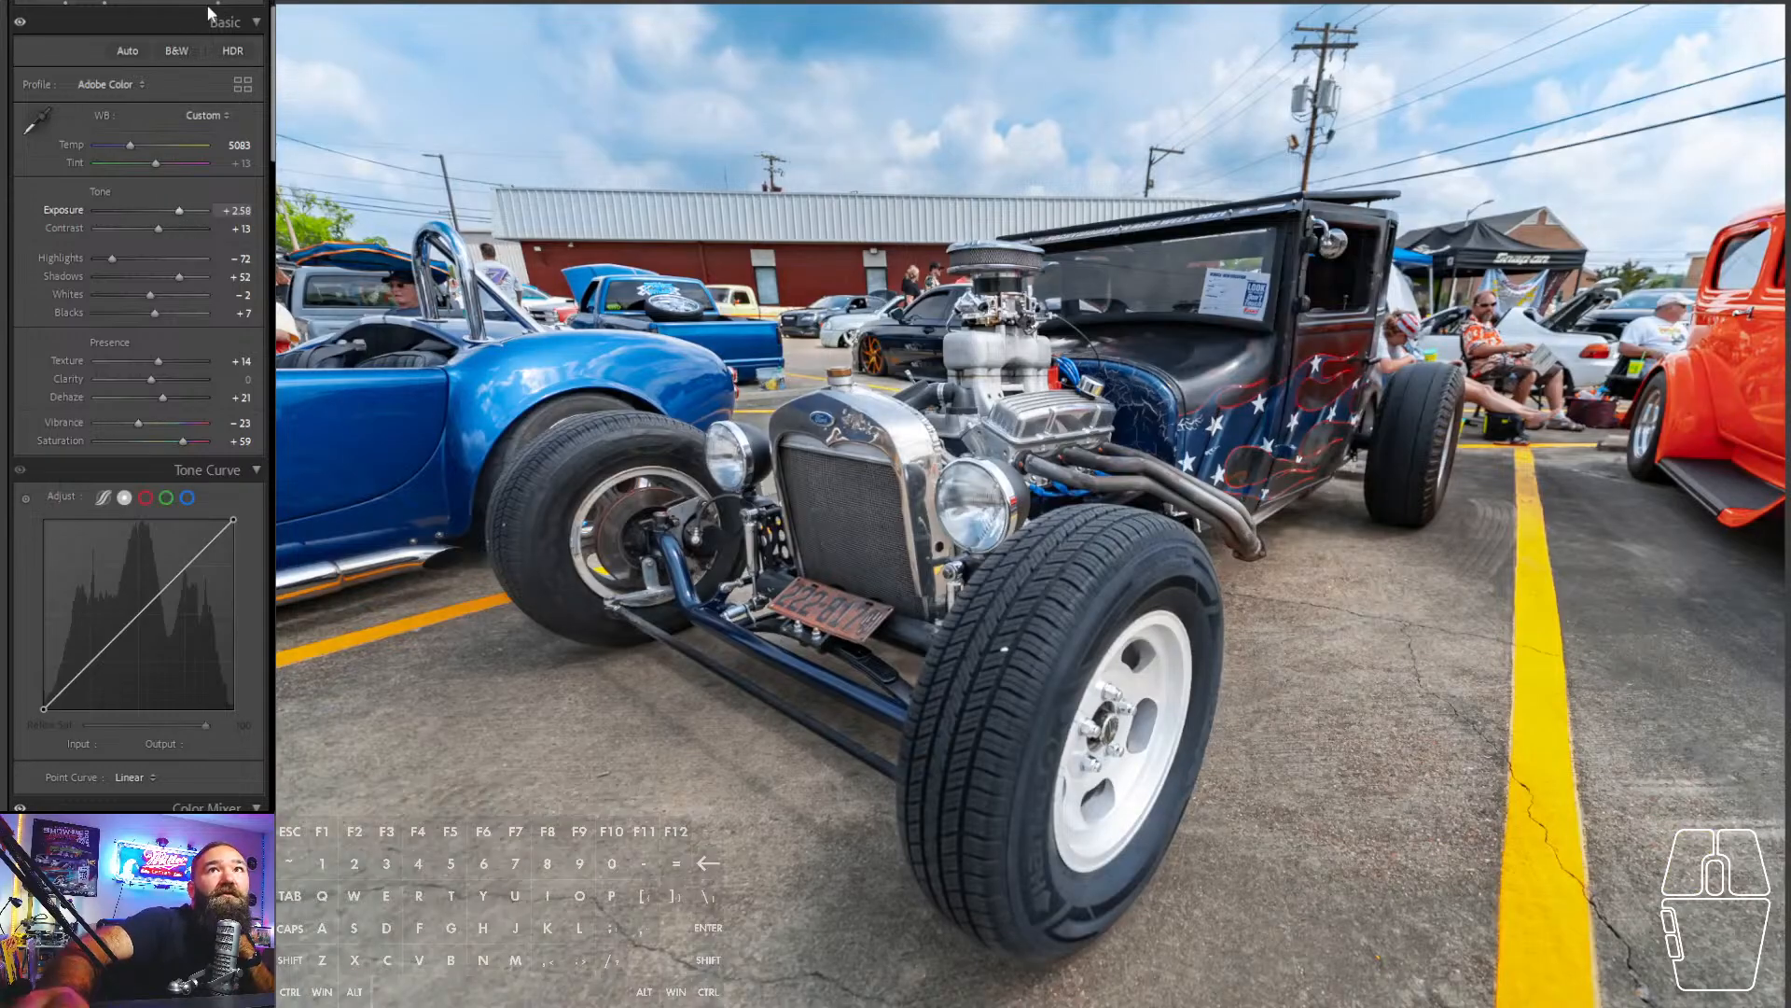
- Darken the two radial gradient masks, Mask 4 and Mask 3, to an Exposure of -1.33
{"action": "key", "text": "shift+w"}
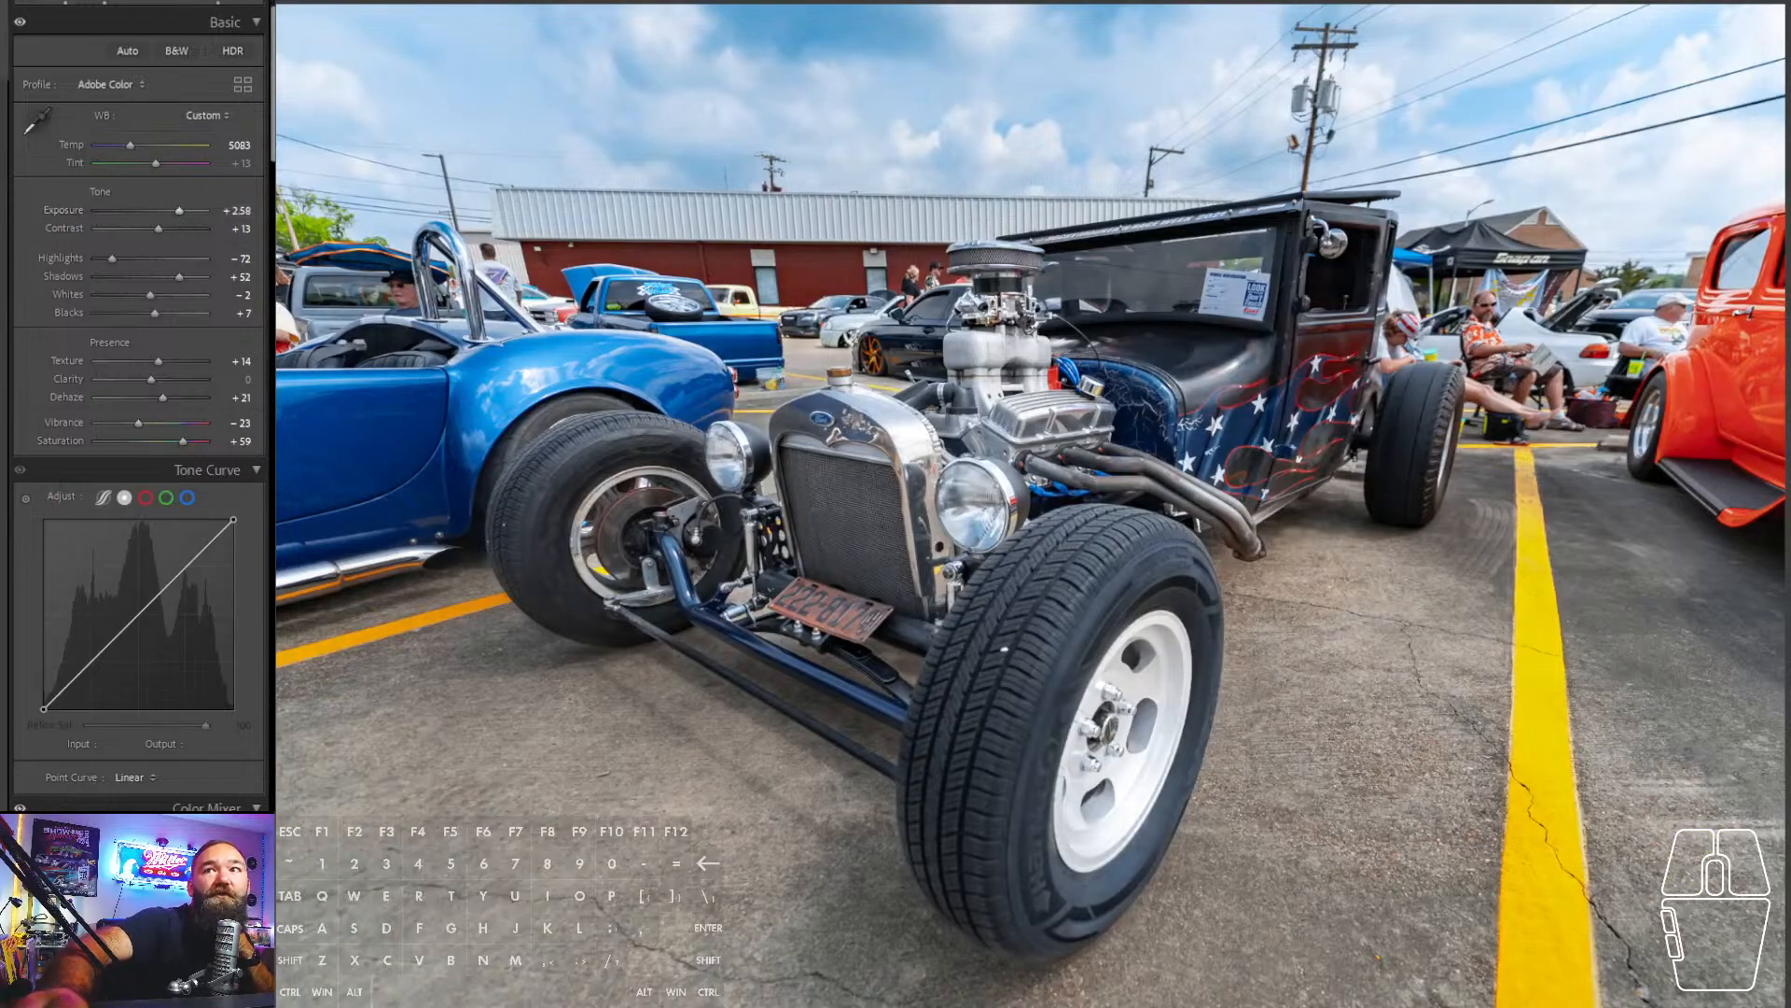
{"action": "left_click", "coordinate": [2, 68]}
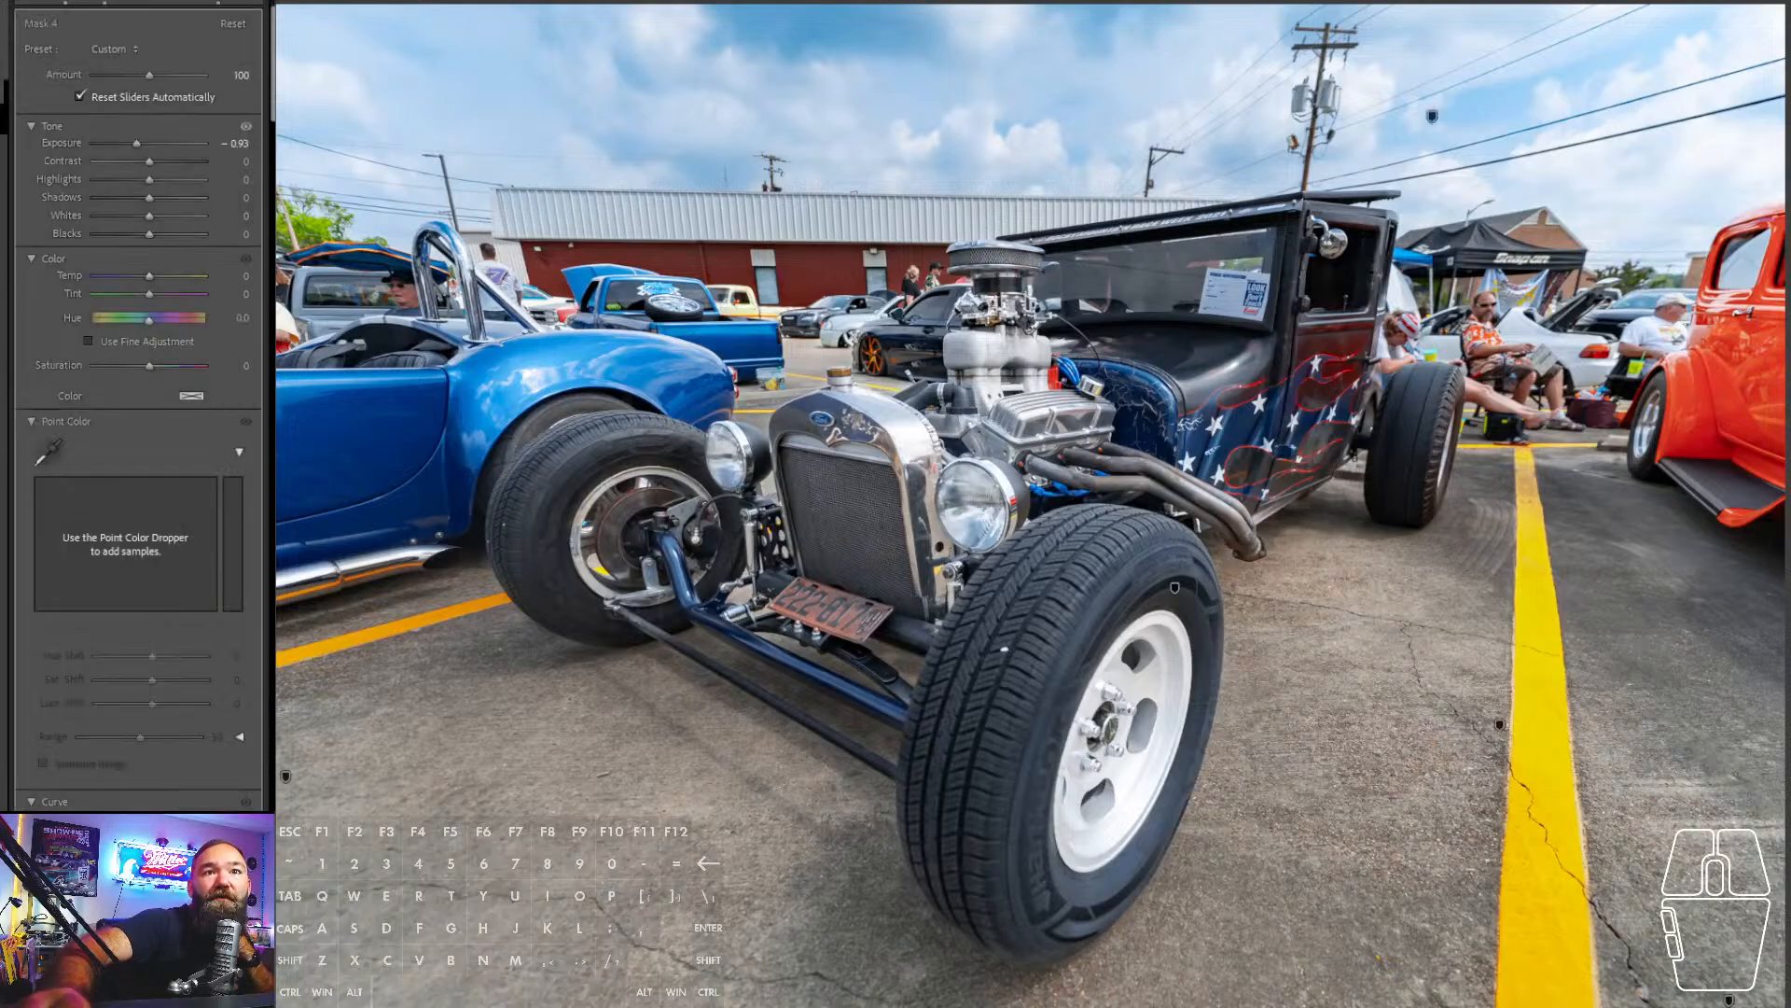
{"action": "left_click_drag", "start_coordinate": [1728, 642], "coordinate": [1700, 613]}
{"action": "left_click_drag", "start_coordinate": [136, 194], "coordinate": [130, 194]}
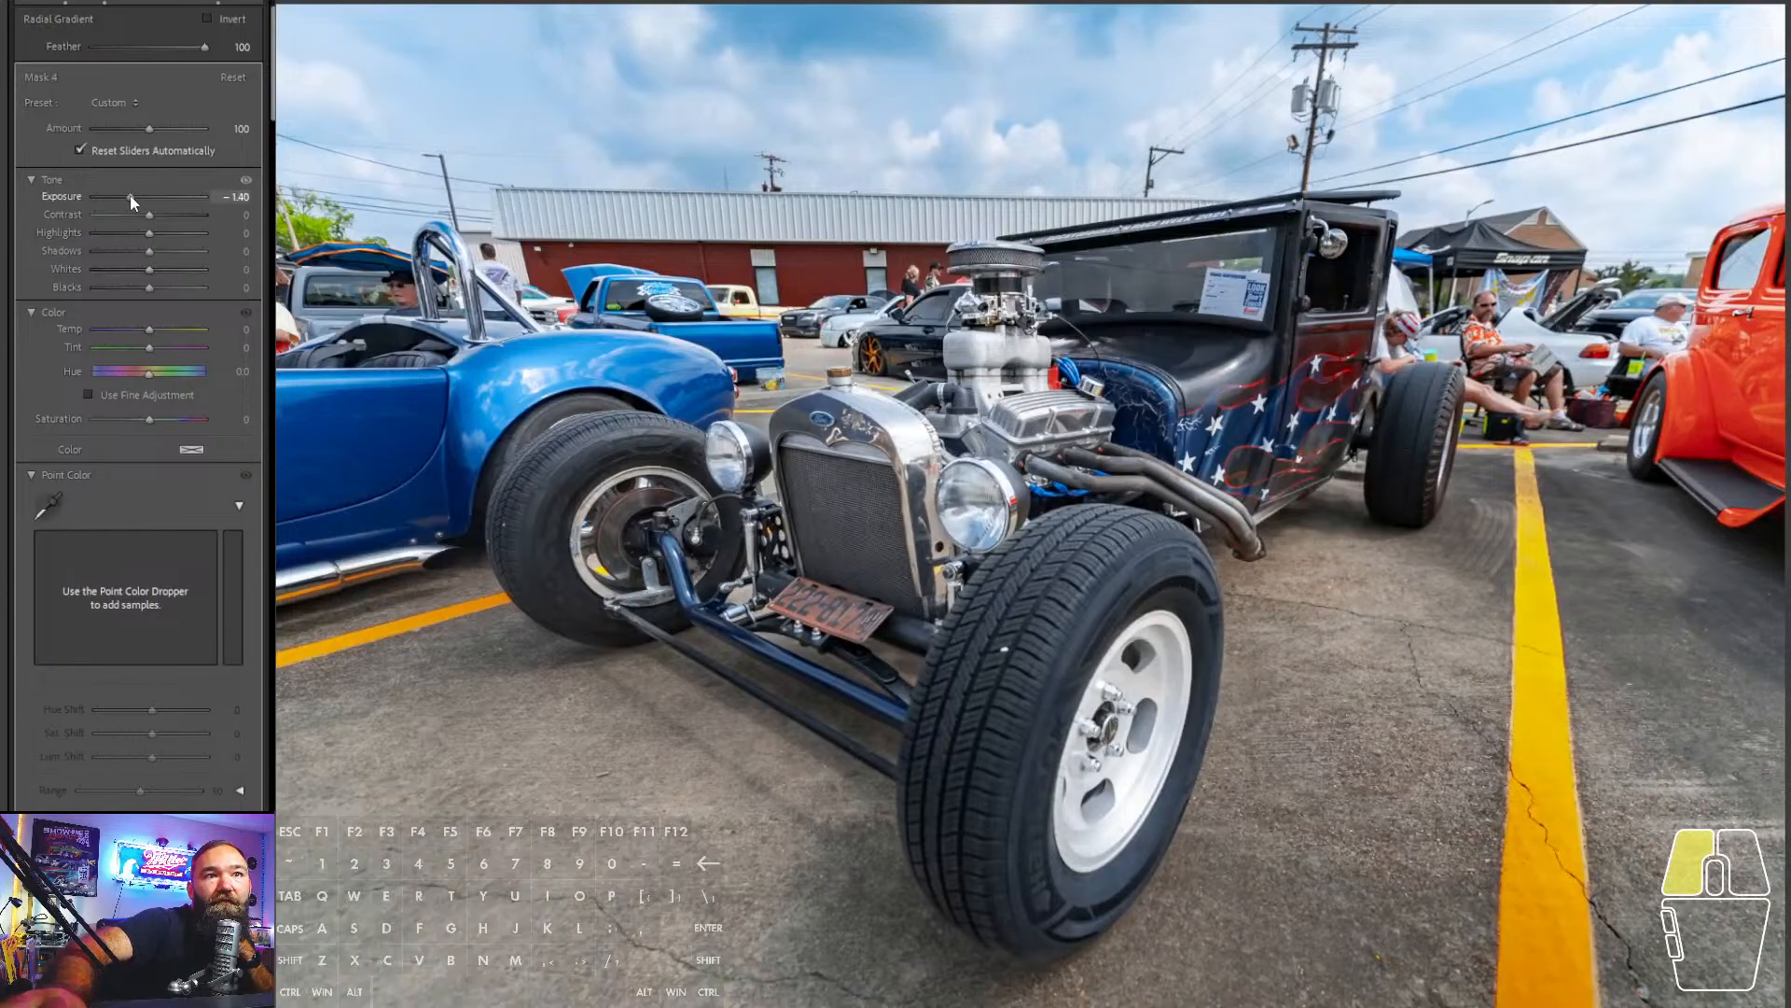
{"action": "left_click_drag", "start_coordinate": [131, 194], "coordinate": [130, 194]}
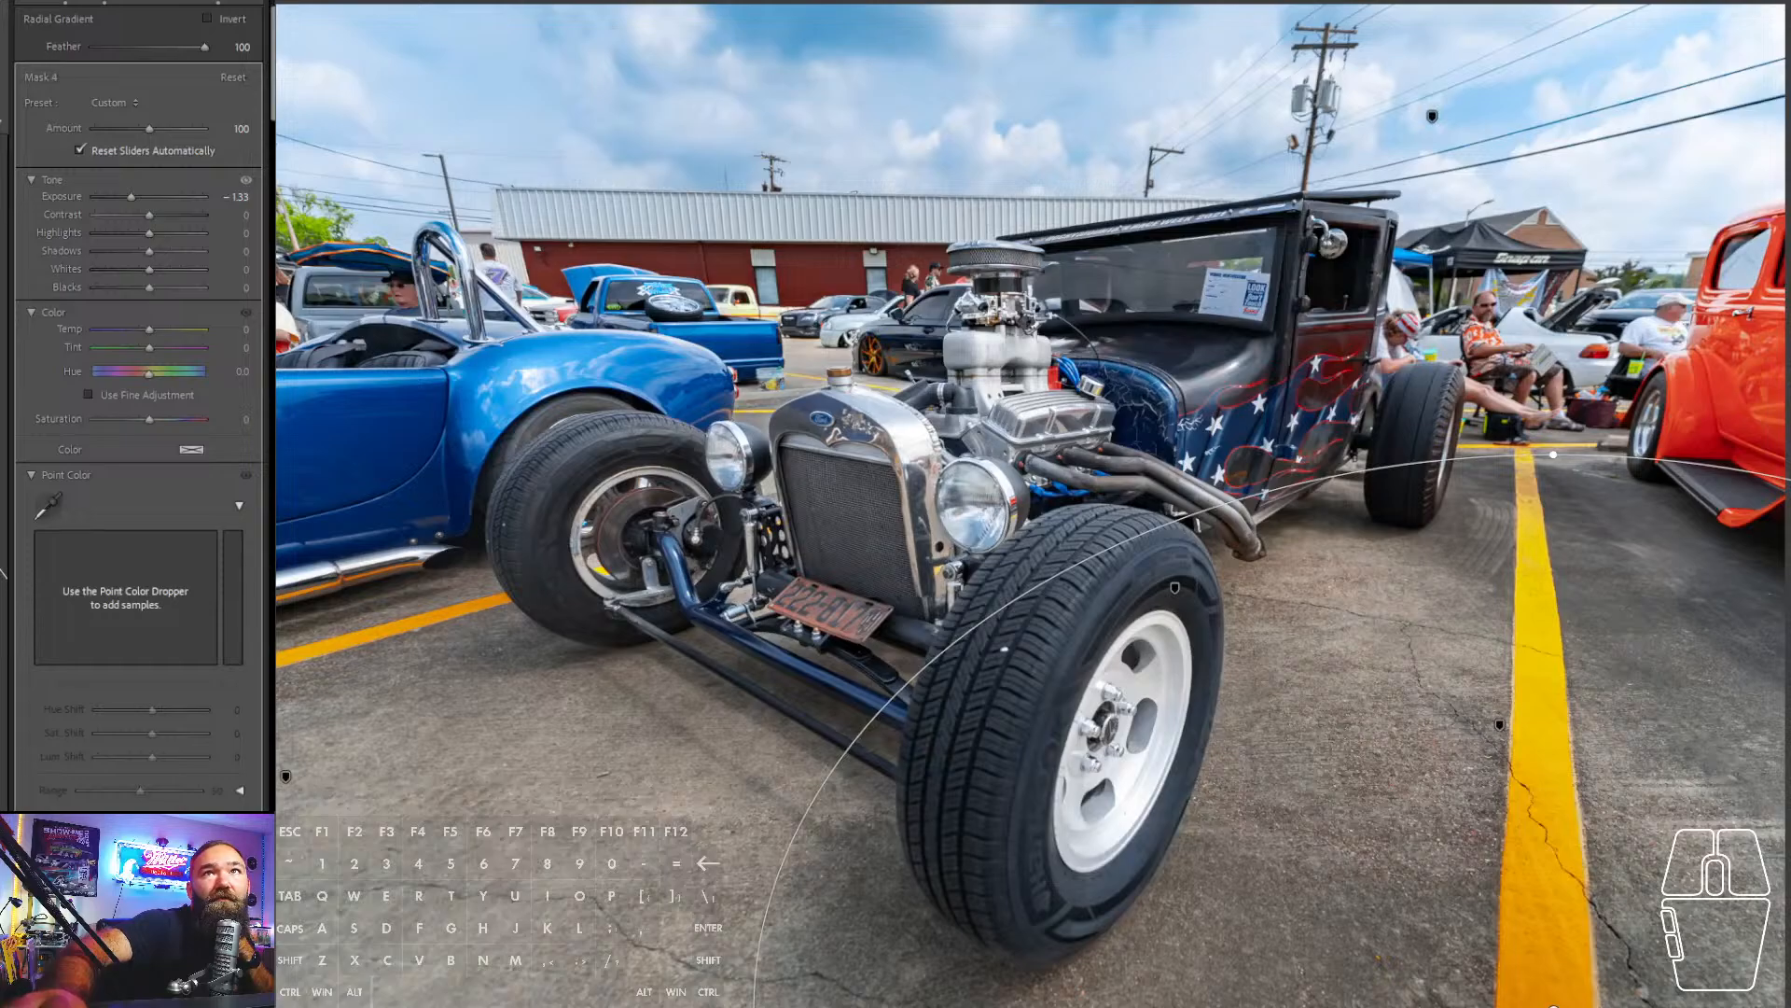
{"action": "left_click", "coordinate": [3, 93]}
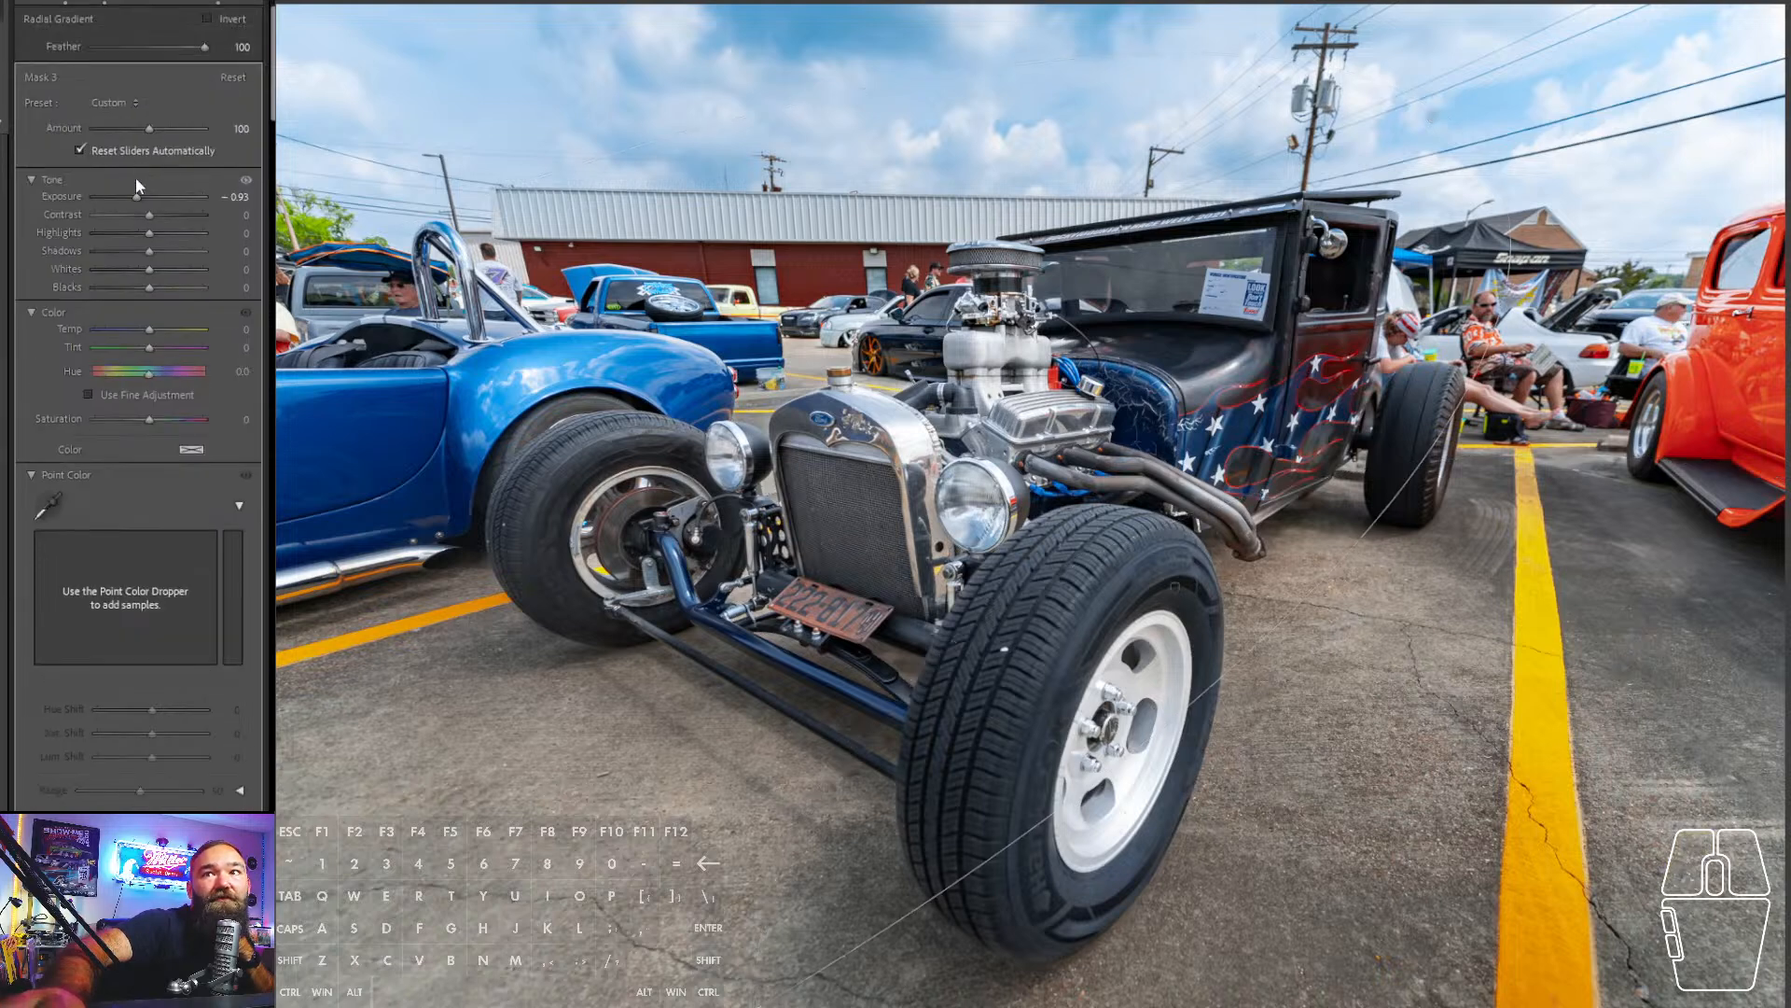
{"action": "left_click_drag", "start_coordinate": [136, 192], "coordinate": [133, 193]}
{"action": "left_click", "coordinate": [4, 102]}
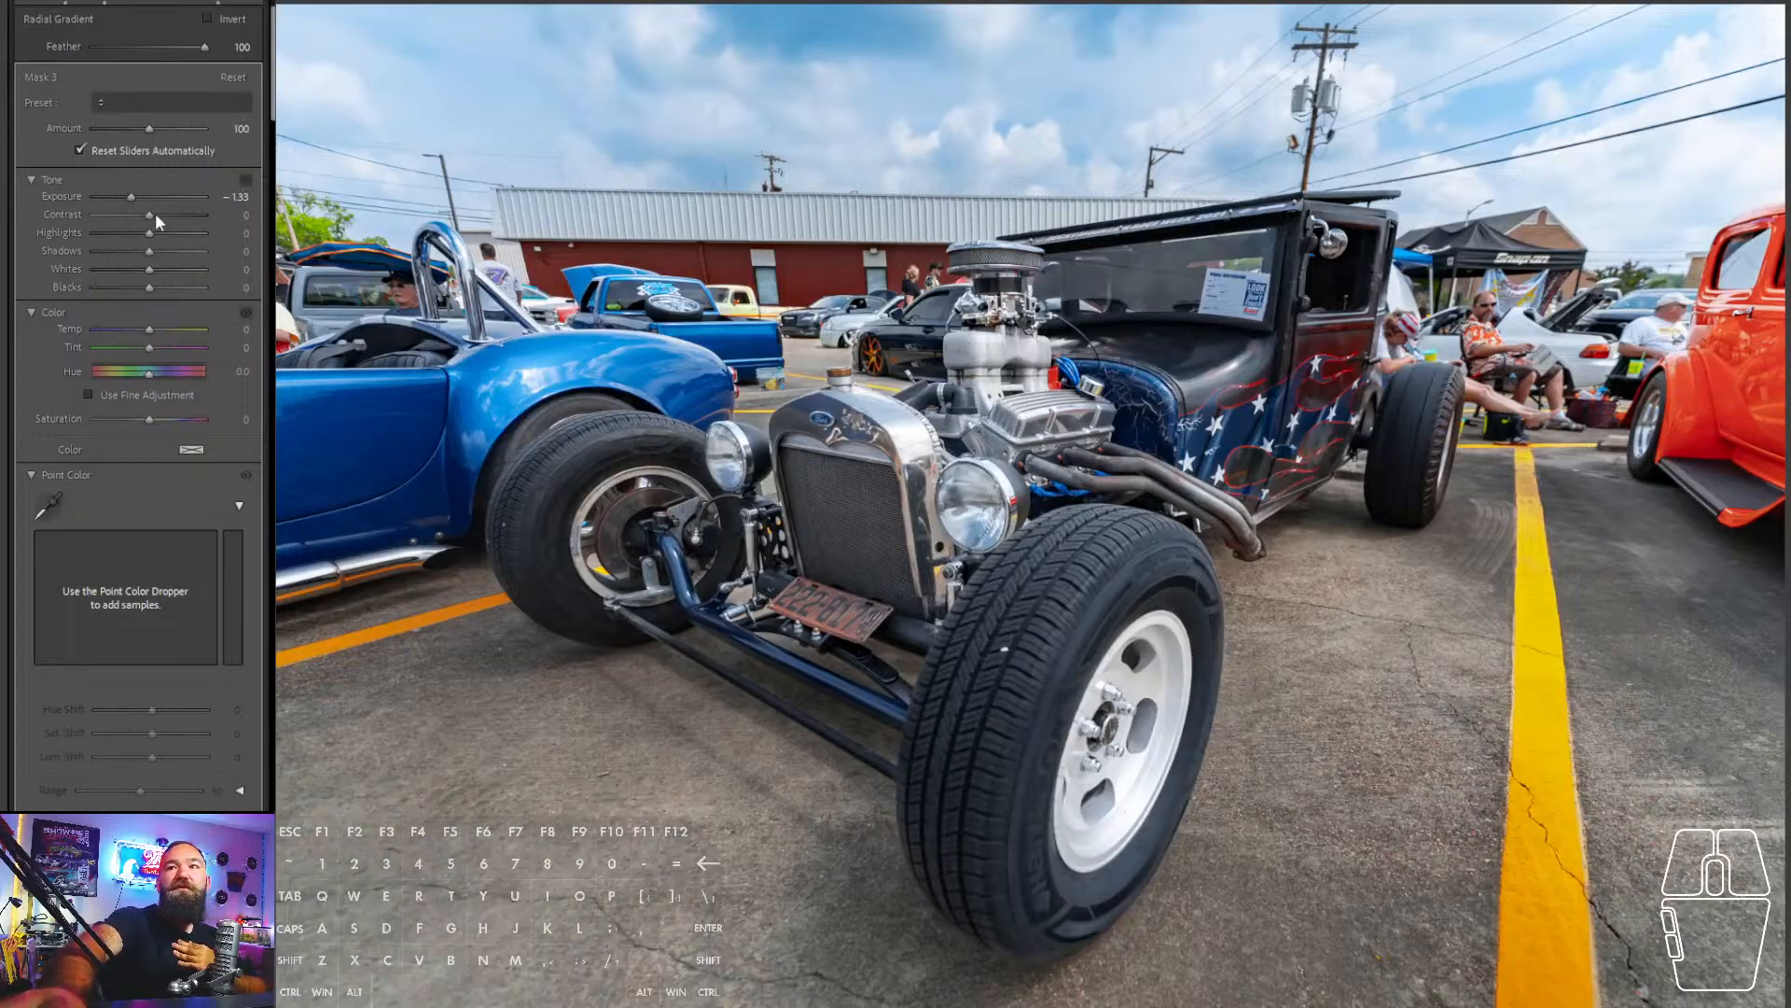
- Raise the photo's overall Exposure to +2.83 and set the Exposure of the sky mask, Mask 2, to -0.40
{"action": "left_click_drag", "start_coordinate": [175, 208], "coordinate": [181, 207]}
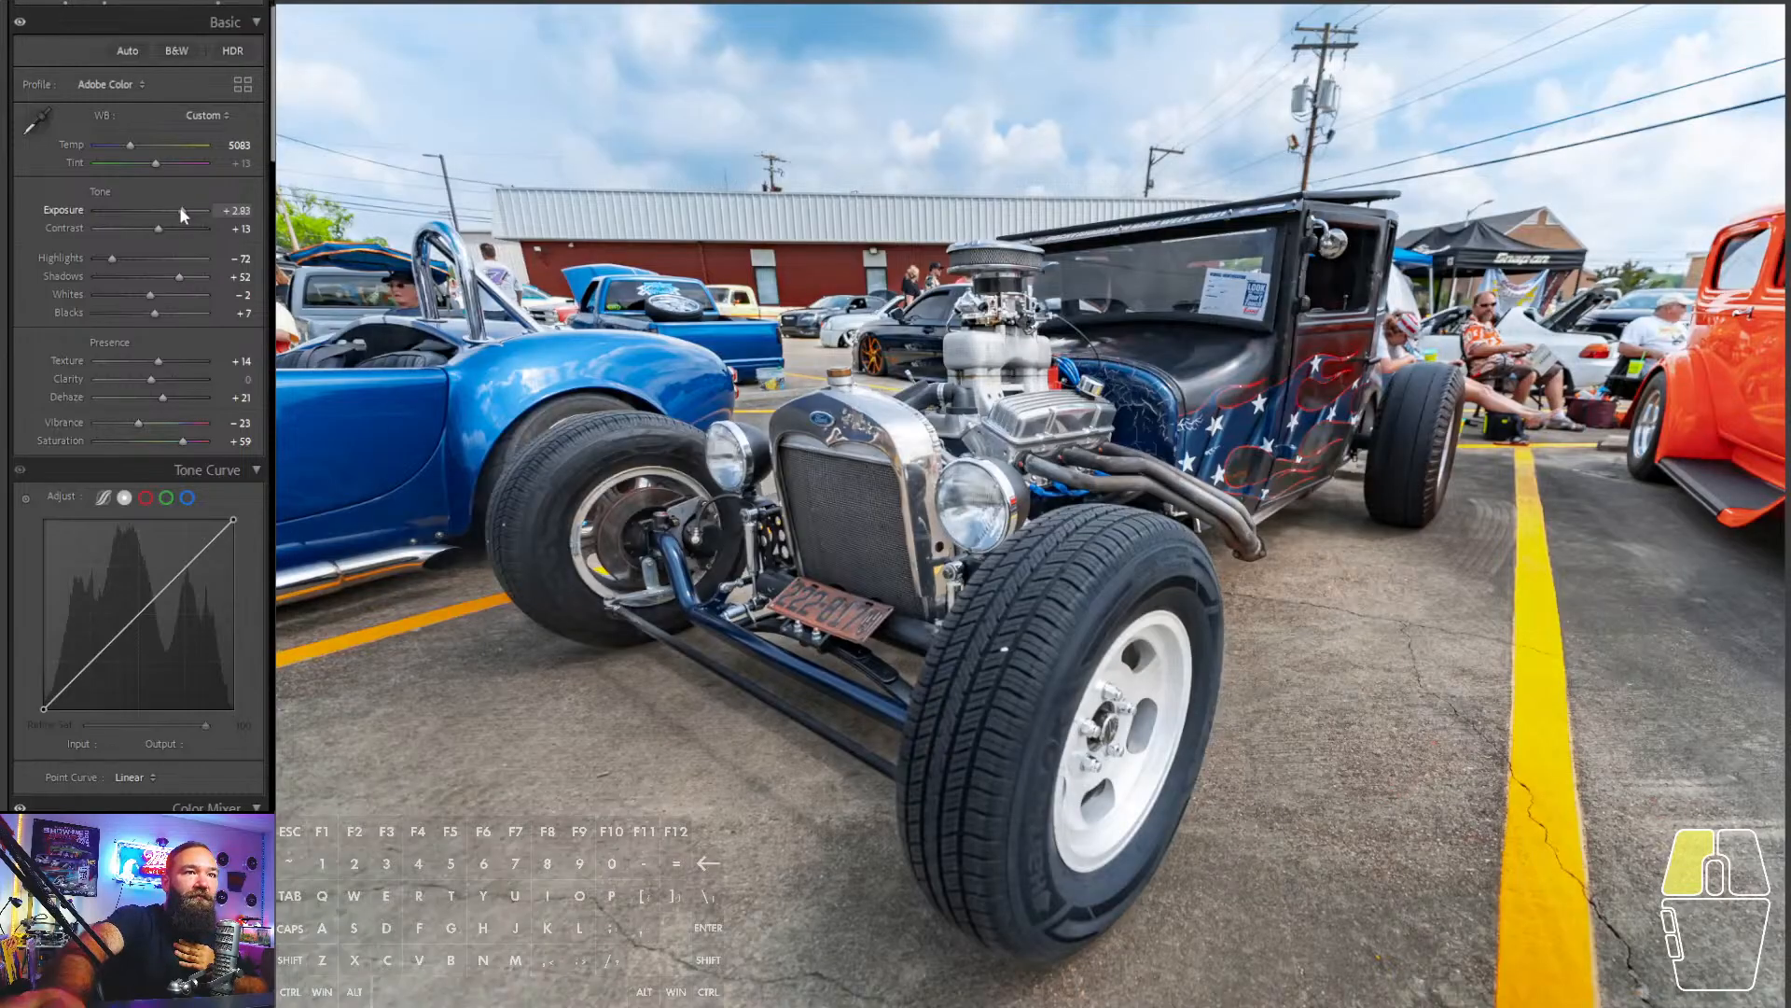
{"action": "left_click_drag", "start_coordinate": [180, 208], "coordinate": [176, 214]}
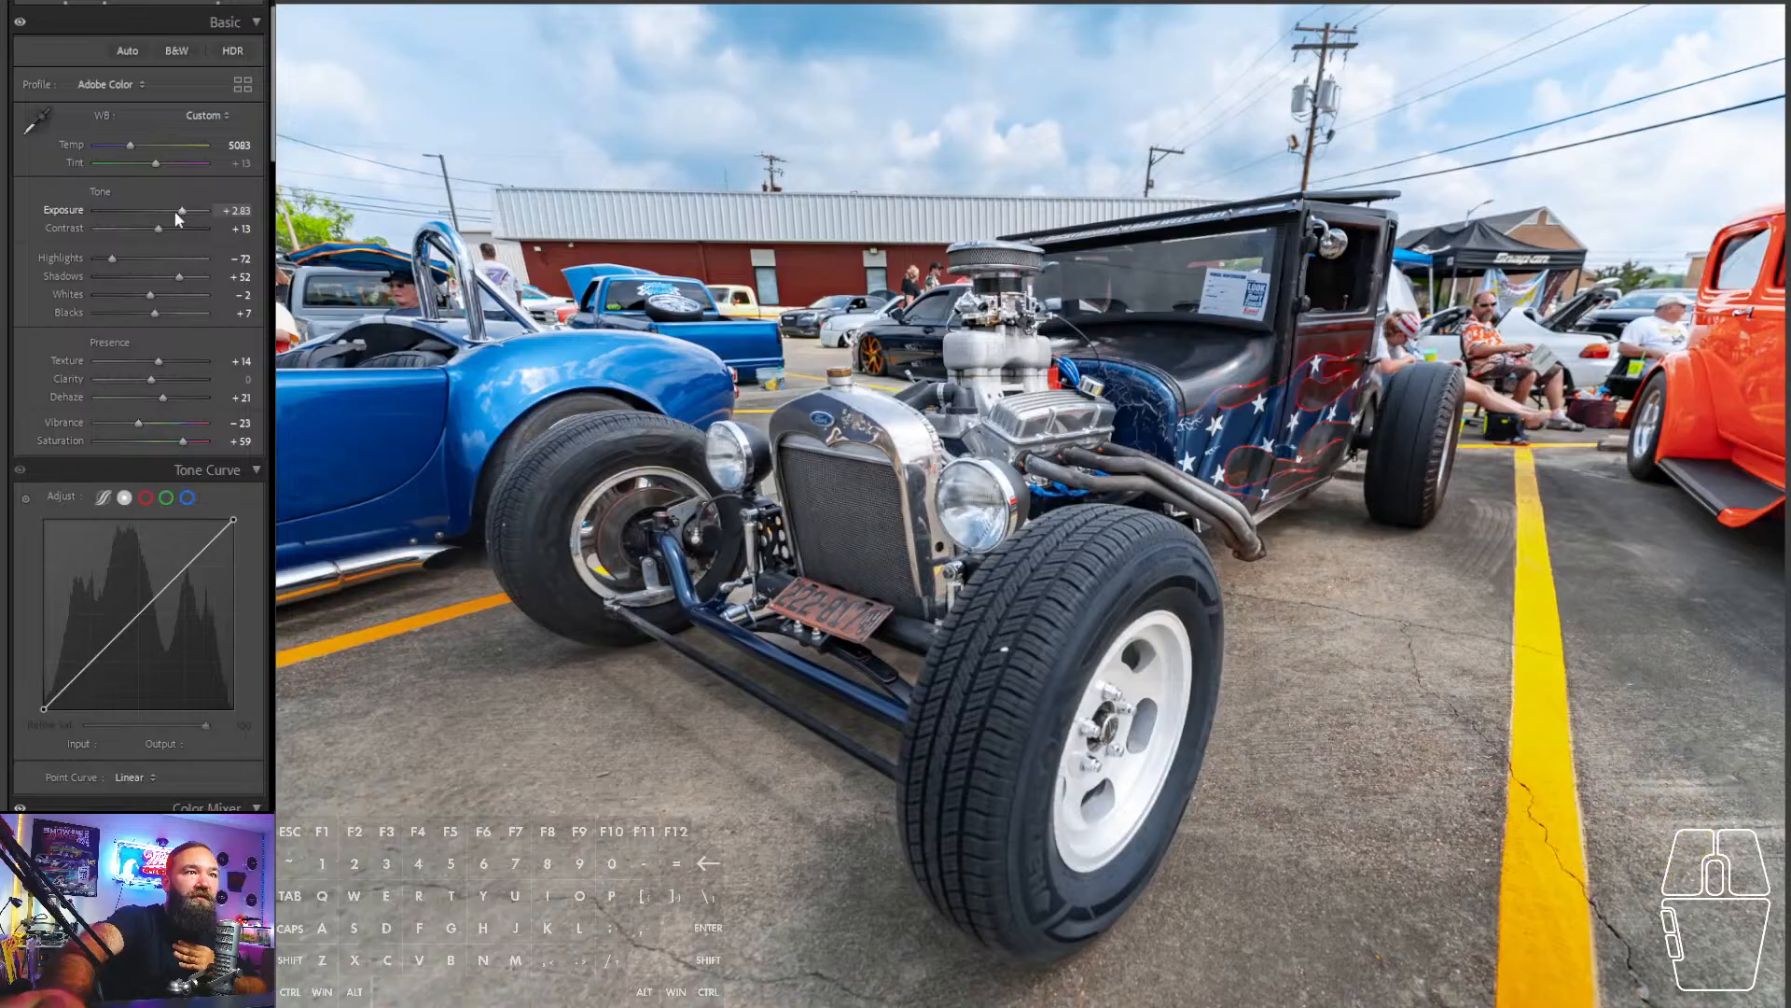
{"action": "left_click", "coordinate": [220, 3]}
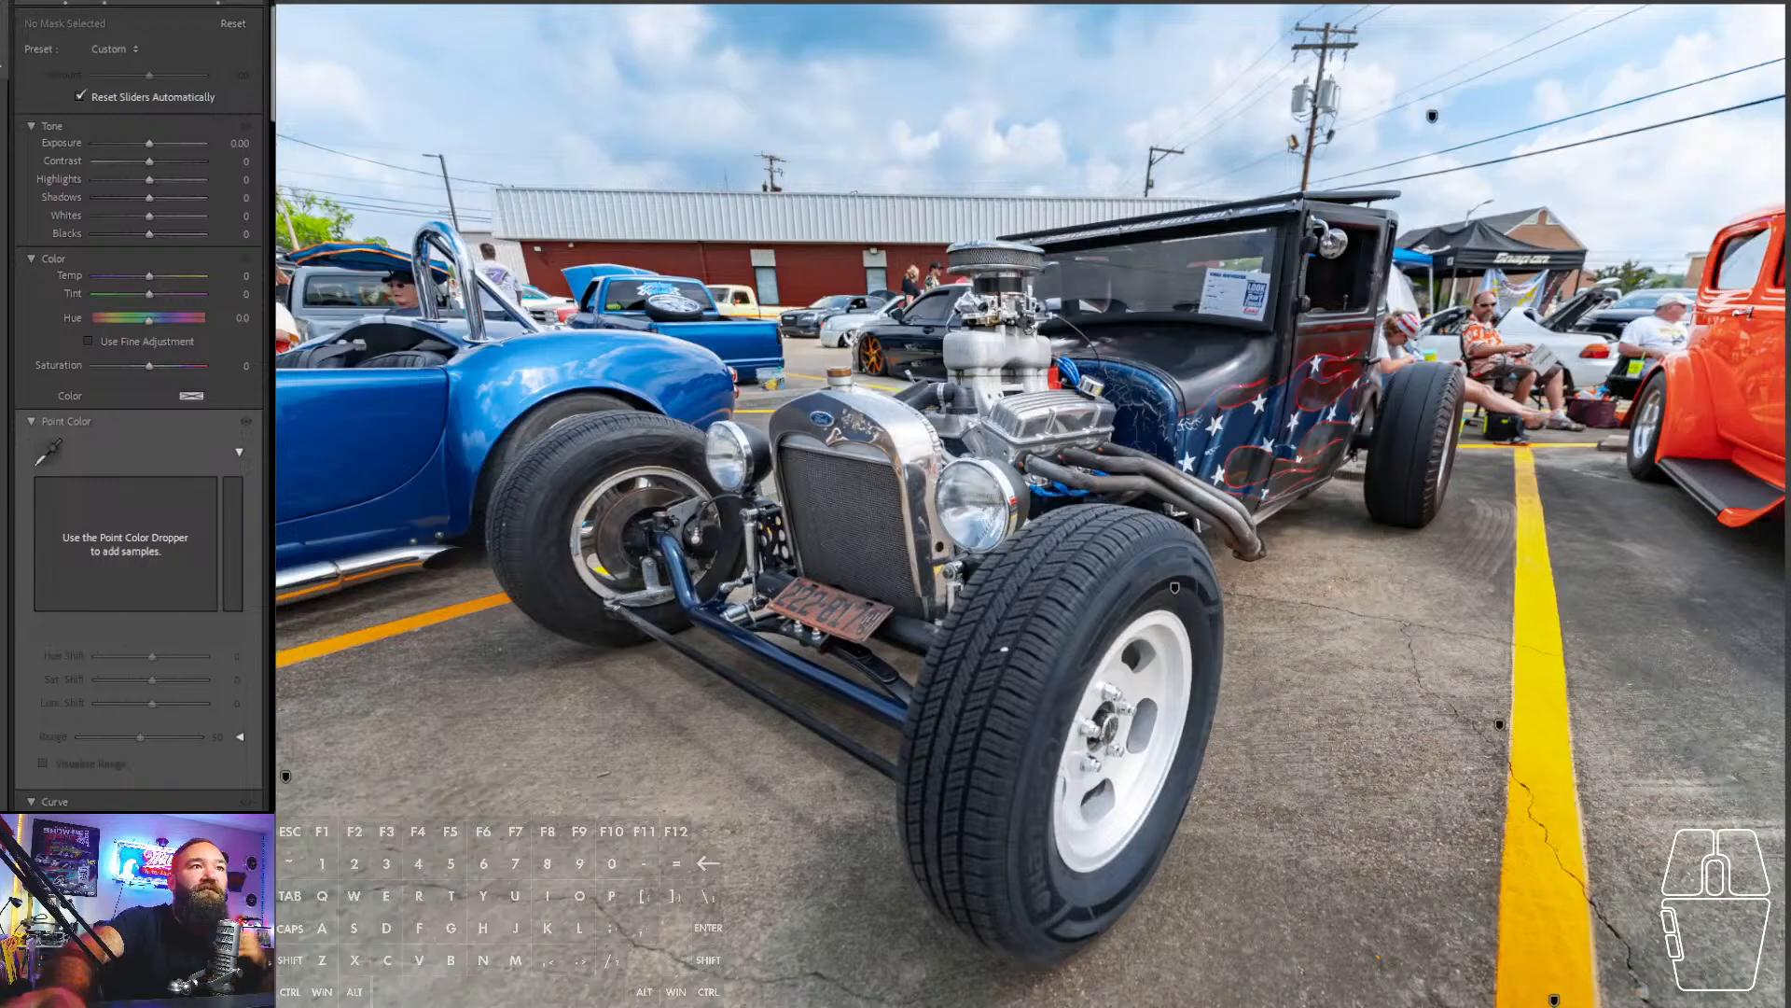
{"action": "left_click", "coordinate": [4, 56]}
{"action": "left_click_drag", "start_coordinate": [144, 166], "coordinate": [143, 168]}
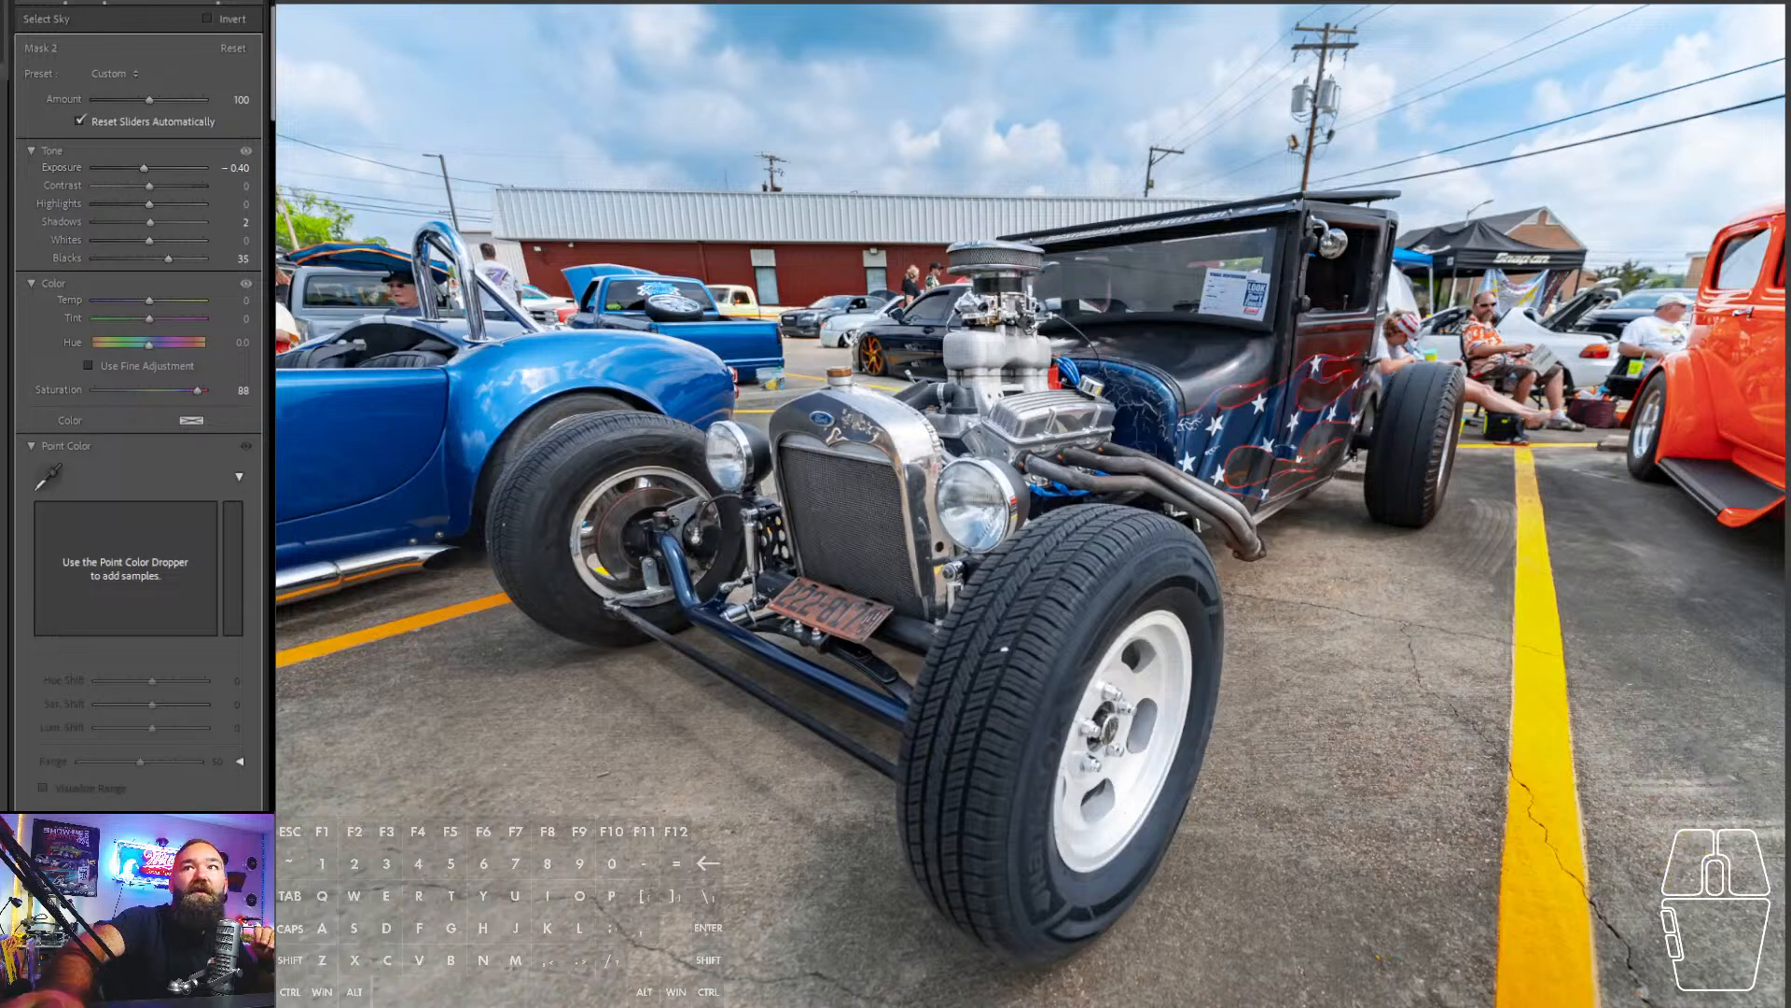
{"action": "left_click", "coordinate": [215, 4]}
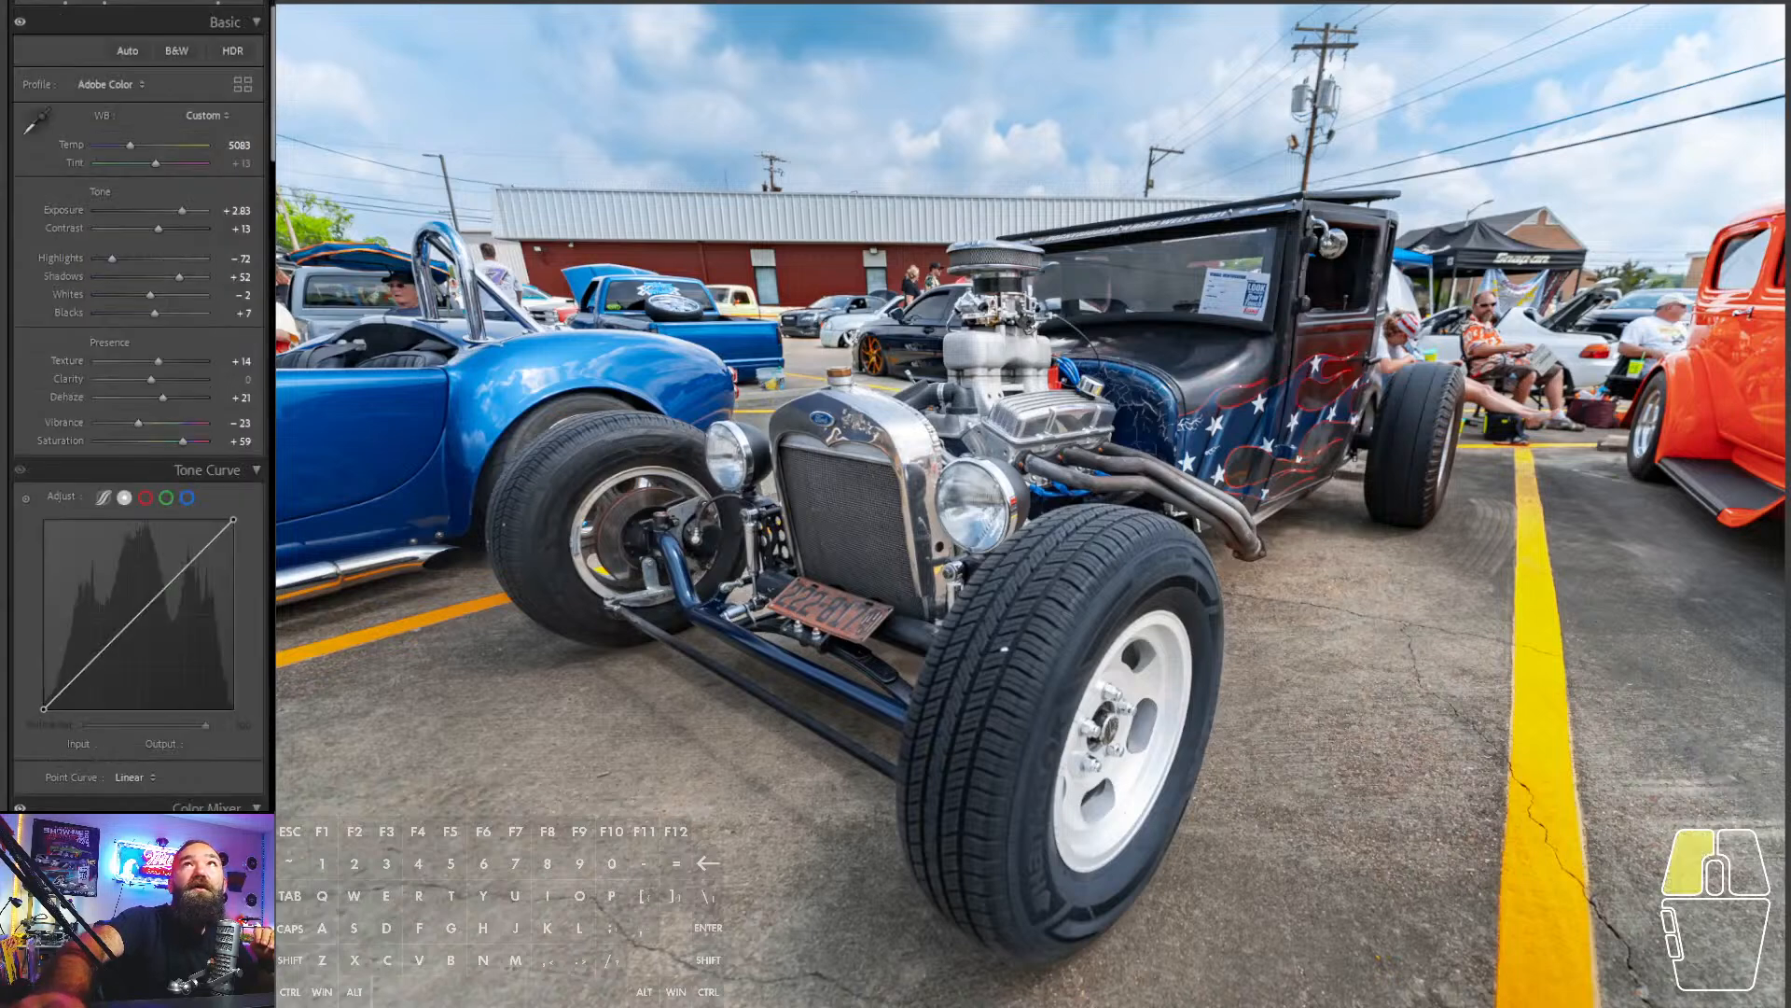
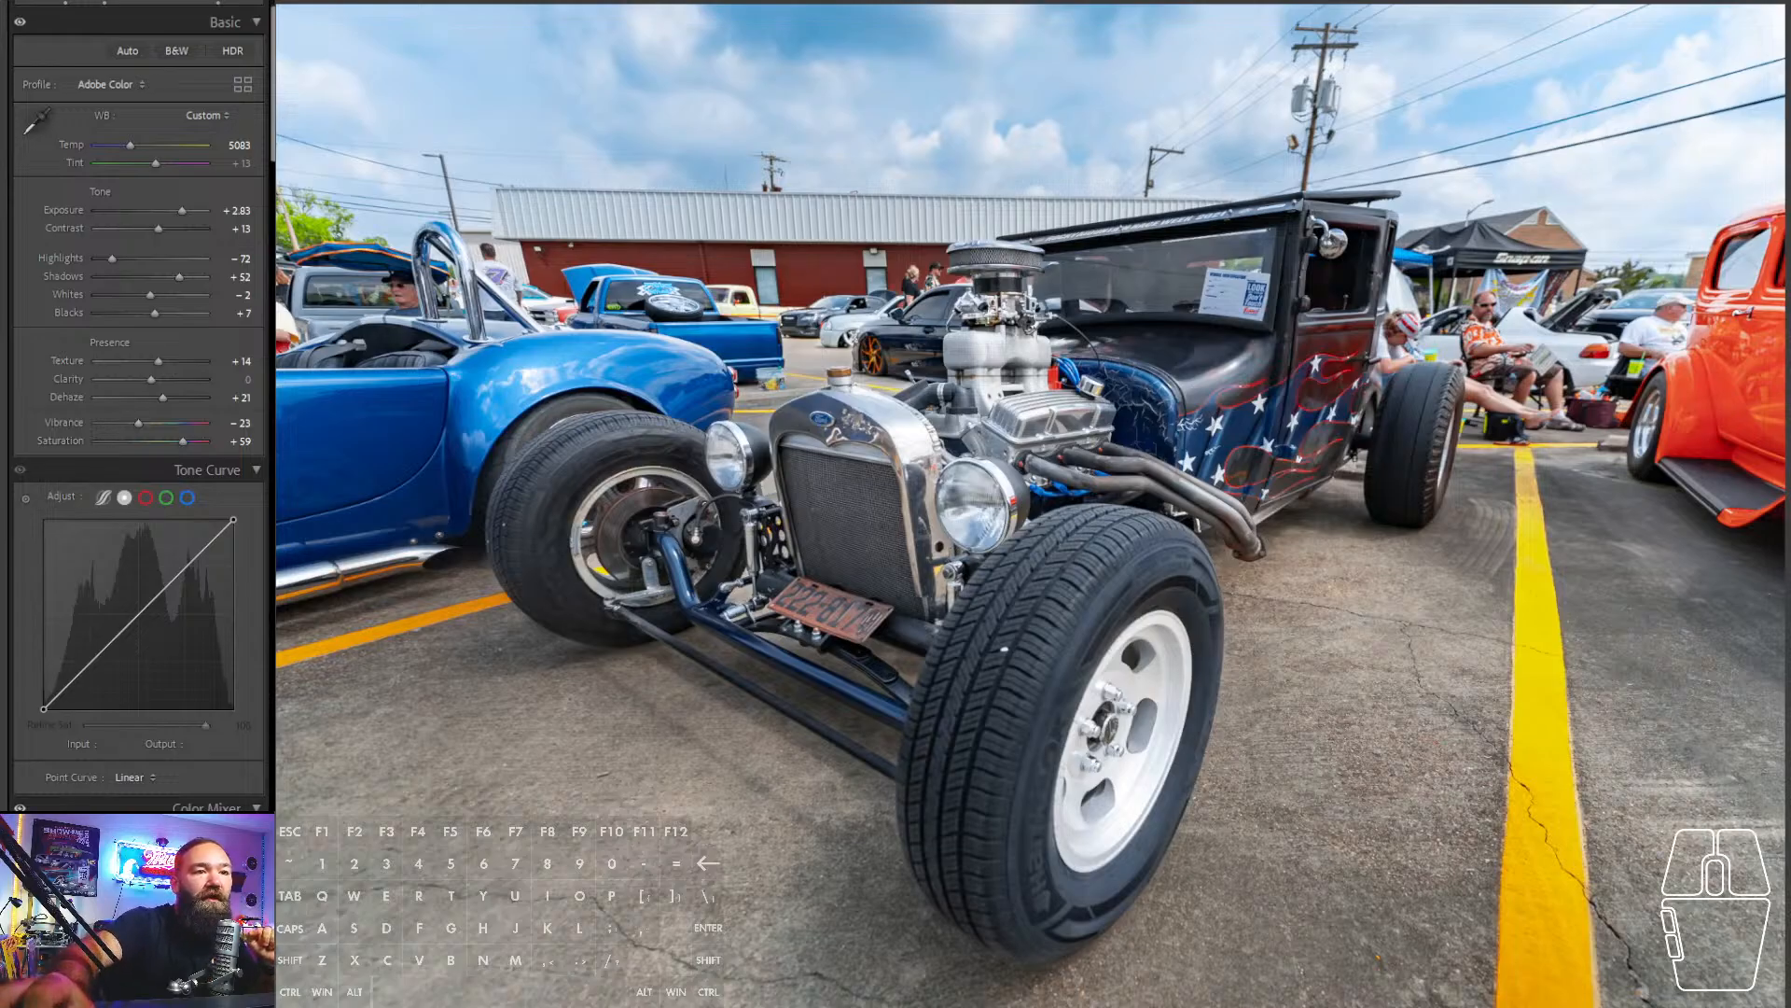
- Go to the orange hot rod photo without the man walking beside it and straighten it to an angle of -0.81
{"action": "key", "text": "Right"}
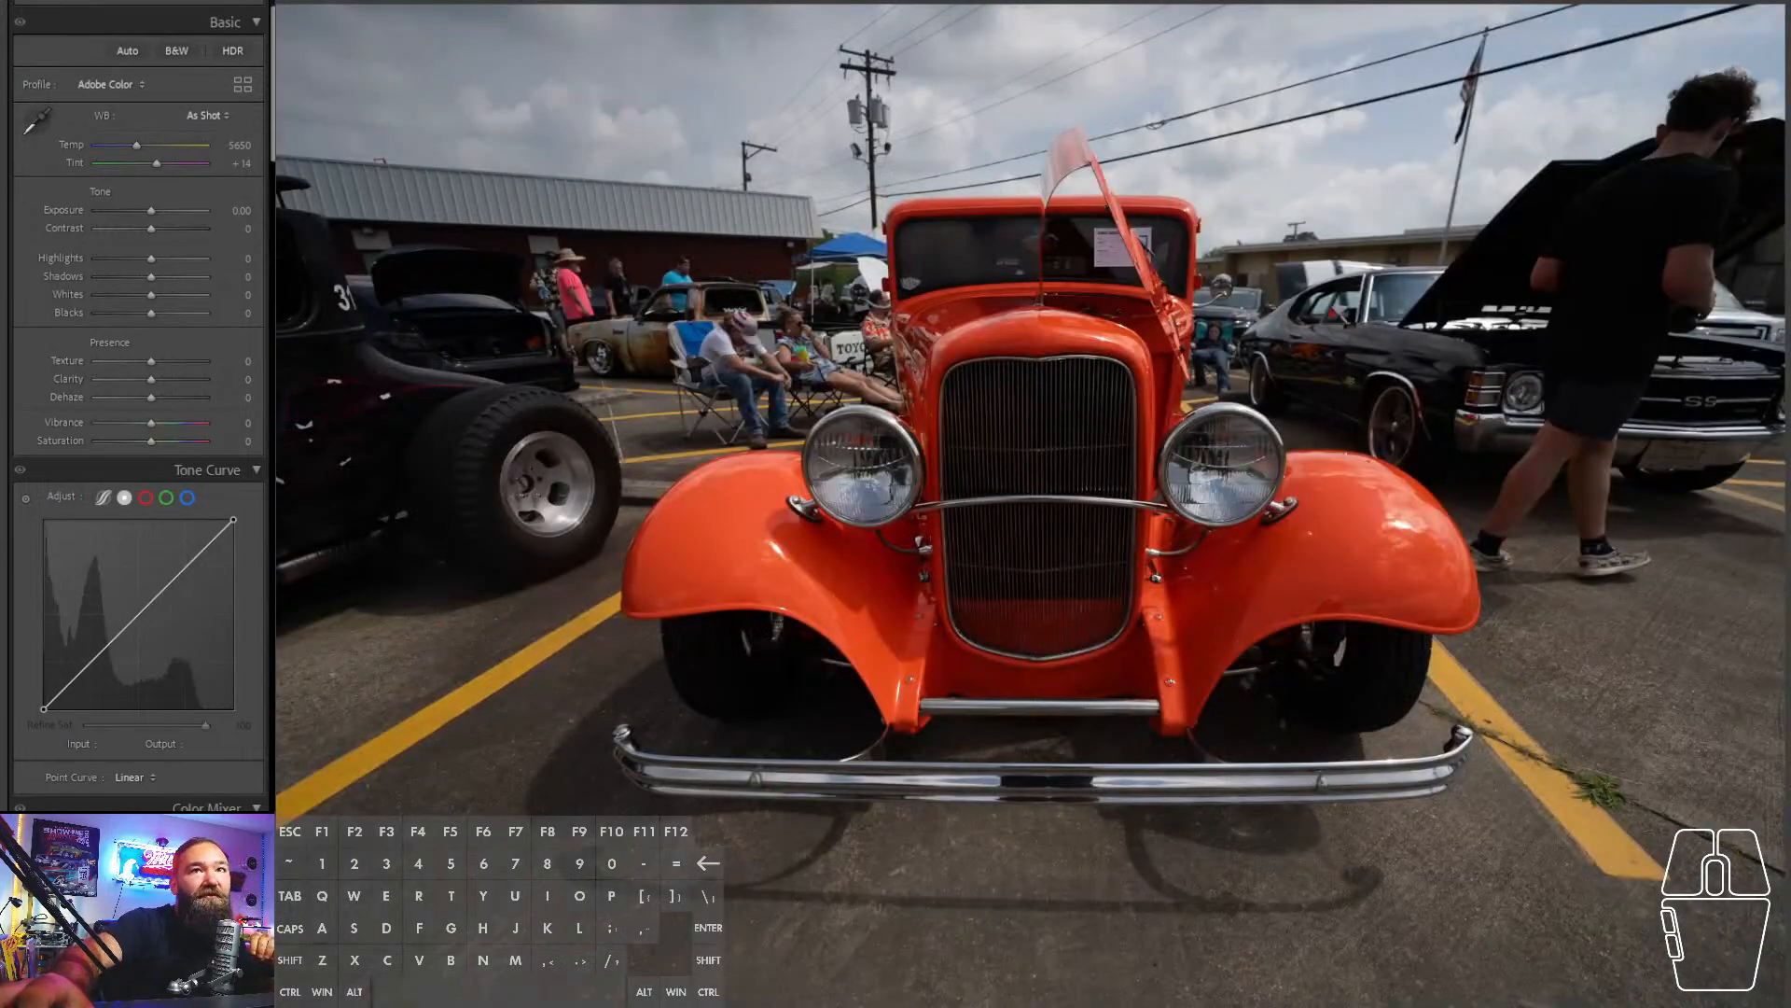
{"action": "key", "text": "Right"}
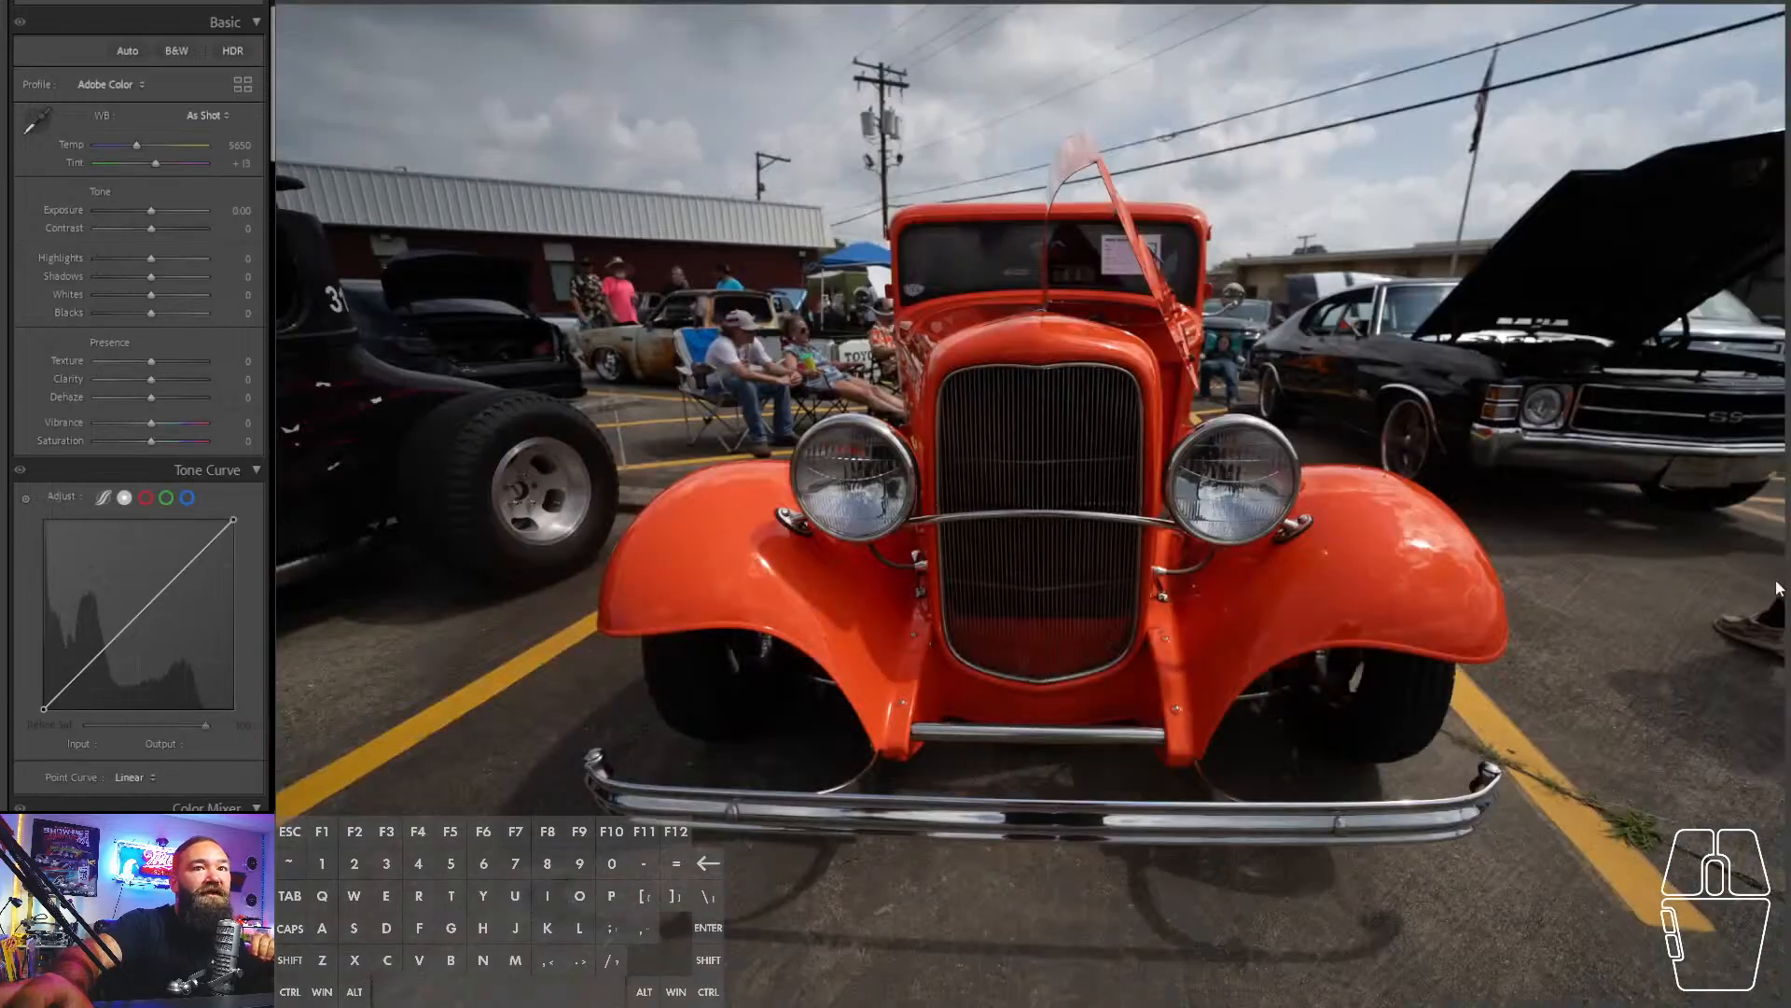
{"action": "left_click", "coordinate": [164, 3]}
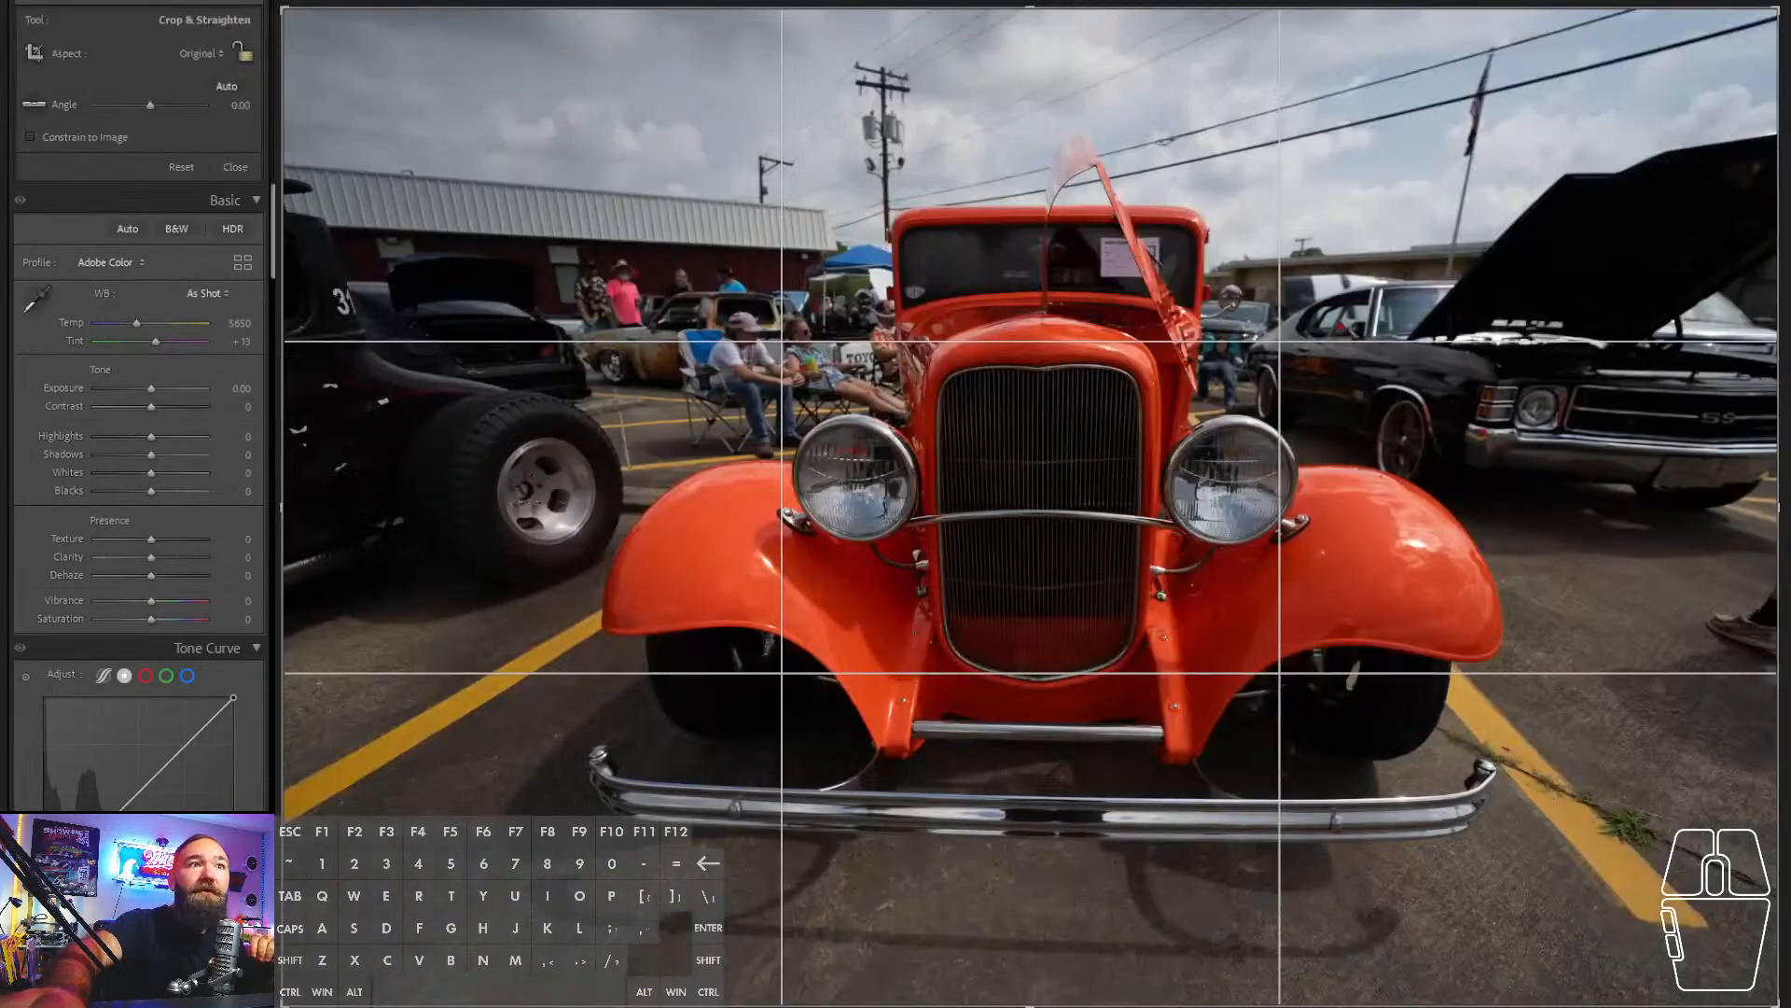
{"action": "left_click", "coordinate": [150, 105]}
{"action": "left_click_drag", "start_coordinate": [151, 104], "coordinate": [149, 105]}
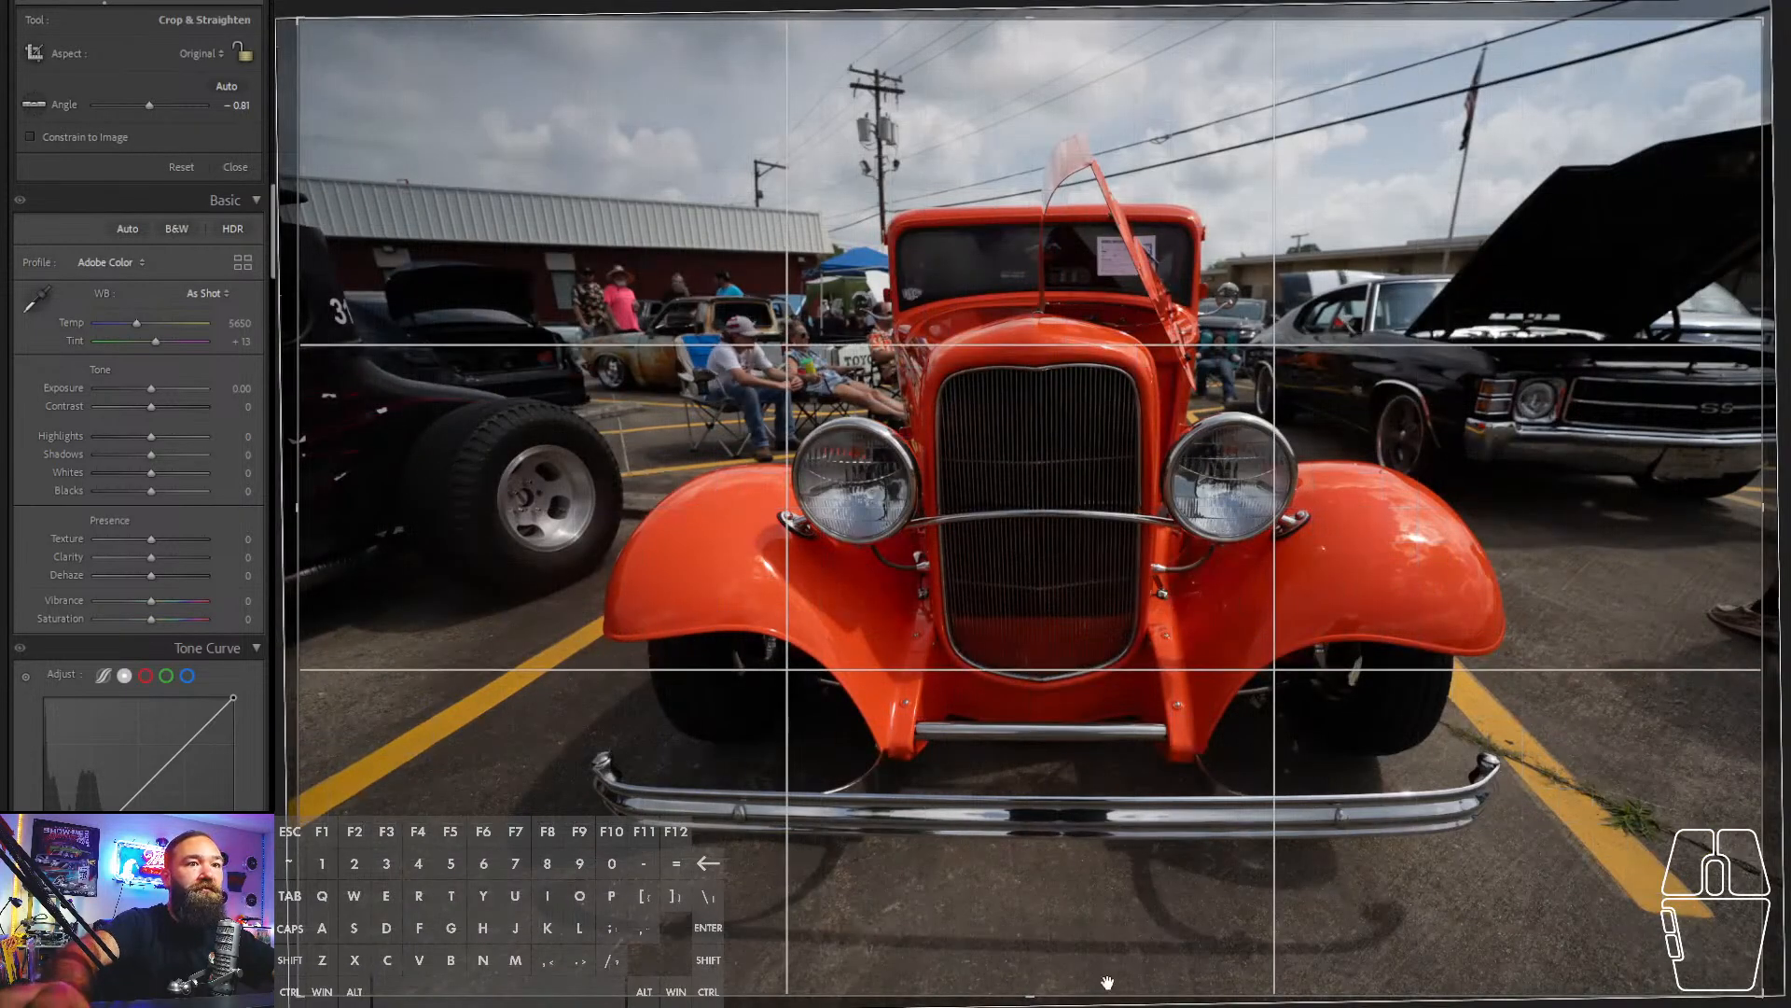
- Crop the photo tighter around the orange hot rod, readjust the angle to -0.64 and apply the crop
{"action": "left_click_drag", "start_coordinate": [1085, 998], "coordinate": [1085, 981]}
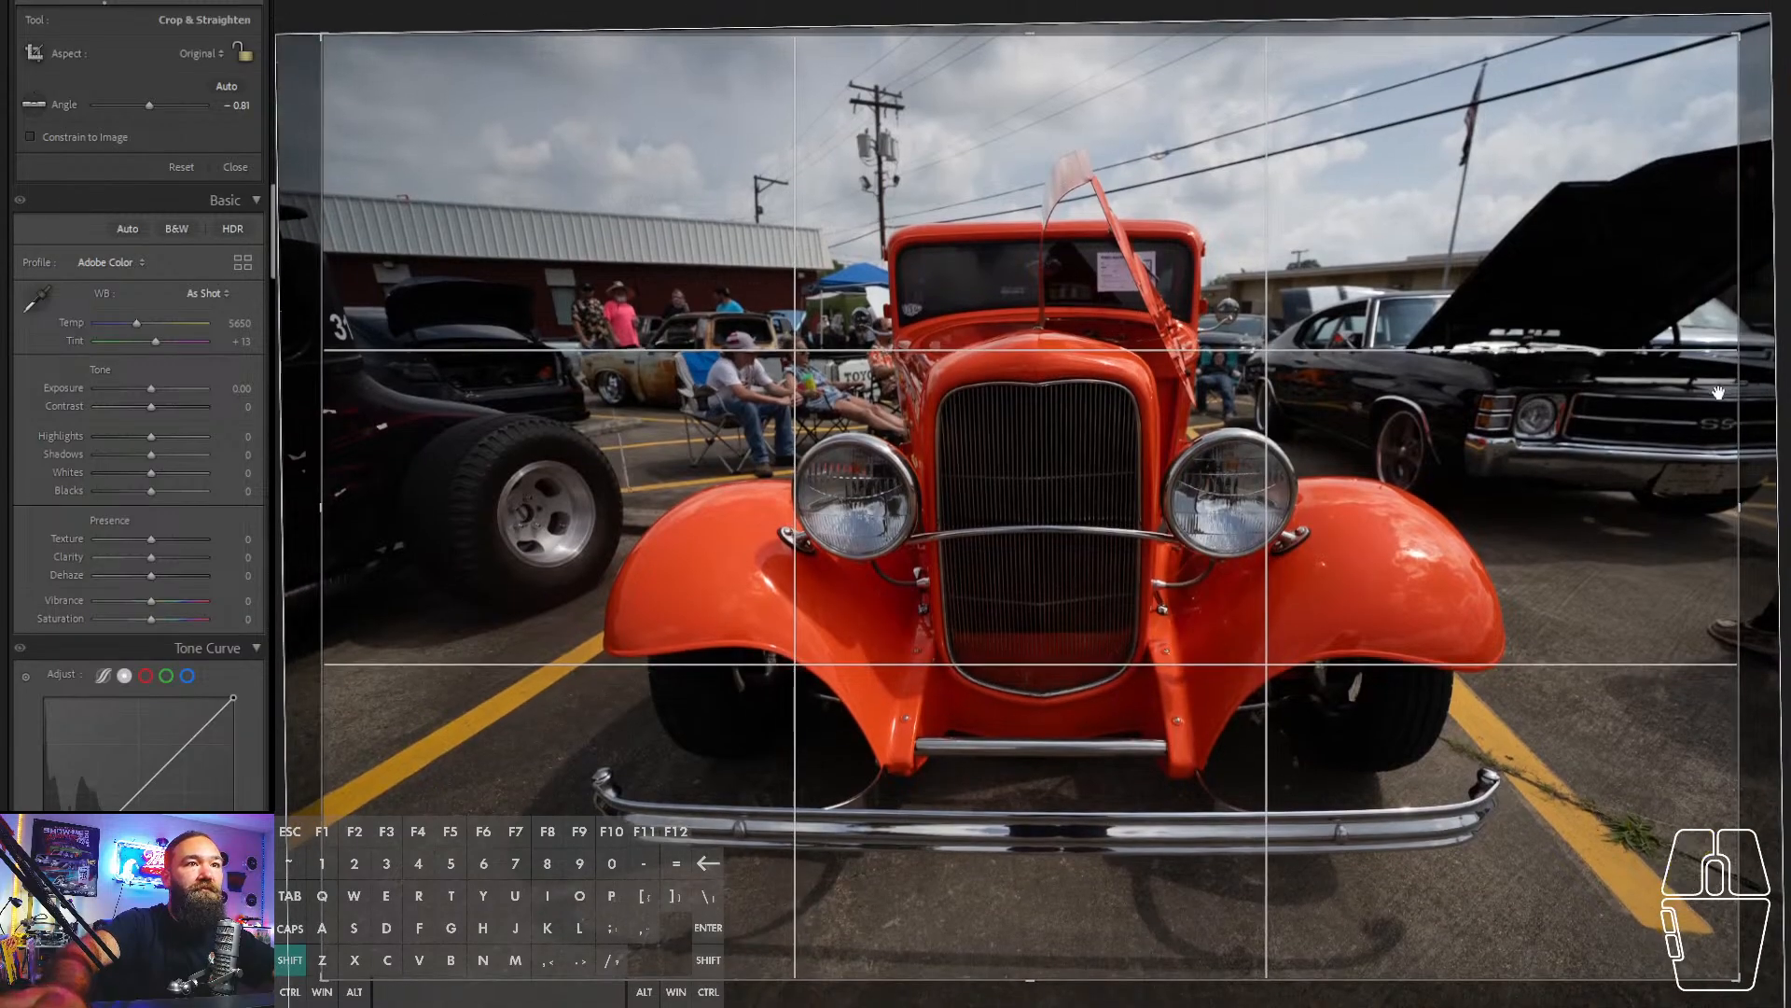
{"action": "left_click_drag", "start_coordinate": [322, 503], "coordinate": [335, 503]}
{"action": "left_click_drag", "start_coordinate": [1729, 458], "coordinate": [1712, 459]}
{"action": "left_click_drag", "start_coordinate": [364, 505], "coordinate": [377, 501]}
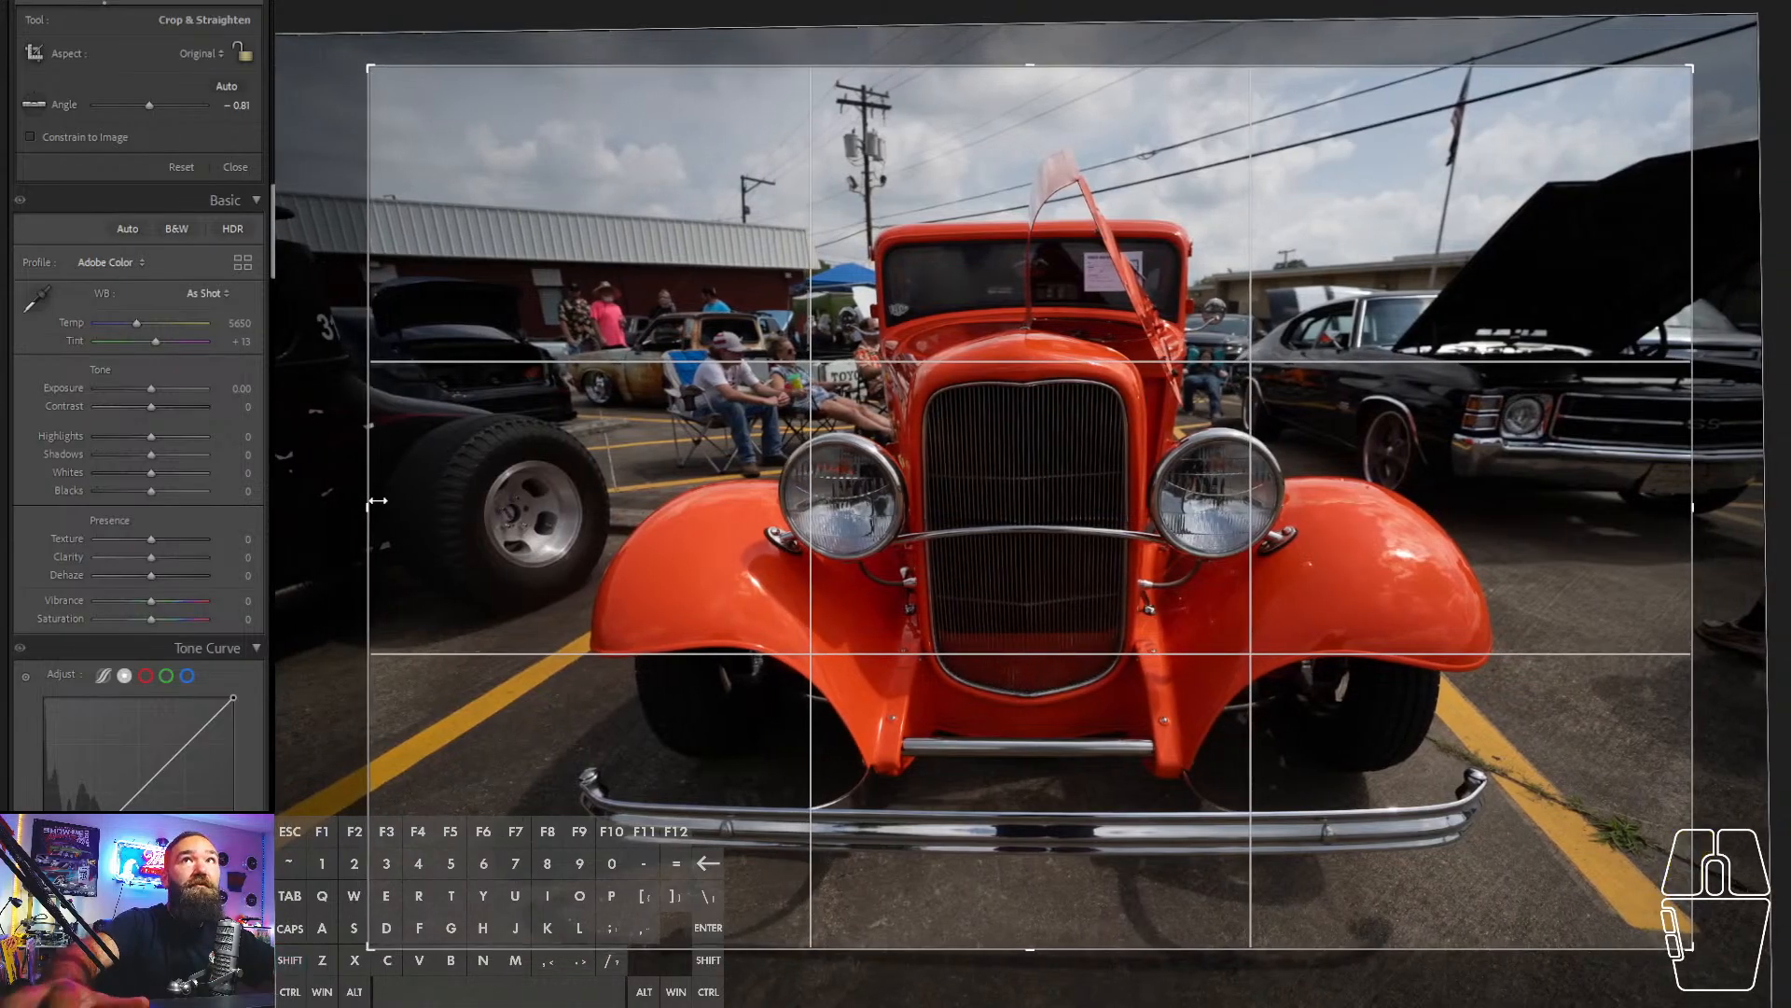
{"action": "key", "text": "Return"}
{"action": "key", "text": "r"}
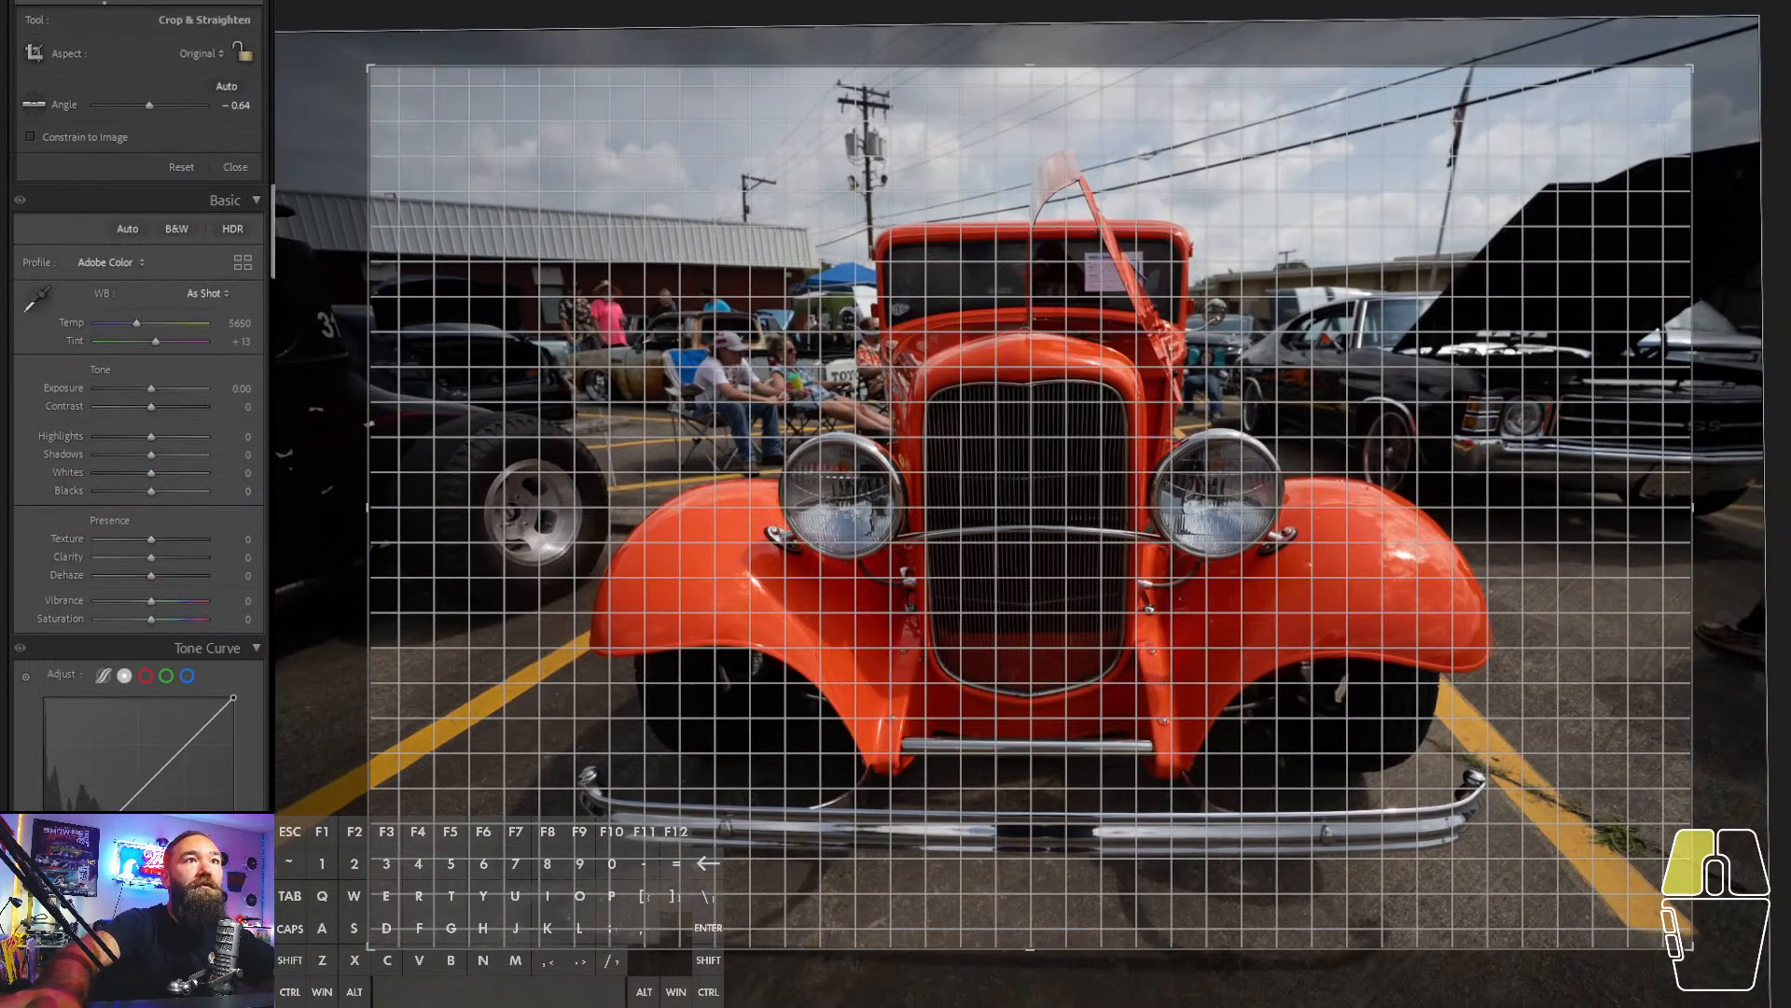
{"action": "key", "text": "Return"}
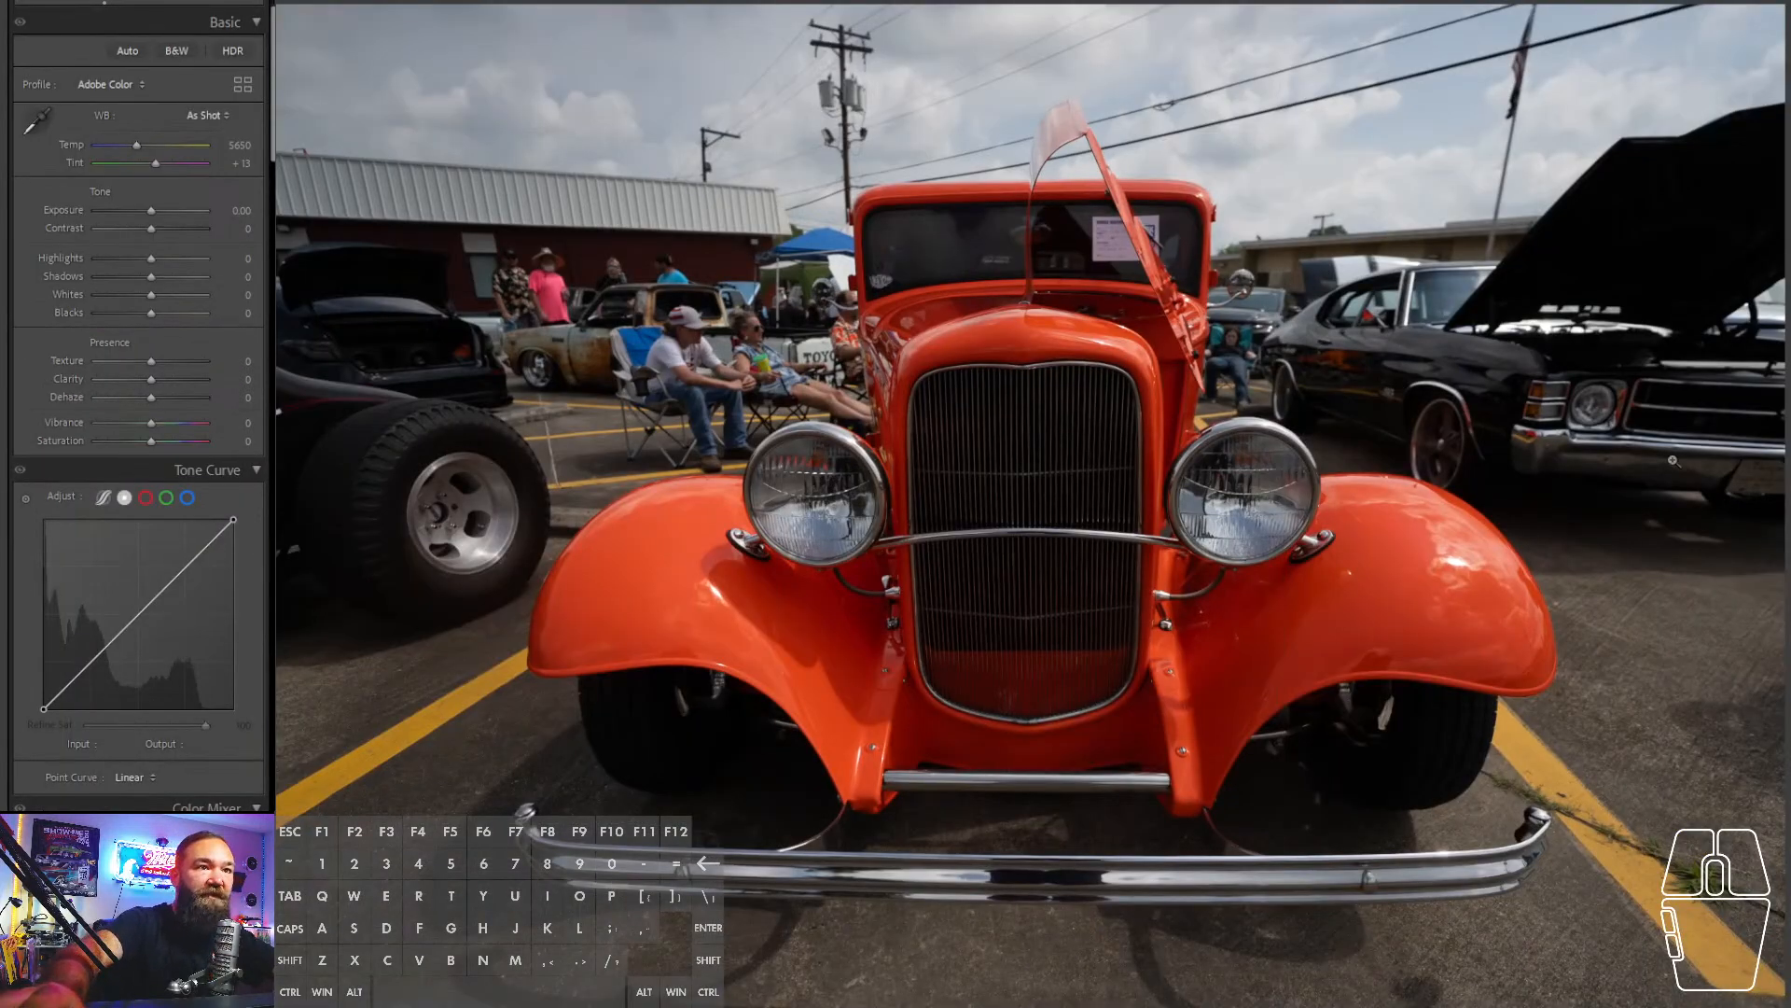
- Paste the copied settings onto the orange hot rod photo, and set Contrast to +17, Shadows to +80 and Exposure to +1.37
{"action": "key", "text": "ctrl+v"}
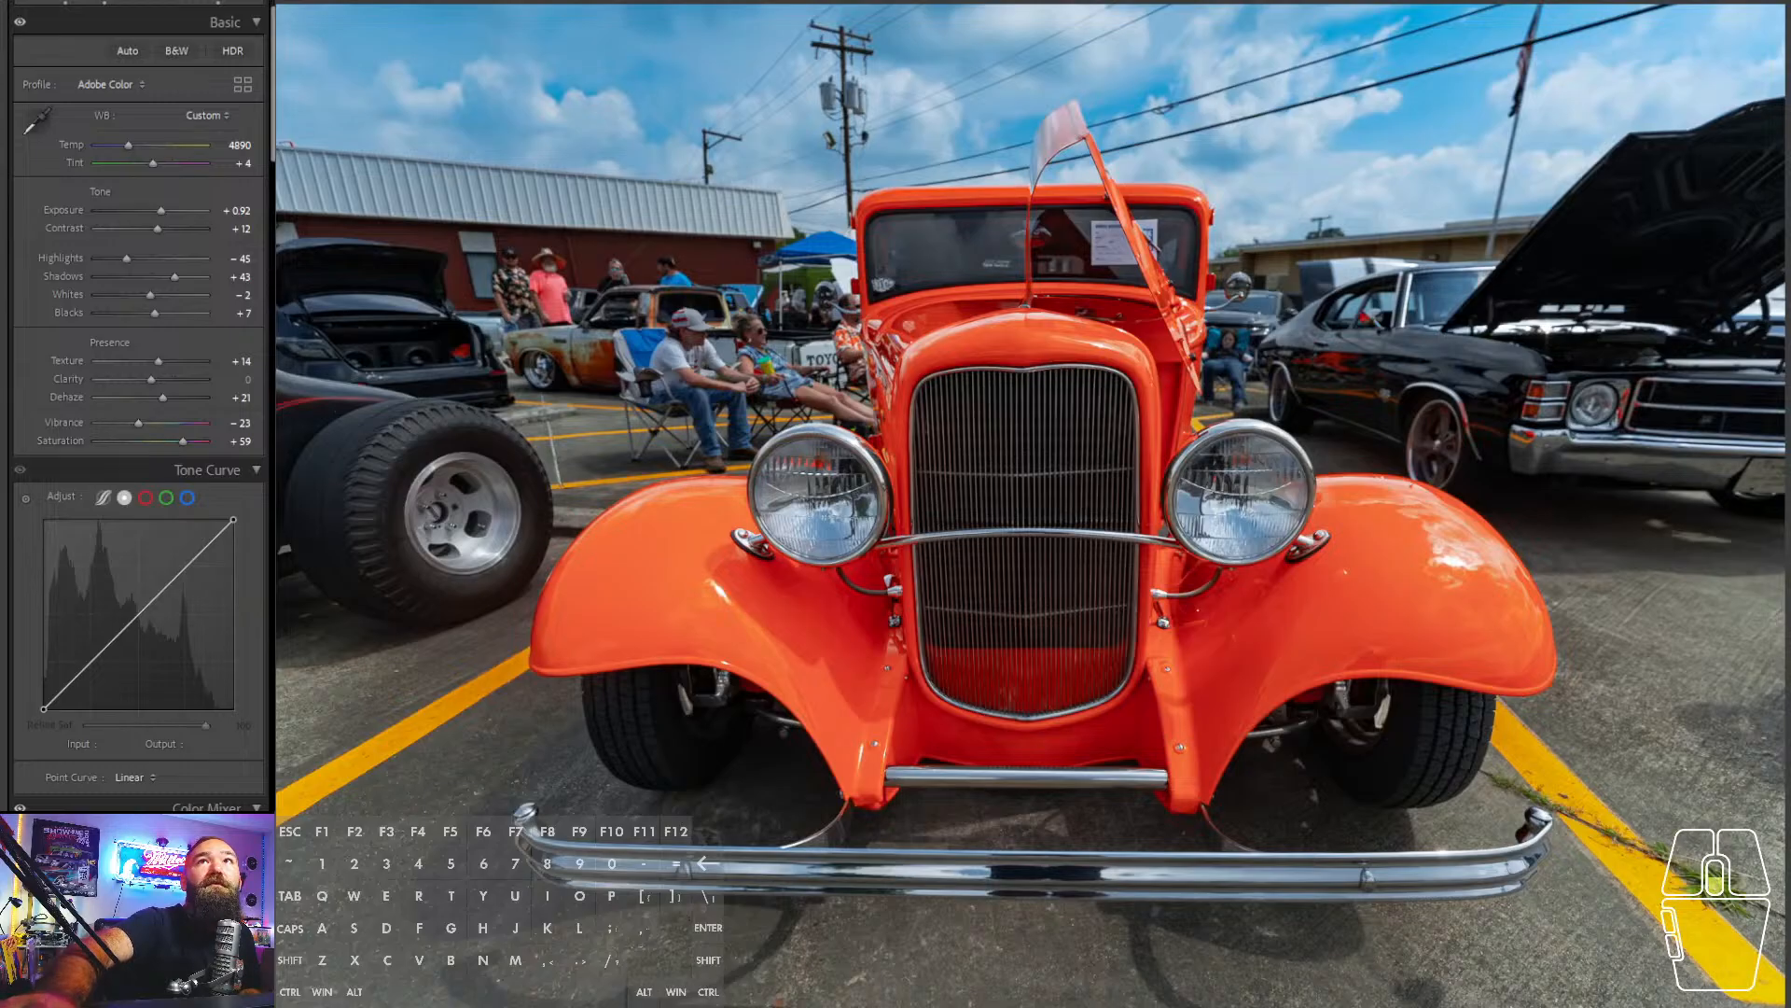
{"action": "left_click_drag", "start_coordinate": [157, 211], "coordinate": [164, 211]}
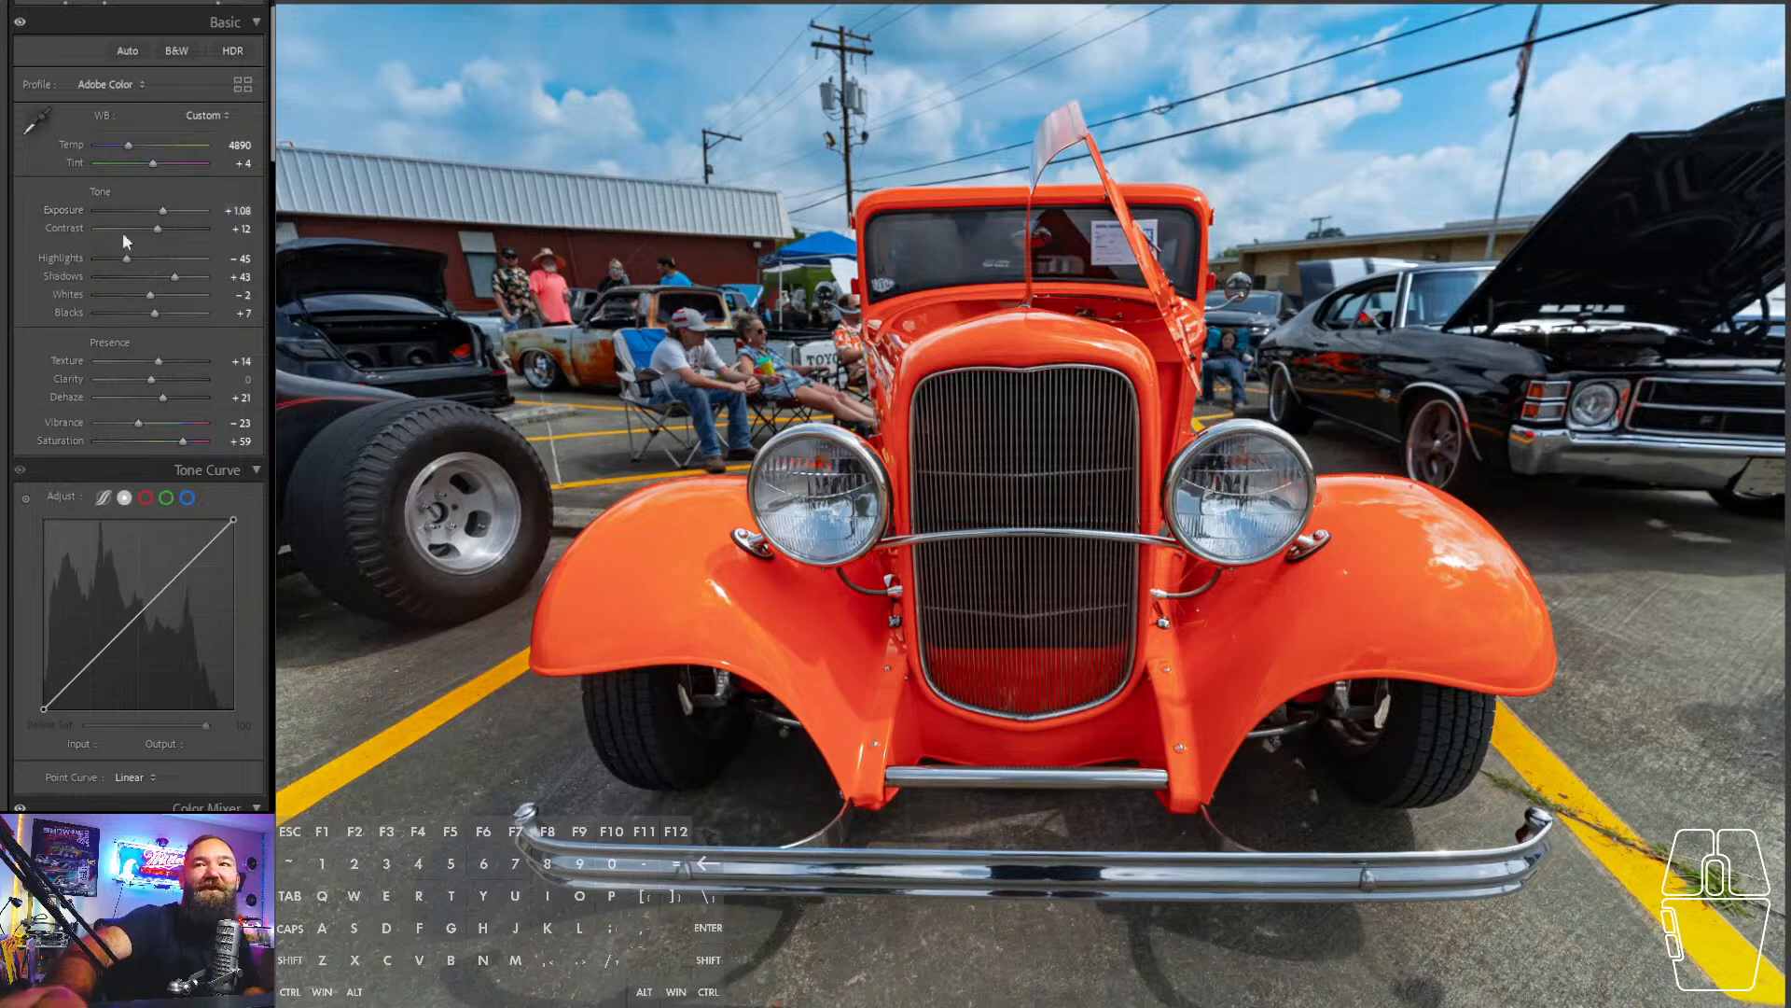
{"action": "left_click_drag", "start_coordinate": [166, 227], "coordinate": [195, 277]}
{"action": "left_click_drag", "start_coordinate": [163, 209], "coordinate": [166, 210]}
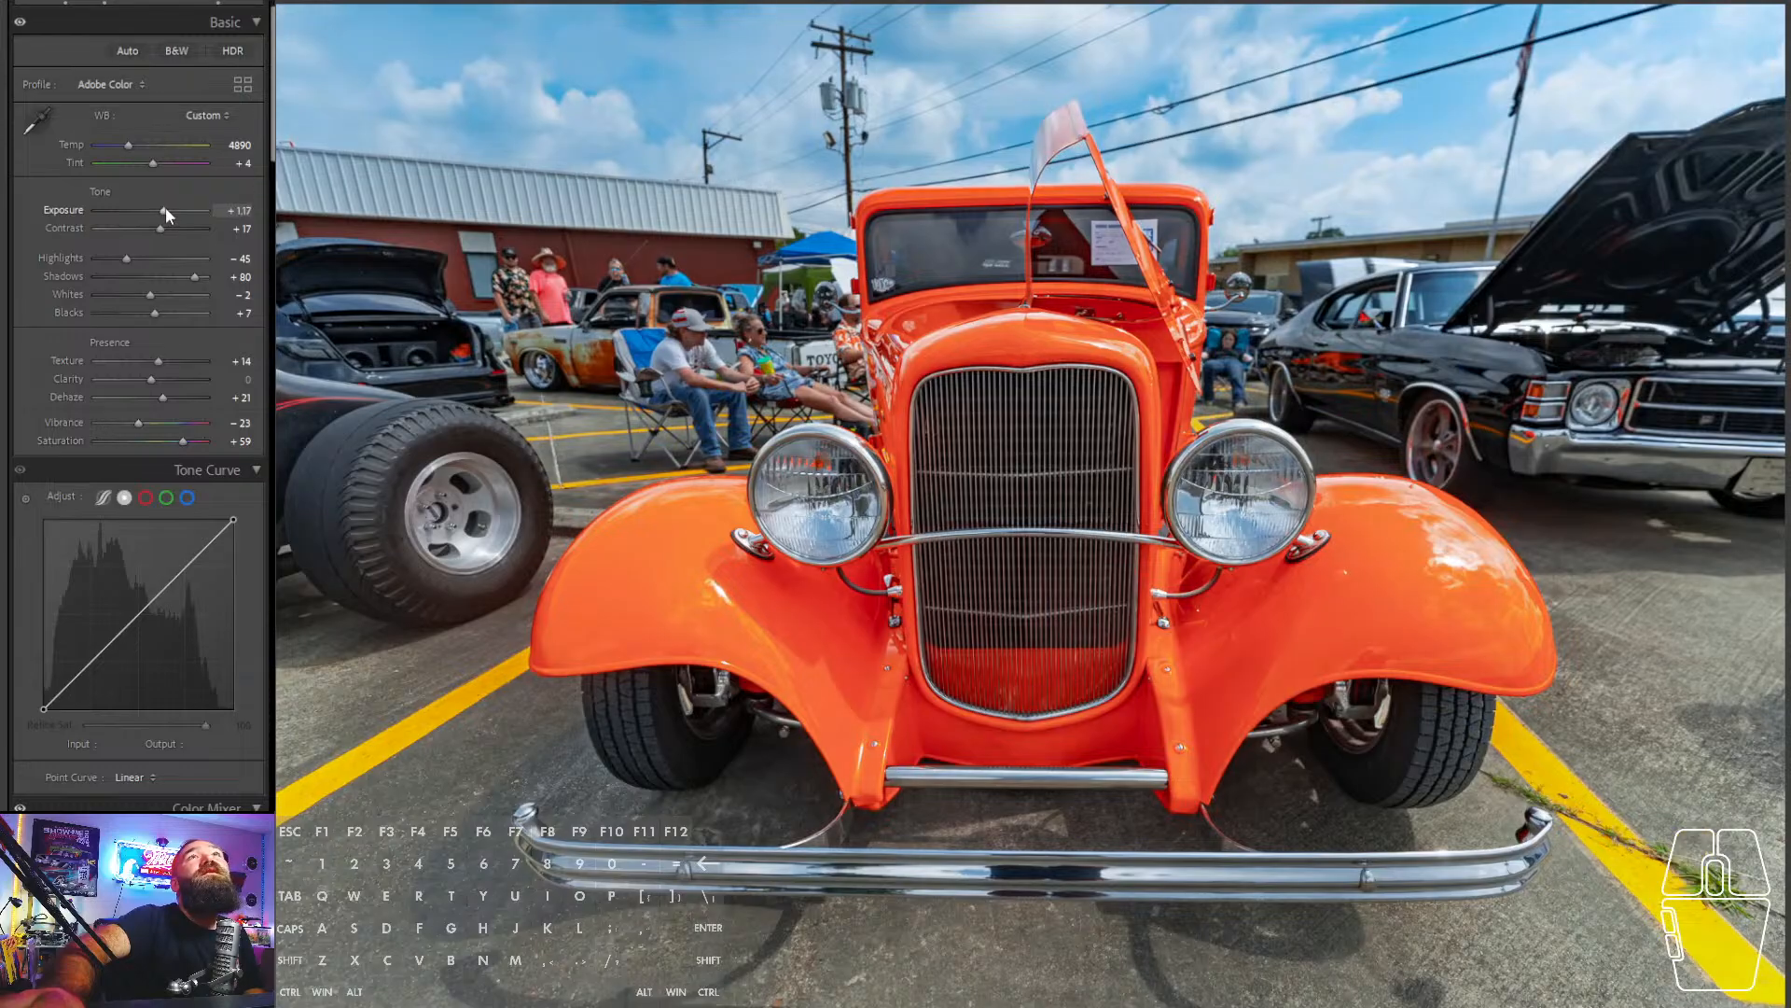
- Add a radial gradient mask over the orange hot rod's right-hand front fender and set its Exposure to -1.07
{"action": "left_click", "coordinate": [219, 3]}
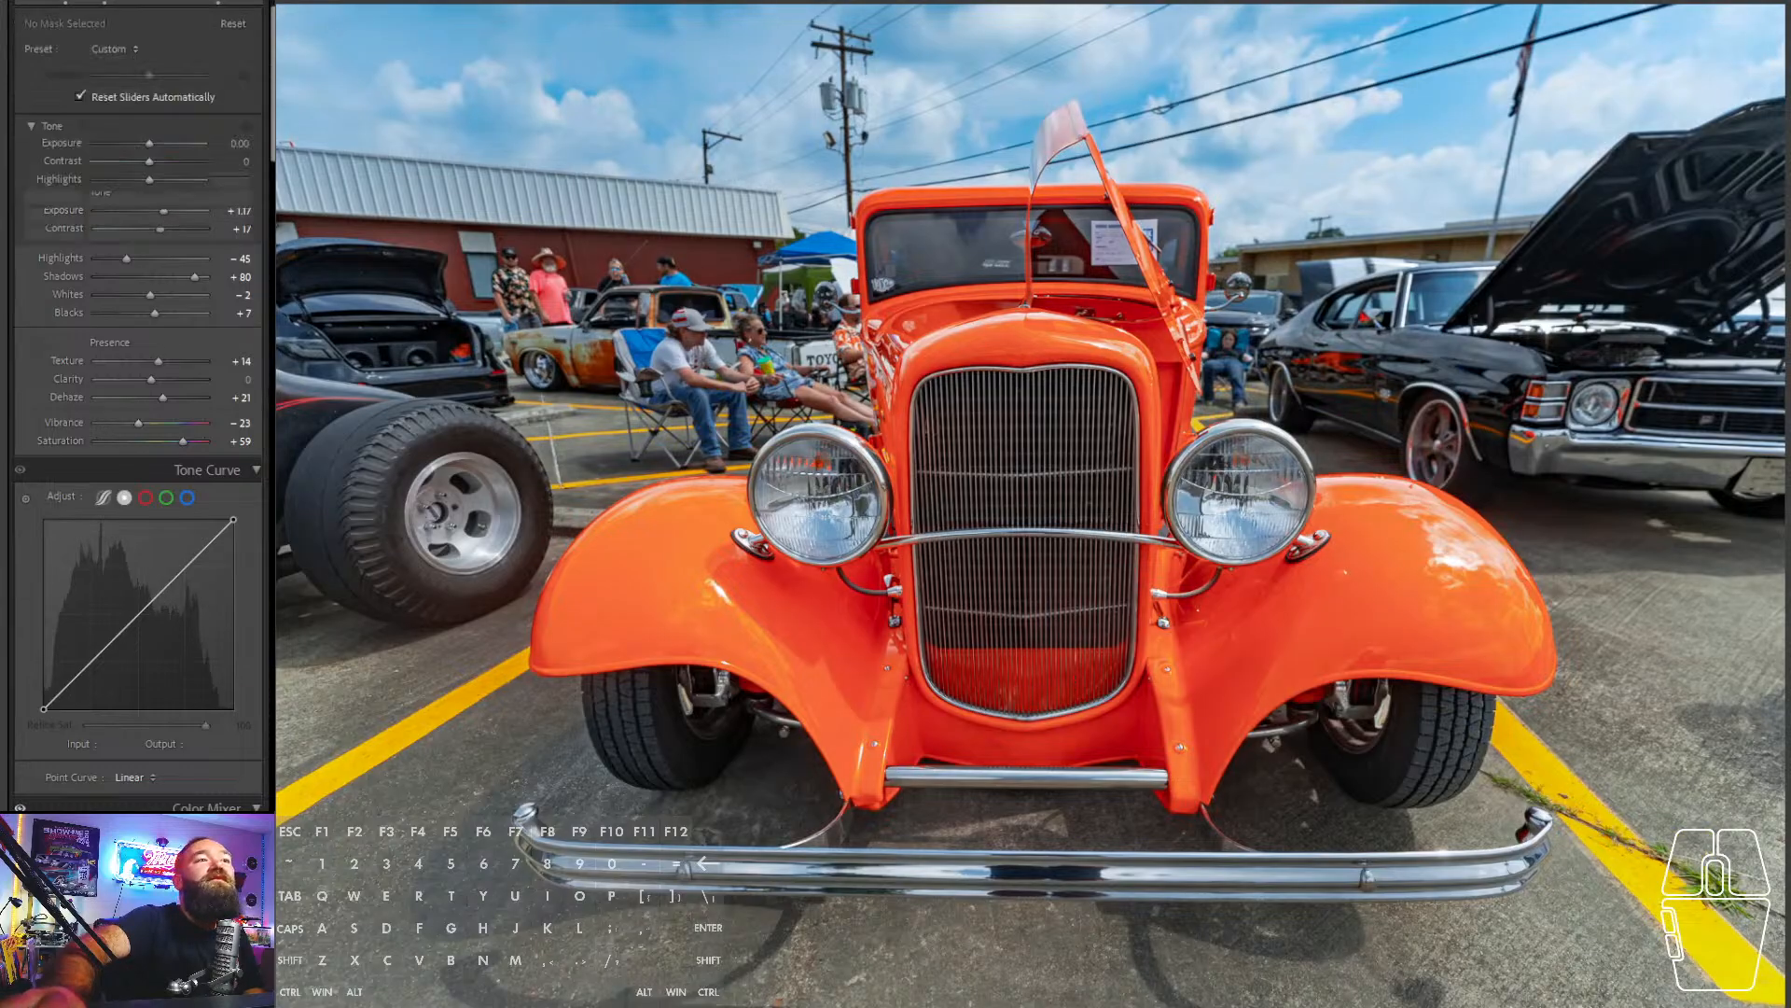
{"action": "left_click", "coordinate": [41, 3]}
{"action": "left_click", "coordinate": [46, 40]}
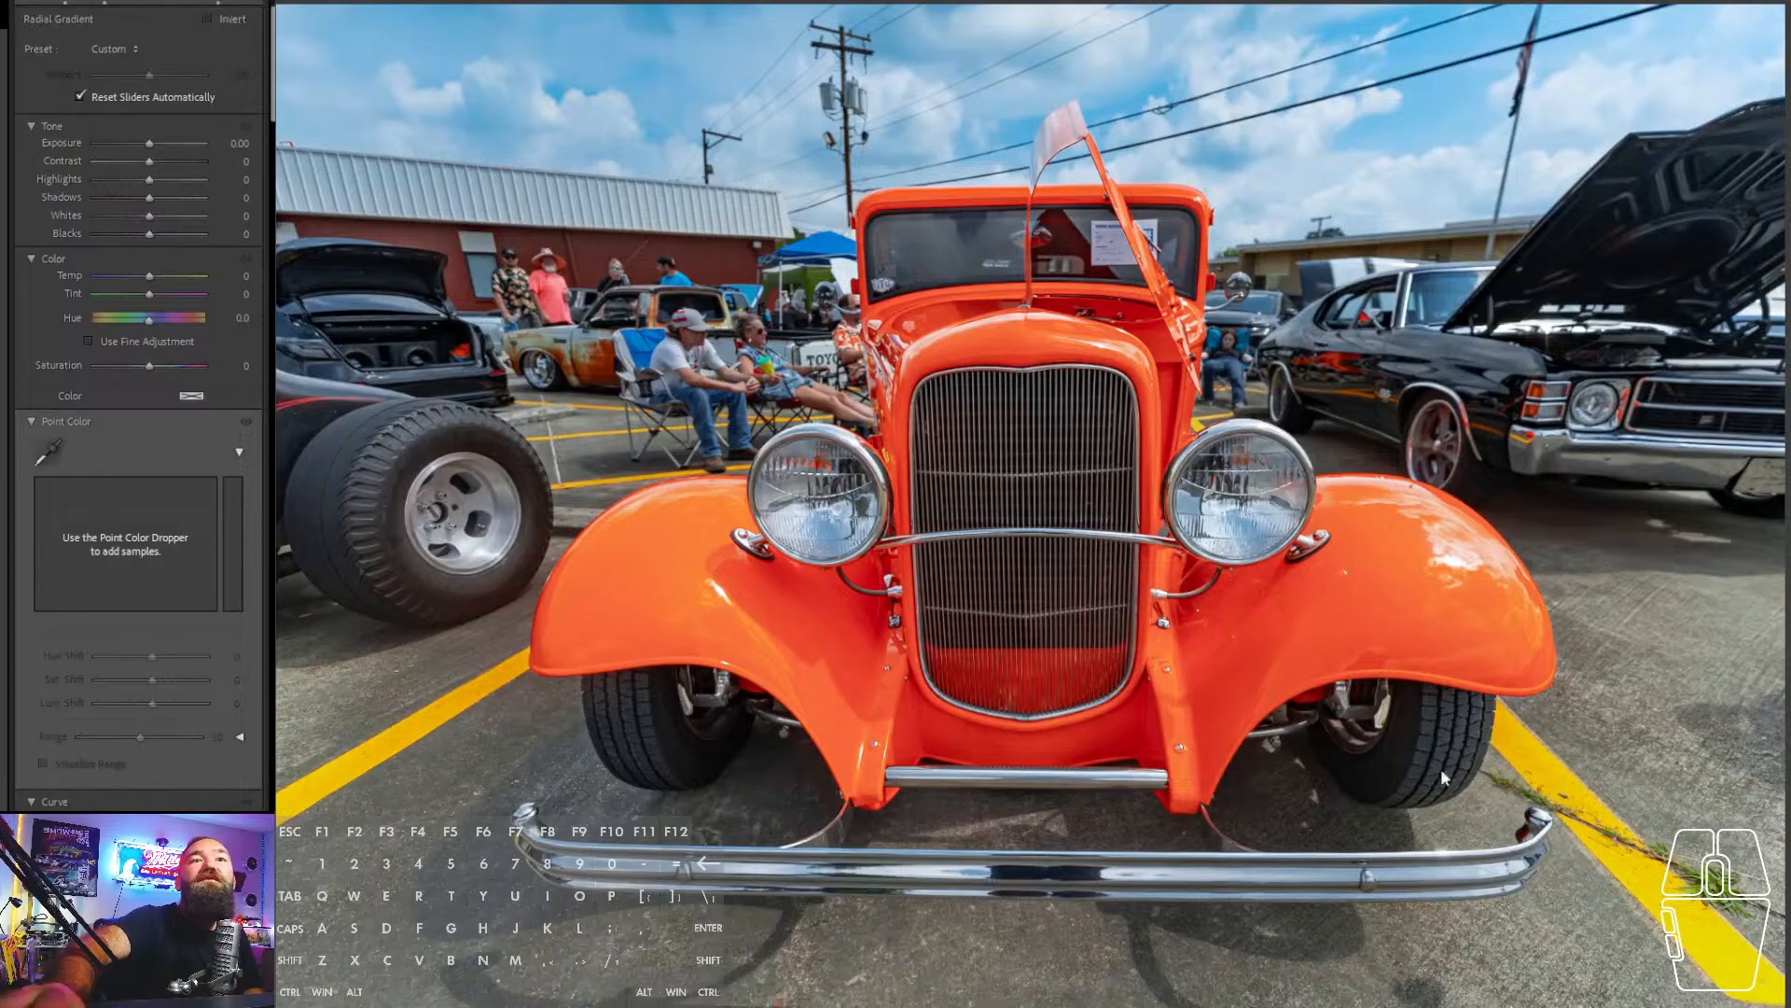
{"action": "left_click_drag", "start_coordinate": [1420, 565], "coordinate": [1488, 651]}
{"action": "left_click_drag", "start_coordinate": [146, 199], "coordinate": [128, 200]}
{"action": "left_click", "coordinate": [129, 200]}
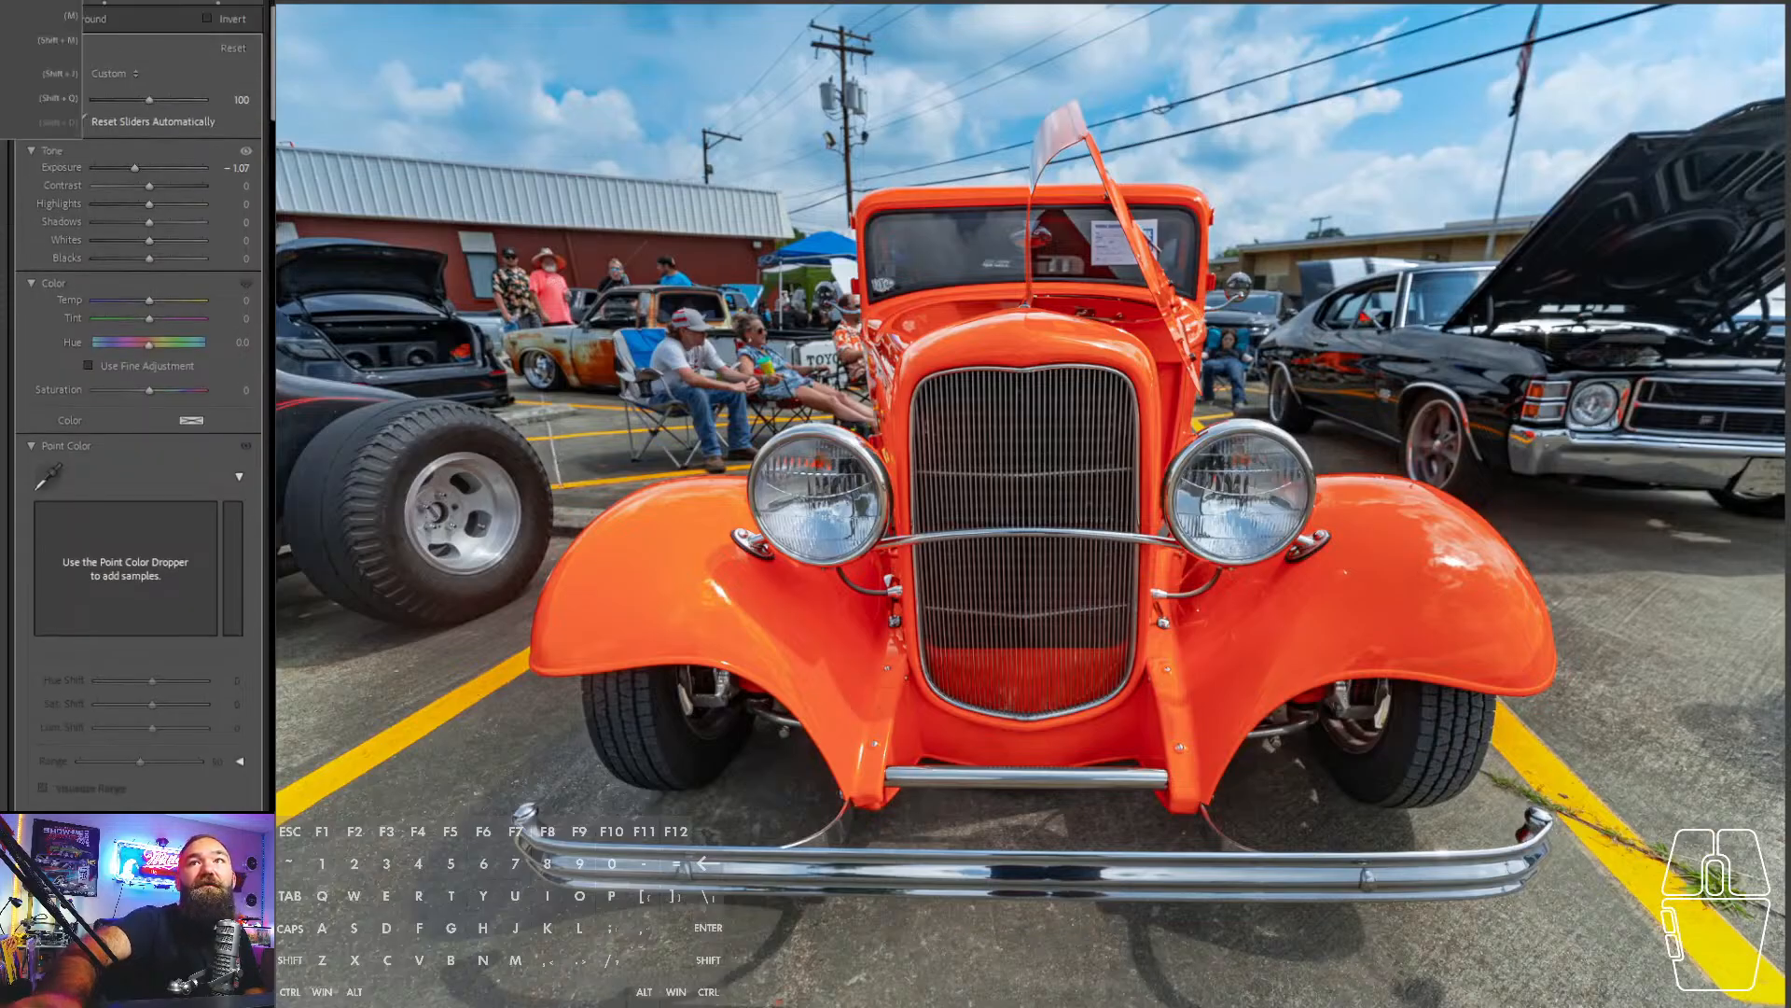
- Create another radial gradient mask fitted over the left-hand front fender and set its Exposure to -0.47
{"action": "left_click", "coordinate": [48, 40]}
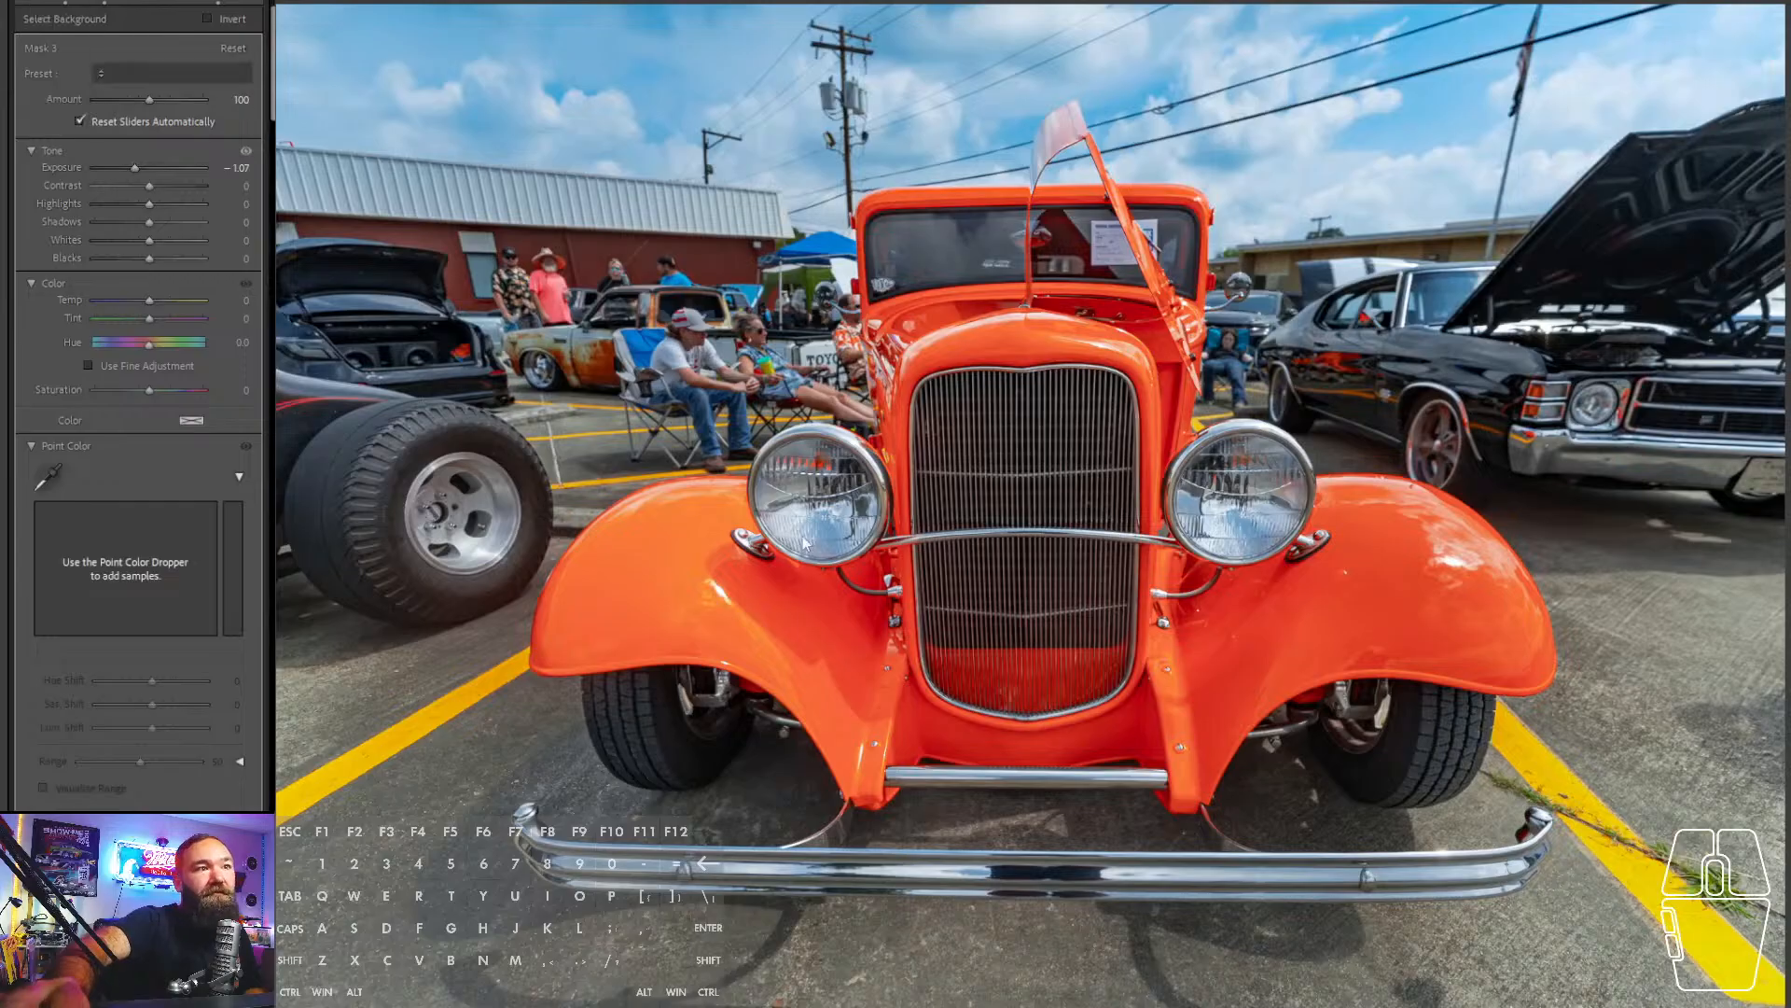
{"action": "key", "text": "shift+m"}
{"action": "left_click_drag", "start_coordinate": [656, 549], "coordinate": [553, 703]}
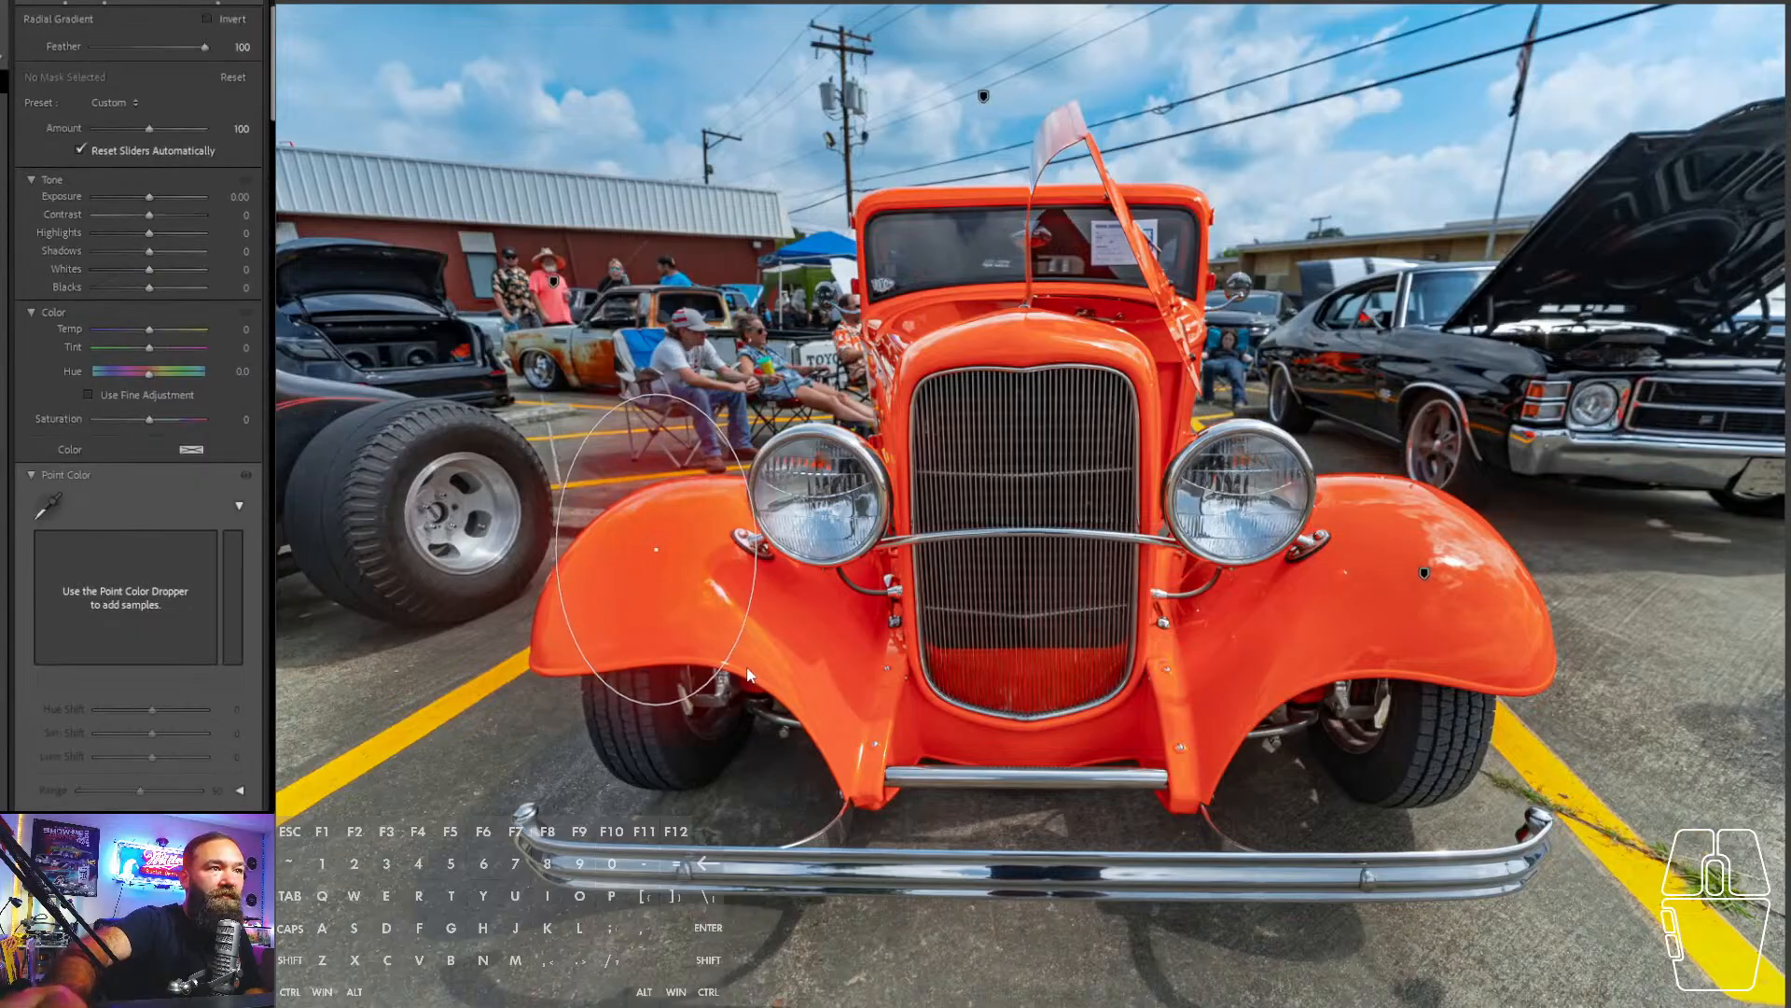
{"action": "left_click_drag", "start_coordinate": [737, 661], "coordinate": [661, 704]}
{"action": "left_click_drag", "start_coordinate": [684, 575], "coordinate": [659, 608]}
{"action": "left_click_drag", "start_coordinate": [552, 694], "coordinate": [530, 716]}
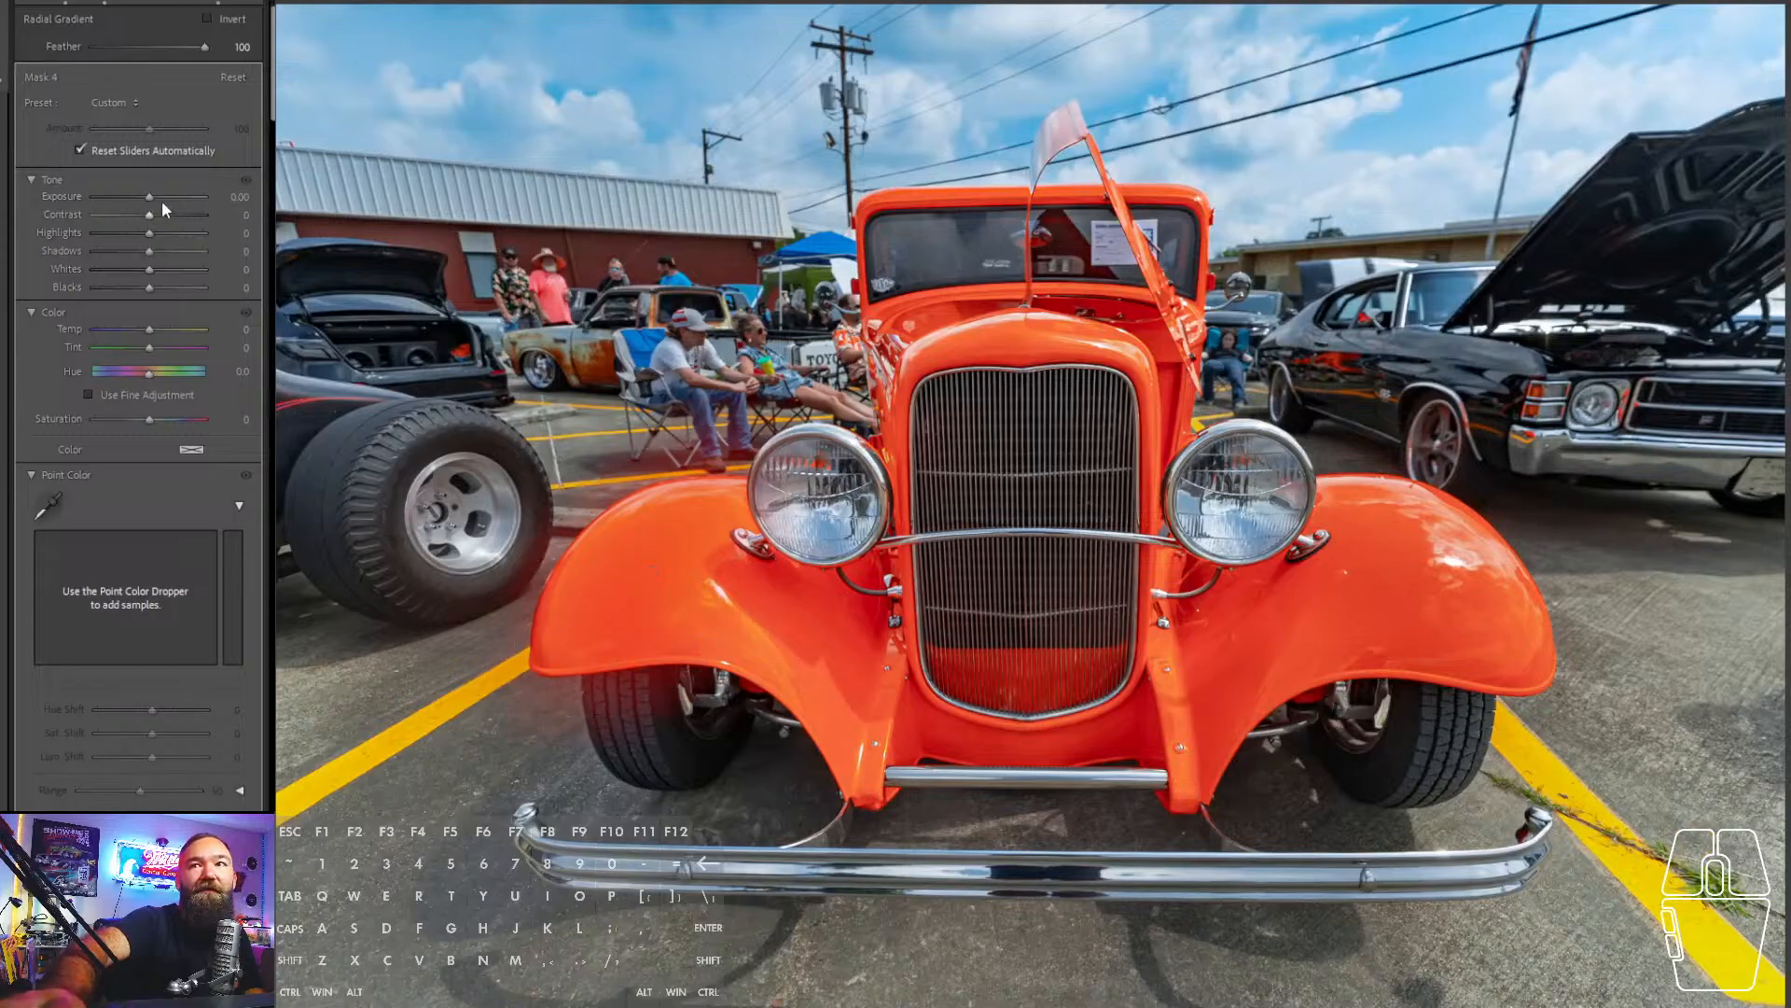
{"action": "left_click_drag", "start_coordinate": [149, 196], "coordinate": [144, 199]}
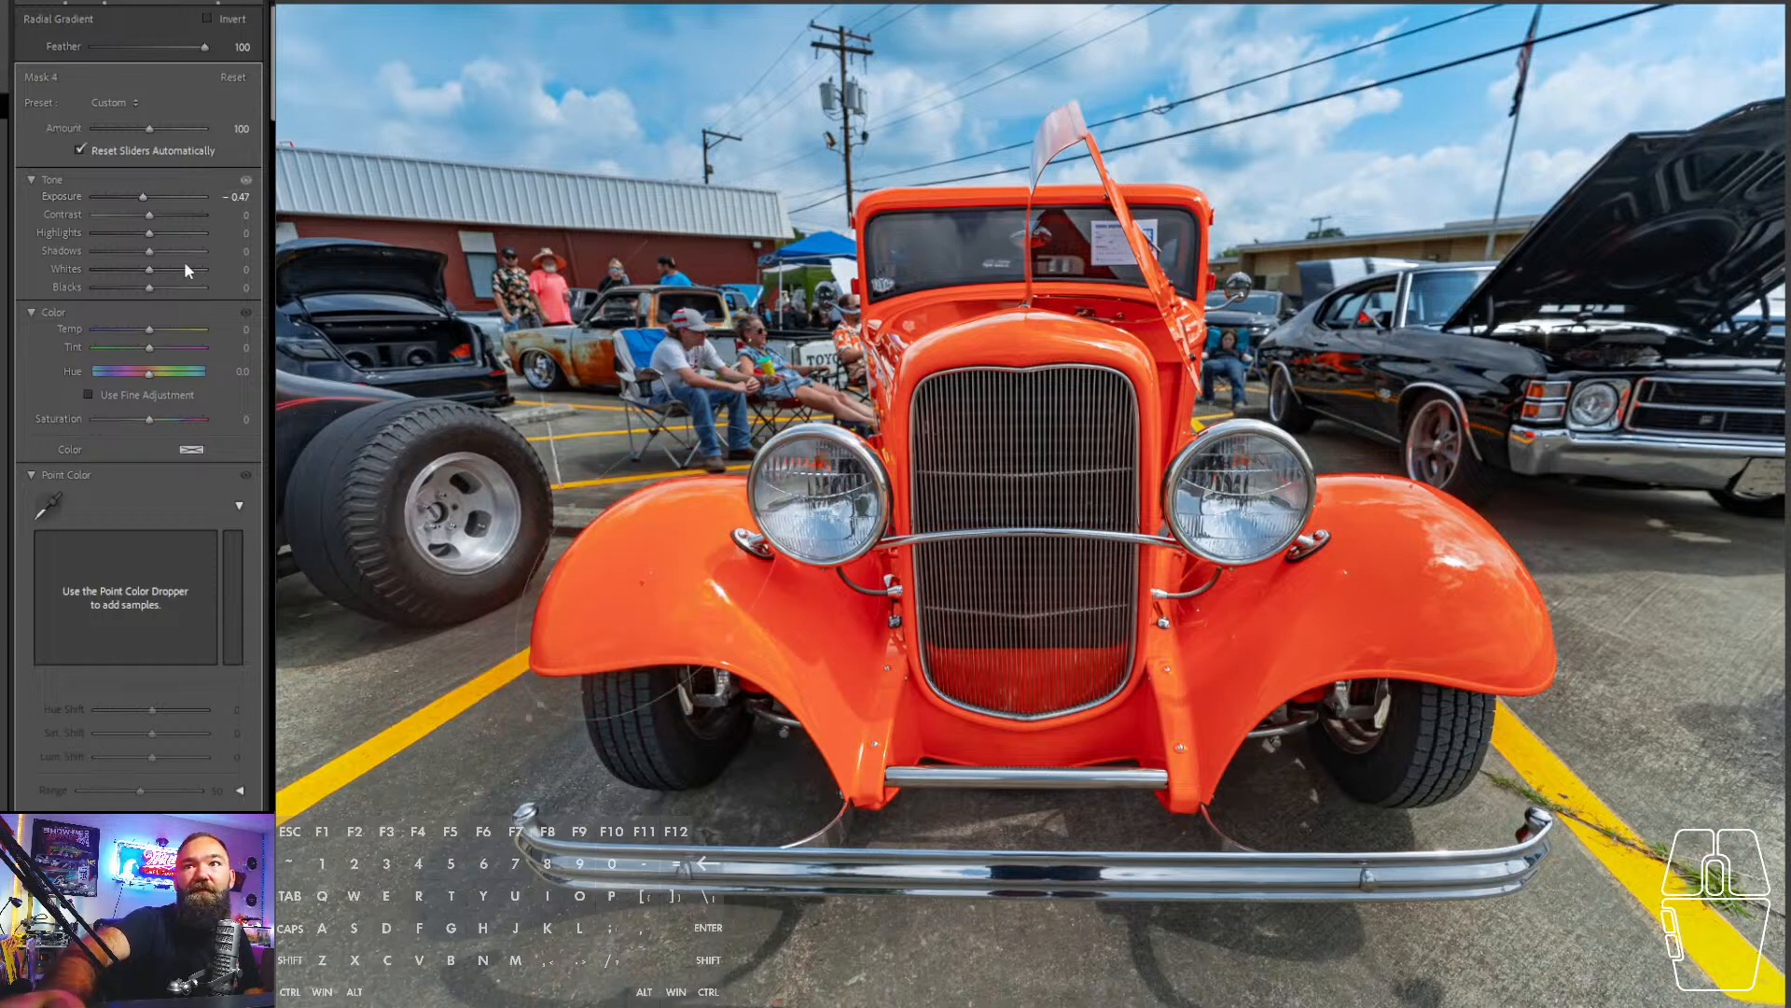
- Set the Exposure of the right-hand fender mask, Mask 3, to -0.20 and leave masking
{"action": "scroll", "coordinate": [193, 270], "scroll_direction": "down", "scroll_amount": 1}
{"action": "left_click_drag", "start_coordinate": [141, 144], "coordinate": [142, 146]}
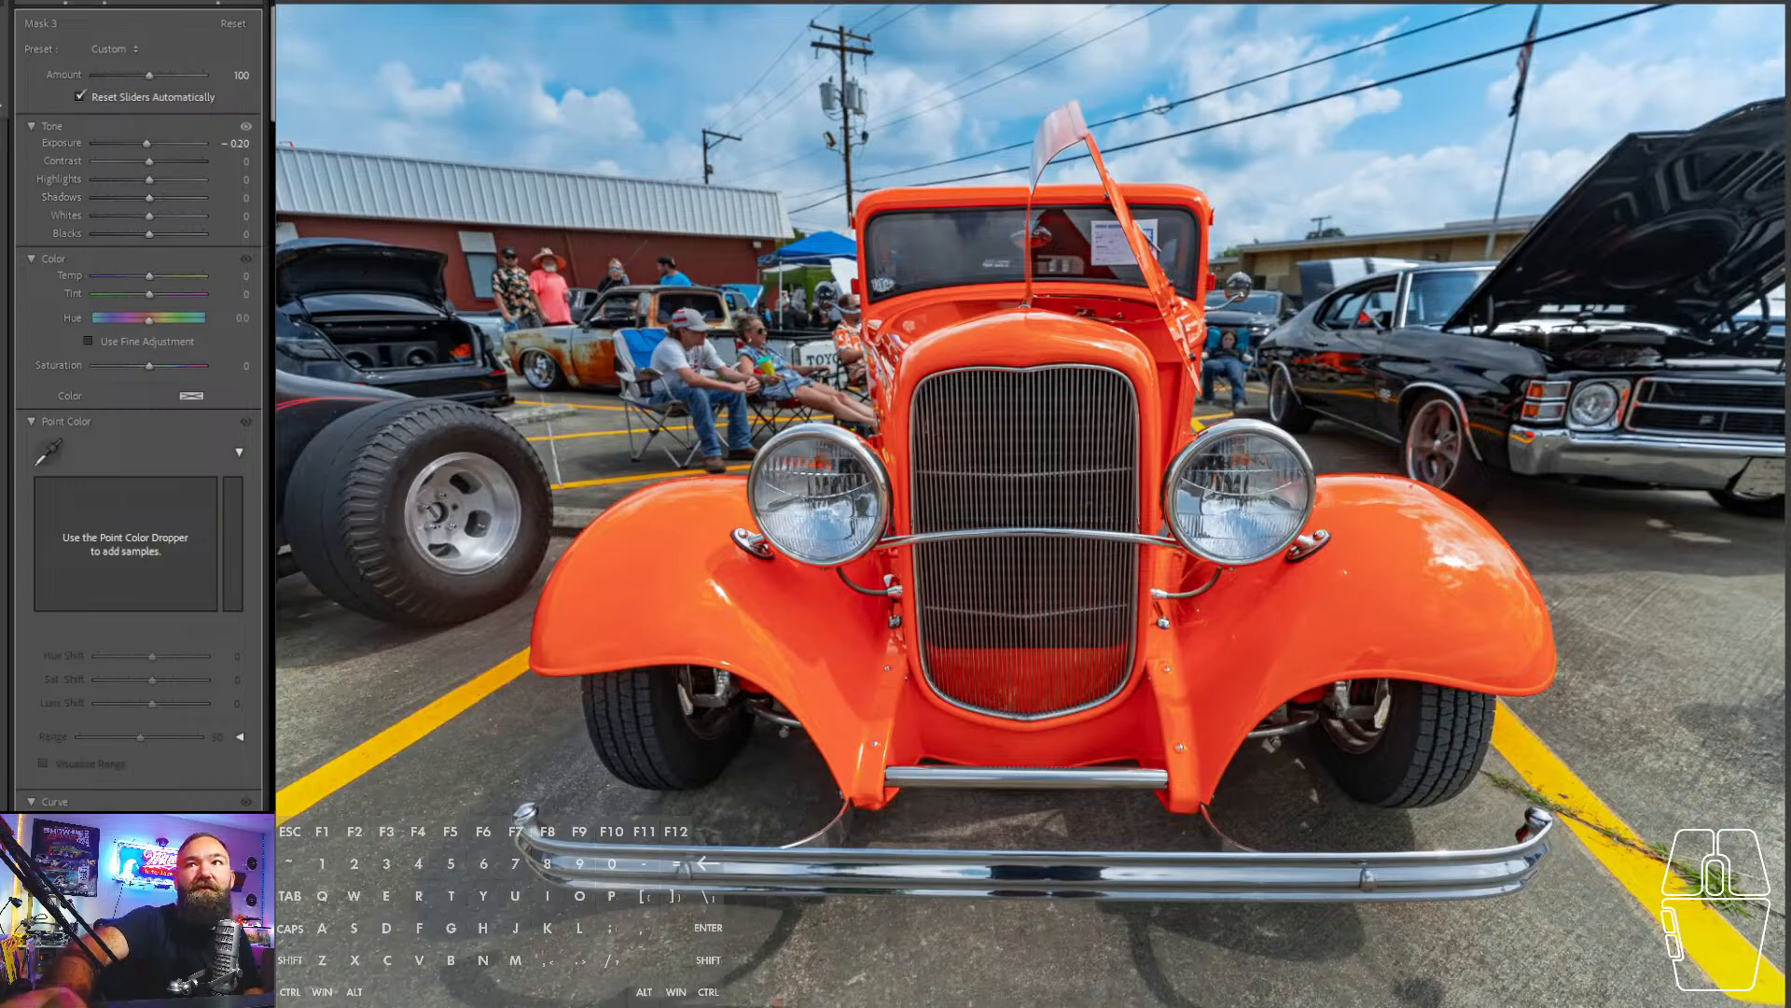
{"action": "left_click", "coordinate": [220, 2]}
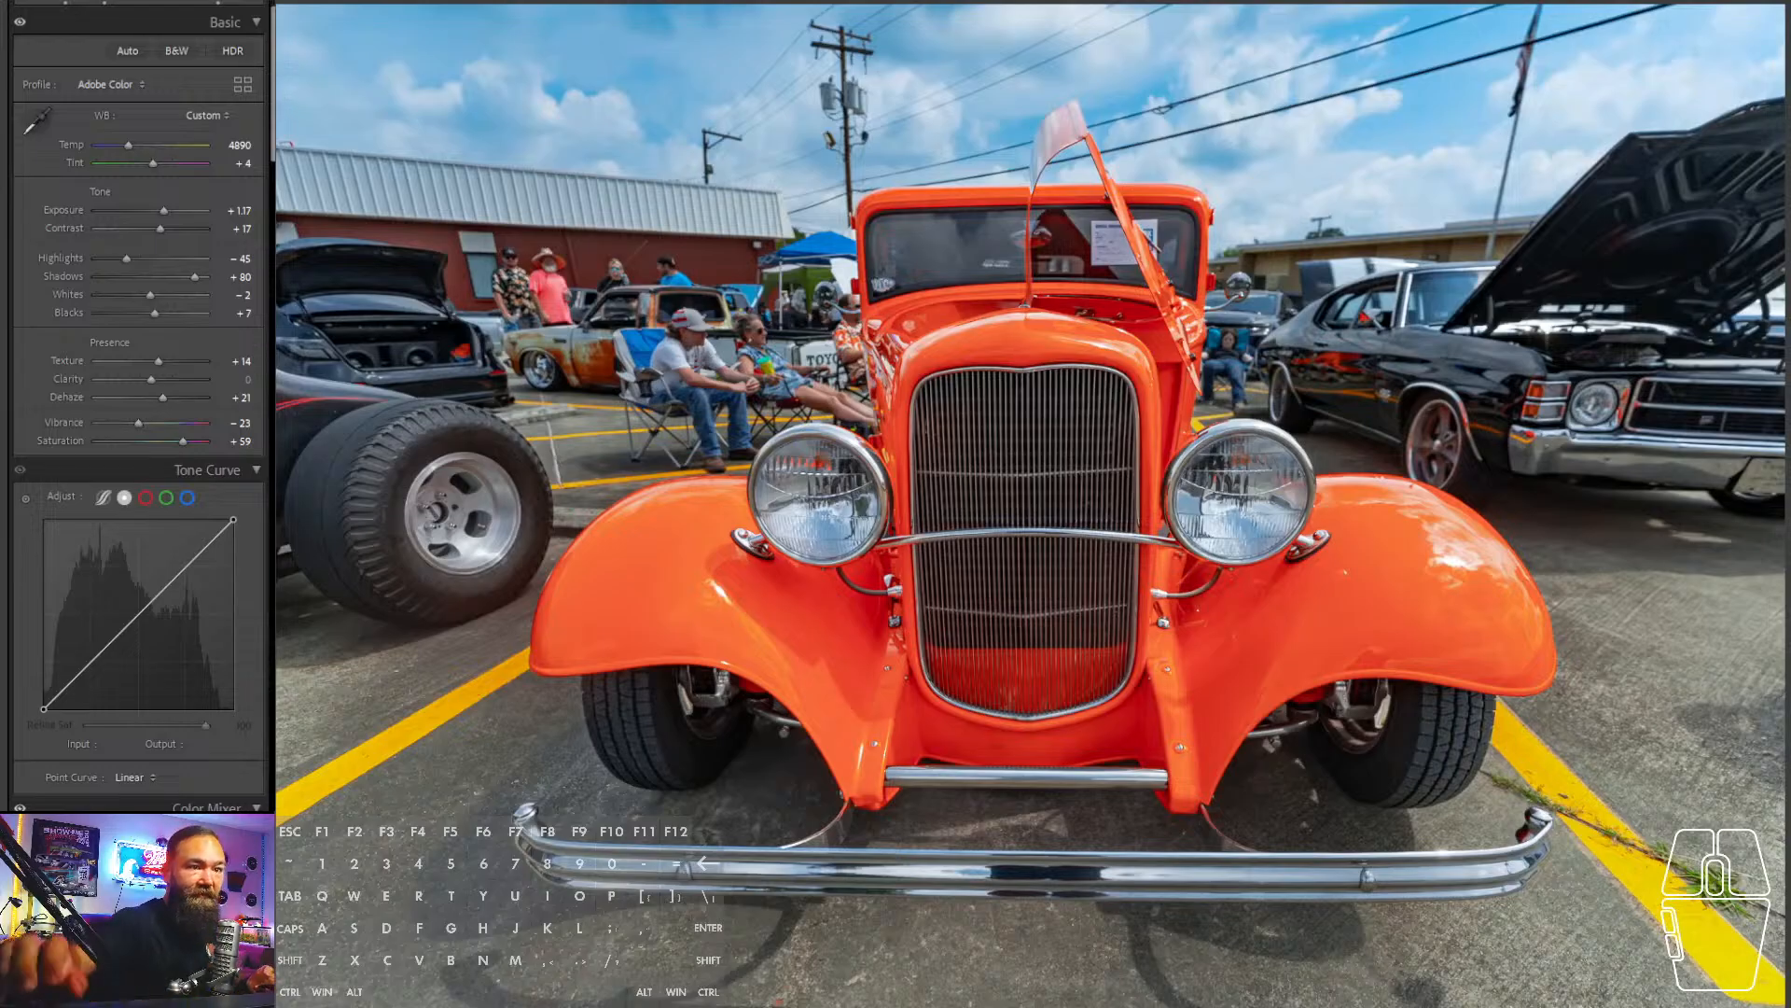
- Go to the photo of the orange hot rod with its hood open and paste the copied settings onto it
{"action": "key", "text": "Right"}
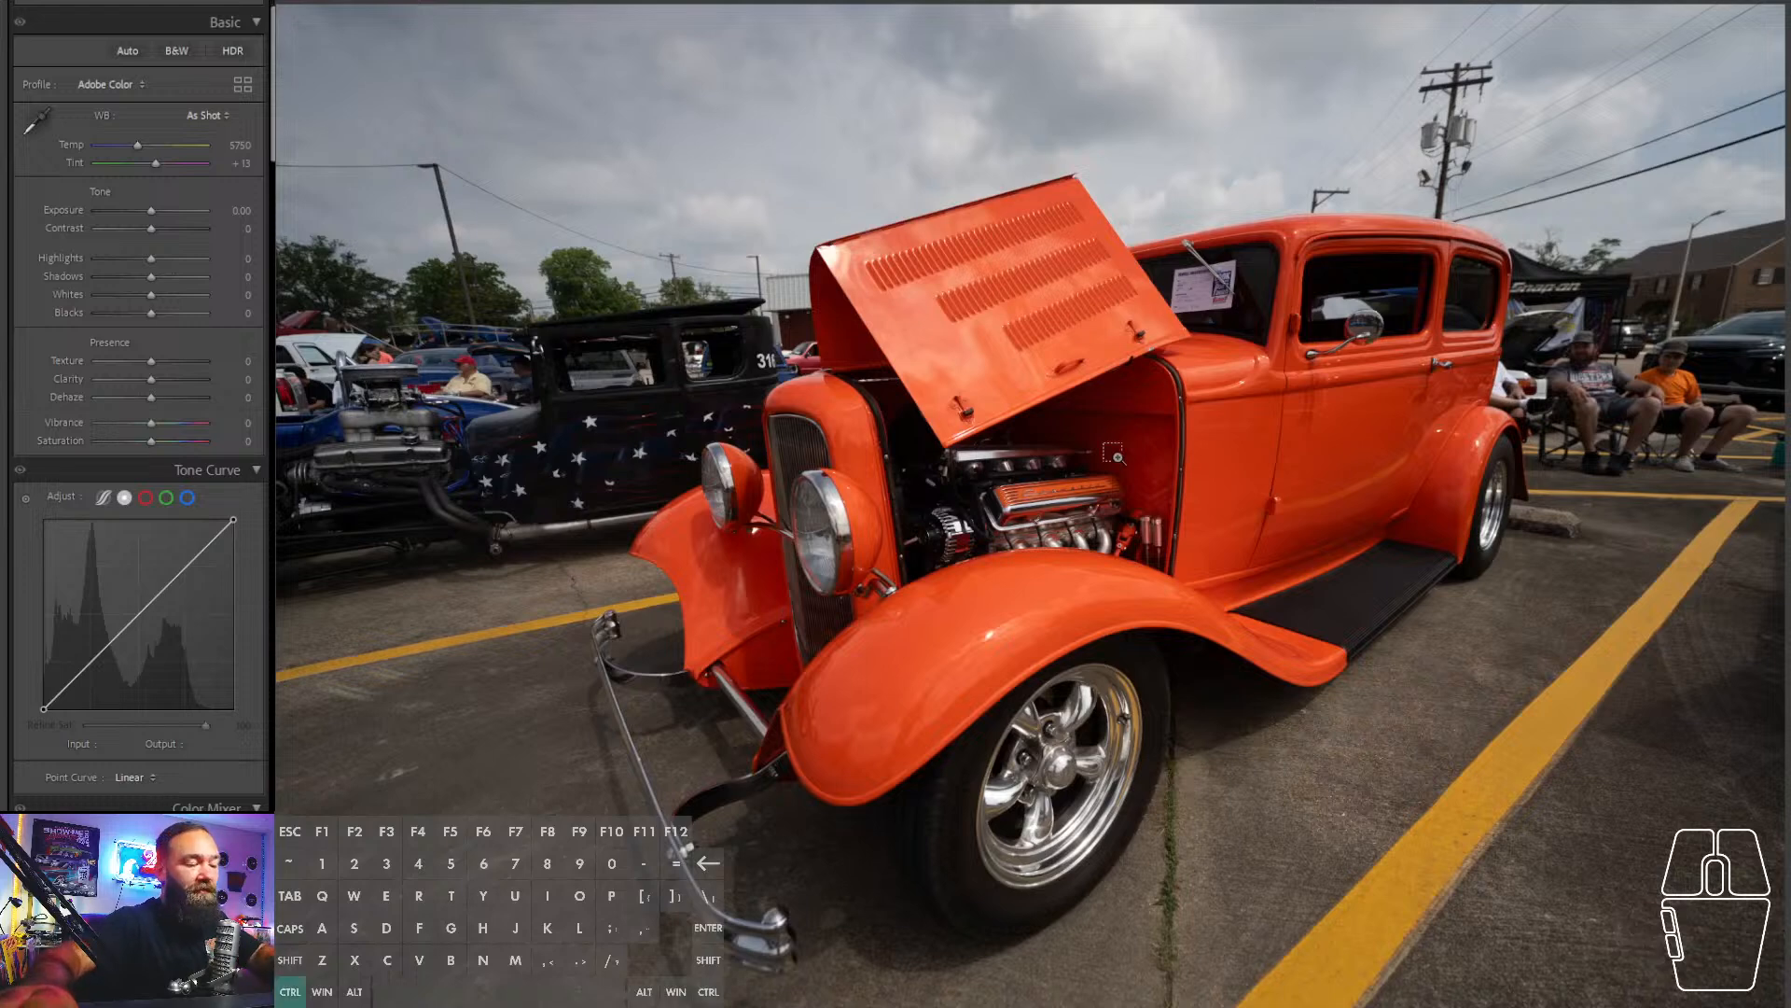
{"action": "key", "text": "ctrl+shift+v"}
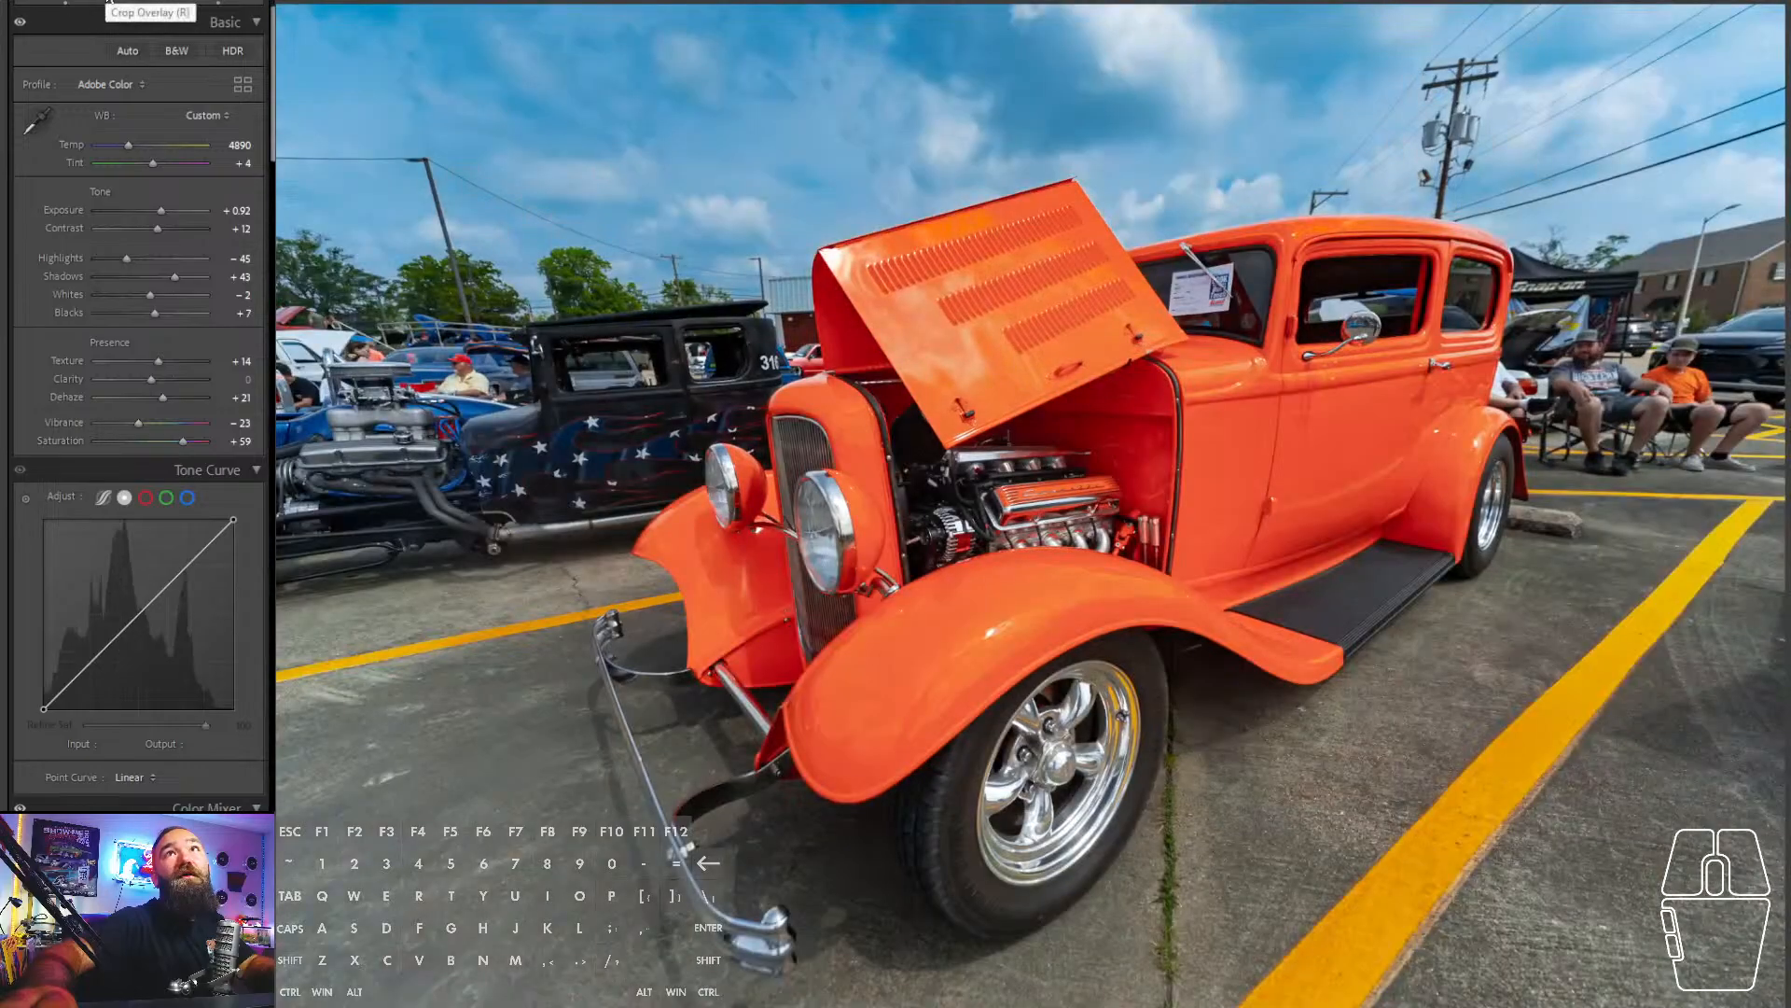
- Straighten the open-hood hot rod photo to an angle of 0.28, crop it tighter around the car and apply the crop
{"action": "left_click", "coordinate": [109, 5]}
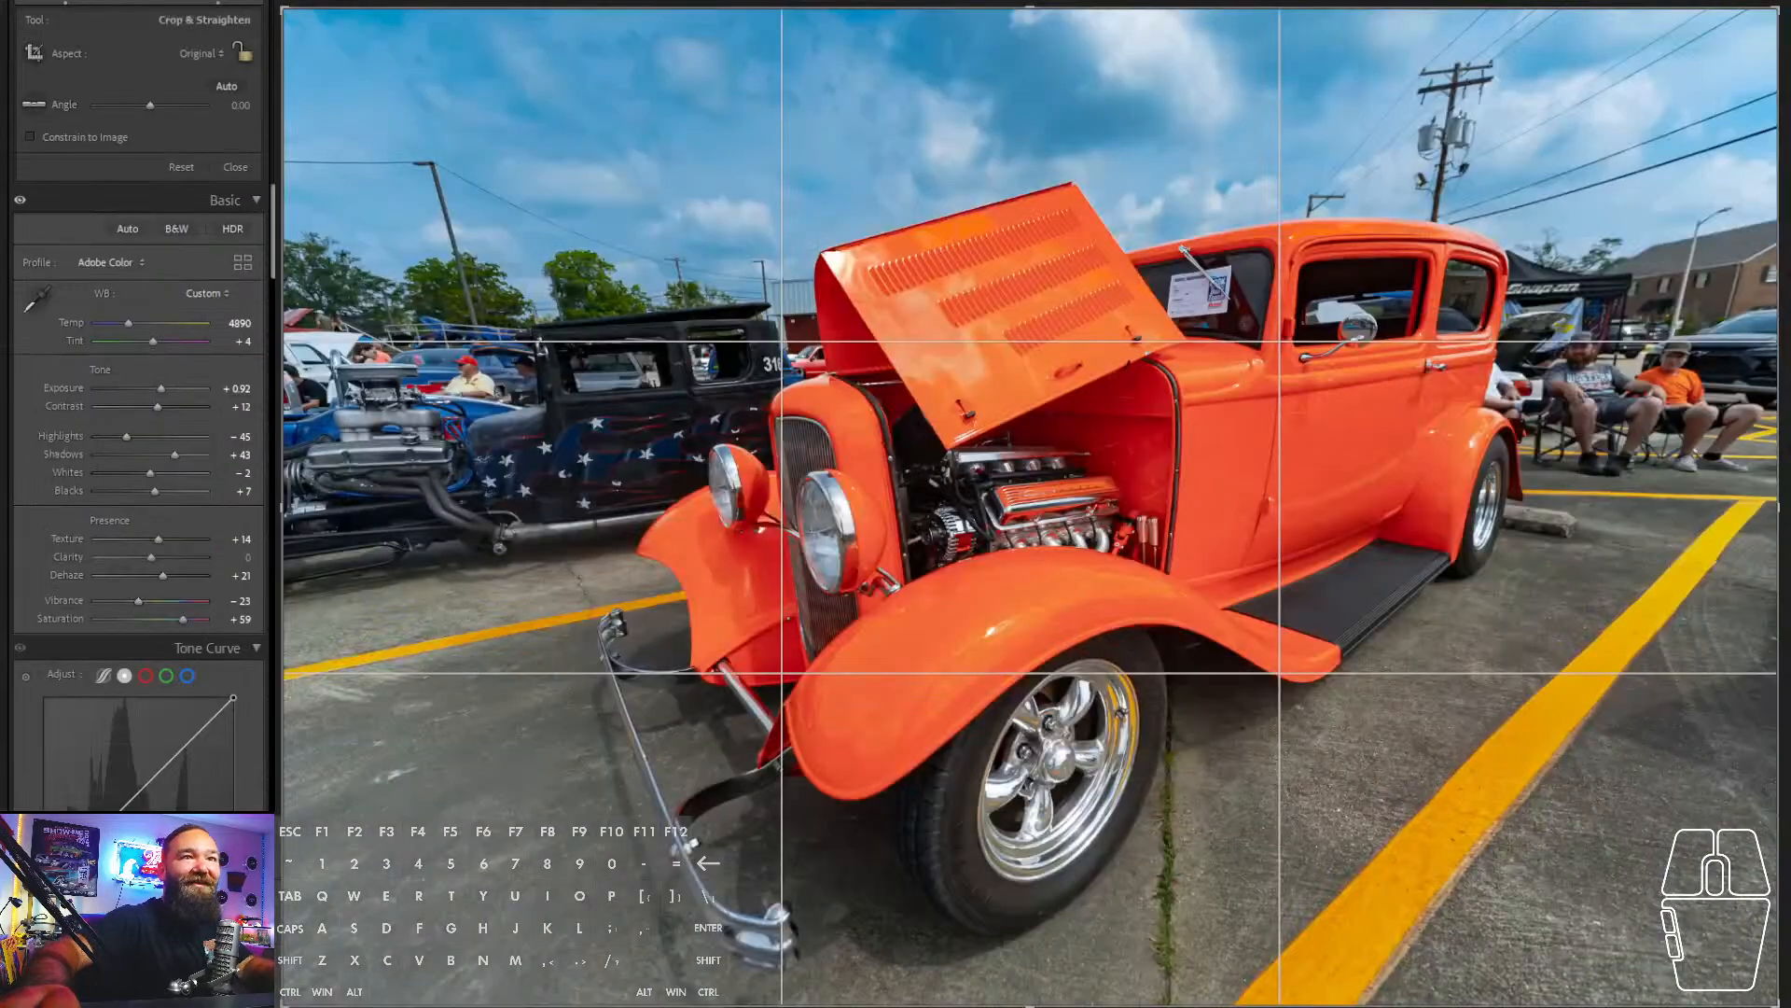
{"action": "left_click_drag", "start_coordinate": [151, 104], "coordinate": [149, 104]}
{"action": "left_click_drag", "start_coordinate": [1366, 305], "coordinate": [1334, 286]}
{"action": "left_click_drag", "start_coordinate": [312, 28], "coordinate": [338, 47]}
{"action": "left_click_drag", "start_coordinate": [1778, 330], "coordinate": [1788, 351]}
{"action": "left_click_drag", "start_coordinate": [1464, 358], "coordinate": [1478, 359]}
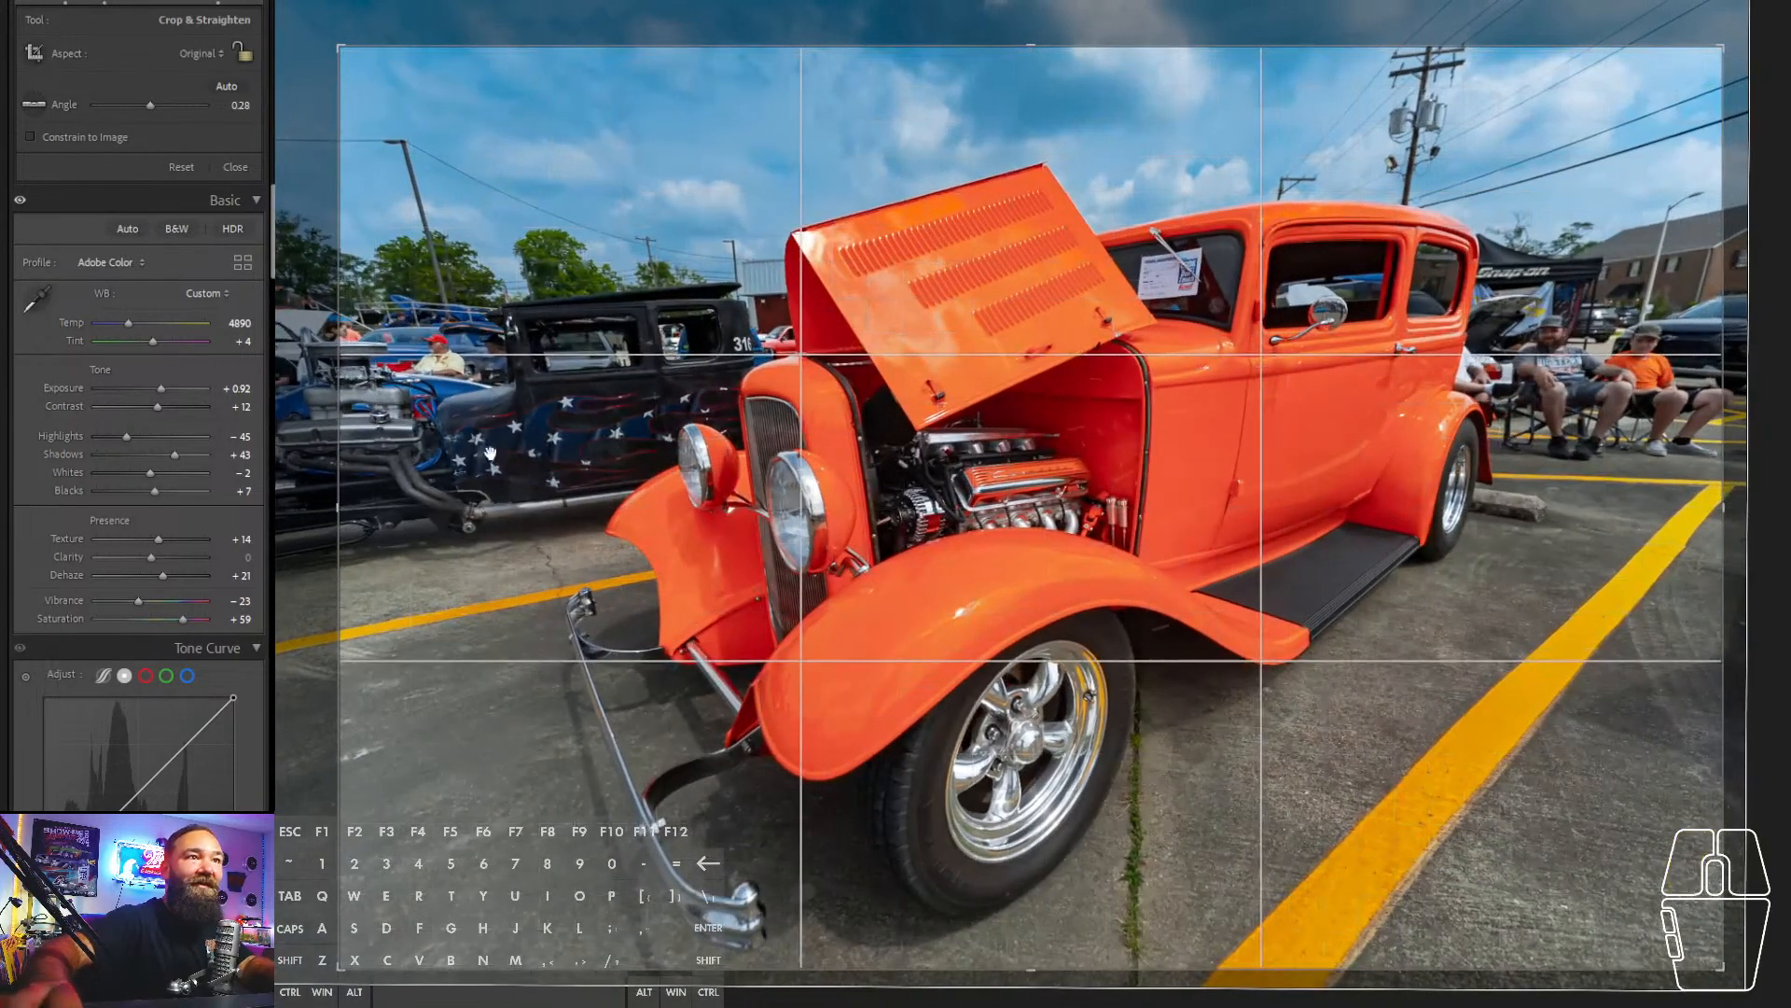
{"action": "left_click_drag", "start_coordinate": [340, 495], "coordinate": [323, 495]}
{"action": "left_click_drag", "start_coordinate": [809, 459], "coordinate": [786, 464]}
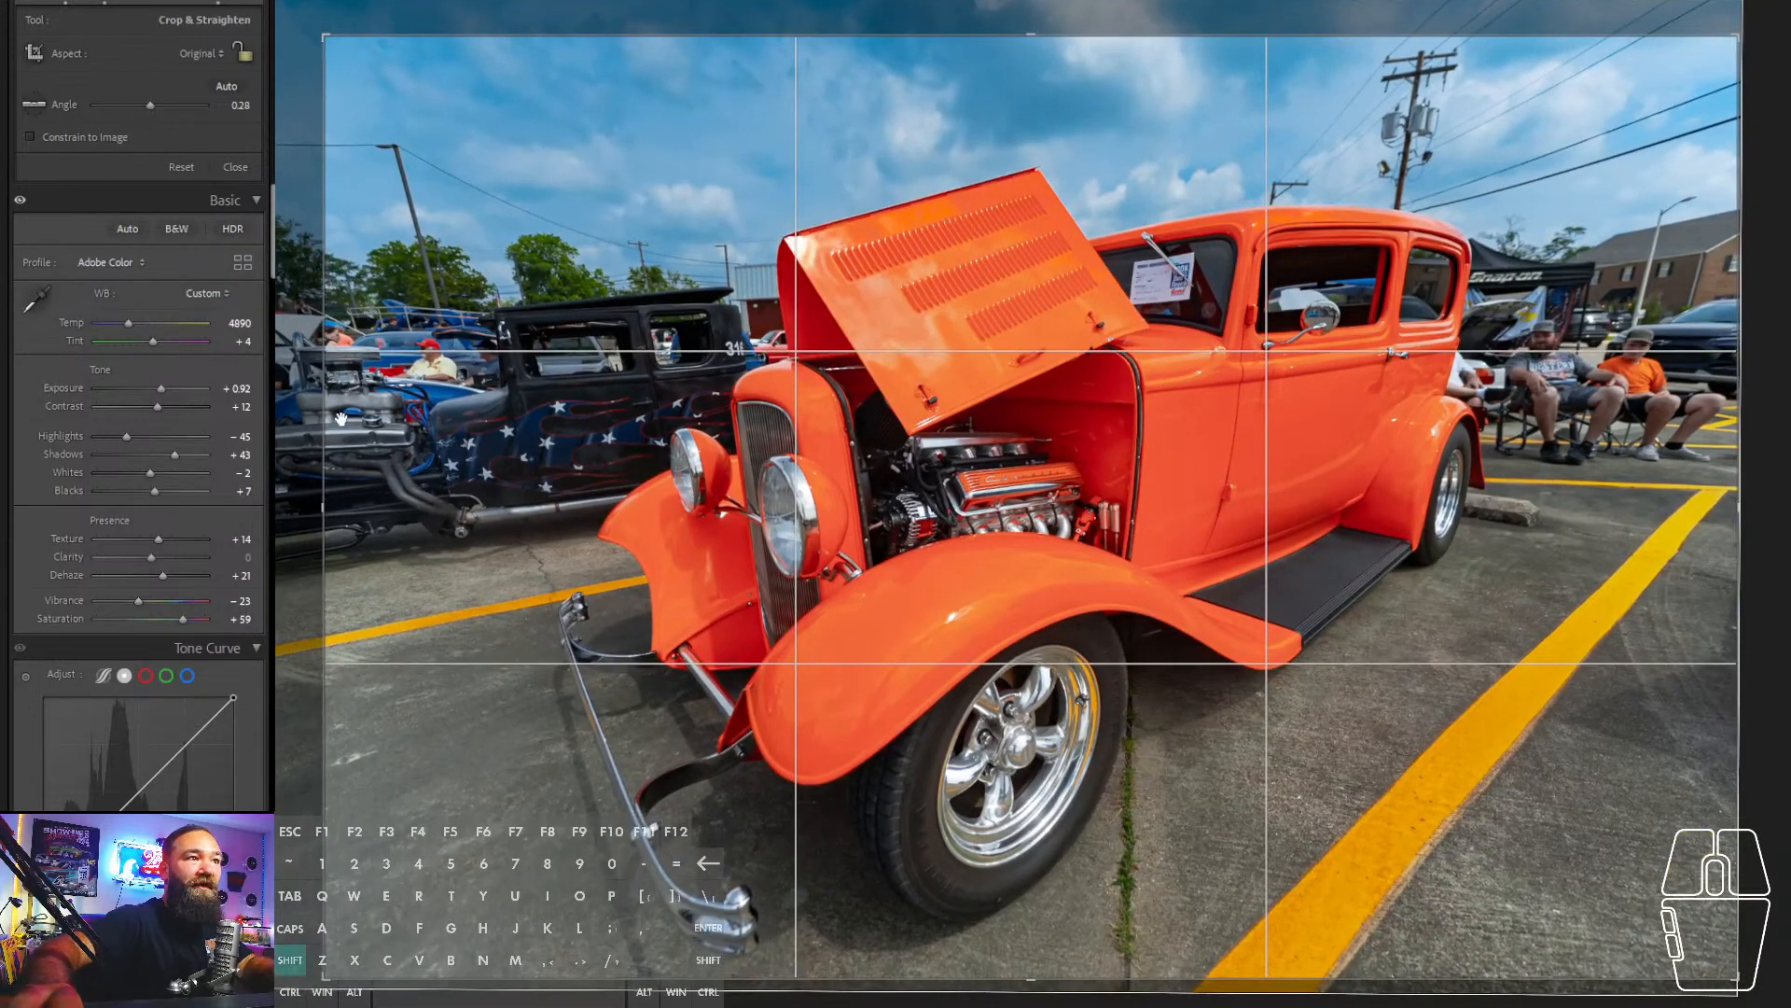
{"action": "left_click_drag", "start_coordinate": [323, 426], "coordinate": [339, 425]}
{"action": "left_click_drag", "start_coordinate": [623, 430], "coordinate": [622, 417]}
{"action": "key", "text": "Return"}
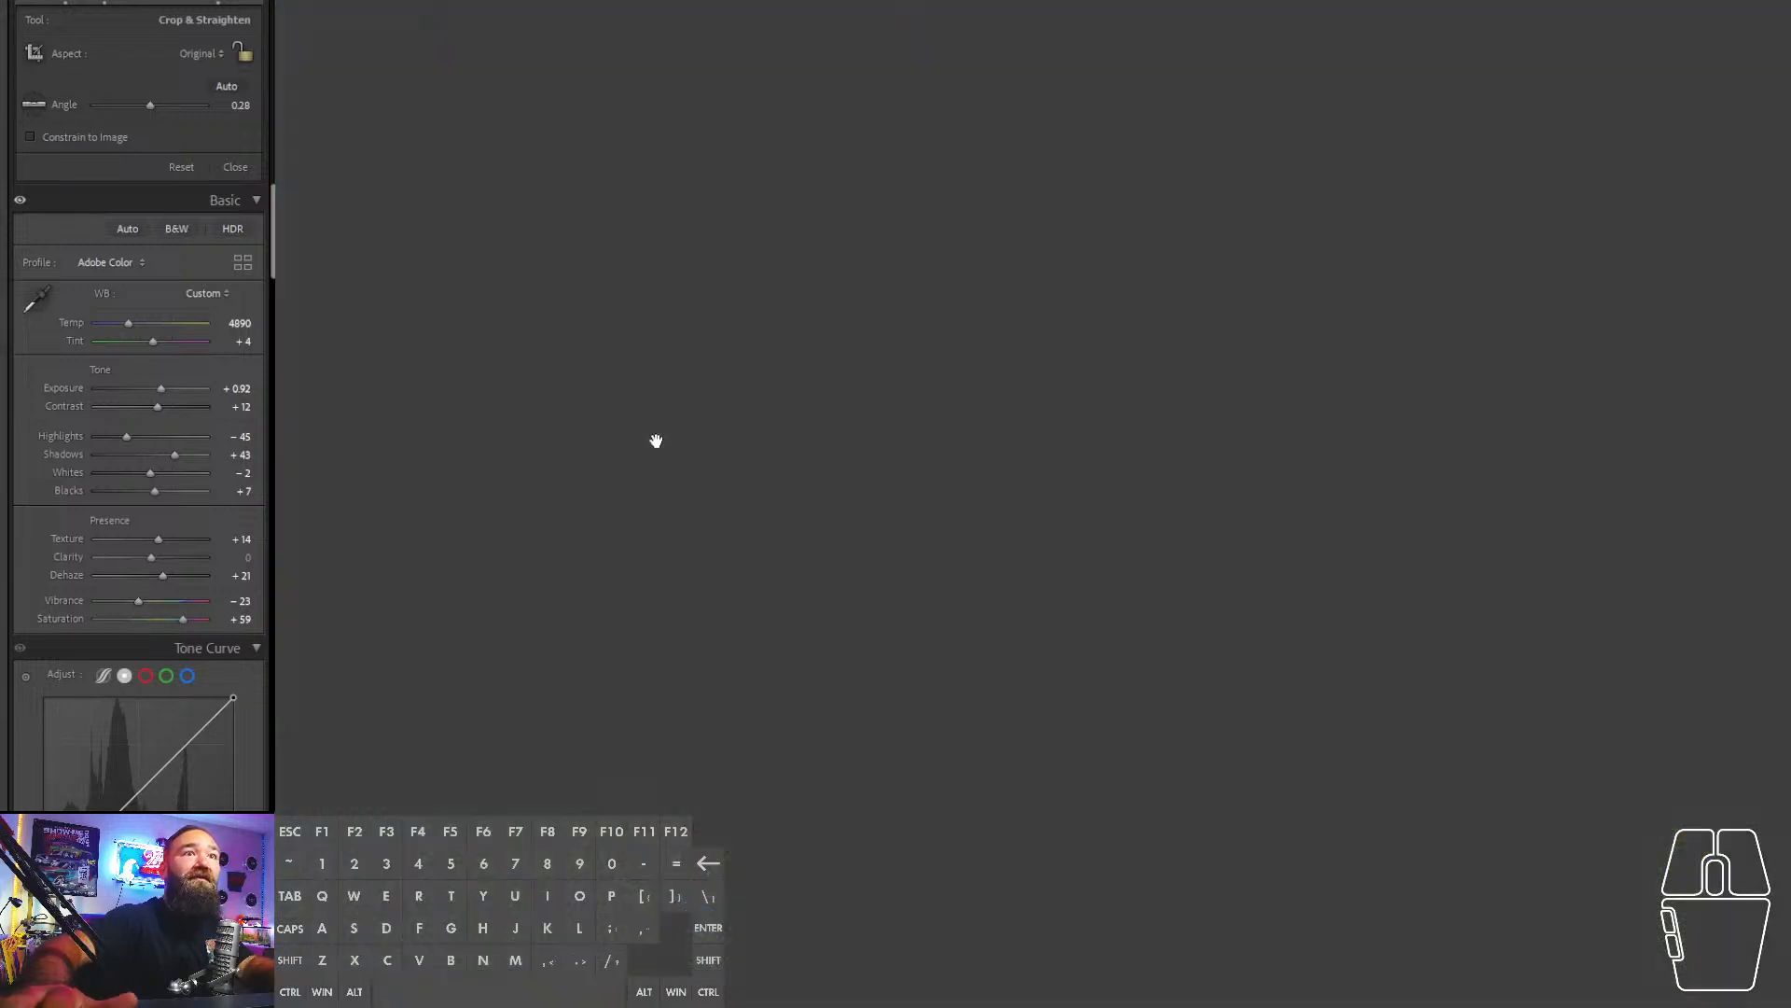
- Set Contrast to +20, Exposure to +1.08 and the white balance Temp to 4583
{"action": "key", "text": "ctrl"}
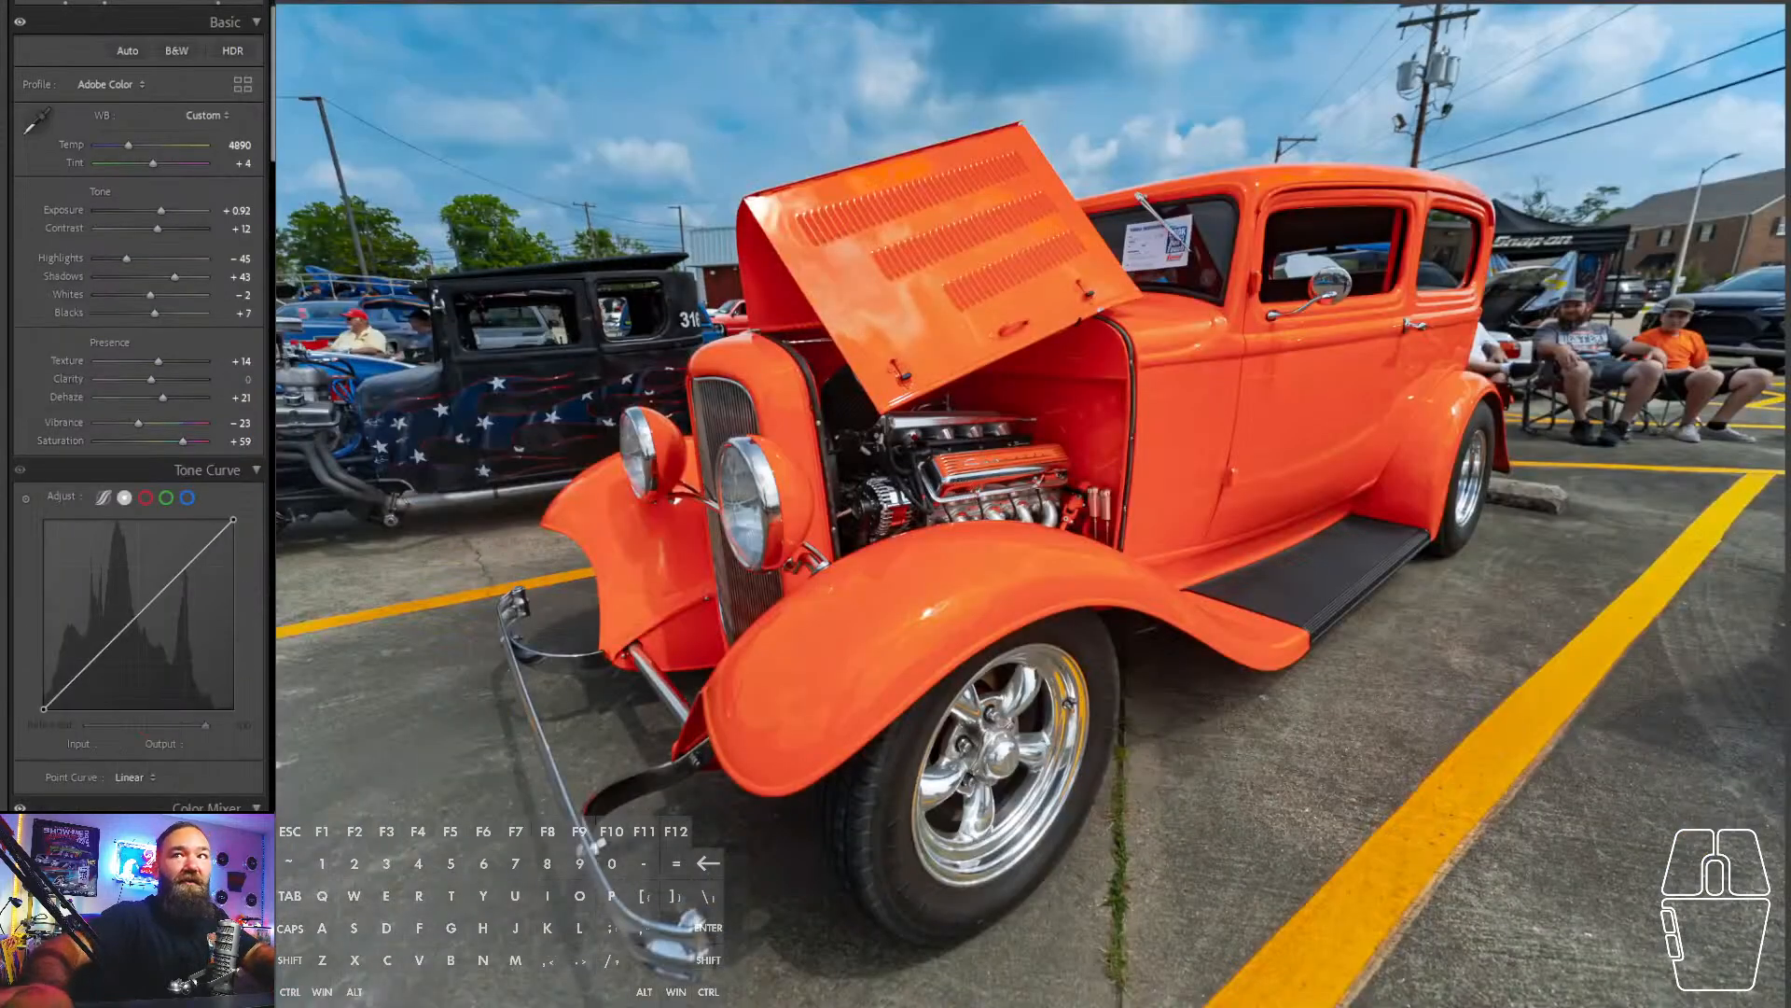
{"action": "left_click_drag", "start_coordinate": [172, 229], "coordinate": [166, 211]}
{"action": "left_click_drag", "start_coordinate": [130, 148], "coordinate": [125, 148]}
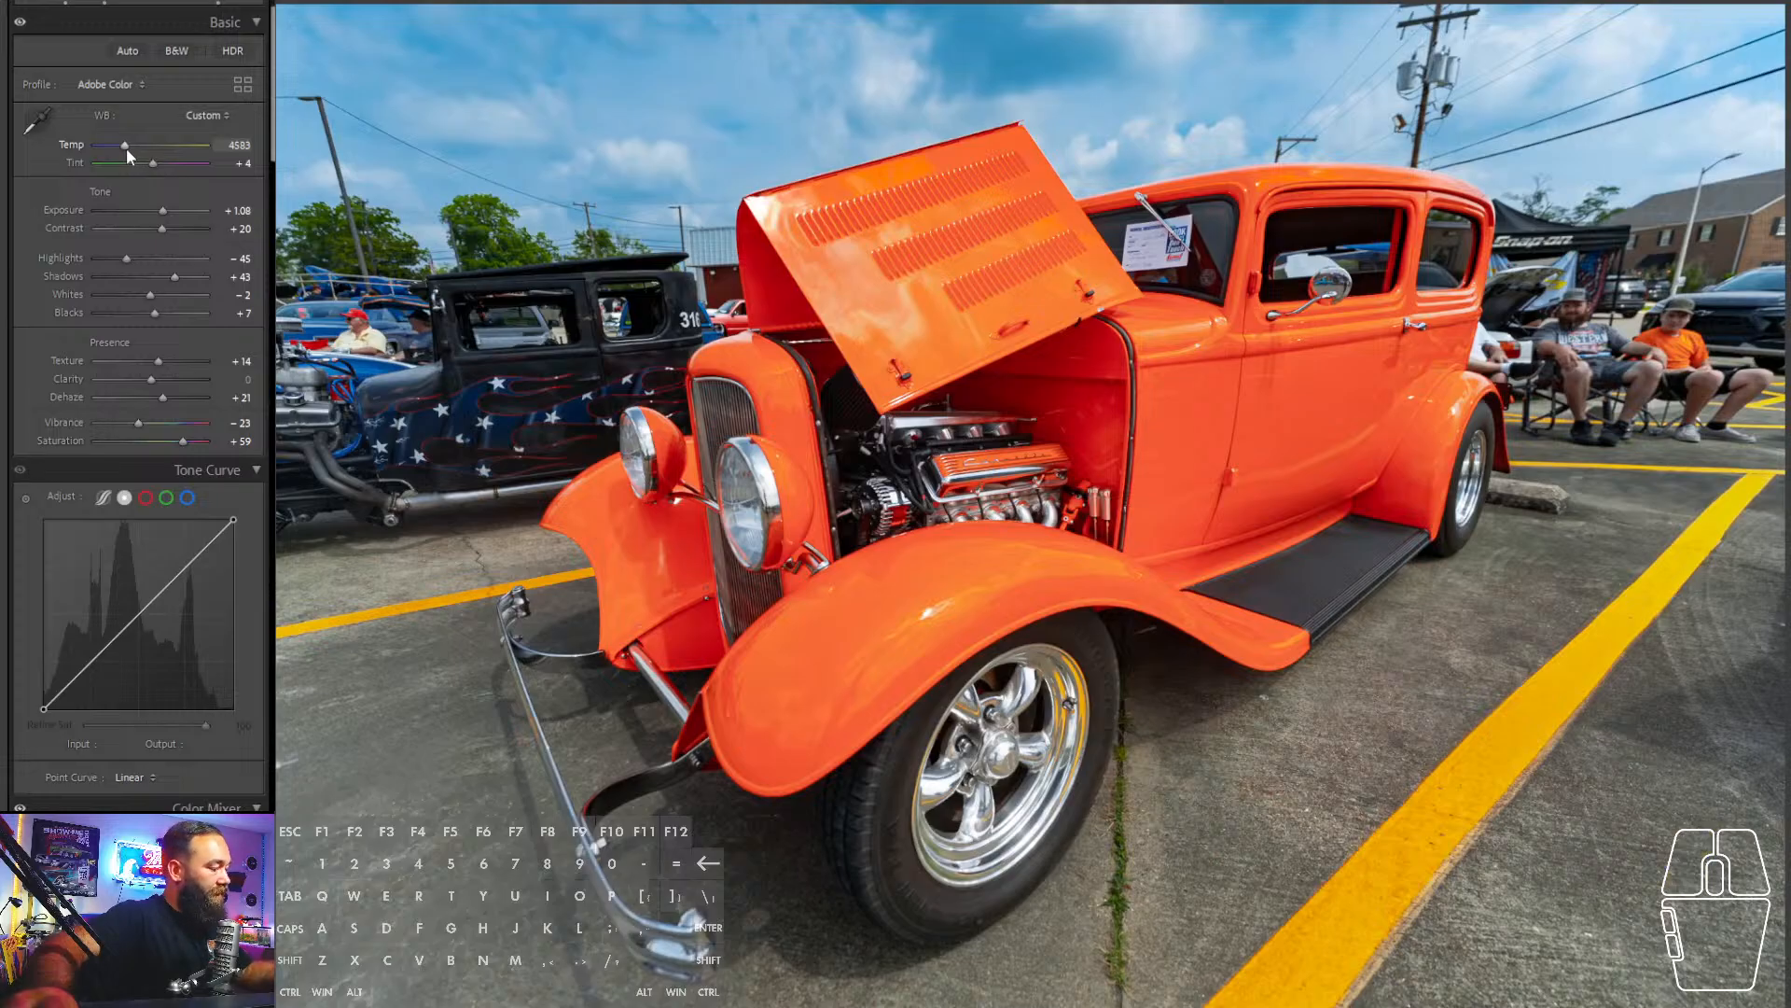
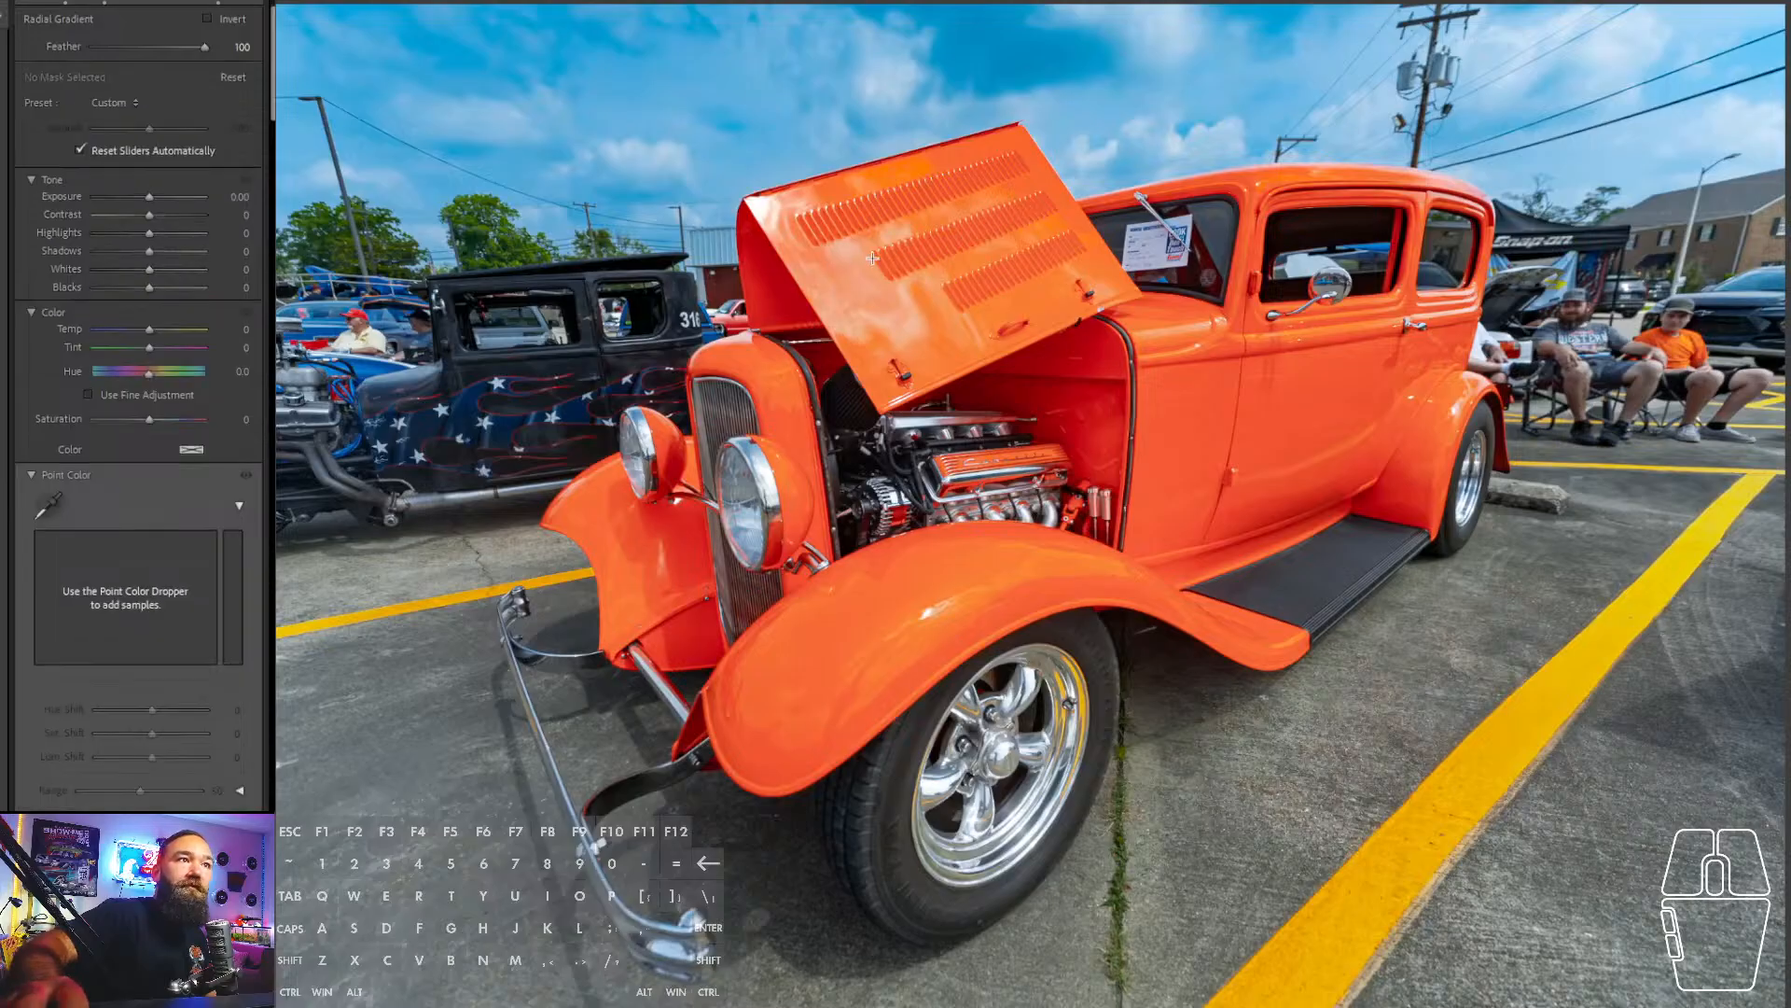
- Add a radial gradient mask over the open orange hood, set its Exposure to -0.73, and rotate and reshape it to fit the hood
{"action": "left_click_drag", "start_coordinate": [863, 254], "coordinate": [978, 375]}
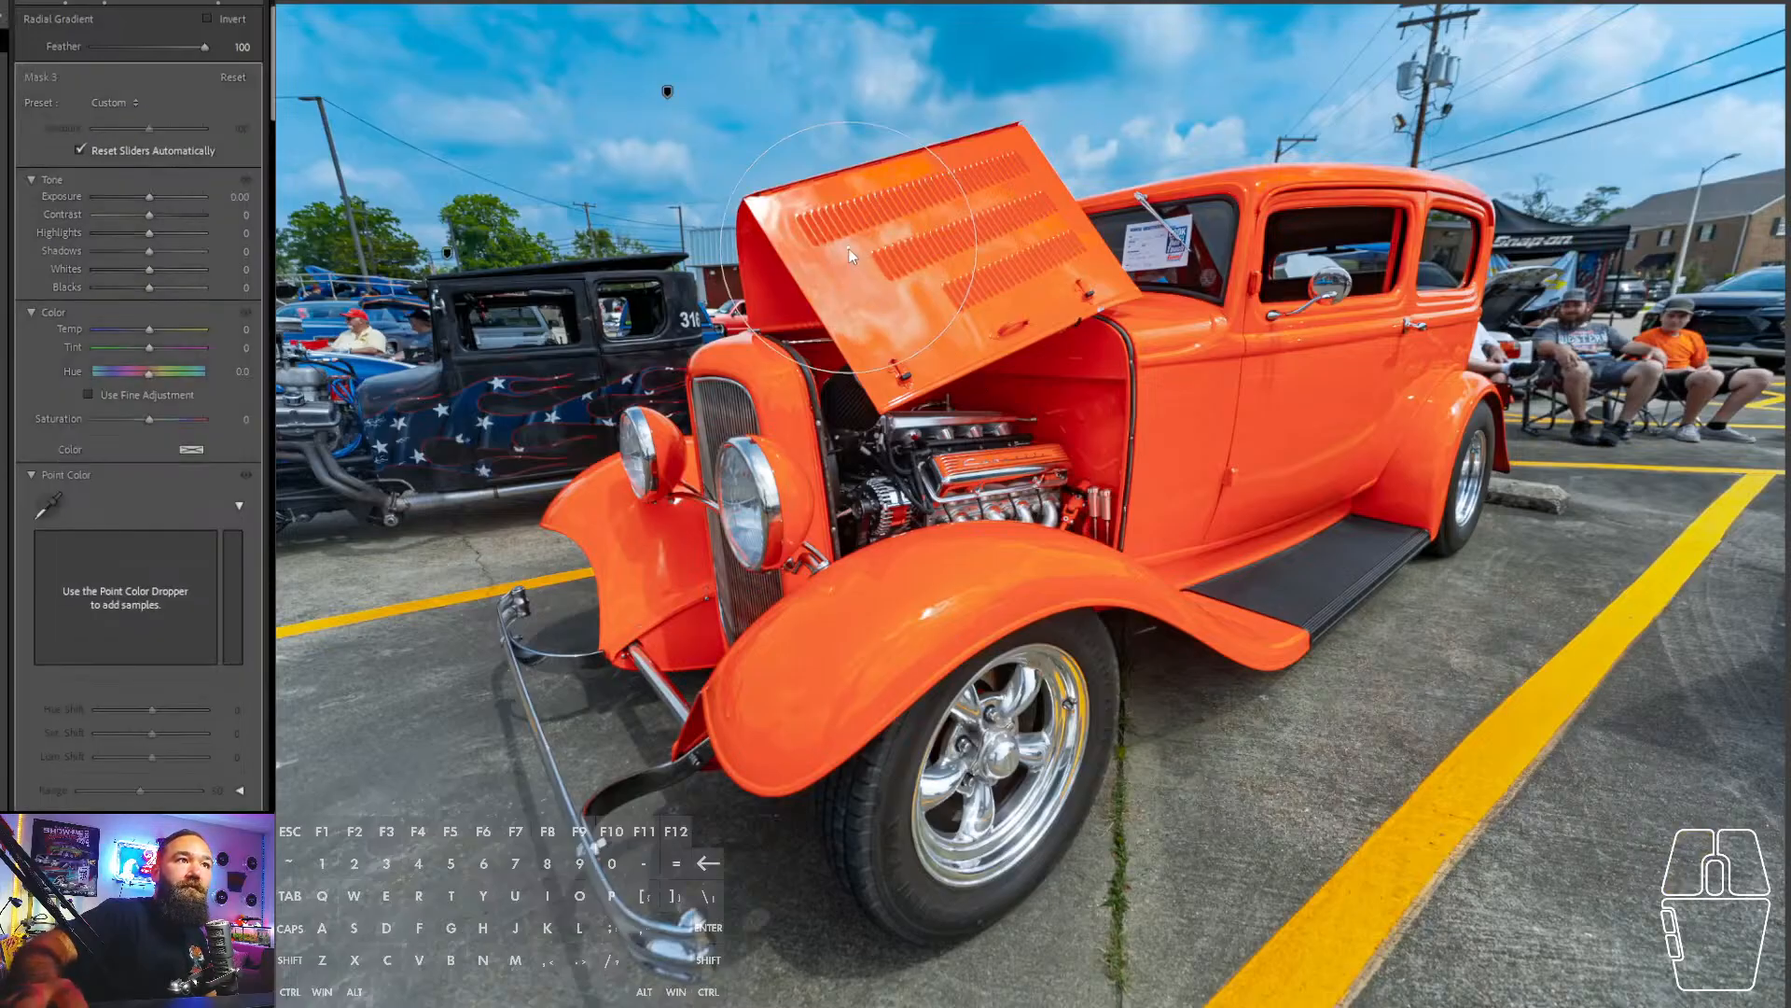
{"action": "left_click_drag", "start_coordinate": [849, 252], "coordinate": [852, 258]}
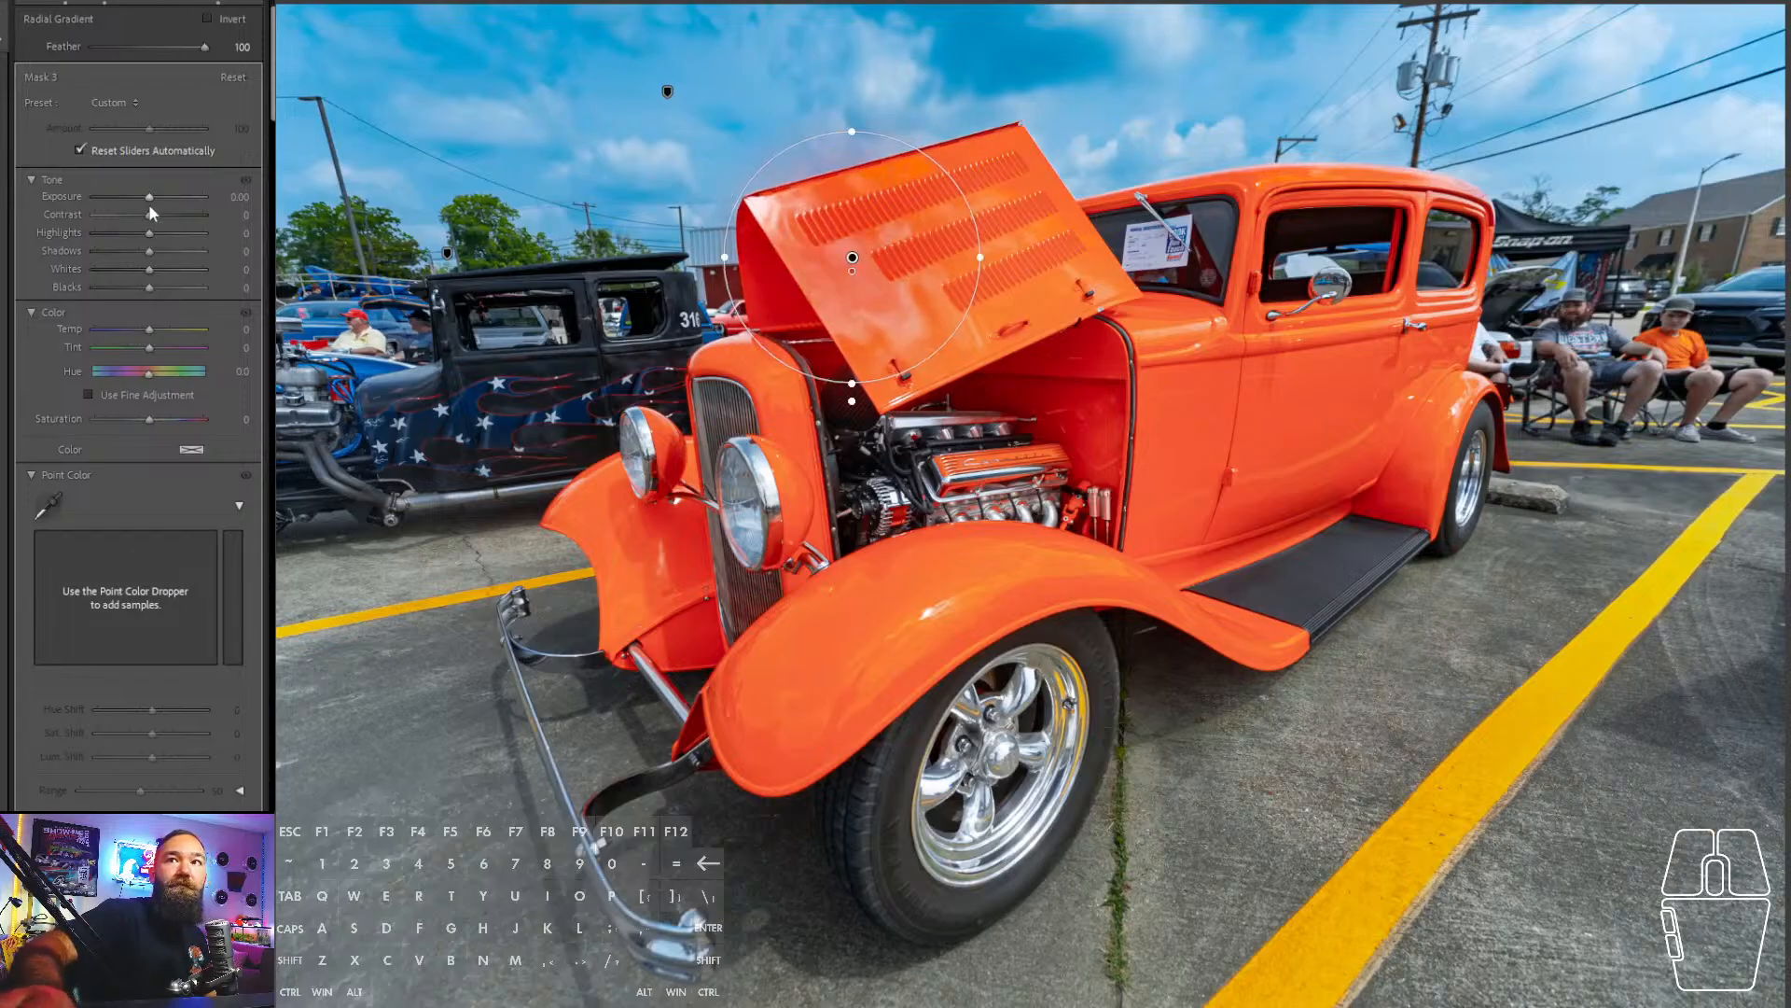
{"action": "left_click_drag", "start_coordinate": [149, 196], "coordinate": [145, 198]}
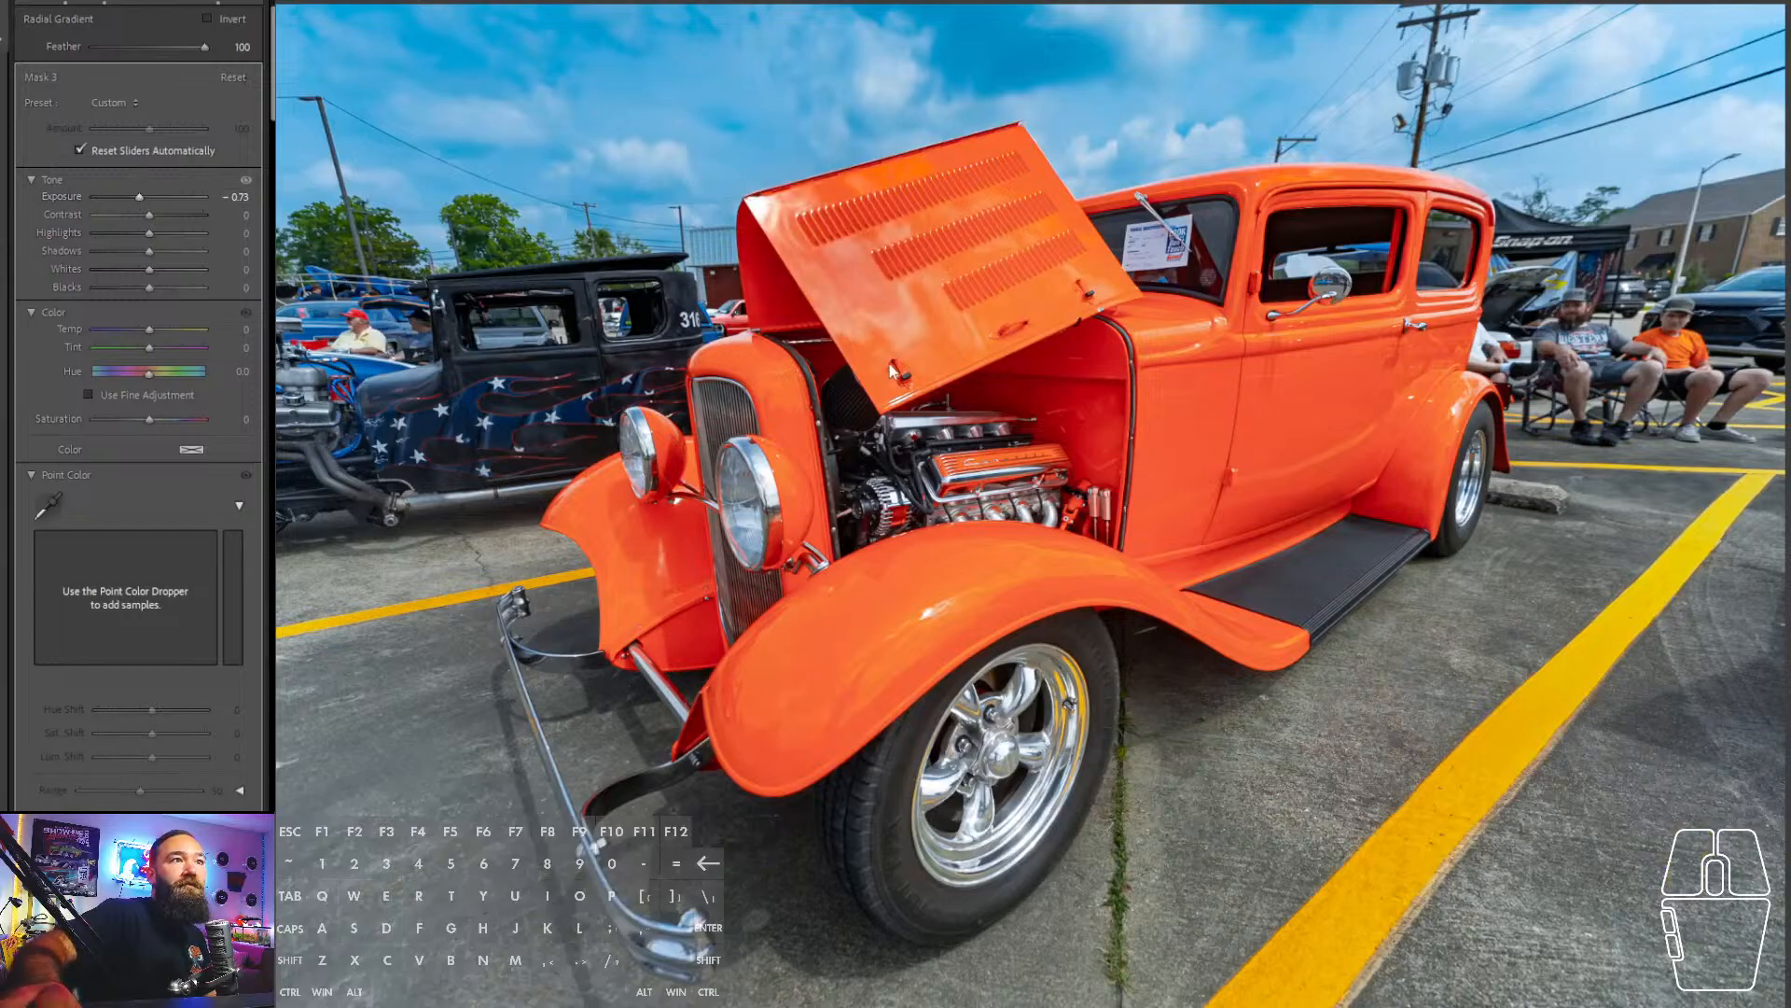
{"action": "left_click_drag", "start_coordinate": [973, 318], "coordinate": [1026, 269]}
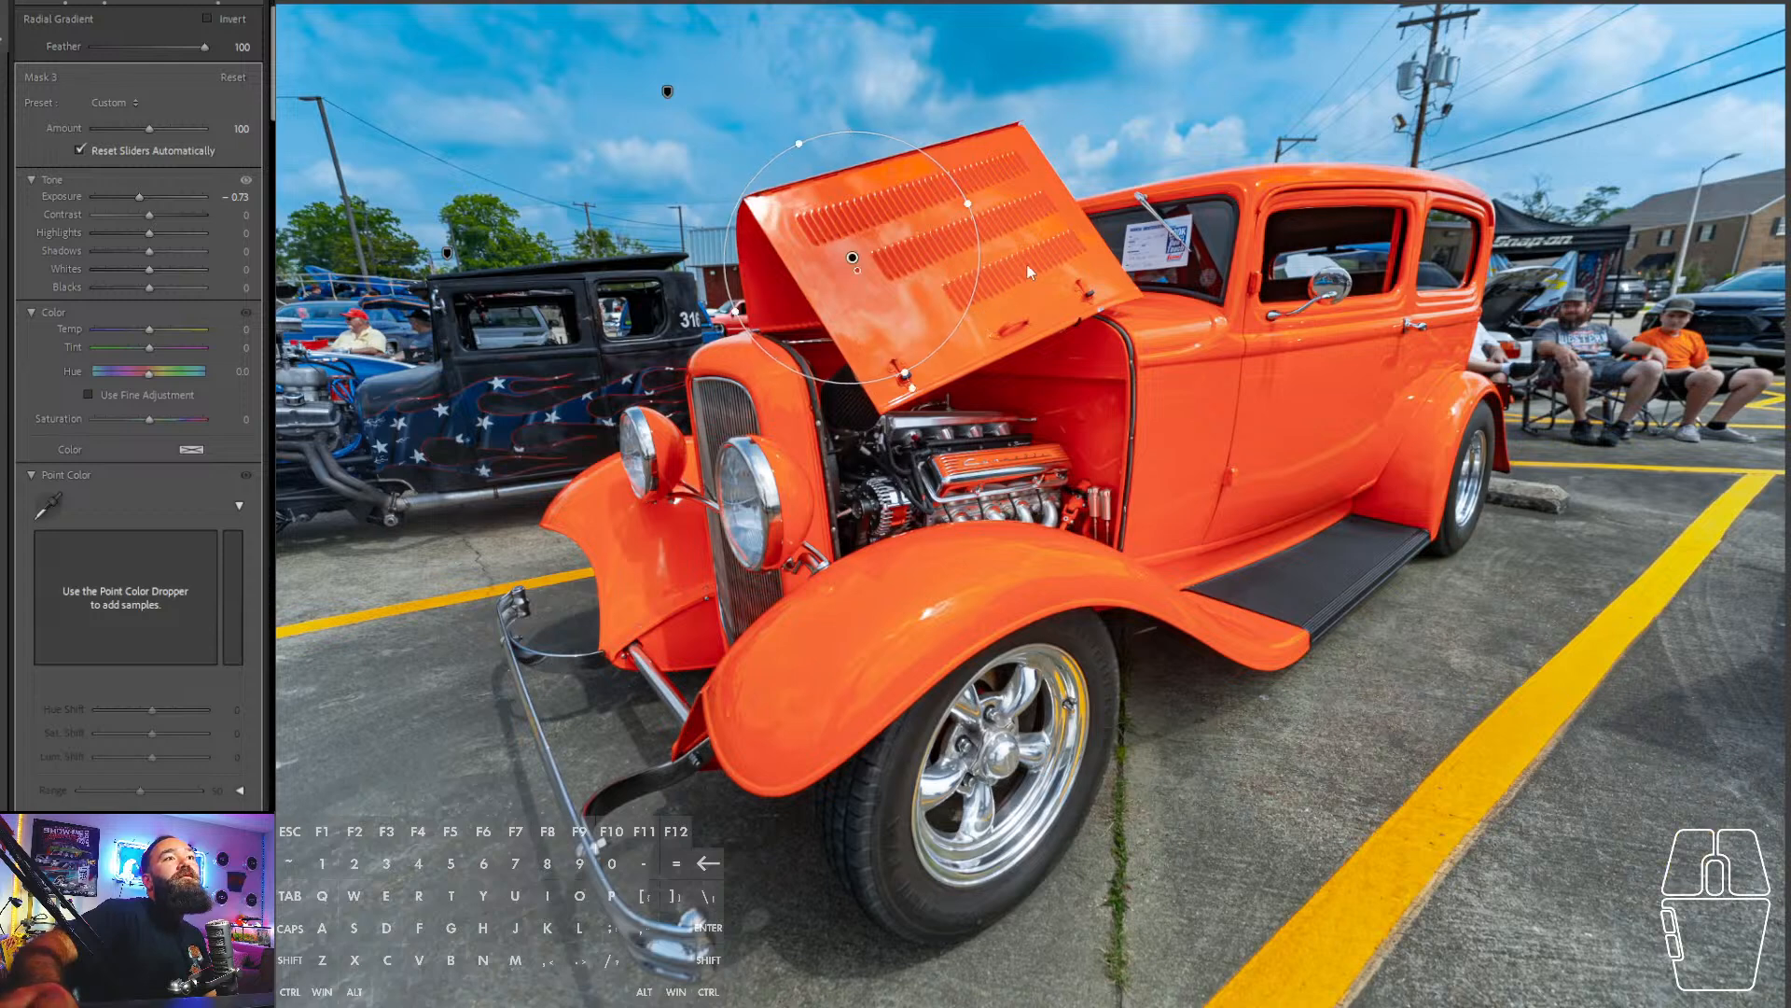
{"action": "left_click_drag", "start_coordinate": [904, 373], "coordinate": [920, 405]}
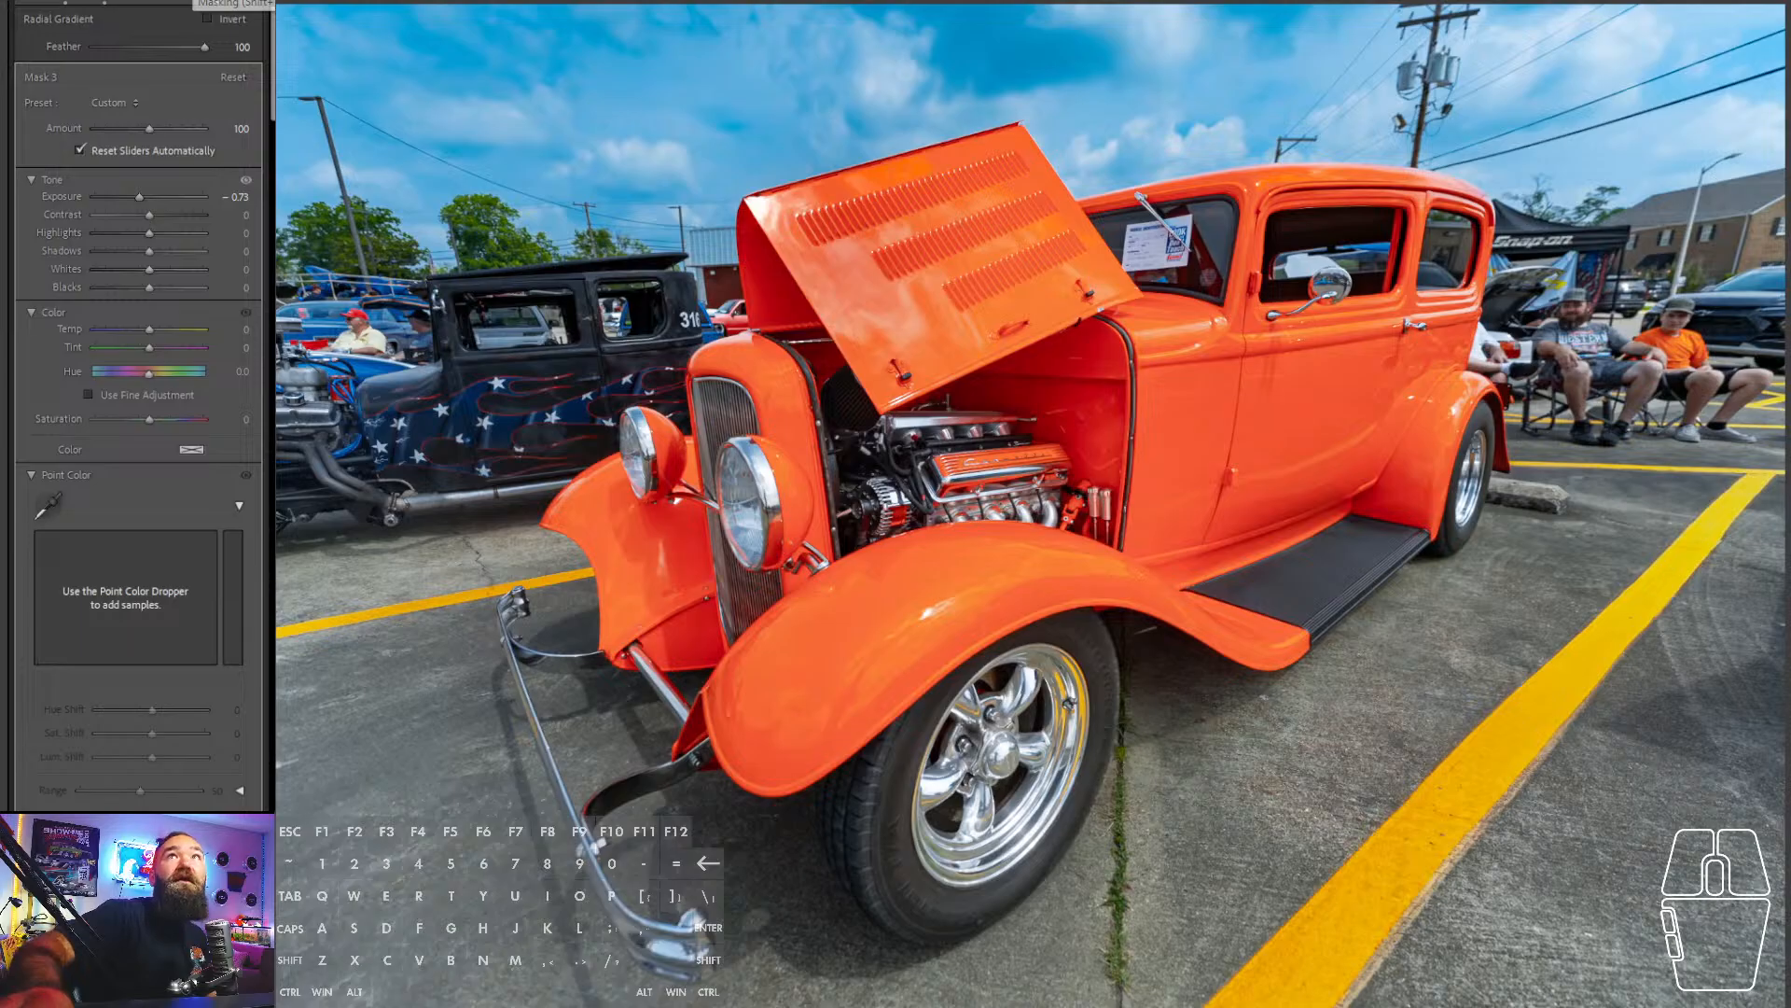
{"action": "left_click", "coordinate": [219, 3]}
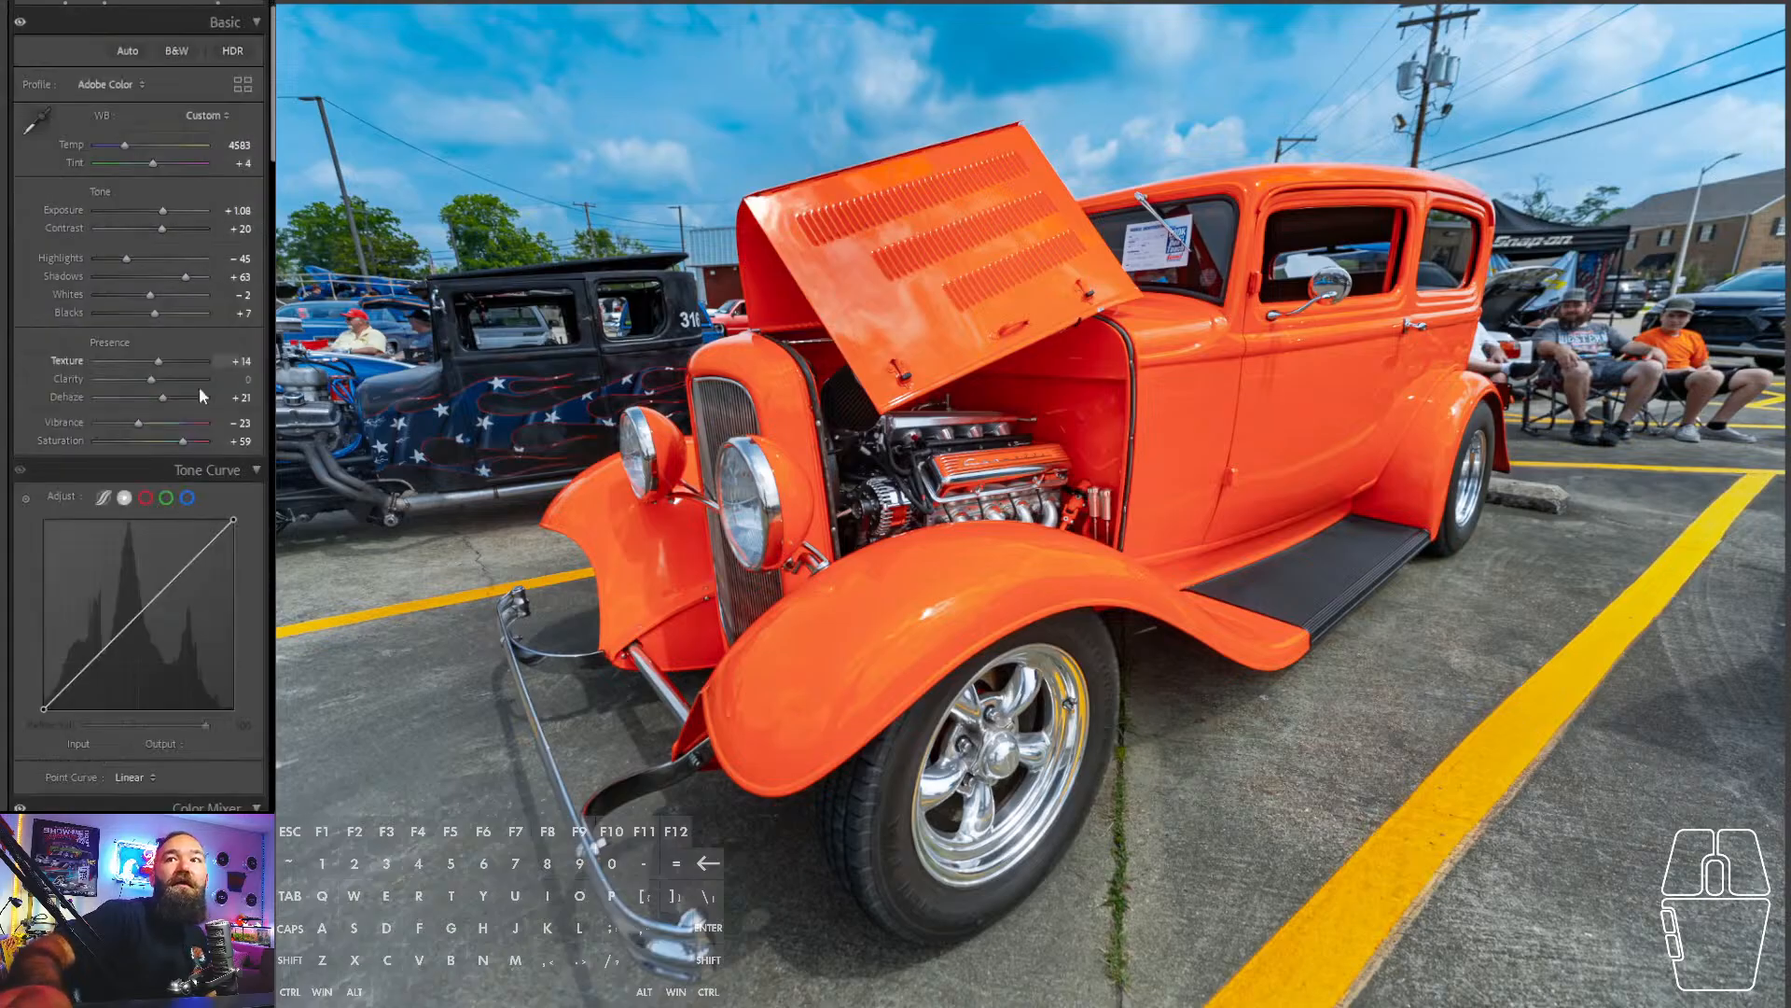
{"action": "left_click_drag", "start_coordinate": [190, 435], "coordinate": [191, 441]}
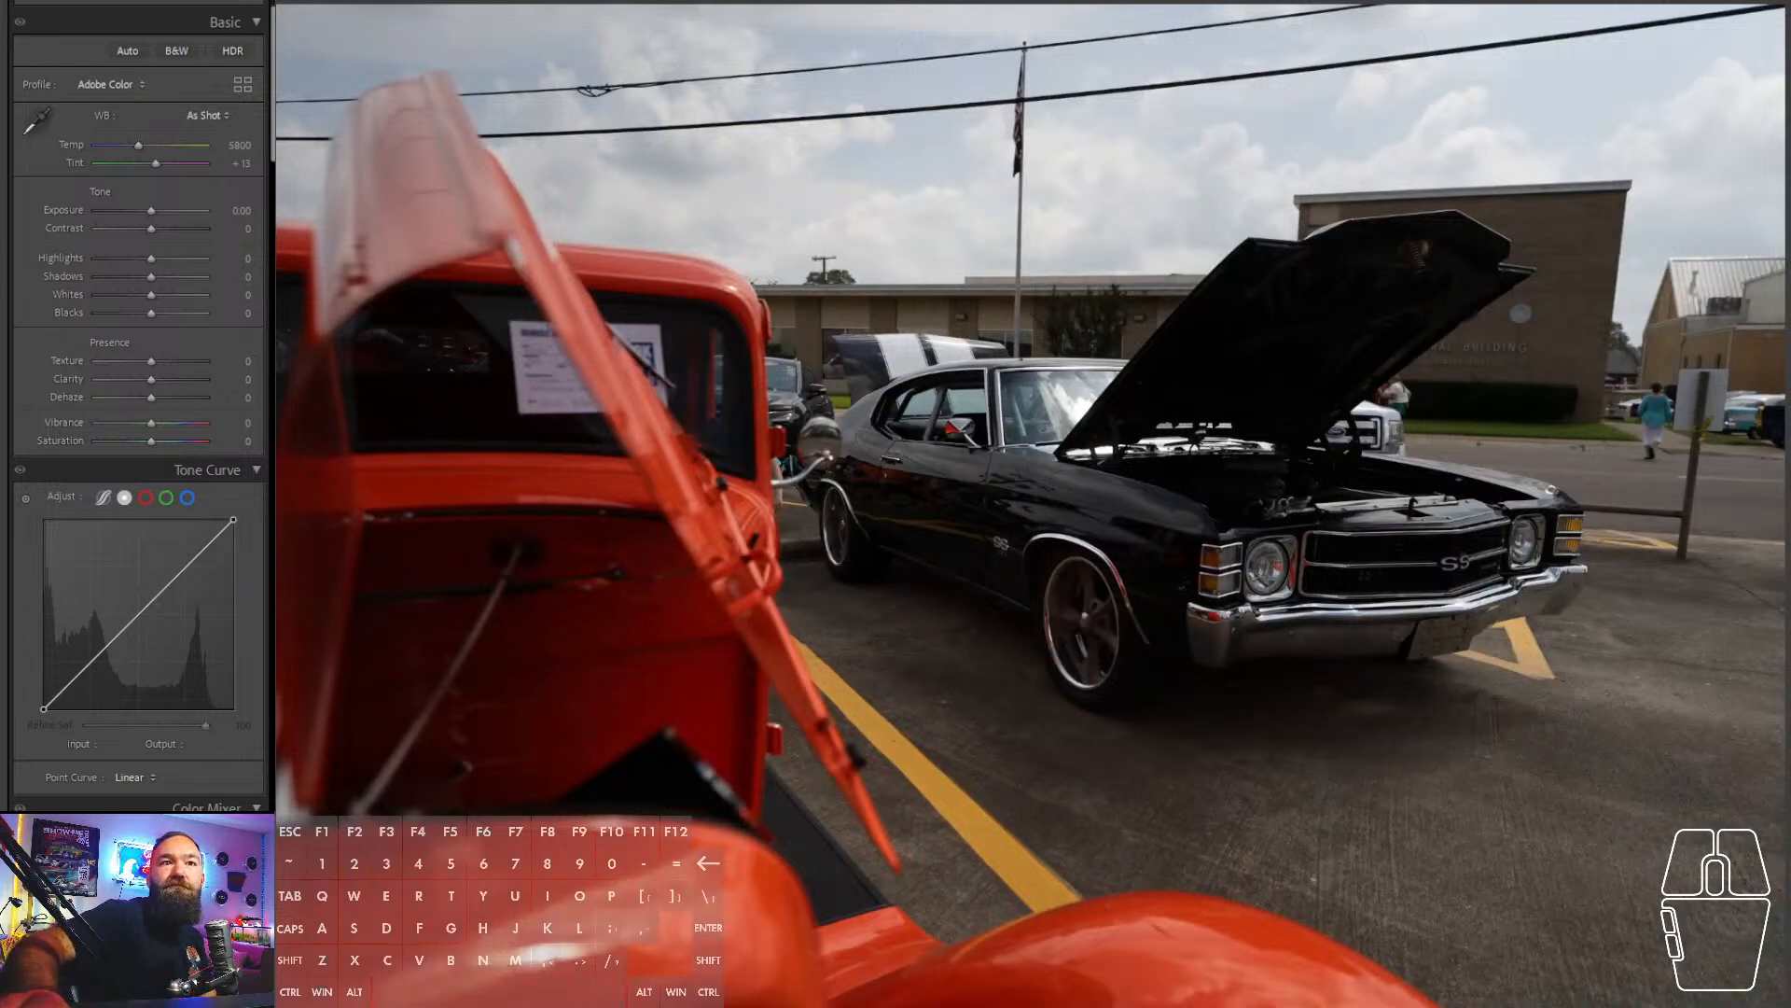
- Crop the photo of the black SS beside the orange hot rod tighter, straighten it to an angle of -0.57 and apply the crop
{"action": "key", "text": "r"}
{"action": "left_click_drag", "start_coordinate": [152, 105], "coordinate": [147, 104]}
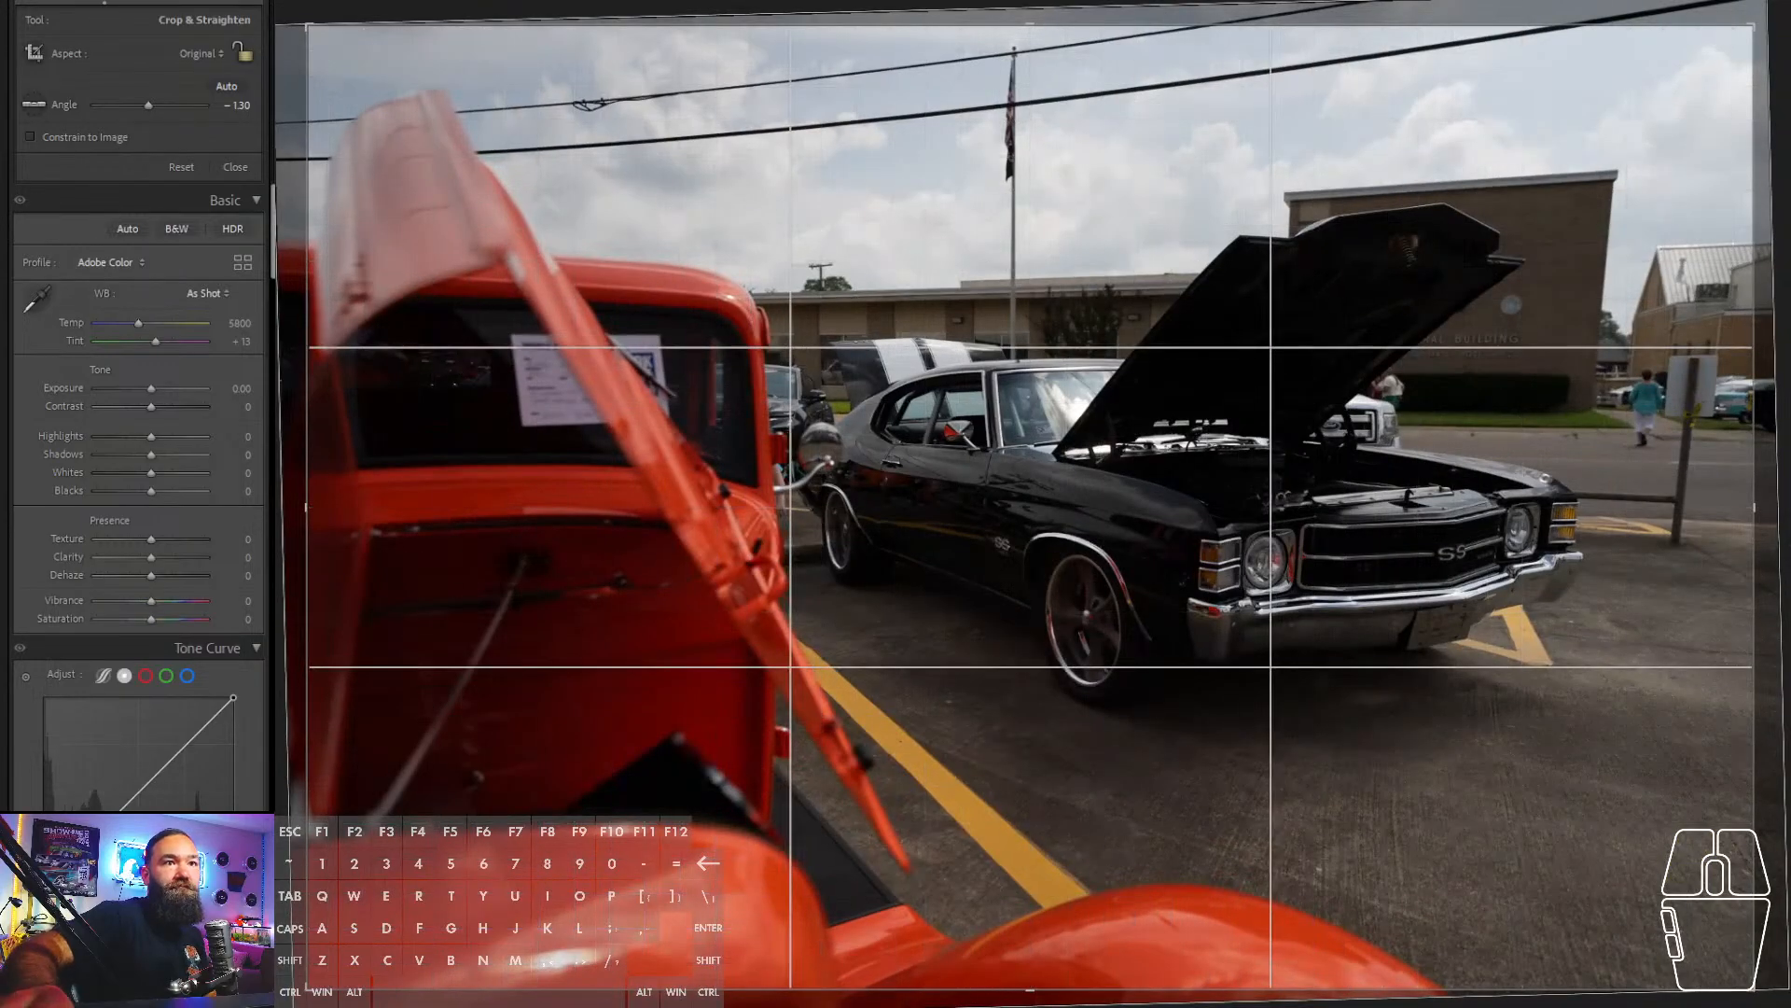
{"action": "left_click_drag", "start_coordinate": [1754, 28], "coordinate": [1722, 65]}
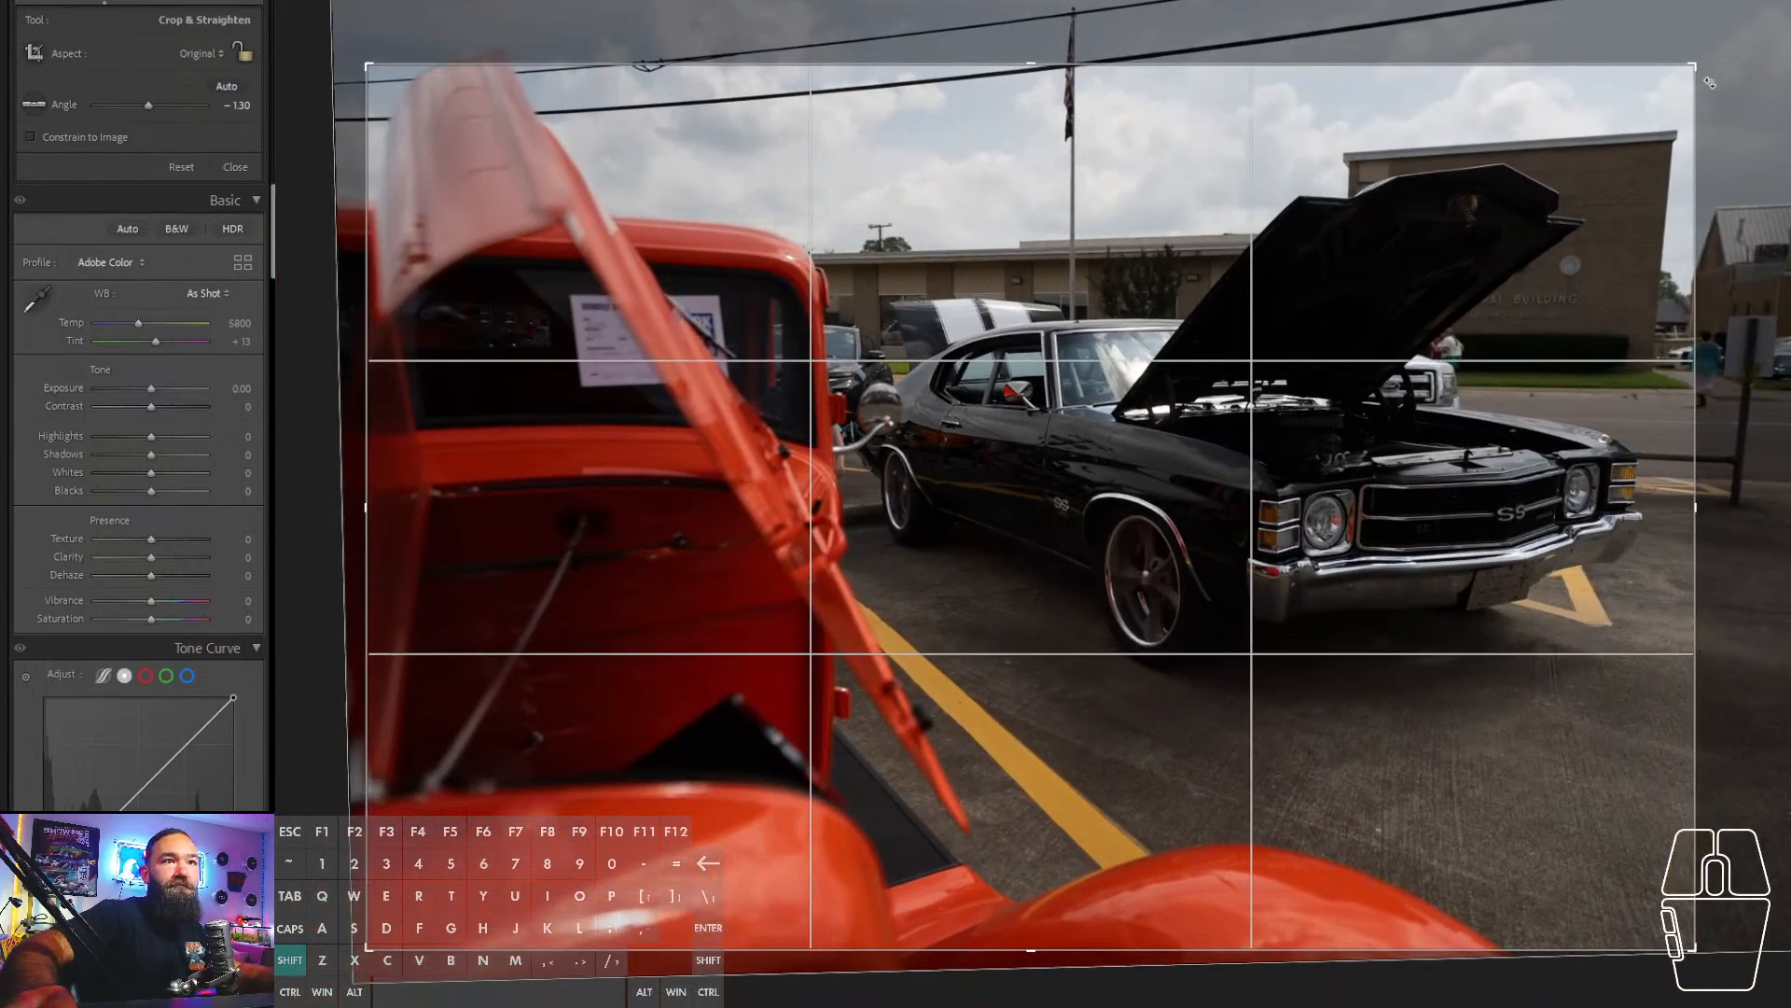
{"action": "left_click_drag", "start_coordinate": [1572, 207], "coordinate": [1539, 239]}
{"action": "left_click_drag", "start_coordinate": [1716, 307], "coordinate": [1741, 321]}
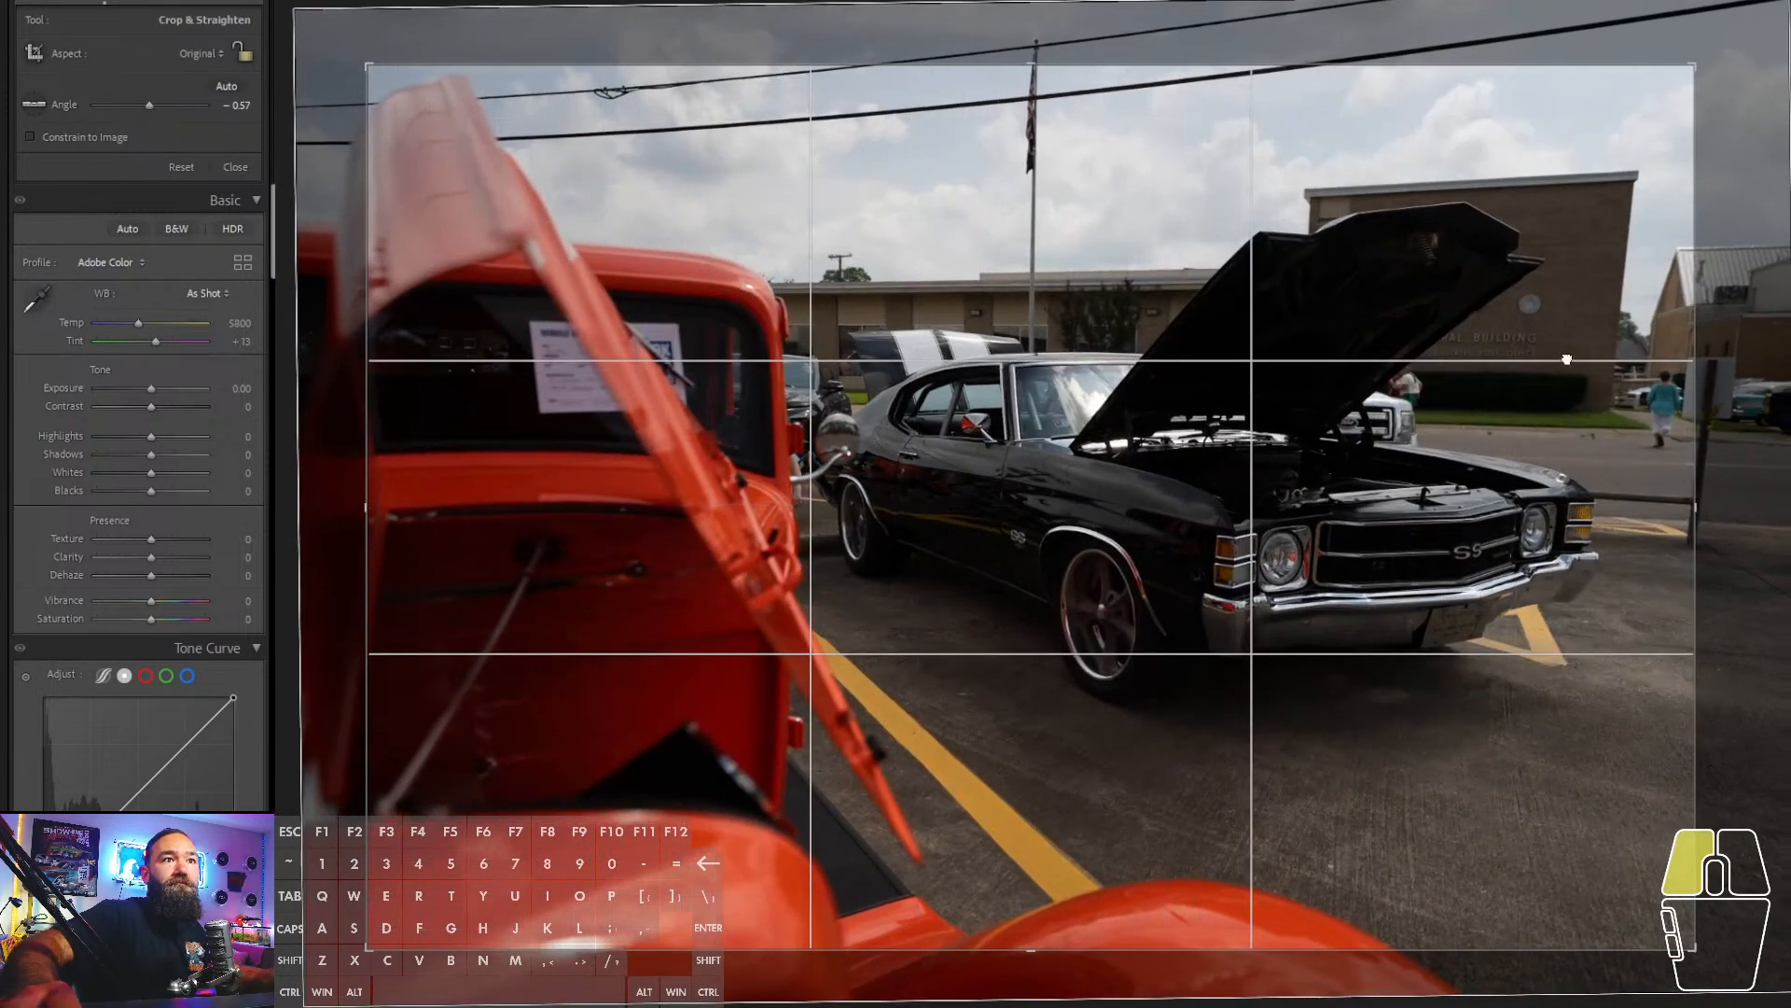
{"action": "left_click_drag", "start_coordinate": [1572, 360], "coordinate": [1578, 371]}
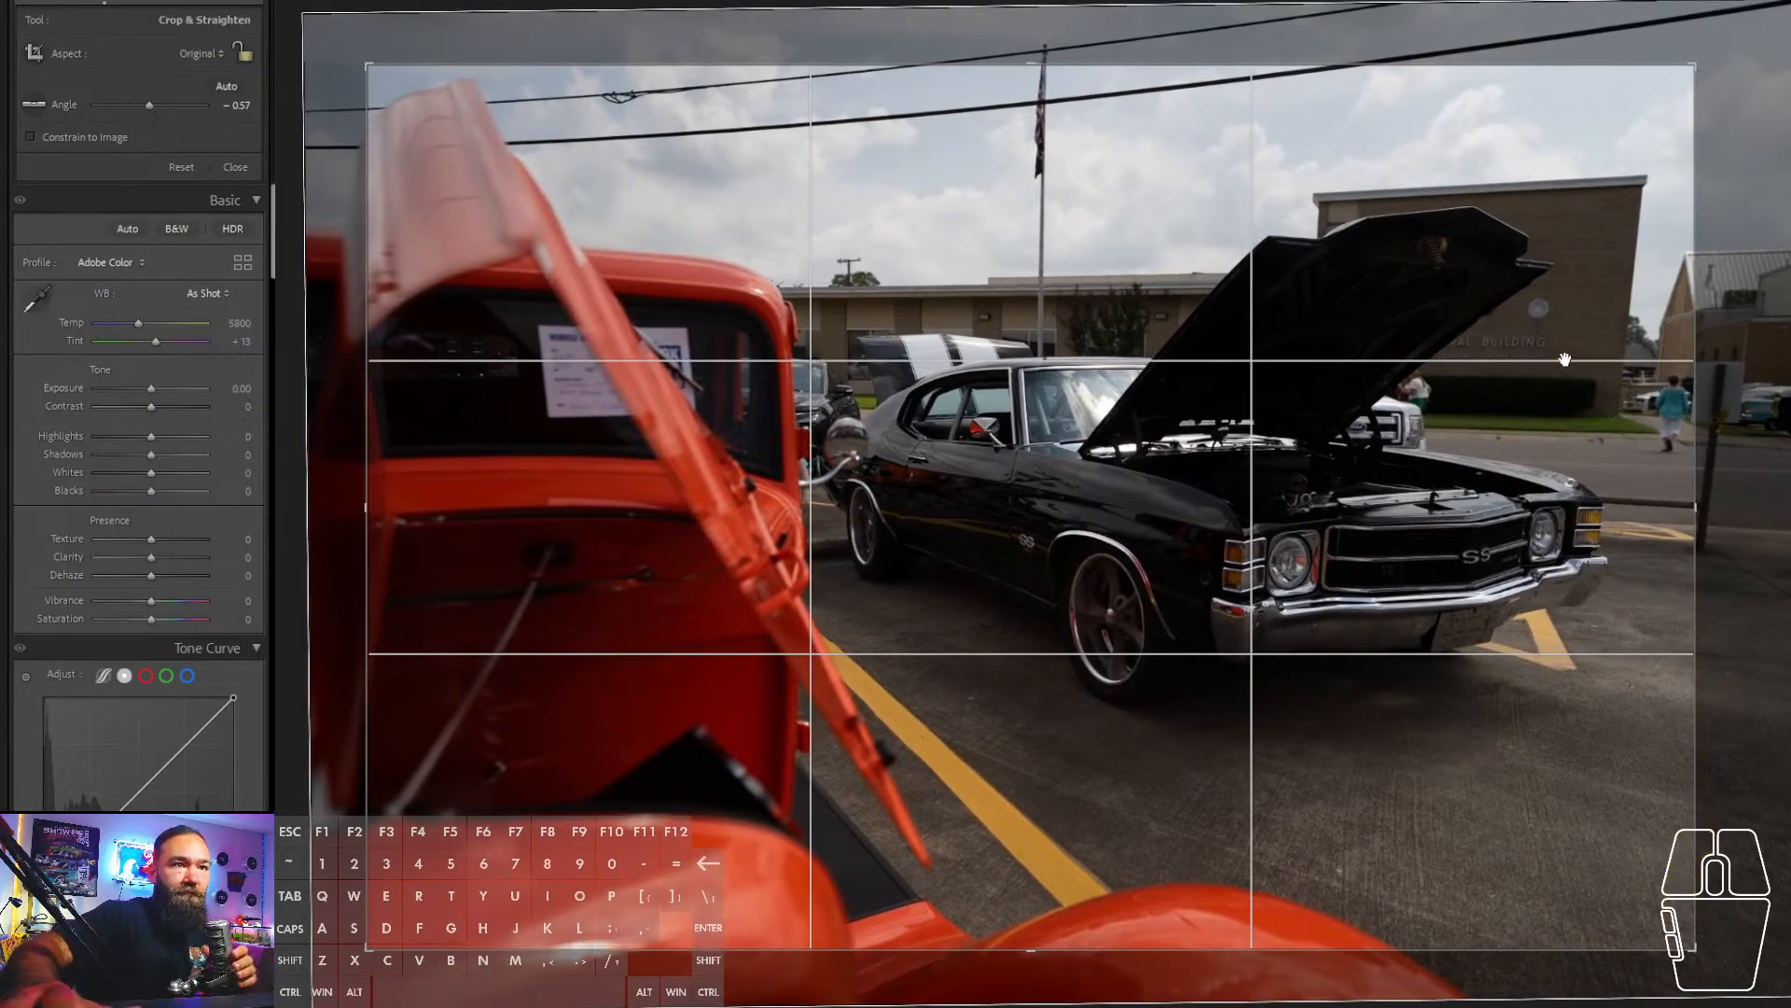
{"action": "key", "text": "r"}
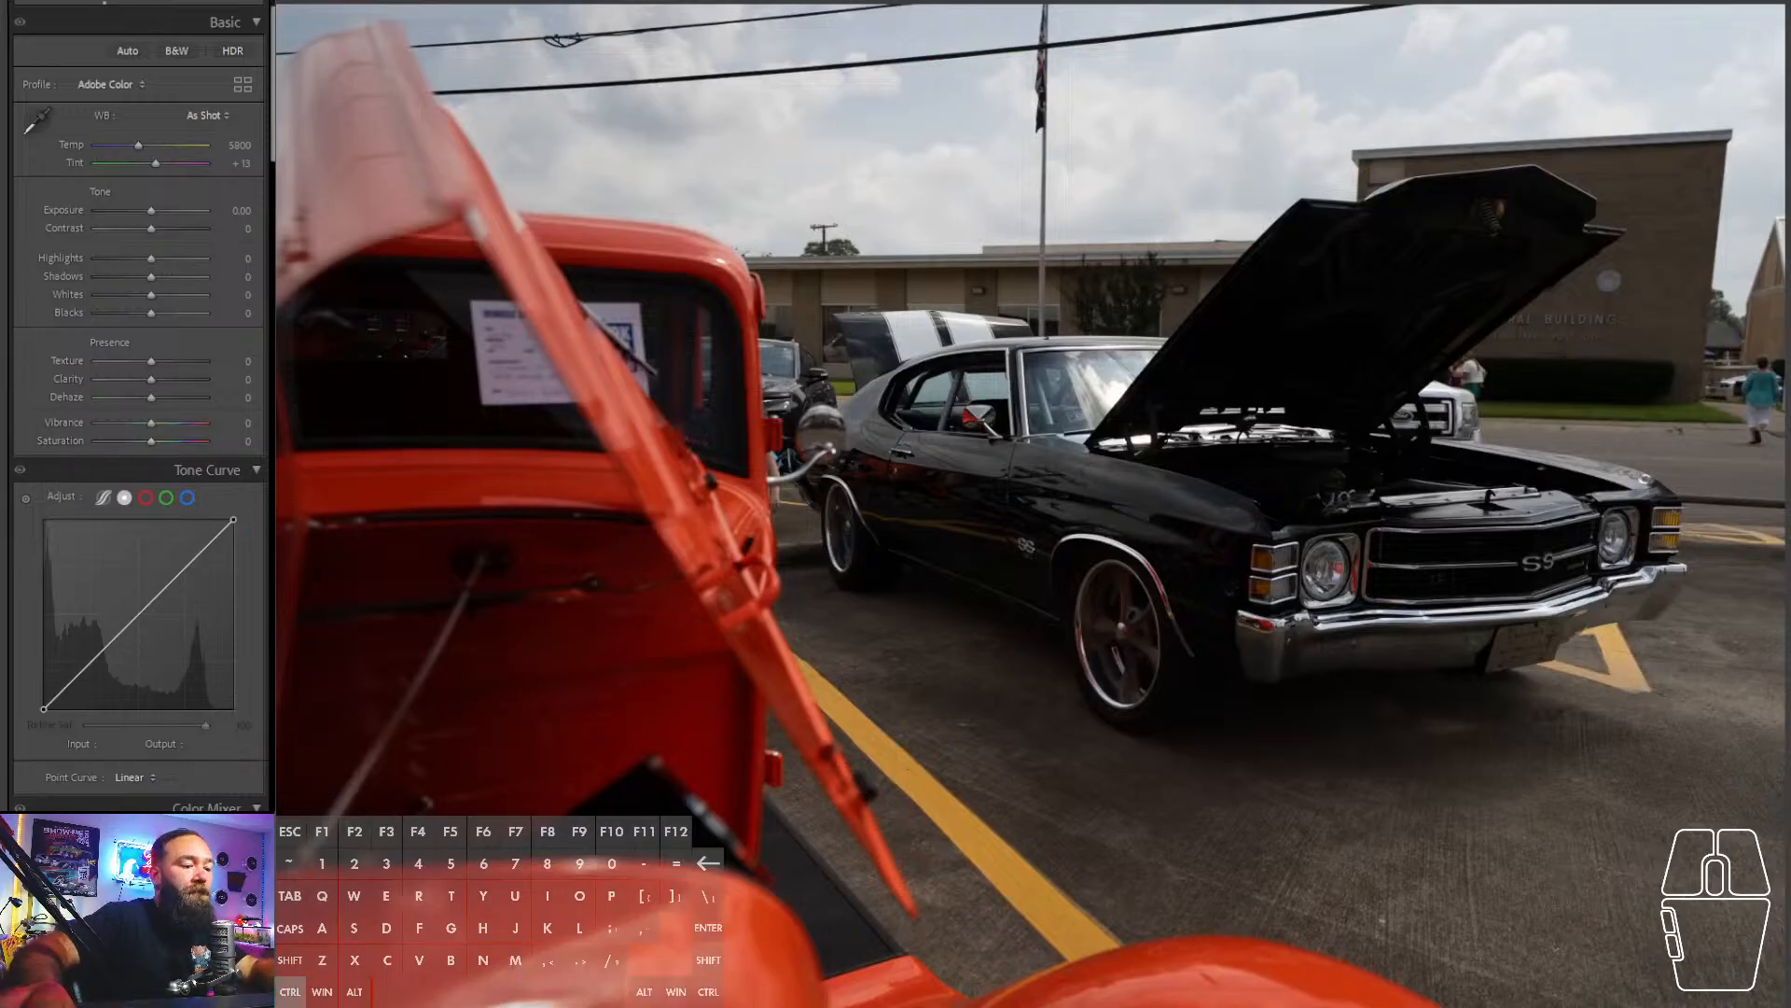
- Paste the copied settings onto the black SS photo and raise its Exposure to +1.58
{"action": "key", "text": "ctrl+v"}
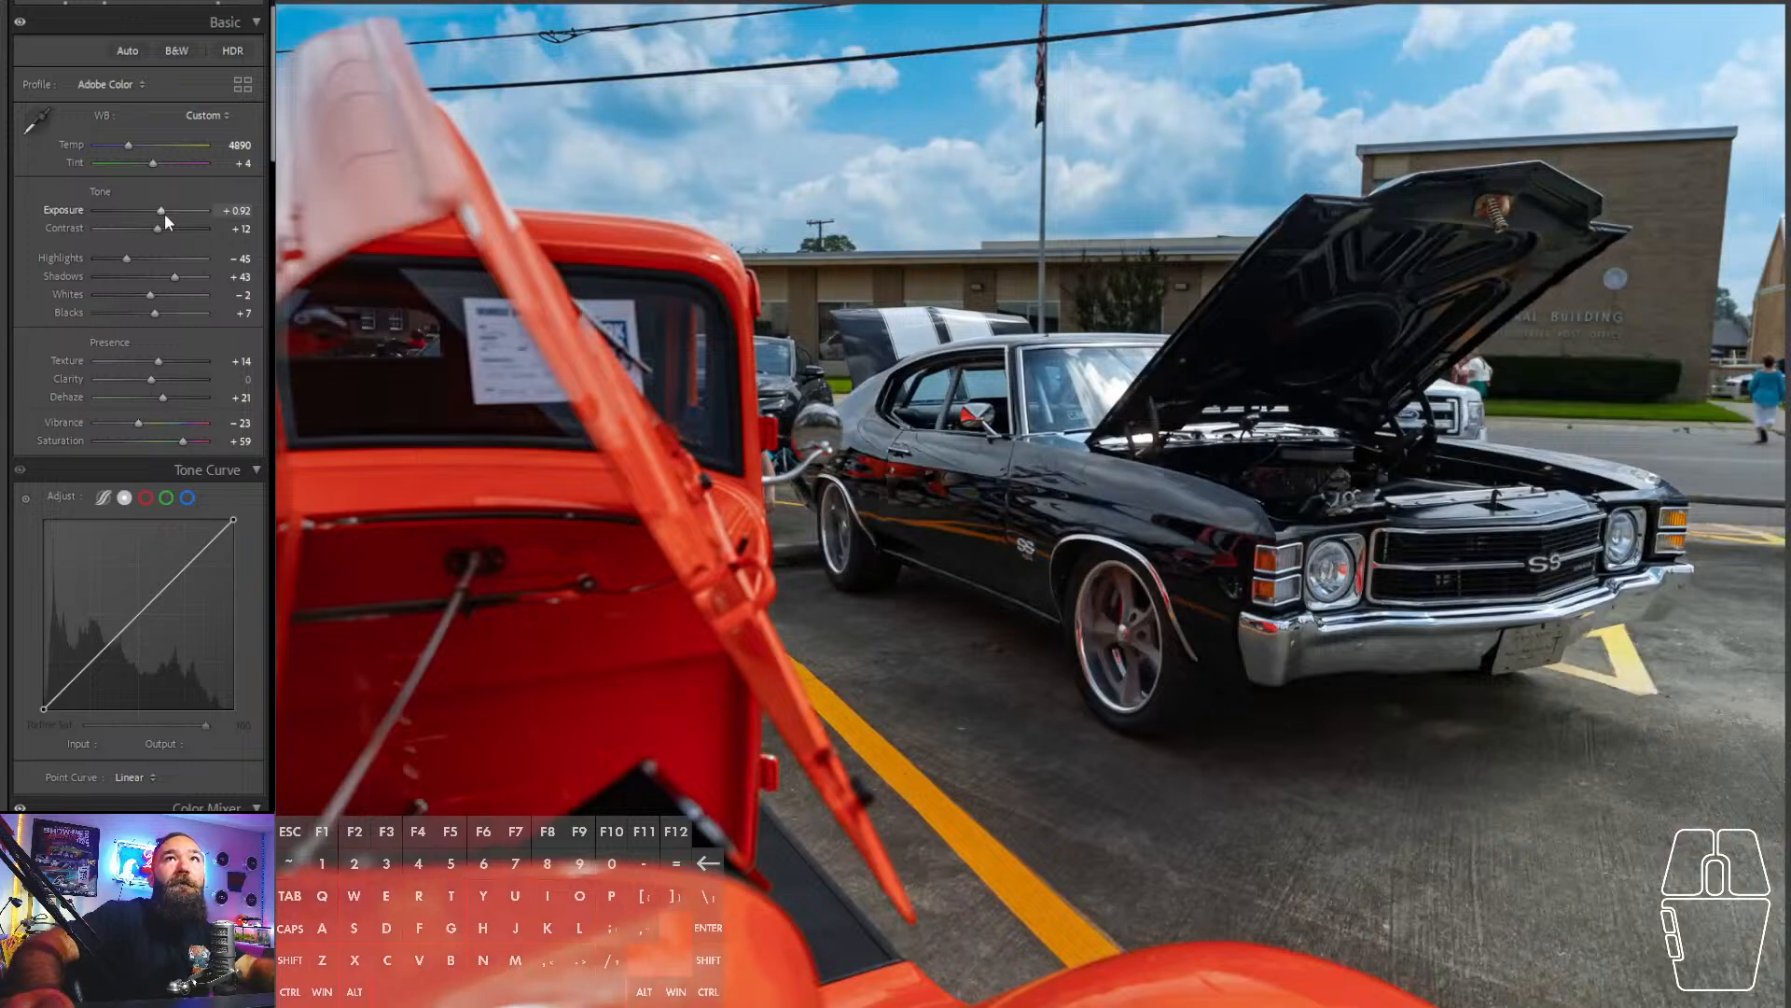
{"action": "left_click_drag", "start_coordinate": [160, 209], "coordinate": [168, 207]}
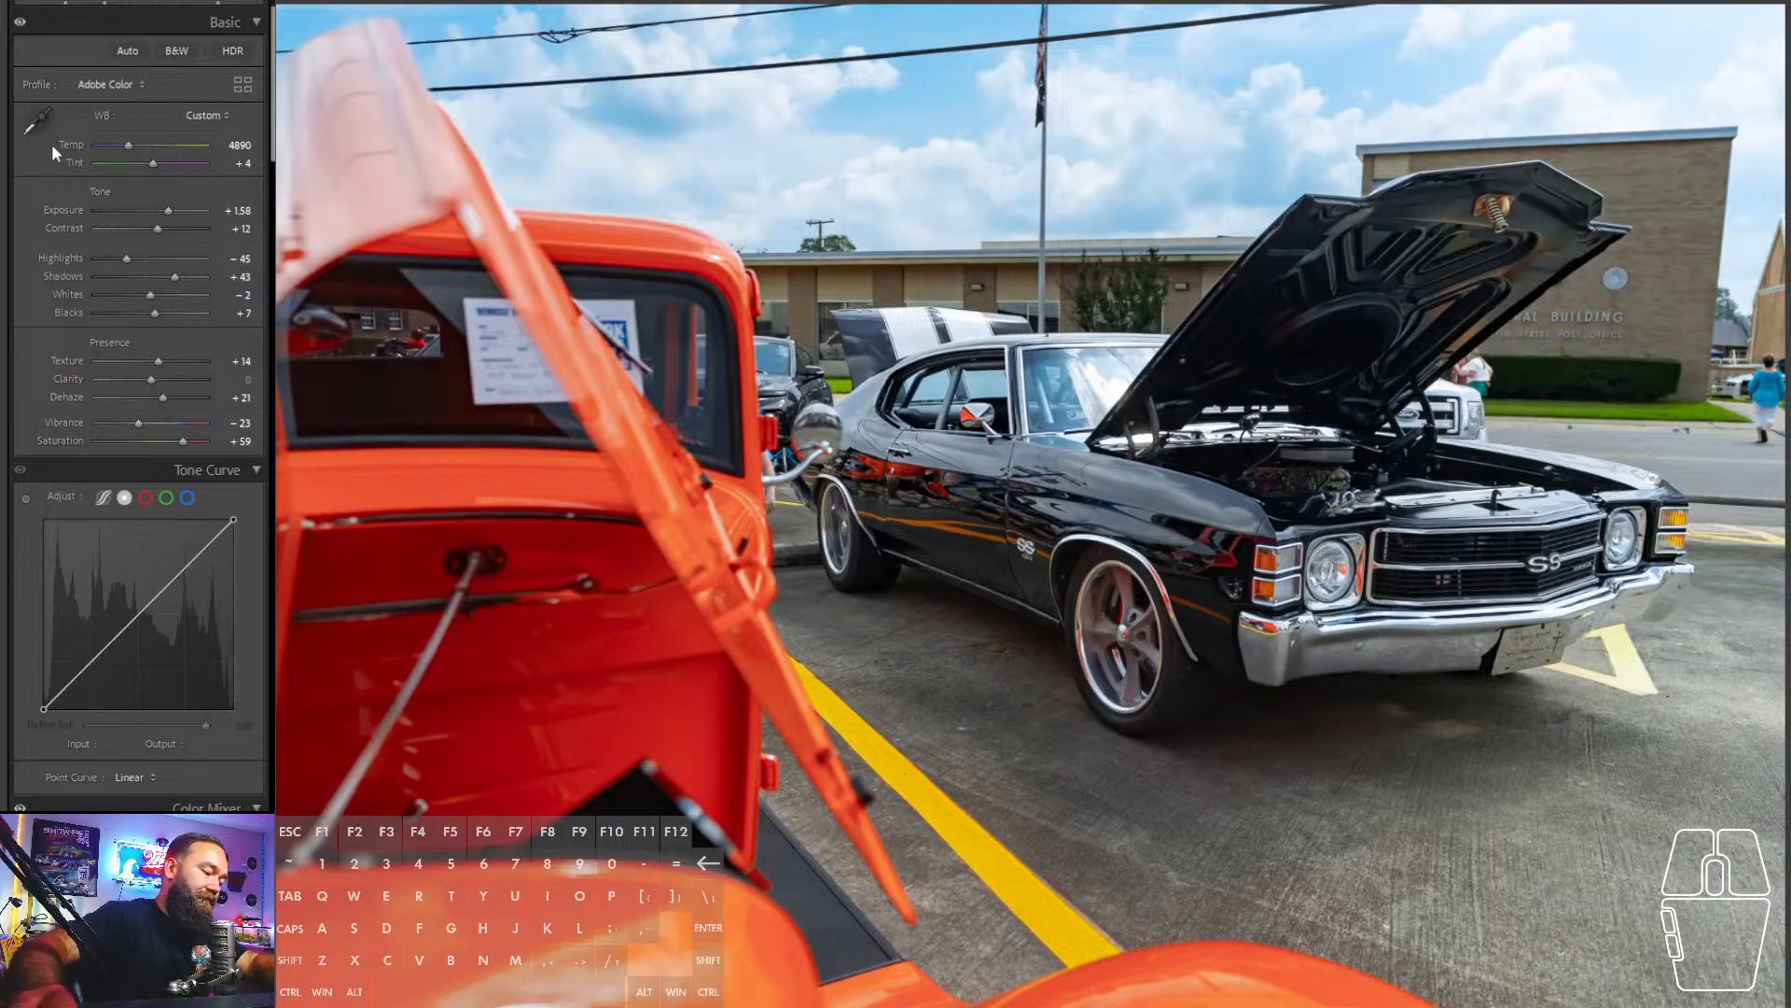
- Add a large radial gradient mask over the pavement in the photo's lower-right corner and set its Exposure to -1.13
{"action": "left_click", "coordinate": [219, 3]}
{"action": "left_click", "coordinate": [218, 3]}
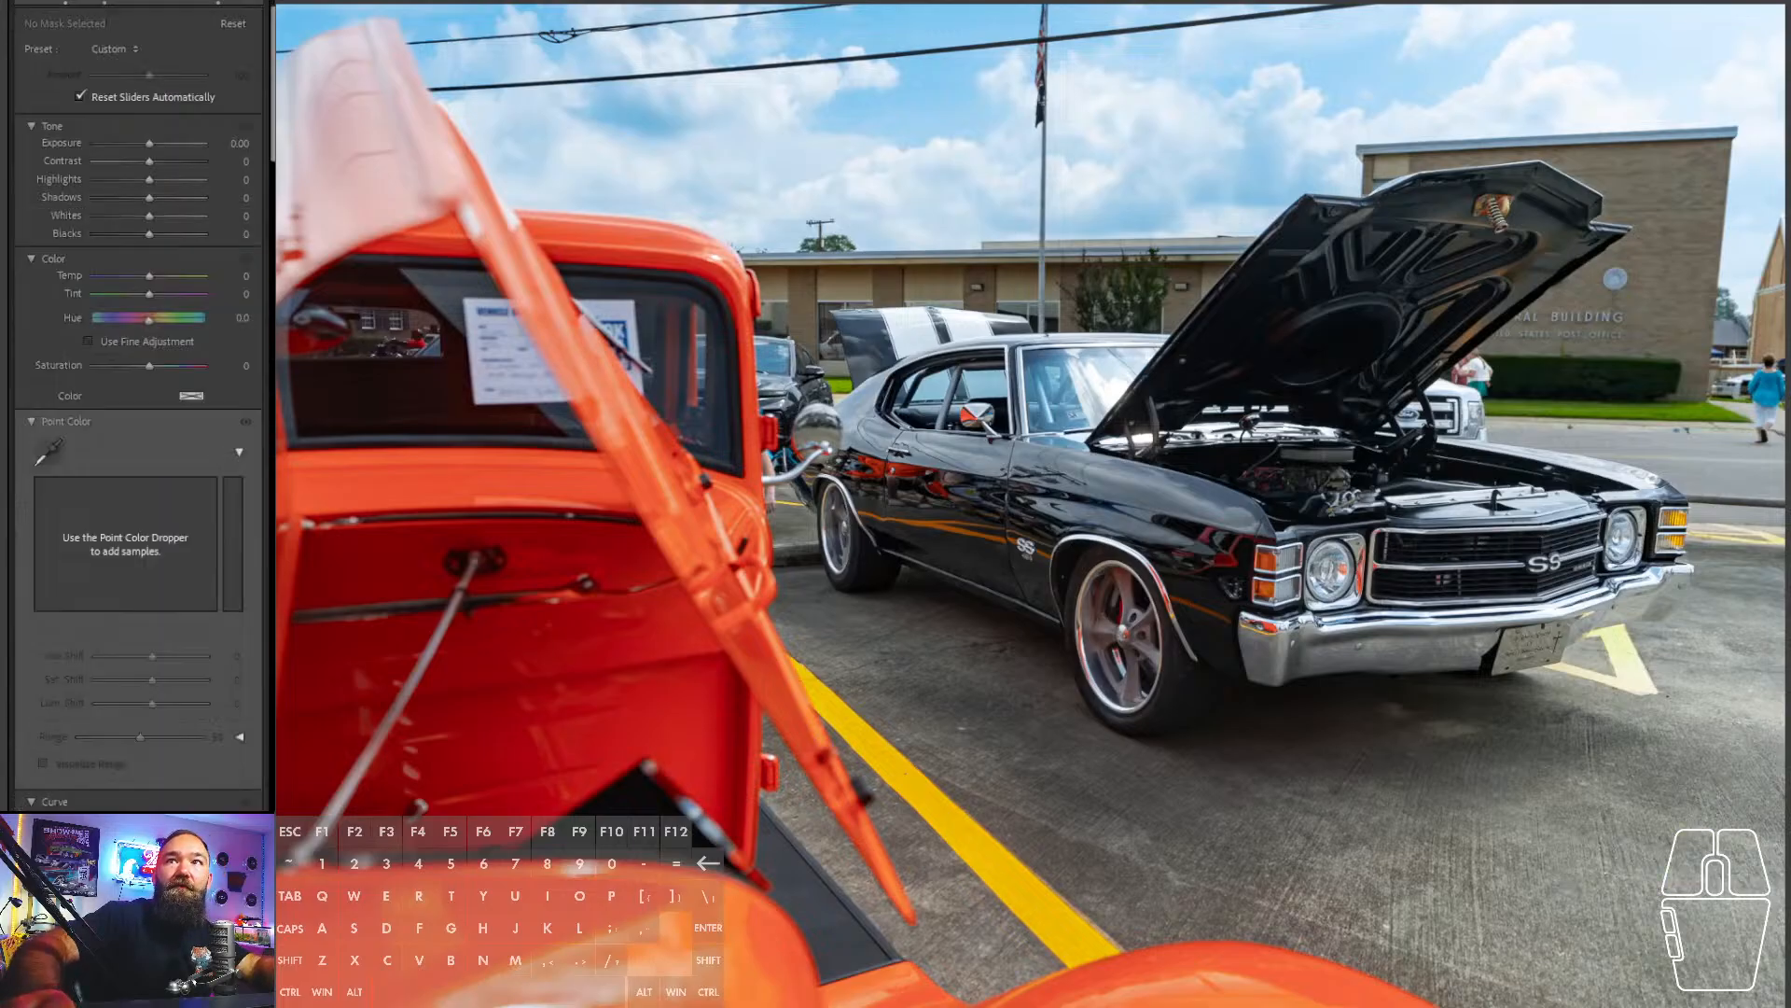
{"action": "left_click", "coordinate": [41, 3]}
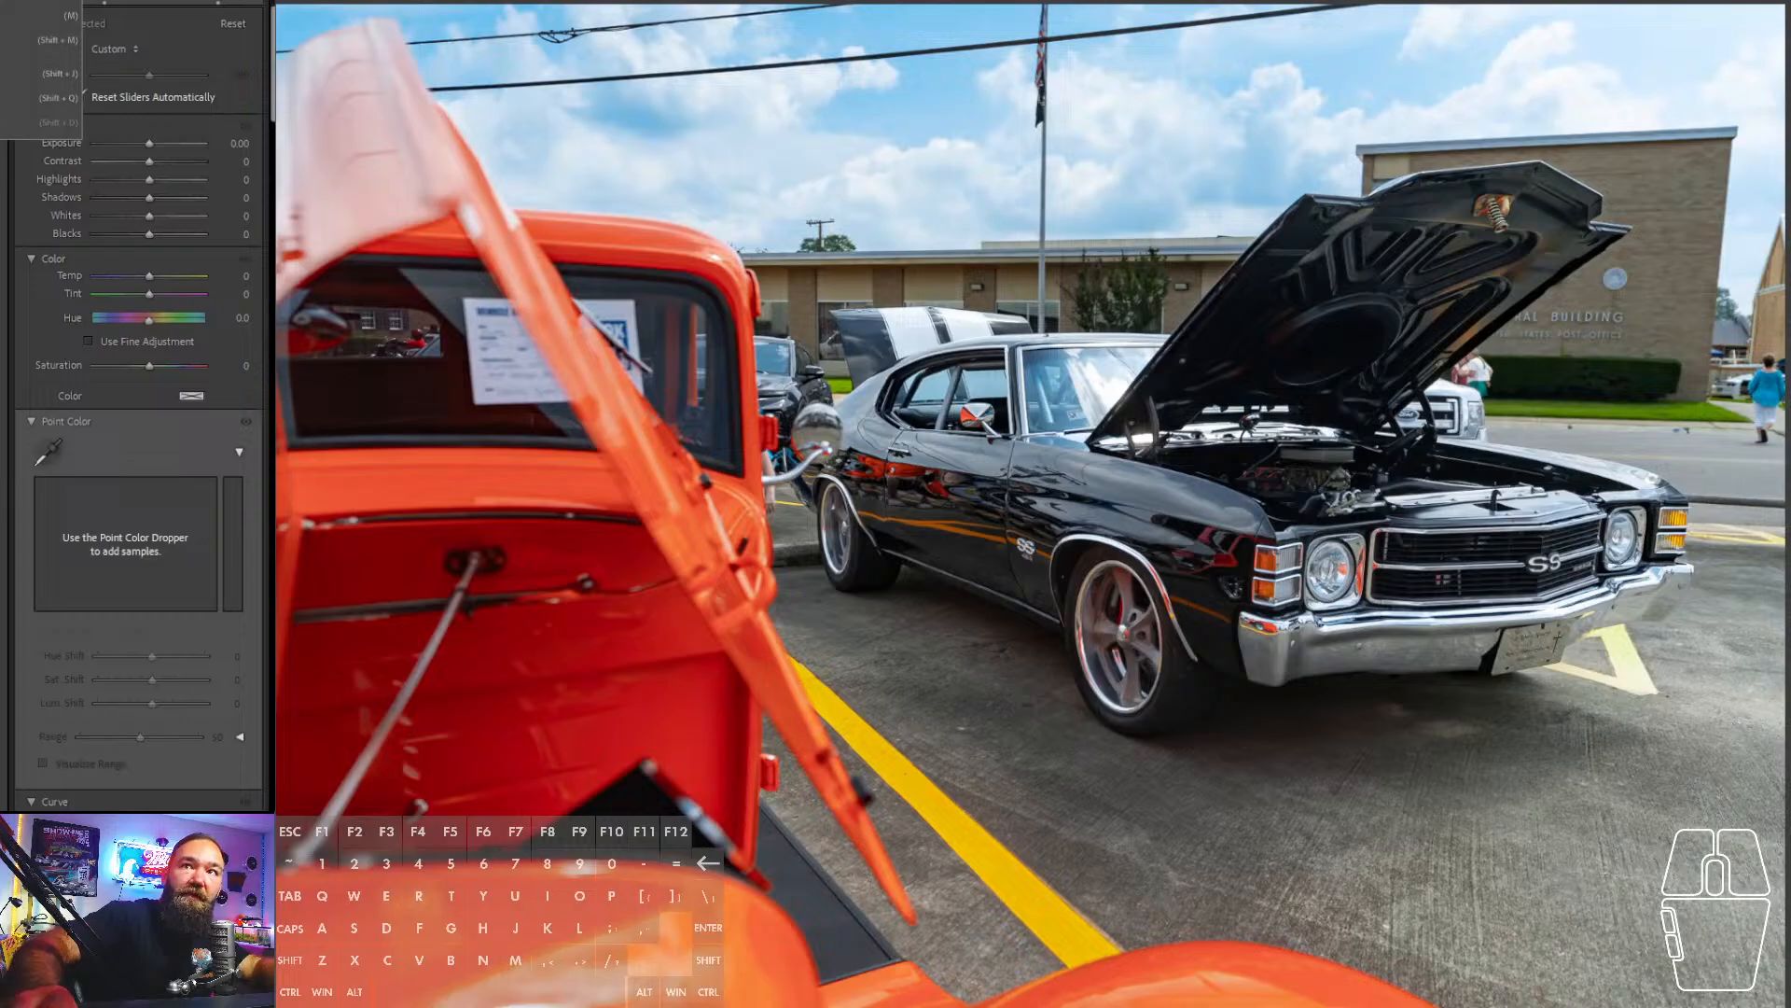
{"action": "left_click", "coordinate": [41, 41]}
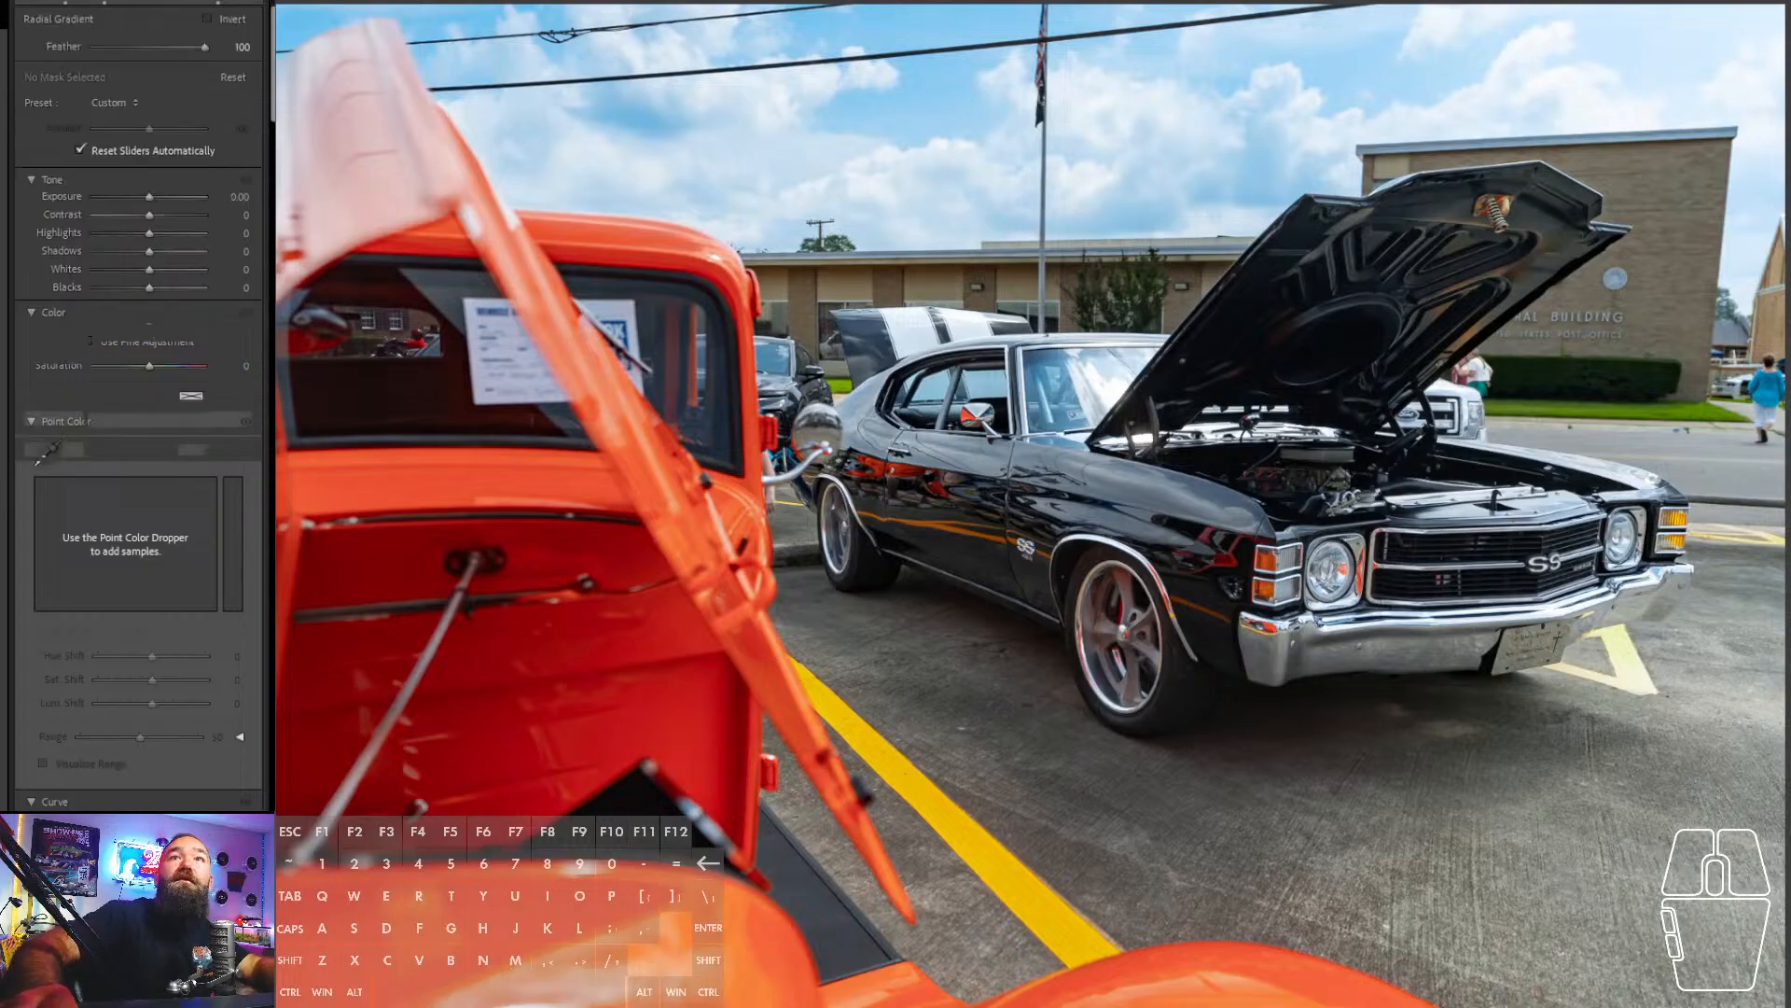
{"action": "left_click_drag", "start_coordinate": [1773, 835], "coordinate": [1182, 333]}
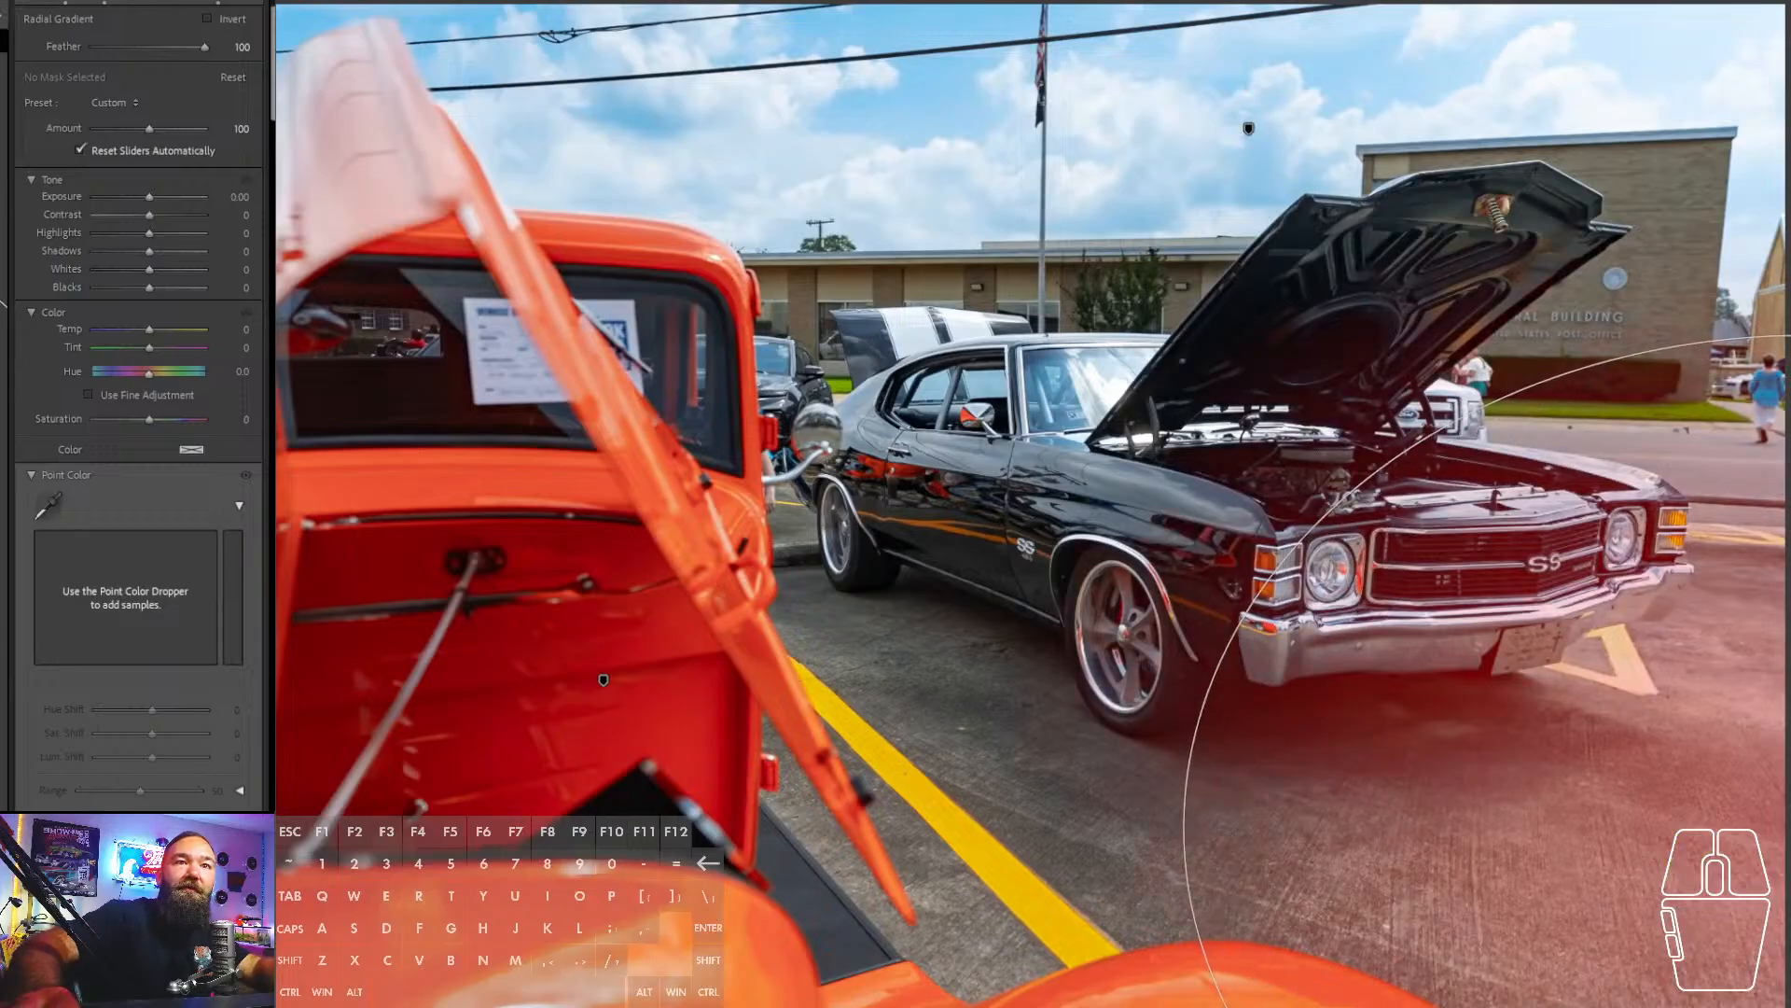
{"action": "left_click_drag", "start_coordinate": [1790, 827], "coordinate": [1756, 809]}
{"action": "left_click_drag", "start_coordinate": [151, 196], "coordinate": [132, 200]}
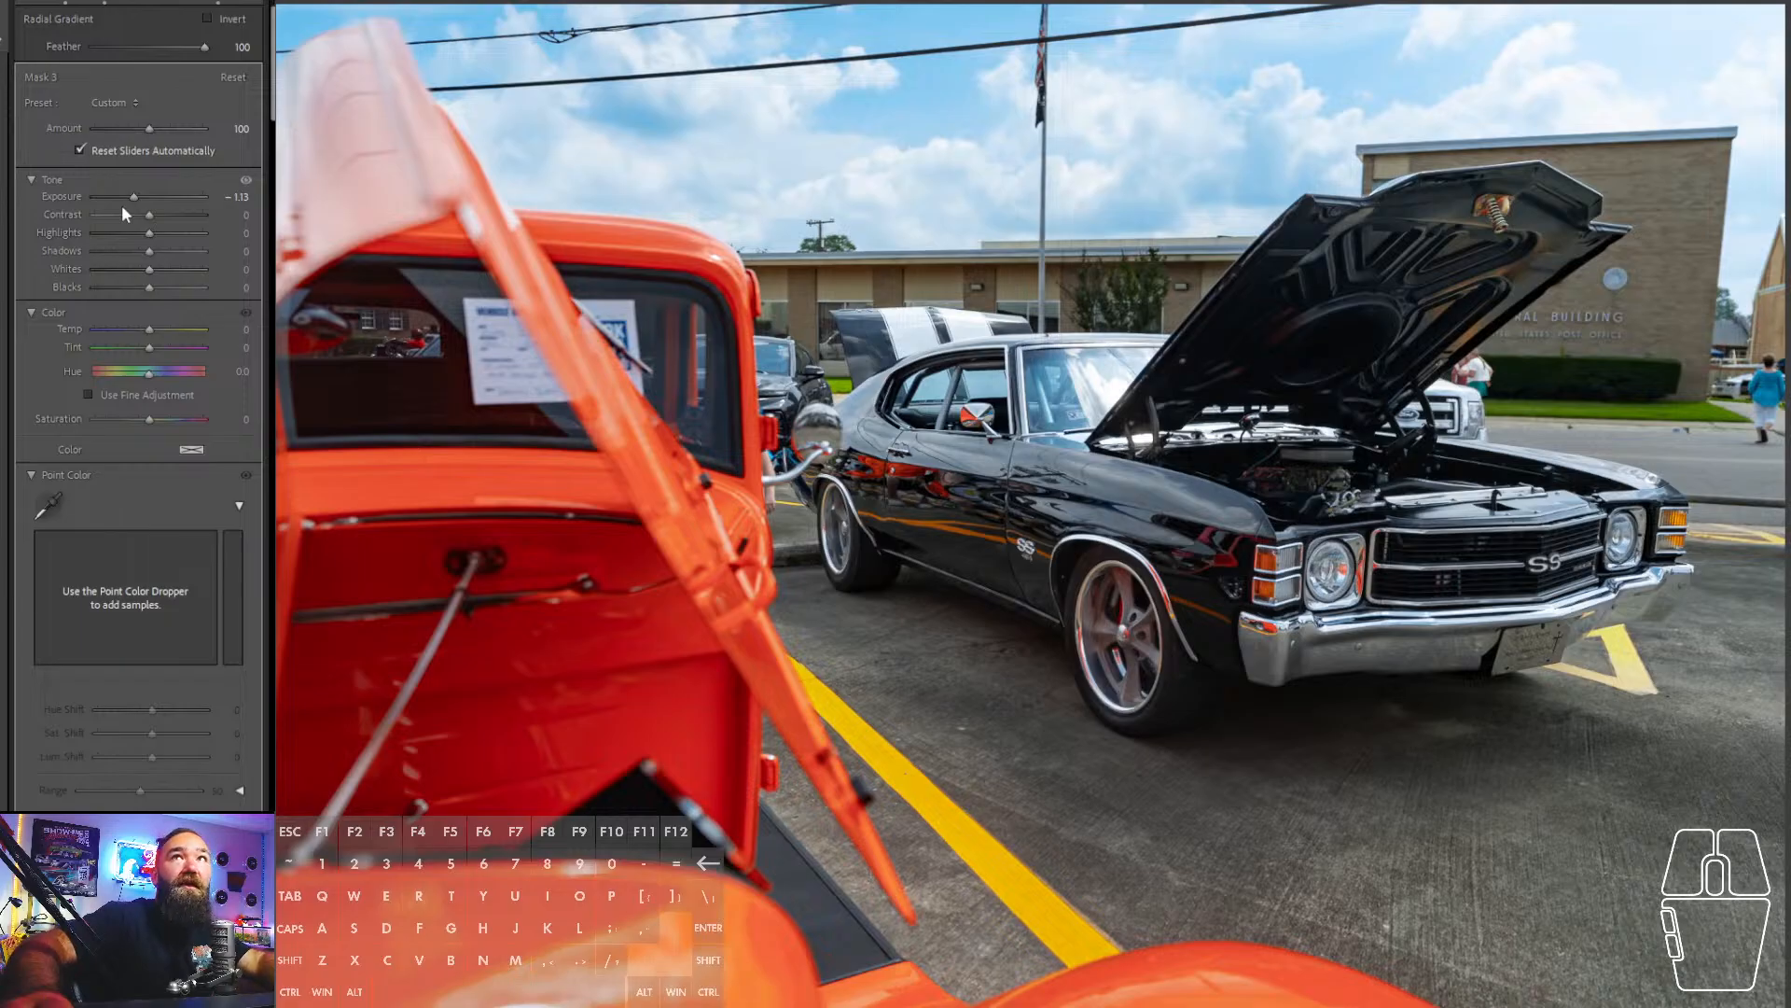
- Add an elongated radial gradient mask along the upper side of the black SS, set its Exposure to -0.60 and leave masking
{"action": "key", "text": "p"}
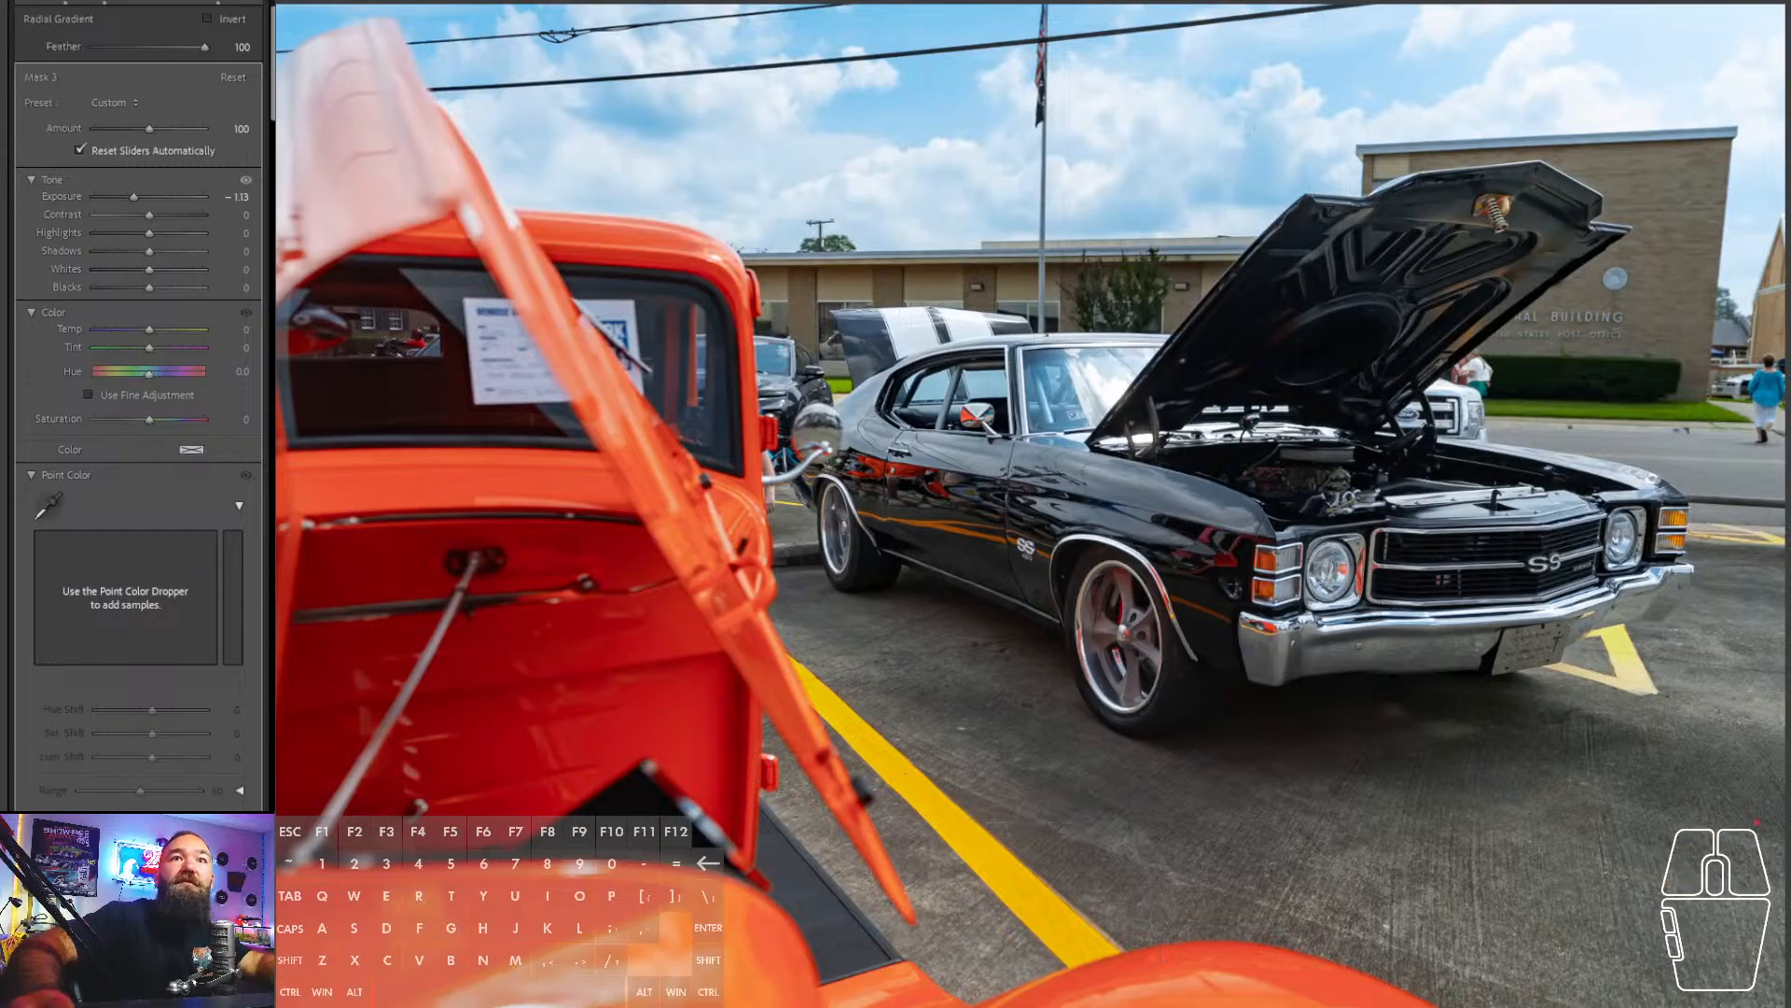
{"action": "left_click", "coordinate": [1062, 440]}
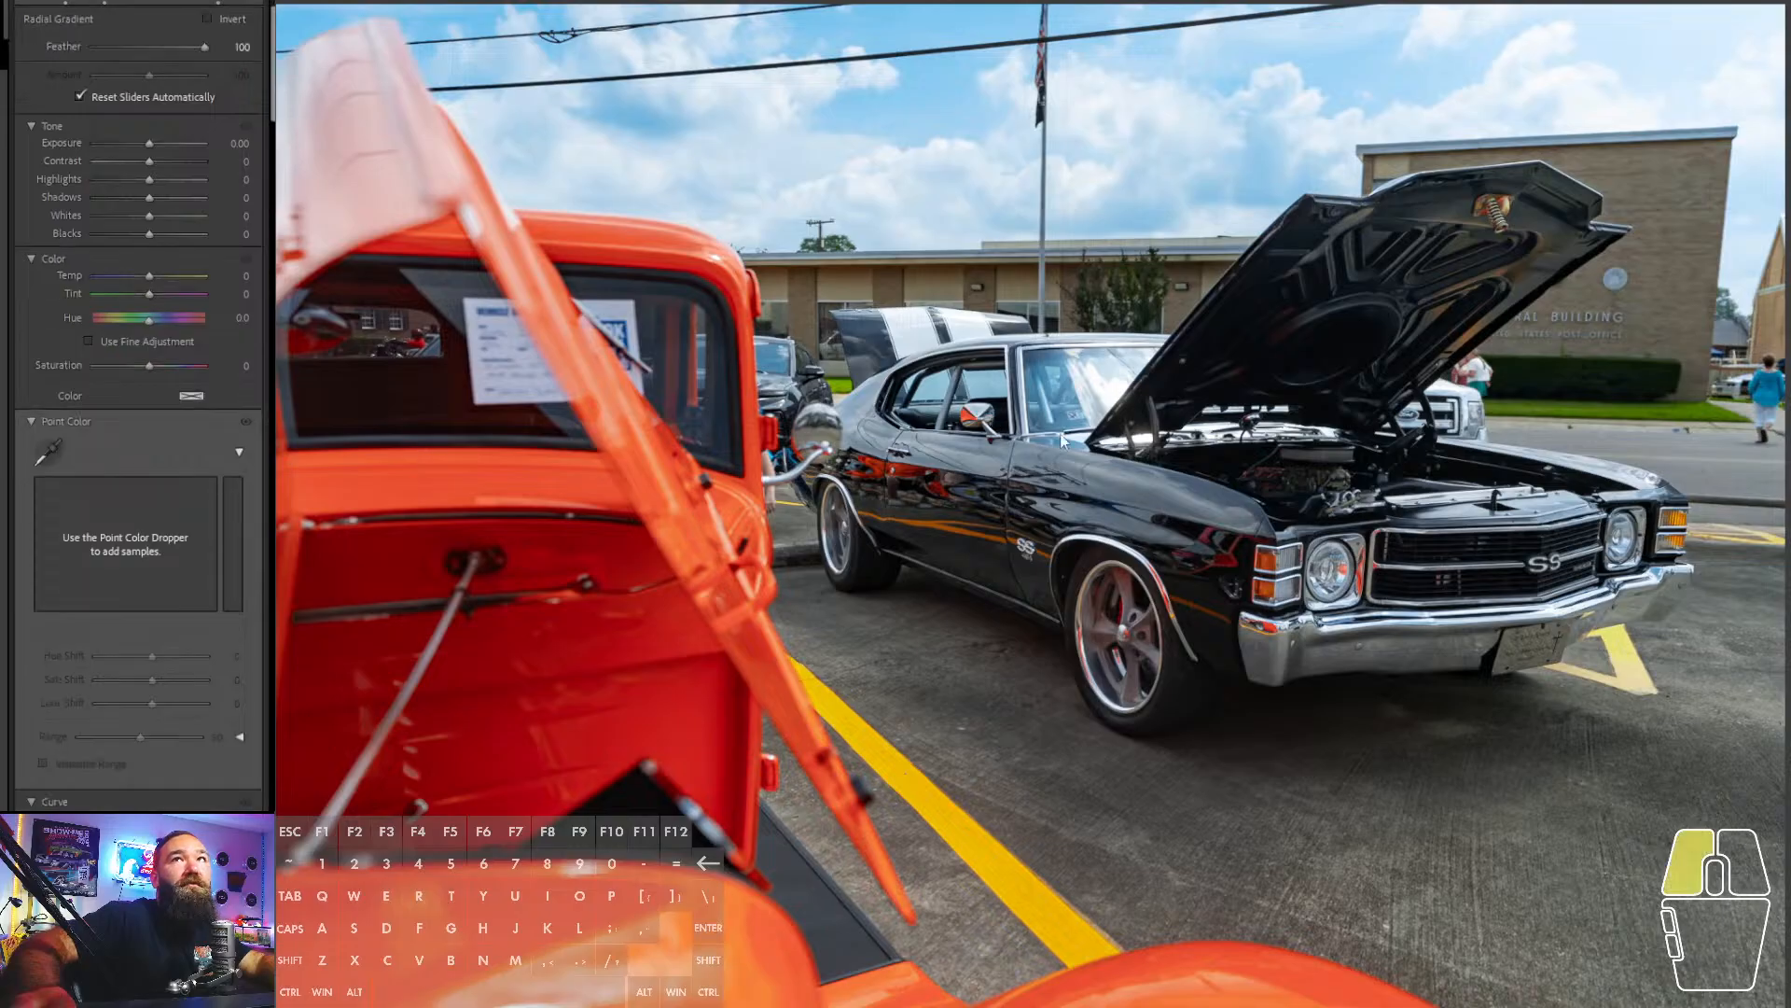
{"action": "left_click_drag", "start_coordinate": [1061, 440], "coordinate": [1357, 499]}
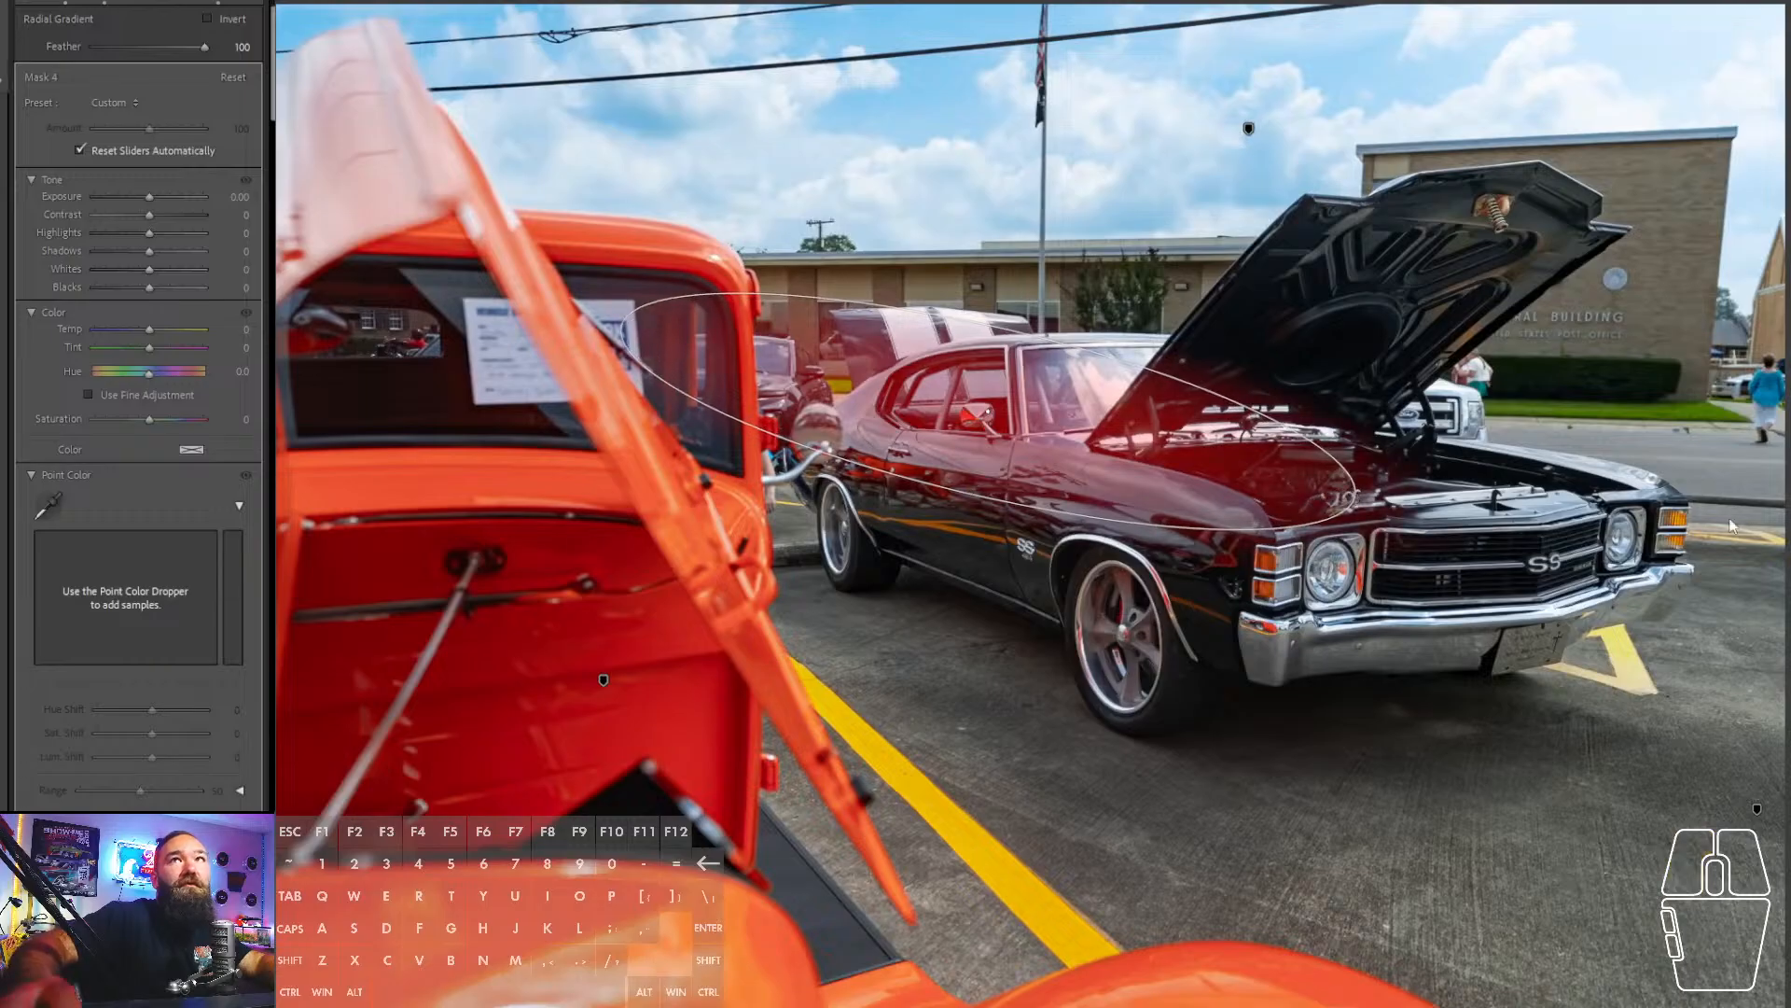
{"action": "left_click_drag", "start_coordinate": [148, 195], "coordinate": [140, 195]}
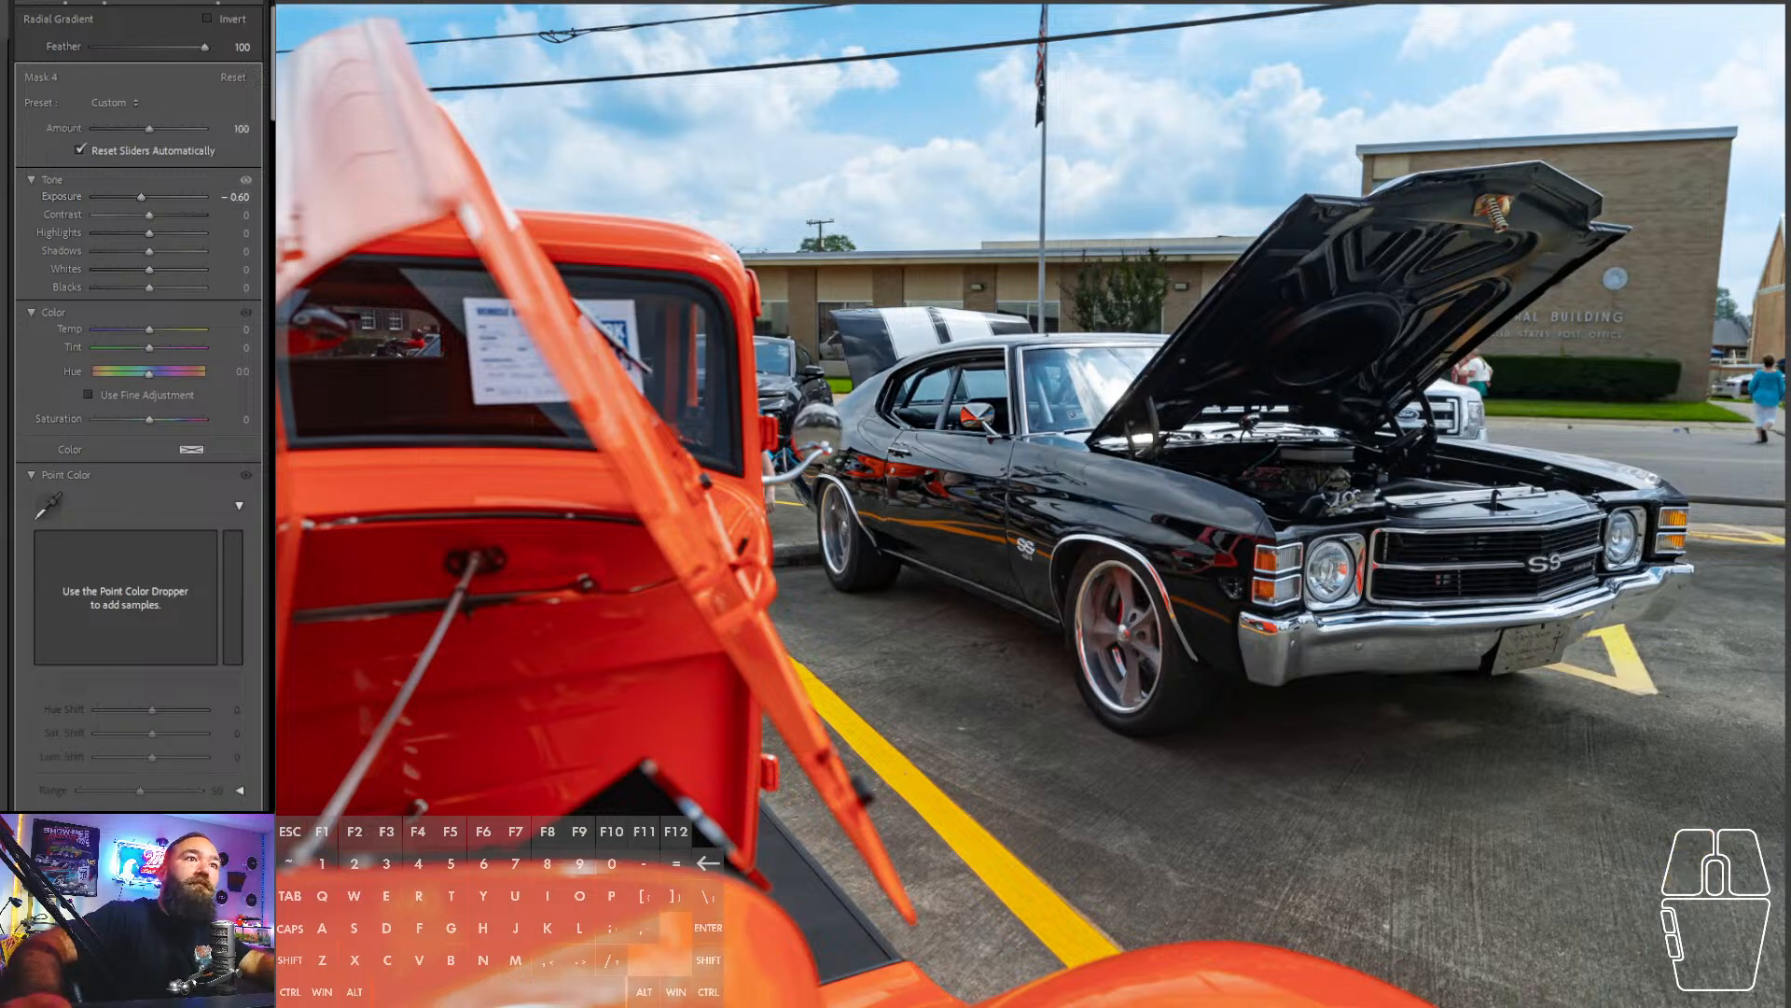
{"action": "key", "text": "shift+w"}
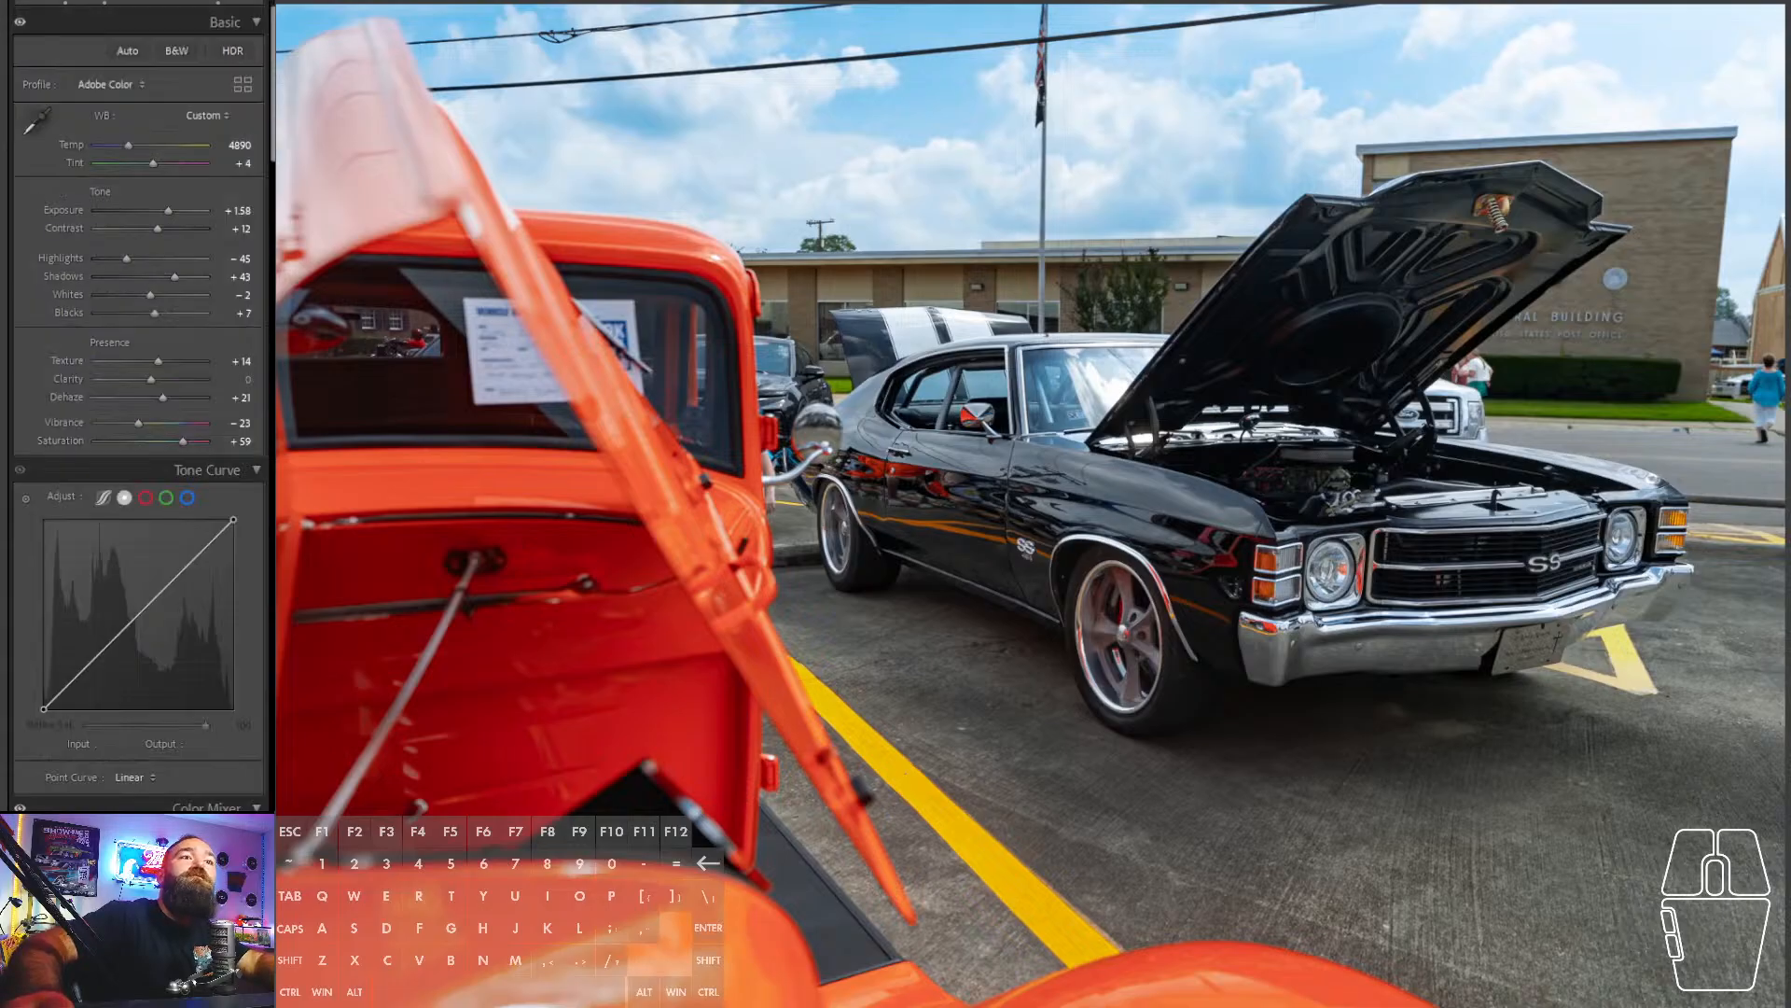
- Add a radial gradient mask around the whole black SS, widen it, invert it and set its Exposure to -0.53
{"action": "left_click", "coordinate": [227, 5]}
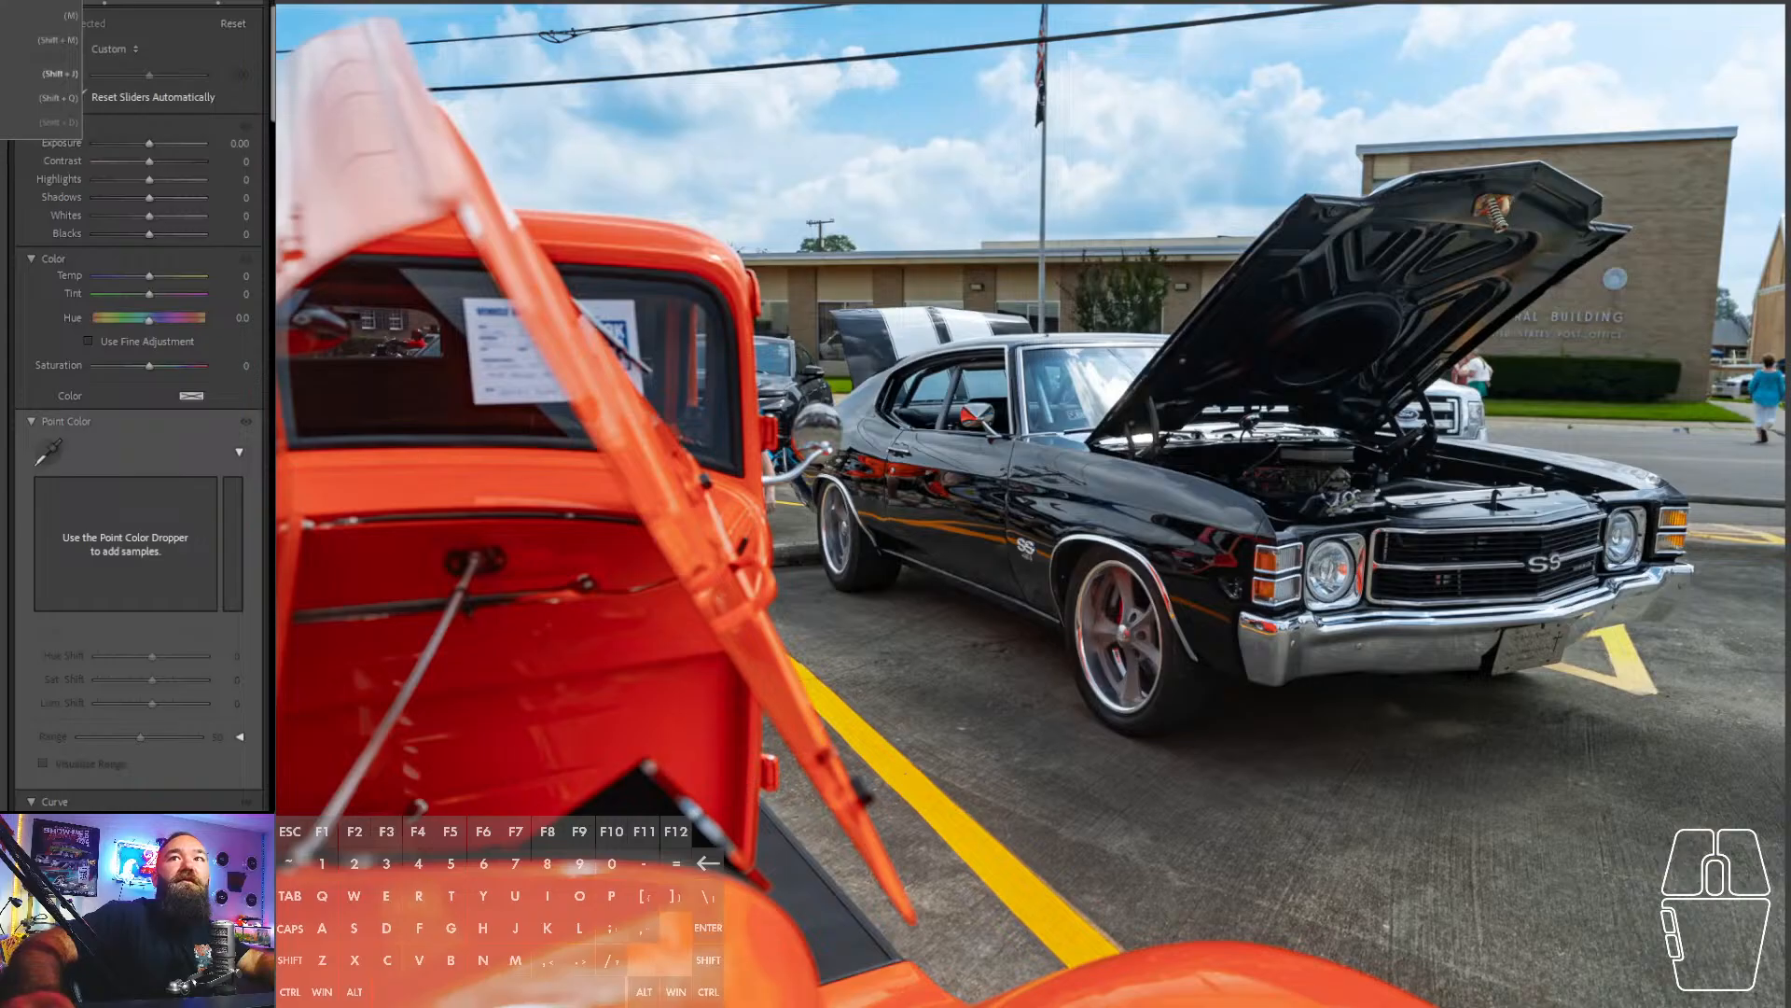
{"action": "left_click", "coordinate": [41, 40]}
{"action": "left_click_drag", "start_coordinate": [1163, 459], "coordinate": [1736, 816]}
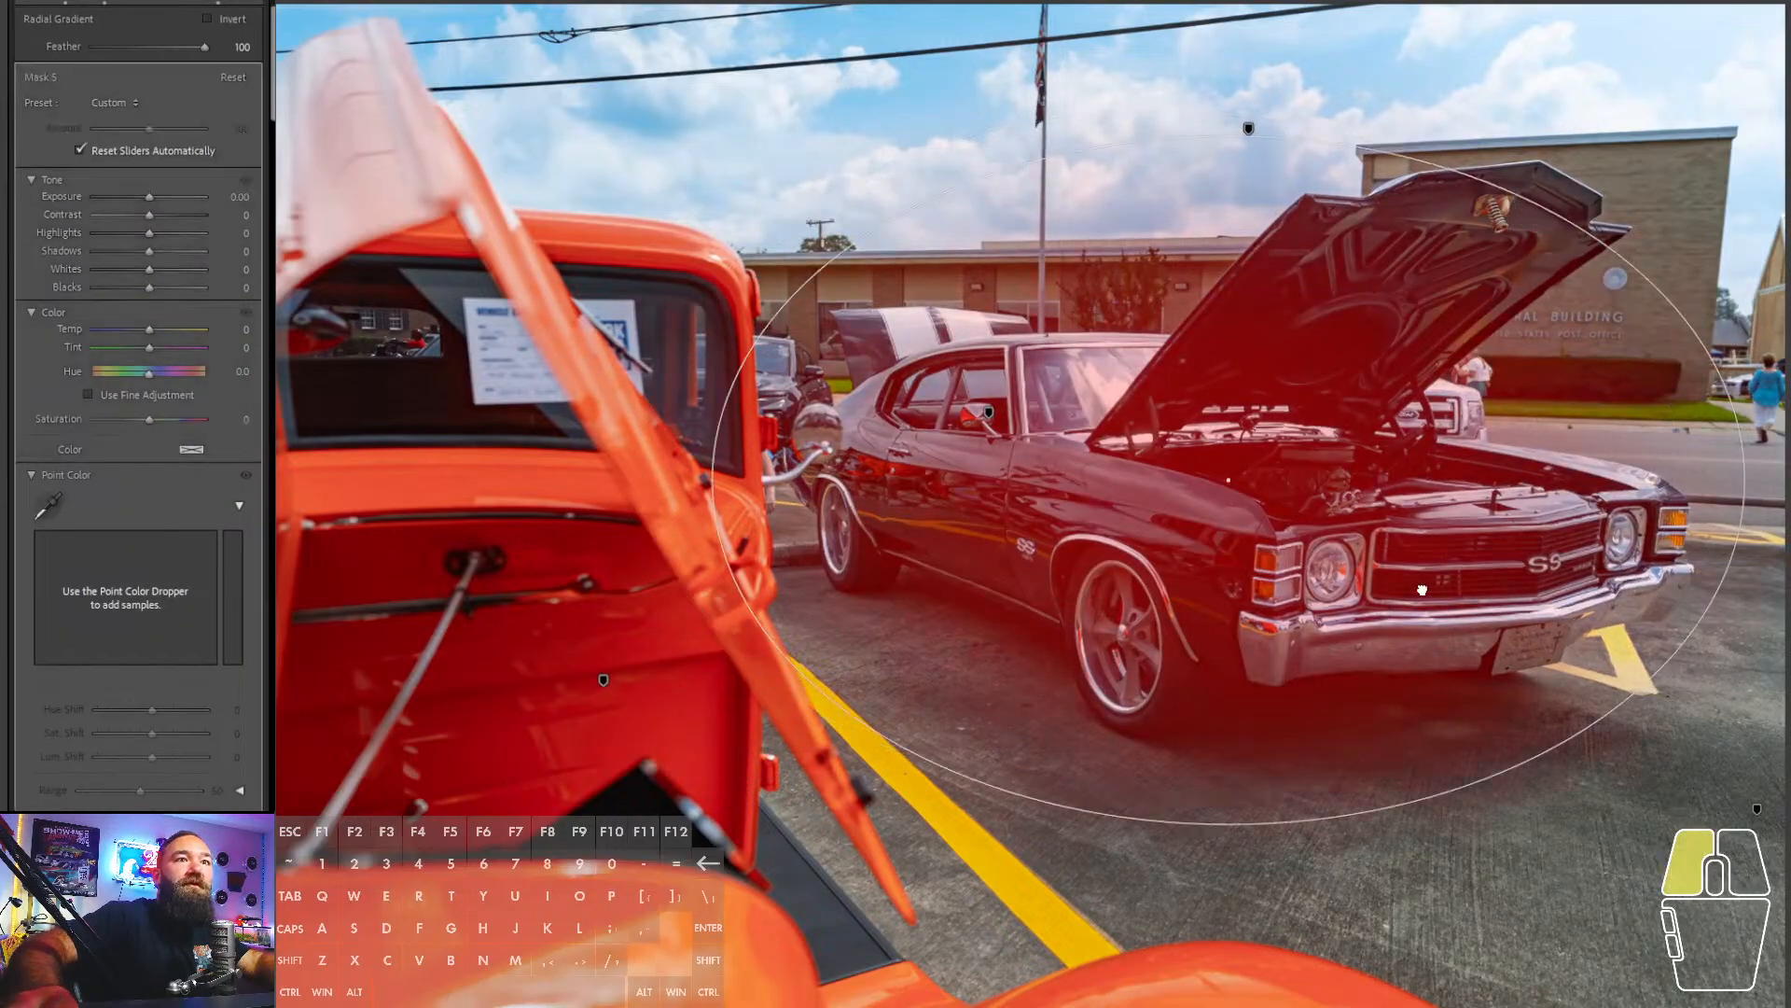
{"action": "left_click_drag", "start_coordinate": [1421, 589], "coordinate": [1395, 588]}
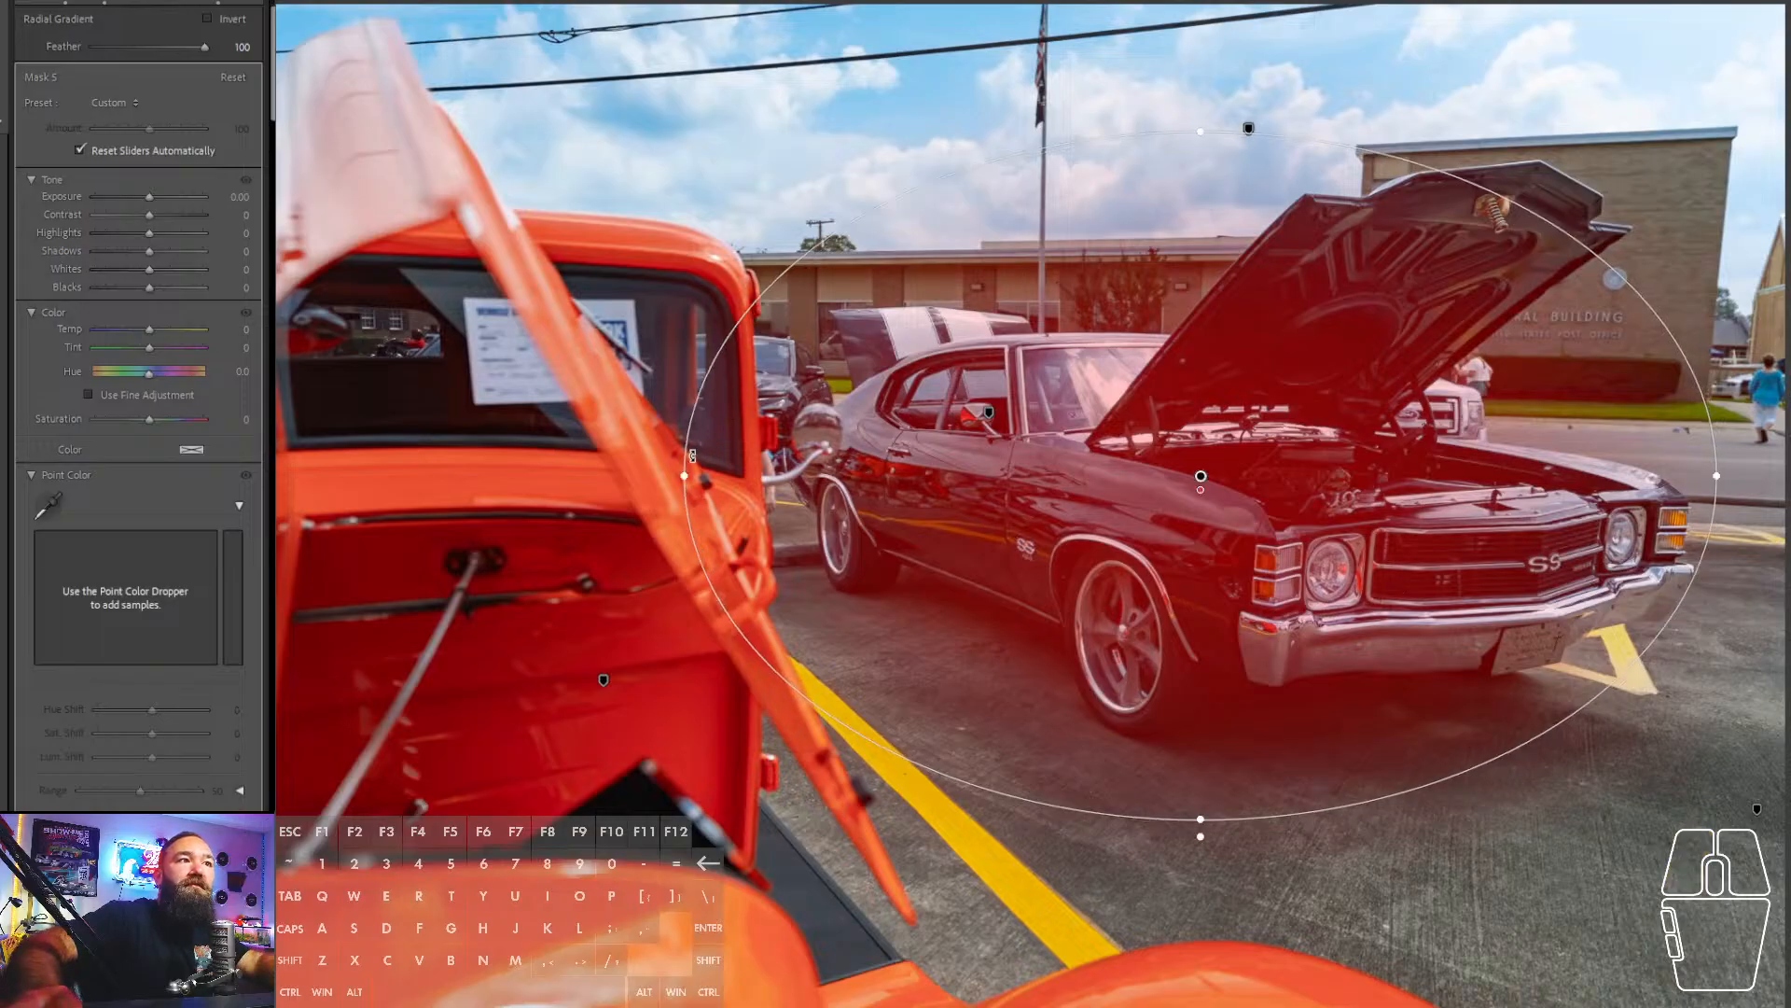
{"action": "left_click_drag", "start_coordinate": [682, 475], "coordinate": [595, 475]}
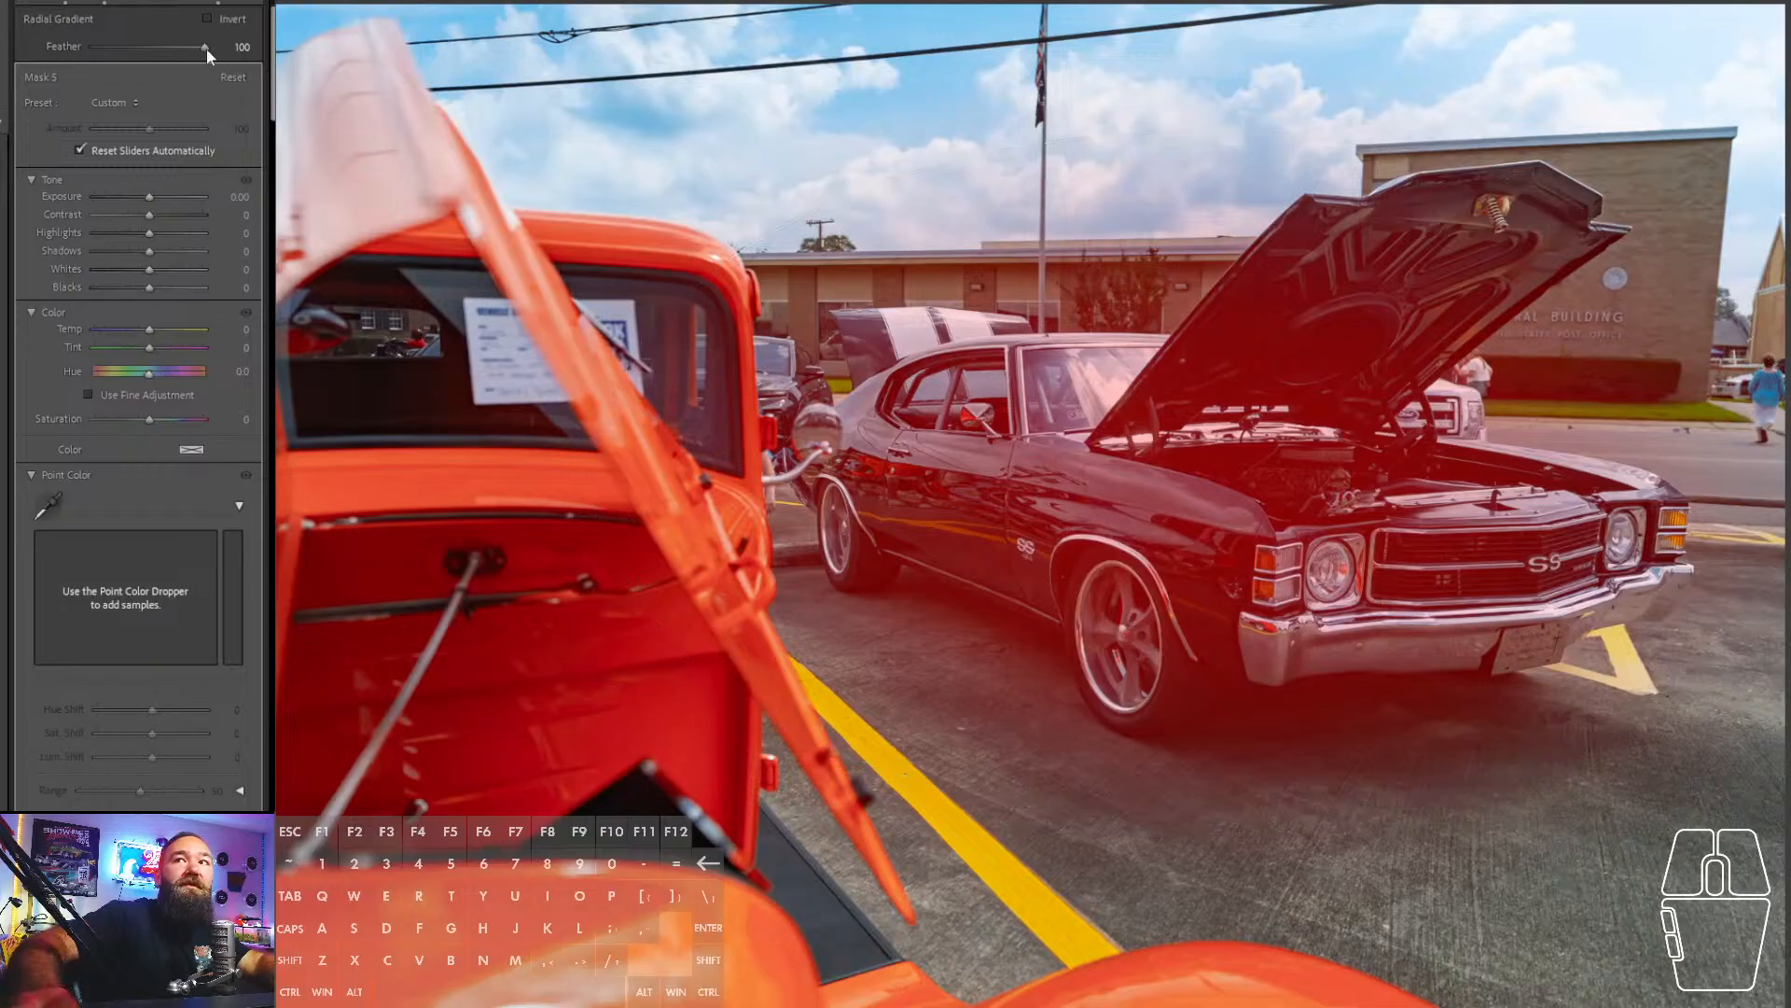
{"action": "left_click", "coordinate": [207, 18]}
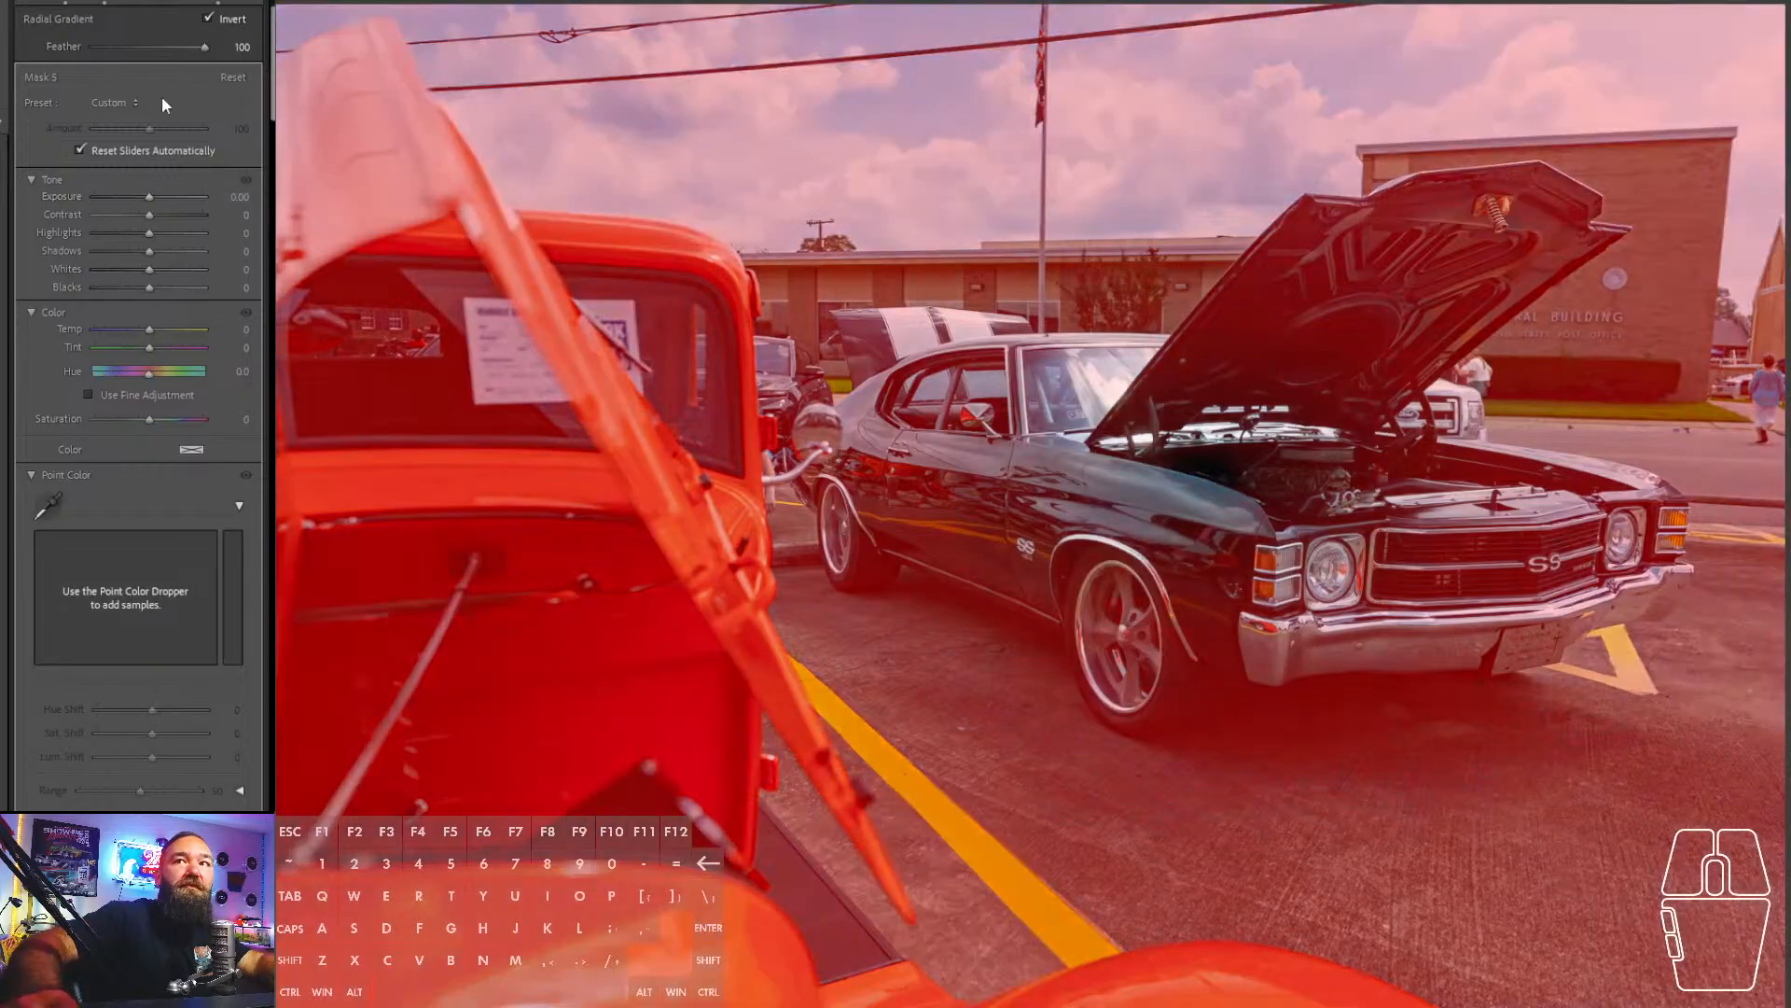
{"action": "left_click_drag", "start_coordinate": [142, 195], "coordinate": [137, 198]}
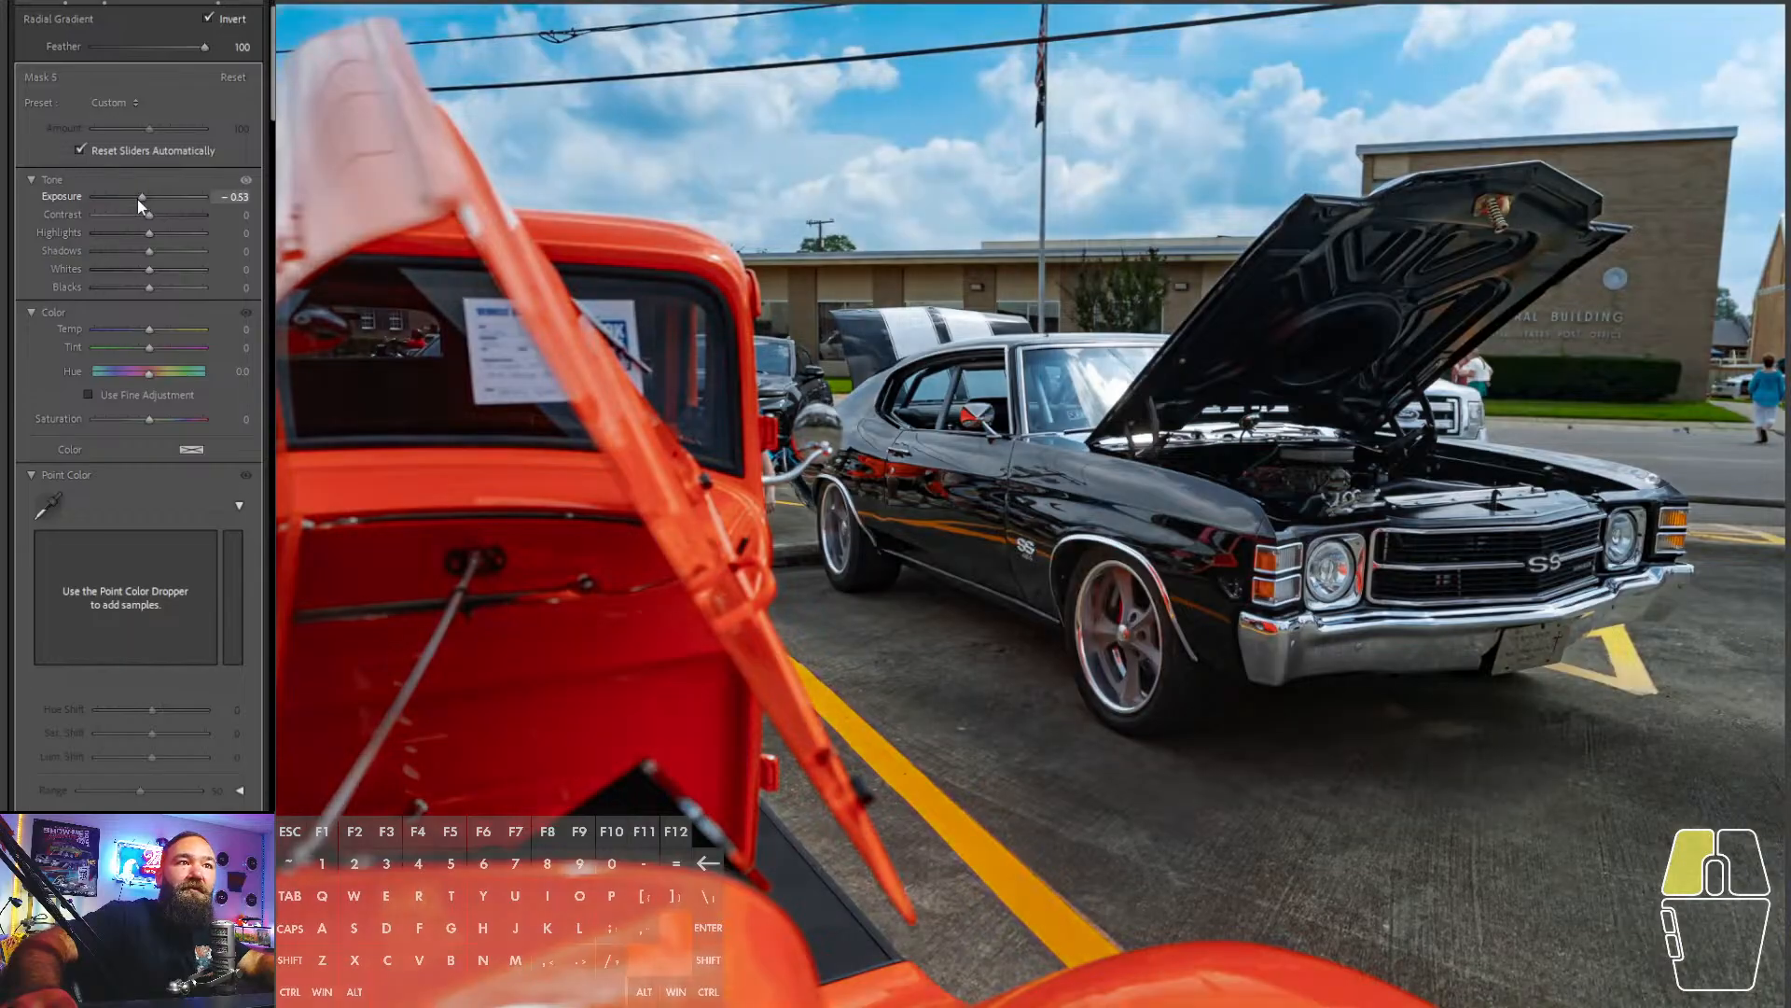
- Set the inverted radial mask's Feather to 50 and its Exposure to -0.60, and leave masking
{"action": "left_click", "coordinate": [181, 43]}
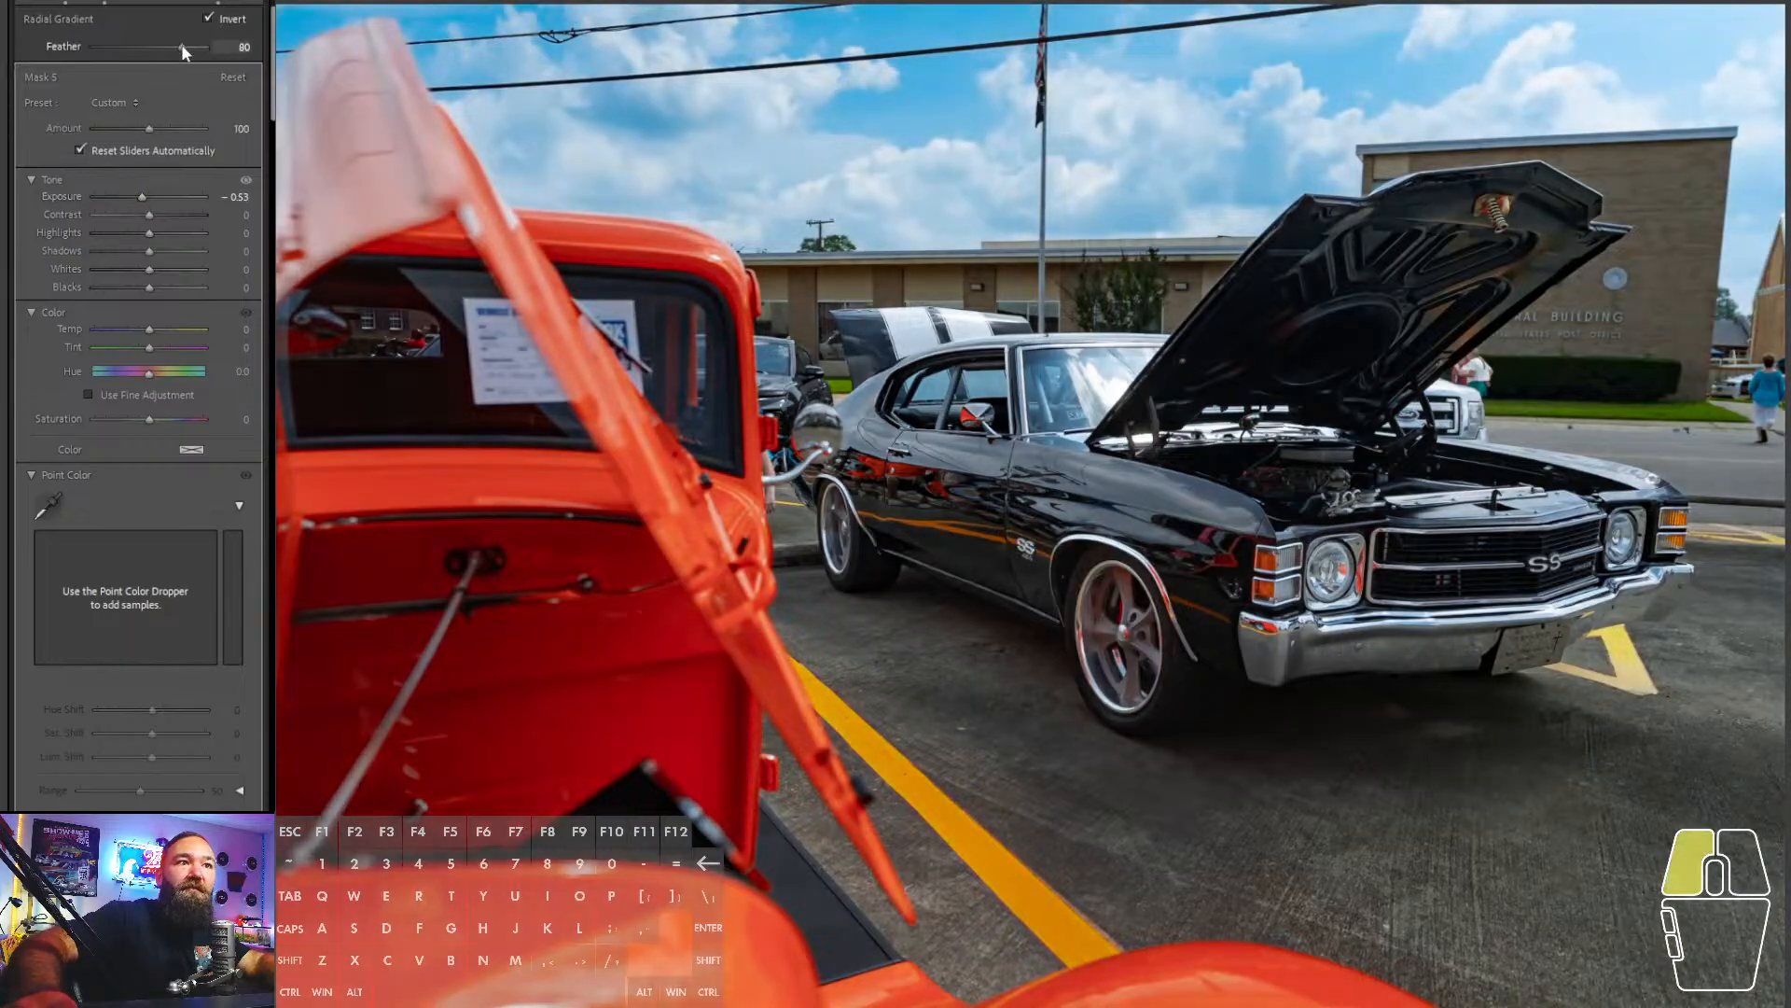
{"action": "left_click_drag", "start_coordinate": [181, 44], "coordinate": [174, 47]}
{"action": "left_click_drag", "start_coordinate": [224, 45], "coordinate": [148, 53]}
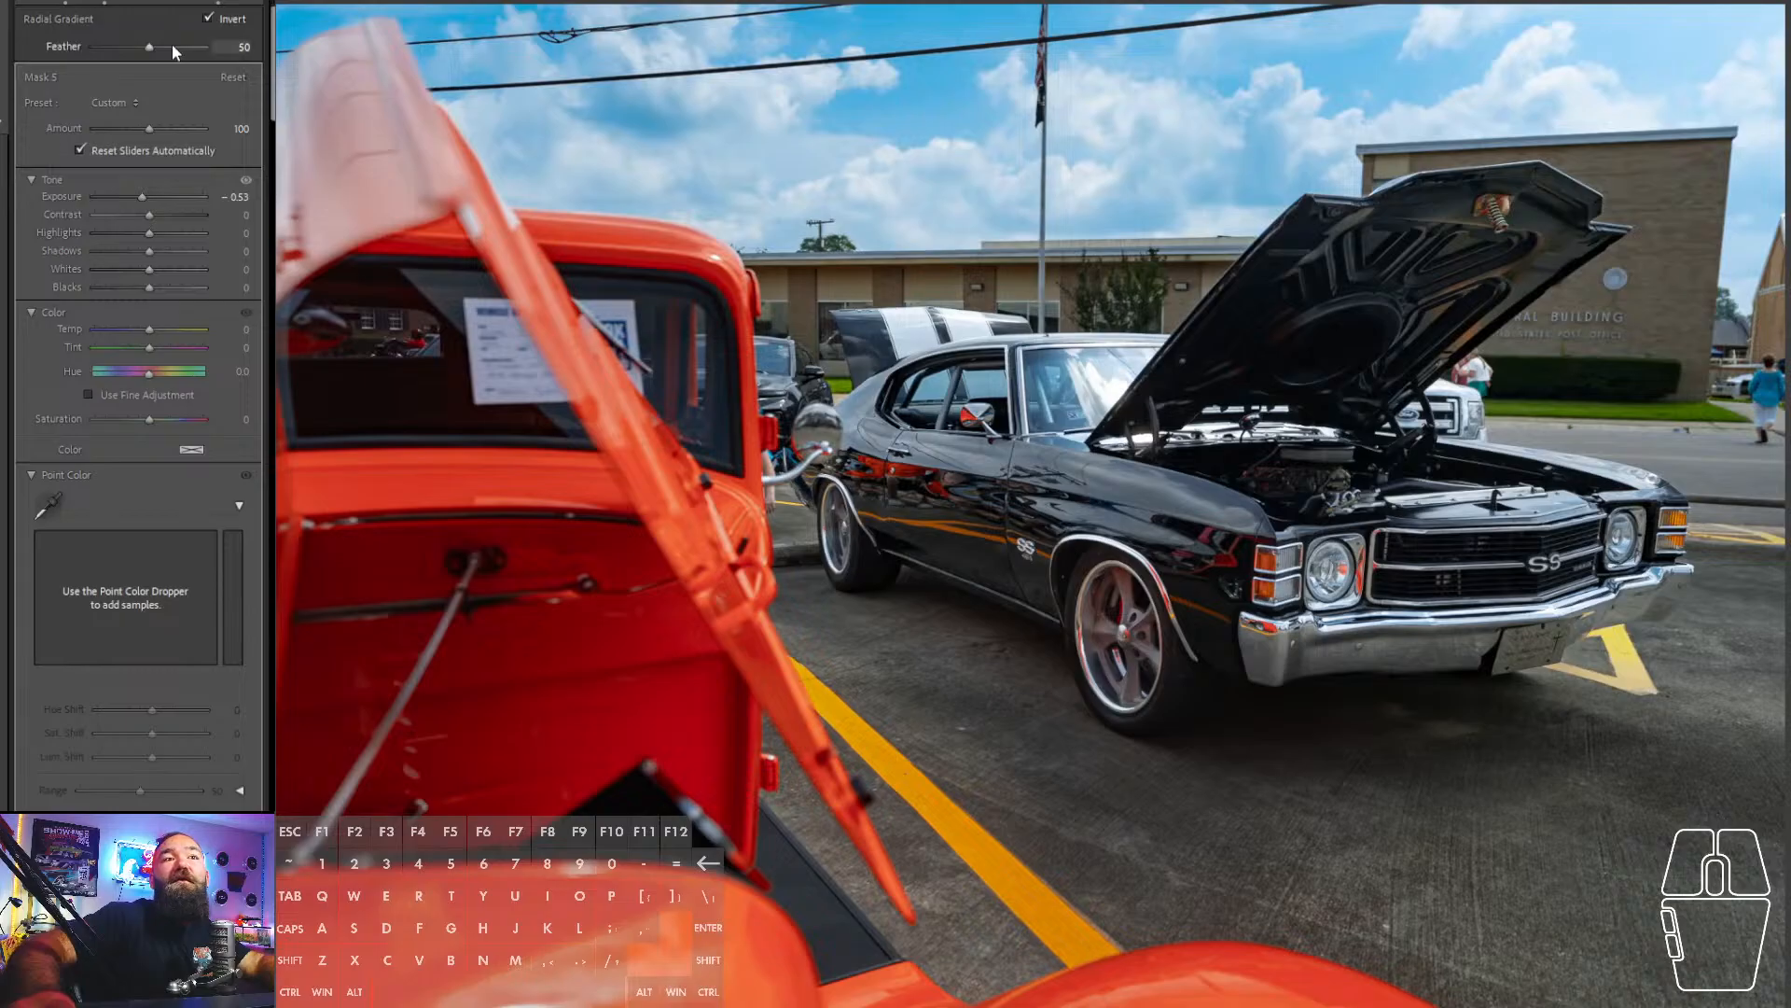
{"action": "left_click_drag", "start_coordinate": [143, 197], "coordinate": [145, 198]}
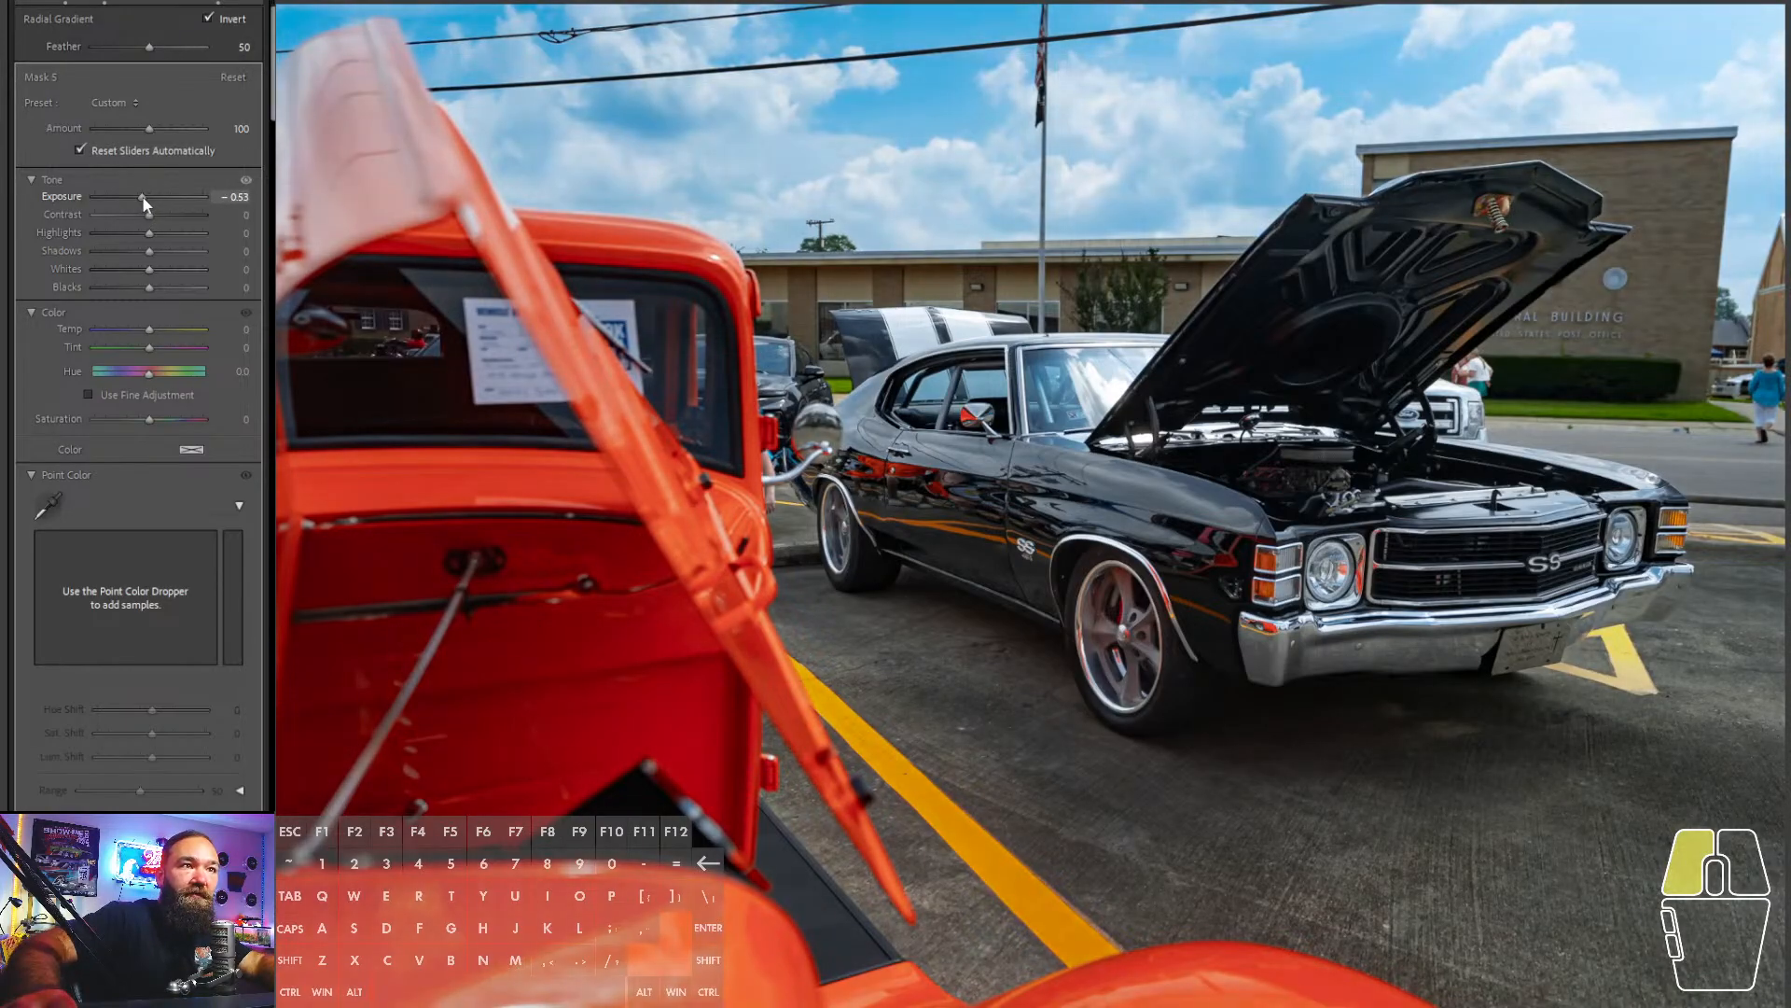
{"action": "left_click_drag", "start_coordinate": [142, 197], "coordinate": [141, 197]}
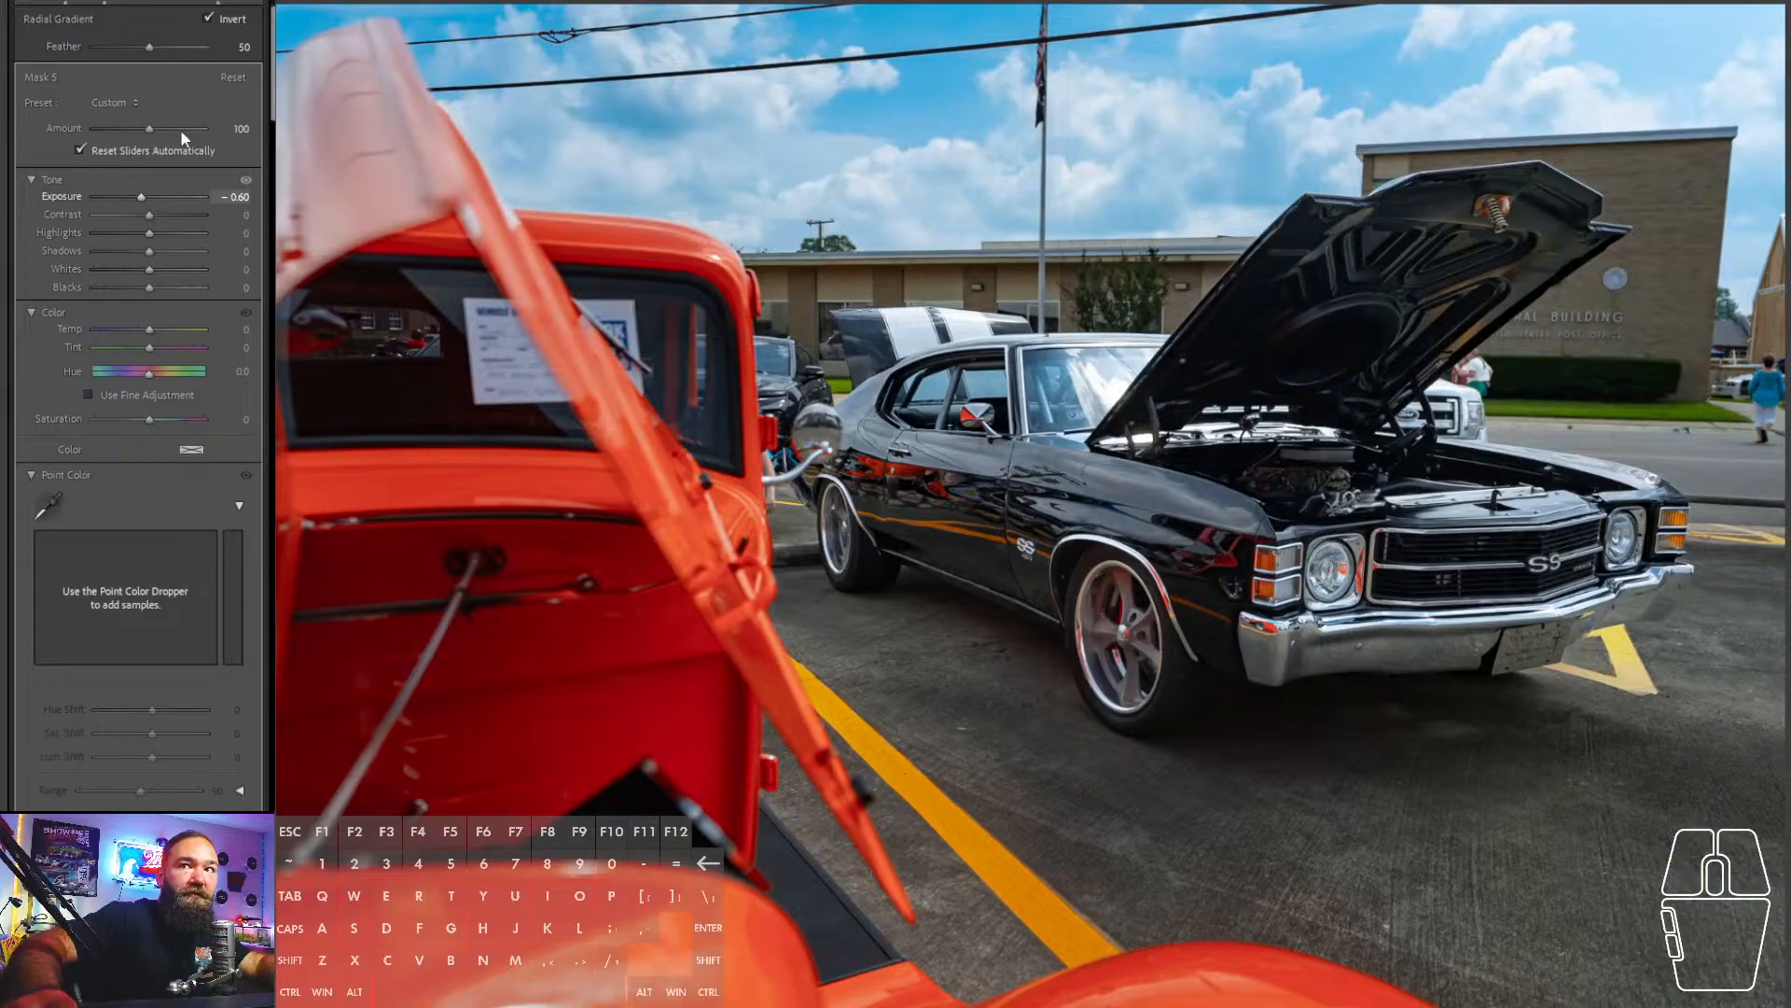
{"action": "left_click", "coordinate": [6, 47]}
{"action": "key", "text": "shift+w"}
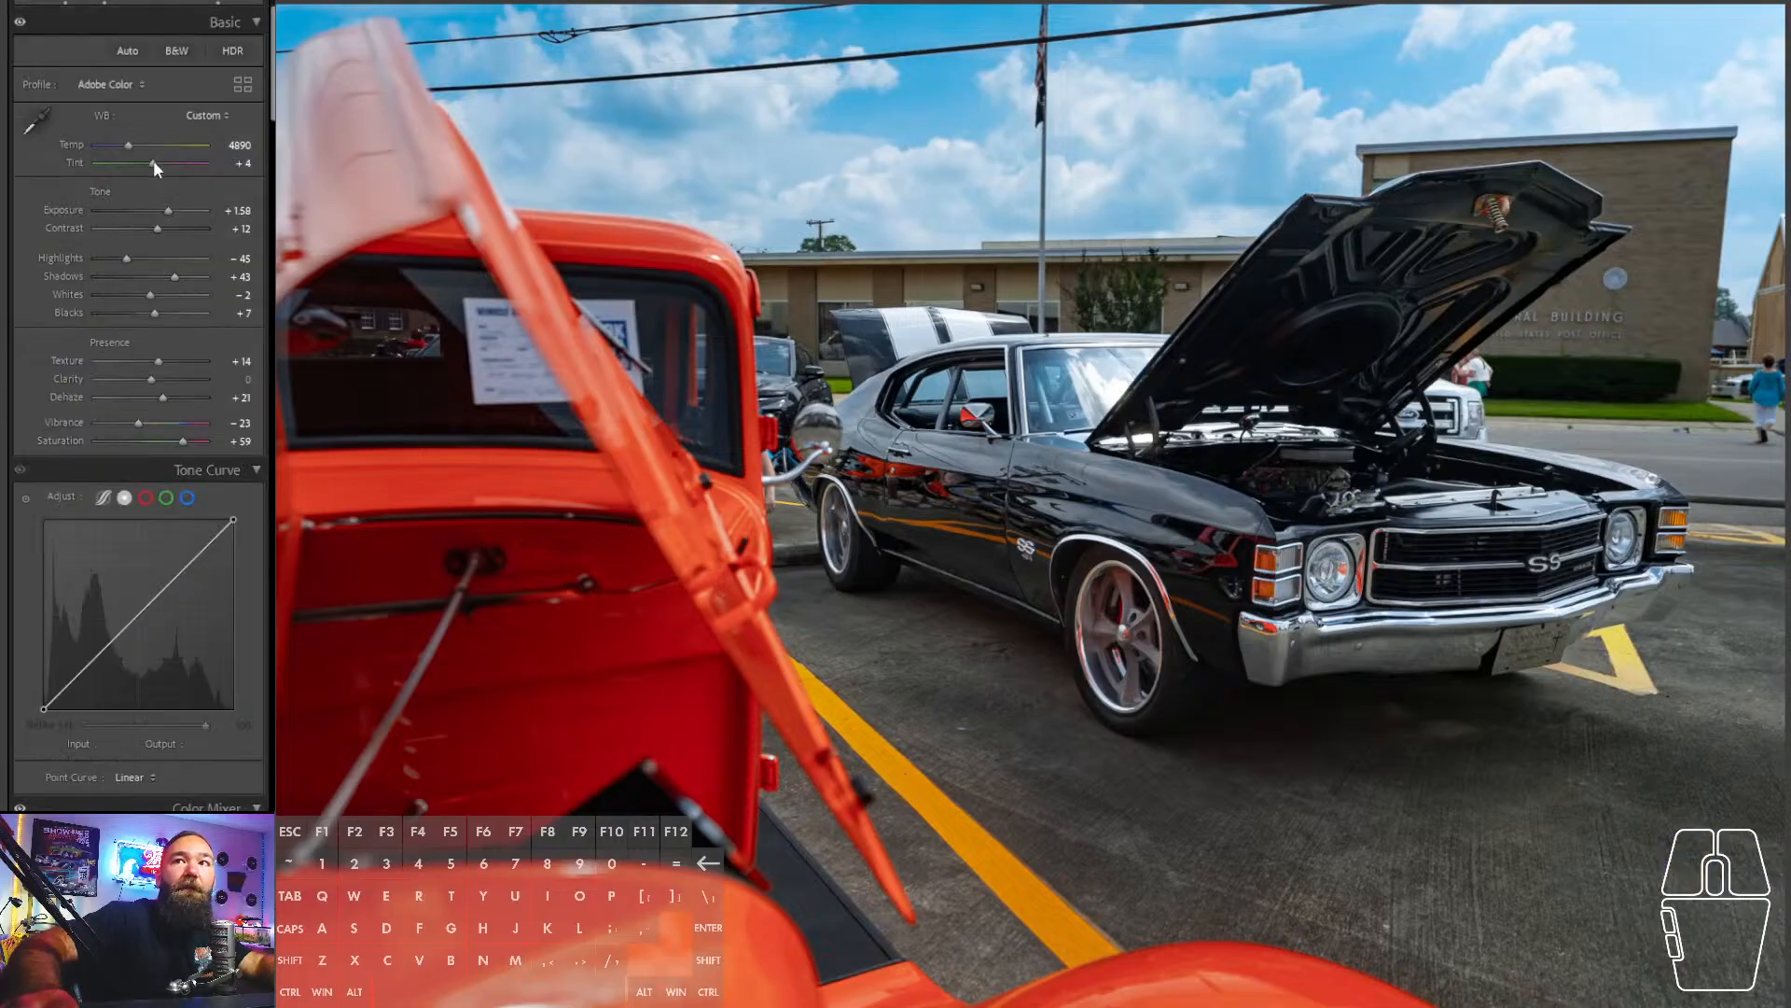
- Set the photo's overall Shadows to +60, Highlights to -55 and Exposure to +1.83
{"action": "left_click_drag", "start_coordinate": [177, 208], "coordinate": [172, 209]}
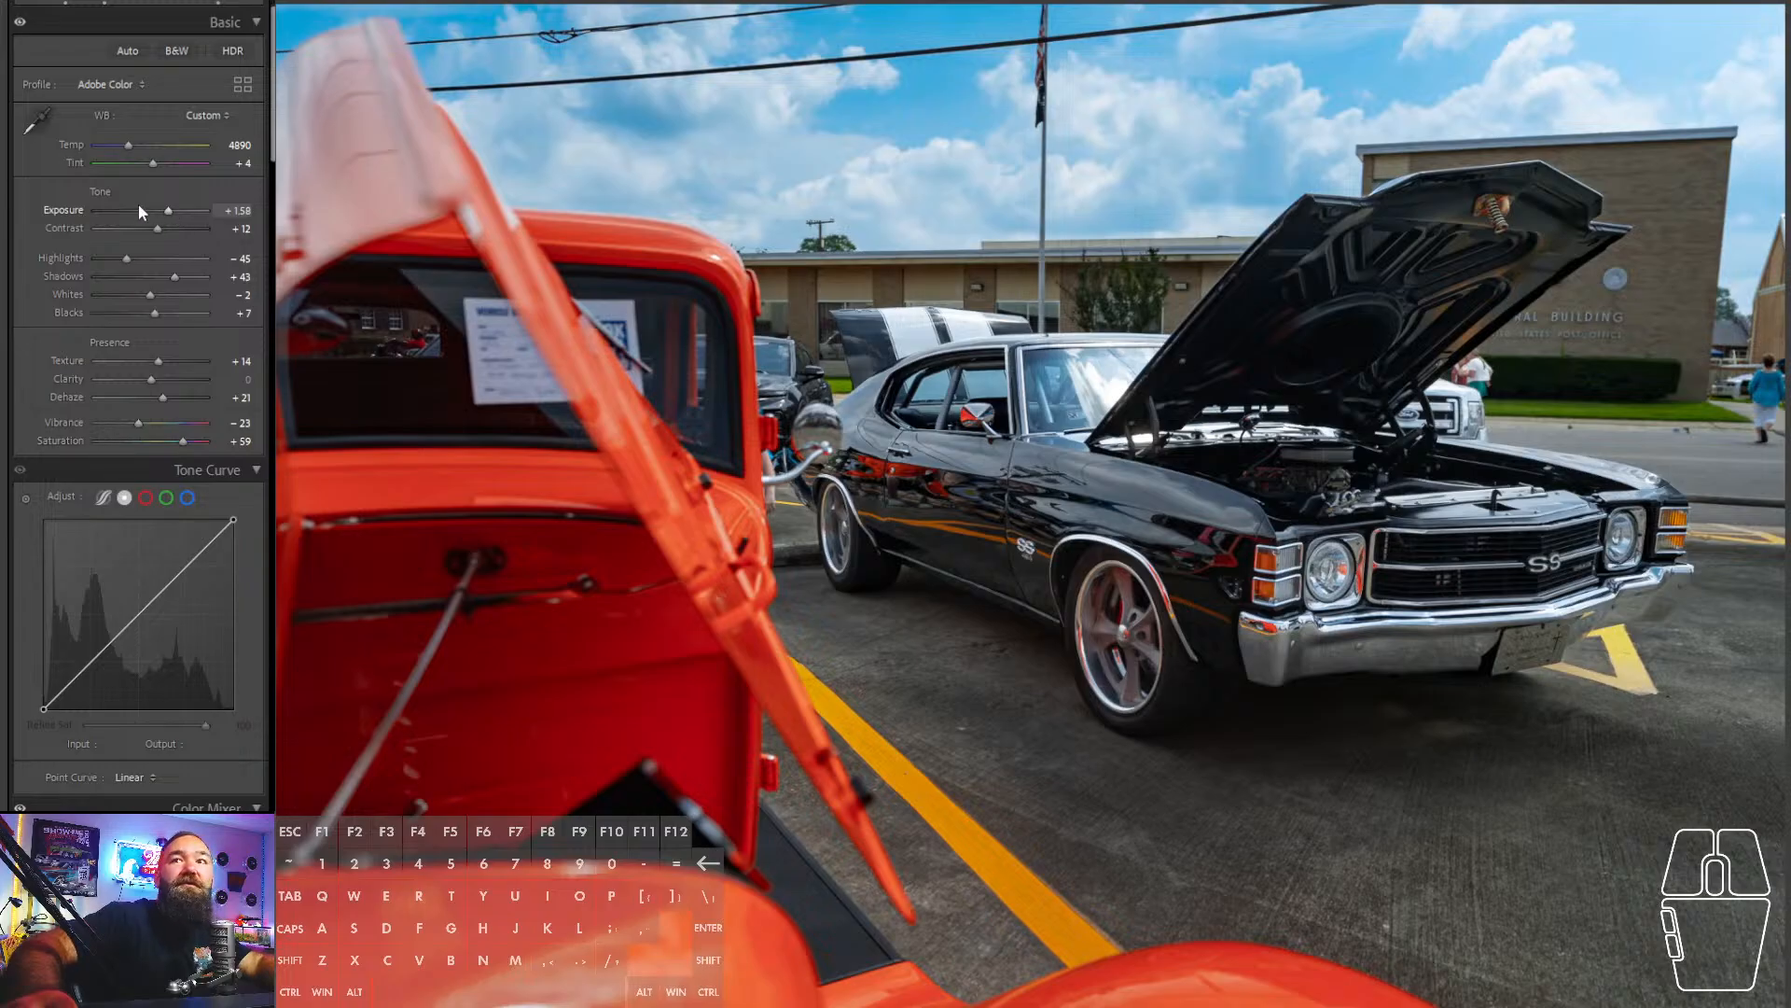
{"action": "left_click_drag", "start_coordinate": [175, 277], "coordinate": [184, 278]}
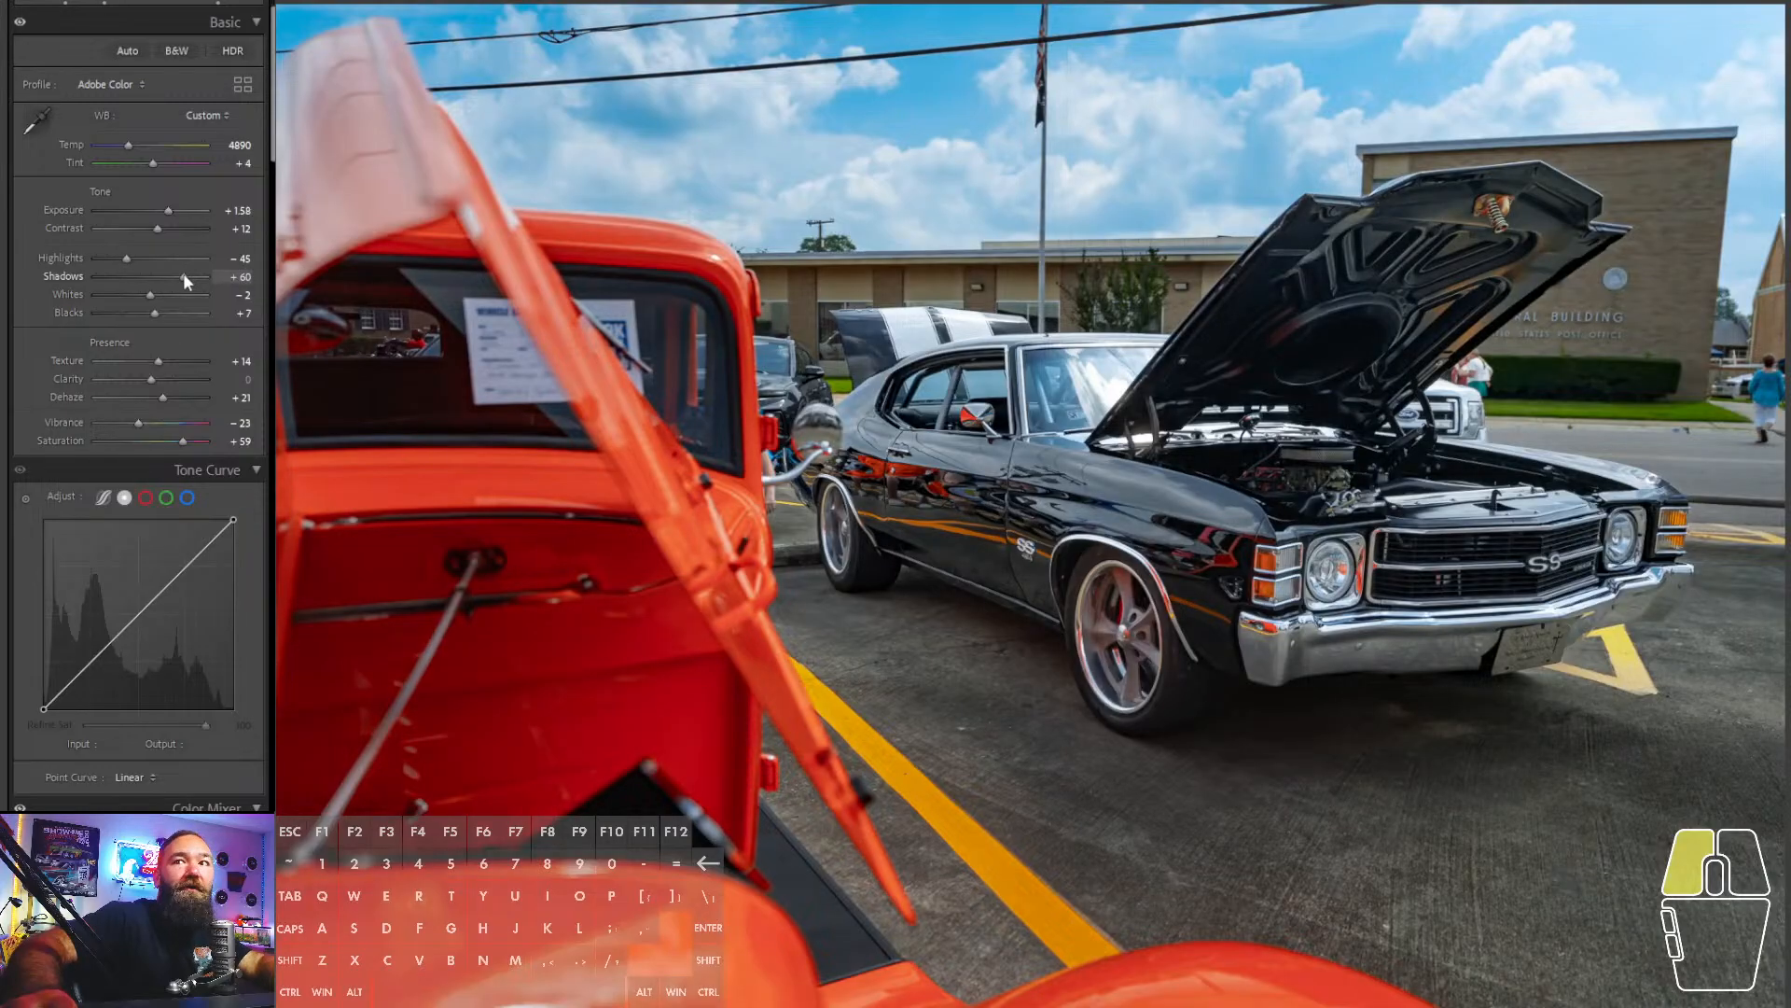
{"action": "left_click", "coordinate": [111, 256]}
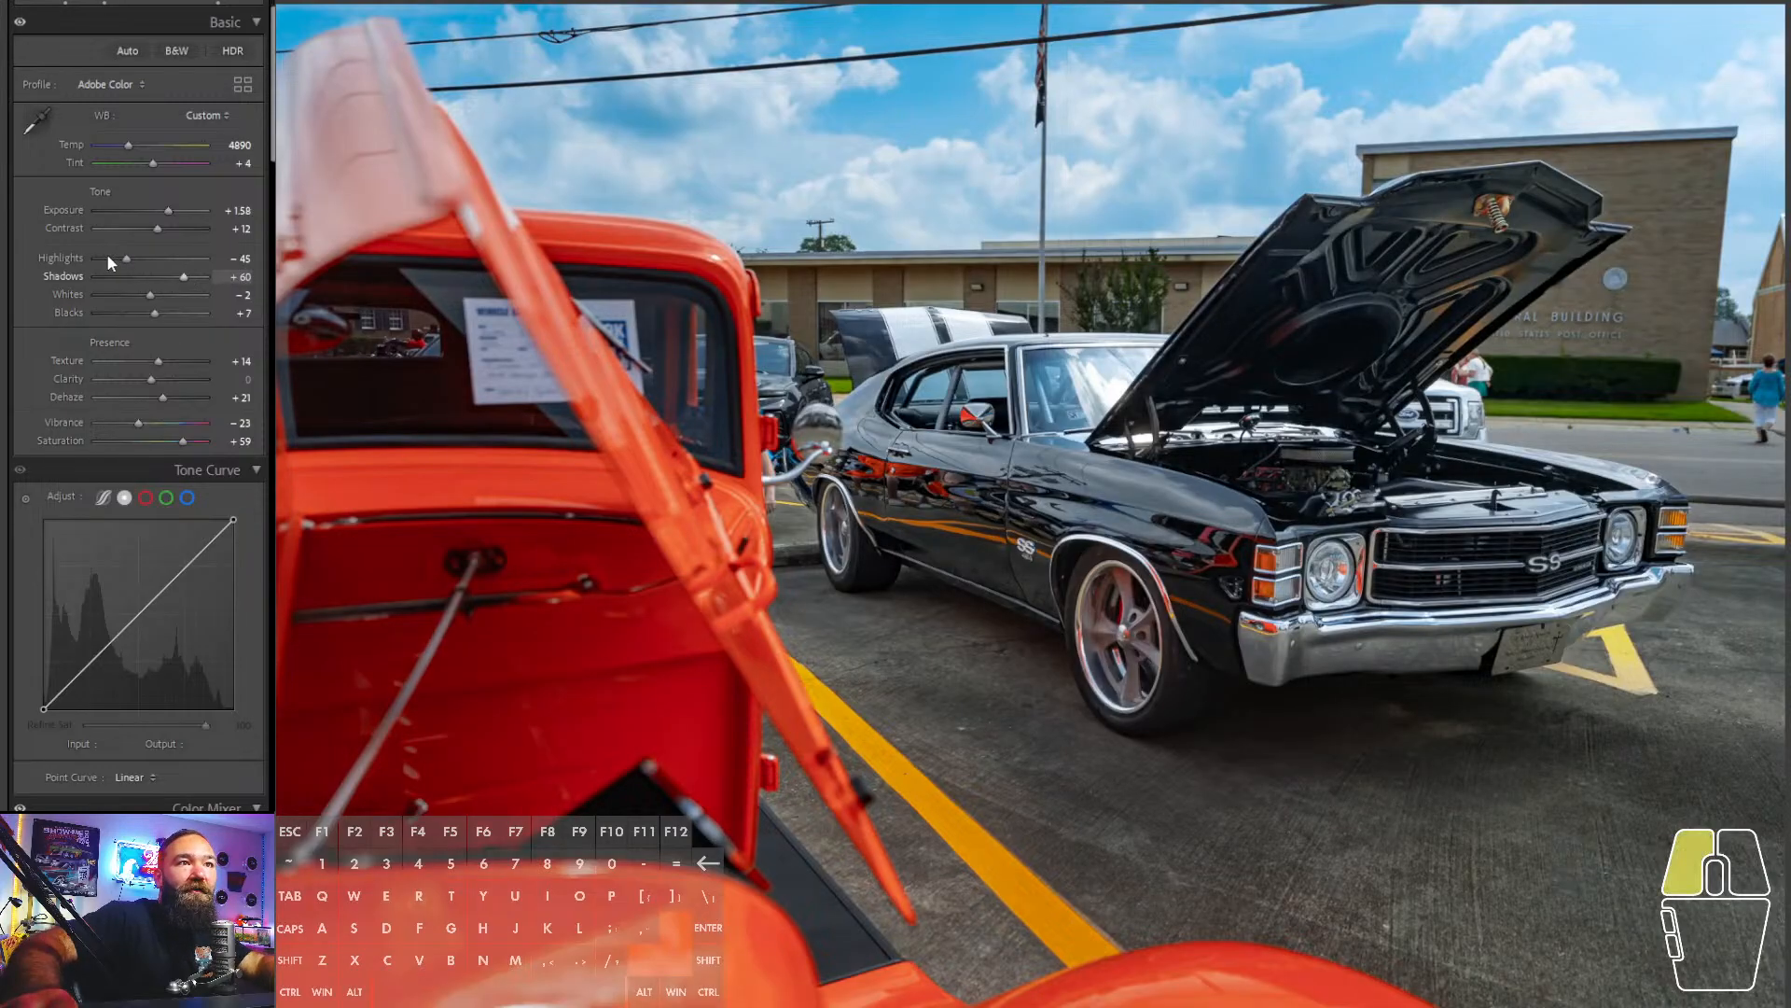
{"action": "left_click_drag", "start_coordinate": [96, 256], "coordinate": [121, 260]}
{"action": "left_click", "coordinate": [123, 259]}
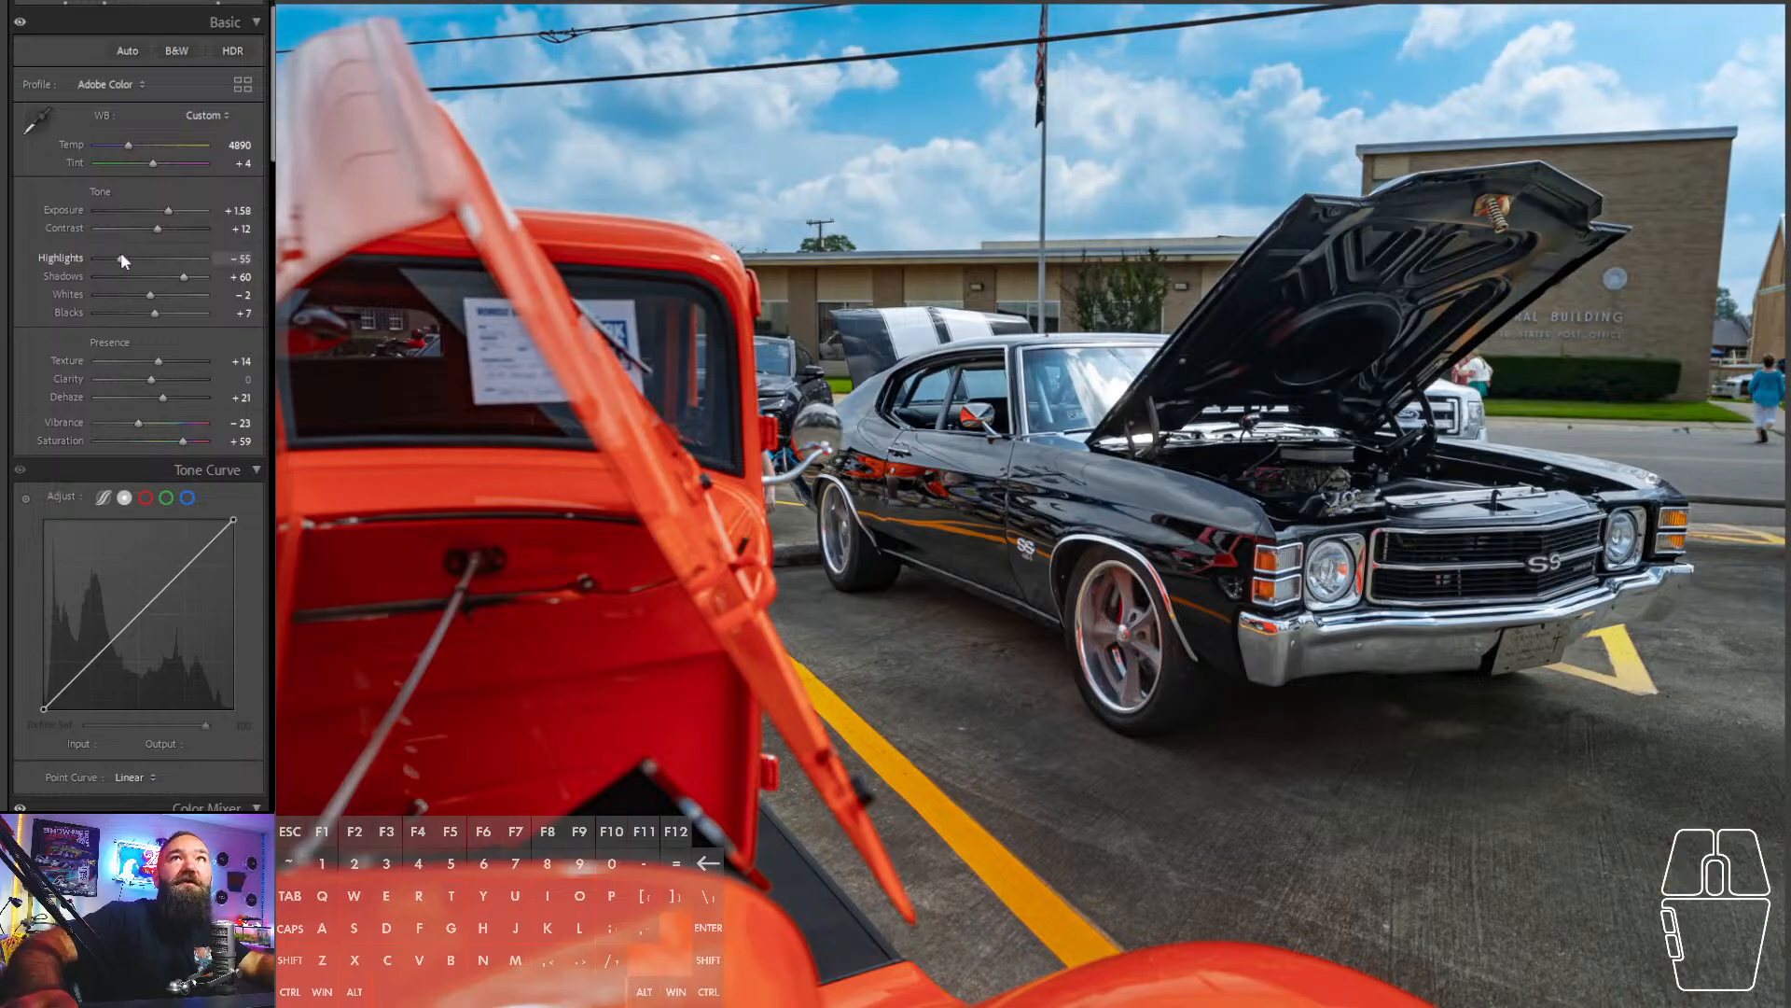
{"action": "left_click_drag", "start_coordinate": [168, 211], "coordinate": [166, 203]}
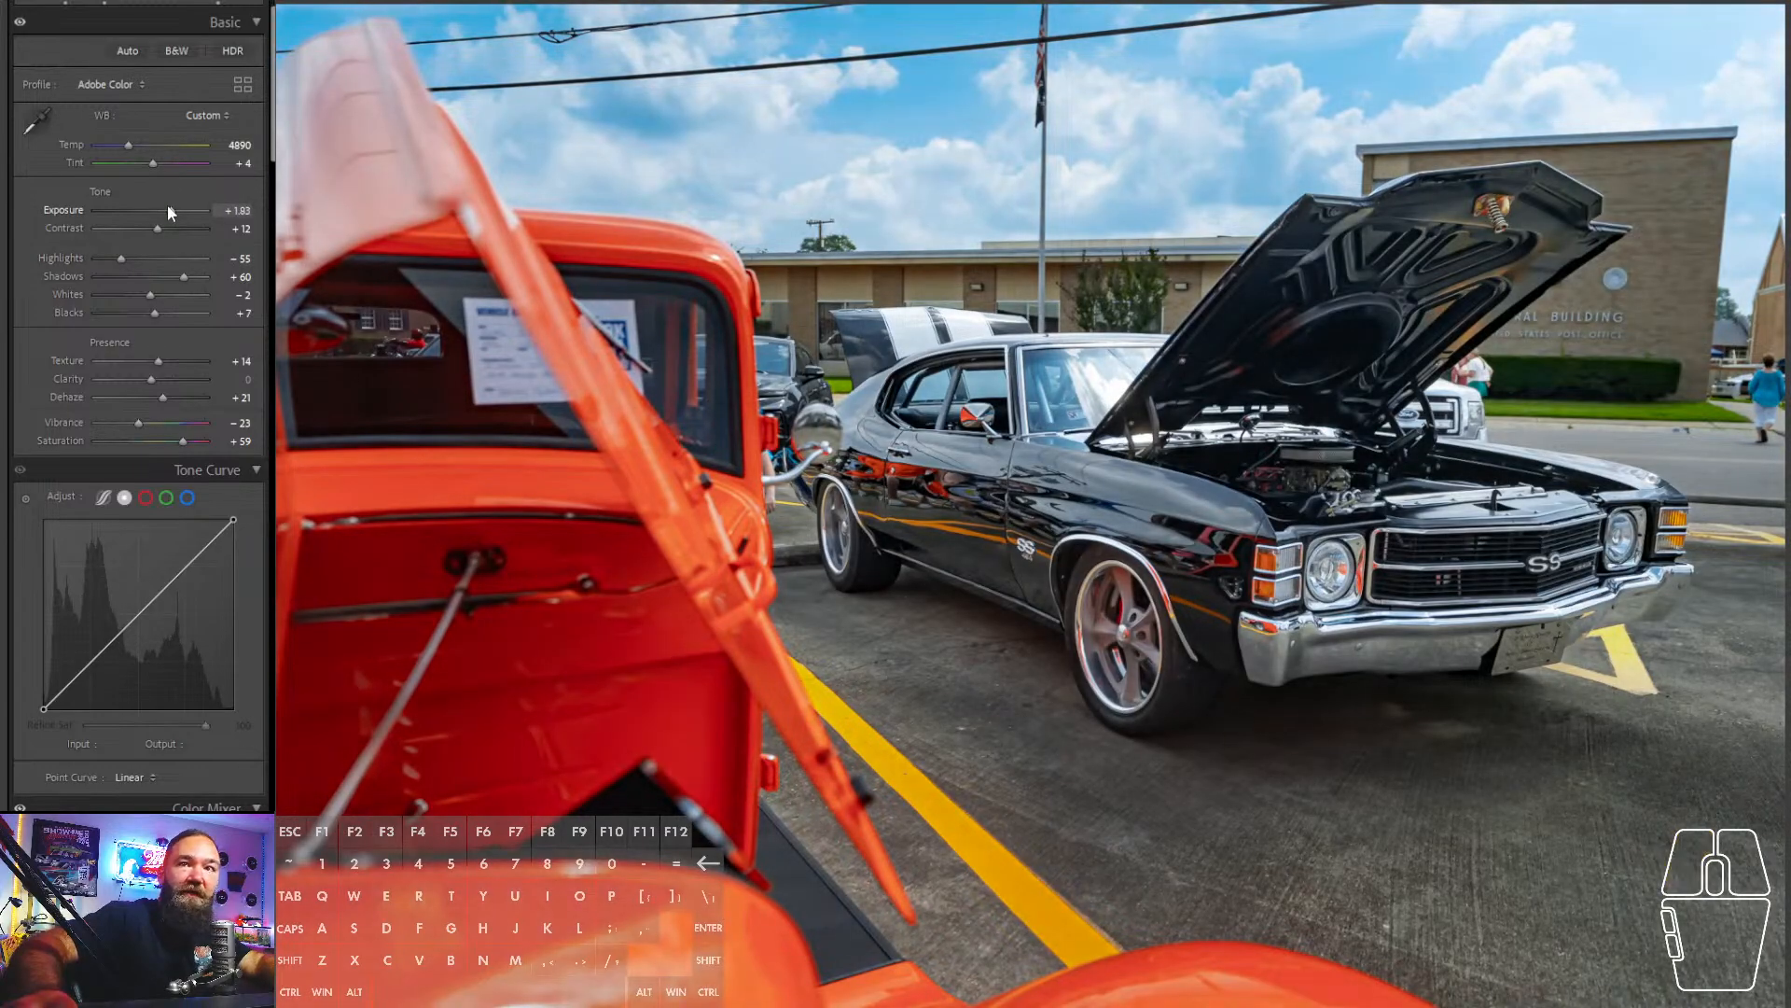
- Add a radial gradient mask over the SS's windshield at Exposure -1.40, subtract the background from it and leave masking
{"action": "left_click", "coordinate": [216, 2]}
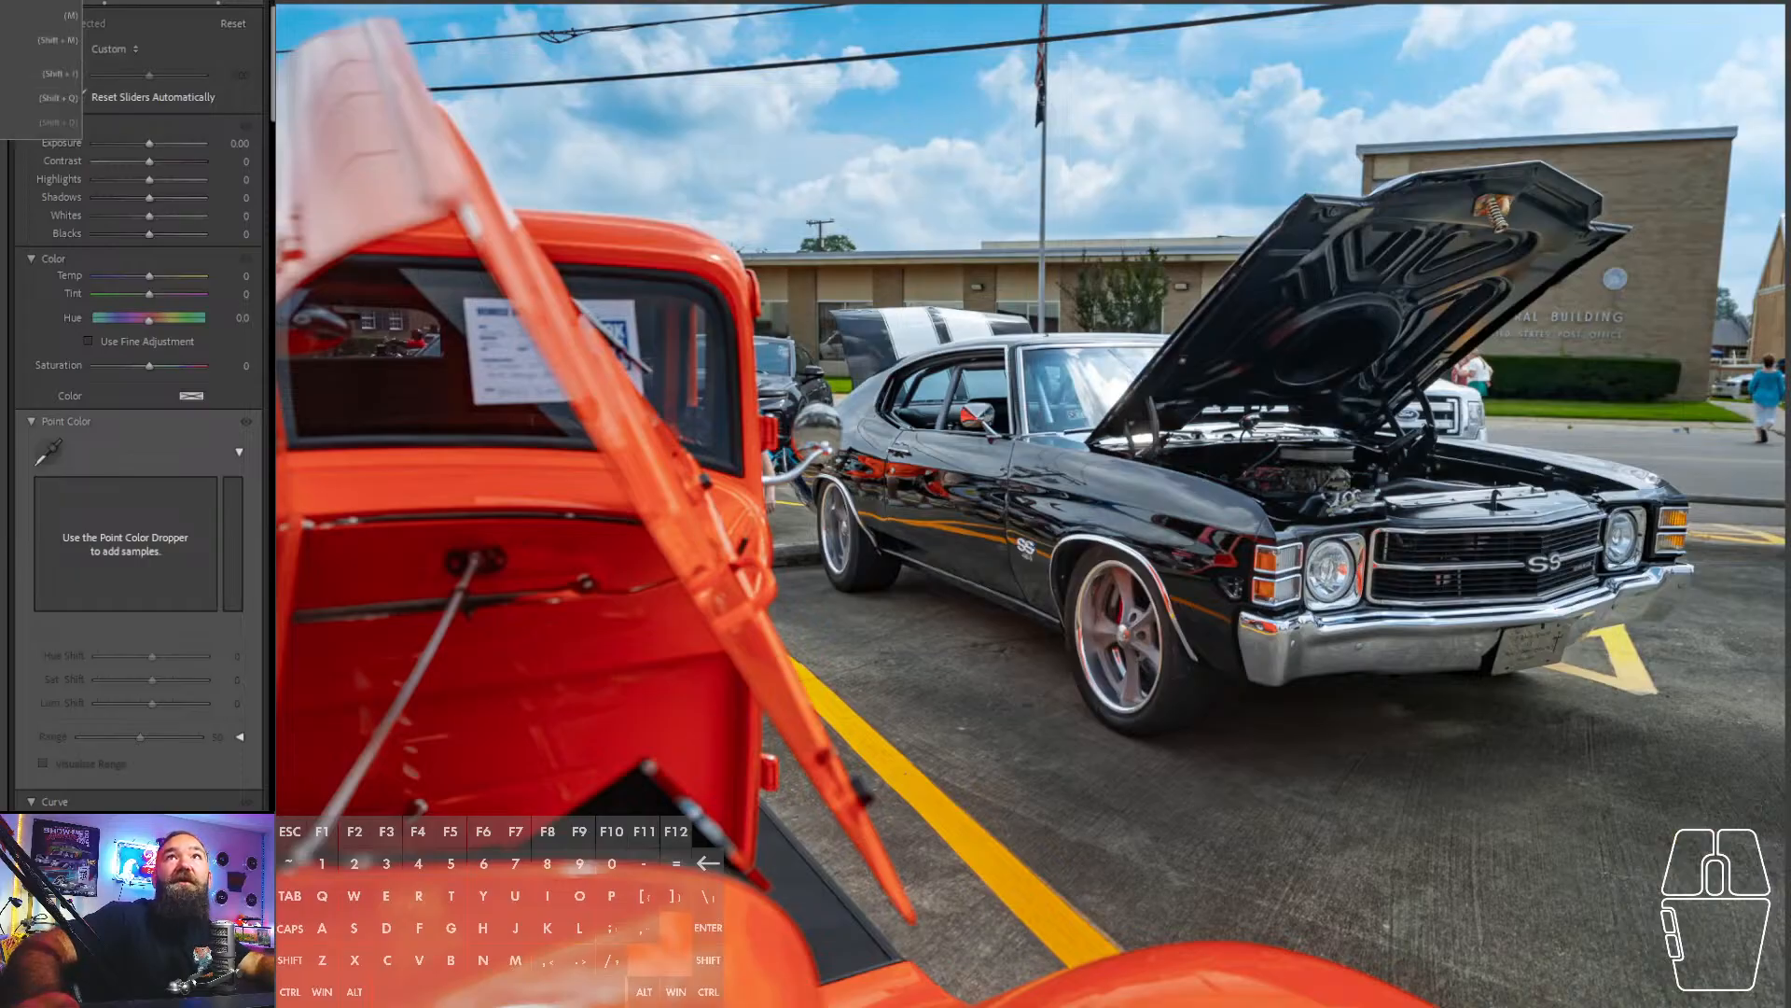
{"action": "left_click", "coordinate": [52, 40]}
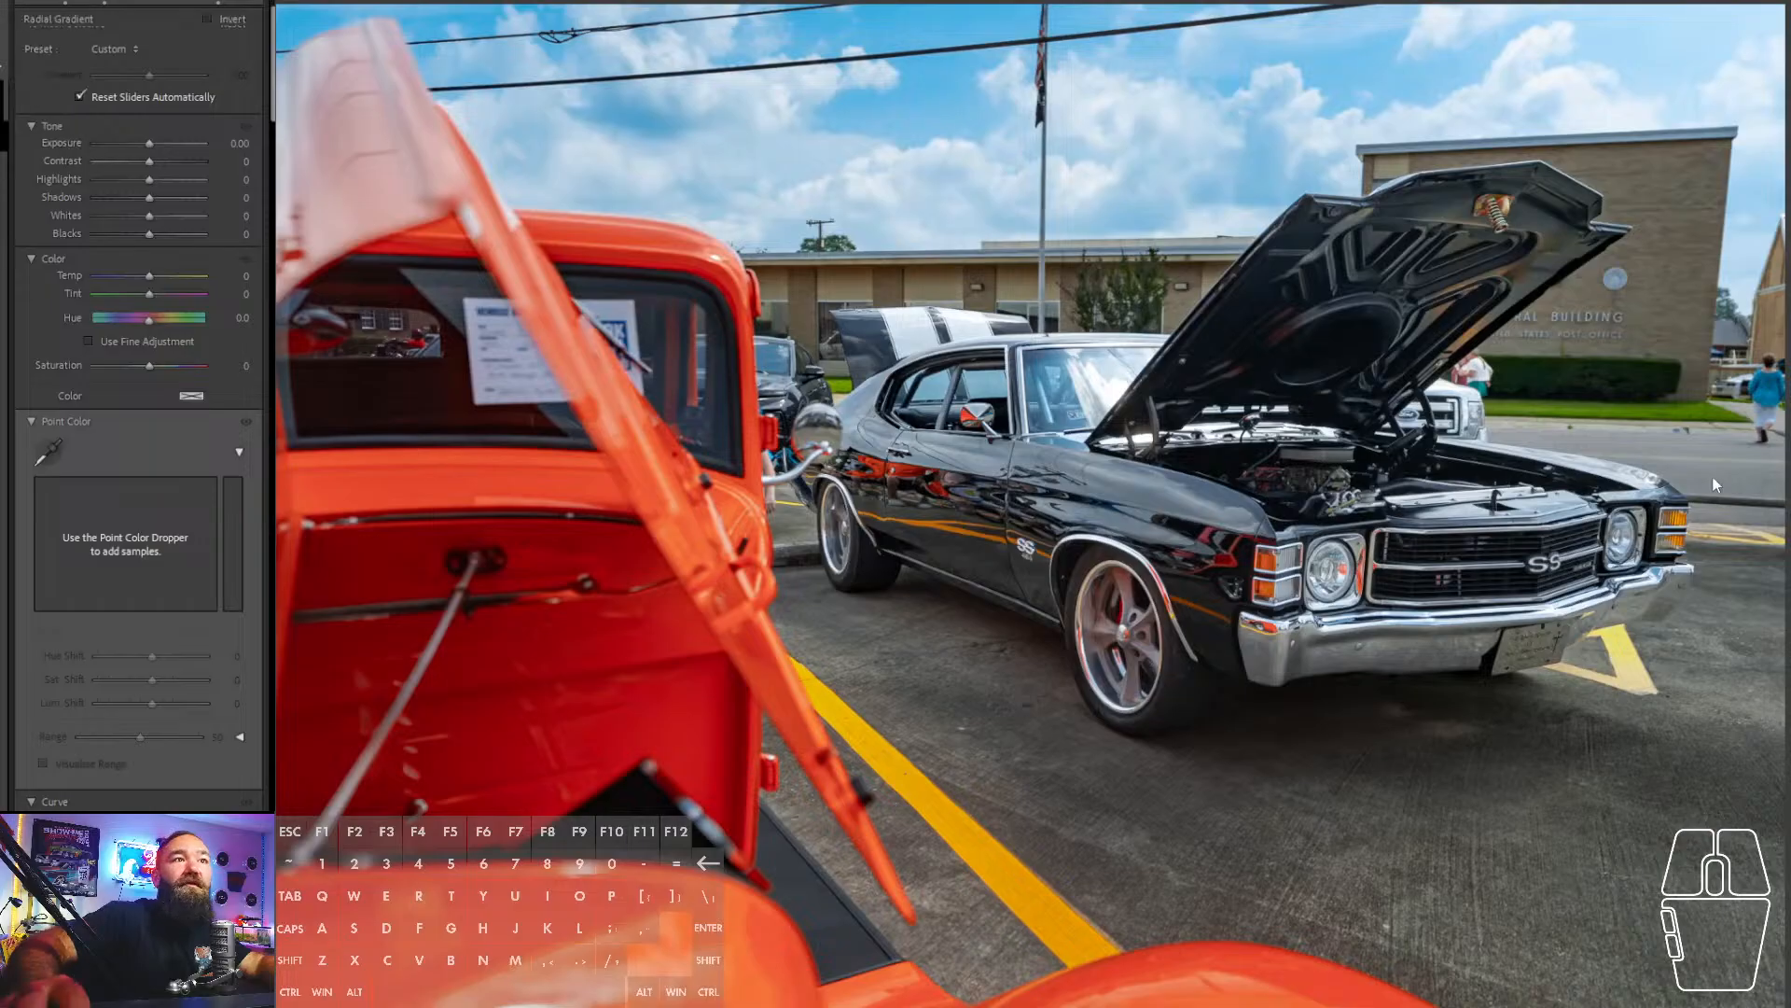
{"action": "left_click_drag", "start_coordinate": [1120, 351], "coordinate": [1211, 431]}
{"action": "left_click_drag", "start_coordinate": [149, 199], "coordinate": [127, 199]}
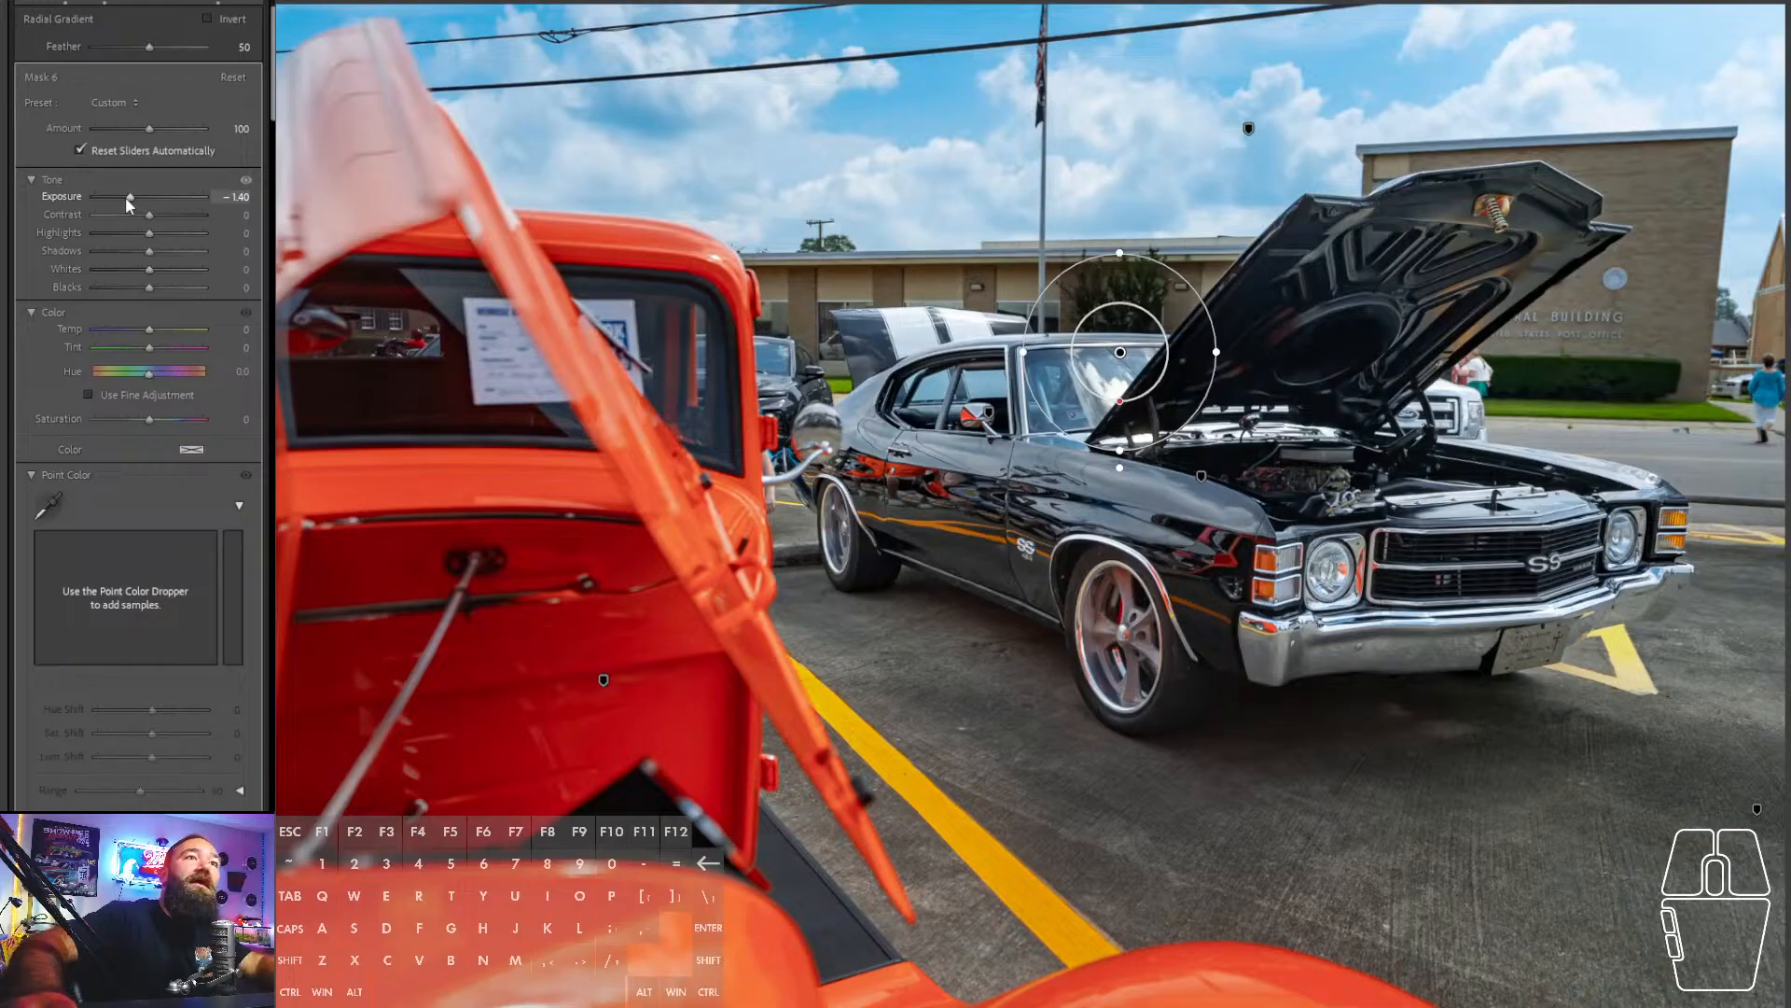
{"action": "left_click", "coordinate": [2, 19]}
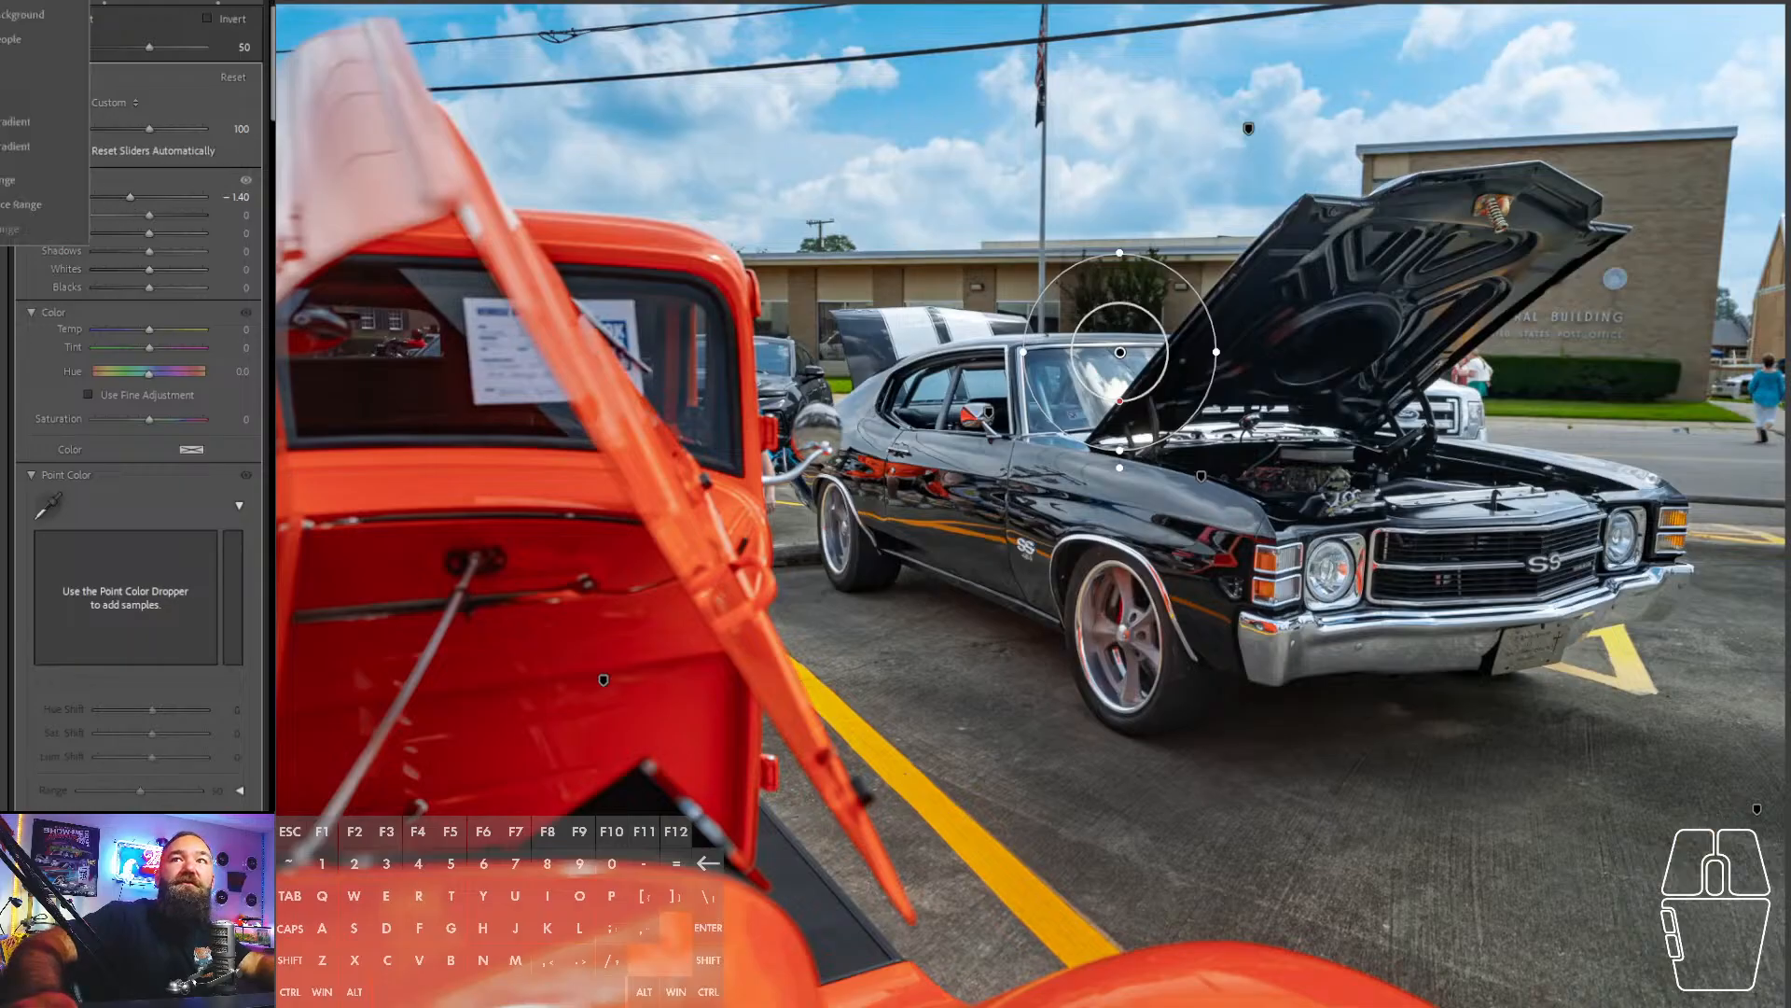
{"action": "left_click", "coordinate": [12, 15]}
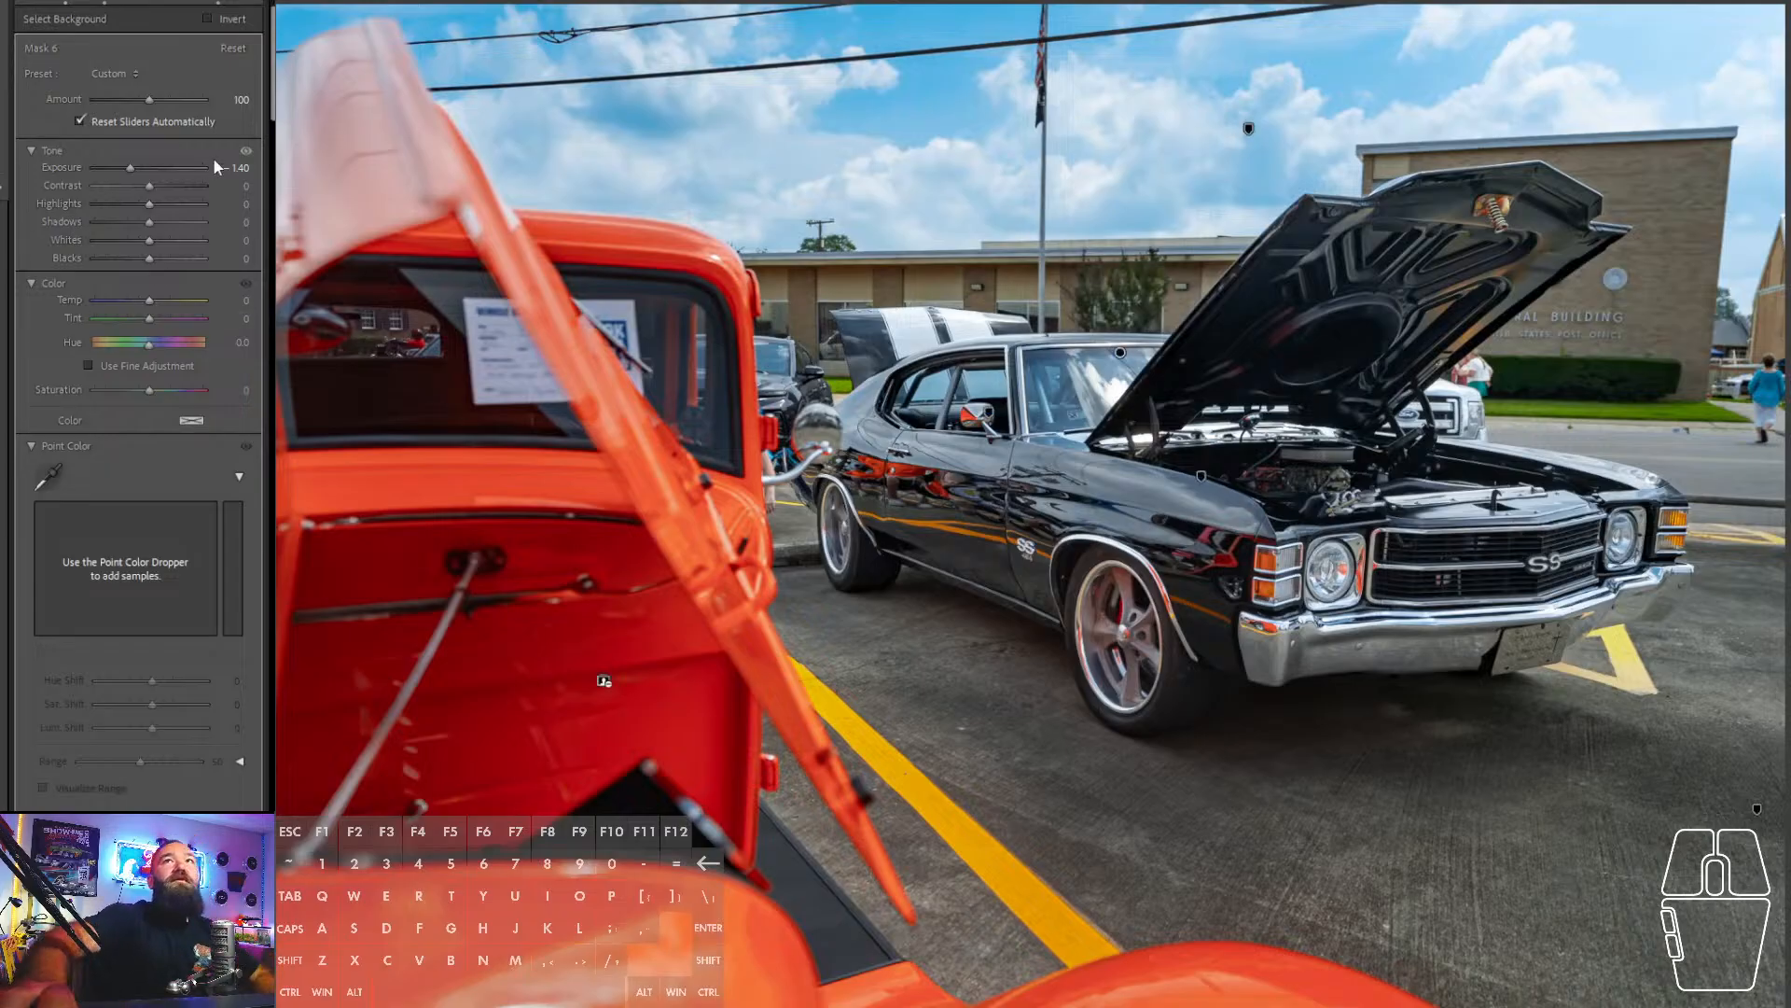
{"action": "left_click", "coordinate": [224, 2]}
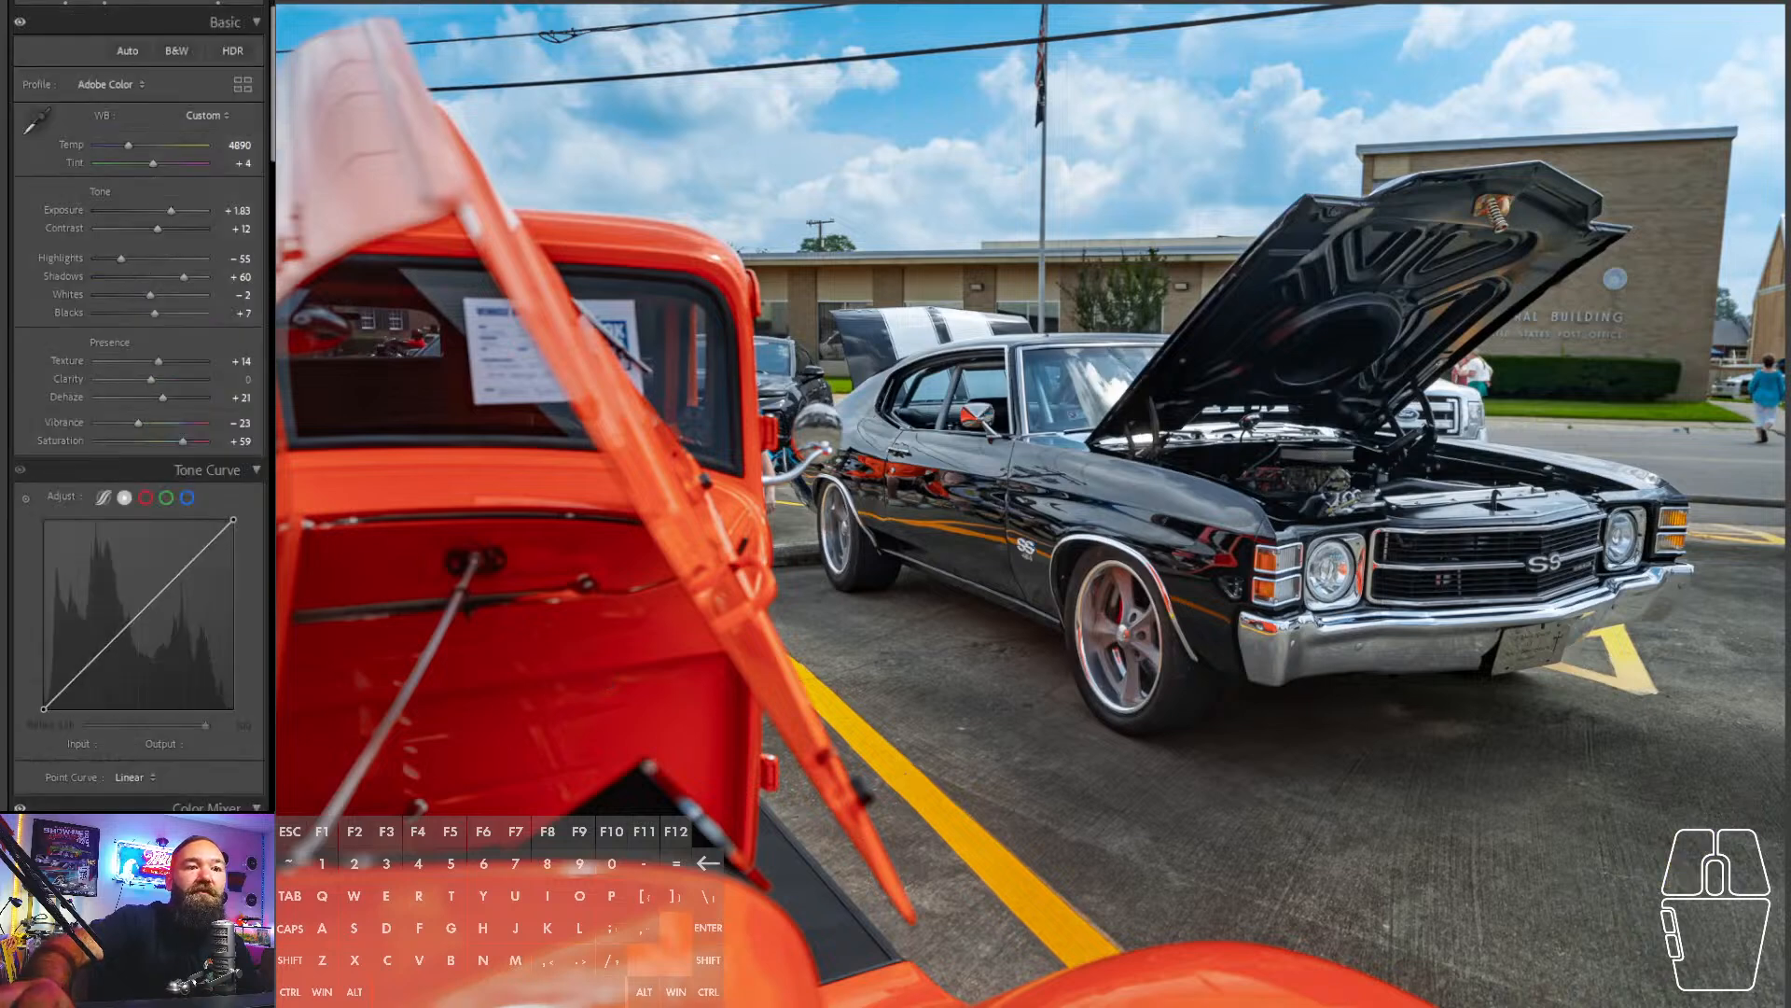
- Go to the white GMC SUV photo, straighten it to an angle of -0.20 and crop it tighter around the SUV
{"action": "key", "text": "Right"}
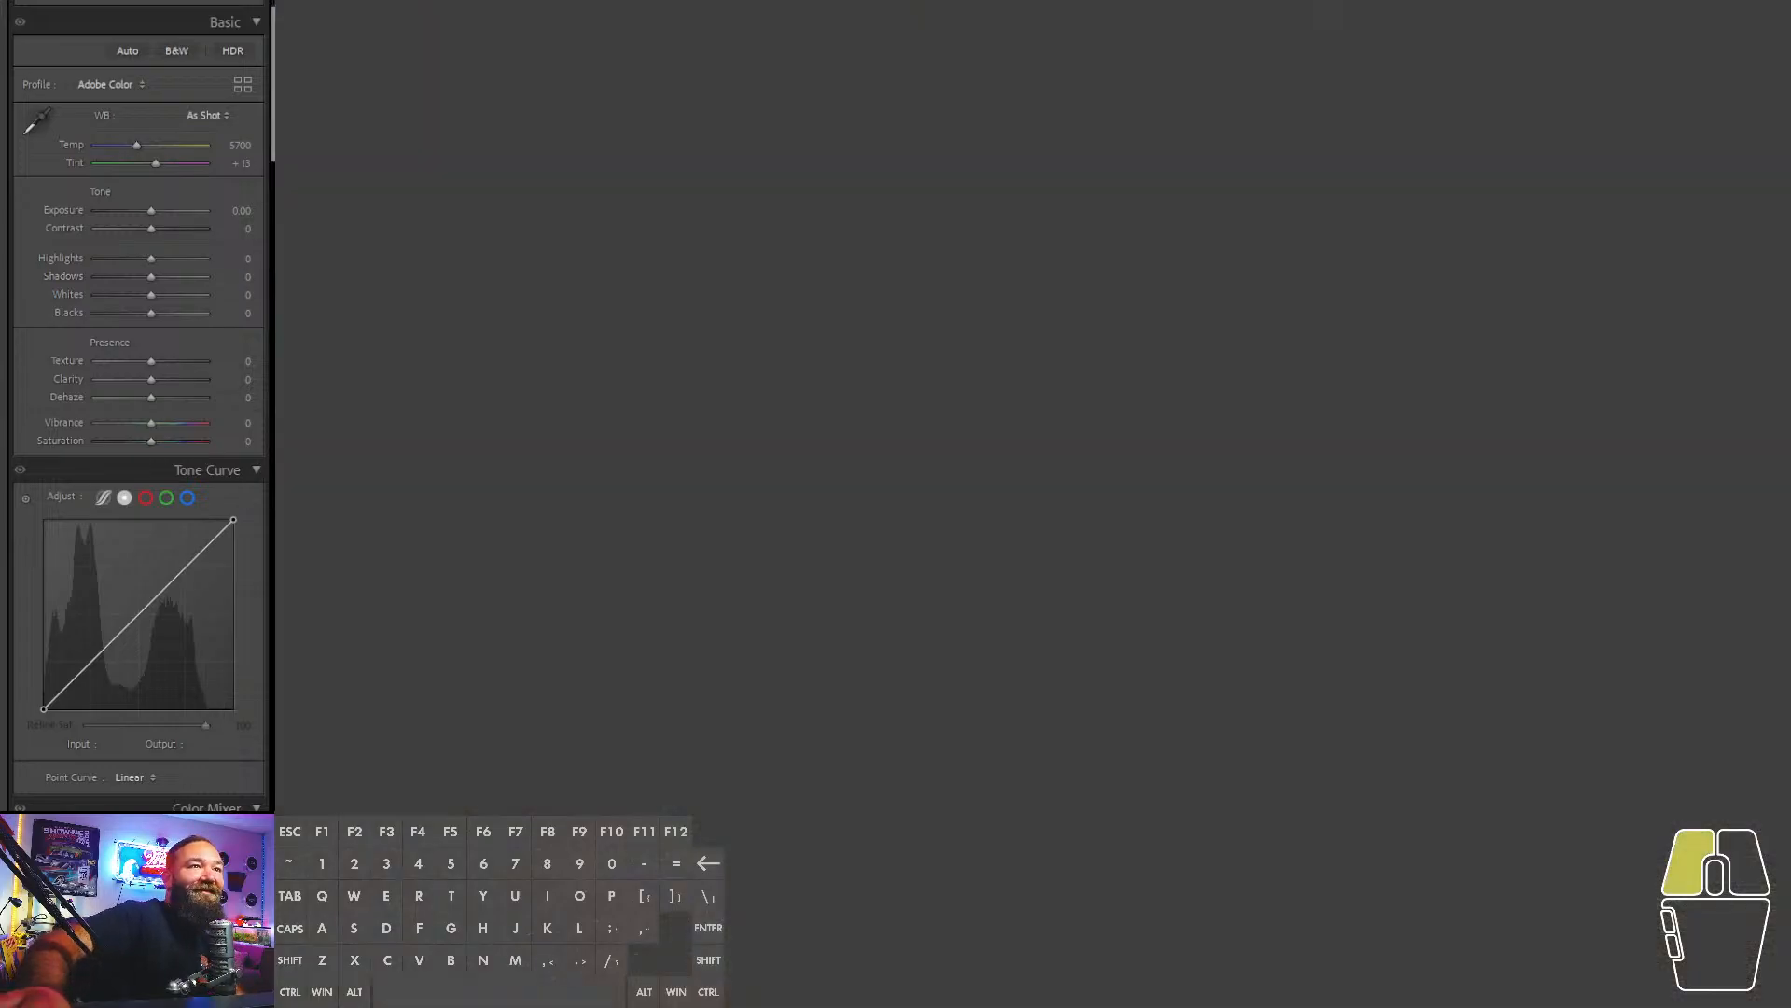
{"action": "key", "text": "r"}
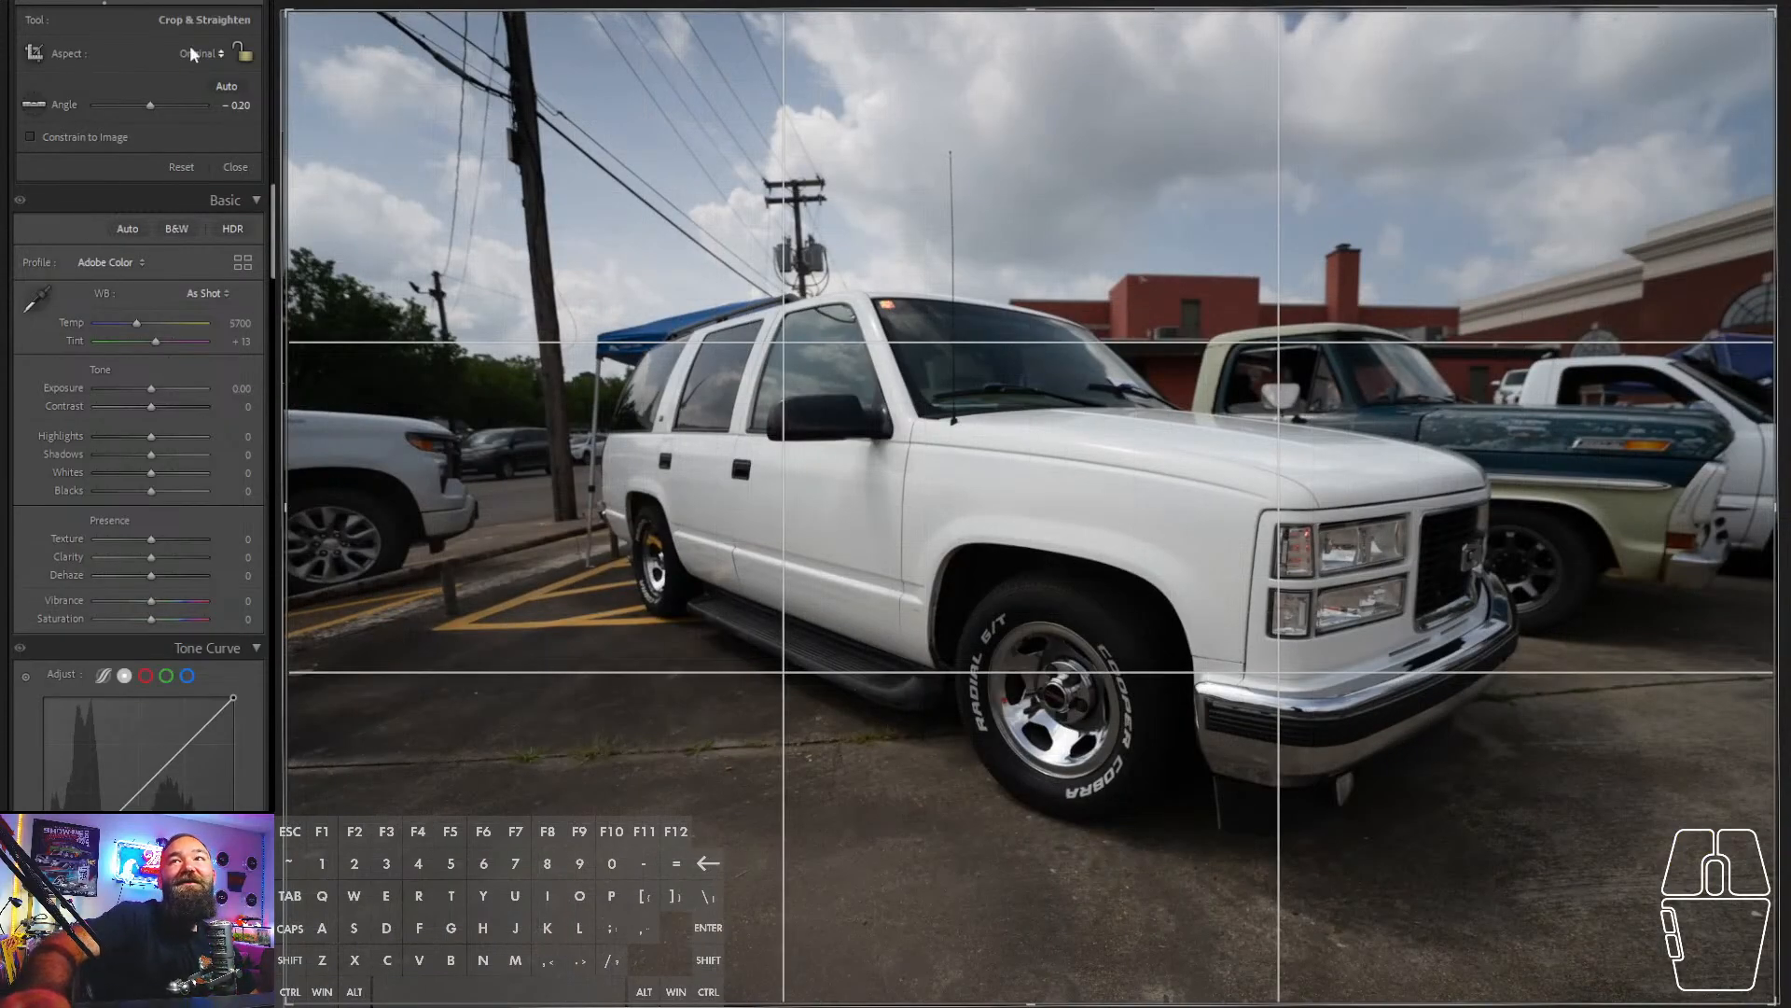
{"action": "left_click", "coordinate": [223, 4]}
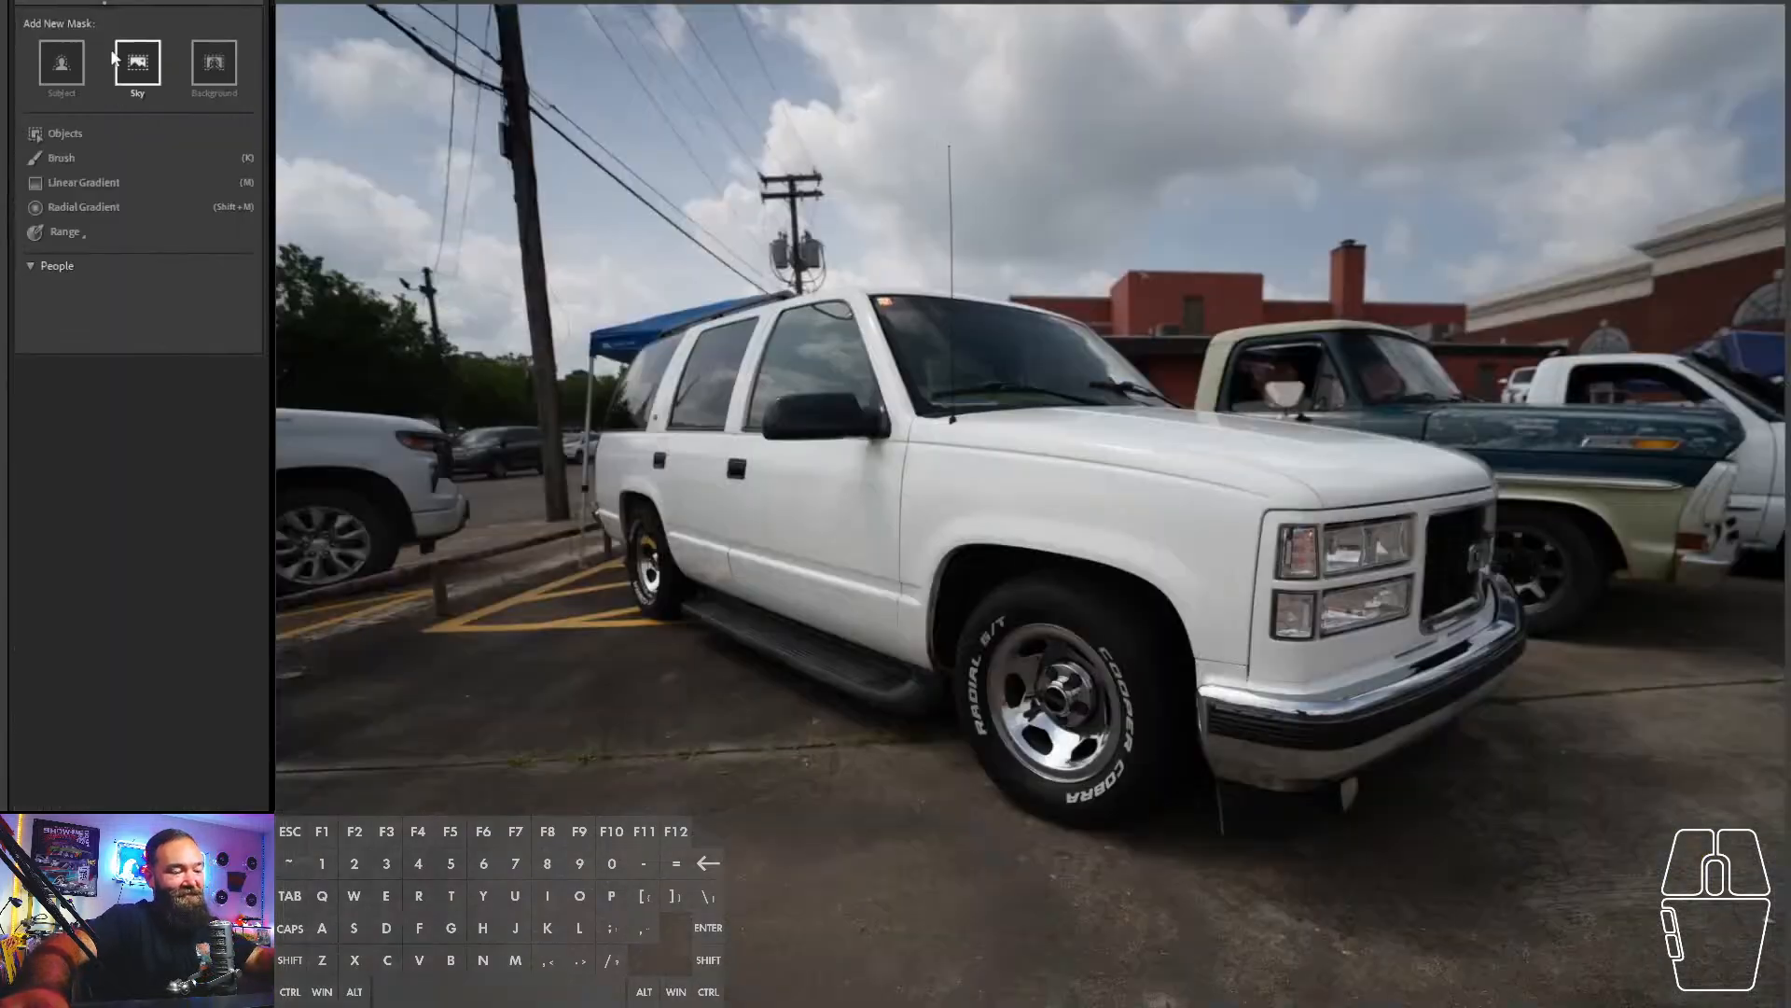
{"action": "key", "text": "r"}
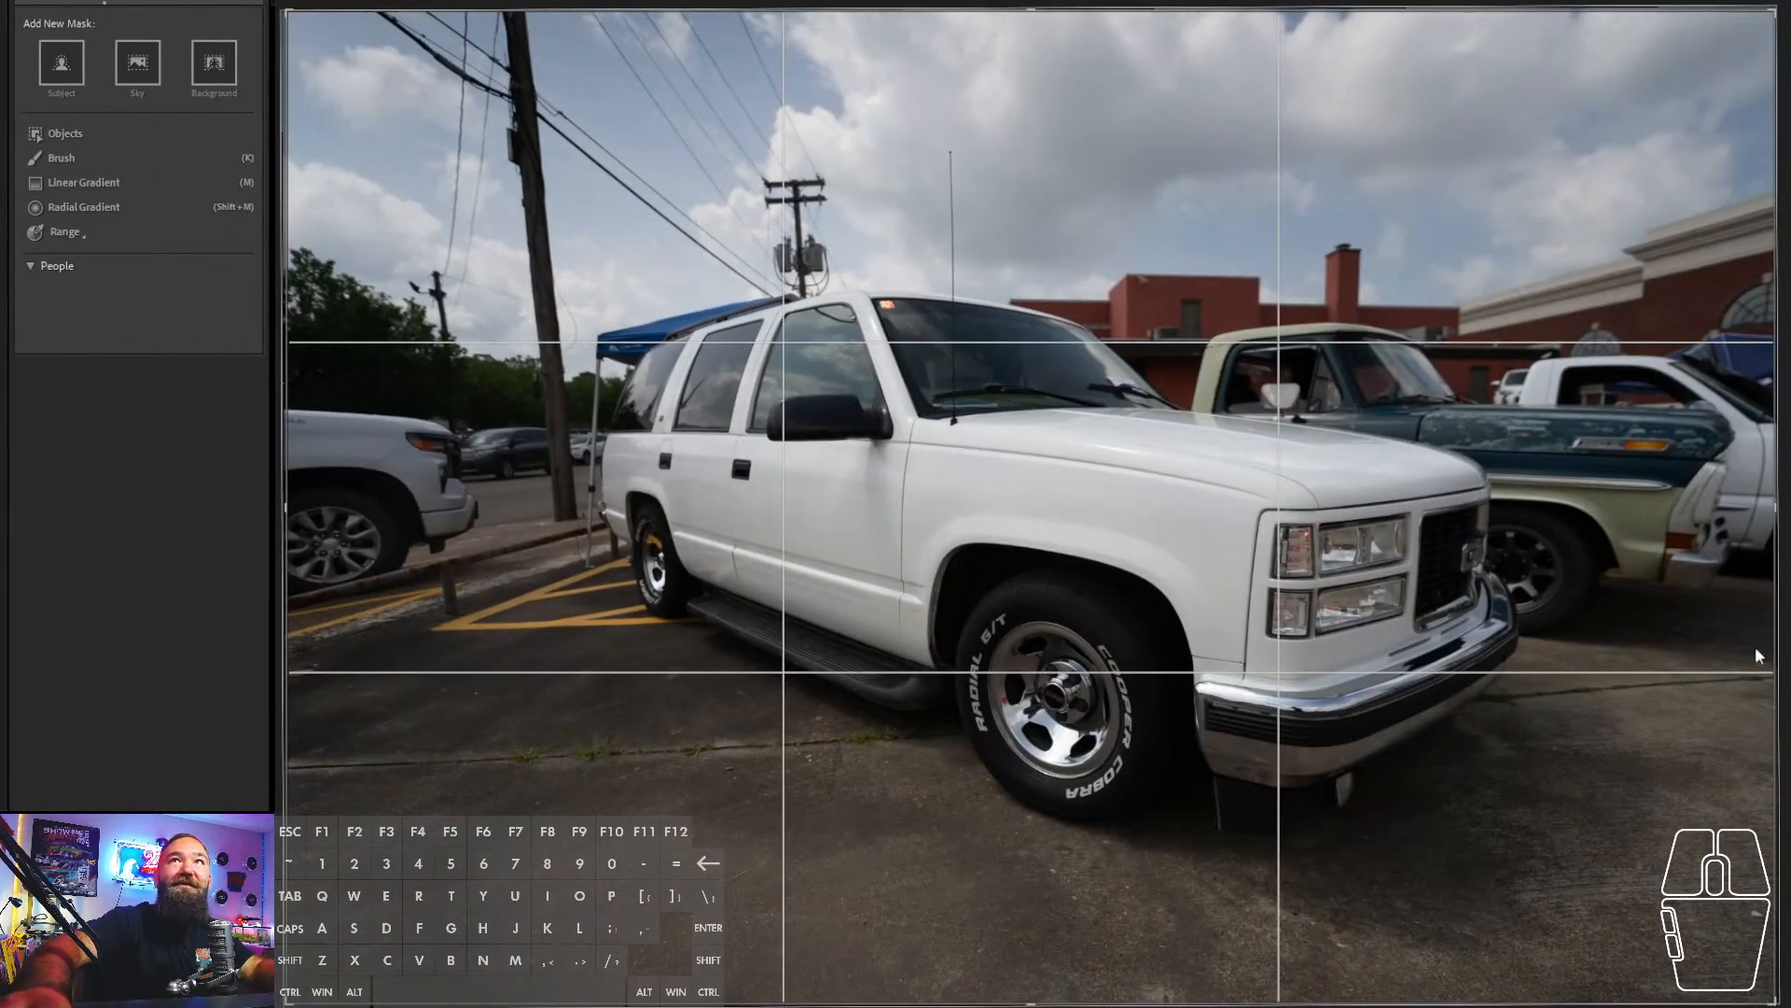
{"action": "left_click", "coordinate": [1276, 997], "text": "shift"}
{"action": "left_click_drag", "start_coordinate": [1273, 997], "coordinate": [1280, 959]}
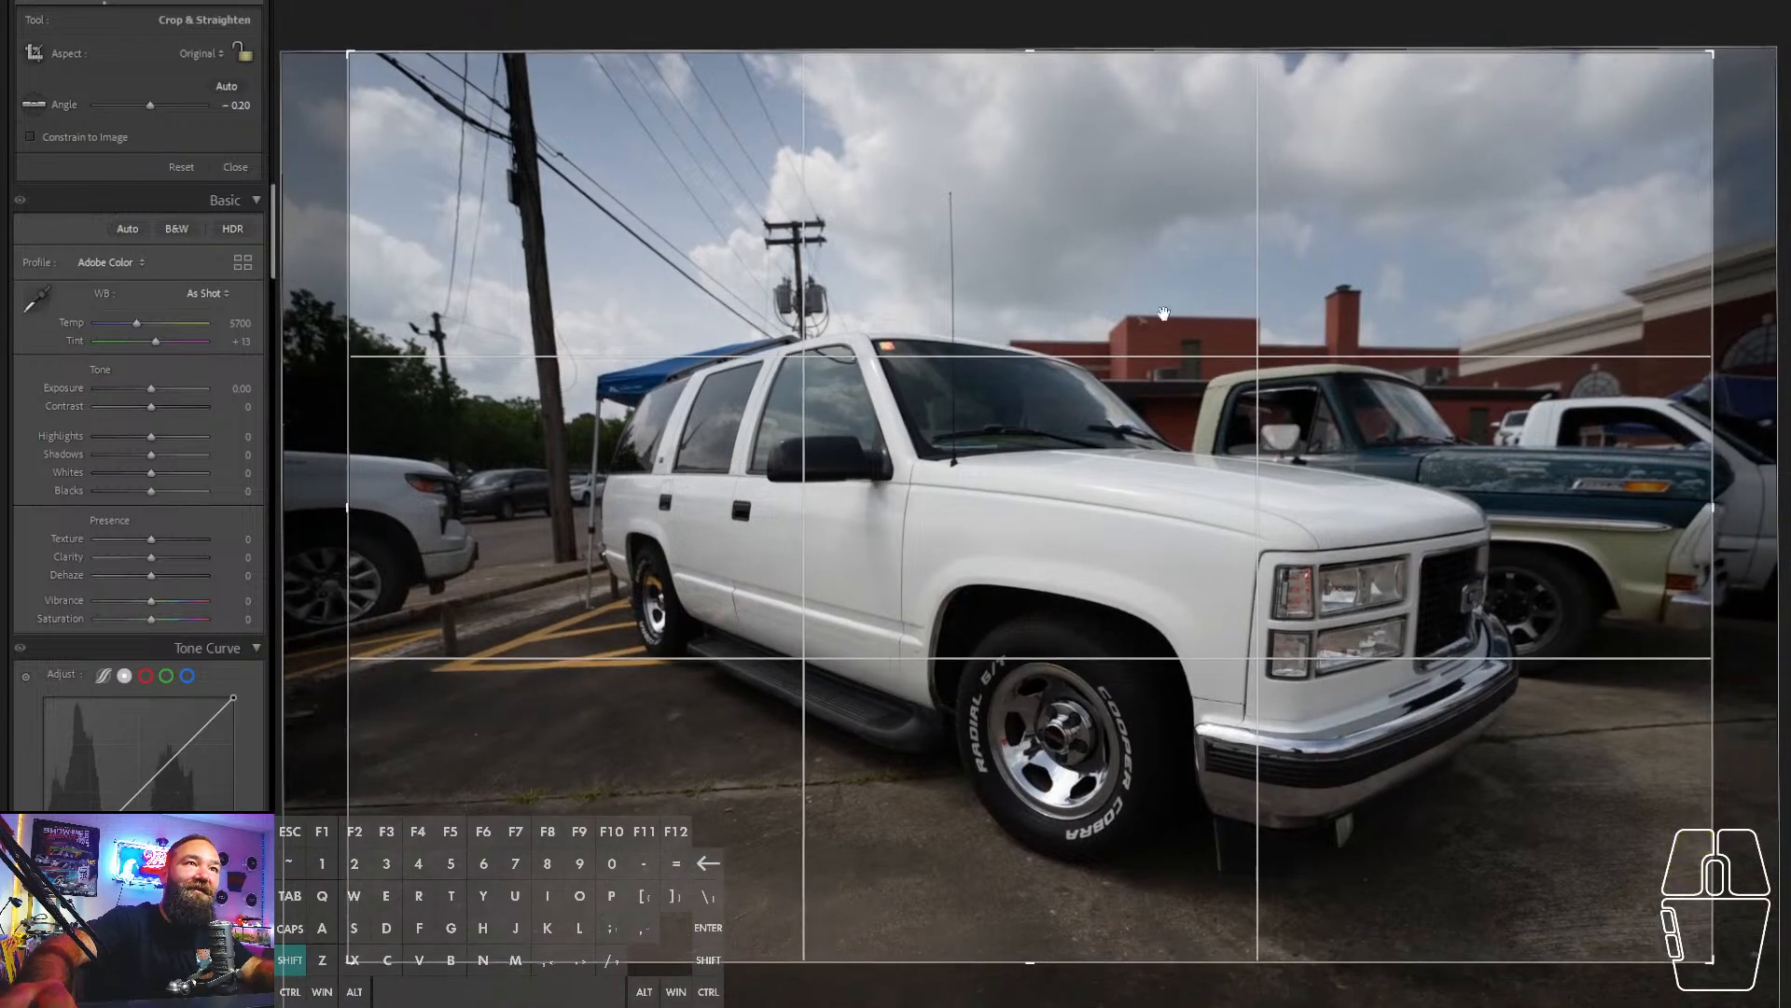
{"action": "left_click_drag", "start_coordinate": [1082, 52], "coordinate": [1082, 84]}
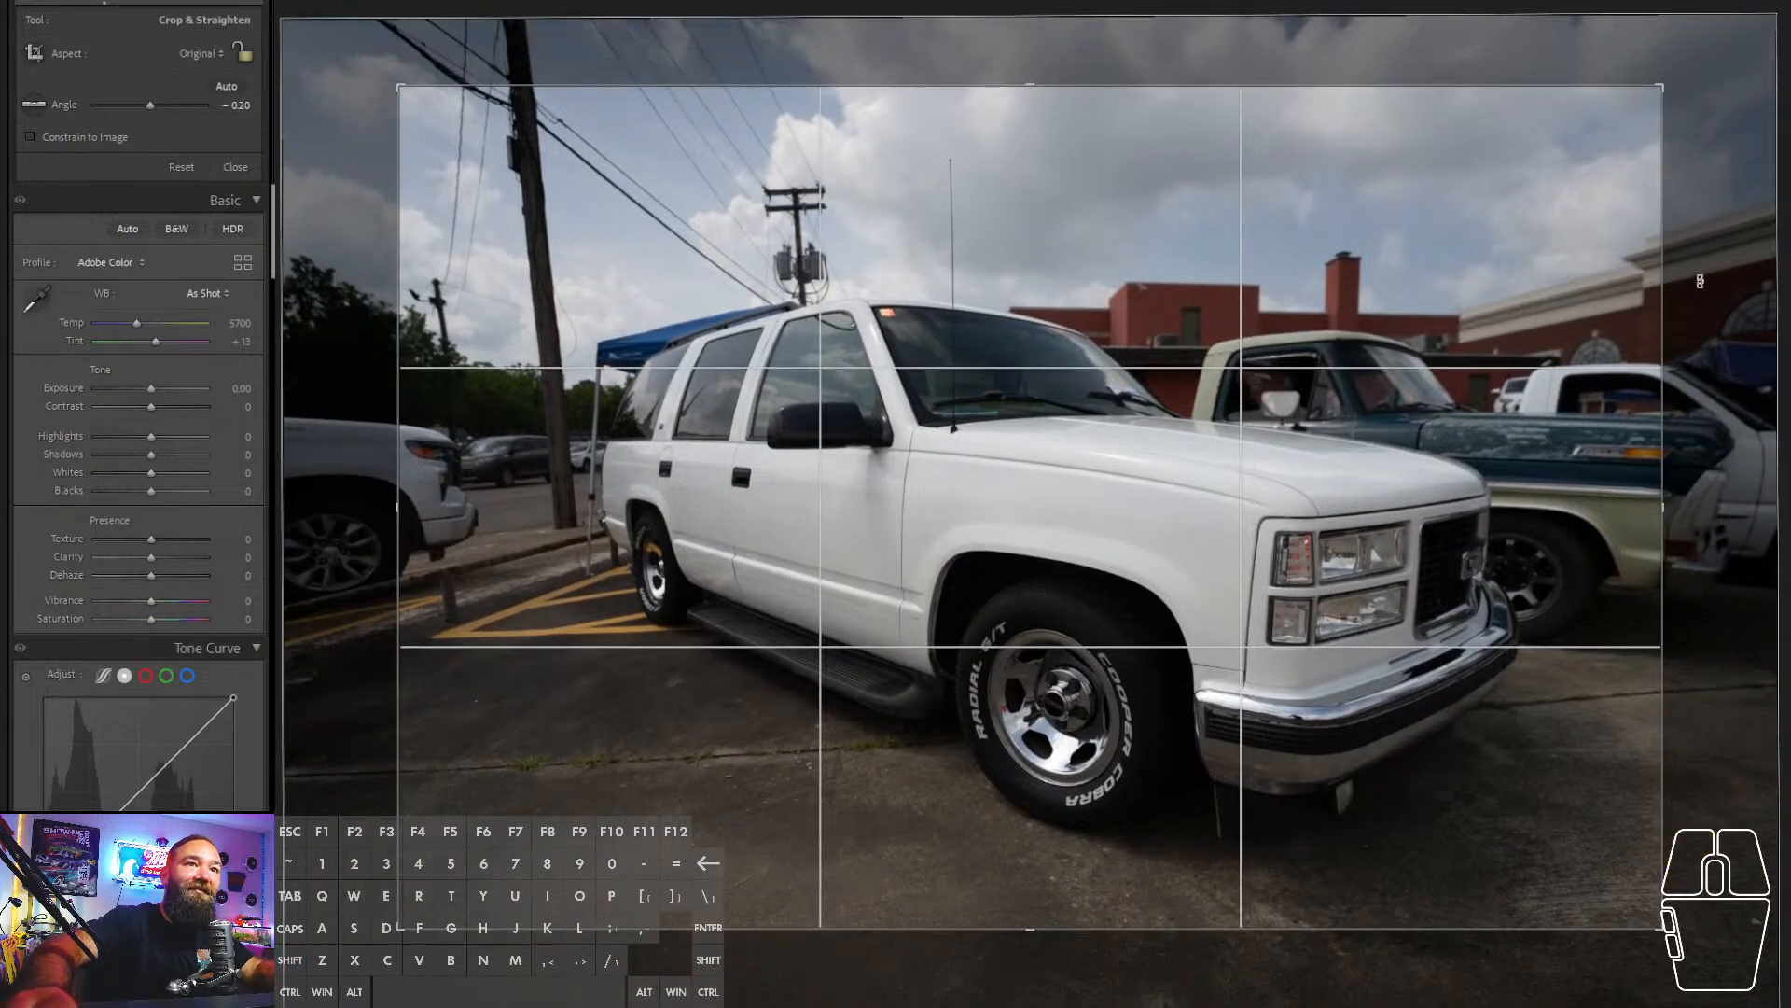
{"action": "left_click_drag", "start_coordinate": [1715, 275], "coordinate": [1716, 292]}
{"action": "key", "text": "Return"}
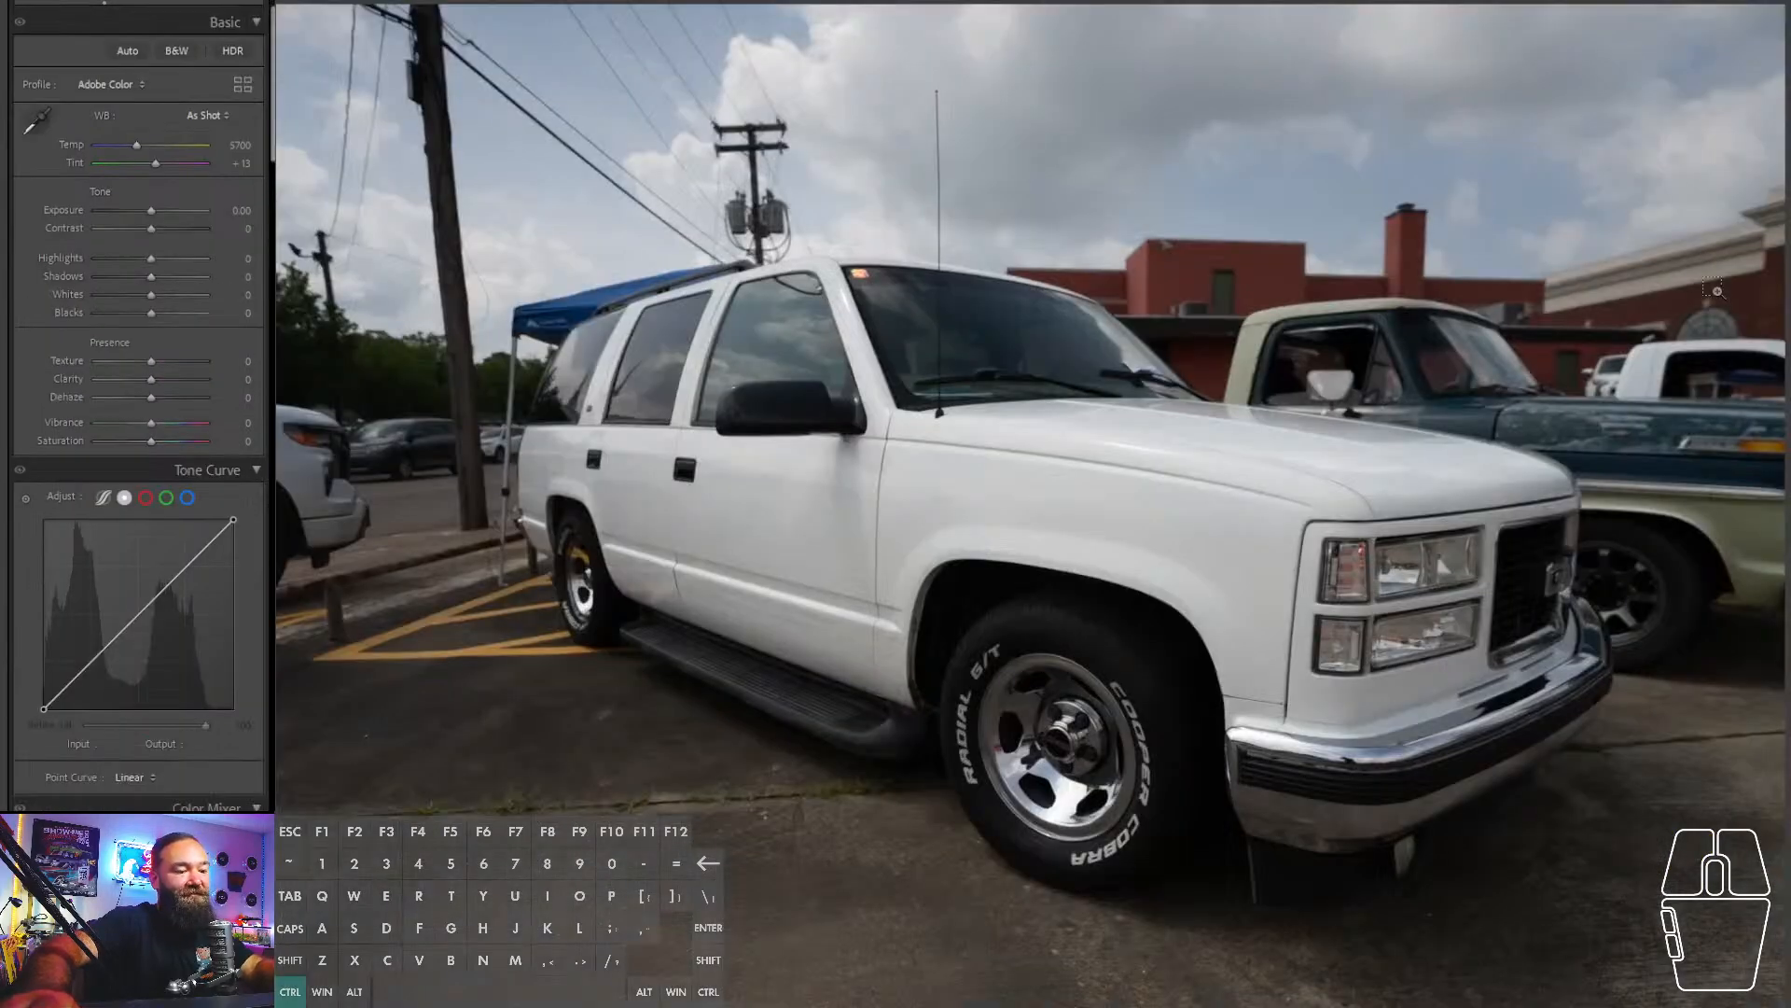
- Paste the copied settings onto the SUV photo and set its Exposure to +1.17, Tint to +18 and Temp to 5417
{"action": "key", "text": "ctrl+v"}
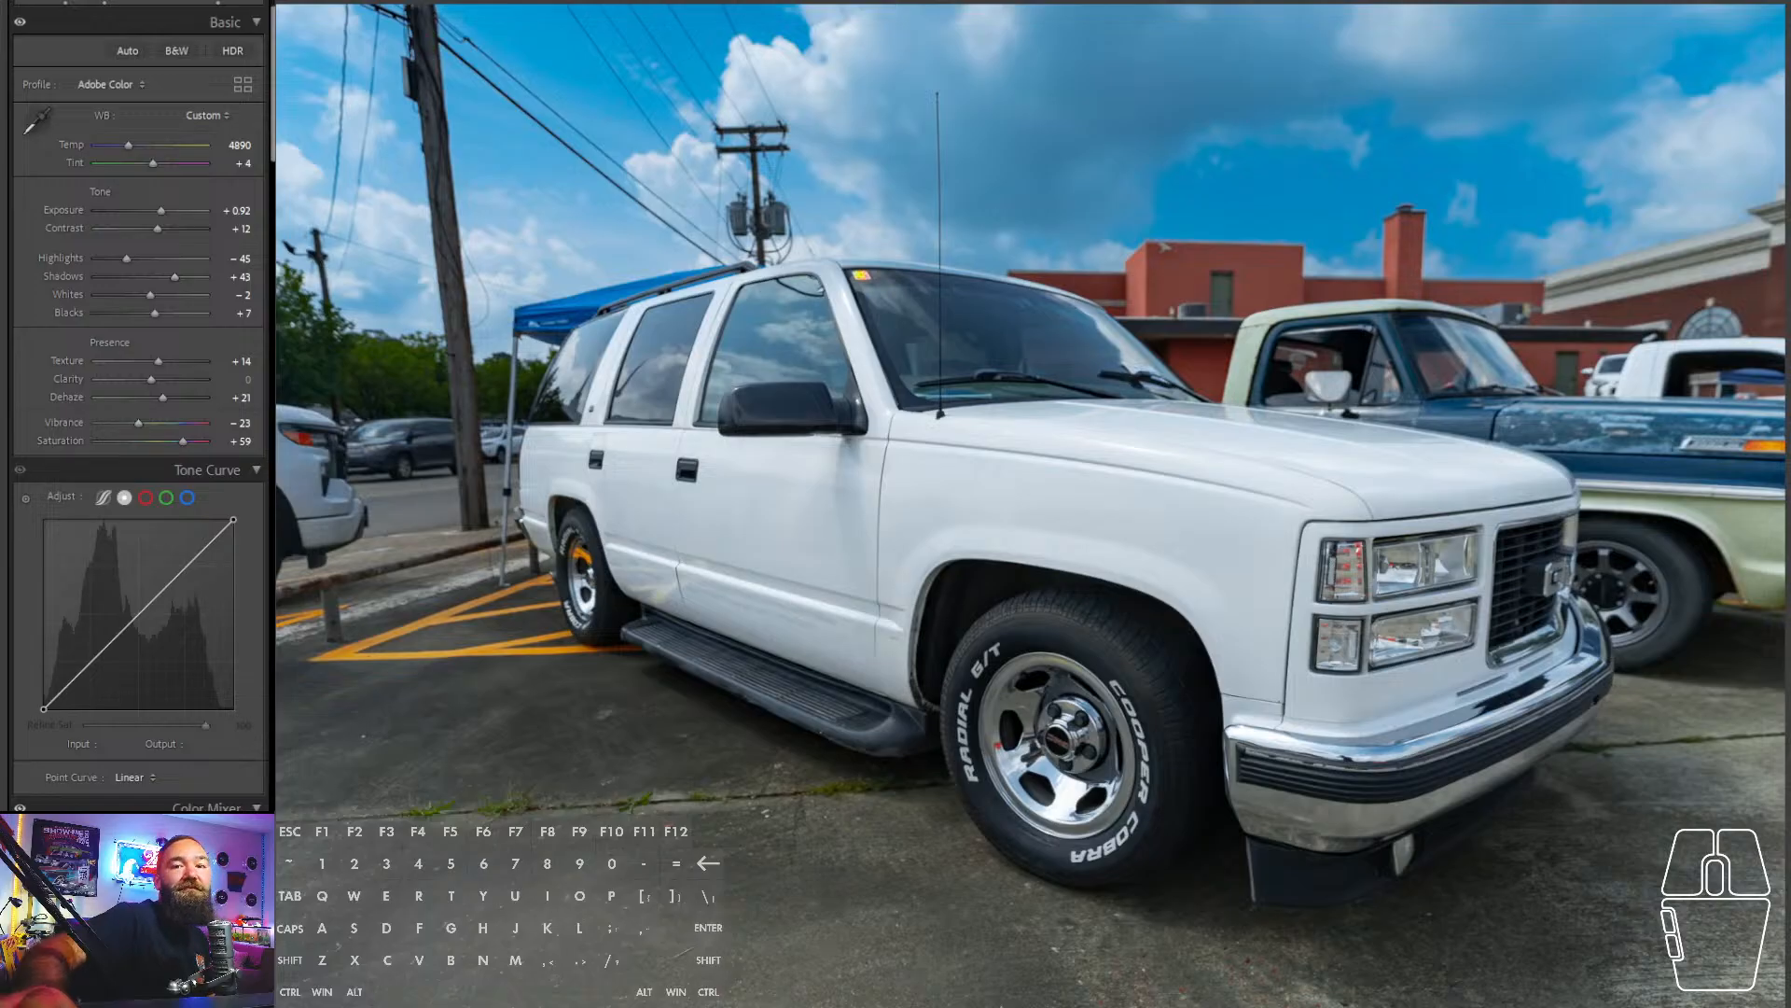
{"action": "left_click_drag", "start_coordinate": [160, 209], "coordinate": [127, 142]}
{"action": "double_click", "coordinate": [127, 142]}
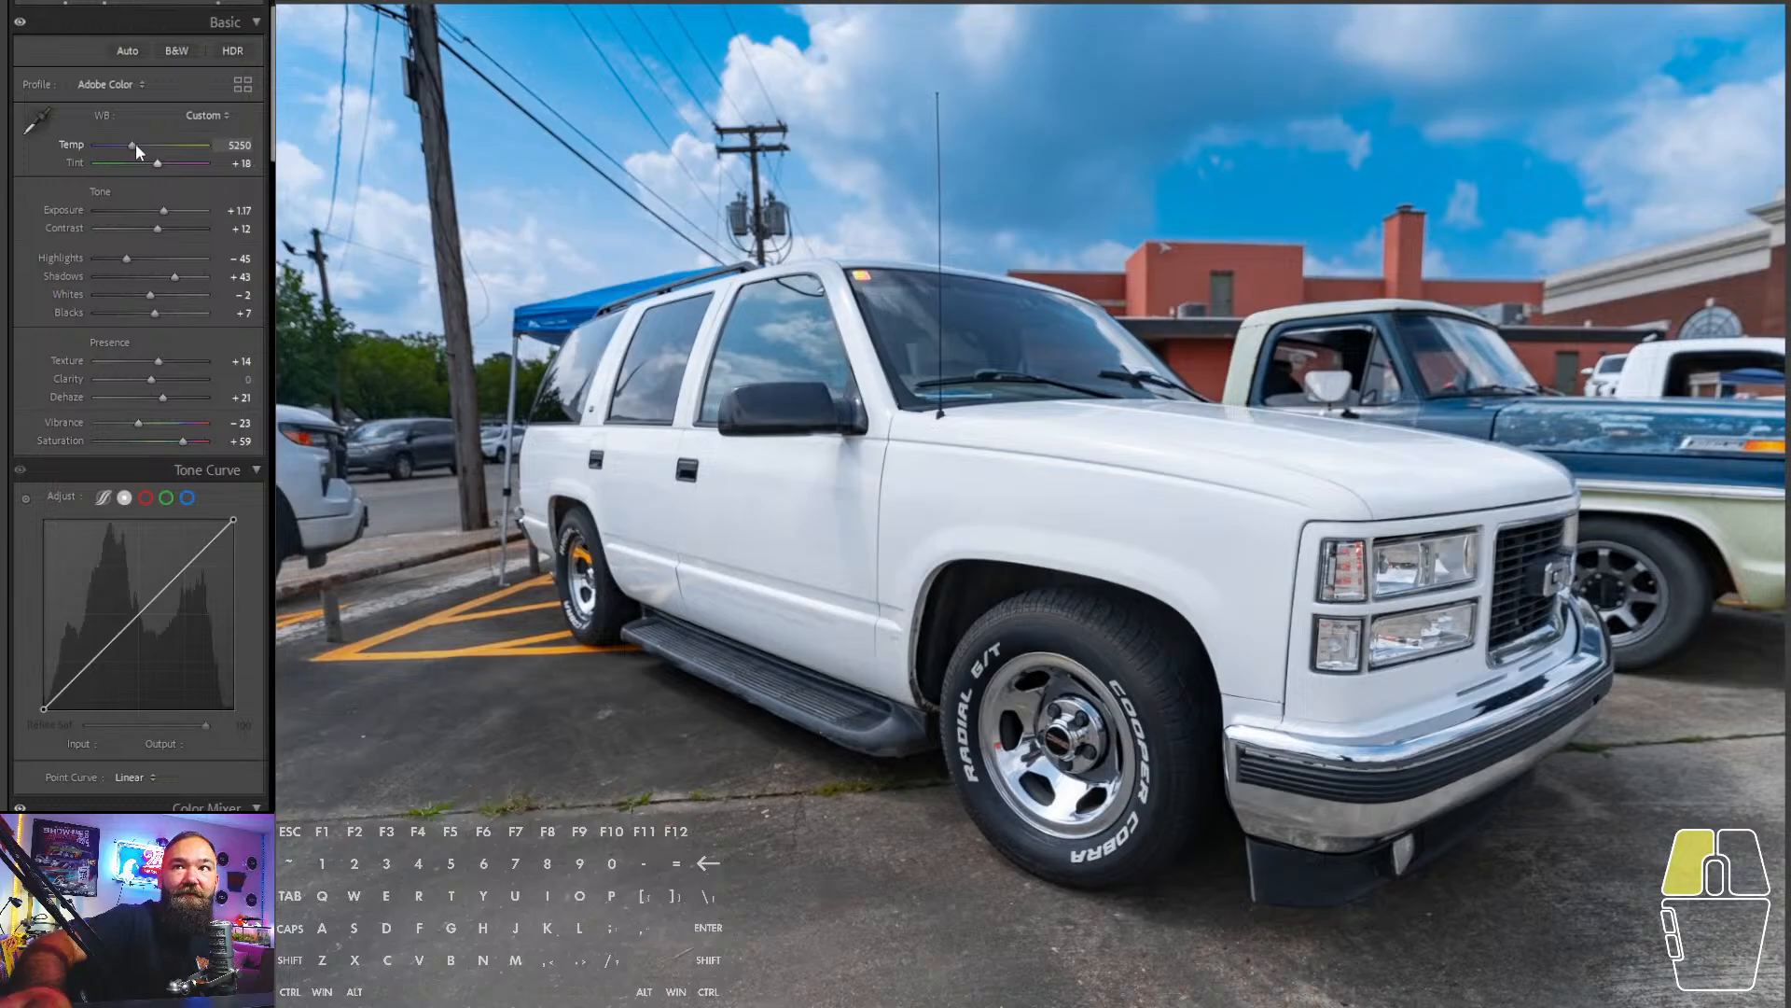
{"action": "left_click_drag", "start_coordinate": [136, 145], "coordinate": [136, 144]}
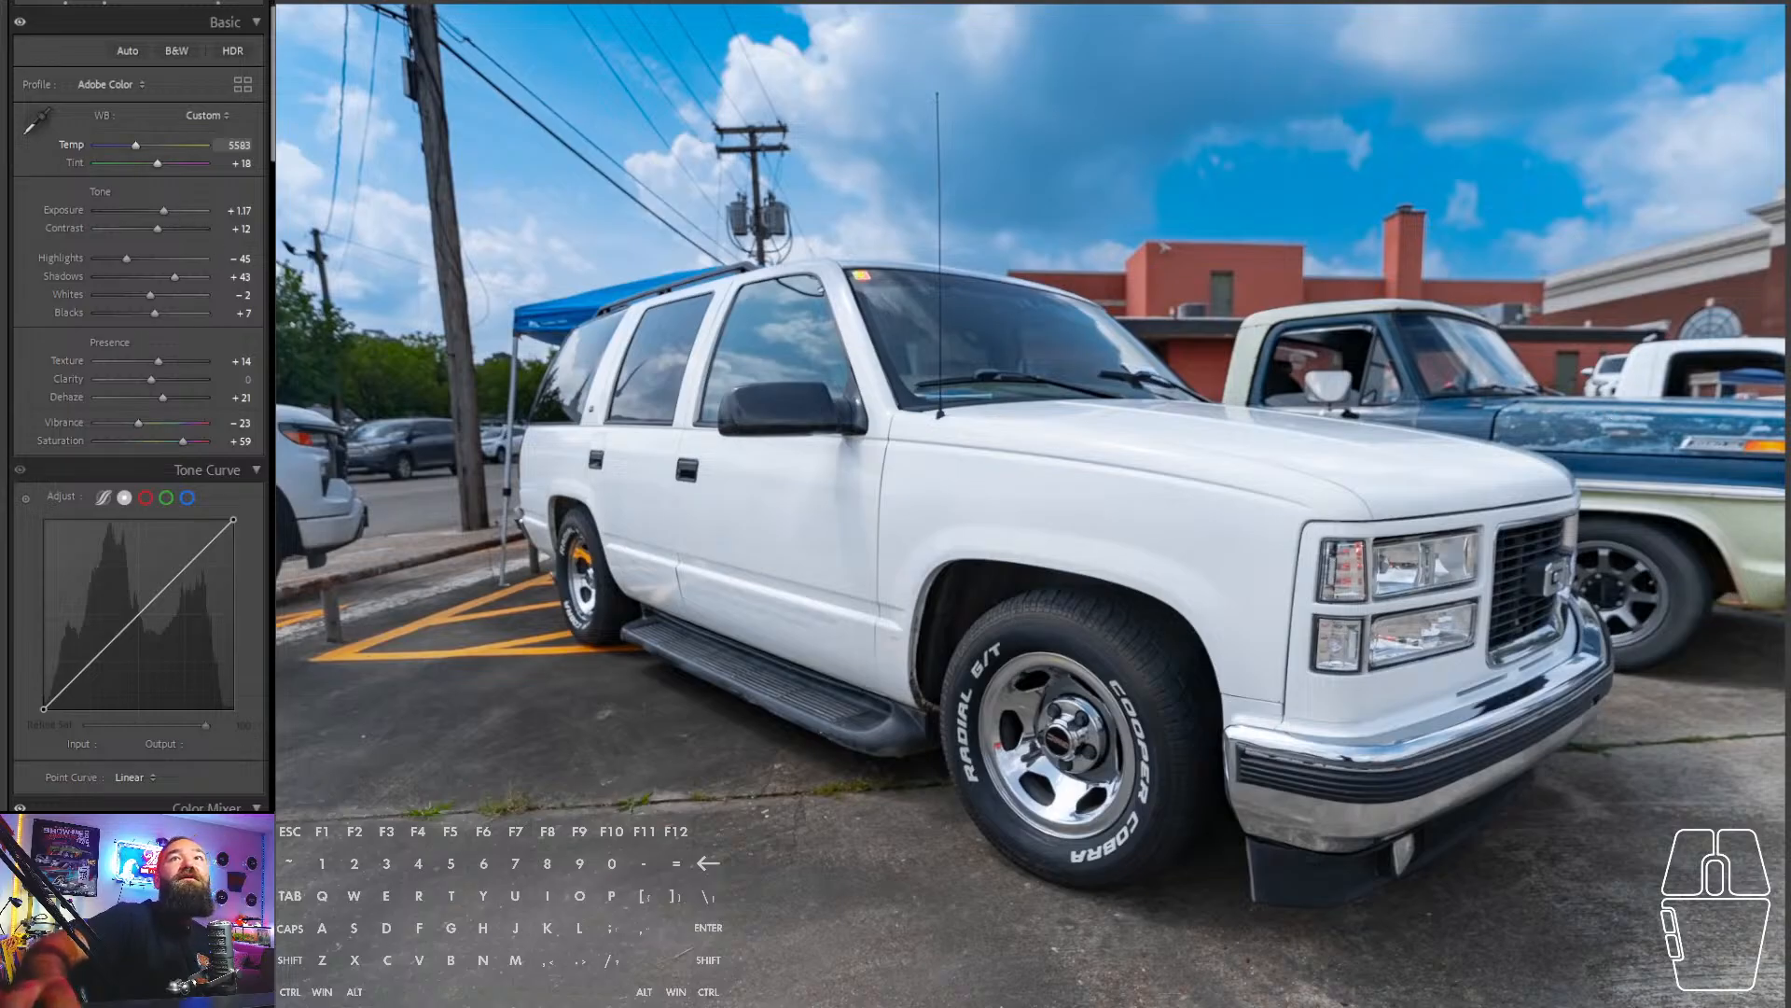
{"action": "left_click", "coordinate": [138, 144]}
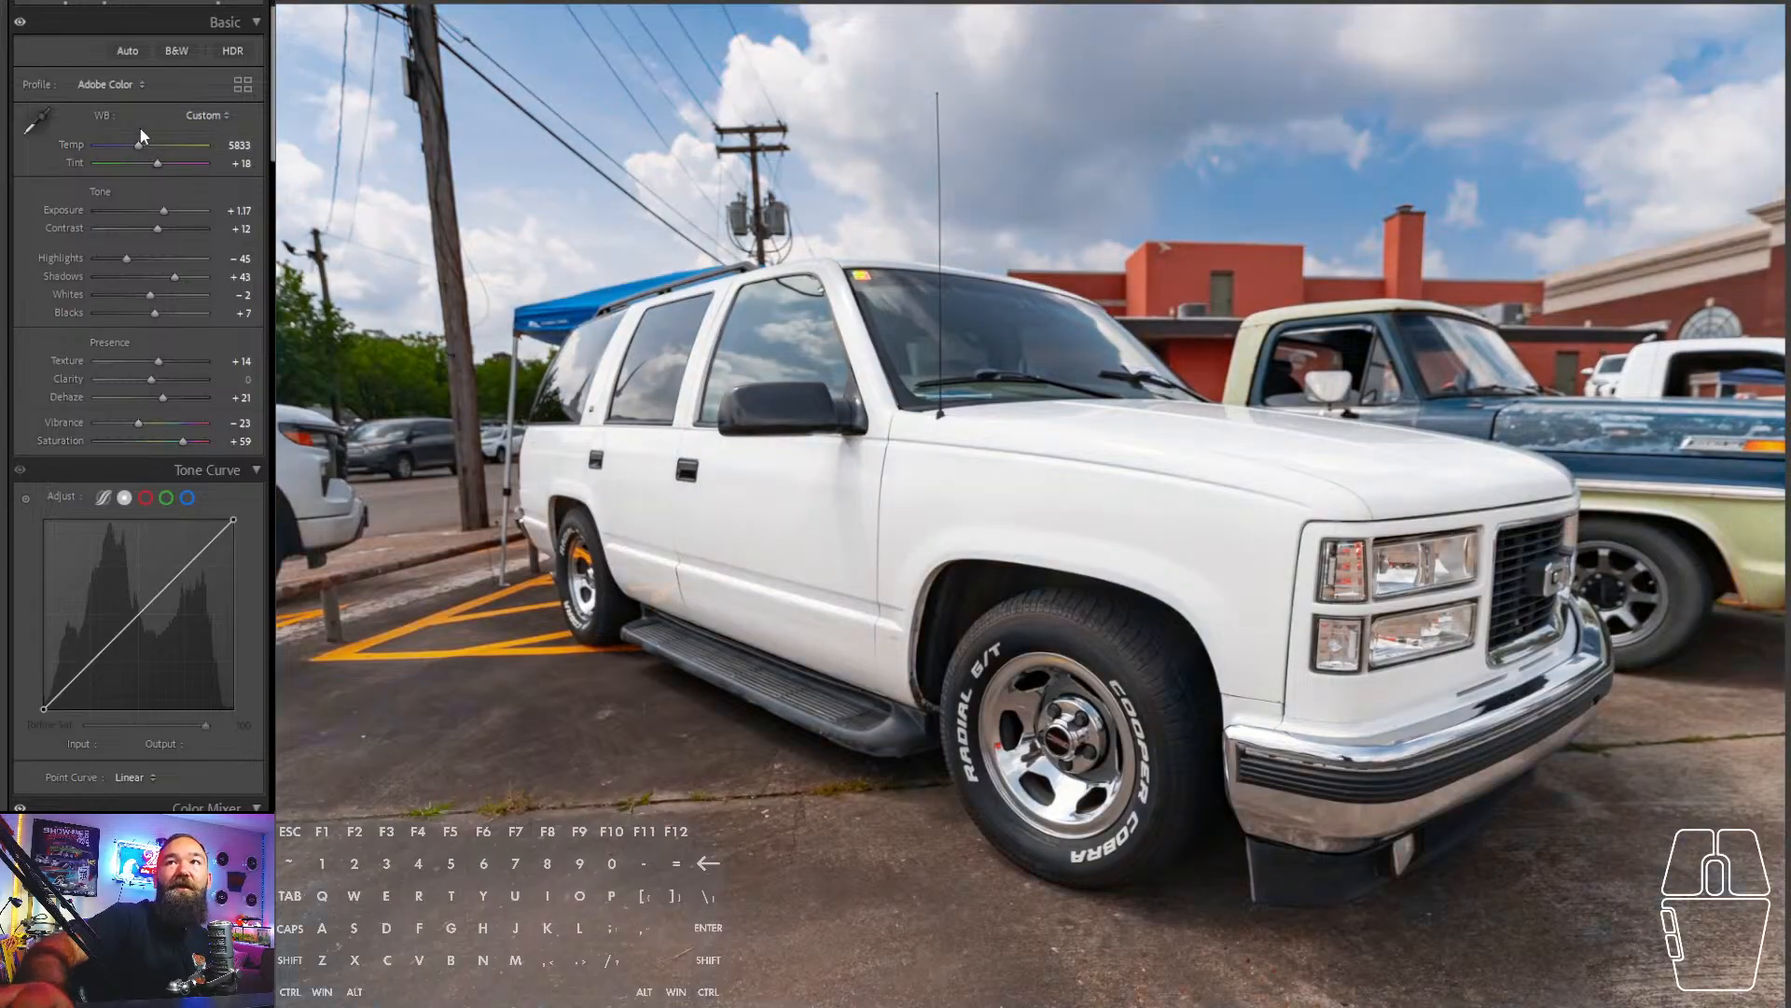
{"action": "left_click_drag", "start_coordinate": [144, 143], "coordinate": [134, 143]}
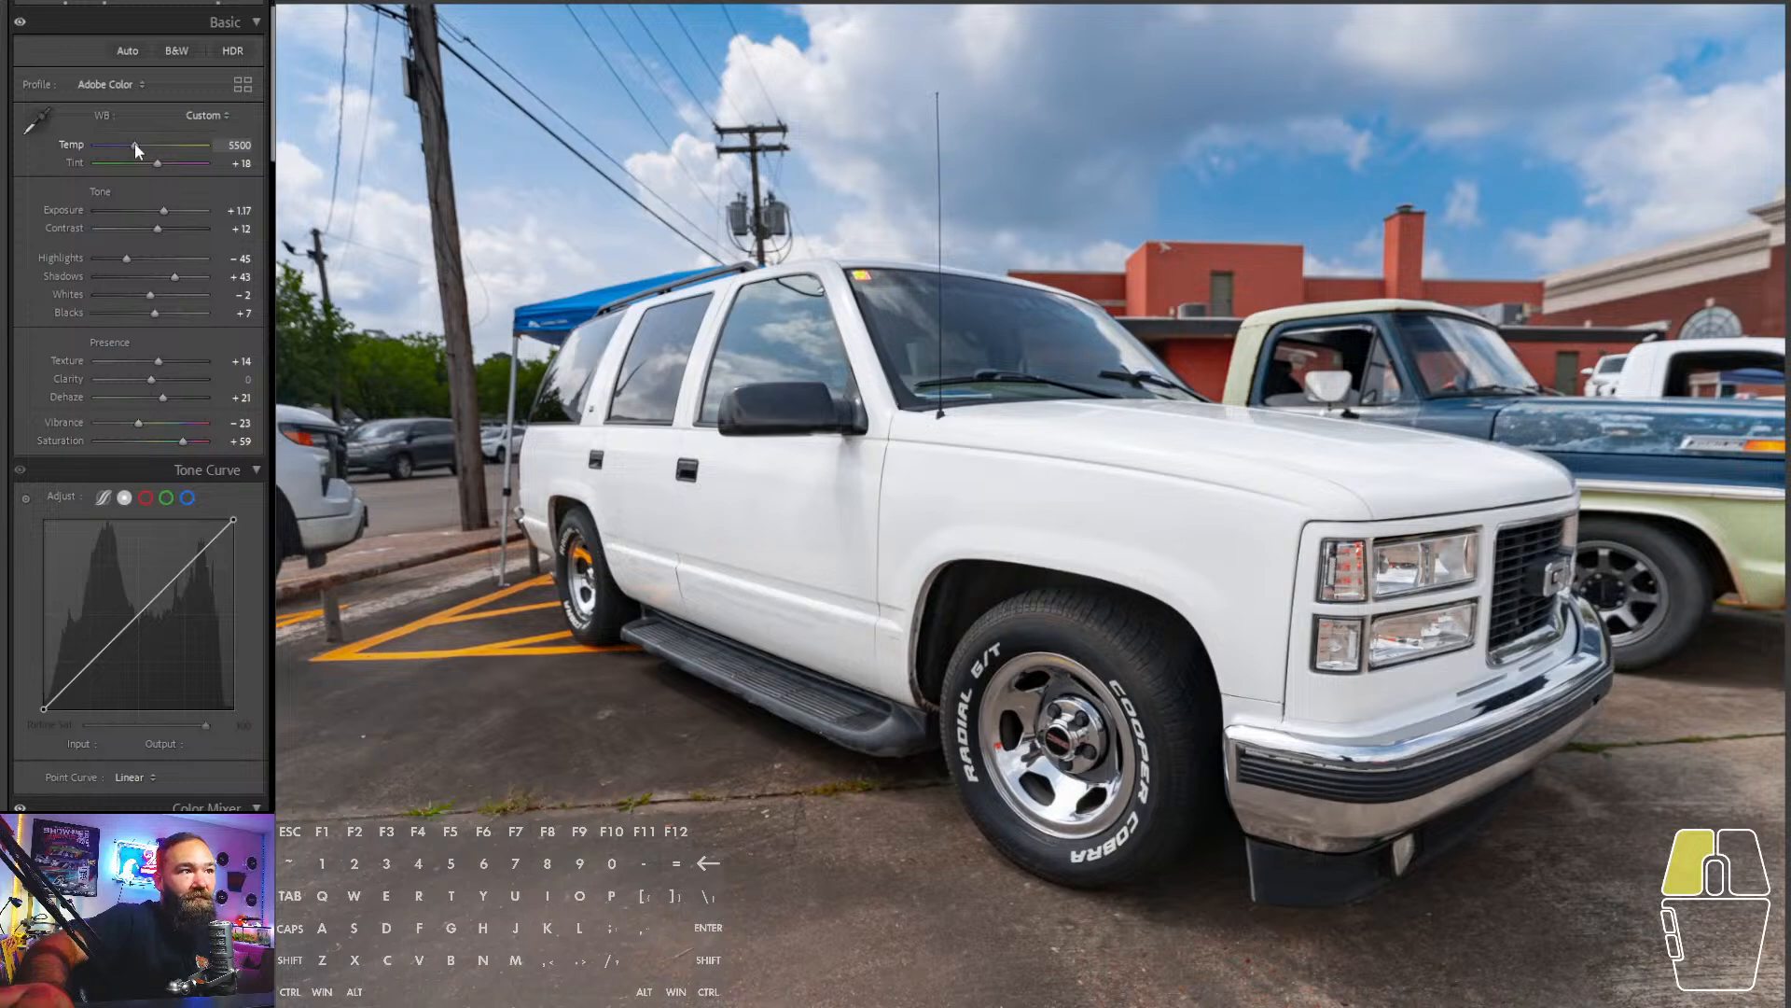
{"action": "left_click_drag", "start_coordinate": [135, 144], "coordinate": [132, 144]}
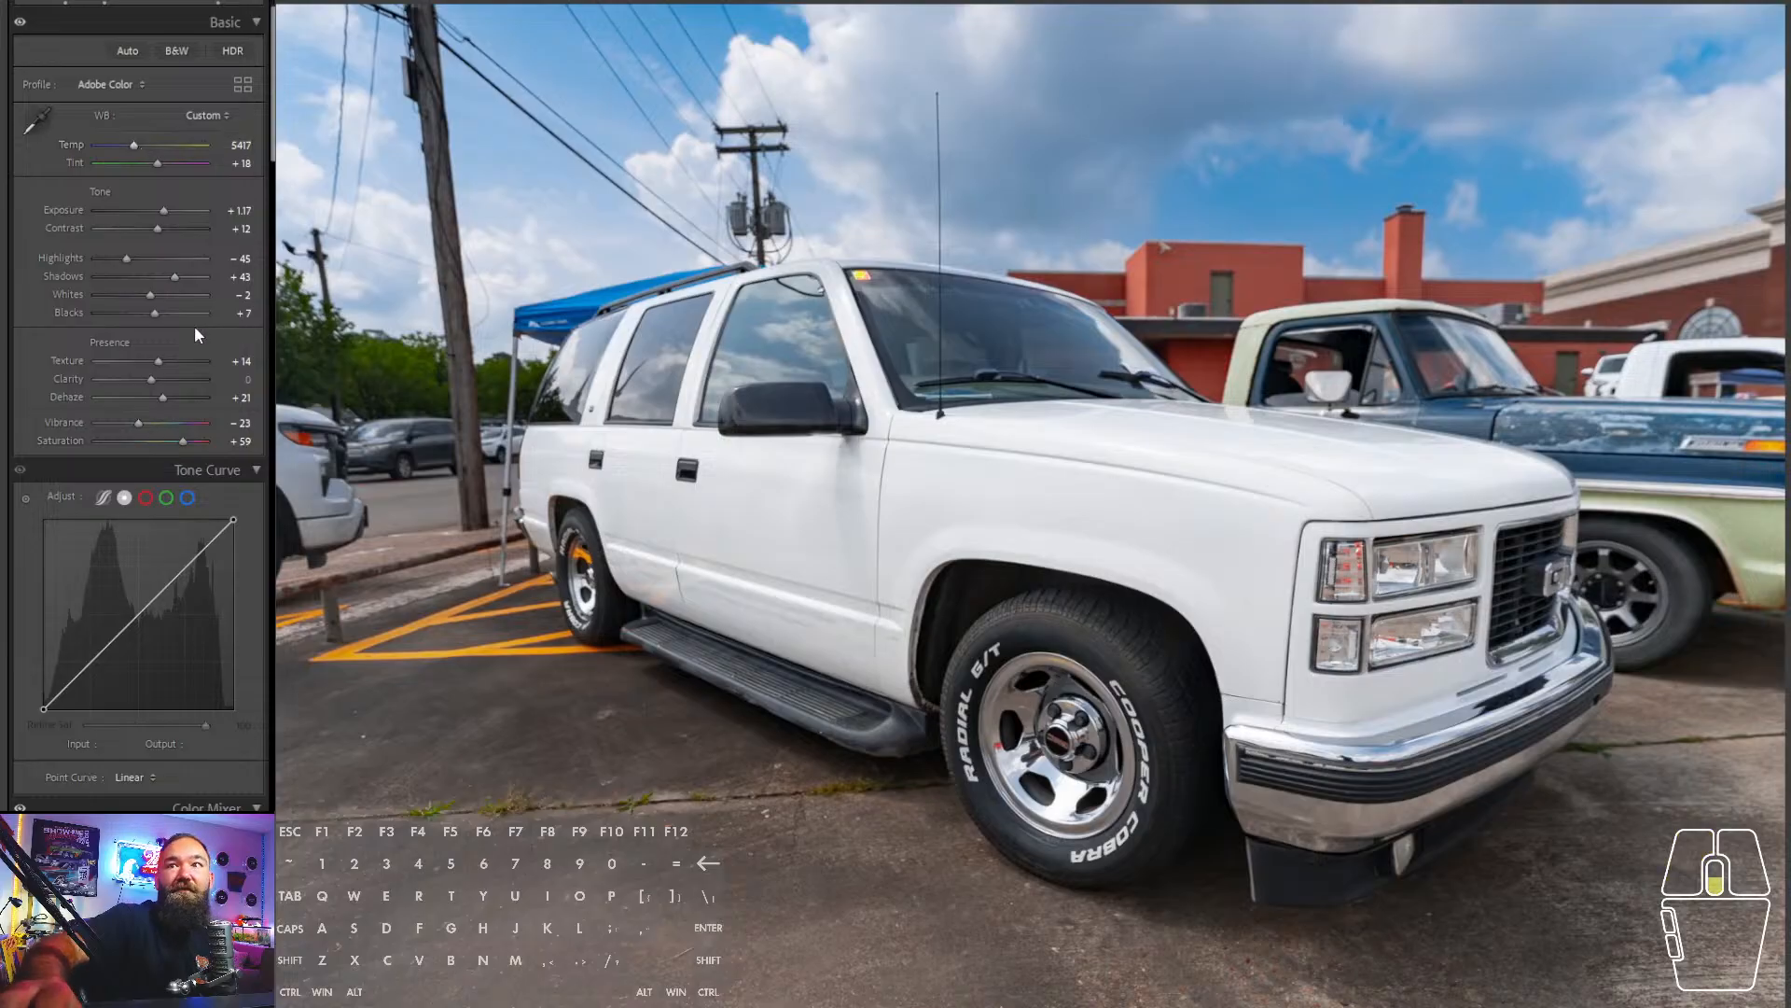
- Set the Blue saturation to -66 in the SUV photo's colour mixer
{"action": "scroll", "coordinate": [194, 326], "scroll_direction": "down", "scroll_amount": 3}
{"action": "scroll", "coordinate": [215, 328], "scroll_direction": "down", "scroll_amount": 3}
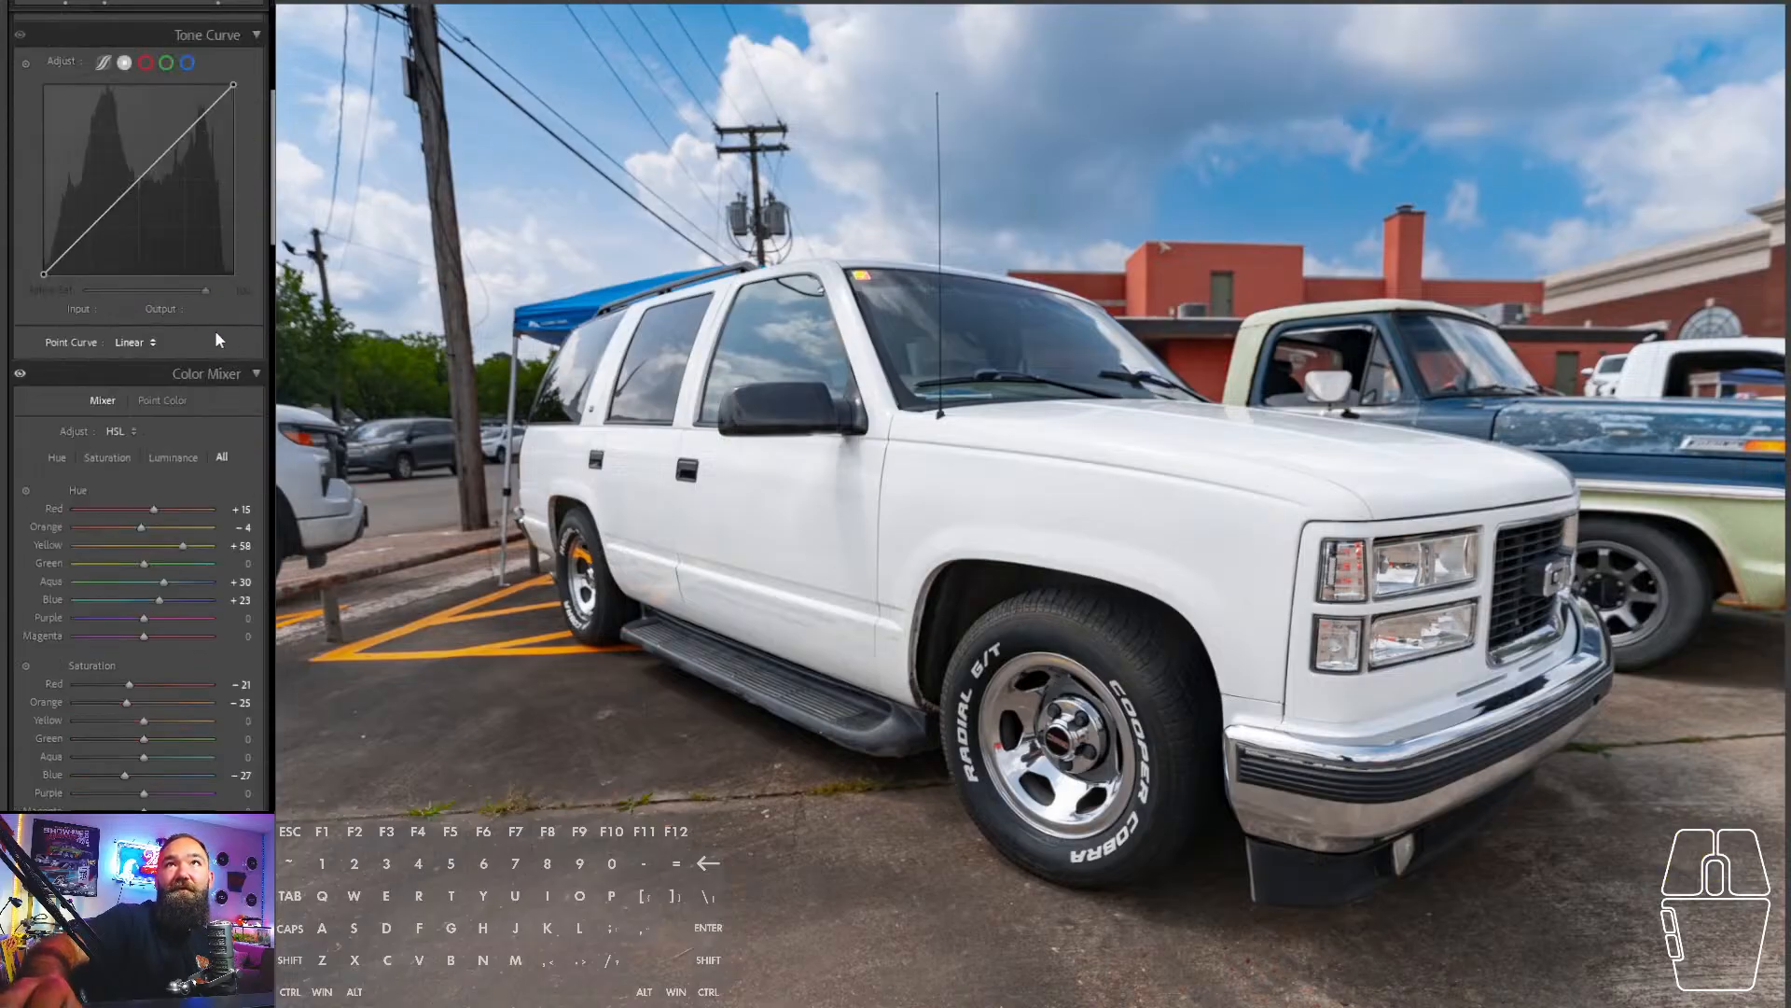
{"action": "scroll", "coordinate": [214, 329], "scroll_direction": "down", "scroll_amount": 3}
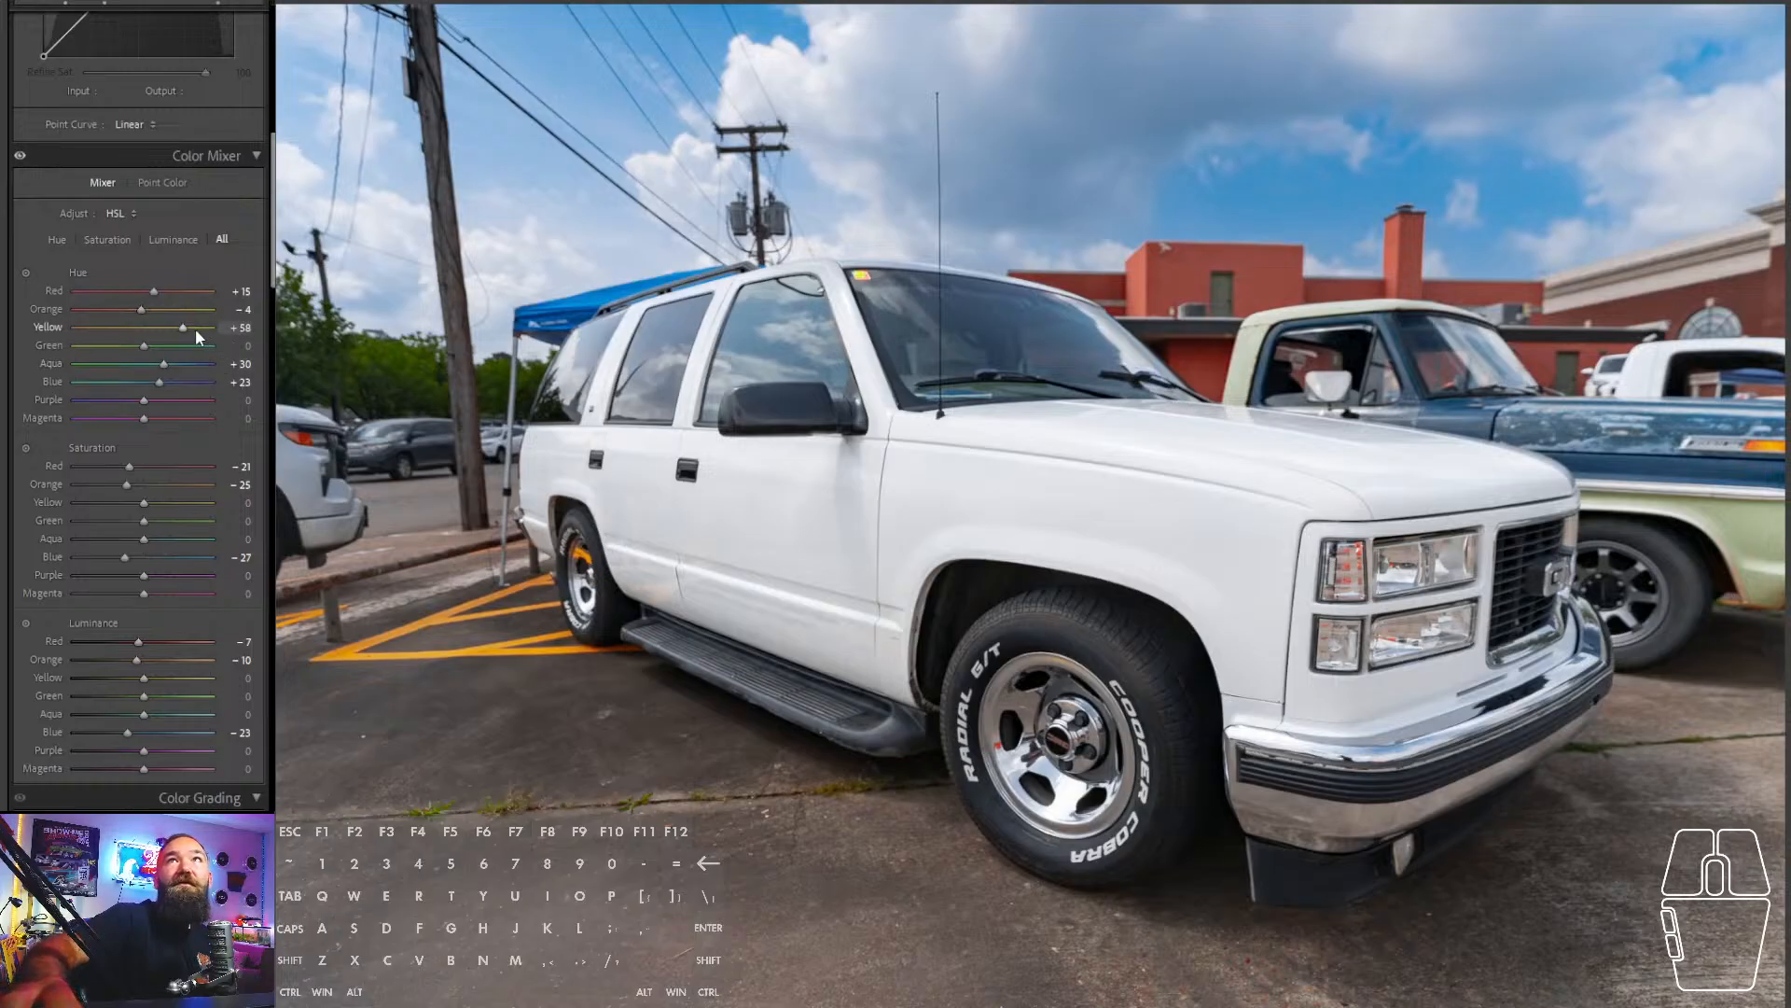
{"action": "left_click_drag", "start_coordinate": [110, 556], "coordinate": [101, 556]}
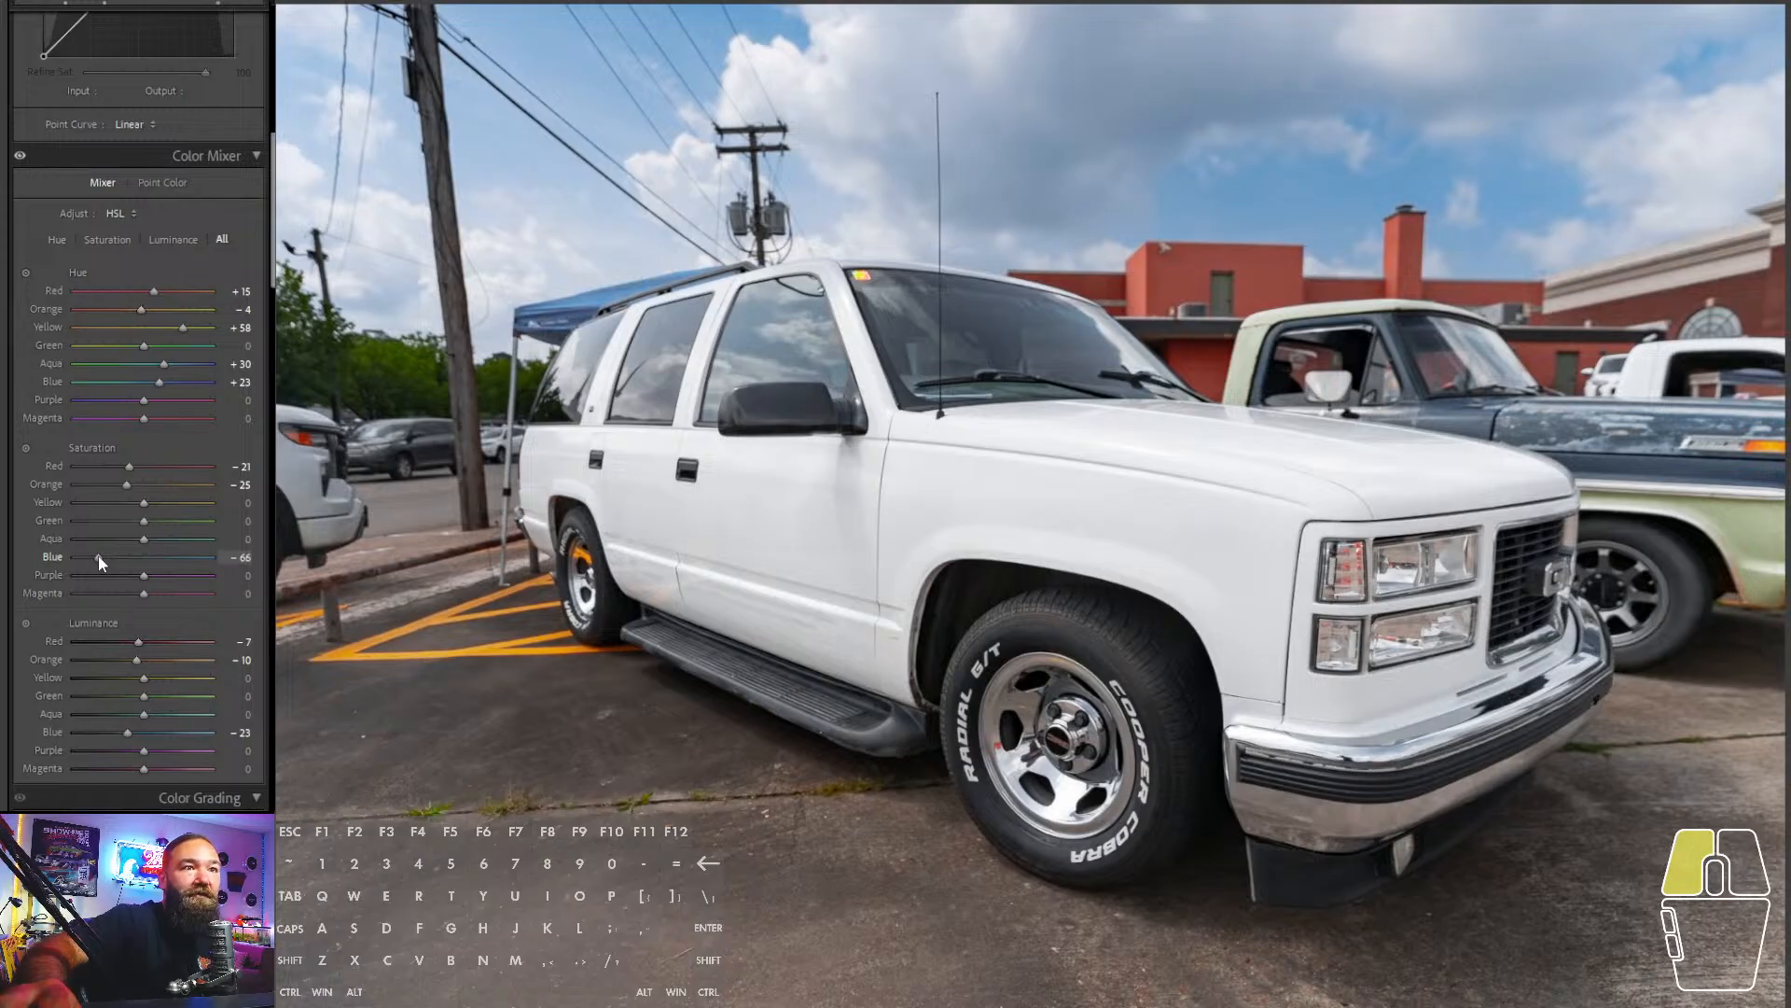
{"action": "left_click_drag", "start_coordinate": [98, 556], "coordinate": [98, 556]}
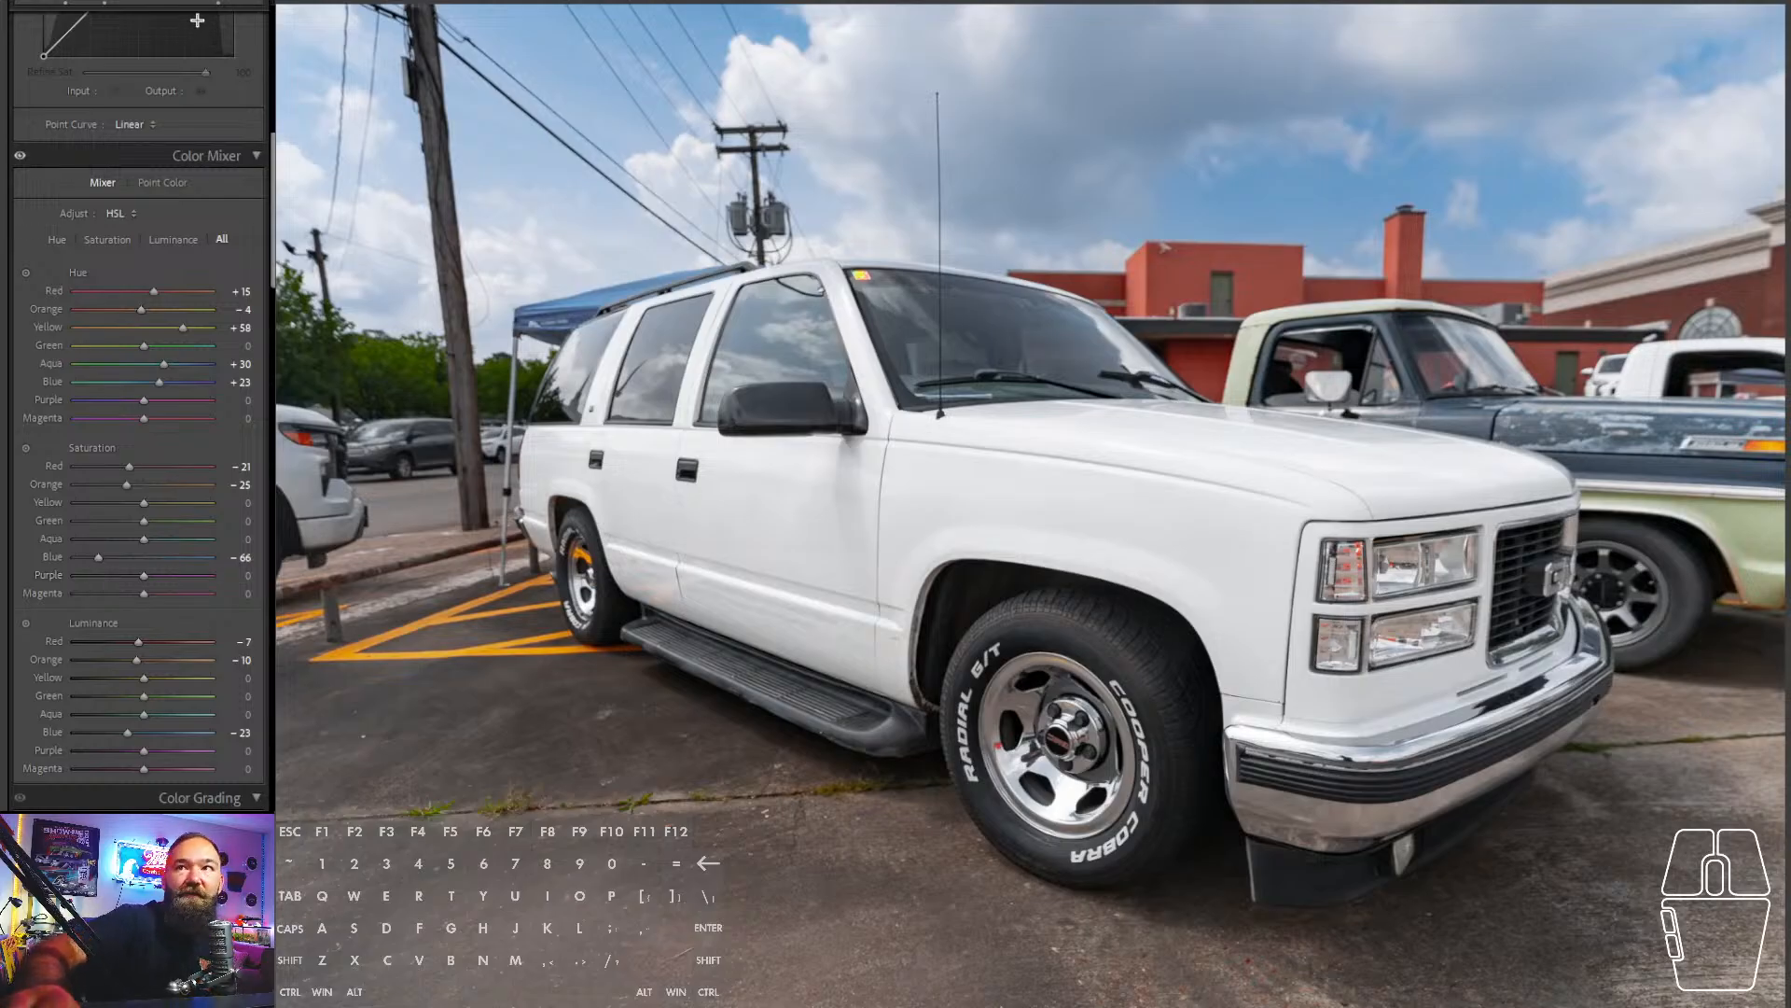
- Add a slanted linear gradient mask over the pavement beside the SUV with Exposure -0.33, Temp -7 and Tint -8
{"action": "left_click", "coordinate": [231, 1]}
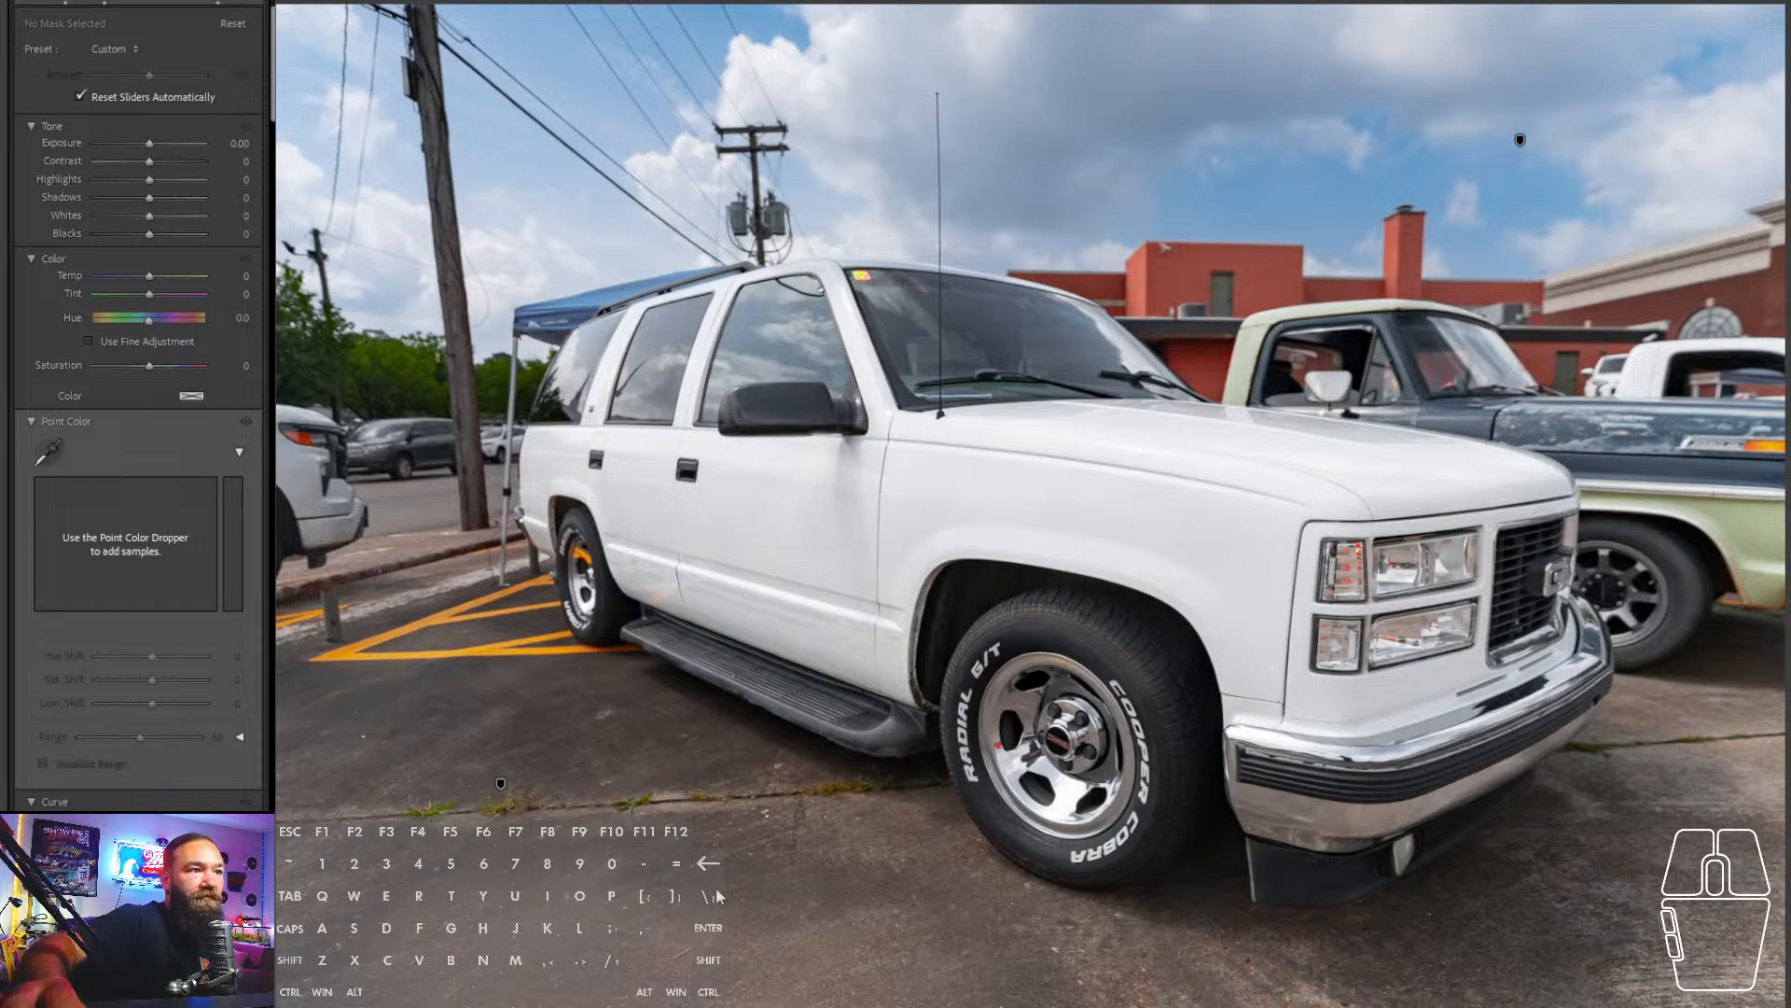
{"action": "left_click_drag", "start_coordinate": [716, 889], "coordinate": [807, 661]}
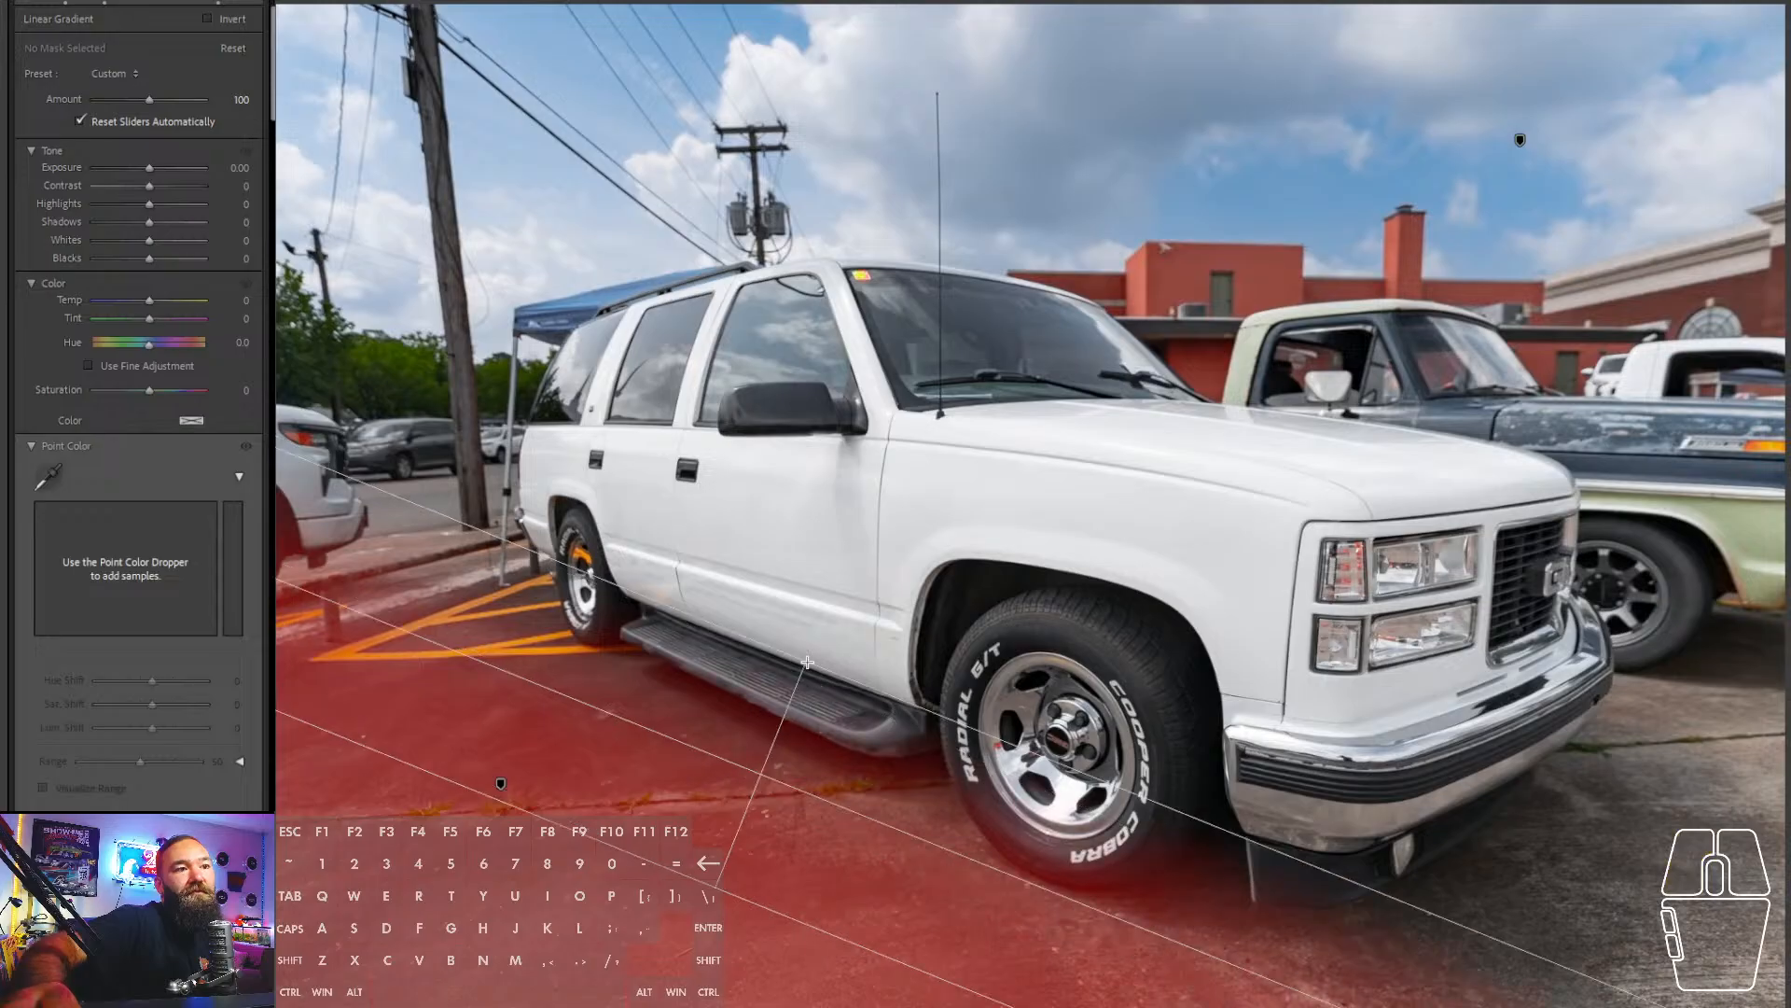
{"action": "left_click", "coordinate": [150, 171]}
{"action": "left_click_drag", "start_coordinate": [150, 170], "coordinate": [140, 170]}
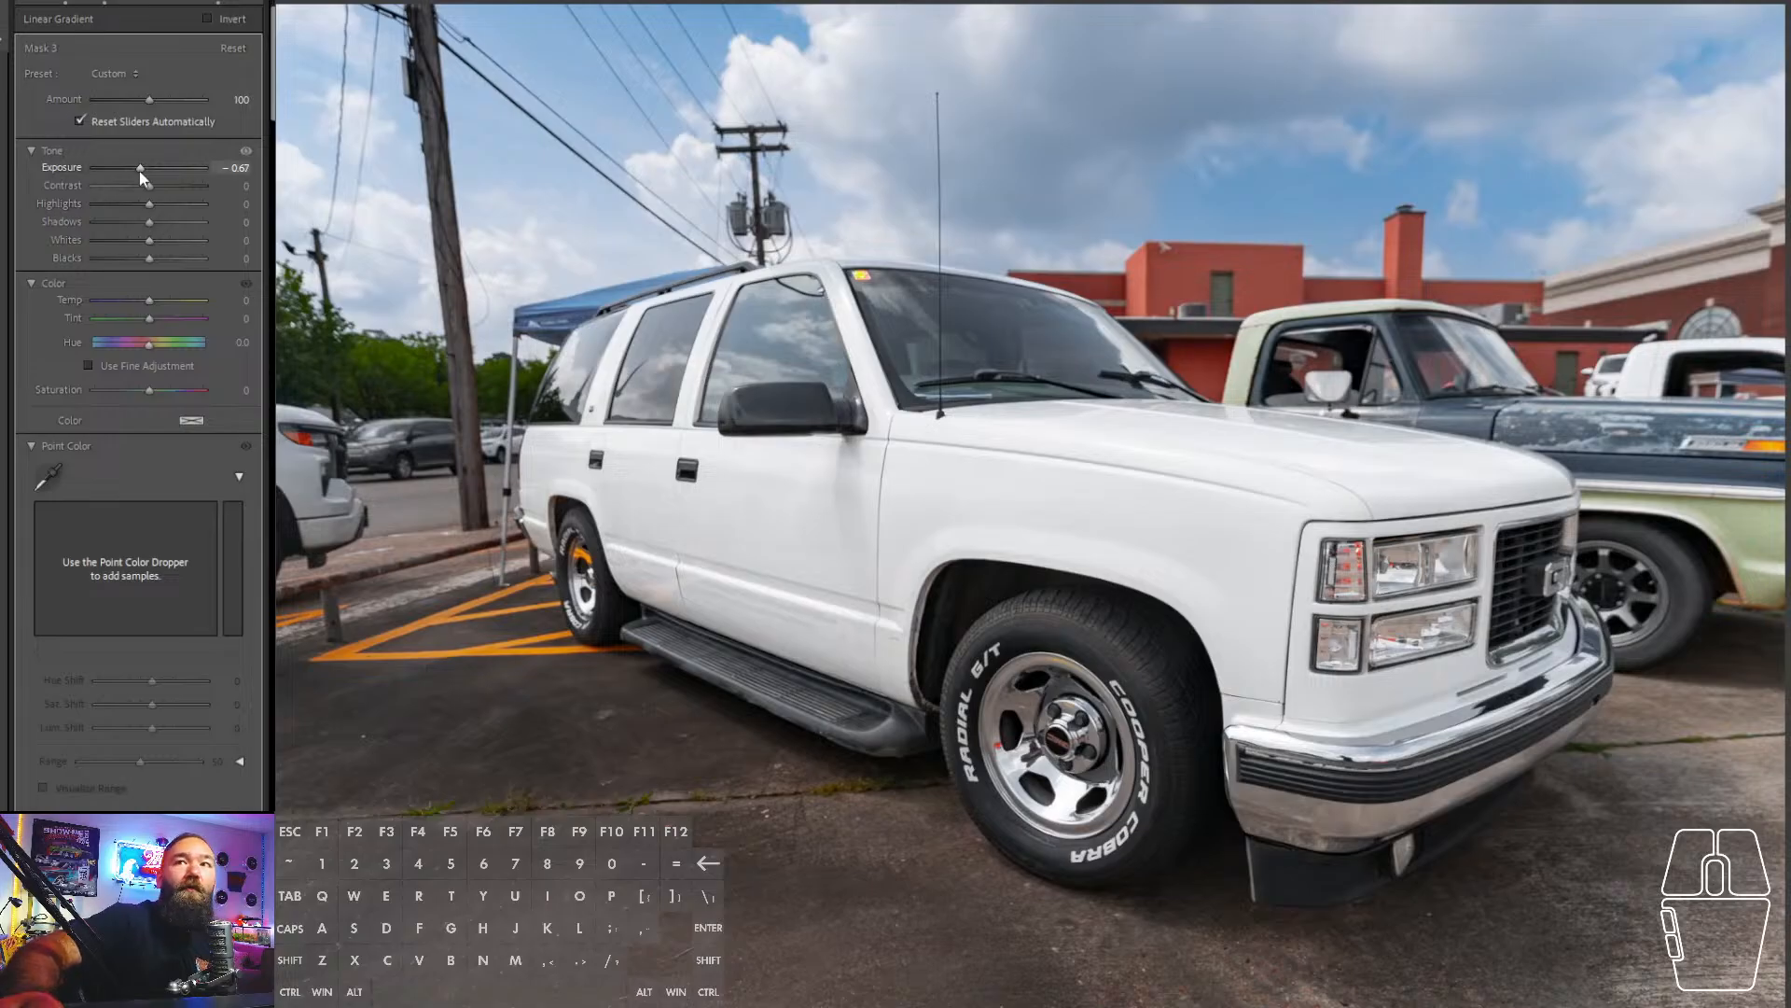
{"action": "left_click_drag", "start_coordinate": [140, 172], "coordinate": [144, 173]}
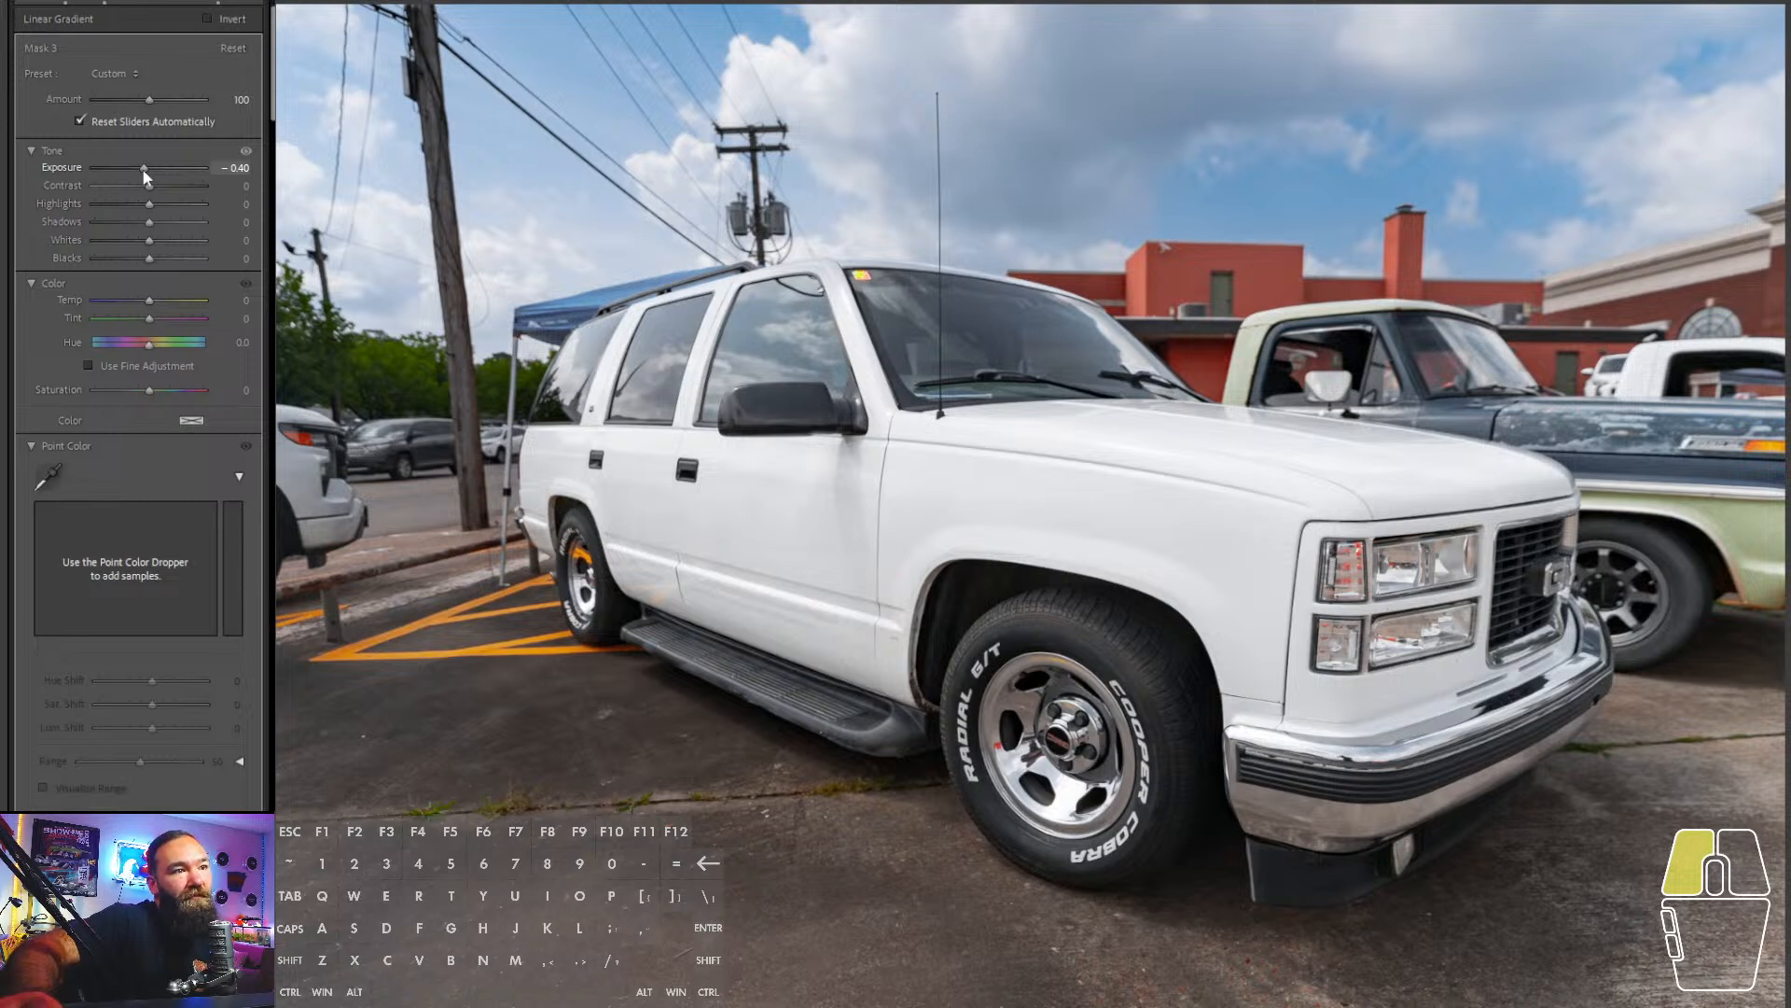
{"action": "left_click_drag", "start_coordinate": [142, 168], "coordinate": [143, 168]}
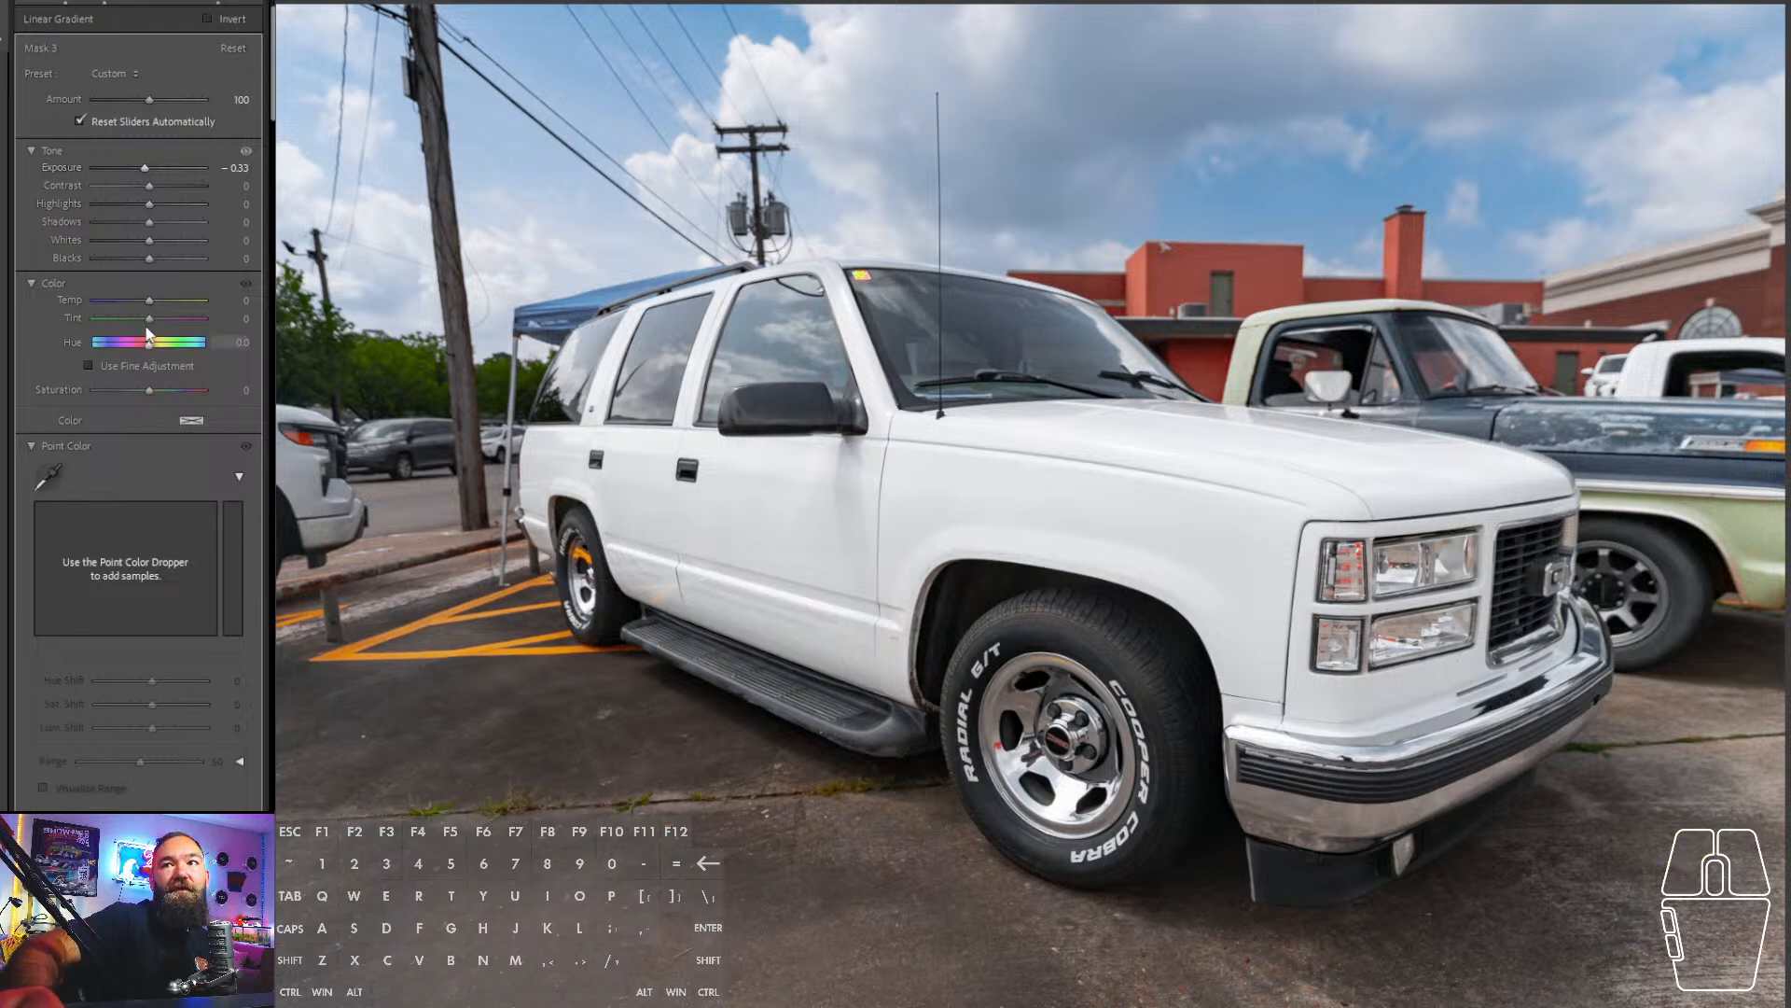
{"action": "left_click_drag", "start_coordinate": [148, 318], "coordinate": [143, 317]}
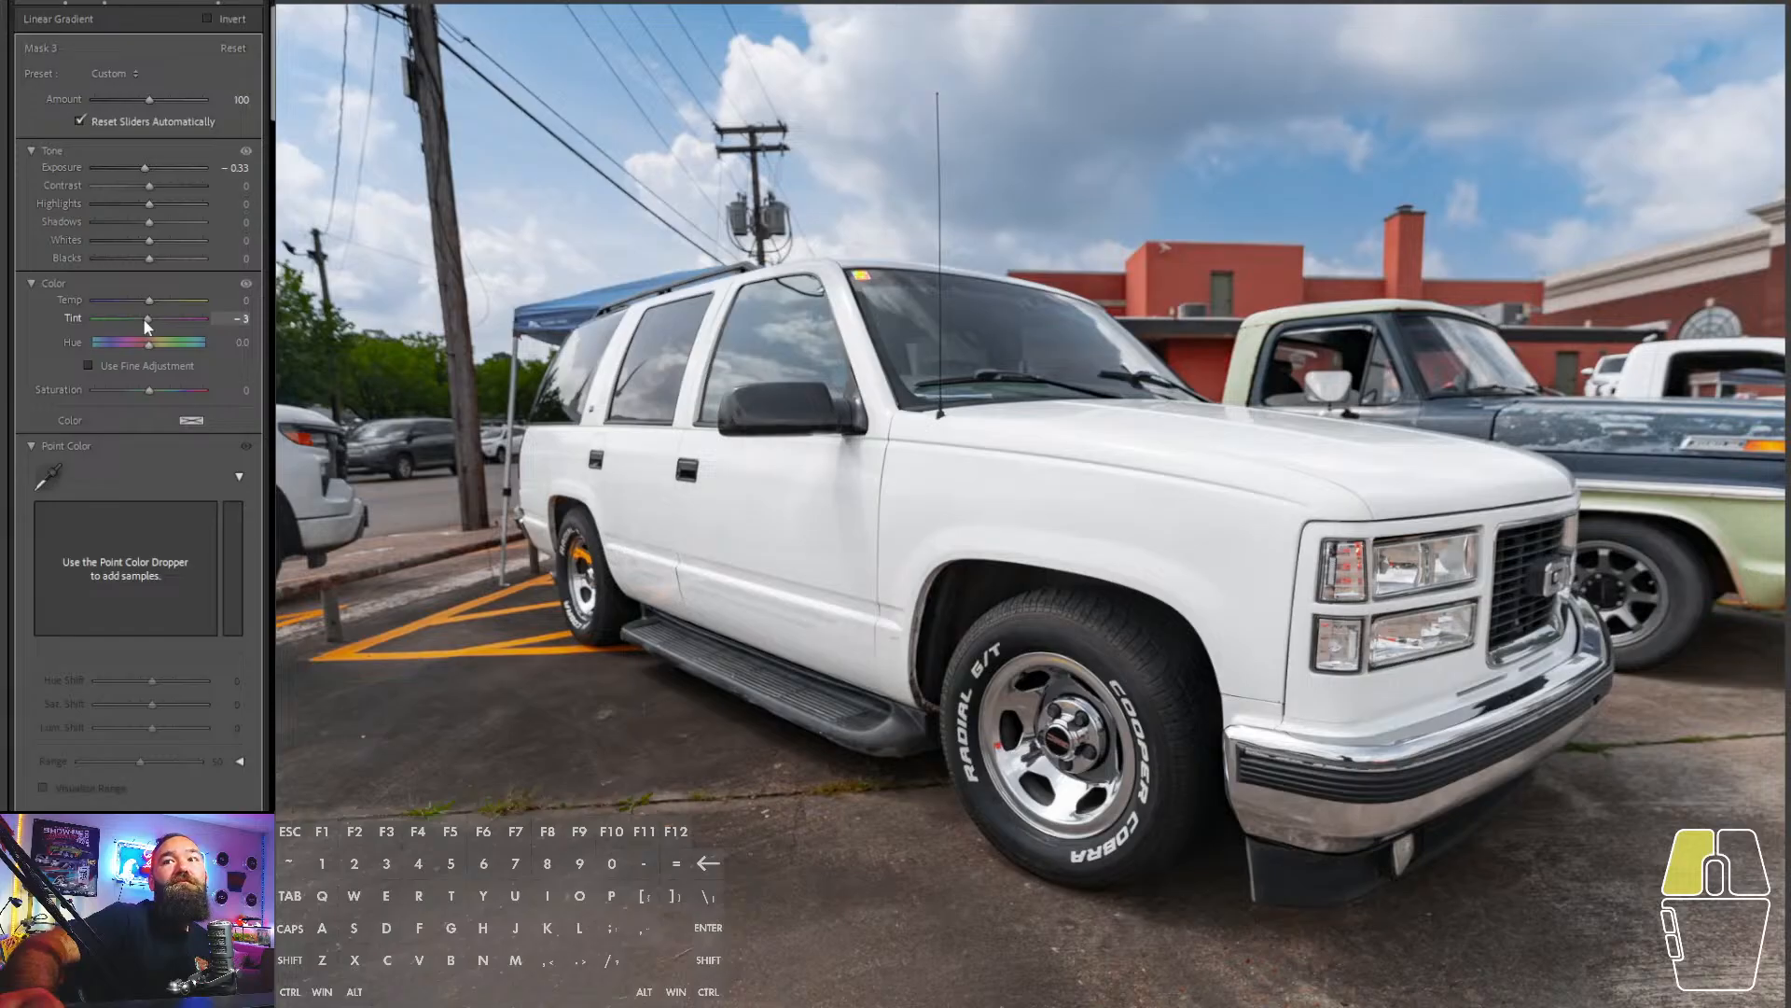
{"action": "left_click_drag", "start_coordinate": [144, 320], "coordinate": [146, 301]}
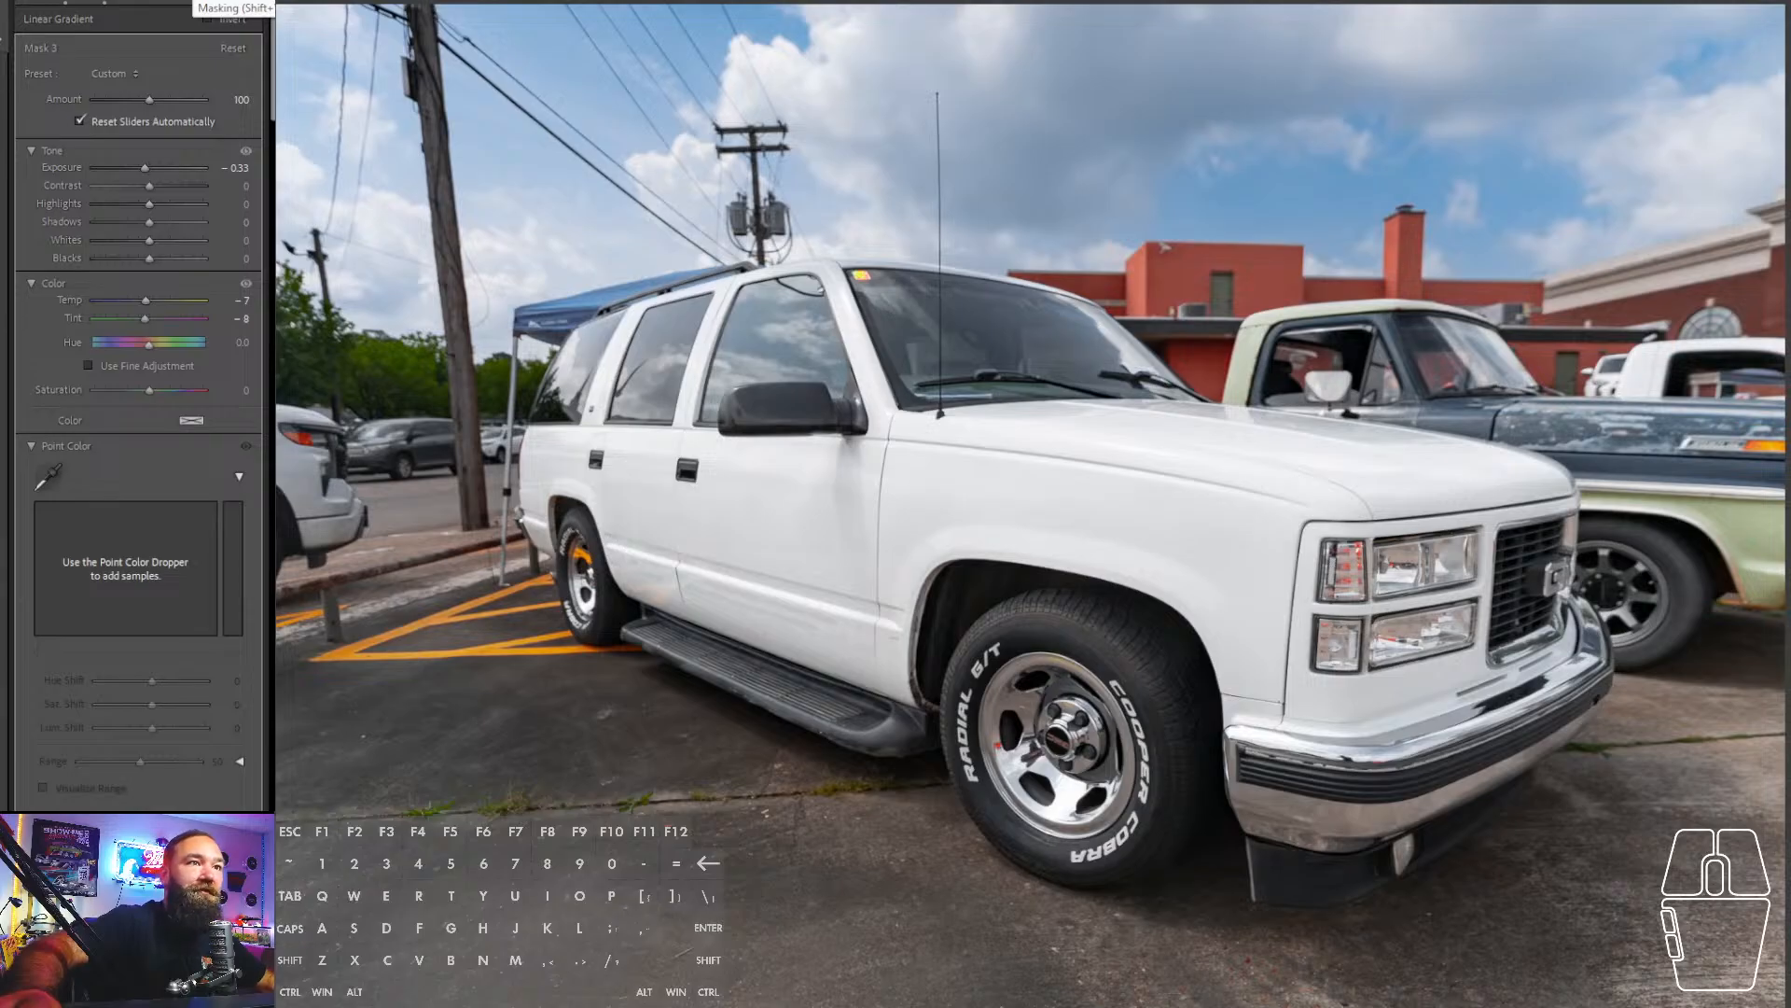
- Brush a new mask over the SUV's rear wheel and the lower body beside it and set its Saturation to -57
{"action": "left_click", "coordinate": [194, 2]}
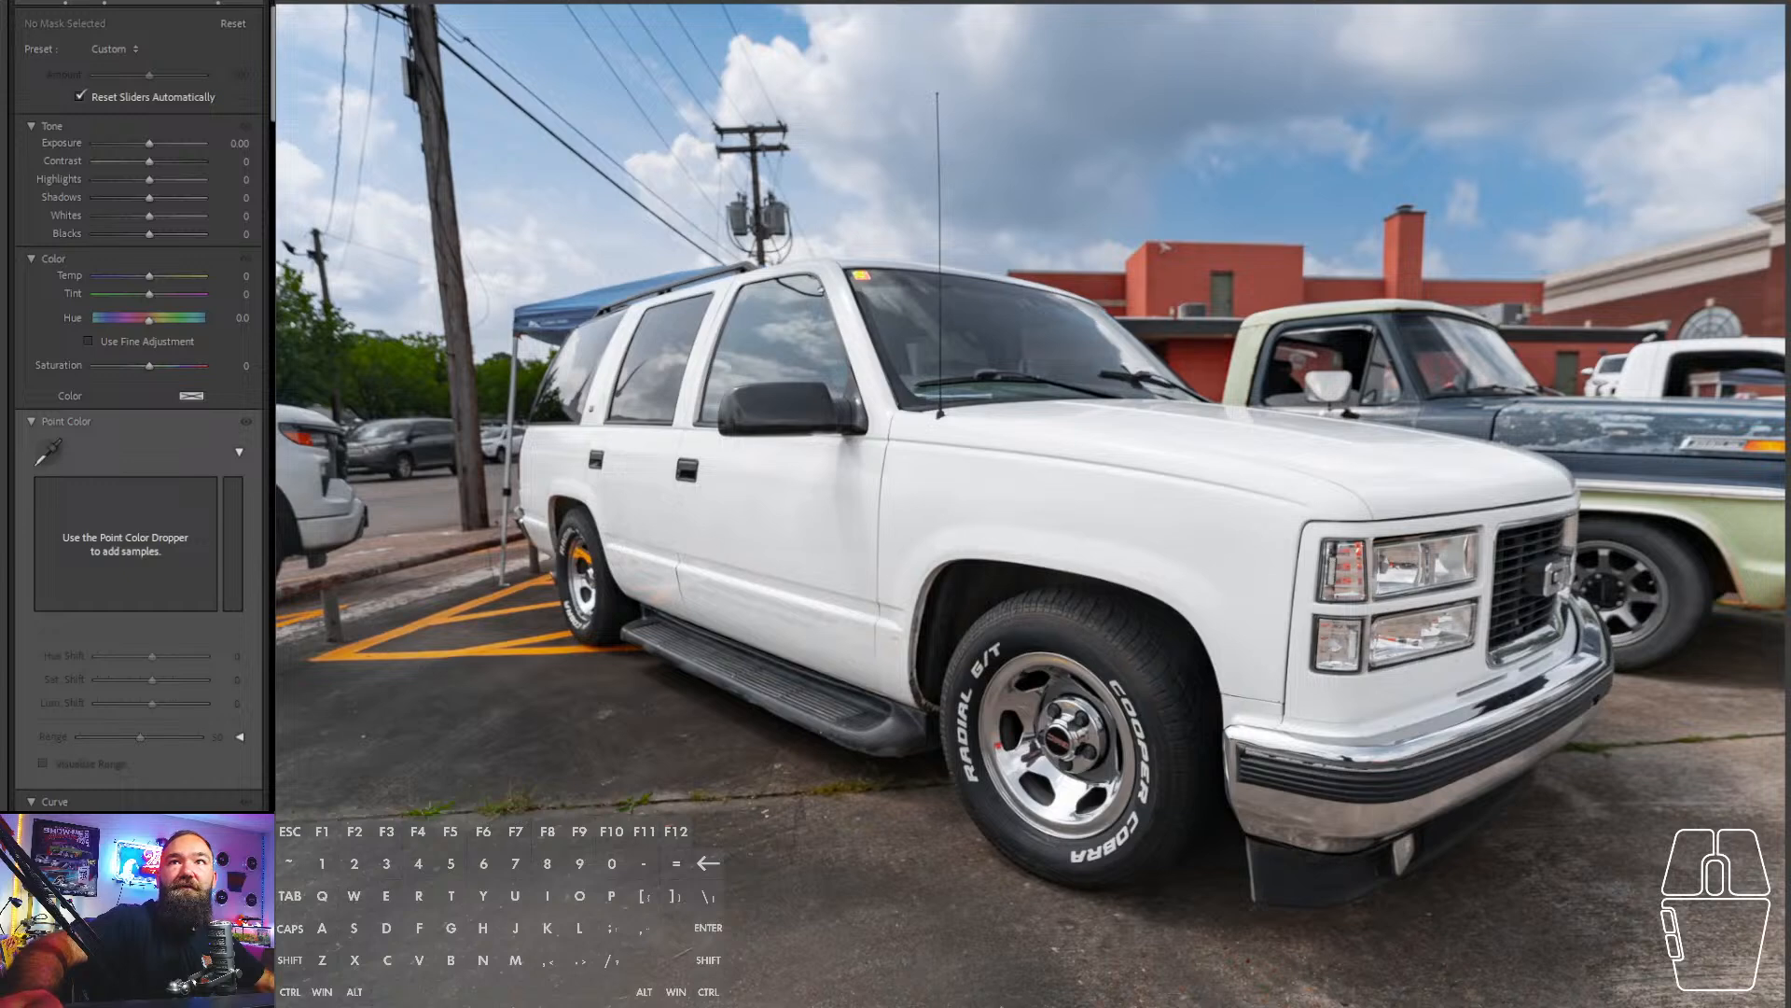
{"action": "key", "text": "k"}
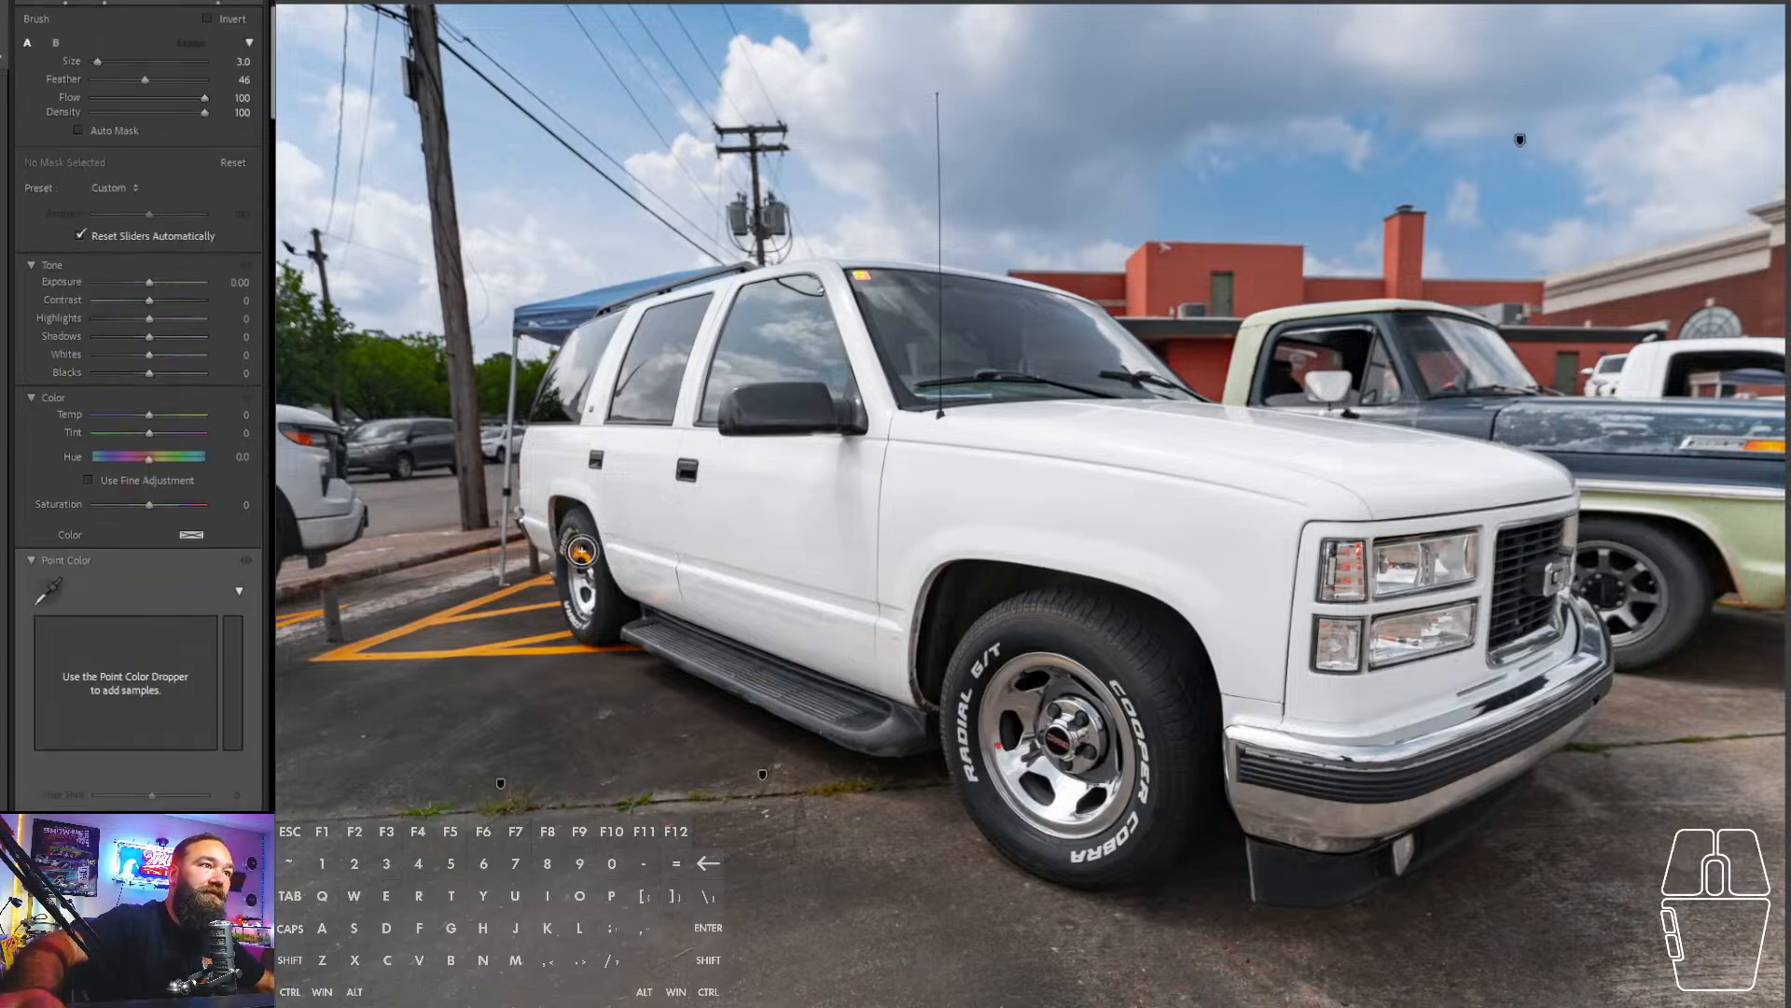
{"action": "mouse_move", "coordinate": [583, 551]}
{"action": "left_mouse_down"}
{"action": "mouse_move", "coordinate": [580, 588]}
{"action": "mouse_move", "coordinate": [662, 605]}
{"action": "left_mouse_up"}
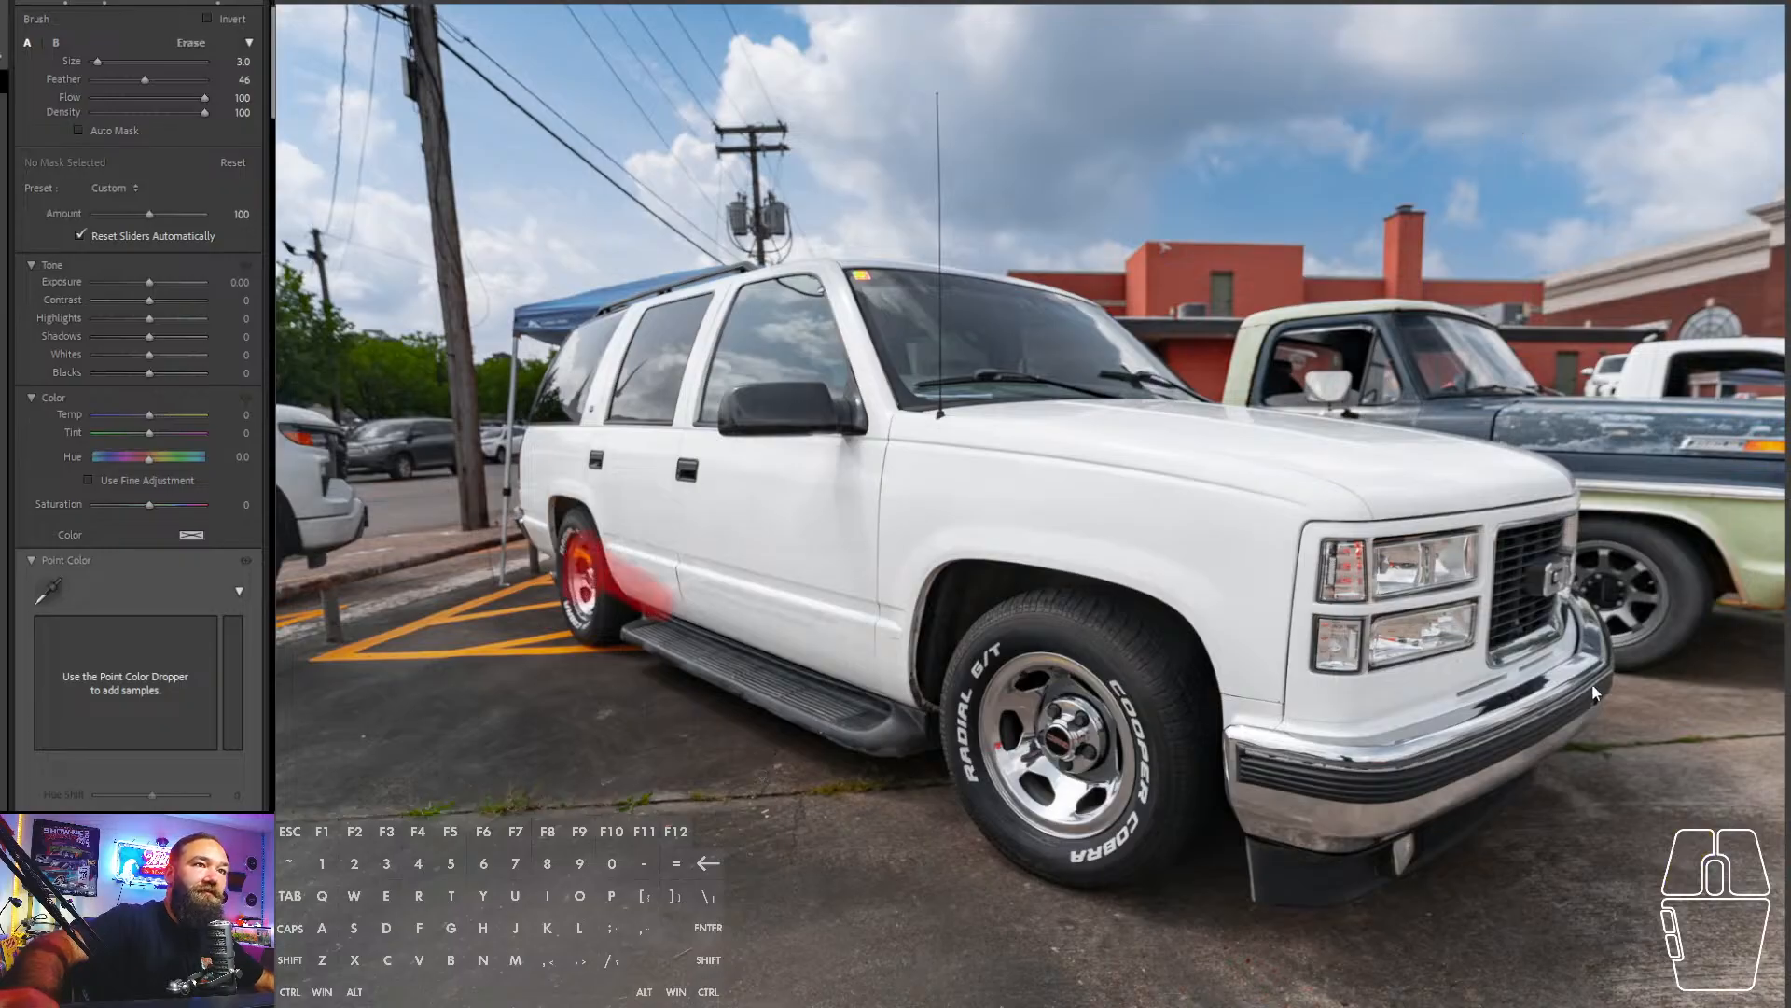
{"action": "left_click", "coordinate": [121, 505]}
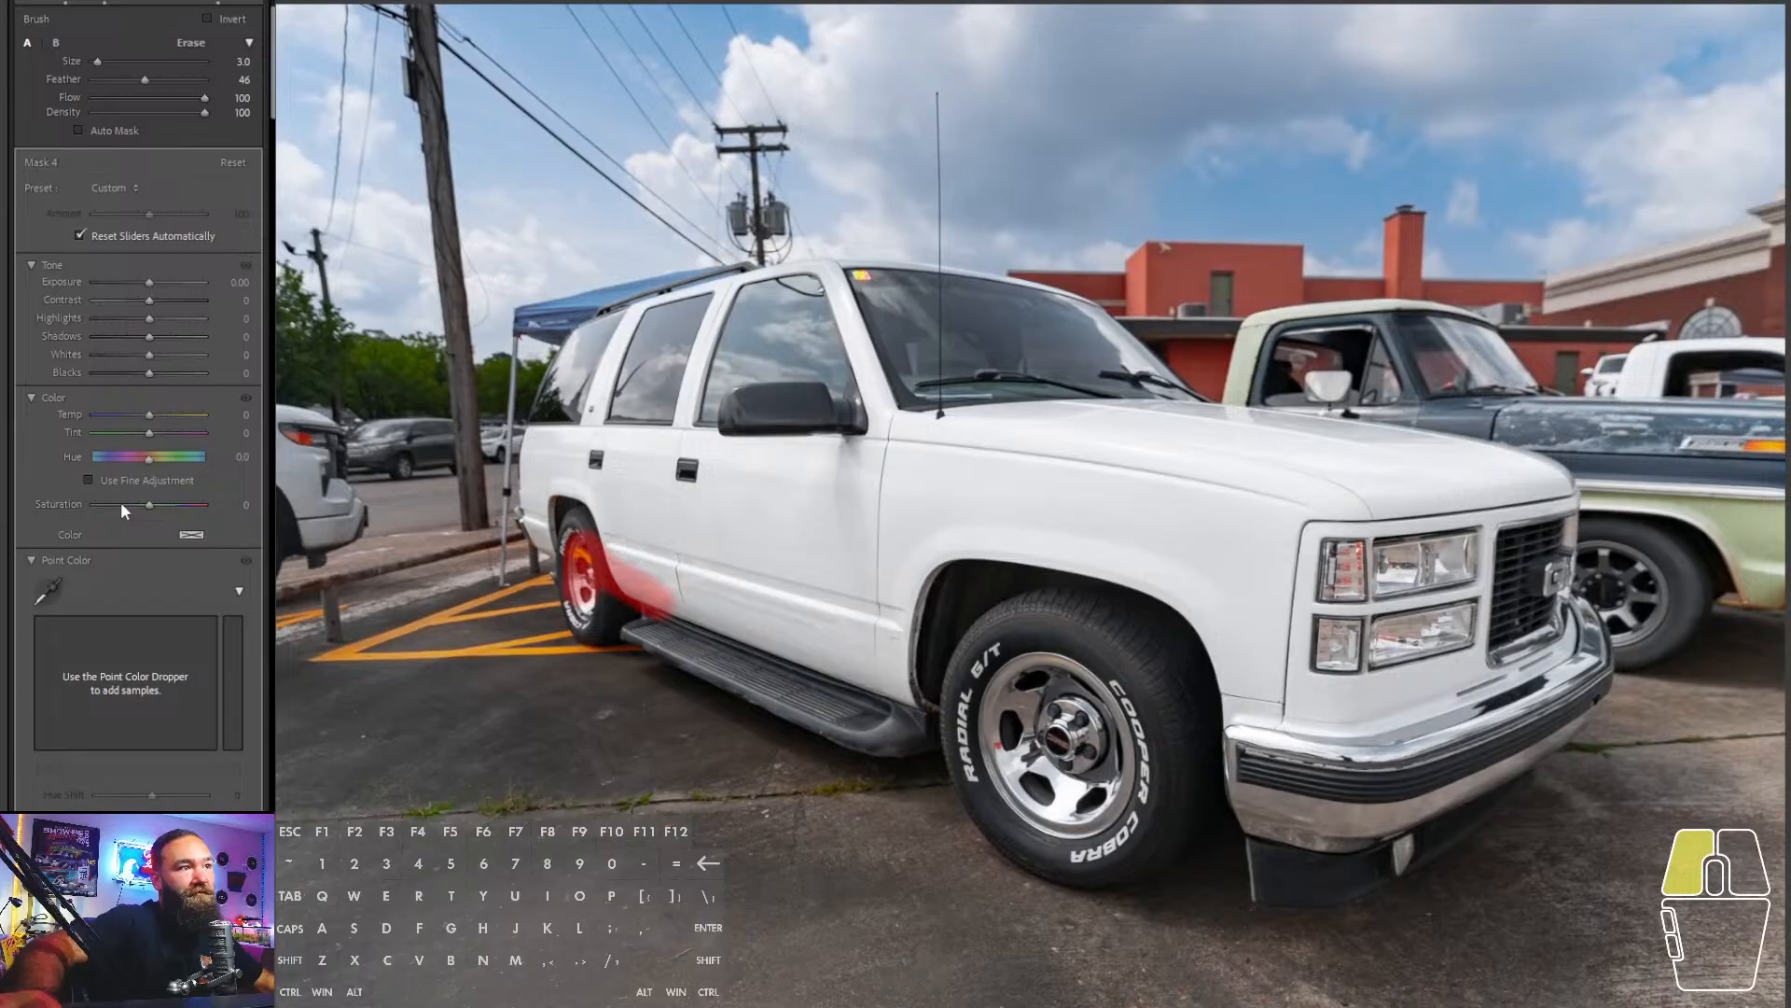
{"action": "left_click_drag", "start_coordinate": [121, 503], "coordinate": [117, 503]}
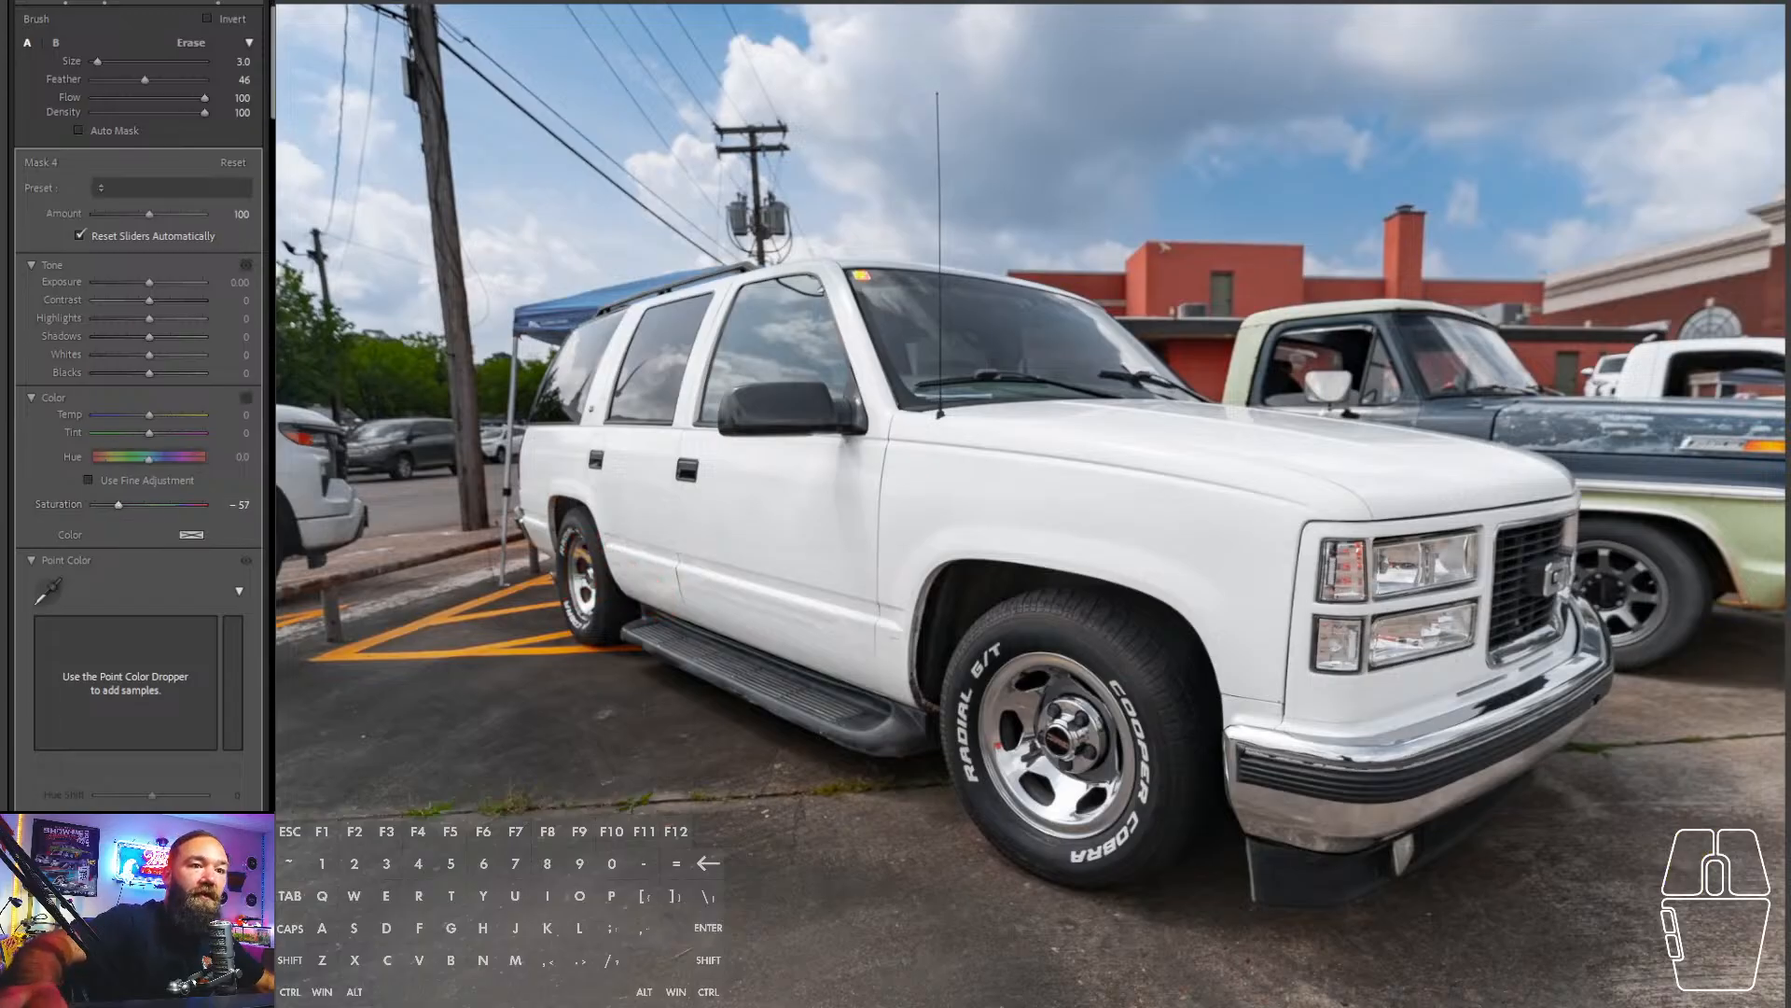
- Skip to the second teal and cream pickup photo, straighten it to an angle of -1.83 and crop it tighter around the truck
{"action": "key", "text": "Right"}
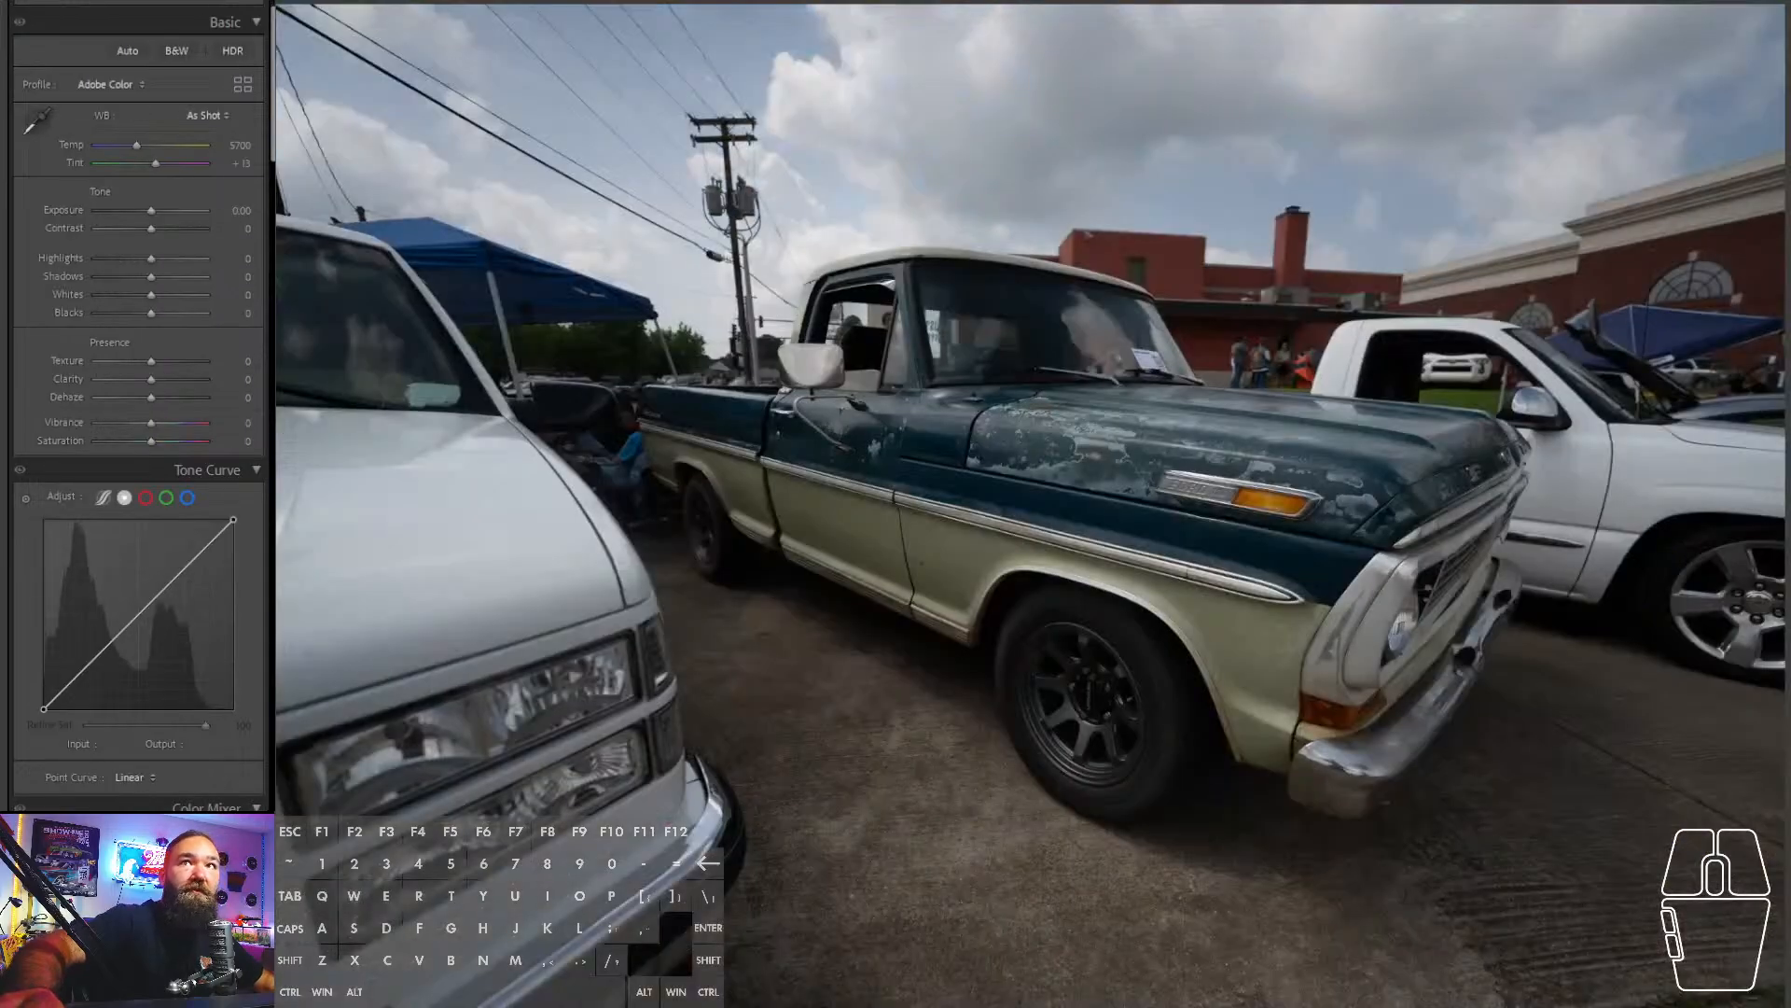
{"action": "key", "text": "Right"}
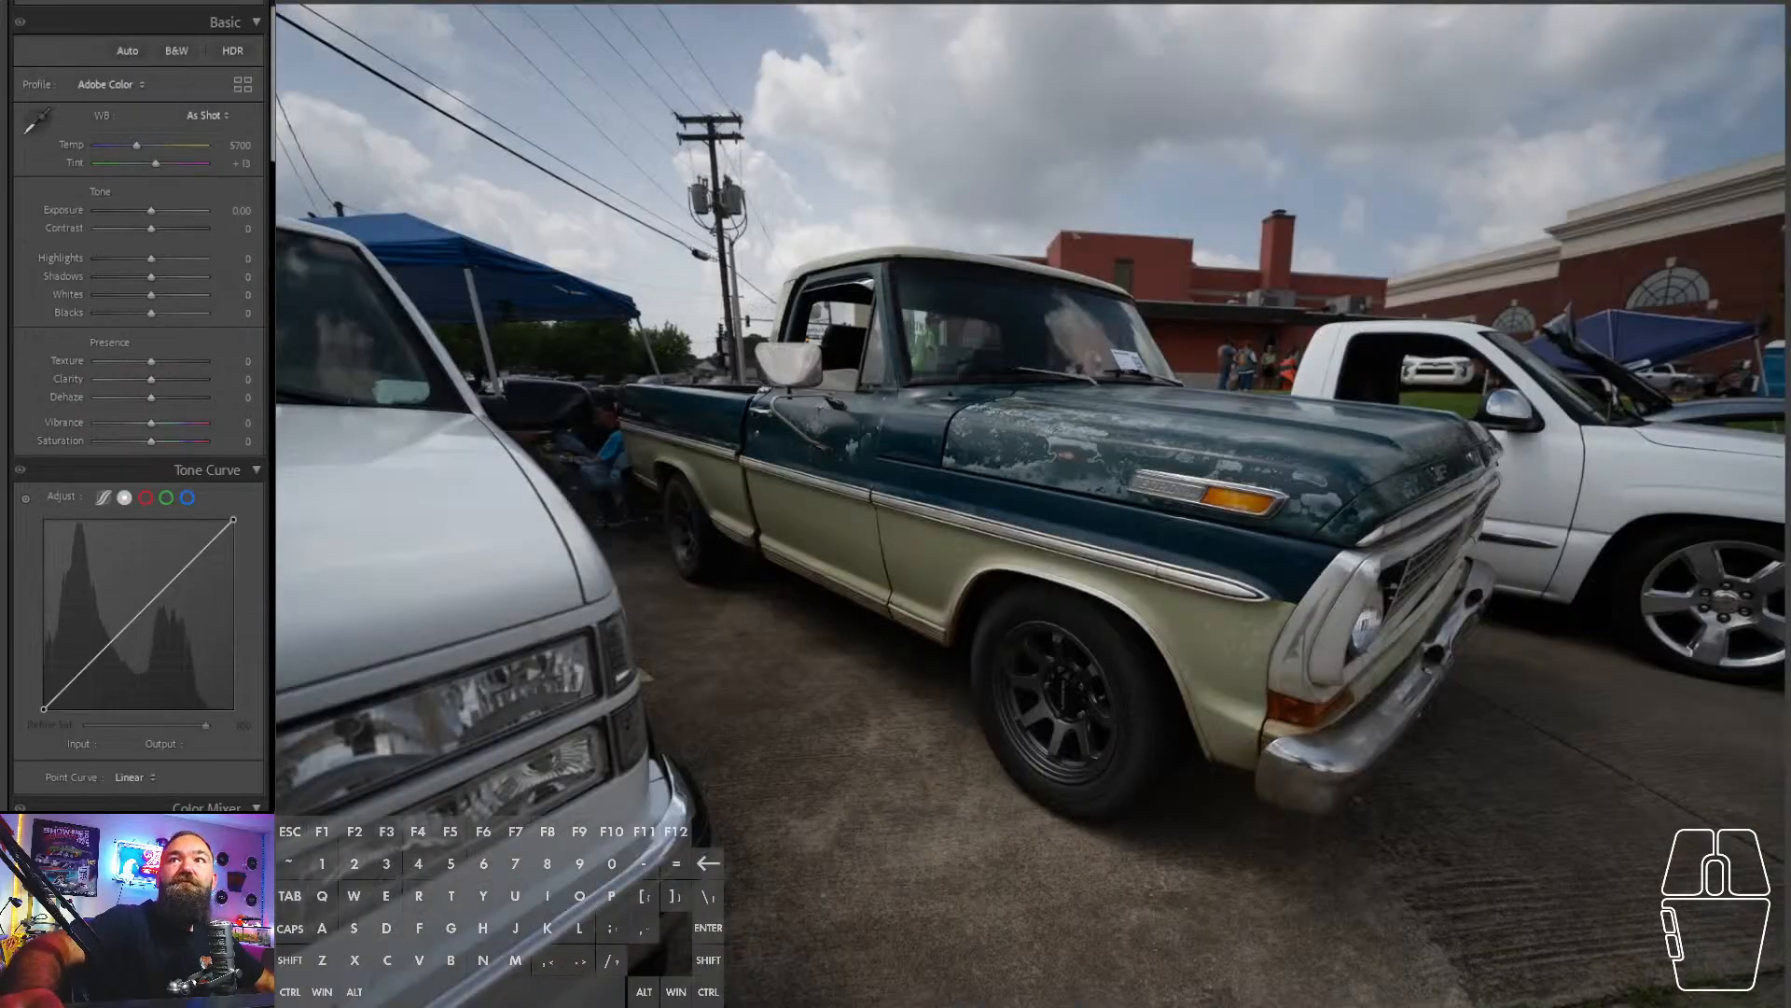
{"action": "key", "text": "r"}
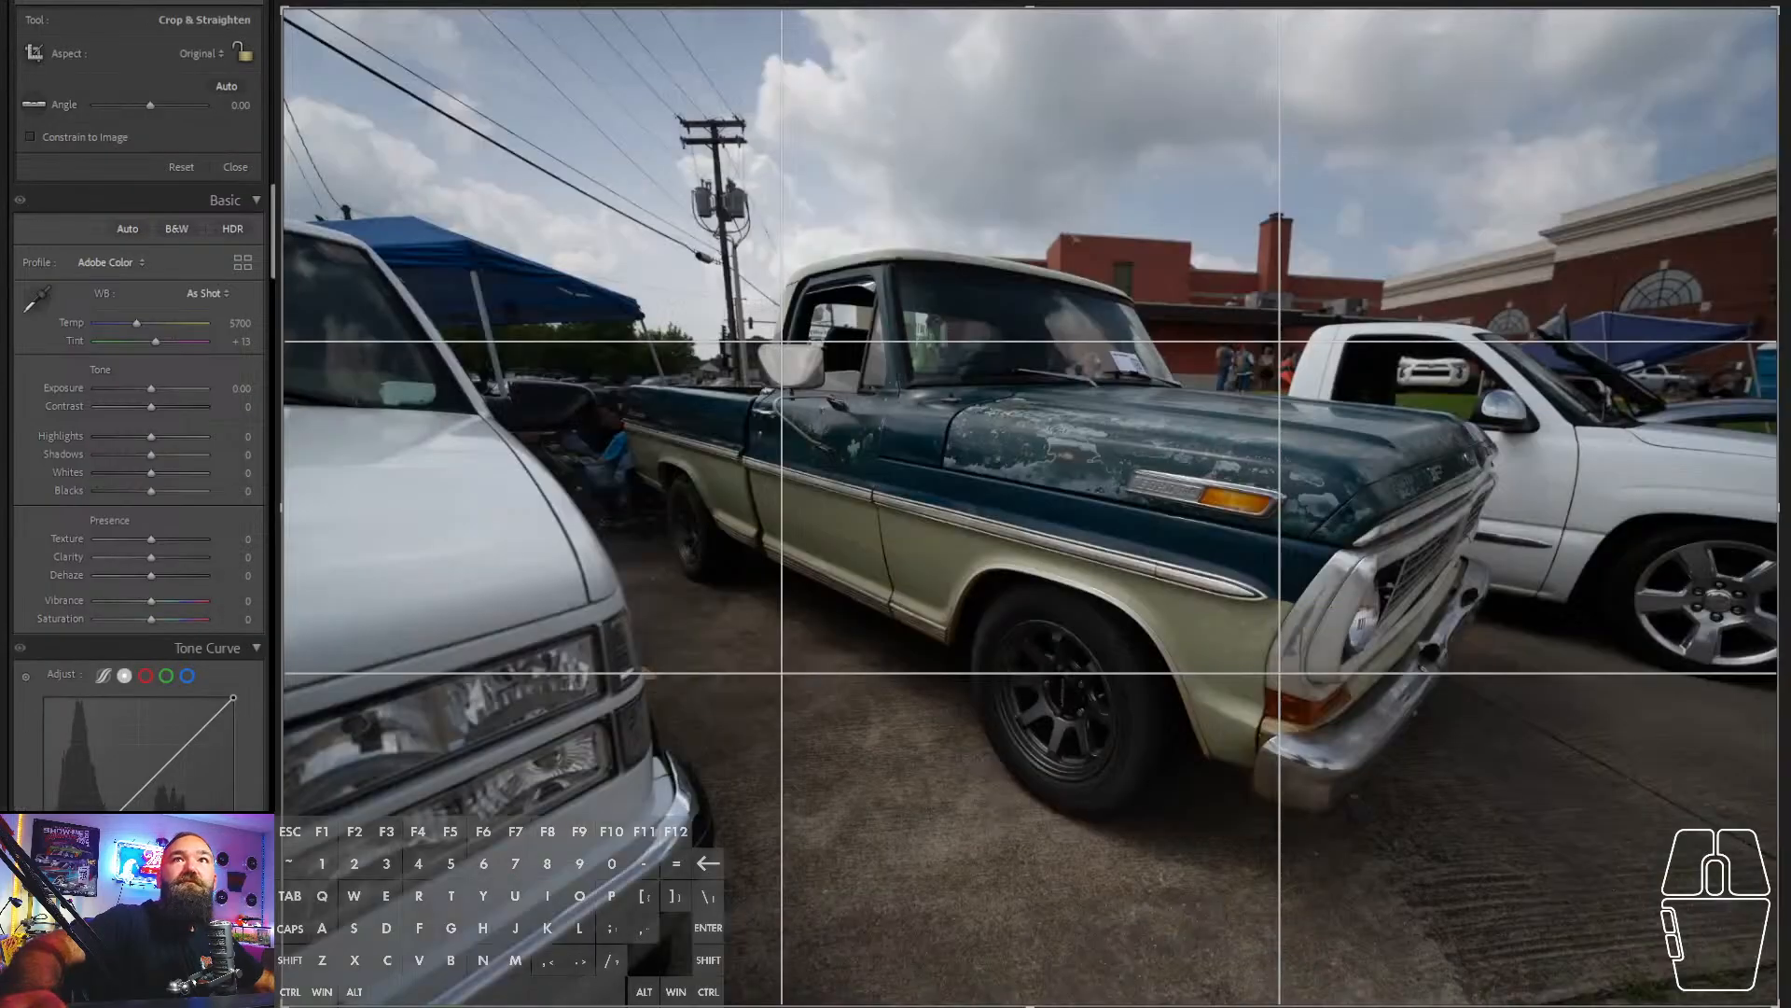
{"action": "left_click_drag", "start_coordinate": [150, 104], "coordinate": [149, 104]}
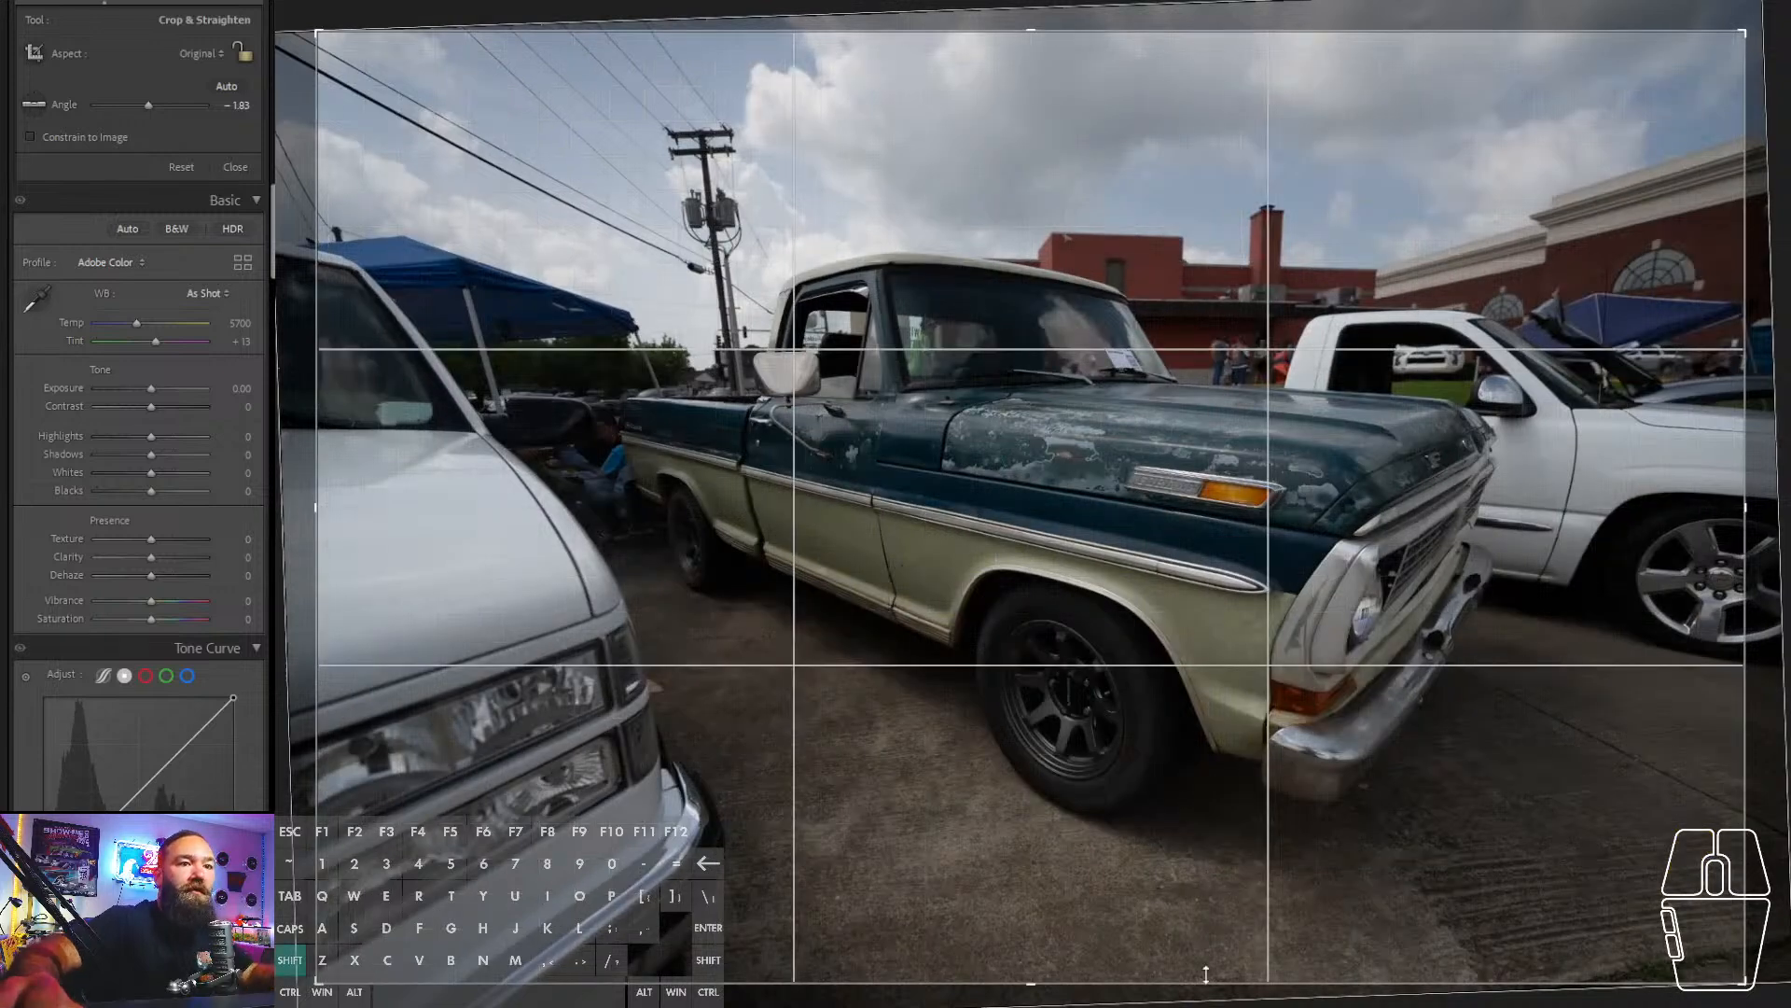
{"action": "left_click_drag", "start_coordinate": [1205, 974], "coordinate": [1211, 940]}
{"action": "left_click_drag", "start_coordinate": [1188, 681], "coordinate": [1220, 653]}
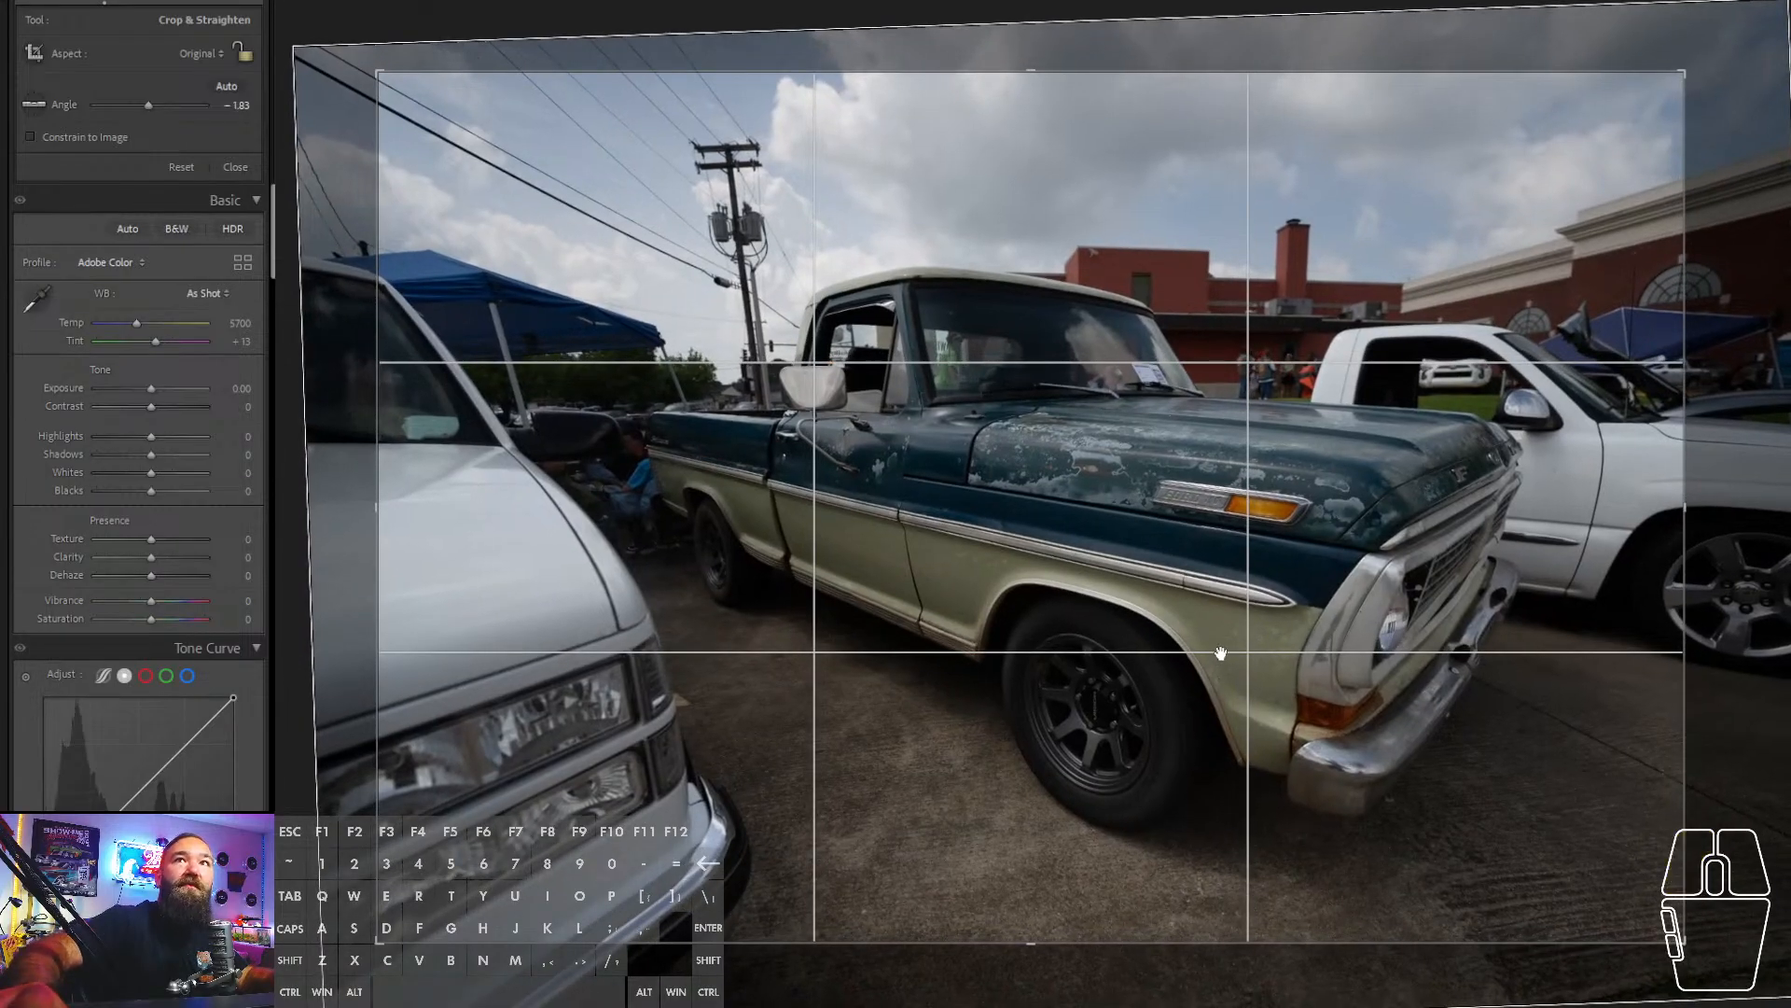
{"action": "key", "text": "Return"}
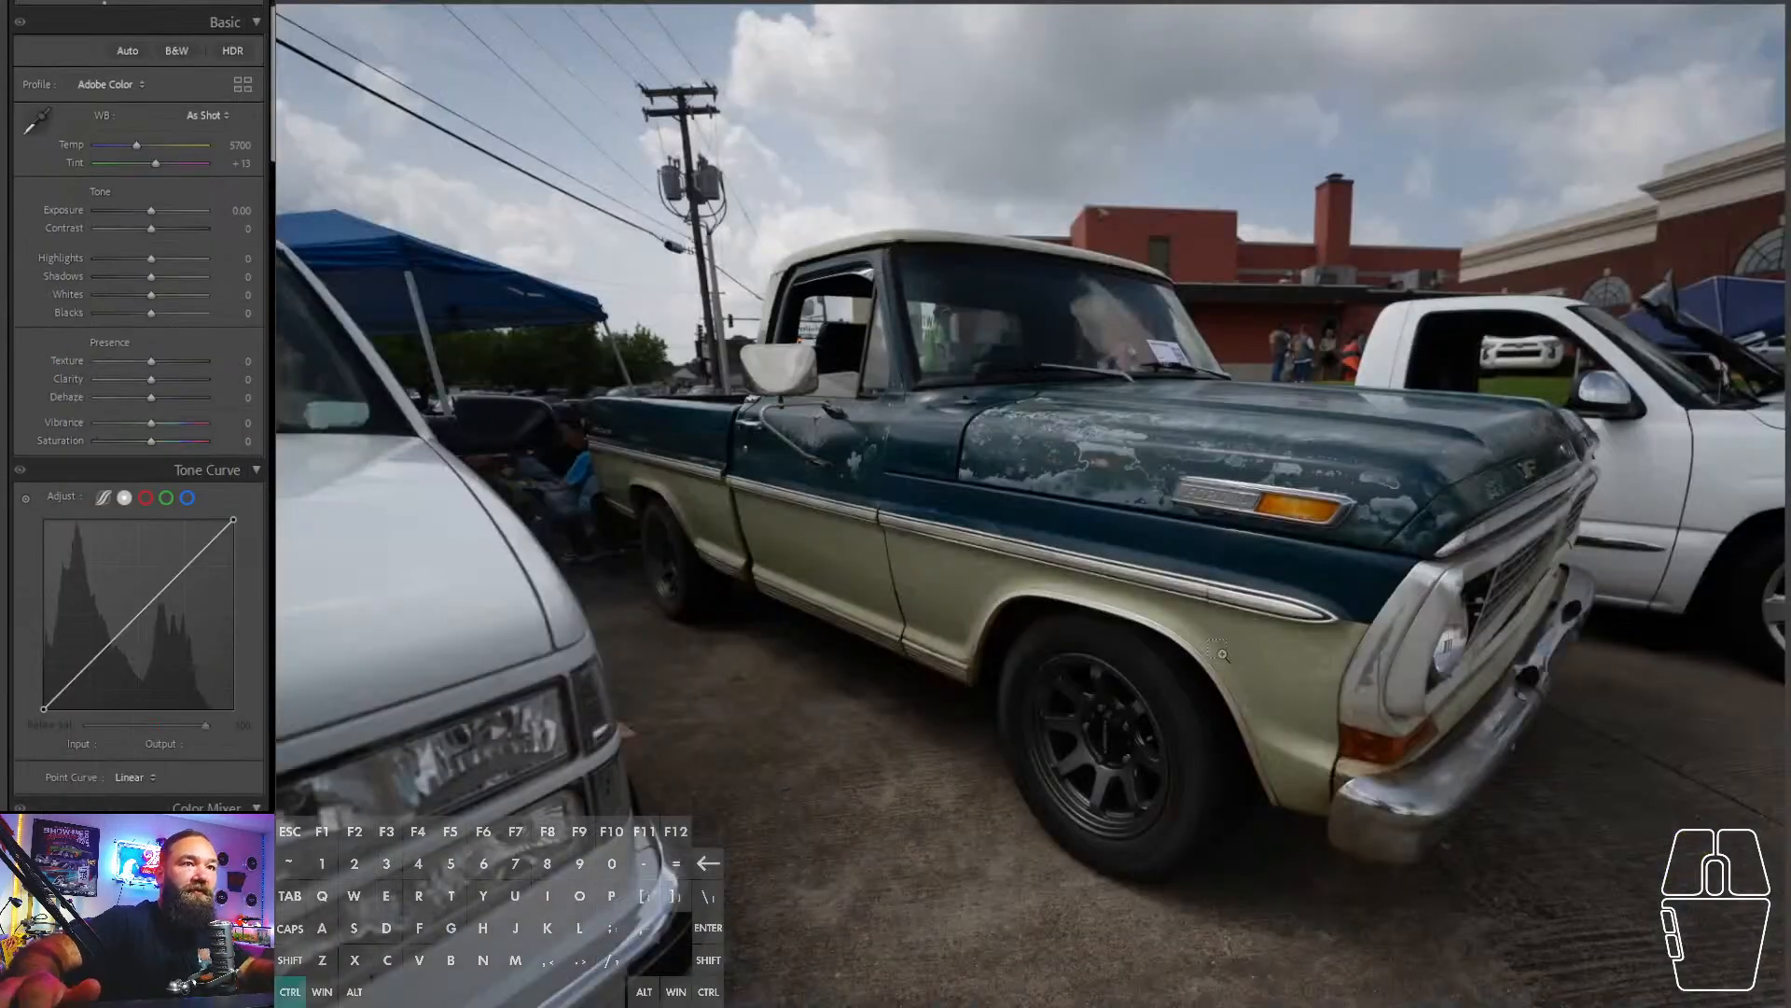
- Paste the copied settings onto the pickup photo and set its Tint to +8, Temp to 5250 and Exposure to +1.50
{"action": "key", "text": "ctrl+shift+v"}
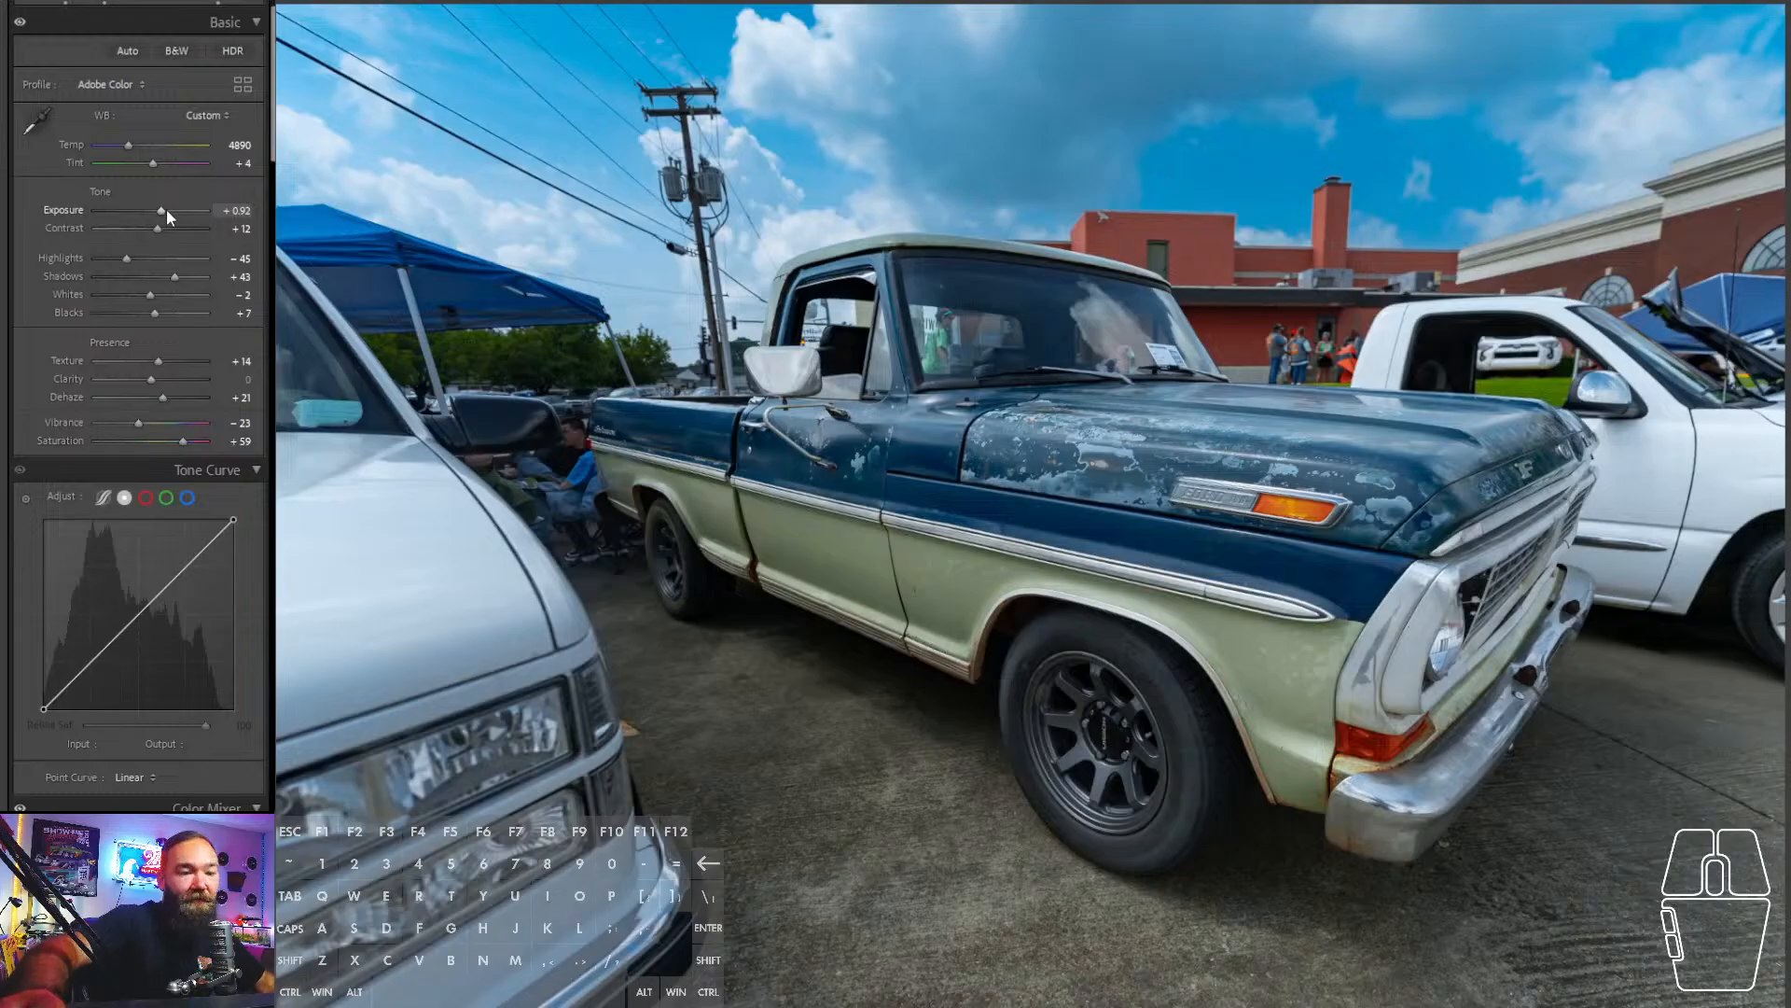
{"action": "left_click_drag", "start_coordinate": [167, 211], "coordinate": [157, 168]}
{"action": "left_click", "coordinate": [155, 166]}
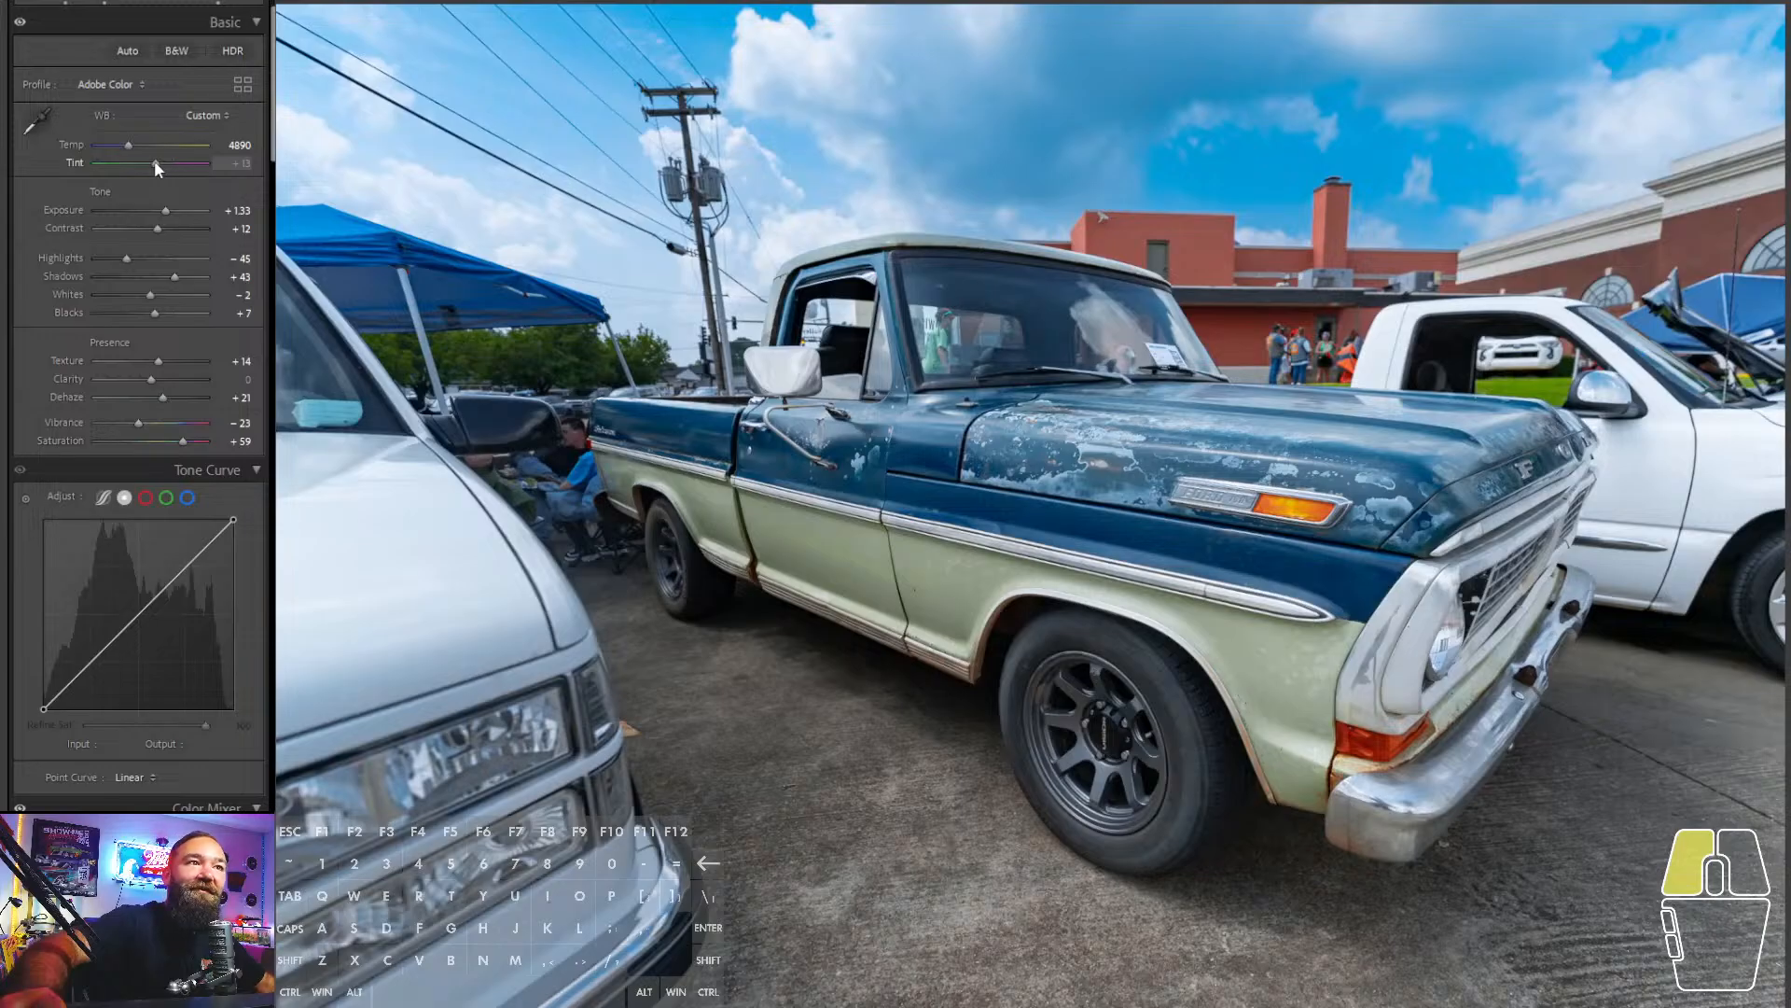
{"action": "left_click_drag", "start_coordinate": [155, 167], "coordinate": [134, 147]}
{"action": "left_click", "coordinate": [128, 146]}
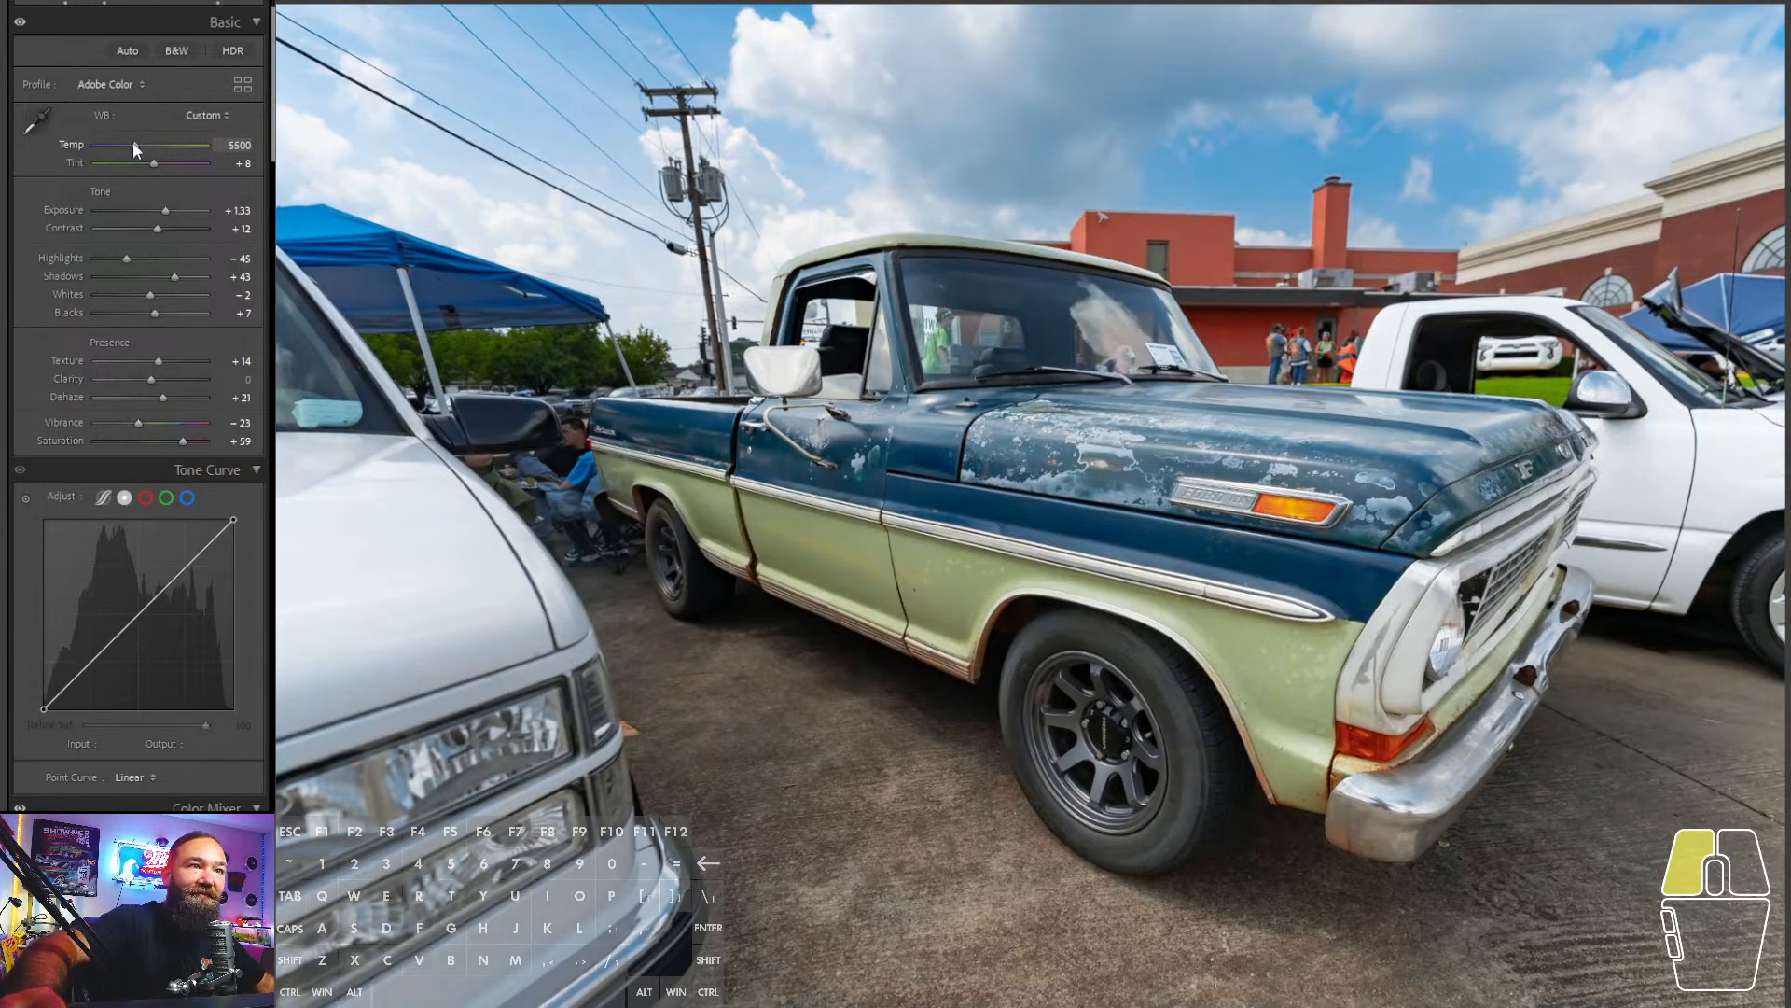
{"action": "left_click_drag", "start_coordinate": [133, 142], "coordinate": [131, 141]}
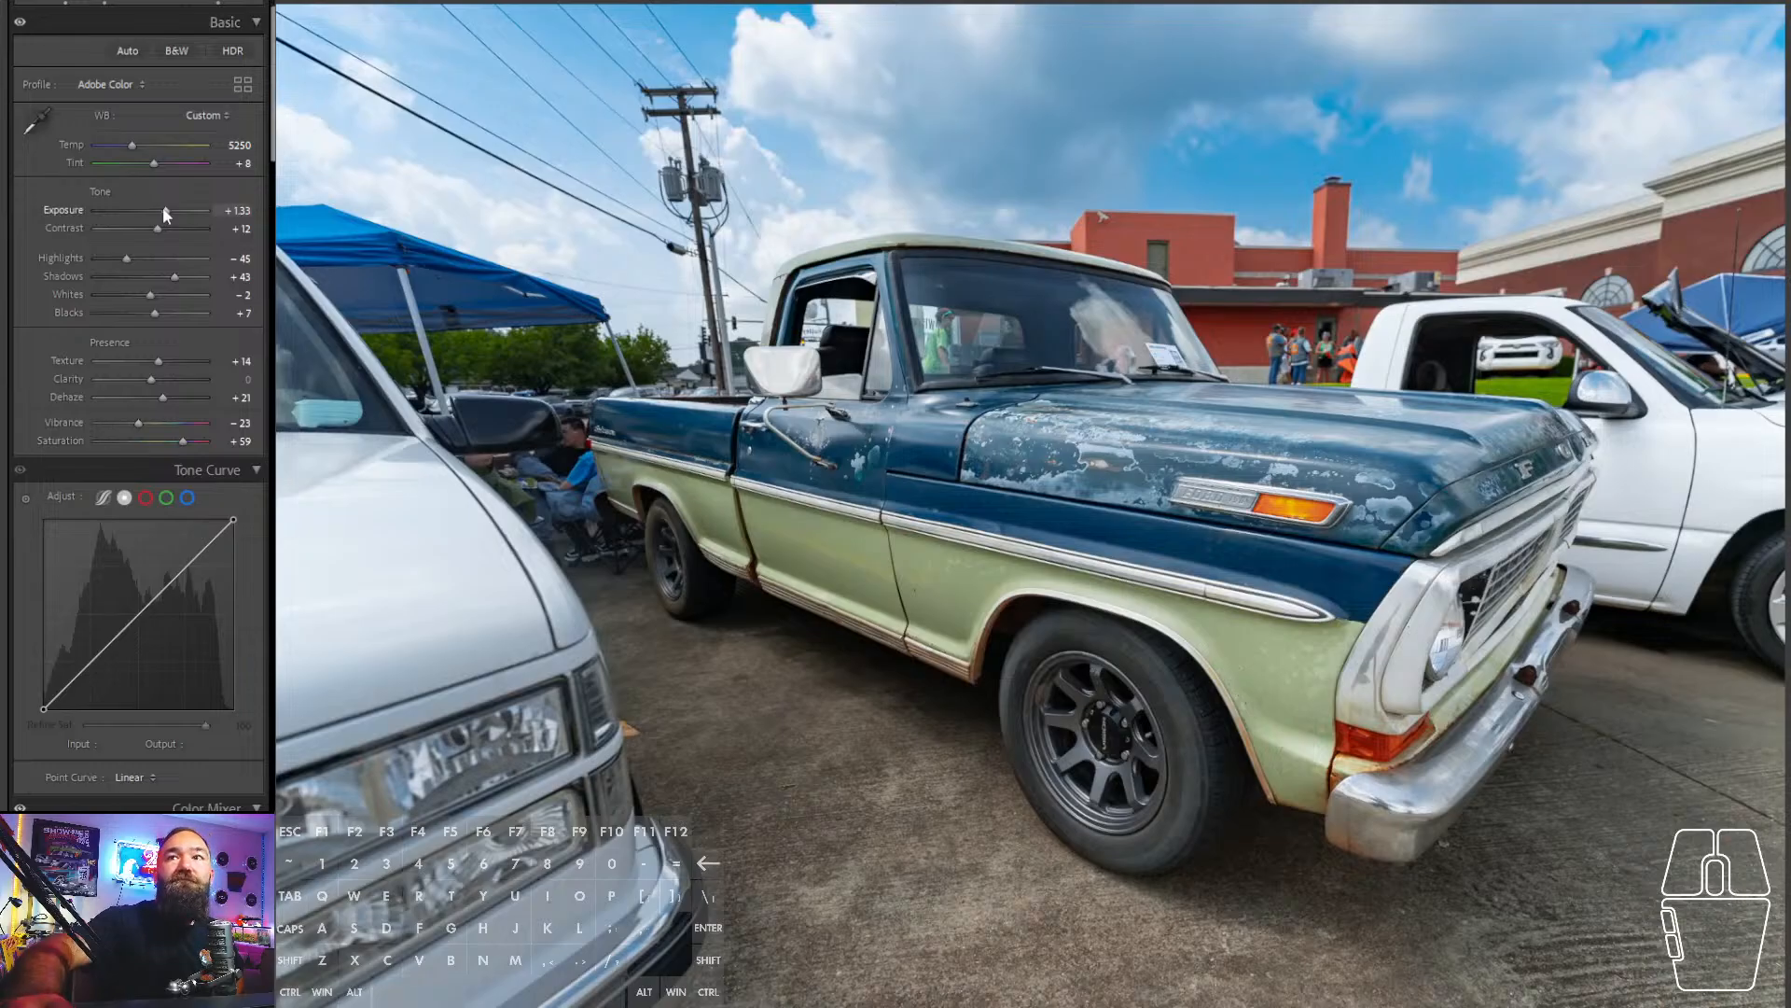
{"action": "left_click_drag", "start_coordinate": [162, 206], "coordinate": [165, 204]}
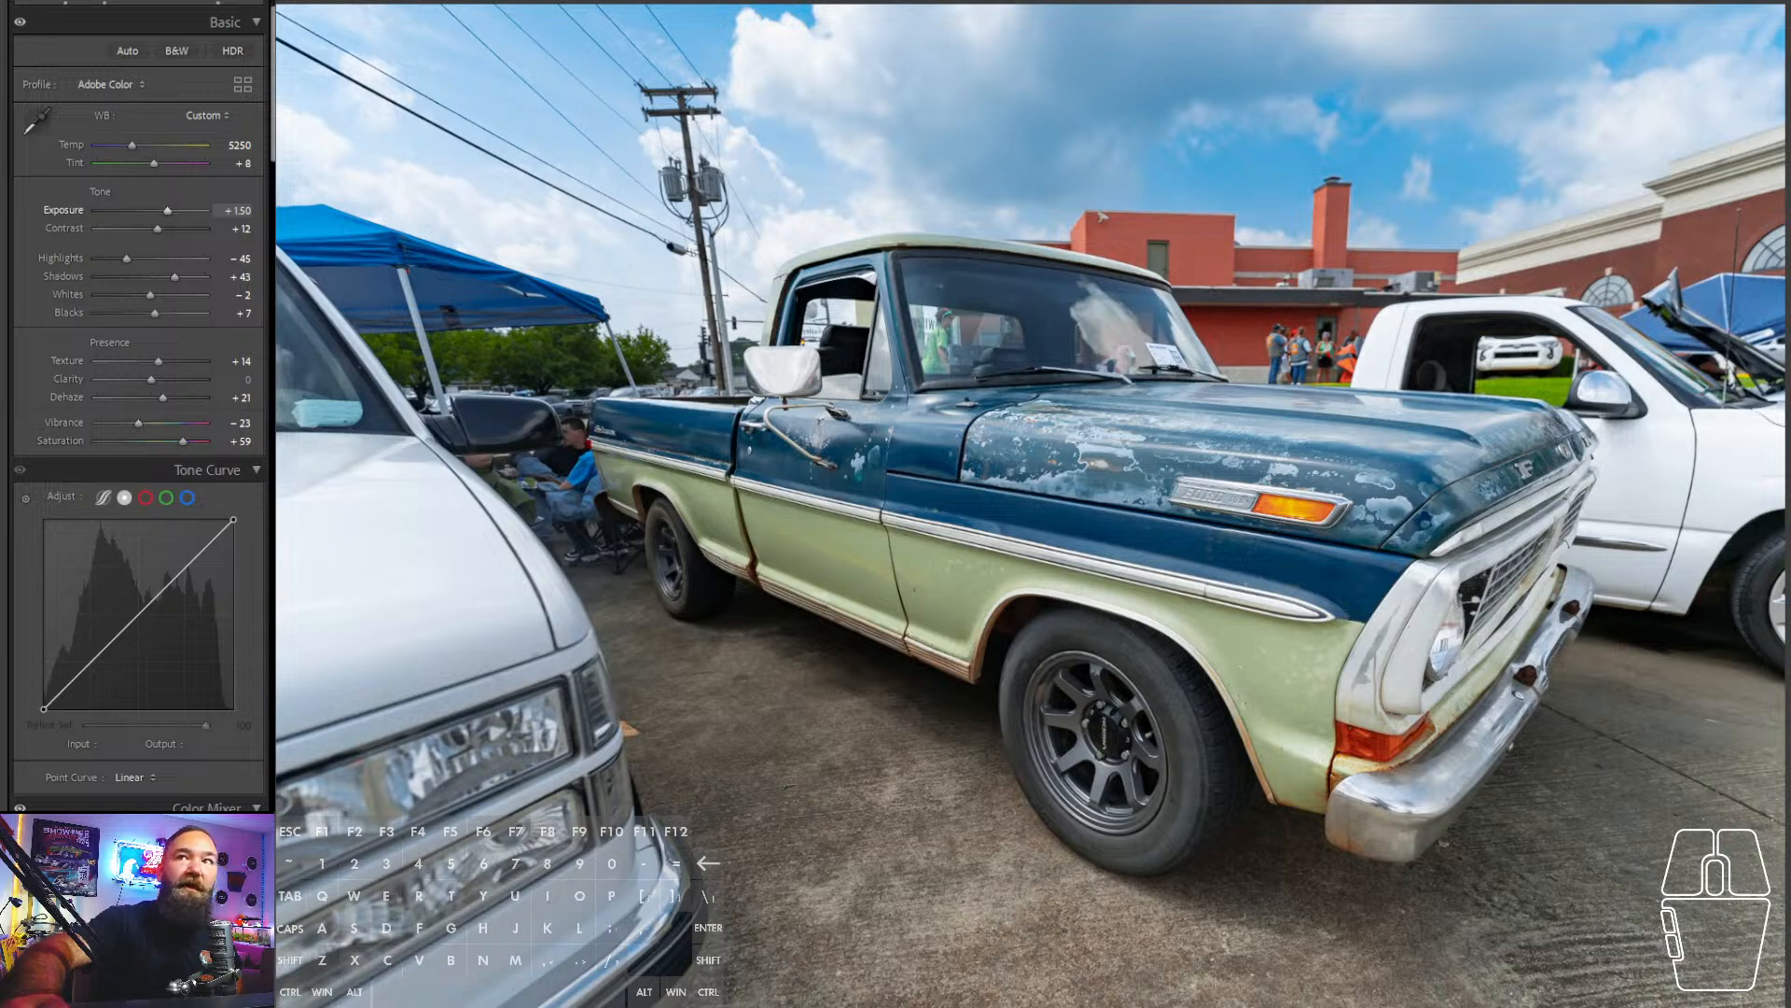
- Add a radial gradient mask over the blue truck's hood and lower its exposure to -0.53
{"action": "left_click", "coordinate": [214, 2]}
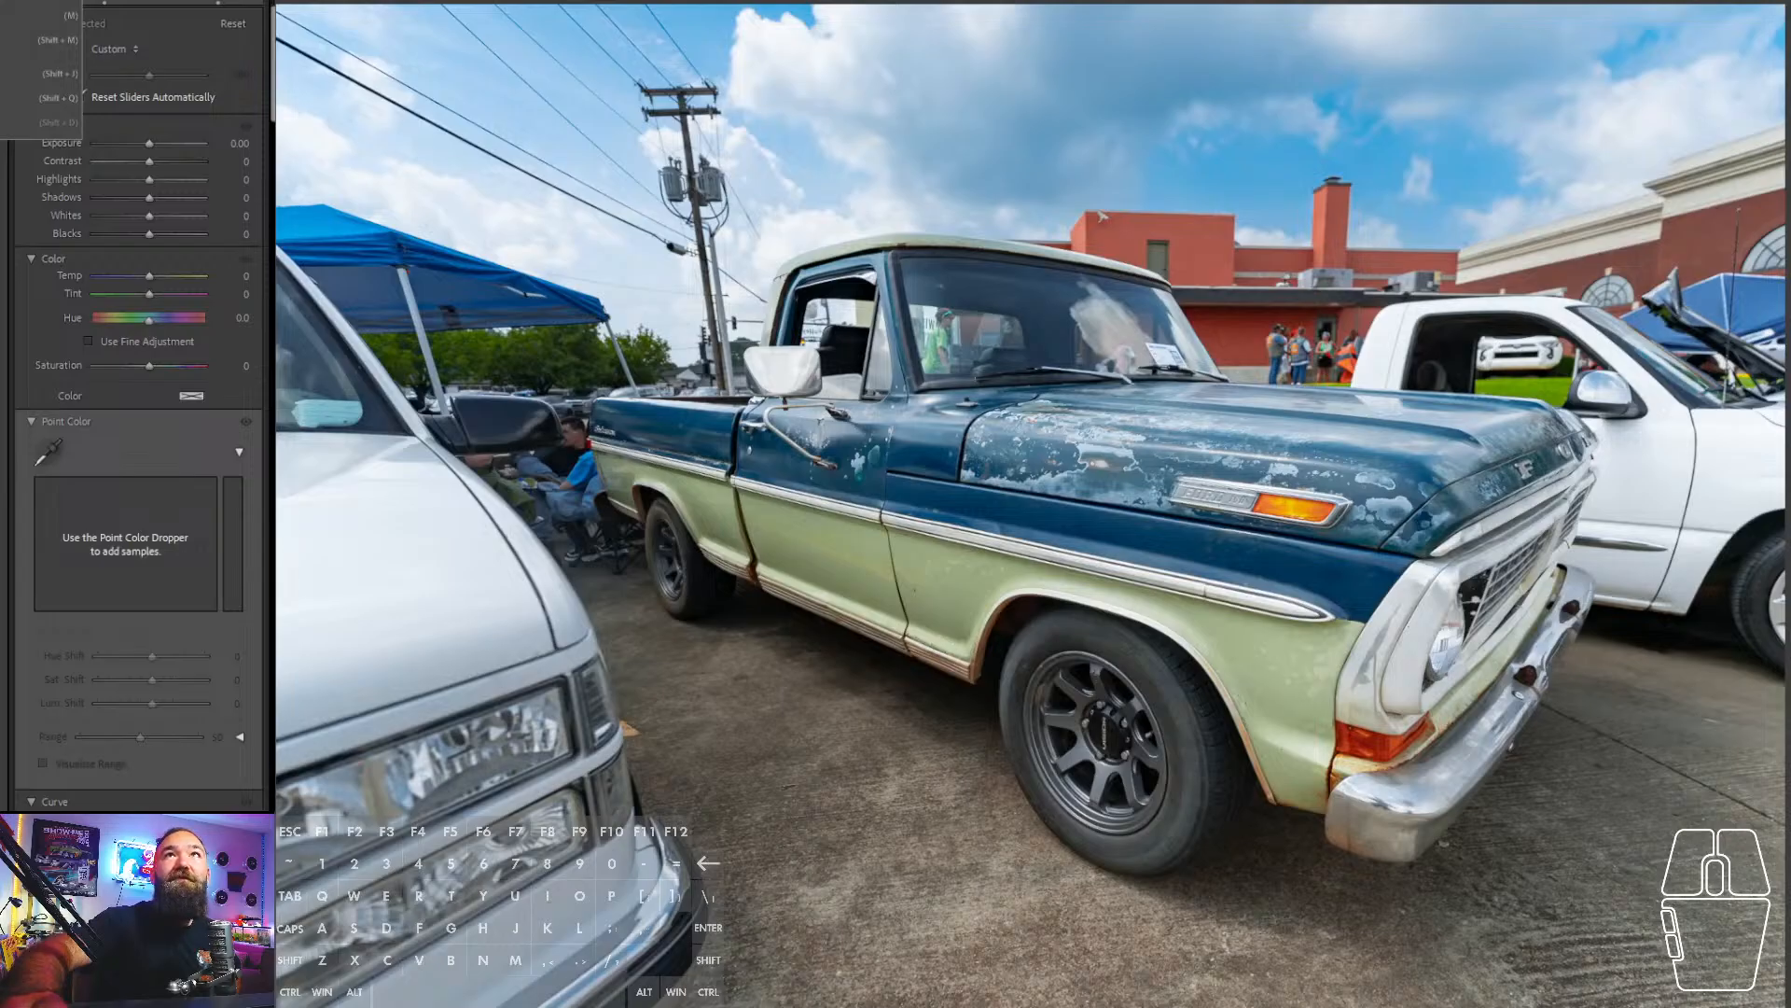
{"action": "left_click", "coordinate": [37, 40]}
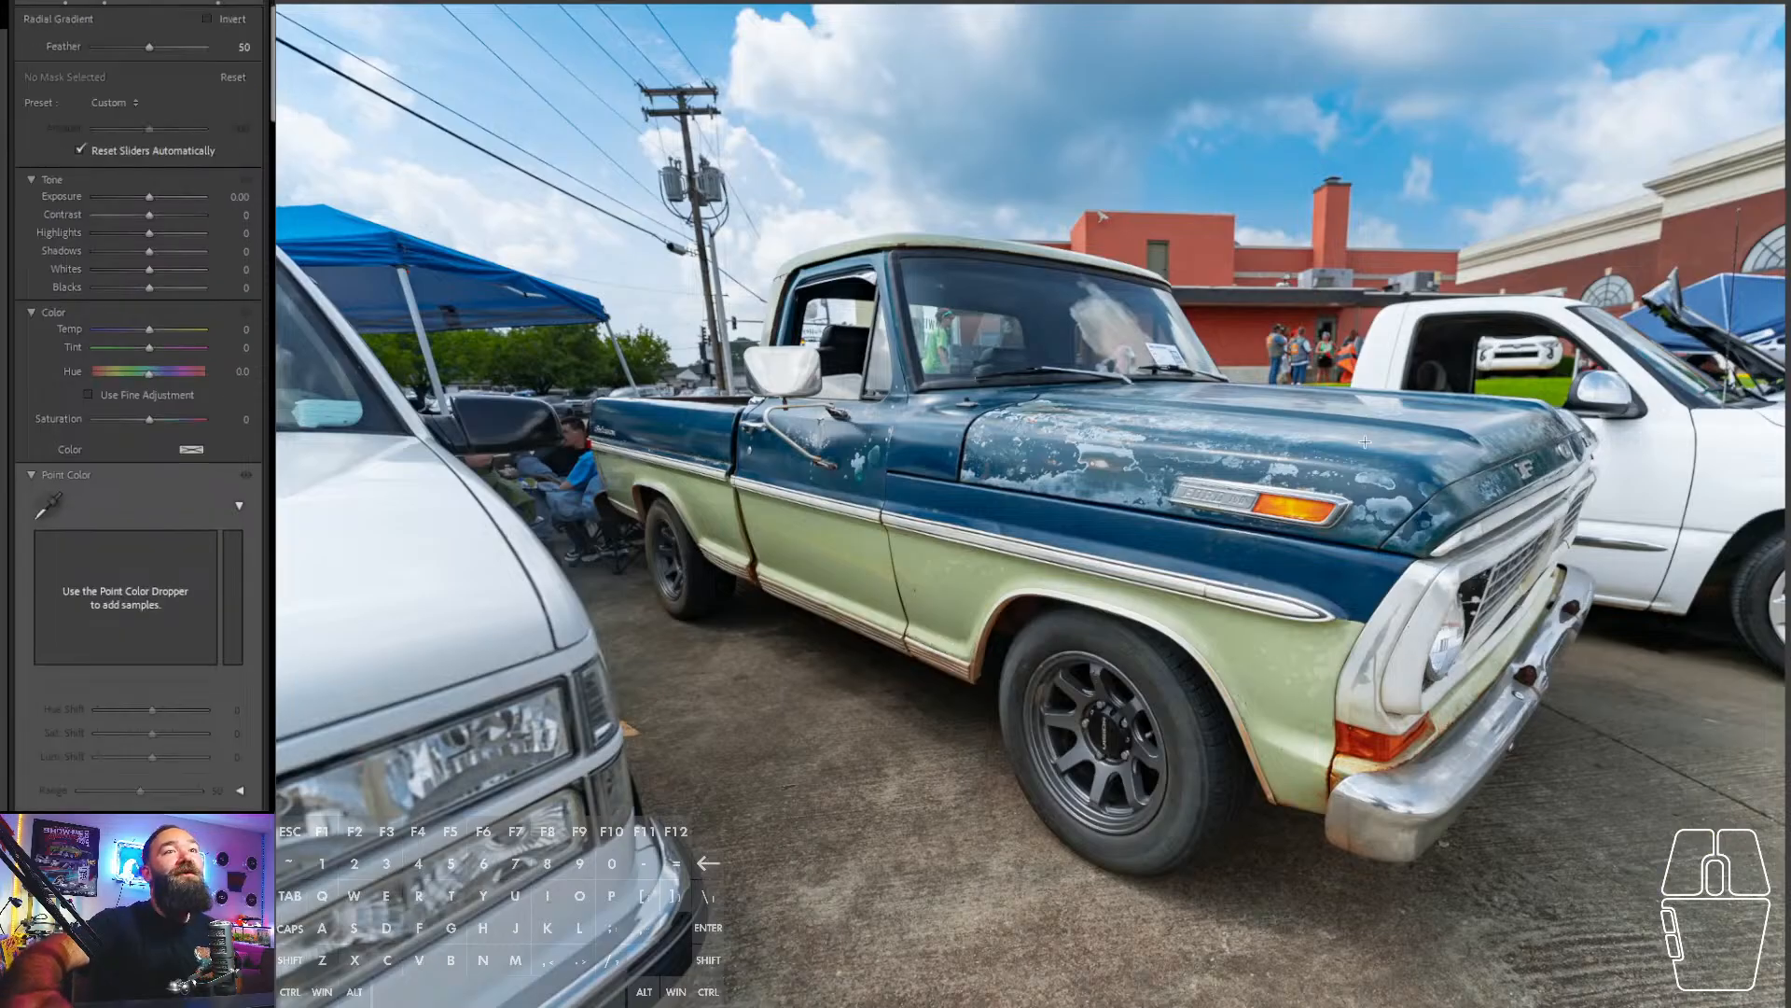
{"action": "left_click_drag", "start_coordinate": [1316, 436], "coordinate": [1747, 540]}
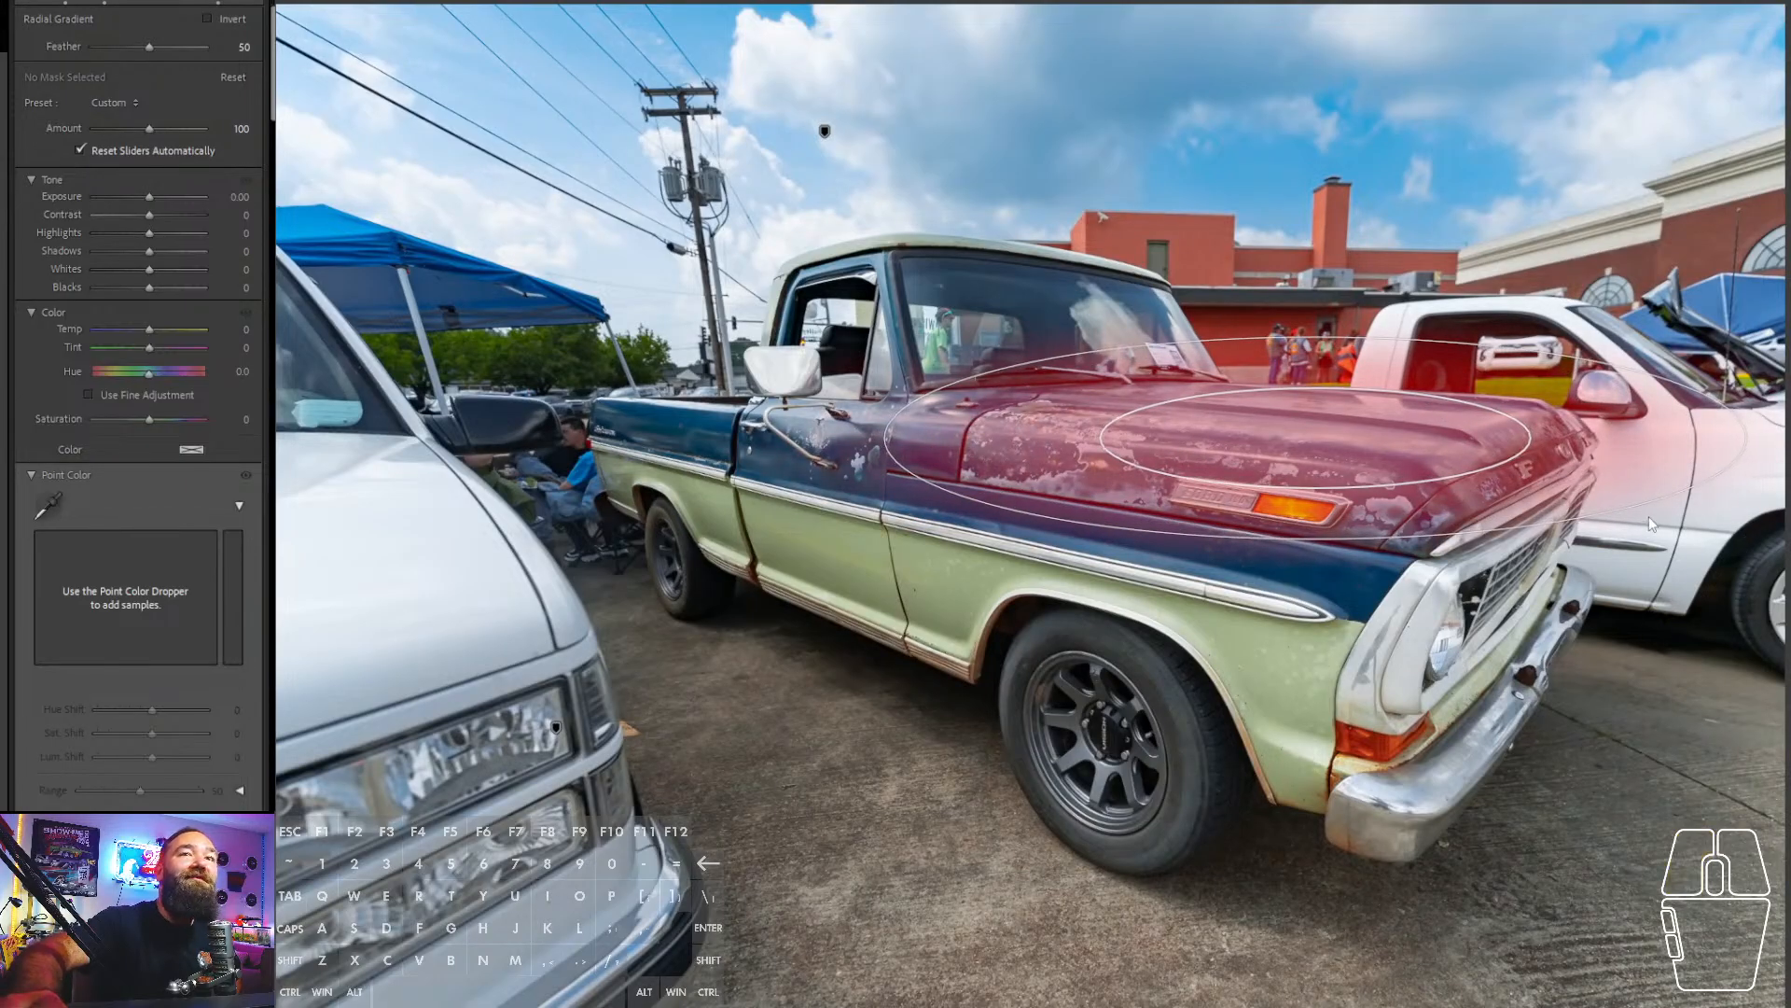
{"action": "left_click_drag", "start_coordinate": [1653, 509], "coordinate": [1659, 541]}
{"action": "left_click_drag", "start_coordinate": [1383, 446], "coordinate": [1387, 461]}
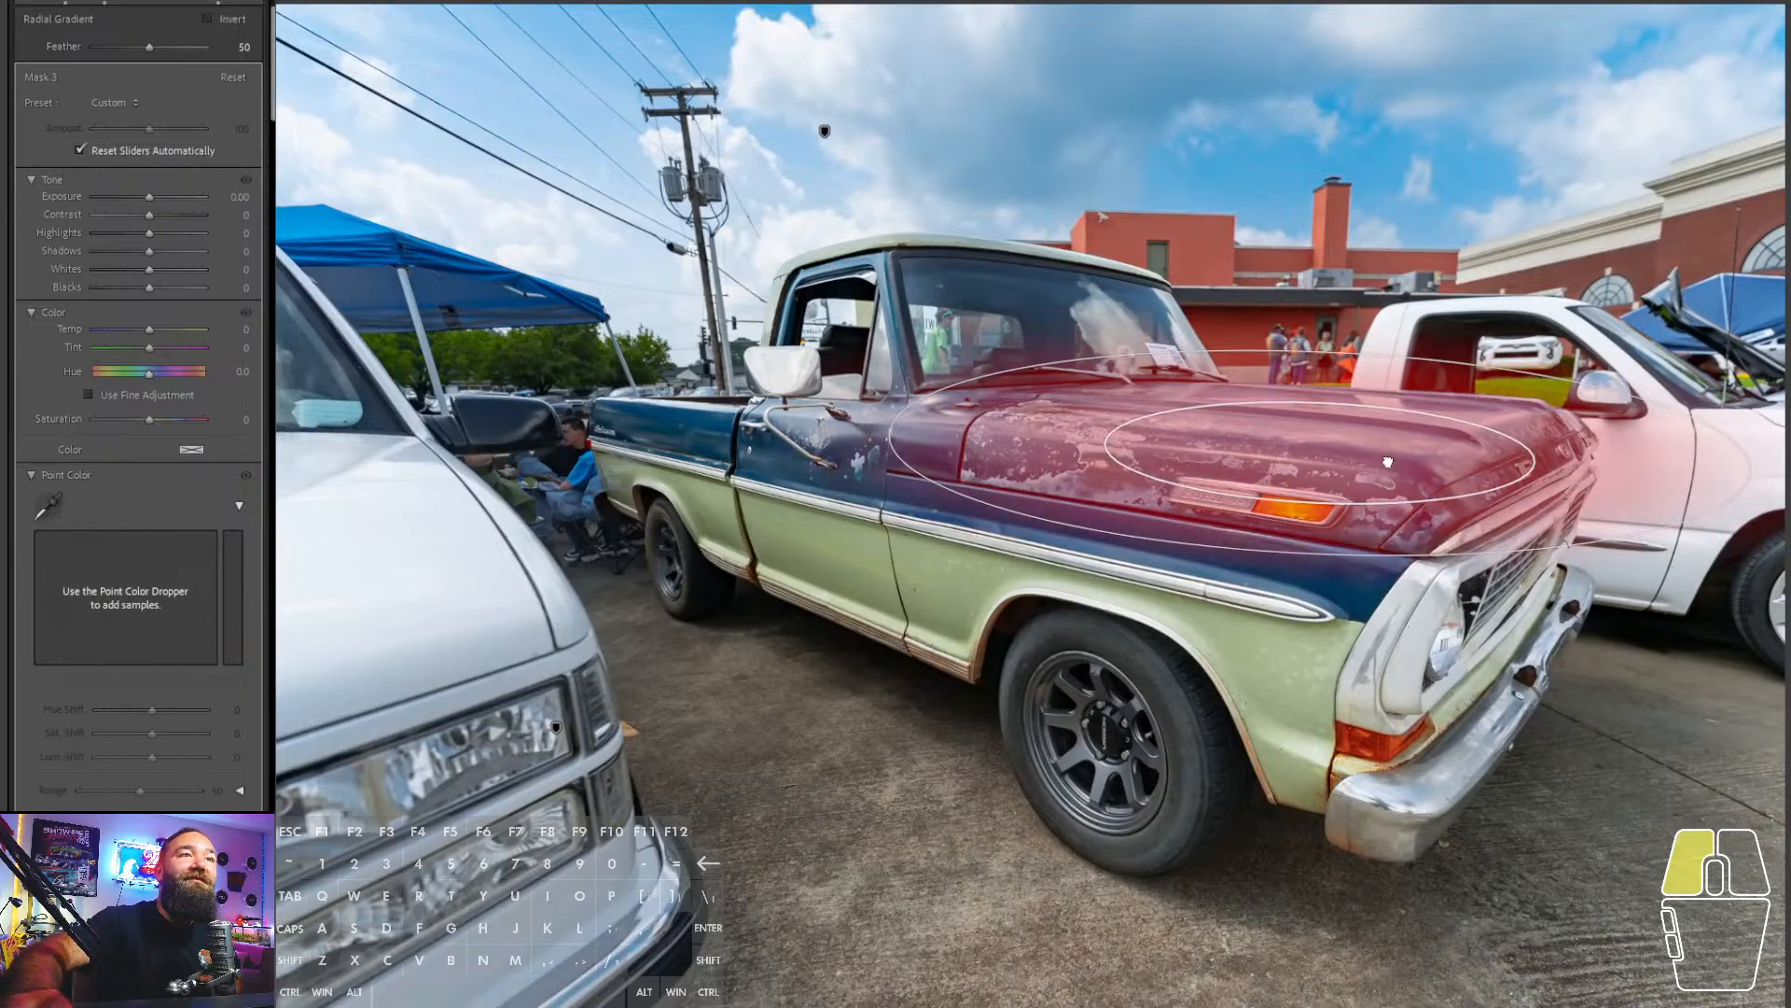
{"action": "left_click_drag", "start_coordinate": [150, 196], "coordinate": [145, 202]}
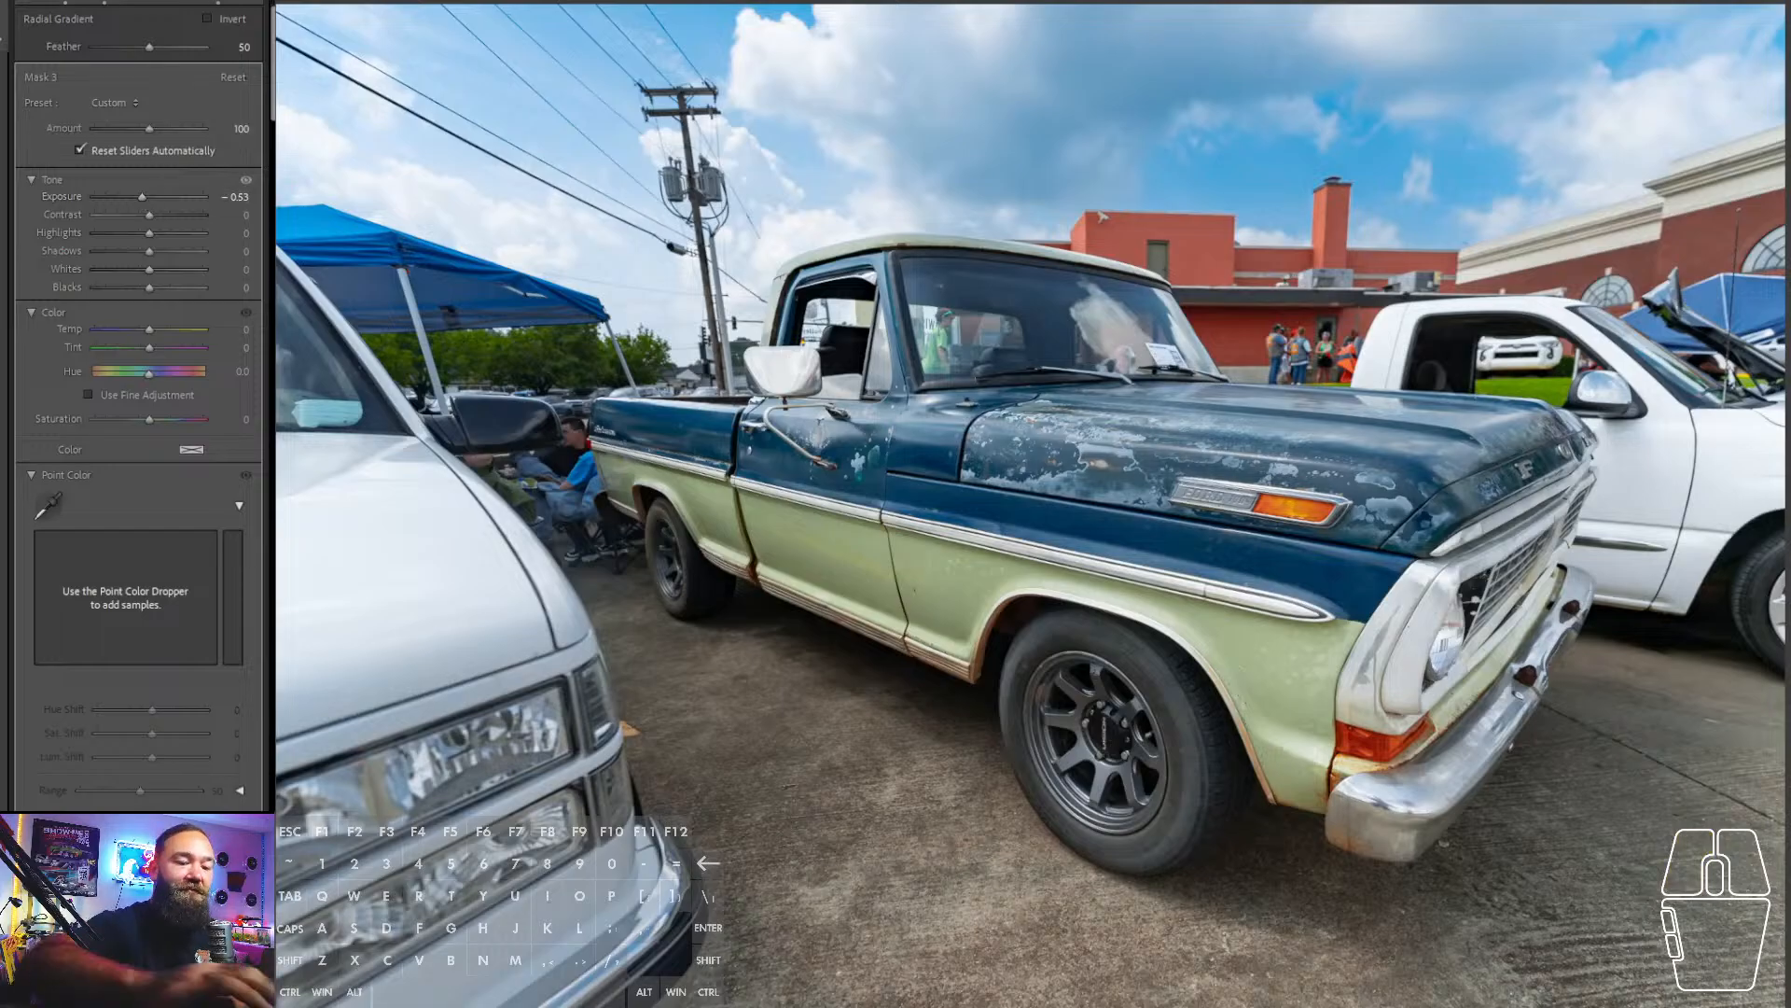
{"action": "key", "text": "Return"}
- Compare the blue truck photo before and after the edits several times
{"action": "key", "text": "backslash"}
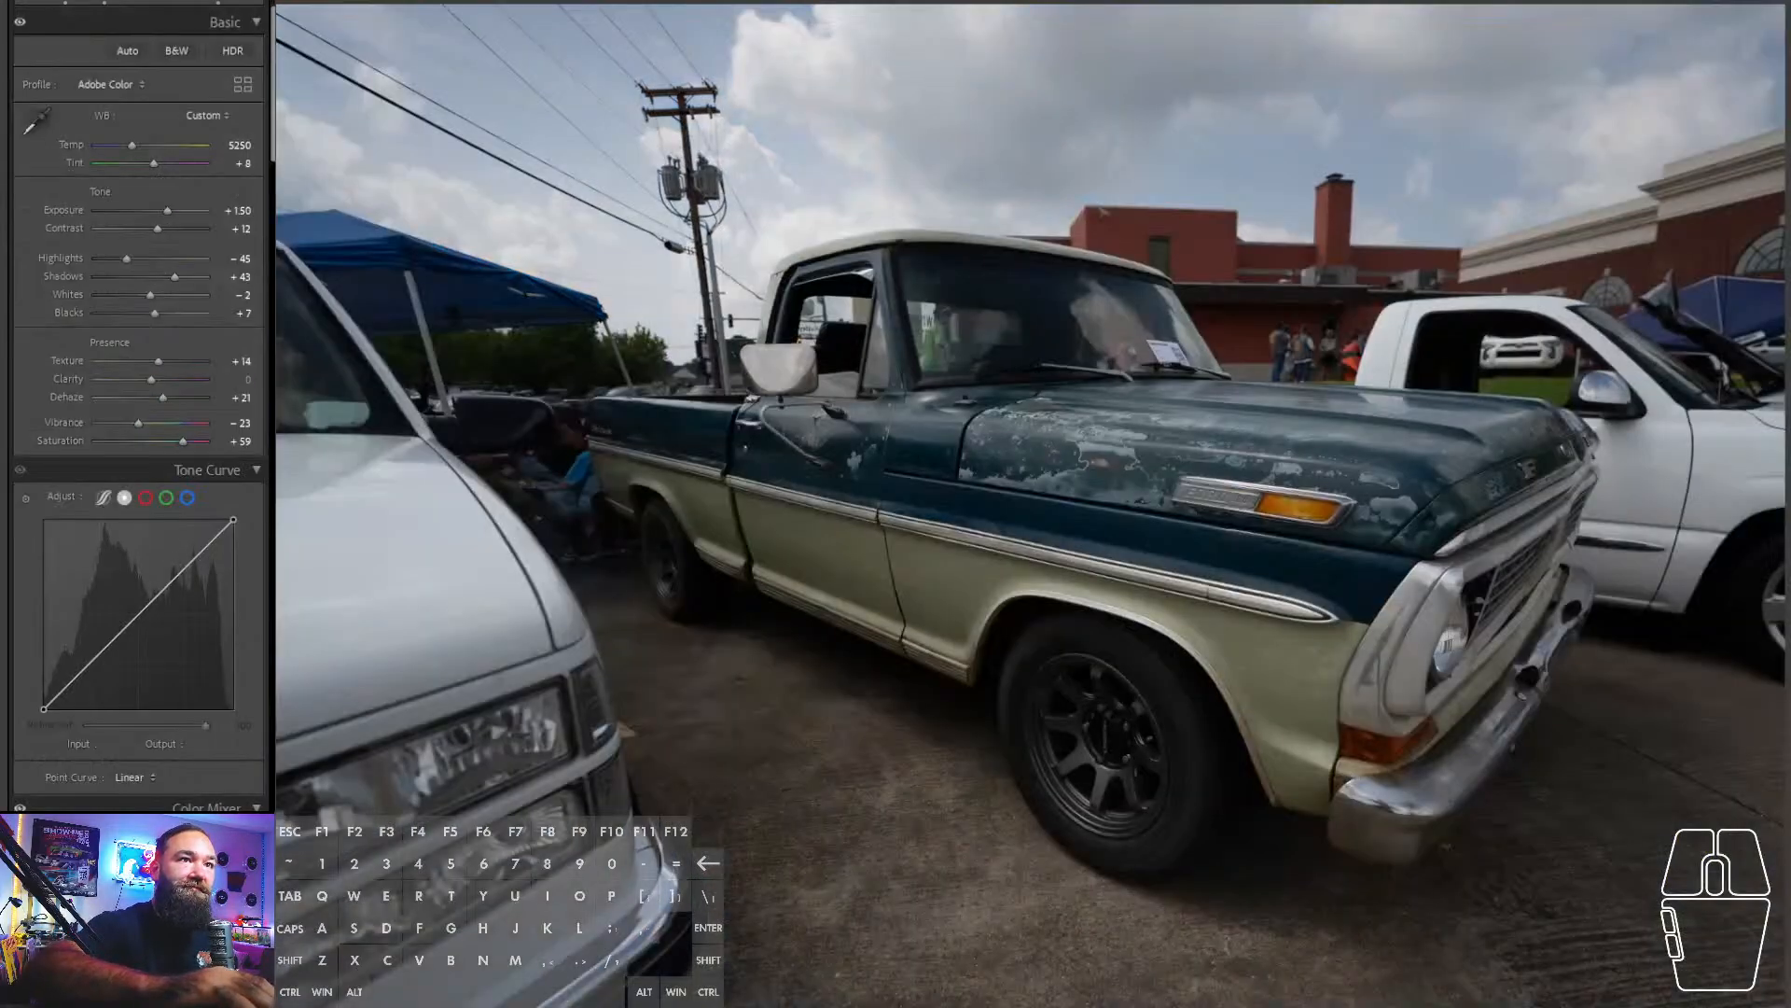
{"action": "key", "text": "backslash"}
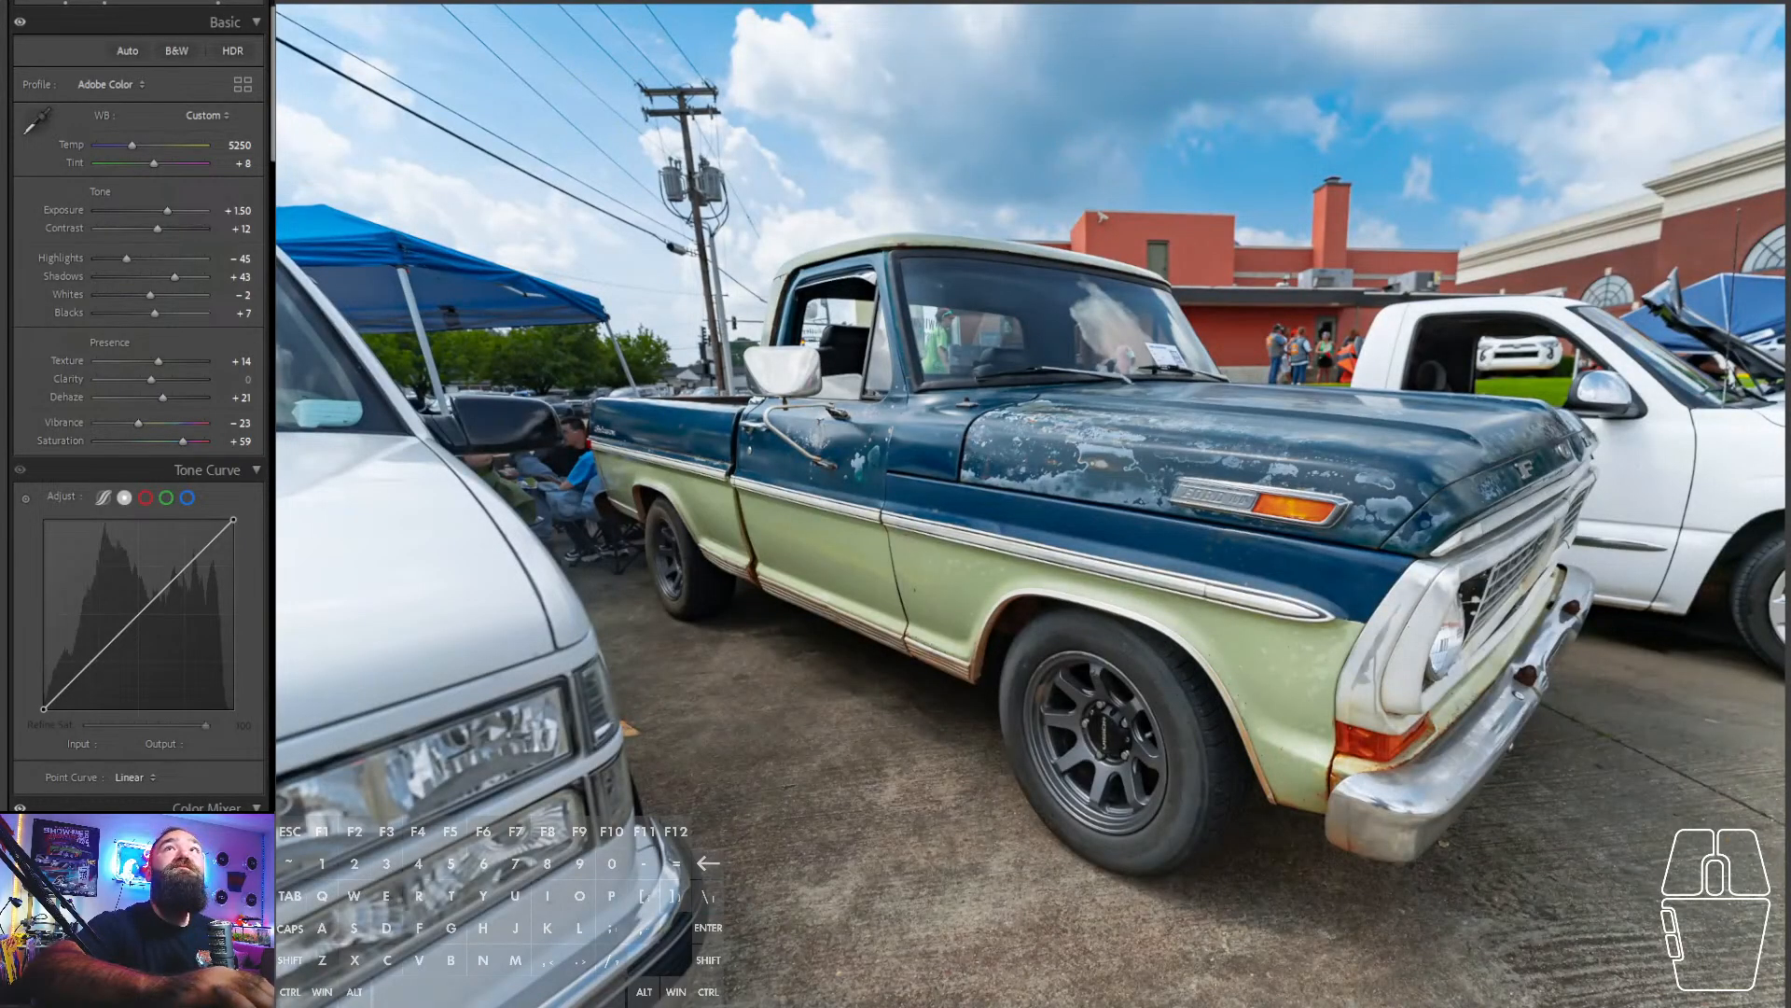
{"action": "key", "text": "backslash"}
{"action": "key", "text": "backslash"}
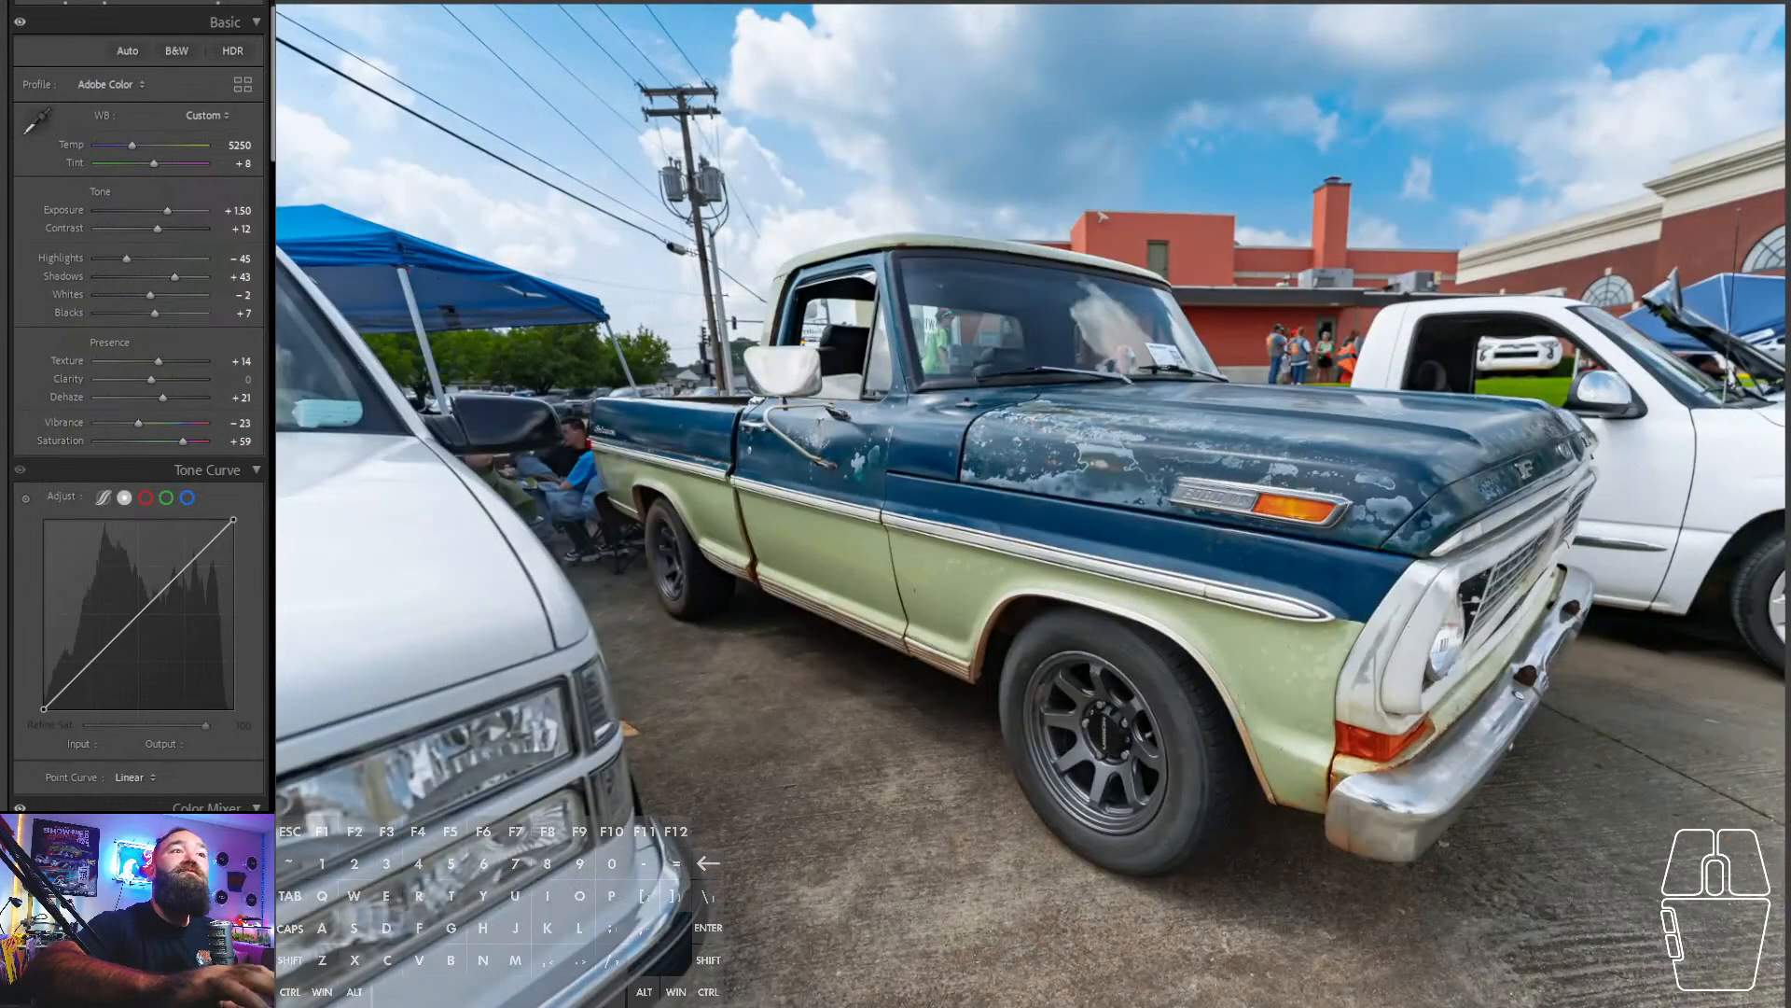
{"action": "key", "text": "backslash"}
{"action": "key", "text": "backslash"}
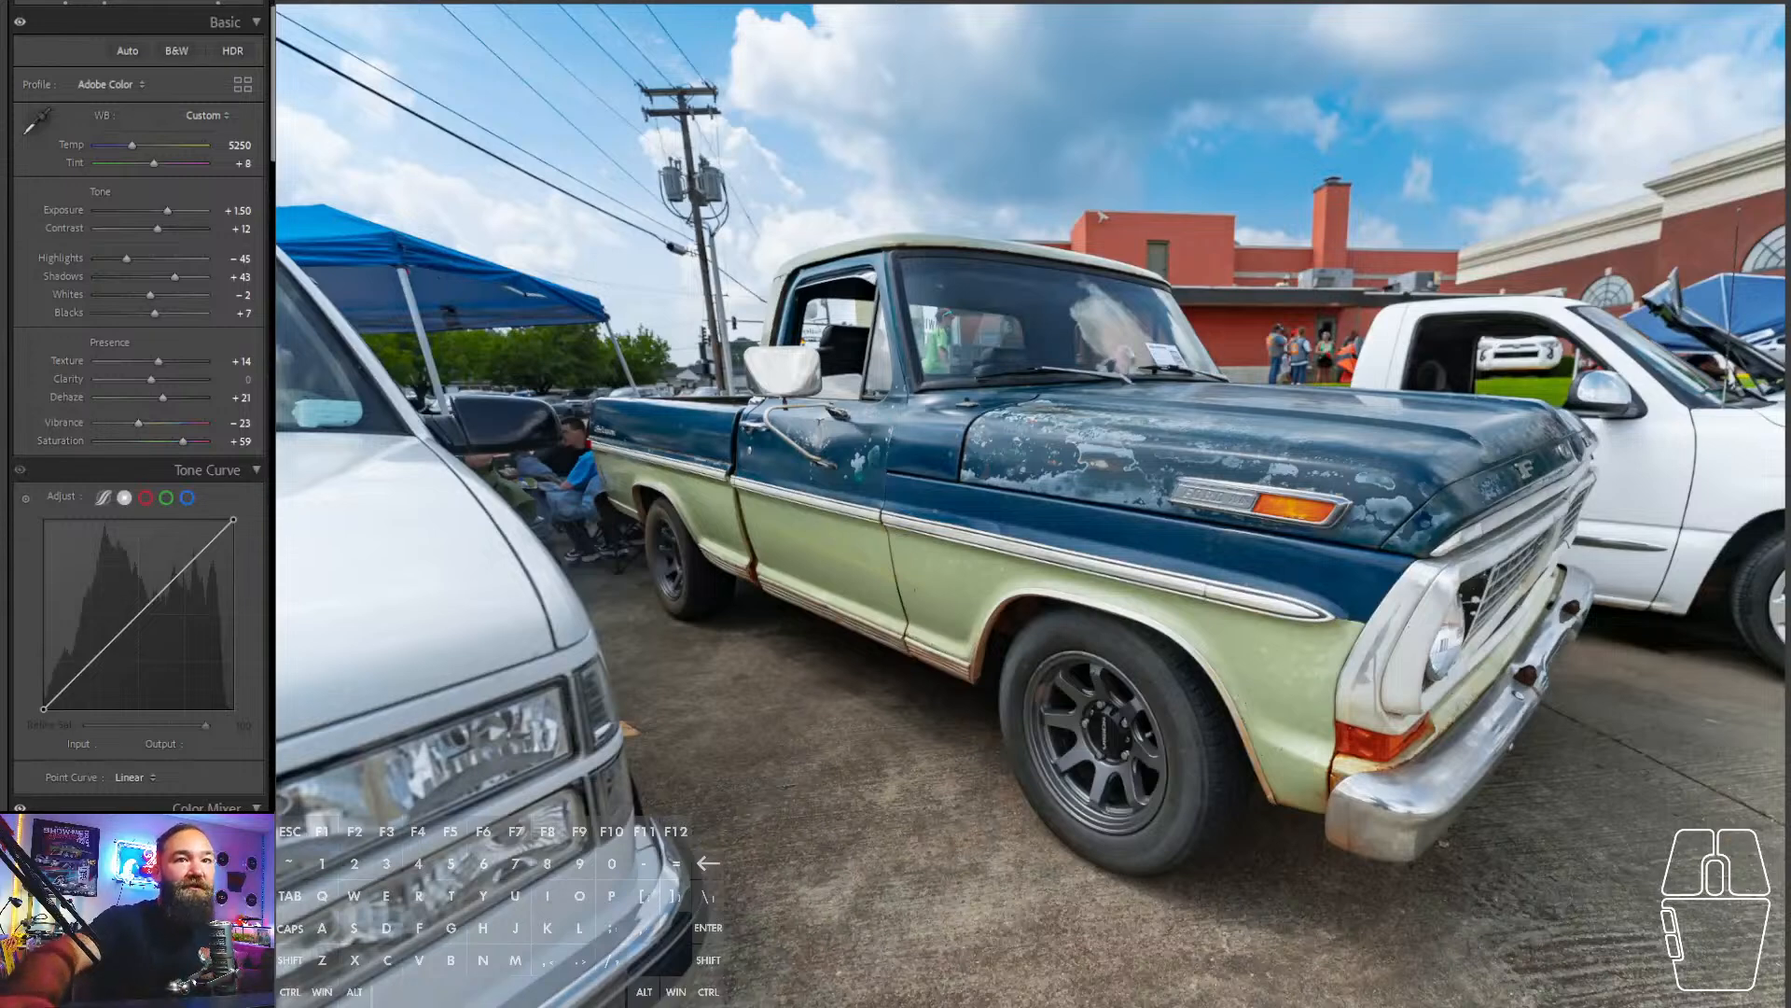
- Fine-tune the blue truck photo by setting the tint to +13 and the exposure to +1.75
{"action": "left_click_drag", "start_coordinate": [154, 165], "coordinate": [158, 163]}
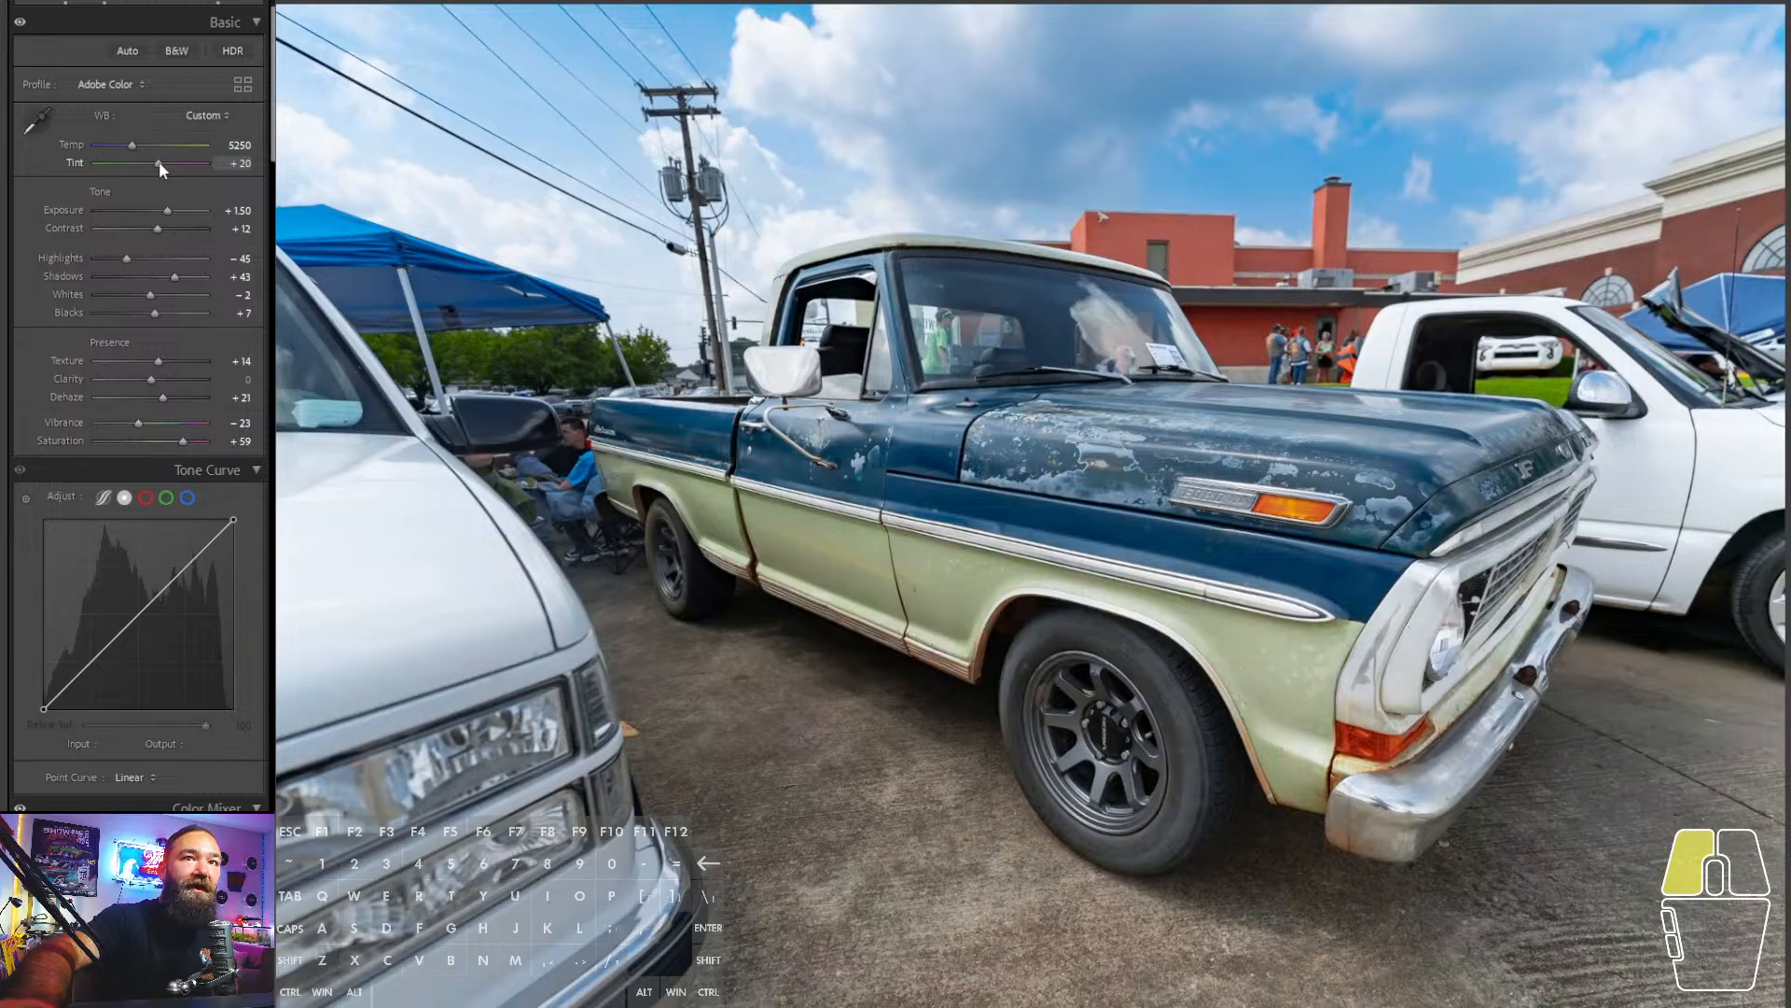
{"action": "left_click_drag", "start_coordinate": [159, 164], "coordinate": [156, 163]}
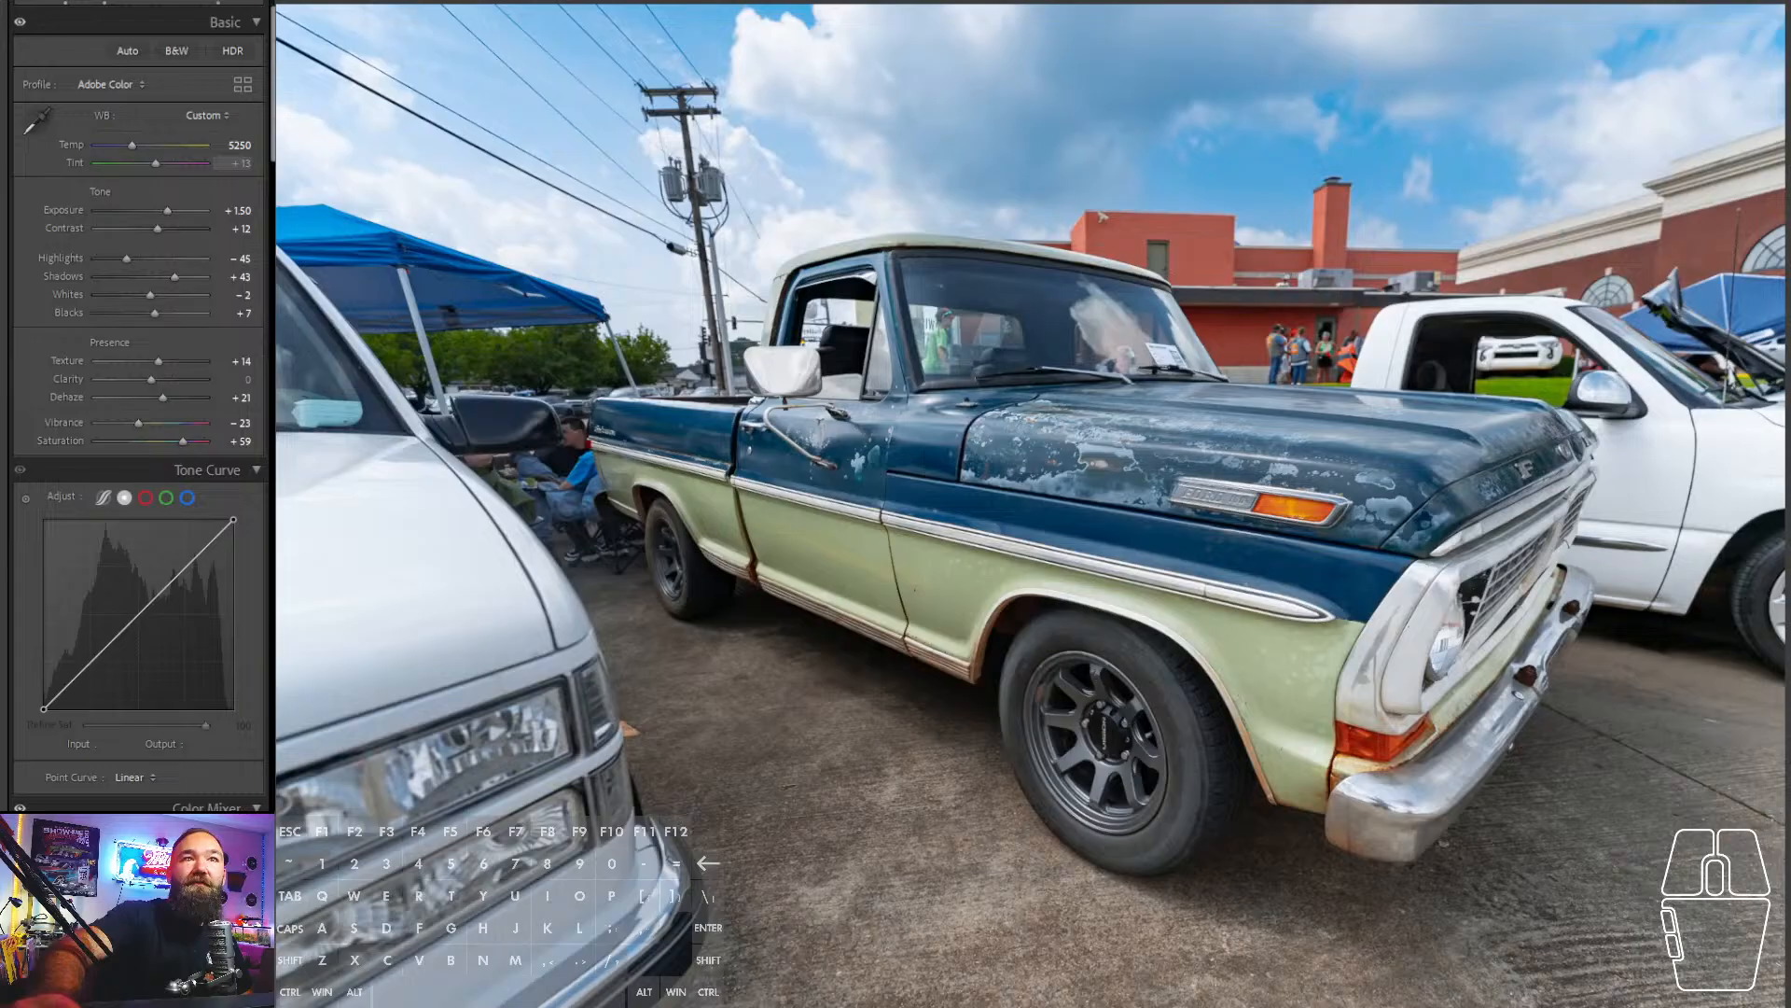
{"action": "left_click_drag", "start_coordinate": [167, 210], "coordinate": [171, 209]}
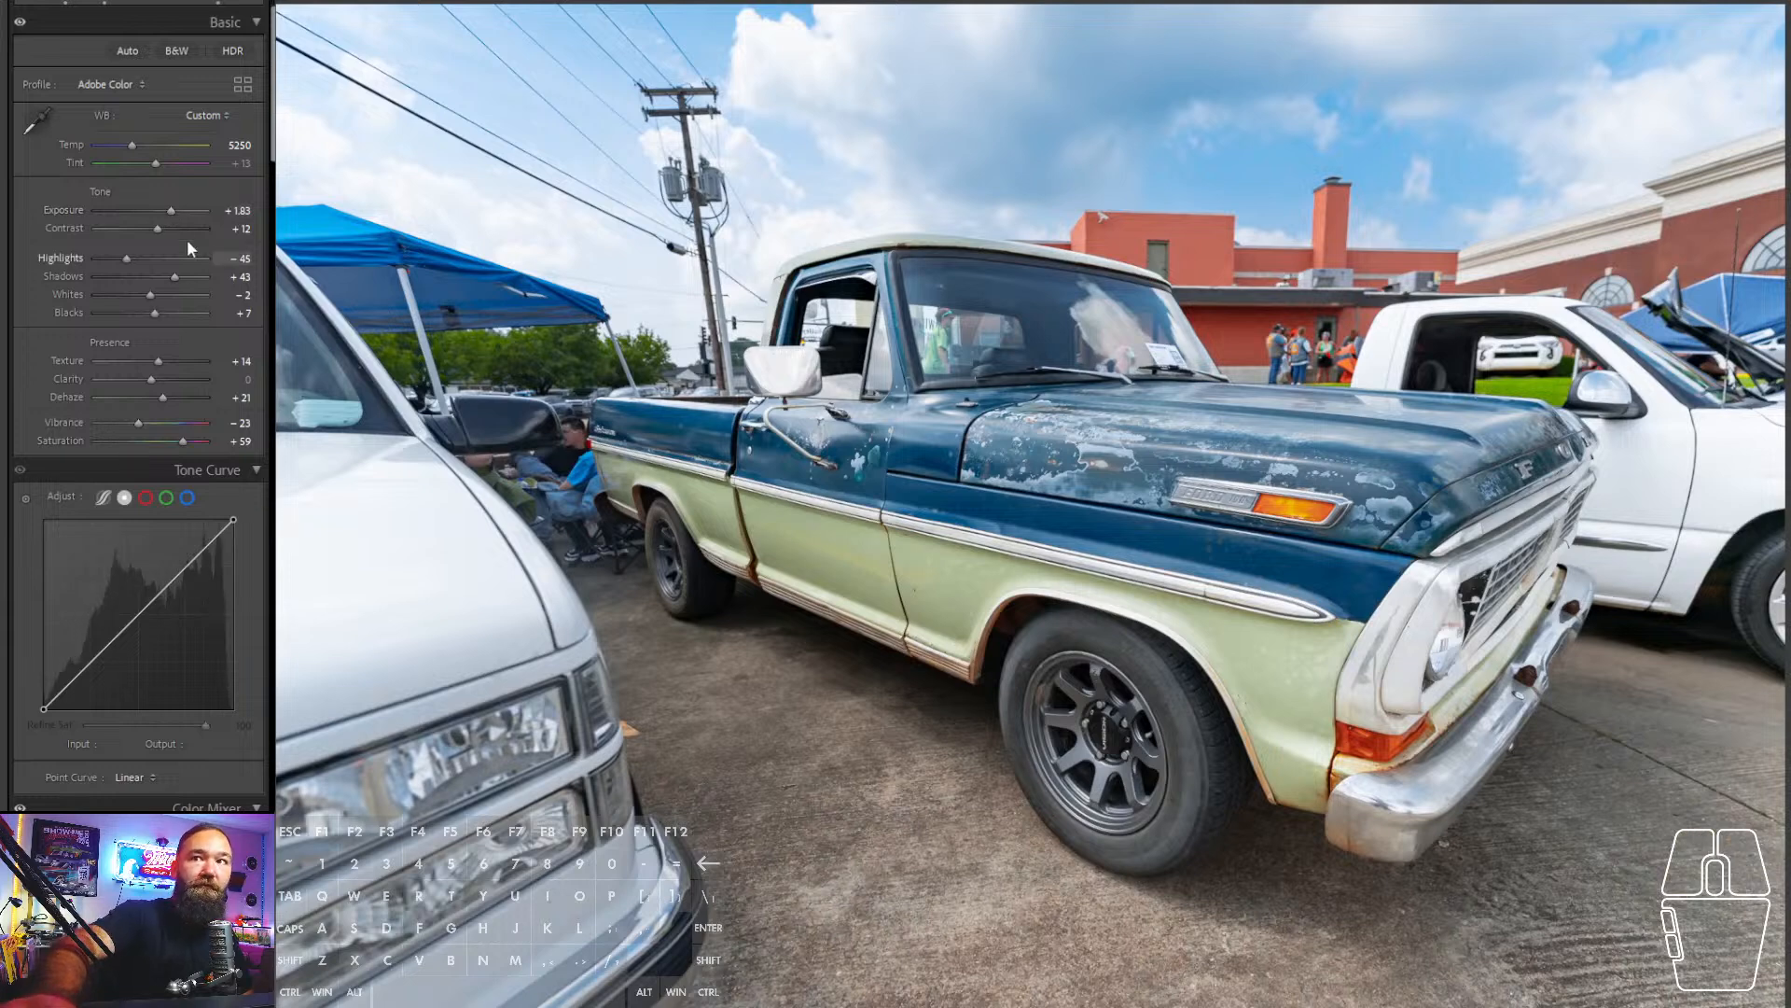
{"action": "left_click_drag", "start_coordinate": [166, 209], "coordinate": [159, 228]}
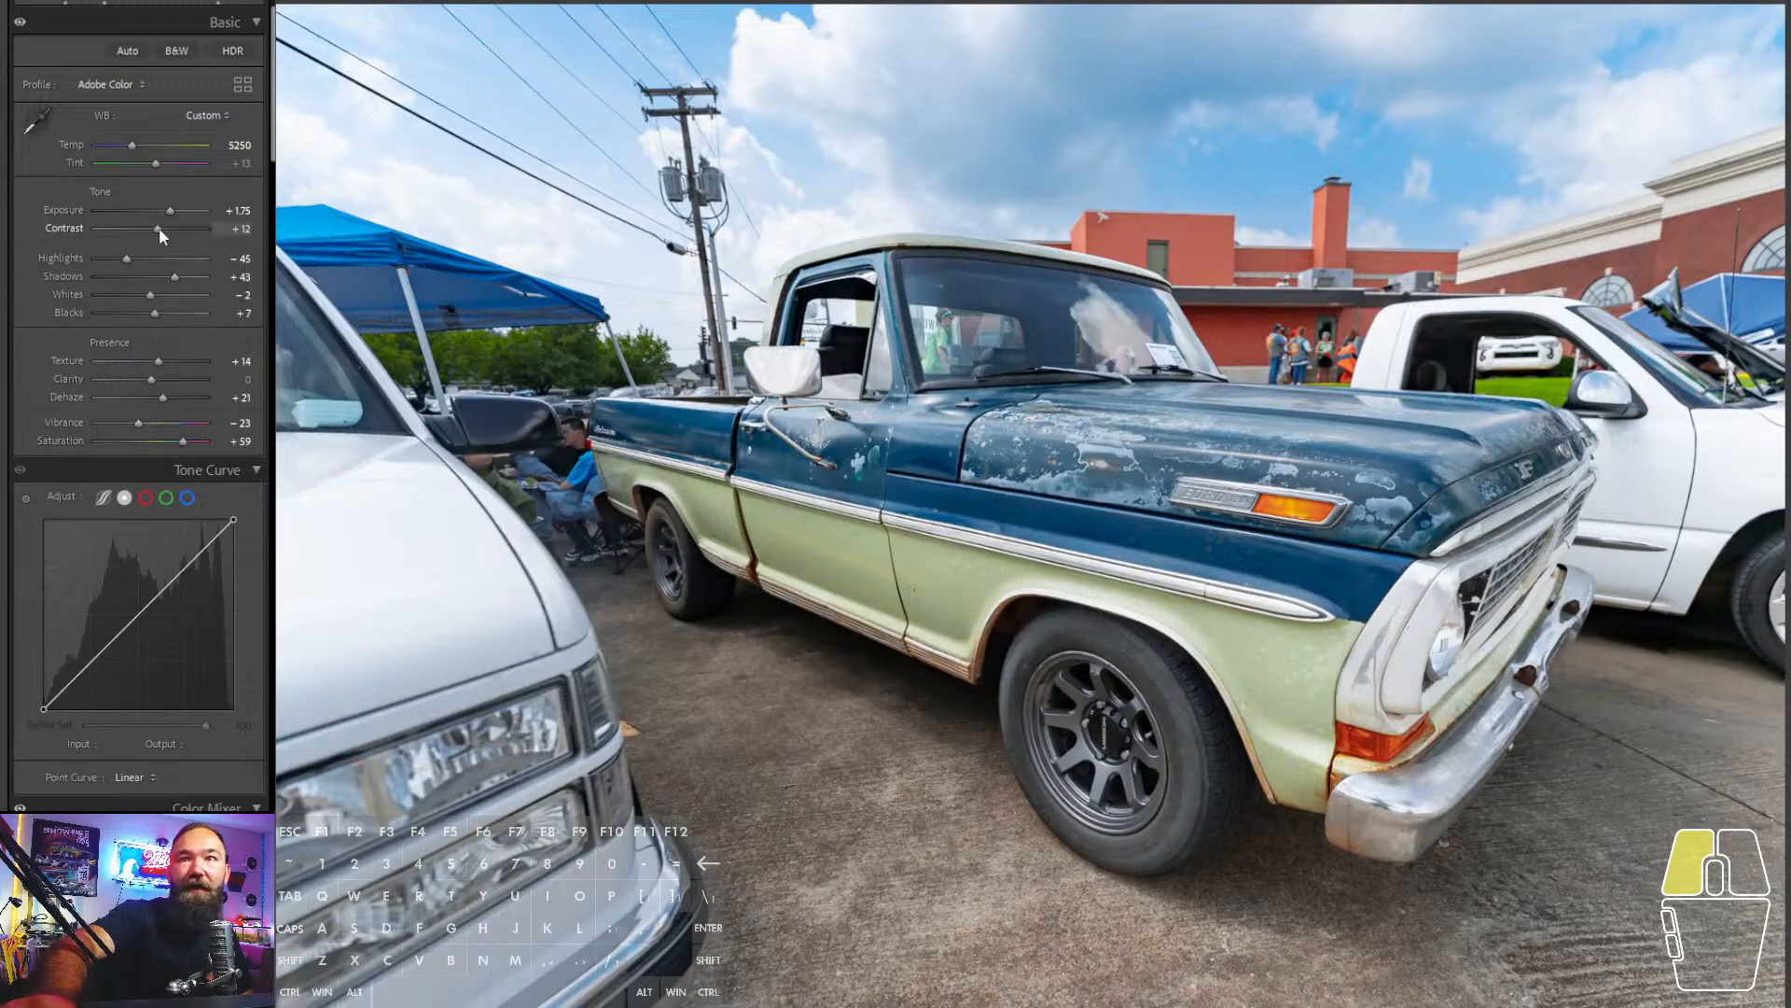
{"action": "left_click_drag", "start_coordinate": [158, 228], "coordinate": [158, 228]}
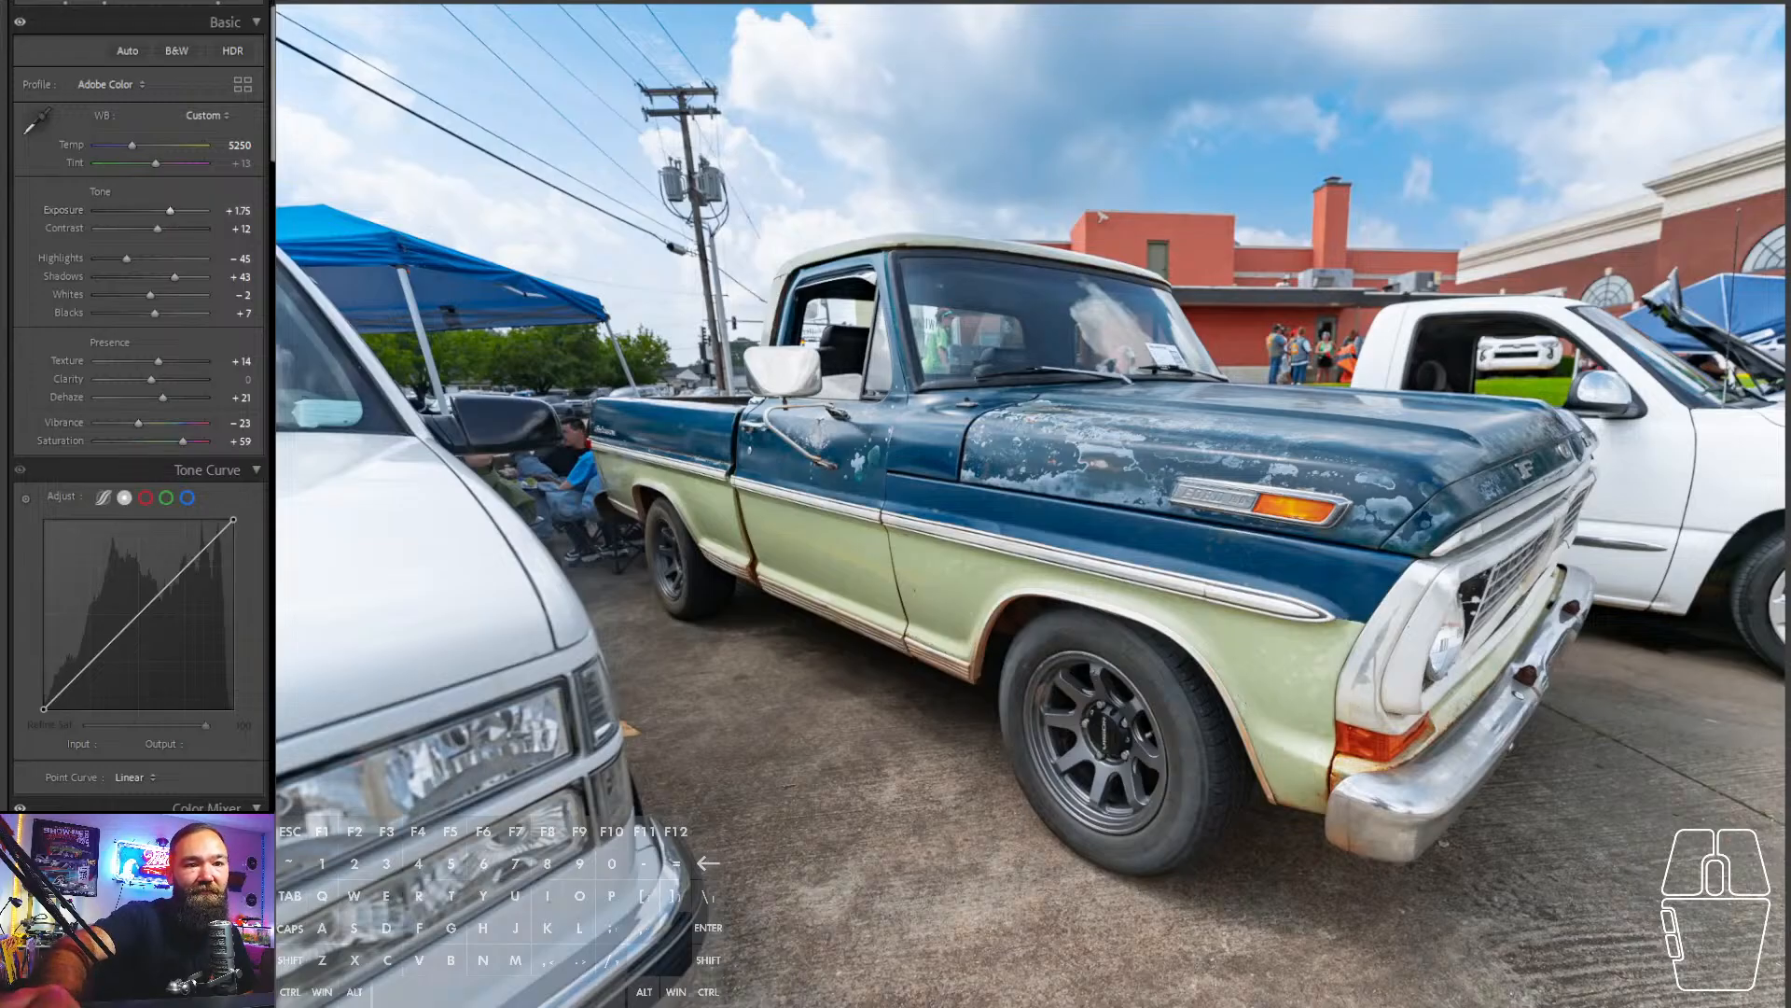
- Go to the next photo, of the white GMC truck, straighten it to an angle of -1.62 and crop it tighter around the truck
{"action": "key", "text": "Right"}
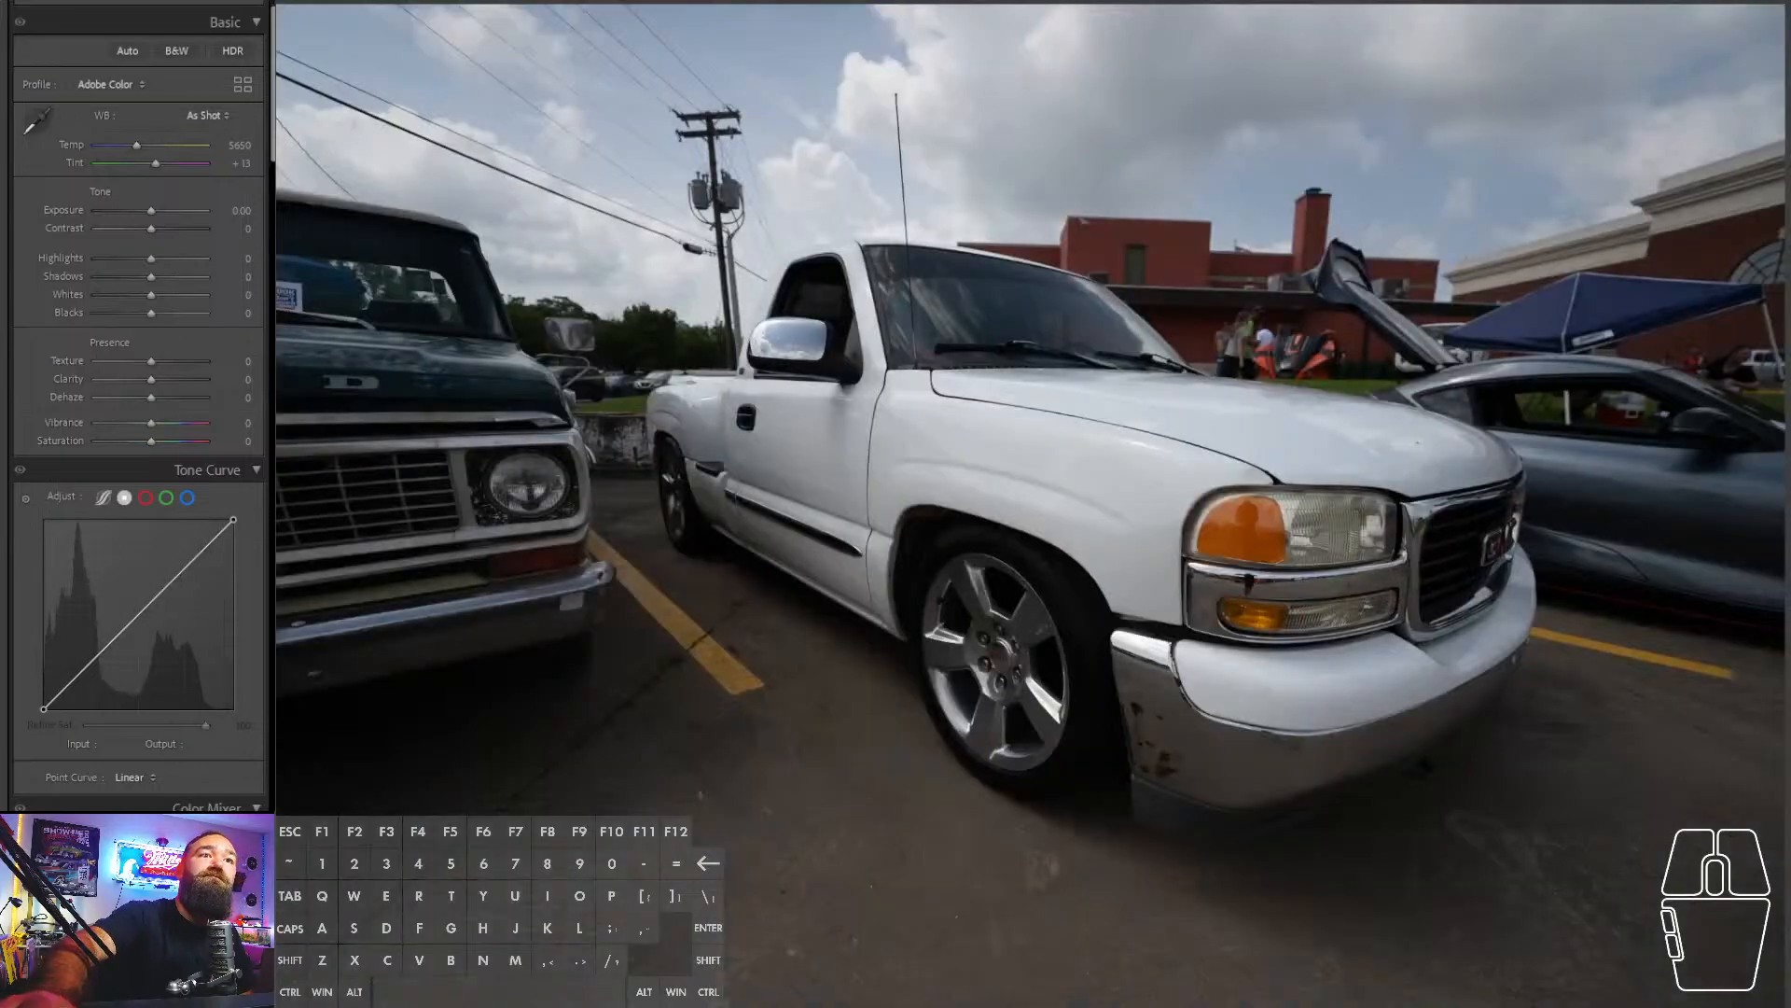
{"action": "left_click", "coordinate": [123, 6]}
{"action": "left_click_drag", "start_coordinate": [150, 106], "coordinate": [148, 106]}
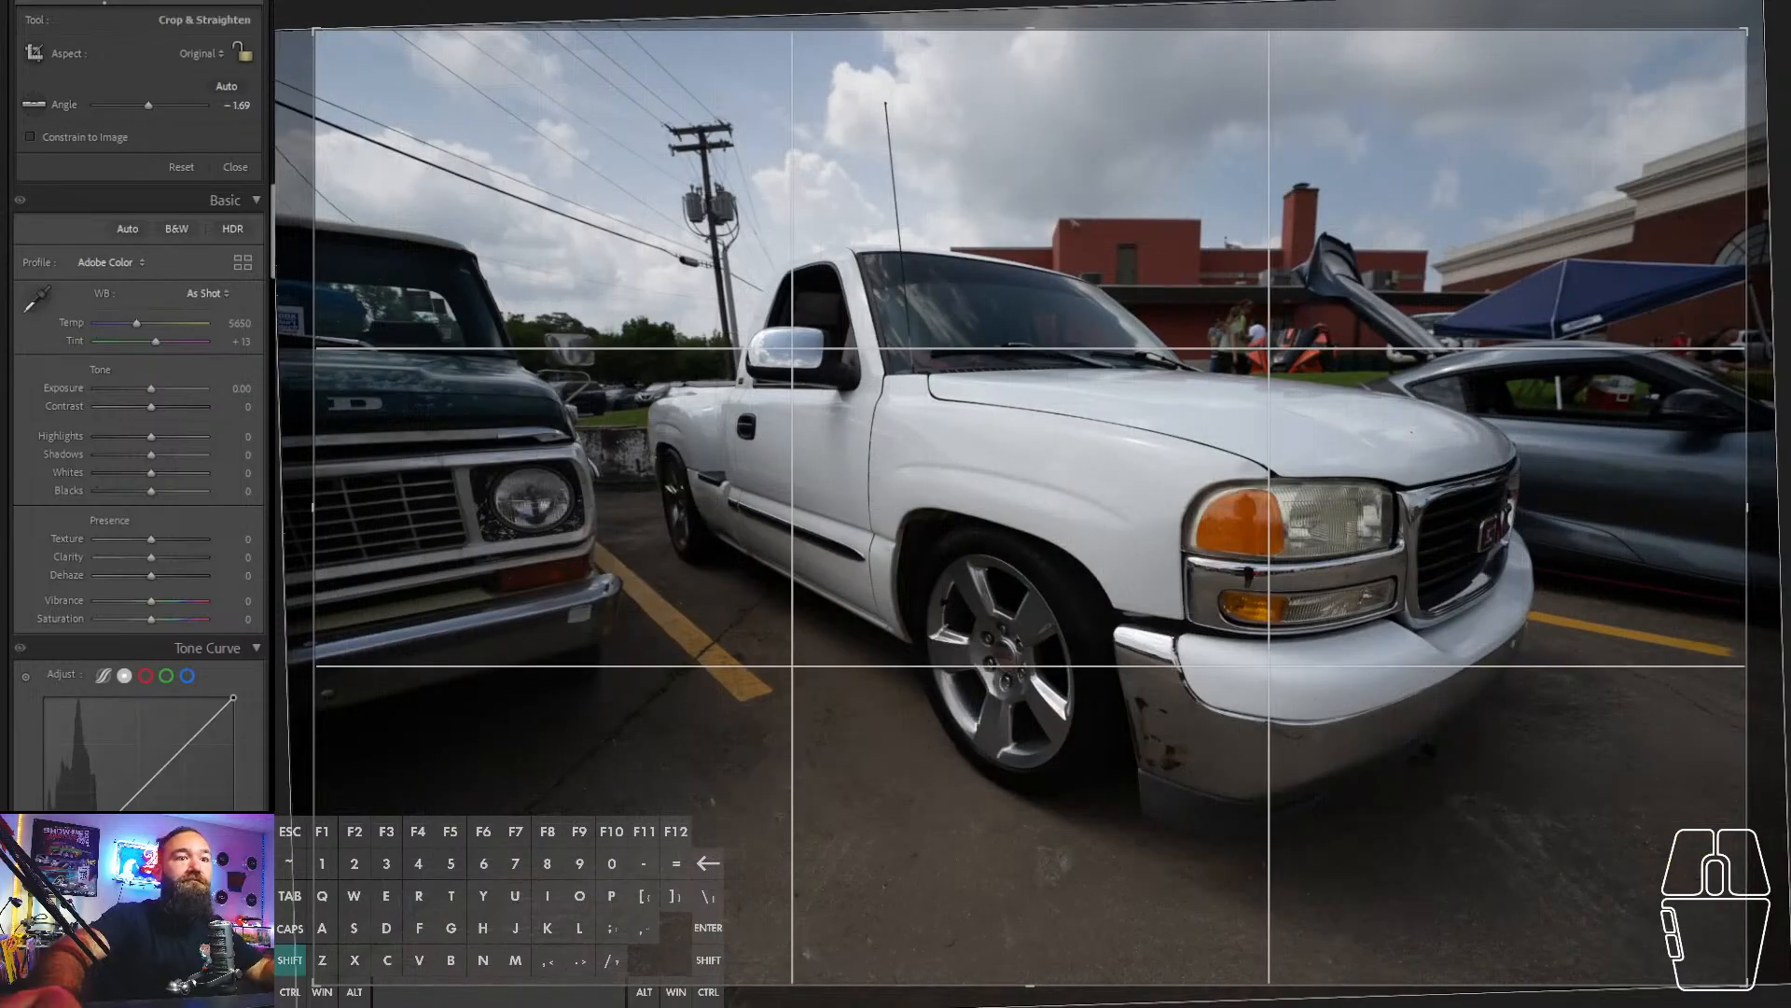
{"action": "left_click_drag", "start_coordinate": [1297, 987], "coordinate": [1306, 803]}
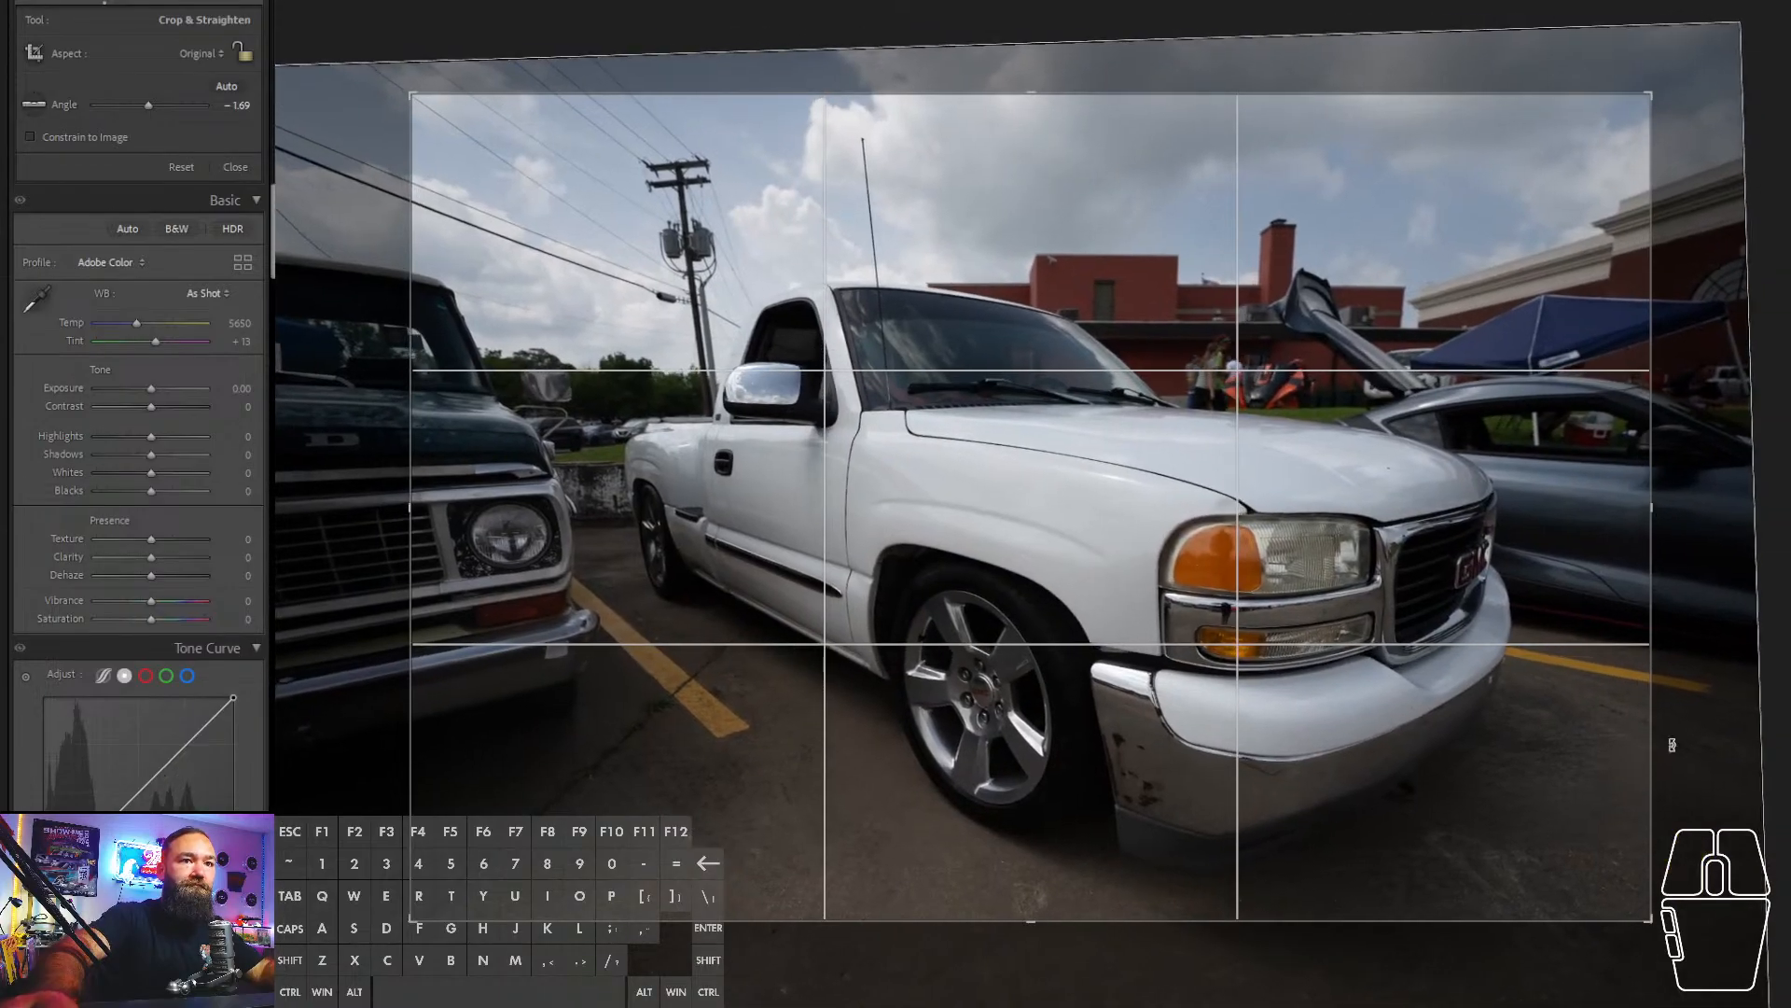
{"action": "left_click_drag", "start_coordinate": [1671, 744], "coordinate": [1727, 728]}
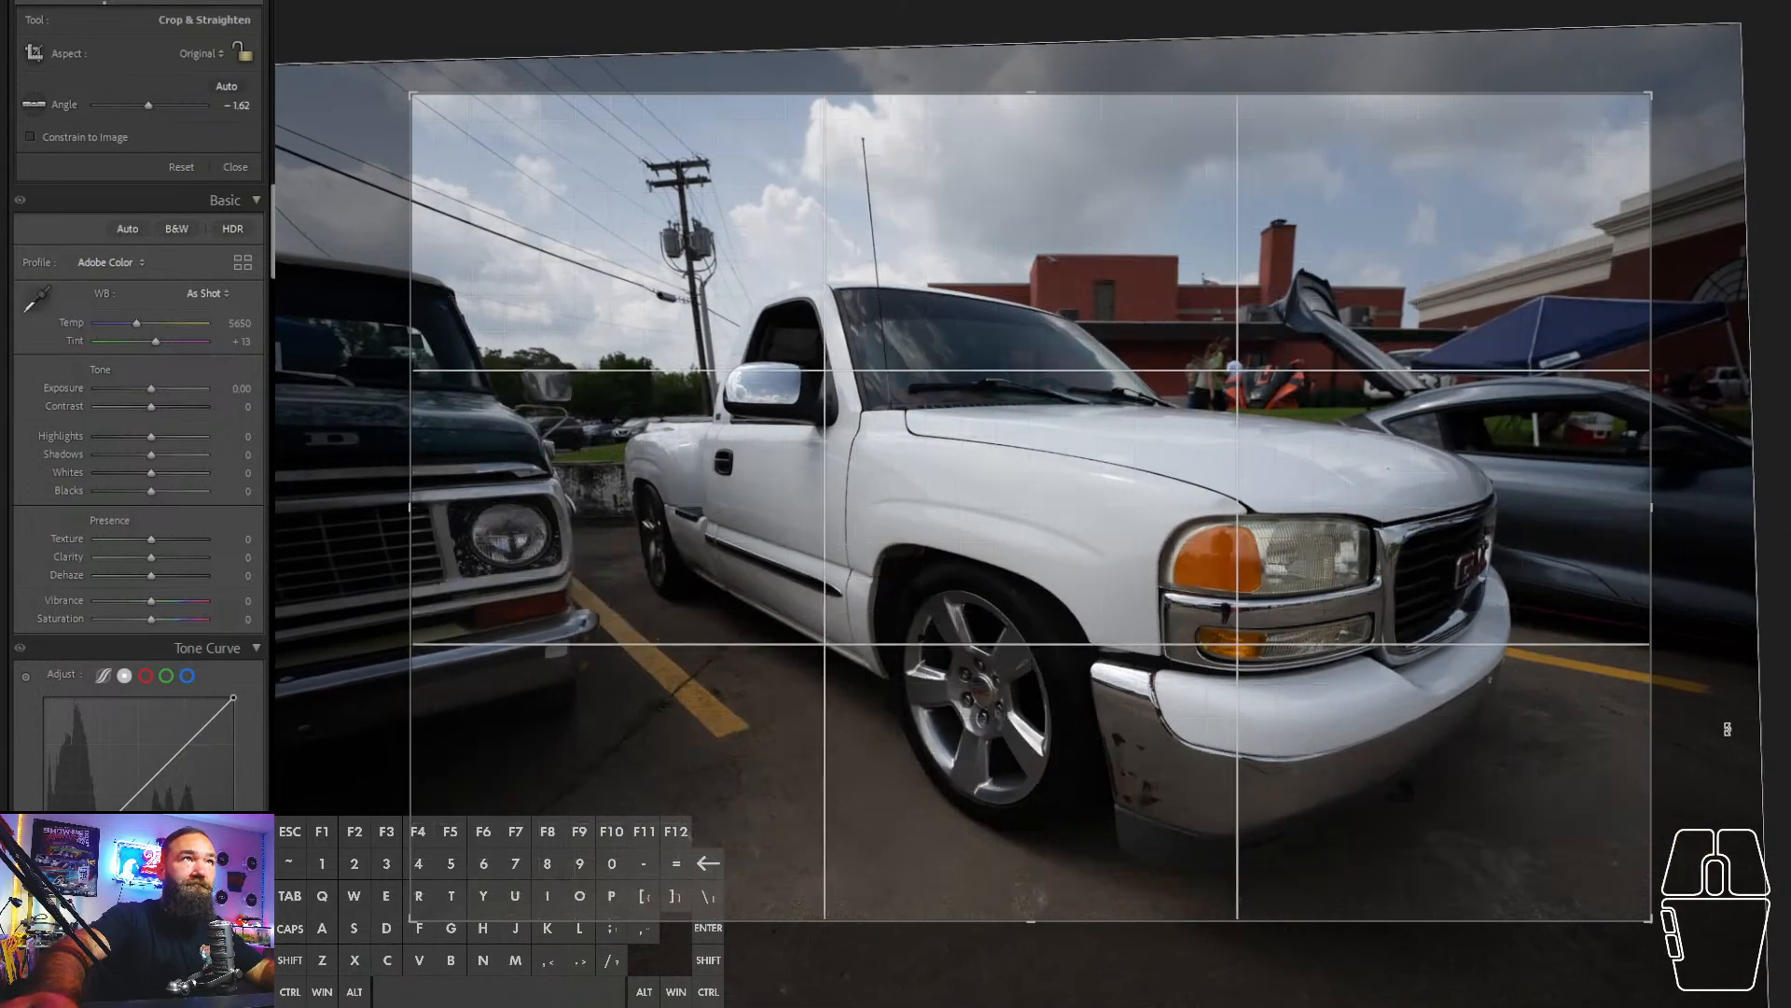
{"action": "key", "text": "Return"}
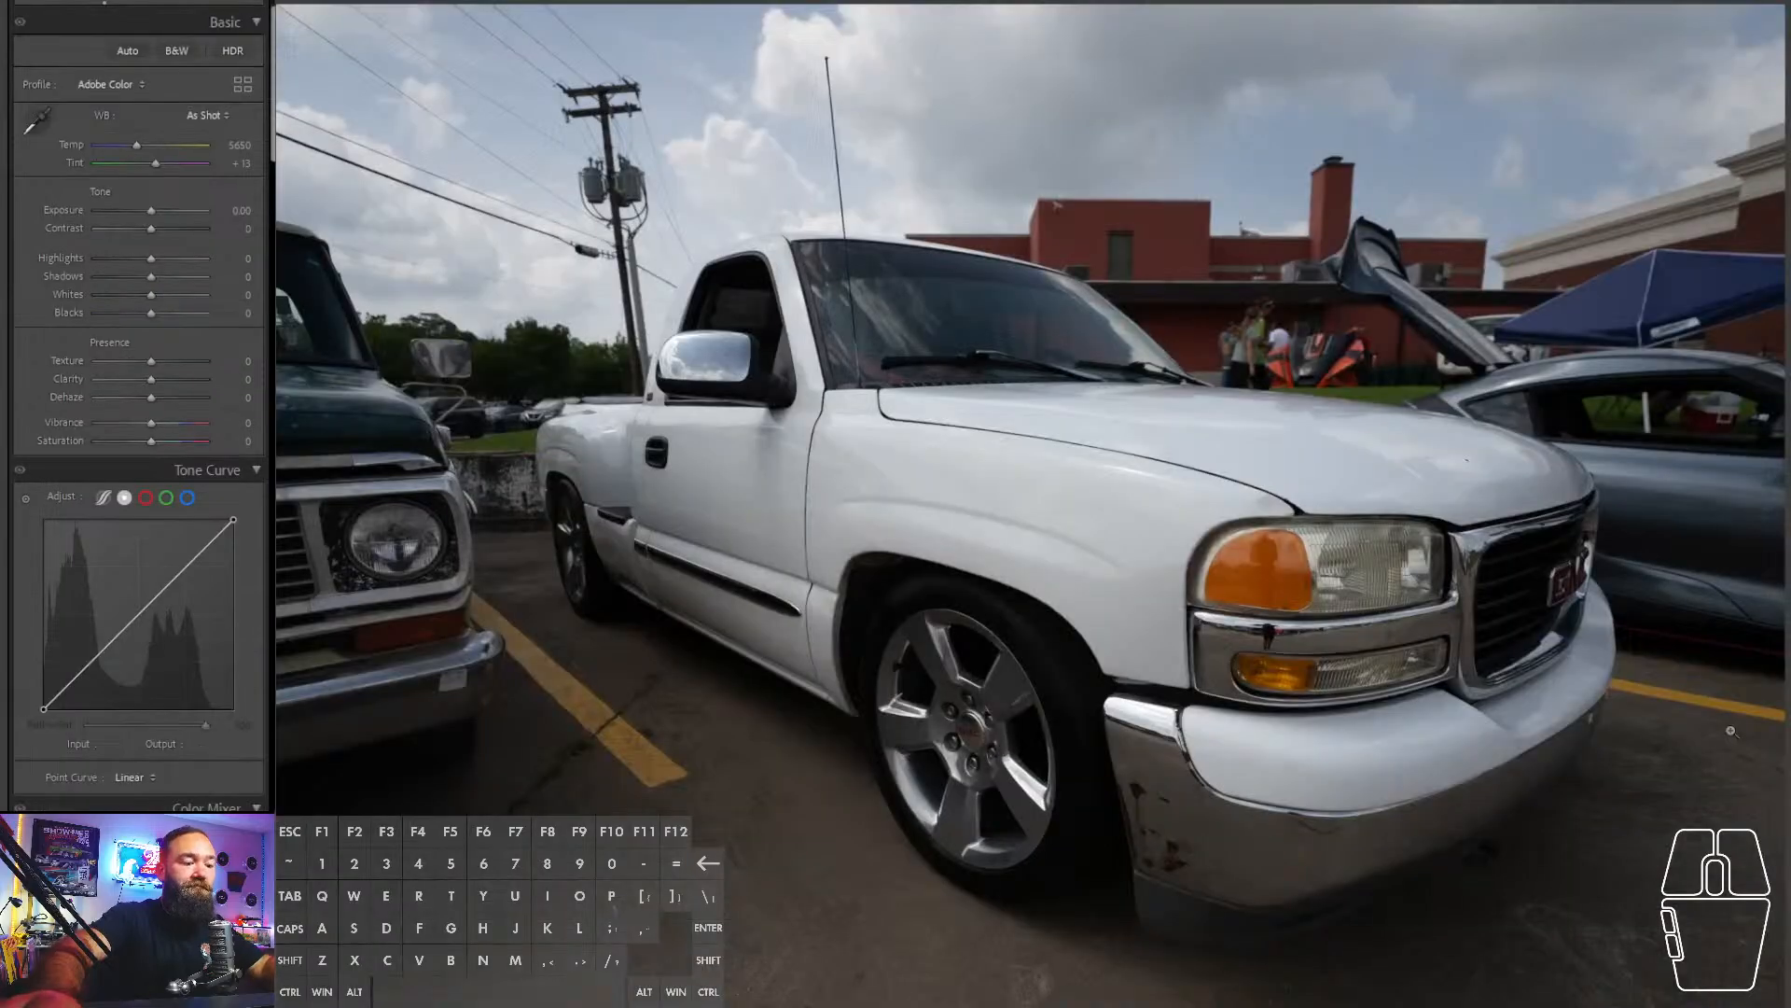
- Paste the copied edit settings onto the white truck photo and set its exposure to +1.67
{"action": "key", "text": "ctrl+v"}
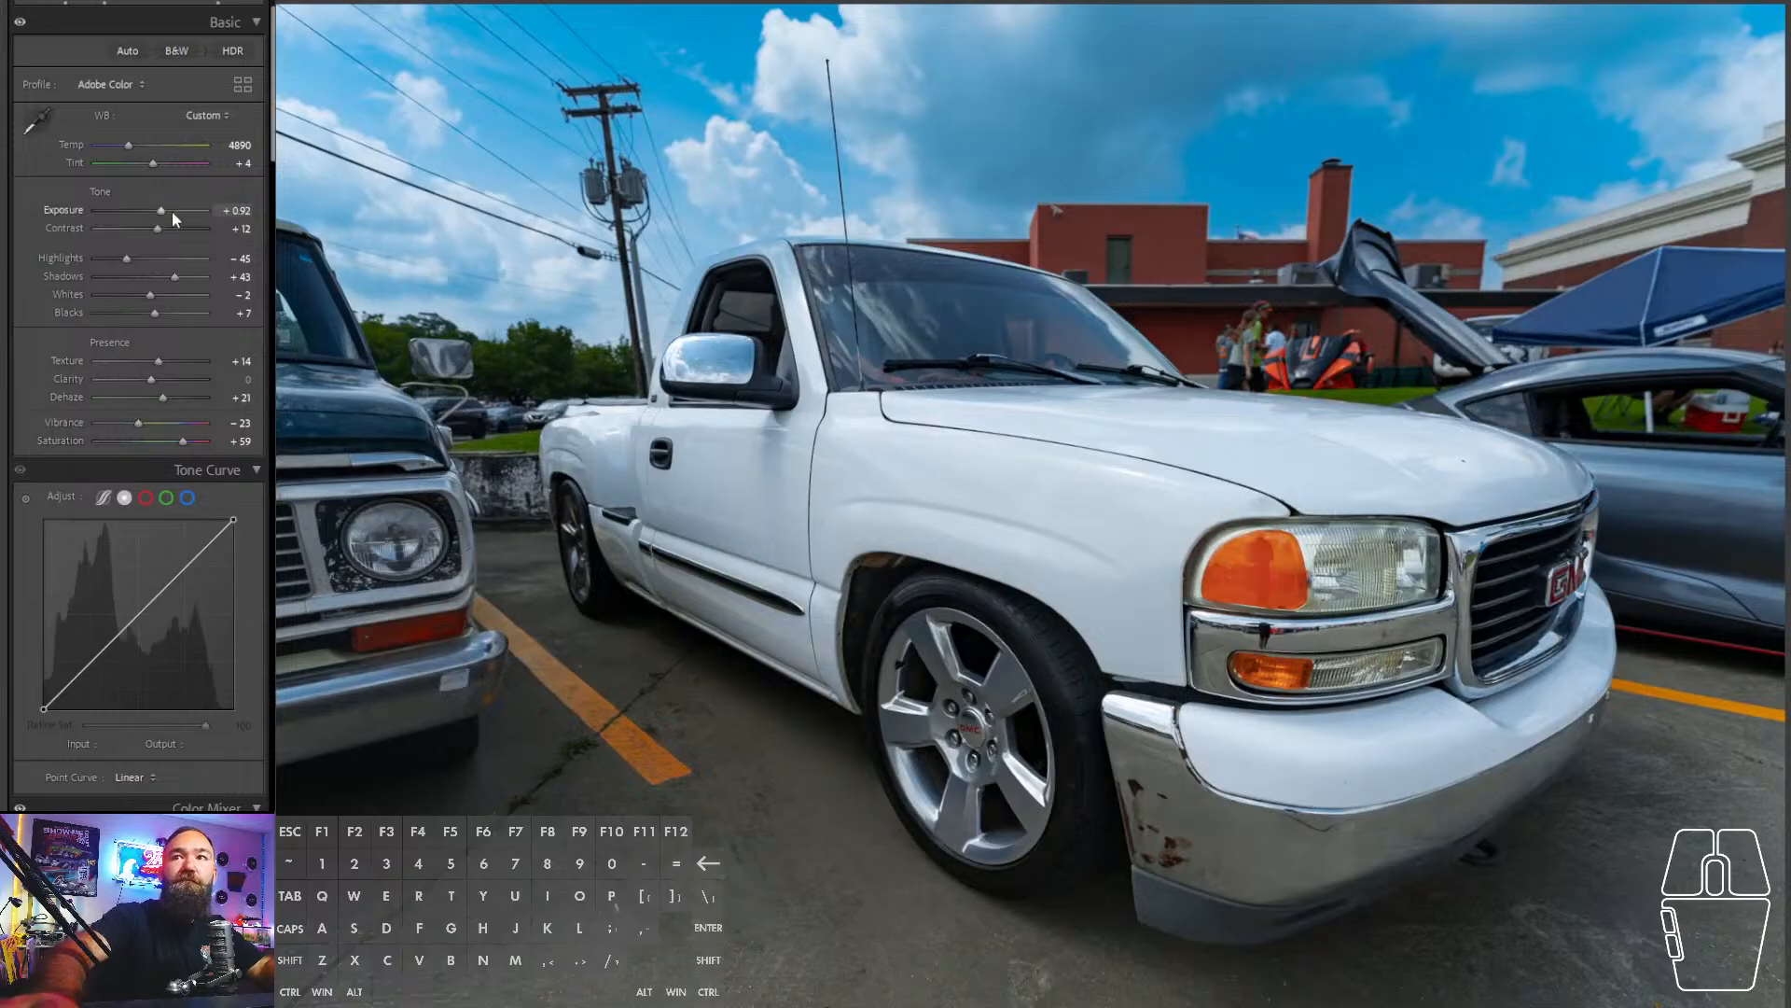
{"action": "left_click", "coordinate": [172, 211]}
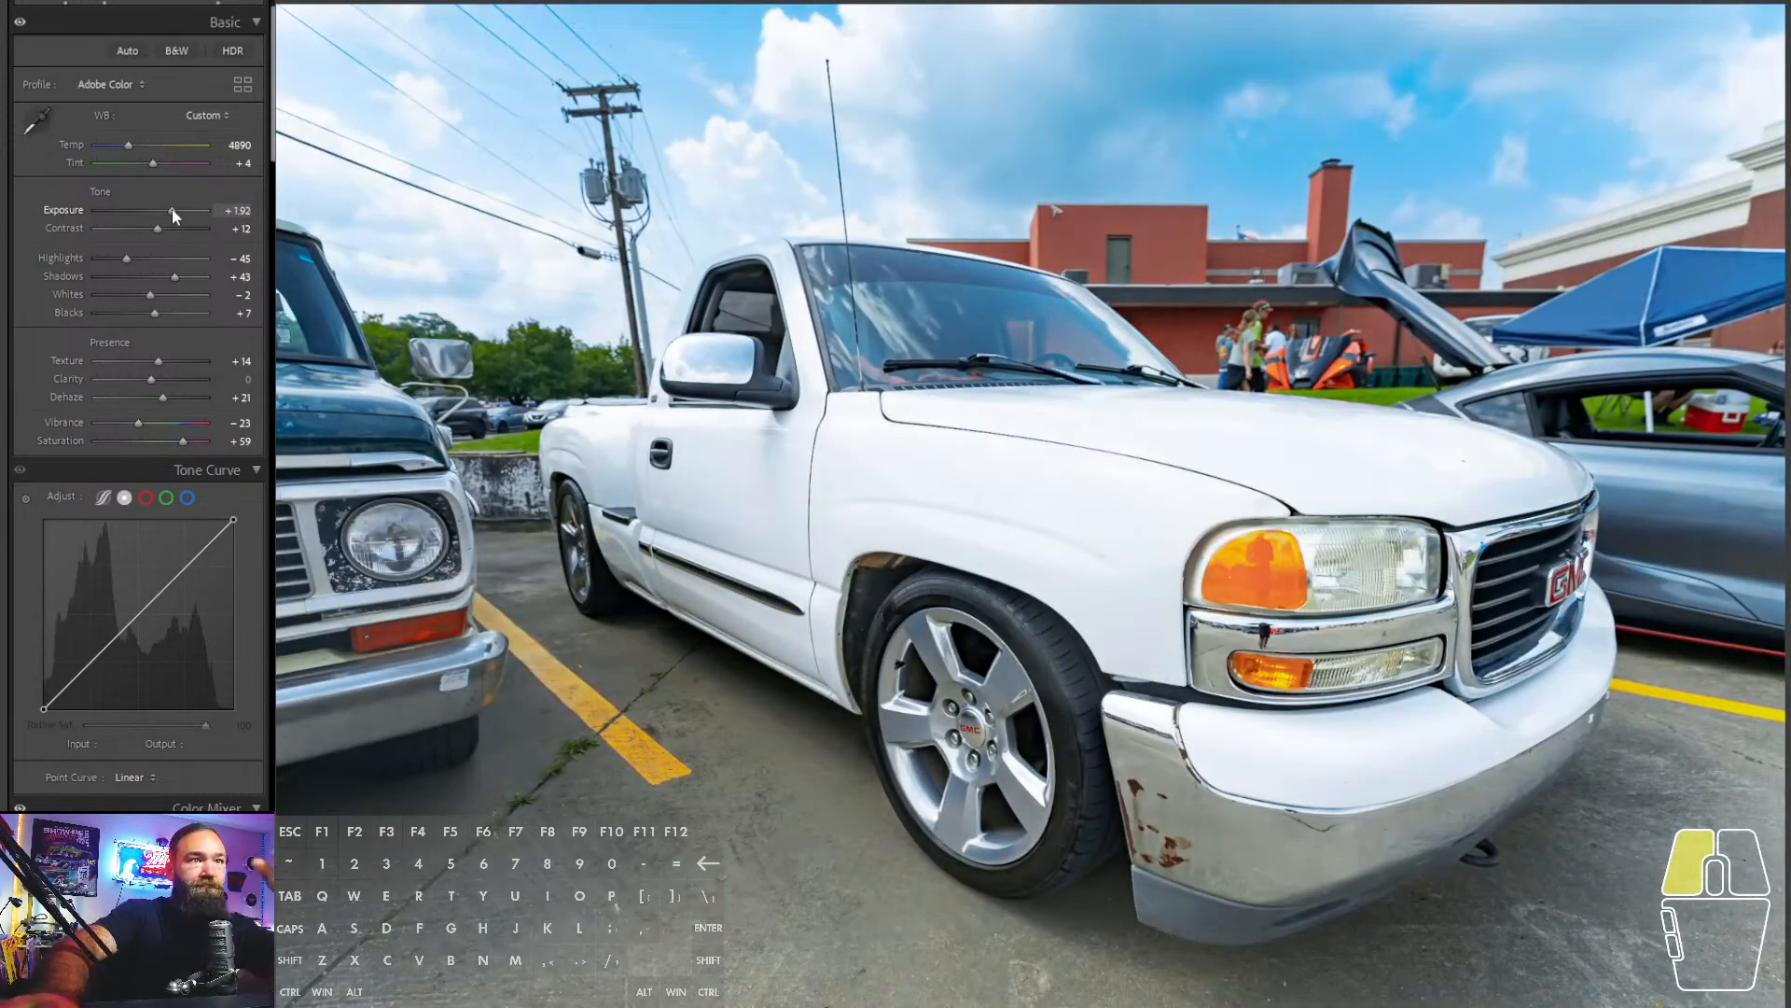
{"action": "left_click_drag", "start_coordinate": [173, 210], "coordinate": [170, 209]}
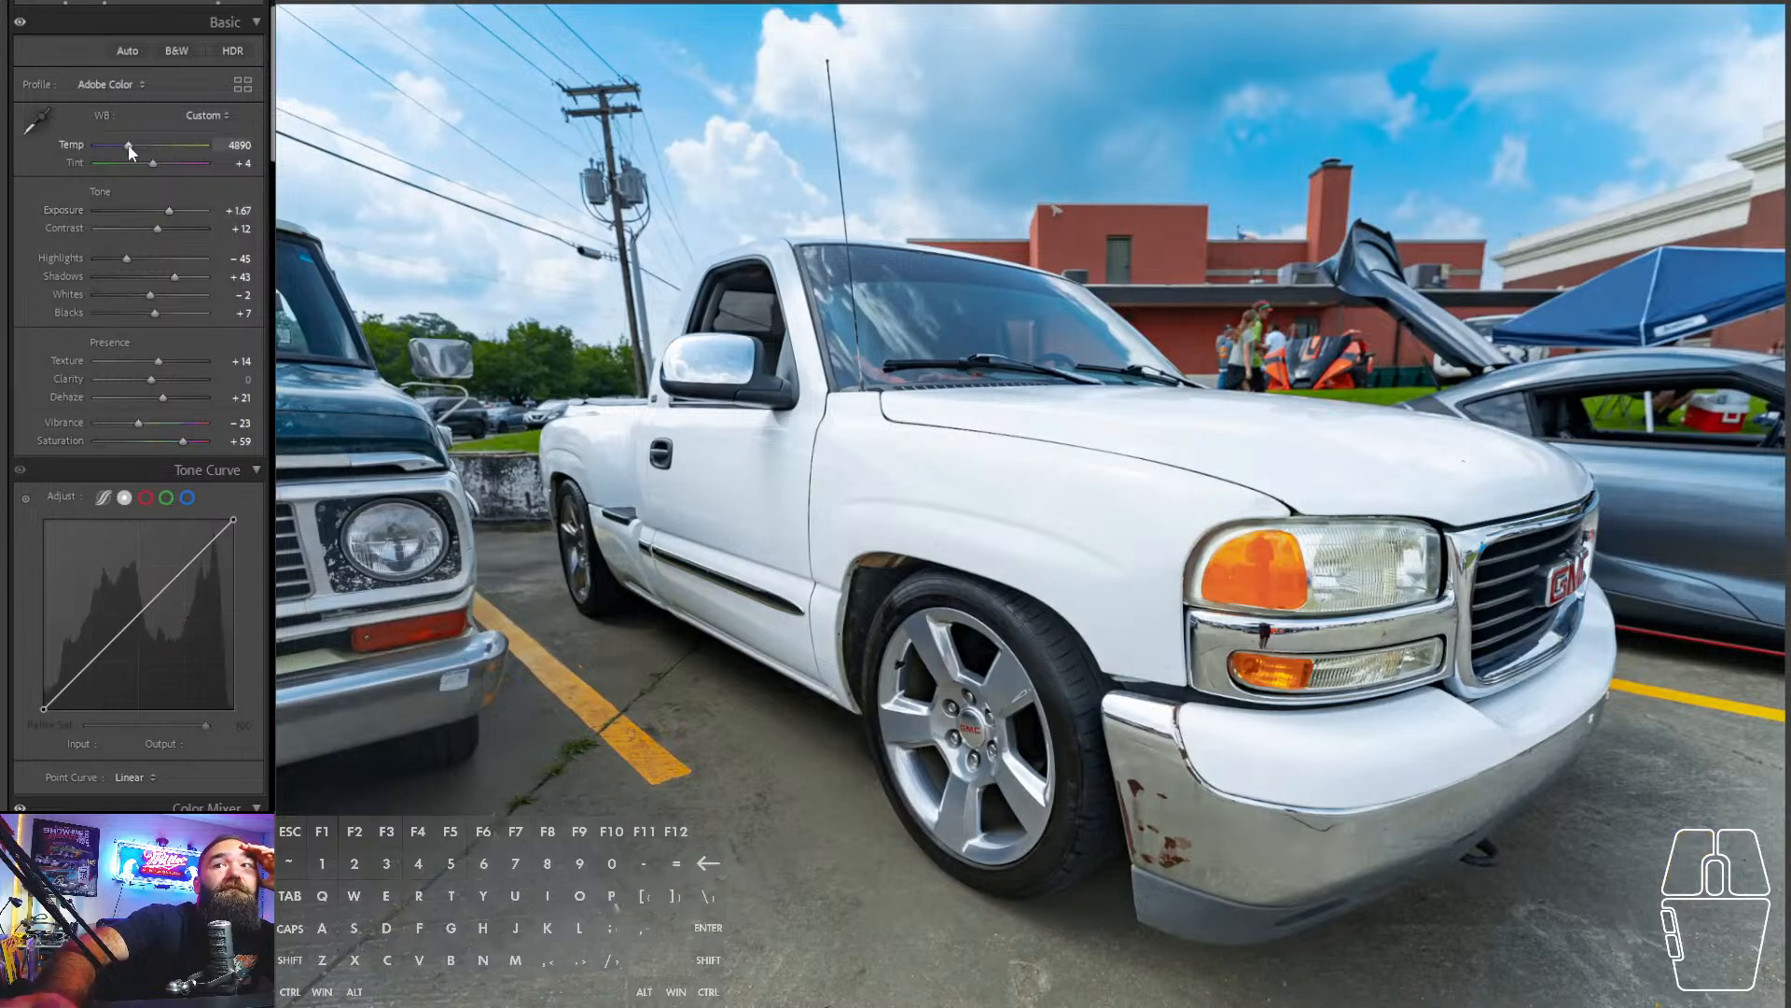
- Set the white balance to temperature 5167 and tint +13, and reduce the blue saturation to -54
{"action": "left_click_drag", "start_coordinate": [129, 147], "coordinate": [154, 163]}
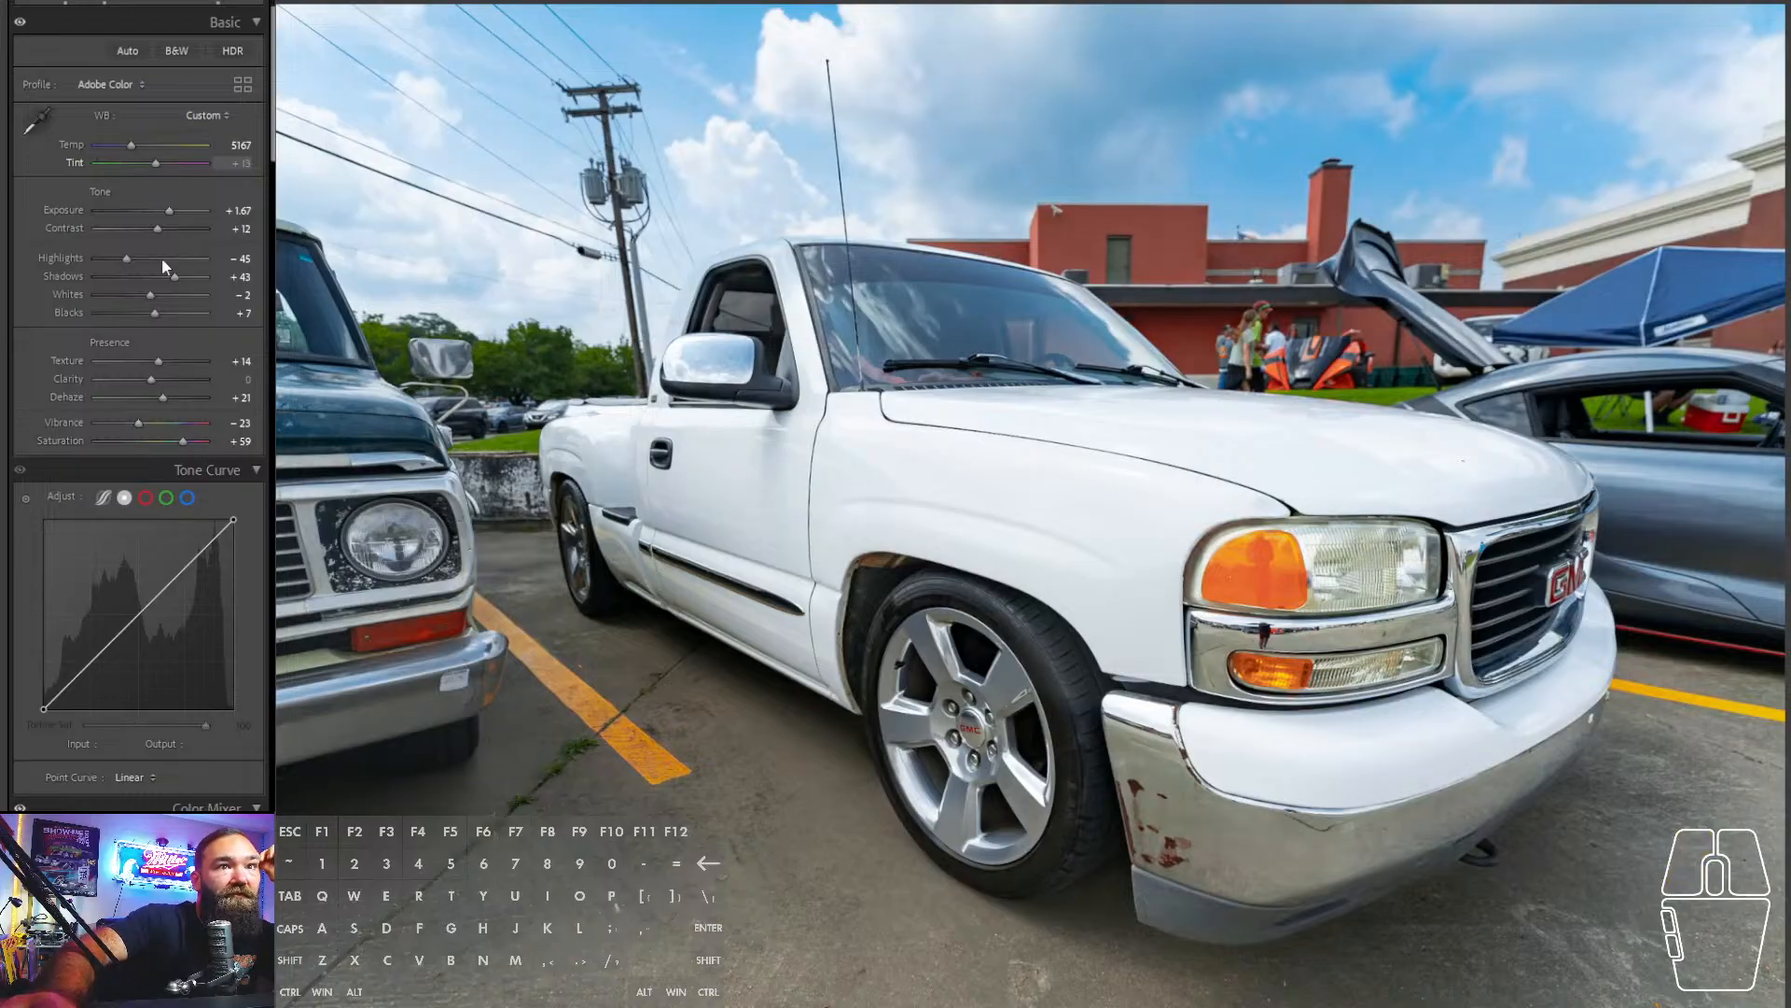
{"action": "scroll", "coordinate": [194, 372], "scroll_direction": "down", "scroll_amount": 5}
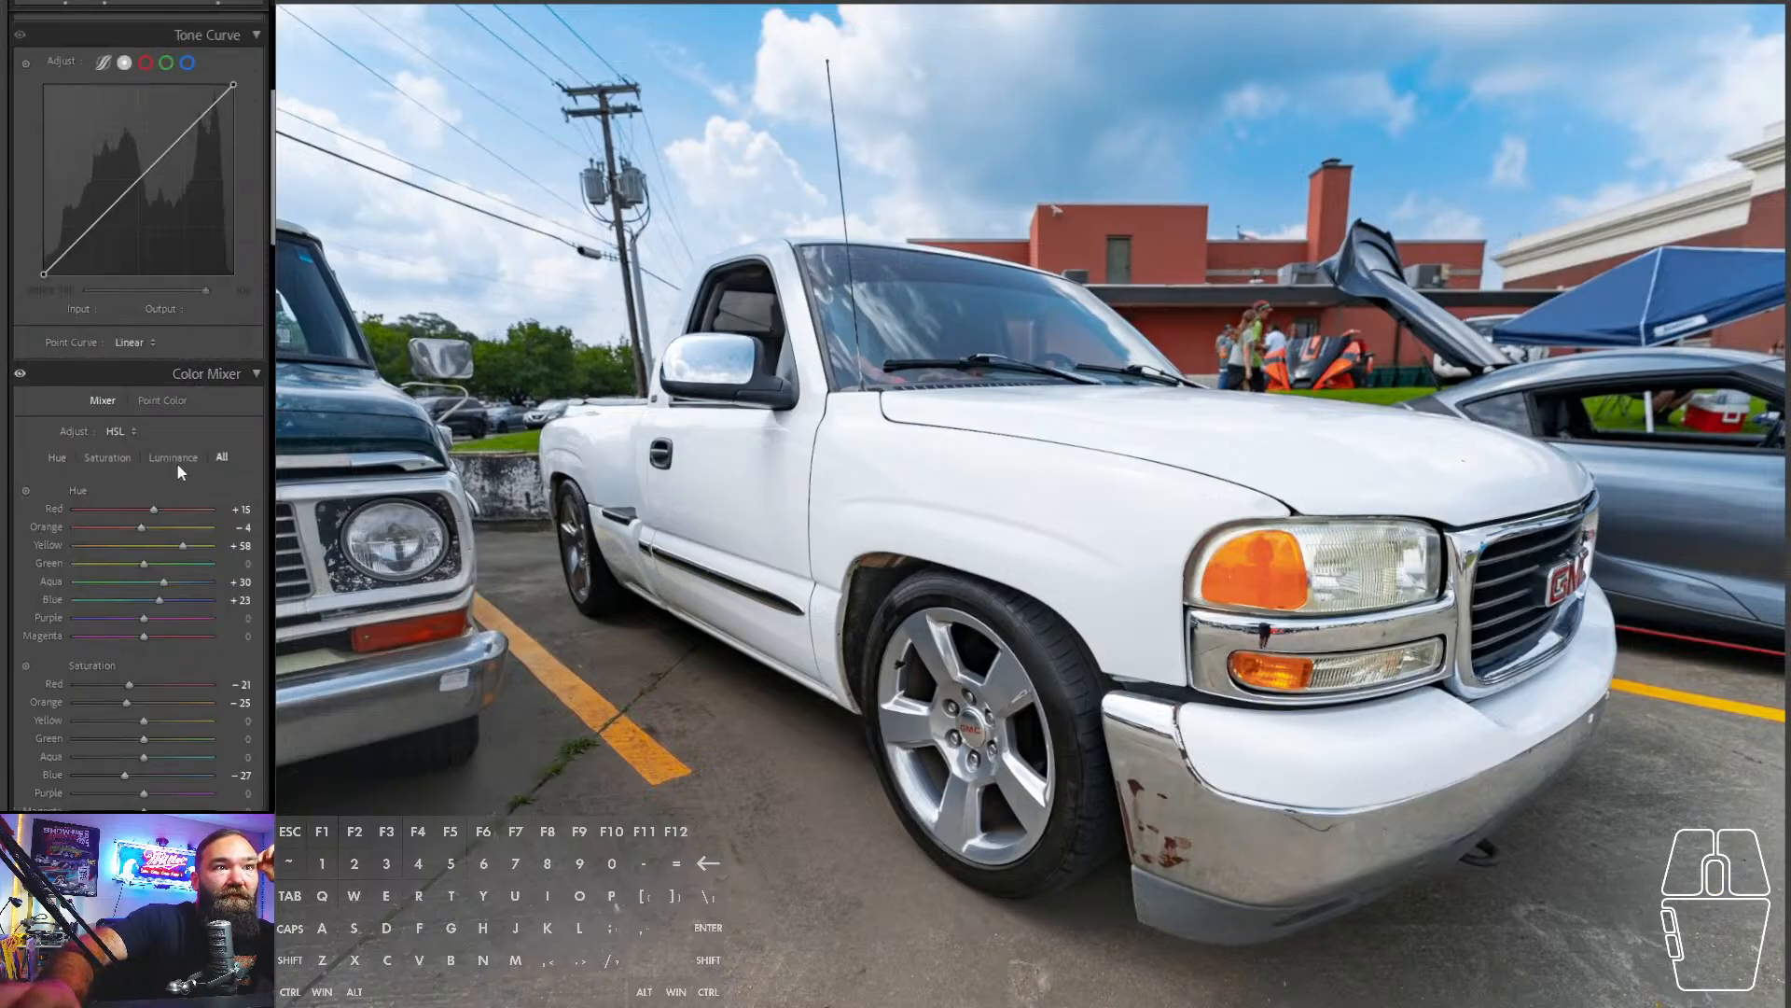
{"action": "left_click_drag", "start_coordinate": [111, 775], "coordinate": [105, 777]}
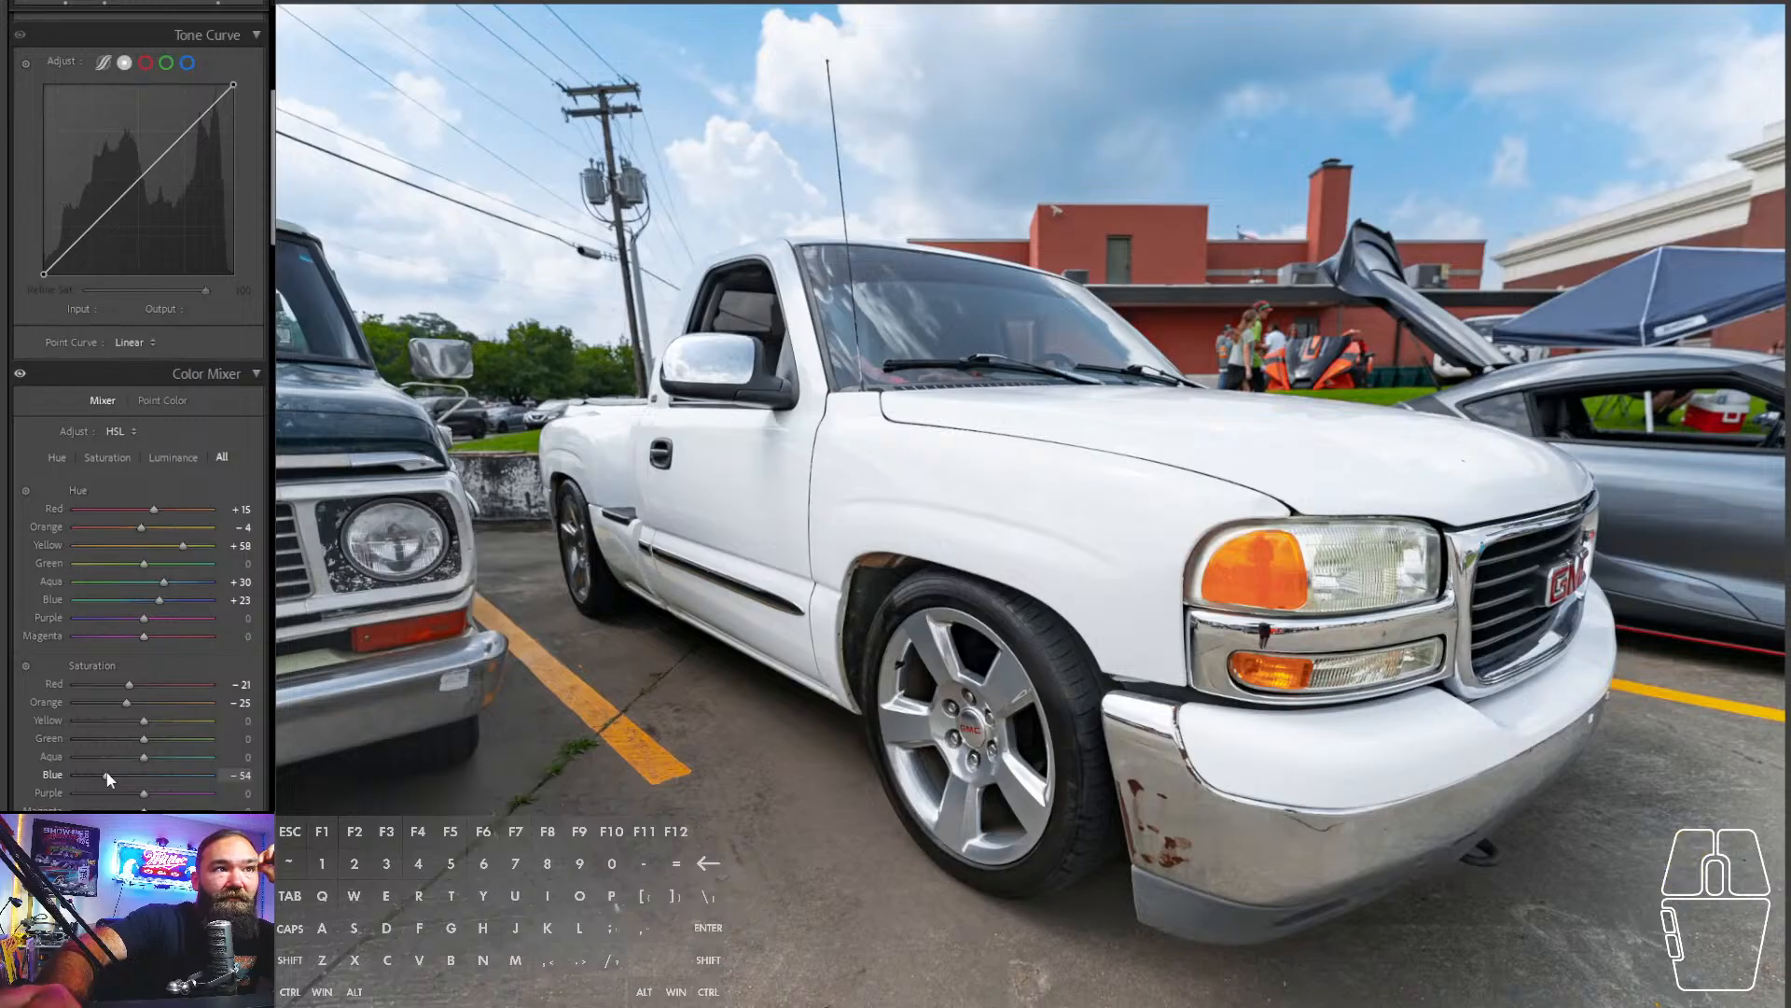
- Add a wide radial gradient mask across the white truck's hood and upper side, and lower its exposure to -0.40
{"action": "left_click", "coordinate": [216, 2]}
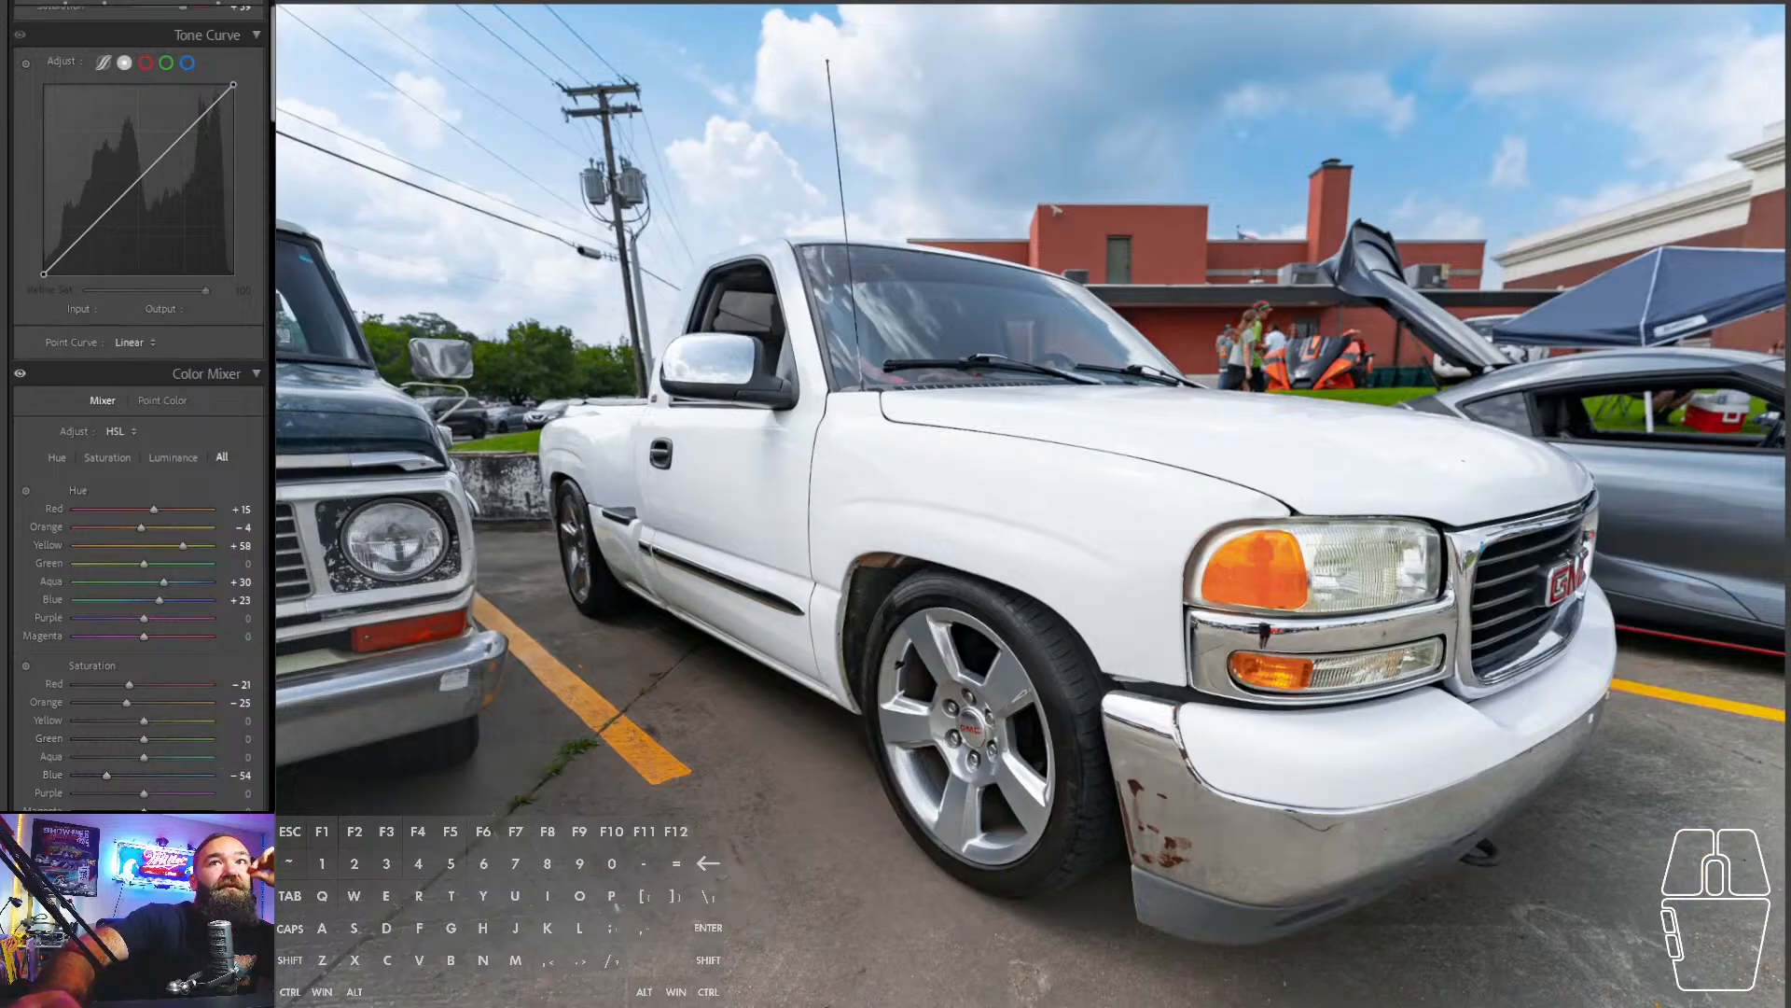
{"action": "left_click", "coordinate": [217, 2]}
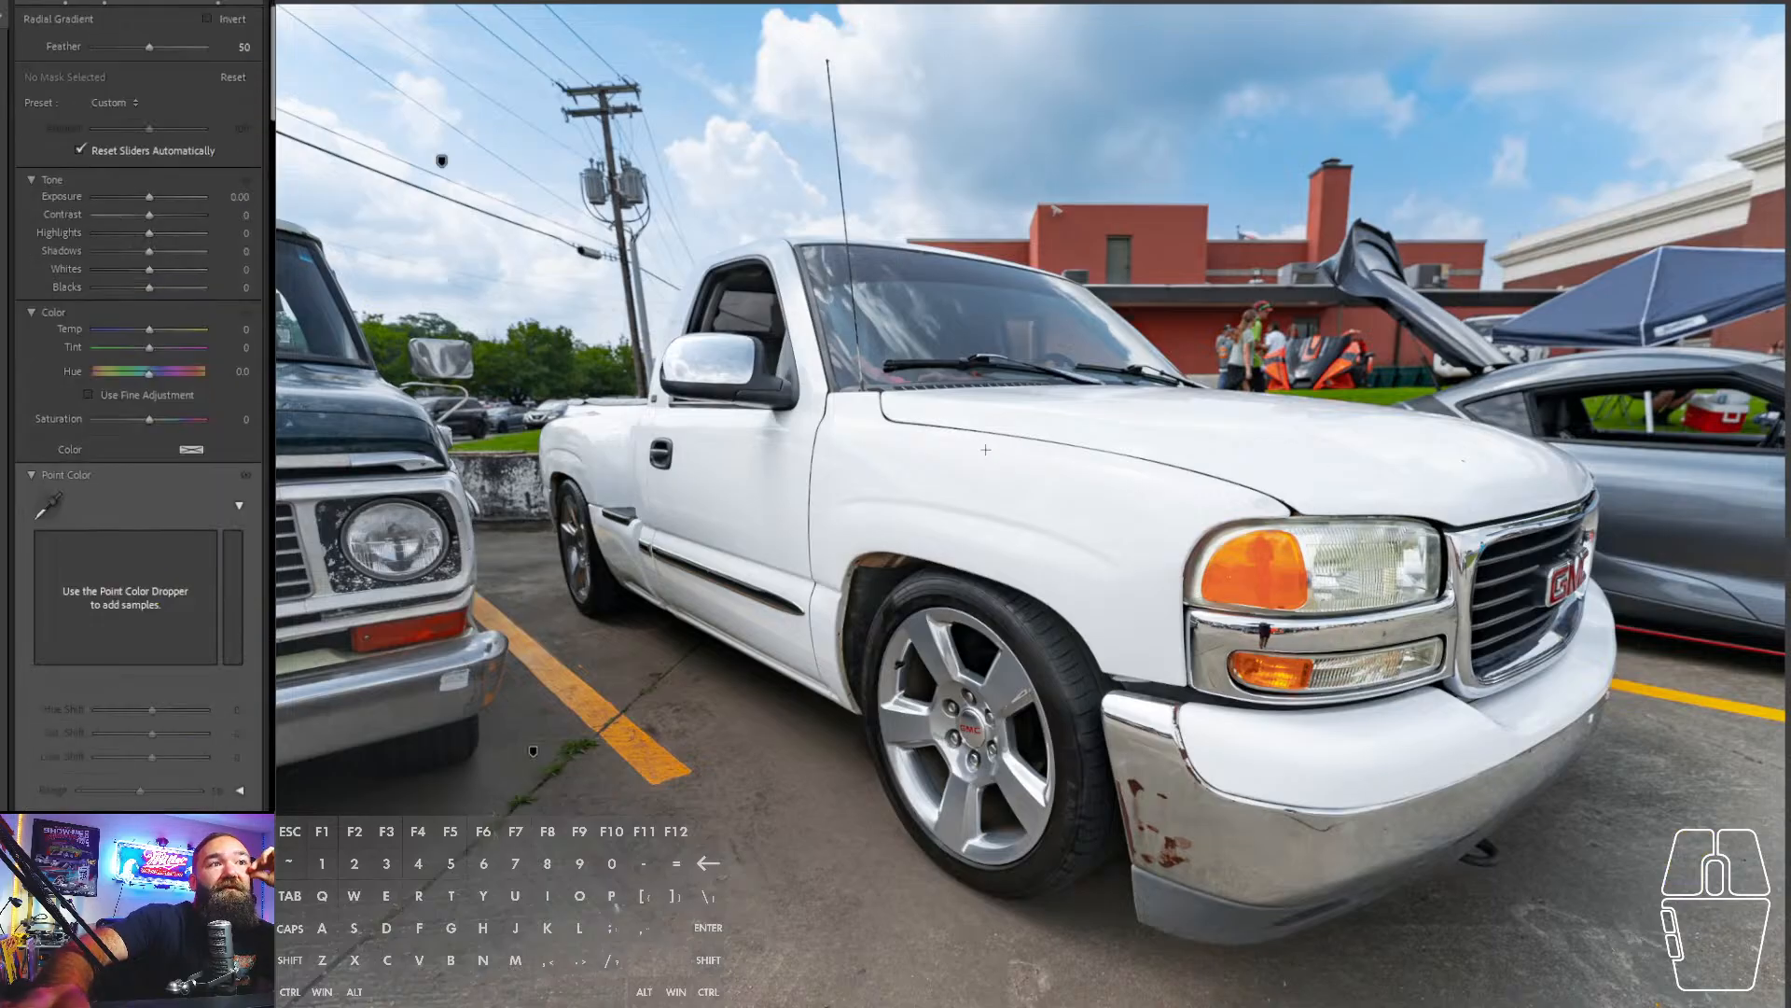
{"action": "left_click_drag", "start_coordinate": [989, 462], "coordinate": [1597, 566]}
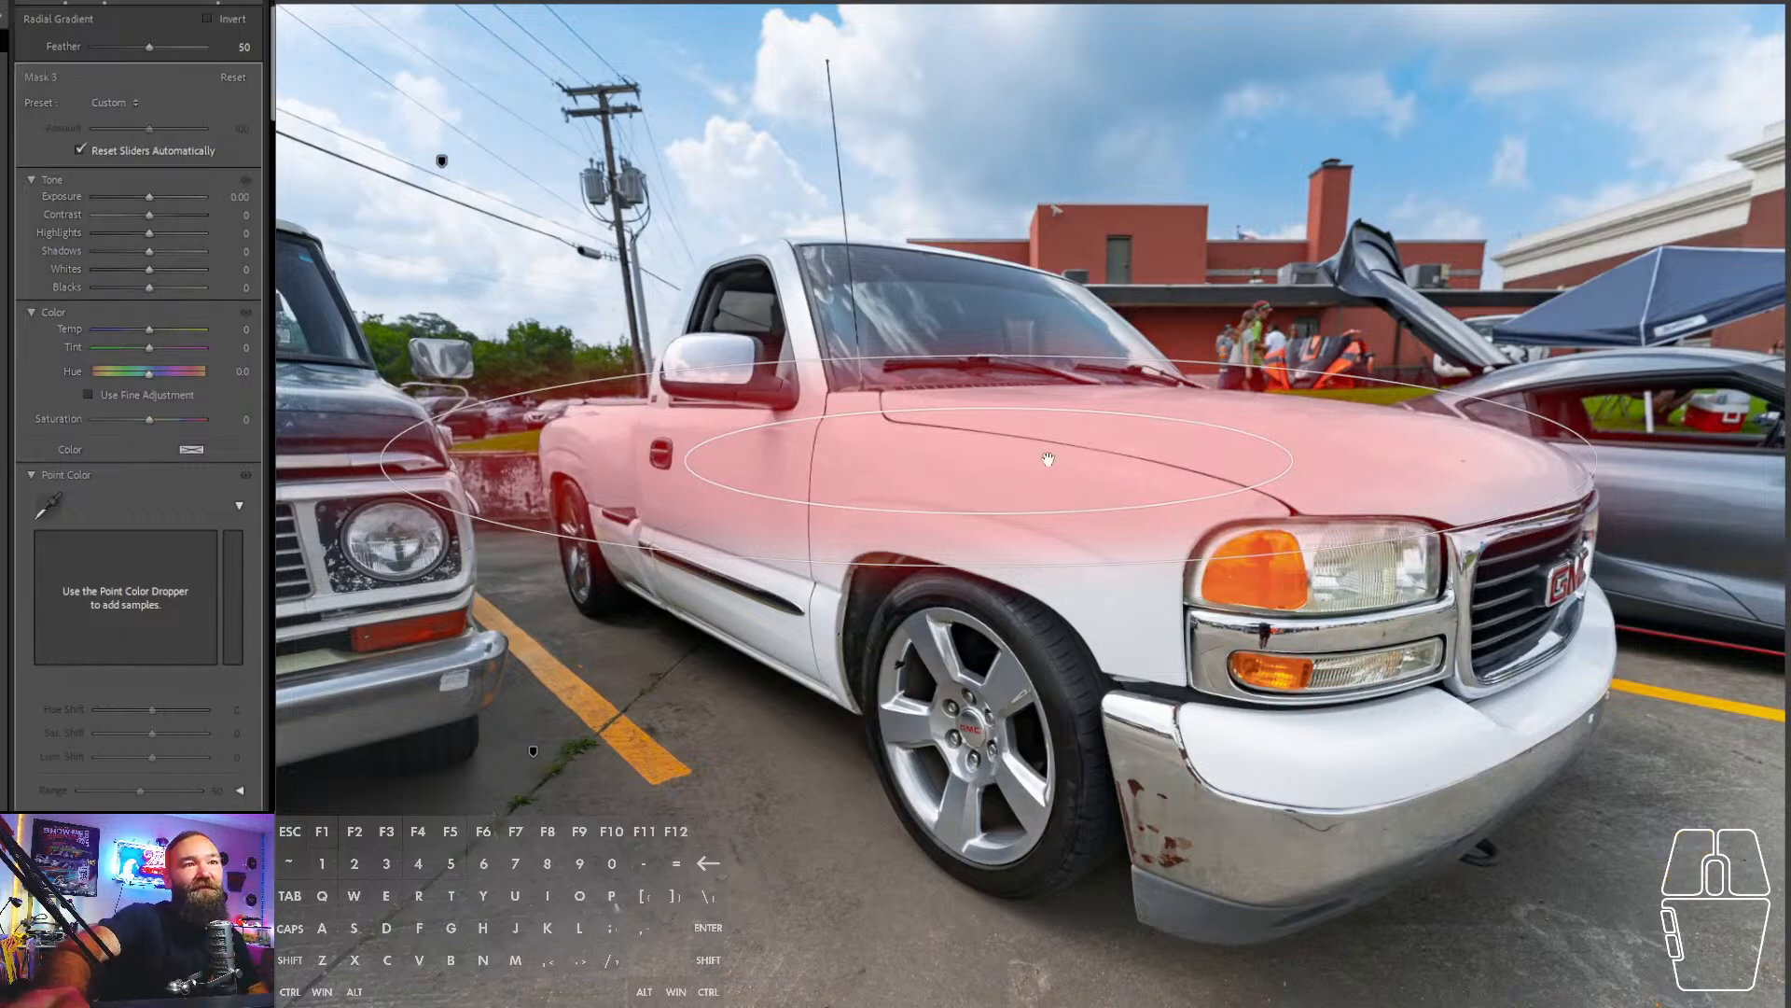
{"action": "left_click", "coordinate": [1063, 470]}
{"action": "left_click_drag", "start_coordinate": [1064, 469], "coordinate": [1105, 483]}
{"action": "left_click_drag", "start_coordinate": [1240, 584], "coordinate": [1233, 588]}
{"action": "left_click_drag", "start_coordinate": [144, 198], "coordinate": [138, 196]}
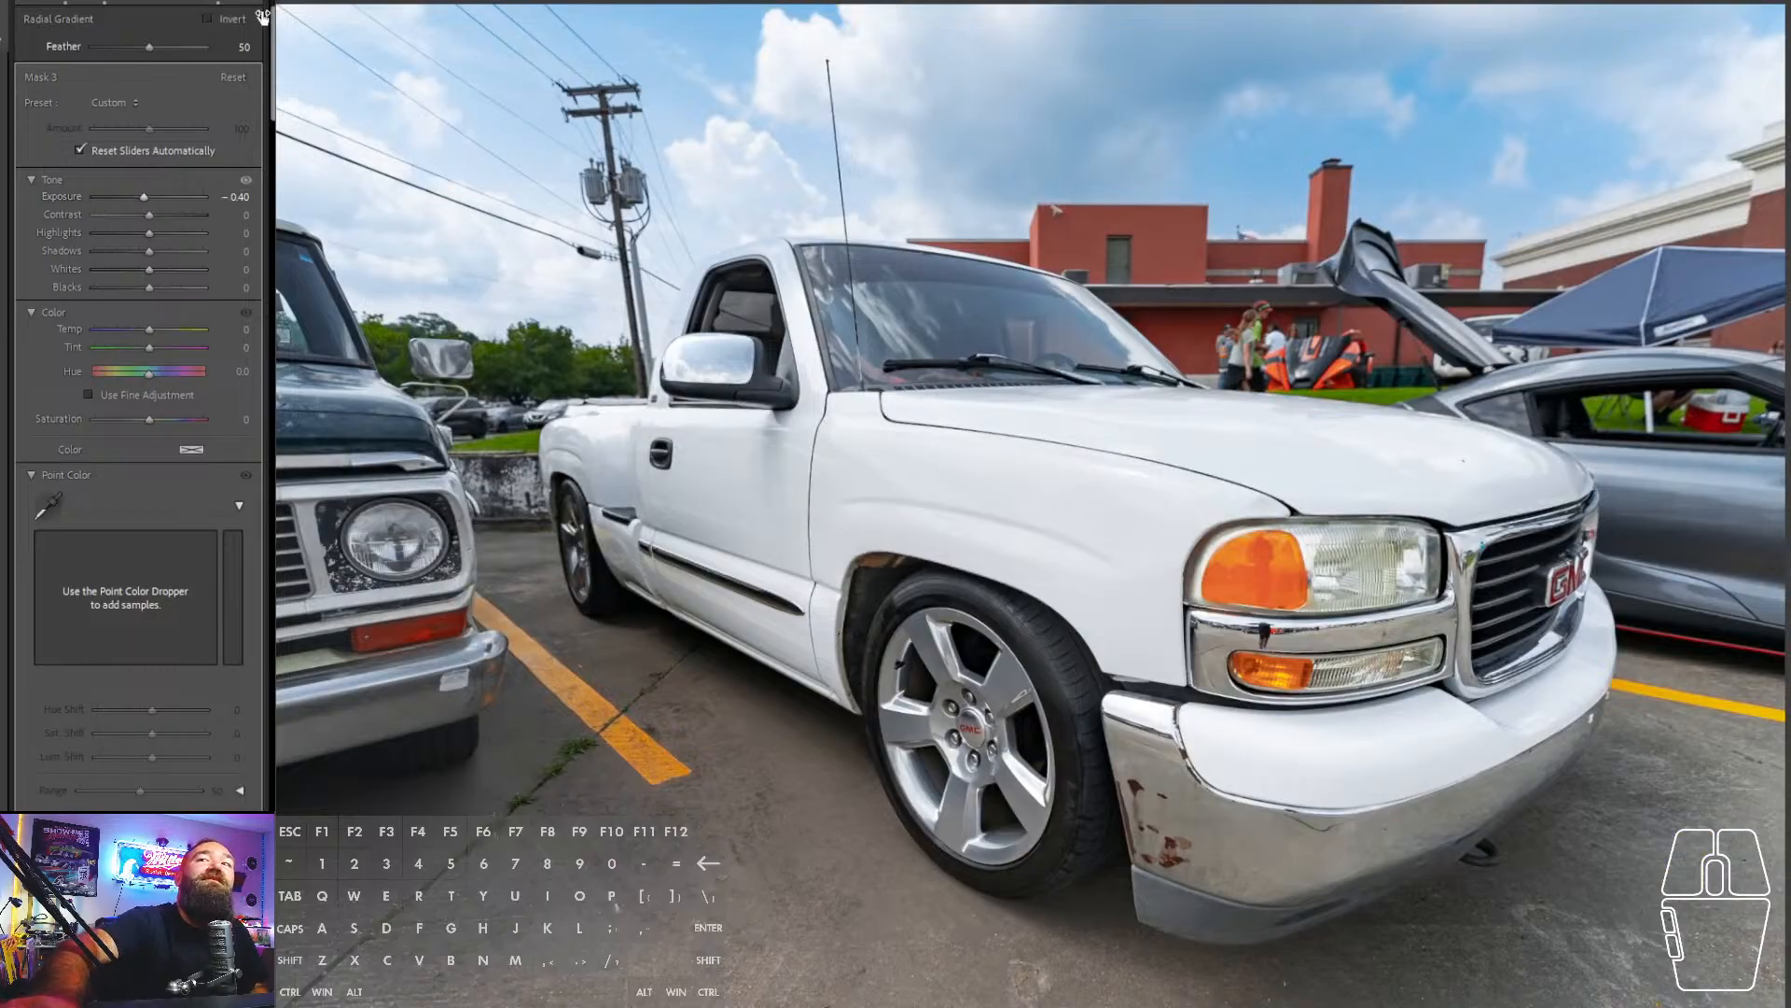
{"action": "left_click", "coordinate": [219, 1]}
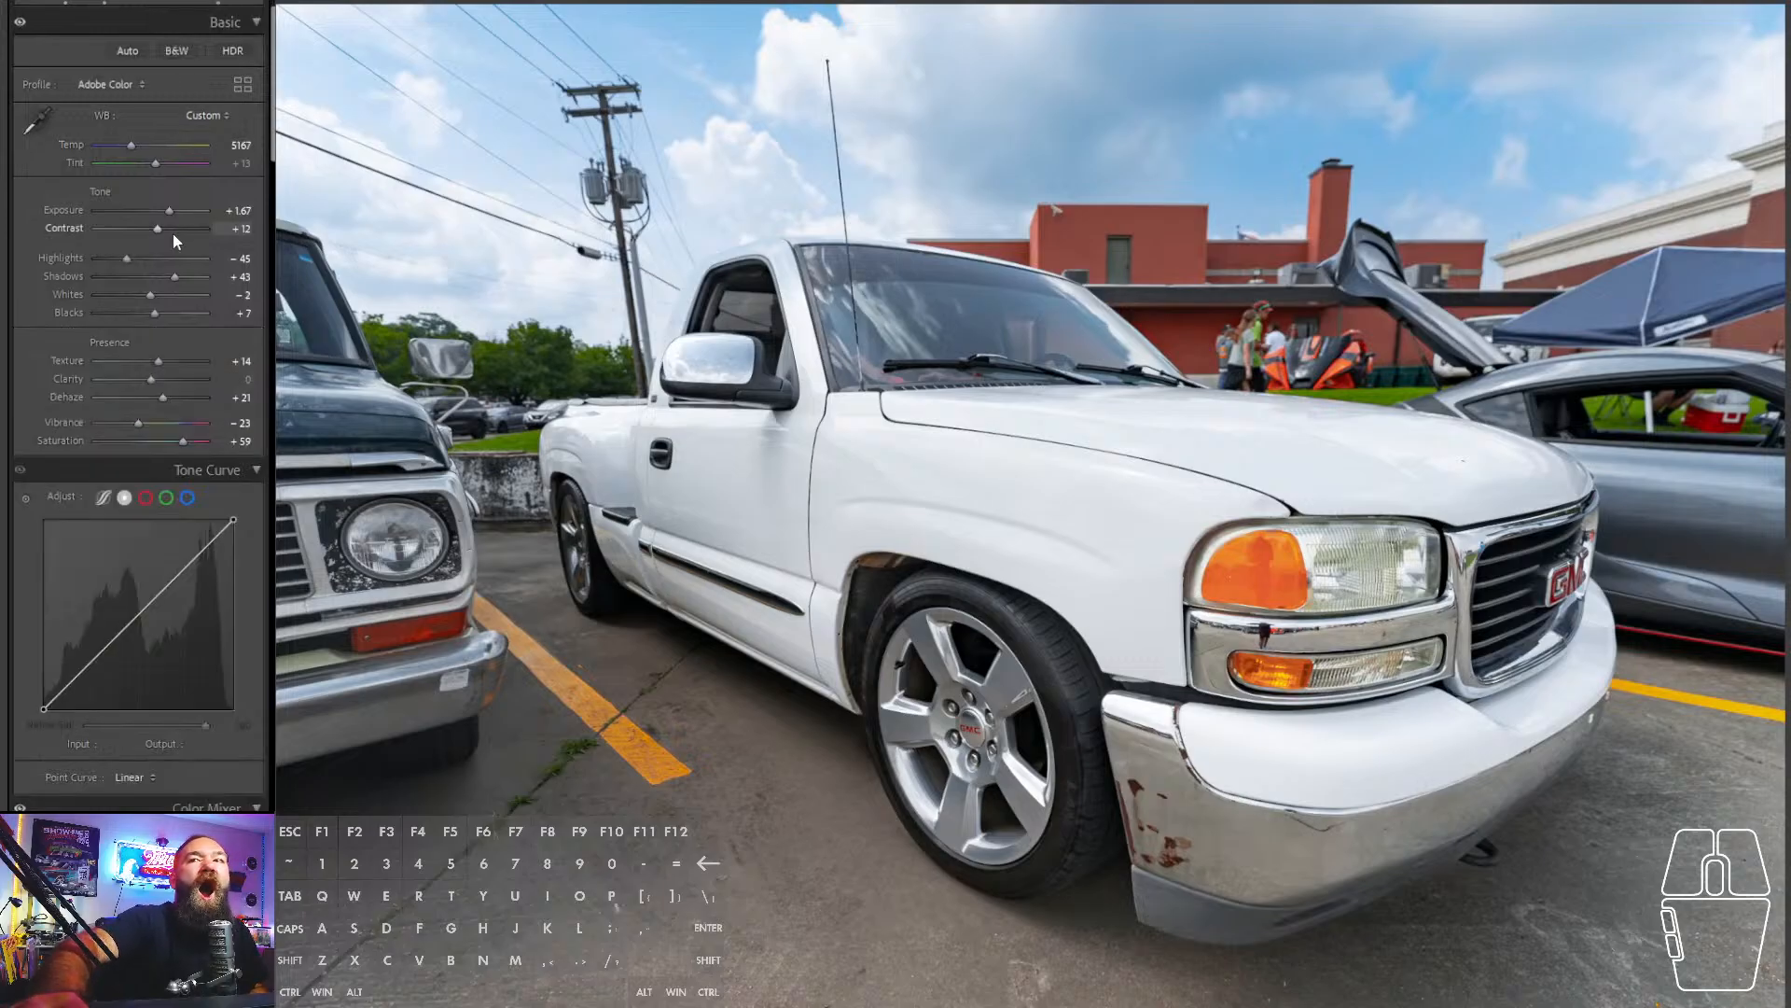
- Add a linear gradient mask rising from the pavement to about the middle of the white truck's front wheel
{"action": "left_click", "coordinate": [220, 6]}
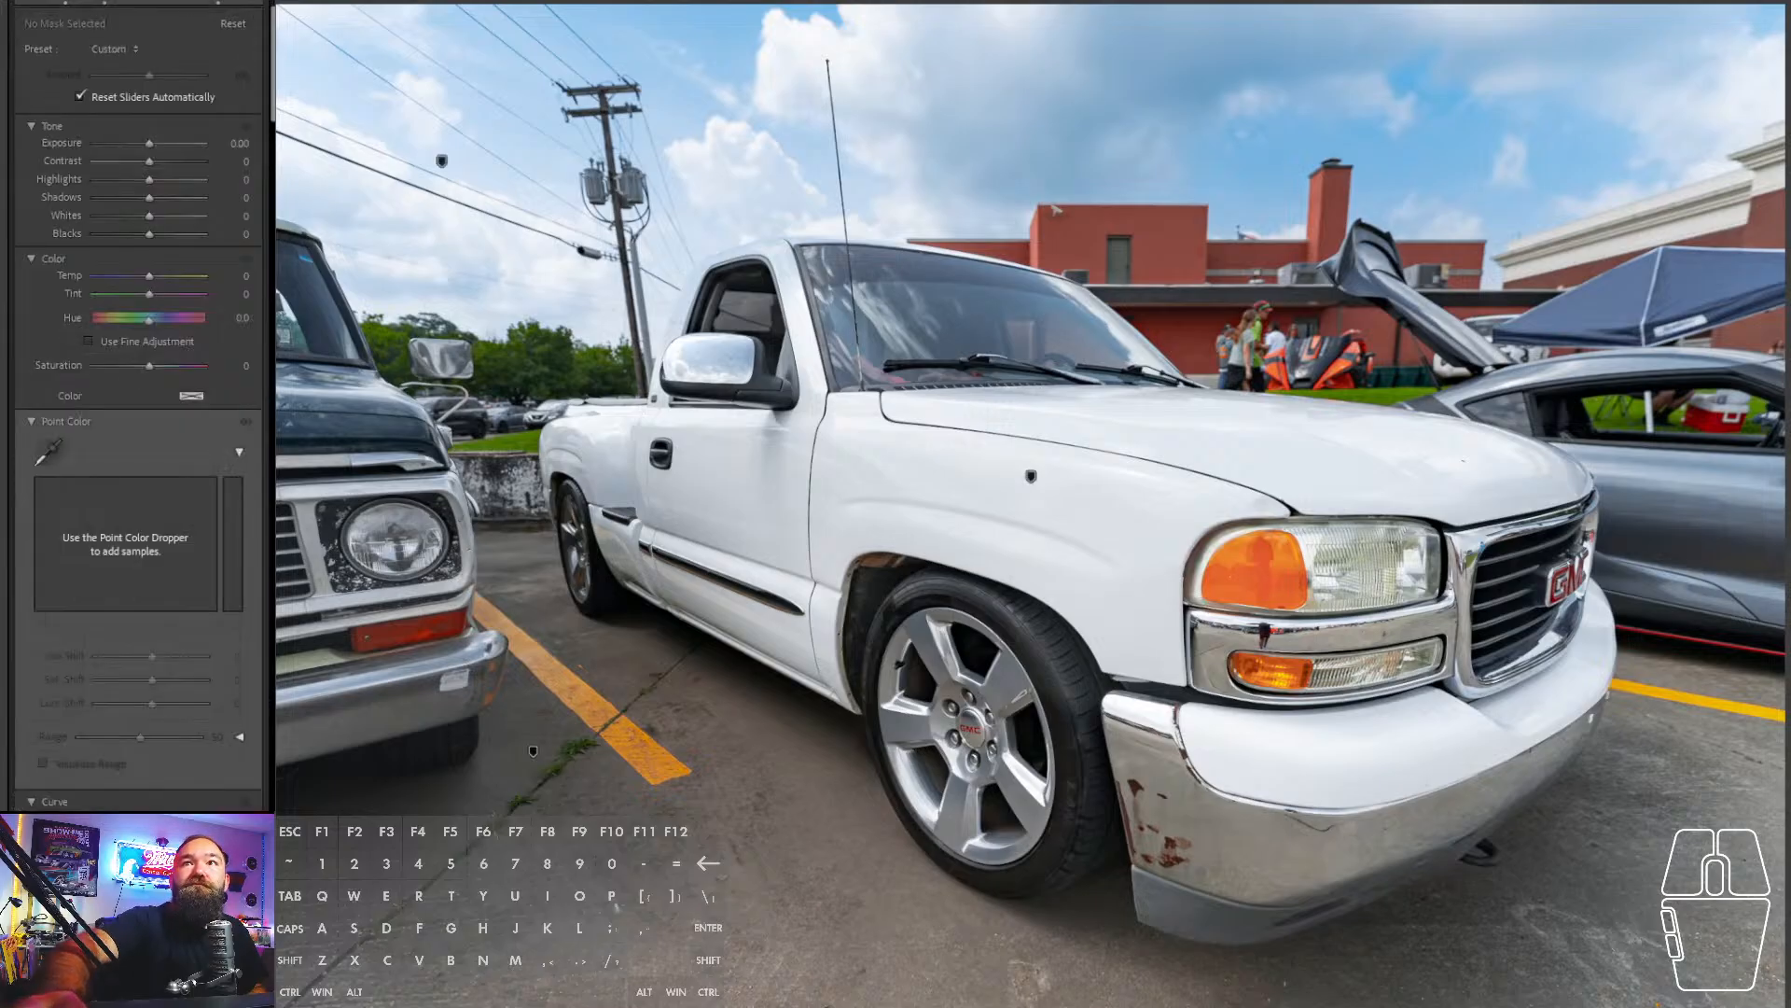
{"action": "left_click", "coordinate": [41, 2]}
{"action": "left_click", "coordinate": [41, 15]}
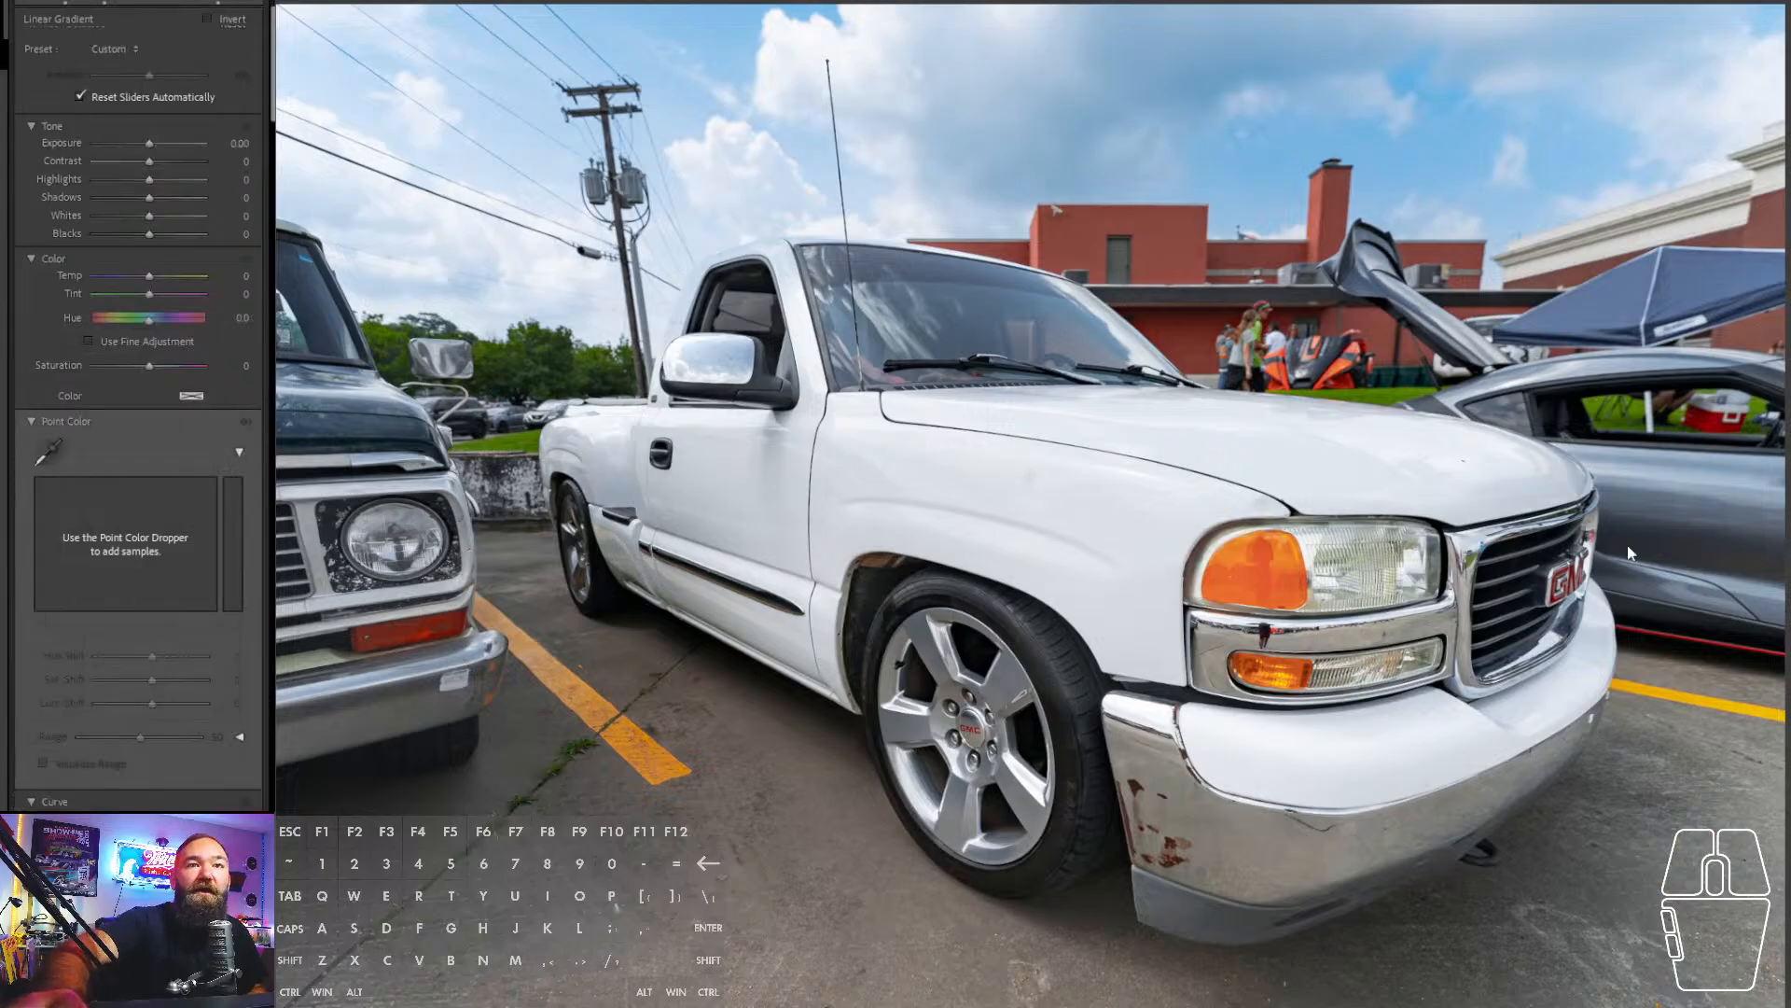
{"action": "left_click_drag", "start_coordinate": [1017, 712], "coordinate": [1028, 524]}
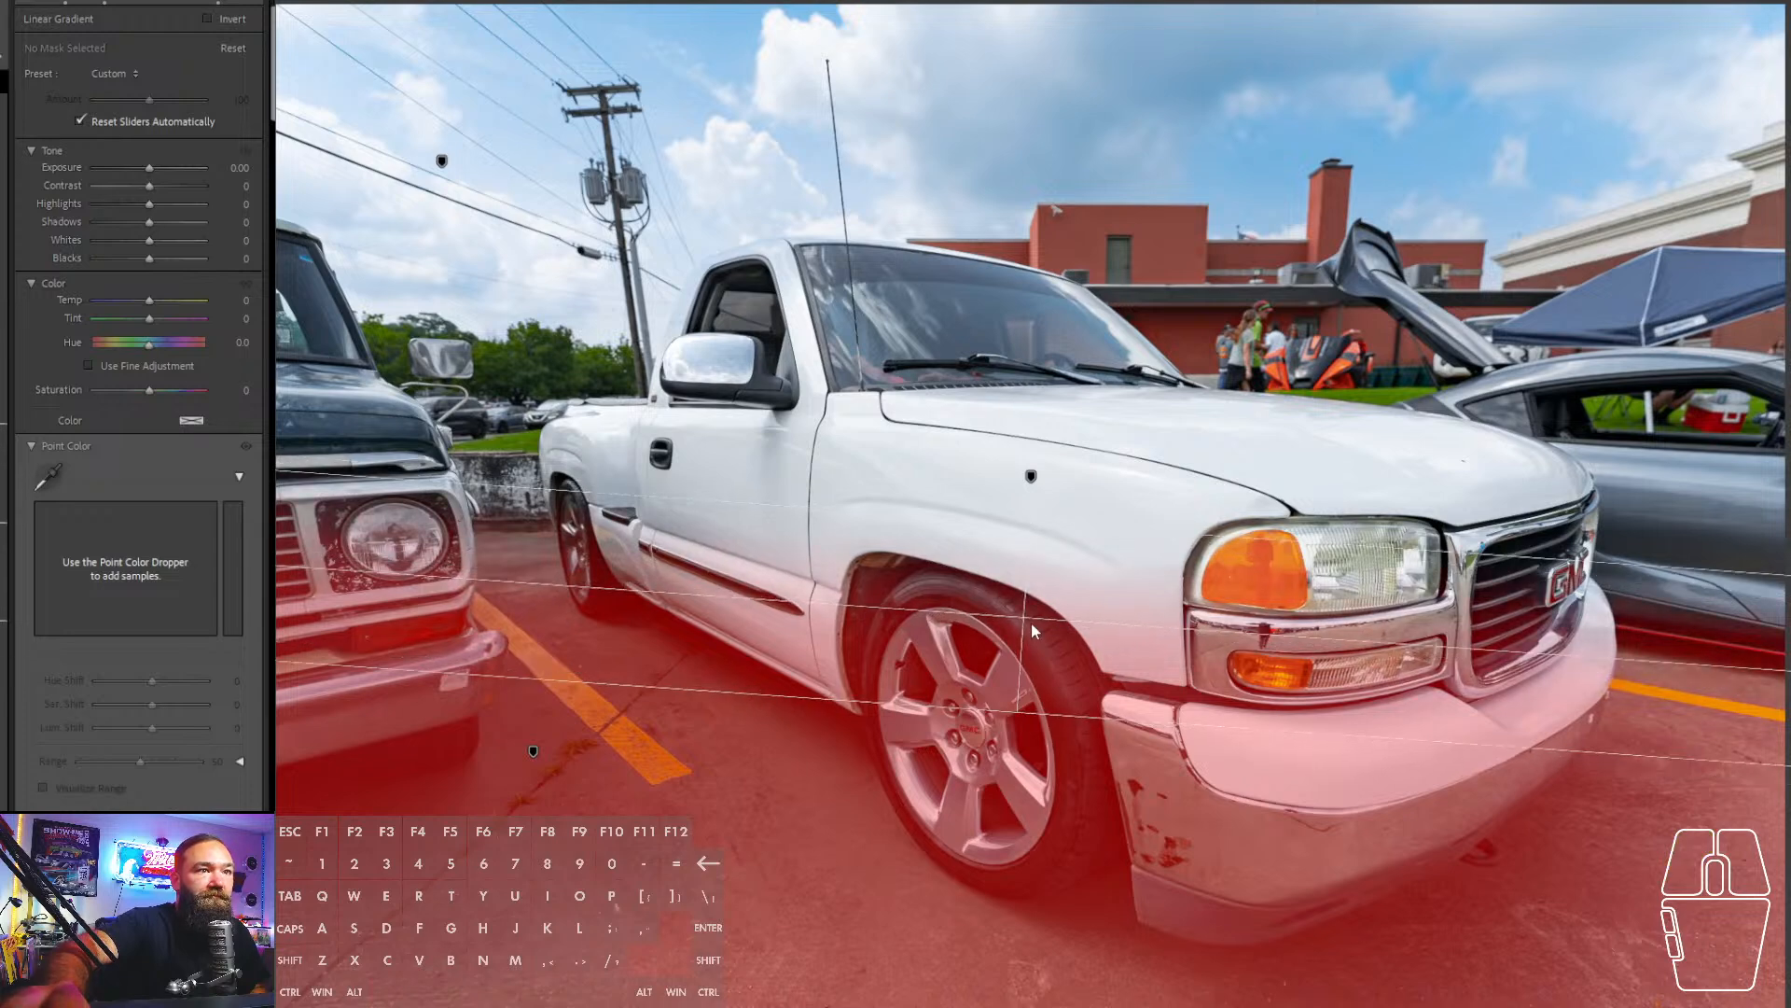
{"action": "left_click_drag", "start_coordinate": [1032, 631], "coordinate": [1027, 602]}
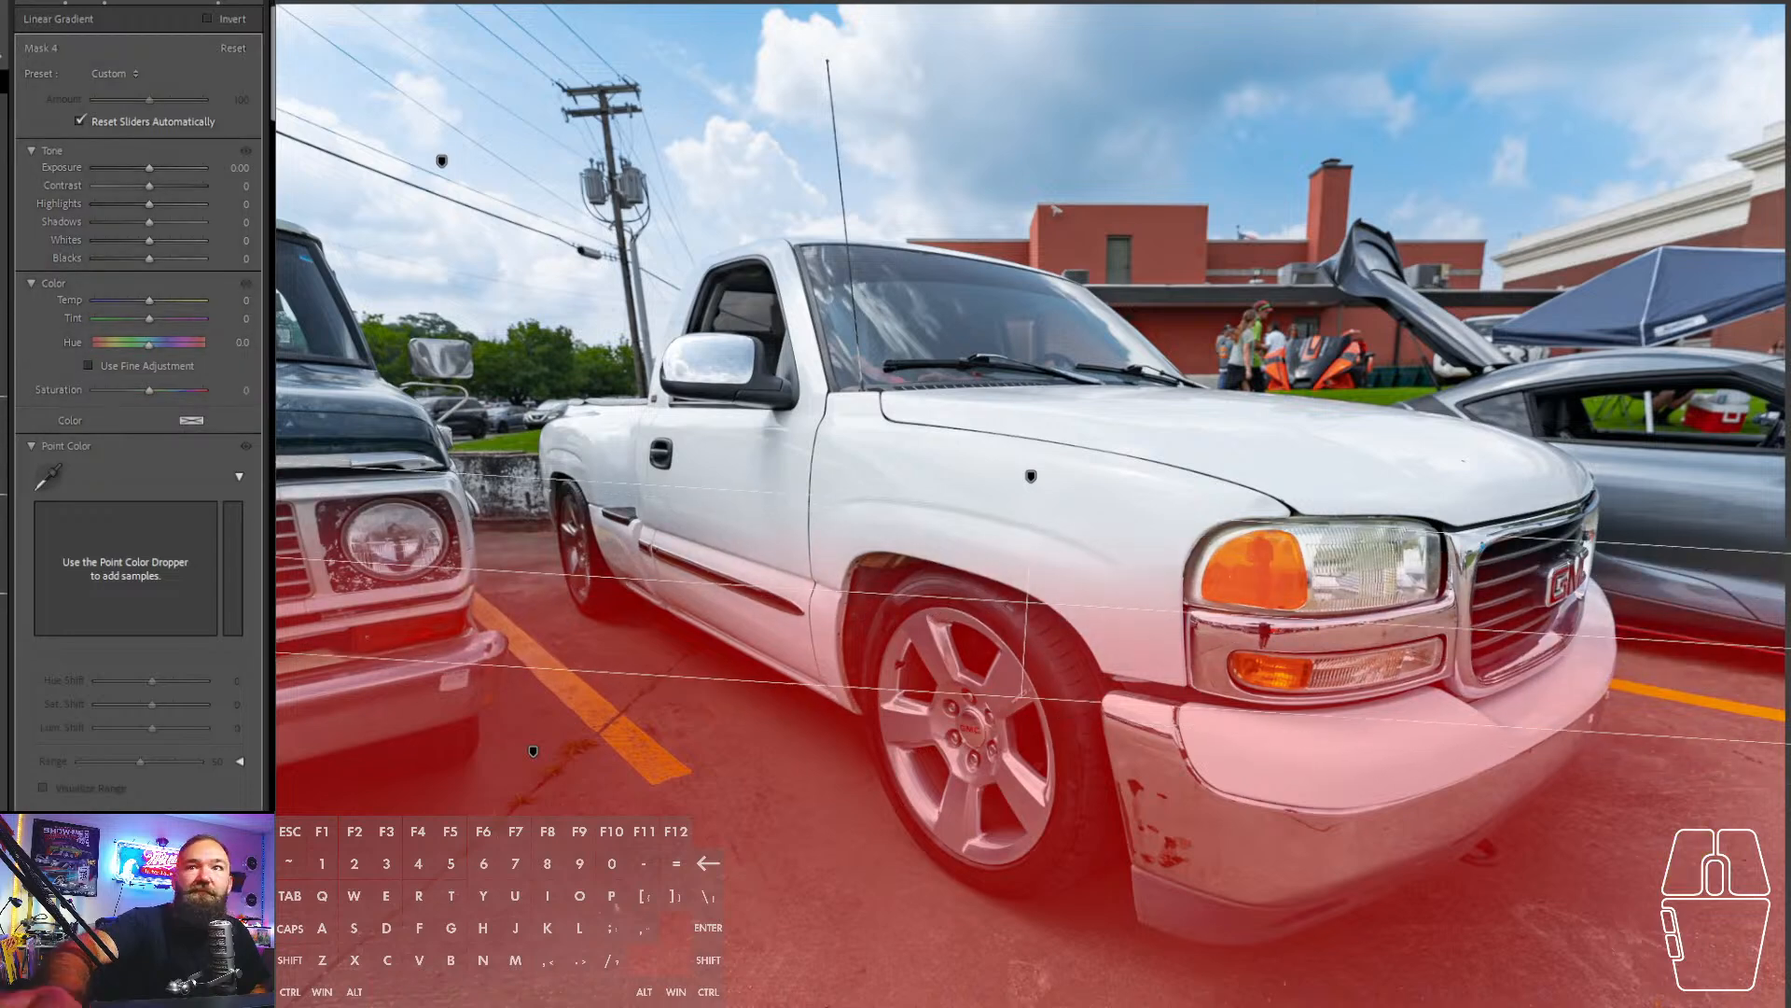
- Subtract an inverted background selection from the gradient to exclude the truck, and set the mask's exposure to -0.53
{"action": "left_click", "coordinate": [5, 5]}
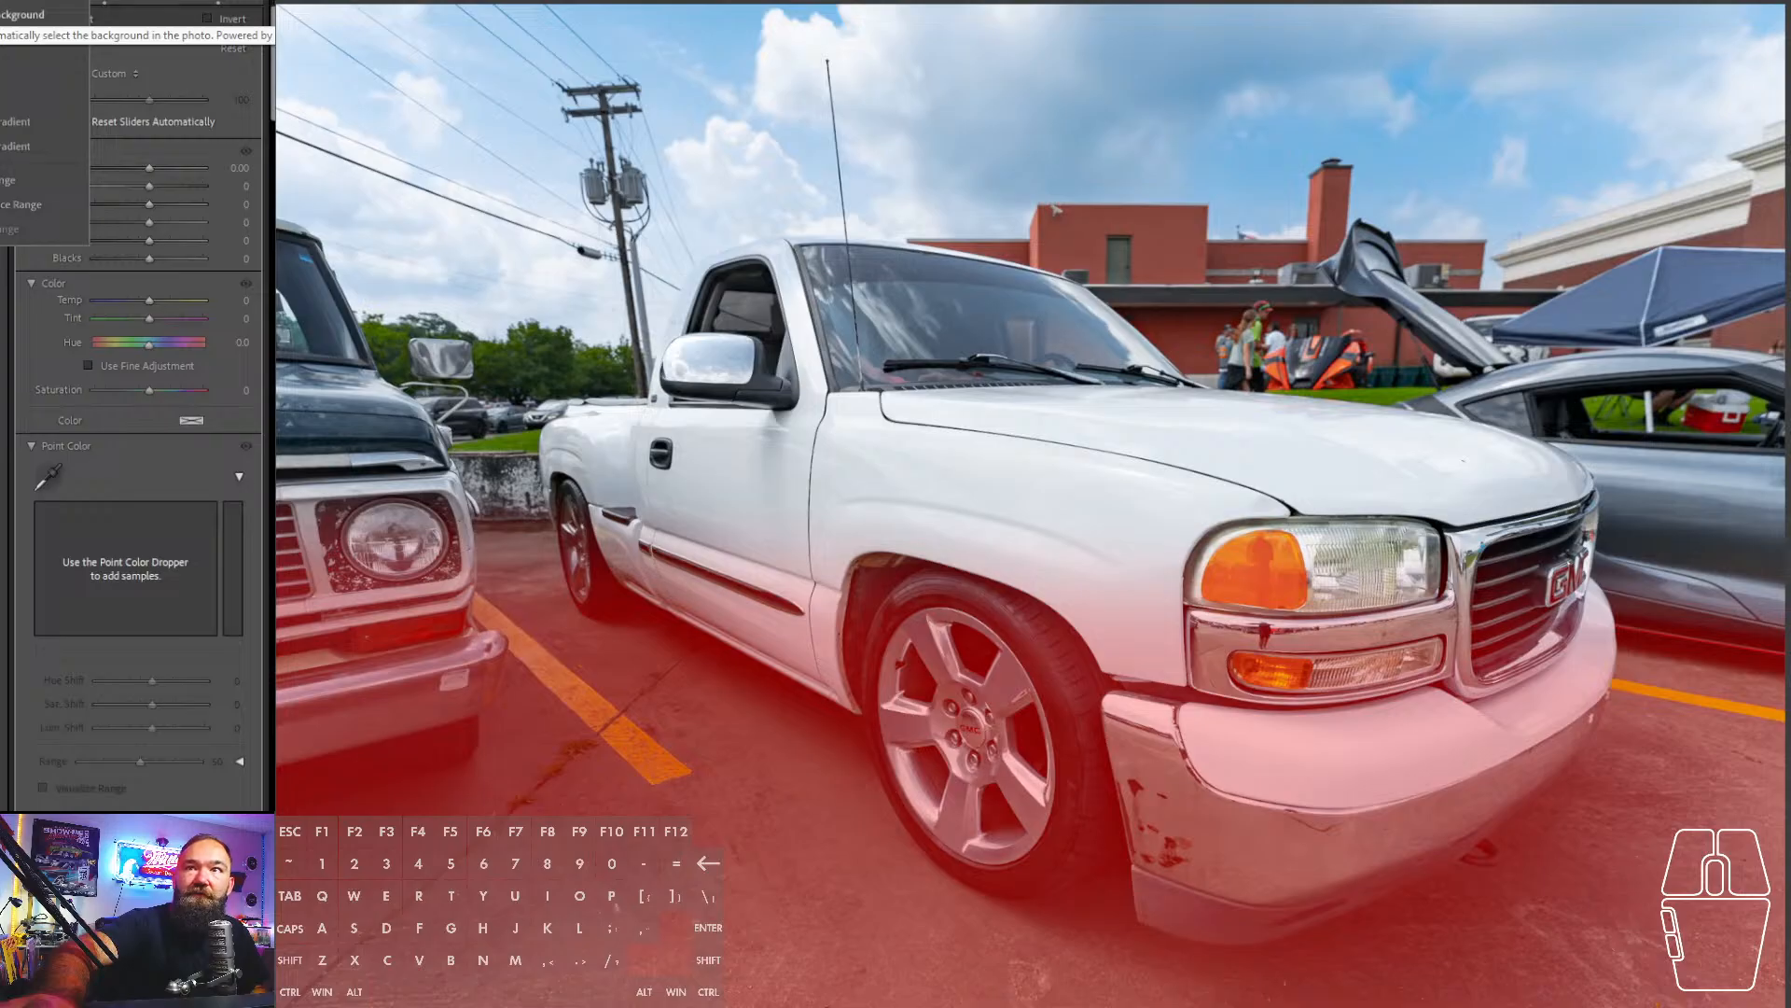
{"action": "left_click", "coordinate": [18, 14]}
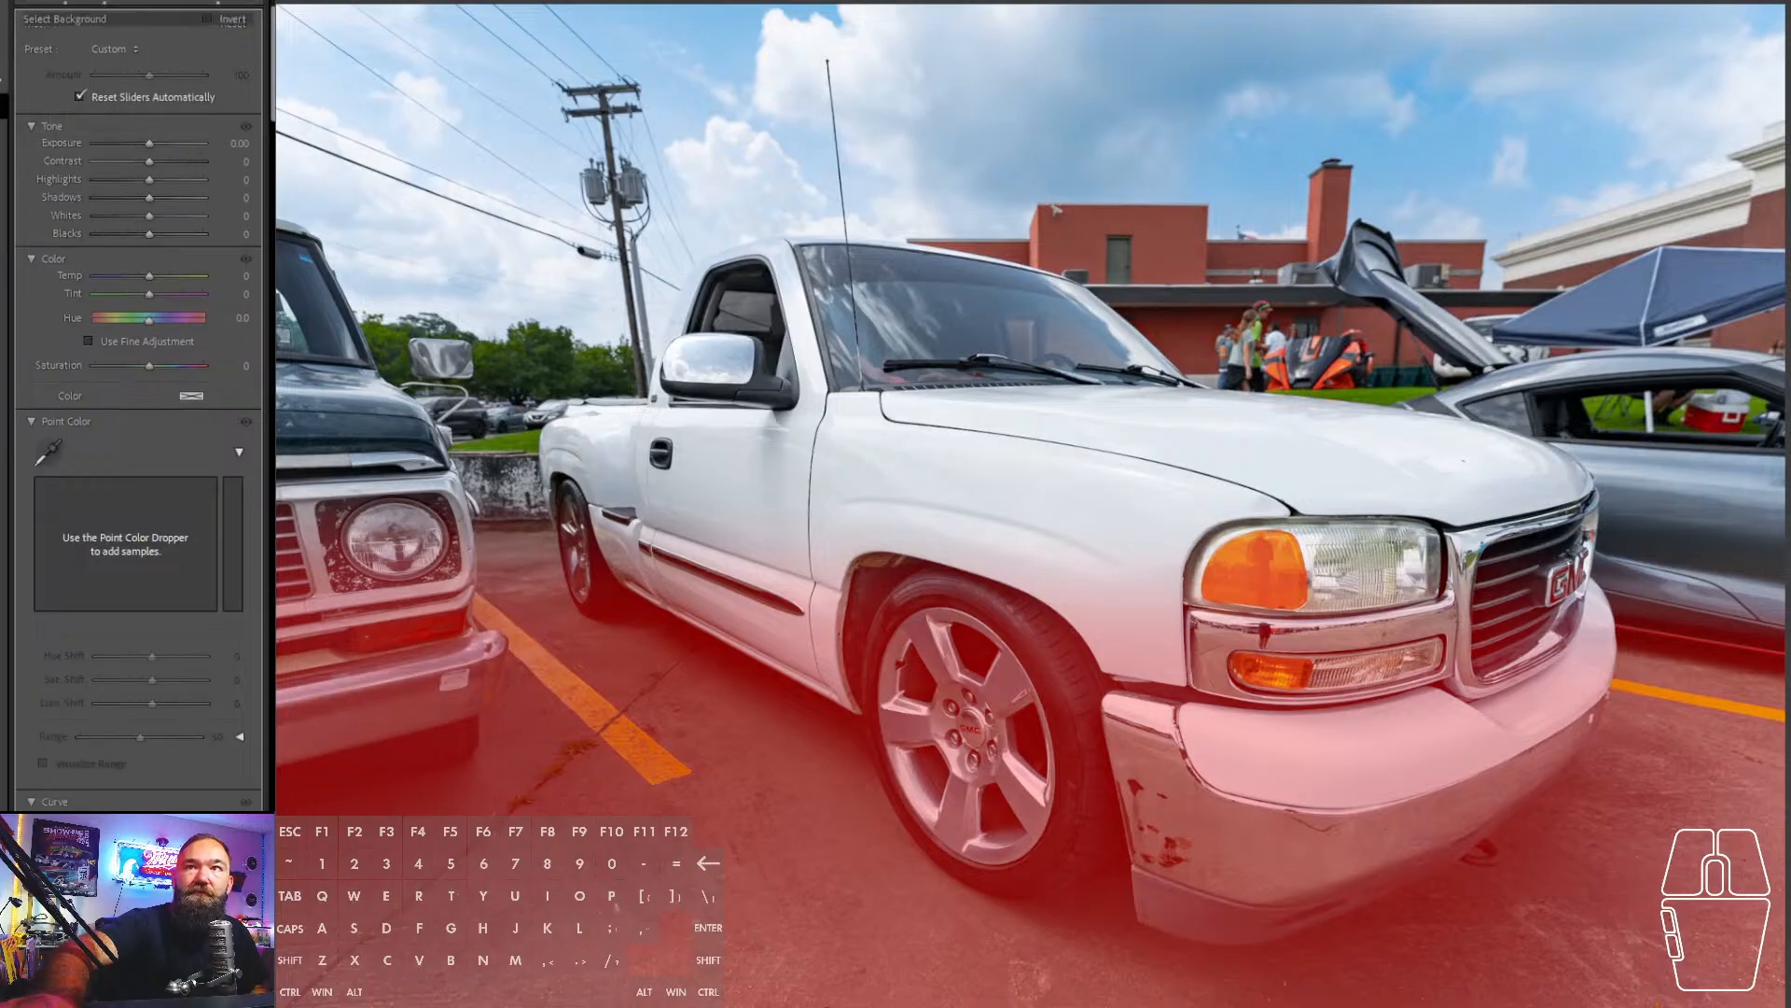
{"action": "left_click", "coordinate": [226, 21]}
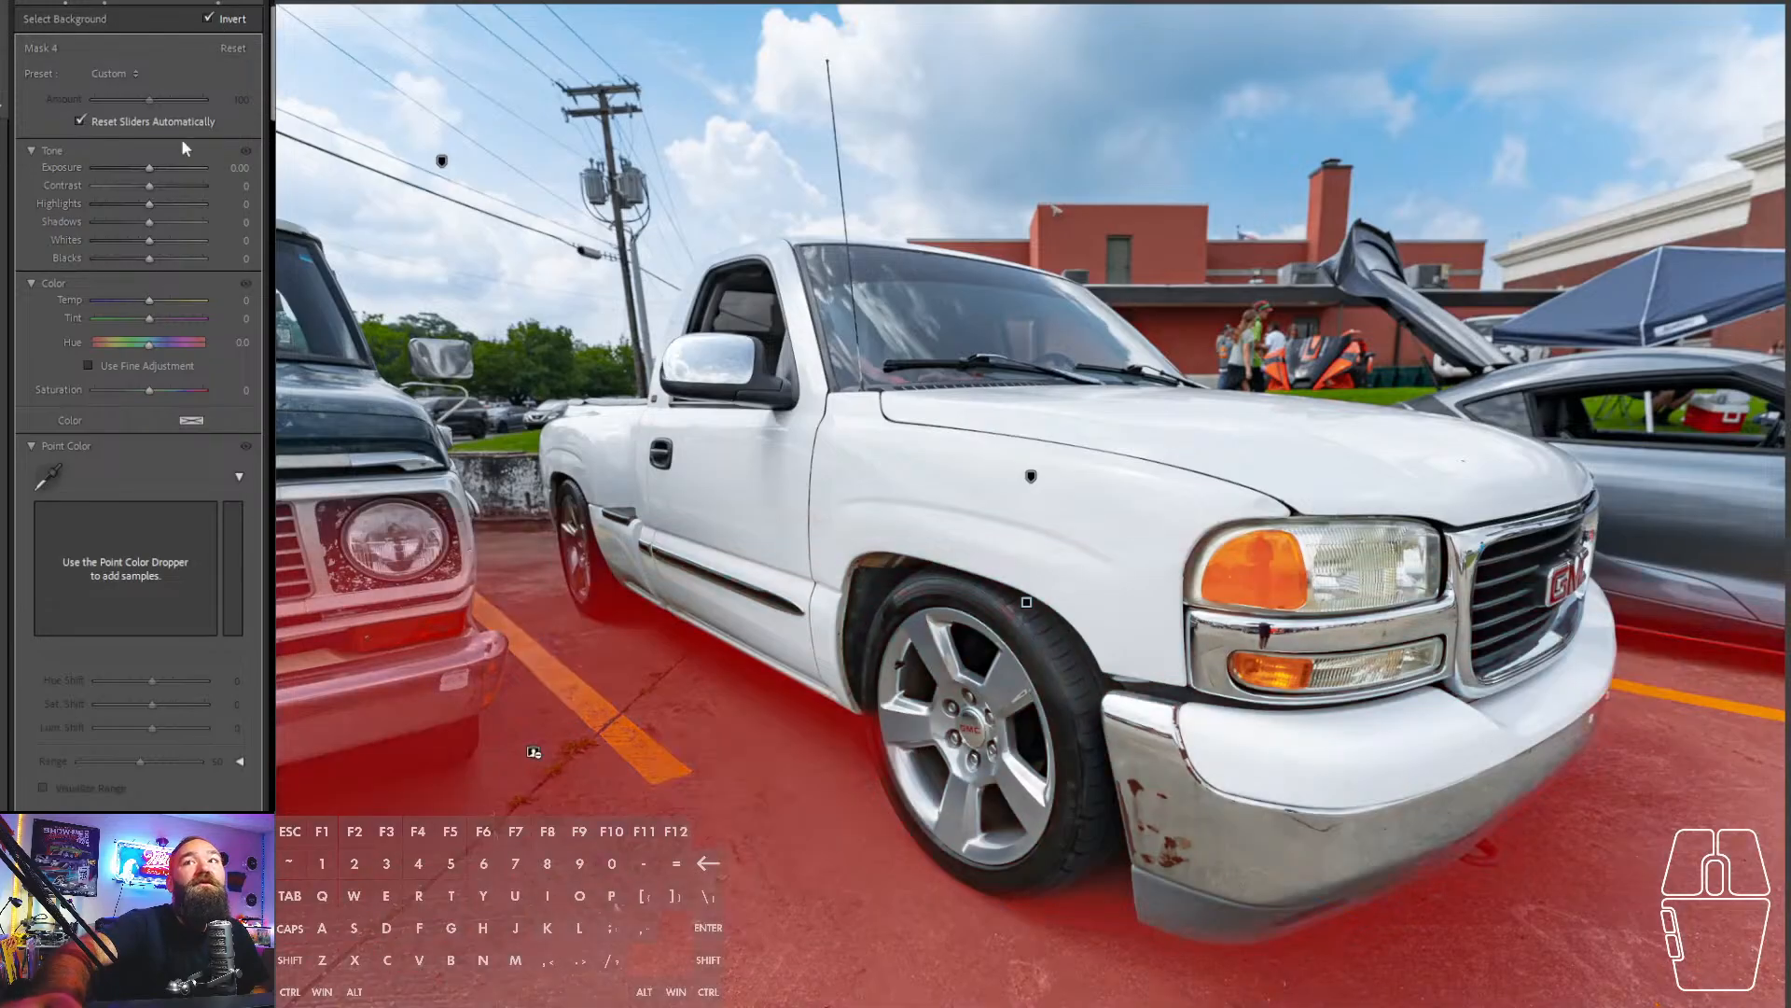
{"action": "left_click_drag", "start_coordinate": [150, 169], "coordinate": [145, 173]}
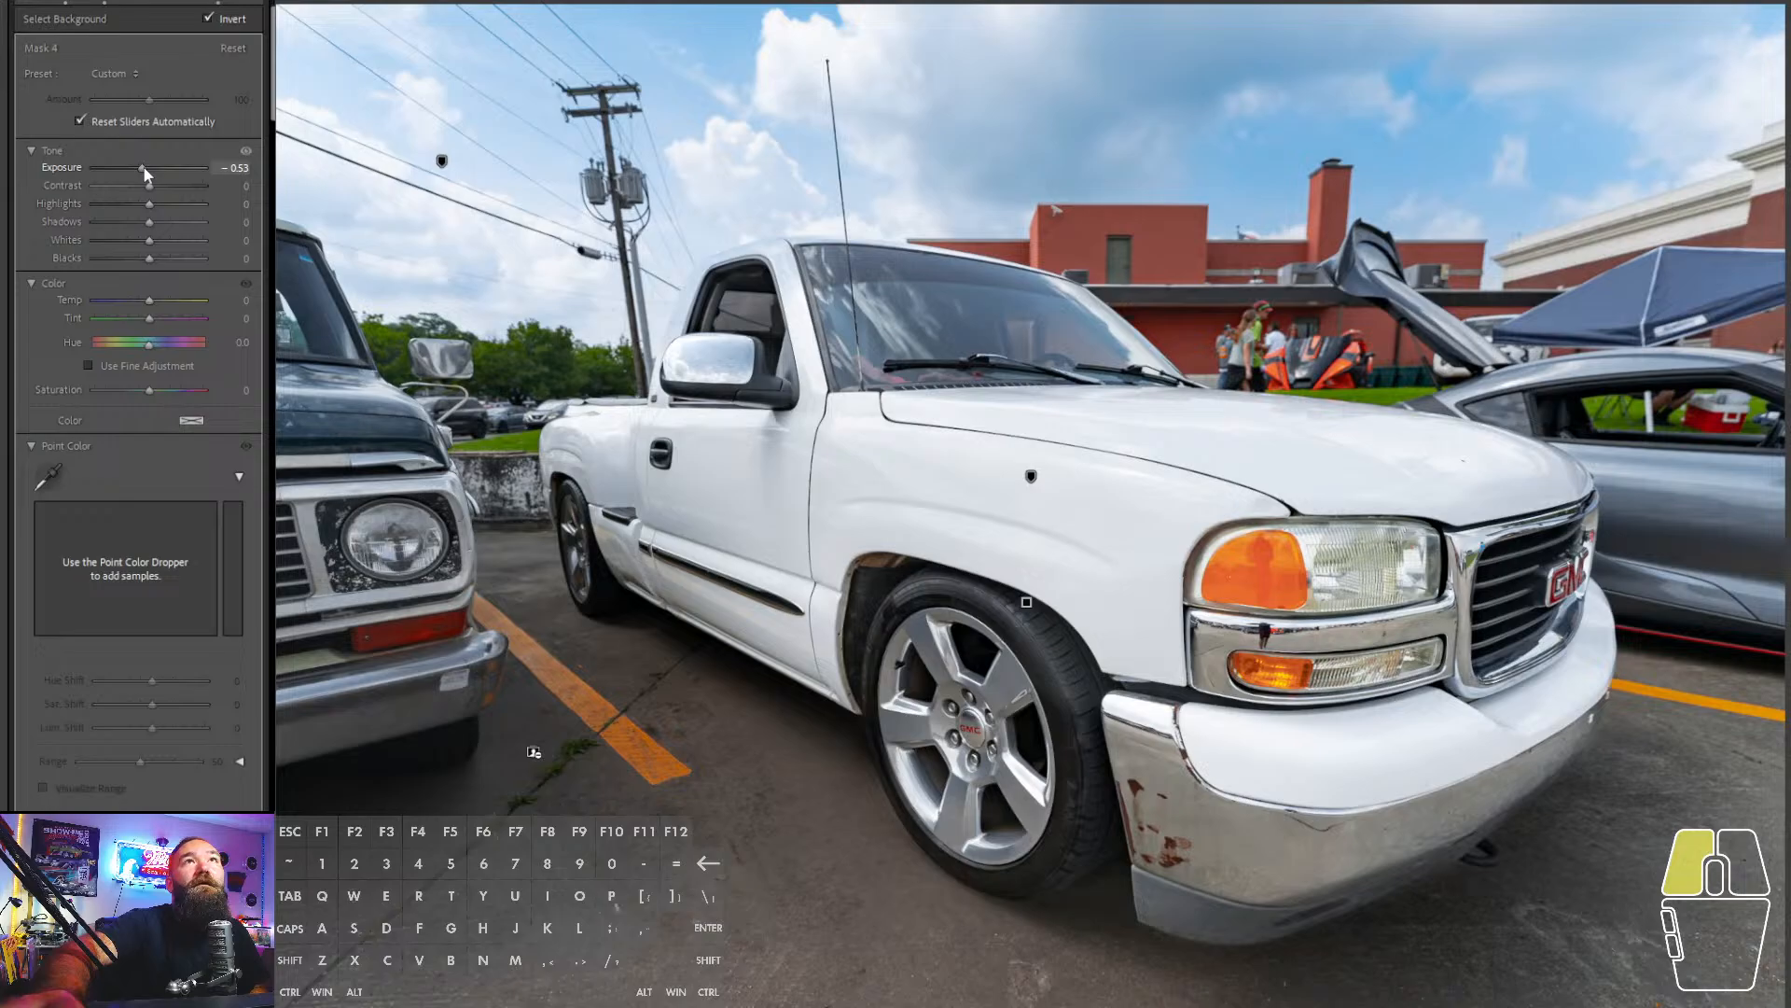
{"action": "left_click_drag", "start_coordinate": [144, 173], "coordinate": [144, 173]}
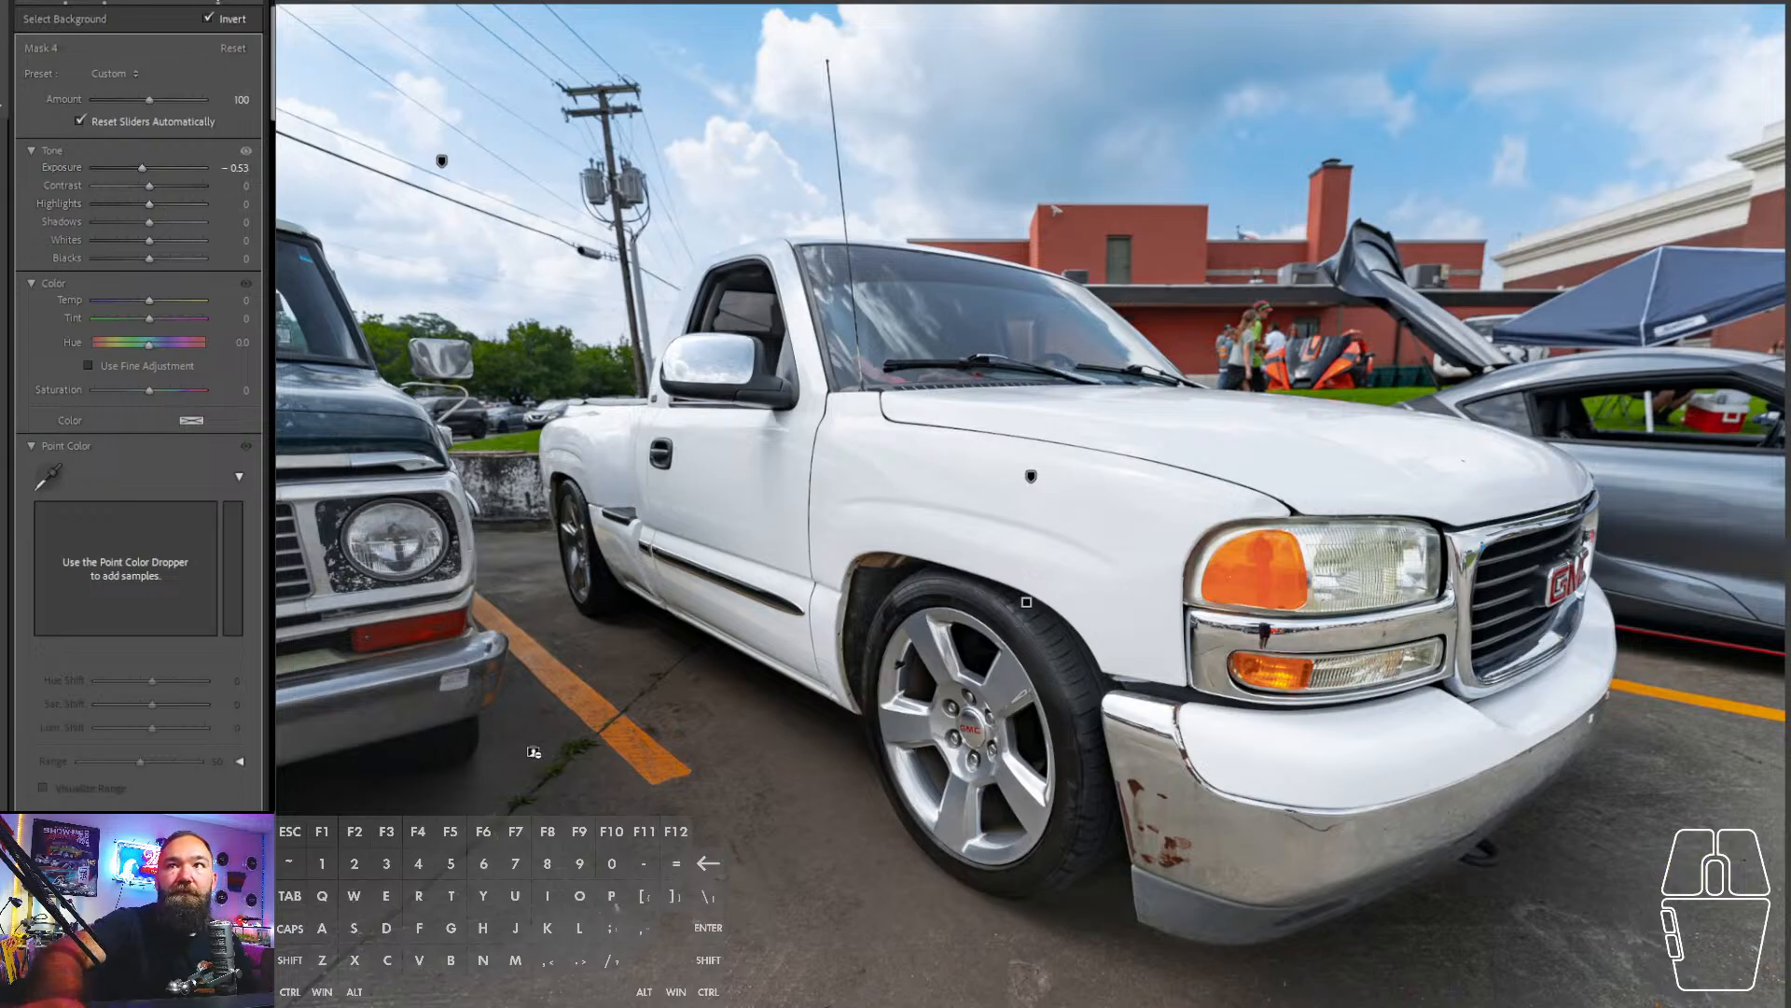
- Brush a new mask over the rusty corner of the white truck's chrome front bumper and set its saturation to -20
{"action": "left_click", "coordinate": [218, 2]}
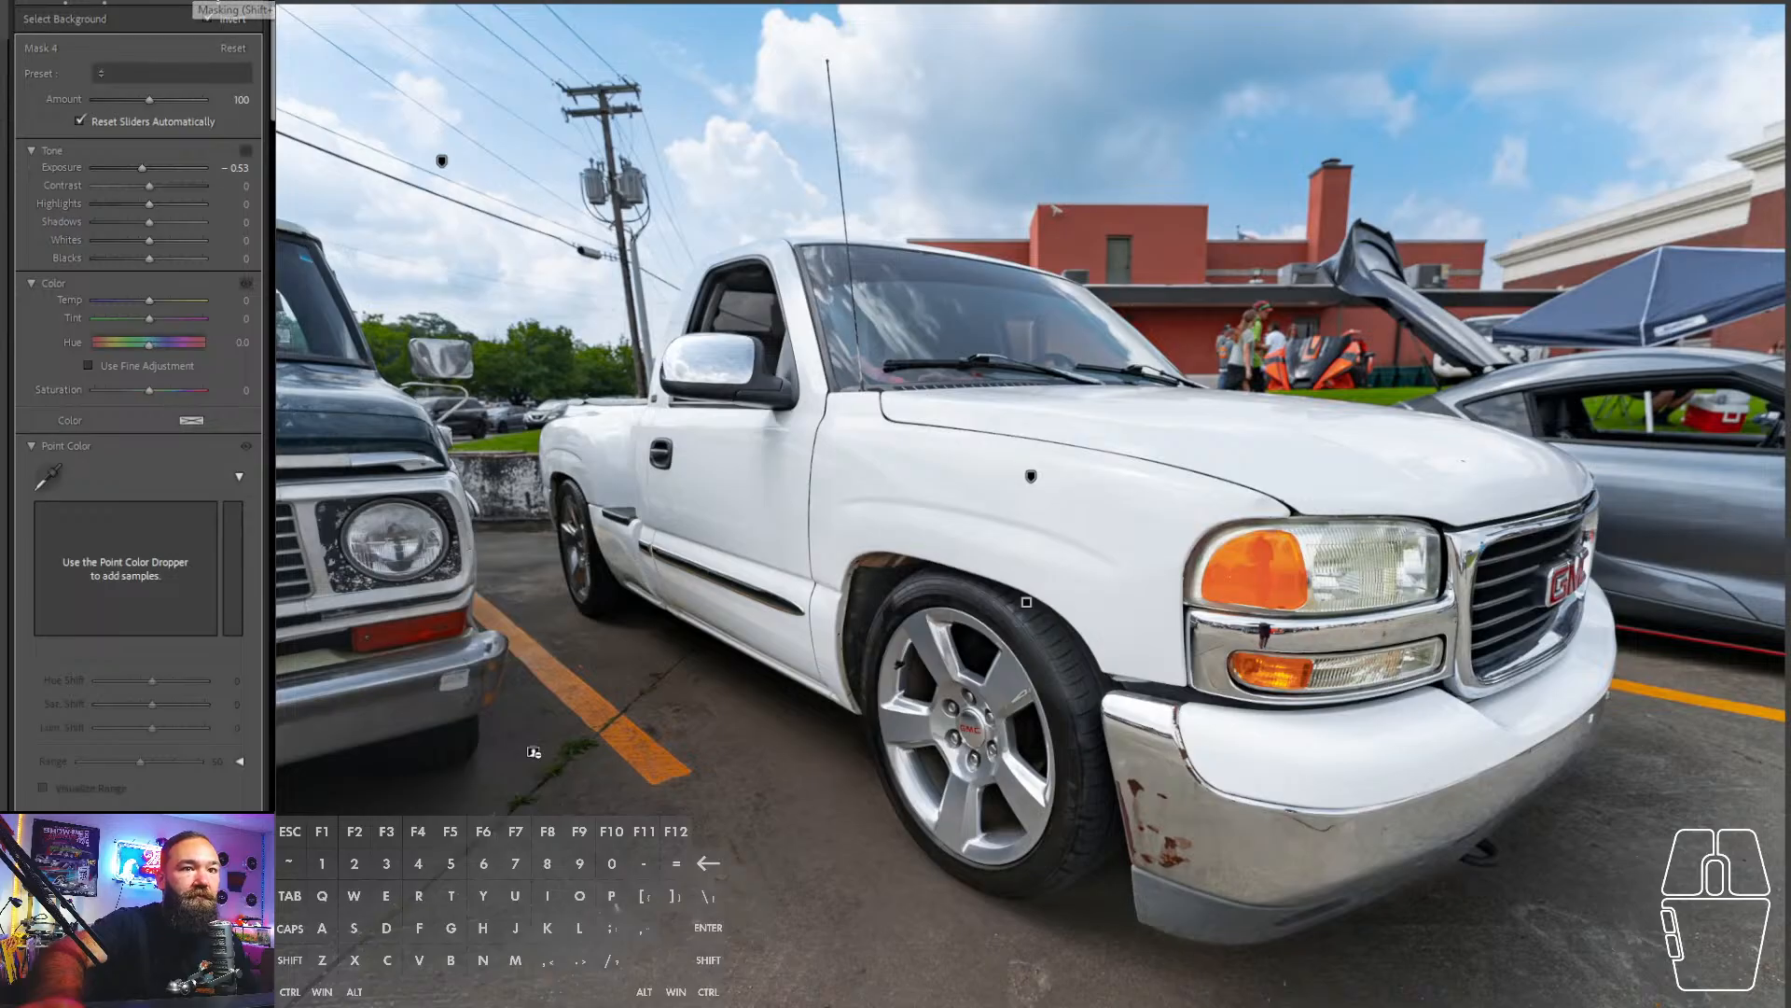
{"action": "left_click", "coordinate": [218, 3]}
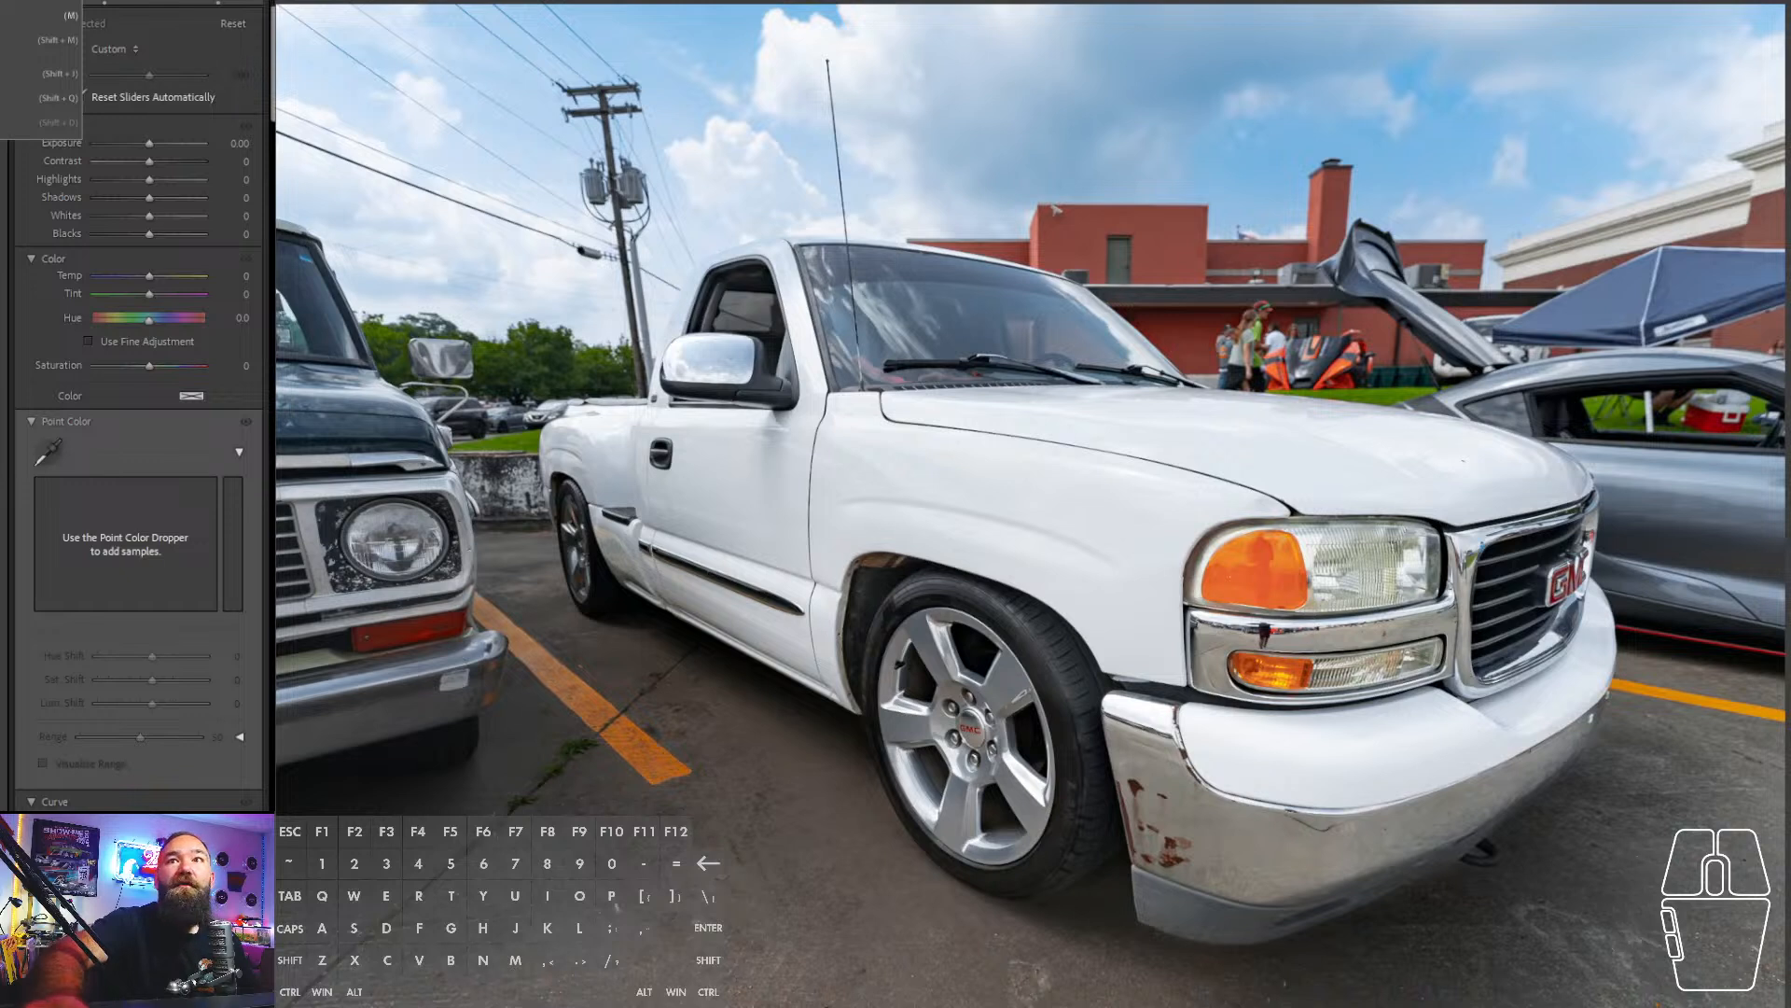
{"action": "key", "text": "k"}
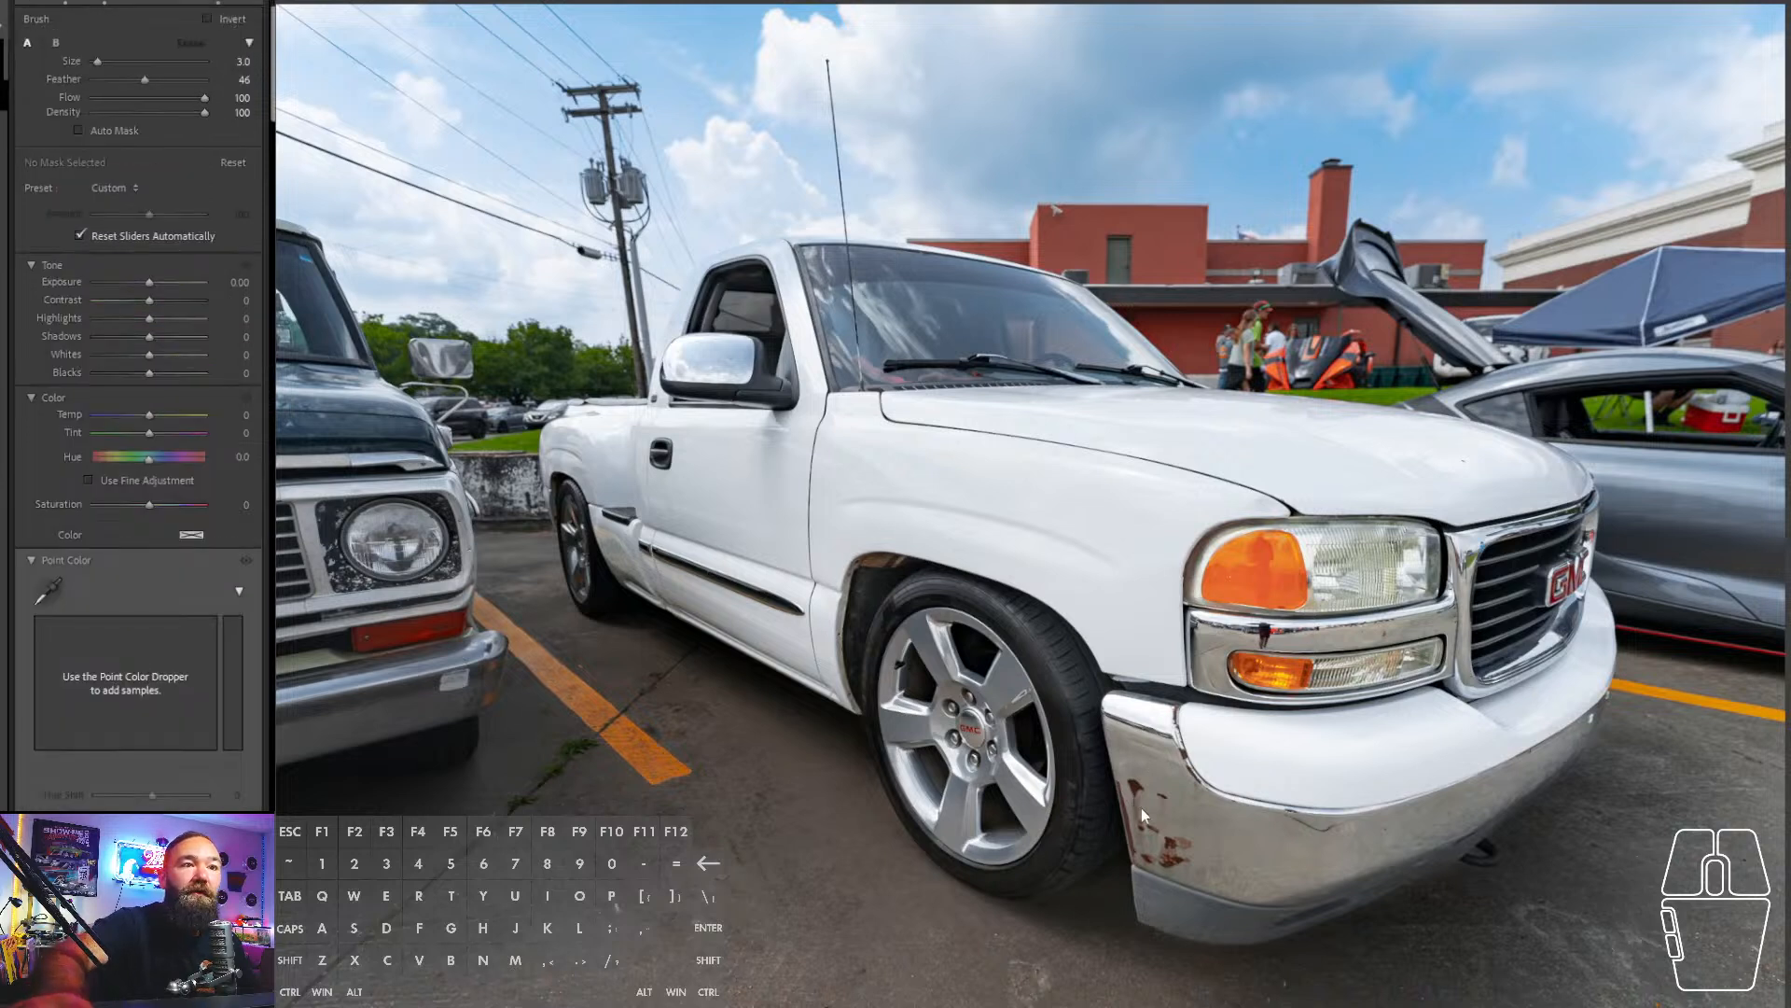
{"action": "mouse_move", "coordinate": [1154, 862]}
{"action": "left_mouse_down"}
{"action": "mouse_move", "coordinate": [1166, 852]}
{"action": "mouse_move", "coordinate": [1151, 856]}
{"action": "mouse_move", "coordinate": [1129, 782]}
{"action": "mouse_move", "coordinate": [1180, 857]}
{"action": "mouse_move", "coordinate": [1144, 795]}
{"action": "mouse_move", "coordinate": [1197, 786]}
{"action": "mouse_move", "coordinate": [1172, 714]}
{"action": "mouse_move", "coordinate": [1192, 780]}
{"action": "left_mouse_up"}
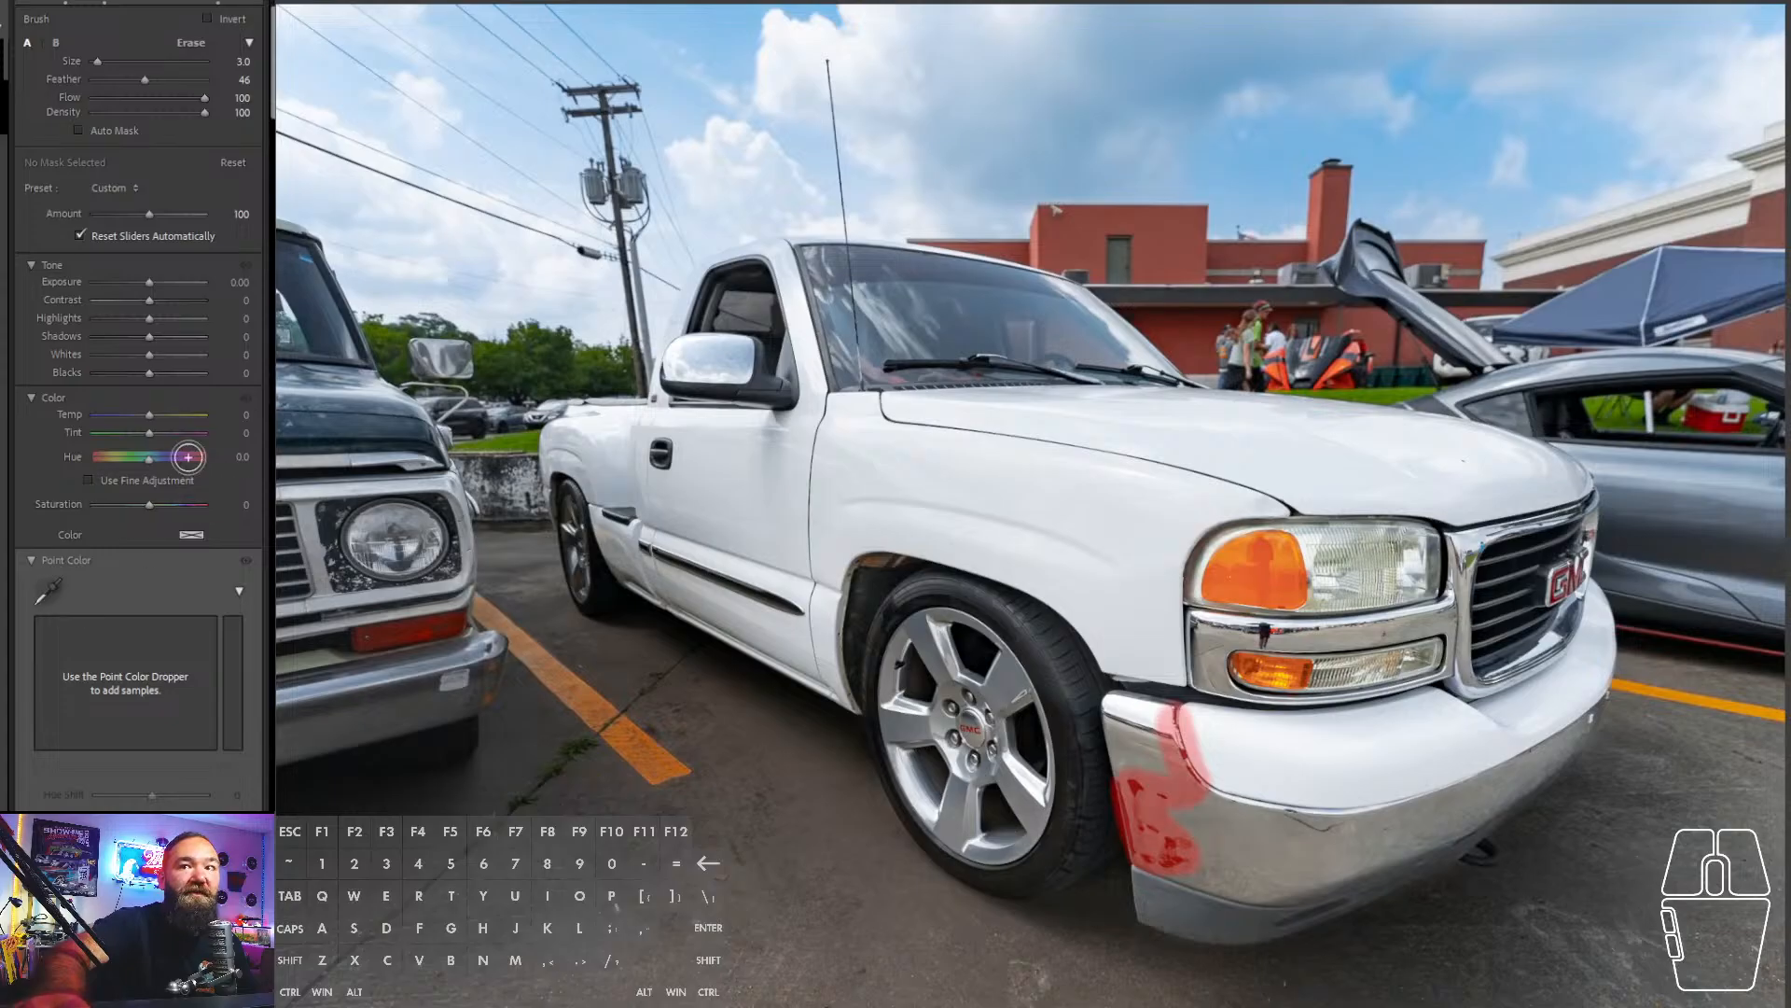
{"action": "left_click", "coordinate": [124, 504]}
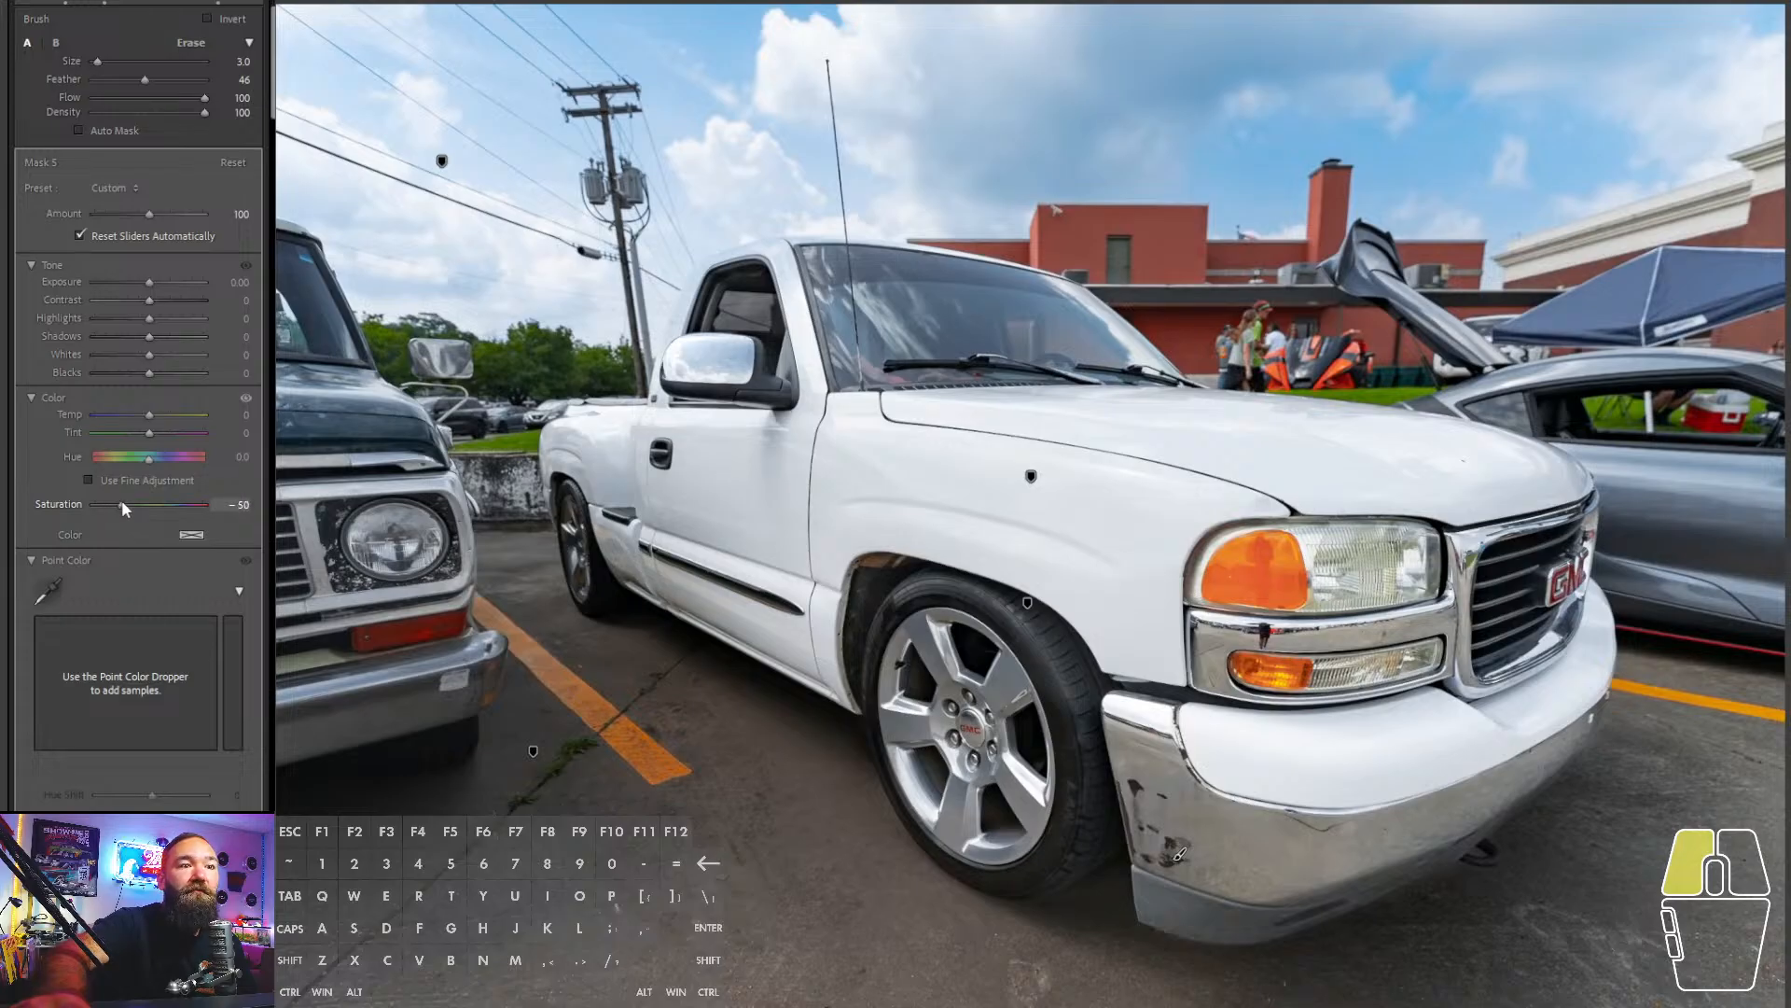
{"action": "left_click_drag", "start_coordinate": [122, 504], "coordinate": [94, 504]}
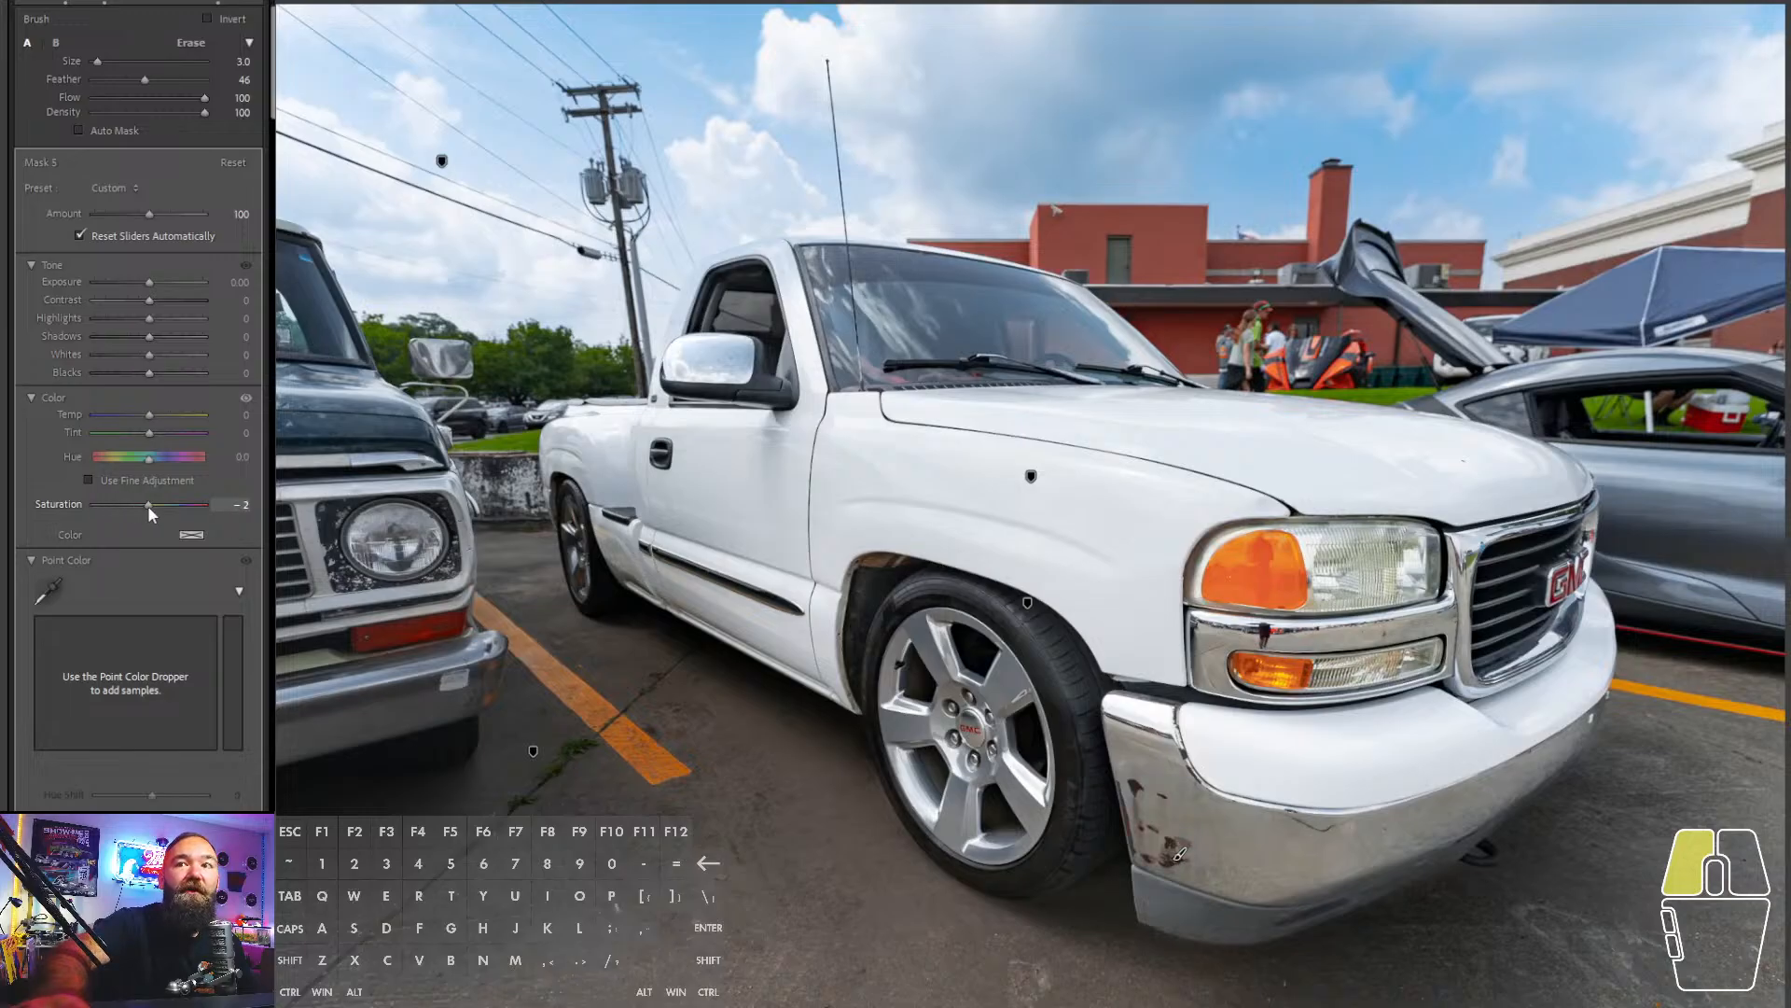
{"action": "left_click_drag", "start_coordinate": [147, 505], "coordinate": [138, 507]}
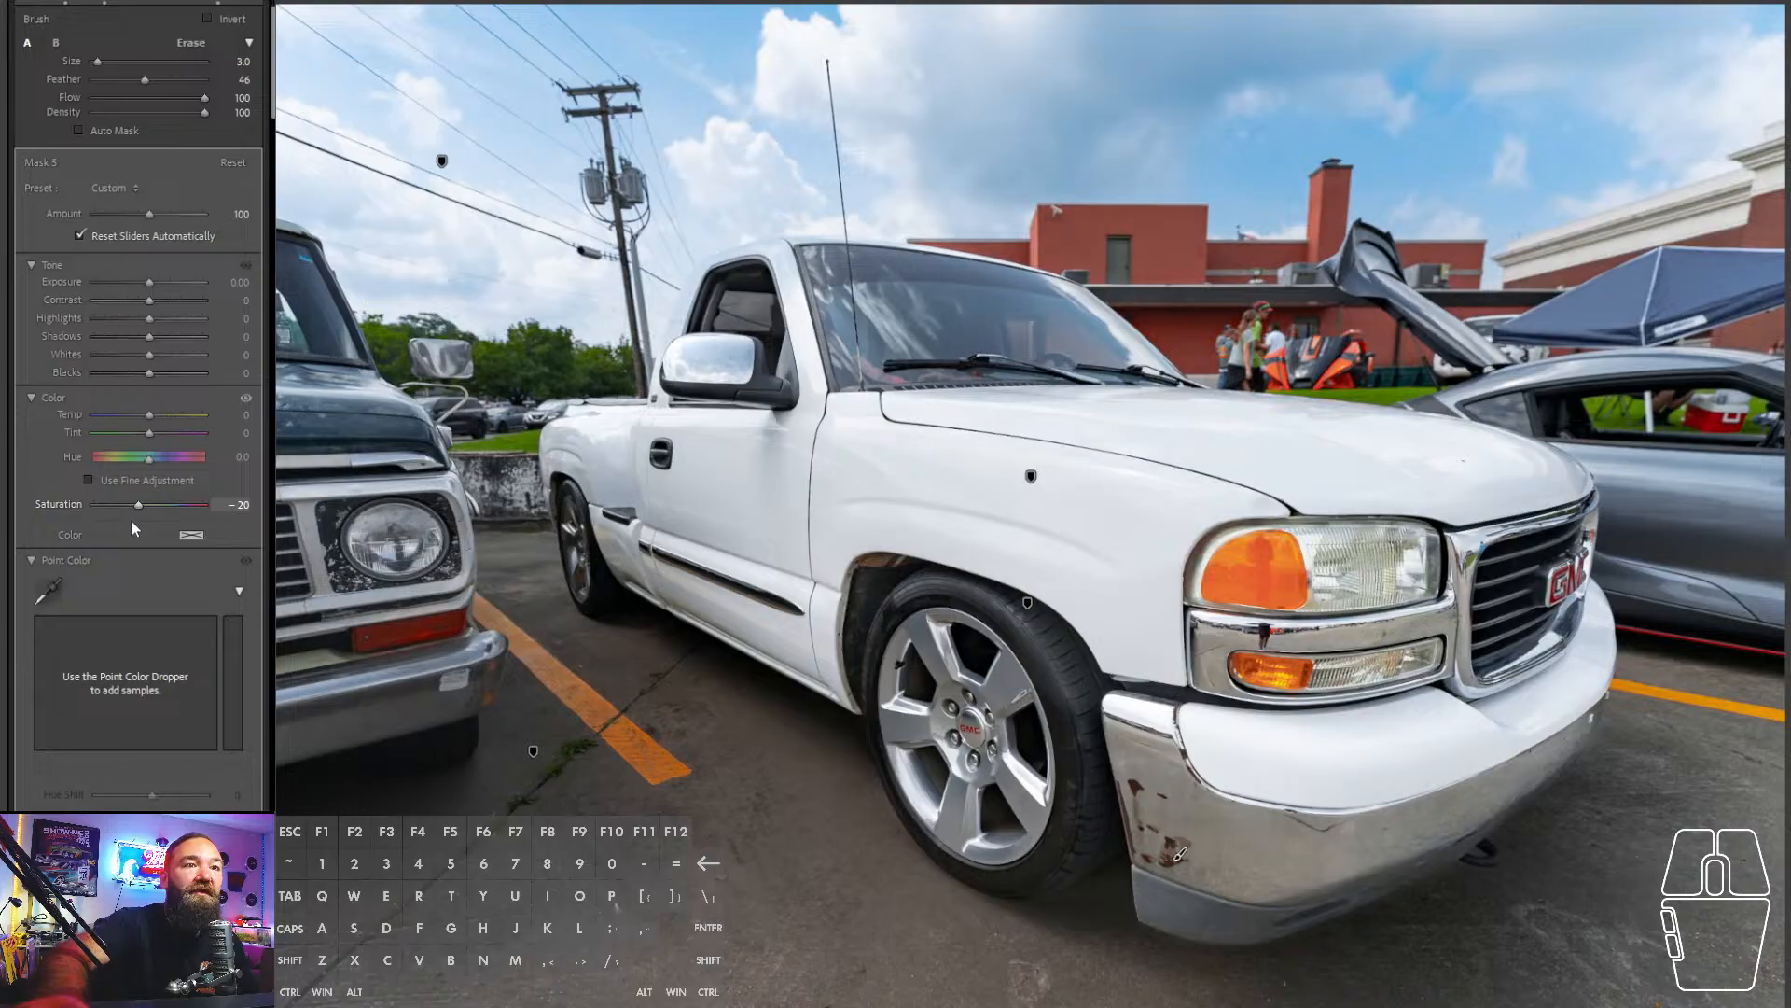
{"action": "left_click", "coordinate": [220, 3]}
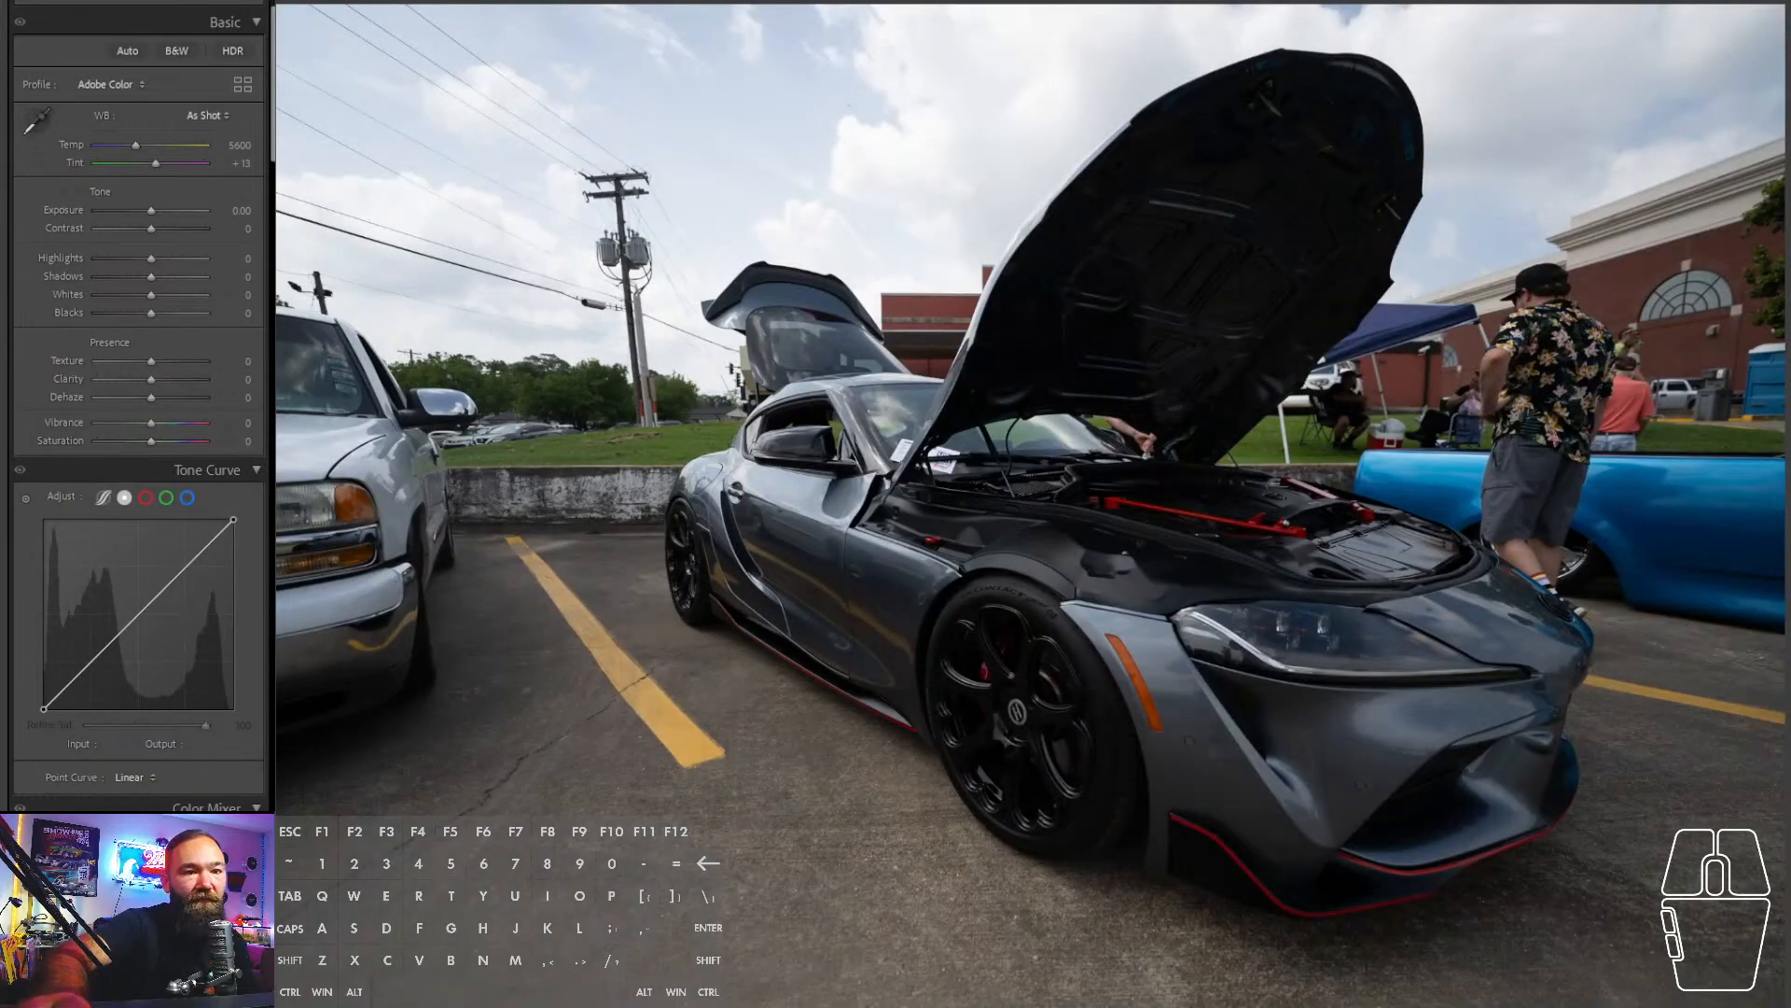
- Go to the gray sports car photo with the man in the blue shirt, straighten it to -0.87 and crop it tighter
{"action": "left_click", "coordinate": [112, 6]}
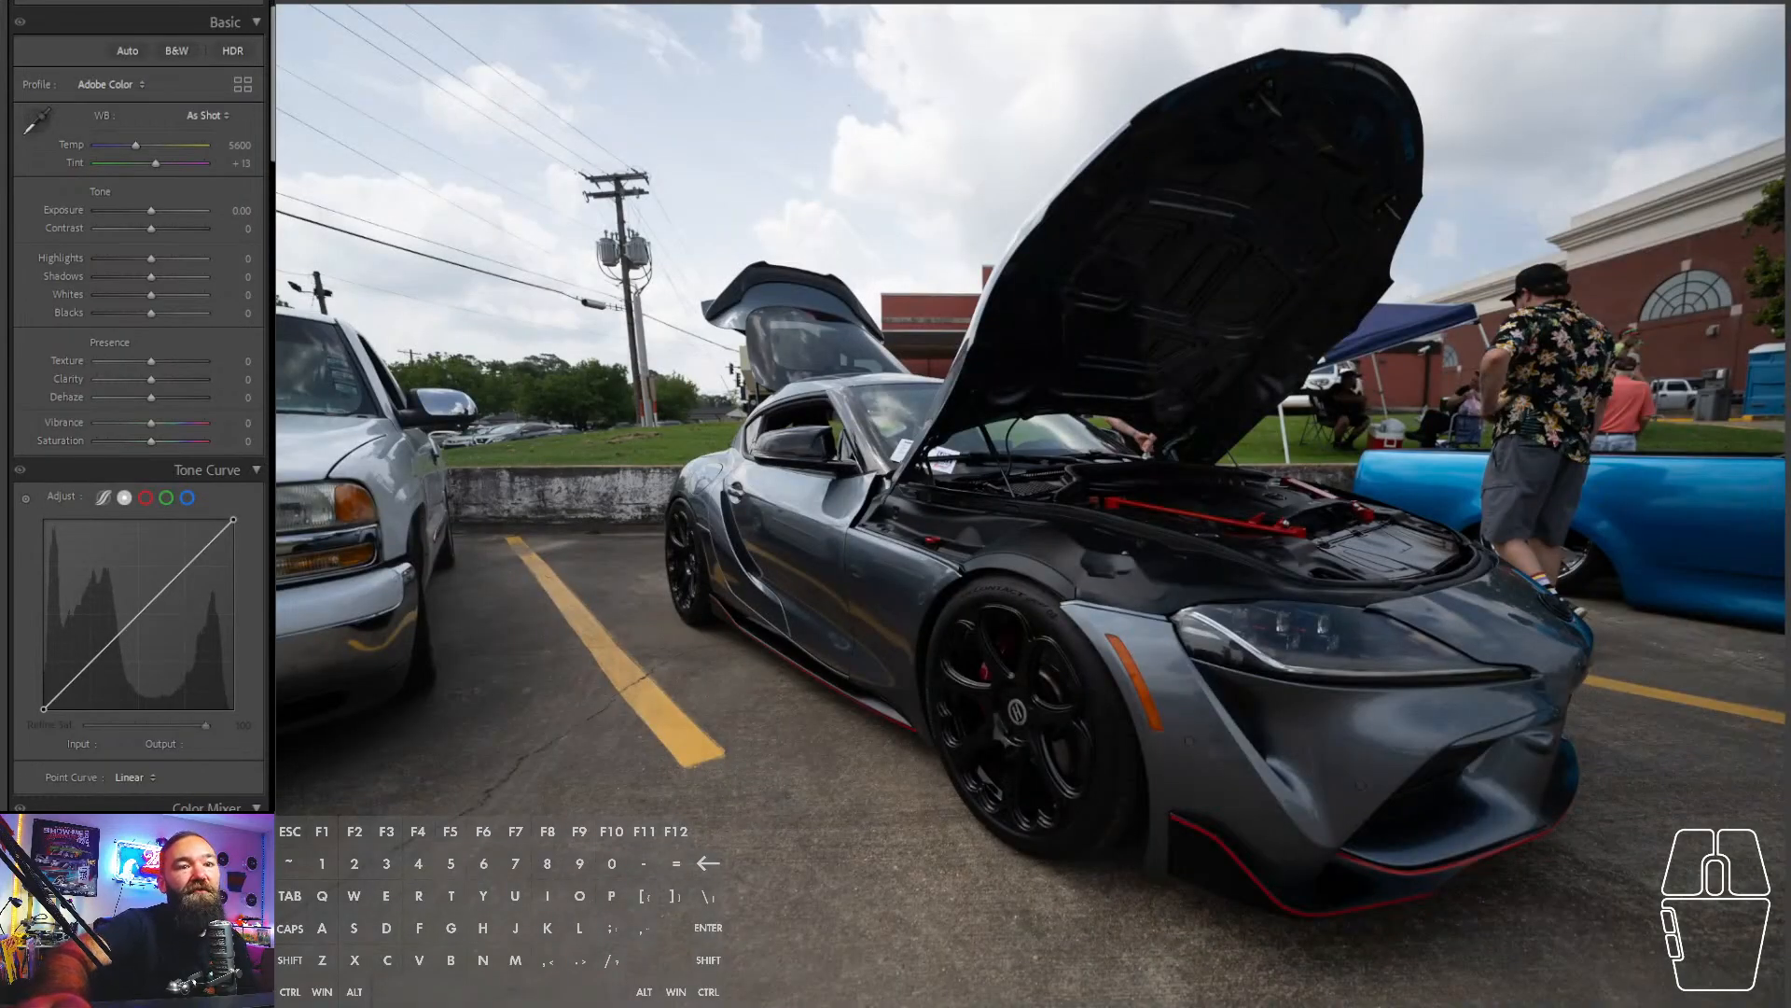
{"action": "key", "text": "r"}
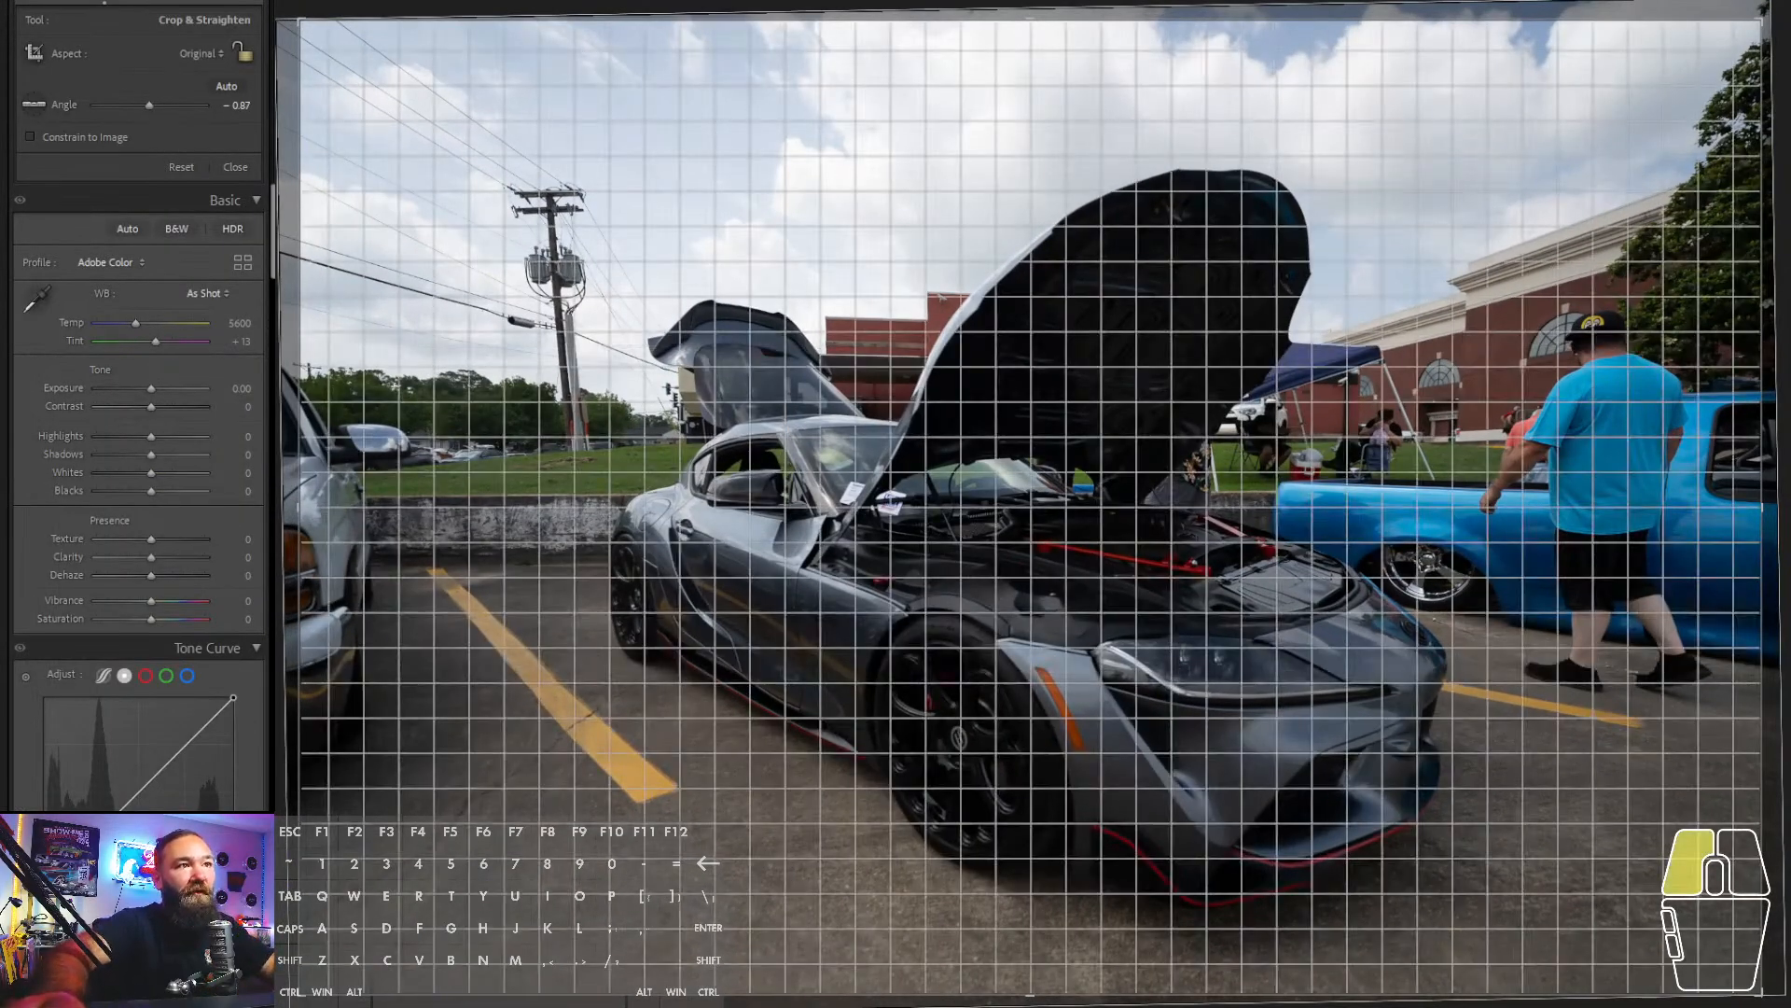
{"action": "left_click_drag", "start_coordinate": [1229, 26], "coordinate": [1213, 91]}
{"action": "left_click_drag", "start_coordinate": [1271, 302], "coordinate": [1303, 326]}
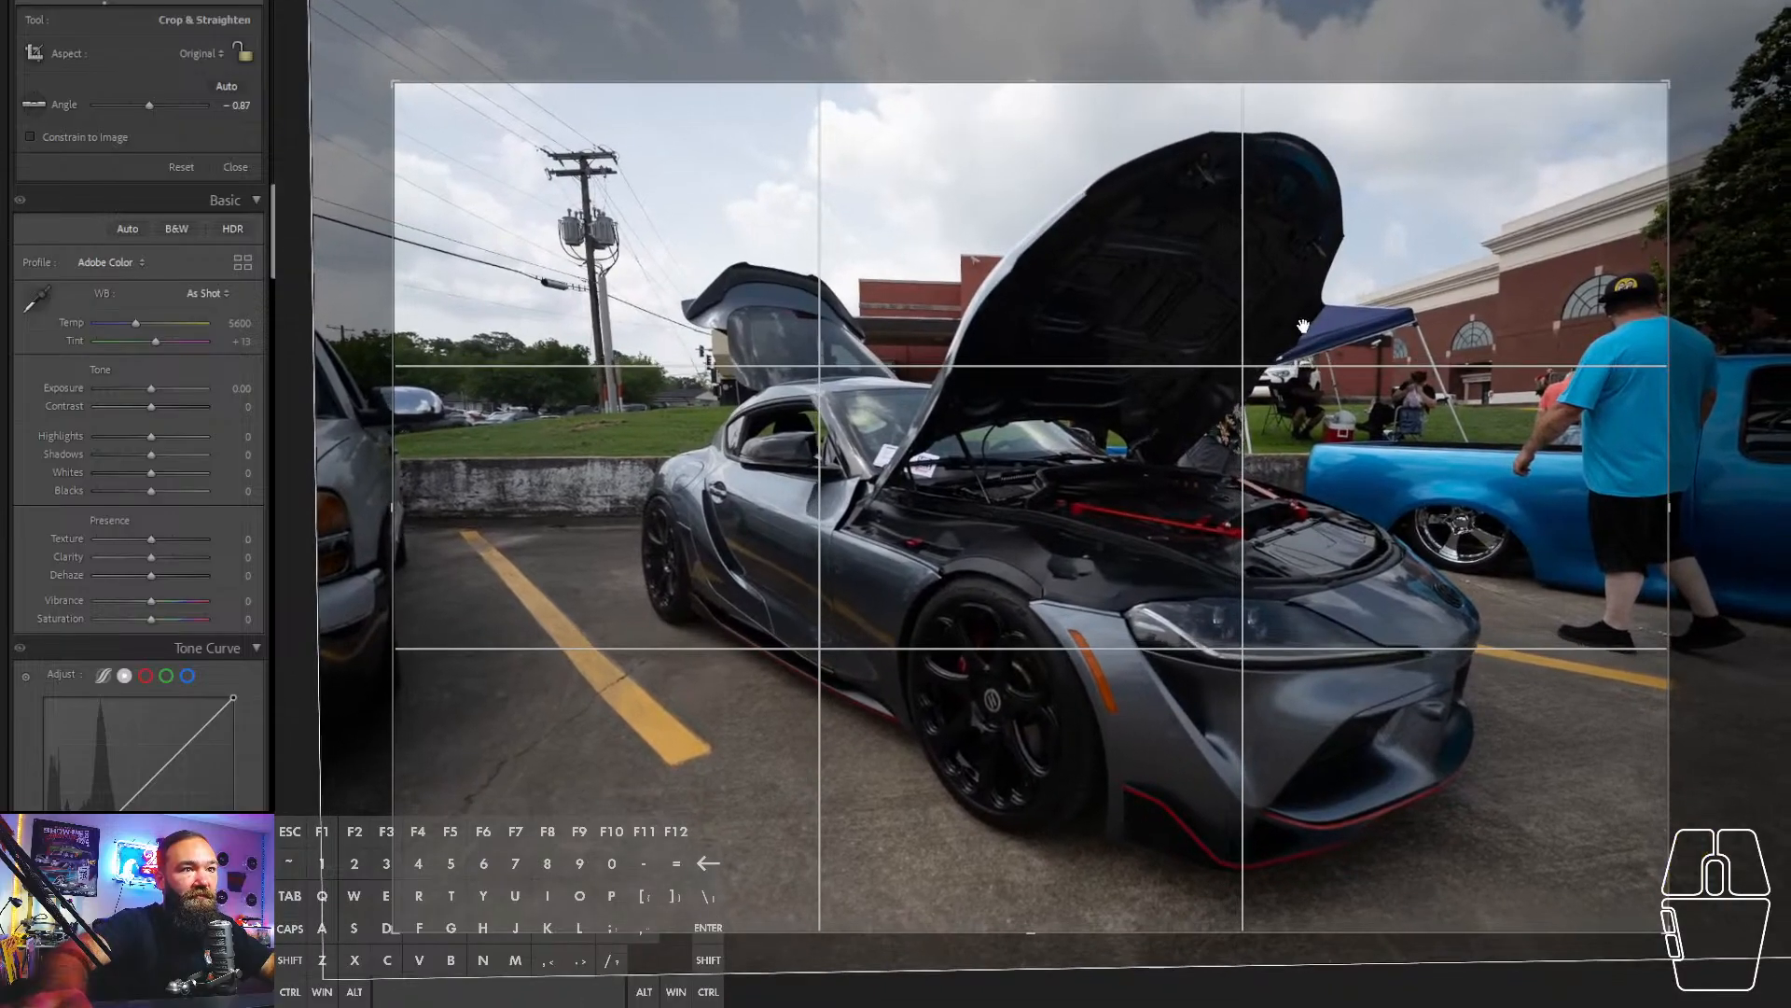
{"action": "left_click_drag", "start_coordinate": [1716, 325], "coordinate": [1717, 331]}
{"action": "key", "text": "Return"}
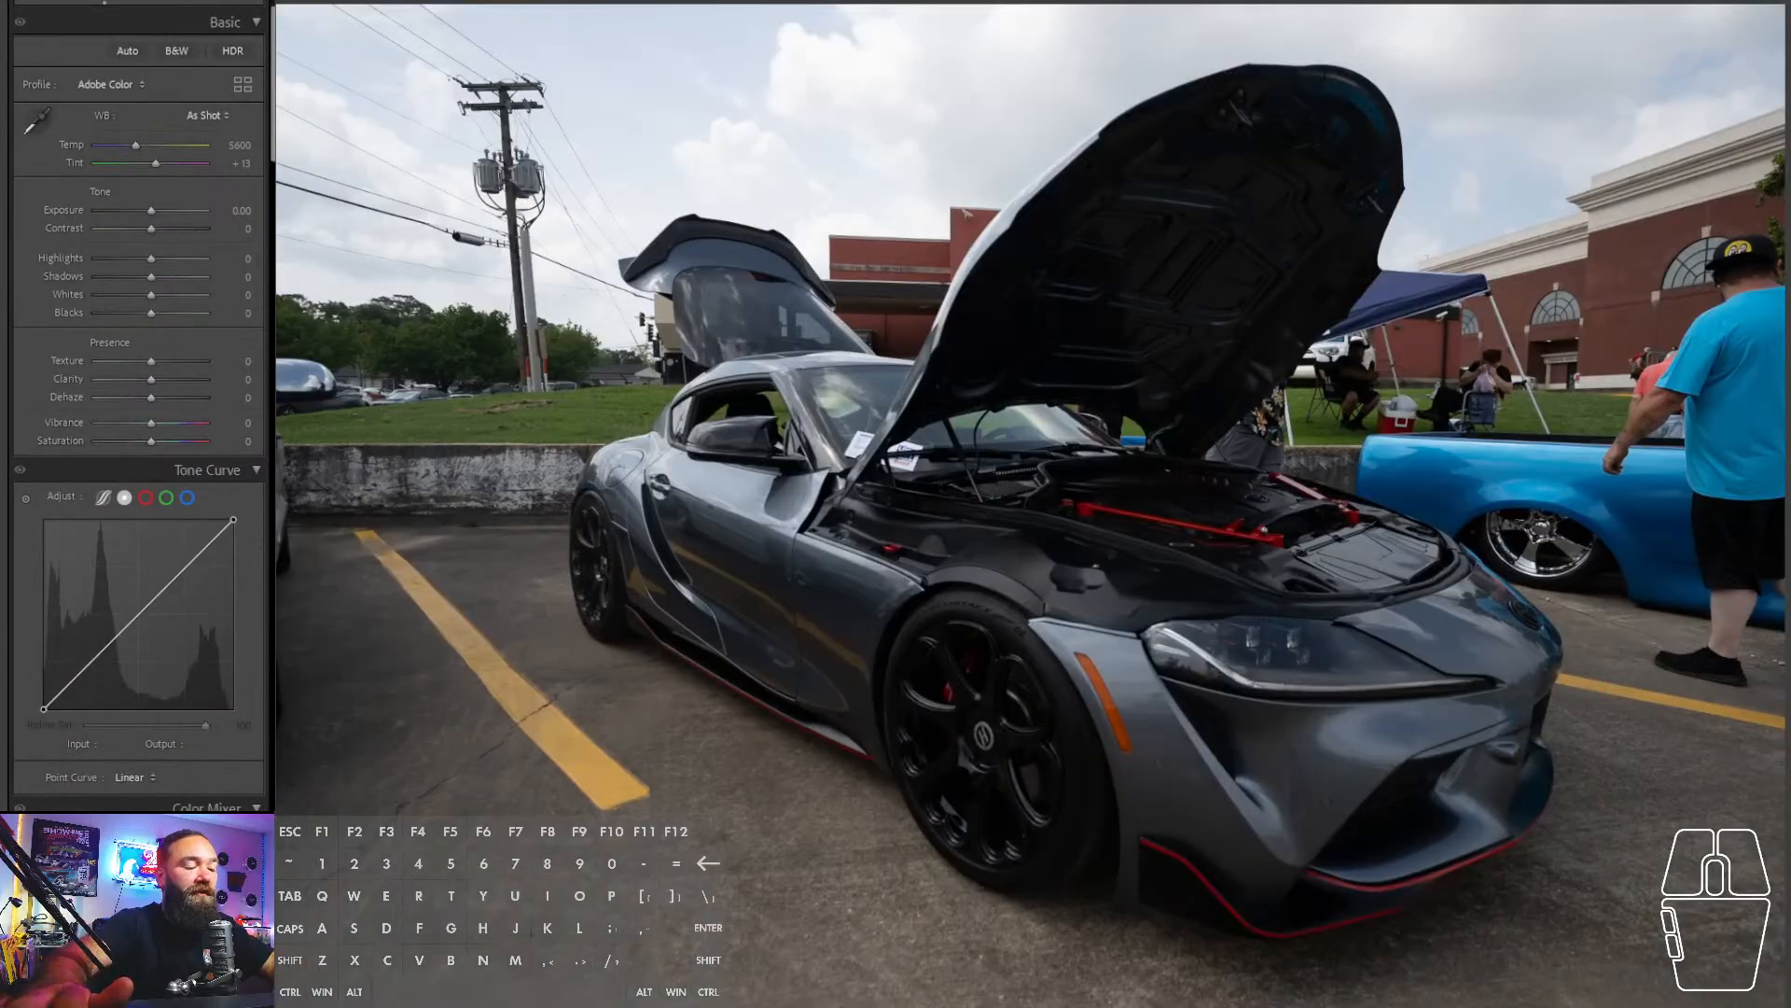
- Paste the copied edit settings onto the sports car photo and set its white balance to temperature 5250 and tint +10
{"action": "key", "text": "ctrl+shift+v"}
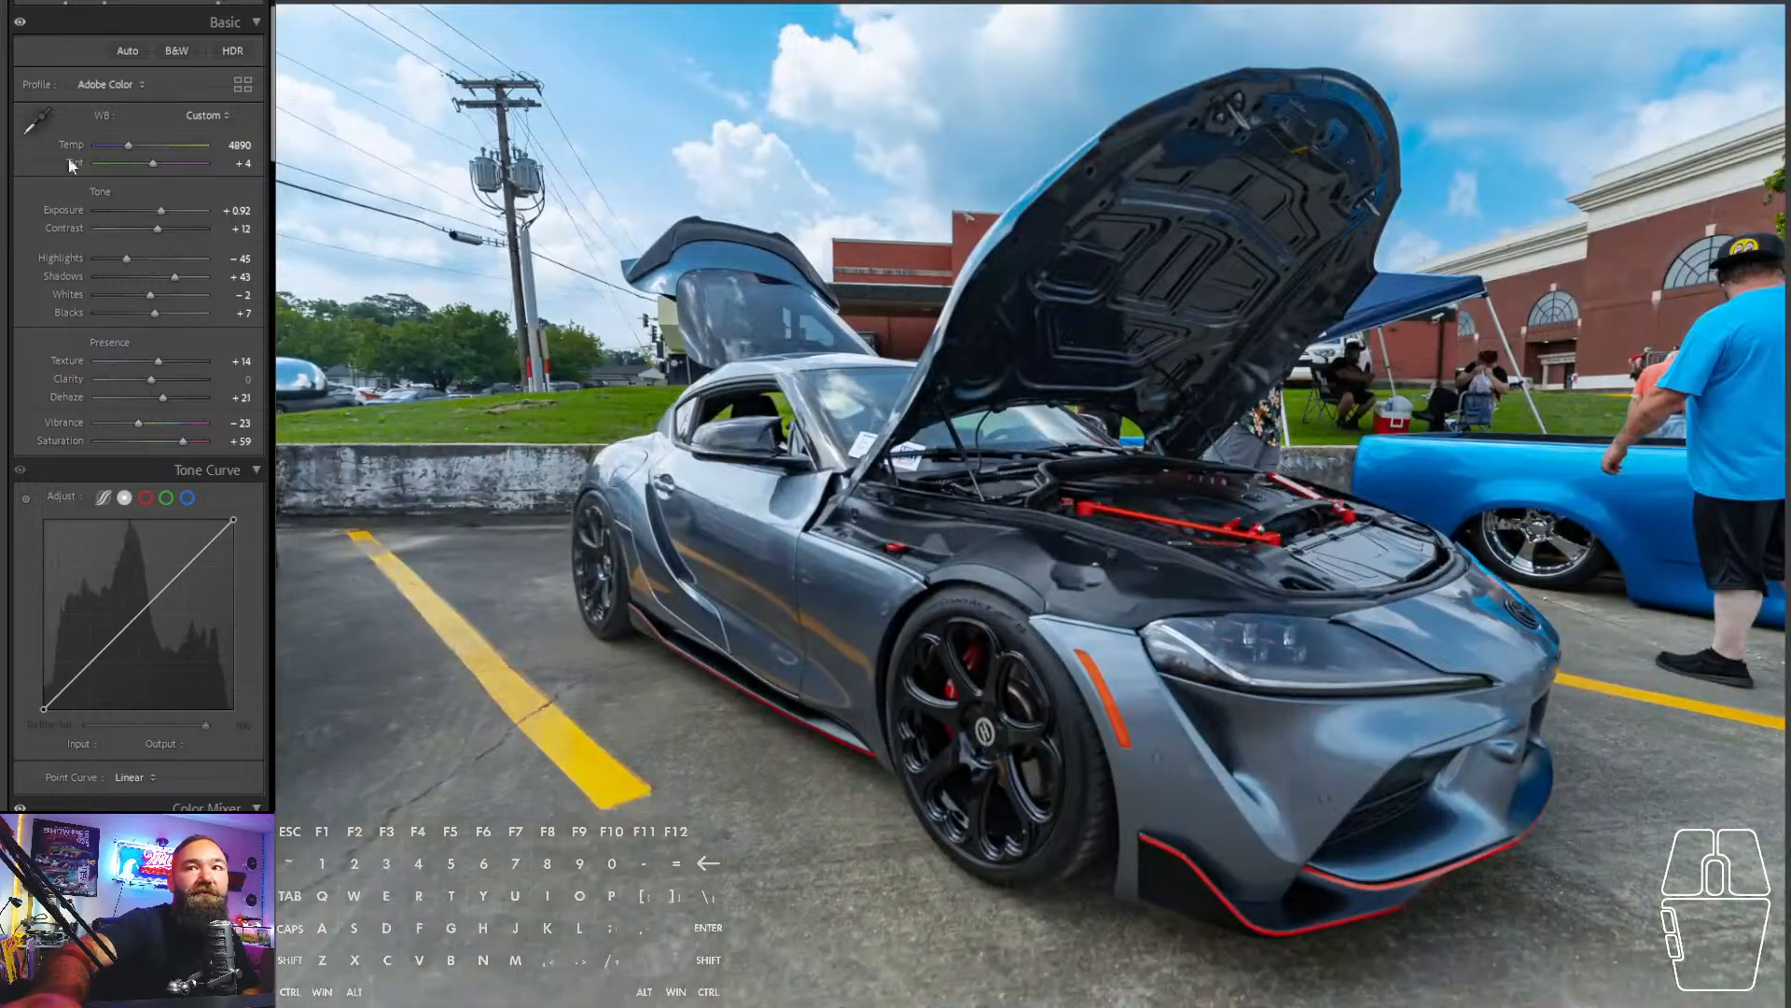
{"action": "left_click_drag", "start_coordinate": [129, 144], "coordinate": [135, 148]}
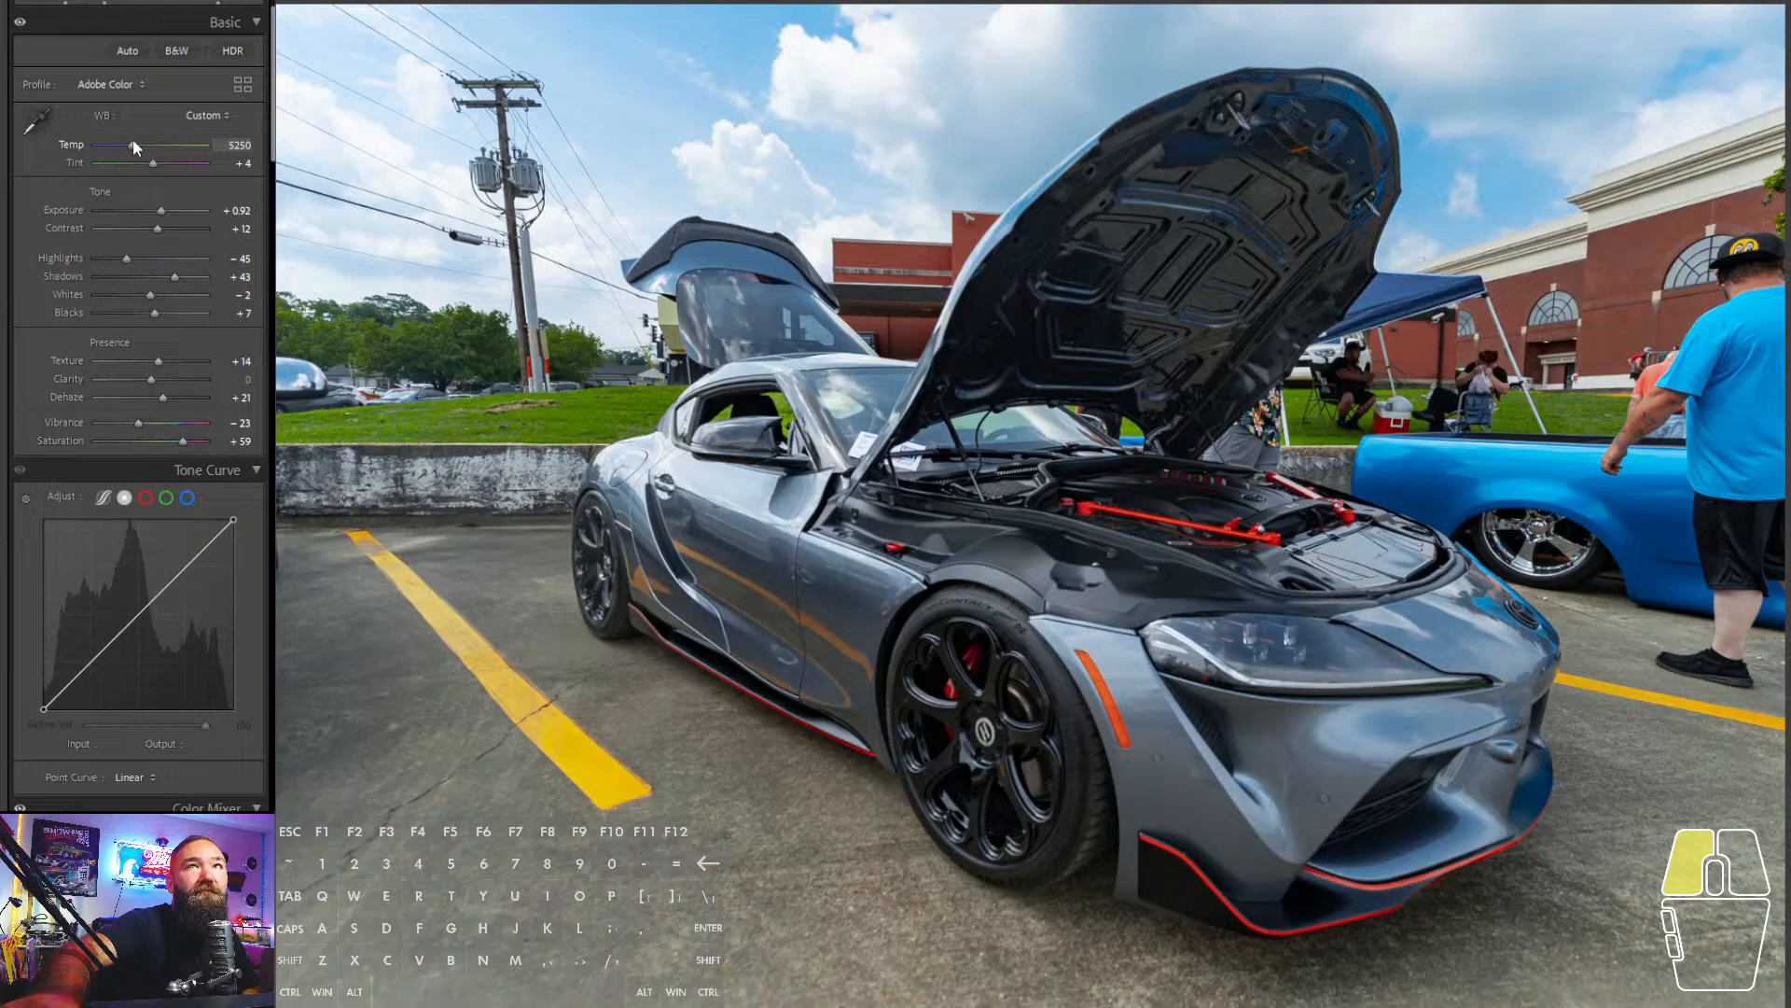
{"action": "left_click_drag", "start_coordinate": [134, 147], "coordinate": [149, 159]}
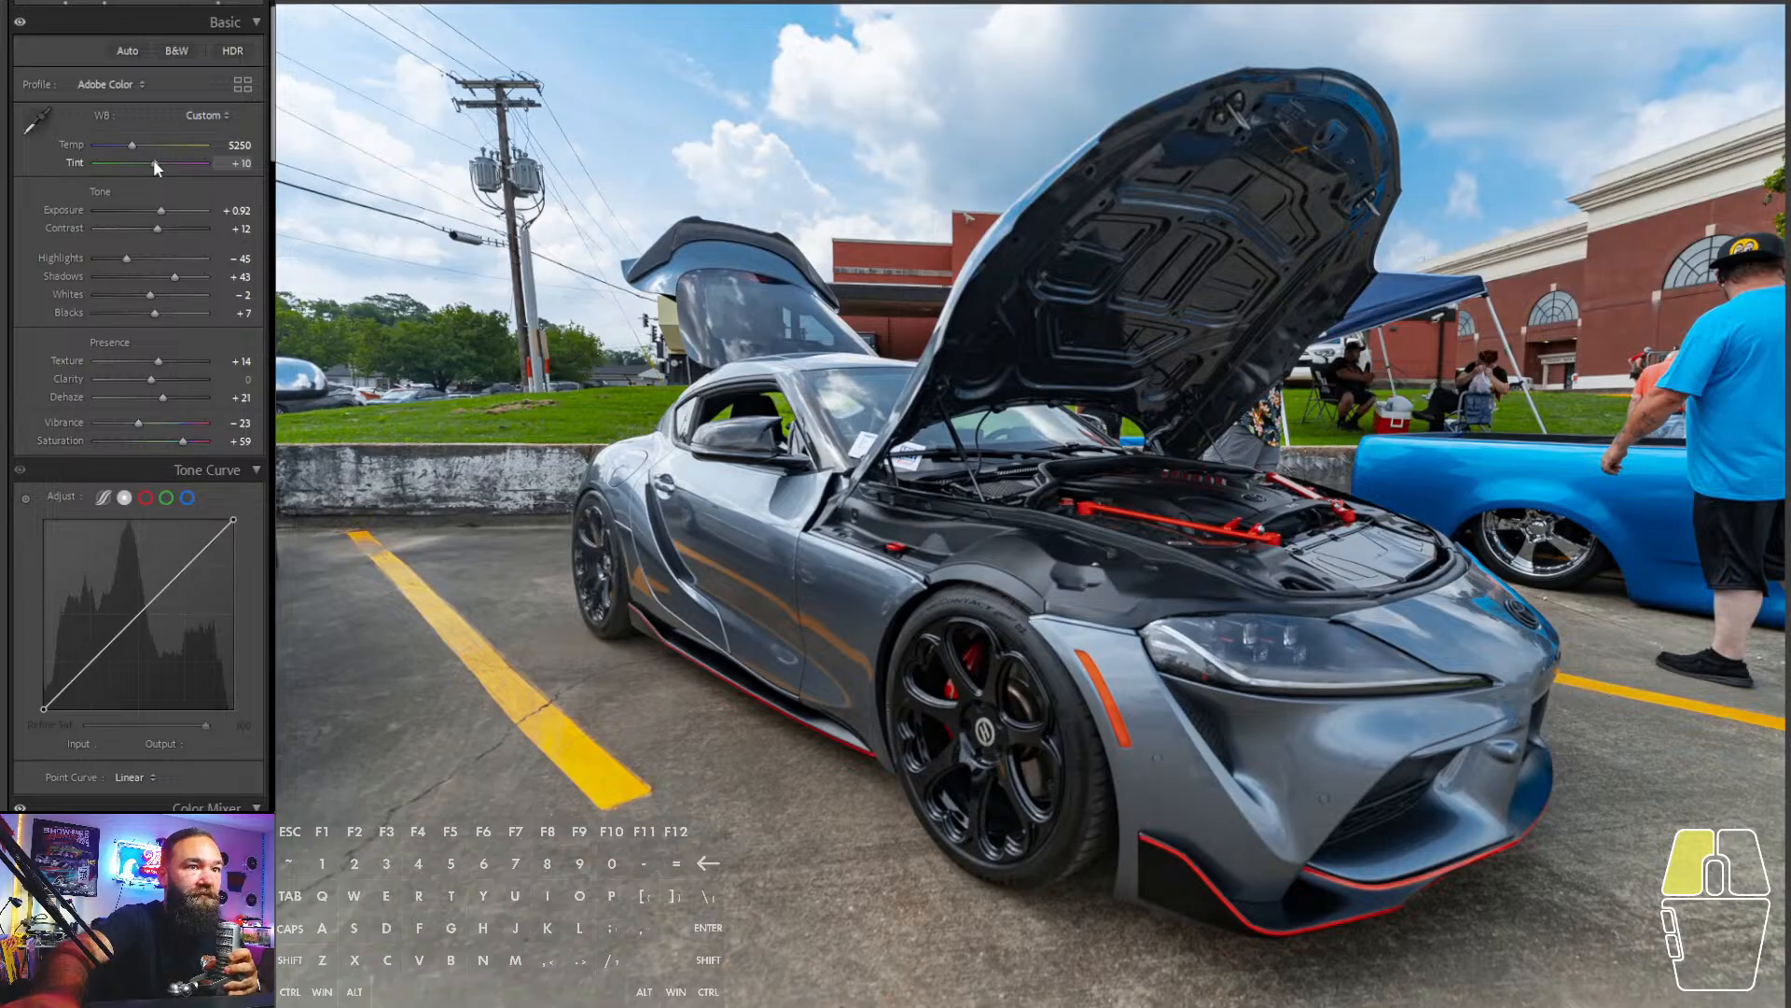
{"action": "left_click_drag", "start_coordinate": [154, 161], "coordinate": [154, 162]}
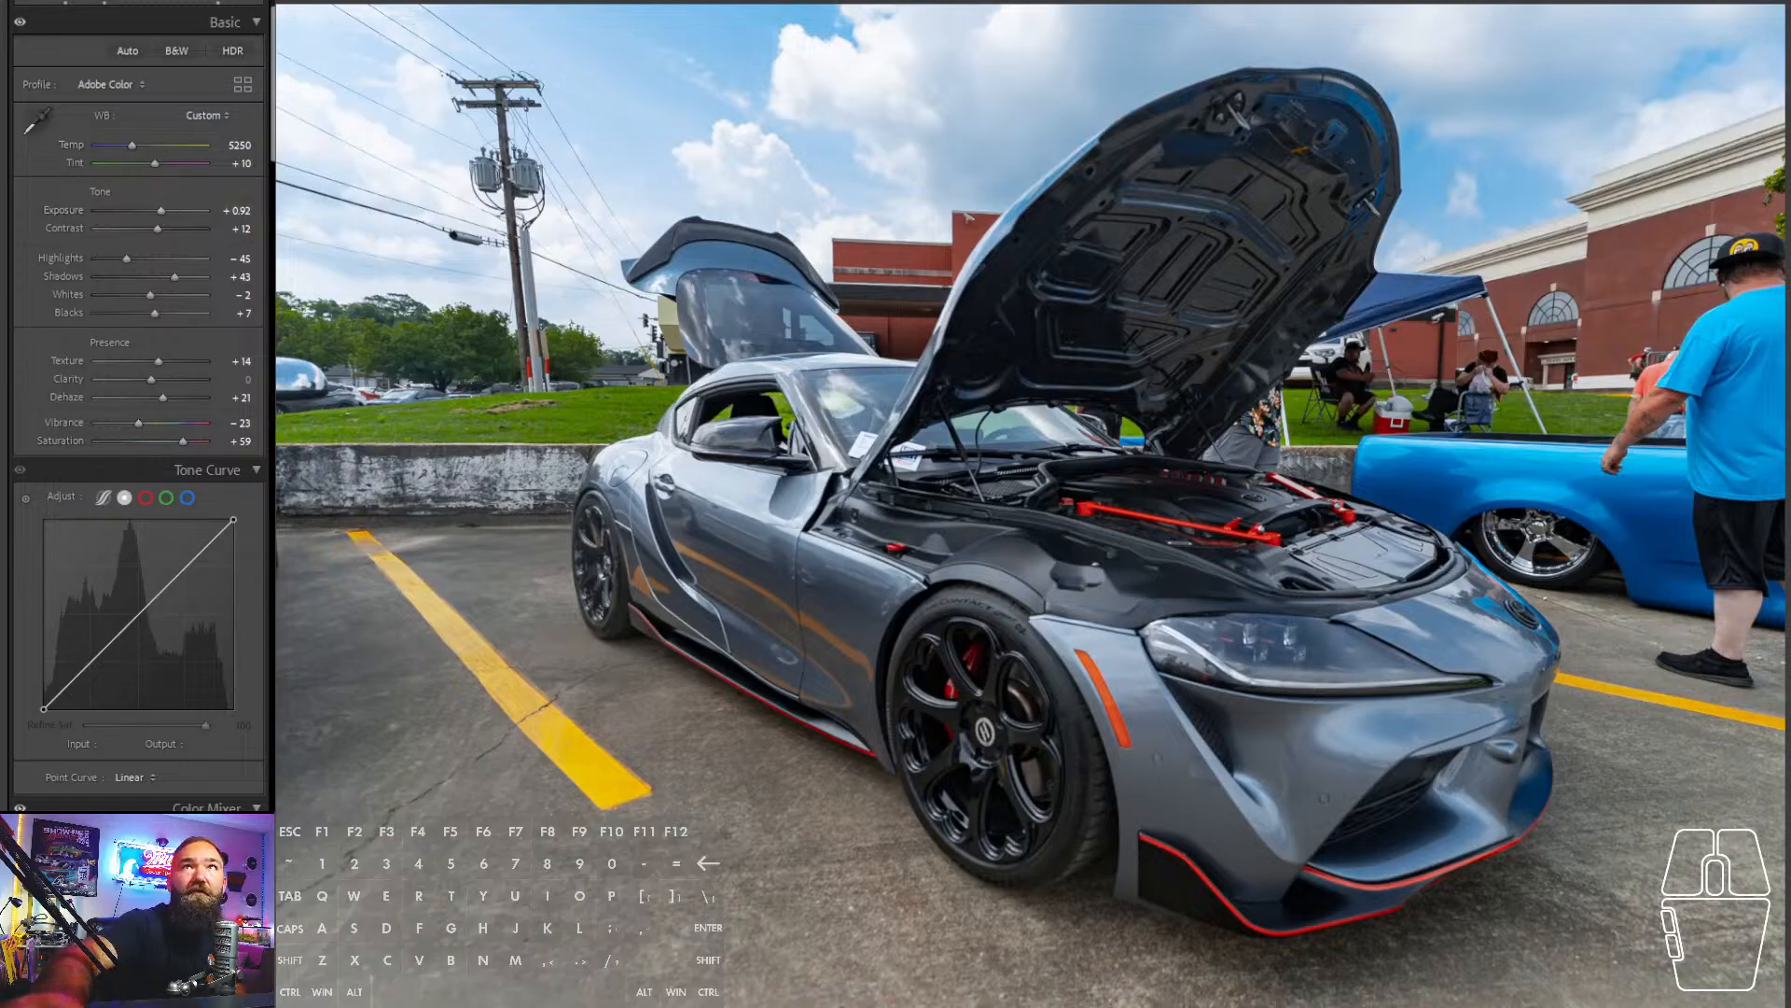
- Add a radial gradient mask around the sports car's cabin and door, lower its exposure to -0.87 and shift it slightly down
{"action": "left_click", "coordinate": [219, 3]}
{"action": "left_click", "coordinate": [42, 3]}
{"action": "left_click", "coordinate": [46, 40]}
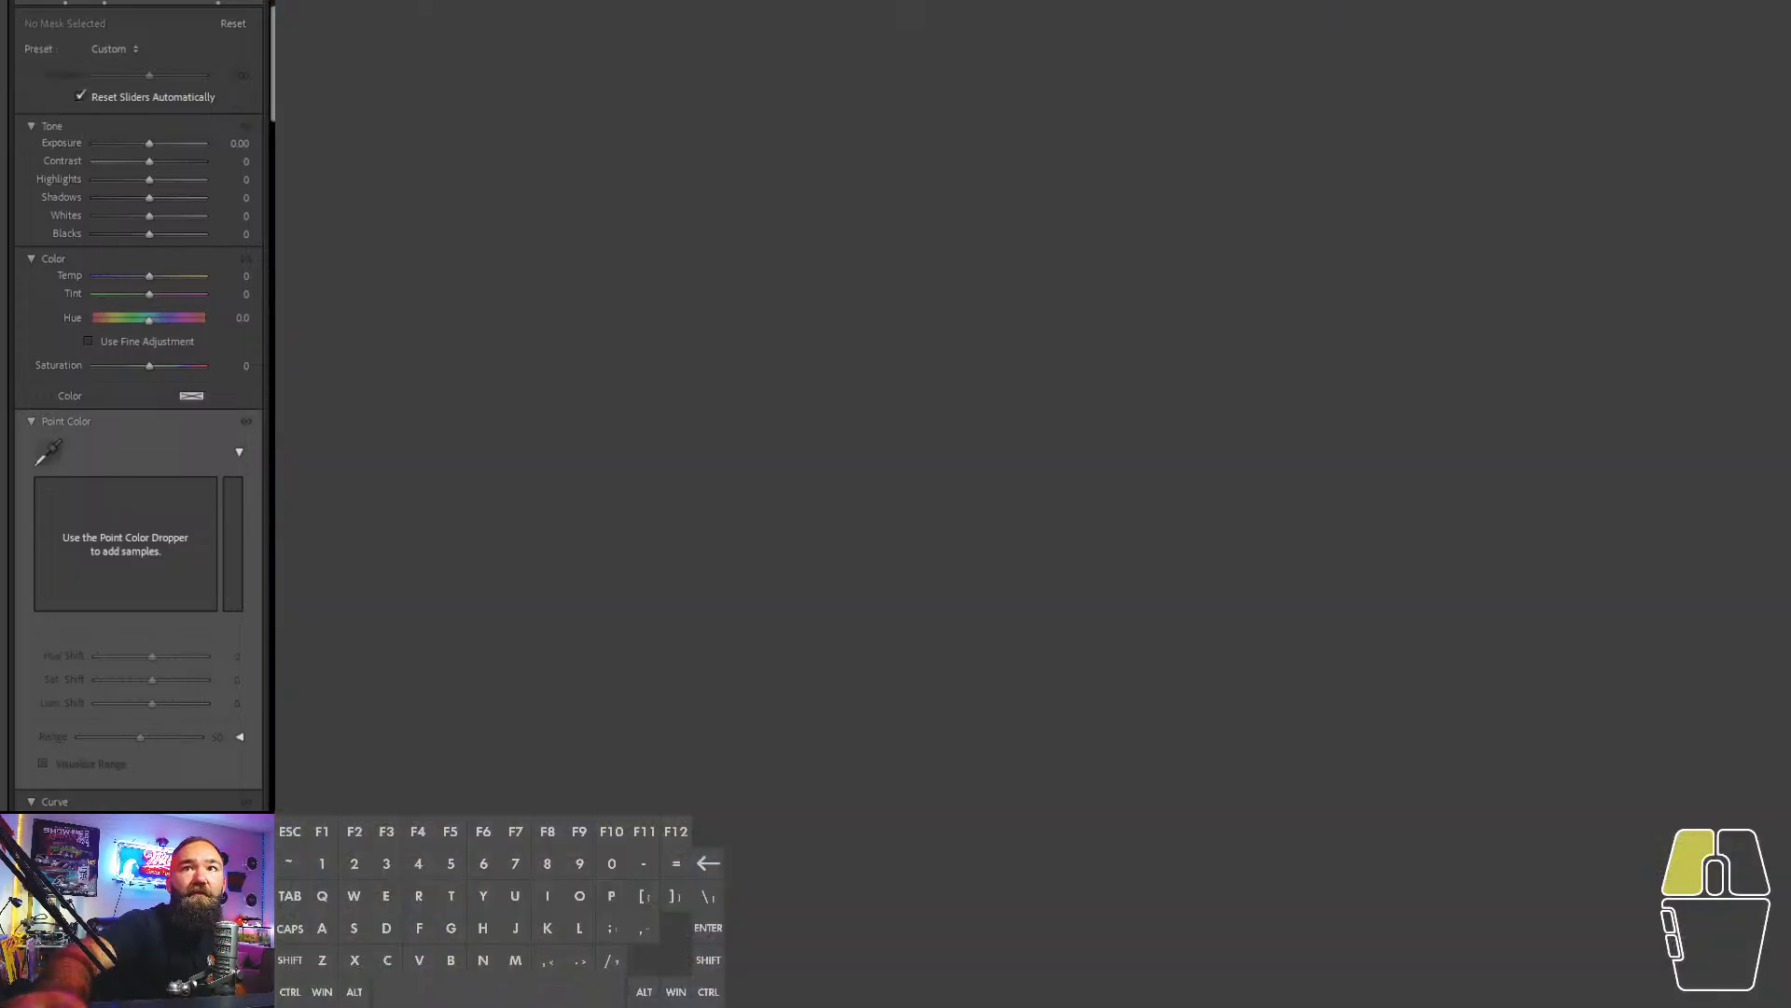
{"action": "left_click_drag", "start_coordinate": [781, 416], "coordinate": [552, 550]}
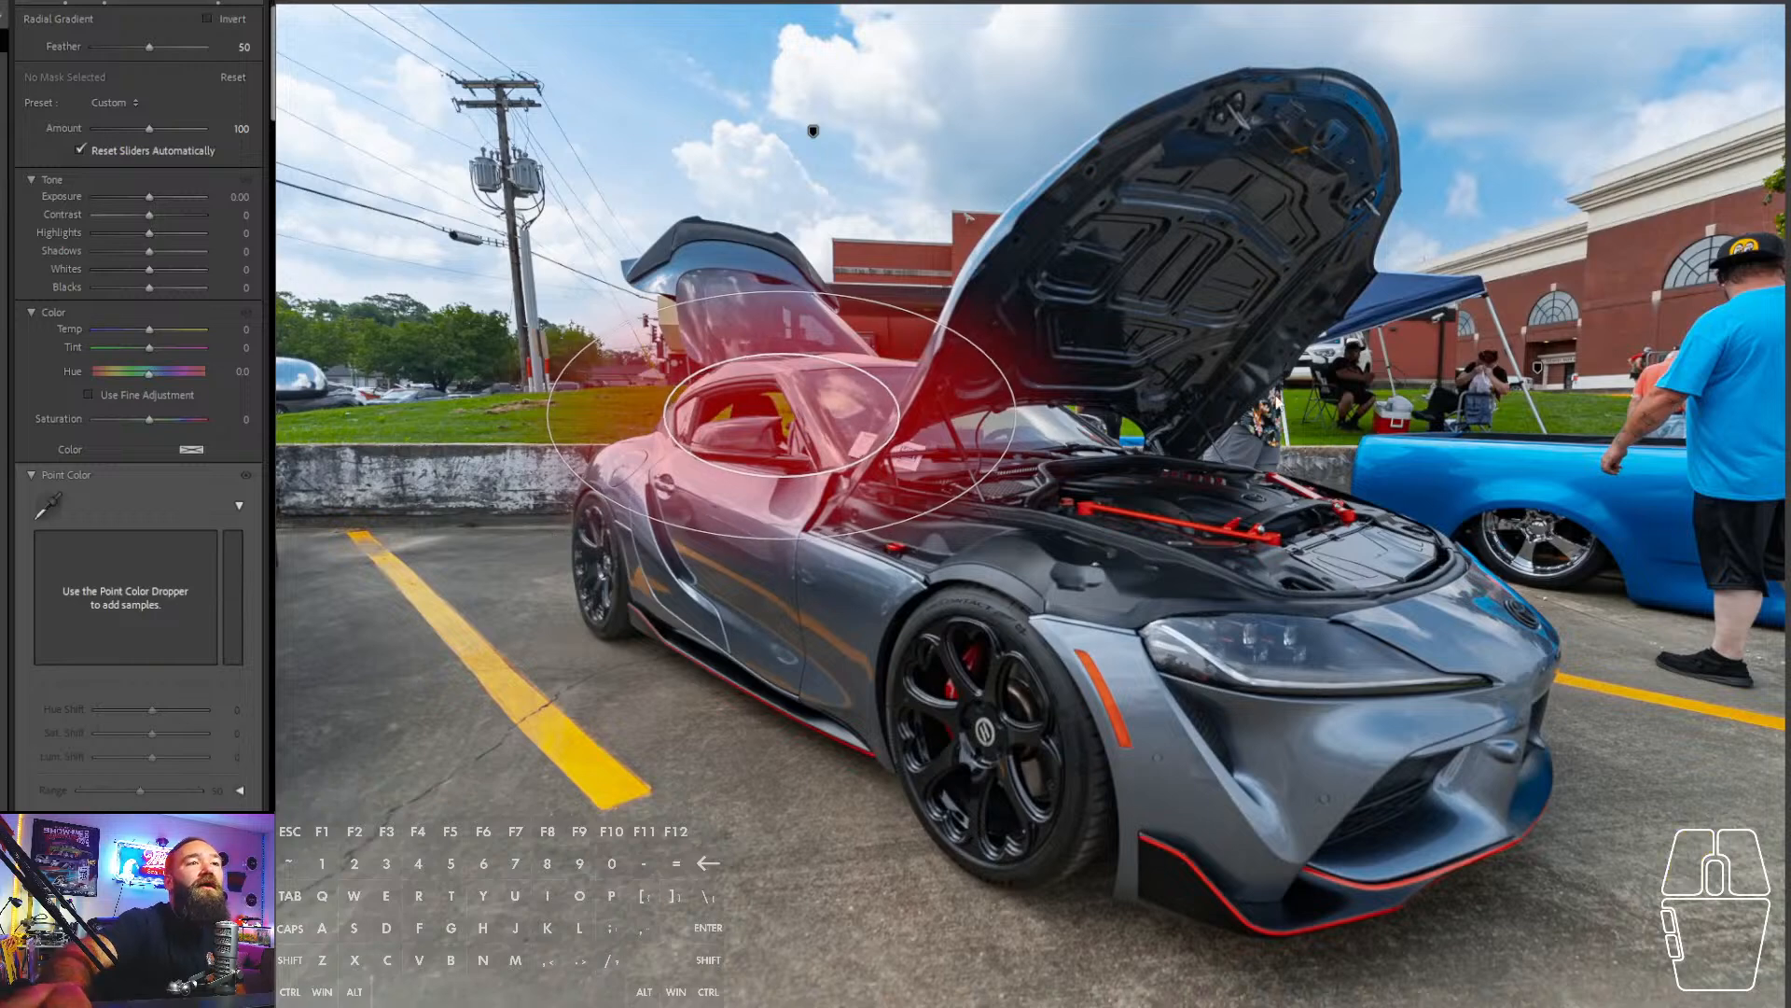
{"action": "left_click_drag", "start_coordinate": [143, 198], "coordinate": [138, 197]}
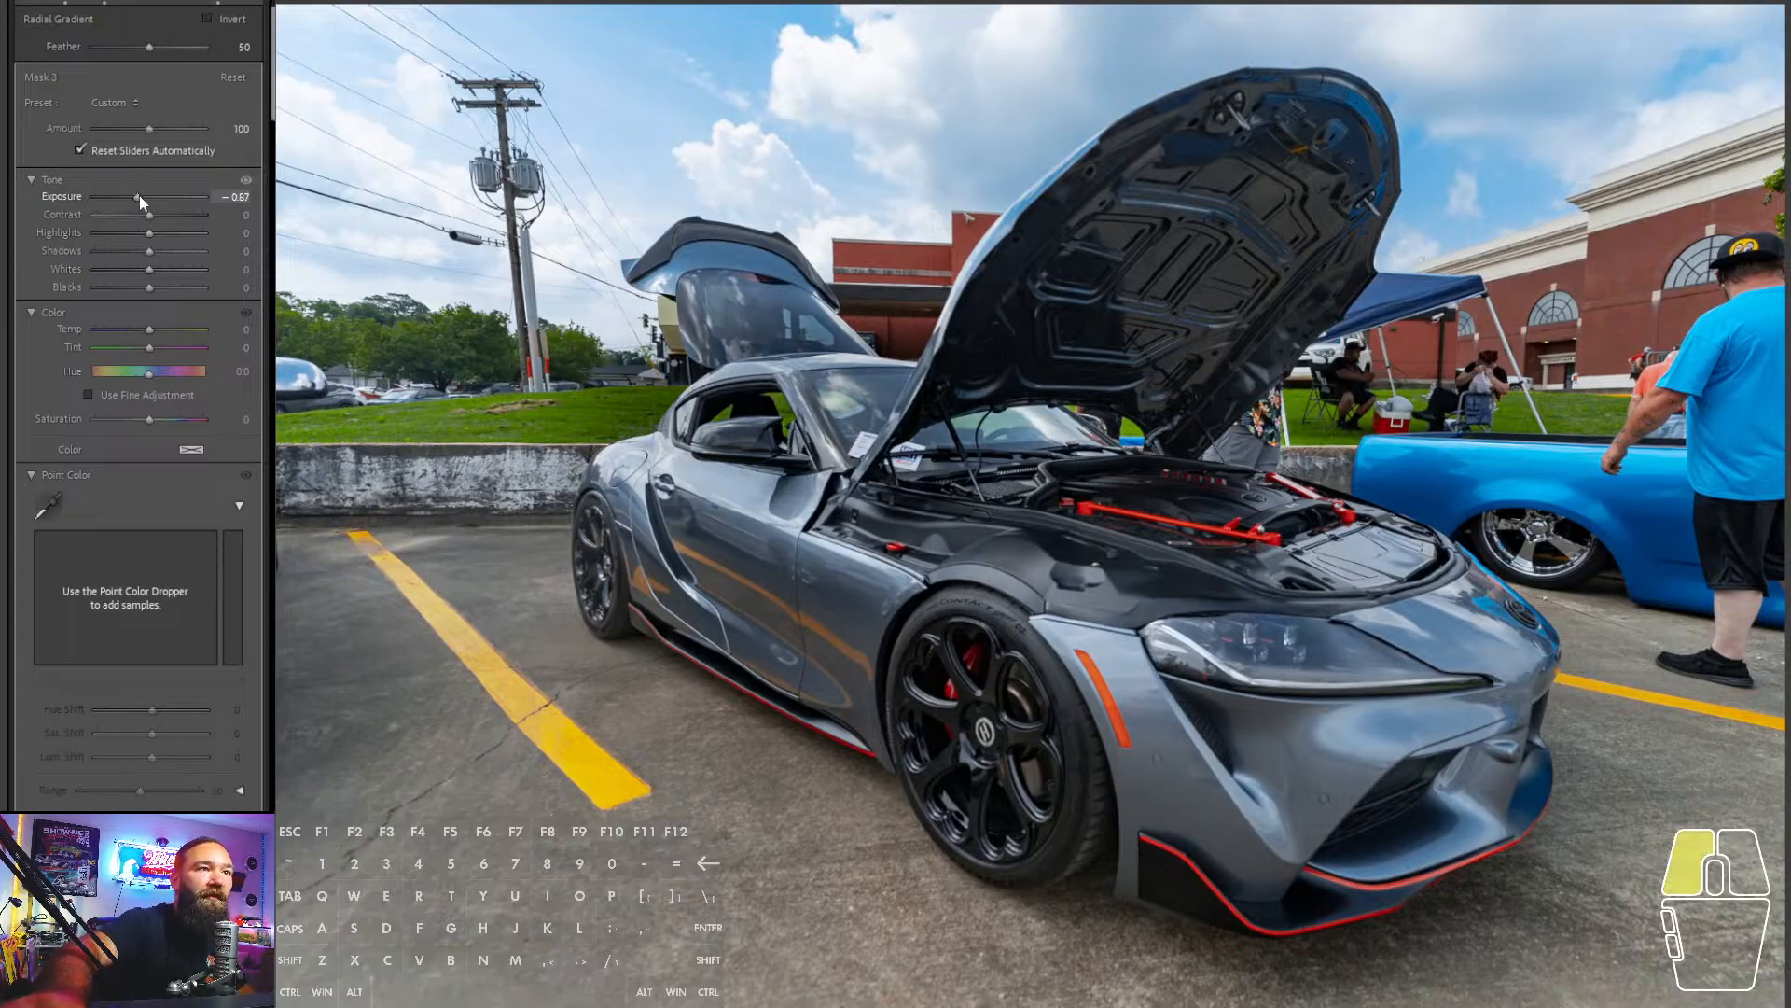
{"action": "left_click_drag", "start_coordinate": [142, 199], "coordinate": [139, 194]}
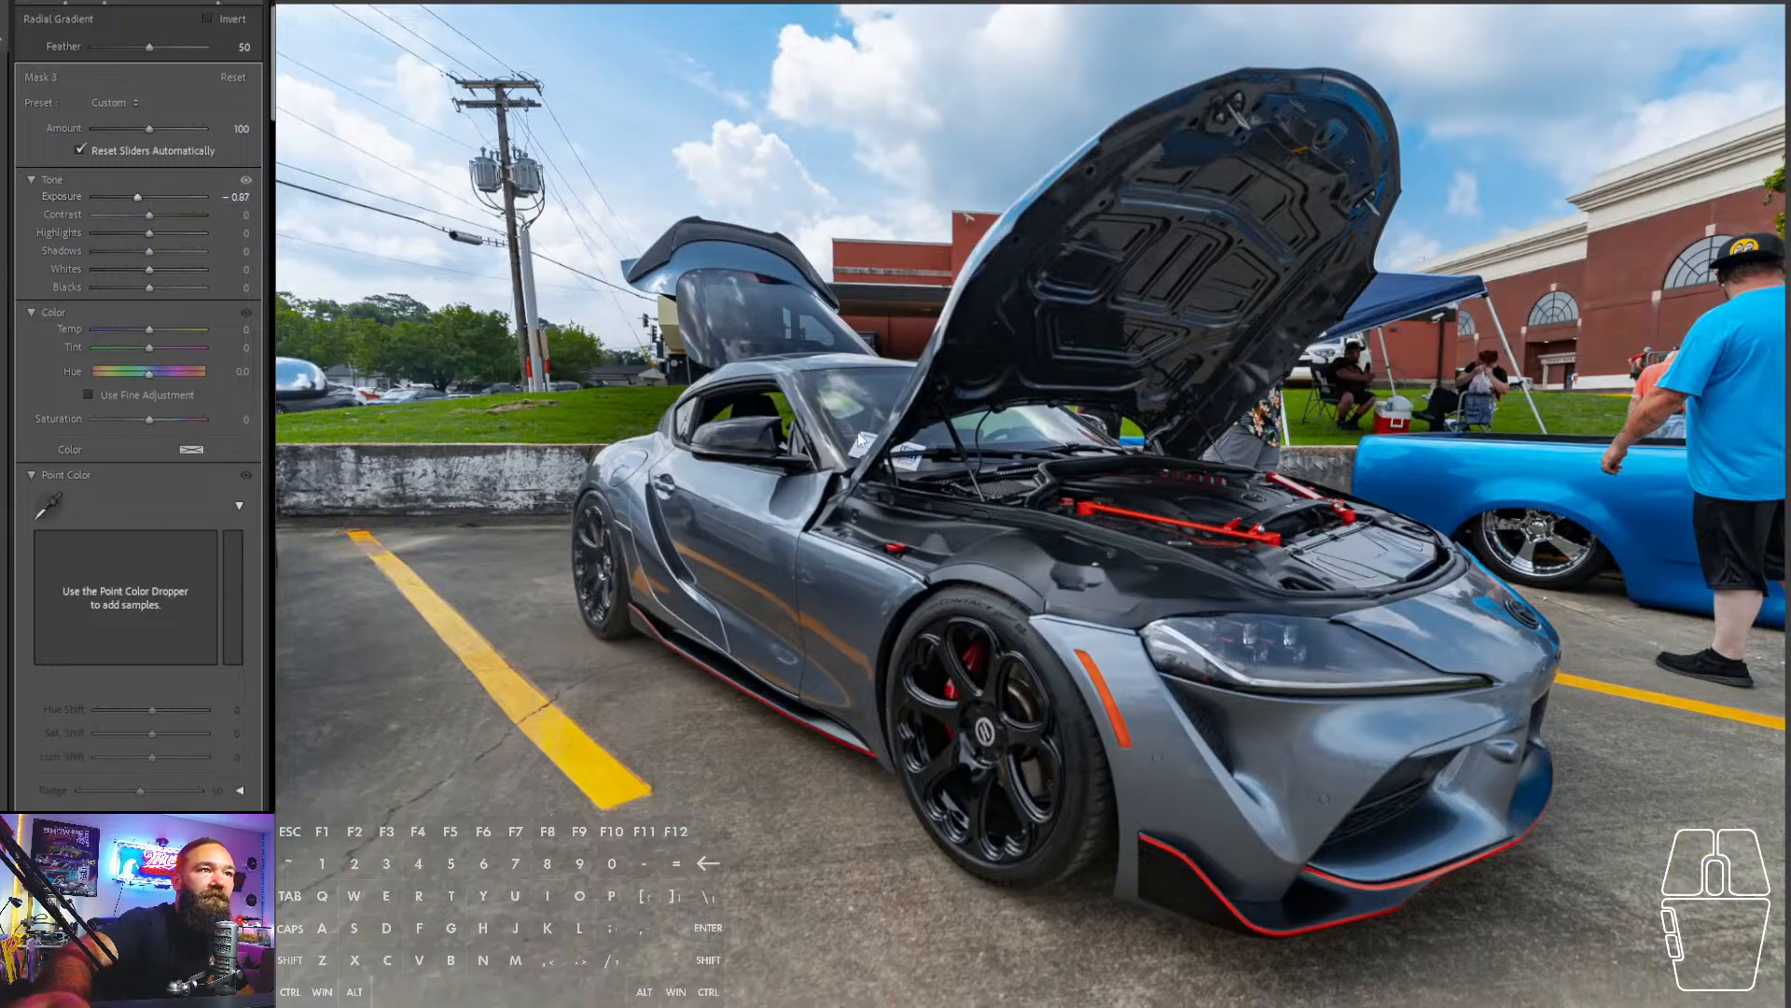
{"action": "left_click_drag", "start_coordinate": [769, 412], "coordinate": [744, 443]}
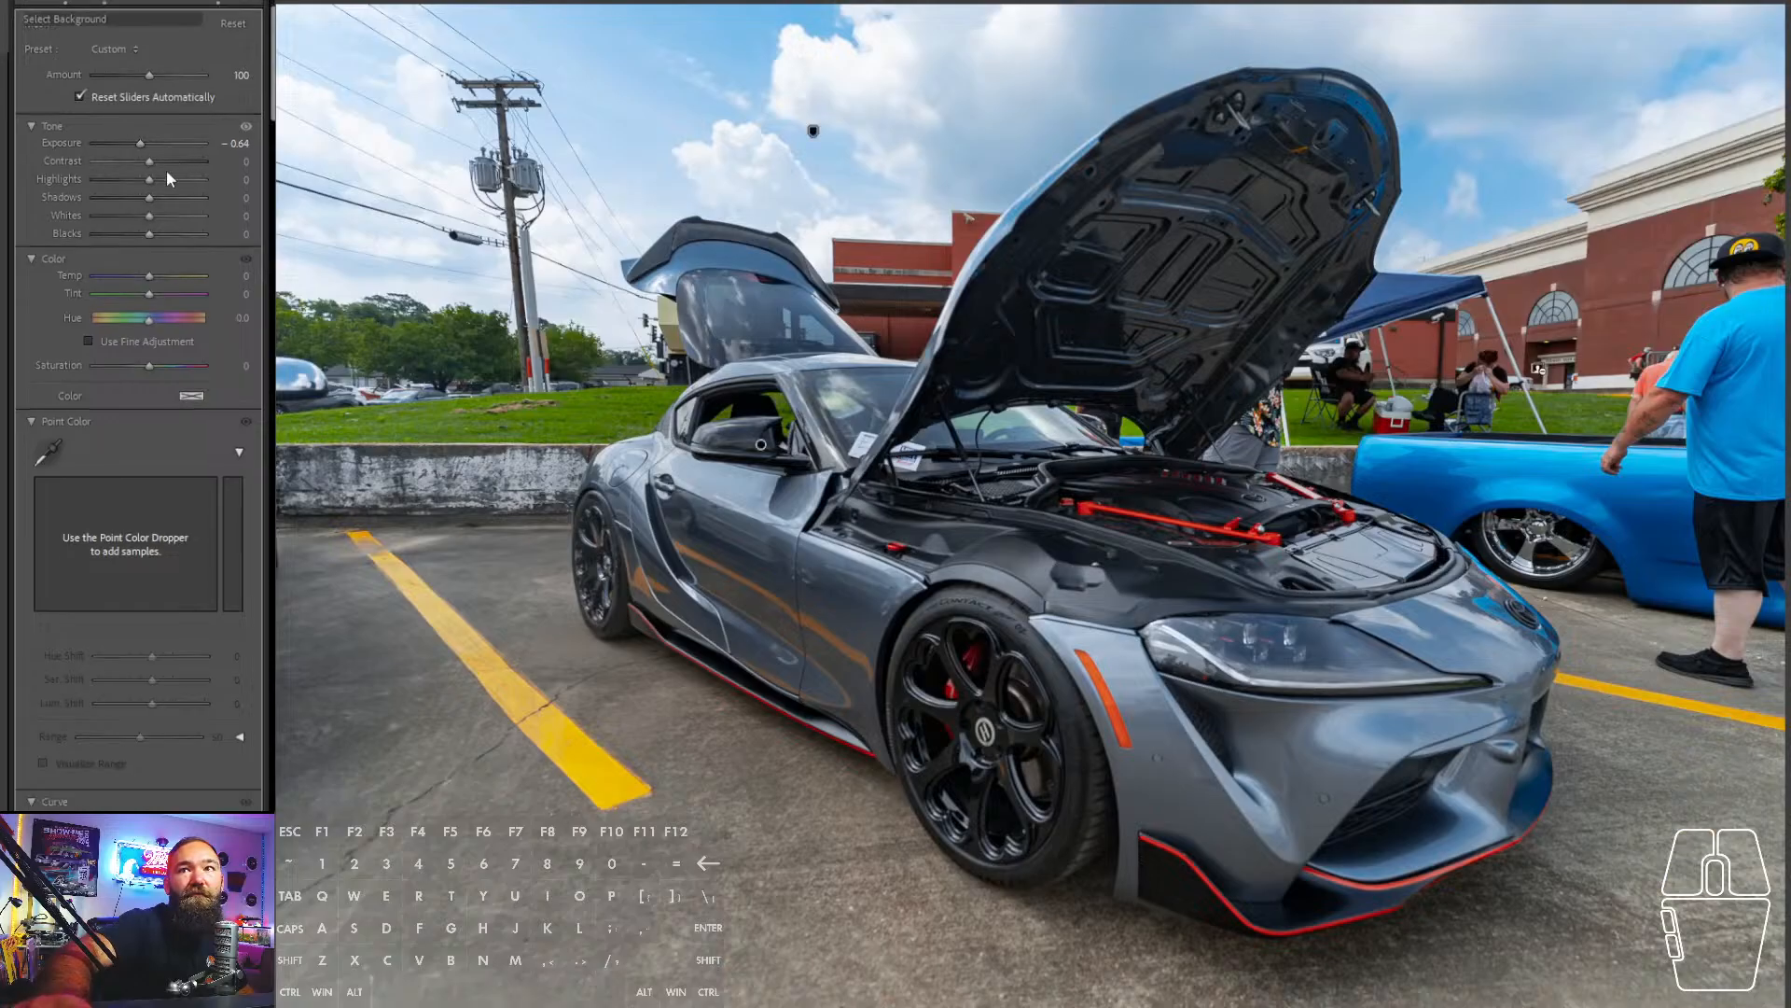
- Lower the background mask's exposure to -1.00 and raise the whole photo's exposure to +1.17
{"action": "left_click_drag", "start_coordinate": [137, 169], "coordinate": [130, 168]}
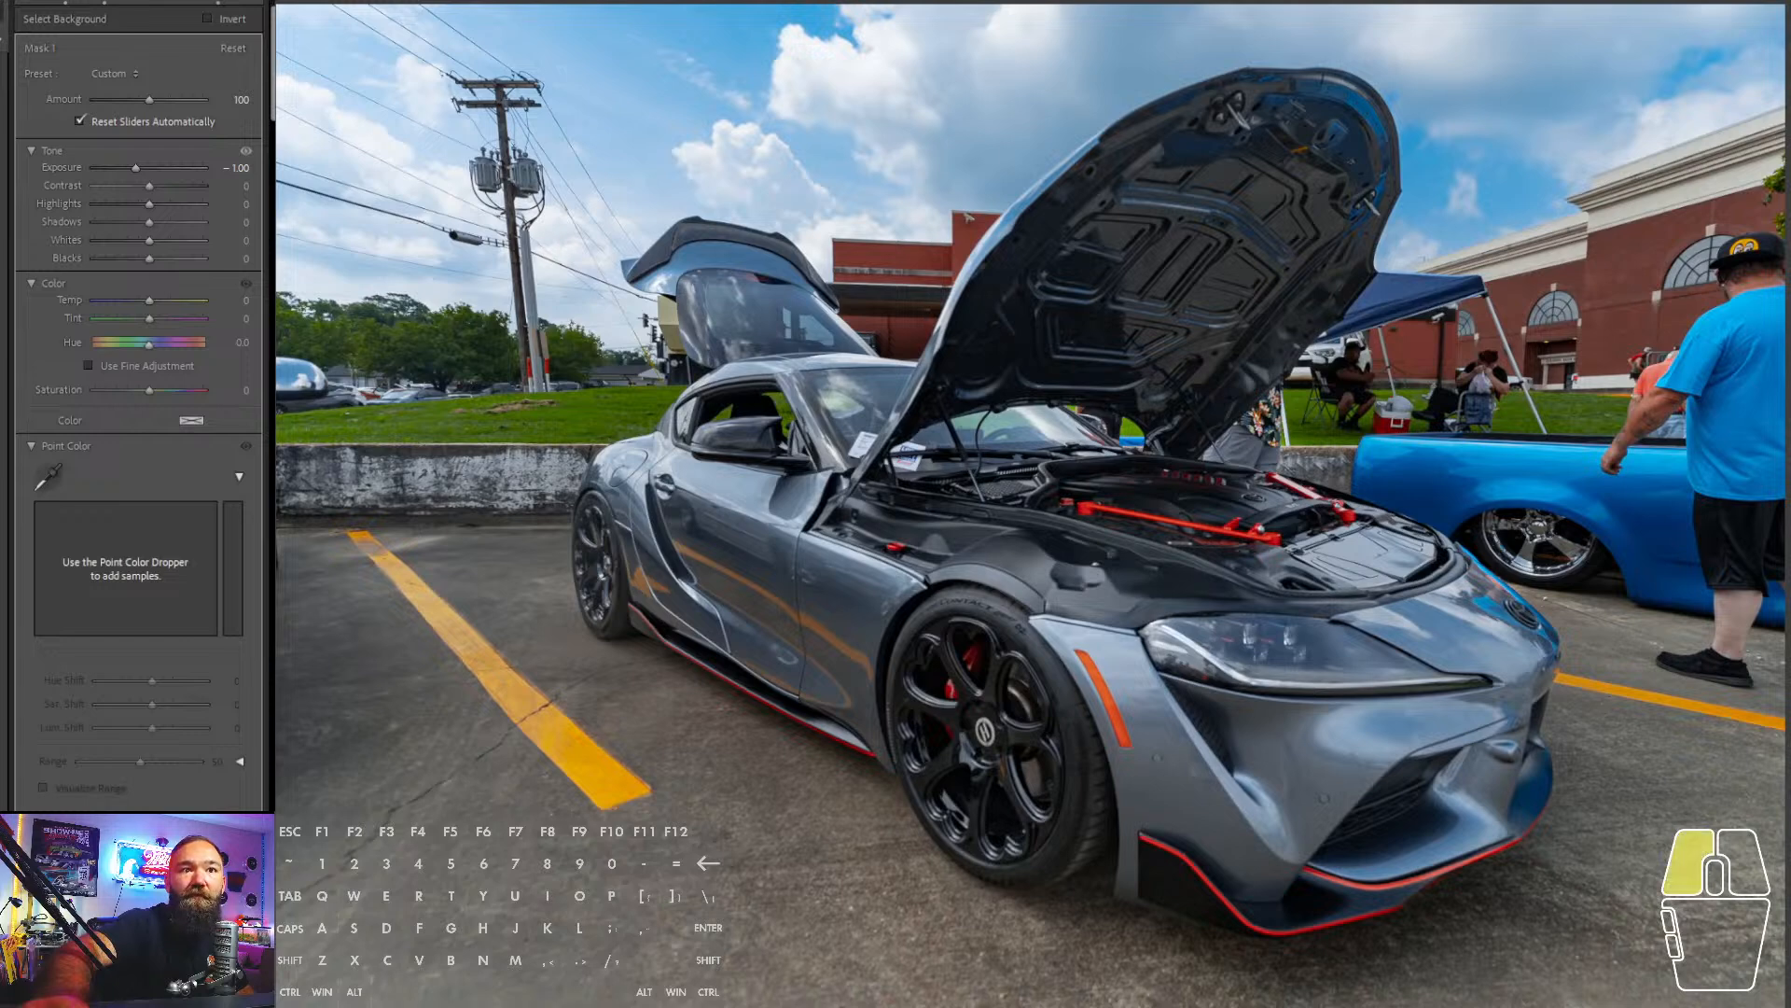
{"action": "key", "text": "shift+w"}
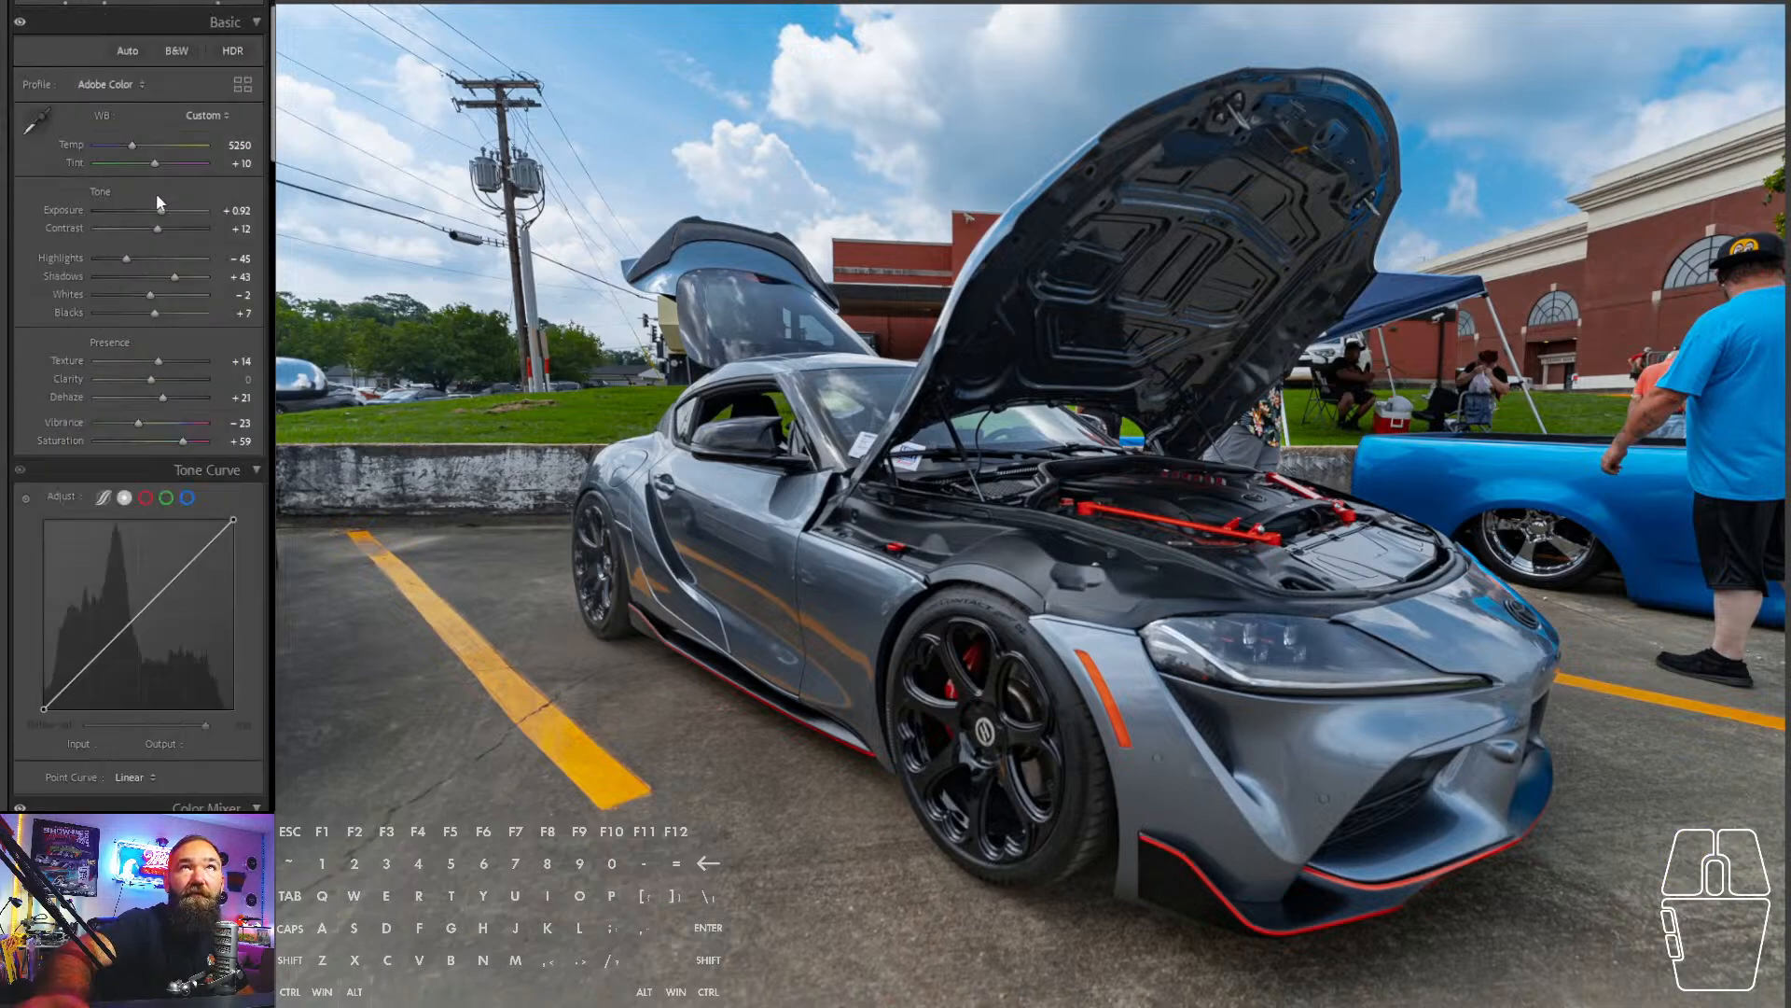
{"action": "left_click_drag", "start_coordinate": [155, 211], "coordinate": [163, 205]}
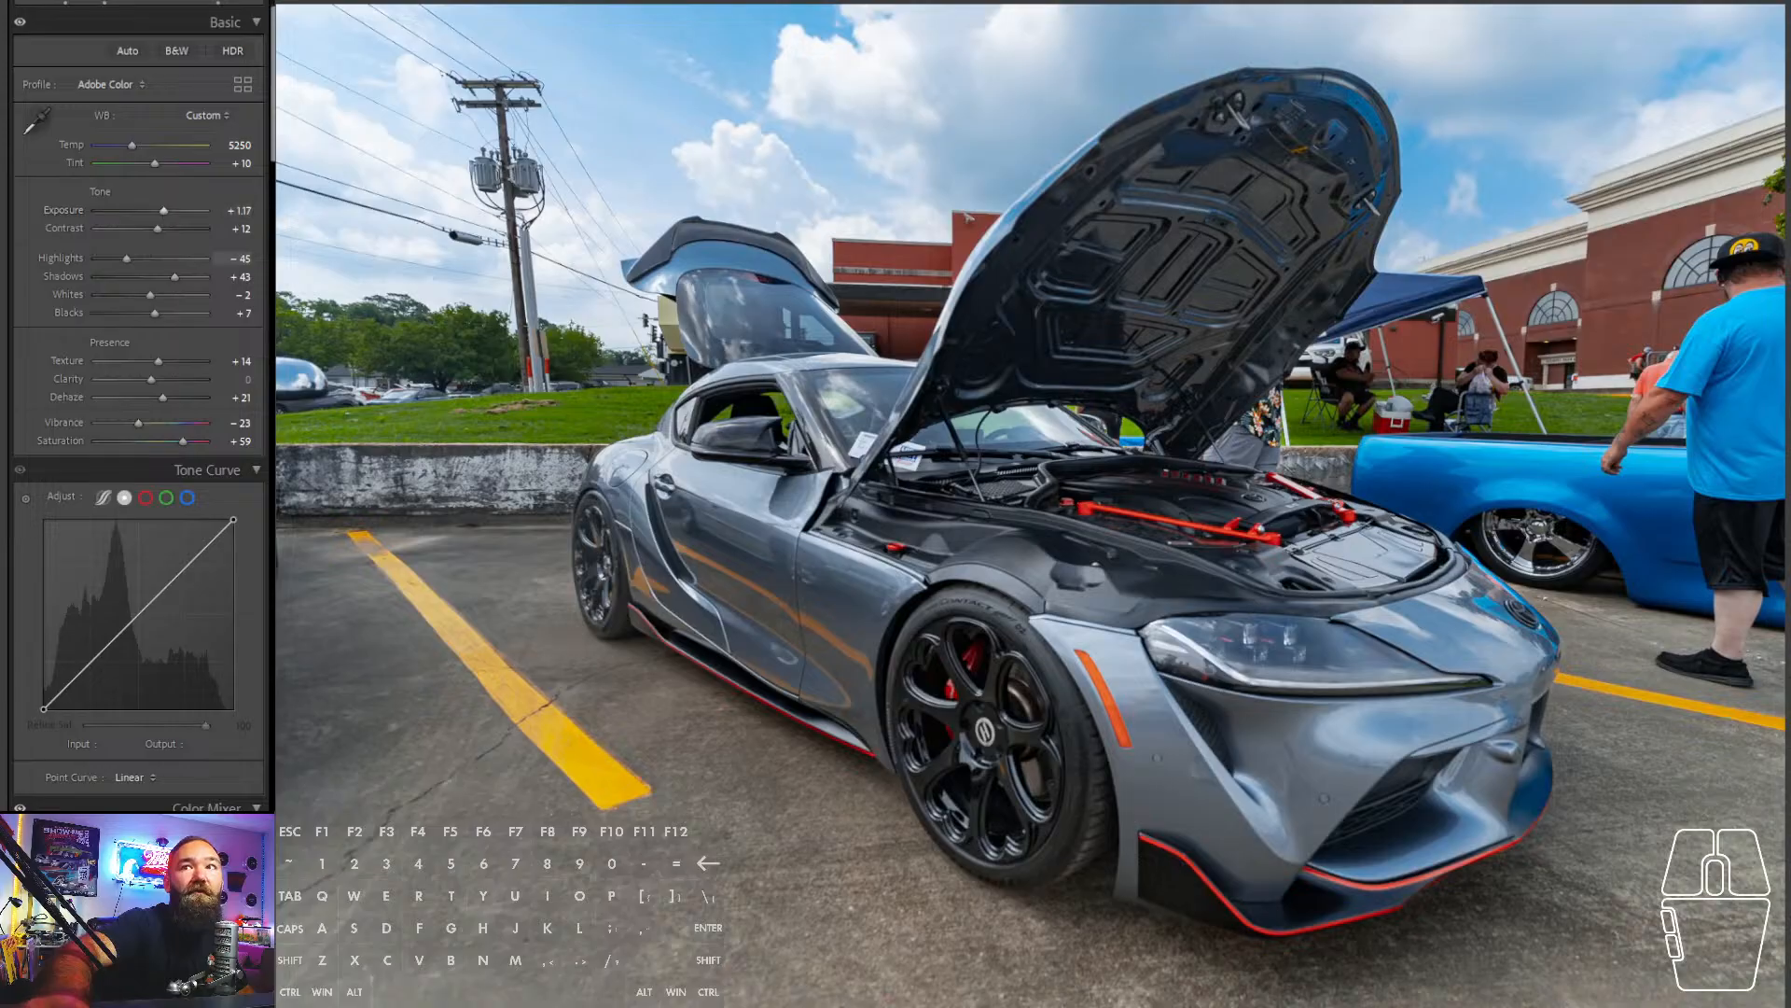
- Add a radial gradient mask over the pavement beside the sports car with exposure -0.13, and lower the whole photo's saturation to +18
{"action": "left_click", "coordinate": [217, 2]}
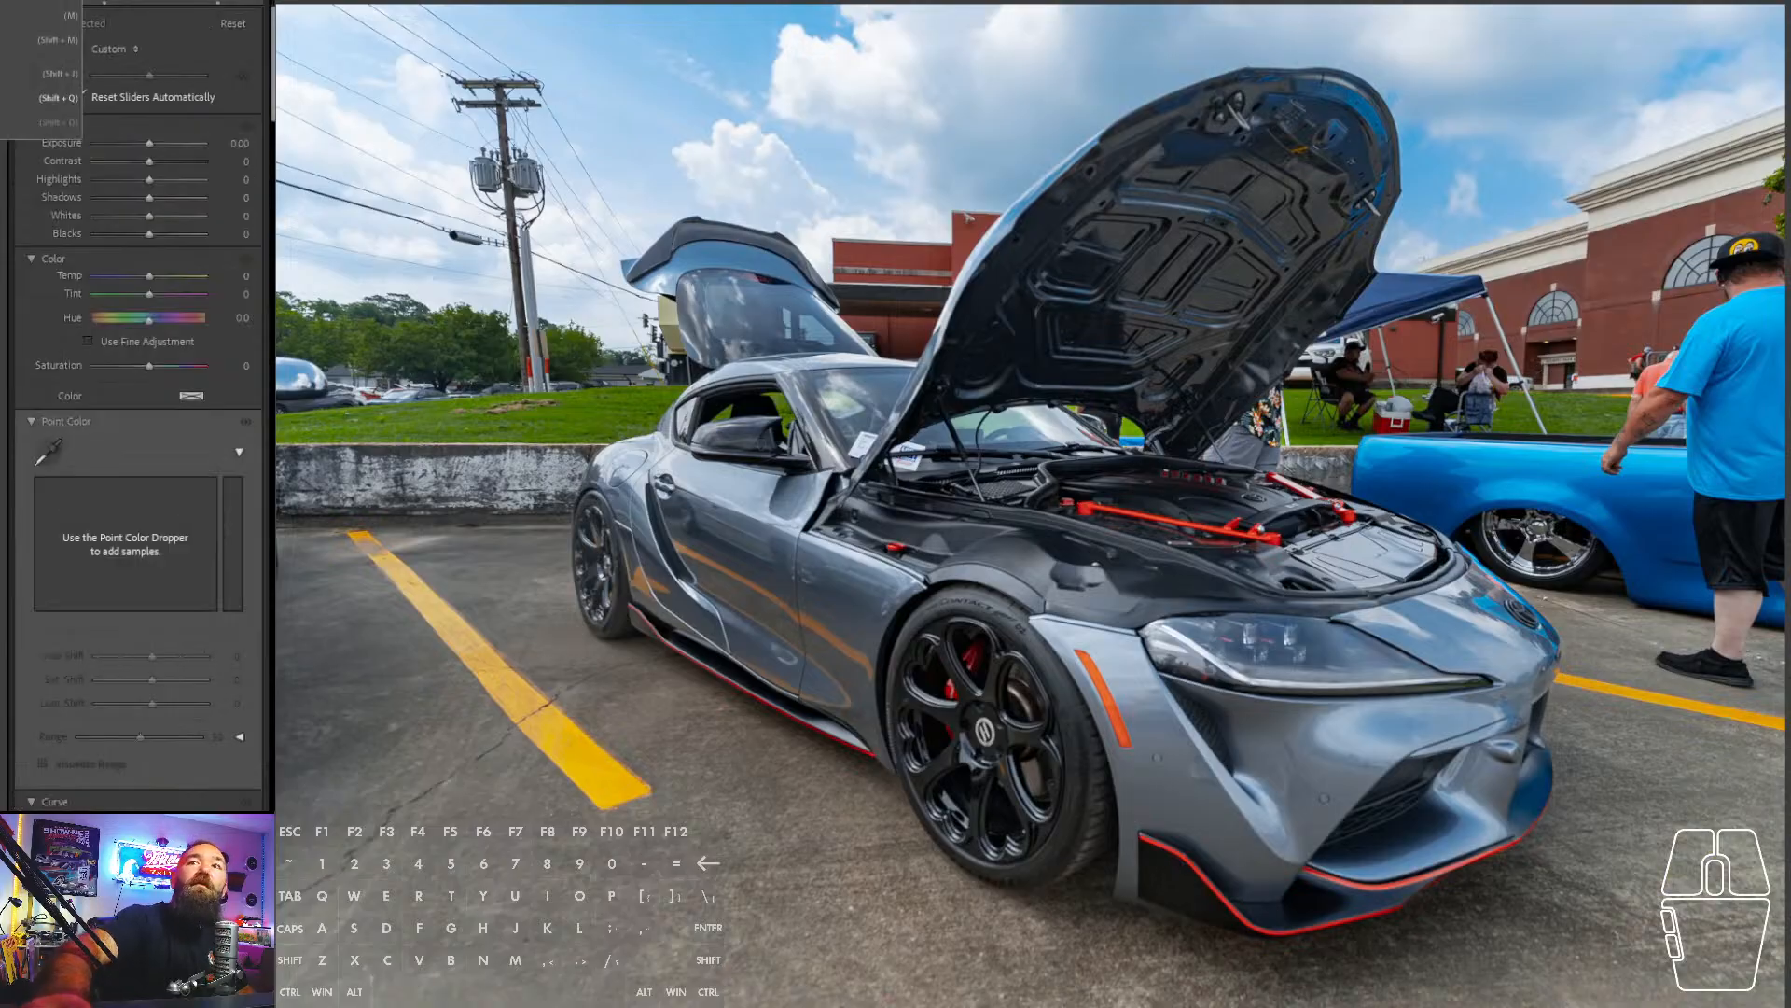
{"action": "key", "text": "shift+m"}
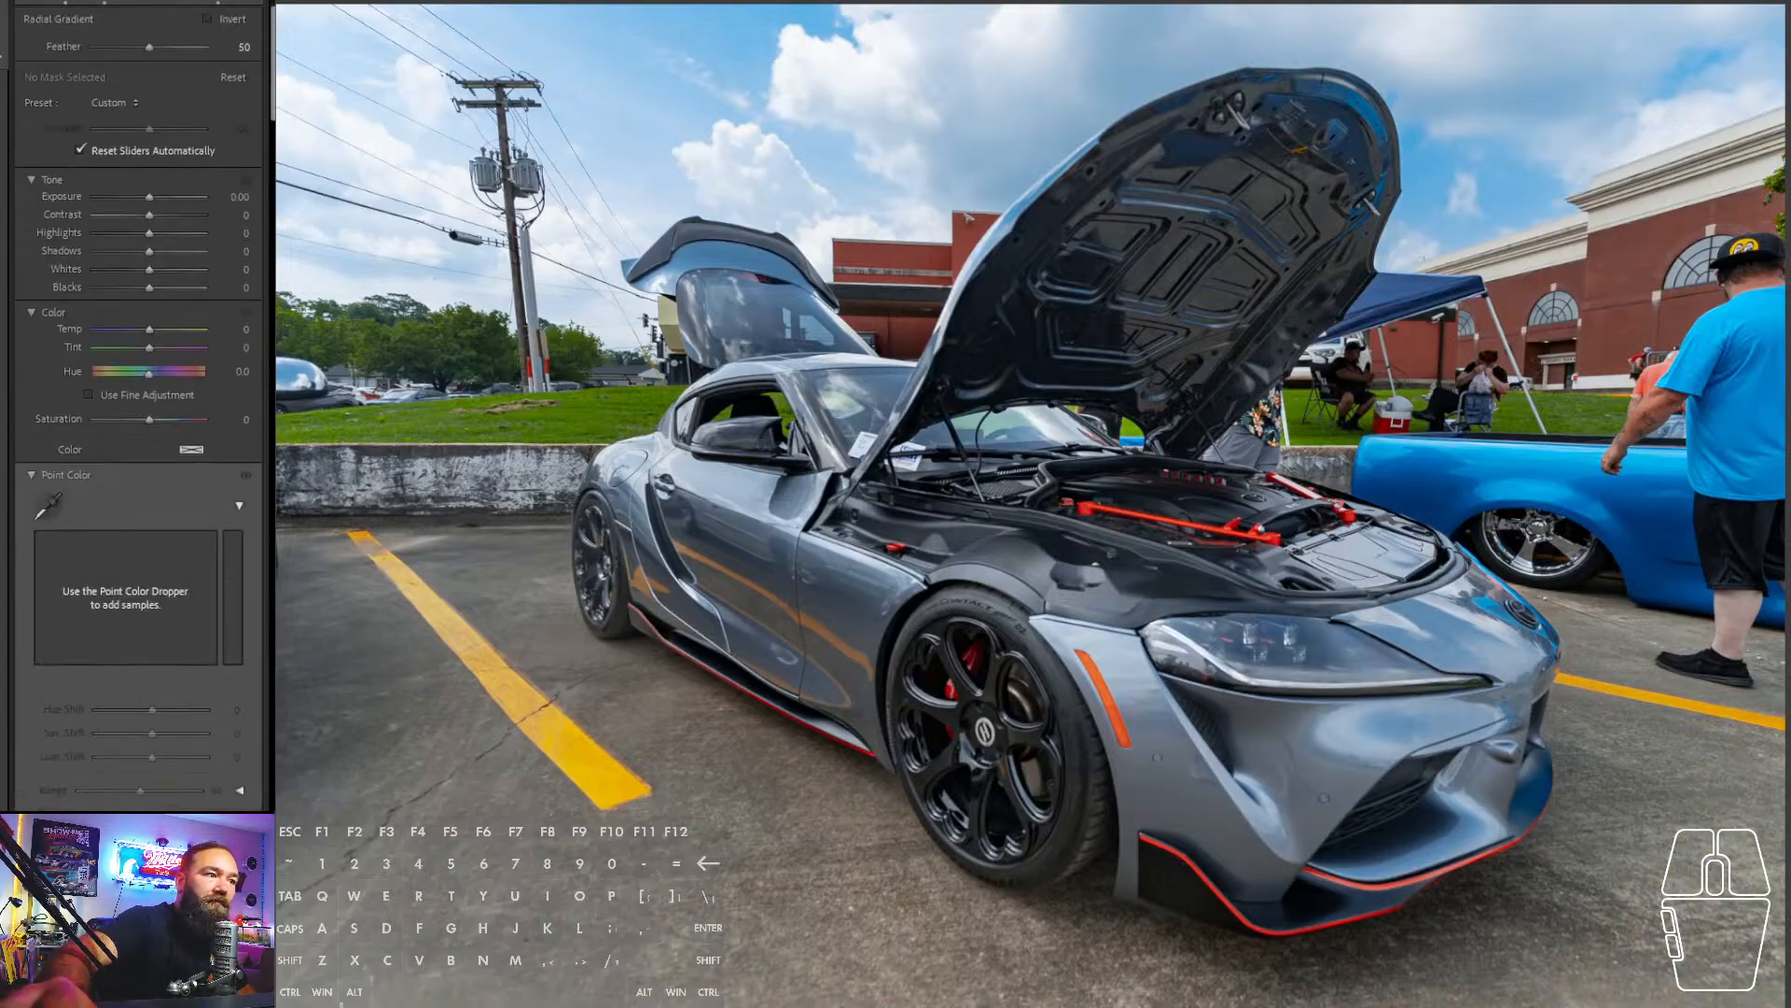
{"action": "left_click_drag", "start_coordinate": [270, 1006], "coordinate": [984, 609]}
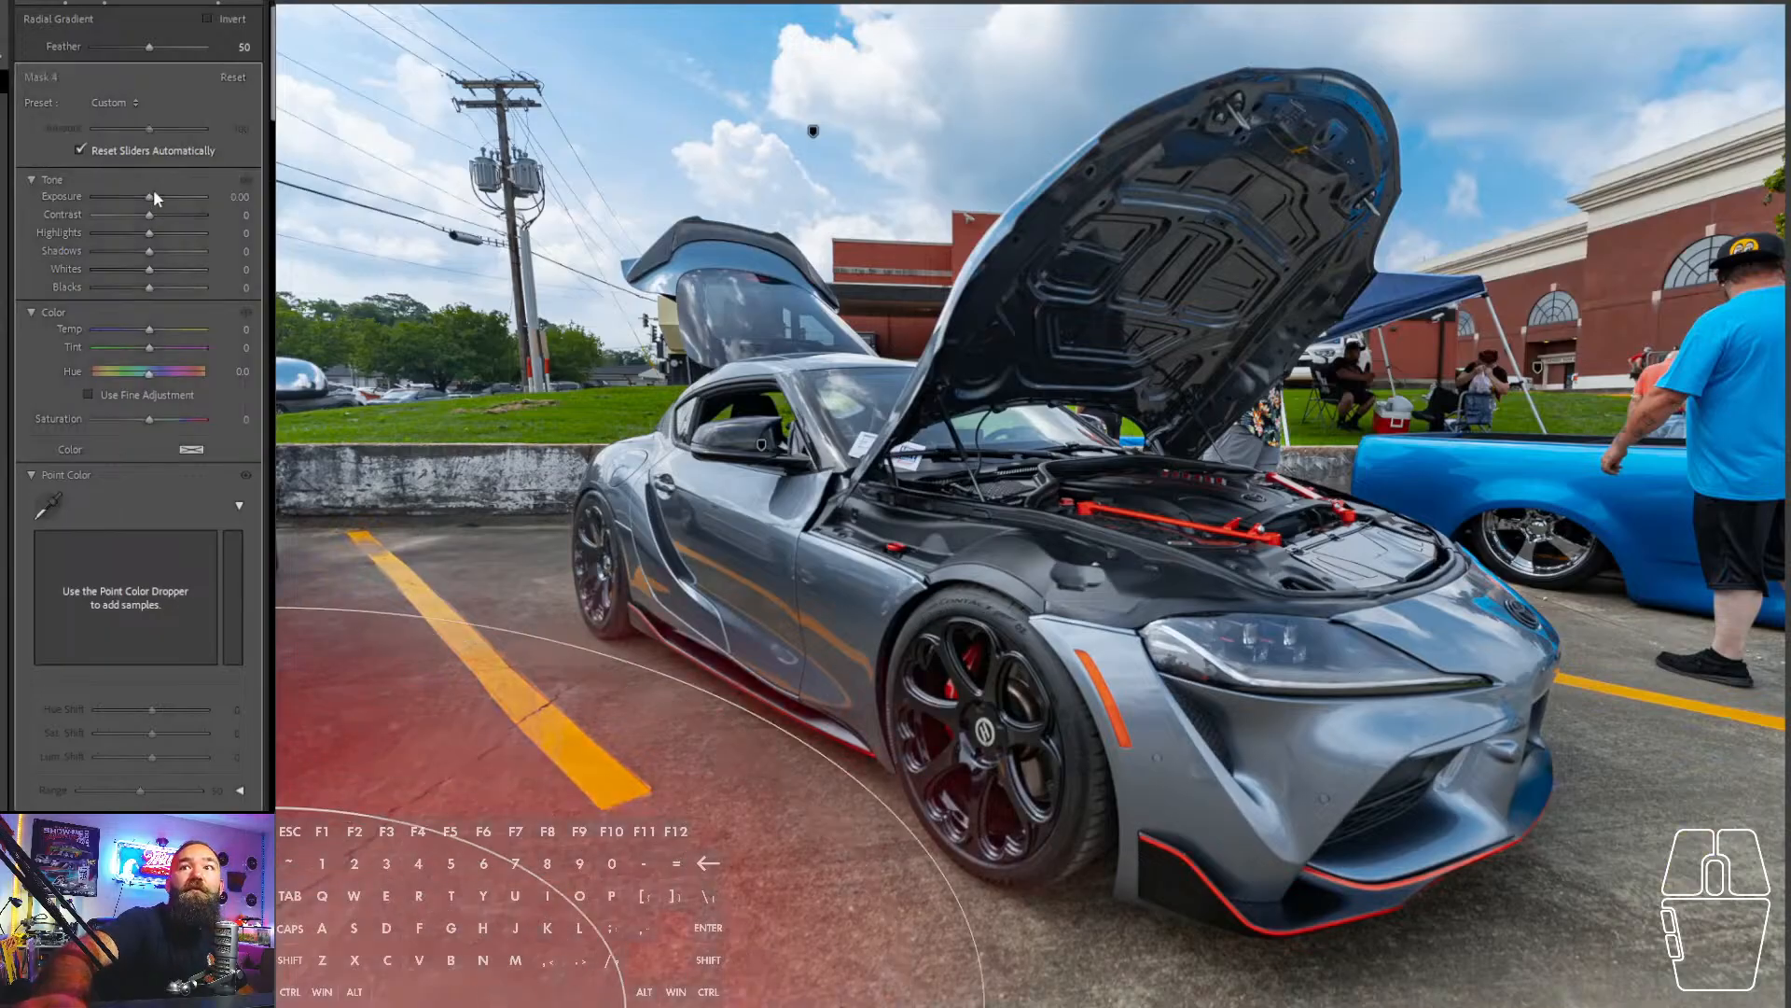
{"action": "left_click_drag", "start_coordinate": [146, 199], "coordinate": [144, 196]}
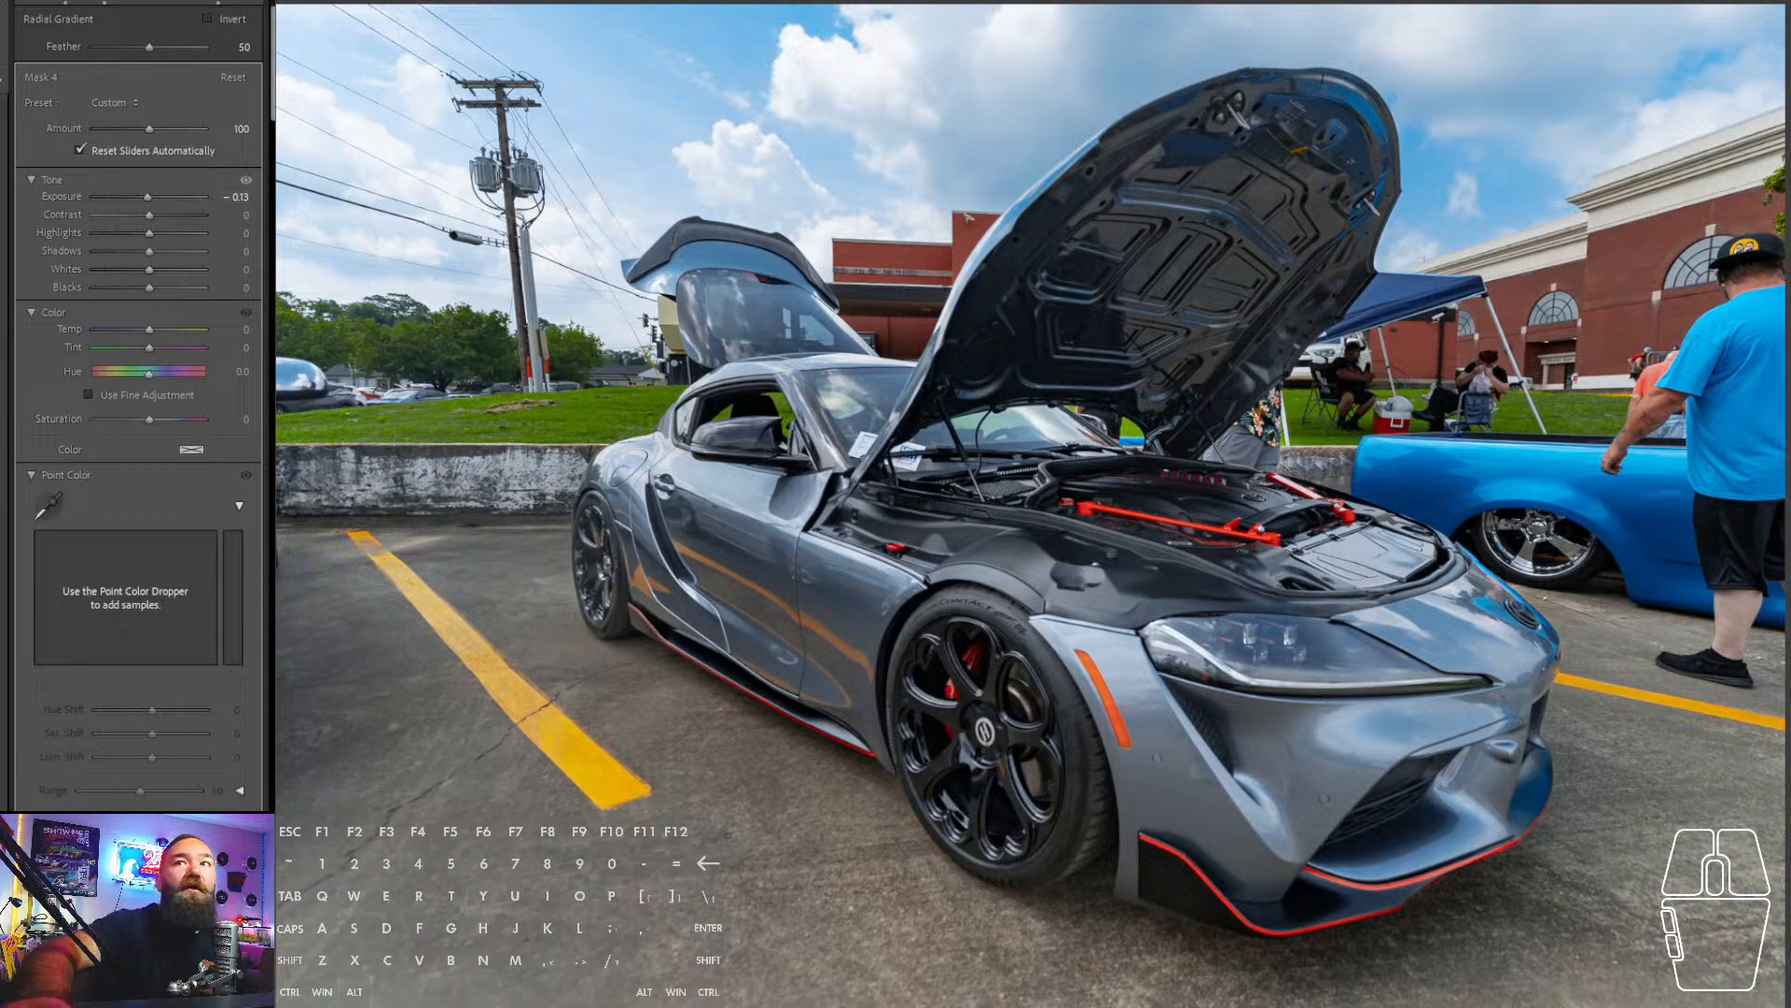
{"action": "left_click", "coordinate": [216, 3]}
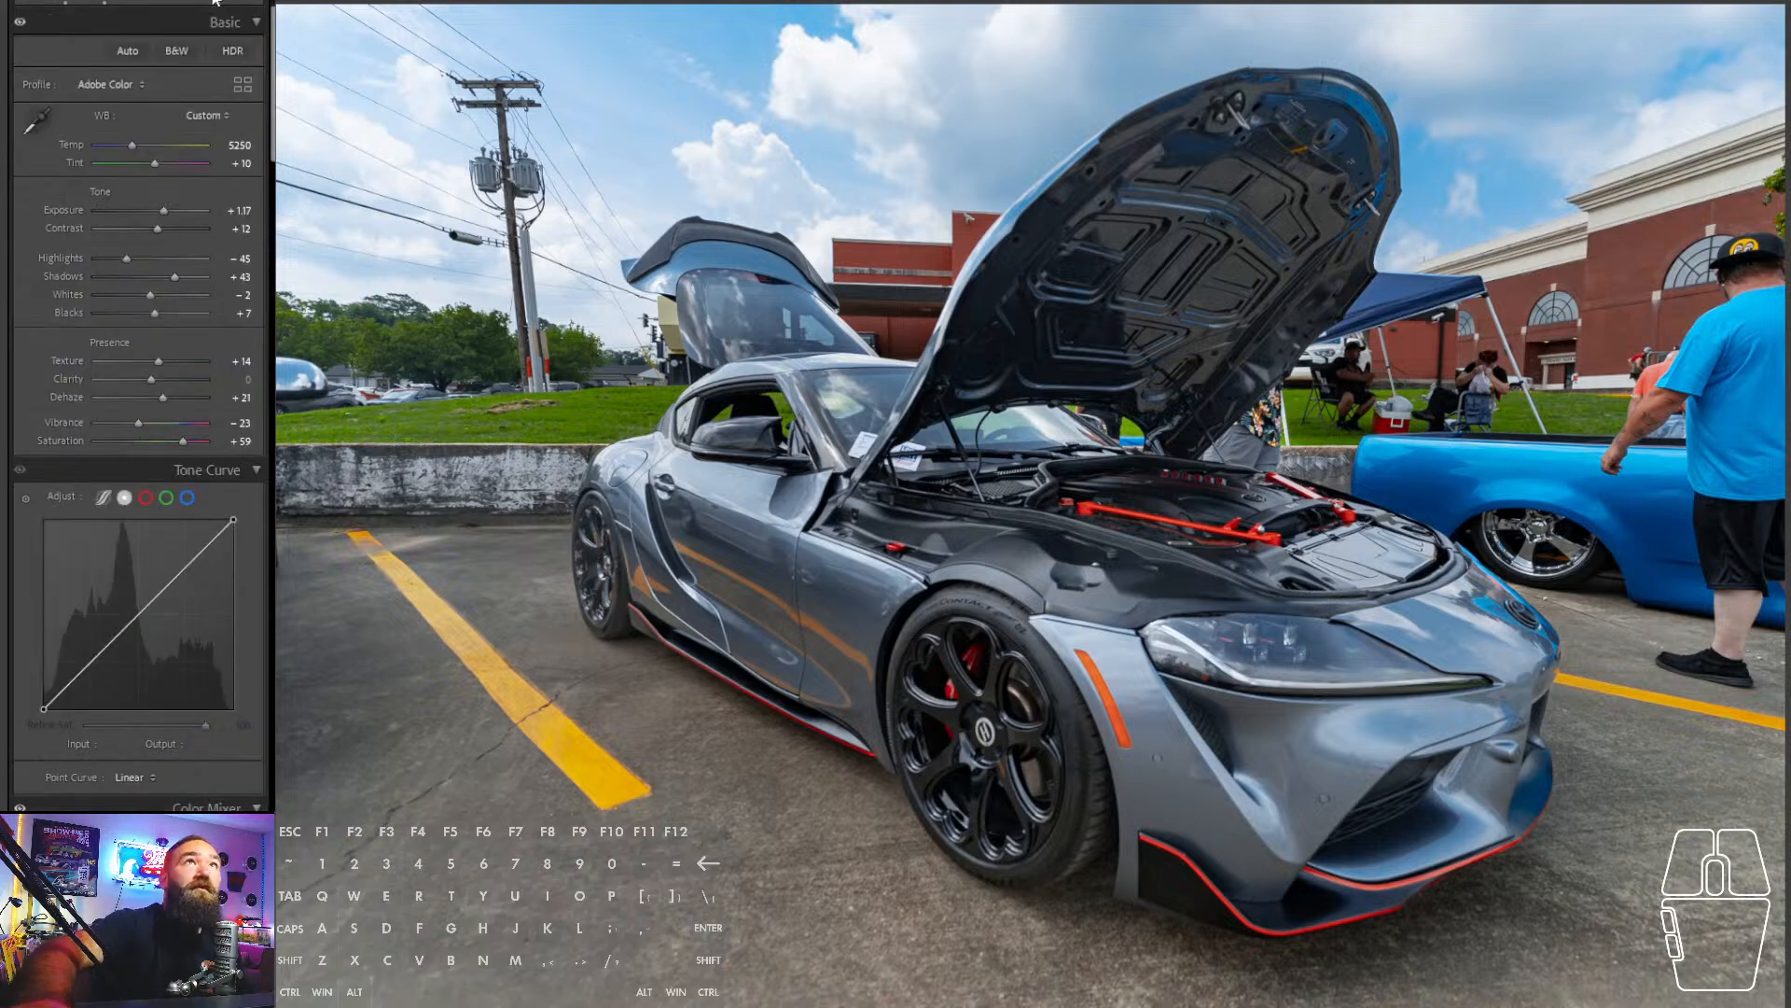
{"action": "left_click_drag", "start_coordinate": [198, 440], "coordinate": [160, 445]}
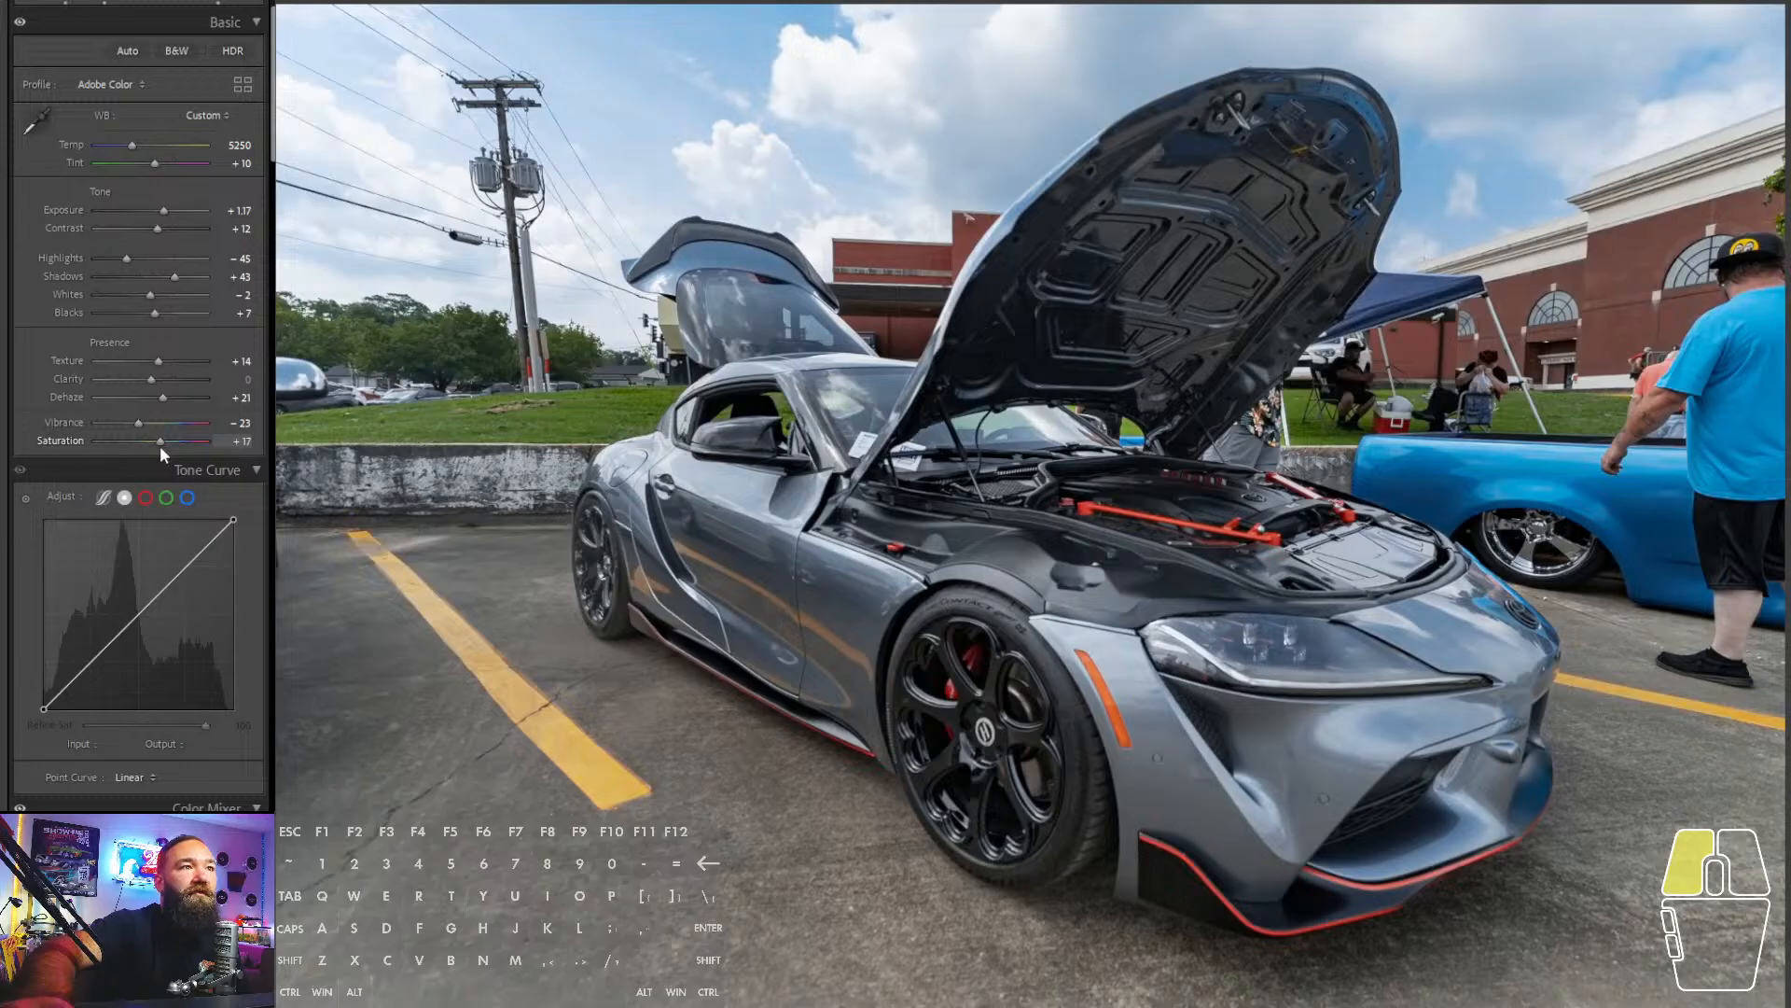
{"action": "left_click_drag", "start_coordinate": [160, 446], "coordinate": [160, 446]}
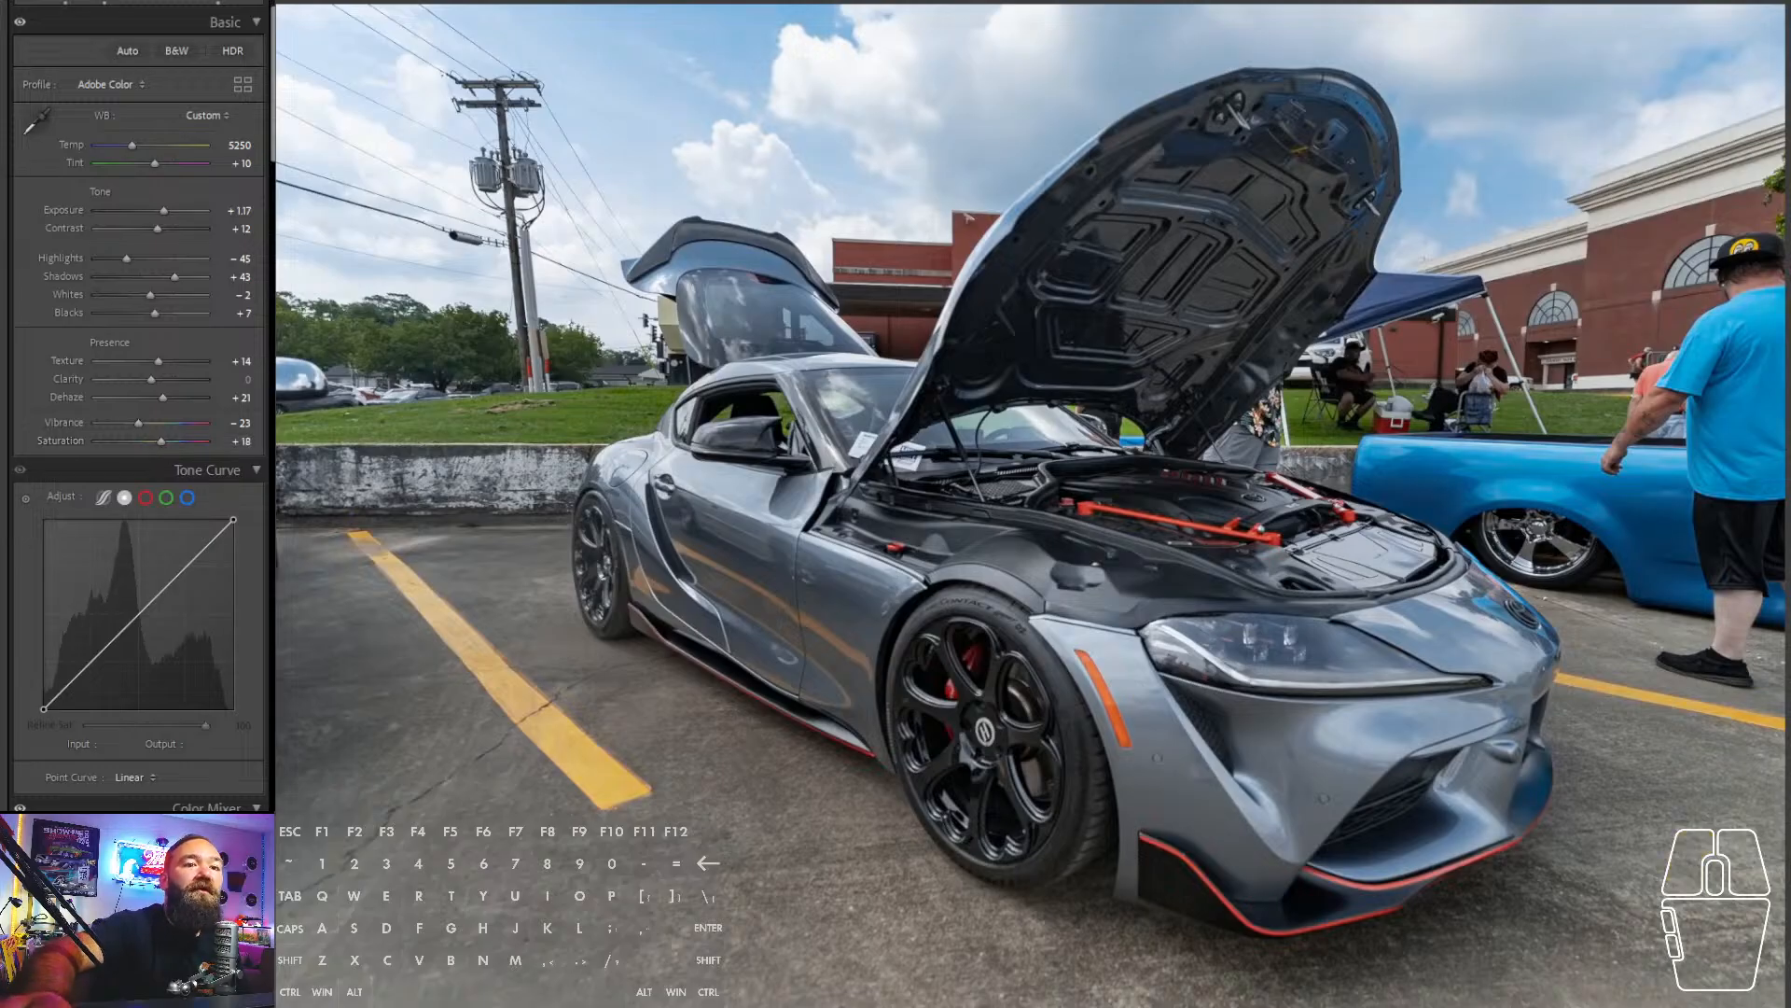
- Go to the blue lowered pickup photo, straighten it to -0.66 and crop it tighter around the truck
{"action": "key", "text": "Right"}
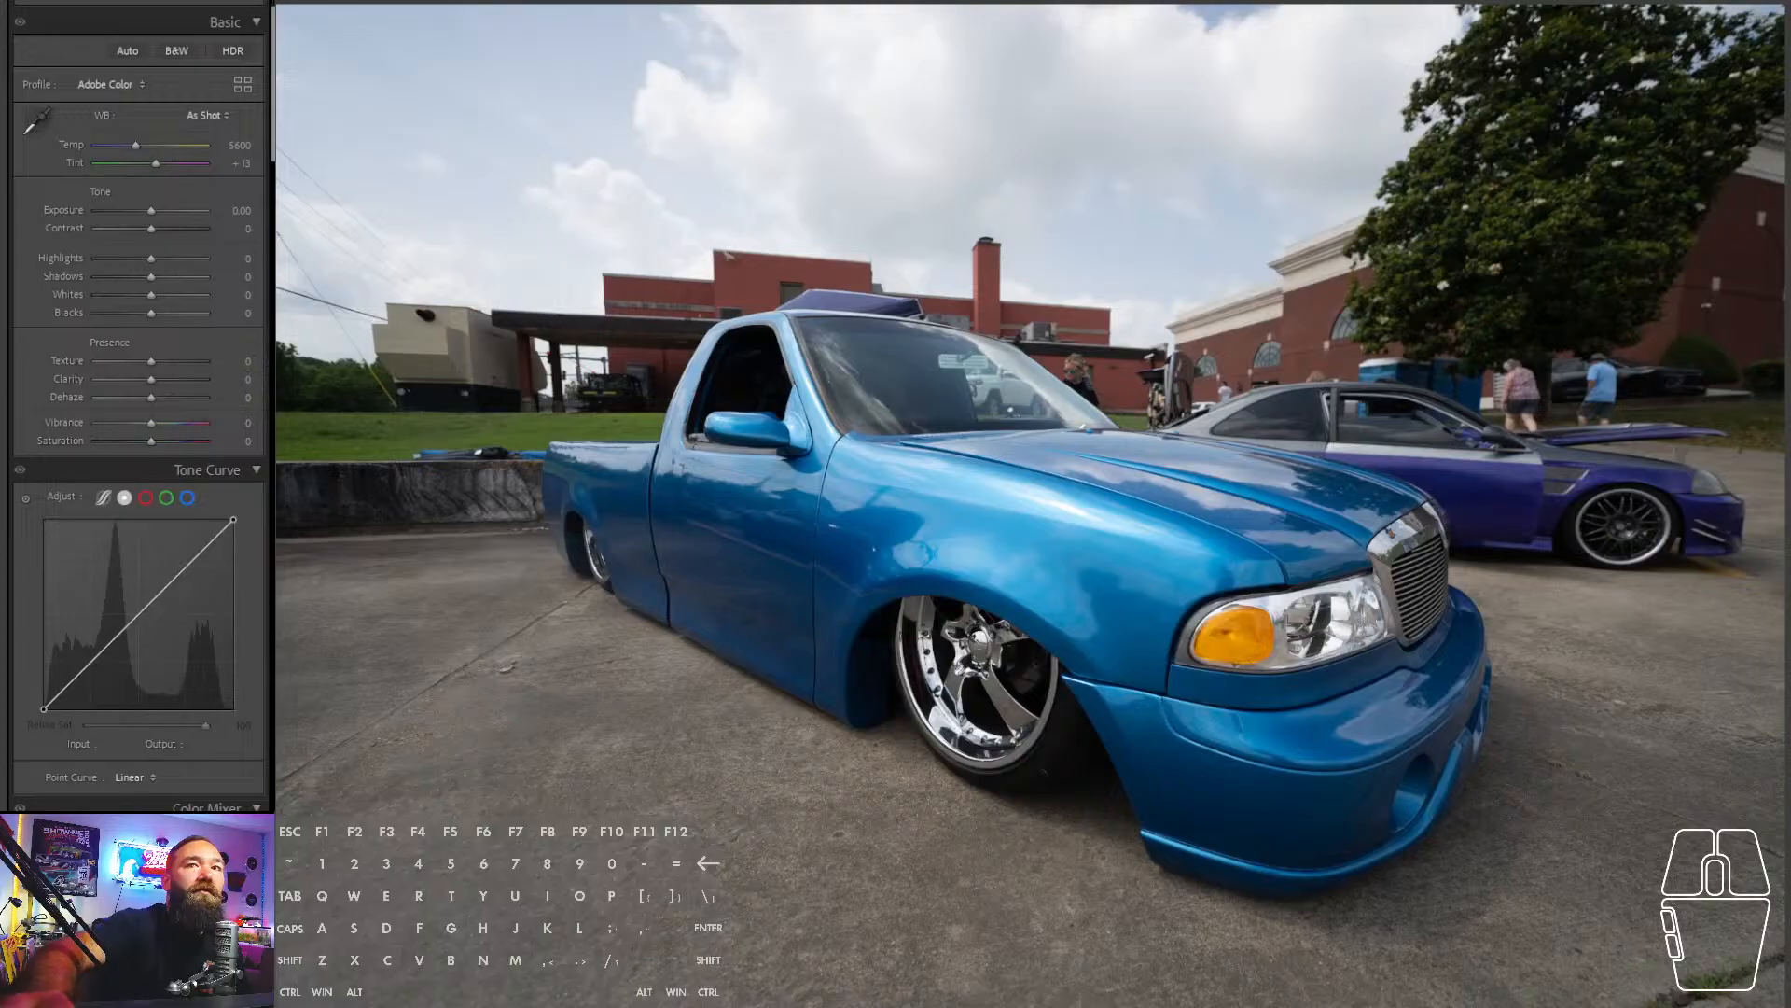
{"action": "left_click", "coordinate": [80, 7]}
{"action": "left_click_drag", "start_coordinate": [150, 104], "coordinate": [150, 105]}
{"action": "left_click_drag", "start_coordinate": [1356, 990], "coordinate": [1368, 958]}
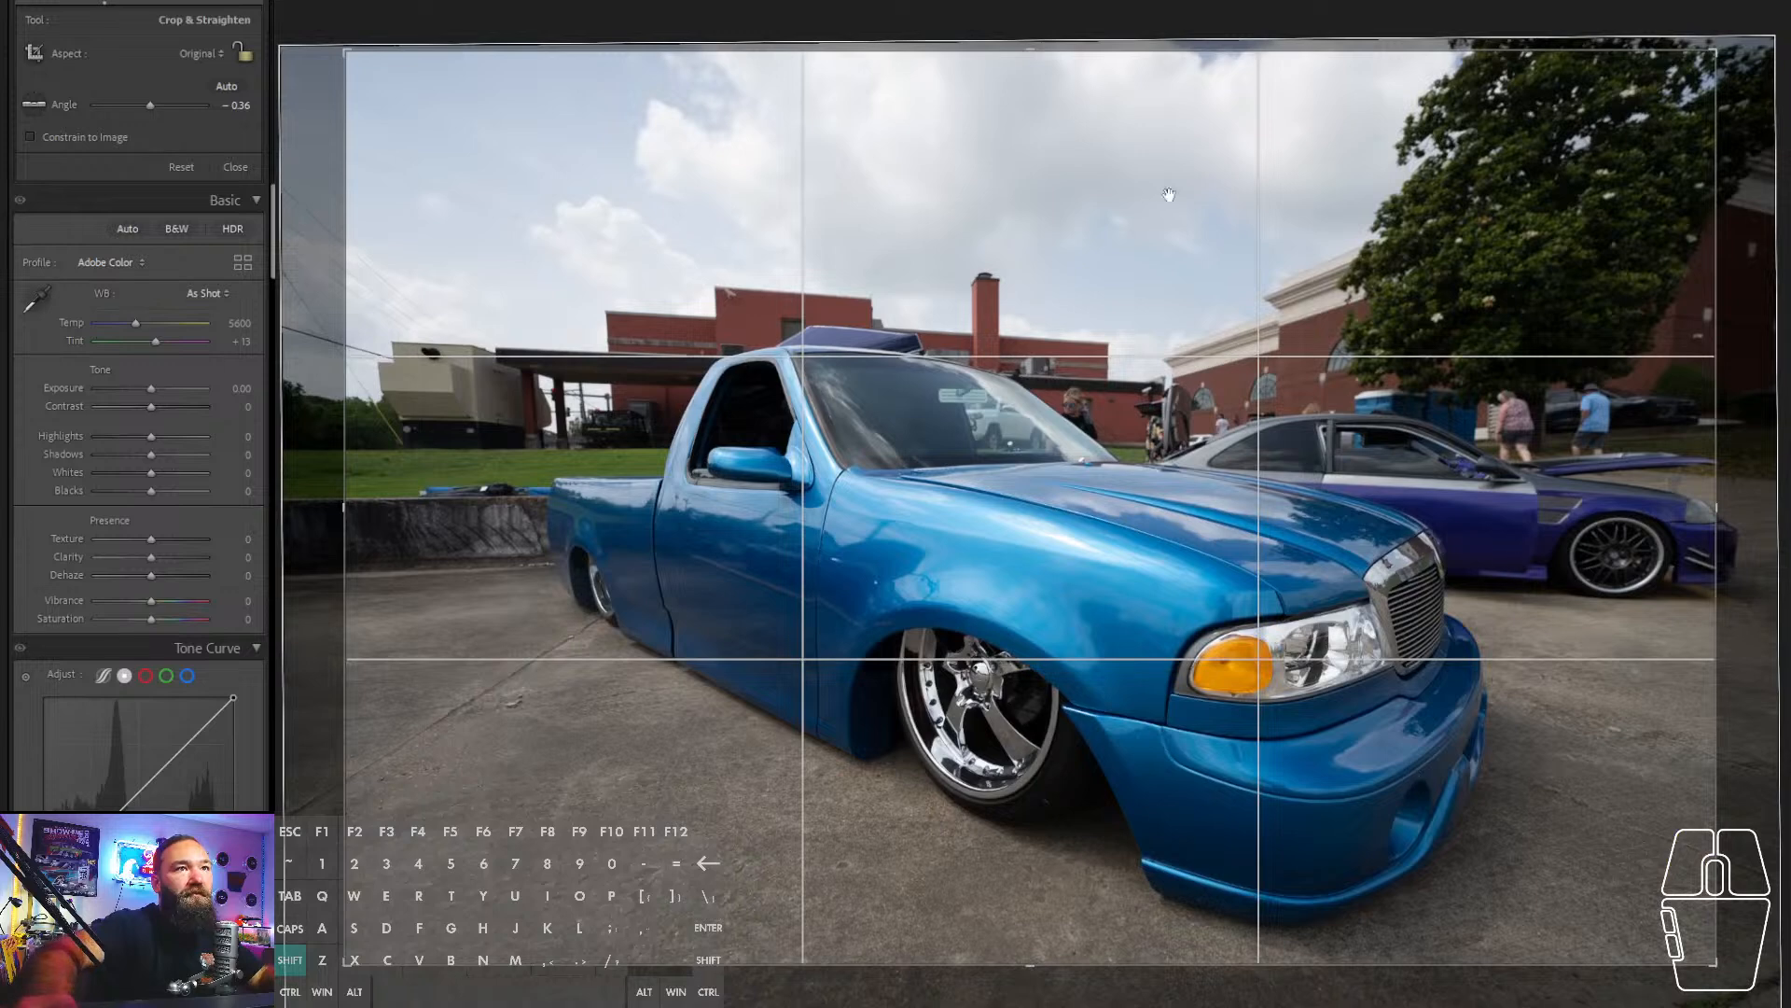
{"action": "left_click_drag", "start_coordinate": [1056, 47], "coordinate": [1057, 101]}
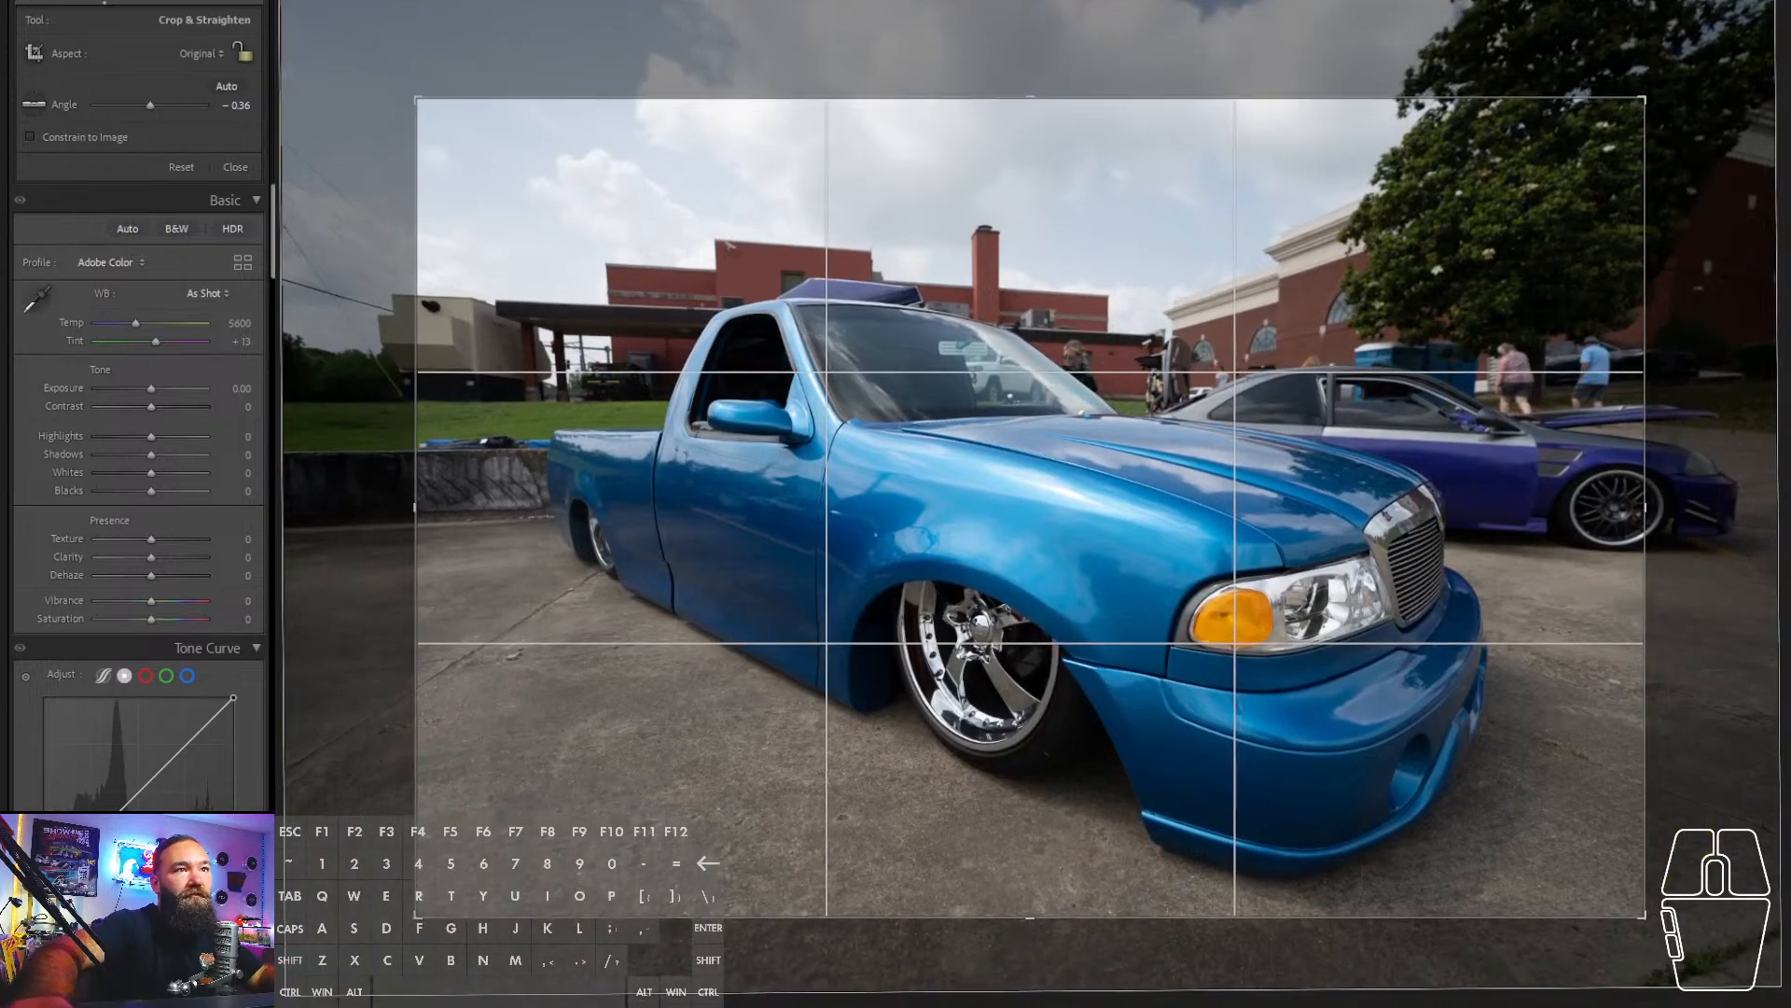
{"action": "left_click_drag", "start_coordinate": [150, 104], "coordinate": [149, 105]}
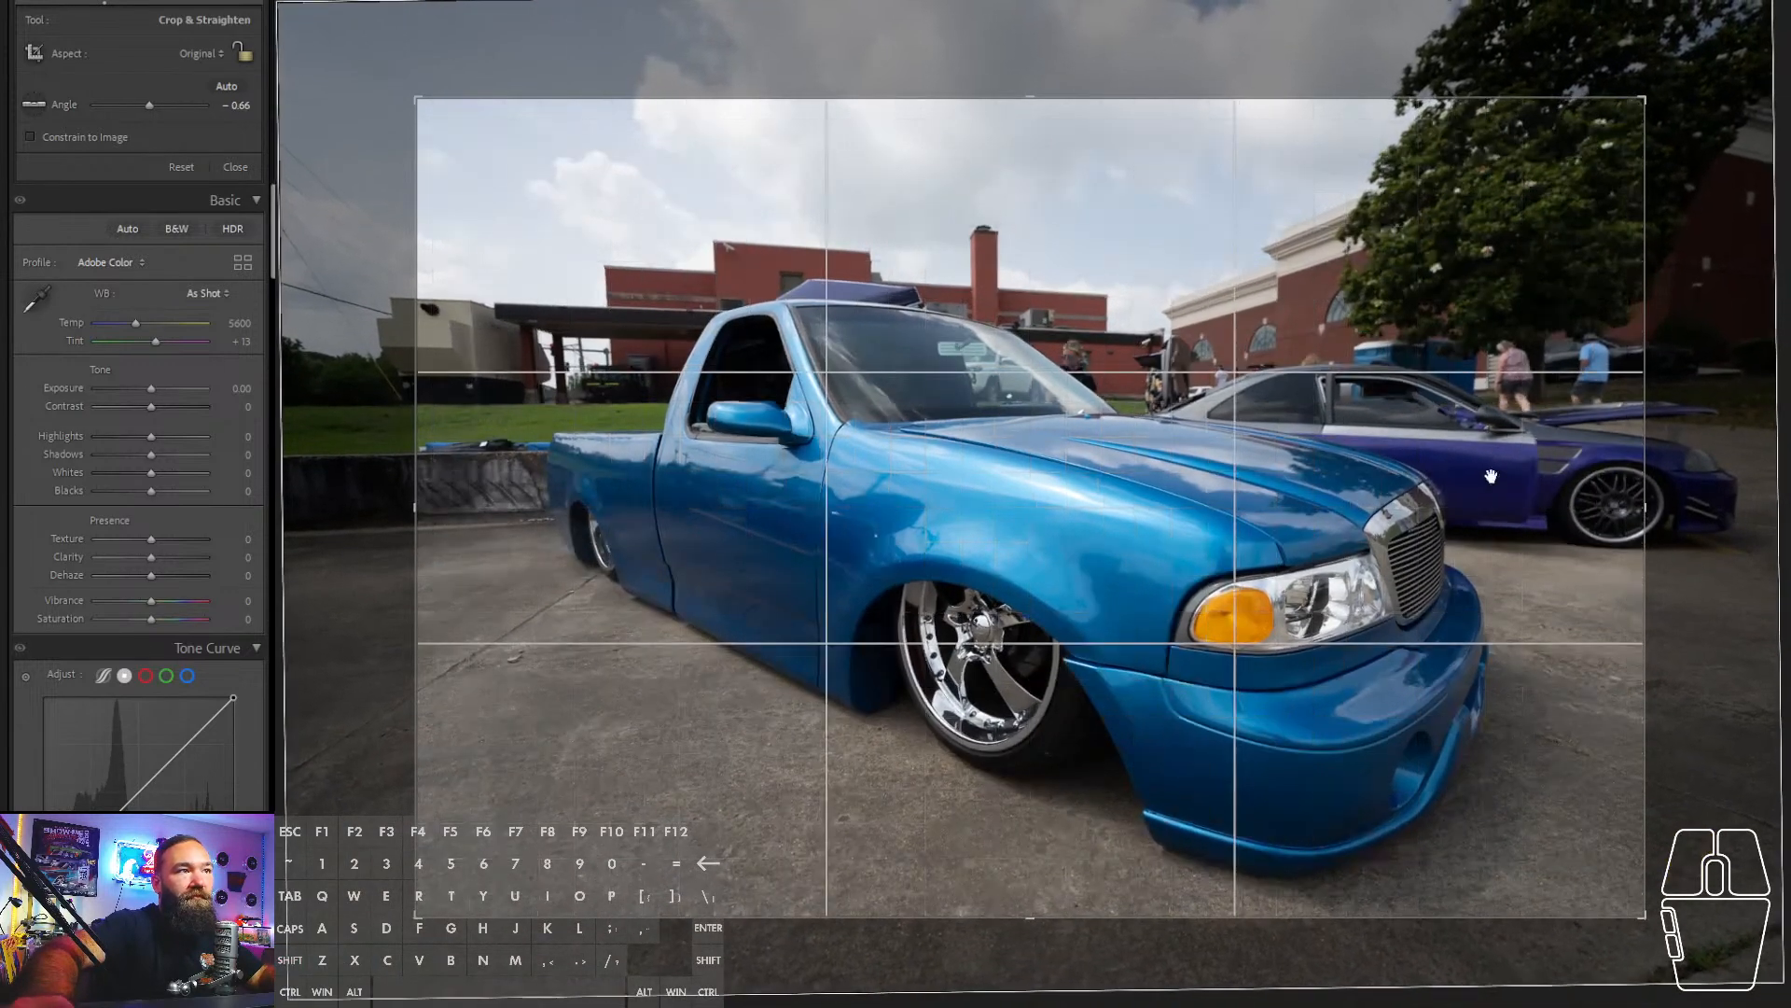
{"action": "left_click_drag", "start_coordinate": [1491, 479], "coordinate": [1513, 458]}
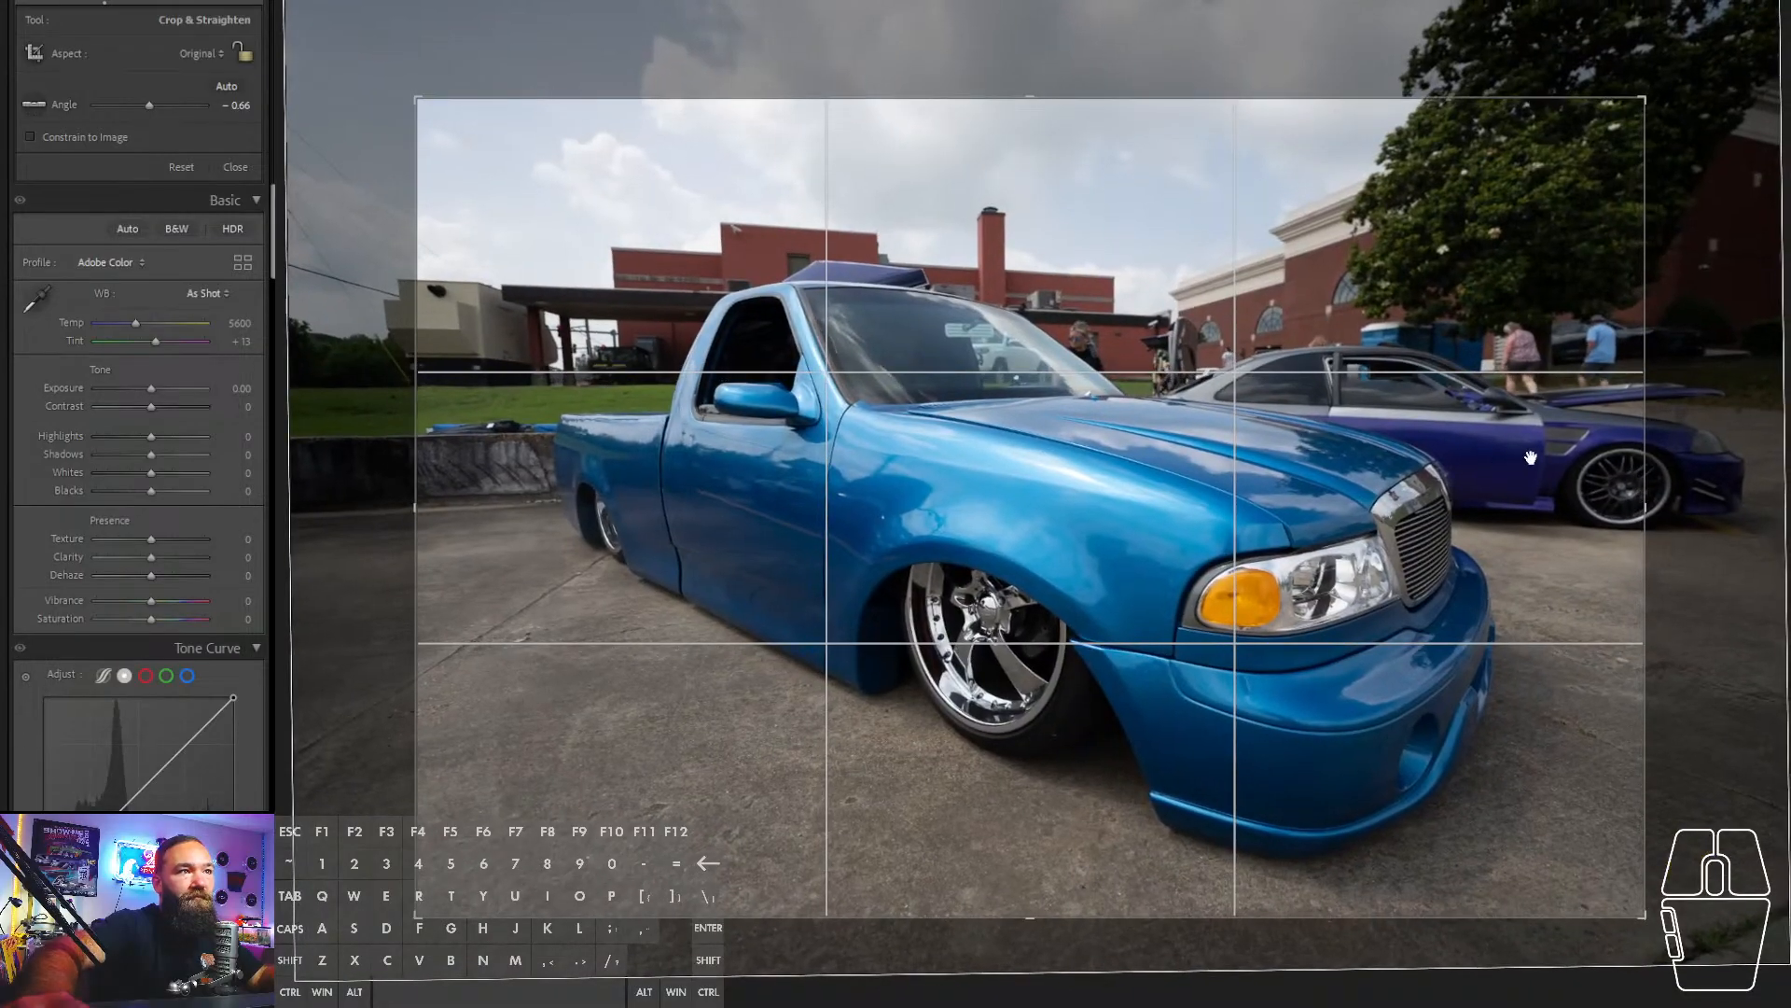
{"action": "key", "text": "Return"}
- Paste the copied edit settings onto the blue pickup photo and set its exposure to +0.75
{"action": "key", "text": "ctrl+v"}
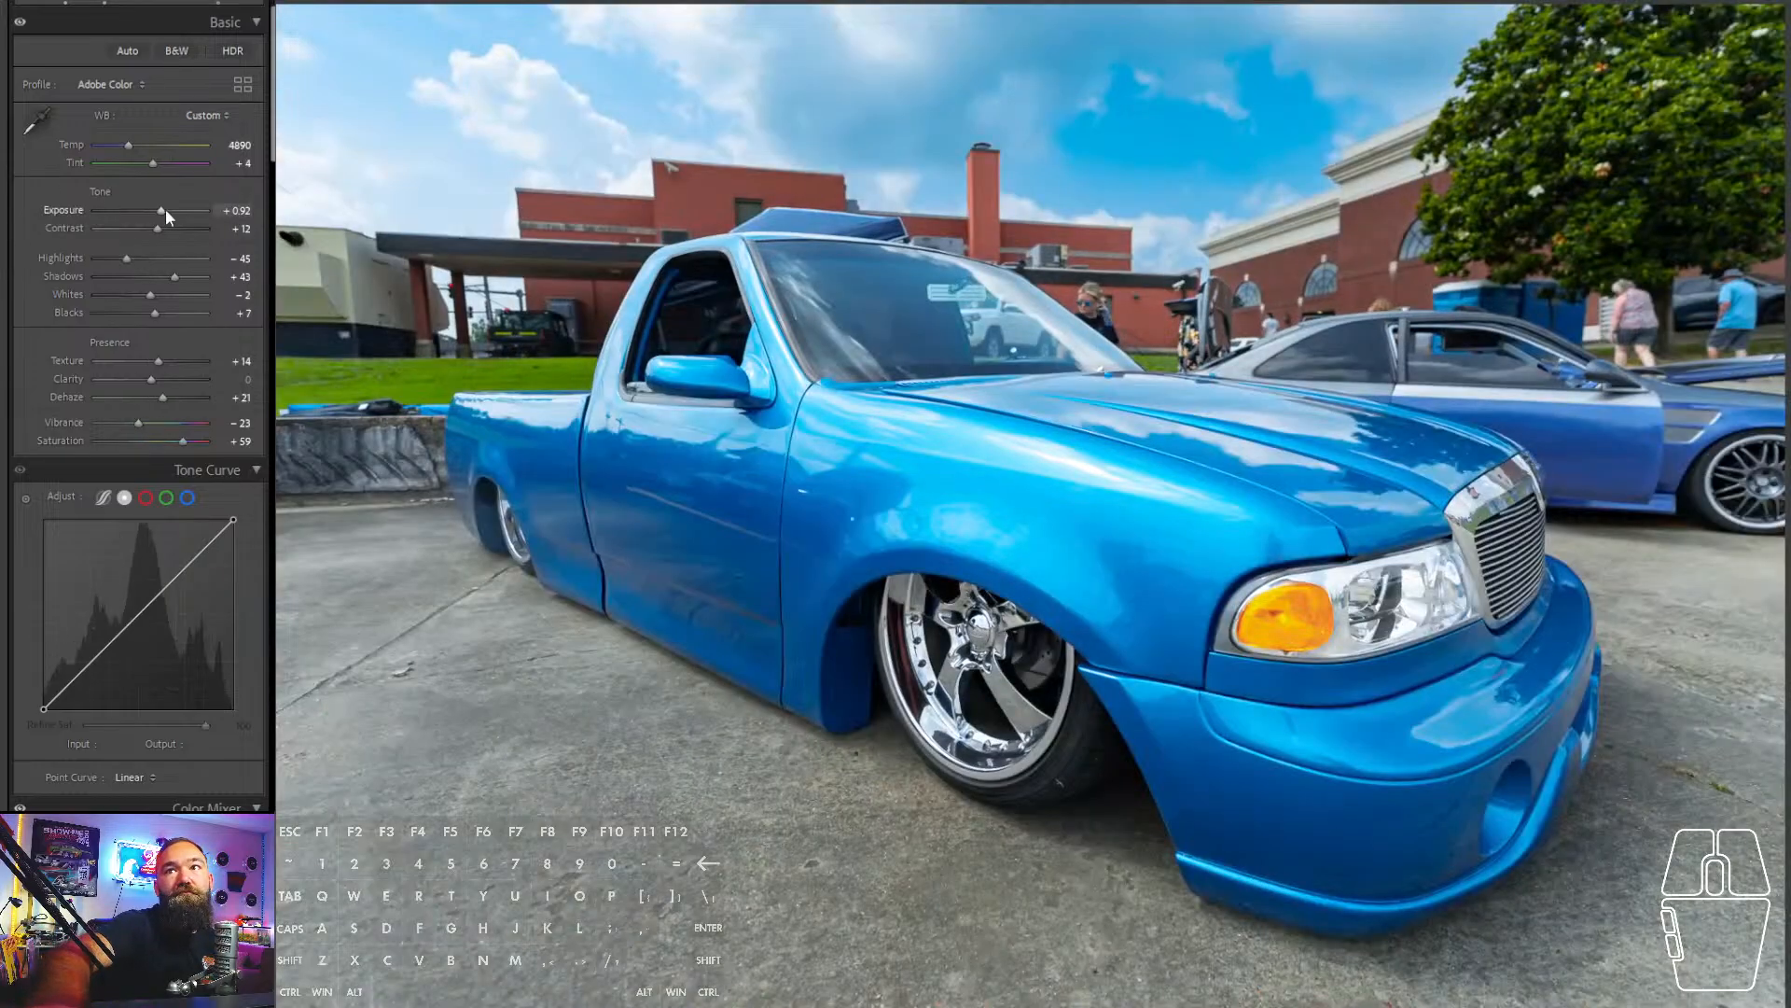
{"action": "left_click_drag", "start_coordinate": [166, 209], "coordinate": [155, 211]}
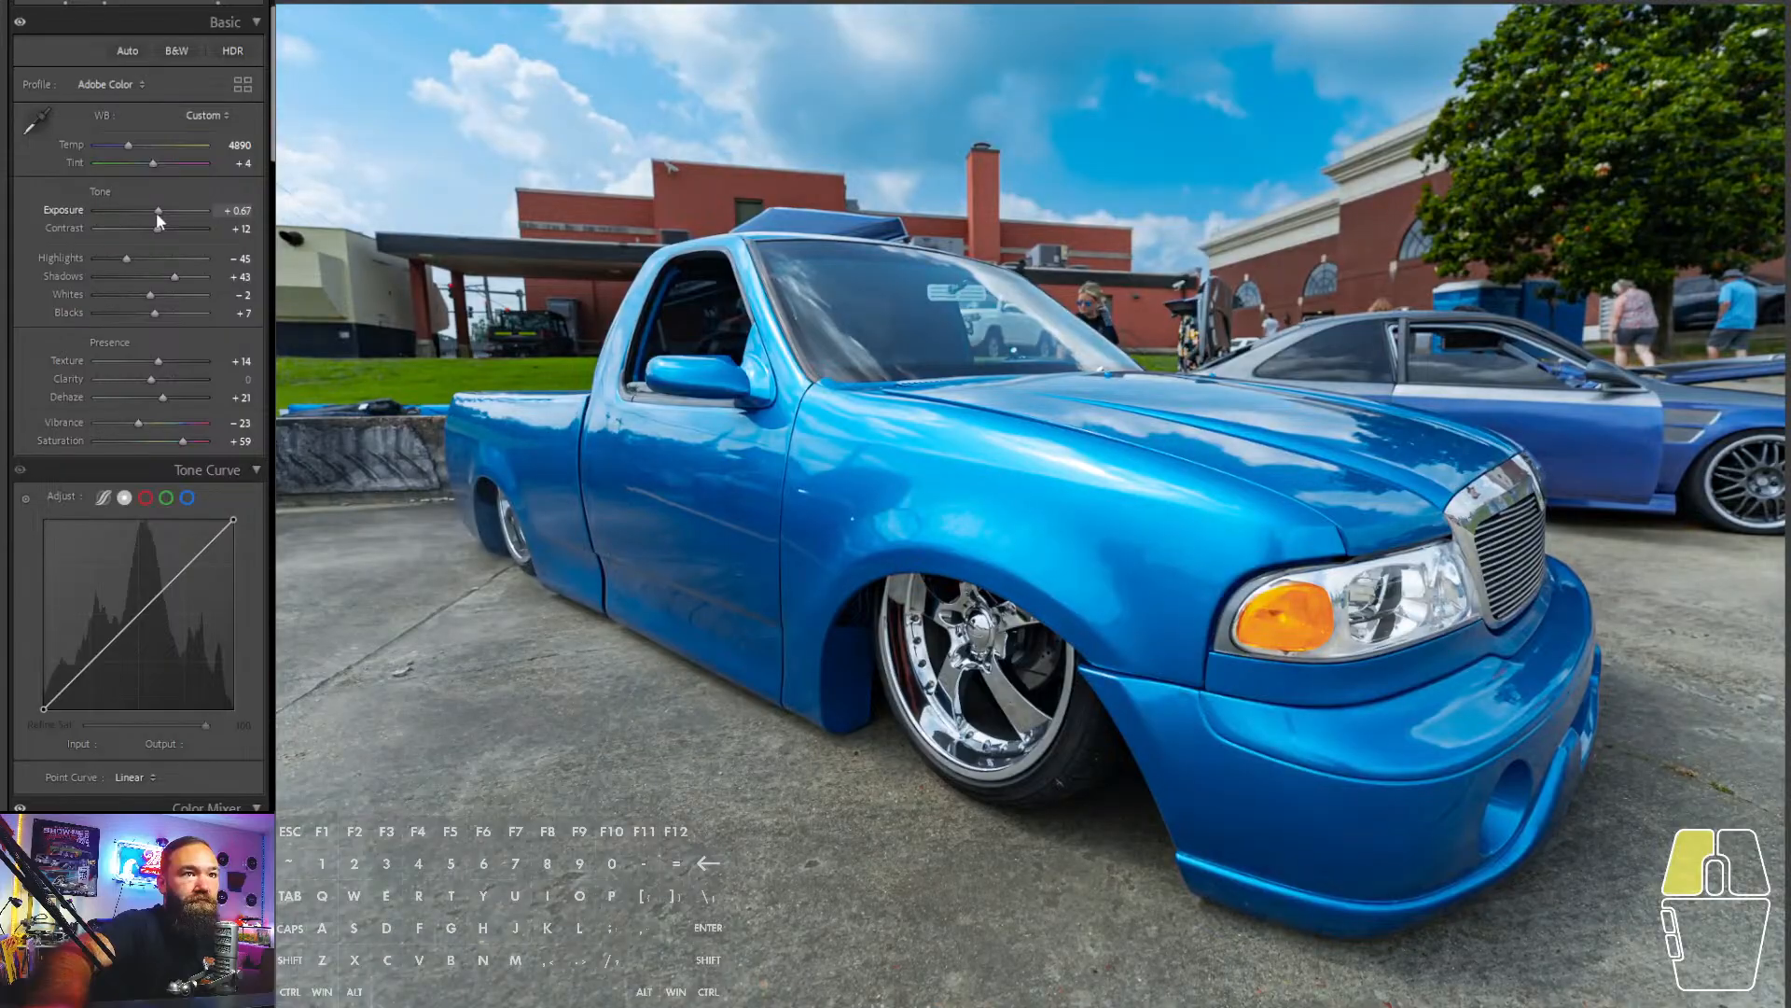
{"action": "left_click_drag", "start_coordinate": [155, 211], "coordinate": [157, 210]}
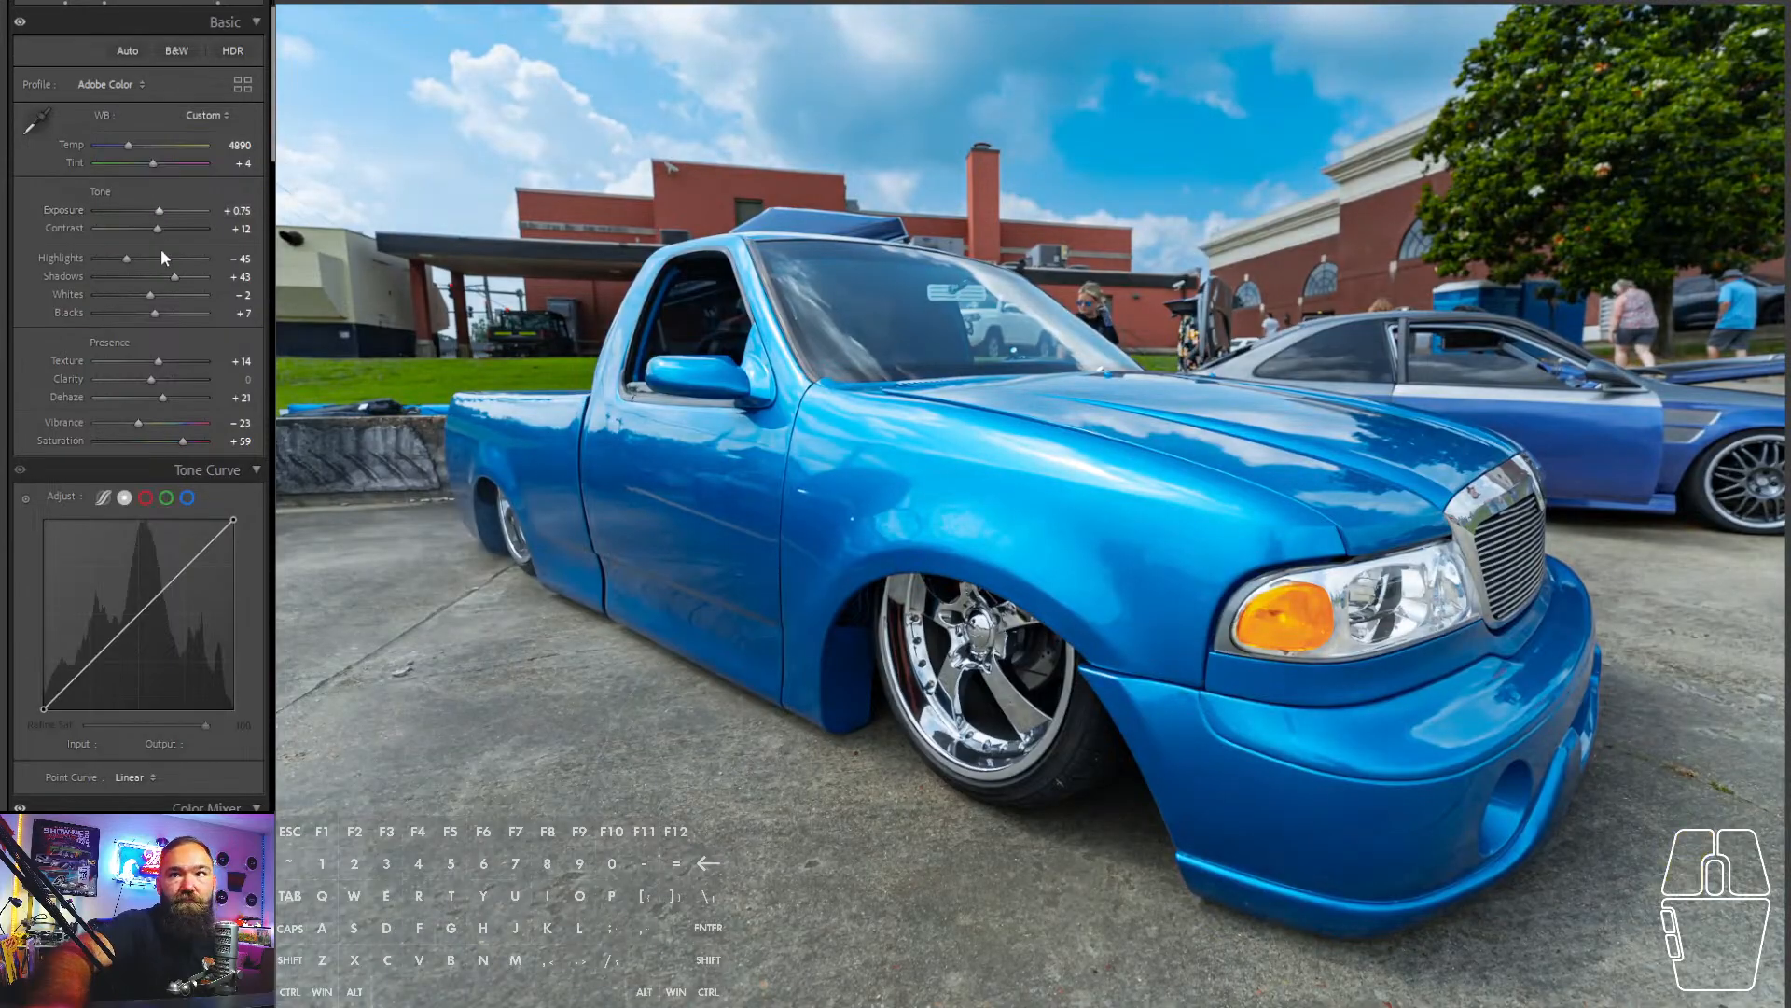
- Raise the pickup photo's shadows to +63 and lower its highlights to -53
{"action": "left_click", "coordinate": [187, 277]}
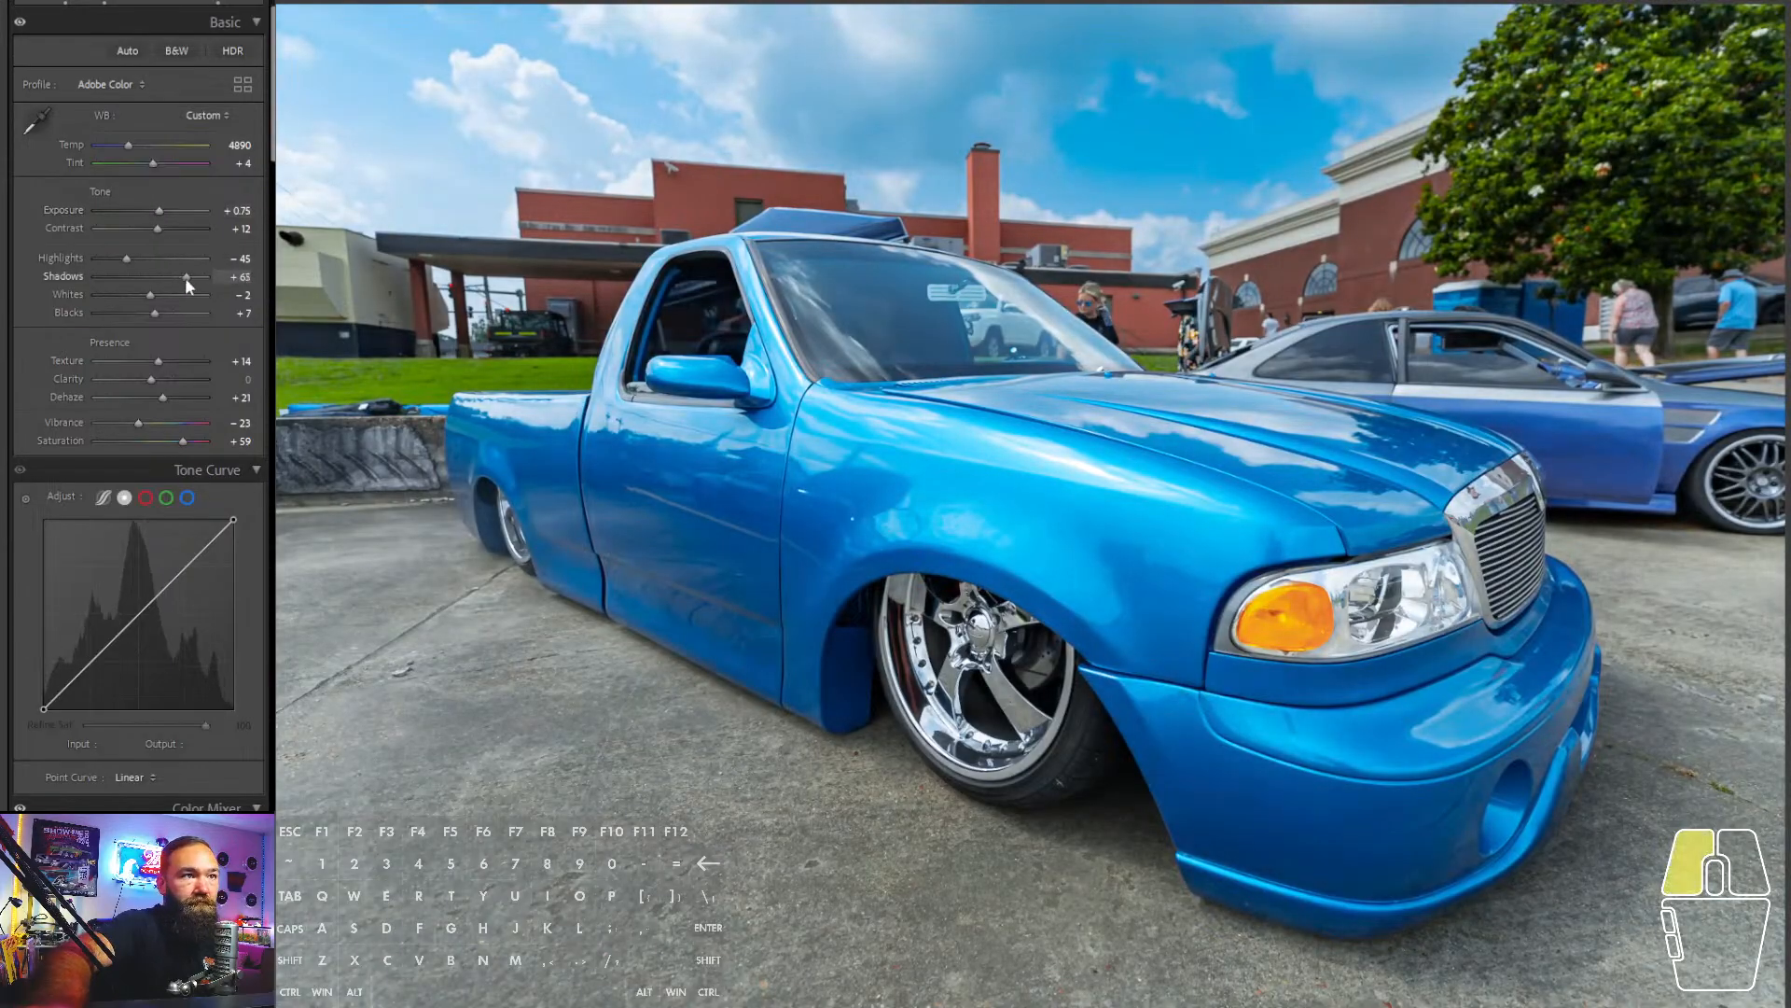
{"action": "left_click_drag", "start_coordinate": [185, 277], "coordinate": [120, 261]}
{"action": "left_click", "coordinate": [113, 264]}
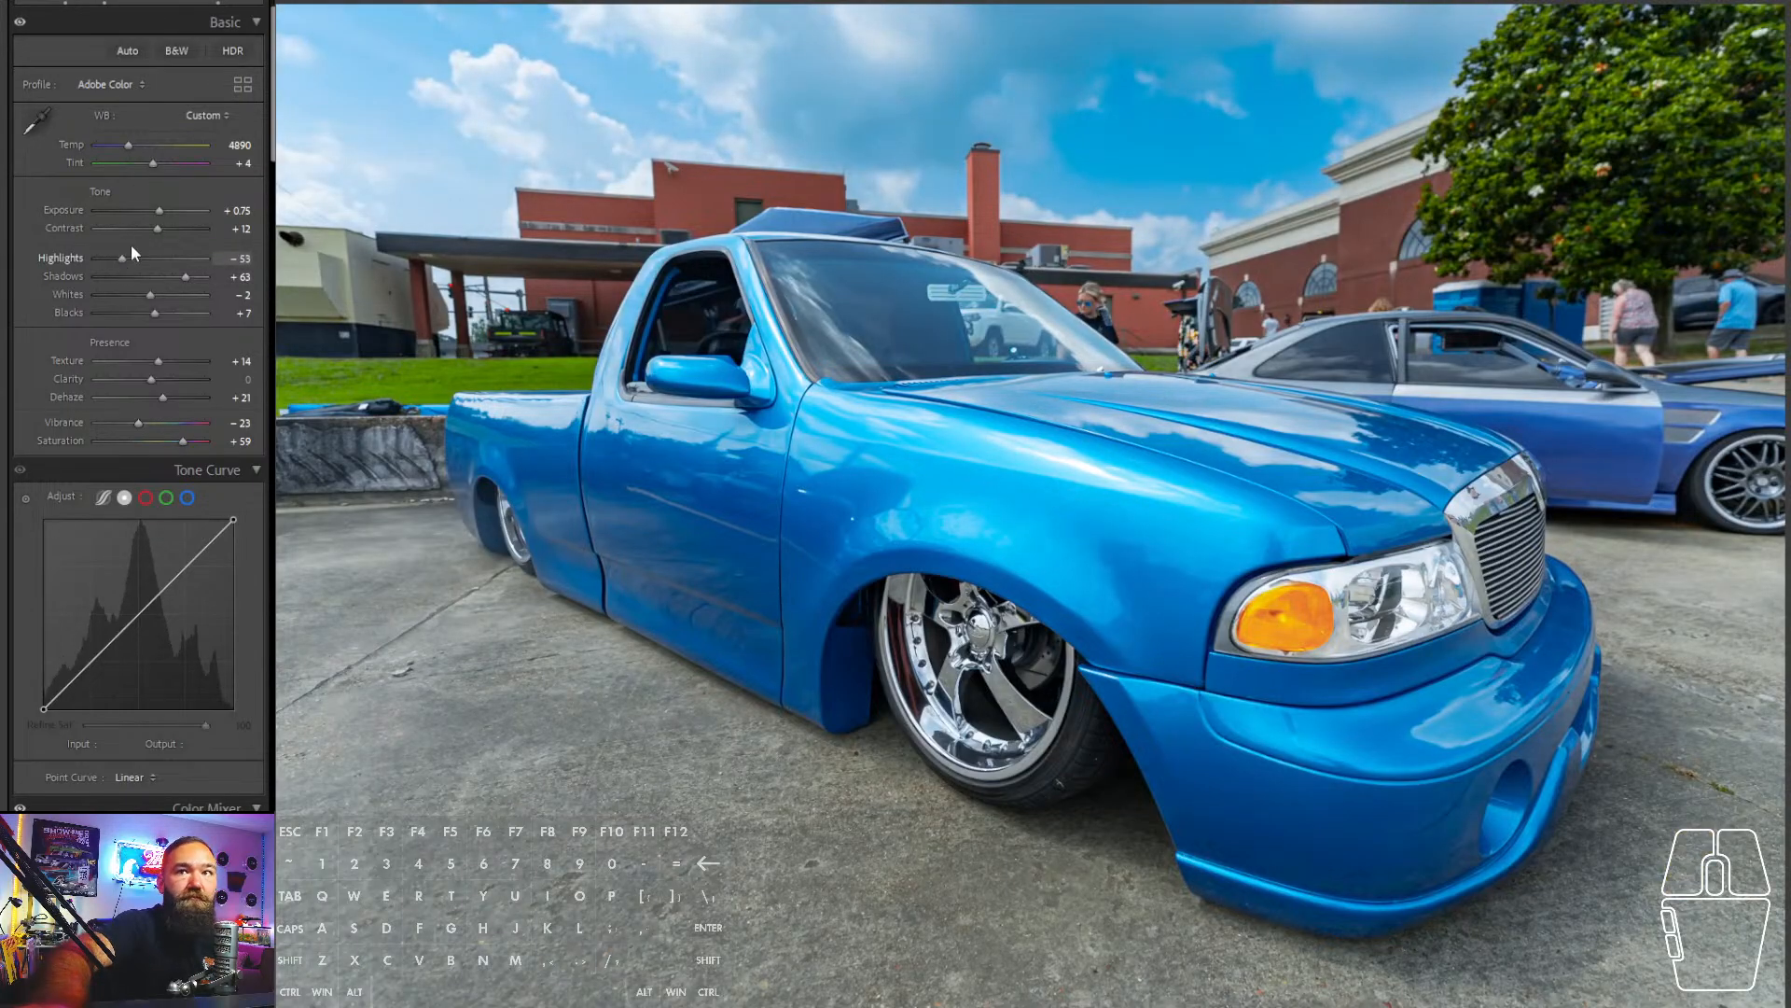
{"action": "left_click", "coordinate": [158, 213]}
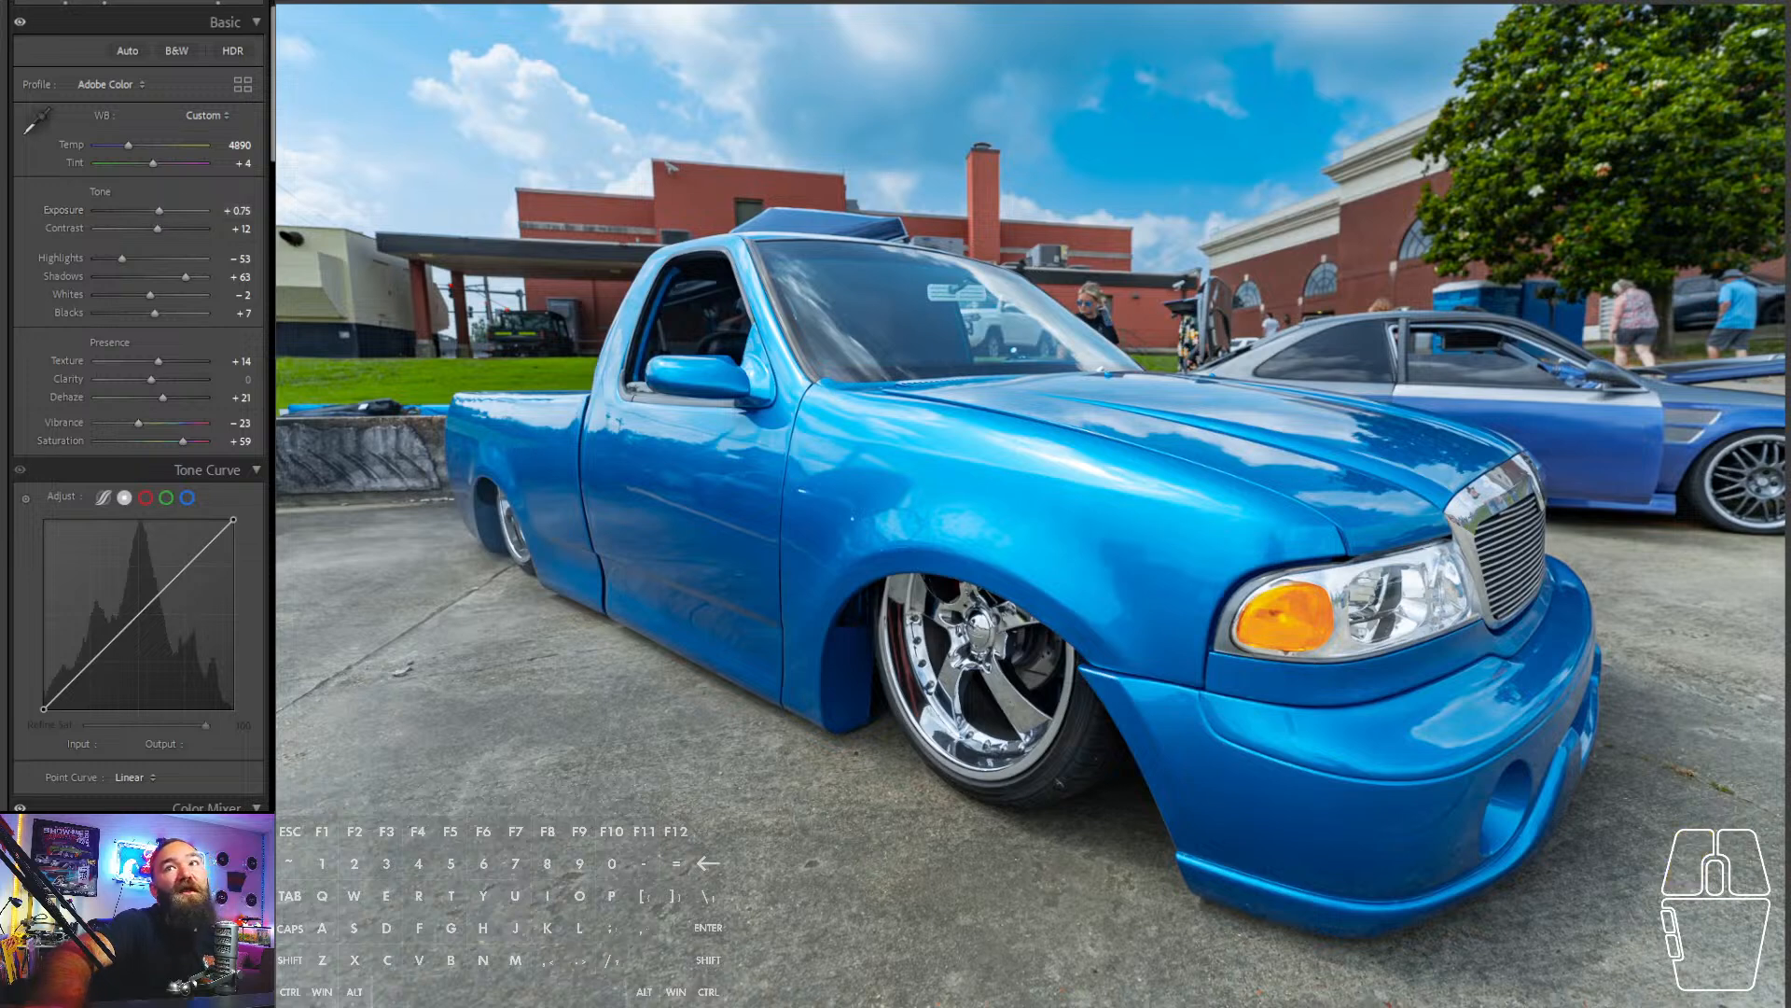
- Add a radial gradient mask over the pickup's hood and front fender and lower its exposure to -0.47
{"action": "left_click", "coordinate": [222, 1]}
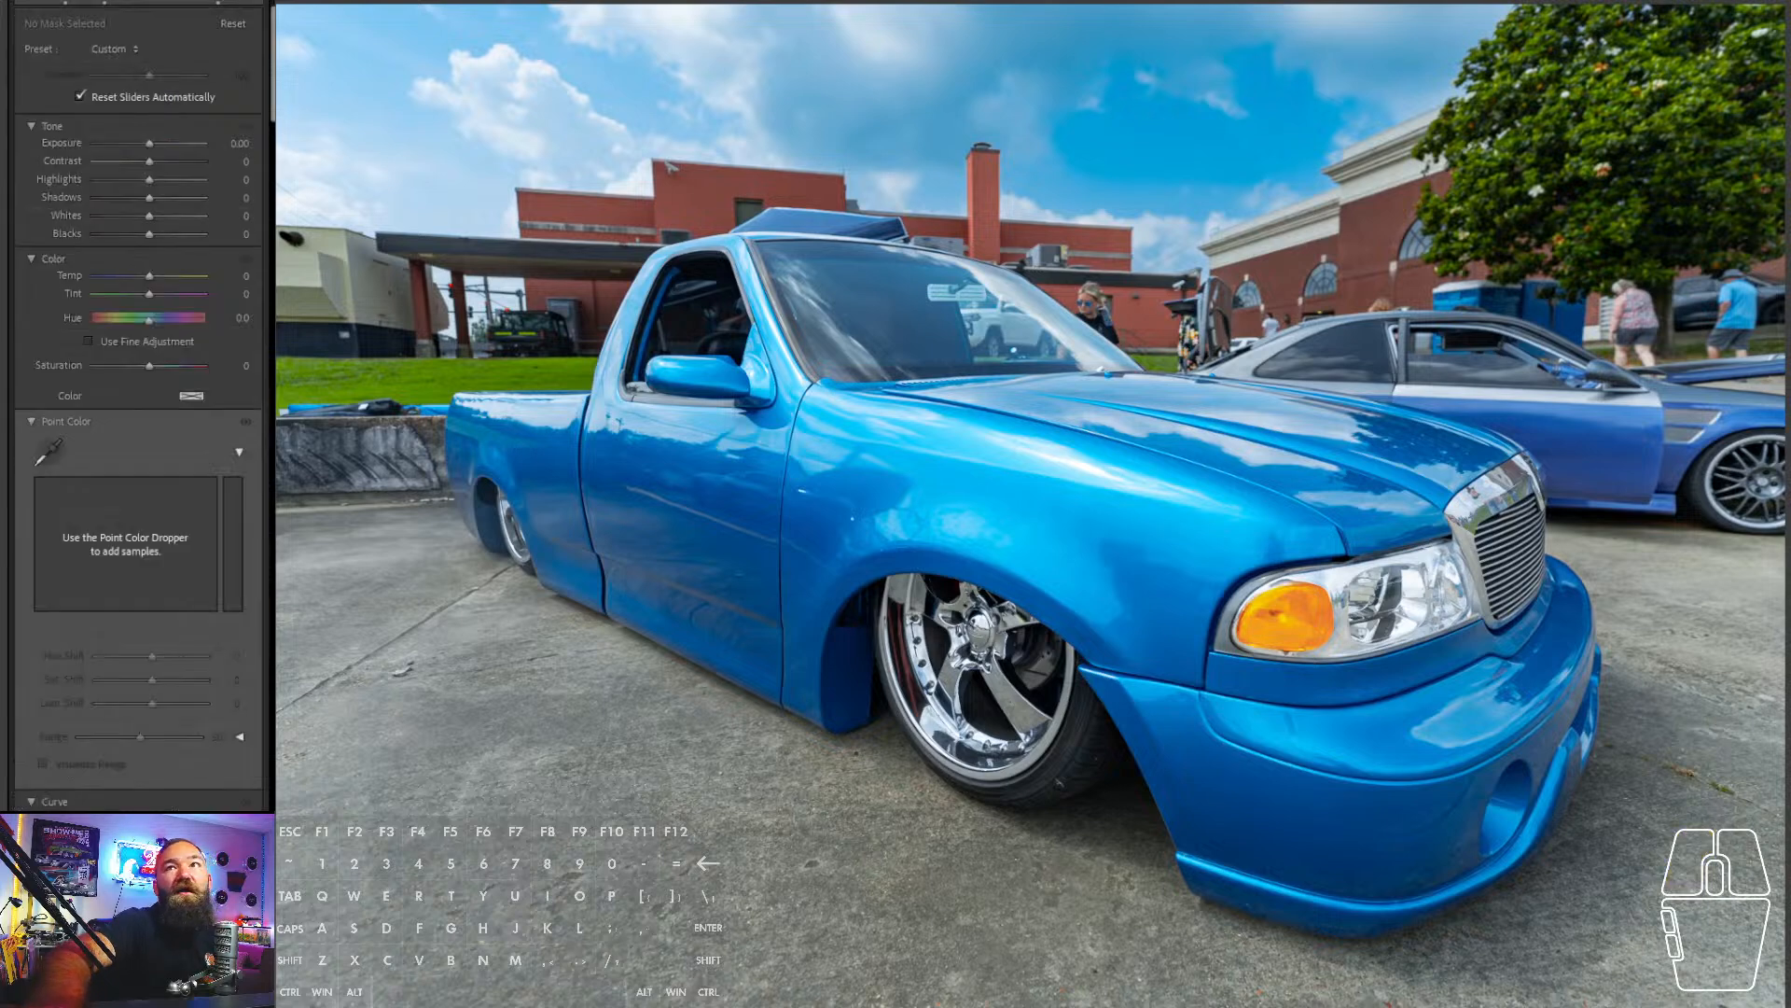
{"action": "left_click", "coordinate": [19, 2]}
{"action": "left_click", "coordinate": [56, 40]}
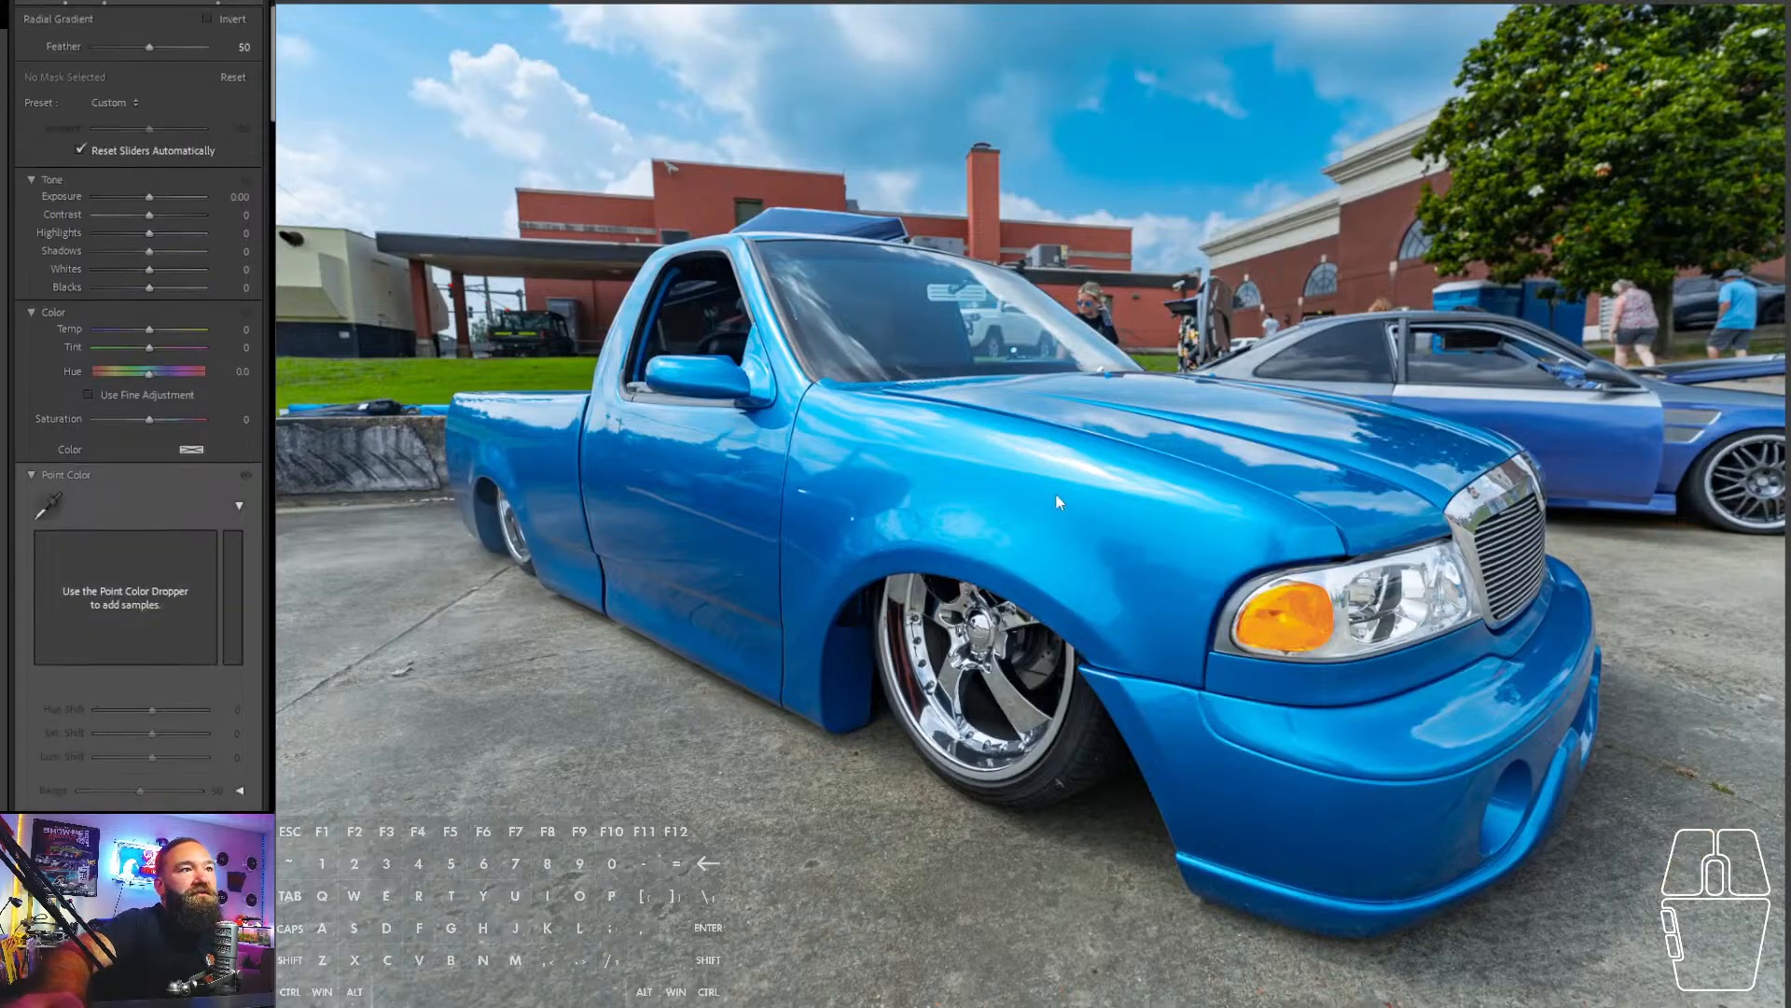
{"action": "left_click_drag", "start_coordinate": [1002, 489], "coordinate": [1334, 624]}
{"action": "left_click_drag", "start_coordinate": [1107, 528], "coordinate": [1114, 542]}
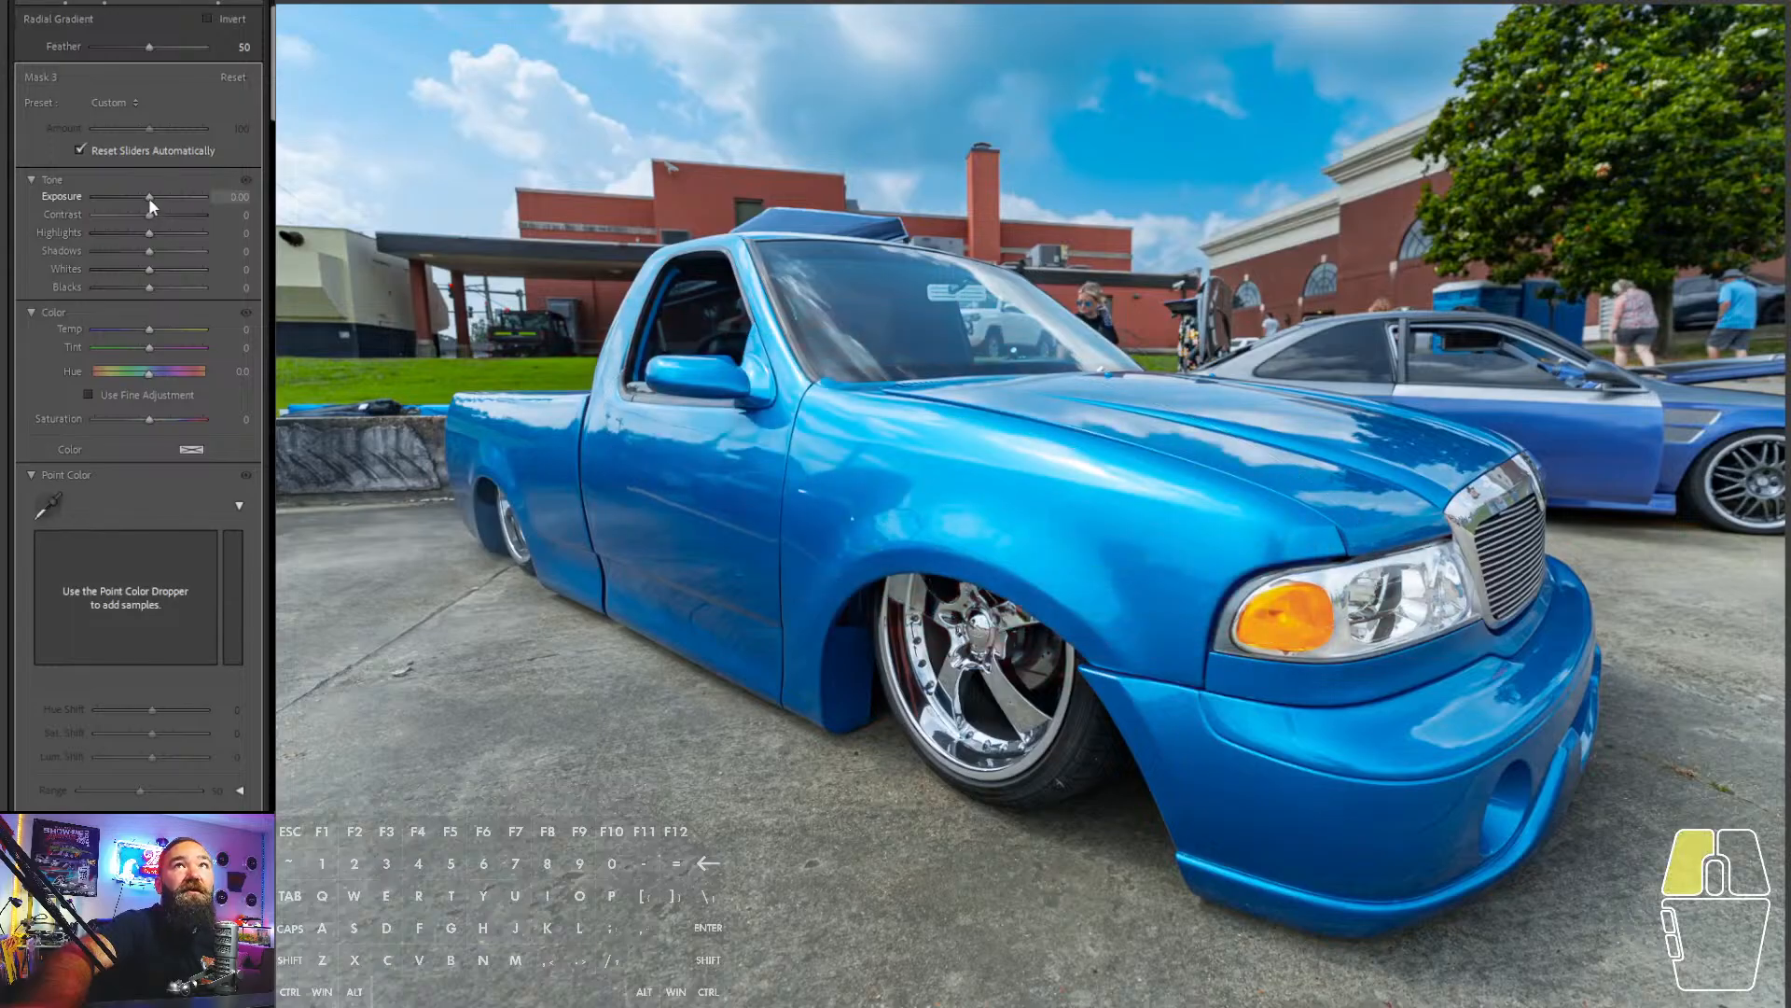
{"action": "left_click_drag", "start_coordinate": [150, 199], "coordinate": [144, 203]}
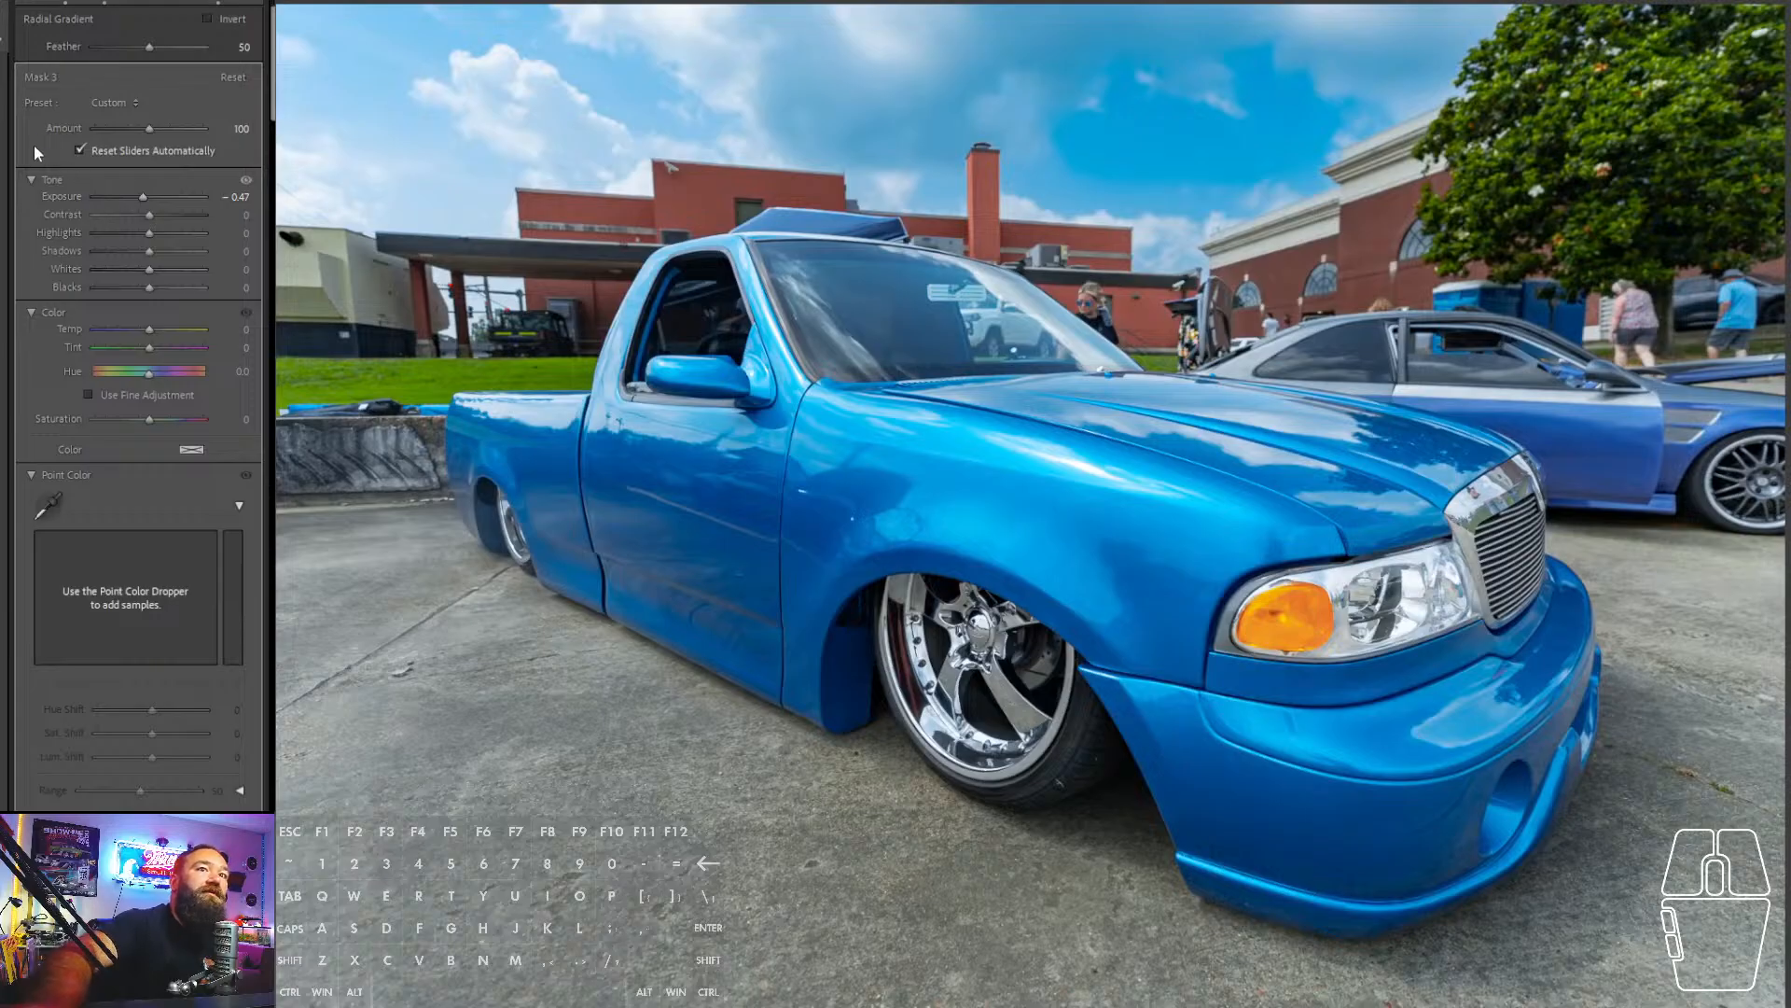
- Add another radial gradient mask over the pavement beside the pickup's door side and lower its exposure to -0.33
{"action": "left_click", "coordinate": [37, 21]}
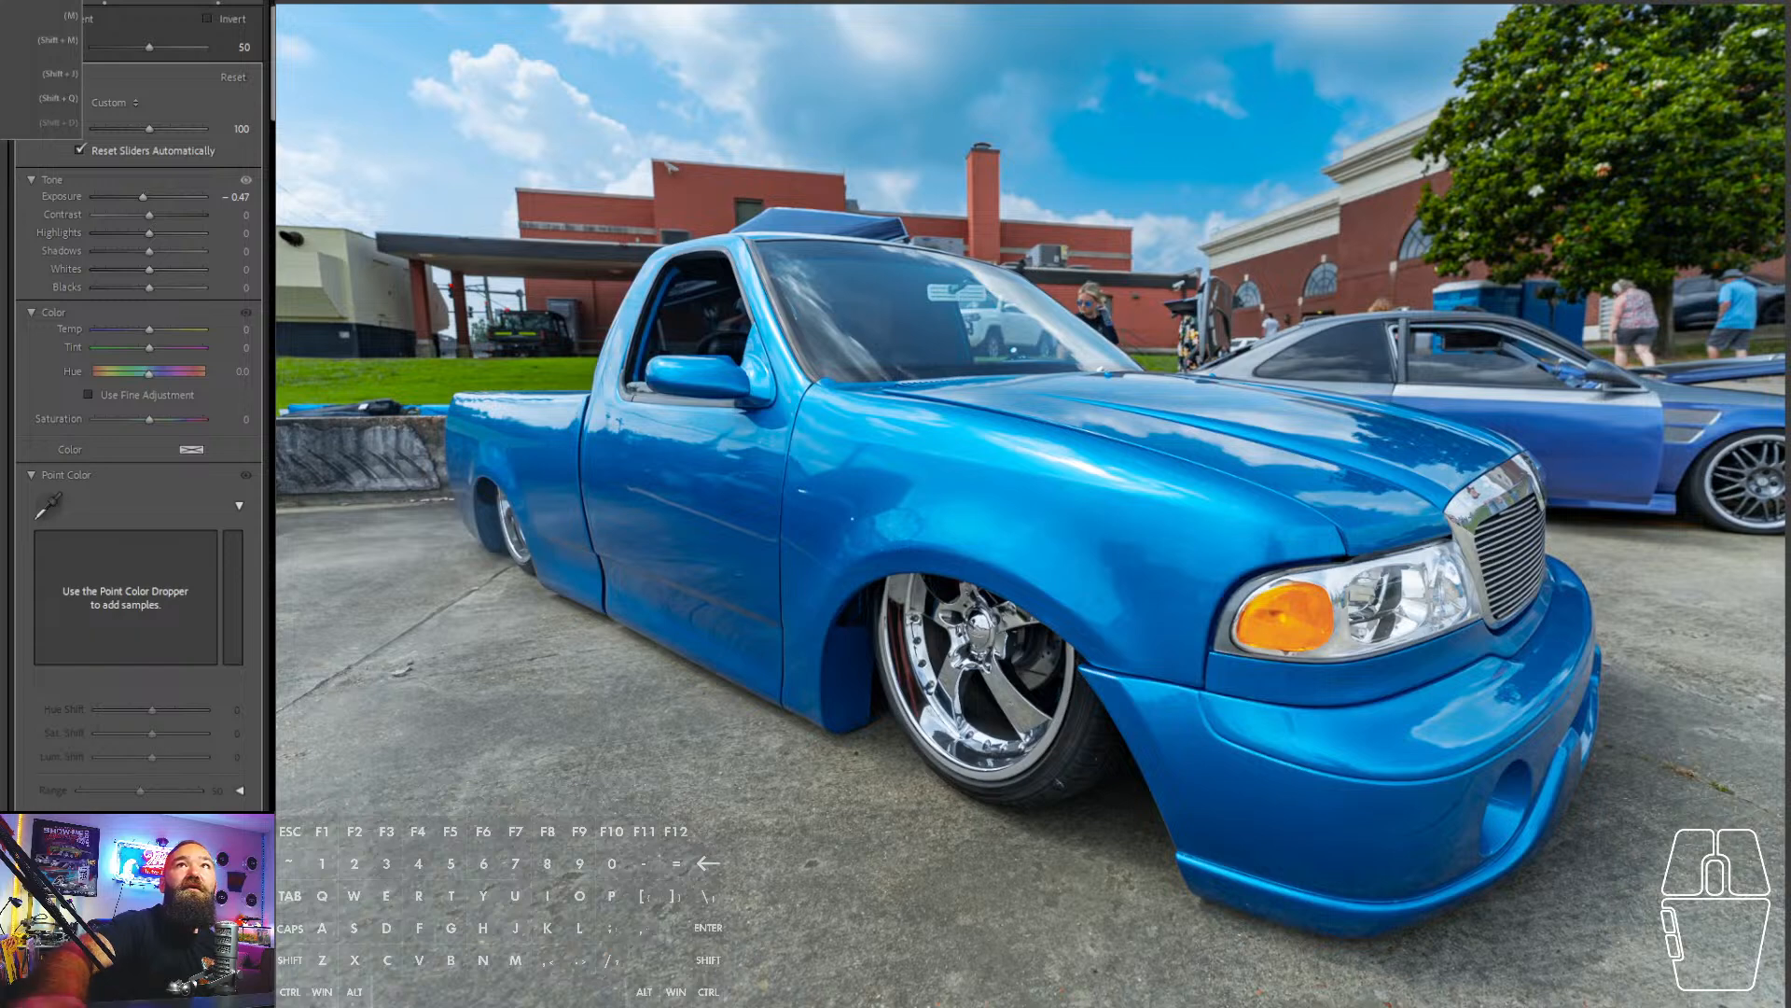
{"action": "left_click", "coordinate": [40, 40]}
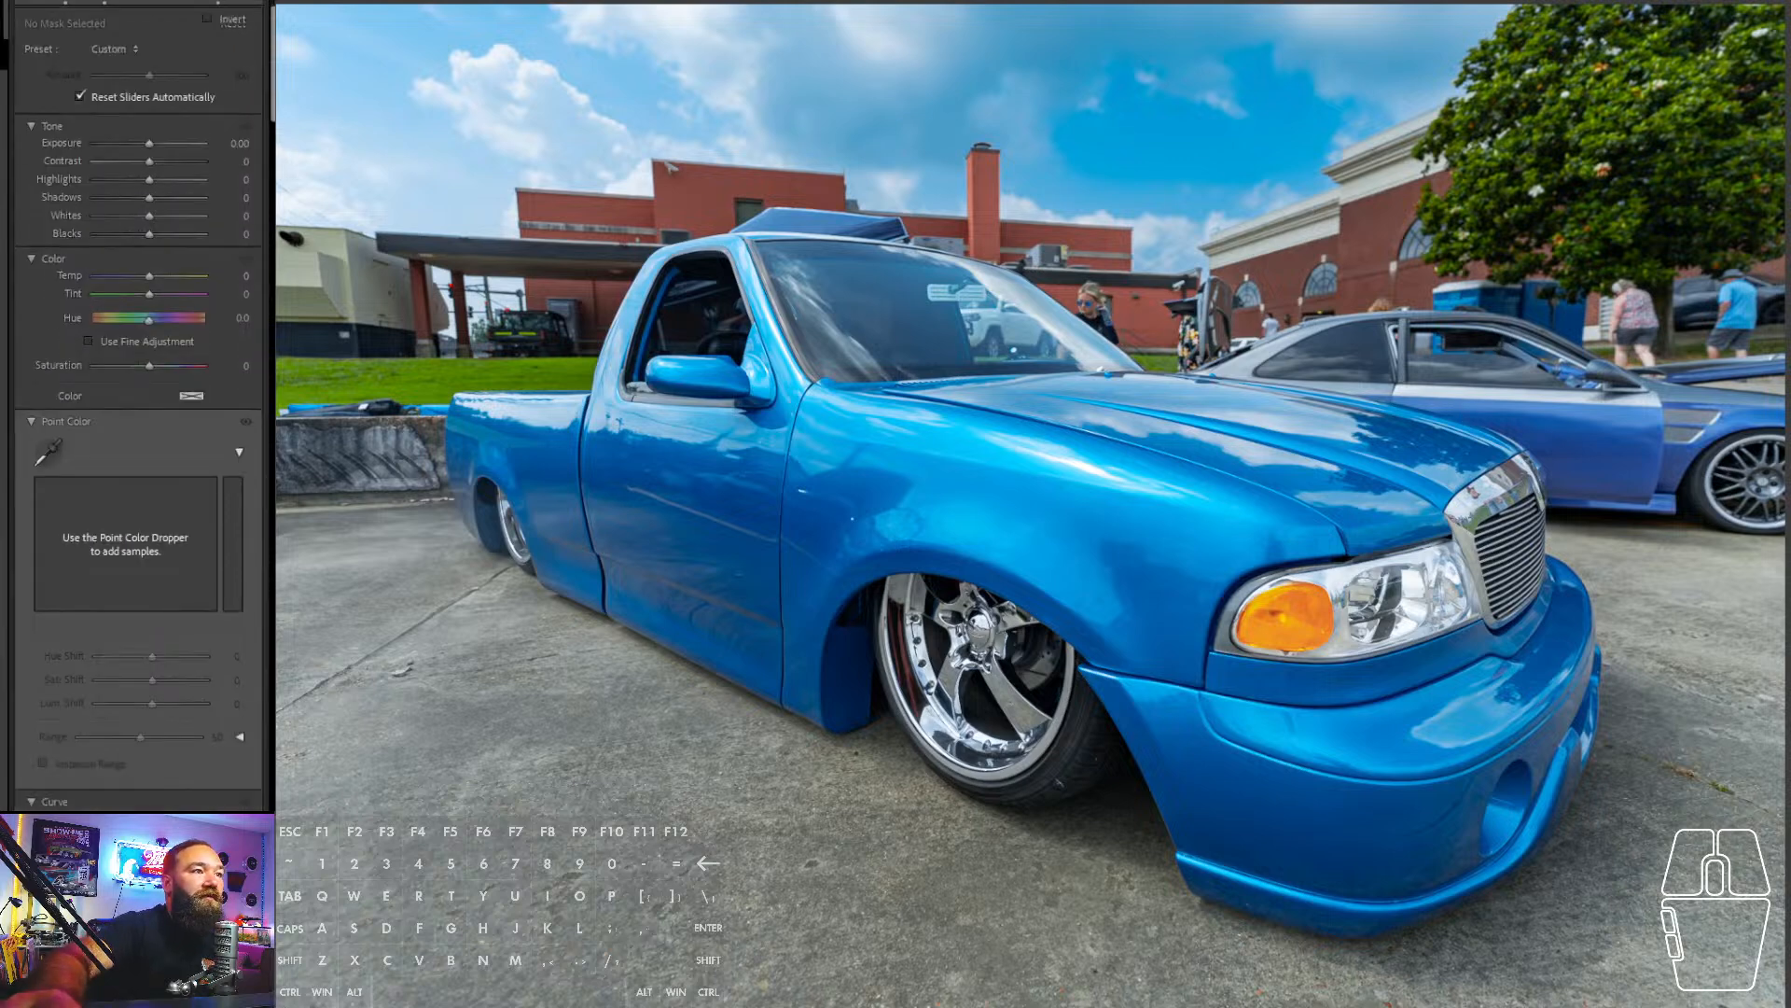
{"action": "left_click_drag", "start_coordinate": [502, 782], "coordinate": [959, 531]}
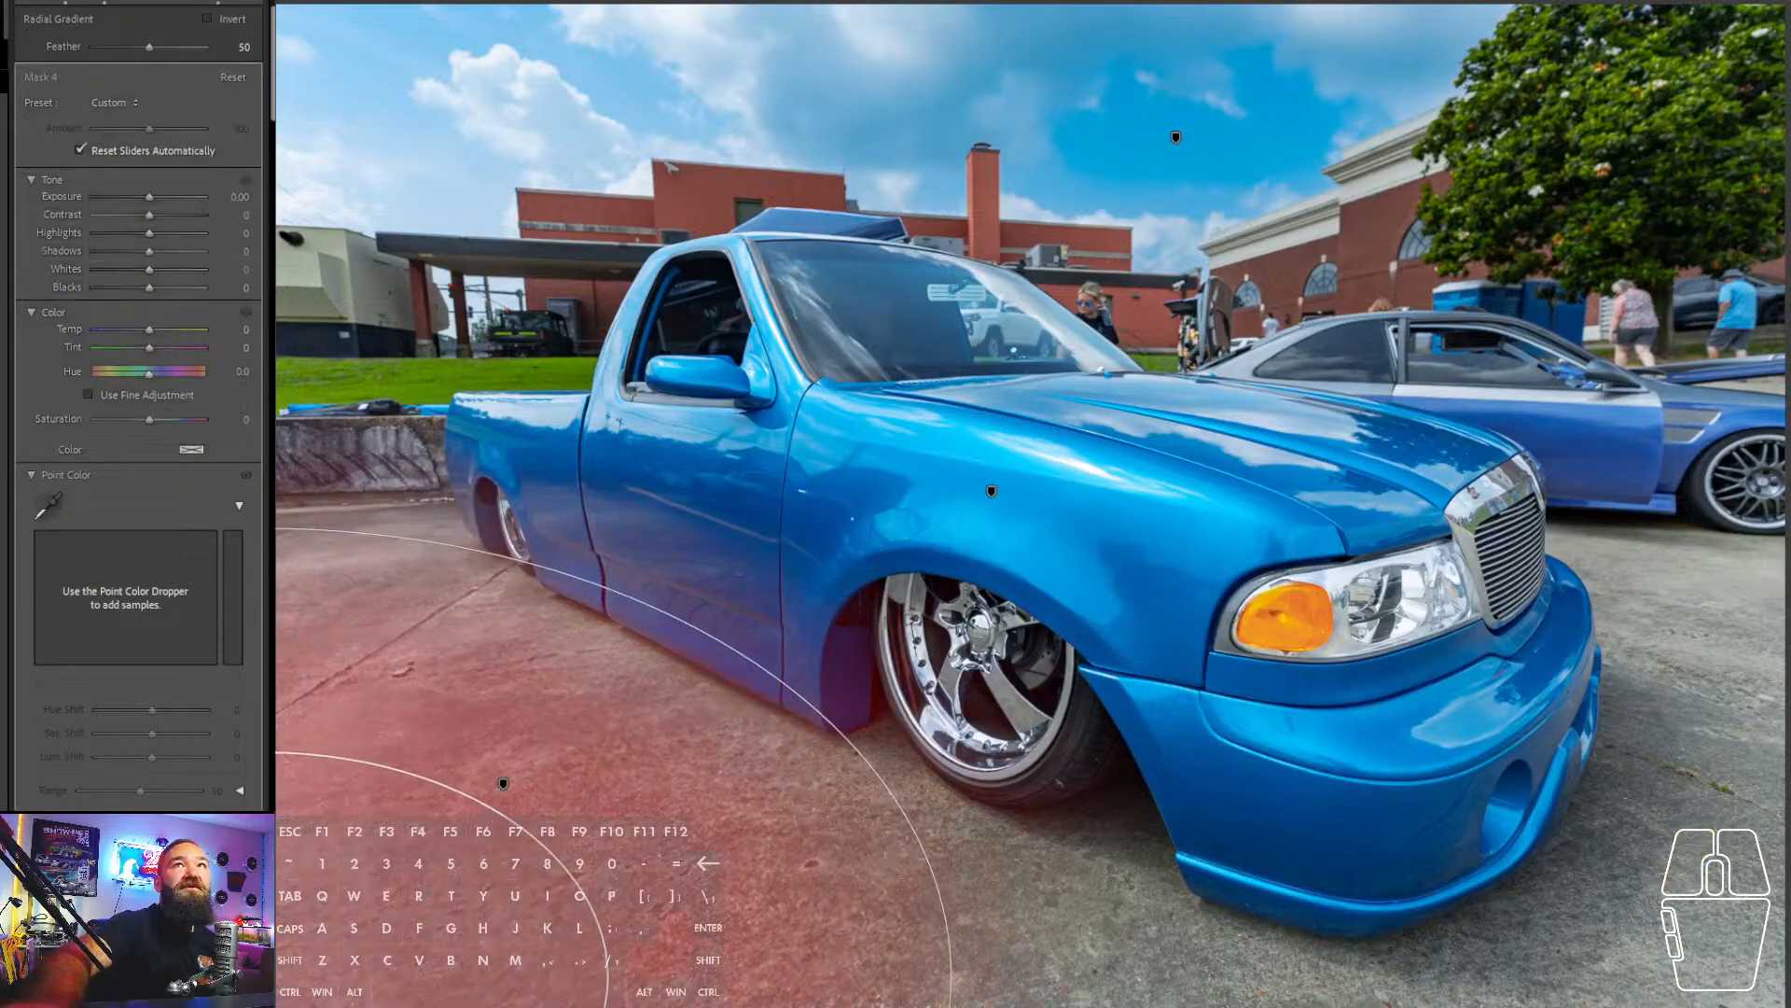
{"action": "left_click_drag", "start_coordinate": [150, 195], "coordinate": [147, 197]}
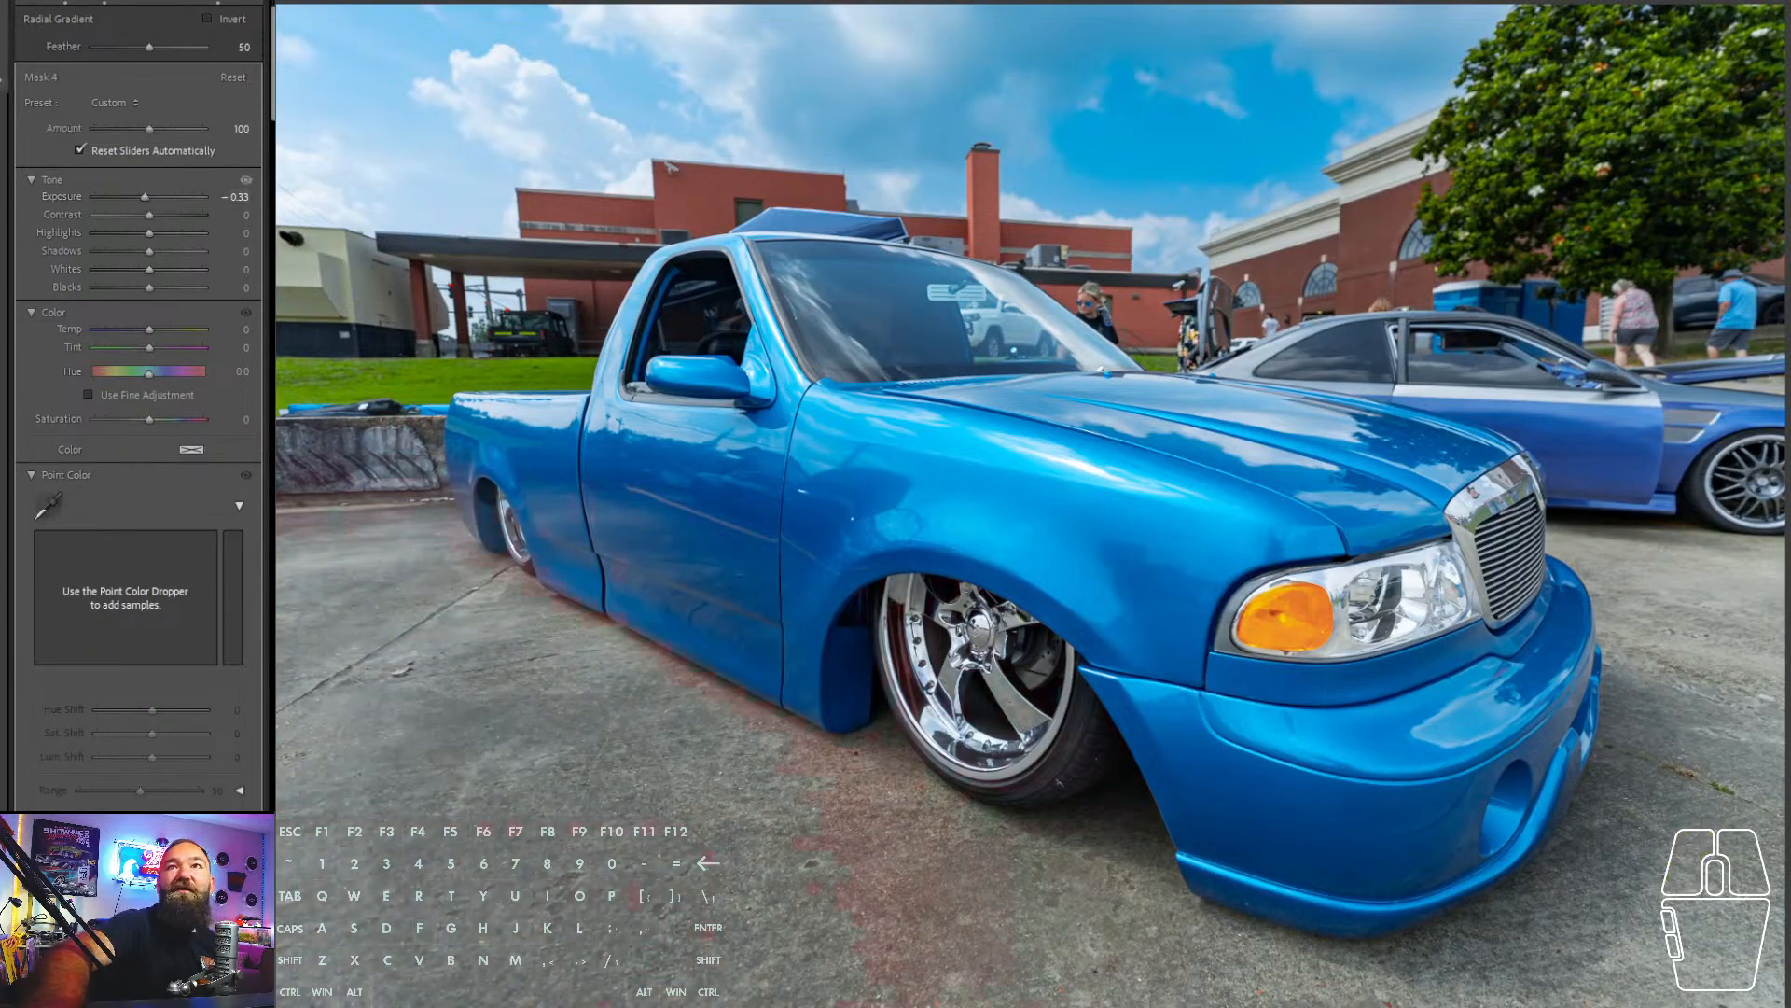
- Add a radial gradient mask over the pavement ahead of the pickup's bumper with exposure -0.87, and raise the whole photo's contrast to +40
{"action": "key", "text": "m"}
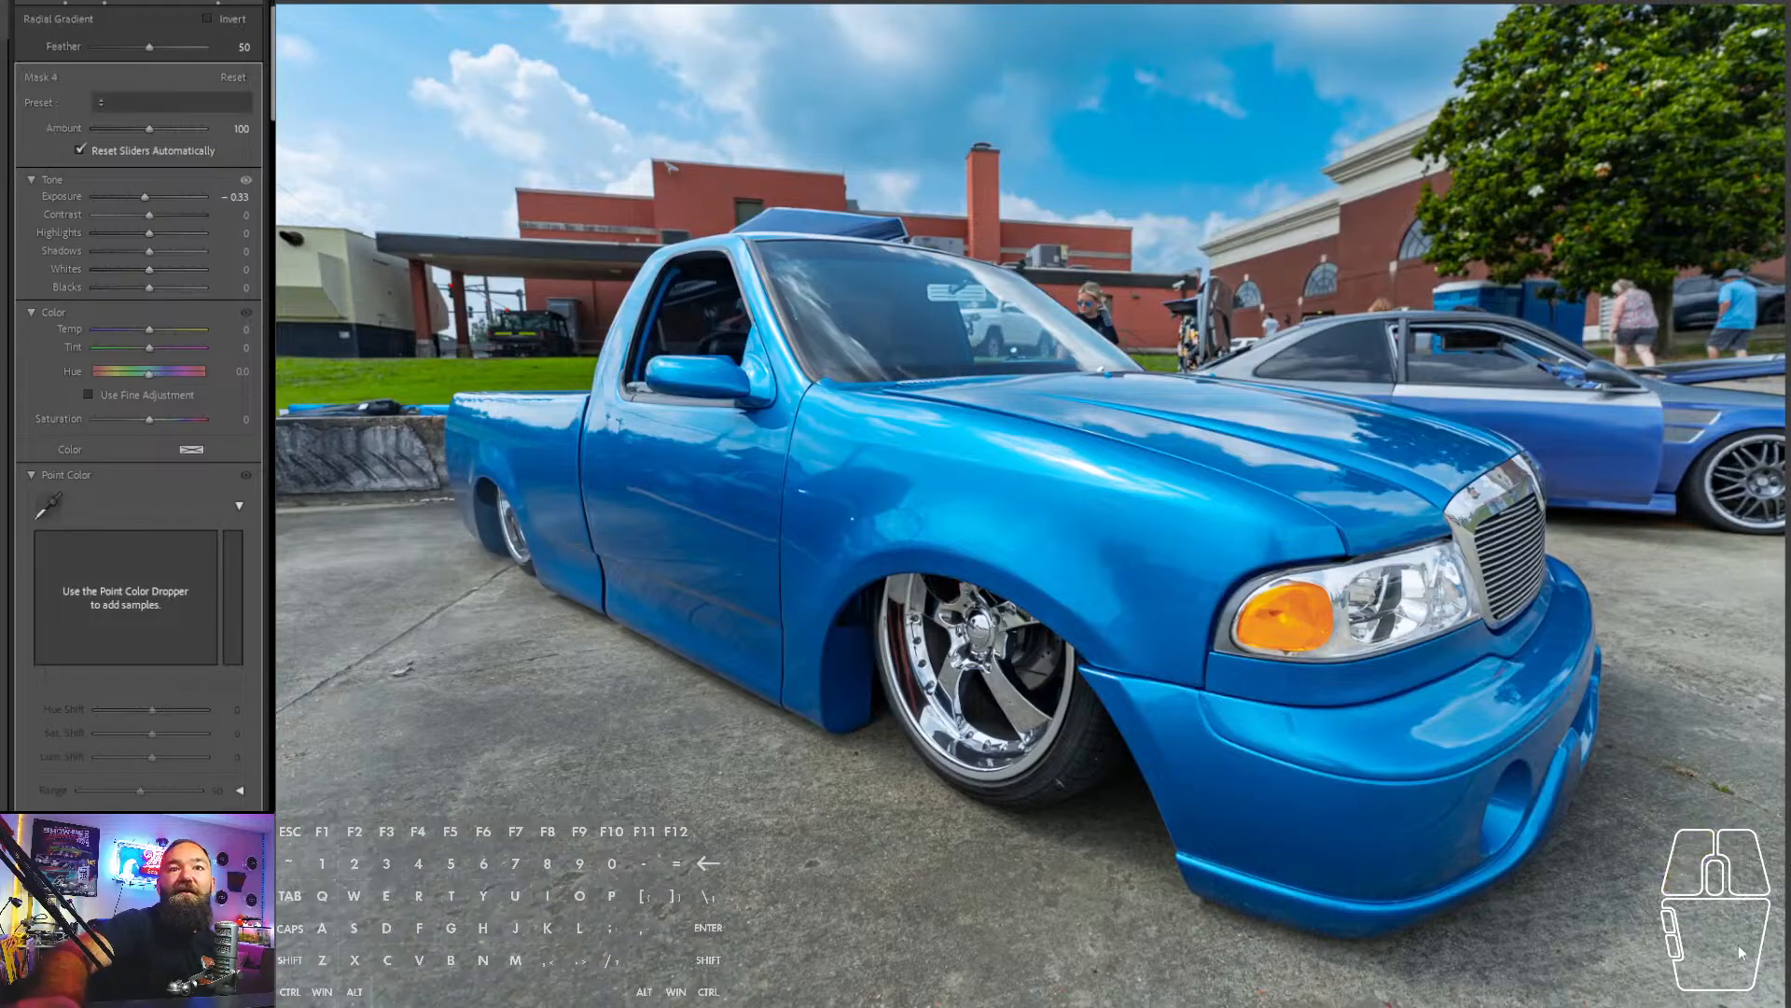
{"action": "left_click_drag", "start_coordinate": [1787, 942], "coordinate": [1552, 480]}
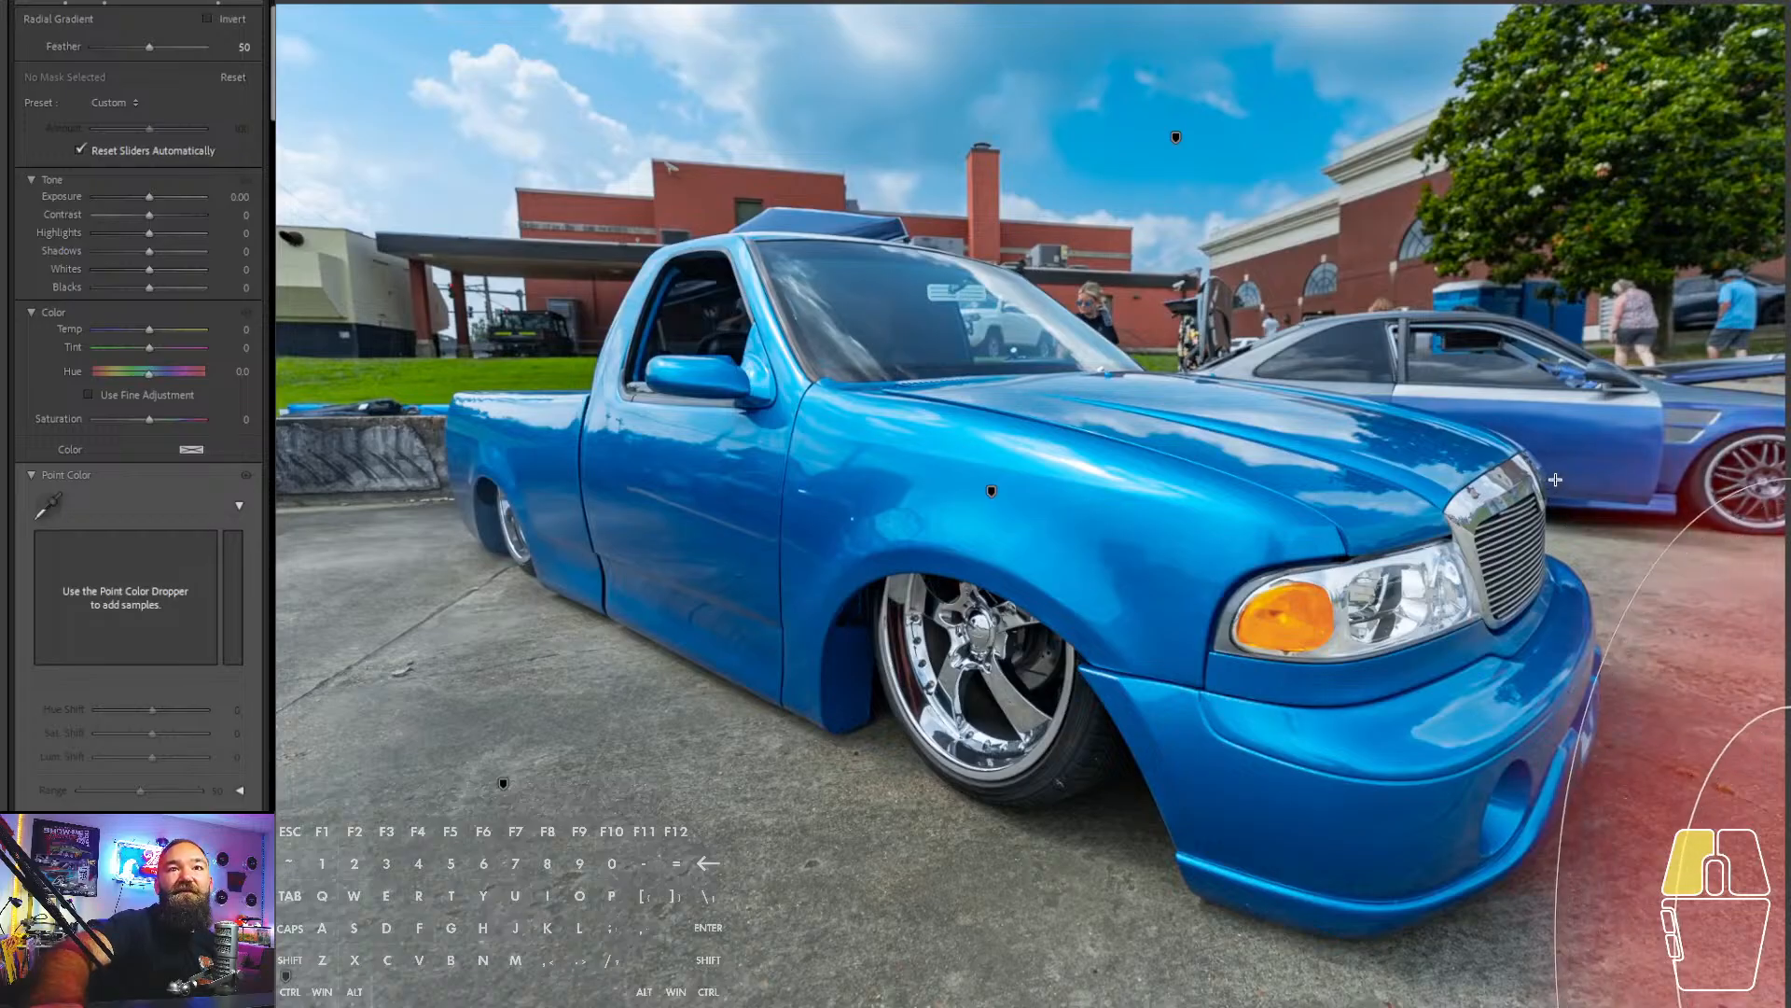
{"action": "left_click_drag", "start_coordinate": [148, 195], "coordinate": [132, 193]}
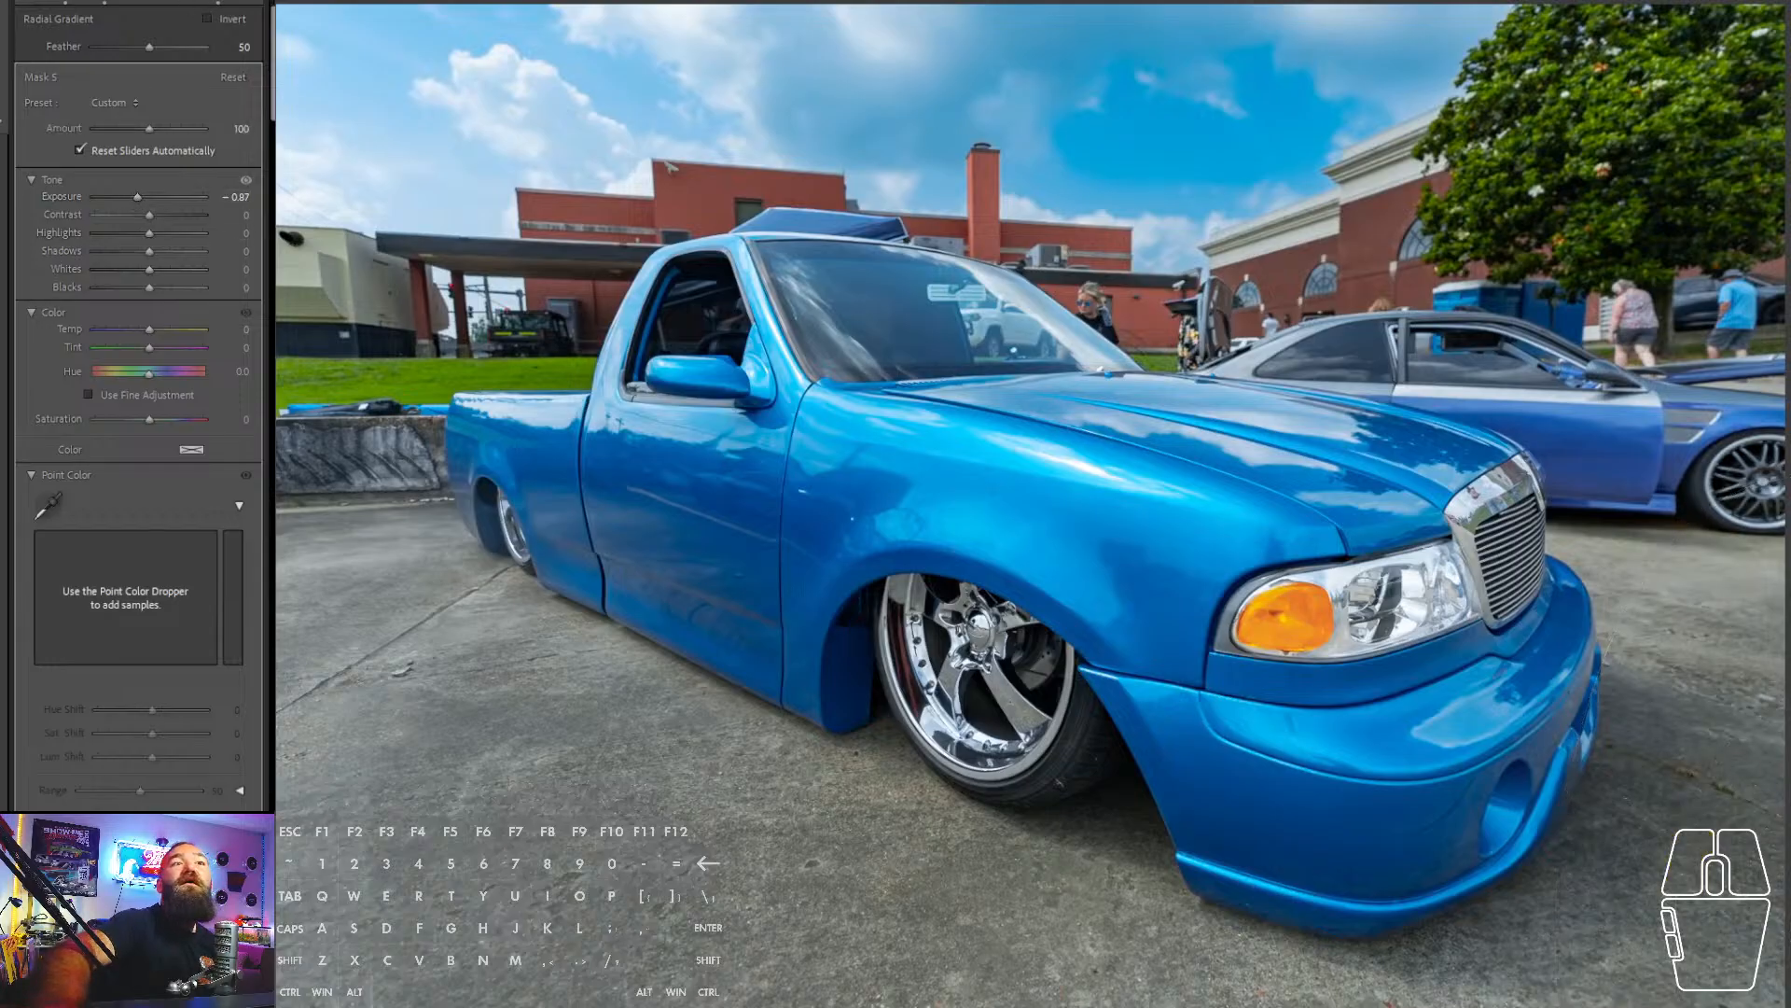
{"action": "left_click", "coordinate": [207, 6]}
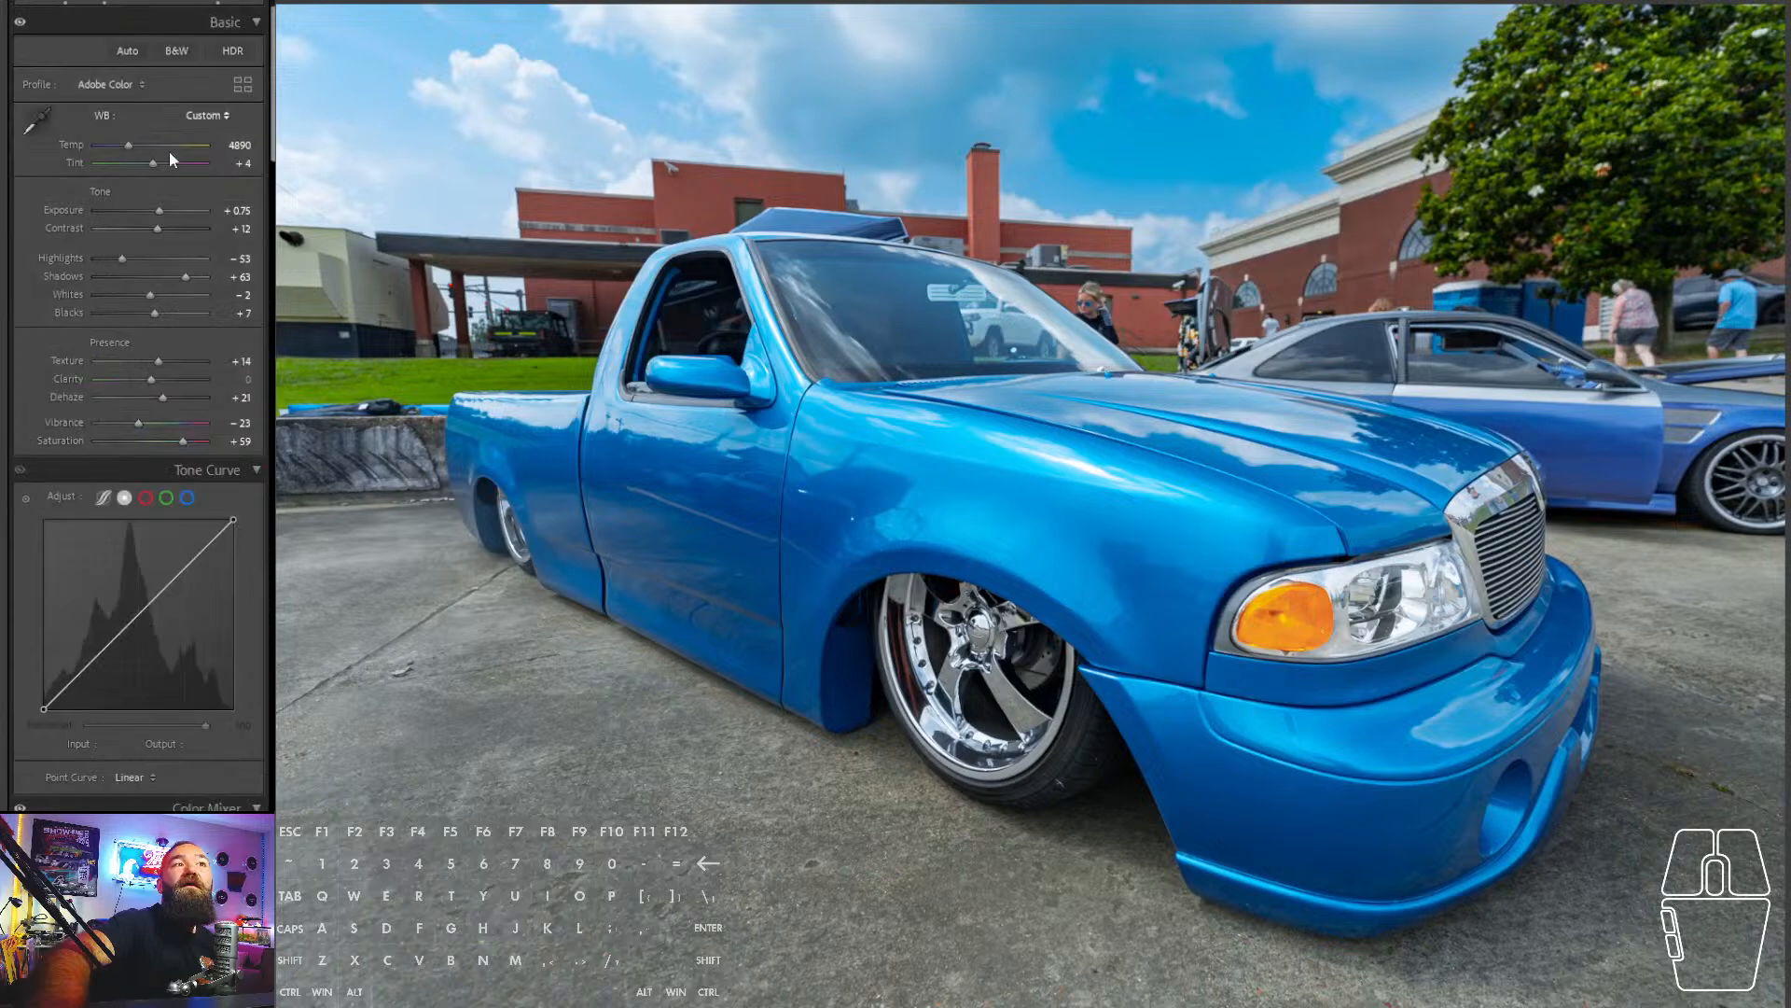
{"action": "left_click_drag", "start_coordinate": [155, 231], "coordinate": [172, 224]}
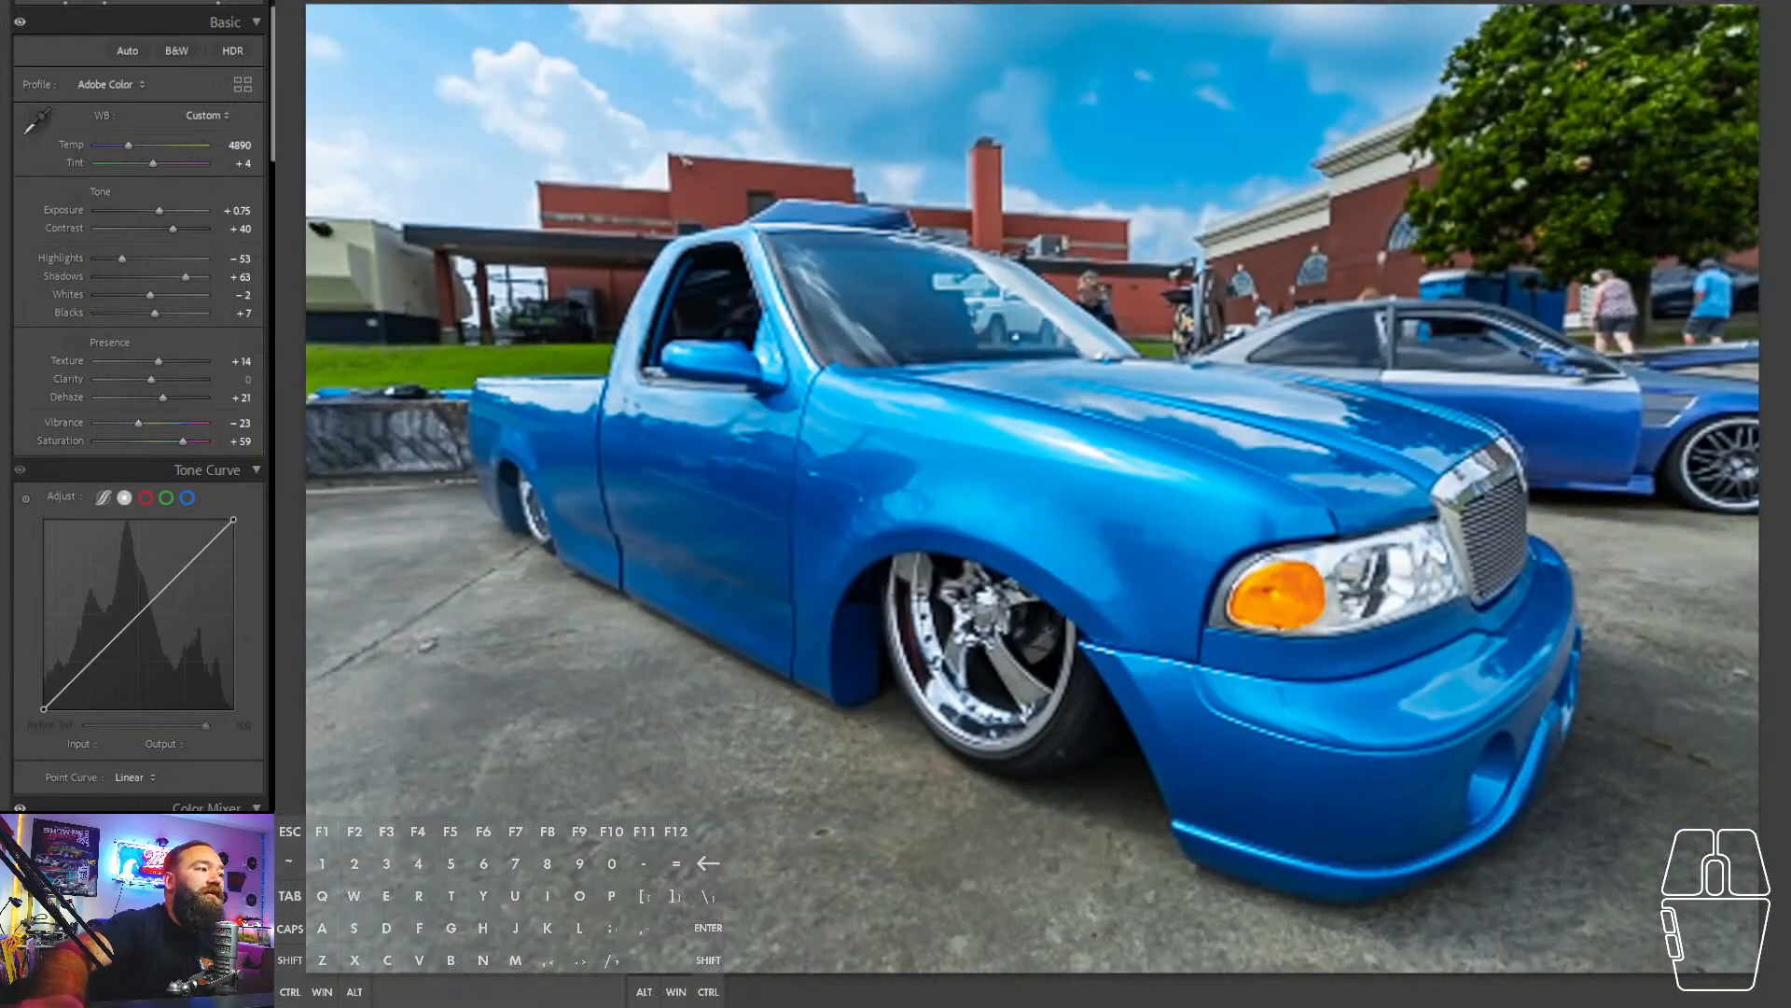
- Return to the library's thumbnail grid and look through the edited car show photos
{"action": "key", "text": "e"}
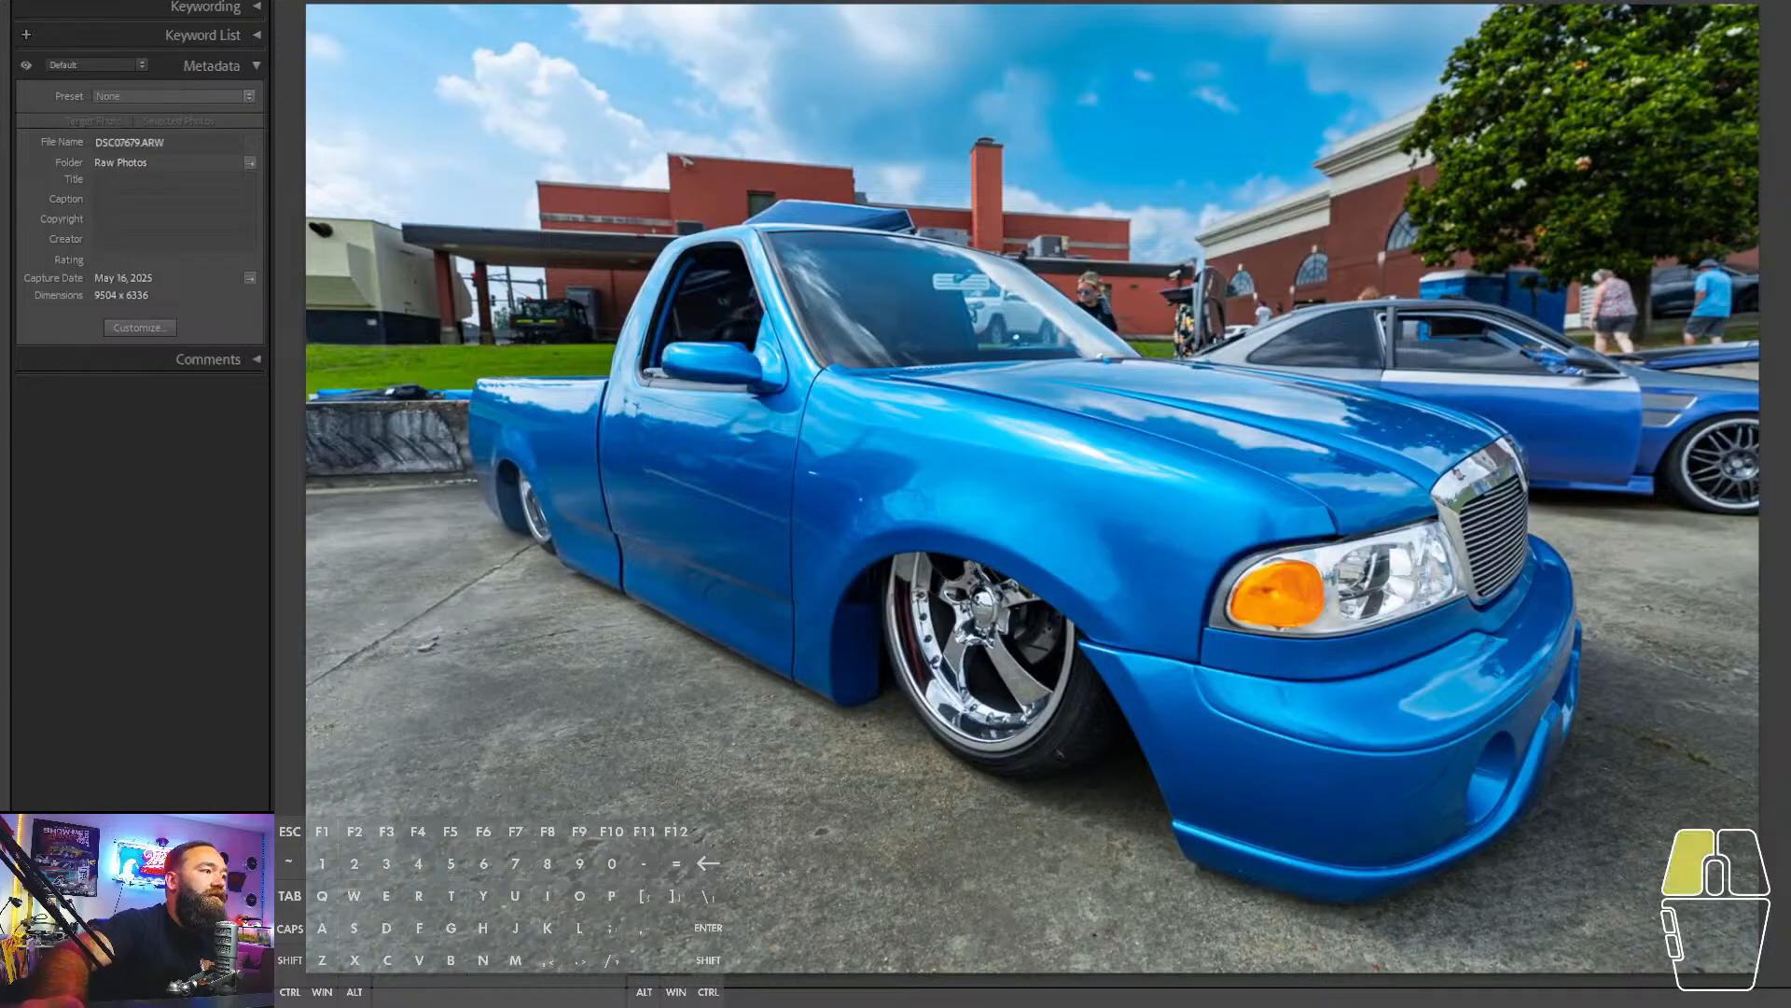
{"action": "key", "text": "g"}
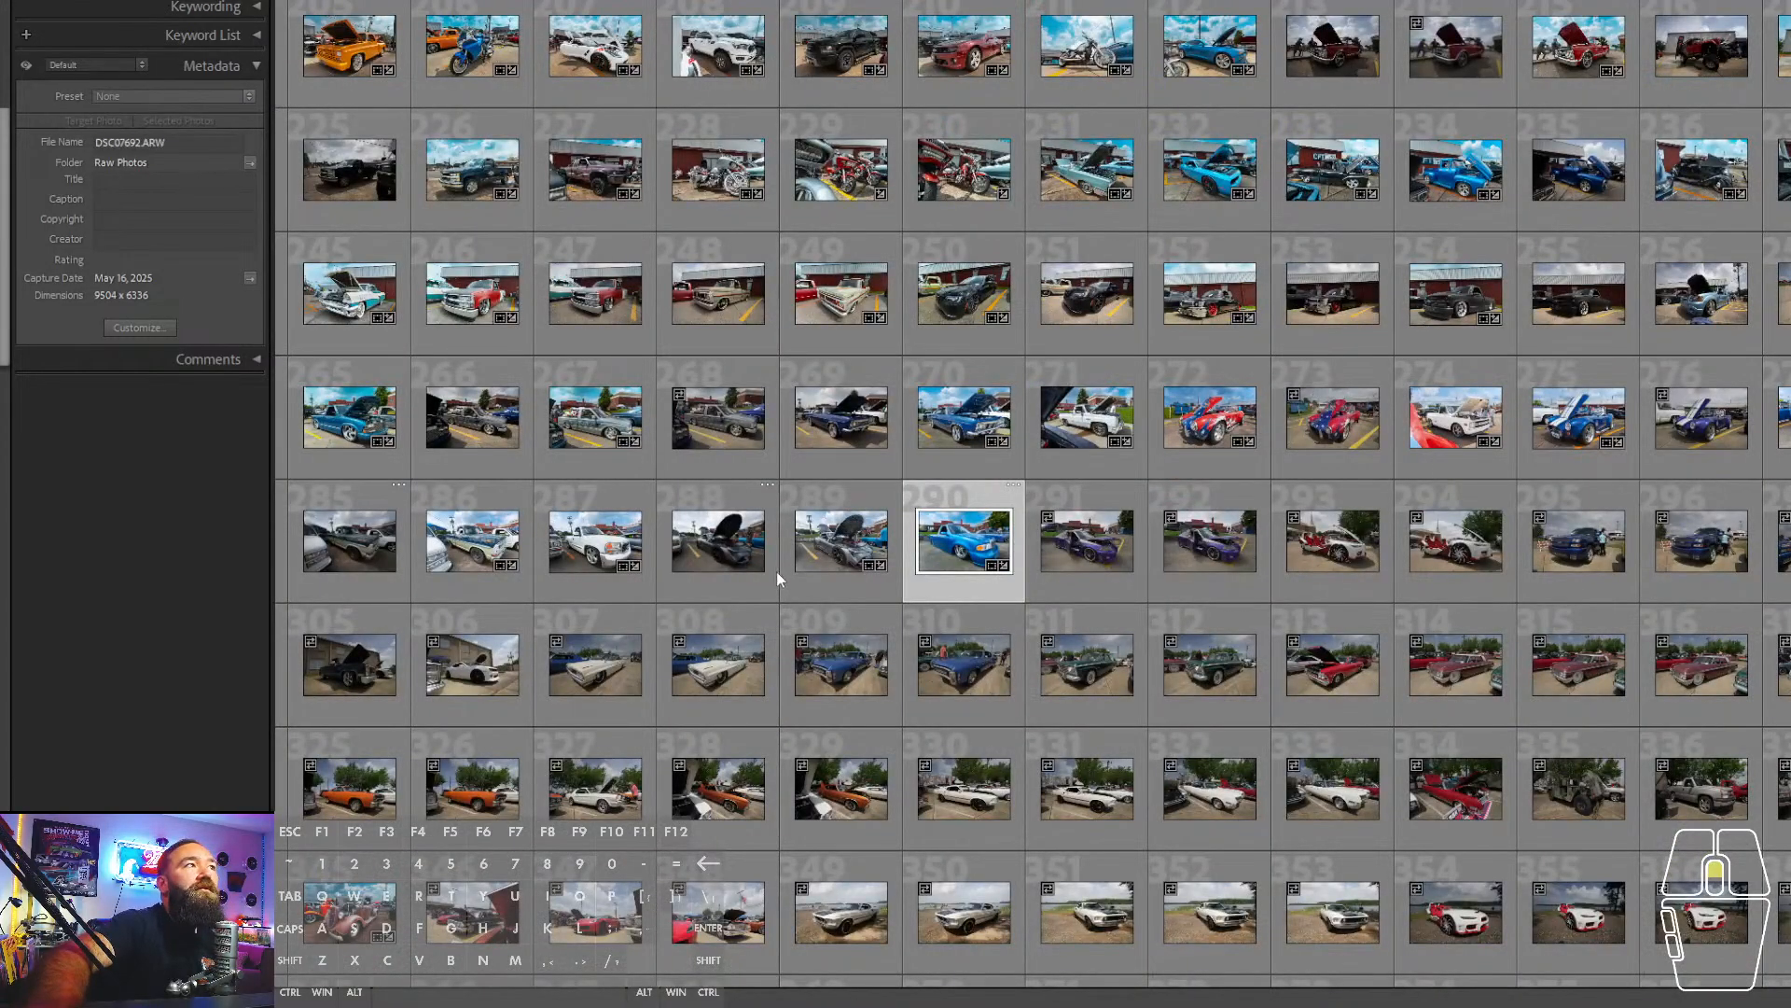
{"action": "scroll", "coordinate": [778, 570], "scroll_direction": "up", "scroll_amount": 5}
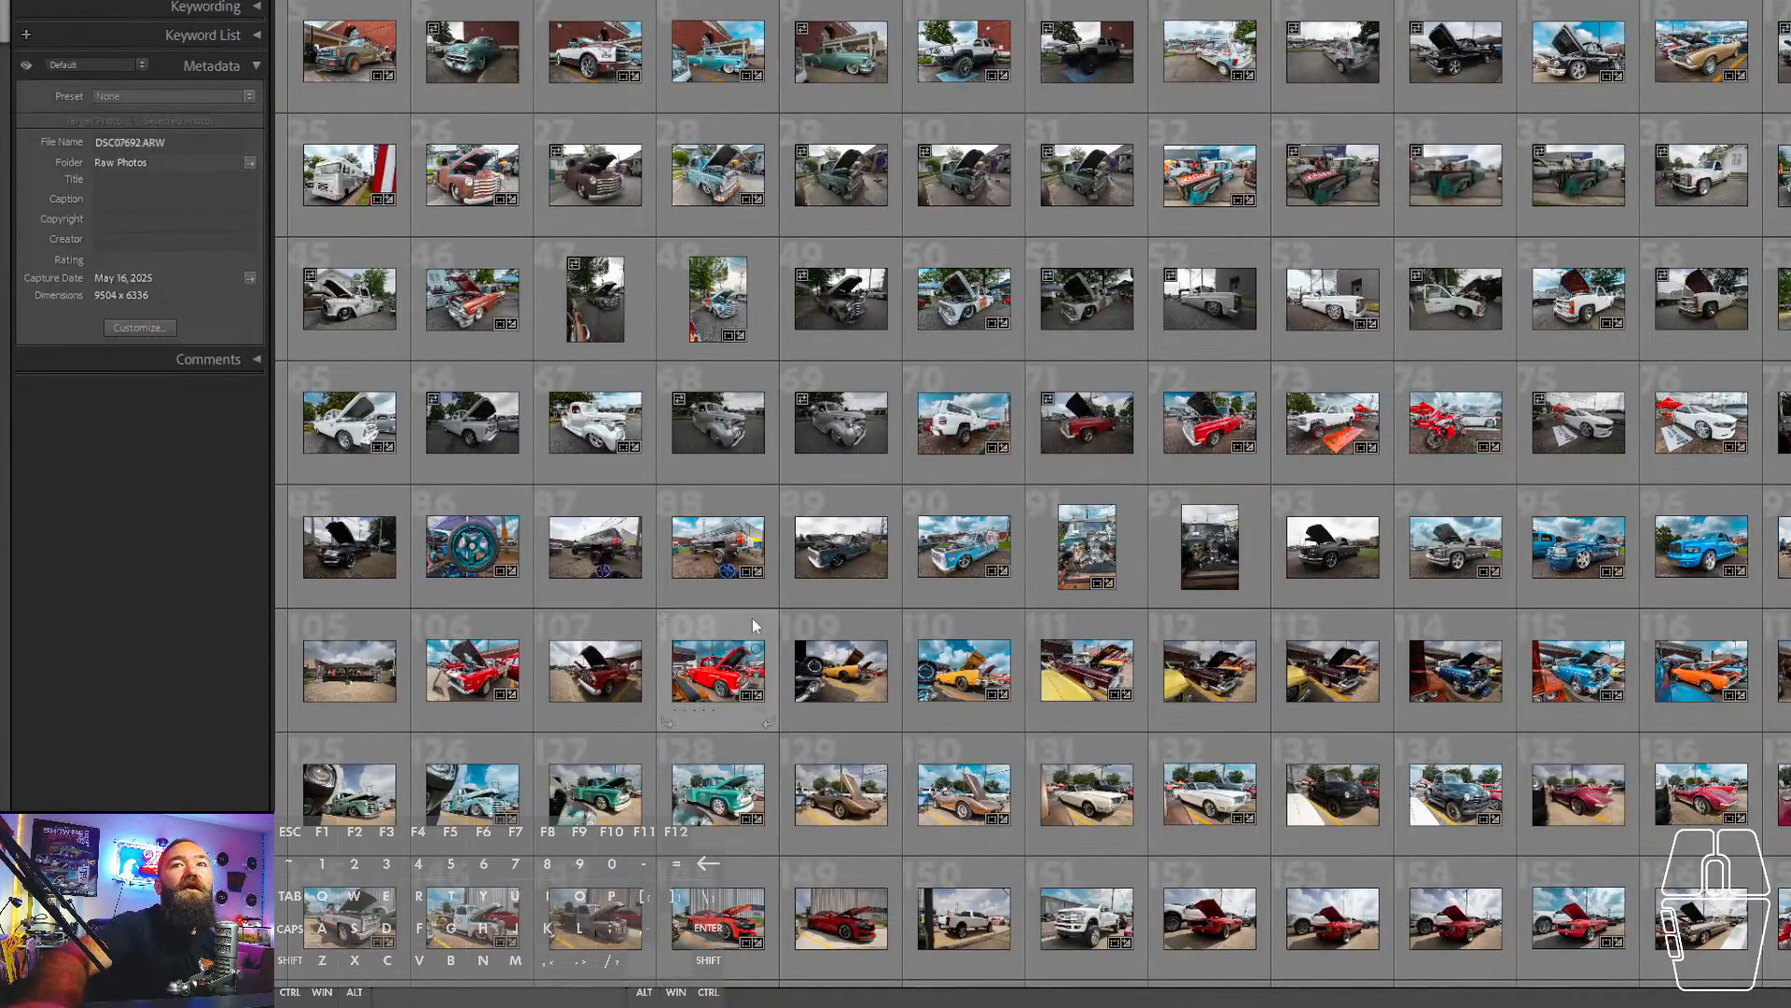
{"action": "scroll", "coordinate": [753, 619], "scroll_direction": "down", "scroll_amount": 3}
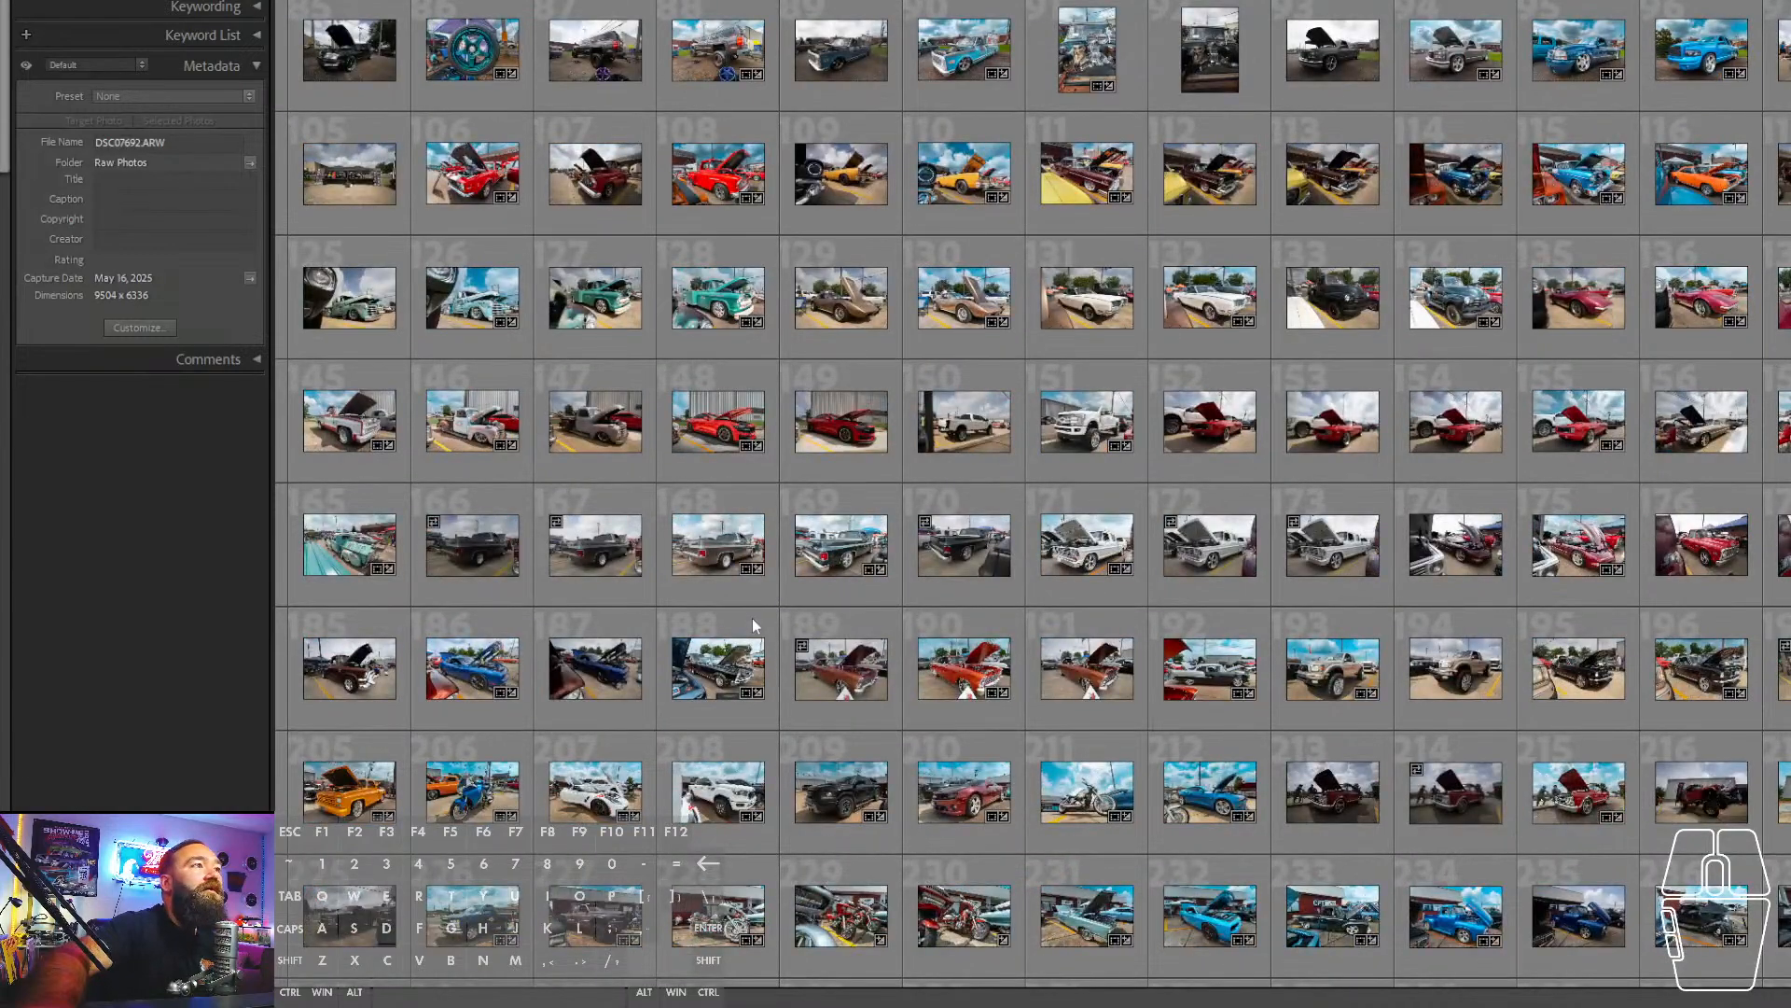
- Review the thumbnail grid across earlier and later rows, comparing the edited car photos with the unedited ones
{"action": "scroll", "coordinate": [755, 620], "scroll_direction": "up", "scroll_amount": 2}
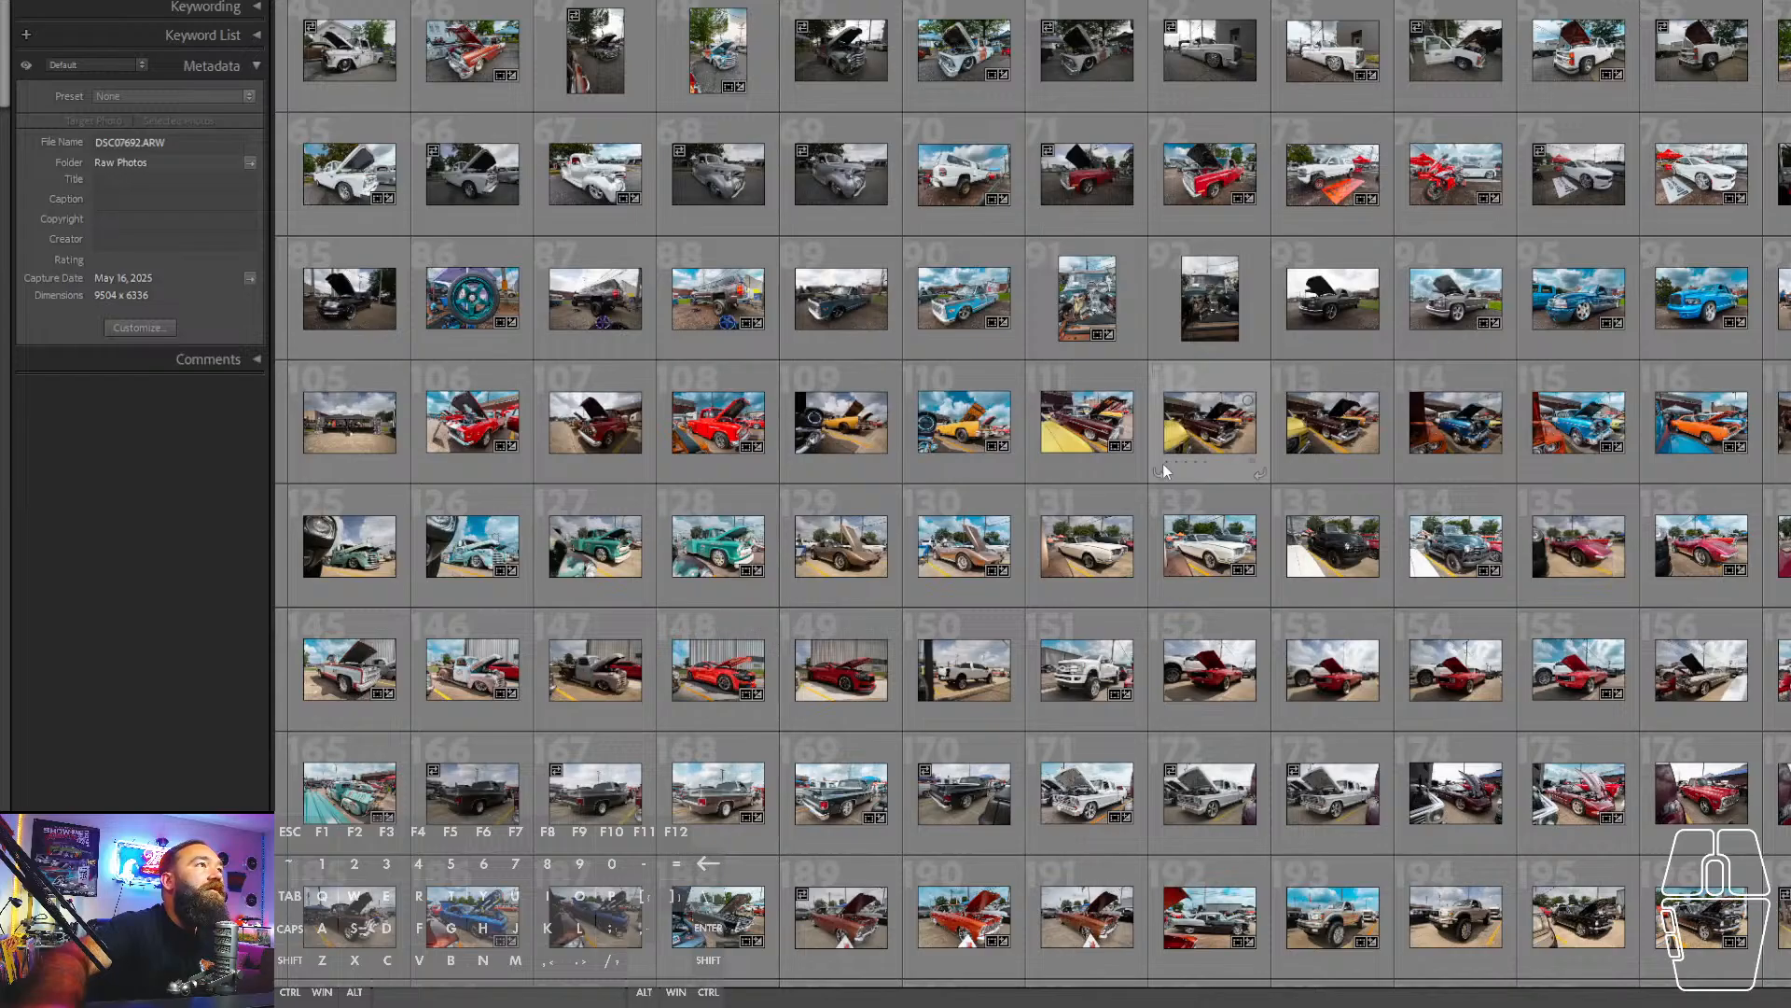
{"action": "scroll", "coordinate": [1163, 463], "scroll_direction": "up", "scroll_amount": 2}
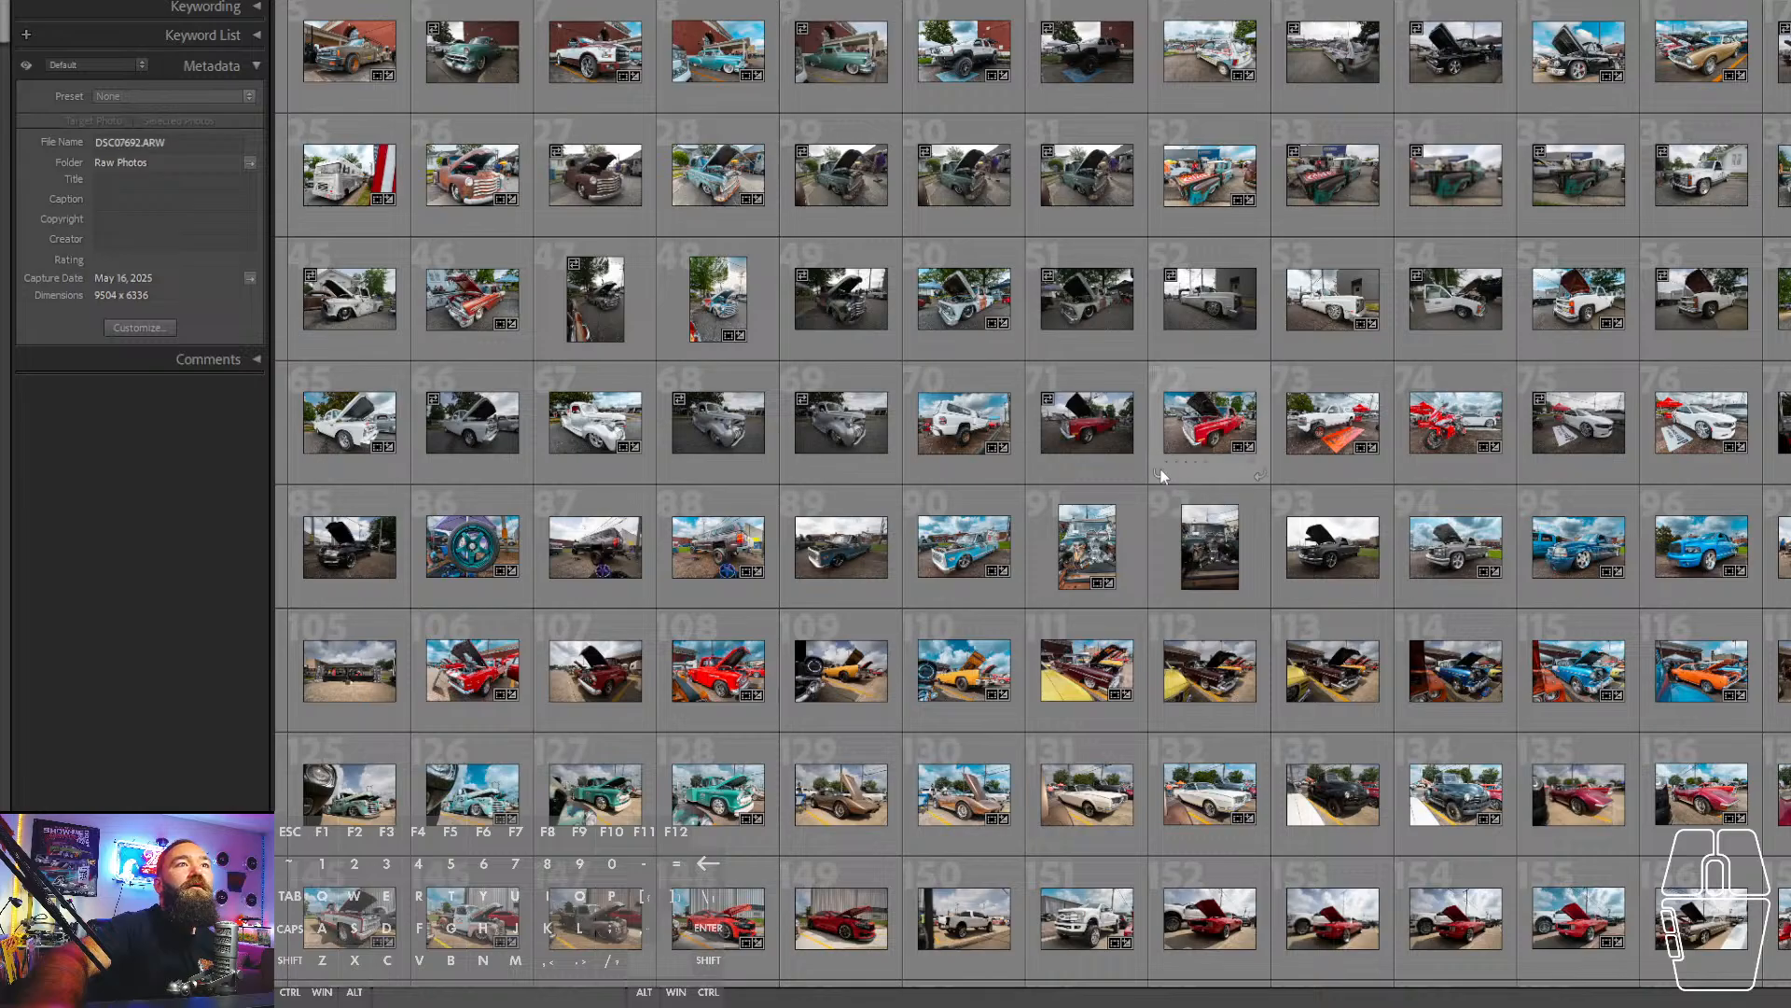
{"action": "scroll", "coordinate": [1157, 473], "scroll_direction": "down", "scroll_amount": 2}
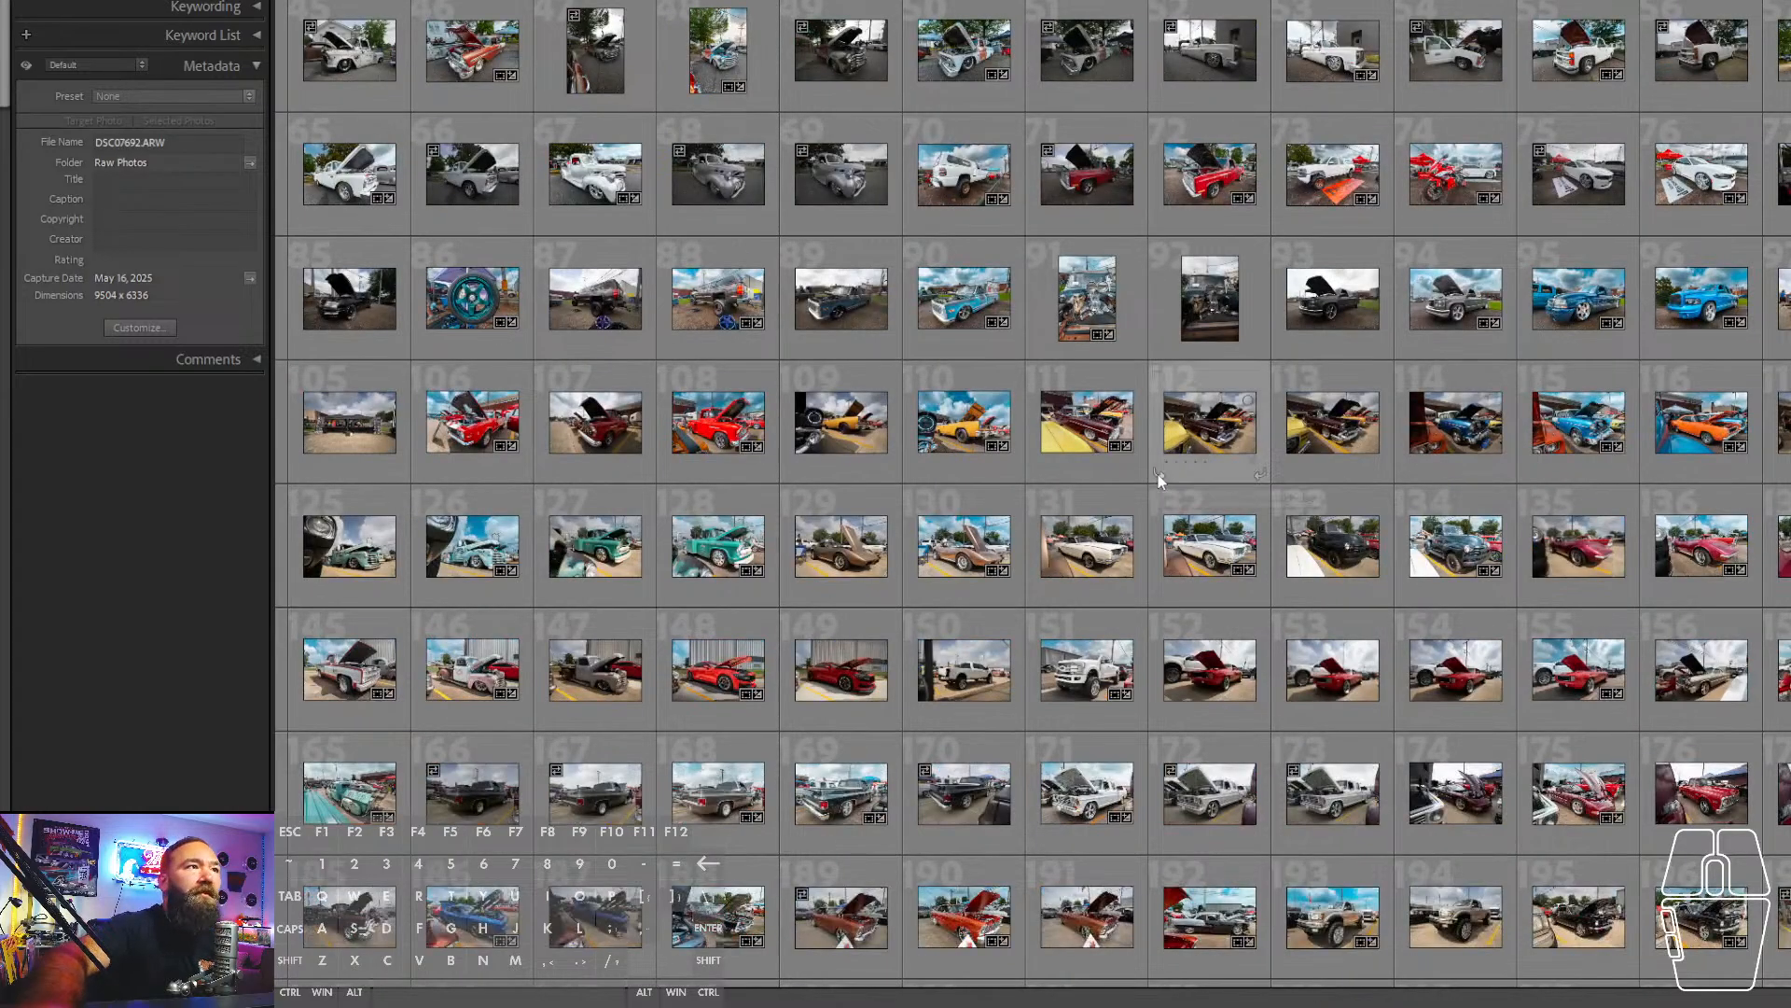
{"action": "scroll", "coordinate": [1159, 480], "scroll_direction": "down", "scroll_amount": 2}
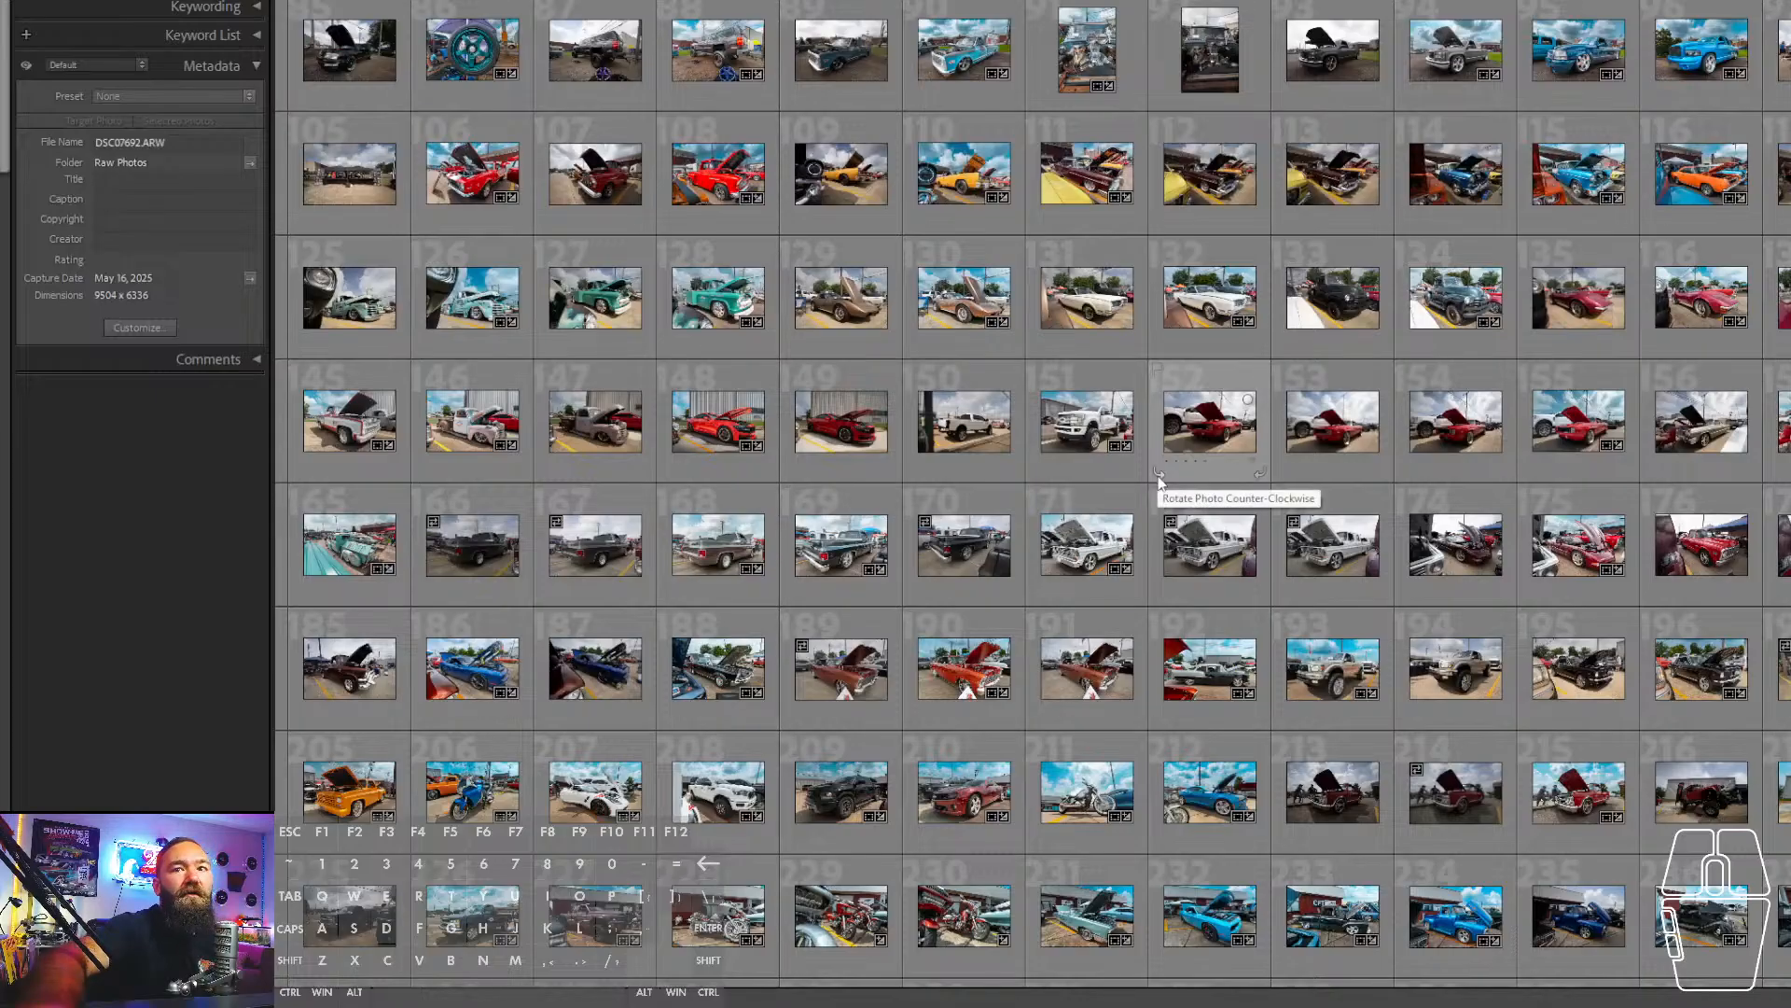
{"action": "scroll", "coordinate": [1157, 477], "scroll_direction": "down", "scroll_amount": 4}
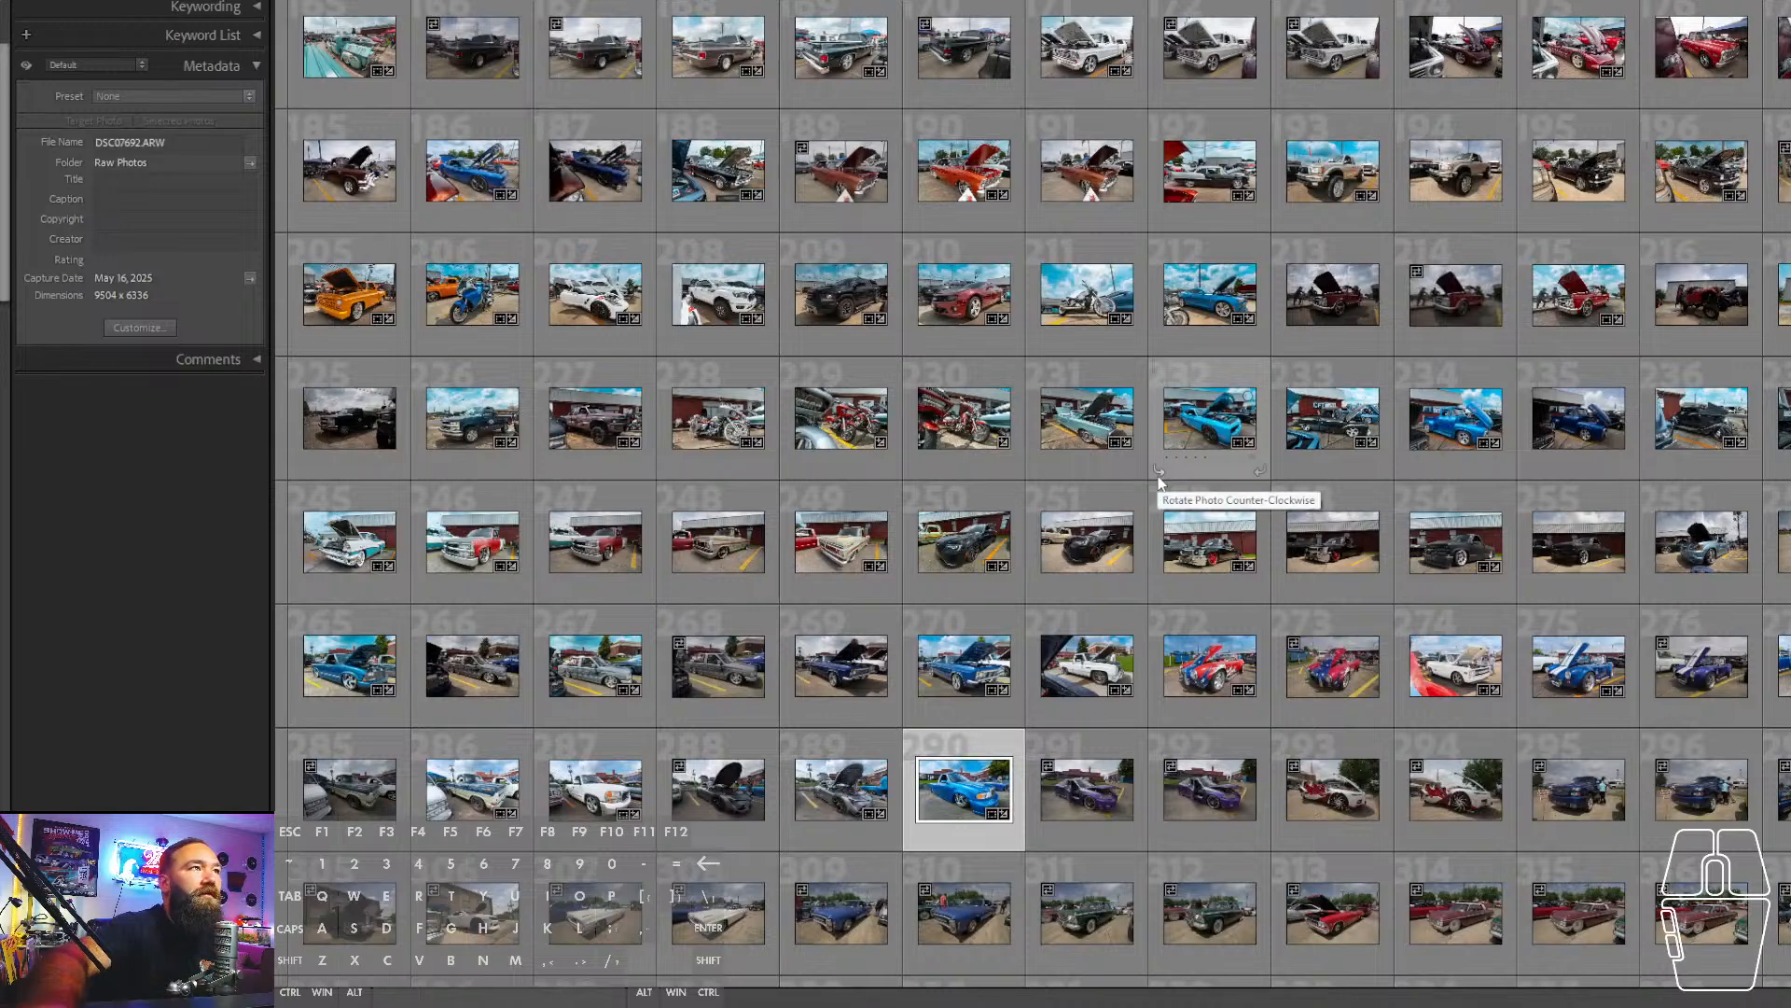
{"action": "scroll", "coordinate": [1159, 481], "scroll_direction": "down", "scroll_amount": 6}
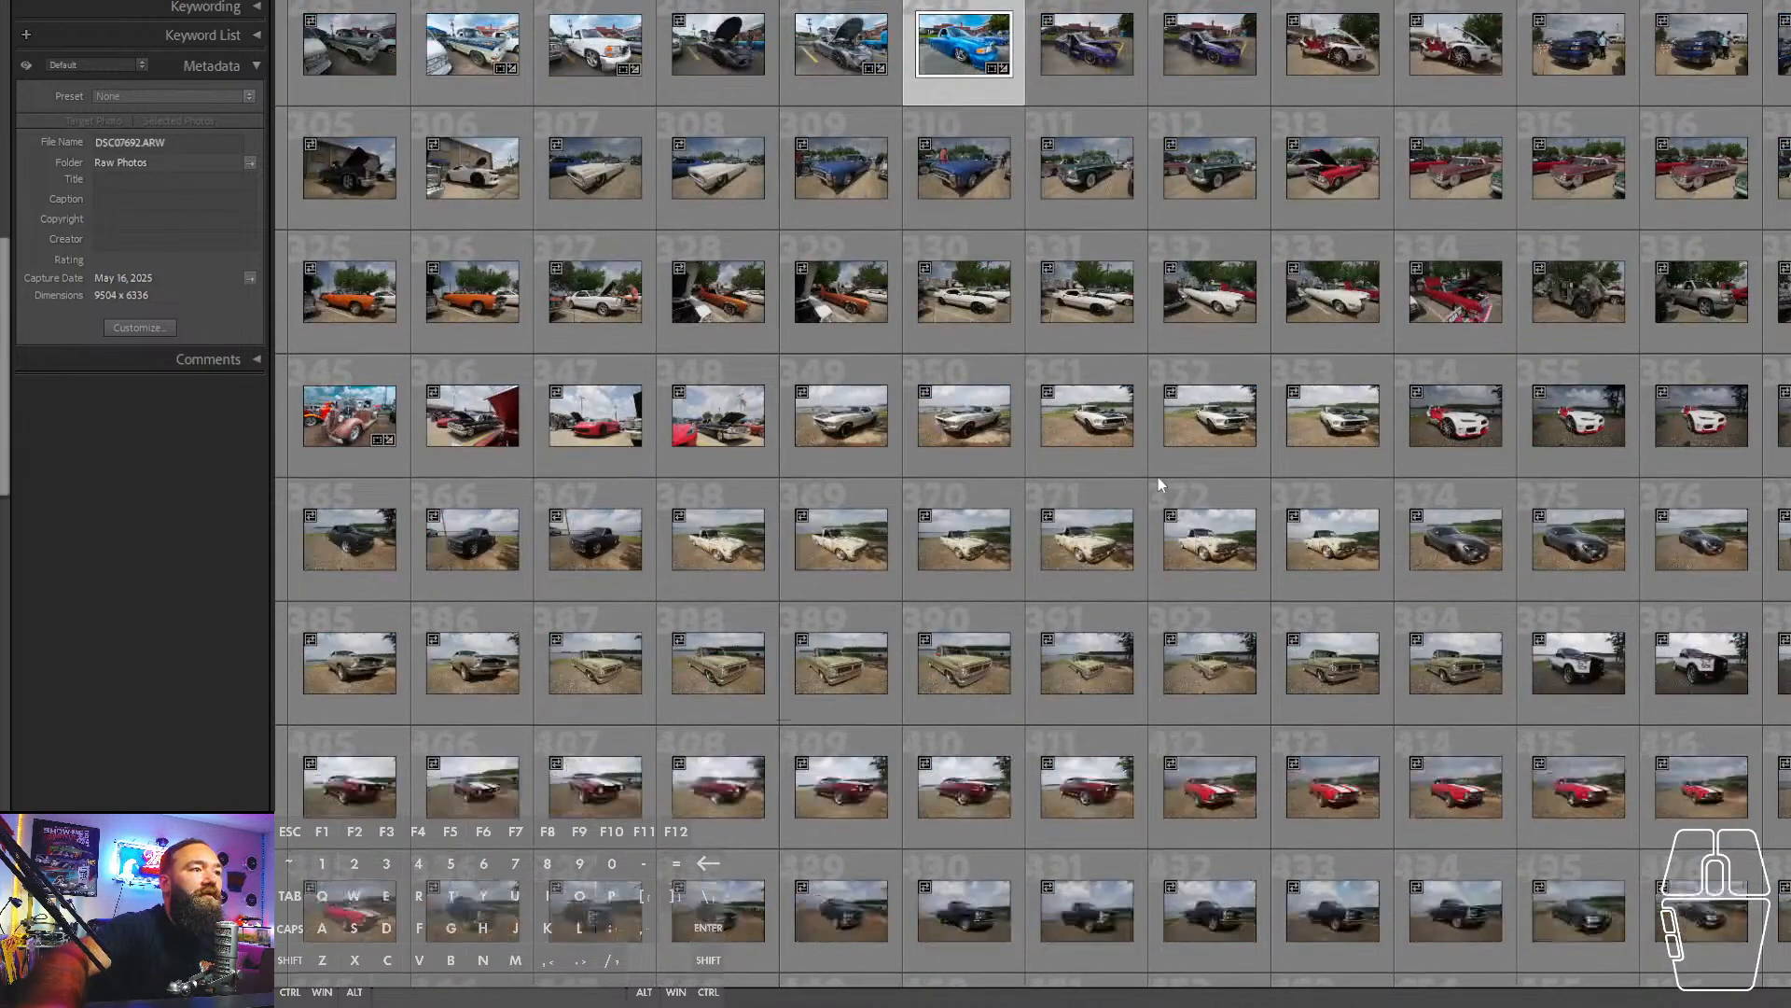
{"action": "scroll", "coordinate": [1157, 478], "scroll_direction": "up", "scroll_amount": 2}
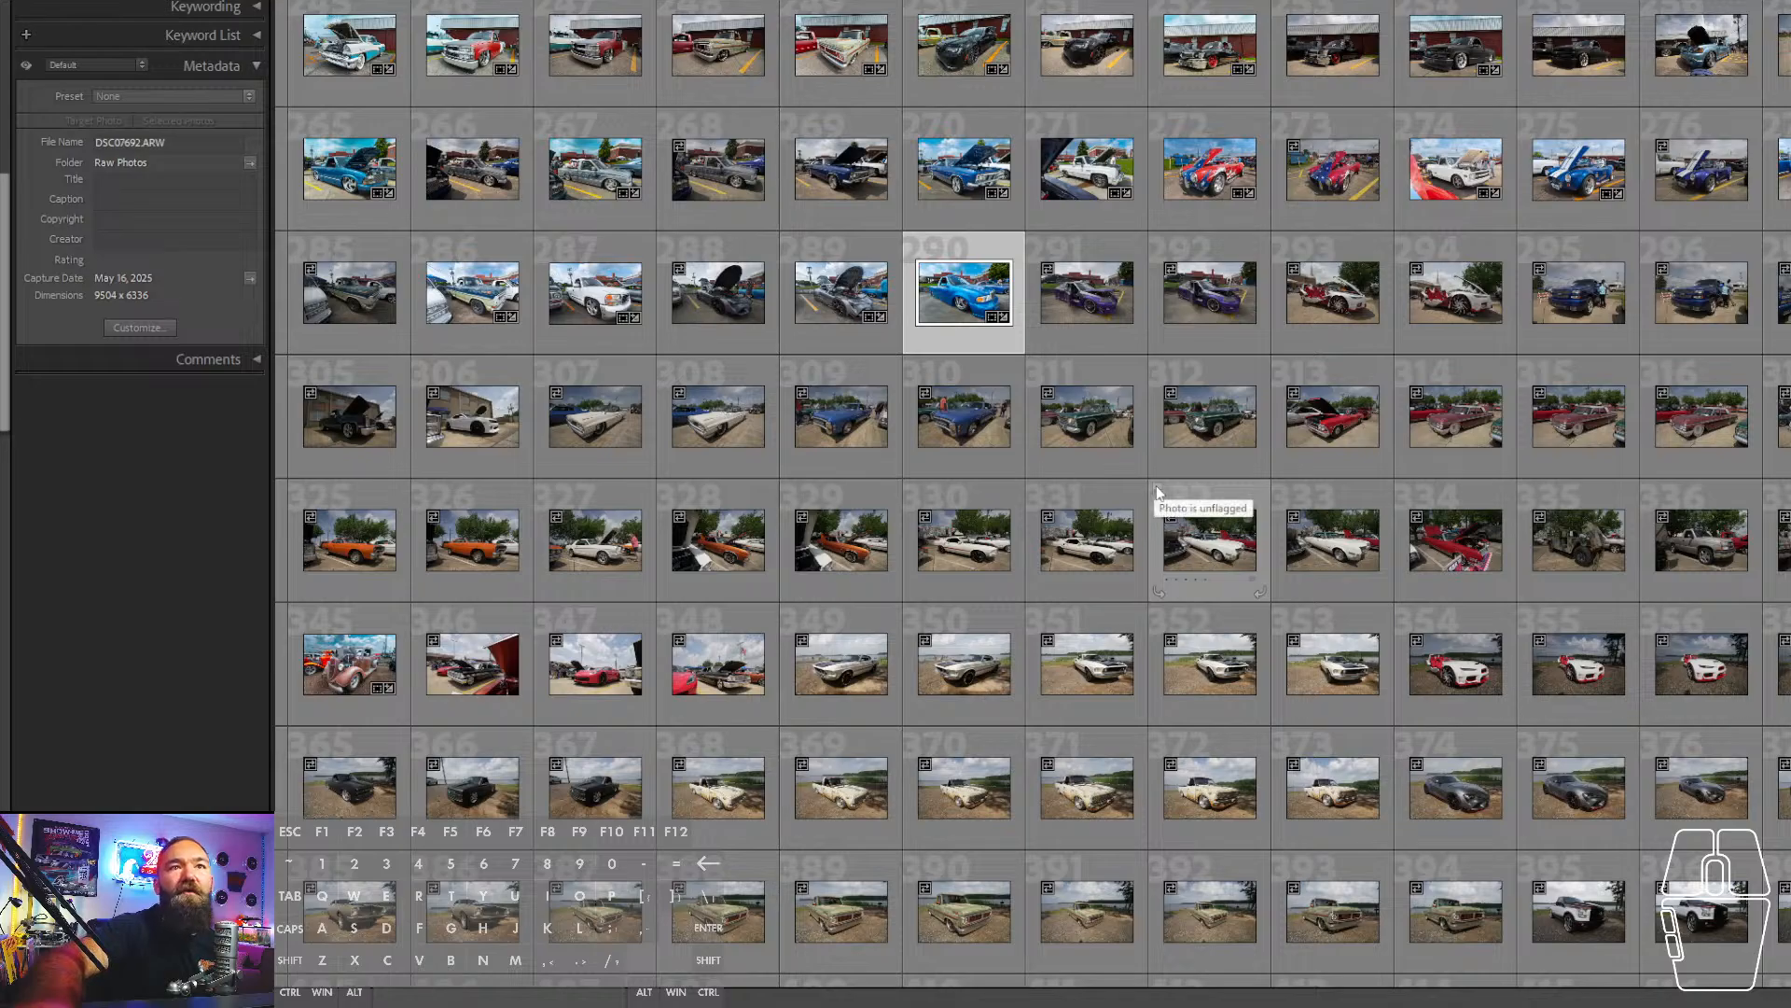
{"action": "scroll", "coordinate": [1156, 485], "scroll_direction": "up", "scroll_amount": 2}
{"action": "scroll", "coordinate": [1156, 486], "scroll_direction": "up", "scroll_amount": 2}
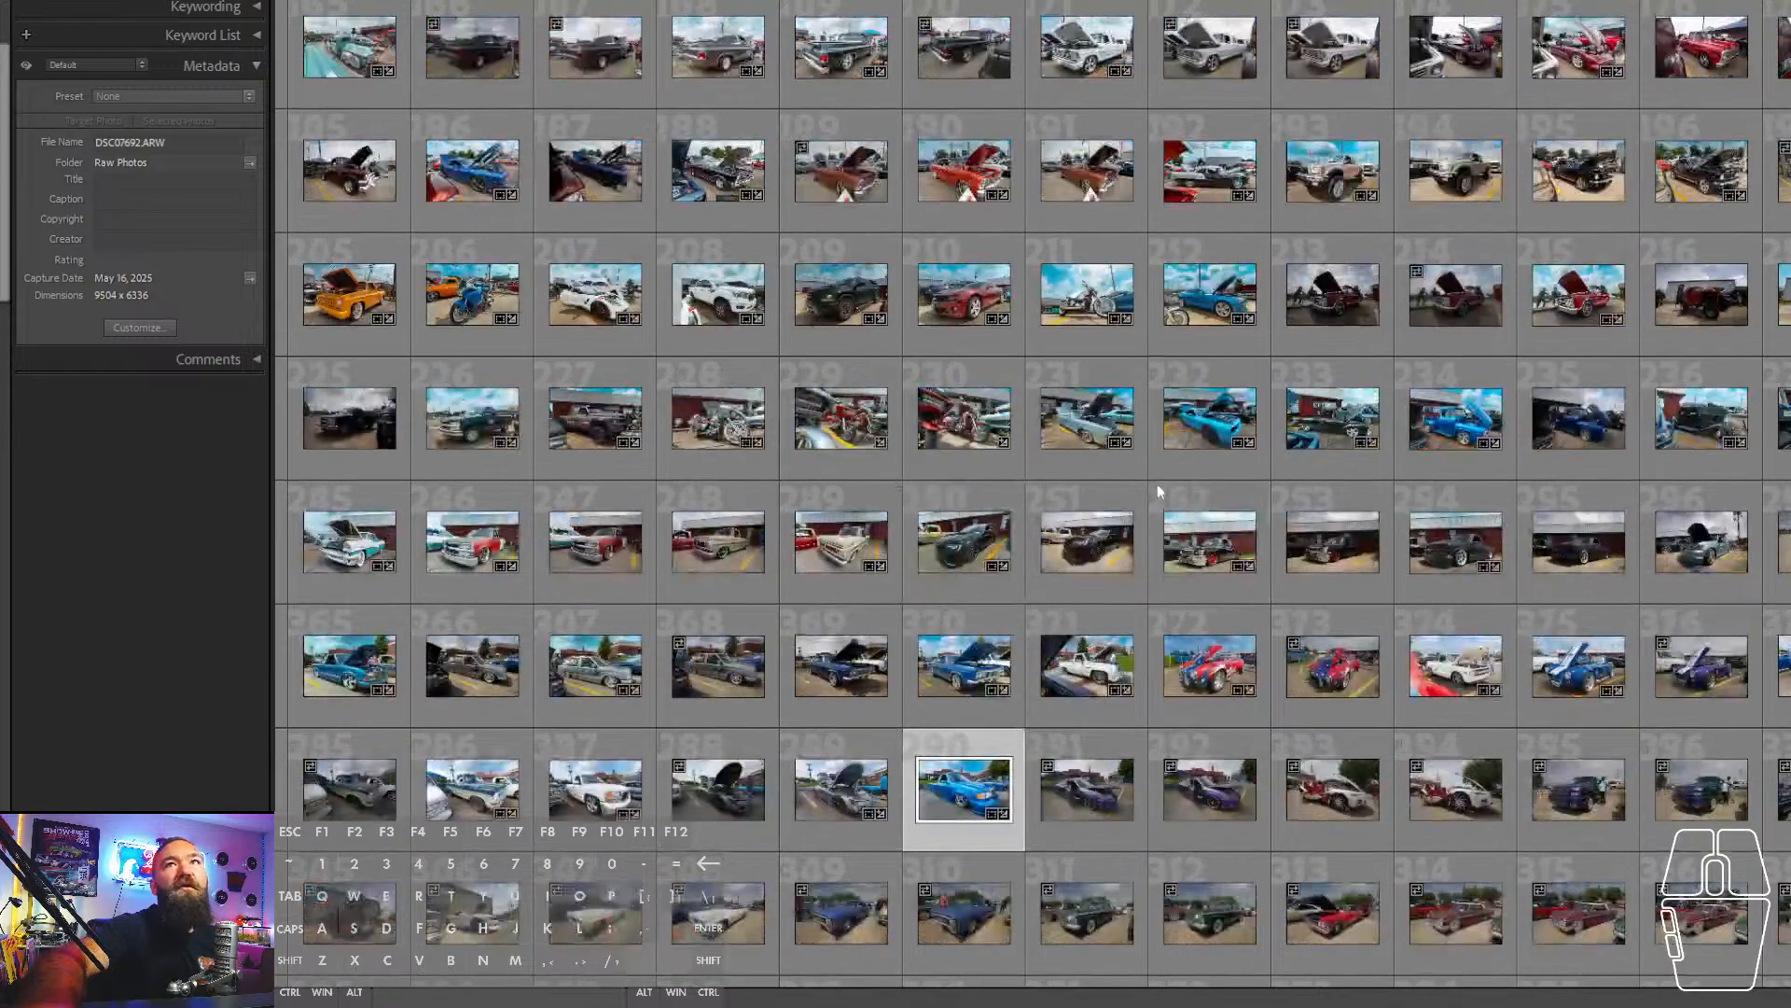
{"action": "scroll", "coordinate": [1157, 484], "scroll_direction": "up", "scroll_amount": 2}
{"action": "scroll", "coordinate": [1156, 483], "scroll_direction": "down", "scroll_amount": 6}
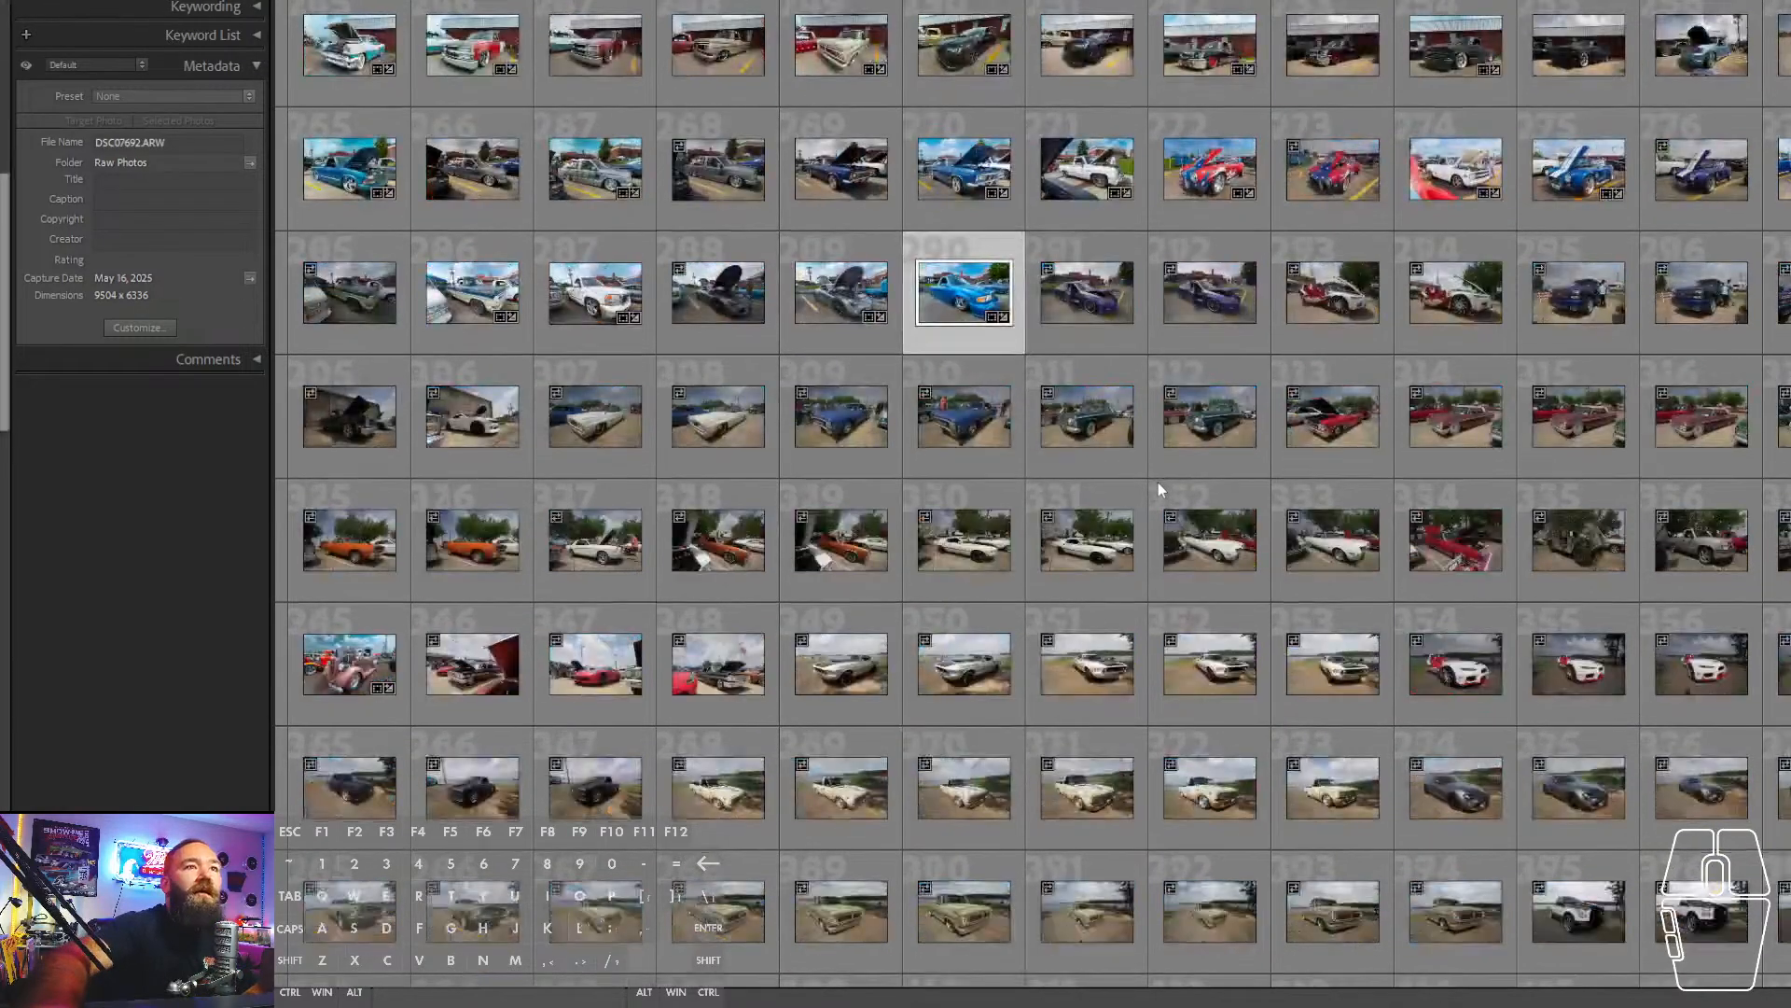
{"action": "scroll", "coordinate": [1157, 483], "scroll_direction": "up", "scroll_amount": 6}
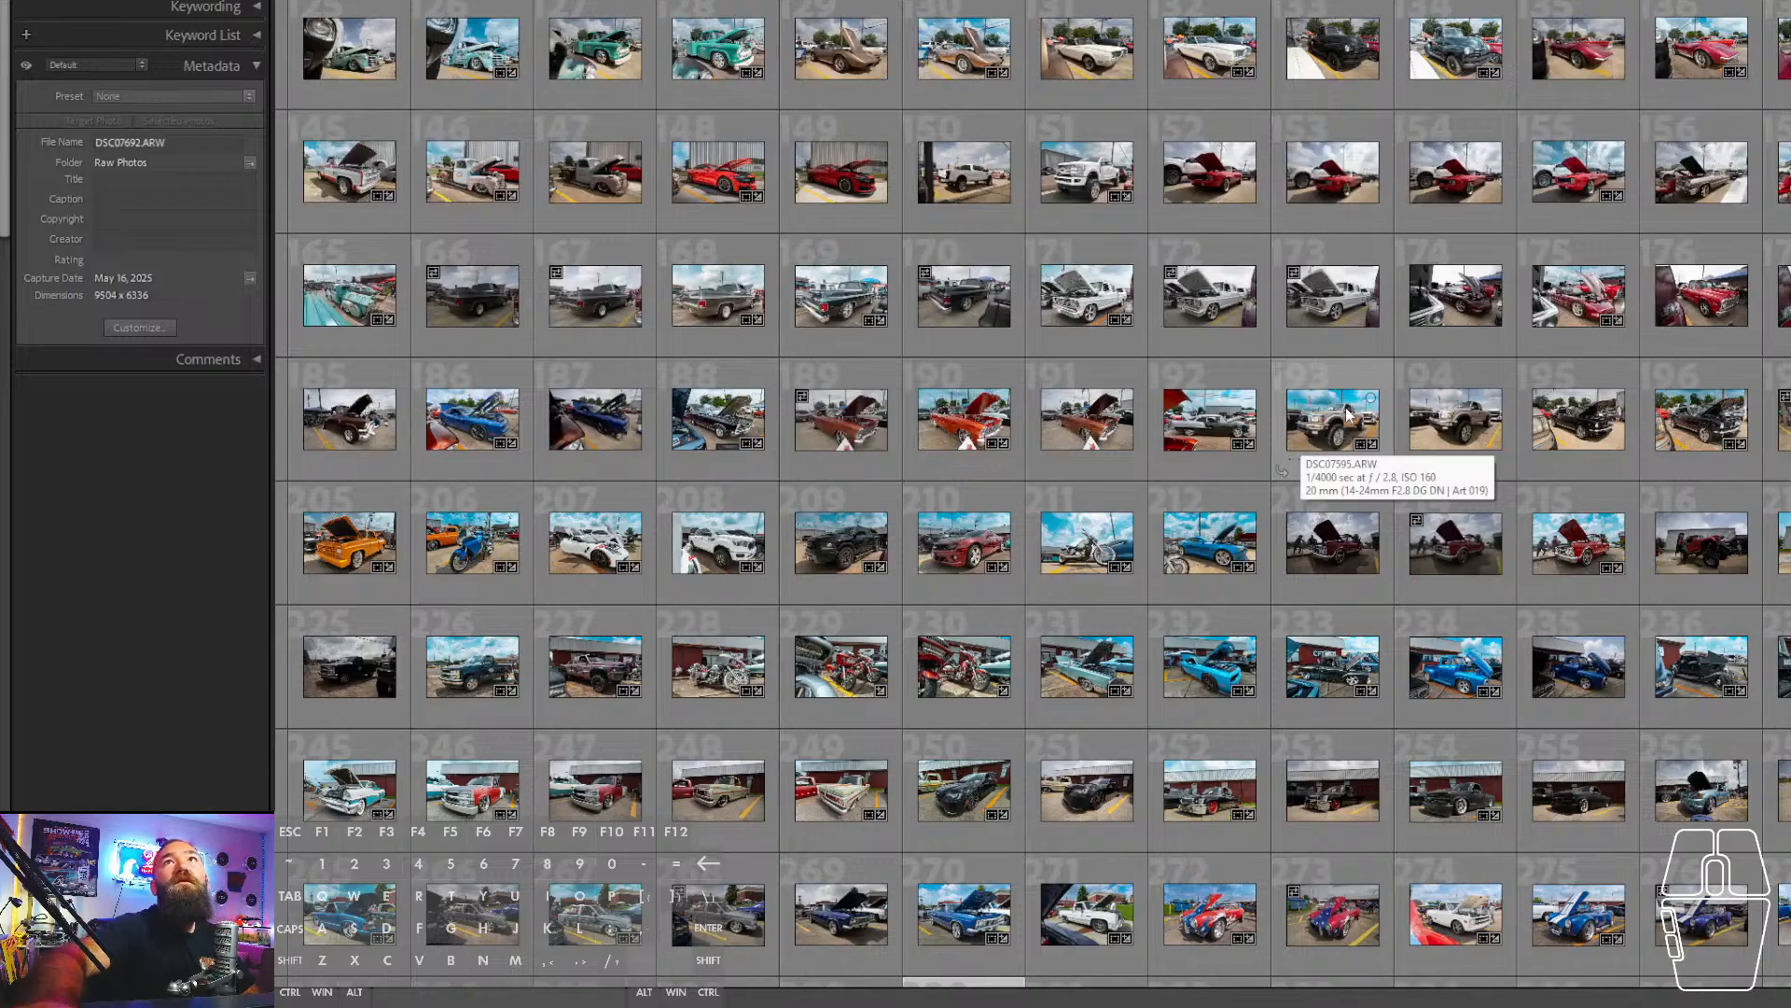
{"action": "scroll", "coordinate": [1347, 411], "scroll_direction": "up", "scroll_amount": 2}
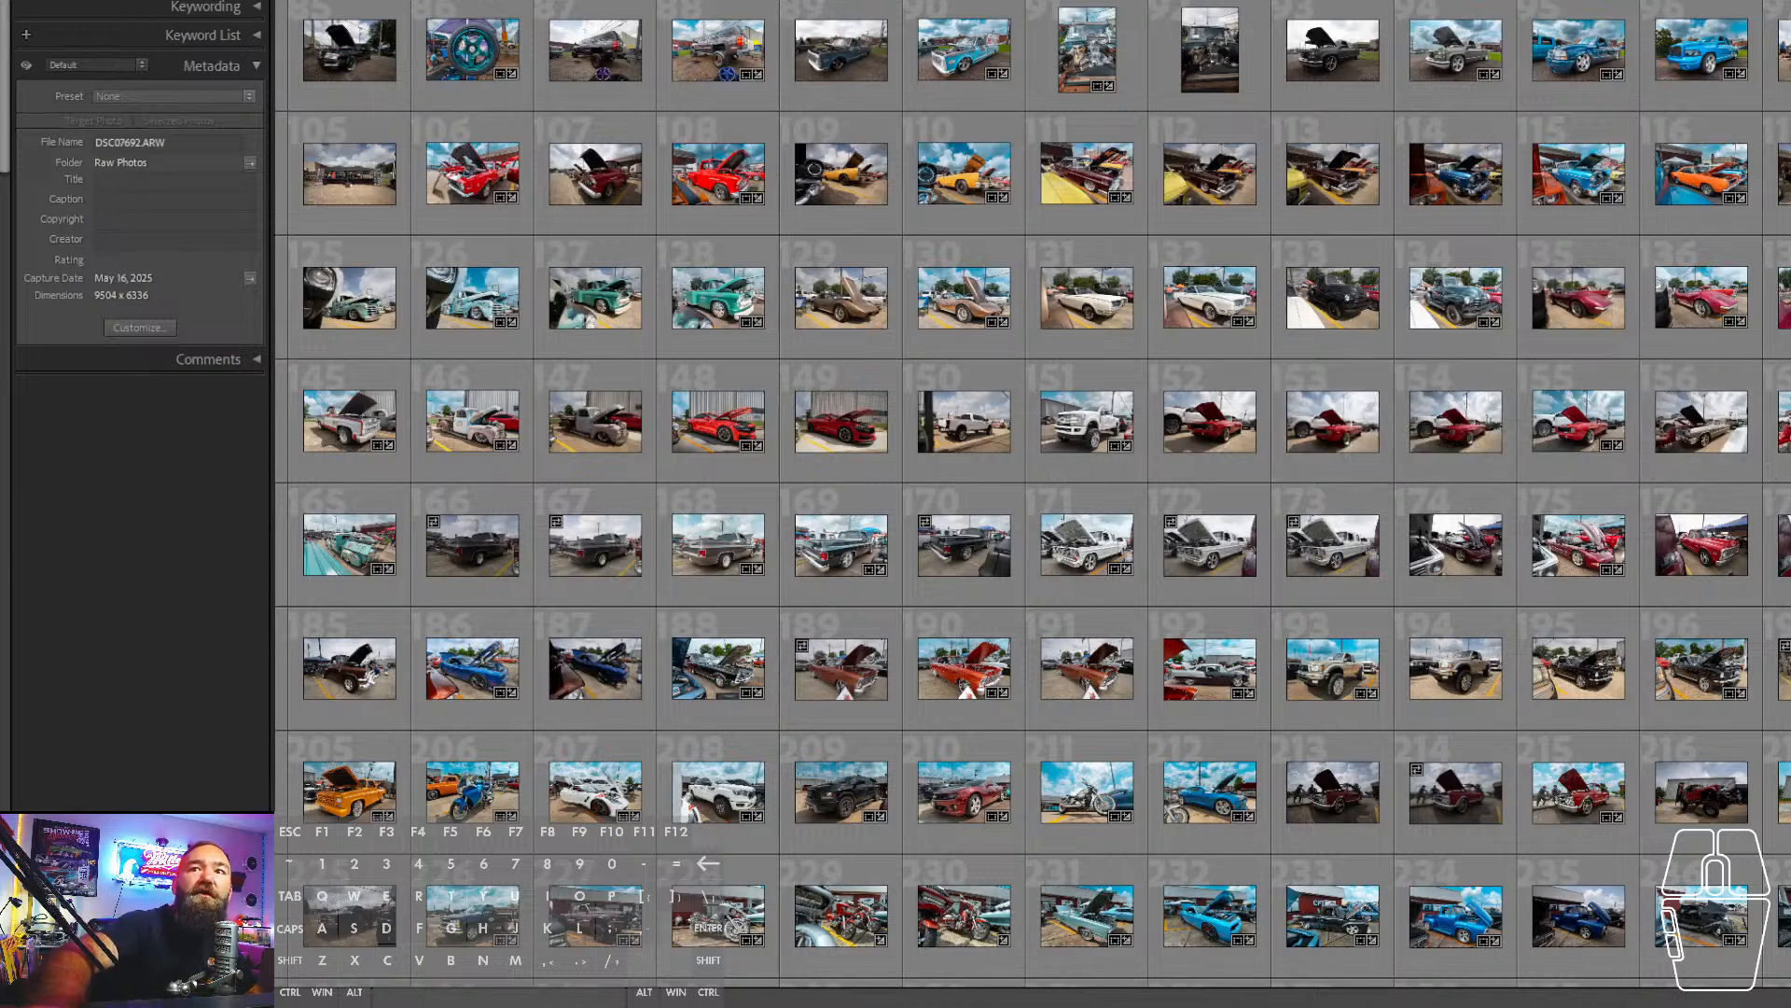
{"action": "scroll", "coordinate": [1027, 504], "scroll_direction": "up", "scroll_amount": 2}
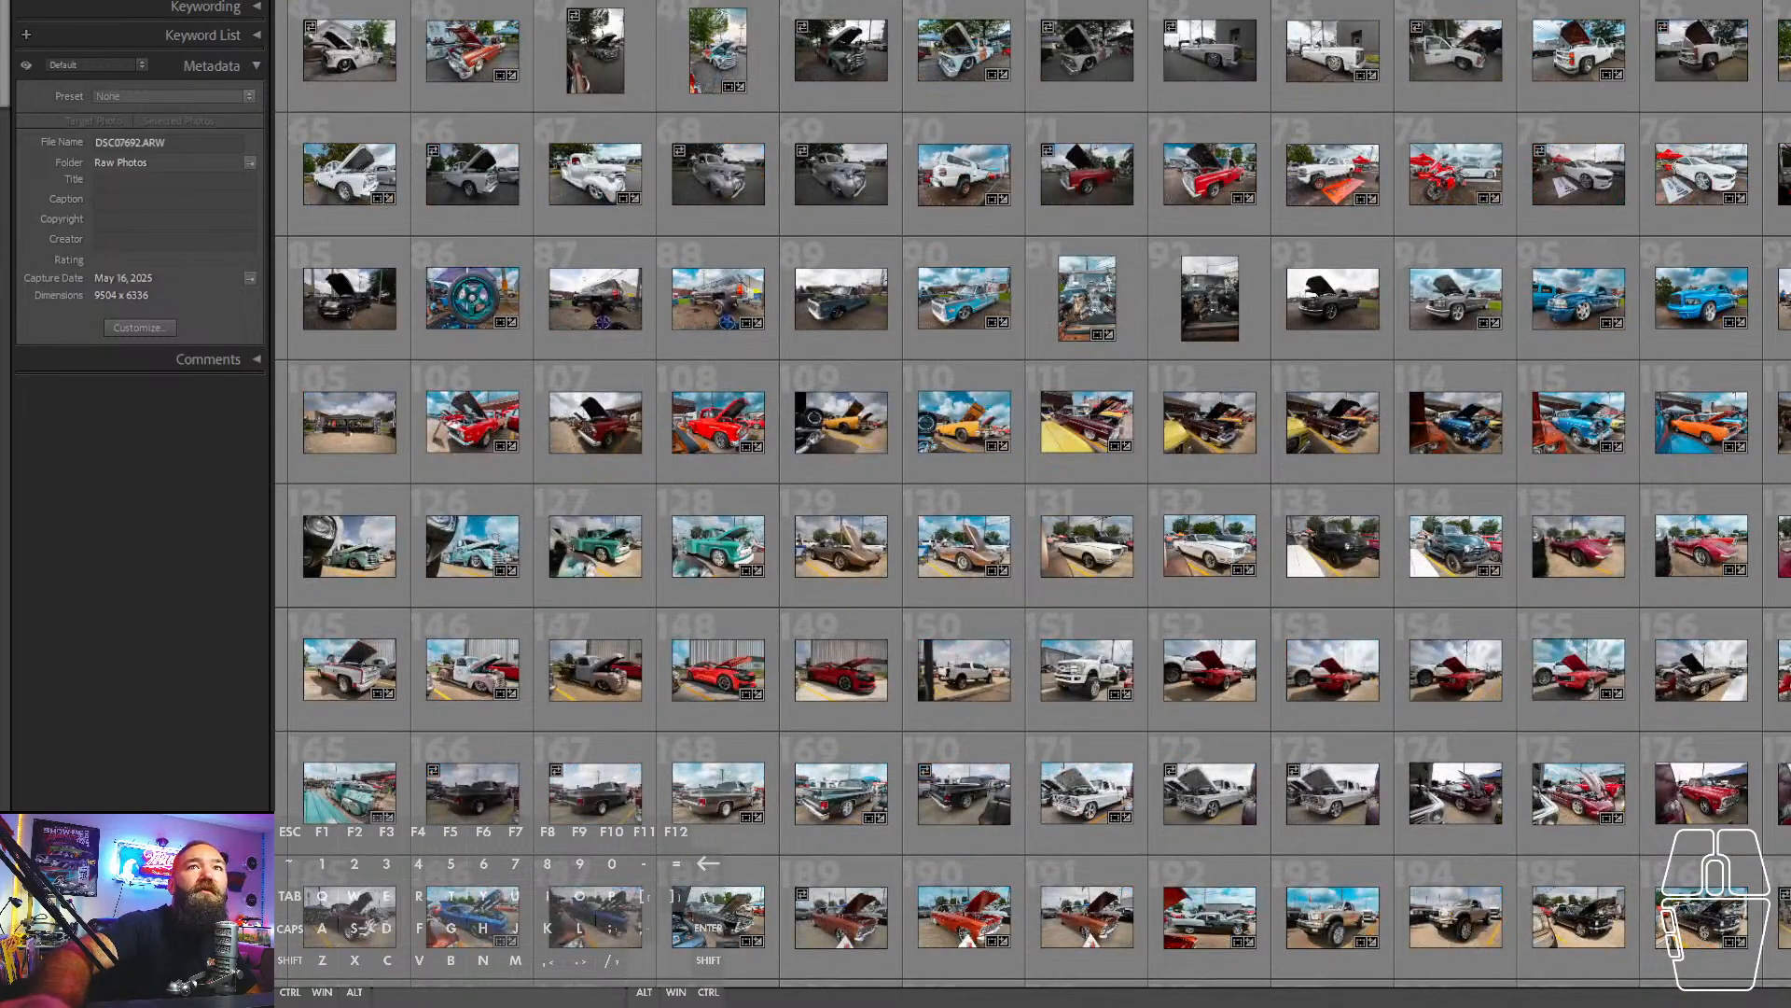
{"action": "scroll", "coordinate": [1671, 317], "scroll_direction": "up", "scroll_amount": 2}
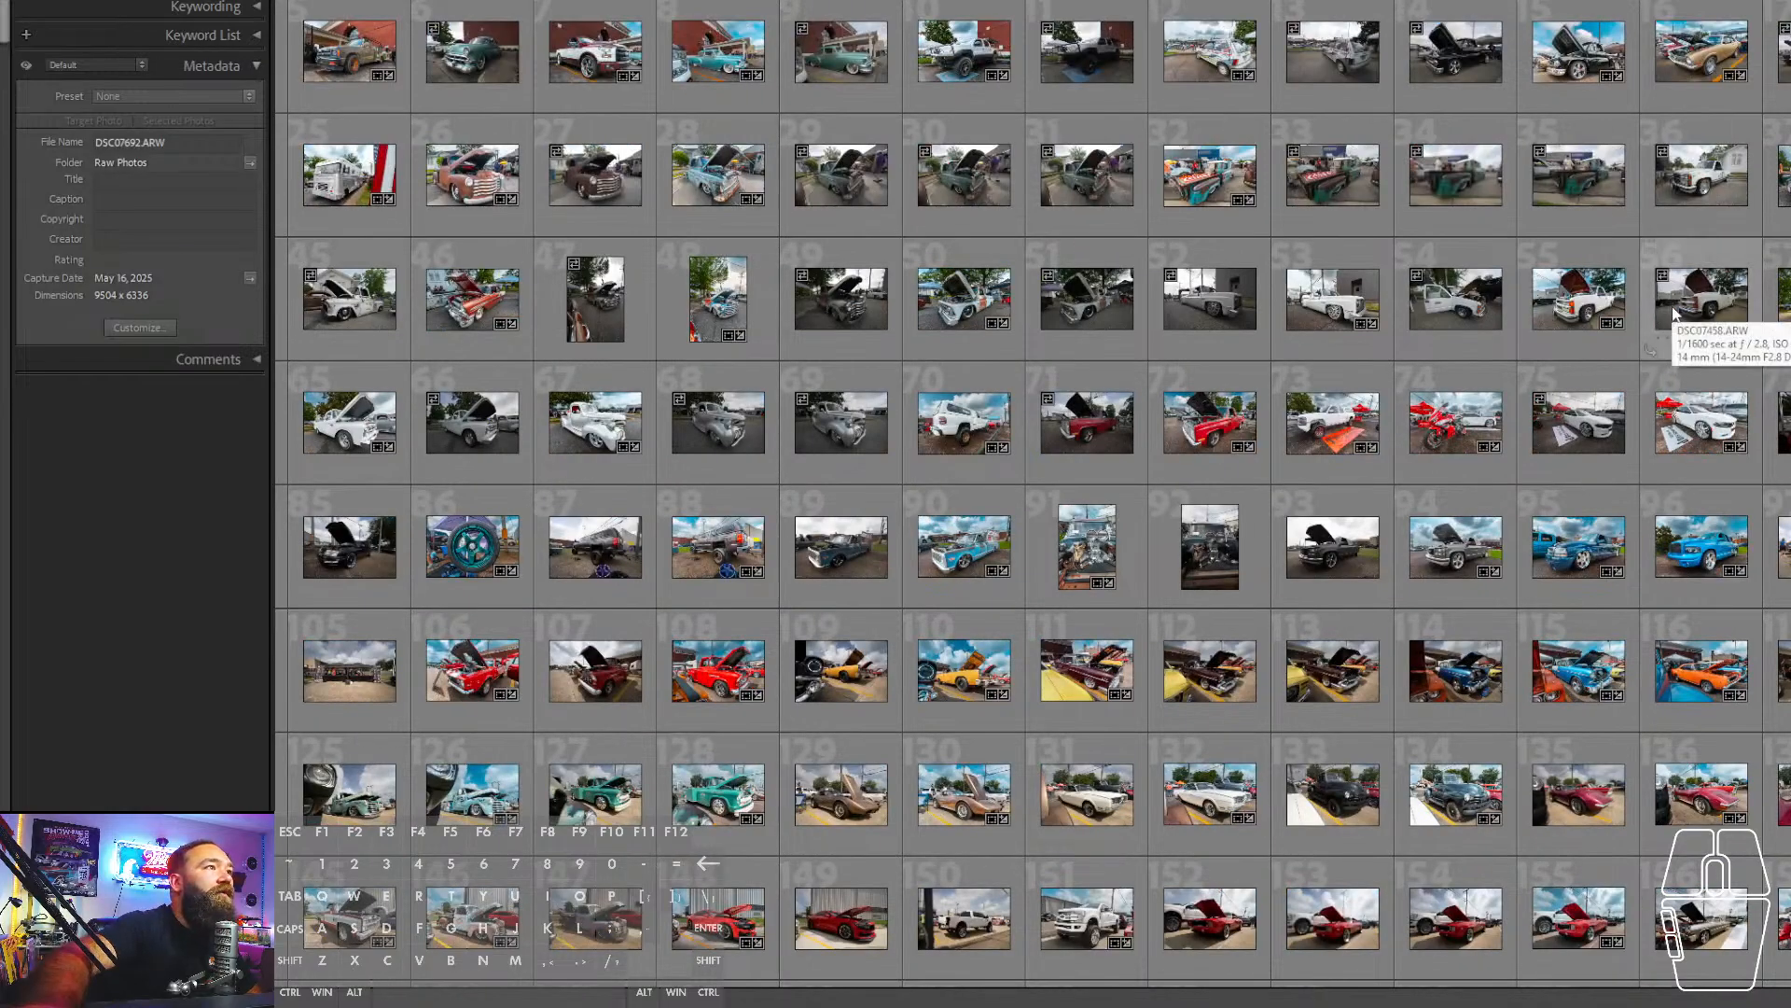
- Open the bright blue pickup photo DSC07498.ARW for developing and raise its overall exposure to +0.25
{"action": "scroll", "coordinate": [1673, 313], "scroll_direction": "down", "scroll_amount": 2}
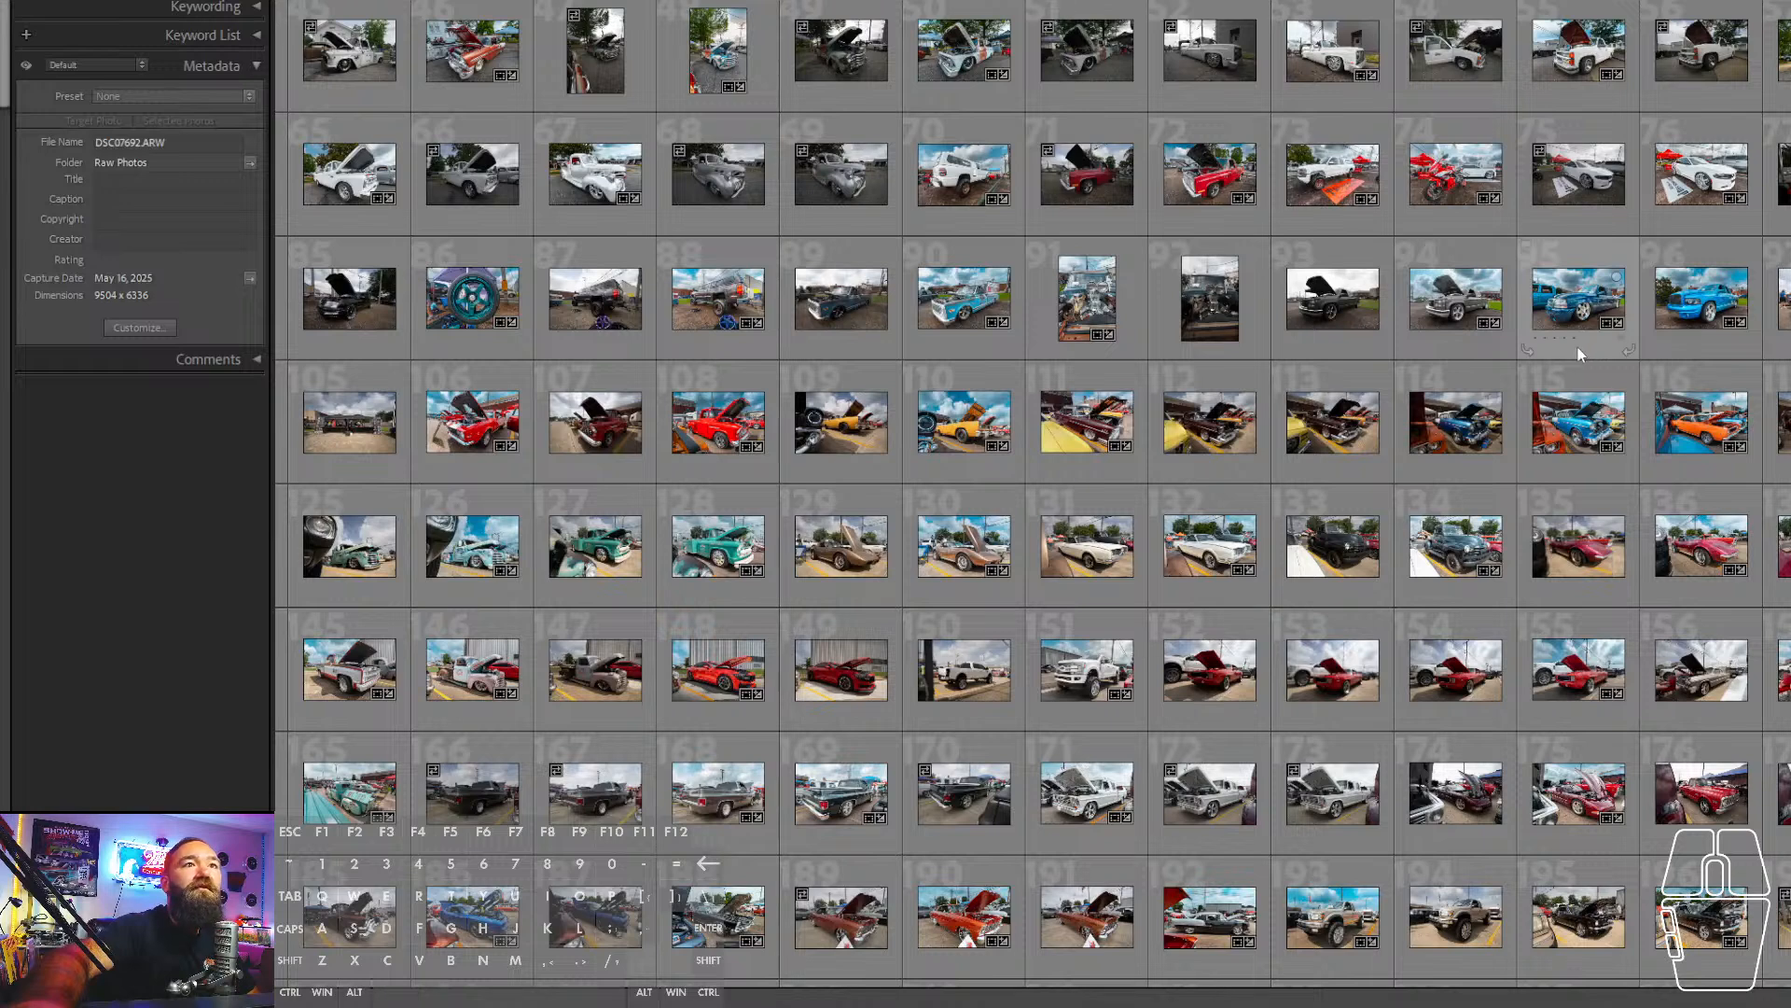
{"action": "left_click", "coordinate": [1668, 317]}
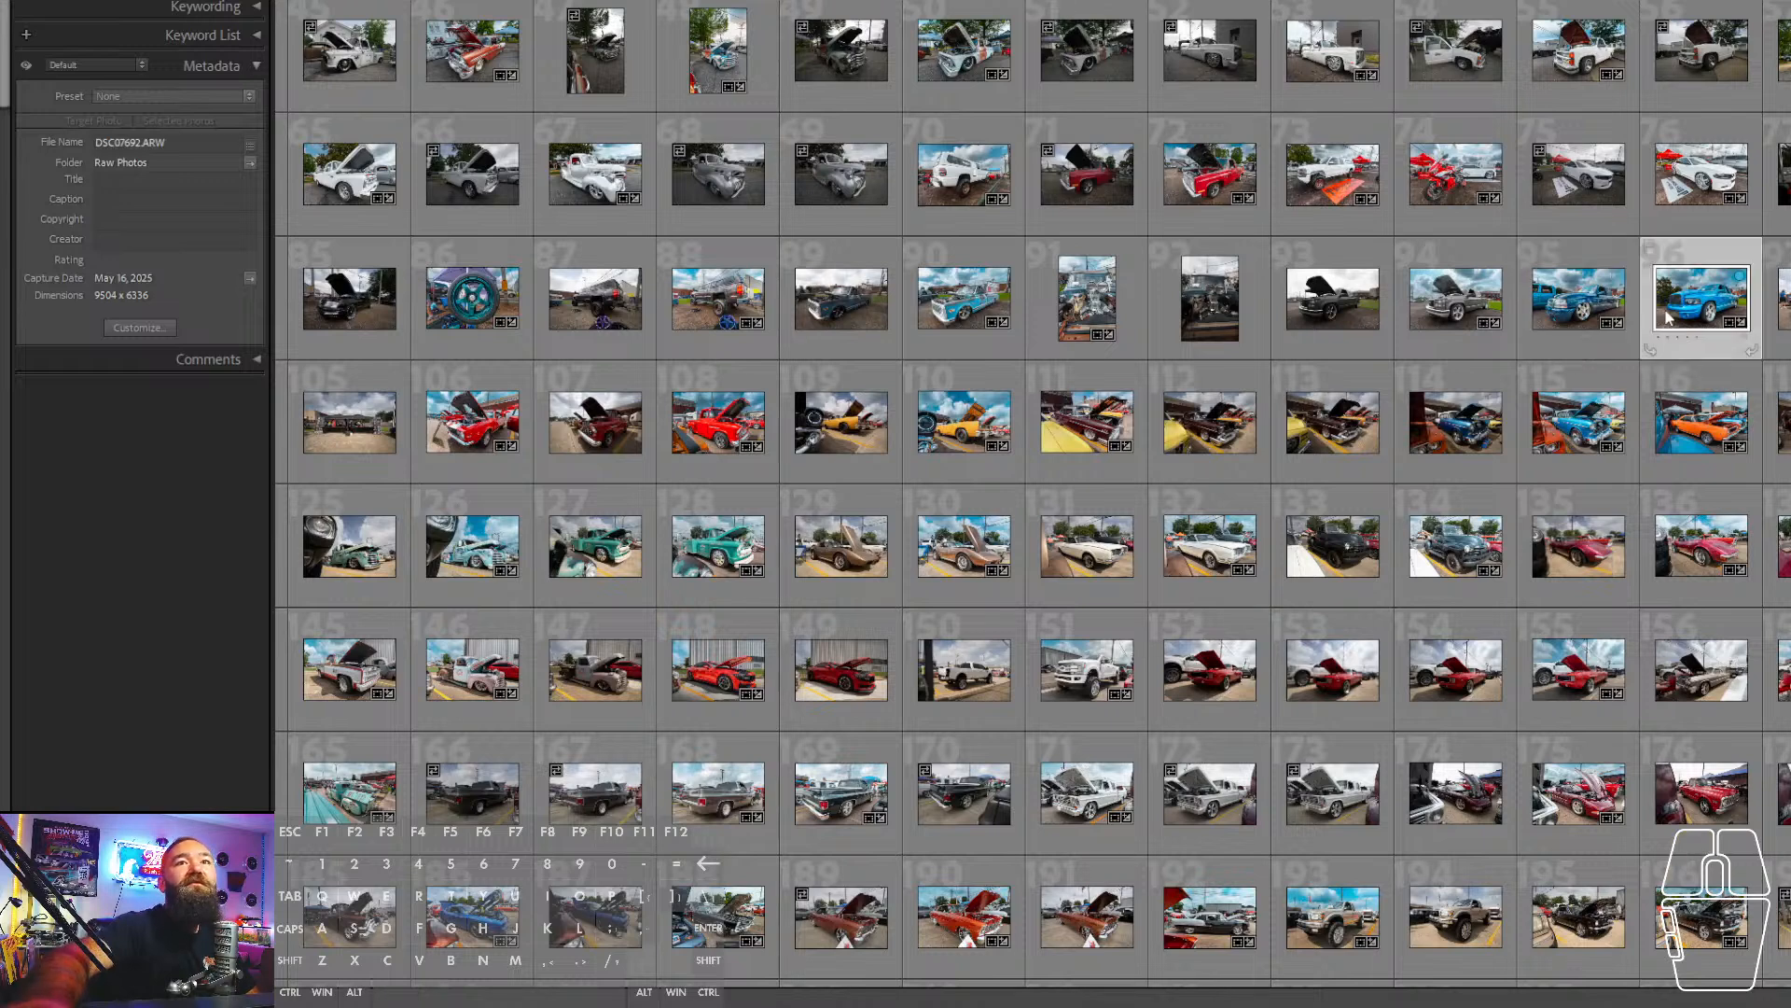
{"action": "double_click", "coordinate": [1668, 318]}
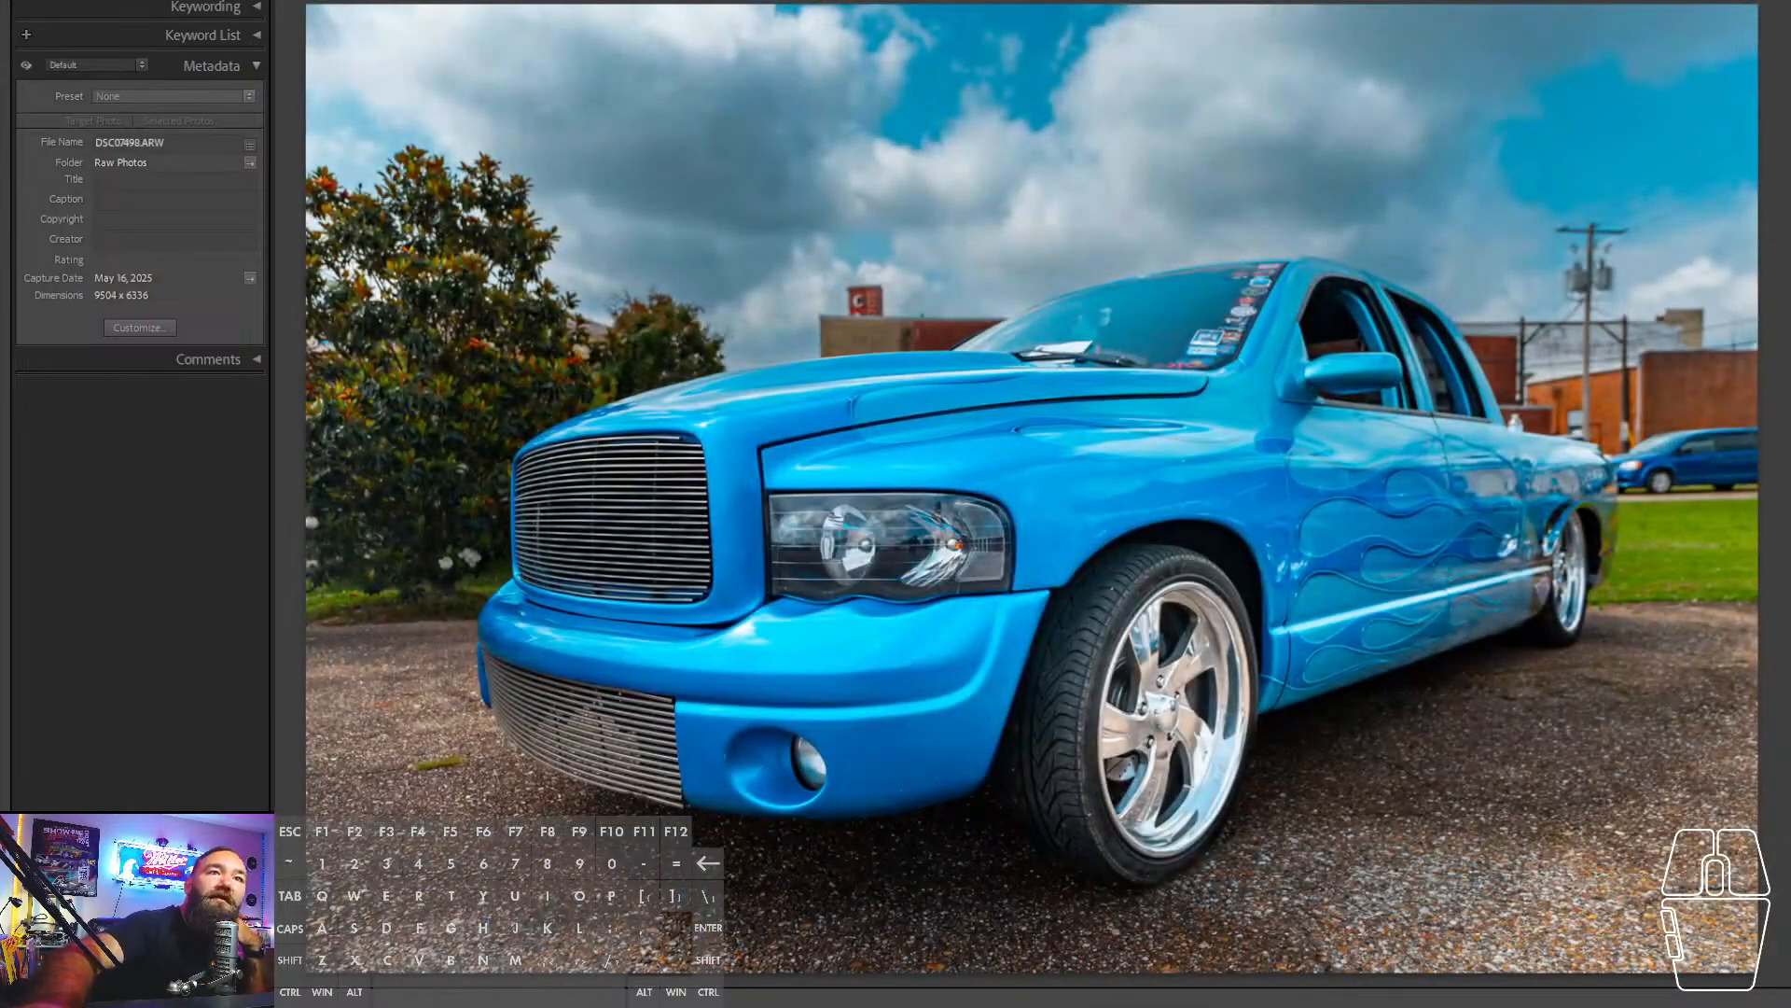
{"action": "key", "text": "d"}
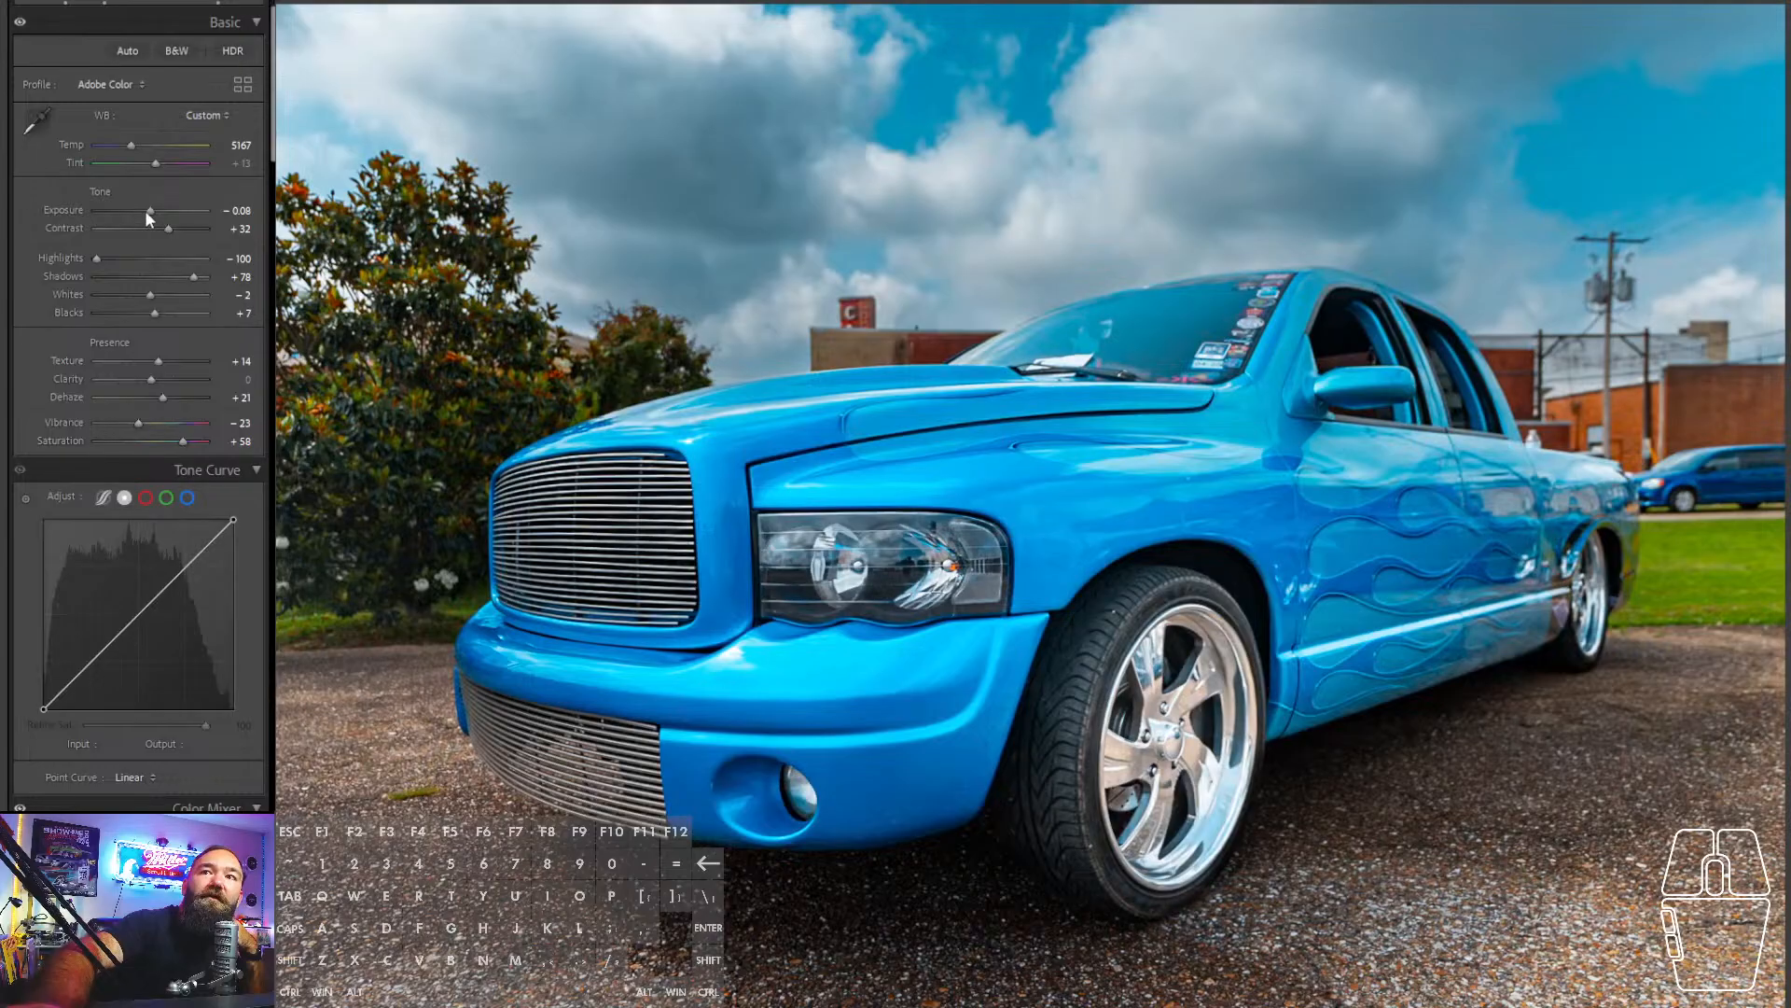
{"action": "left_click_drag", "start_coordinate": [147, 213], "coordinate": [151, 209]}
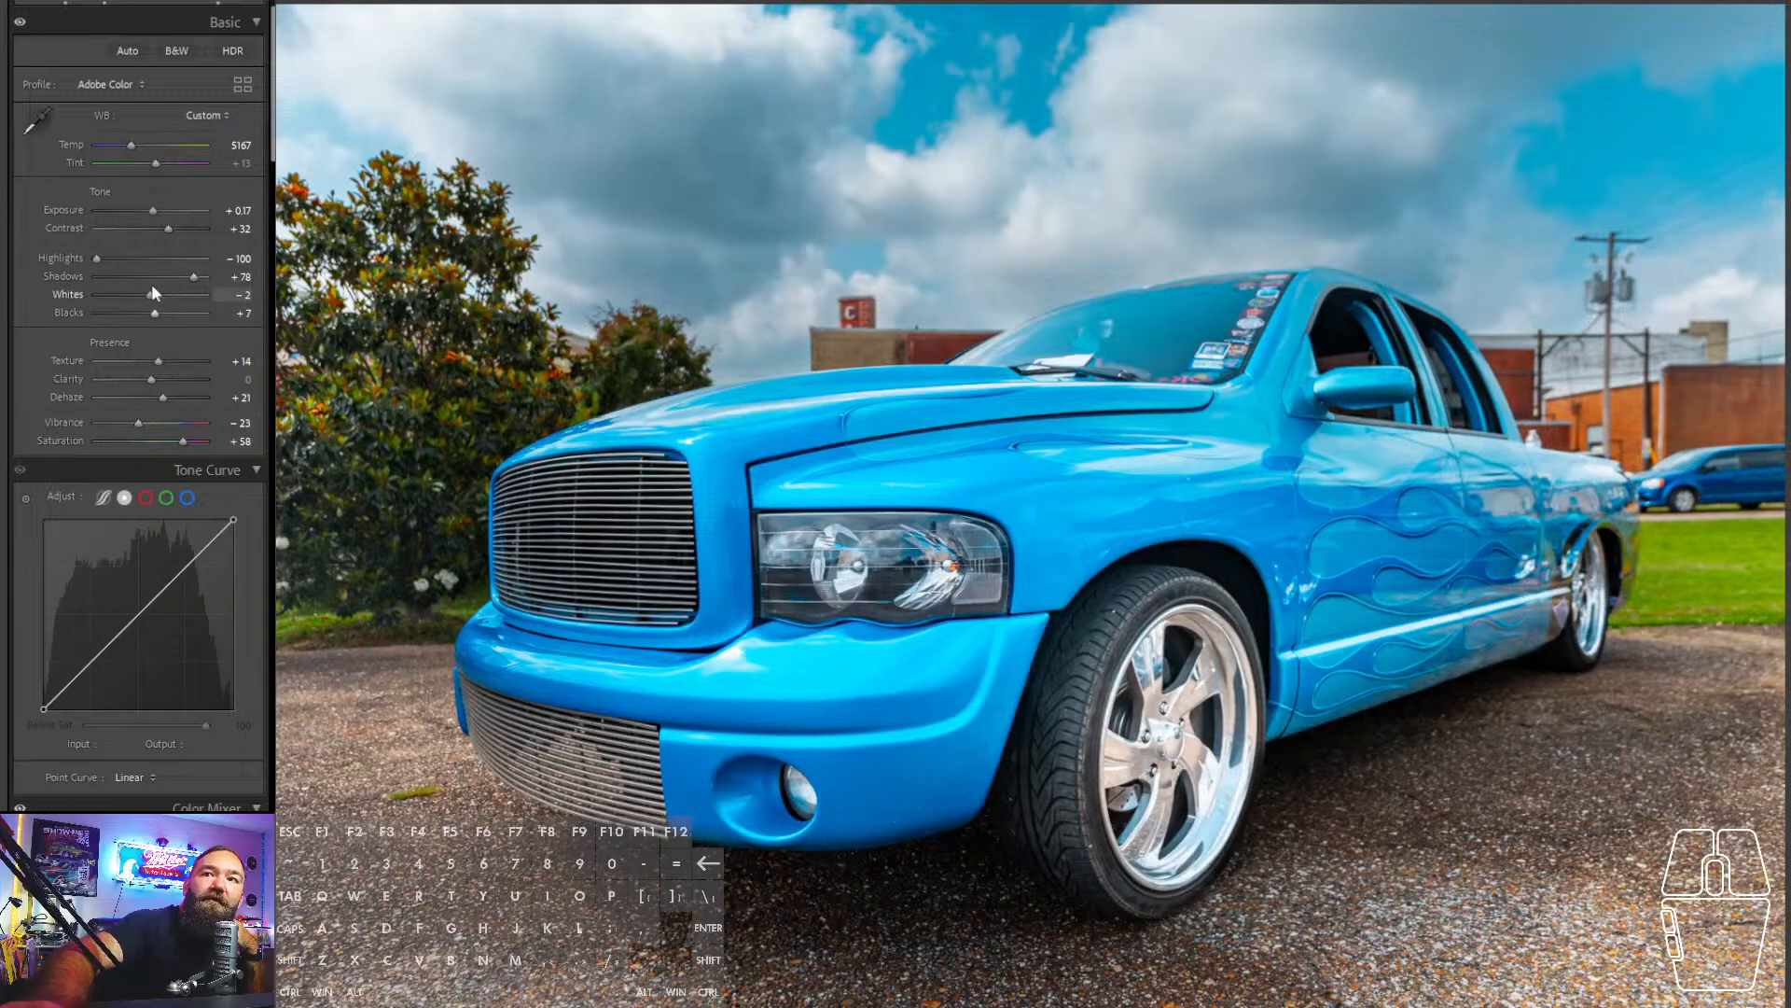
{"action": "left_click", "coordinate": [153, 211]}
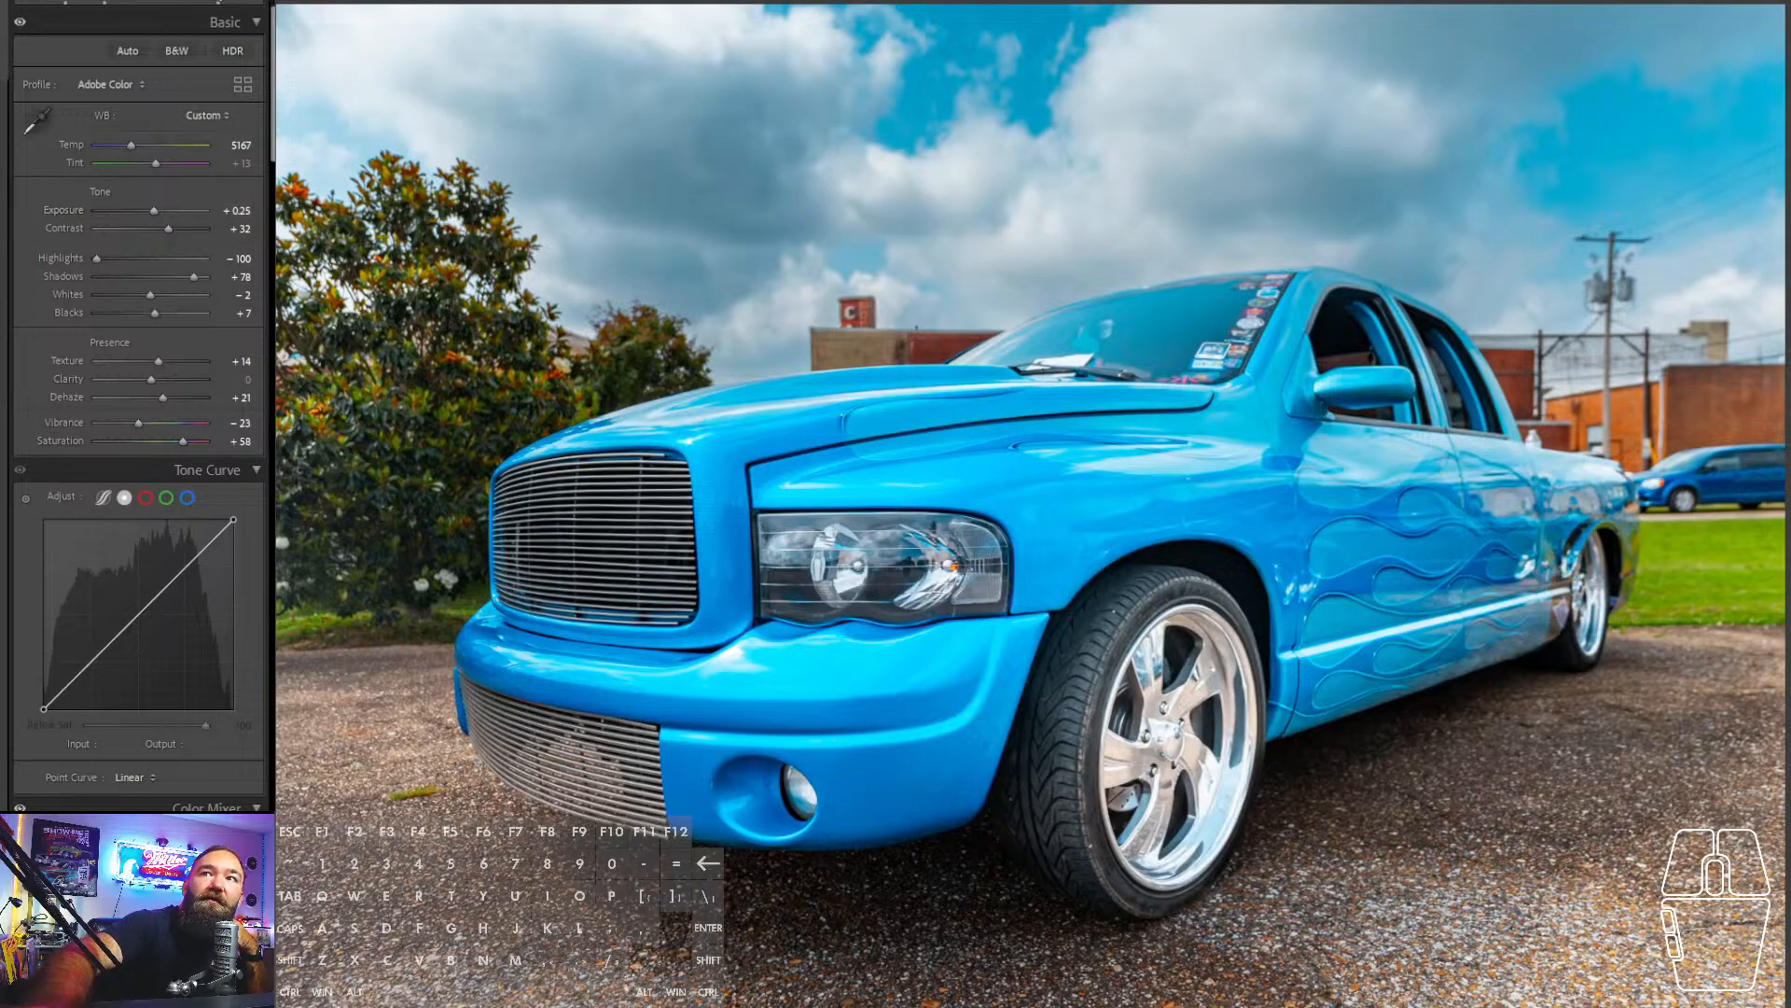
- Add a linear gradient mask over the pavement beside the blue pickup's door side and lower its exposure to -0.80
{"action": "left_click", "coordinate": [38, 4]}
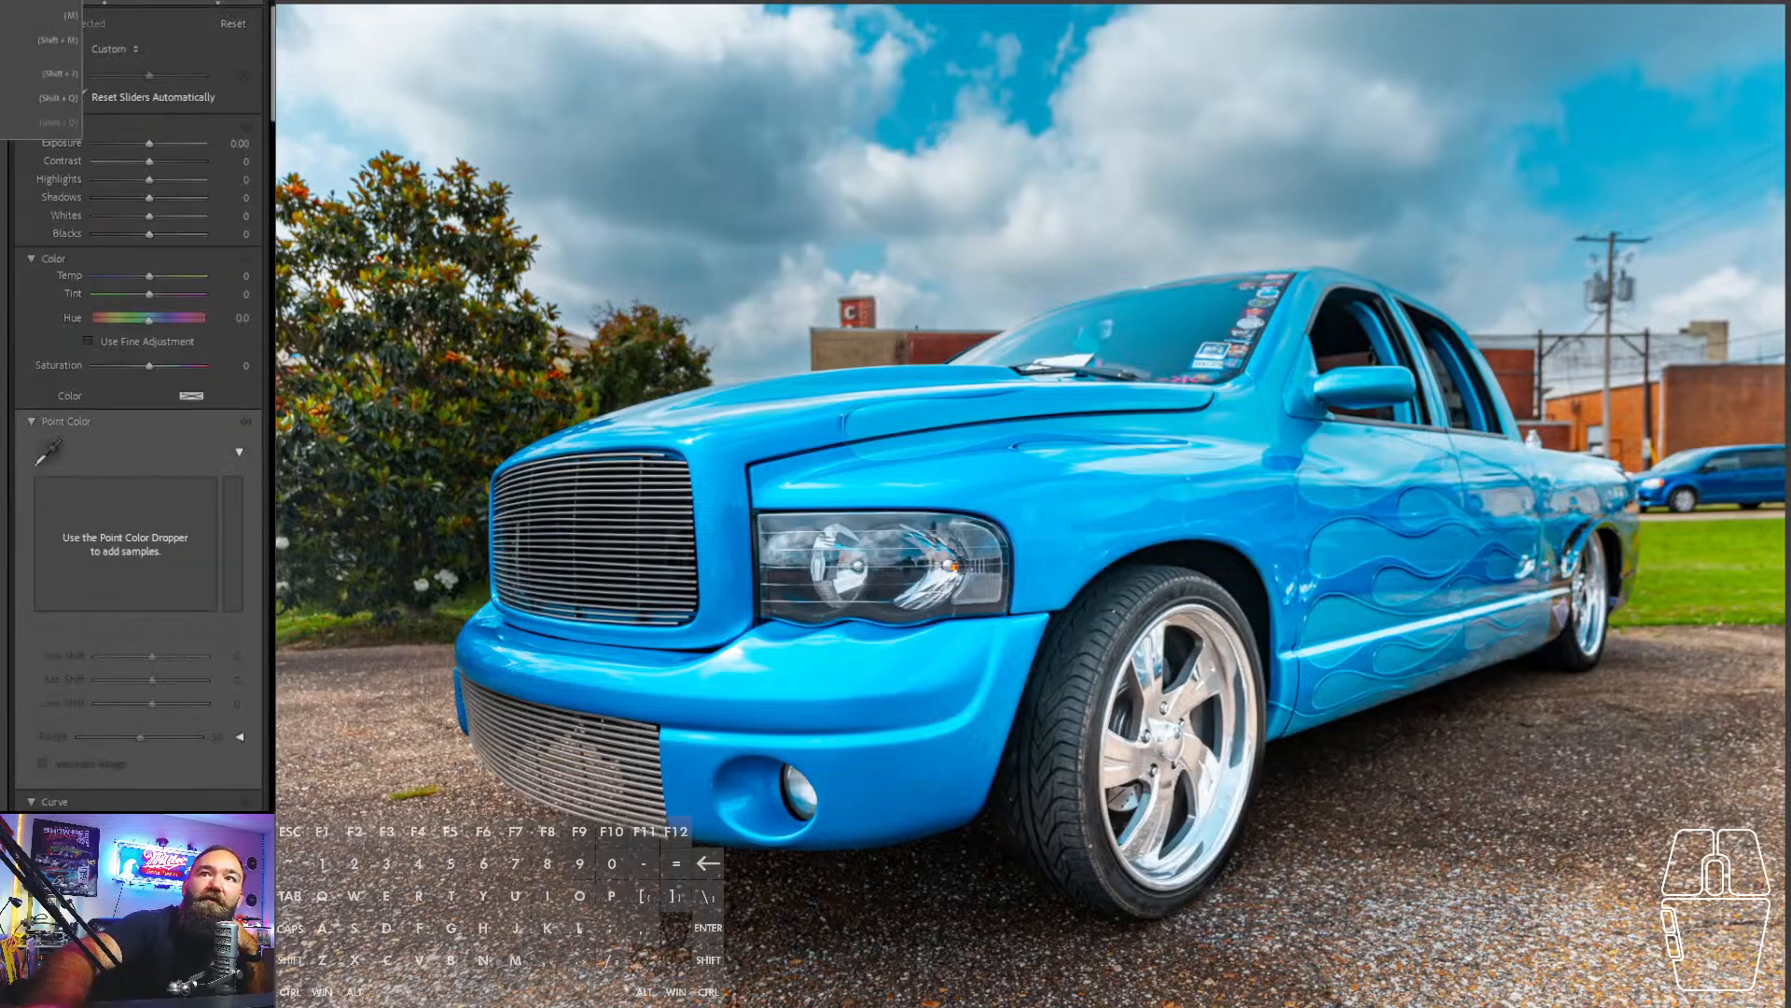
{"action": "left_click", "coordinate": [1486, 801]}
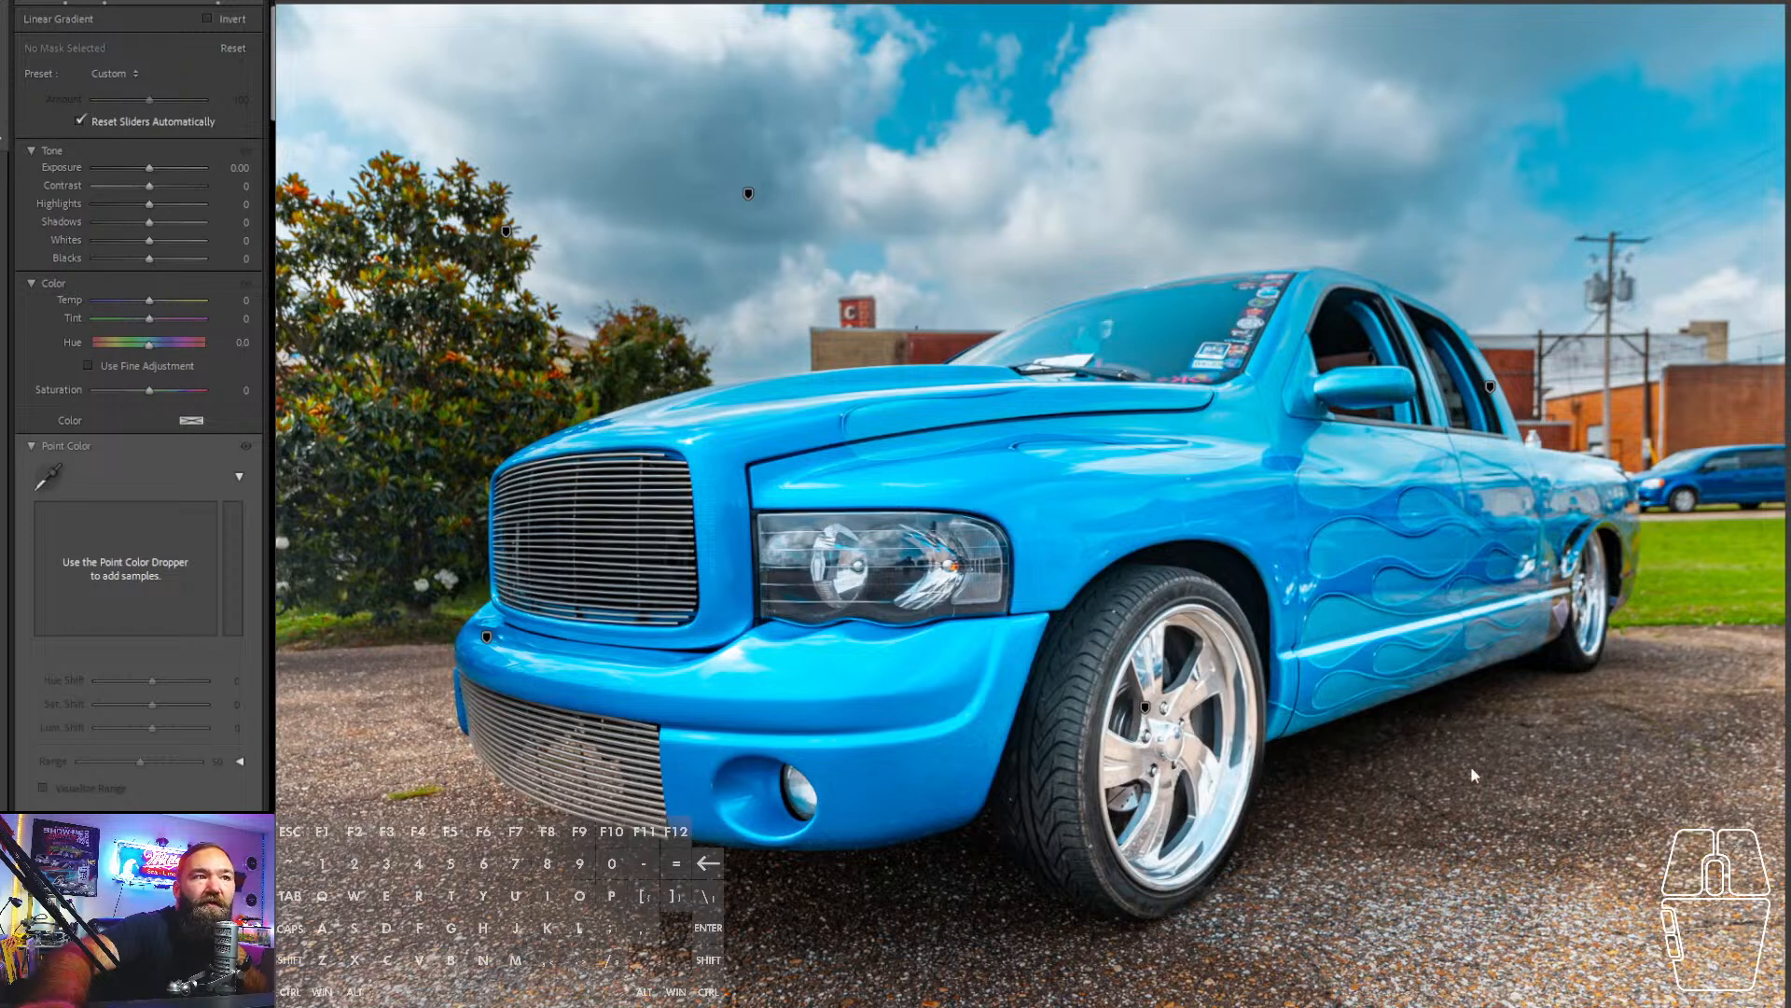
{"action": "left_click_drag", "start_coordinate": [1515, 818], "coordinate": [1455, 684]}
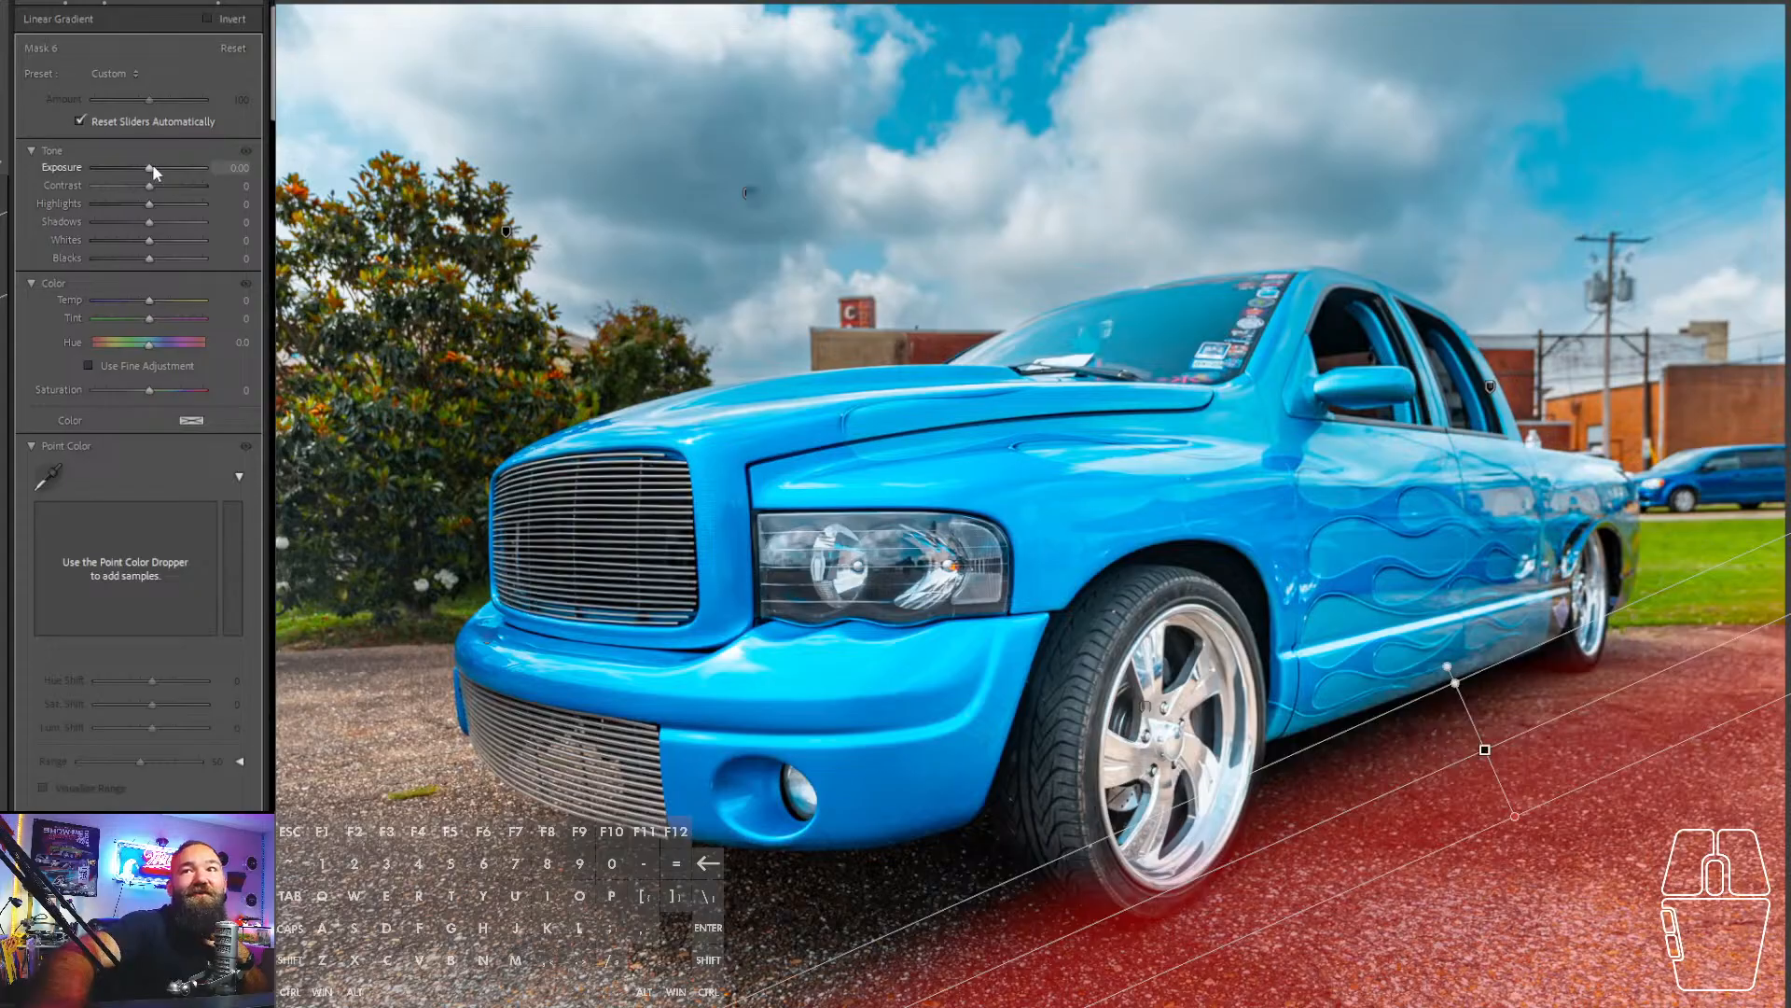
{"action": "left_click_drag", "start_coordinate": [152, 166], "coordinate": [142, 169]}
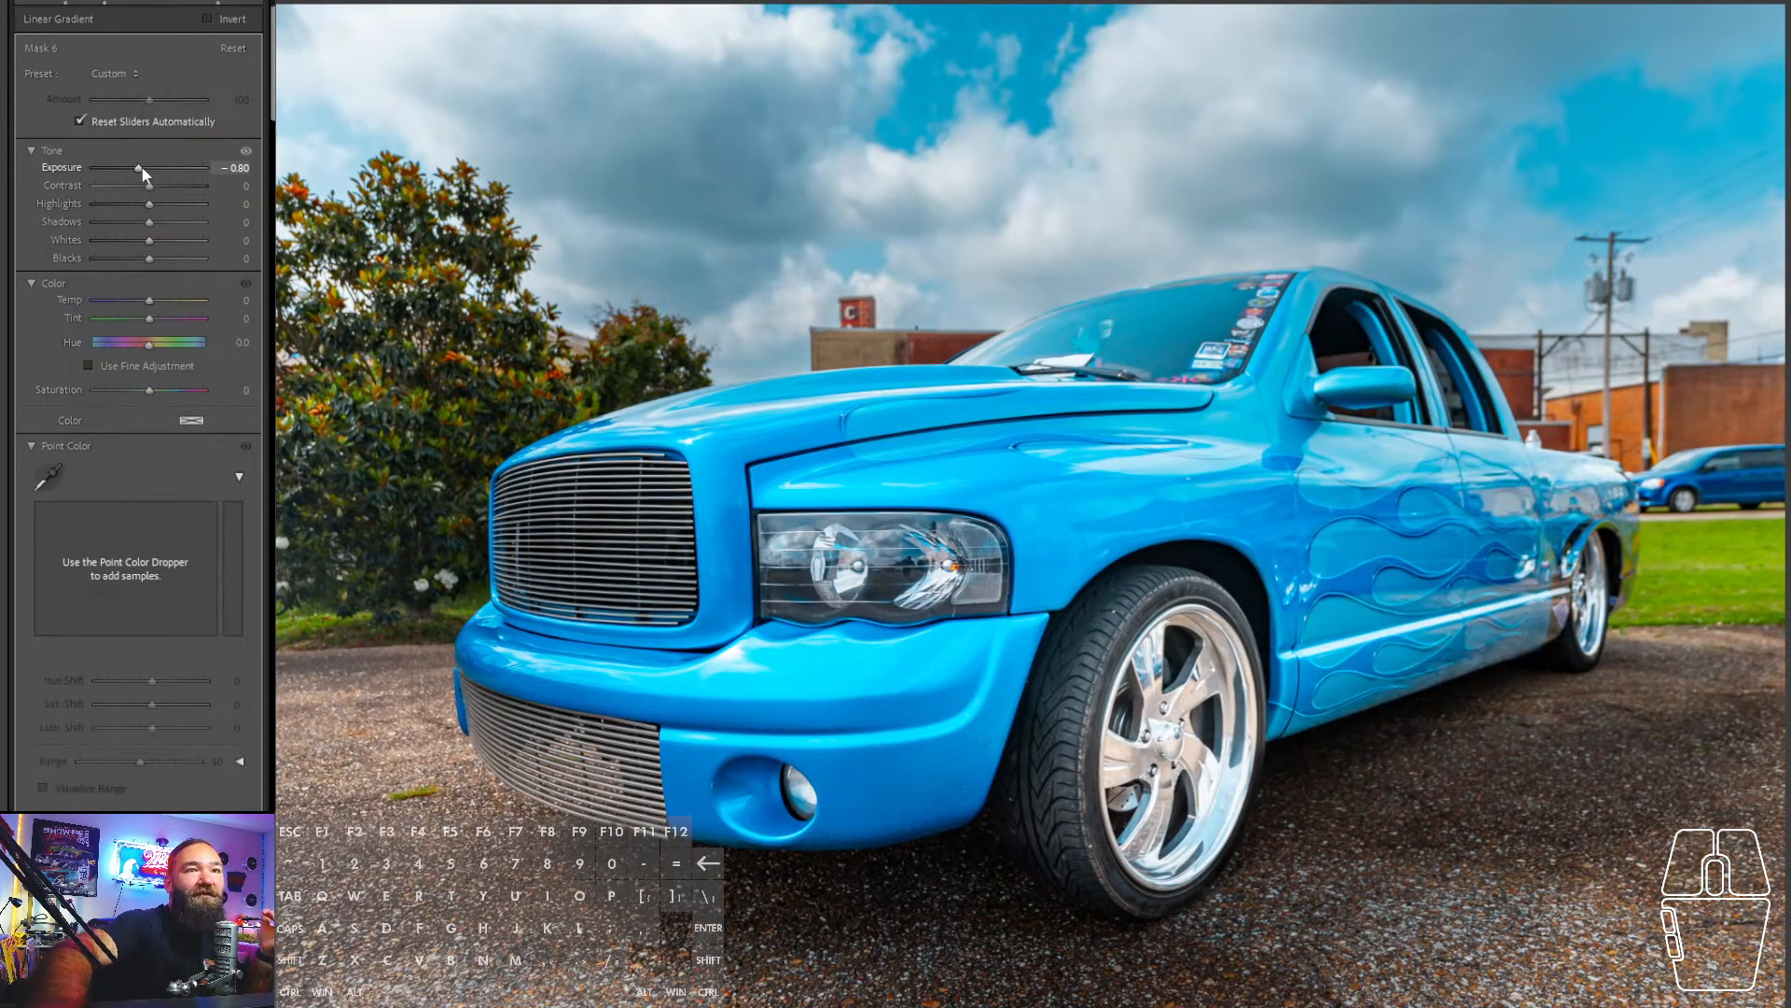
- Add a radial gradient mask over the pavement in front of the pickup's bumper grille and lower its exposure
{"action": "left_click", "coordinate": [5, 19]}
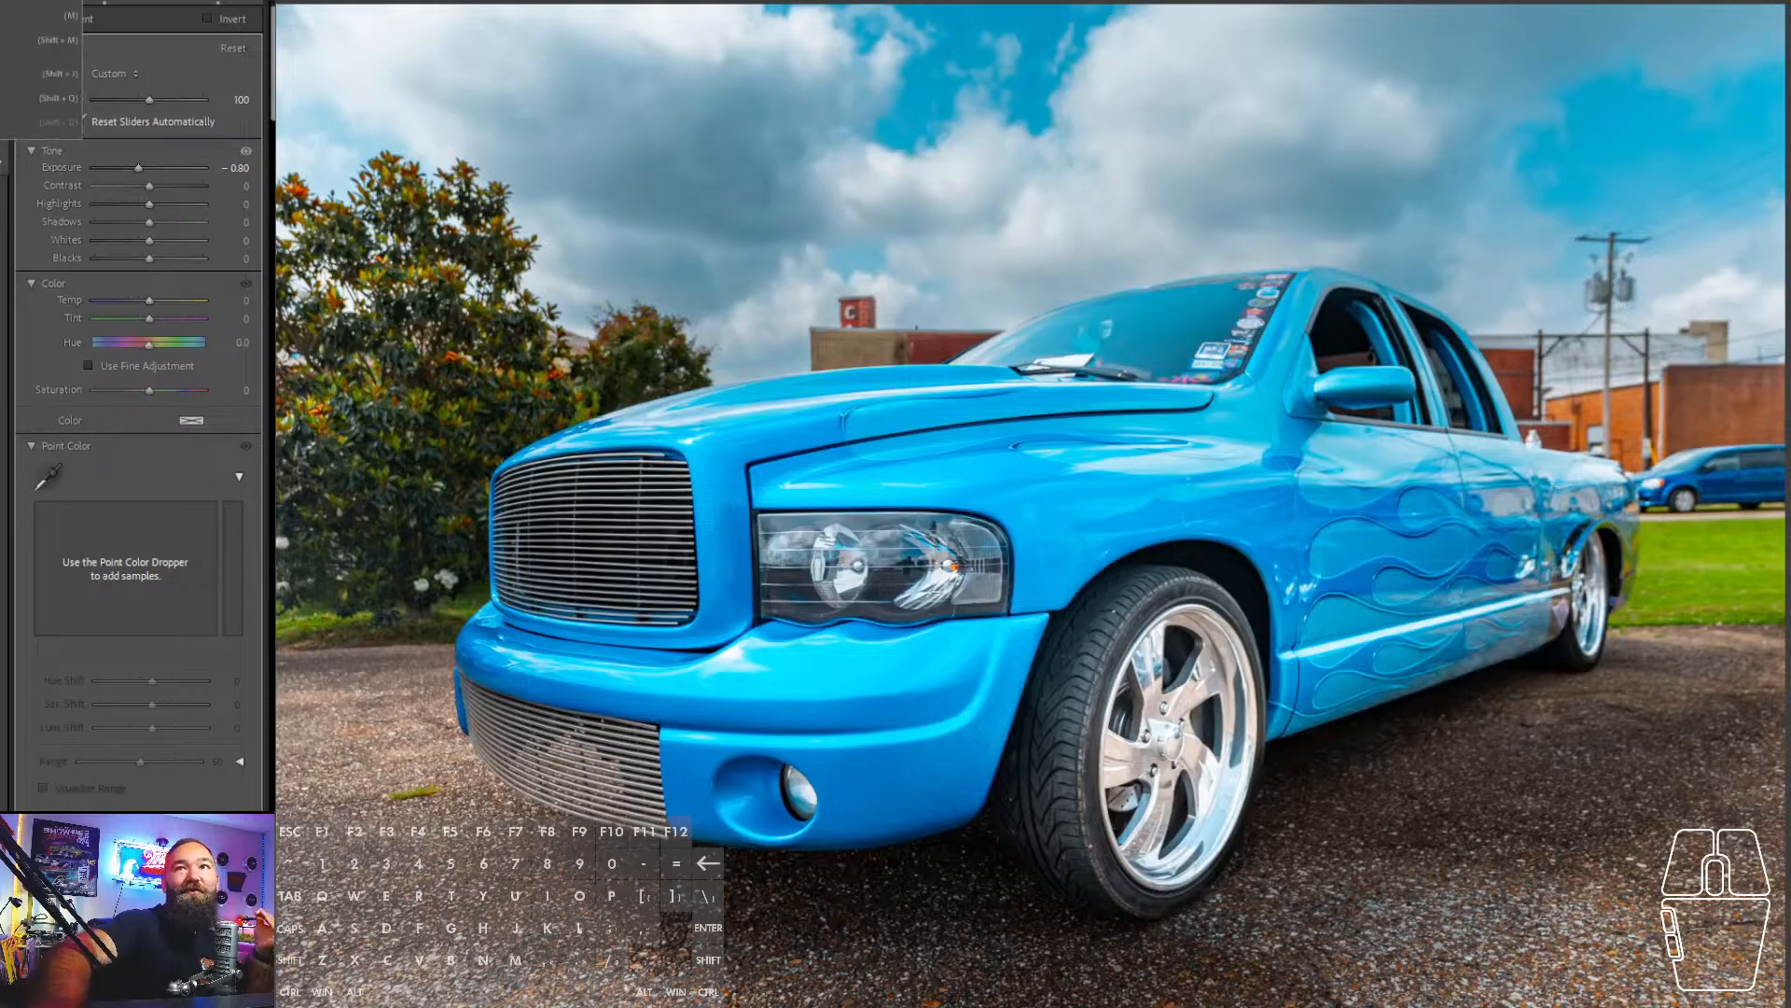
{"action": "left_click", "coordinate": [49, 40]}
{"action": "left_click", "coordinate": [4, 157]}
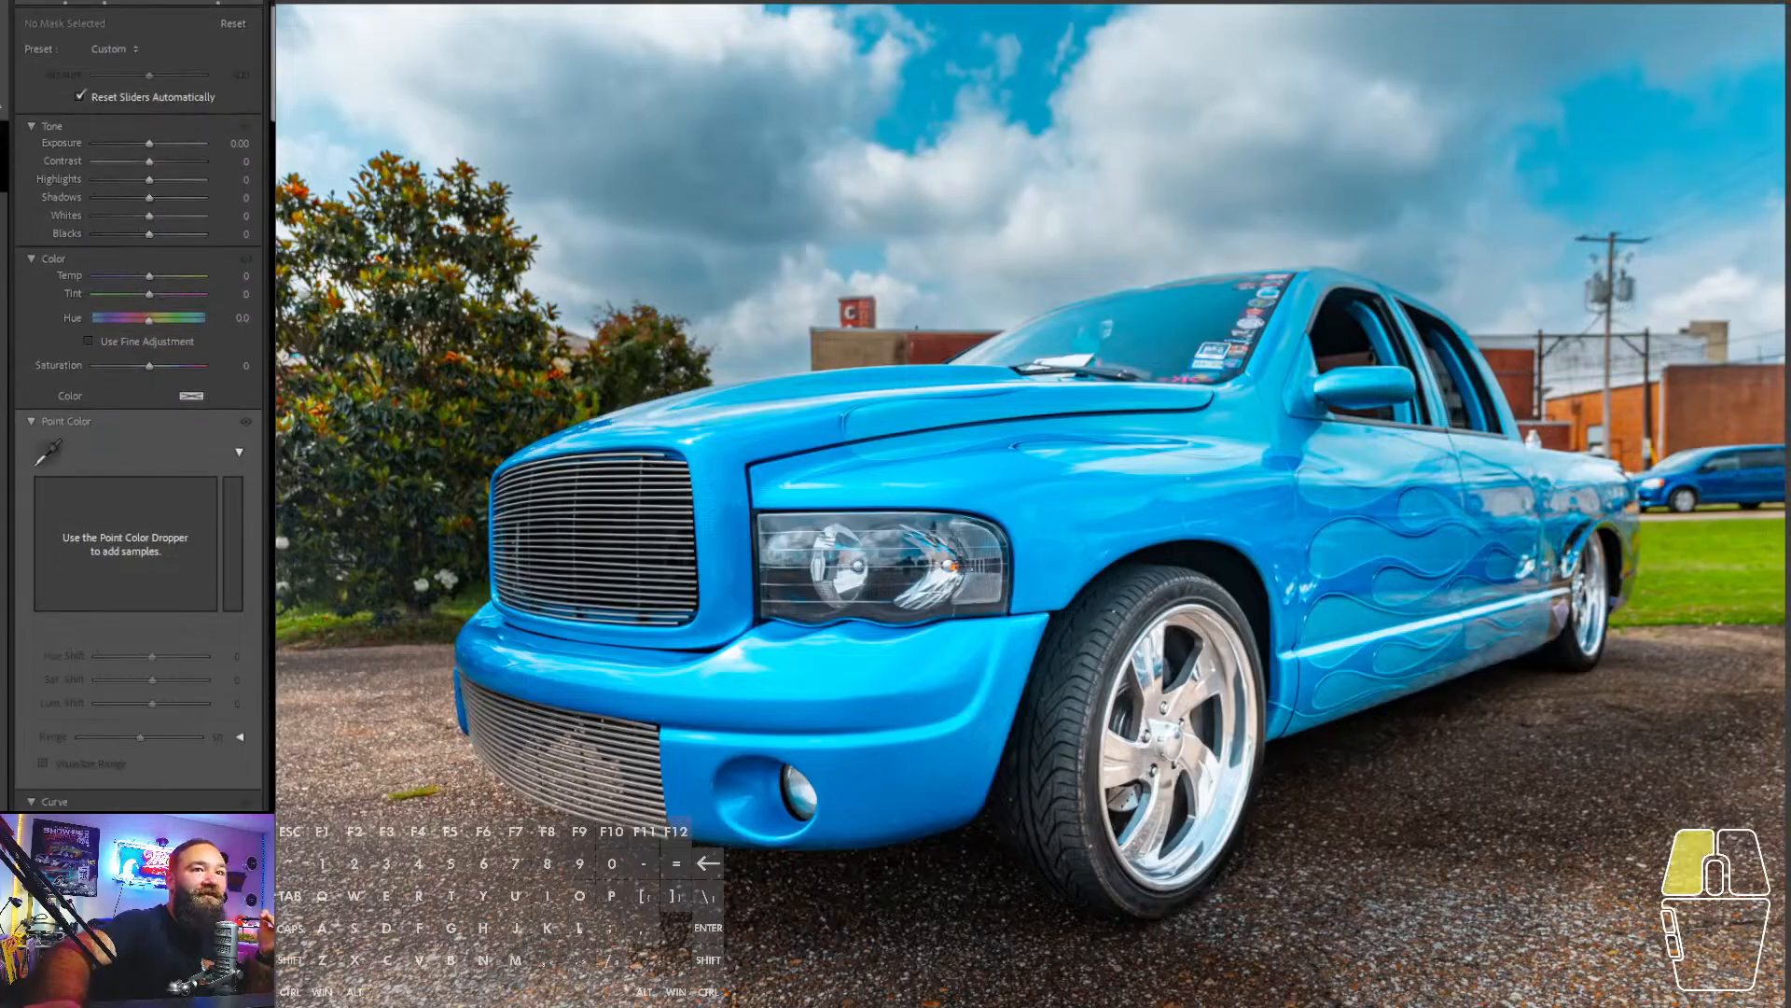
{"action": "left_click_drag", "start_coordinate": [270, 897], "coordinate": [709, 606]}
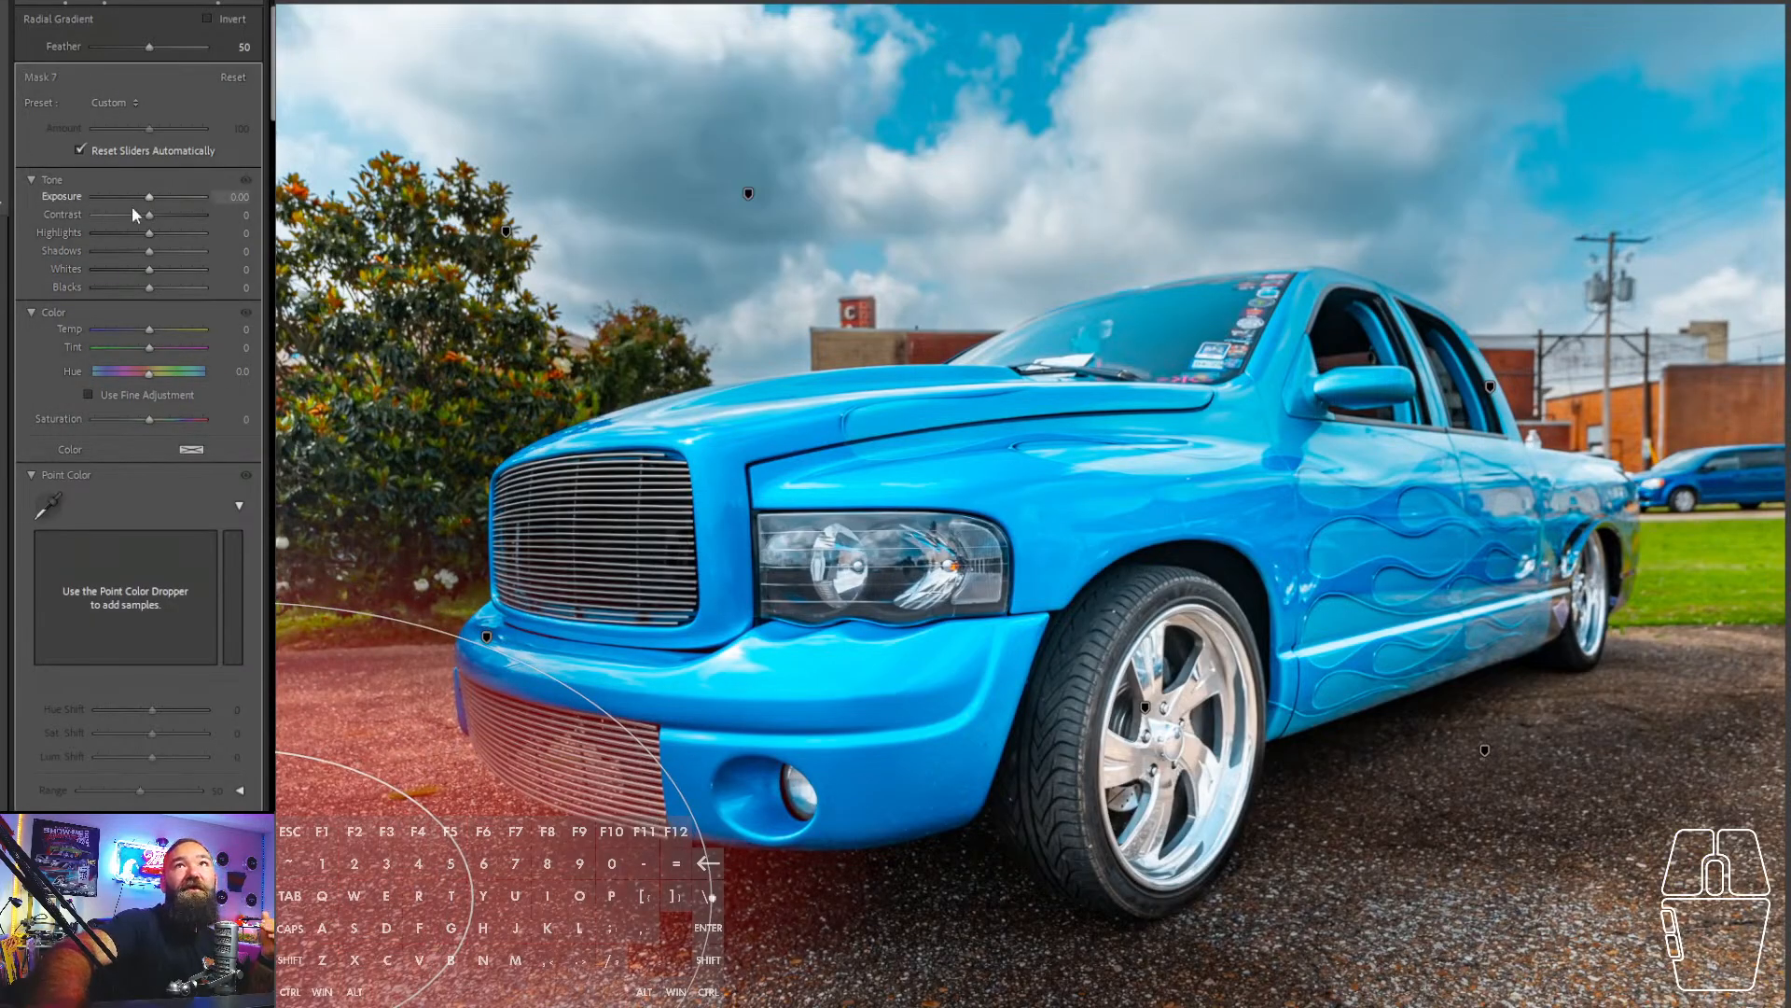
{"action": "left_click_drag", "start_coordinate": [146, 192], "coordinate": [138, 193]}
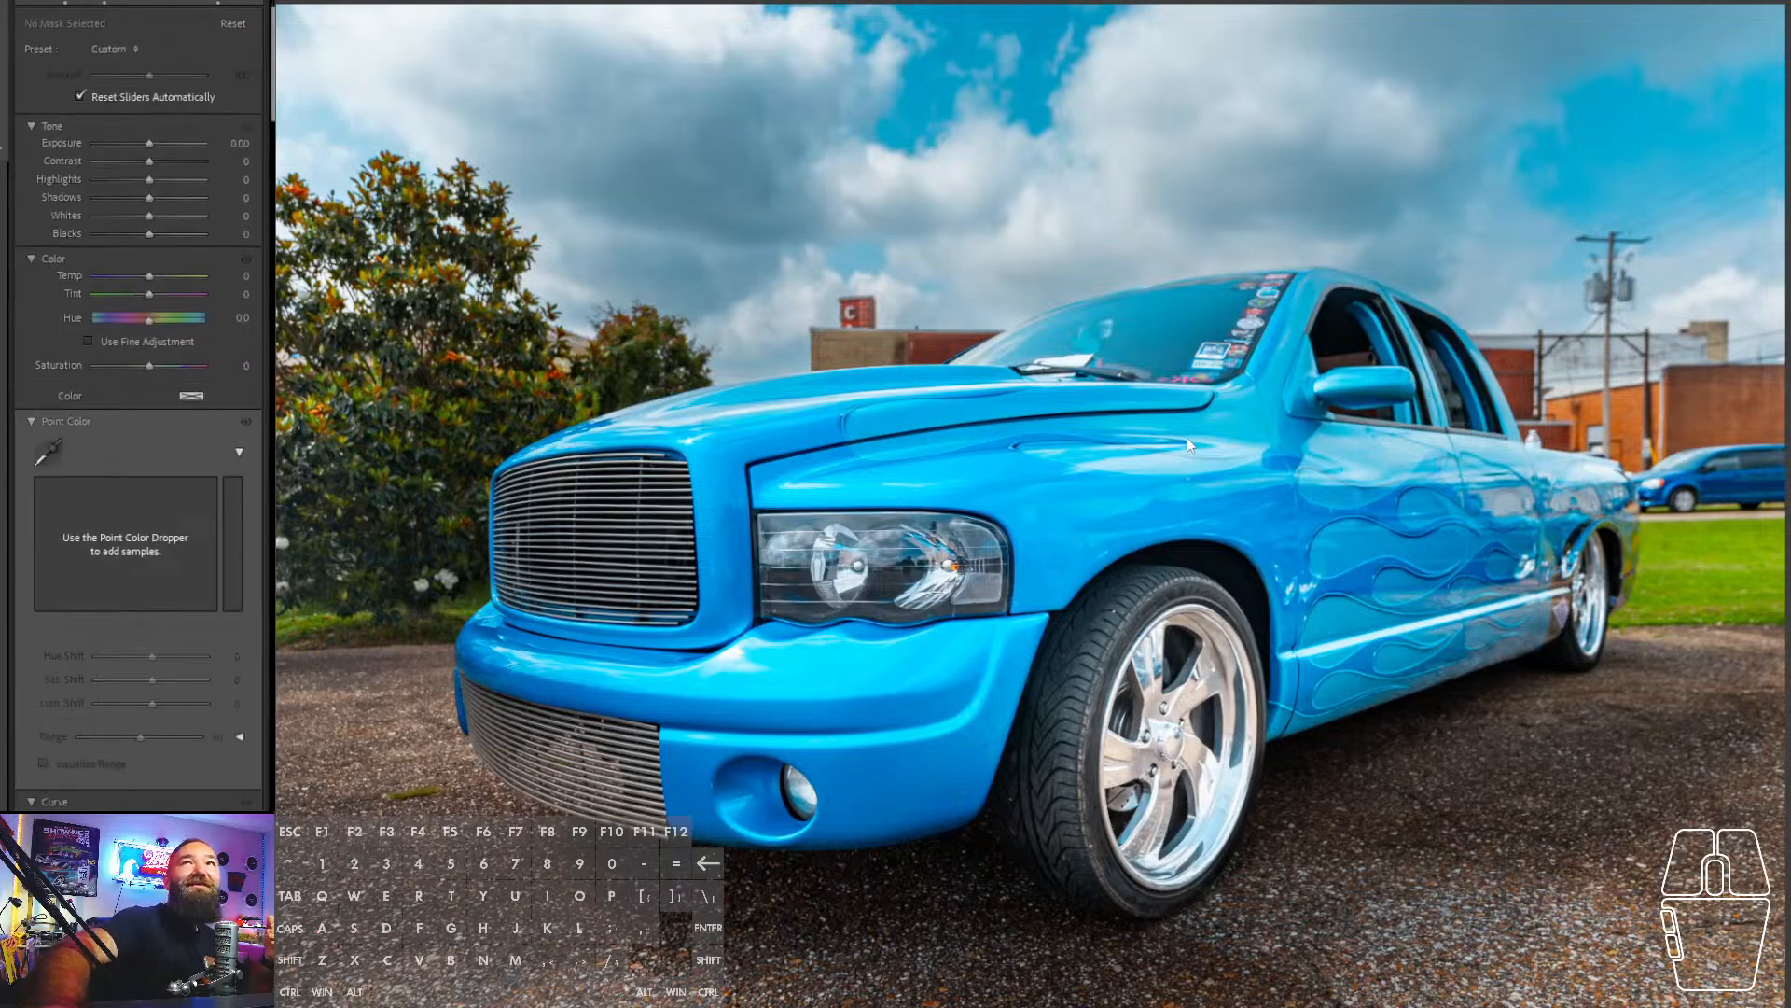
- Add a tilted radial gradient mask over the pickup's hood, windshield and upper door, and lower its exposure to -0.53
{"action": "left_click_drag", "start_coordinate": [1168, 438], "coordinate": [1646, 486]}
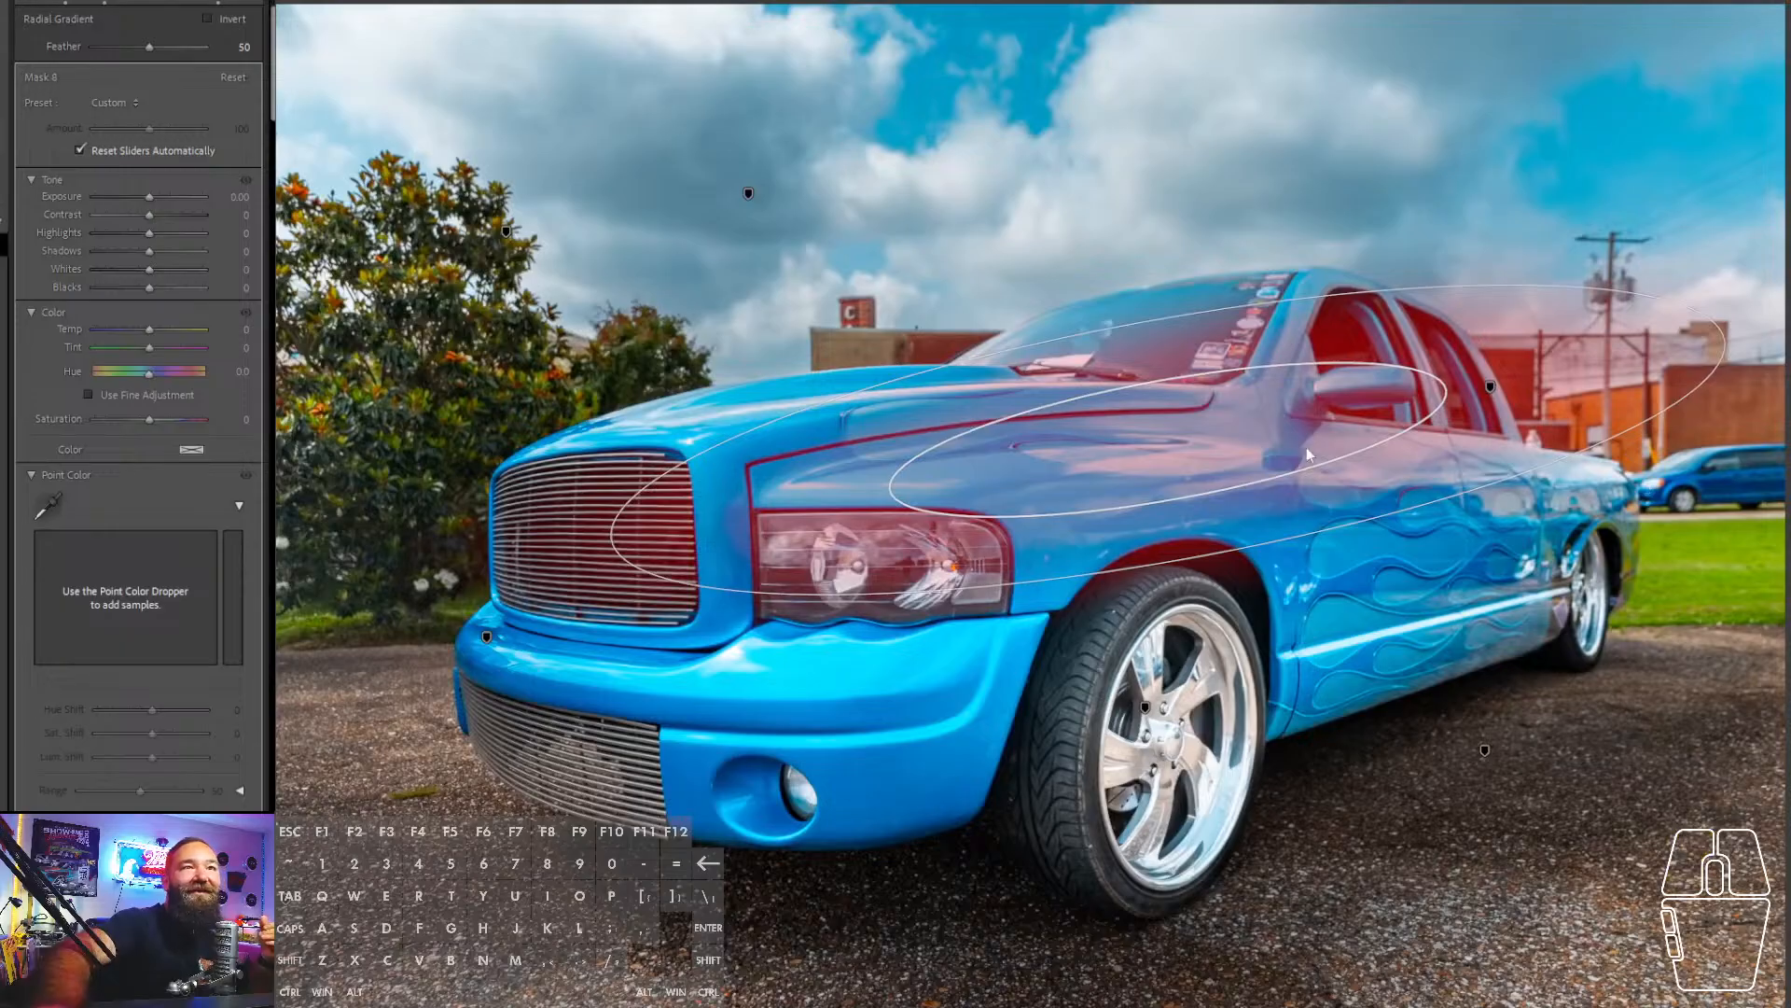
{"action": "left_click_drag", "start_coordinate": [1268, 446], "coordinate": [1335, 422]}
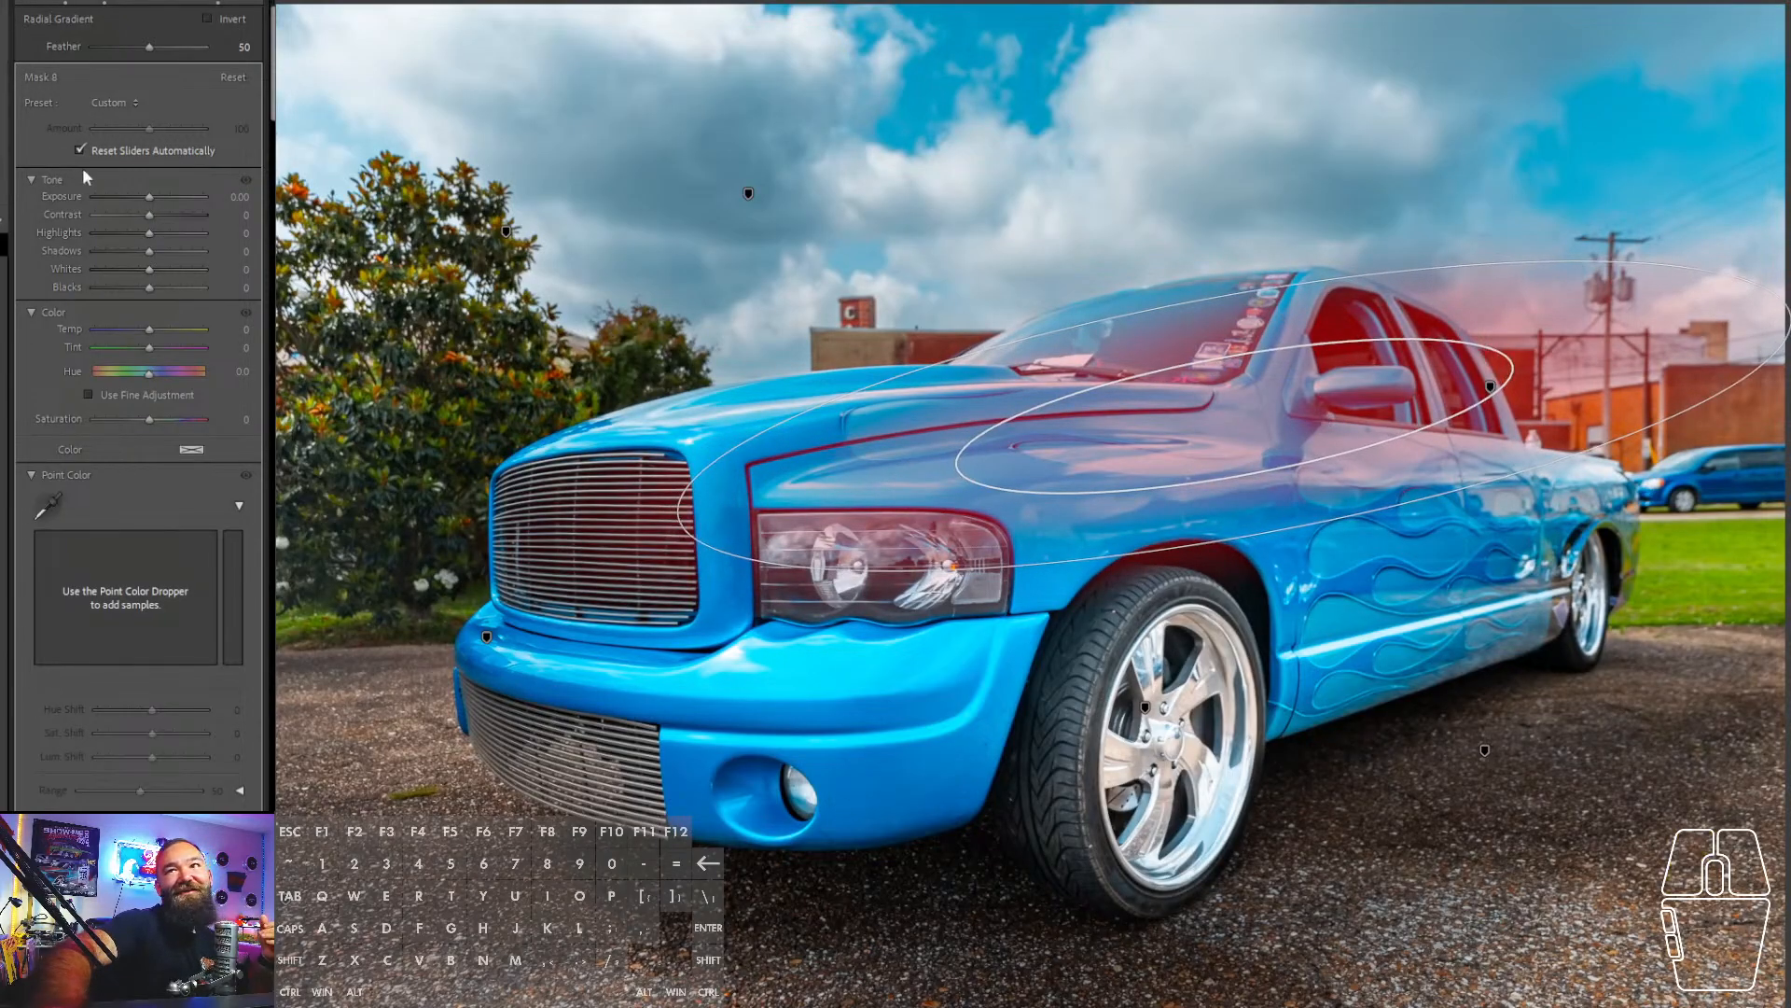
{"action": "left_click_drag", "start_coordinate": [150, 197], "coordinate": [146, 200]}
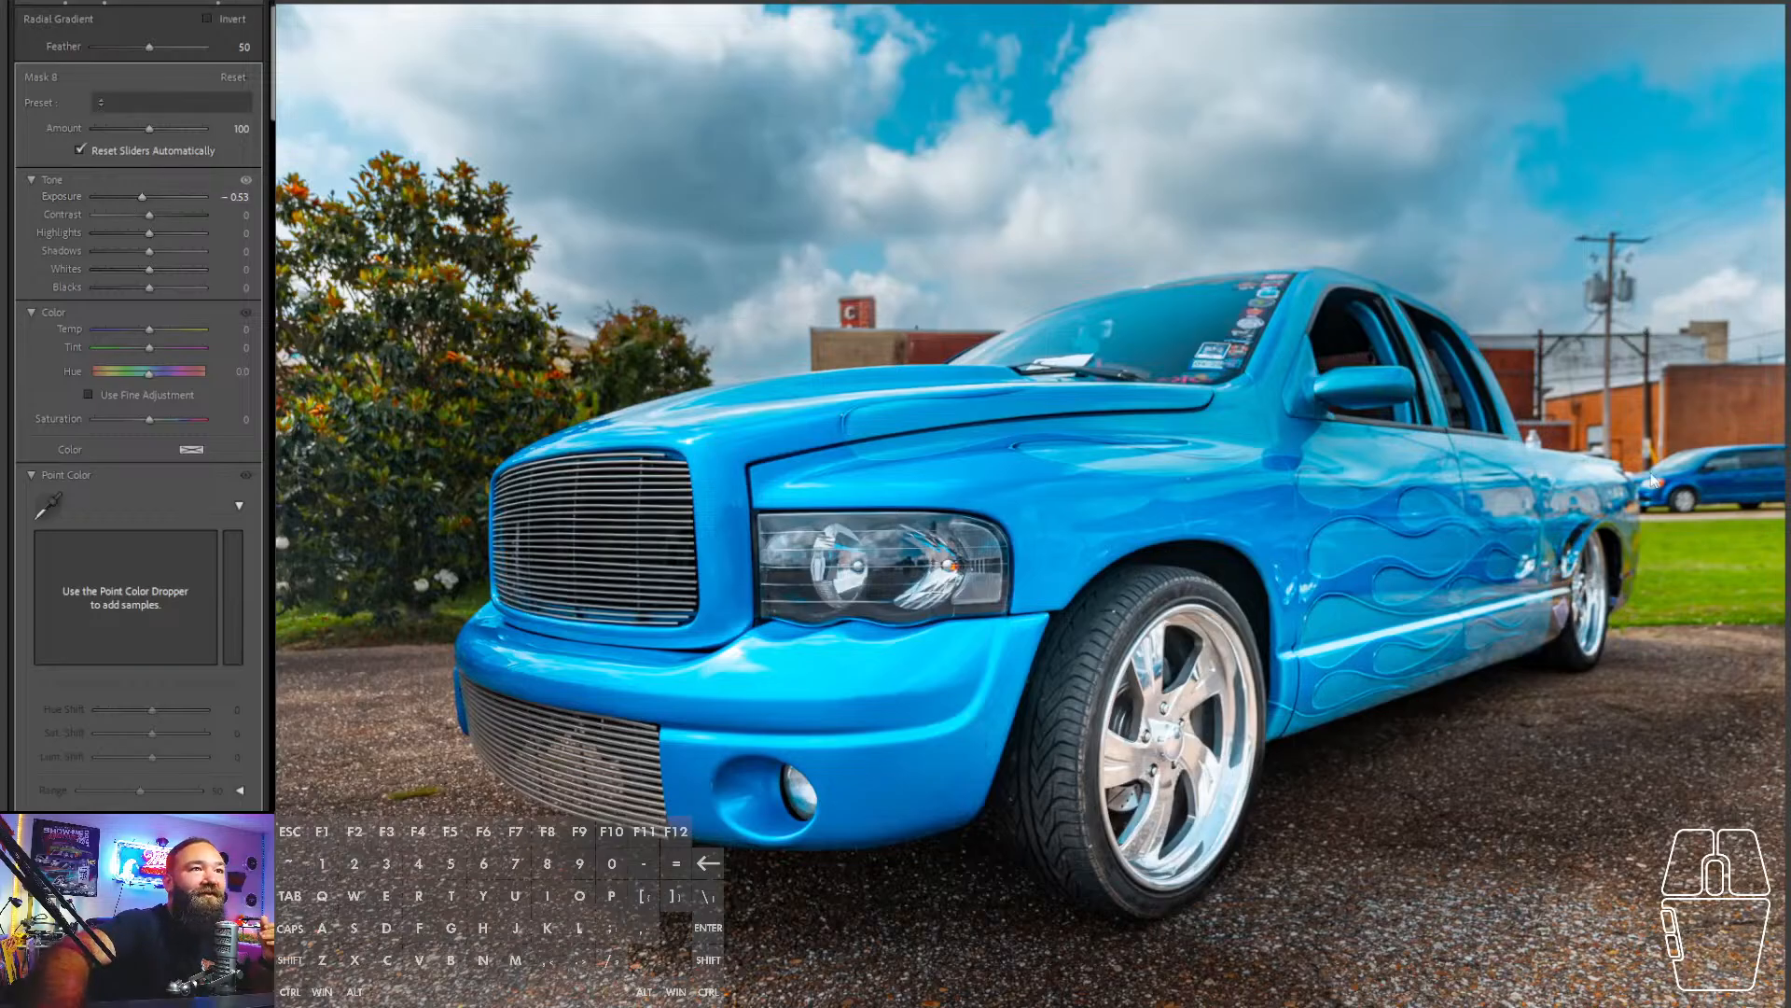
- Leave masking and examine the flame graphics and reflections on the pickup's doors up close
{"action": "key", "text": "Escape"}
{"action": "left_click", "coordinate": [1565, 616]}
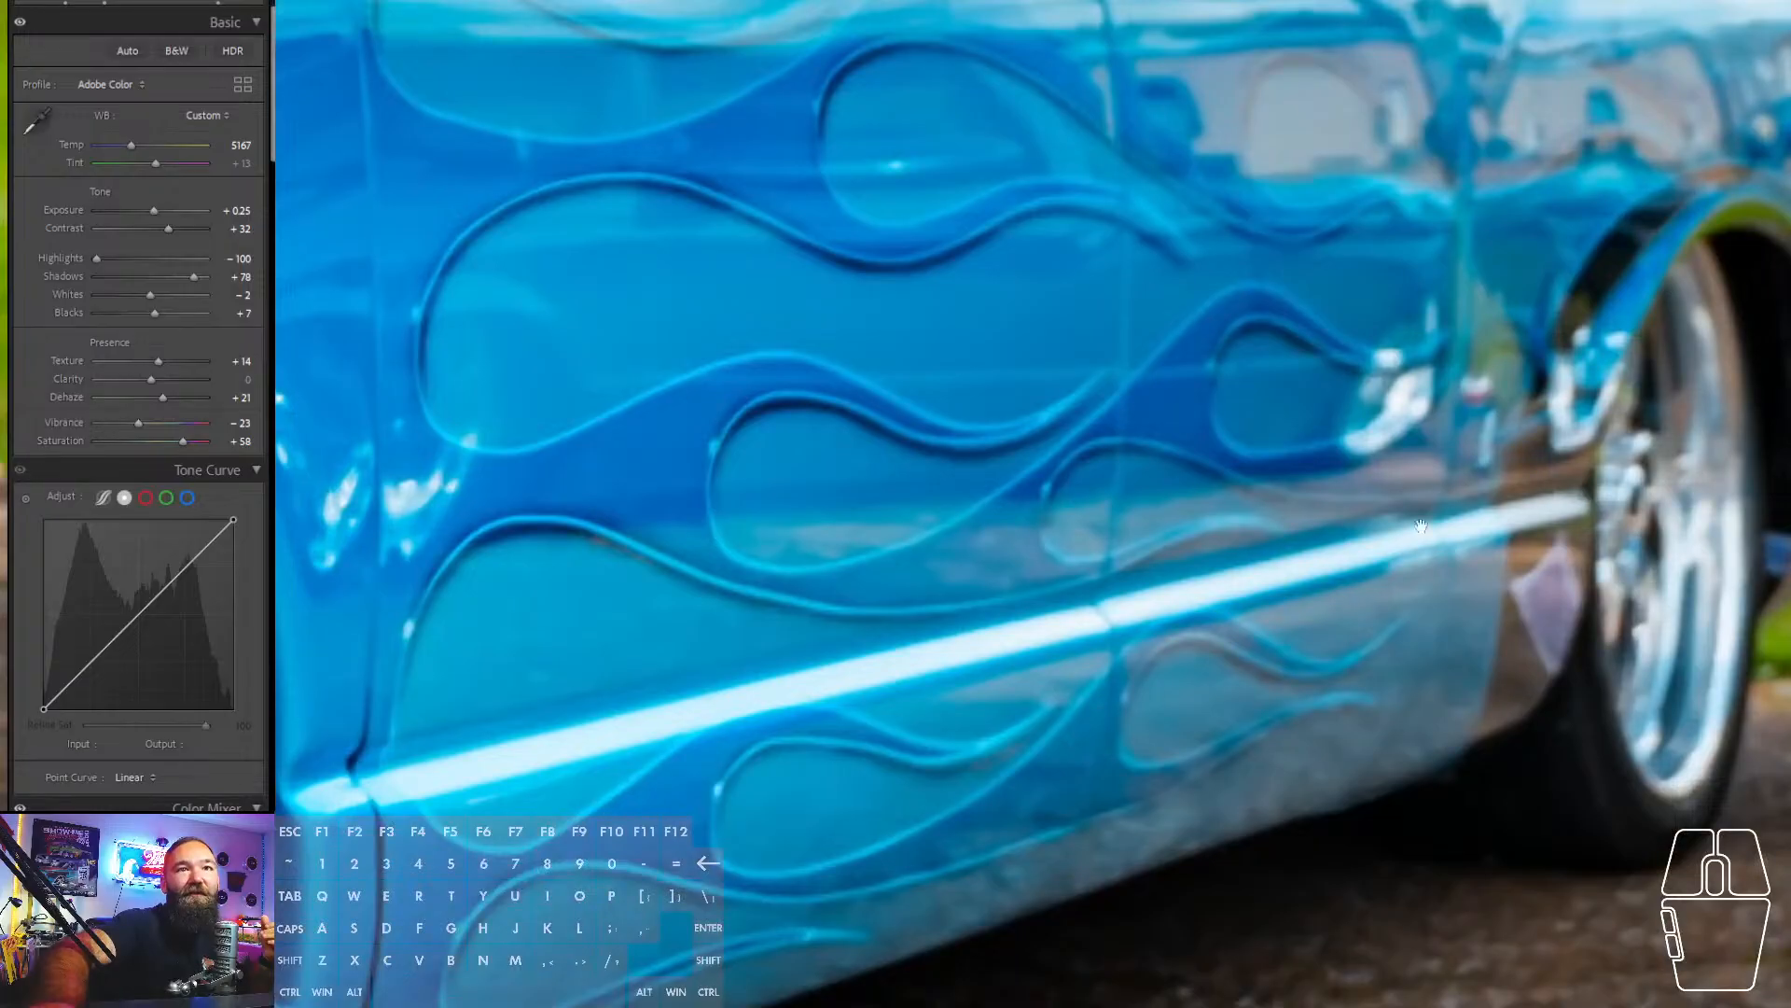
{"action": "left_click_drag", "start_coordinate": [1421, 526], "coordinate": [1543, 615]}
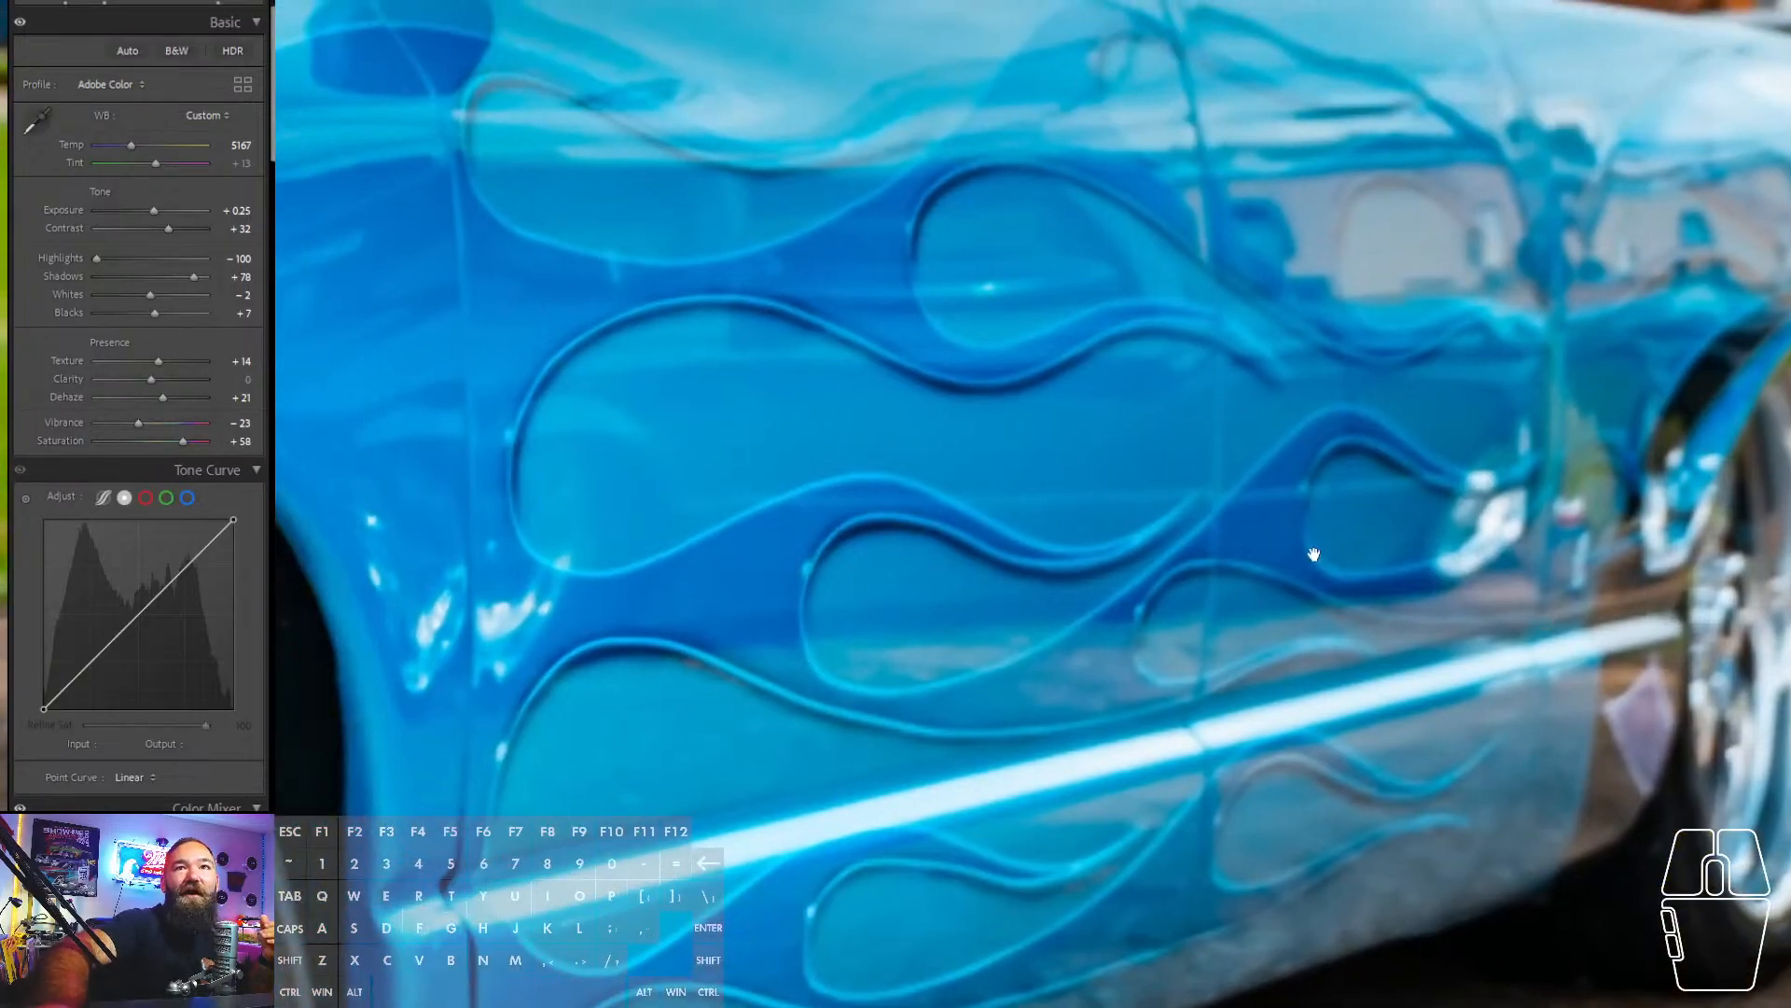
{"action": "left_click_drag", "start_coordinate": [1191, 516], "coordinate": [1060, 569]}
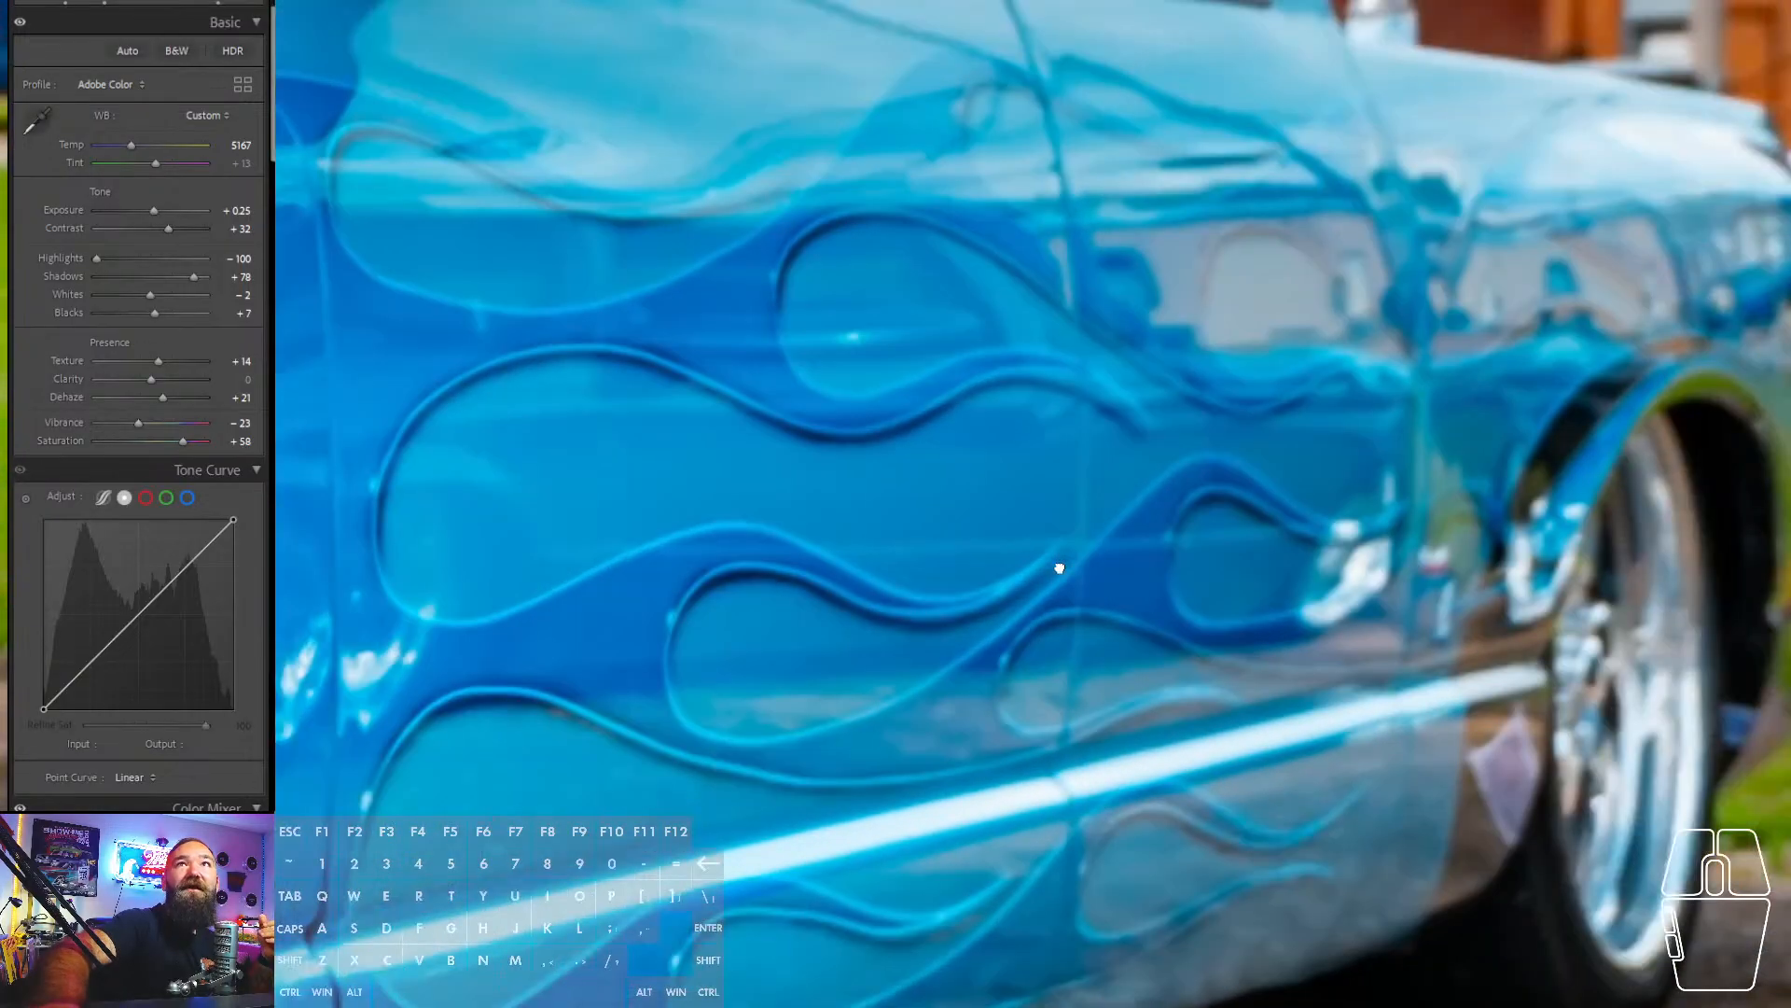
{"action": "left_click", "coordinate": [1062, 567]}
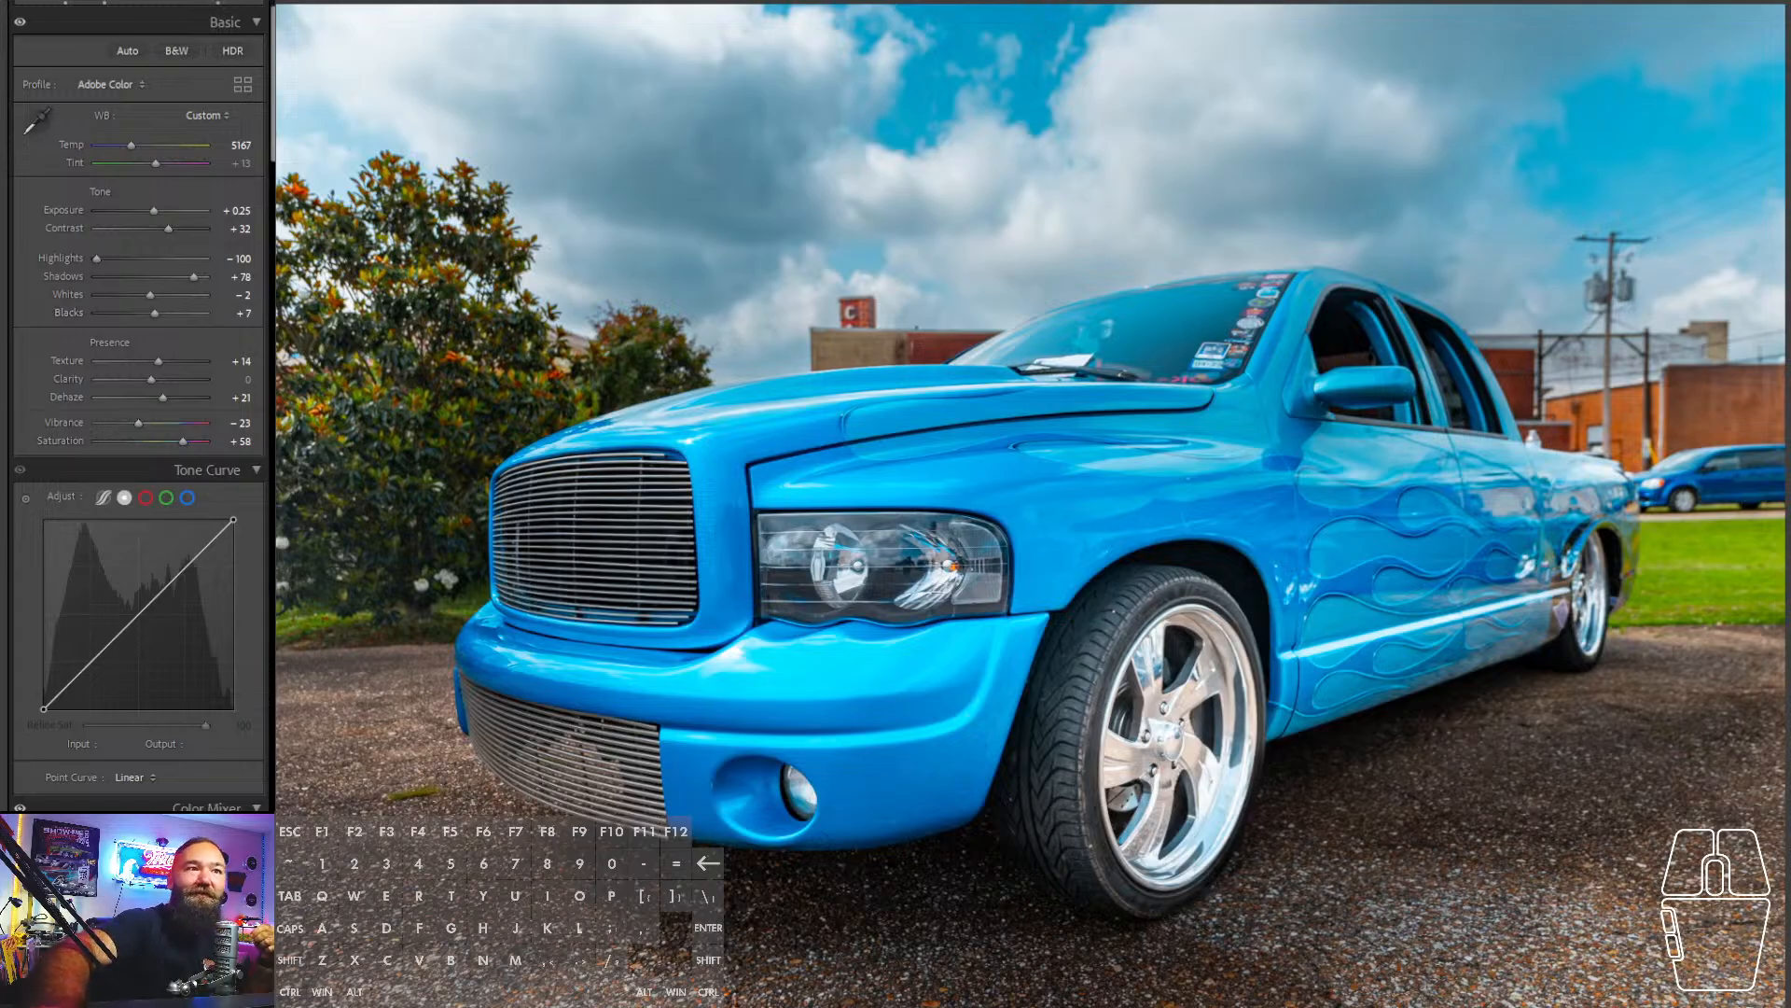
- Send the blue pickup photo from Lightroom to Photoshop for further editing
{"action": "right_click", "coordinate": [1323, 607]}
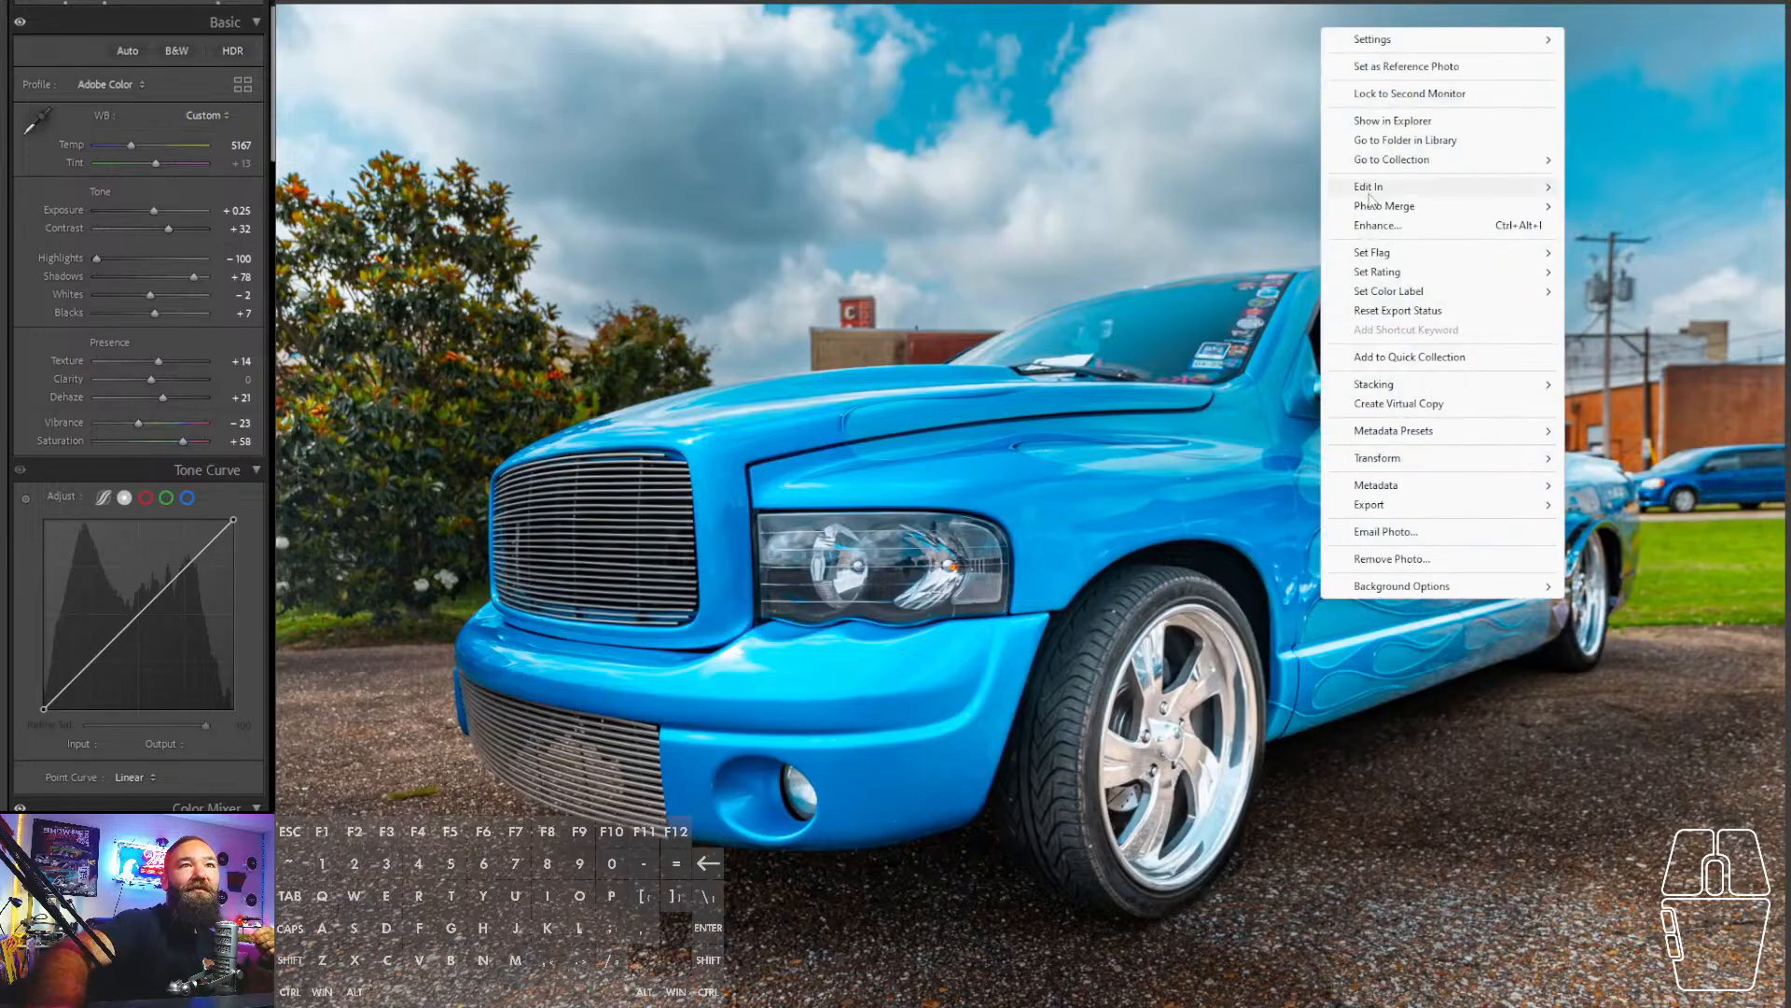
{"action": "mouse_move", "coordinate": [1372, 191]}
{"action": "left_click", "coordinate": [1743, 187]}
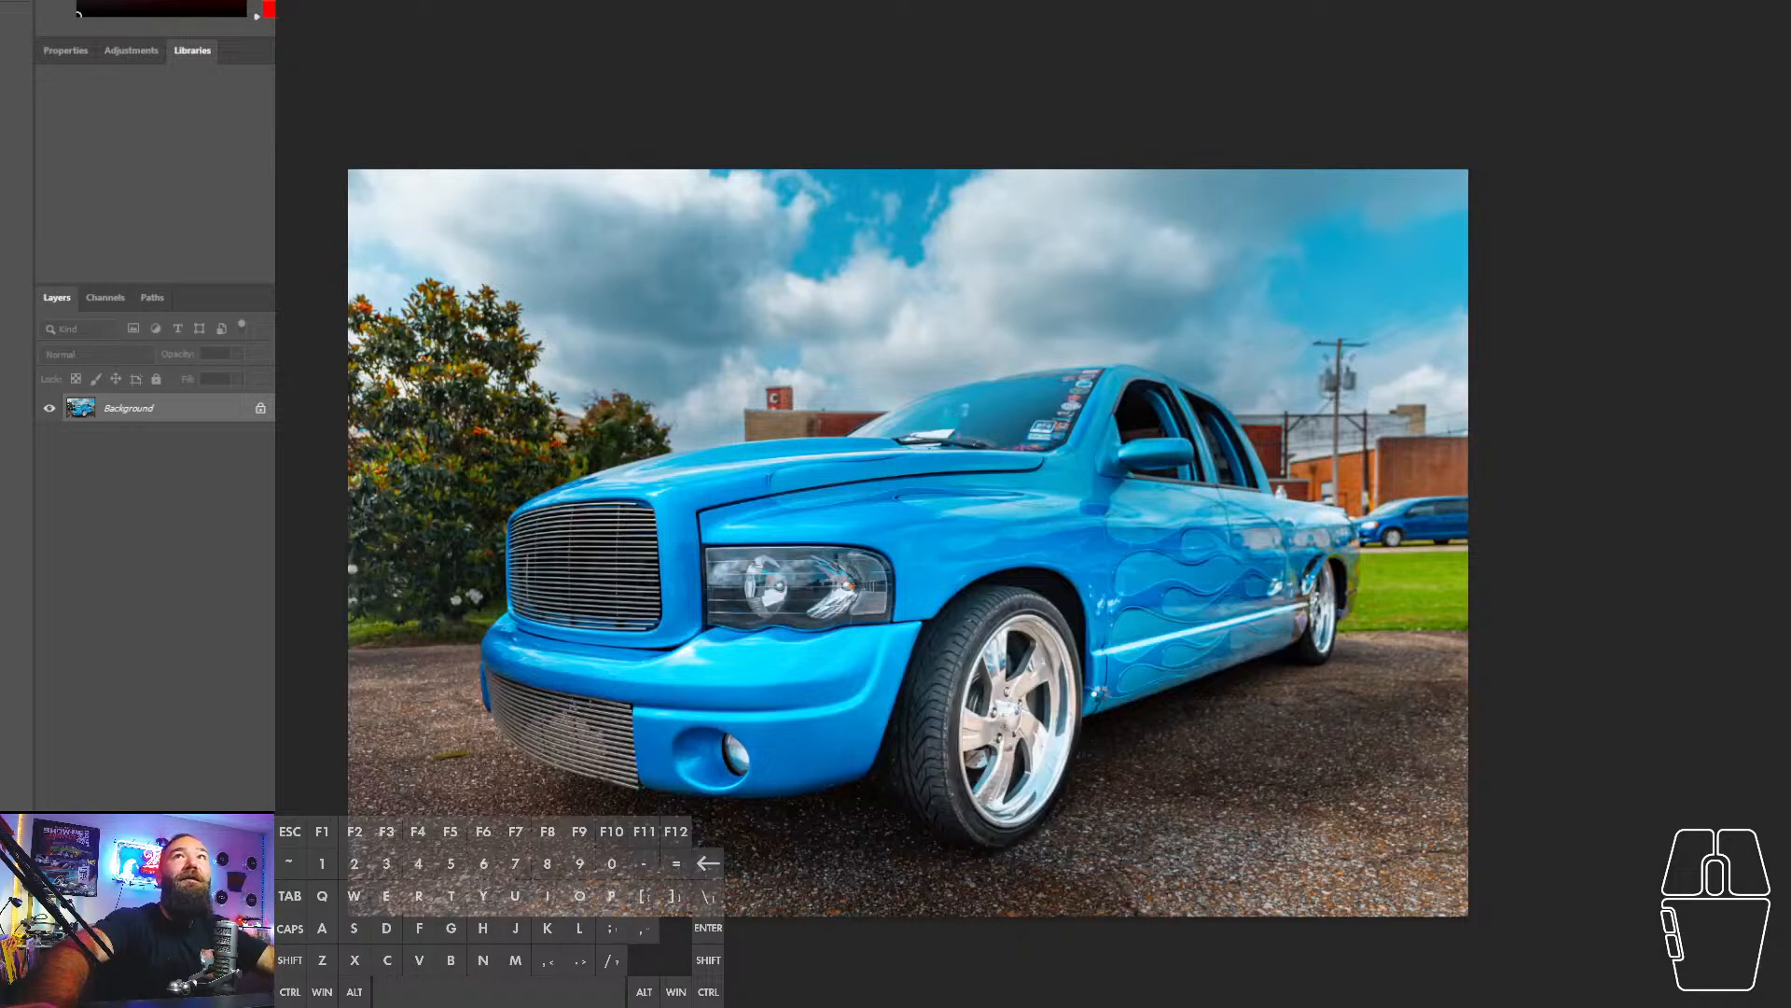
{"action": "key", "text": "z"}
{"action": "left_click_drag", "start_coordinate": [1026, 690], "coordinate": [986, 674]}
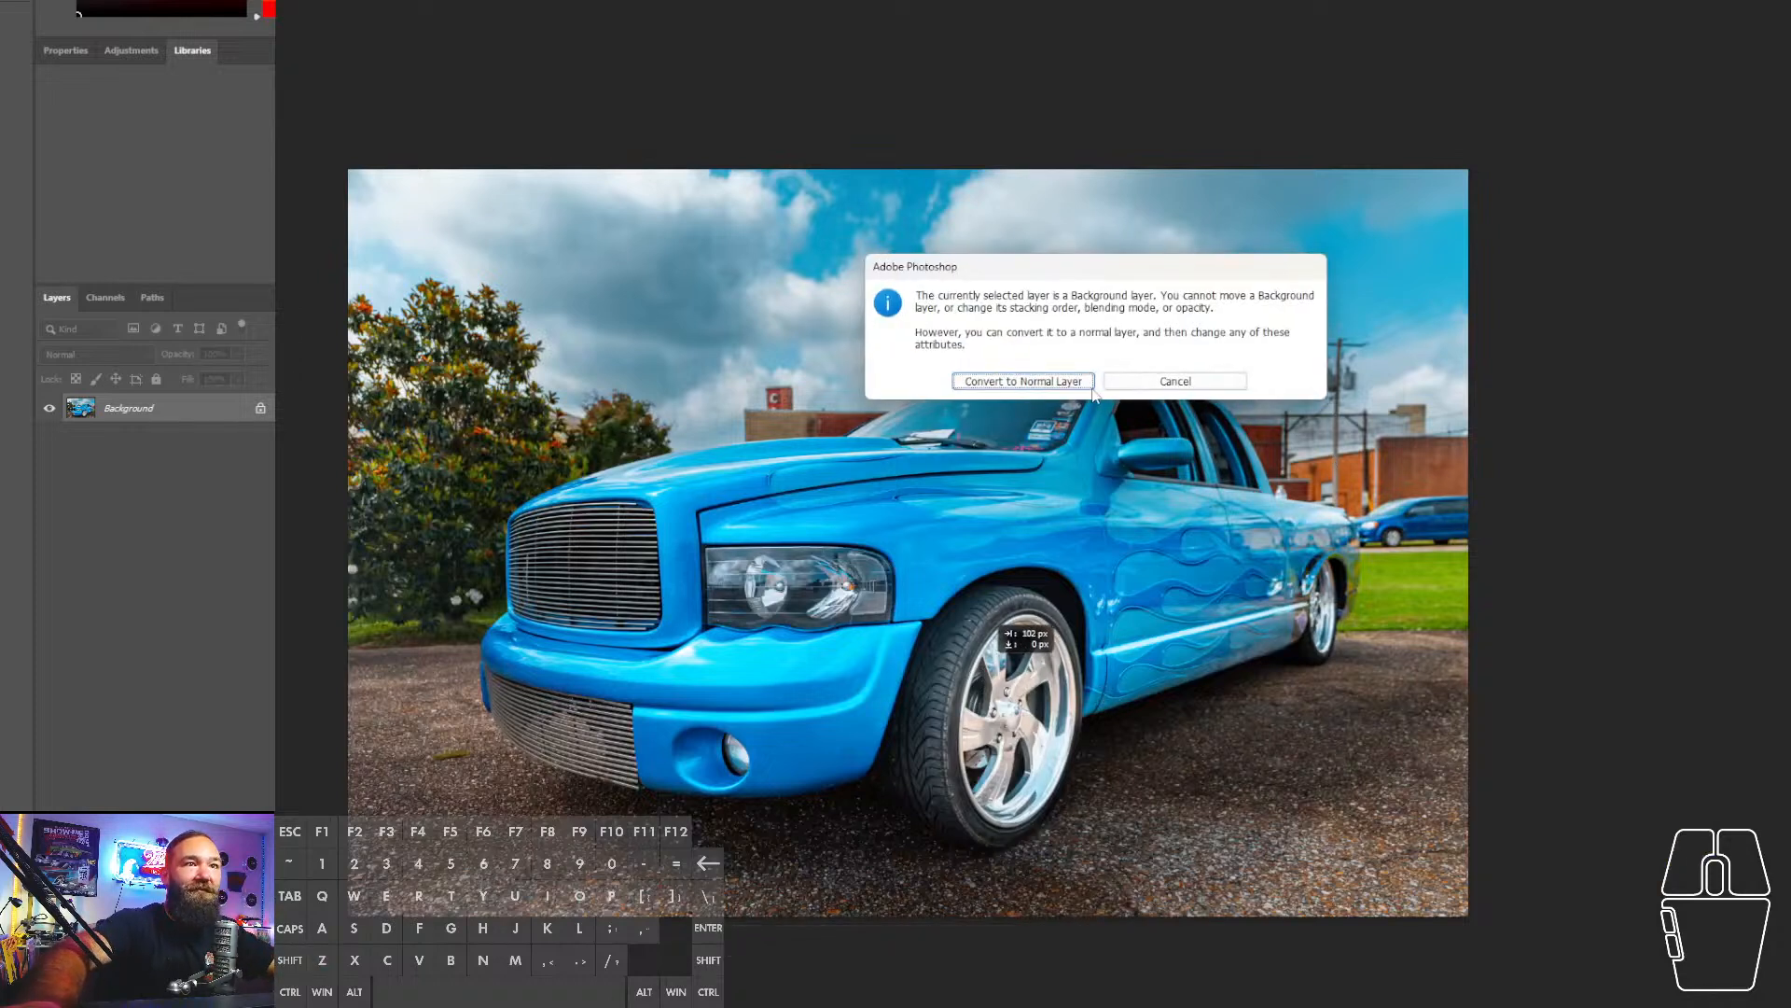
{"action": "key", "text": "Escape"}
- Select the front wheel with its wheel well, the pavement around it and the shadow below the door using a brush-based selection
{"action": "key", "text": "z"}
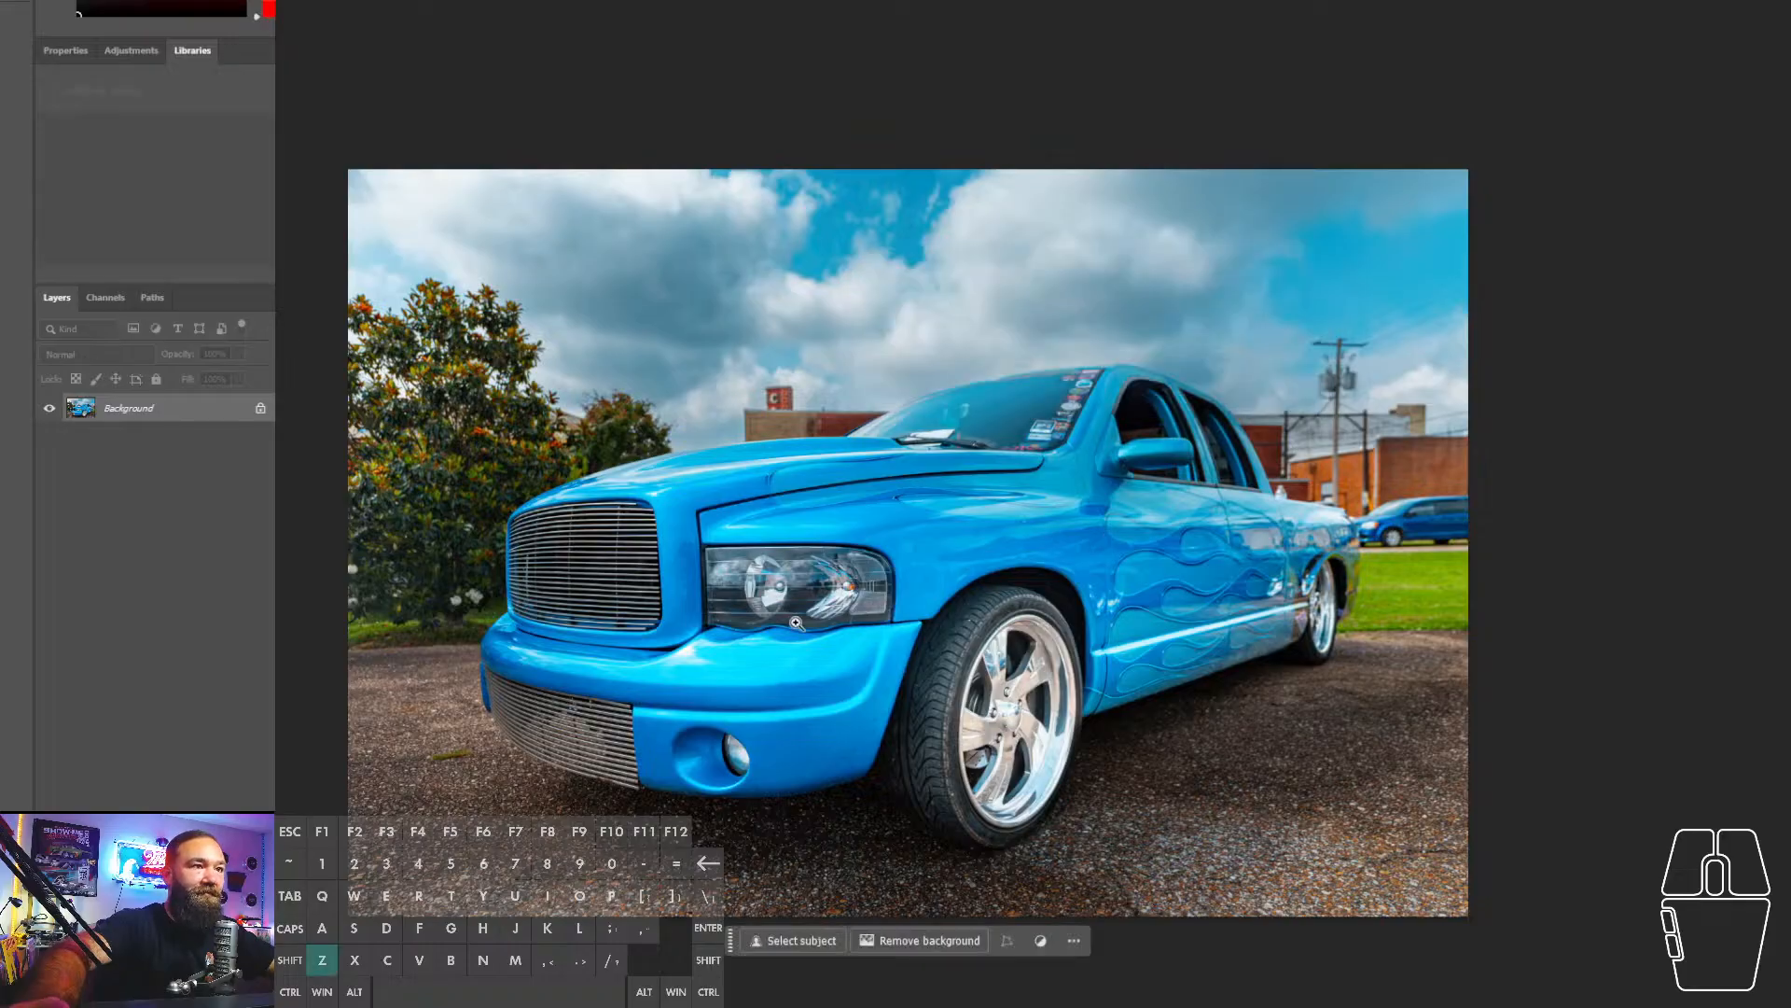
{"action": "left_click_drag", "start_coordinate": [804, 623], "coordinate": [831, 609]}
{"action": "scroll", "coordinate": [843, 599], "scroll_direction": "up", "scroll_amount": 2}
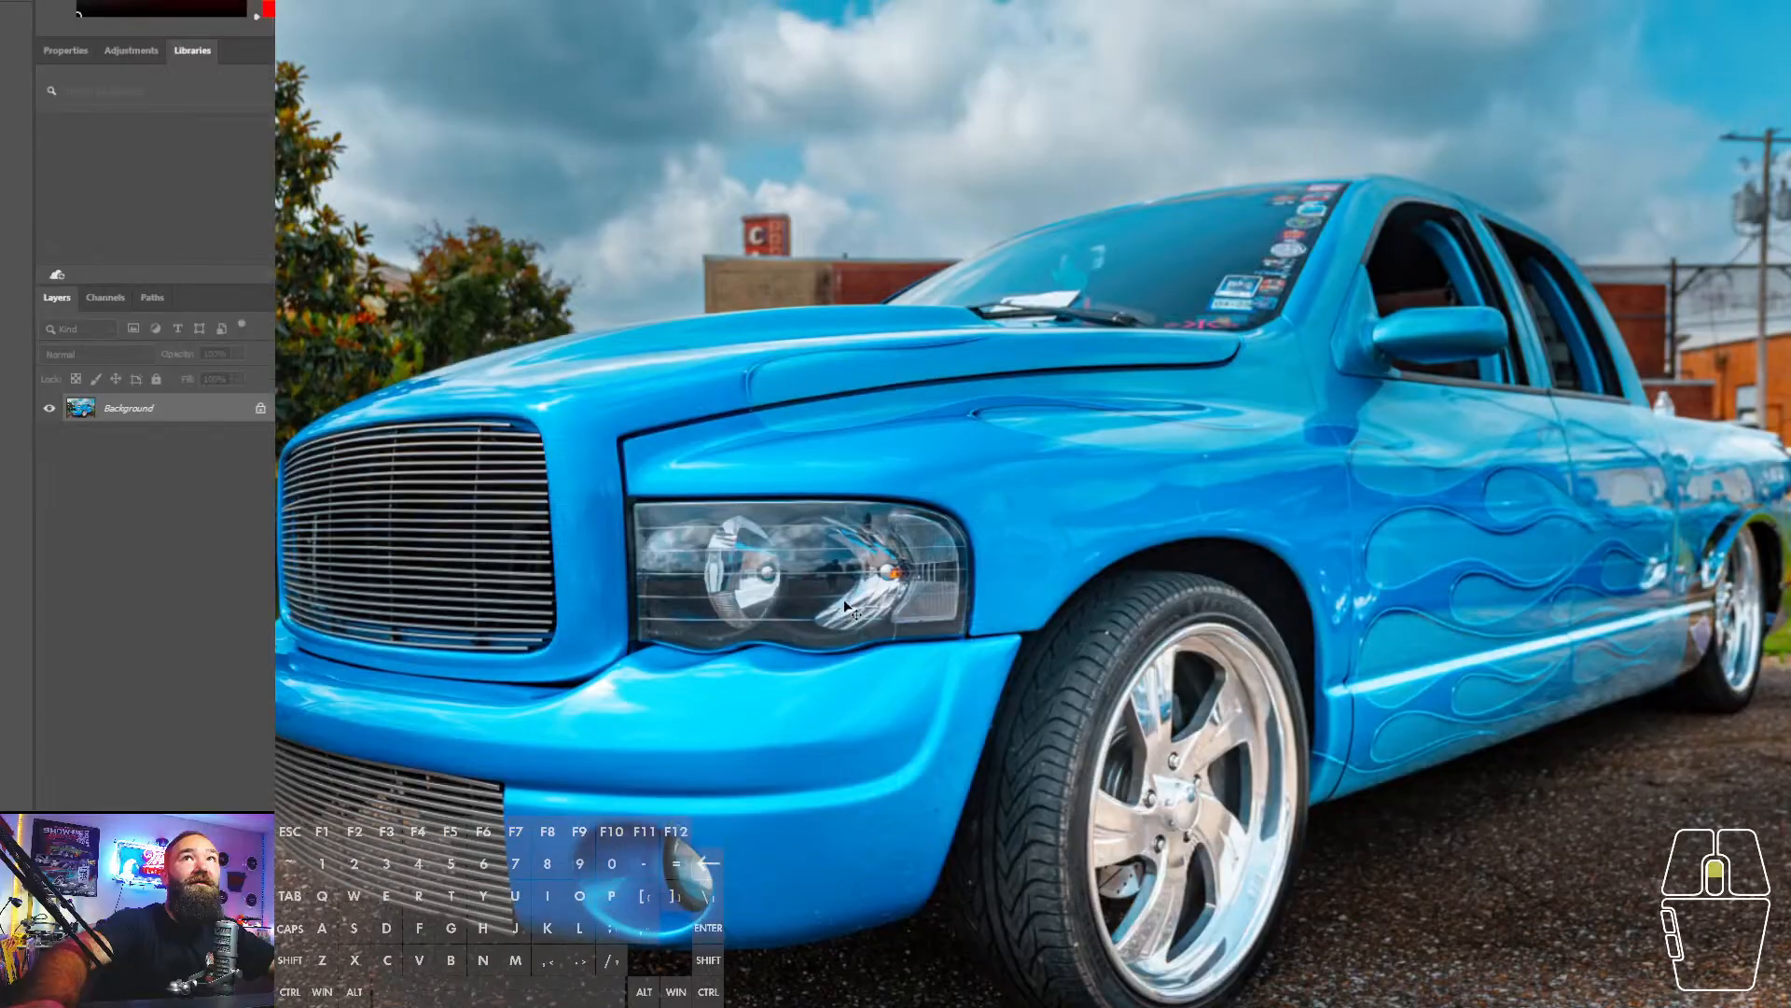
{"action": "scroll", "coordinate": [844, 599], "scroll_direction": "down", "scroll_amount": 5}
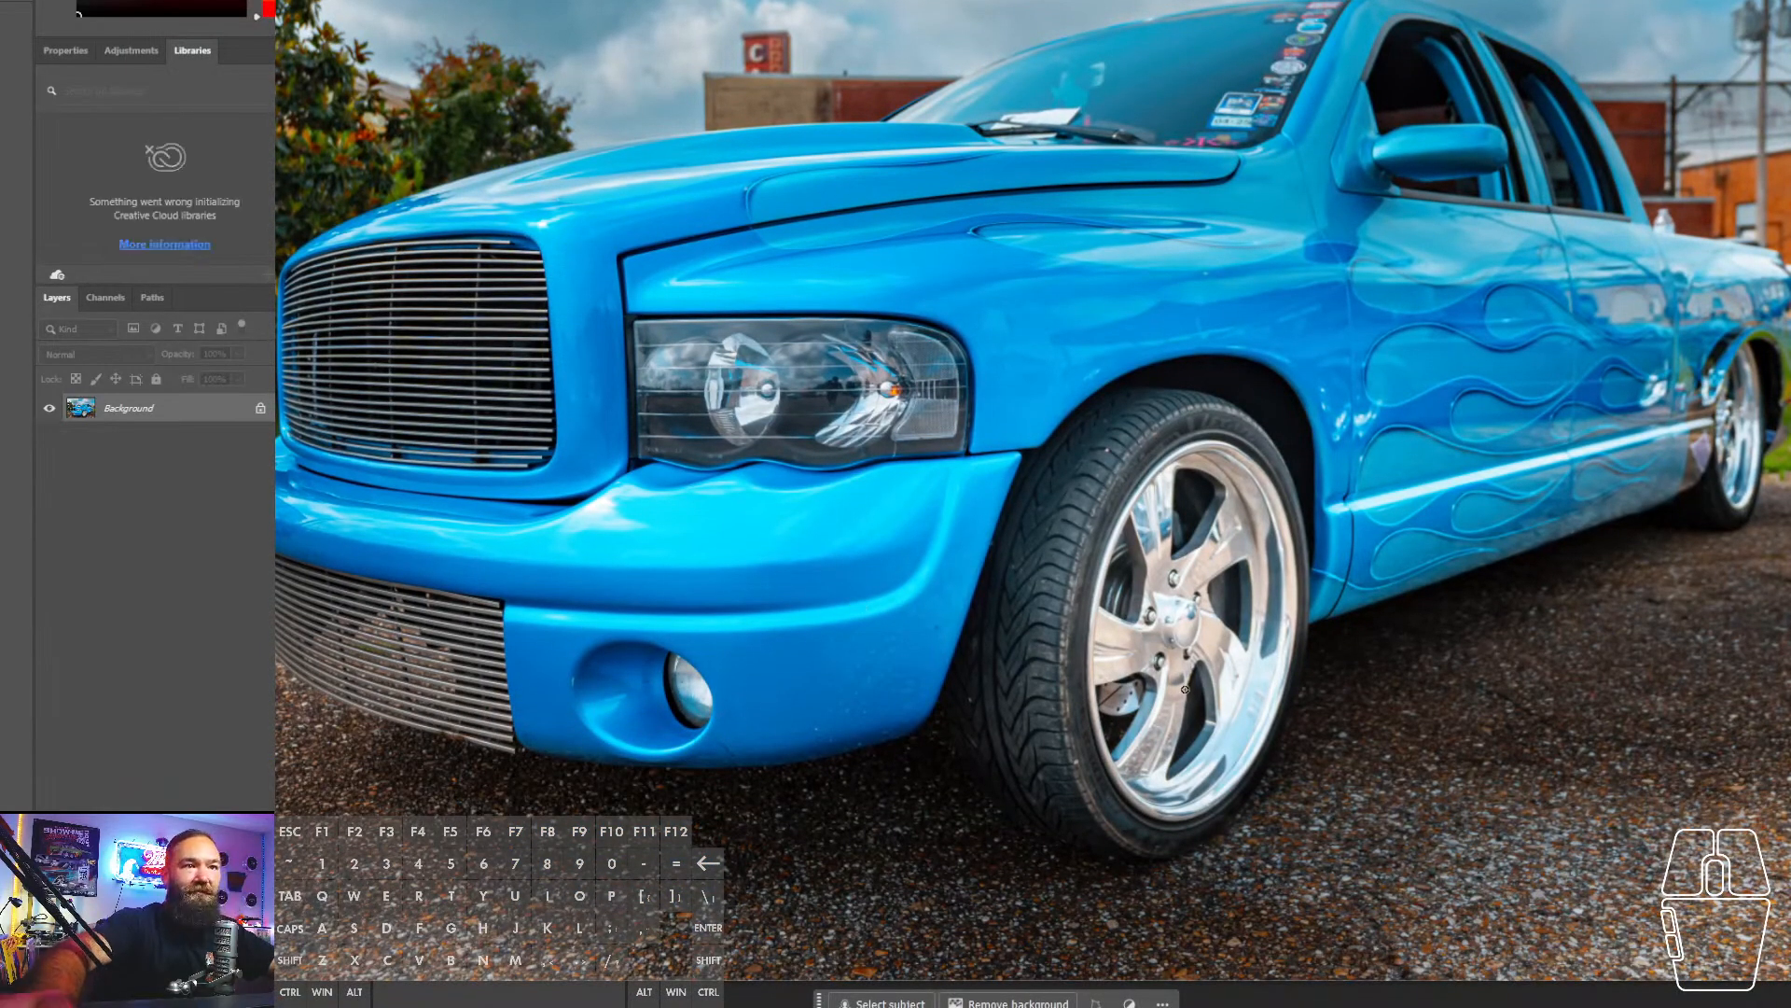
{"action": "key", "text": "bracketright"}
{"action": "key", "text": "bracketright"}
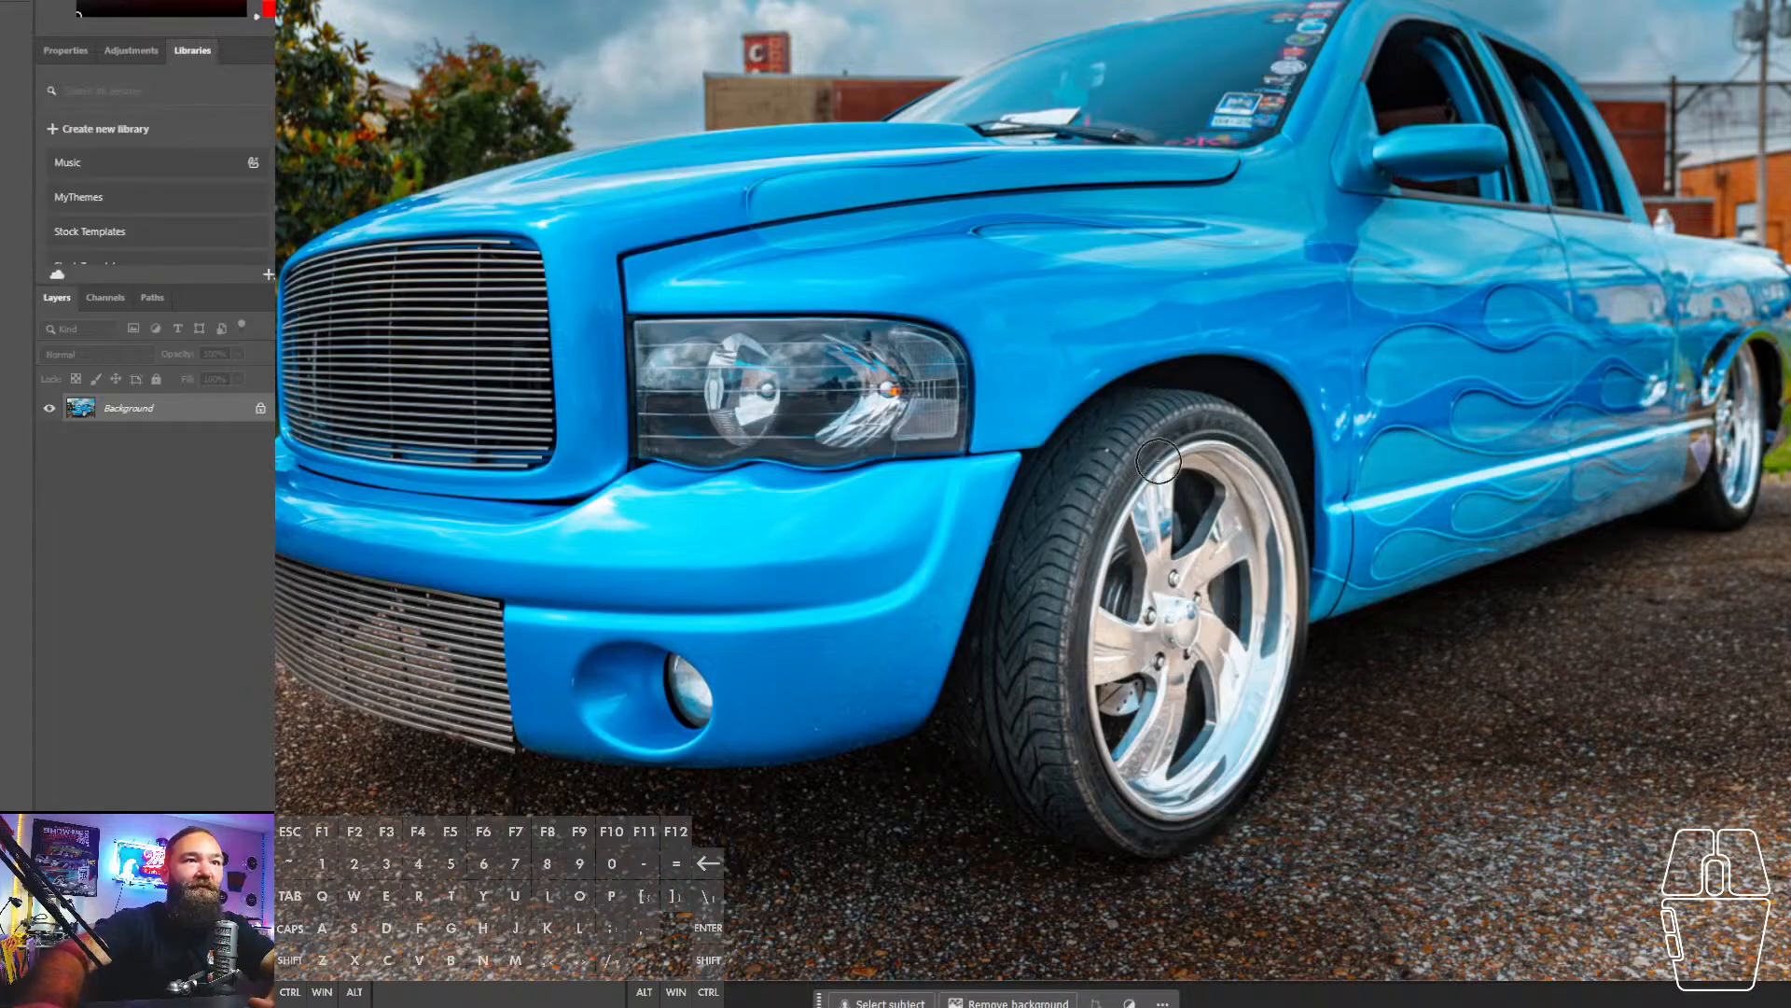
{"action": "mouse_move", "coordinate": [1203, 399]}
{"action": "left_mouse_down"}
{"action": "mouse_move", "coordinate": [1243, 402]}
{"action": "mouse_move", "coordinate": [1130, 470]}
{"action": "mouse_move", "coordinate": [1064, 622]}
{"action": "mouse_move", "coordinate": [1061, 734]}
{"action": "mouse_move", "coordinate": [1170, 661]}
{"action": "mouse_move", "coordinate": [1214, 493]}
{"action": "mouse_move", "coordinate": [1267, 620]}
{"action": "mouse_move", "coordinate": [1215, 798]}
{"action": "mouse_move", "coordinate": [1268, 560]}
{"action": "mouse_move", "coordinate": [1274, 654]}
{"action": "mouse_move", "coordinate": [1242, 769]}
{"action": "mouse_move", "coordinate": [1204, 807]}
{"action": "mouse_move", "coordinate": [1031, 754]}
{"action": "mouse_move", "coordinate": [978, 647]}
{"action": "mouse_move", "coordinate": [976, 730]}
{"action": "mouse_move", "coordinate": [844, 809]}
{"action": "mouse_move", "coordinate": [768, 816]}
{"action": "mouse_move", "coordinate": [1543, 680]}
{"action": "left_mouse_up"}
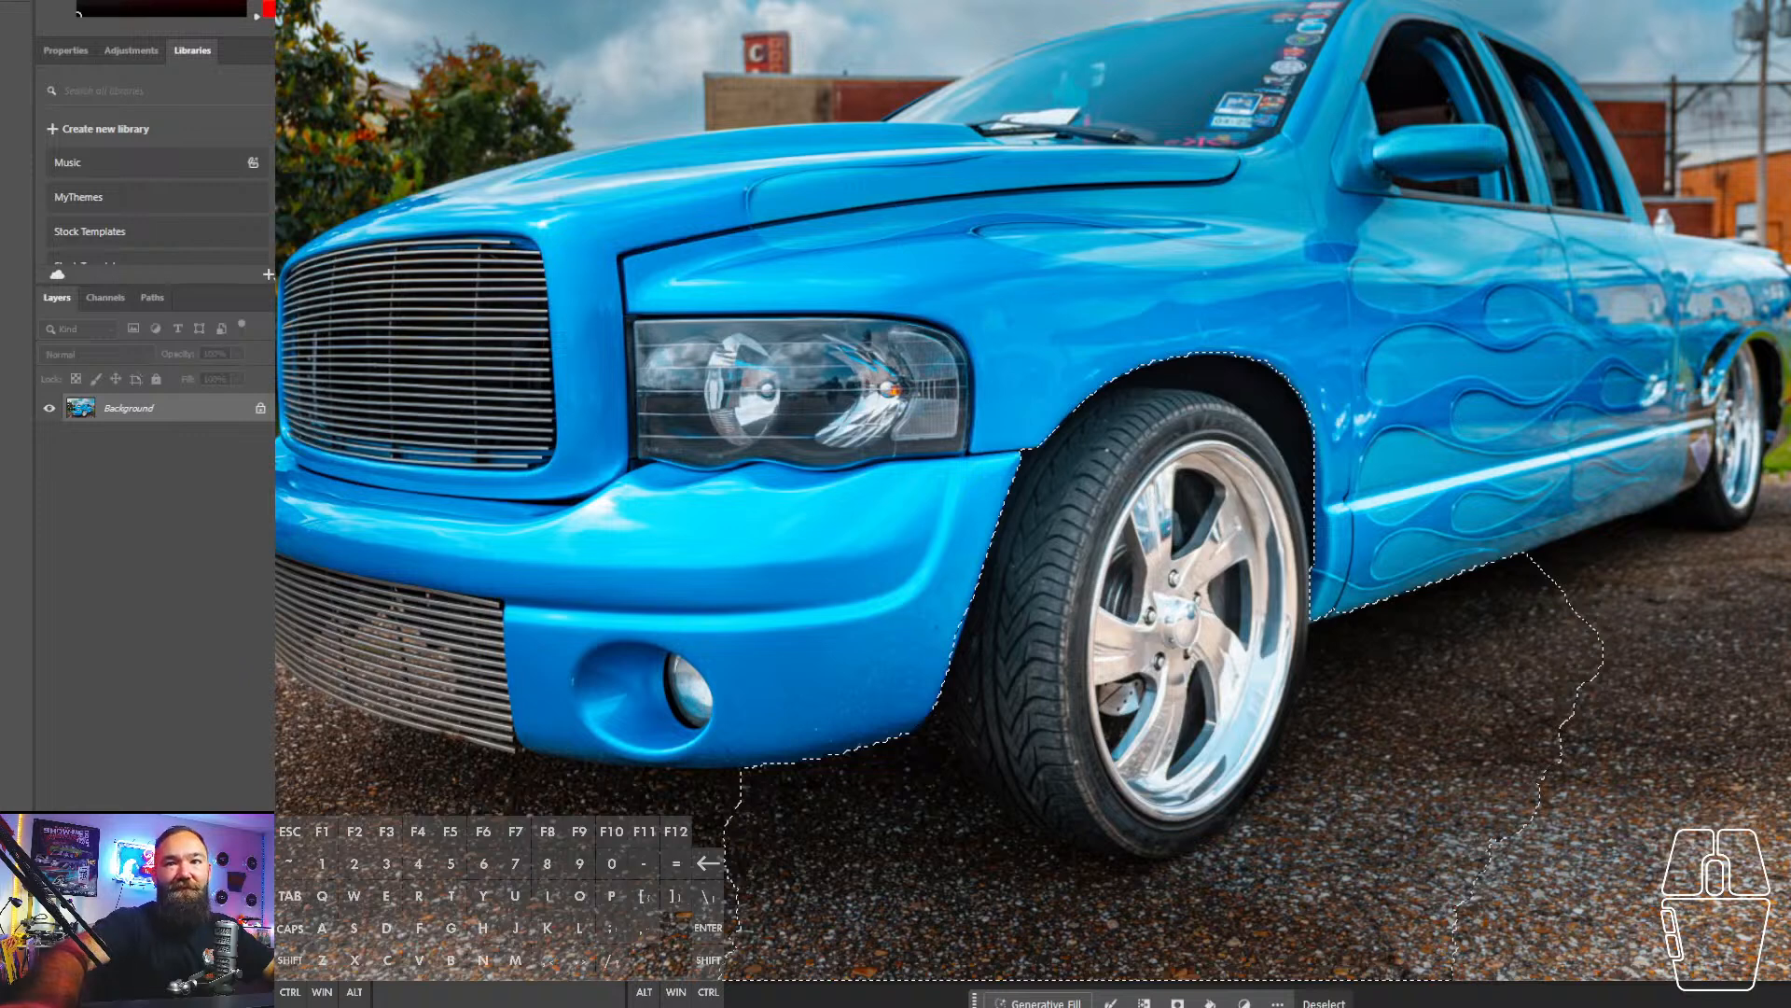
- Cut the selected wheel area onto its own layer and position it slightly higher in the pickup's wheel well
{"action": "key", "text": "ctrl+x"}
{"action": "key", "text": "ctrl+v"}
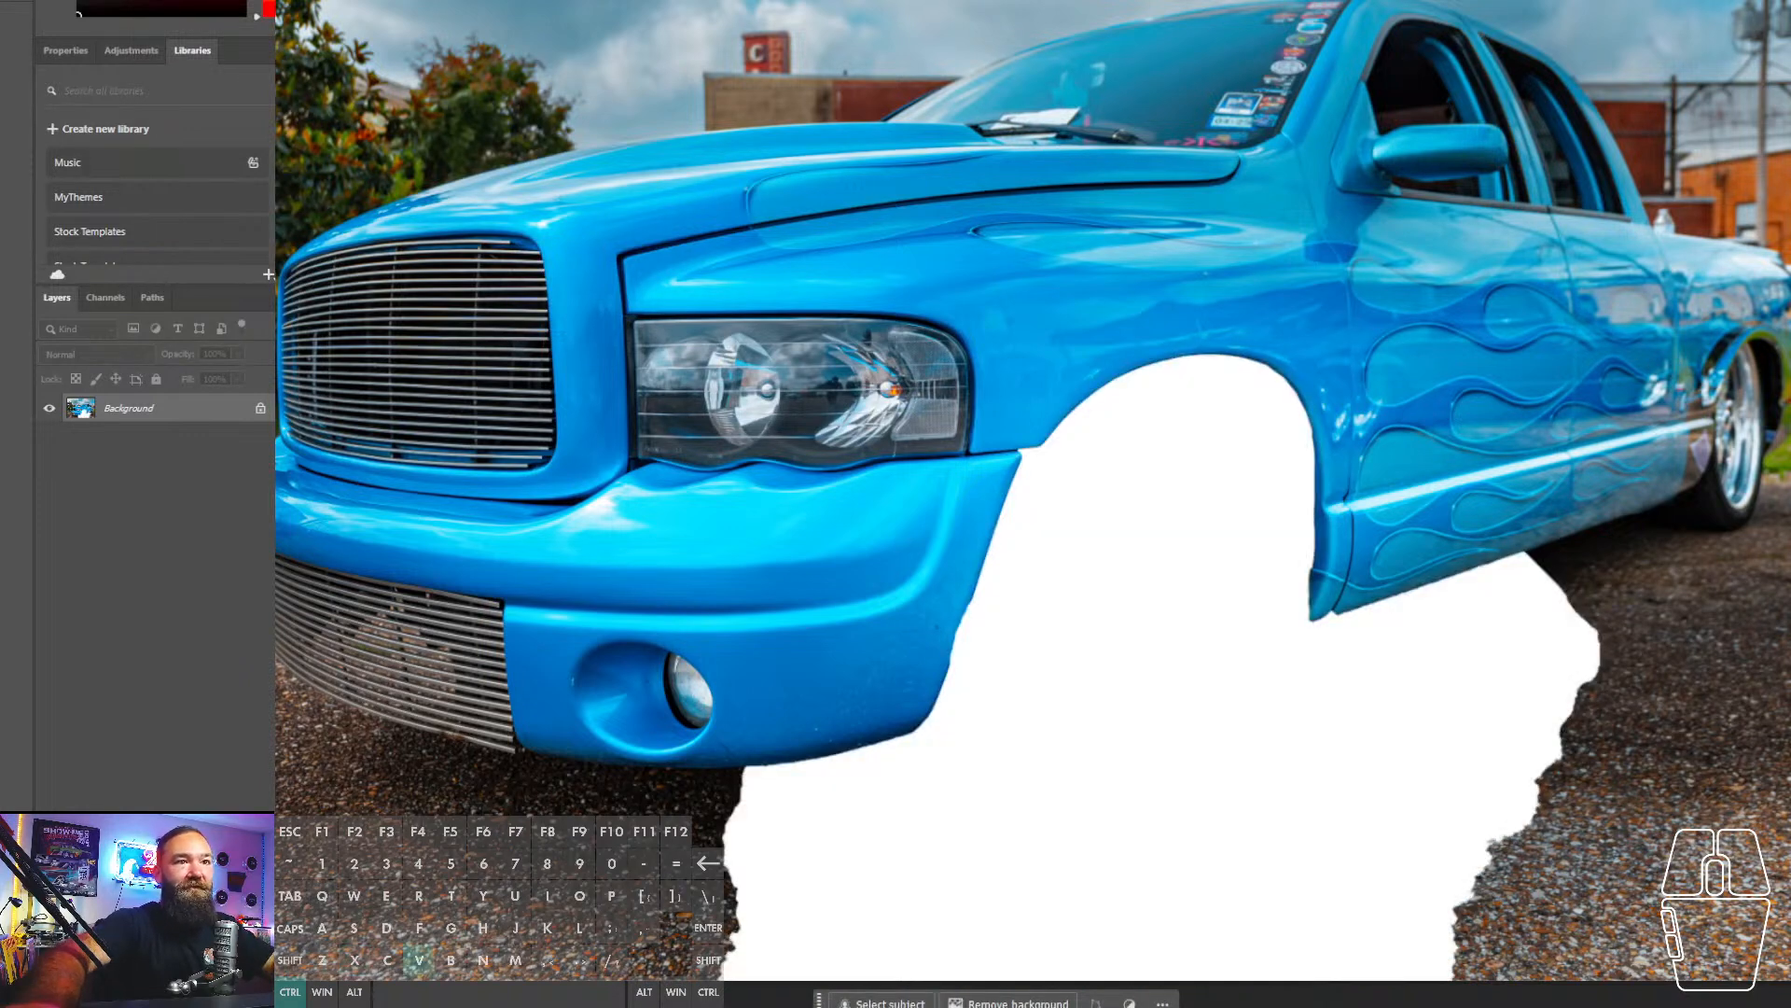
{"action": "left_click_drag", "start_coordinate": [1061, 525], "coordinate": [1225, 625]}
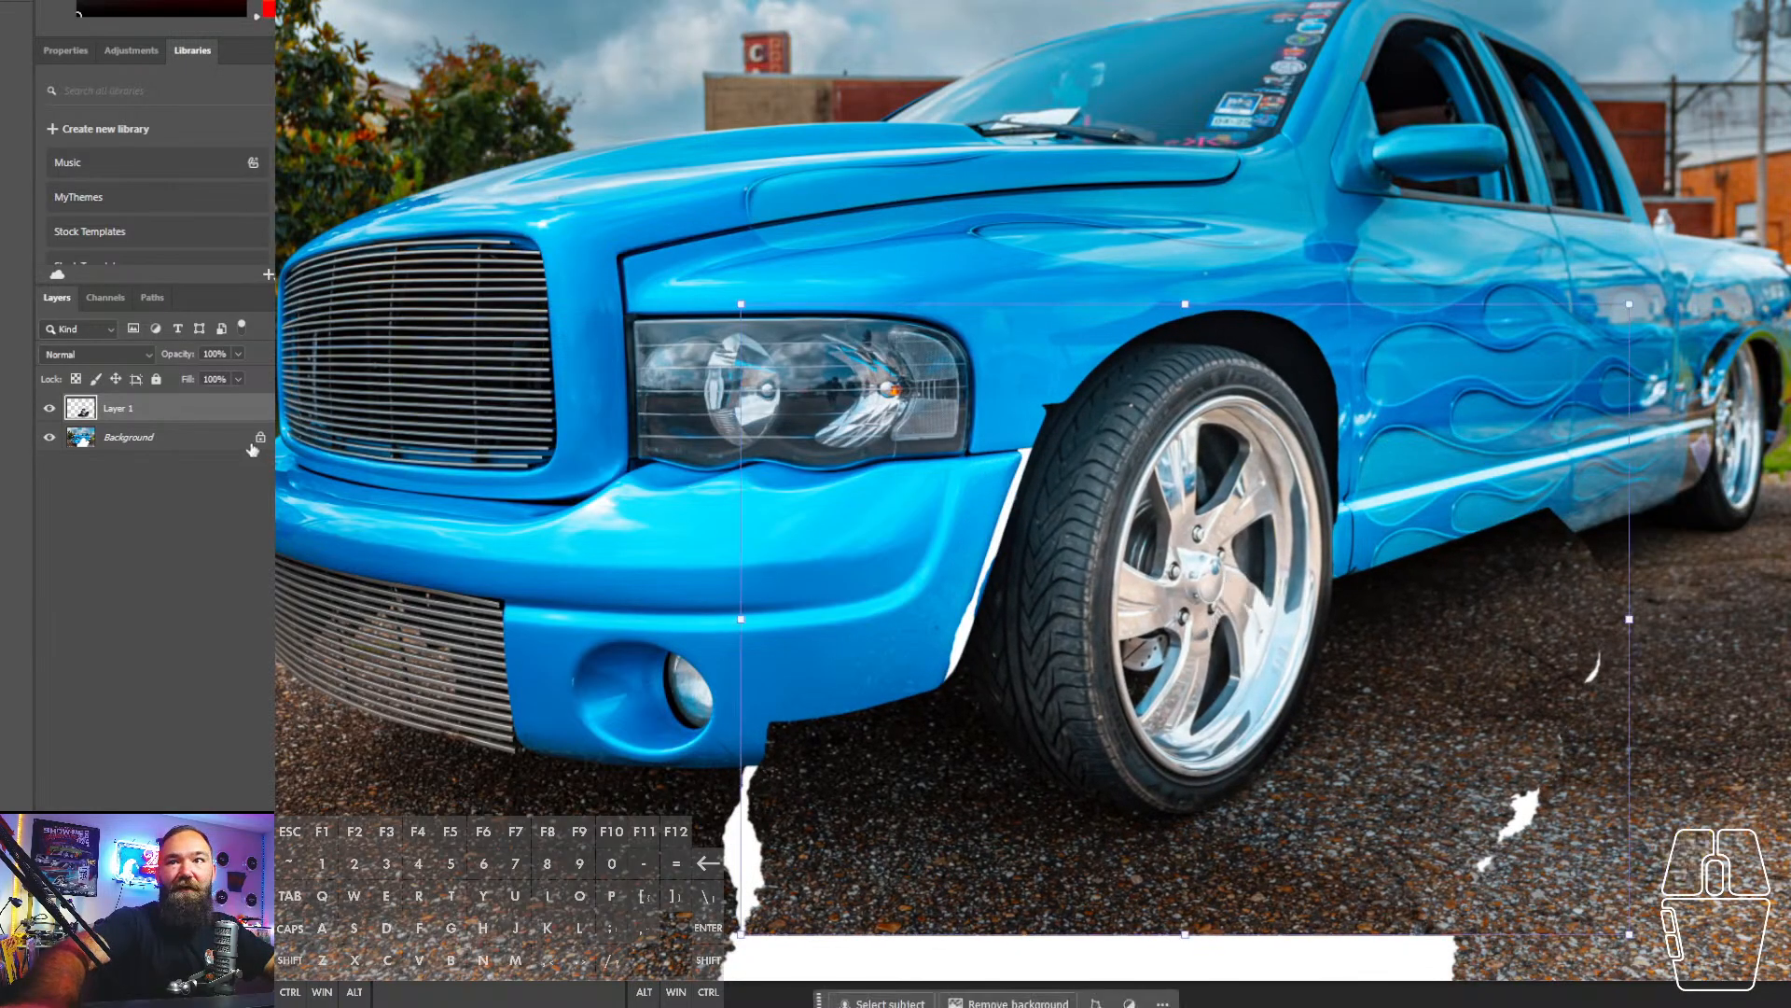
- Add a mask to Layer 1 and paint out its overlap along the front wheel arch and the rocker panel below the door
{"action": "key", "text": "b"}
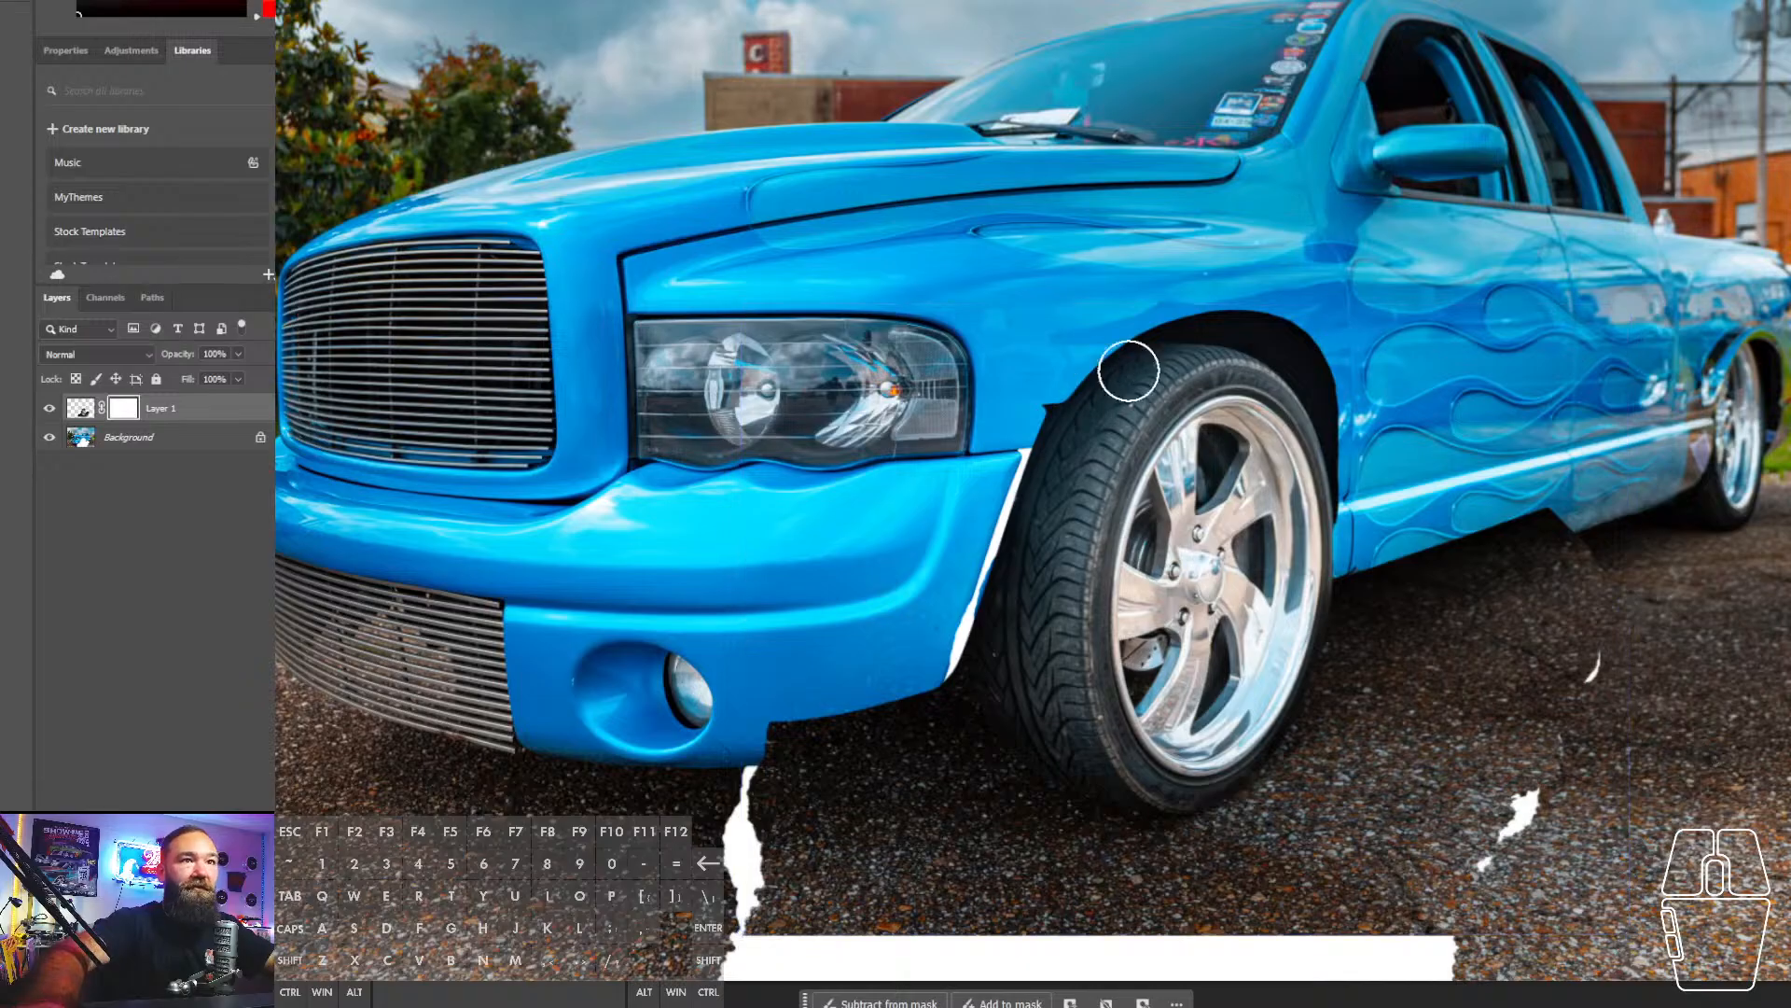
{"action": "mouse_move", "coordinate": [1235, 305]}
{"action": "left_mouse_down"}
{"action": "mouse_move", "coordinate": [1105, 322]}
{"action": "mouse_move", "coordinate": [1178, 297]}
{"action": "mouse_move", "coordinate": [1018, 388]}
{"action": "mouse_move", "coordinate": [1001, 420]}
{"action": "mouse_move", "coordinate": [1191, 292]}
{"action": "mouse_move", "coordinate": [1141, 331]}
{"action": "mouse_move", "coordinate": [1134, 315]}
{"action": "mouse_move", "coordinate": [1279, 317]}
{"action": "mouse_move", "coordinate": [1246, 301]}
{"action": "mouse_move", "coordinate": [1297, 314]}
{"action": "mouse_move", "coordinate": [1198, 295]}
{"action": "mouse_move", "coordinate": [1341, 339]}
{"action": "mouse_move", "coordinate": [1295, 314]}
{"action": "mouse_move", "coordinate": [1286, 332]}
{"action": "mouse_move", "coordinate": [1350, 367]}
{"action": "mouse_move", "coordinate": [1365, 403]}
{"action": "mouse_move", "coordinate": [1336, 362]}
{"action": "mouse_move", "coordinate": [1376, 512]}
{"action": "mouse_move", "coordinate": [1406, 459]}
{"action": "mouse_move", "coordinate": [1413, 476]}
{"action": "mouse_move", "coordinate": [1350, 527]}
{"action": "mouse_move", "coordinate": [1338, 482]}
{"action": "mouse_move", "coordinate": [1348, 543]}
{"action": "mouse_move", "coordinate": [1328, 415]}
{"action": "mouse_move", "coordinate": [1335, 445]}
{"action": "mouse_move", "coordinate": [1317, 413]}
{"action": "left_mouse_up"}
{"action": "key", "text": "bracketleft"}
{"action": "key", "text": "bracketleft"}
{"action": "key", "text": "bracketleft"}
{"action": "key", "text": "bracketleft"}
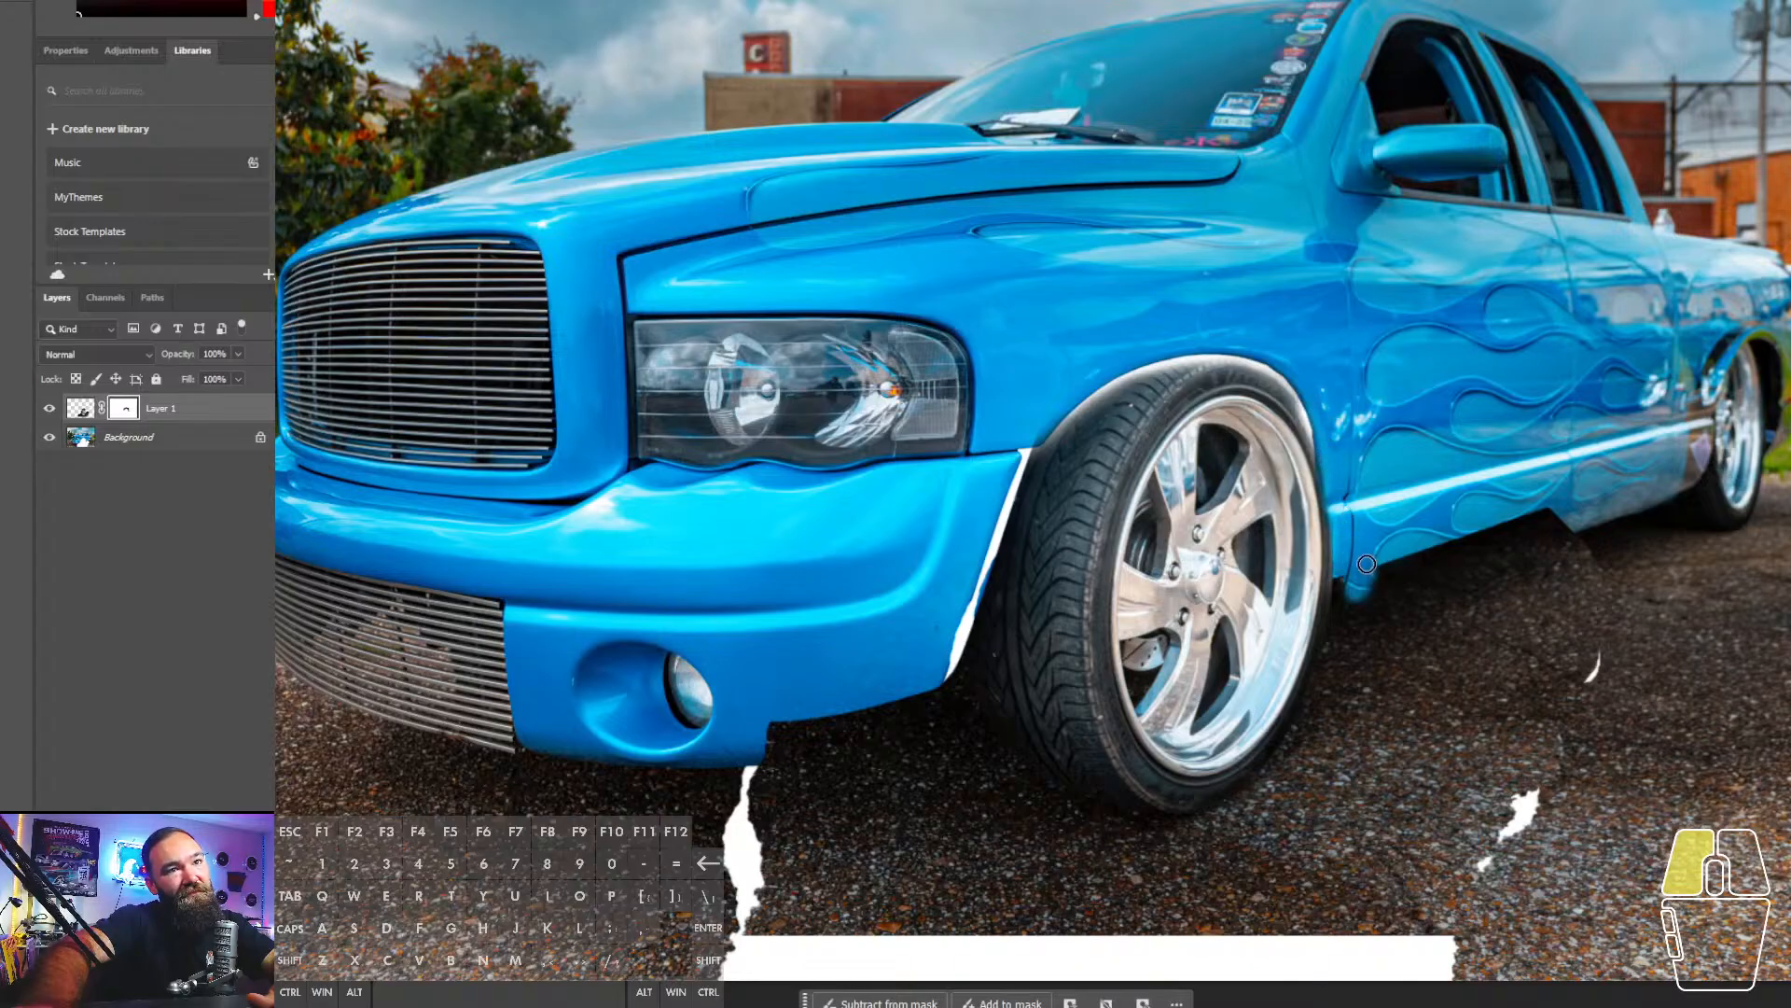
{"action": "key", "text": "bracketright"}
{"action": "mouse_move", "coordinate": [1366, 563]}
{"action": "left_mouse_down"}
{"action": "mouse_move", "coordinate": [1381, 609]}
{"action": "mouse_move", "coordinate": [1575, 511]}
{"action": "mouse_move", "coordinate": [1542, 534]}
{"action": "left_mouse_up"}
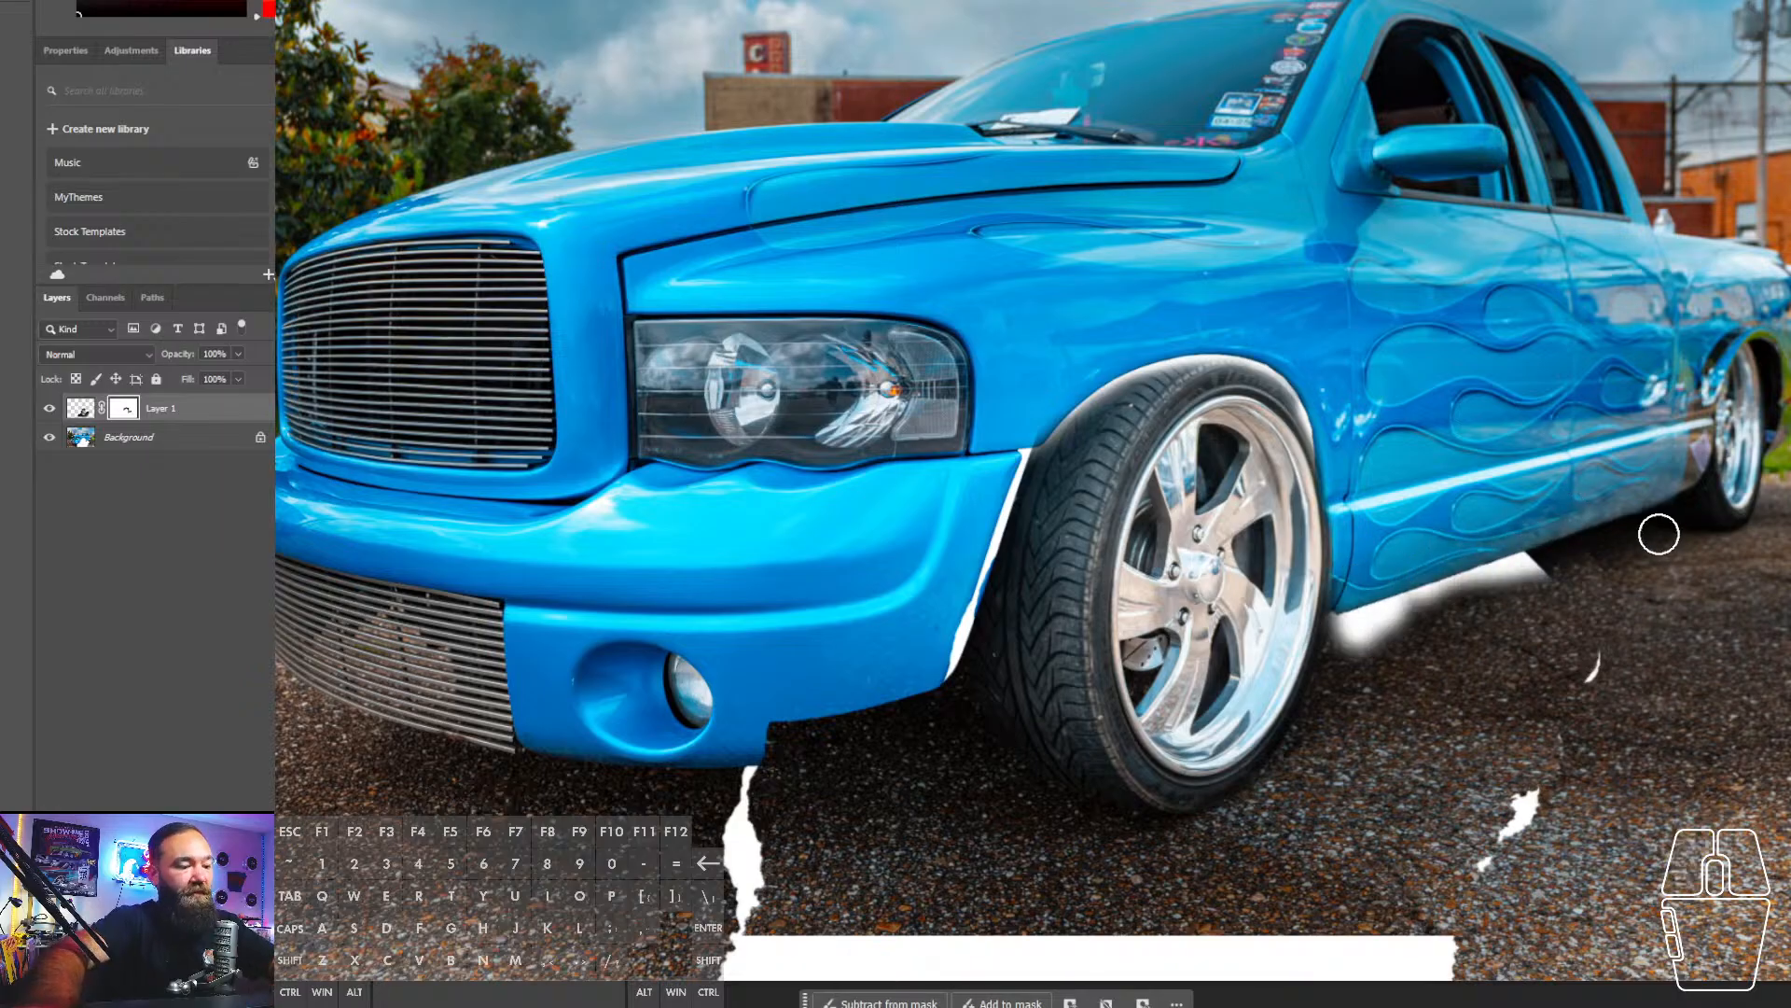
- Paste a second copy of the wheel cutout, place it beneath Layer 1 and move it over the white gaps in the background
{"action": "key", "text": "ctrl+v"}
{"action": "key", "text": "v"}
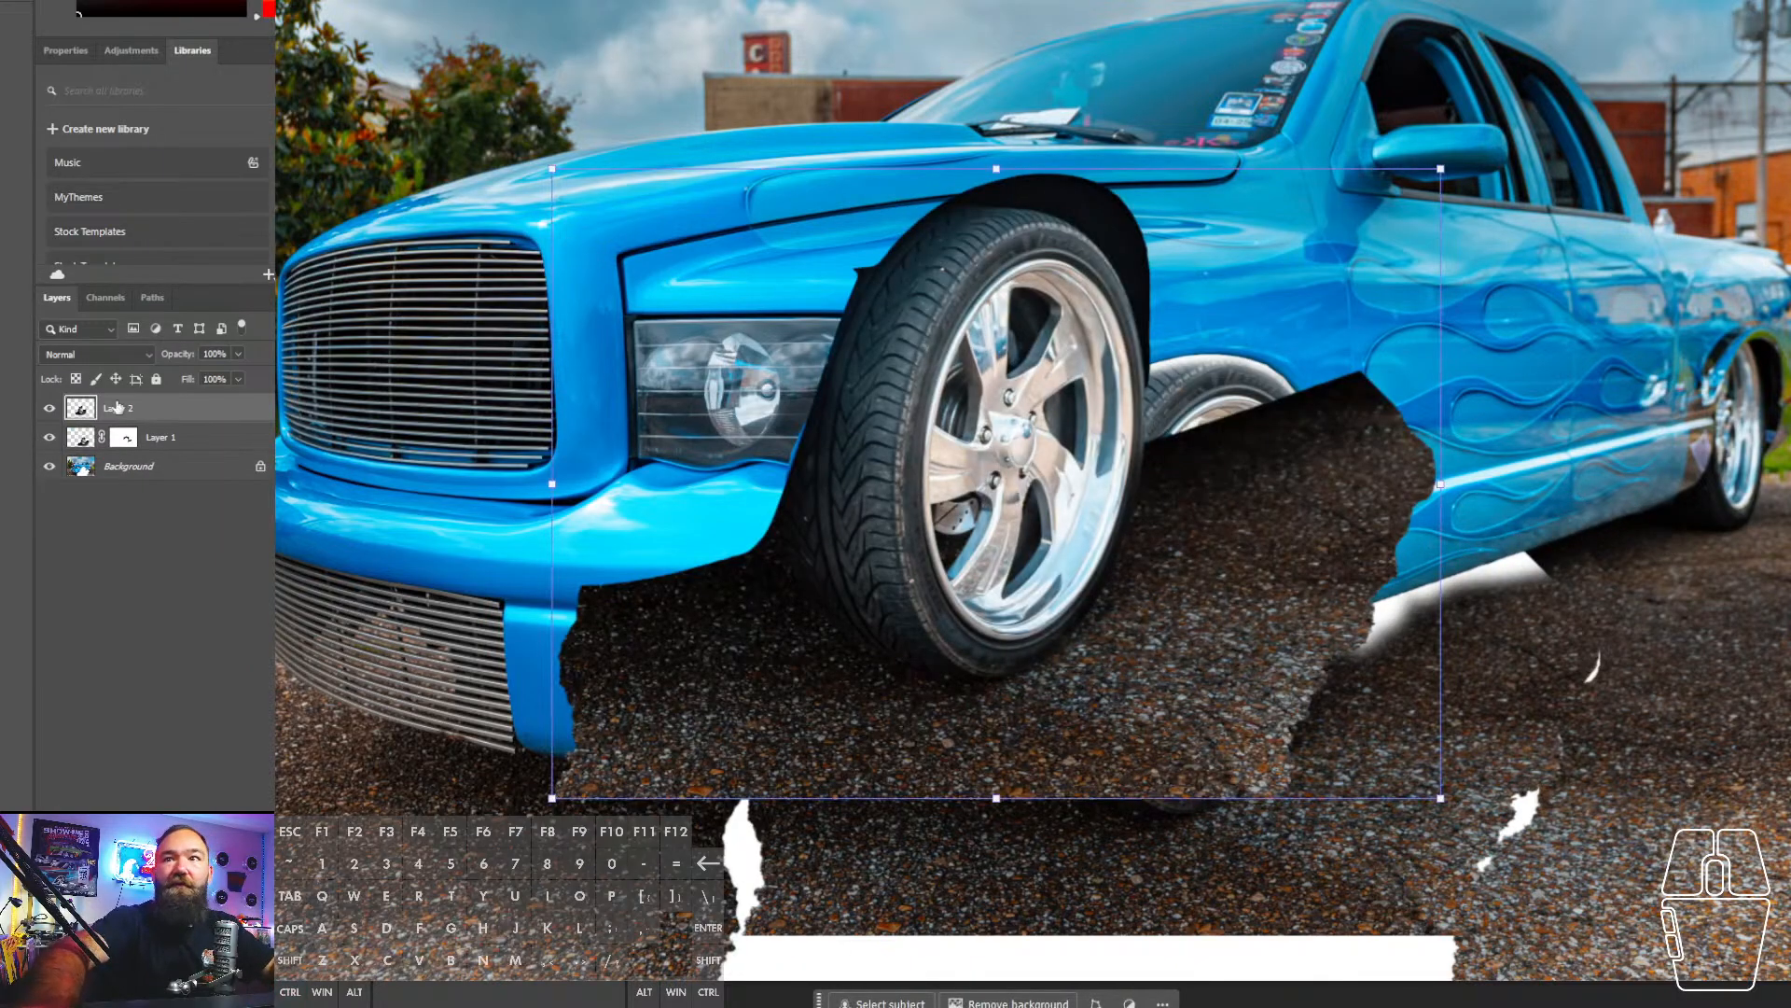
{"action": "left_click_drag", "start_coordinate": [997, 463], "coordinate": [1220, 515]}
{"action": "key", "text": "ctrl+["}
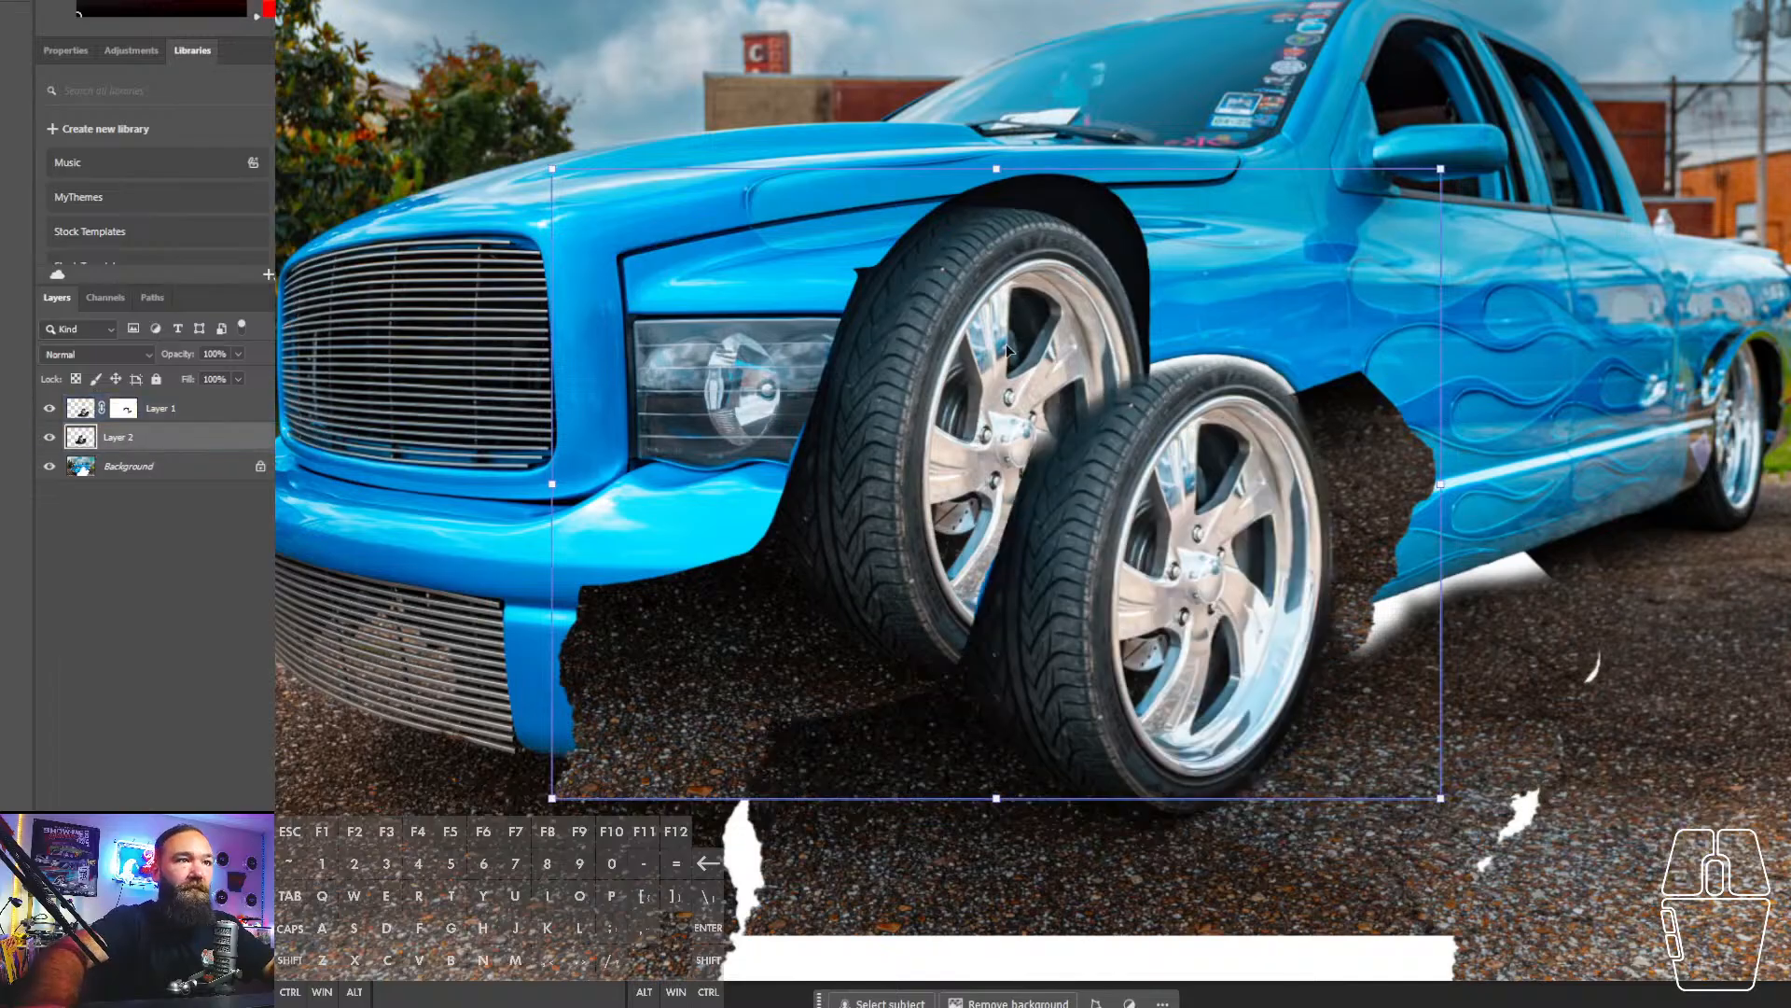
{"action": "left_click_drag", "start_coordinate": [1000, 334], "coordinate": [1163, 507]}
{"action": "key", "text": "Right"}
{"action": "key", "text": "Right"}
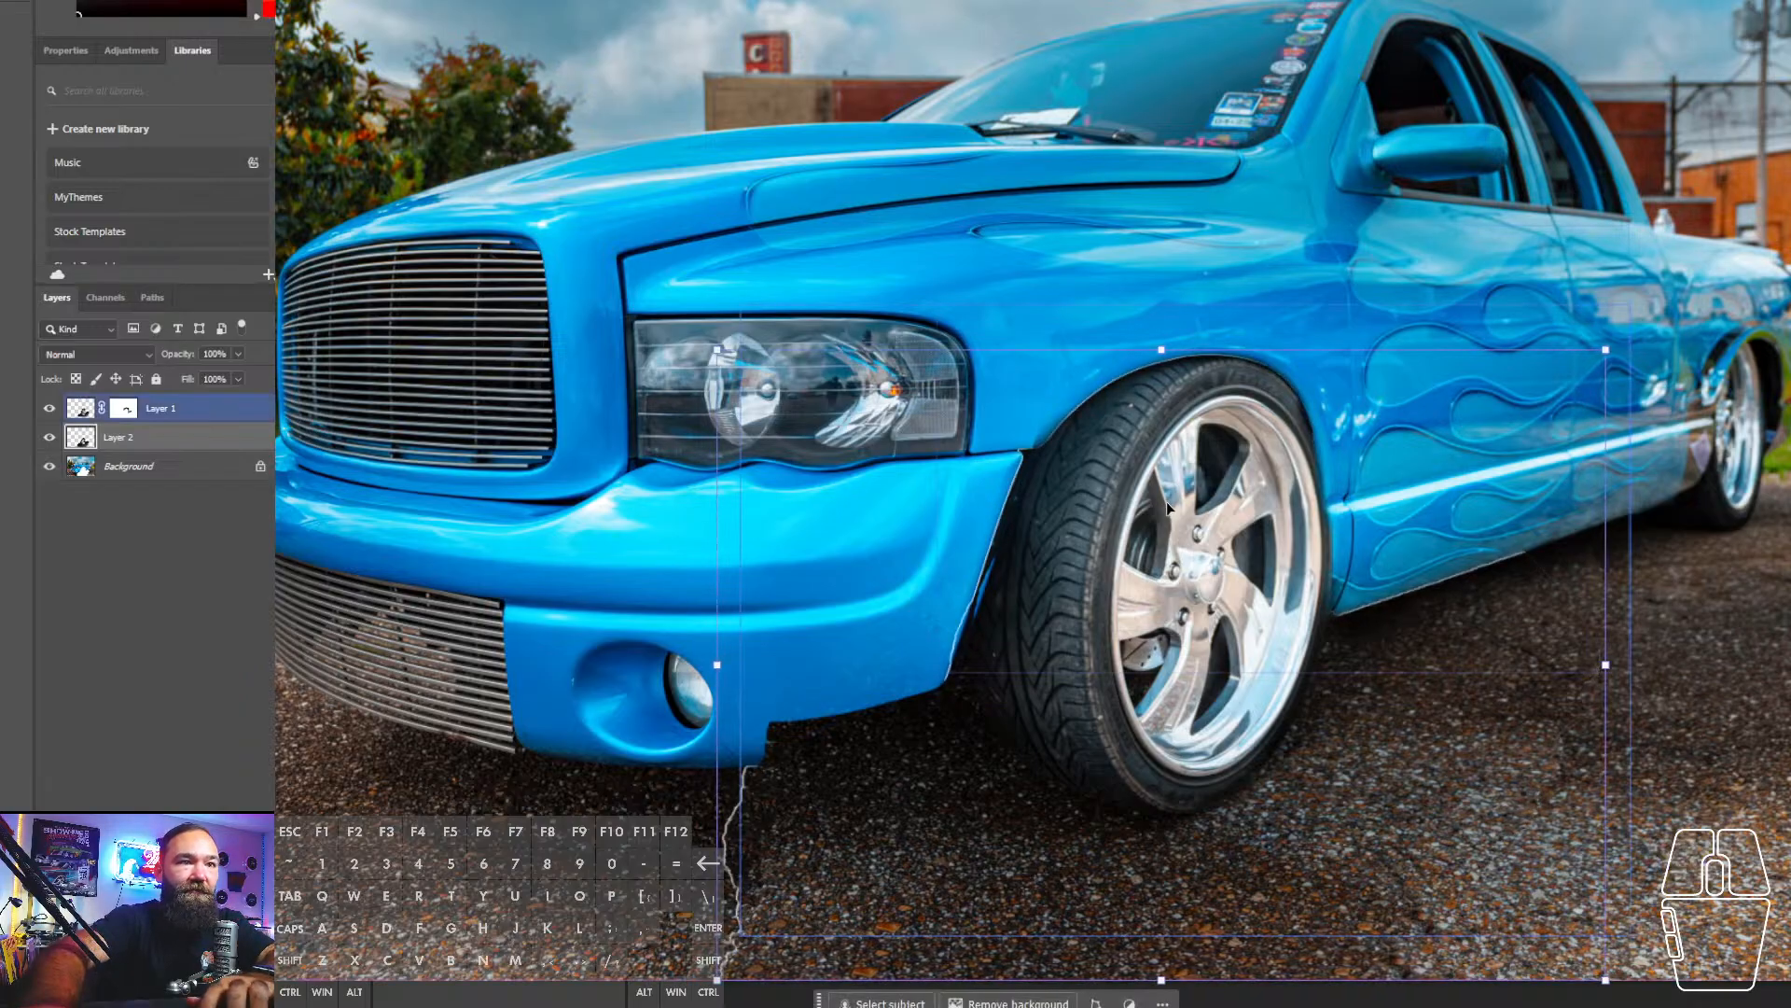
{"action": "key", "text": "Left"}
{"action": "key", "text": "Left"}
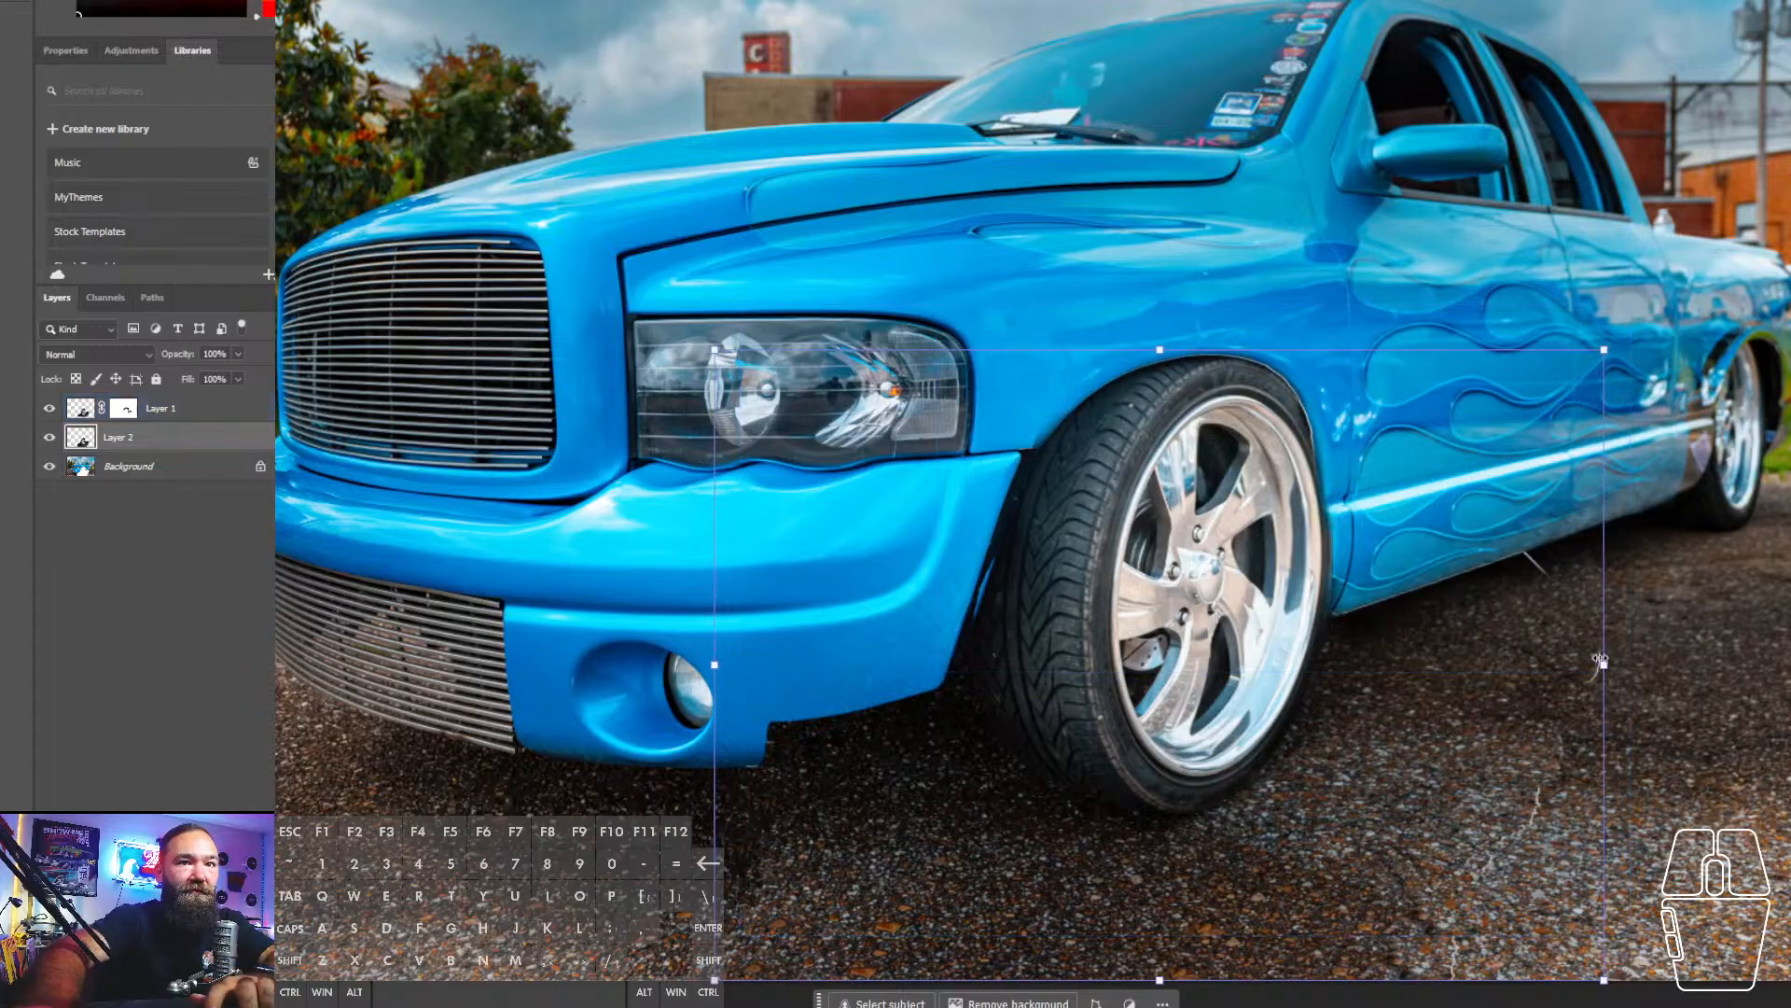
- Stretch Layer 2 slightly and nudge it into line with the surrounding fender, bumper and pavement to close the remaining seams
{"action": "left_click_drag", "start_coordinate": [1603, 663], "coordinate": [1607, 663]}
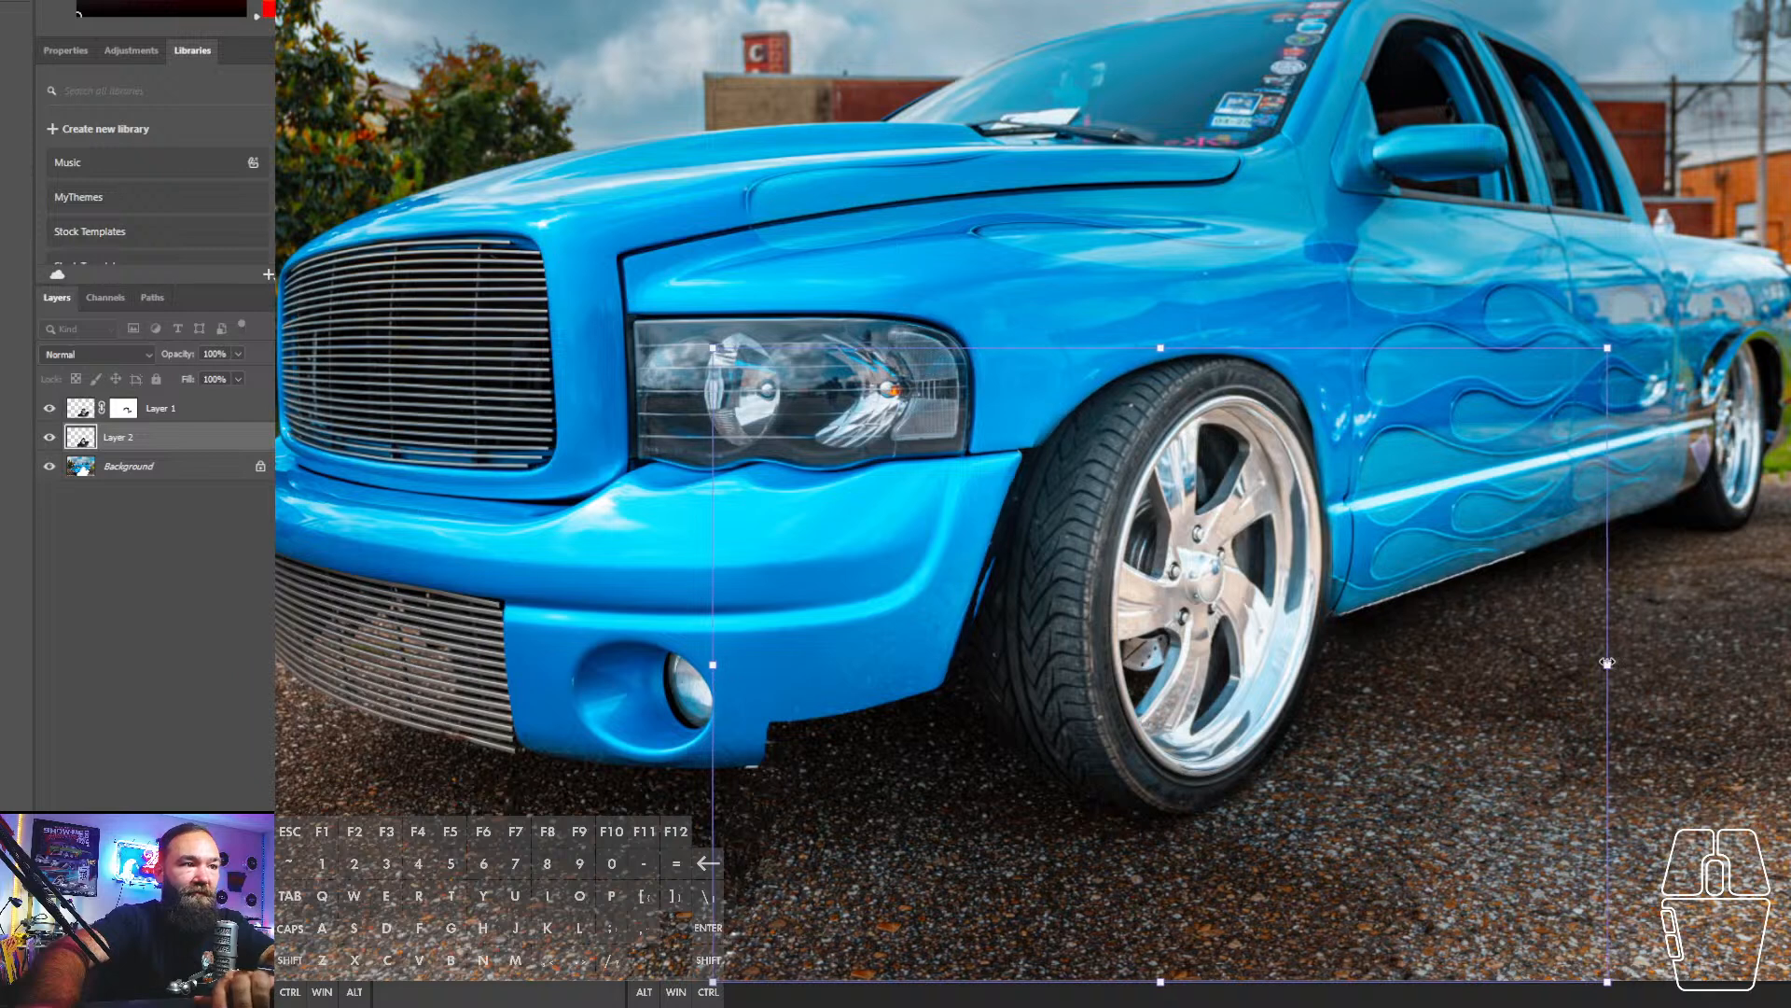
{"action": "key", "text": "Up"}
{"action": "key", "text": "Up"}
{"action": "key", "text": "Up"}
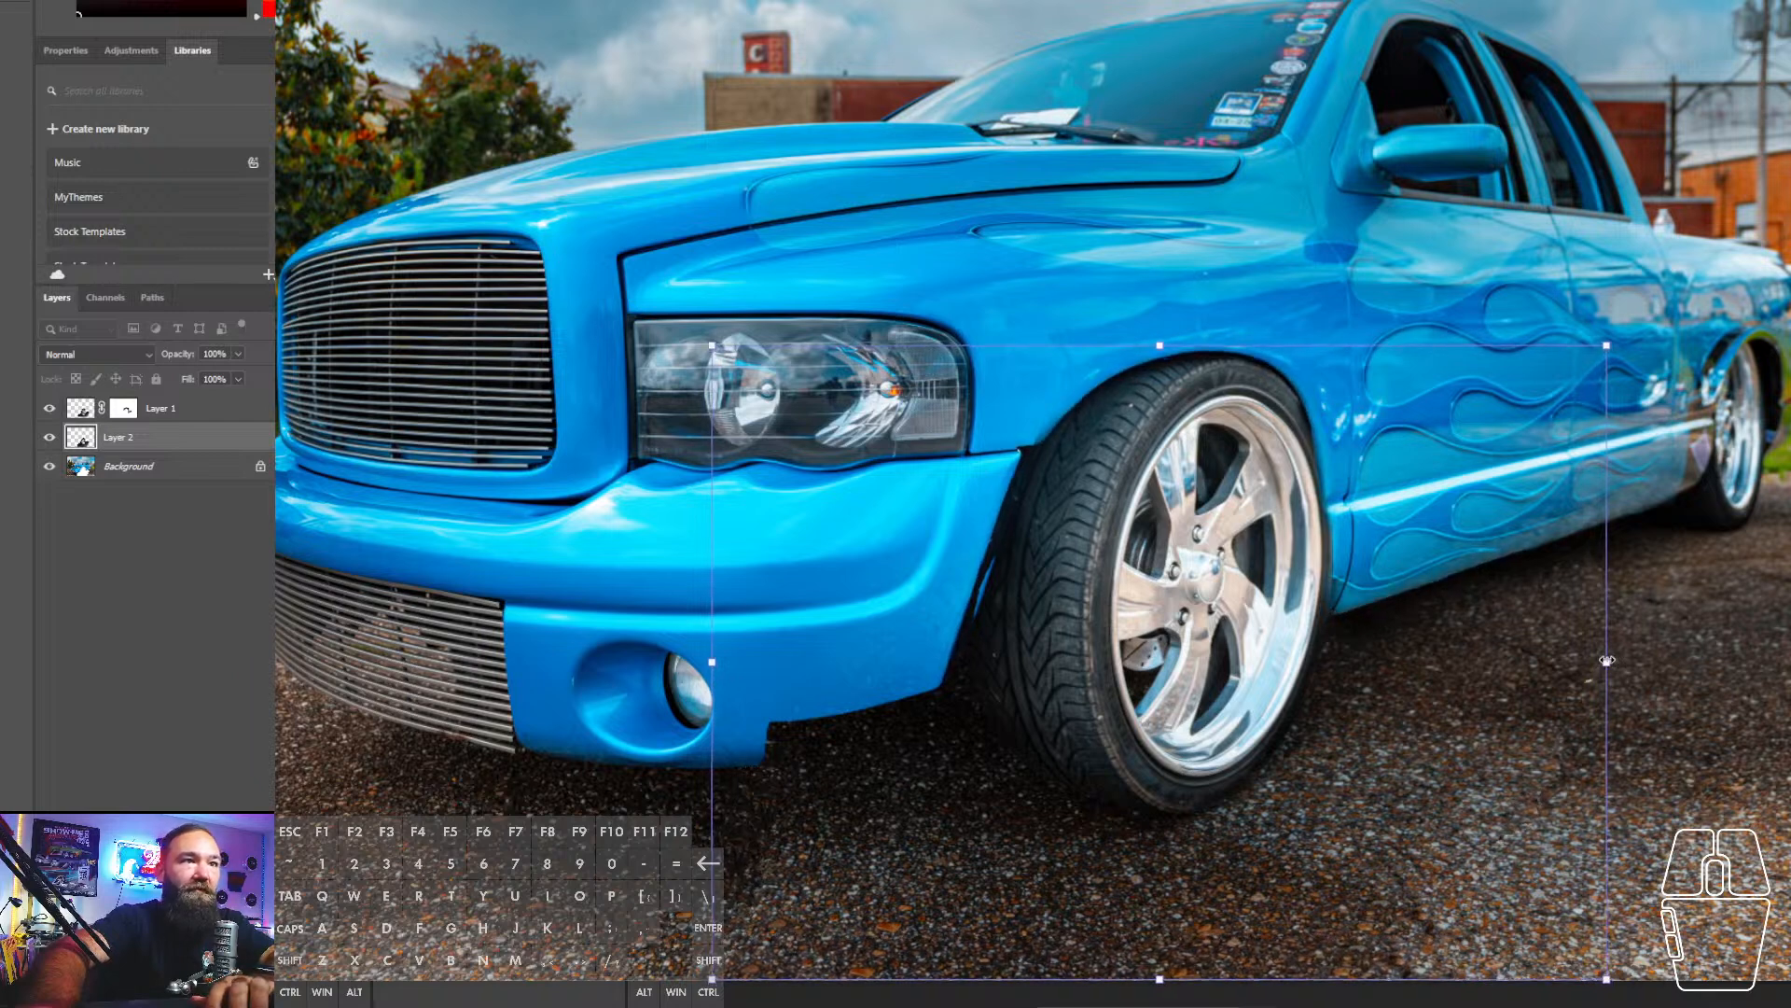
{"action": "key", "text": "Right"}
{"action": "key", "text": "Right"}
{"action": "key", "text": "Right"}
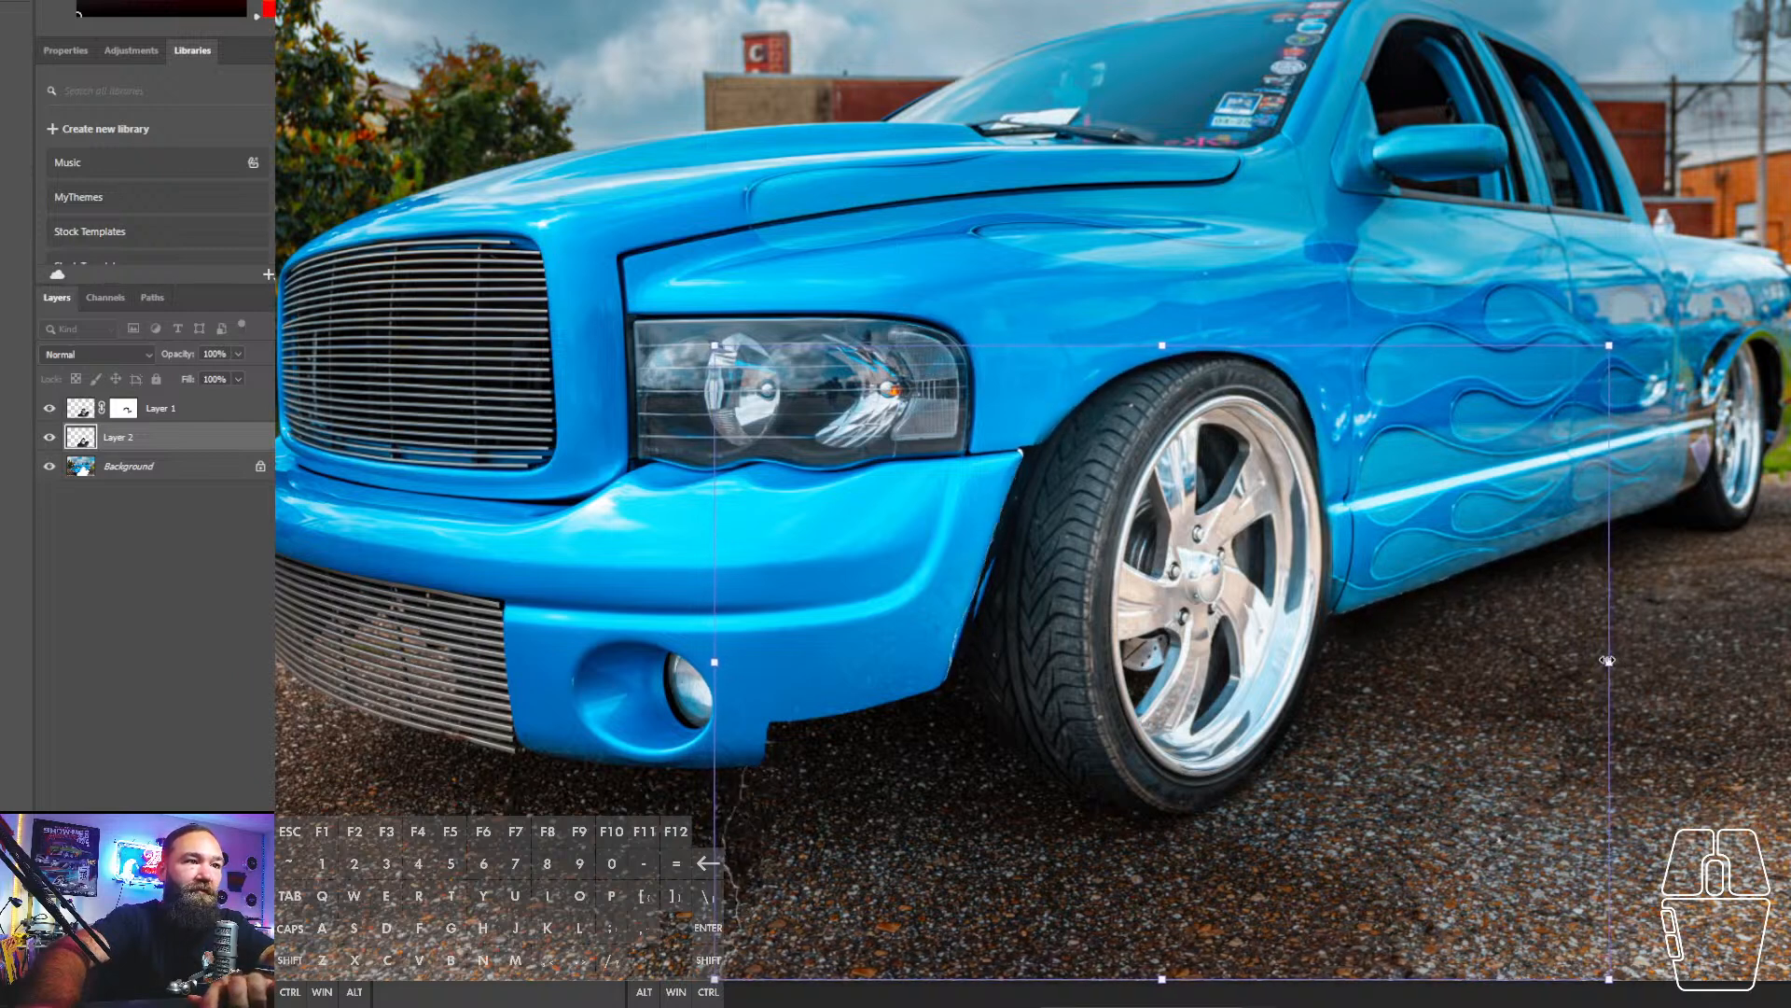
{"action": "key", "text": "Left"}
{"action": "key", "text": "Right"}
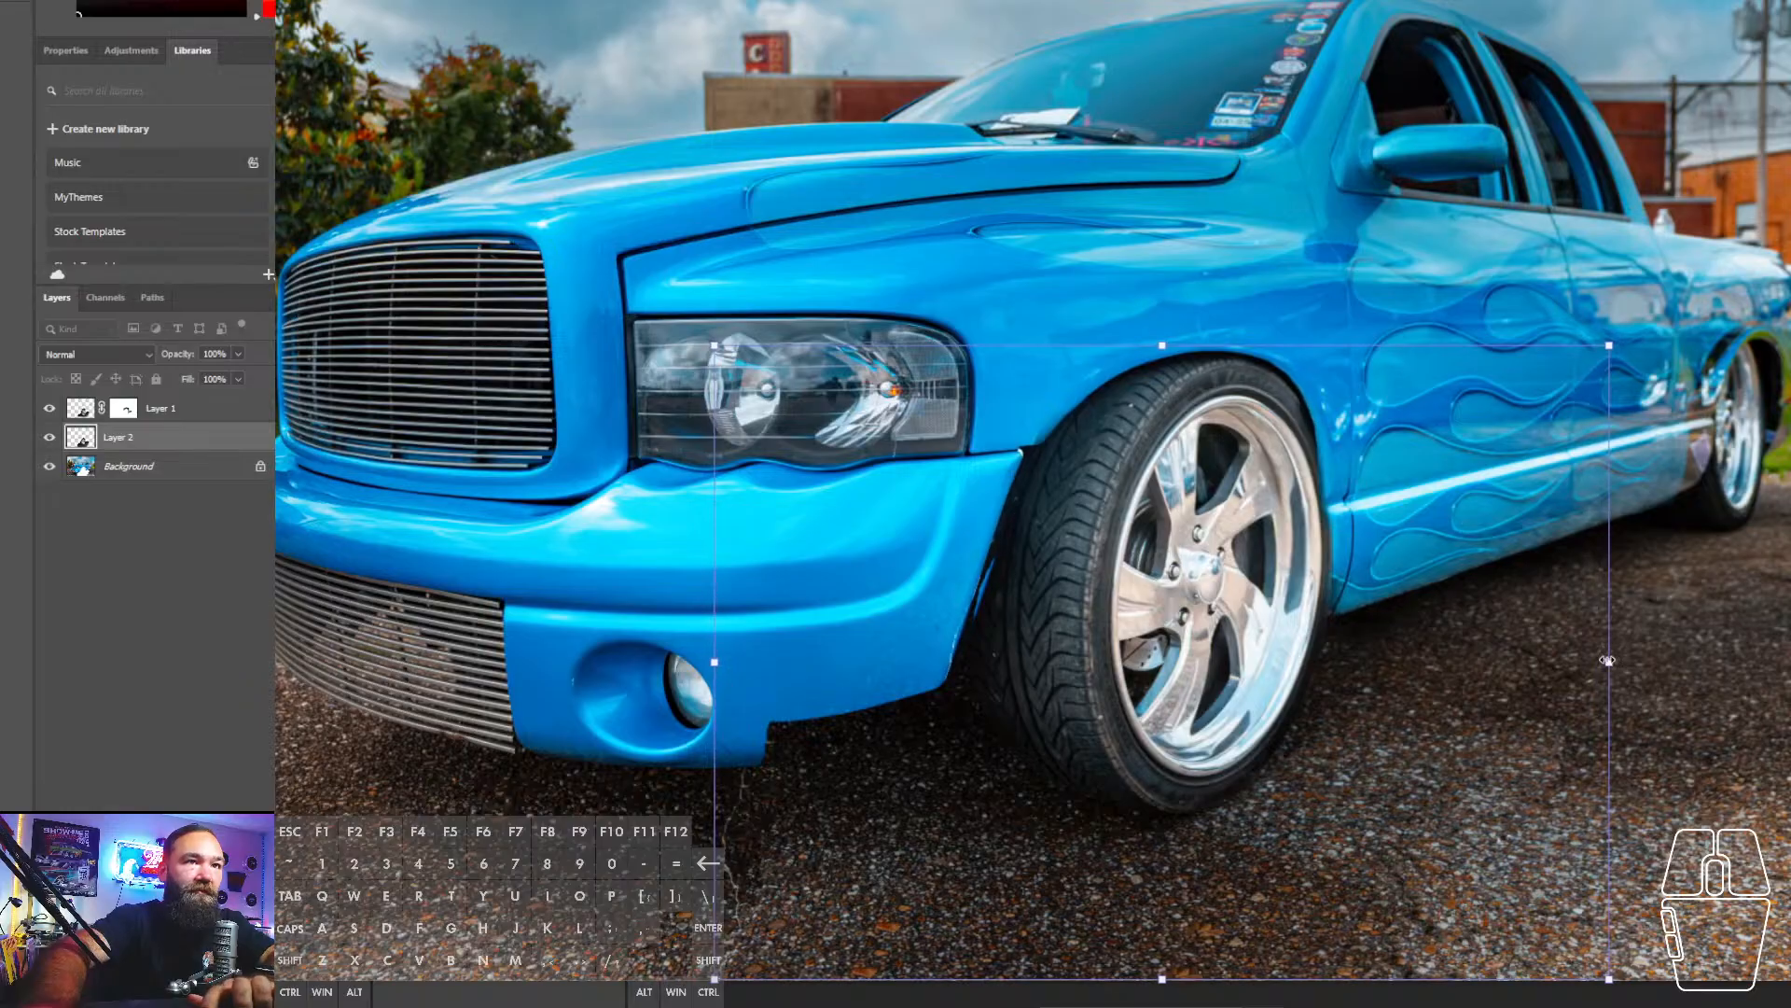
{"action": "key", "text": "Left"}
{"action": "key", "text": "Down"}
{"action": "key", "text": "Left"}
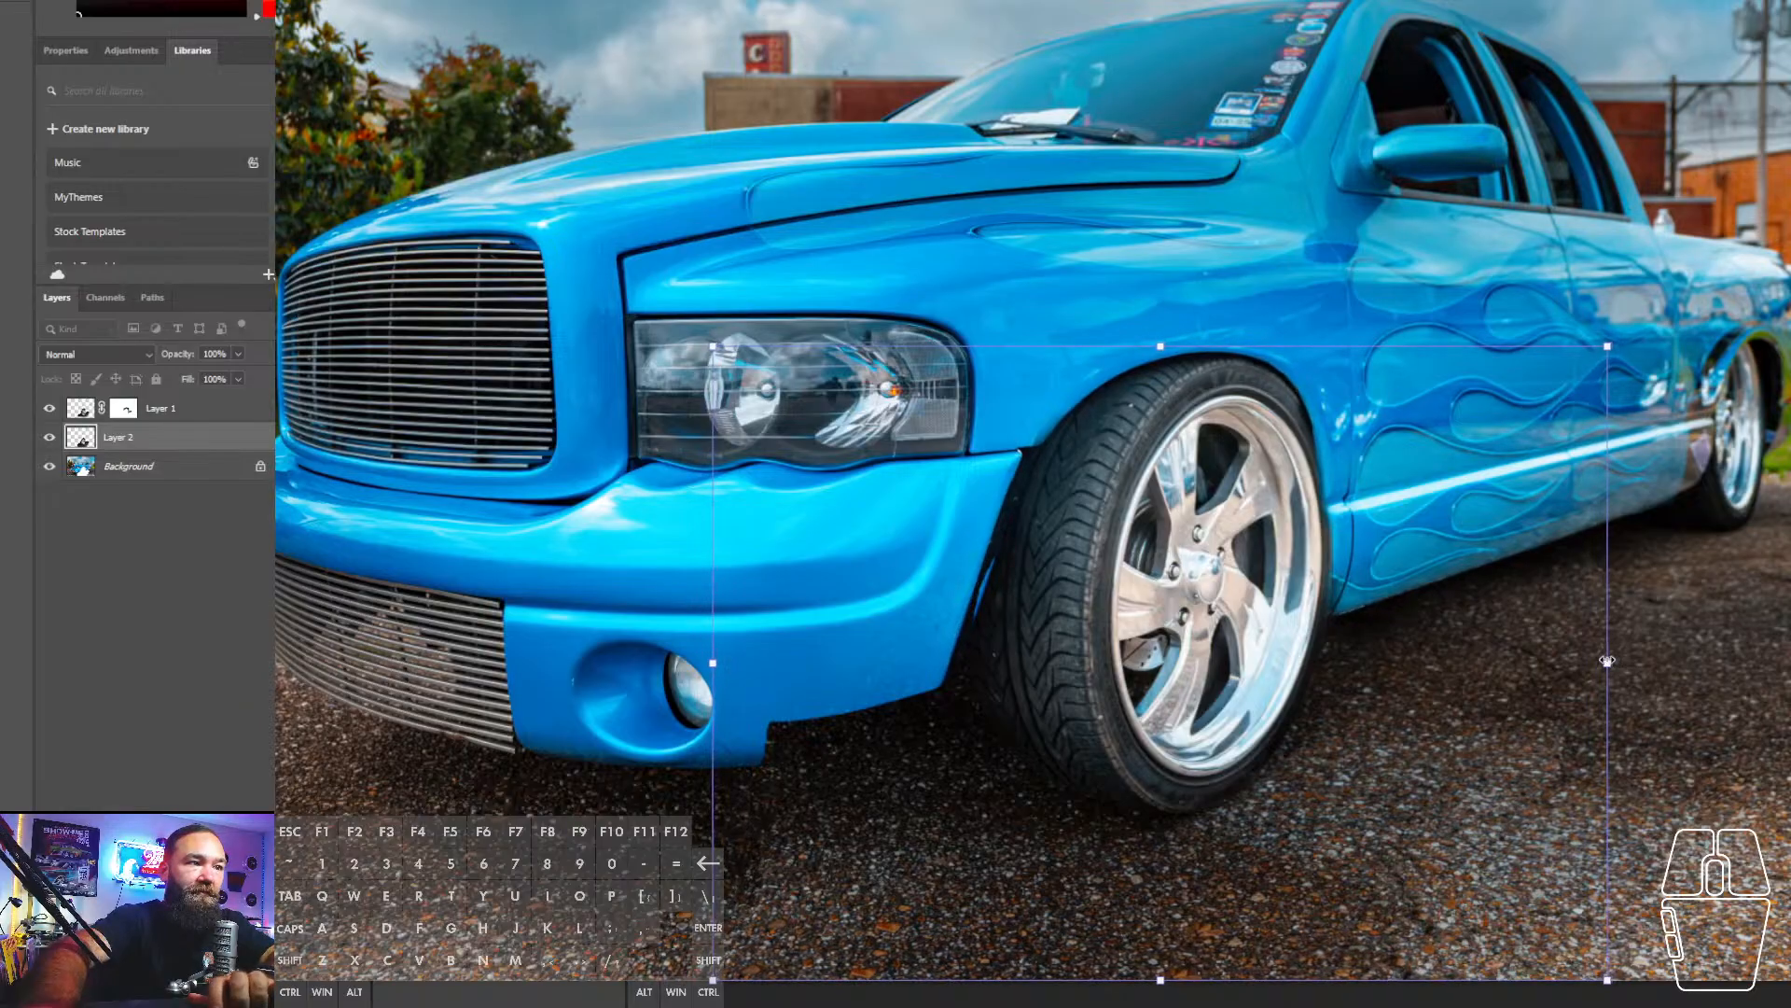
{"action": "double_click", "coordinate": [1588, 681]}
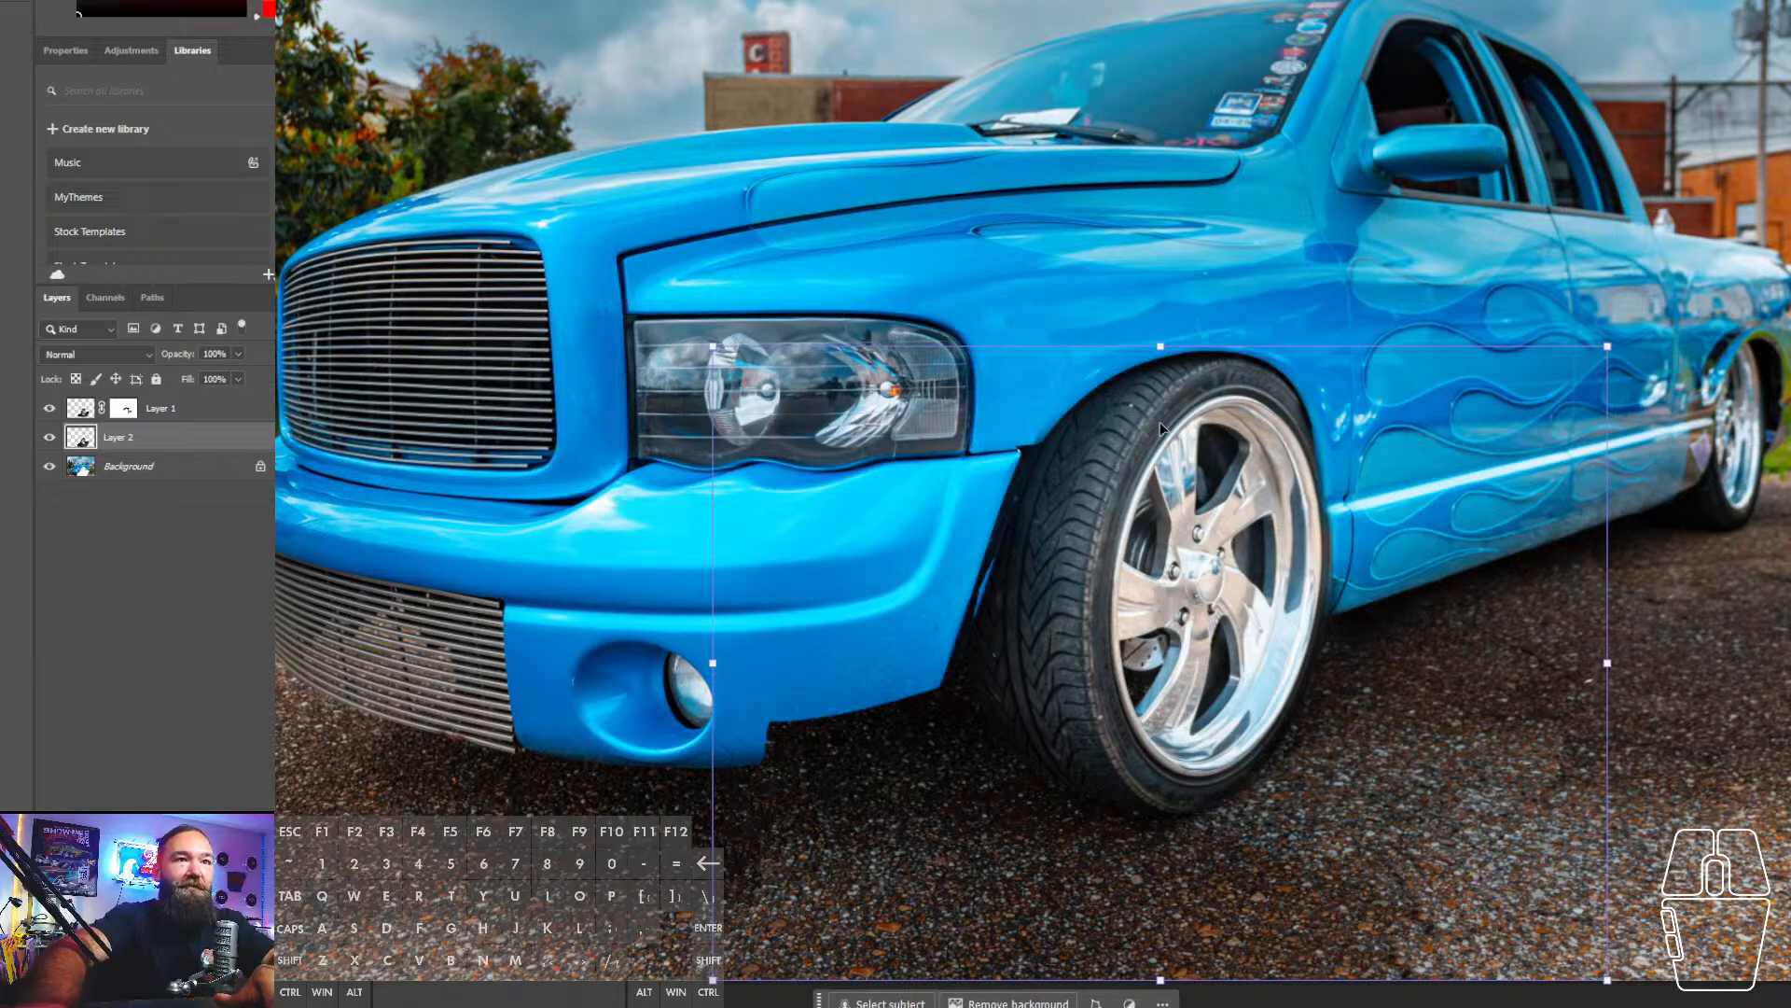
- Move Layer 1 farther up so the wheel sits deeper in the fender, and target its mask
{"action": "left_click", "coordinate": [160, 407]}
{"action": "left_click", "coordinate": [140, 438]}
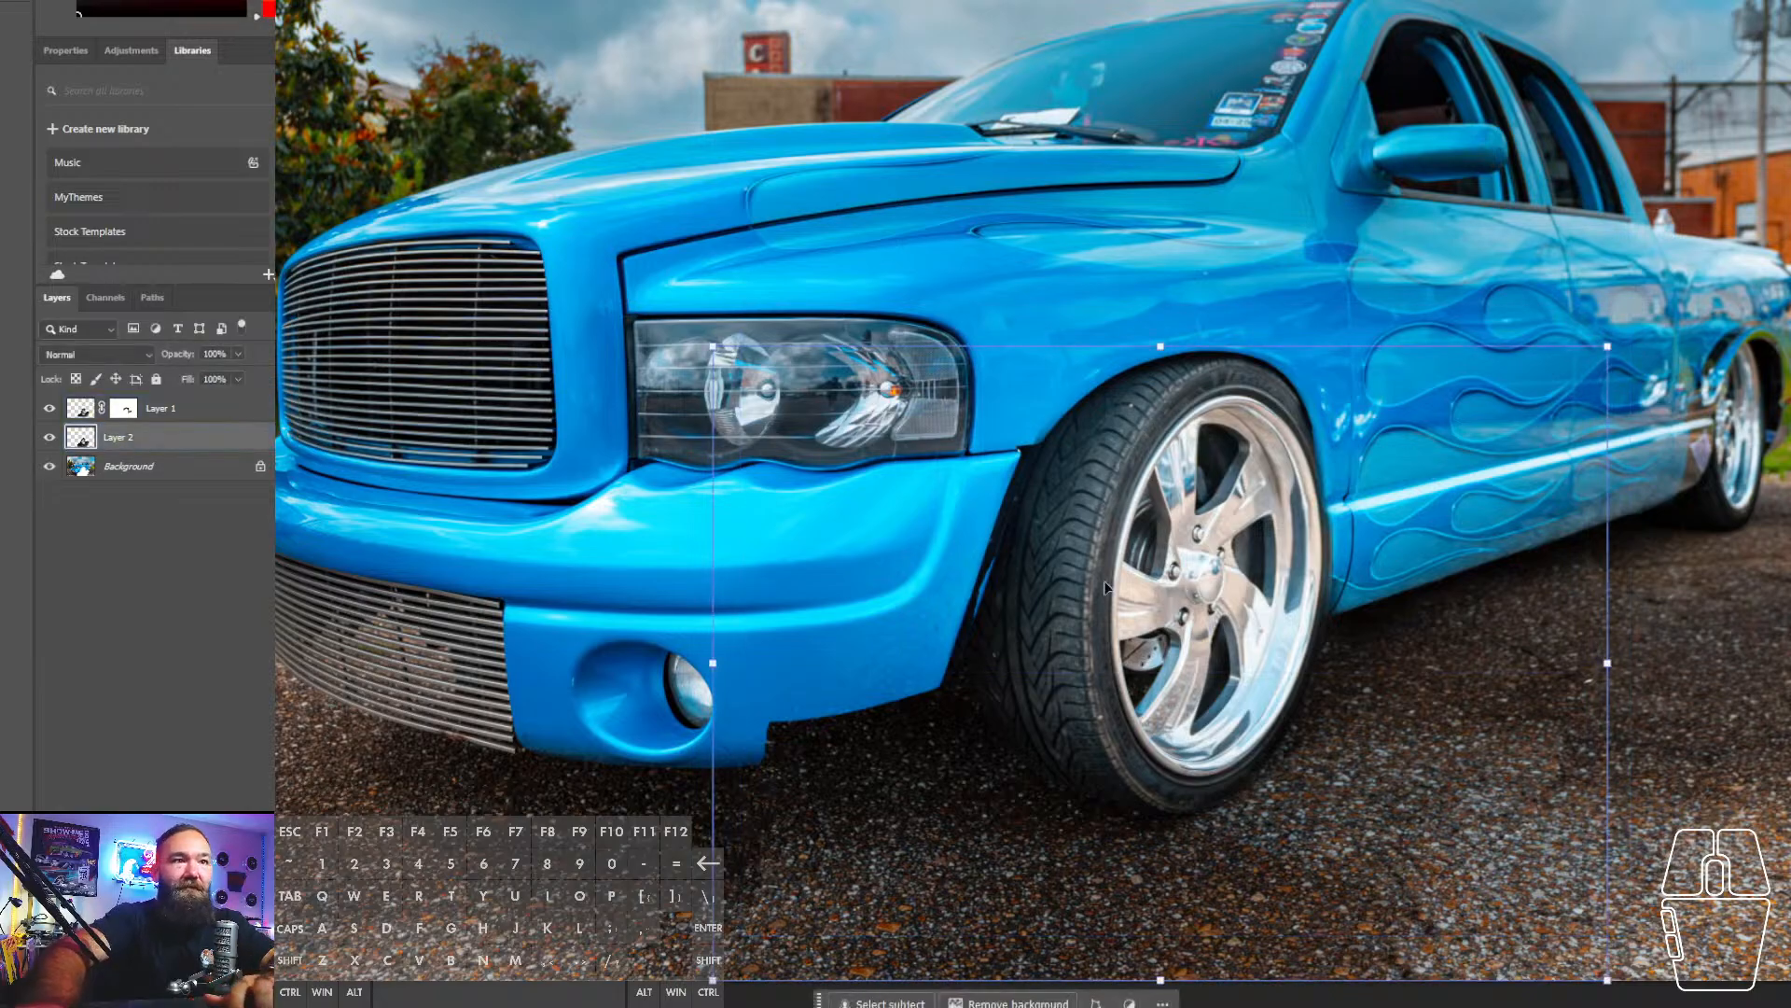
{"action": "left_click_drag", "start_coordinate": [1103, 584], "coordinate": [1133, 513]}
{"action": "left_click", "coordinate": [124, 408]}
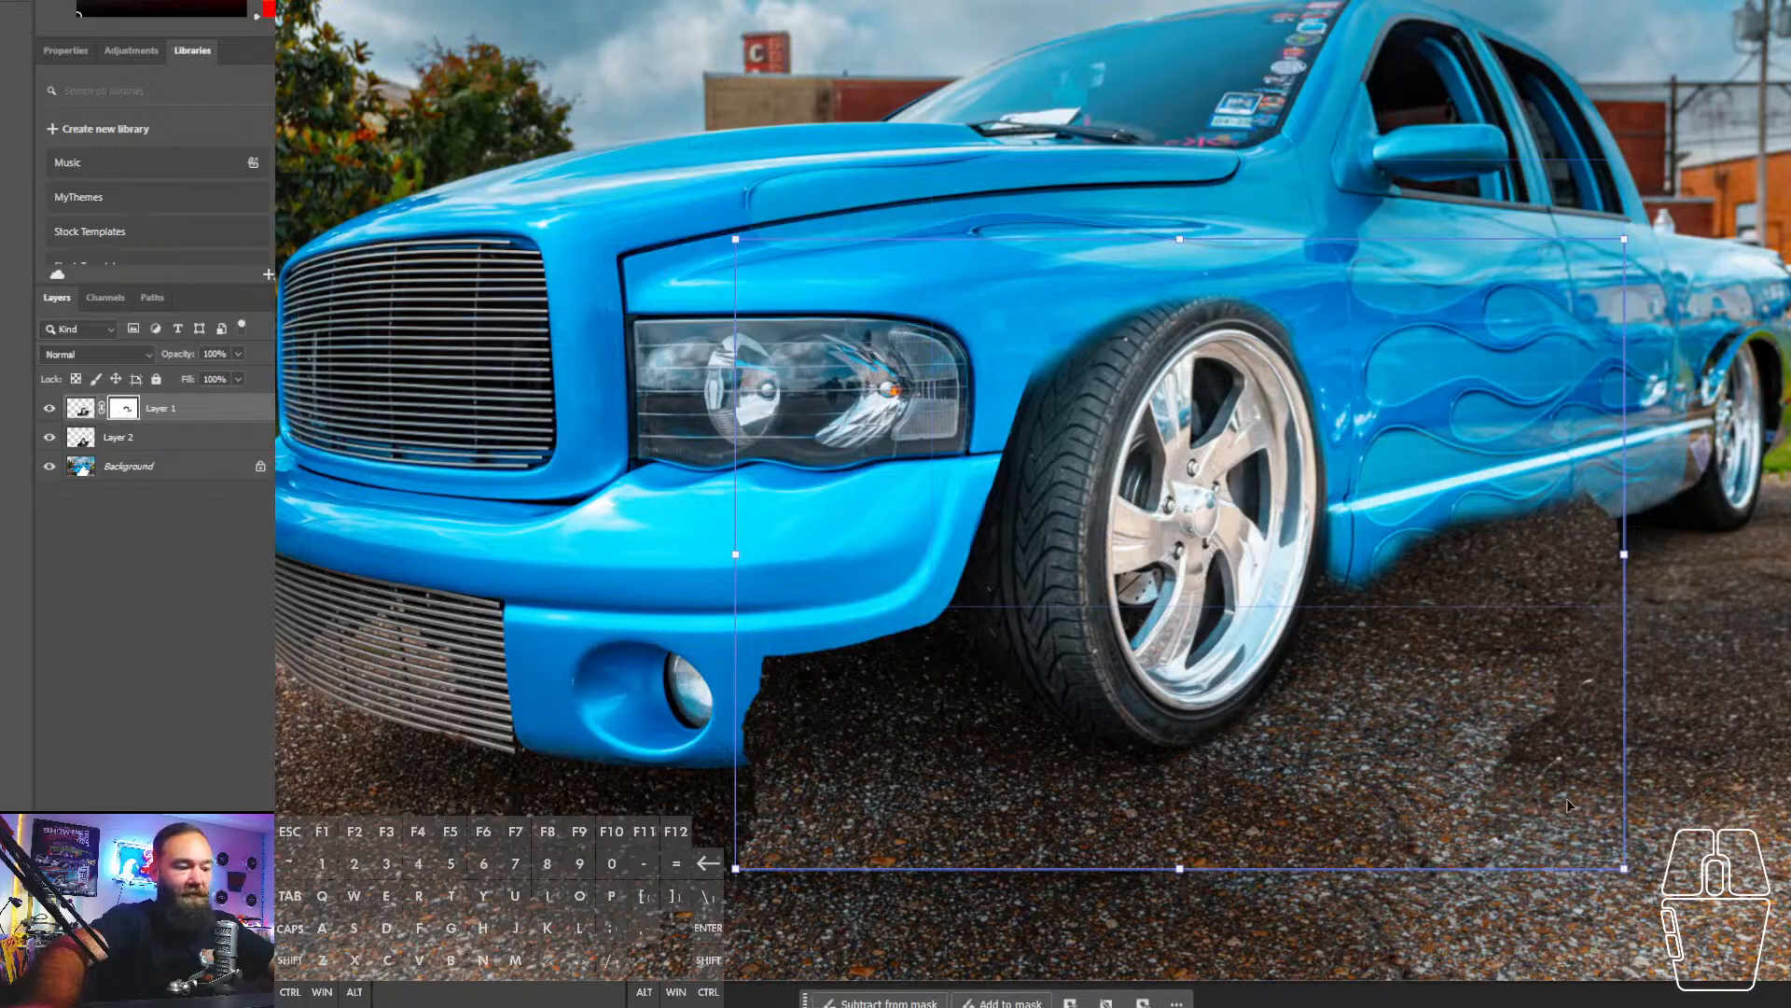
- Mask out Layer 1's overlap on the lower bumper, rocker panel and surrounding pavement, enlarging the brush for the ground
{"action": "key", "text": "b"}
{"action": "mouse_move", "coordinate": [792, 634]}
{"action": "left_mouse_down"}
{"action": "mouse_move", "coordinate": [747, 821]}
{"action": "mouse_move", "coordinate": [808, 590]}
{"action": "mouse_move", "coordinate": [924, 664]}
{"action": "mouse_move", "coordinate": [920, 736]}
{"action": "mouse_move", "coordinate": [955, 568]}
{"action": "mouse_move", "coordinate": [887, 662]}
{"action": "mouse_move", "coordinate": [839, 644]}
{"action": "mouse_move", "coordinate": [883, 631]}
{"action": "mouse_move", "coordinate": [708, 736]}
{"action": "mouse_move", "coordinate": [933, 588]}
{"action": "mouse_move", "coordinate": [843, 815]}
{"action": "mouse_move", "coordinate": [901, 837]}
{"action": "left_mouse_up"}
{"action": "key", "text": "]"}
{"action": "key", "text": "]"}
{"action": "key", "text": "]"}
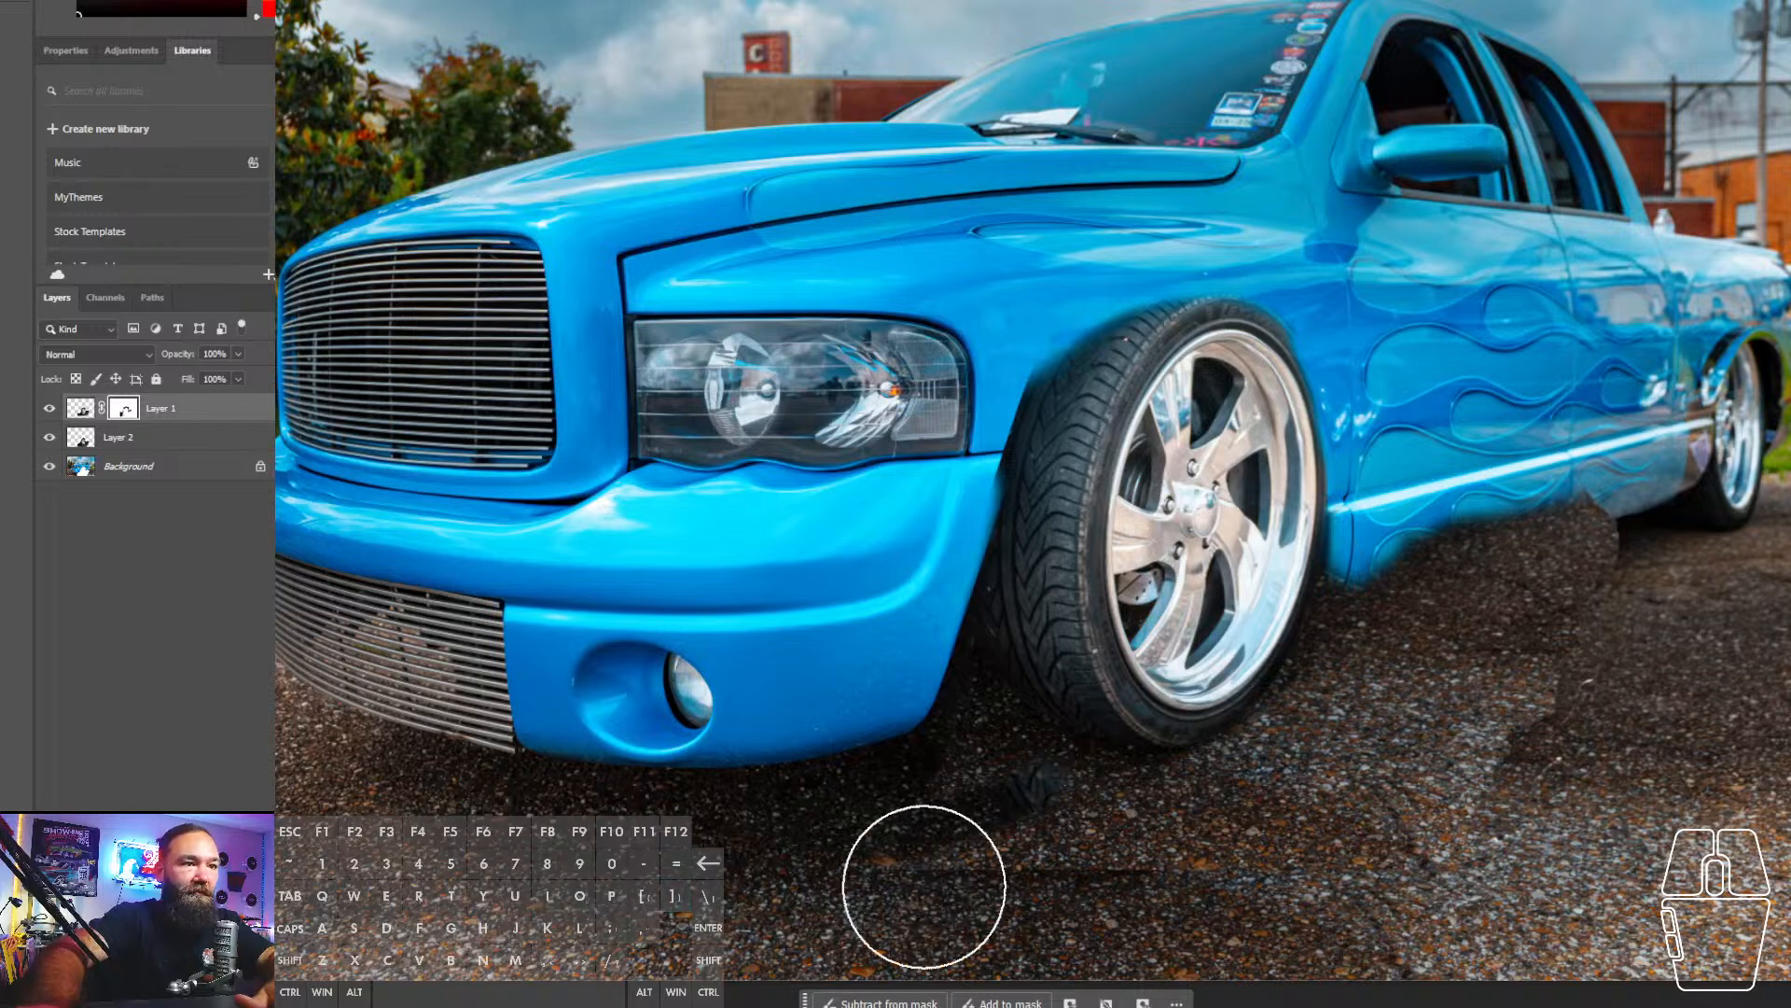
{"action": "mouse_move", "coordinate": [942, 905]}
{"action": "left_mouse_down"}
{"action": "mouse_move", "coordinate": [974, 928]}
{"action": "mouse_move", "coordinate": [890, 801]}
{"action": "mouse_move", "coordinate": [888, 842]}
{"action": "mouse_move", "coordinate": [964, 871]}
{"action": "mouse_move", "coordinate": [1220, 896]}
{"action": "mouse_move", "coordinate": [1568, 730]}
{"action": "mouse_move", "coordinate": [1586, 678]}
{"action": "mouse_move", "coordinate": [1578, 522]}
{"action": "mouse_move", "coordinate": [1513, 535]}
{"action": "mouse_move", "coordinate": [1381, 772]}
{"action": "mouse_move", "coordinate": [1455, 761]}
{"action": "left_mouse_up"}
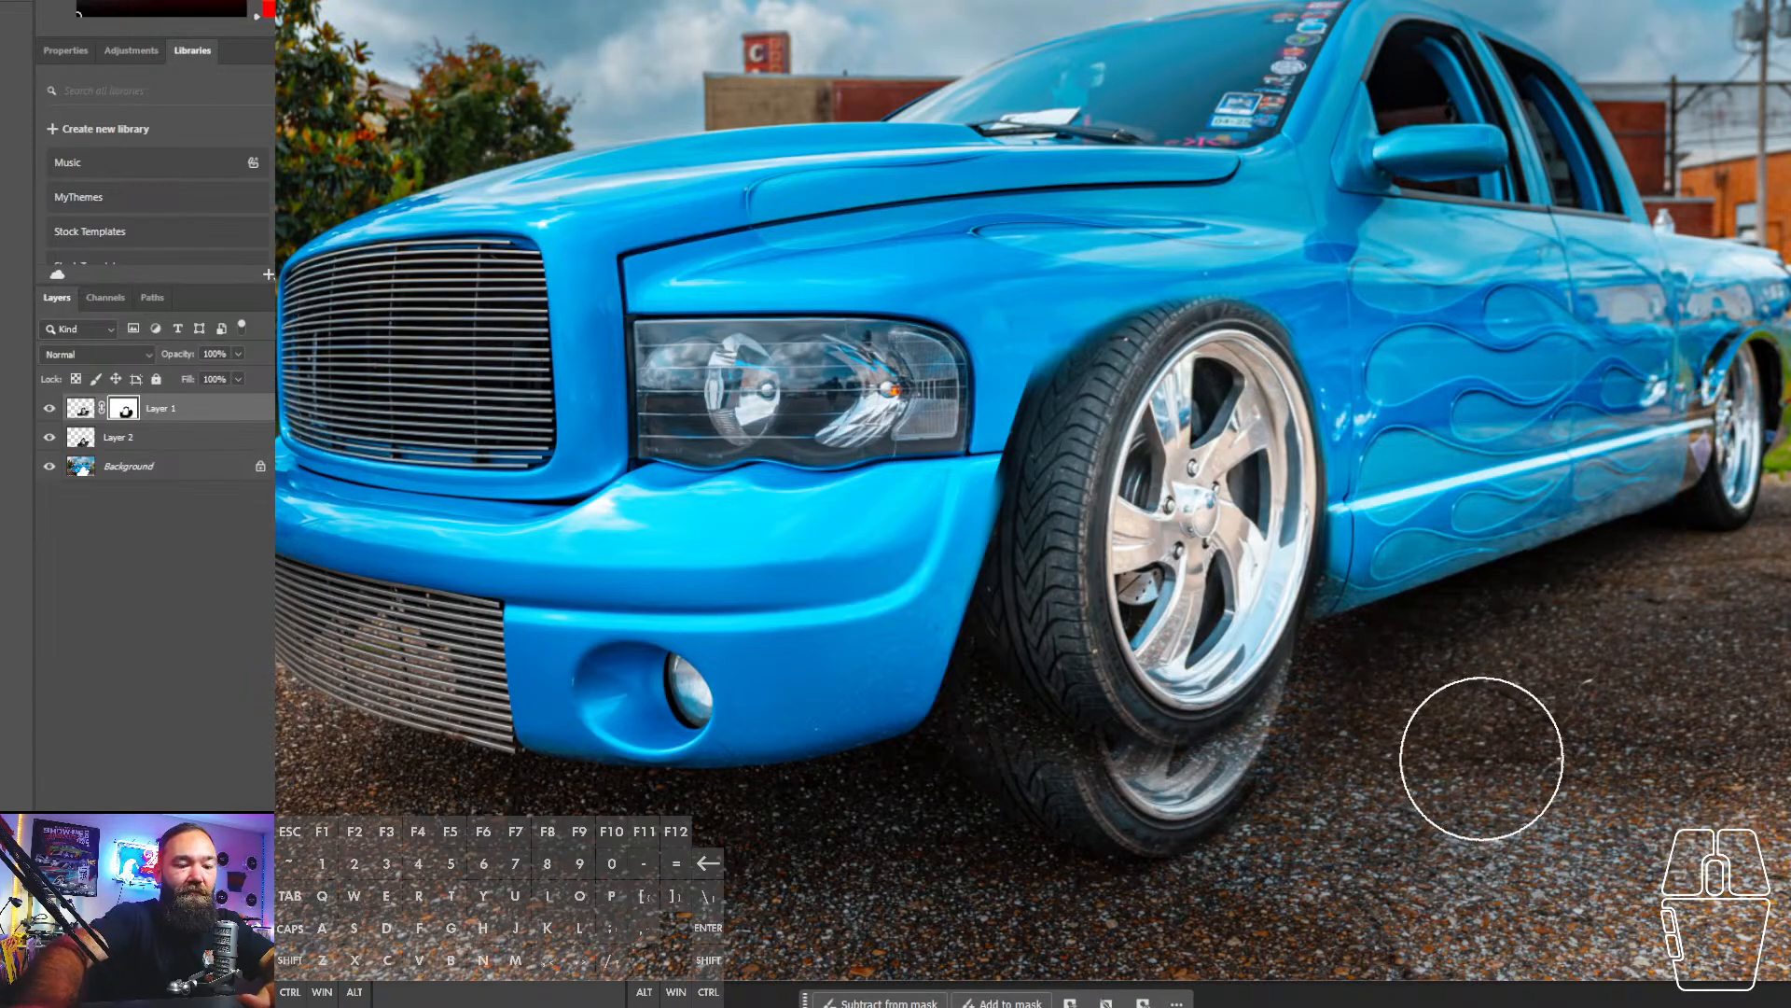
- Mask out Layer 1 around the wheel's lower outer edge and up beside the door with a much smaller brush
{"action": "key", "text": "["}
{"action": "key", "text": "["}
{"action": "key", "text": "["}
{"action": "key", "text": "["}
{"action": "key", "text": "["}
{"action": "key", "text": "["}
{"action": "key", "text": "["}
{"action": "key", "text": "["}
{"action": "mouse_move", "coordinate": [1270, 780]}
{"action": "left_mouse_down"}
{"action": "mouse_move", "coordinate": [1340, 627]}
{"action": "mouse_move", "coordinate": [1358, 523]}
{"action": "left_mouse_up"}
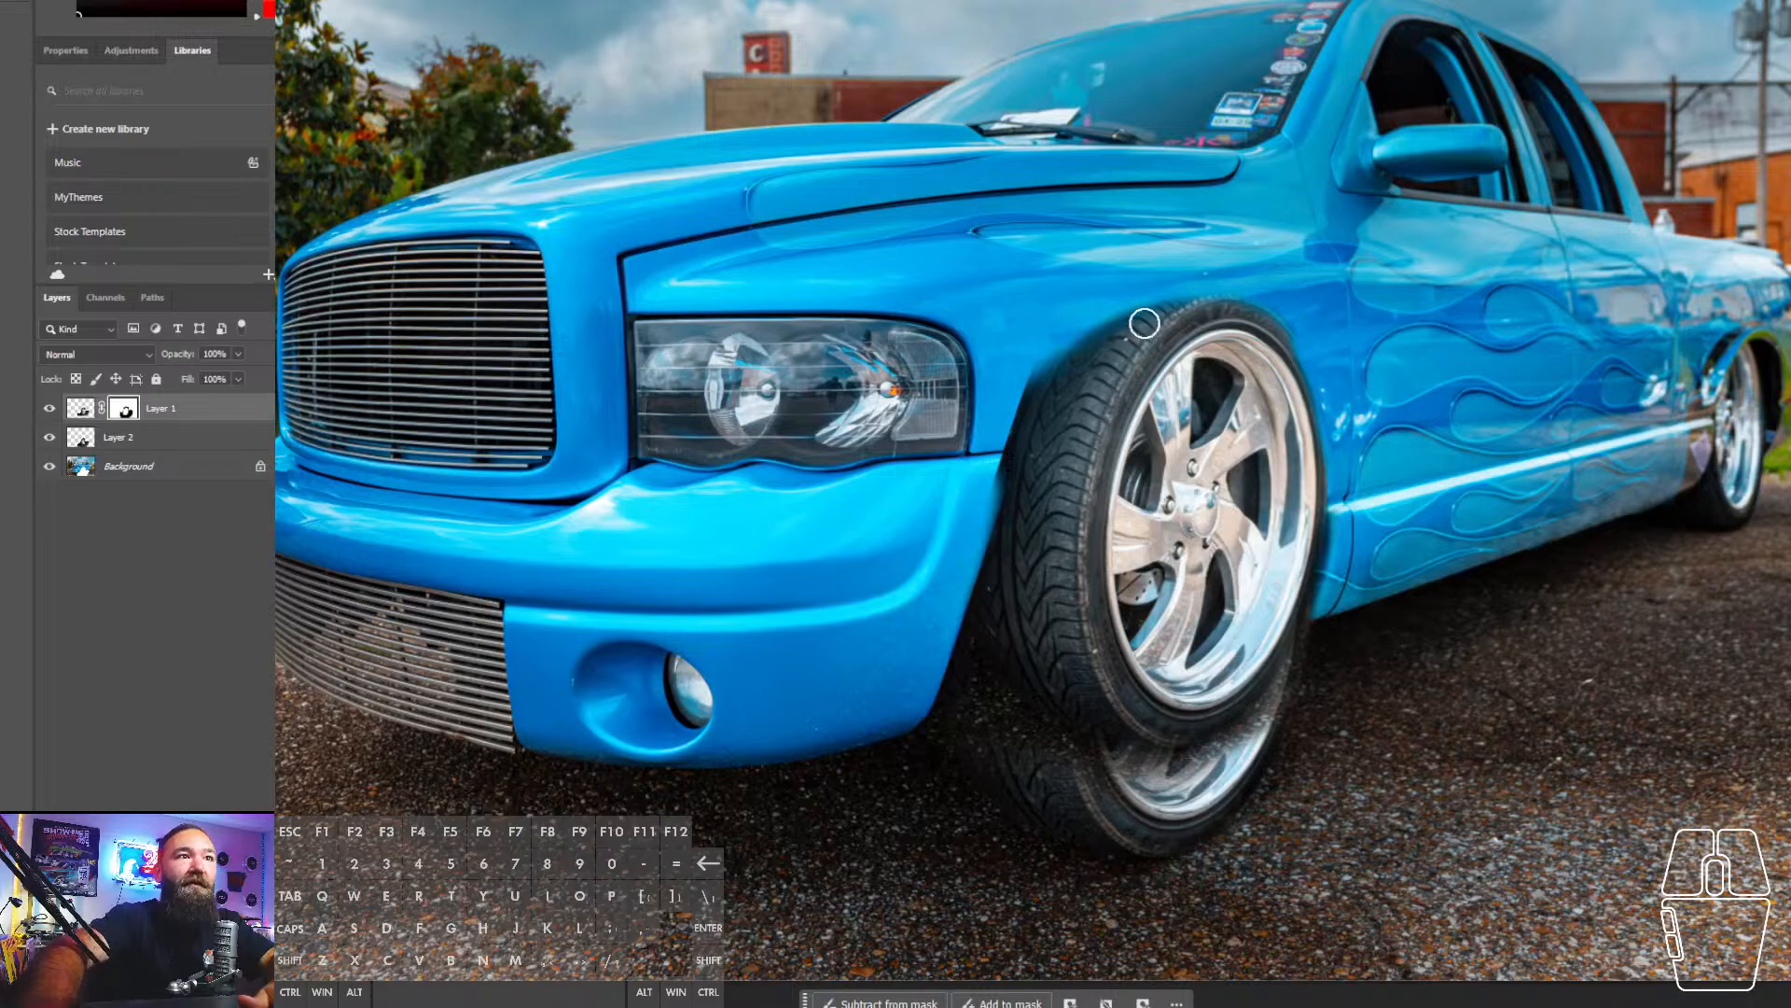
- Mask the tire along the bumper edge and wheel arch so the original fender covers it, and compare with Layer 1 hidden
{"action": "mouse_move", "coordinate": [1005, 434]}
{"action": "left_mouse_down"}
{"action": "mouse_move", "coordinate": [1015, 466]}
{"action": "mouse_move", "coordinate": [1050, 382]}
{"action": "mouse_move", "coordinate": [1021, 427]}
{"action": "left_mouse_up"}
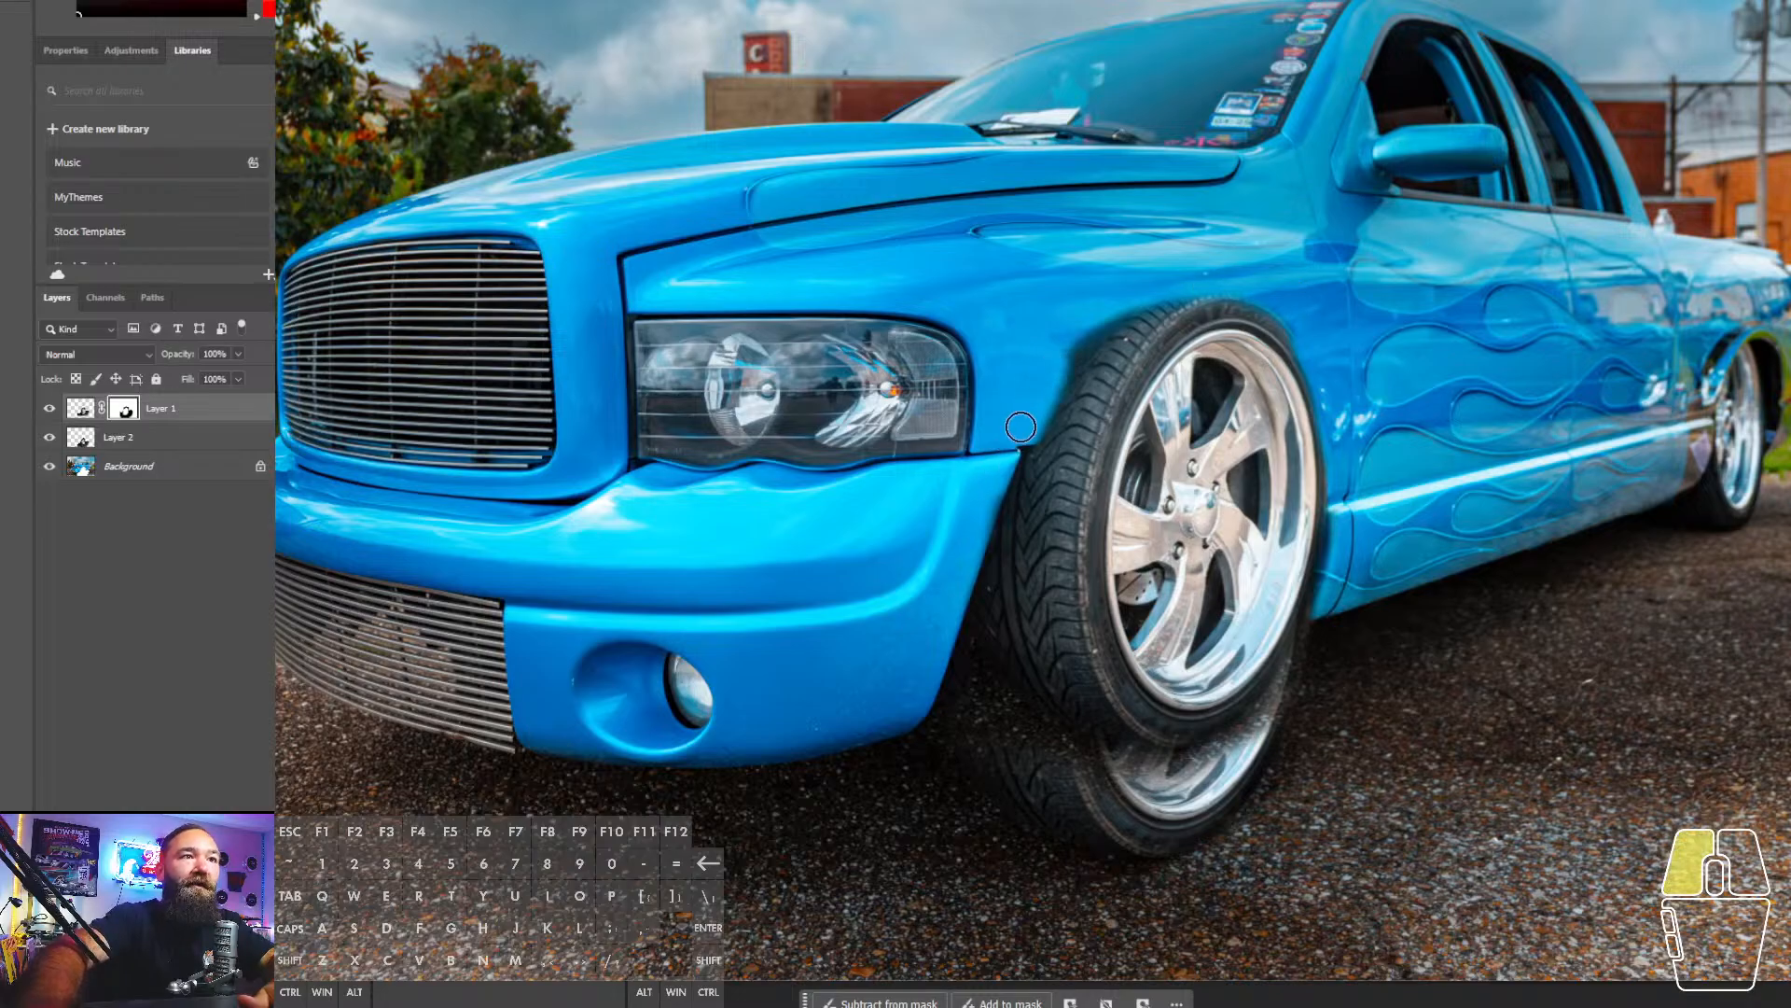
{"action": "mouse_move", "coordinate": [983, 501]}
{"action": "left_mouse_down"}
{"action": "mouse_move", "coordinate": [1064, 347]}
{"action": "mouse_move", "coordinate": [1047, 408]}
{"action": "mouse_move", "coordinate": [1096, 360]}
{"action": "mouse_move", "coordinate": [1041, 415]}
{"action": "mouse_move", "coordinate": [1099, 345]}
{"action": "mouse_move", "coordinate": [1163, 315]}
{"action": "mouse_move", "coordinate": [1092, 368]}
{"action": "mouse_move", "coordinate": [1191, 311]}
{"action": "mouse_move", "coordinate": [1111, 312]}
{"action": "mouse_move", "coordinate": [1118, 348]}
{"action": "mouse_move", "coordinate": [1236, 321]}
{"action": "mouse_move", "coordinate": [1177, 319]}
{"action": "mouse_move", "coordinate": [1226, 332]}
{"action": "mouse_move", "coordinate": [1118, 349]}
{"action": "mouse_move", "coordinate": [1285, 339]}
{"action": "mouse_move", "coordinate": [1193, 303]}
{"action": "mouse_move", "coordinate": [1306, 344]}
{"action": "mouse_move", "coordinate": [1274, 355]}
{"action": "mouse_move", "coordinate": [1238, 331]}
{"action": "mouse_move", "coordinate": [1327, 398]}
{"action": "left_mouse_up"}
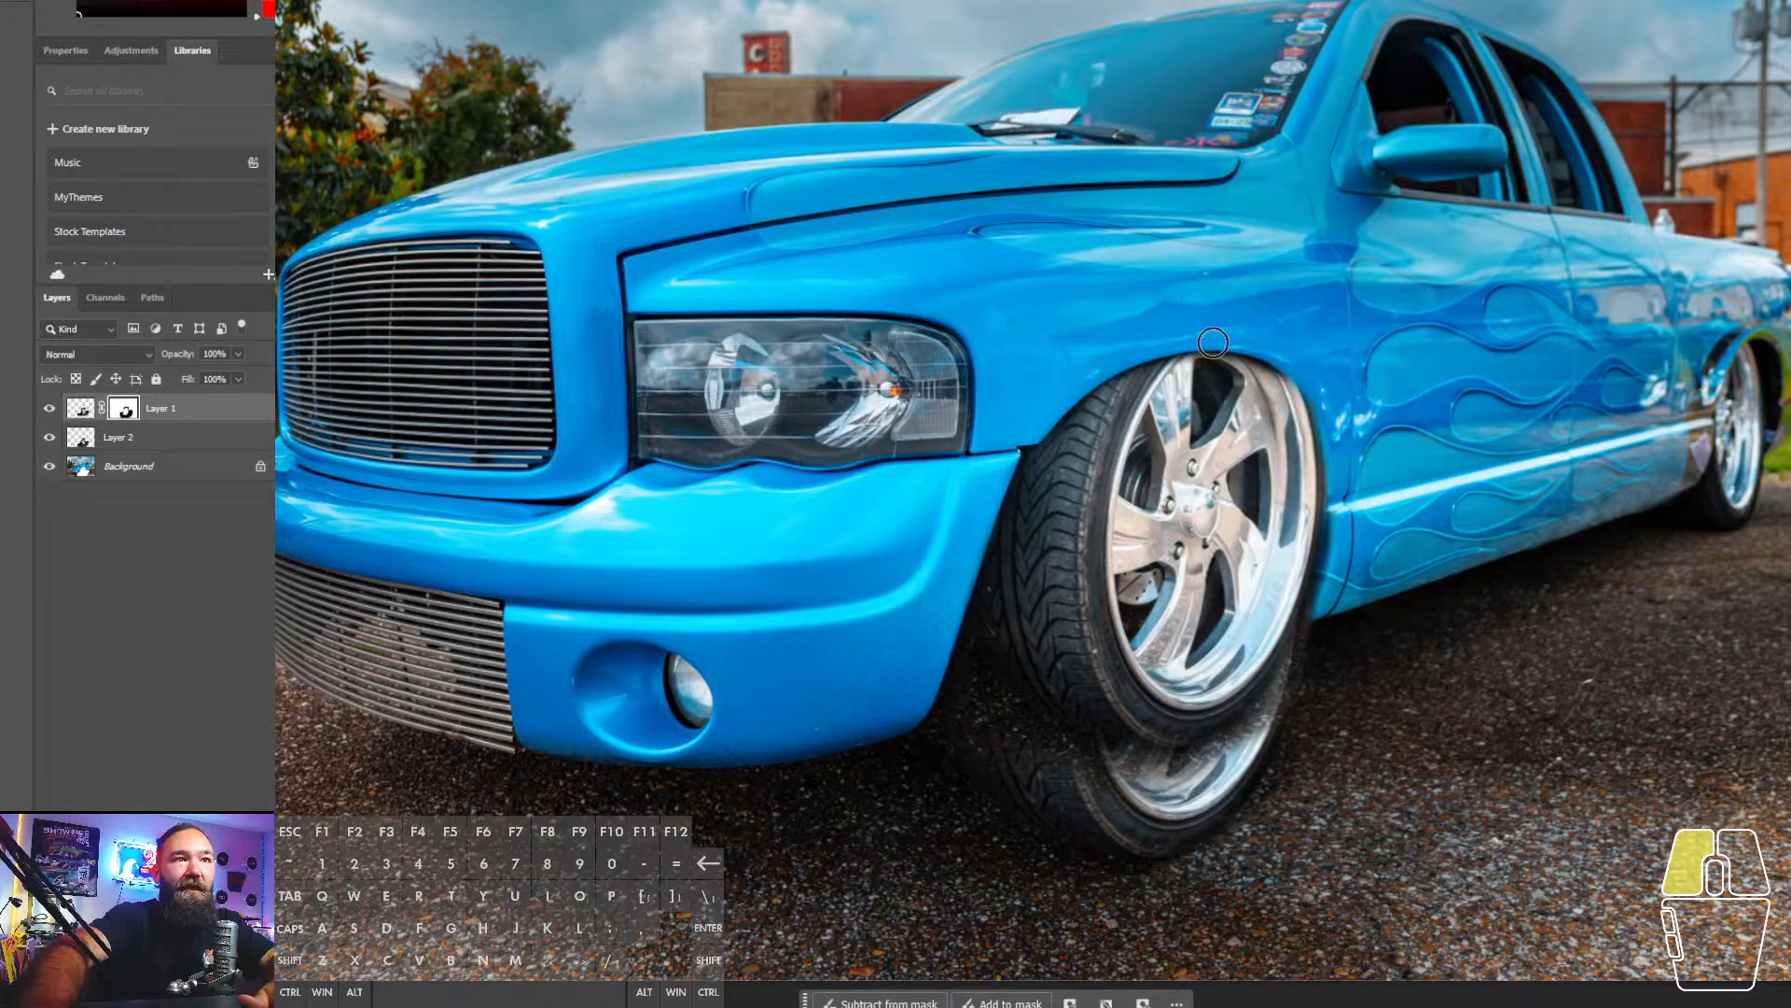
{"action": "left_click_drag", "start_coordinate": [1212, 343], "coordinate": [1061, 375]}
{"action": "key", "text": "bracketright"}
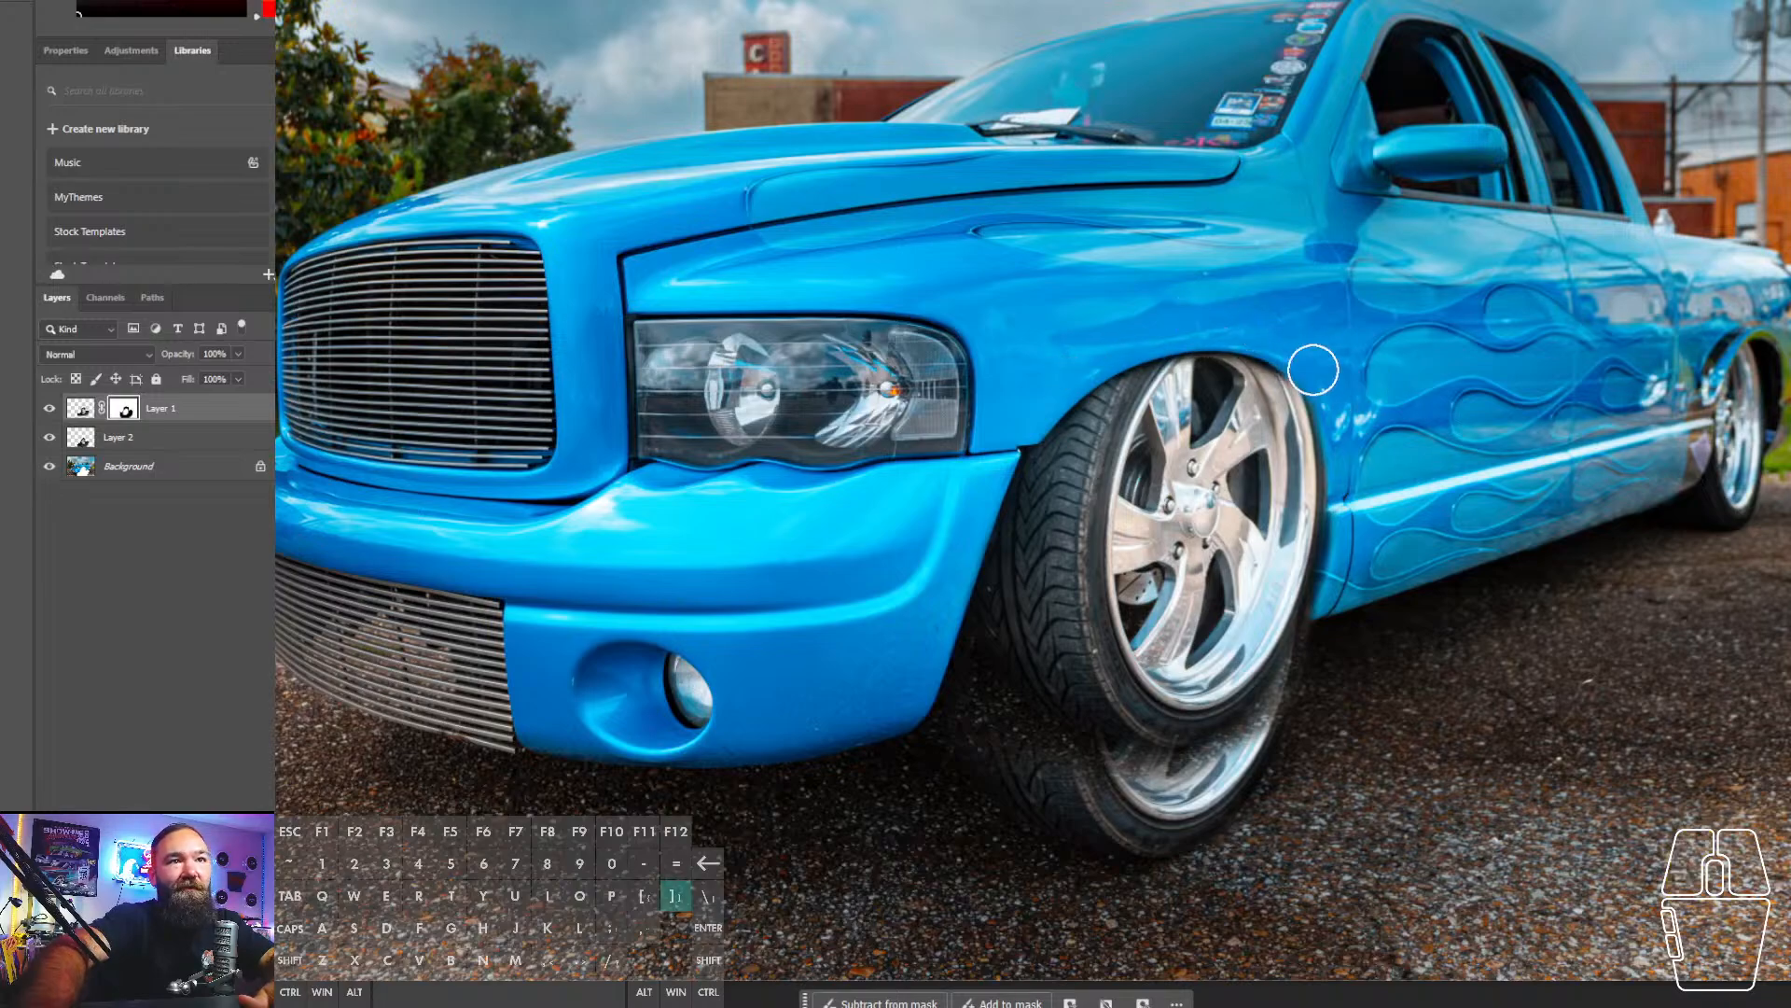
{"action": "mouse_move", "coordinate": [1315, 373]}
{"action": "left_mouse_down"}
{"action": "mouse_move", "coordinate": [1356, 470]}
{"action": "mouse_move", "coordinate": [1312, 362]}
{"action": "mouse_move", "coordinate": [1343, 398]}
{"action": "mouse_move", "coordinate": [1346, 422]}
{"action": "mouse_move", "coordinate": [1295, 350]}
{"action": "mouse_move", "coordinate": [1338, 376]}
{"action": "left_mouse_up"}
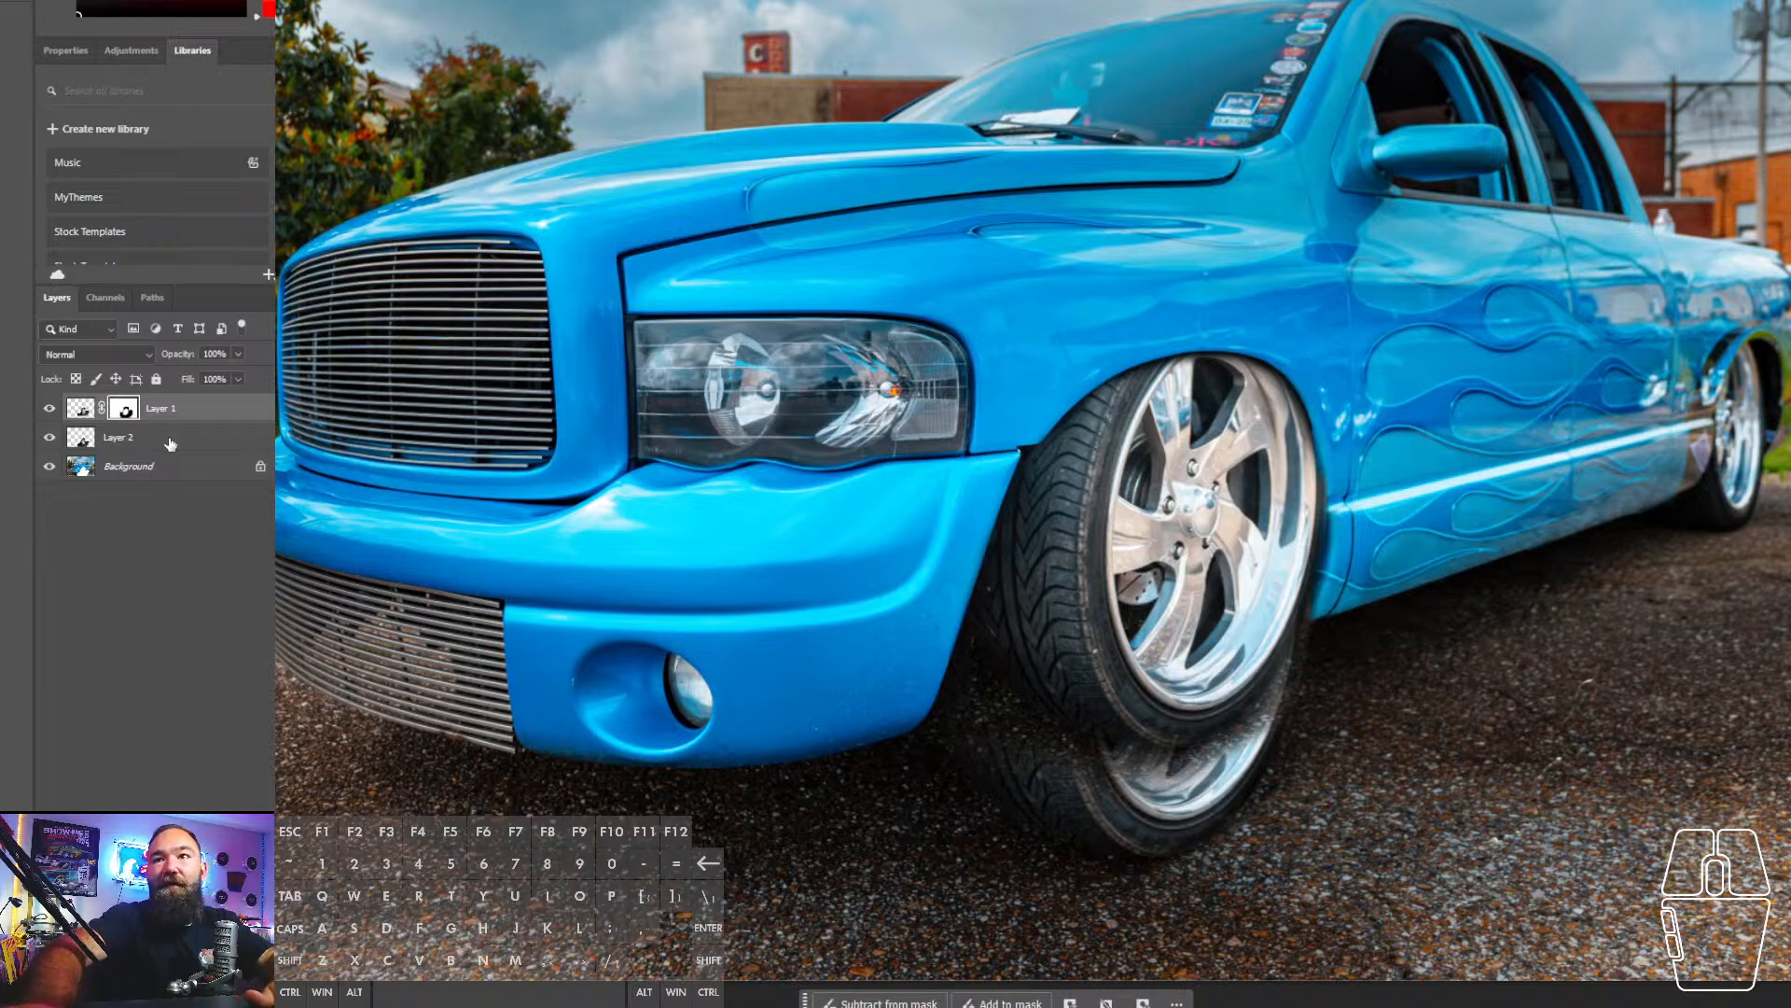
{"action": "left_click", "coordinate": [52, 411]}
{"action": "left_click", "coordinate": [51, 410]}
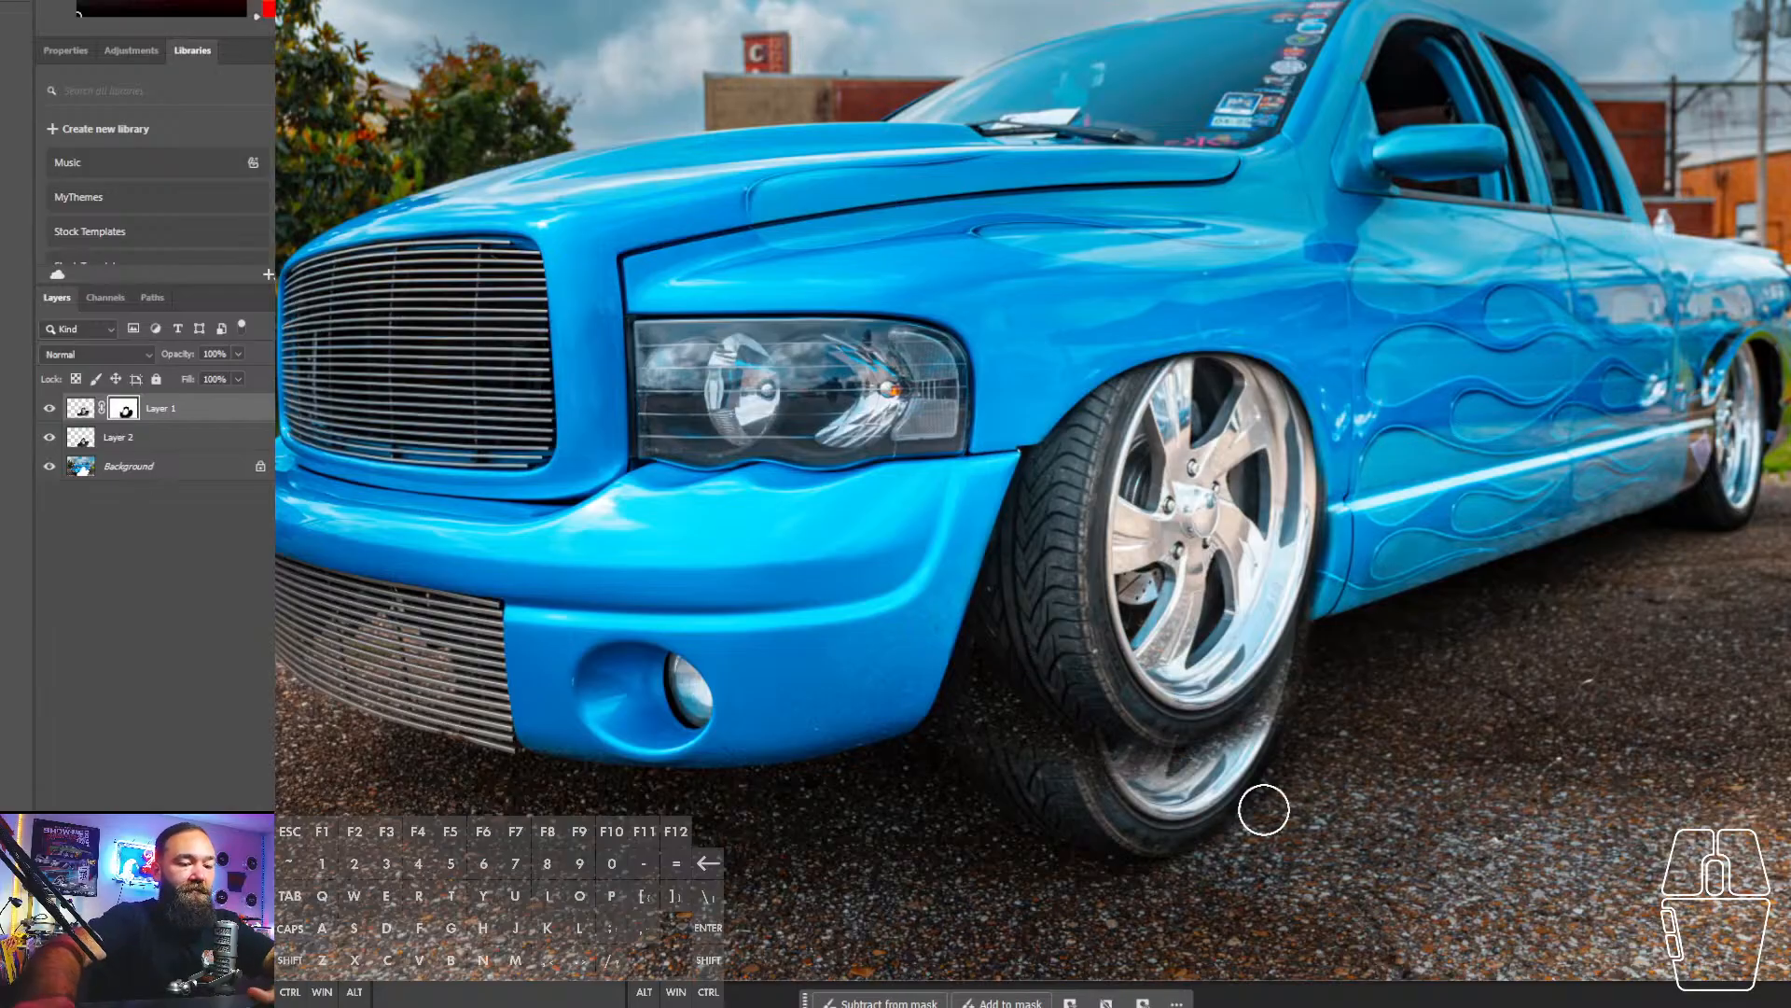
- Refine Layer 1's mask along the raised tire's lower edge with a smaller brush so the tire's bottom curve shows
{"action": "key", "text": "bracketleft"}
{"action": "key", "text": "bracketleft"}
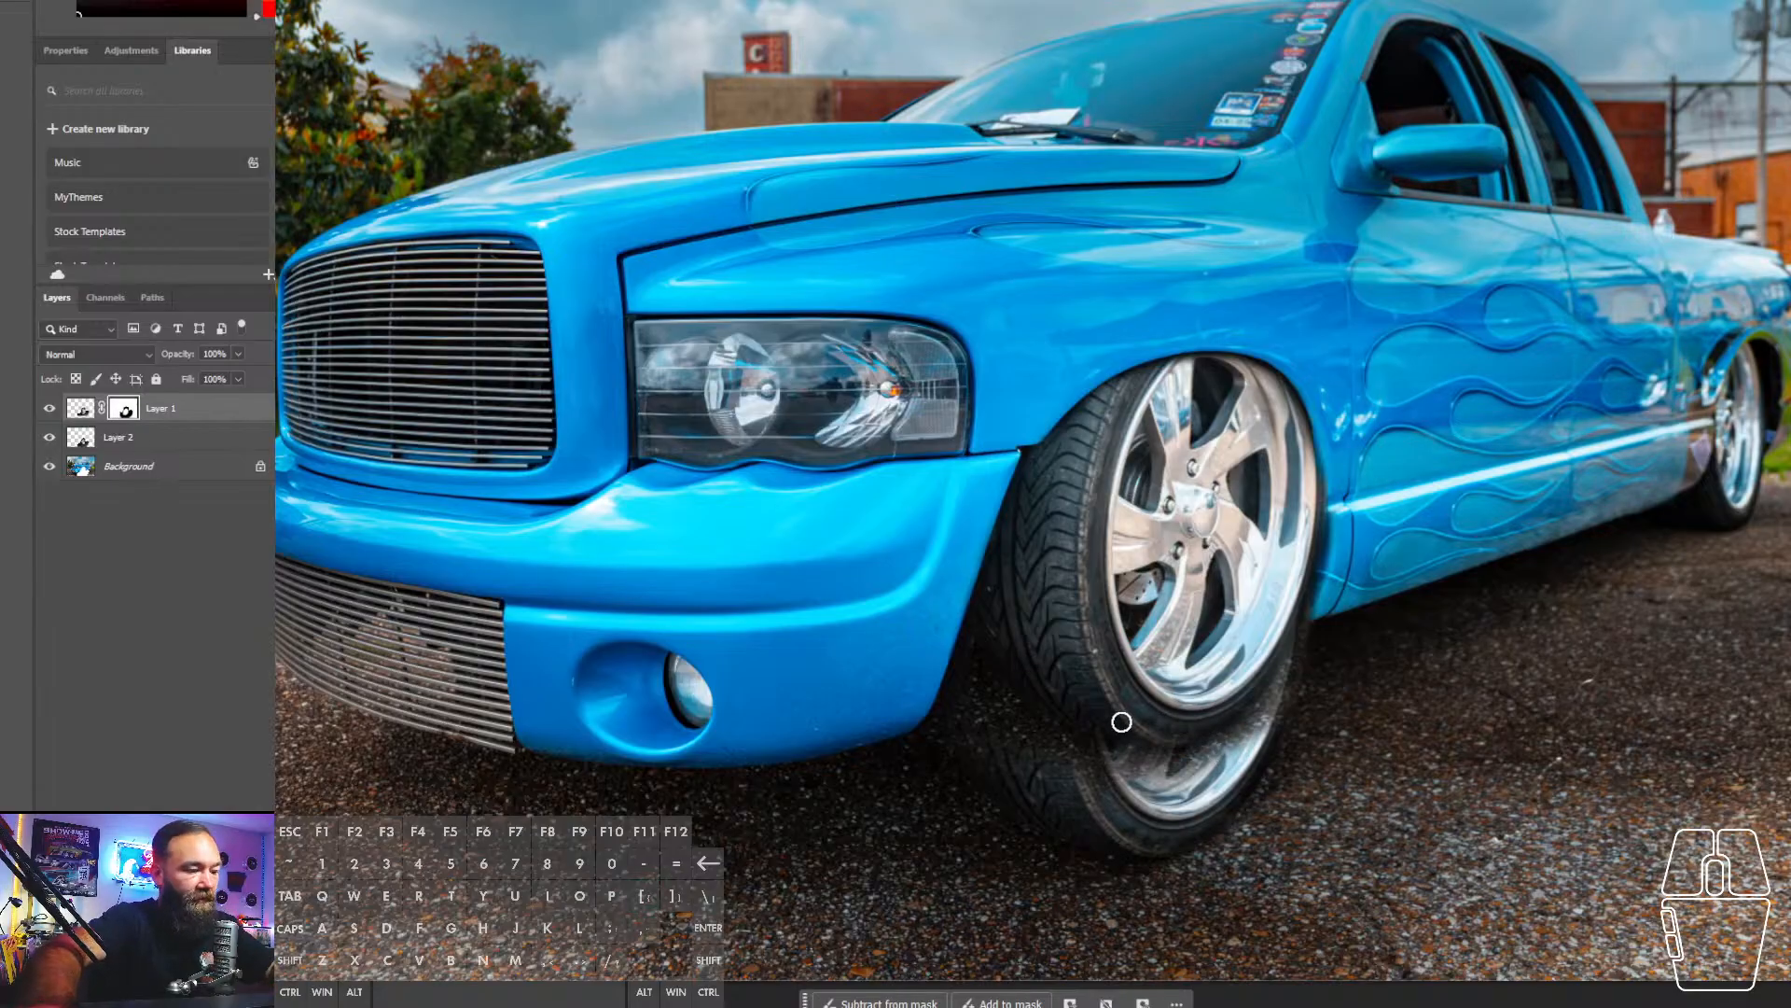
{"action": "key", "text": "x"}
{"action": "left_click_drag", "start_coordinate": [1080, 716], "coordinate": [1101, 723]}
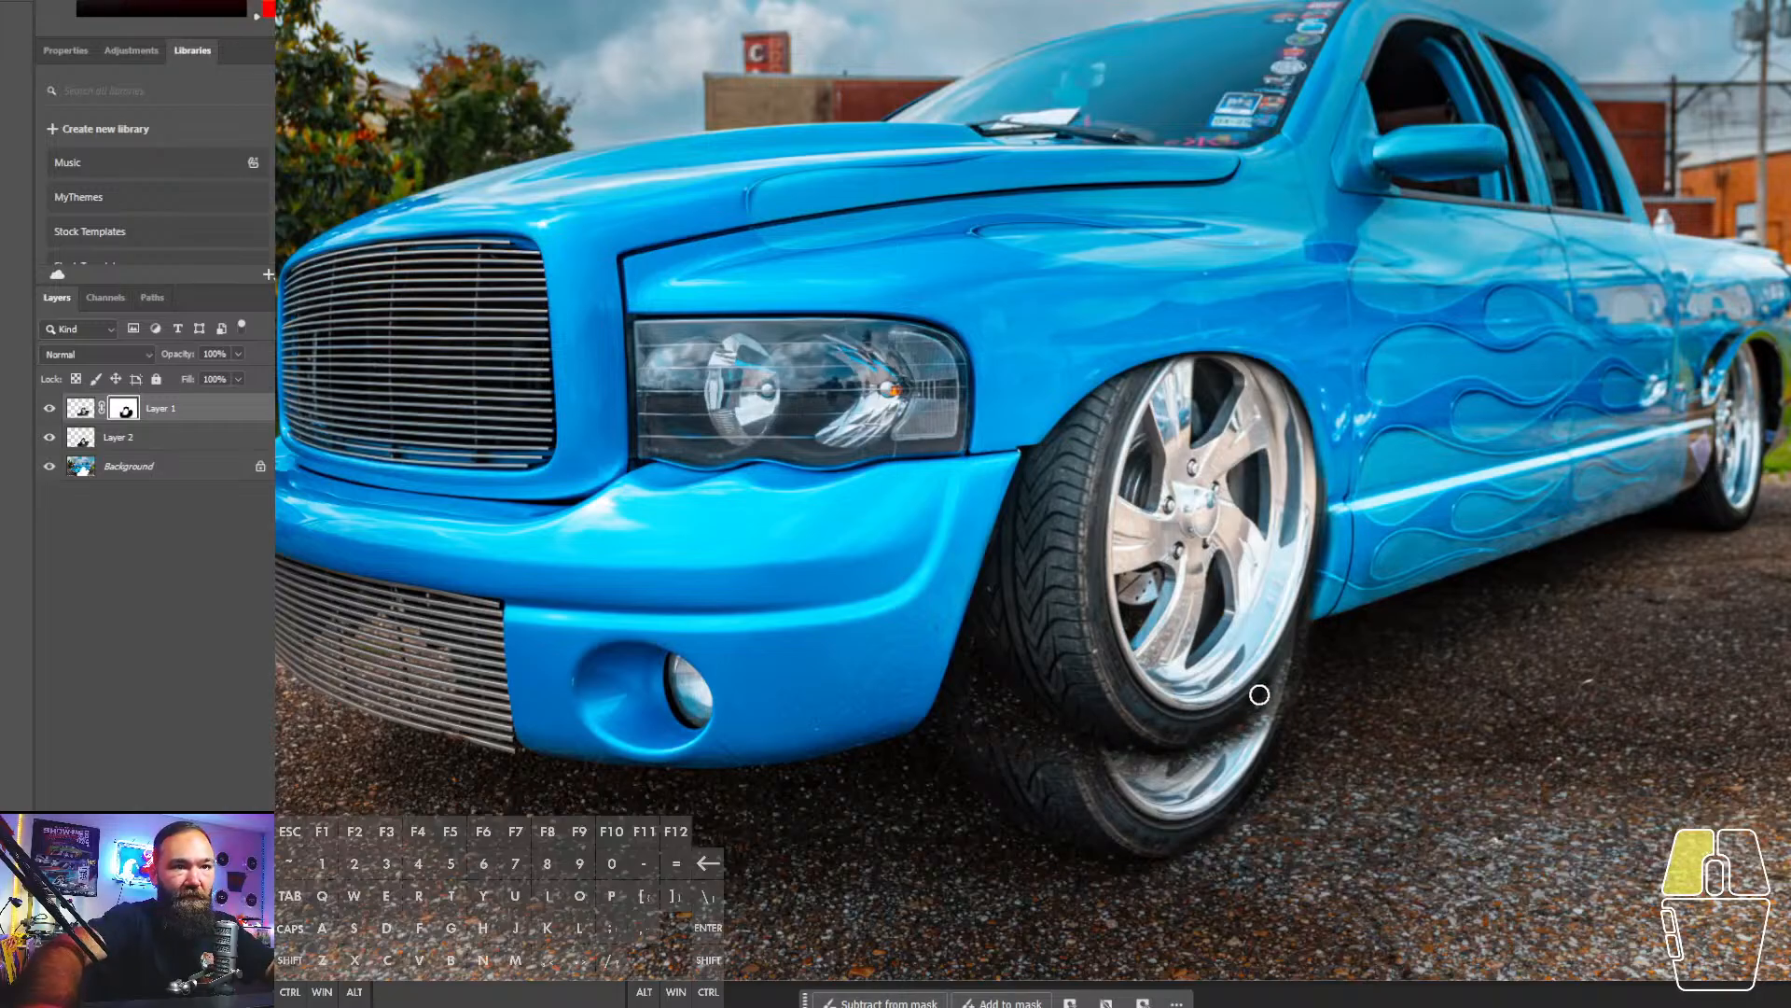
{"action": "left_click_drag", "start_coordinate": [1259, 695], "coordinate": [1272, 698]}
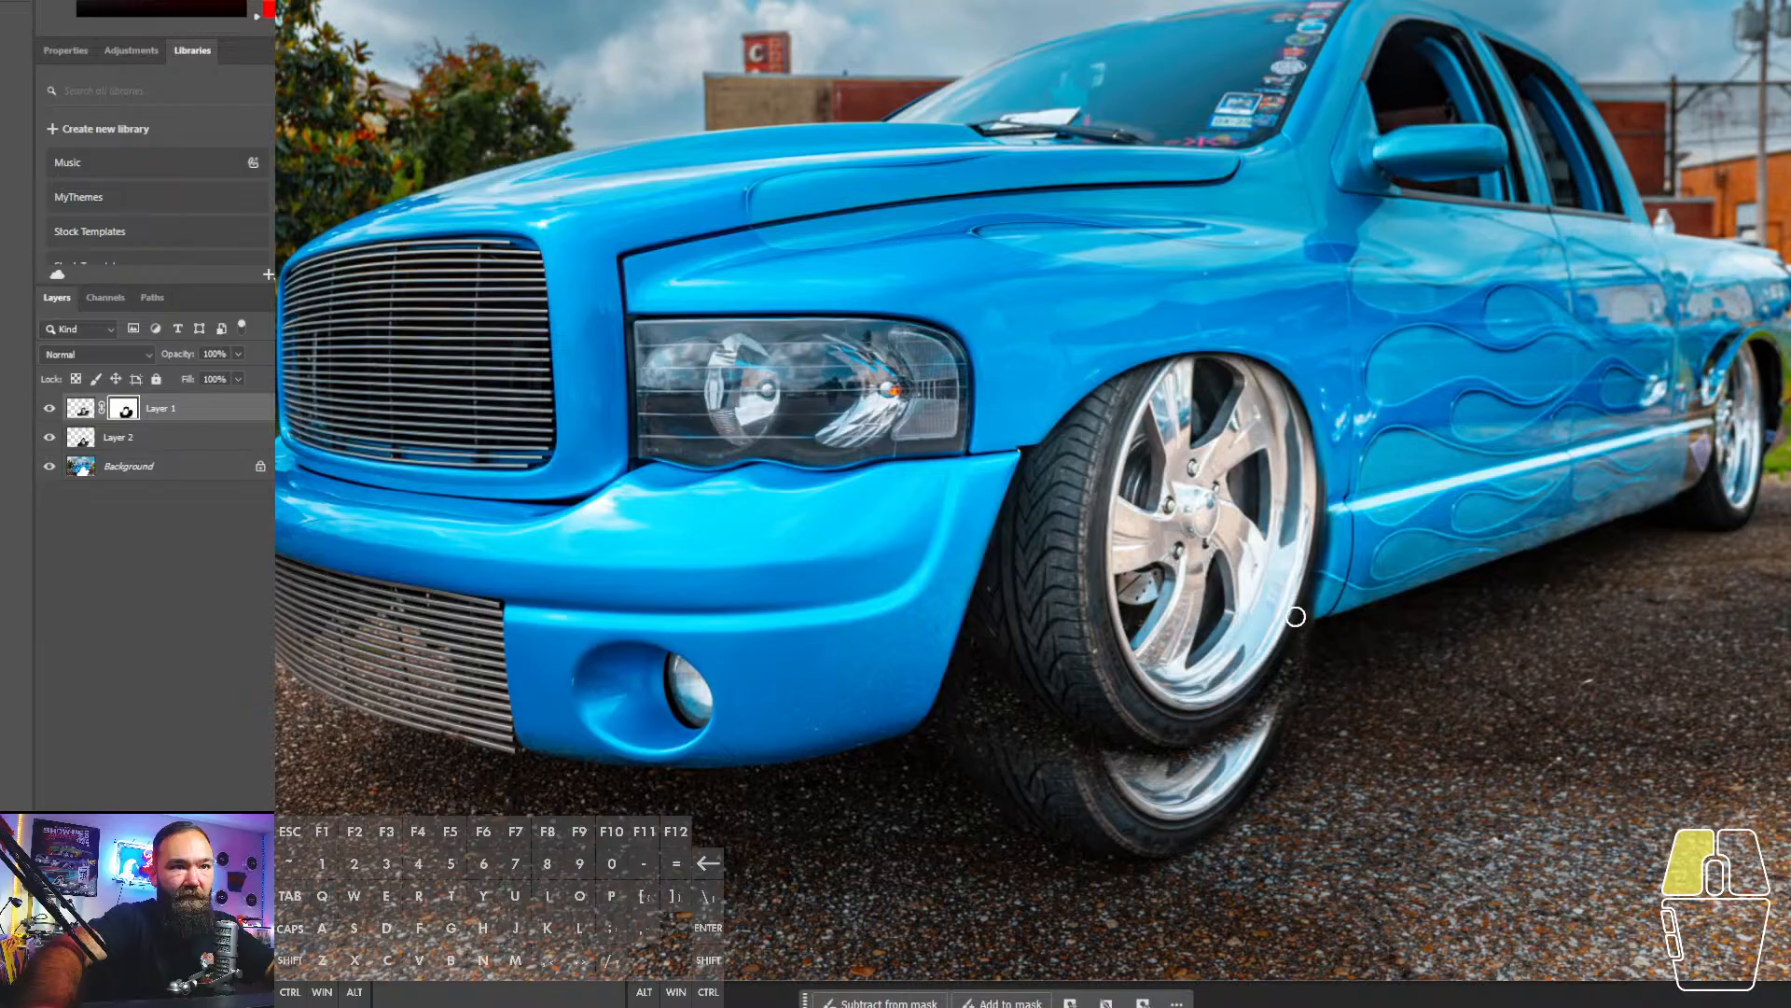
{"action": "key", "text": "c"}
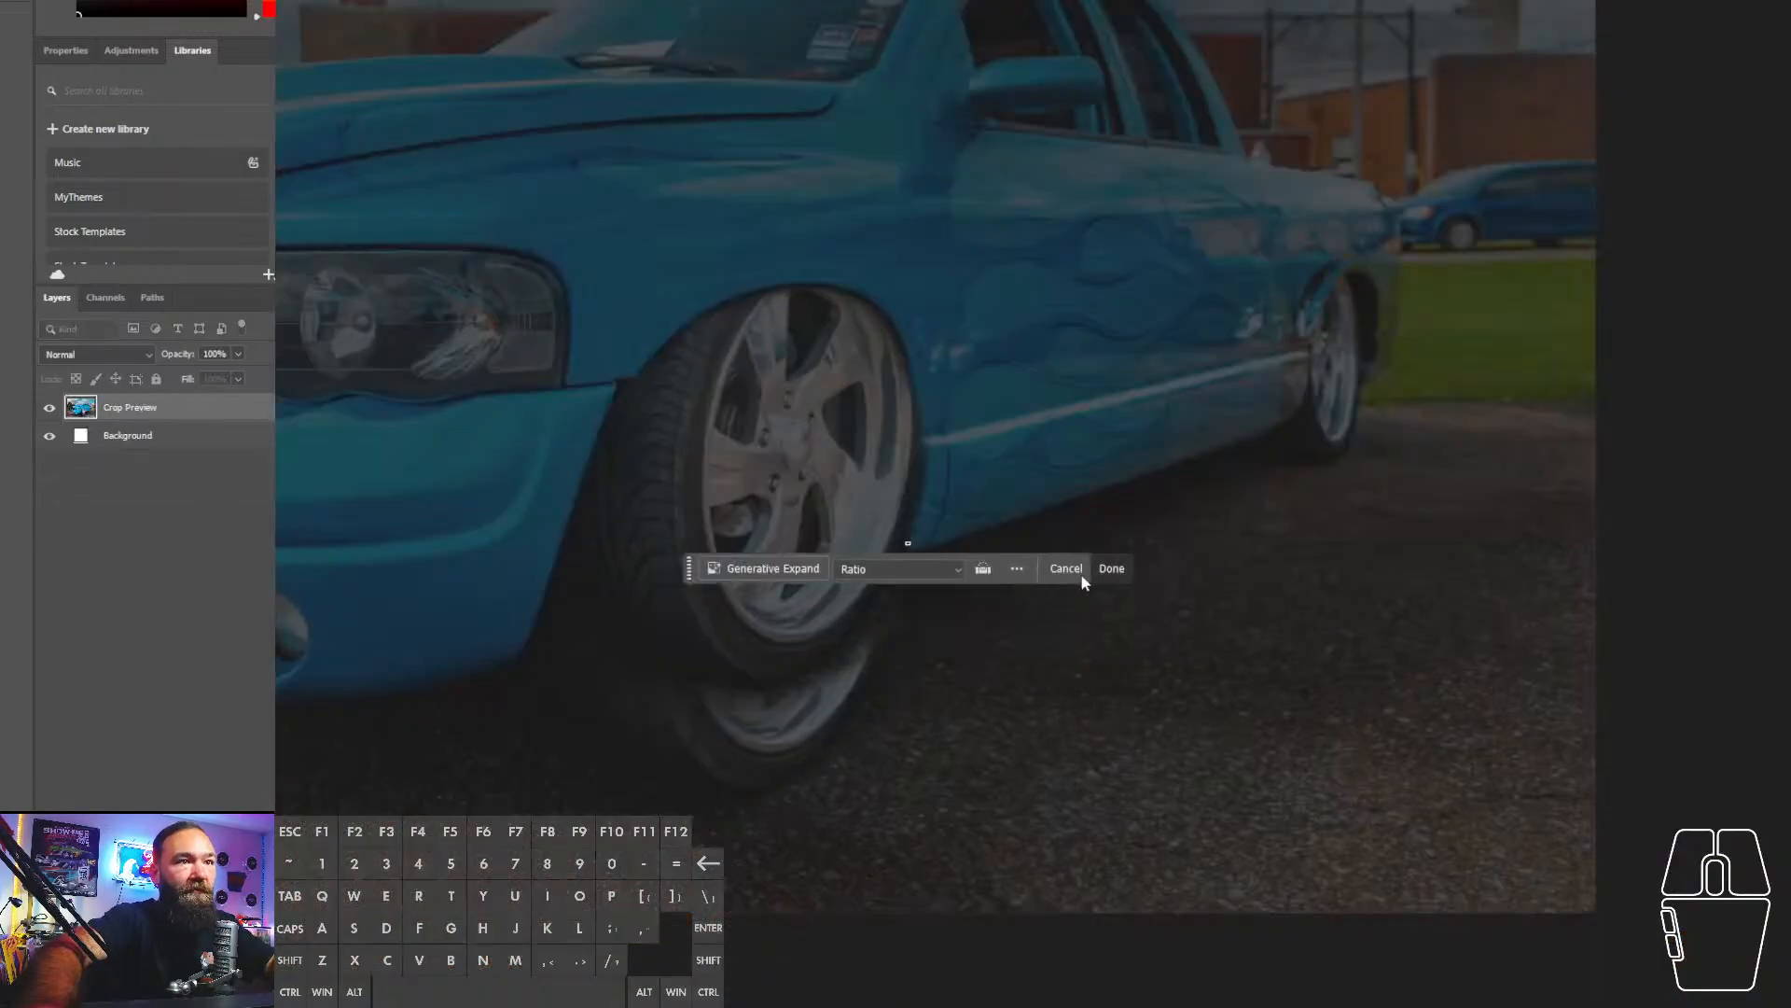
{"action": "left_click", "coordinate": [1073, 571]}
{"action": "key", "text": "b"}
{"action": "key", "text": "x"}
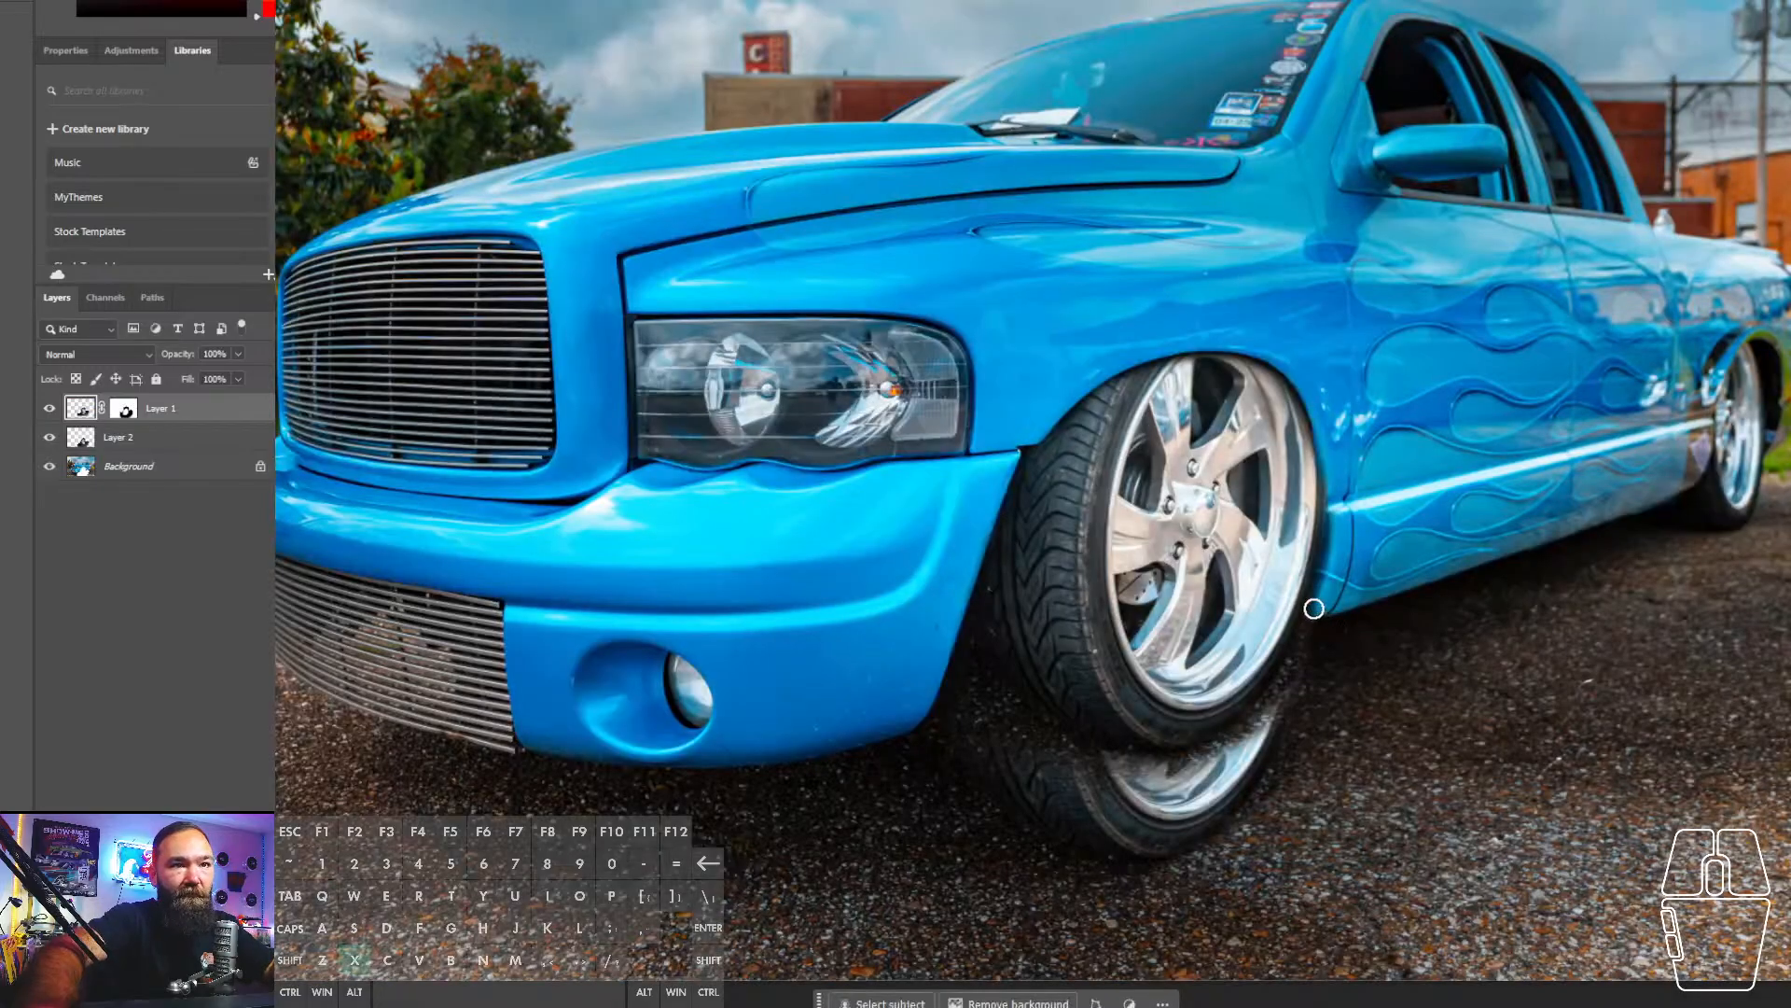
{"action": "left_click", "coordinate": [1311, 608]}
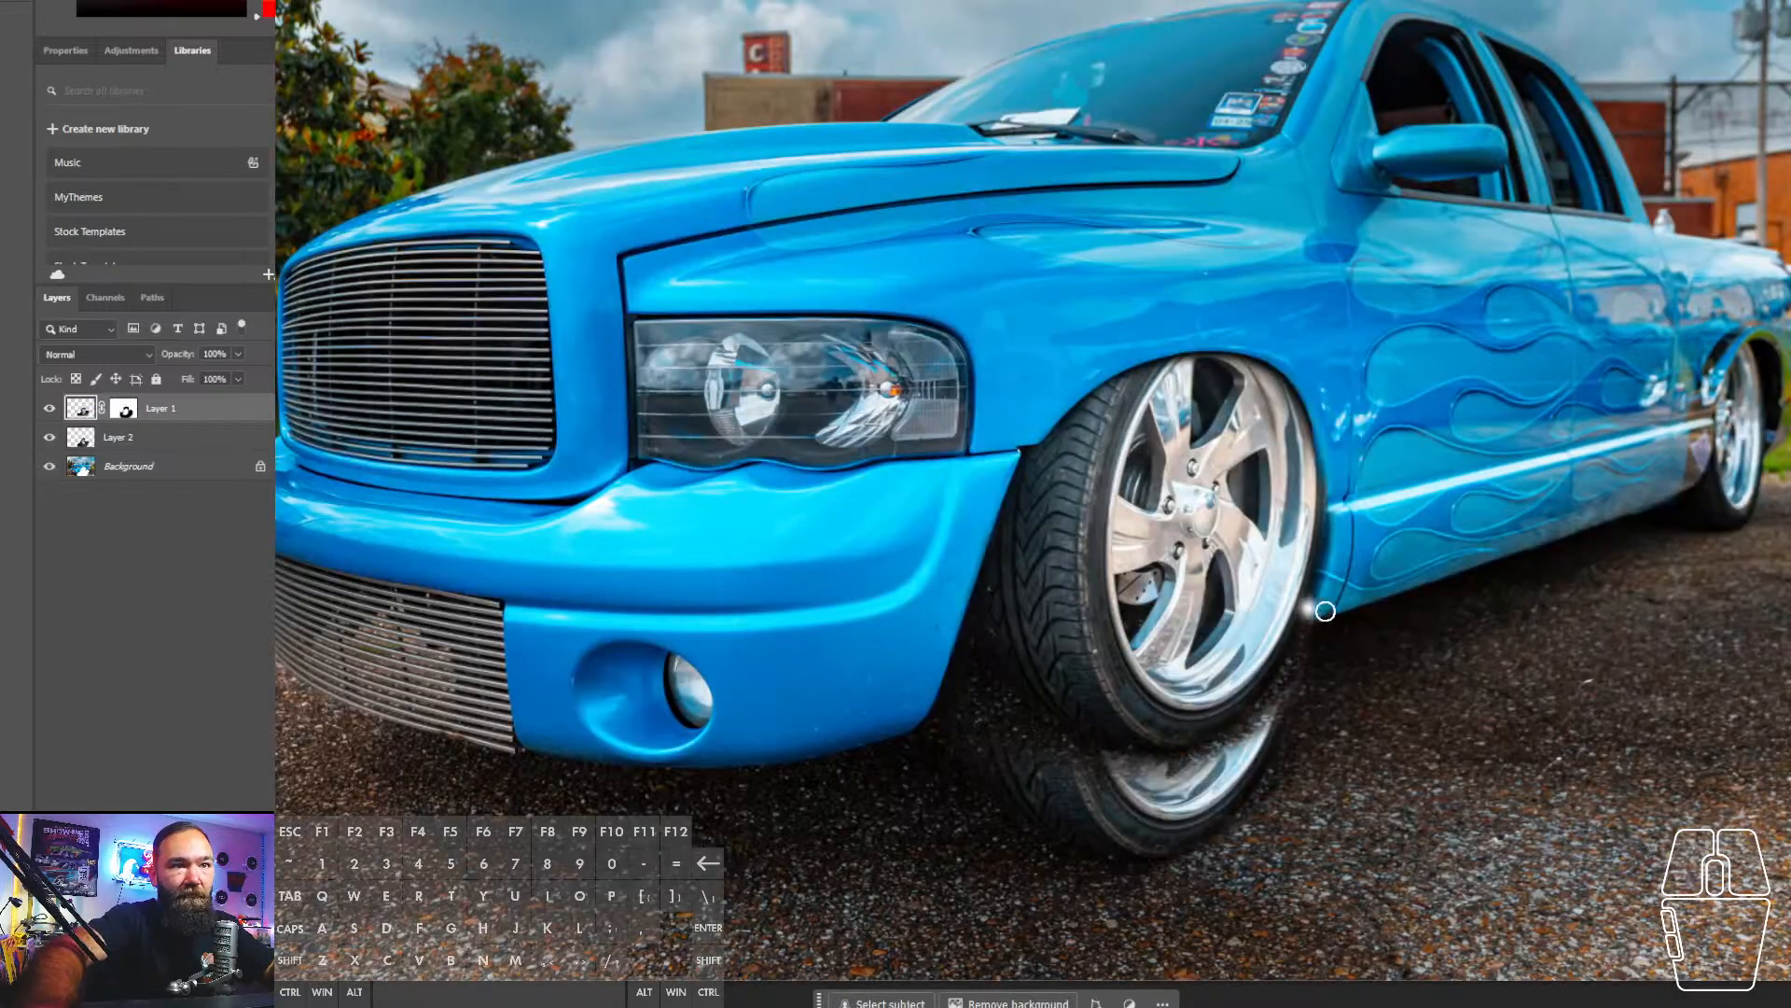
{"action": "left_click", "coordinate": [120, 409]}
{"action": "key", "text": "super"}
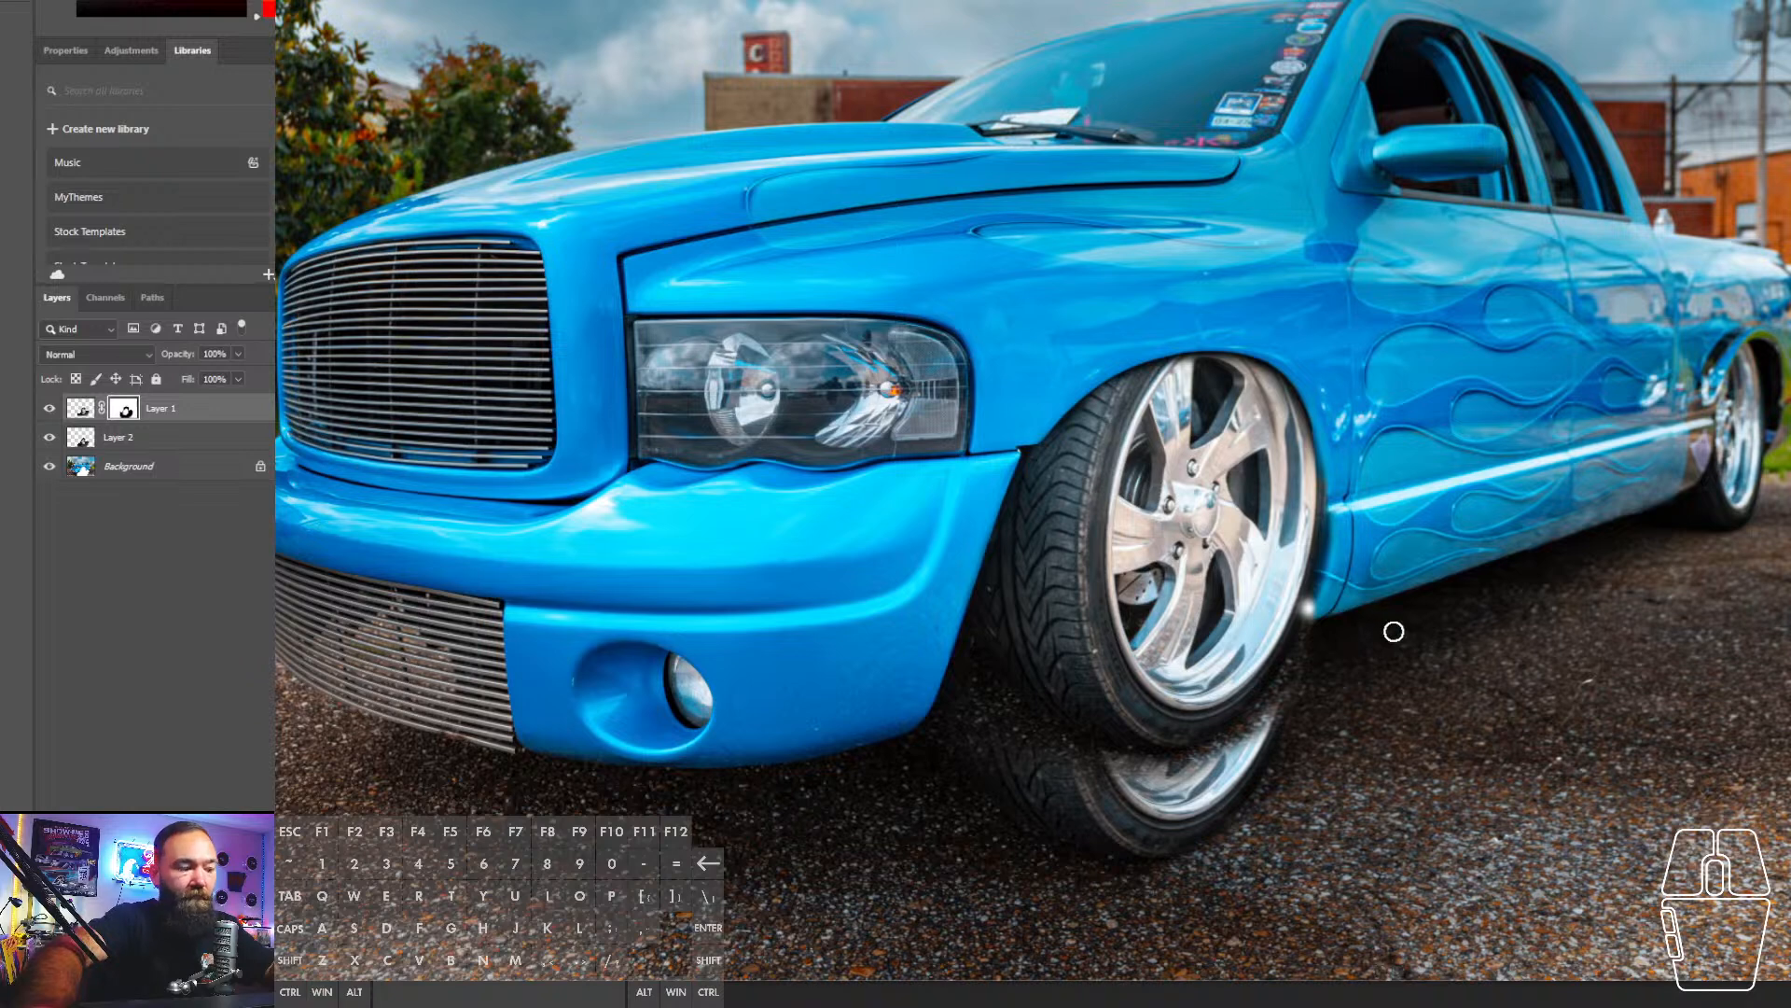
{"action": "key", "text": "super"}
{"action": "key", "text": "ctrl+z"}
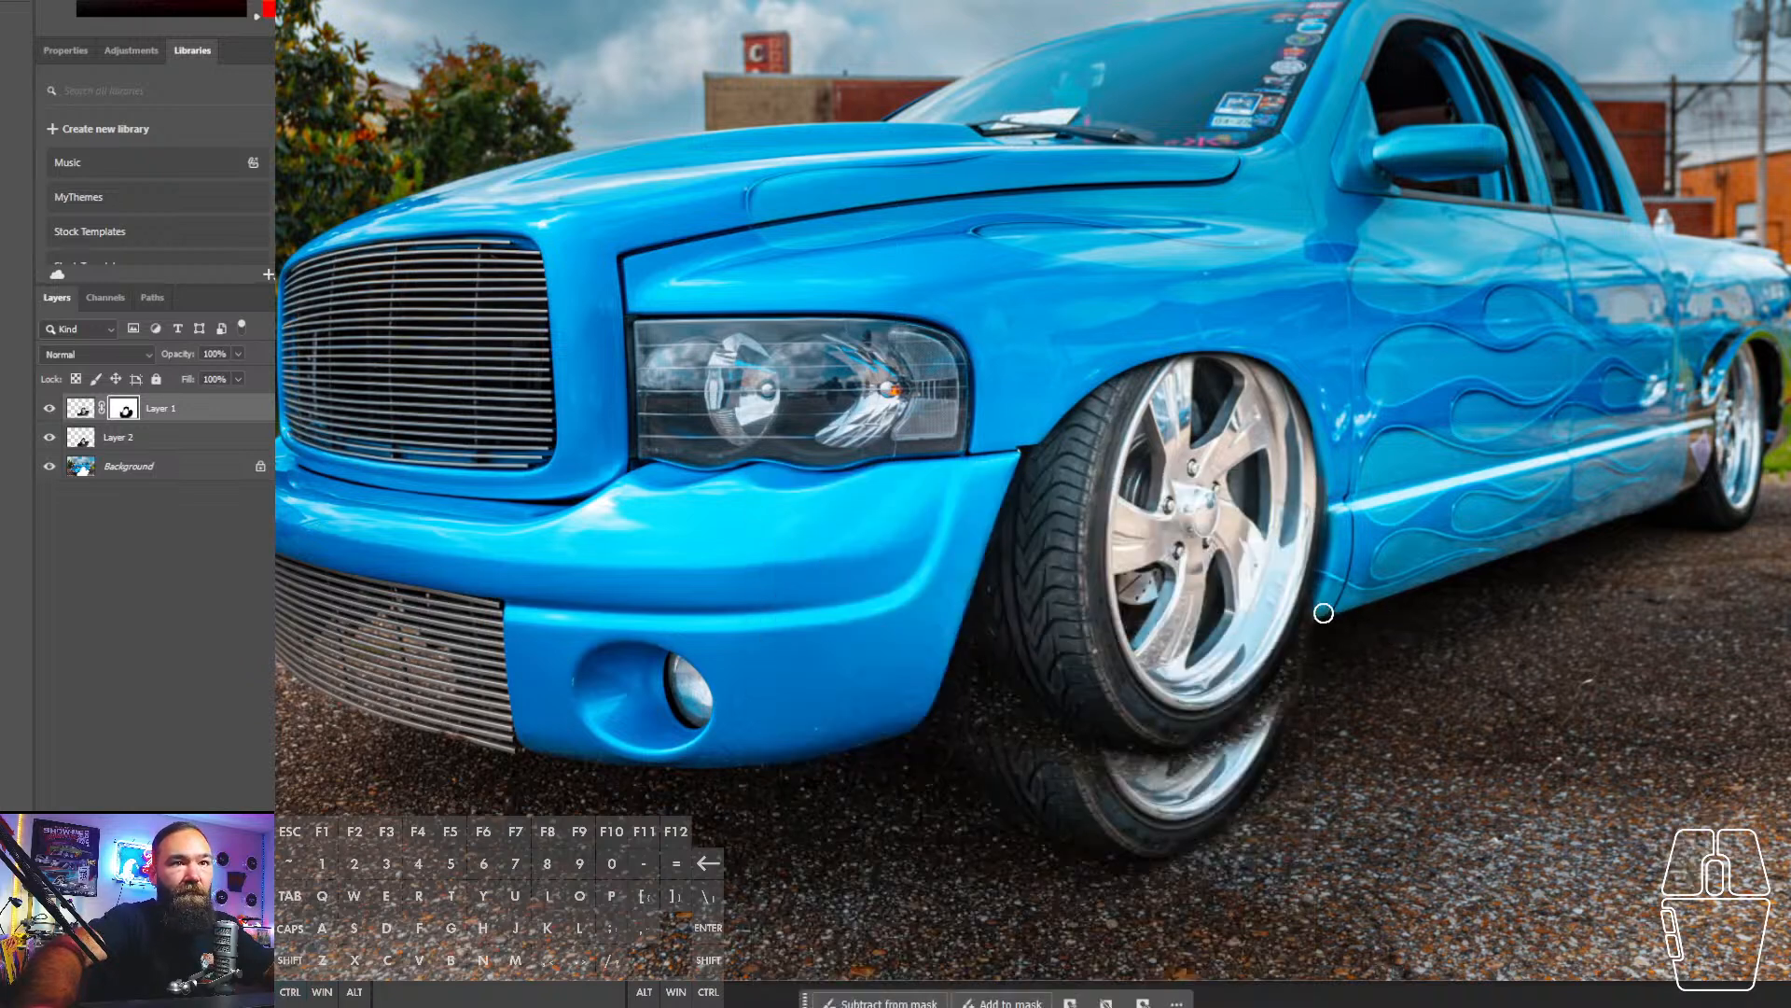
- Refine Layer 1's mask where the tire meets the rocker panel corner and down the tire's outer edge
{"action": "left_click", "coordinate": [1311, 614]}
{"action": "left_click", "coordinate": [1327, 600]}
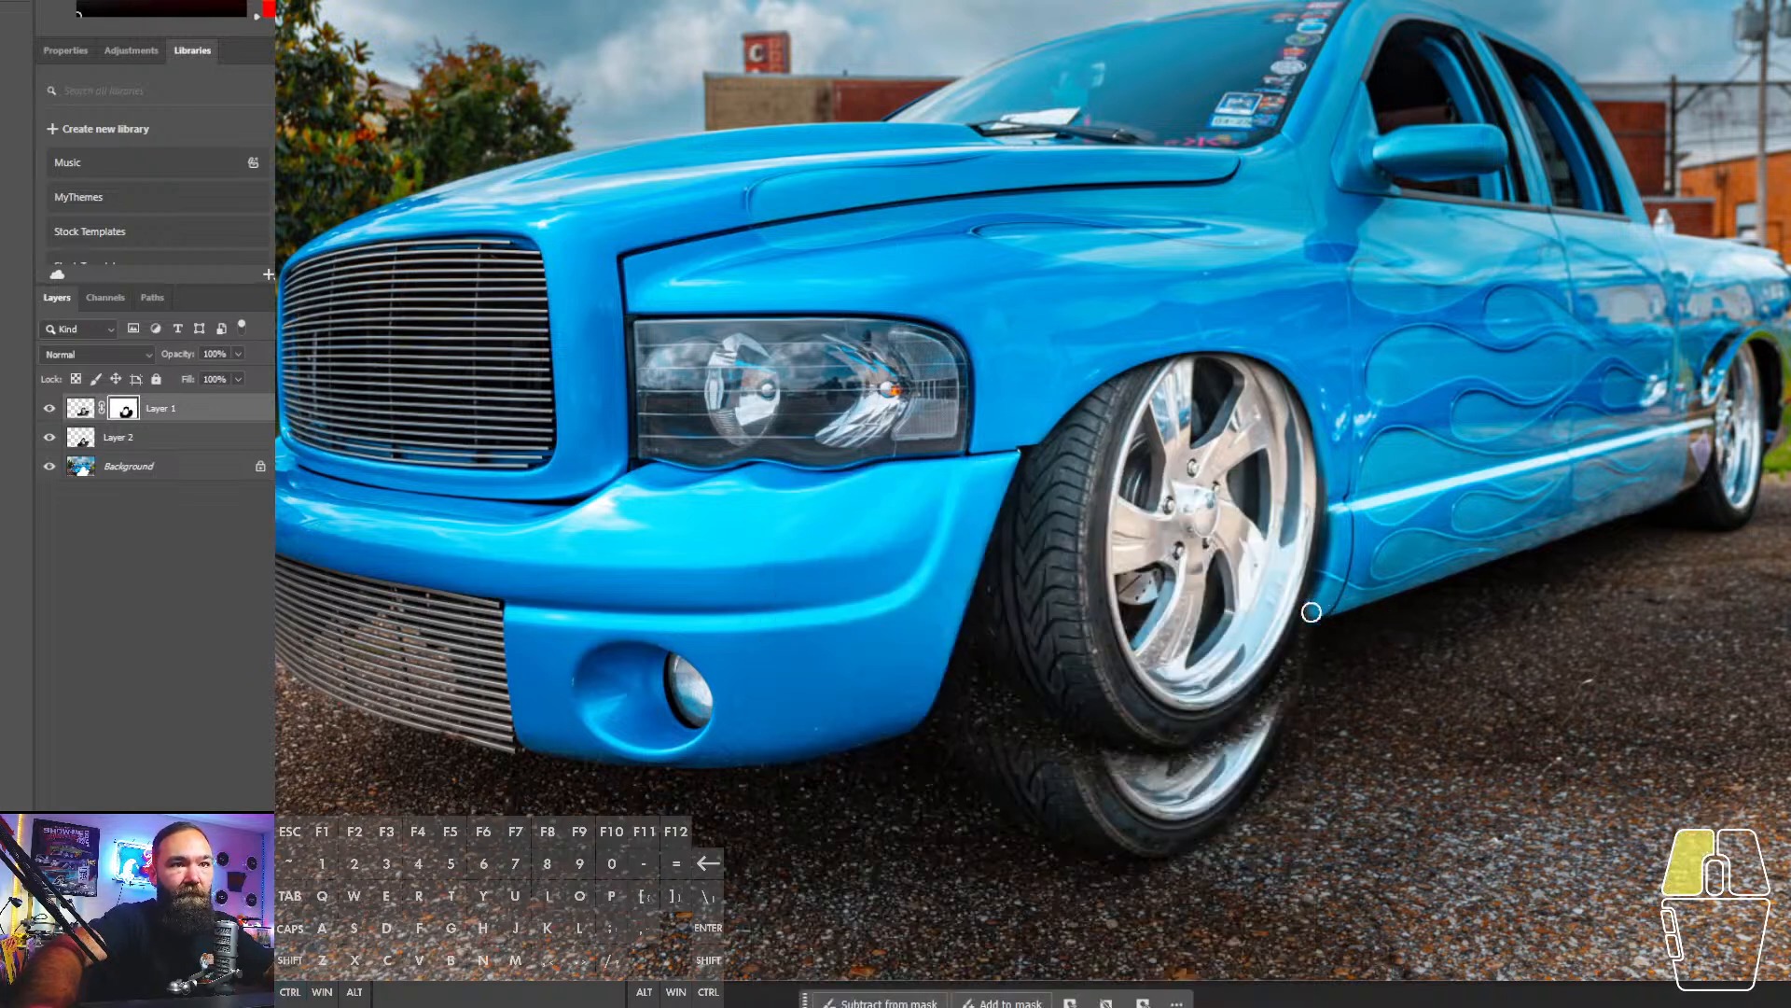
{"action": "mouse_move", "coordinate": [1321, 597]}
{"action": "left_mouse_down"}
{"action": "mouse_move", "coordinate": [1331, 571]}
{"action": "mouse_move", "coordinate": [1307, 568]}
{"action": "mouse_move", "coordinate": [1302, 598]}
{"action": "left_mouse_up"}
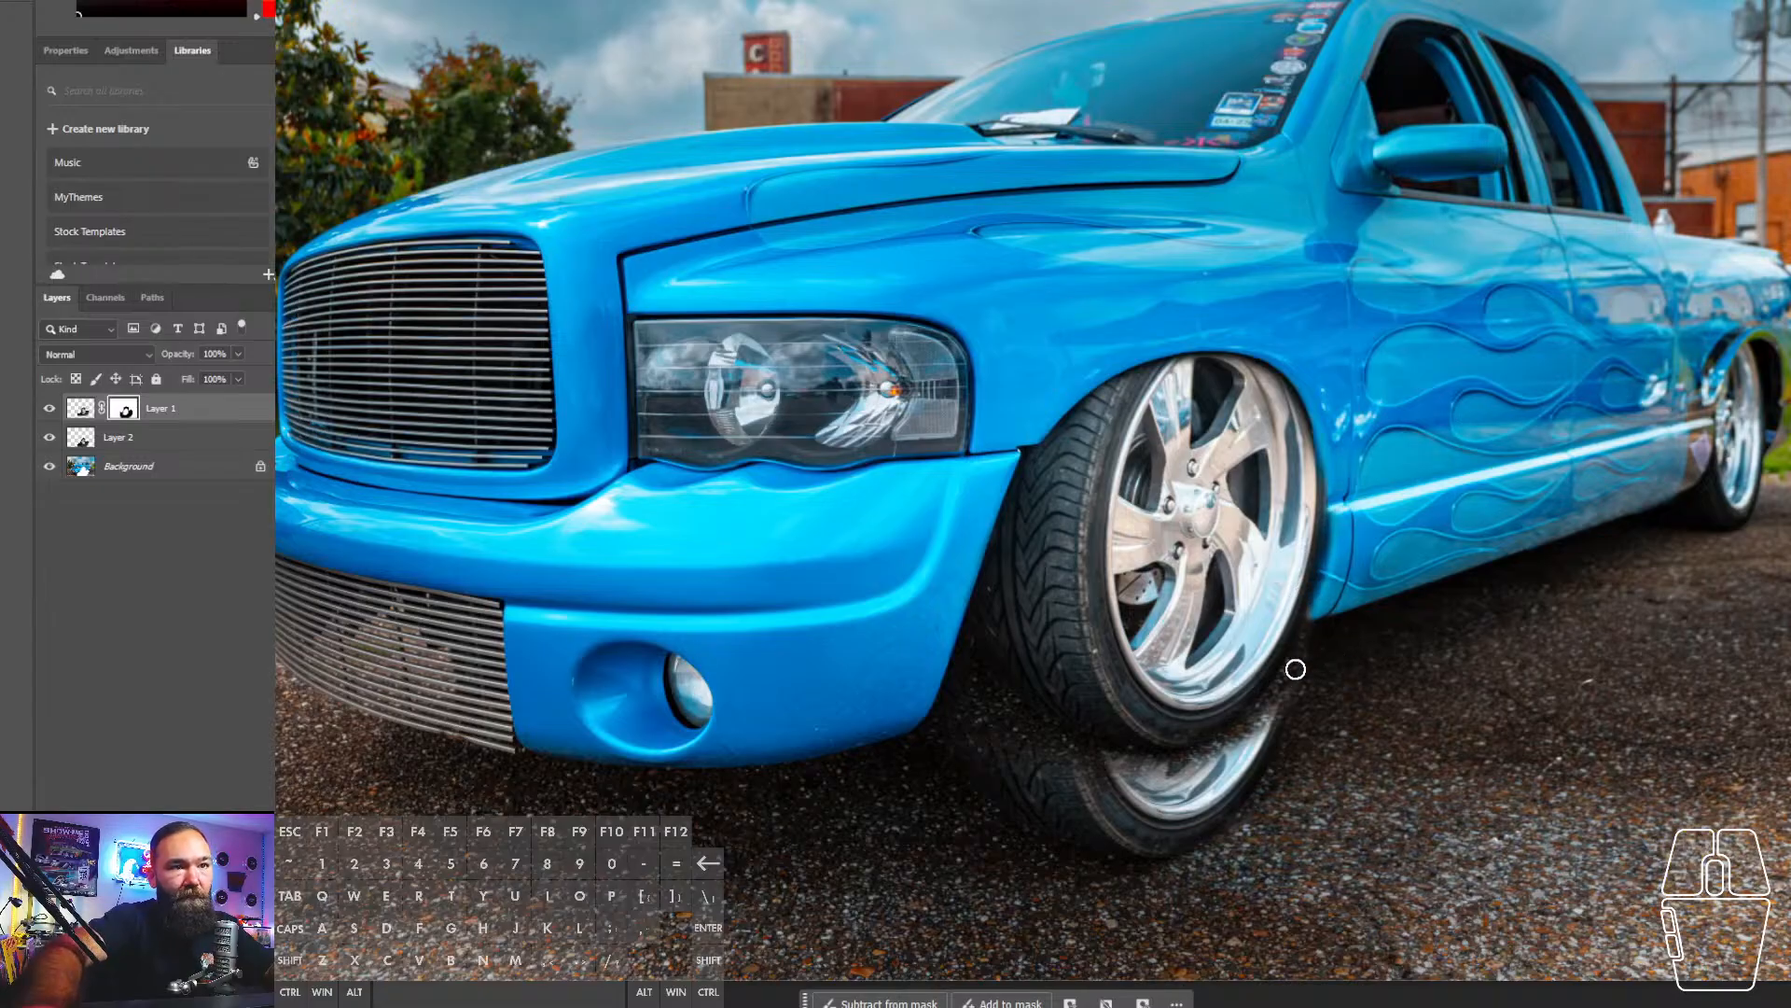
{"action": "left_click_drag", "start_coordinate": [1291, 668], "coordinate": [1301, 725]}
{"action": "left_click", "coordinate": [465, 526]}
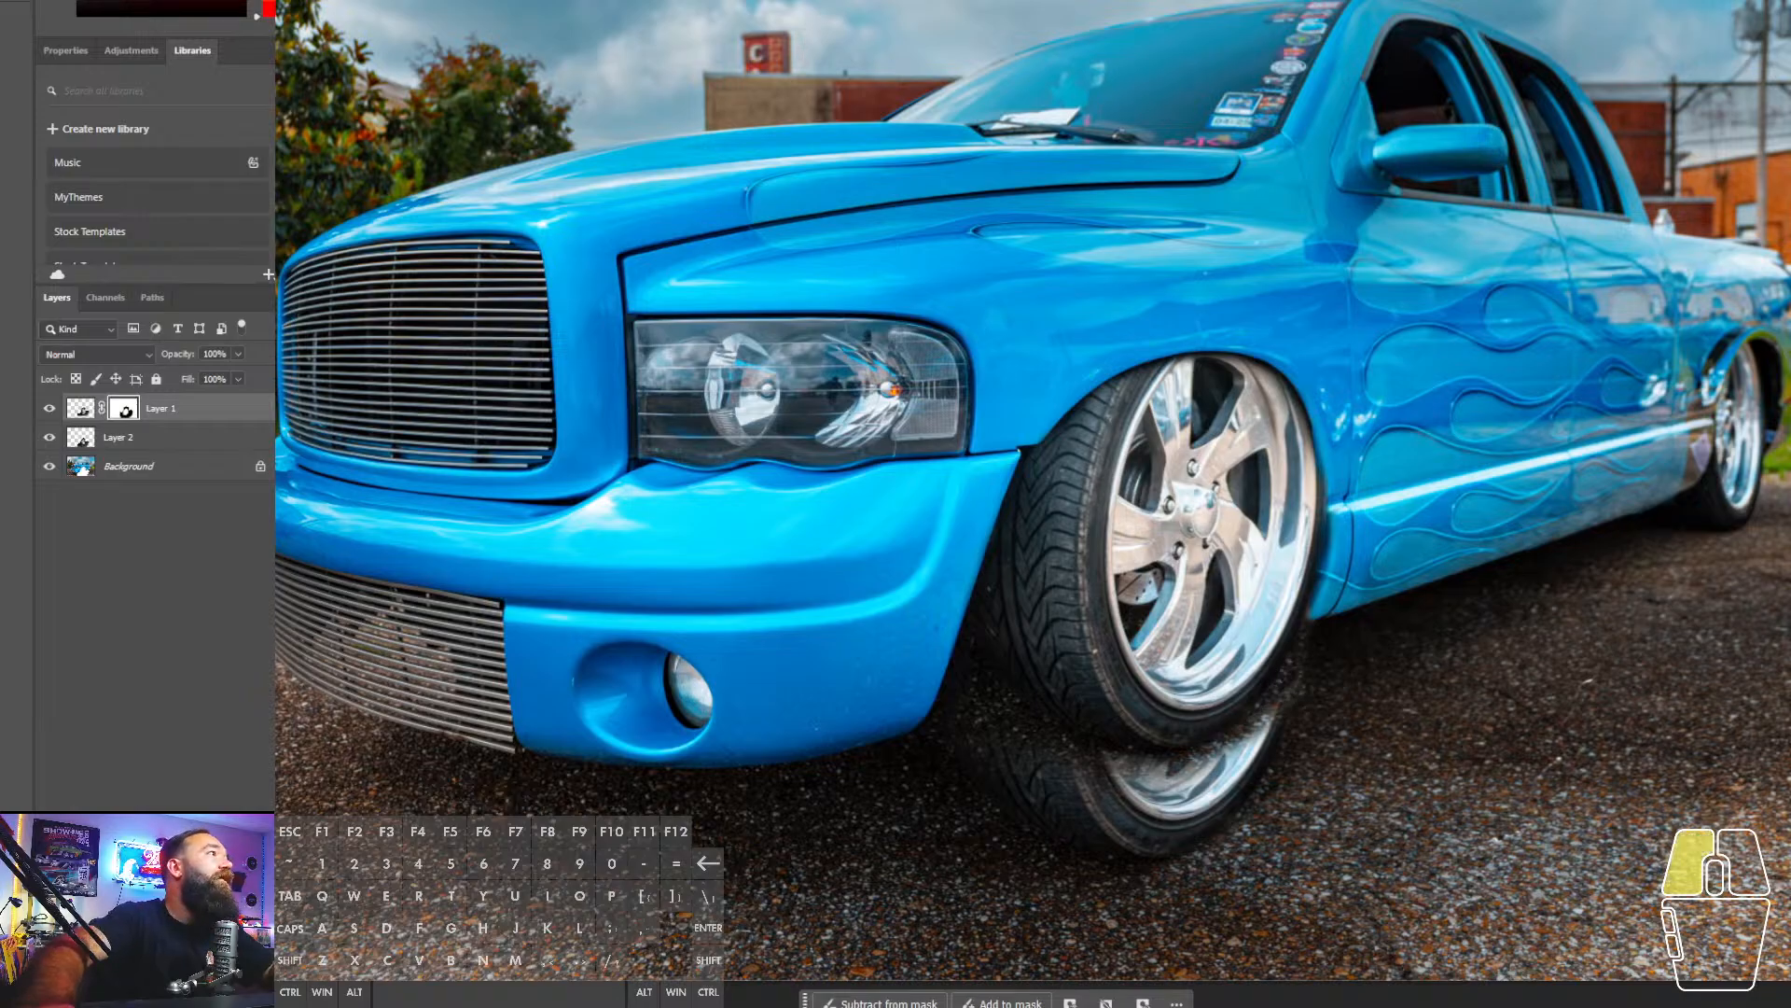
- Lasso the leftover lower wheel and surrounding pavement, and replace it using Generative Fill without a prompt, choosing the third variation
{"action": "left_click_drag", "start_coordinate": [1082, 752], "coordinate": [1051, 737]}
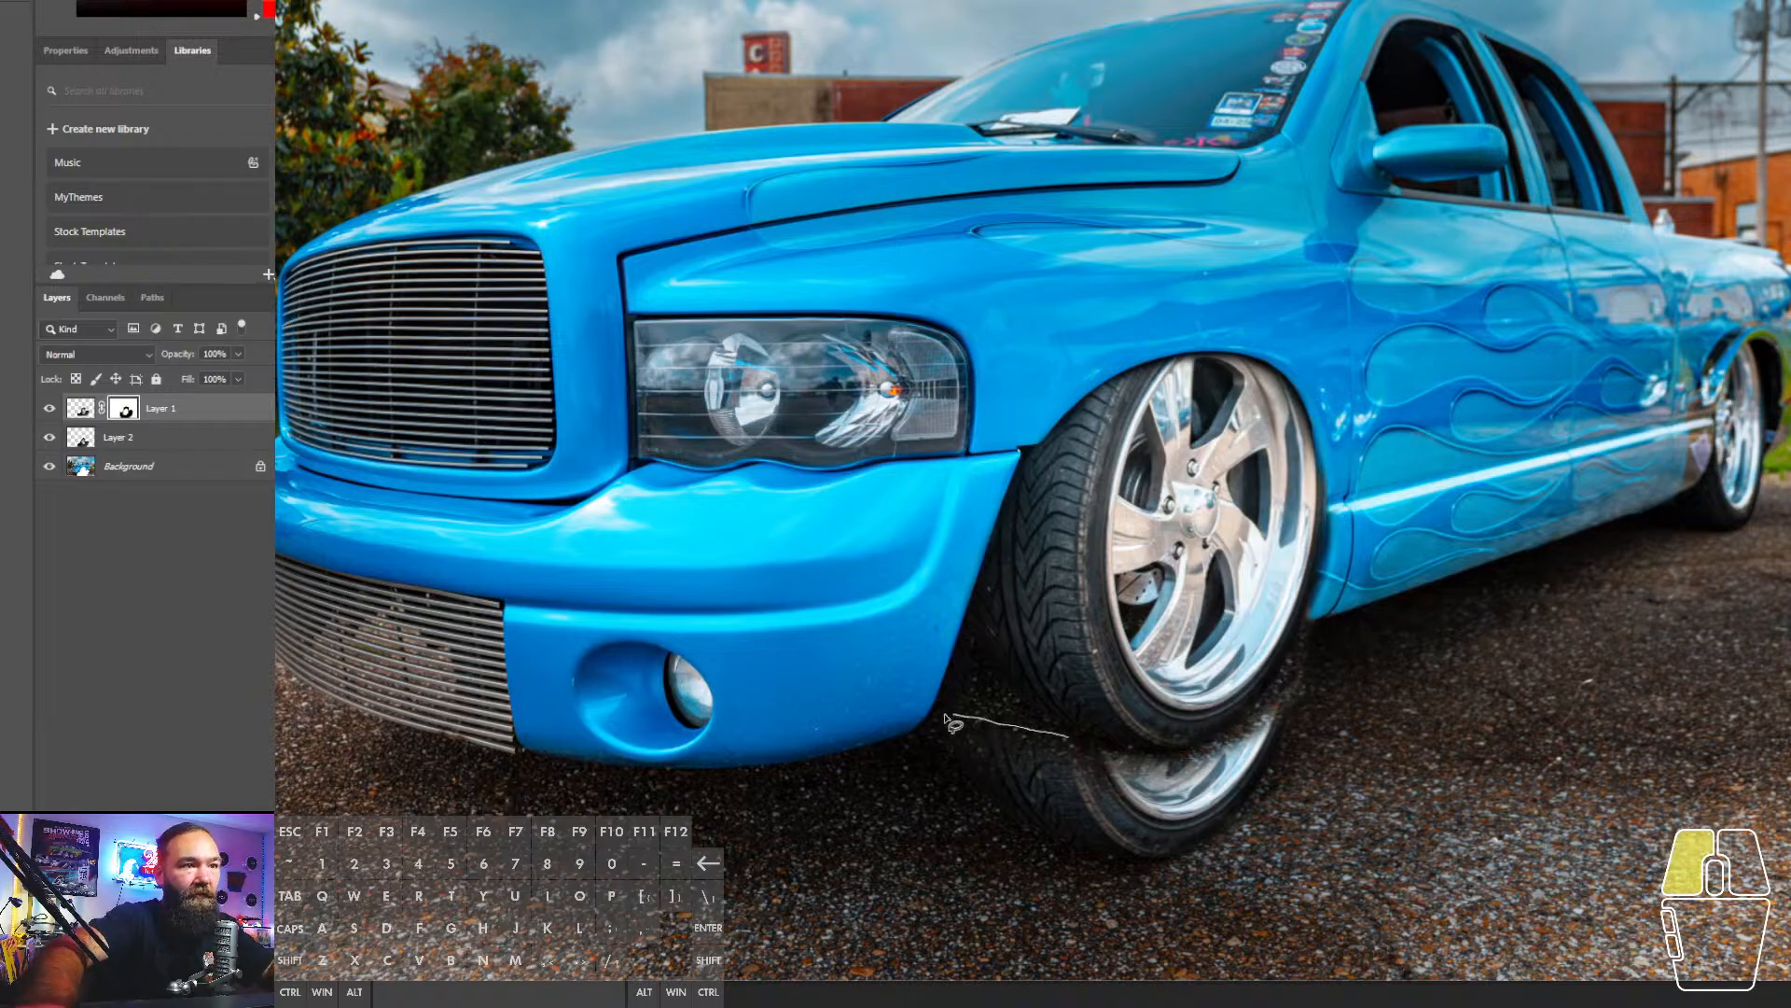
{"action": "mouse_move", "coordinate": [870, 814]}
{"action": "left_mouse_down"}
{"action": "mouse_move", "coordinate": [897, 860]}
{"action": "mouse_move", "coordinate": [1088, 933]}
{"action": "mouse_move", "coordinate": [1221, 886]}
{"action": "mouse_move", "coordinate": [1309, 787]}
{"action": "mouse_move", "coordinate": [1307, 648]}
{"action": "left_mouse_up"}
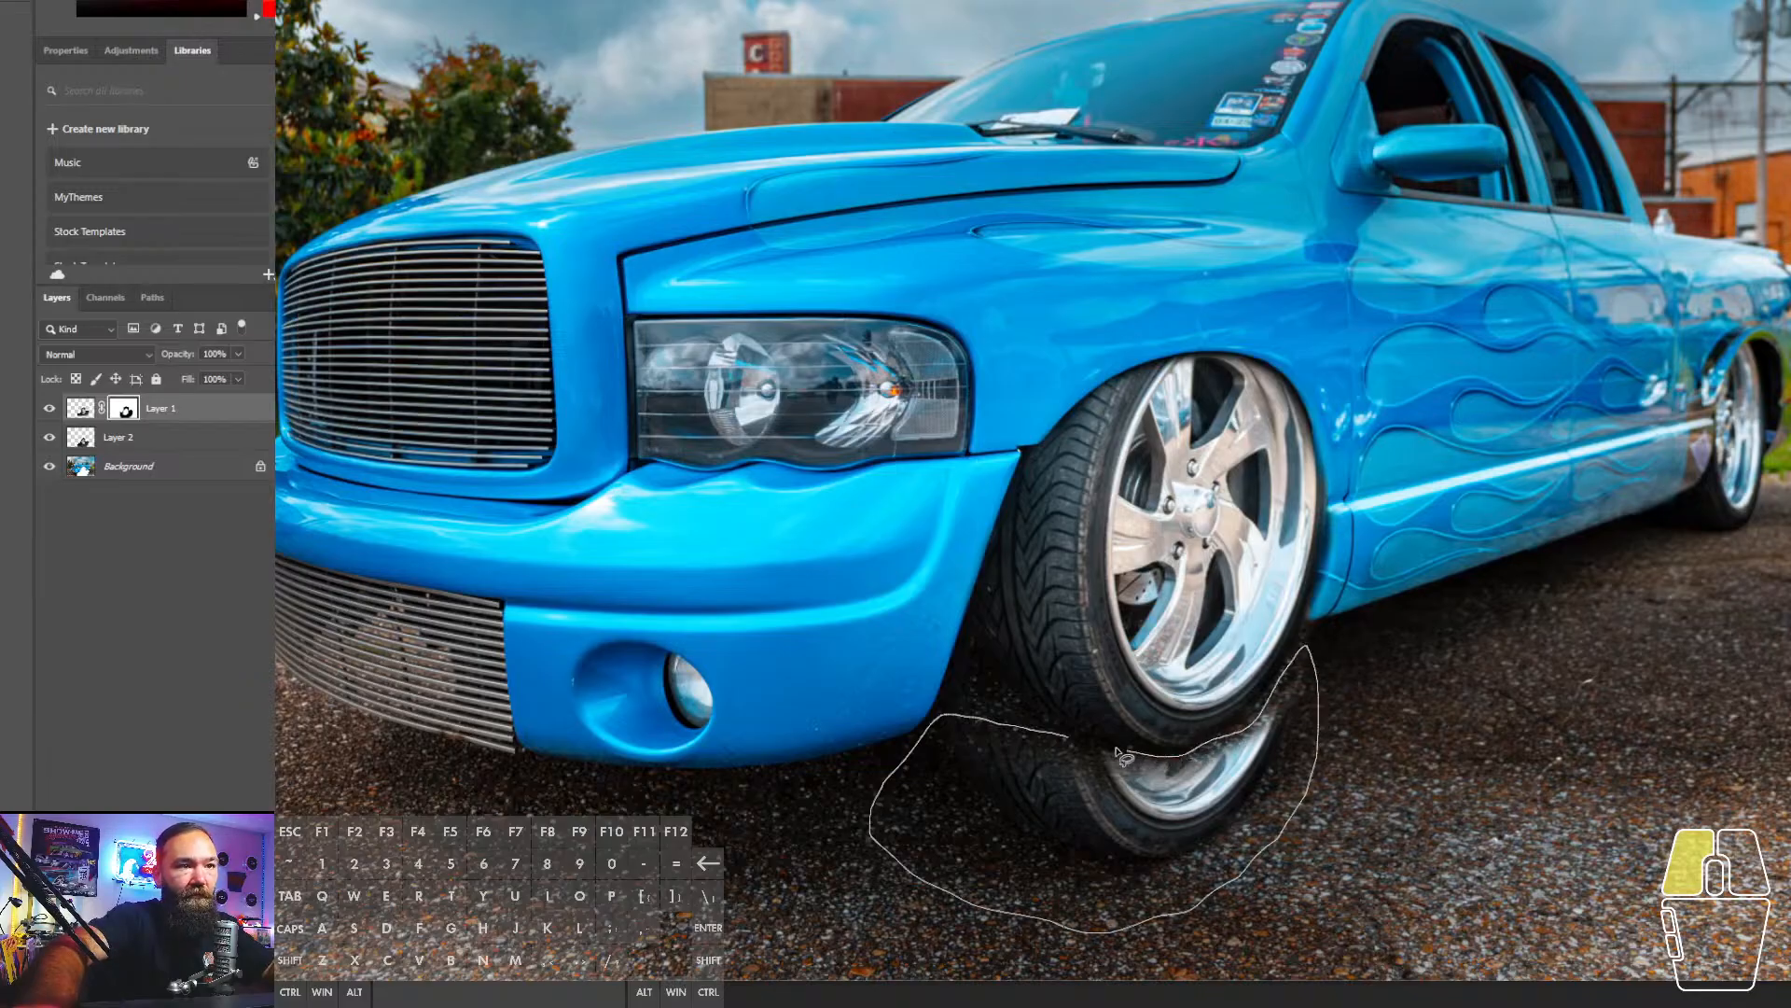
{"action": "left_click_drag", "start_coordinate": [1118, 749], "coordinate": [1110, 751]}
{"action": "left_click", "coordinate": [1275, 950]}
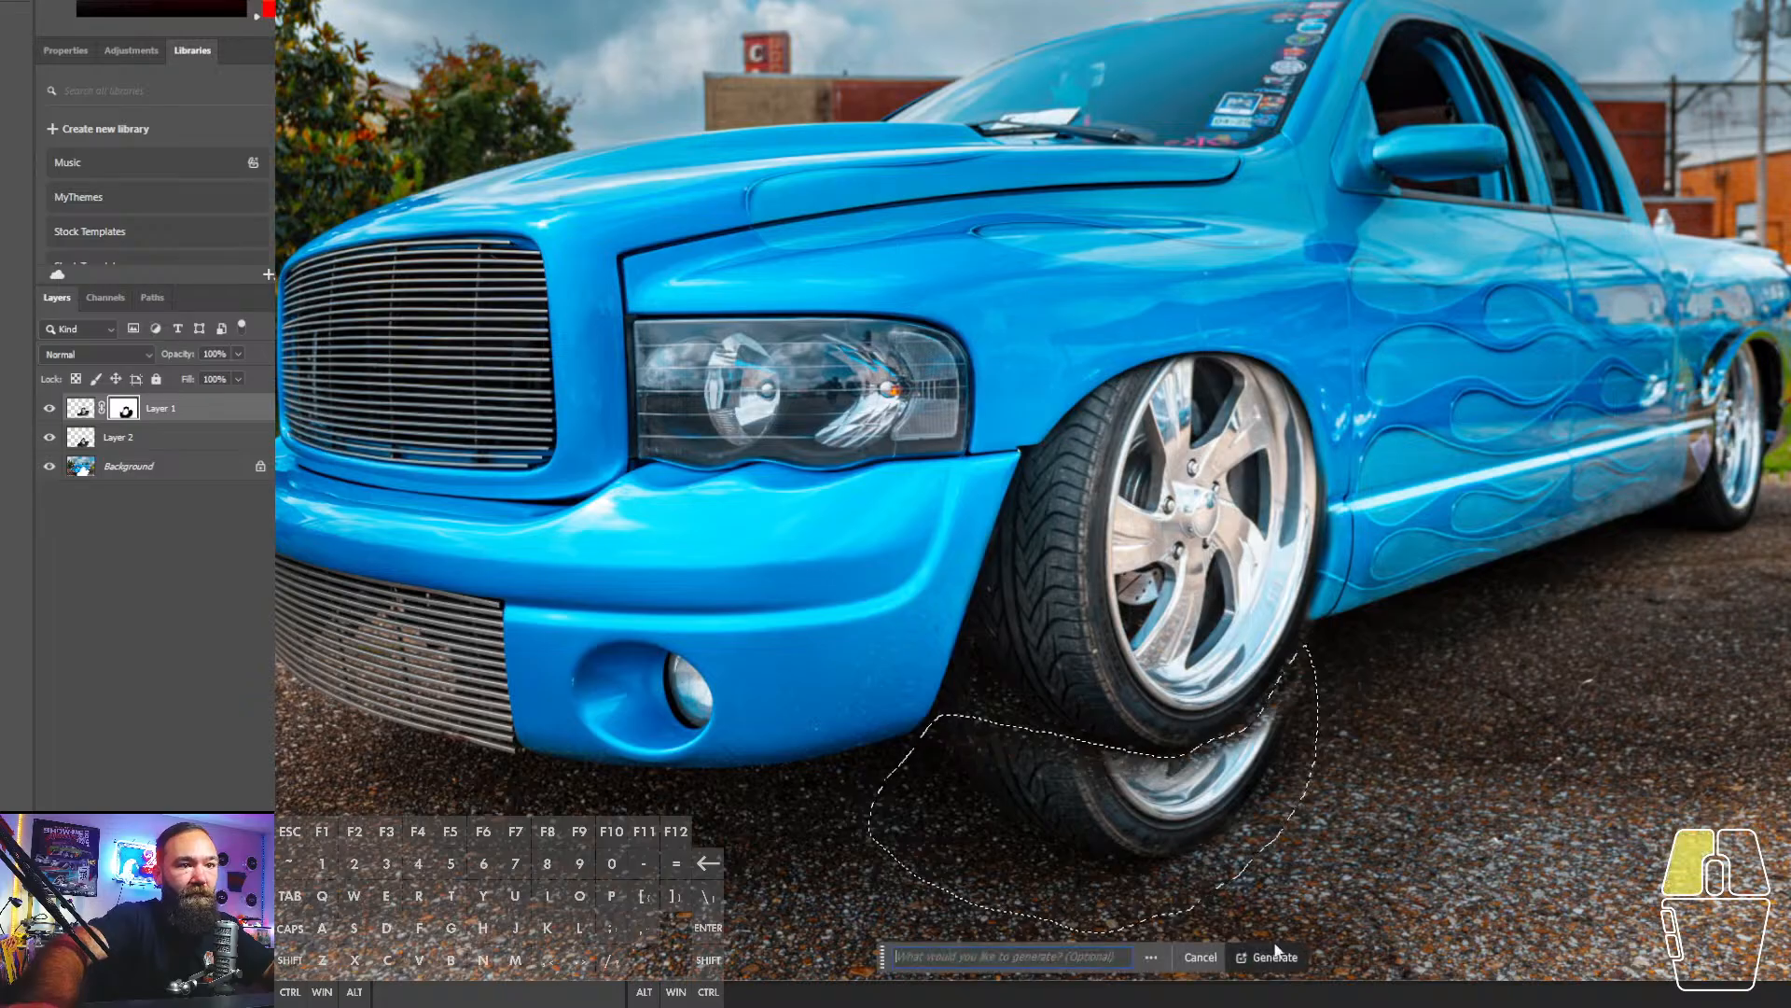
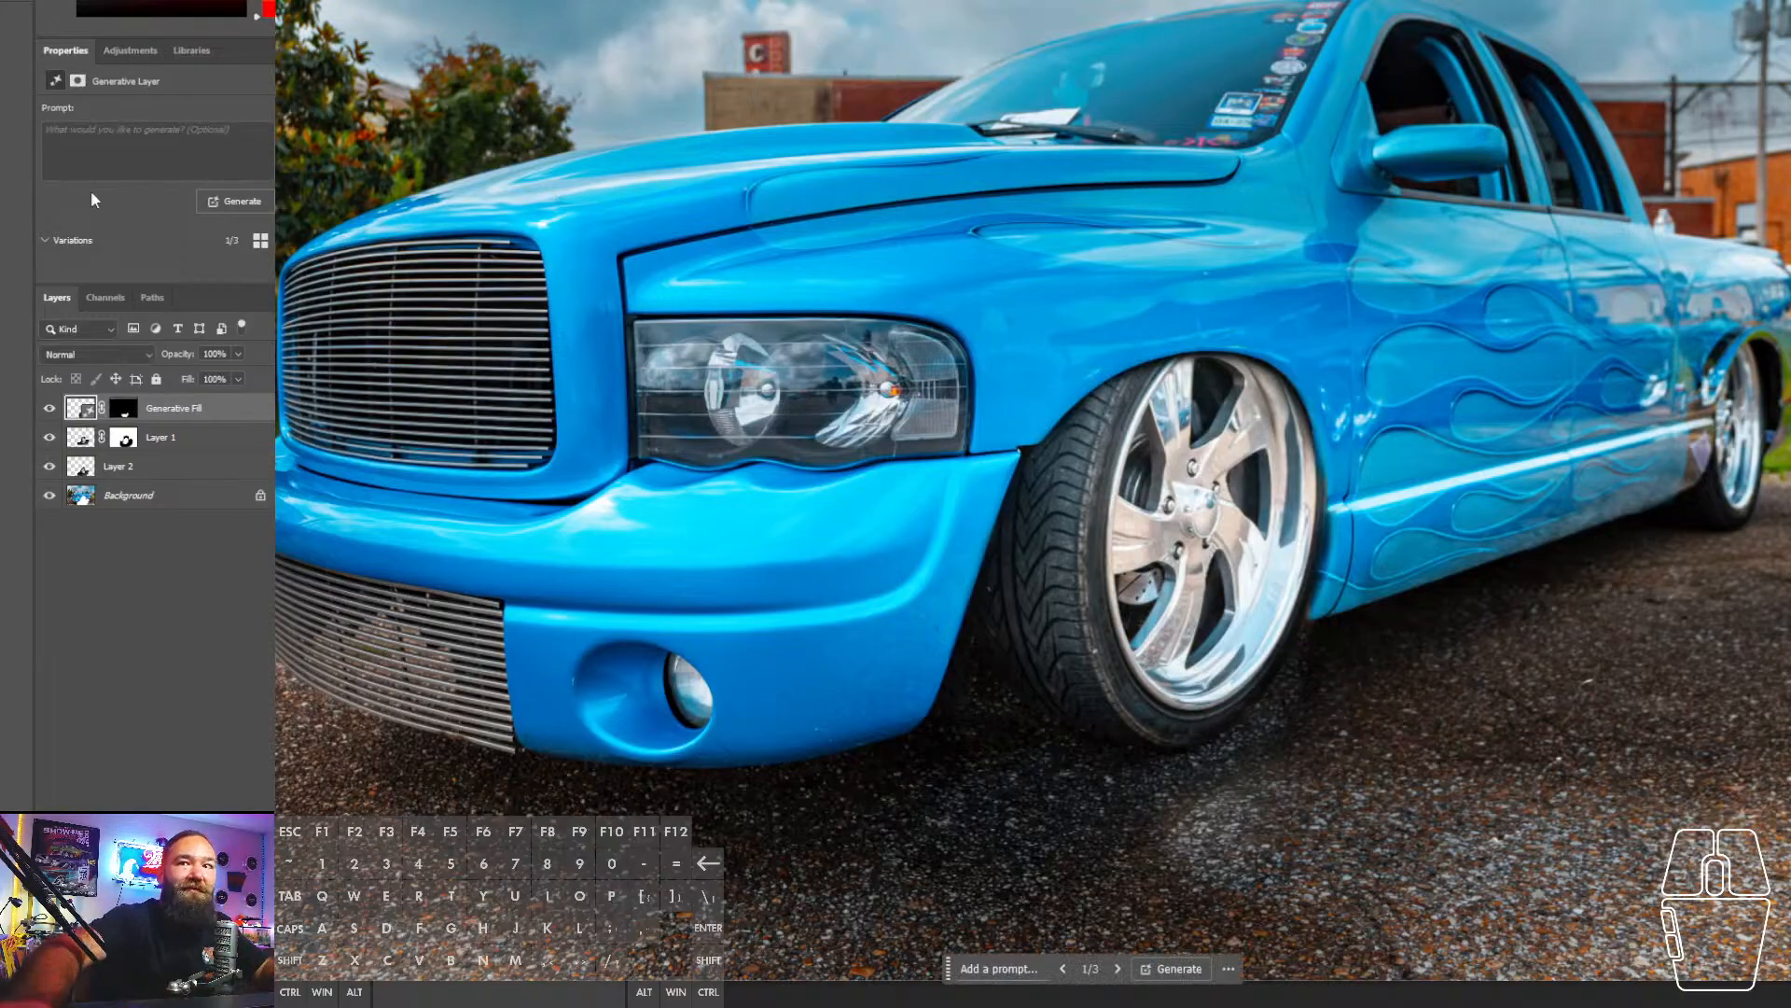
{"action": "left_click", "coordinate": [232, 254]}
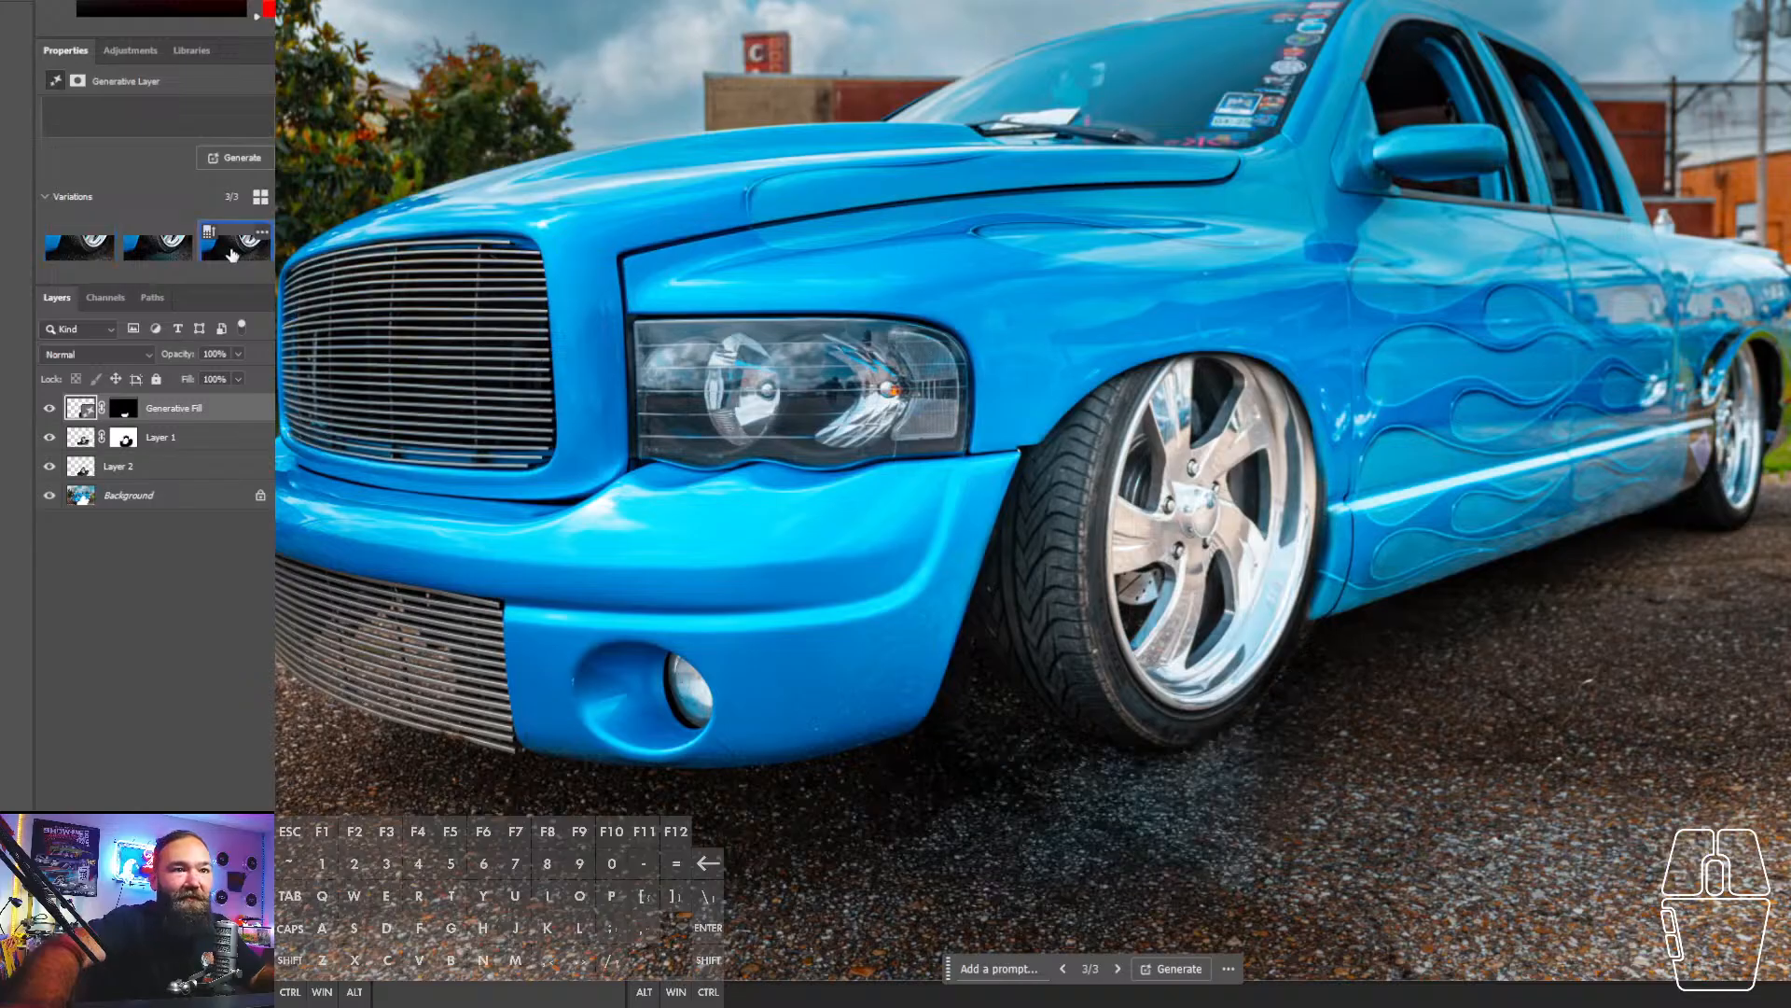
{"action": "key", "text": "z"}
{"action": "mouse_move", "coordinate": [1381, 504]}
{"action": "left_mouse_down"}
{"action": "mouse_move", "coordinate": [1328, 538]}
{"action": "mouse_move", "coordinate": [1373, 522]}
{"action": "left_mouse_up"}
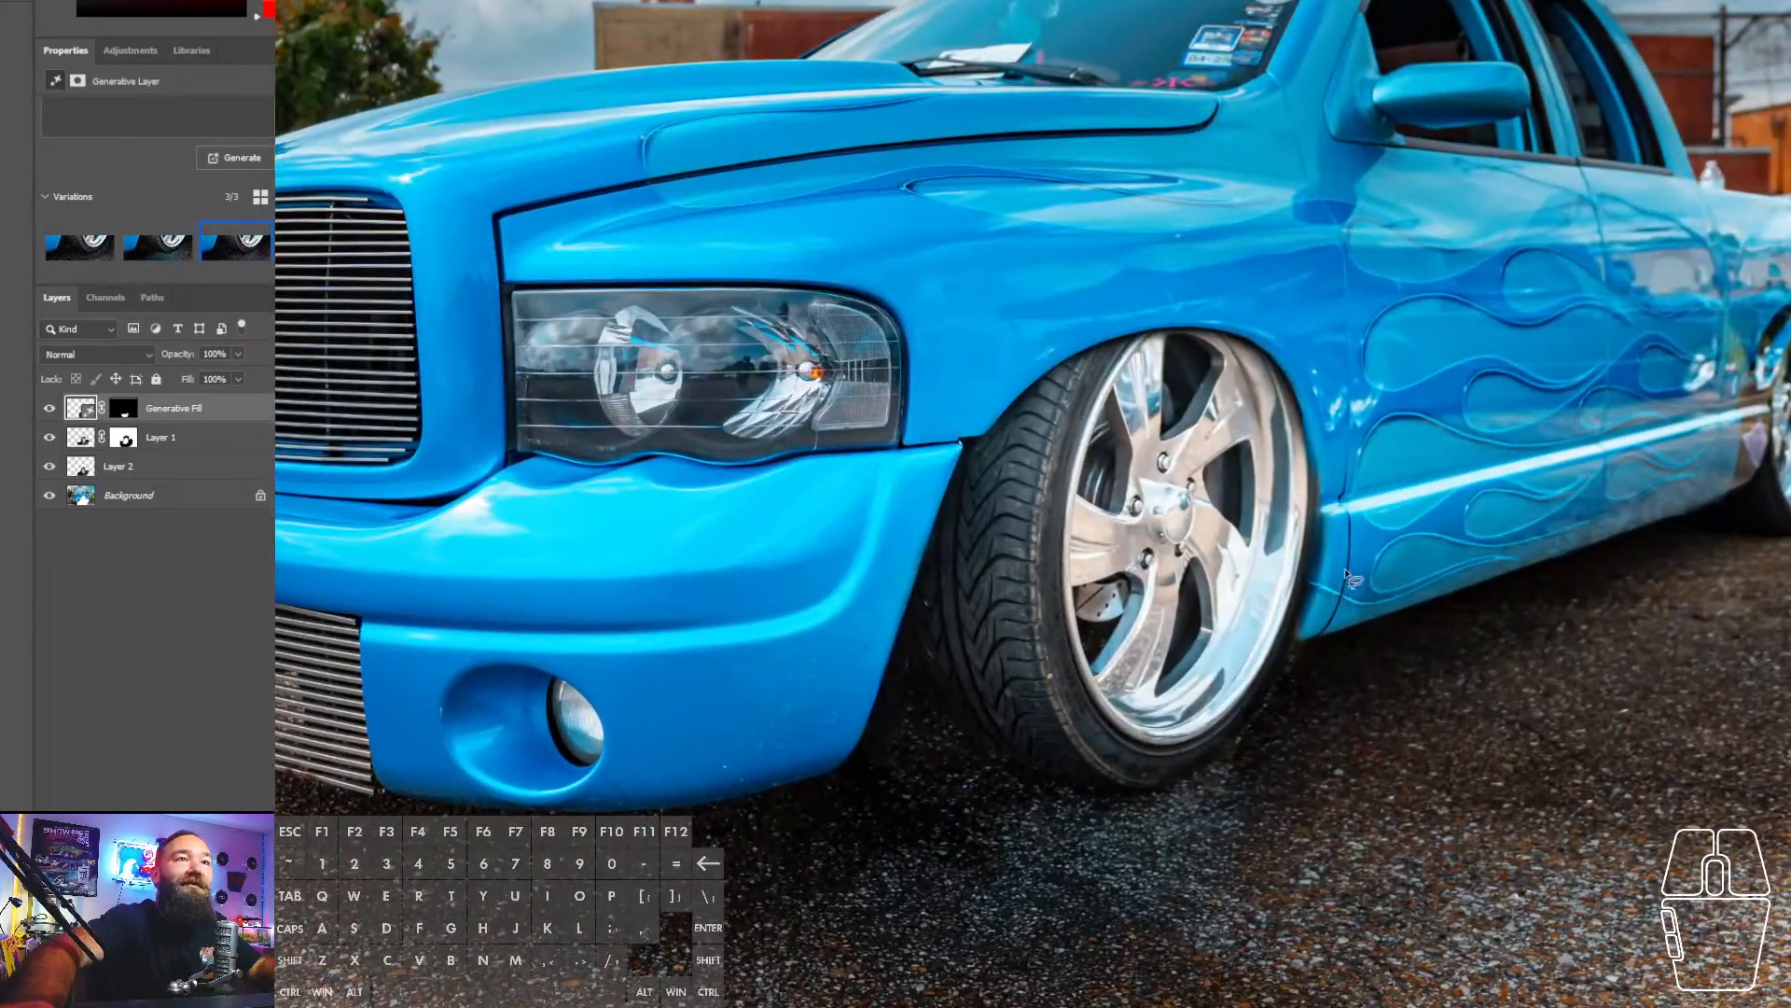
{"action": "key", "text": "v"}
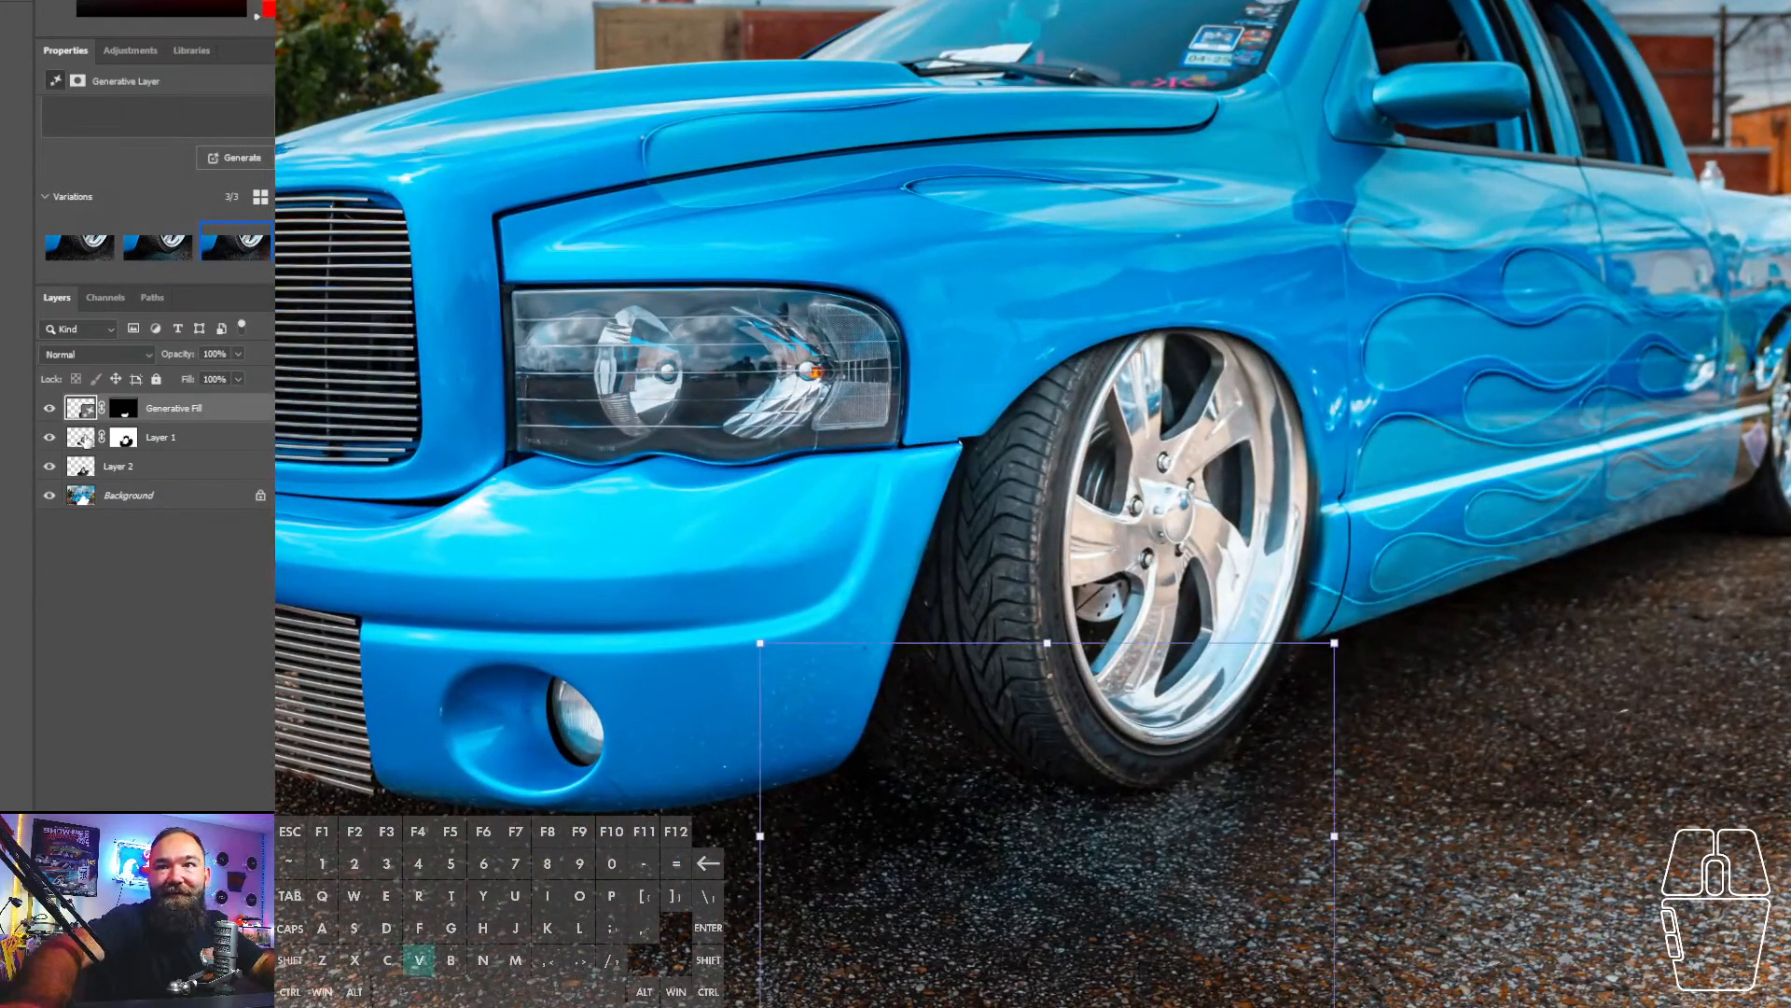
{"action": "left_click", "coordinate": [140, 437]}
{"action": "left_click_drag", "start_coordinate": [1073, 536], "coordinate": [1060, 531]}
{"action": "key", "text": "ctrl+z"}
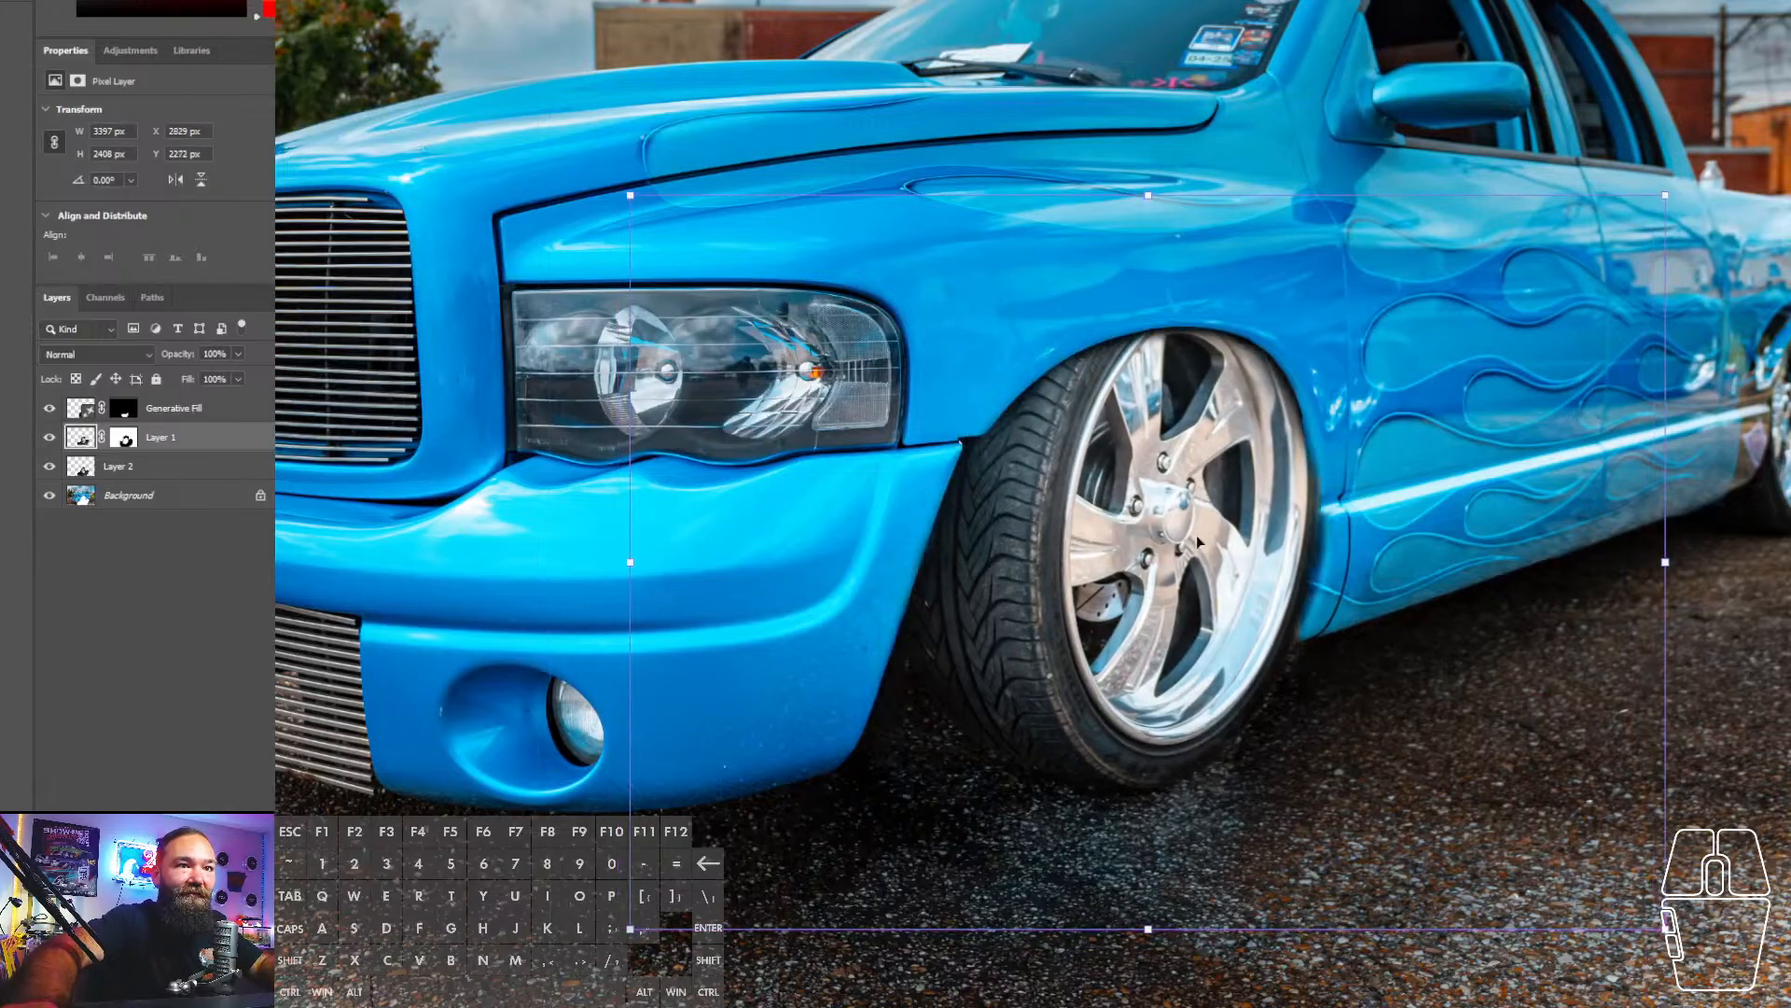
- Touch up Layer 1's mask with the brush over the lower body panel behind the front wheel
{"action": "left_click", "coordinate": [124, 437]}
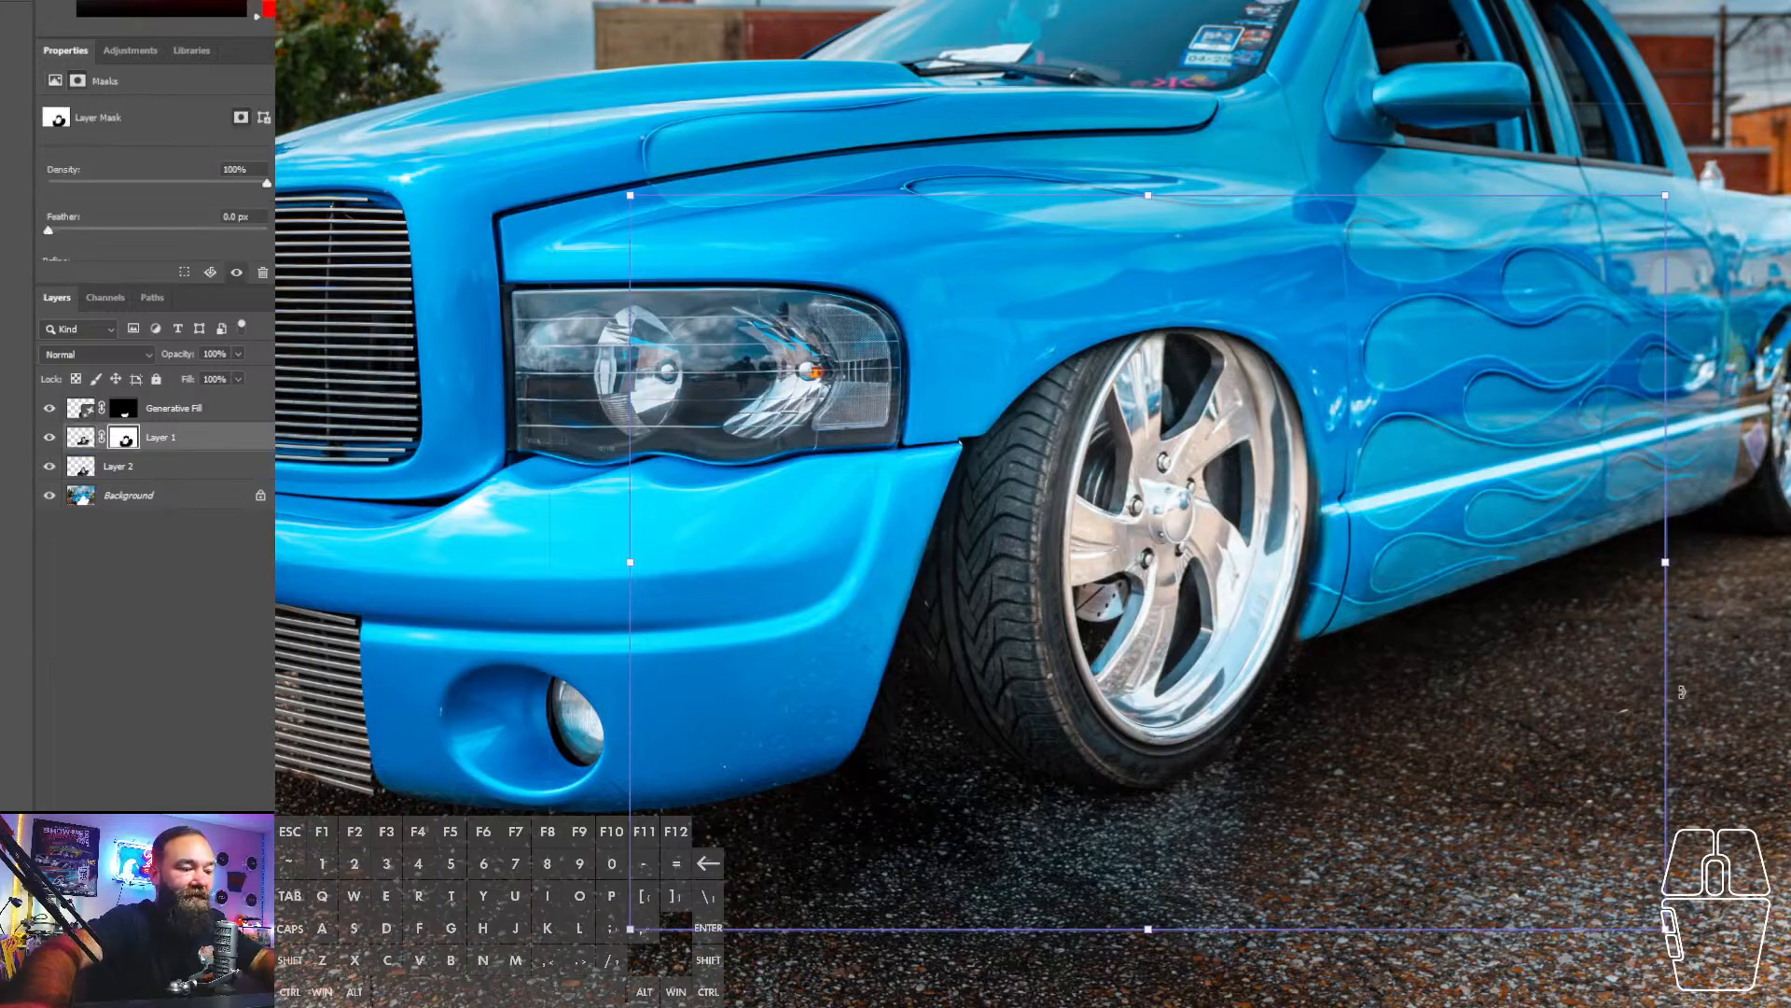
{"action": "key", "text": "b"}
{"action": "key", "text": "ctrl+z"}
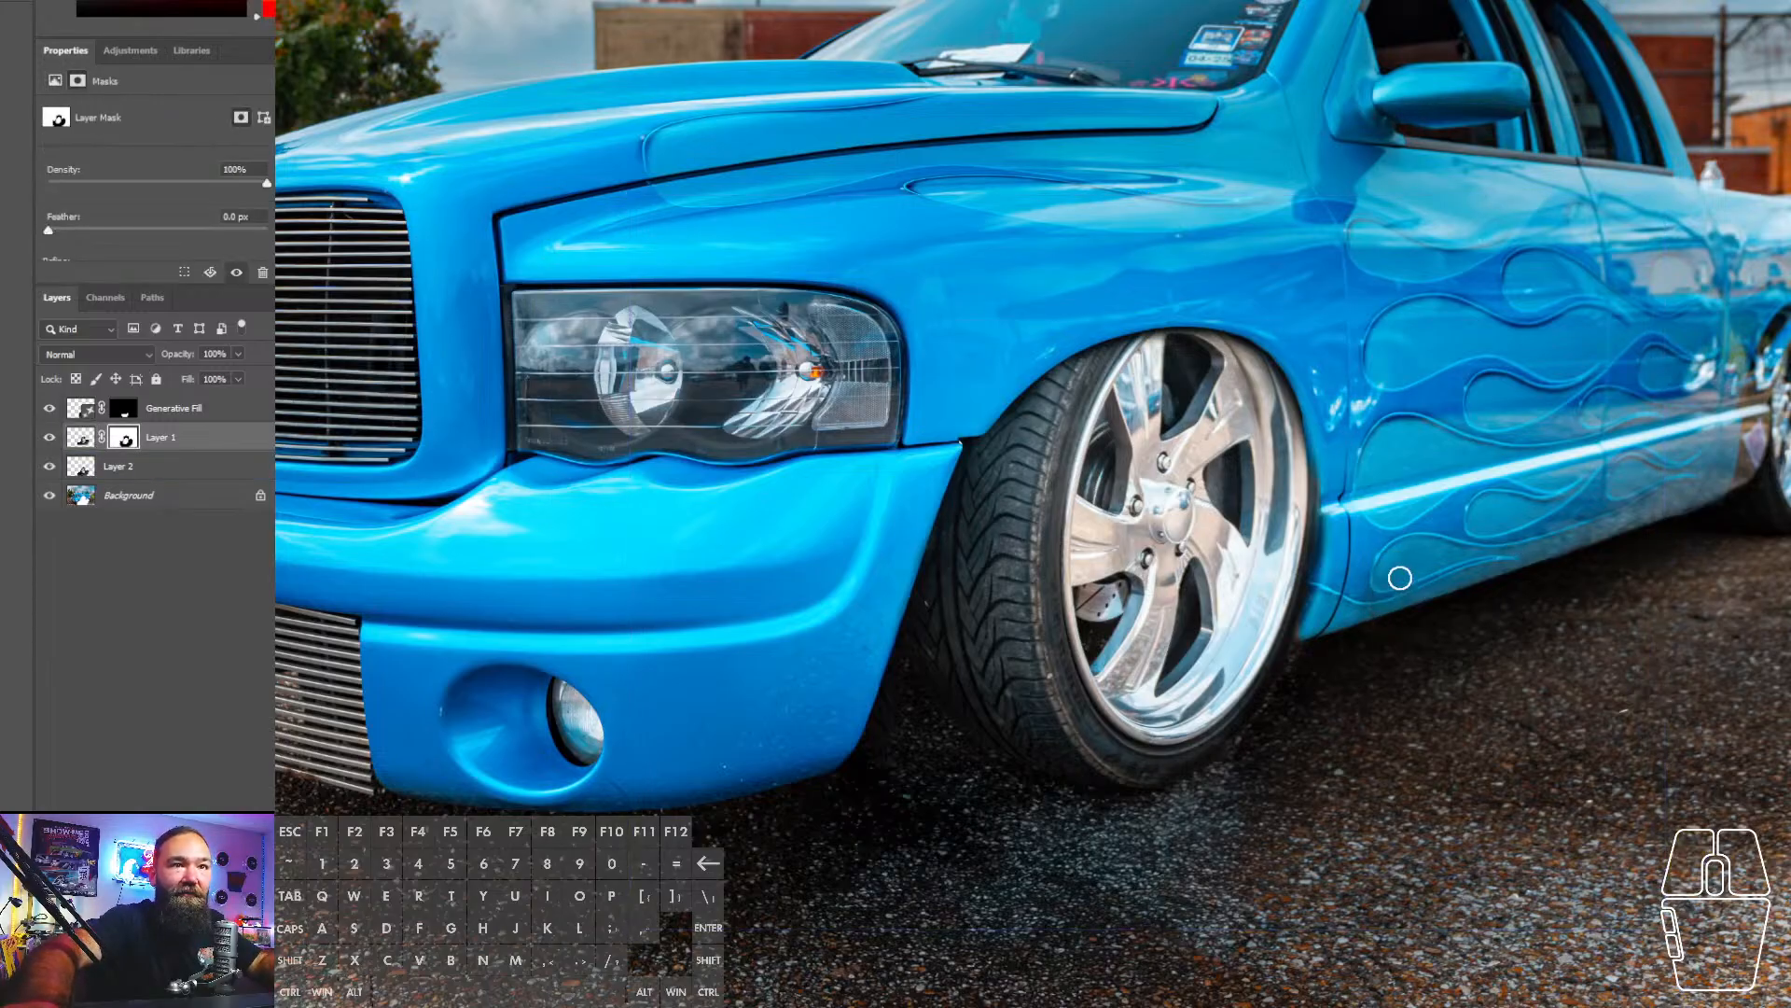
{"action": "key", "text": "x"}
{"action": "left_click_drag", "start_coordinate": [1399, 558], "coordinate": [1355, 603]}
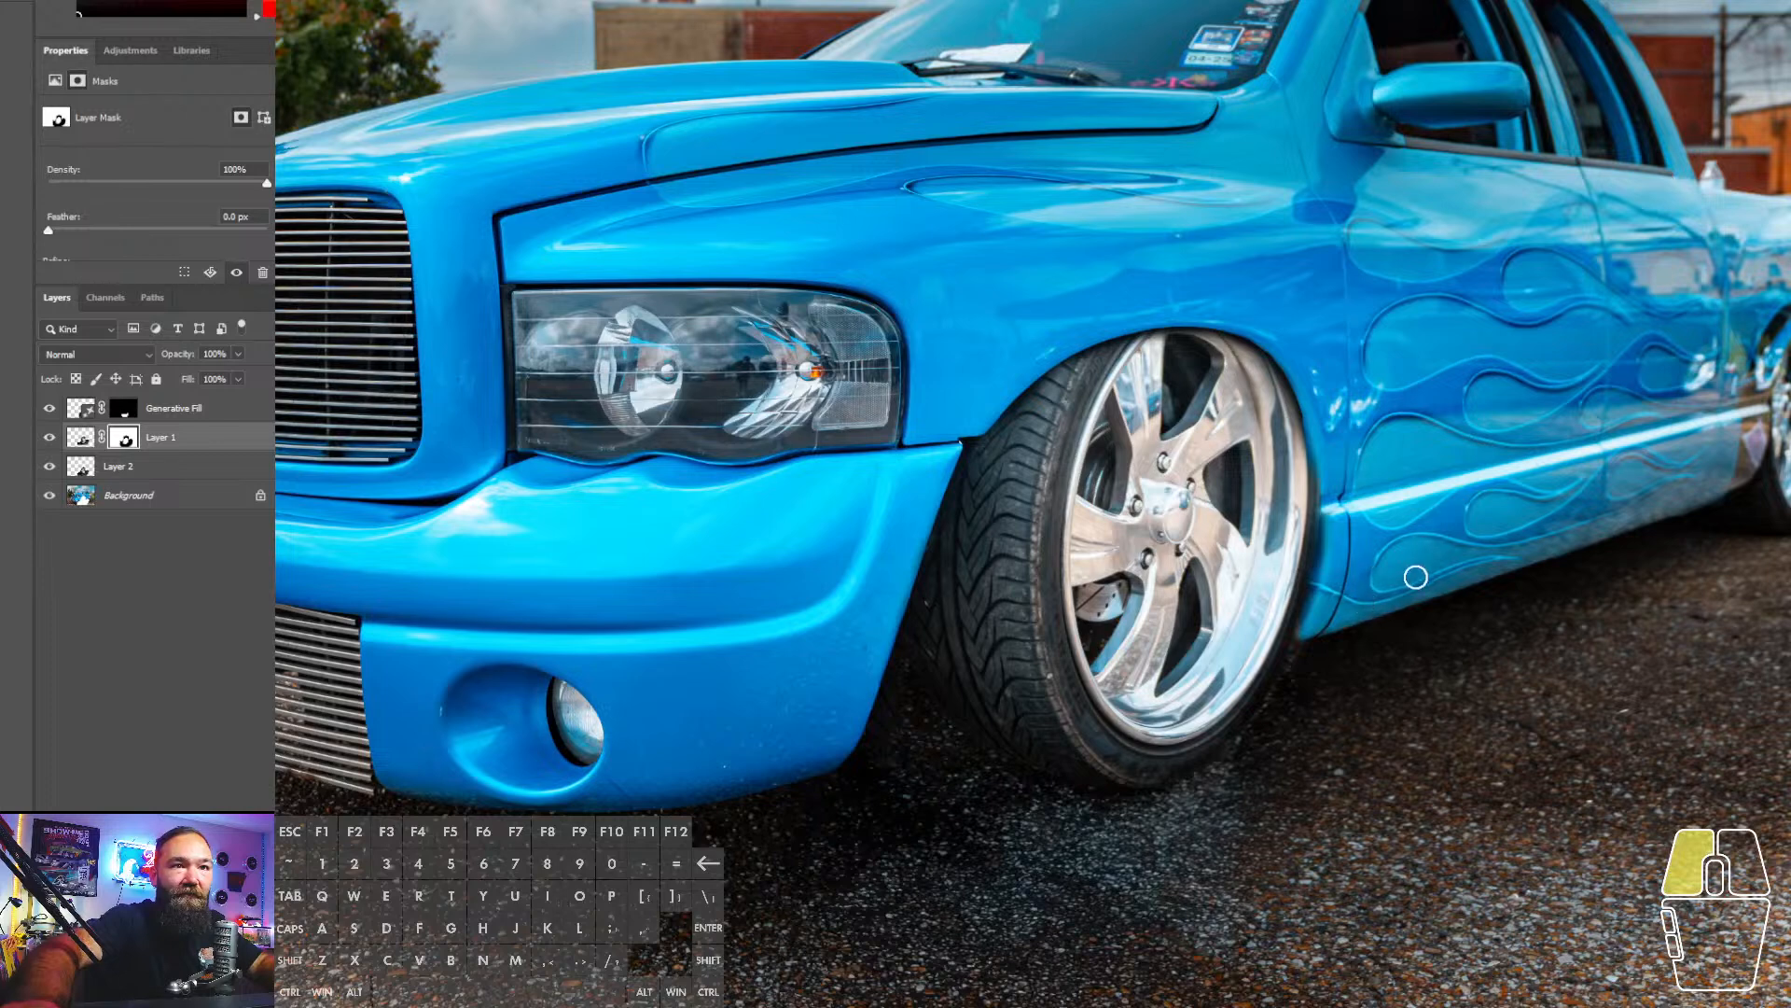
- Lasso the rear wheel together with its tire, the shadow in front of it and the ground beneath
{"action": "key", "text": "z"}
{"action": "left_click_drag", "start_coordinate": [1738, 395], "coordinate": [1781, 394]}
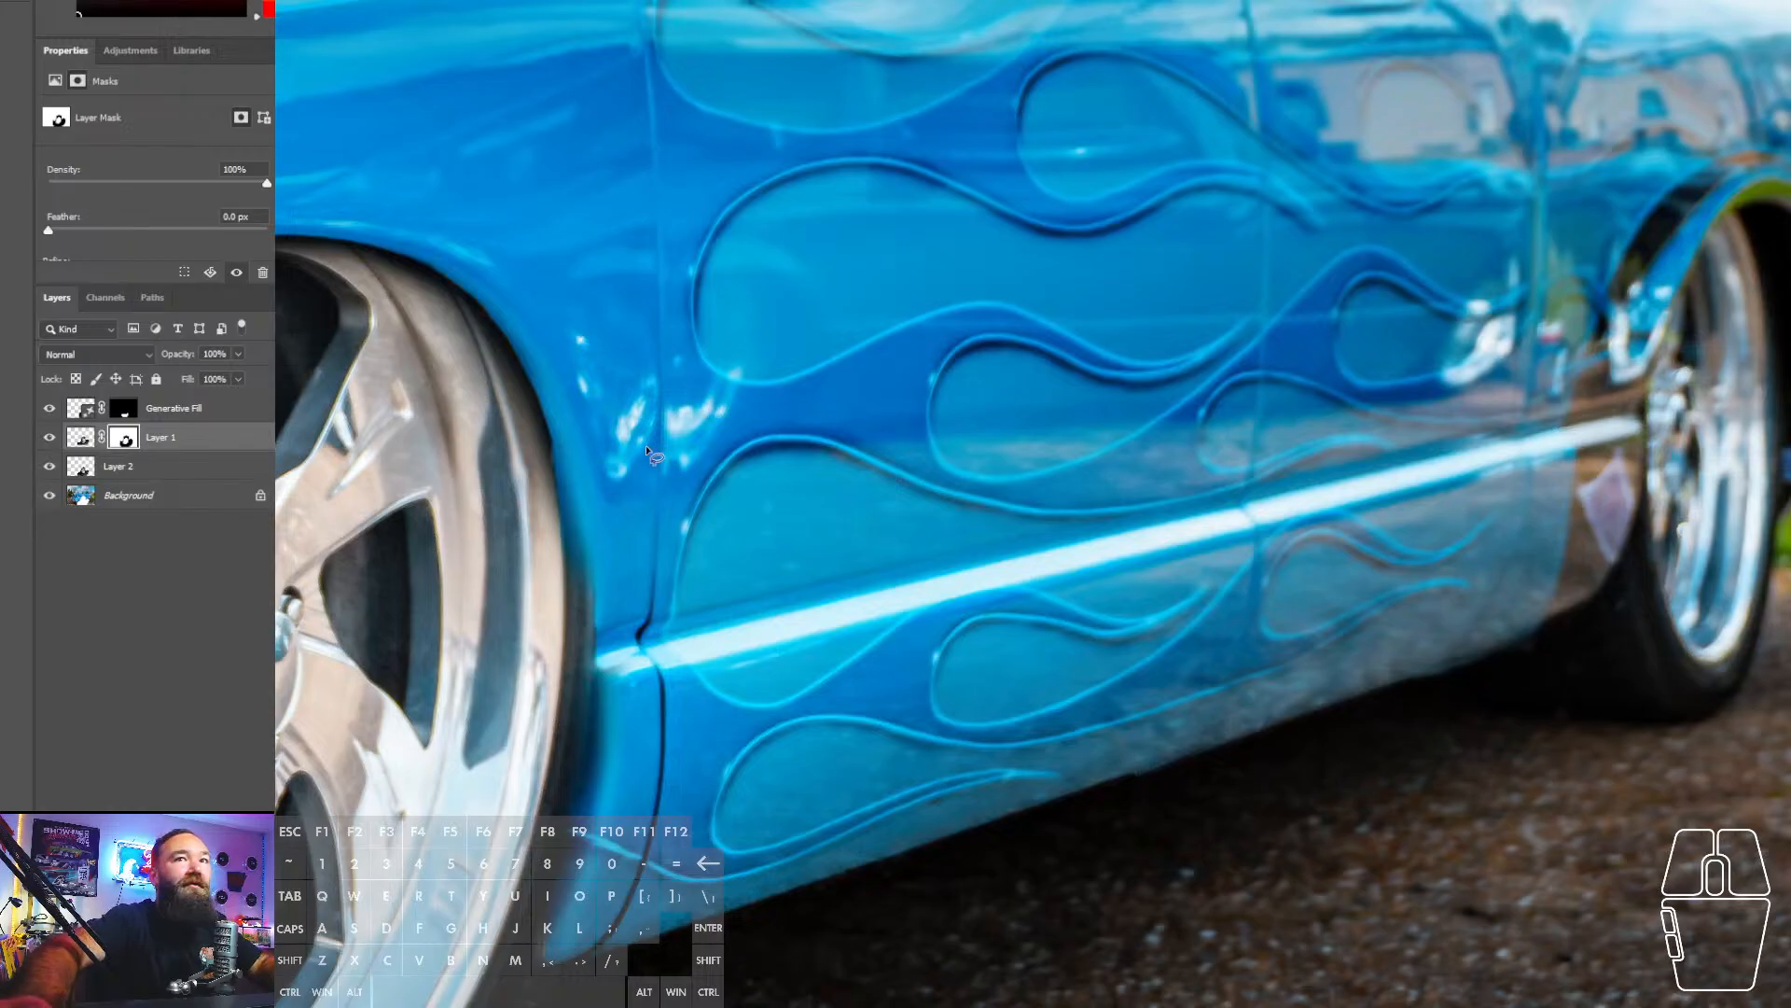
{"action": "left_click_drag", "start_coordinate": [1751, 202], "coordinate": [1723, 210]}
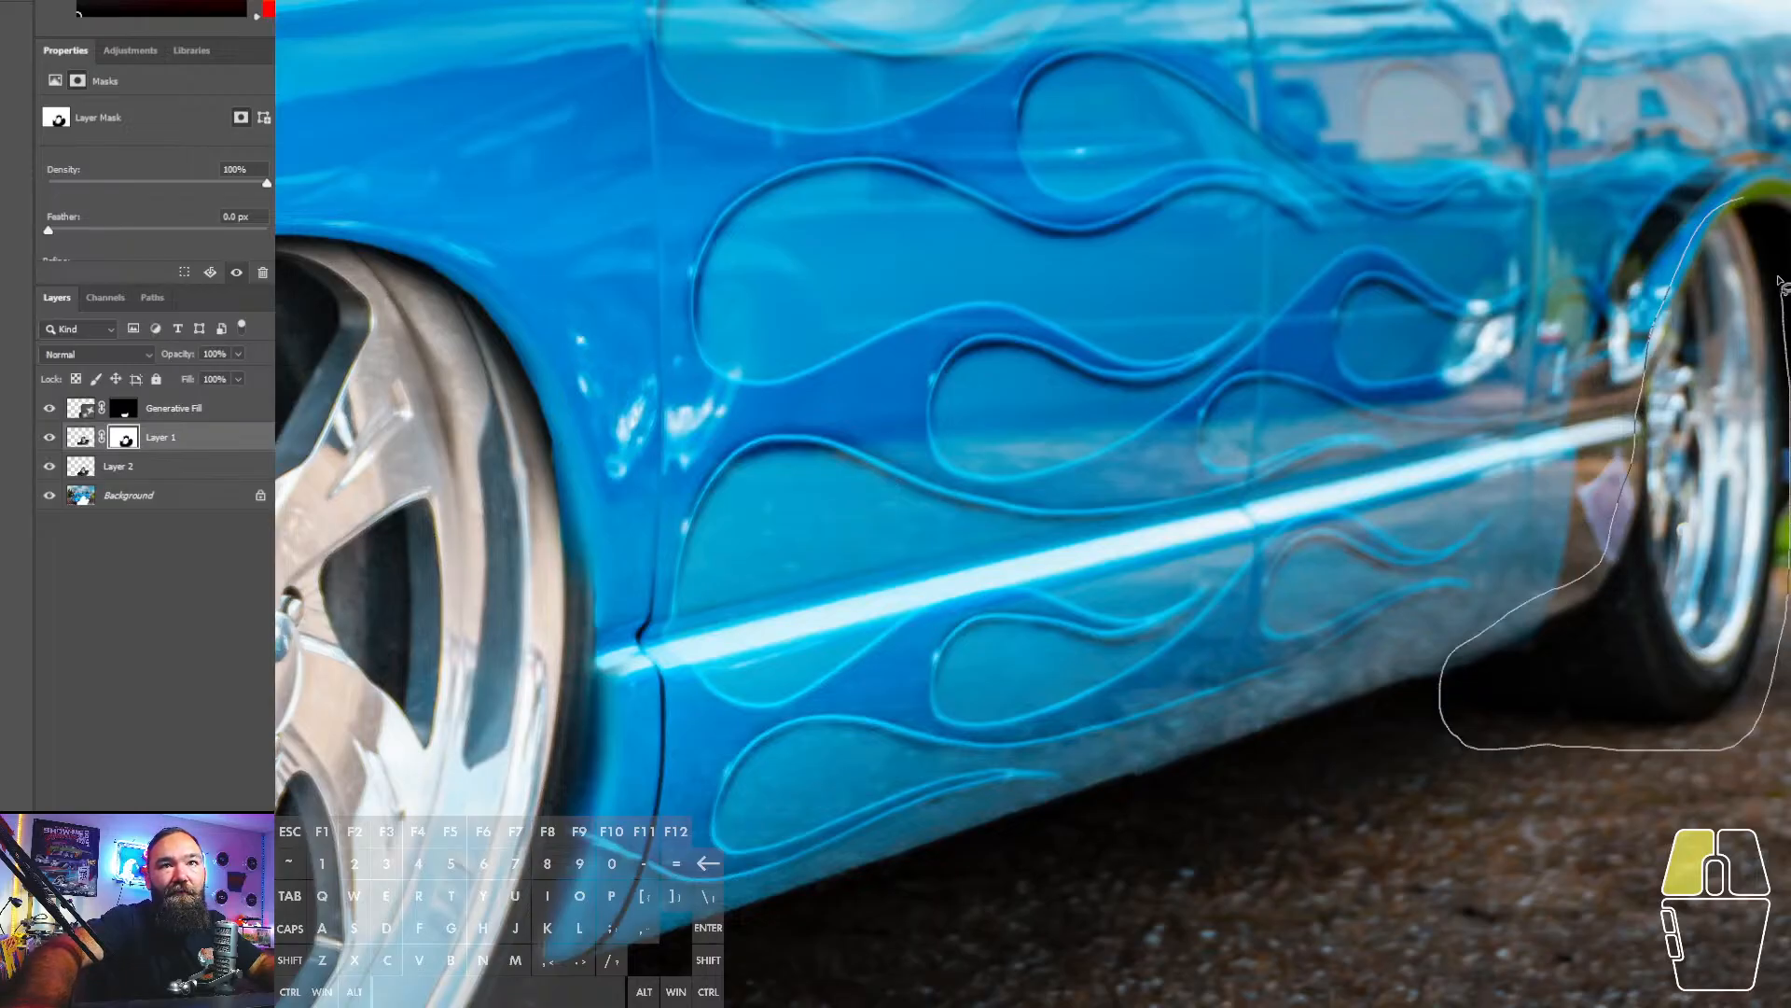
{"action": "left_click_drag", "start_coordinate": [1759, 224], "coordinate": [1754, 222]}
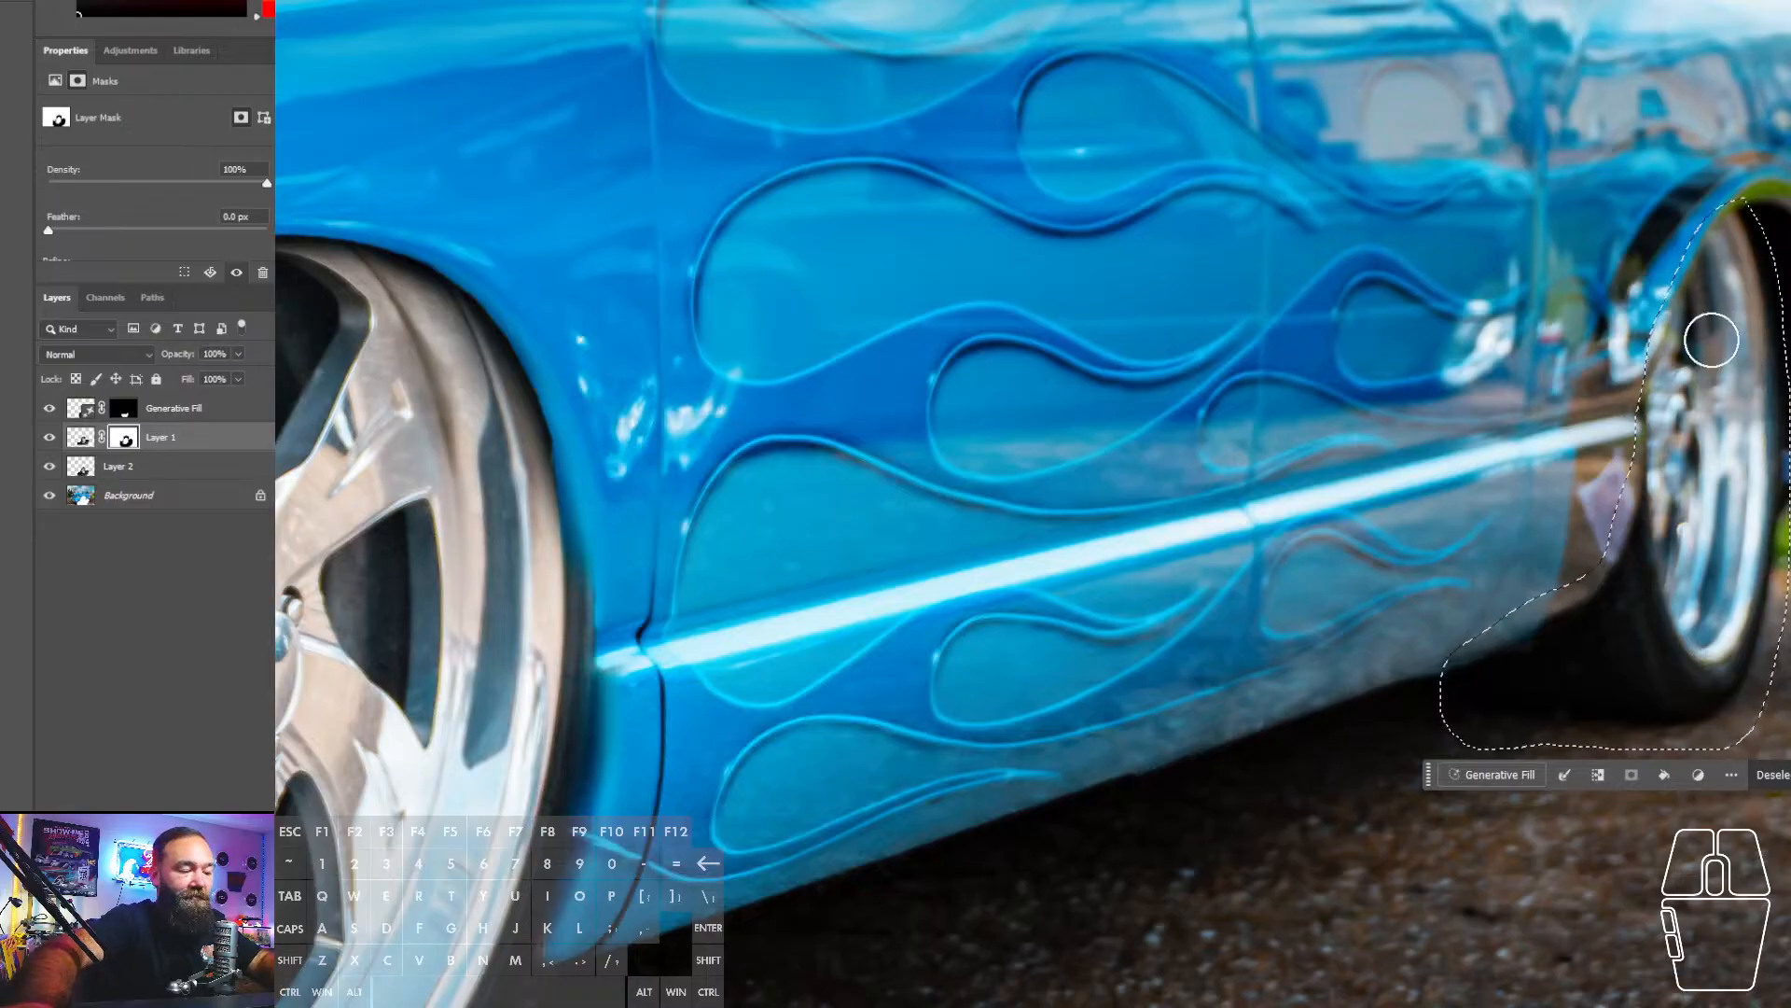
{"action": "key", "text": "v"}
{"action": "key", "text": "ctrl"}
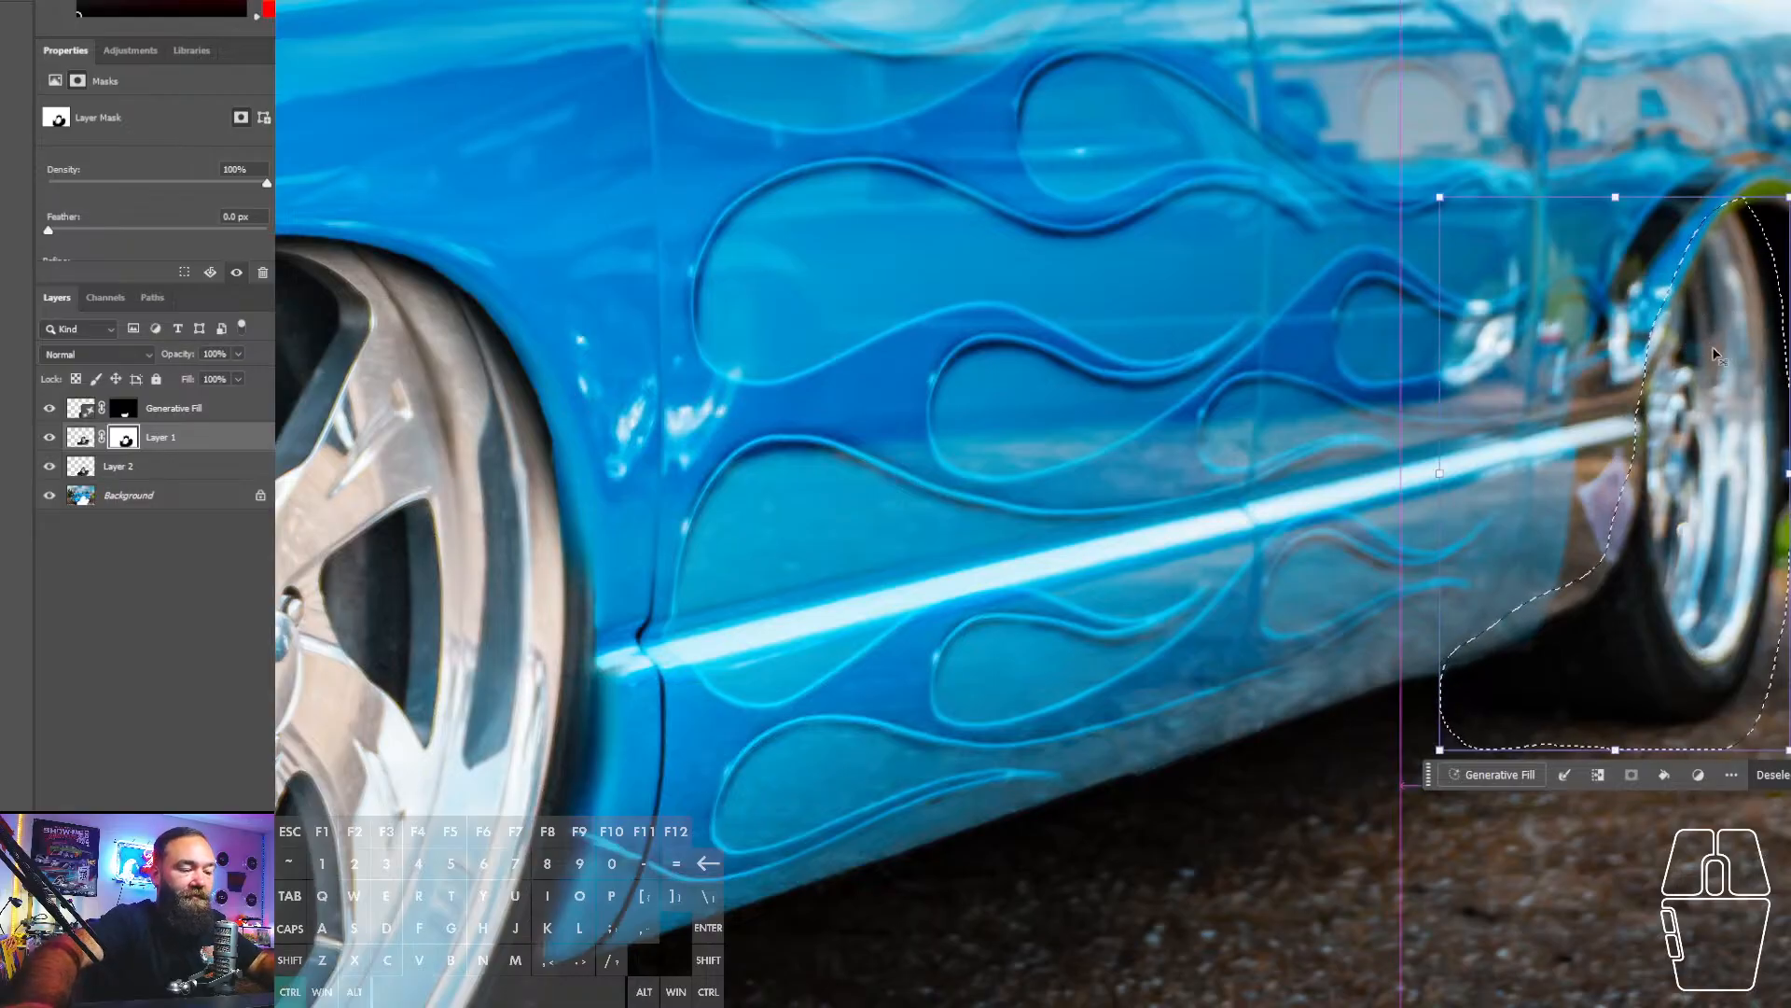
{"action": "key", "text": "ctrl+v"}
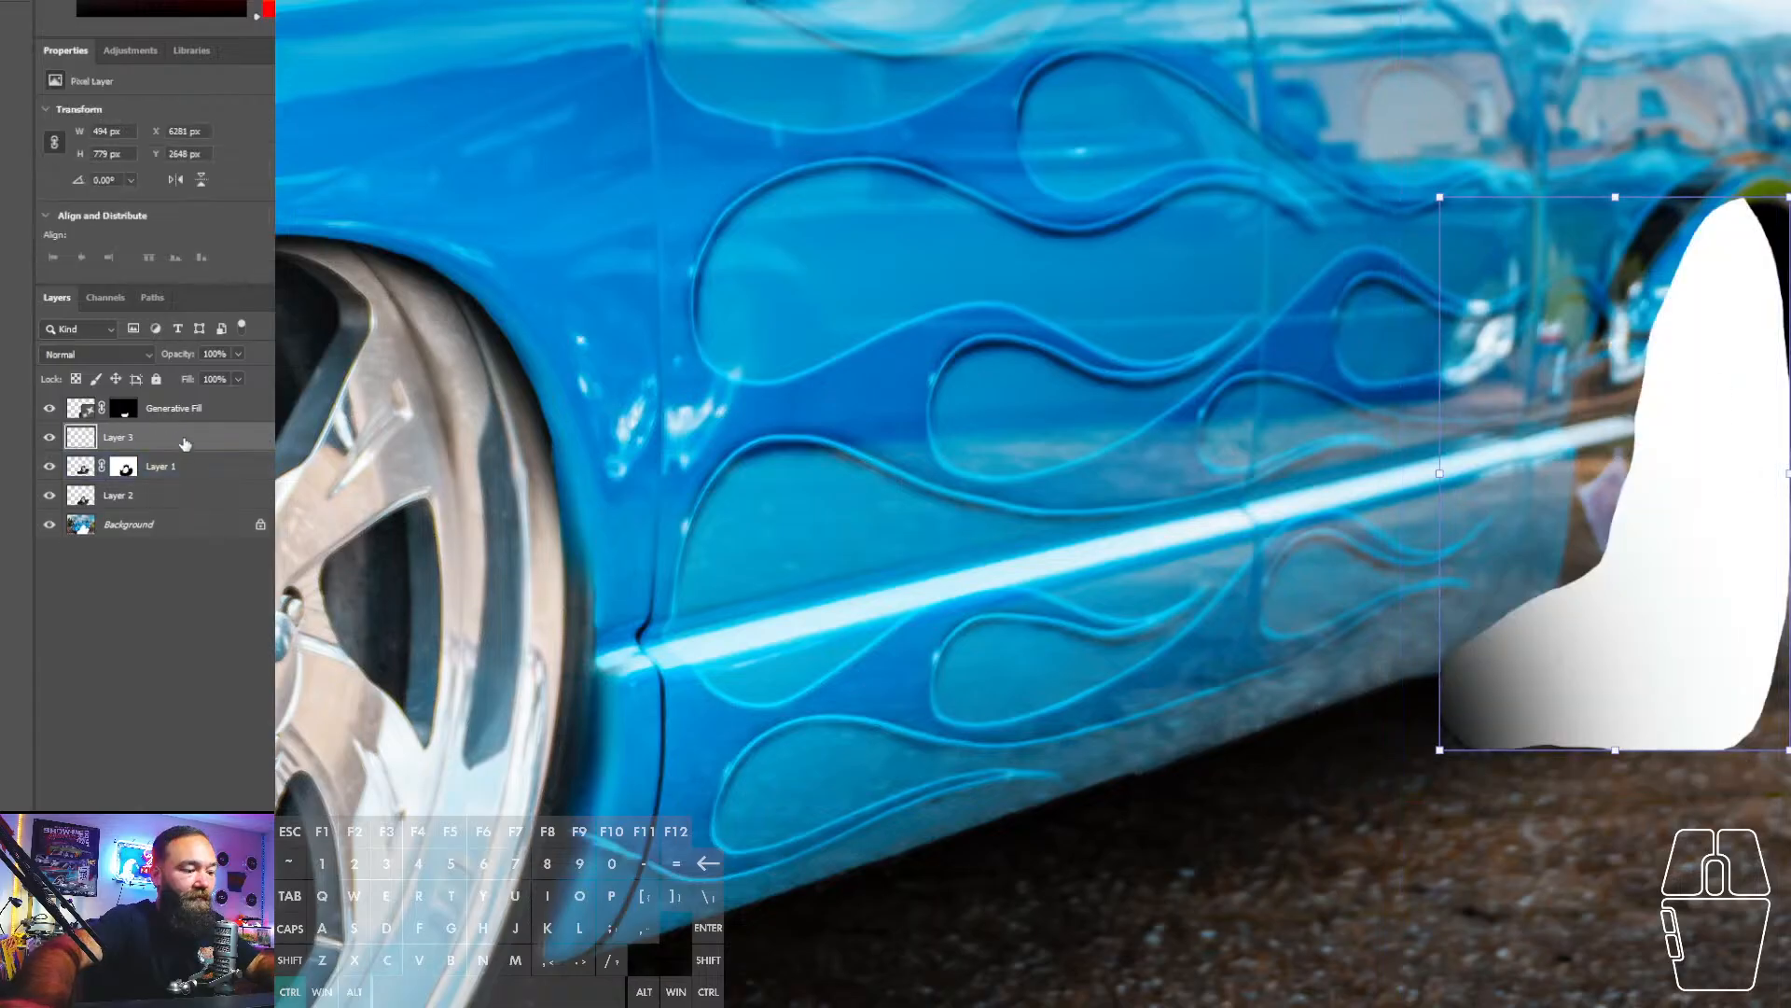
{"action": "key", "text": "ctrl+z"}
- Copy the selected rear wheel from the Background onto its own layer and move it up into the wheel arch
{"action": "left_click", "coordinate": [183, 504]}
{"action": "key", "text": "ctrl+c"}
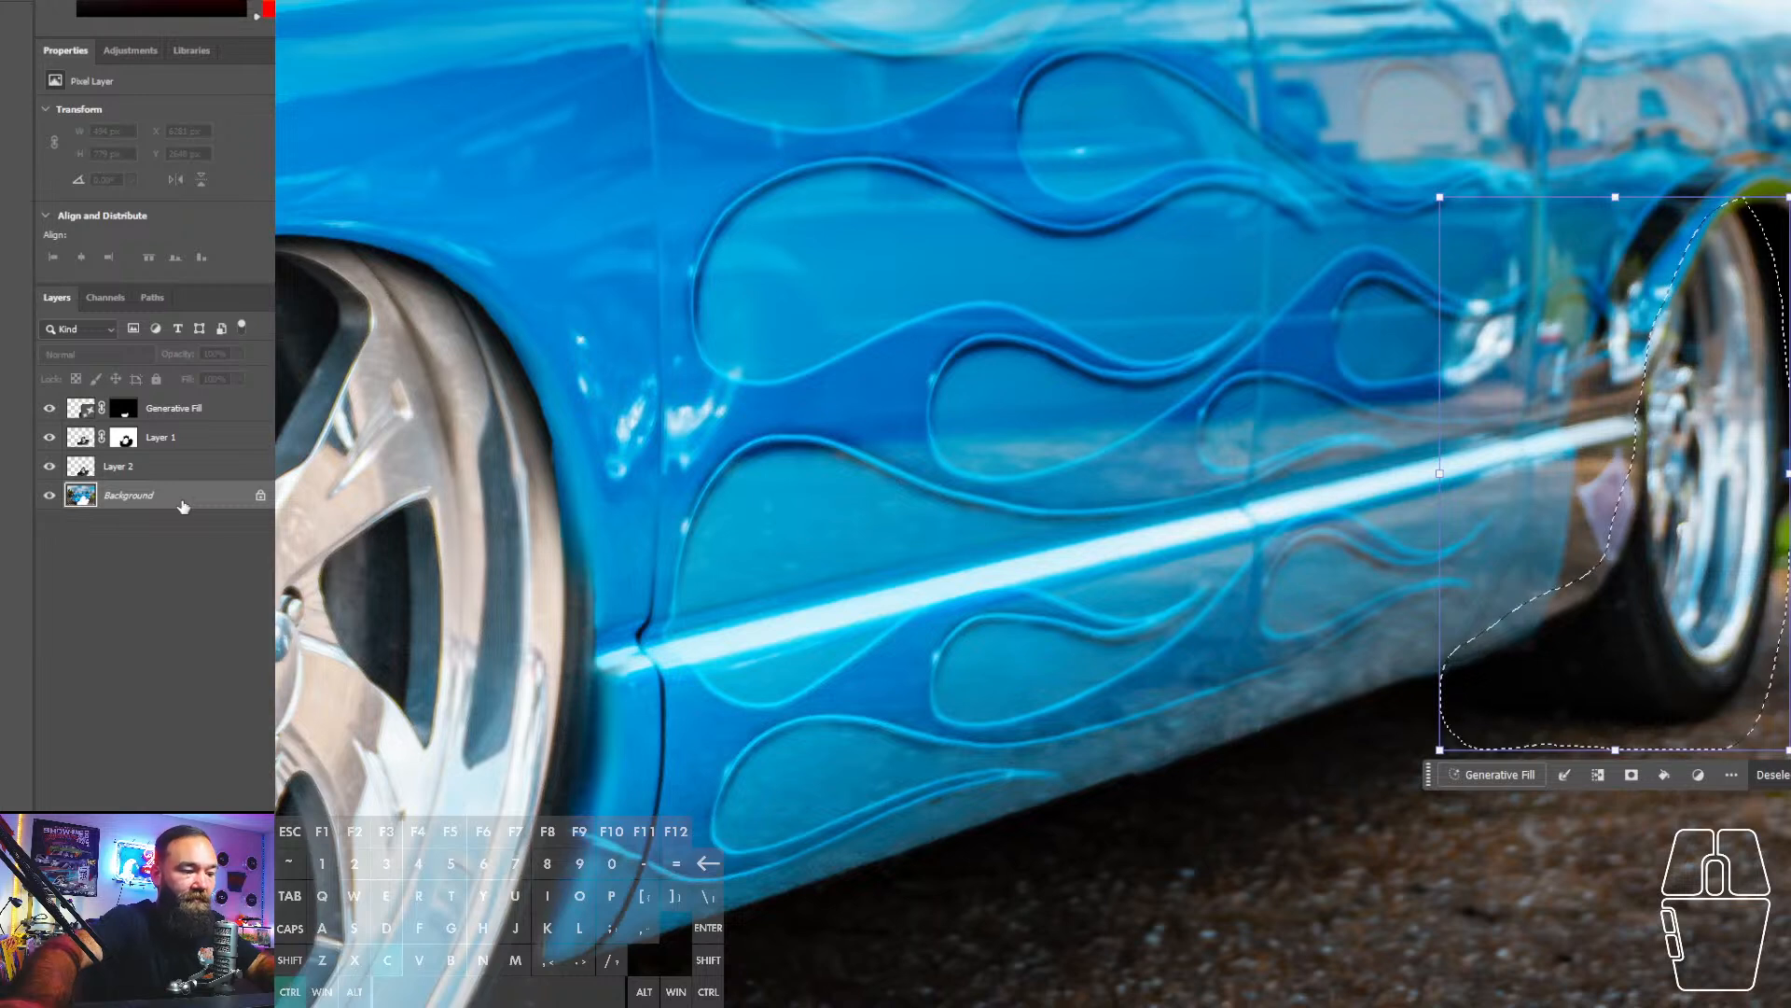
{"action": "key", "text": "ctrl+v"}
{"action": "left_click_drag", "start_coordinate": [1696, 530], "coordinate": [1698, 427]}
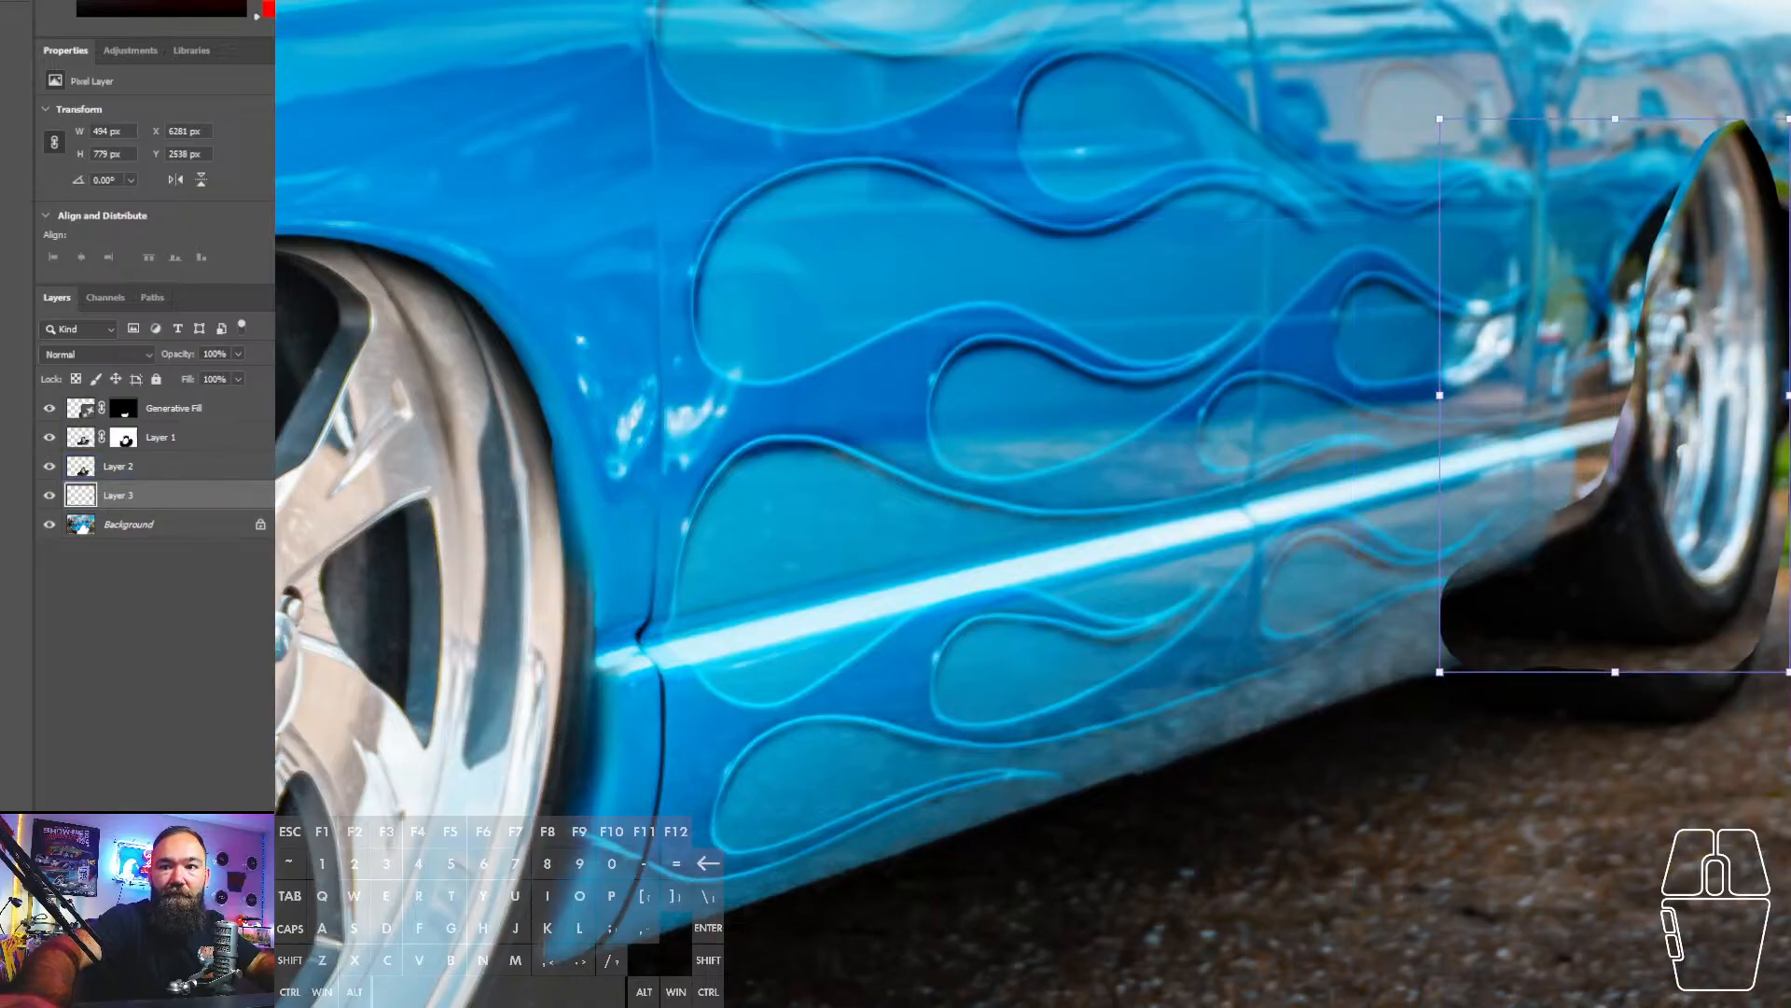
- Add a mask to Layer 3 and hide its overlap on the body, rear wheel arch and area behind the tire
{"action": "left_click", "coordinate": [139, 995]}
{"action": "key", "text": "b"}
{"action": "mouse_move", "coordinate": [1487, 488]}
{"action": "left_mouse_down"}
{"action": "mouse_move", "coordinate": [1483, 634]}
{"action": "mouse_move", "coordinate": [1447, 681]}
{"action": "mouse_move", "coordinate": [1609, 425]}
{"action": "mouse_move", "coordinate": [1539, 617]}
{"action": "mouse_move", "coordinate": [1483, 634]}
{"action": "mouse_move", "coordinate": [1601, 563]}
{"action": "mouse_move", "coordinate": [1630, 301]}
{"action": "mouse_move", "coordinate": [1670, 182]}
{"action": "mouse_move", "coordinate": [1724, 126]}
{"action": "mouse_move", "coordinate": [1696, 157]}
{"action": "mouse_move", "coordinate": [1757, 167]}
{"action": "mouse_move", "coordinate": [1670, 224]}
{"action": "mouse_move", "coordinate": [1739, 140]}
{"action": "mouse_move", "coordinate": [1790, 160]}
{"action": "left_mouse_up"}
{"action": "left_click_drag", "start_coordinate": [1790, 401], "coordinate": [1785, 475]}
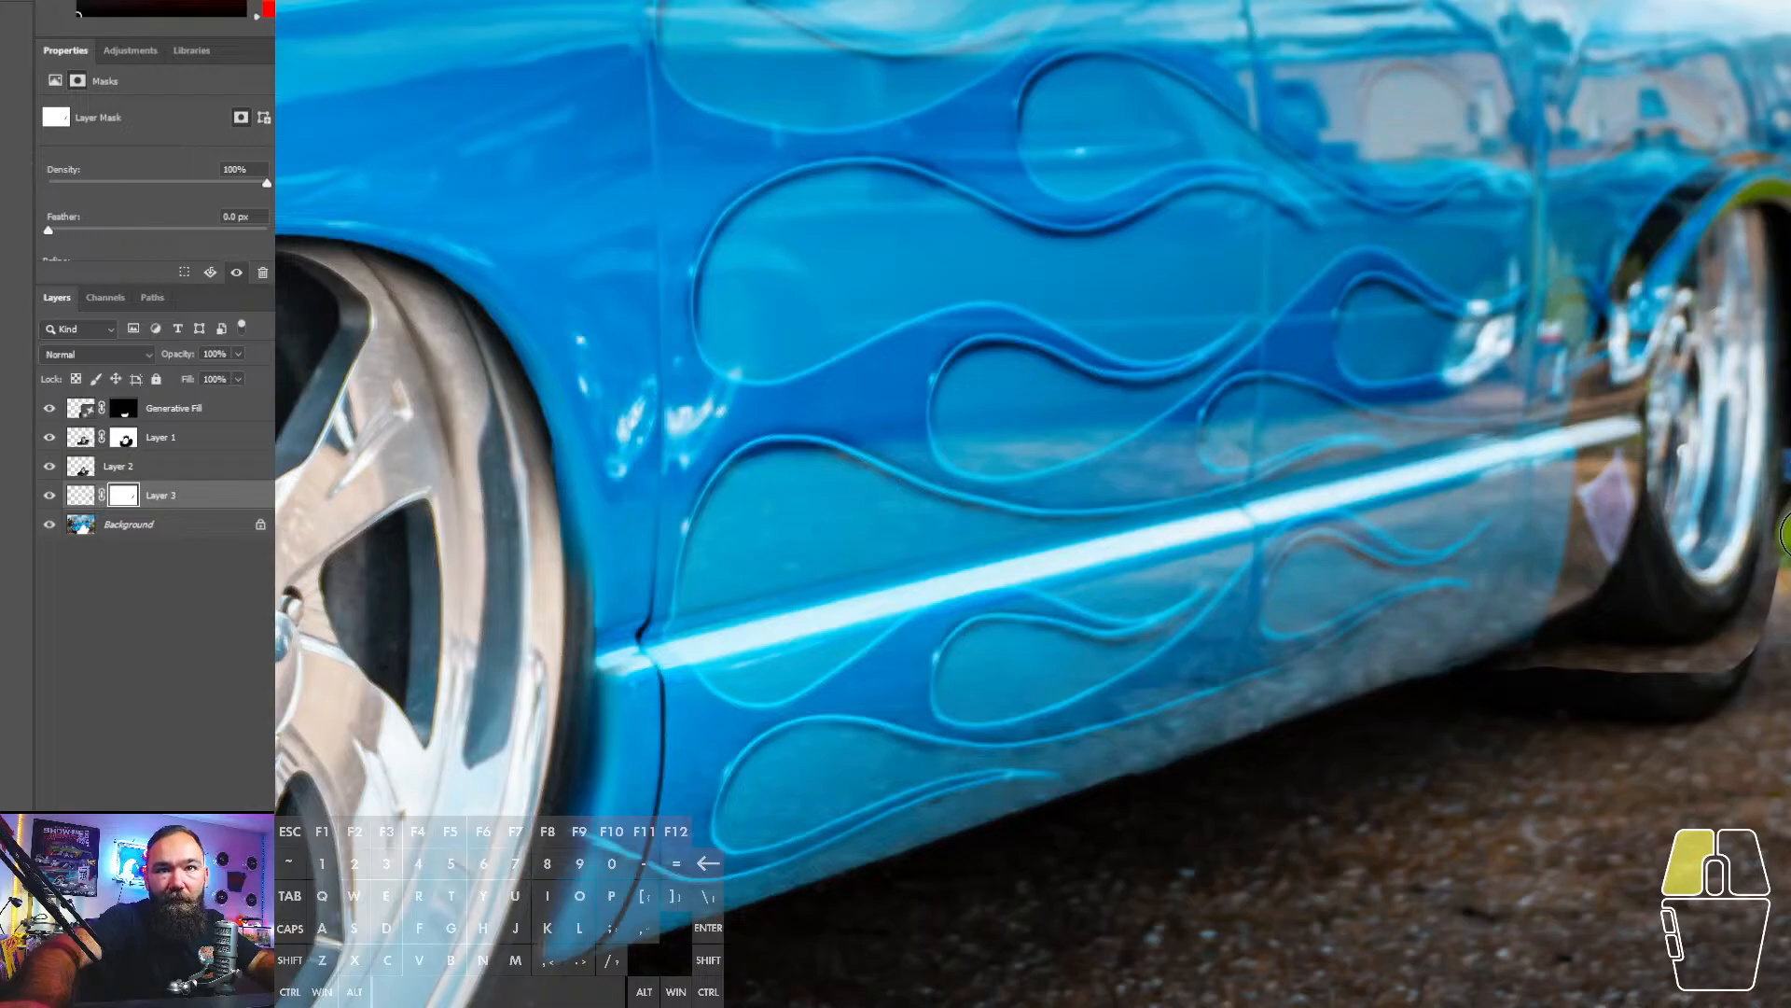
{"action": "left_click_drag", "start_coordinate": [1784, 535], "coordinate": [1790, 532]}
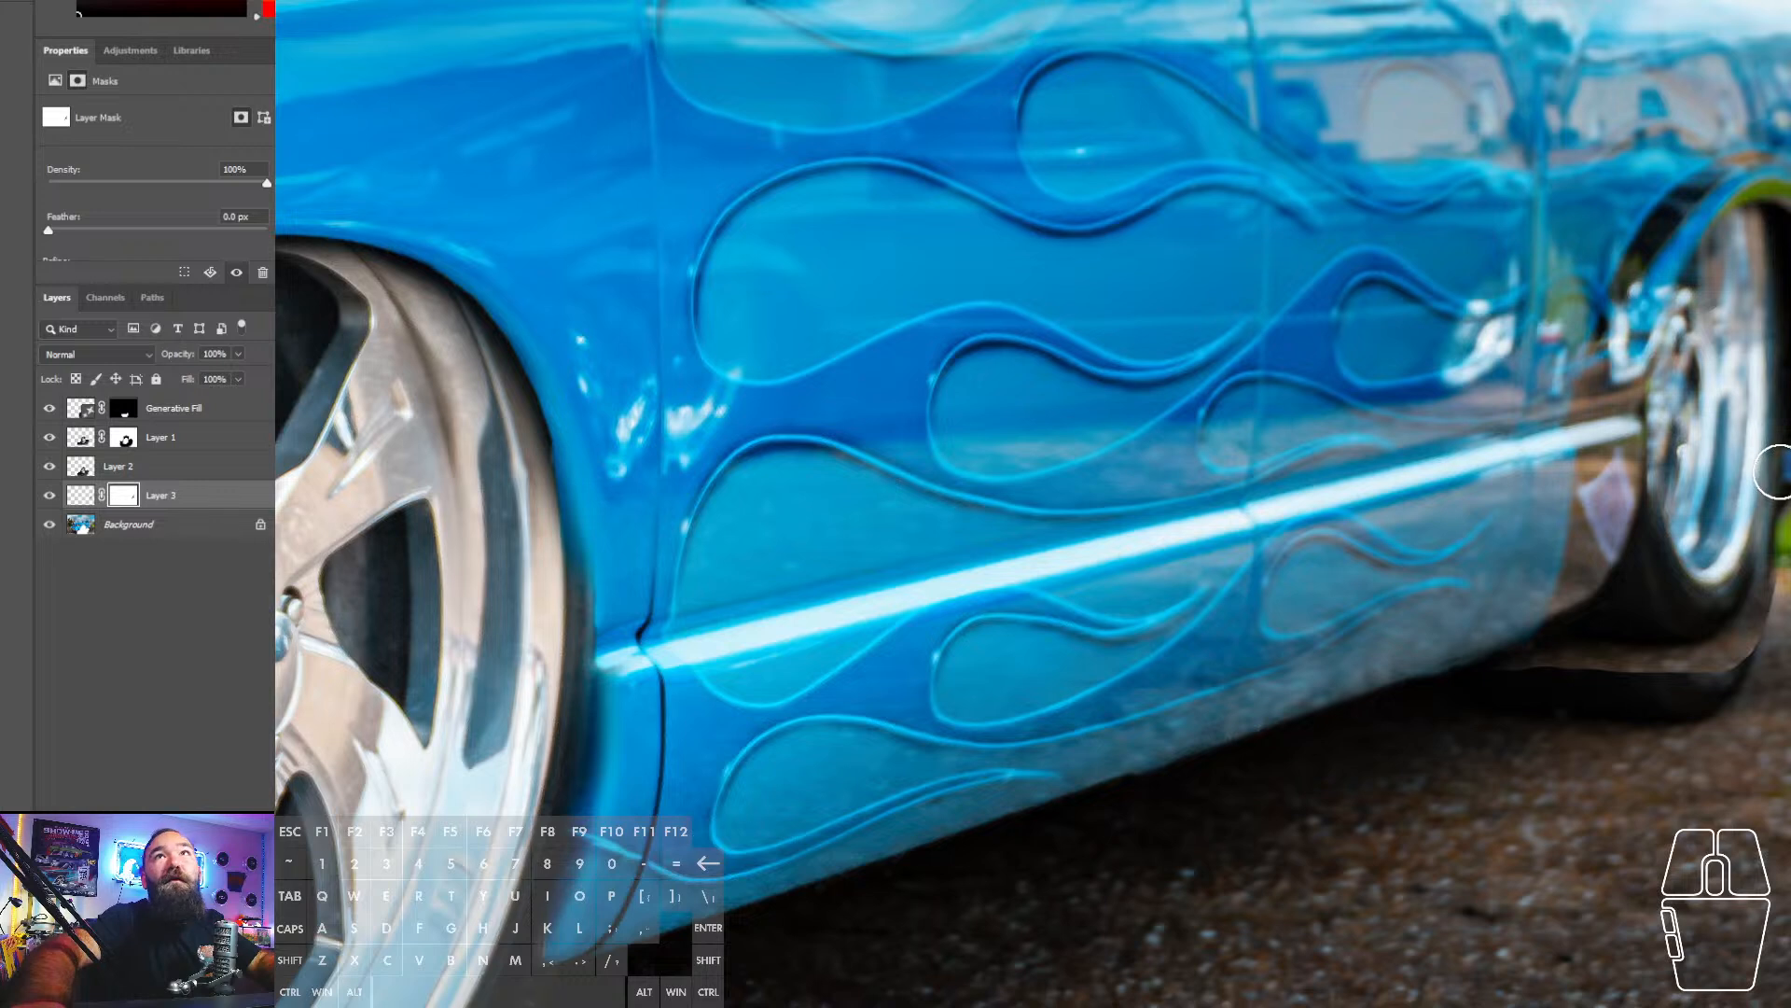
{"action": "mouse_move", "coordinate": [1768, 473]}
{"action": "left_mouse_down"}
{"action": "mouse_move", "coordinate": [1735, 539]}
{"action": "mouse_move", "coordinate": [1787, 515]}
{"action": "mouse_move", "coordinate": [1790, 546]}
{"action": "mouse_move", "coordinate": [1783, 512]}
{"action": "mouse_move", "coordinate": [1755, 546]}
{"action": "mouse_move", "coordinate": [1757, 499]}
{"action": "mouse_move", "coordinate": [1787, 550]}
{"action": "left_mouse_up"}
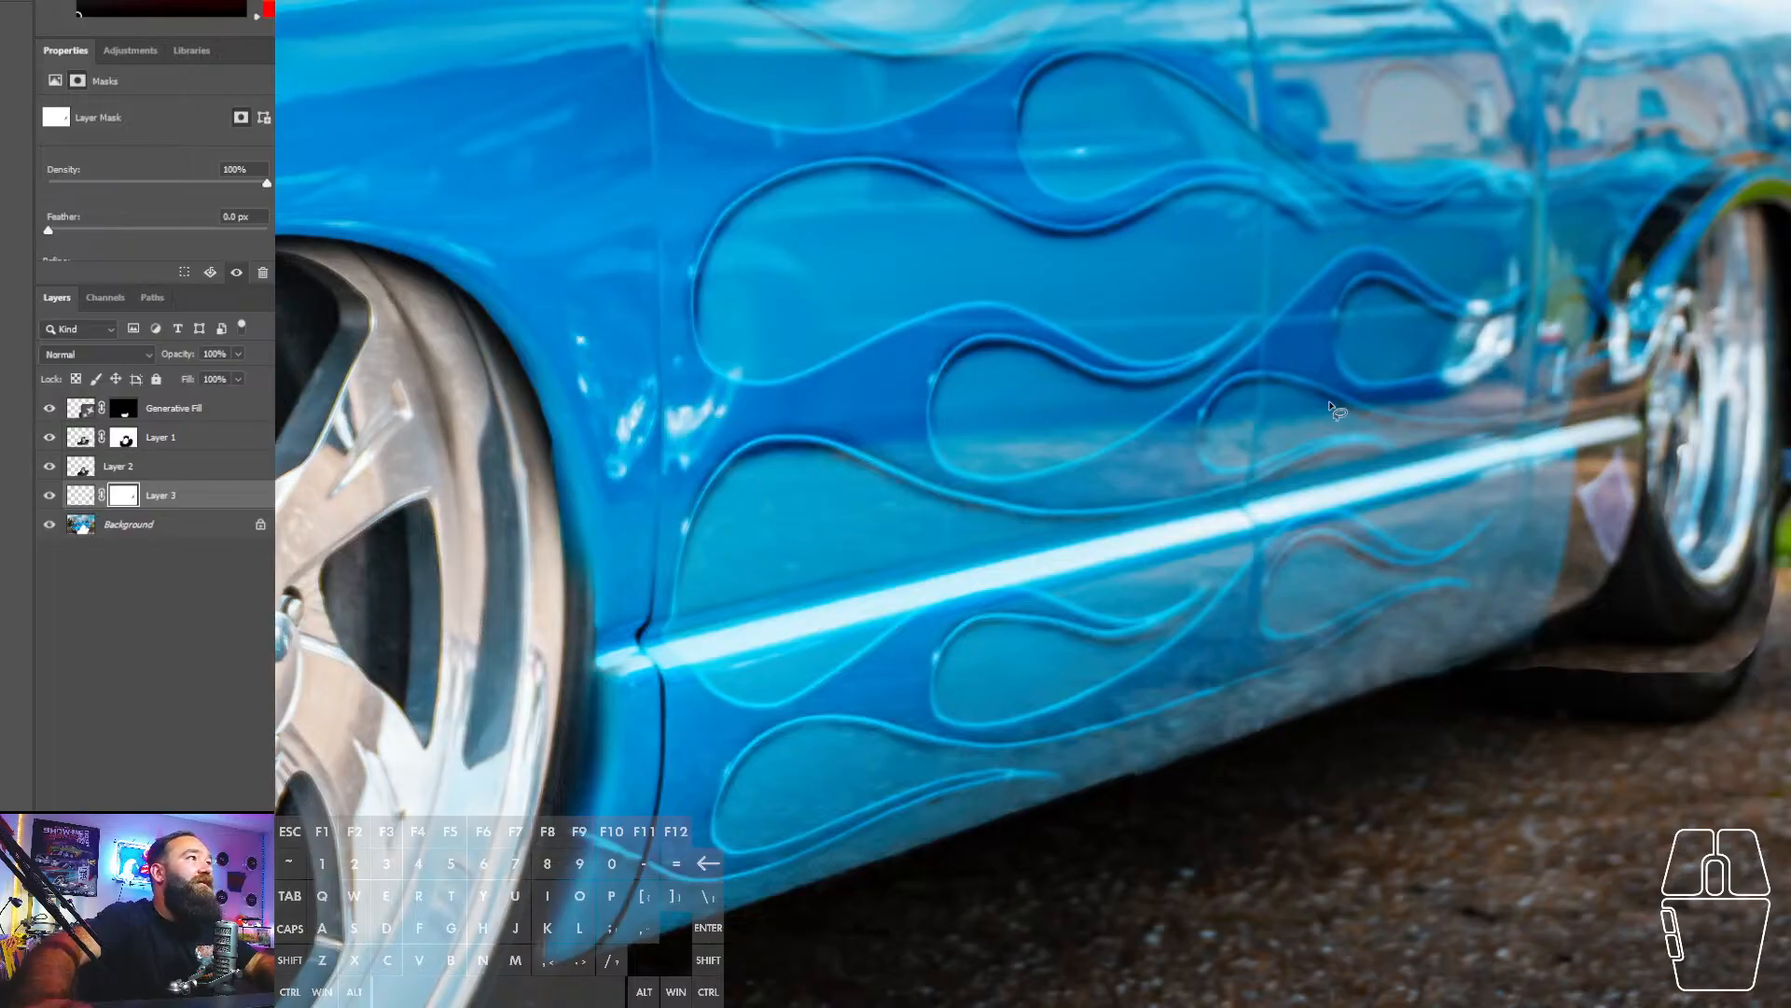
- Lasso the leftover tire and ground beneath the raised rear wheel and replace it with a Generative Fill, leaving the prompt empty
{"action": "left_click", "coordinate": [50, 495]}
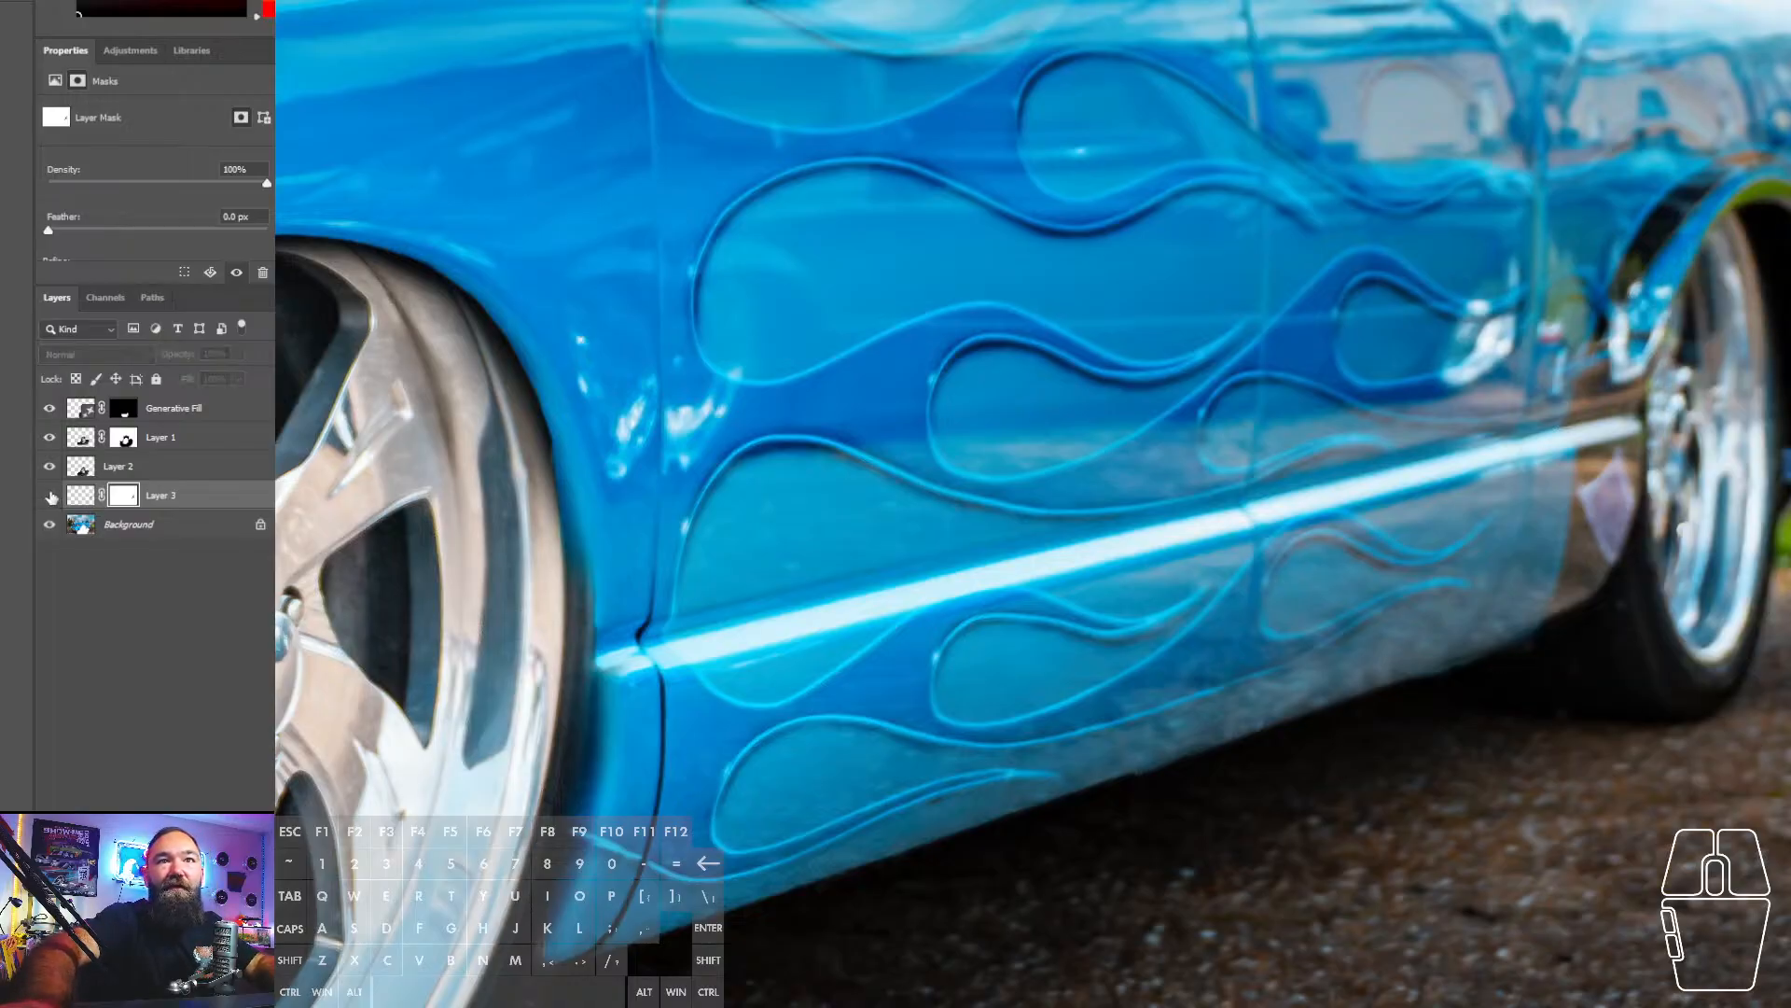
{"action": "left_click", "coordinate": [51, 495]}
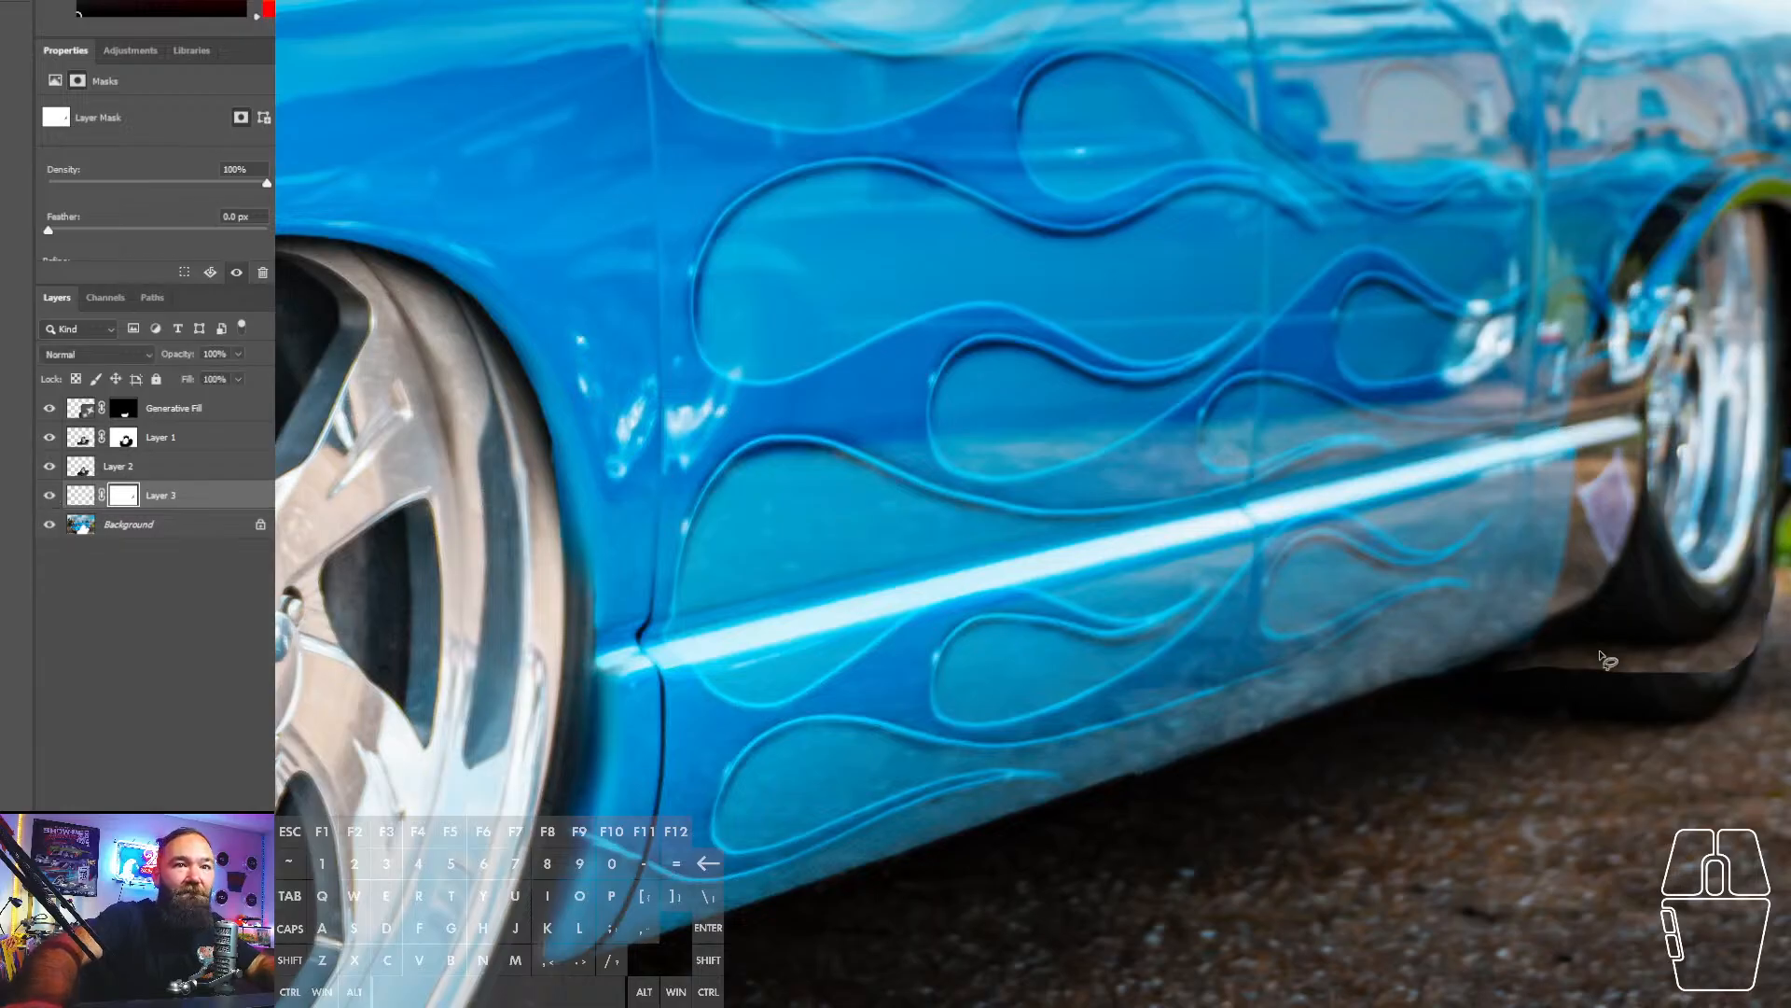
{"action": "left_click_drag", "start_coordinate": [1587, 656], "coordinate": [1554, 651]}
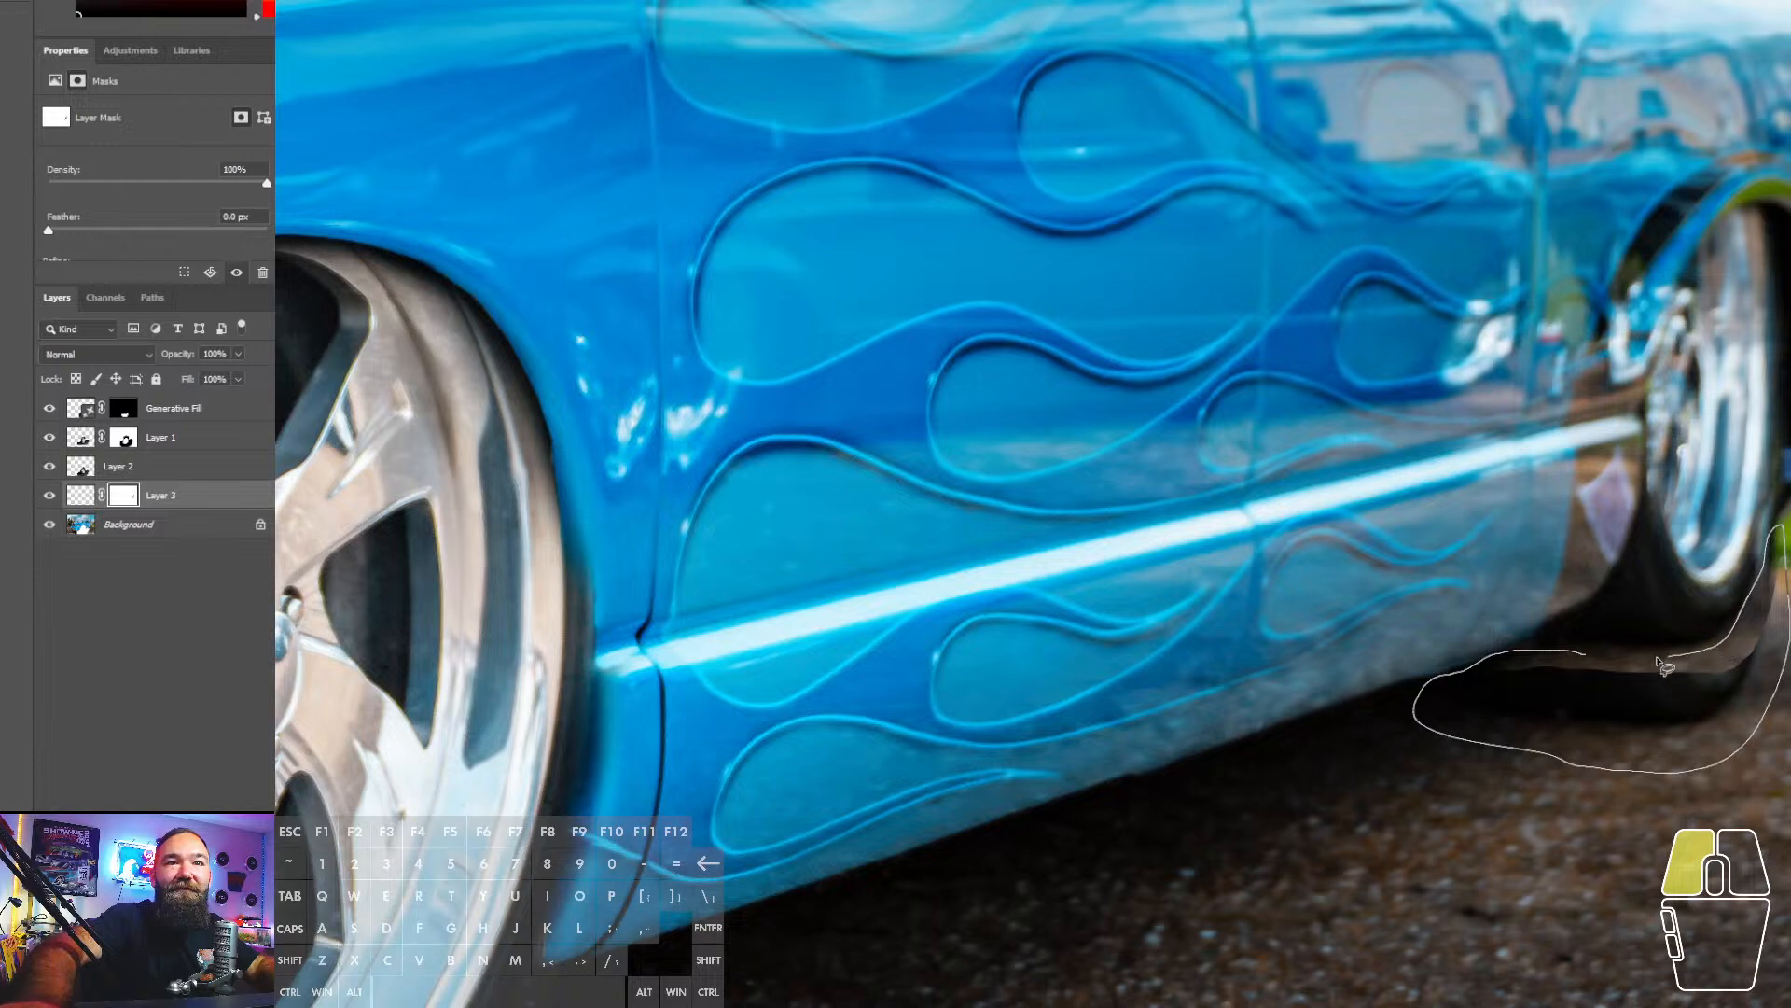
{"action": "left_click_drag", "start_coordinate": [1657, 659], "coordinate": [1642, 660]}
{"action": "left_click", "coordinate": [1478, 798]}
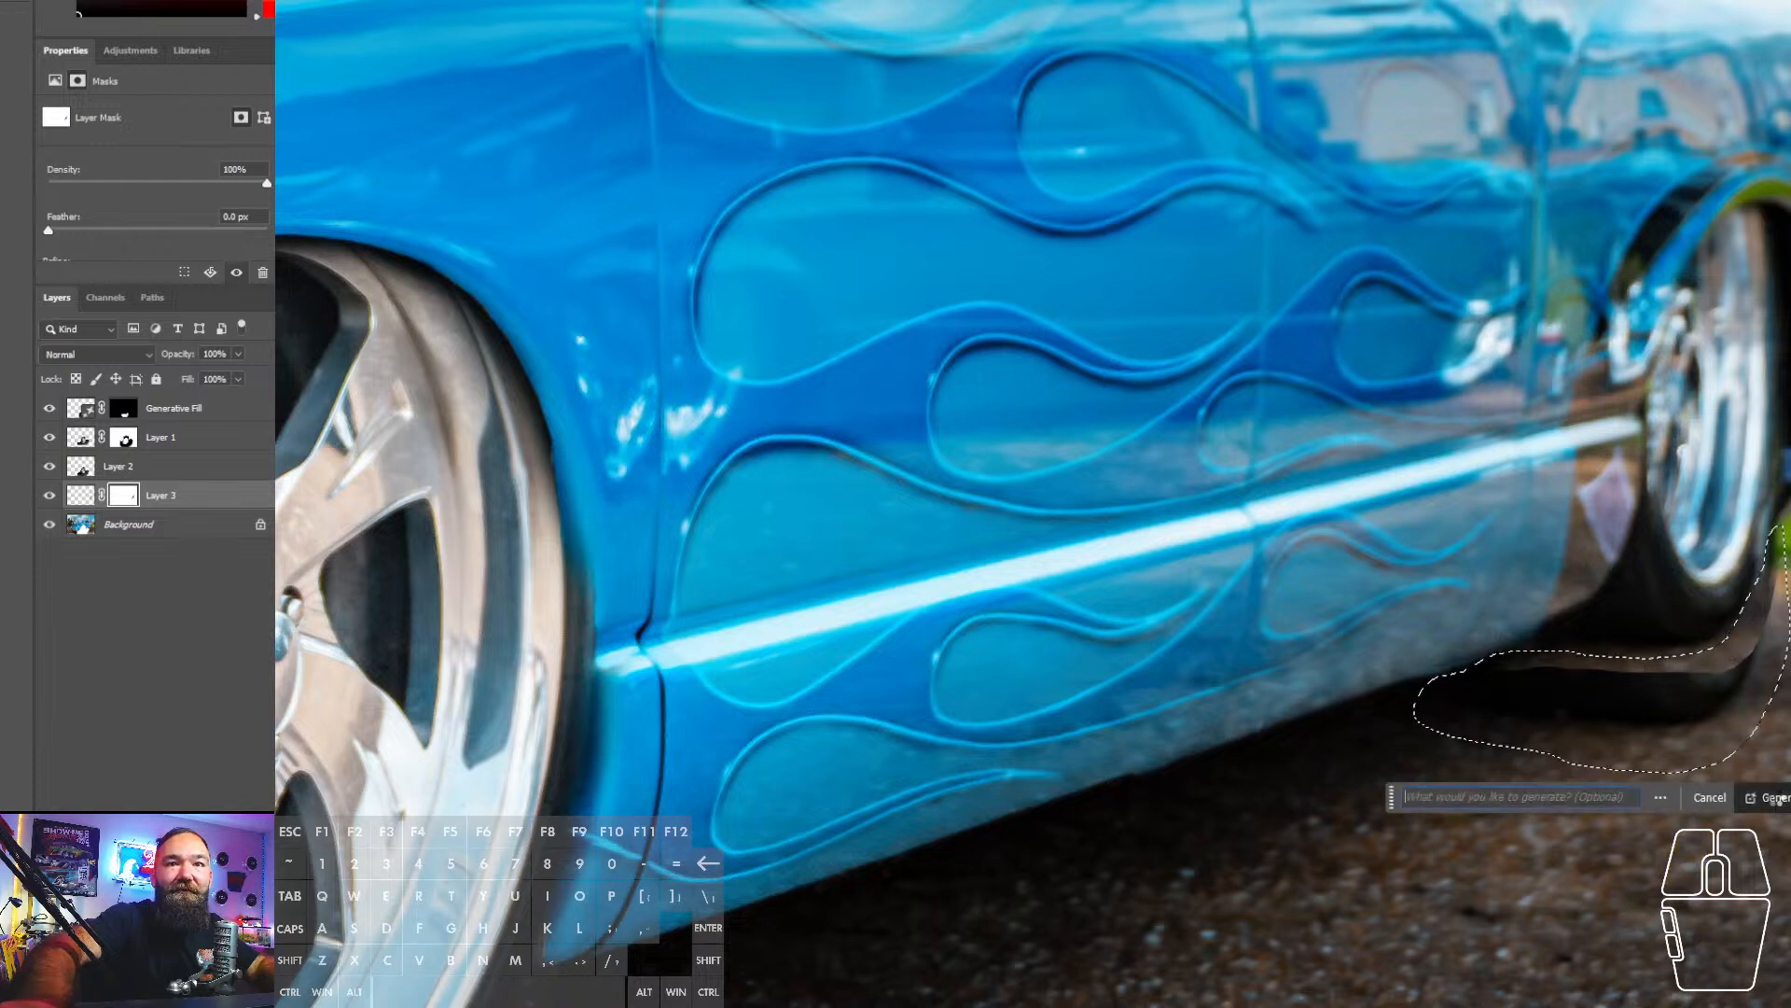
{"action": "left_click", "coordinate": [1766, 798]}
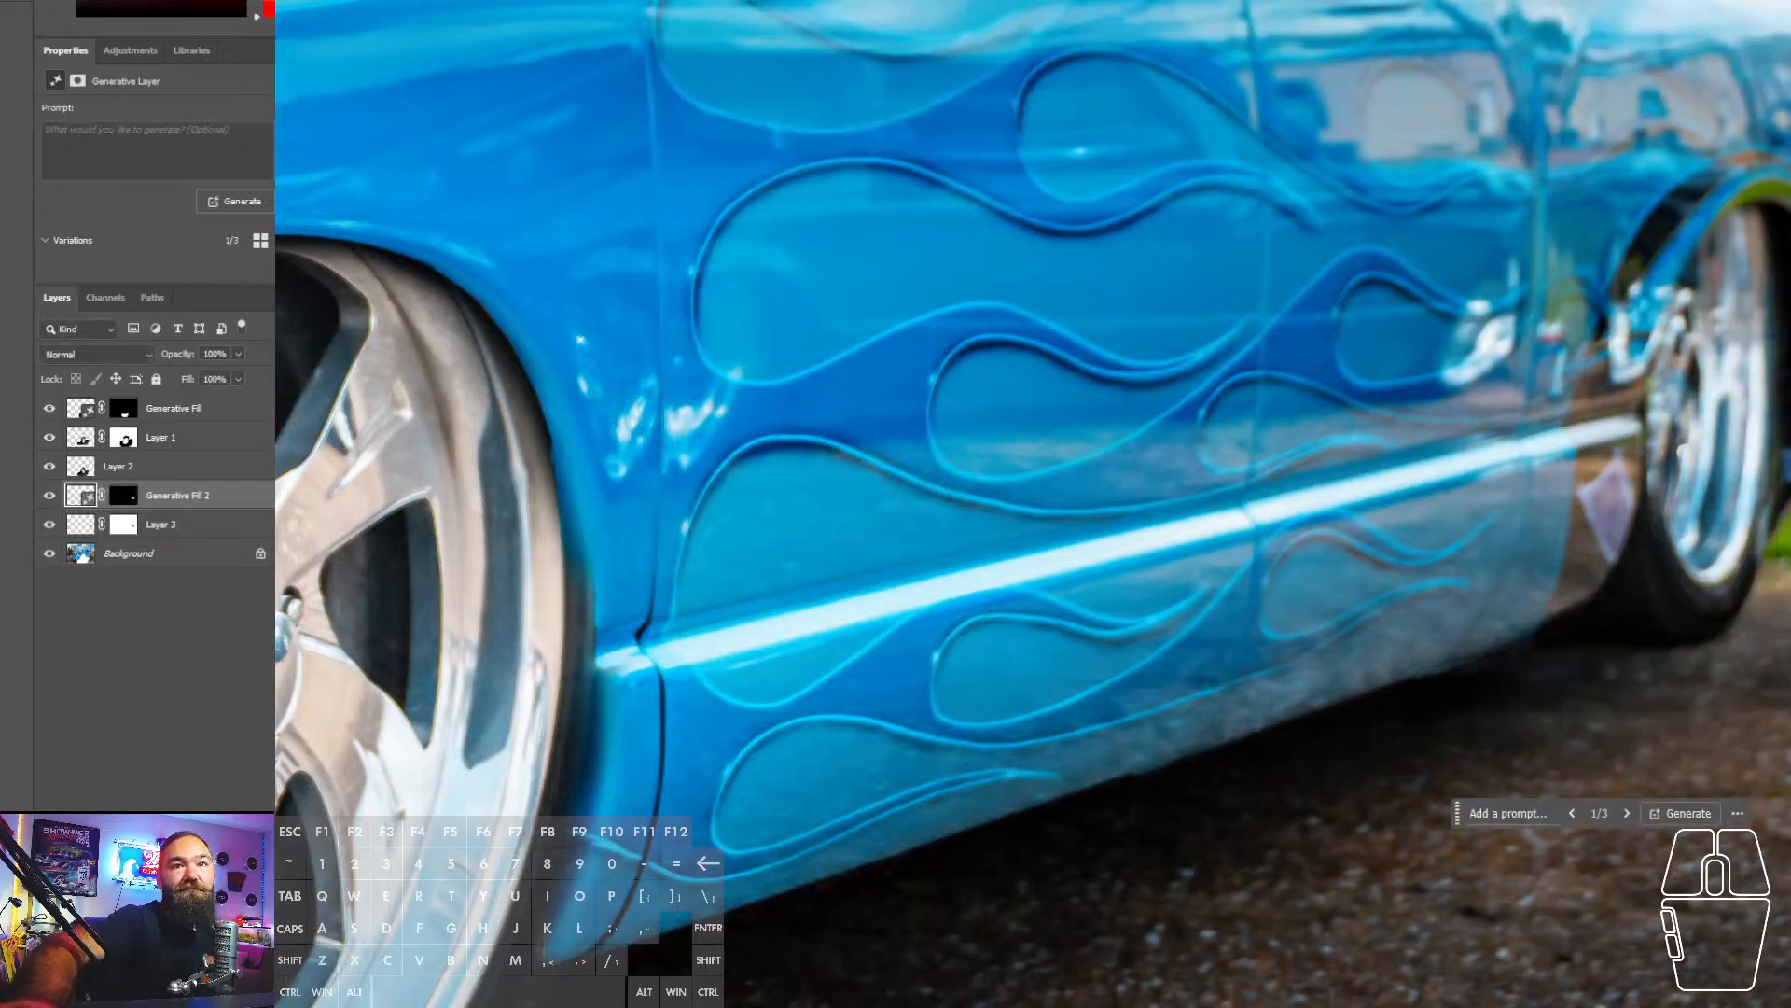
- Move the front wheel on Layer 1 farther up and slightly left into the fender, to about X 2707 px, Y 2164 px
{"action": "key", "text": "z"}
{"action": "left_click_drag", "start_coordinate": [1437, 532], "coordinate": [1205, 558]}
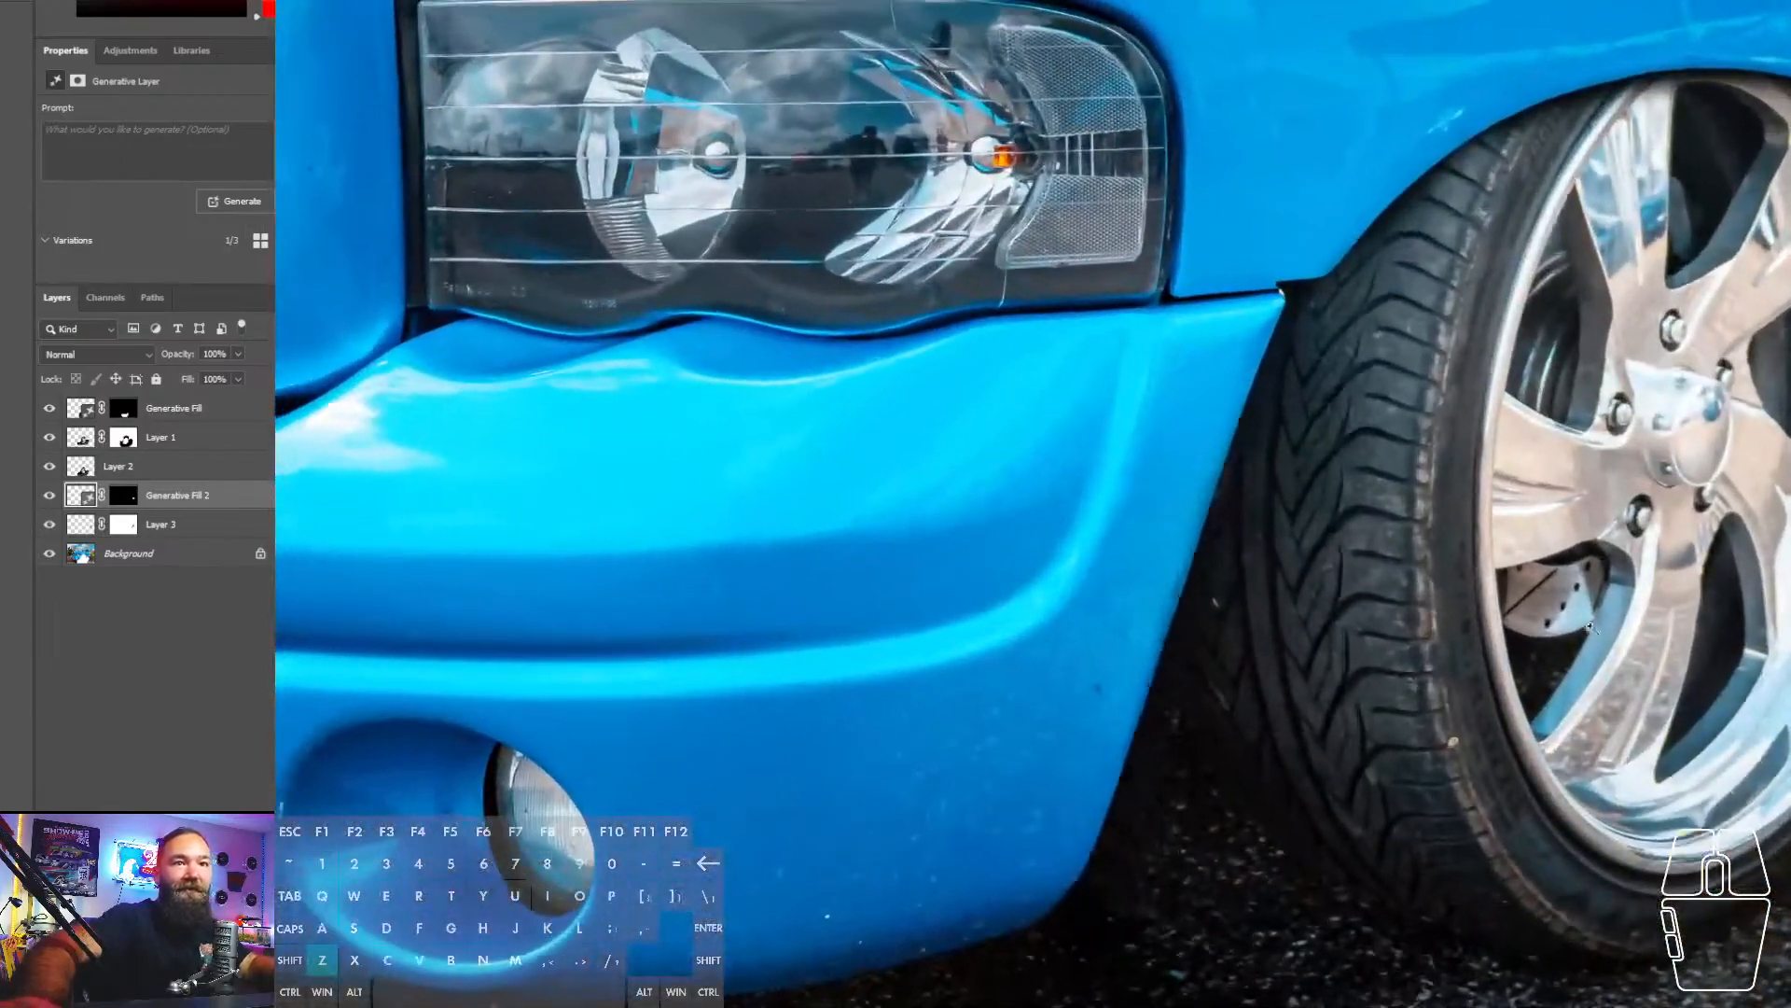
{"action": "left_click_drag", "start_coordinate": [1679, 681], "coordinate": [832, 784]}
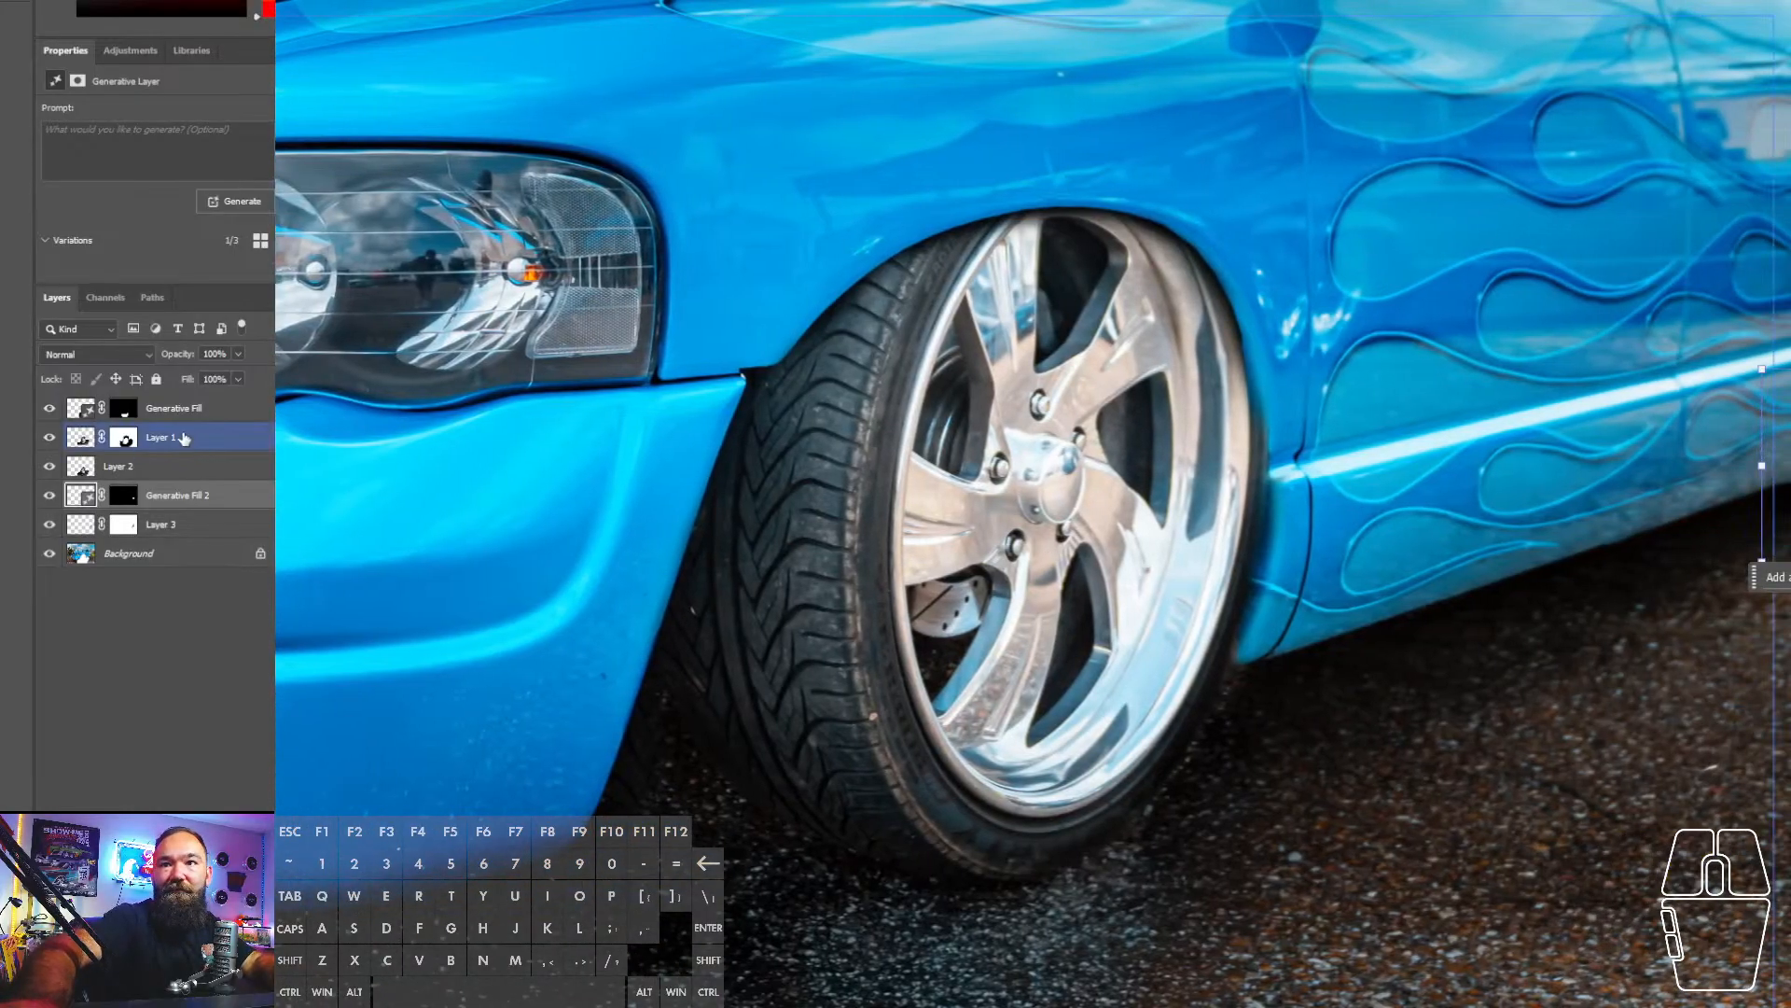
{"action": "left_click", "coordinate": [219, 442]}
{"action": "left_click_drag", "start_coordinate": [1076, 595], "coordinate": [1022, 539]}
{"action": "left_click_drag", "start_coordinate": [1021, 540], "coordinate": [1020, 543]}
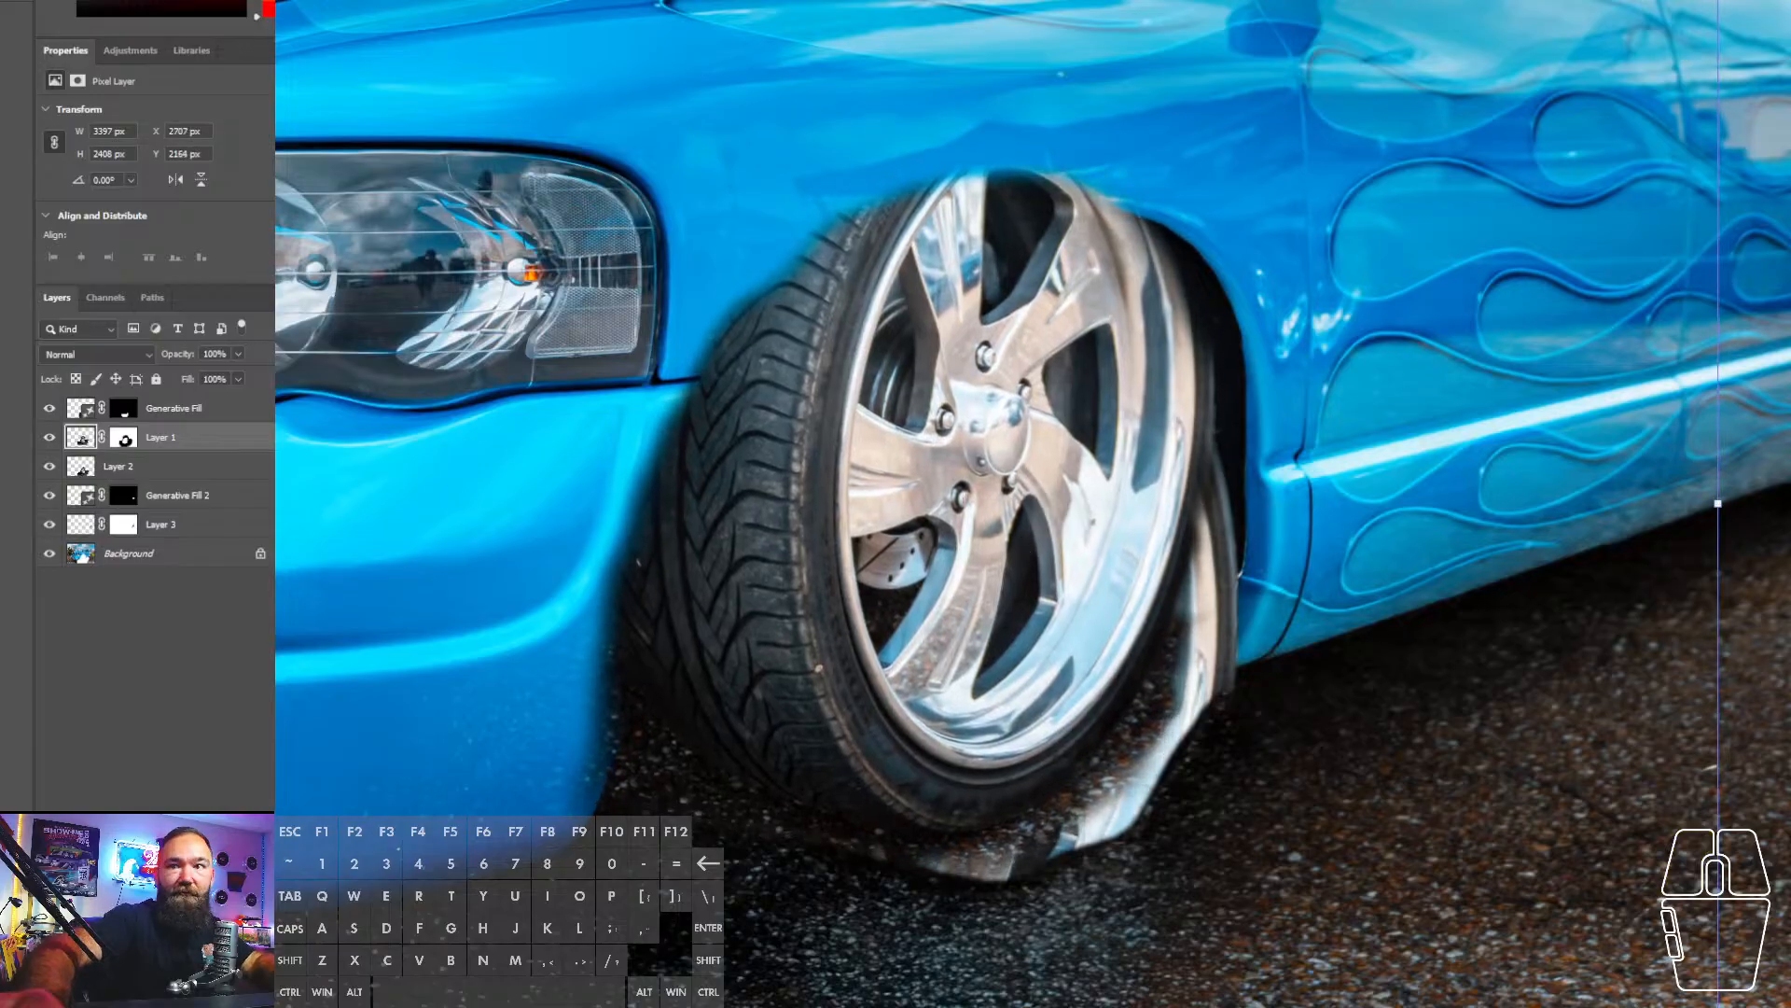
- Brush on Layer 1's mask with a larger brush to hide the wheel's overlap on the fender arch and front bumper
{"action": "left_click", "coordinate": [177, 447]}
{"action": "left_click", "coordinate": [116, 437]}
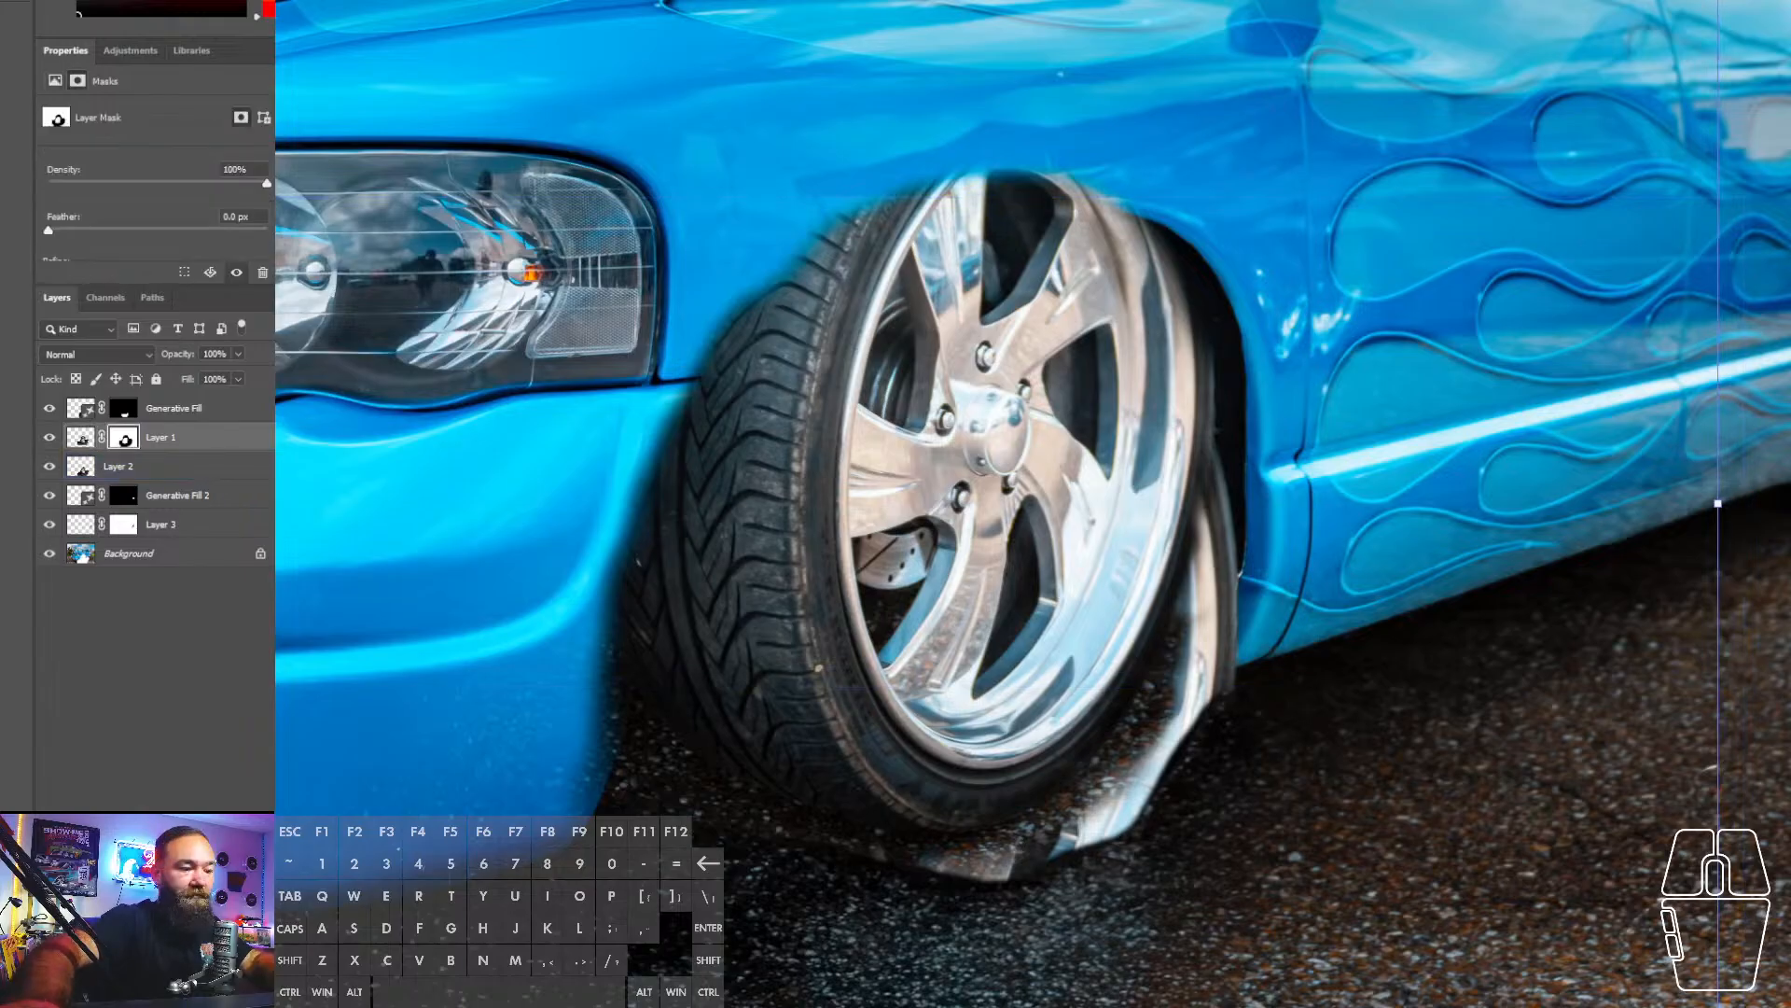
{"action": "key", "text": "b"}
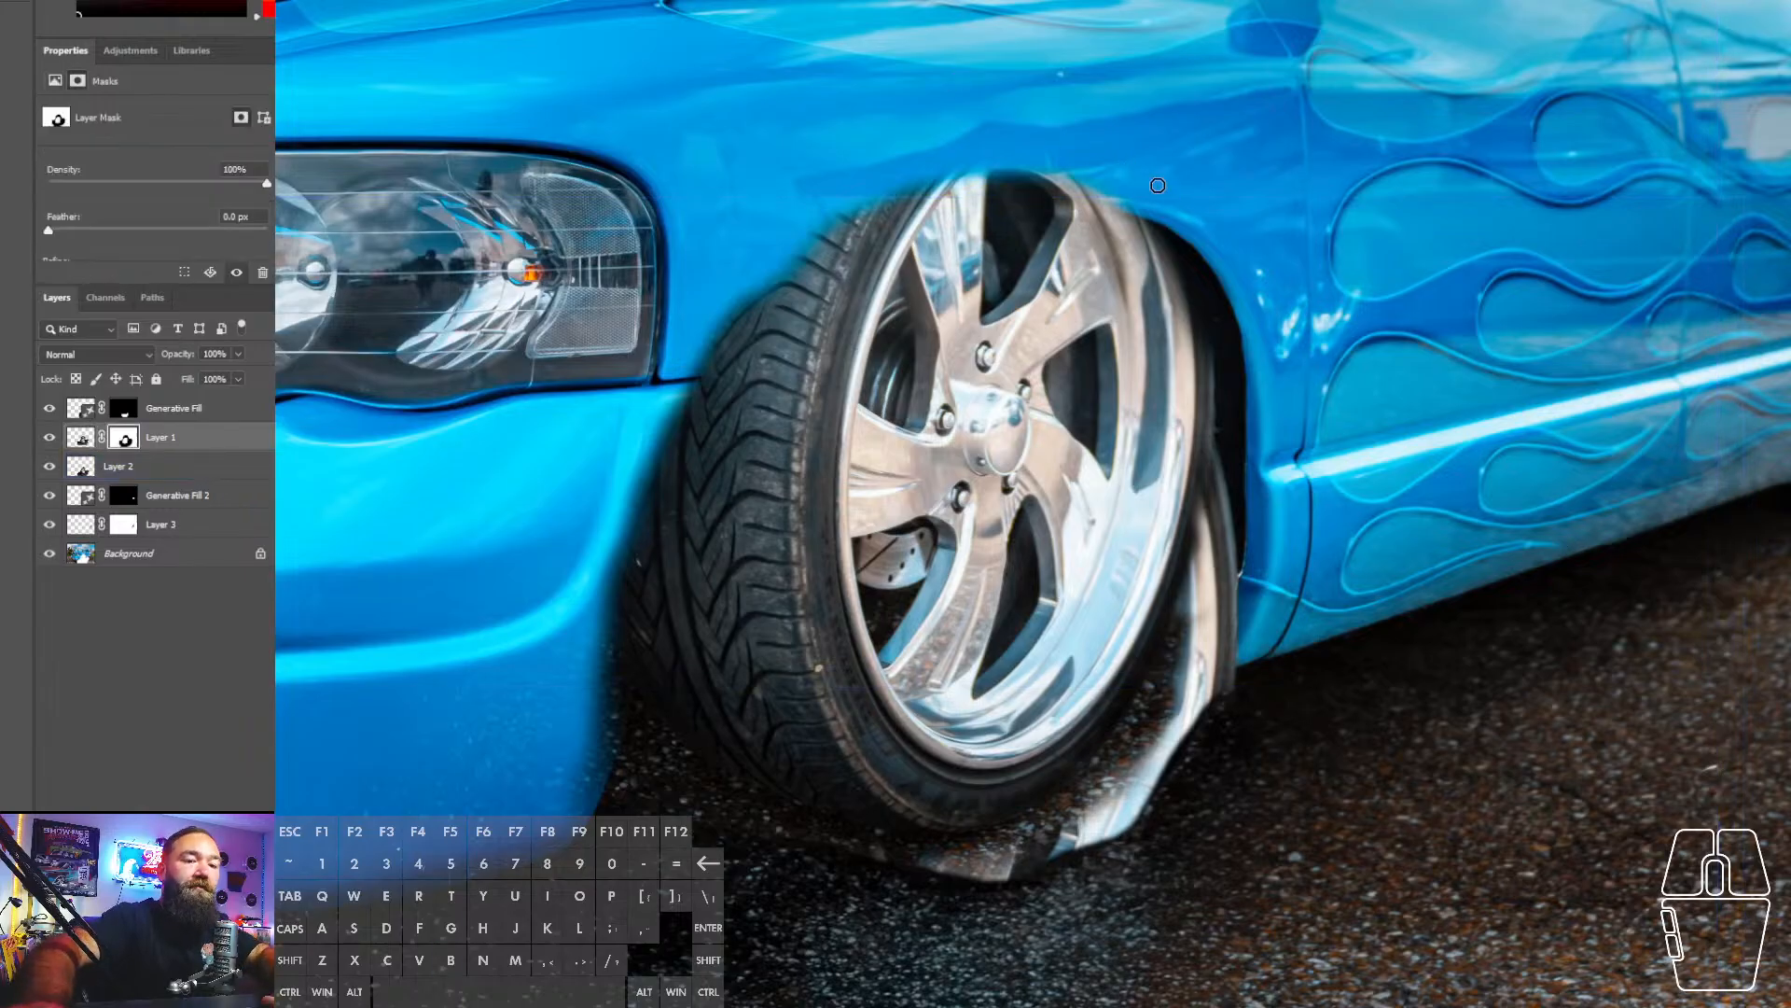
{"action": "key", "text": "bracketright"}
{"action": "key", "text": "bracketright"}
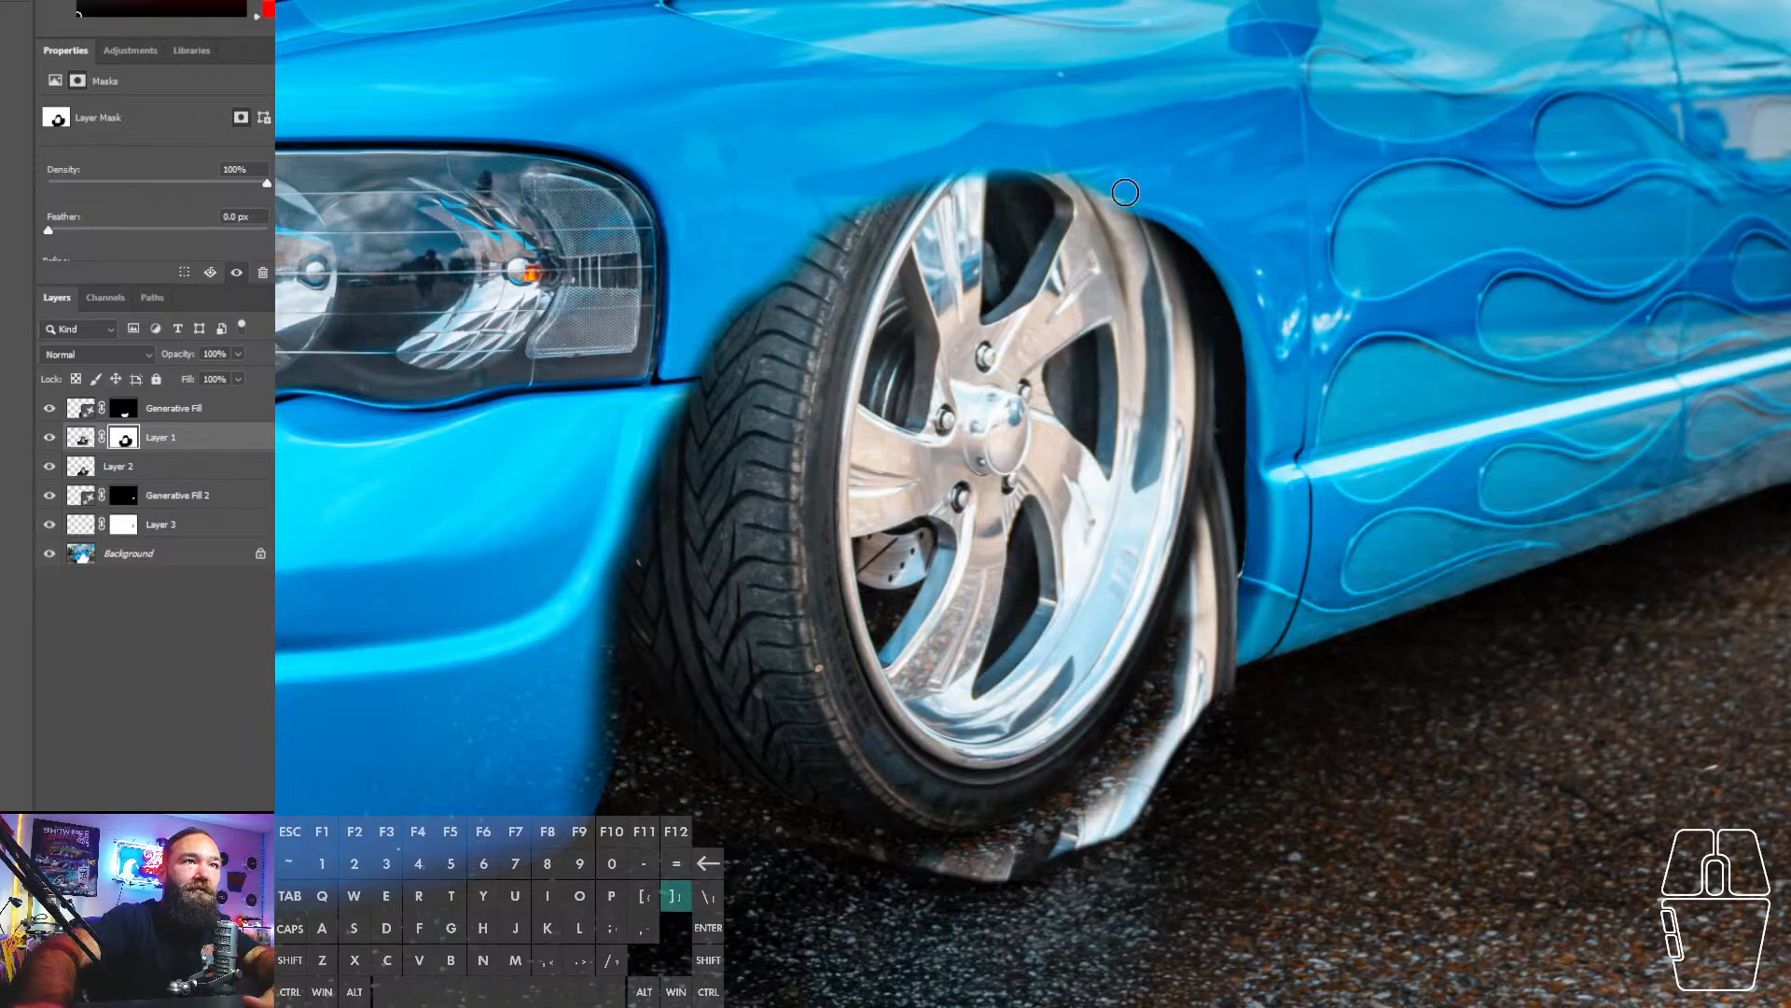
{"action": "key", "text": "bracketright"}
{"action": "key", "text": "bracketright"}
{"action": "mouse_move", "coordinate": [1131, 186]}
{"action": "left_mouse_down"}
{"action": "mouse_move", "coordinate": [957, 191]}
{"action": "mouse_move", "coordinate": [1108, 160]}
{"action": "mouse_move", "coordinate": [942, 181]}
{"action": "mouse_move", "coordinate": [882, 241]}
{"action": "mouse_move", "coordinate": [761, 262]}
{"action": "mouse_move", "coordinate": [685, 364]}
{"action": "mouse_move", "coordinate": [745, 338]}
{"action": "mouse_move", "coordinate": [703, 426]}
{"action": "mouse_move", "coordinate": [622, 498]}
{"action": "mouse_move", "coordinate": [678, 436]}
{"action": "mouse_move", "coordinate": [544, 810]}
{"action": "left_mouse_up"}
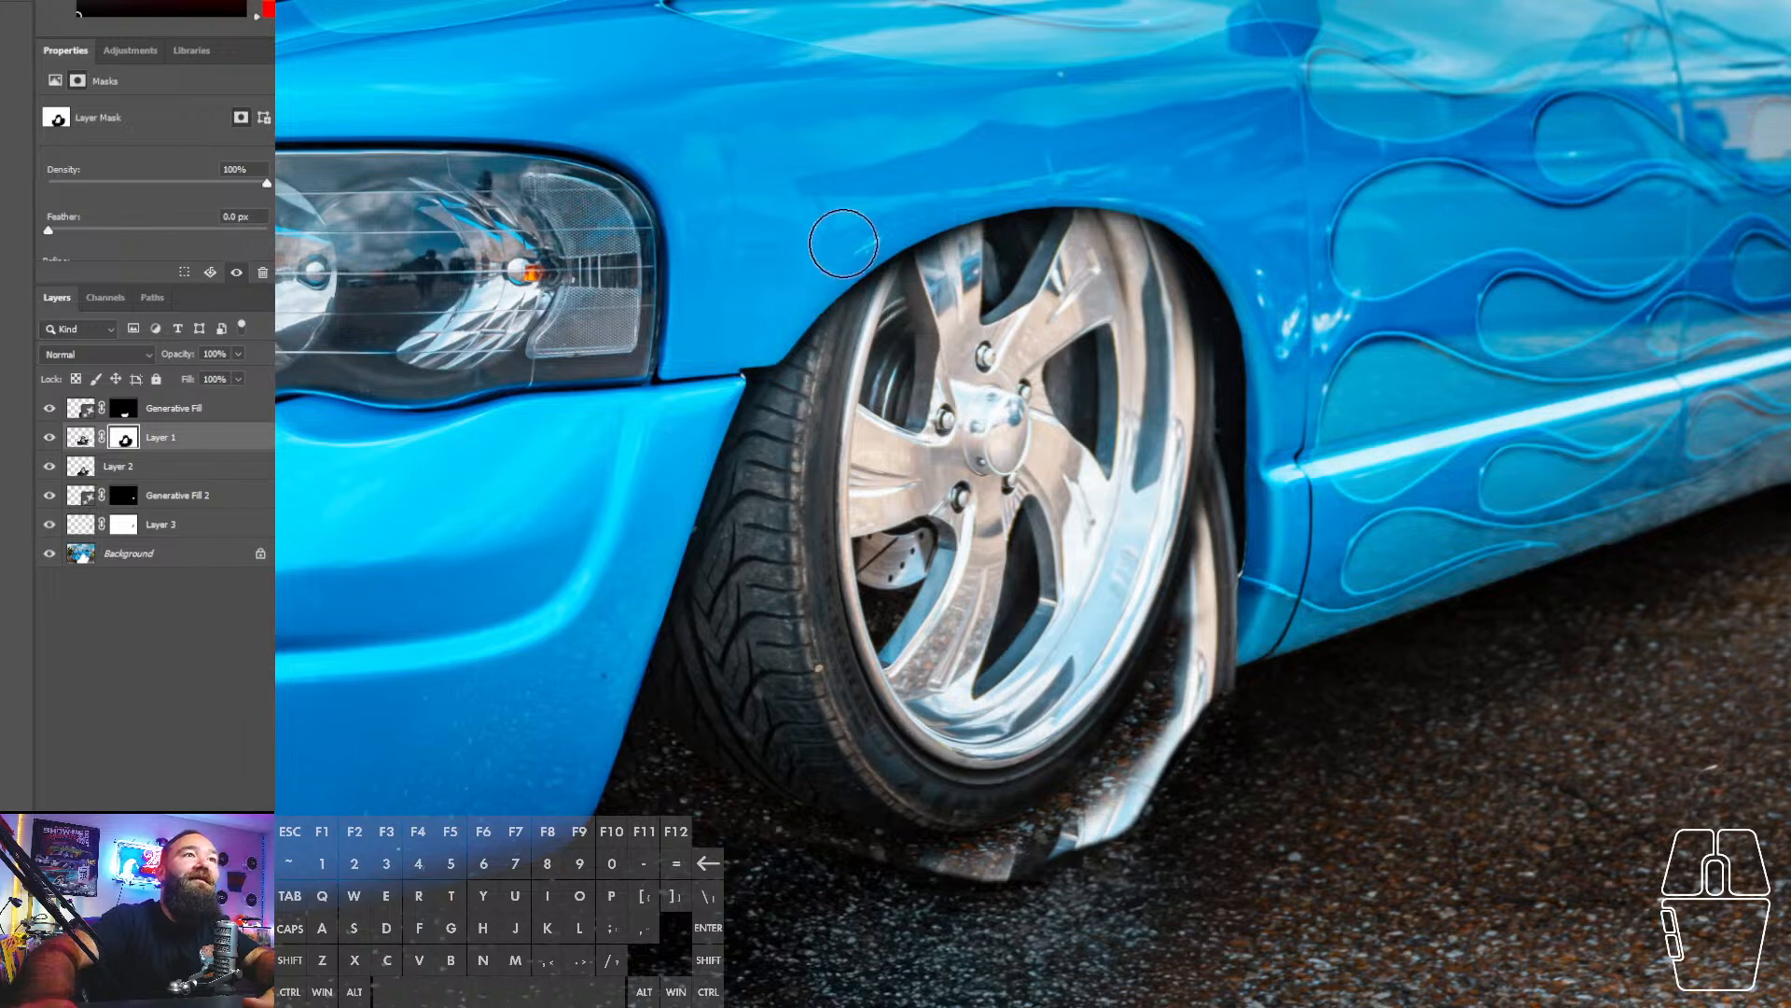
{"action": "mouse_move", "coordinate": [834, 250]}
{"action": "left_mouse_down"}
{"action": "mouse_move", "coordinate": [753, 337]}
{"action": "mouse_move", "coordinate": [772, 288]}
{"action": "left_mouse_up"}
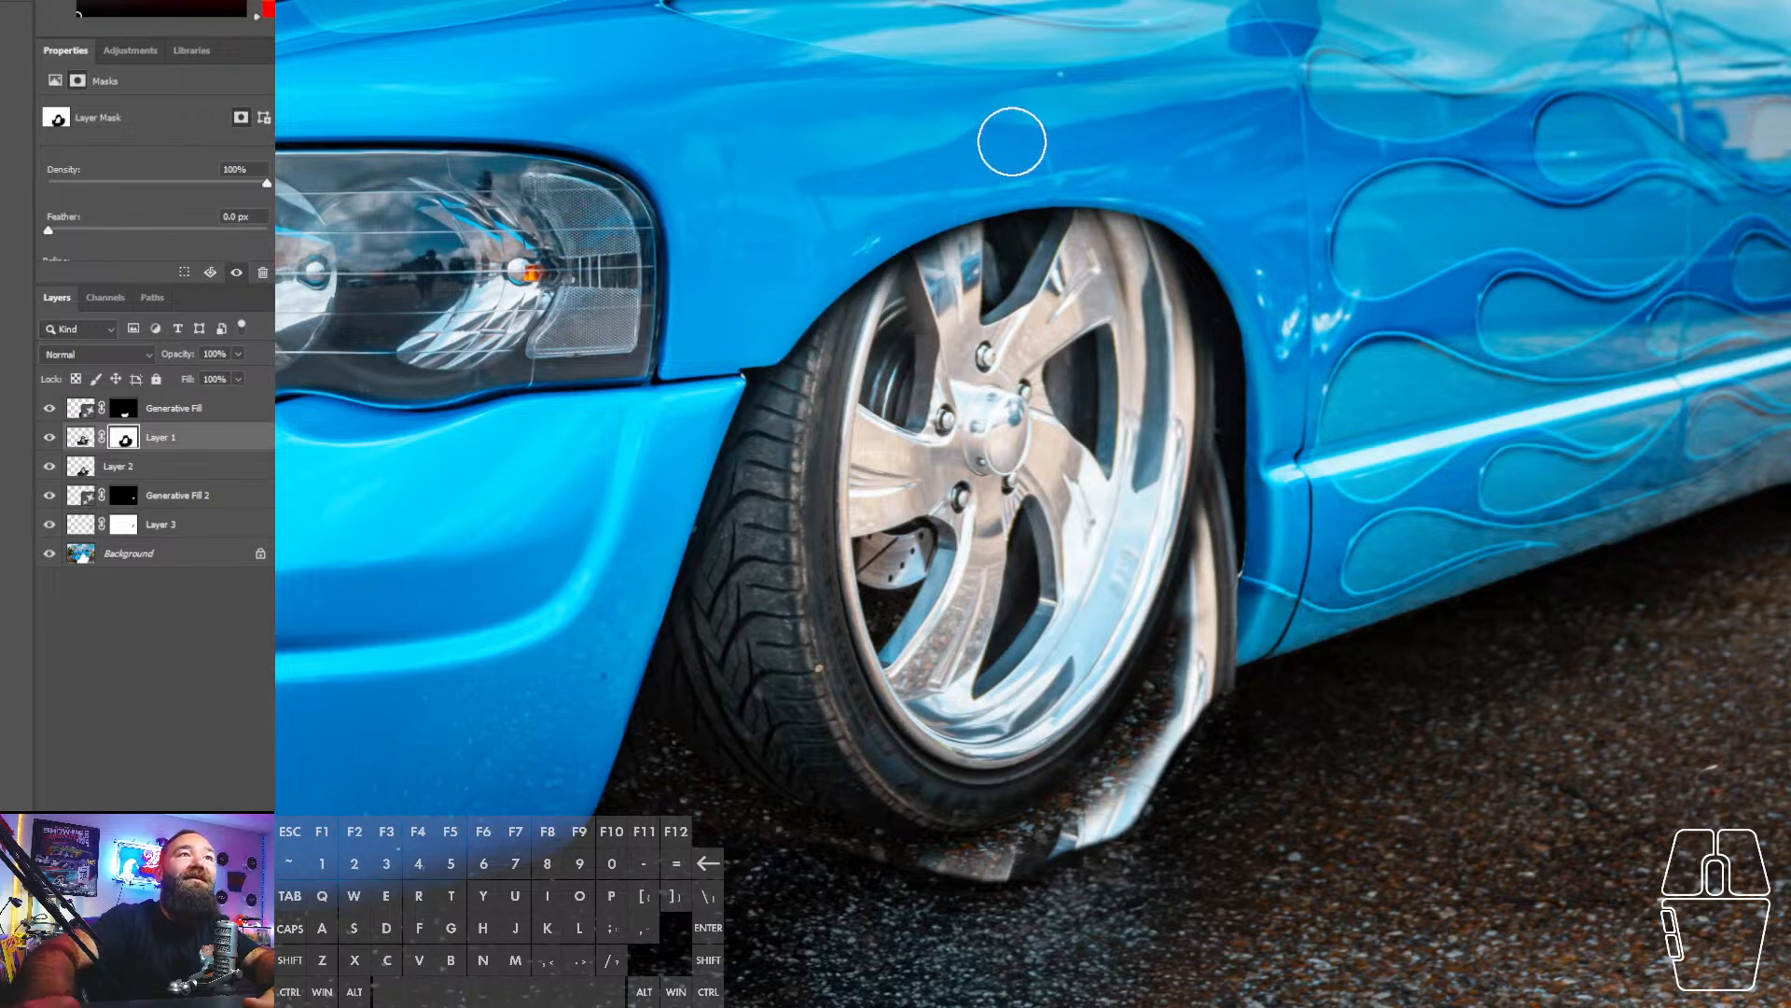
{"action": "left_click_drag", "start_coordinate": [1022, 150], "coordinate": [1159, 177]}
- Mask out the leftover rim and tire edge behind the front wheel and refine the lower body corner with a smaller brush
{"action": "mouse_move", "coordinate": [1270, 482]}
{"action": "left_mouse_down"}
{"action": "mouse_move", "coordinate": [1184, 538]}
{"action": "mouse_move", "coordinate": [1186, 589]}
{"action": "mouse_move", "coordinate": [1189, 529]}
{"action": "mouse_move", "coordinate": [1180, 652]}
{"action": "mouse_move", "coordinate": [1201, 580]}
{"action": "mouse_move", "coordinate": [1202, 598]}
{"action": "mouse_move", "coordinate": [1198, 581]}
{"action": "mouse_move", "coordinate": [1150, 672]}
{"action": "mouse_move", "coordinate": [1169, 661]}
{"action": "mouse_move", "coordinate": [1152, 726]}
{"action": "mouse_move", "coordinate": [1203, 731]}
{"action": "mouse_move", "coordinate": [1203, 655]}
{"action": "mouse_move", "coordinate": [1203, 745]}
{"action": "mouse_move", "coordinate": [1031, 857]}
{"action": "mouse_move", "coordinate": [855, 880]}
{"action": "mouse_move", "coordinate": [1146, 836]}
{"action": "left_mouse_up"}
{"action": "mouse_move", "coordinate": [1247, 600]}
{"action": "left_mouse_down"}
{"action": "mouse_move", "coordinate": [1228, 616]}
{"action": "mouse_move", "coordinate": [1250, 617]}
{"action": "left_mouse_up"}
{"action": "key", "text": "ctrl+z"}
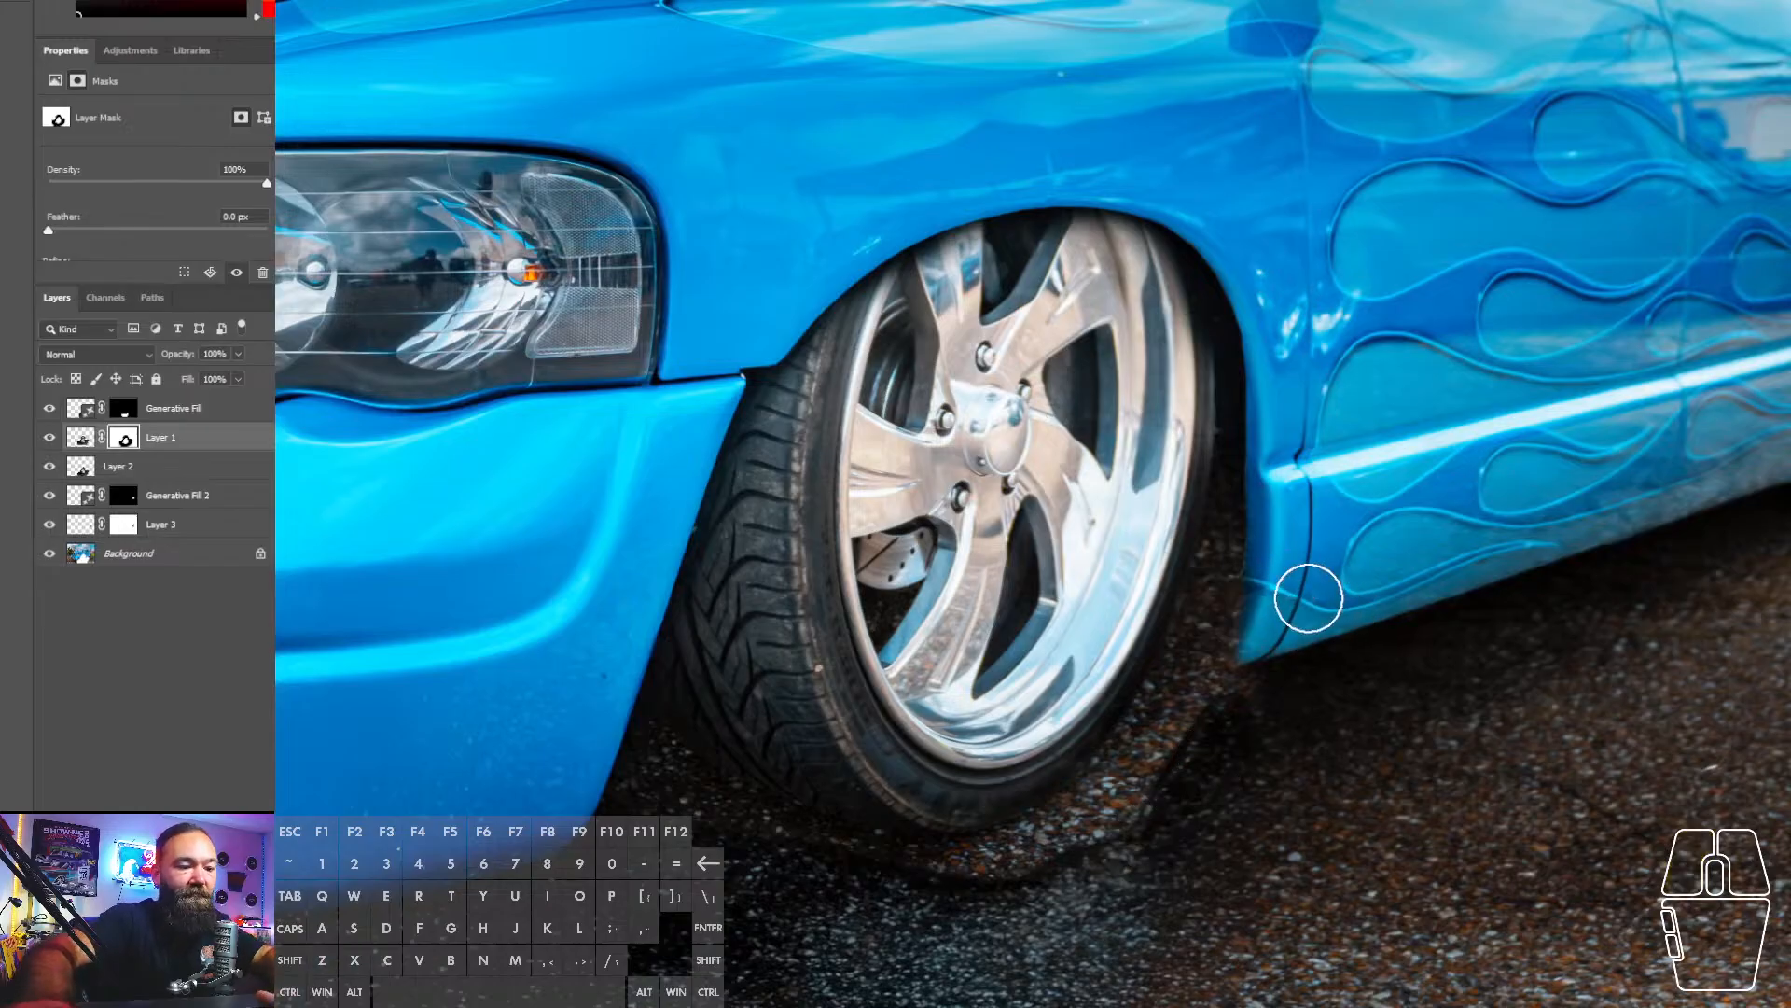
{"action": "key", "text": "bracketleft"}
{"action": "mouse_move", "coordinate": [1258, 602]}
{"action": "left_mouse_down"}
{"action": "mouse_move", "coordinate": [1260, 642]}
{"action": "mouse_move", "coordinate": [1300, 625]}
{"action": "mouse_move", "coordinate": [1217, 596]}
{"action": "mouse_move", "coordinate": [1222, 622]}
{"action": "mouse_move", "coordinate": [1231, 557]}
{"action": "left_mouse_up"}
- Lasso the ground under and behind the front wheel up to the body corner and apply a Generative Fill without a prompt
{"action": "key", "text": "z"}
{"action": "left_click_drag", "start_coordinate": [1116, 612], "coordinate": [377, 509]}
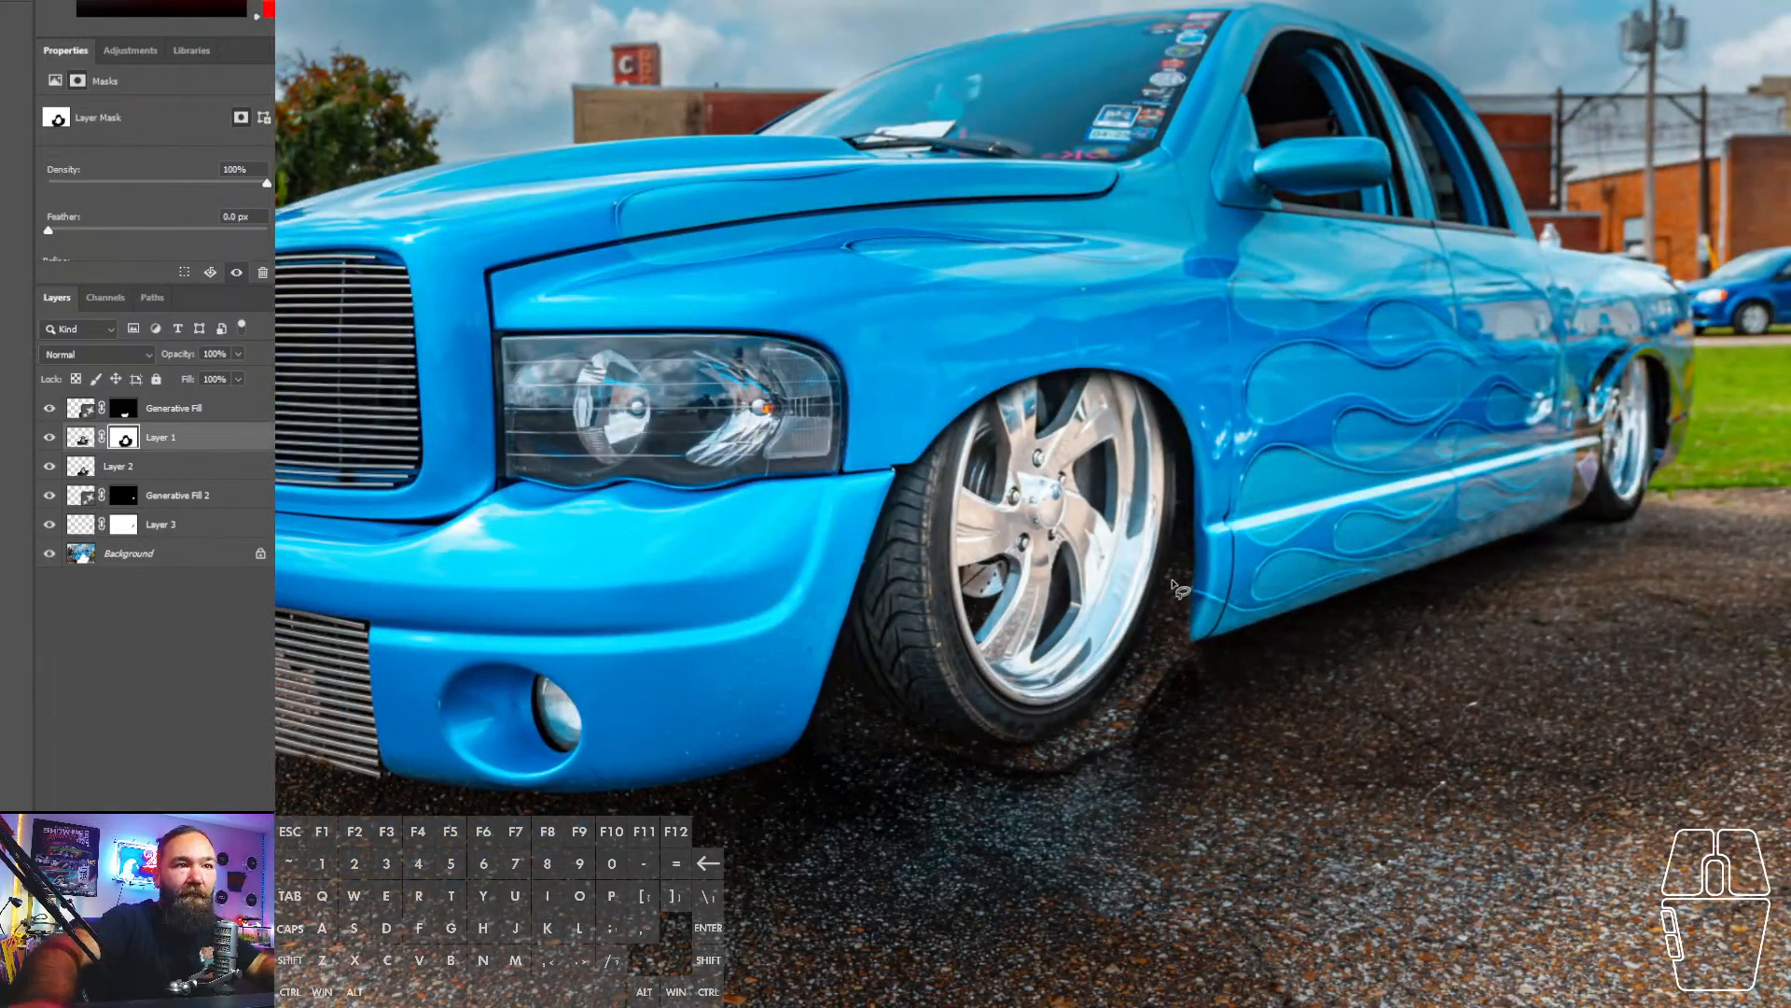
{"action": "left_click_drag", "start_coordinate": [1172, 582], "coordinate": [1153, 613]}
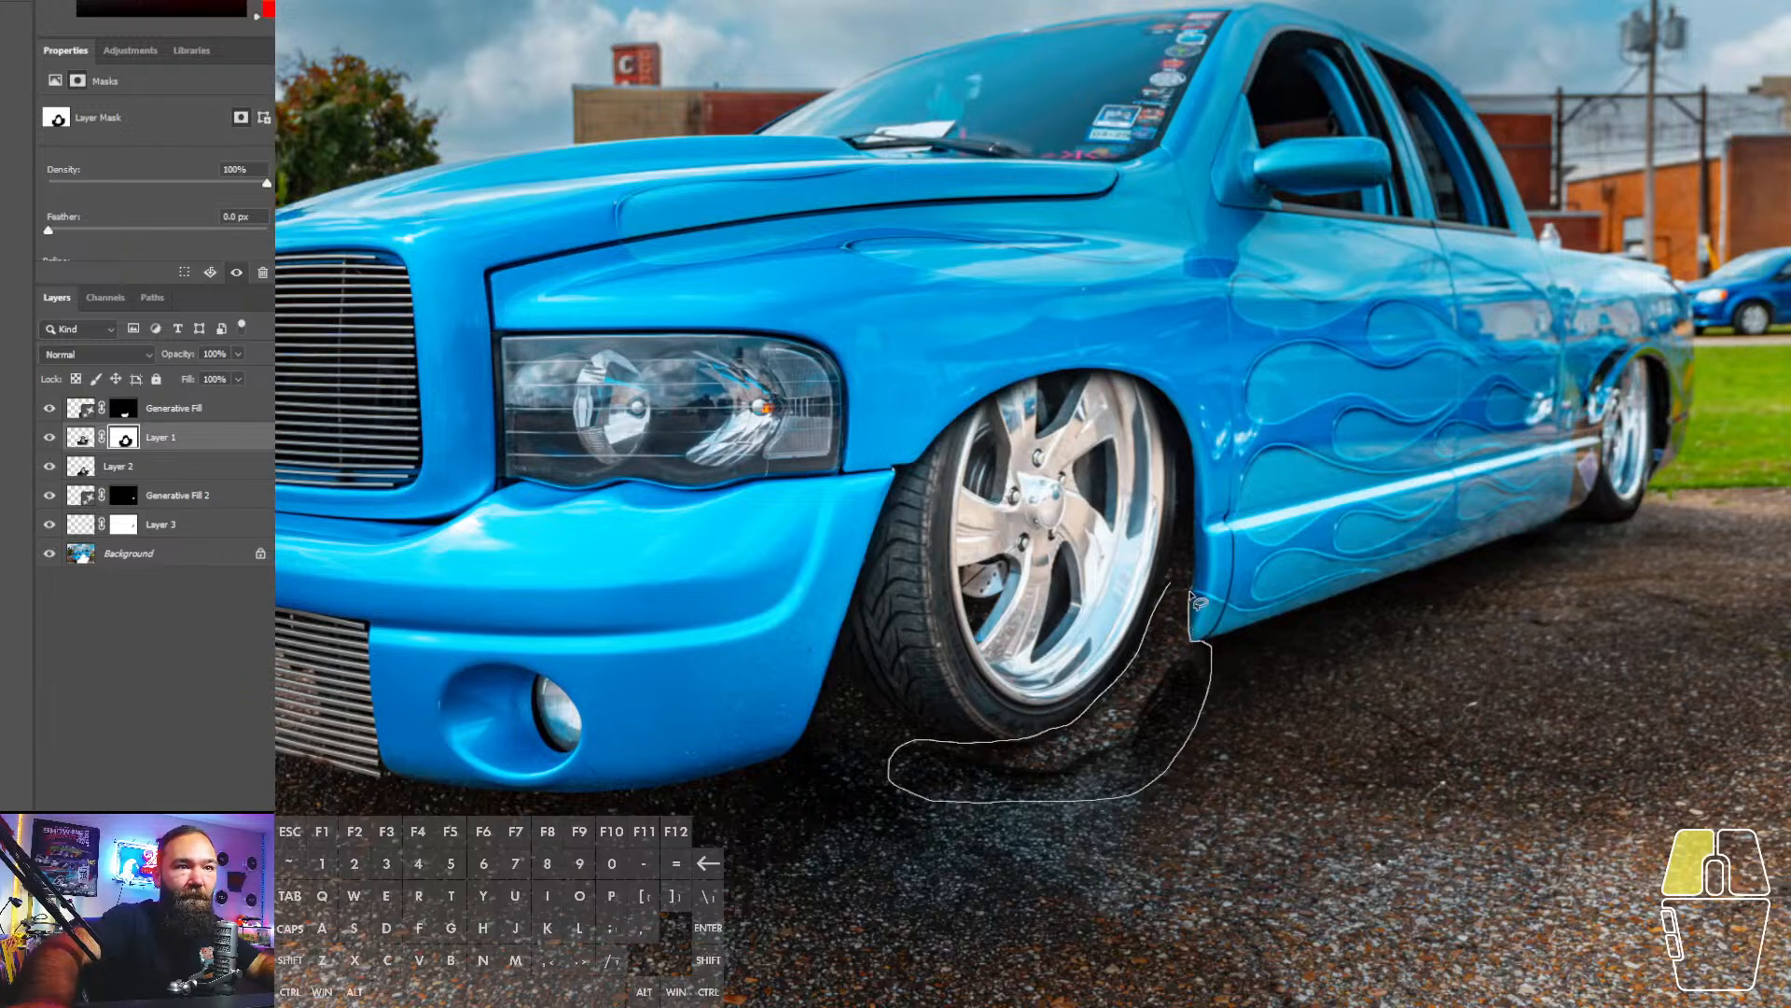
{"action": "mouse_move", "coordinate": [1192, 599]}
{"action": "left_mouse_down"}
{"action": "mouse_move", "coordinate": [1200, 613]}
{"action": "mouse_move", "coordinate": [1194, 571]}
{"action": "mouse_move", "coordinate": [1202, 639]}
{"action": "left_mouse_up"}
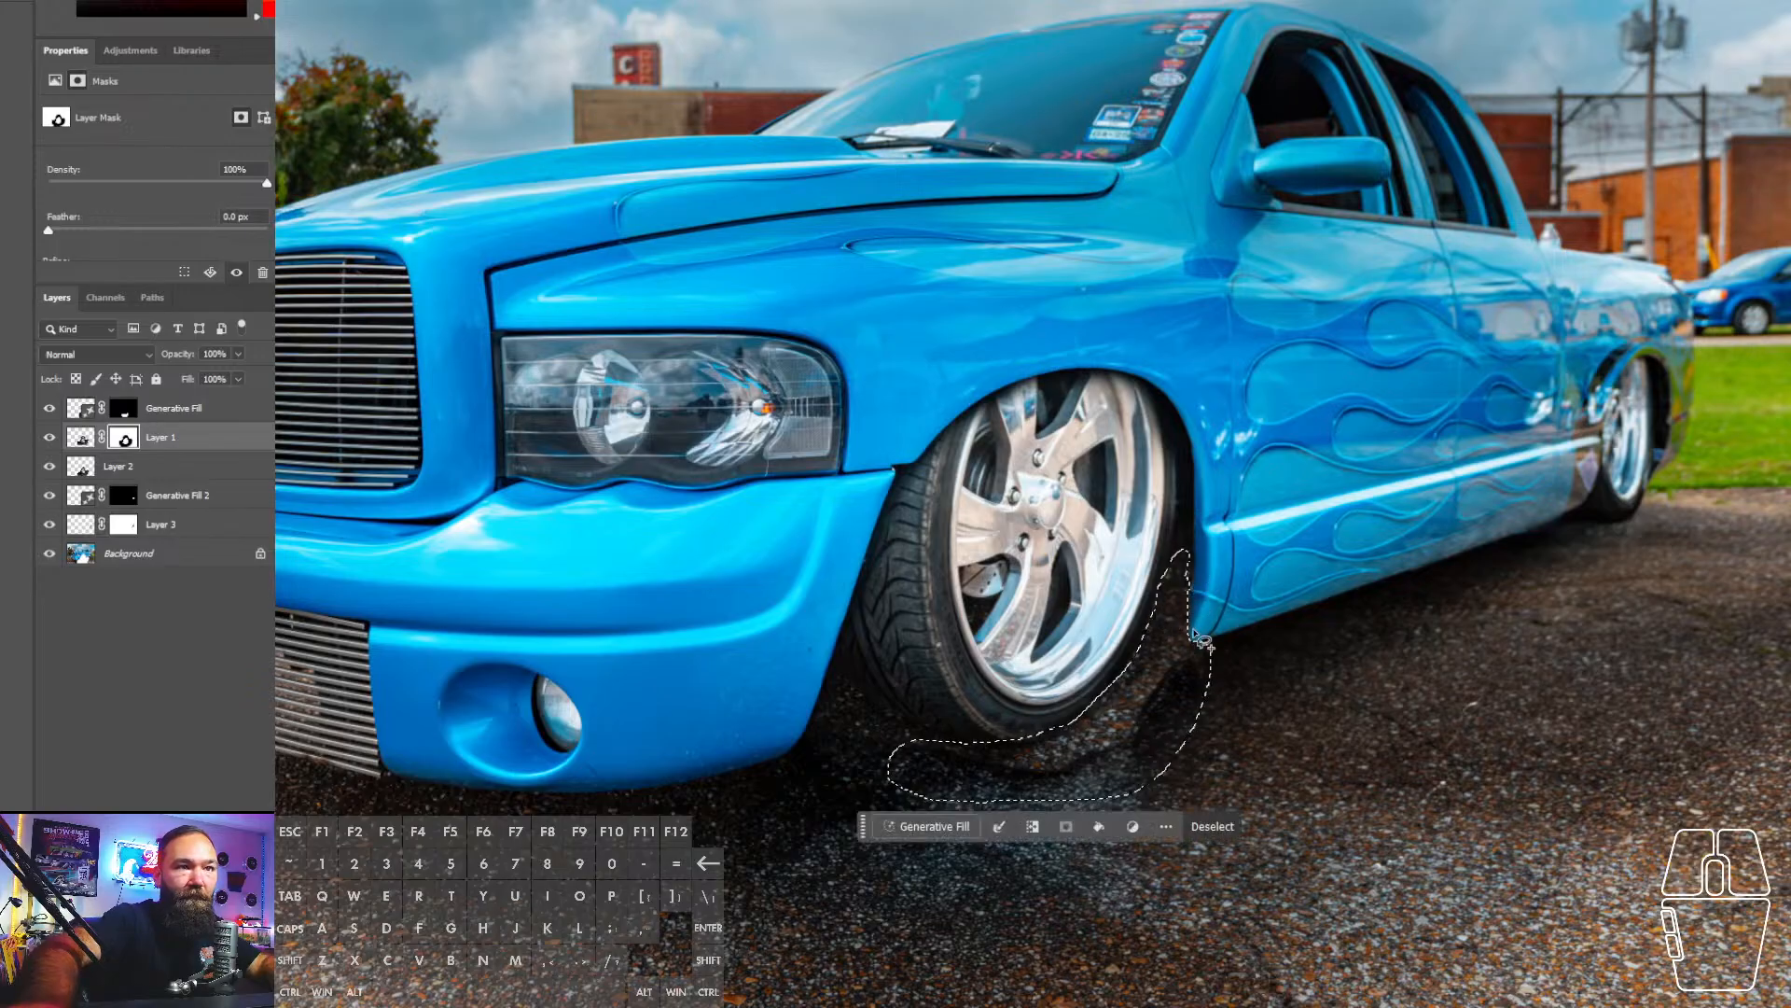
{"action": "left_click", "coordinate": [944, 828]}
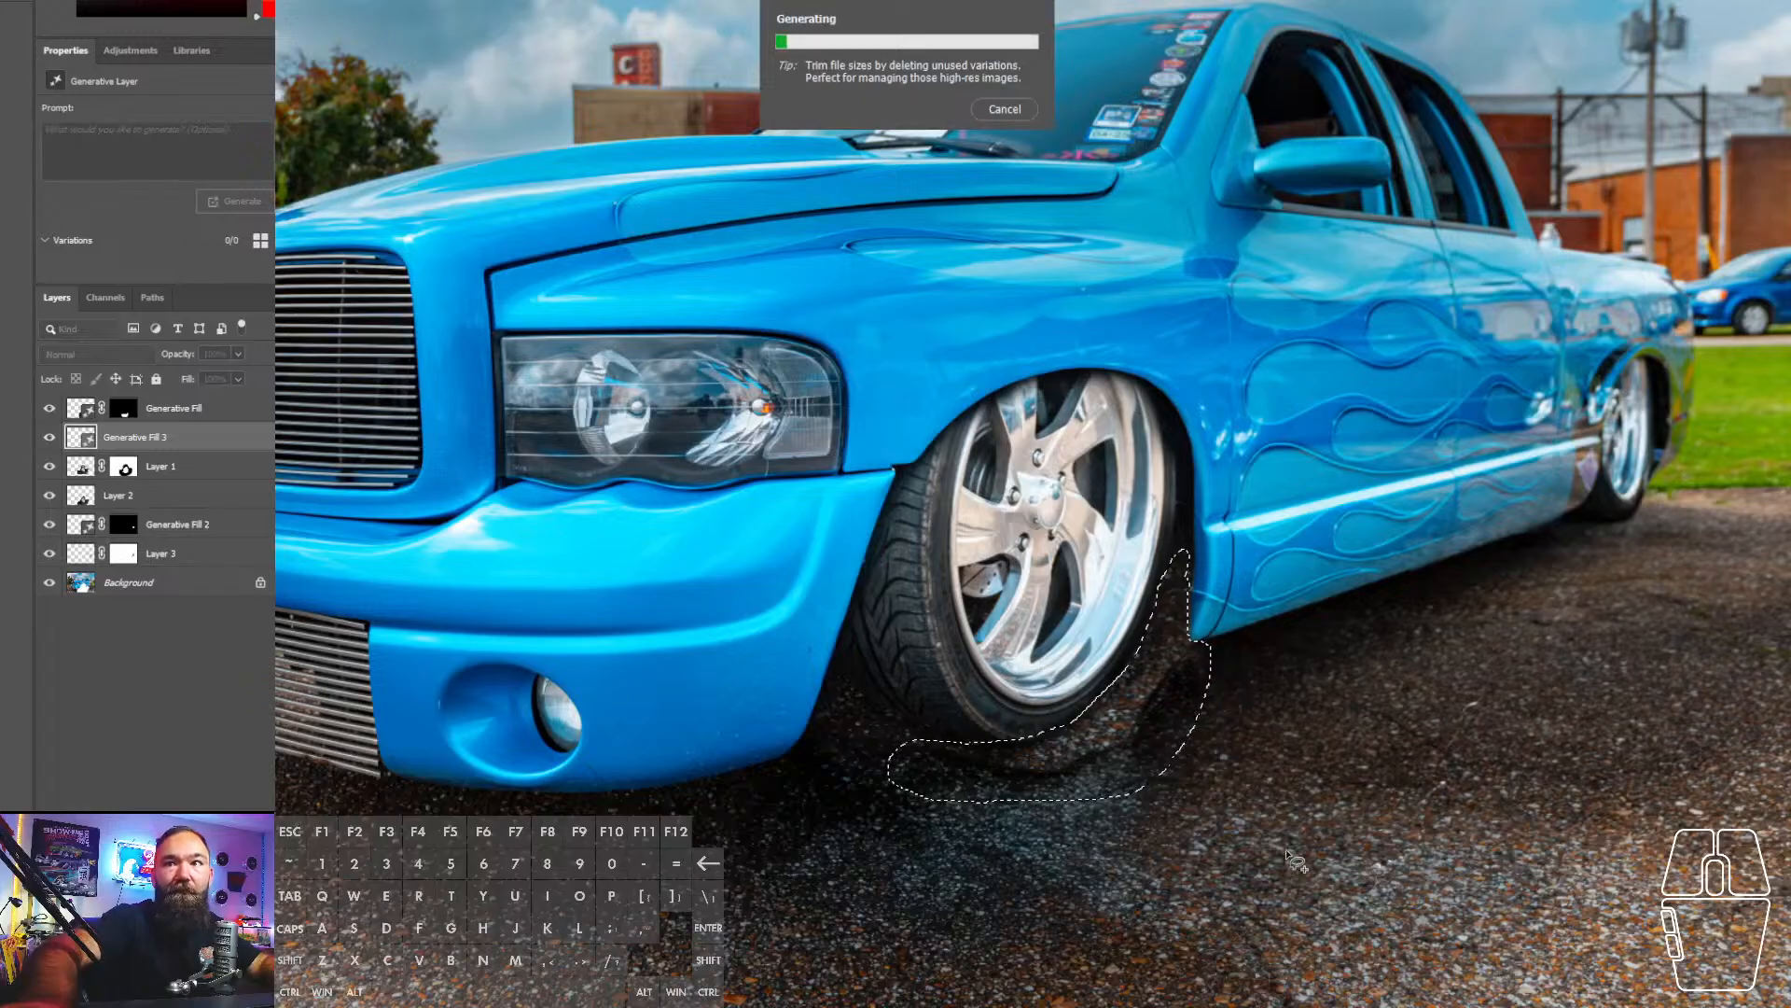
{"action": "left_click", "coordinate": [1013, 104]}
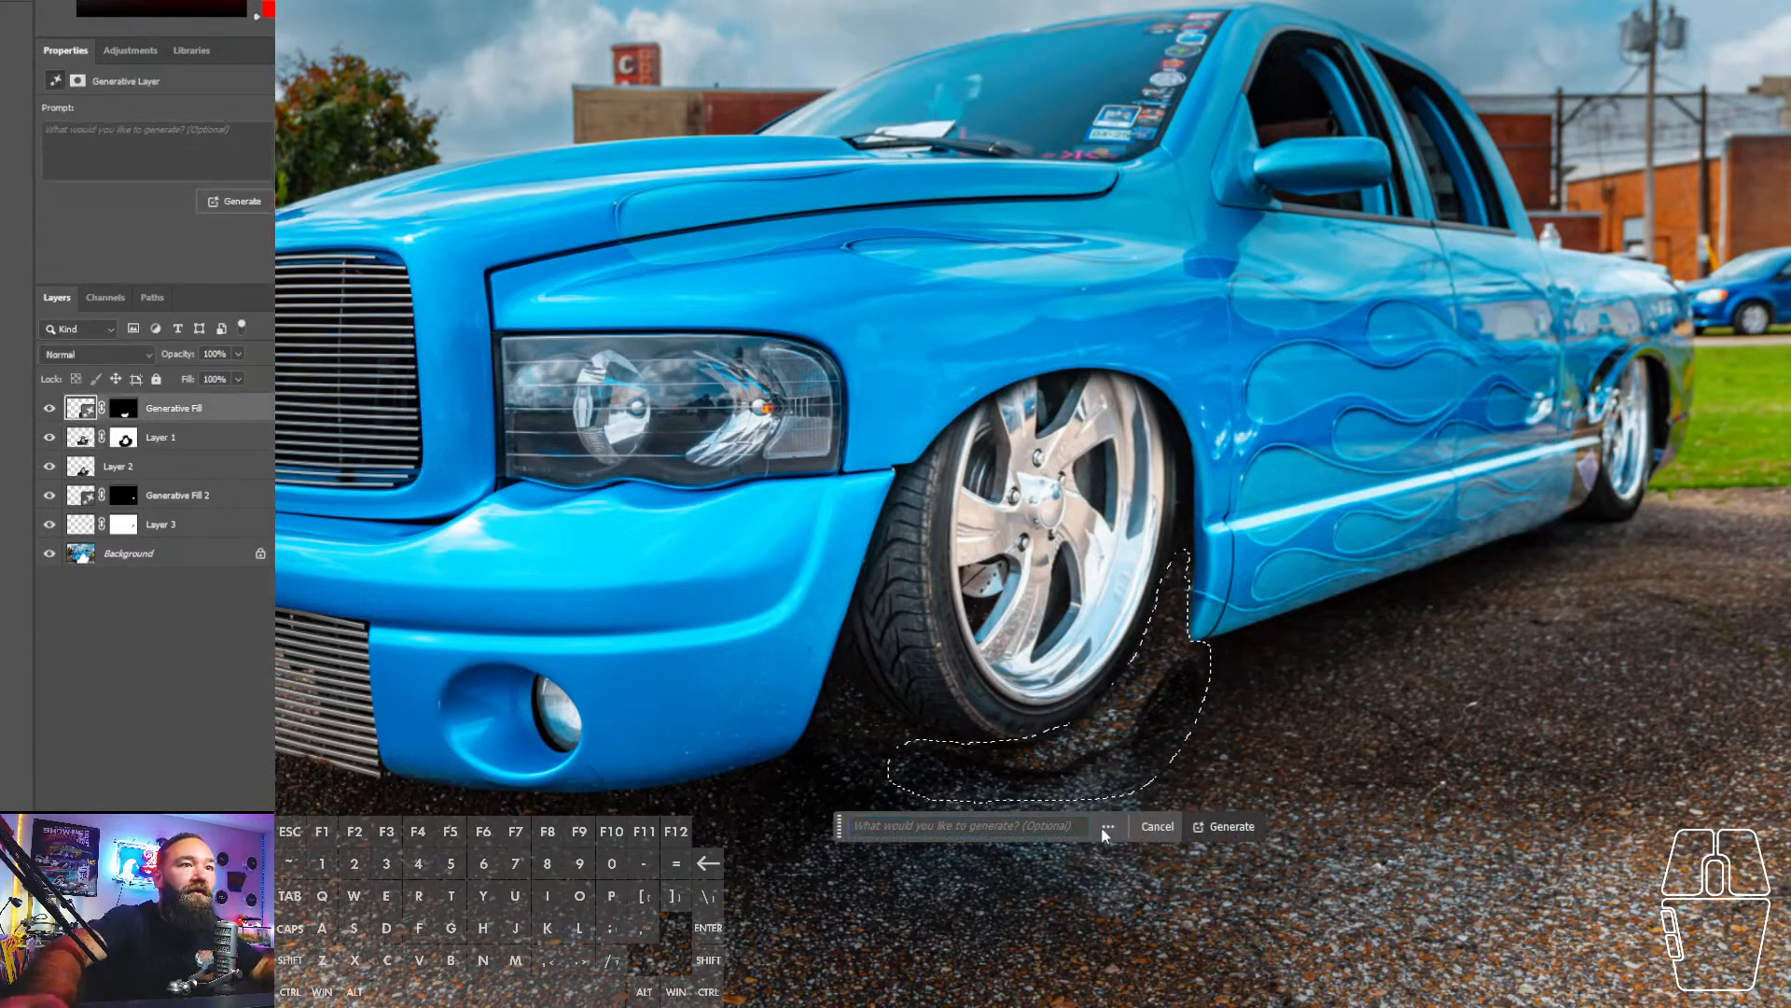
{"action": "left_click", "coordinate": [1225, 826]}
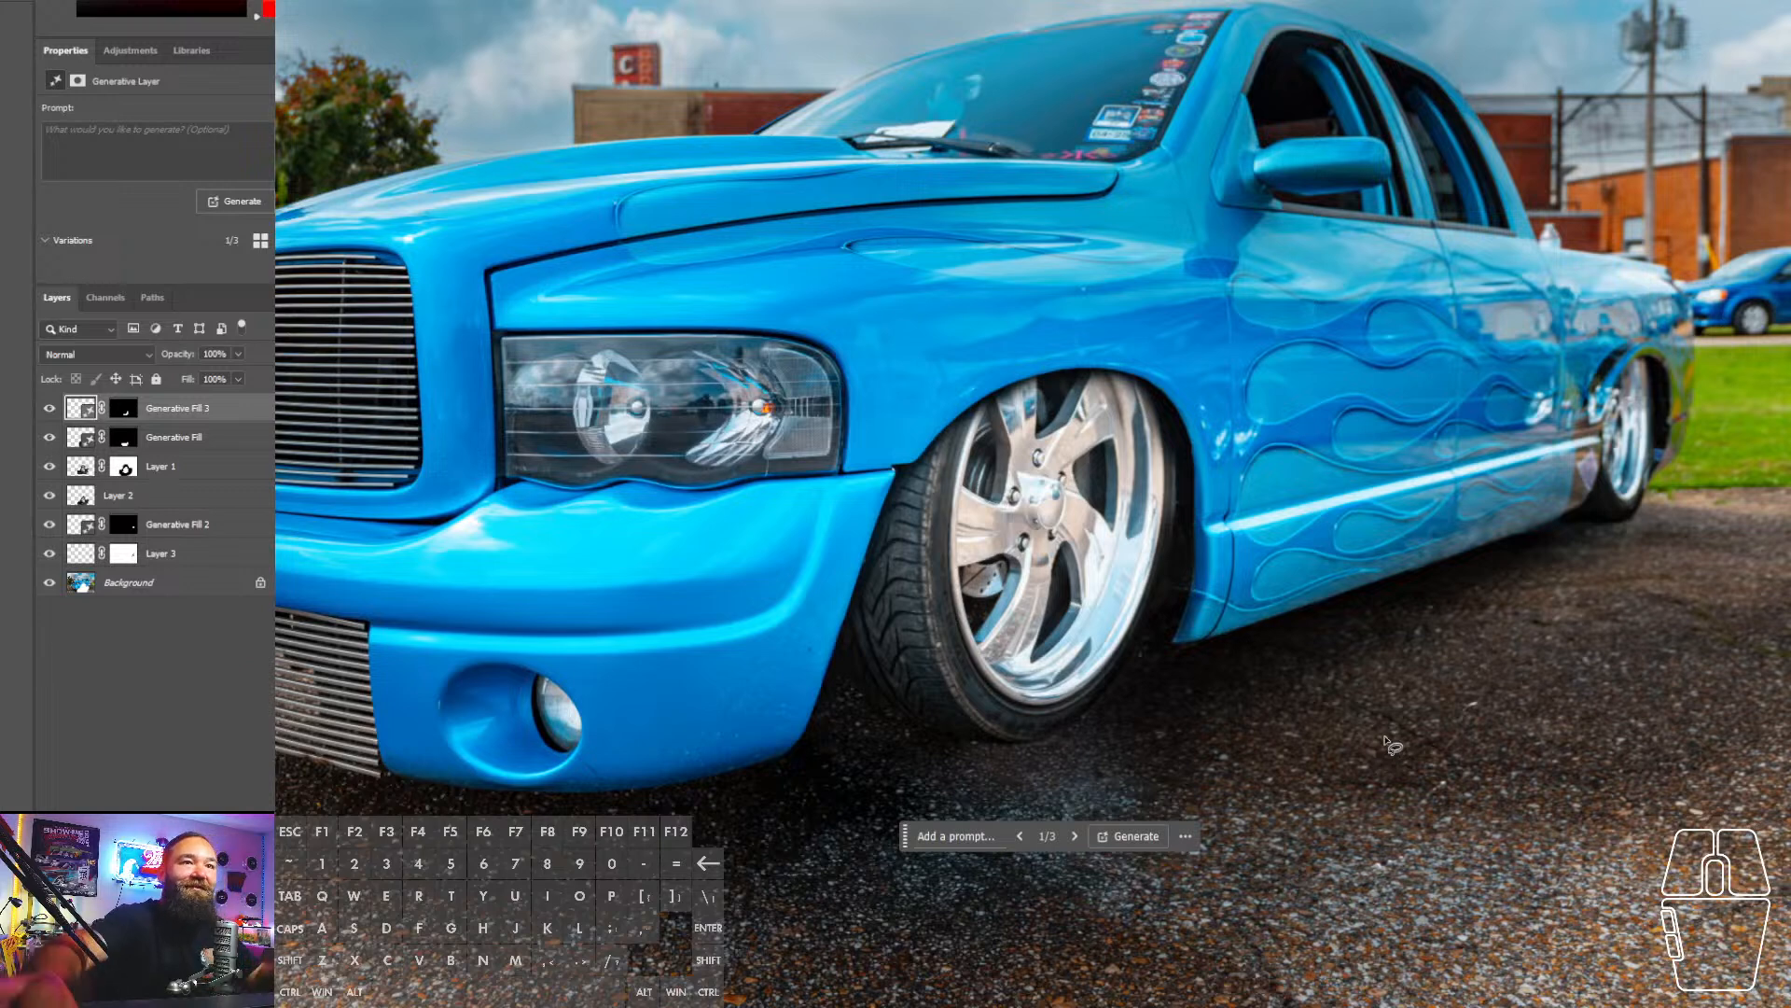
- Review the whole truck and compare the rear wheel area with its fill and wheel layers hidden and shown
{"action": "scroll", "coordinate": [1183, 457], "scroll_direction": "down", "scroll_amount": 5}
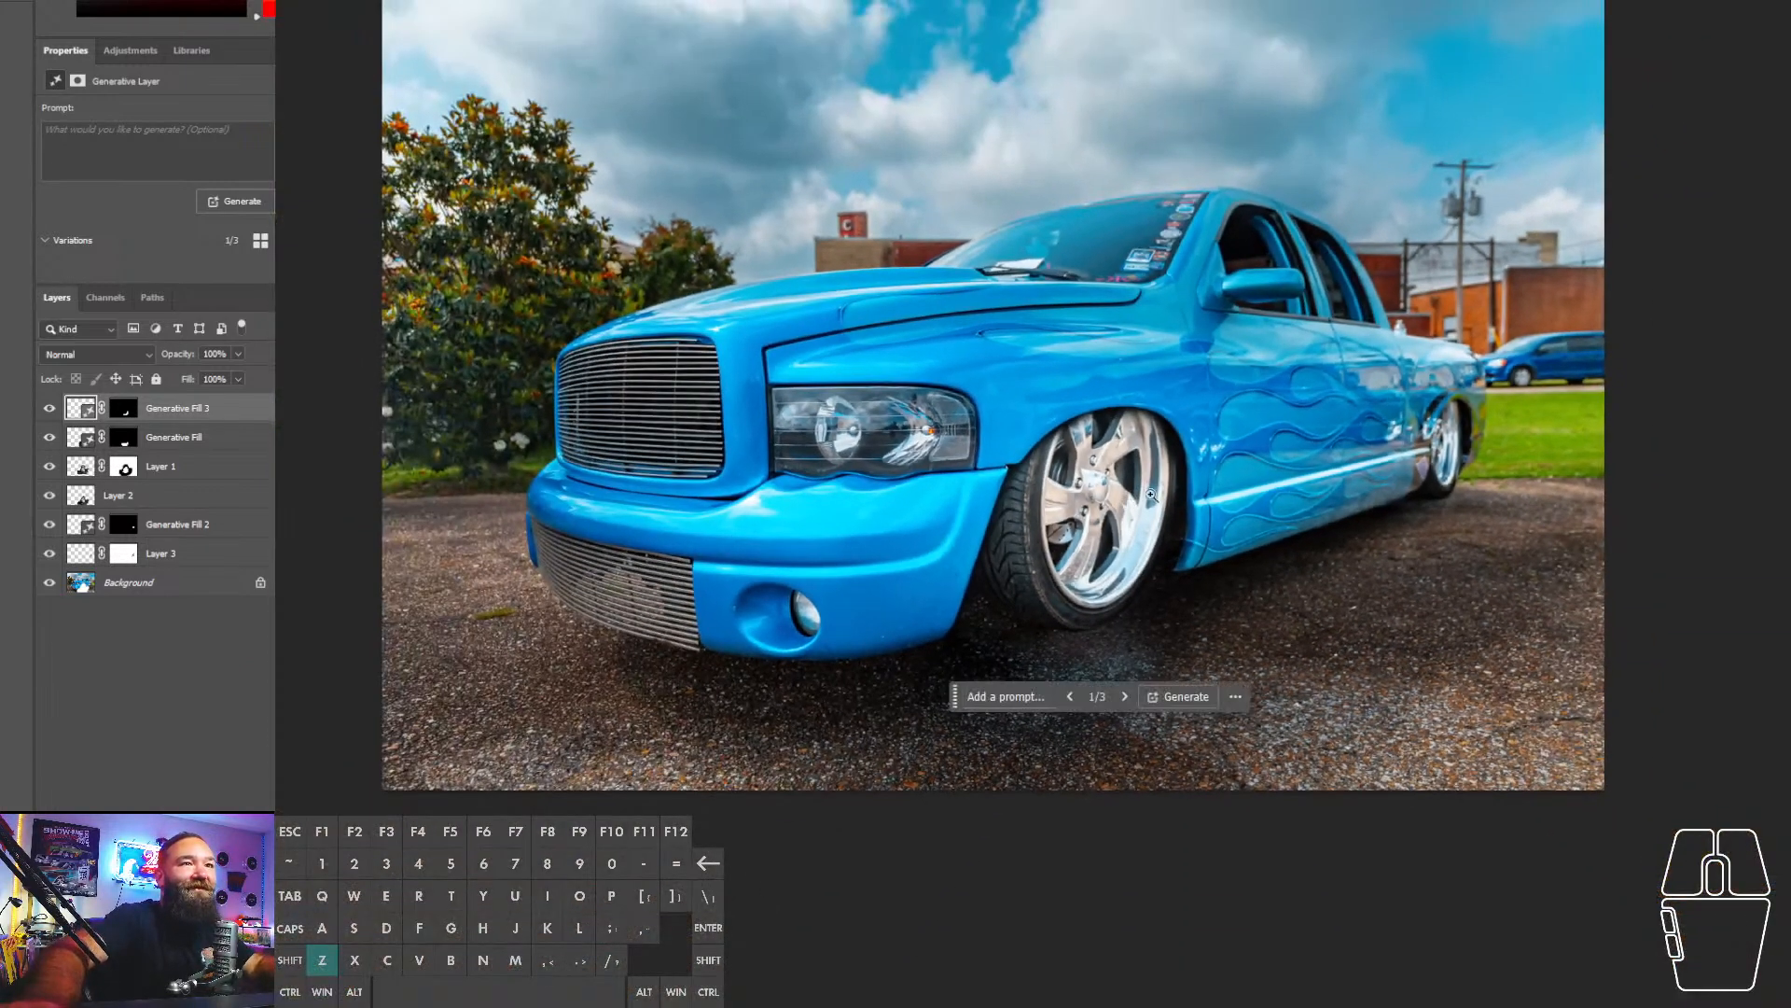
{"action": "scroll", "coordinate": [1177, 480], "scroll_direction": "up", "scroll_amount": 2}
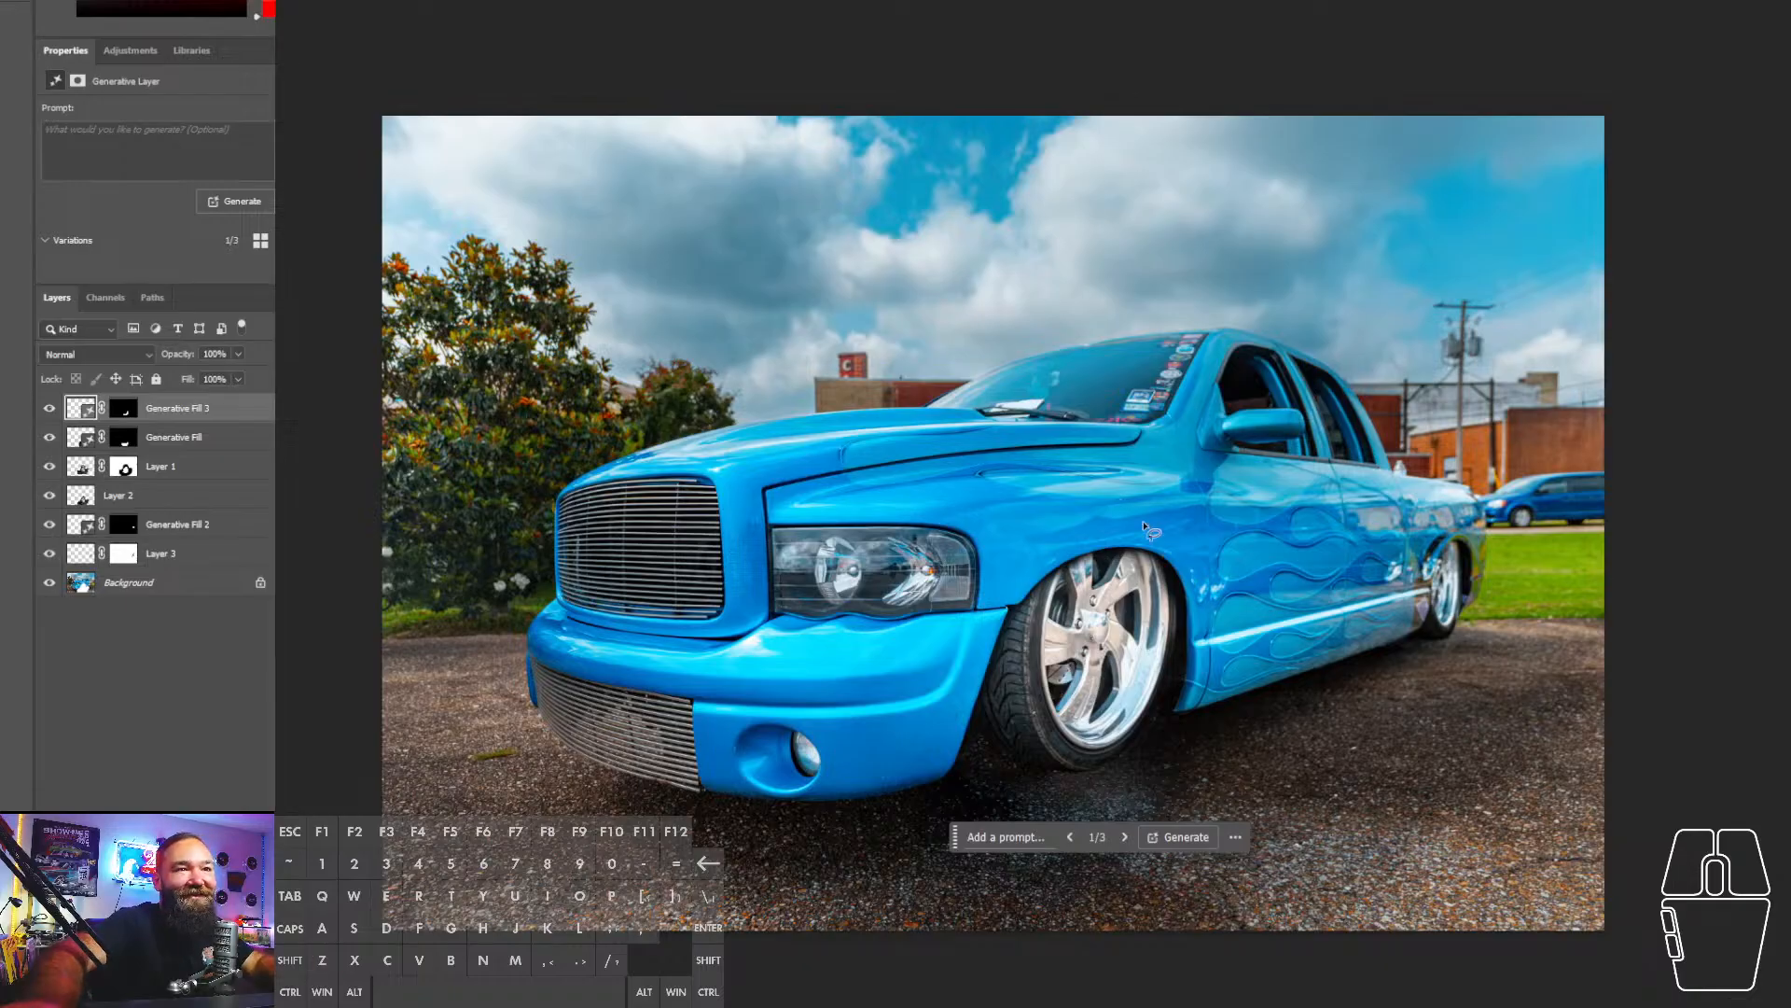
{"action": "left_click_drag", "start_coordinate": [1090, 517], "coordinate": [1107, 509]}
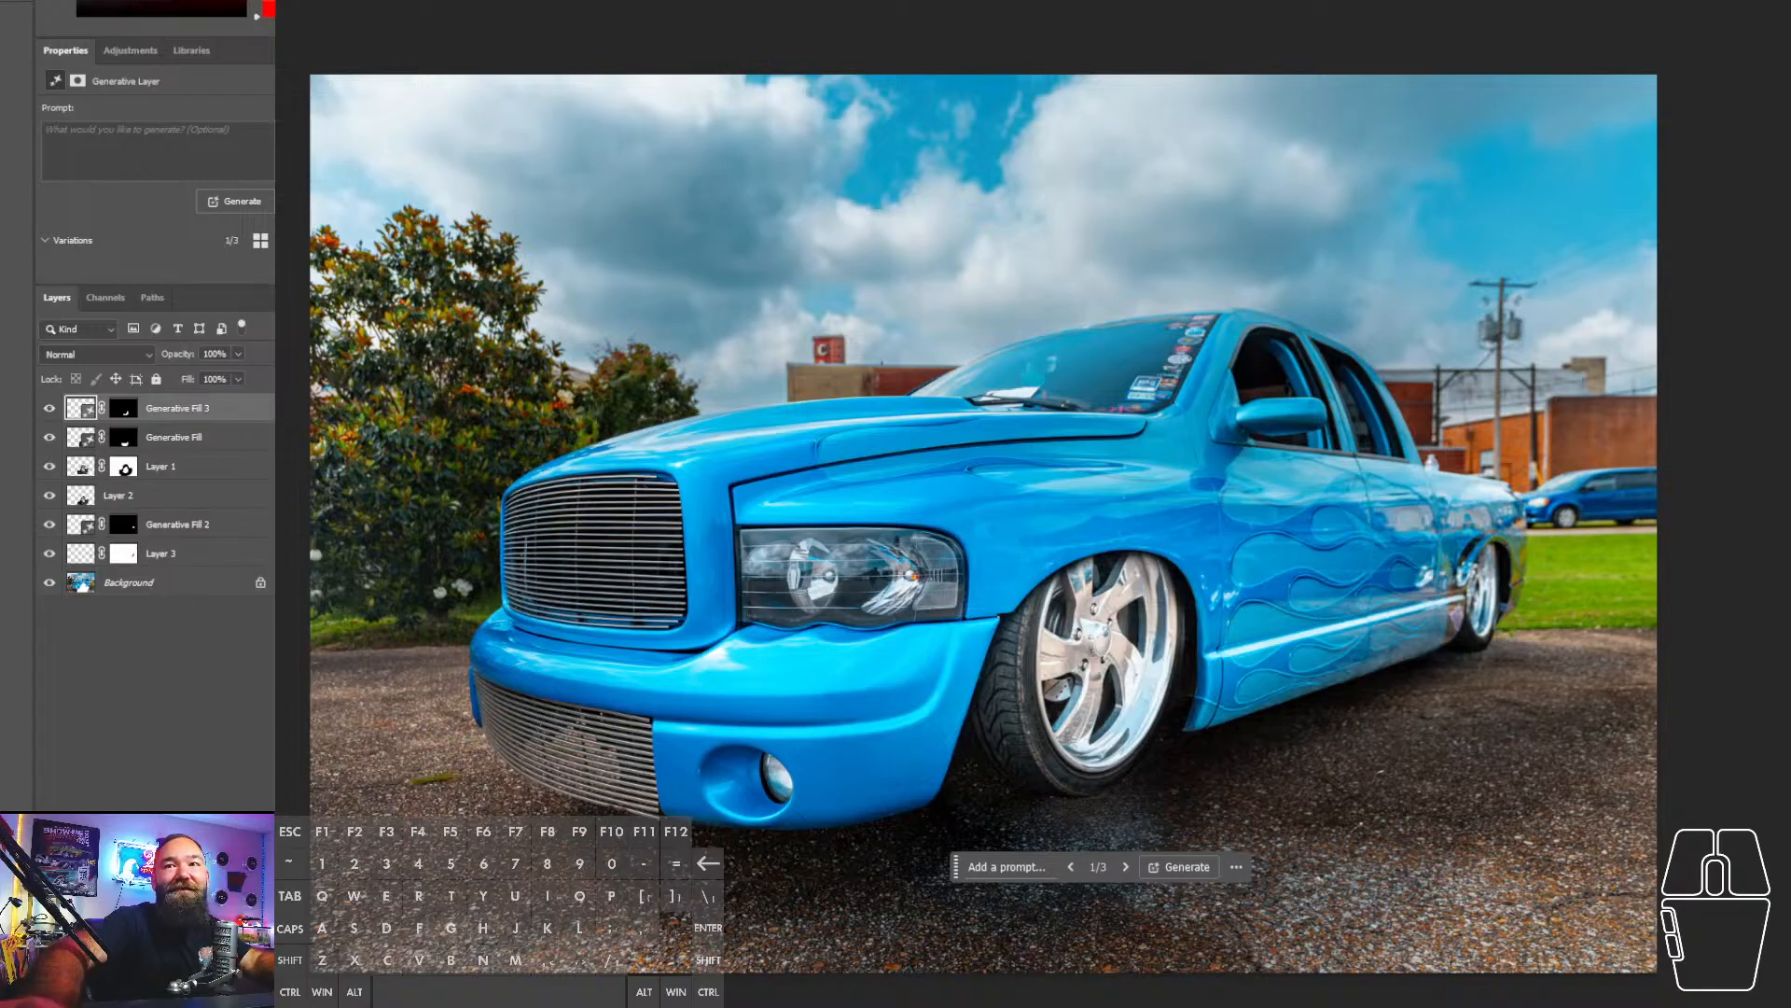
{"action": "key", "text": "z"}
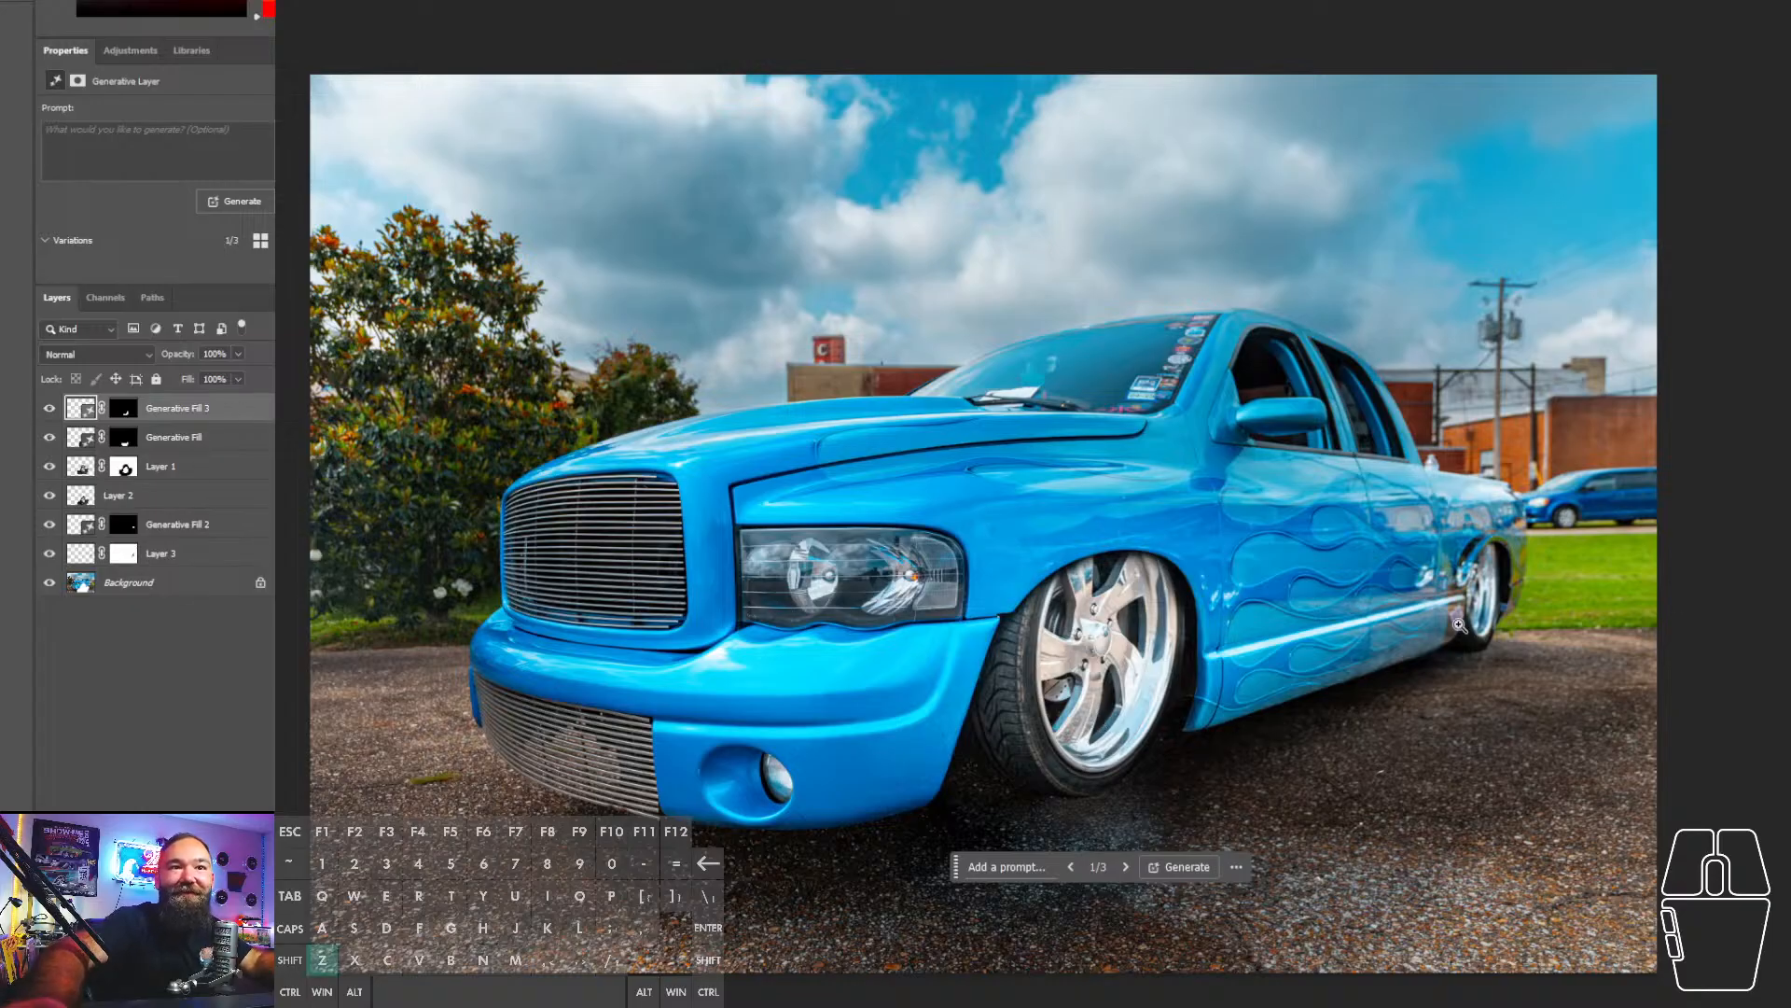
{"action": "left_click", "coordinate": [1541, 617]}
{"action": "left_click_drag", "start_coordinate": [1541, 617], "coordinate": [1716, 616]}
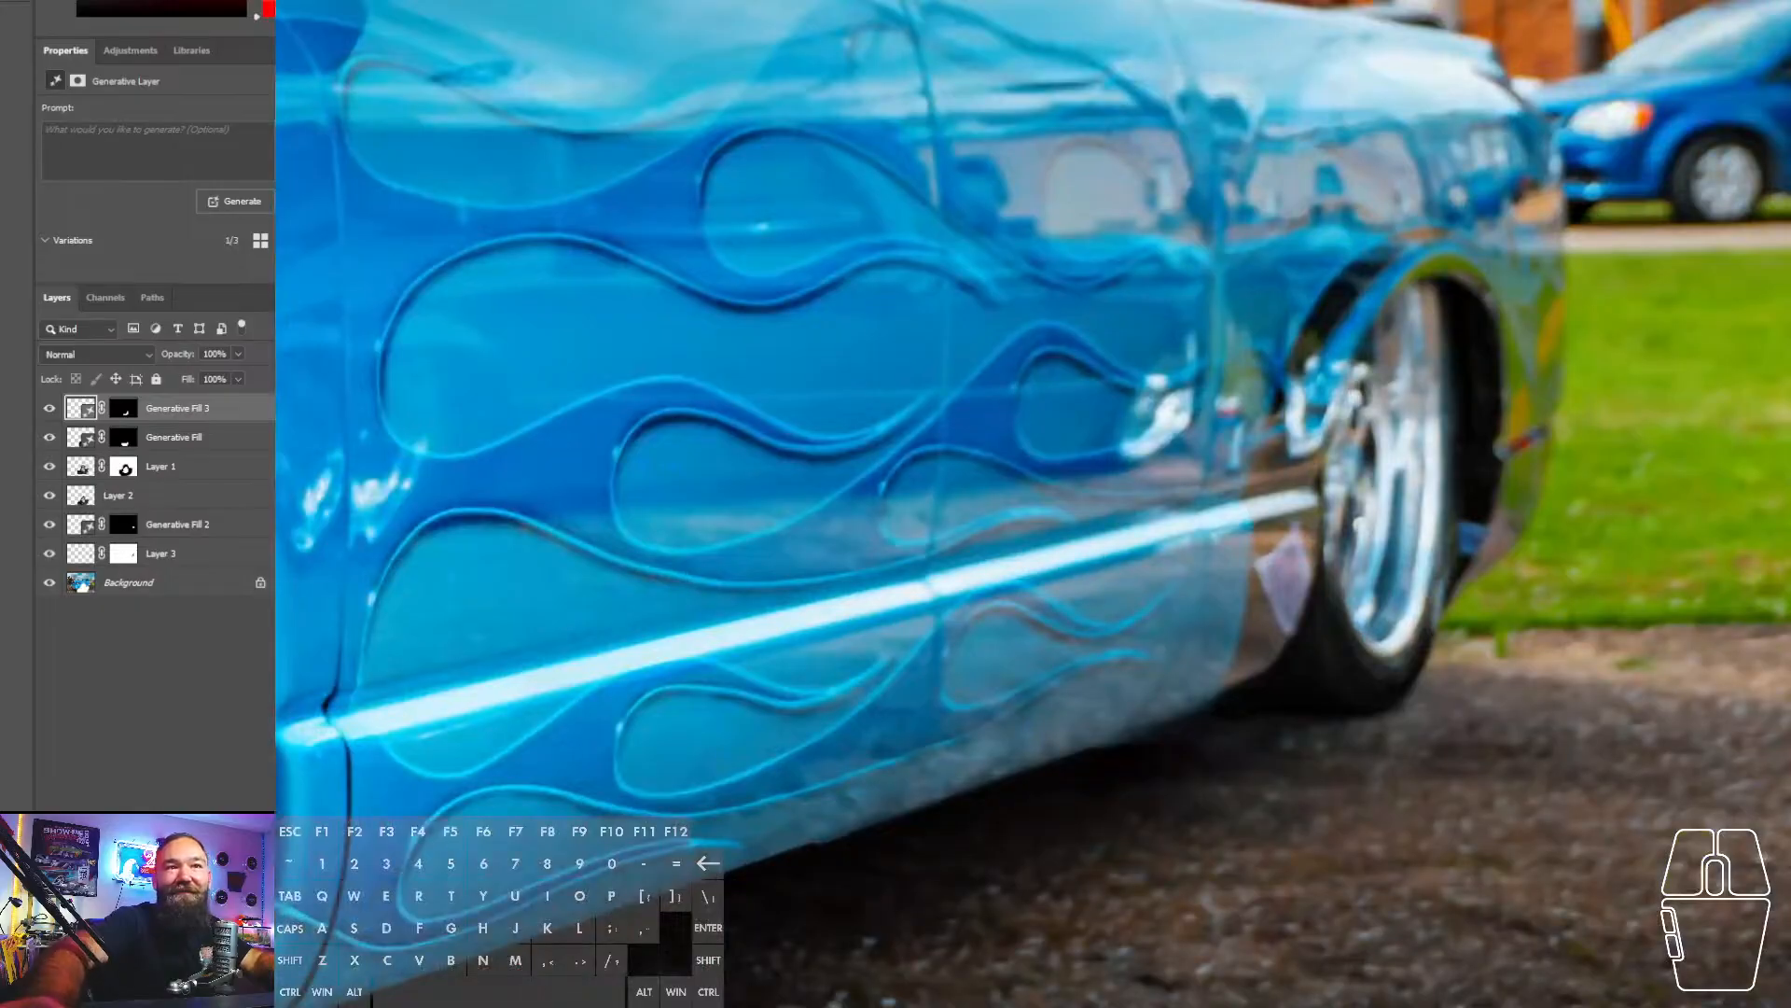
{"action": "left_click", "coordinate": [216, 442]}
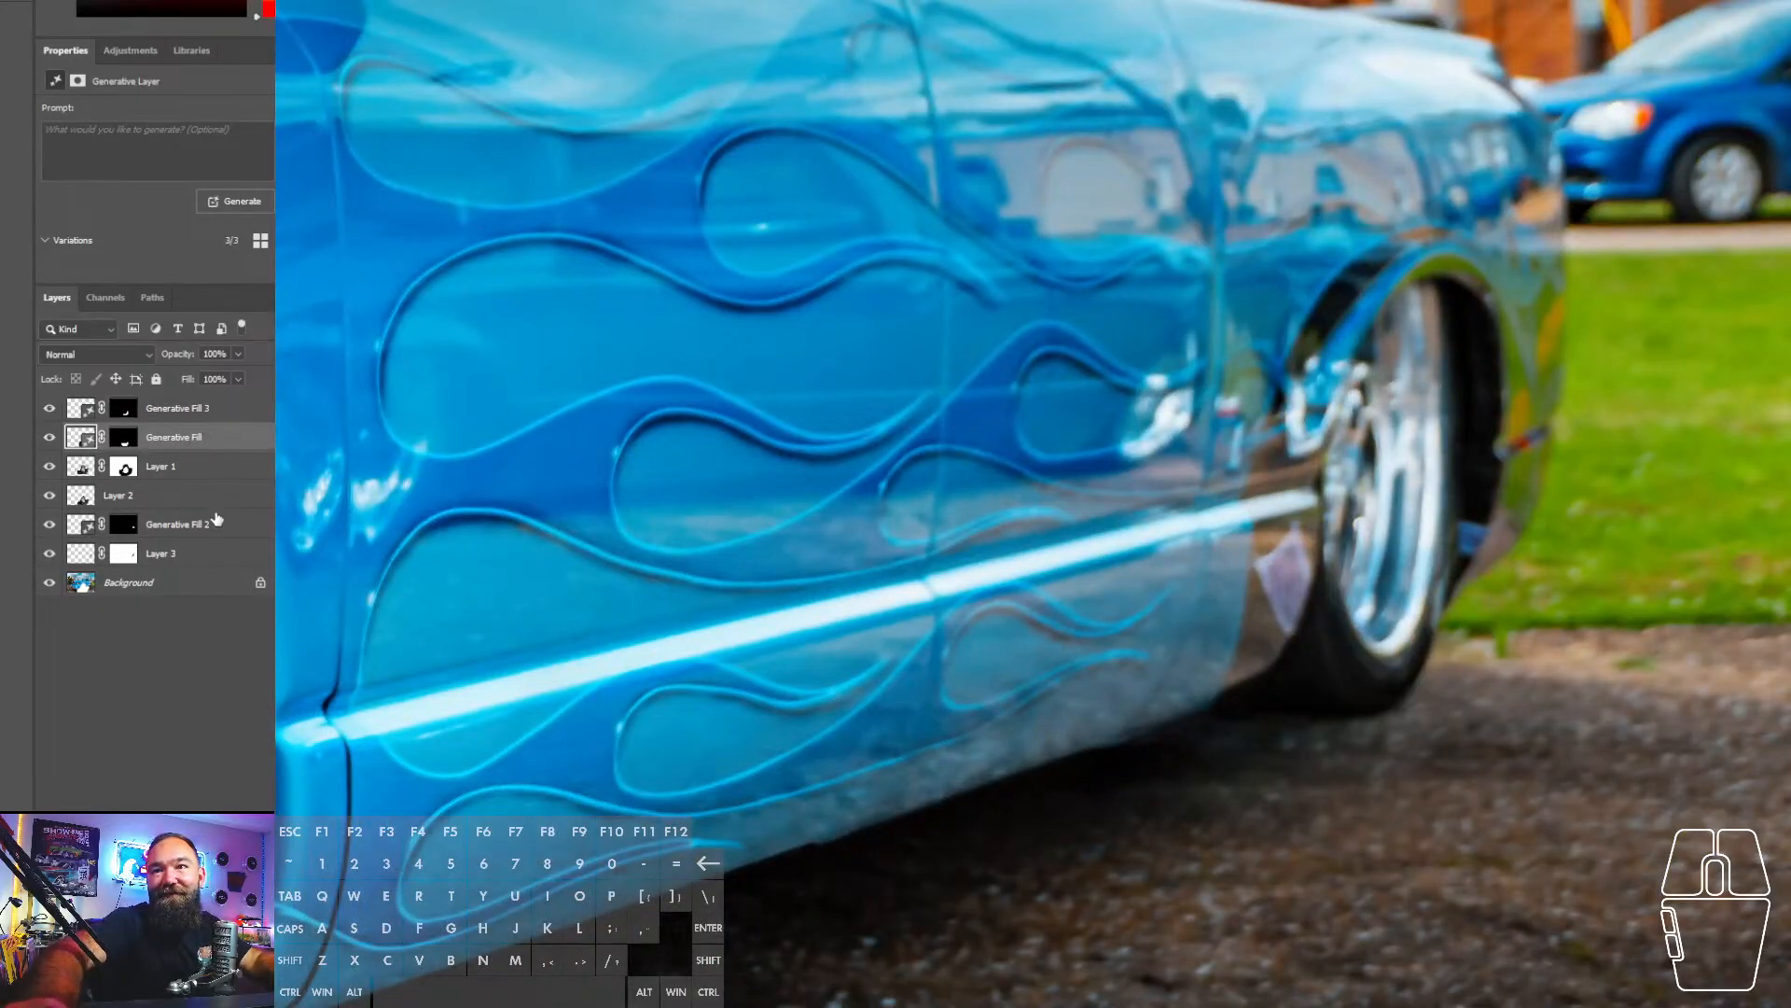
{"action": "left_click", "coordinate": [51, 553]}
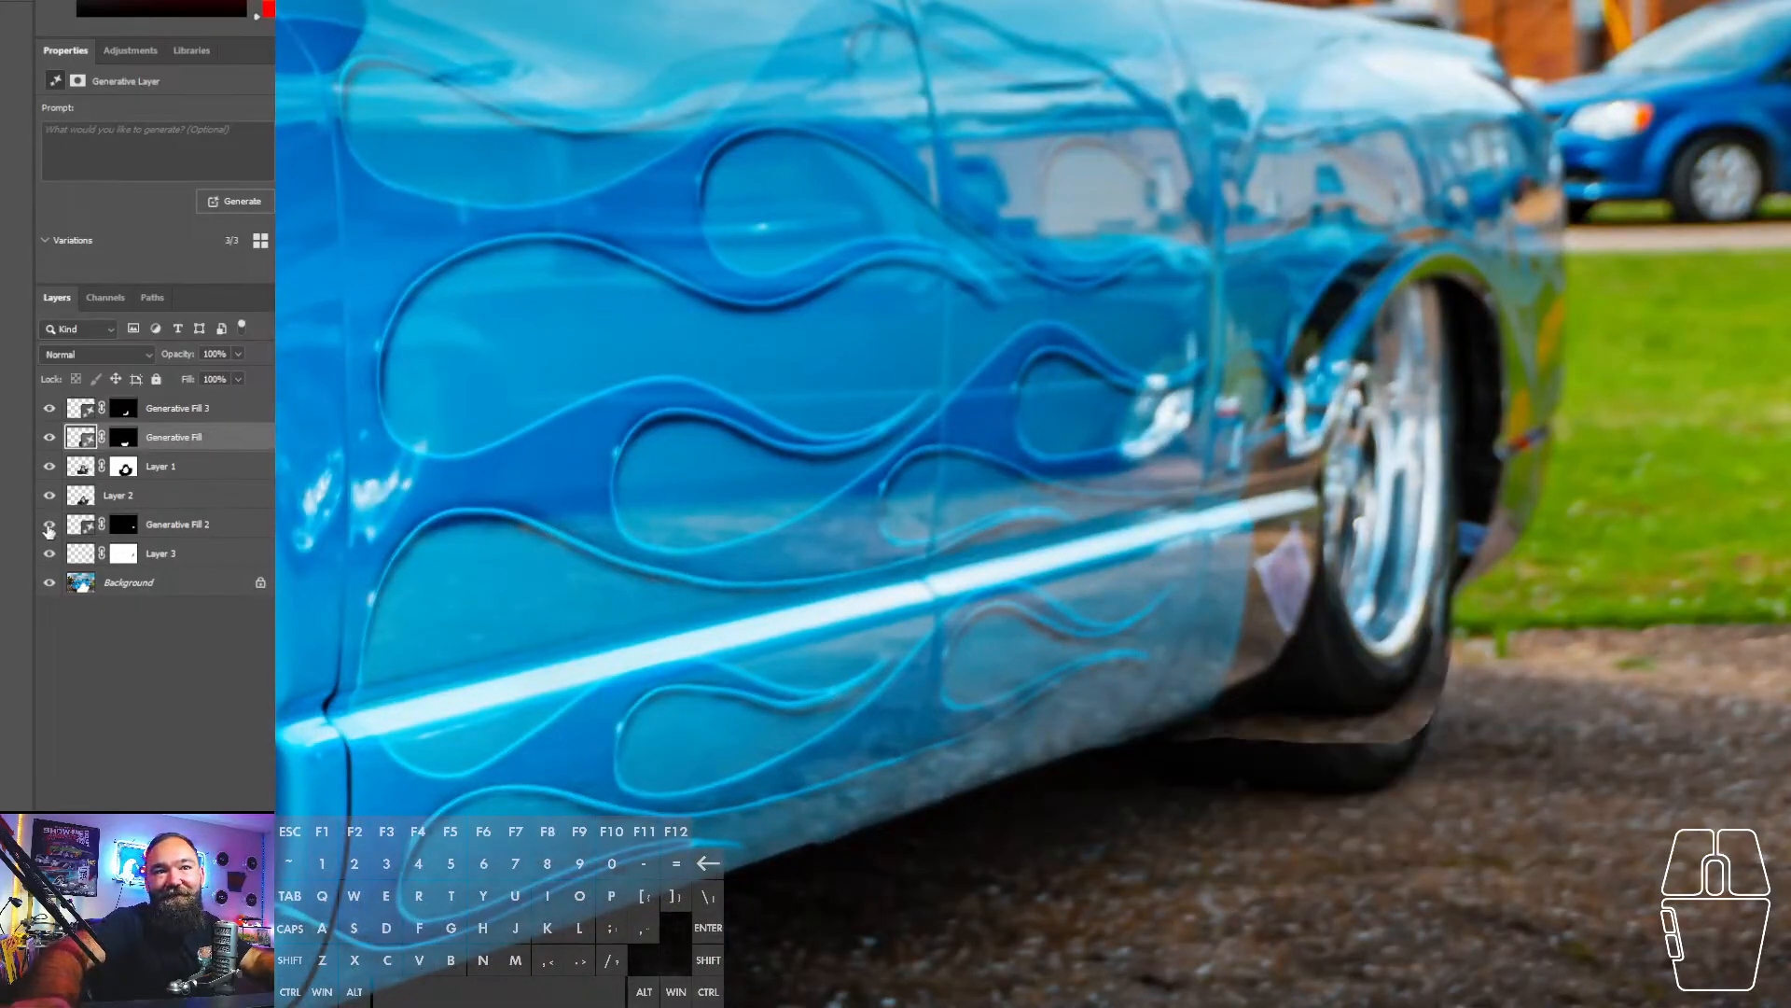
{"action": "left_click", "coordinate": [51, 553]}
{"action": "left_click", "coordinate": [50, 495]}
{"action": "left_click", "coordinate": [51, 492]}
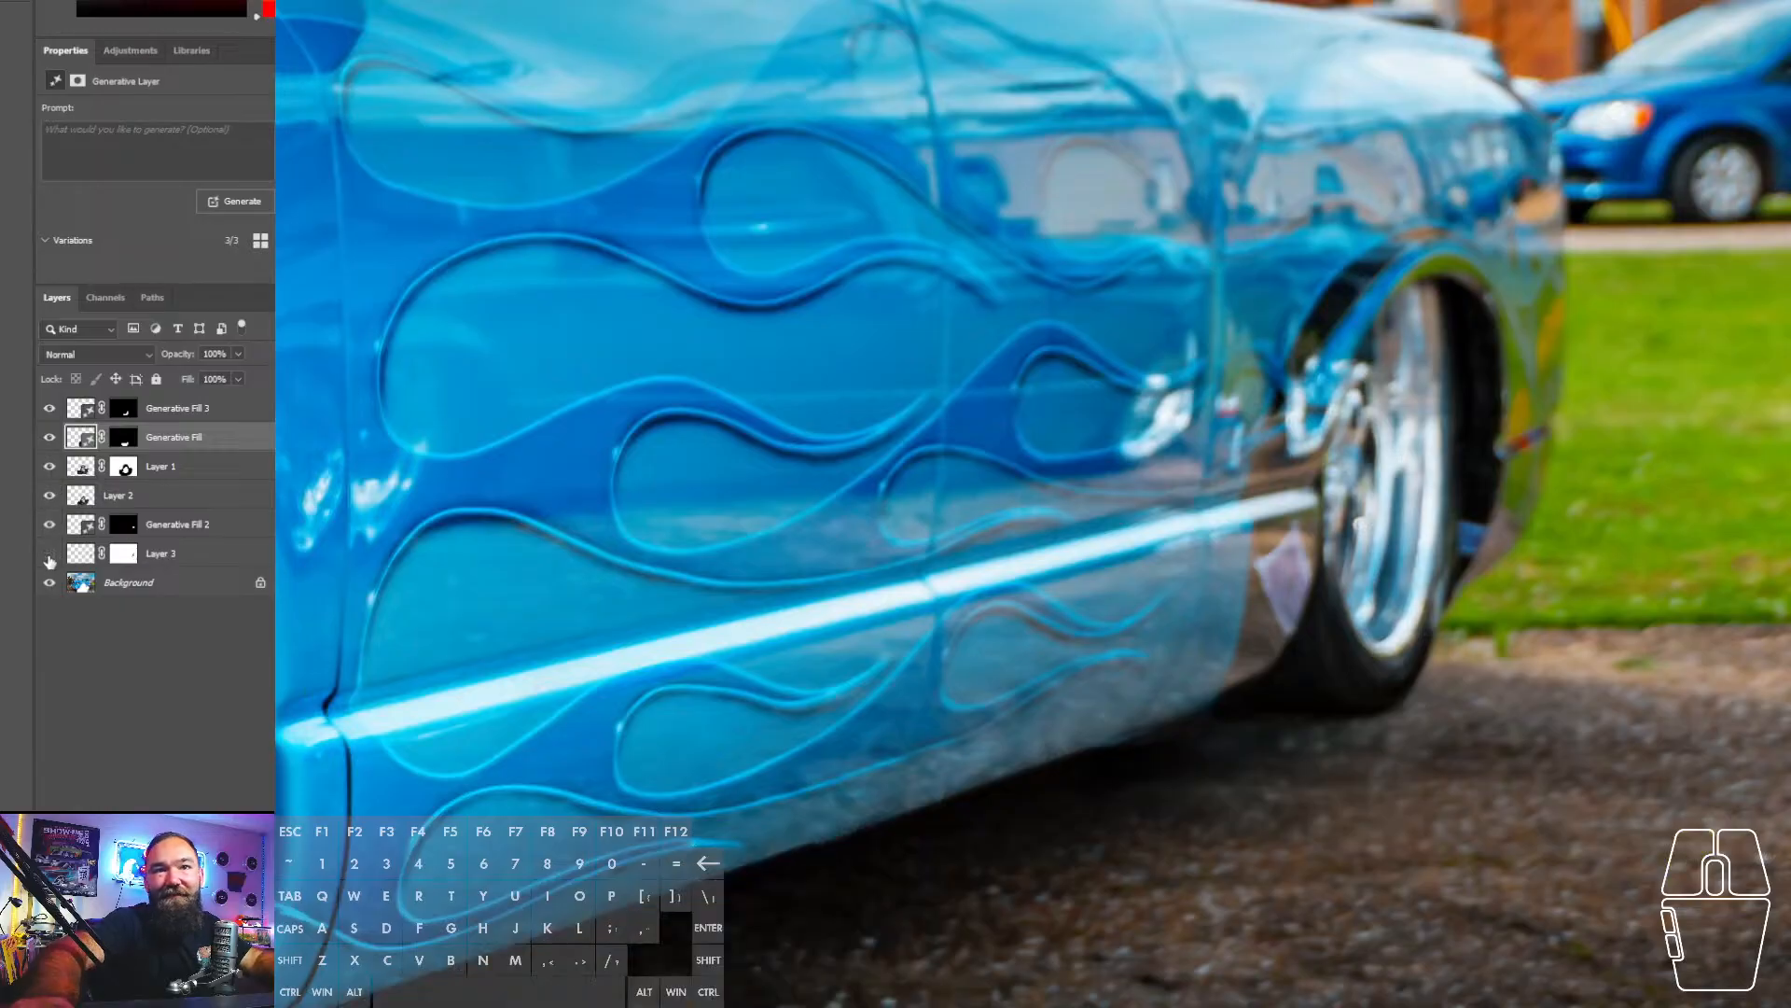
{"action": "left_click", "coordinate": [50, 554]}
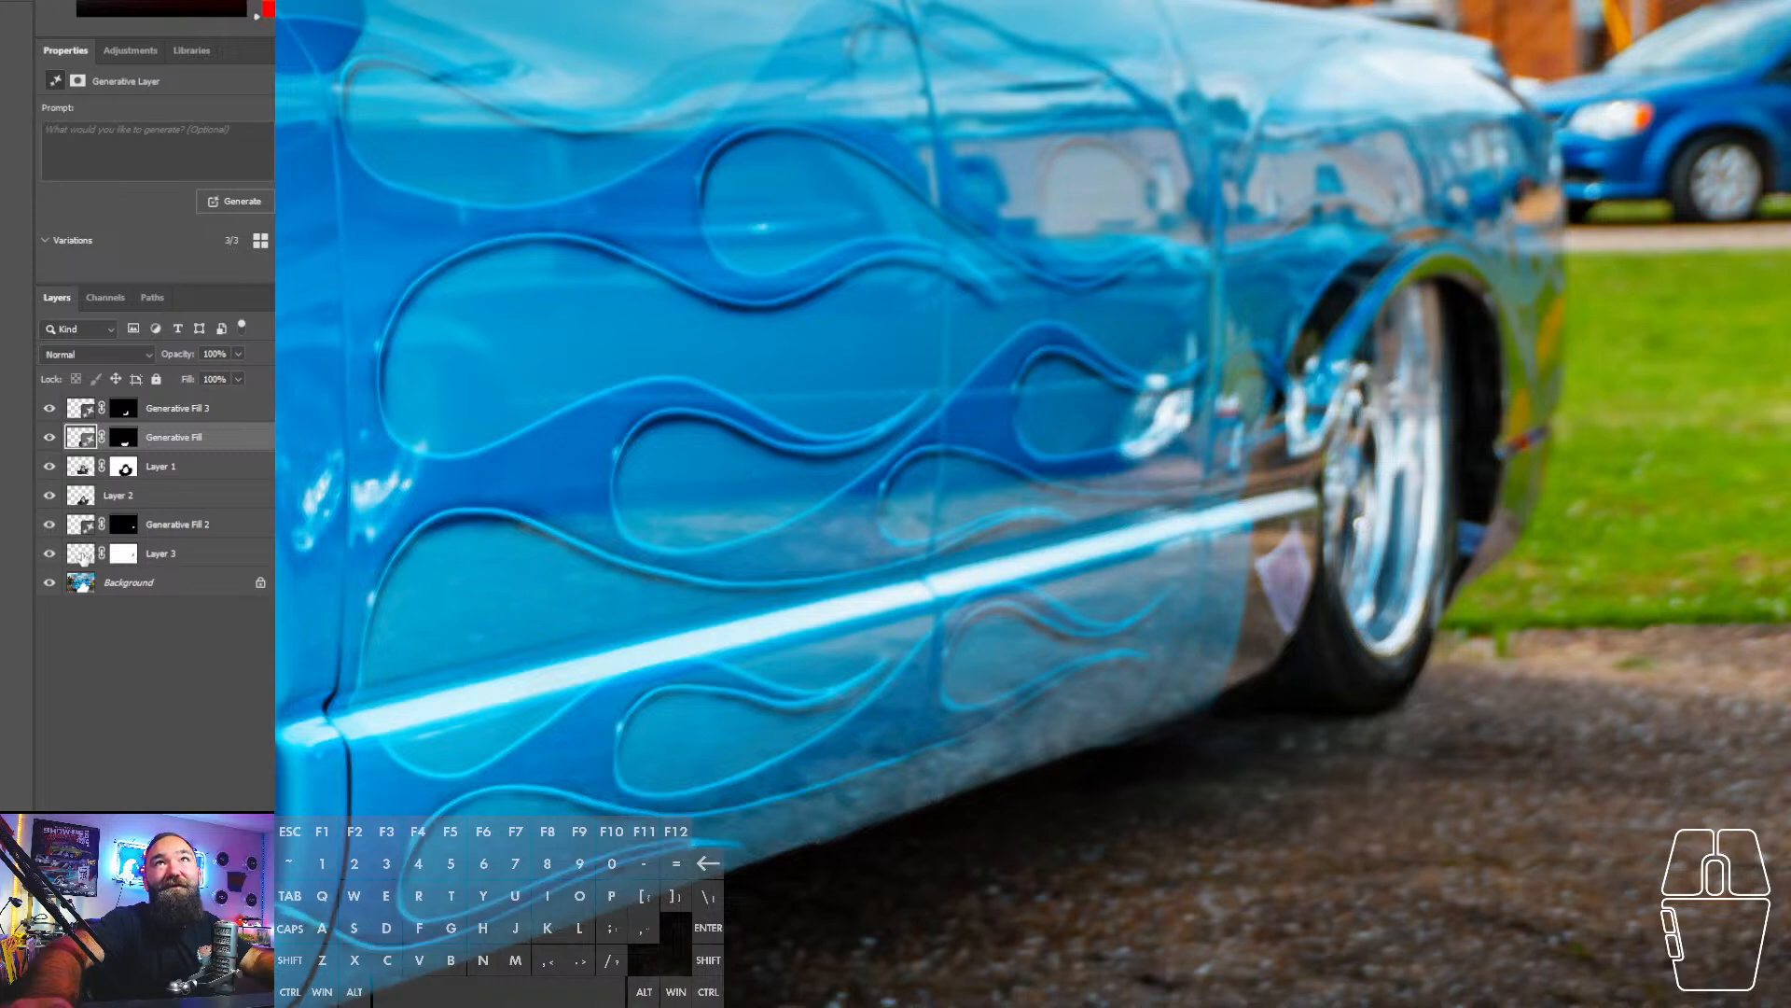
- Move the rear wheel on Layer 3 farther up into its arch, to about X 6281 px, Y 2433 px
{"action": "left_click", "coordinate": [81, 554]}
{"action": "key", "text": "v"}
{"action": "left_click_drag", "start_coordinate": [1358, 509], "coordinate": [1353, 473]}
- Brush on Layer 3's mask to hide the wheel's overlap on the rear arch and body, and restore the area beneath the tire
{"action": "left_click", "coordinate": [118, 554]}
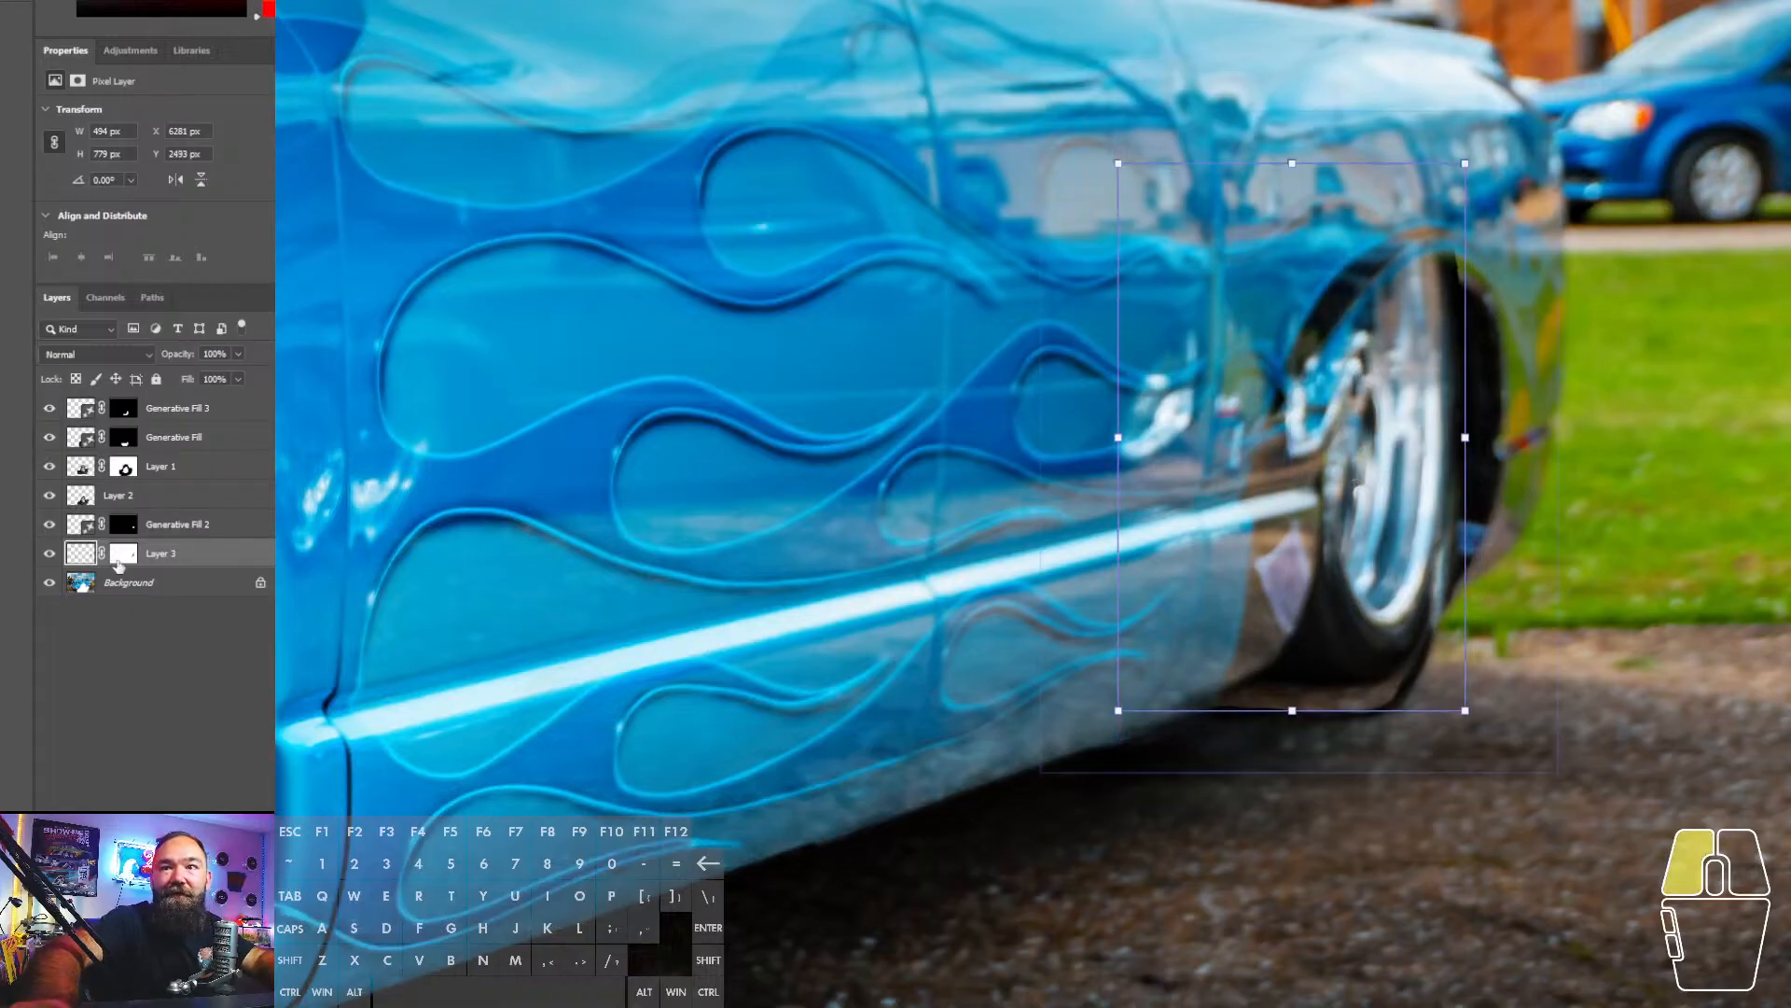
{"action": "key", "text": "b"}
{"action": "mouse_move", "coordinate": [1284, 525]}
{"action": "left_mouse_down"}
{"action": "mouse_move", "coordinate": [1318, 469]}
{"action": "mouse_move", "coordinate": [1286, 555]}
{"action": "mouse_move", "coordinate": [1332, 446]}
{"action": "mouse_move", "coordinate": [1306, 518]}
{"action": "mouse_move", "coordinate": [1338, 346]}
{"action": "mouse_move", "coordinate": [1388, 252]}
{"action": "mouse_move", "coordinate": [1476, 231]}
{"action": "mouse_move", "coordinate": [1446, 232]}
{"action": "mouse_move", "coordinate": [1495, 247]}
{"action": "mouse_move", "coordinate": [1419, 254]}
{"action": "mouse_move", "coordinate": [1355, 312]}
{"action": "mouse_move", "coordinate": [1430, 256]}
{"action": "mouse_move", "coordinate": [1371, 316]}
{"action": "mouse_move", "coordinate": [1368, 300]}
{"action": "mouse_move", "coordinate": [1340, 356]}
{"action": "mouse_move", "coordinate": [1250, 630]}
{"action": "left_mouse_up"}
{"action": "key", "text": "ctrl+z"}
{"action": "mouse_move", "coordinate": [1172, 690]}
{"action": "left_mouse_down"}
{"action": "mouse_move", "coordinate": [1156, 704]}
{"action": "mouse_move", "coordinate": [1238, 719]}
{"action": "mouse_move", "coordinate": [1368, 708]}
{"action": "mouse_move", "coordinate": [1404, 679]}
{"action": "left_mouse_up"}
{"action": "left_click_drag", "start_coordinate": [1420, 666], "coordinate": [1450, 636]}
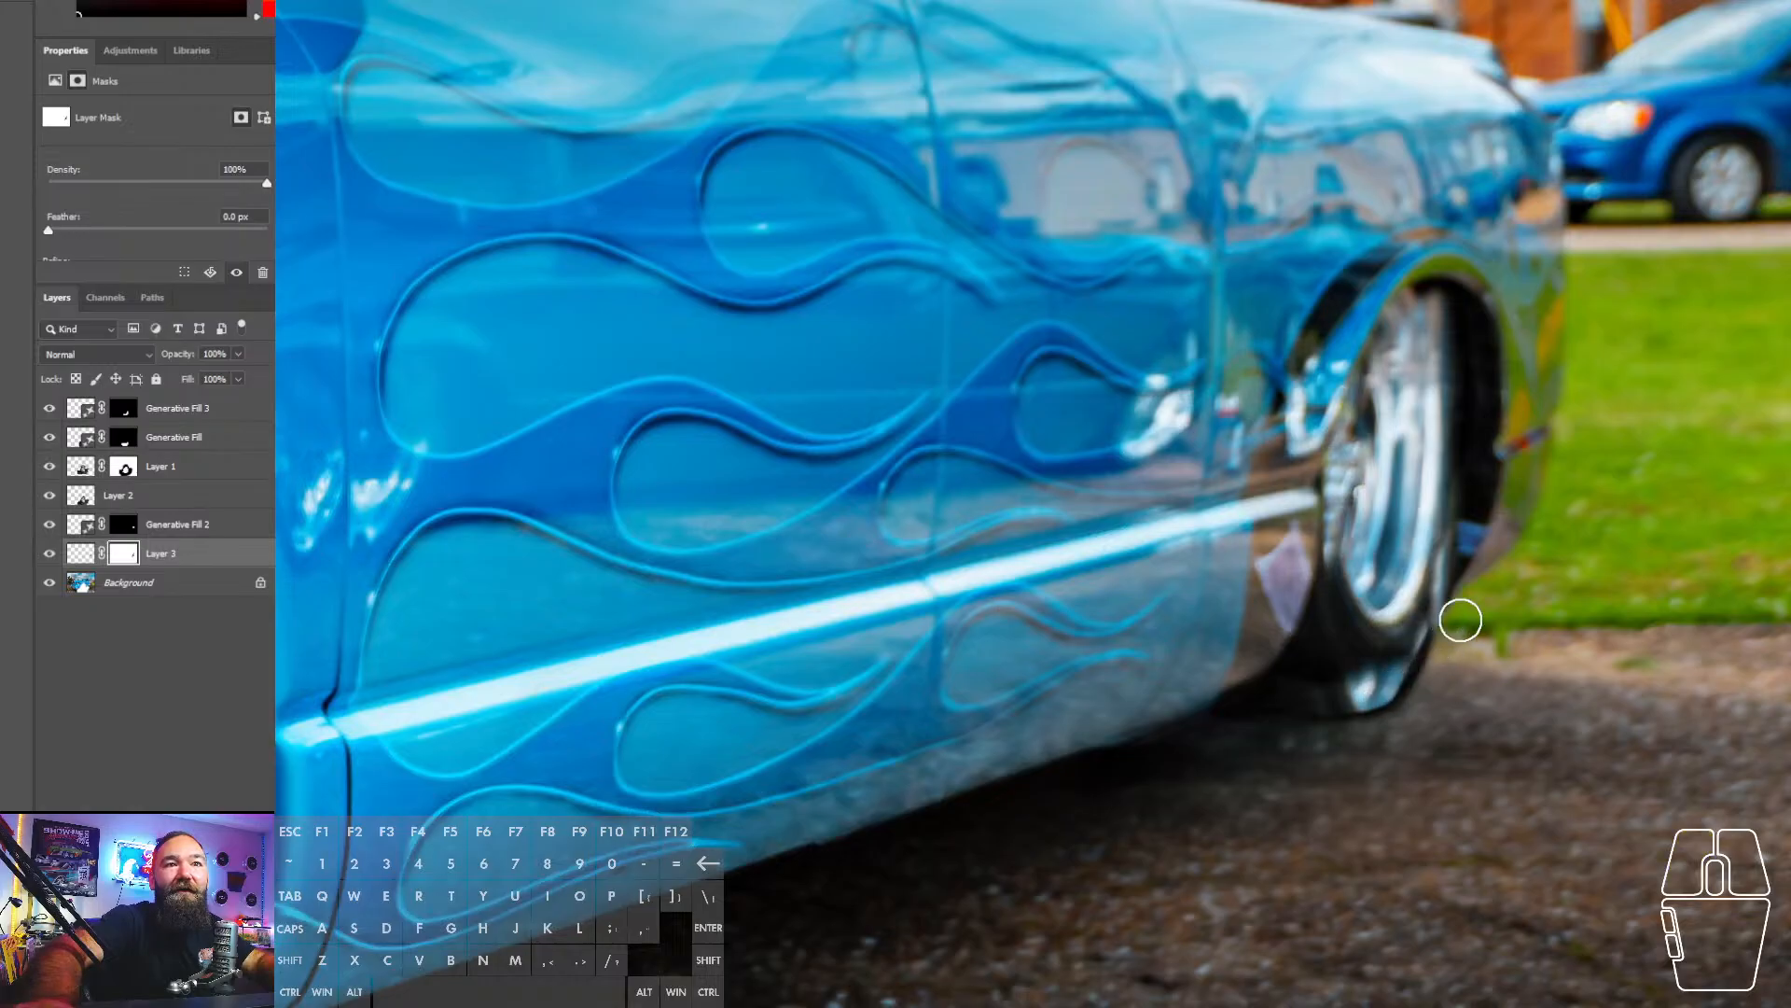
{"action": "mouse_move", "coordinate": [1301, 671]}
{"action": "left_mouse_down"}
{"action": "mouse_move", "coordinate": [1373, 675]}
{"action": "mouse_move", "coordinate": [1314, 708]}
{"action": "mouse_move", "coordinate": [1251, 692]}
{"action": "mouse_move", "coordinate": [1278, 727]}
{"action": "mouse_move", "coordinate": [1383, 704]}
{"action": "mouse_move", "coordinate": [1460, 624]}
{"action": "left_mouse_up"}
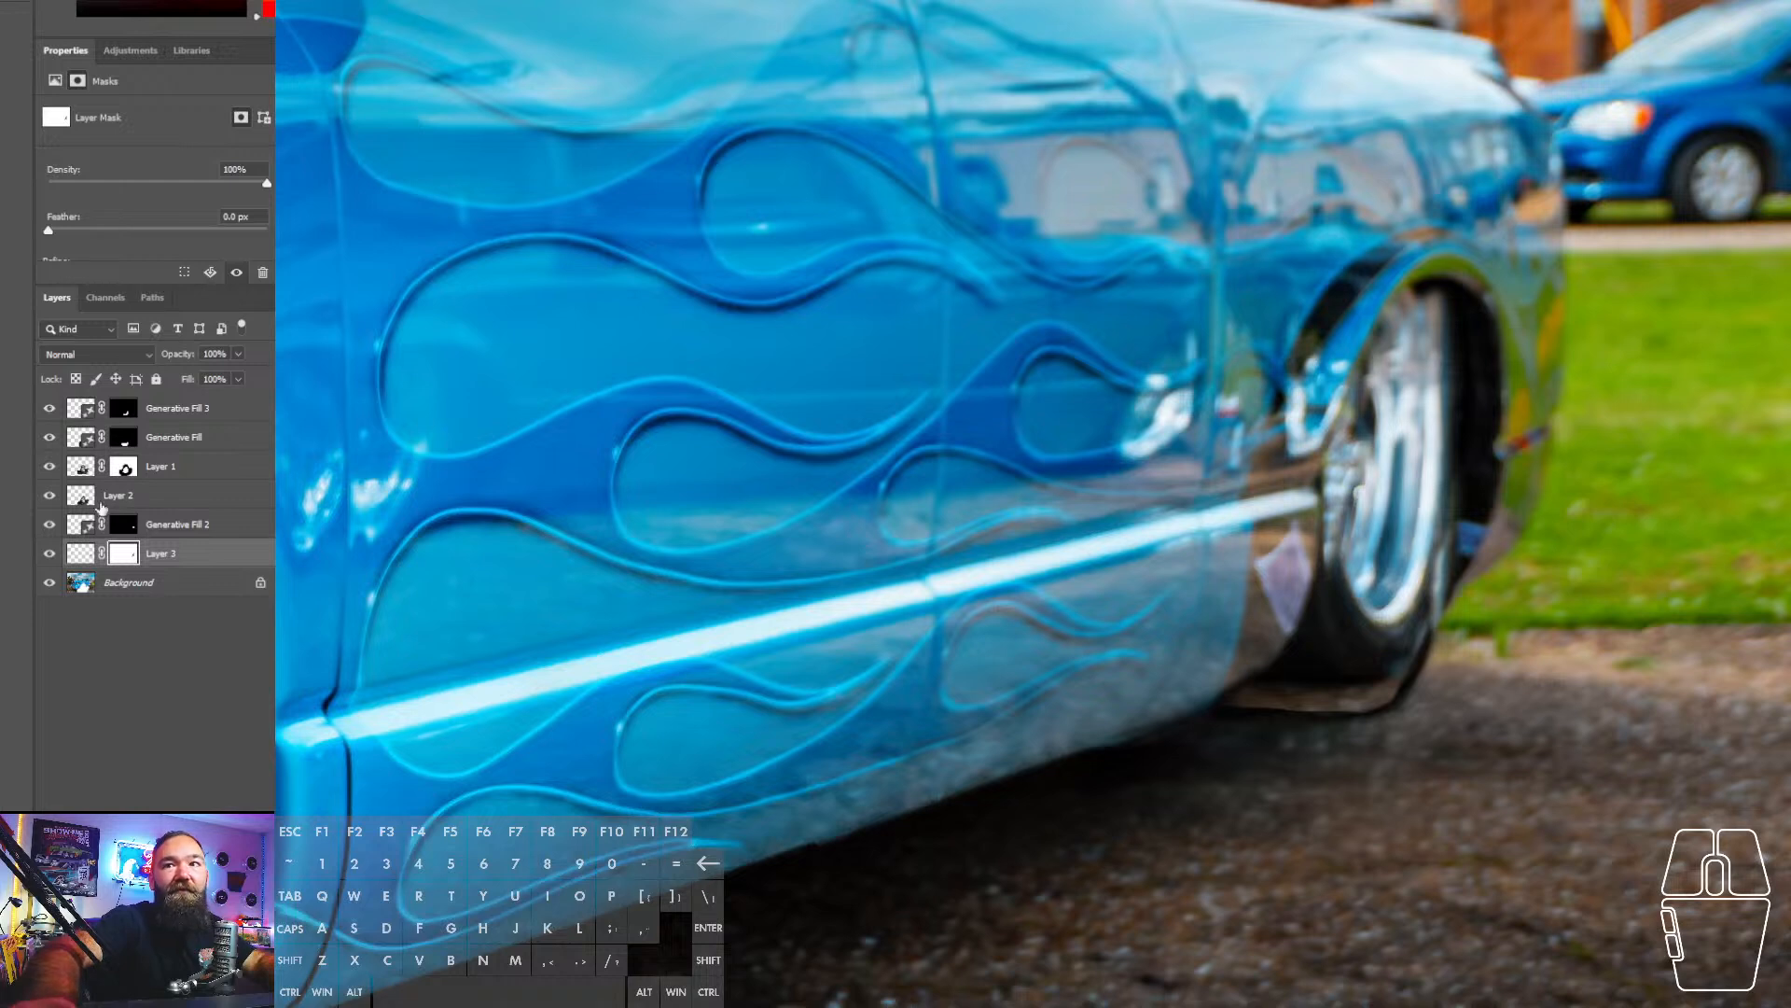
- Check the Generative Fill 2 layer by toggling its visibility and generate new variations for it with an empty prompt
{"action": "left_click", "coordinate": [49, 524]}
{"action": "left_click", "coordinate": [50, 527]}
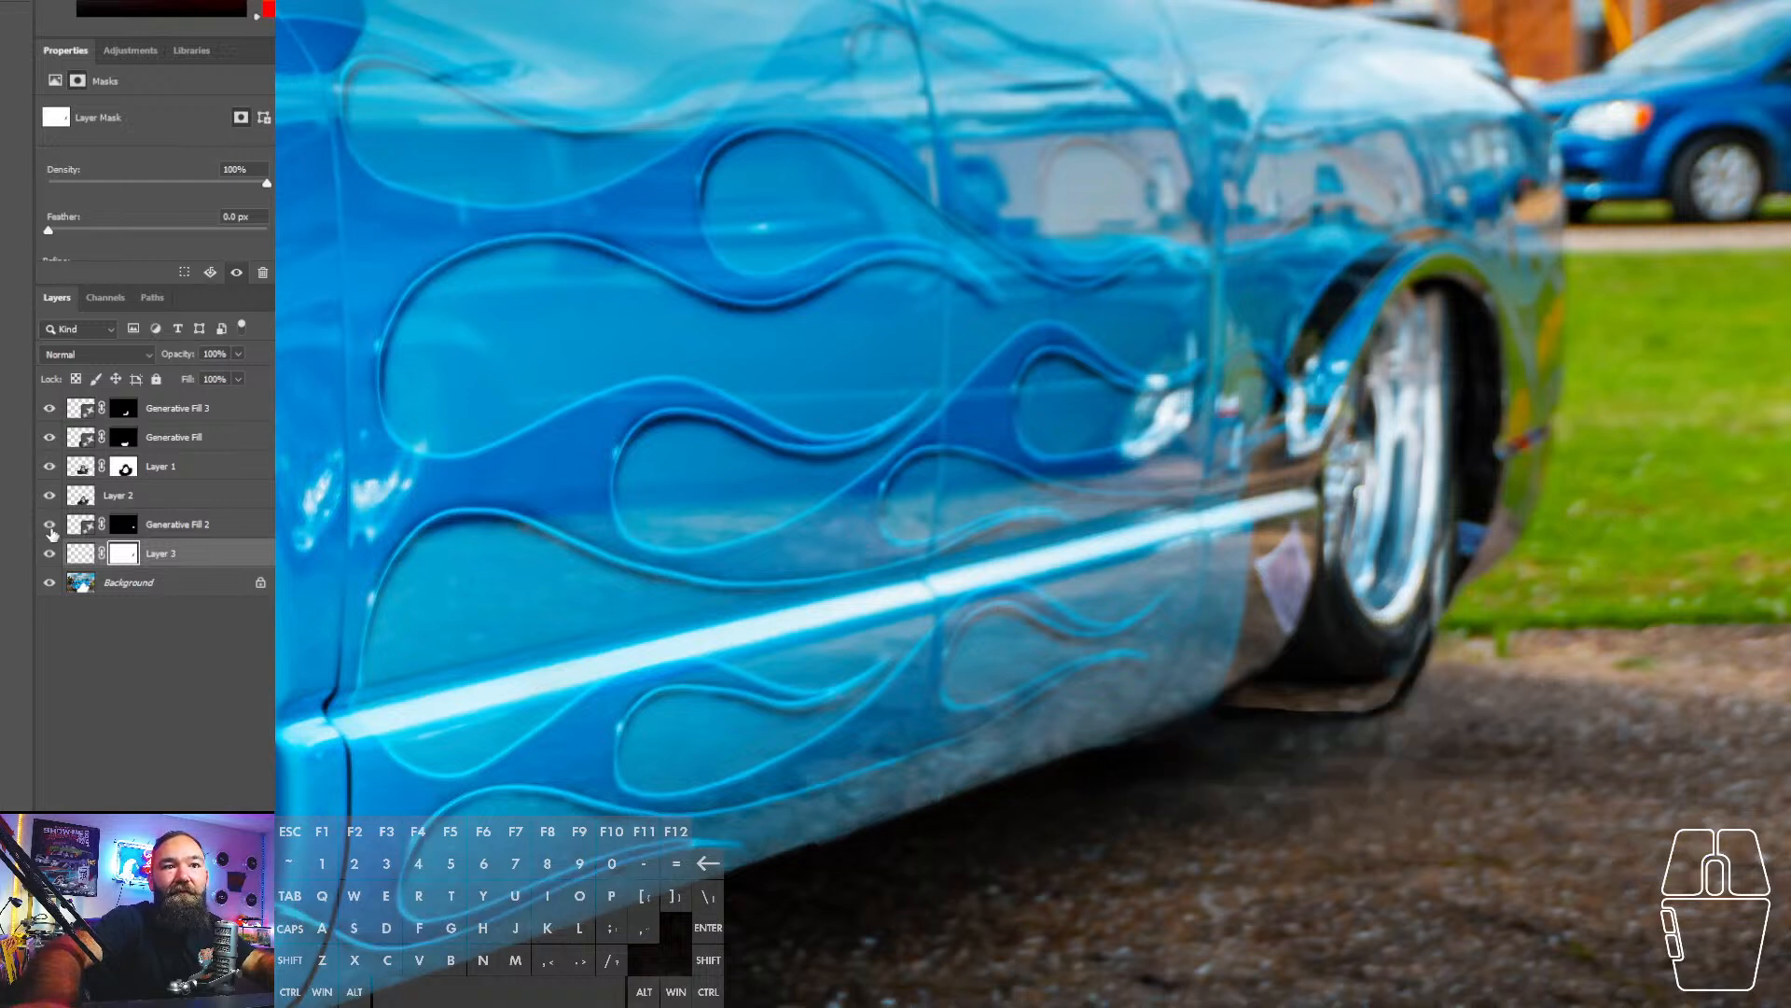
{"action": "left_click", "coordinate": [80, 525]}
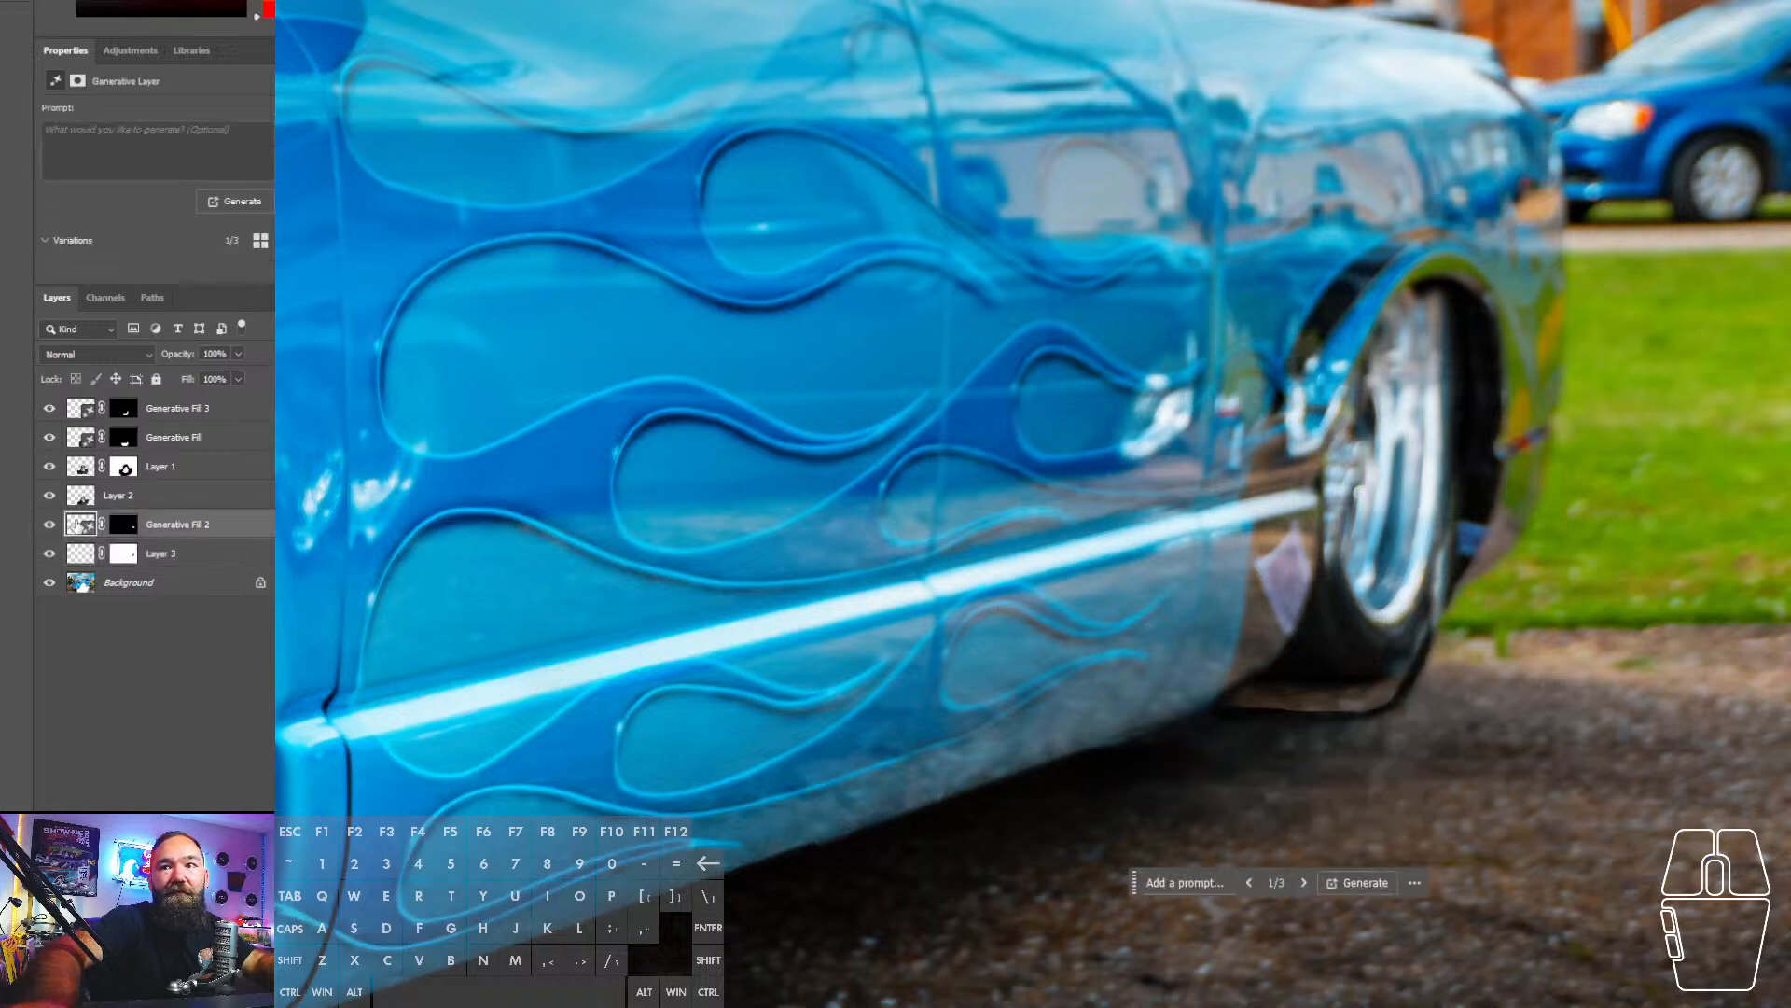
{"action": "left_click", "coordinate": [231, 201]}
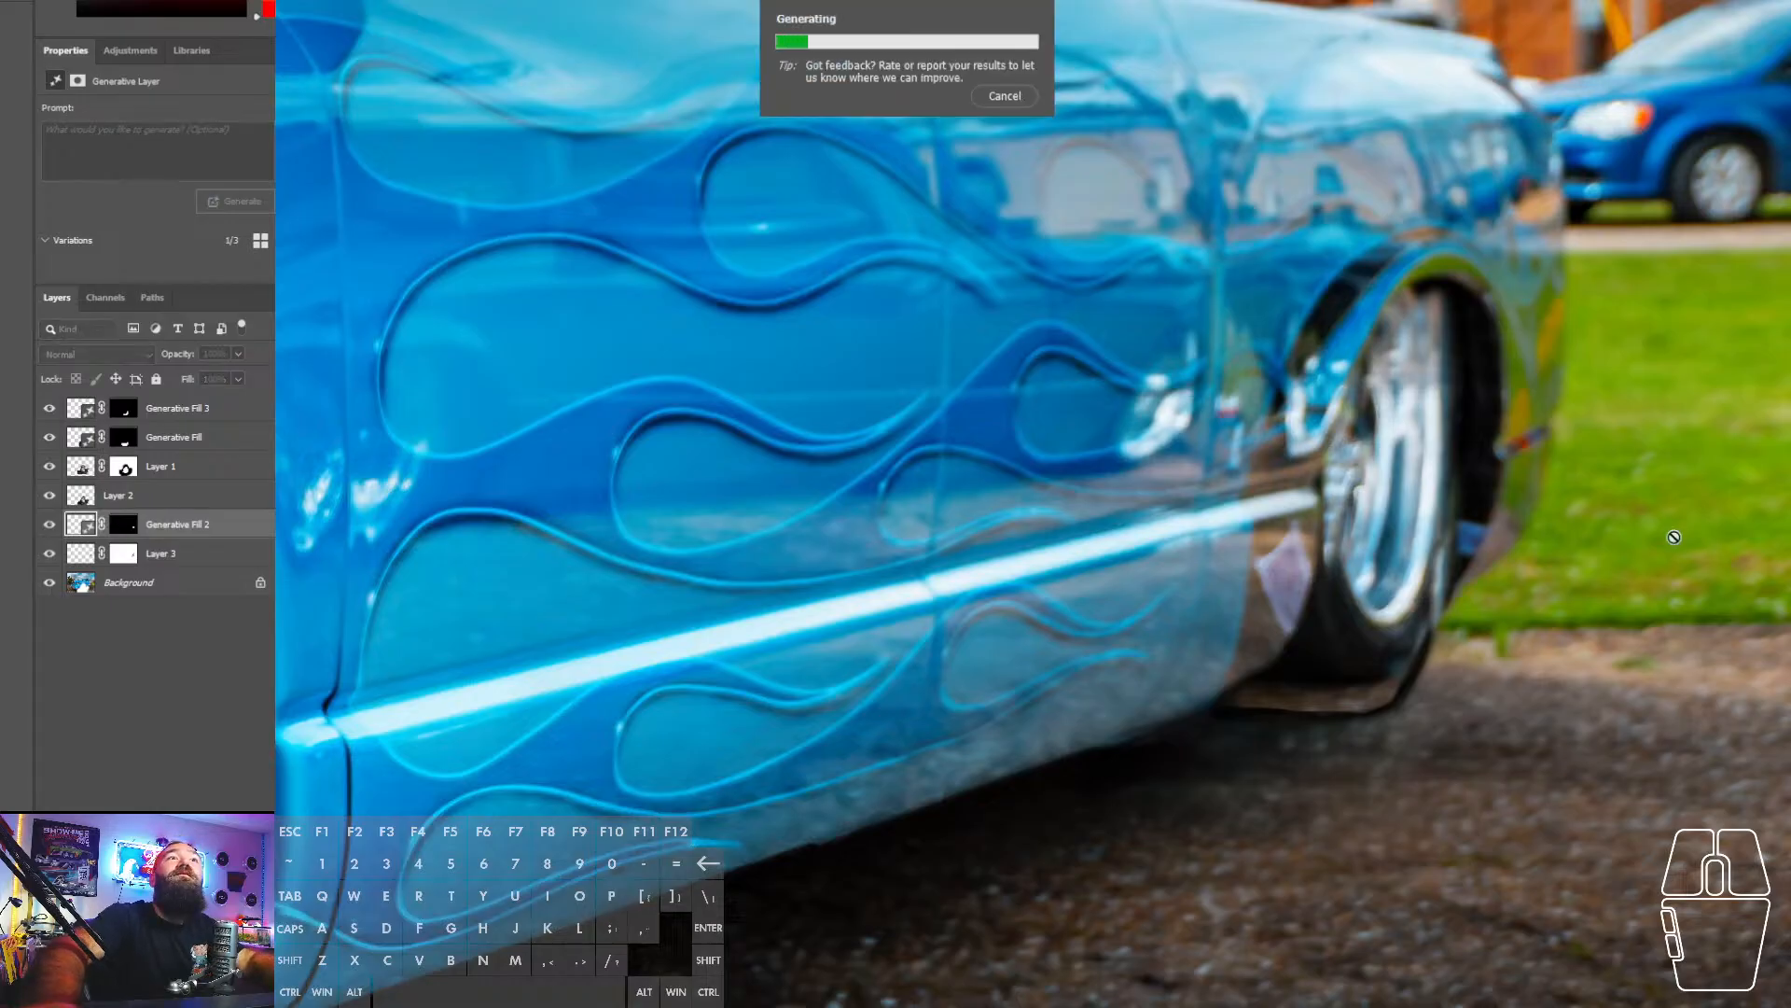
- Undo the newly generated variations on the Generative Fill 2 layer
{"action": "scroll", "coordinate": [1492, 532], "scroll_direction": "up", "scroll_amount": 1}
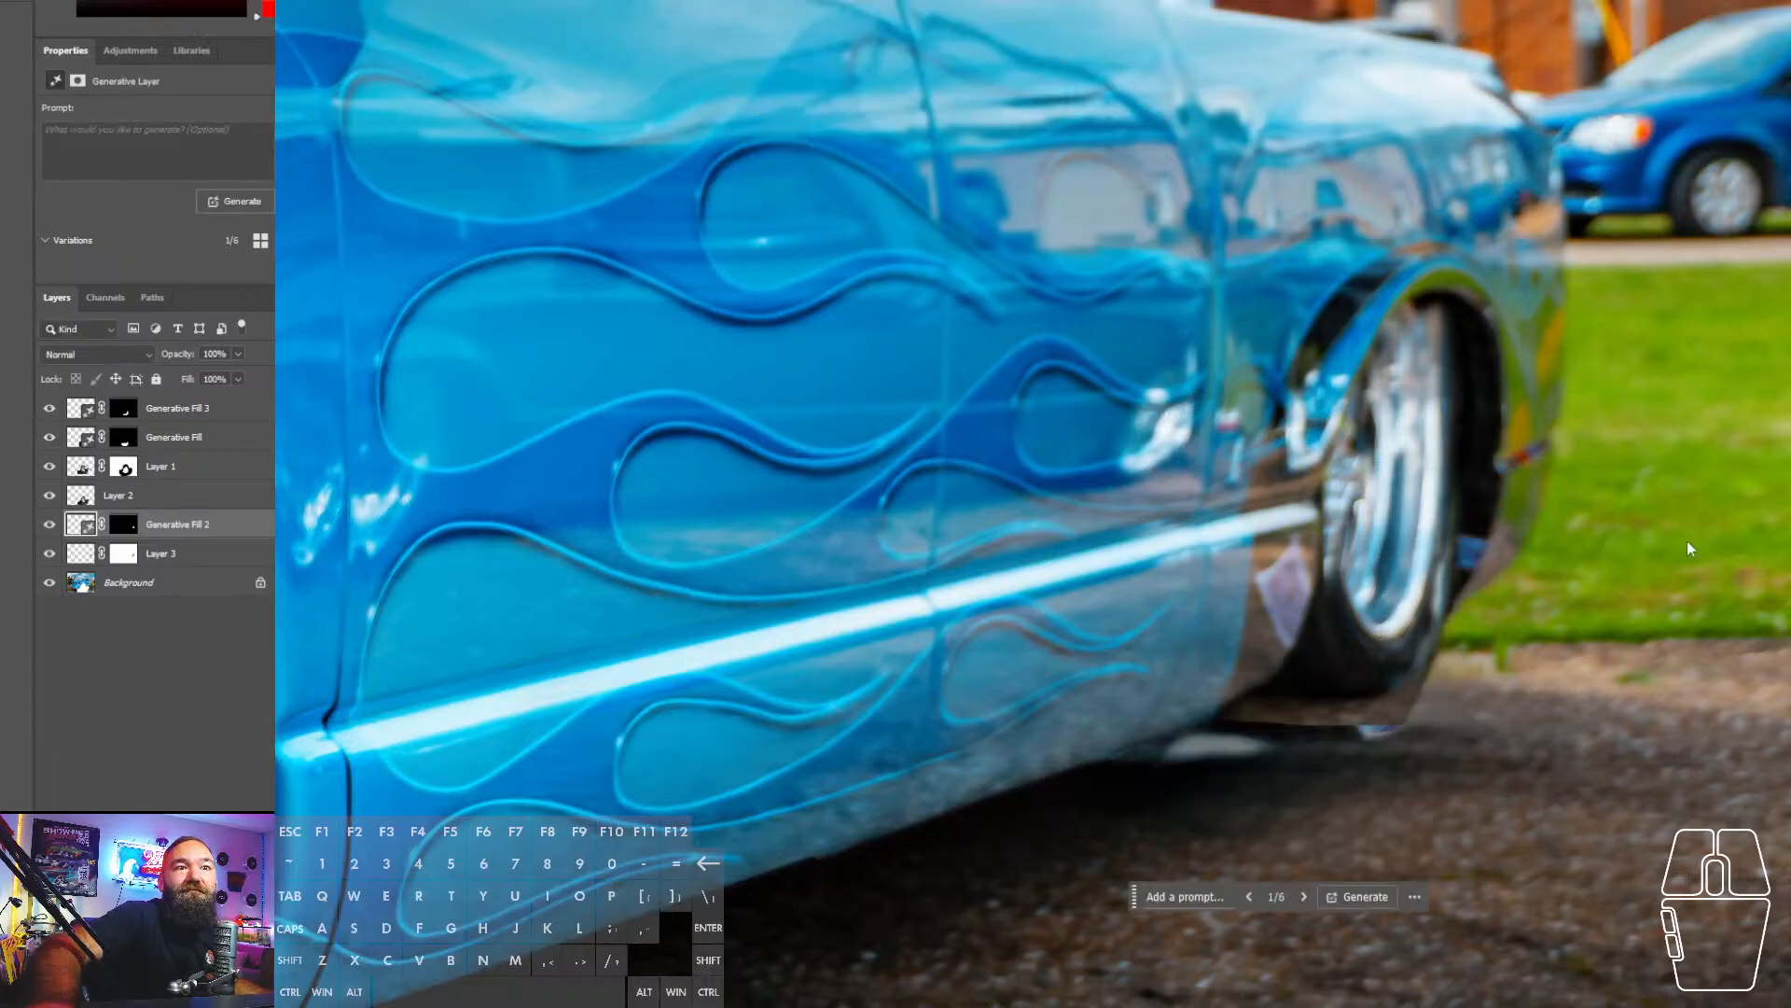
{"action": "key", "text": "ctrl+z"}
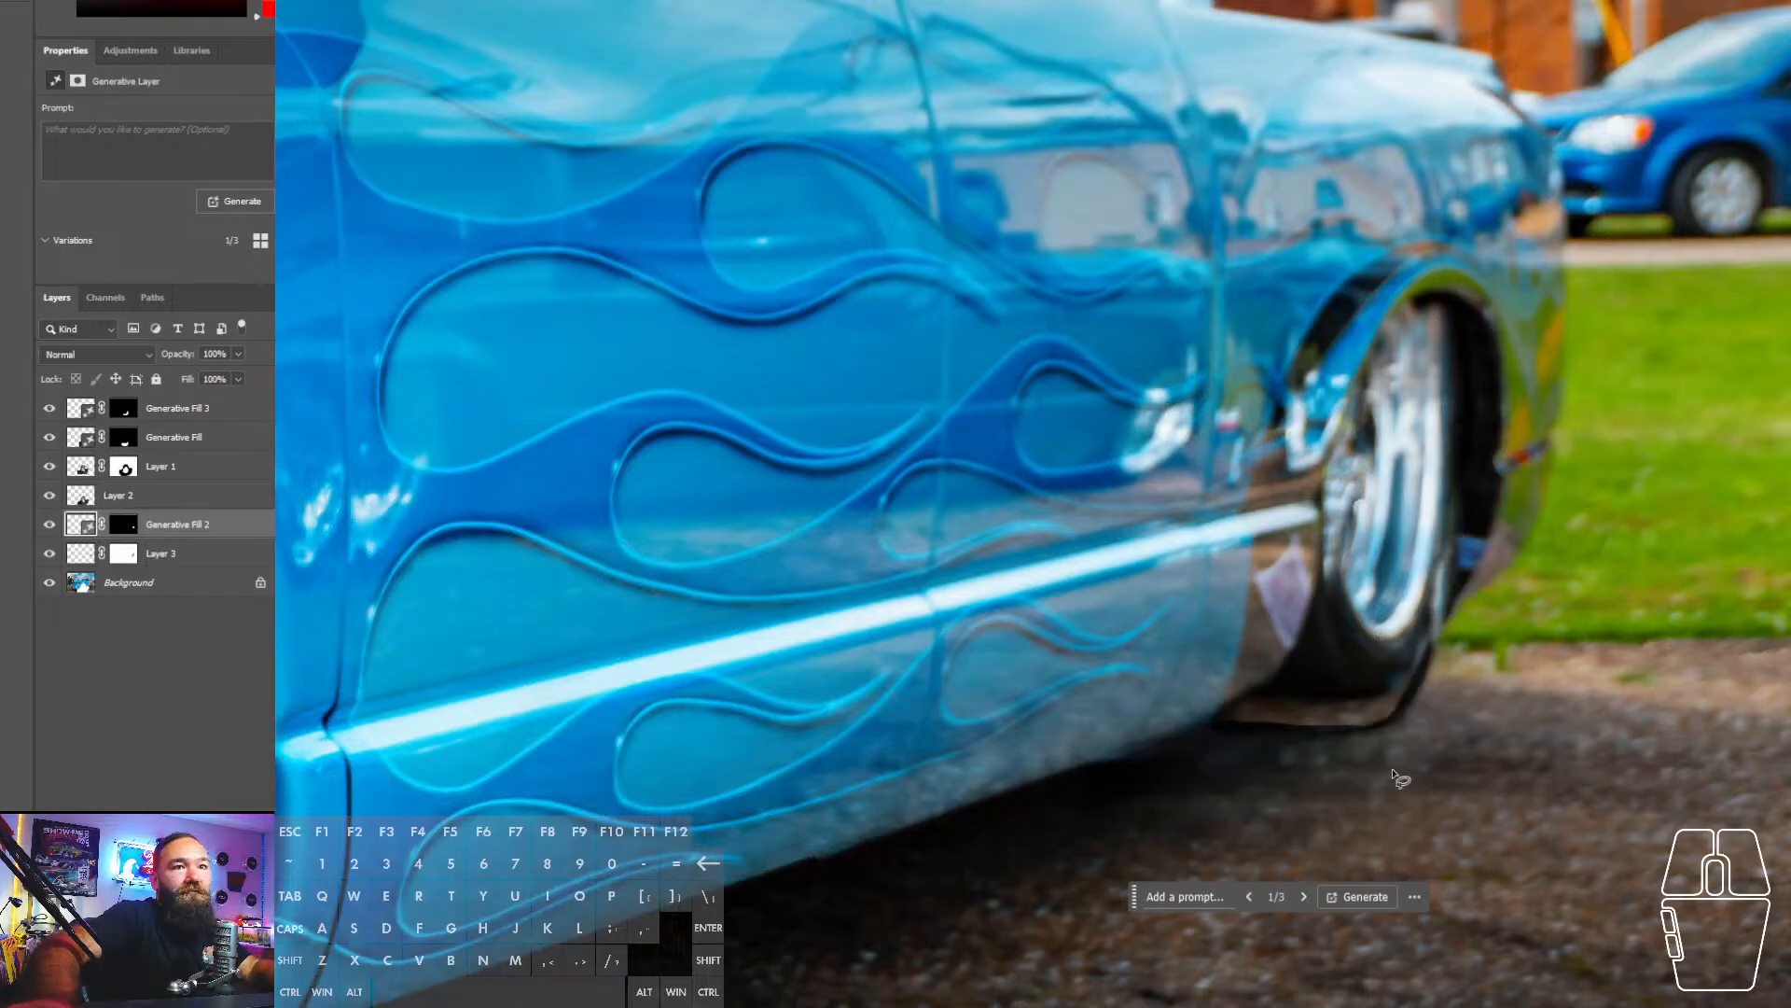
- Try a Generative Fill with an empty prompt on a lassoed area beneath the rear tire, choosing the second variation
{"action": "left_click_drag", "start_coordinate": [1326, 684], "coordinate": [1269, 682]}
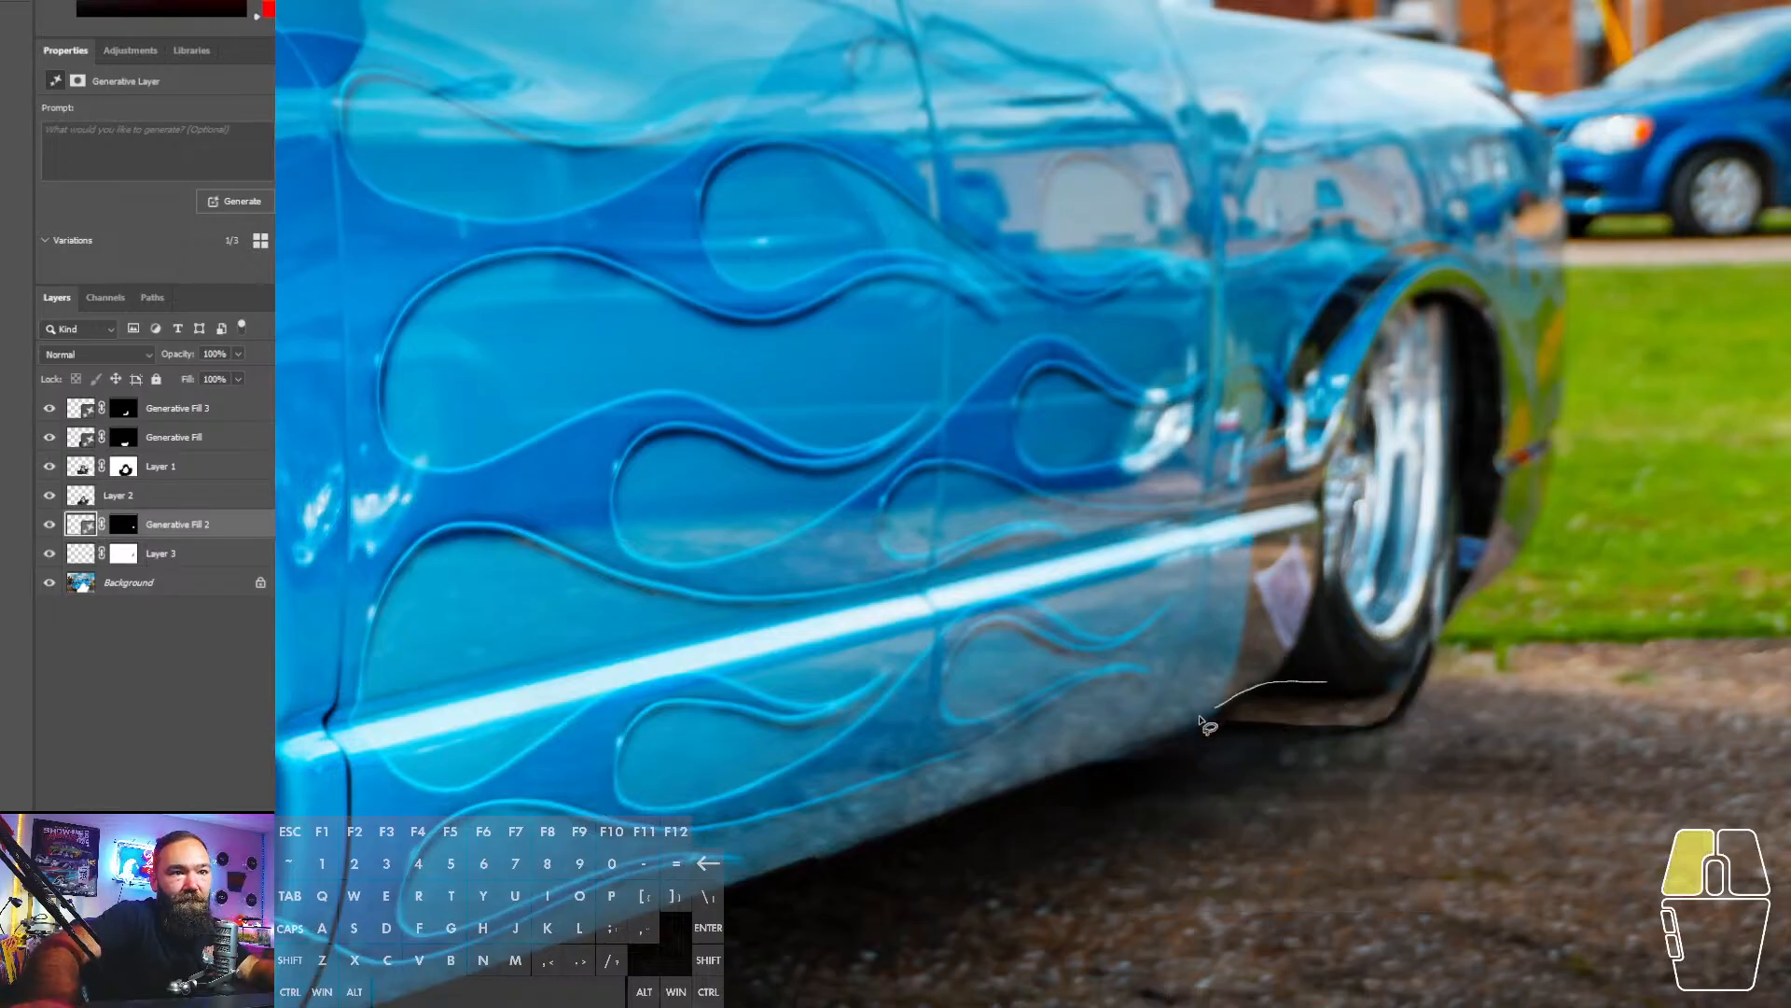
{"action": "left_click_drag", "start_coordinate": [1233, 785], "coordinate": [1433, 749]}
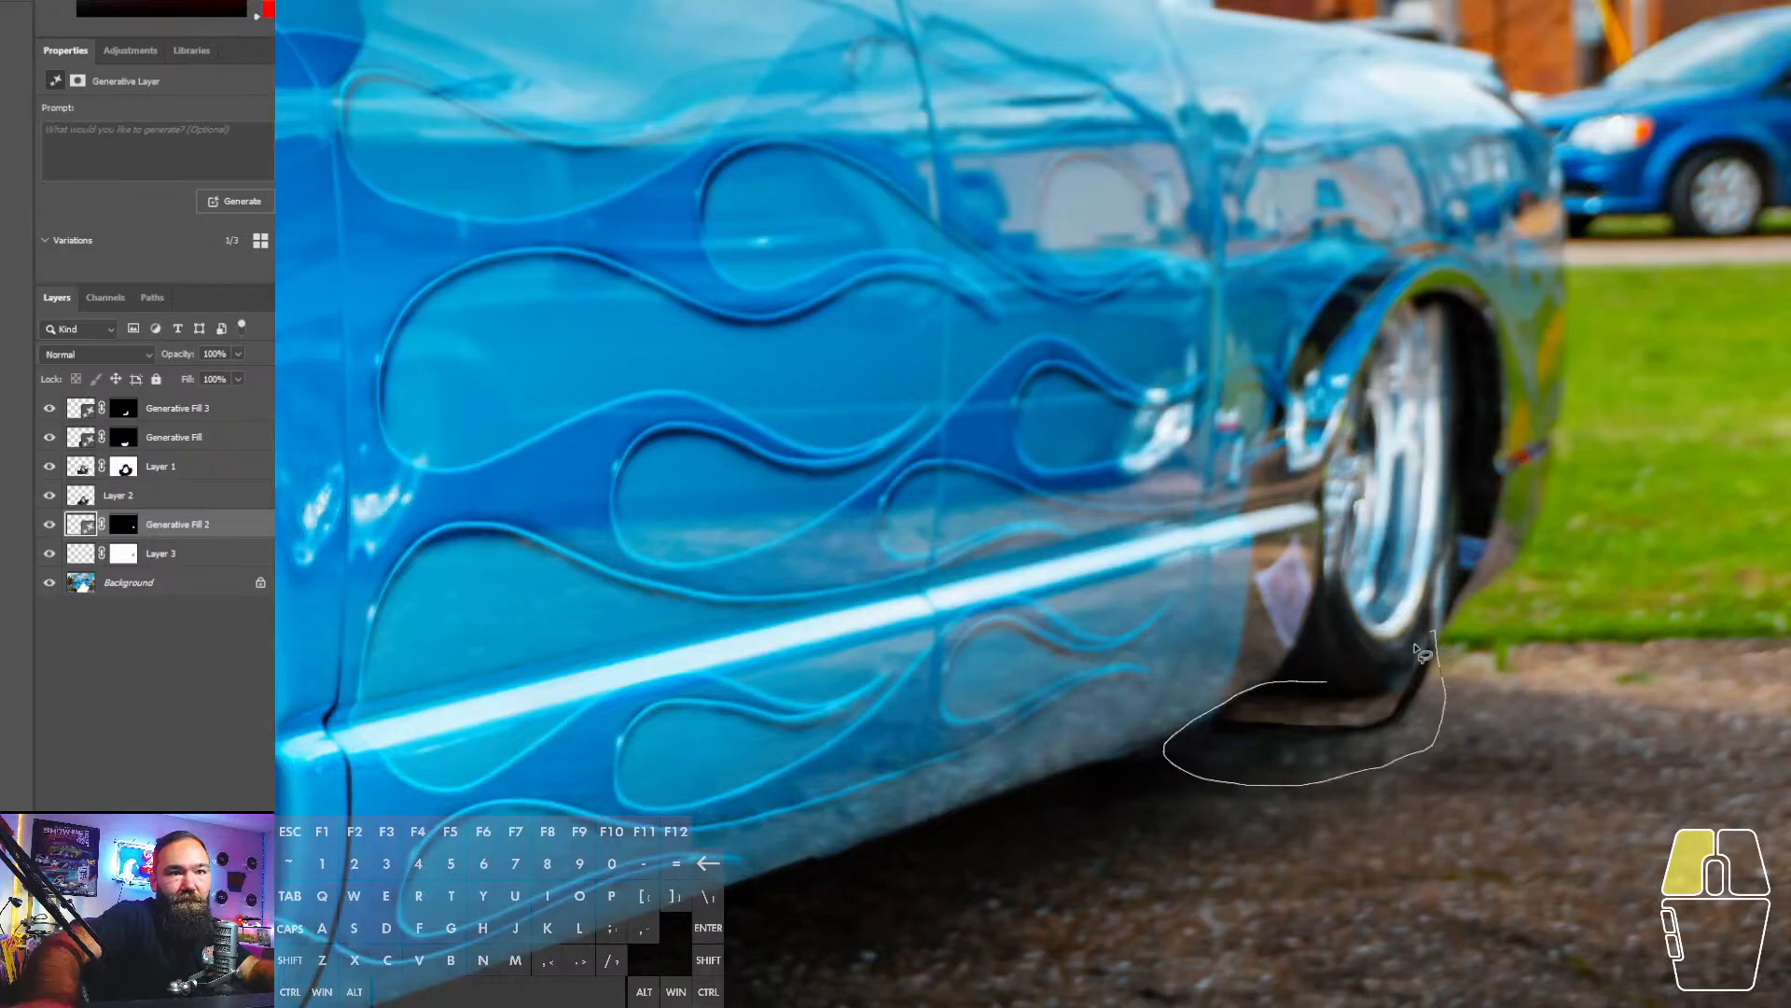
{"action": "left_click_drag", "start_coordinate": [1352, 698], "coordinate": [1355, 695]}
{"action": "left_click", "coordinate": [1180, 804]}
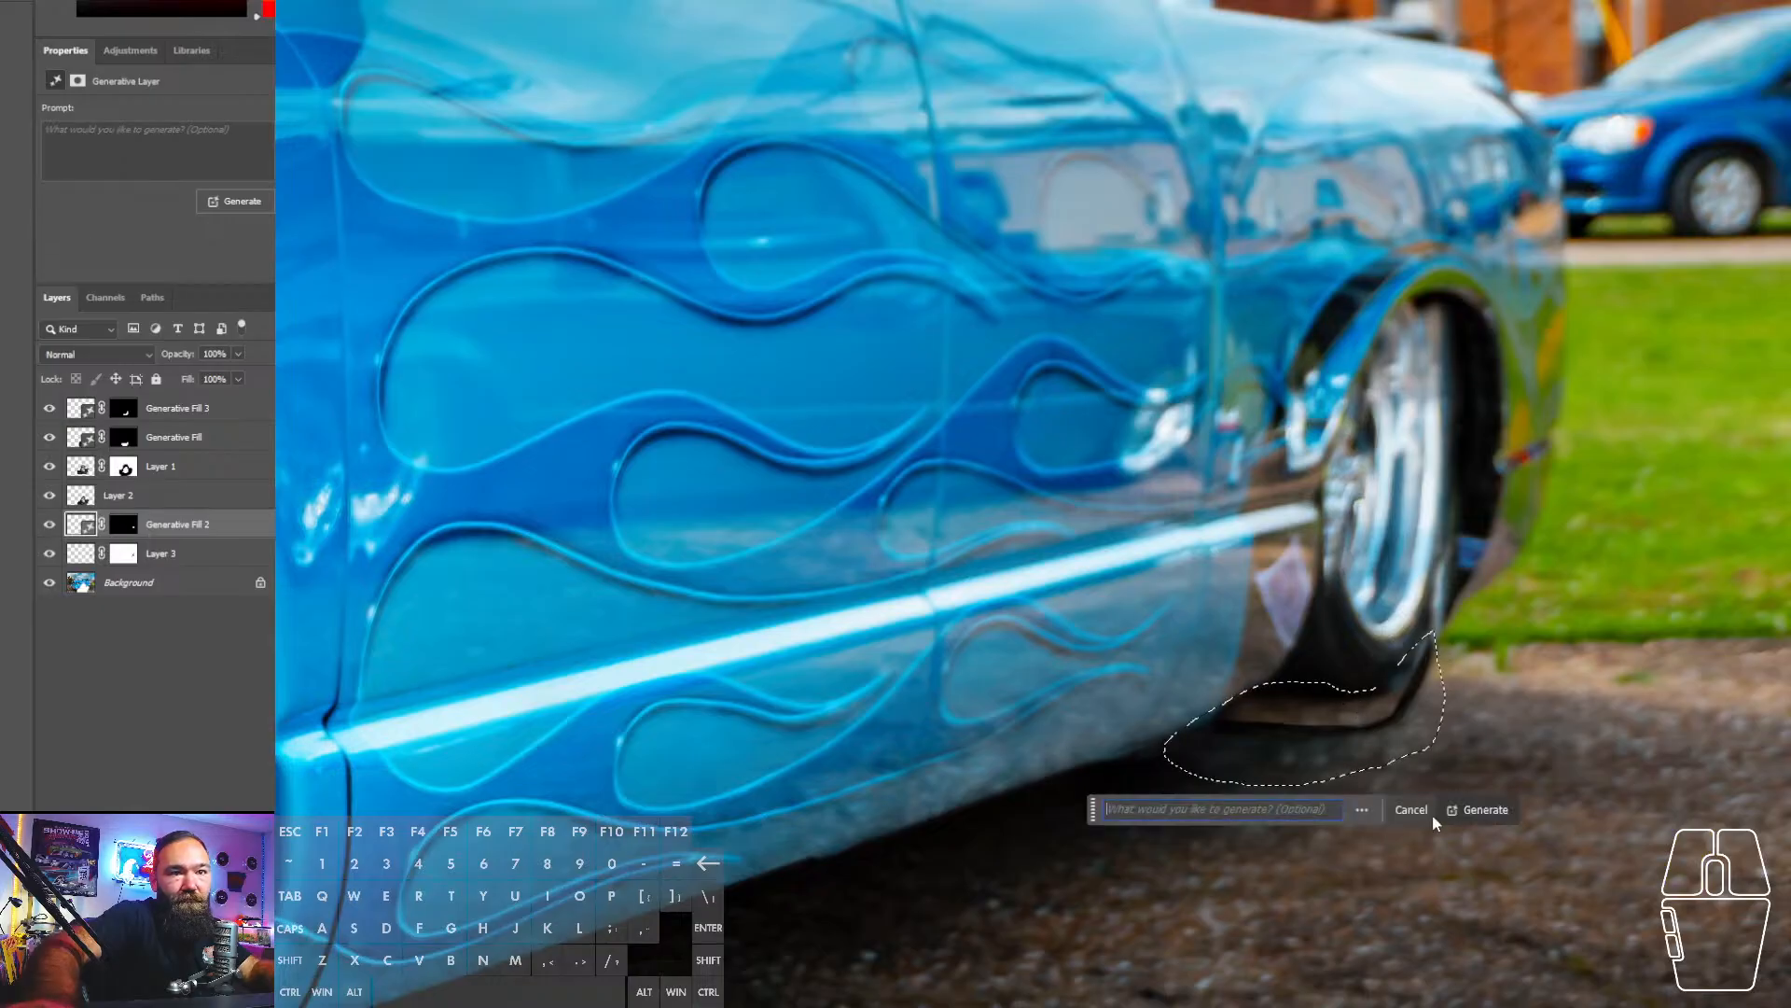
{"action": "left_click", "coordinate": [1481, 804]}
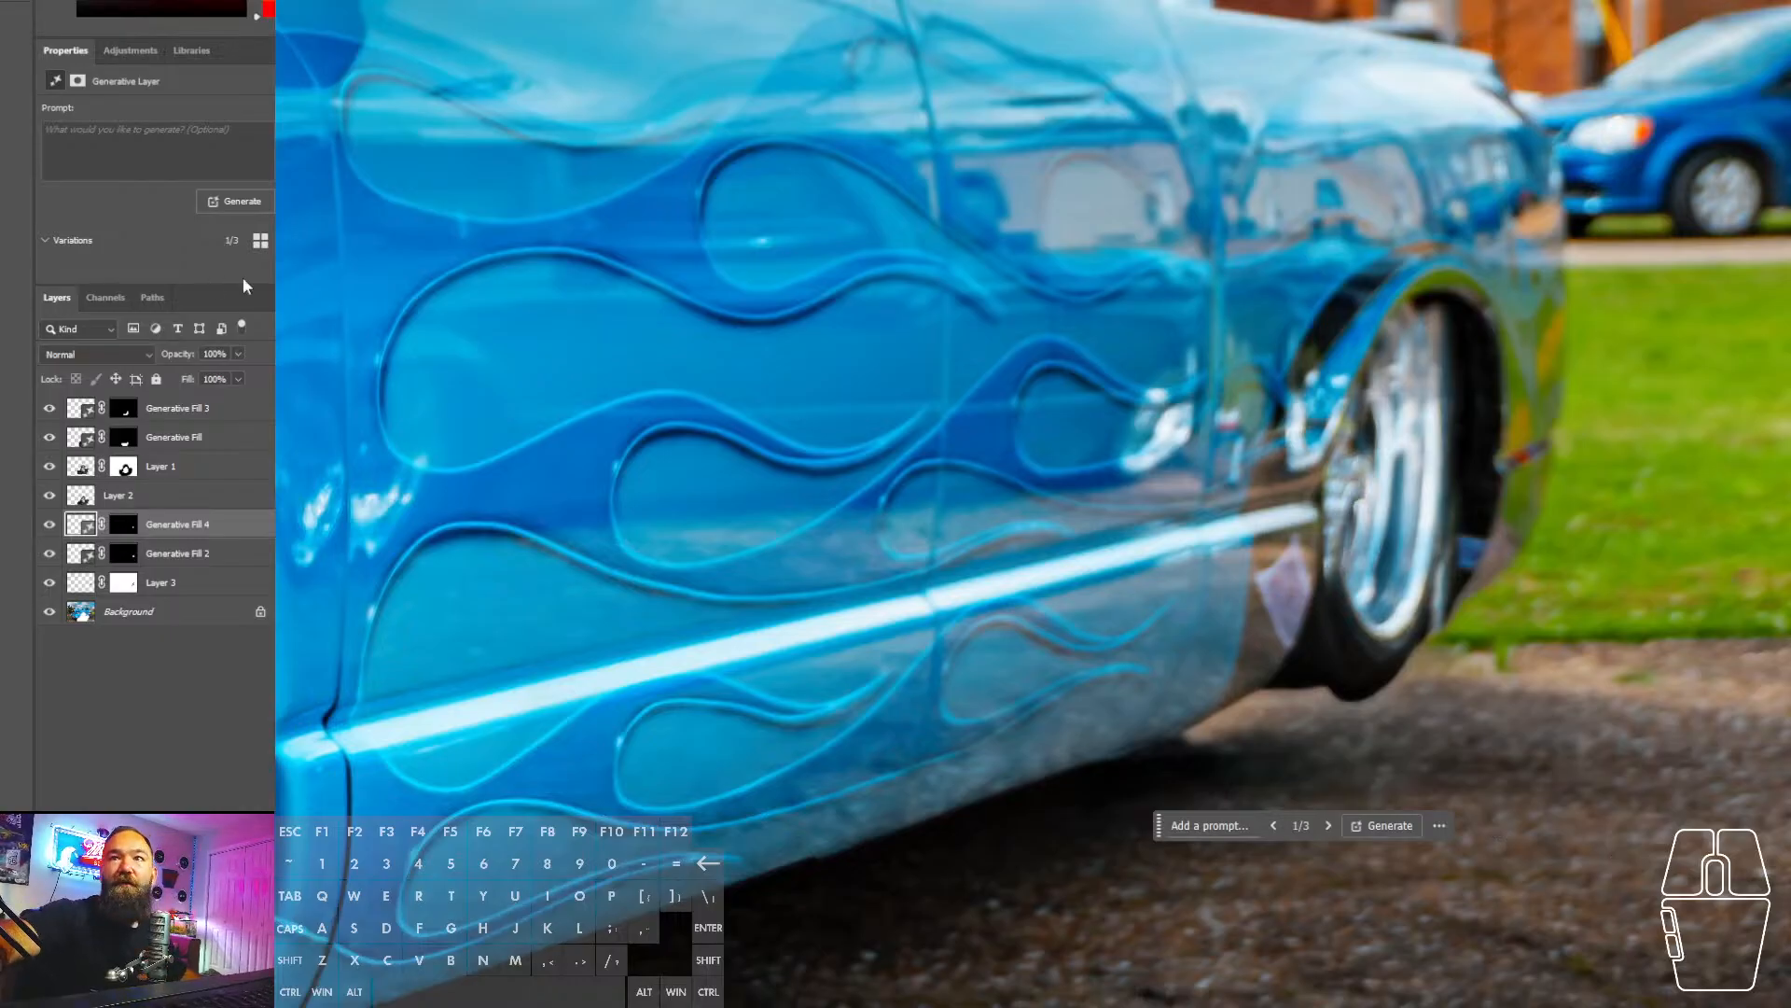
{"action": "scroll", "coordinate": [198, 245], "scroll_direction": "down", "scroll_amount": 3}
{"action": "left_click", "coordinate": [171, 227]}
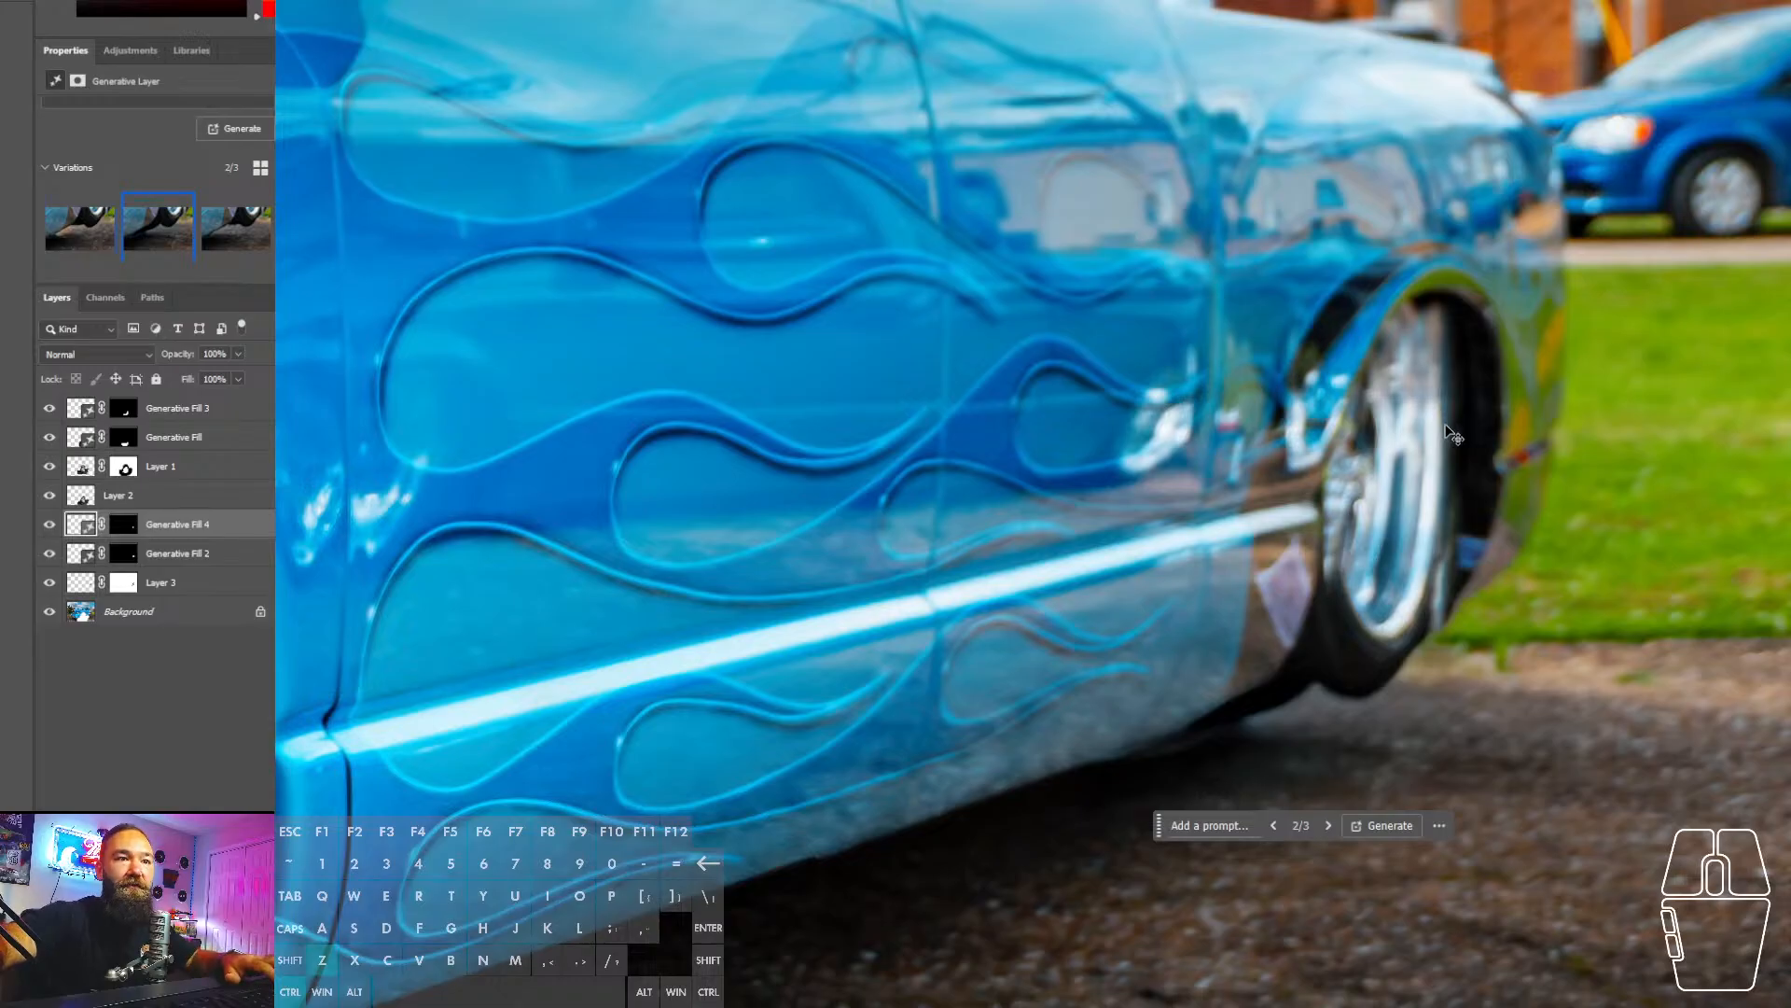
- Undo the Generative Fill beneath the rear tire and deselect the lassoed area
{"action": "key", "text": "ctrl+z"}
{"action": "key", "text": "ctrl+z"}
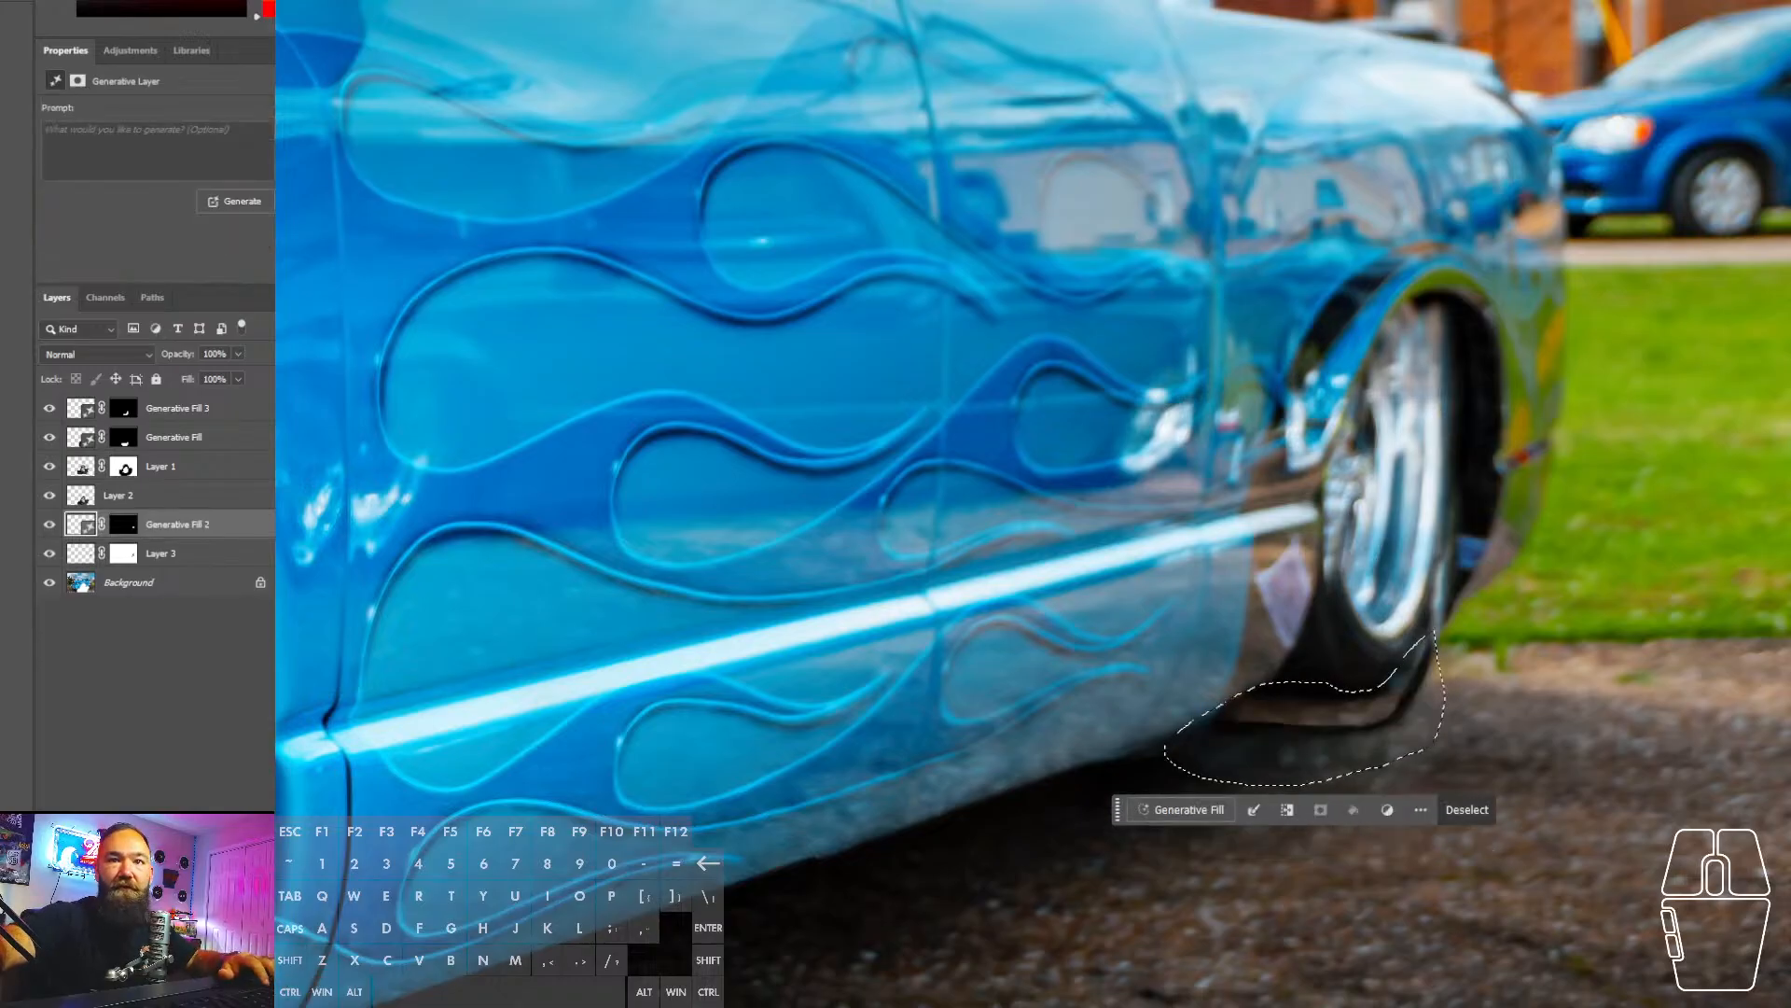
{"action": "left_click", "coordinate": [1466, 809]}
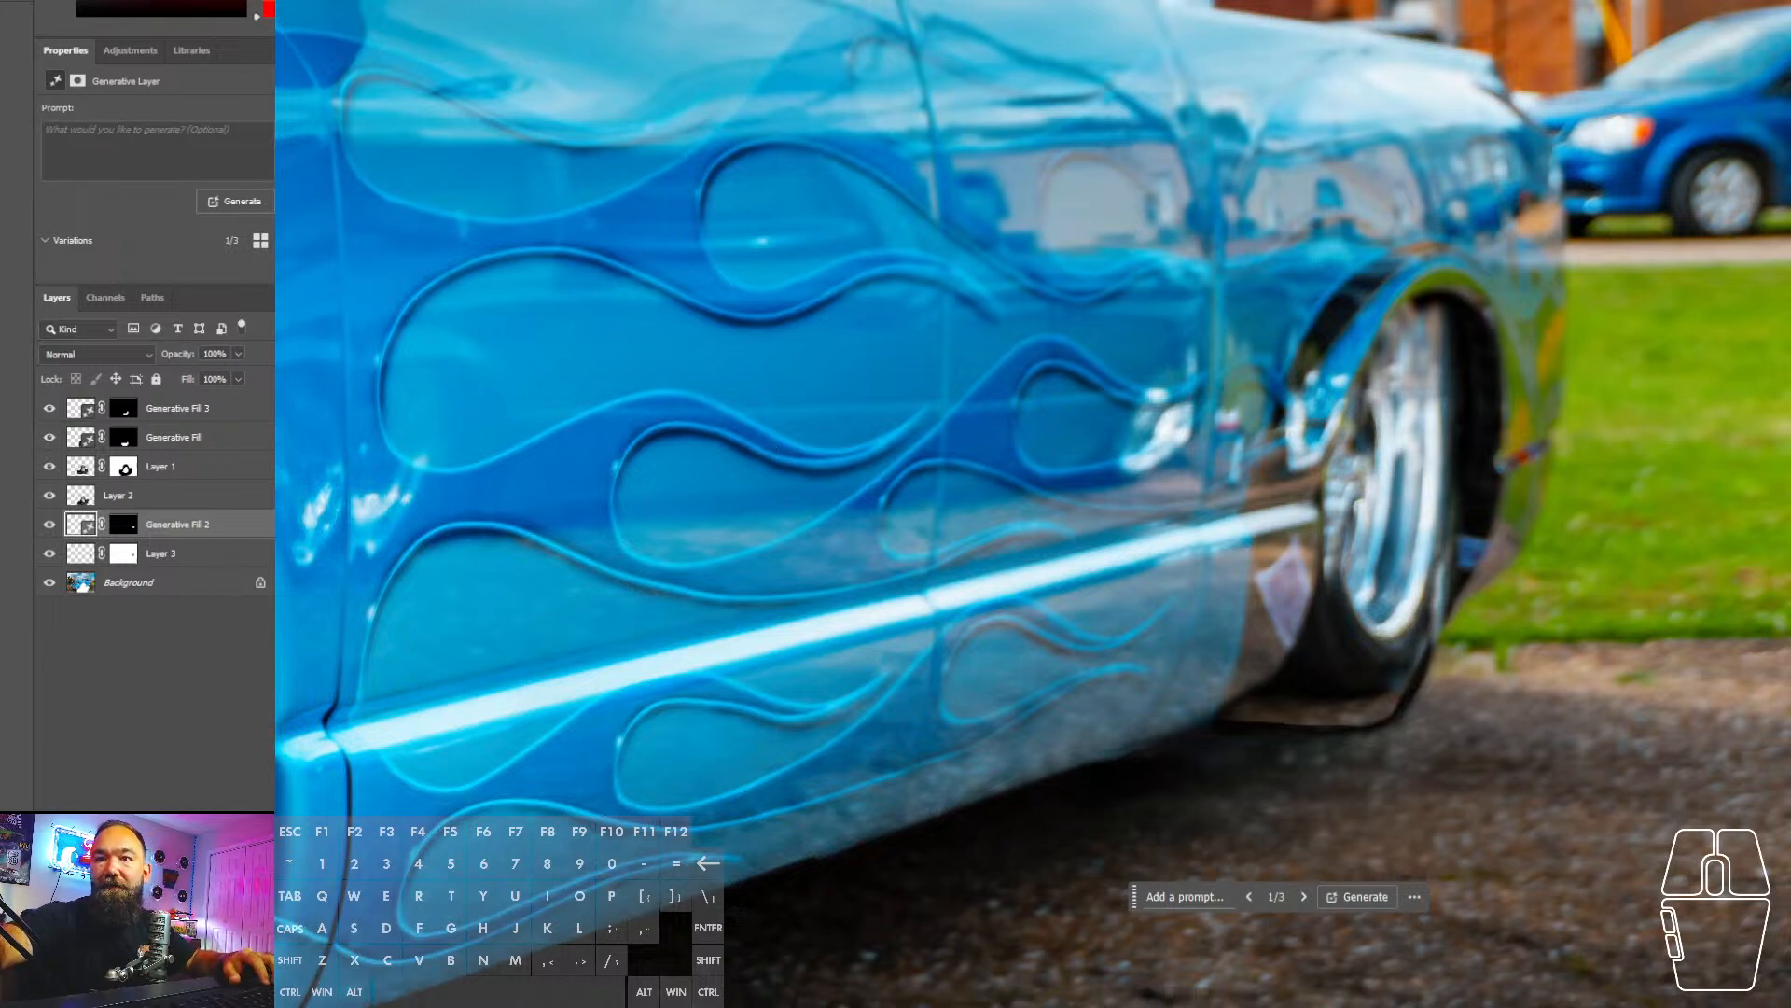
- Add a new layer above Generative Fill 2 and clone dark ground and gravel over the leftover tire edge beneath the rear wheel
{"action": "key", "text": "ctrl+shift+alt+n"}
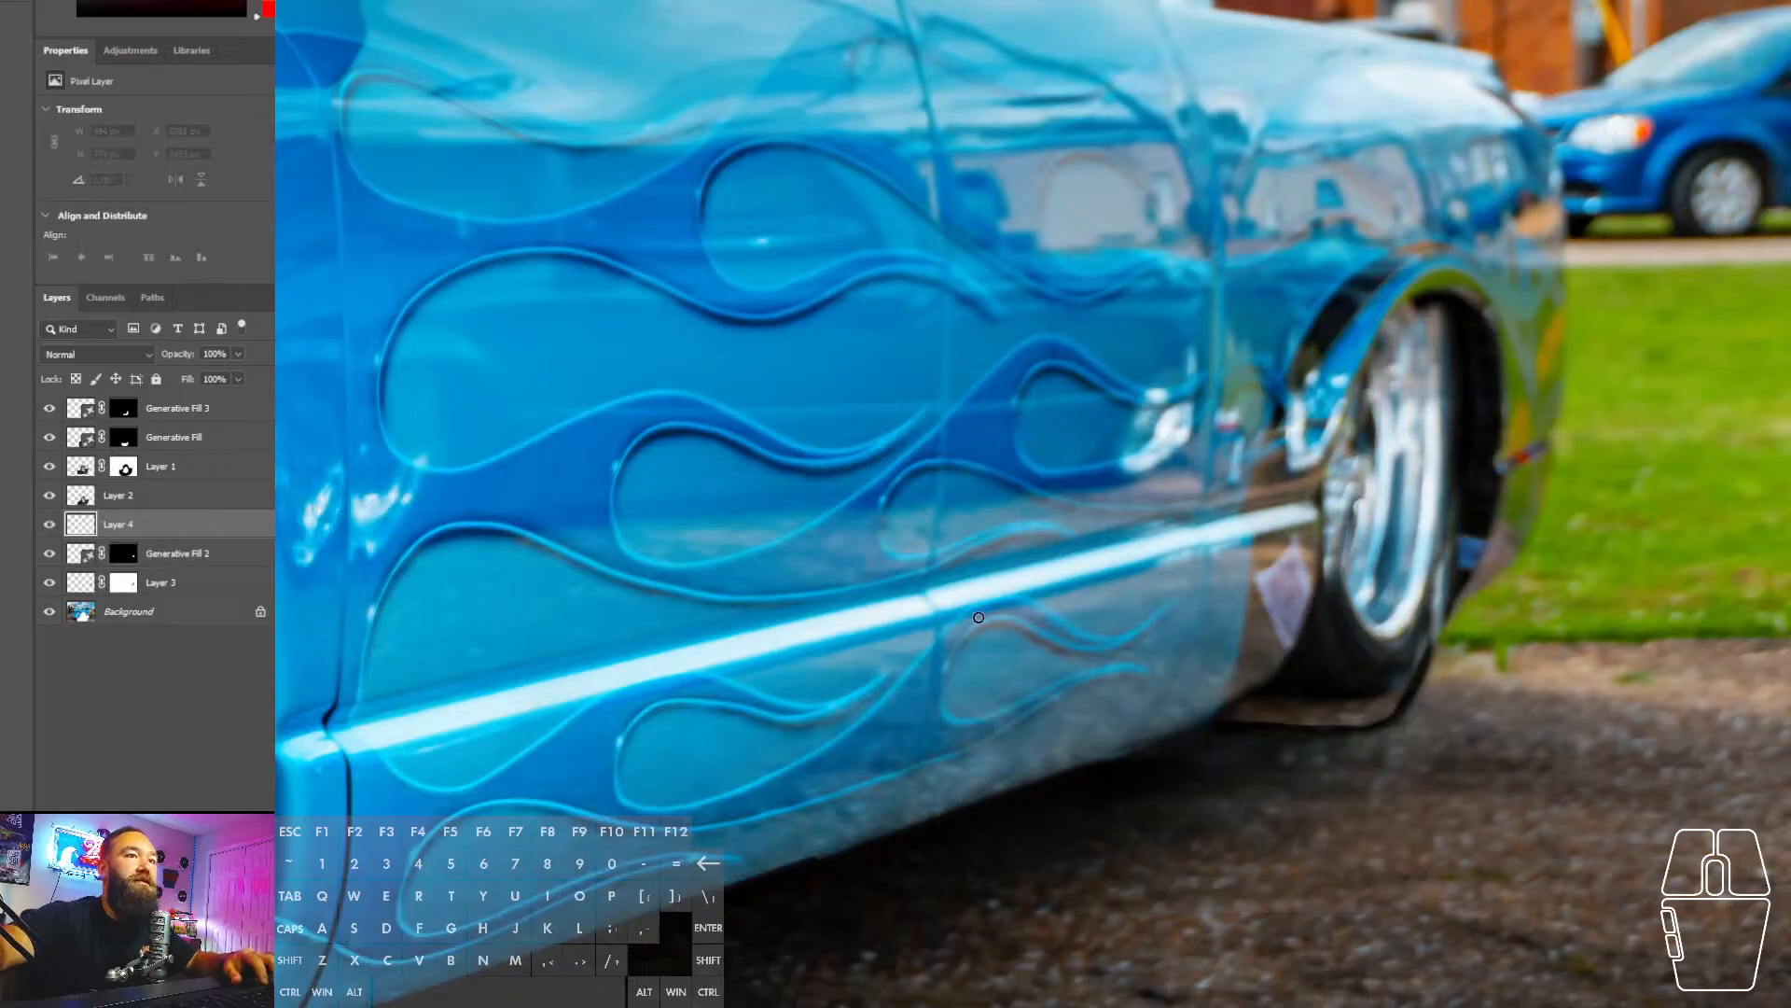
{"action": "left_click", "coordinate": [1128, 775], "text": "alt"}
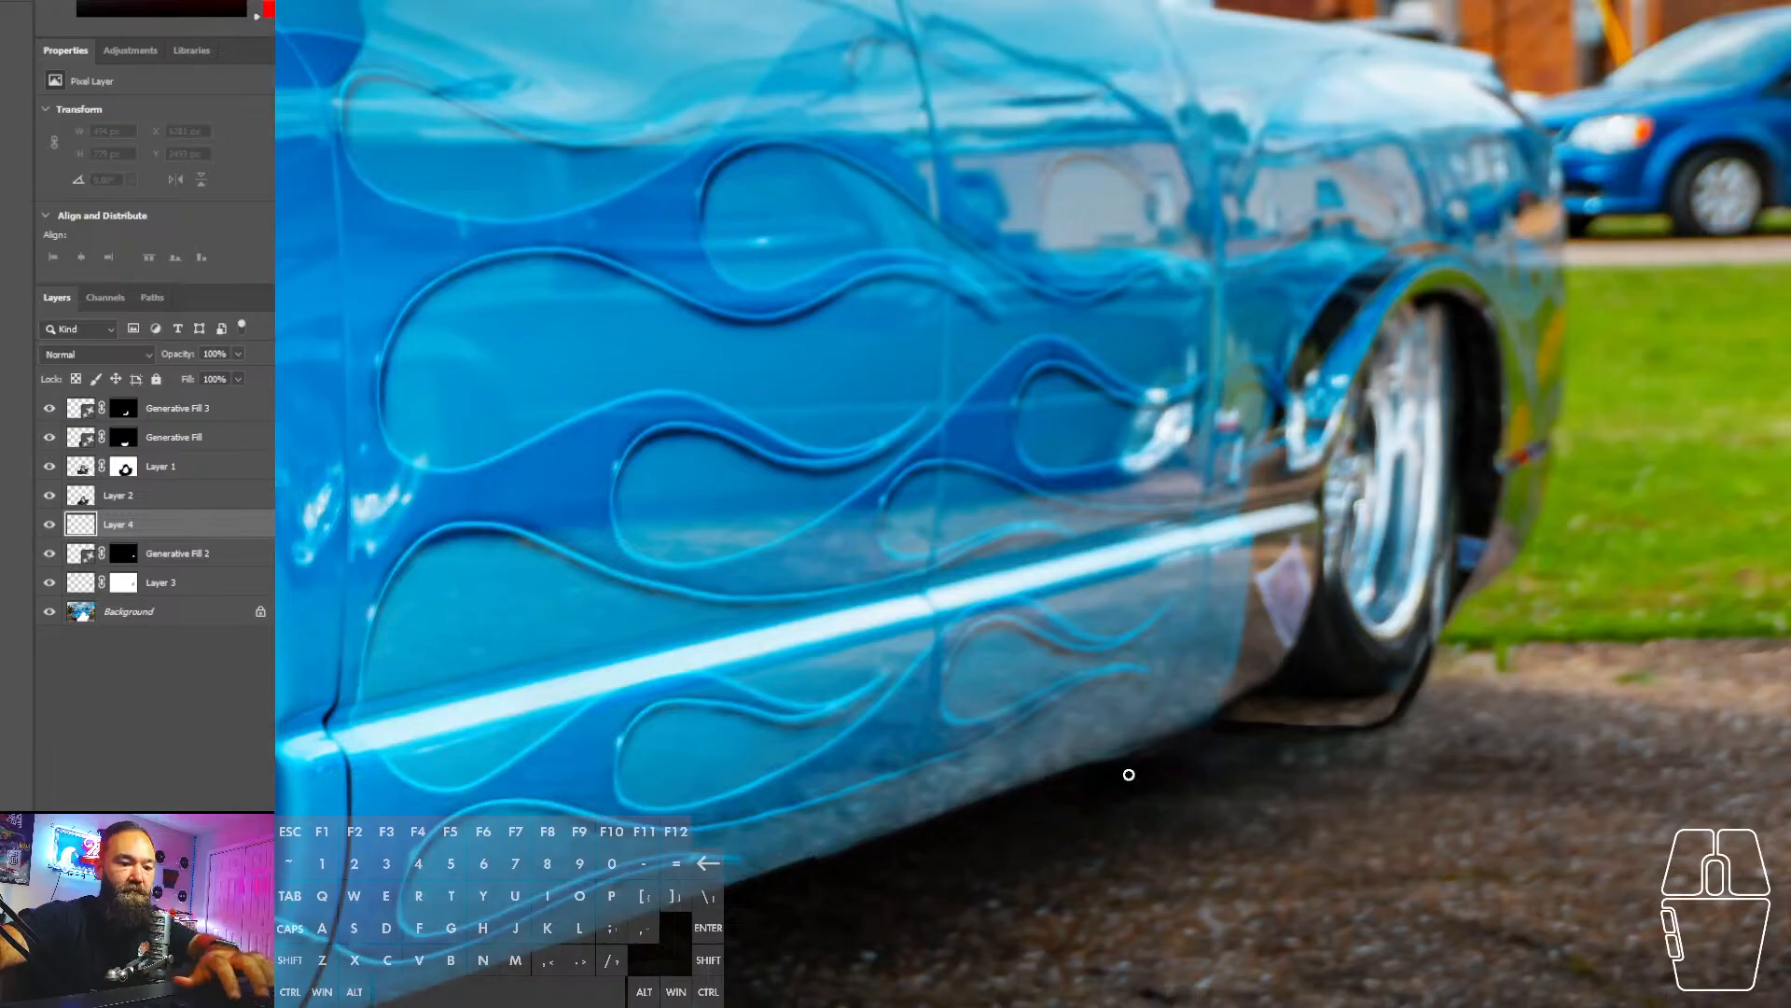
{"action": "left_click_drag", "start_coordinate": [1258, 731], "coordinate": [1399, 711]}
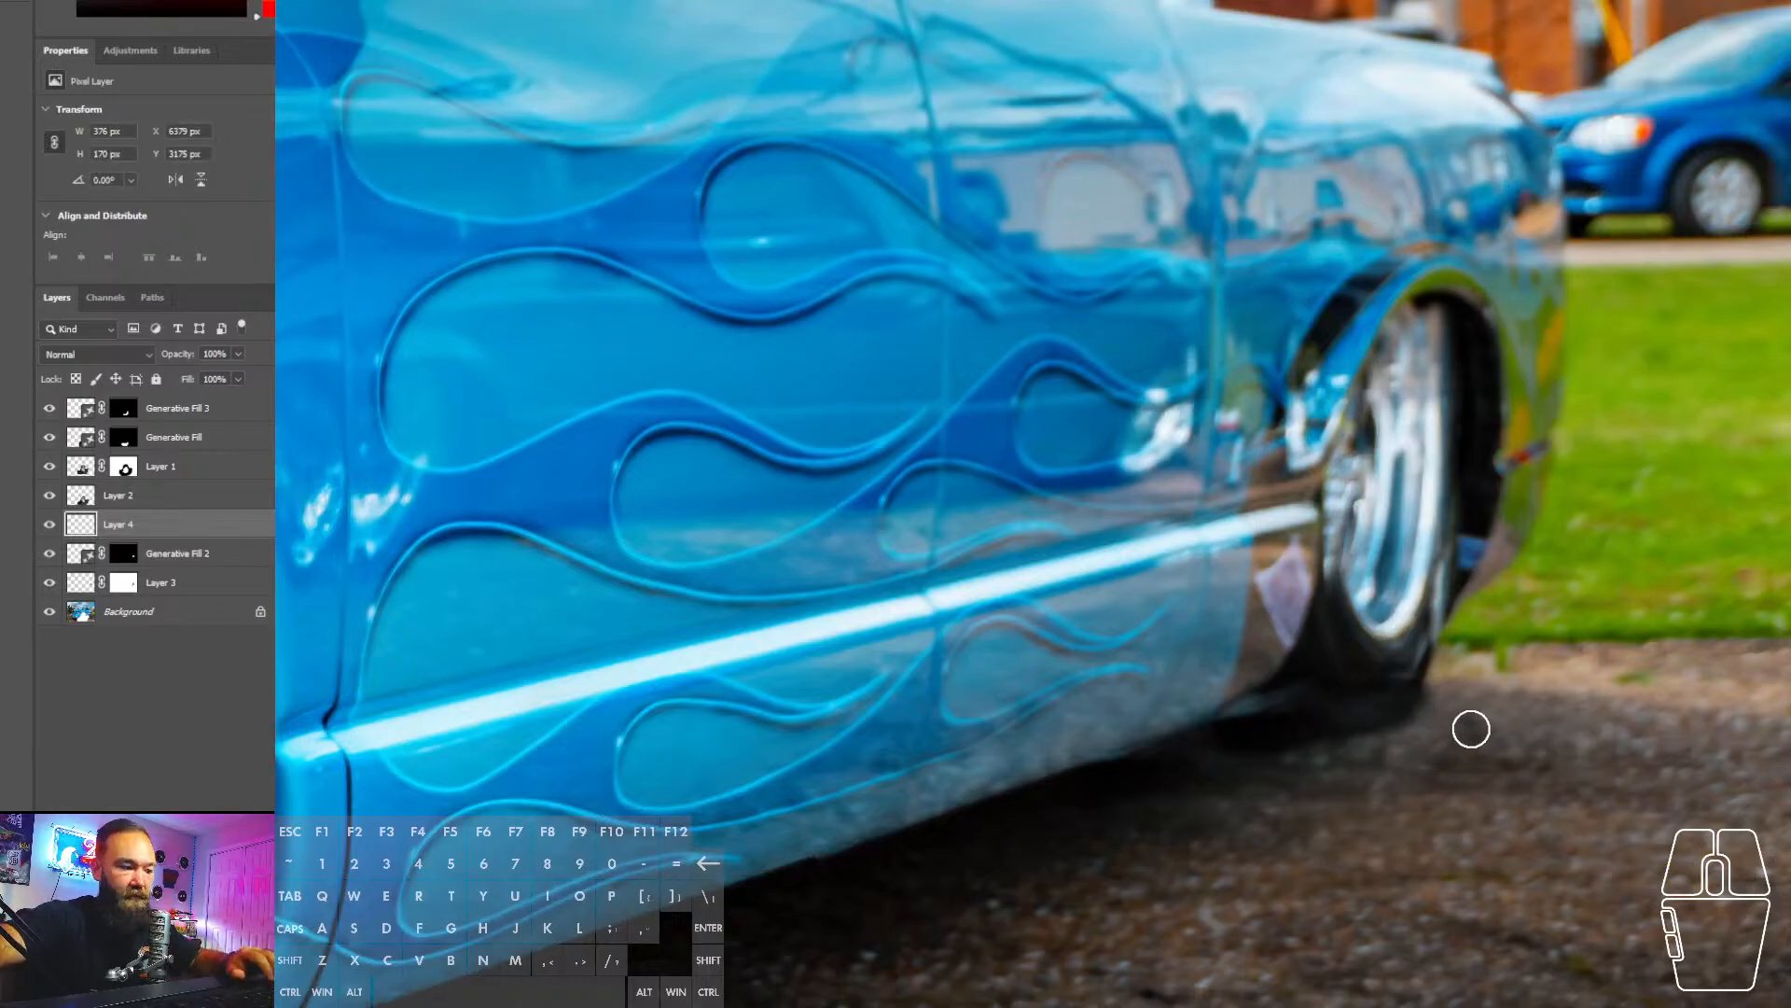
{"action": "left_click", "coordinate": [1460, 716]}
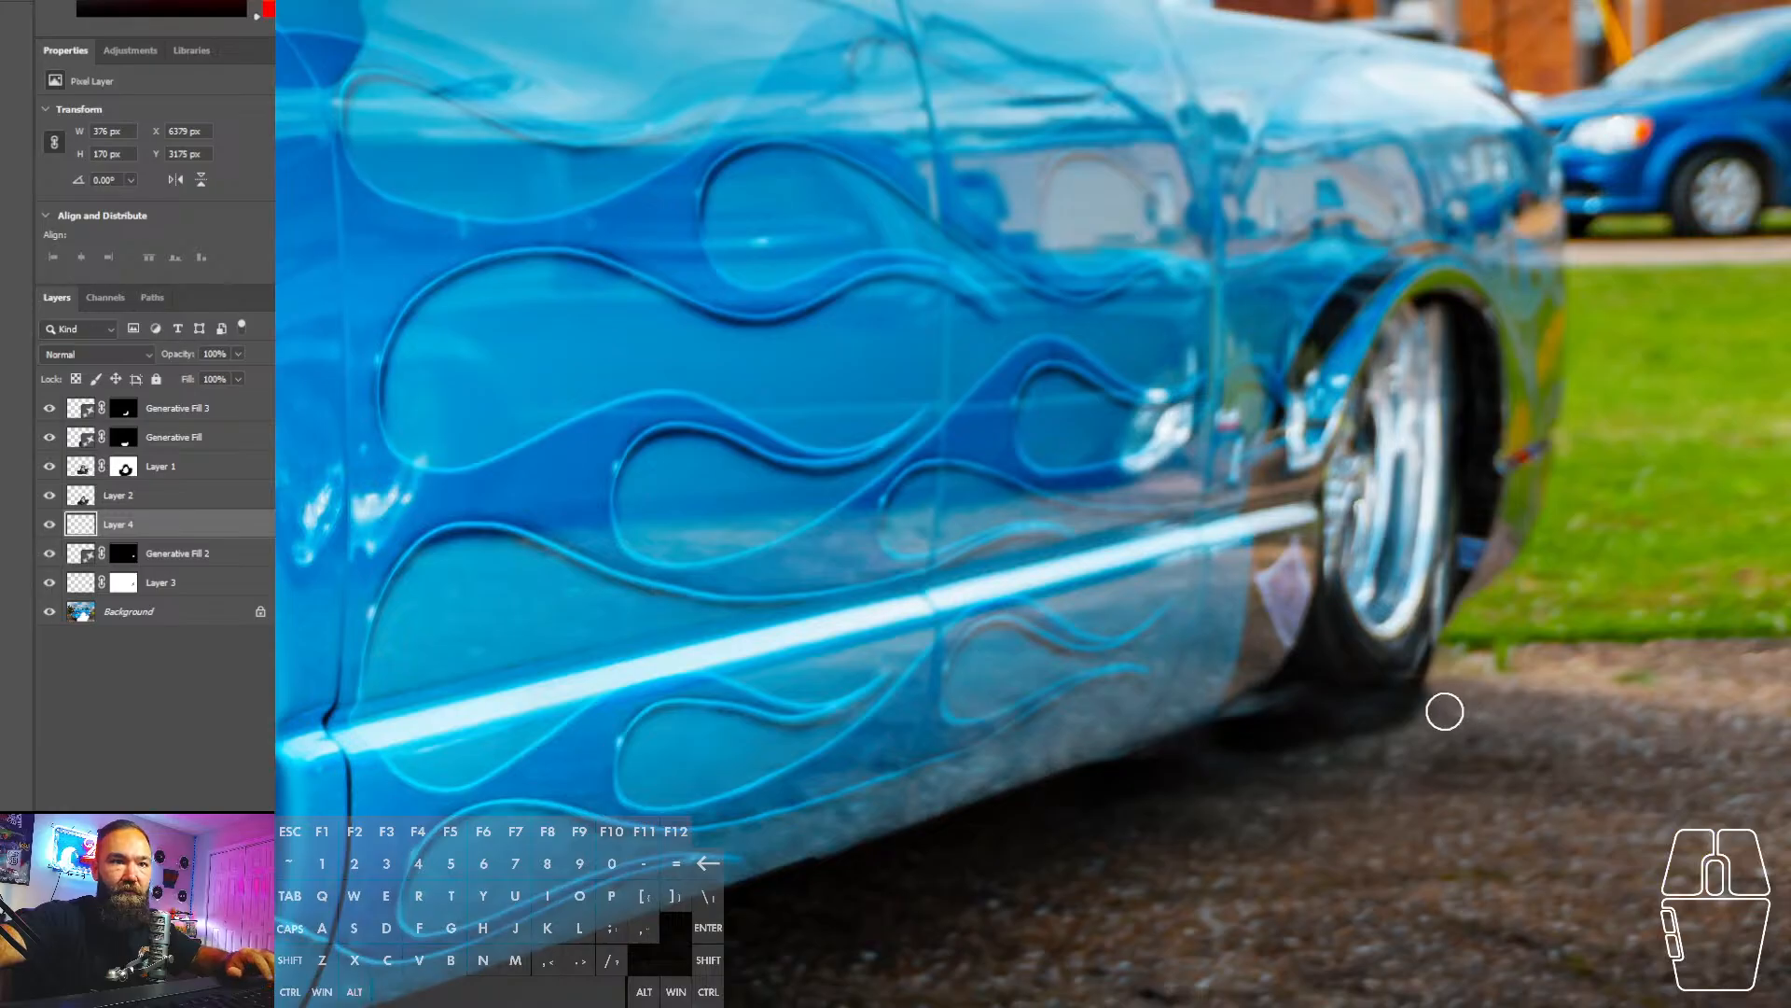
{"action": "mouse_move", "coordinate": [1423, 712]}
{"action": "left_mouse_down"}
{"action": "mouse_move", "coordinate": [1291, 764]}
{"action": "mouse_move", "coordinate": [1316, 761]}
{"action": "left_mouse_up"}
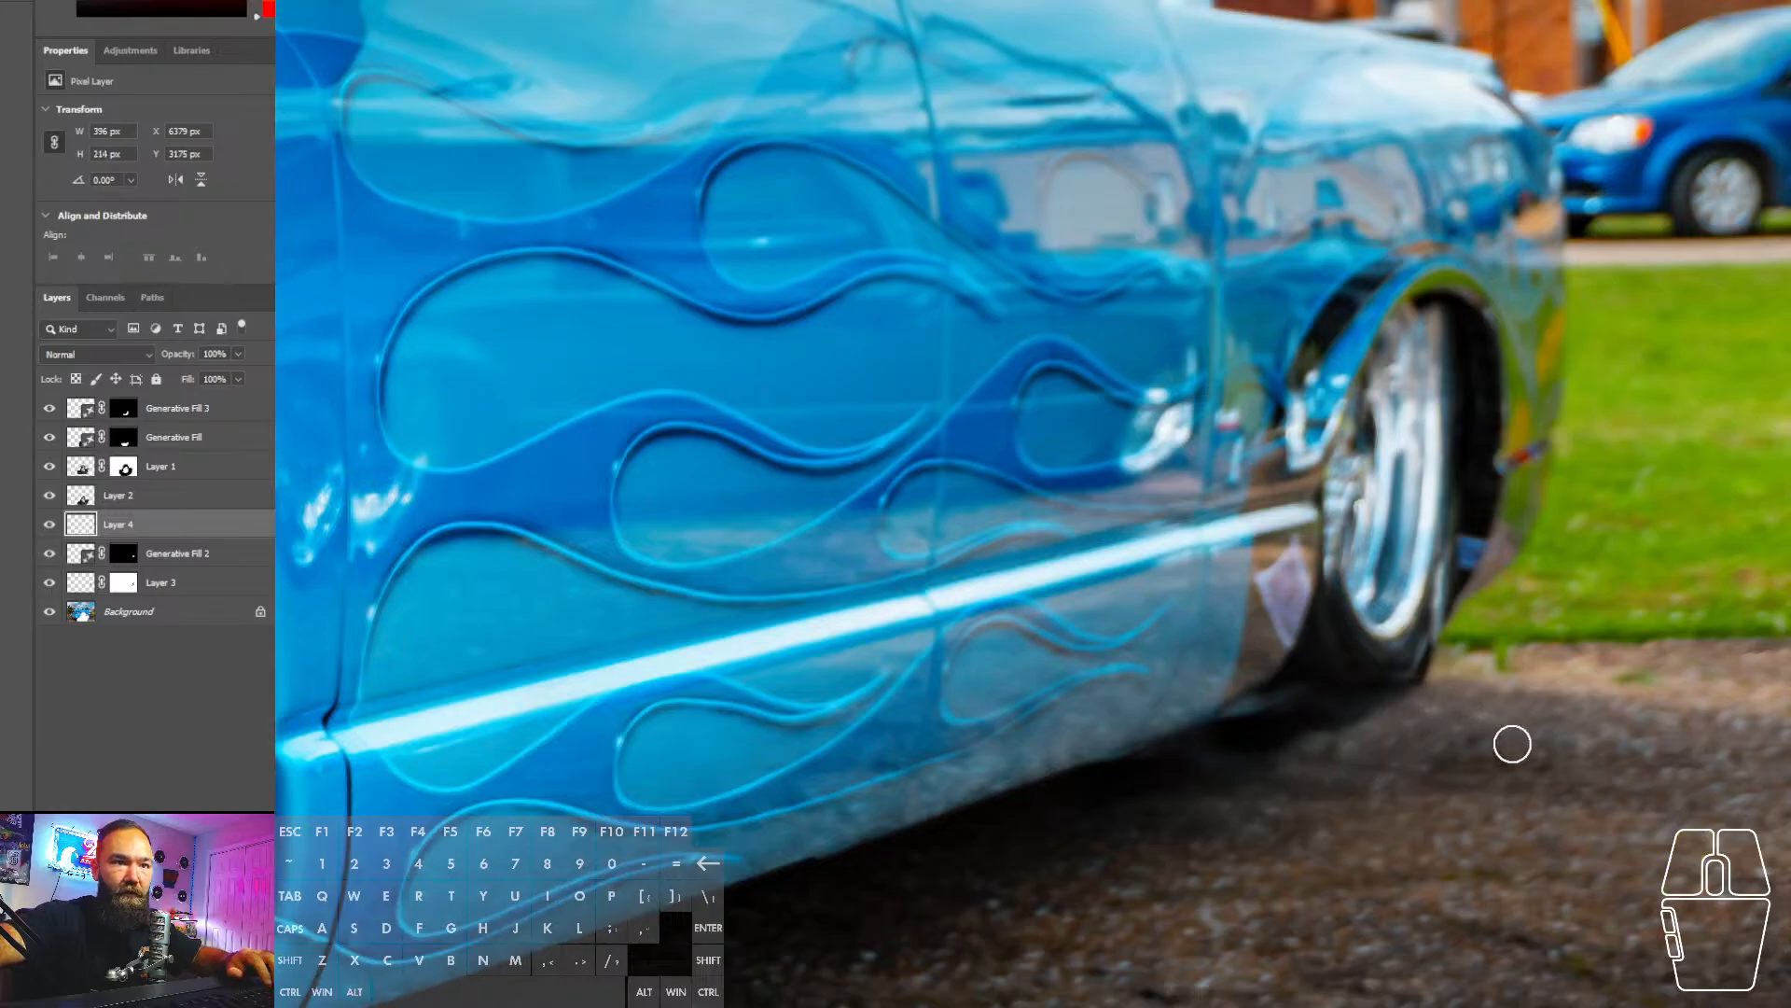
{"action": "left_click", "coordinate": [1423, 706]}
{"action": "left_click_drag", "start_coordinate": [1403, 724], "coordinate": [1241, 786]}
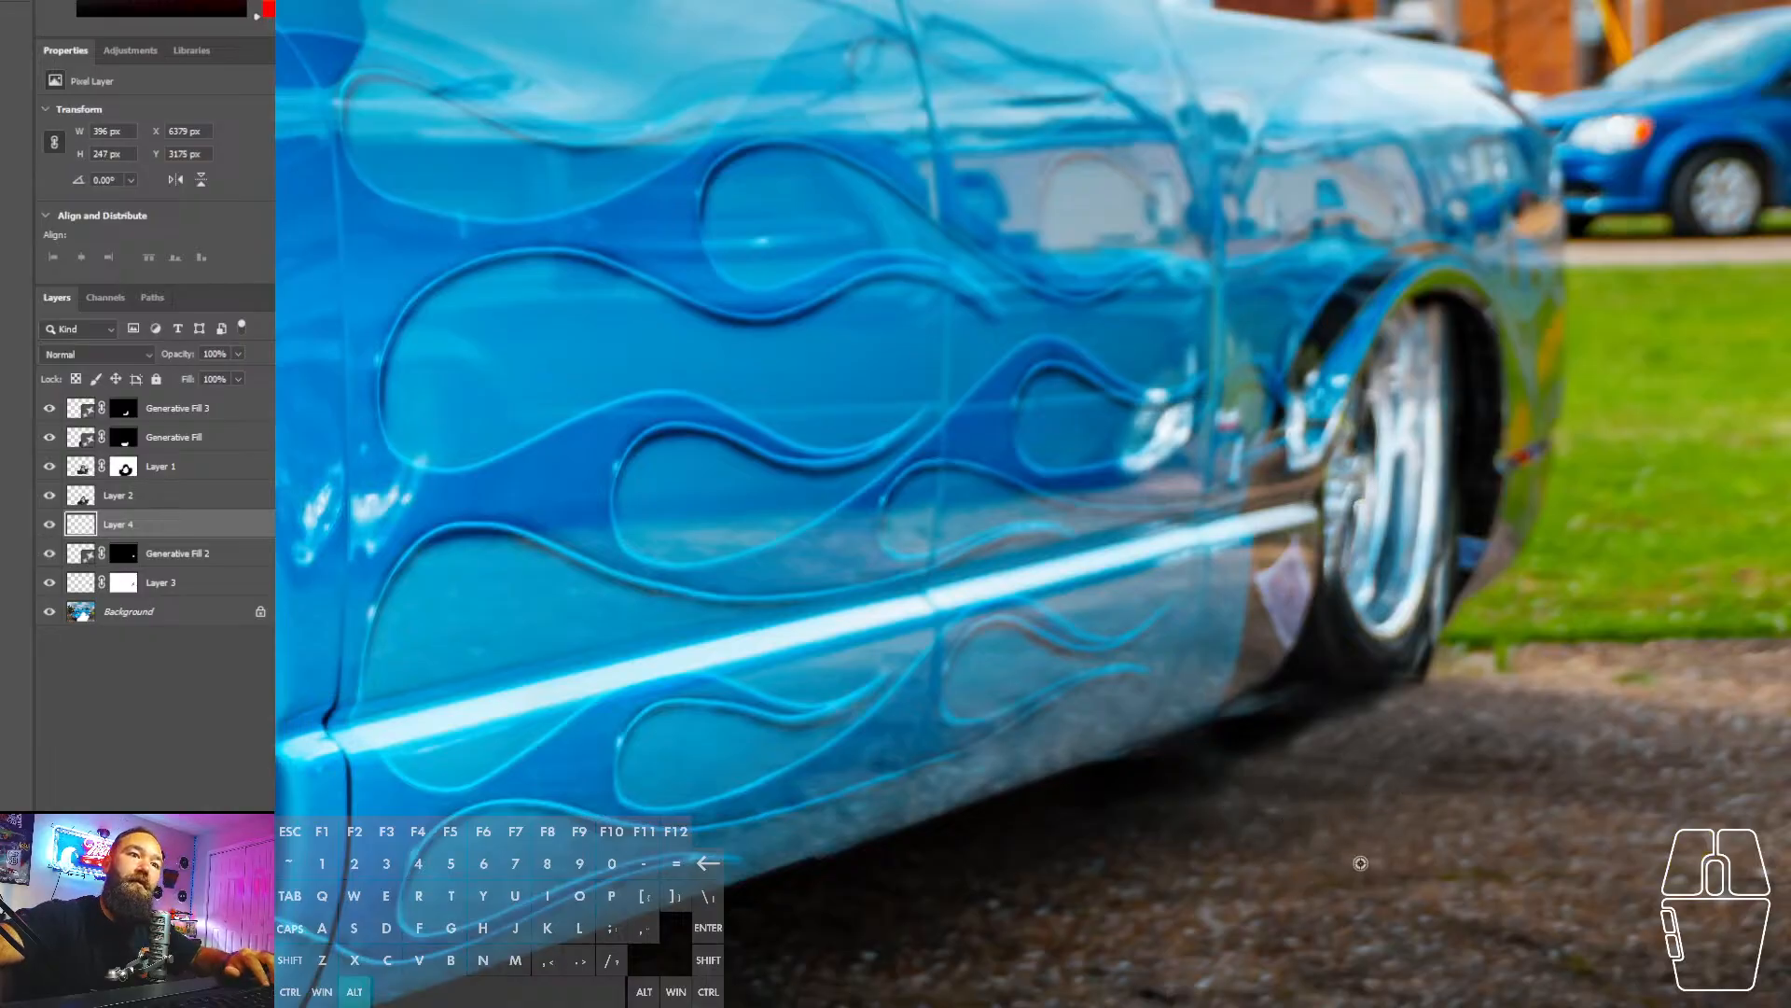
{"action": "left_click", "coordinate": [1424, 847], "text": "alt"}
{"action": "mouse_move", "coordinate": [1312, 835]}
{"action": "left_mouse_down"}
{"action": "mouse_move", "coordinate": [1217, 862]}
{"action": "mouse_move", "coordinate": [1376, 829]}
{"action": "left_mouse_up"}
- Check the whole lowered truck, close the edited document and return to the photo in Lightroom Classic
{"action": "key", "text": "z"}
{"action": "mouse_move", "coordinate": [1673, 651]}
{"action": "left_mouse_down"}
{"action": "mouse_move", "coordinate": [1541, 725]}
{"action": "mouse_move", "coordinate": [1576, 727]}
{"action": "mouse_move", "coordinate": [1546, 742]}
{"action": "mouse_move", "coordinate": [1344, 637]}
{"action": "mouse_move", "coordinate": [1700, 676]}
{"action": "mouse_move", "coordinate": [1657, 701]}
{"action": "mouse_move", "coordinate": [1744, 664]}
{"action": "mouse_move", "coordinate": [1727, 673]}
{"action": "mouse_move", "coordinate": [1752, 713]}
{"action": "mouse_move", "coordinate": [1667, 749]}
{"action": "left_mouse_up"}
{"action": "left_click", "coordinate": [1575, 746], "text": "alt"}
{"action": "key", "text": "z"}
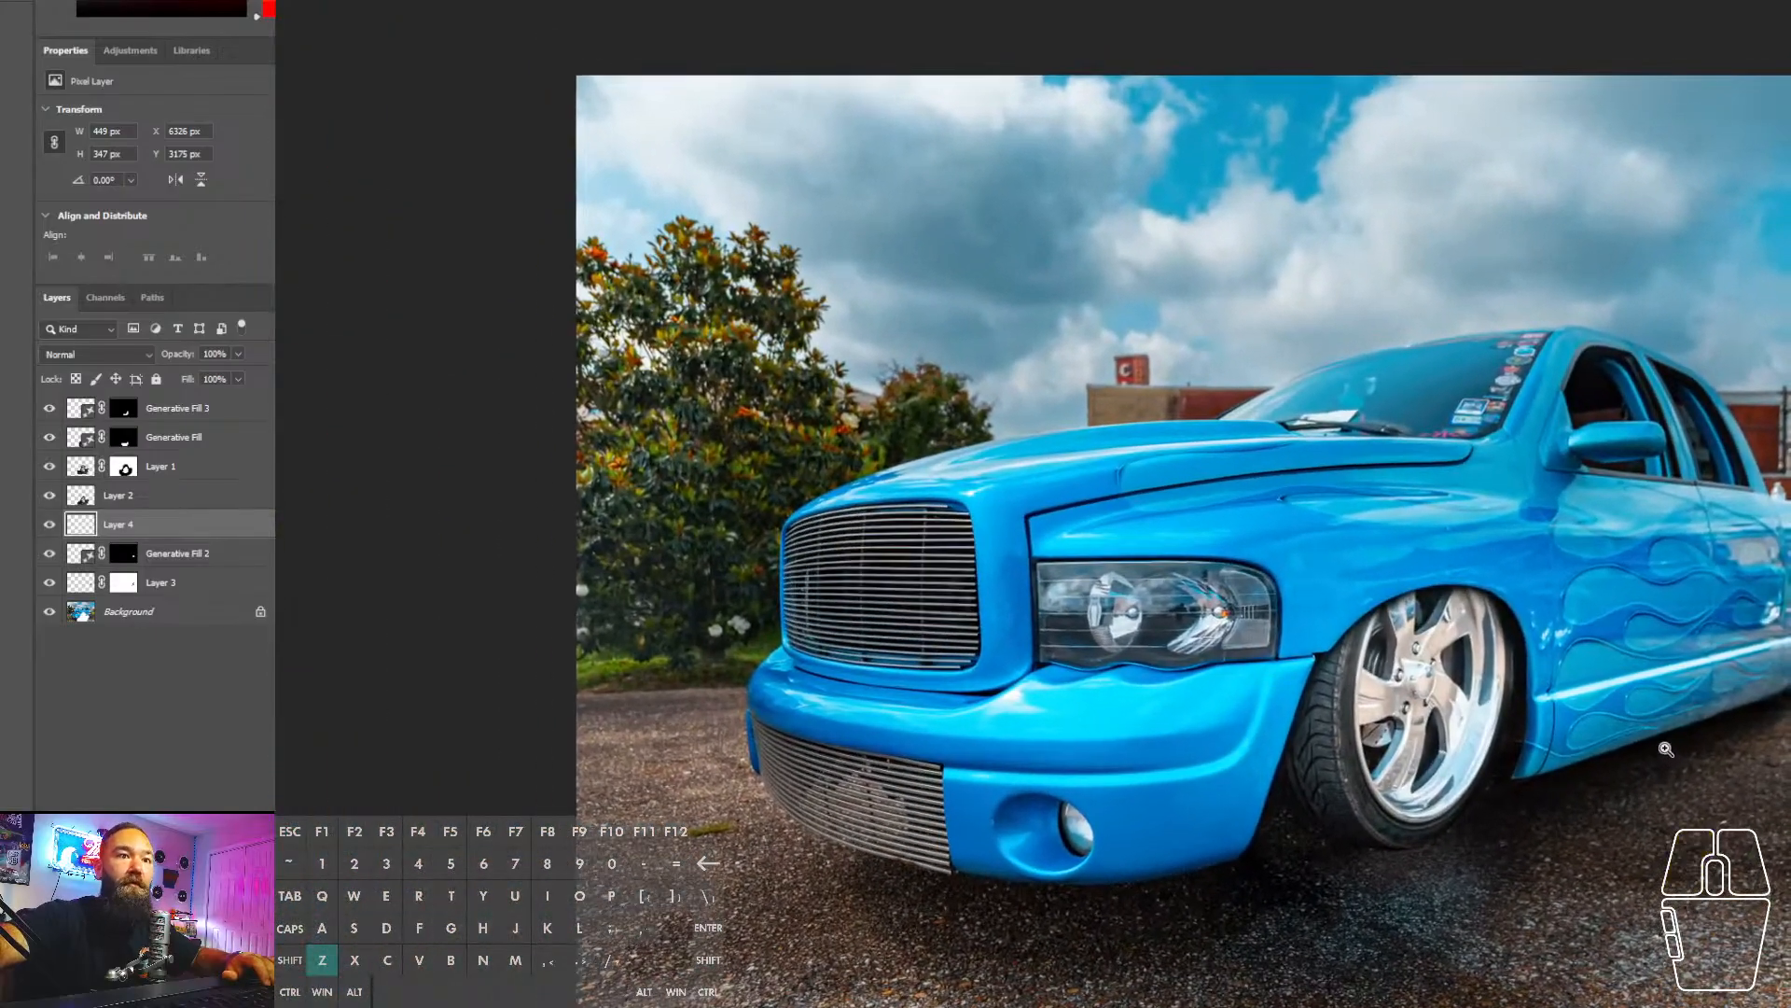
{"action": "mouse_move", "coordinate": [1453, 859]}
{"action": "left_mouse_down"}
{"action": "mouse_move", "coordinate": [1478, 849]}
{"action": "mouse_move", "coordinate": [1462, 861]}
{"action": "left_mouse_up"}
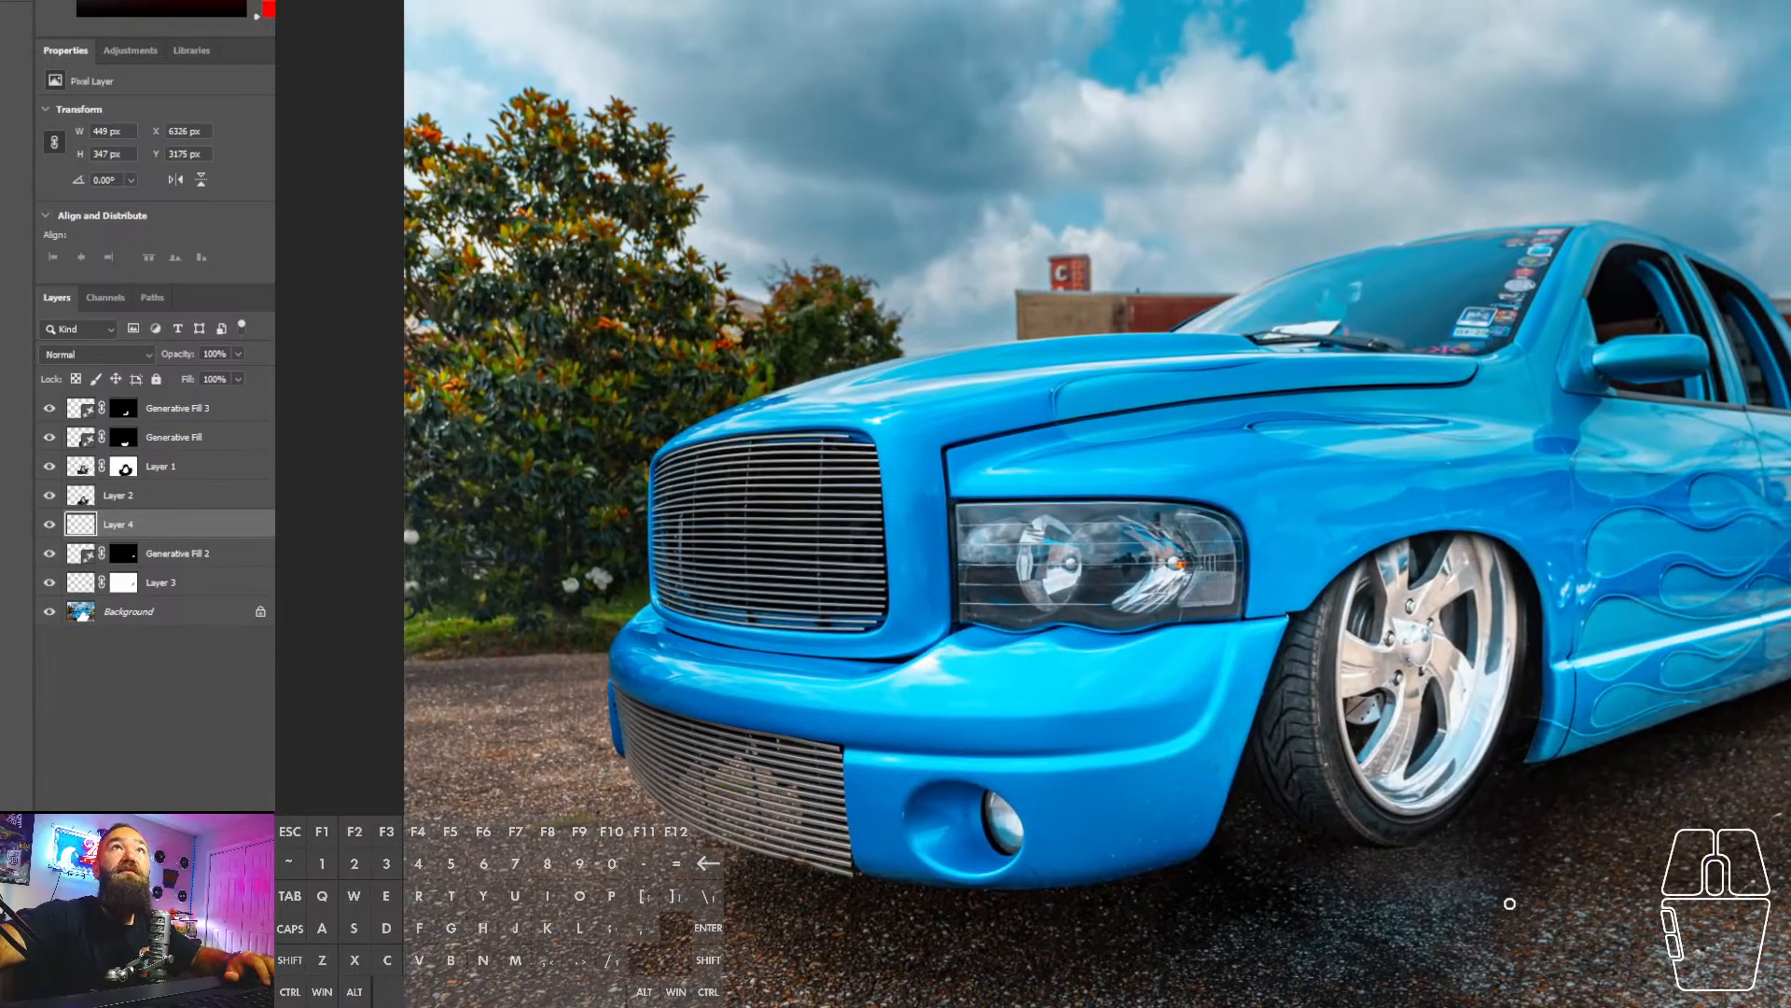
{"action": "key", "text": "z"}
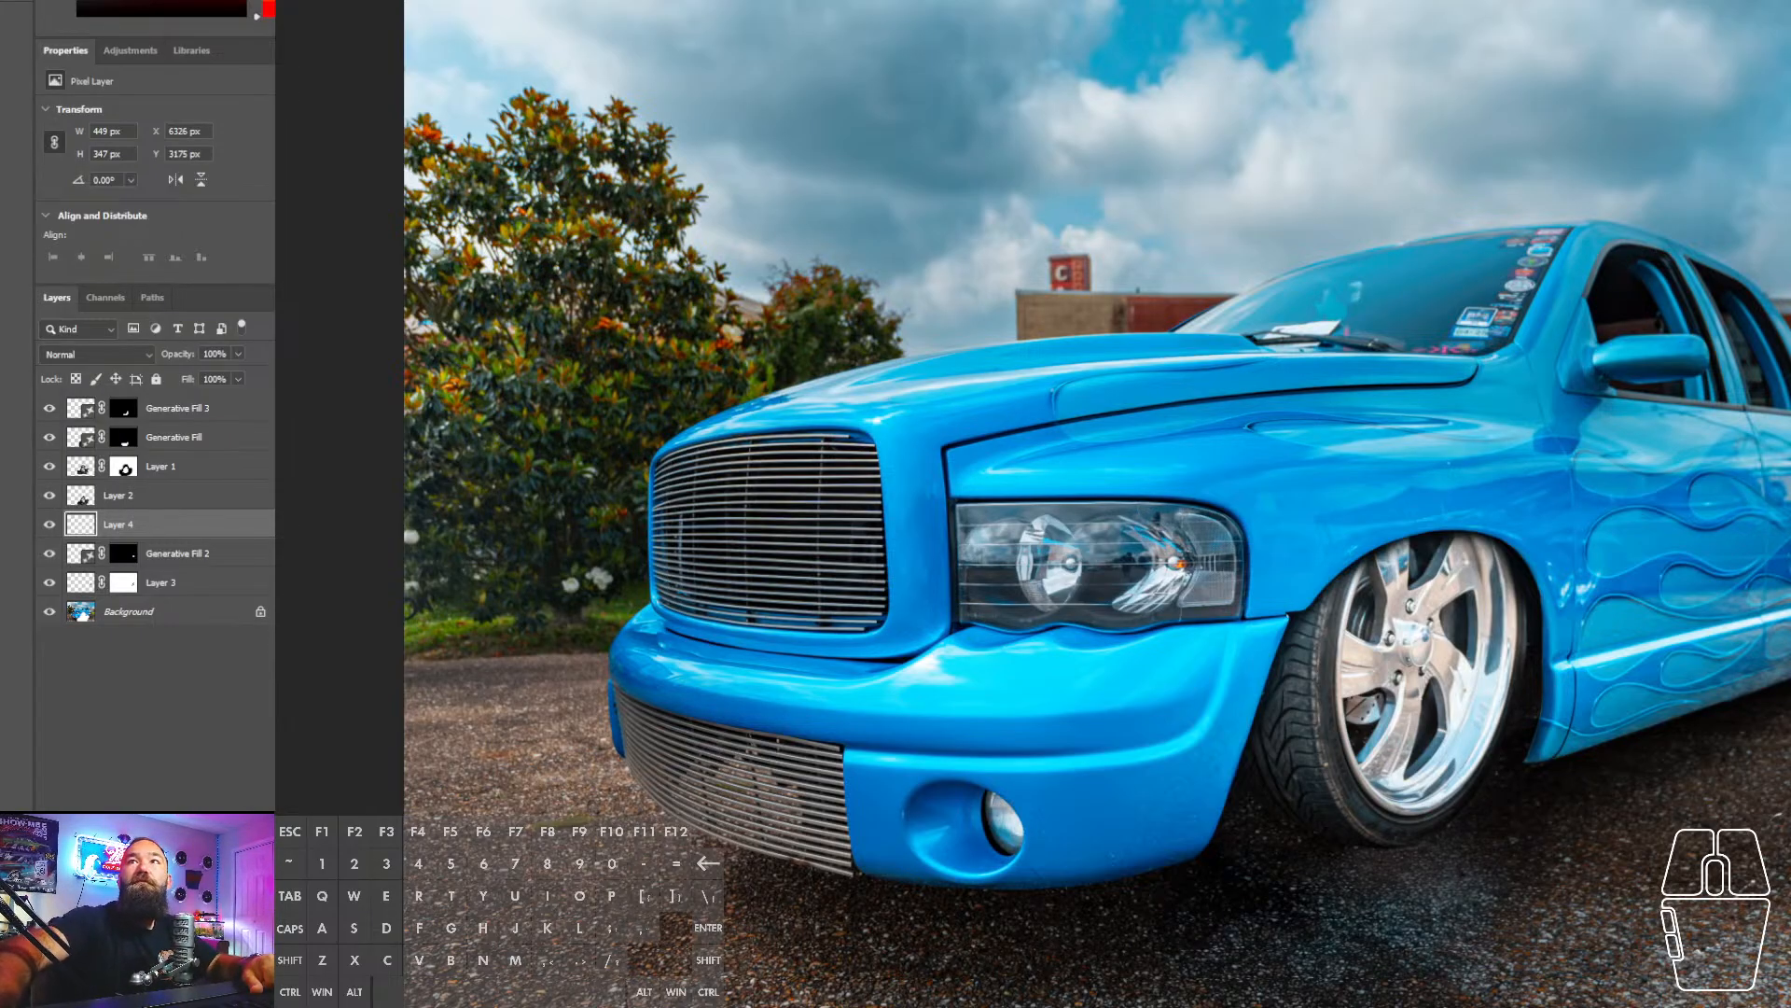
{"action": "key", "text": "ctrl+w"}
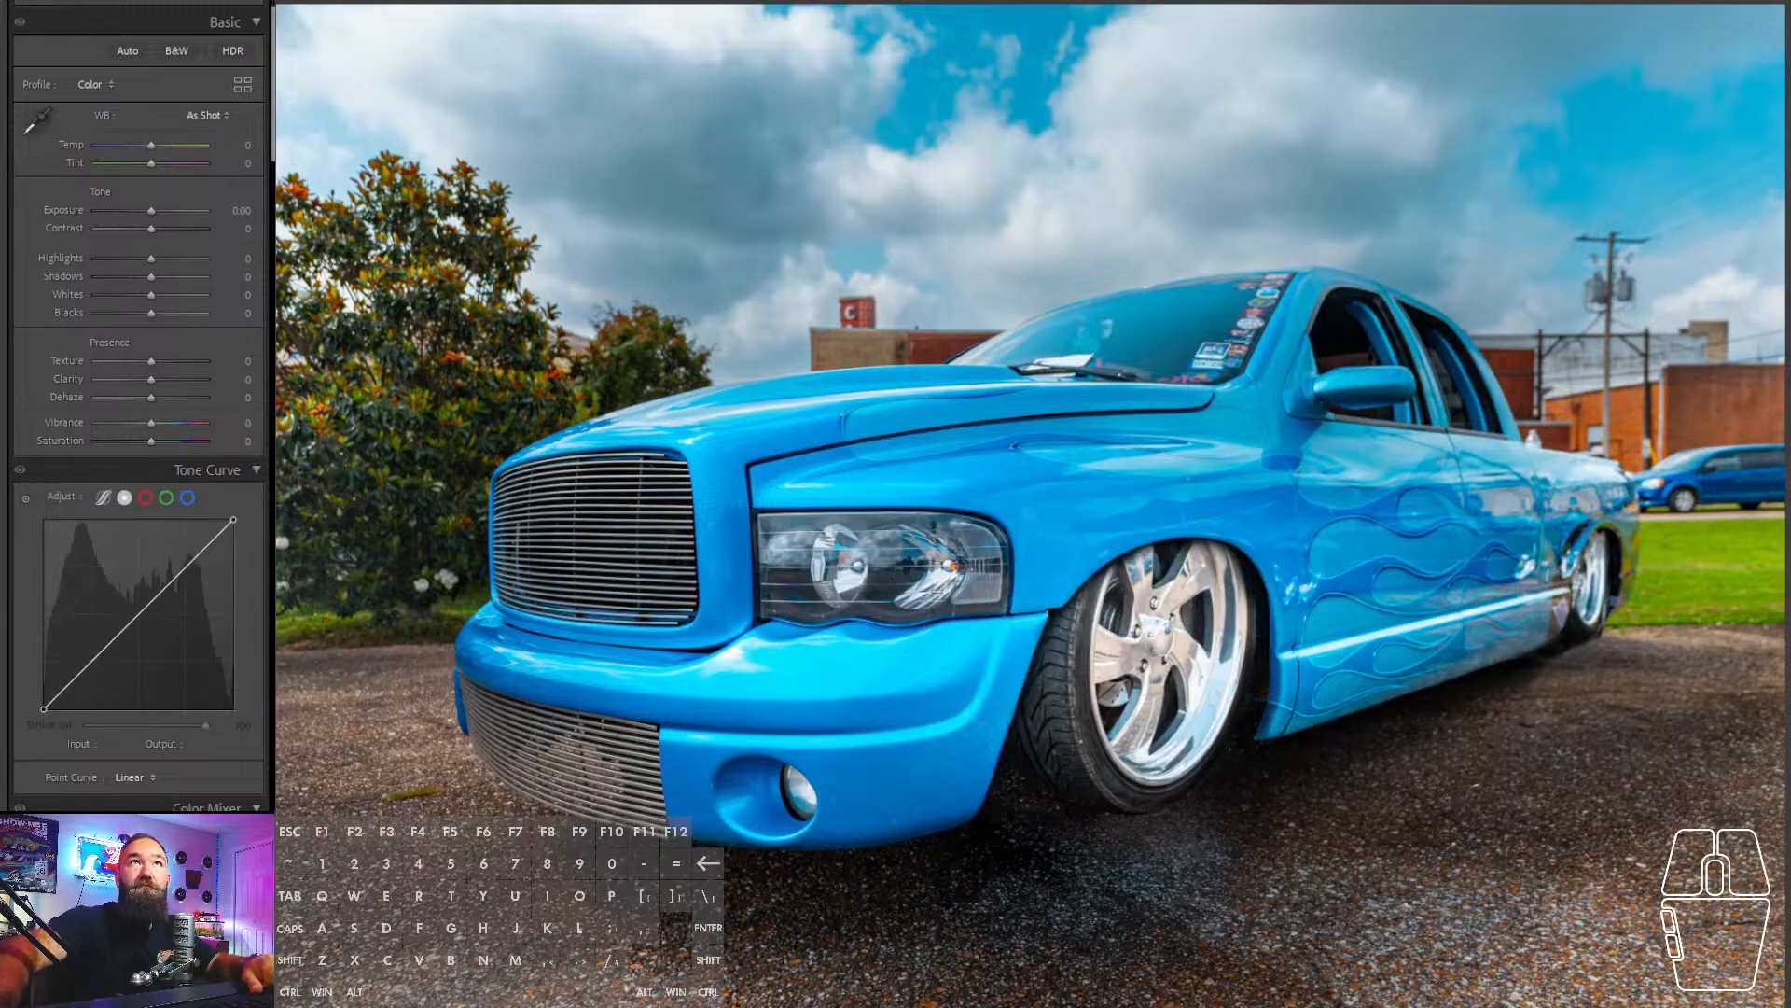
- Create a brush mask over the ground beneath the front bumper and front wheel, and set its exposure to -0.67
{"action": "key", "text": "shift+w"}
{"action": "left_click", "coordinate": [62, 158]}
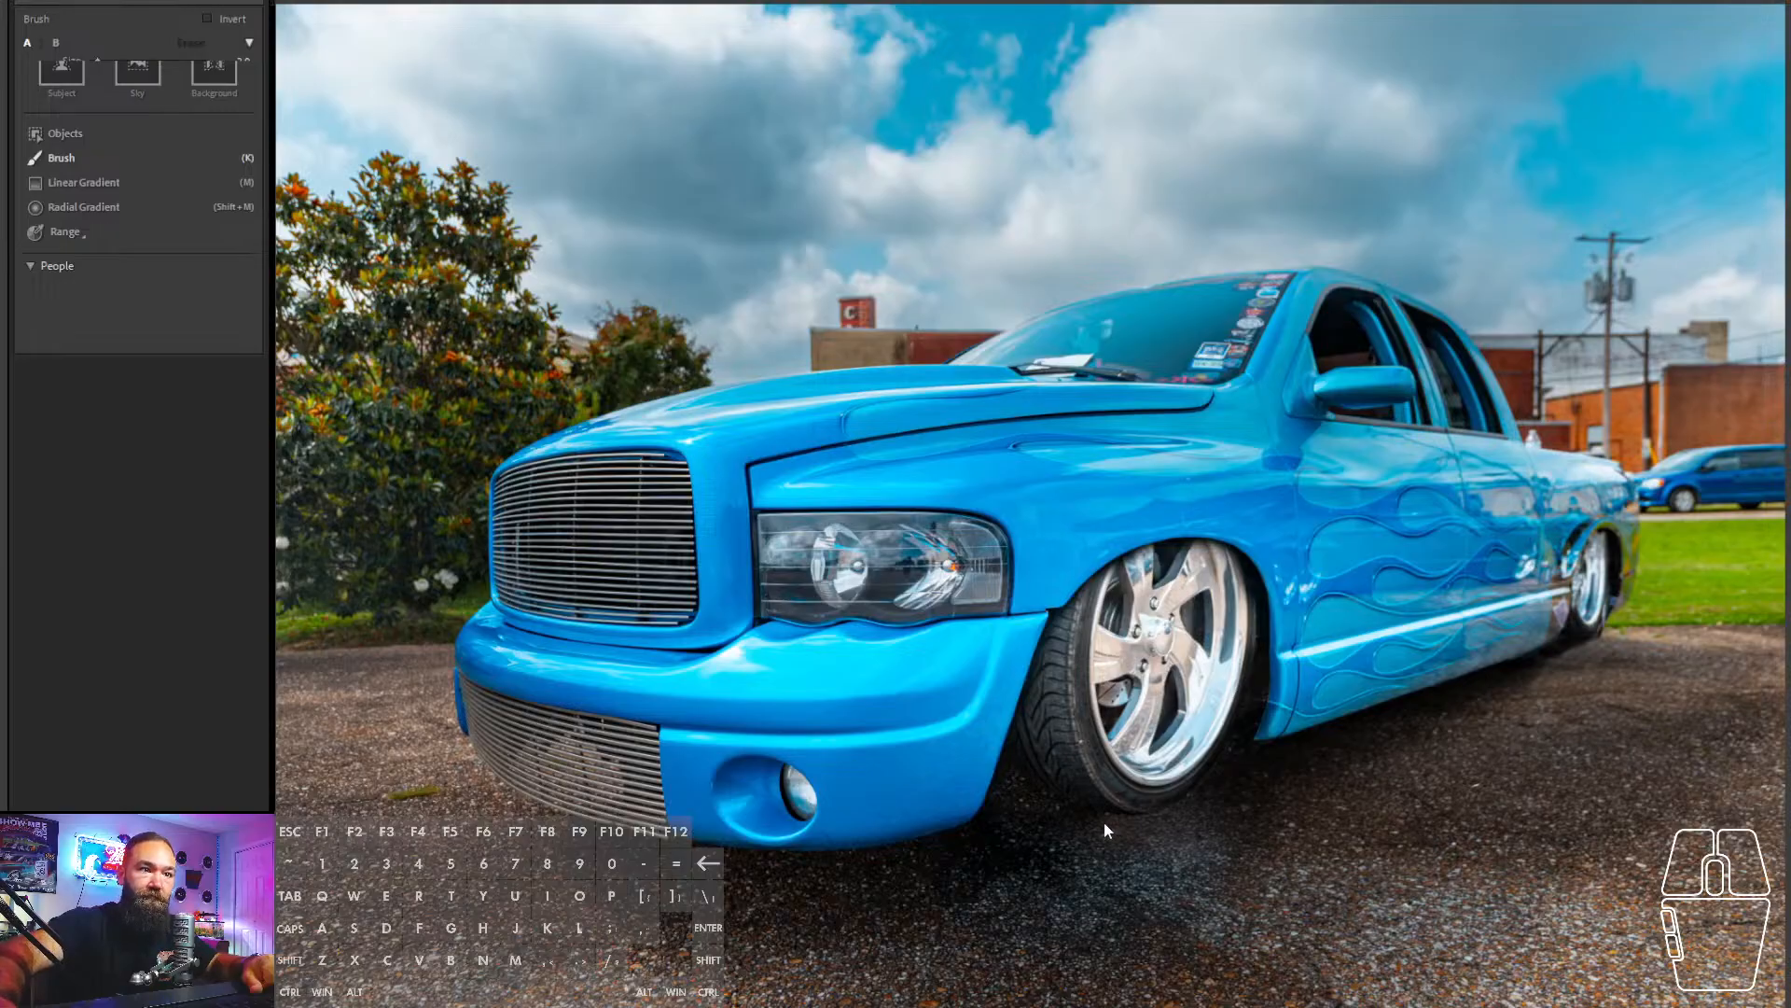
{"action": "scroll", "coordinate": [1027, 814], "scroll_direction": "up", "scroll_amount": 5}
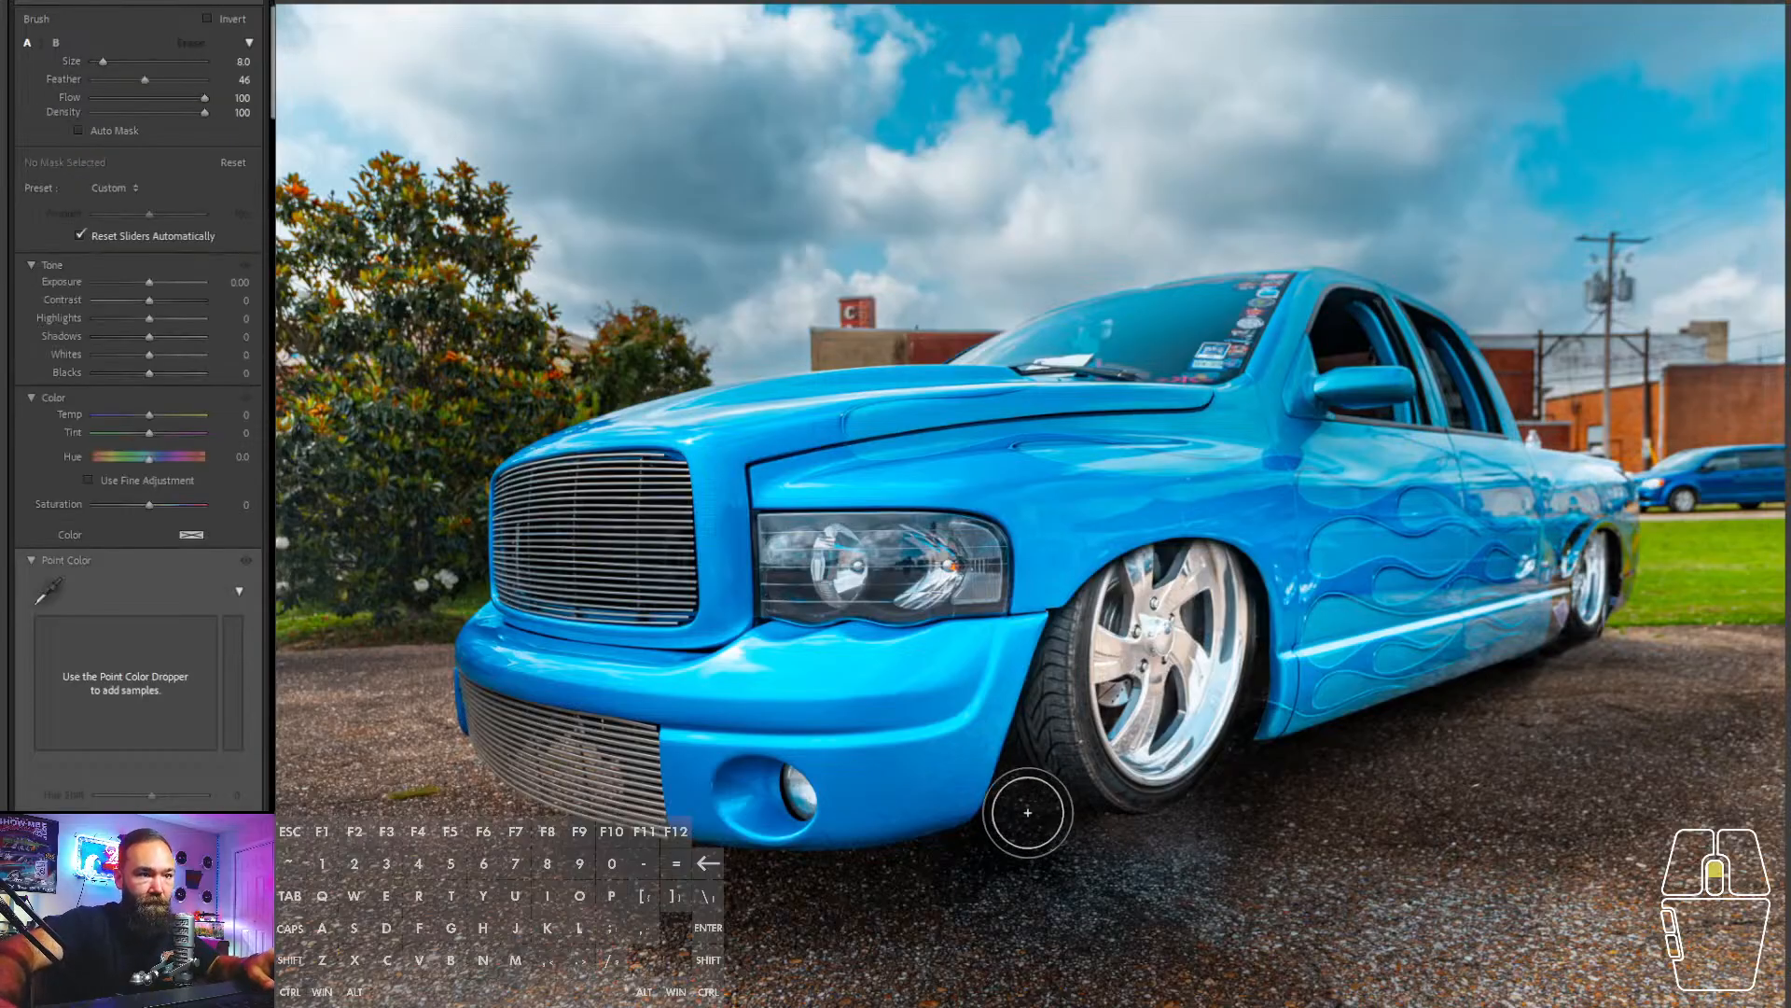
{"action": "mouse_move", "coordinate": [1027, 812]}
{"action": "left_mouse_down"}
{"action": "mouse_move", "coordinate": [1023, 828]}
{"action": "mouse_move", "coordinate": [1198, 854]}
{"action": "left_mouse_up"}
{"action": "mouse_move", "coordinate": [1251, 818]}
{"action": "left_mouse_down"}
{"action": "mouse_move", "coordinate": [1224, 845]}
{"action": "mouse_move", "coordinate": [1018, 900]}
{"action": "mouse_move", "coordinate": [1139, 912]}
{"action": "mouse_move", "coordinate": [965, 877]}
{"action": "mouse_move", "coordinate": [1273, 842]}
{"action": "mouse_move", "coordinate": [1315, 788]}
{"action": "left_mouse_up"}
{"action": "left_click_drag", "start_coordinate": [149, 282], "coordinate": [139, 282]}
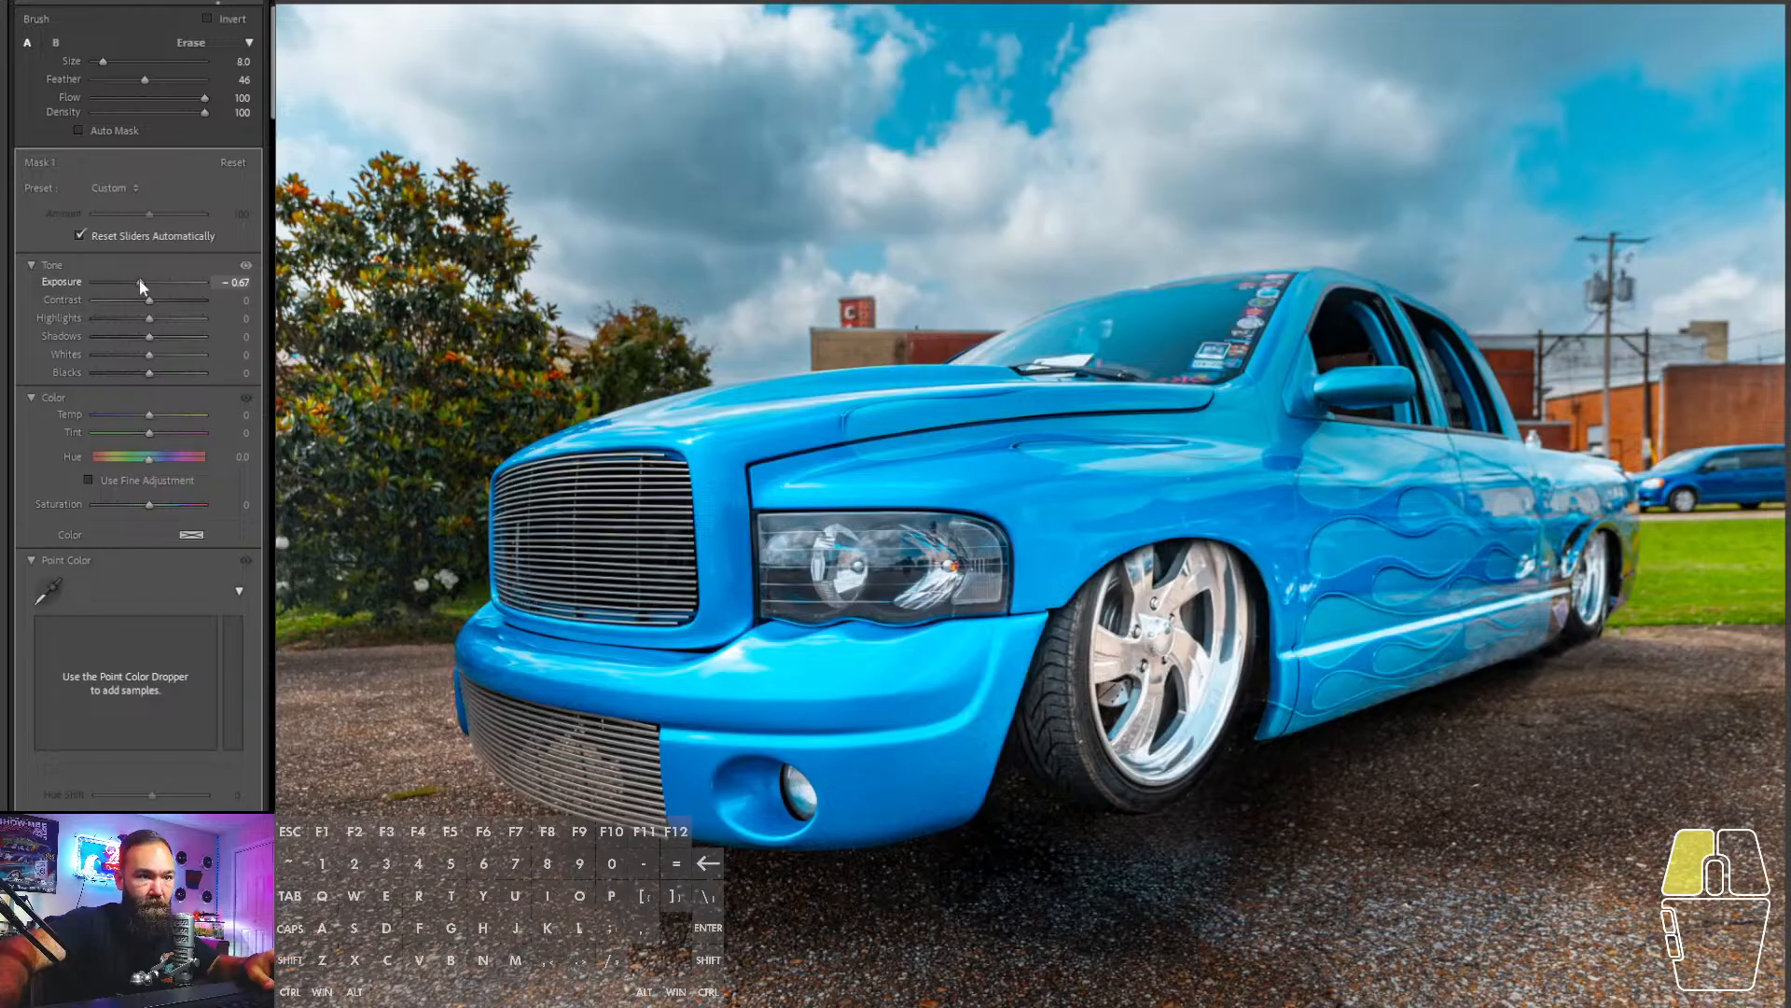
- Set the mask eraser's feather to 100, enlarge it and soften the lower edge of the shadow in front of the truck
{"action": "key", "text": "alt"}
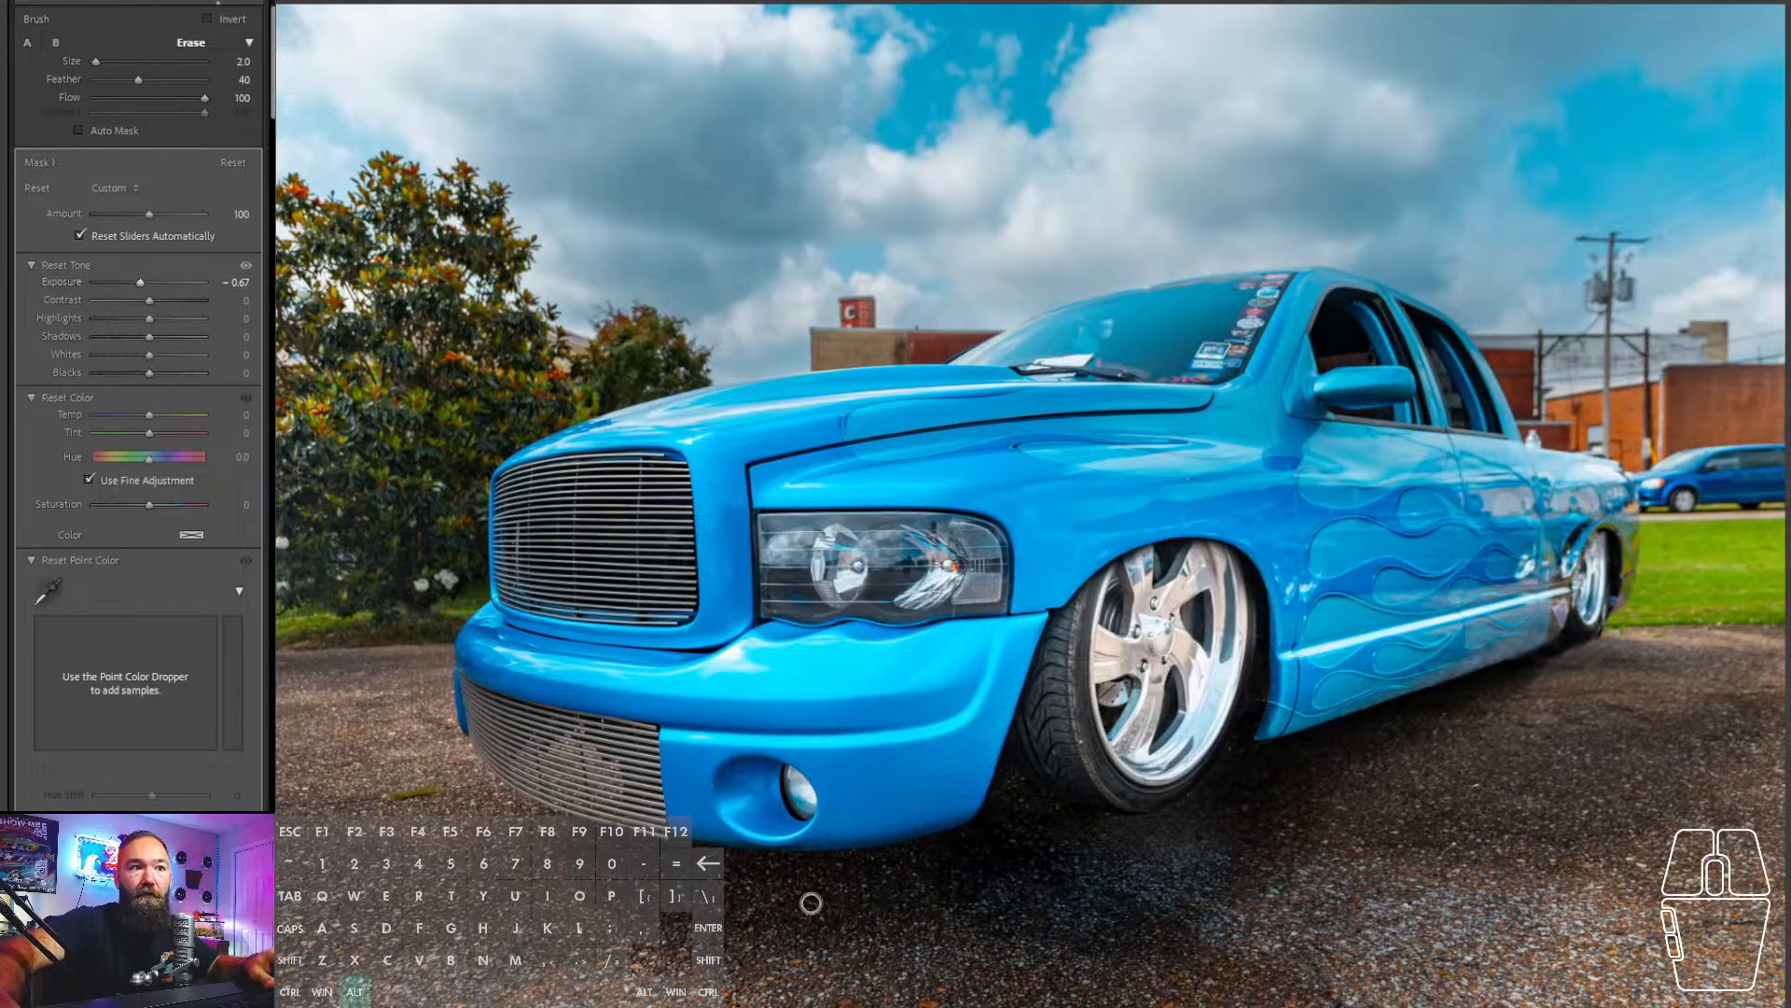
{"action": "scroll", "coordinate": [863, 890], "scroll_direction": "up", "scroll_amount": 5}
{"action": "left_click_drag", "start_coordinate": [138, 79], "coordinate": [207, 79]}
{"action": "scroll", "coordinate": [933, 971], "scroll_direction": "up", "scroll_amount": 5}
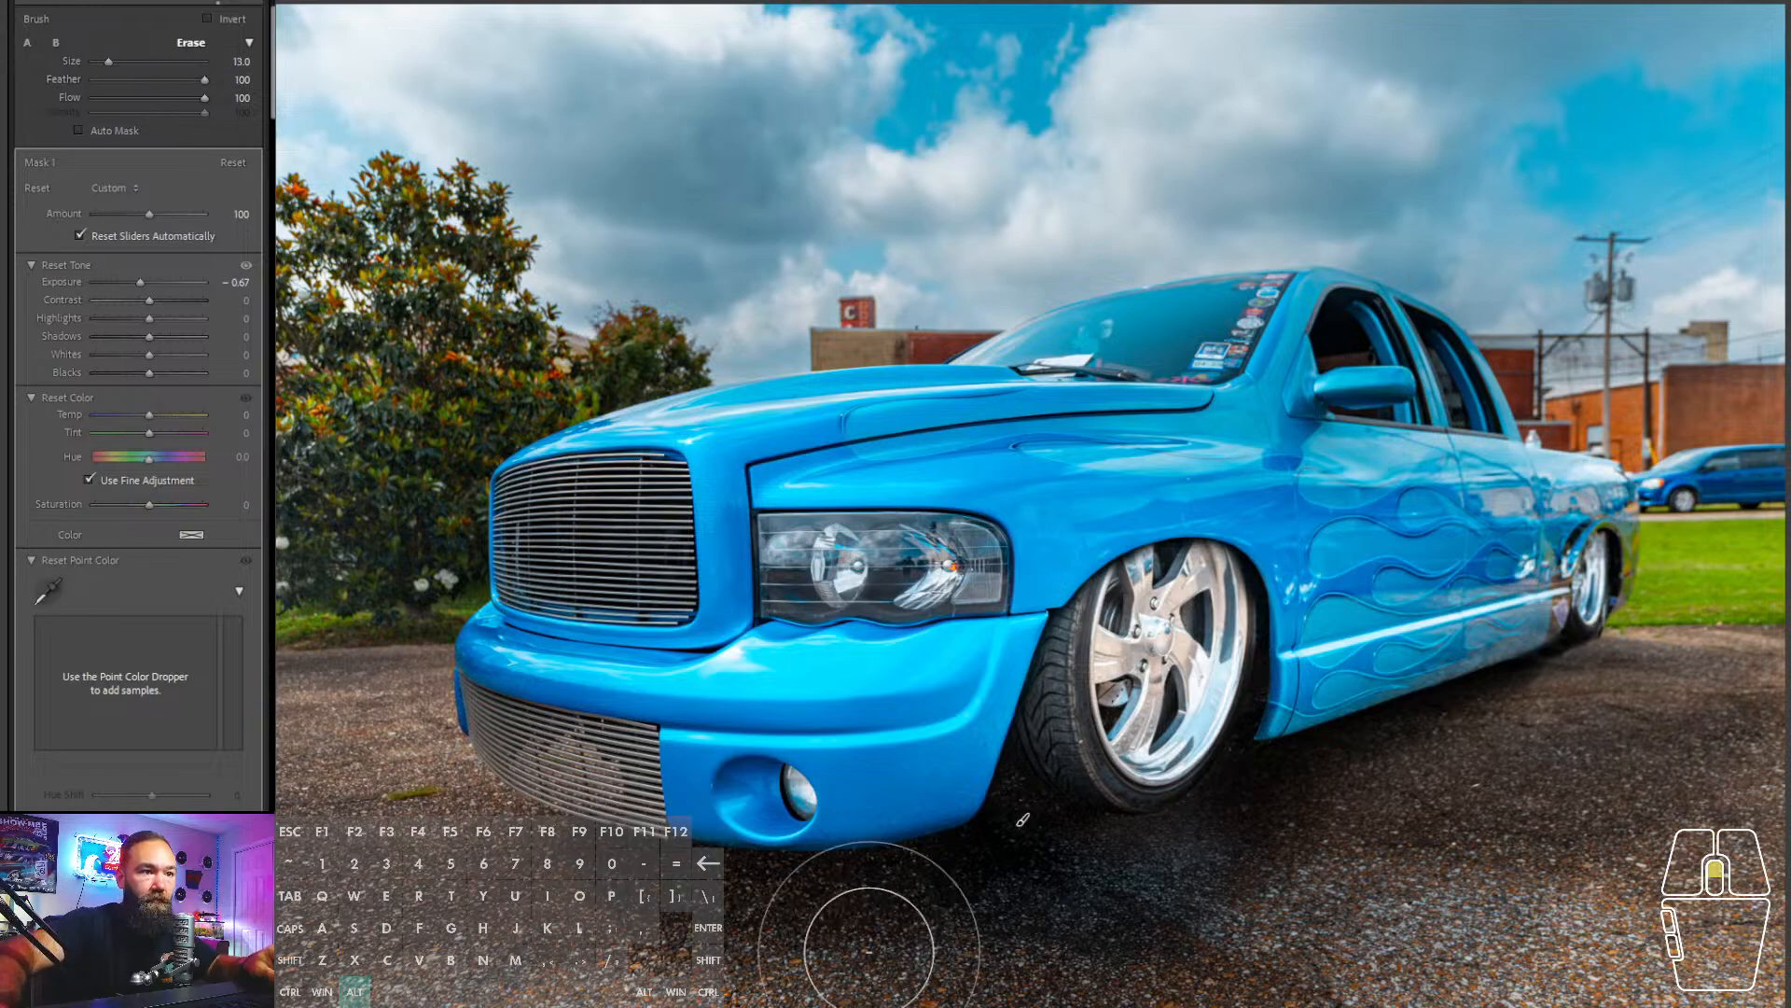
{"action": "mouse_move", "coordinate": [825, 970]}
{"action": "left_mouse_down"}
{"action": "mouse_move", "coordinate": [1027, 988]}
{"action": "mouse_move", "coordinate": [989, 985]}
{"action": "mouse_move", "coordinate": [1063, 975]}
{"action": "mouse_move", "coordinate": [933, 966]}
{"action": "mouse_move", "coordinate": [961, 1003]}
{"action": "mouse_move", "coordinate": [1334, 989]}
{"action": "mouse_move", "coordinate": [1502, 767]}
{"action": "mouse_move", "coordinate": [1447, 724]}
{"action": "mouse_move", "coordinate": [1428, 744]}
{"action": "mouse_move", "coordinate": [1487, 759]}
{"action": "mouse_move", "coordinate": [1388, 868]}
{"action": "left_mouse_up"}
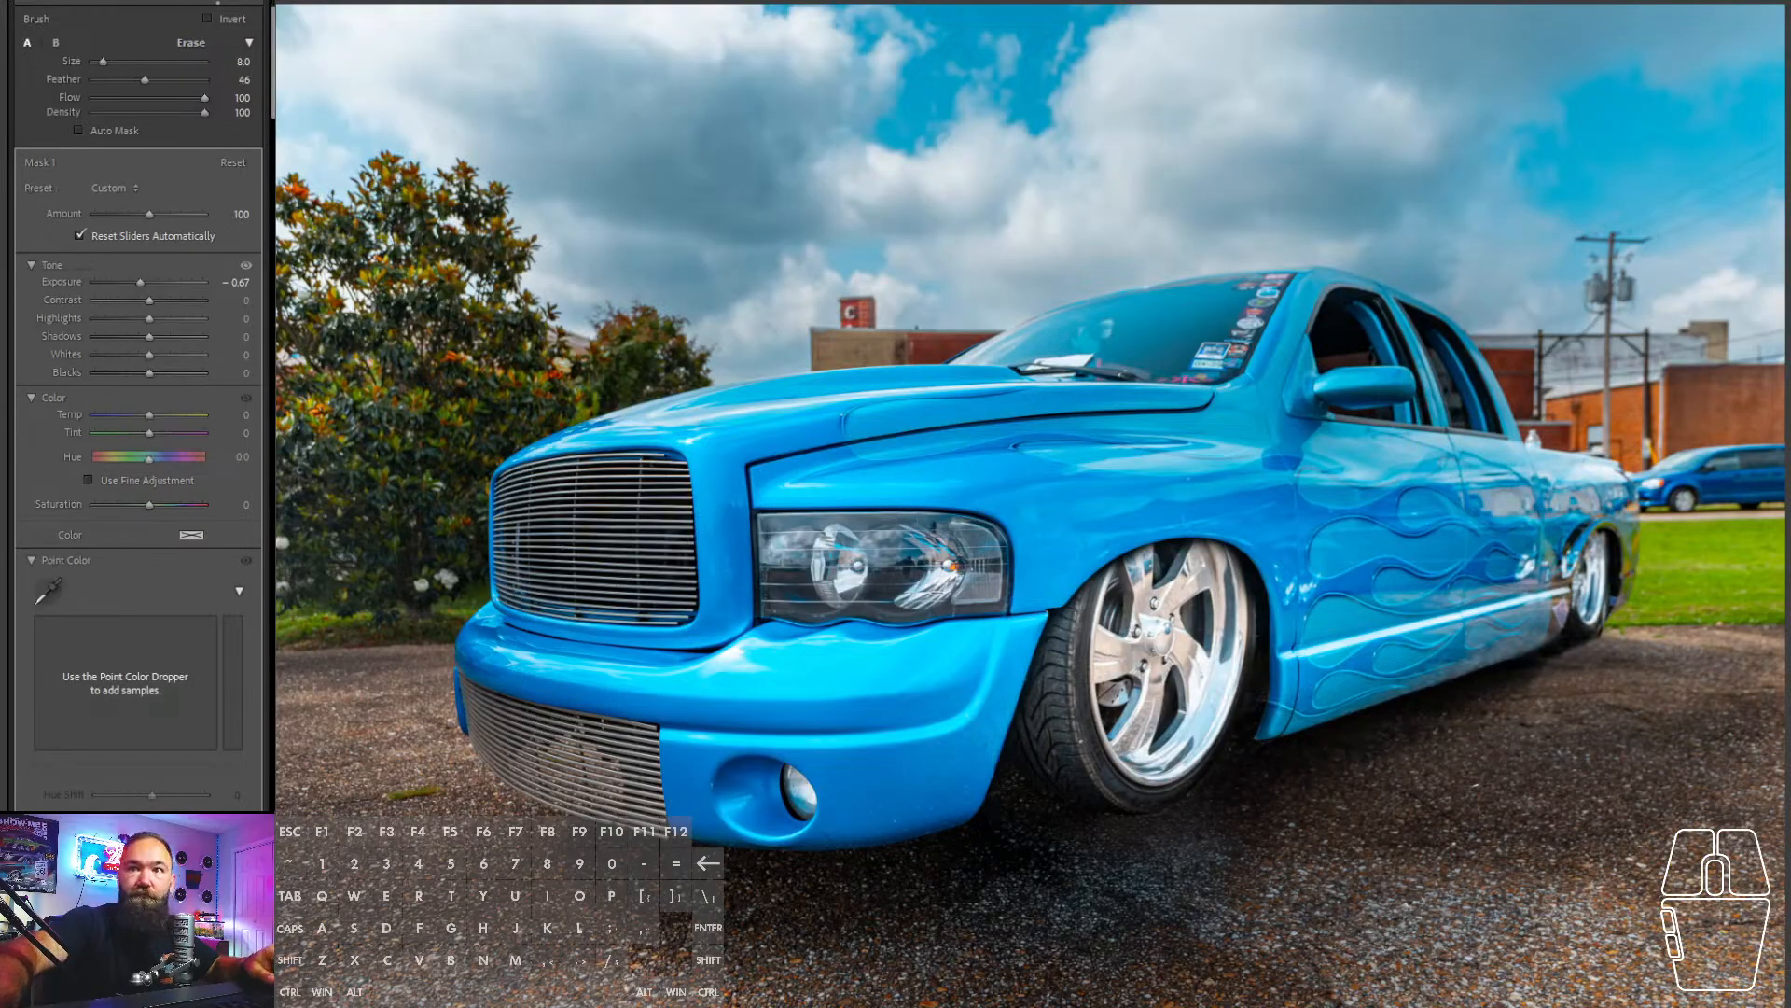
- Set the front shadow mask's saturation to -23, temperature to 55 and tint to 52, keeping exposure at -0.67
{"action": "left_click", "coordinate": [116, 506]}
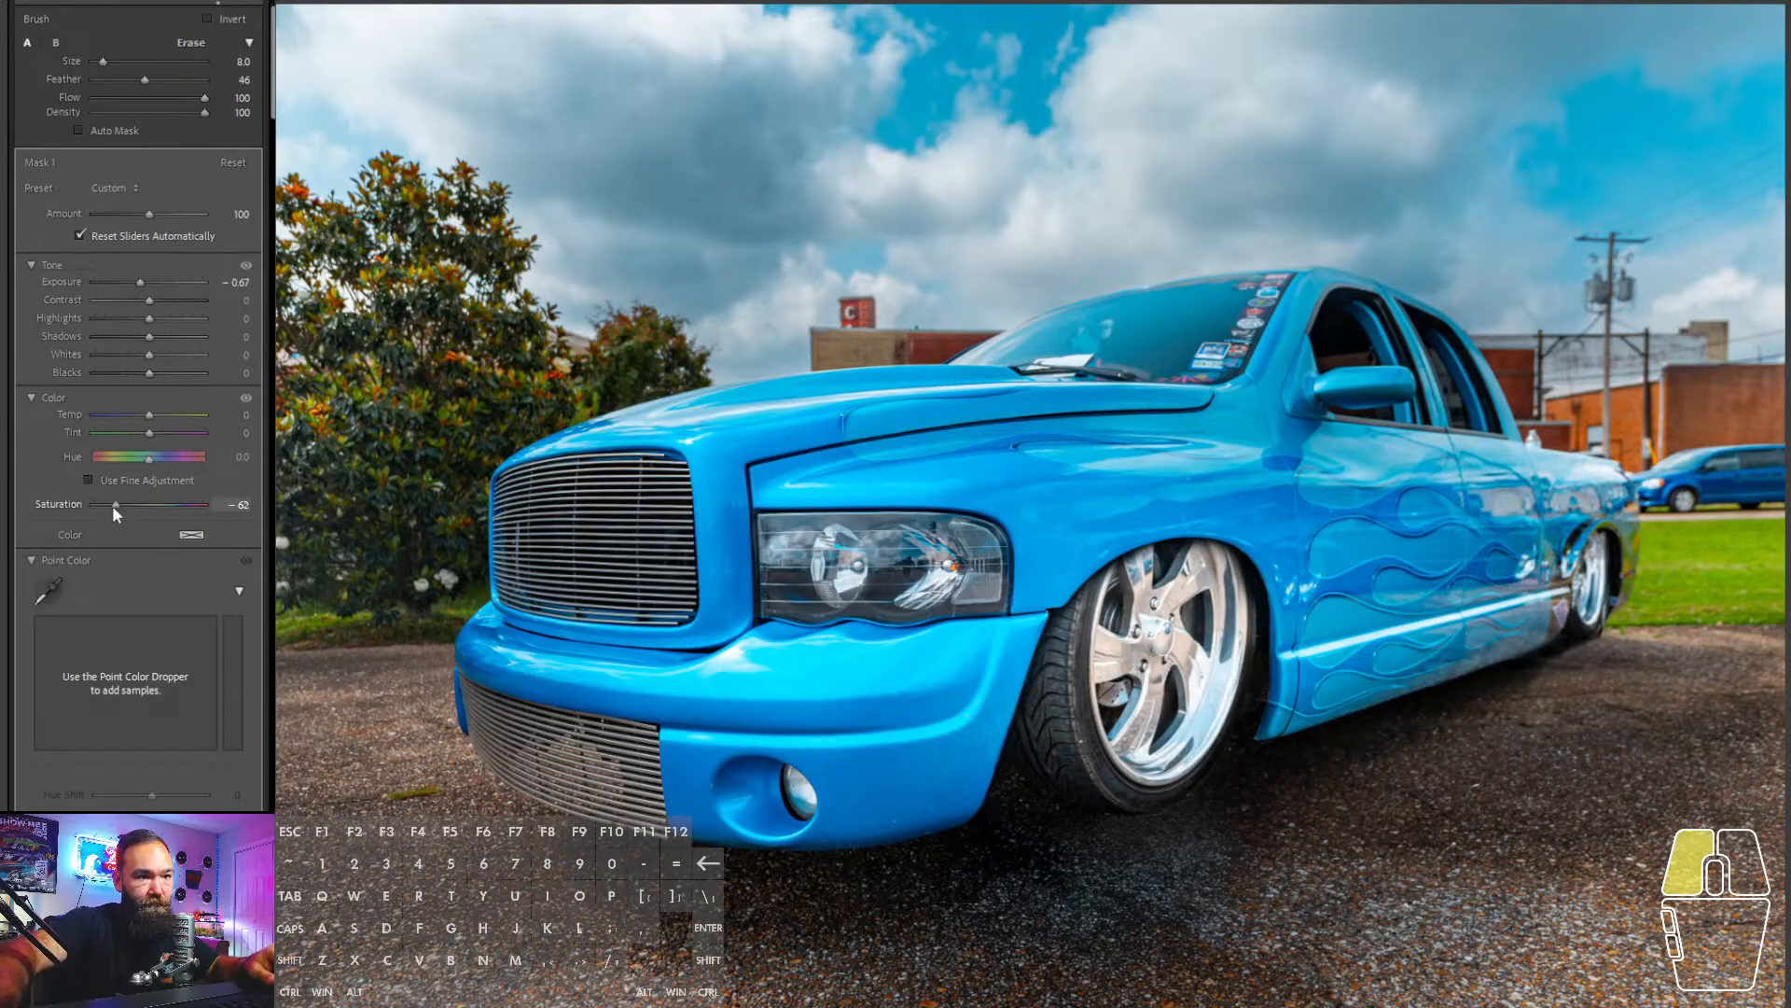
{"action": "left_click_drag", "start_coordinate": [133, 503], "coordinate": [136, 504]}
{"action": "left_click", "coordinate": [165, 416]}
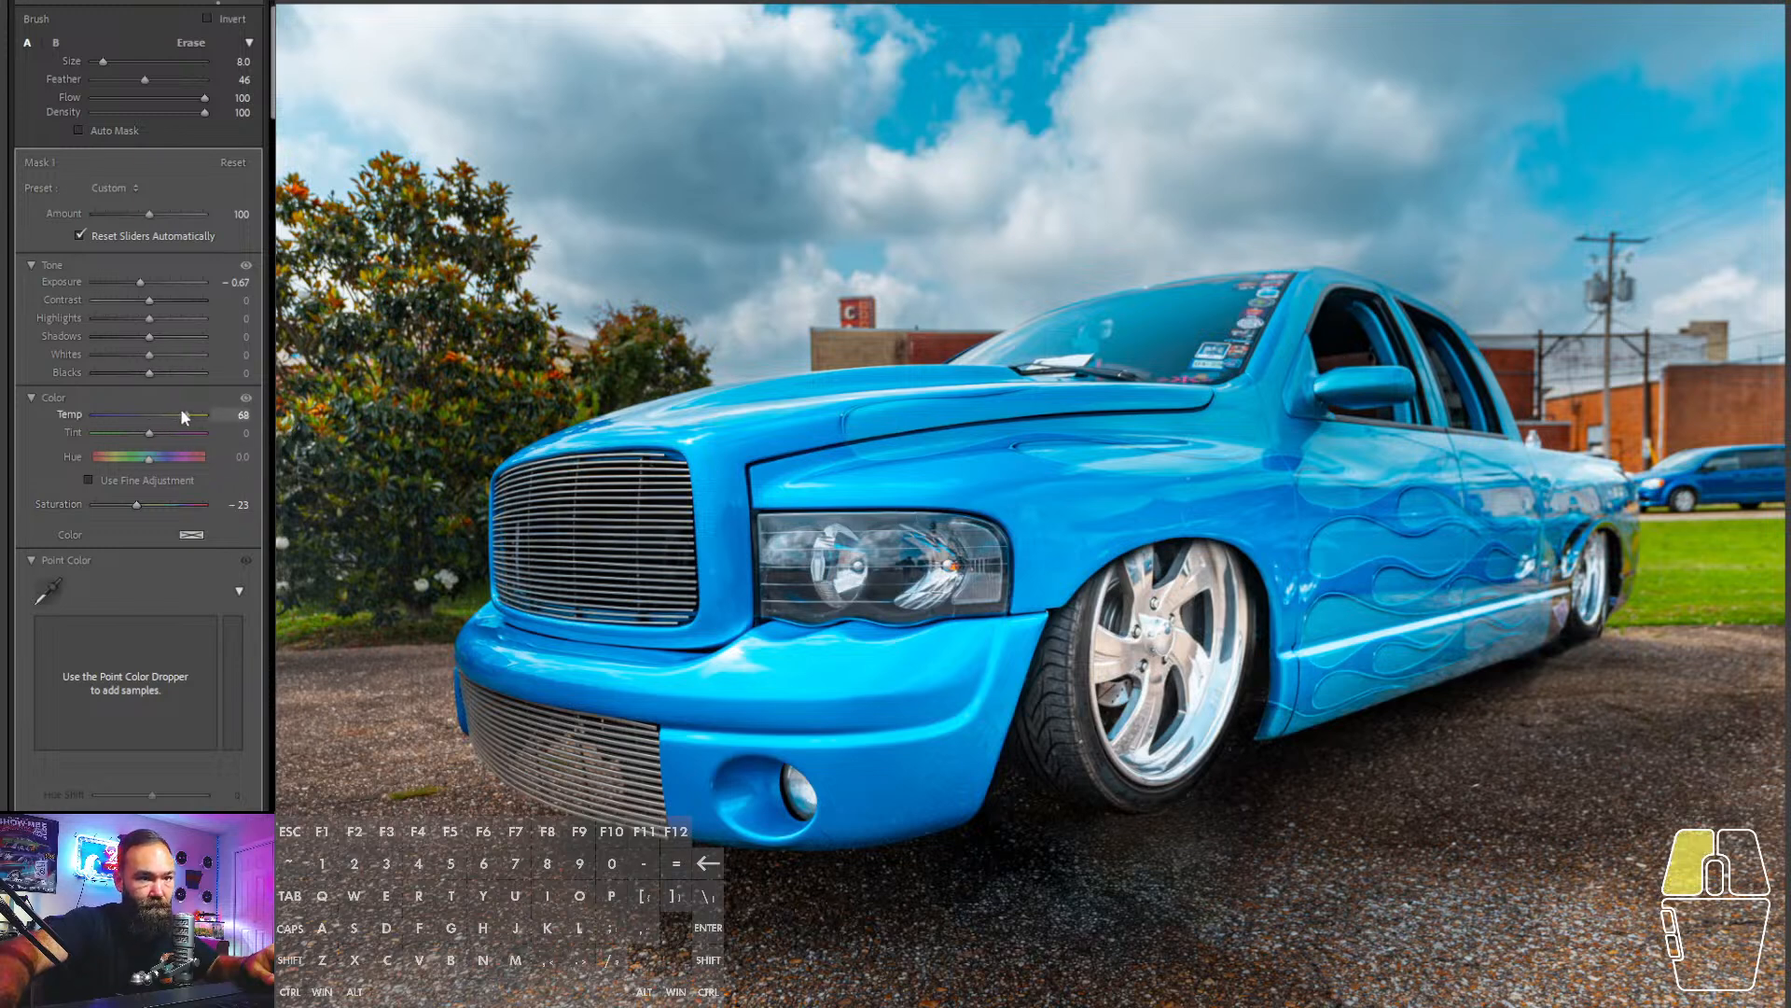
{"action": "left_click", "coordinate": [157, 432]}
{"action": "left_click_drag", "start_coordinate": [170, 427], "coordinate": [179, 432]}
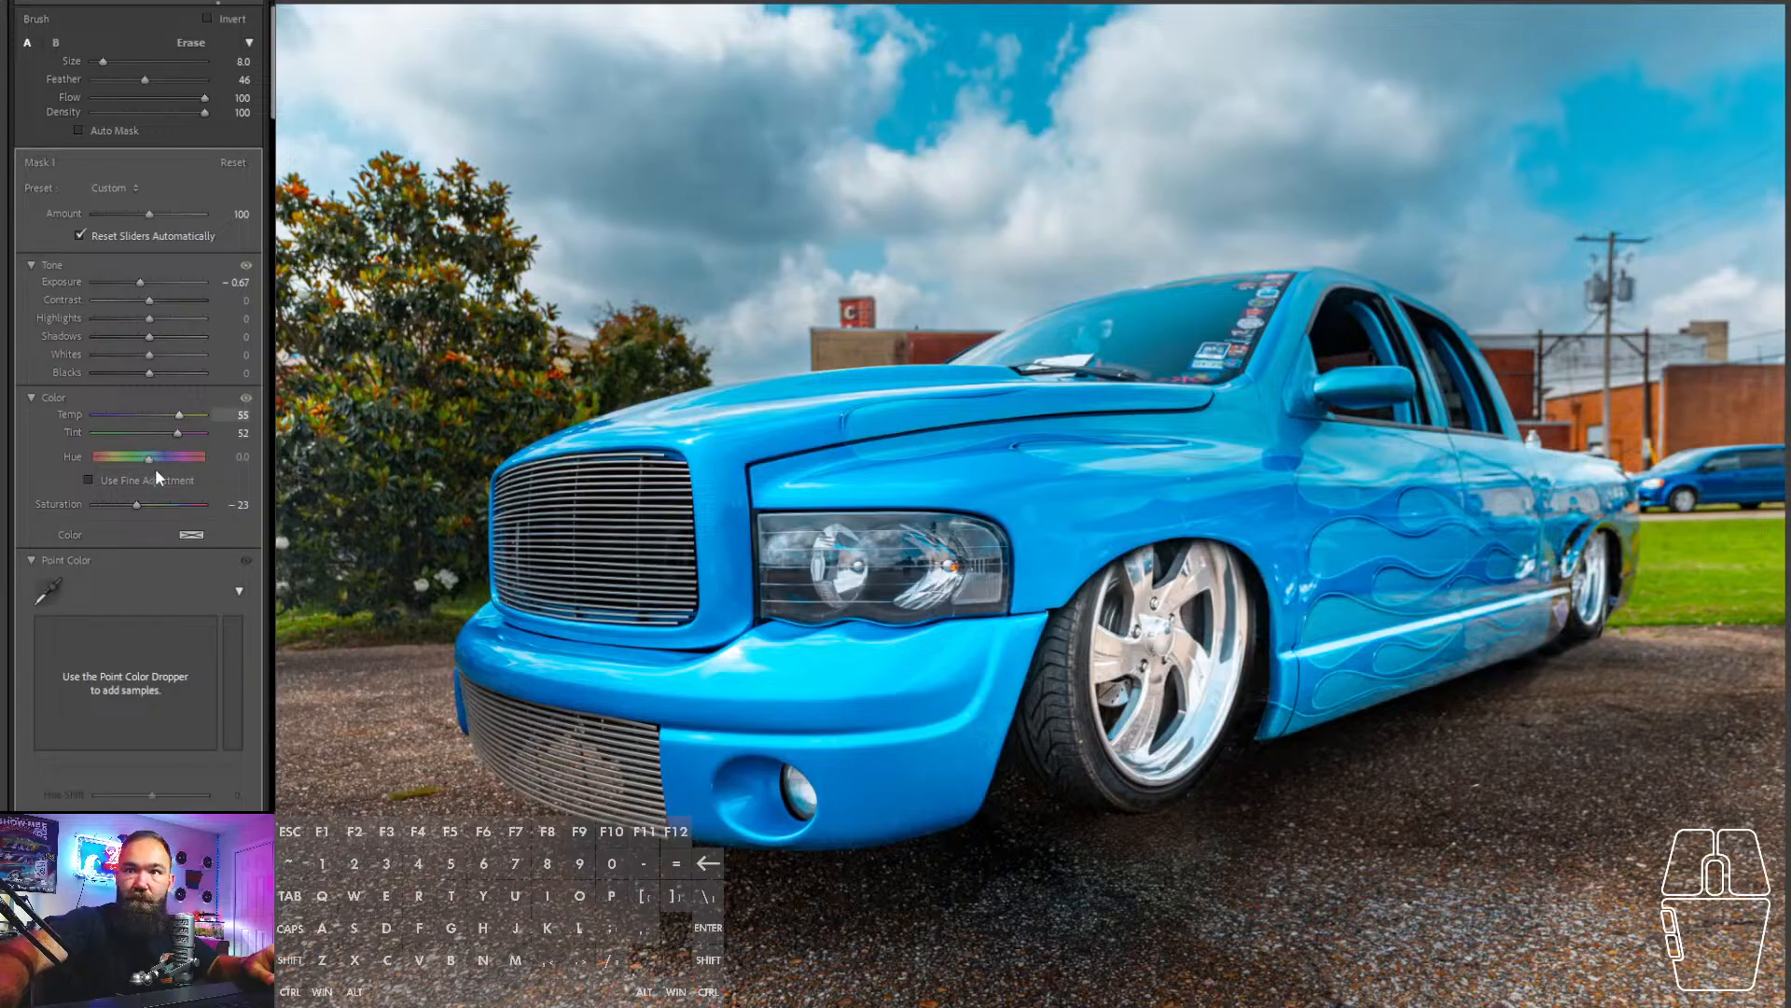
{"action": "left_click_drag", "start_coordinate": [137, 280], "coordinate": [137, 277]}
- Try to extend the front shadow mask beneath the rear tire with a size 2 brush, and undo the stroke
{"action": "scroll", "coordinate": [1566, 653], "scroll_direction": "down", "scroll_amount": 4}
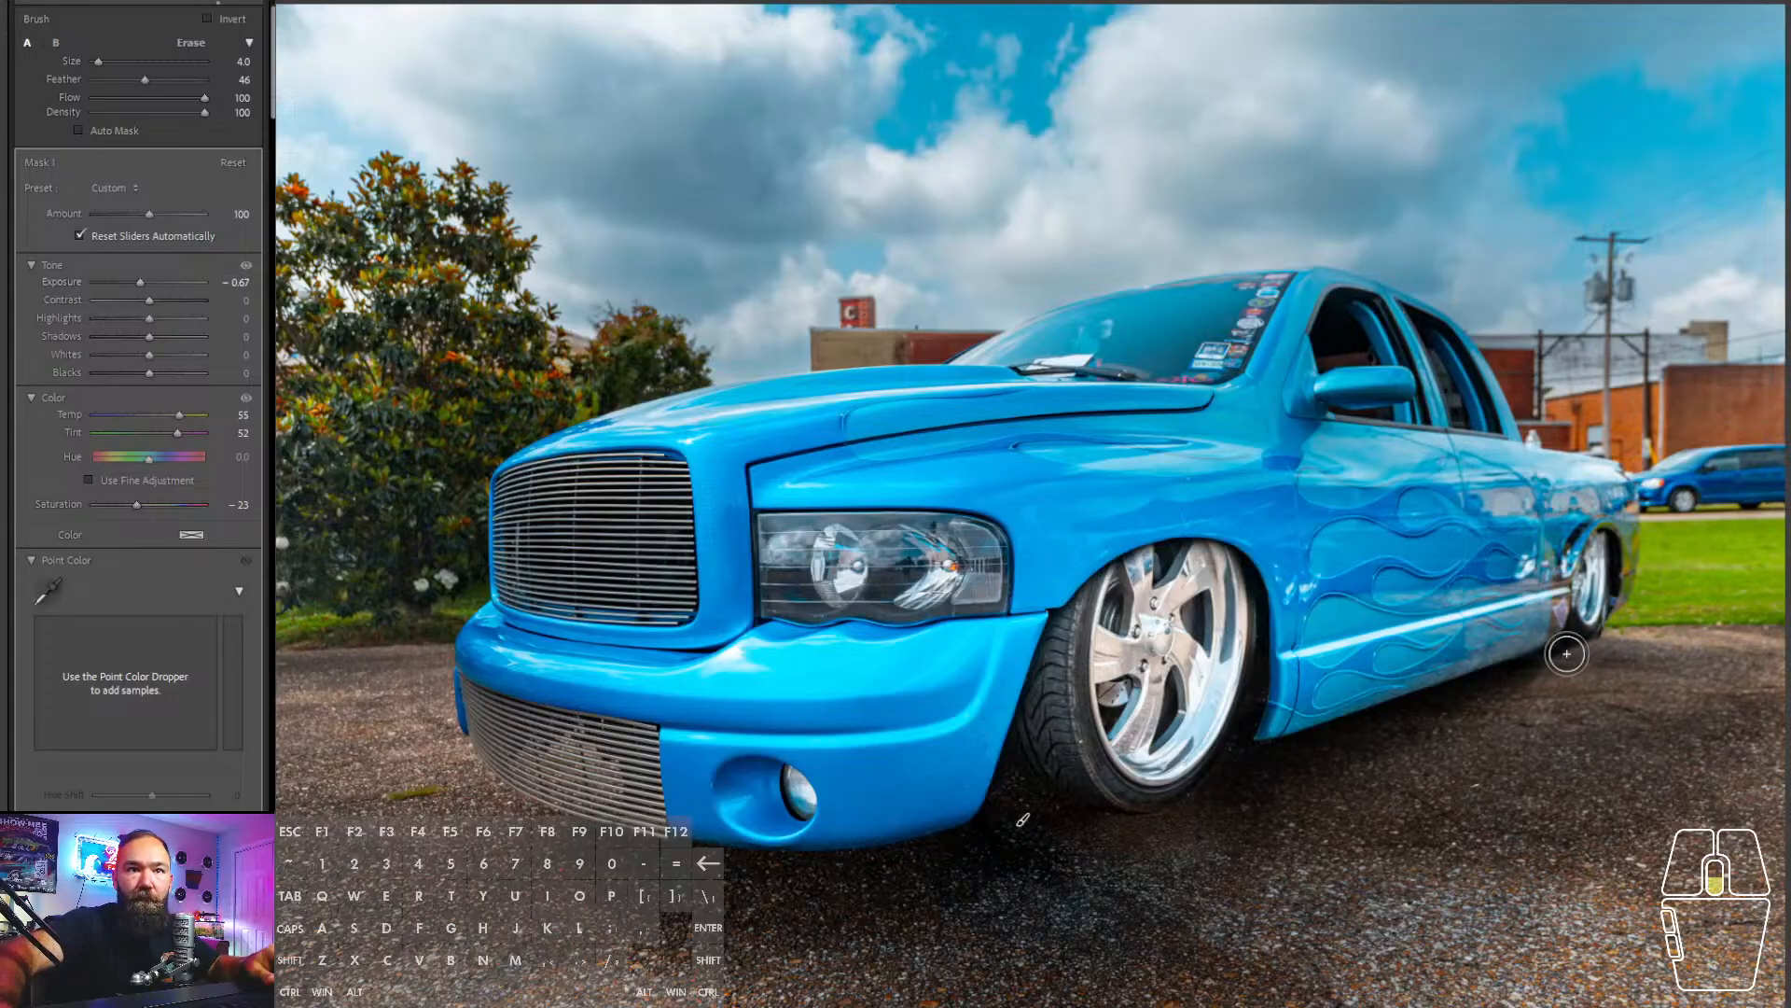
{"action": "scroll", "coordinate": [1567, 653], "scroll_direction": "down", "scroll_amount": 2}
{"action": "left_click_drag", "start_coordinate": [1565, 653], "coordinate": [1599, 644]}
{"action": "key", "text": "ctrl+z"}
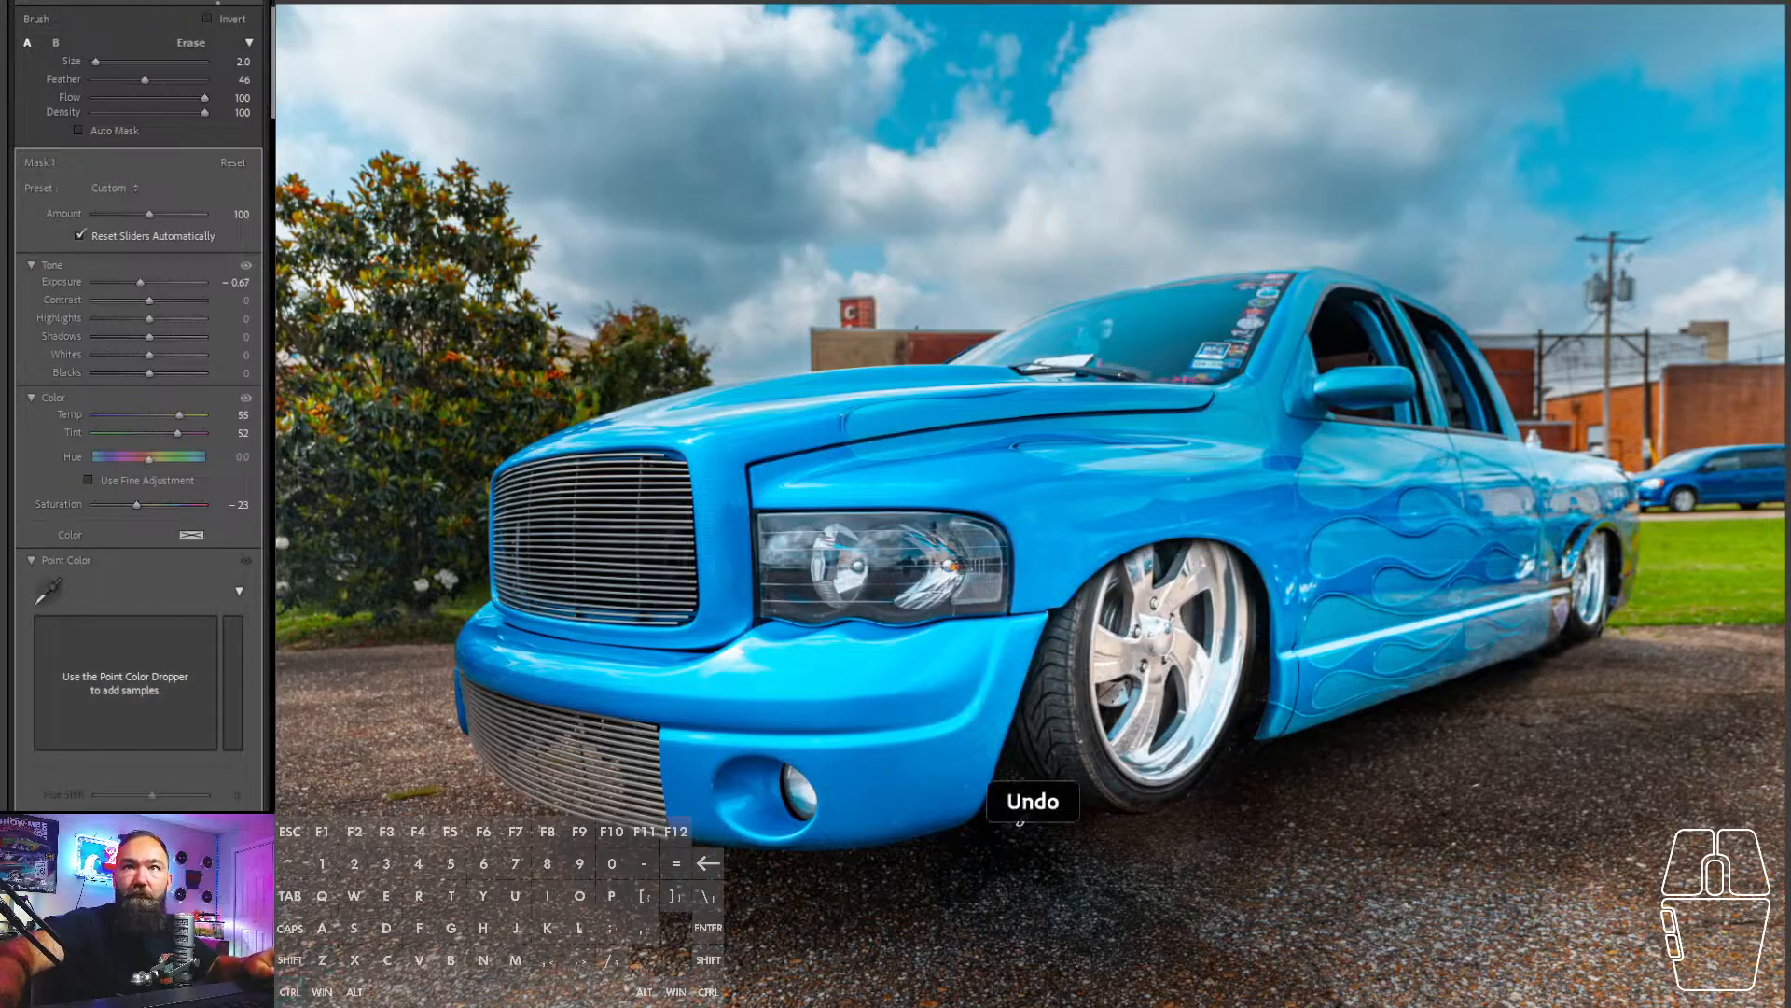
- Create a second brush mask over the ground beneath the rear tire and set its exposure to -2.00
{"action": "left_click", "coordinate": [37, 4]}
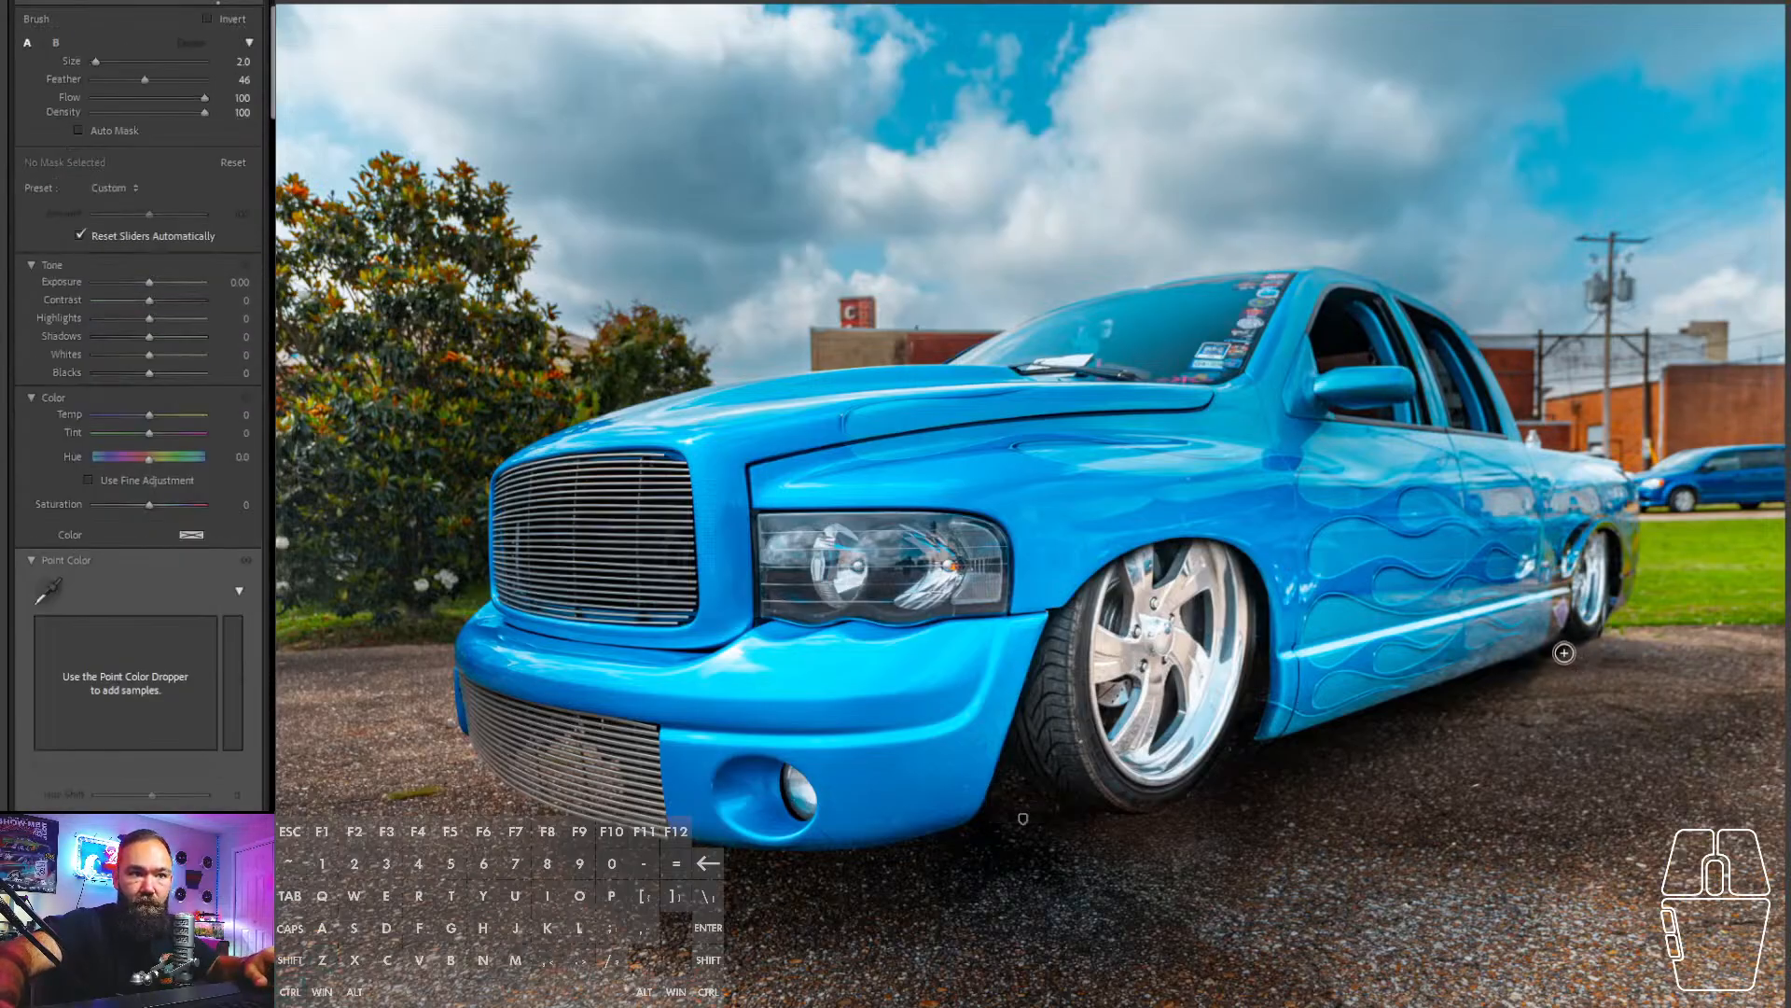
{"action": "mouse_move", "coordinate": [1556, 658]}
{"action": "left_mouse_down"}
{"action": "mouse_move", "coordinate": [1621, 653]}
{"action": "mouse_move", "coordinate": [1631, 632]}
{"action": "mouse_move", "coordinate": [1631, 651]}
{"action": "left_mouse_up"}
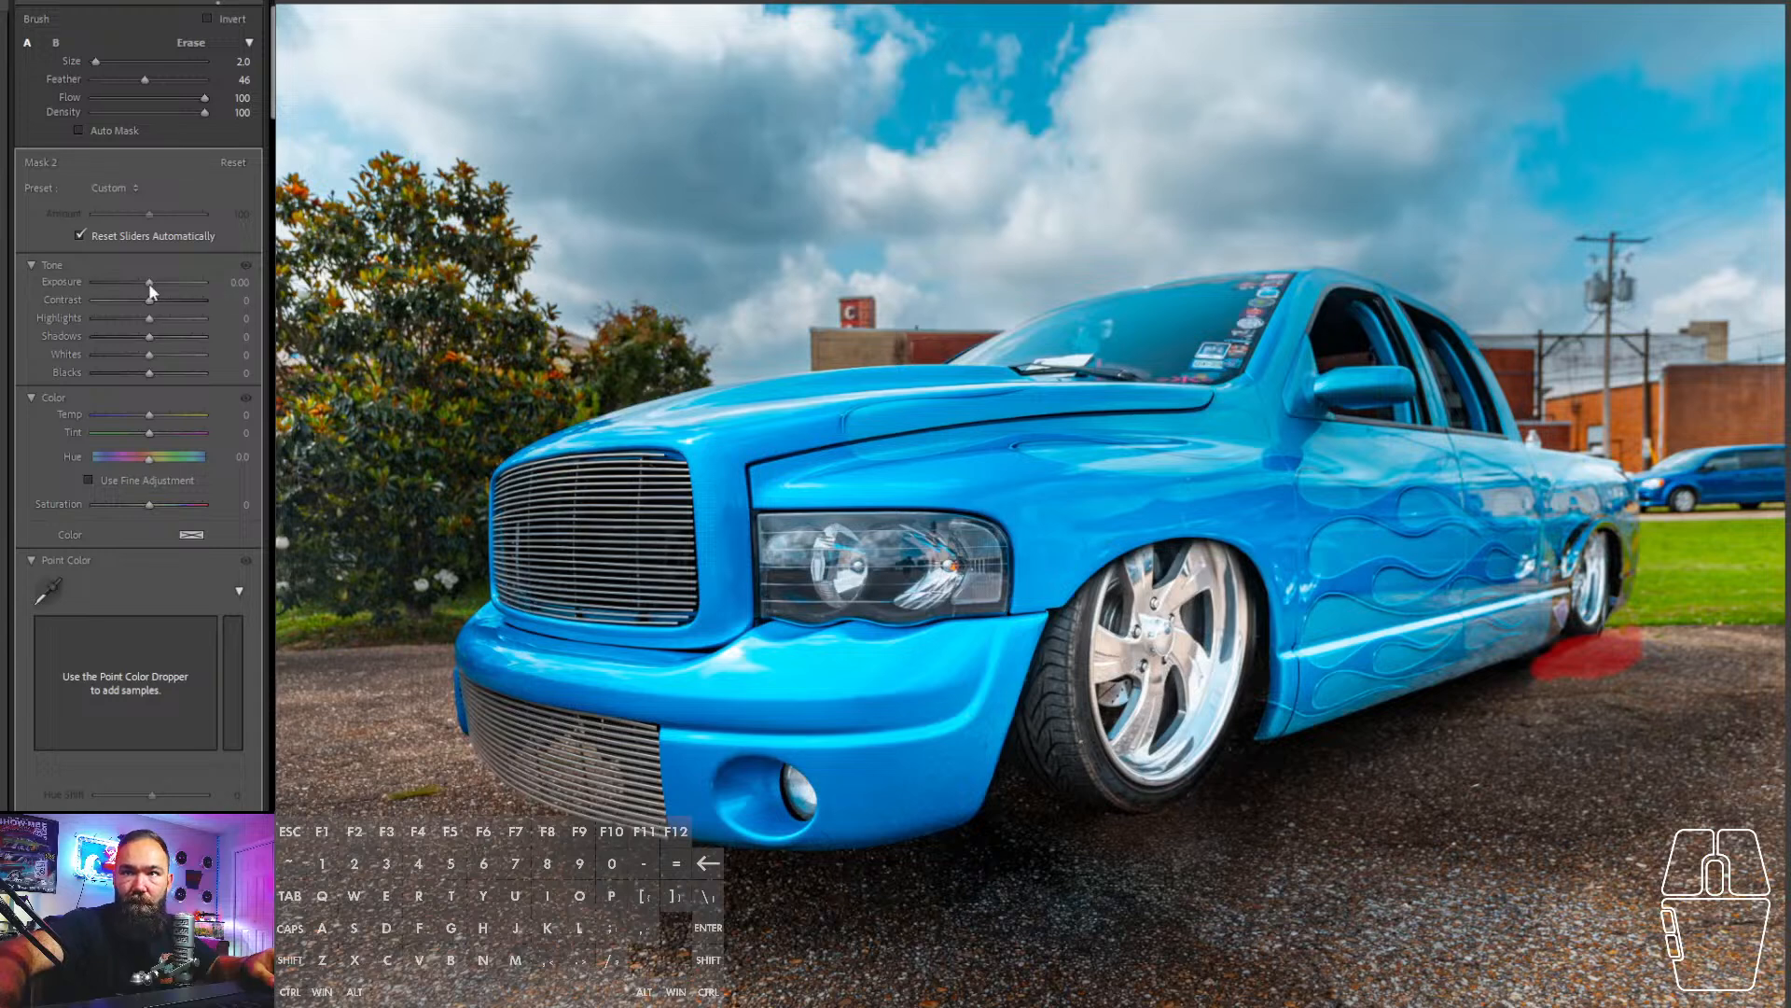
{"action": "left_click_drag", "start_coordinate": [150, 285], "coordinate": [112, 282]}
- Erase the outer edge of the rear tire's shadow mask with a large eraser at feather 100
{"action": "key", "text": "alt"}
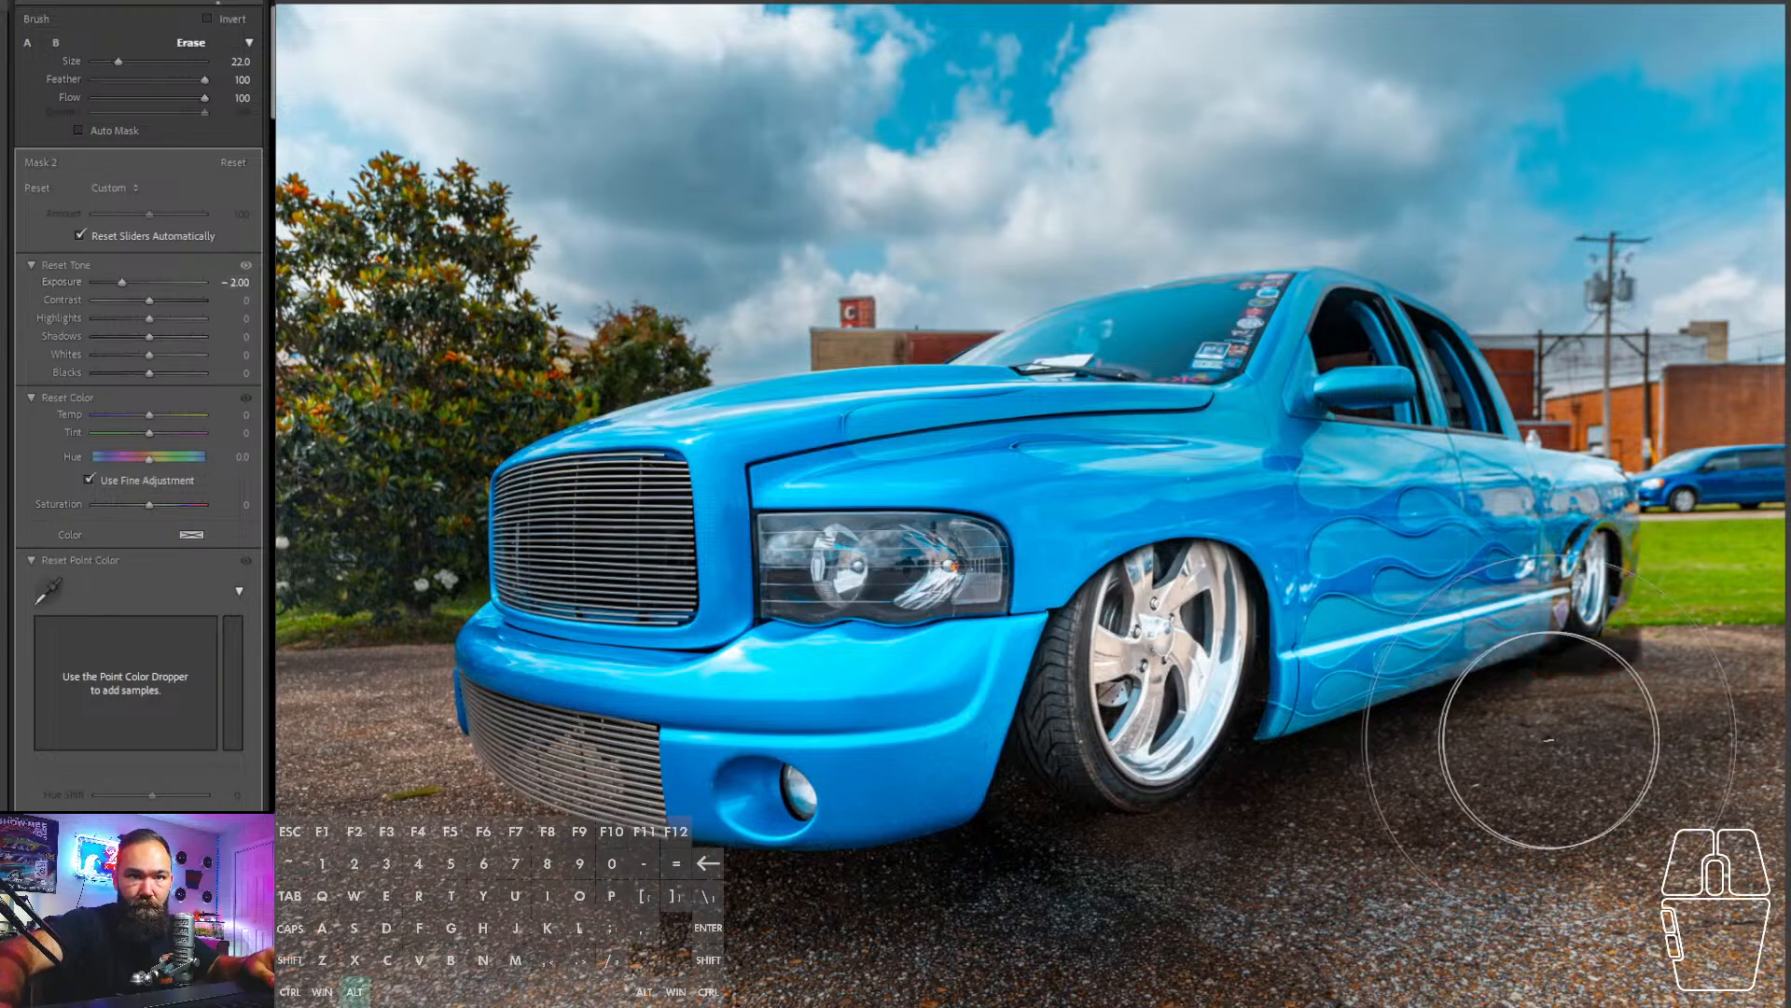
{"action": "scroll", "coordinate": [1548, 739], "scroll_direction": "down", "scroll_amount": 5}
{"action": "mouse_move", "coordinate": [1539, 758]}
{"action": "left_mouse_down"}
{"action": "mouse_move", "coordinate": [1589, 735]}
{"action": "mouse_move", "coordinate": [1519, 742]}
{"action": "mouse_move", "coordinate": [1476, 708]}
{"action": "mouse_move", "coordinate": [1478, 733]}
{"action": "mouse_move", "coordinate": [1655, 759]}
{"action": "mouse_move", "coordinate": [1699, 729]}
{"action": "mouse_move", "coordinate": [1731, 669]}
{"action": "mouse_move", "coordinate": [1699, 584]}
{"action": "mouse_move", "coordinate": [1677, 576]}
{"action": "mouse_move", "coordinate": [1704, 552]}
{"action": "mouse_move", "coordinate": [1758, 626]}
{"action": "mouse_move", "coordinate": [1748, 658]}
{"action": "mouse_move", "coordinate": [1670, 738]}
{"action": "mouse_move", "coordinate": [1629, 747]}
{"action": "mouse_move", "coordinate": [1645, 724]}
{"action": "mouse_move", "coordinate": [1530, 744]}
{"action": "left_mouse_up"}
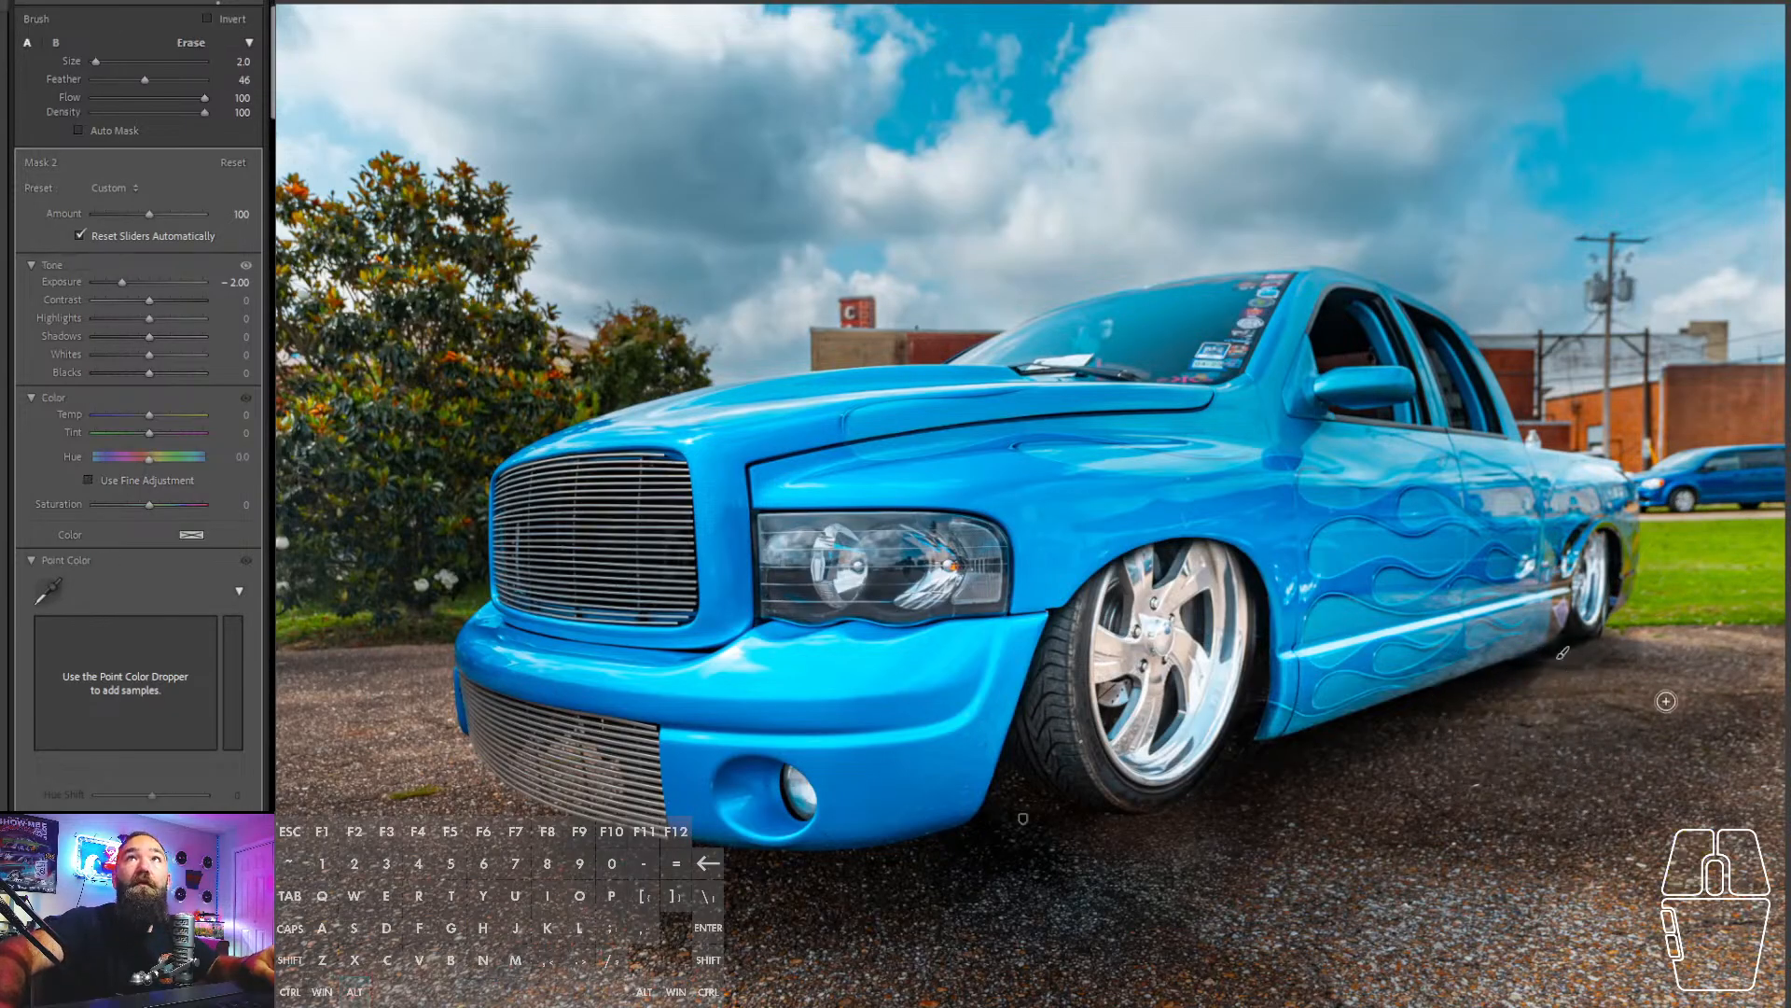
{"action": "scroll", "coordinate": [1623, 646], "scroll_direction": "down", "scroll_amount": 3}
{"action": "scroll", "coordinate": [1593, 645], "scroll_direction": "up", "scroll_amount": 3}
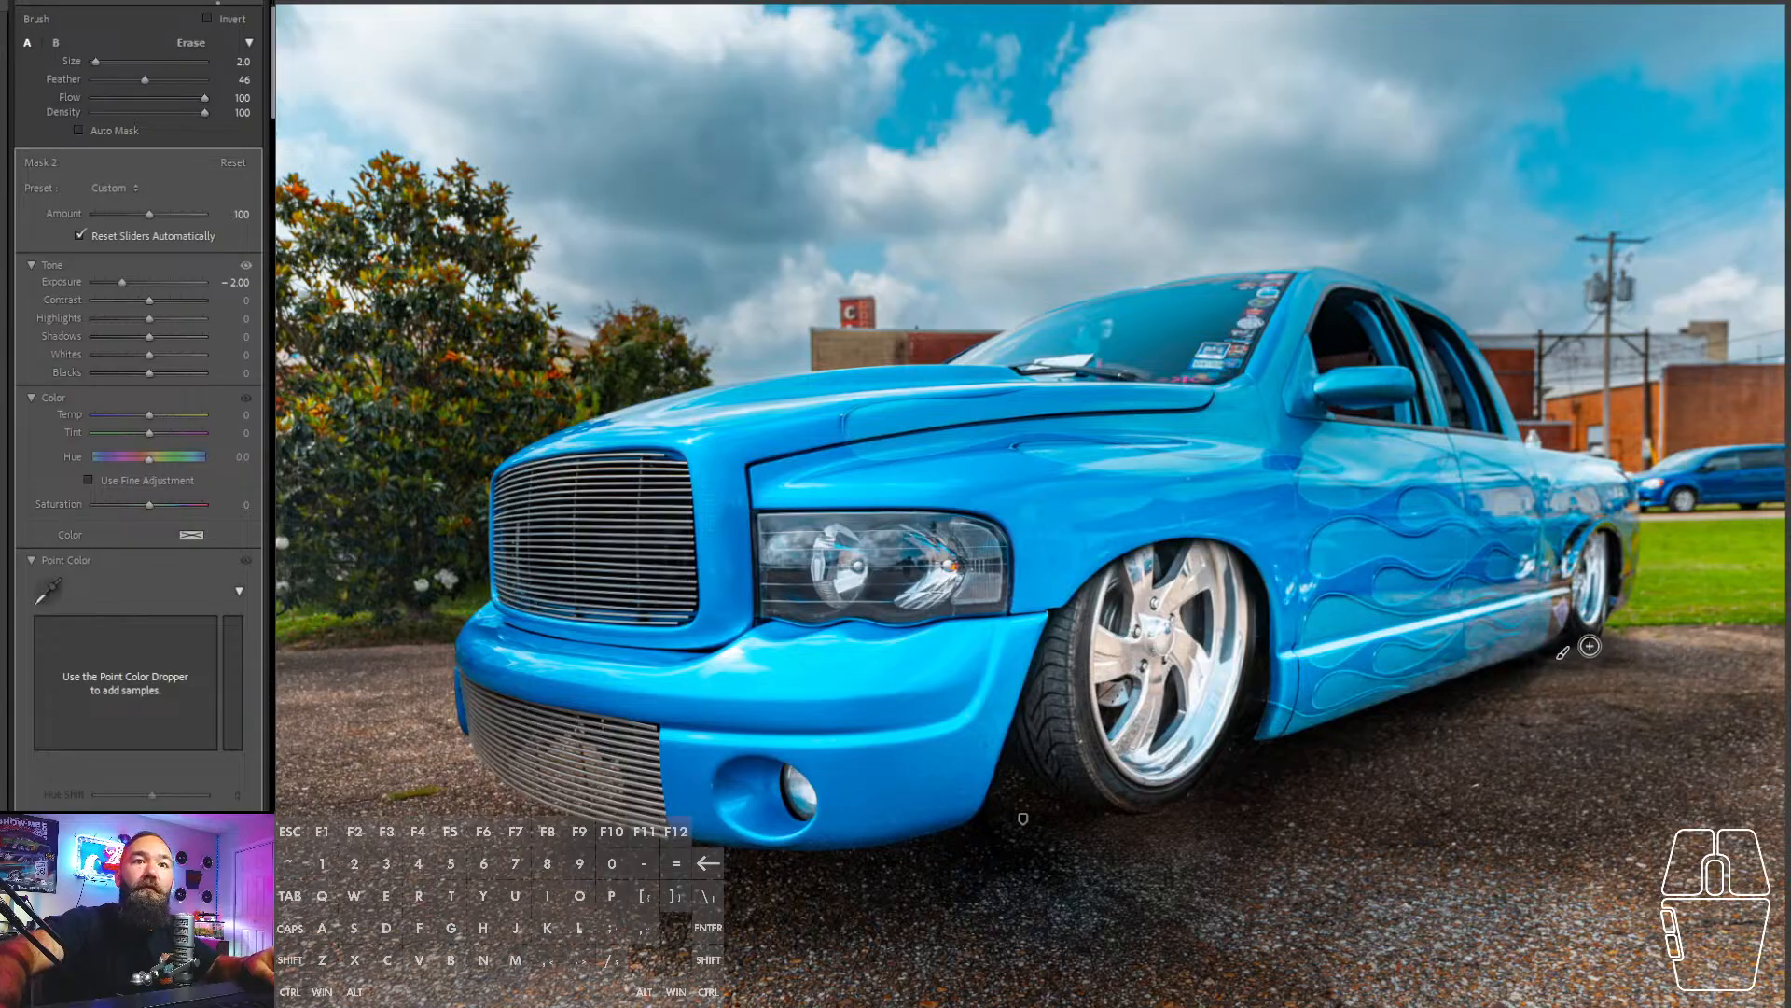
- Touch up the shadow beneath the rear tire with the size 2 brush and blend its outer edge with the size 10 eraser
{"action": "mouse_move", "coordinate": [1593, 645]}
{"action": "left_mouse_down"}
{"action": "mouse_move", "coordinate": [1568, 643]}
{"action": "mouse_move", "coordinate": [1612, 640]}
{"action": "mouse_move", "coordinate": [1677, 688]}
{"action": "mouse_move", "coordinate": [1671, 668]}
{"action": "mouse_move", "coordinate": [1644, 740]}
{"action": "left_mouse_up"}
{"action": "key", "text": "alt"}
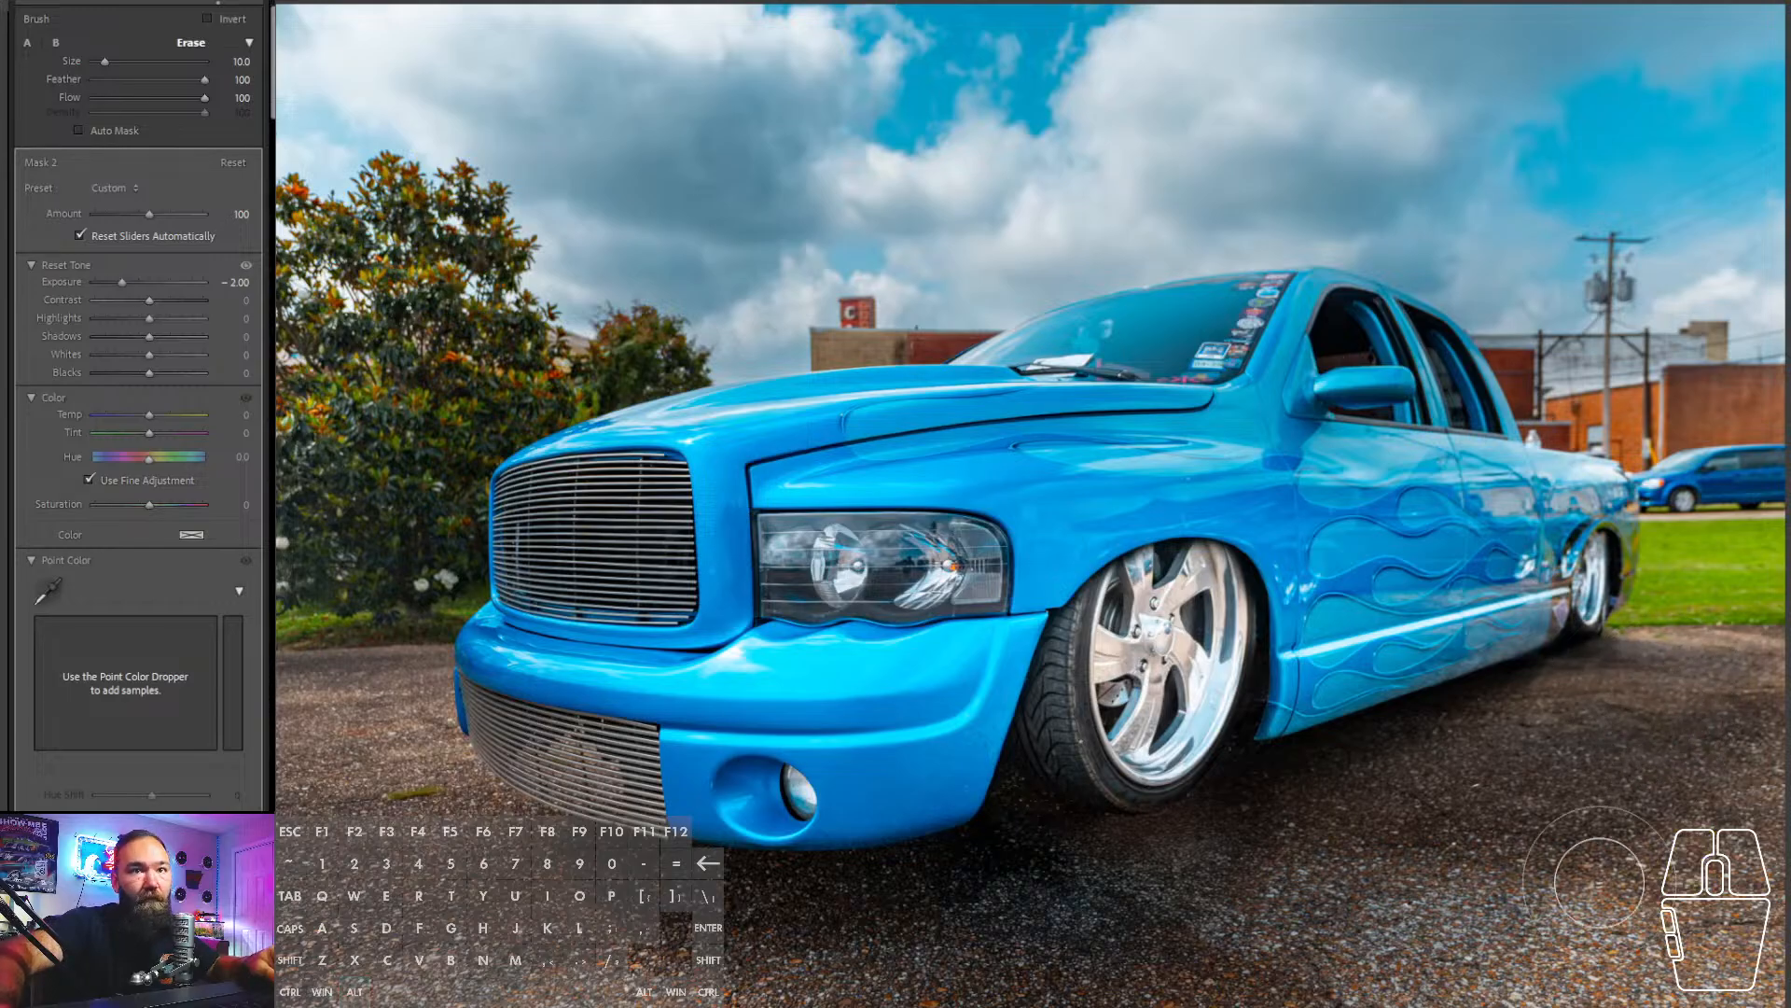
{"action": "left_click", "coordinate": [1597, 646]}
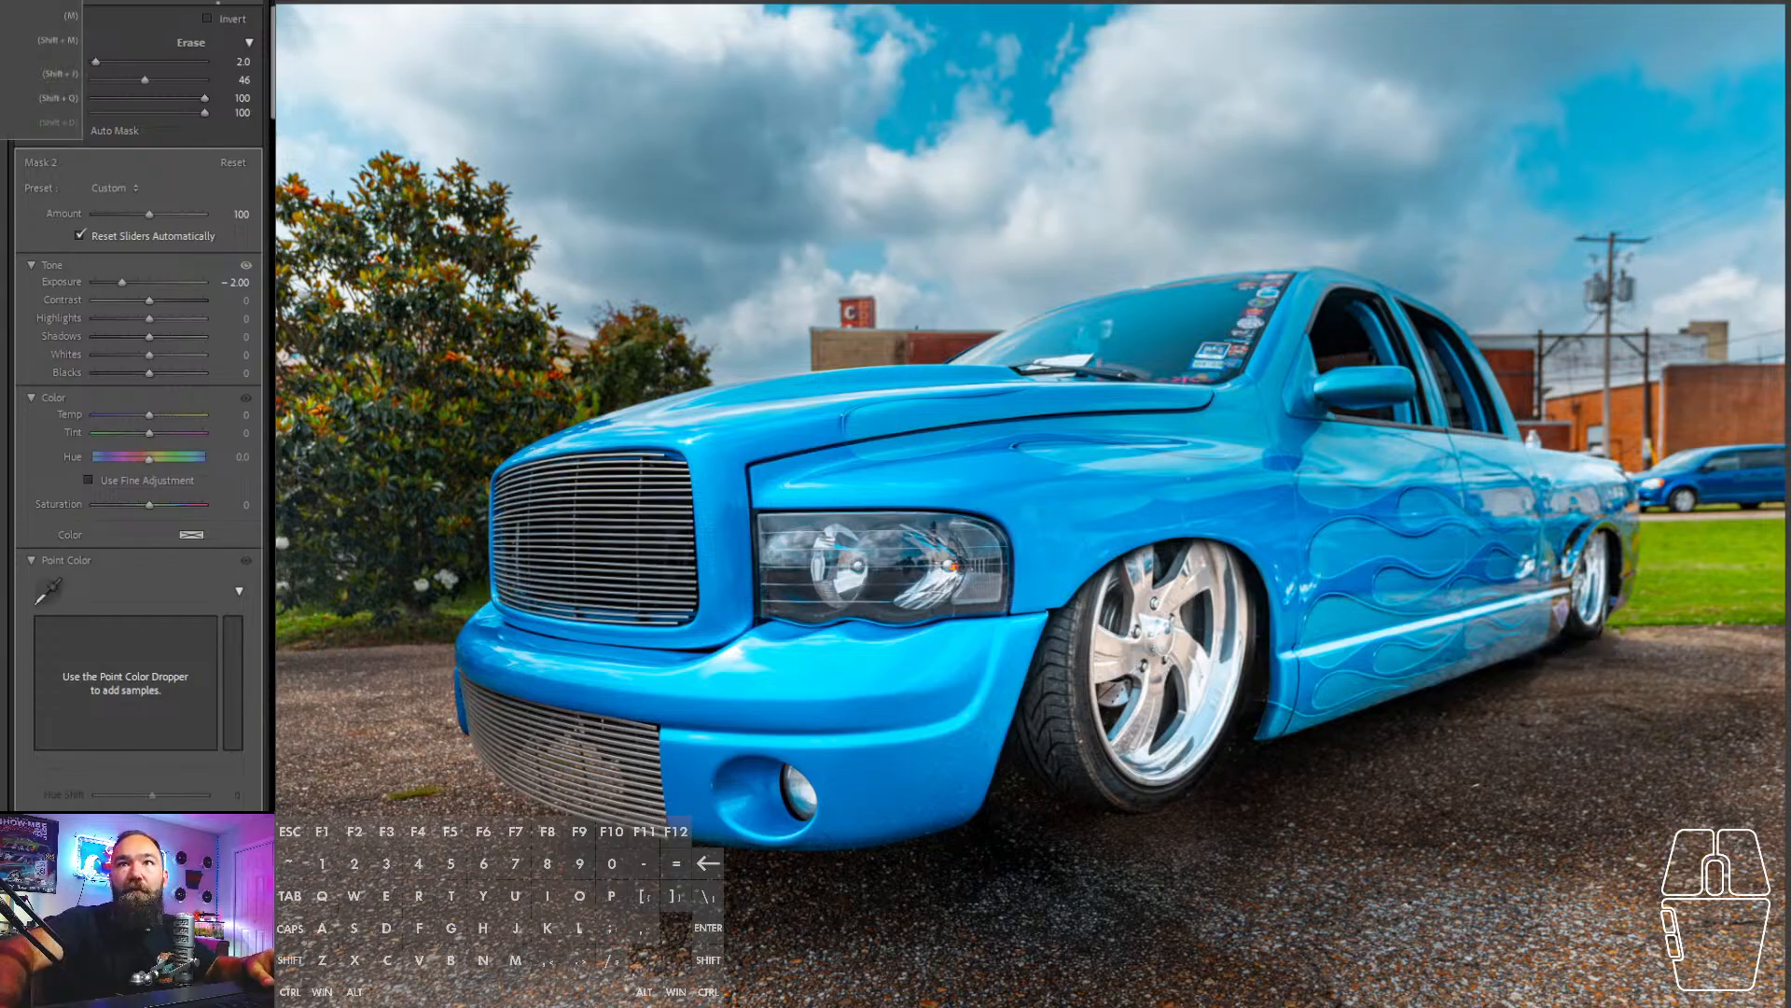
- Create a third brush mask under the front tire with a size 3 brush, set its exposure to -0.47 and soften its edge by erasing
{"action": "scroll", "coordinate": [1092, 832], "scroll_direction": "down", "scroll_amount": 1}
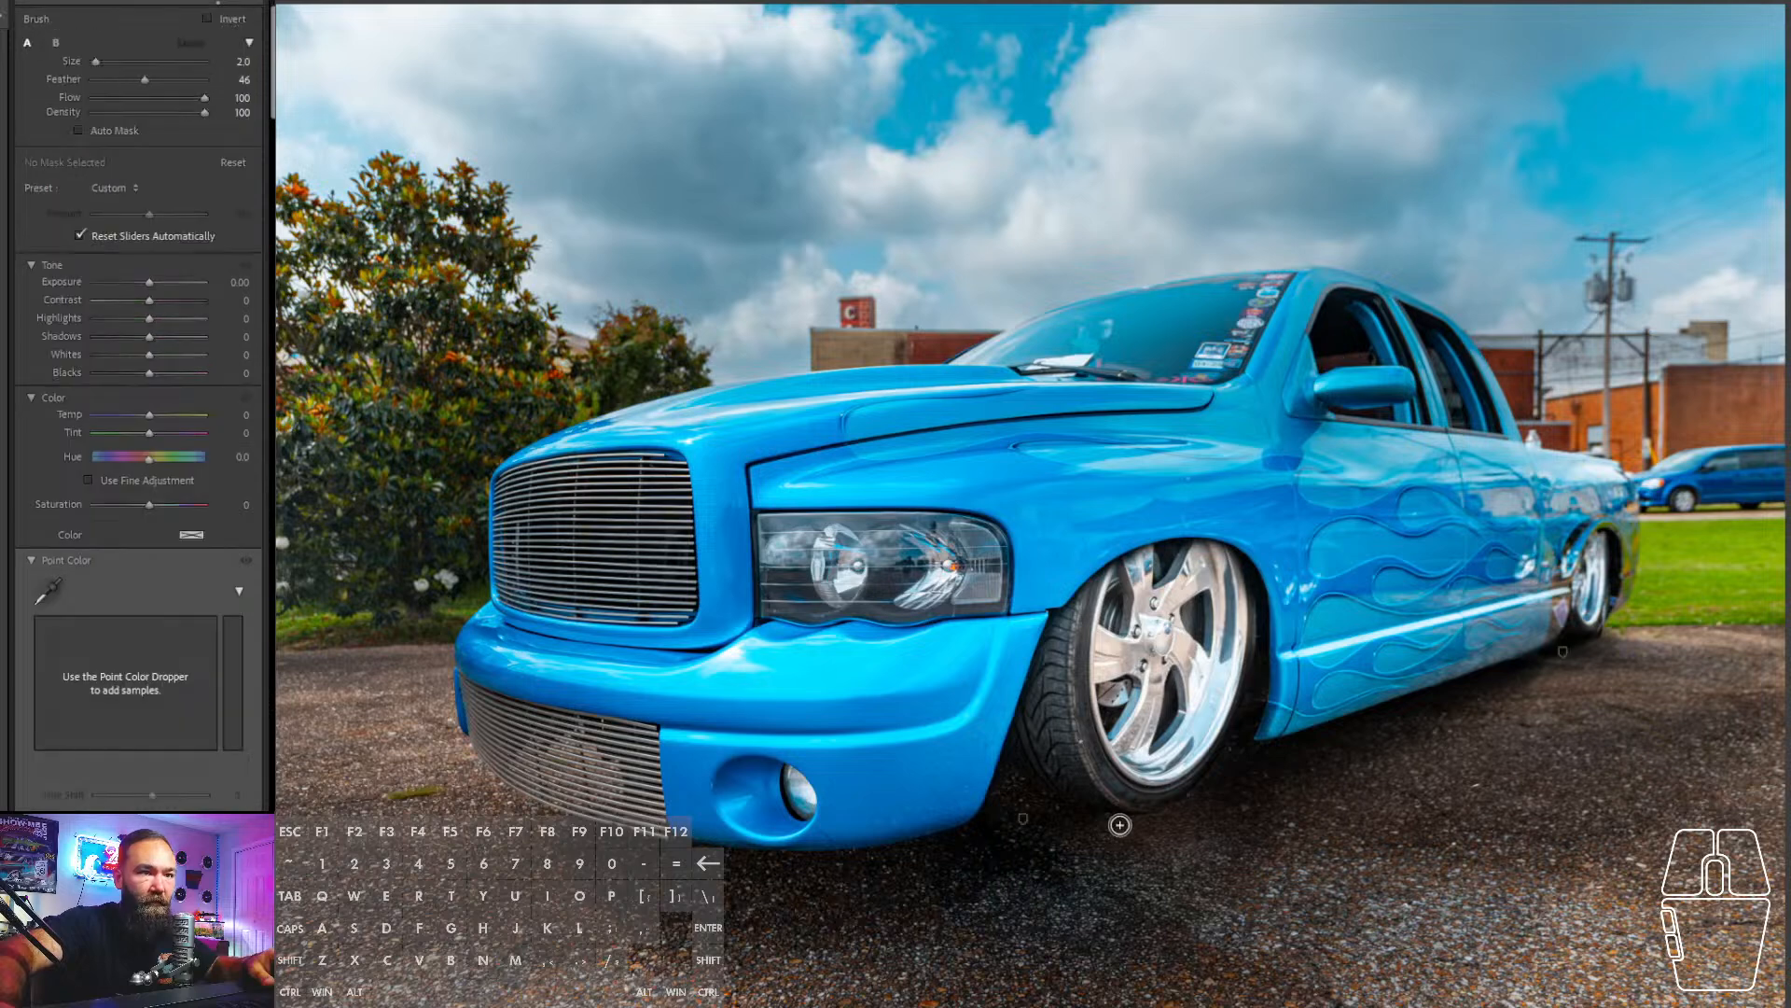
{"action": "scroll", "coordinate": [1119, 824], "scroll_direction": "up", "scroll_amount": 1}
{"action": "mouse_move", "coordinate": [1116, 824]}
{"action": "left_mouse_down"}
{"action": "mouse_move", "coordinate": [1167, 817]}
{"action": "mouse_move", "coordinate": [1080, 816]}
{"action": "mouse_move", "coordinate": [1202, 827]}
{"action": "mouse_move", "coordinate": [1193, 811]}
{"action": "mouse_move", "coordinate": [1069, 827]}
{"action": "mouse_move", "coordinate": [1126, 823]}
{"action": "left_mouse_up"}
{"action": "left_click_drag", "start_coordinate": [150, 282], "coordinate": [145, 281]}
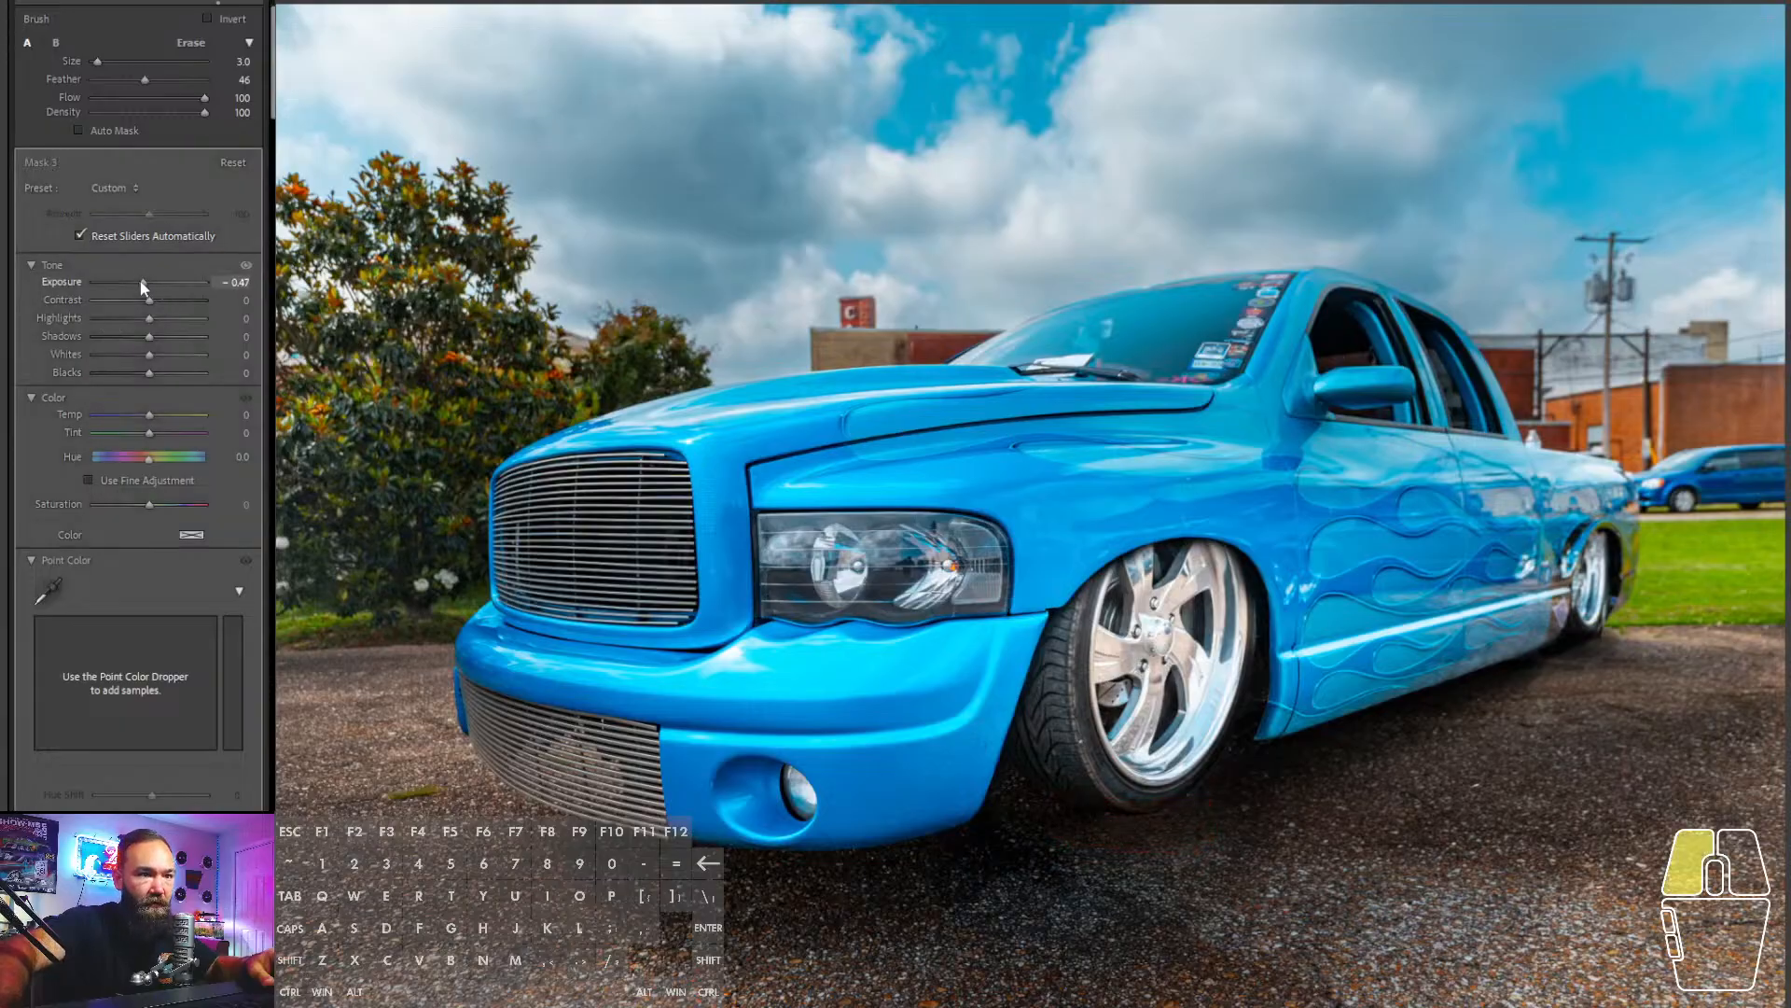
{"action": "key", "text": "alt"}
{"action": "mouse_move", "coordinate": [1137, 932]}
{"action": "left_mouse_down"}
{"action": "mouse_move", "coordinate": [1048, 908]}
{"action": "mouse_move", "coordinate": [1238, 943]}
{"action": "mouse_move", "coordinate": [1264, 905]}
{"action": "left_mouse_up"}
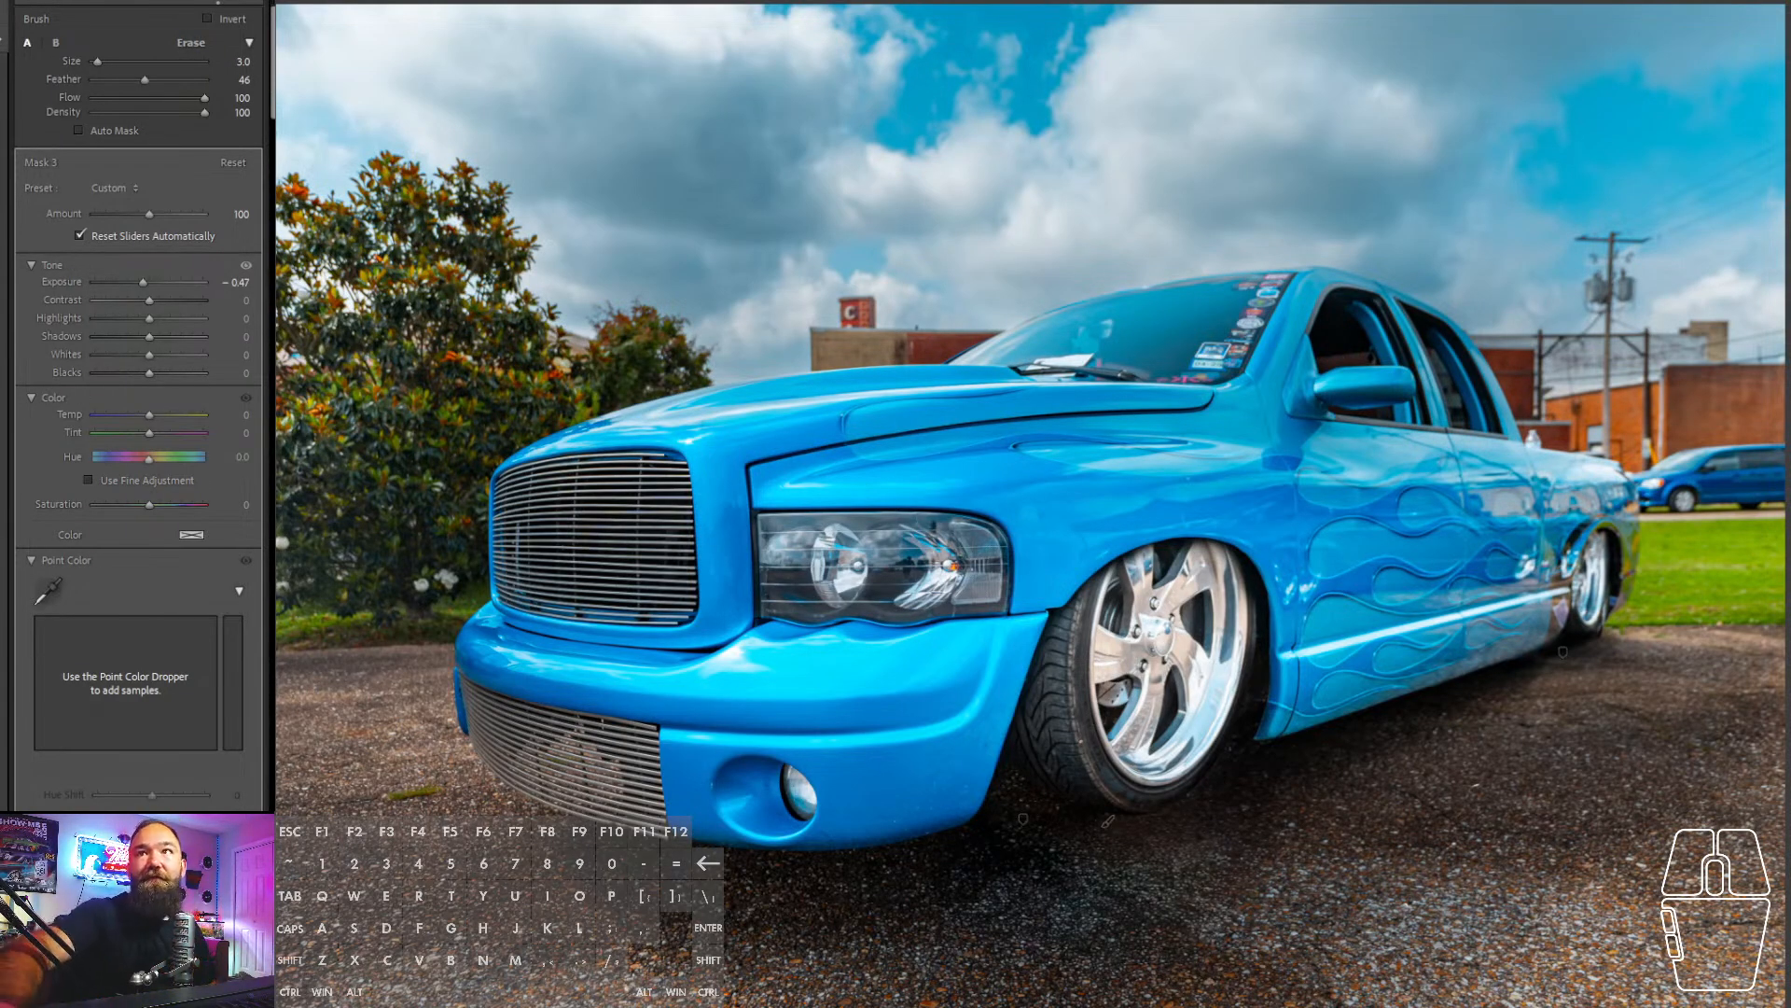
{"action": "left_click", "coordinate": [226, 2]}
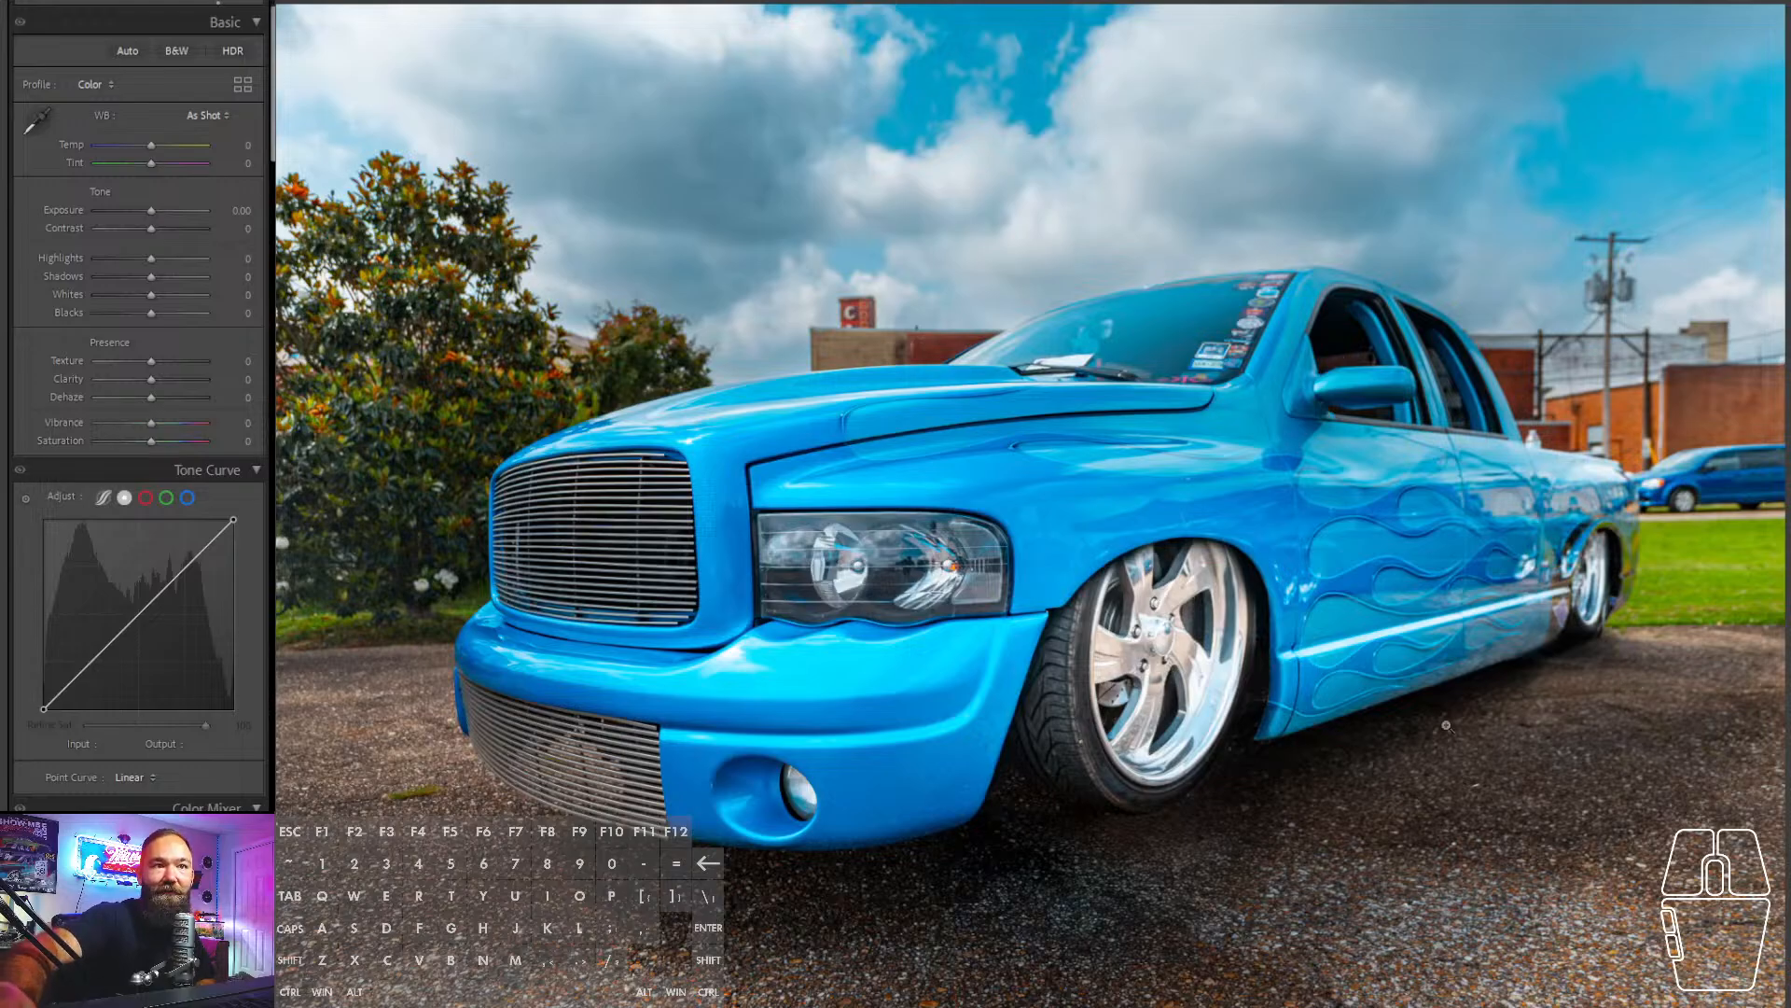
- Advance to the second unedited photo of the purple coupe with its door and hood open
{"action": "left_click_drag", "start_coordinate": [168, 278], "coordinate": [160, 276]}
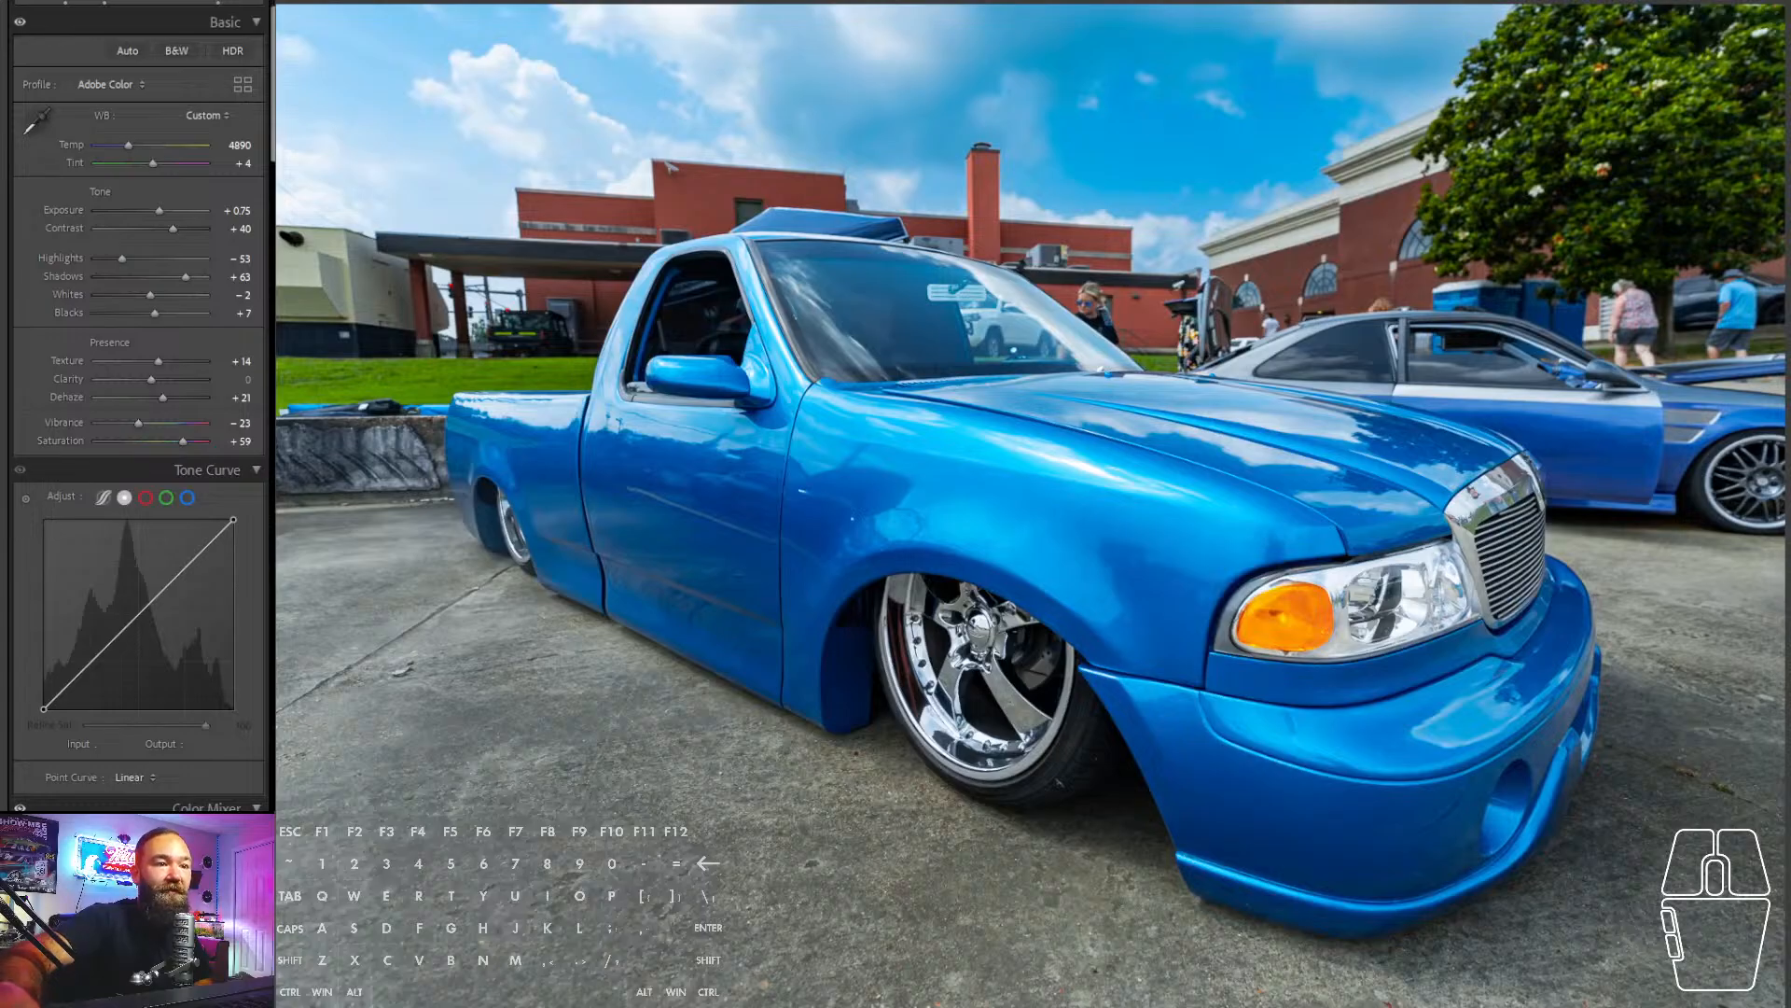
{"action": "key", "text": "Right"}
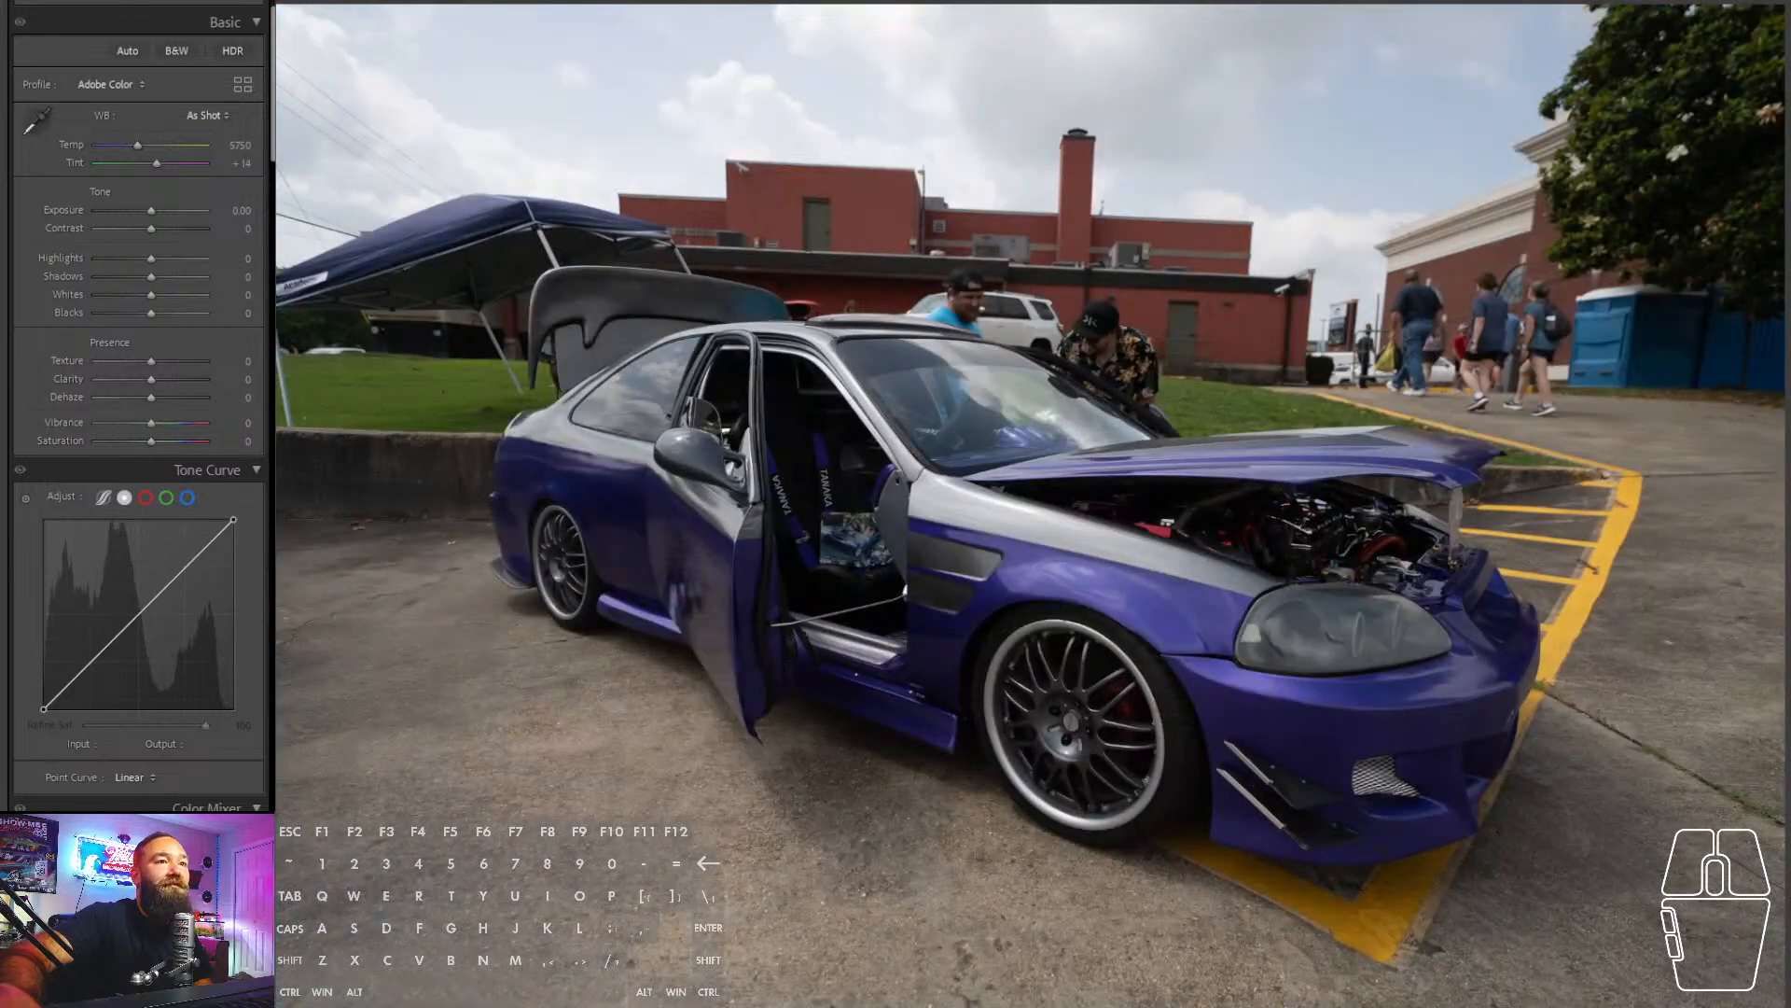
{"action": "key", "text": "Right"}
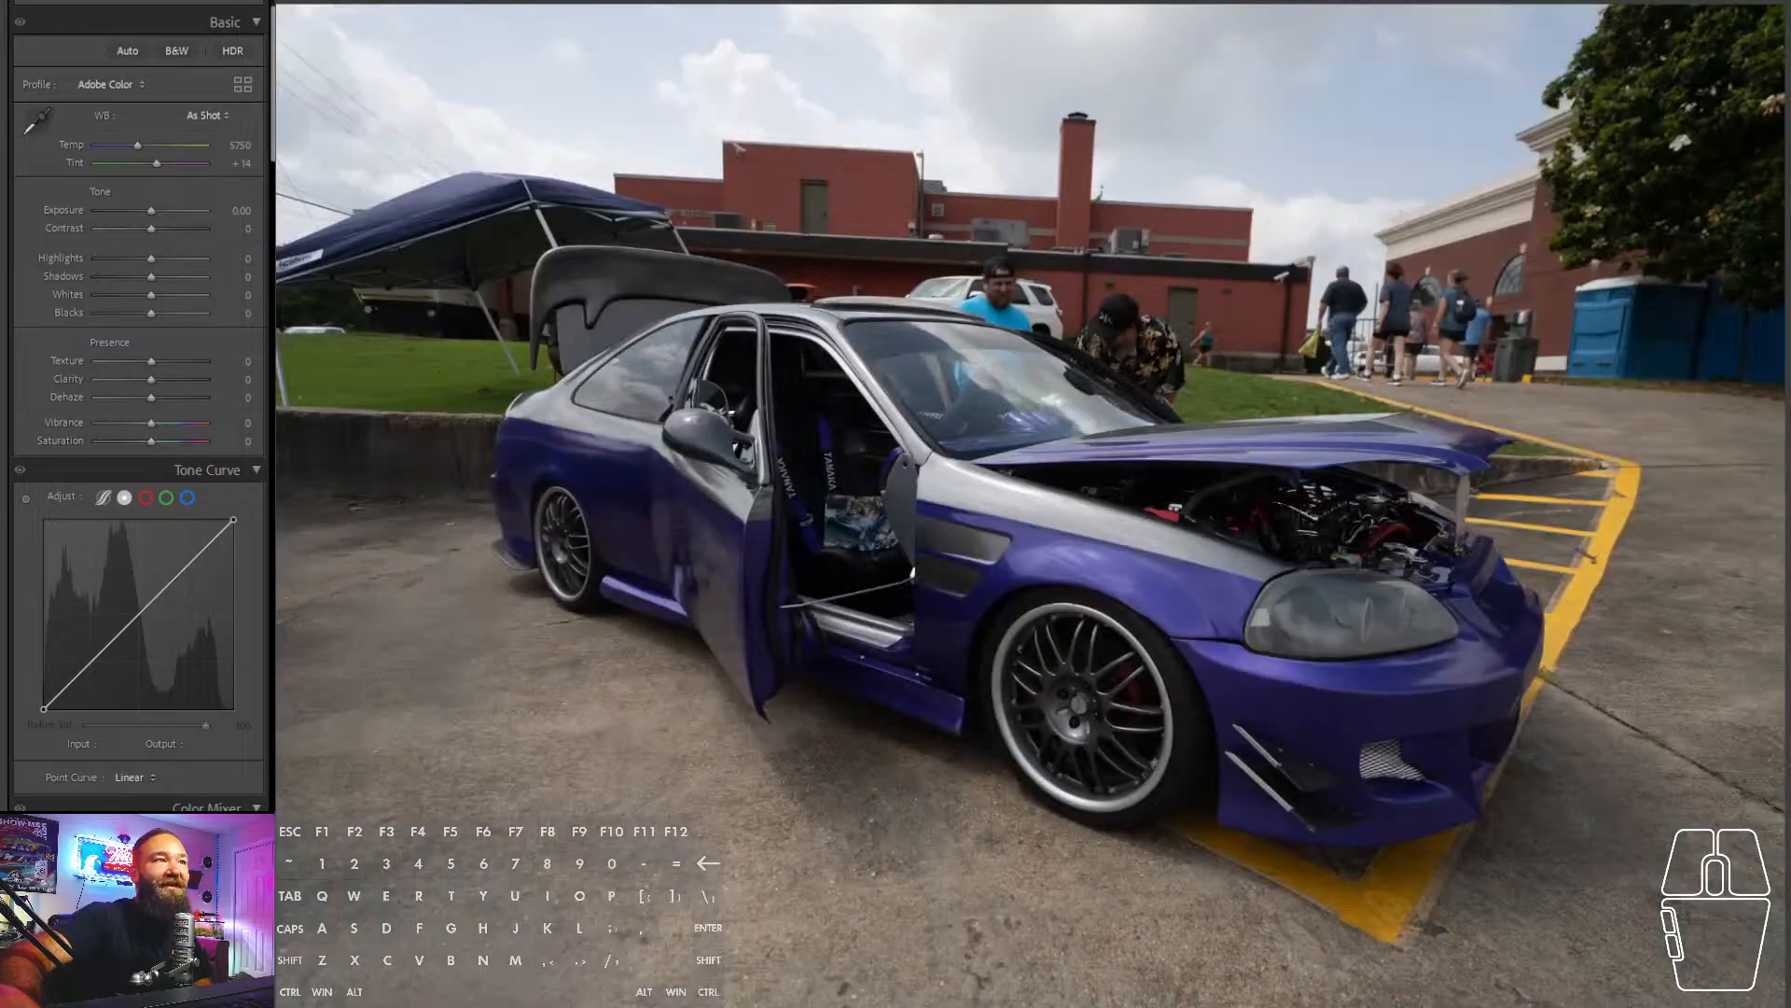
- Straighten the purple coupe photo to an angle of -2.15 and crop it tighter around the car at the original aspect ratio
{"action": "left_click", "coordinate": [62, 7]}
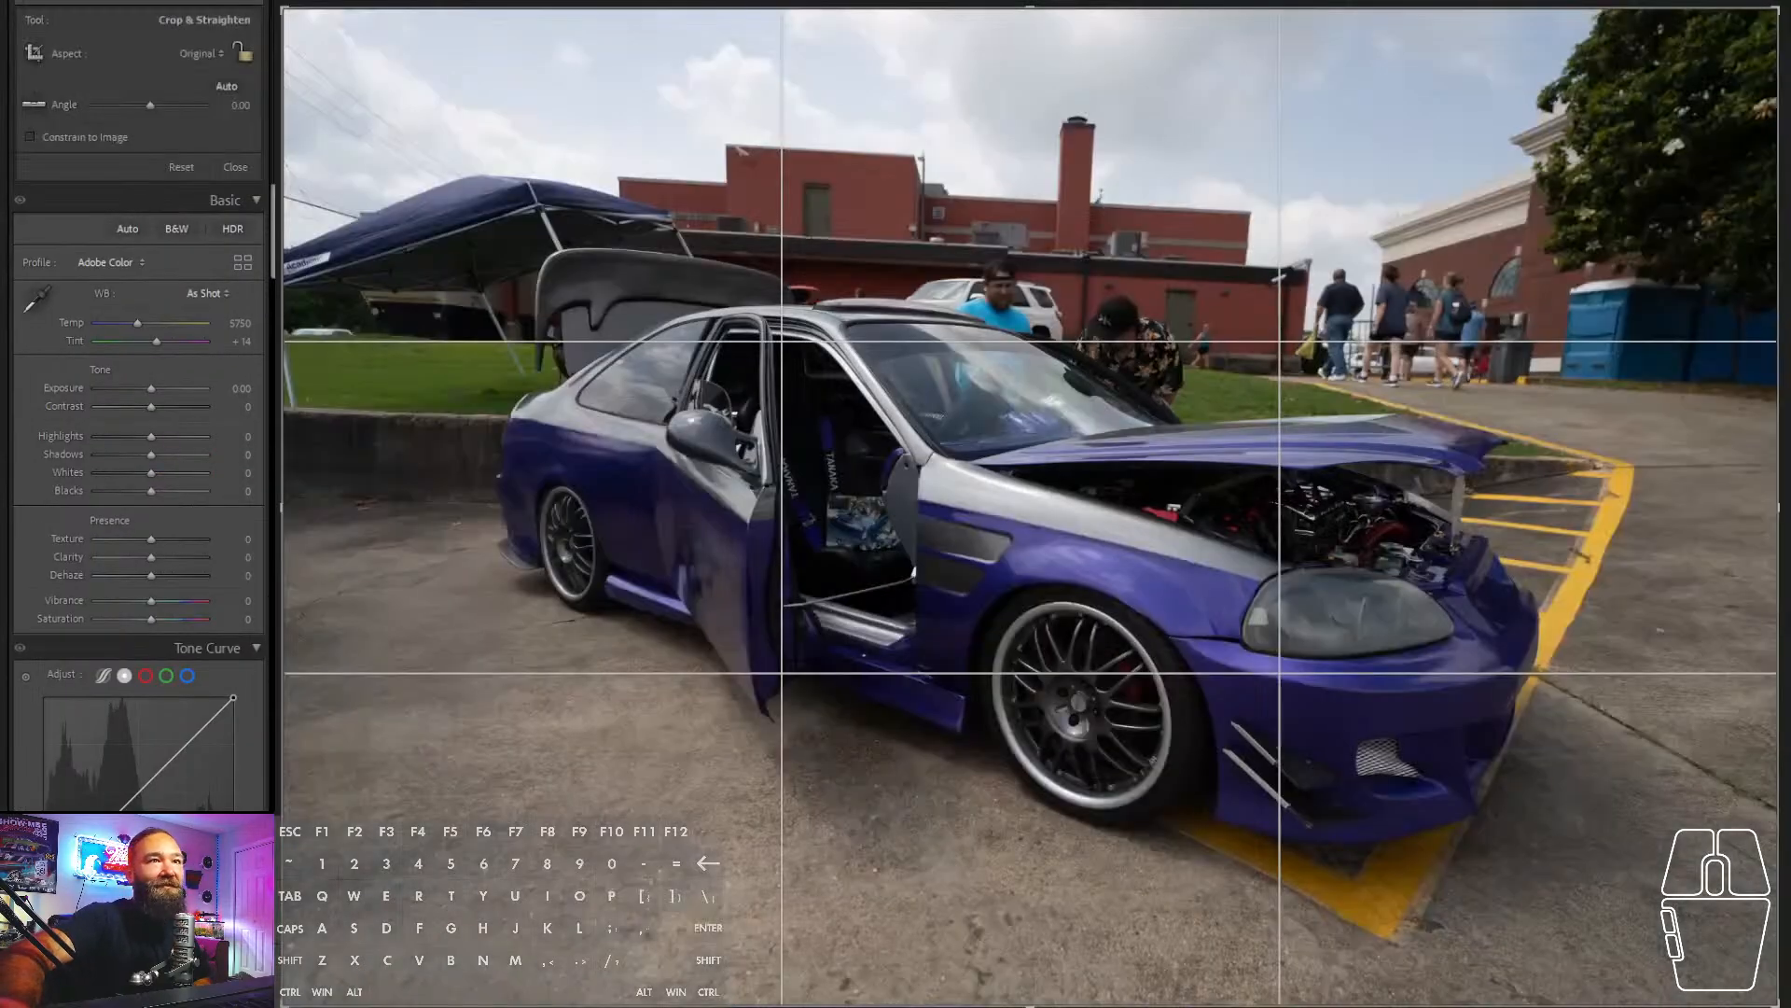
{"action": "left_click_drag", "start_coordinate": [150, 104], "coordinate": [149, 105]}
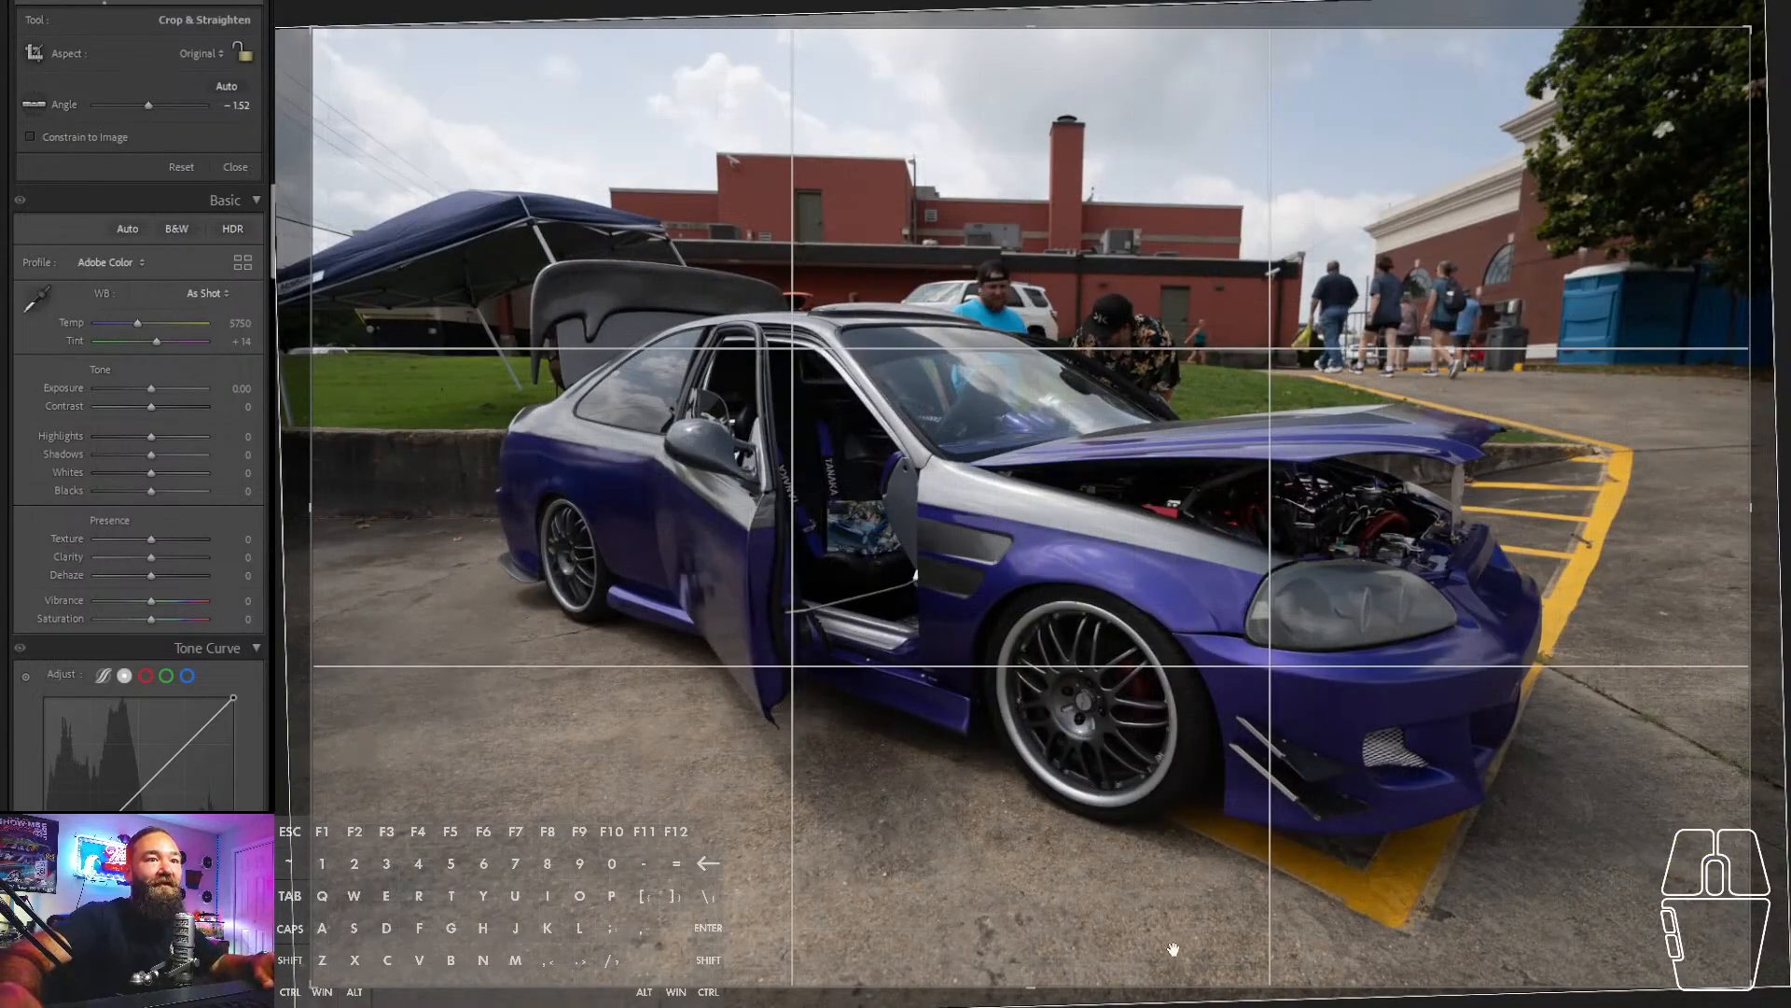
{"action": "key", "text": "shift"}
{"action": "left_click_drag", "start_coordinate": [1135, 992], "coordinate": [1185, 845]}
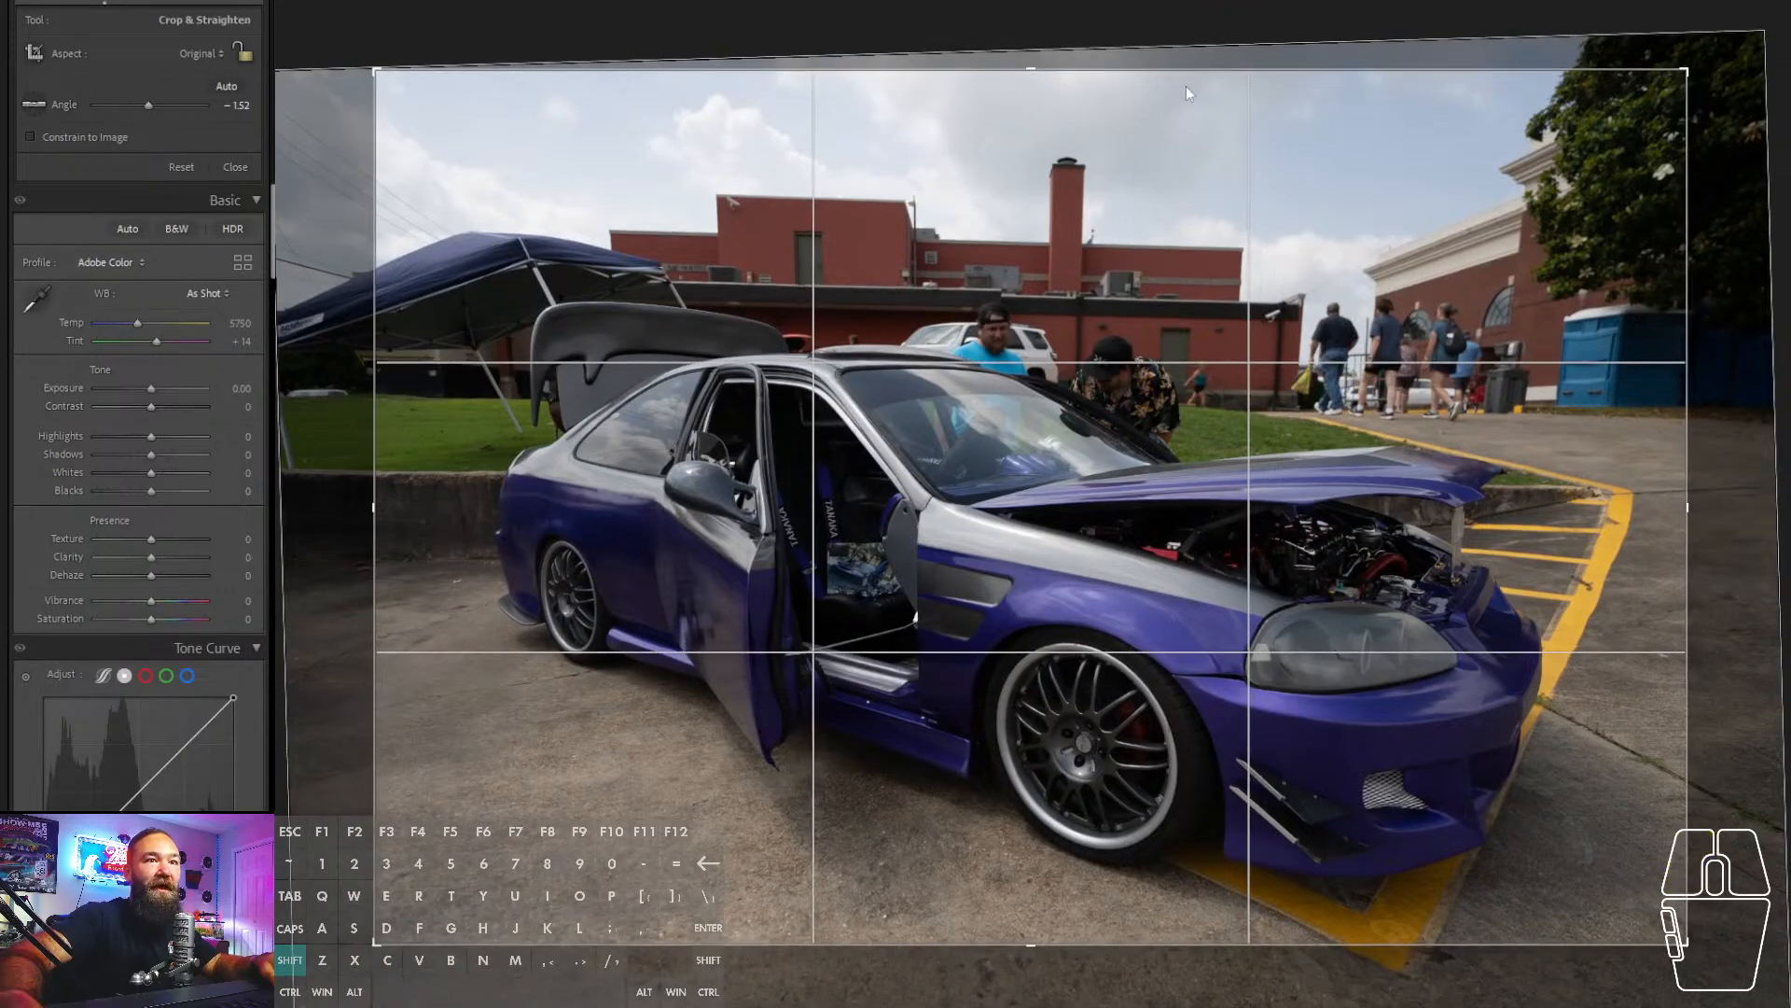
{"action": "left_click_drag", "start_coordinate": [1120, 70], "coordinate": [1121, 96]}
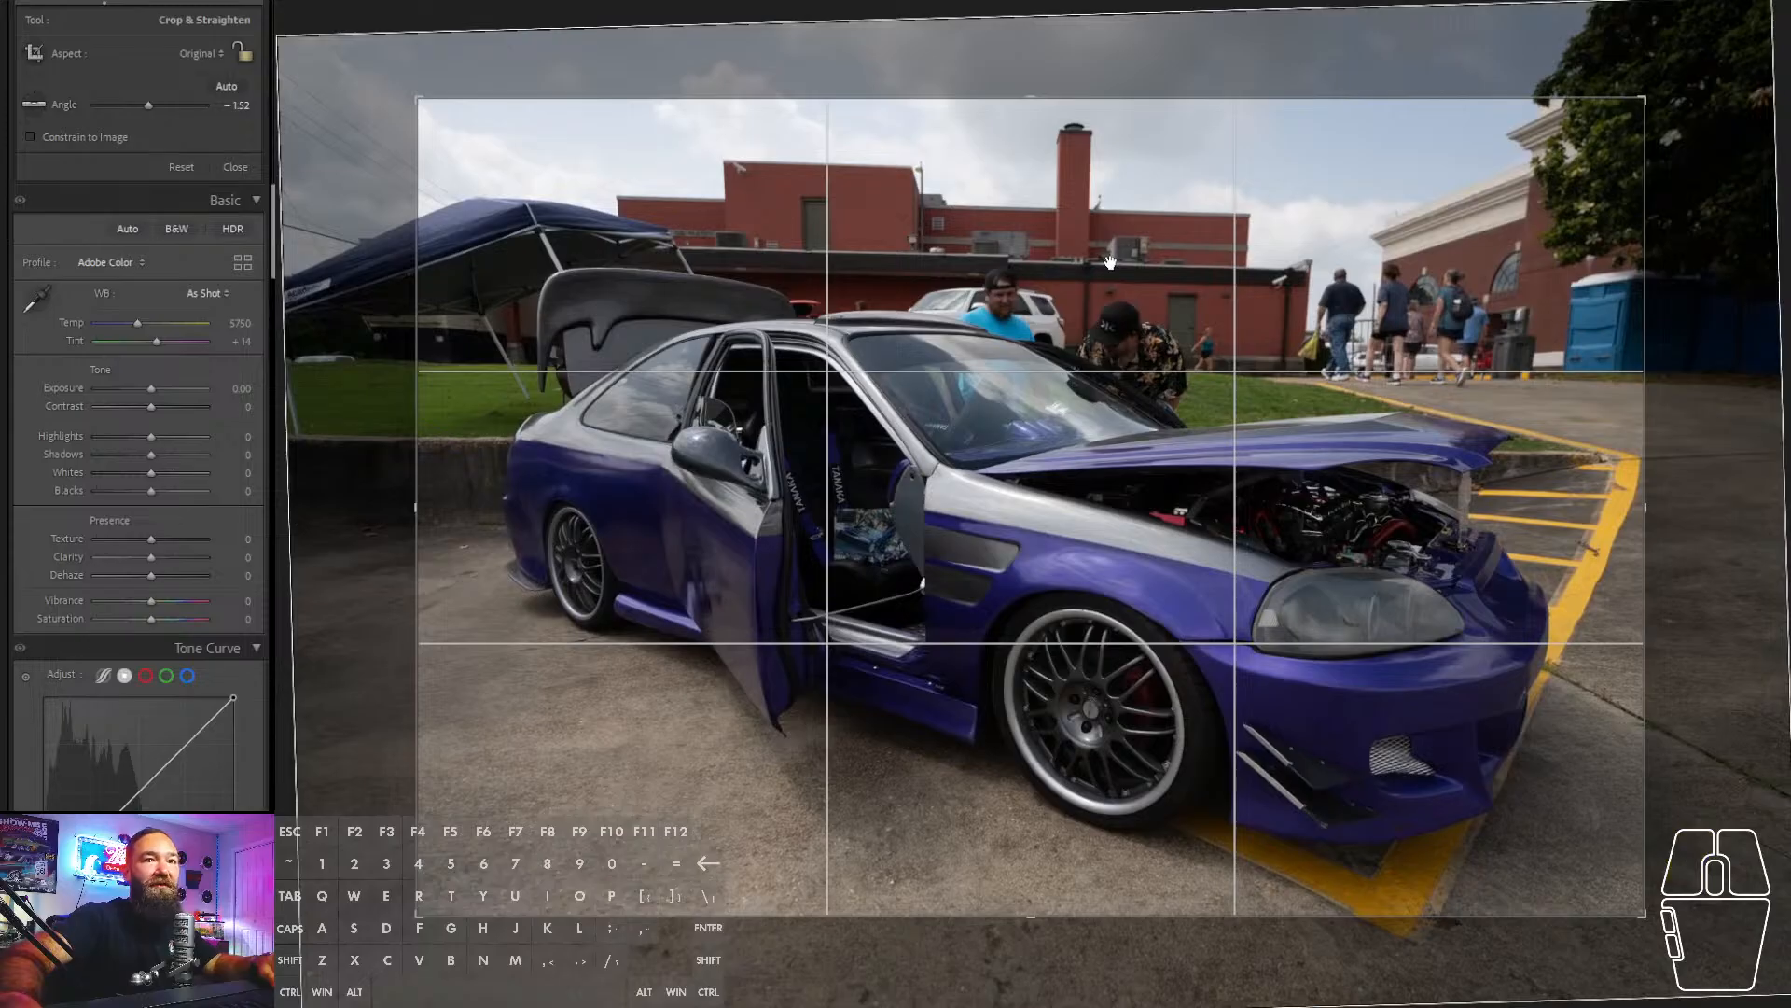
{"action": "left_click_drag", "start_coordinate": [1110, 262], "coordinate": [1112, 258]}
{"action": "left_click_drag", "start_coordinate": [1737, 351], "coordinate": [1738, 345]}
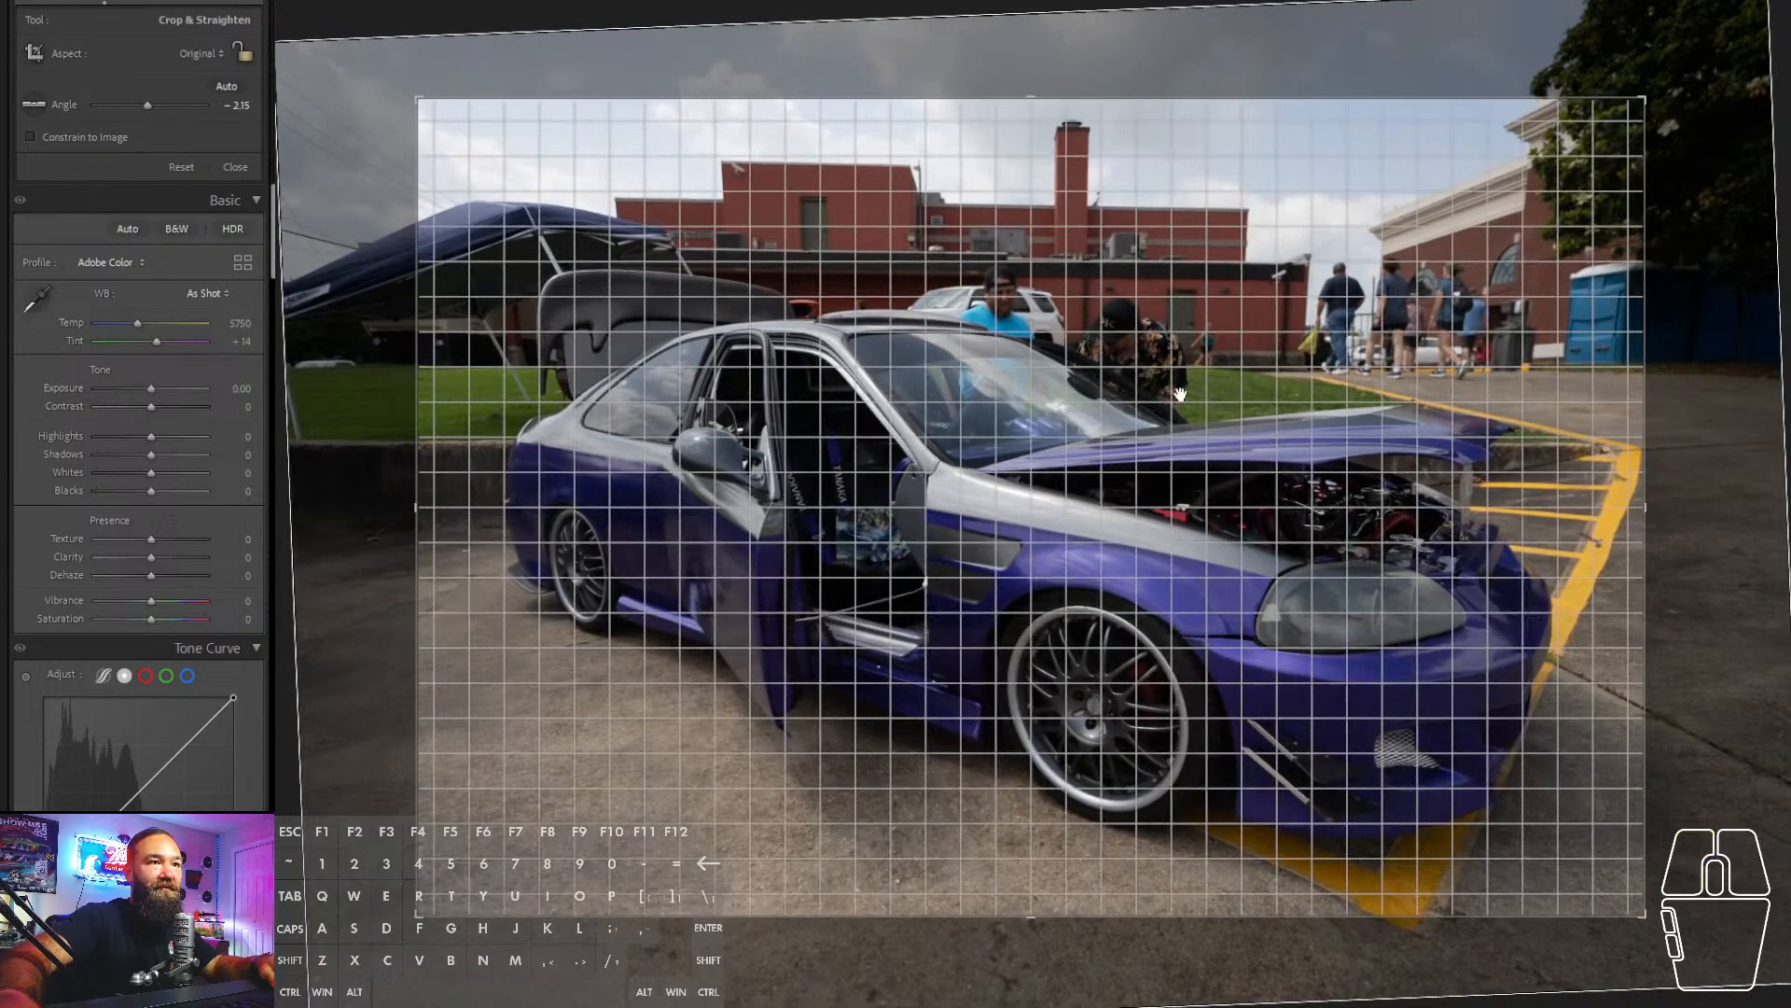
{"action": "left_click_drag", "start_coordinate": [1159, 414], "coordinate": [1169, 422]}
{"action": "double_click", "coordinate": [1169, 422]}
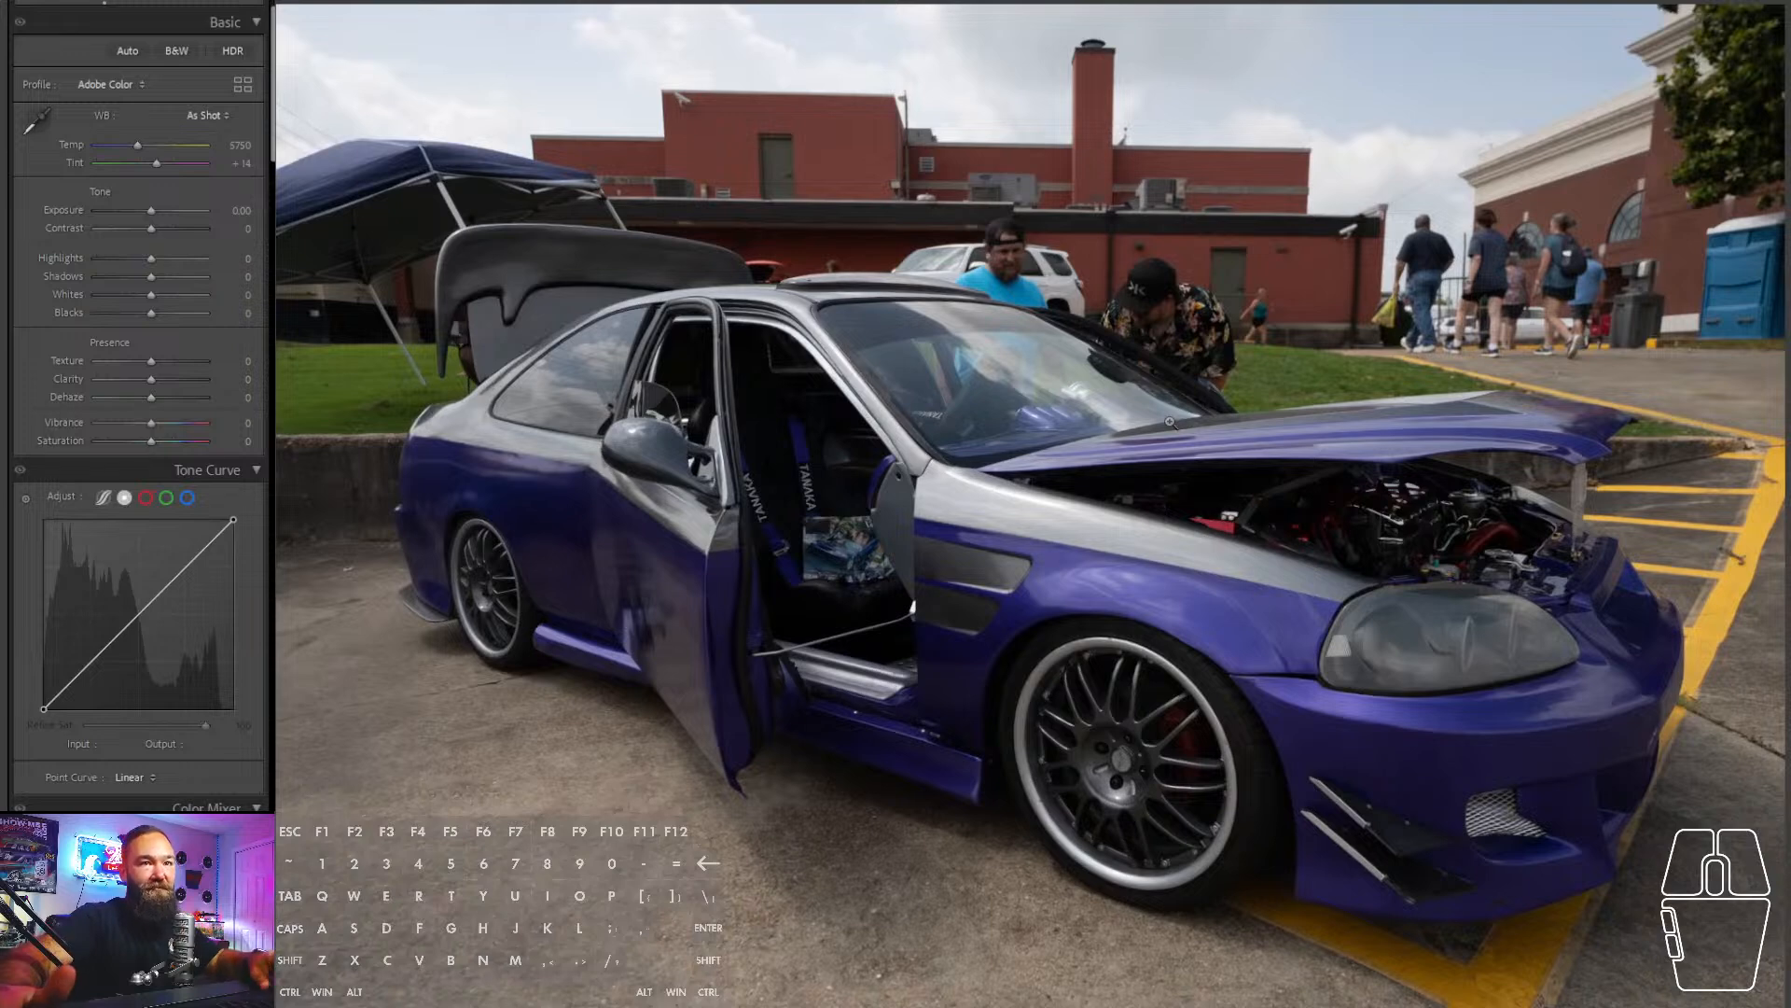
- Paste the copied develop settings onto the coupe photo and set its saturation to +67
{"action": "key", "text": "ctrl+v"}
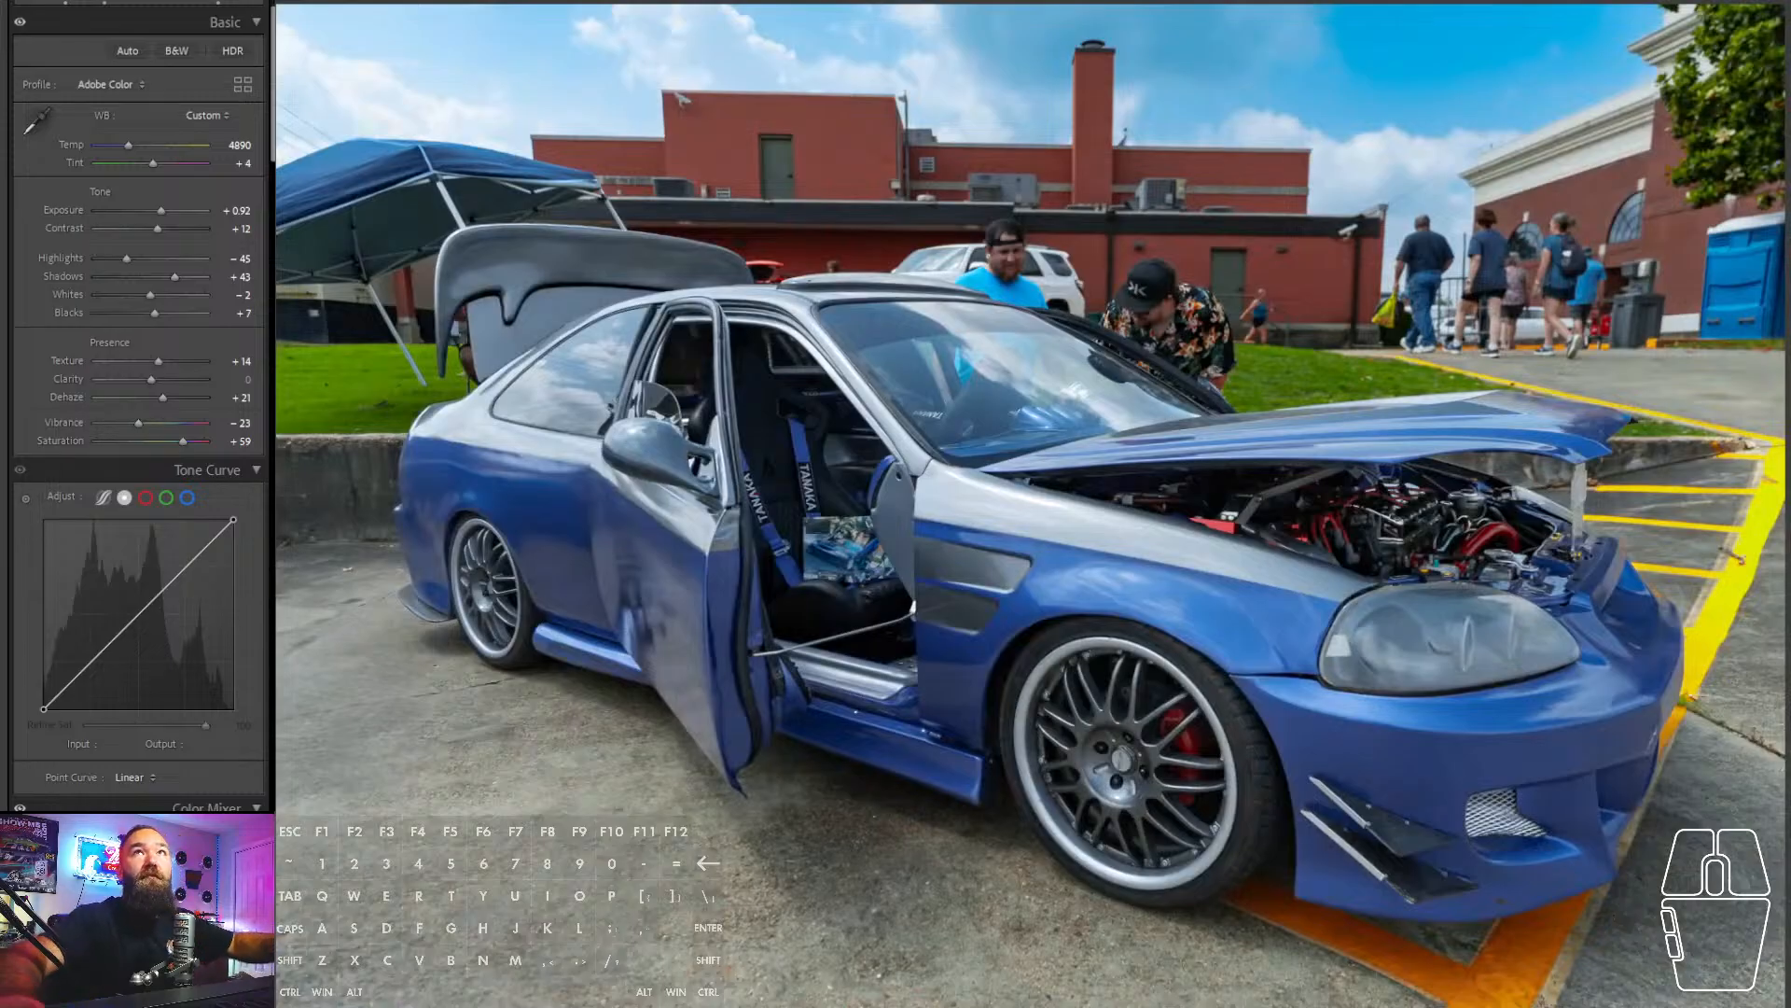
{"action": "scroll", "coordinate": [129, 287], "scroll_direction": "down", "scroll_amount": 5}
{"action": "scroll", "coordinate": [119, 300], "scroll_direction": "up", "scroll_amount": 5}
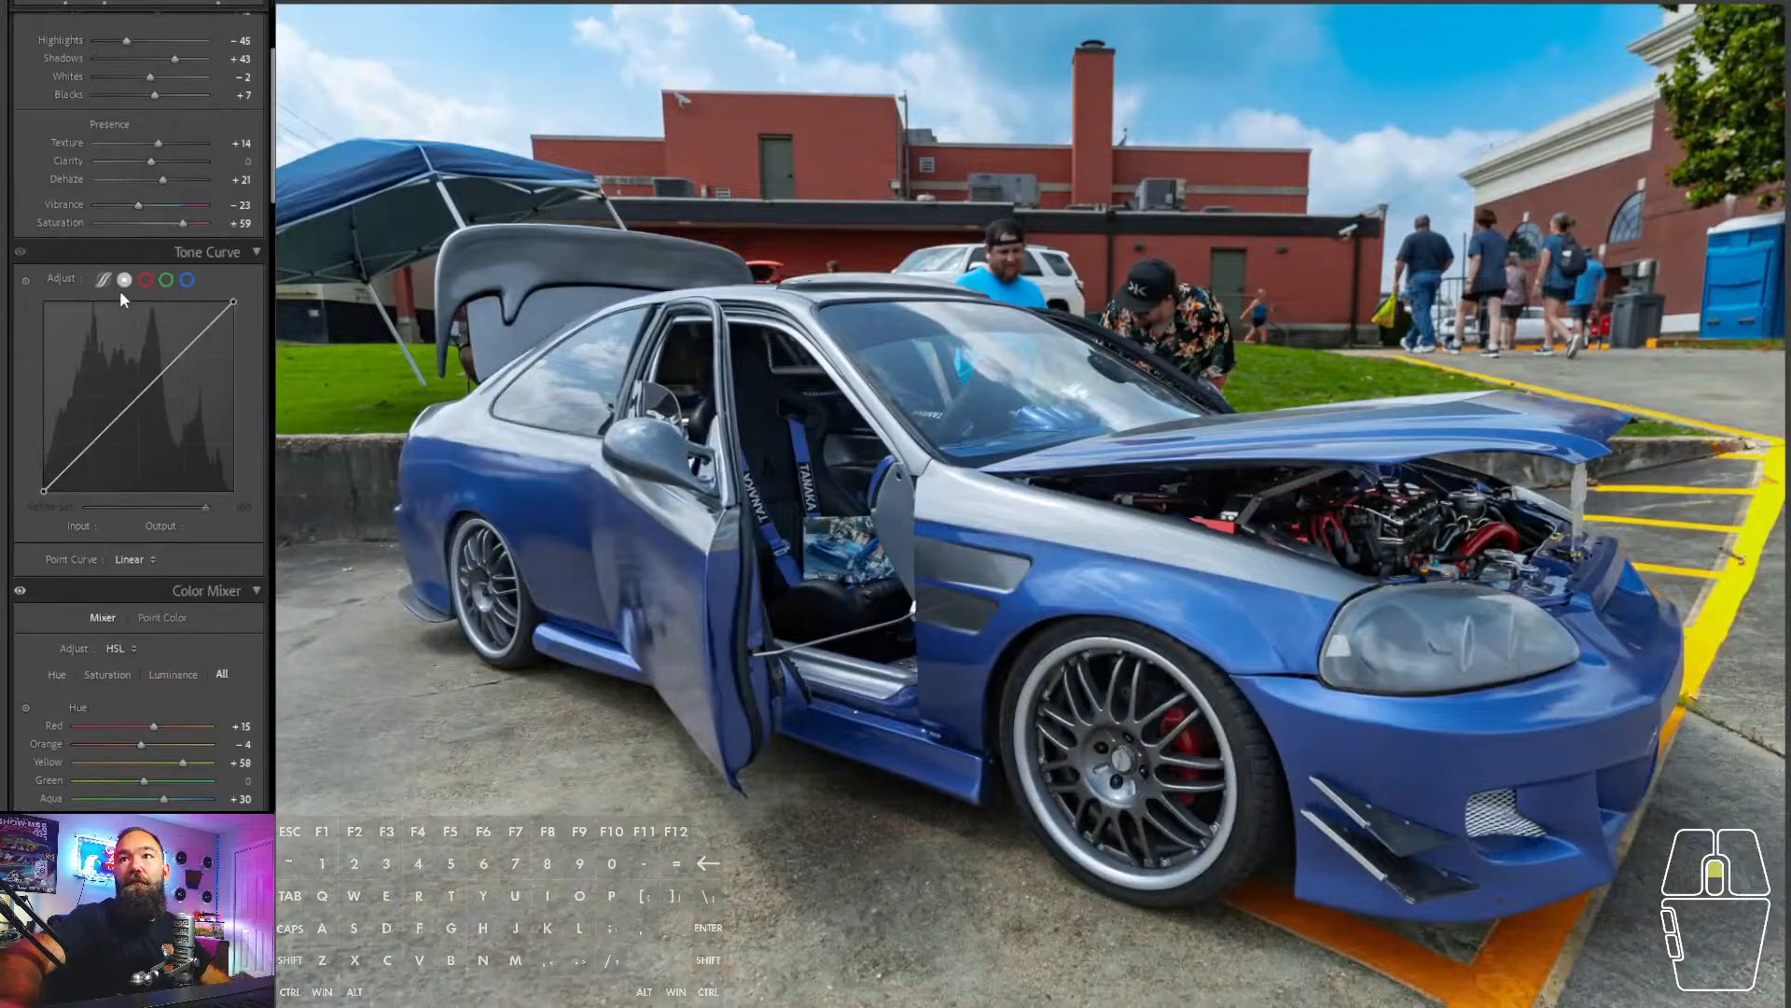
{"action": "left_click_drag", "start_coordinate": [197, 441], "coordinate": [187, 439]}
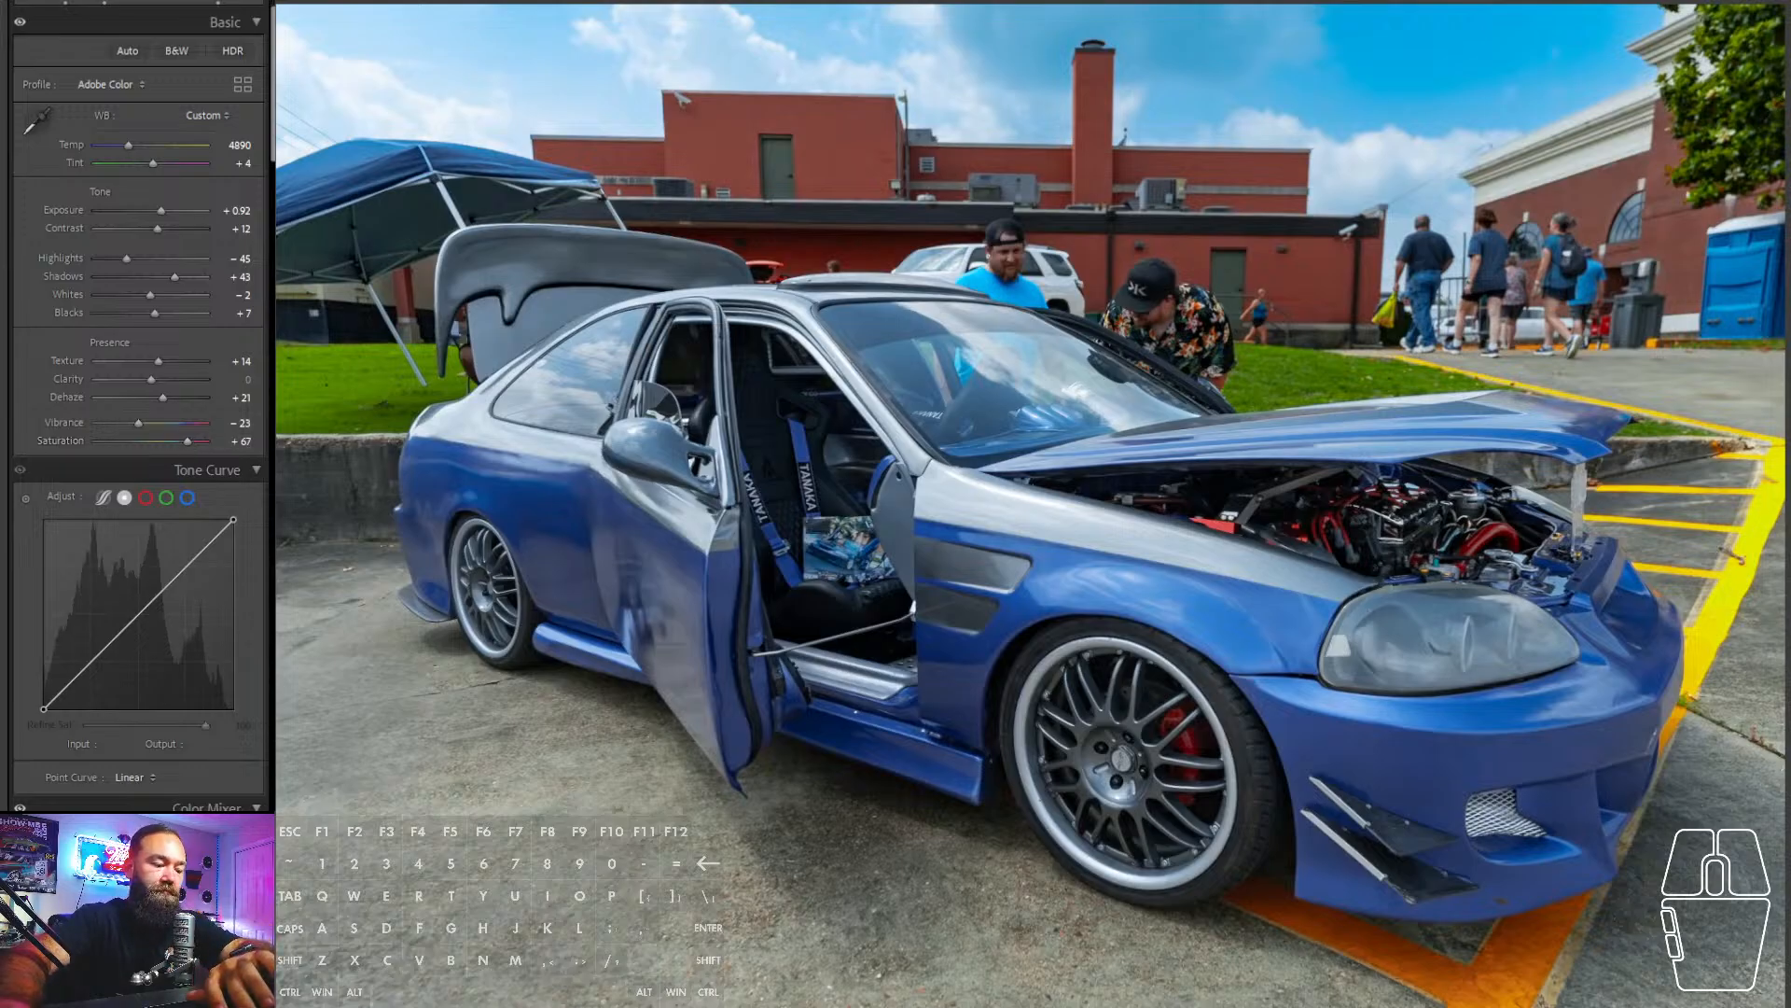
- Set the Blue hue to +48 so the car's paint matches the purple of the original, comparing before and after
{"action": "key", "text": "backslash"}
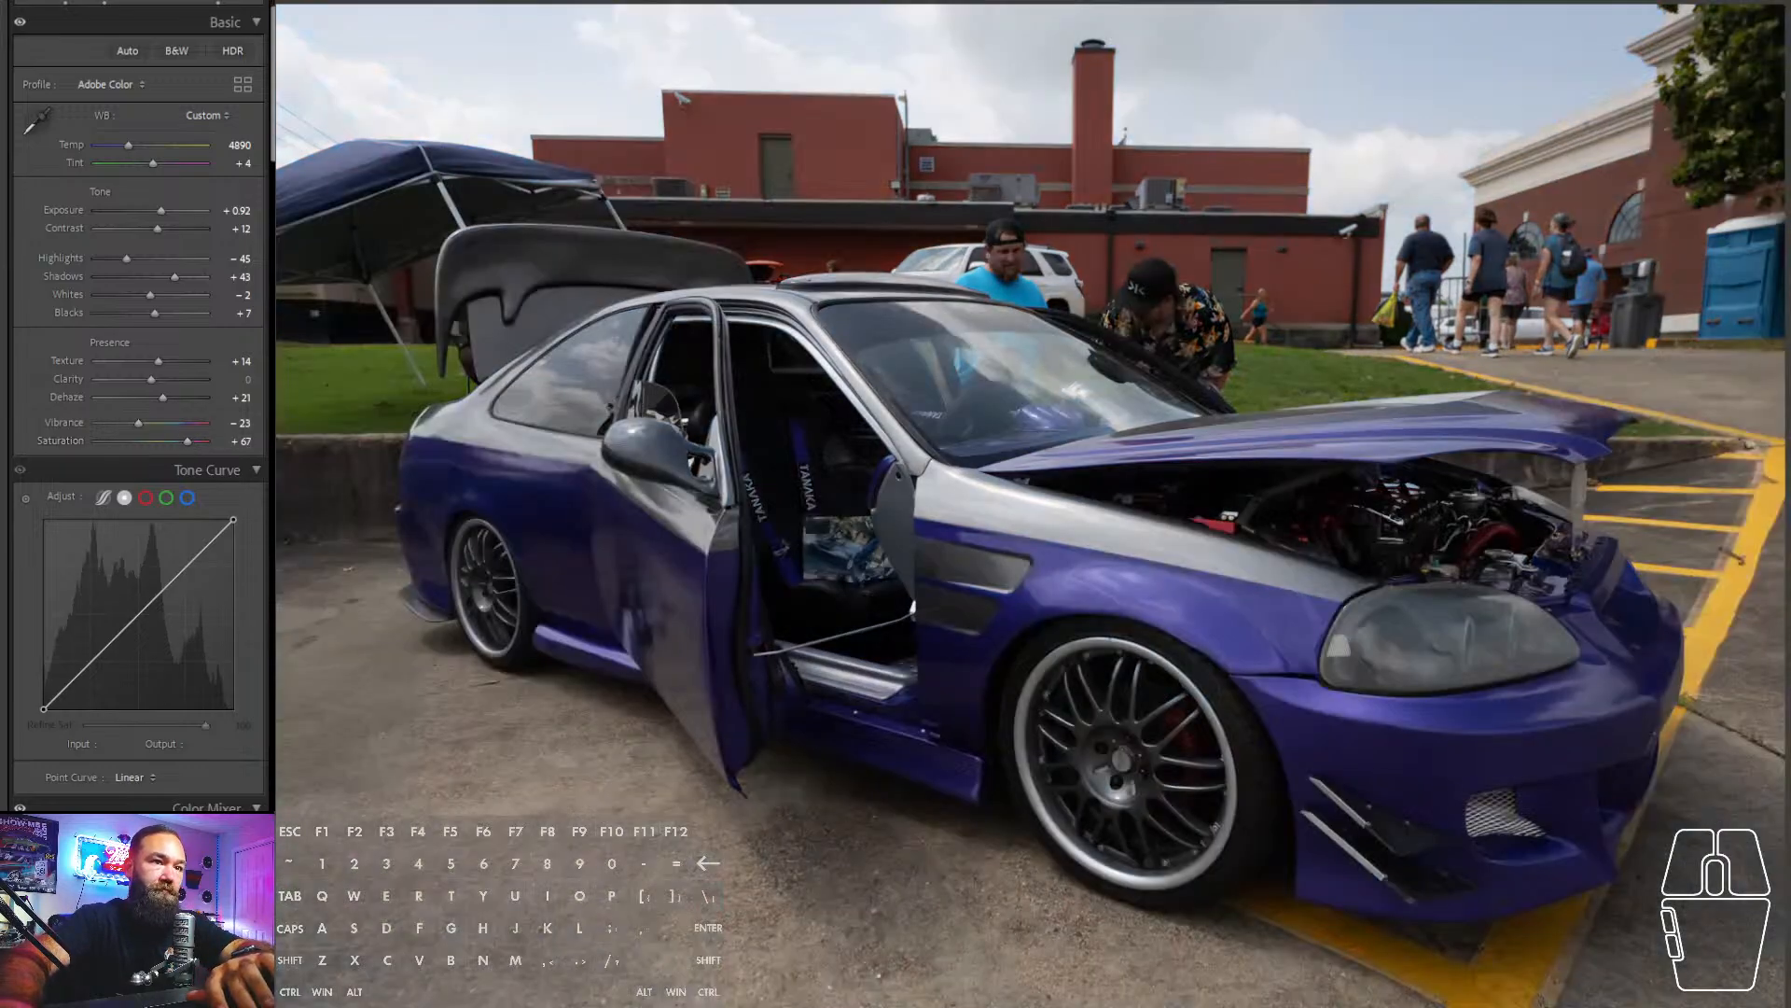
{"action": "key", "text": "backslash"}
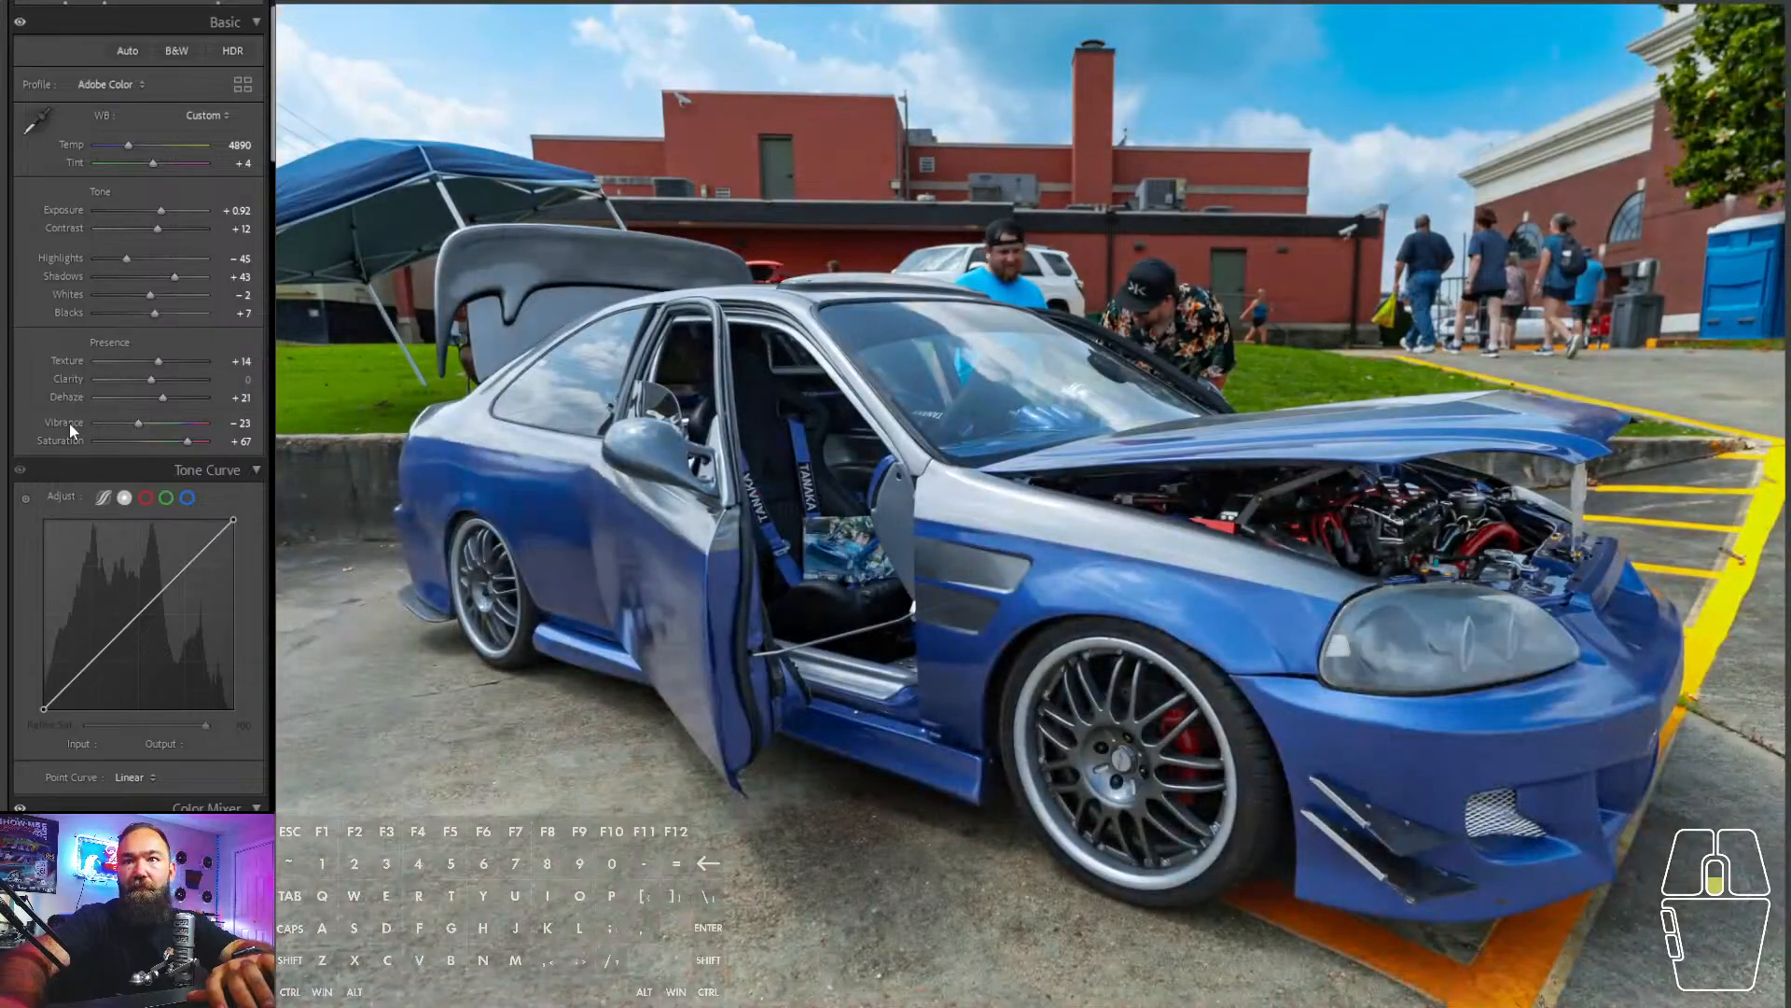
{"action": "scroll", "coordinate": [165, 763], "scroll_direction": "down", "scroll_amount": 5}
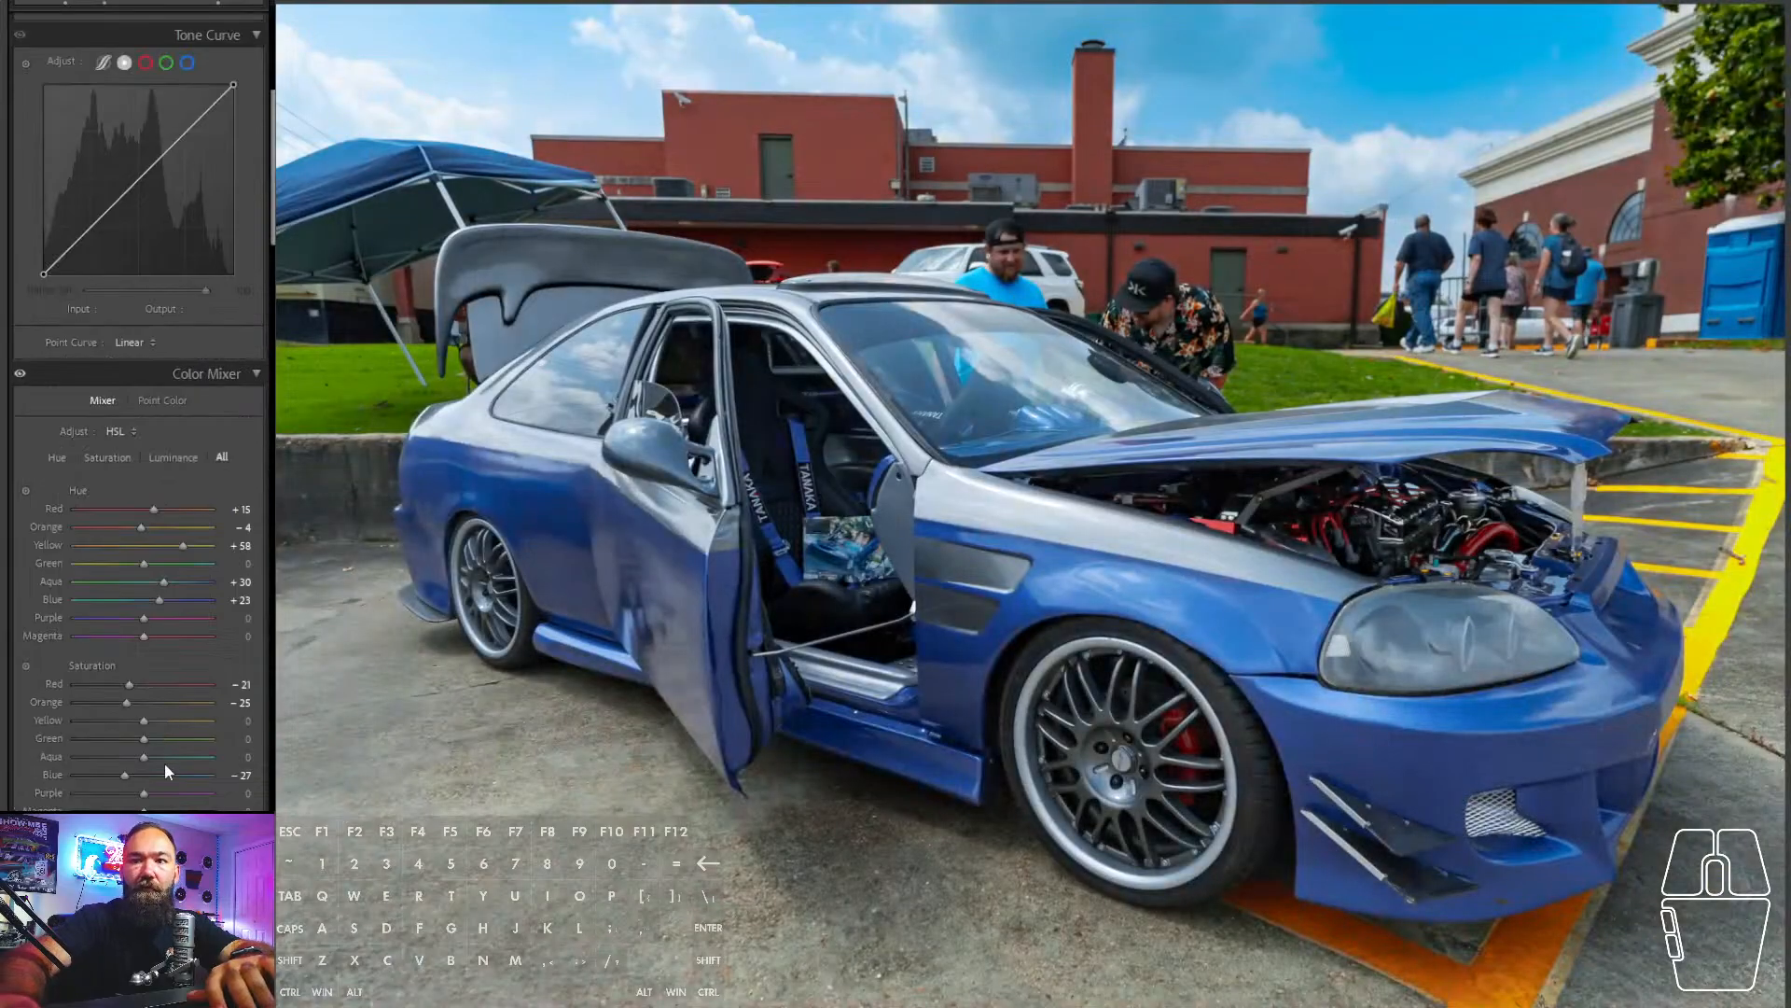
{"action": "left_click_drag", "start_coordinate": [159, 599], "coordinate": [177, 606]}
{"action": "key", "text": "backslash"}
{"action": "key", "text": "backslash"}
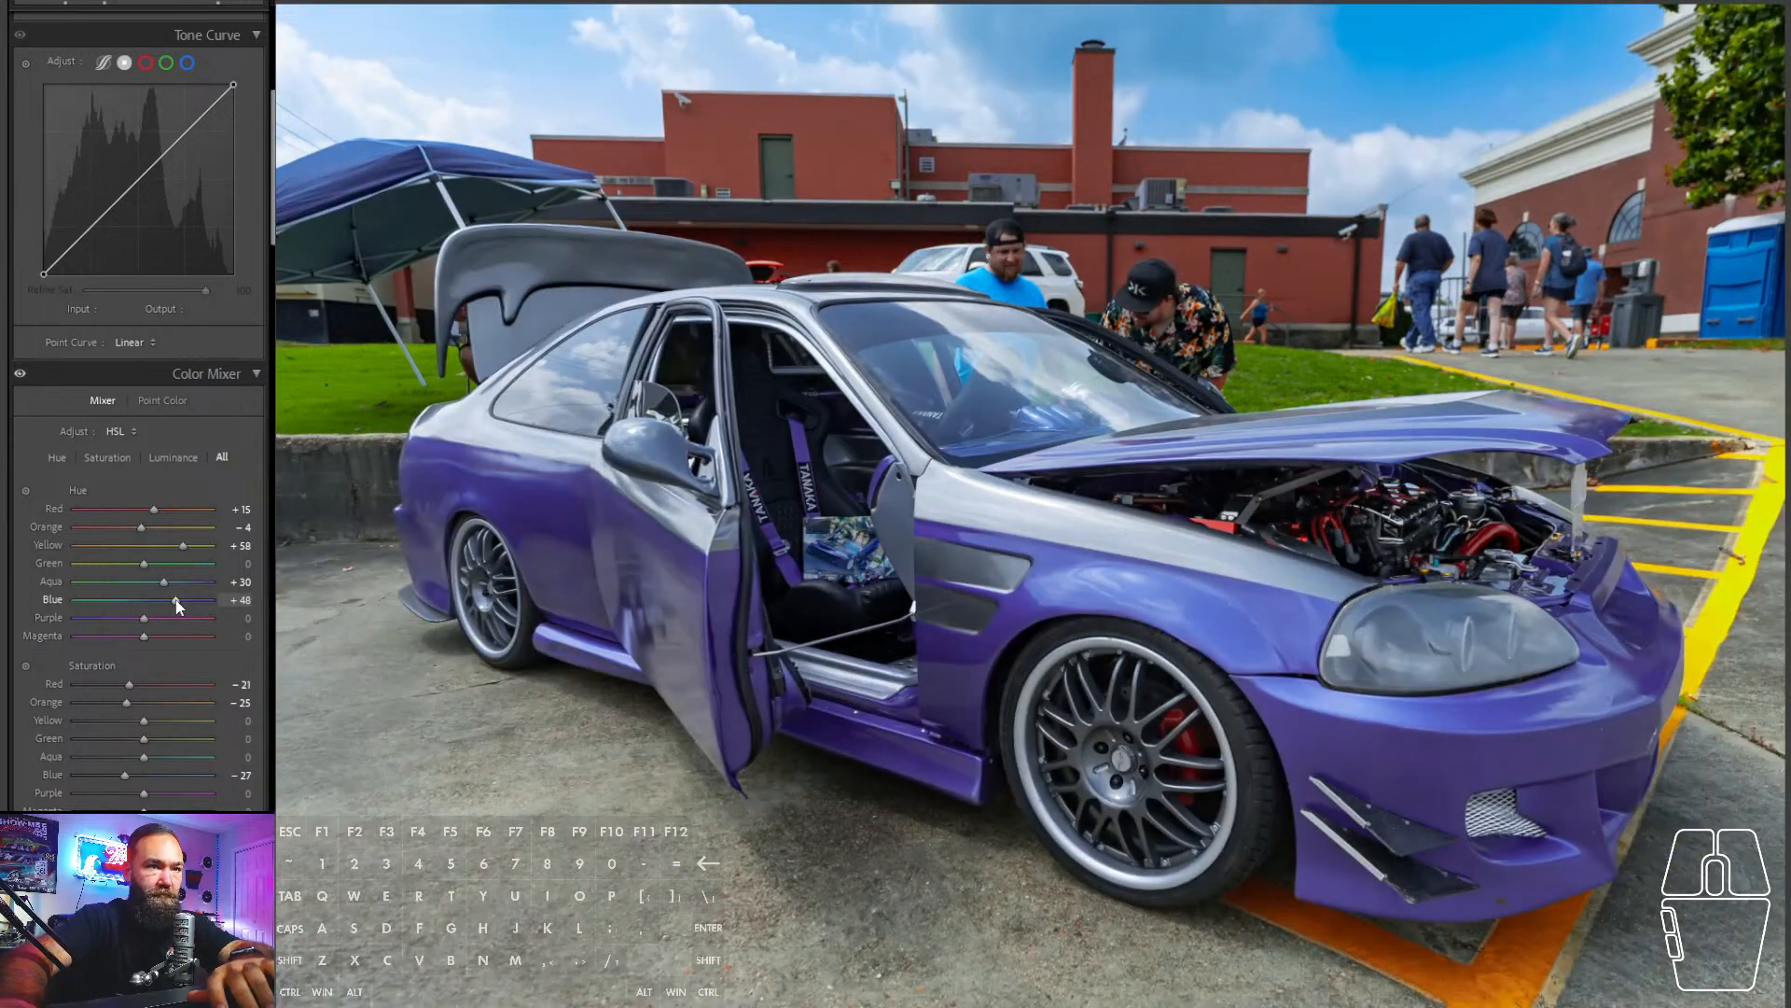
{"action": "key", "text": "backslash"}
{"action": "key", "text": "backslash"}
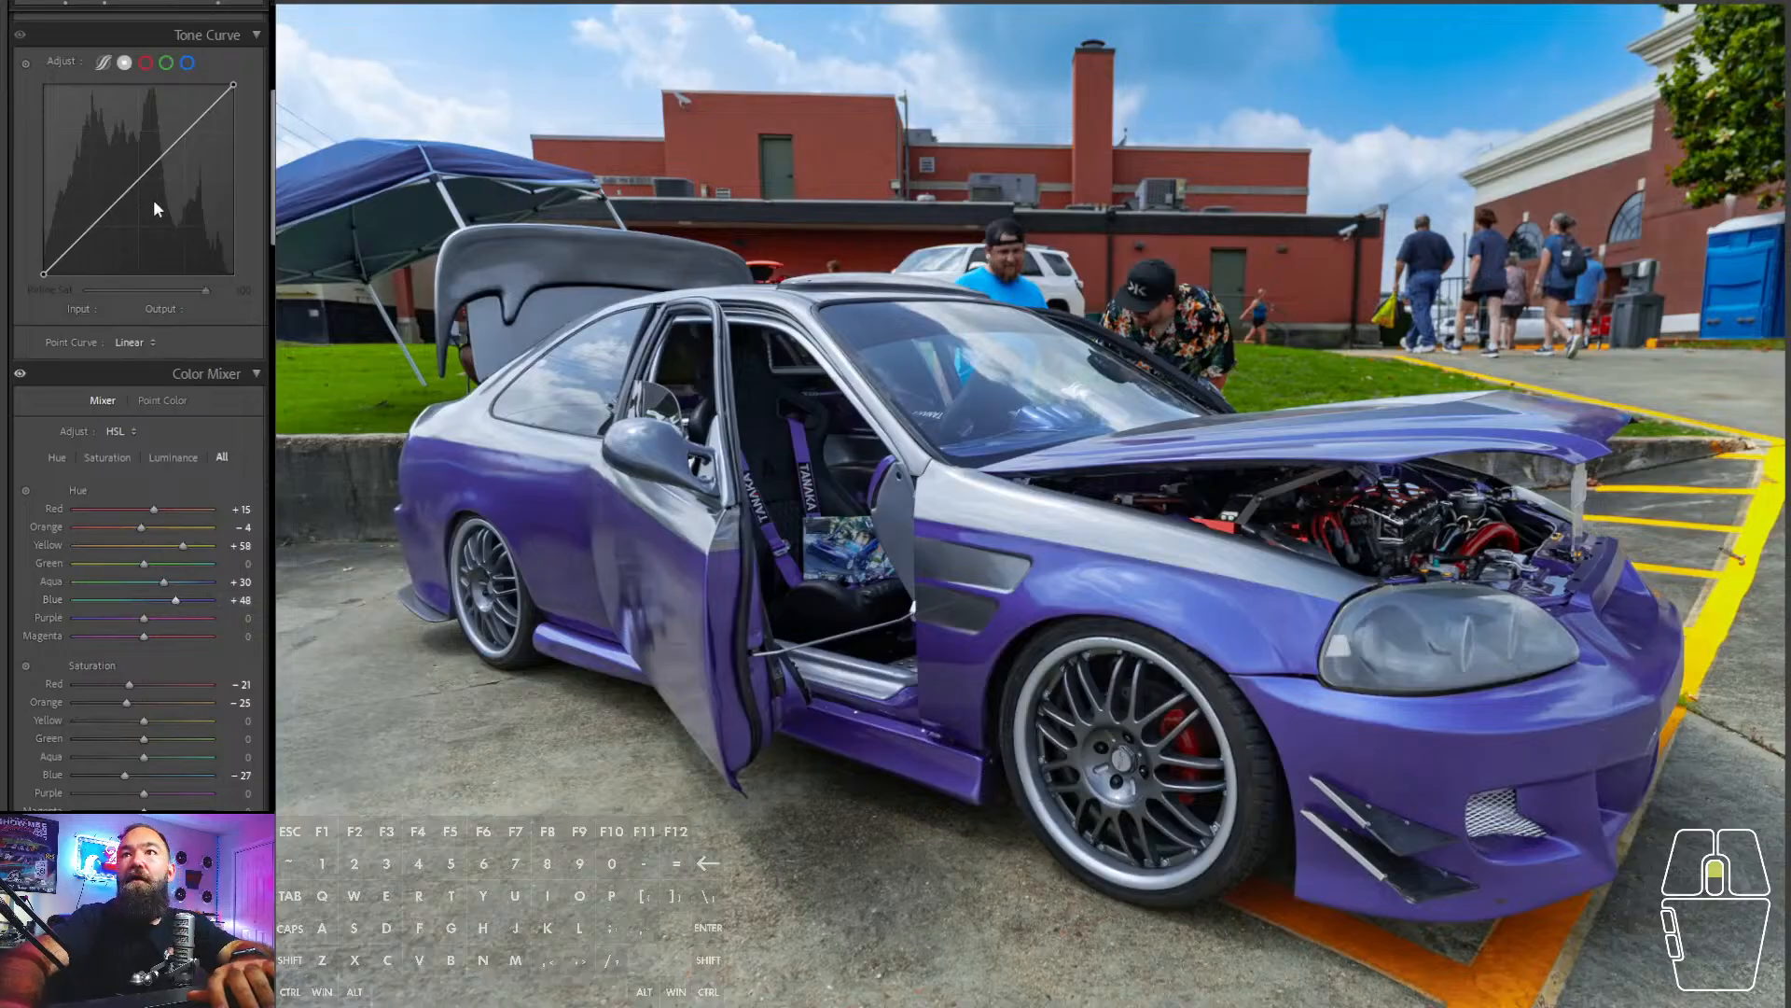
- Set the photo's tint to +10, temperature to 5167 and exposure to +0.83
{"action": "scroll", "coordinate": [153, 199], "scroll_direction": "up", "scroll_amount": 5}
{"action": "left_click_drag", "start_coordinate": [155, 165], "coordinate": [156, 164]}
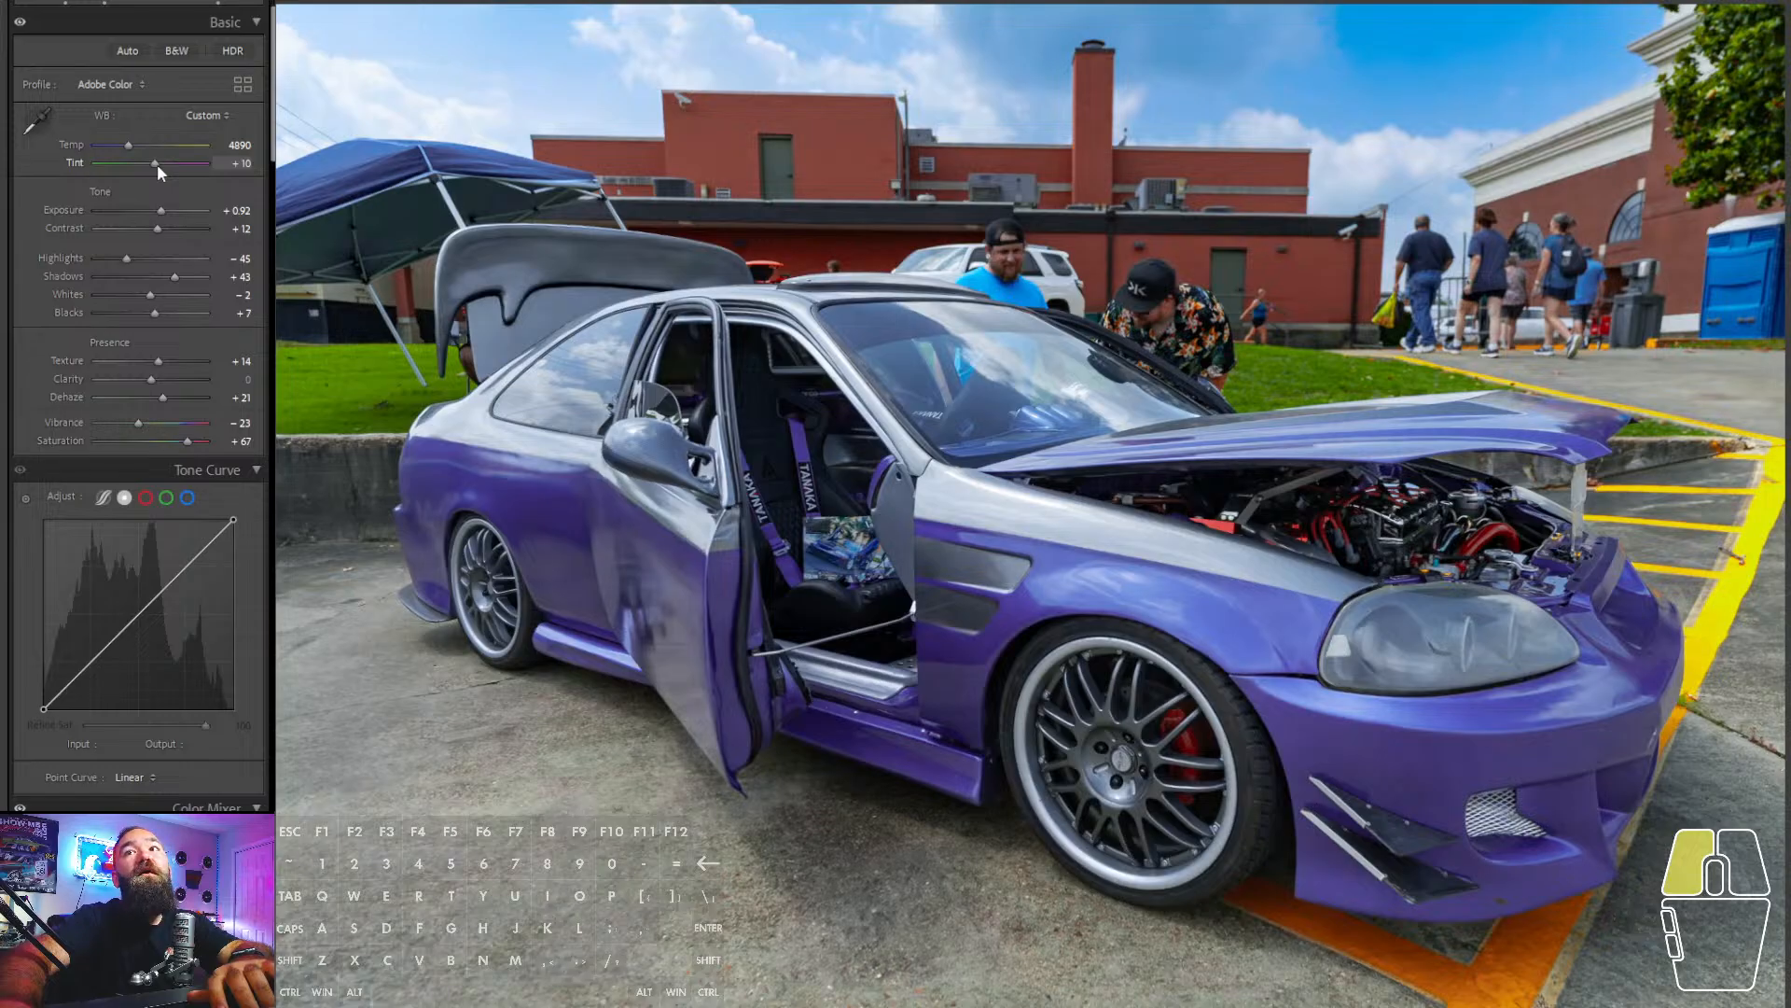
{"action": "left_click_drag", "start_coordinate": [157, 164], "coordinate": [132, 146]}
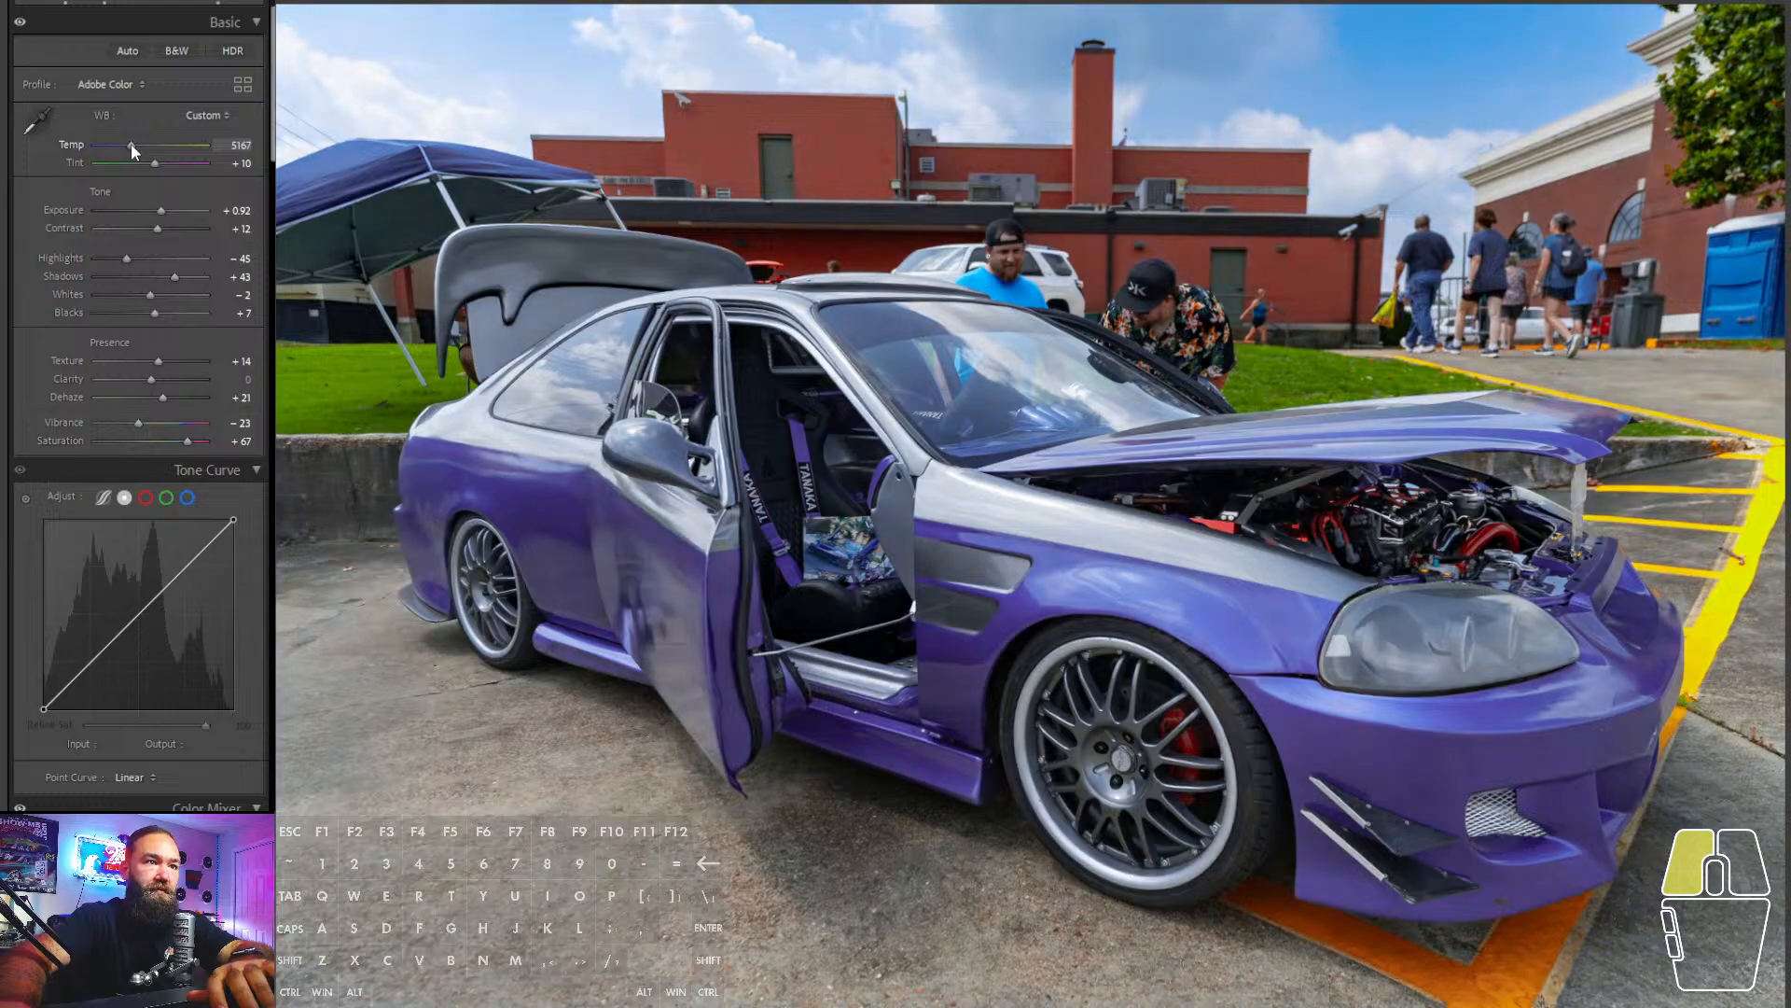
{"action": "left_click_drag", "start_coordinate": [131, 144], "coordinate": [130, 144]}
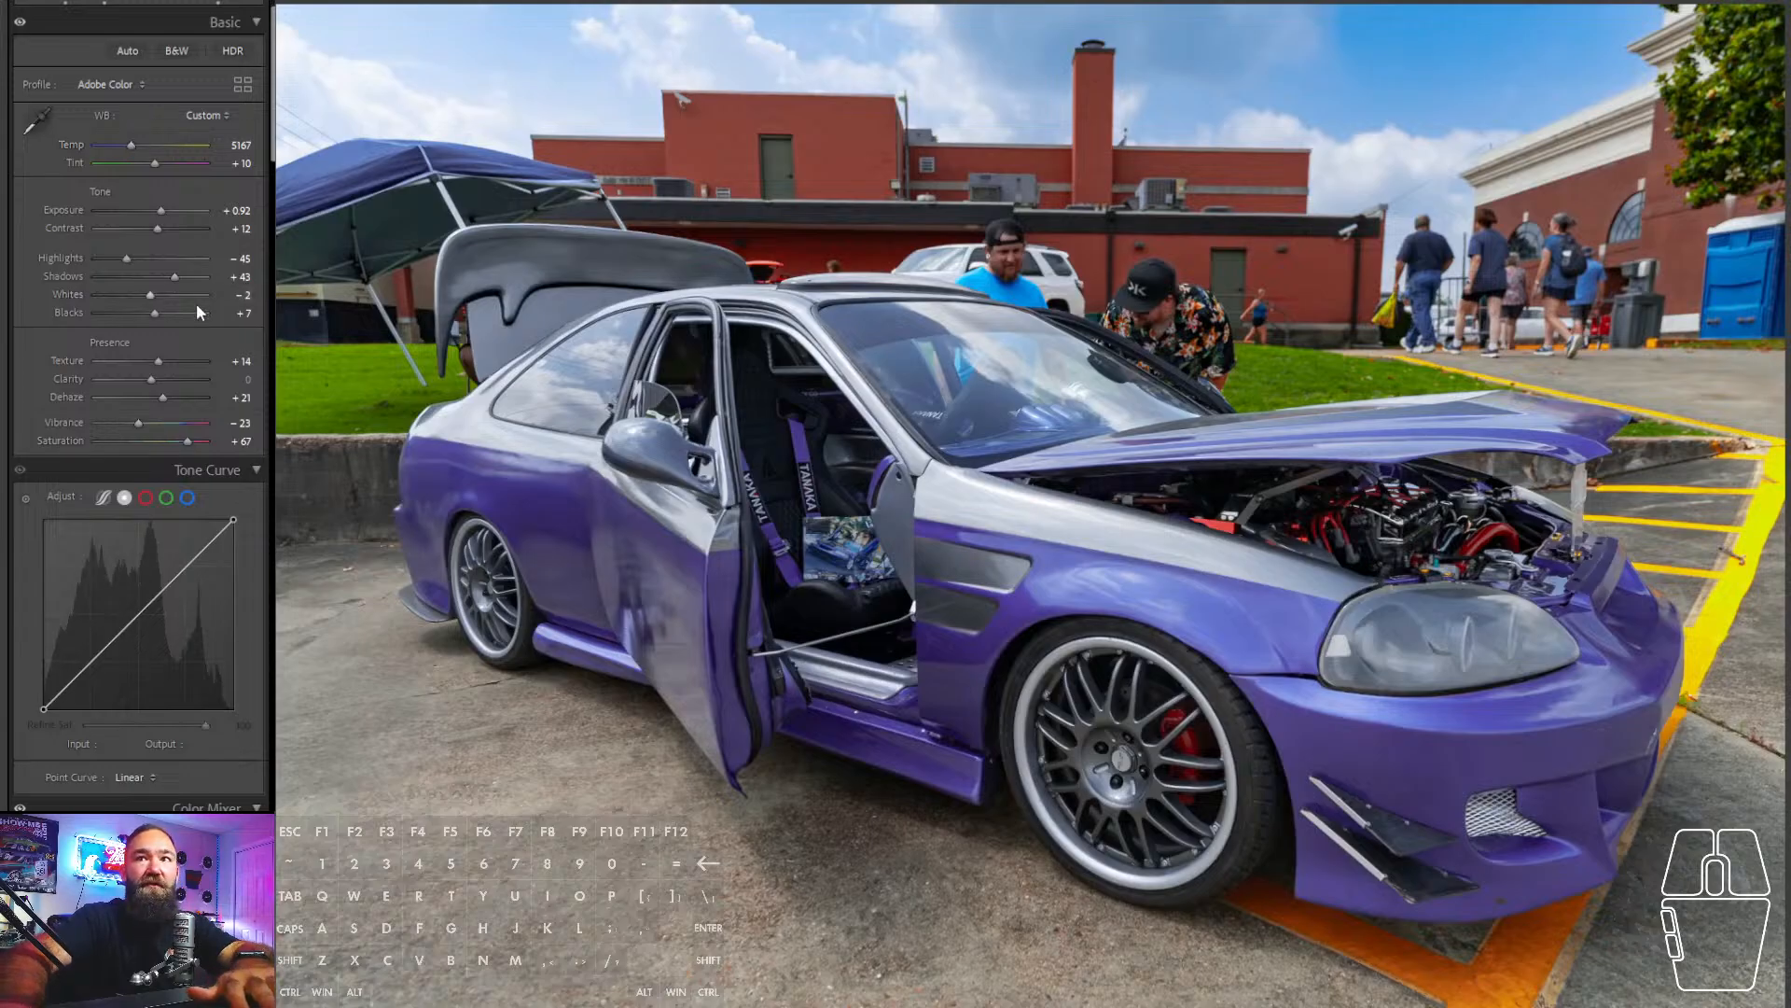
{"action": "left_click_drag", "start_coordinate": [156, 217], "coordinate": [156, 213]}
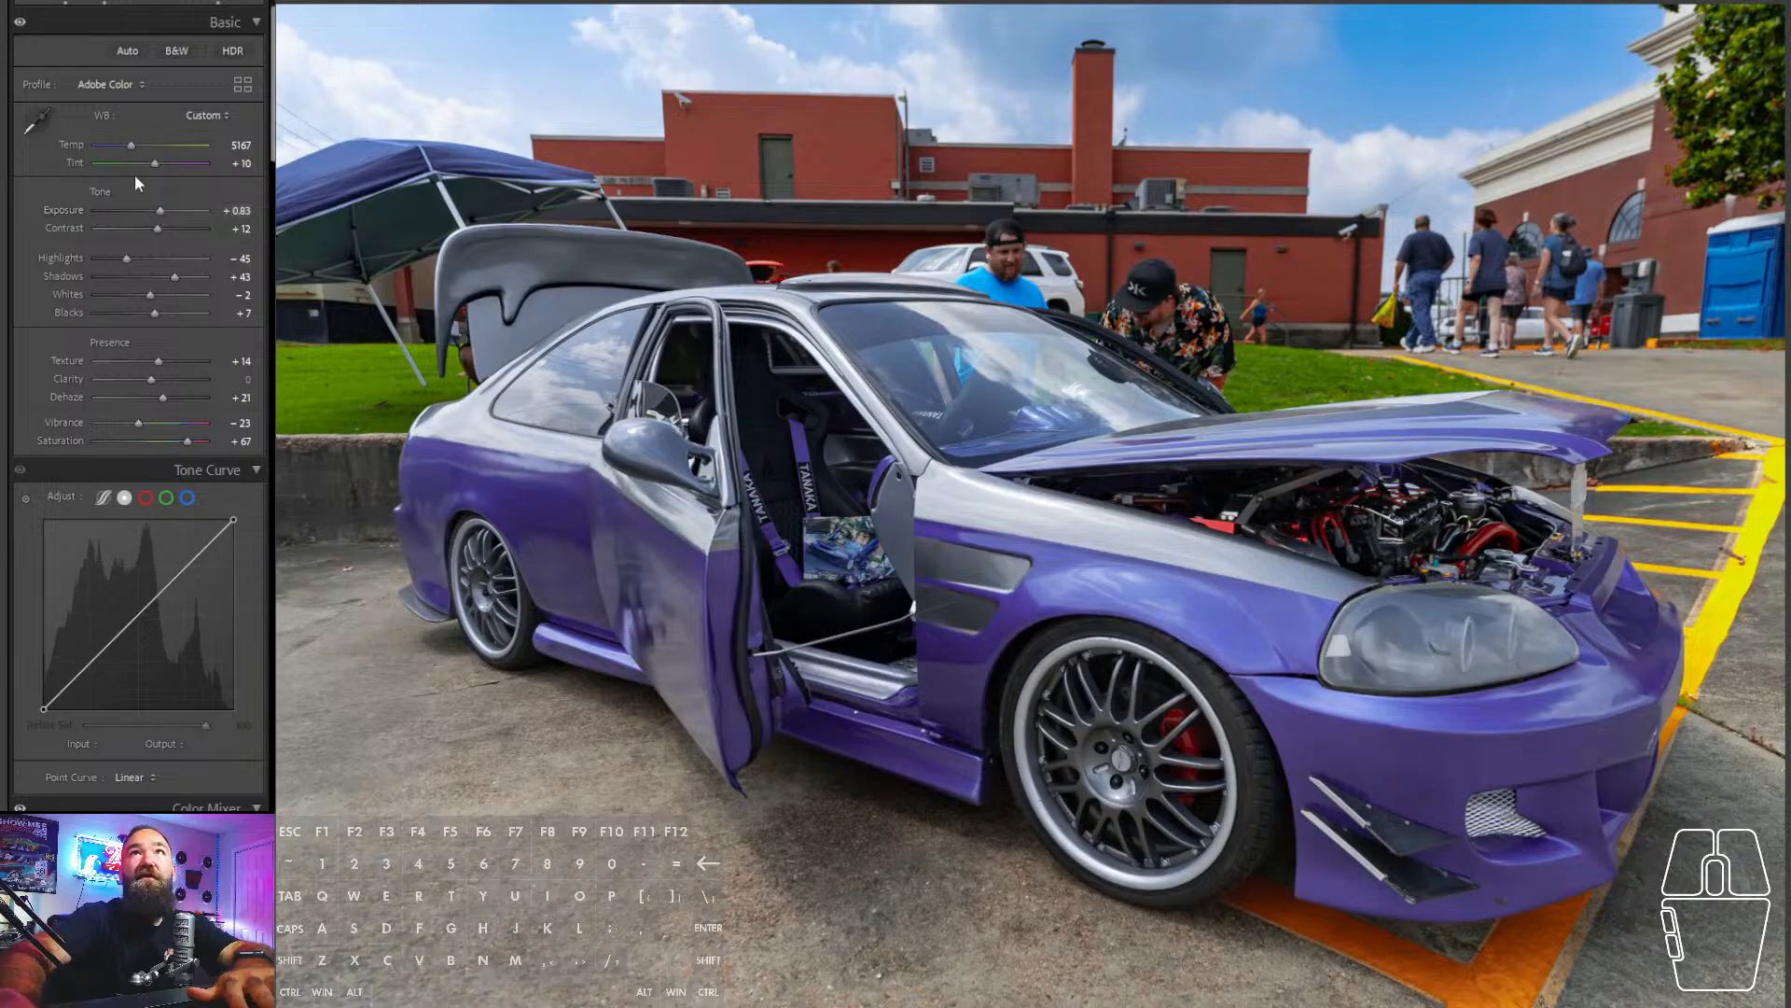
- Add a radial gradient mask over the coupe's rear half at exposure -0.27 and refine it with a Background selection
{"action": "left_click", "coordinate": [210, 3]}
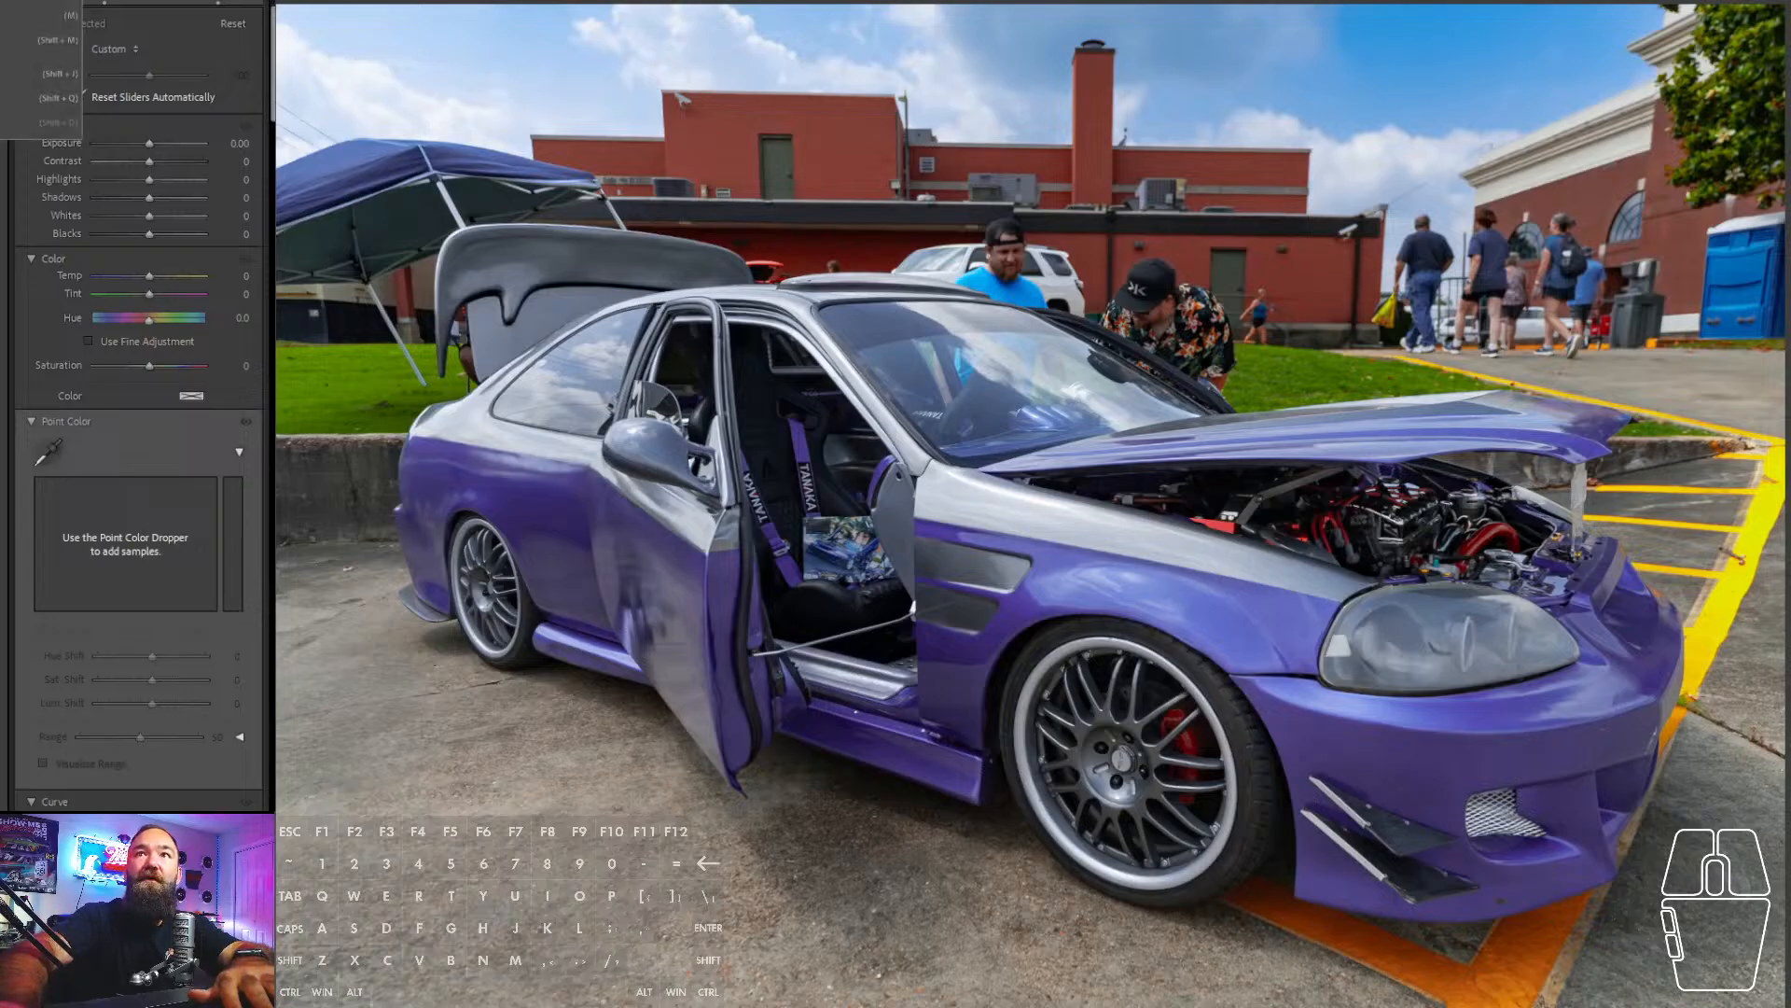
{"action": "left_click", "coordinate": [58, 40]}
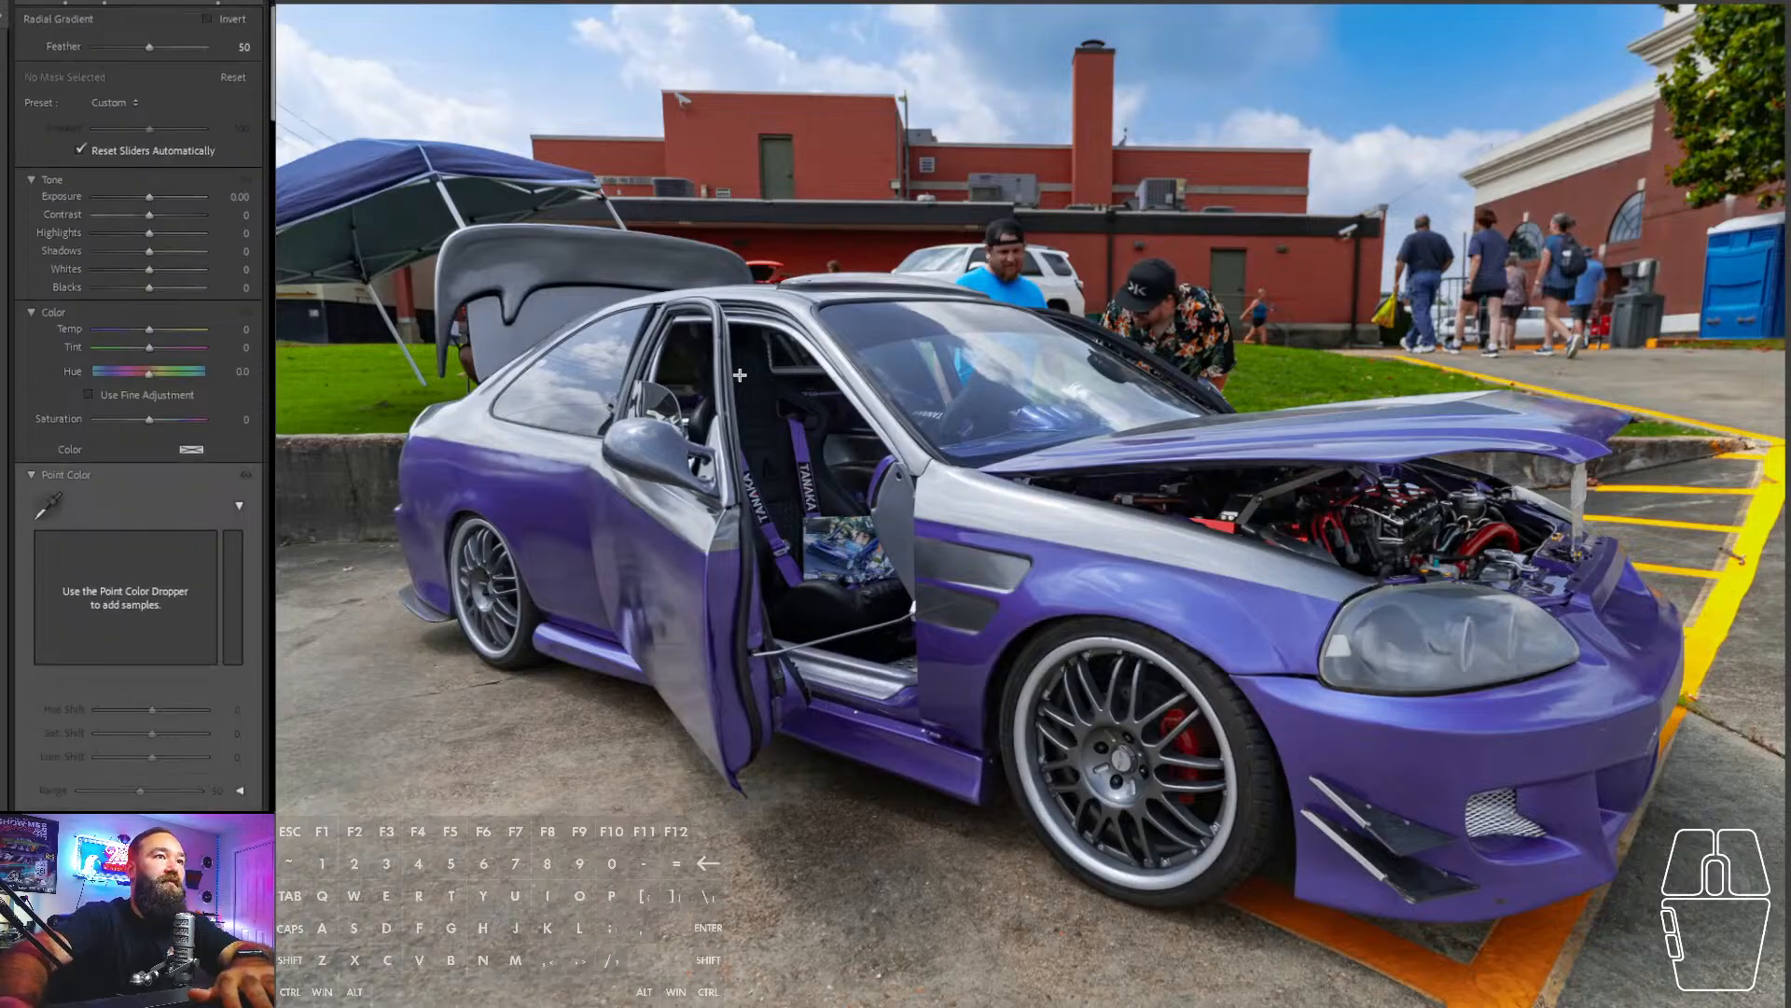
{"action": "left_click_drag", "start_coordinate": [594, 383], "coordinate": [1157, 552]}
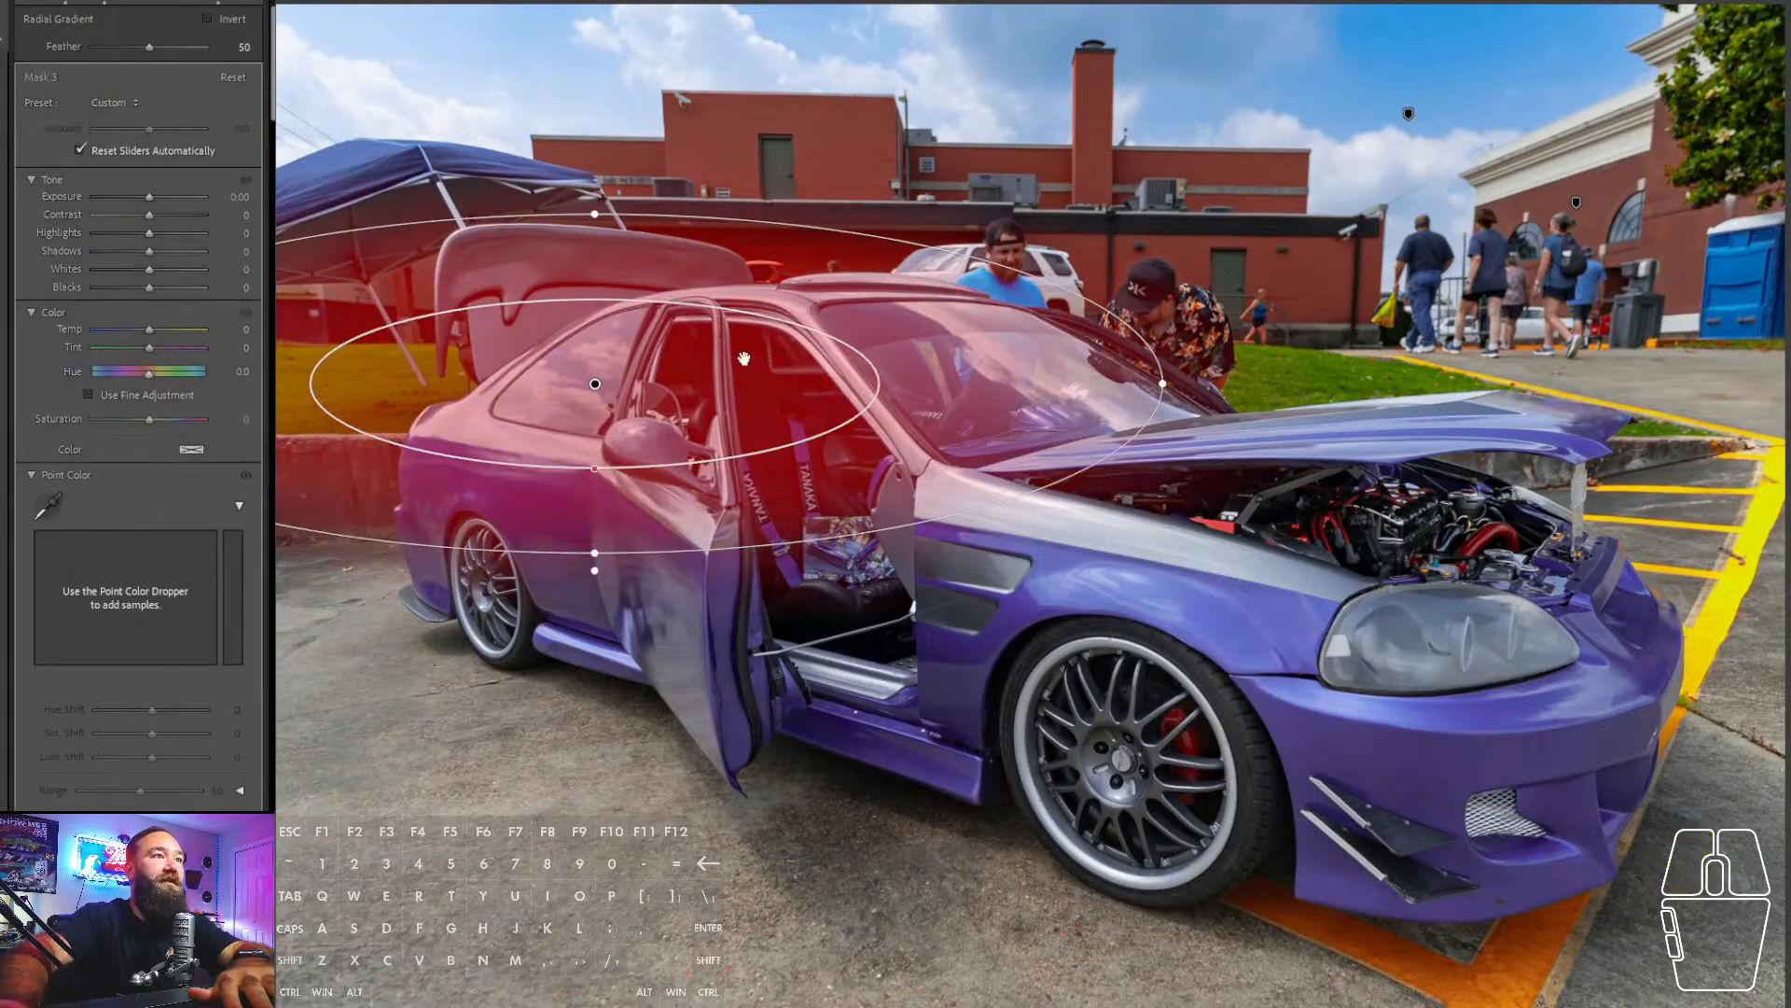
{"action": "left_click_drag", "start_coordinate": [146, 195], "coordinate": [144, 195]}
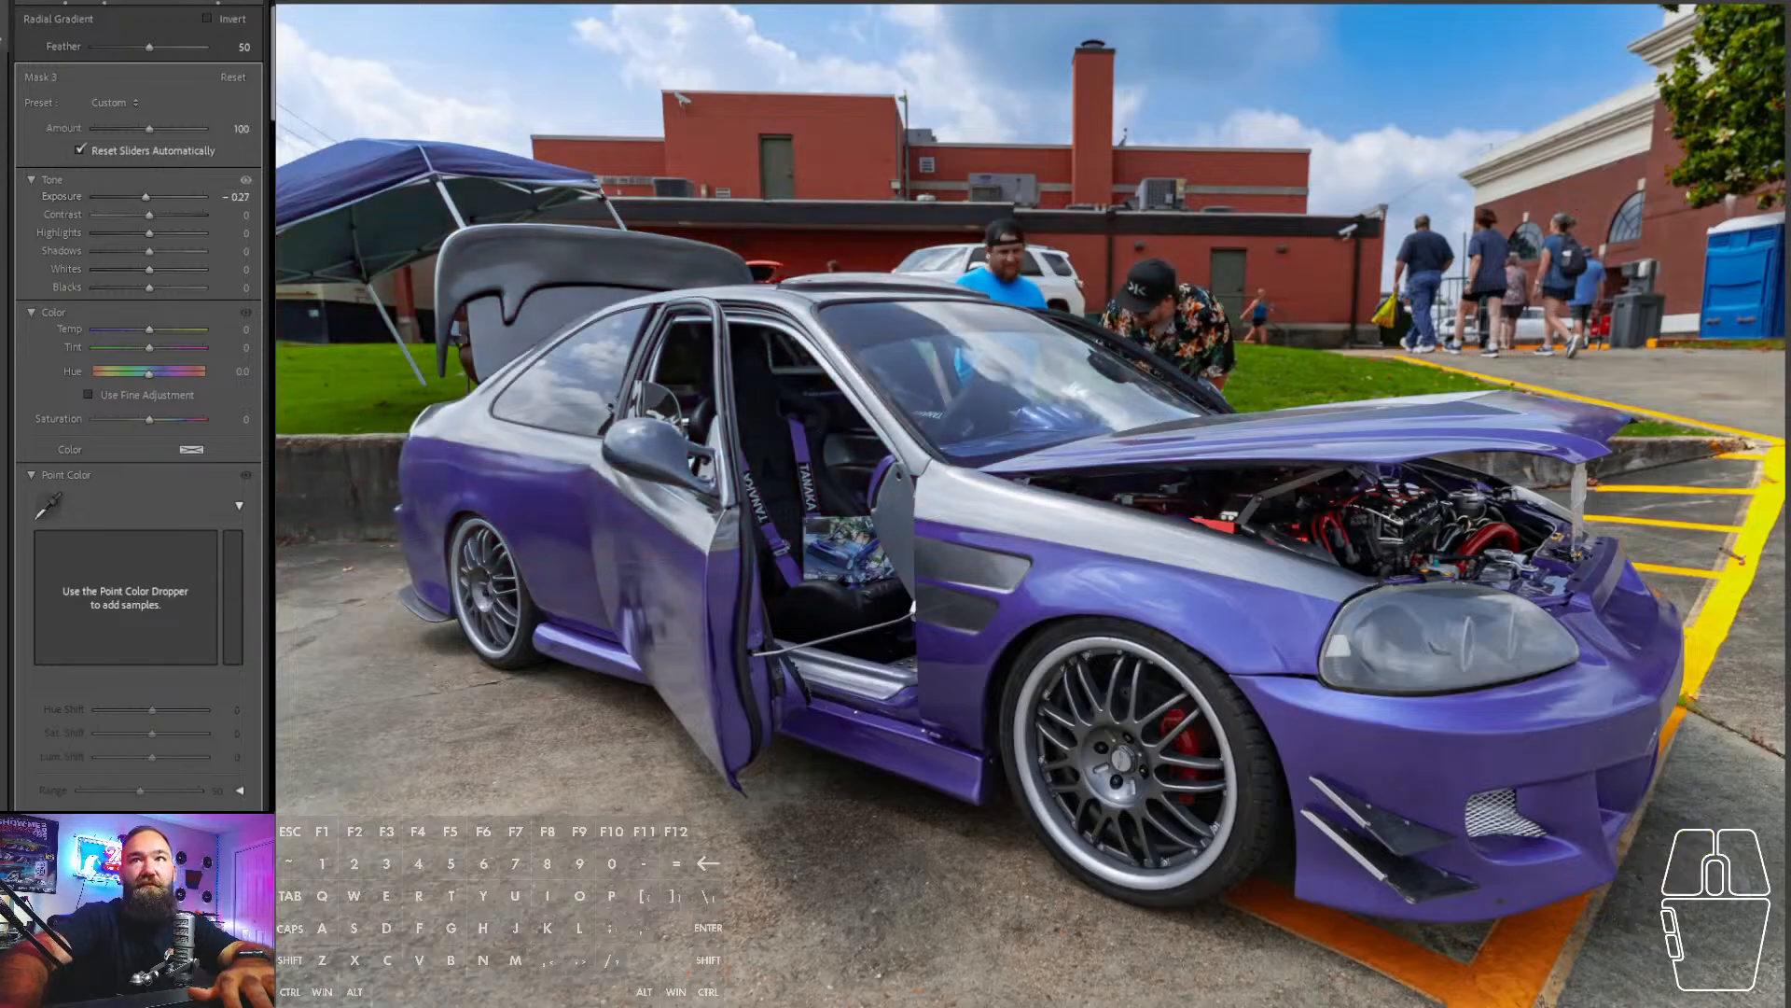
{"action": "left_click", "coordinate": [4, 26]}
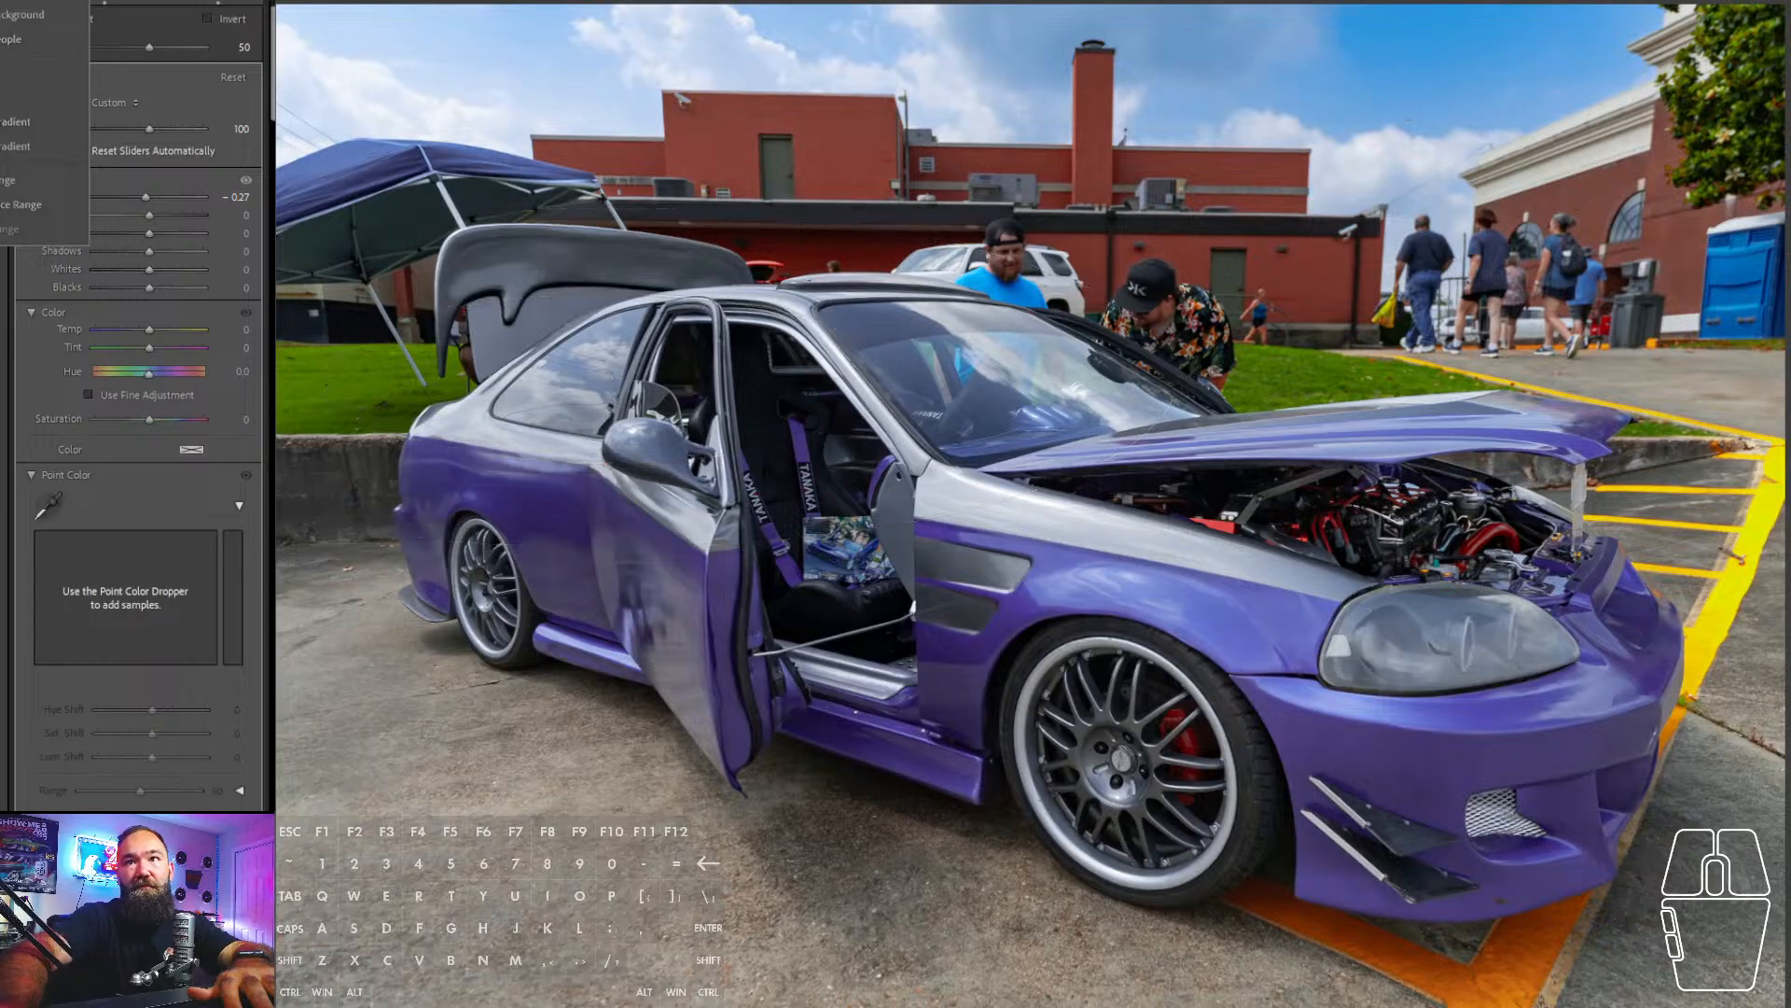
{"action": "left_click", "coordinate": [11, 15]}
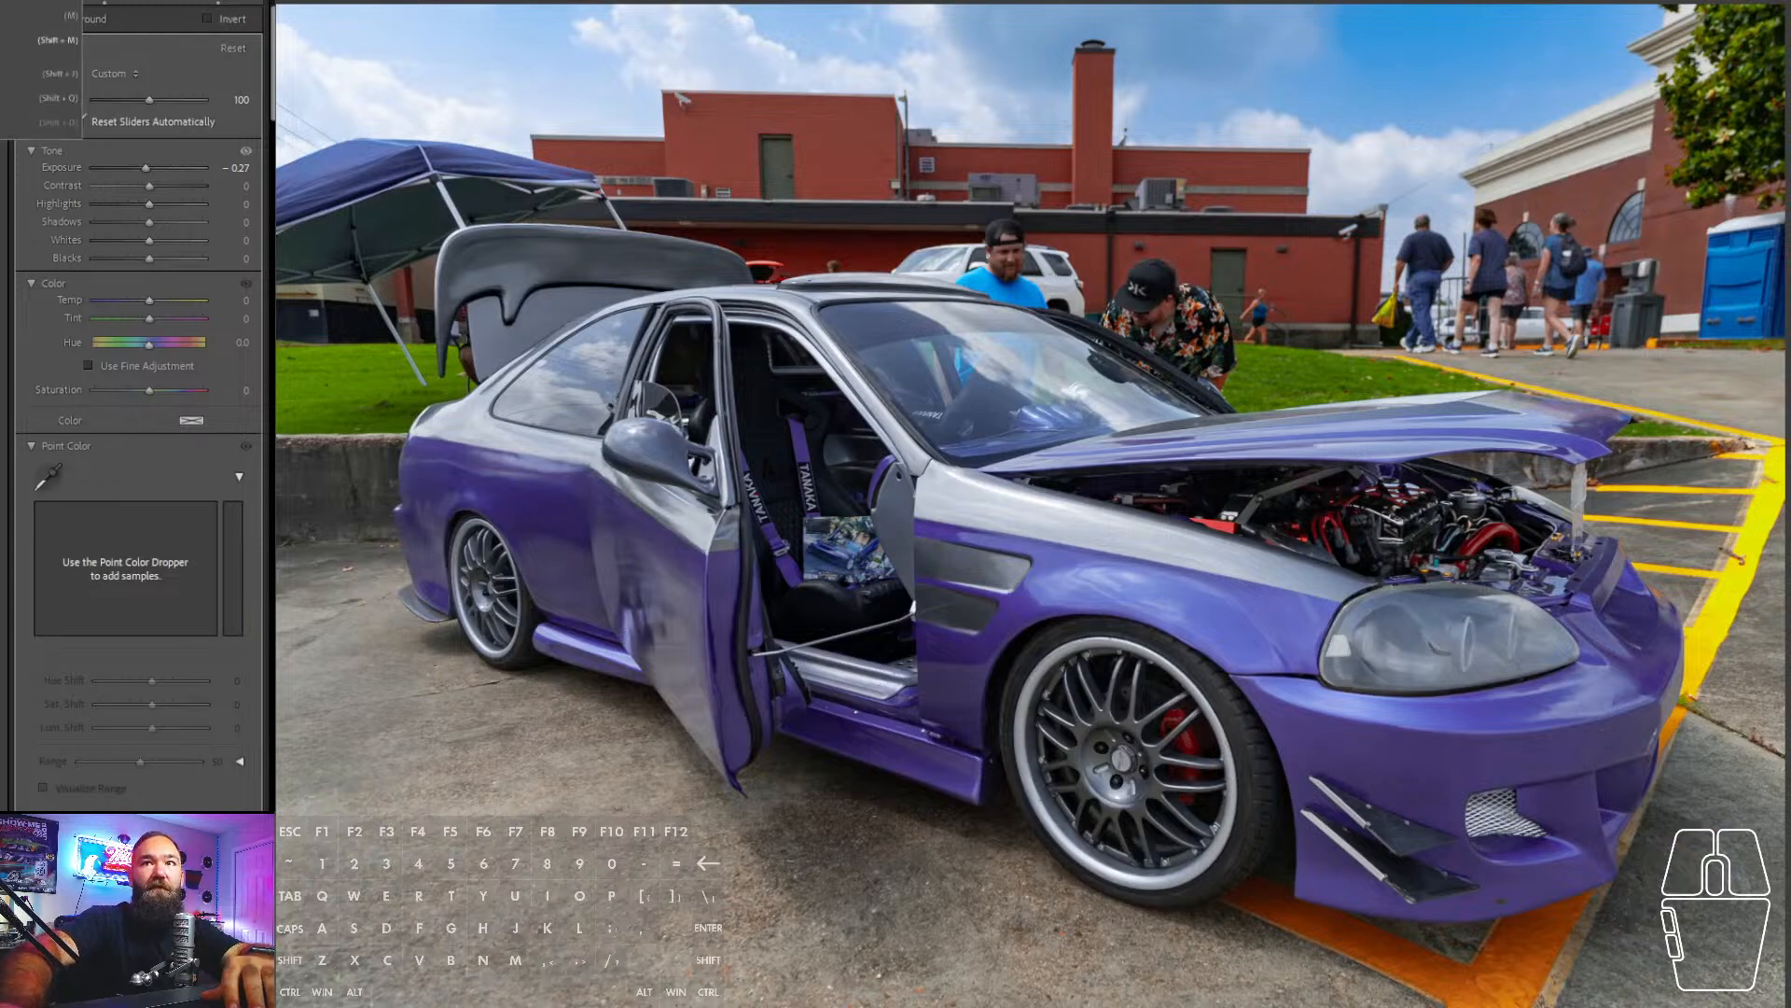
- Add a radial gradient mask over the pavement and rear wheel in the photo's lower-left corner and set its exposure to -0.33
{"action": "left_click", "coordinate": [58, 40]}
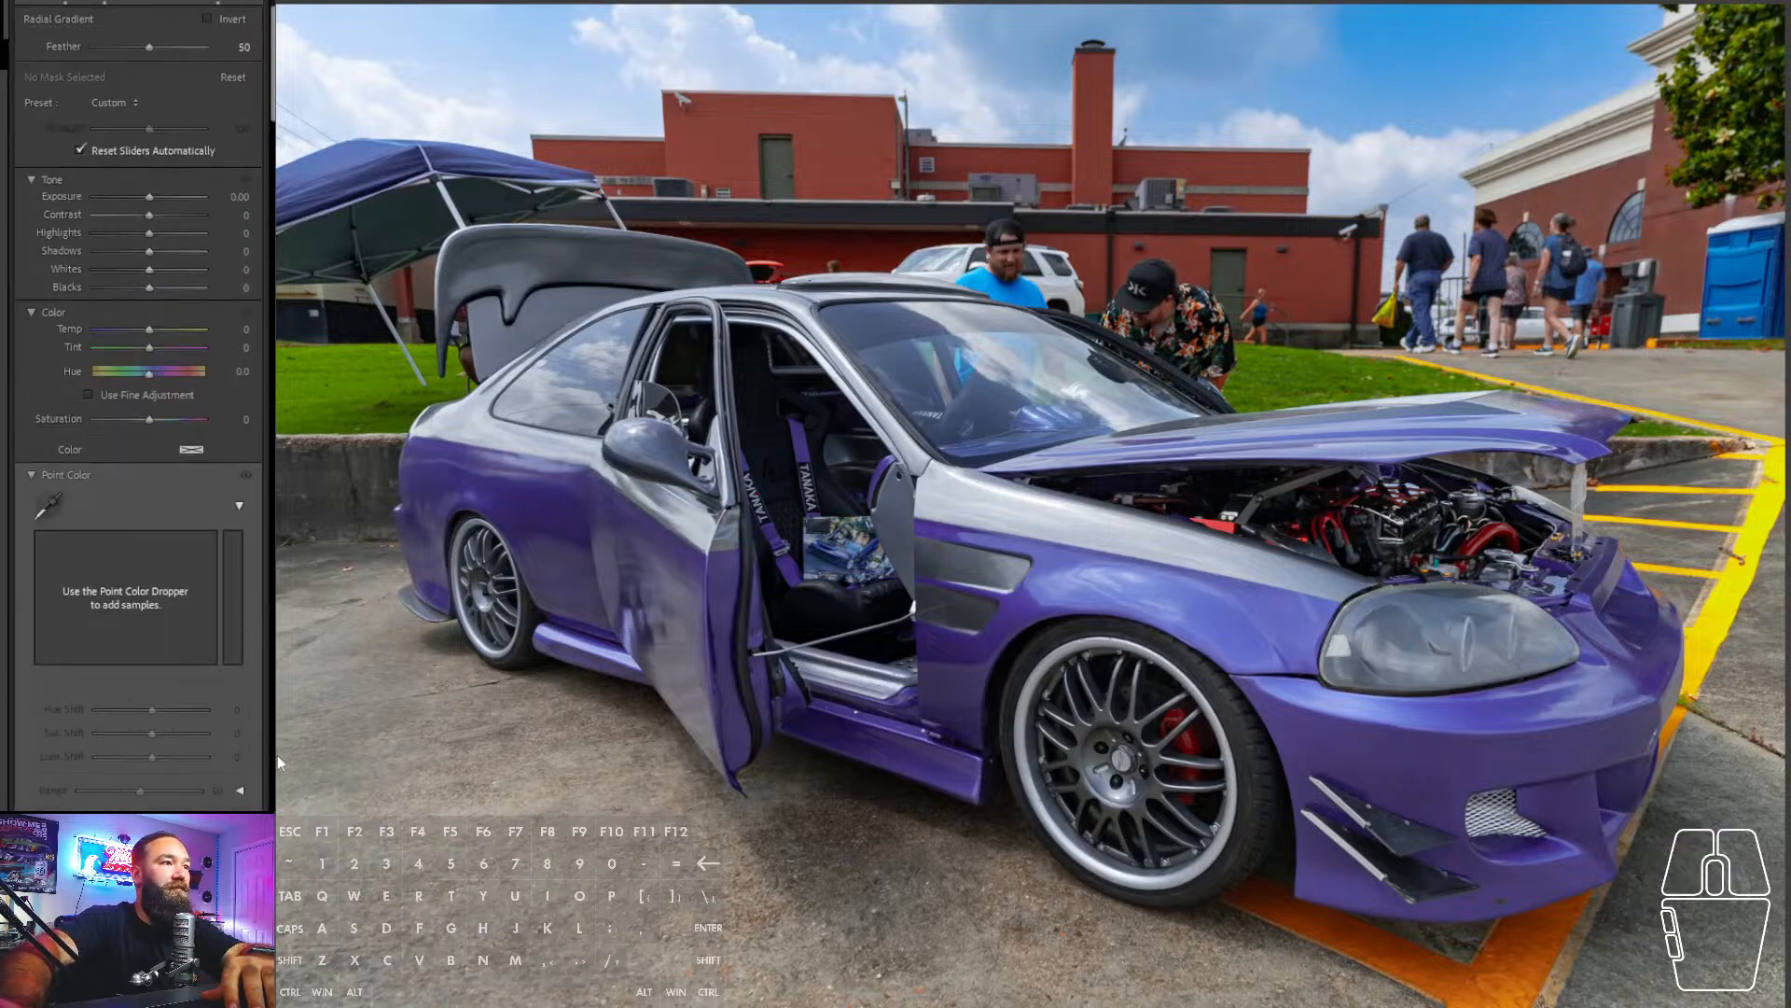
{"action": "left_click_drag", "start_coordinate": [278, 762], "coordinate": [756, 446]}
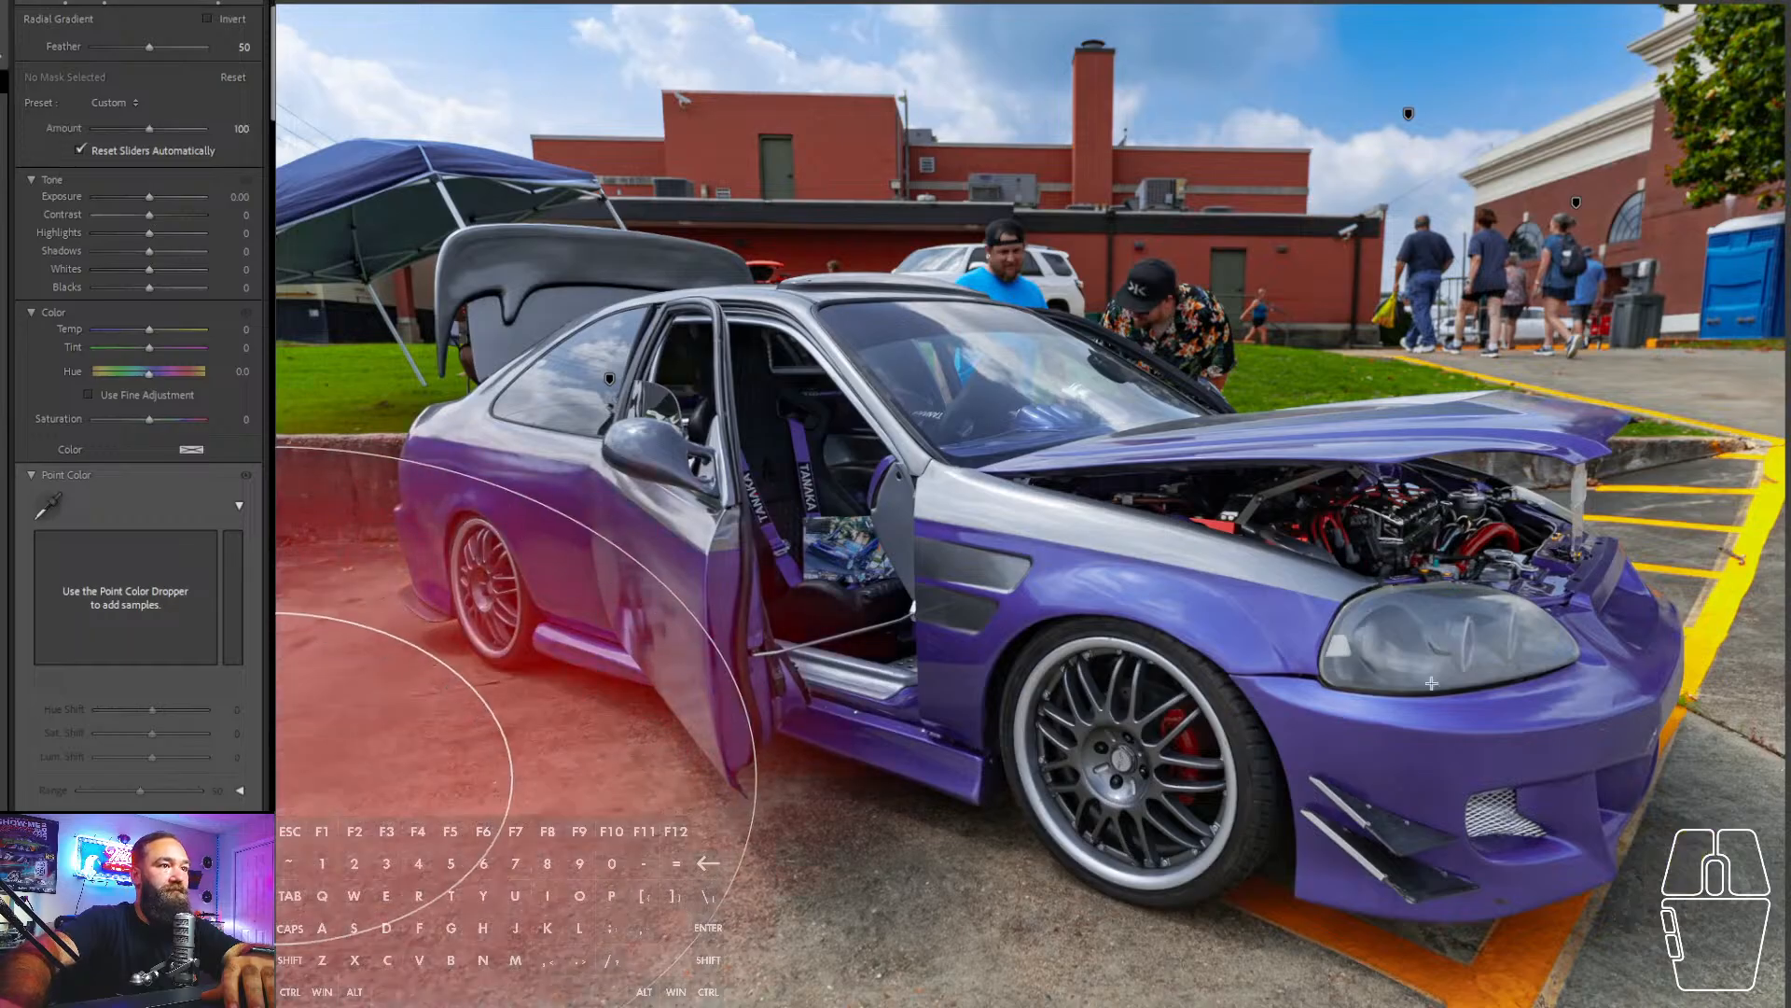
{"action": "left_click_drag", "start_coordinate": [154, 198], "coordinate": [145, 198]}
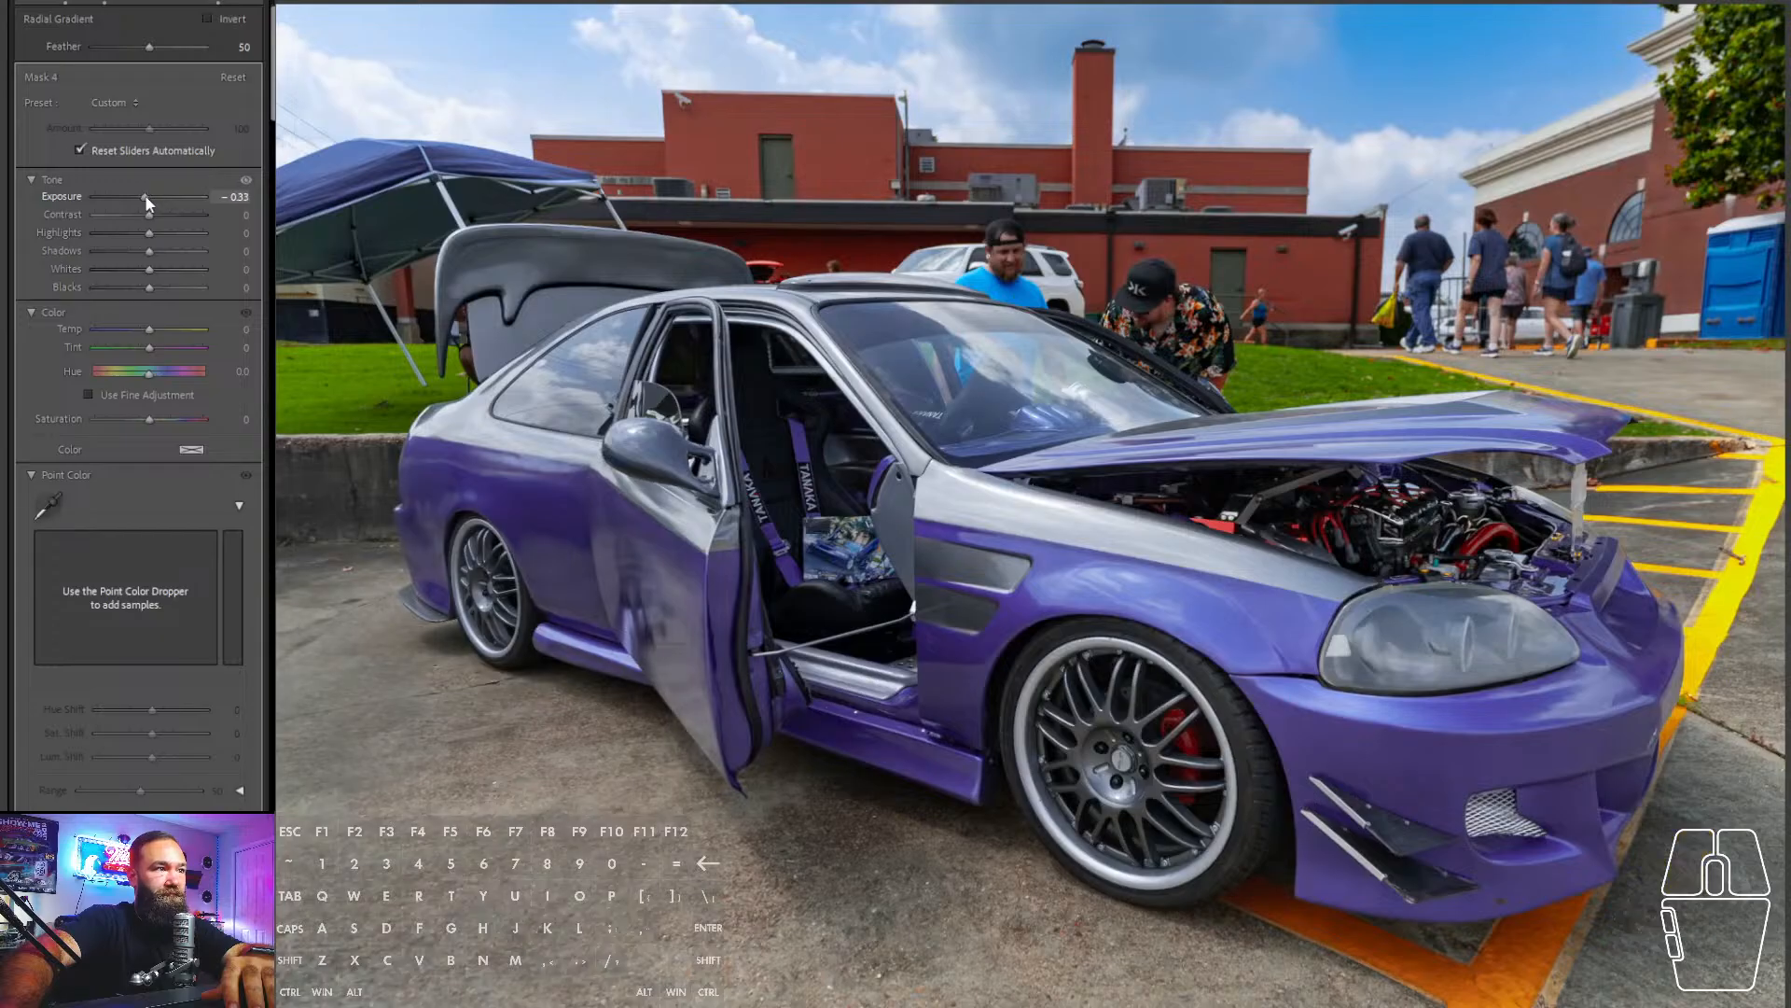
- Add another radial gradient mask over the yellow-lined pavement at the photo's right edge, with exposure -0.47 and saturation -20
{"action": "left_click", "coordinate": [3, 19]}
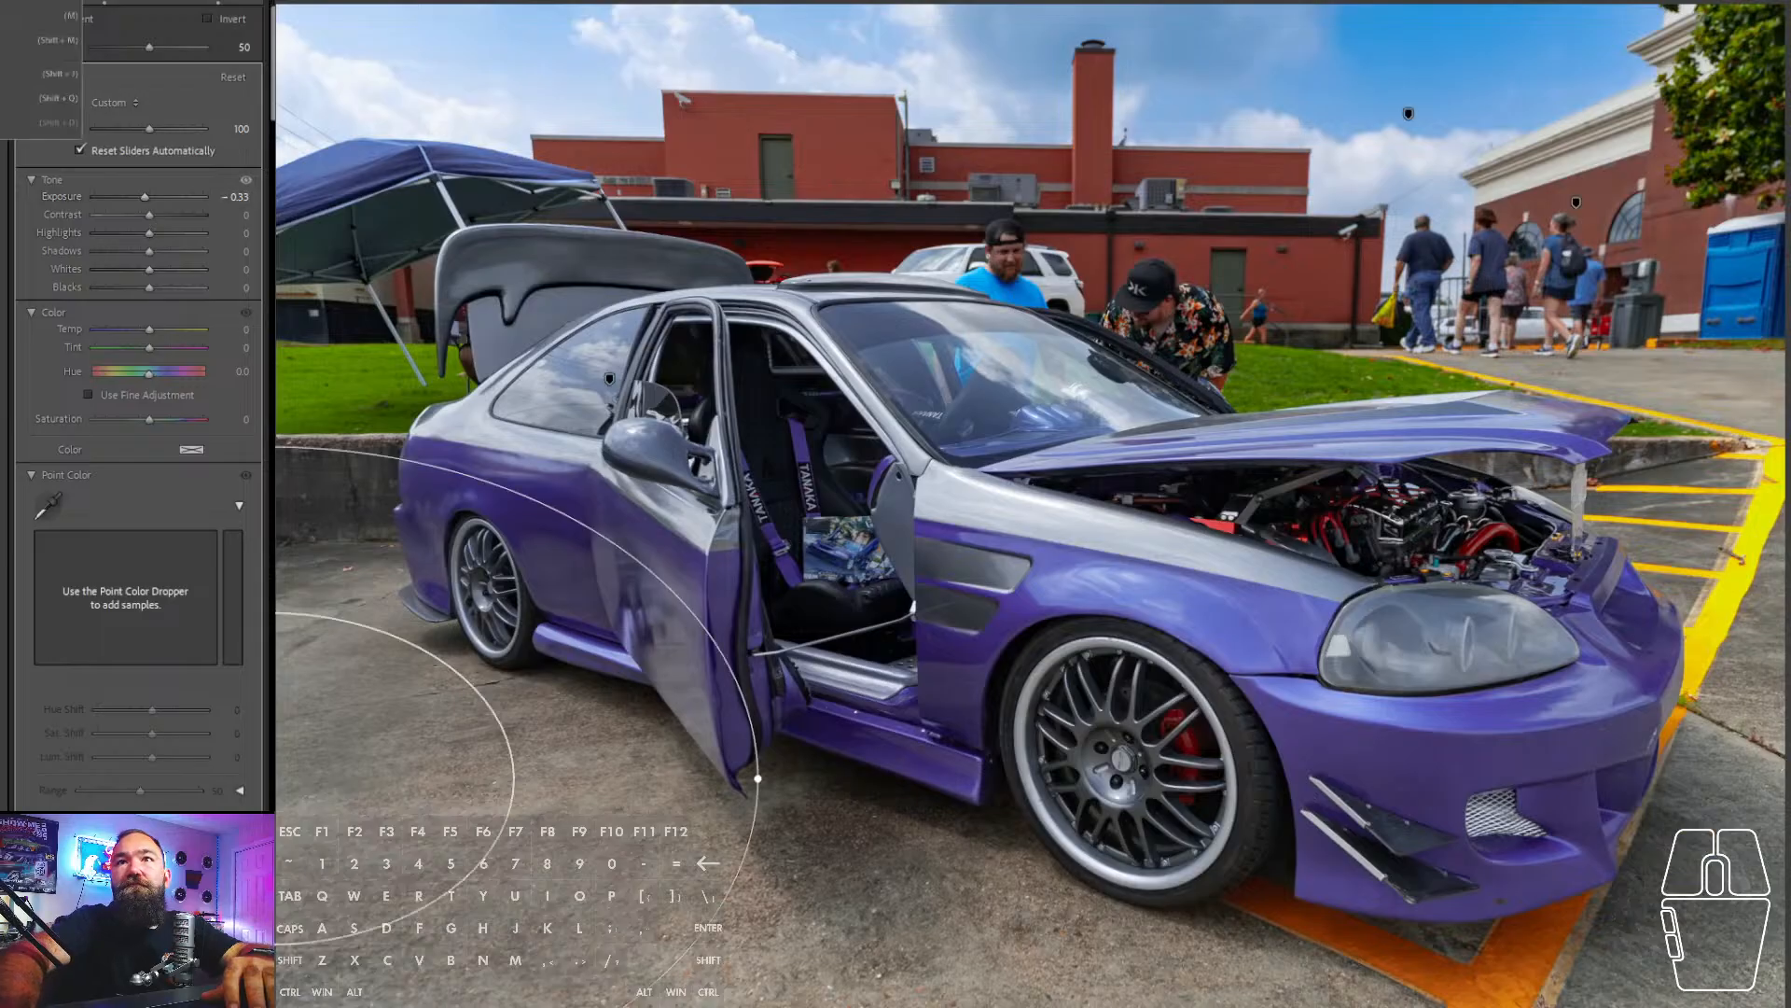
{"action": "left_click", "coordinate": [47, 40]}
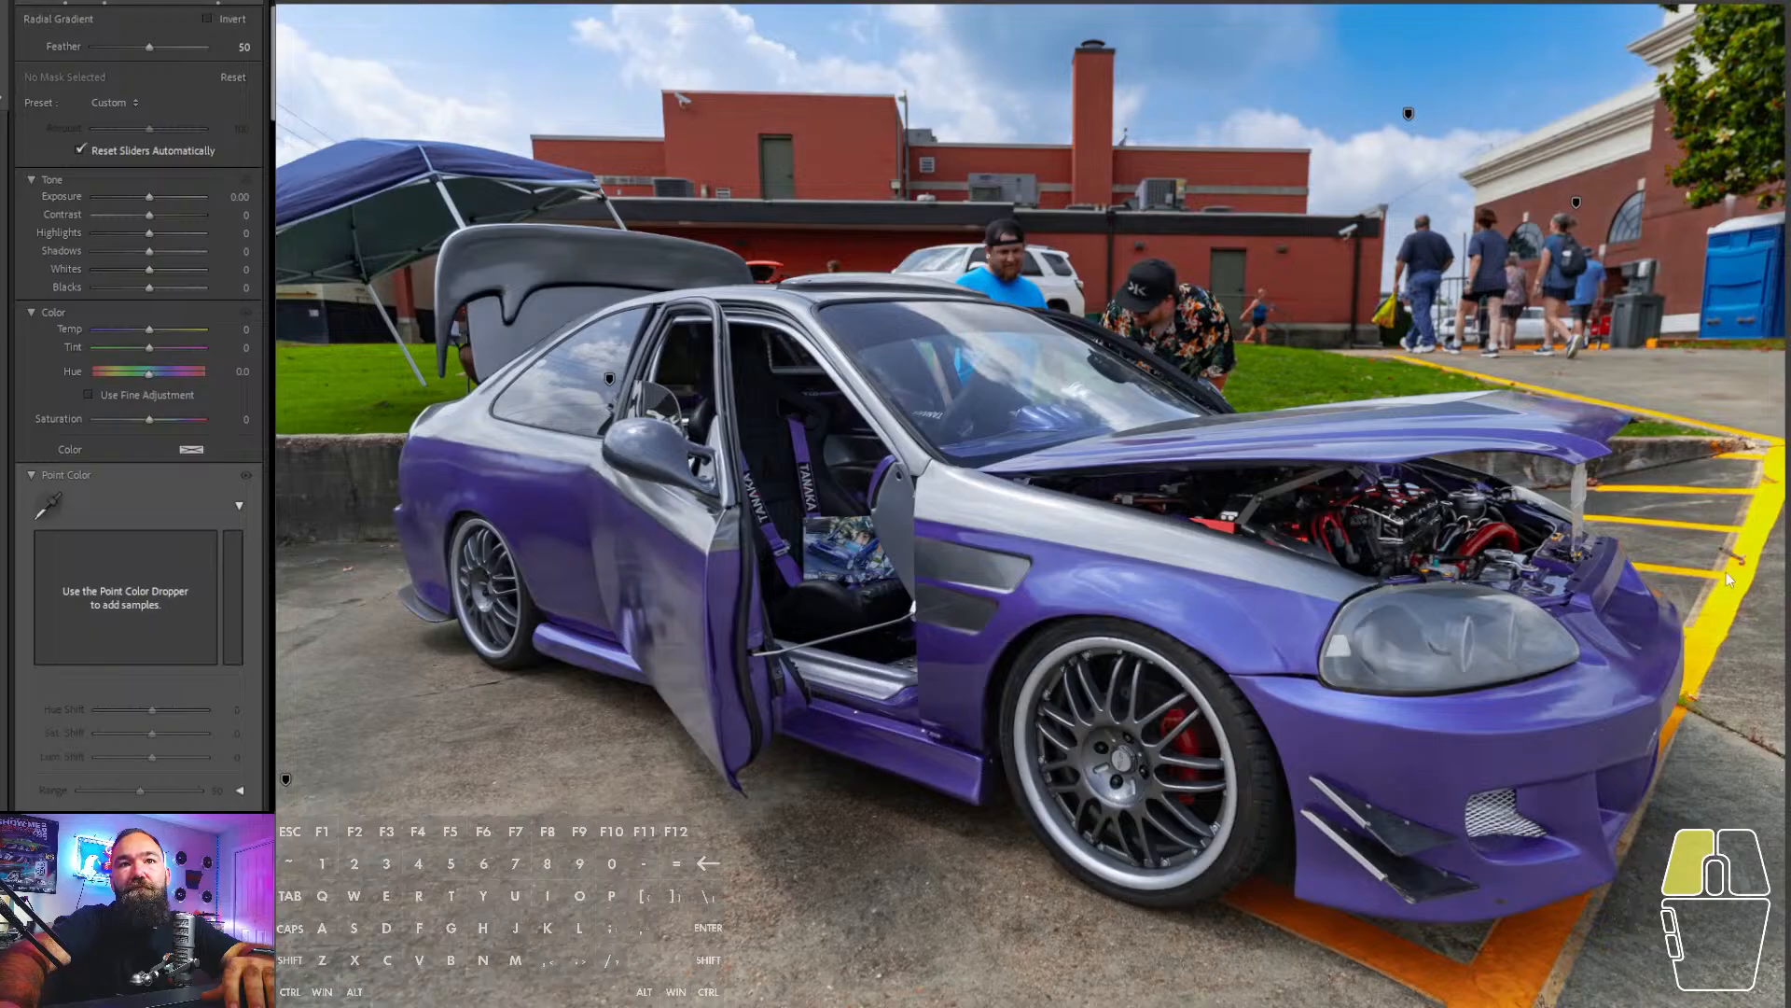
{"action": "left_click_drag", "start_coordinate": [1784, 468], "coordinate": [1543, 709]}
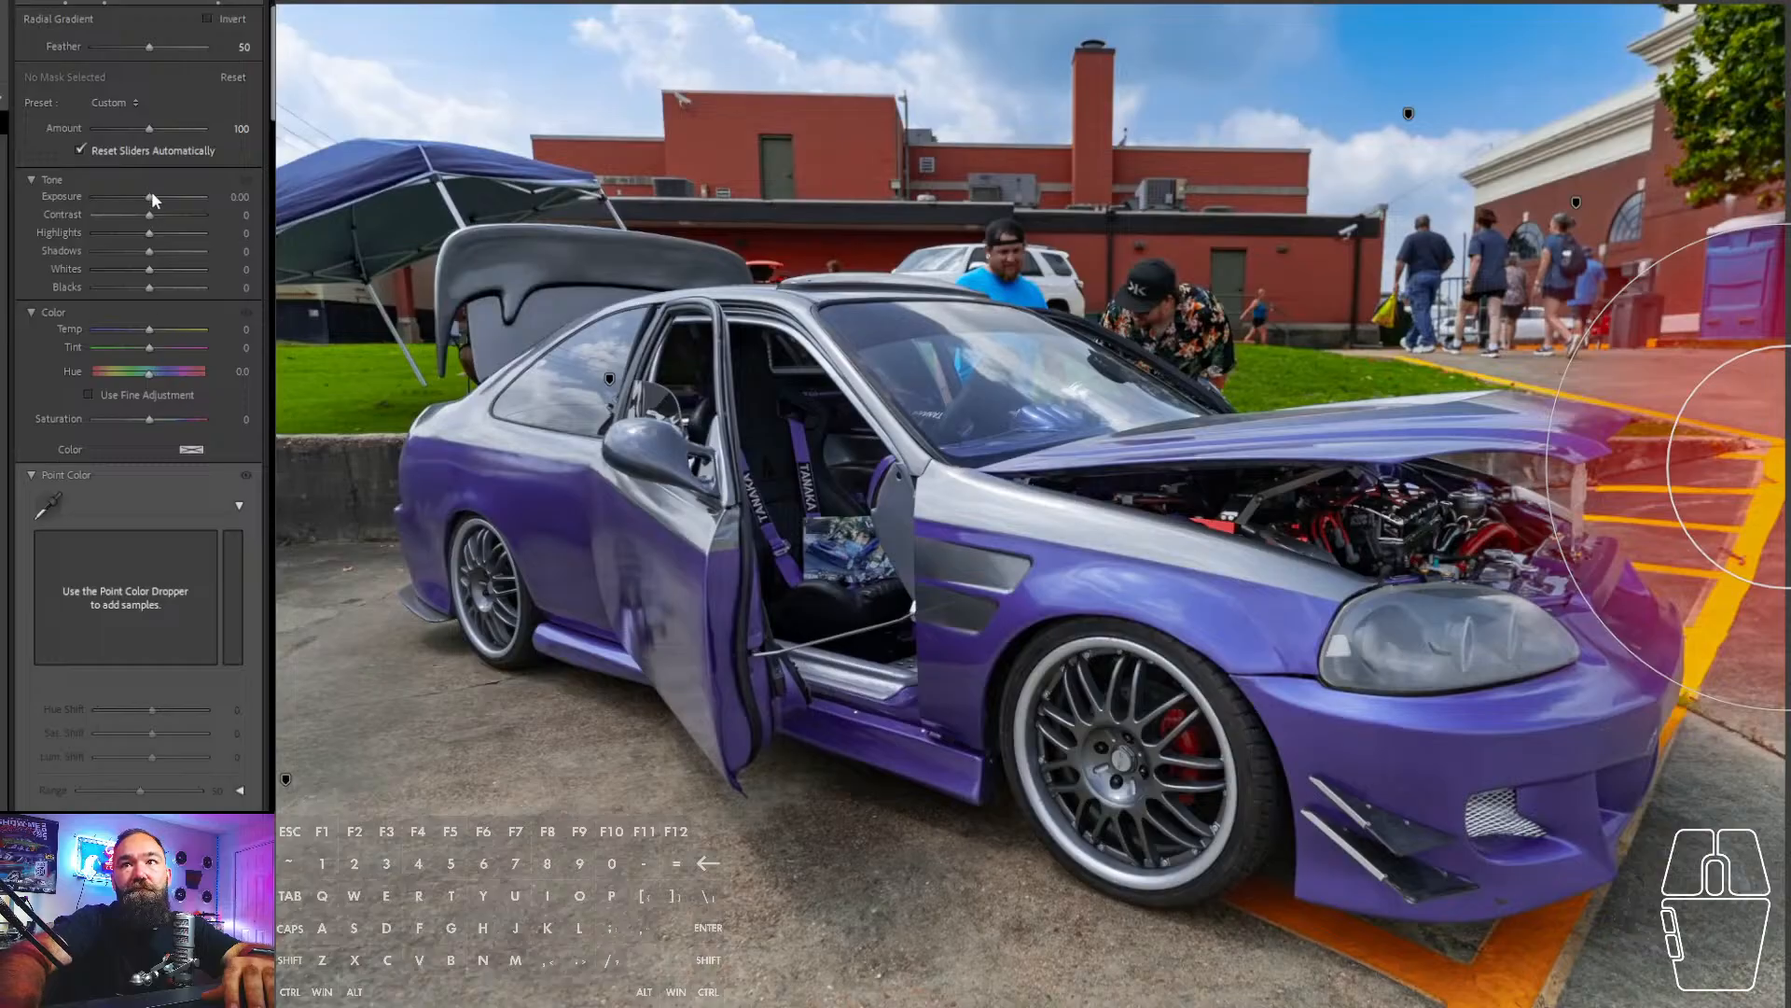
{"action": "left_click_drag", "start_coordinate": [152, 195], "coordinate": [143, 197]}
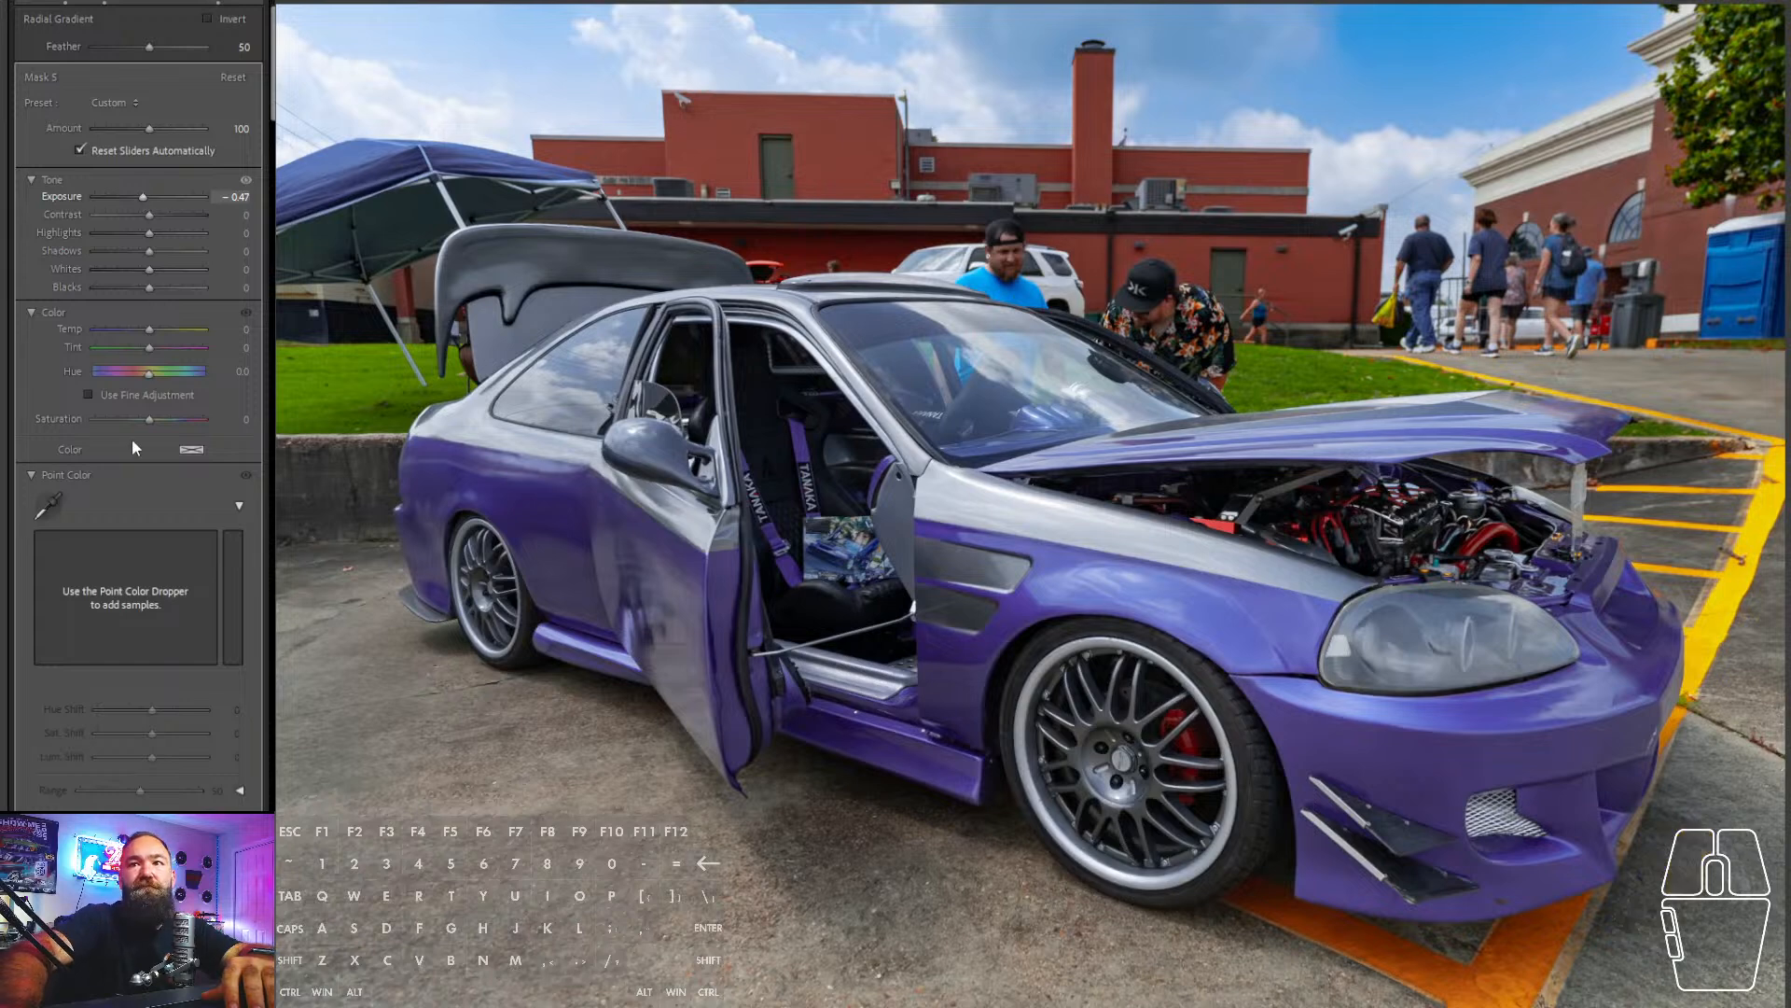
{"action": "left_click_drag", "start_coordinate": [131, 426], "coordinate": [142, 422]}
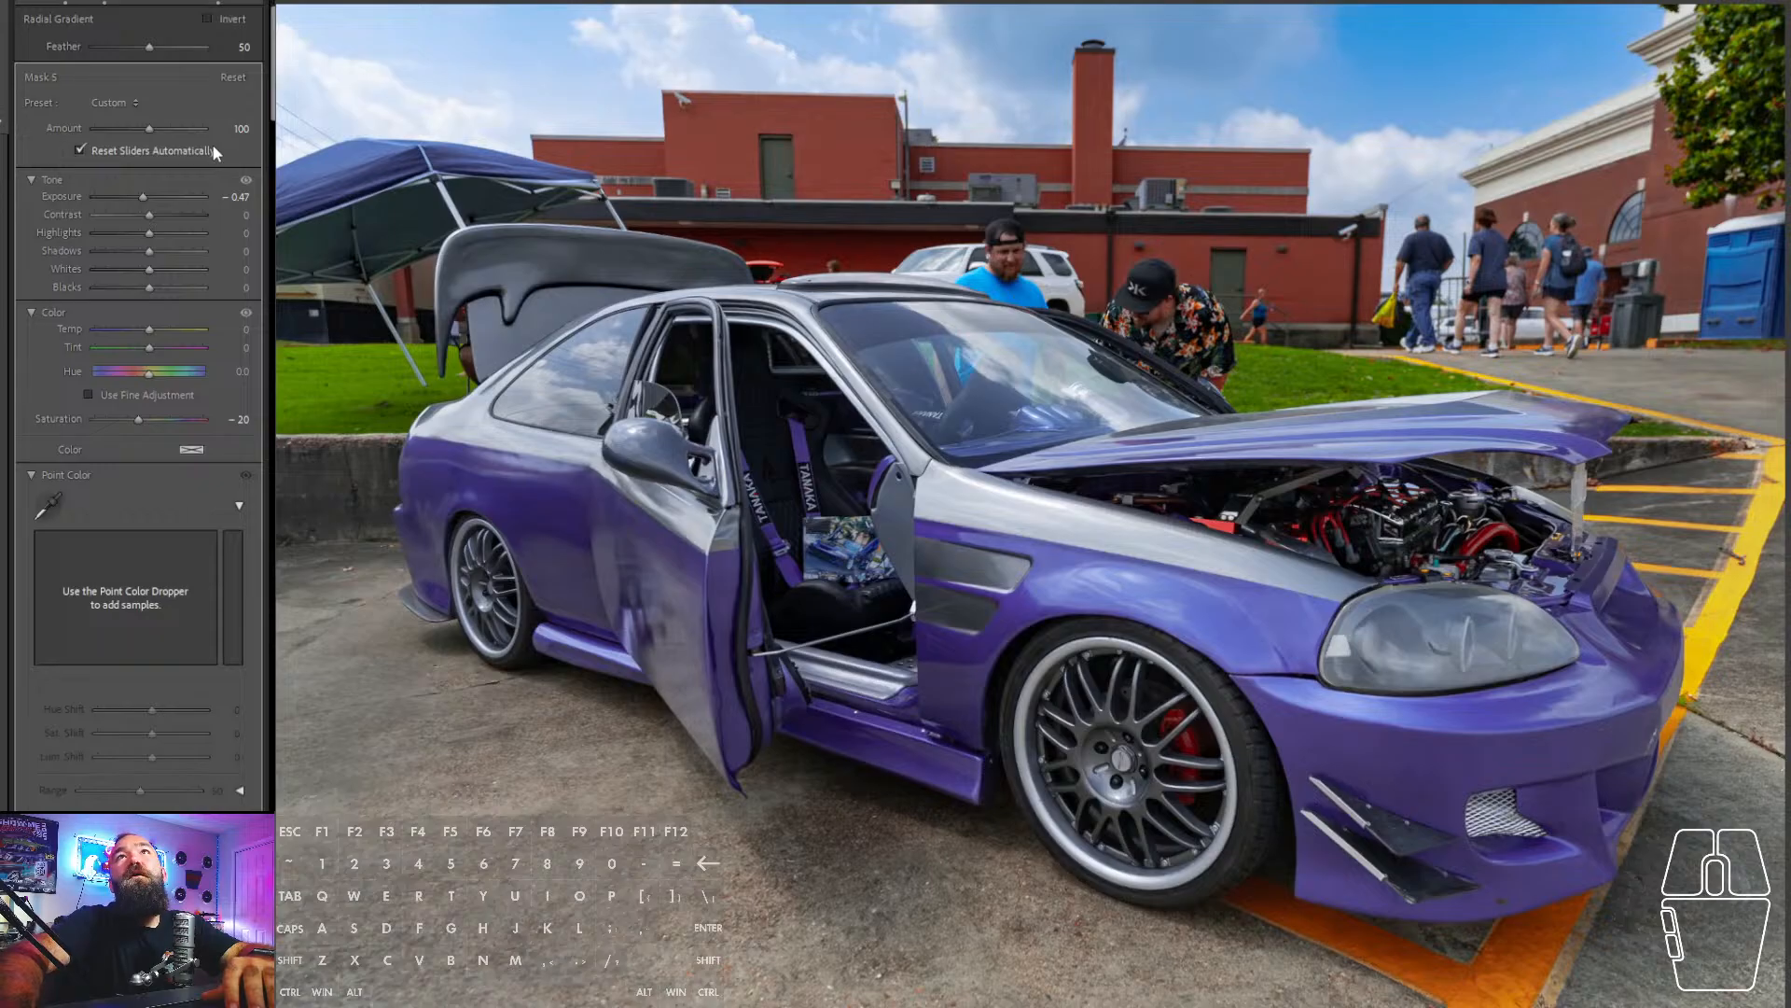
- Leave masking and set the coupe photo's overall exposure to +1.08 and contrast to +27
{"action": "left_click", "coordinate": [219, 2]}
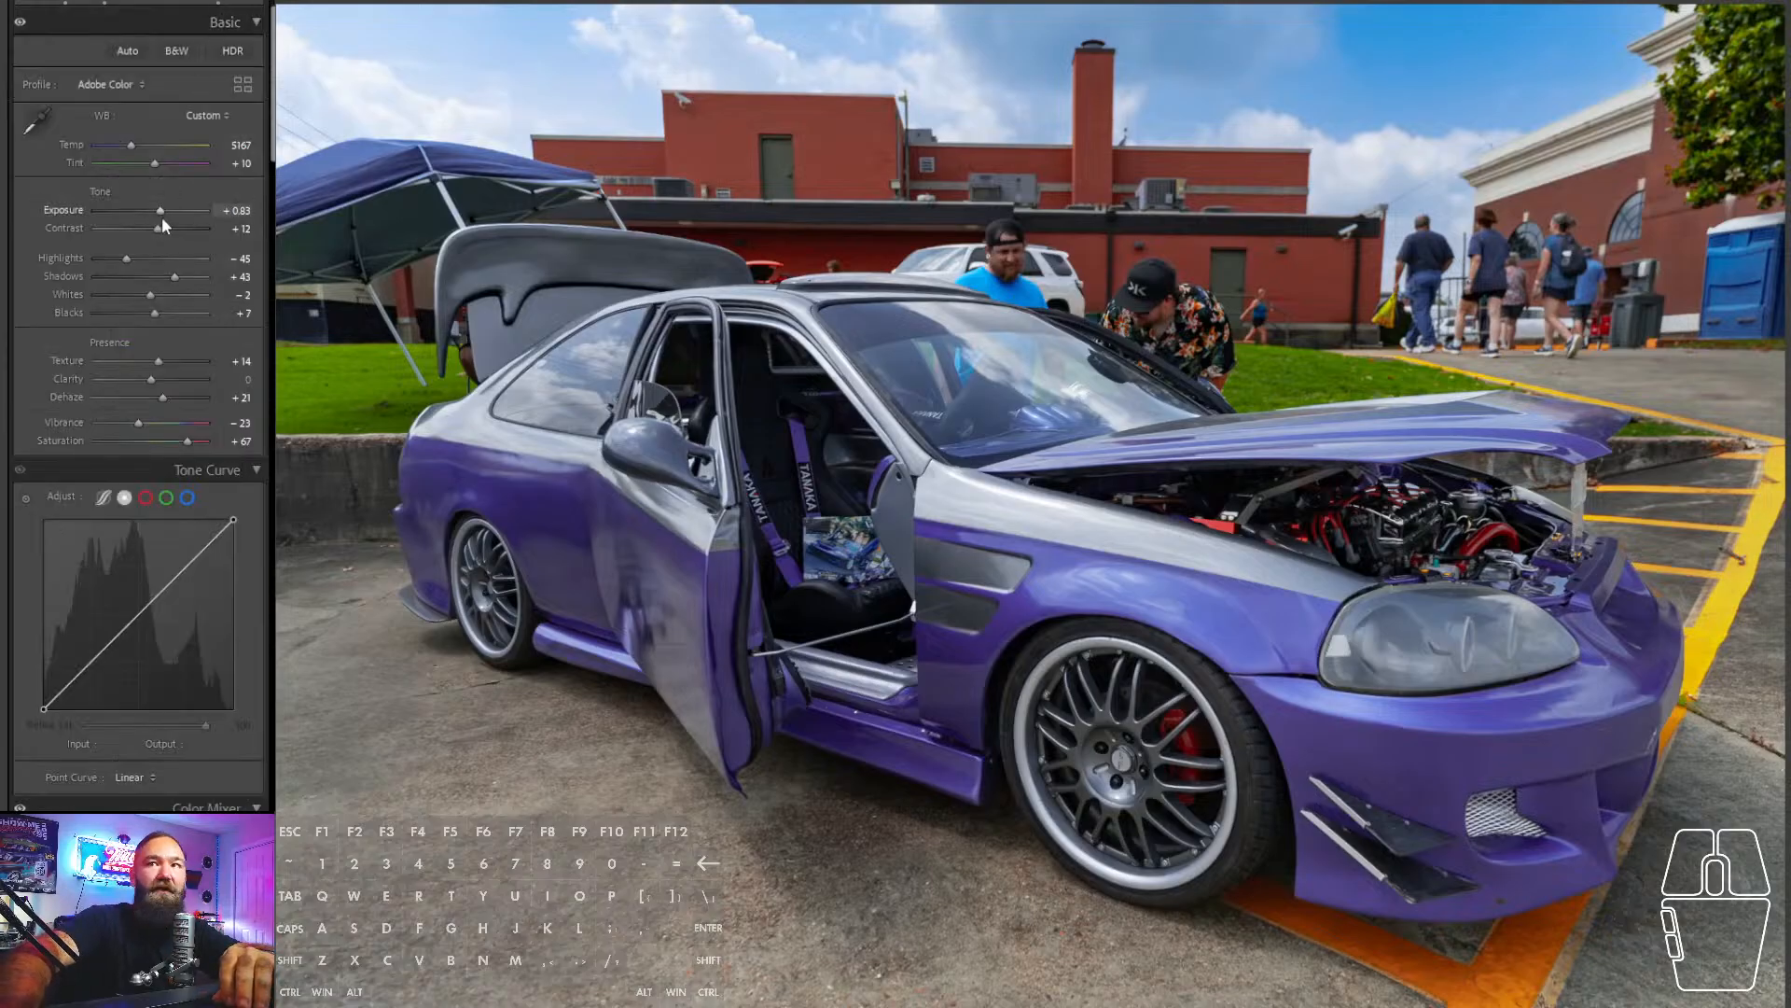
{"action": "left_click", "coordinate": [160, 214]}
{"action": "left_click_drag", "start_coordinate": [159, 210], "coordinate": [165, 227]}
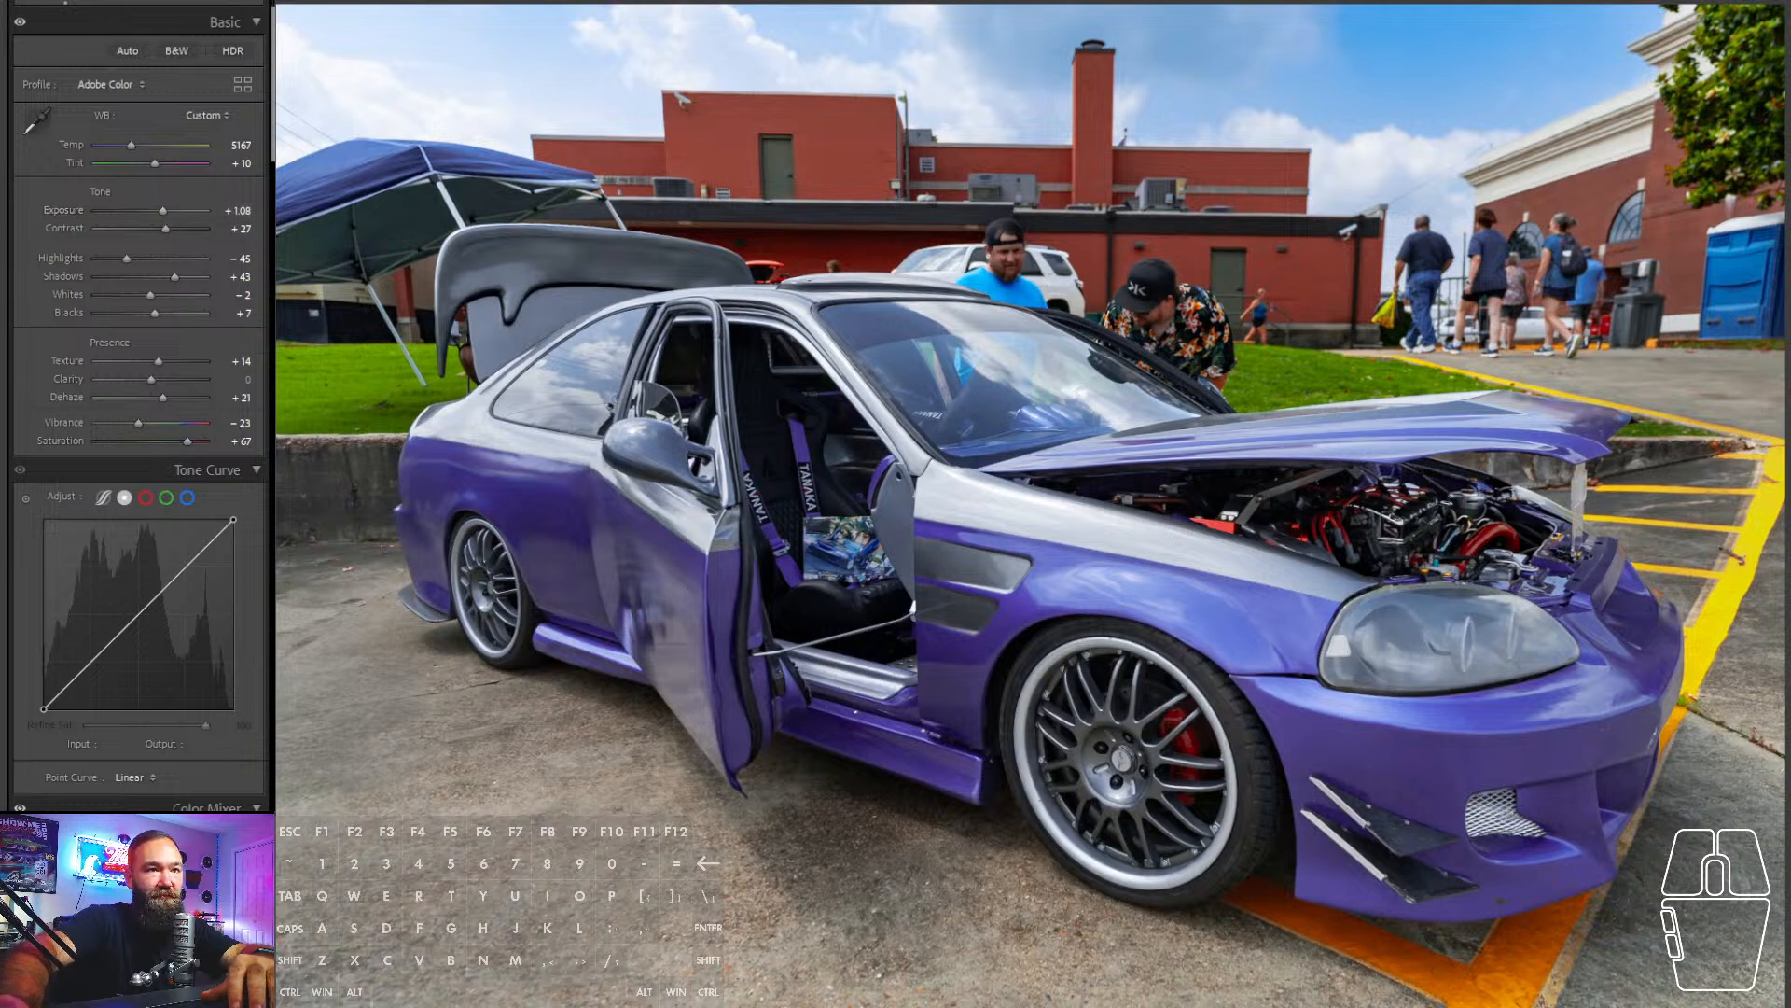
- Compare the two white three-wheeler photos, choose the second one and straighten it to an angle of 0.91
{"action": "key", "text": "Right"}
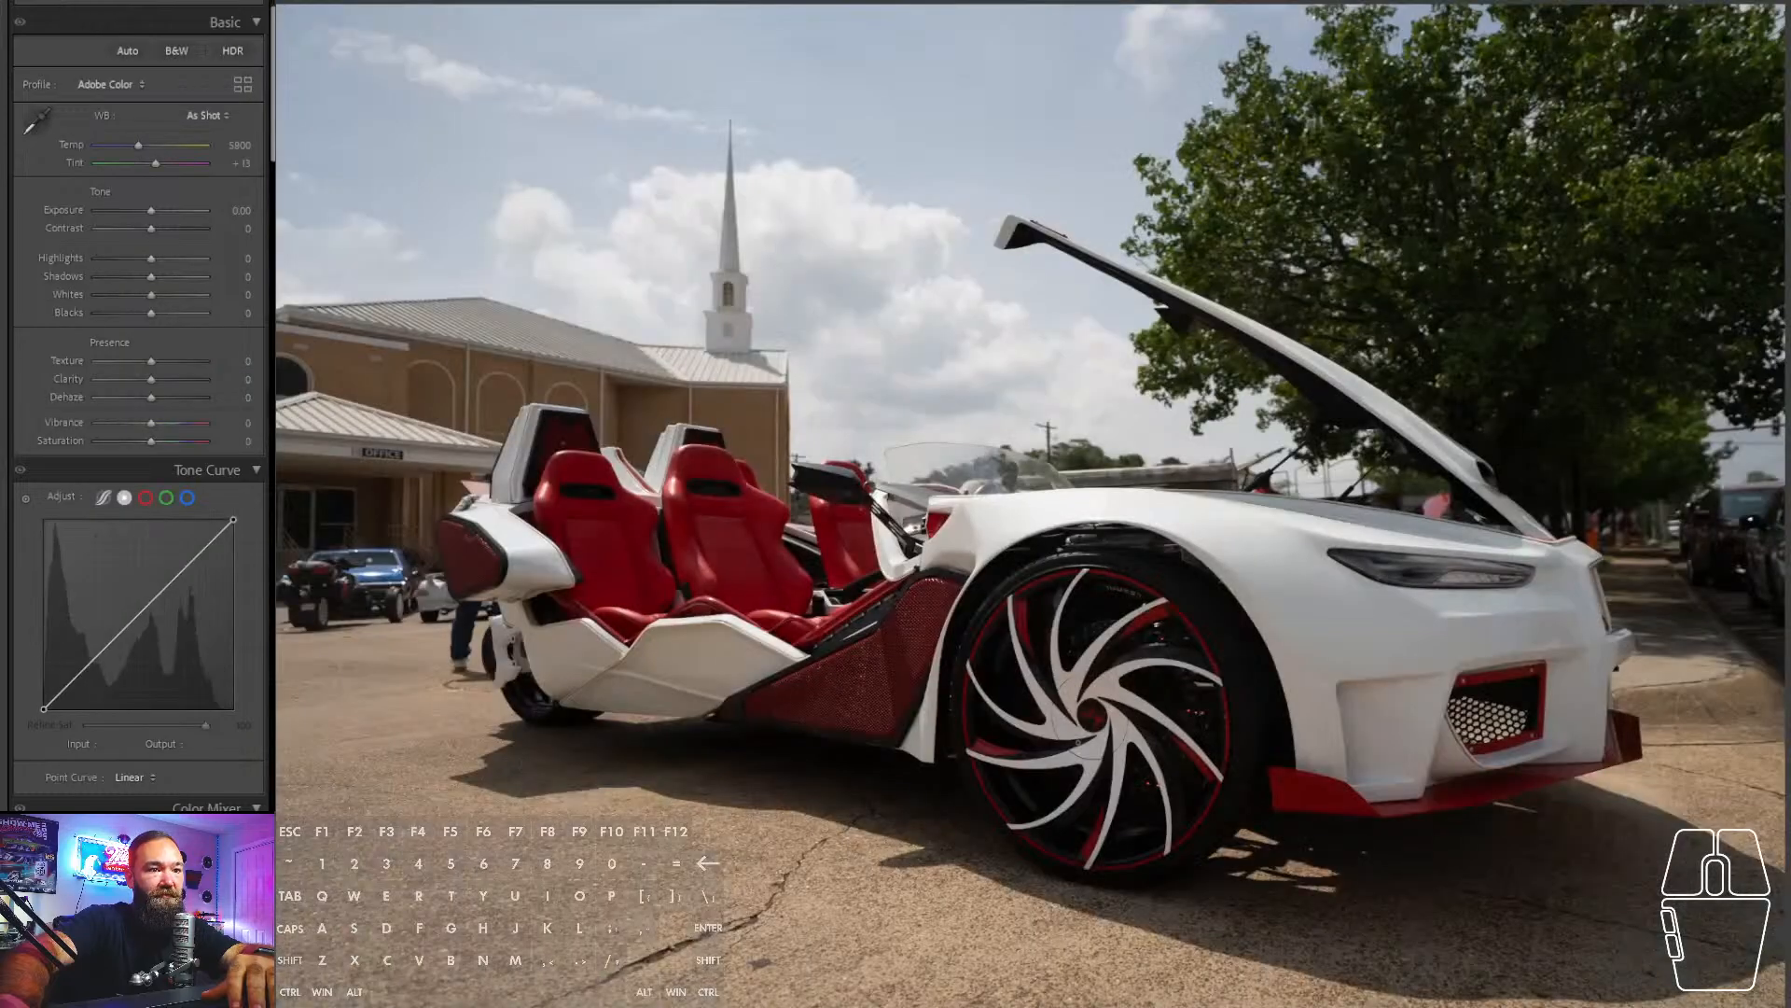
{"action": "key", "text": "Right"}
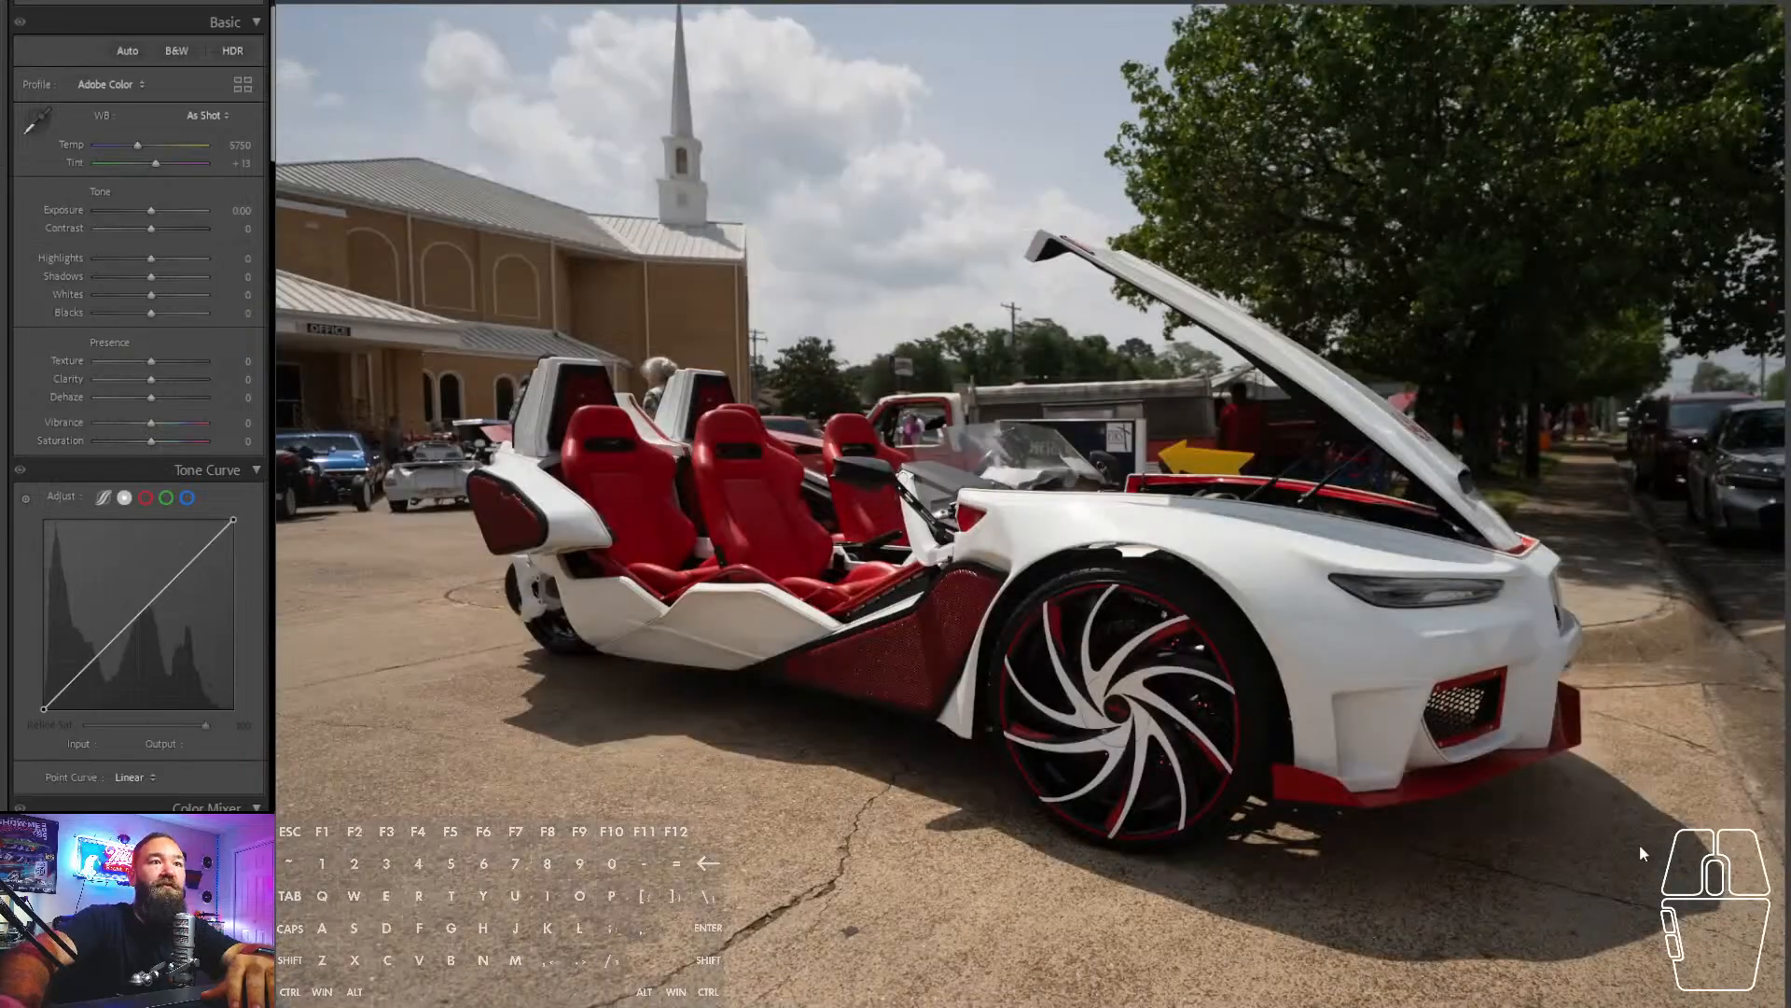
{"action": "key", "text": "Left"}
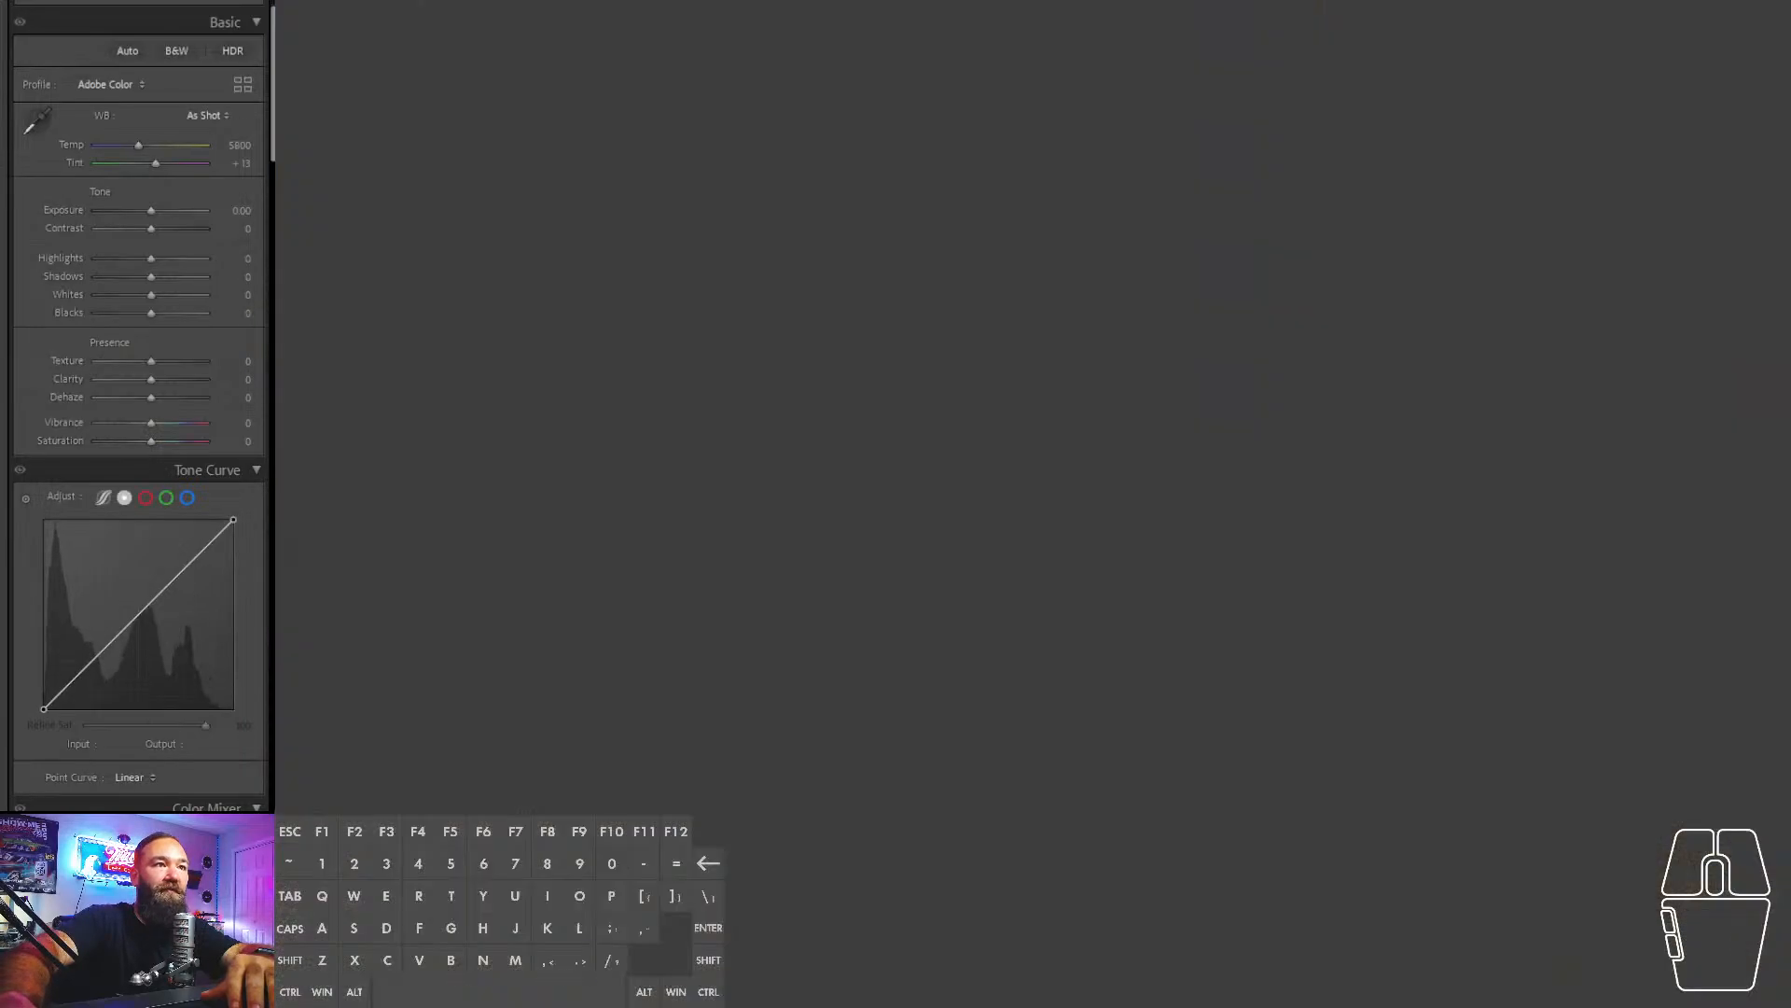
{"action": "key", "text": "Right"}
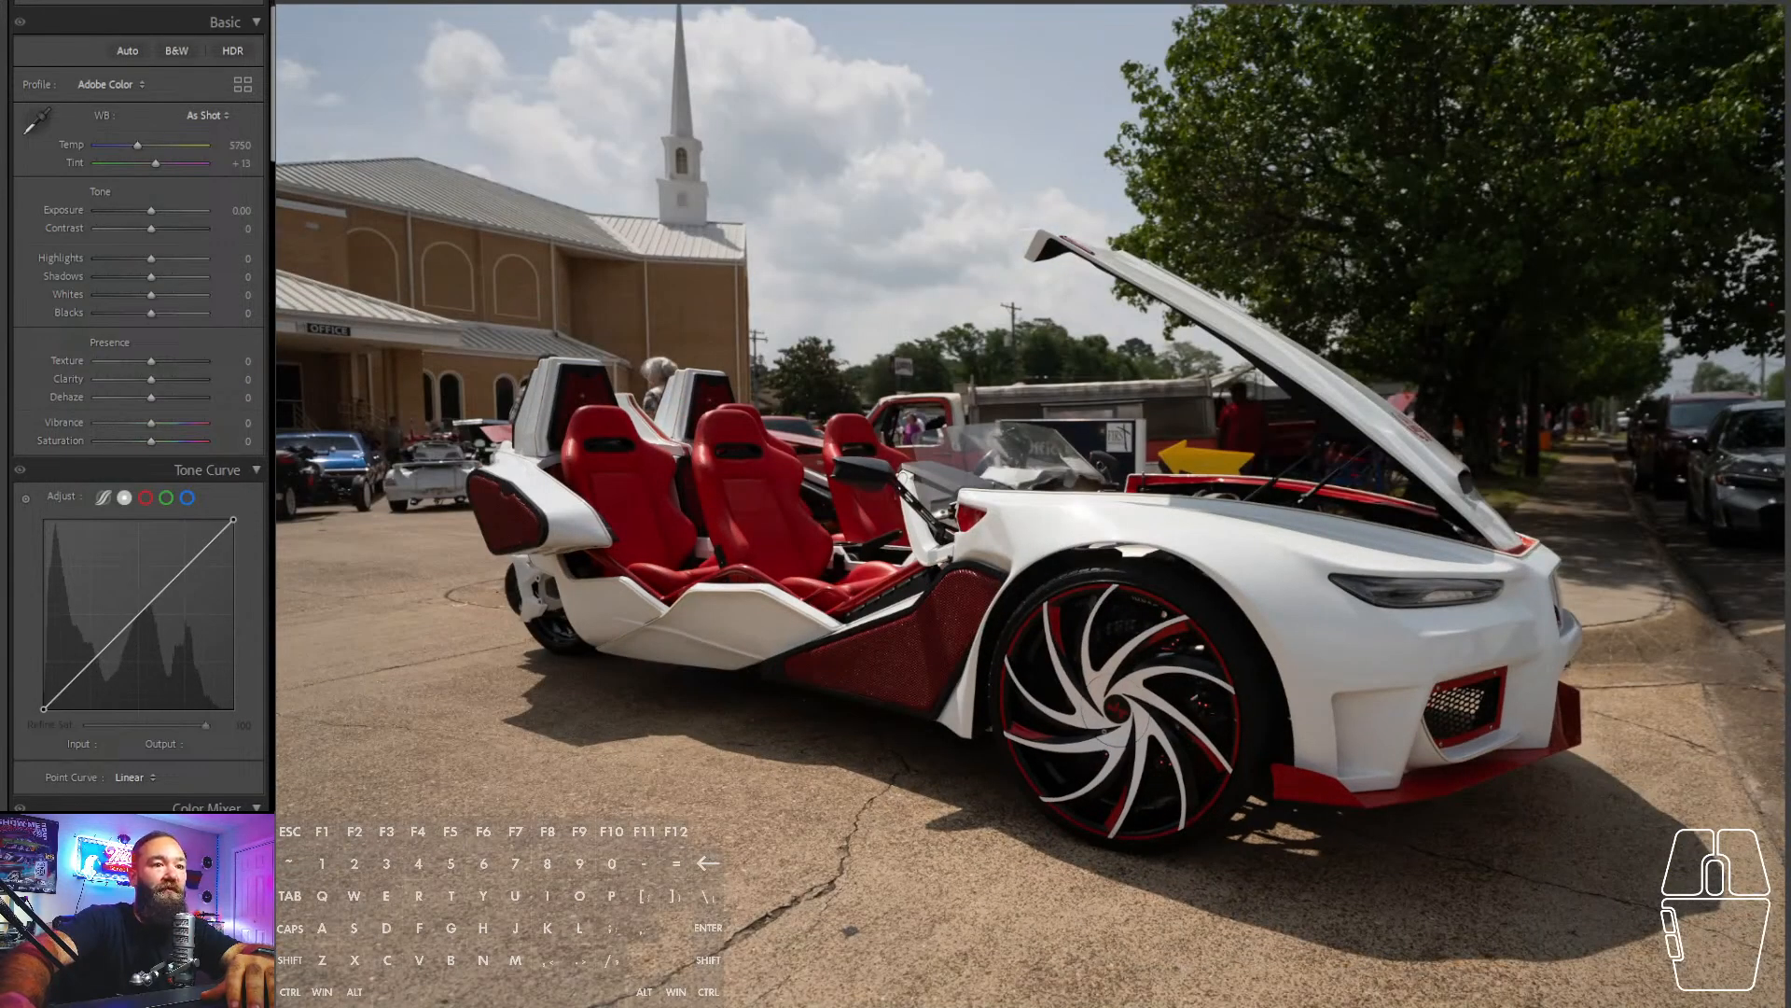
{"action": "left_click", "coordinate": [97, 2]}
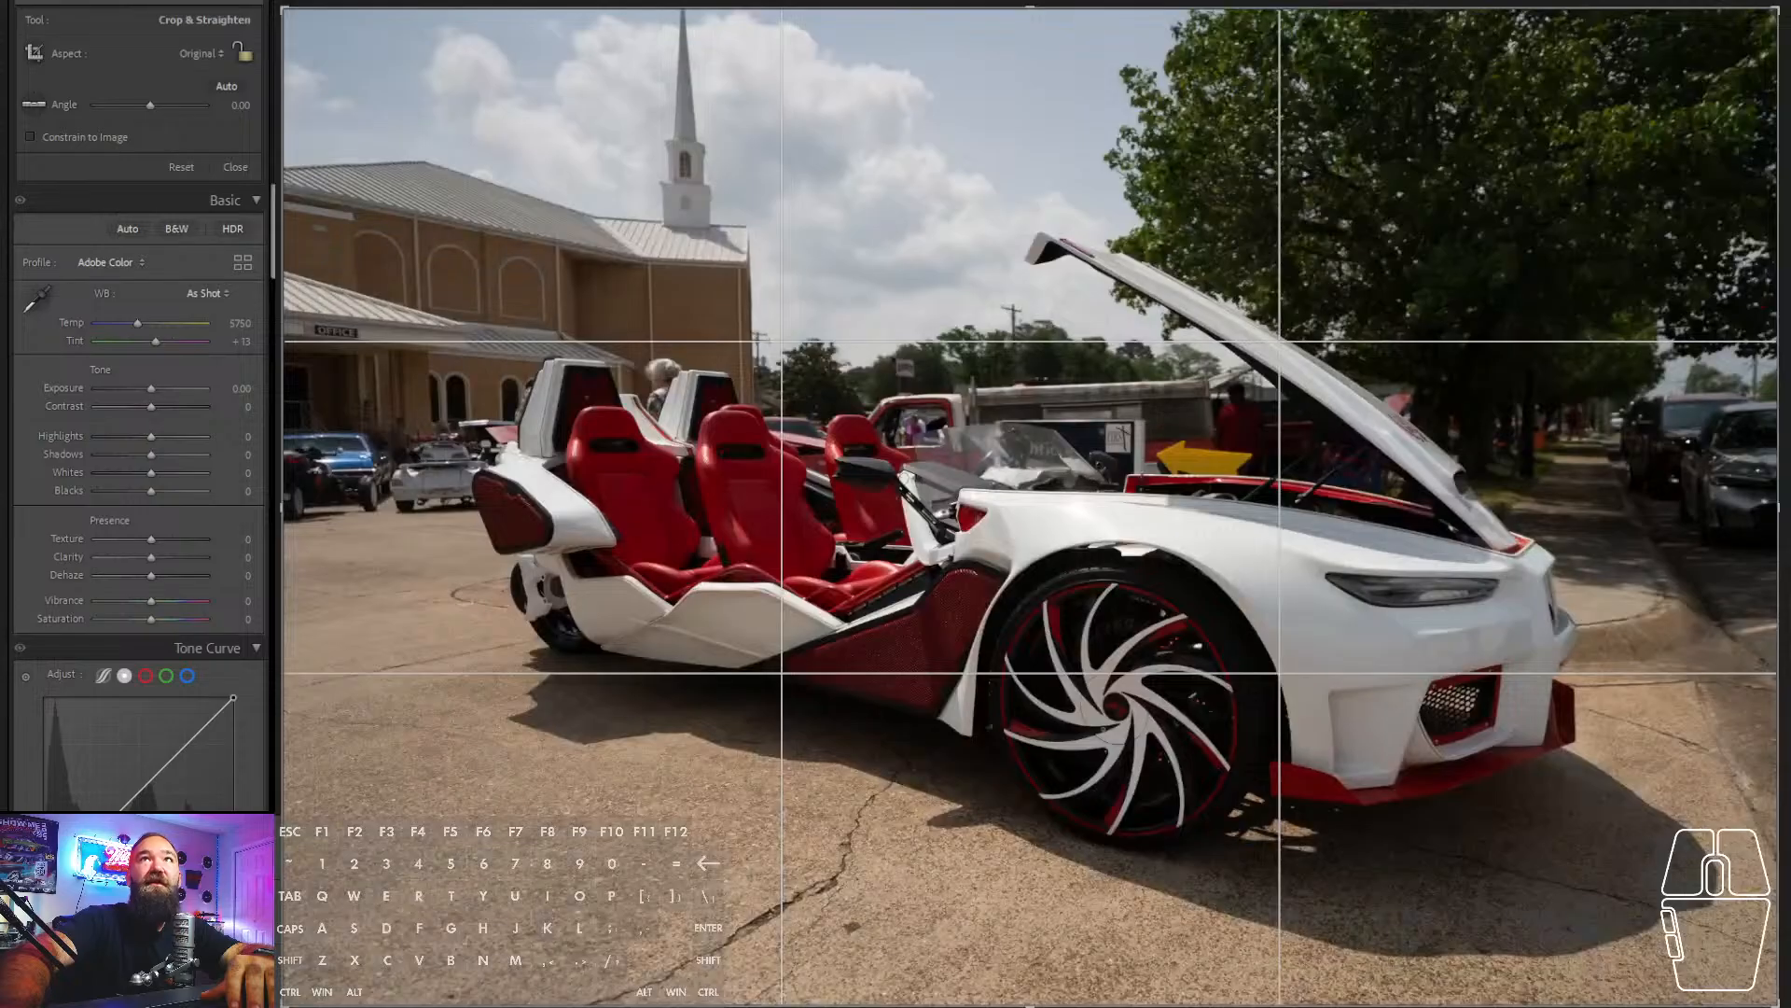
{"action": "left_click_drag", "start_coordinate": [150, 105], "coordinate": [152, 105]}
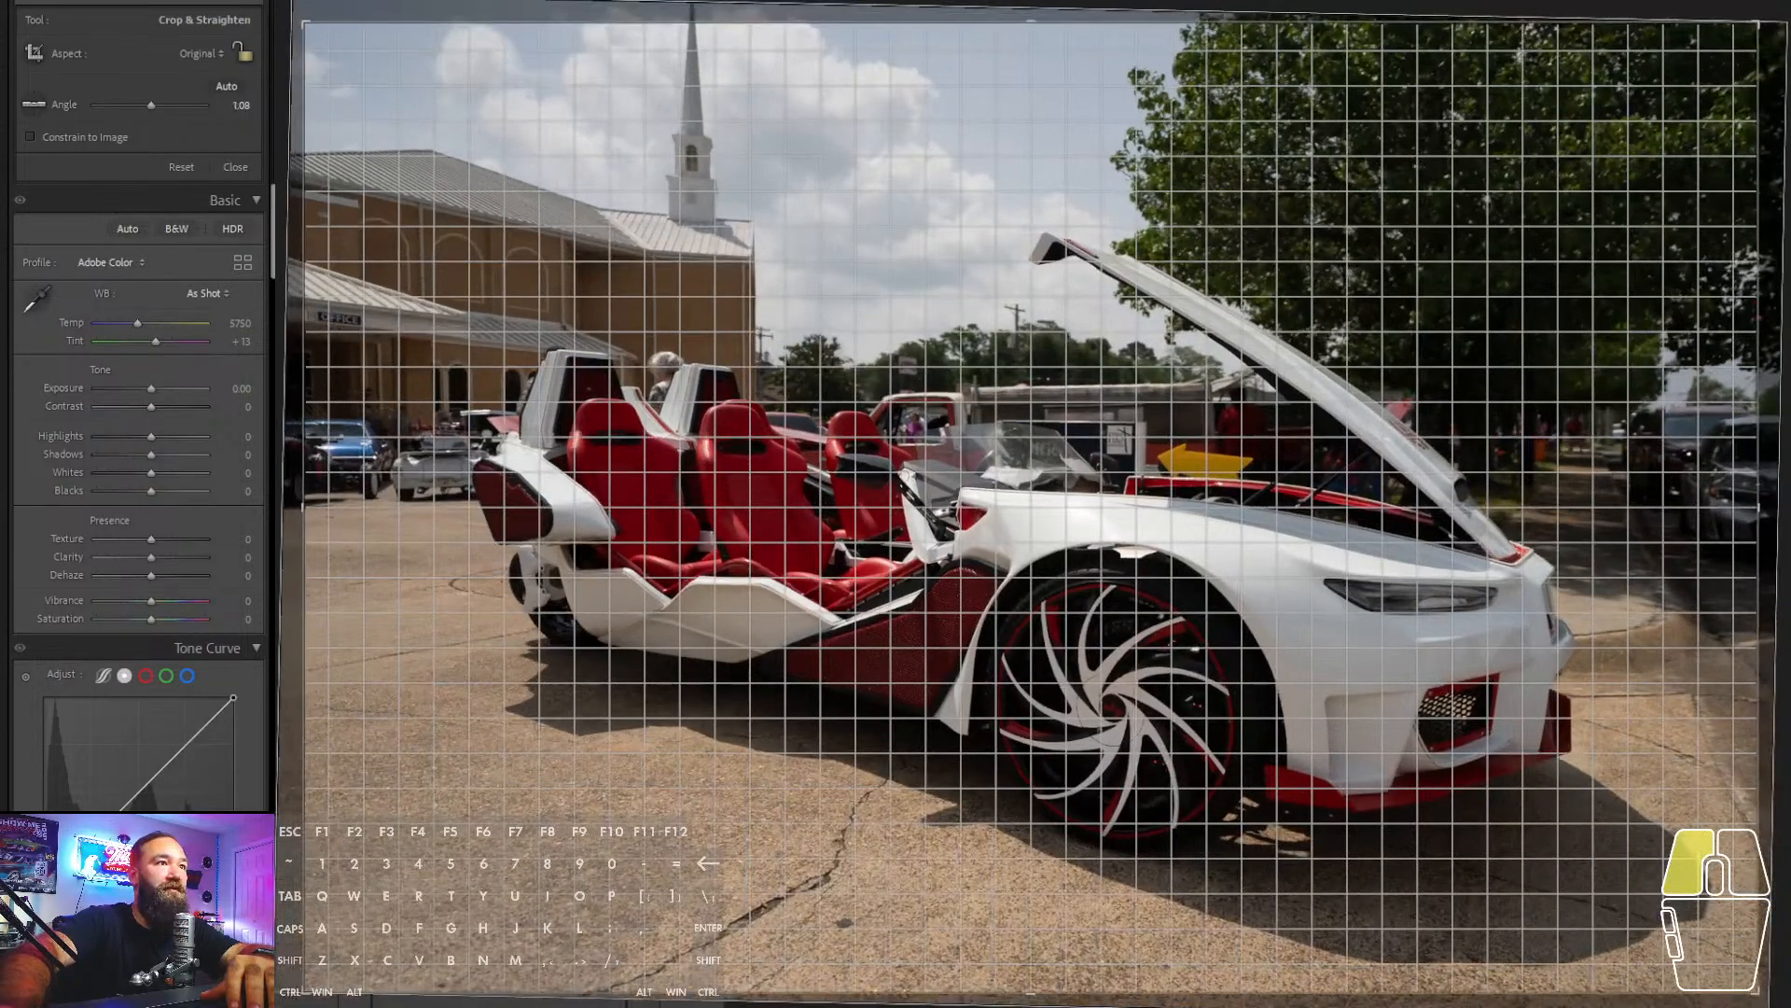
{"action": "left_click_drag", "start_coordinate": [1773, 551], "coordinate": [1773, 555]}
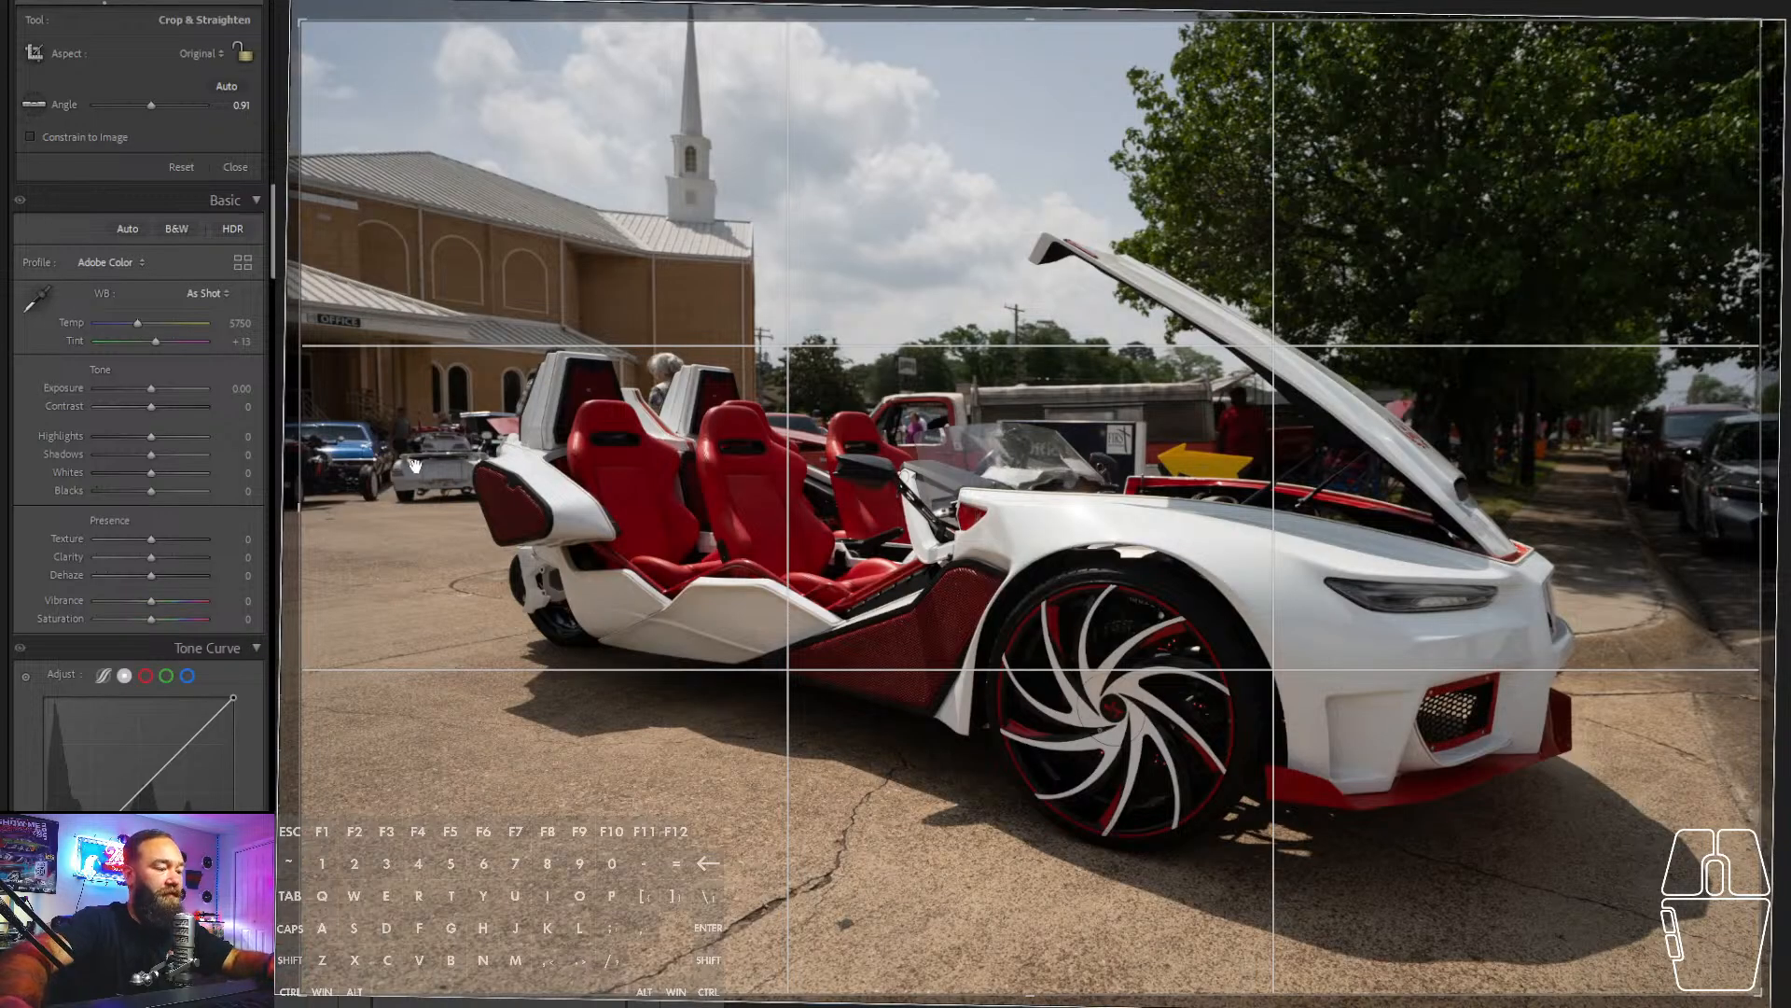
- Tighten the crop around the white three-wheeler at the original aspect, reposition the photo within the frame and apply it
{"action": "left_click_drag", "start_coordinate": [304, 428], "coordinate": [337, 427]}
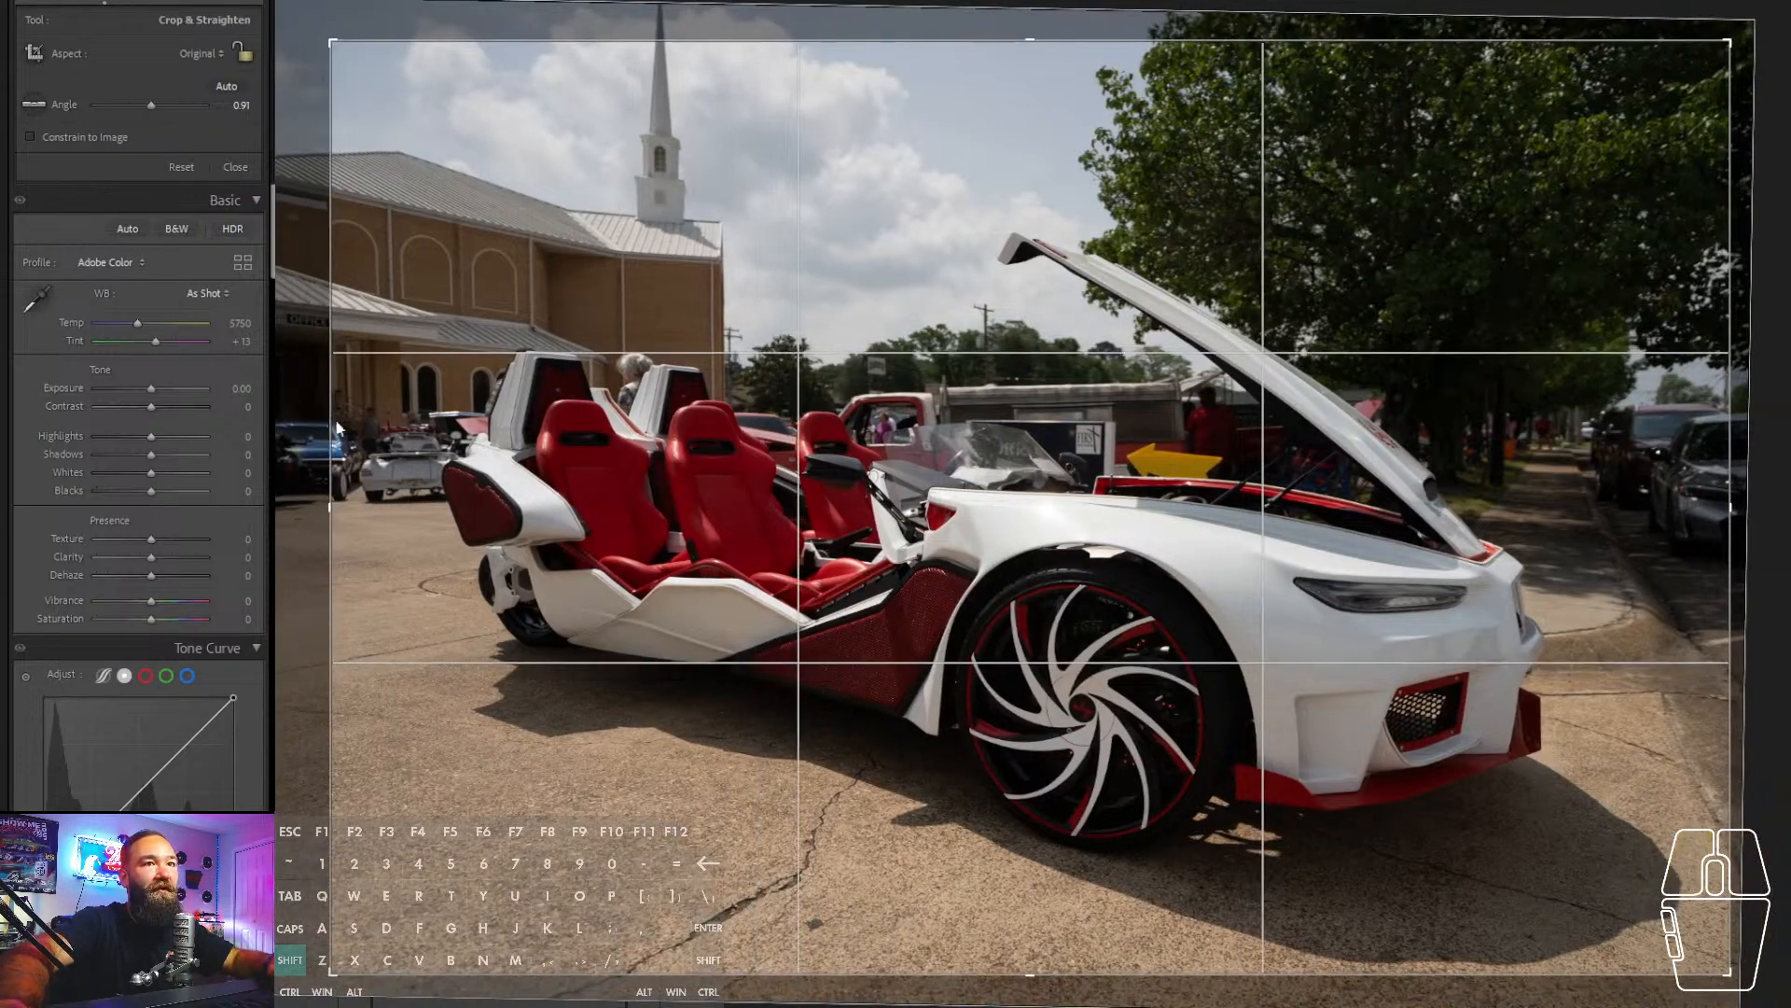
{"action": "left_click_drag", "start_coordinate": [660, 499], "coordinate": [680, 499]}
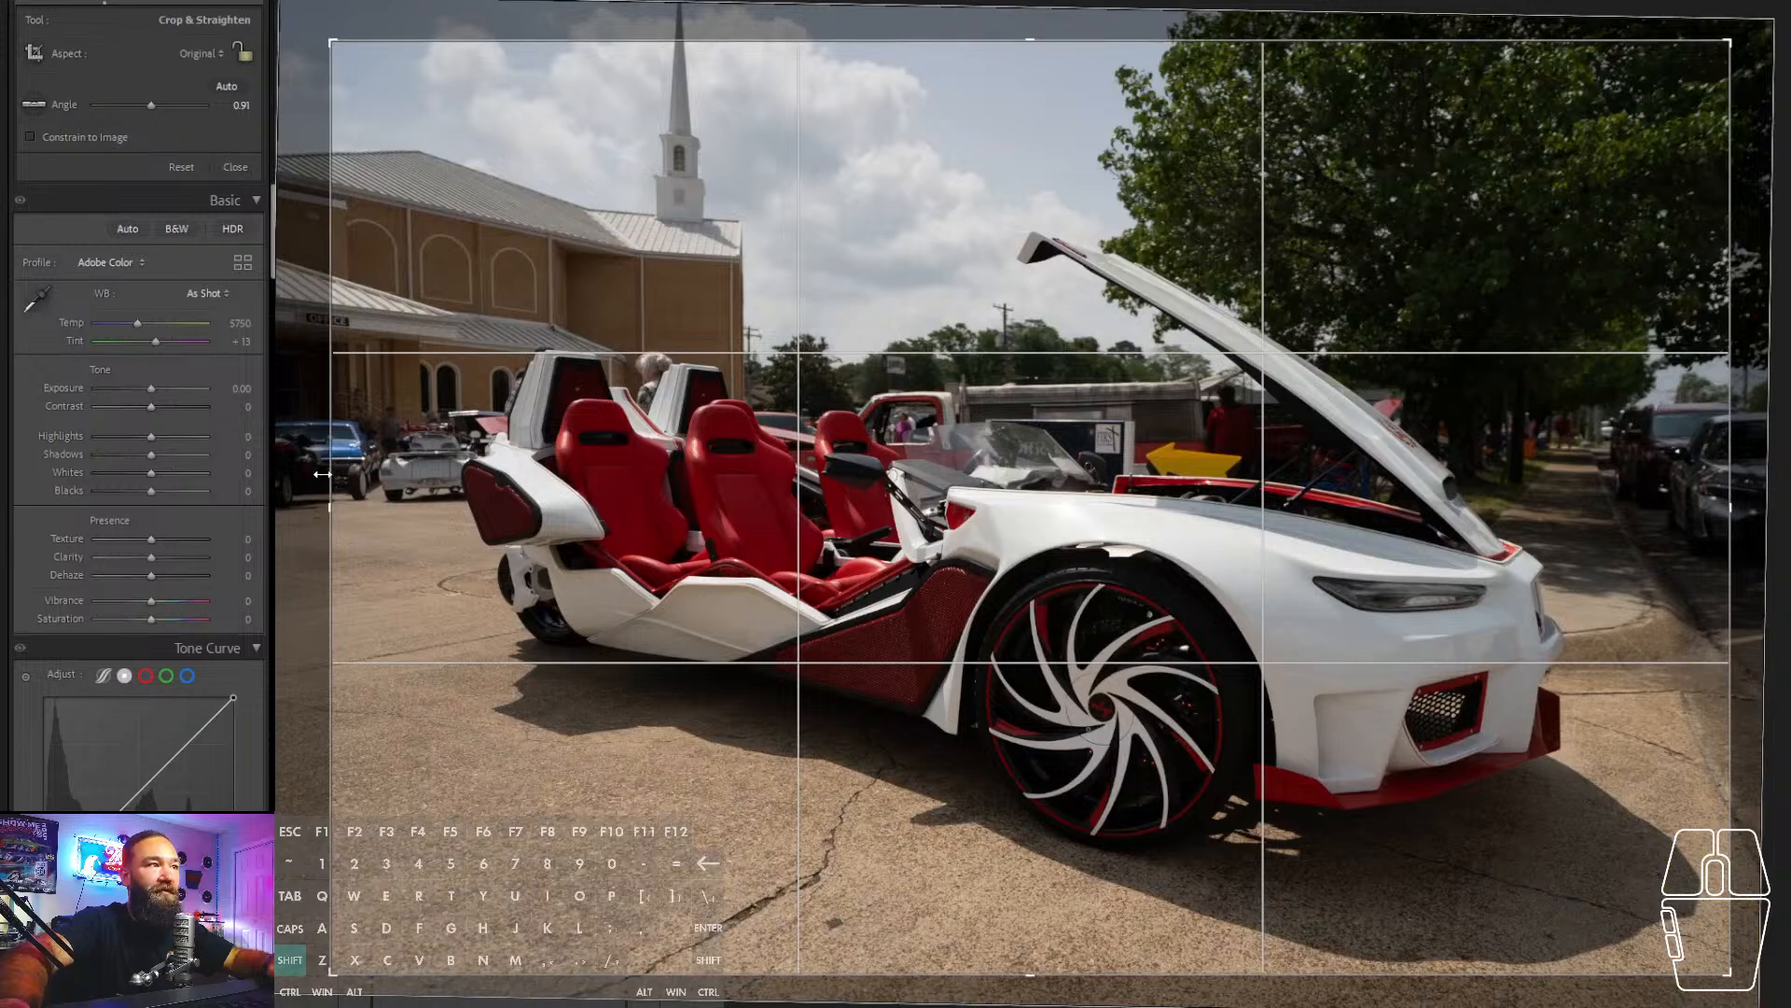
{"action": "left_click_drag", "start_coordinate": [322, 474], "coordinate": [367, 474]}
{"action": "left_click_drag", "start_coordinate": [742, 530], "coordinate": [743, 541]}
{"action": "key", "text": "Return"}
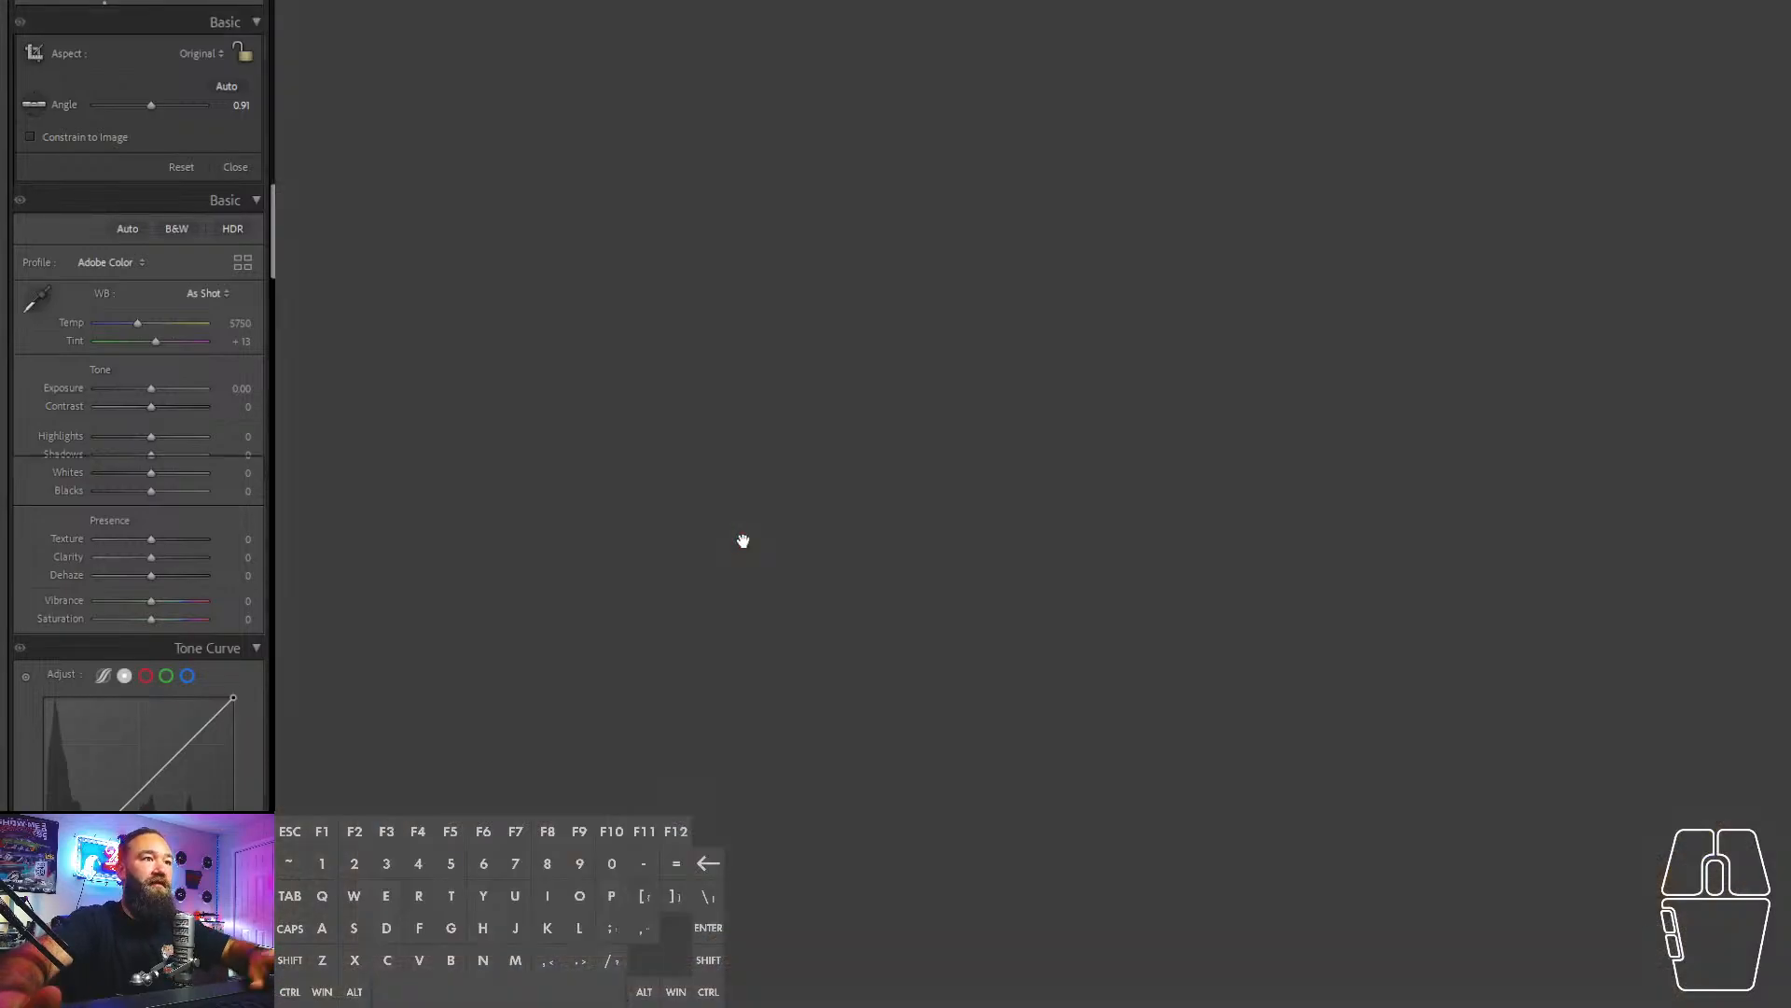
- Paste the copied develop settings onto the three-wheeler photo and raise its shadows to +63
{"action": "key", "text": "ctrl+shift+v"}
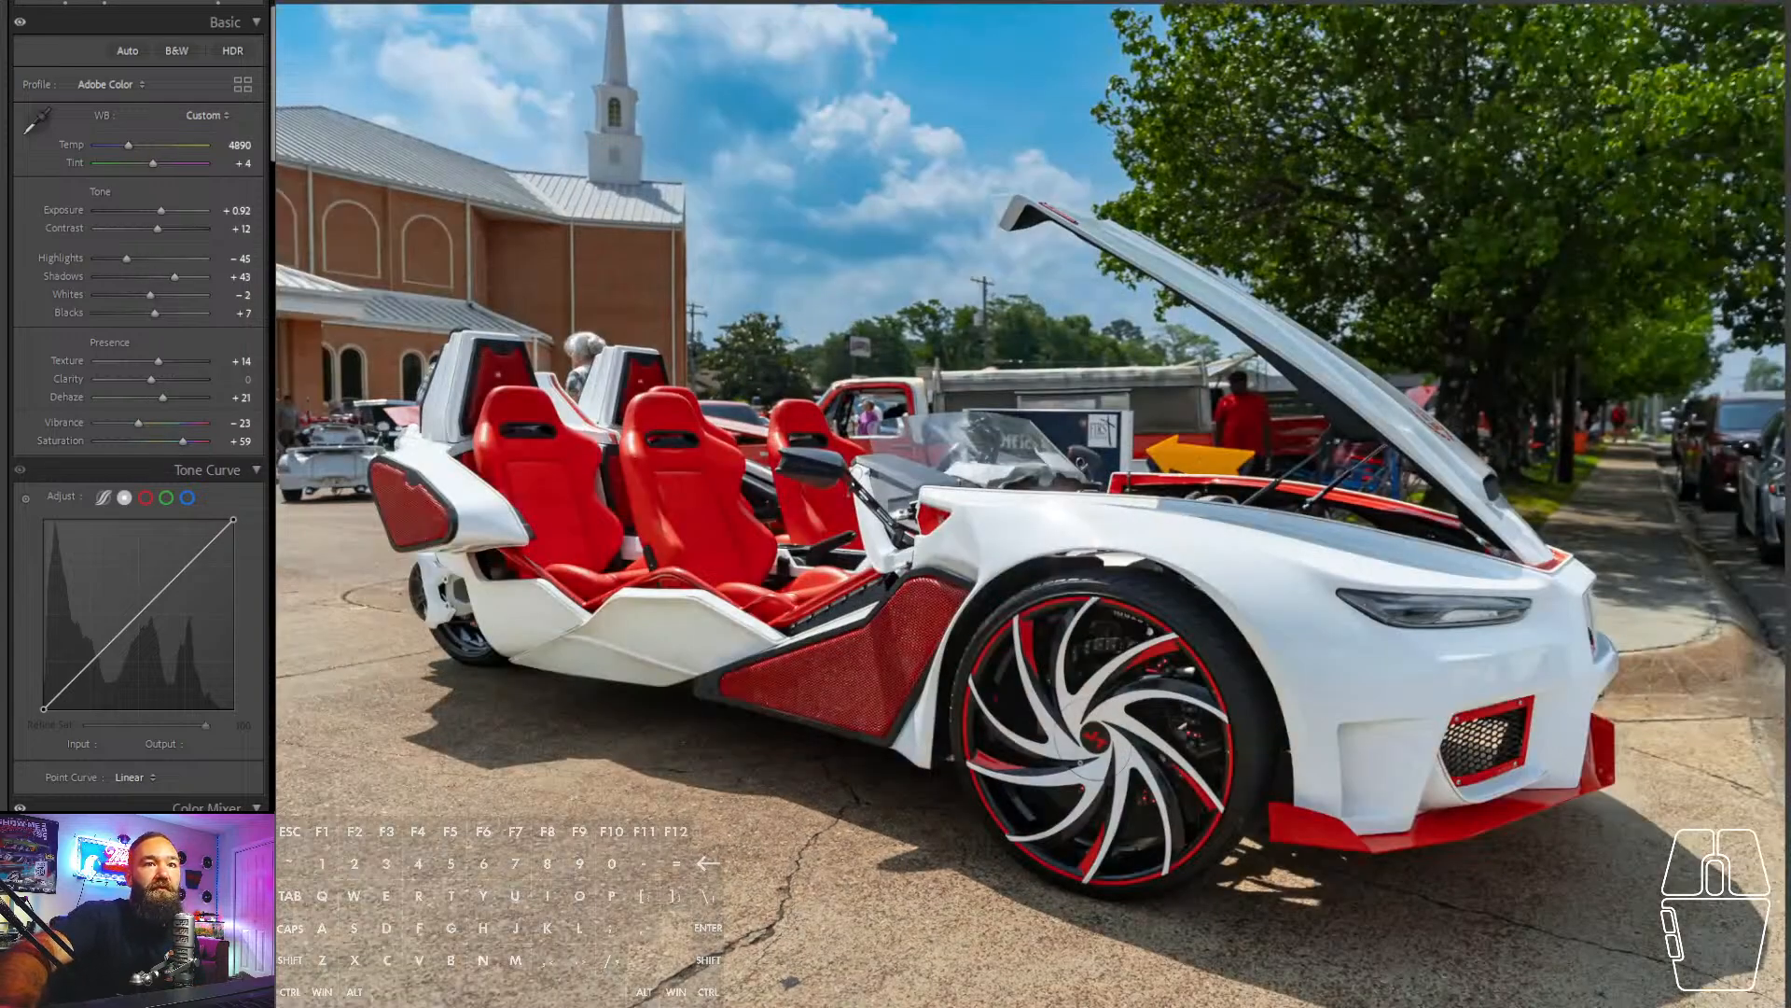
{"action": "left_click_drag", "start_coordinate": [175, 276], "coordinate": [185, 274]}
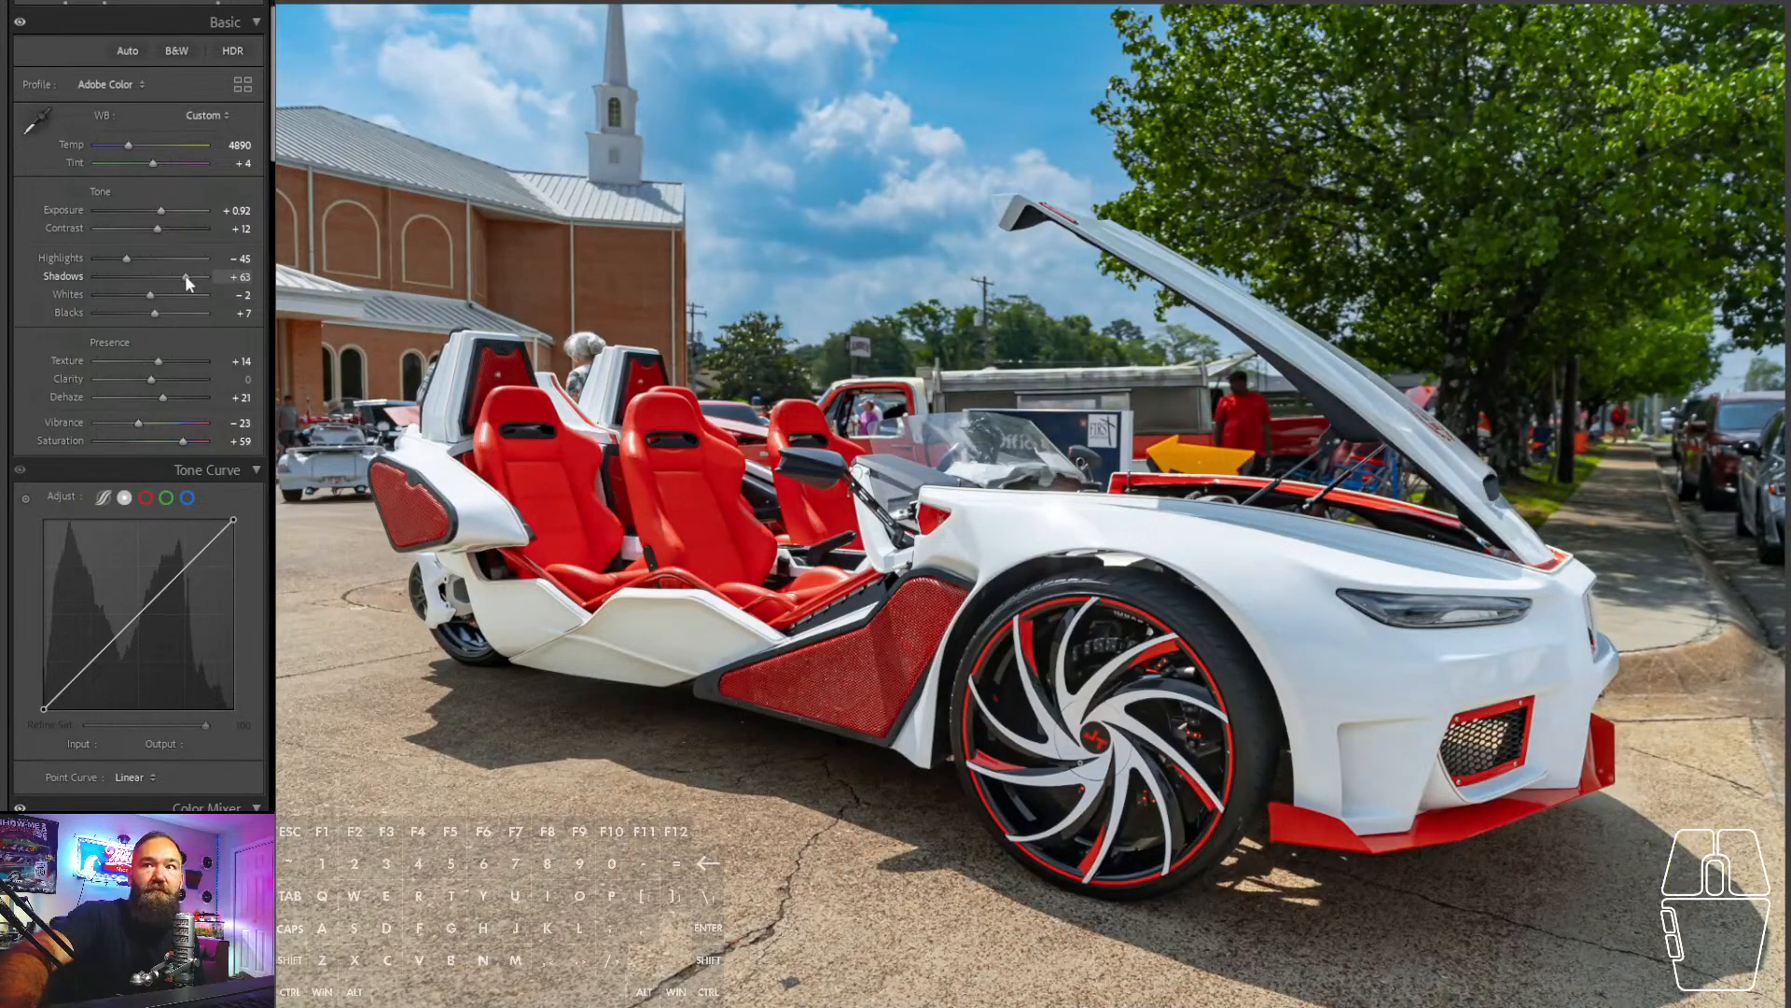
{"action": "left_click_drag", "start_coordinate": [161, 208], "coordinate": [162, 207]}
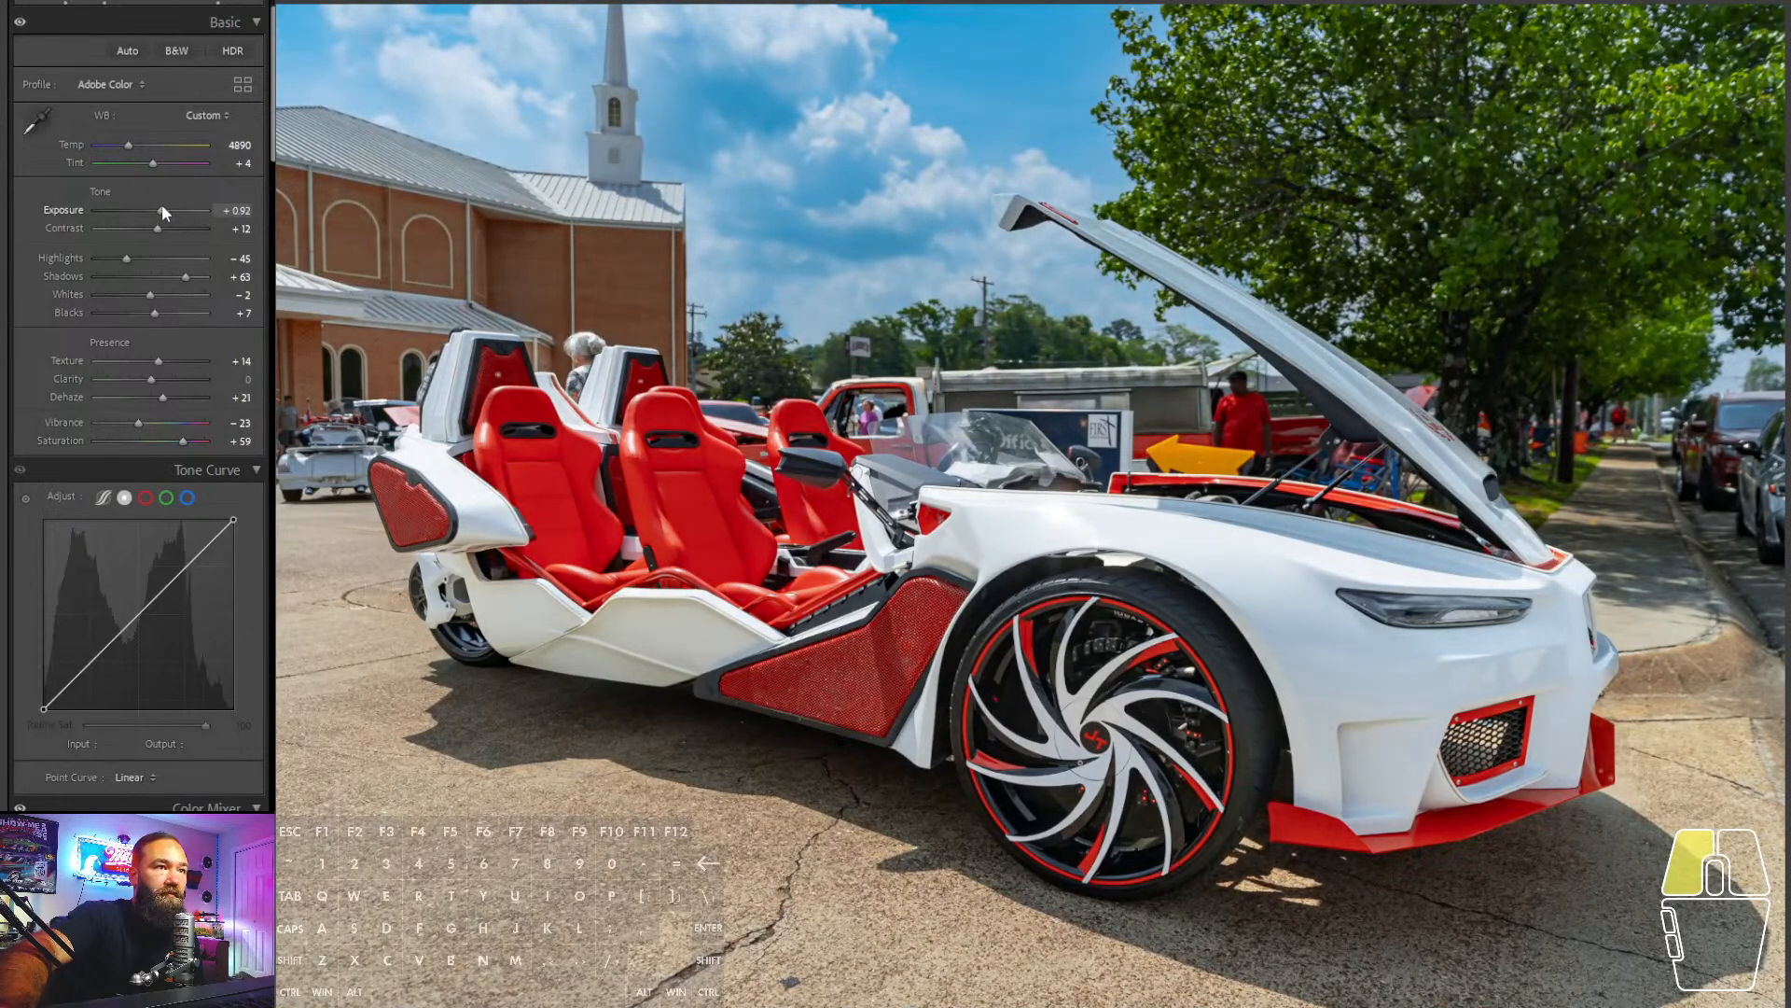
{"action": "left_click_drag", "start_coordinate": [161, 208], "coordinate": [161, 208]}
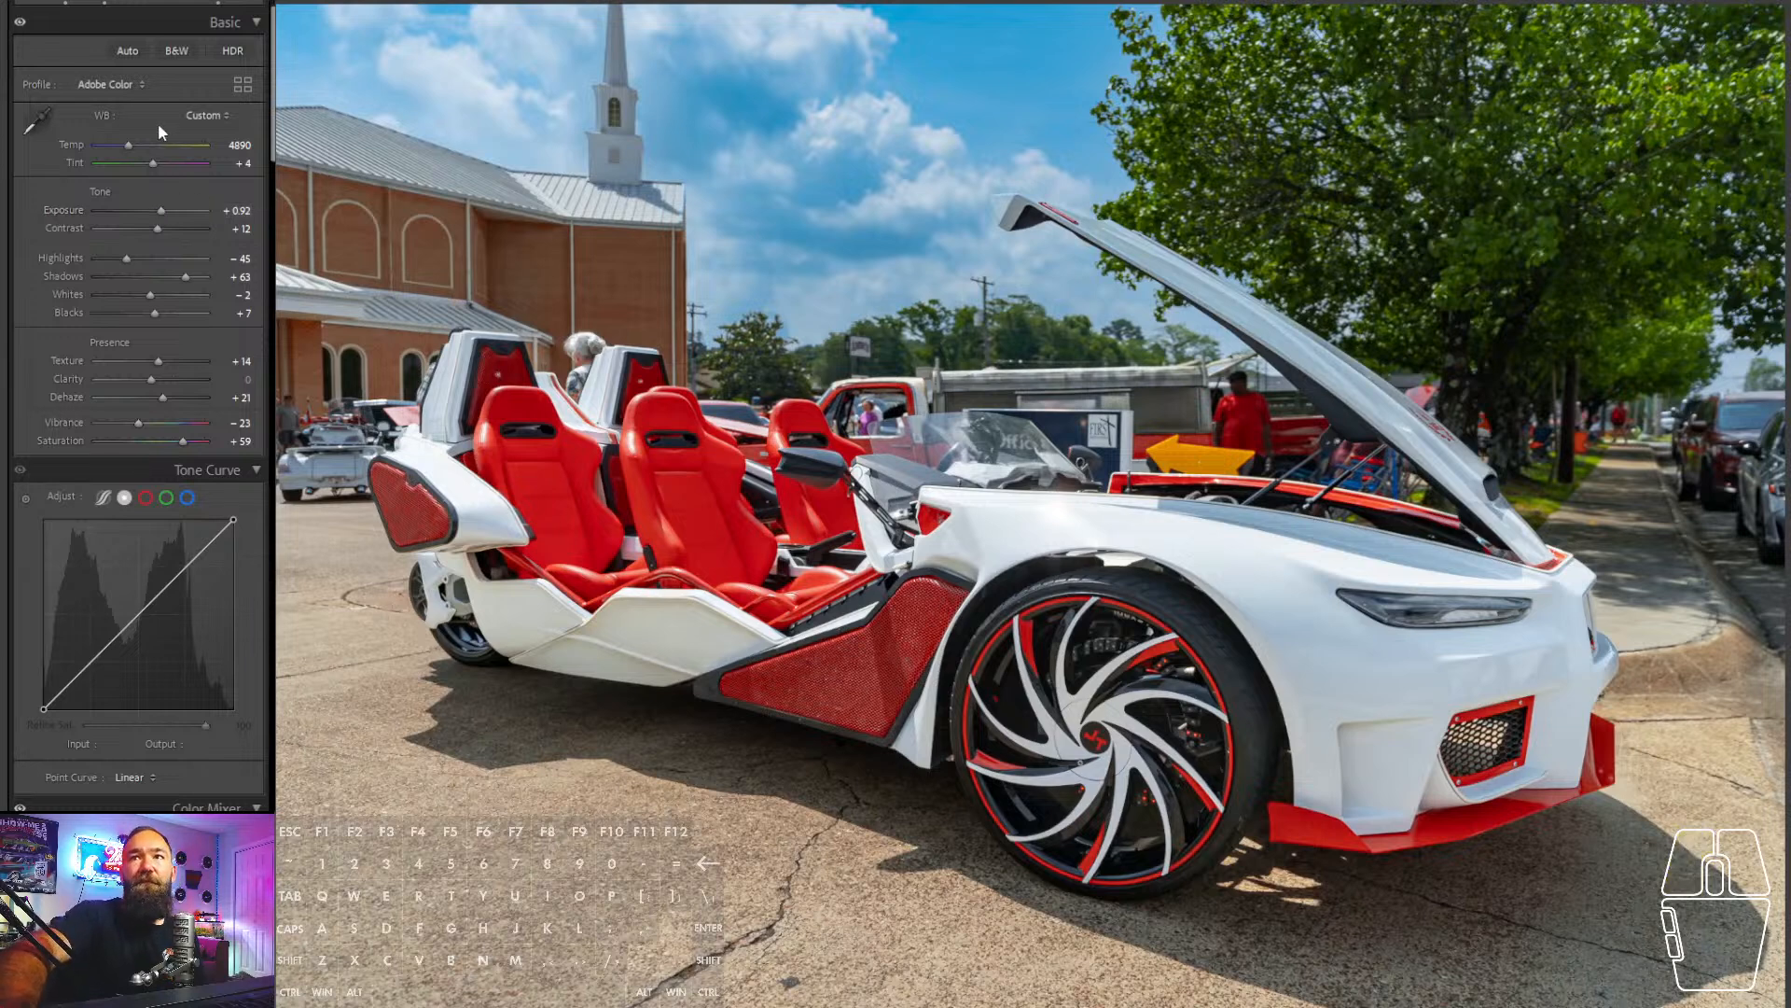
- Set the Red hue to +2 for the three-wheeler's seats and trim
{"action": "scroll", "coordinate": [159, 261], "scroll_direction": "down", "scroll_amount": 3}
{"action": "scroll", "coordinate": [158, 256], "scroll_direction": "down", "scroll_amount": 3}
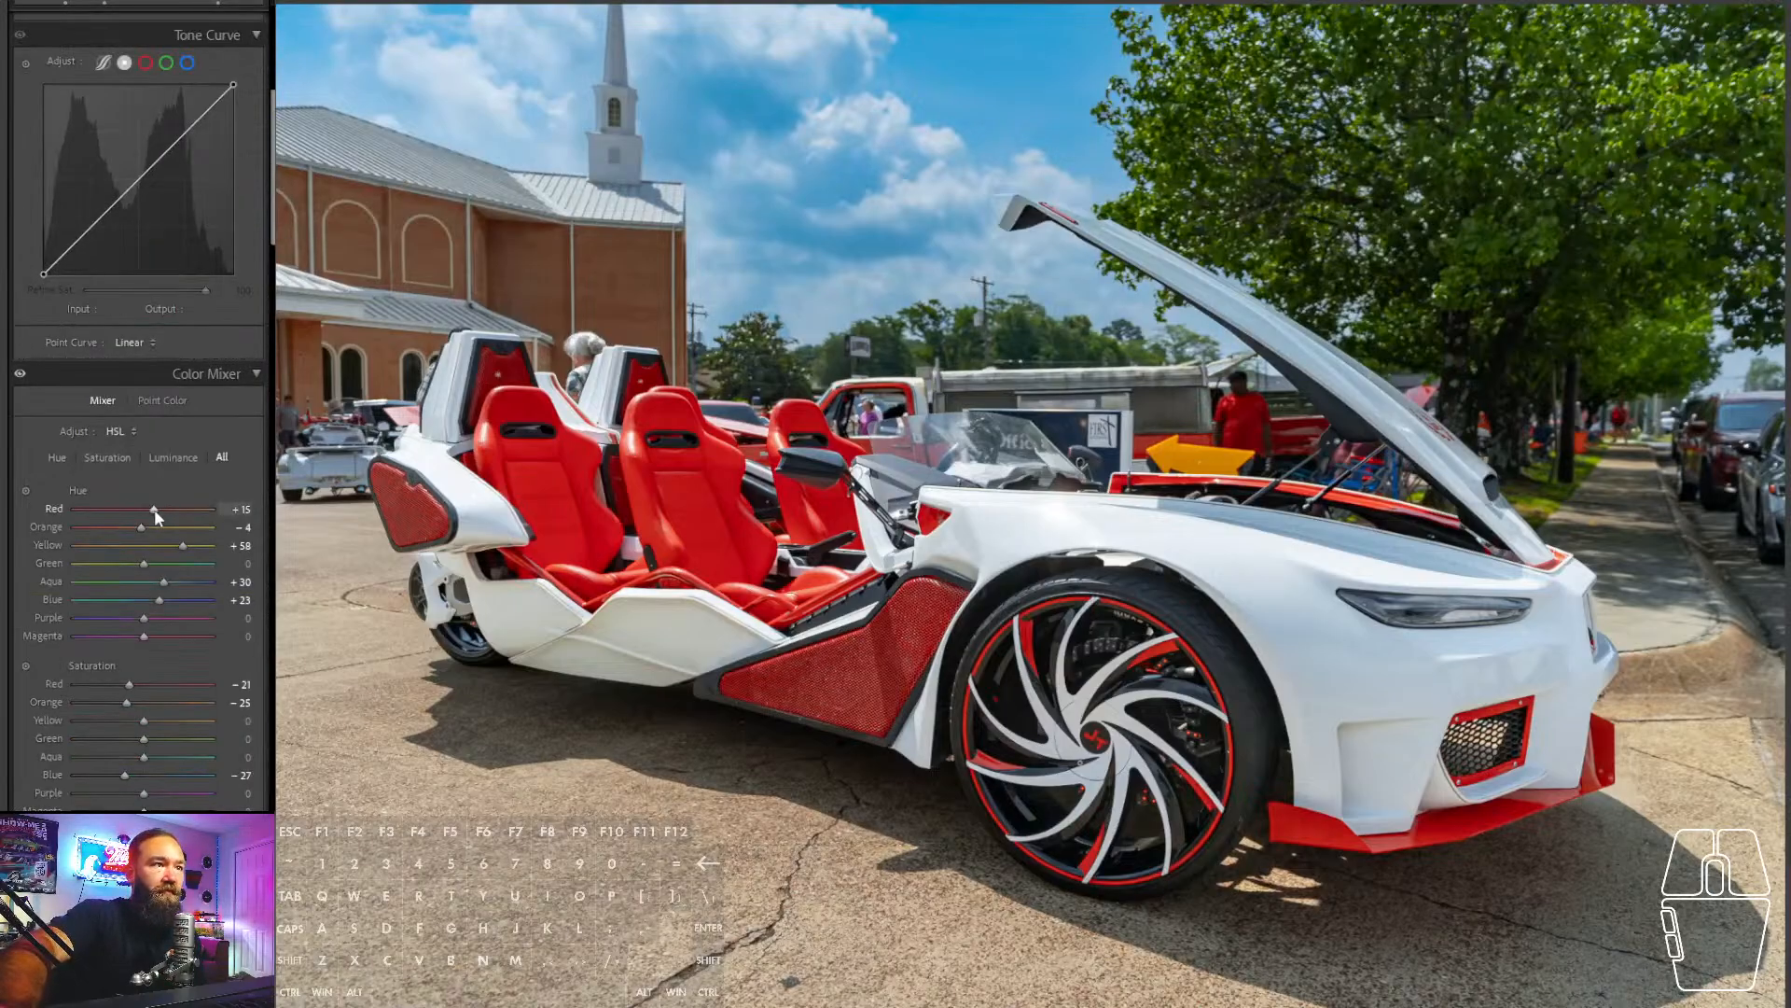
{"action": "left_click_drag", "start_coordinate": [154, 507], "coordinate": [159, 507]}
{"action": "left_click_drag", "start_coordinate": [159, 506], "coordinate": [145, 507]}
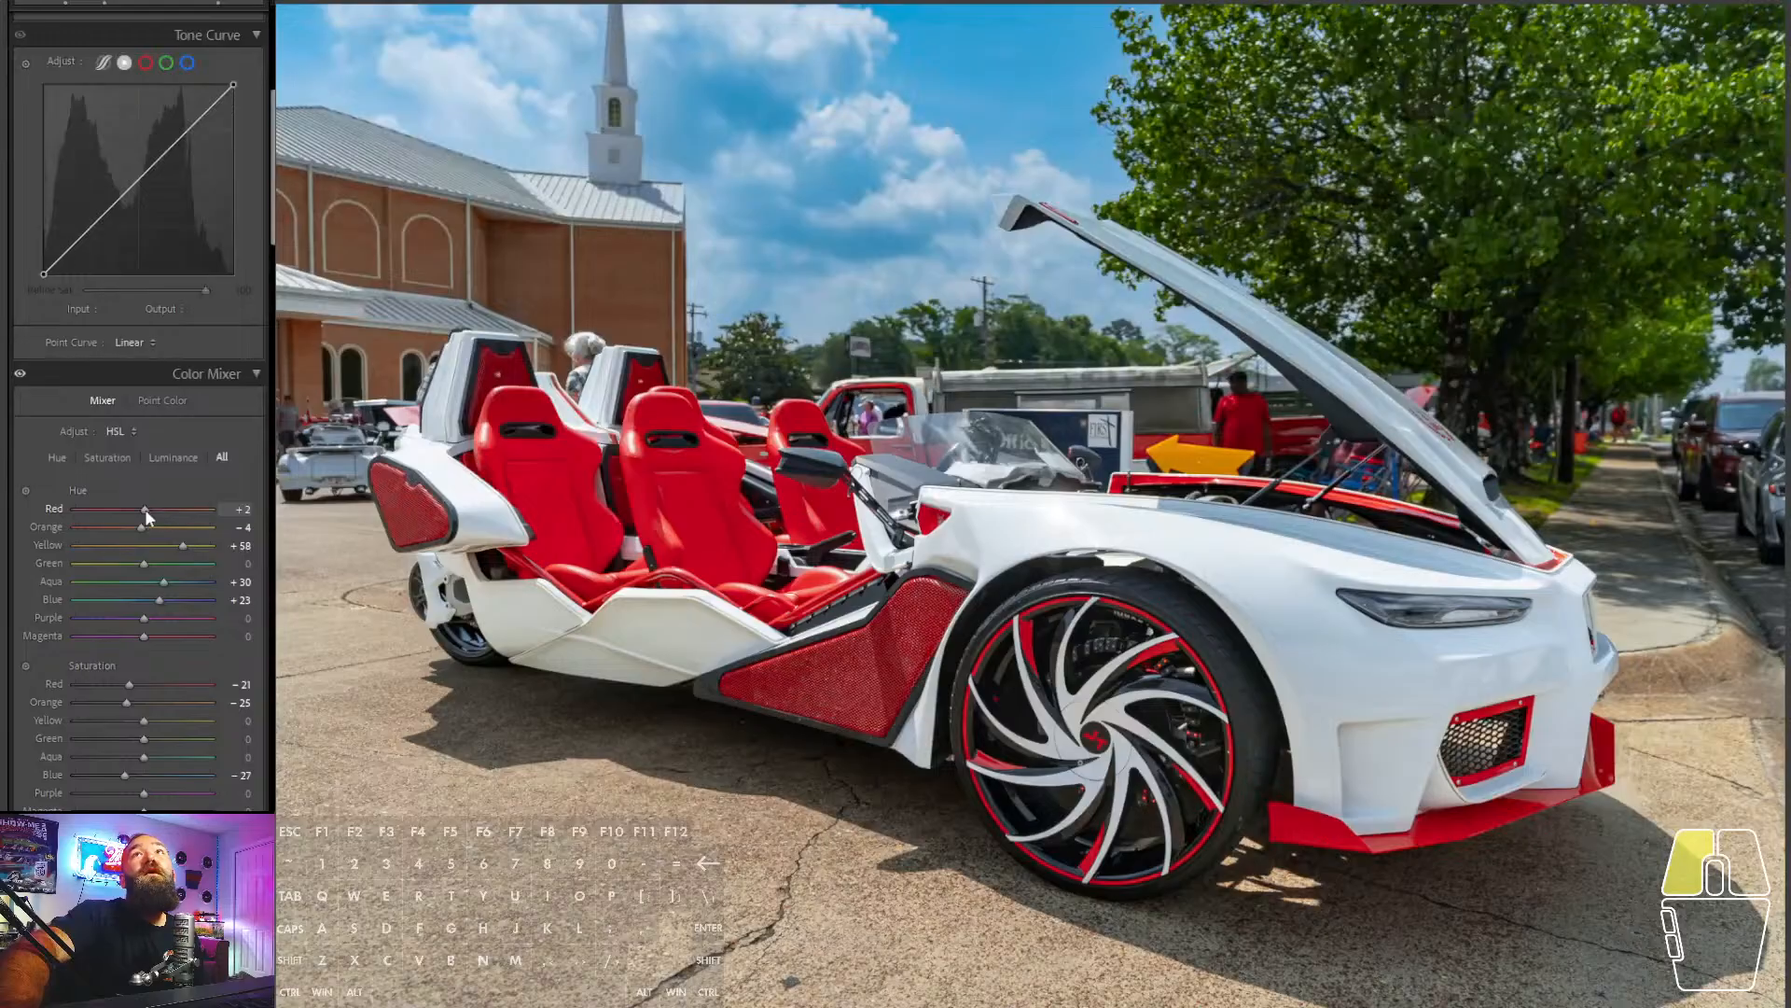
{"action": "left_click_drag", "start_coordinate": [145, 511], "coordinate": [144, 510]}
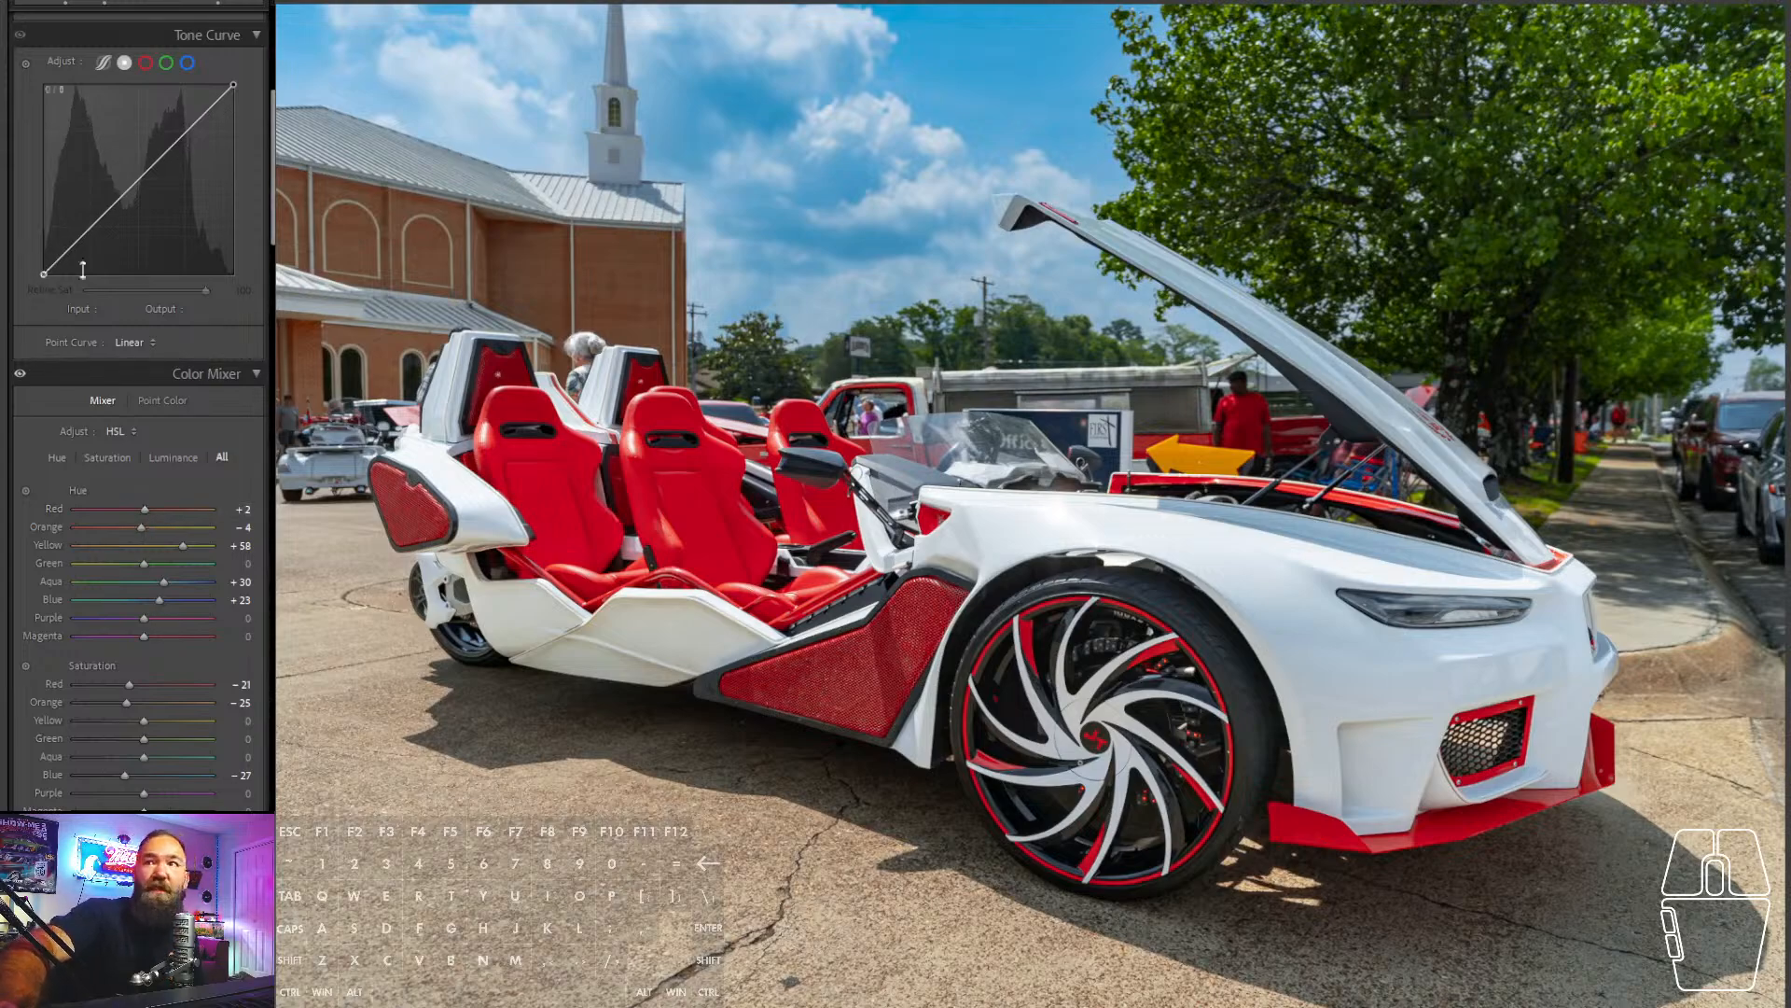
- Set the three-wheeler photo's exposure to +1.08
{"action": "scroll", "coordinate": [149, 276], "scroll_direction": "up", "scroll_amount": 5}
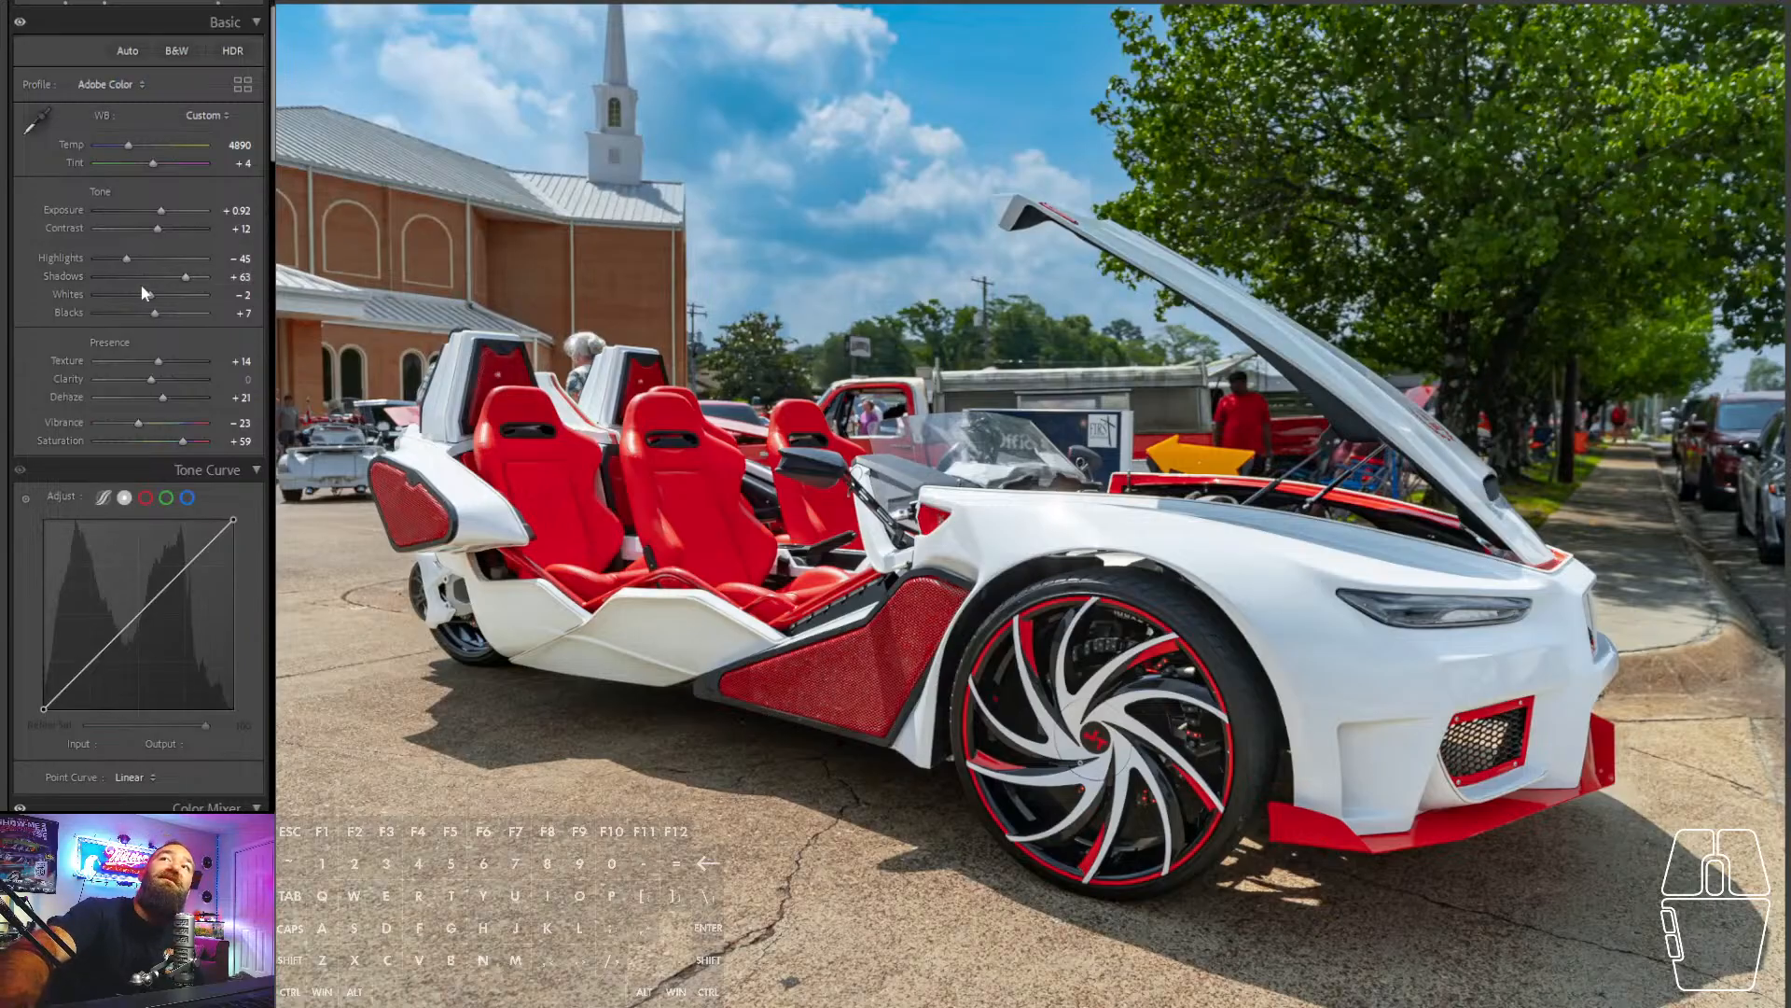
{"action": "left_click_drag", "start_coordinate": [161, 206], "coordinate": [163, 211]}
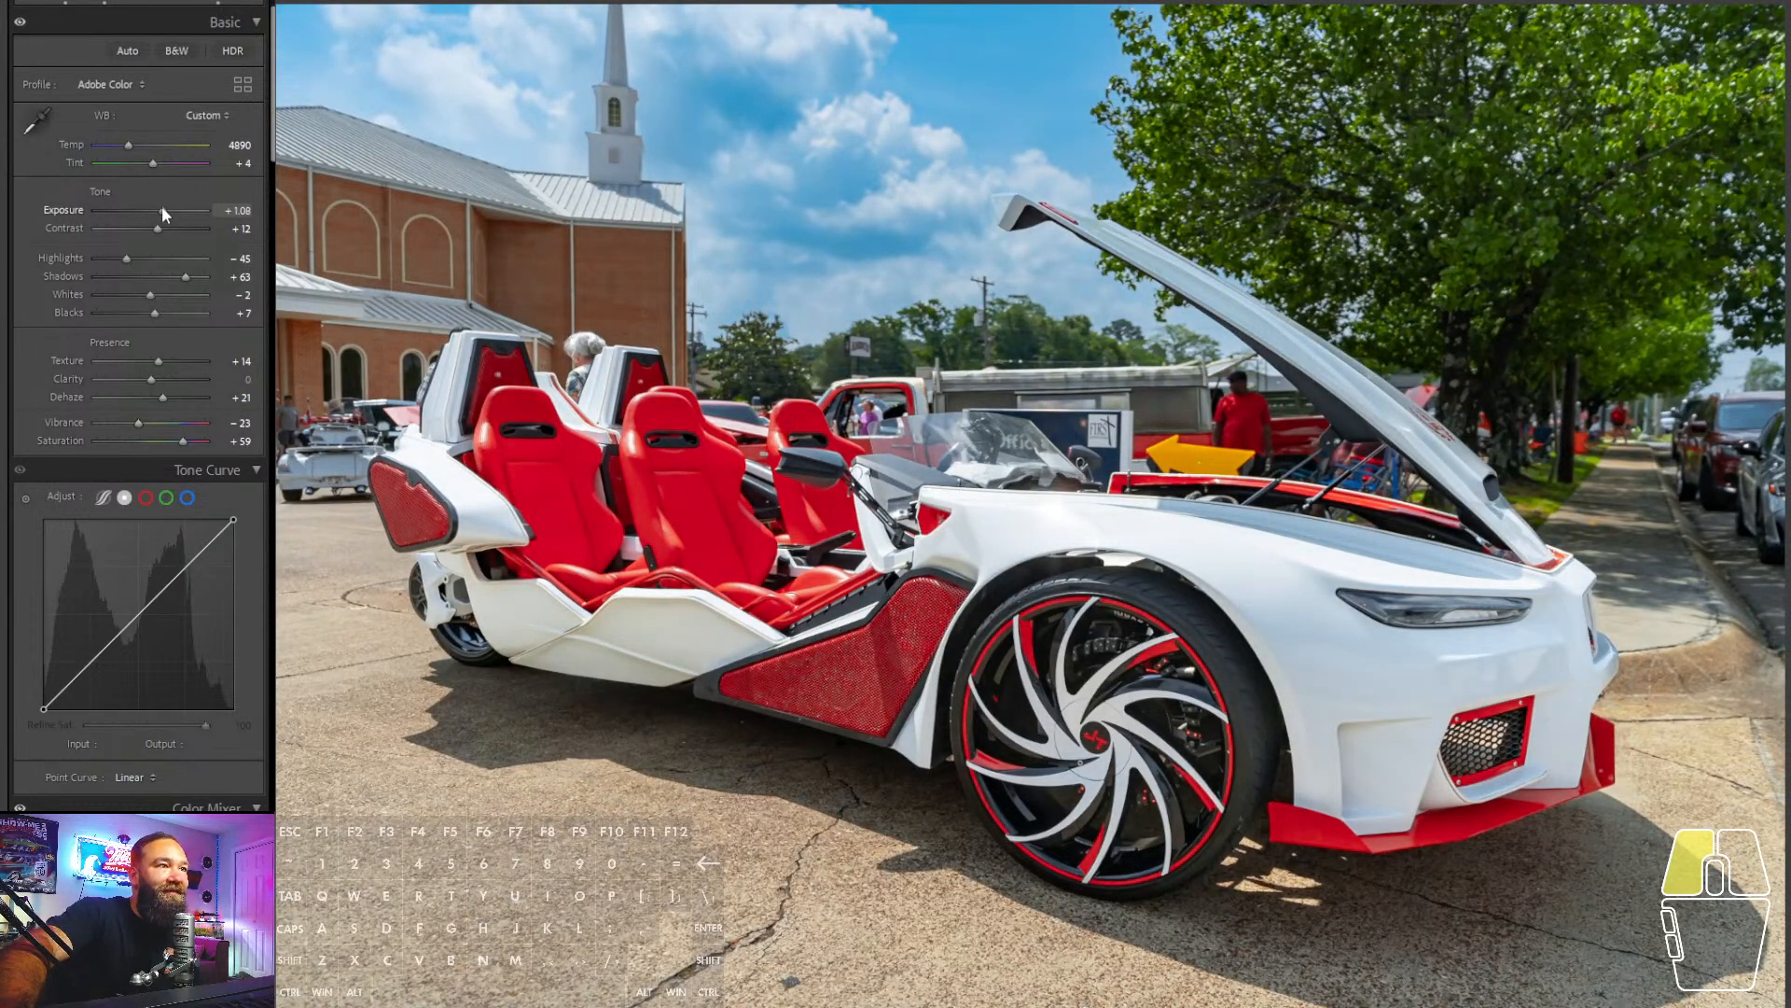
{"action": "left_click_drag", "start_coordinate": [162, 208], "coordinate": [161, 208]}
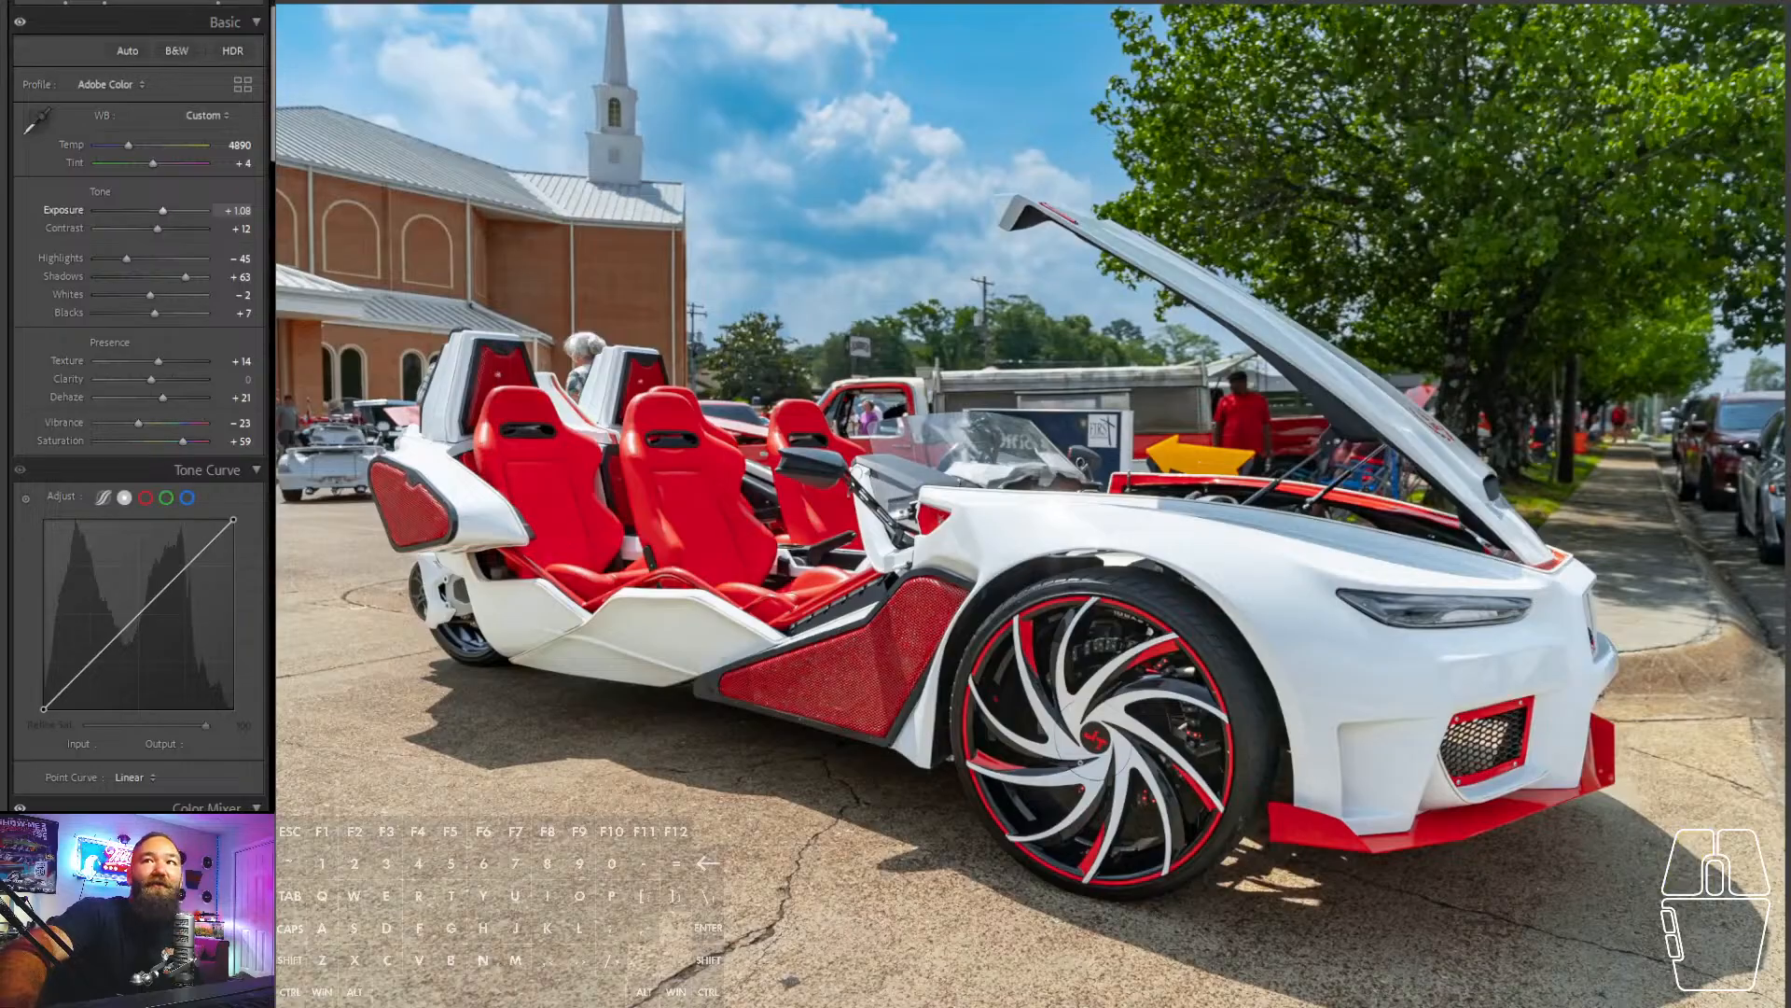
- Add a large radial gradient mask over the three-wheeler's rear and the church, at exposure -0.33, and leave masking
{"action": "left_click", "coordinate": [219, 4]}
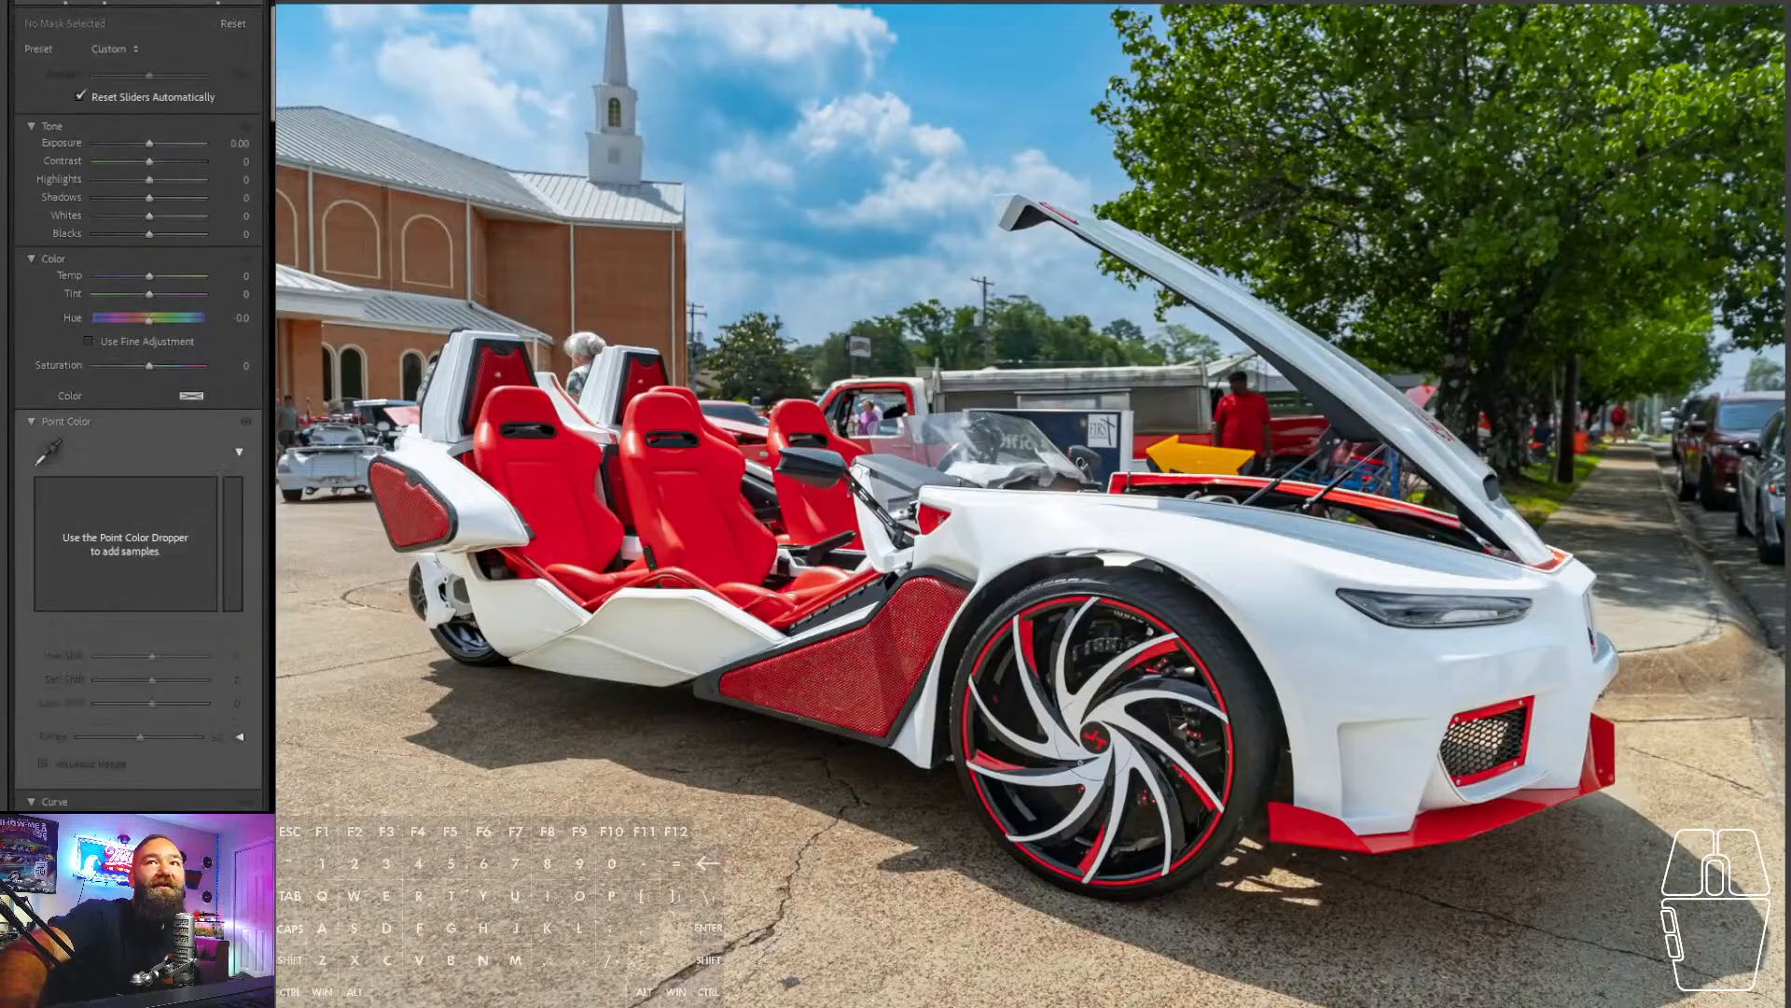
{"action": "left_click", "coordinate": [0, 58]}
{"action": "left_click", "coordinate": [39, 41]}
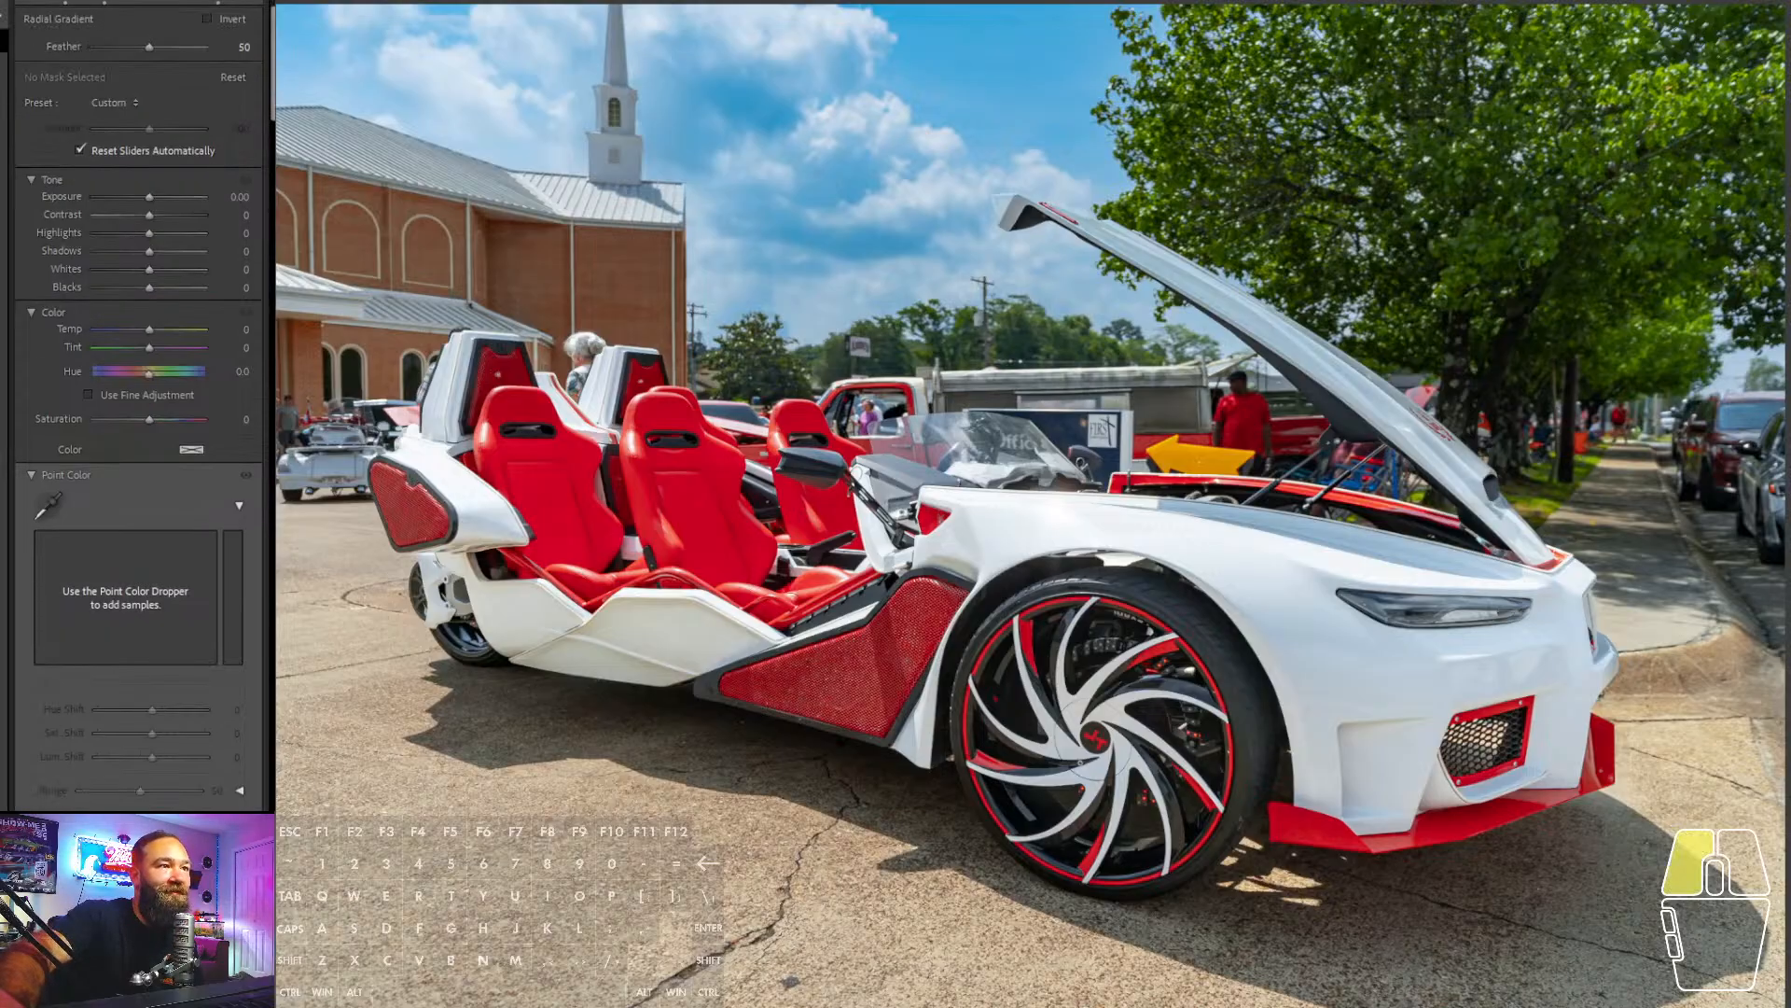
{"action": "left_click_drag", "start_coordinate": [278, 576], "coordinate": [912, 575]}
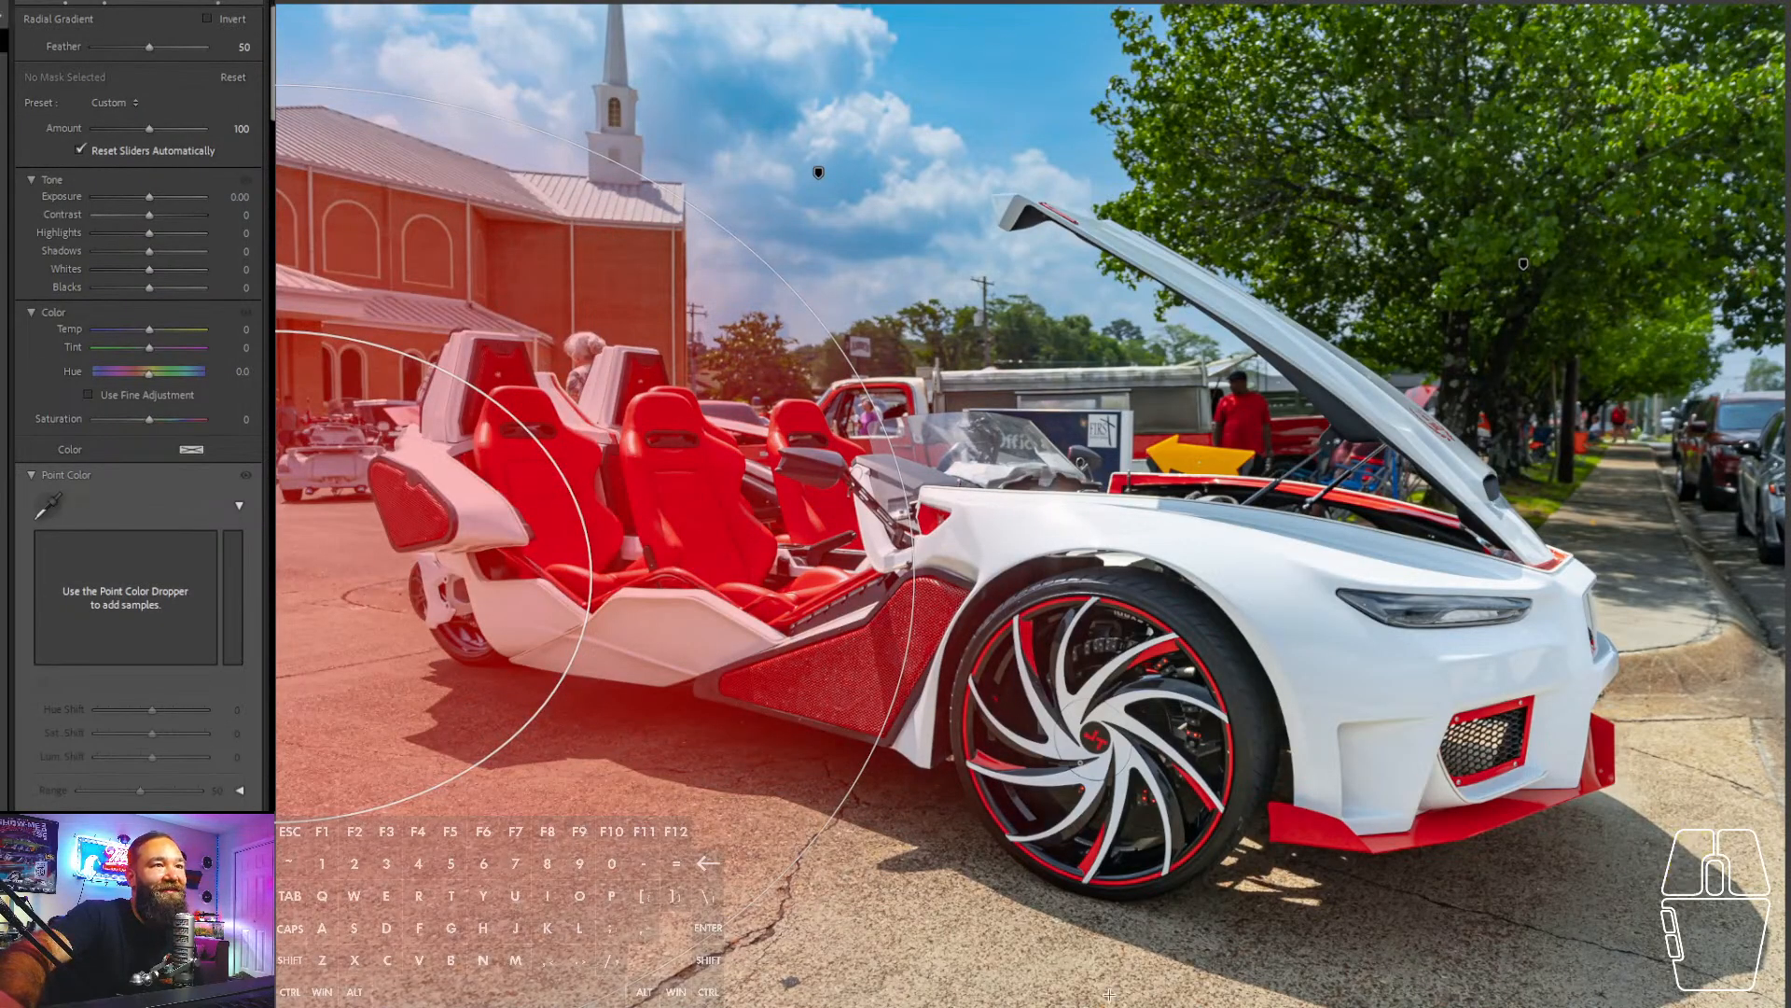
{"action": "left_click_drag", "start_coordinate": [154, 198], "coordinate": [148, 194]}
{"action": "left_click", "coordinate": [217, 3]}
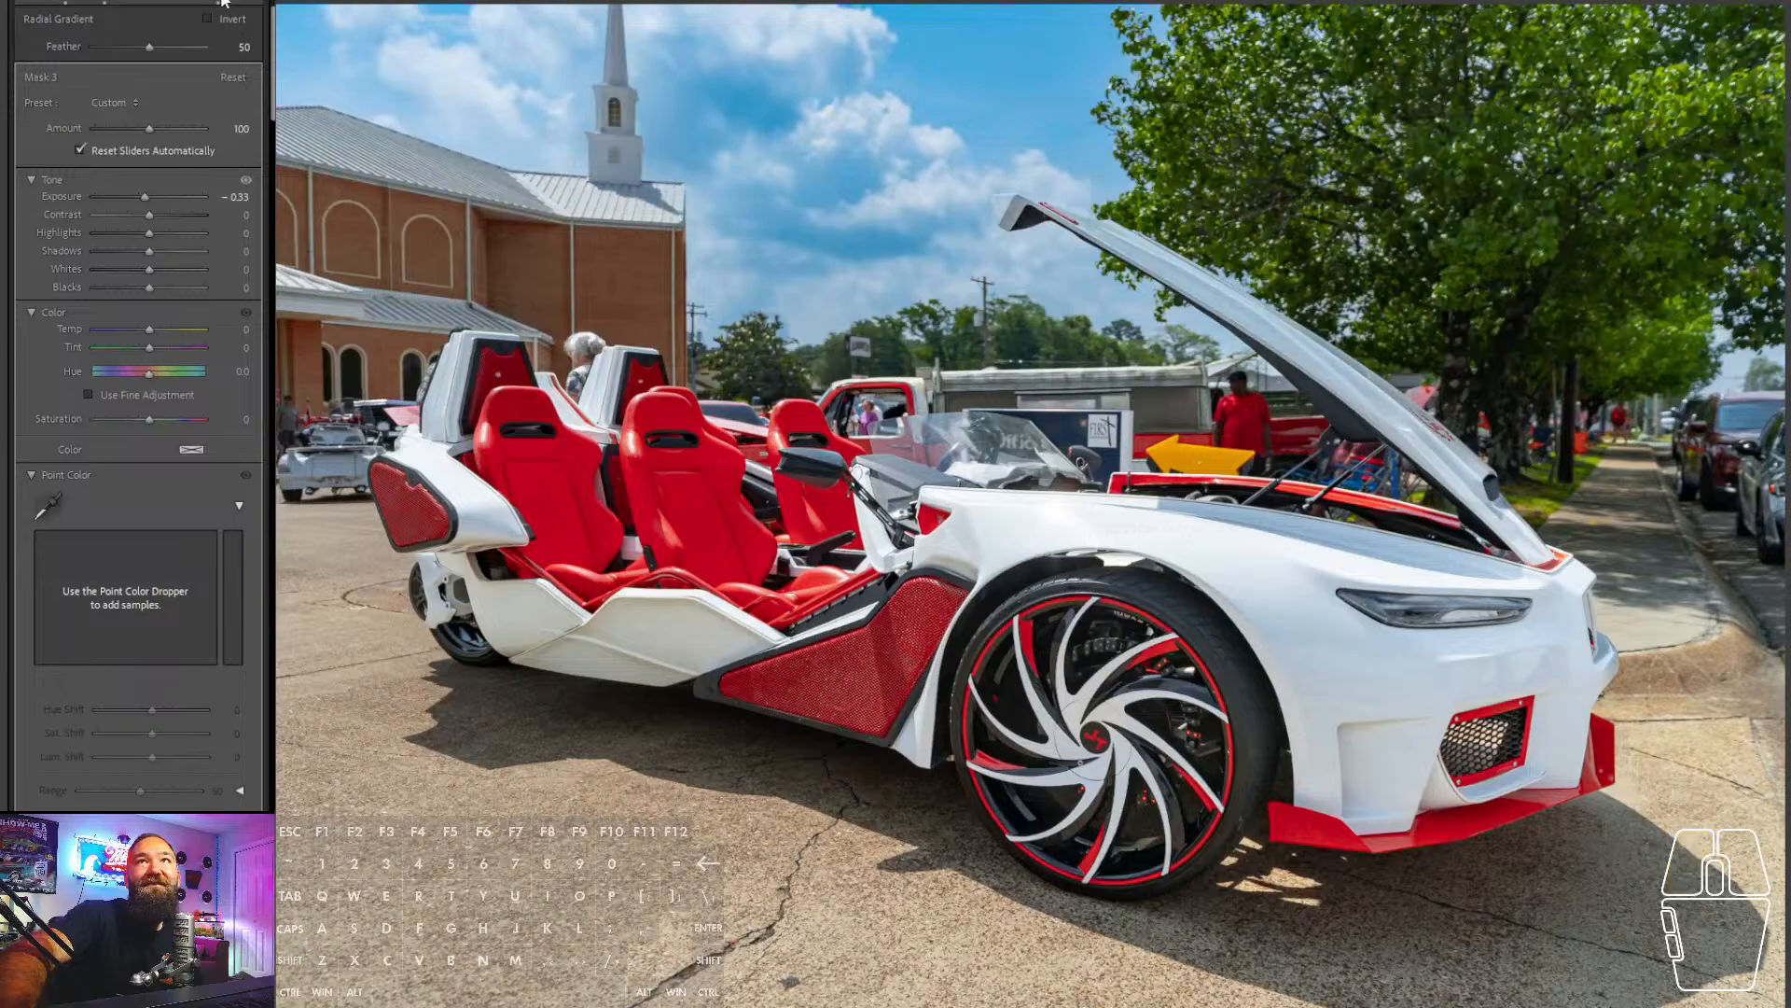
- Set the three-wheeler photo's temperature to 4750
{"action": "left_click_drag", "start_coordinate": [133, 144], "coordinate": [127, 143]}
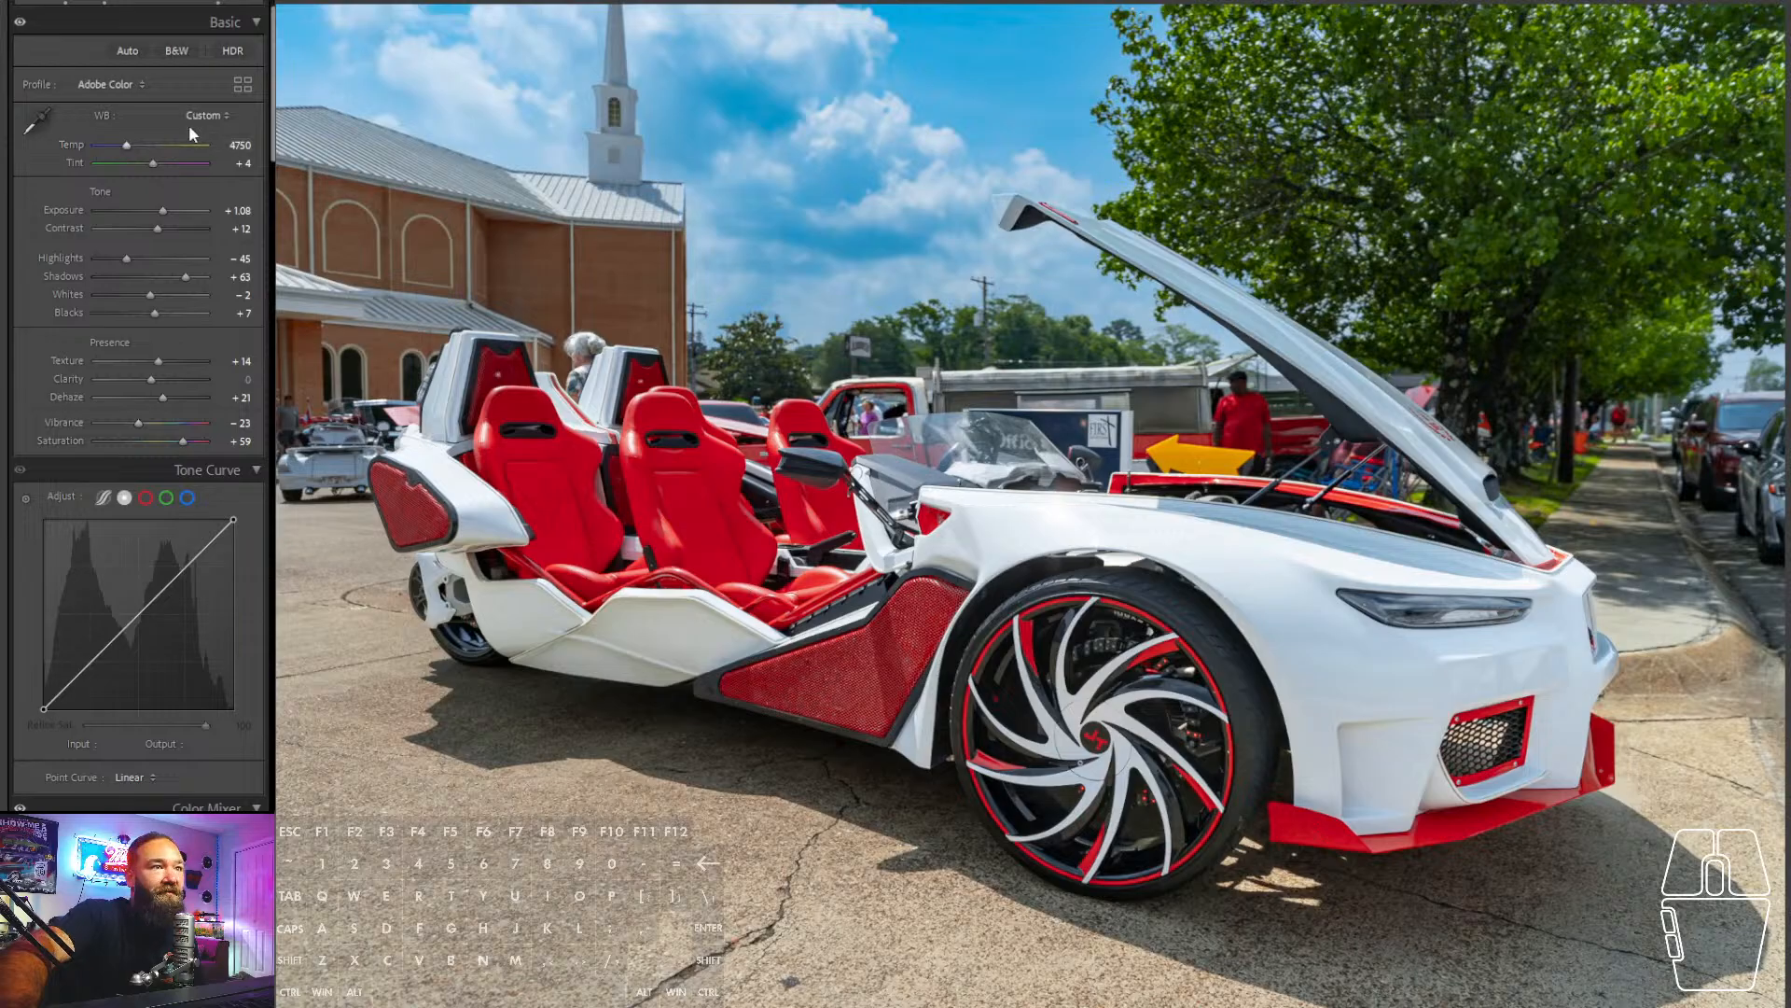
- Add a radial gradient mask over the three-wheeler's front fender and hood at exposure -0.27, and leave masking
{"action": "key", "text": "shift+w"}
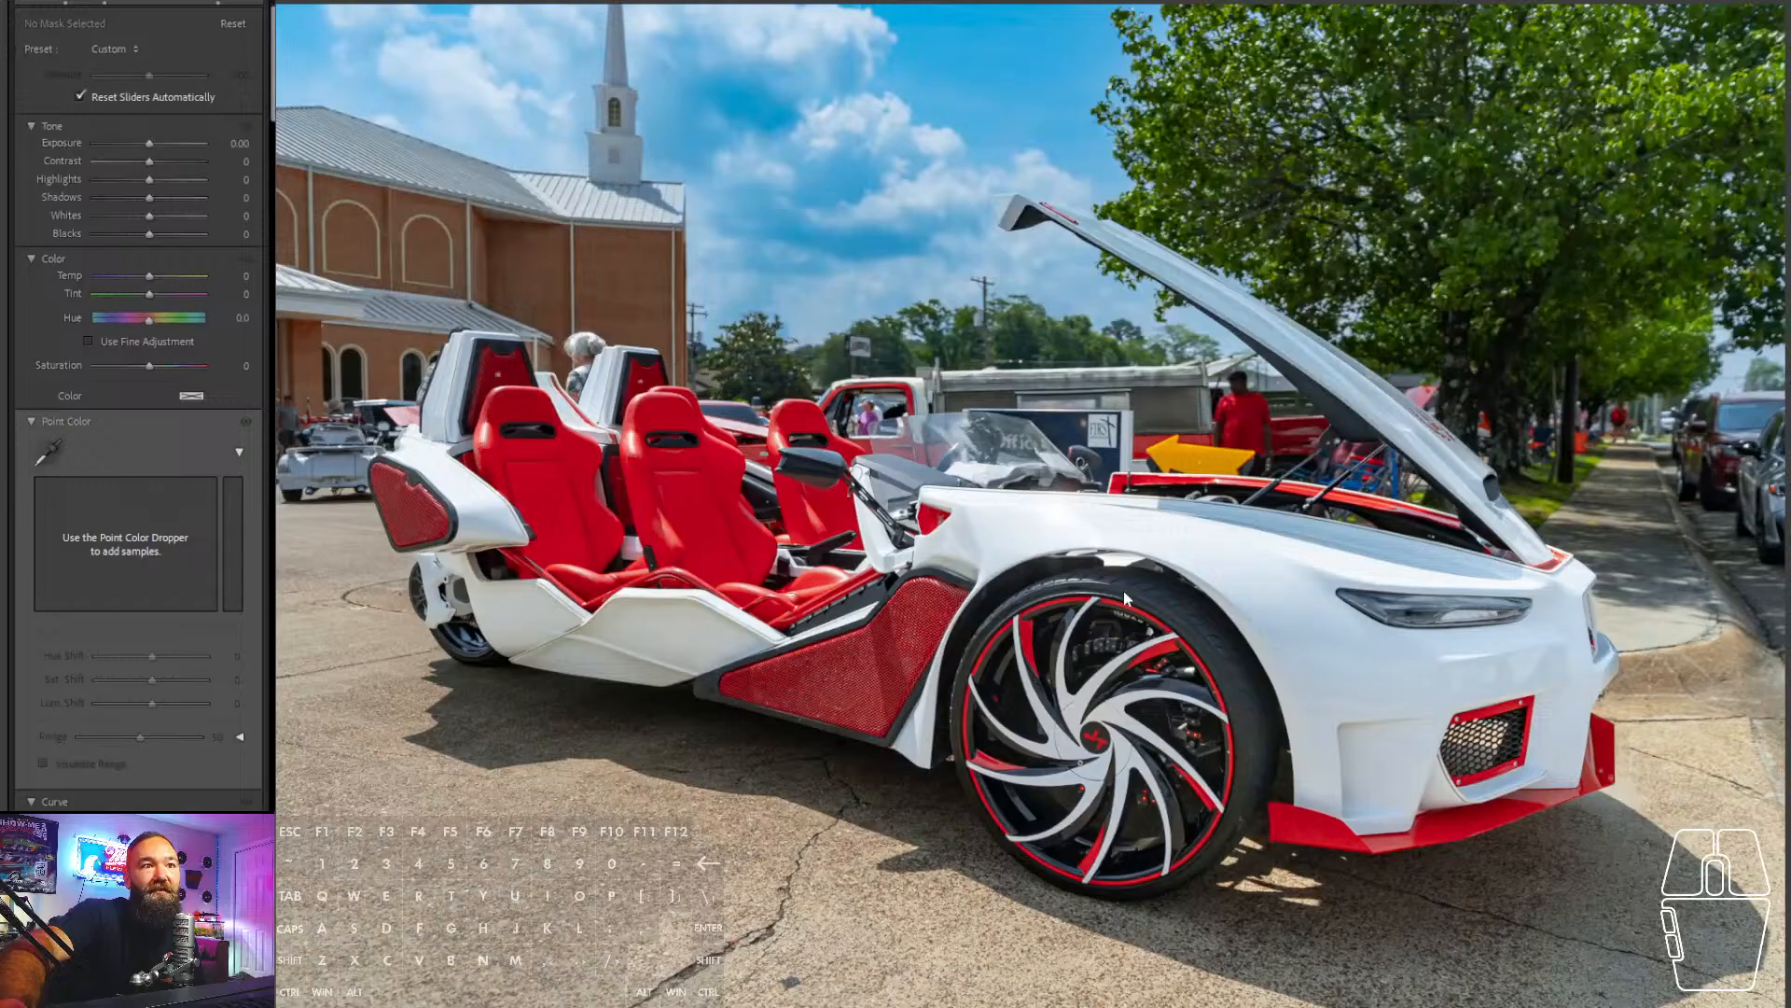
{"action": "key", "text": "shift+m"}
{"action": "left_click_drag", "start_coordinate": [1124, 579], "coordinate": [1496, 744]}
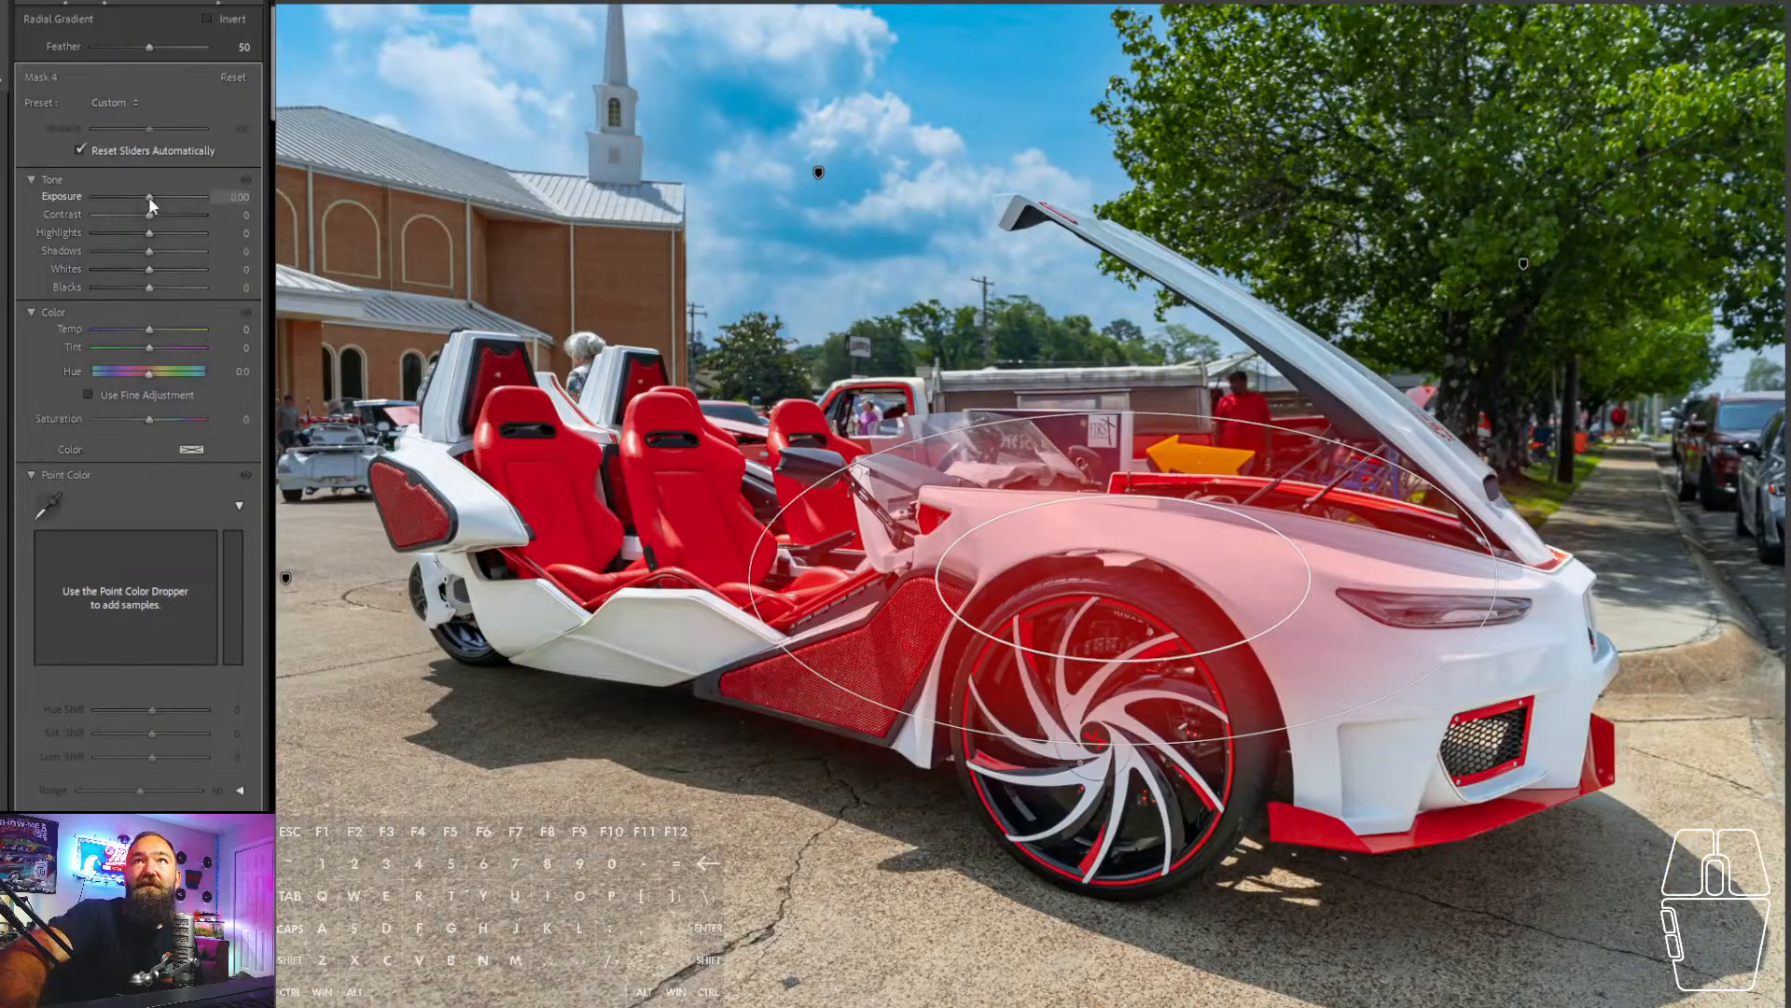
{"action": "left_click_drag", "start_coordinate": [149, 199], "coordinate": [147, 198]}
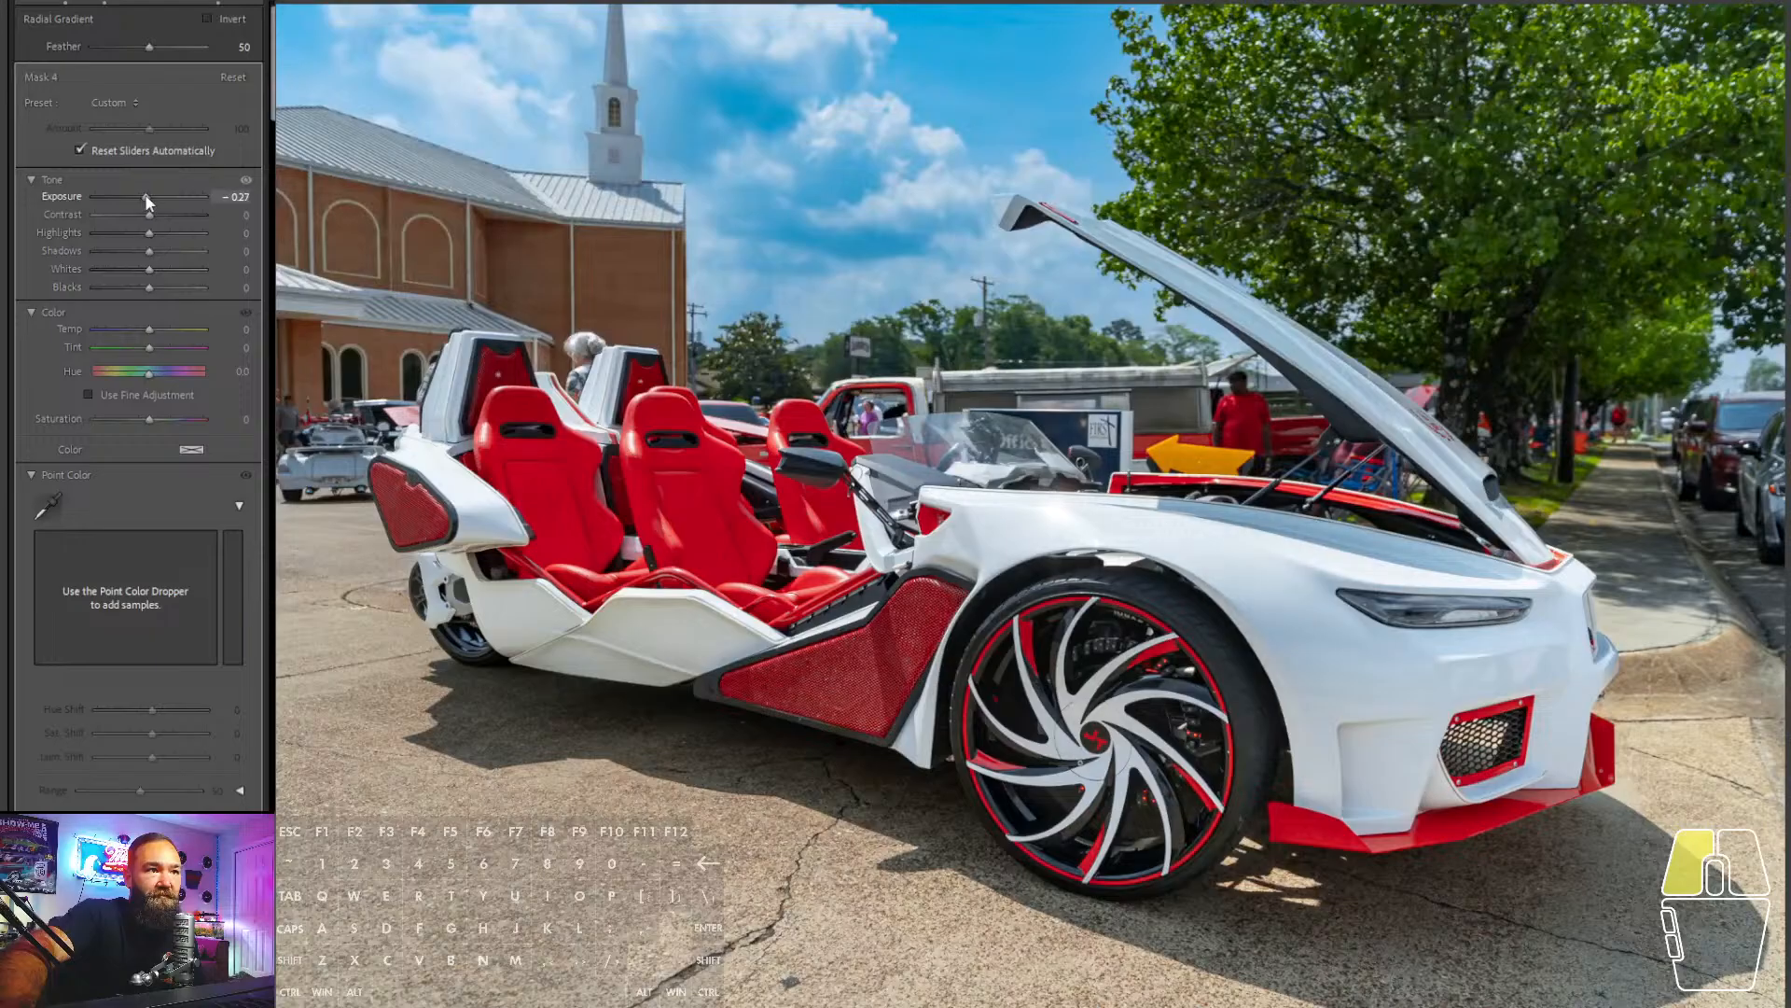
{"action": "left_click", "coordinate": [220, 3]}
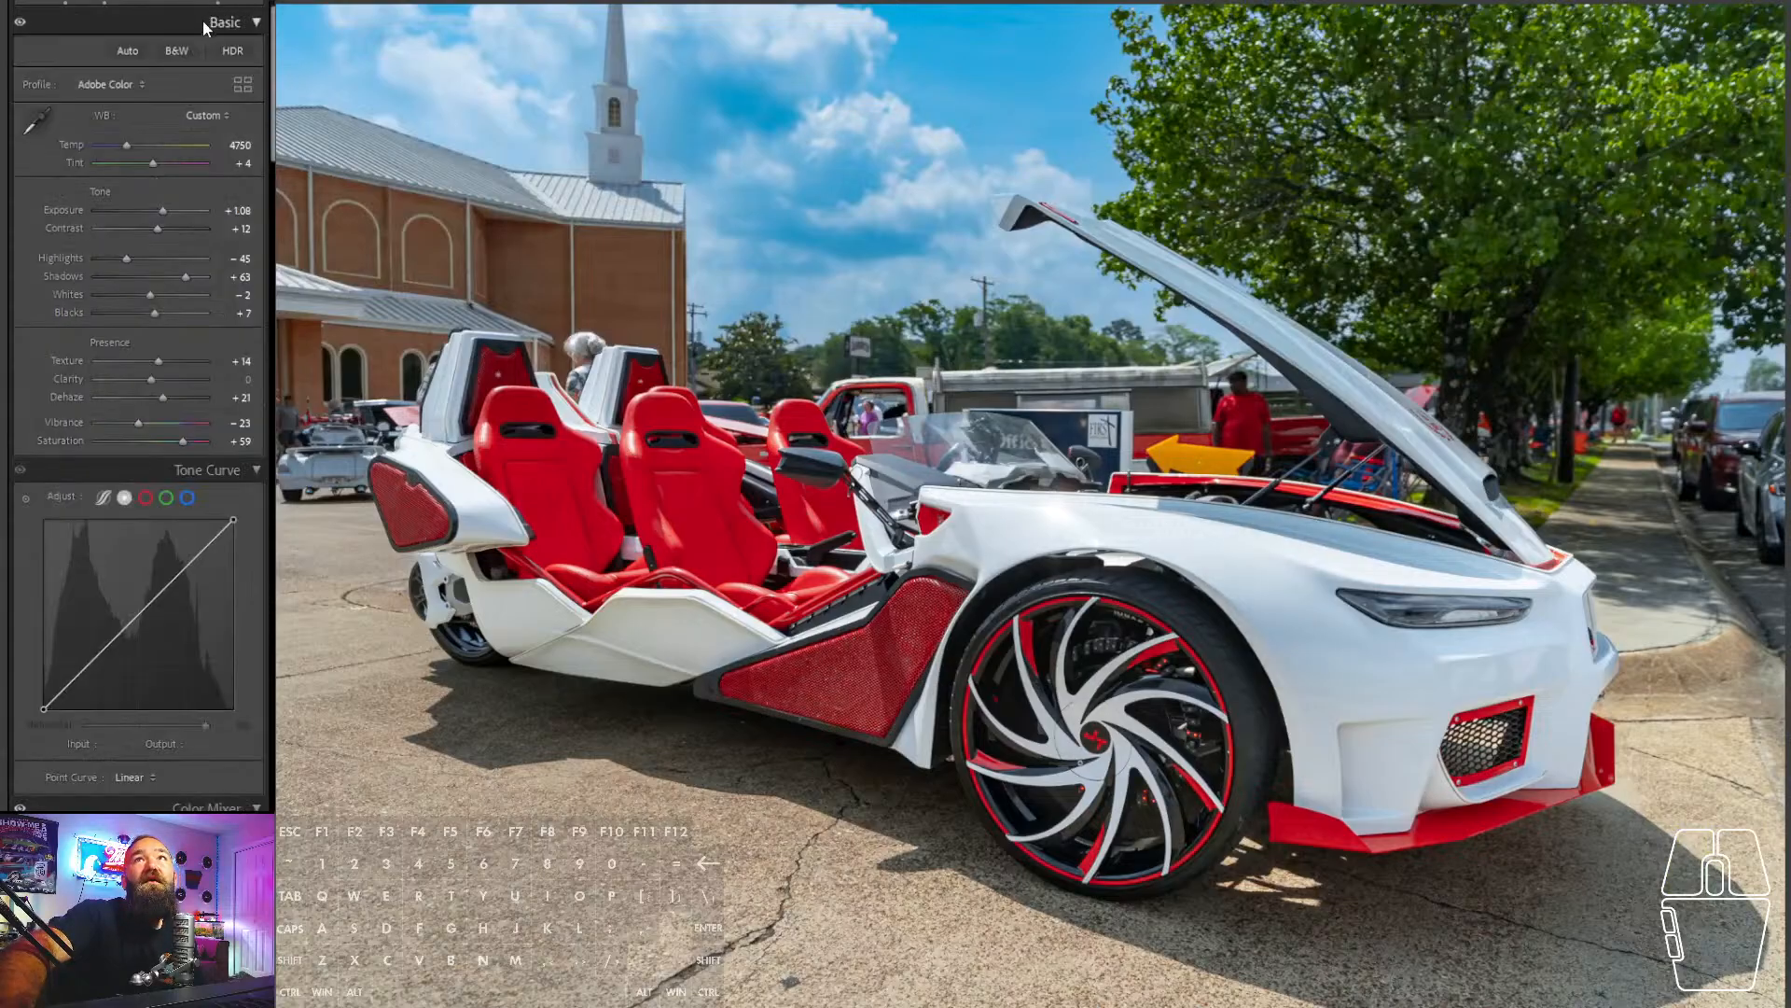
- Set the three-wheeler photo's exposure to +1.25 and compare it with the unedited version
{"action": "left_click_drag", "start_coordinate": [160, 210], "coordinate": [160, 209]}
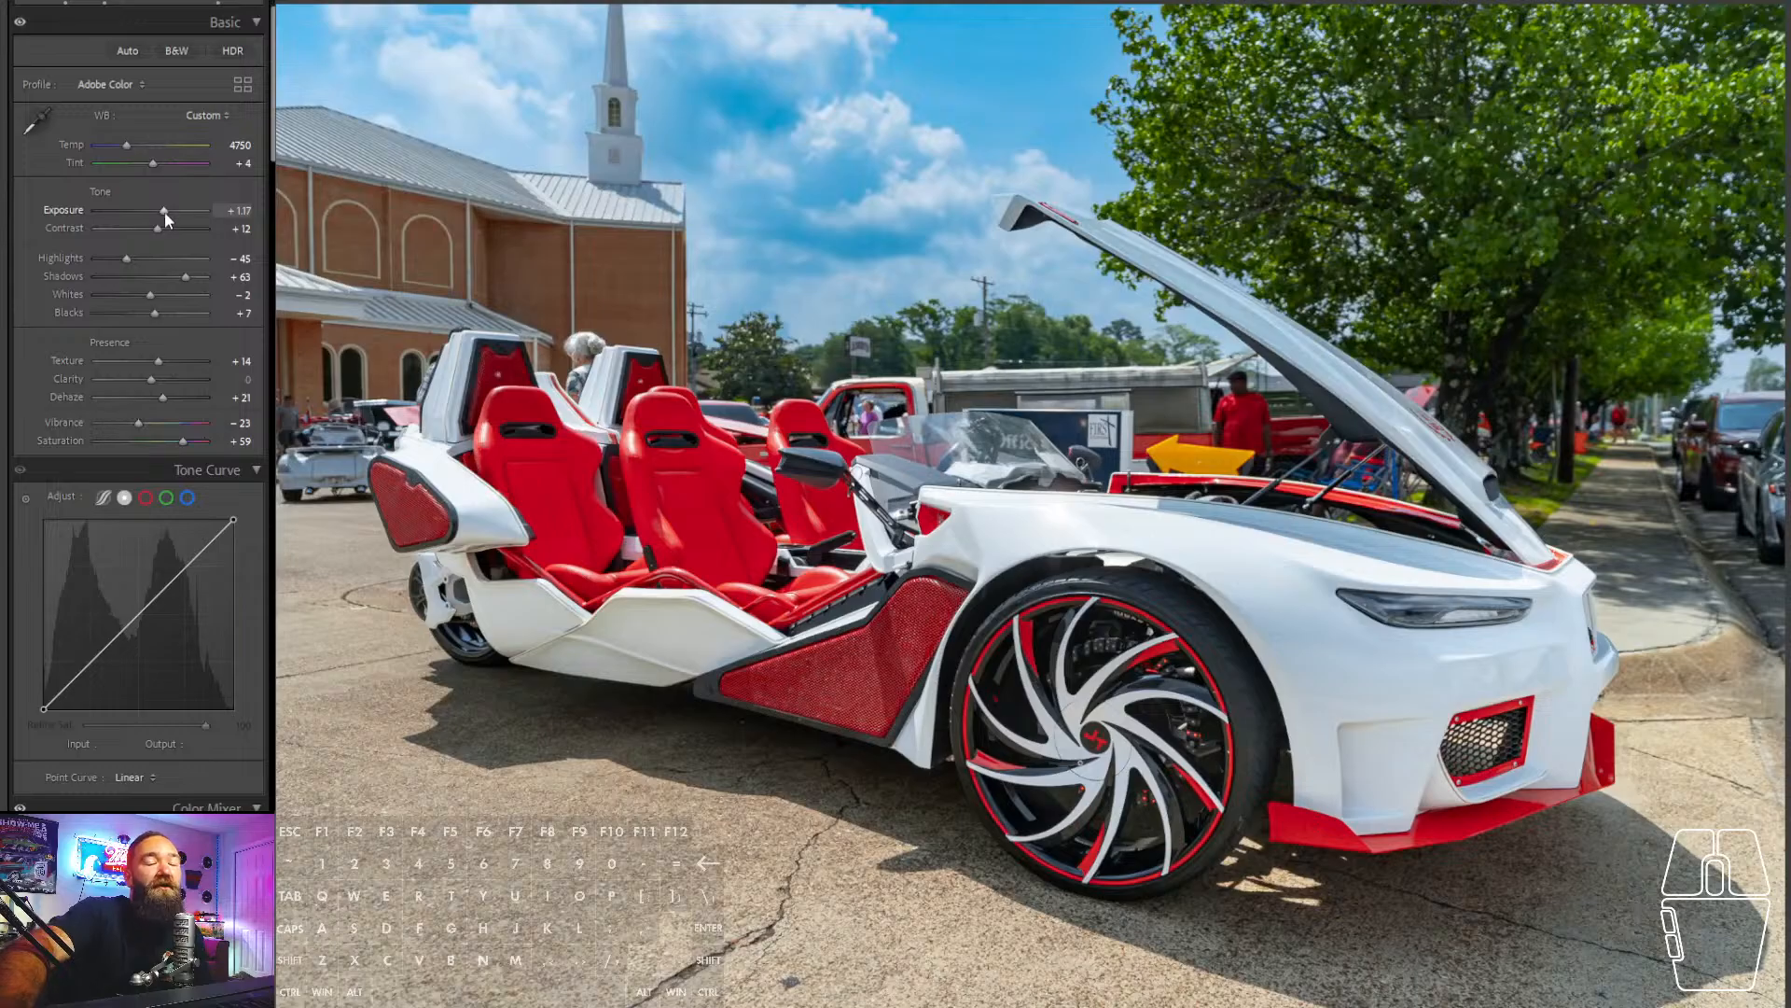
{"action": "left_click_drag", "start_coordinate": [164, 211], "coordinate": [165, 209]}
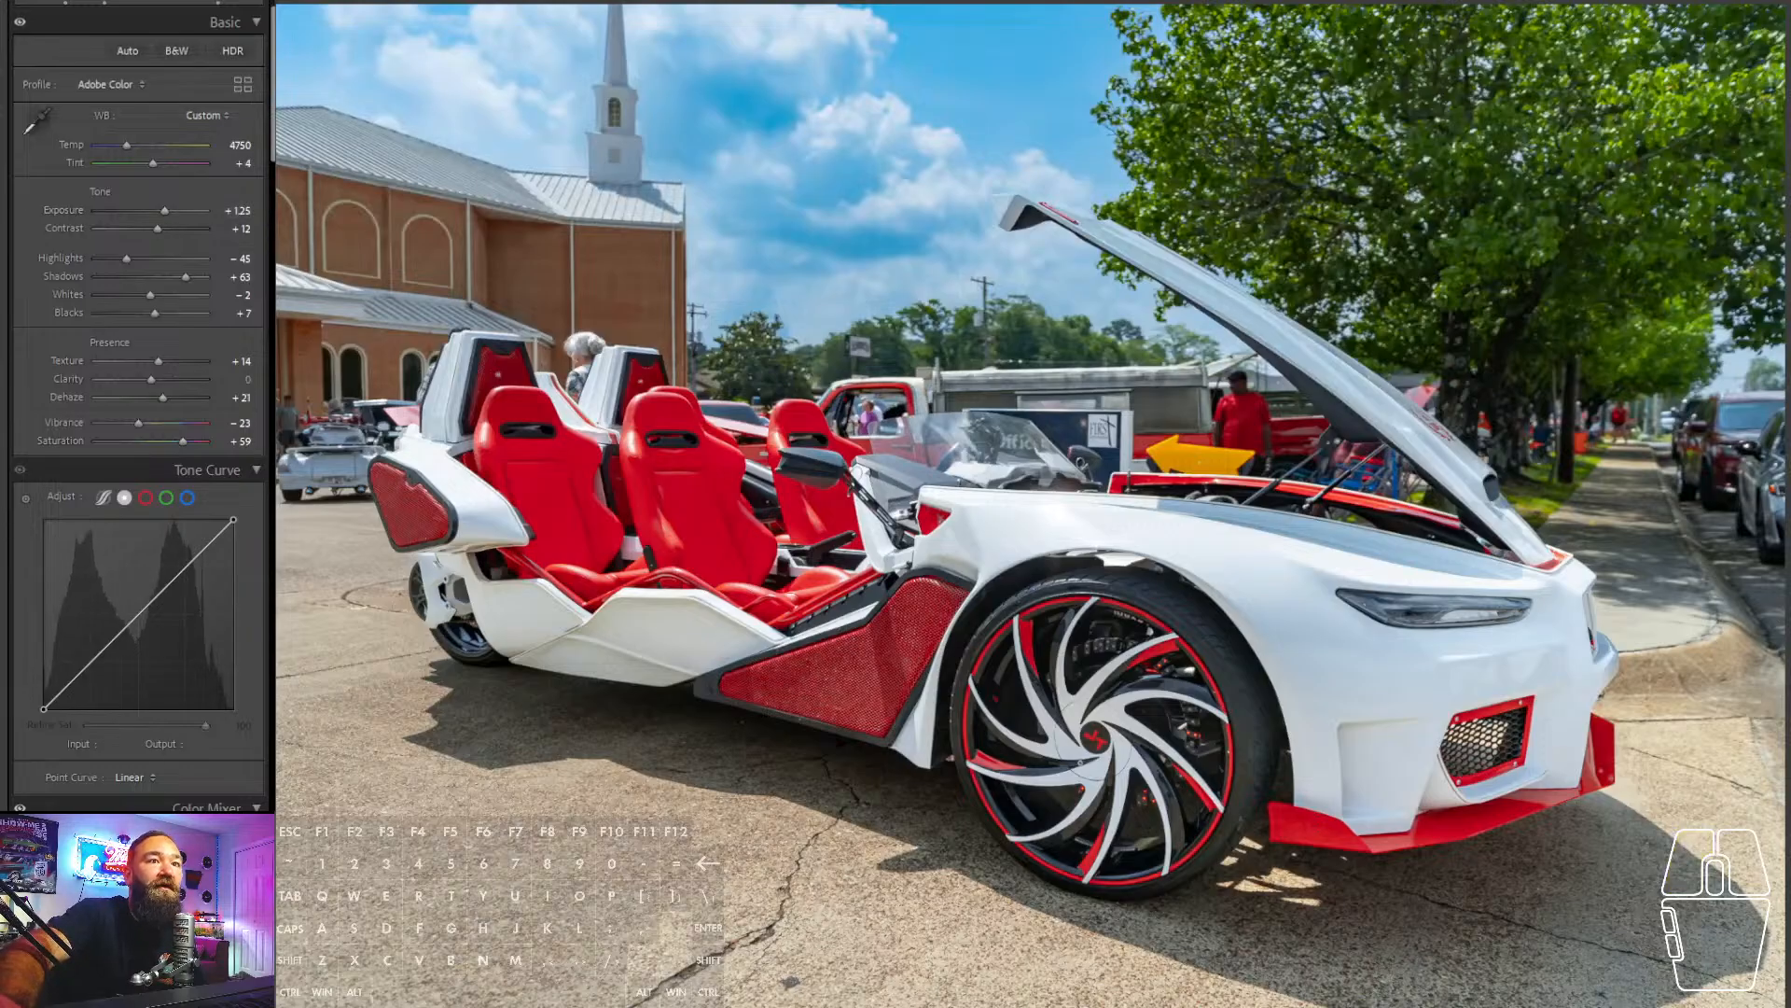
{"action": "key", "text": "backslash"}
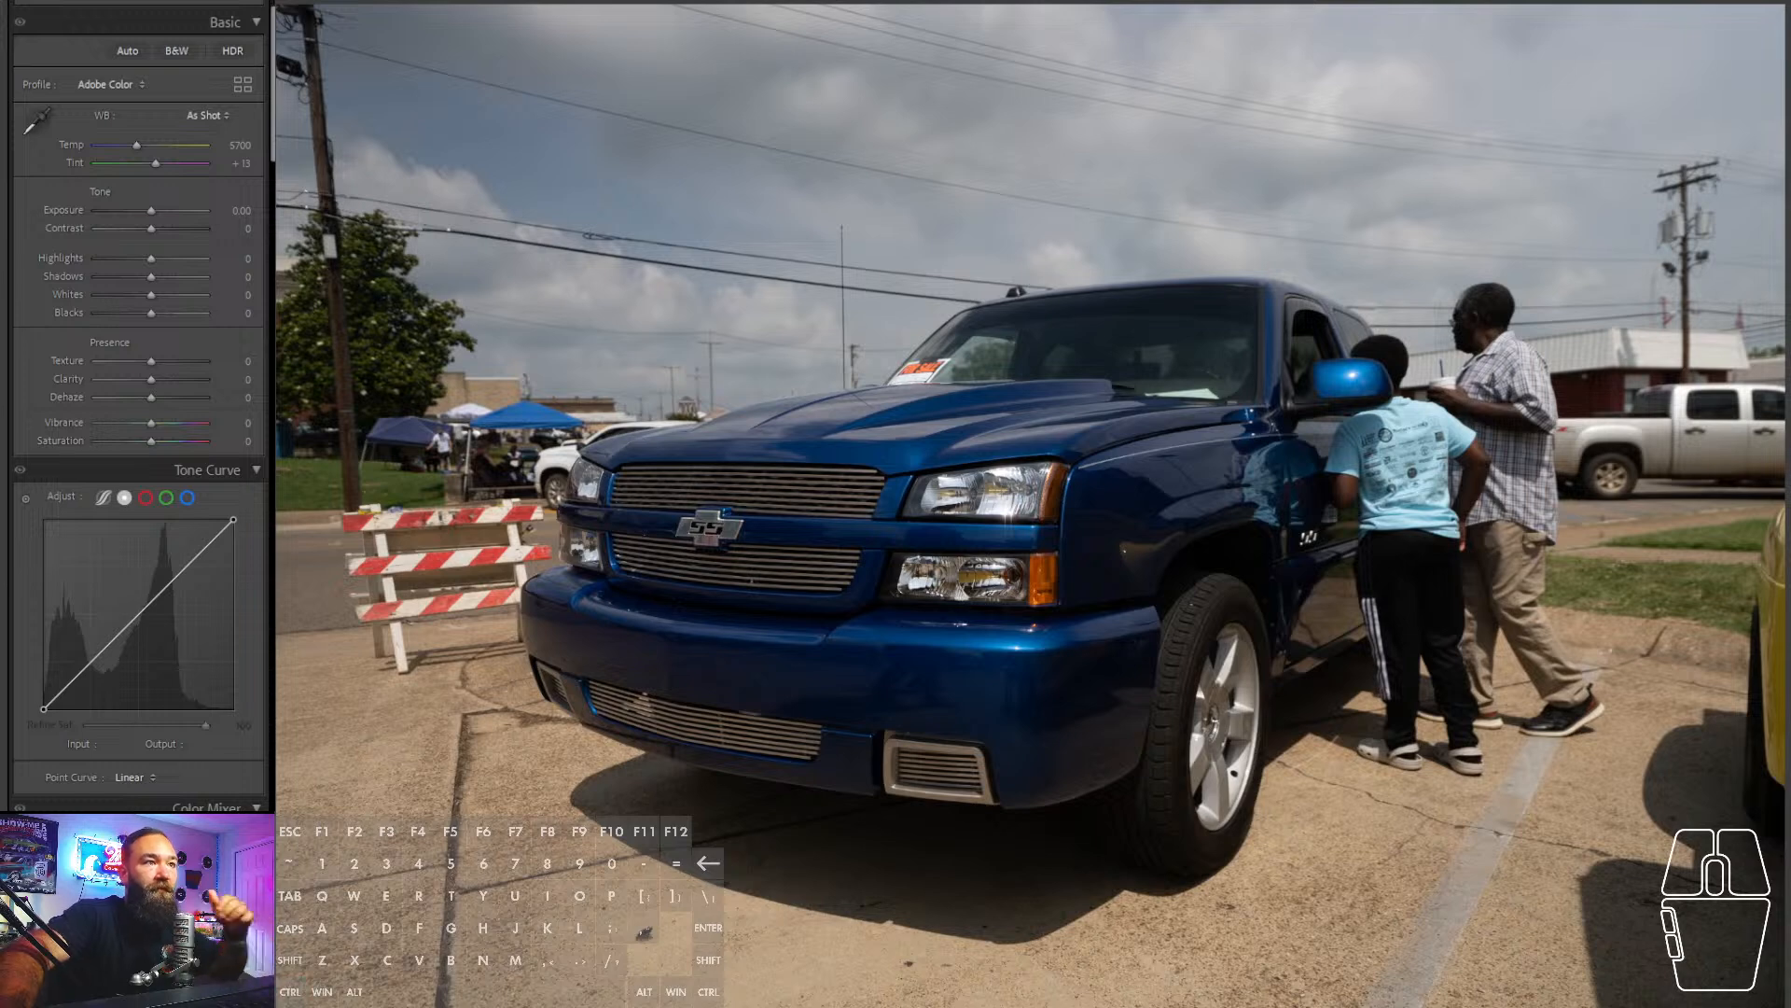
- Paste the copied edits onto the blue truck photo and set its temperature to 4917, tint to +13 and exposure to +1.00
{"action": "key", "text": "ctrl+v"}
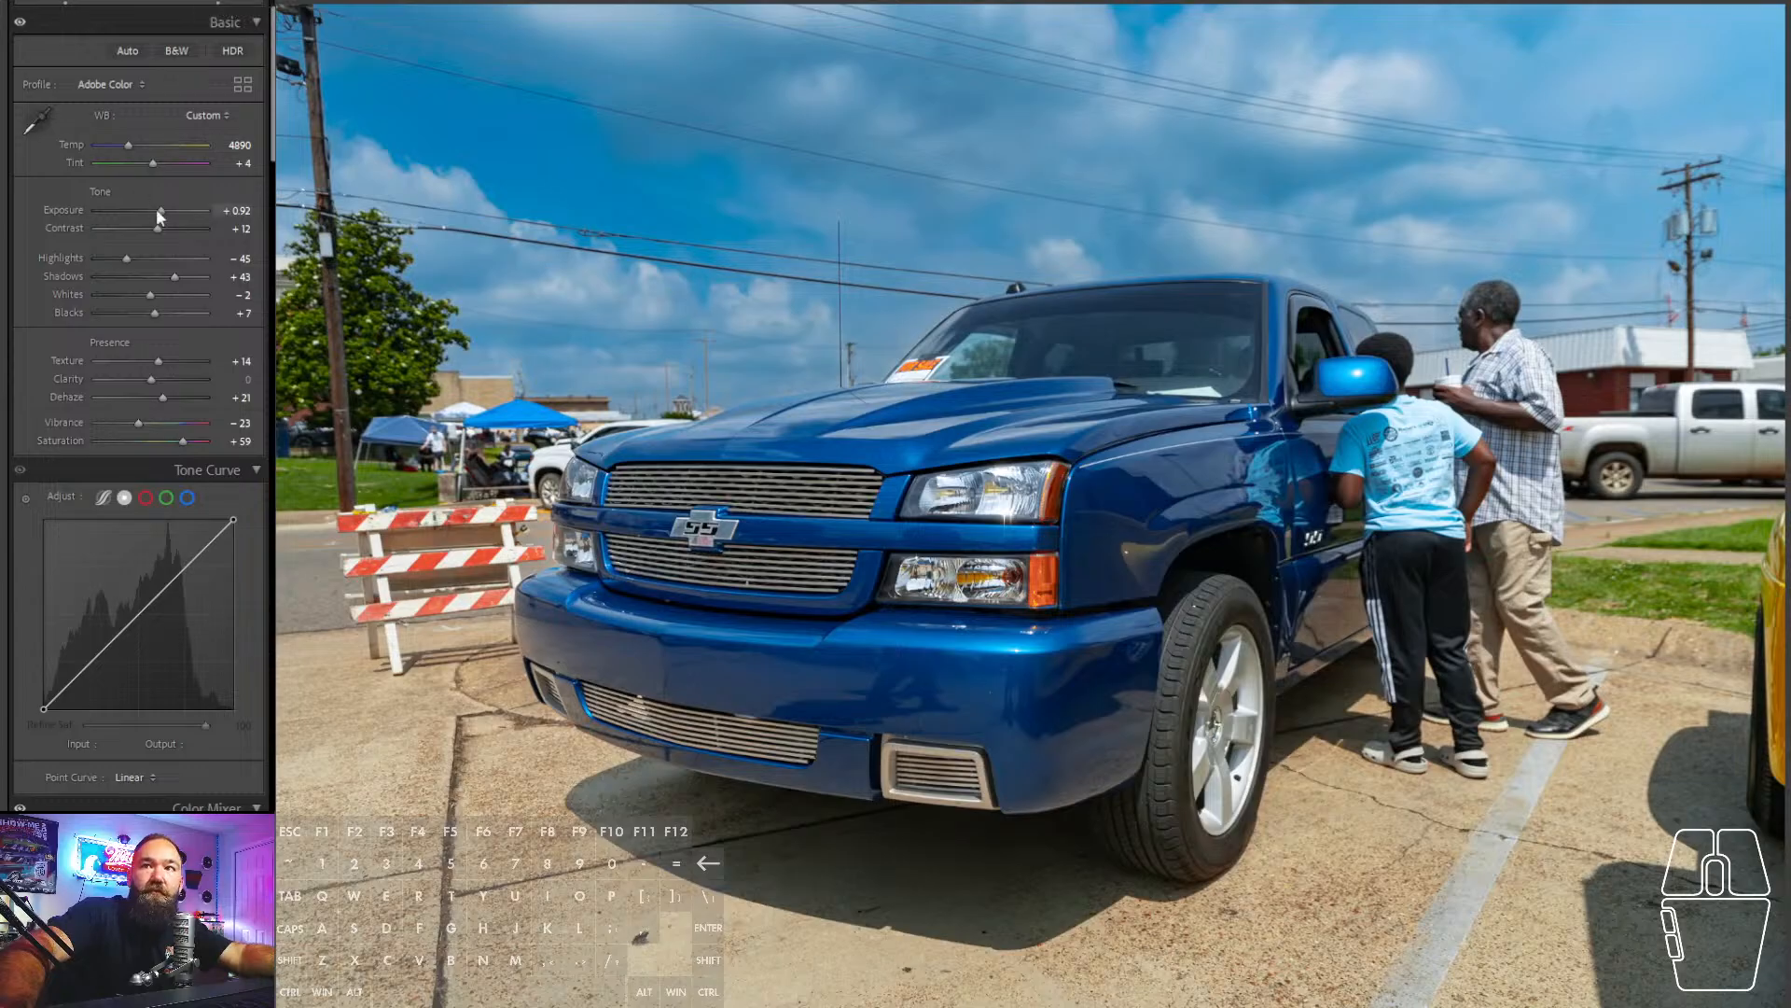
{"action": "left_click_drag", "start_coordinate": [155, 209], "coordinate": [164, 210]}
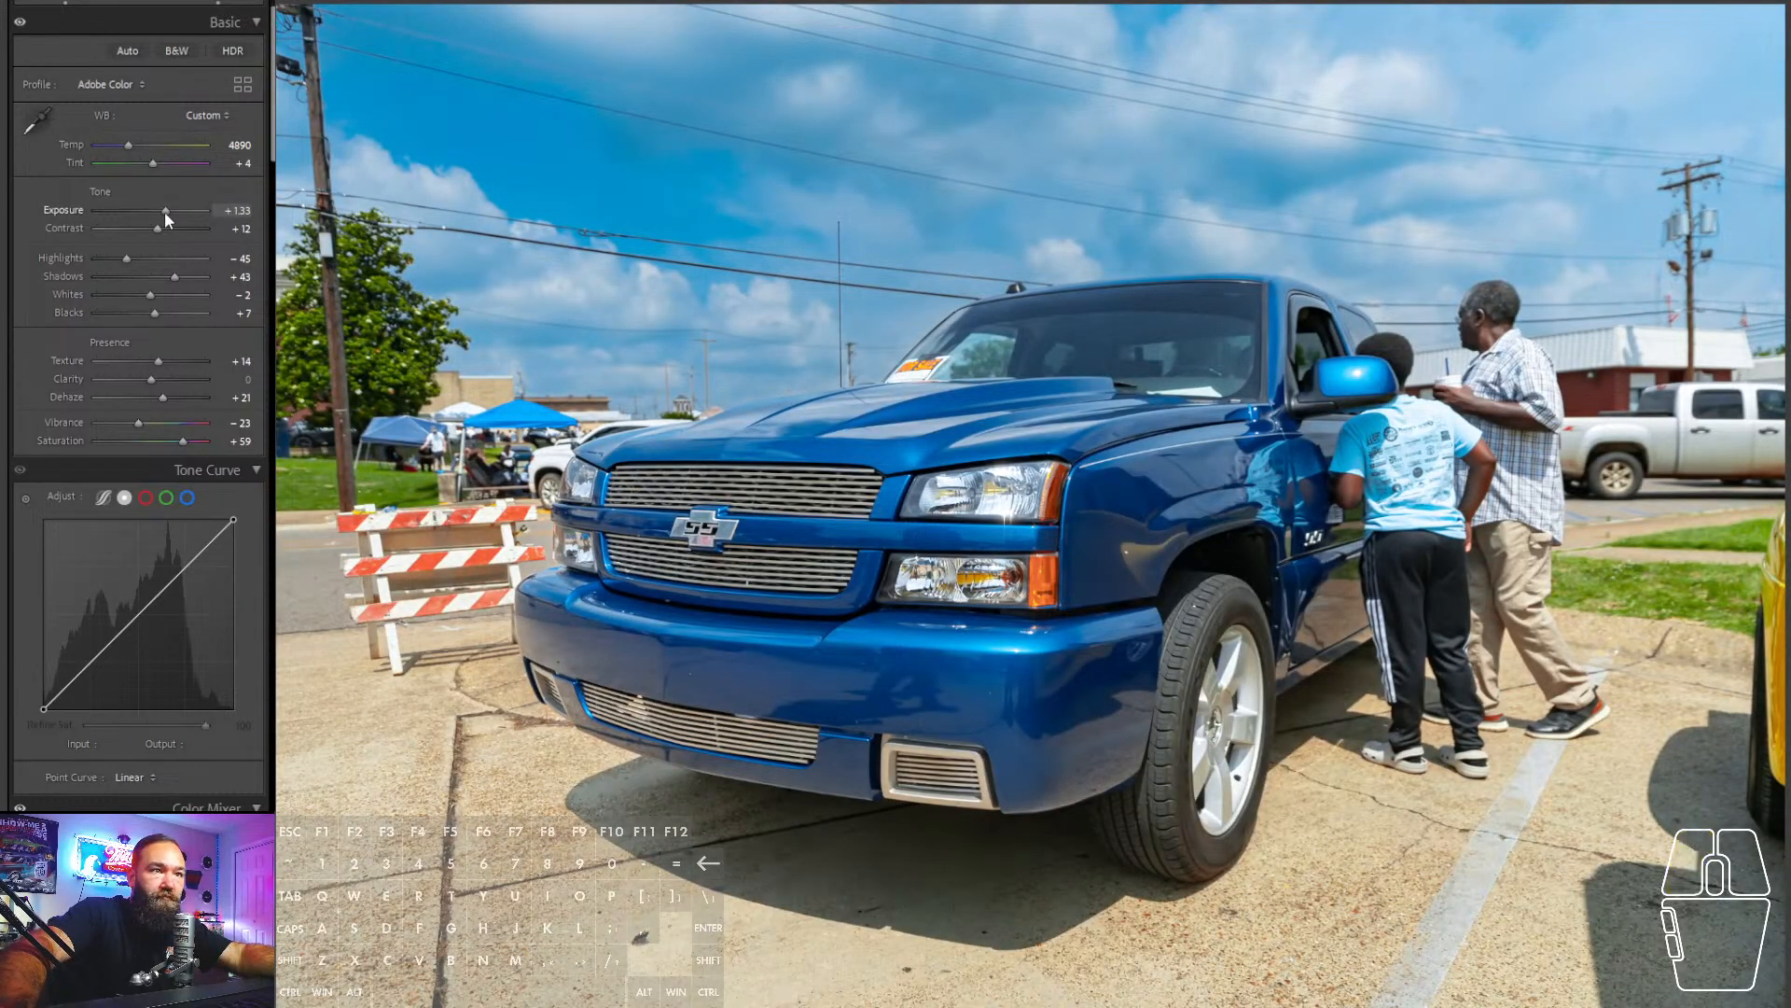
{"action": "left_click_drag", "start_coordinate": [128, 143], "coordinate": [154, 160]}
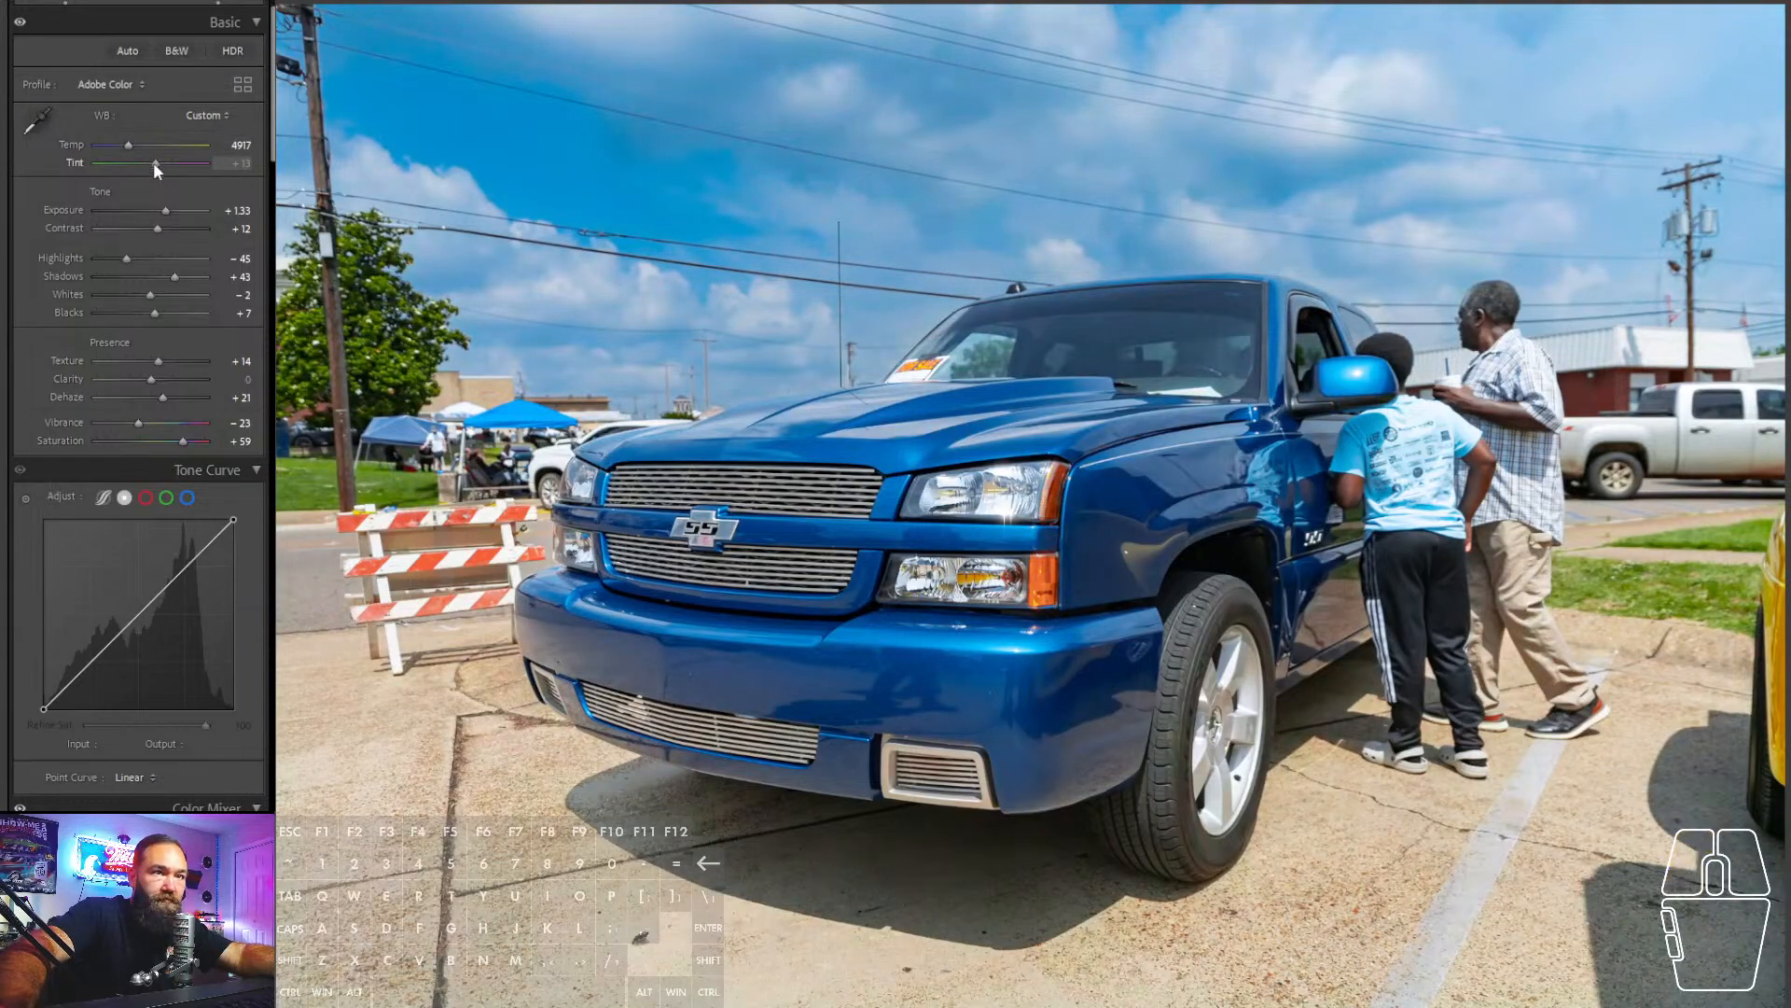
{"action": "left_click_drag", "start_coordinate": [162, 213], "coordinate": [159, 213]}
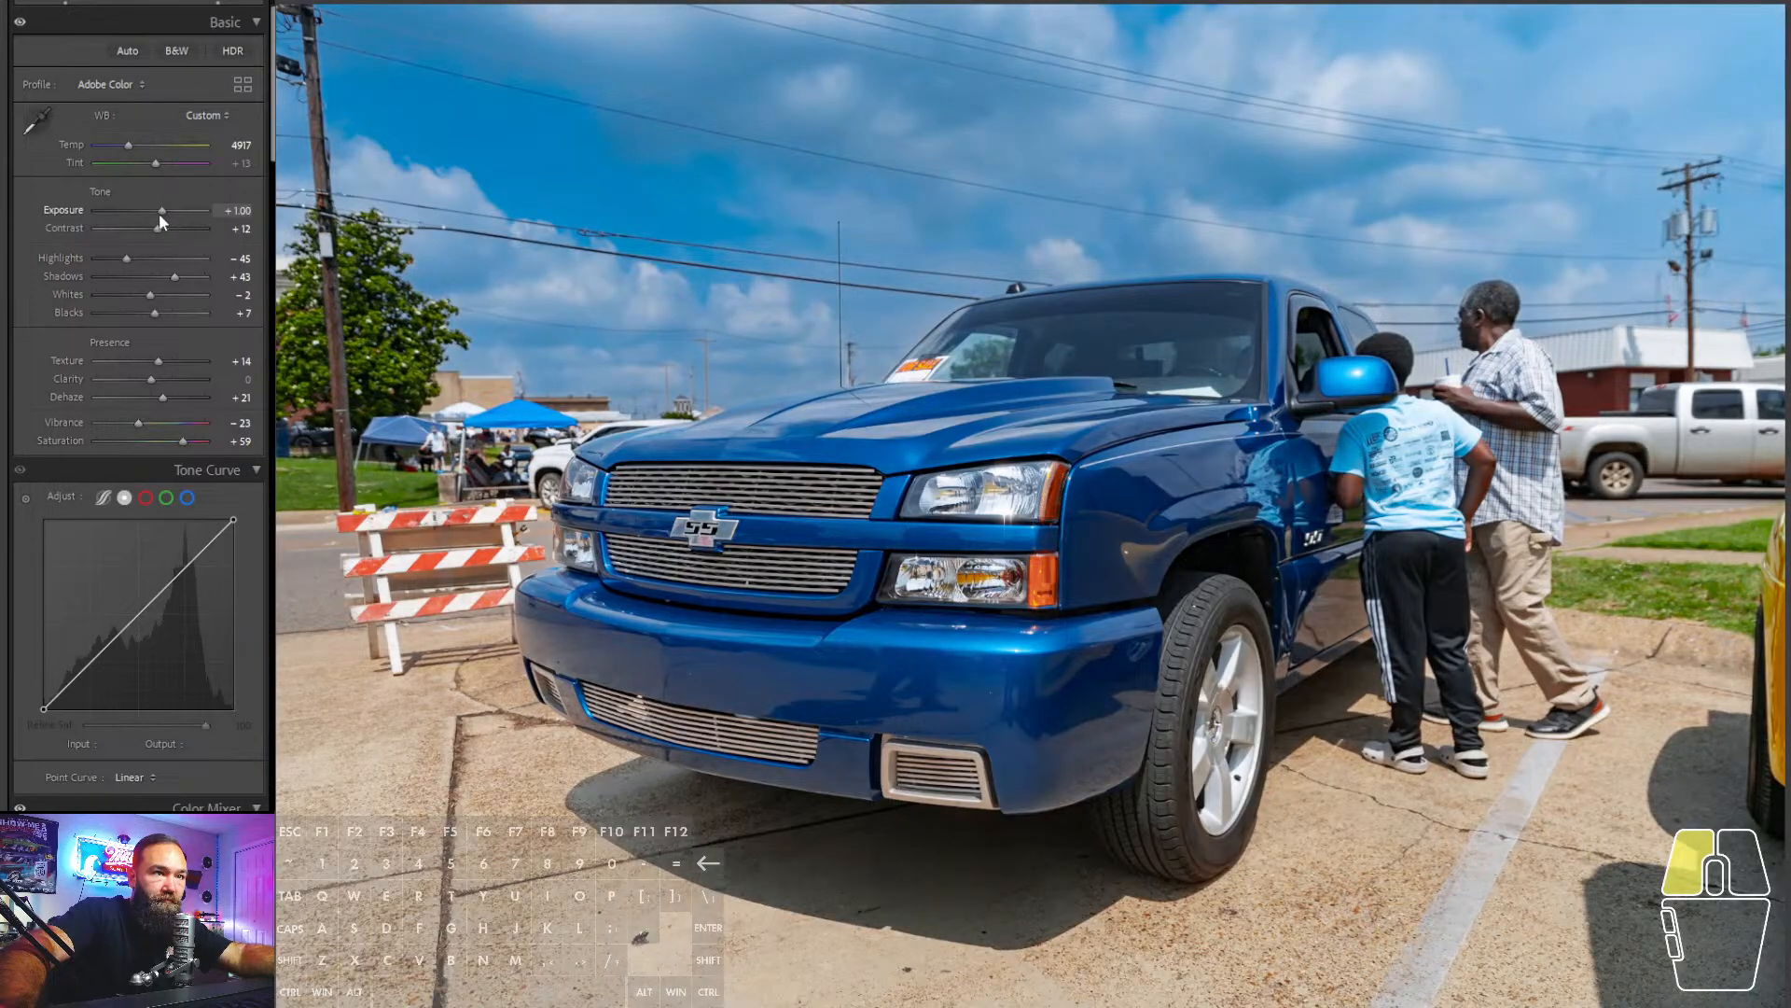
- Add a large radial gradient mask around the blue truck's lower front, limit it to the background pavement, and lower its exposure
{"action": "left_click", "coordinate": [186, 3]}
{"action": "left_click", "coordinate": [70, 13]}
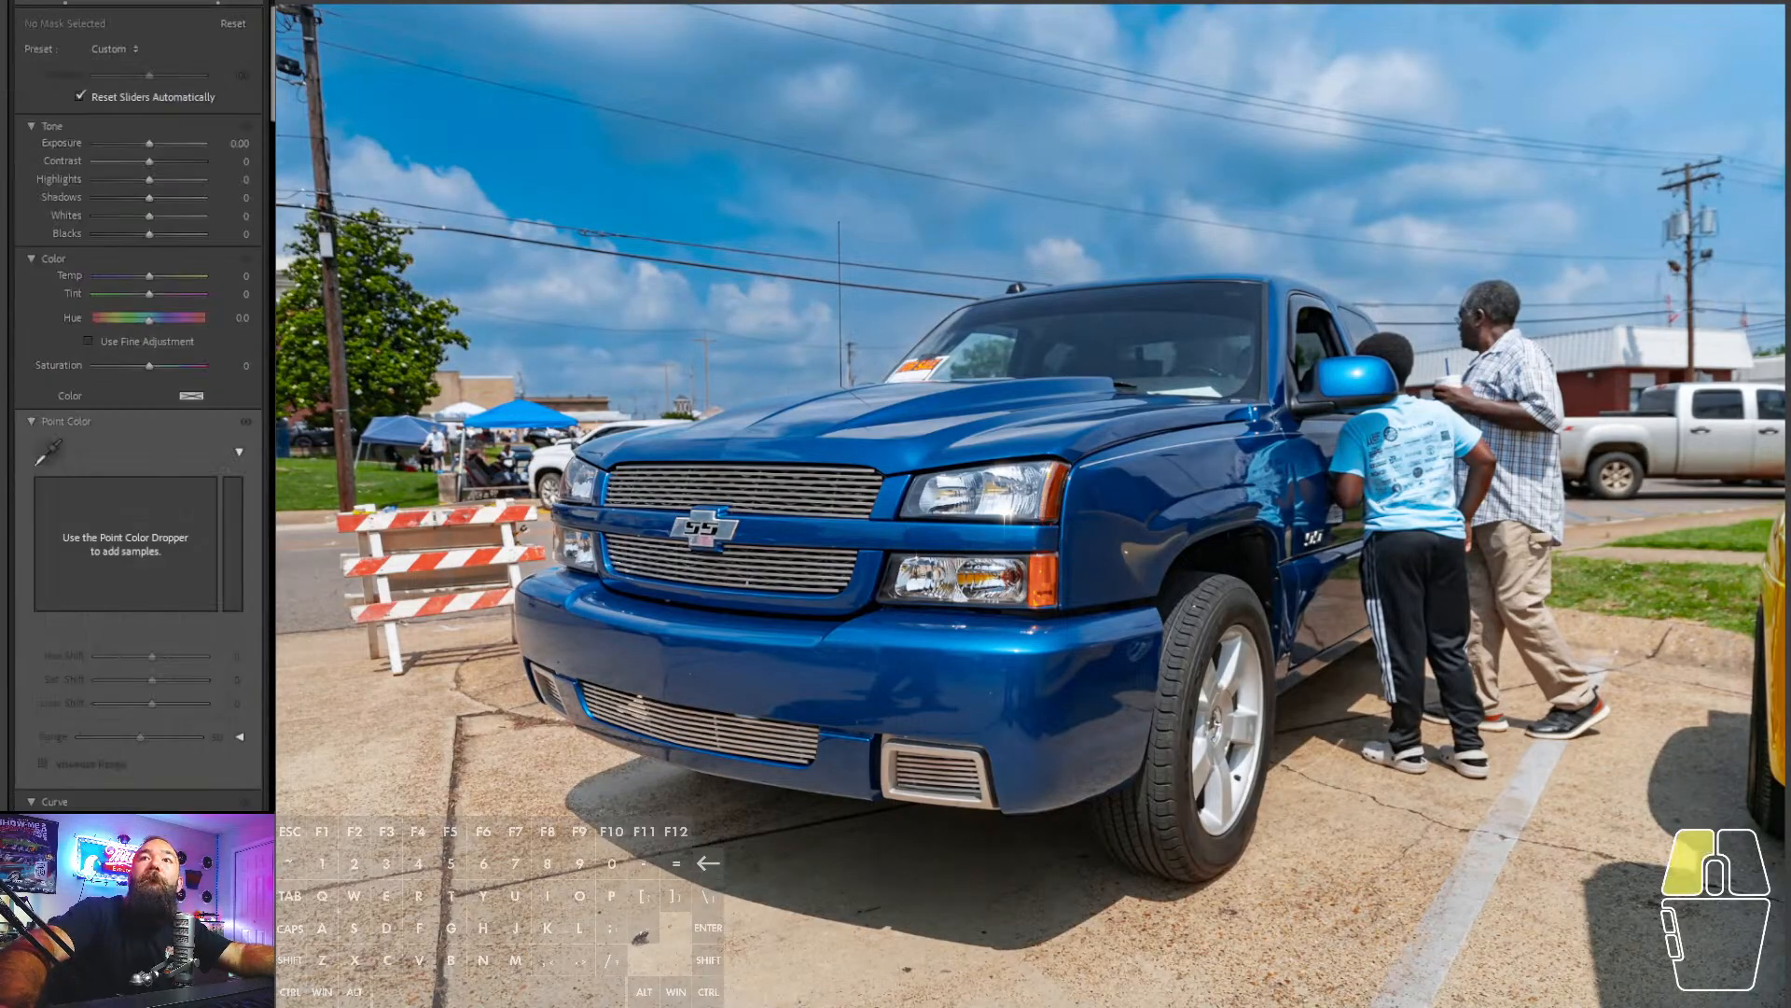
{"action": "left_click", "coordinate": [668, 875]}
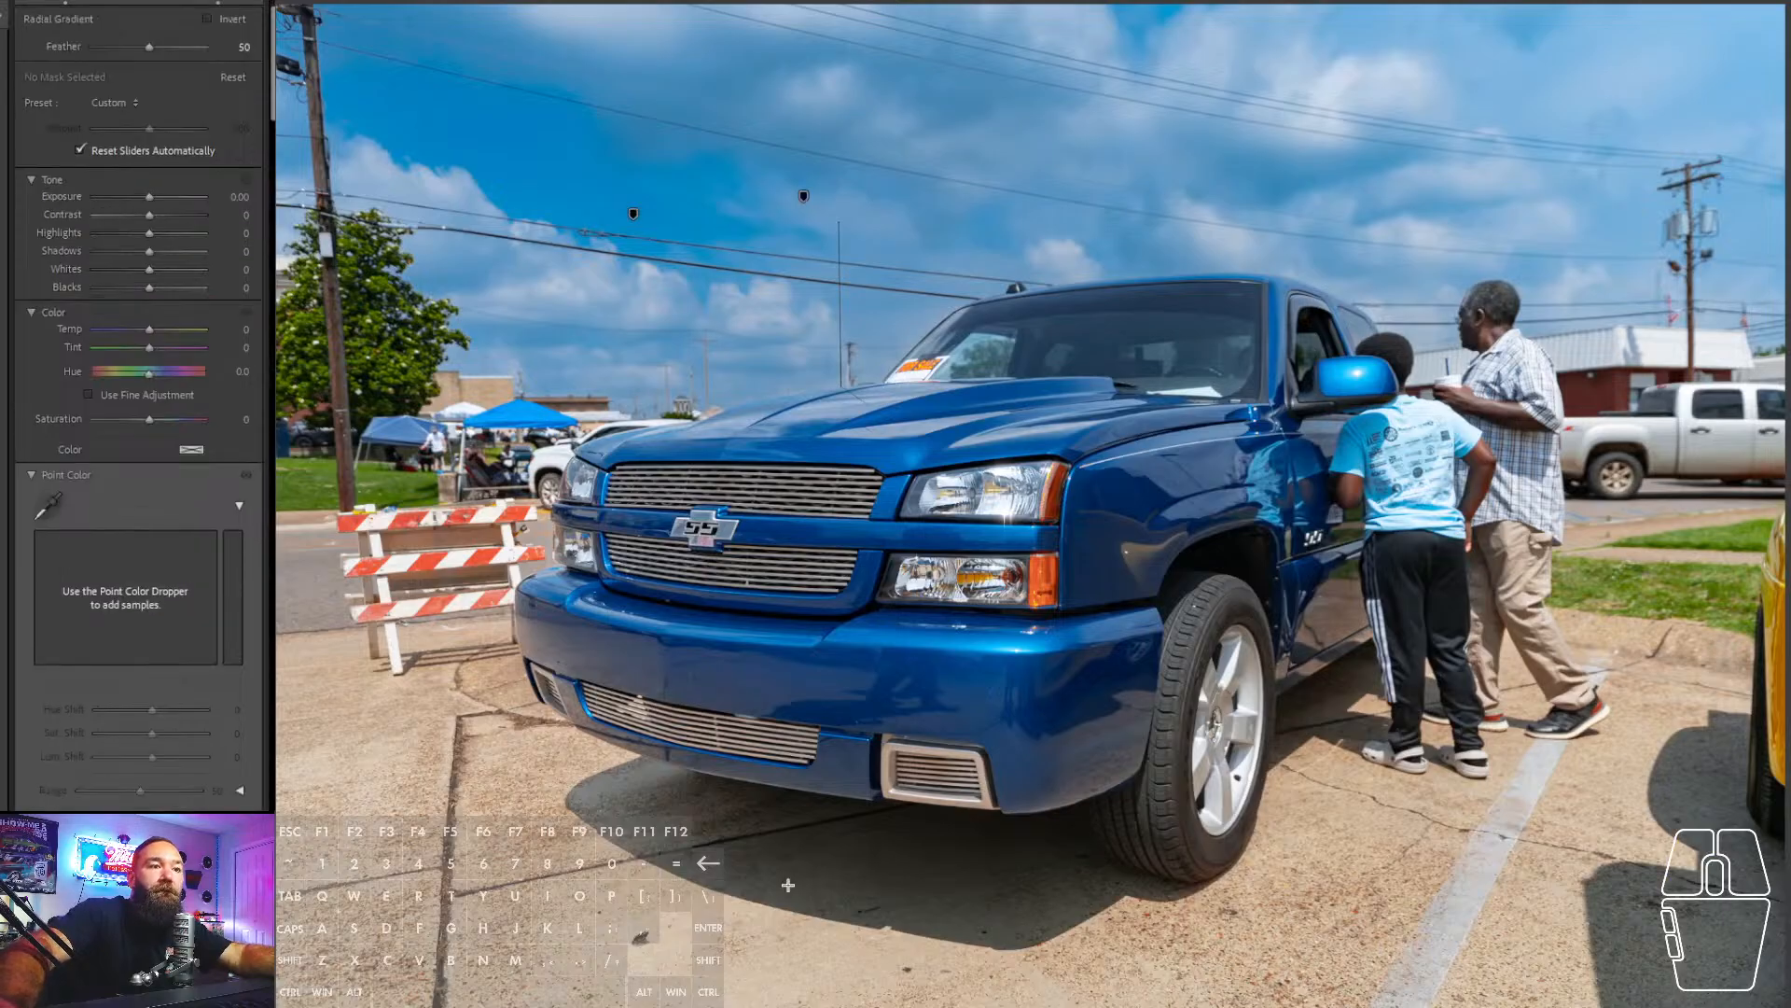
{"action": "left_click_drag", "start_coordinate": [783, 881], "coordinate": [1325, 1006]}
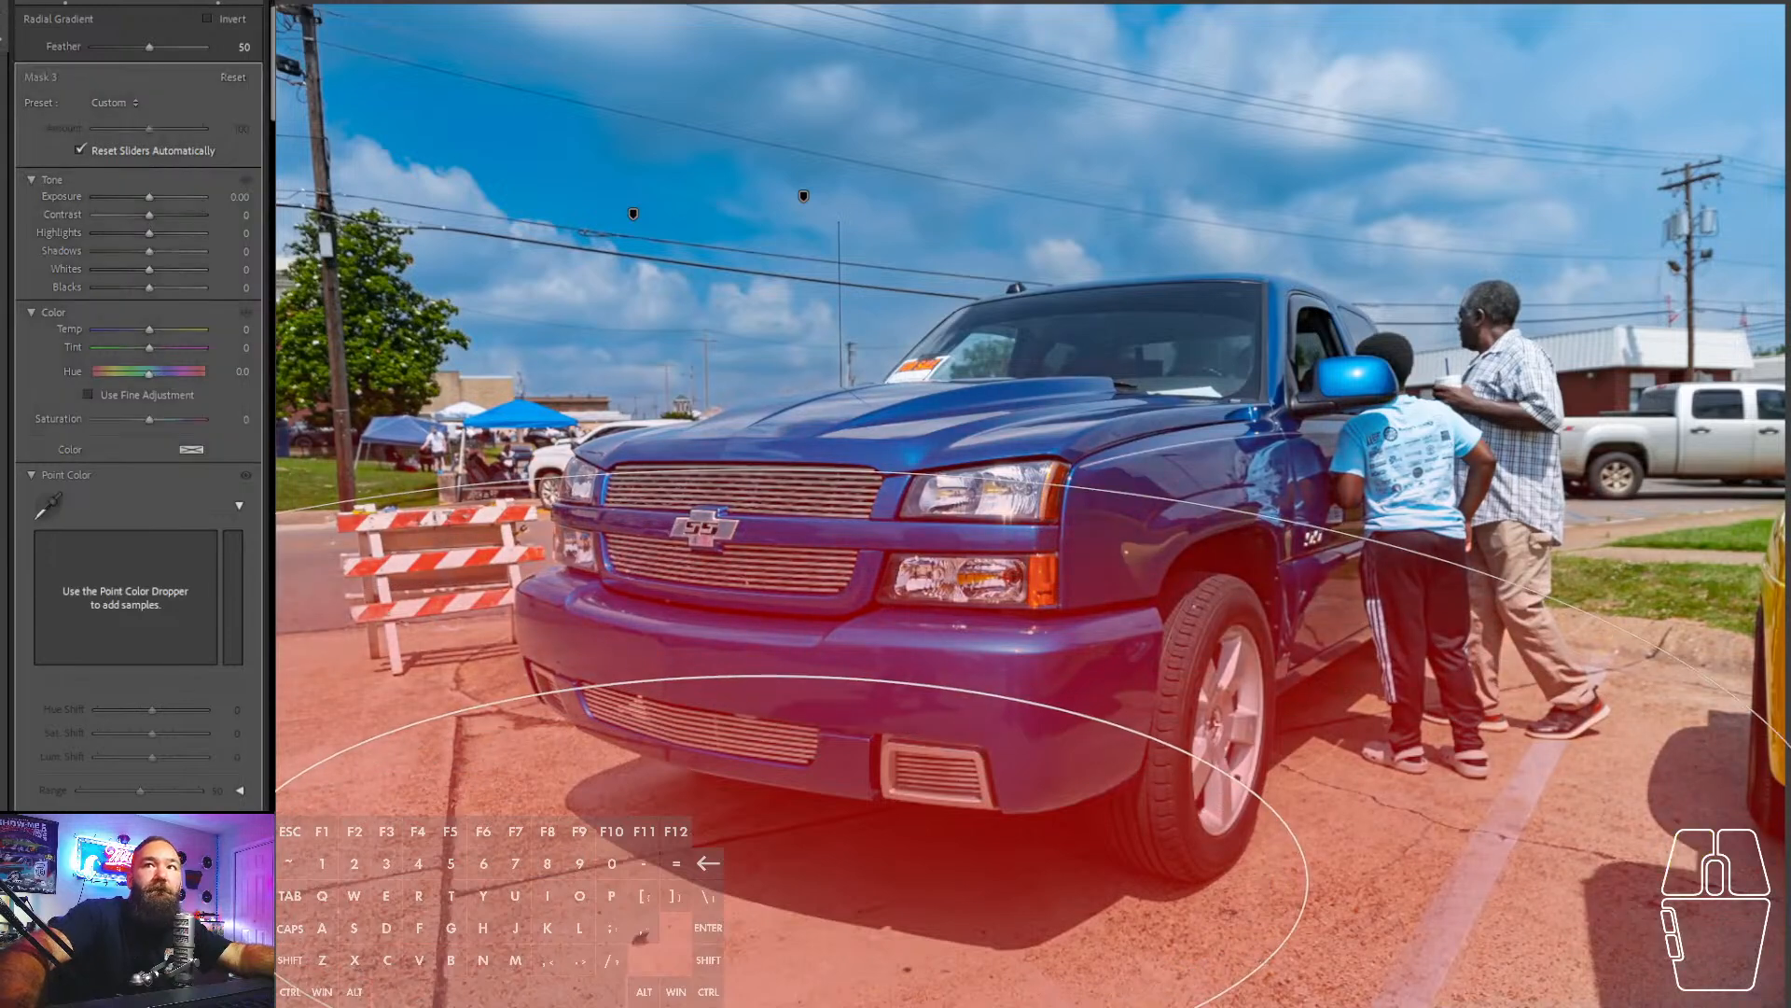
{"action": "left_click", "coordinate": [37, 19]}
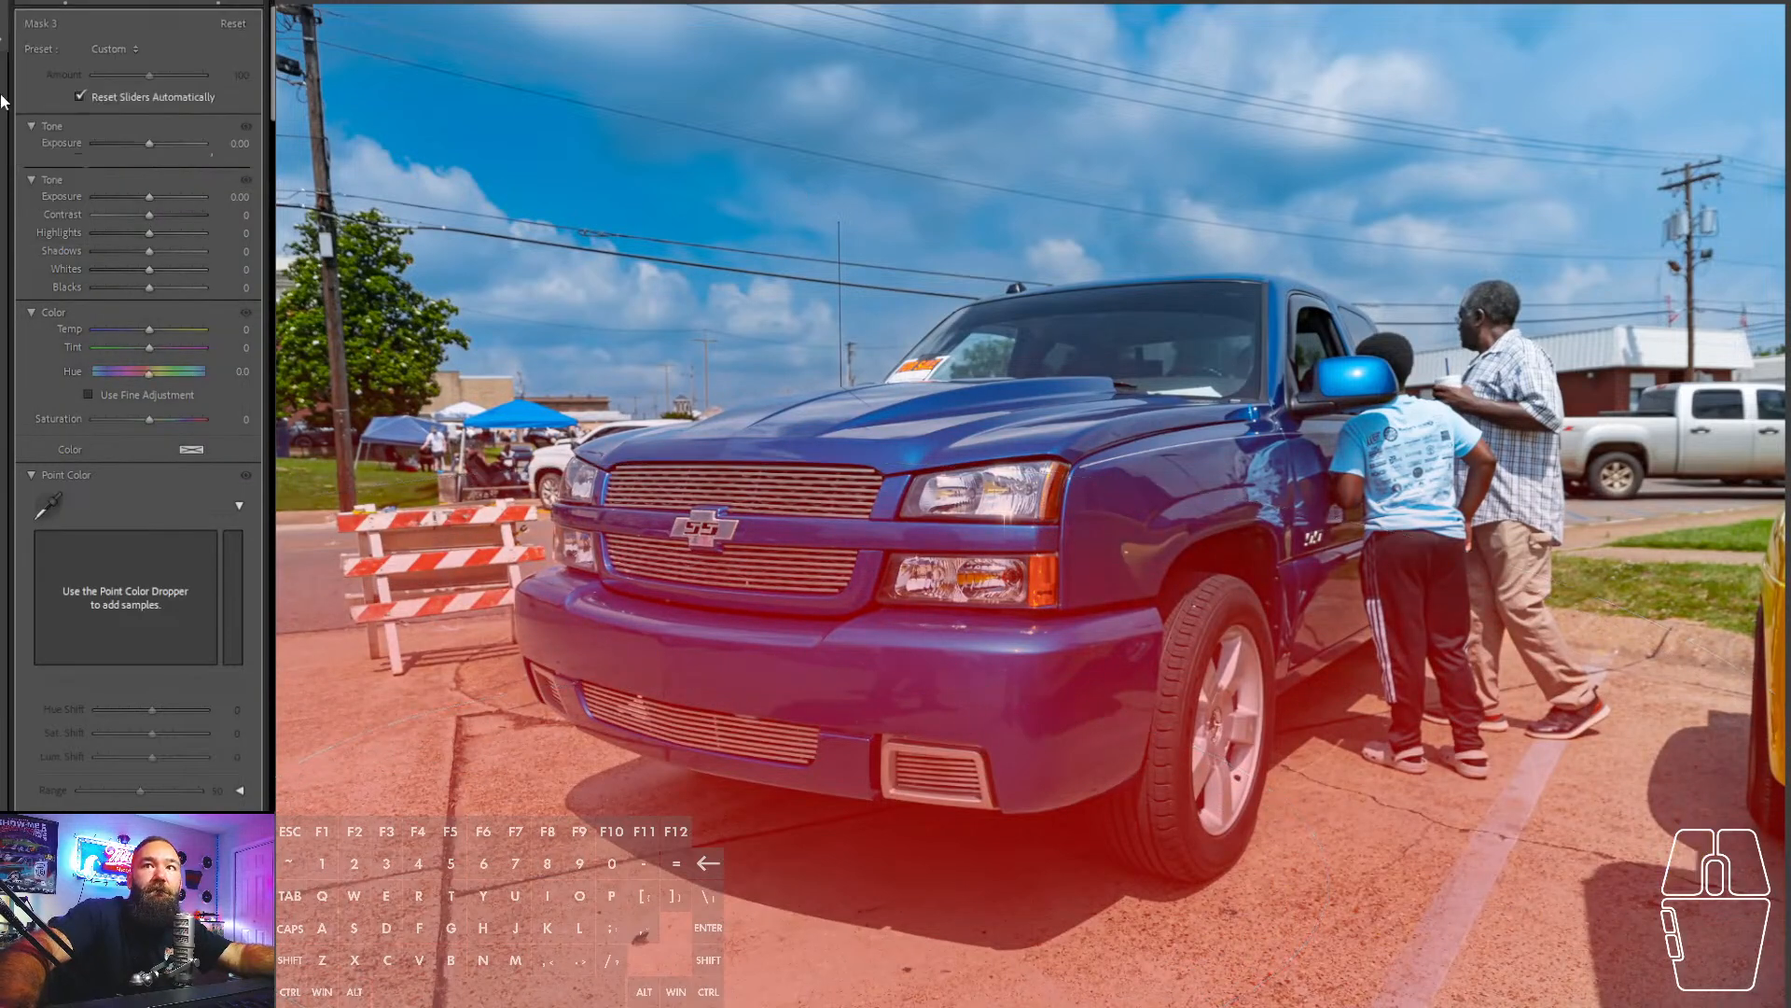
{"action": "left_click", "coordinate": [209, 20]}
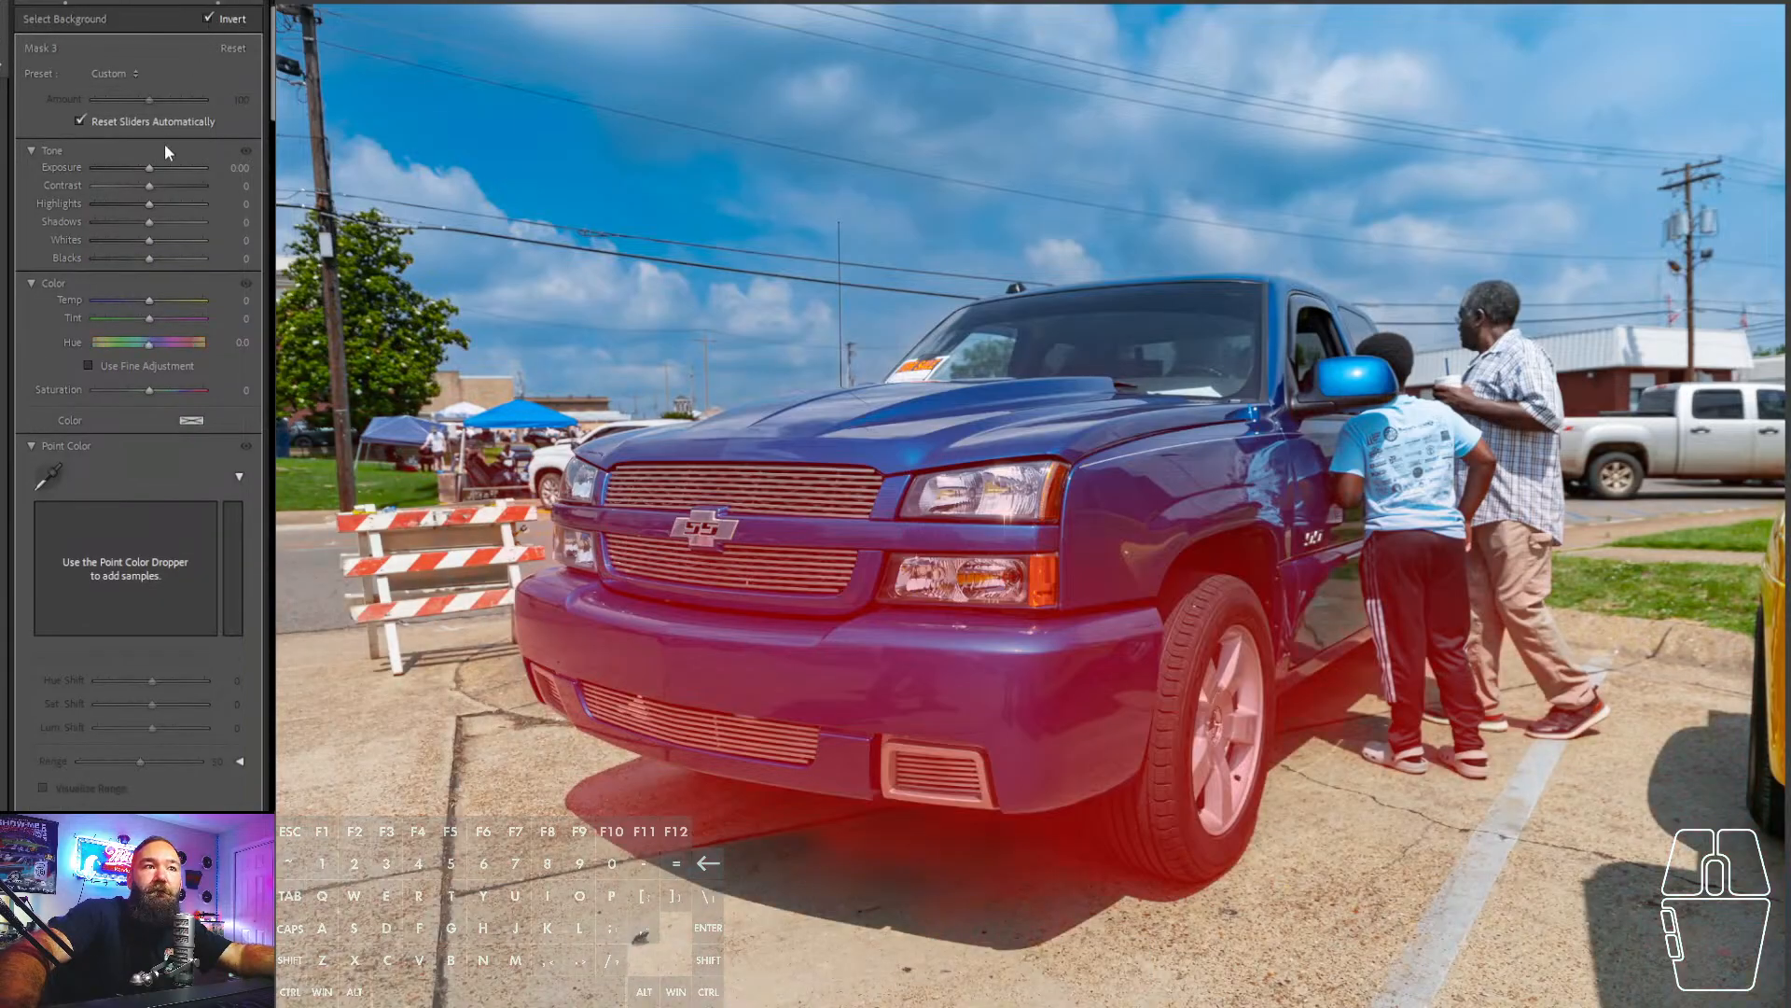
{"action": "left_click_drag", "start_coordinate": [149, 167], "coordinate": [137, 166]}
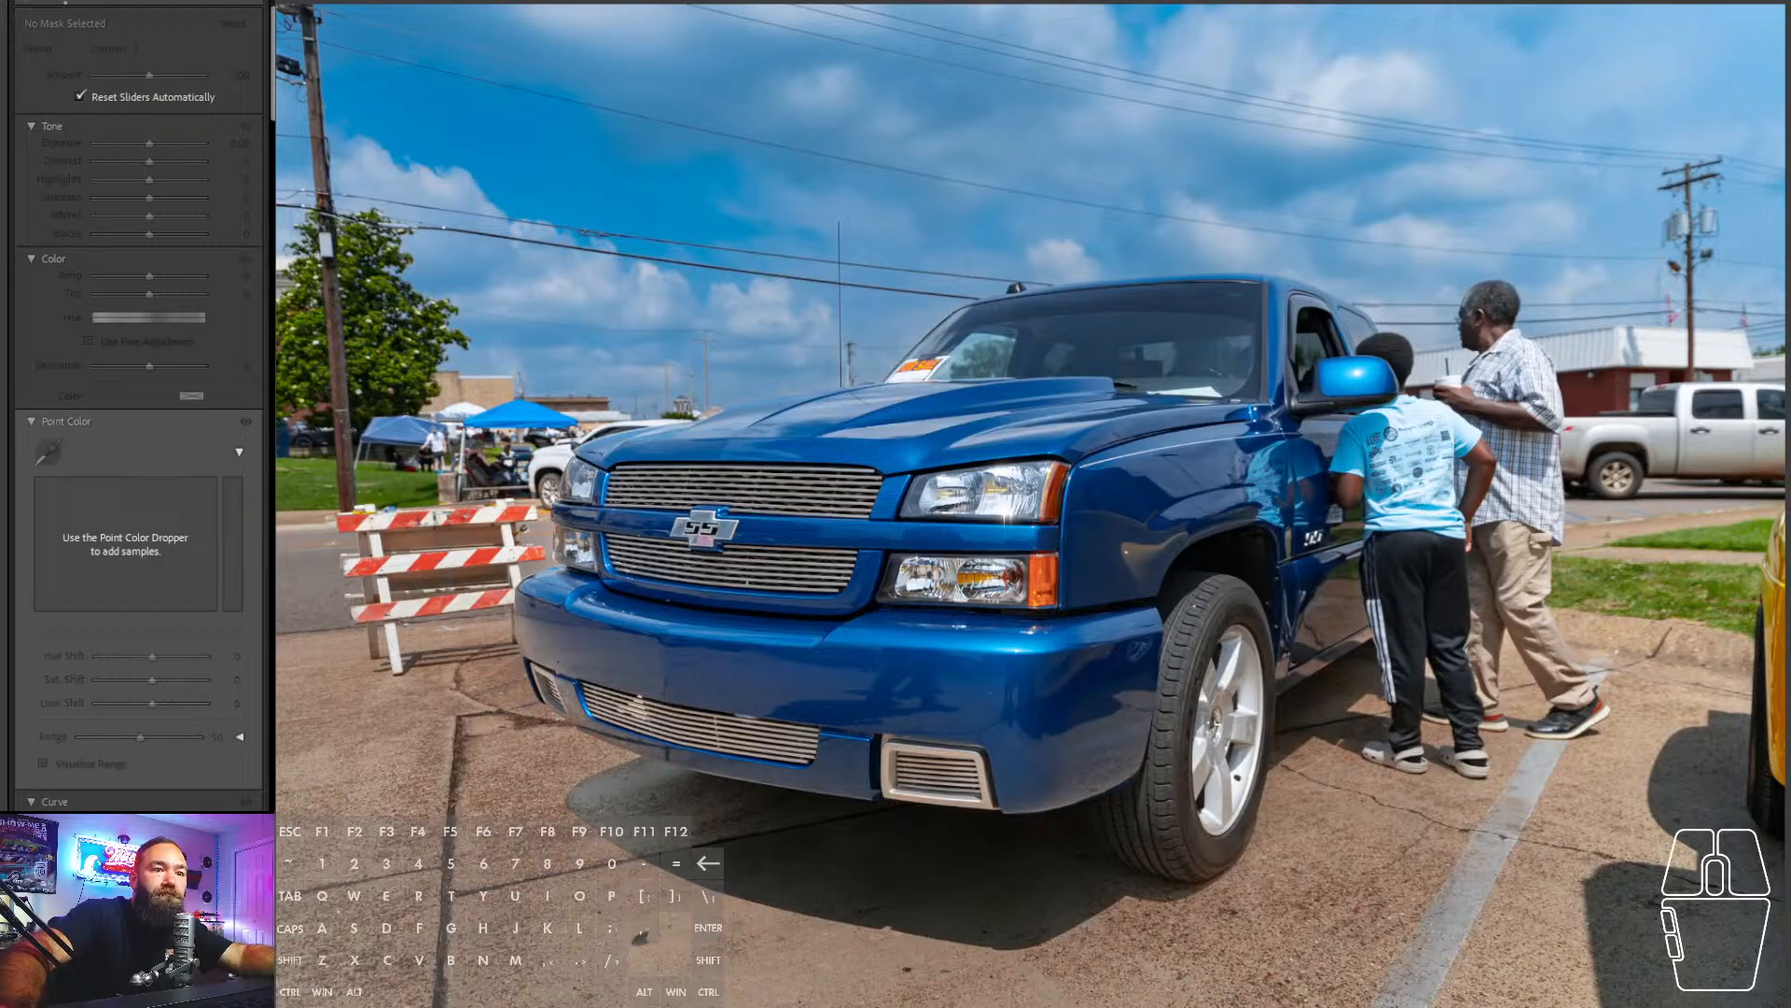
- Go to the second yellow pickup photo, straighten it to an angle of 1.20, and crop it tighter around the pickup
{"action": "key", "text": "Right"}
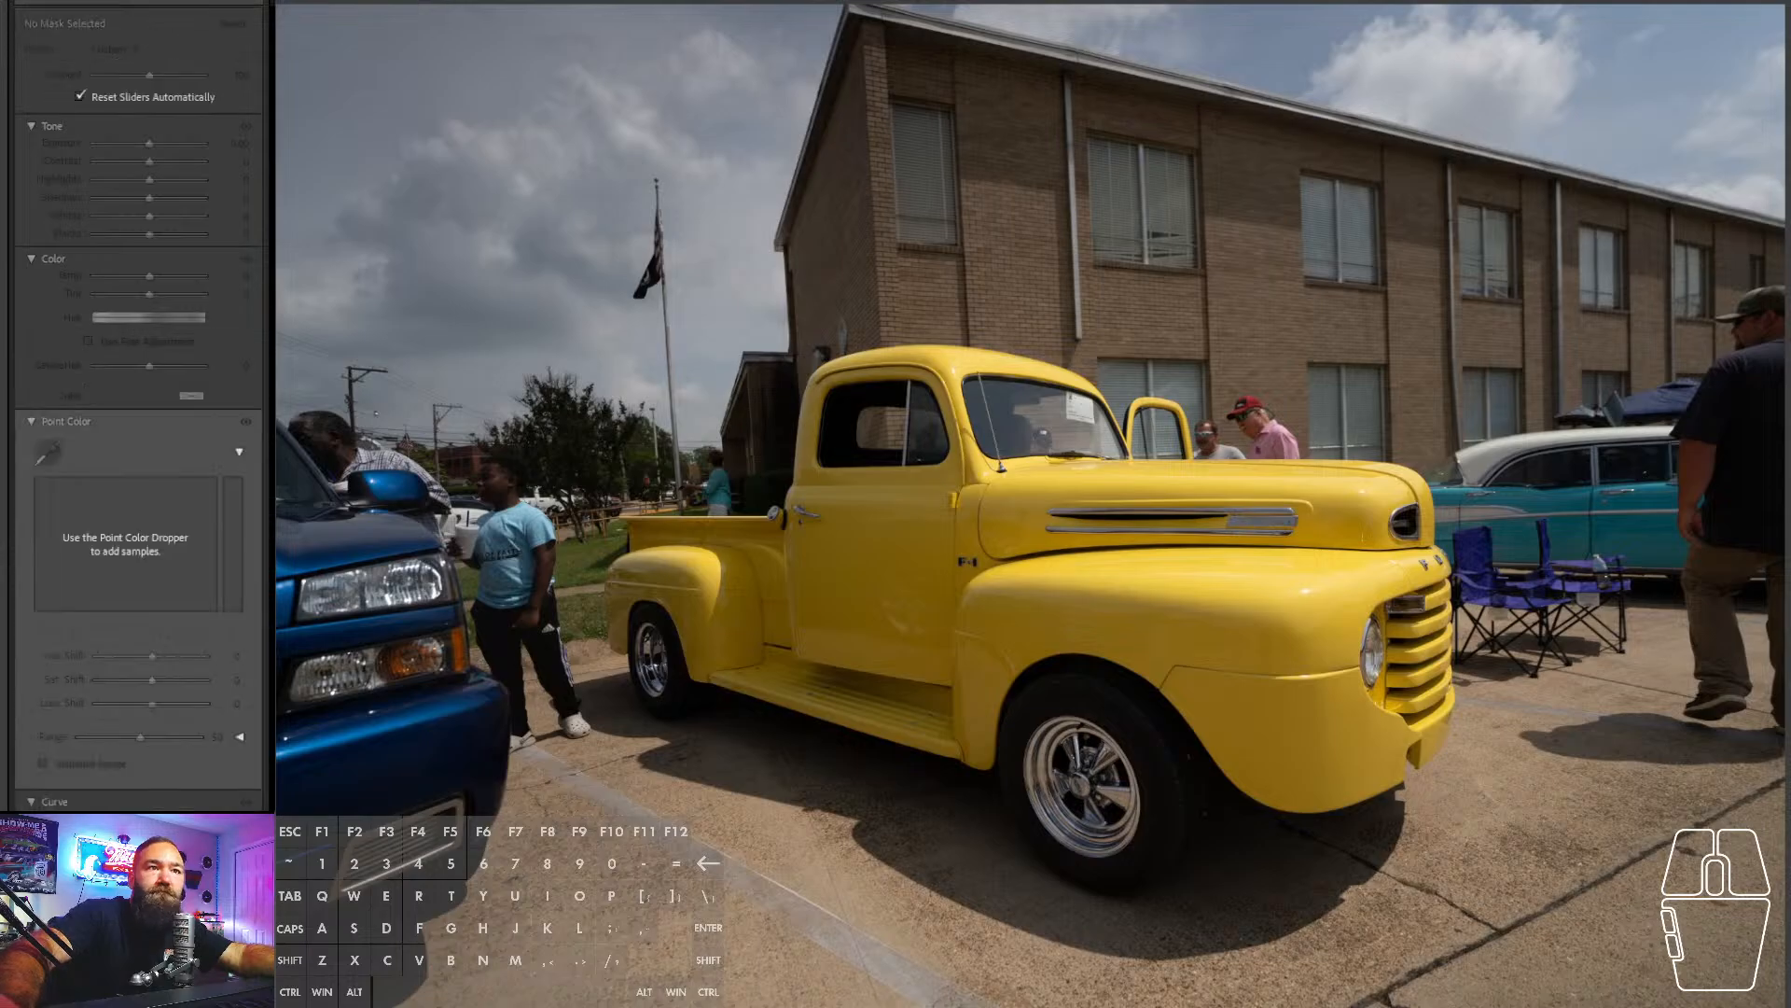
{"action": "key", "text": "Right"}
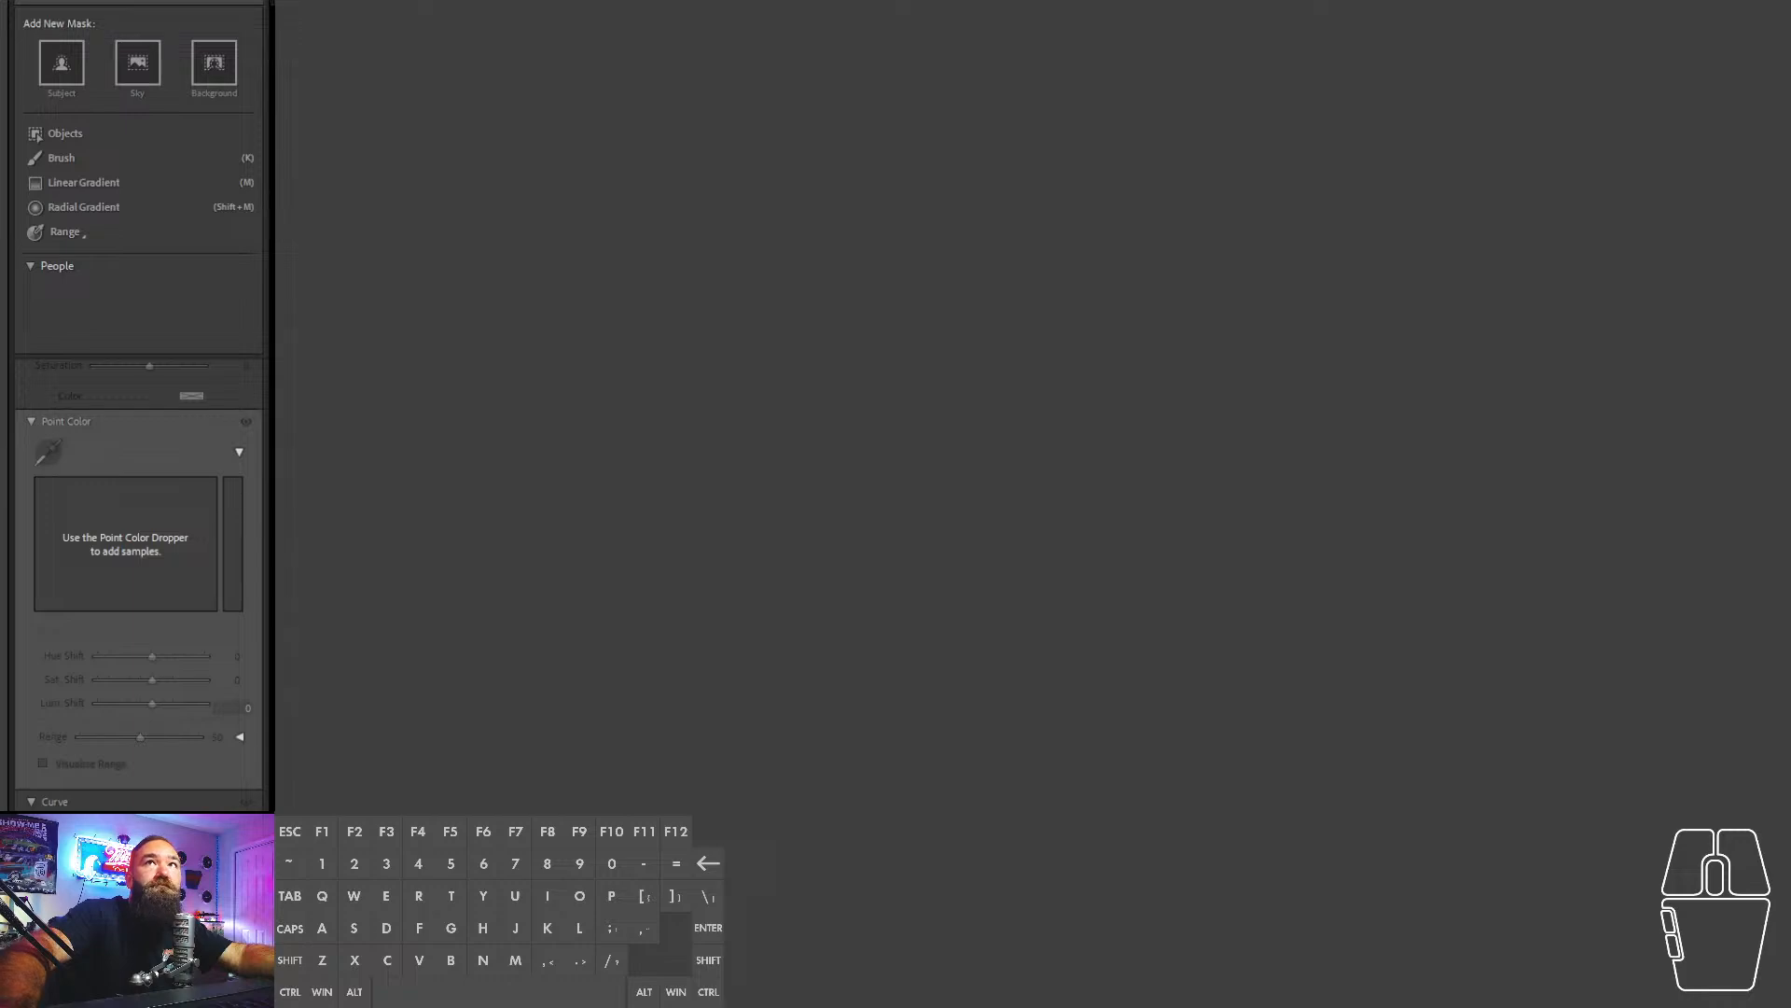
{"action": "key", "text": "r"}
{"action": "left_click_drag", "start_coordinate": [150, 105], "coordinate": [152, 105]}
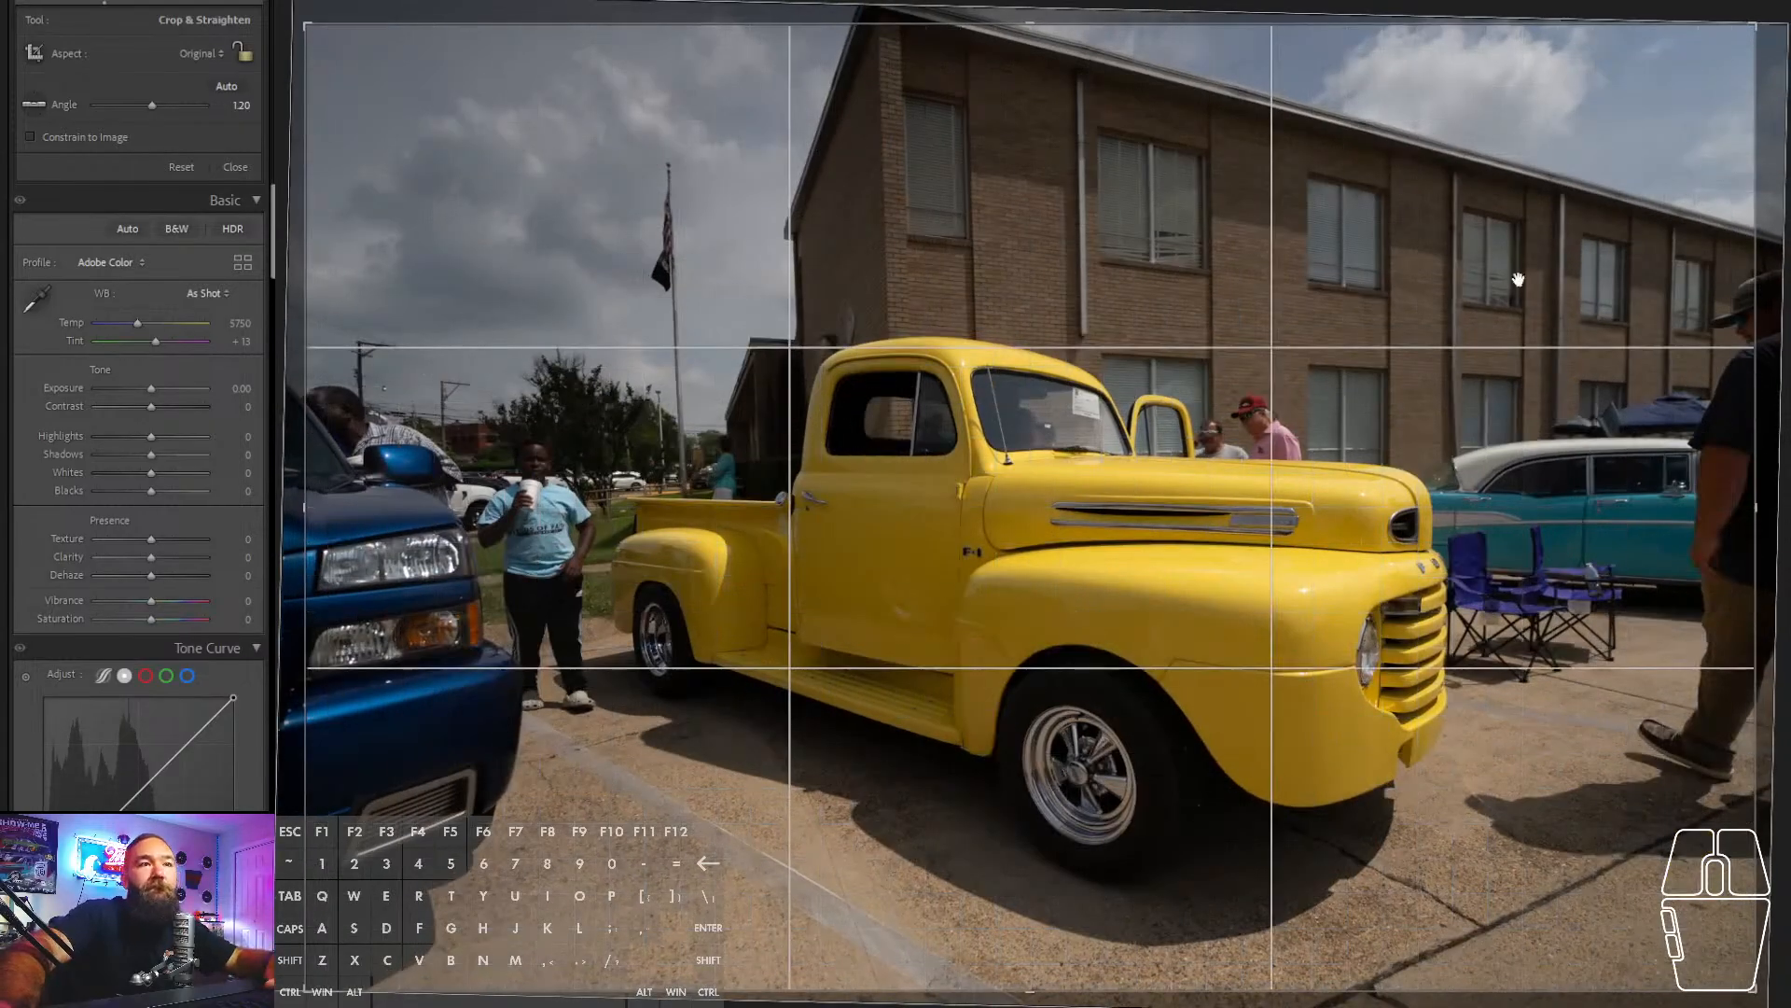
{"action": "left_click_drag", "start_coordinate": [1107, 17], "coordinate": [1109, 70]}
{"action": "left_click_drag", "start_coordinate": [1172, 280], "coordinate": [1184, 321]}
{"action": "left_click_drag", "start_coordinate": [1116, 68], "coordinate": [1117, 114]}
{"action": "left_click_drag", "start_coordinate": [1121, 245], "coordinate": [1132, 244]}
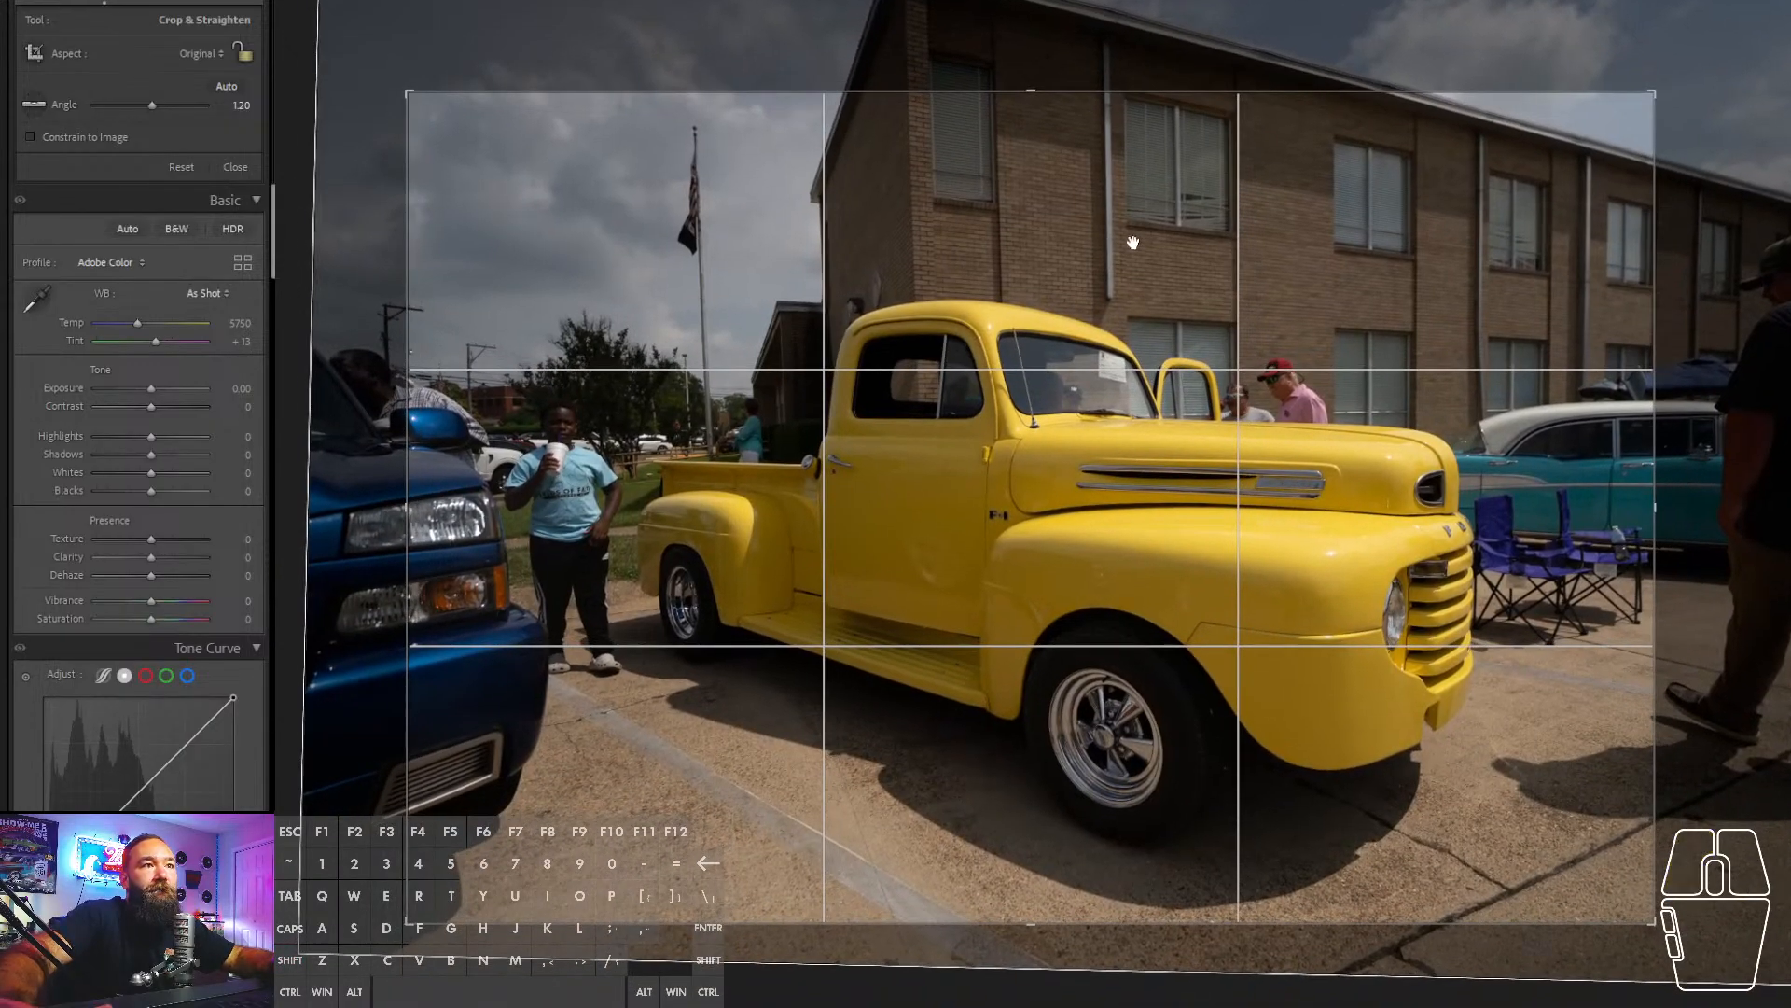
{"action": "key", "text": "Return"}
- Paste the copied edits onto the yellow pickup photo and set the Orange hue to +45 and the Yellow hue to +26
{"action": "key", "text": "ctrl+v"}
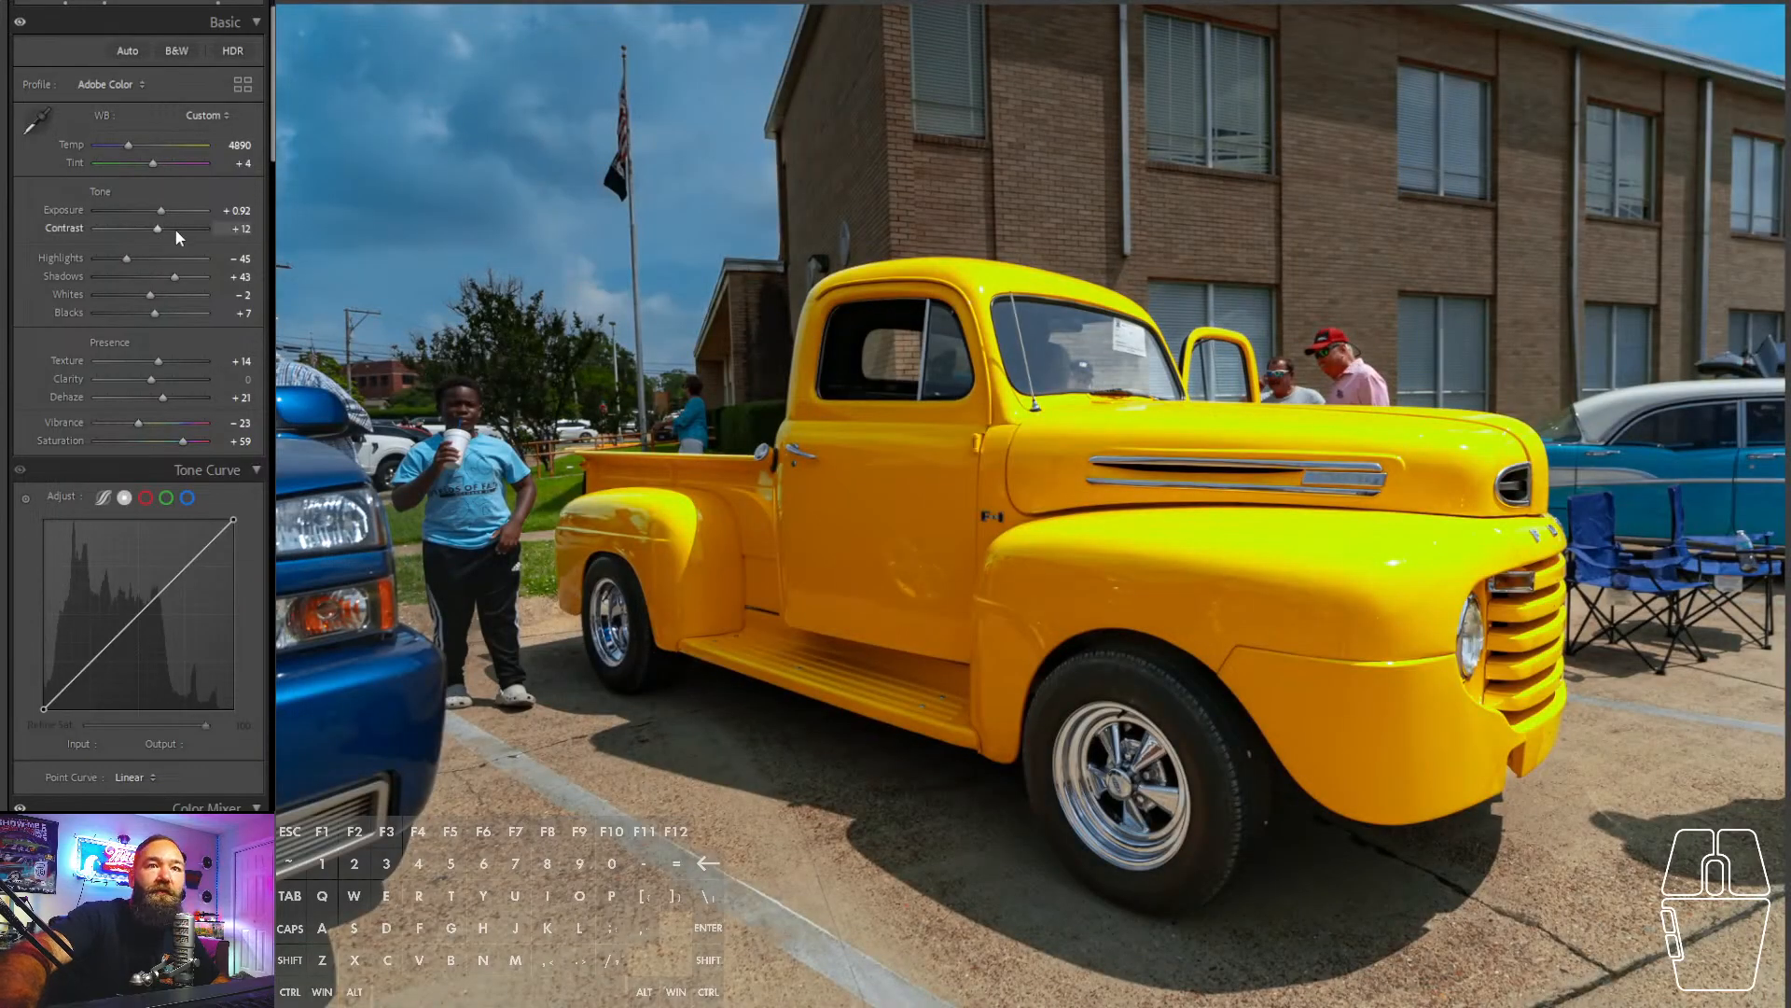
{"action": "scroll", "coordinate": [177, 373], "scroll_direction": "down", "scroll_amount": 5}
{"action": "left_click_drag", "start_coordinate": [157, 528], "coordinate": [159, 541]}
{"action": "left_click", "coordinate": [151, 545]}
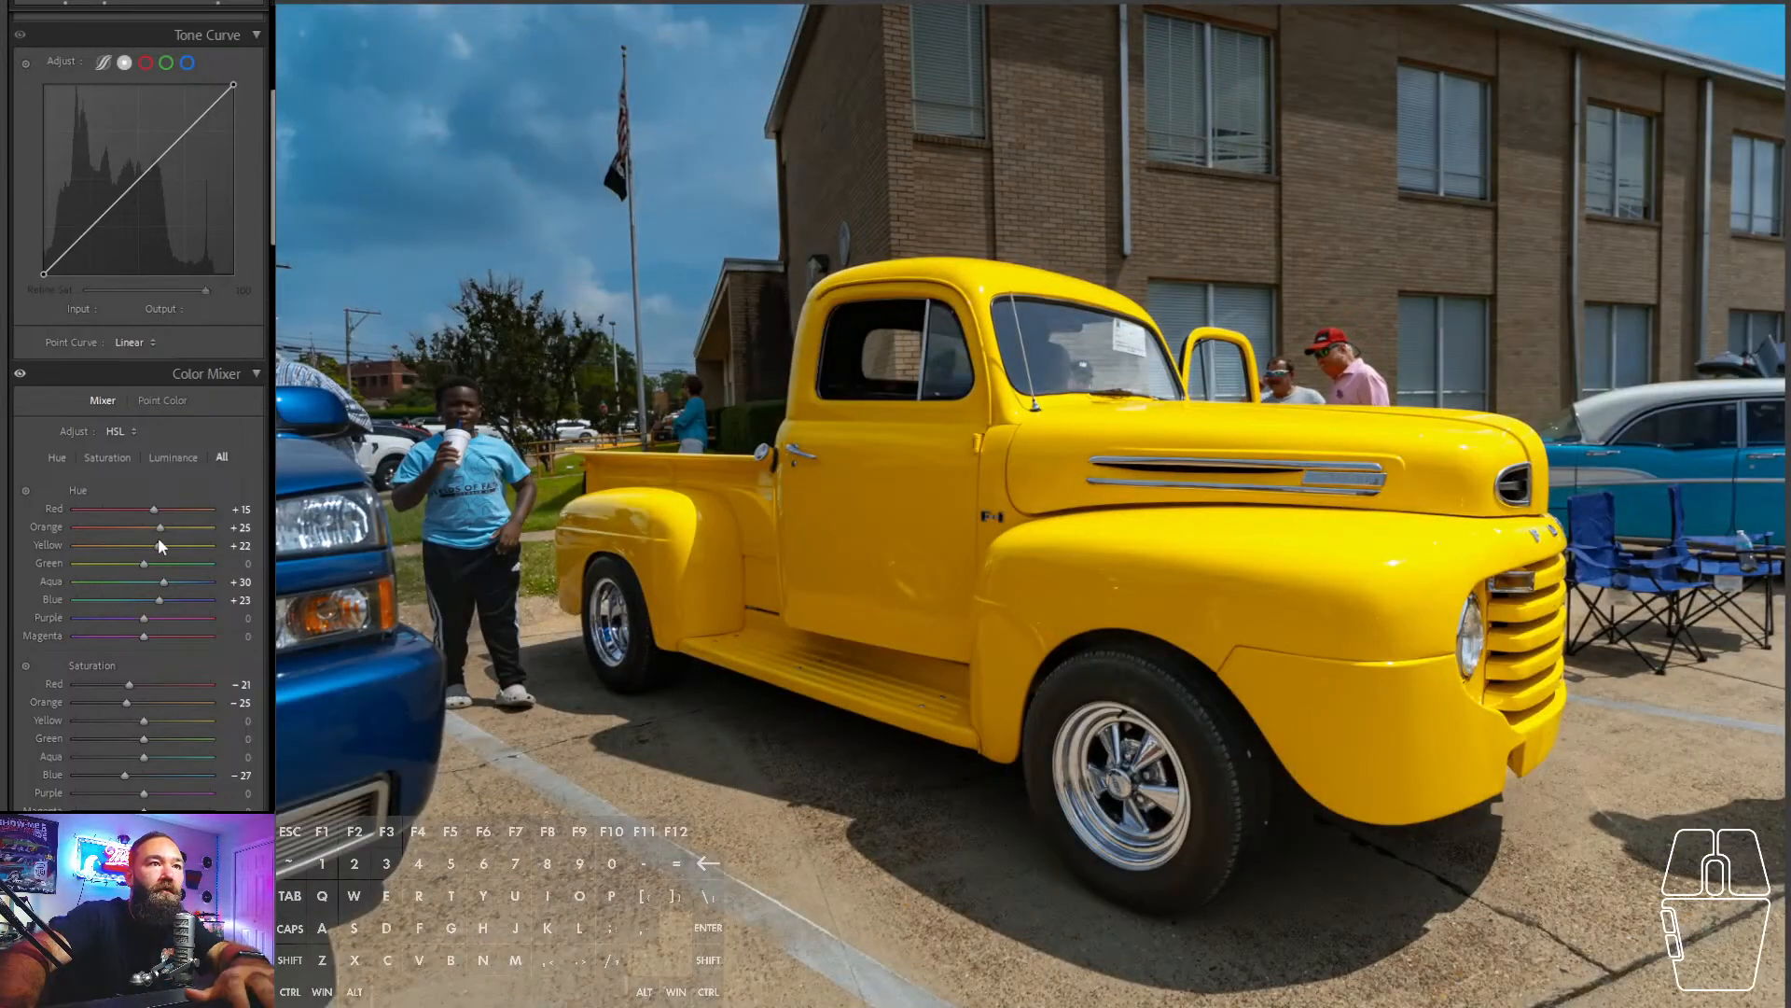
{"action": "key", "text": "backslash"}
{"action": "key", "text": "backslash"}
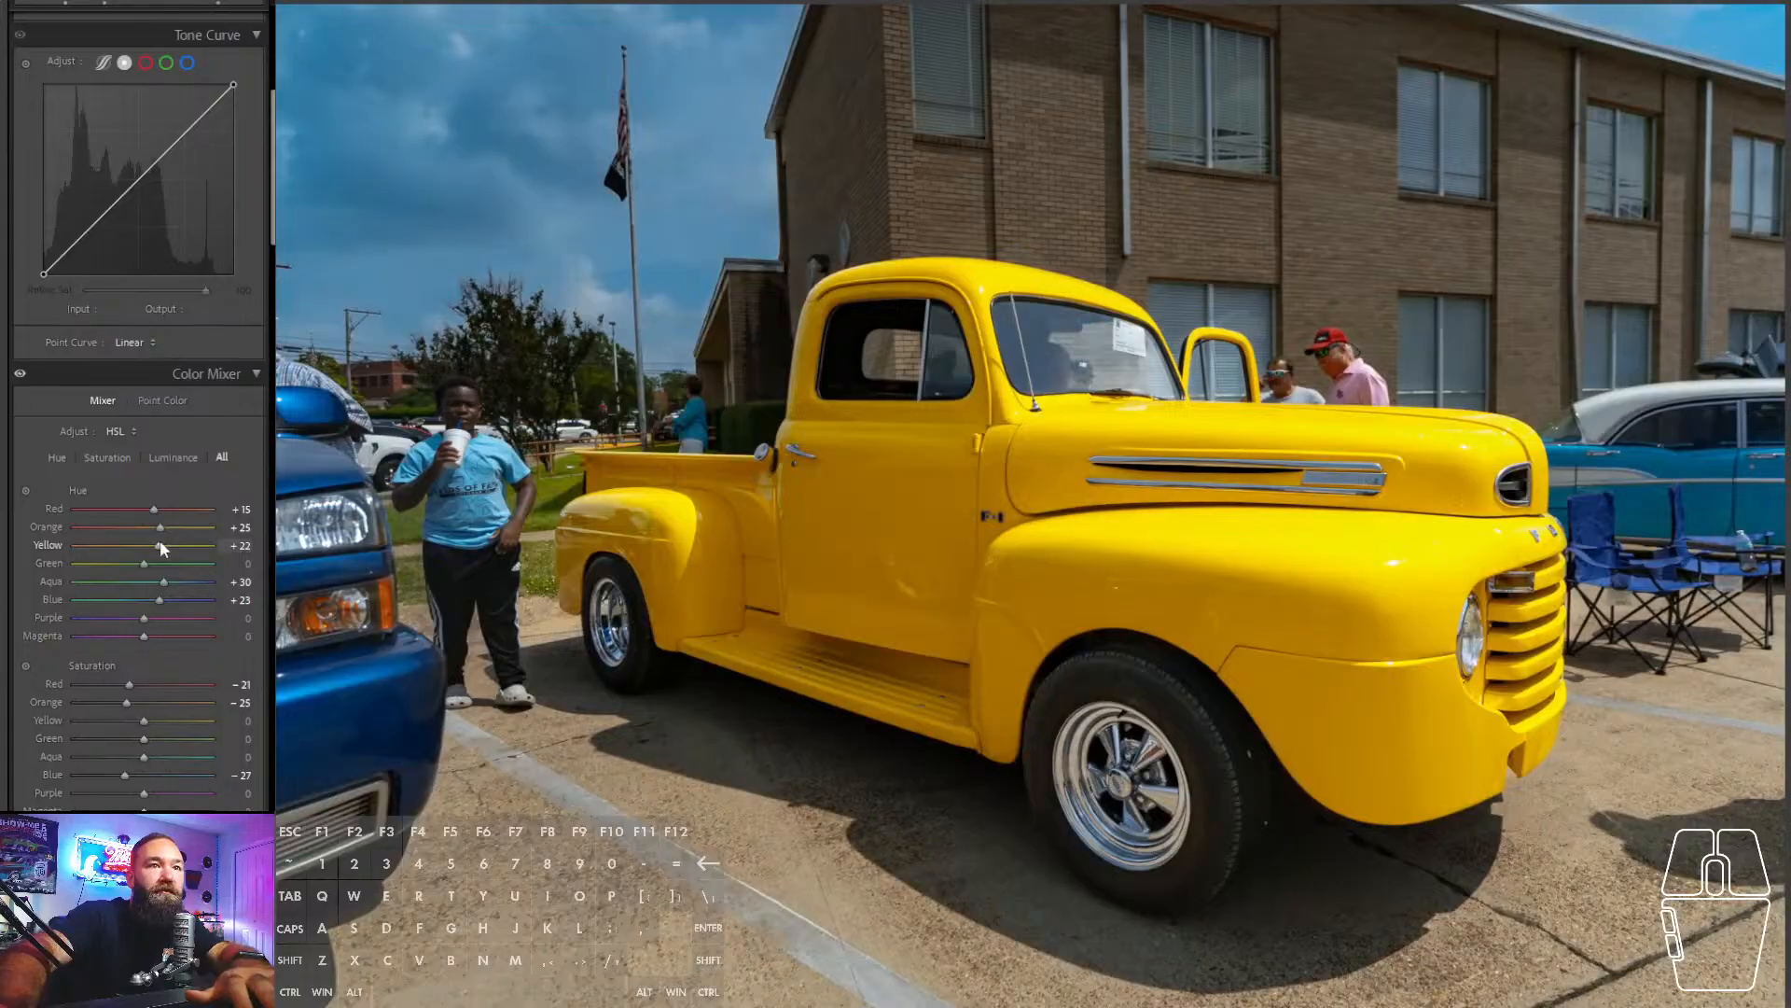
{"action": "left_click_drag", "start_coordinate": [160, 542], "coordinate": [174, 532]}
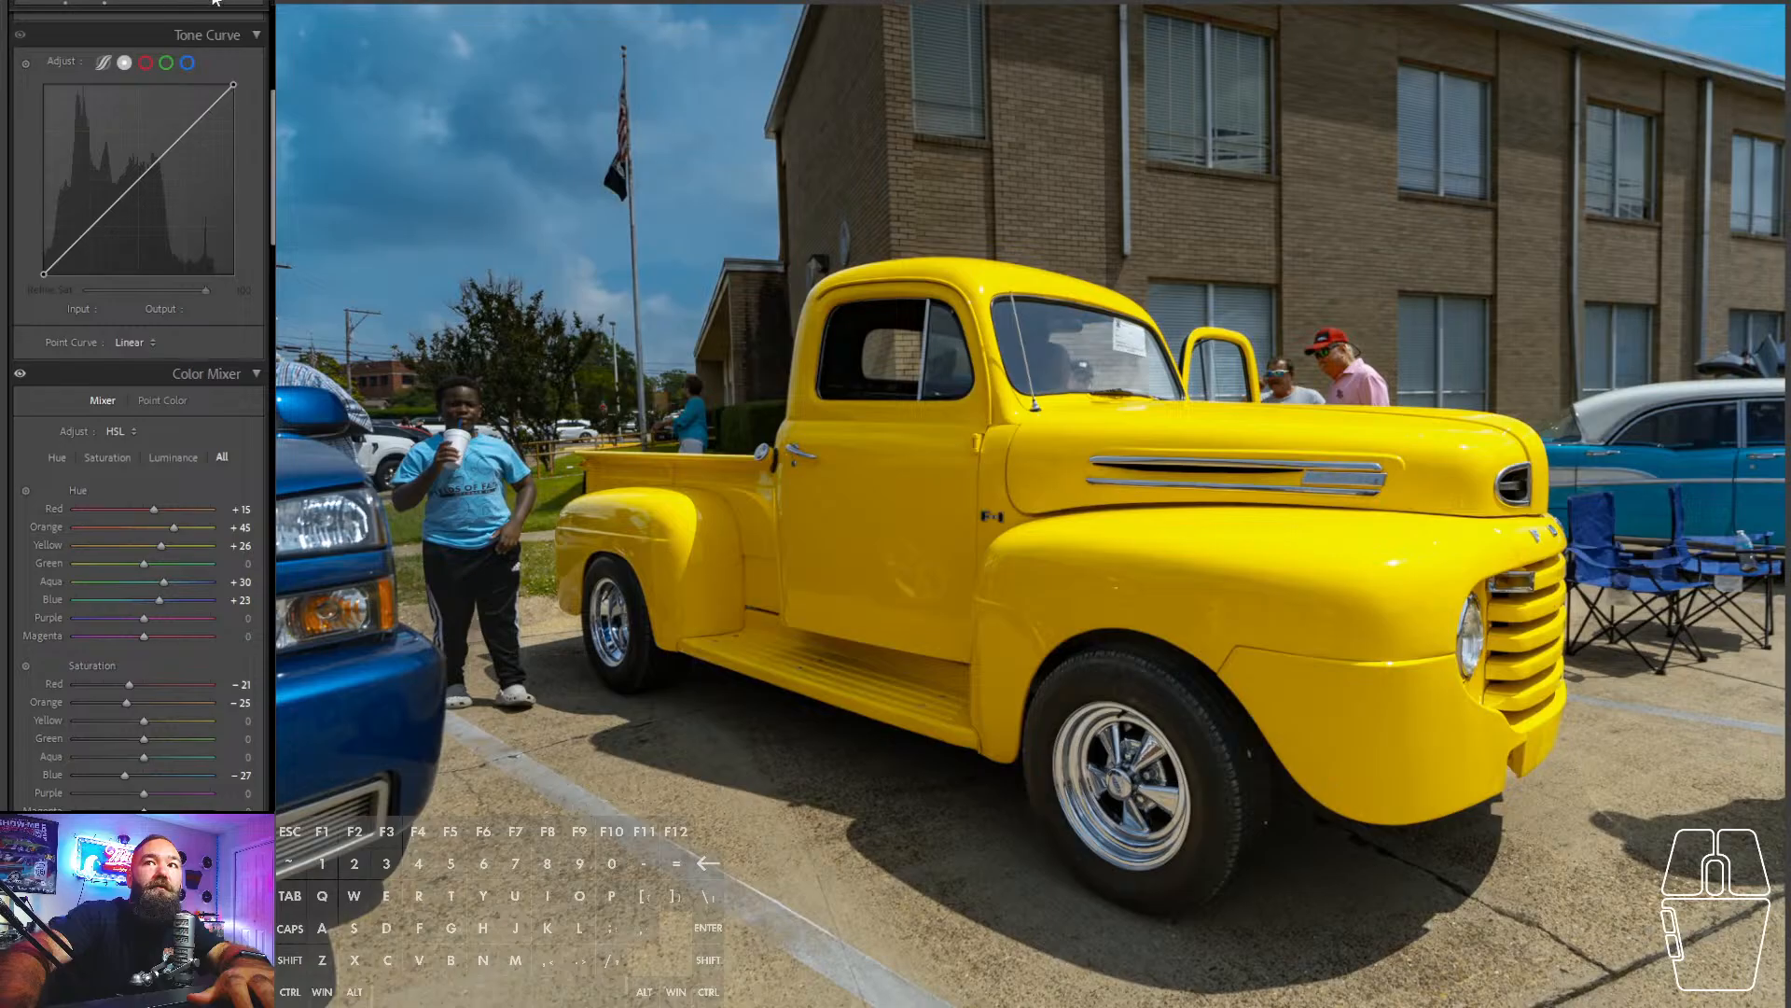
- Set the yellow pickup photo's exposure to +1.42
{"action": "scroll", "coordinate": [172, 159], "scroll_direction": "up", "scroll_amount": 5}
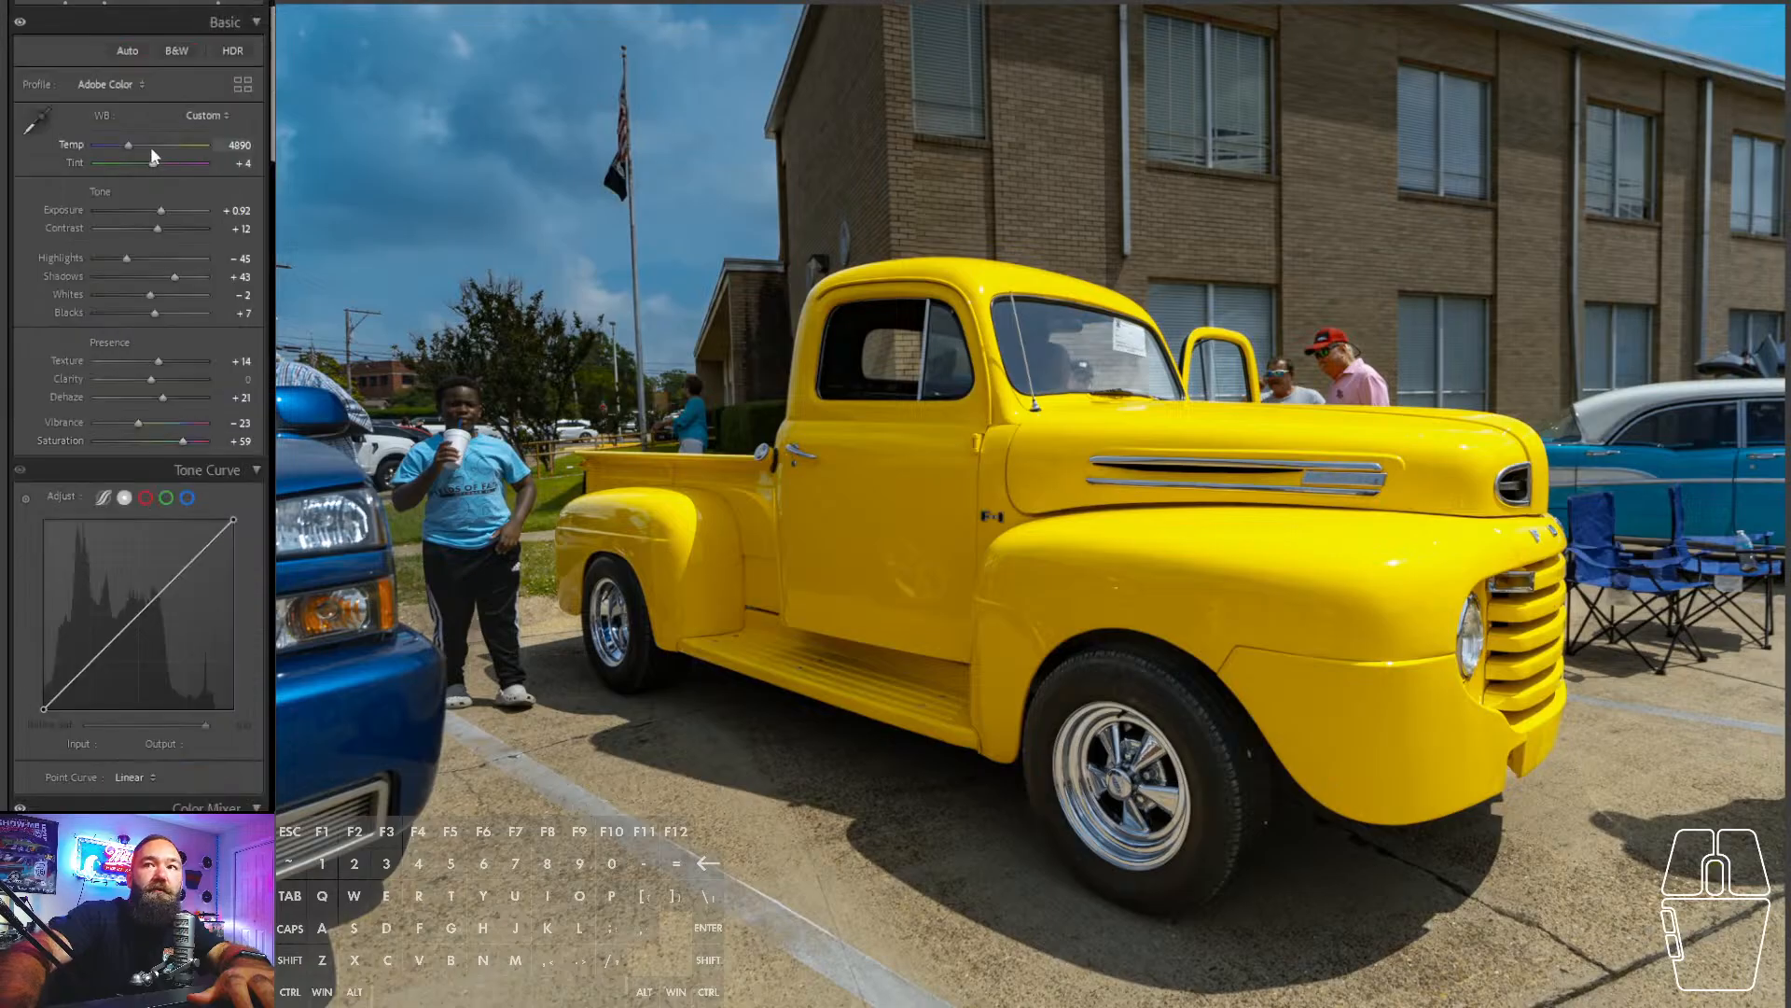
{"action": "left_click_drag", "start_coordinate": [159, 210], "coordinate": [167, 209]}
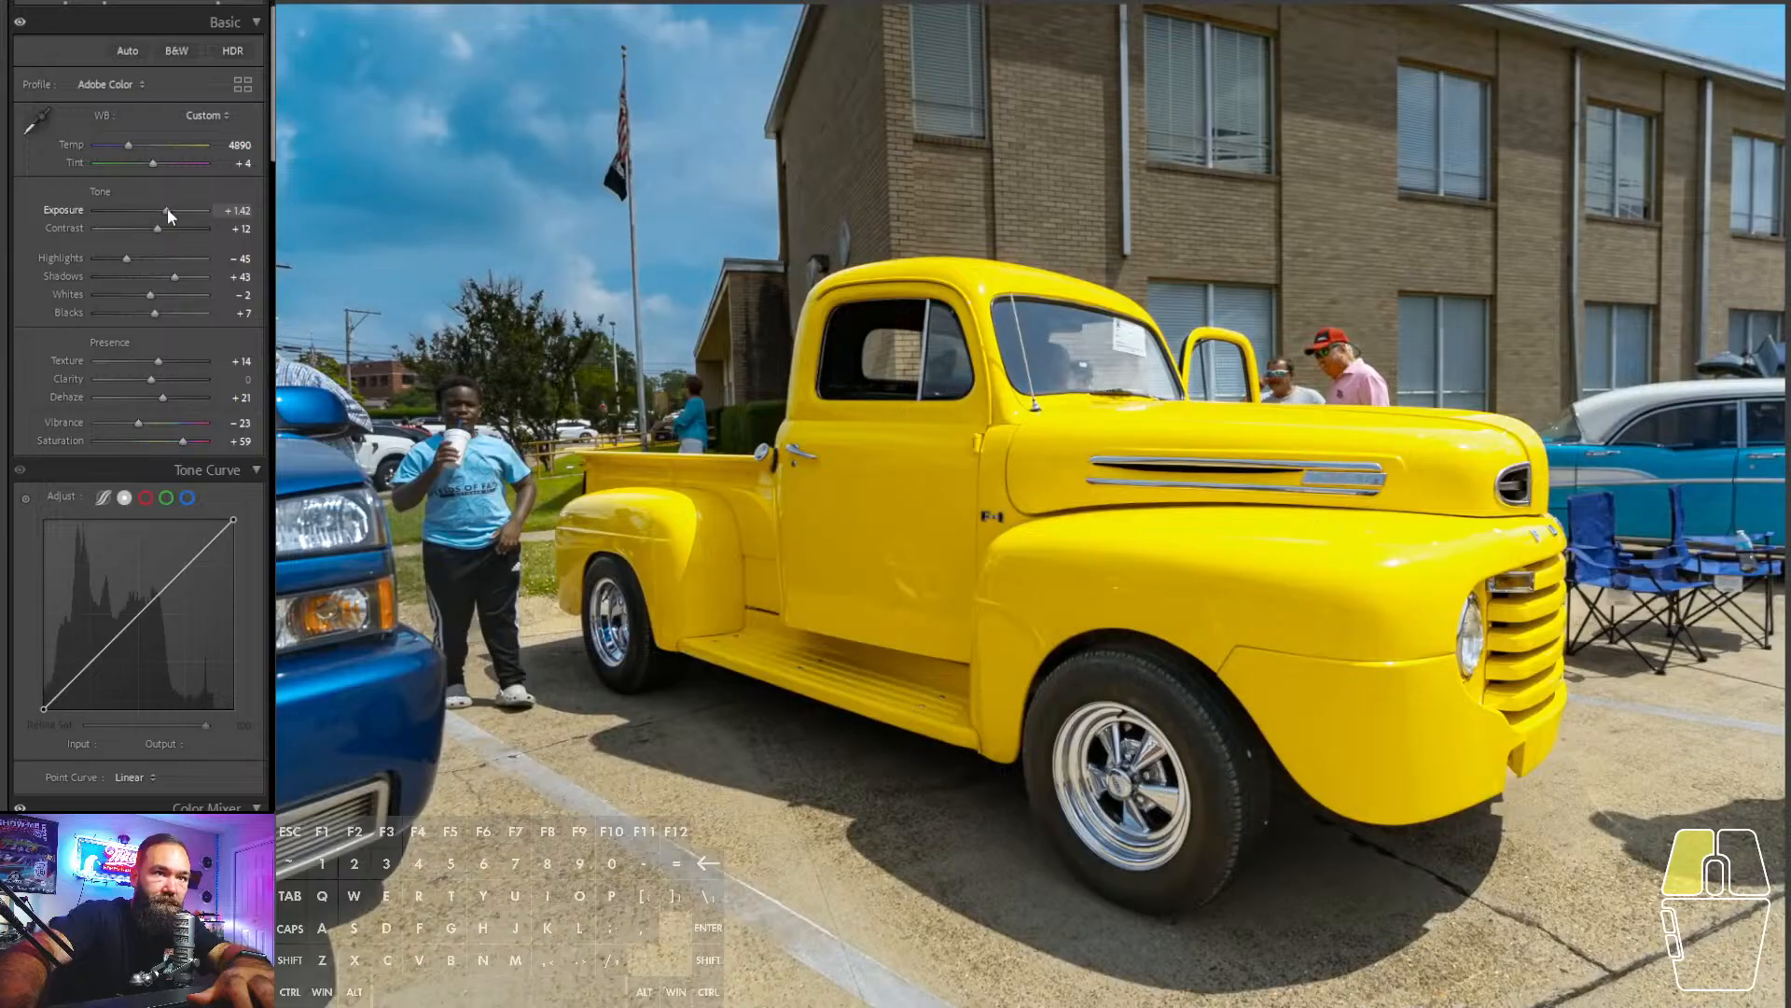
{"action": "left_click_drag", "start_coordinate": [167, 209], "coordinate": [166, 209]}
- Add a radial gradient mask over the yellow pickup's hood and front fender at exposure -0.87
{"action": "key", "text": "shift+w"}
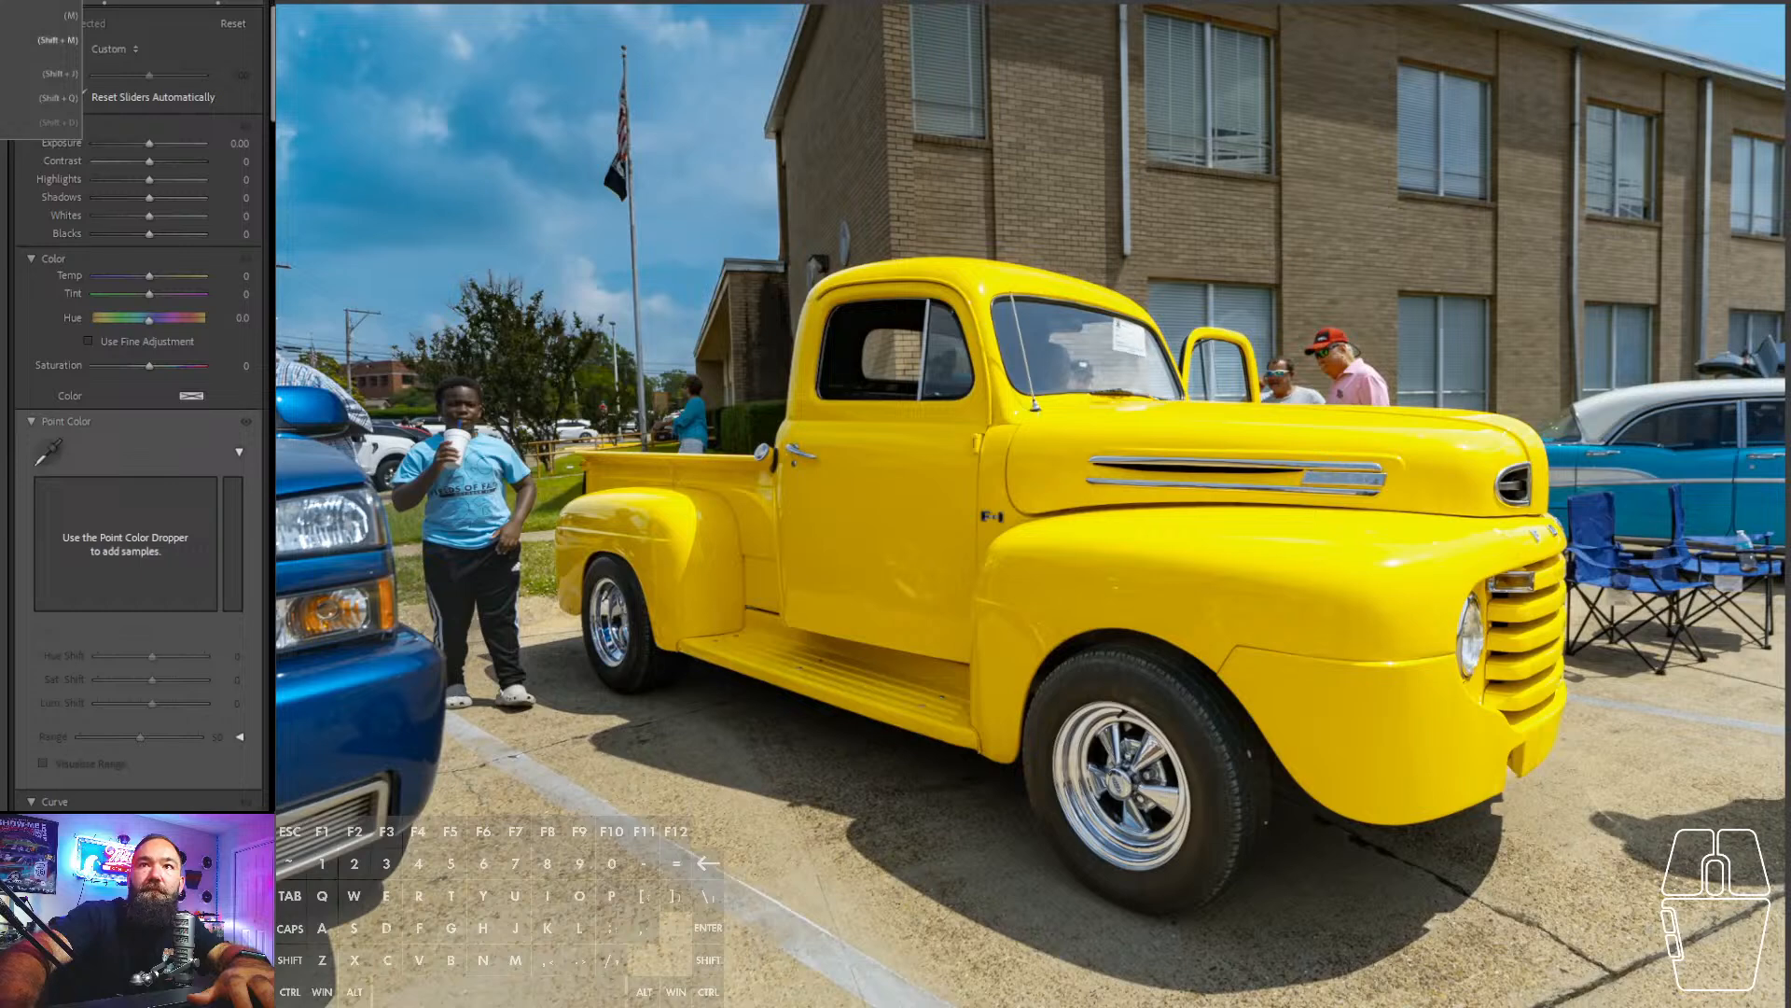
{"action": "left_click", "coordinate": [58, 41]}
{"action": "left_click_drag", "start_coordinate": [1605, 622], "coordinate": [1157, 373]}
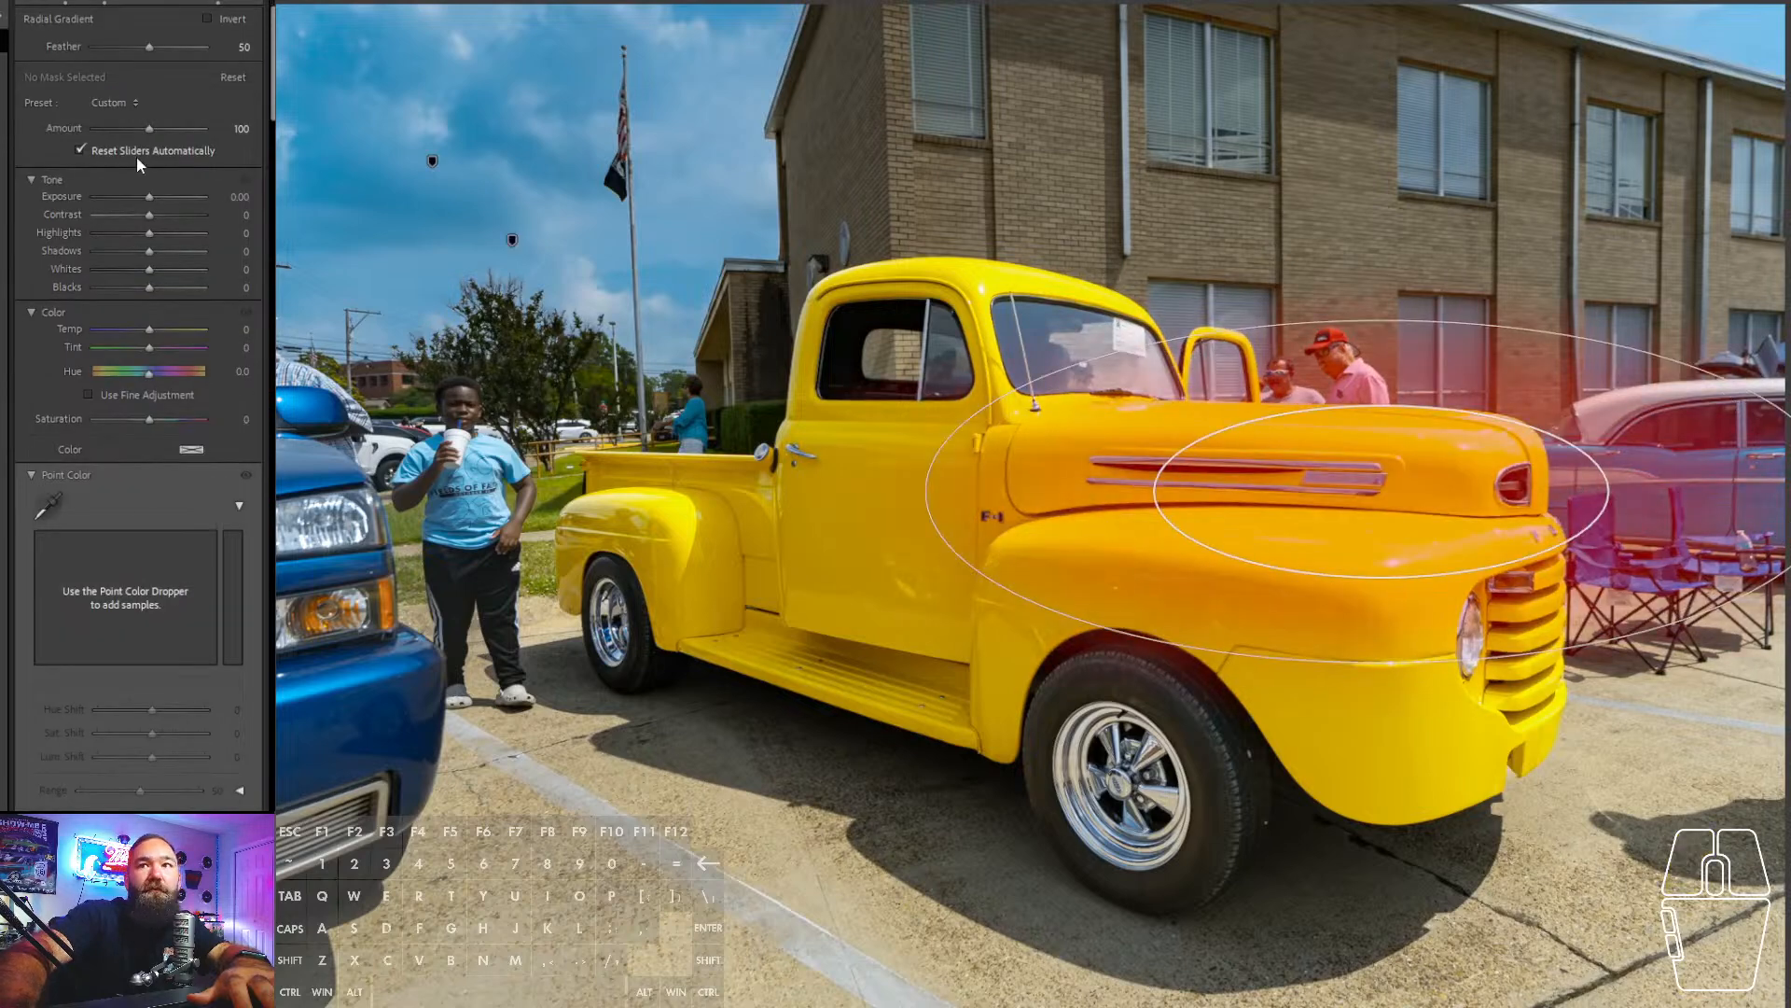
{"action": "left_click_drag", "start_coordinate": [155, 207], "coordinate": [142, 199]}
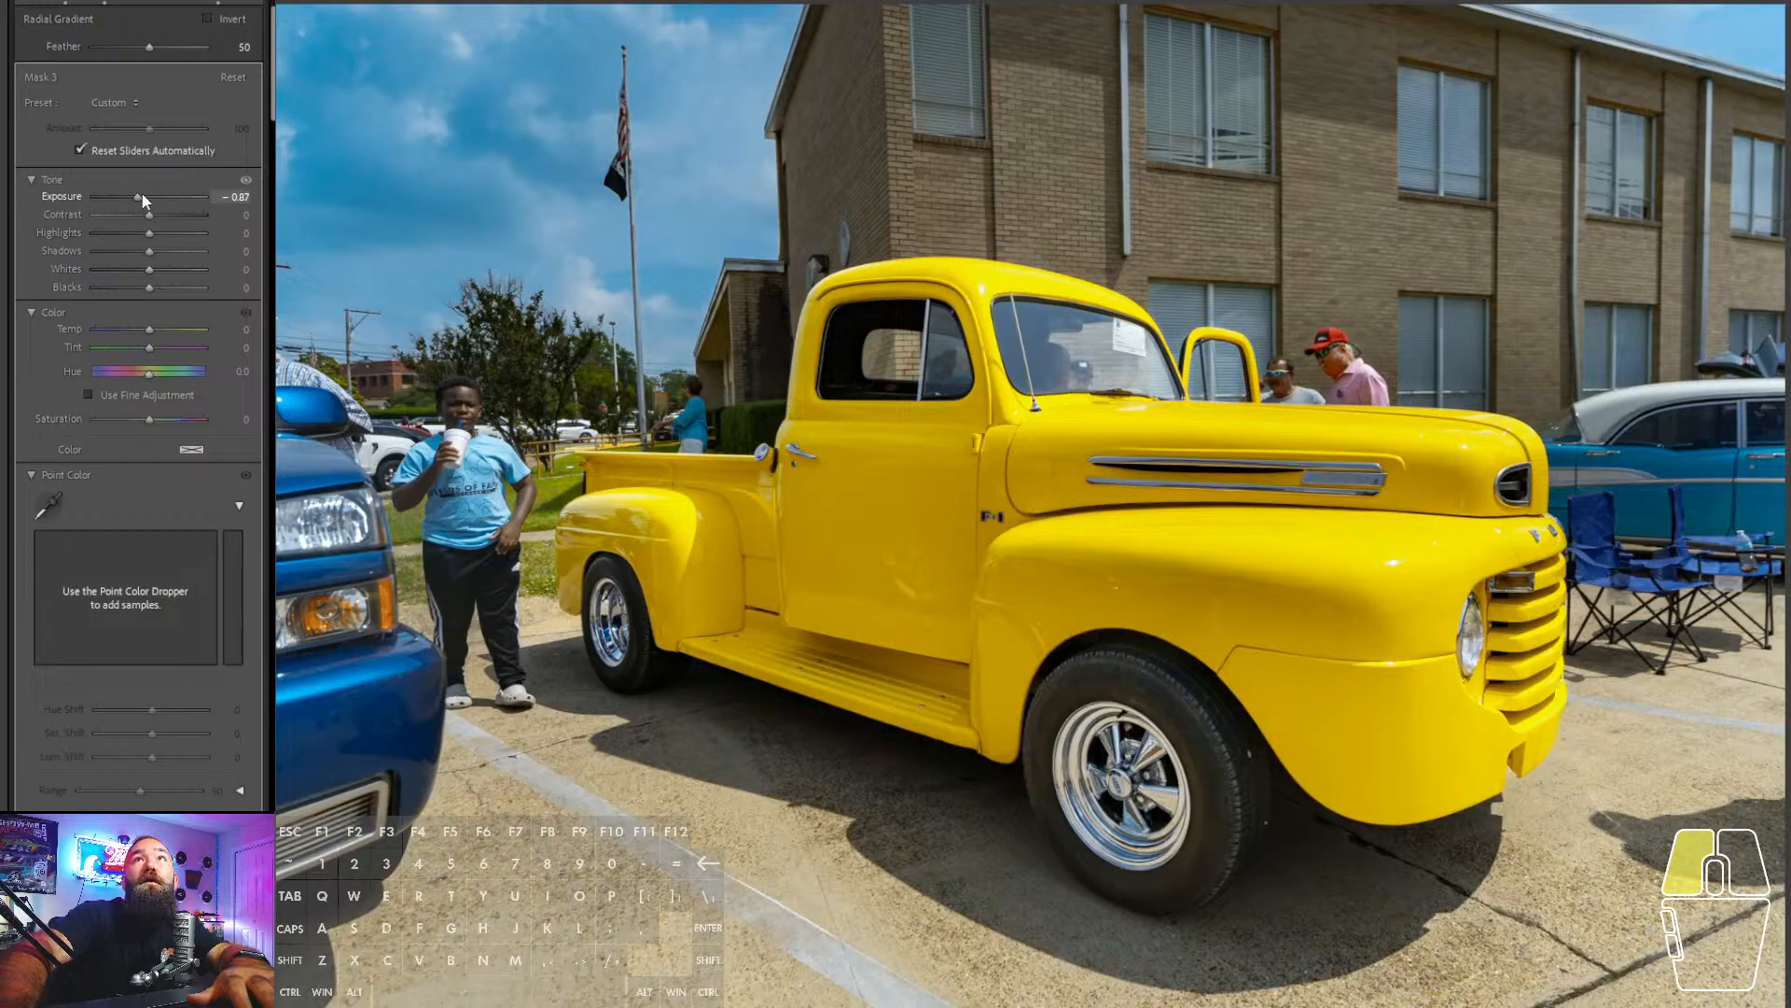
{"action": "left_click_drag", "start_coordinate": [142, 198], "coordinate": [143, 198]}
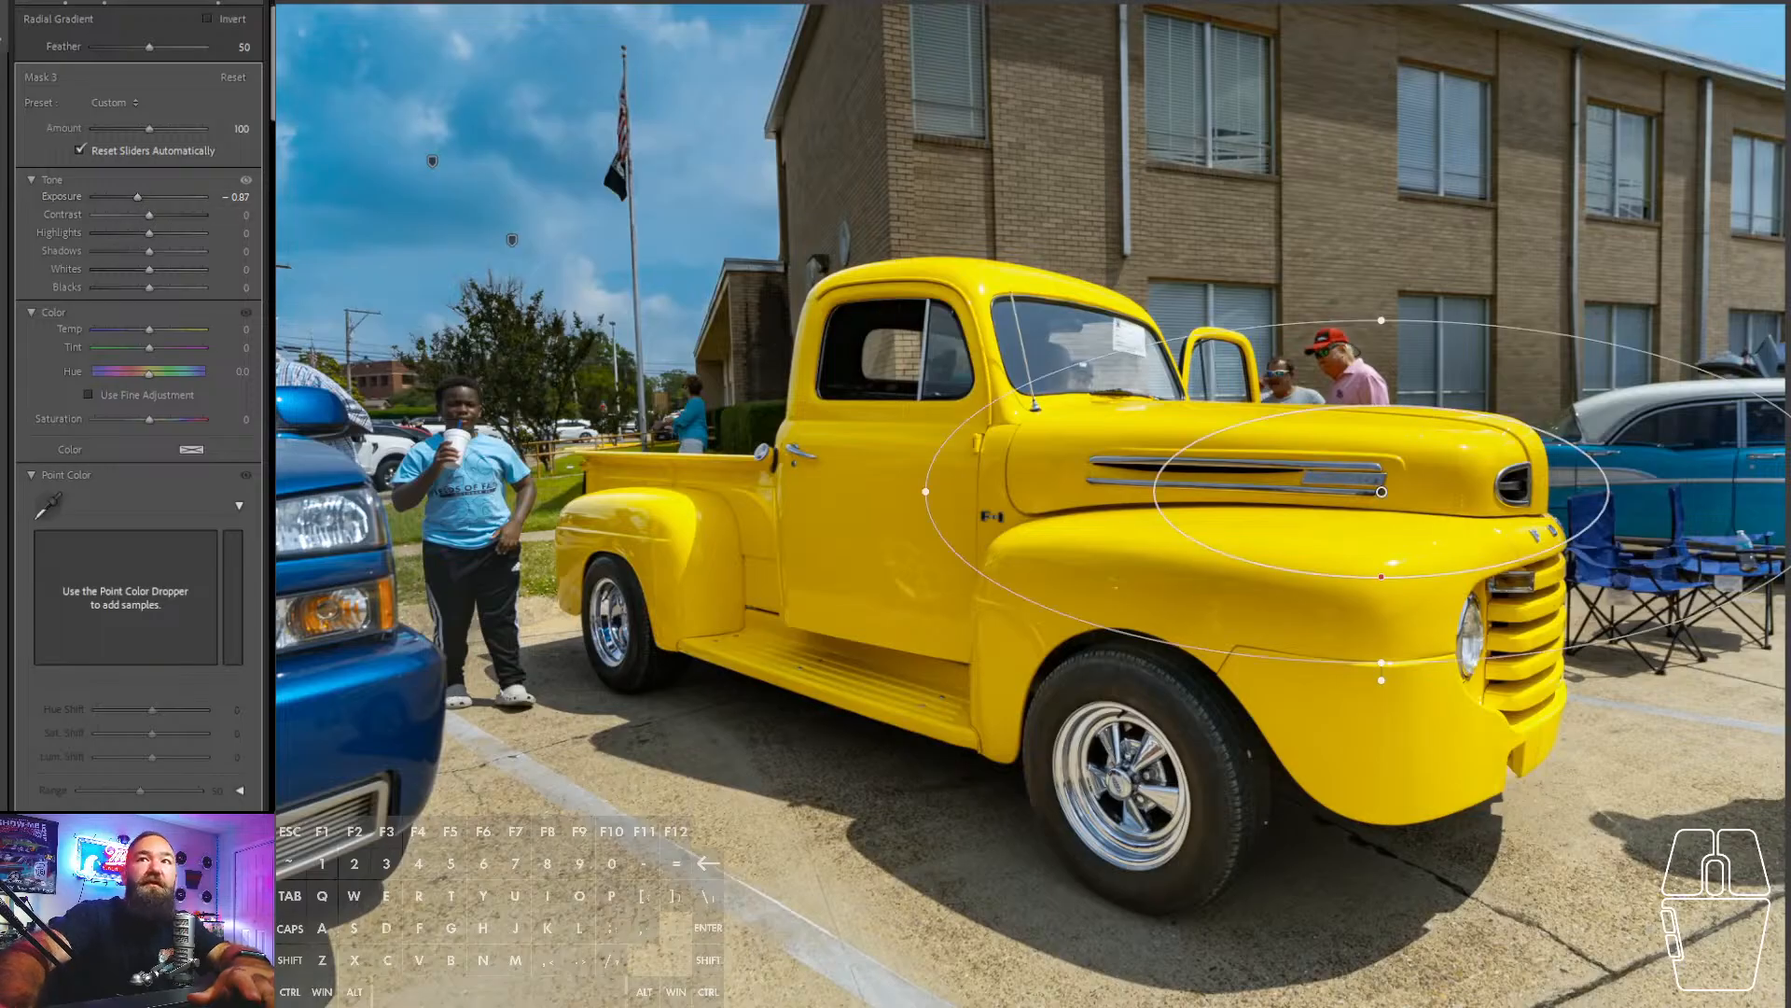
- Add another radial gradient mask over the yellow pickup's grille and headlight at exposure -0.33
{"action": "left_click", "coordinate": [8, 248]}
{"action": "left_click", "coordinate": [58, 40]}
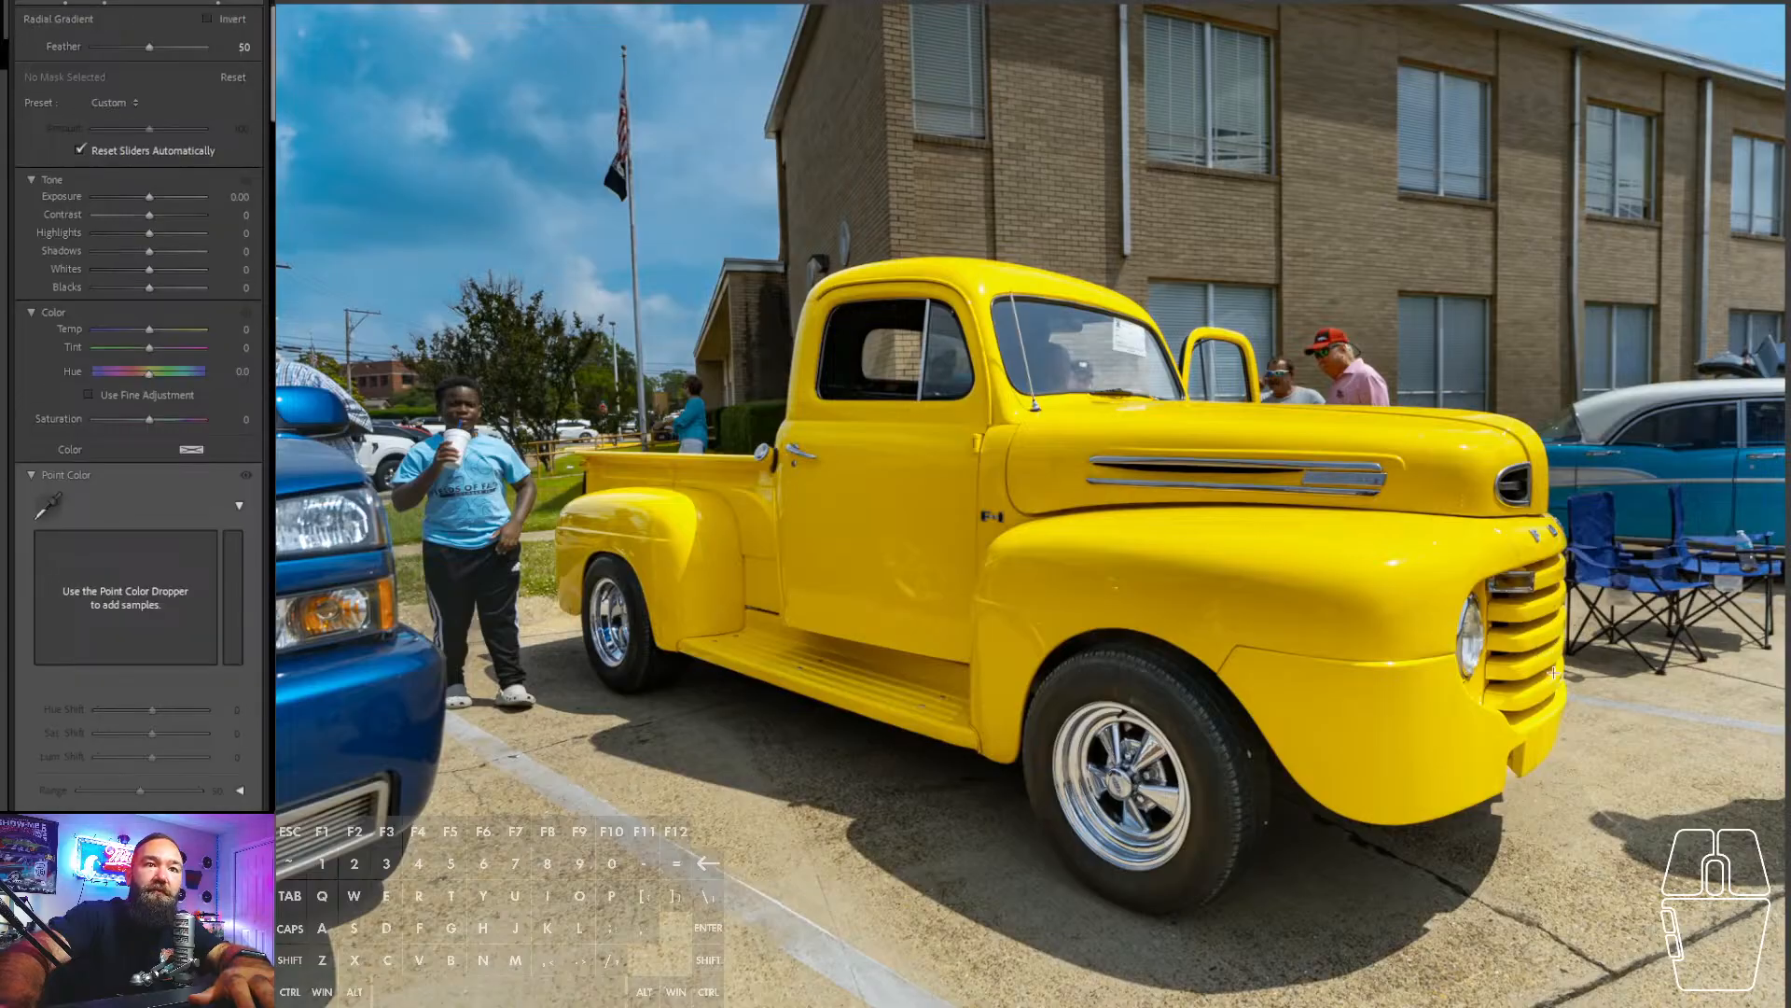
{"action": "left_click_drag", "start_coordinate": [1456, 737], "coordinate": [1324, 828]}
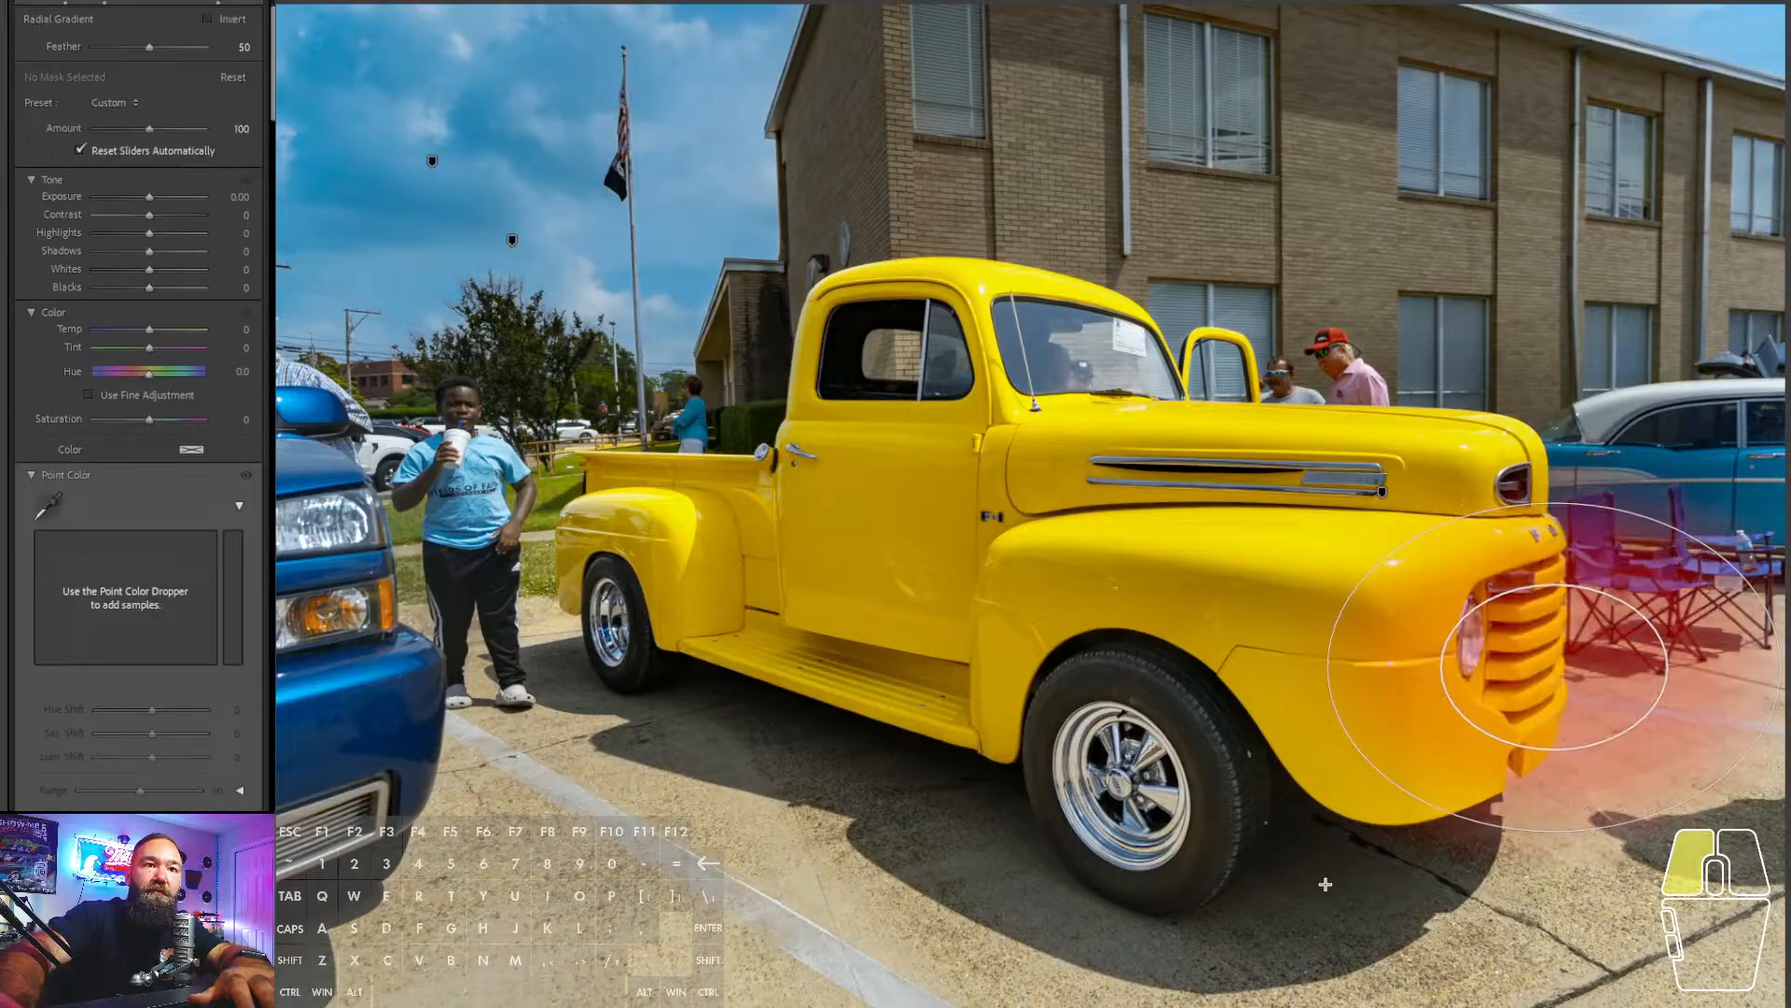
{"action": "left_click_drag", "start_coordinate": [1318, 897], "coordinate": [1319, 897]}
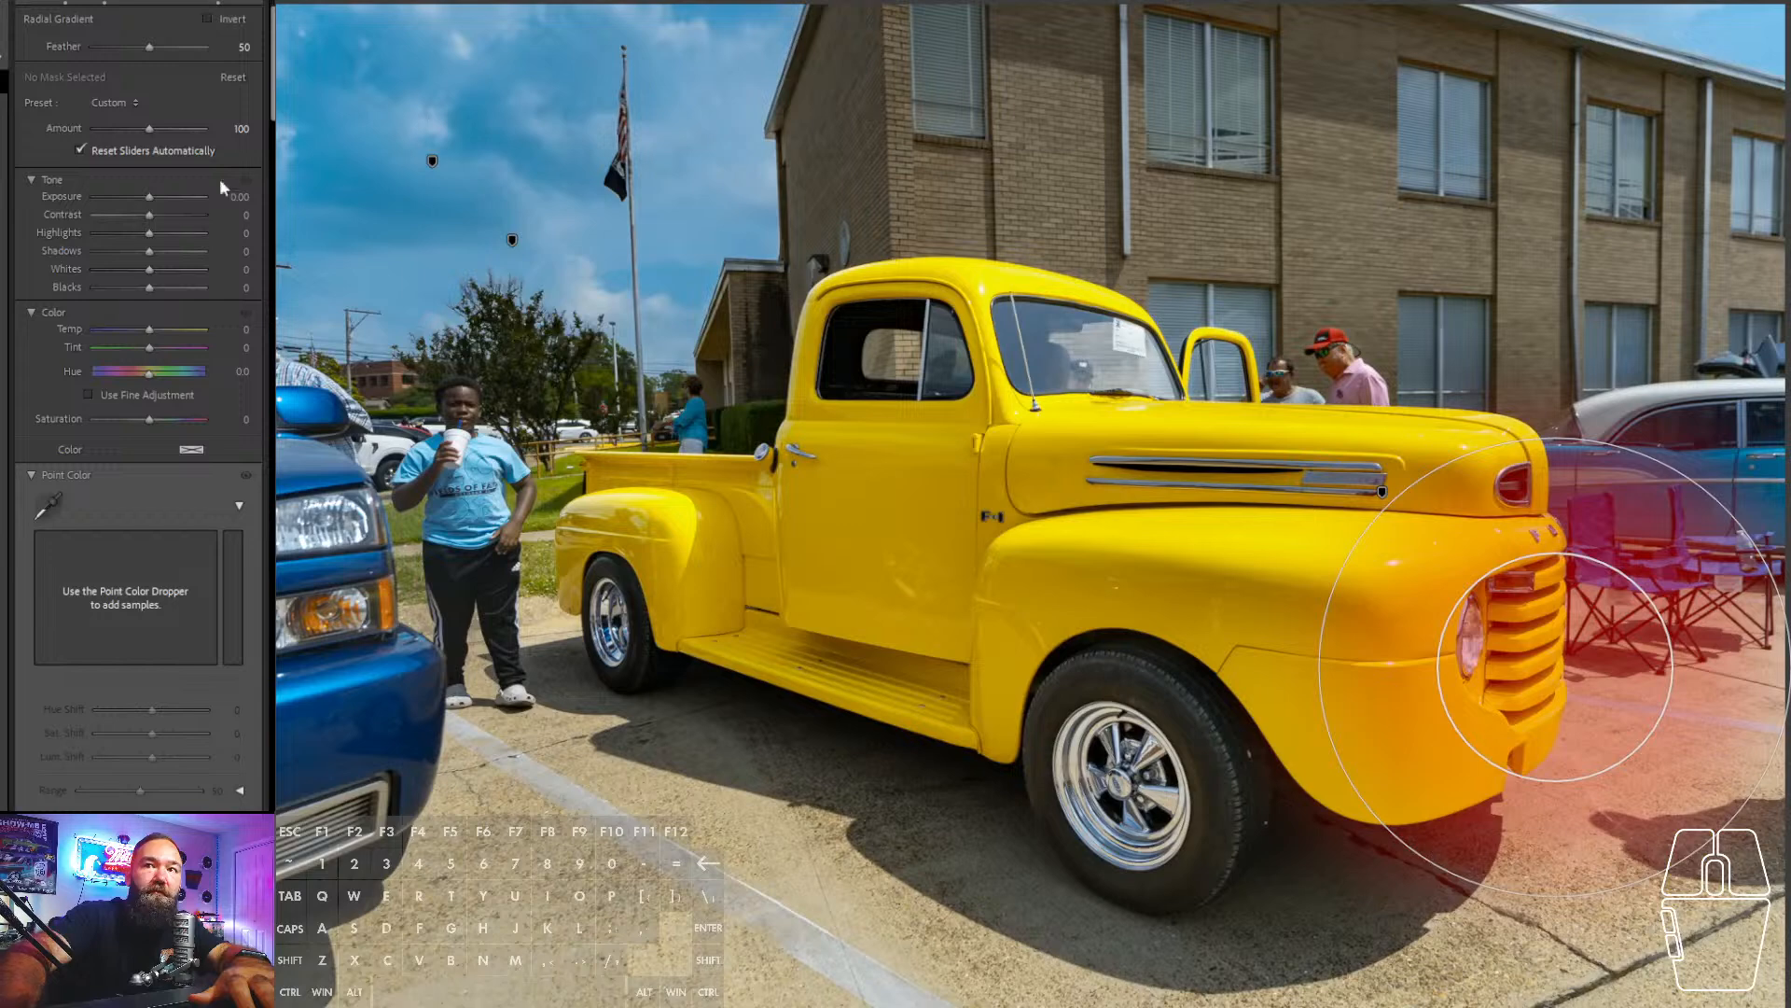
{"action": "left_click_drag", "start_coordinate": [149, 196], "coordinate": [145, 201]}
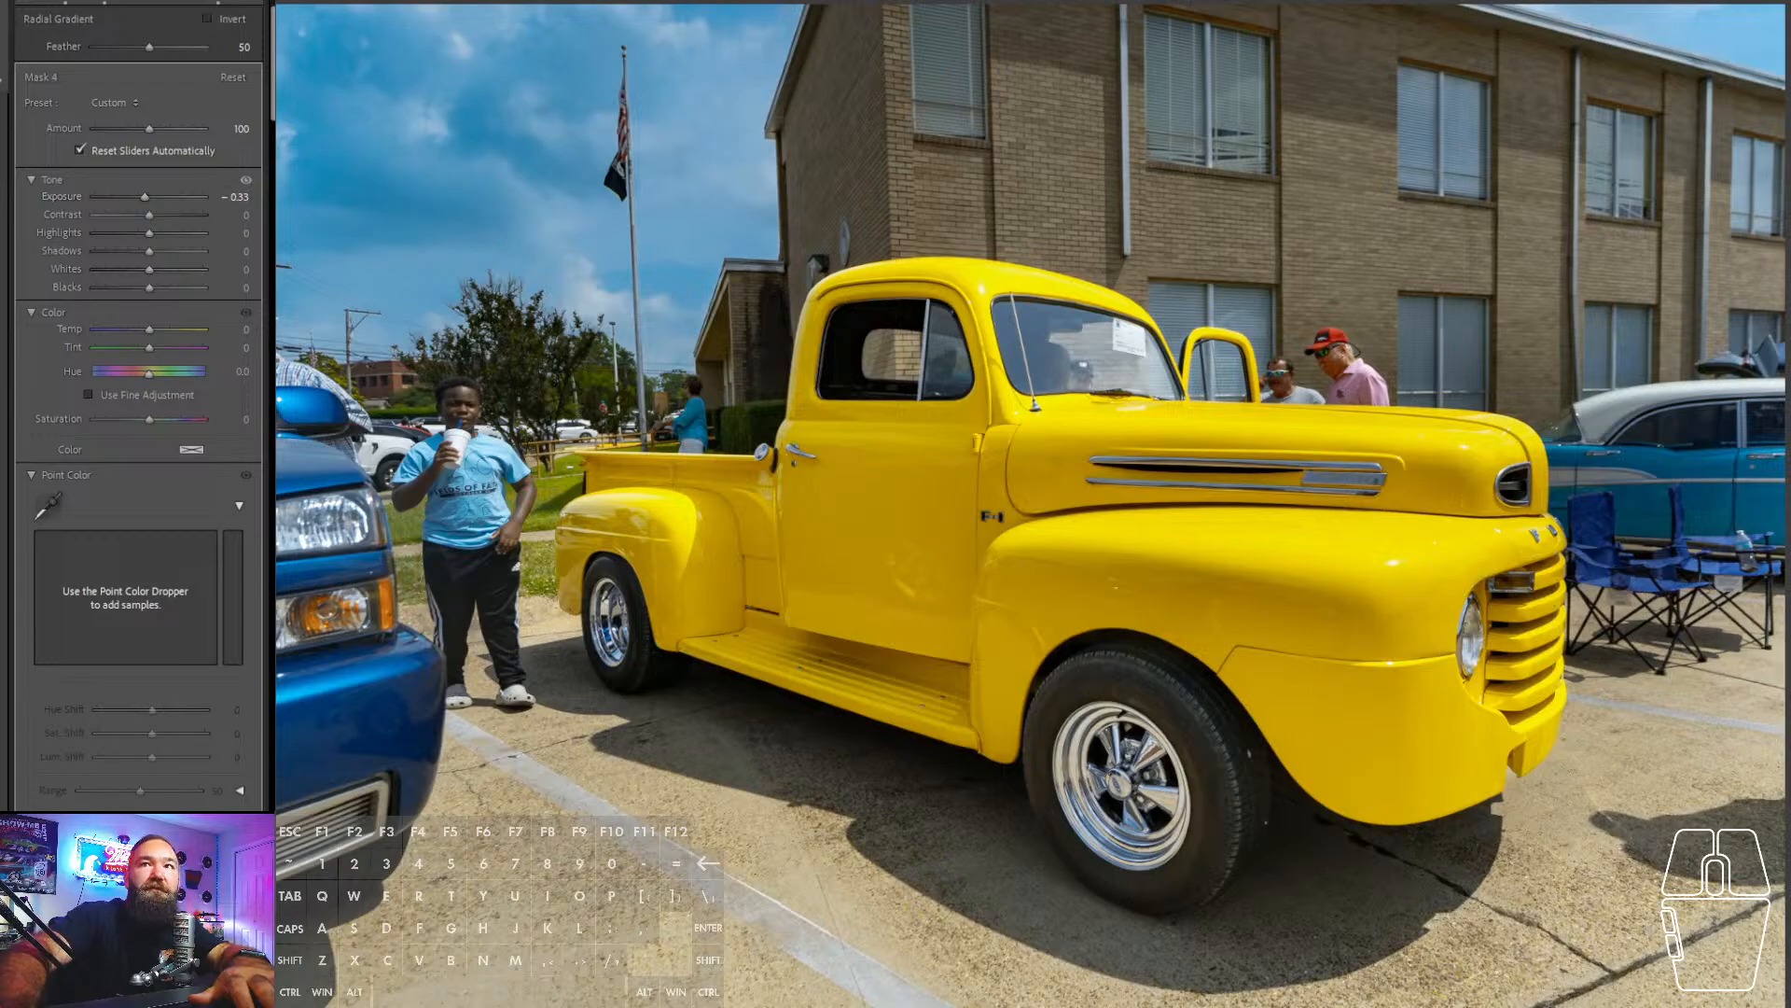
- Set the yellow pickup photo's tint to +20, temperature to 5000, exposure to +1.67 and contrast to +17
{"action": "left_click", "coordinate": [214, 2]}
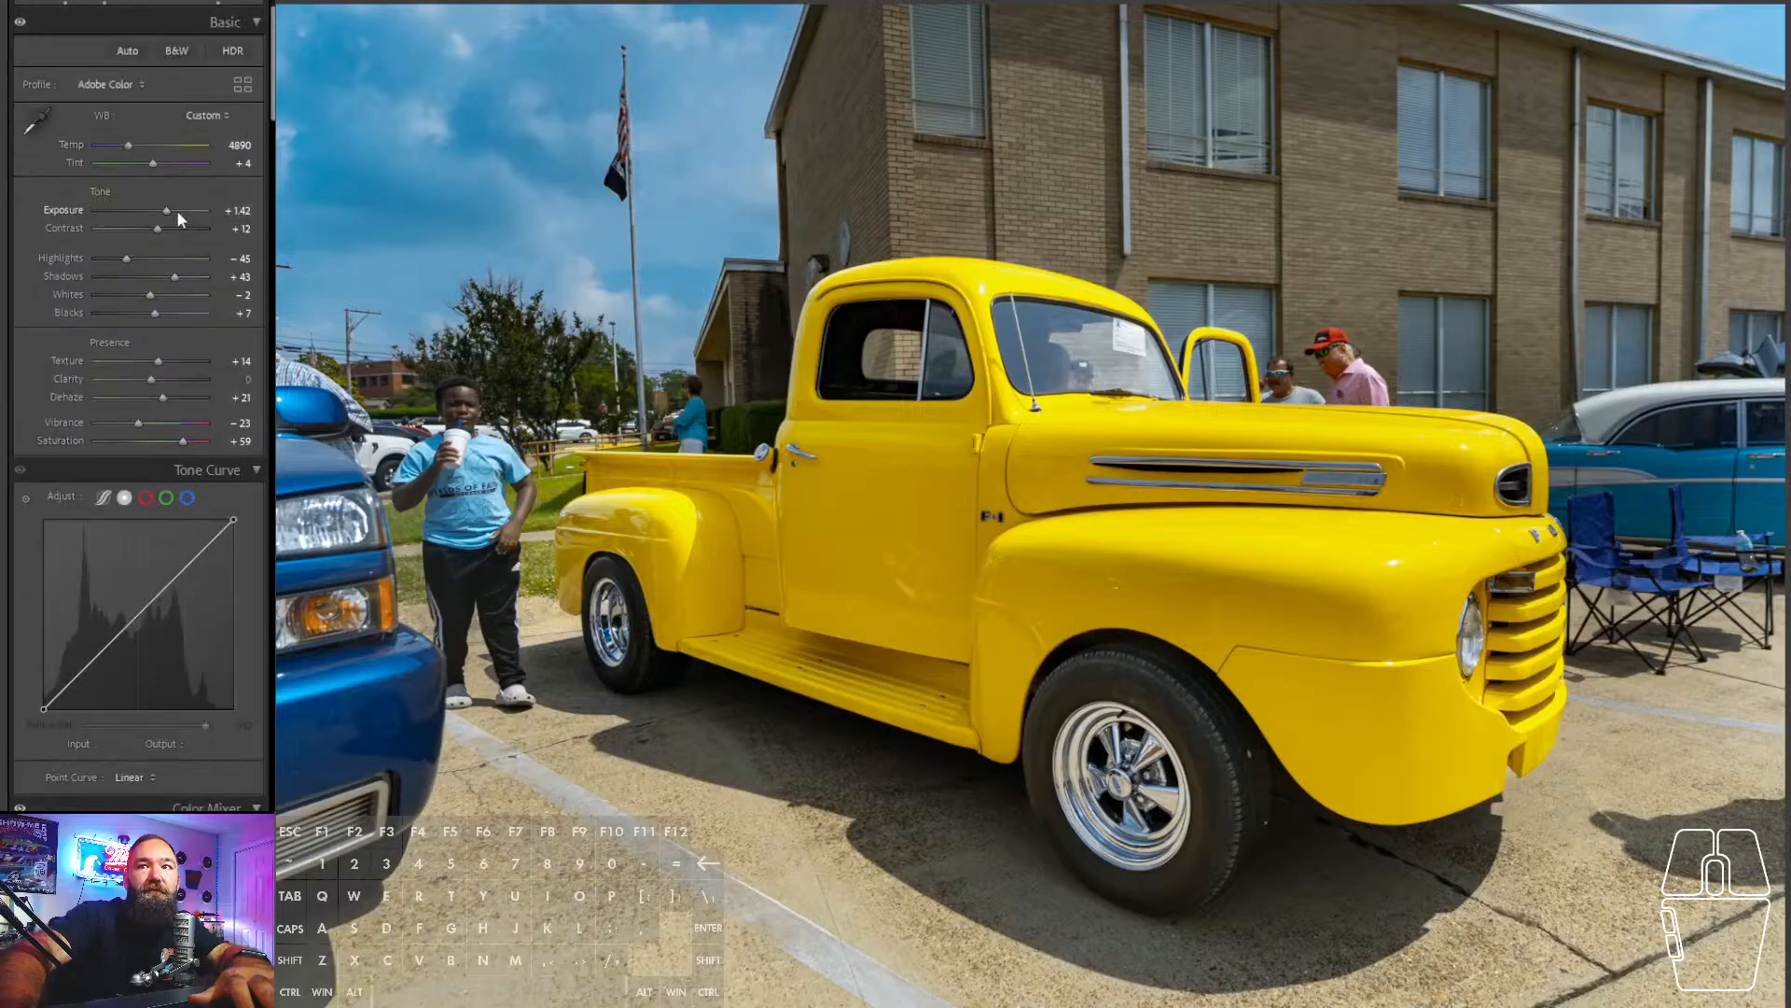
{"action": "left_click_drag", "start_coordinate": [155, 163], "coordinate": [159, 163]}
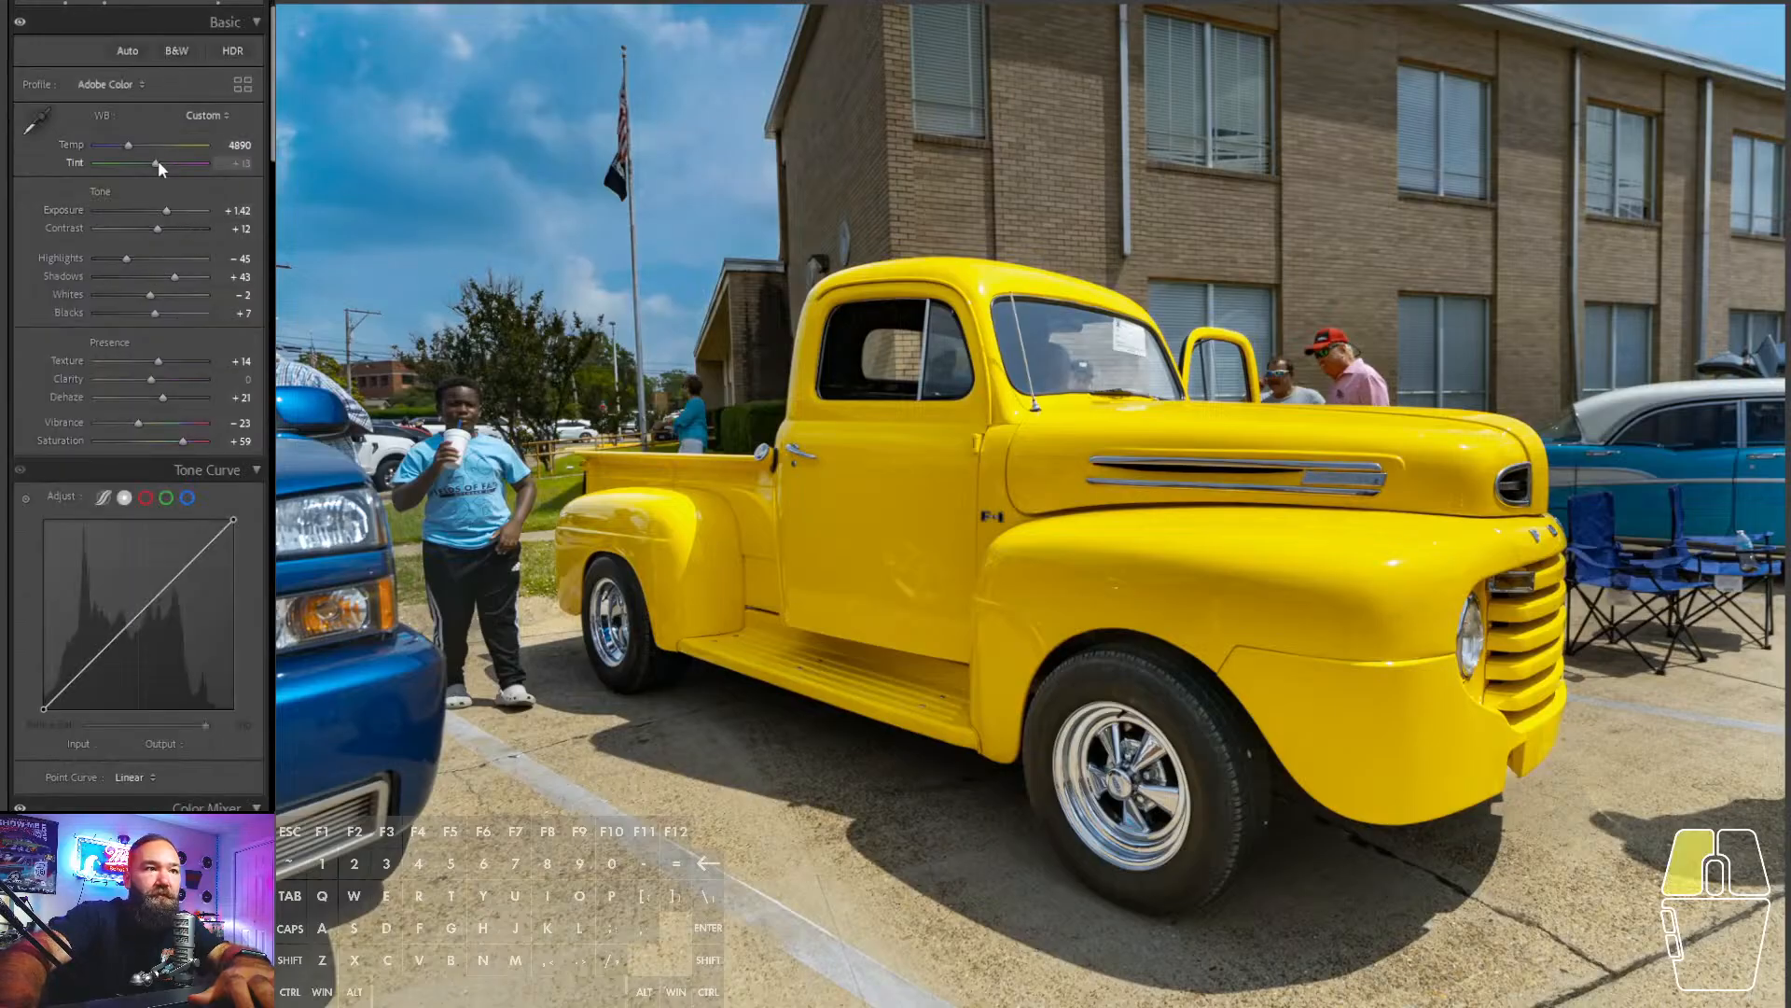
{"action": "left_click_drag", "start_coordinate": [159, 161], "coordinate": [161, 161]}
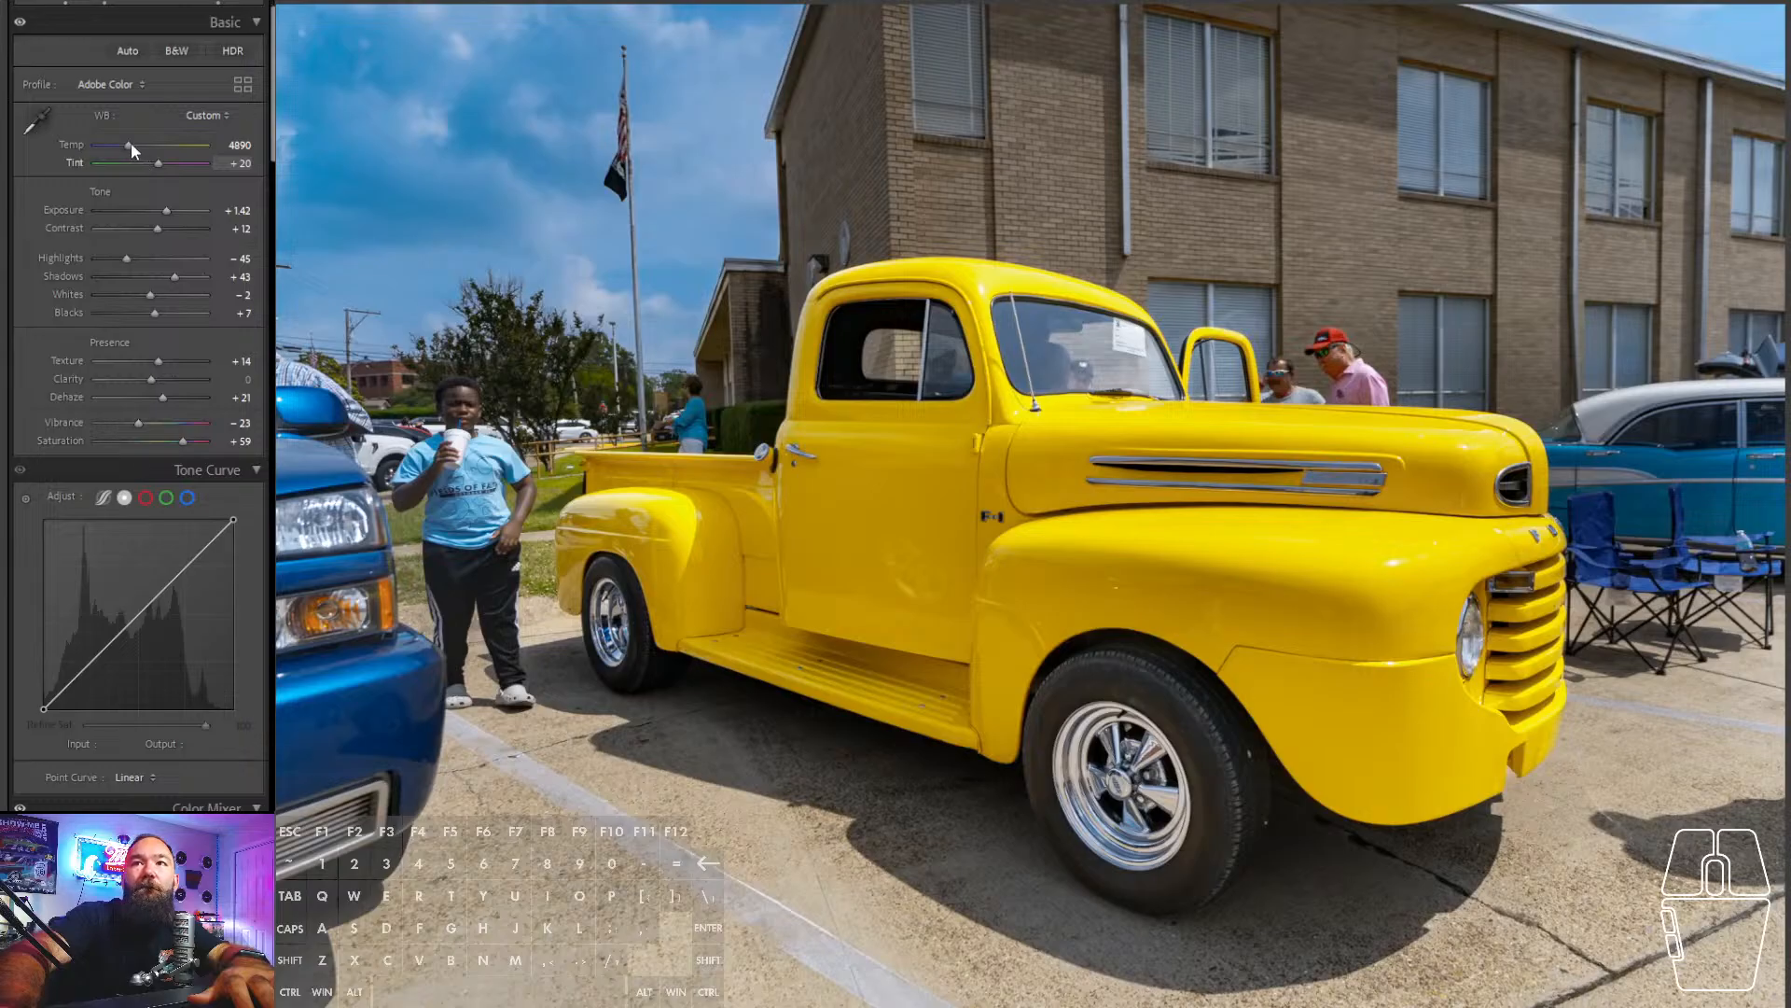
{"action": "left_click_drag", "start_coordinate": [131, 143], "coordinate": [132, 142]}
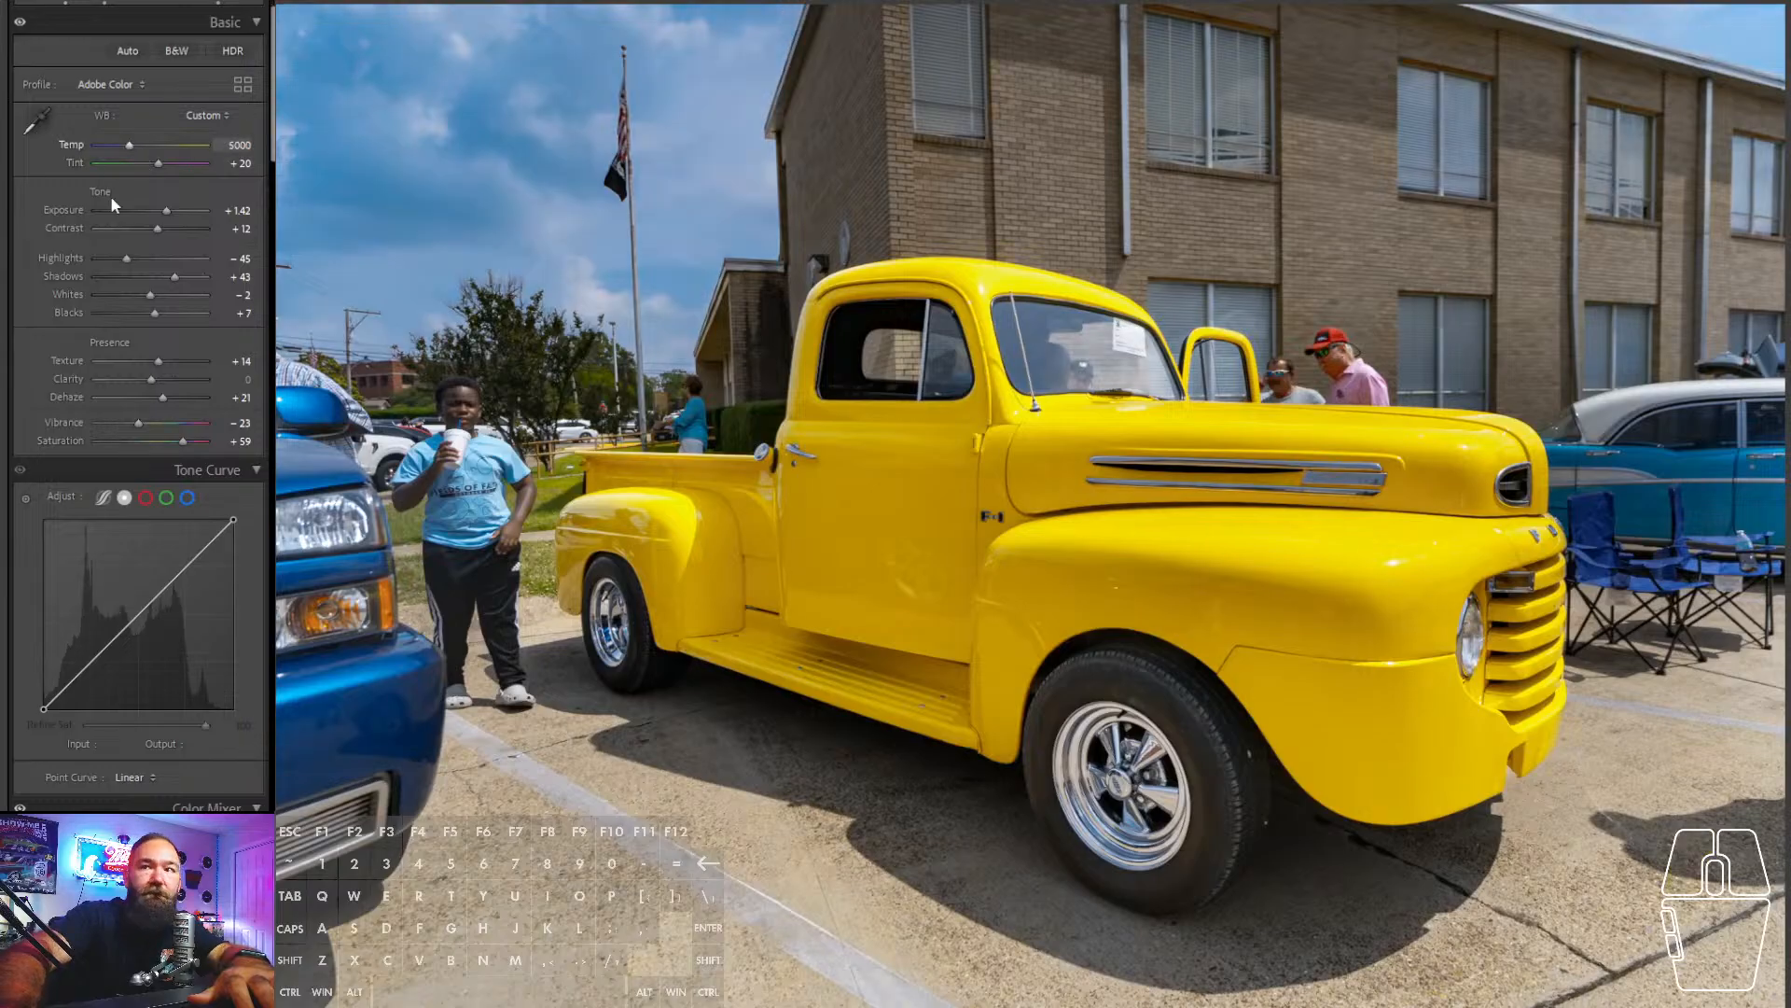
{"action": "left_click_drag", "start_coordinate": [170, 226], "coordinate": [163, 211]}
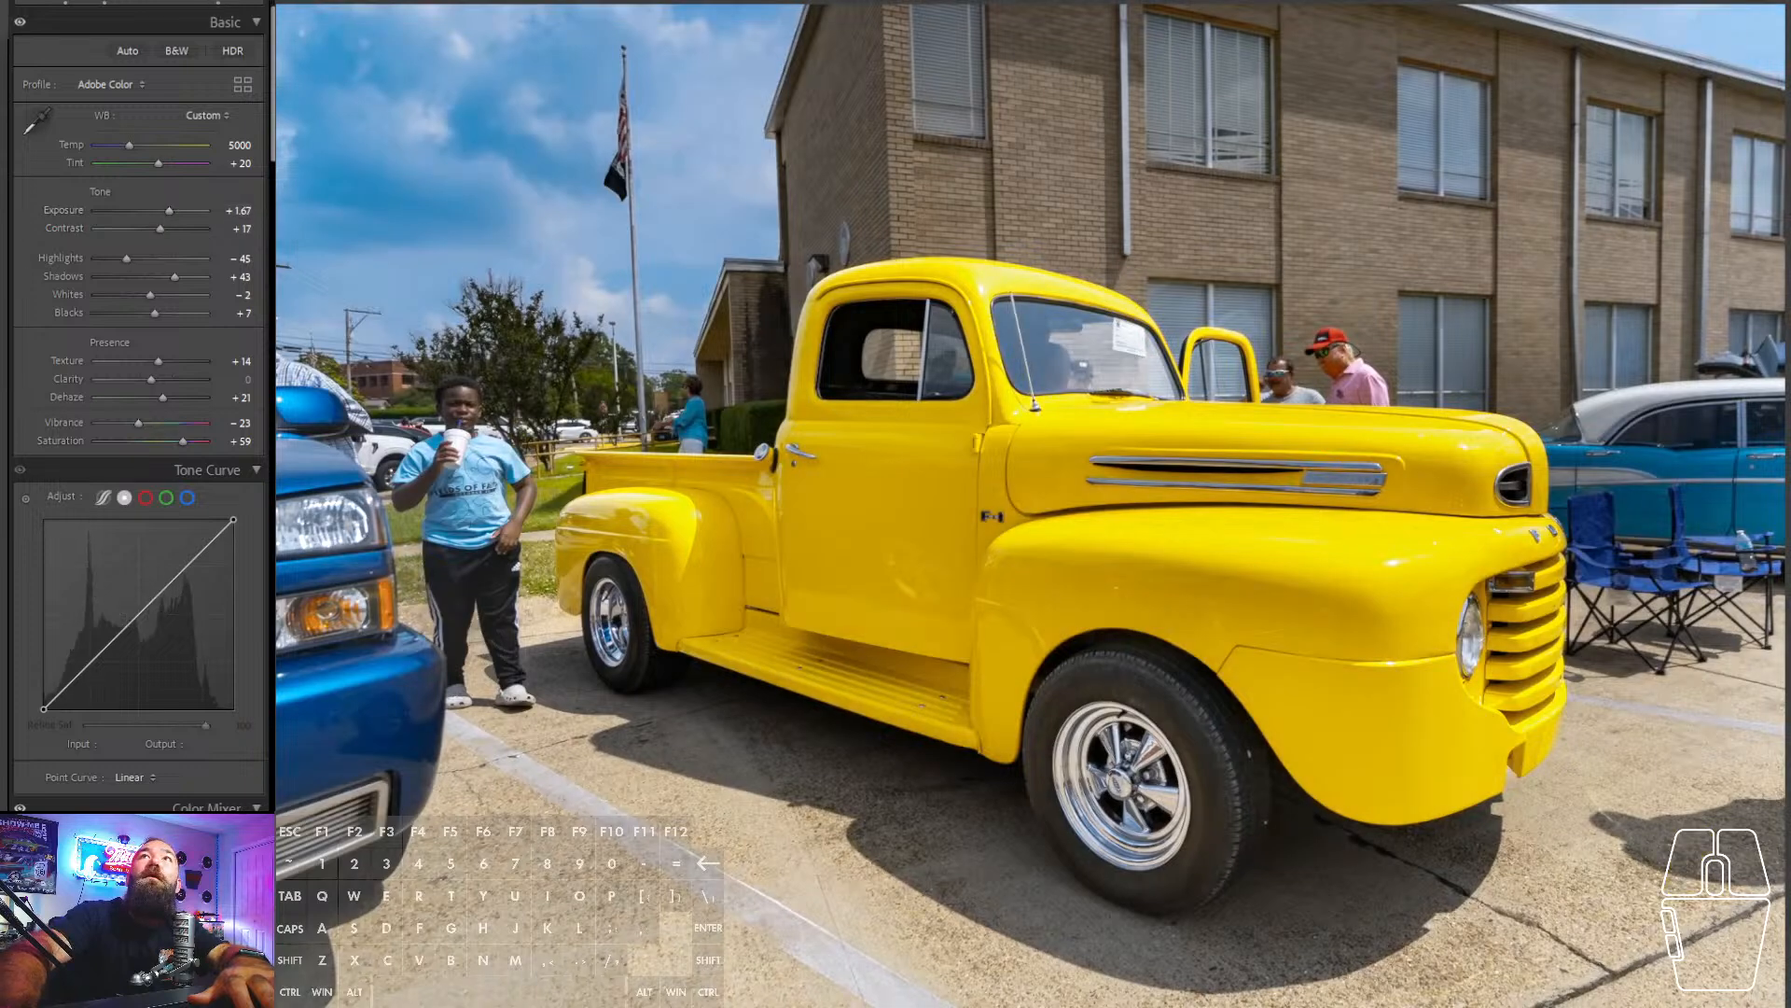
- Add a radial gradient mask over the yellow pickup's windshield and cab roof at exposure -0.73
{"action": "key", "text": "shift+w"}
{"action": "left_click", "coordinate": [47, 41]}
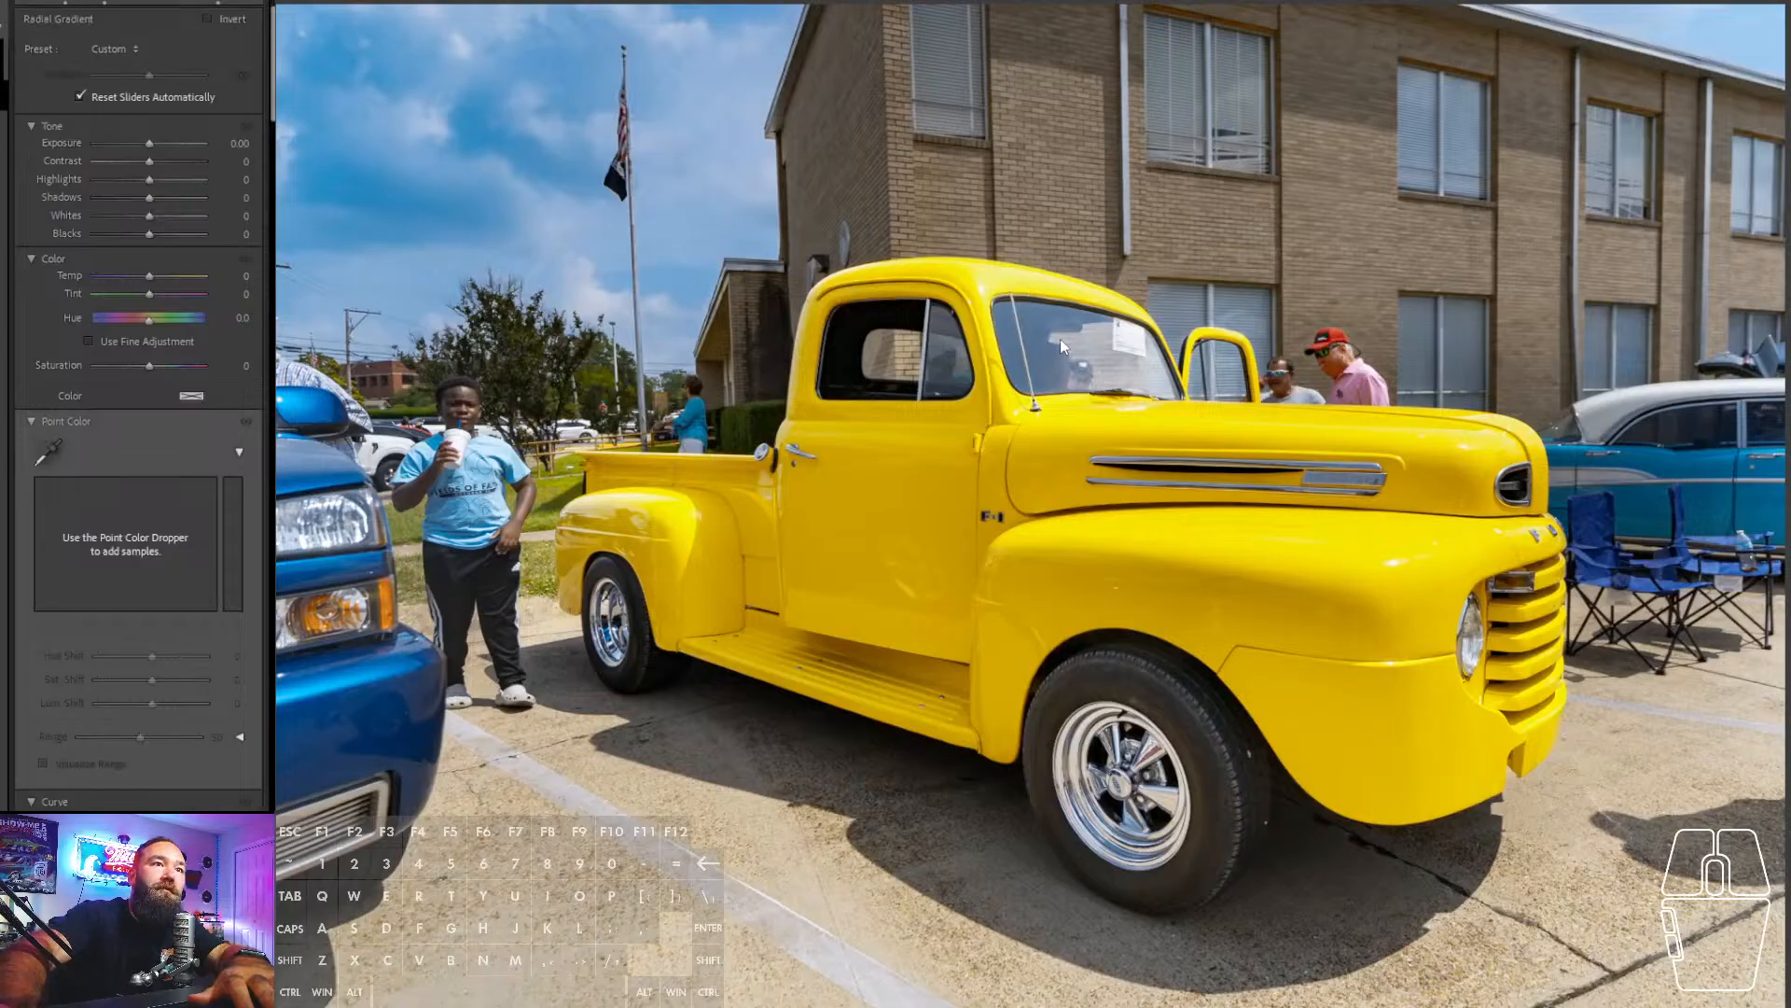
{"action": "key", "text": "shift+m"}
{"action": "left_click_drag", "start_coordinate": [1068, 324], "coordinate": [1229, 442]}
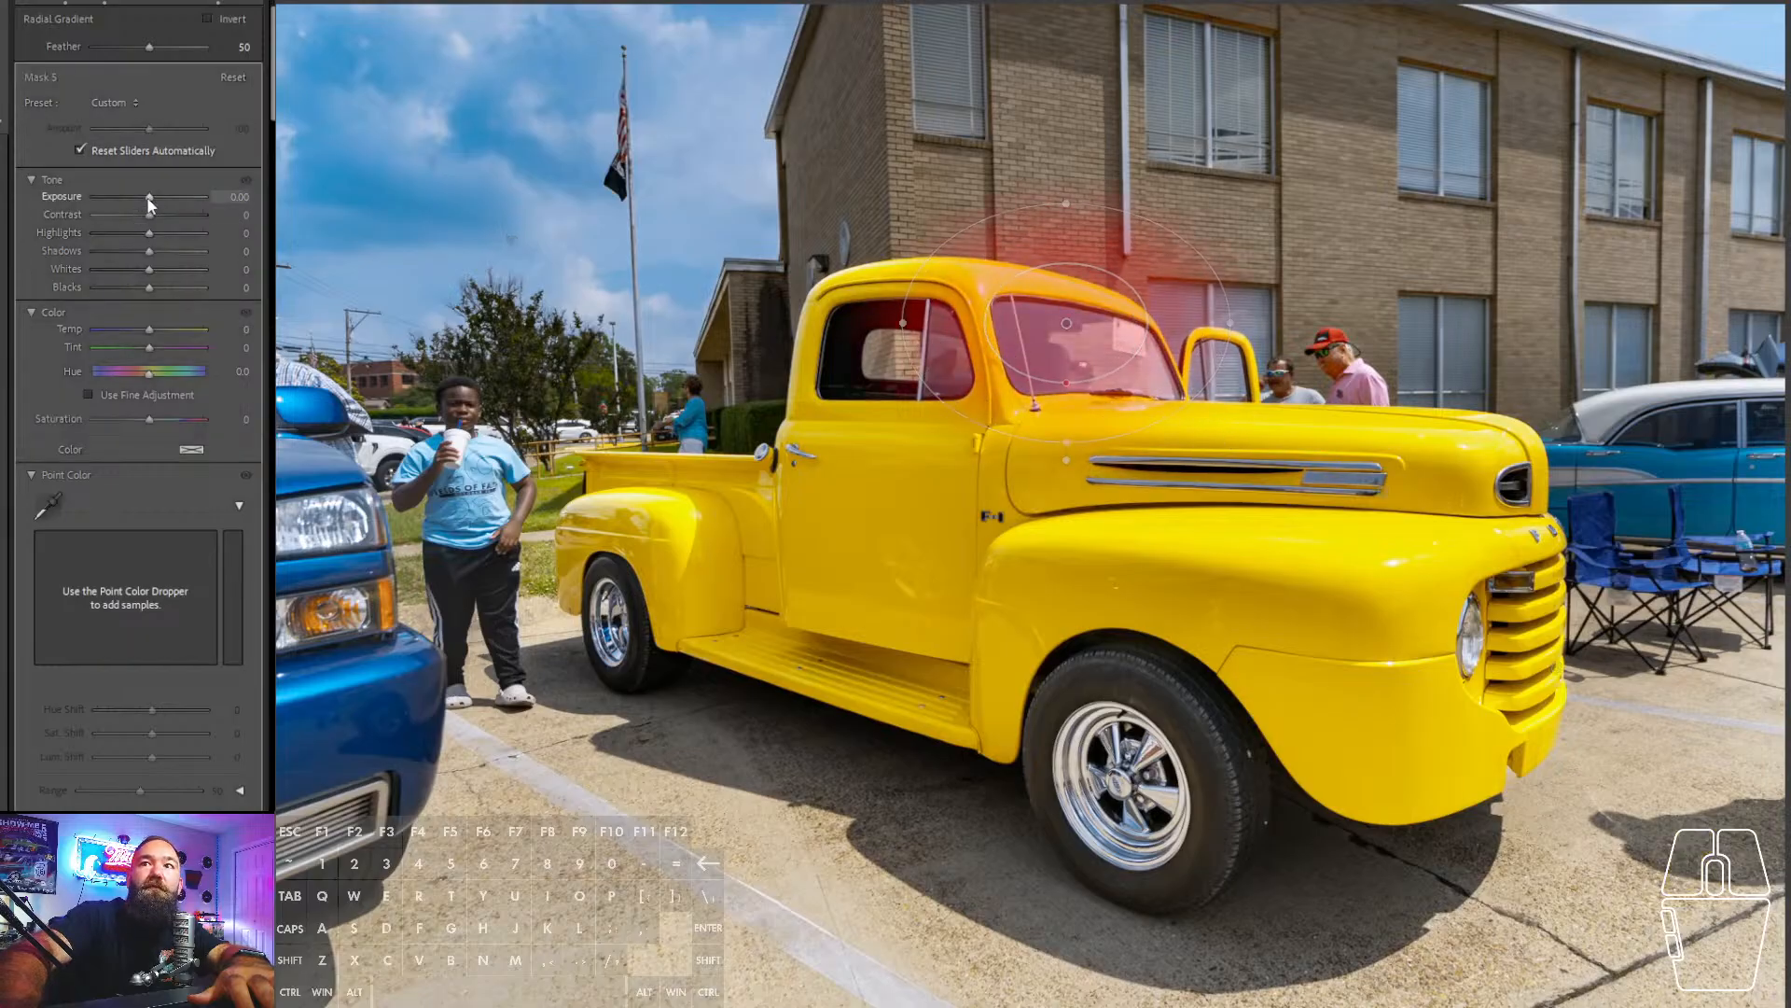
{"action": "left_click_drag", "start_coordinate": [151, 202], "coordinate": [139, 194]}
- Start creating another new mask on the yellow pickup photo
{"action": "left_click", "coordinate": [4, 7]}
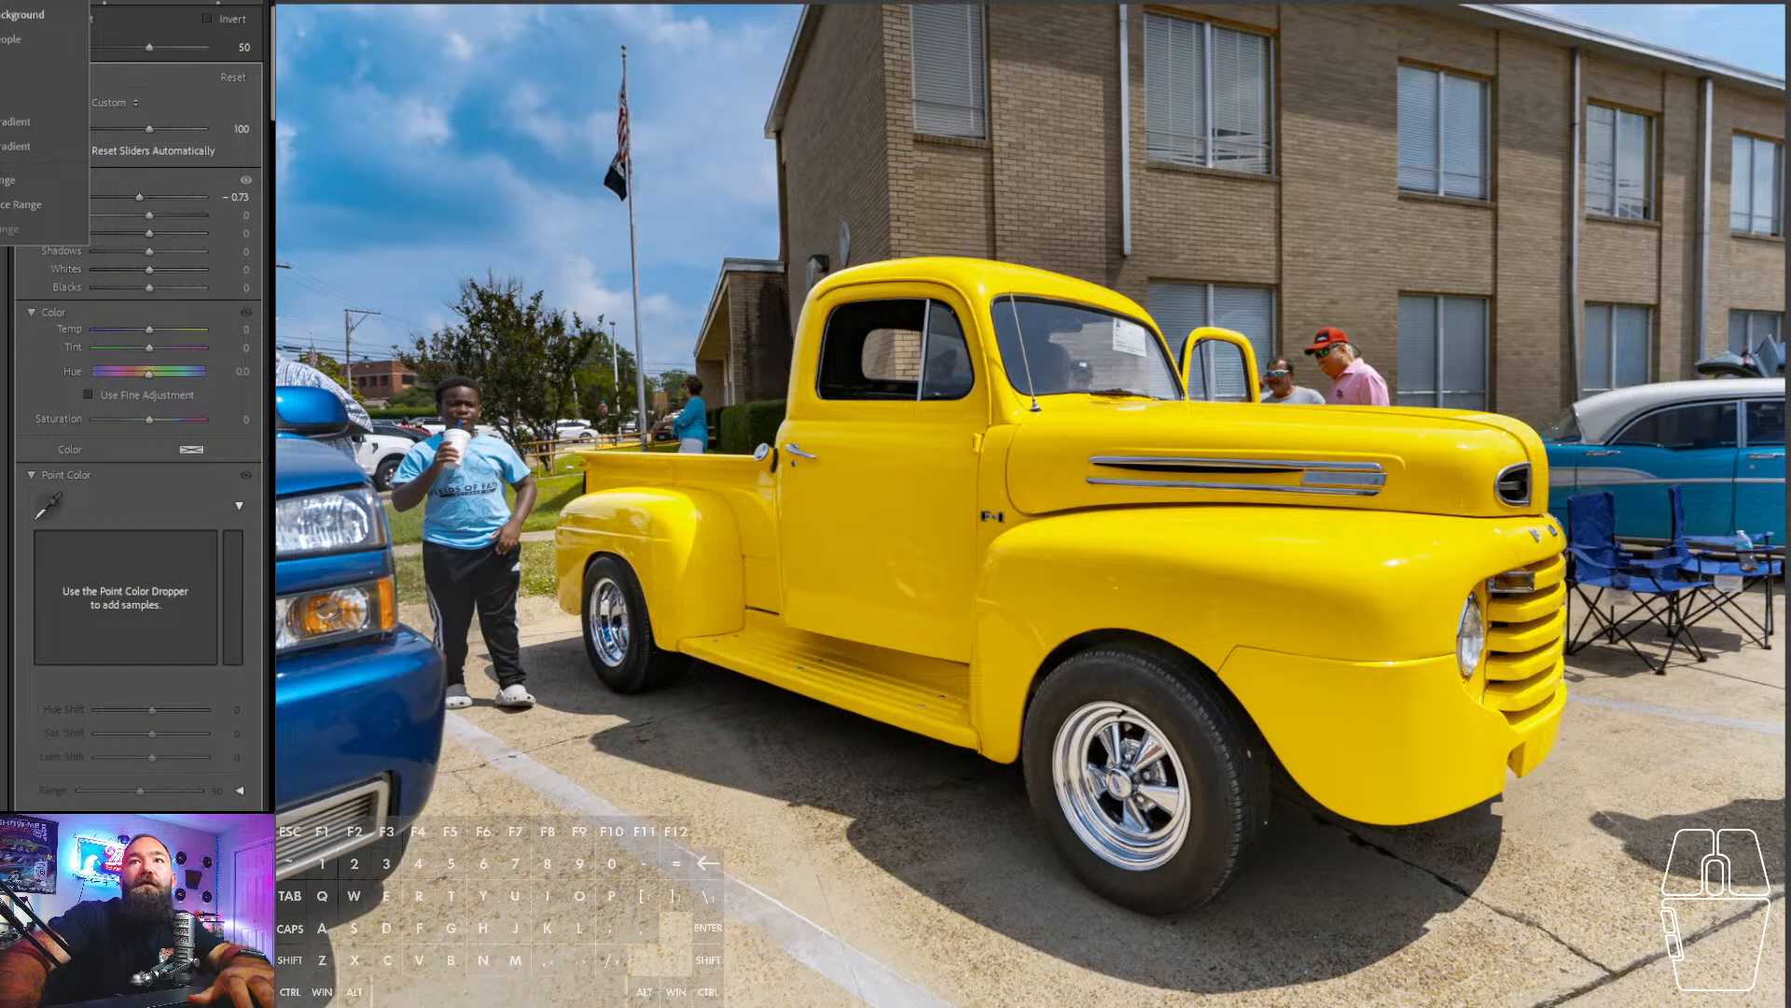
- Refine the yellow truck photo's radial gradient mask with a background selection
{"action": "left_click", "coordinate": [21, 15]}
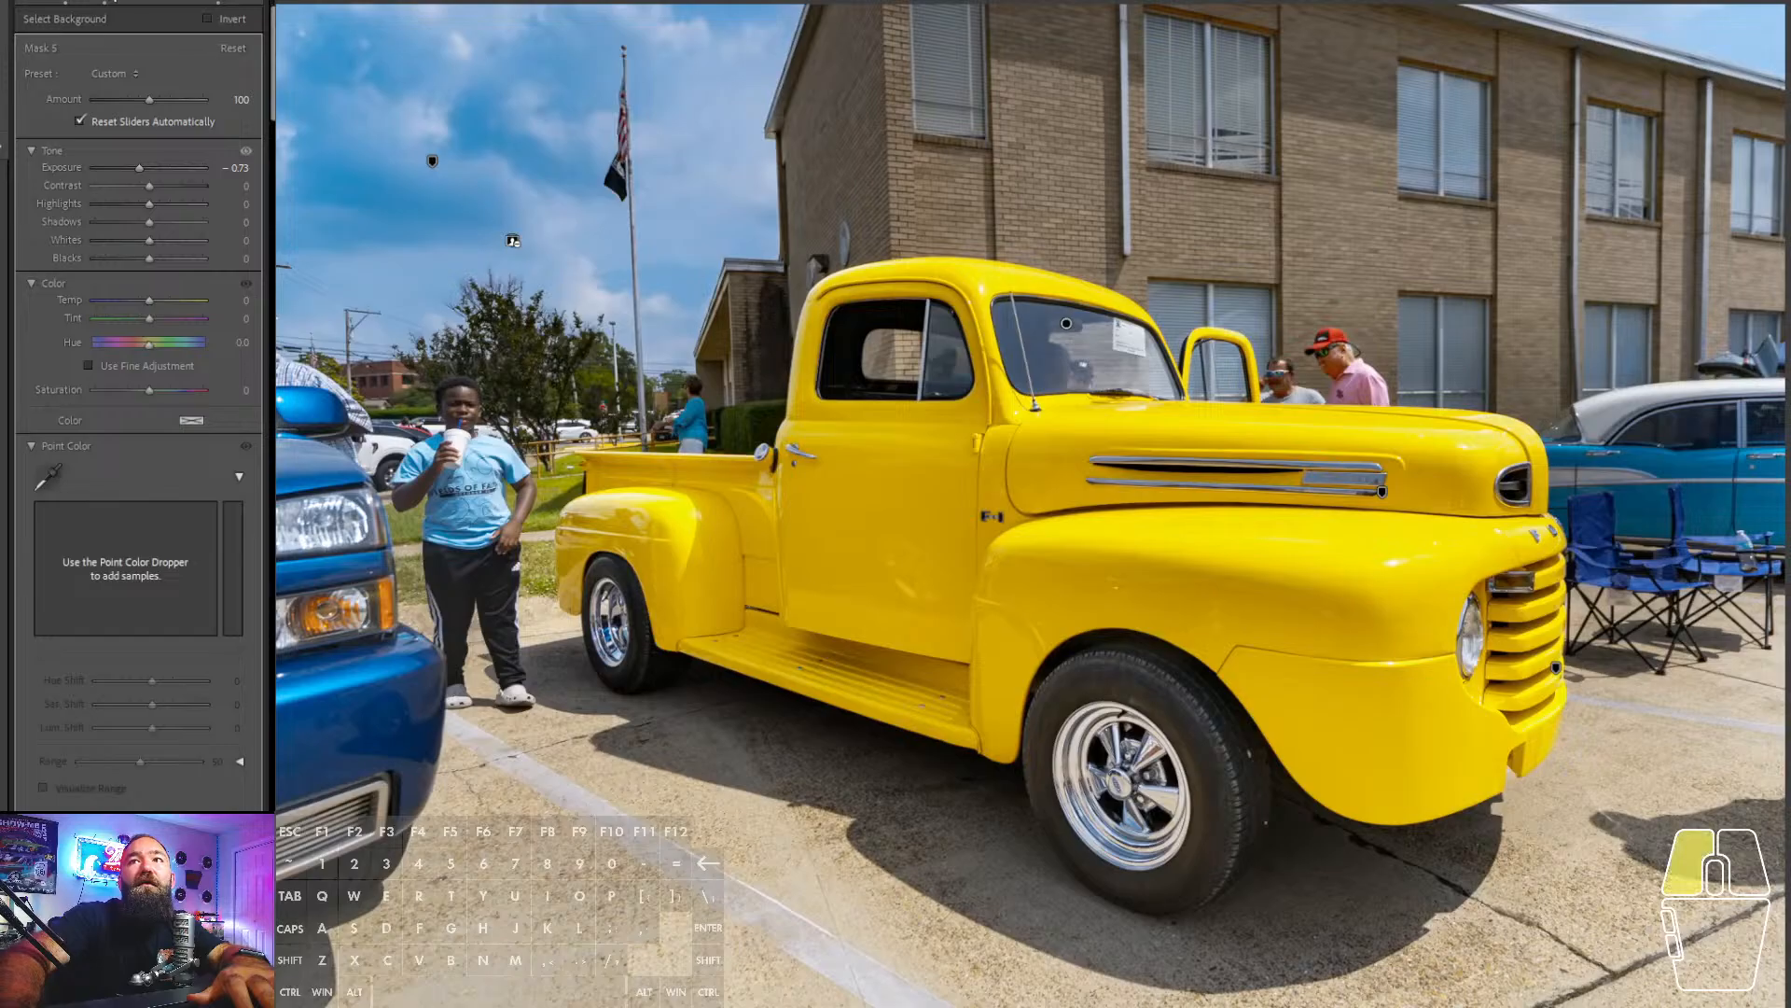
- Straighten the yellow truck photo to an angle of 1.07 and reposition the truck within the crop
{"action": "key", "text": "r"}
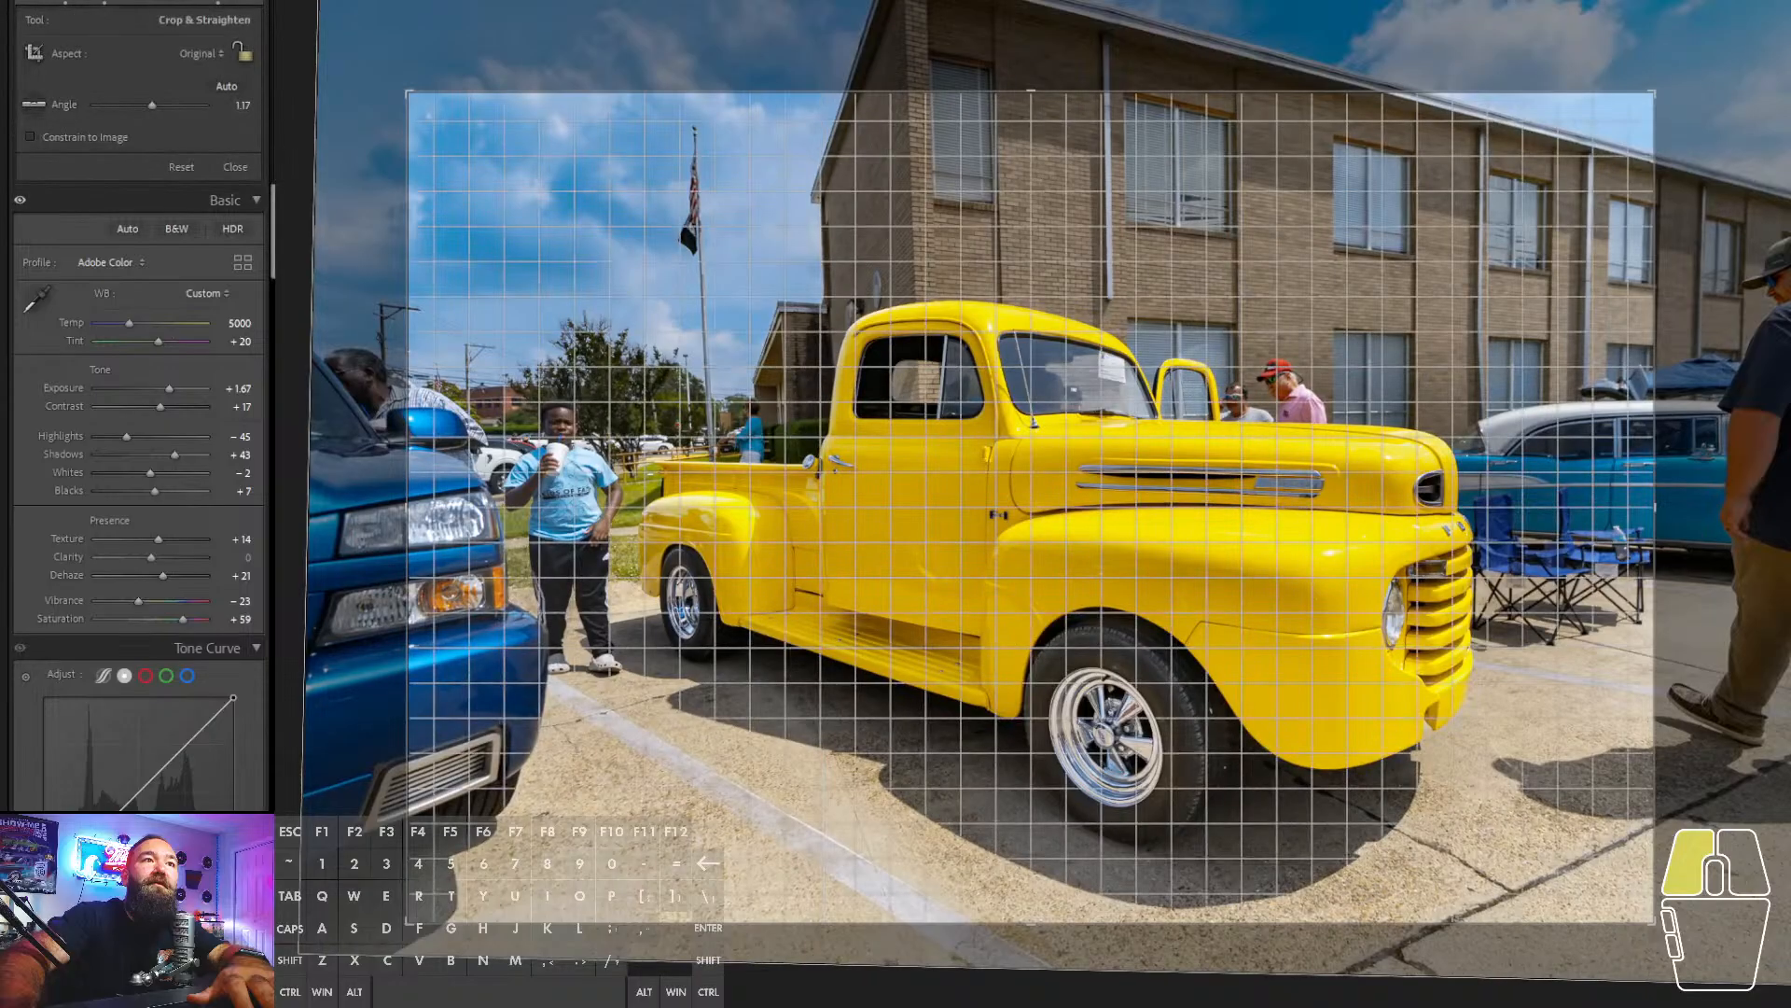
{"action": "left_click_drag", "start_coordinate": [1527, 351], "coordinate": [1523, 340]}
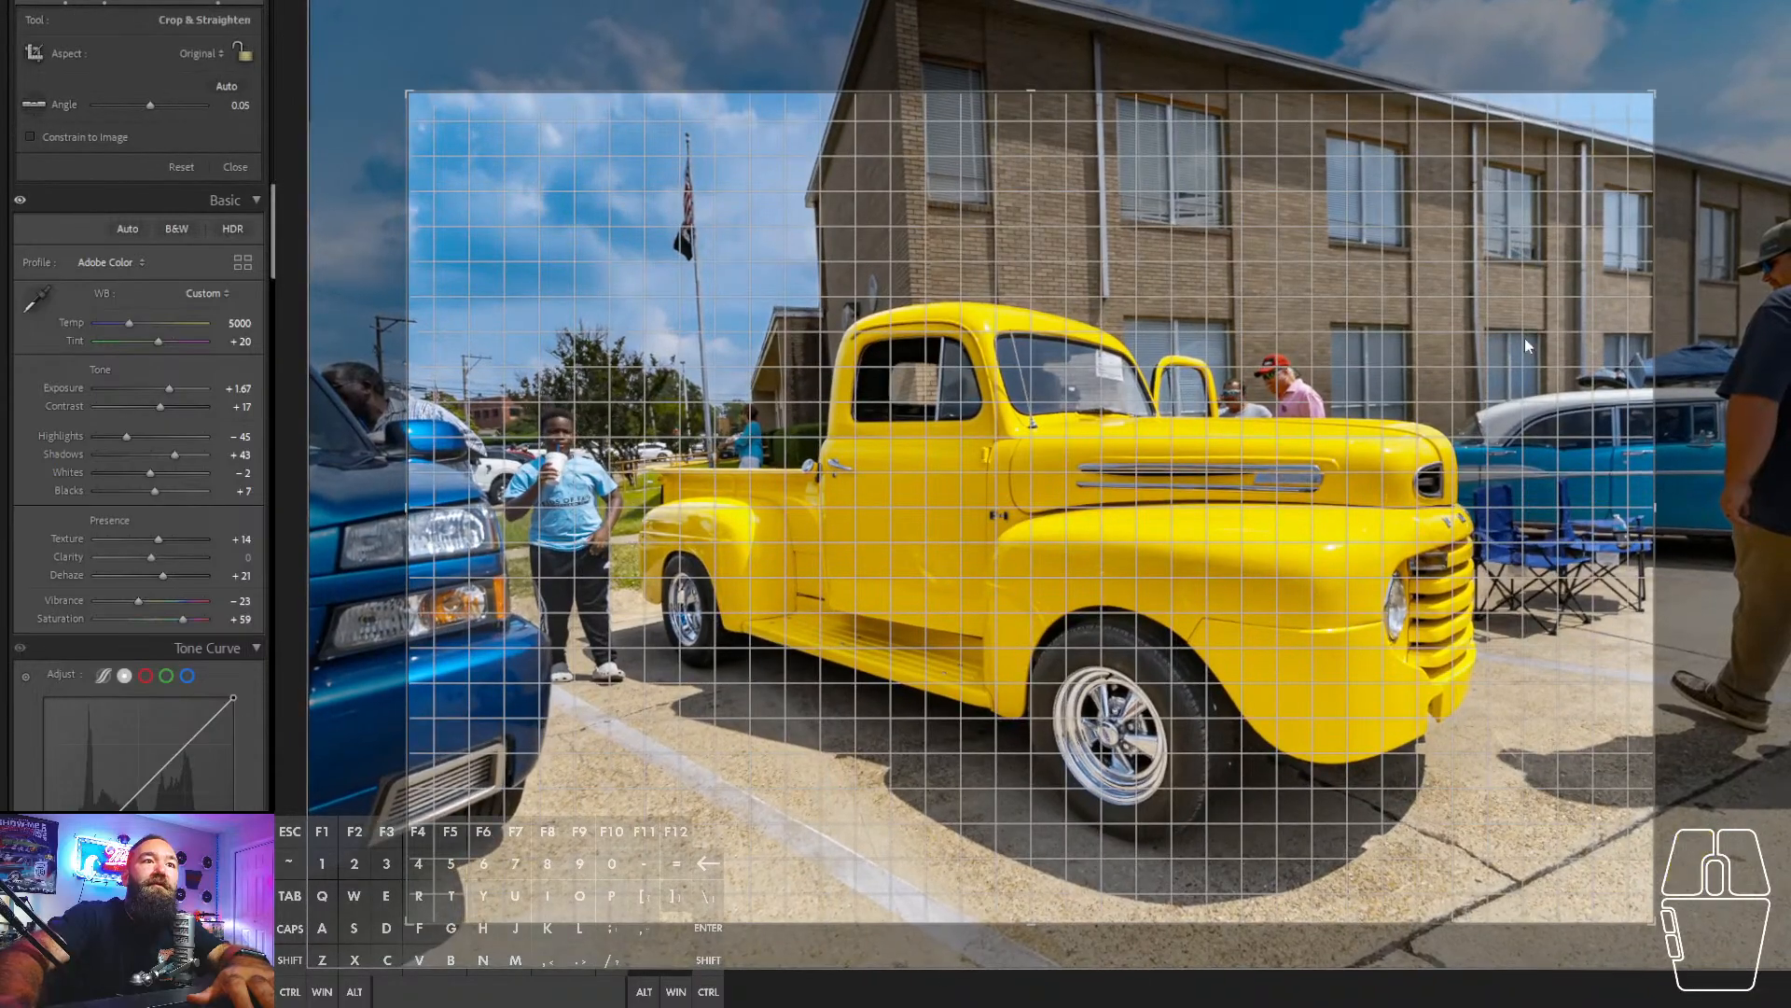
{"action": "left_click_drag", "start_coordinate": [1425, 431], "coordinate": [1420, 411]}
{"action": "key", "text": "Return"}
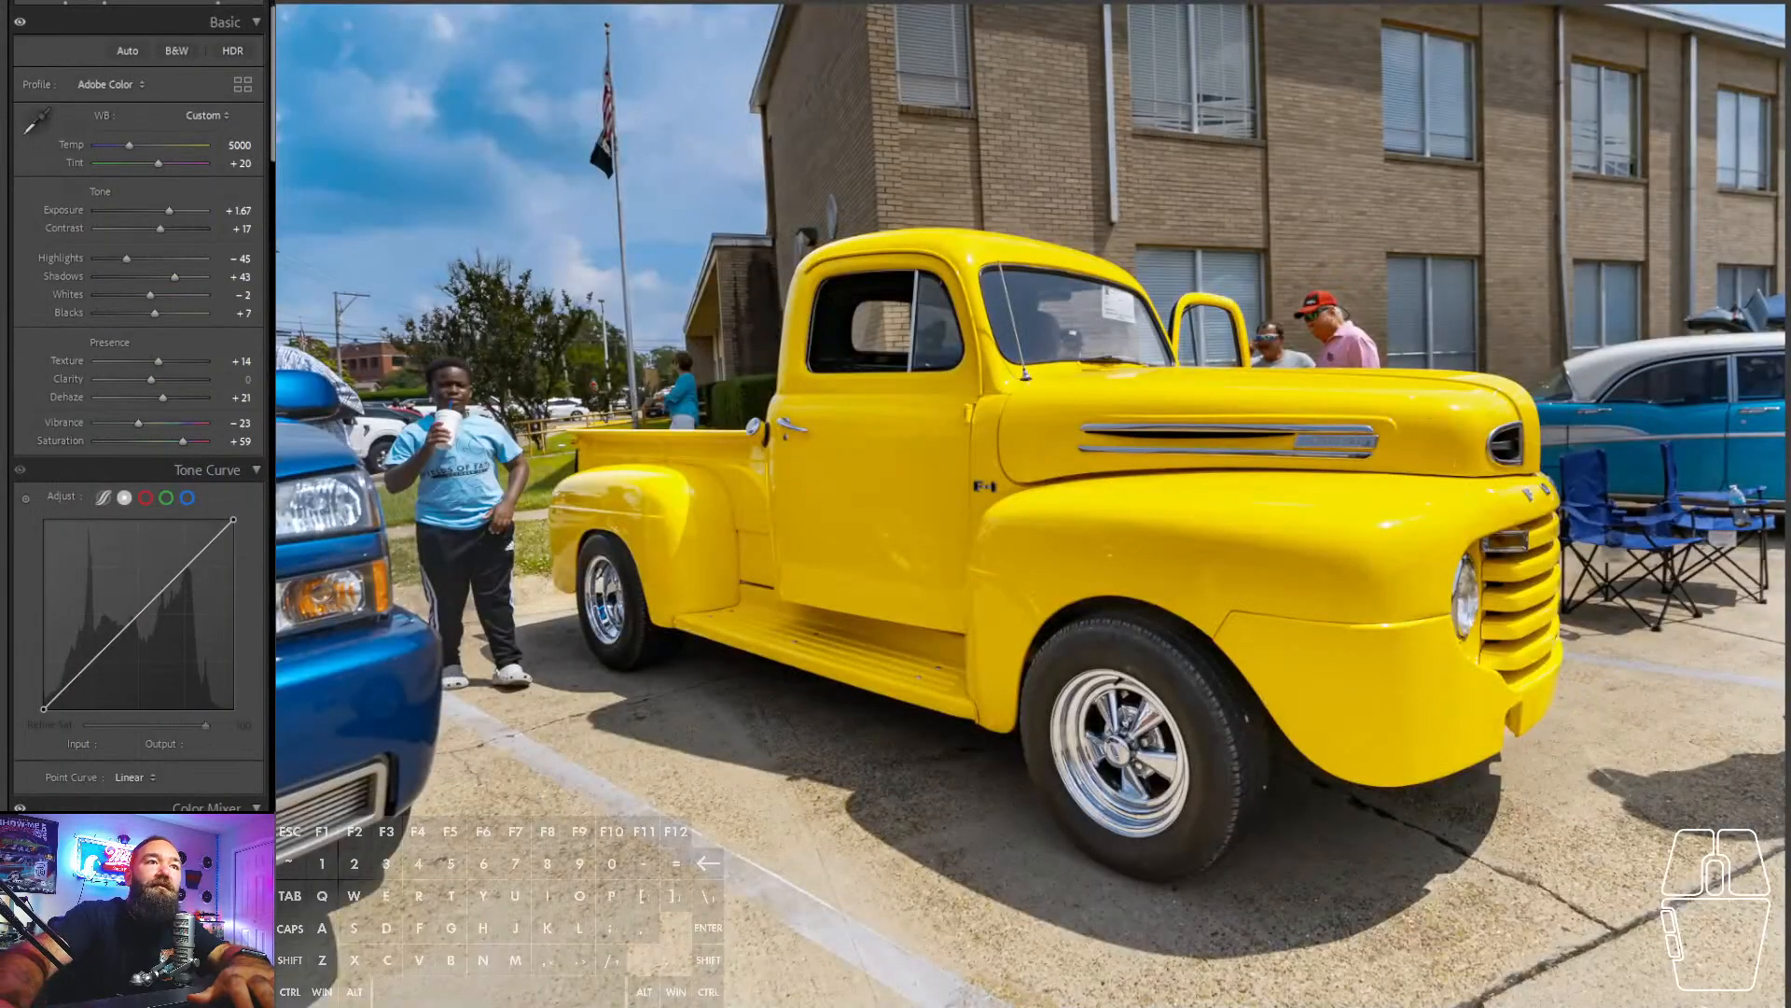
{"action": "key", "text": "r"}
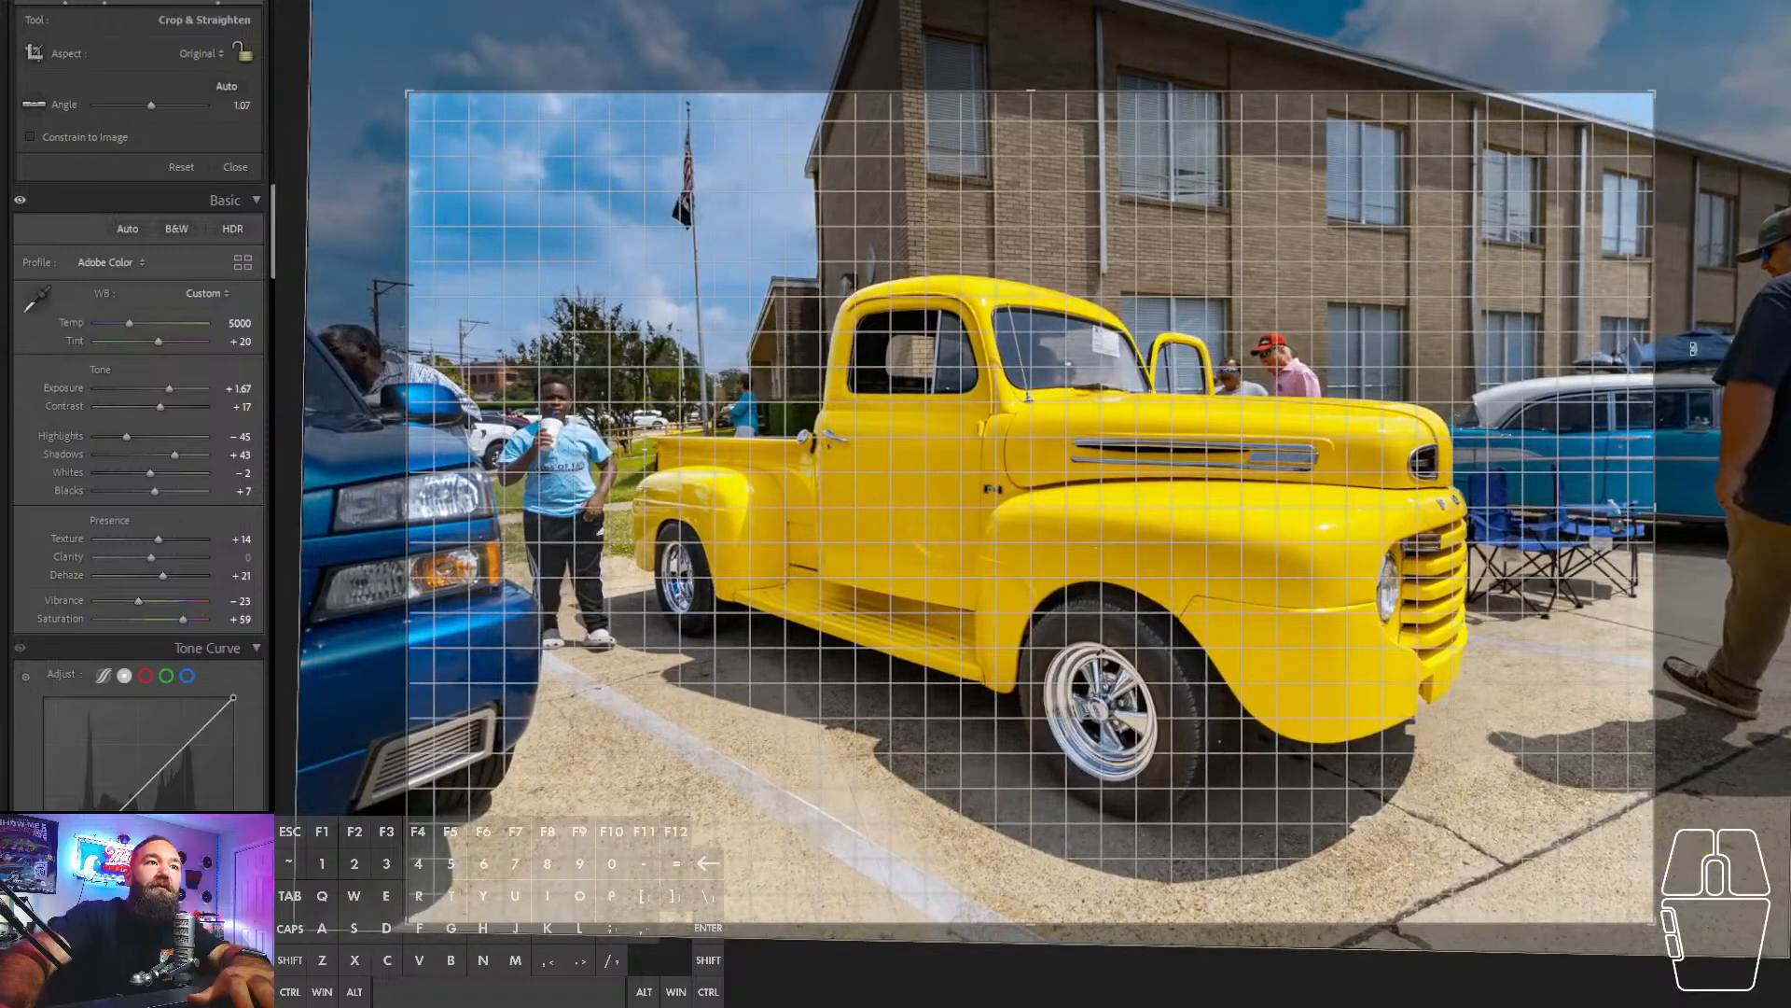
{"action": "left_click_drag", "start_coordinate": [1445, 384], "coordinate": [1446, 391]}
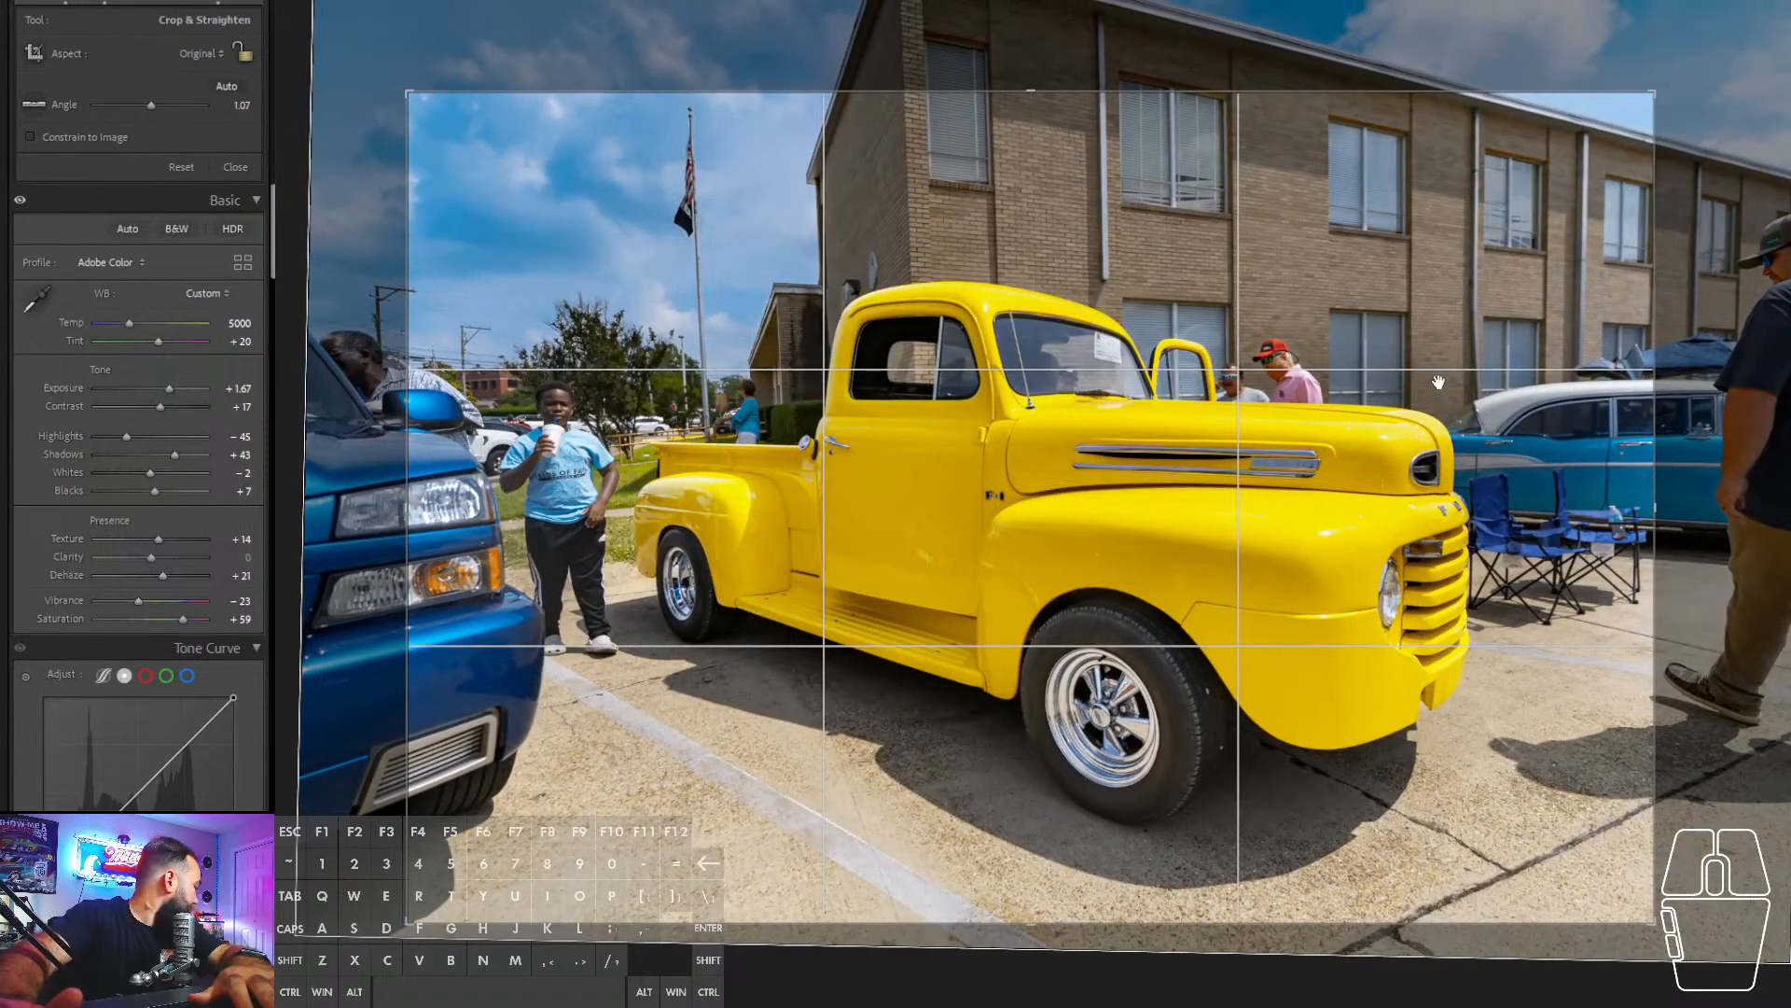
{"action": "key", "text": "Return"}
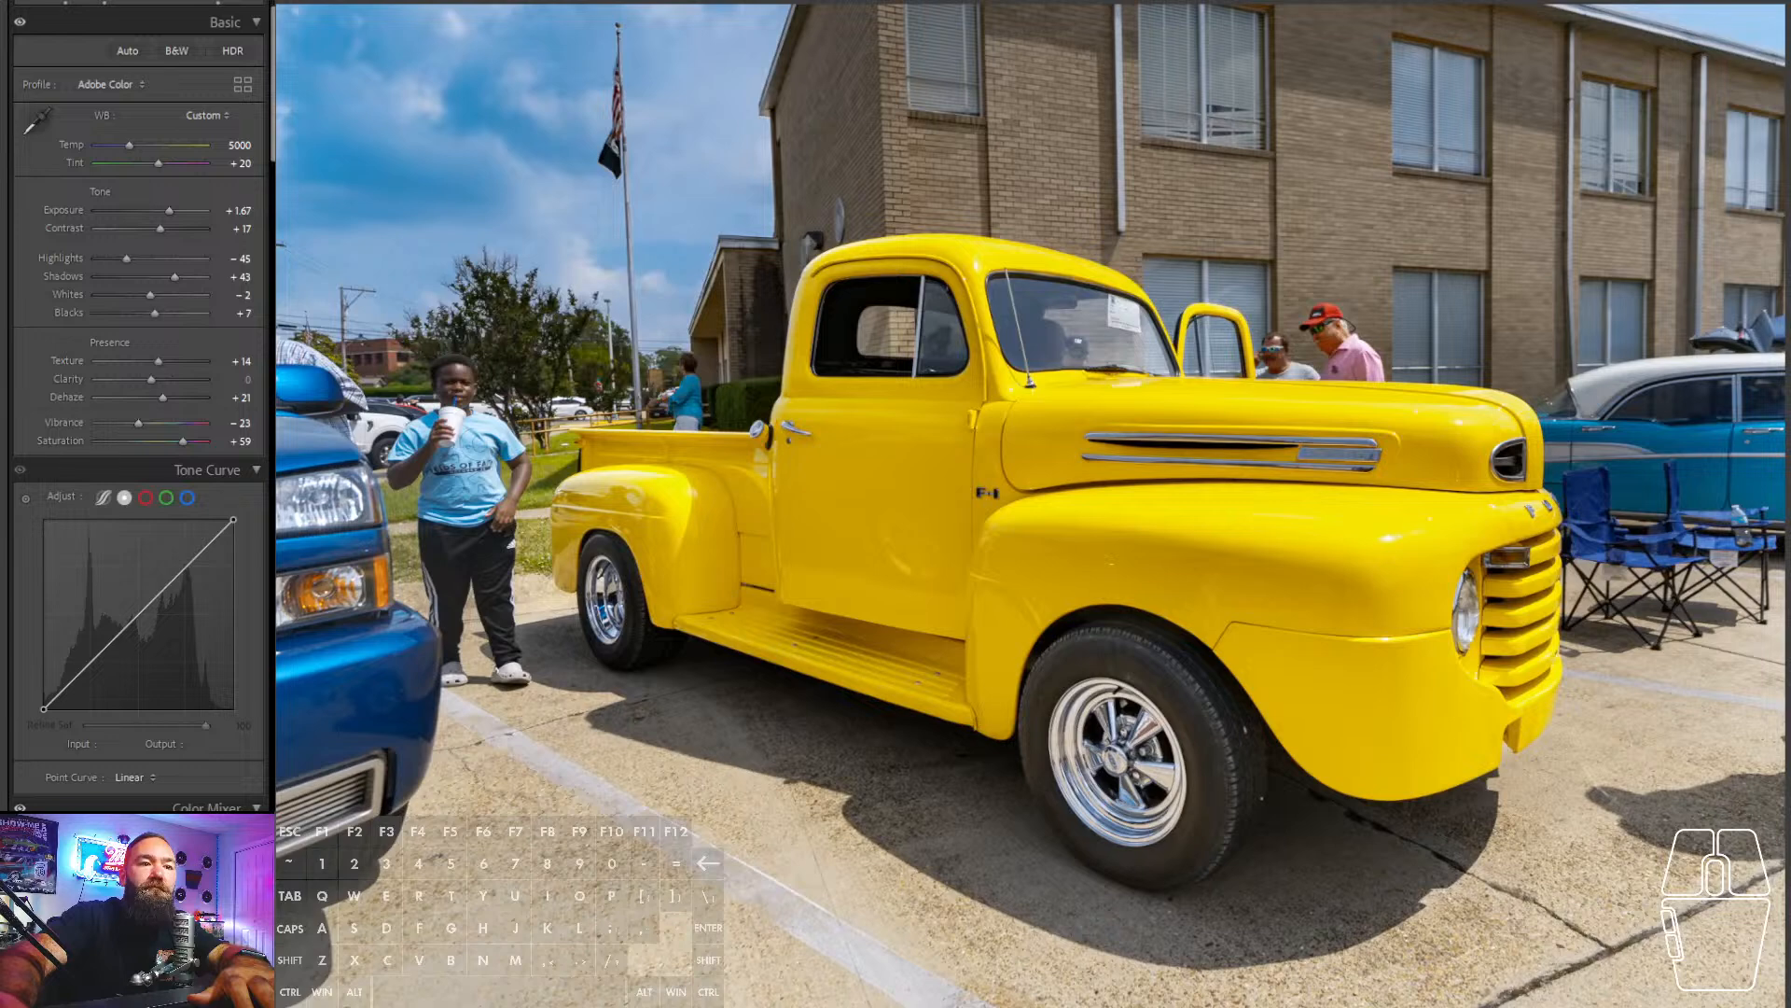
- Open the next photo, of the teal classic car, and crop it tighter around the car with a straighten angle of −0.31
{"action": "key", "text": "Right"}
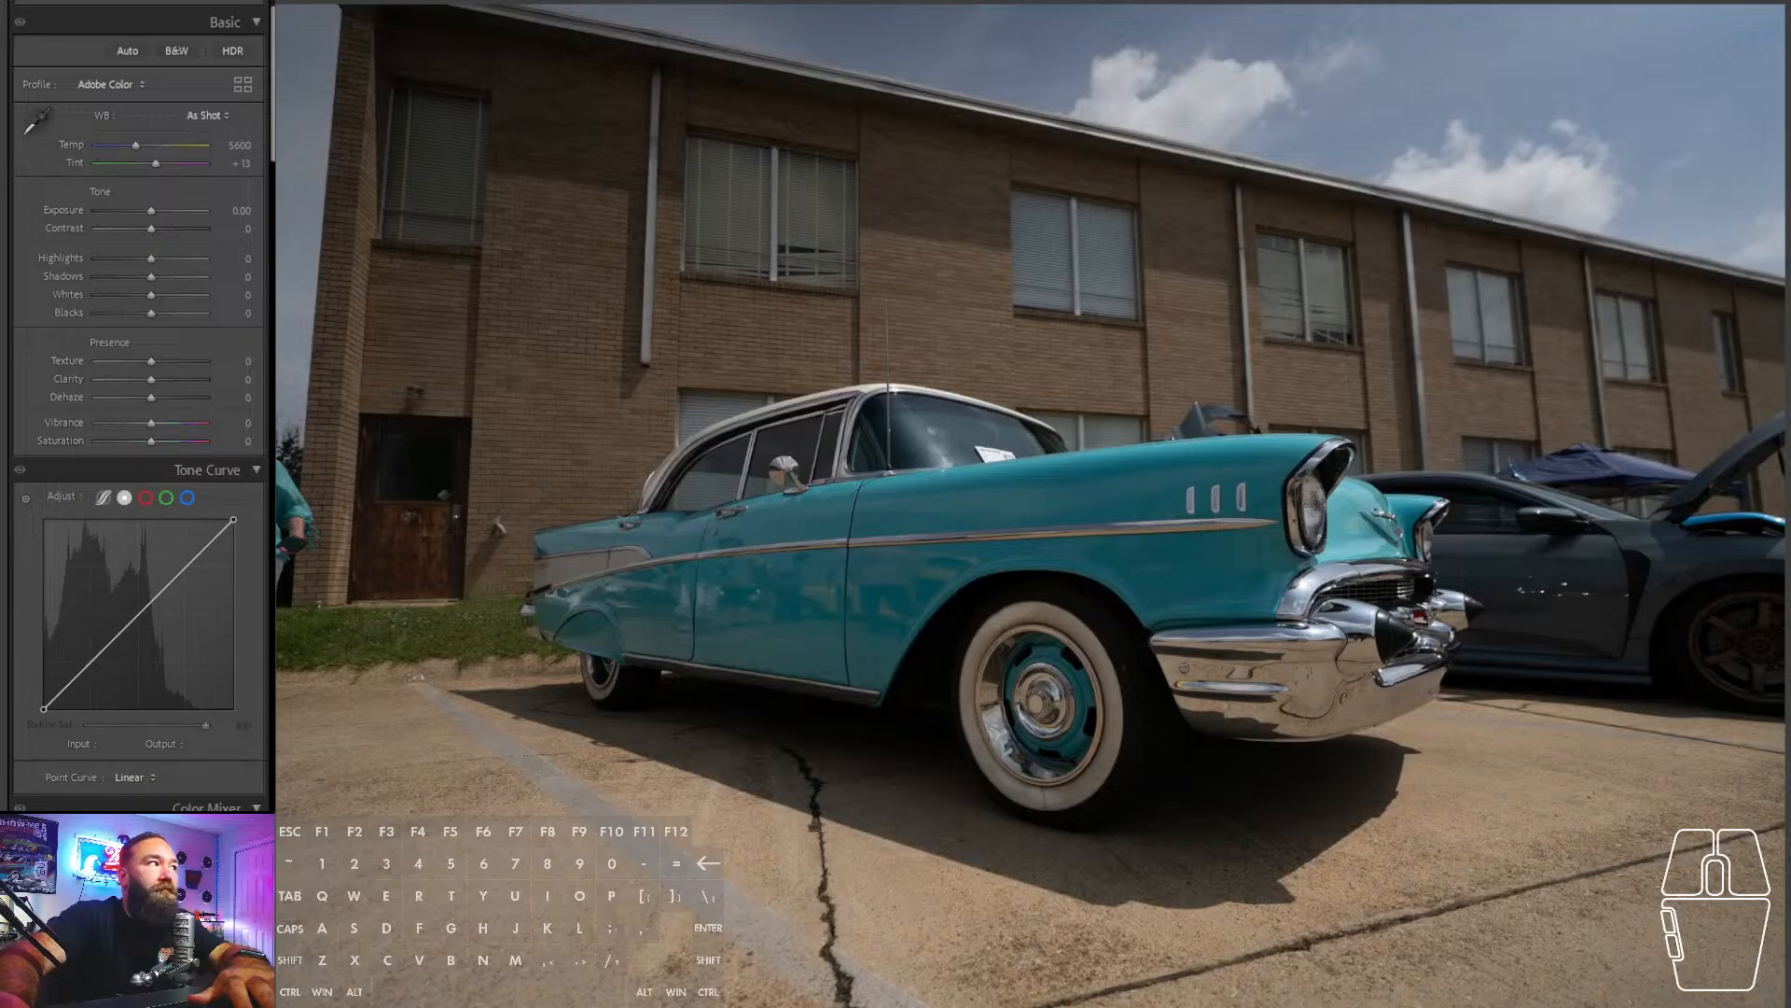
{"action": "key", "text": "r"}
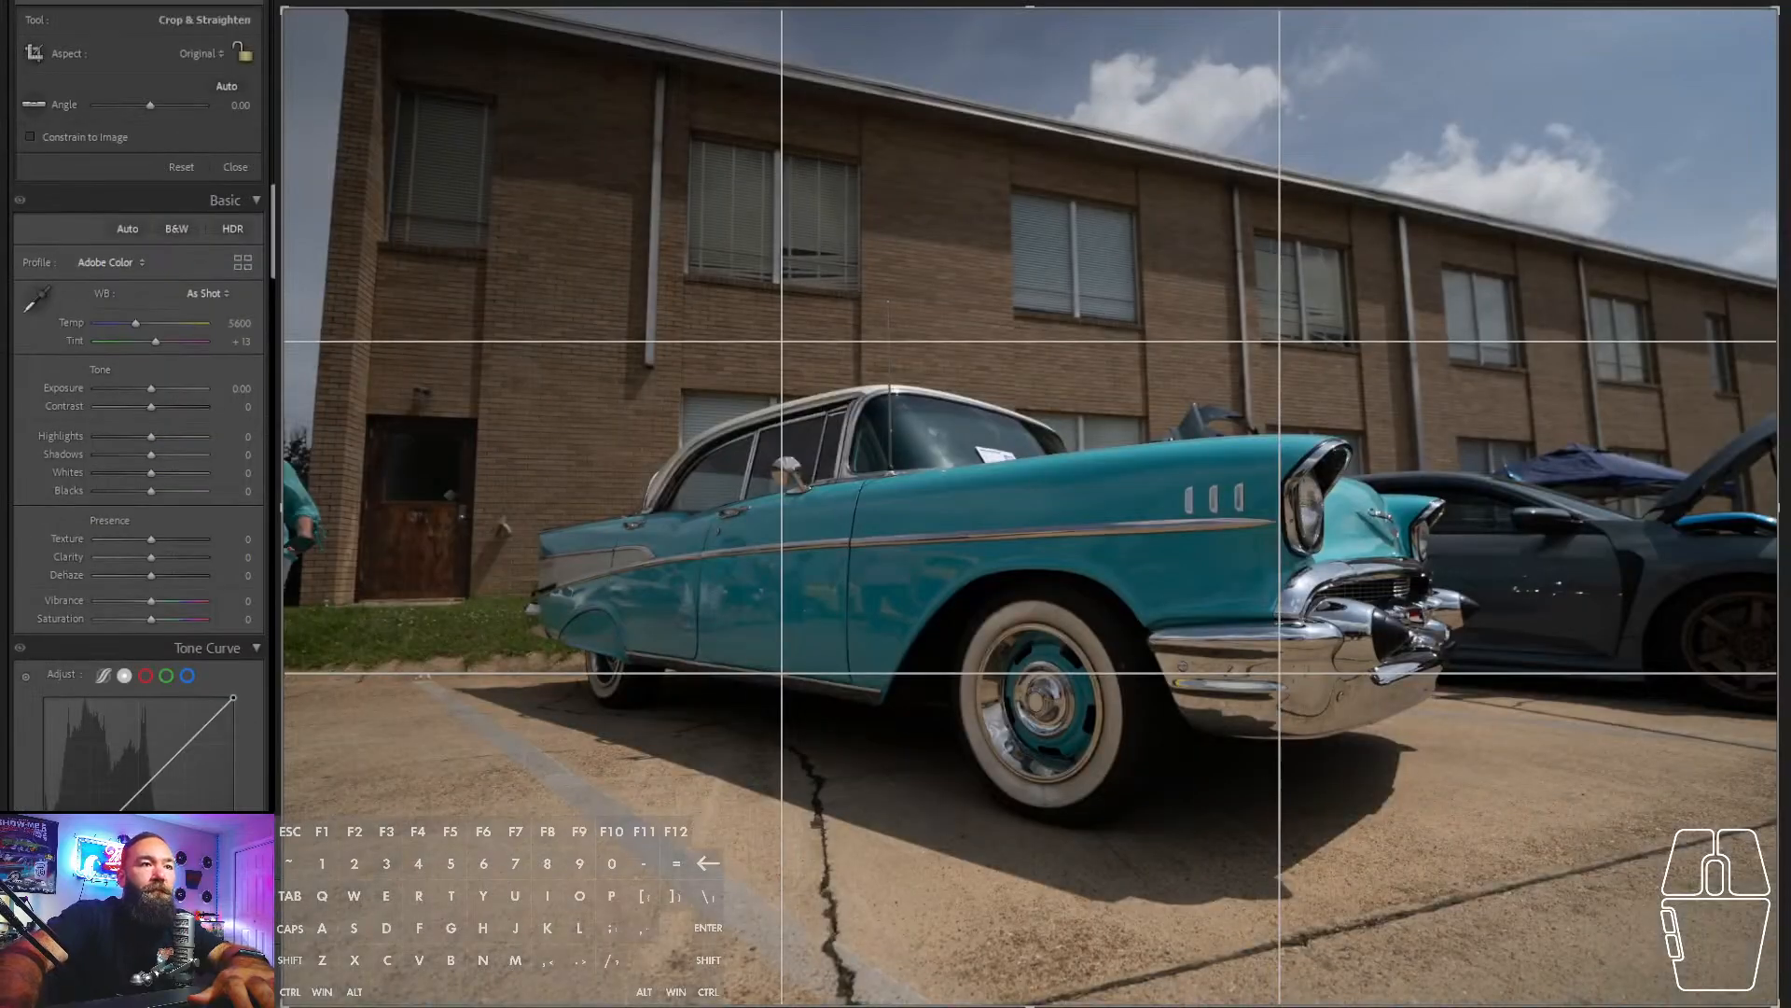
{"action": "left_click_drag", "start_coordinate": [150, 105], "coordinate": [147, 105]}
{"action": "left_click_drag", "start_coordinate": [1035, 39], "coordinate": [1031, 86]}
{"action": "left_click_drag", "start_coordinate": [1127, 405], "coordinate": [1152, 475]}
{"action": "left_click_drag", "start_coordinate": [1786, 456], "coordinate": [1787, 474]}
{"action": "mouse_move", "coordinate": [1324, 497]}
{"action": "left_mouse_down"}
{"action": "mouse_move", "coordinate": [1302, 483]}
{"action": "mouse_move", "coordinate": [1317, 492]}
{"action": "left_mouse_up"}
{"action": "left_click_drag", "start_coordinate": [1692, 457], "coordinate": [1692, 468]}
{"action": "left_click_drag", "start_coordinate": [1489, 489], "coordinate": [1483, 481]}
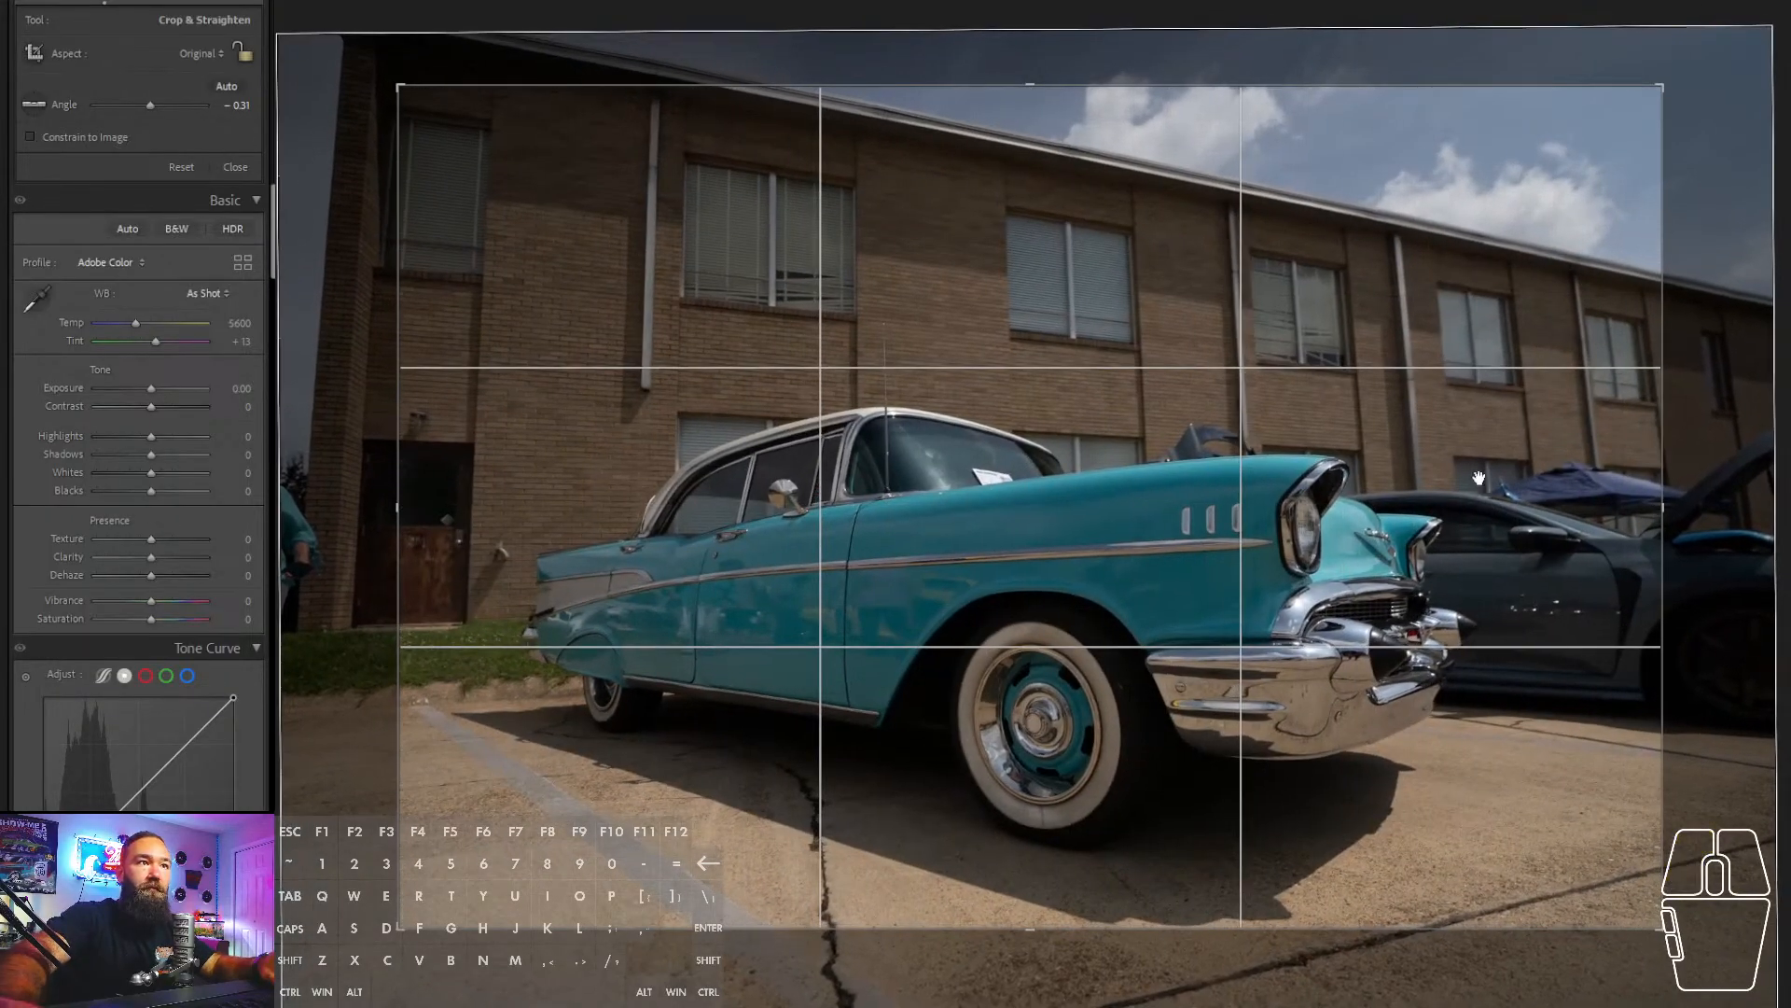
{"action": "key", "text": "Return"}
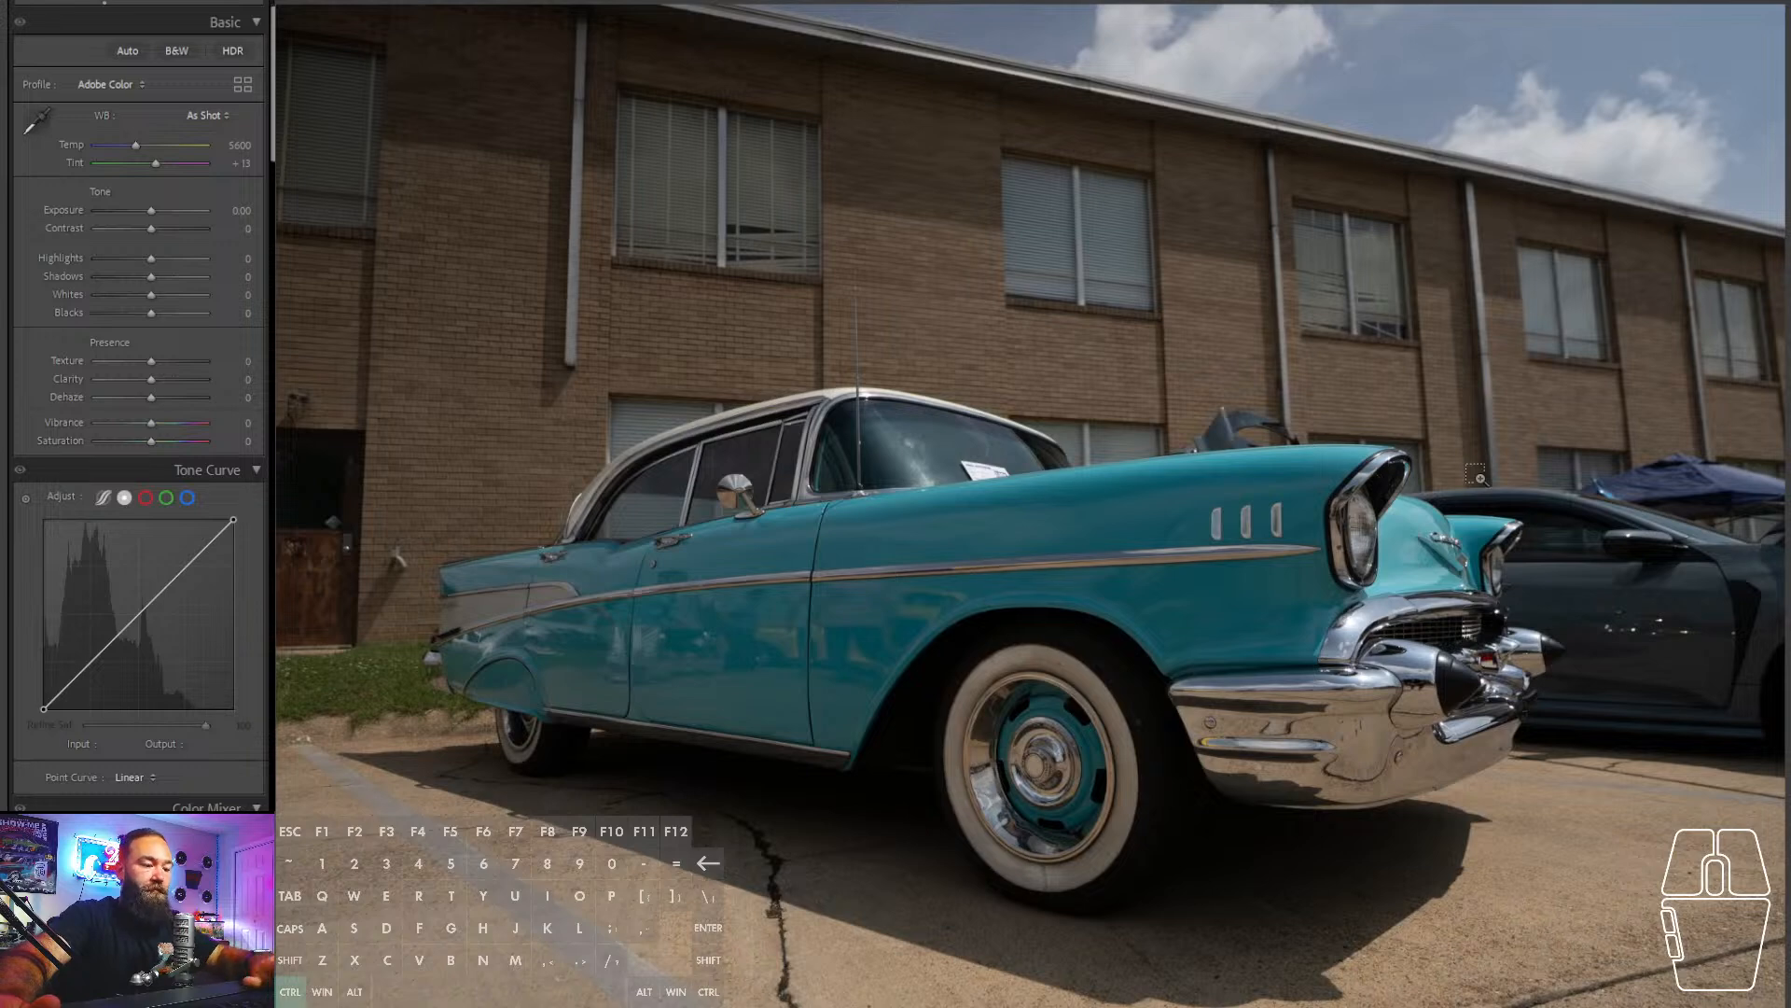
- Paste the copied develop settings onto the teal classic car photo
{"action": "key", "text": "ctrl+shift+v"}
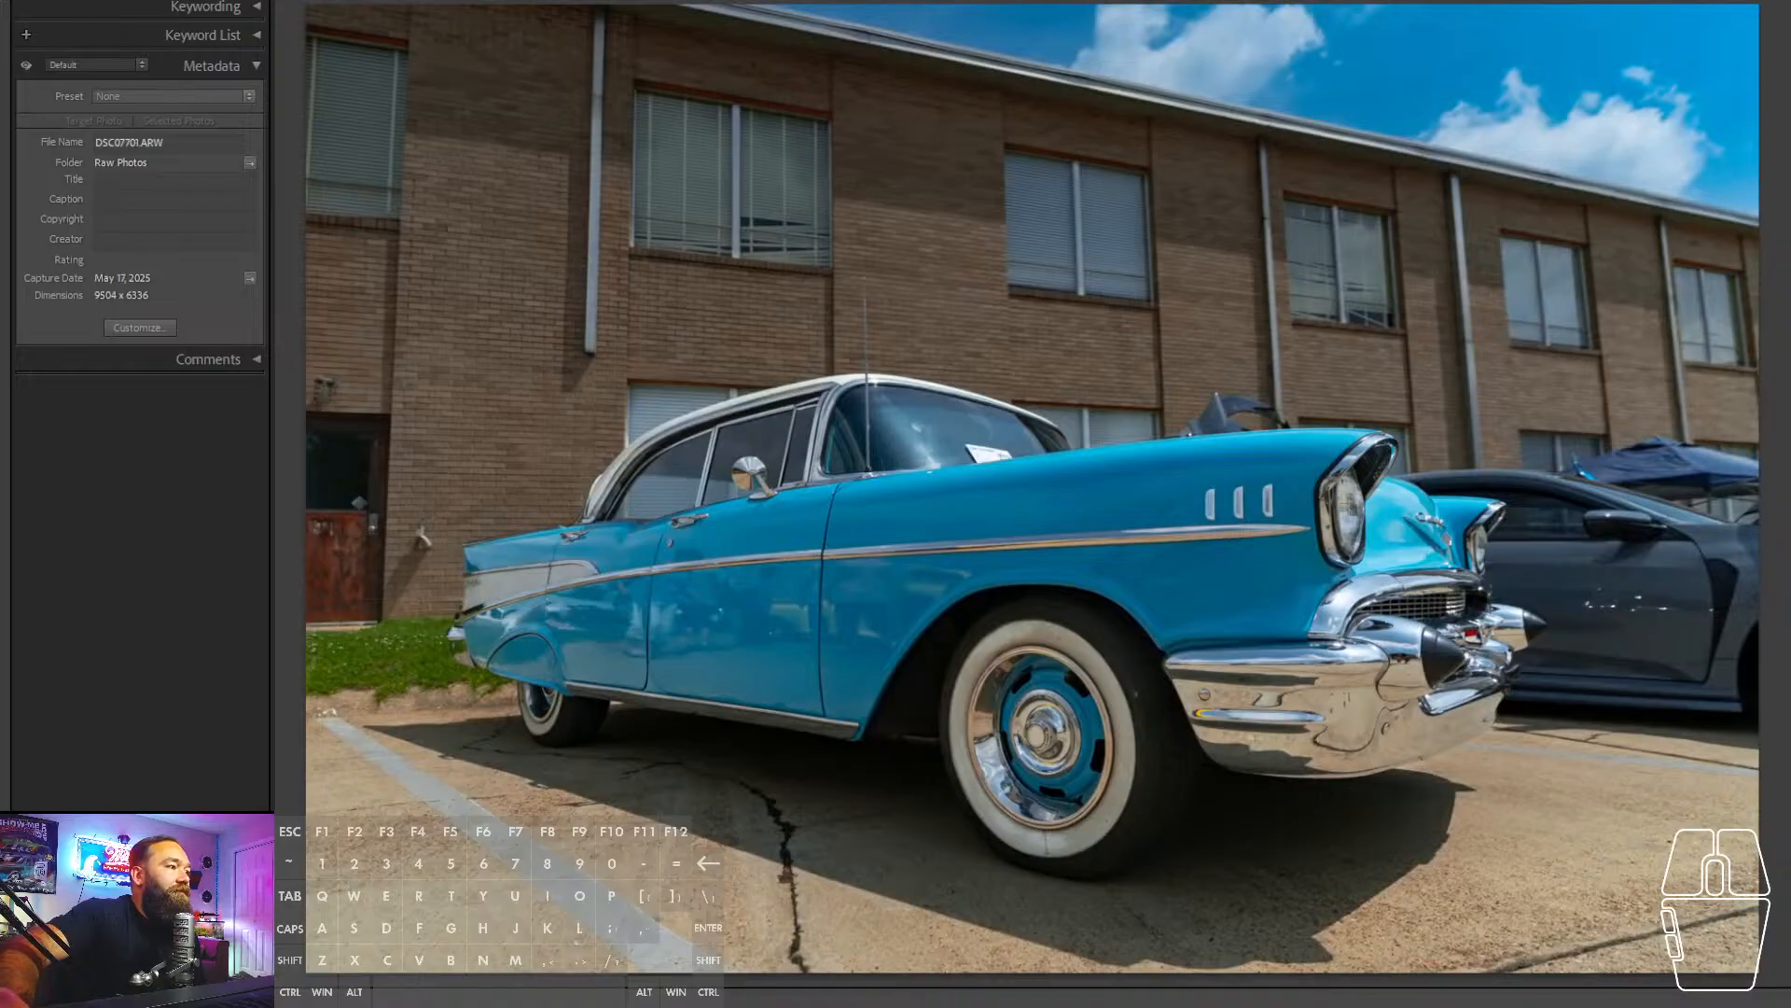
- Browse the photo grid and view the white motorcycle and red Camaro photos at full size
{"action": "key", "text": "g"}
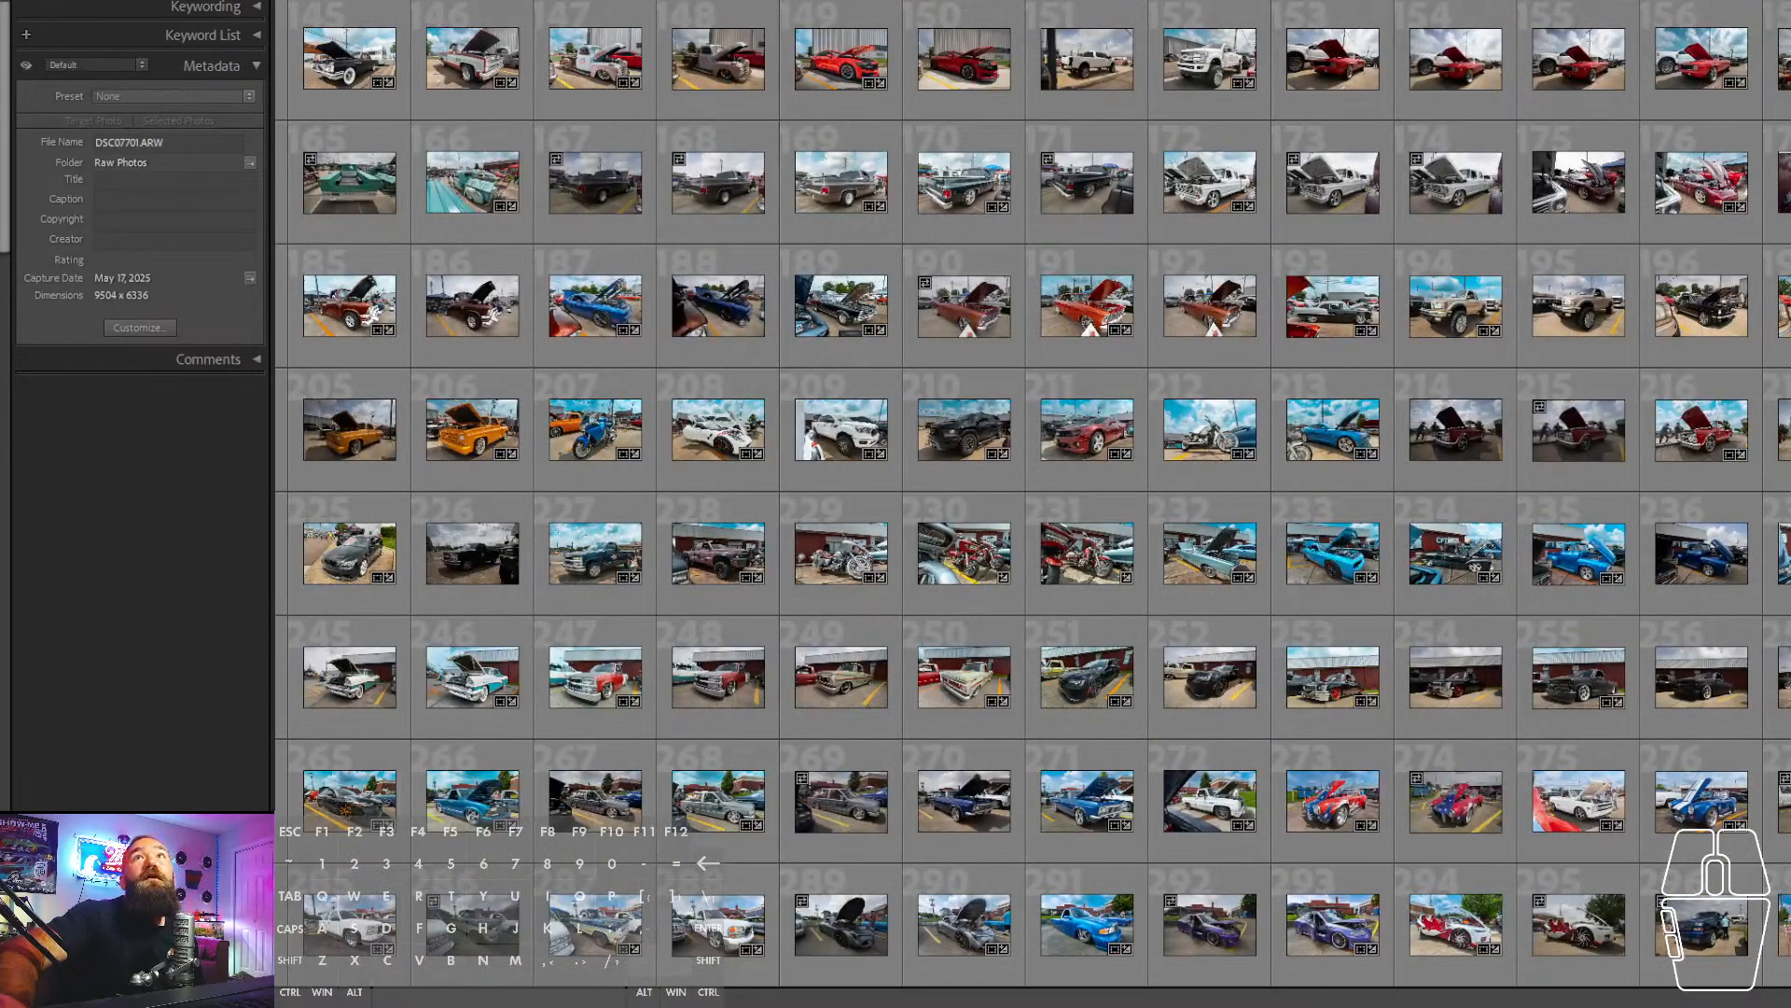
{"action": "left_click", "coordinate": [1229, 381]}
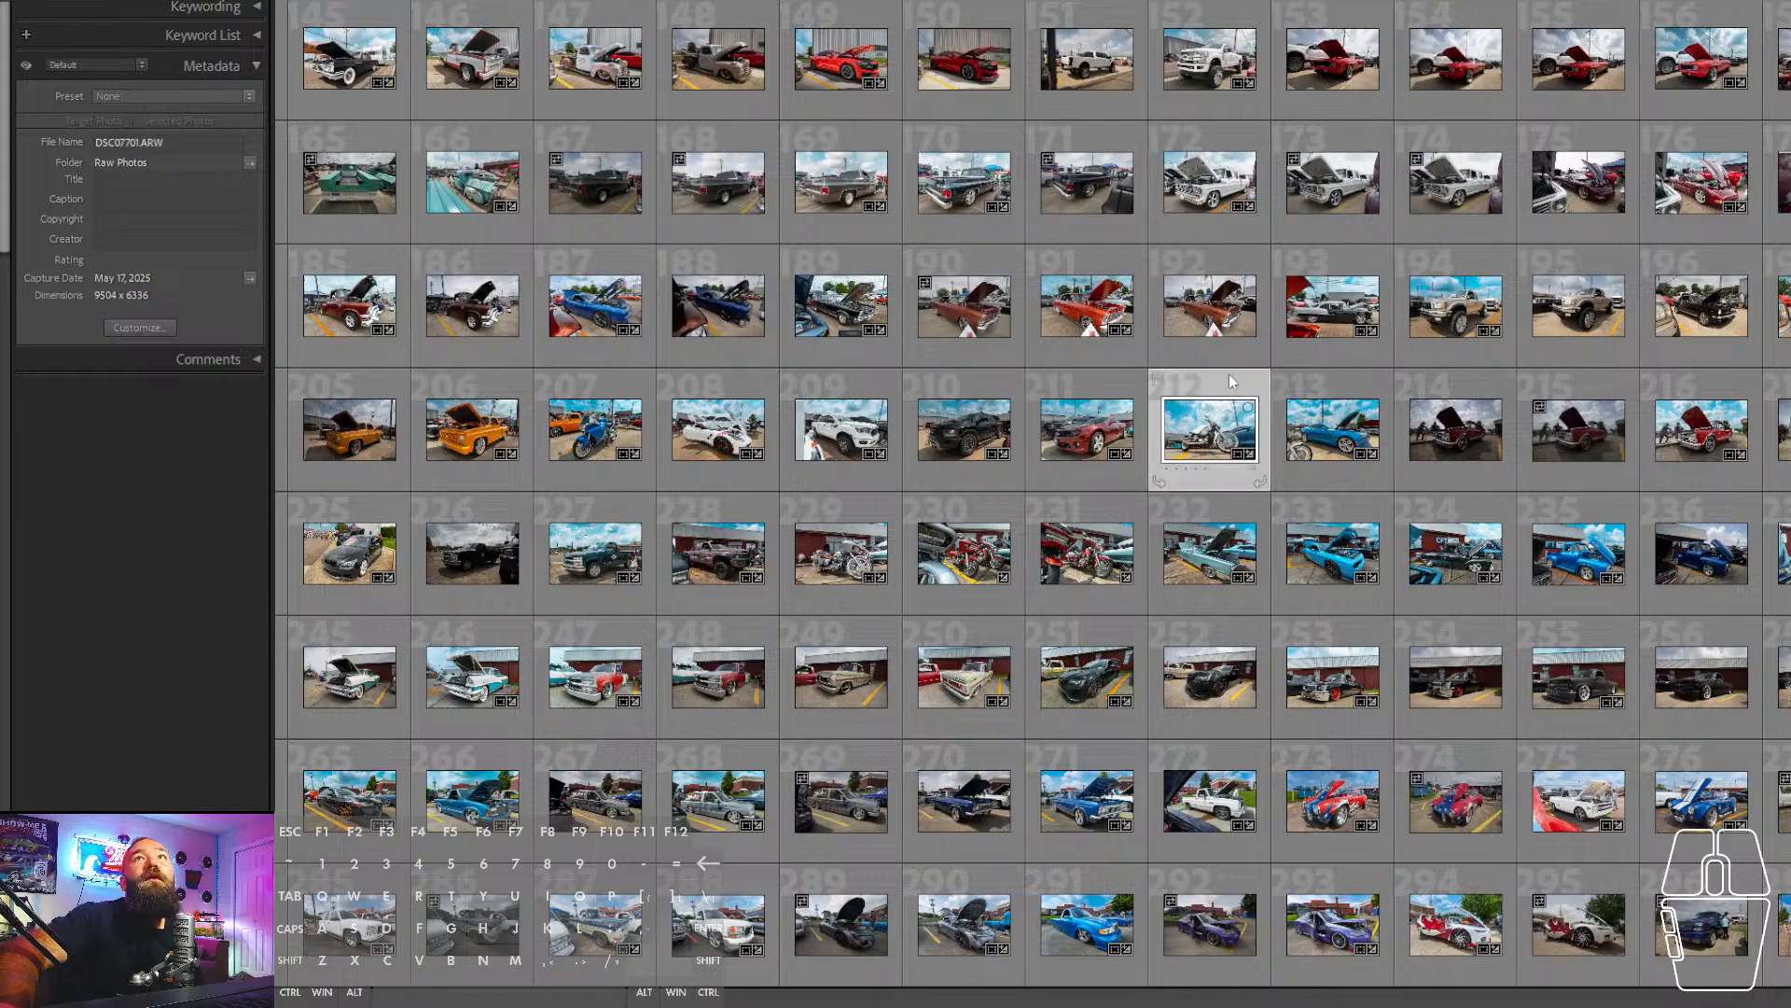
{"action": "double_click", "coordinate": [1229, 373]}
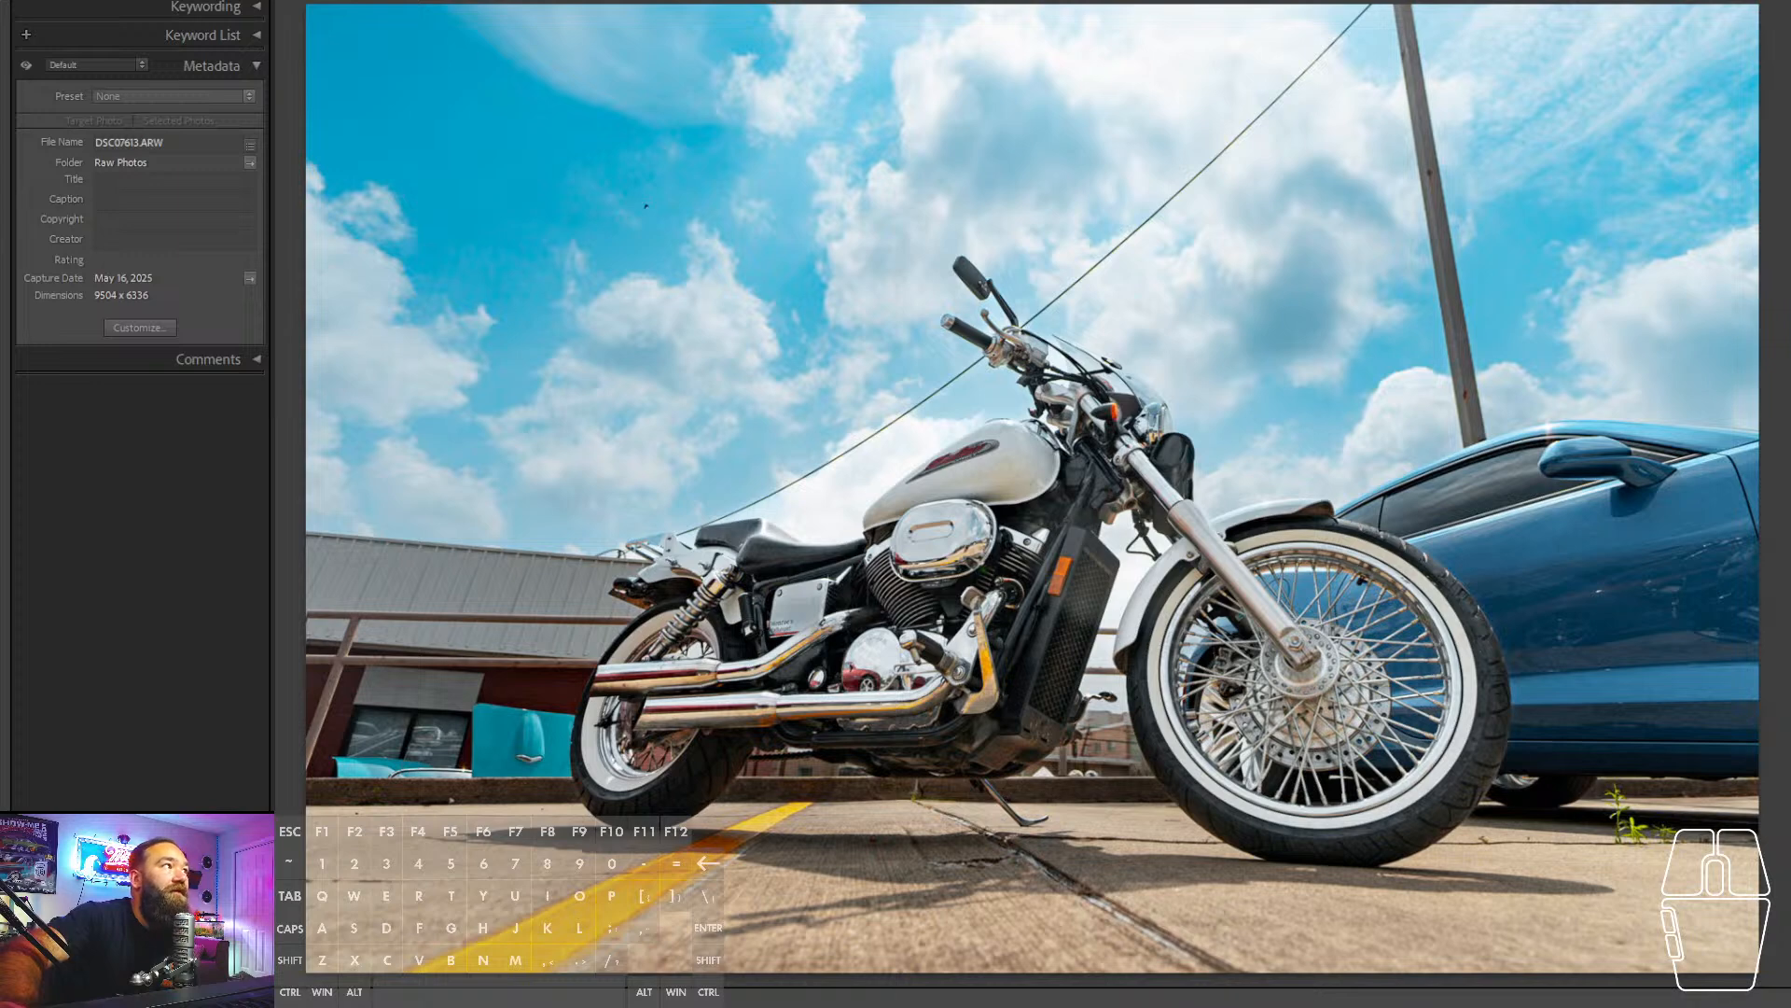
{"action": "key", "text": "Left"}
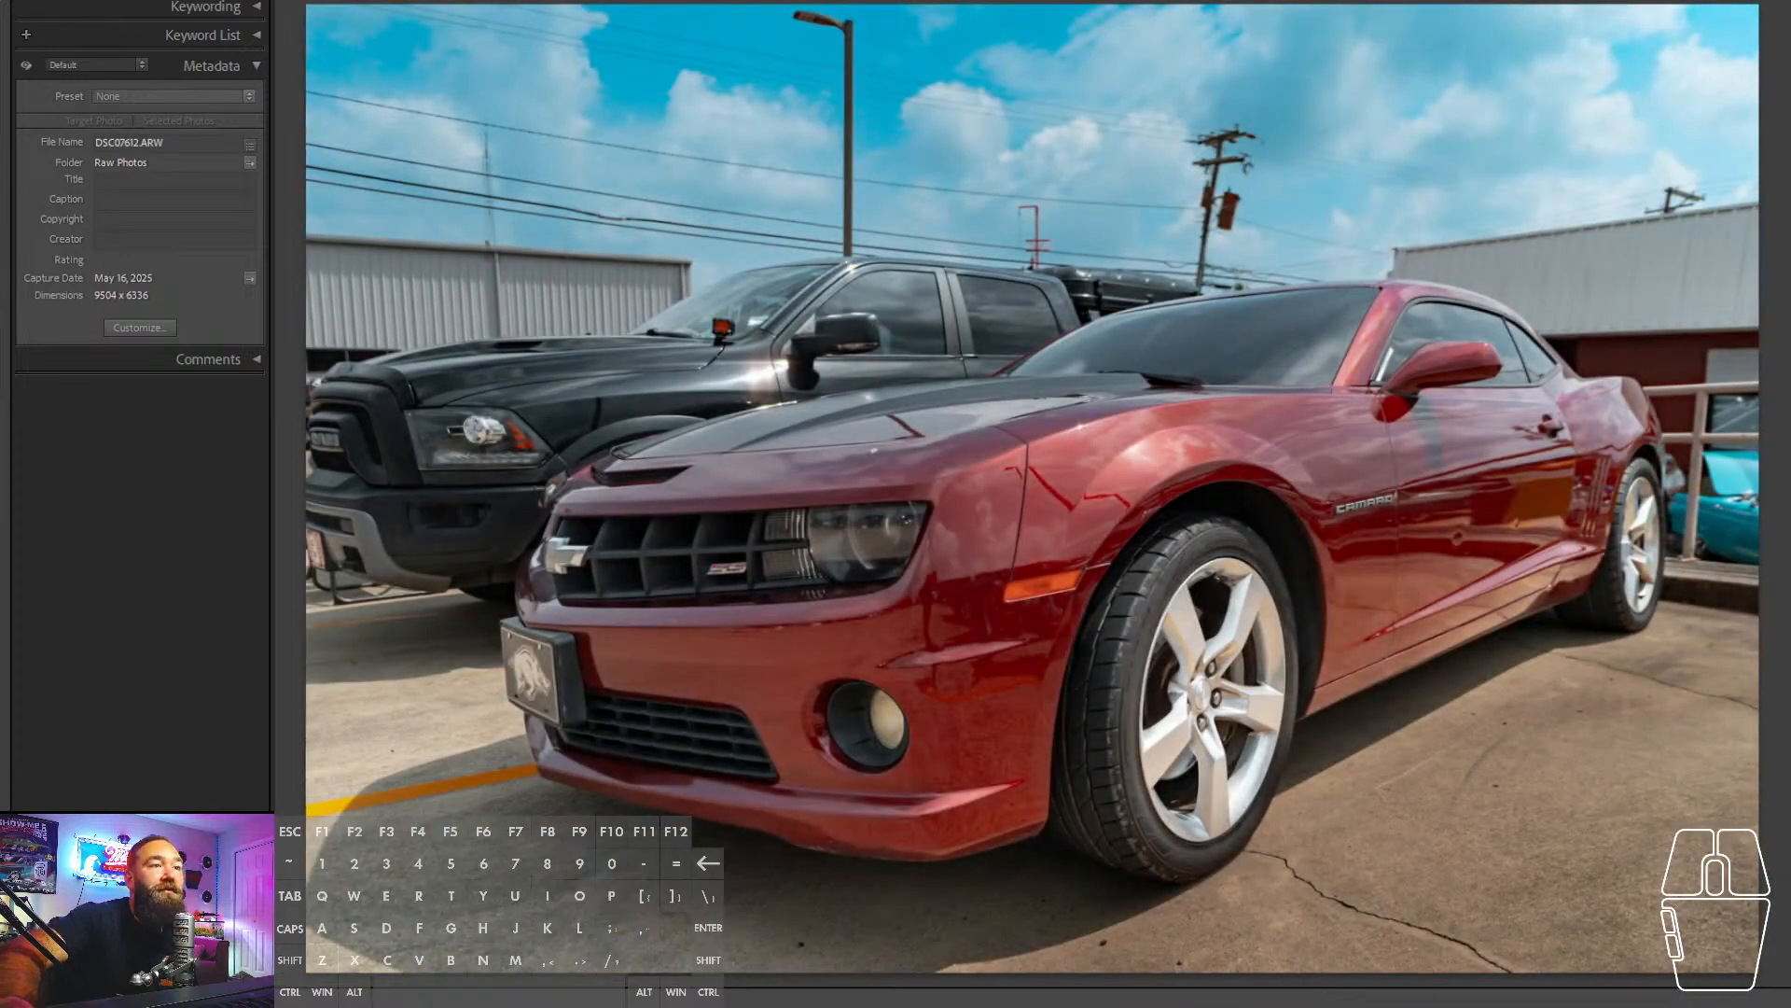
{"action": "key", "text": "g"}
{"action": "scroll", "coordinate": [376, 837], "scroll_direction": "down", "scroll_amount": 5}
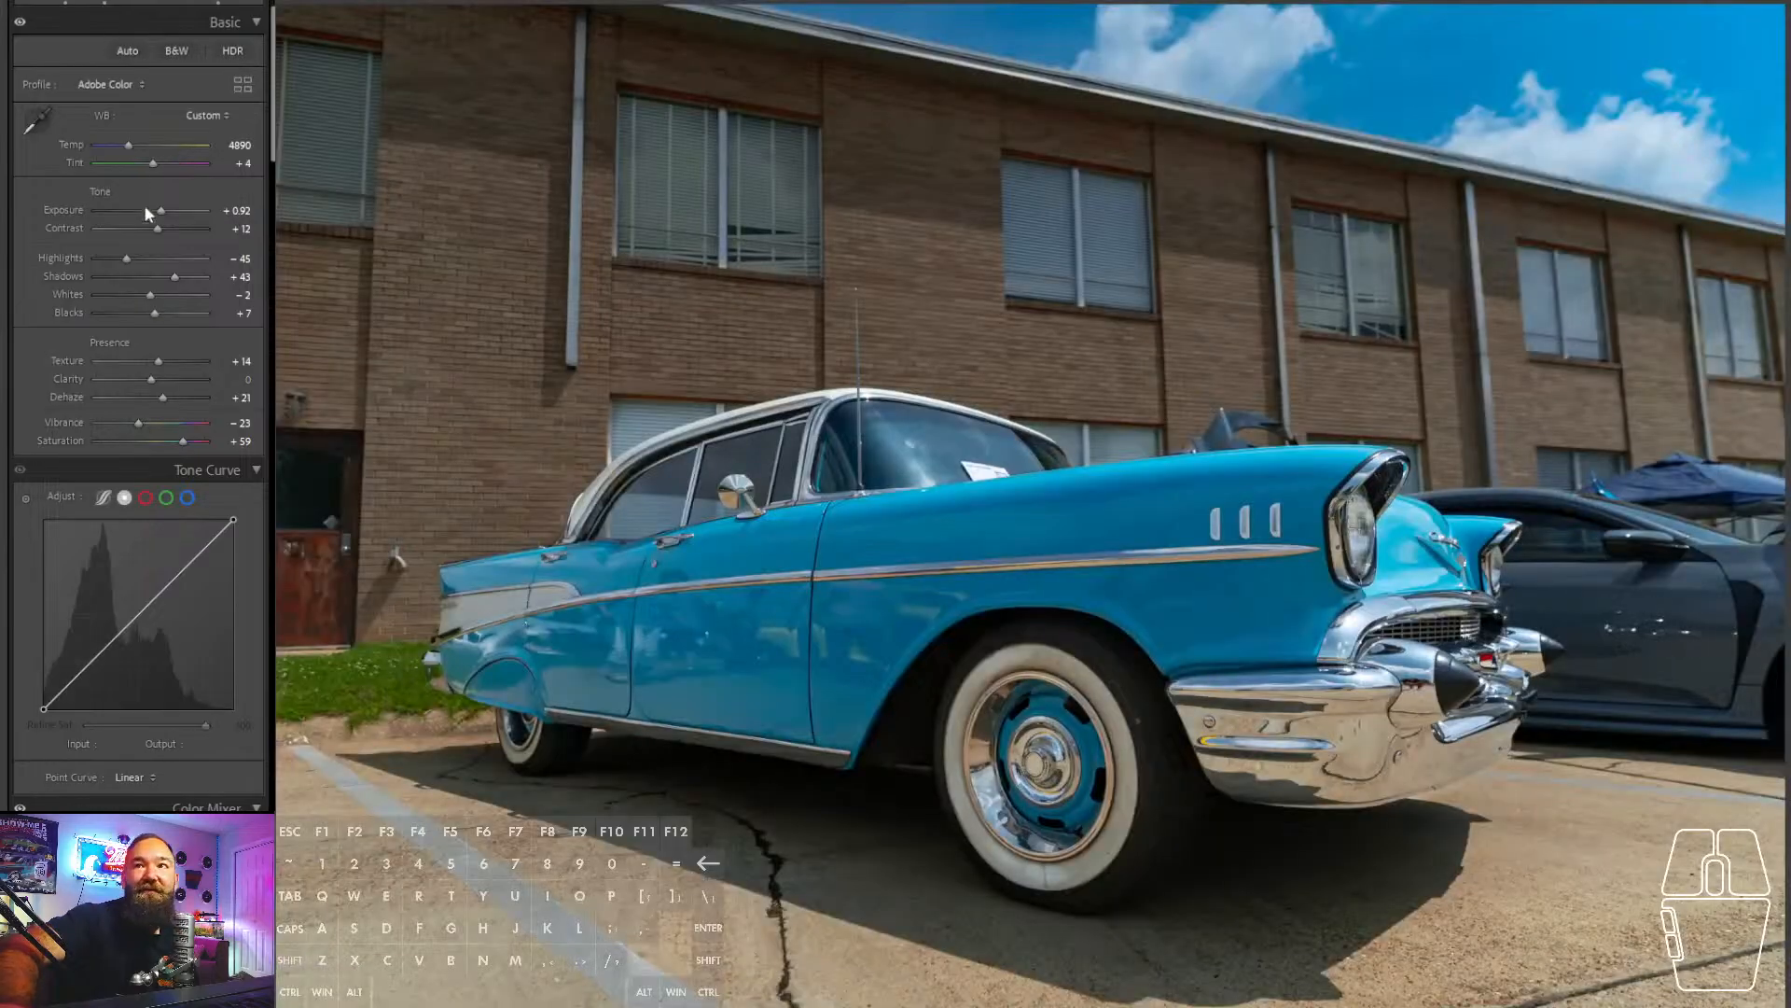
- Set the classic car photo's exposure to +1.50, tint to +13 and temperature to 4750
{"action": "left_click_drag", "start_coordinate": [154, 210], "coordinate": [156, 169]}
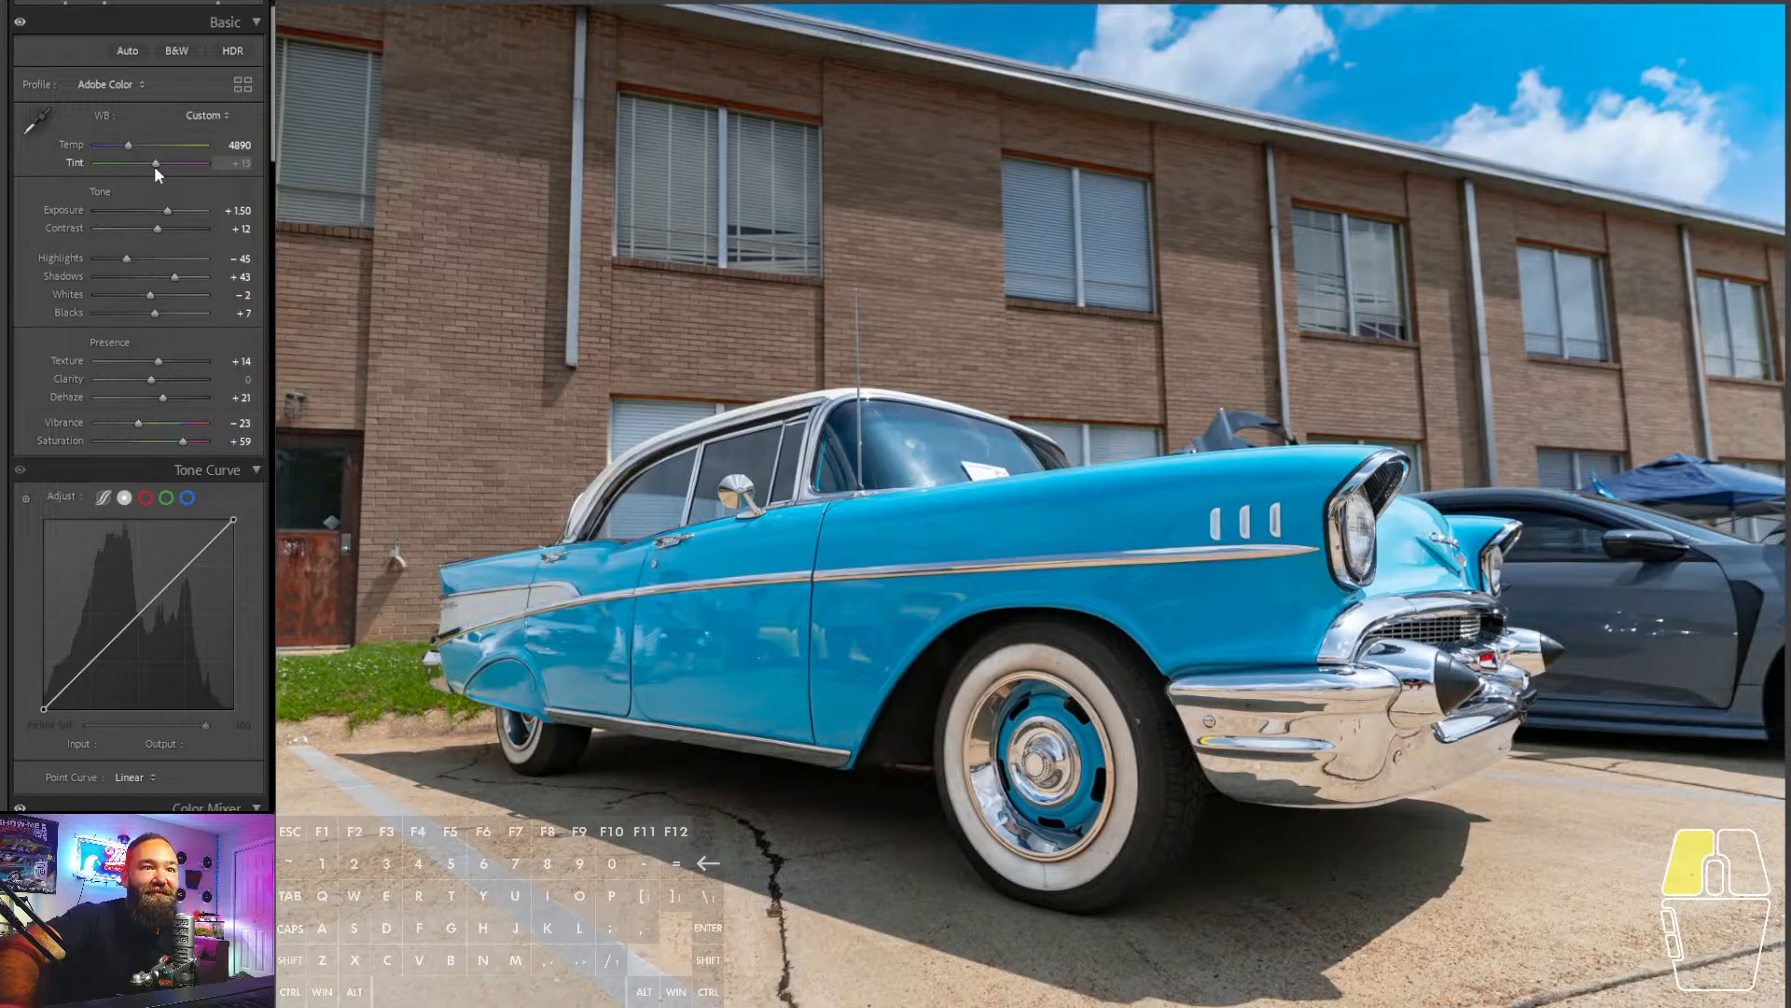
{"action": "left_click_drag", "start_coordinate": [155, 167], "coordinate": [126, 144]}
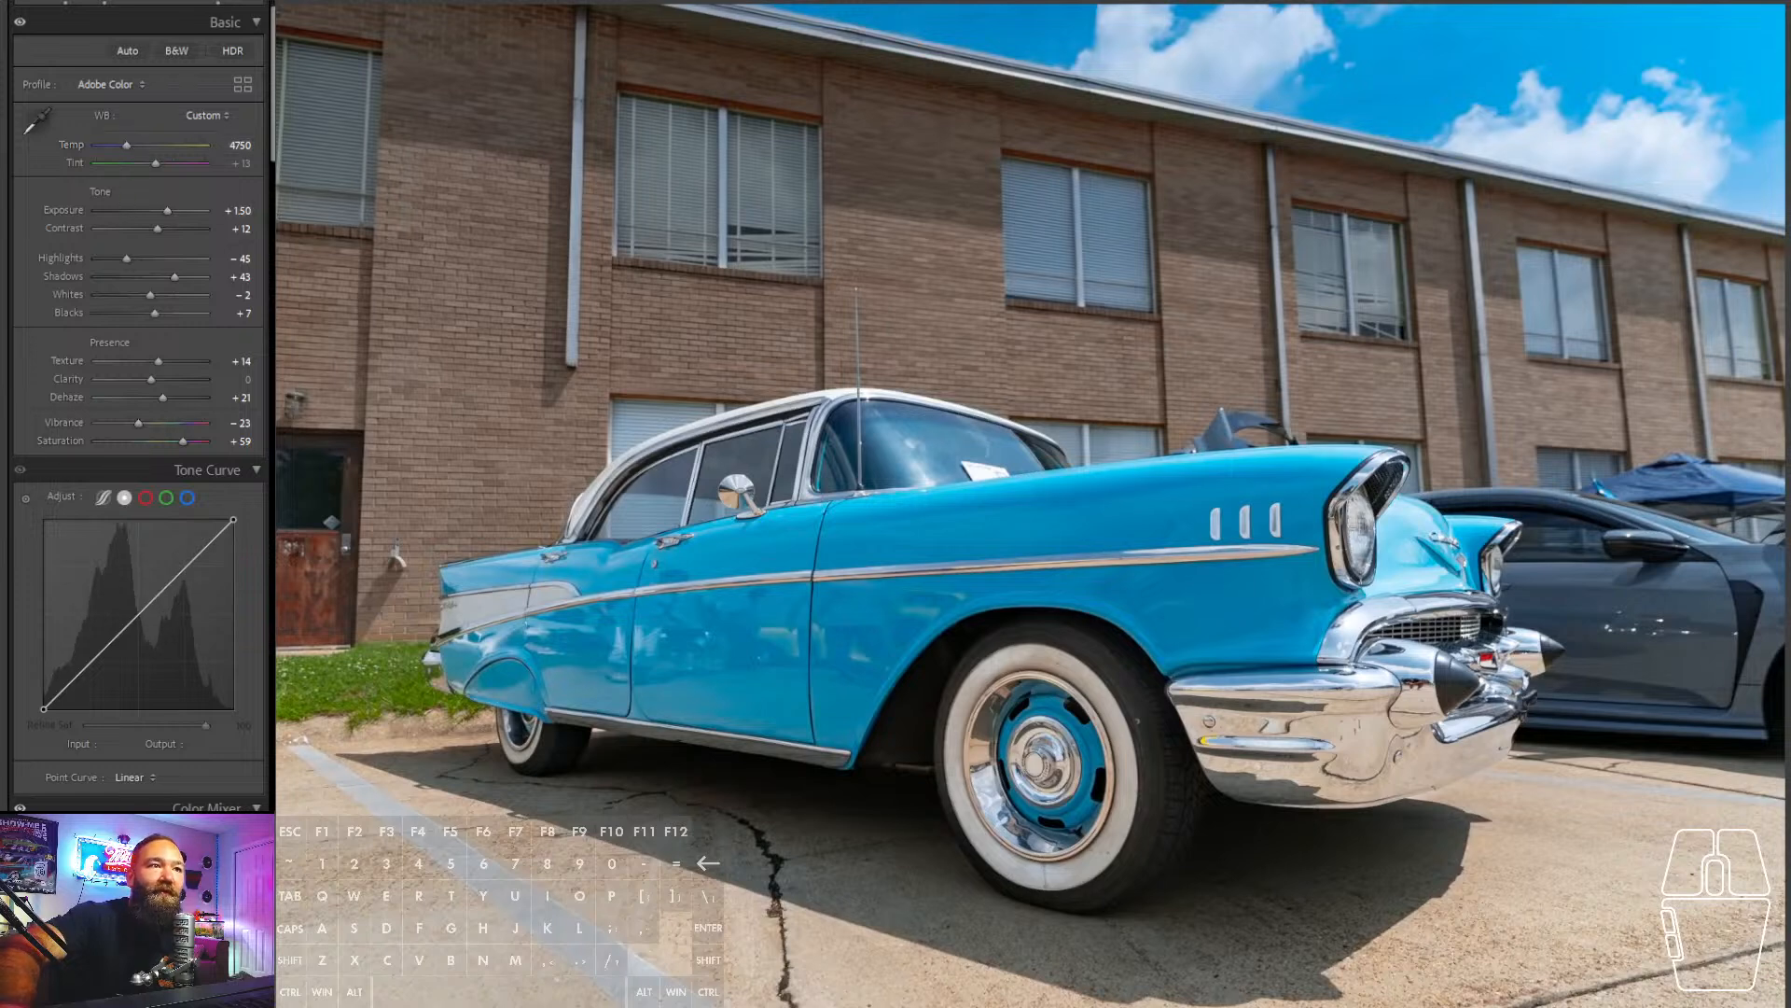
- Draw a linear gradient mask over the pavement below the car, refine it with a subject selection, and set its exposure to −0.93
{"action": "key", "text": "shift+w"}
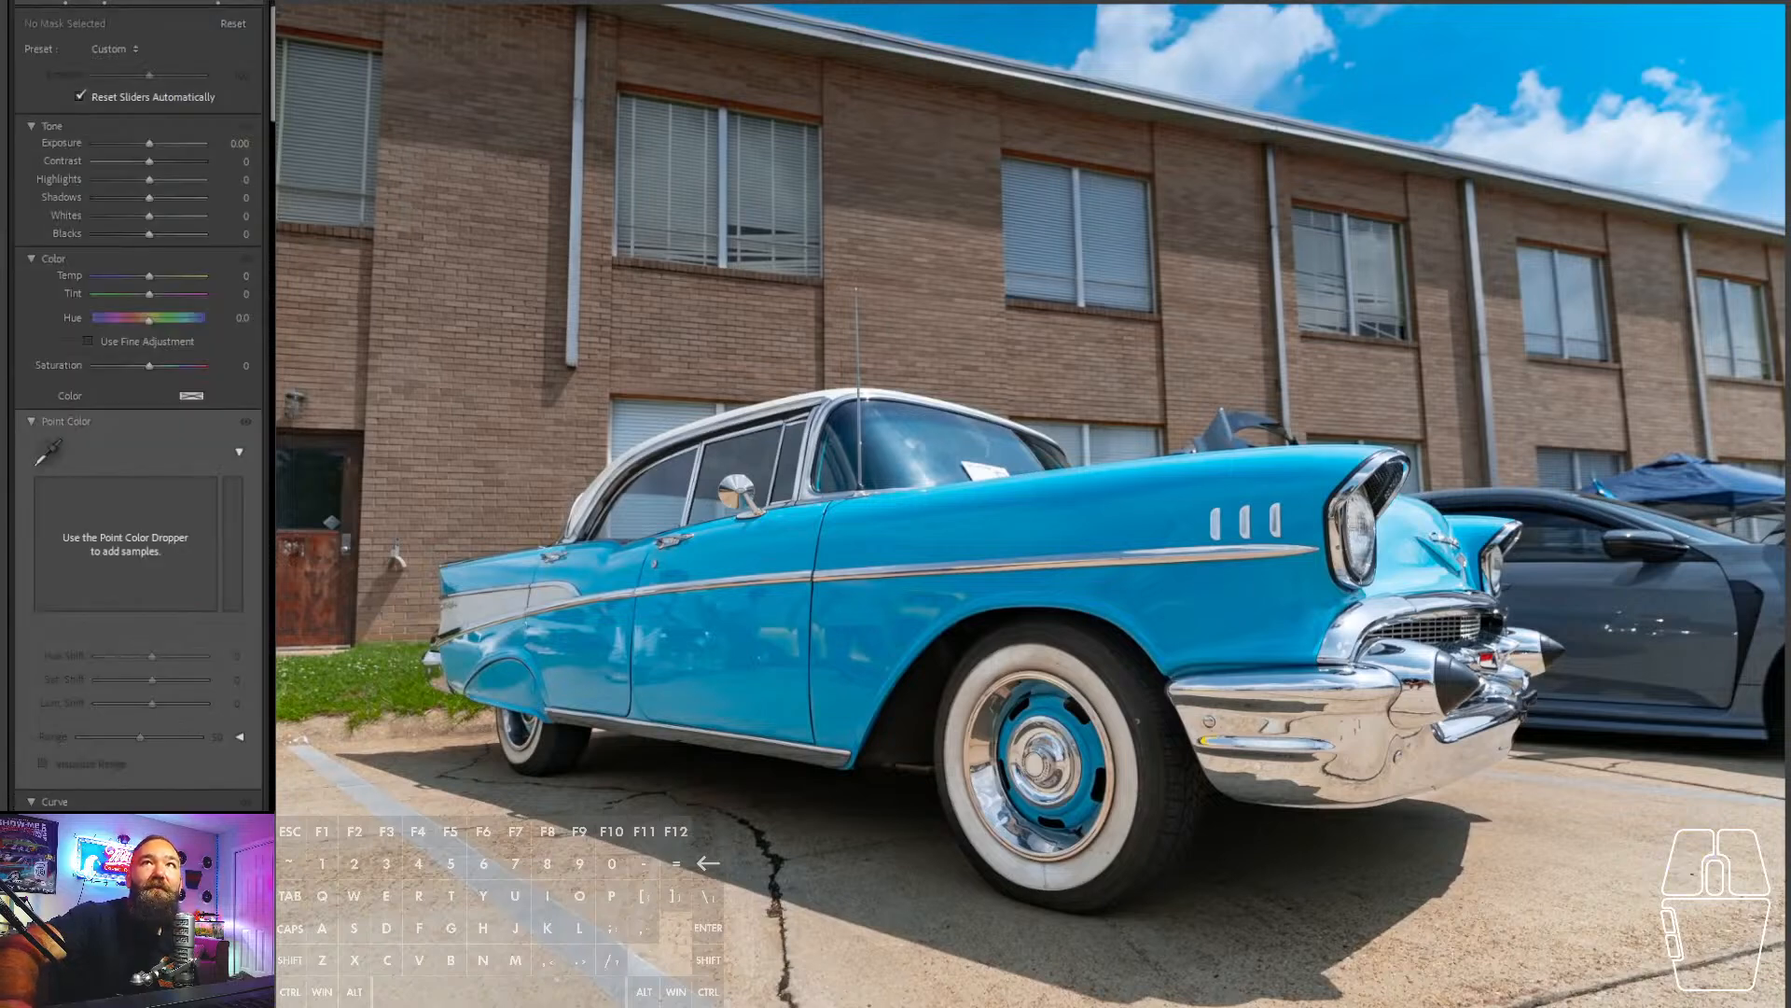
{"action": "key", "text": "m"}
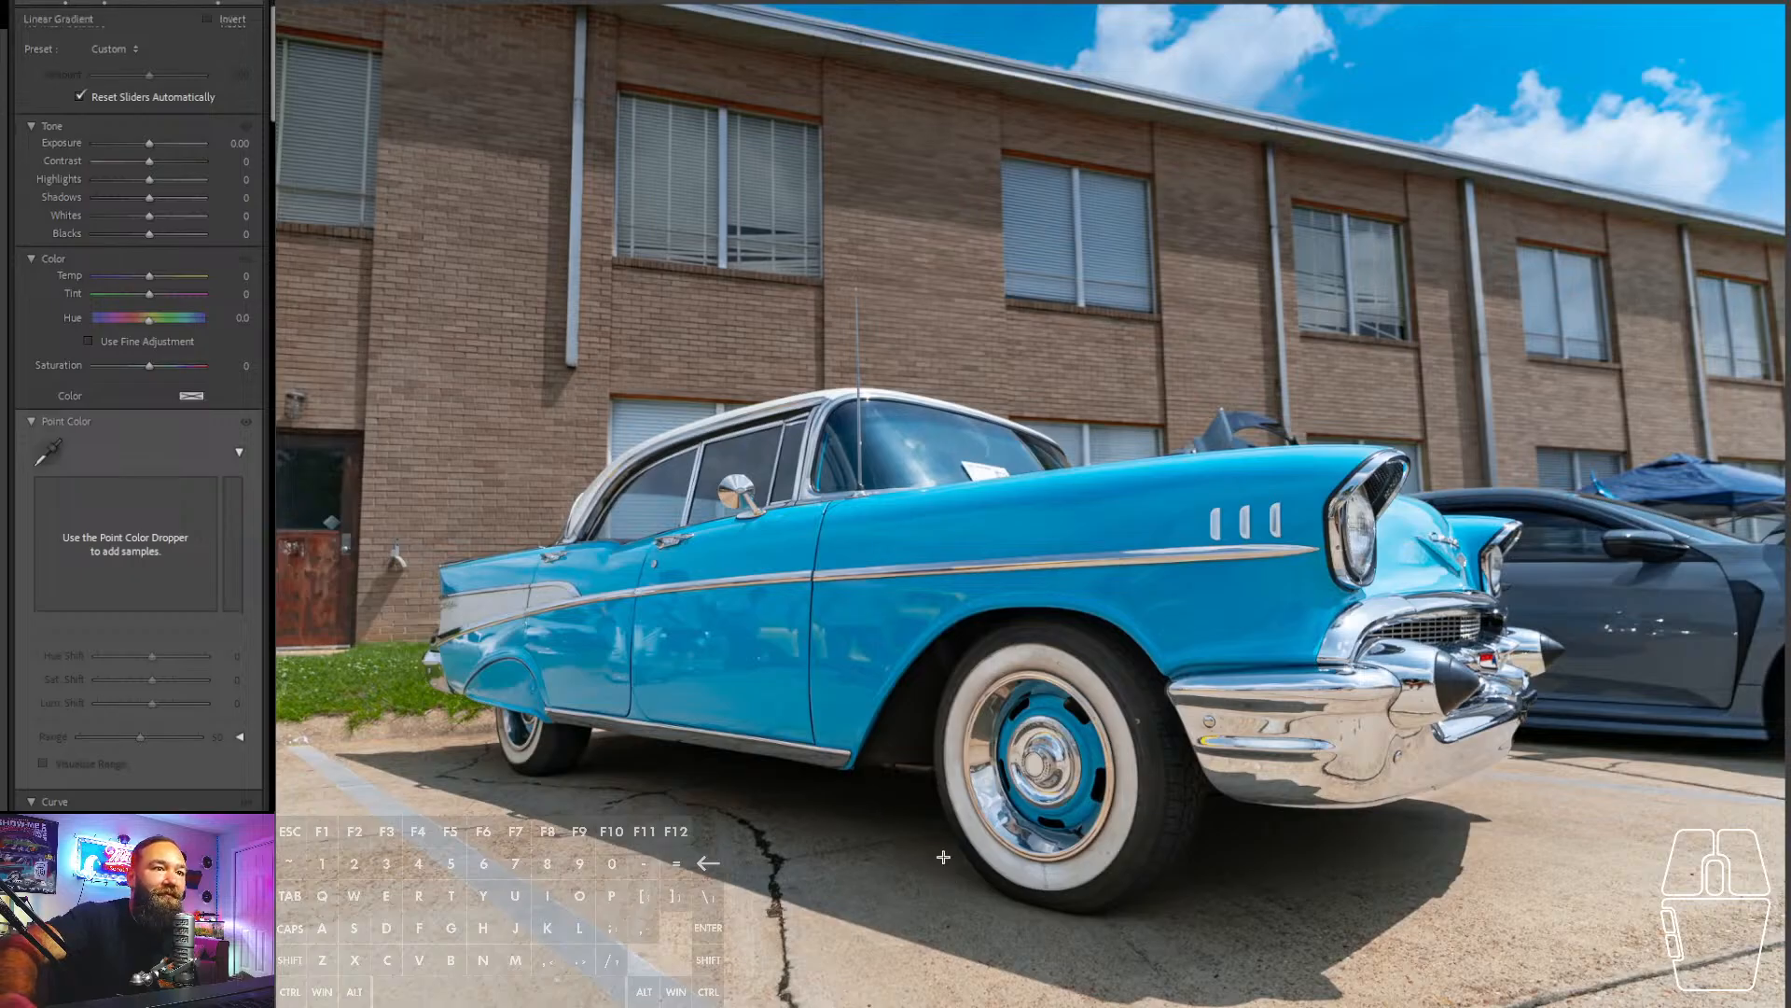
{"action": "left_click_drag", "start_coordinate": [943, 857], "coordinate": [949, 744]}
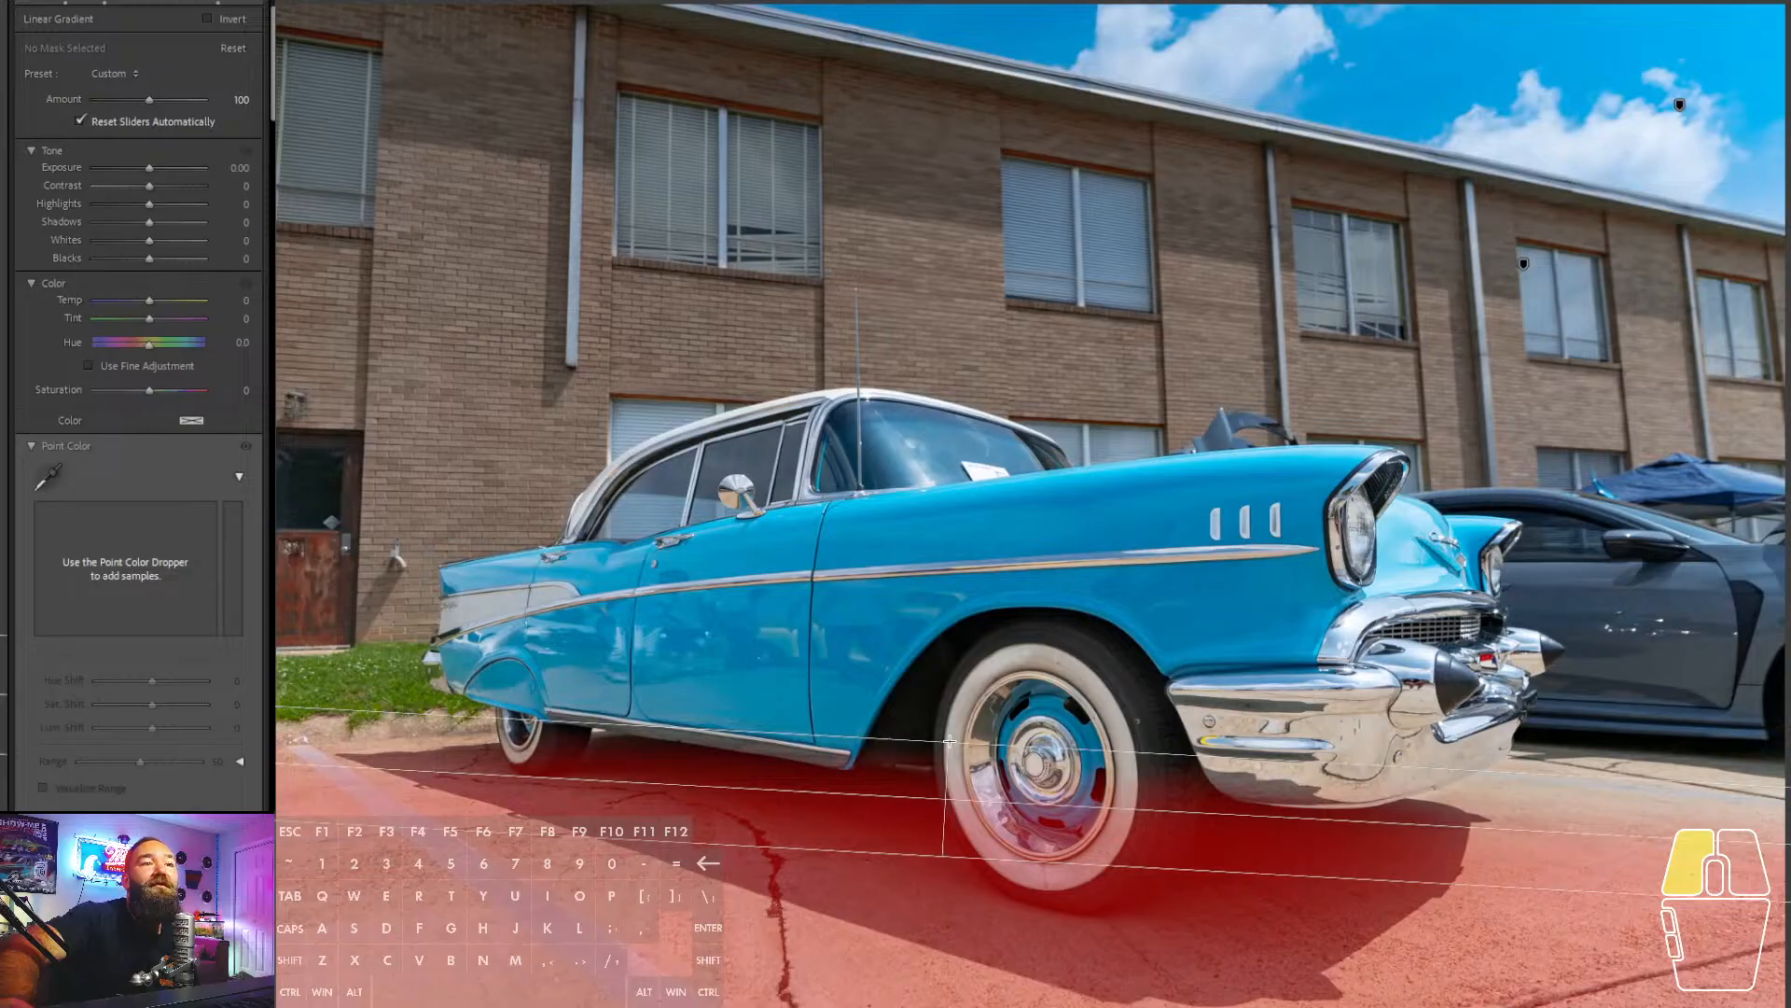
{"action": "left_click_drag", "start_coordinate": [948, 742], "coordinate": [945, 738]}
{"action": "left_click_drag", "start_coordinate": [956, 803], "coordinate": [733, 748]}
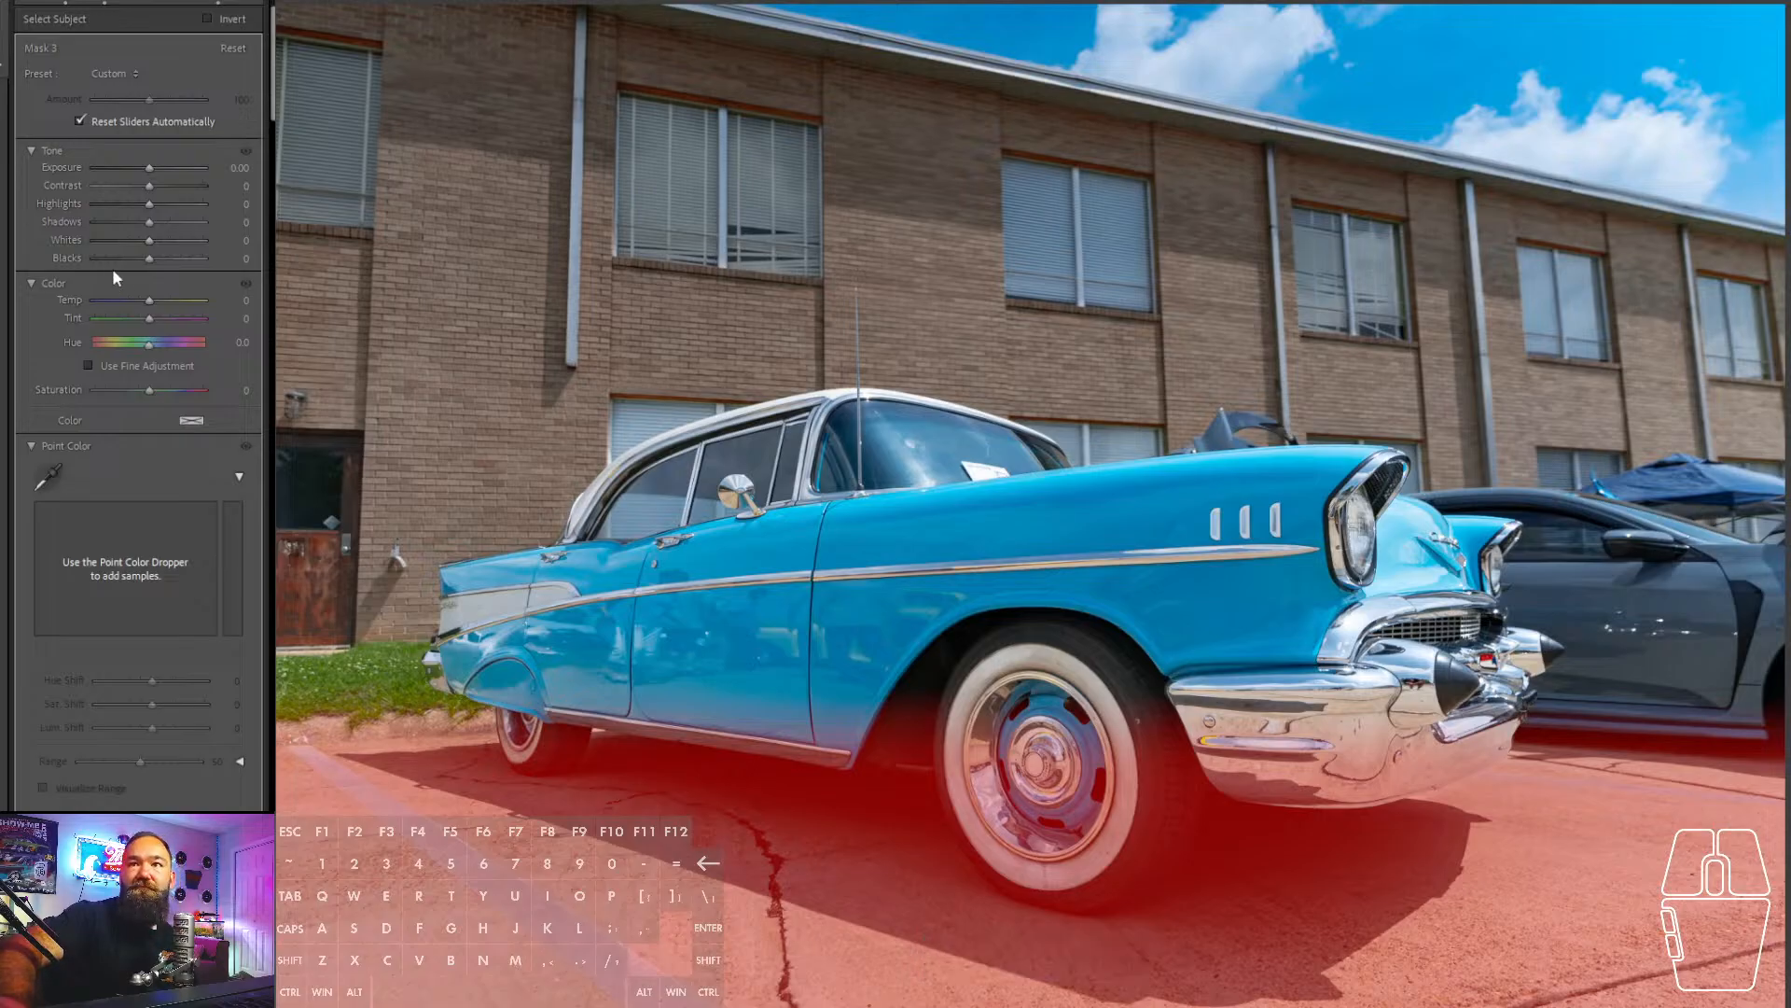
{"action": "left_click_drag", "start_coordinate": [145, 164], "coordinate": [137, 170]}
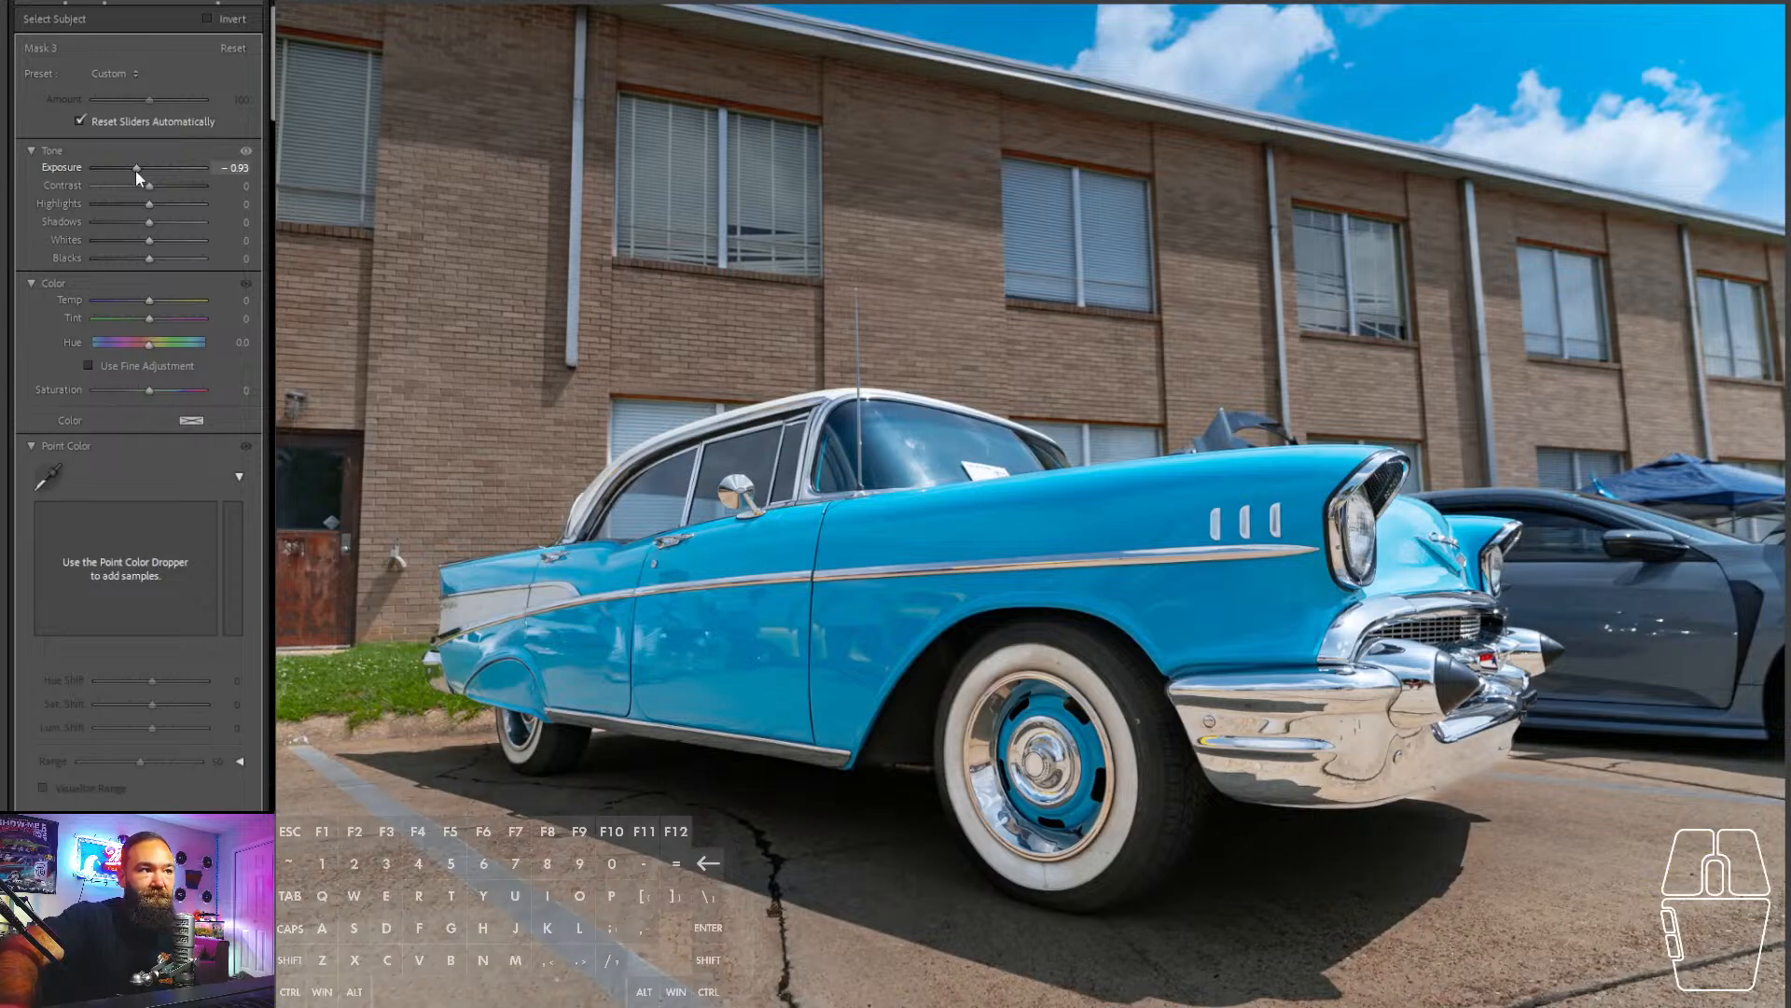
- Draw a radial gradient mask over the car's front grille and bumper and set its exposure to −0.67
{"action": "left_click", "coordinate": [0, 9]}
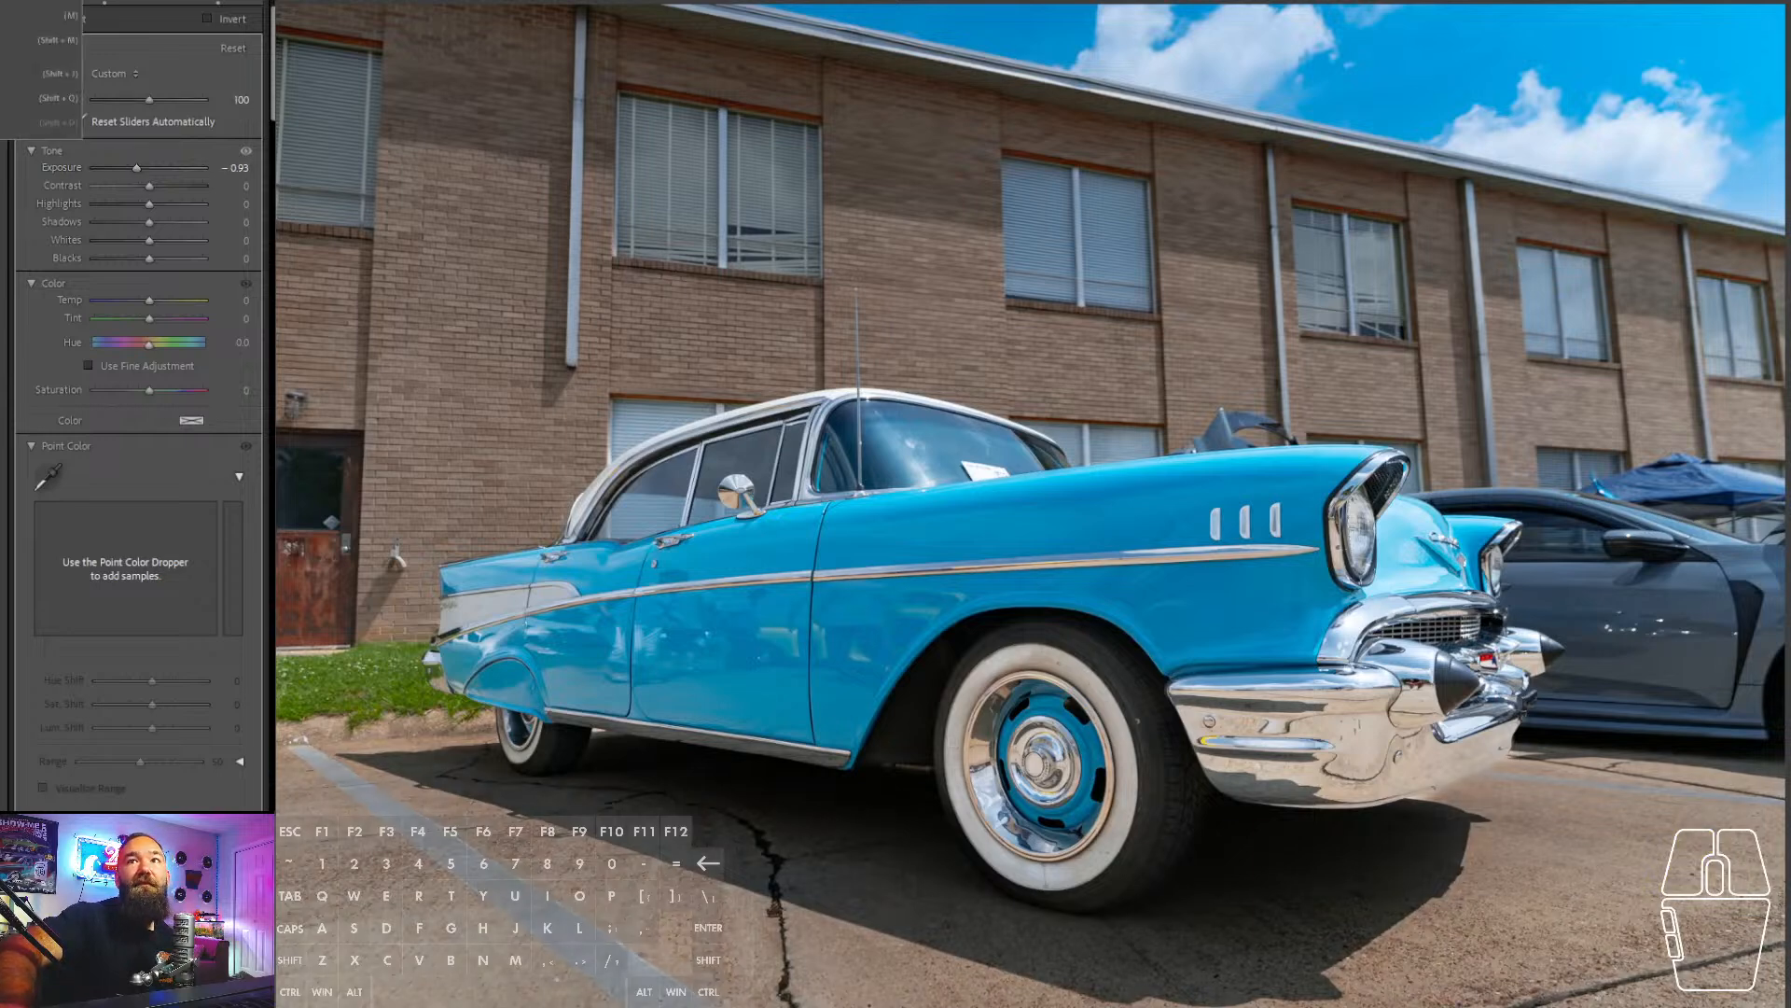
{"action": "left_click", "coordinate": [41, 41]}
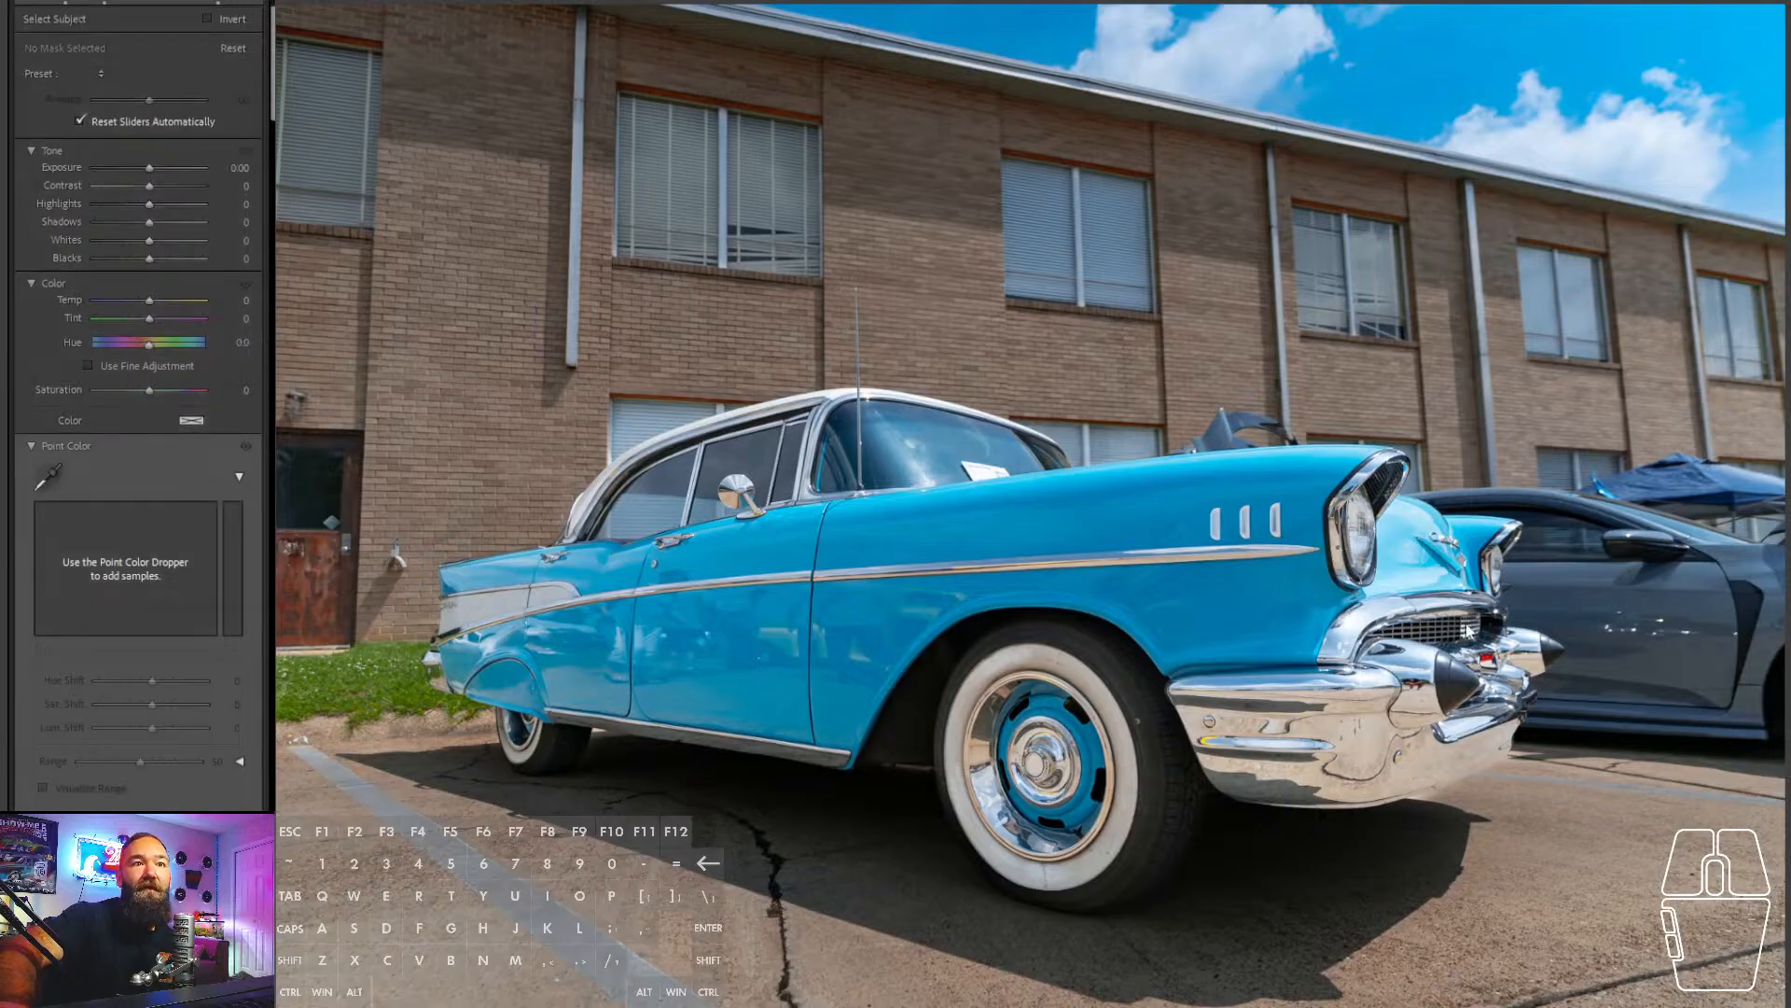
{"action": "key", "text": "shift+m"}
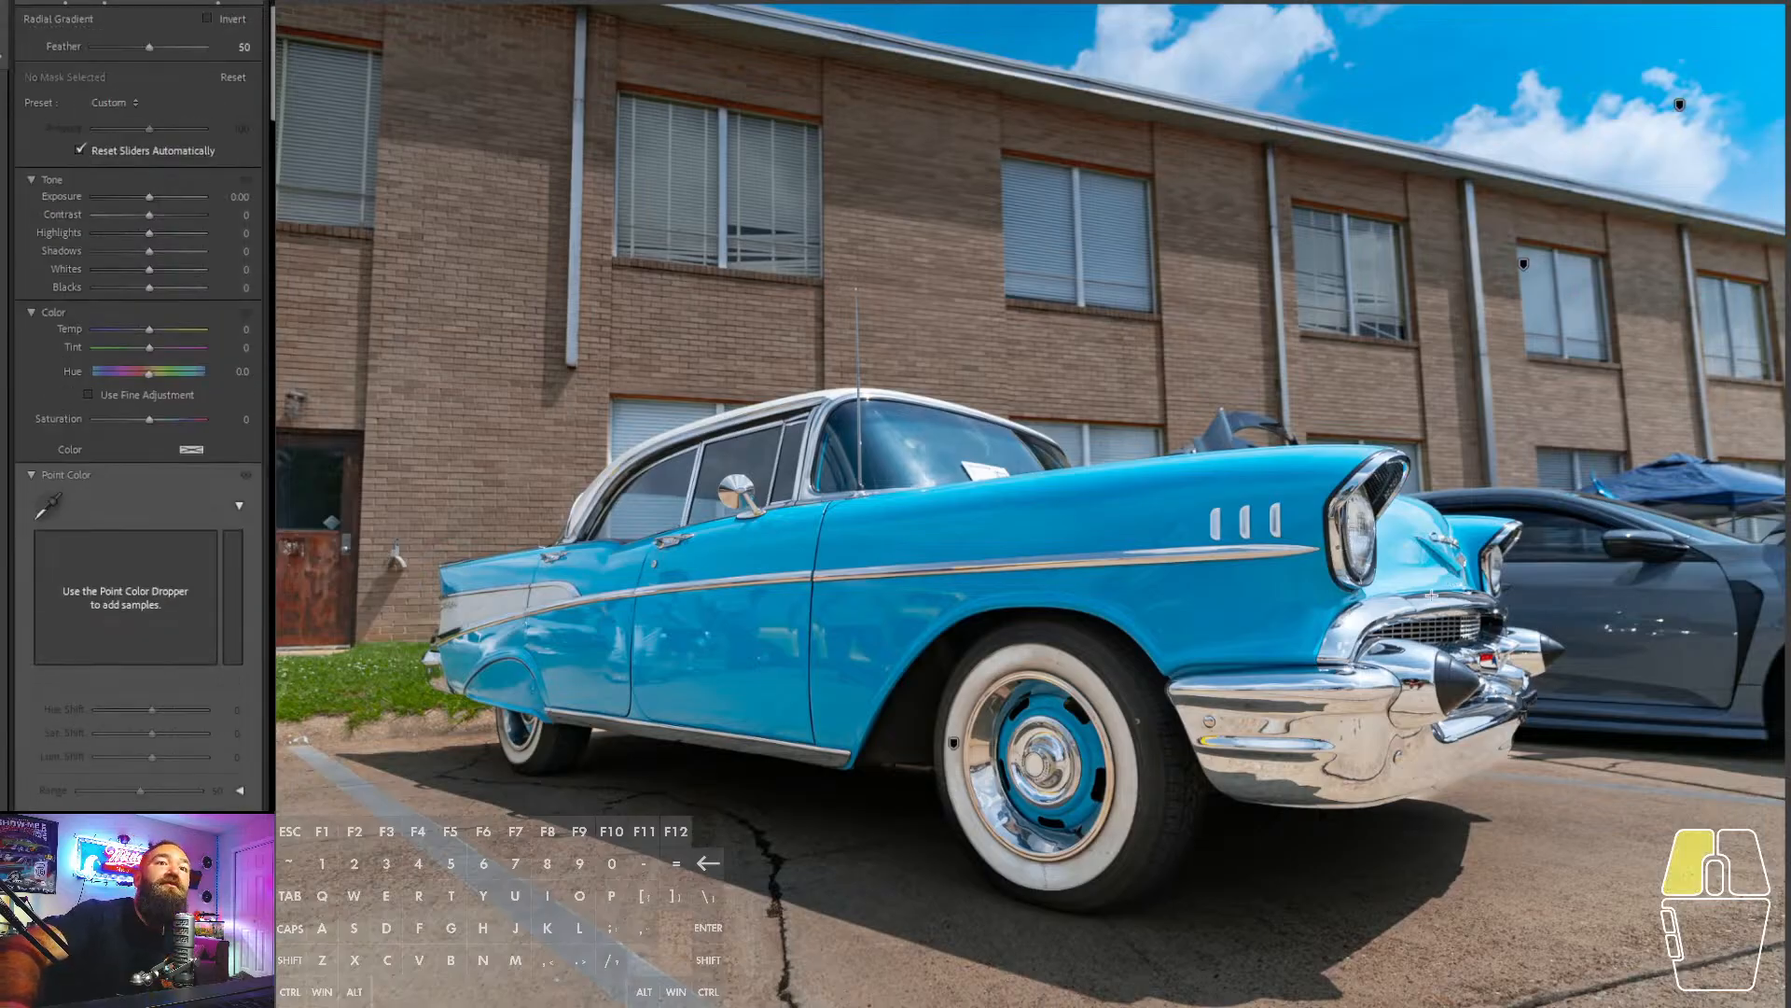
{"action": "left_click_drag", "start_coordinate": [1460, 413], "coordinate": [1331, 810]}
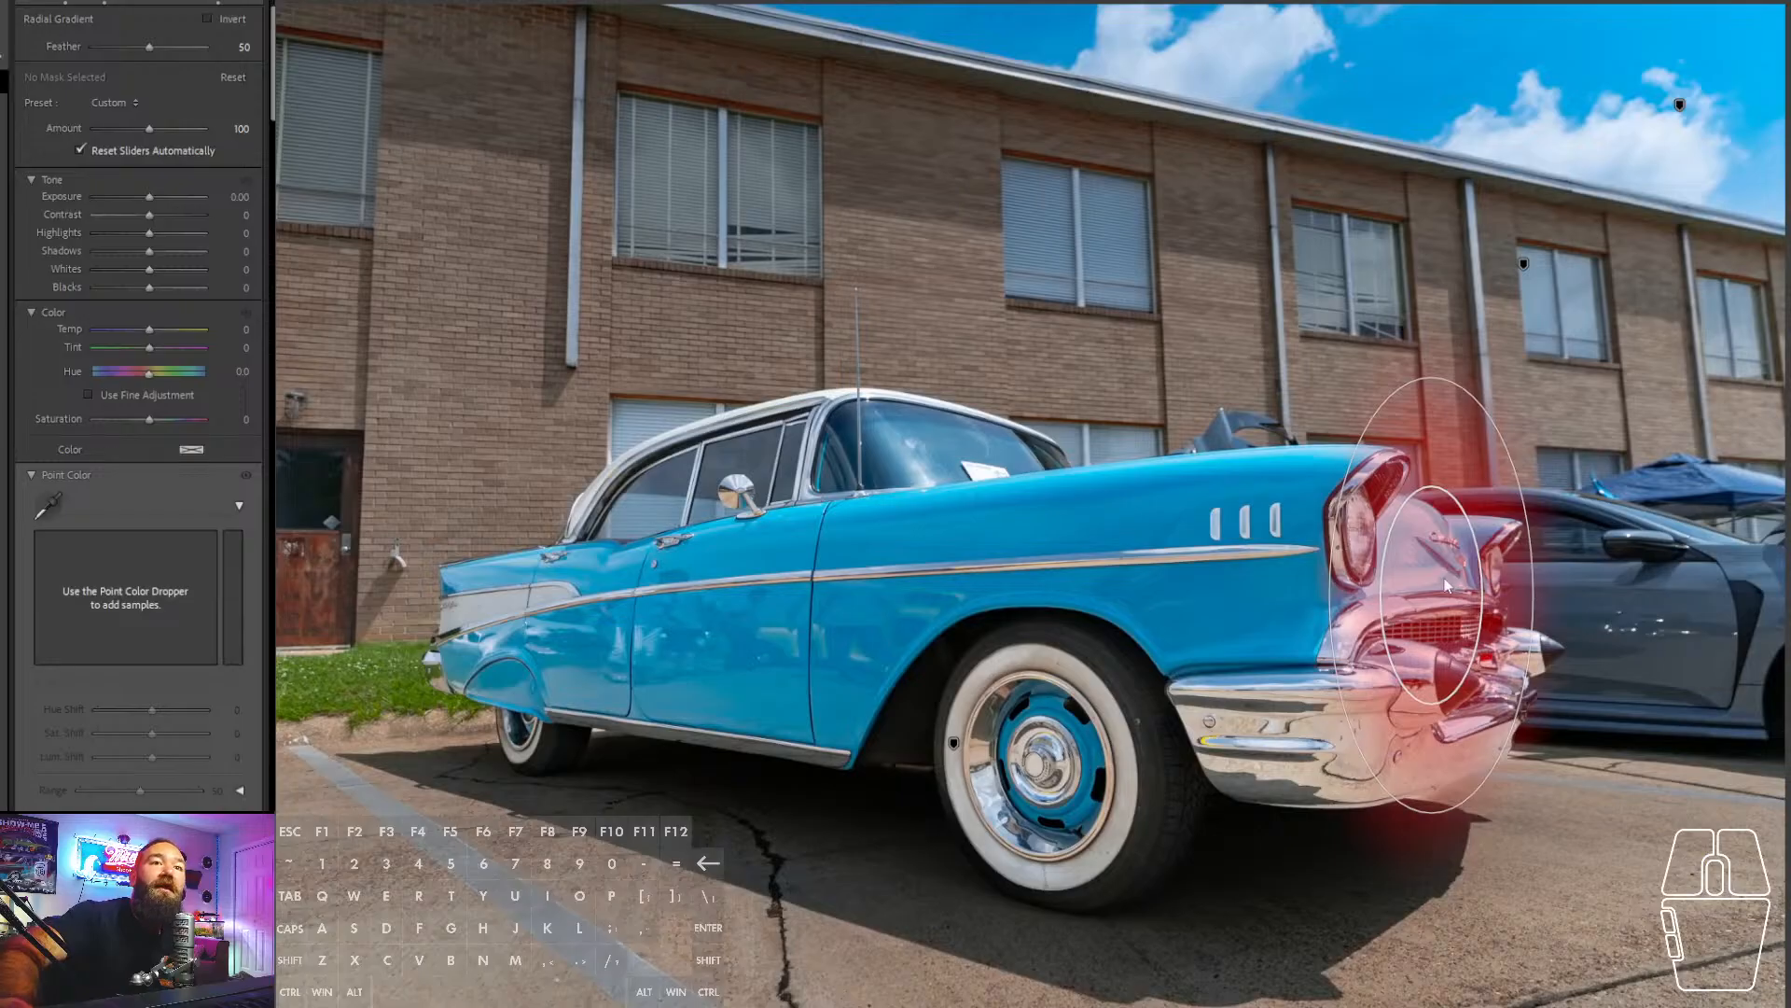
{"action": "left_click_drag", "start_coordinate": [1441, 579], "coordinate": [1431, 608]}
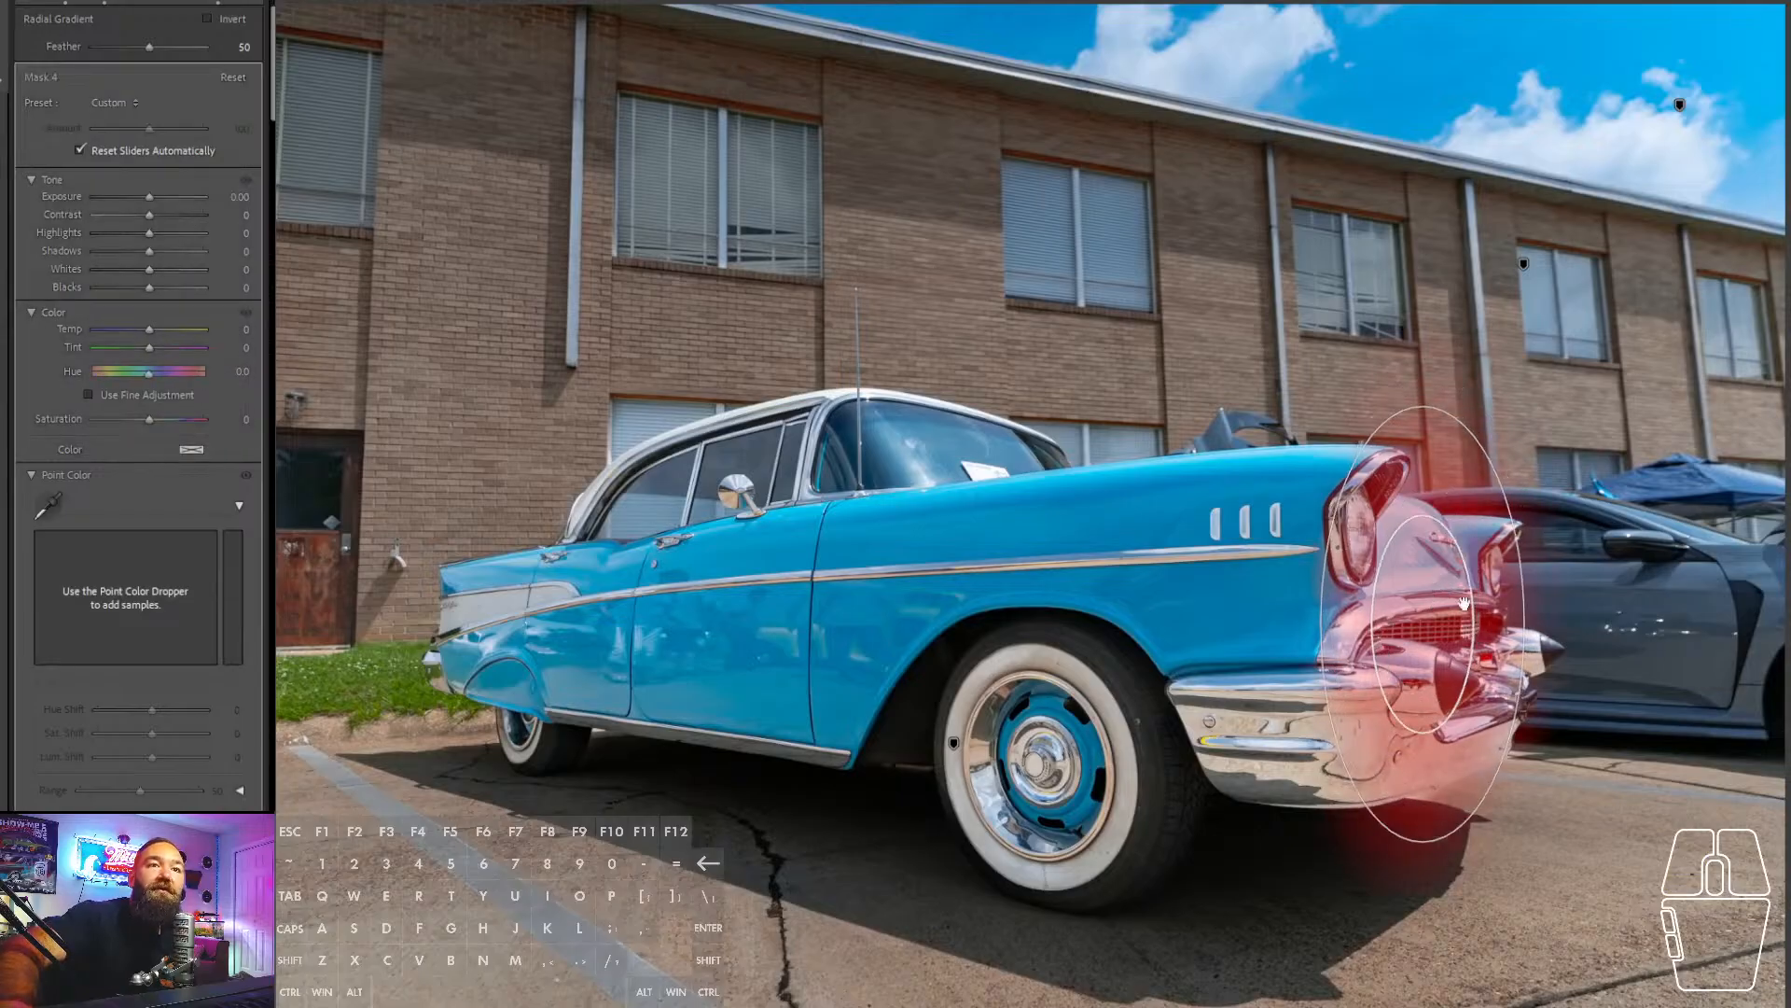
{"action": "left_click_drag", "start_coordinate": [149, 198], "coordinate": [138, 194]}
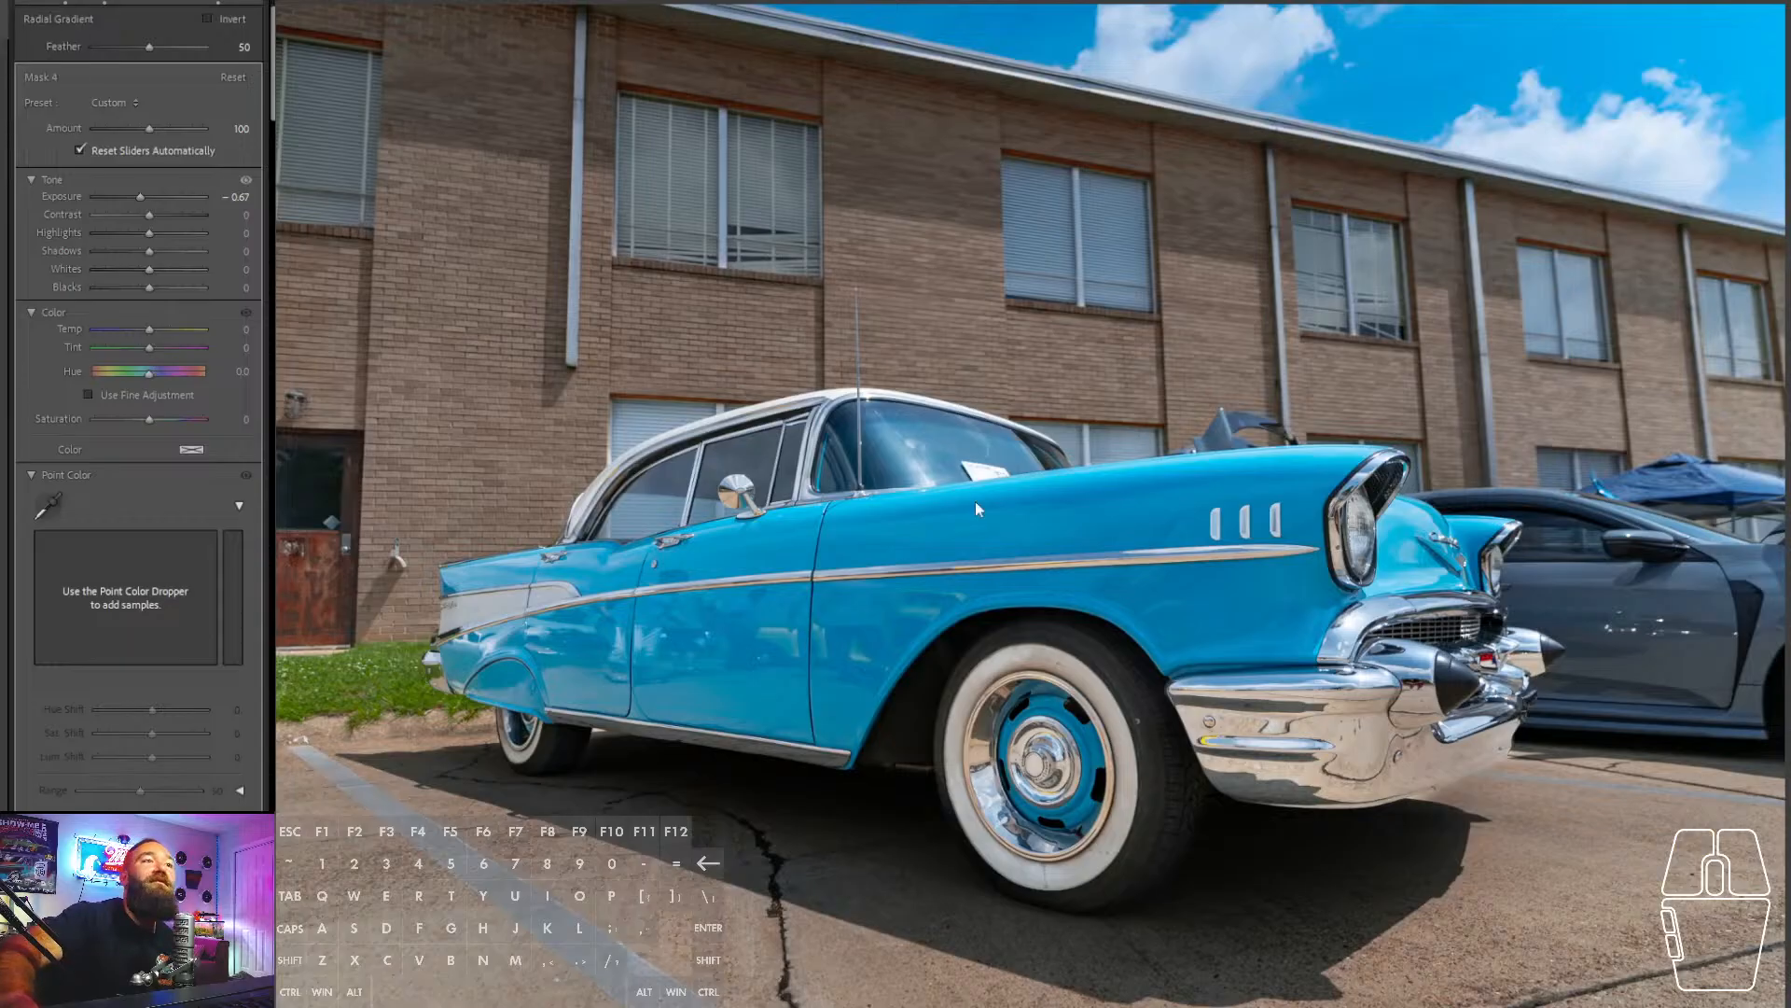
- Draw a tilted radial gradient over the car's rear and cabin, set its exposure to −0.47, and refine it with a background selection
{"action": "left_click_drag", "start_coordinate": [562, 504], "coordinate": [1139, 471]}
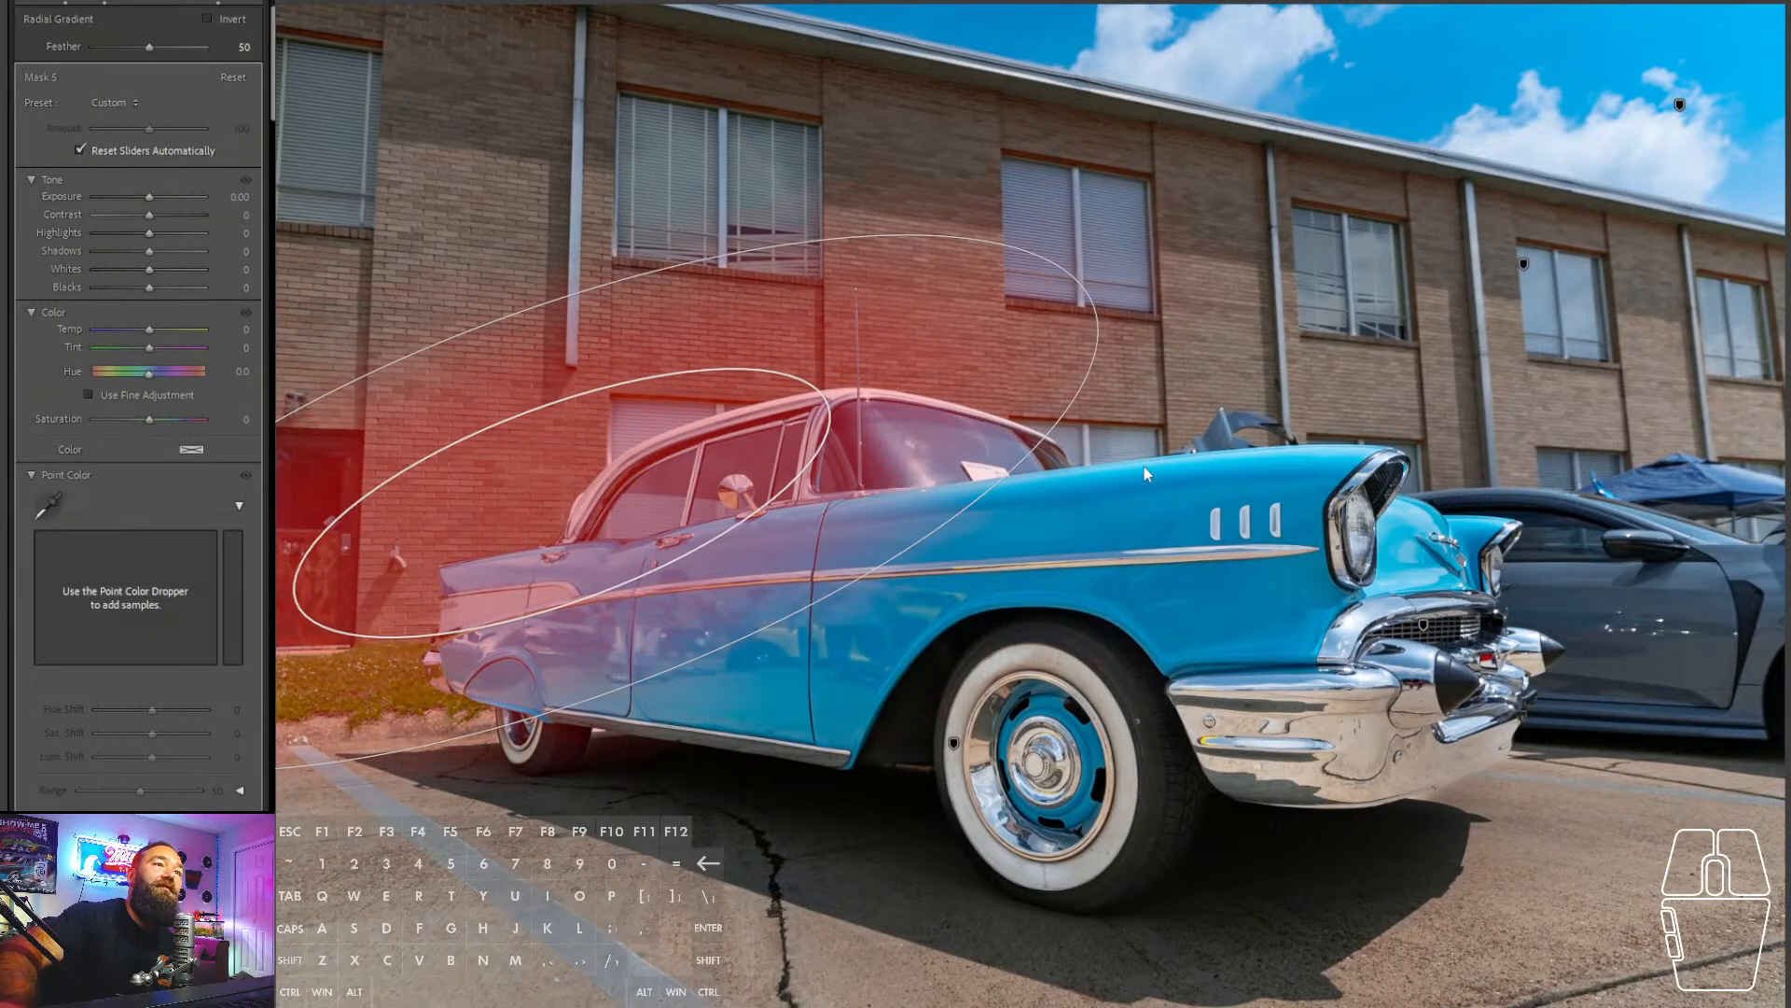
{"action": "left_click_drag", "start_coordinate": [647, 468], "coordinate": [711, 458]}
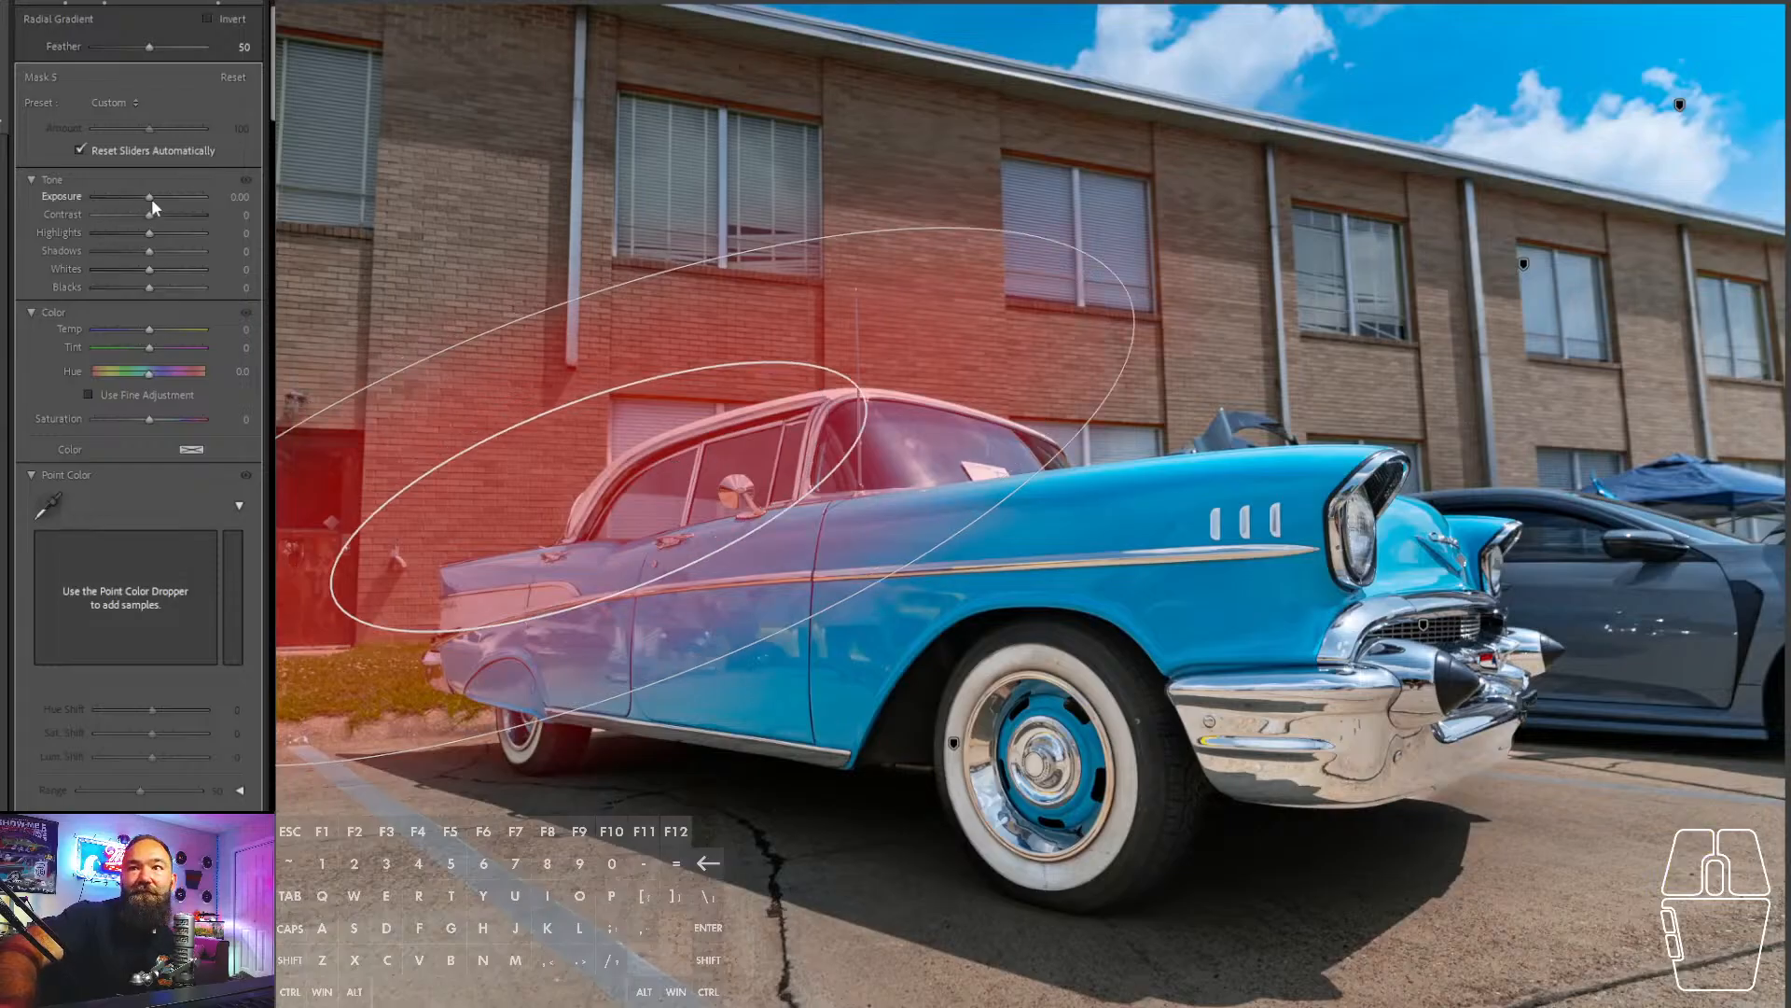
{"action": "left_click_drag", "start_coordinate": [152, 198], "coordinate": [144, 198]}
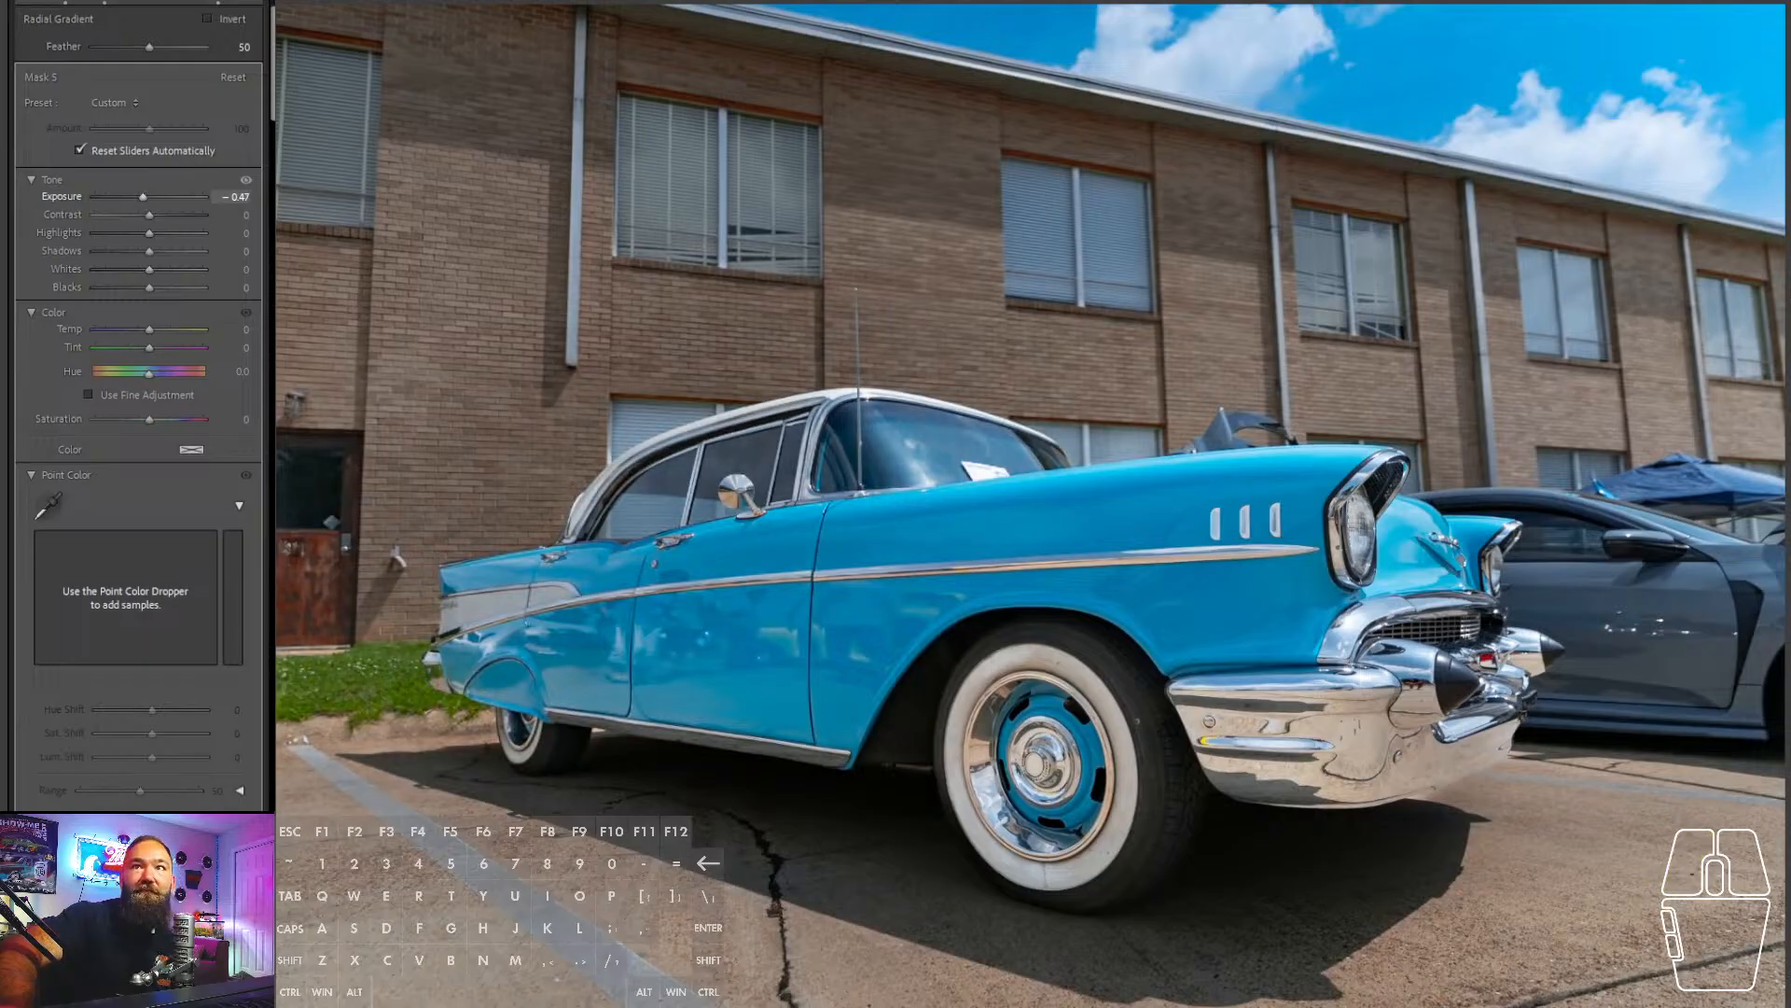
{"action": "left_click", "coordinate": [20, 14]}
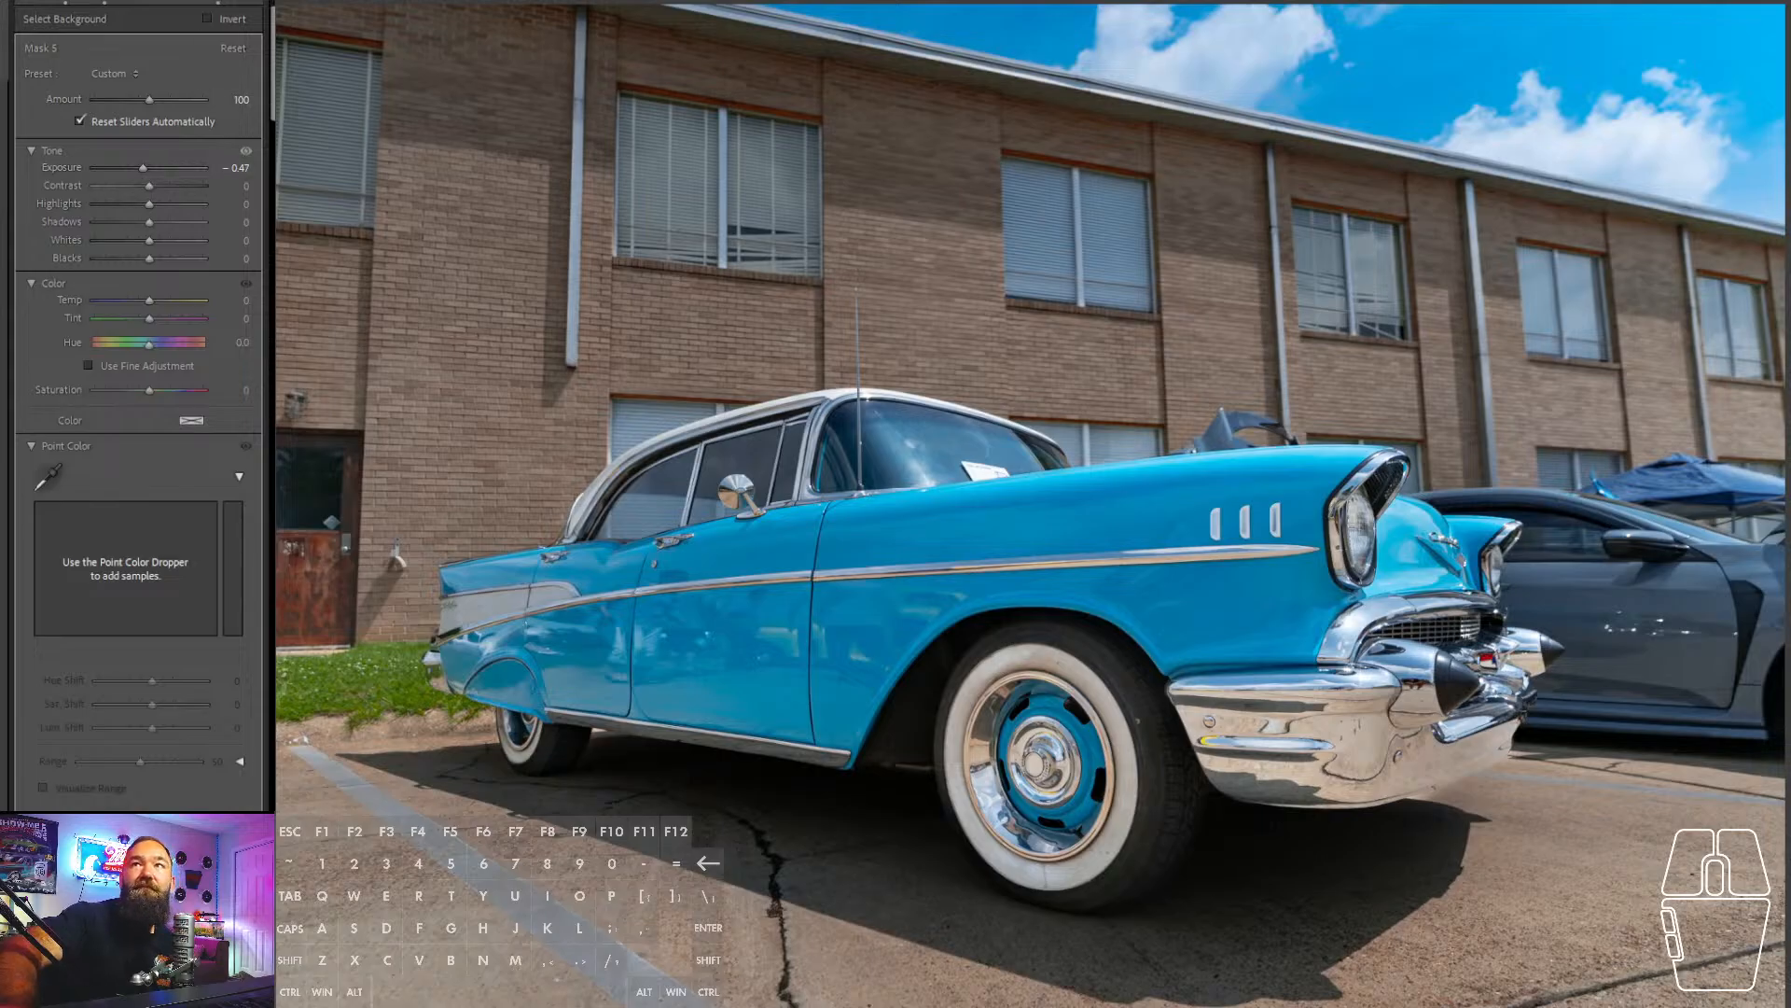
- Raise the whole photo's exposure to +1.92
{"action": "left_click_drag", "start_coordinate": [166, 209], "coordinate": [171, 209]}
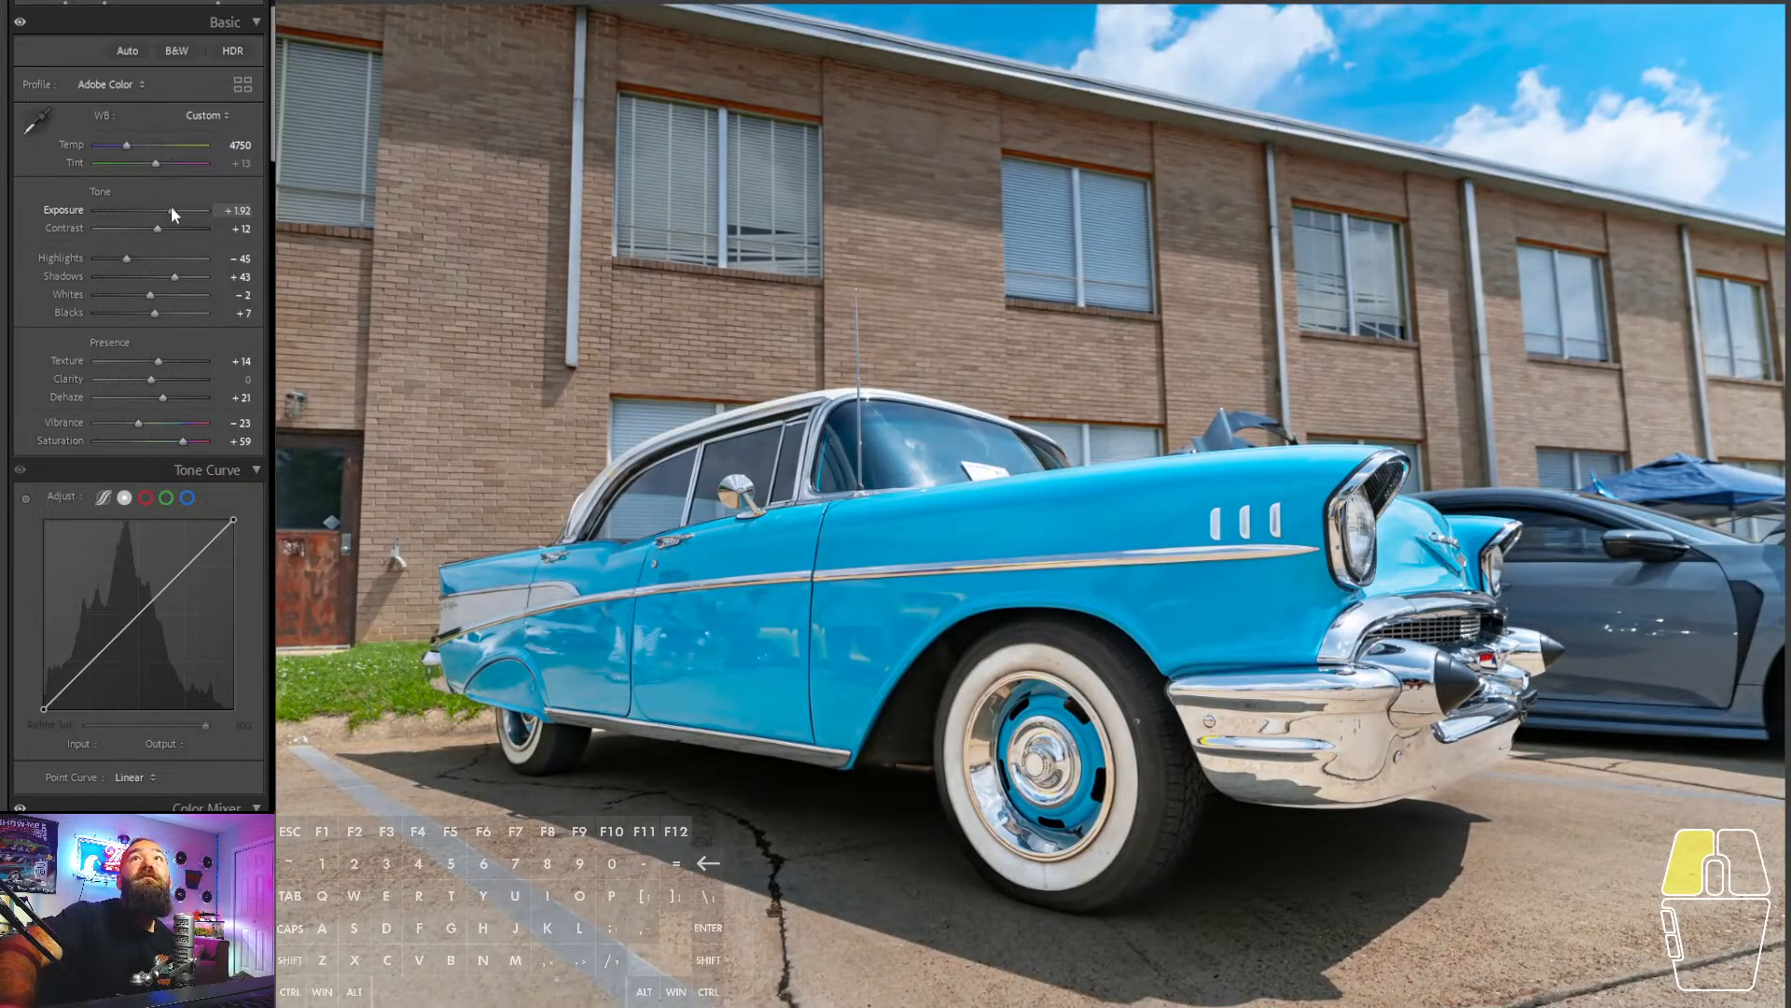
- Set the blue car photo's exposure to +1.75 and saturation to +75, and raise its contrast to +28
{"action": "left_click_drag", "start_coordinate": [170, 209], "coordinate": [168, 211]}
{"action": "left_click_drag", "start_coordinate": [193, 443], "coordinate": [193, 442]}
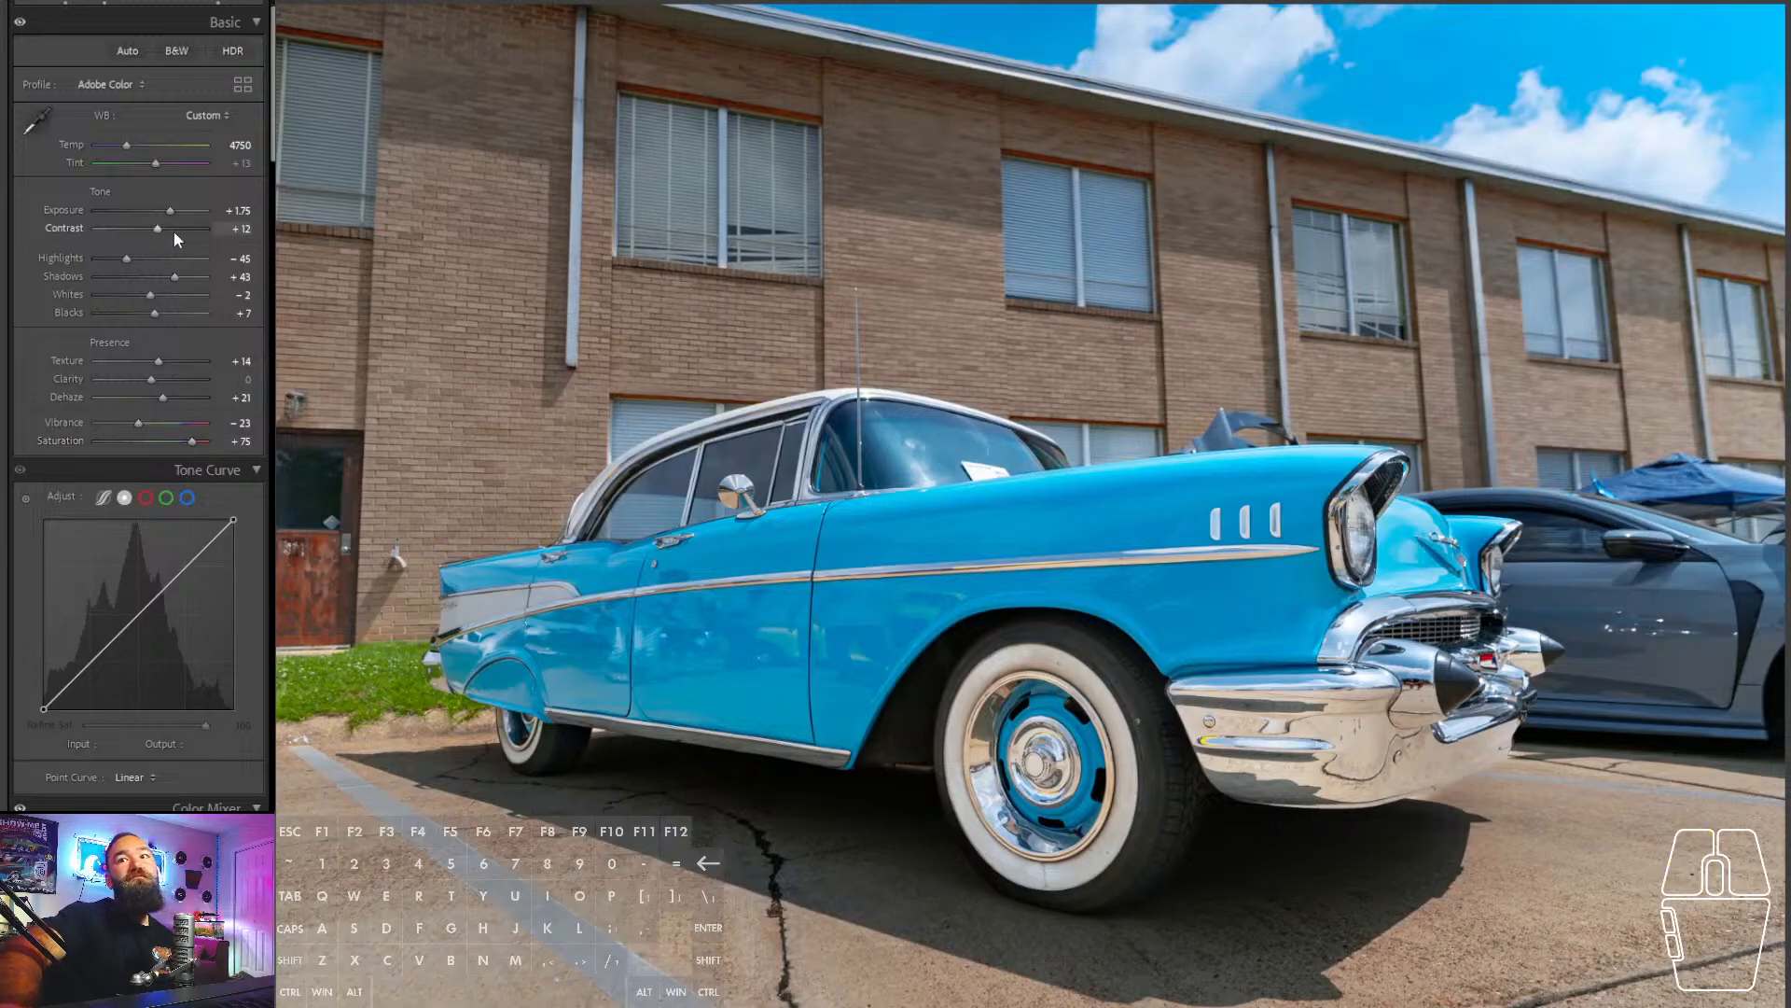
{"action": "left_click_drag", "start_coordinate": [175, 228], "coordinate": [175, 229]}
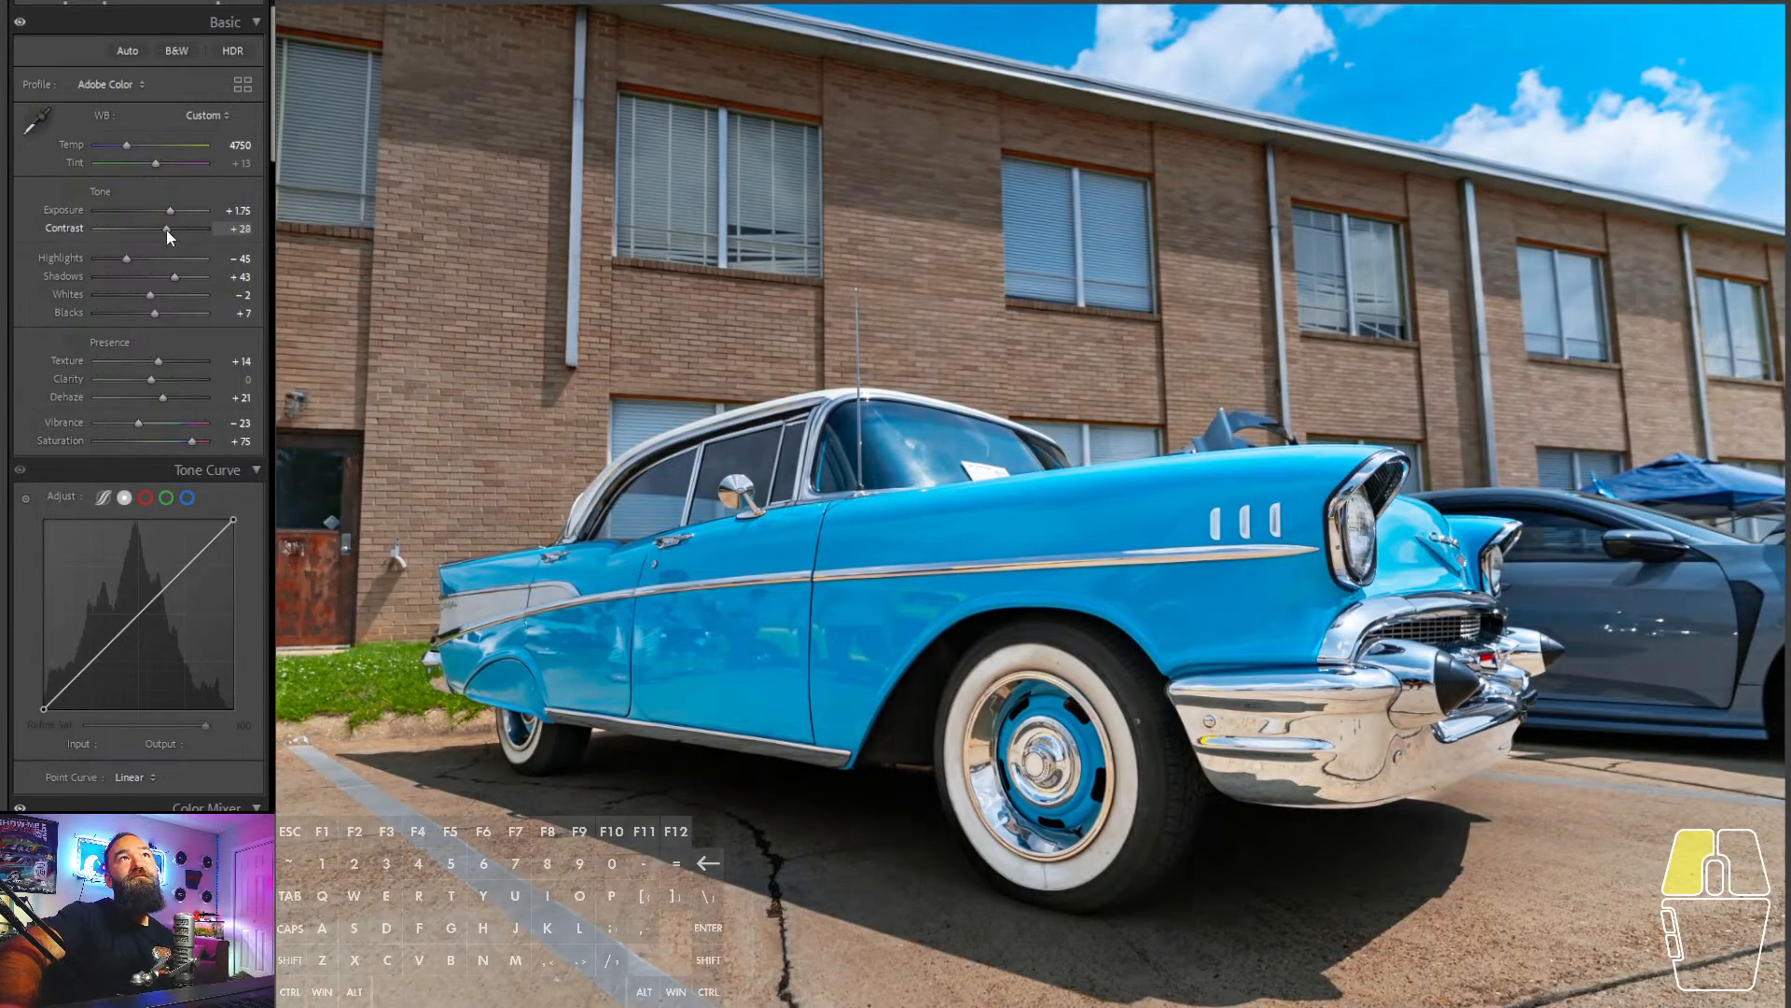
{"action": "left_click_drag", "start_coordinate": [166, 229], "coordinate": [168, 209]}
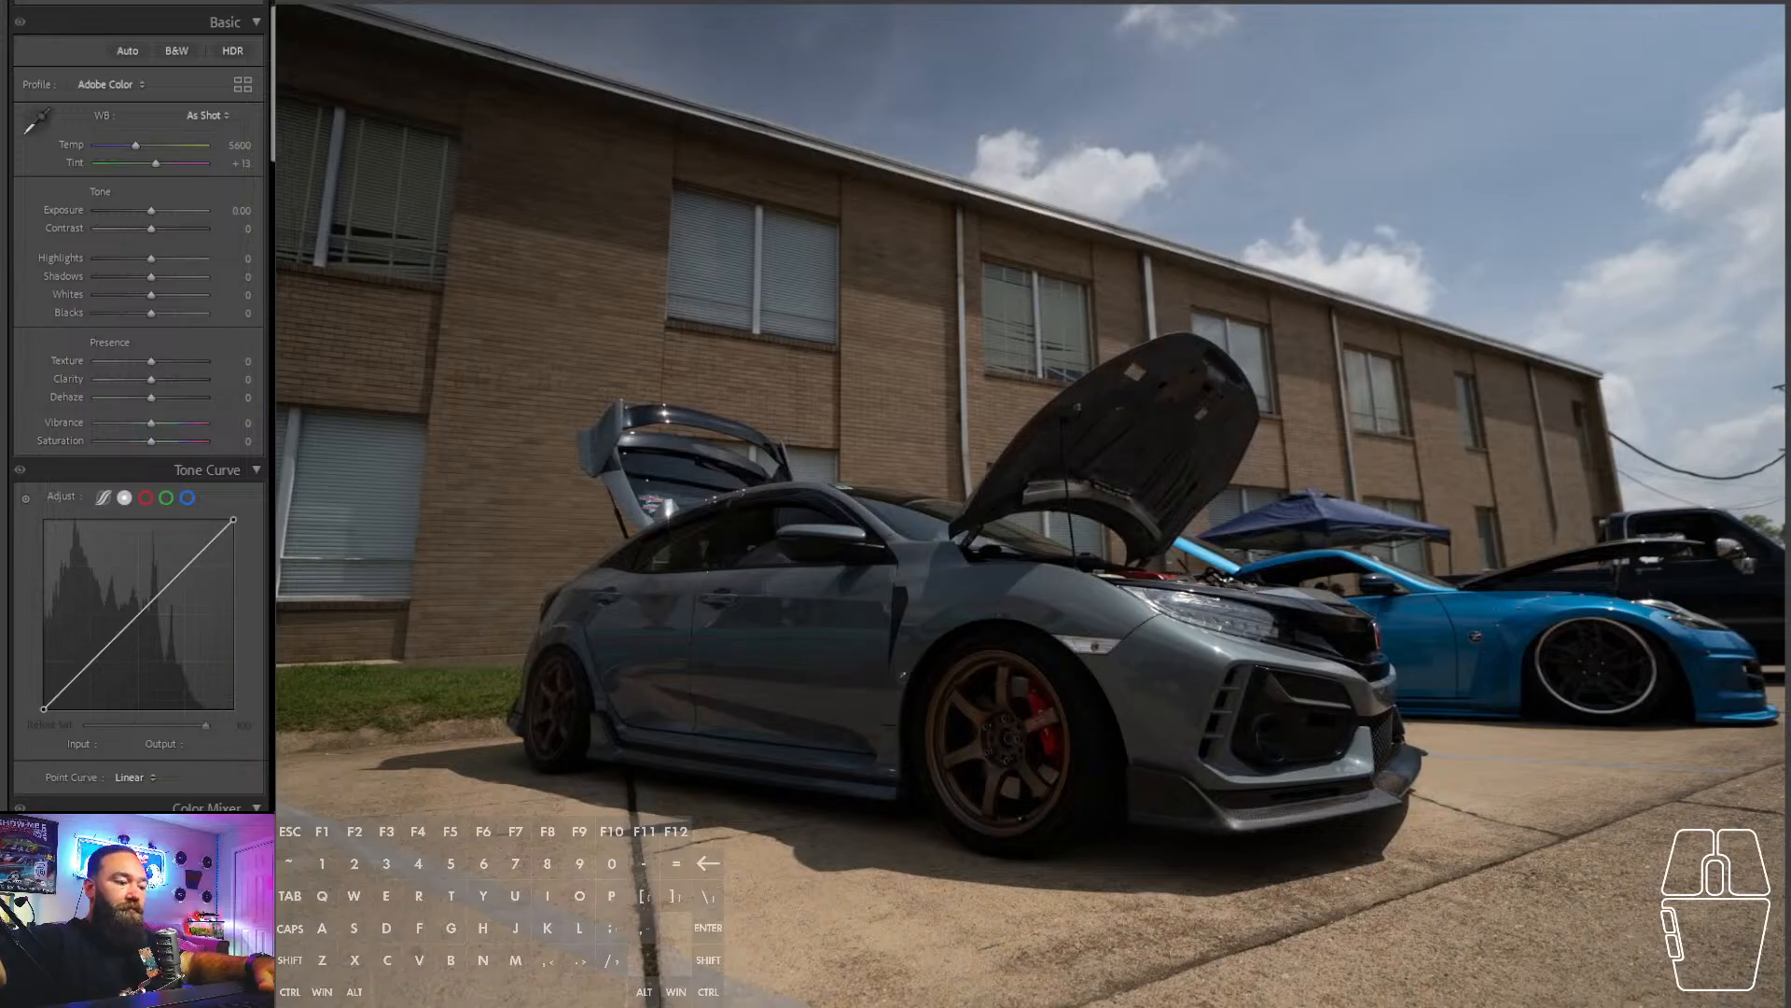
- Straighten the gray hatchback photo by 0.90 degrees and crop it tighter around the car with the open hood
{"action": "left_click", "coordinate": [105, 4]}
{"action": "left_click_drag", "start_coordinate": [150, 105], "coordinate": [151, 105]}
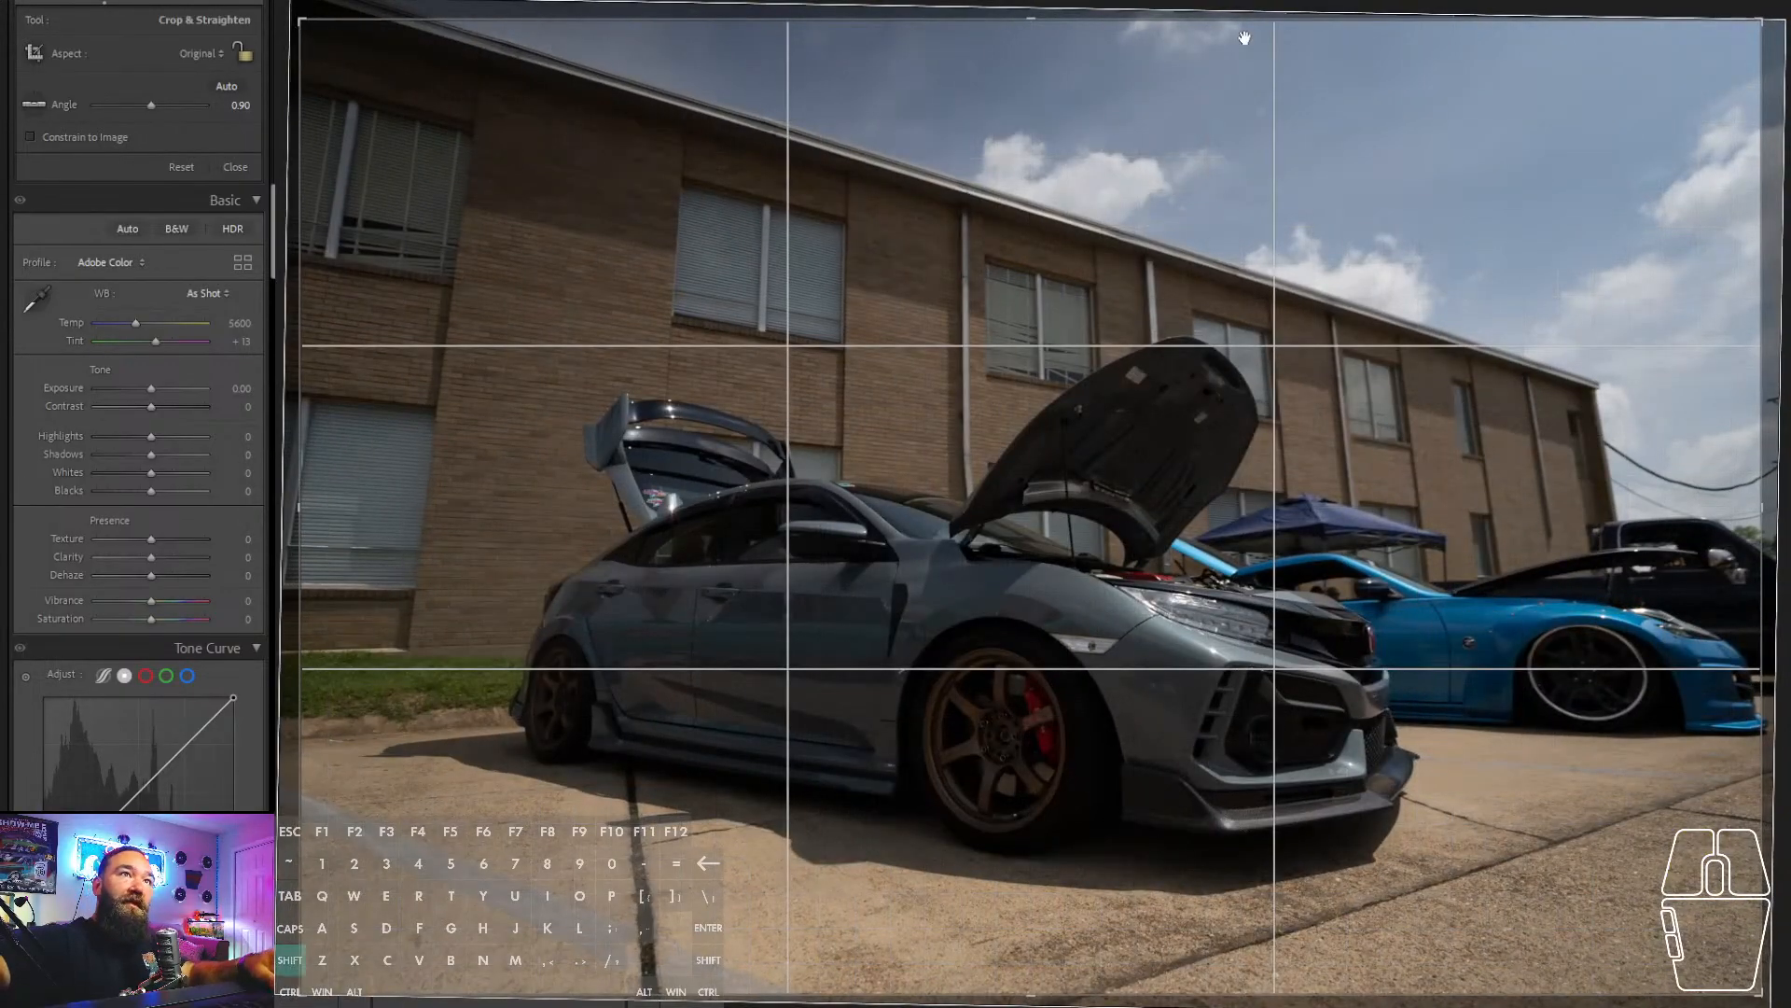
{"action": "left_click_drag", "start_coordinate": [1251, 28], "coordinate": [1263, 119]}
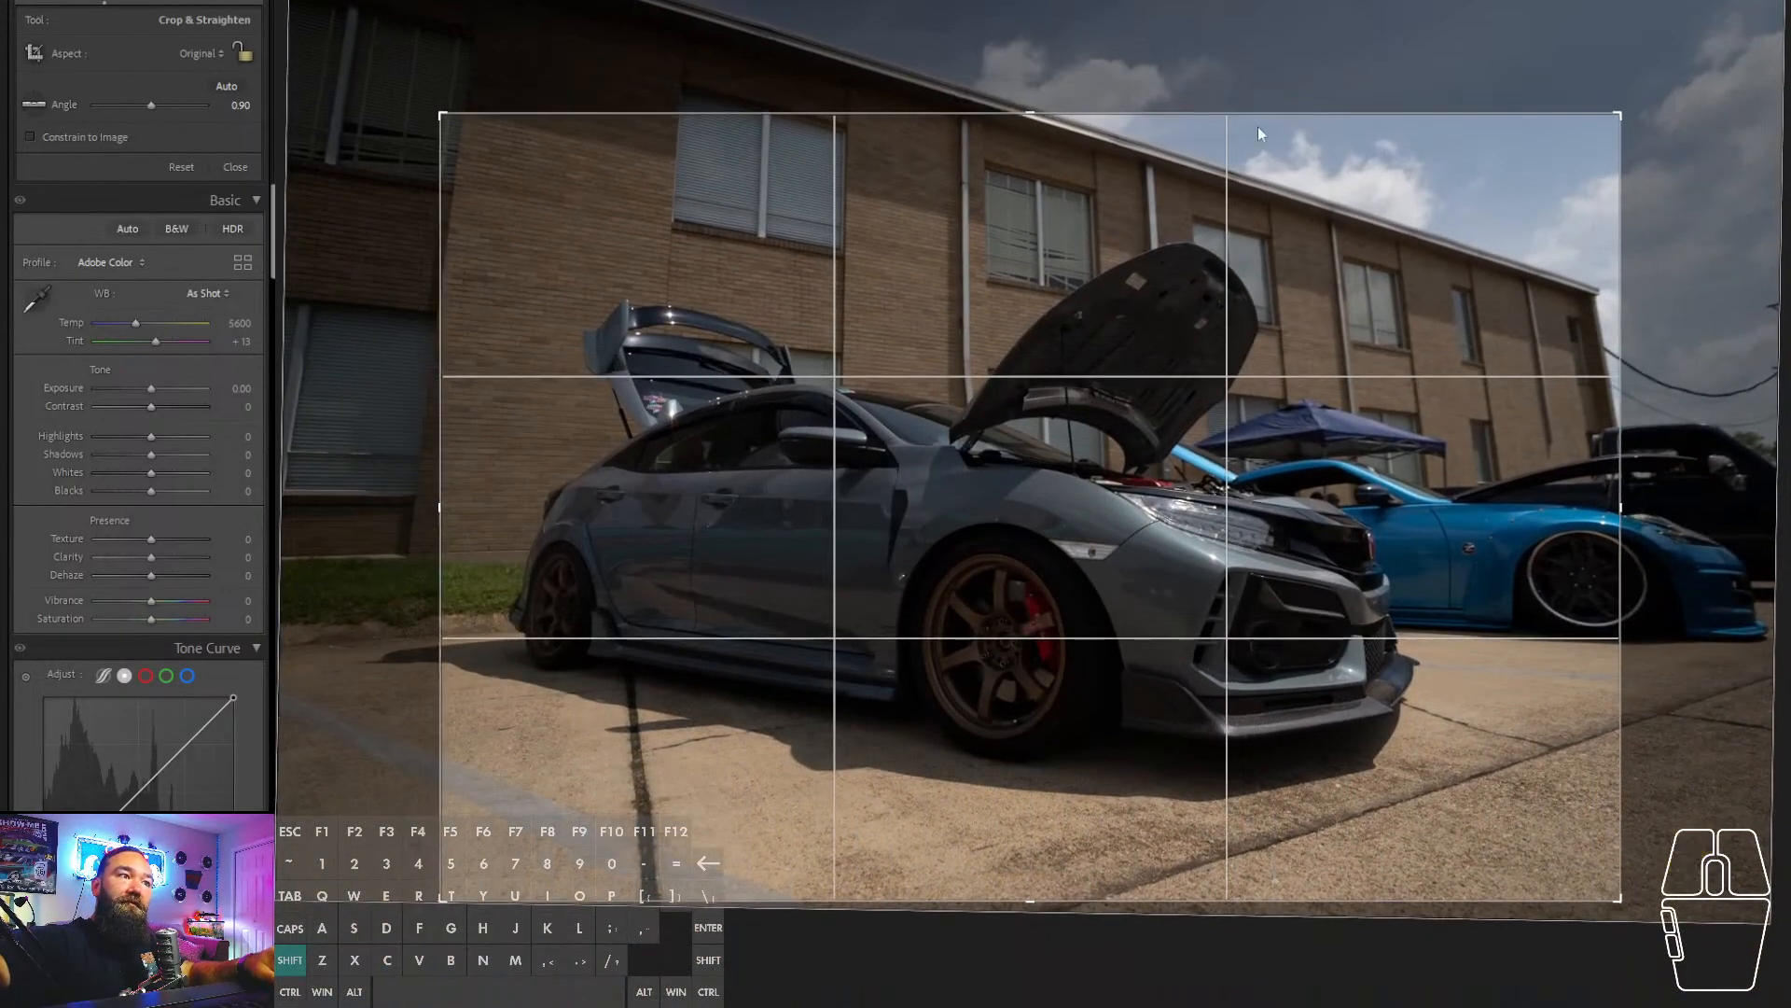
{"action": "left_click_drag", "start_coordinate": [1332, 385], "coordinate": [1367, 368]}
{"action": "left_click_drag", "start_coordinate": [1754, 349], "coordinate": [1758, 346]}
{"action": "key", "text": "Return"}
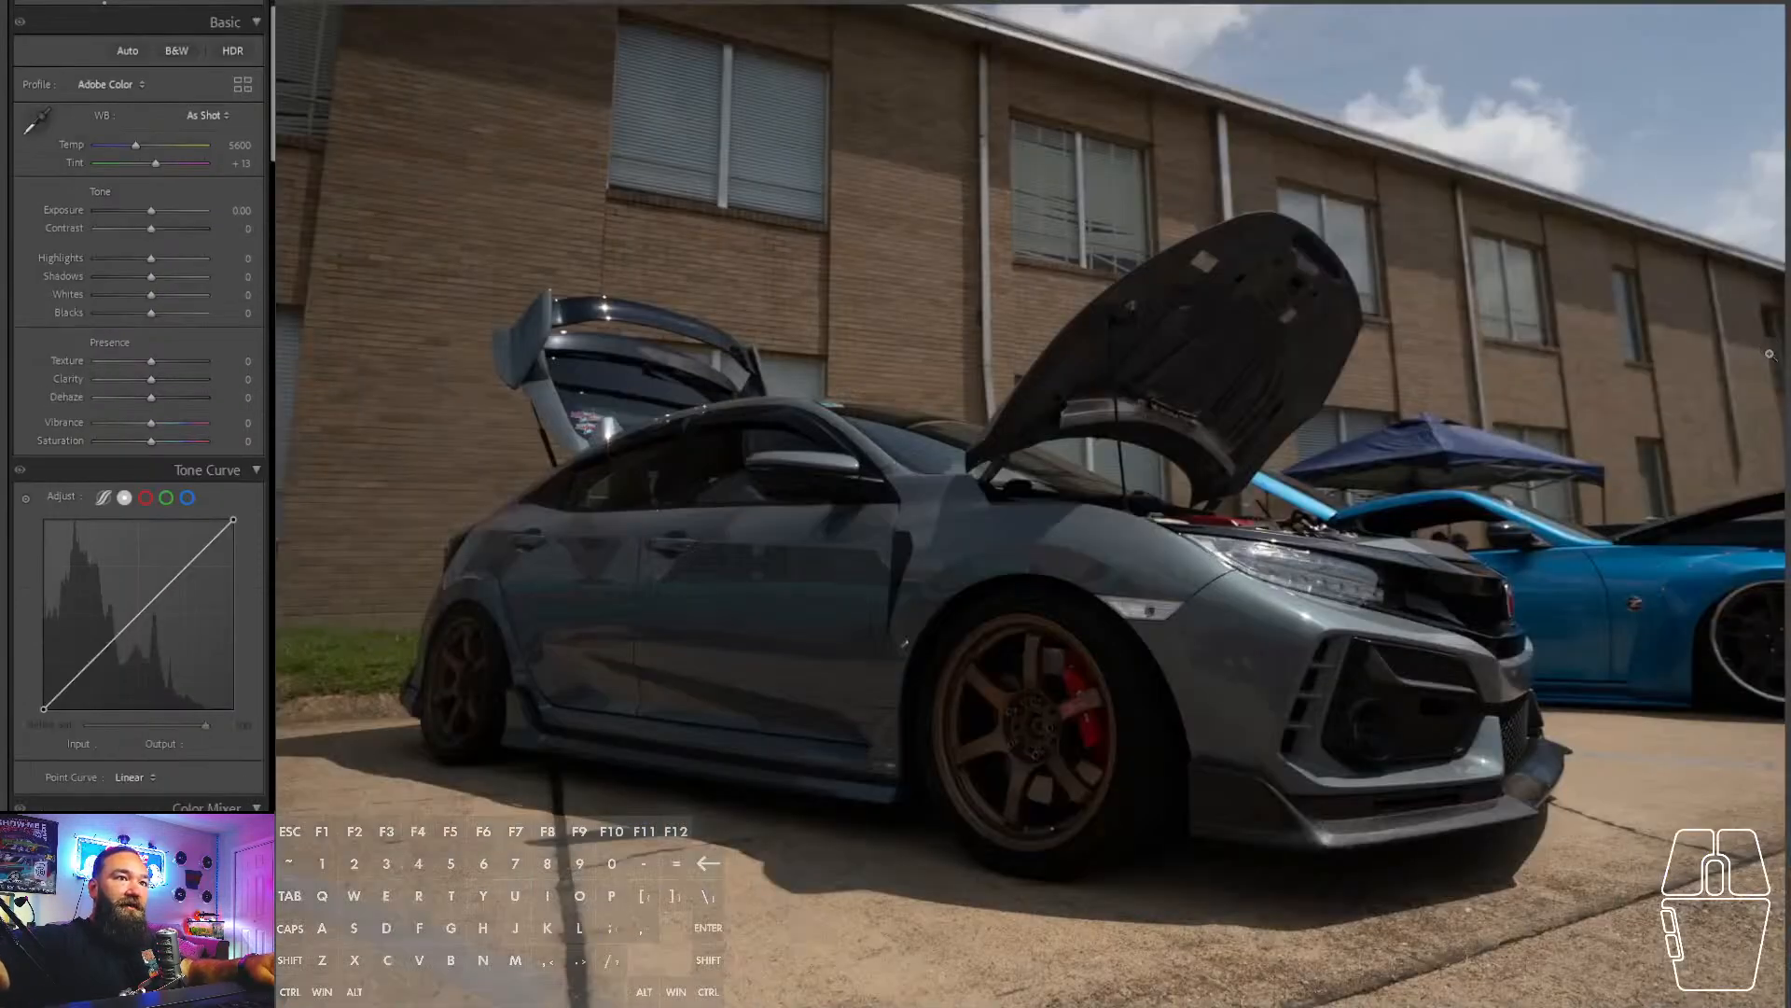
- Readjust the crop so slightly more of the scene shows above the raised hood
{"action": "key", "text": "r"}
{"action": "left_click_drag", "start_coordinate": [1079, 129], "coordinate": [1080, 123]}
{"action": "mouse_move", "coordinate": [1080, 243]}
{"action": "left_mouse_down"}
{"action": "mouse_move", "coordinate": [1072, 277]}
{"action": "mouse_move", "coordinate": [1079, 234]}
{"action": "left_mouse_up"}
{"action": "key", "text": "Return"}
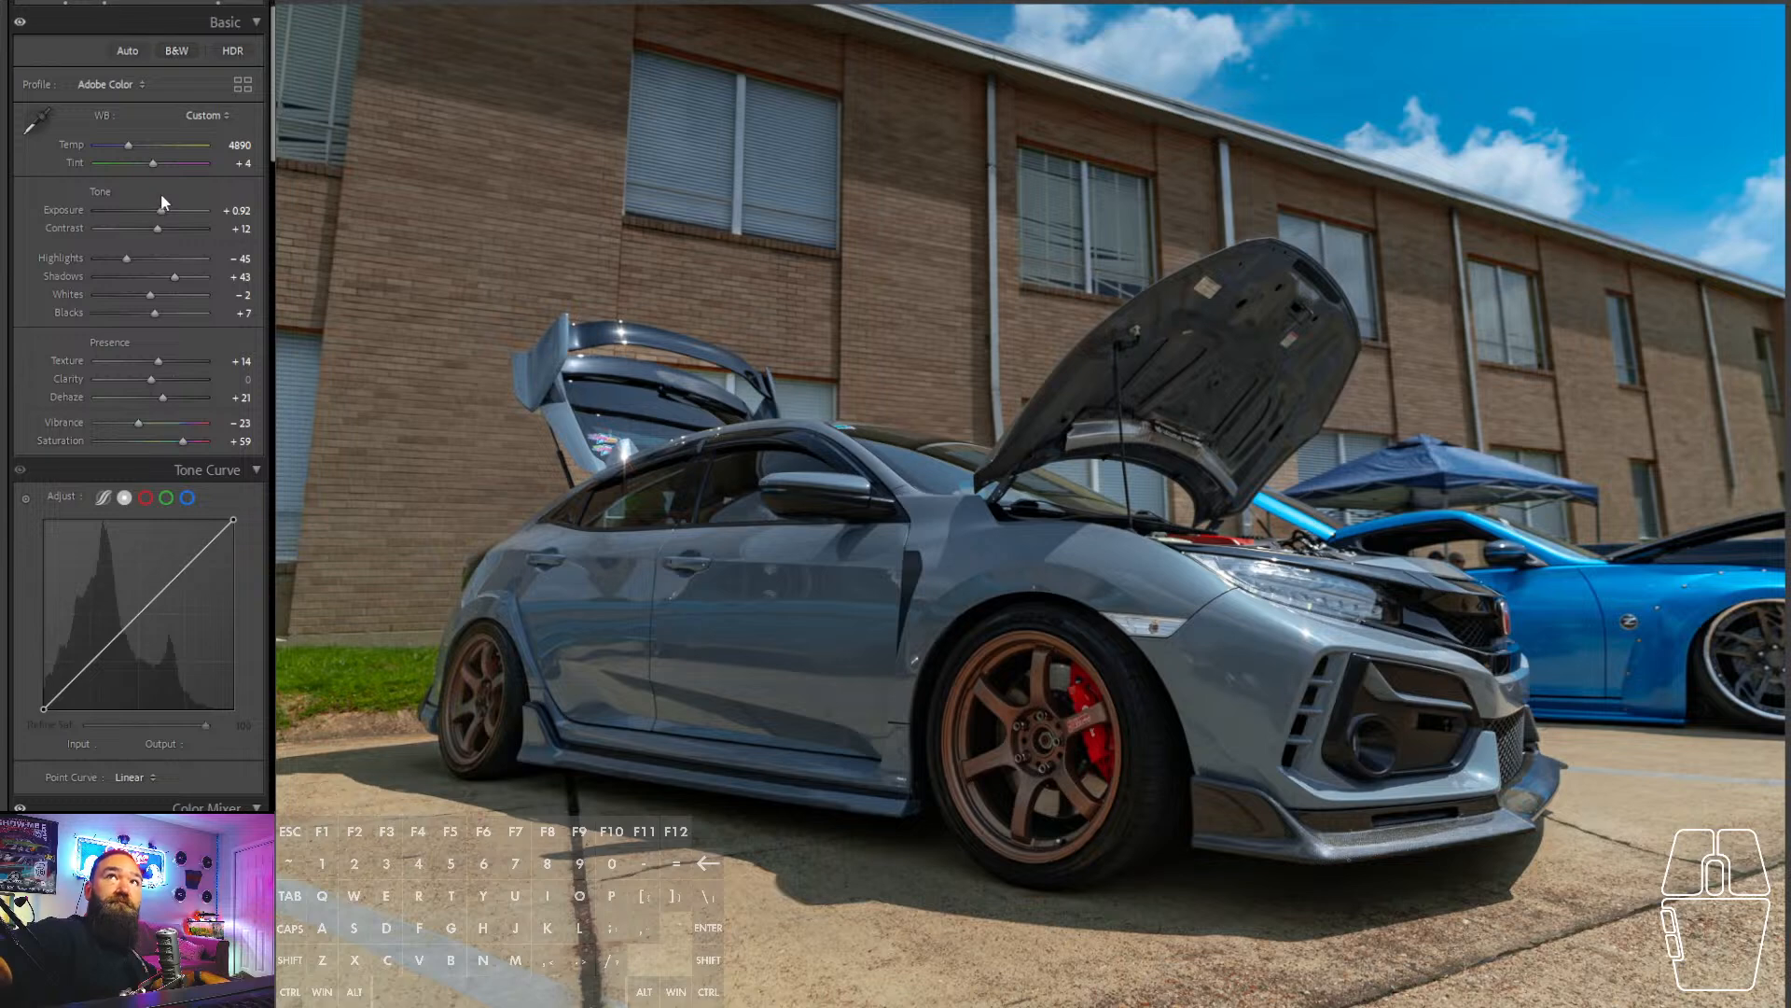
- Set the gray car photo's exposure to +1.50 and its tint to +13
{"action": "left_click_drag", "start_coordinate": [160, 209], "coordinate": [160, 163]}
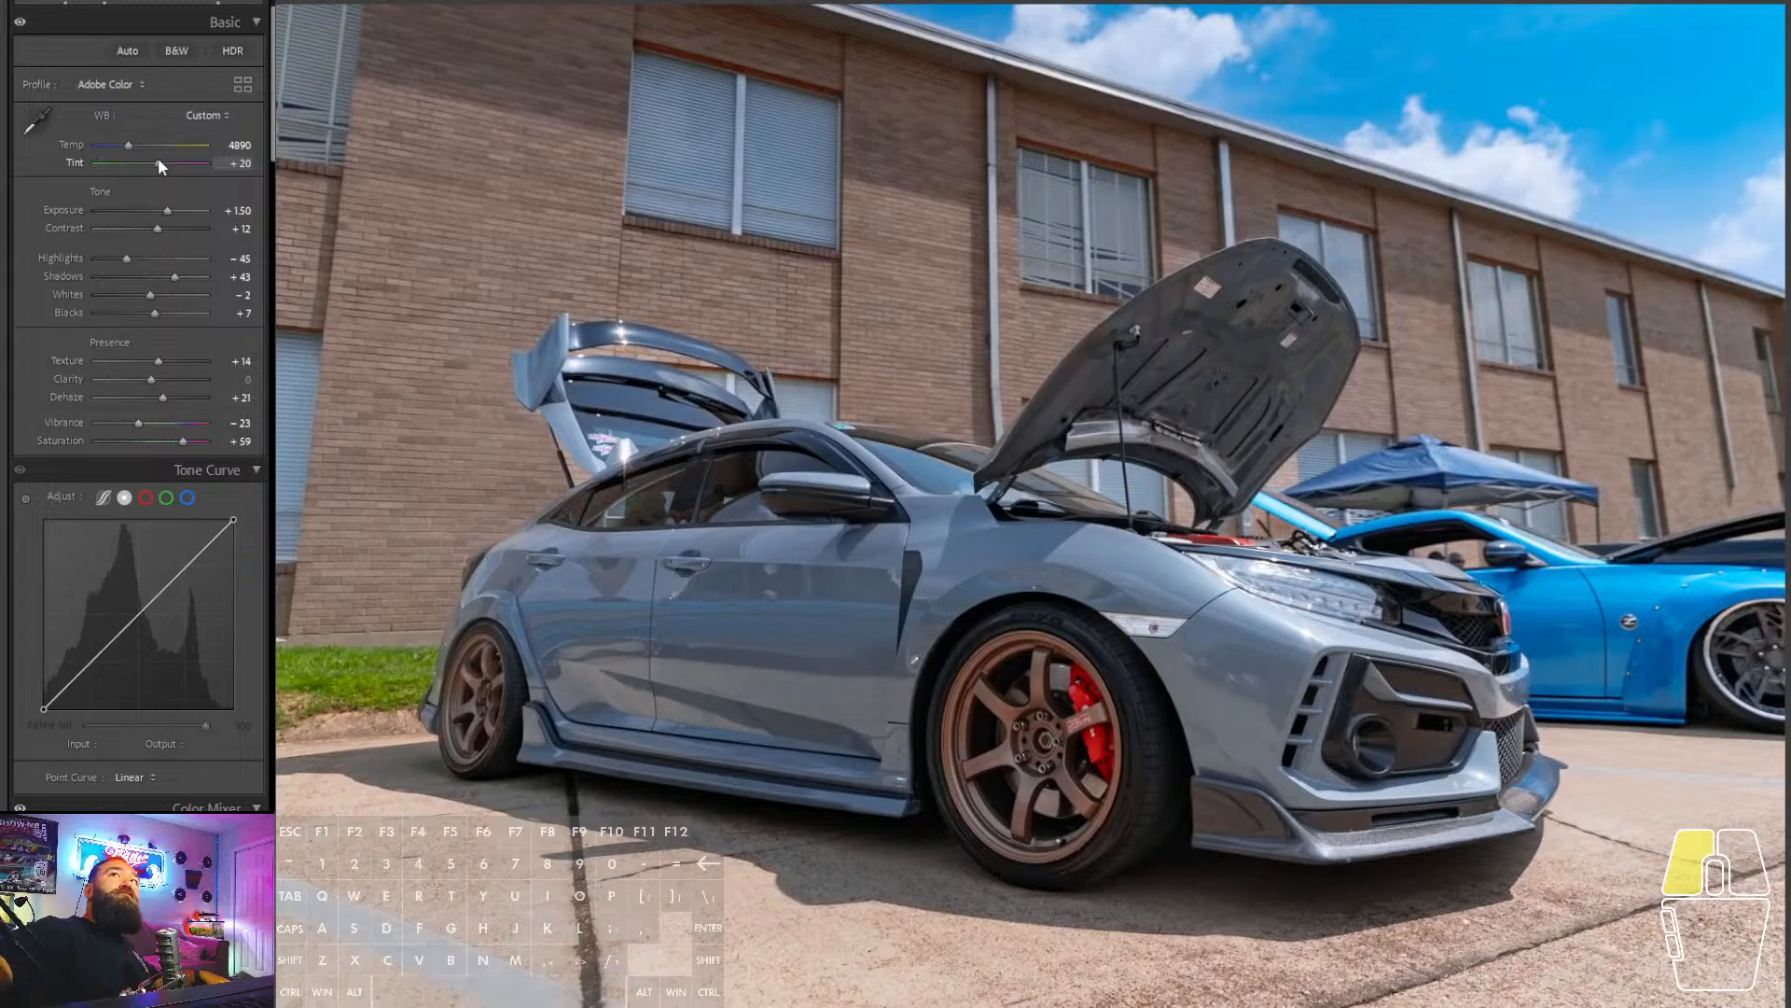
{"action": "left_click_drag", "start_coordinate": [158, 161], "coordinate": [156, 160]}
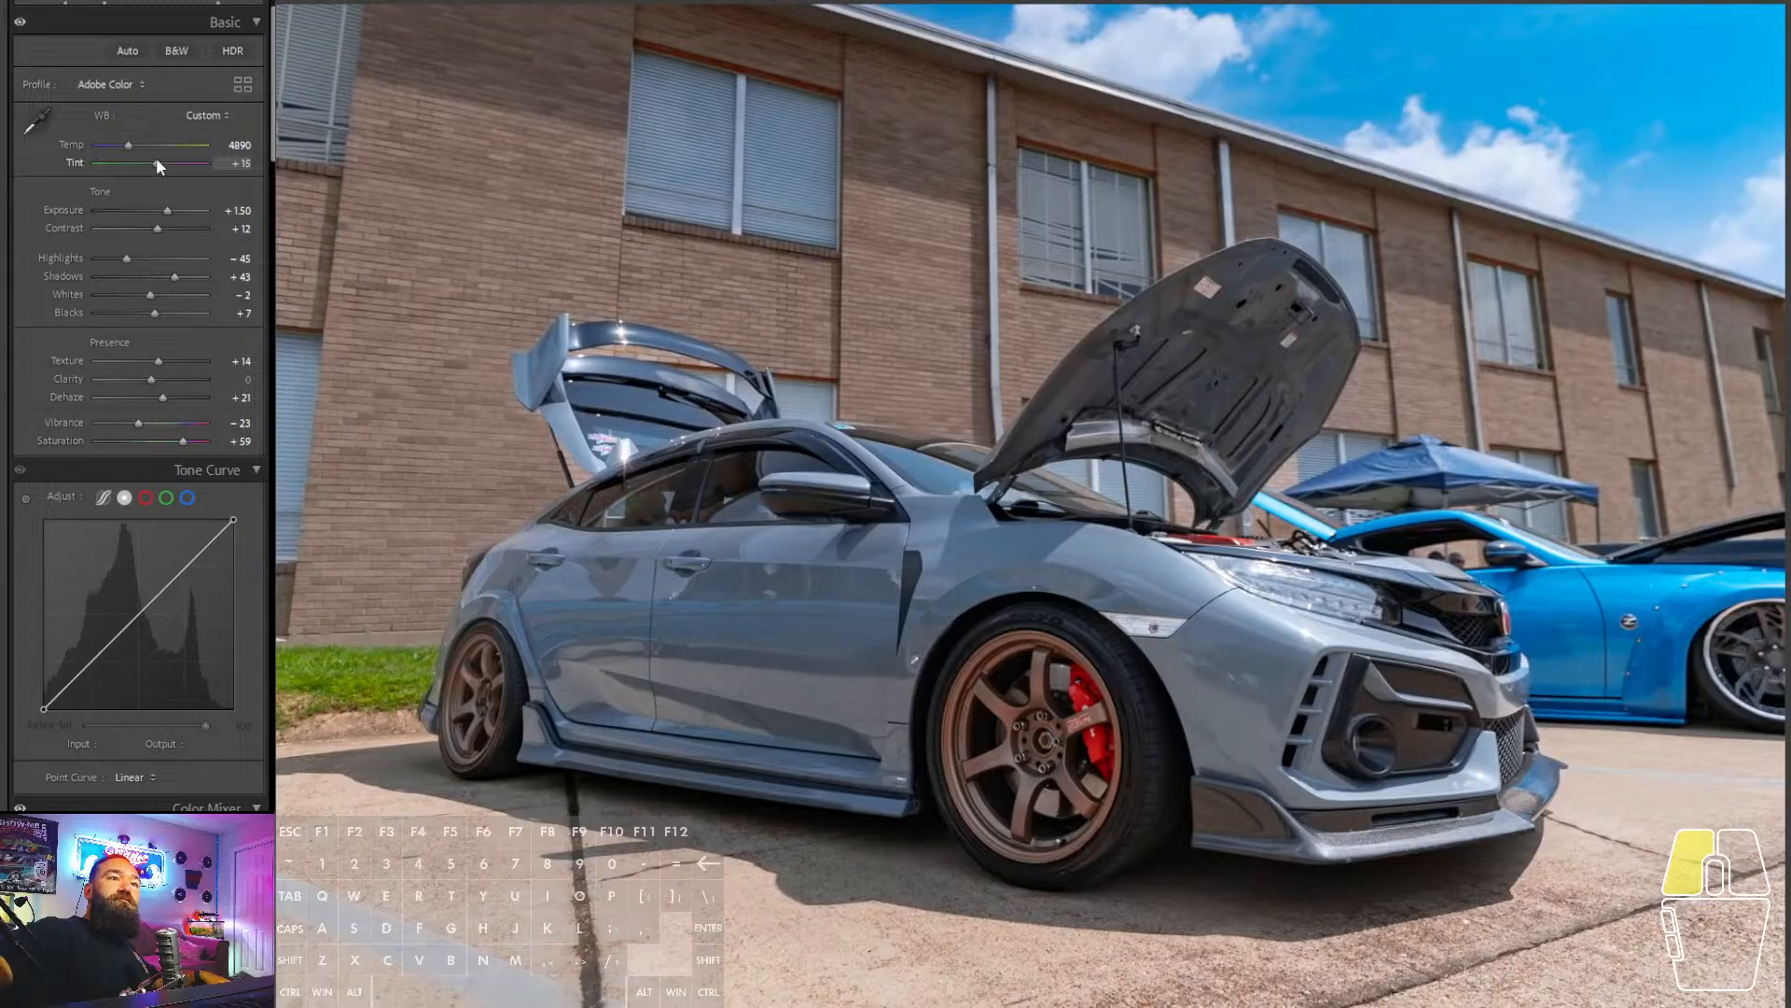
{"action": "left_click_drag", "start_coordinate": [156, 162], "coordinate": [168, 219]}
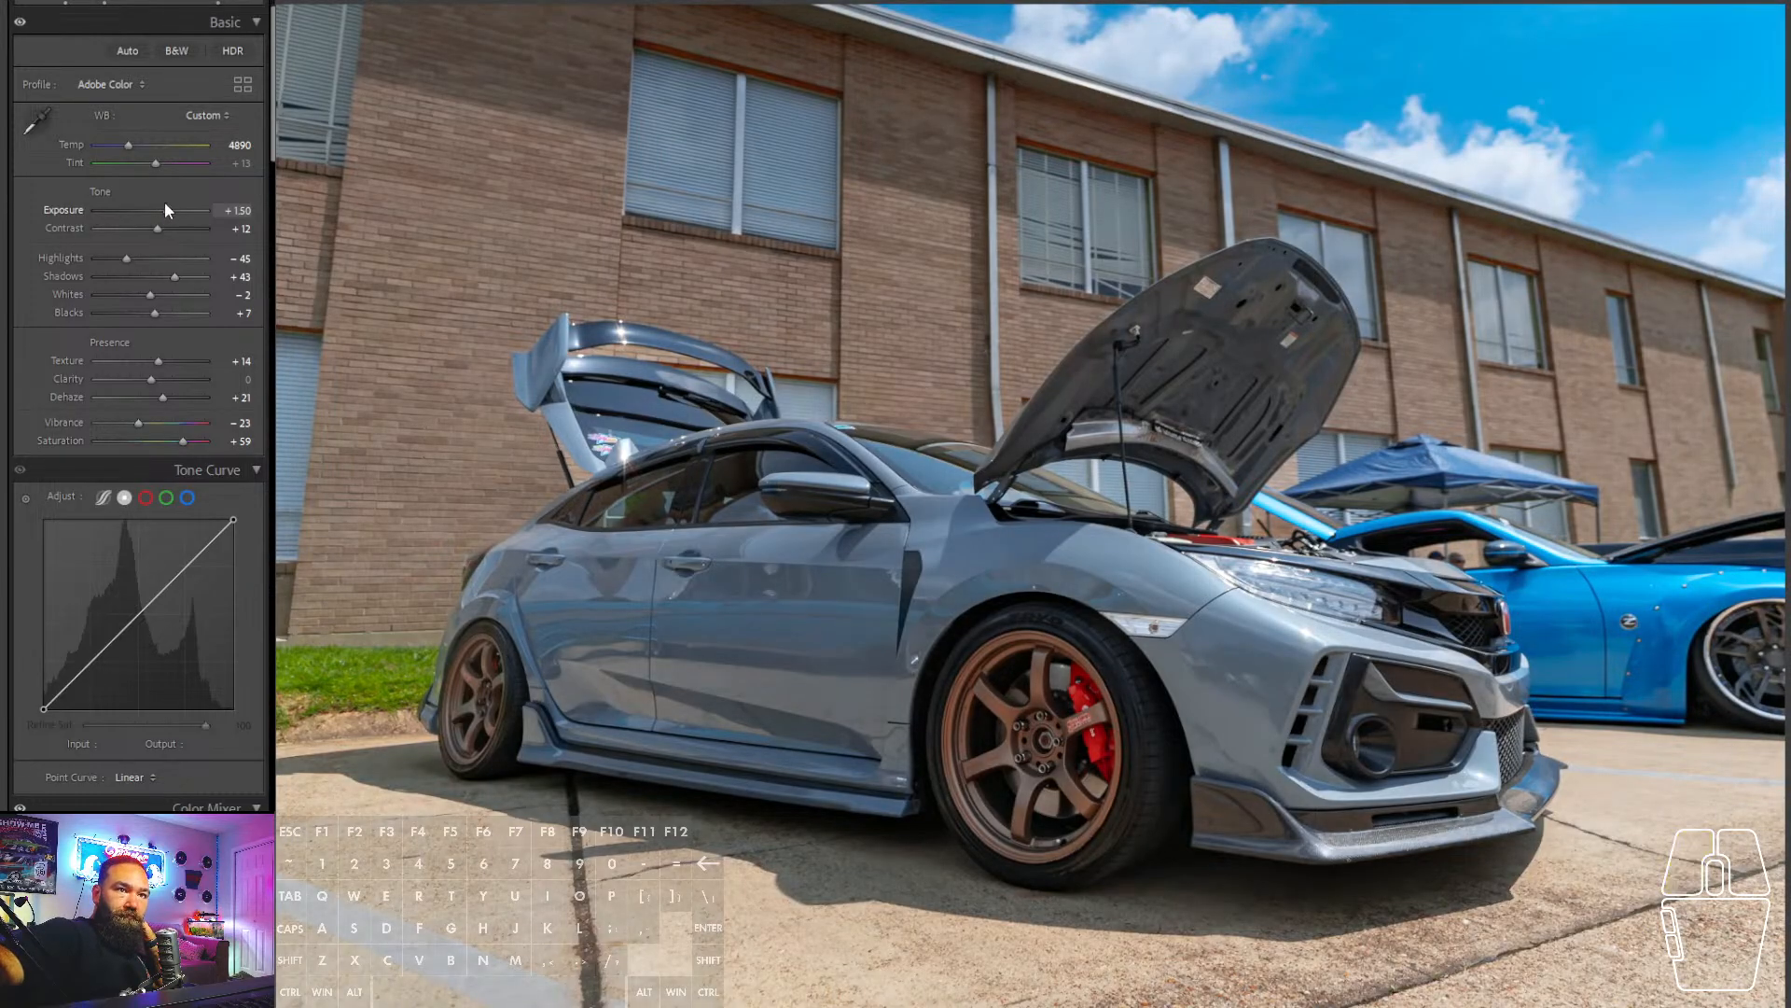
- Draw a tilted radial gradient mask over the gray car's front end and engine bay with exposure −0.93
{"action": "key", "text": "shift+w"}
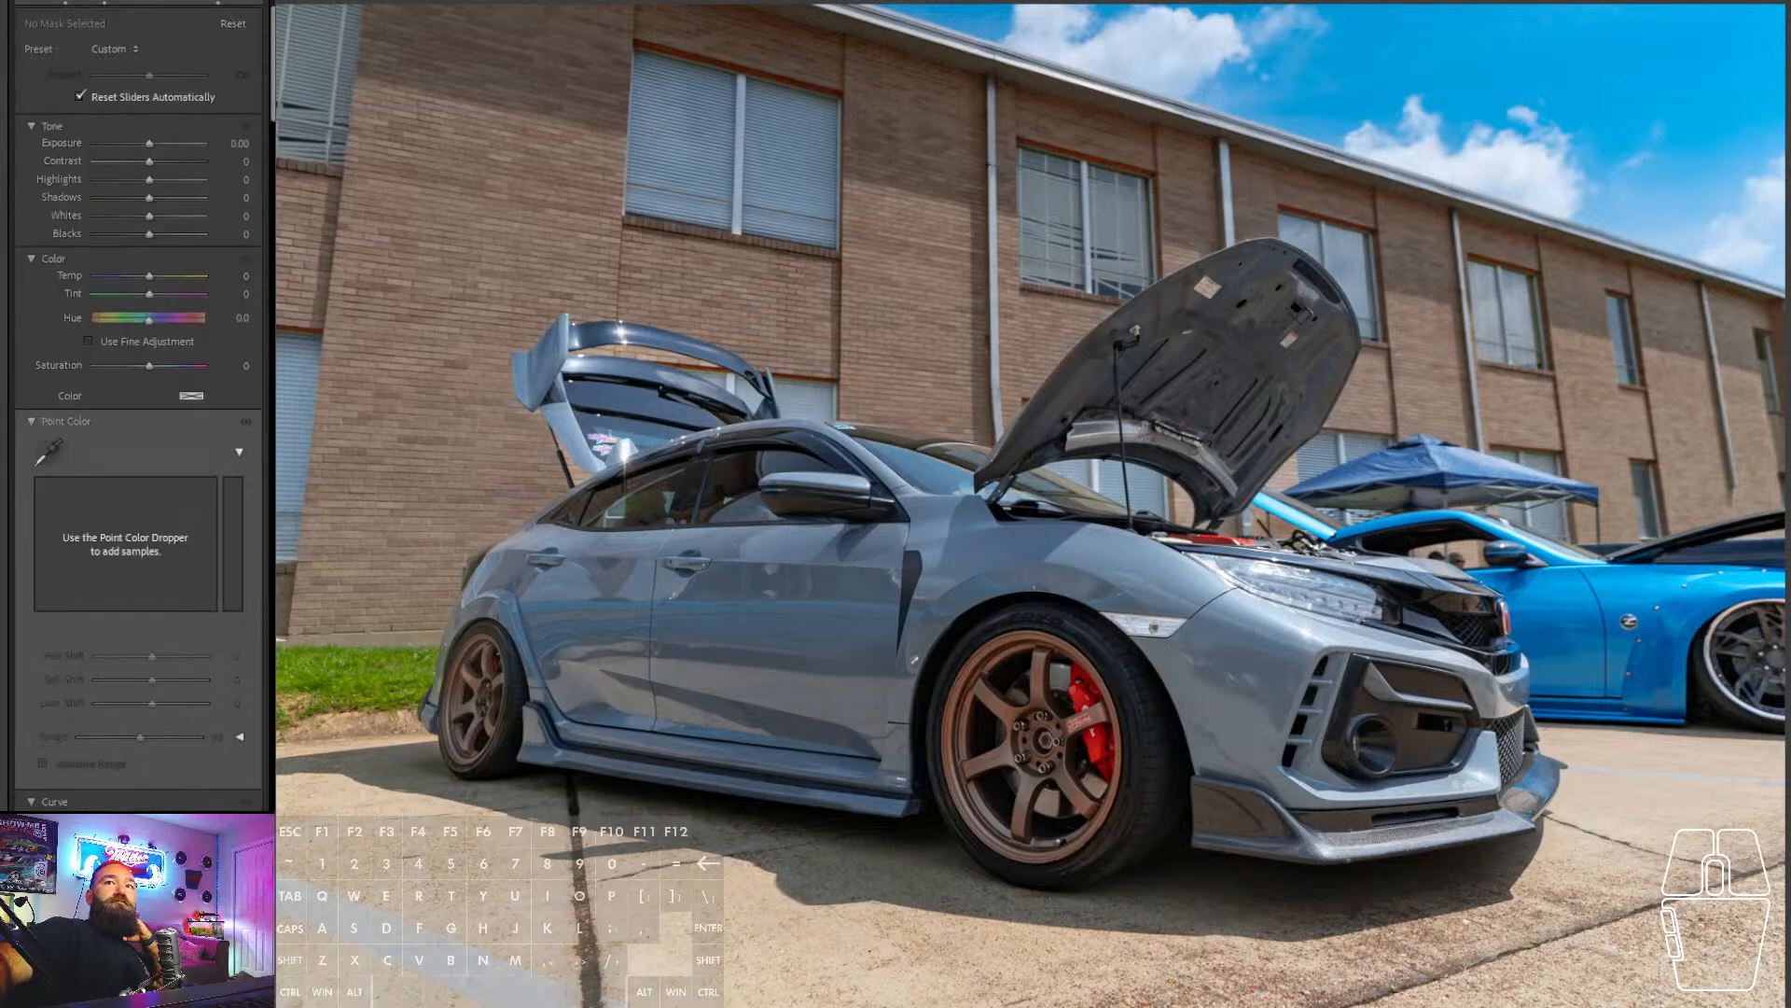
{"action": "left_click_drag", "start_coordinate": [1405, 617], "coordinate": [1777, 709]}
{"action": "left_click_drag", "start_coordinate": [1657, 821], "coordinate": [1461, 937]}
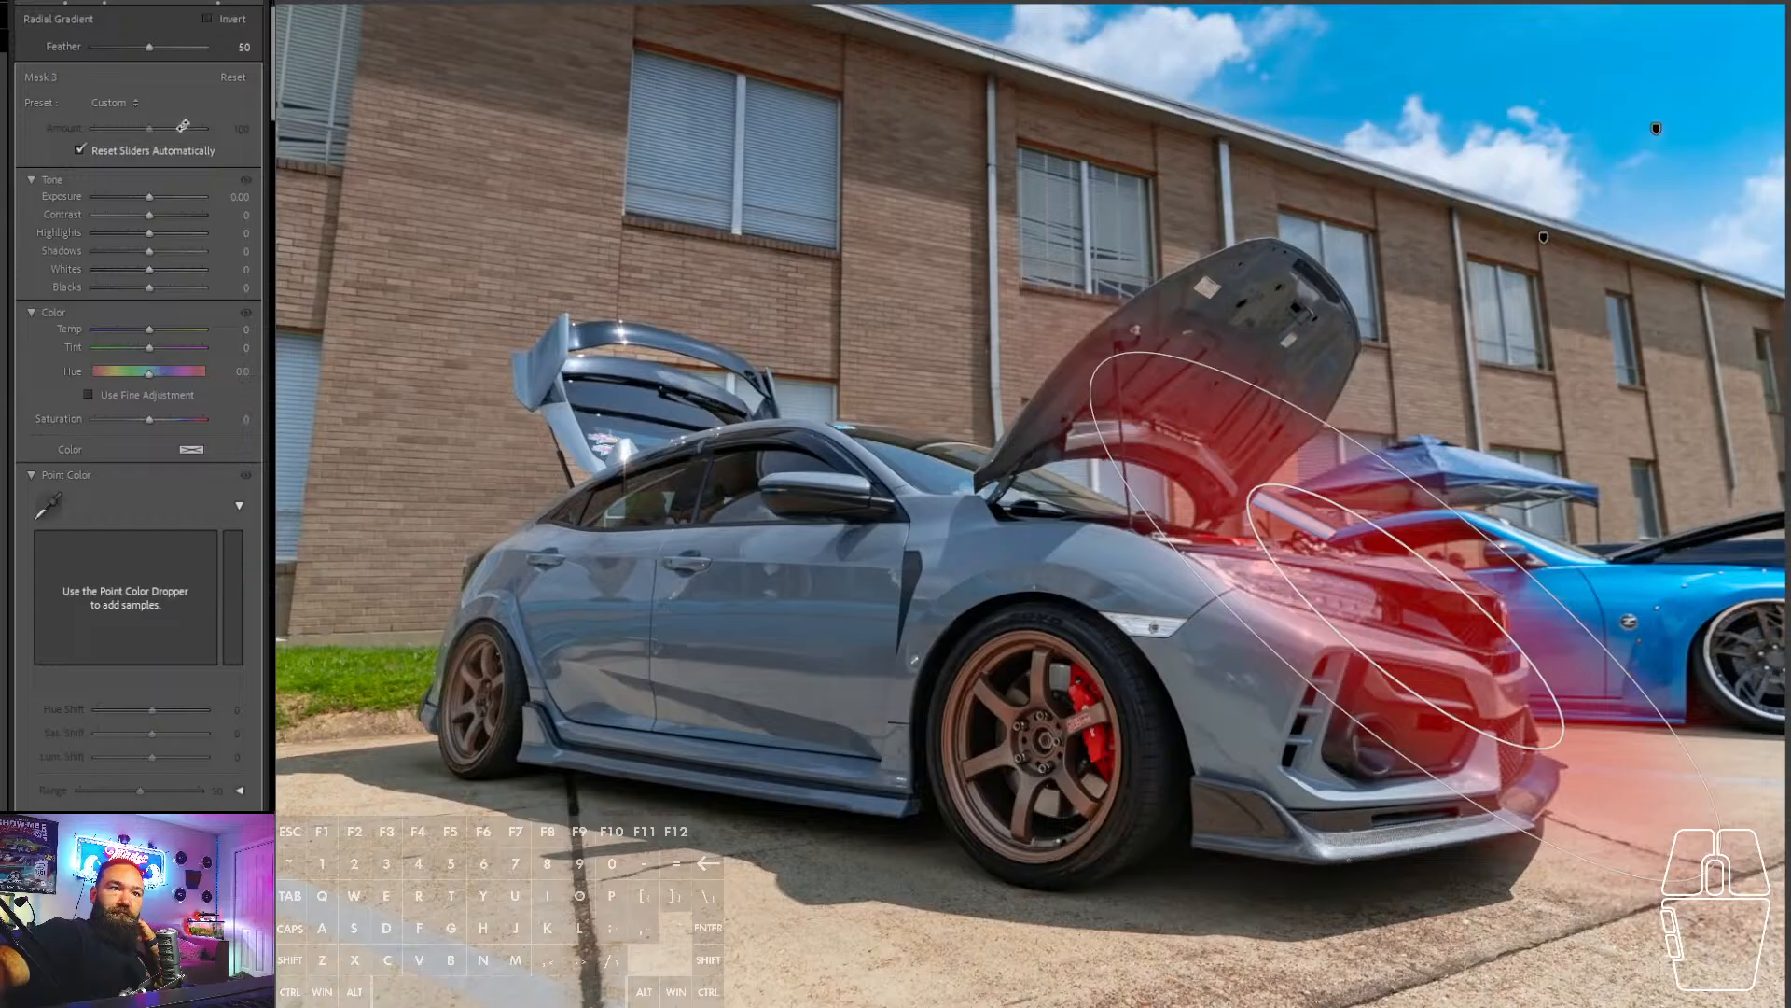
{"action": "left_click_drag", "start_coordinate": [143, 197], "coordinate": [130, 202]}
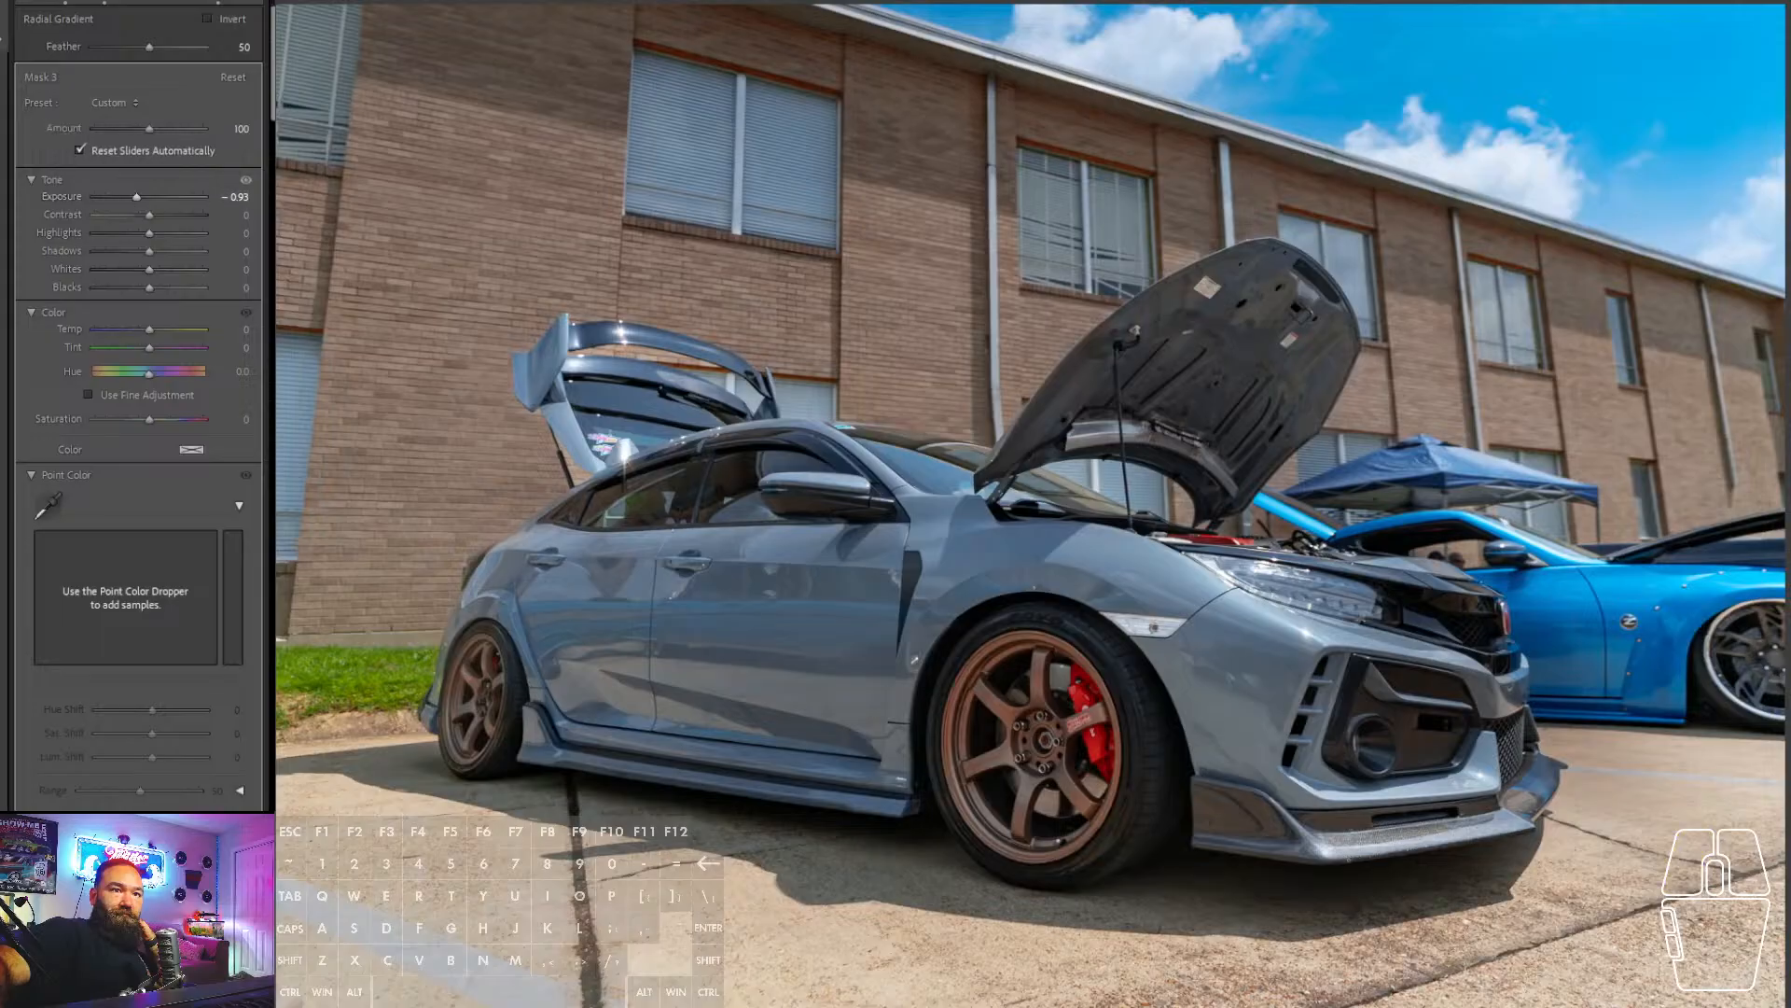
{"action": "left_click_drag", "start_coordinate": [1444, 495], "coordinate": [1434, 501]}
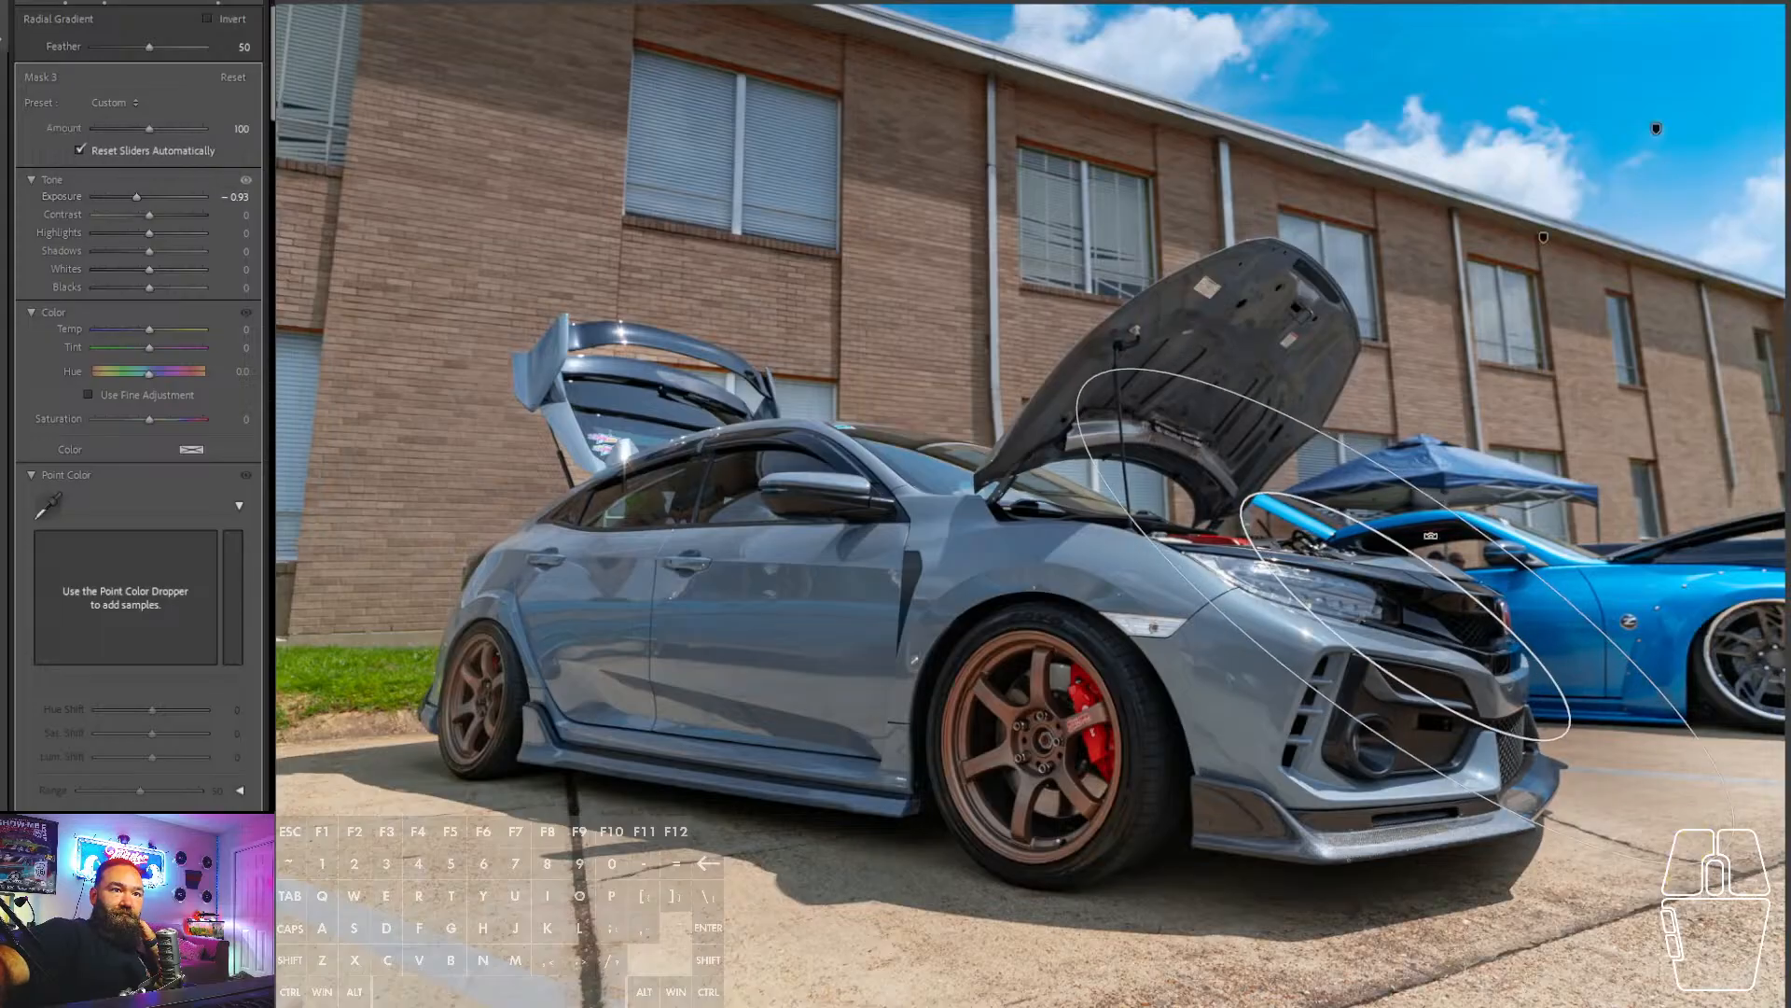
{"action": "left_click_drag", "start_coordinate": [1405, 650], "coordinate": [1391, 649]}
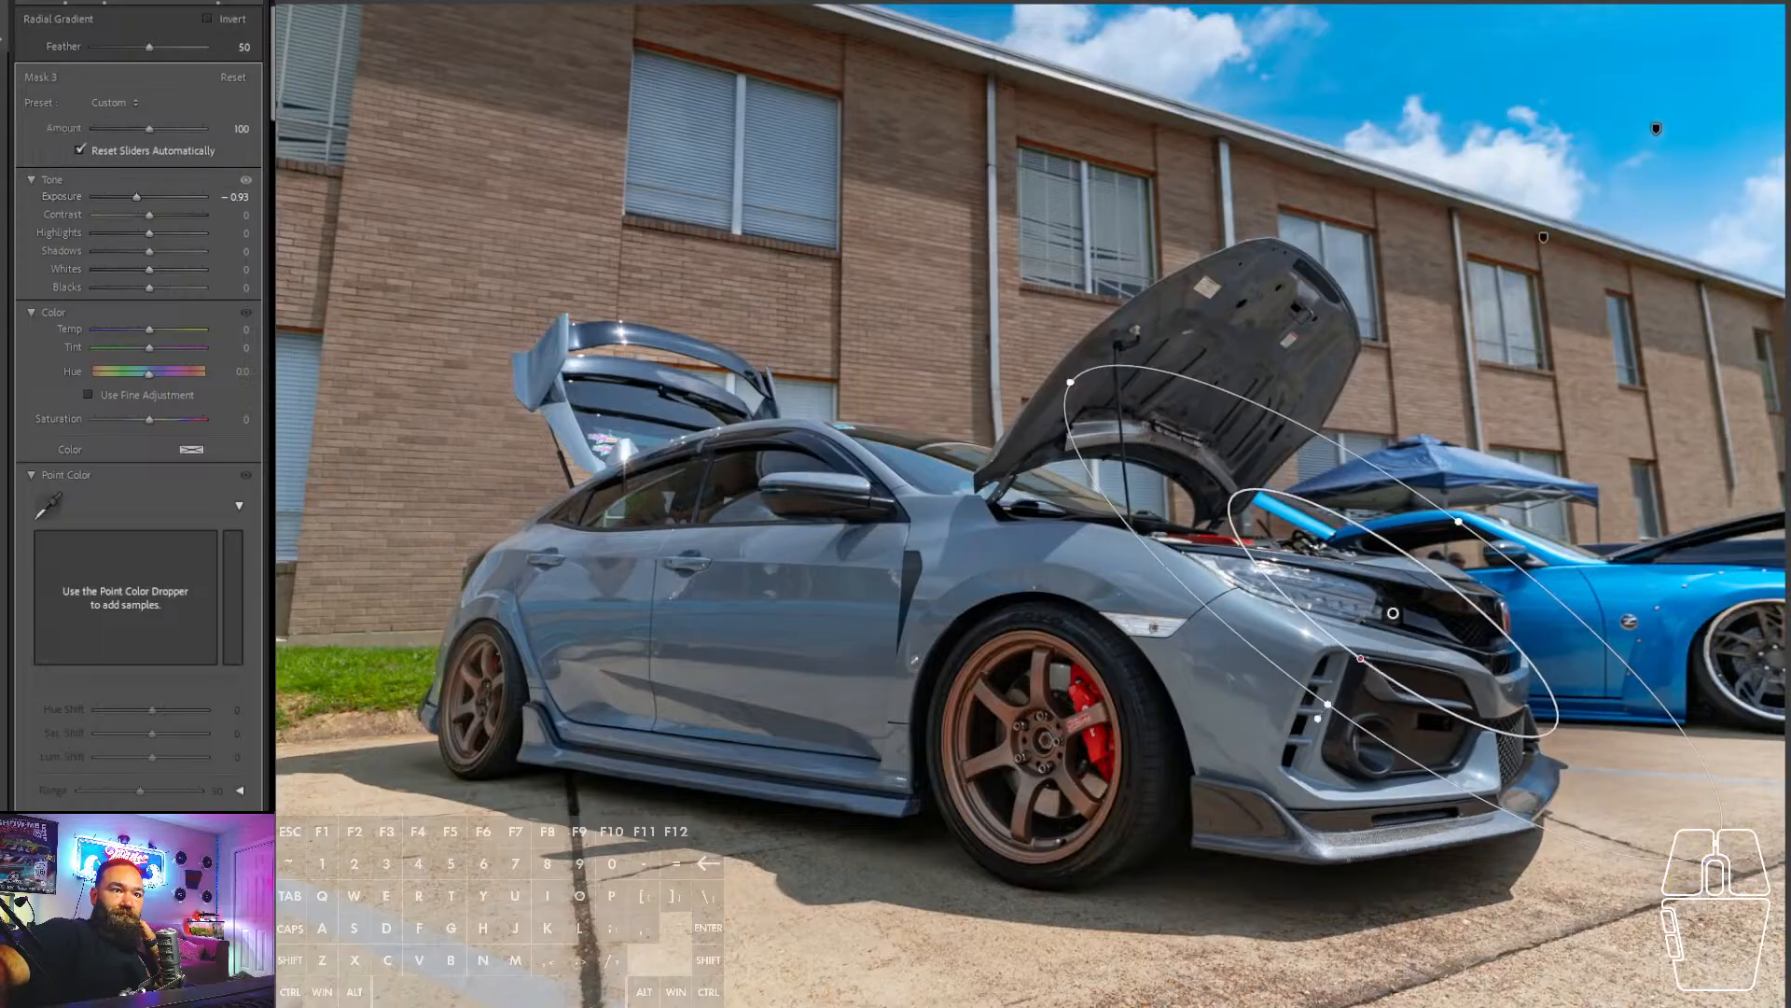
- Set the front-end radial mask's exposure to −1.13 and refine it with a background selection
{"action": "left_click_drag", "start_coordinate": [136, 198], "coordinate": [131, 200]}
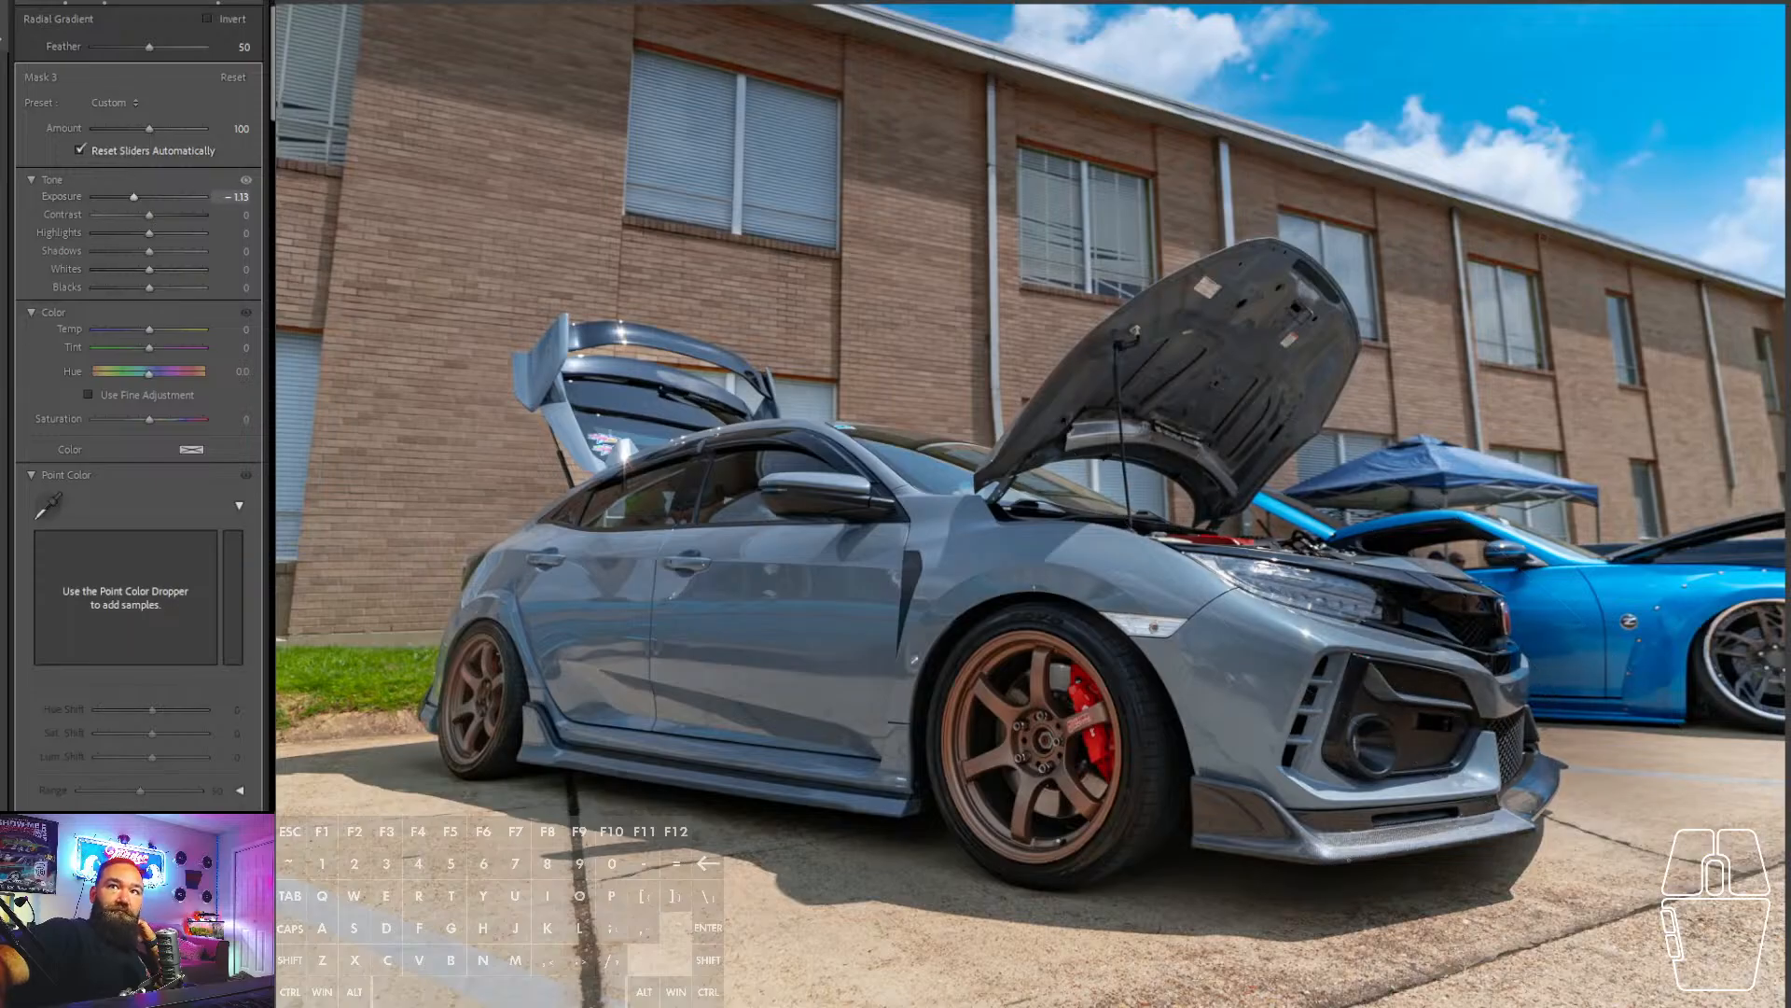
{"action": "left_click", "coordinate": [4, 38]}
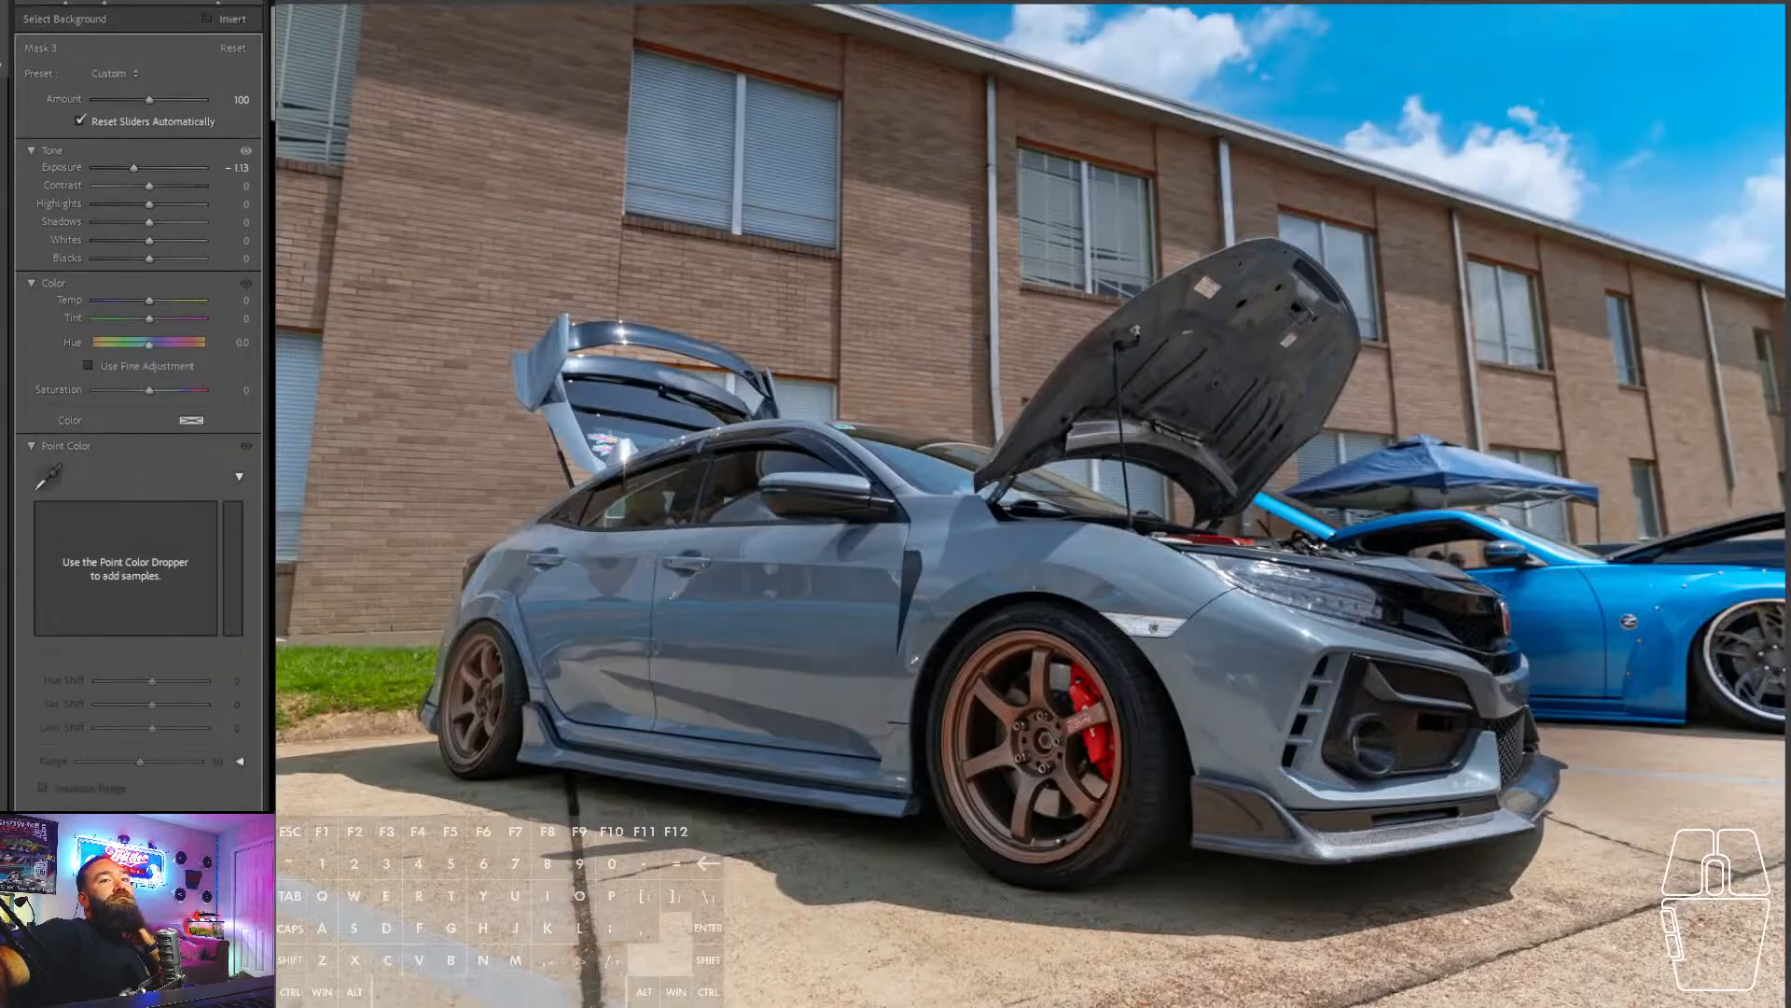
{"action": "left_click", "coordinate": [41, 7]}
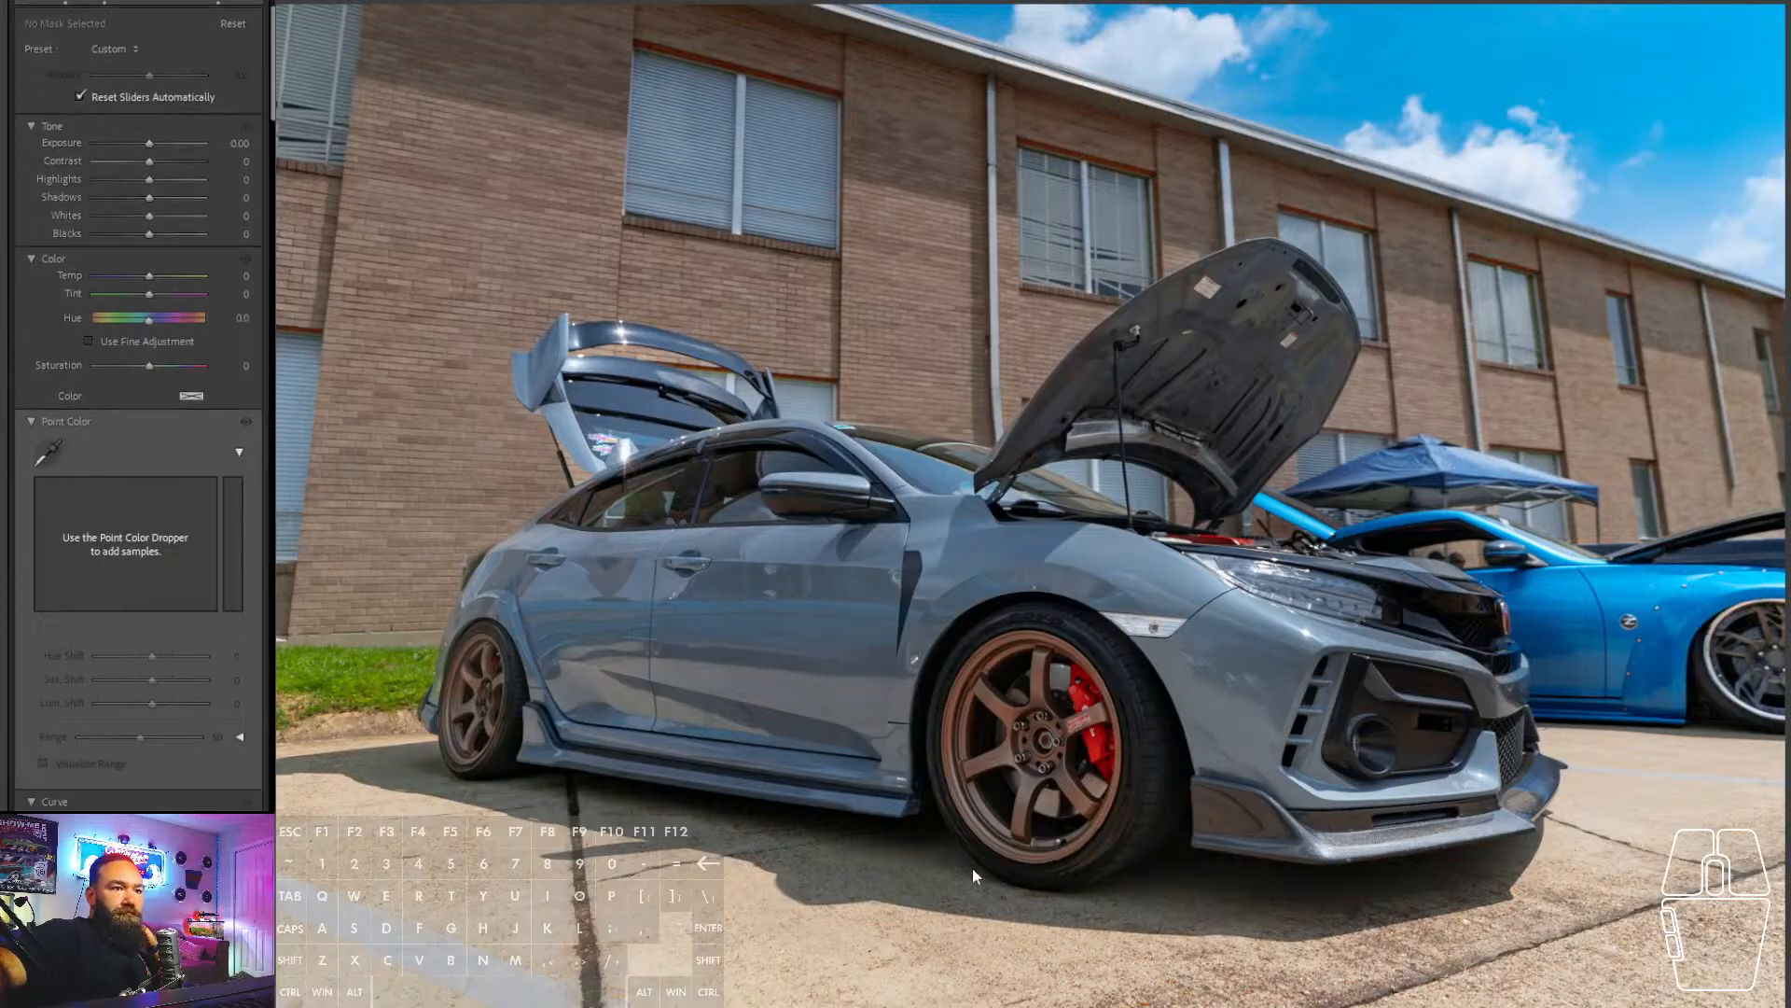
- Draw a linear gradient mask up from the pavement and subtract an inverted background selection to exclude the car
{"action": "key", "text": "m"}
{"action": "left_click", "coordinate": [953, 736]}
{"action": "left_click_drag", "start_coordinate": [953, 737], "coordinate": [945, 661]}
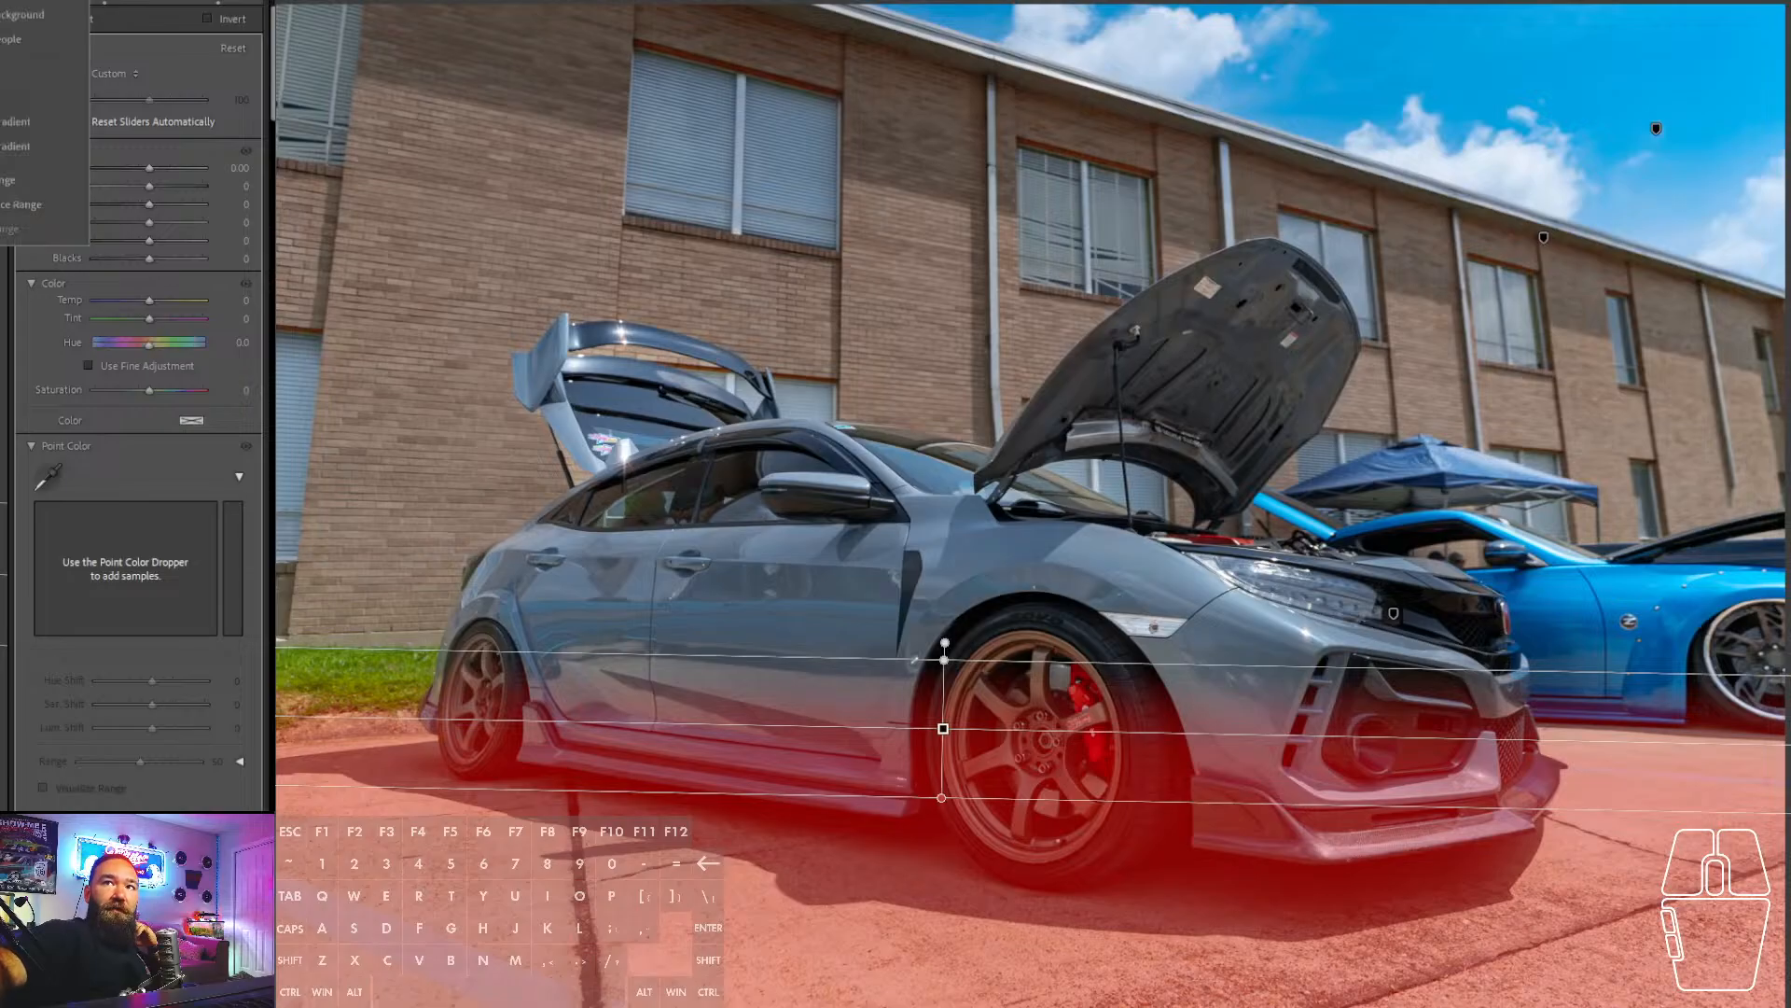
{"action": "left_click", "coordinate": [20, 15]}
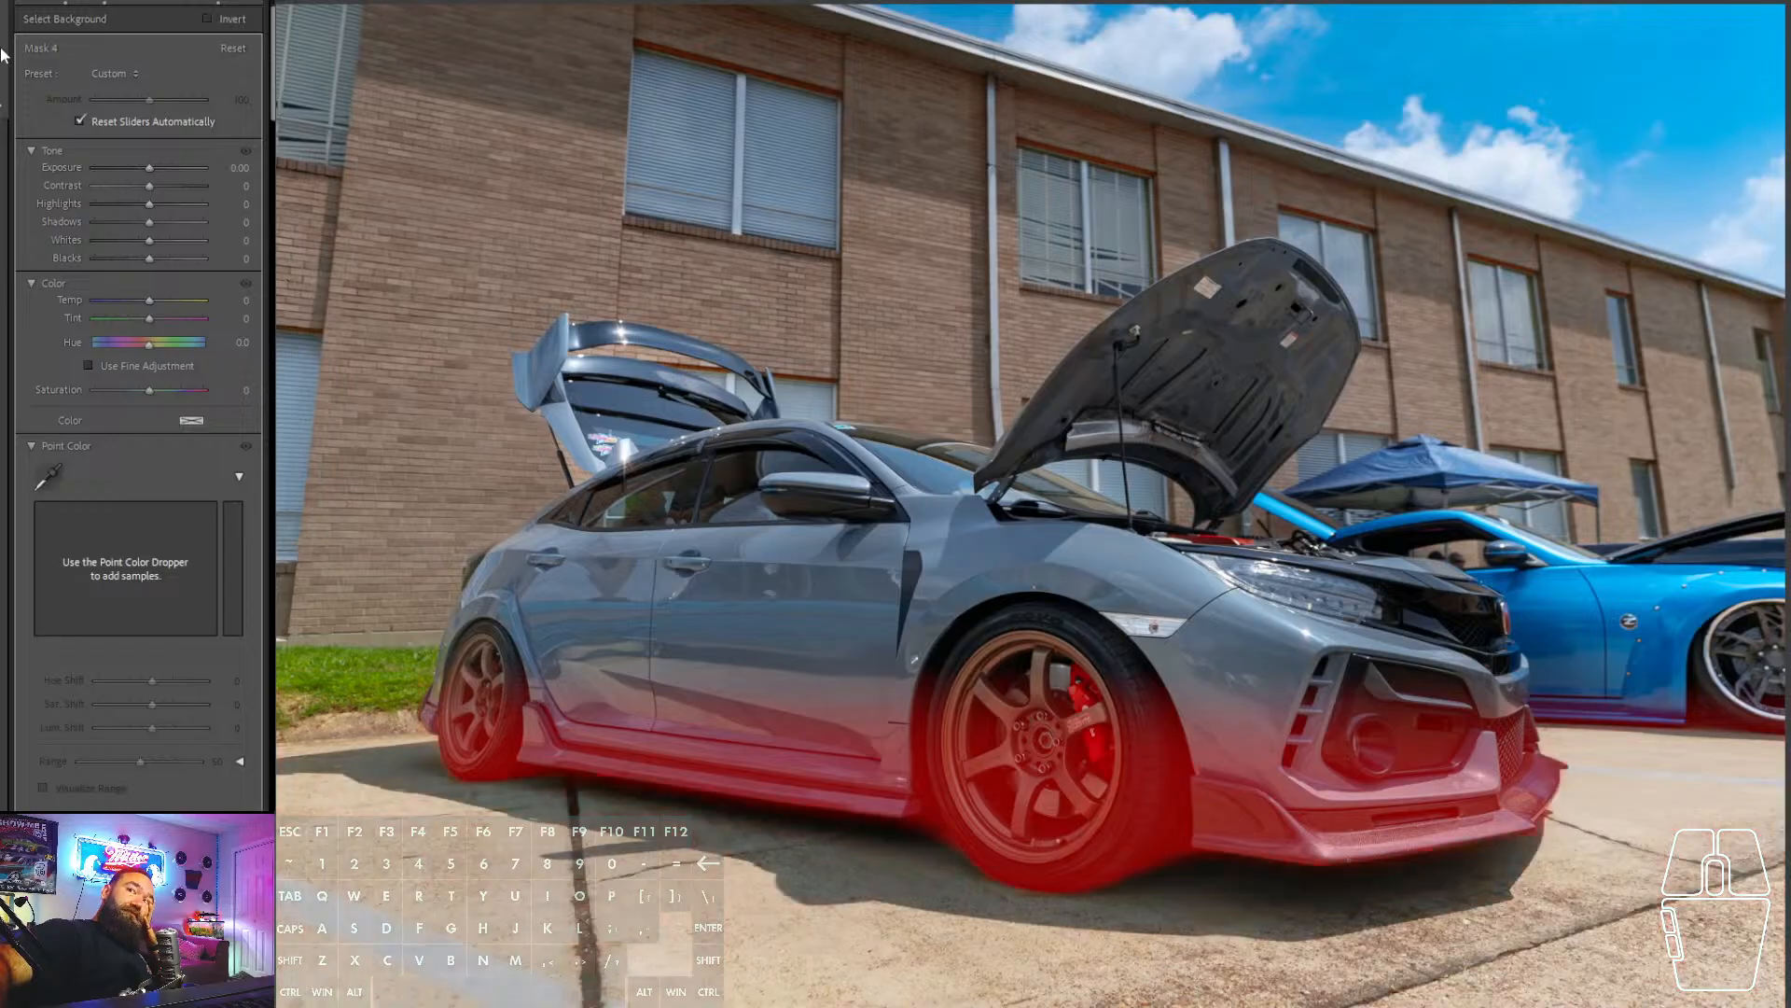
{"action": "left_click", "coordinate": [211, 20]}
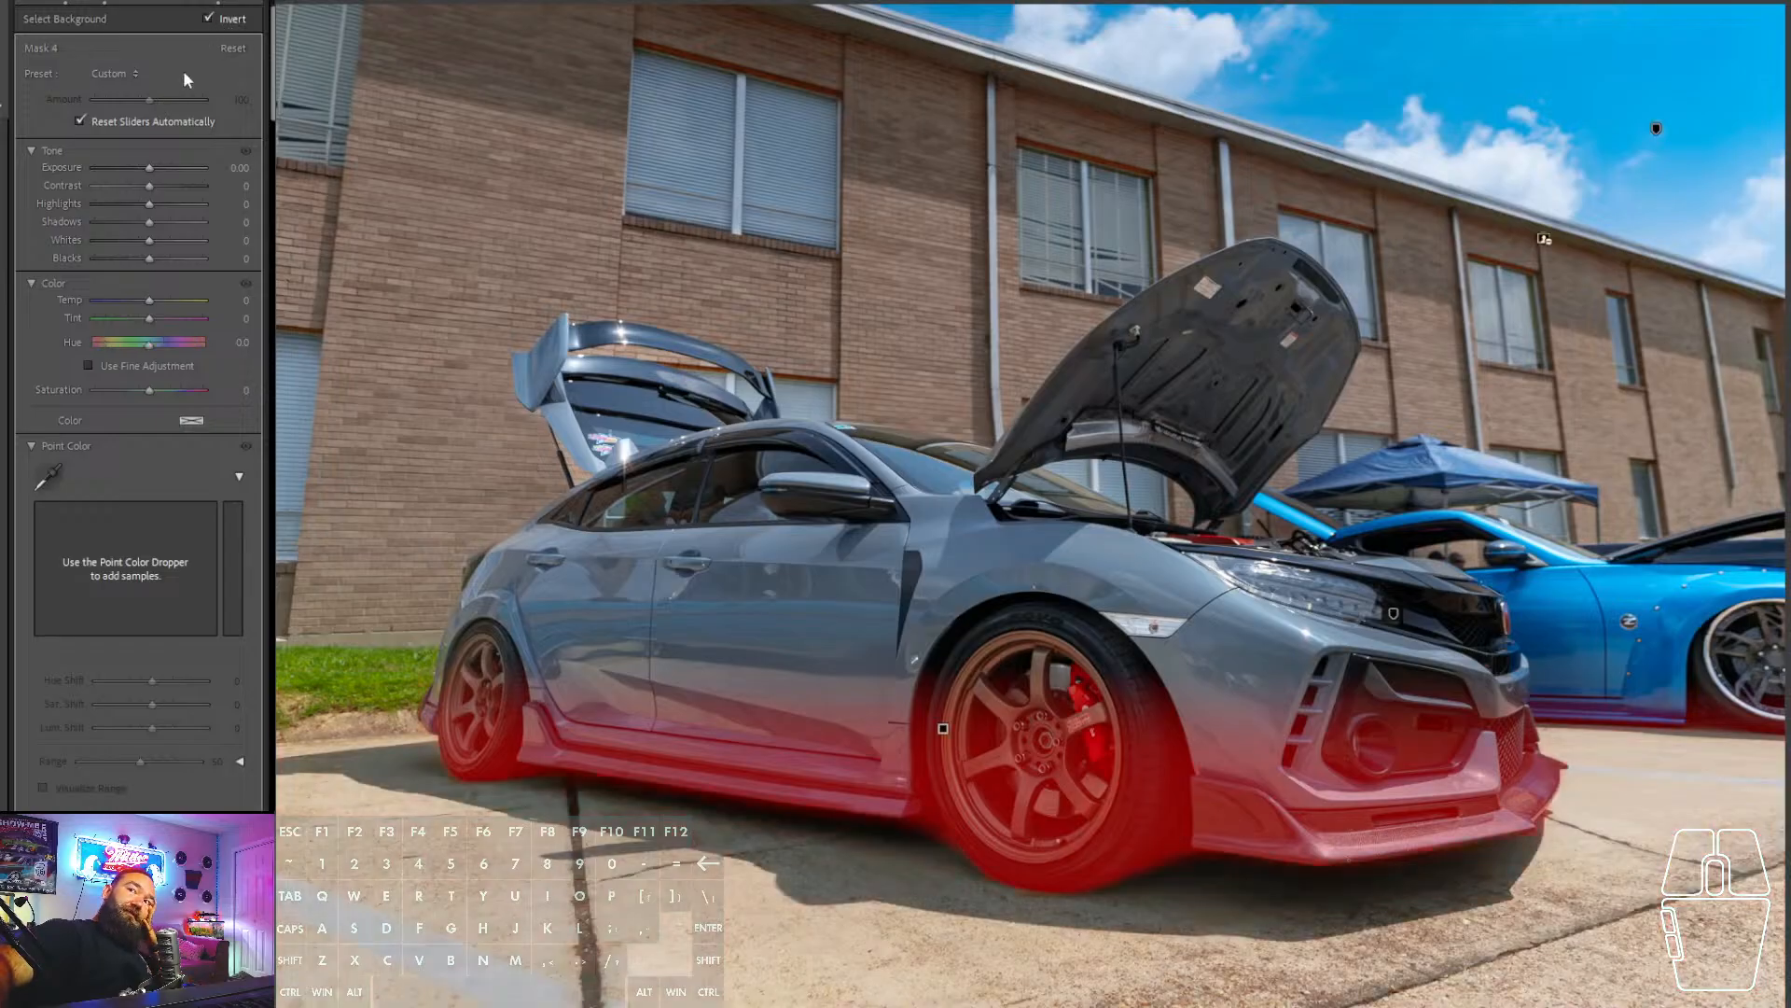
- Set the pavement gradient mask's exposure to −0.80
{"action": "left_click", "coordinate": [148, 167]}
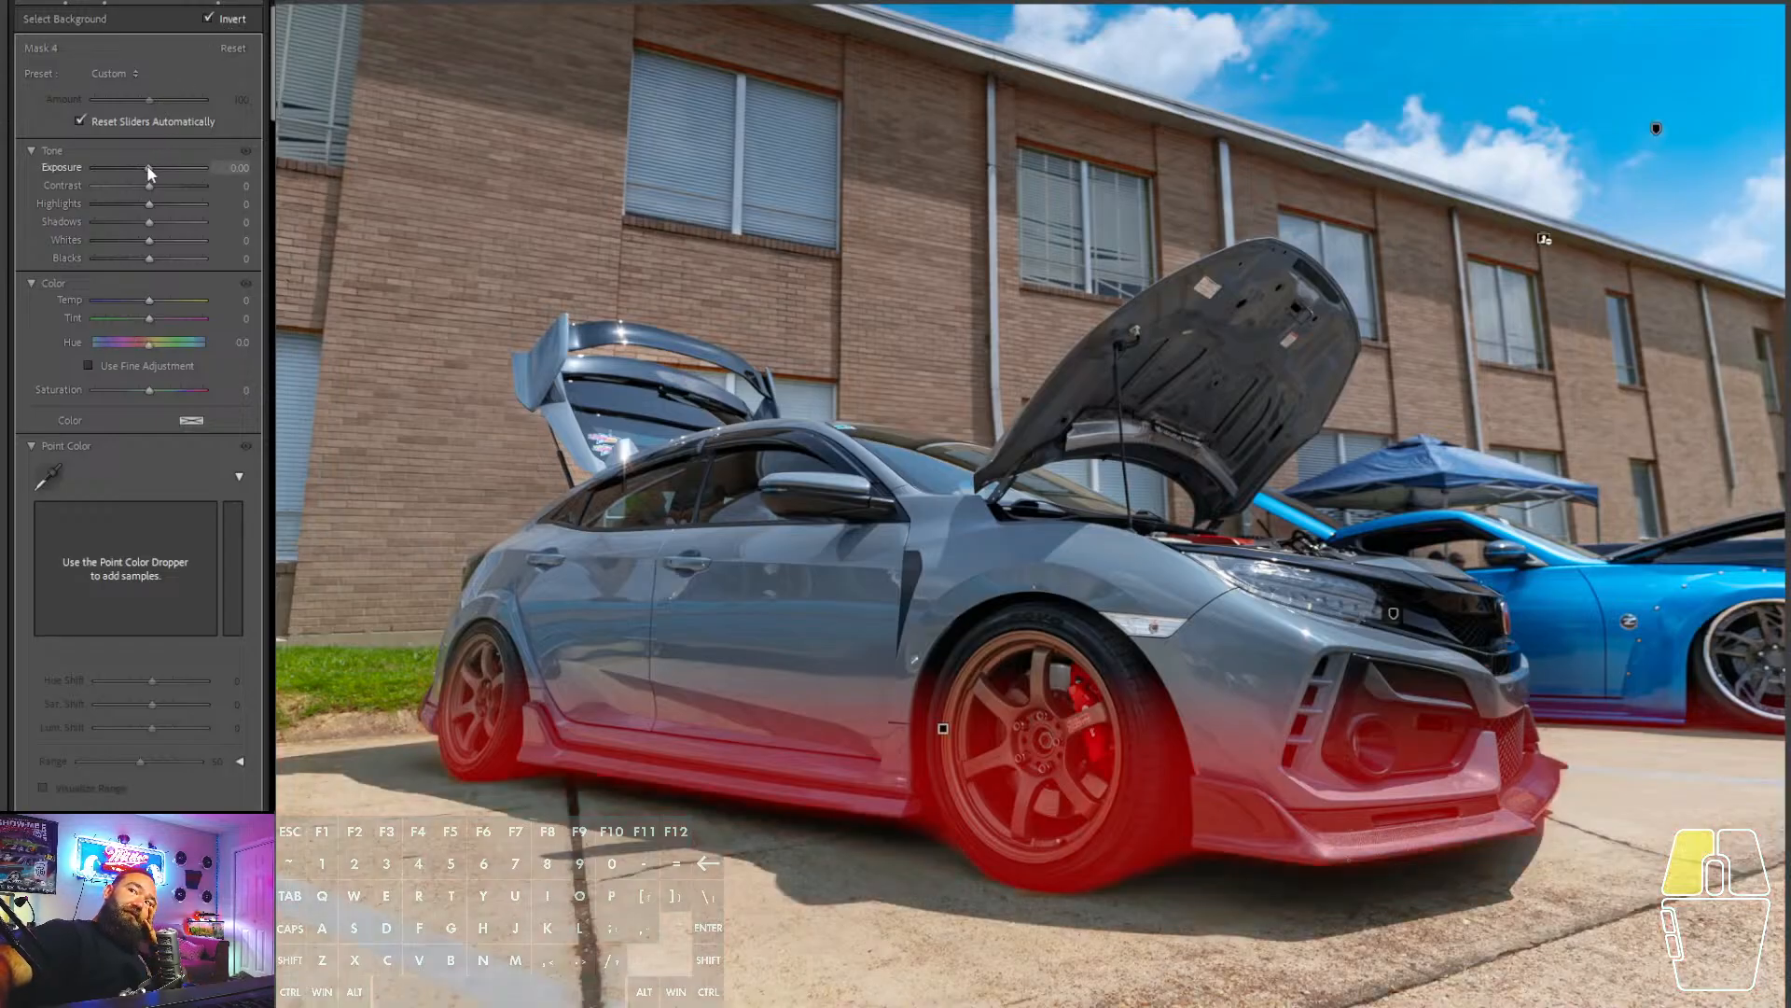
{"action": "left_click_drag", "start_coordinate": [147, 164], "coordinate": [136, 168]}
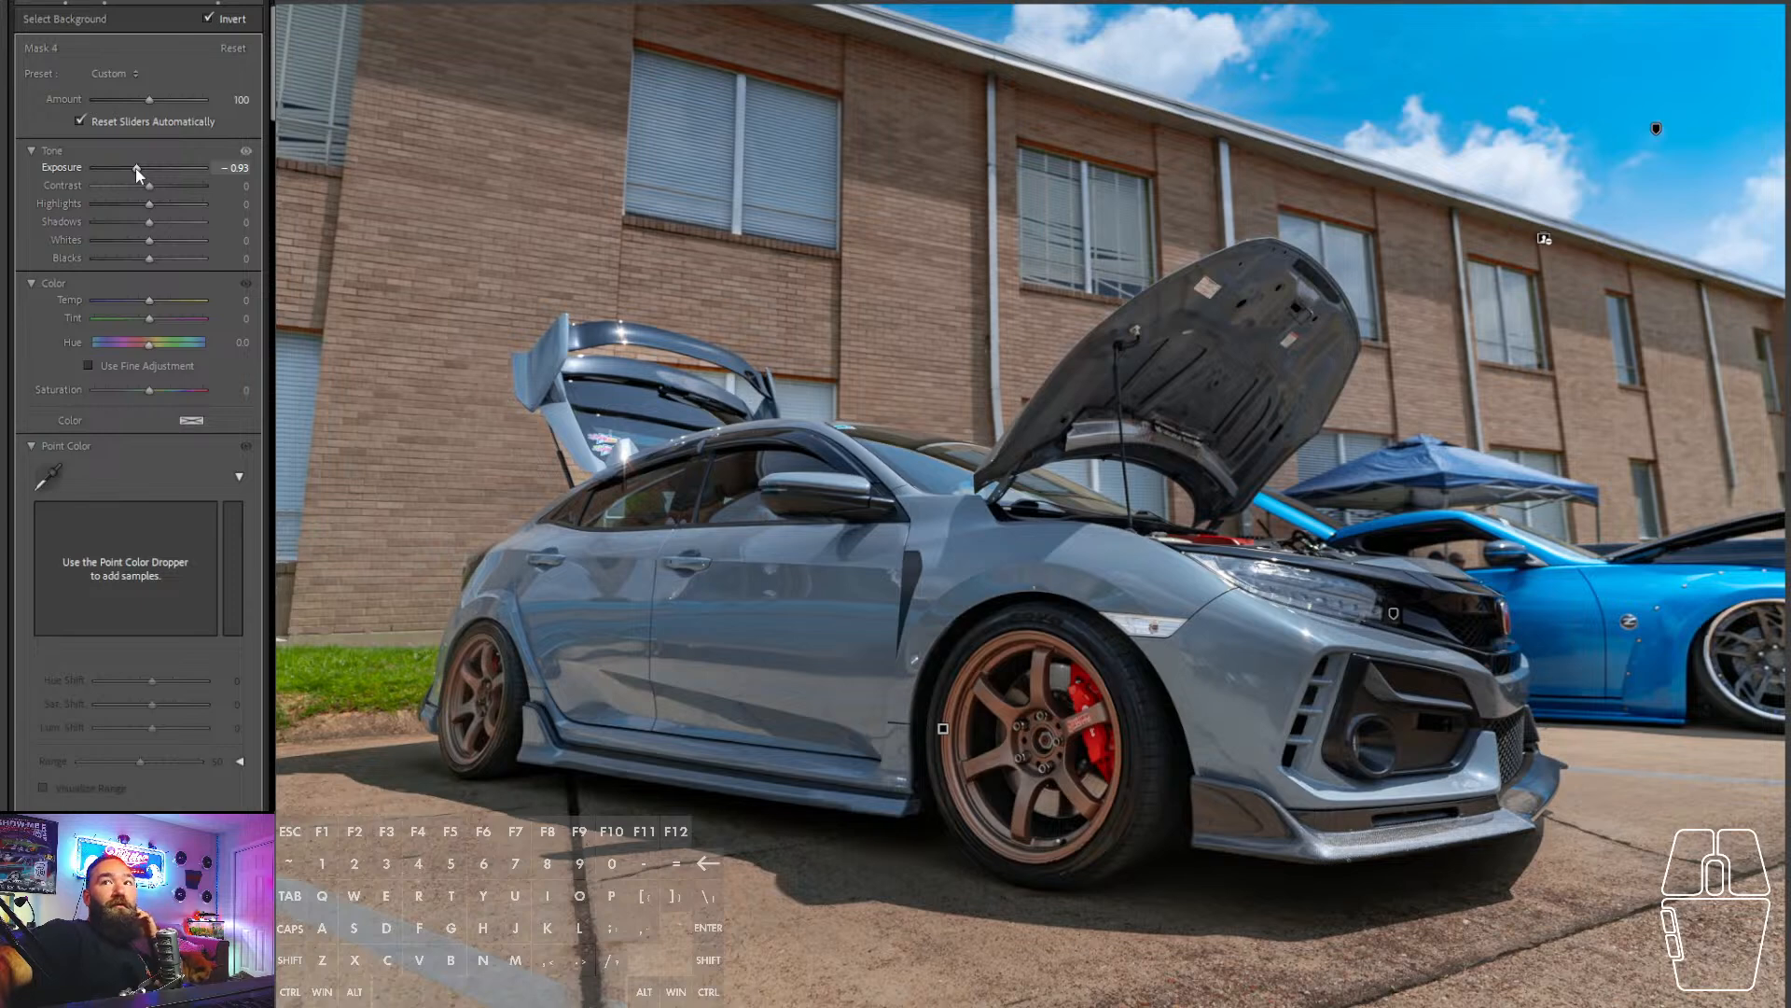
{"action": "left_click", "coordinate": [137, 168]}
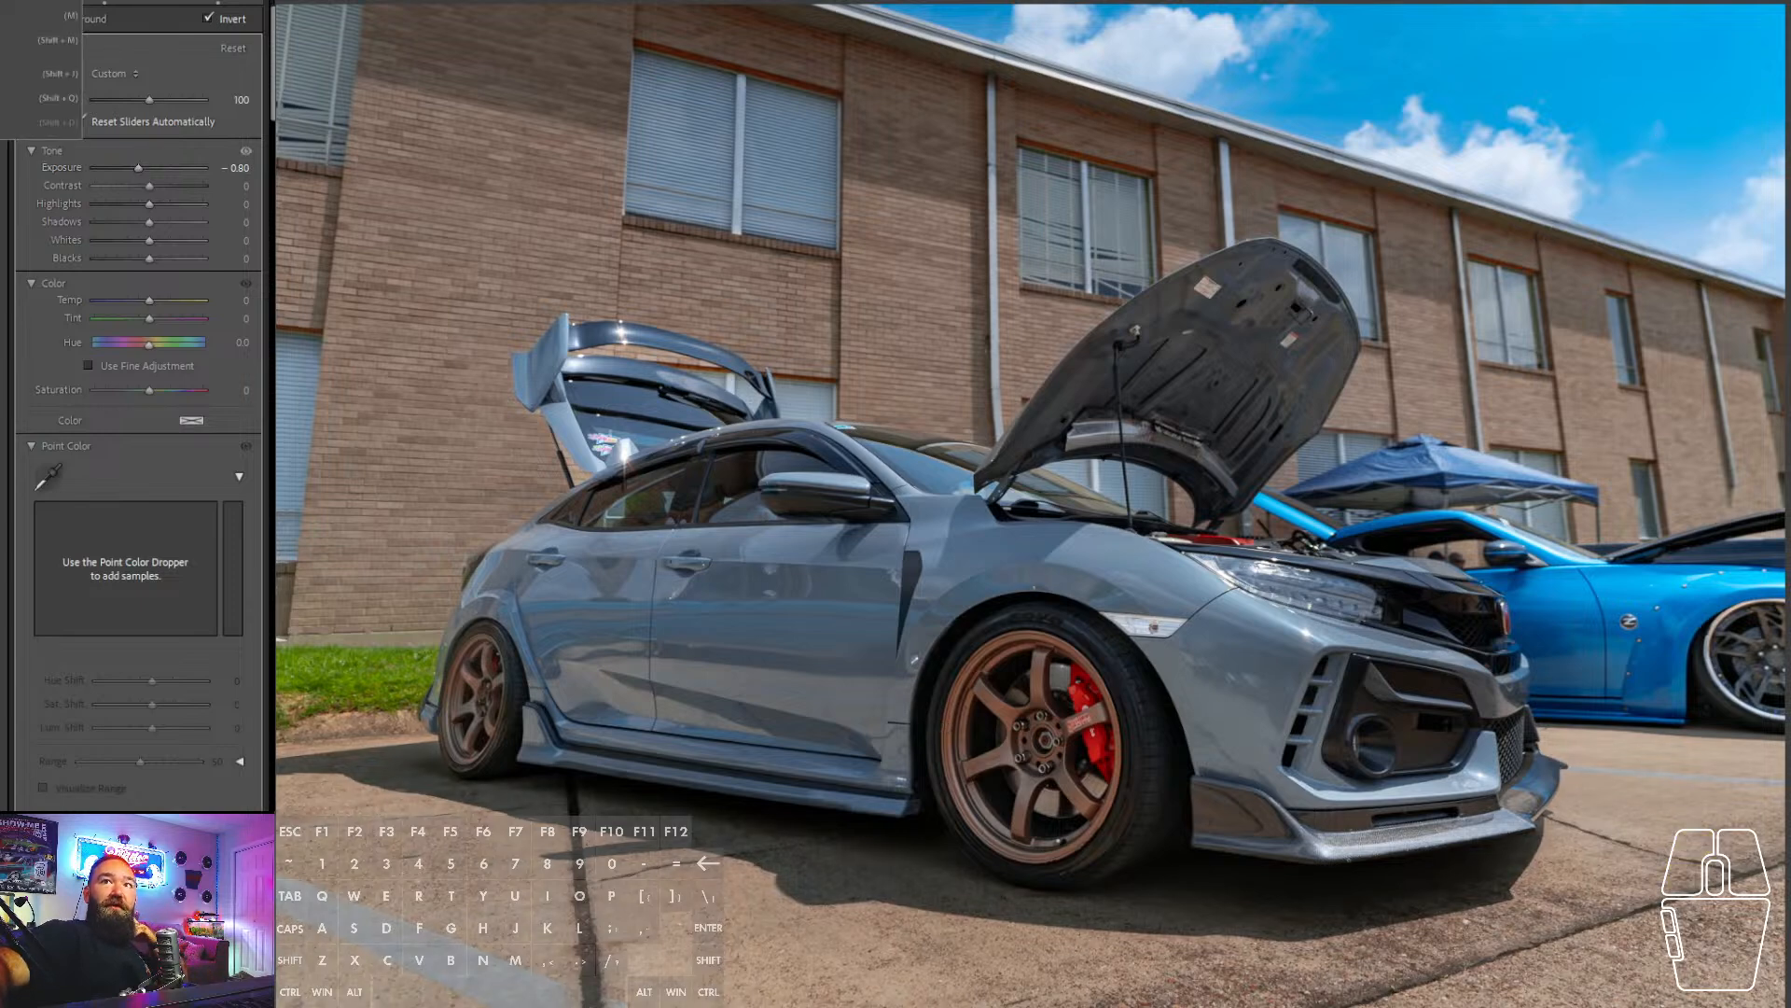
- Draw a radial gradient mask over the car's rear end, set its exposure to −0.47, and refine it with a background selection
{"action": "left_click", "coordinate": [18, 5]}
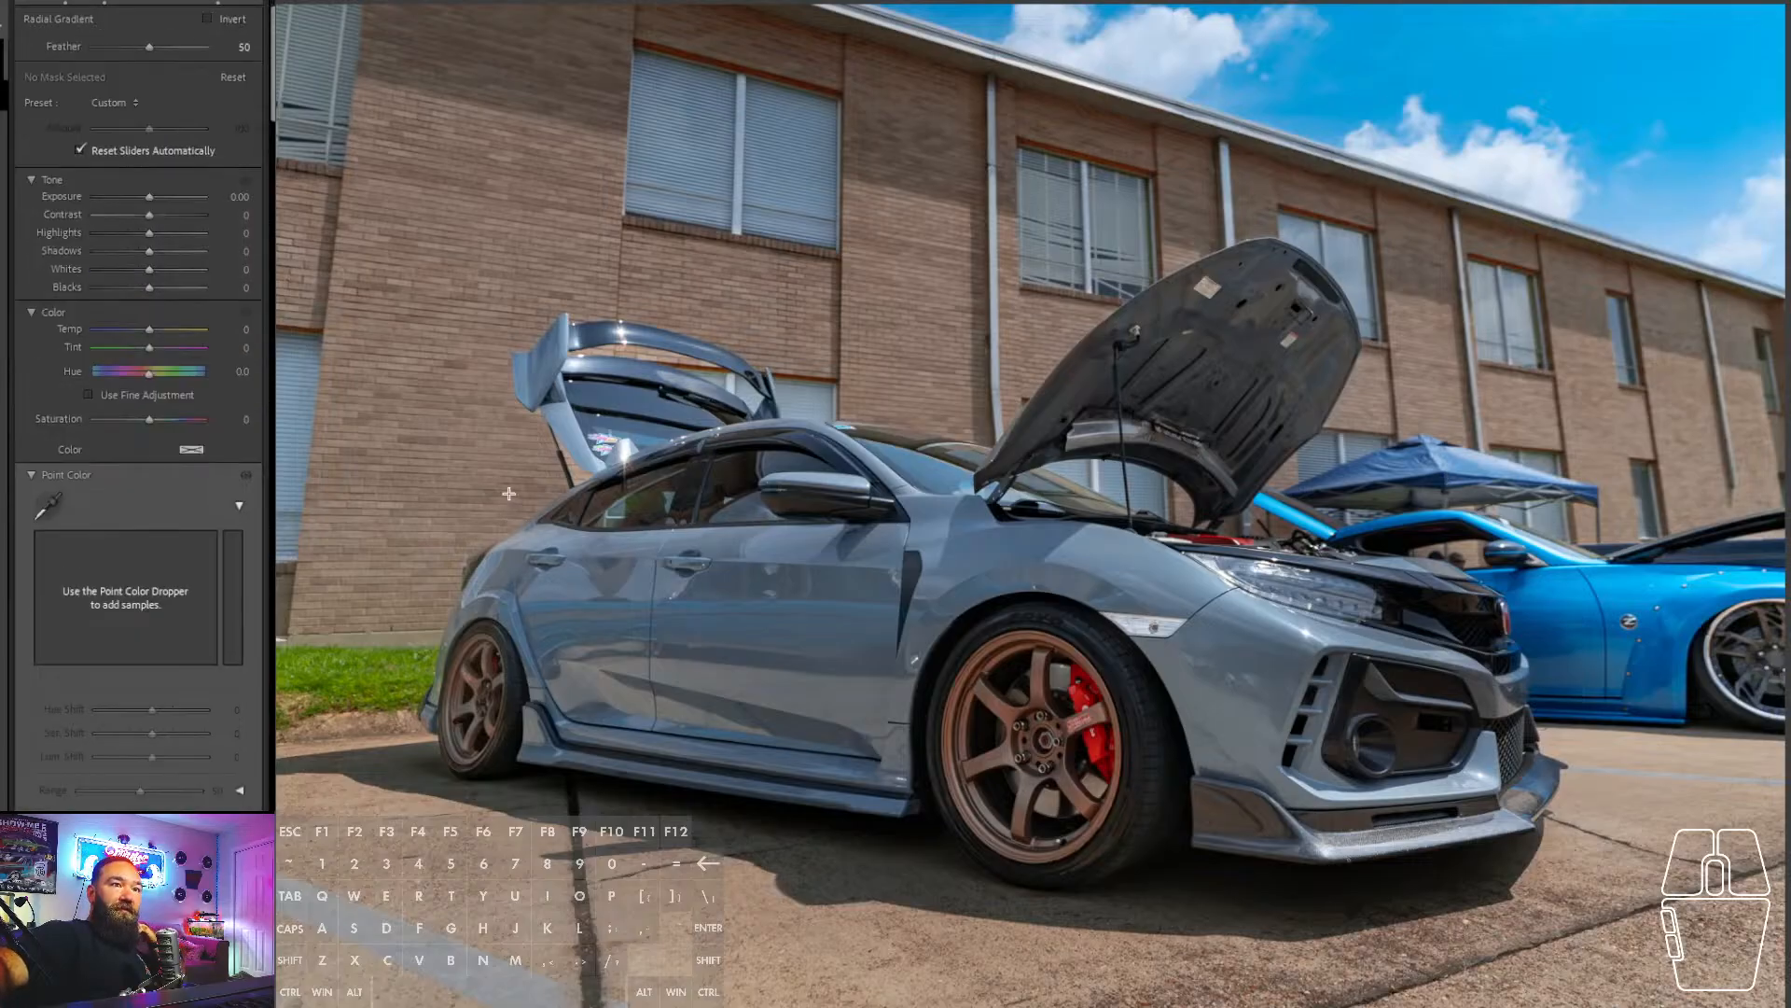
{"action": "left_click_drag", "start_coordinate": [509, 493], "coordinate": [733, 679]}
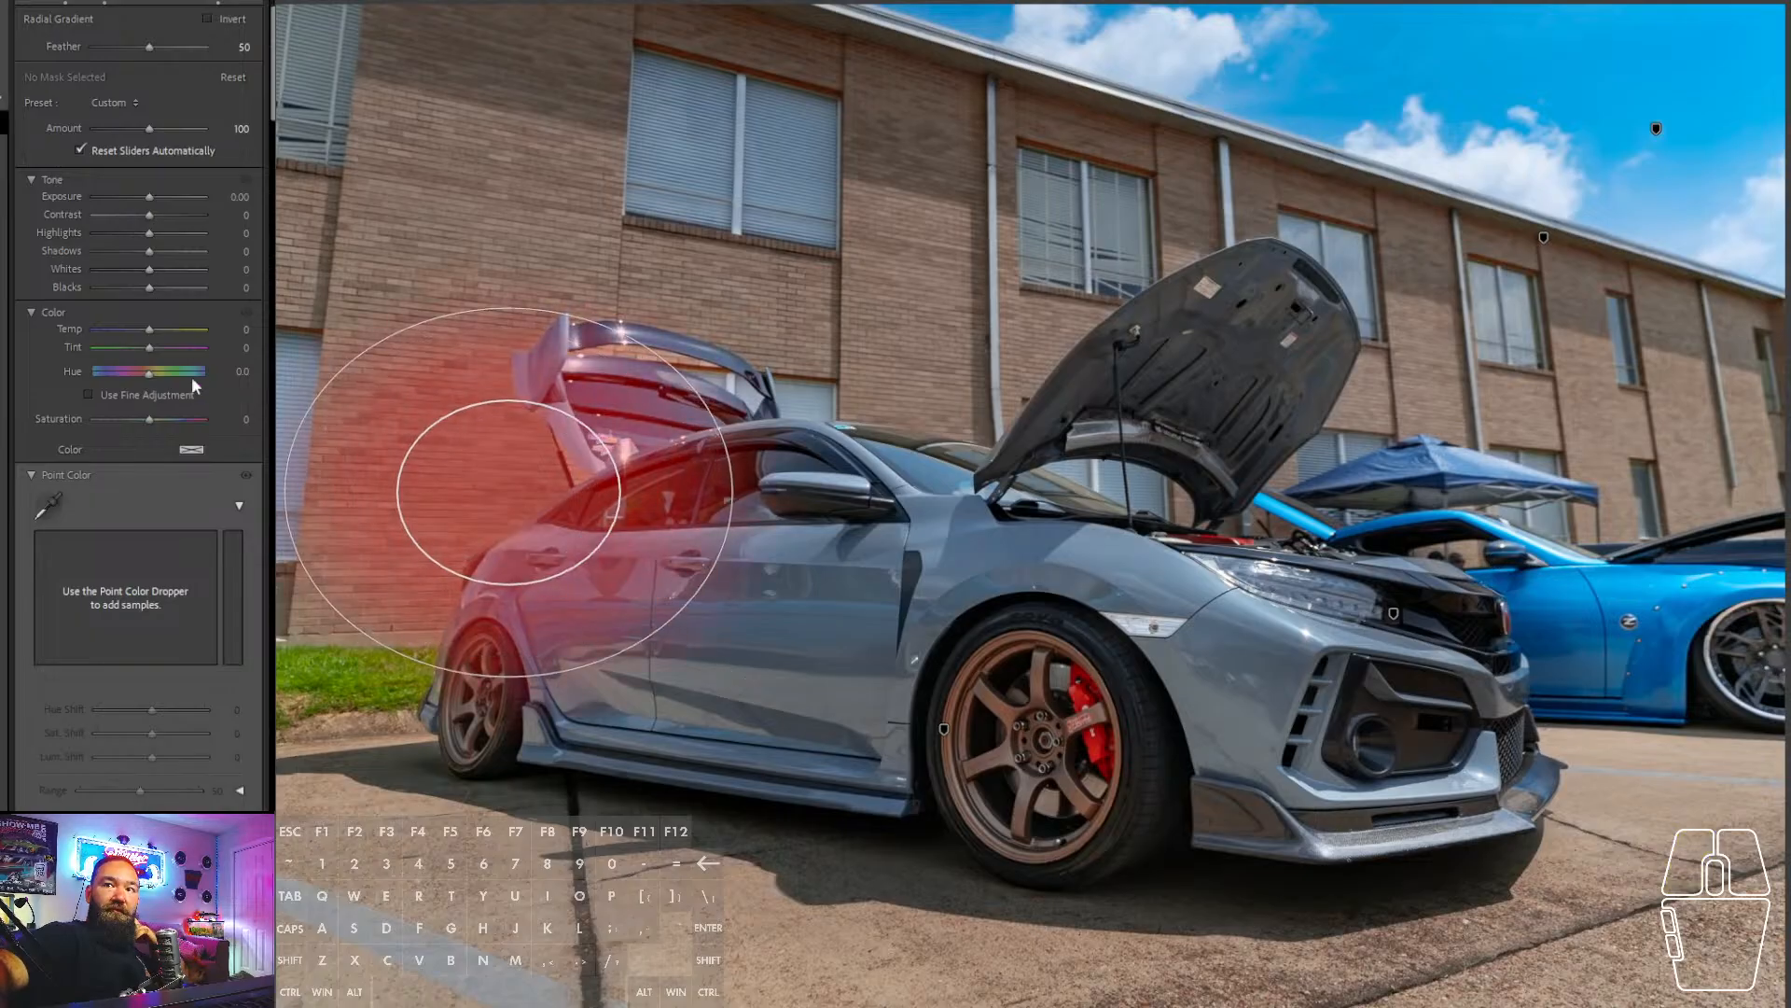
{"action": "left_click_drag", "start_coordinate": [150, 197], "coordinate": [143, 201]}
{"action": "left_click", "coordinate": [3, 42]}
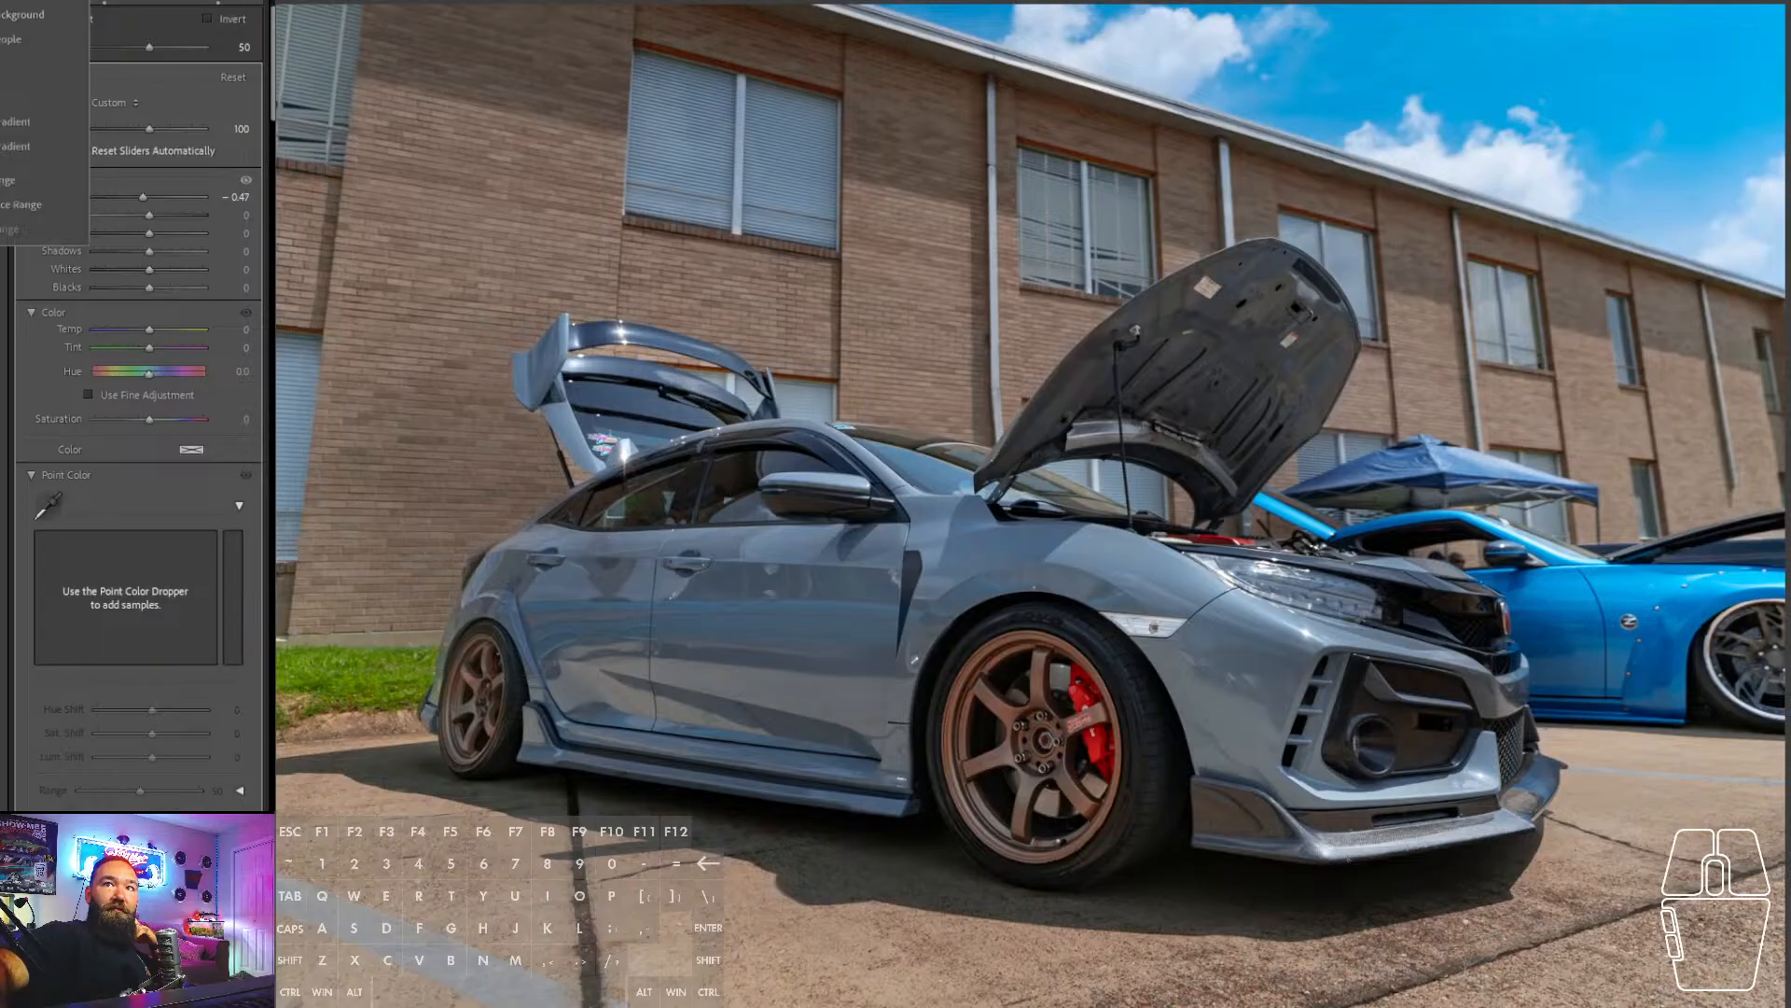
{"action": "left_click", "coordinate": [19, 14]}
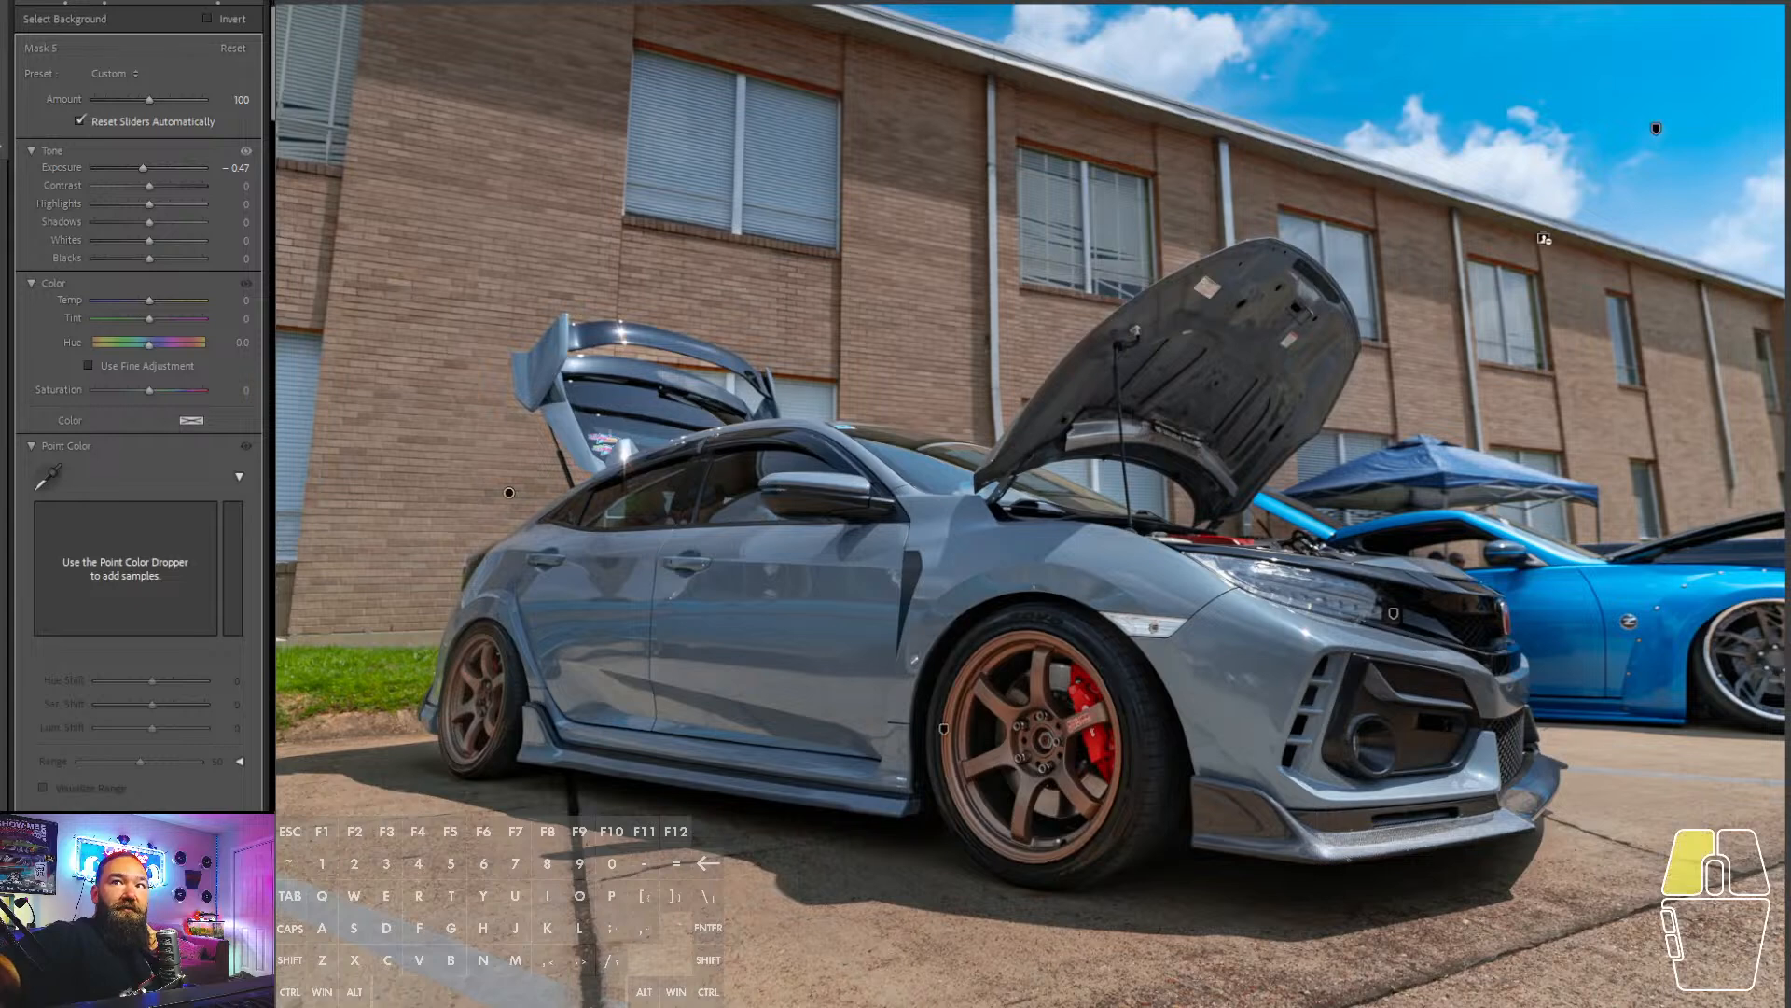
- Finish masking and raise the whole photo's exposure to +1.83
{"action": "left_click", "coordinate": [217, 4]}
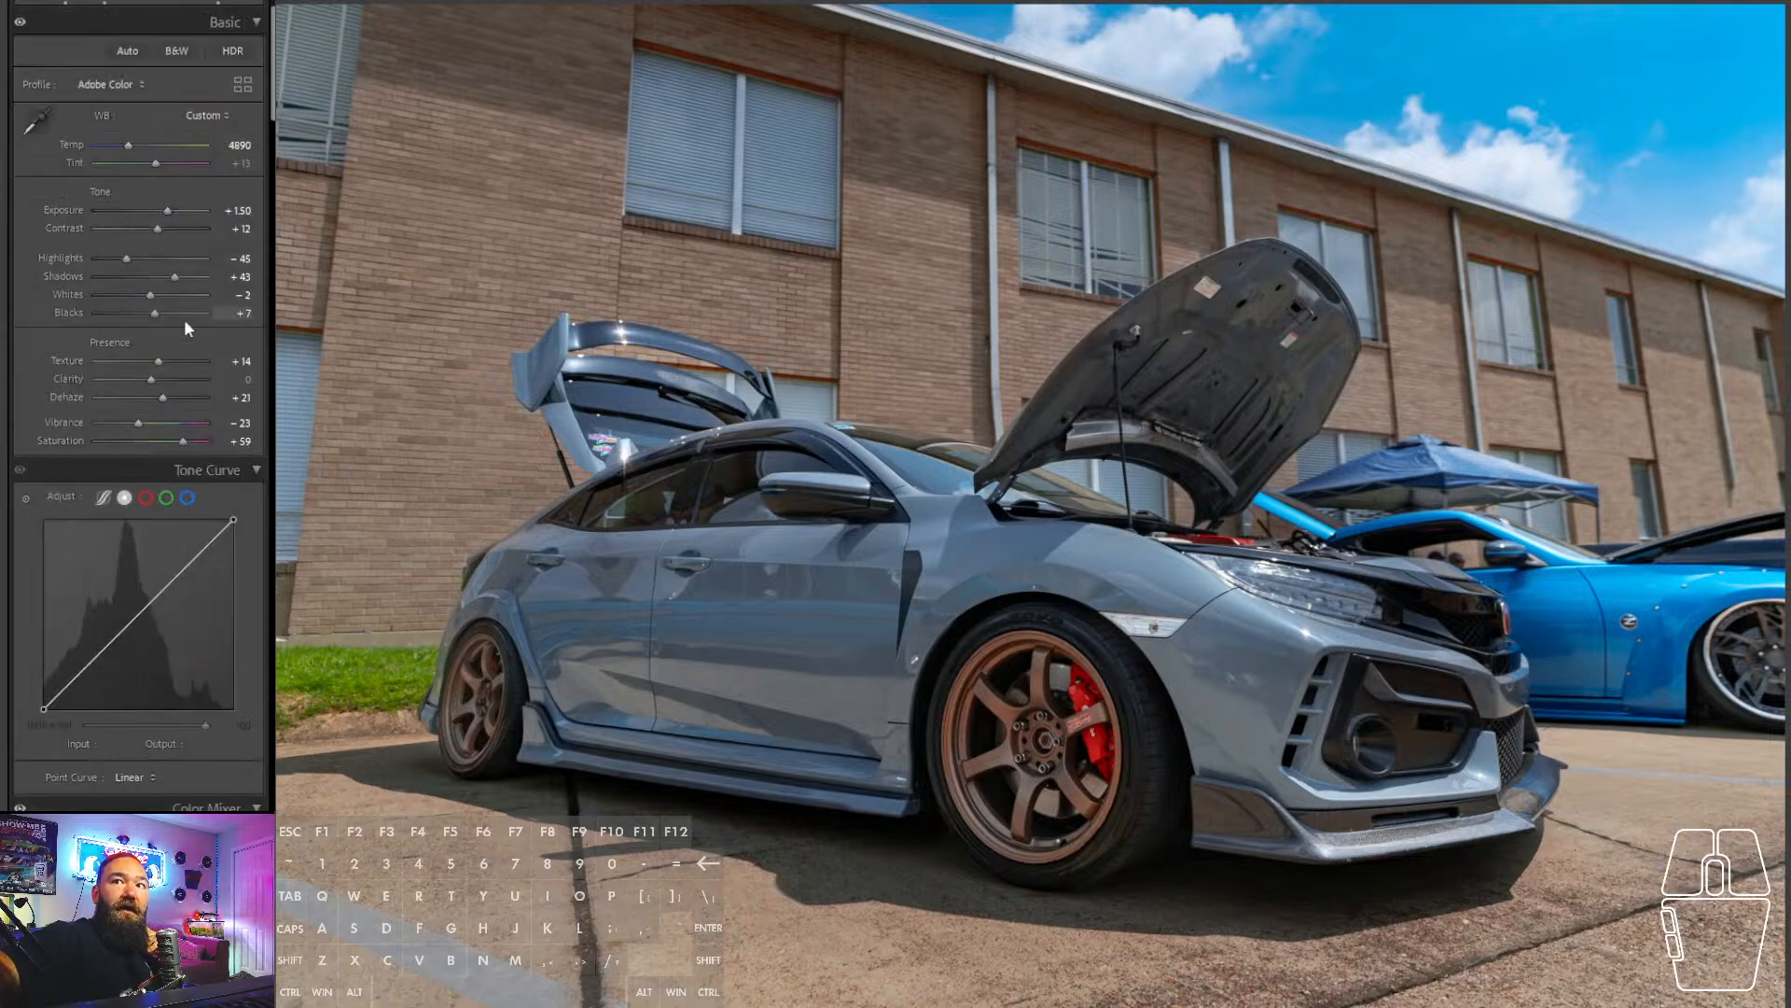
{"action": "left_click_drag", "start_coordinate": [162, 209], "coordinate": [166, 209]}
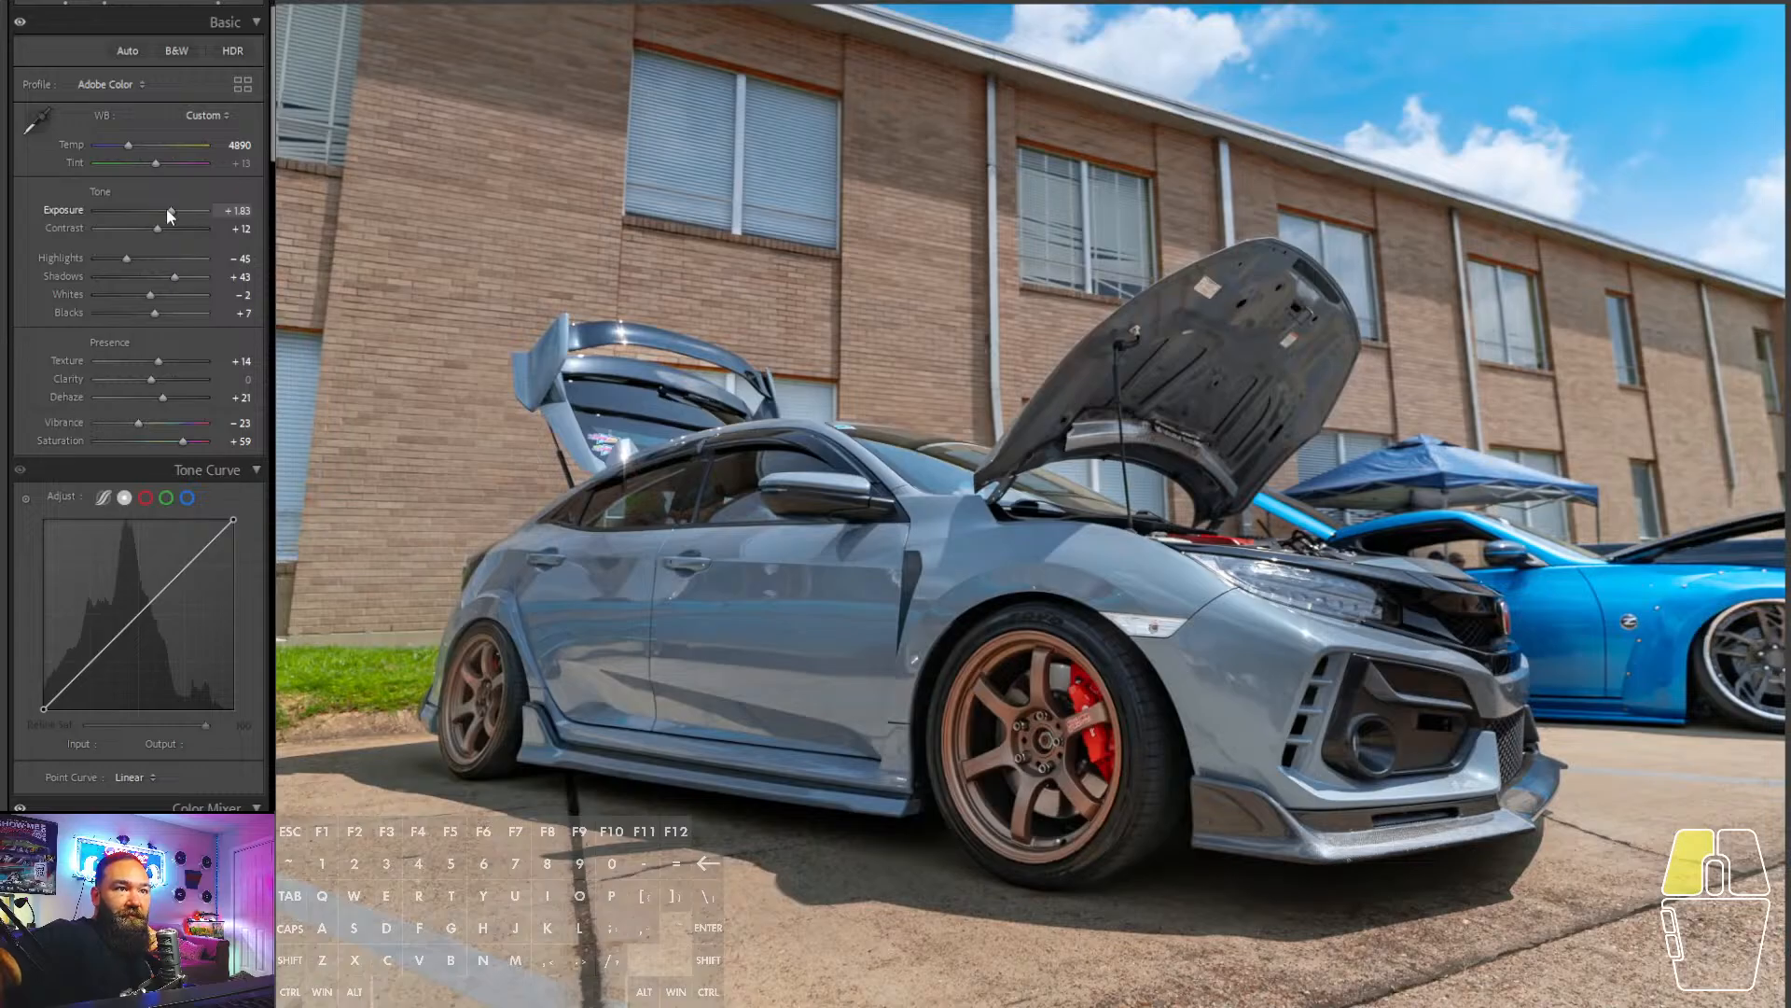
{"action": "left_click_drag", "start_coordinate": [167, 209], "coordinate": [166, 209]}
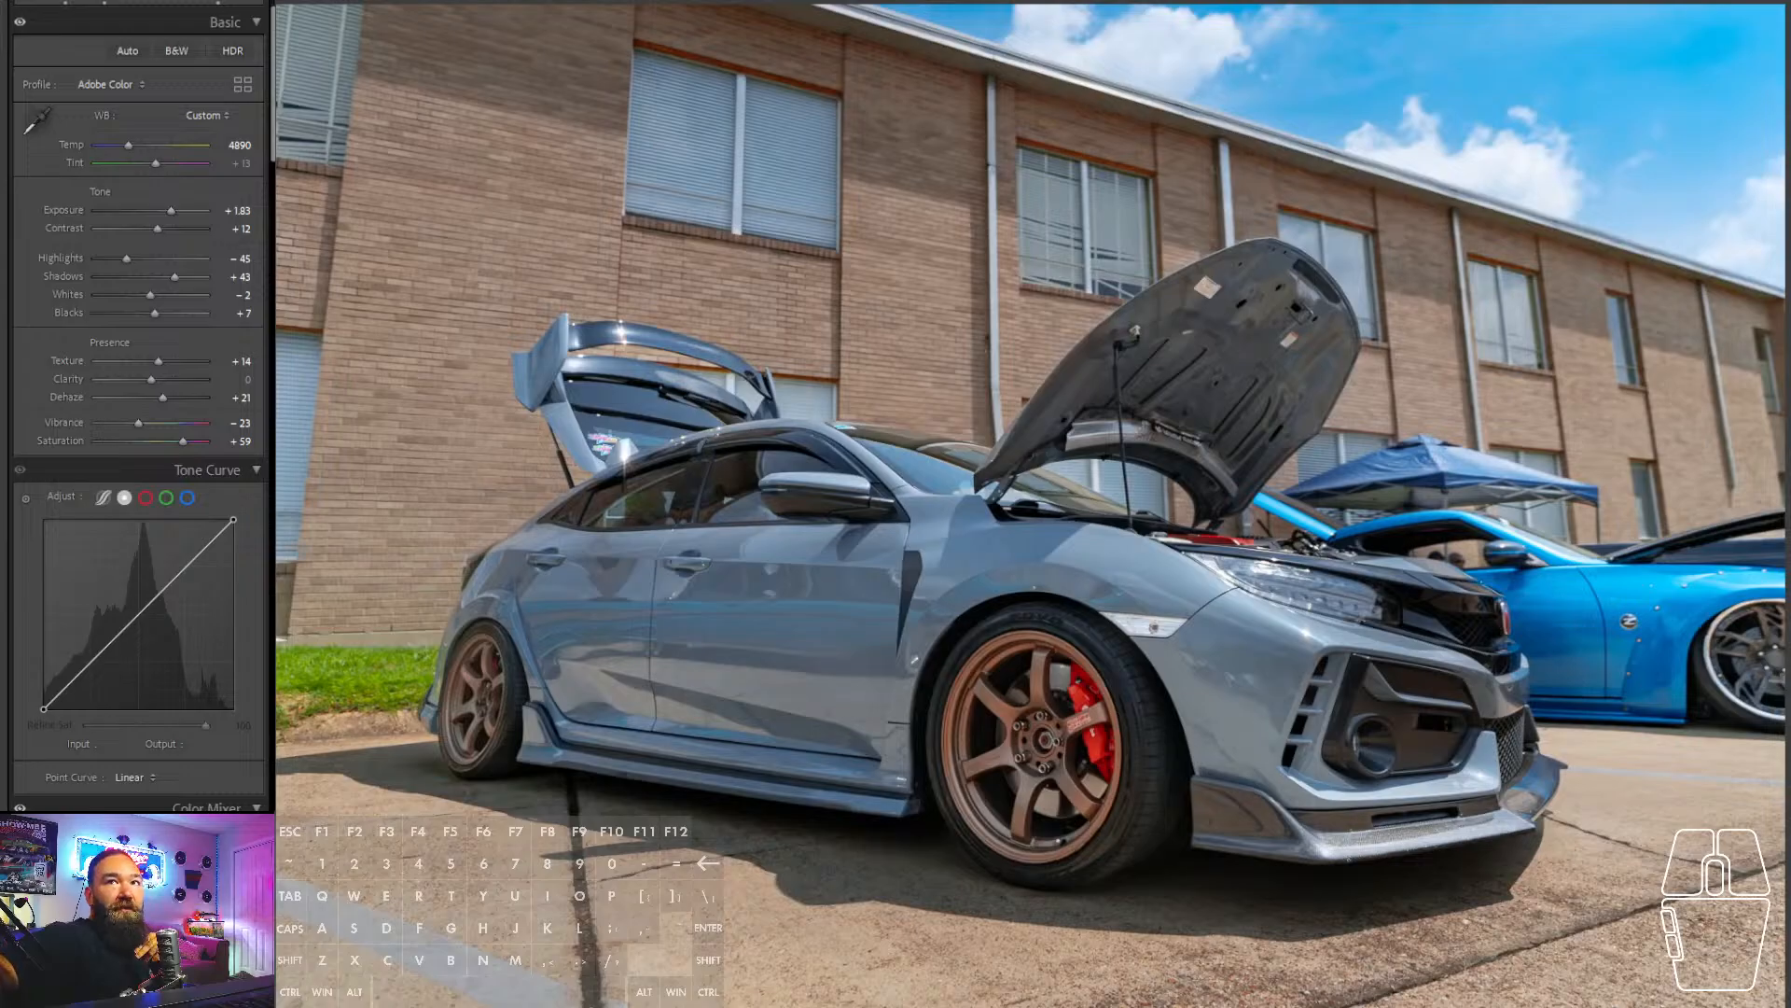
- Reselect the pavement gradient mask and set its exposure to −1.07 and temperature to −7
{"action": "left_click", "coordinate": [207, 3]}
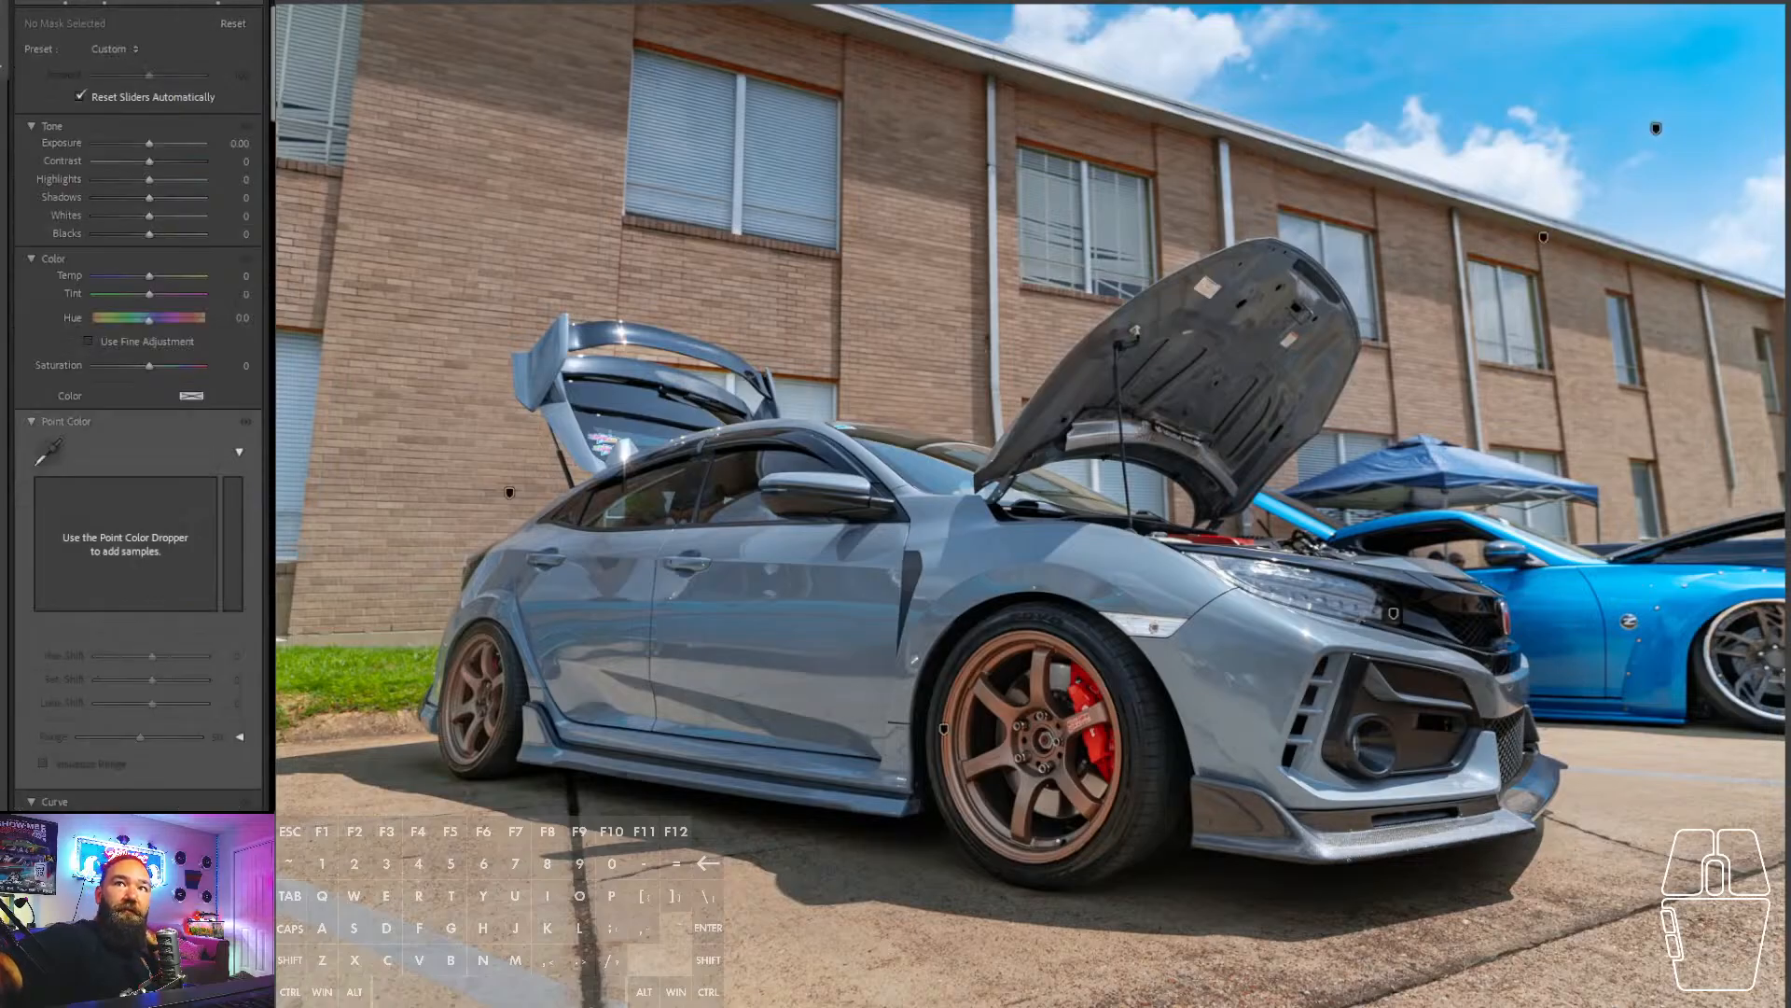
{"action": "left_click", "coordinate": [4, 146]}
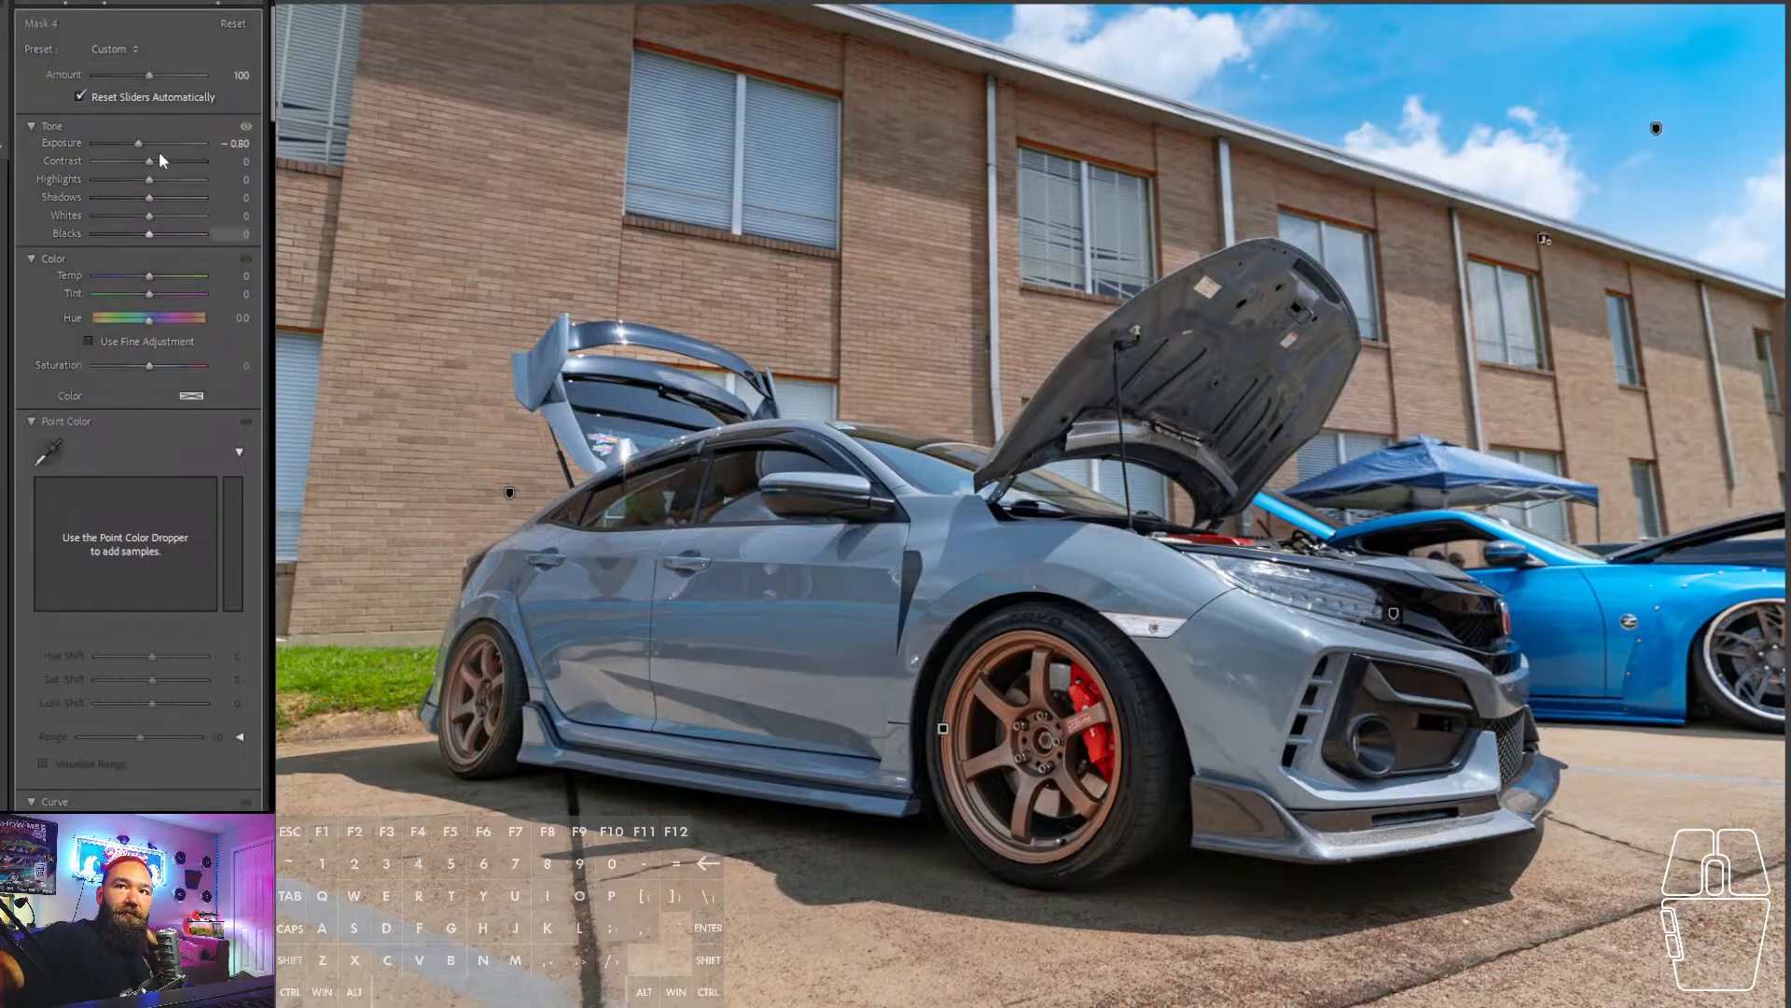
{"action": "left_click_drag", "start_coordinate": [138, 143], "coordinate": [134, 144]}
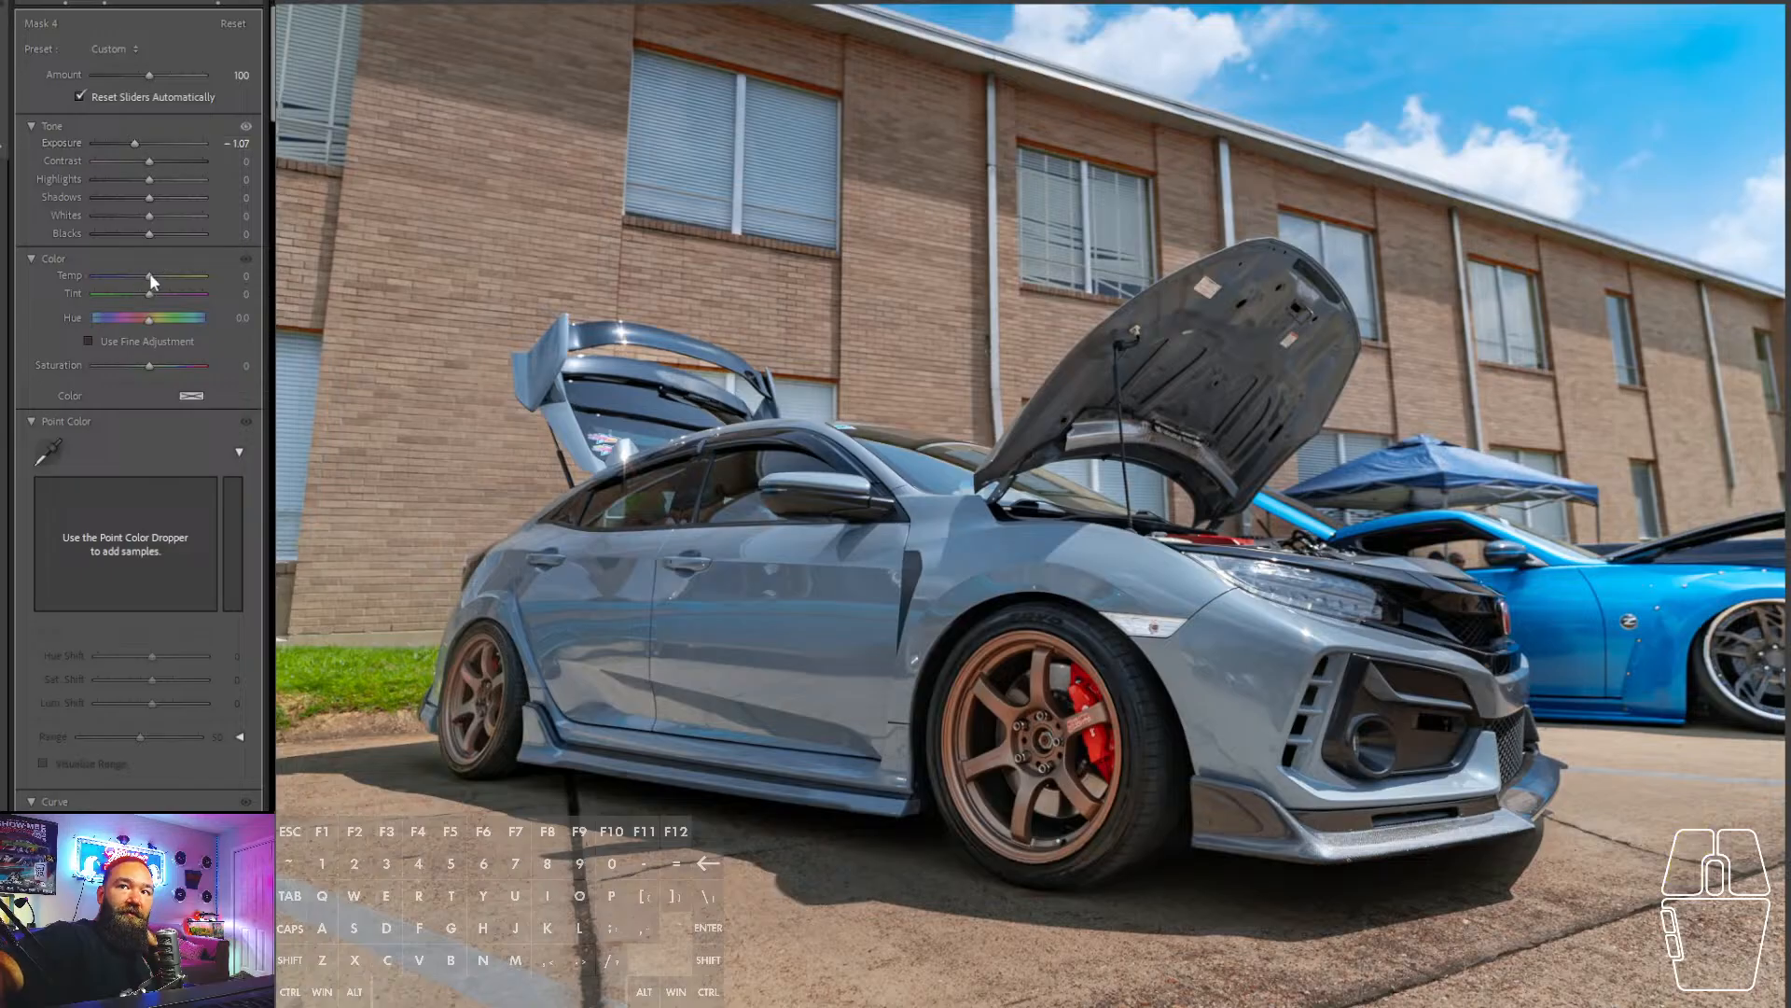
{"action": "left_click_drag", "start_coordinate": [150, 274], "coordinate": [145, 276]}
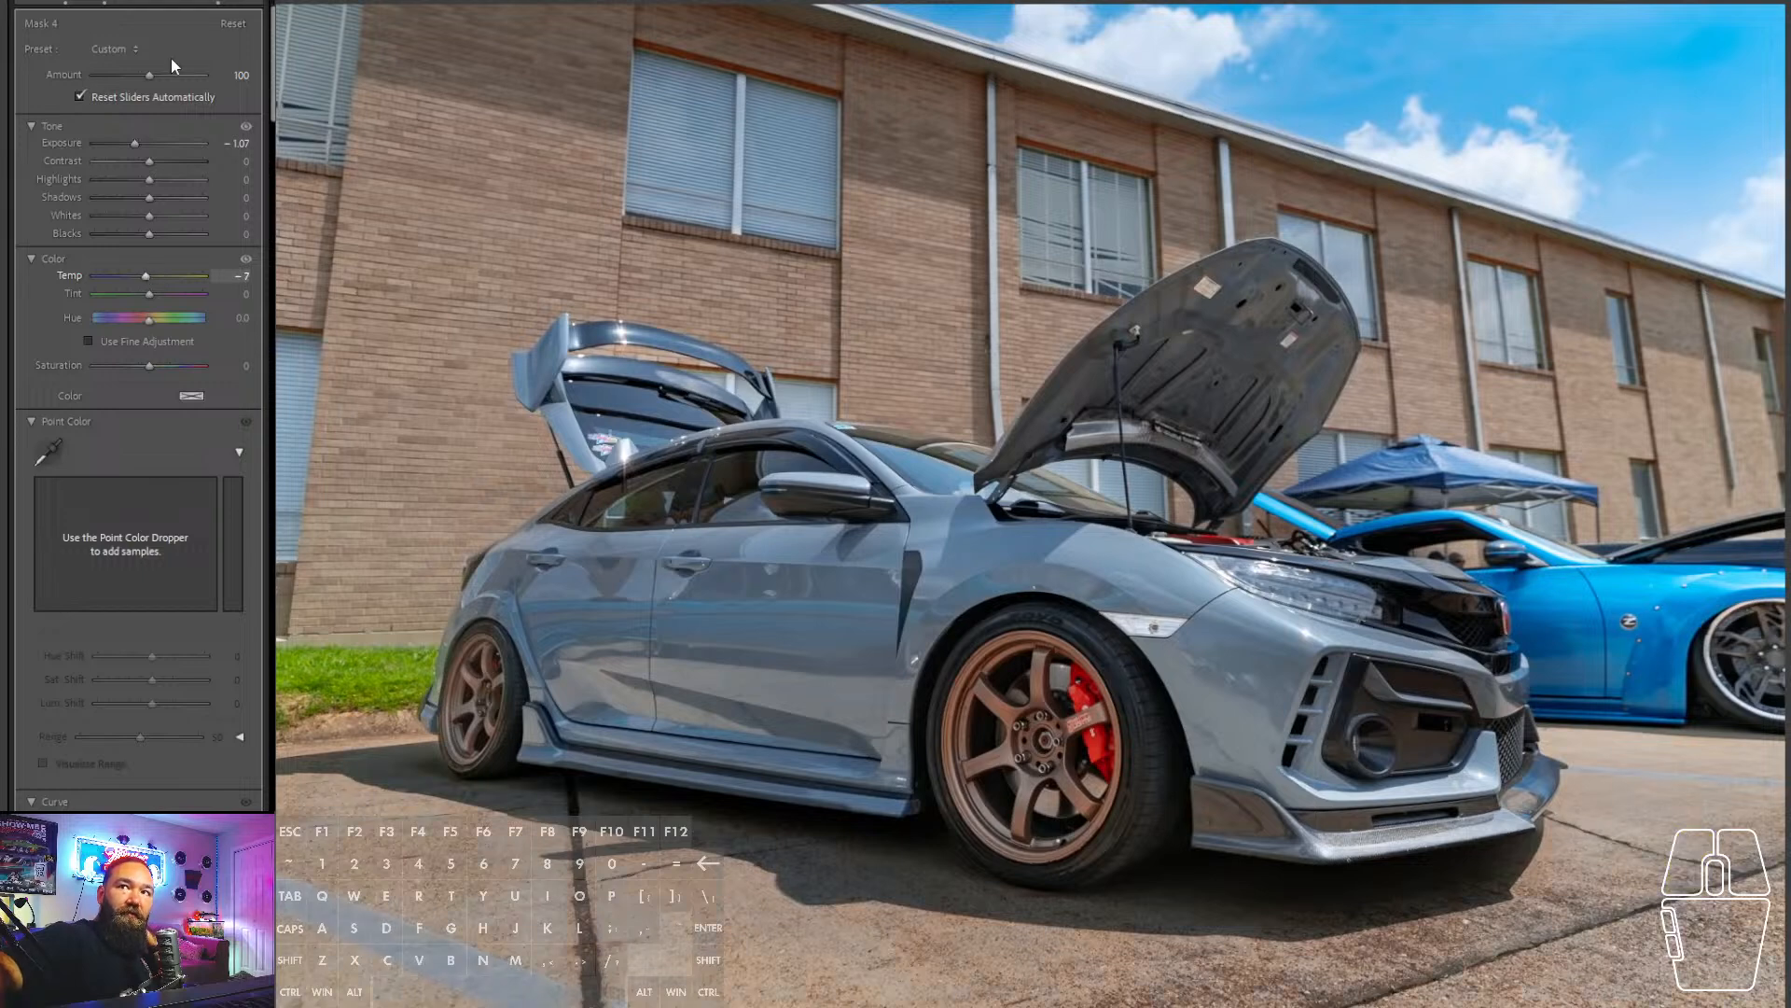
- Finish masking and set the whole photo's temperature to 5083 and contrast to +47
{"action": "left_click", "coordinate": [193, 5]}
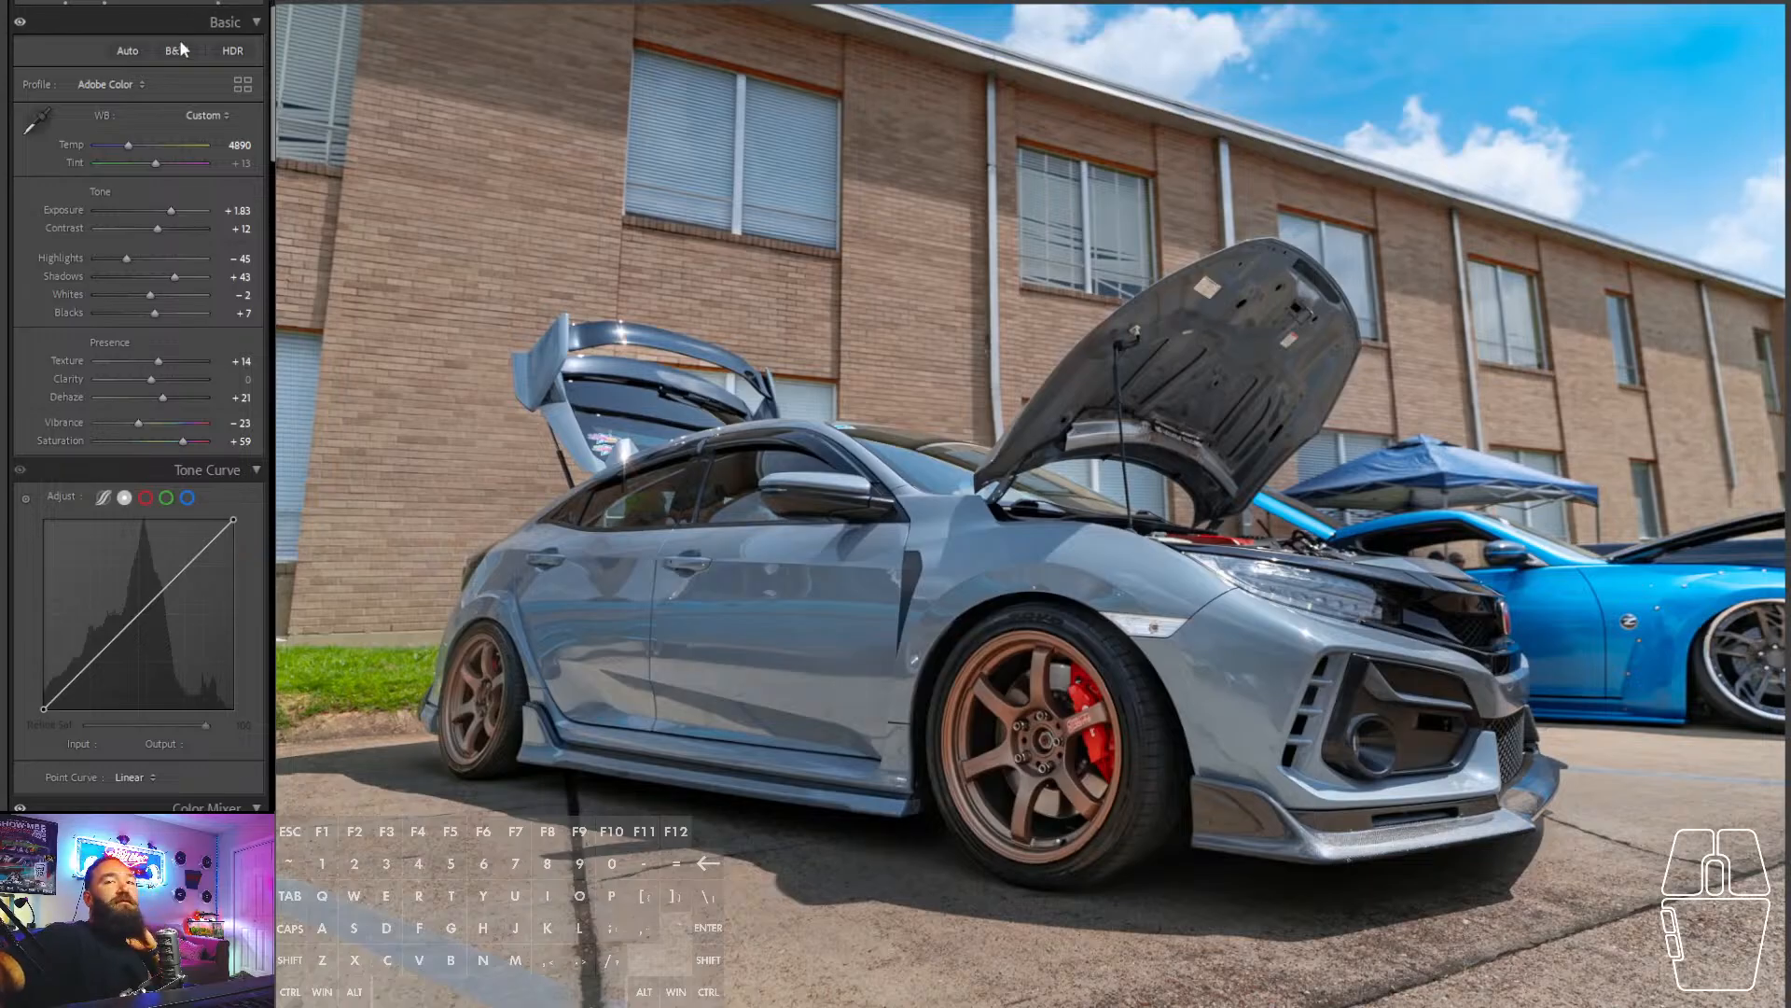
{"action": "left_click_drag", "start_coordinate": [128, 142], "coordinate": [134, 142]}
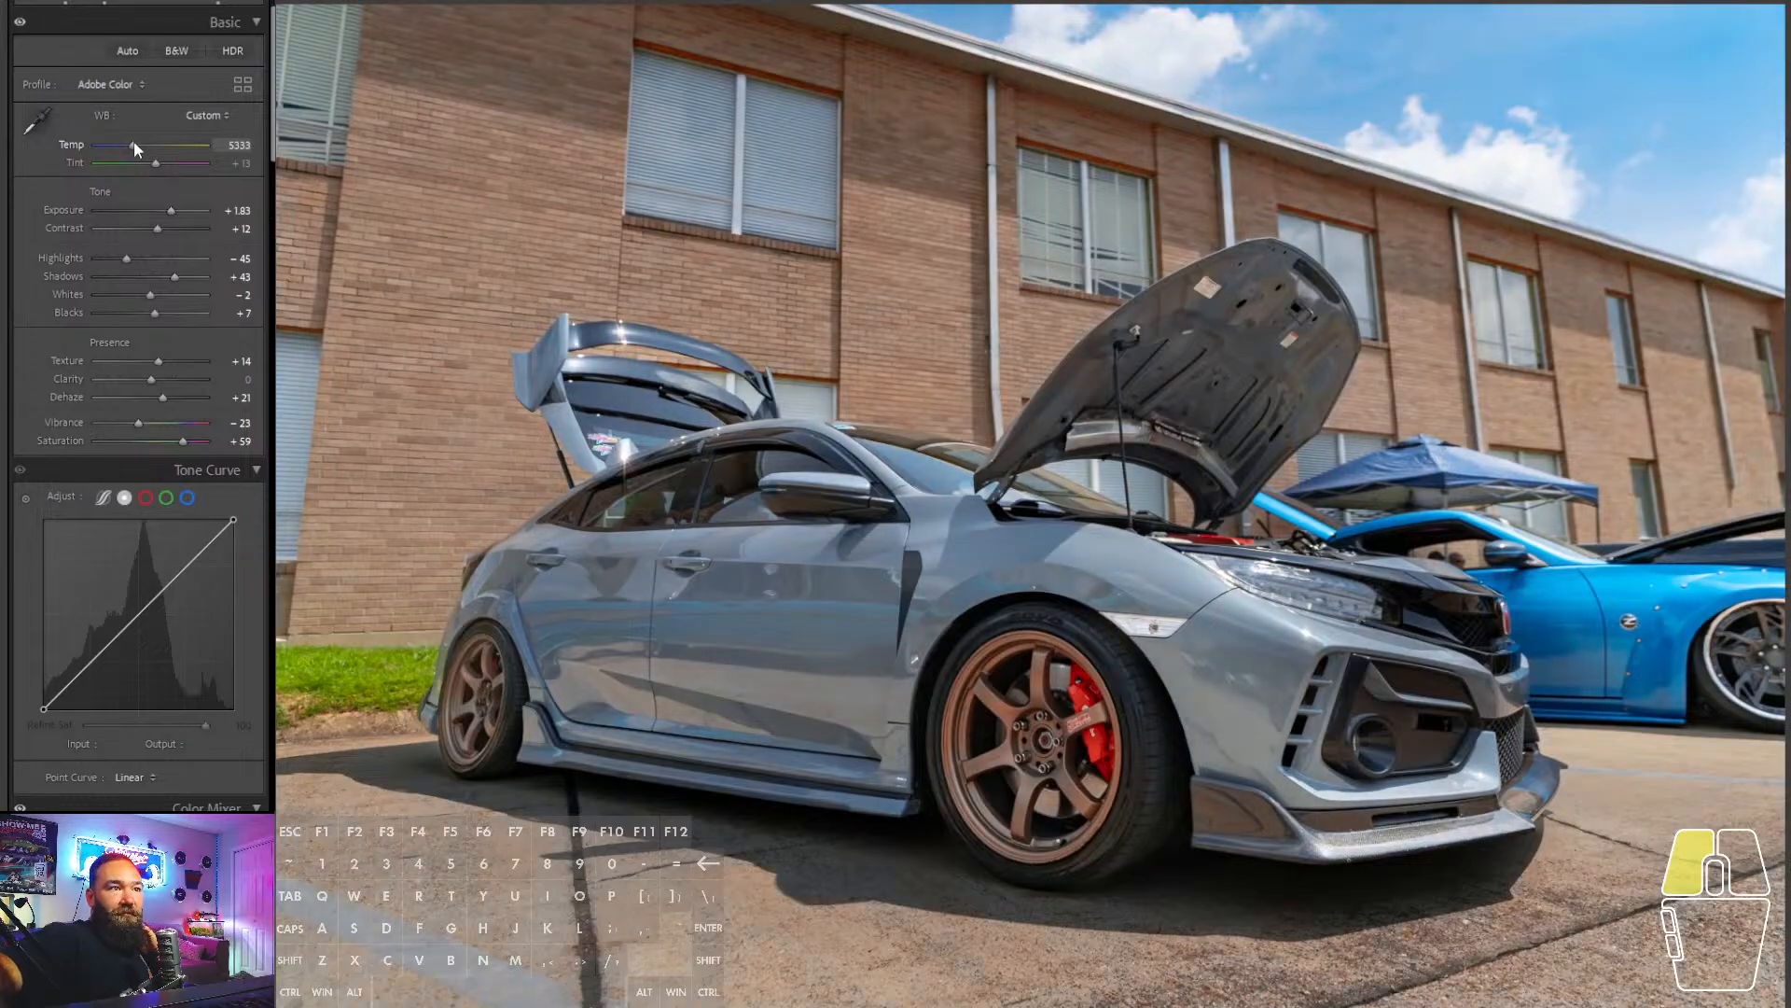
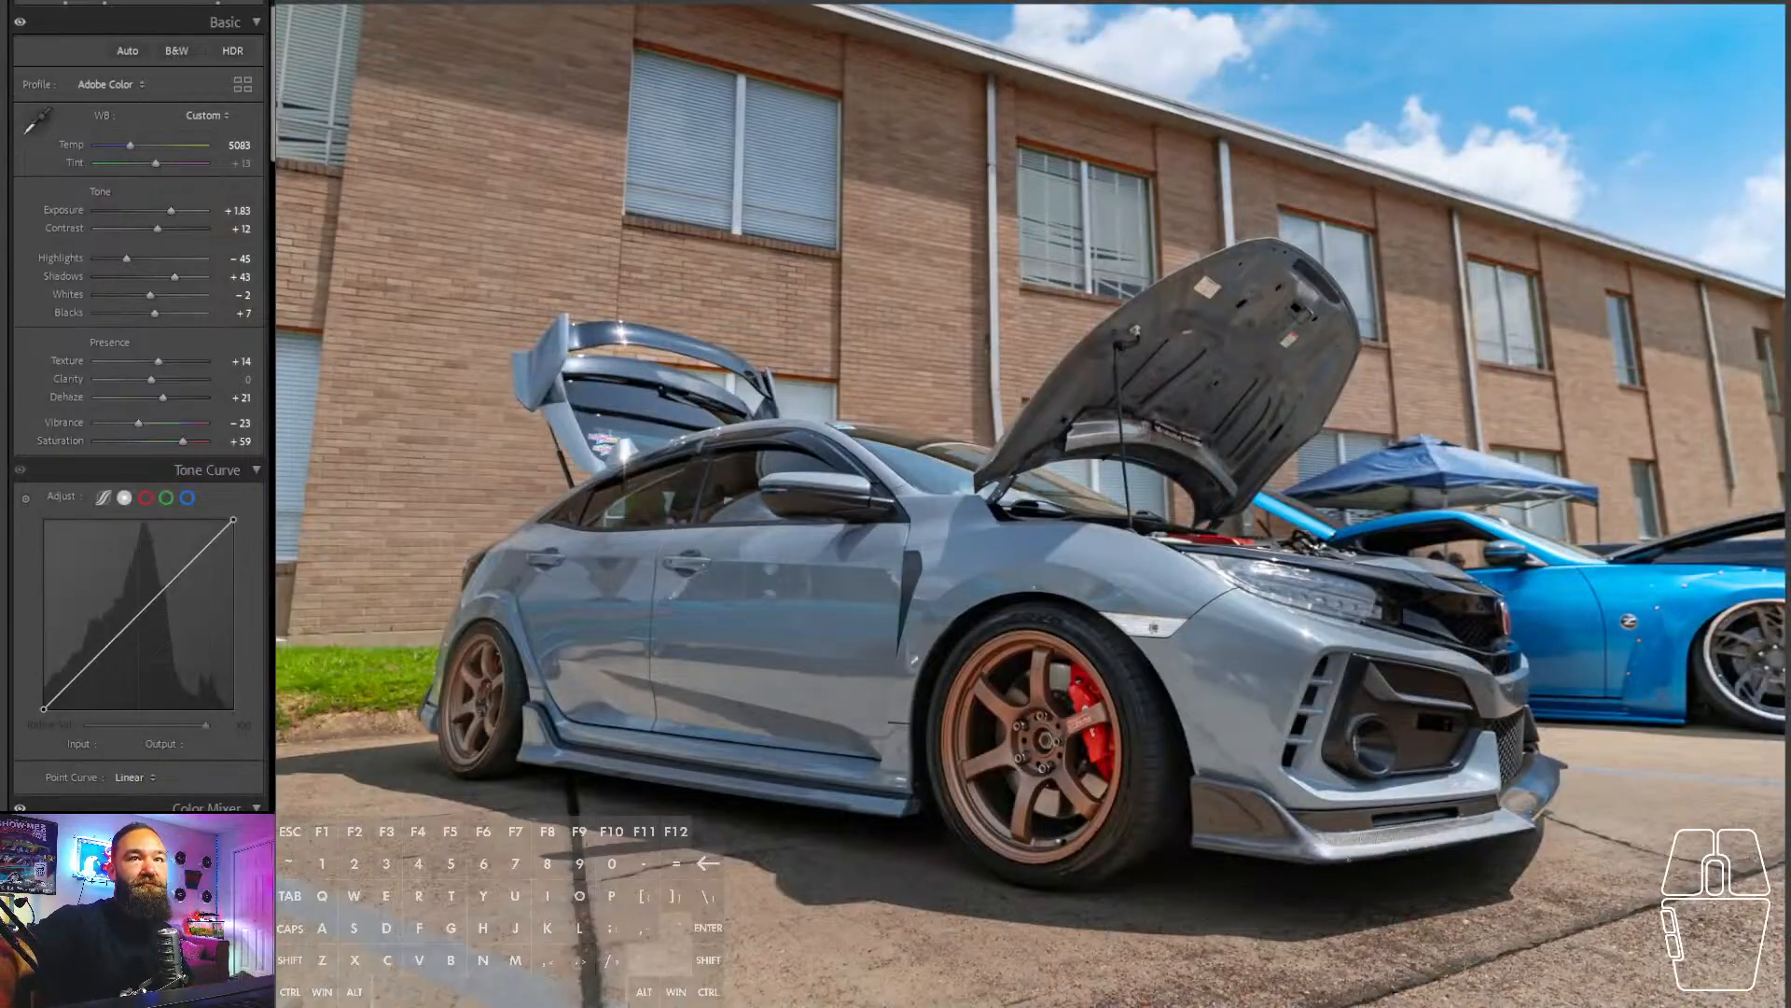
{"action": "left_click", "coordinate": [177, 230]}
{"action": "left_click_drag", "start_coordinate": [178, 234], "coordinate": [184, 231]}
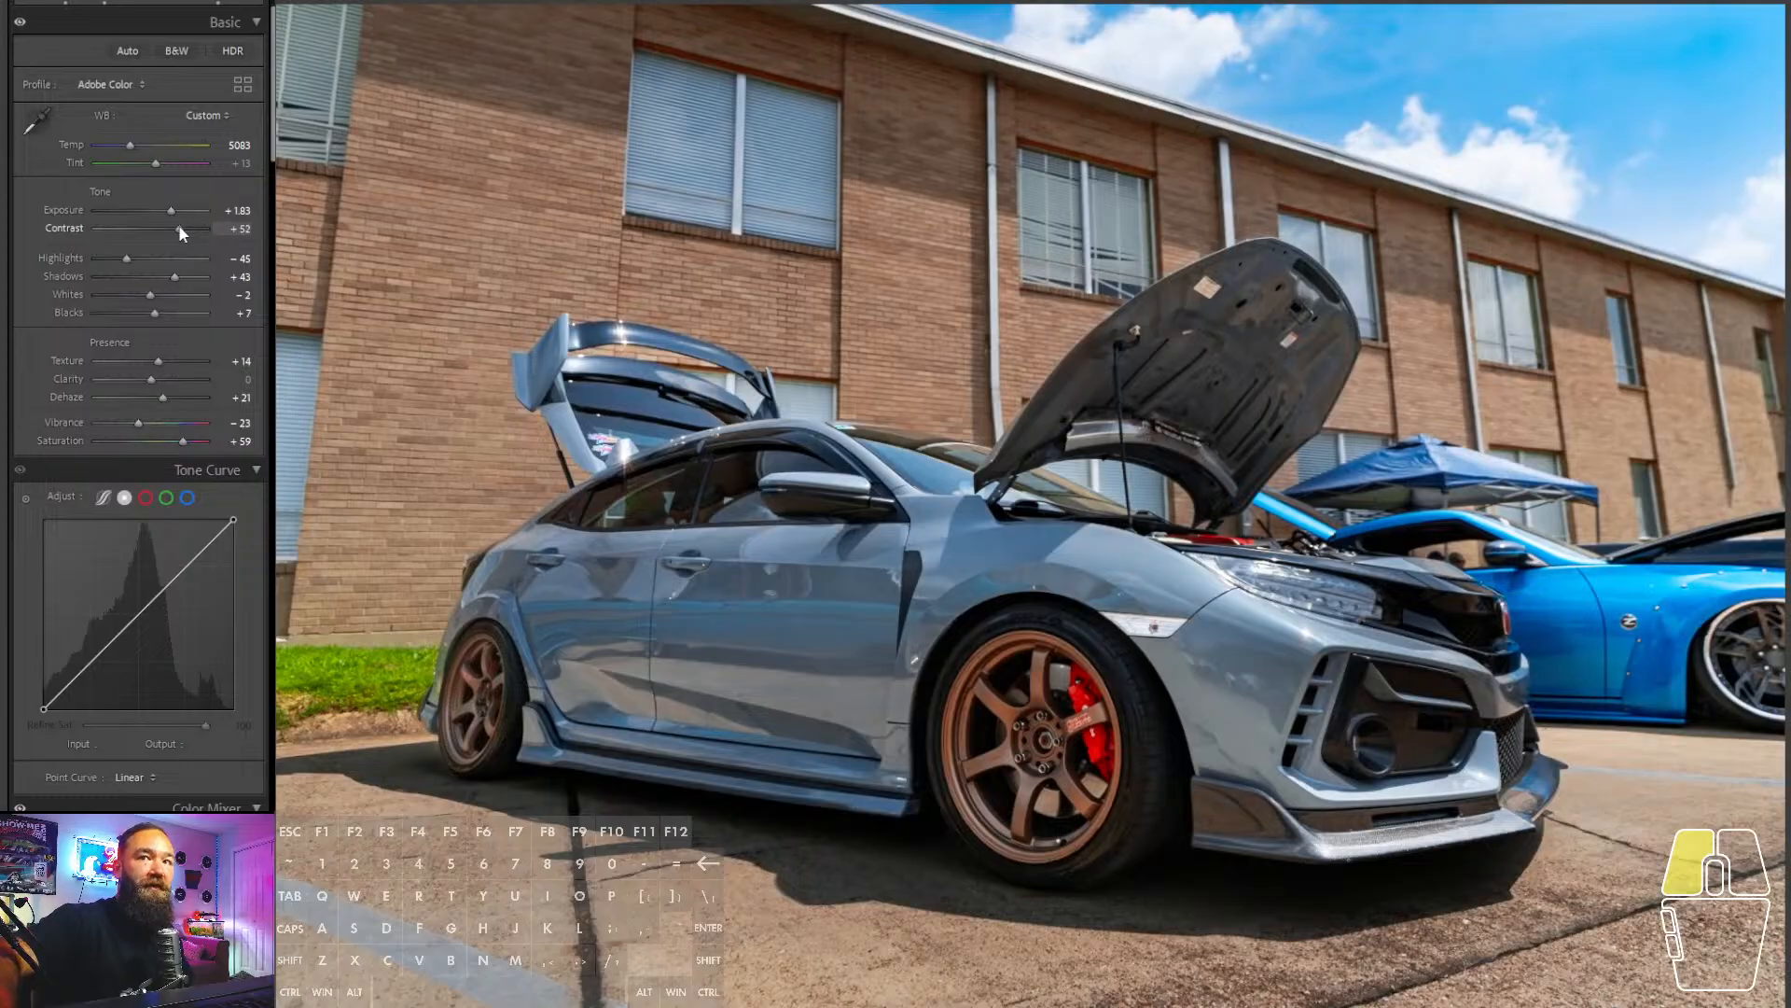
{"action": "left_click_drag", "start_coordinate": [181, 234], "coordinate": [179, 233]}
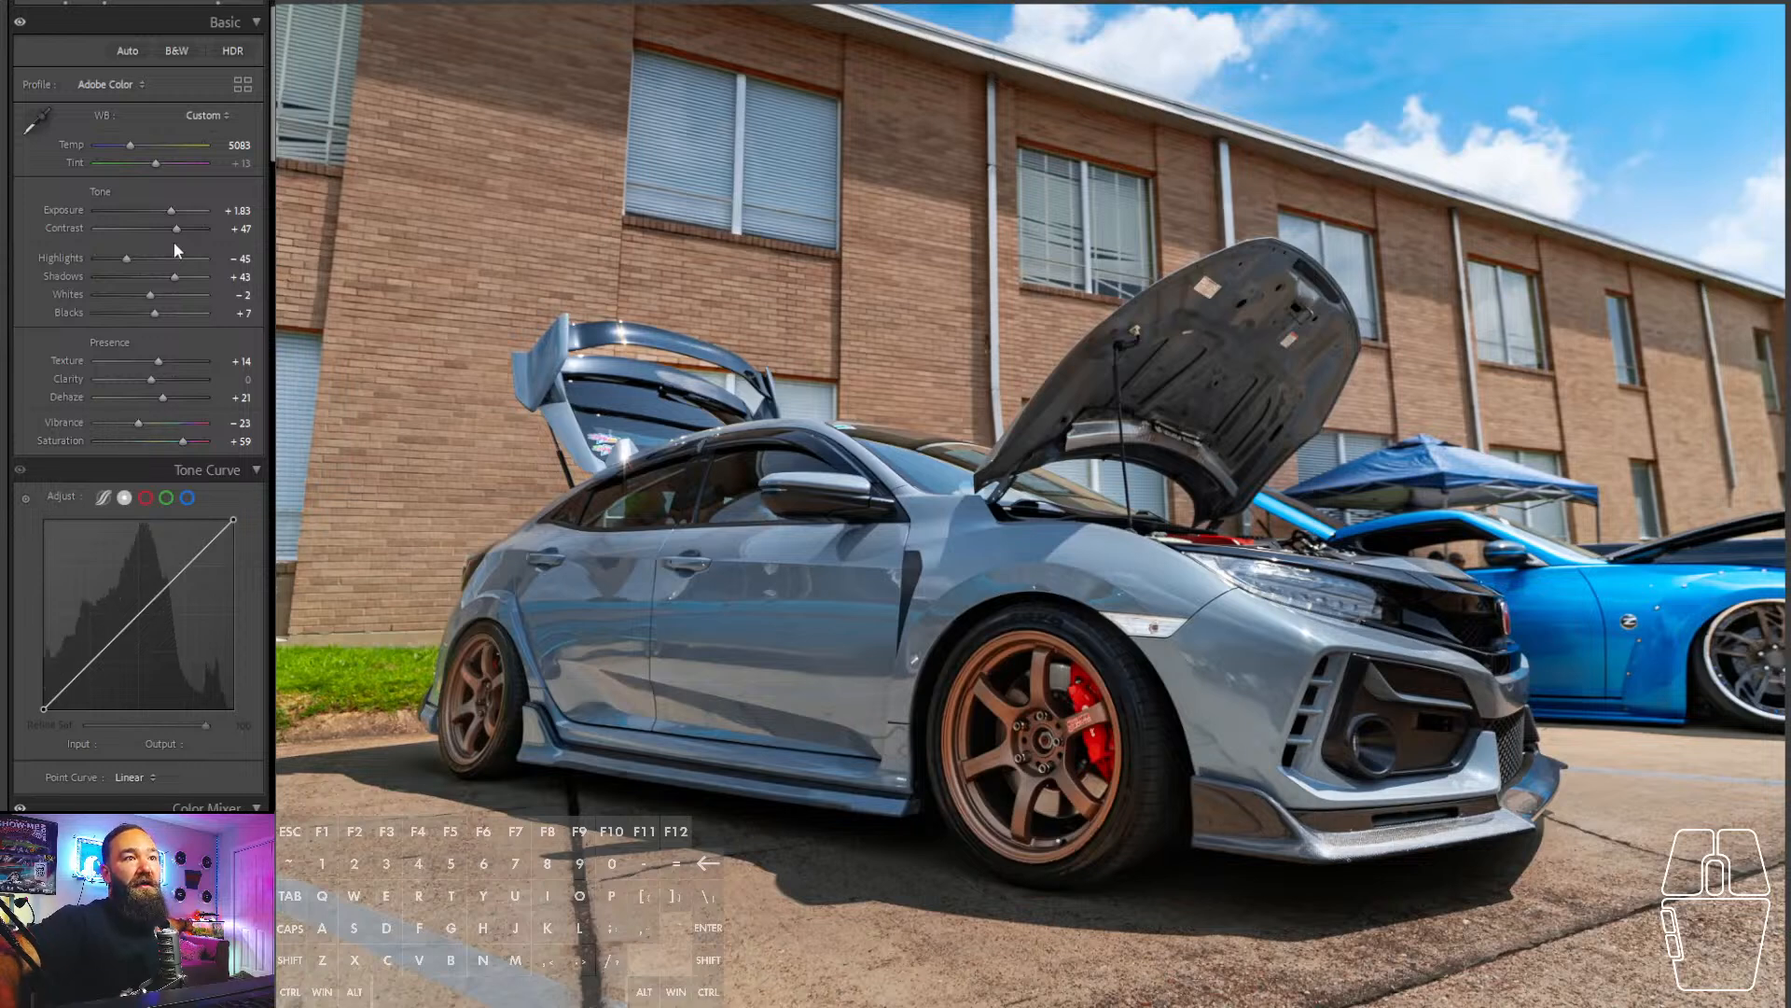
- Set the gray car photo's shadows to +63 and highlights to −73
{"action": "left_click", "coordinate": [186, 278]}
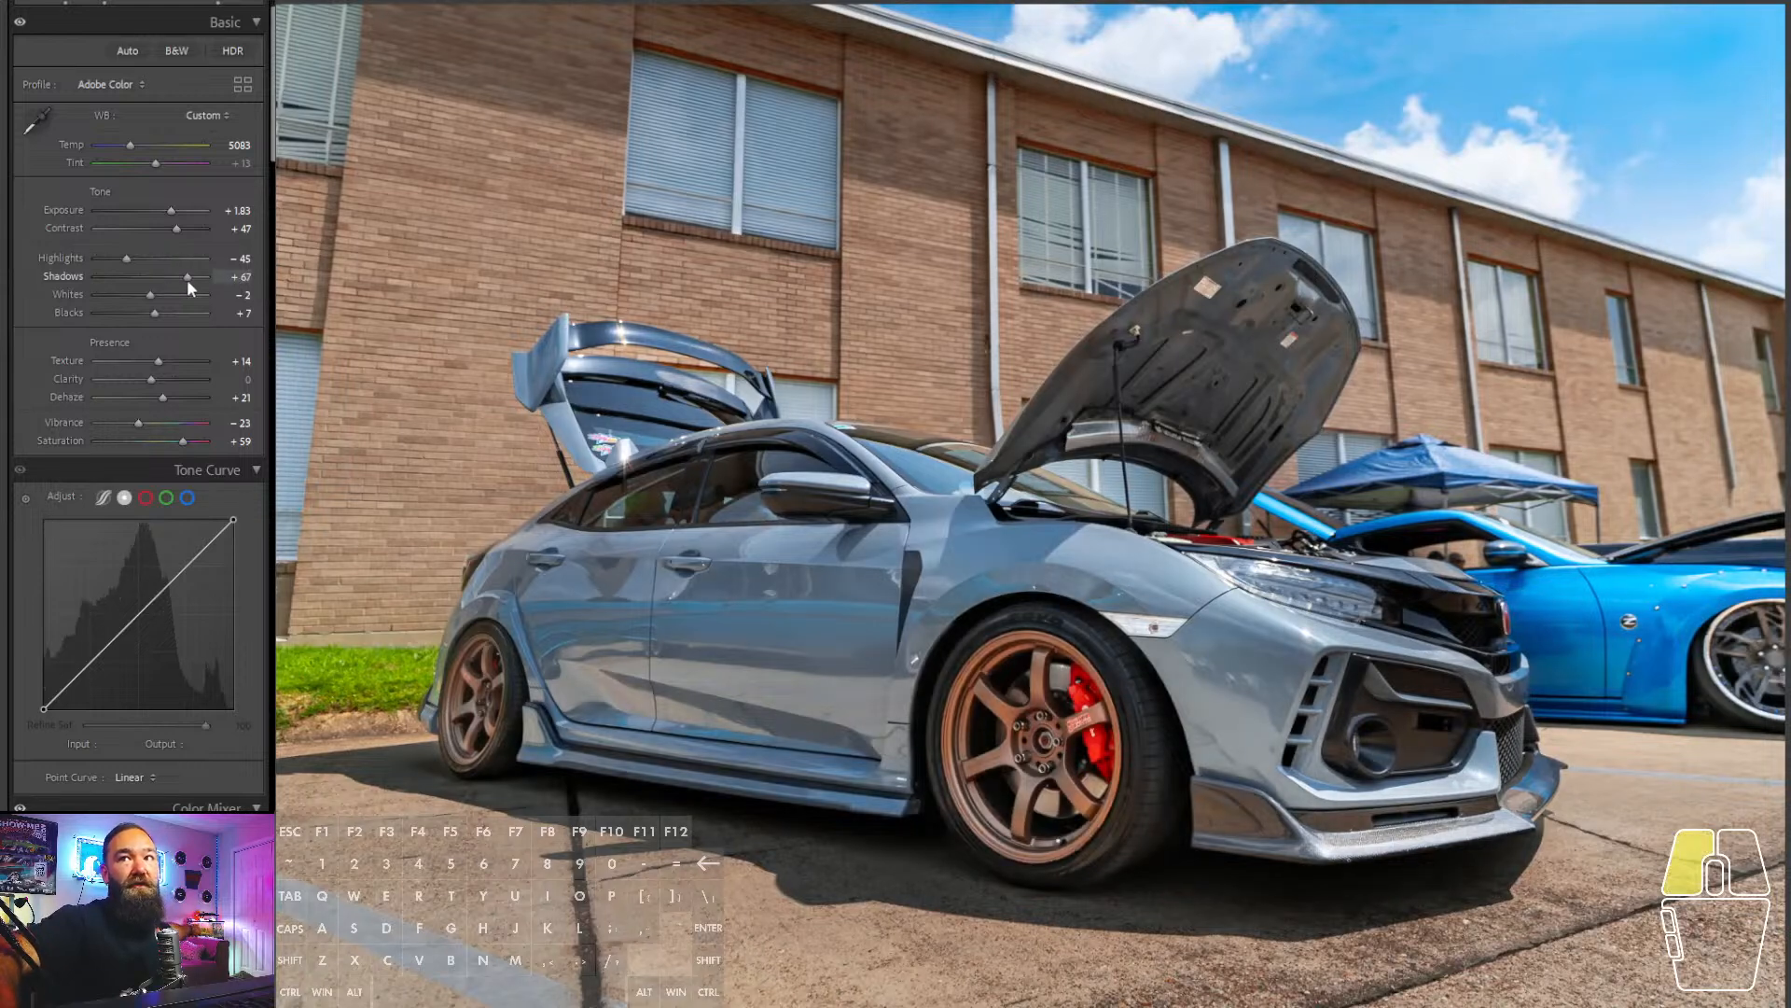
{"action": "left_click_drag", "start_coordinate": [186, 280], "coordinate": [185, 280]}
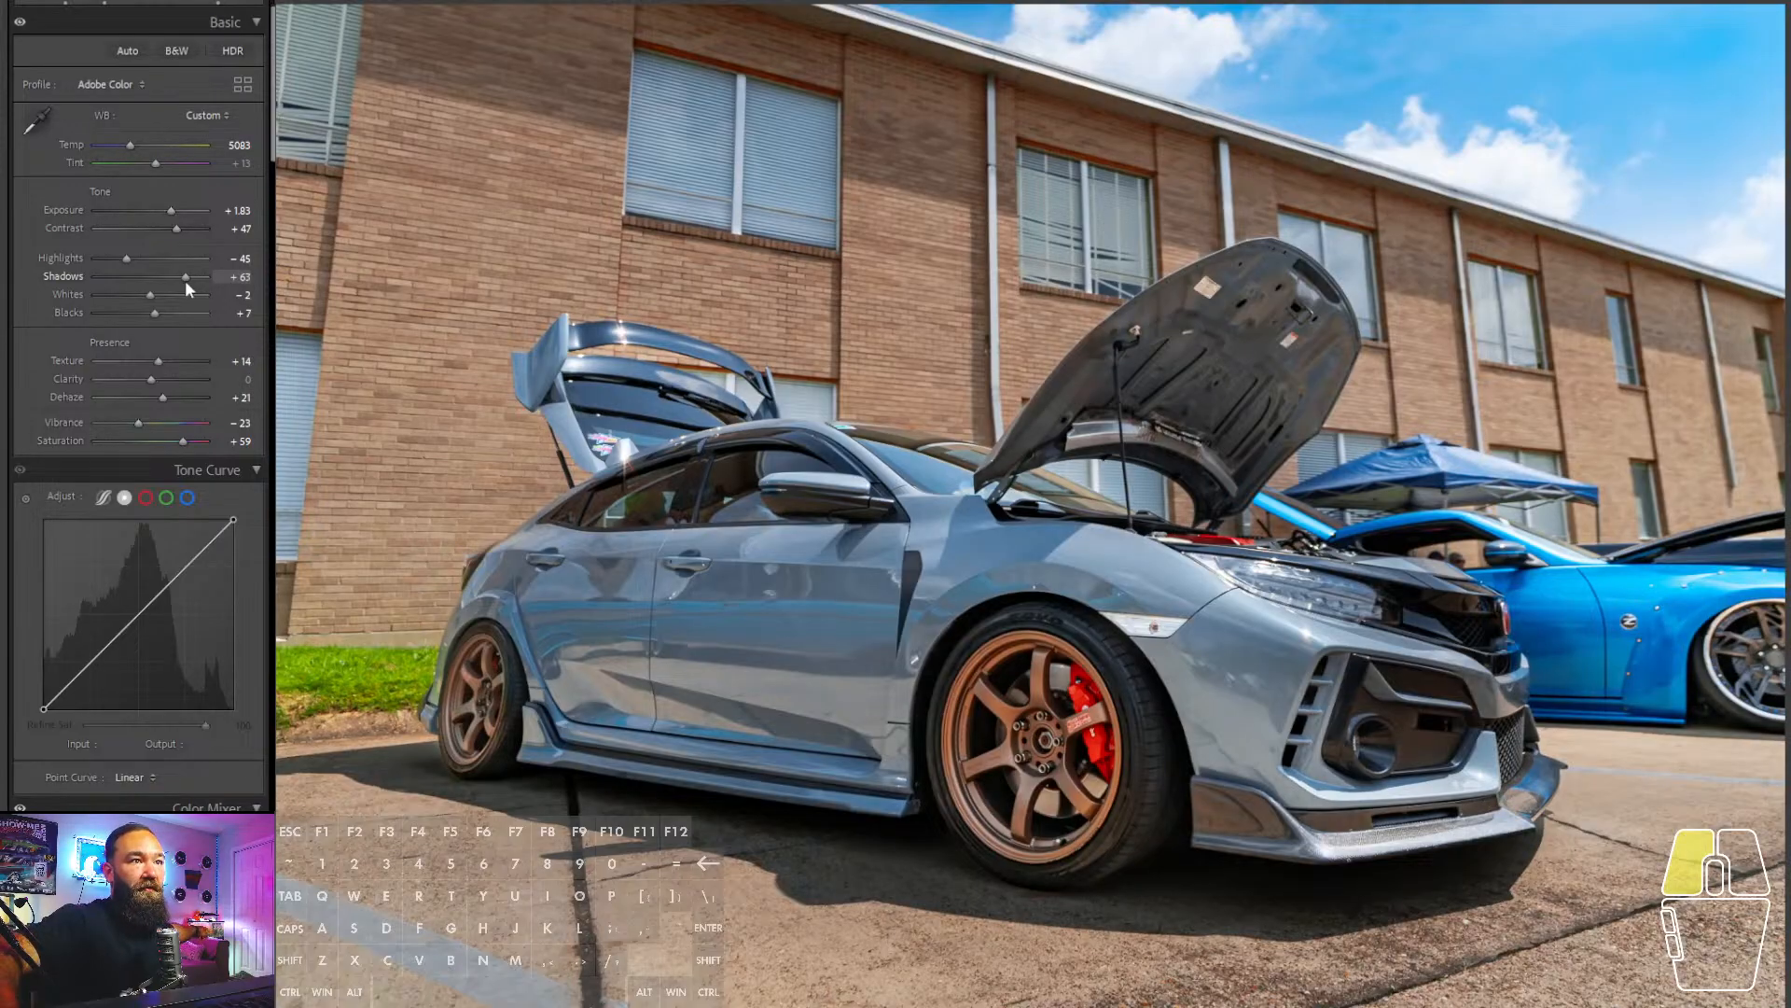
{"action": "left_click", "coordinate": [110, 258]}
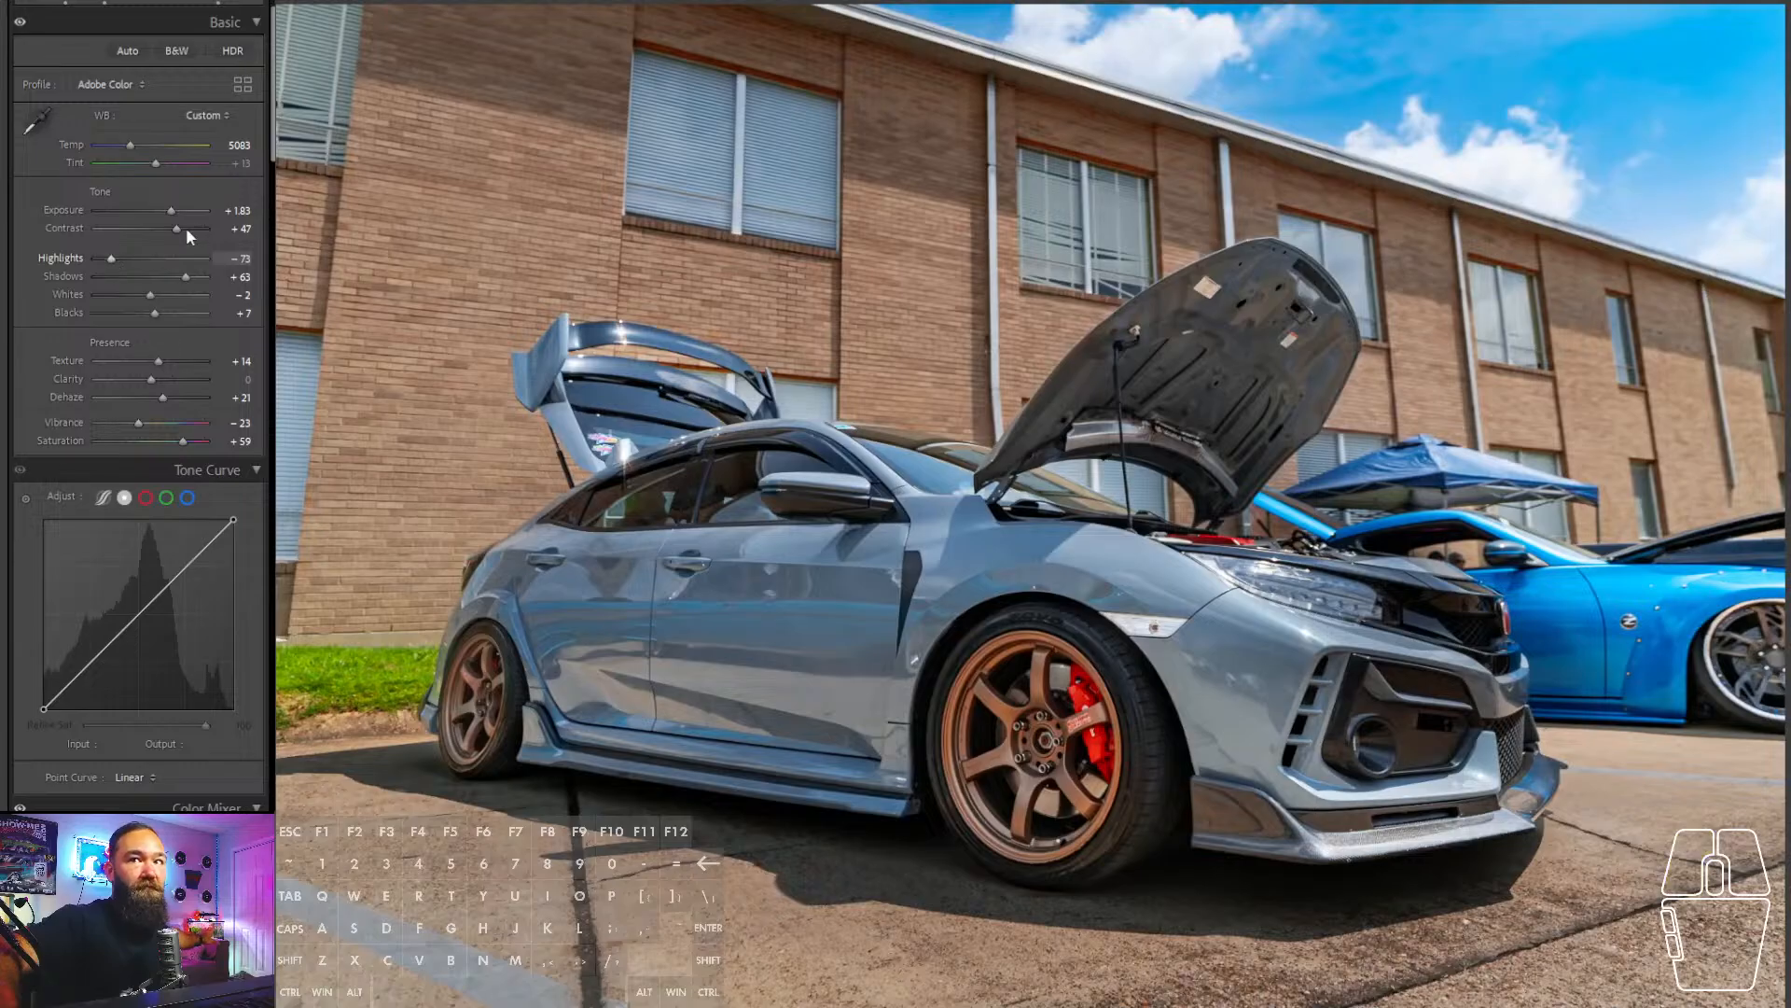
- Raise the photo's exposure to +1.92, set shadows to +82, and nudge the exposure slightly down
{"action": "left_click_drag", "start_coordinate": [170, 210], "coordinate": [173, 214]}
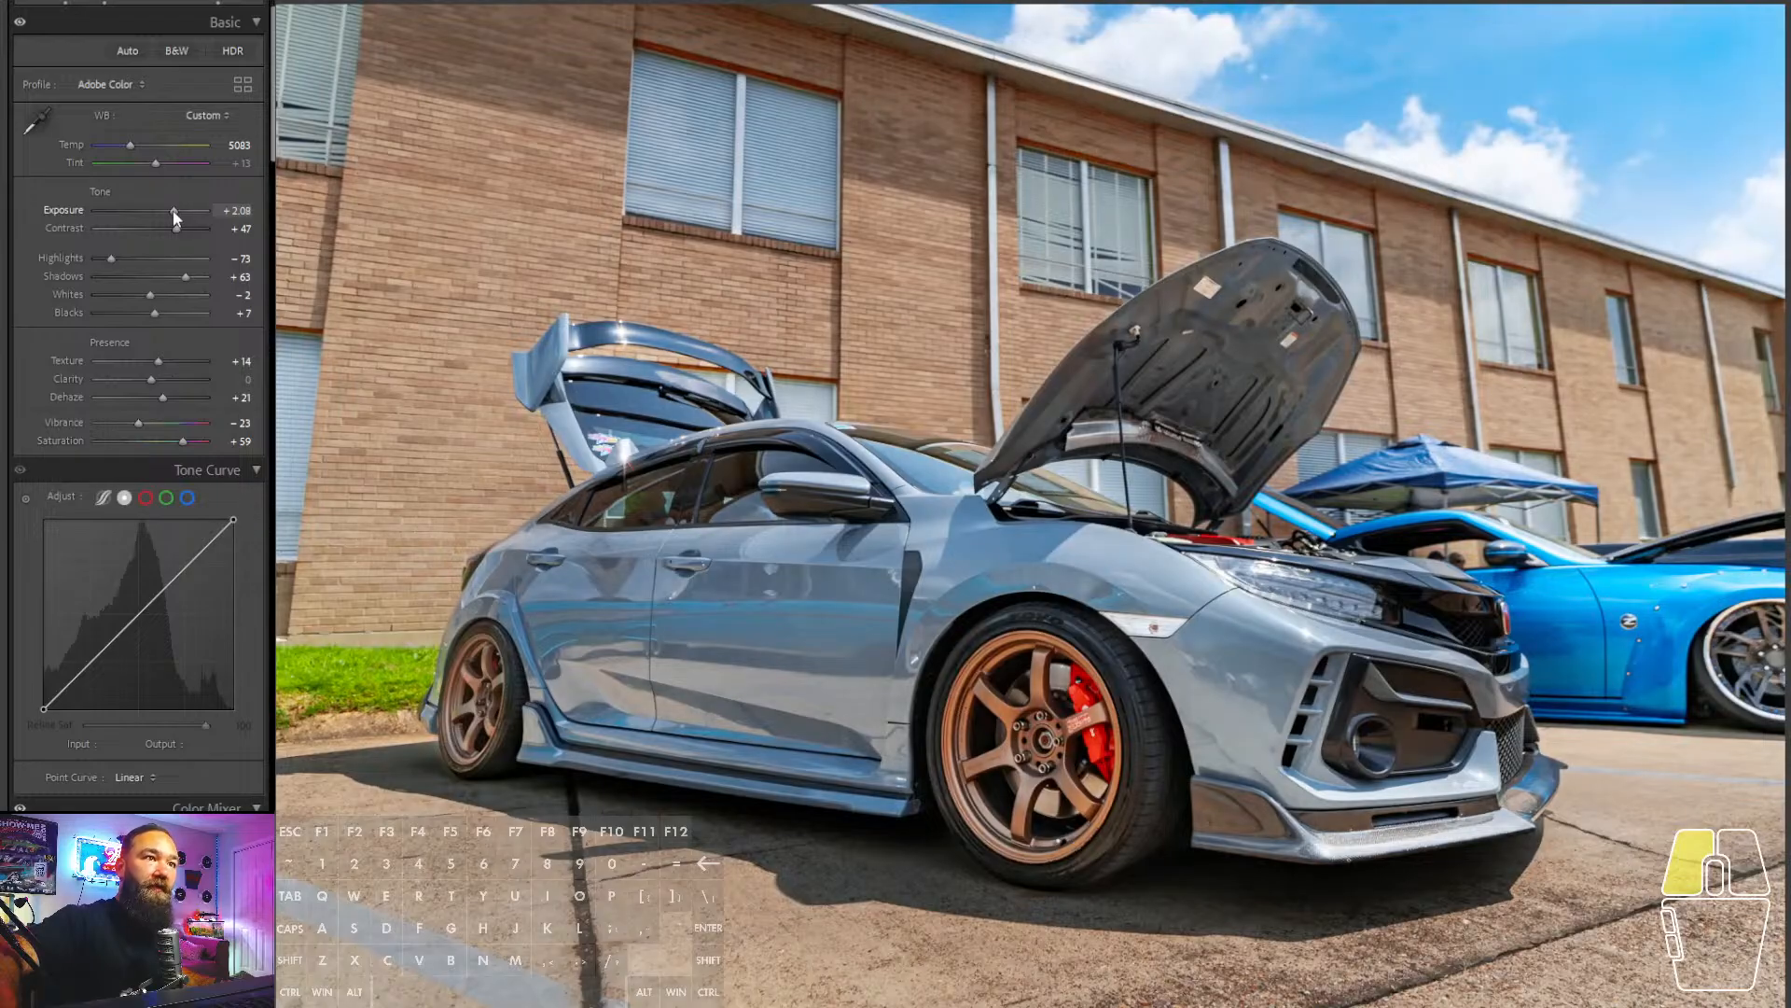
{"action": "left_click_drag", "start_coordinate": [174, 217], "coordinate": [171, 214]}
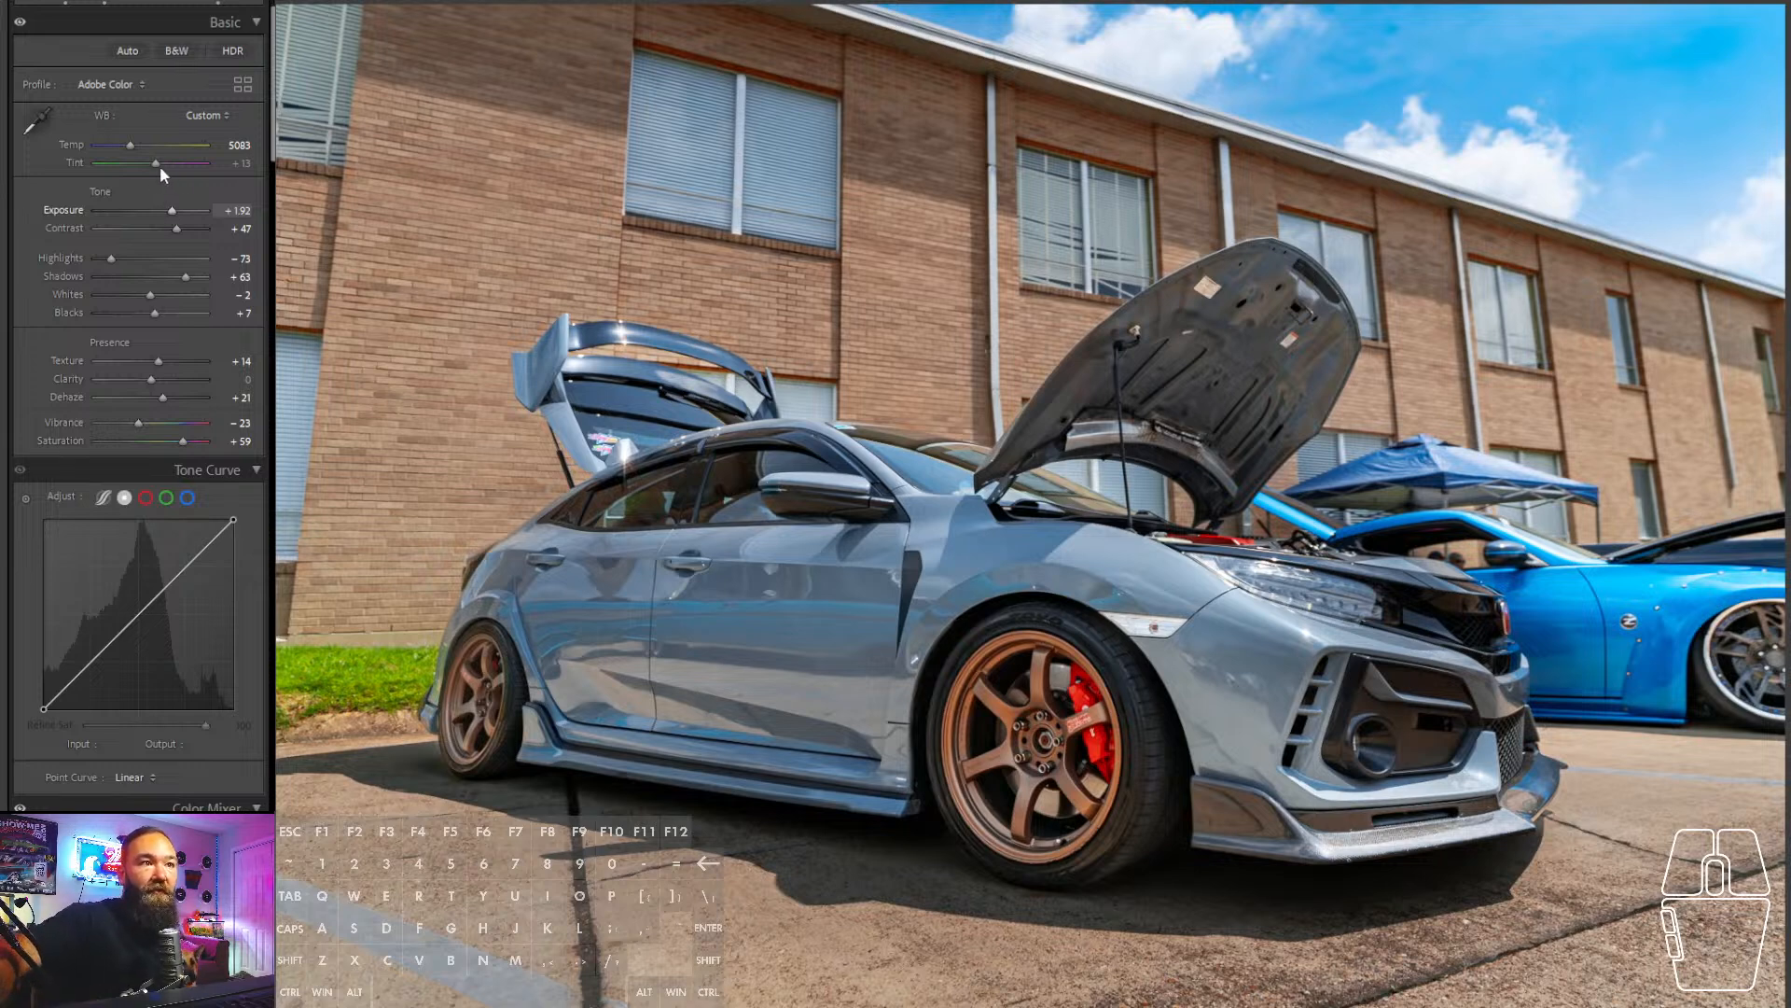
{"action": "left_click_drag", "start_coordinate": [194, 274], "coordinate": [195, 277]}
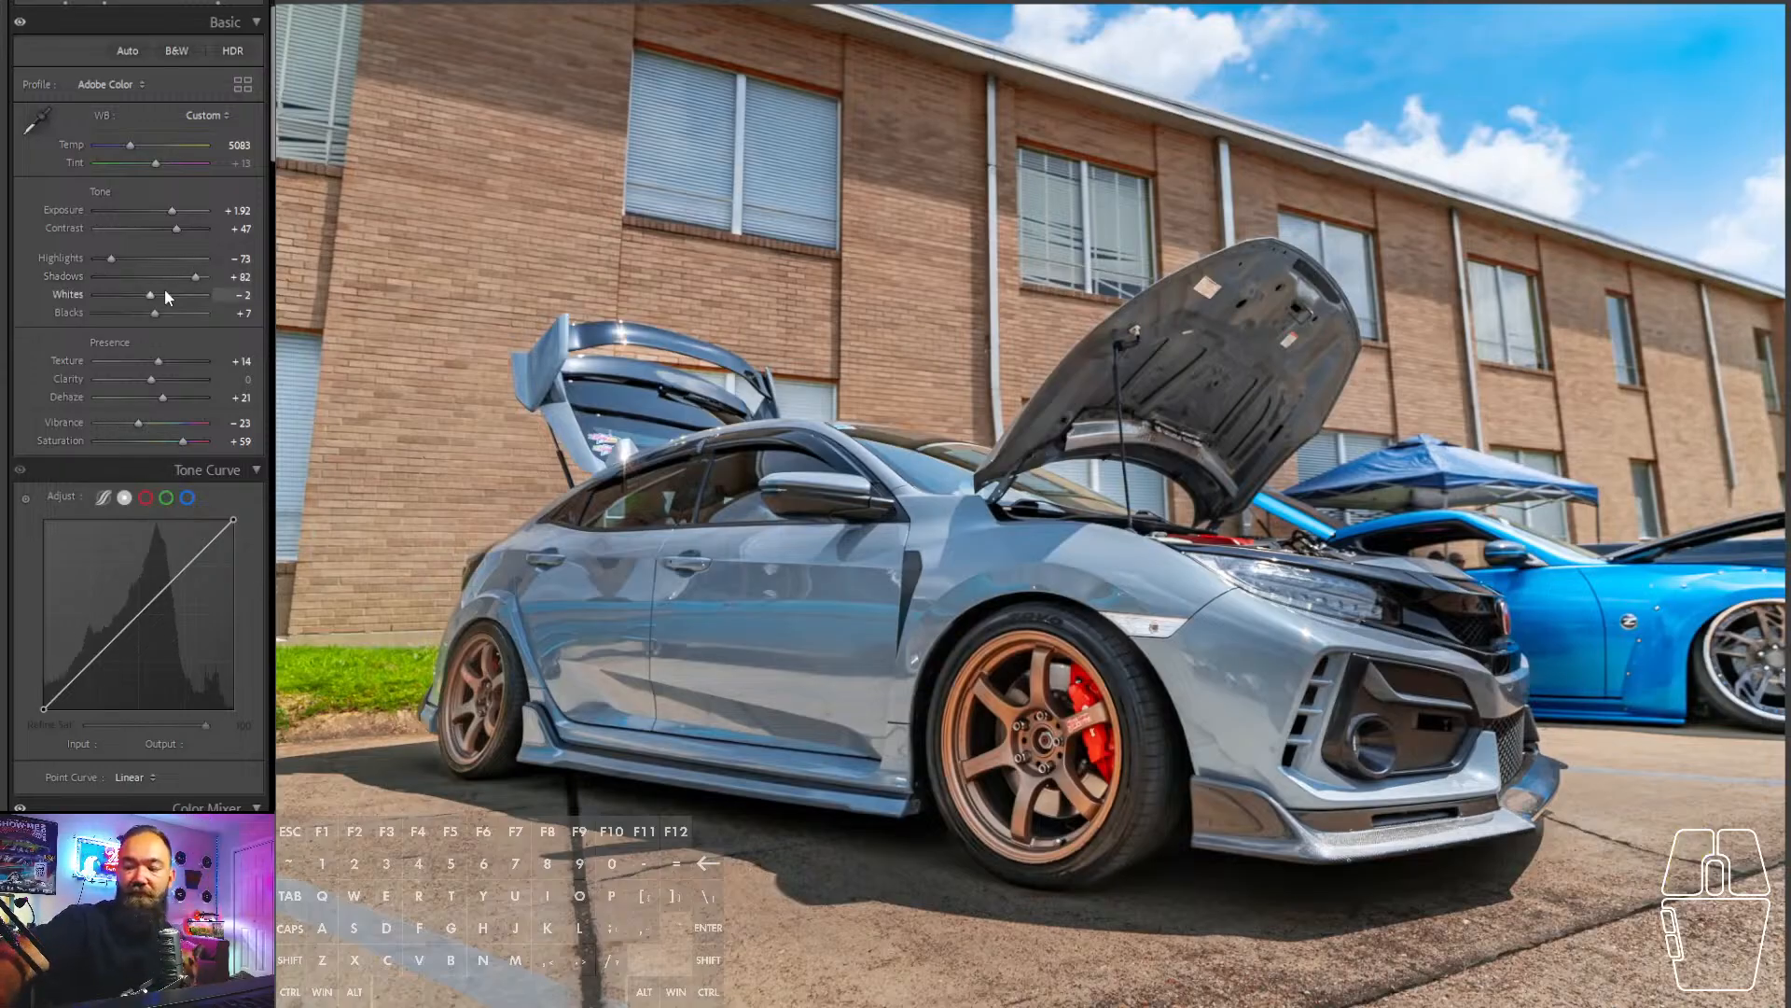
{"action": "left_click_drag", "start_coordinate": [171, 214], "coordinate": [170, 213]}
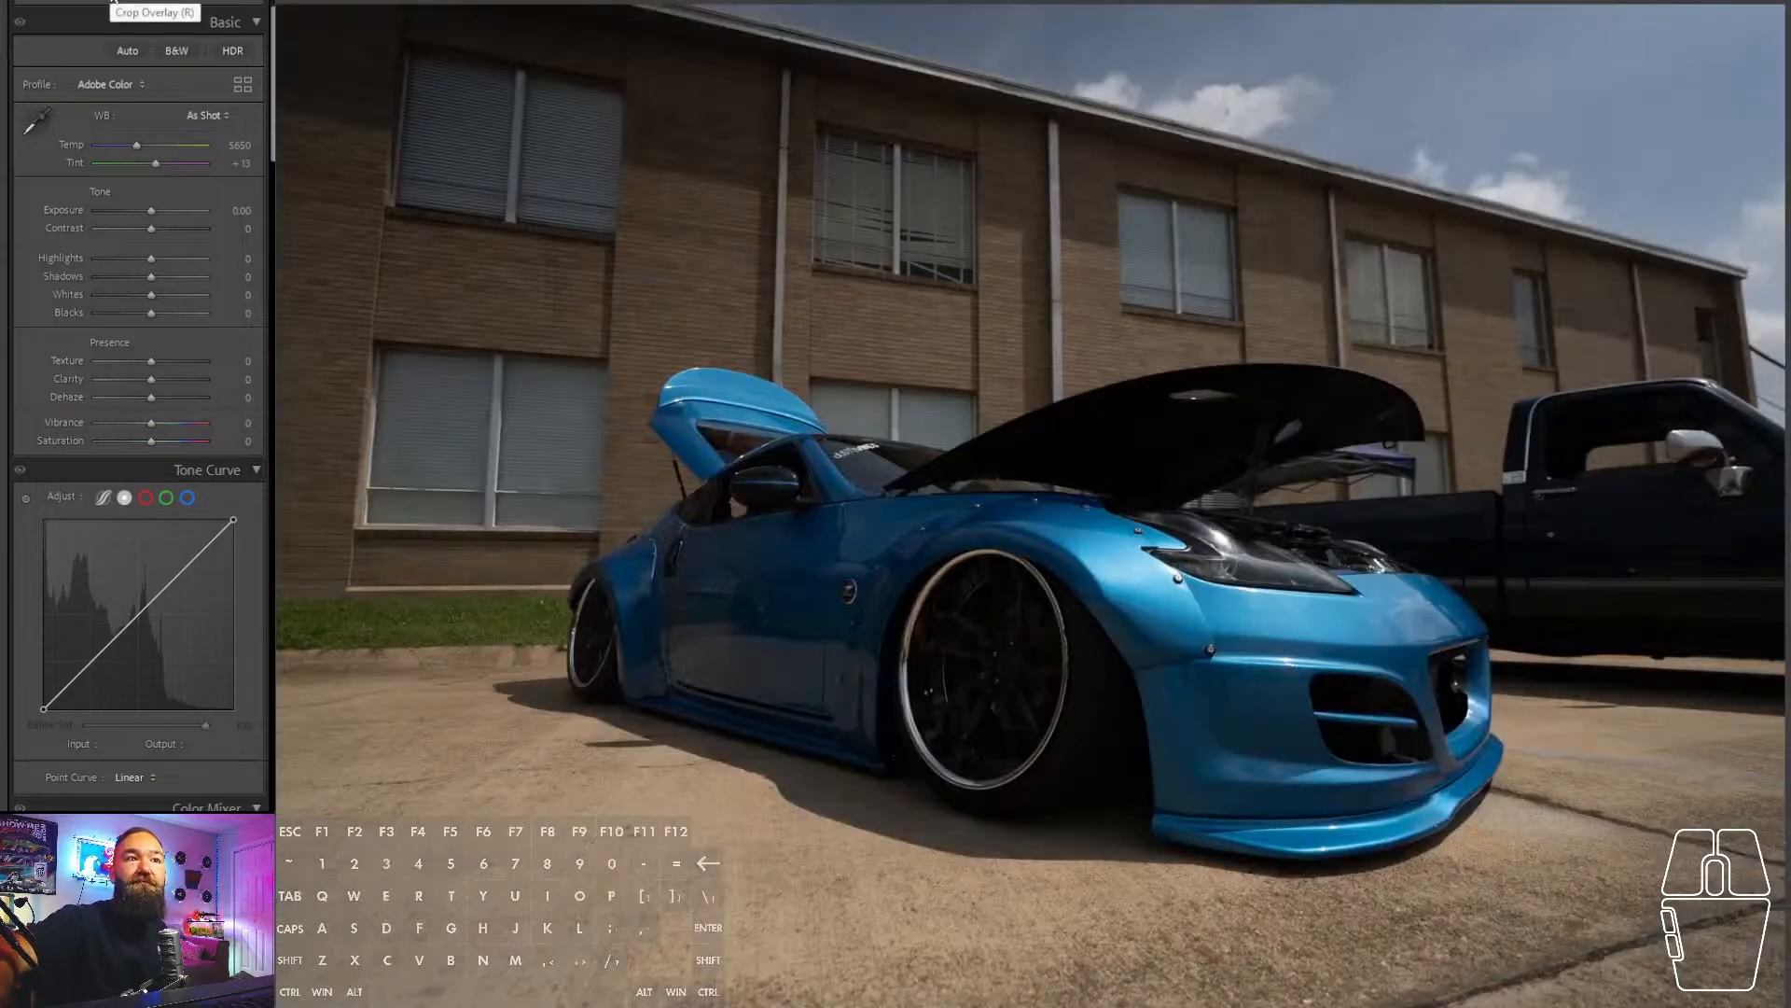
- Straighten the blue car photo to an angle of 0.94 and crop it tighter around the car
{"action": "left_click", "coordinate": [112, 2]}
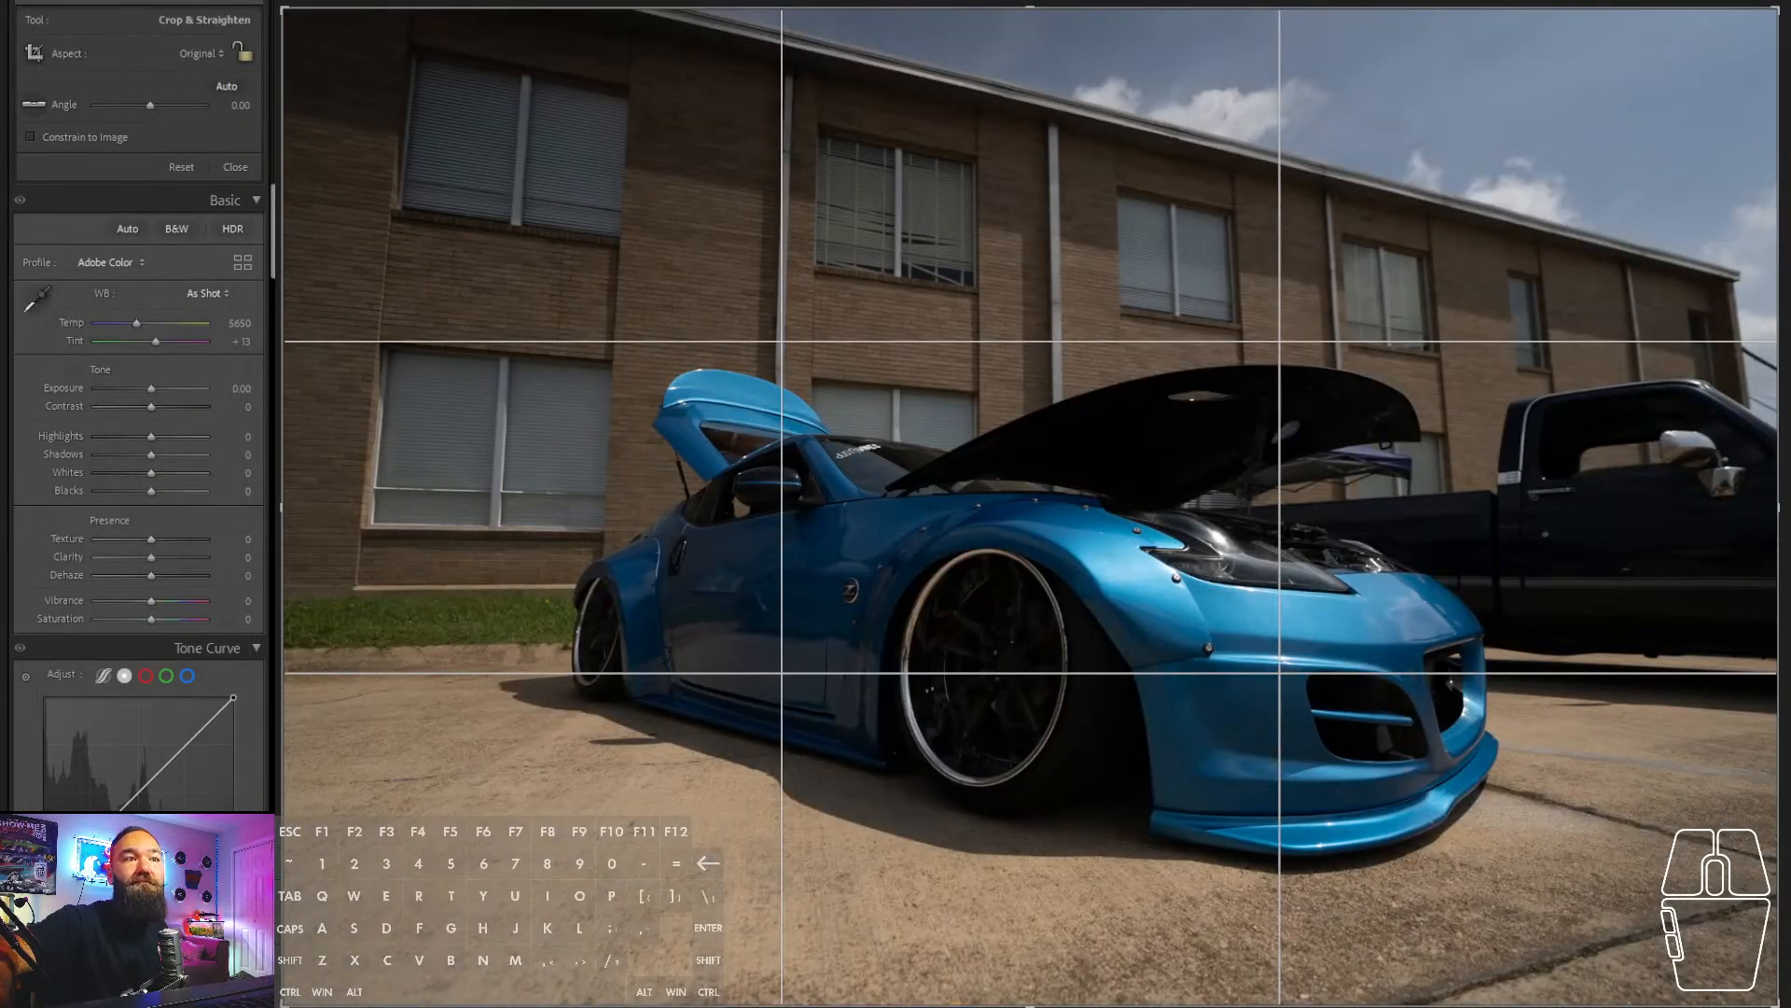
{"action": "left_click_drag", "start_coordinate": [150, 104], "coordinate": [152, 104]}
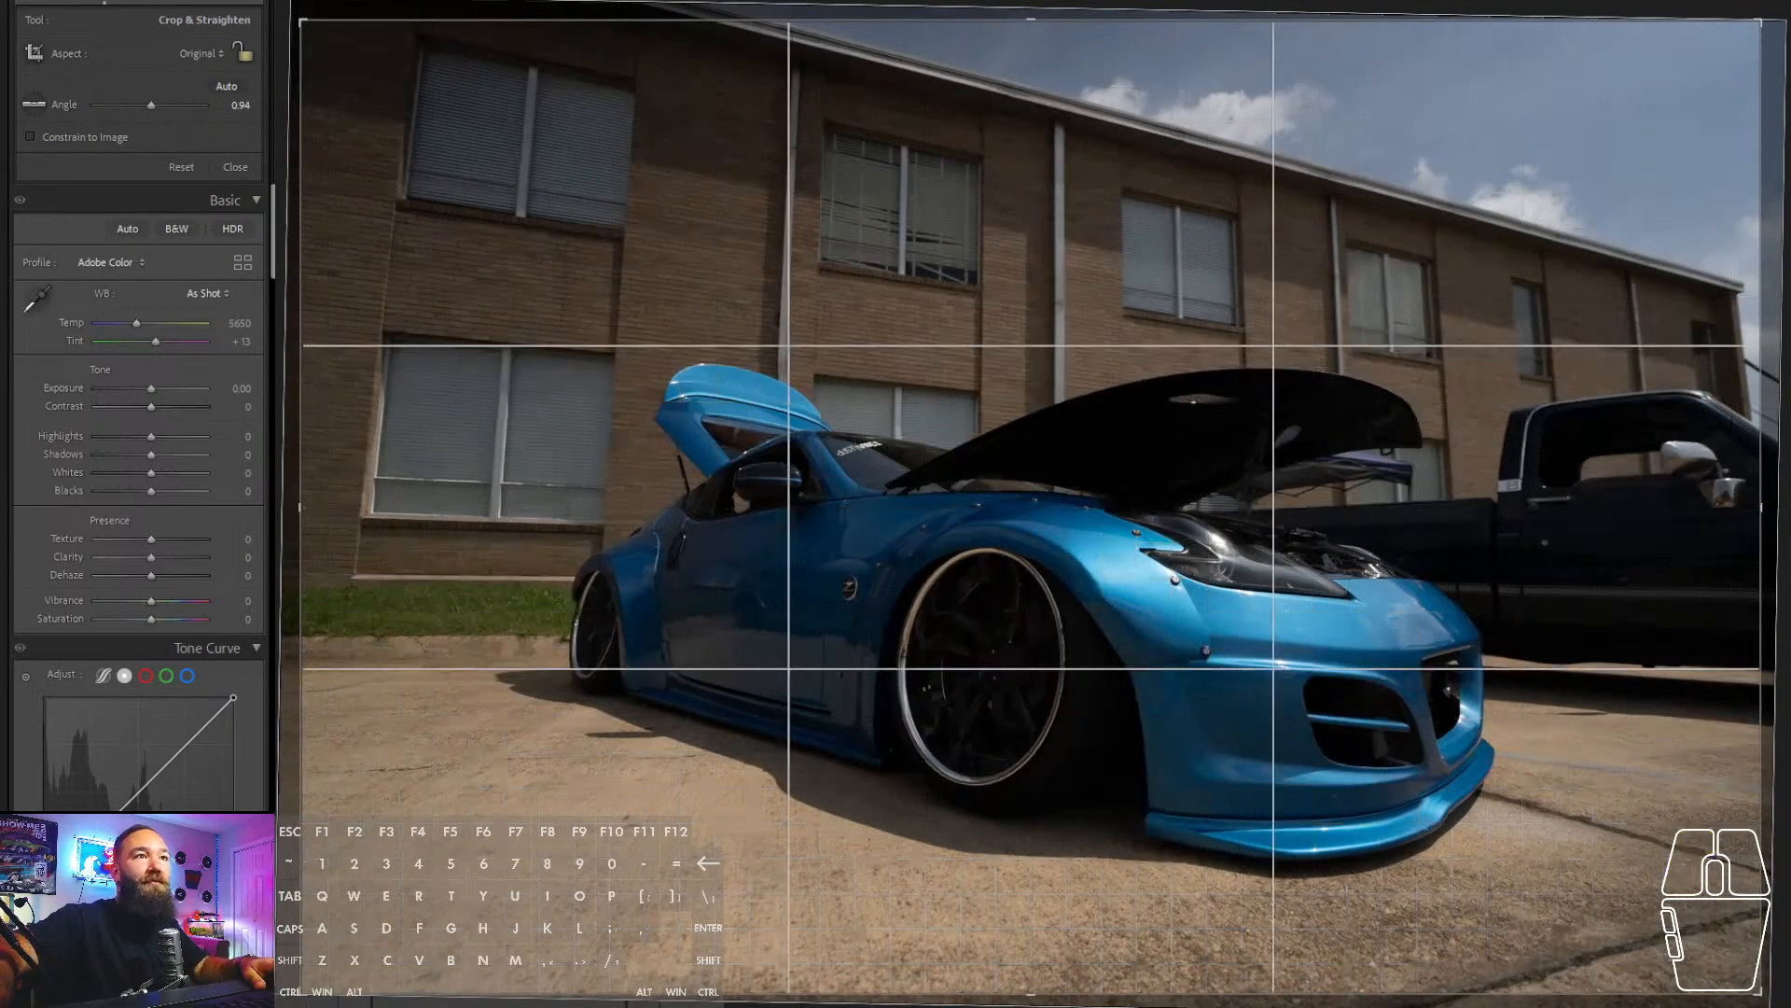
{"action": "left_click_drag", "start_coordinate": [1222, 994], "coordinate": [1234, 944]}
{"action": "left_click_drag", "start_coordinate": [1256, 836], "coordinate": [1271, 809]}
{"action": "key", "text": "Return"}
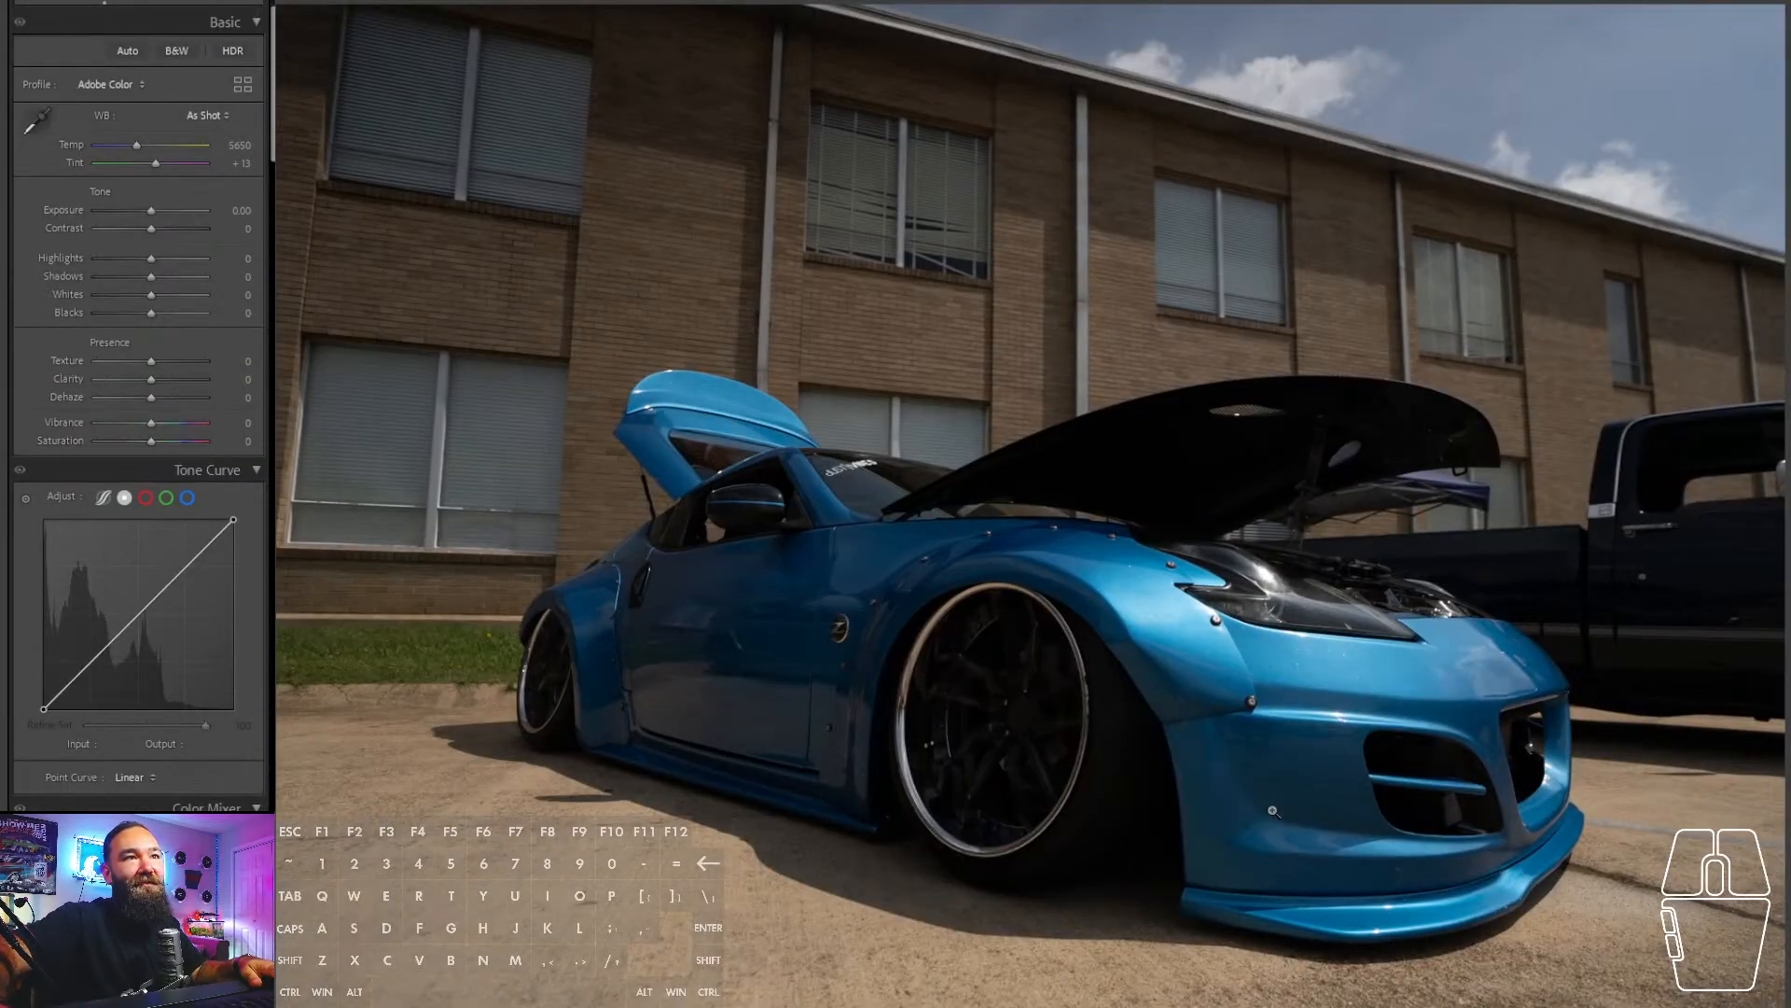
- Paste the copied develop settings onto the blue car photo and set its exposure to +1.33
{"action": "key", "text": "ctrl+shift+v"}
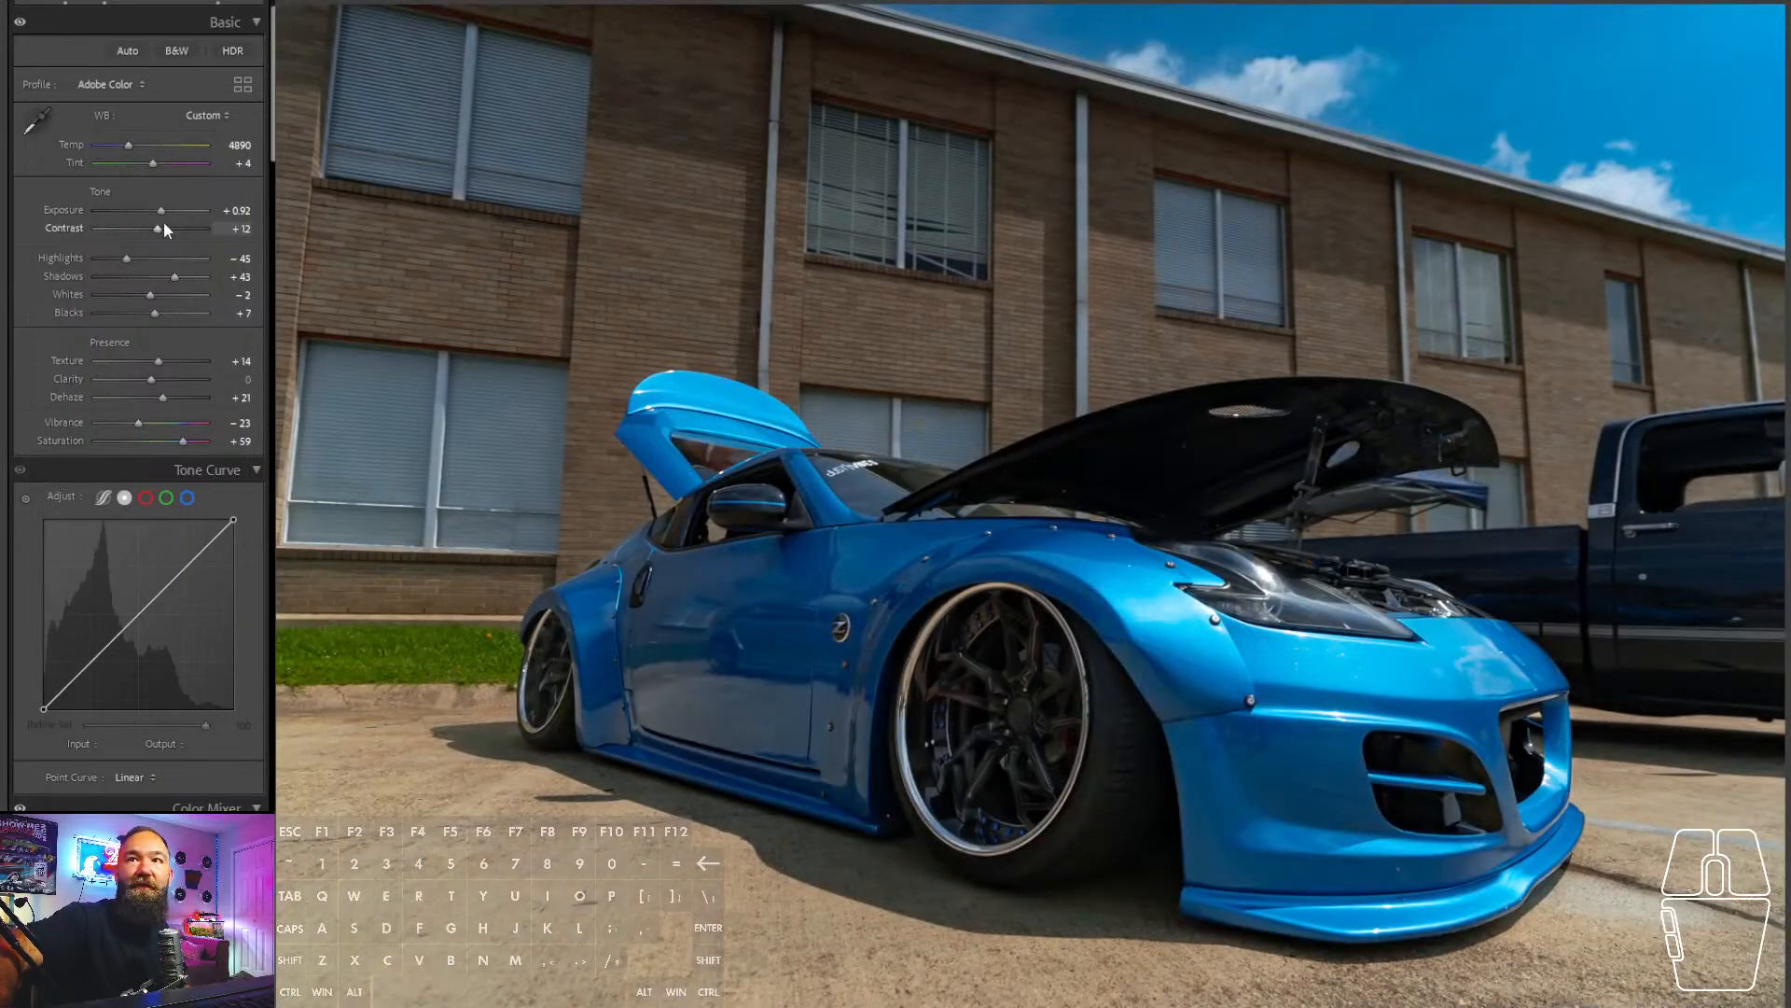
{"action": "left_click", "coordinate": [161, 211]}
{"action": "left_click_drag", "start_coordinate": [161, 210], "coordinate": [165, 211]}
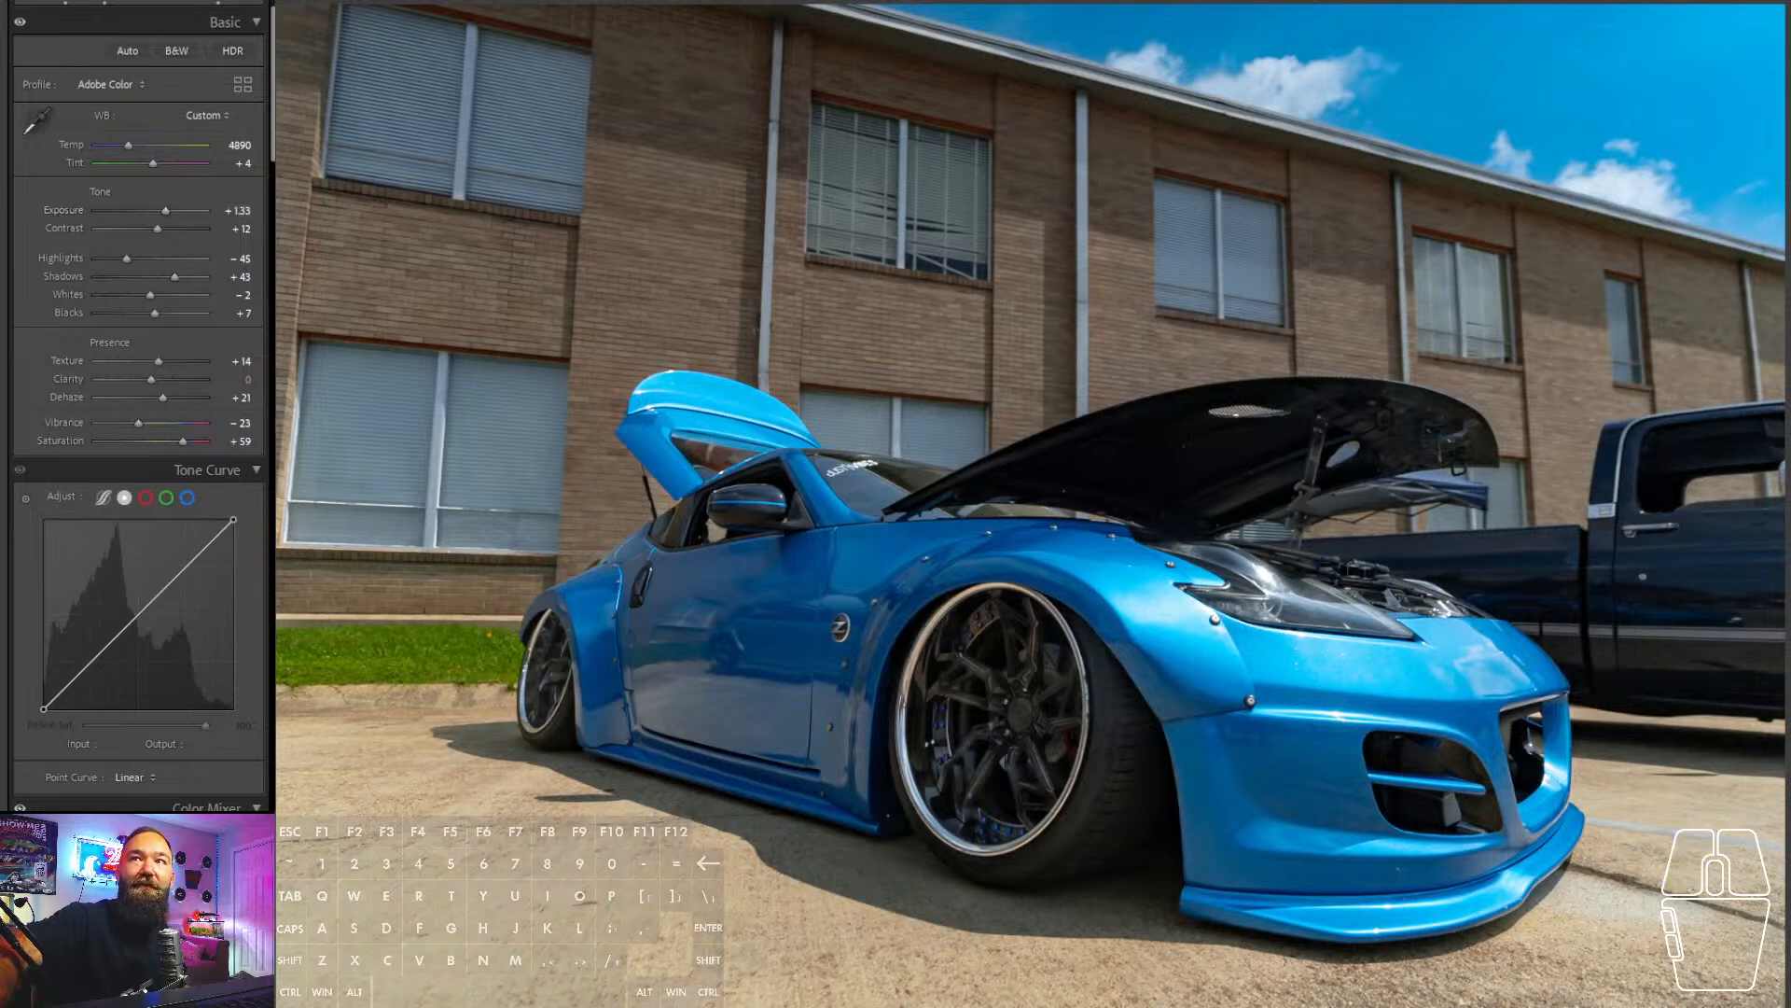
- Draw a radial gradient mask over the blue car's headlight and engine bay, and set its exposure to −1.27
{"action": "key", "text": "shift+w"}
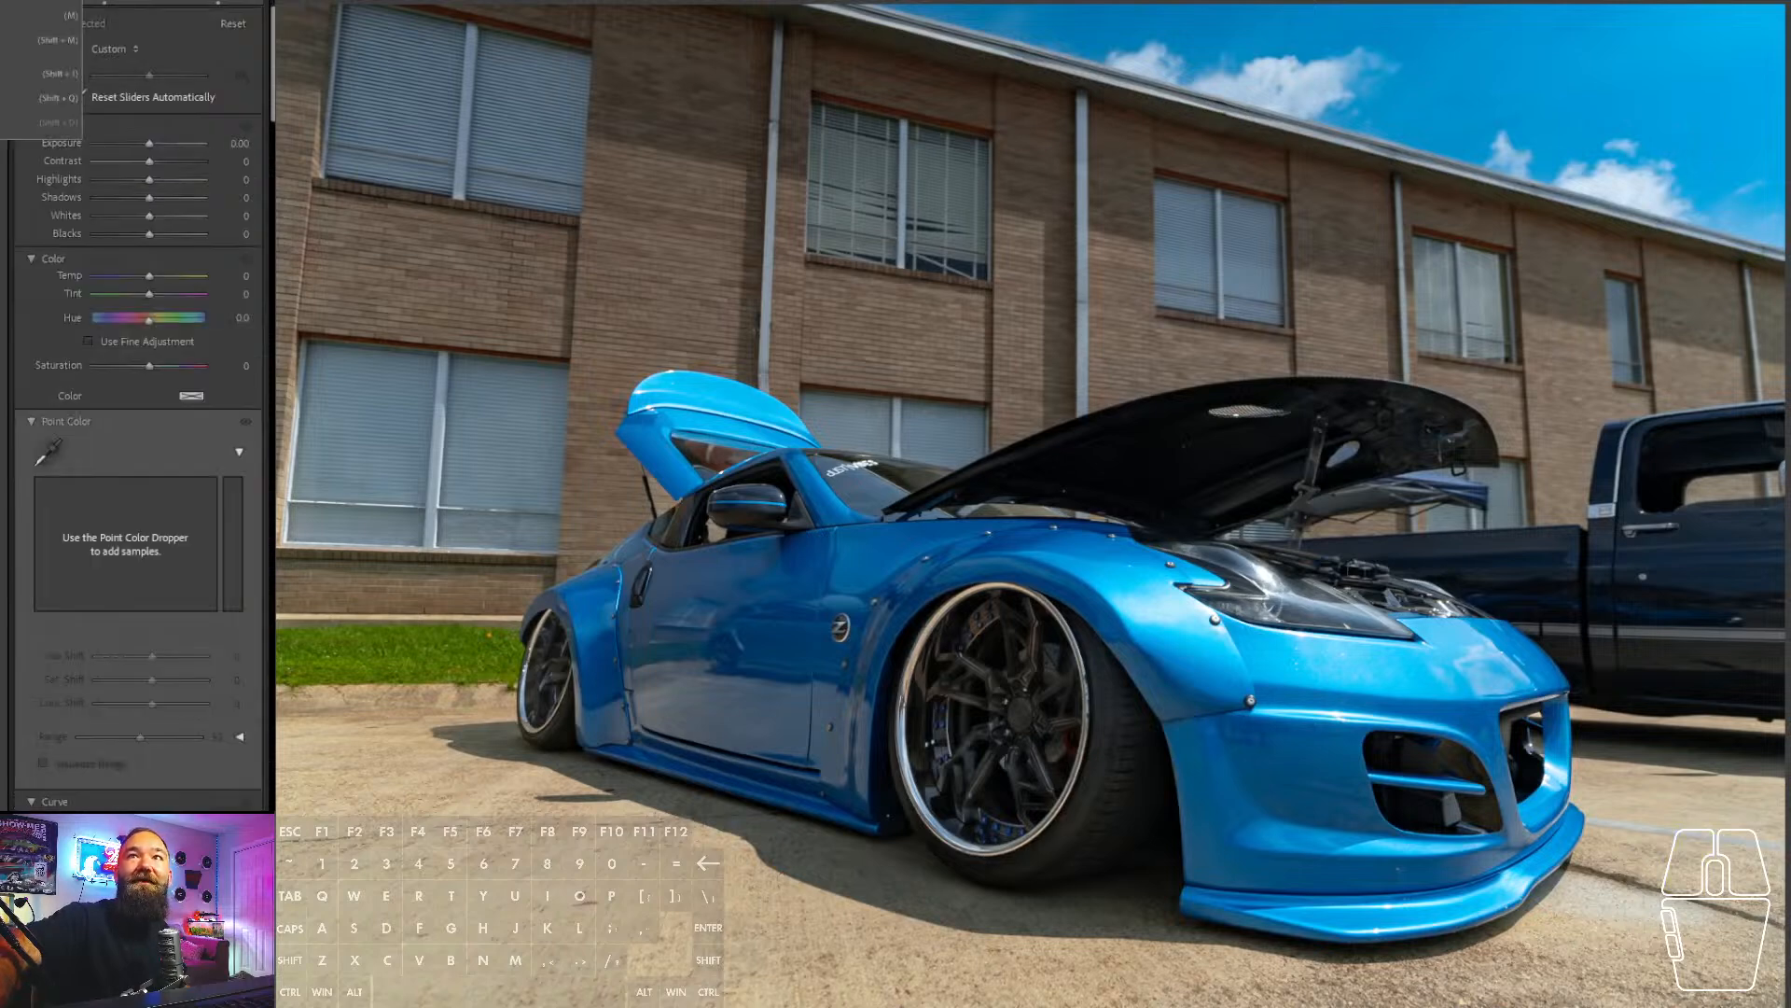
{"action": "left_click", "coordinate": [47, 40]}
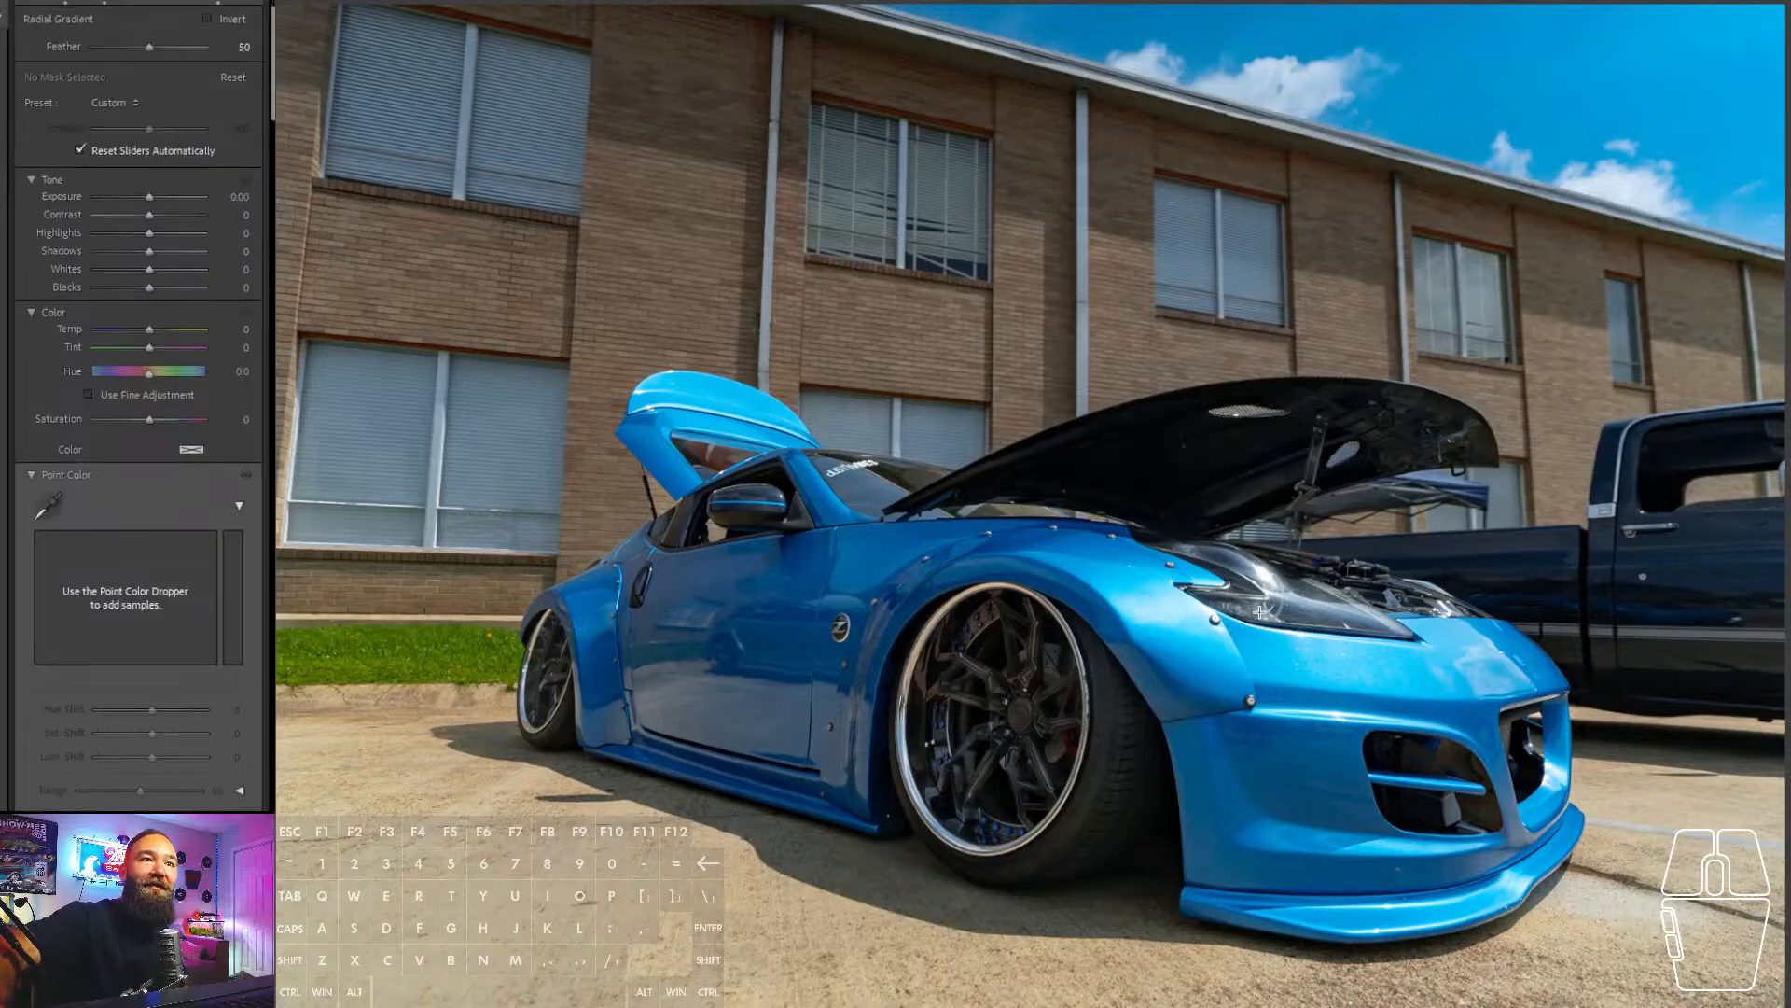
{"action": "left_click_drag", "start_coordinate": [1260, 611], "coordinate": [1601, 746]}
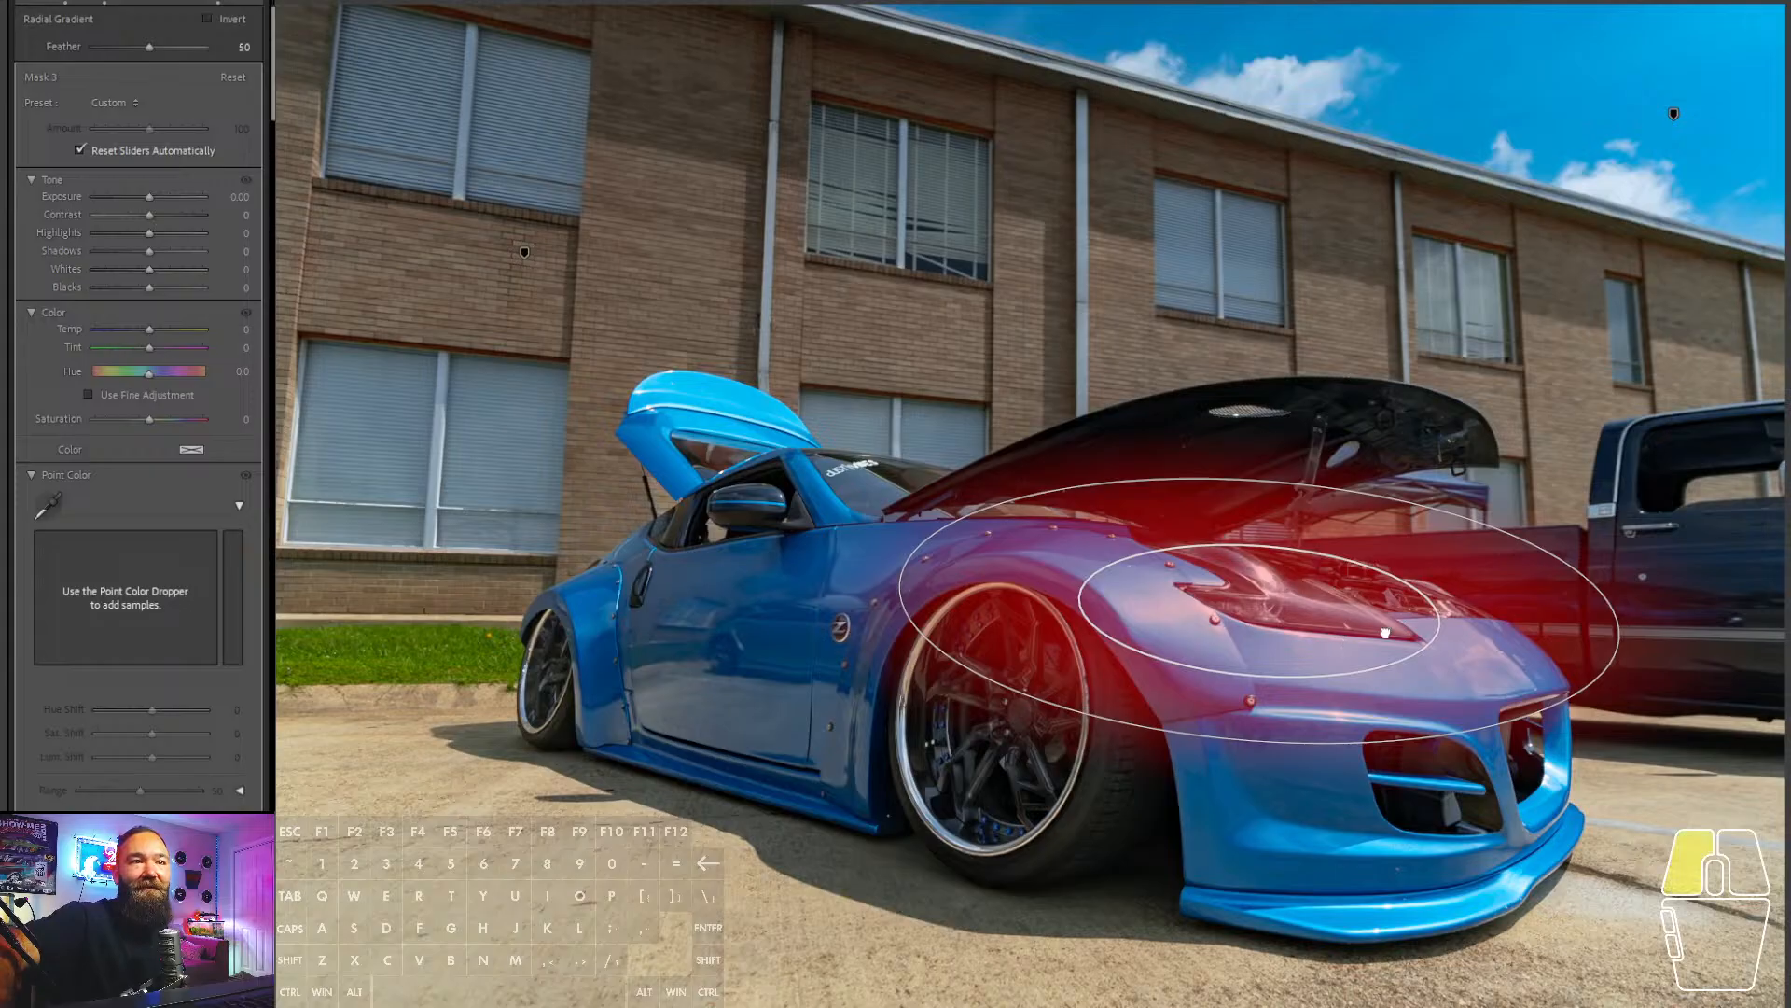
{"action": "left_click_drag", "start_coordinate": [1336, 624], "coordinate": [1415, 621]}
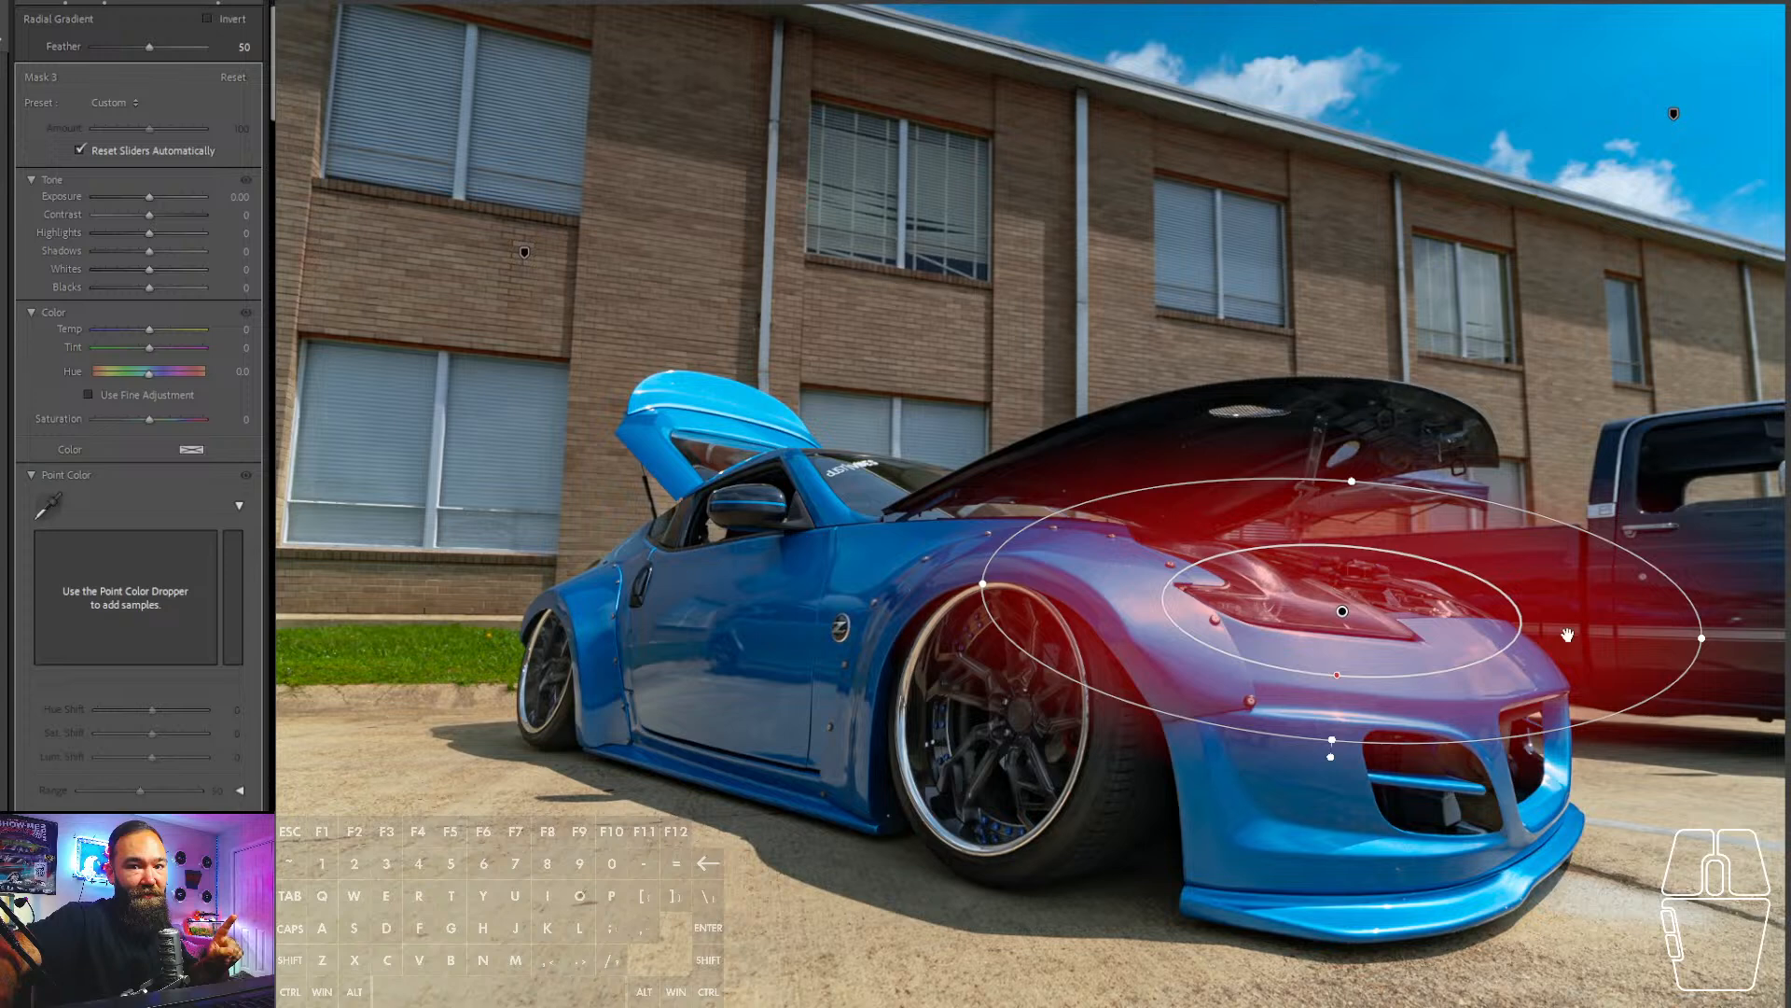
{"action": "left_click_drag", "start_coordinate": [151, 198], "coordinate": [146, 205]}
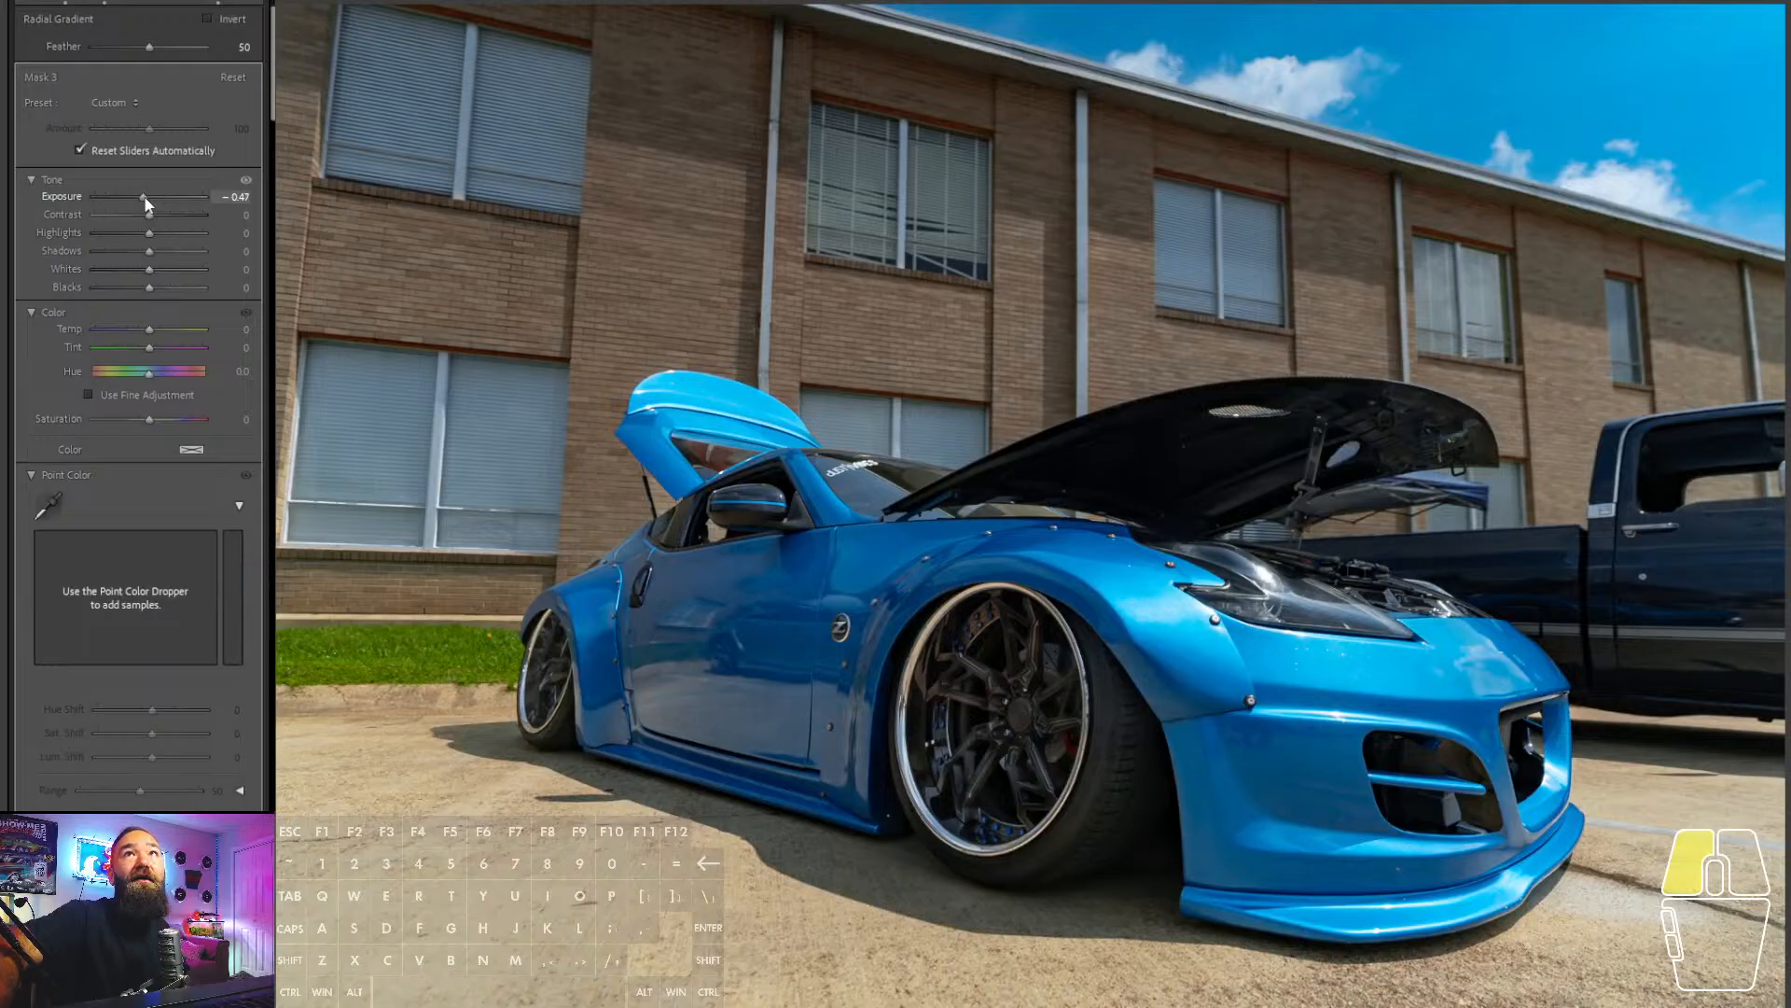
{"action": "left_click_drag", "start_coordinate": [147, 202], "coordinate": [133, 199]}
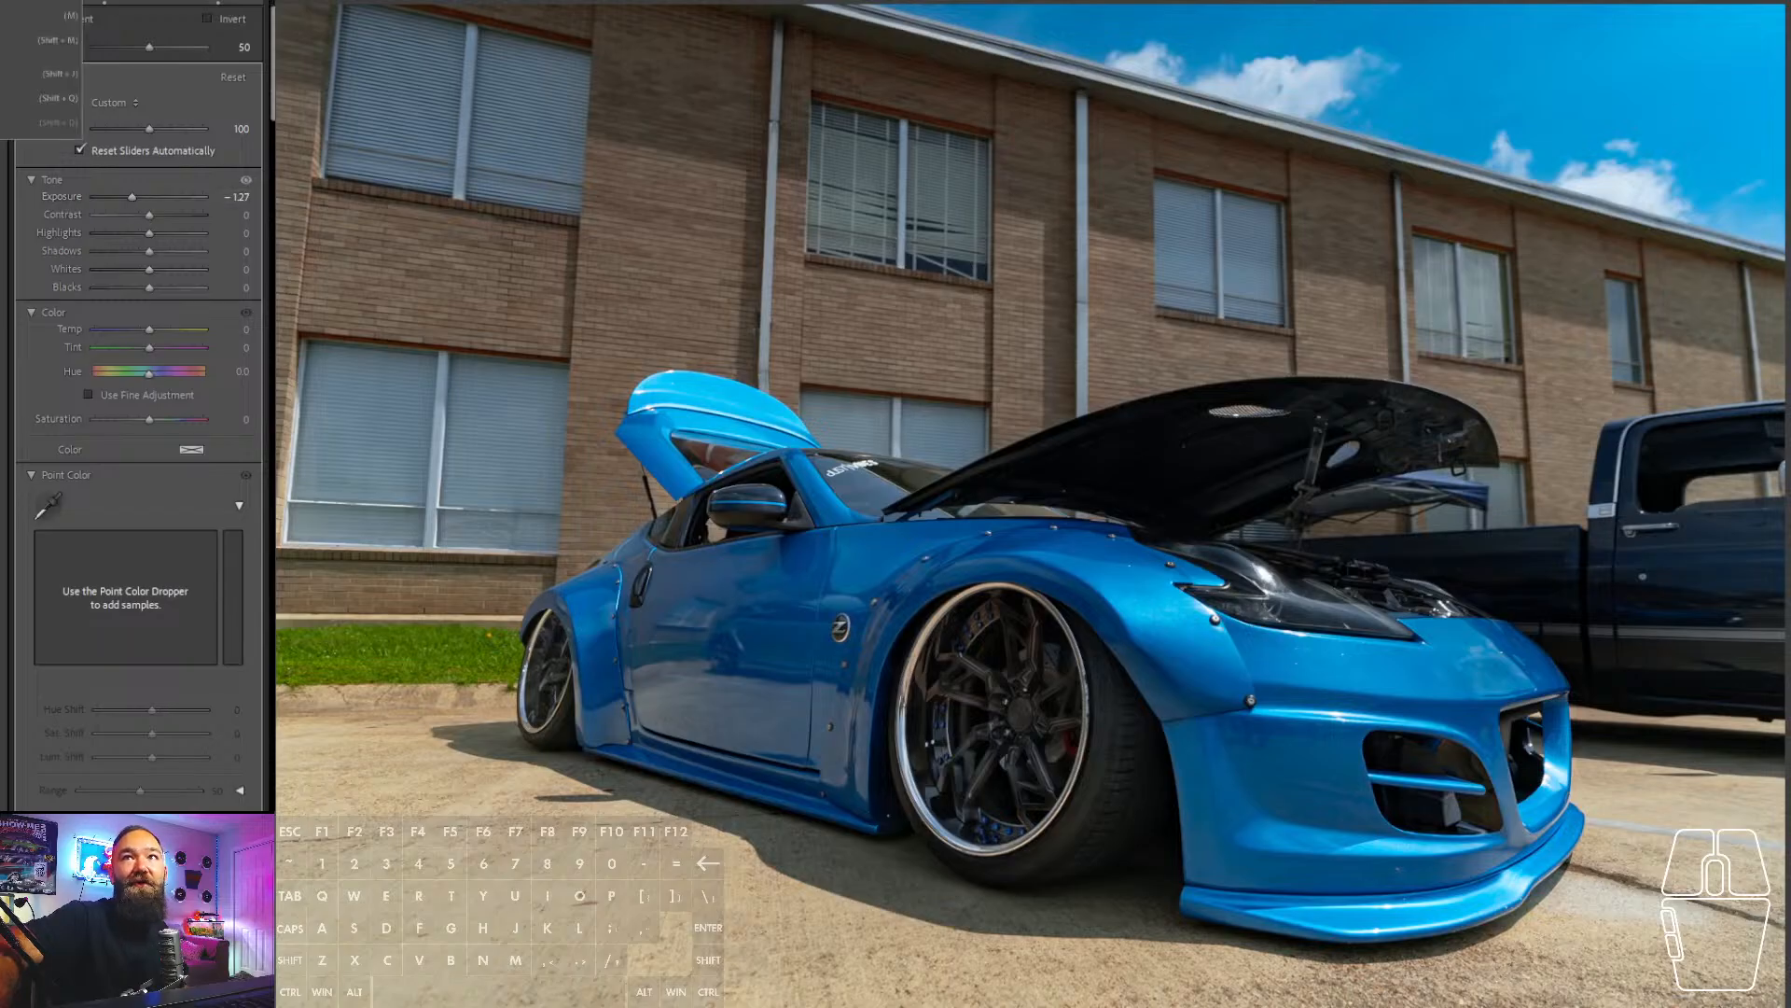
- Draw a small radial gradient mask over the blue car's raised rear hatch and set its exposure to −0.53
{"action": "left_click", "coordinate": [52, 40]}
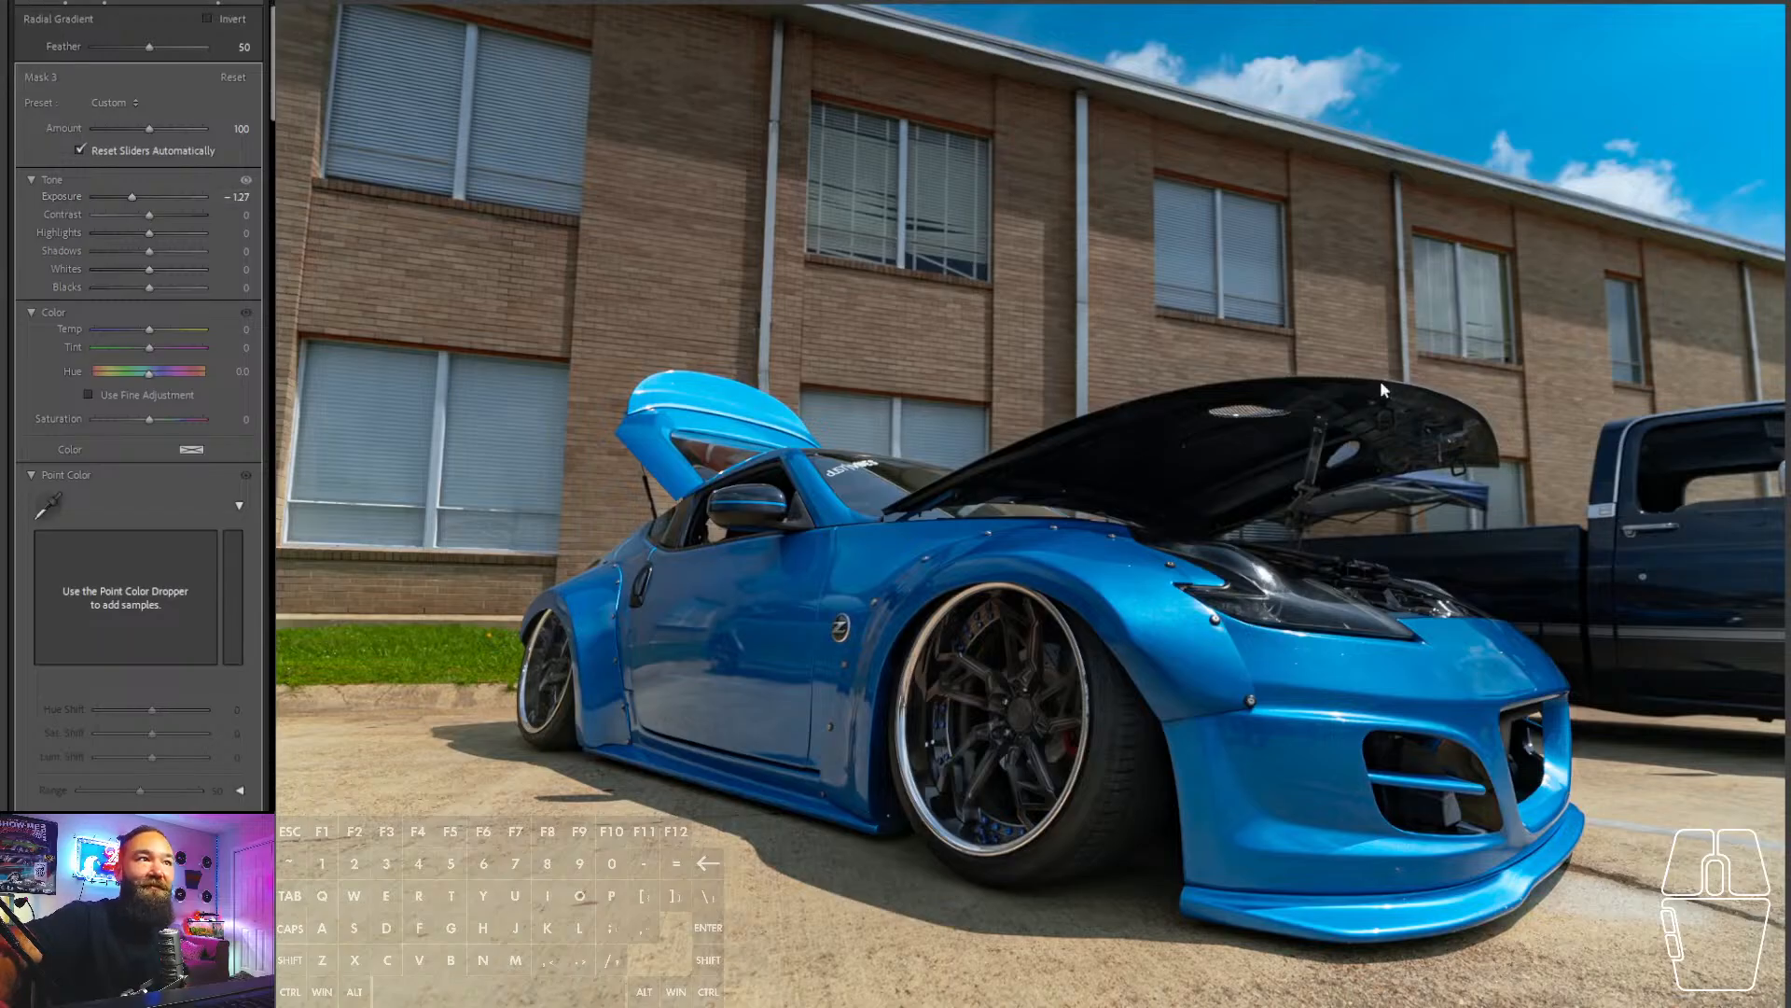
{"action": "left_click_drag", "start_coordinate": [723, 406], "coordinate": [838, 452]}
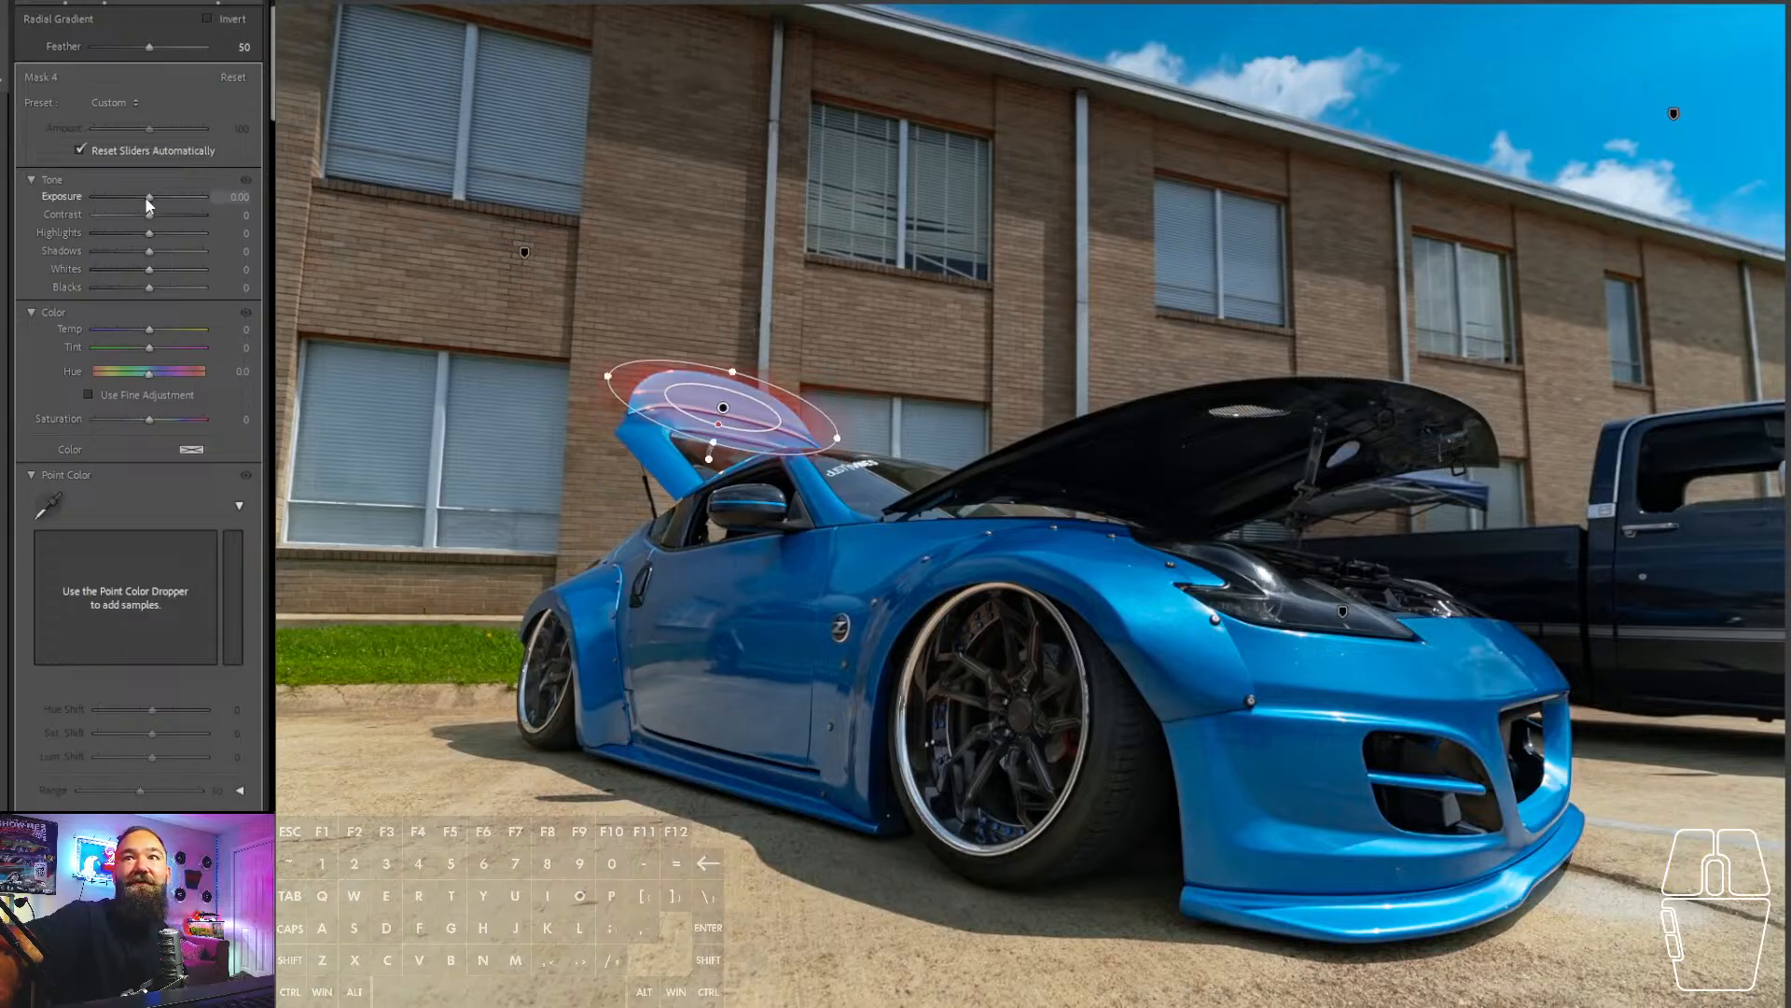
{"action": "left_click_drag", "start_coordinate": [145, 205], "coordinate": [138, 199]}
- Draw a linear gradient mask covering the pavement, fading out around the base of the grass
{"action": "left_click", "coordinate": [6, 60]}
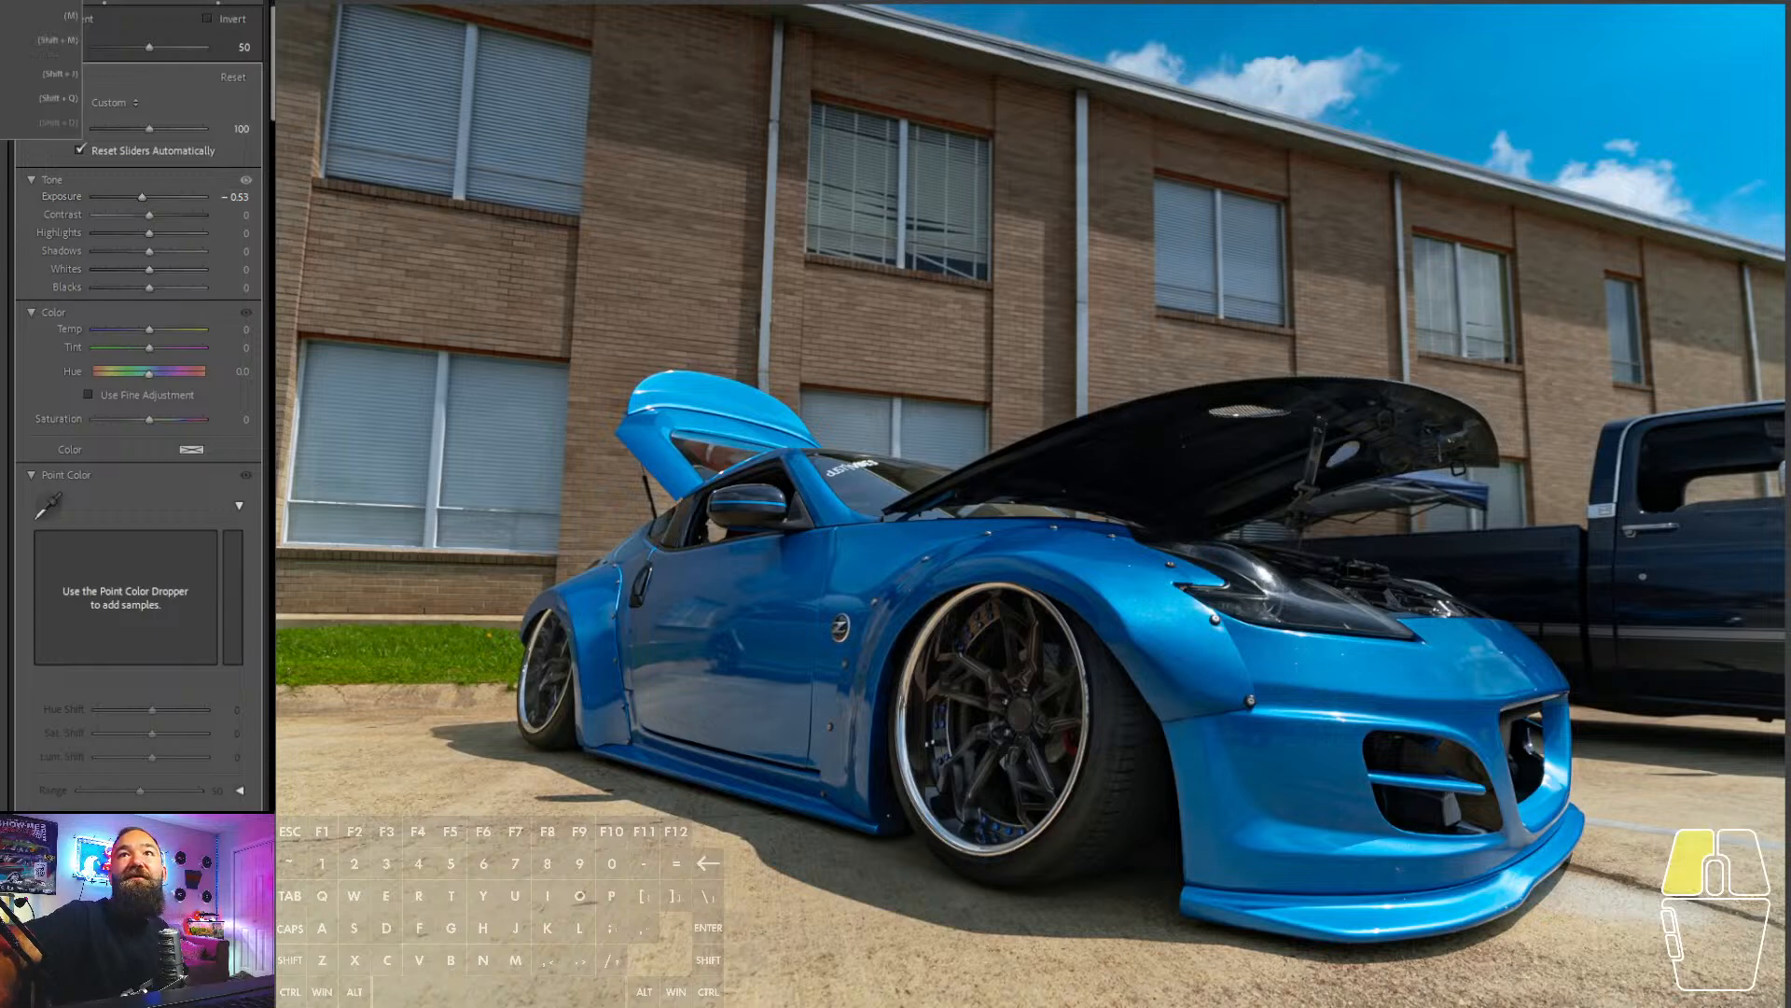
{"action": "left_click", "coordinate": [37, 15]}
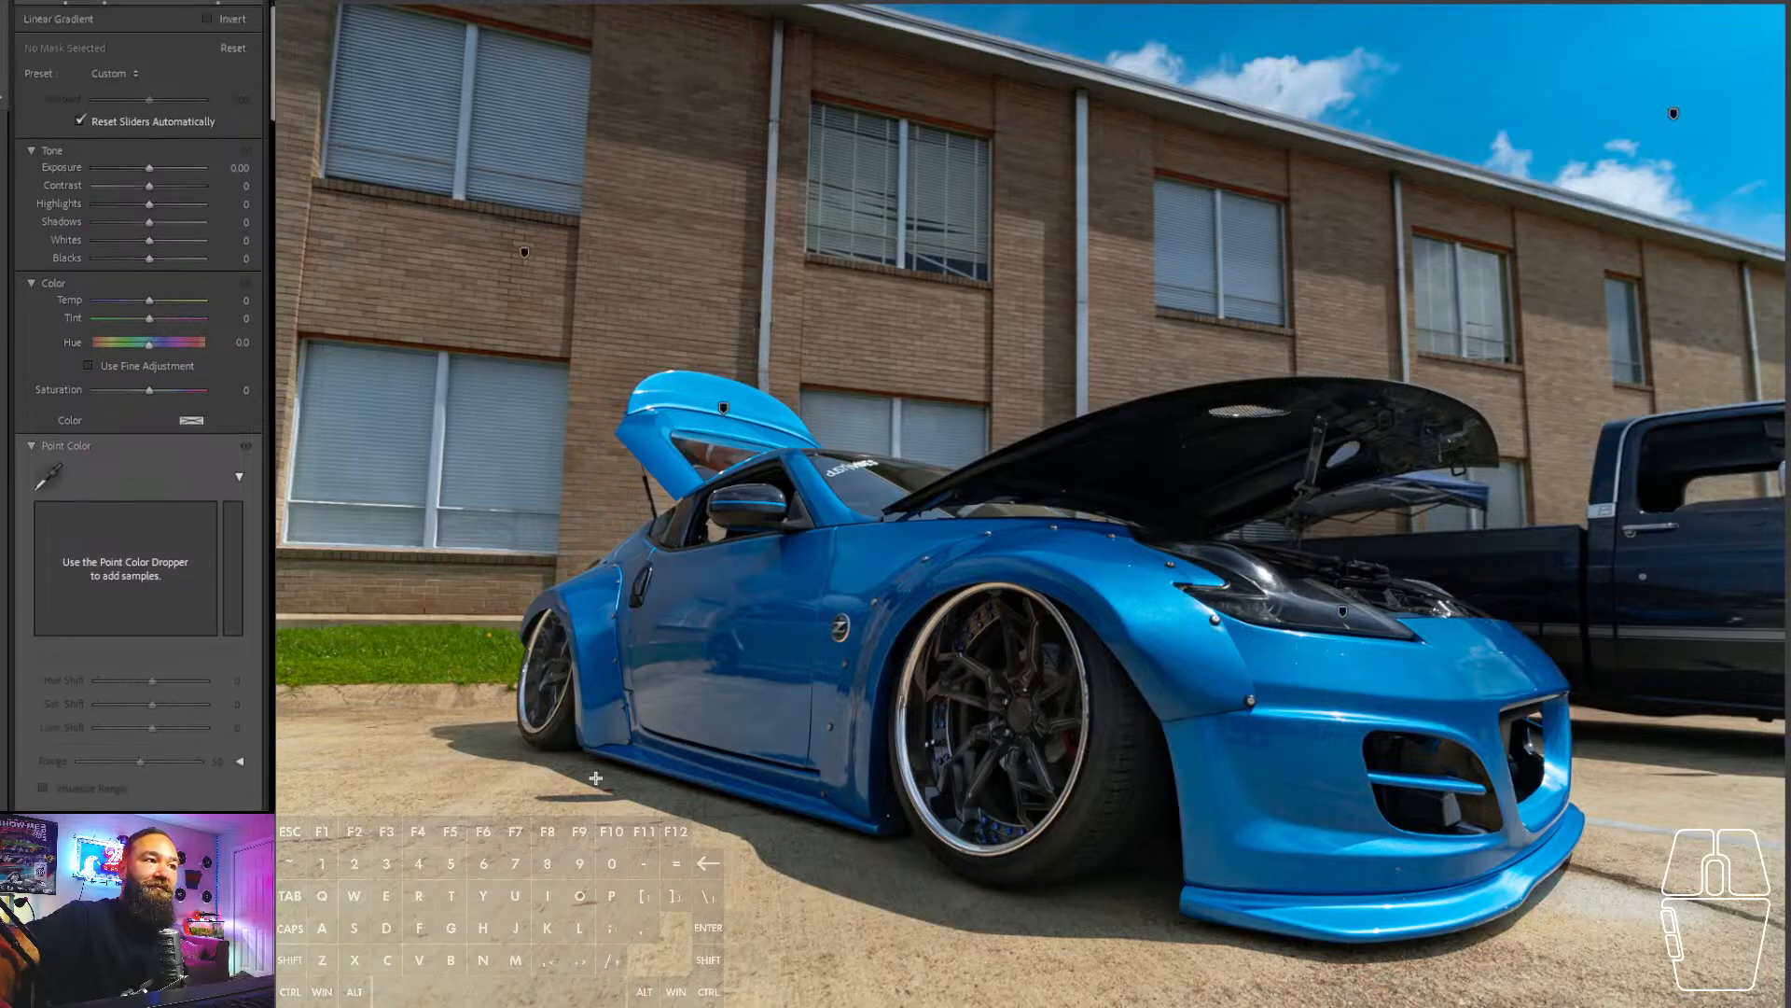
{"action": "left_click_drag", "start_coordinate": [597, 780], "coordinate": [593, 710]}
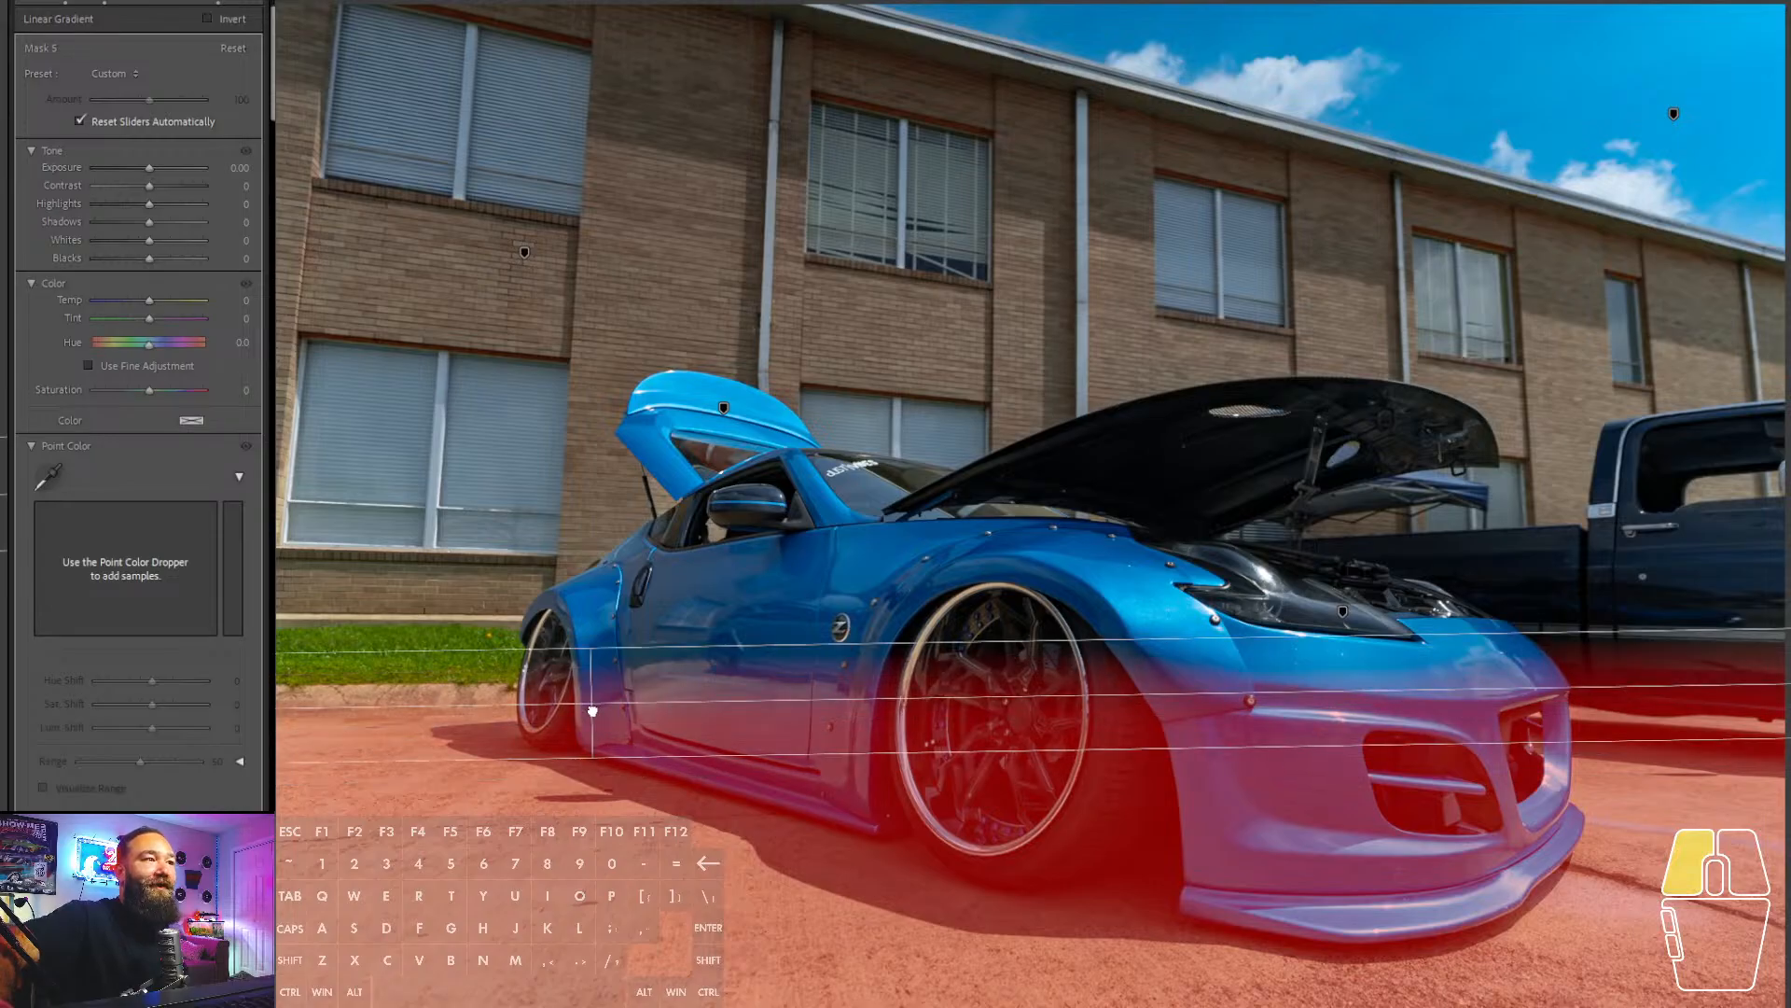
{"action": "left_click_drag", "start_coordinate": [590, 651], "coordinate": [590, 666]}
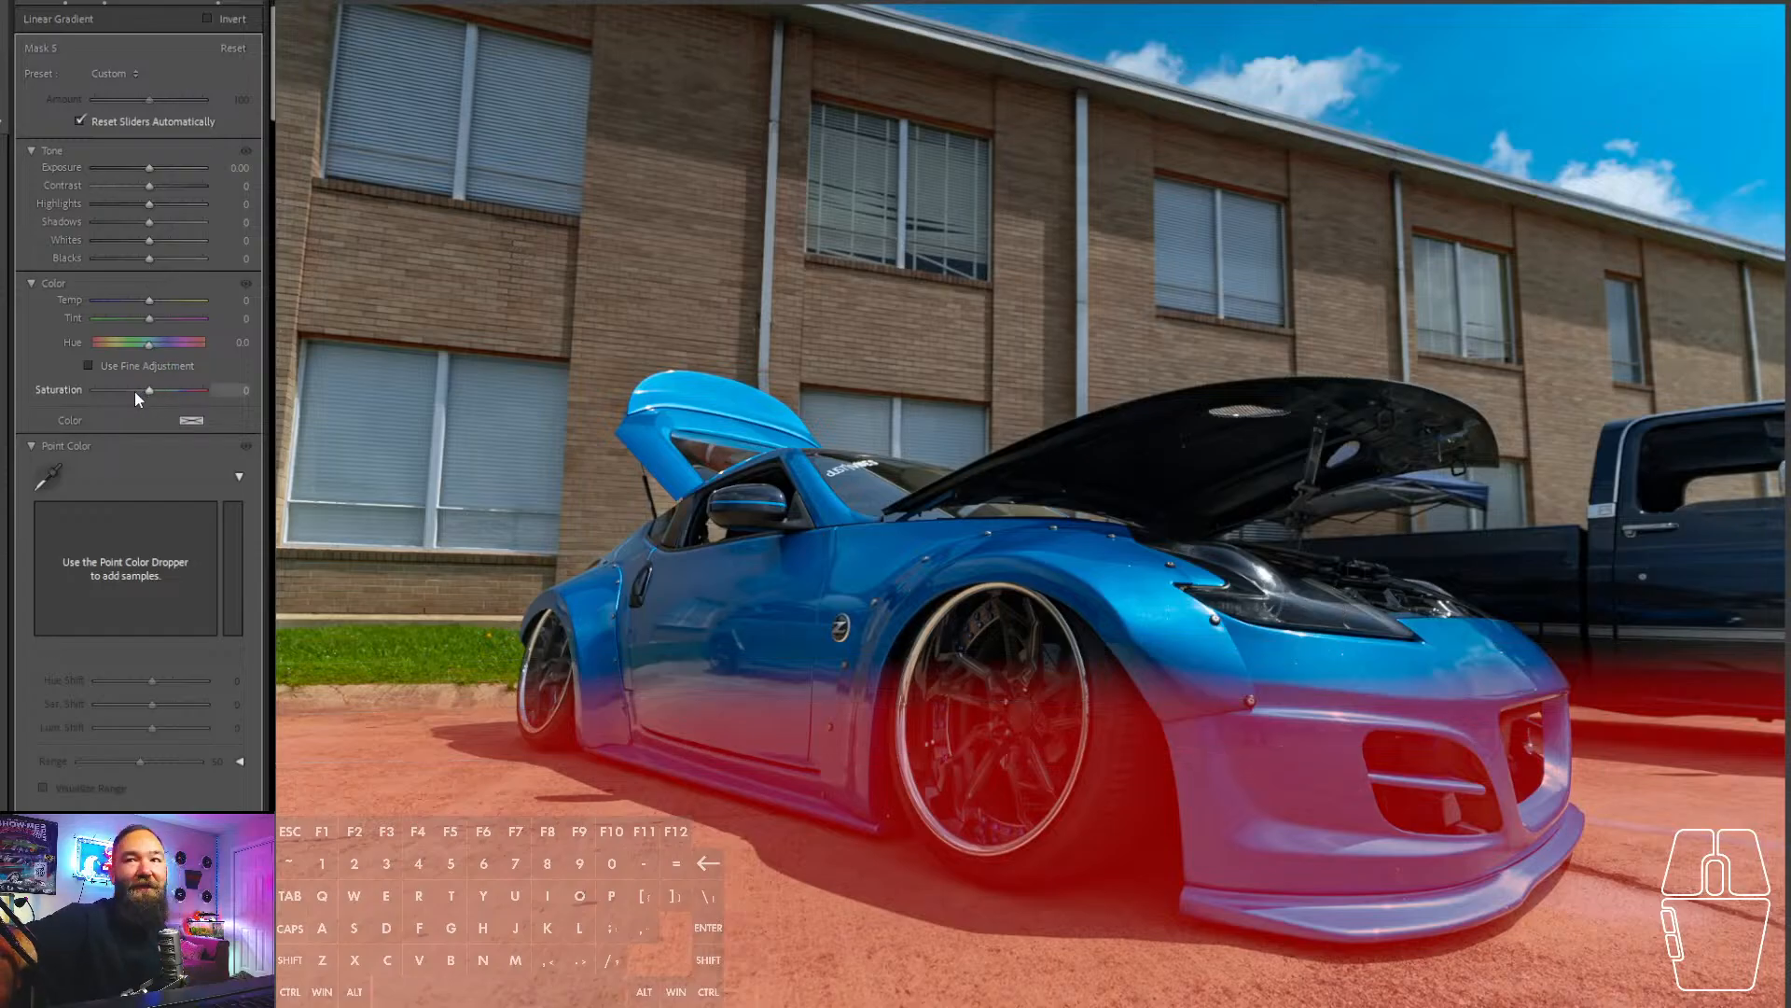
- Subtract the subject from the pavement gradient mask and set the mask's exposure to −0.27
{"action": "left_click", "coordinate": [5, 4]}
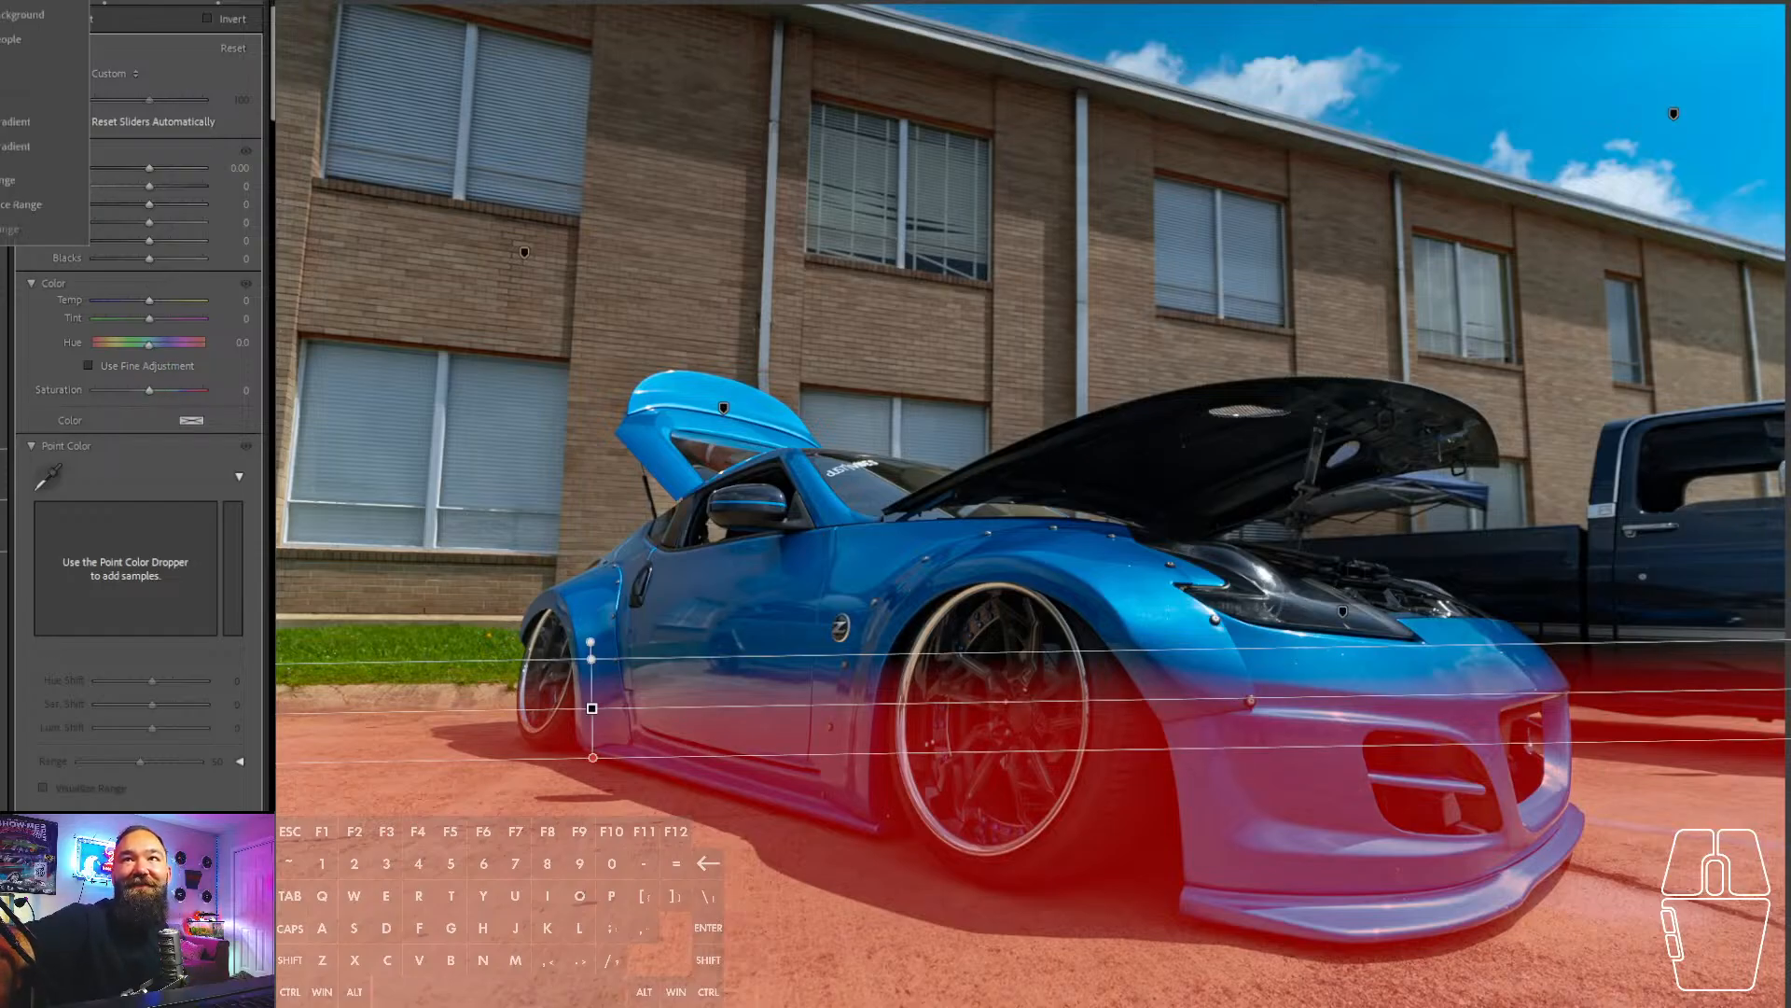
{"action": "left_click", "coordinate": [18, 121]}
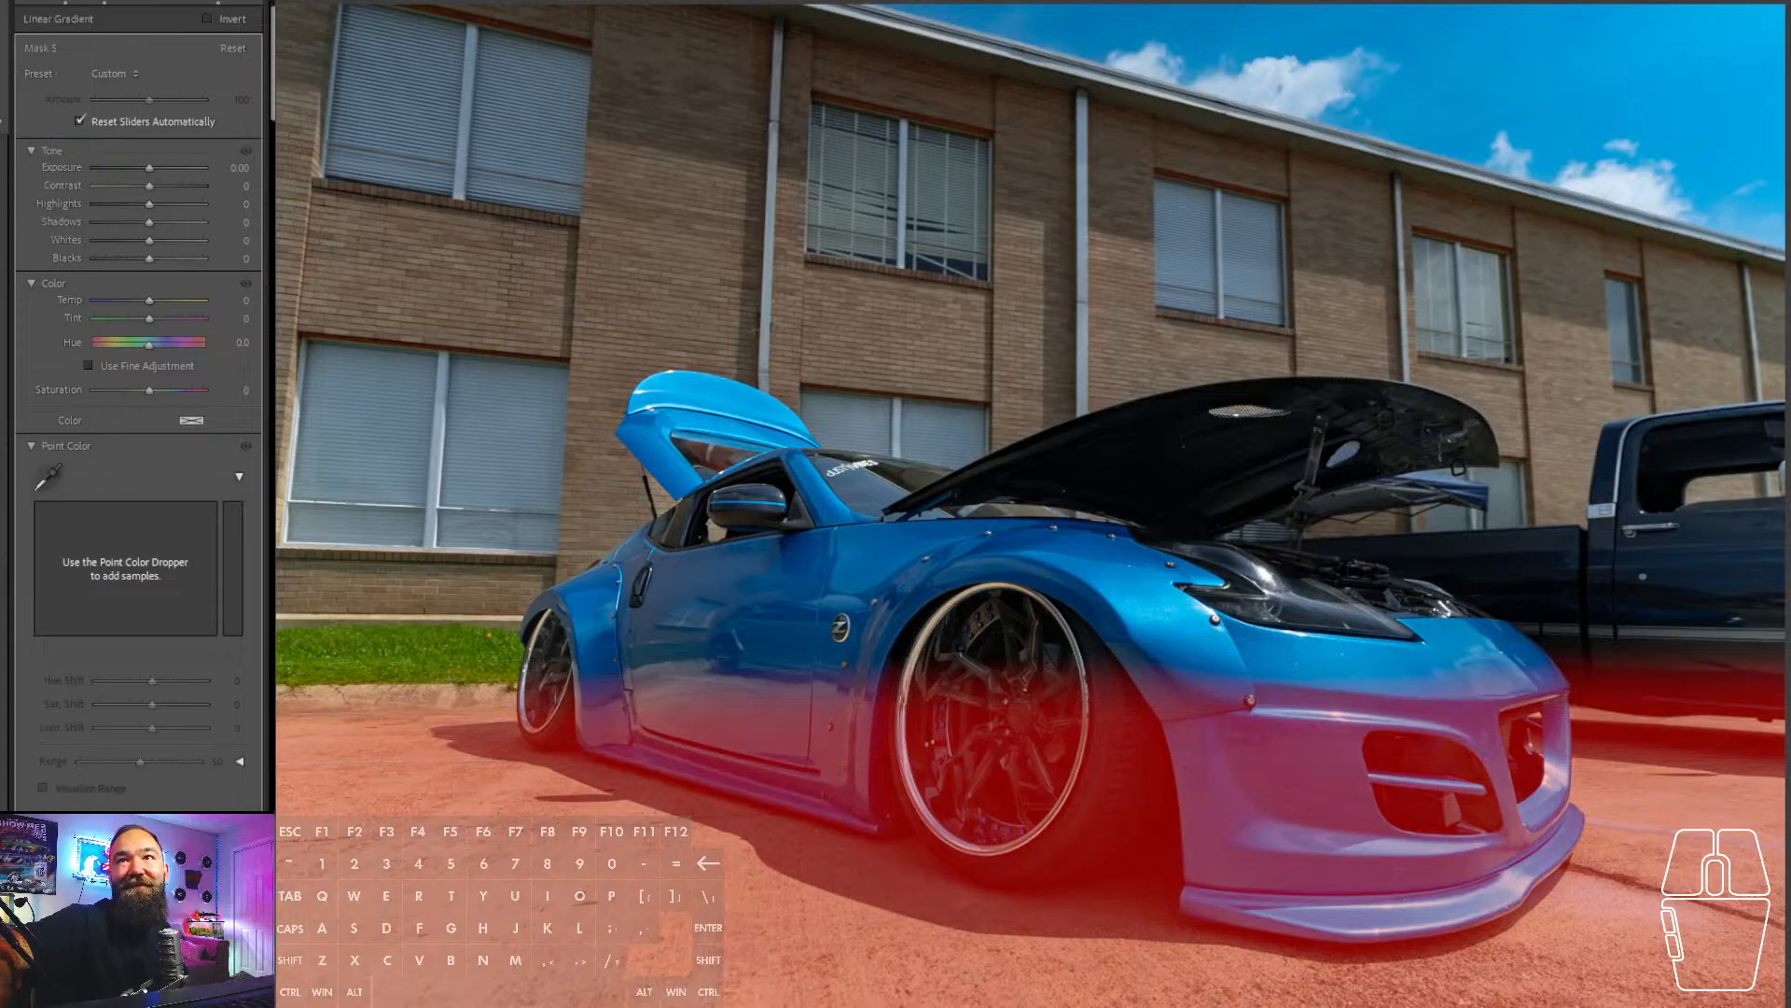
{"action": "left_click", "coordinate": [10, 82]}
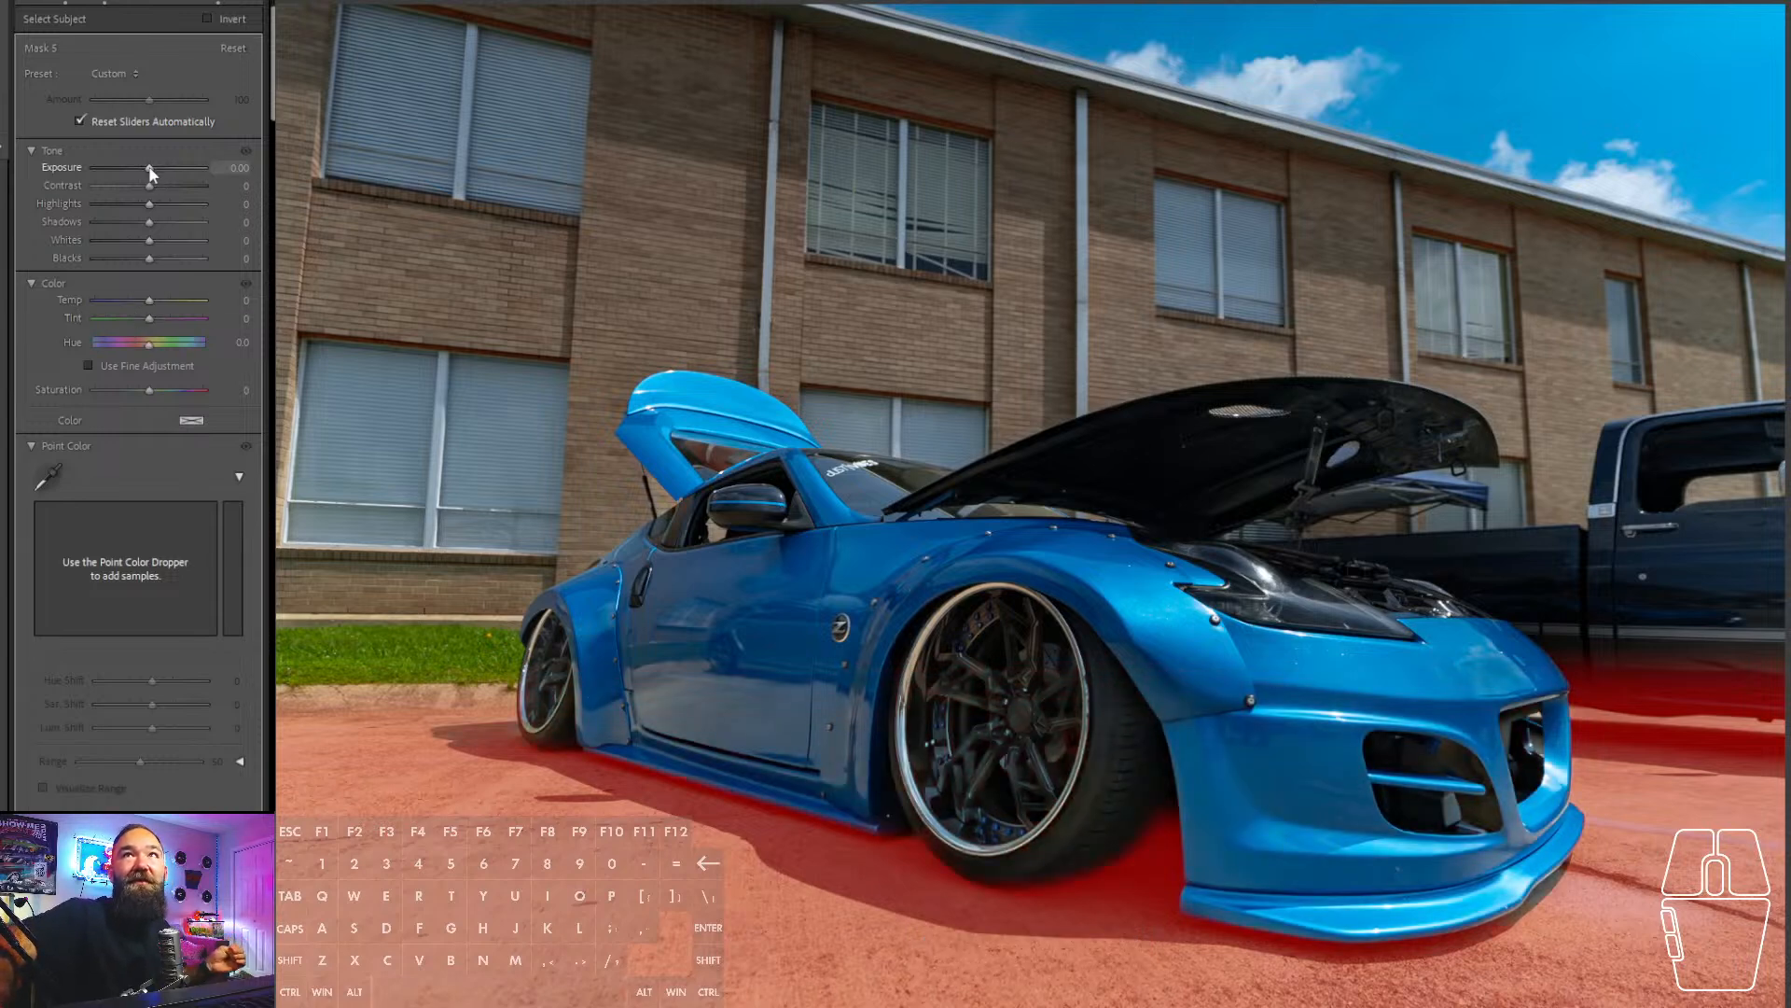
{"action": "left_click_drag", "start_coordinate": [150, 168], "coordinate": [140, 170]}
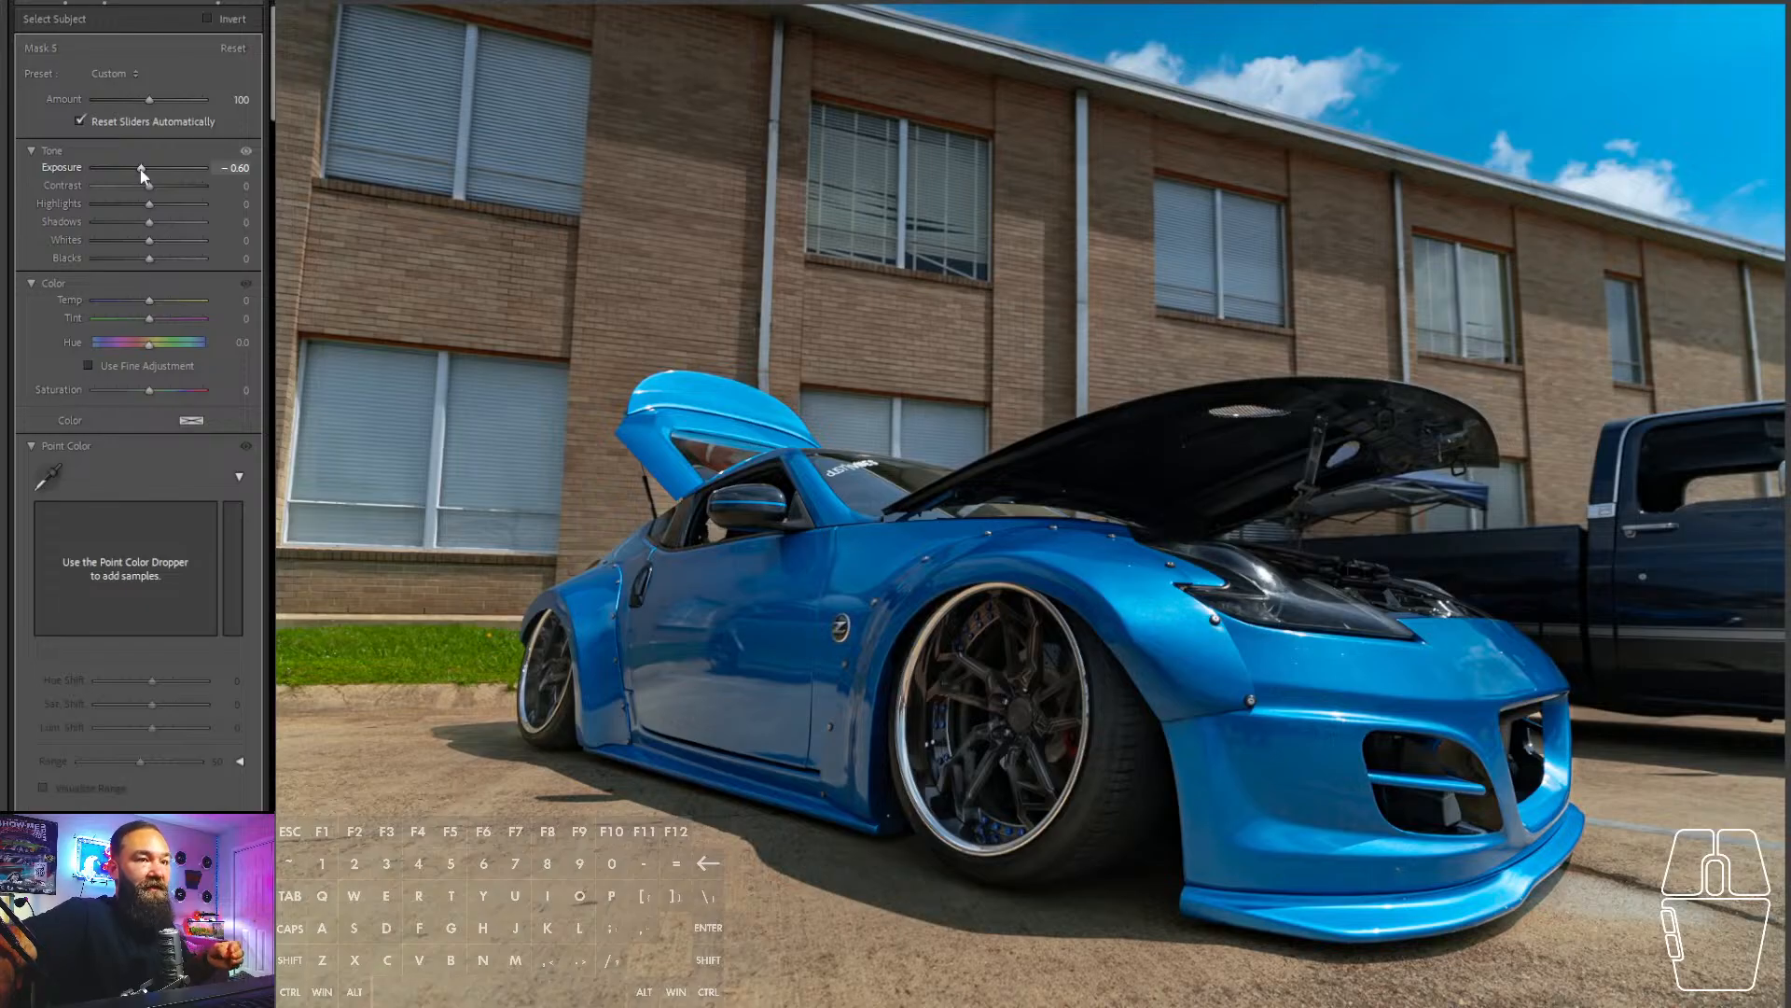
{"action": "left_click_drag", "start_coordinate": [140, 170], "coordinate": [147, 176]}
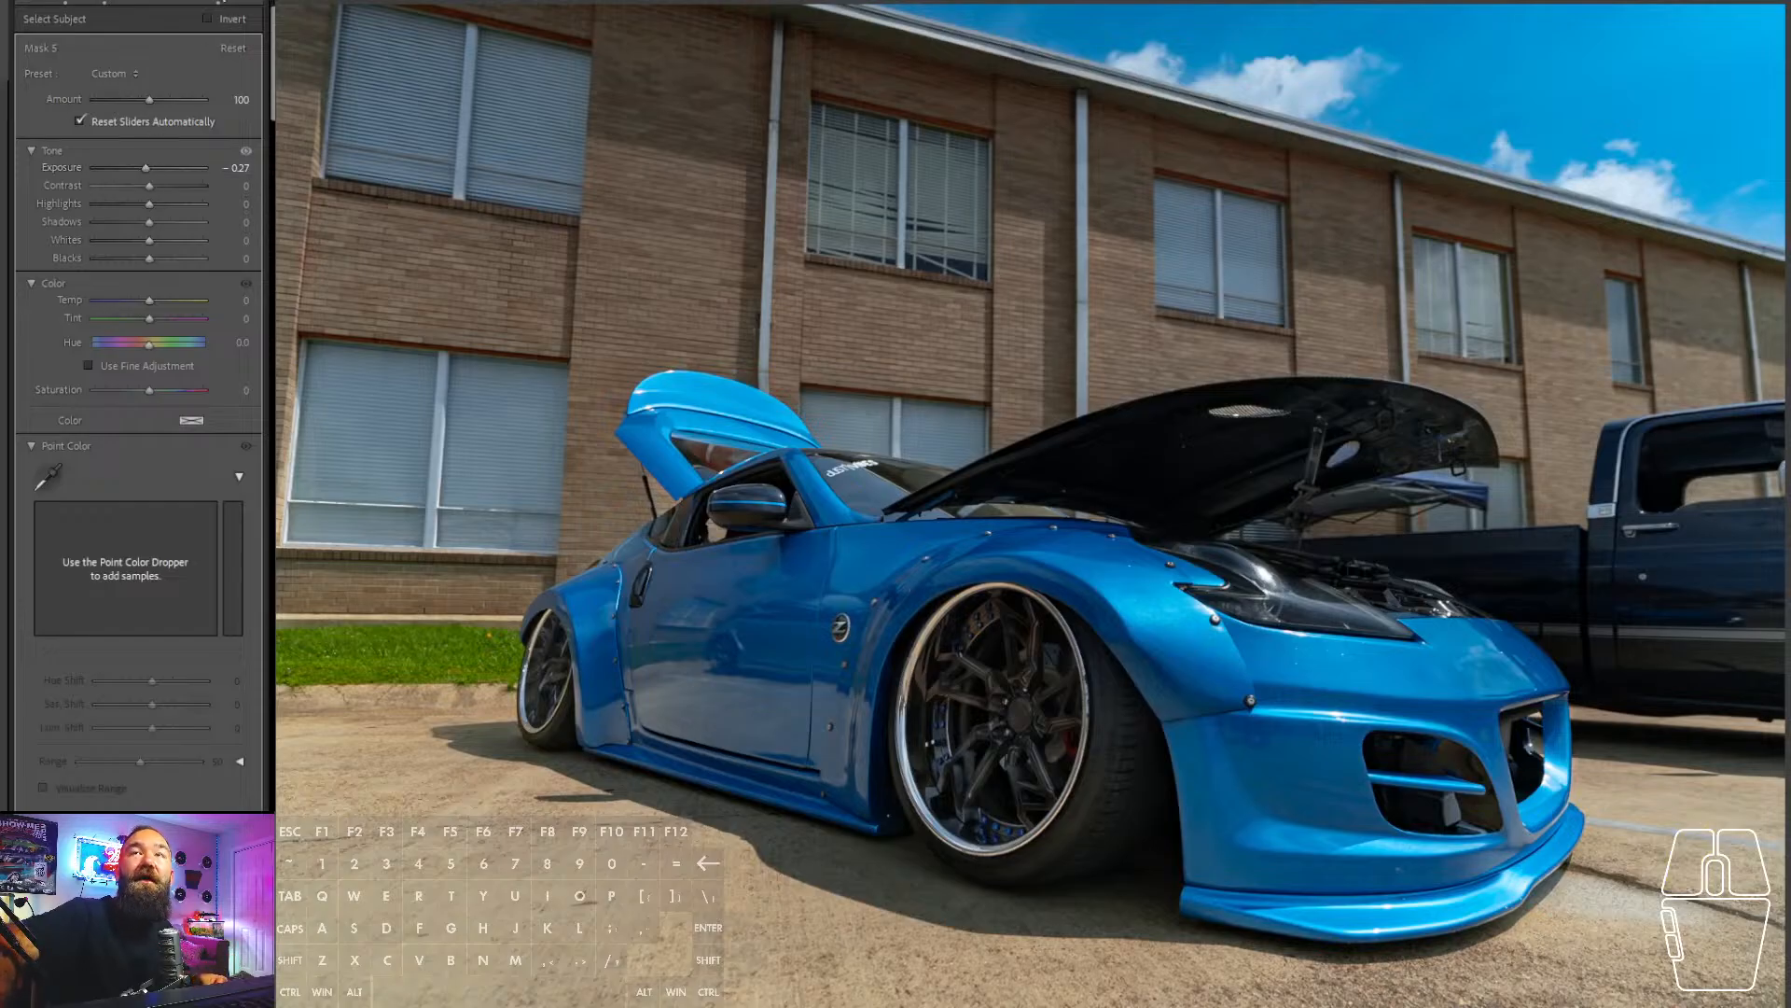
- Finish masking and raise the whole blue car photo's exposure to +1.67
{"action": "left_click", "coordinate": [217, 3]}
{"action": "left_click_drag", "start_coordinate": [166, 209], "coordinate": [169, 207]}
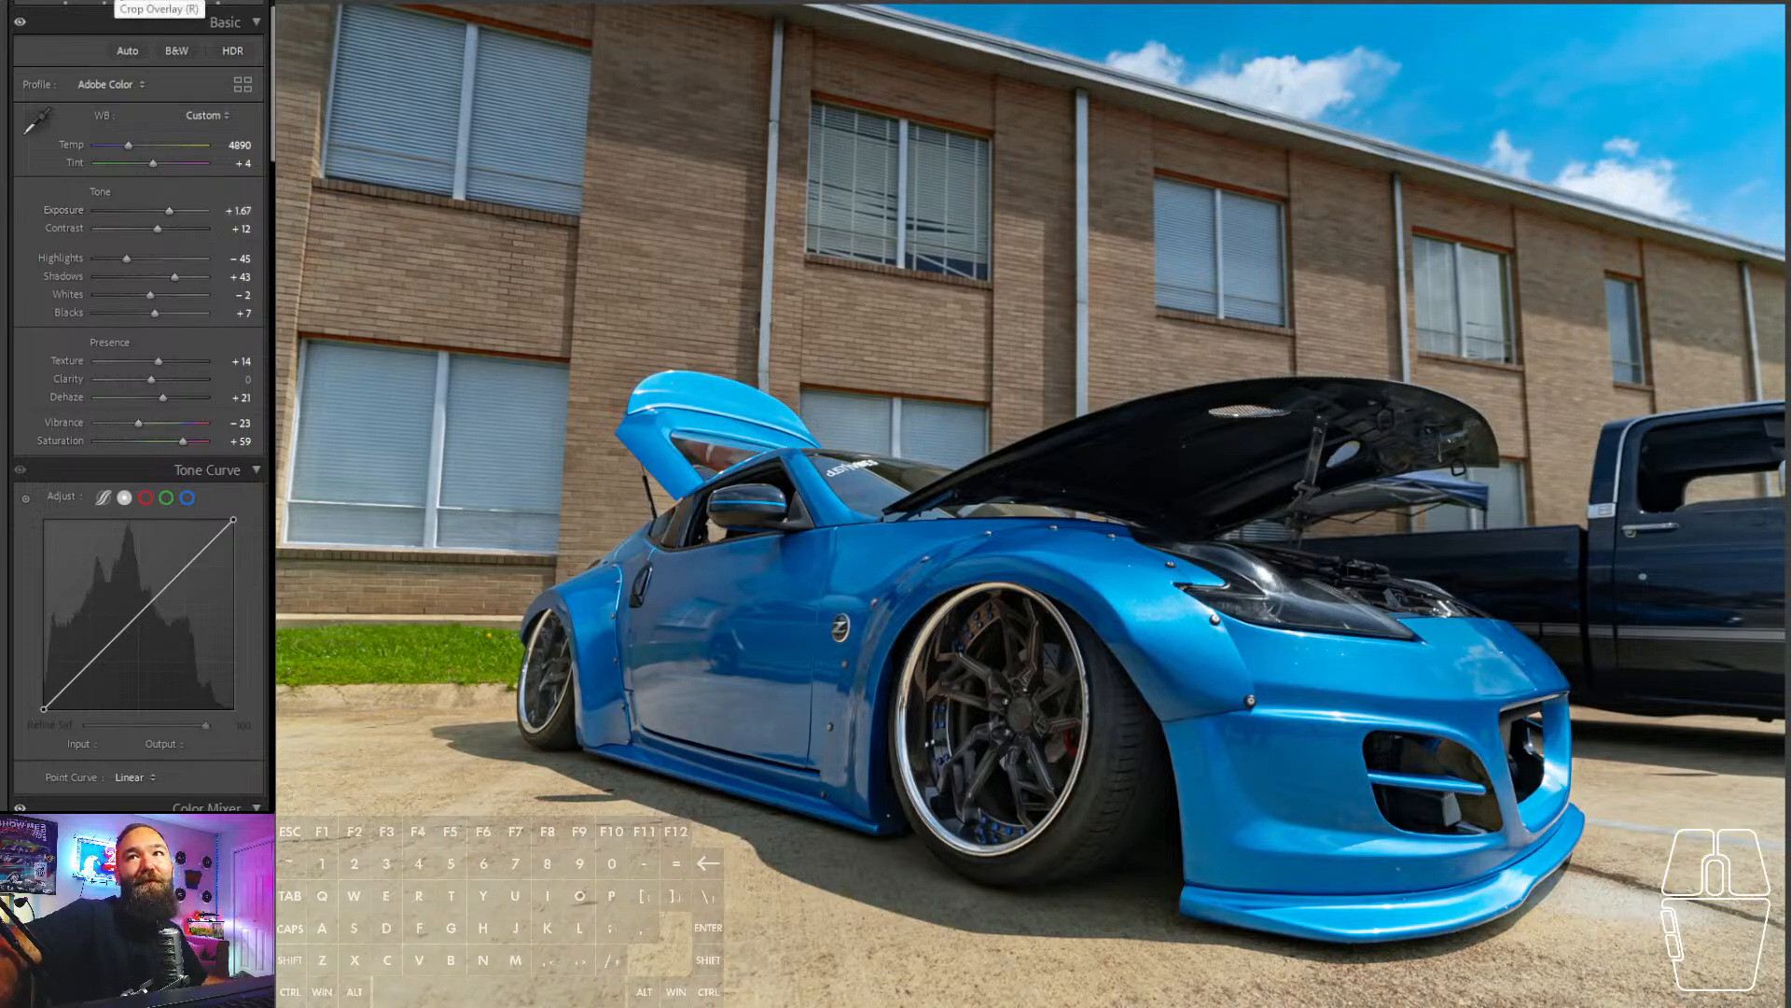
- Raise the blue car photo's shadows to +60 and set its overall exposure to +1.42
{"action": "left_click", "coordinate": [184, 278]}
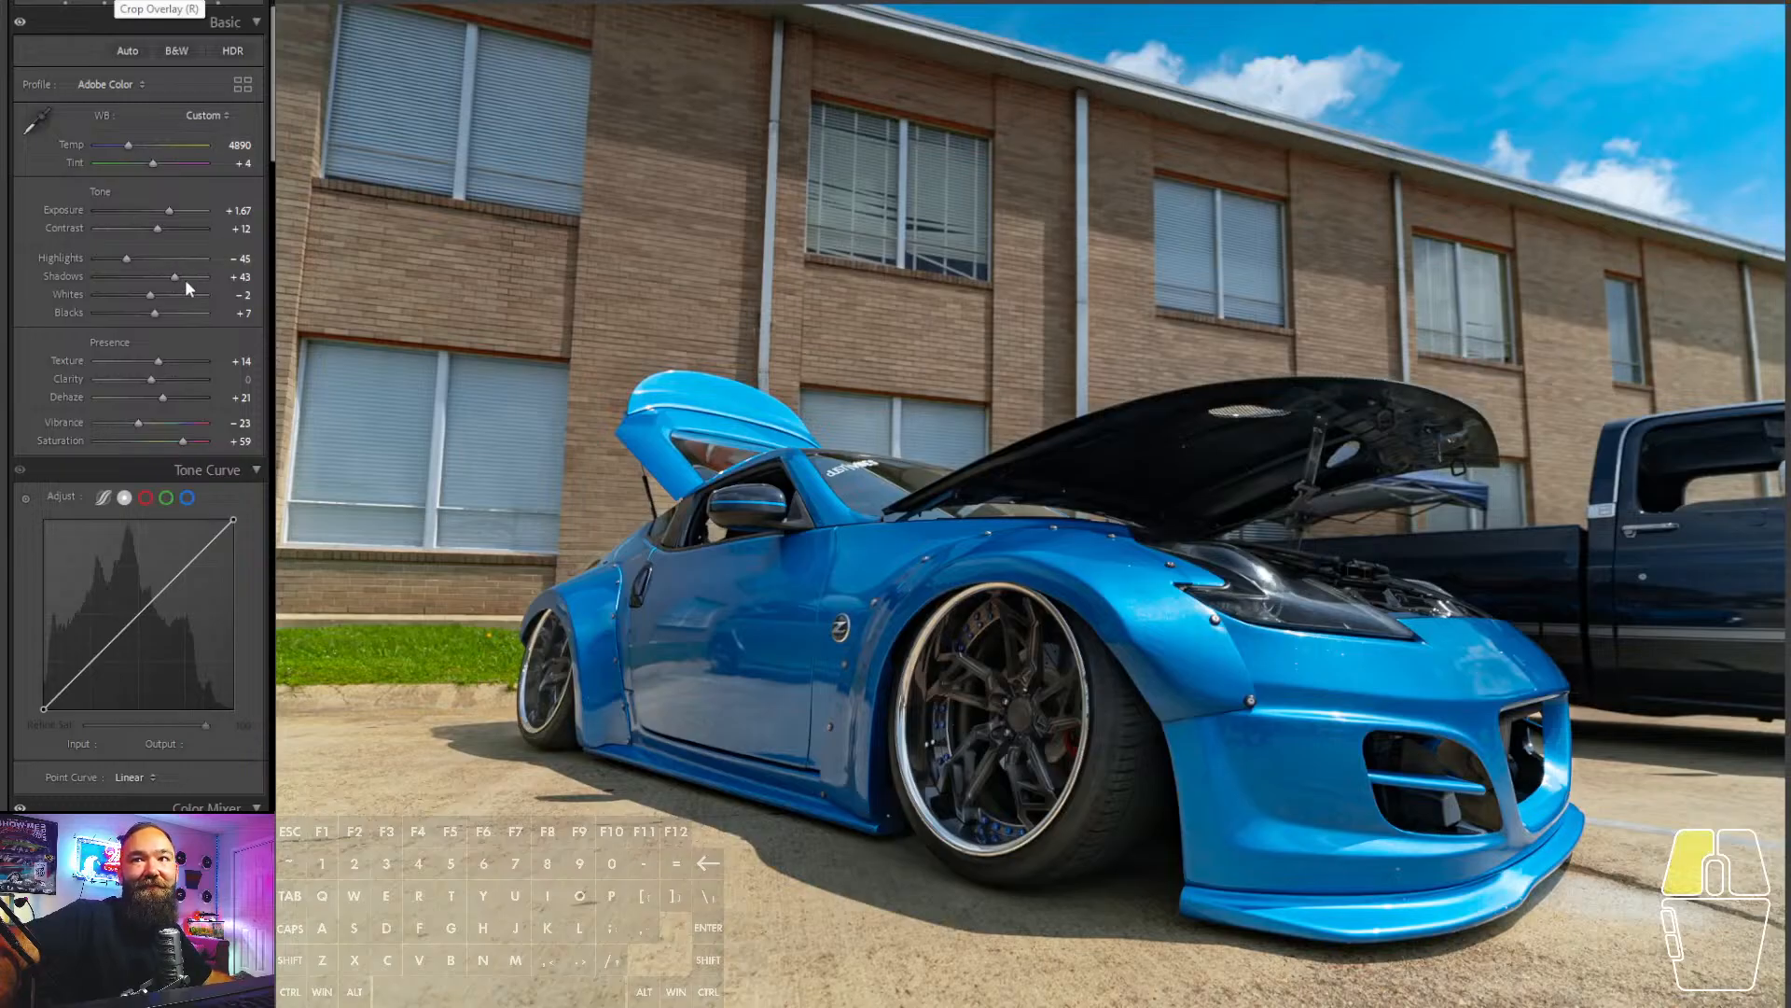
{"action": "left_click_drag", "start_coordinate": [182, 272], "coordinate": [181, 272]}
{"action": "left_click_drag", "start_coordinate": [166, 210], "coordinate": [163, 209]}
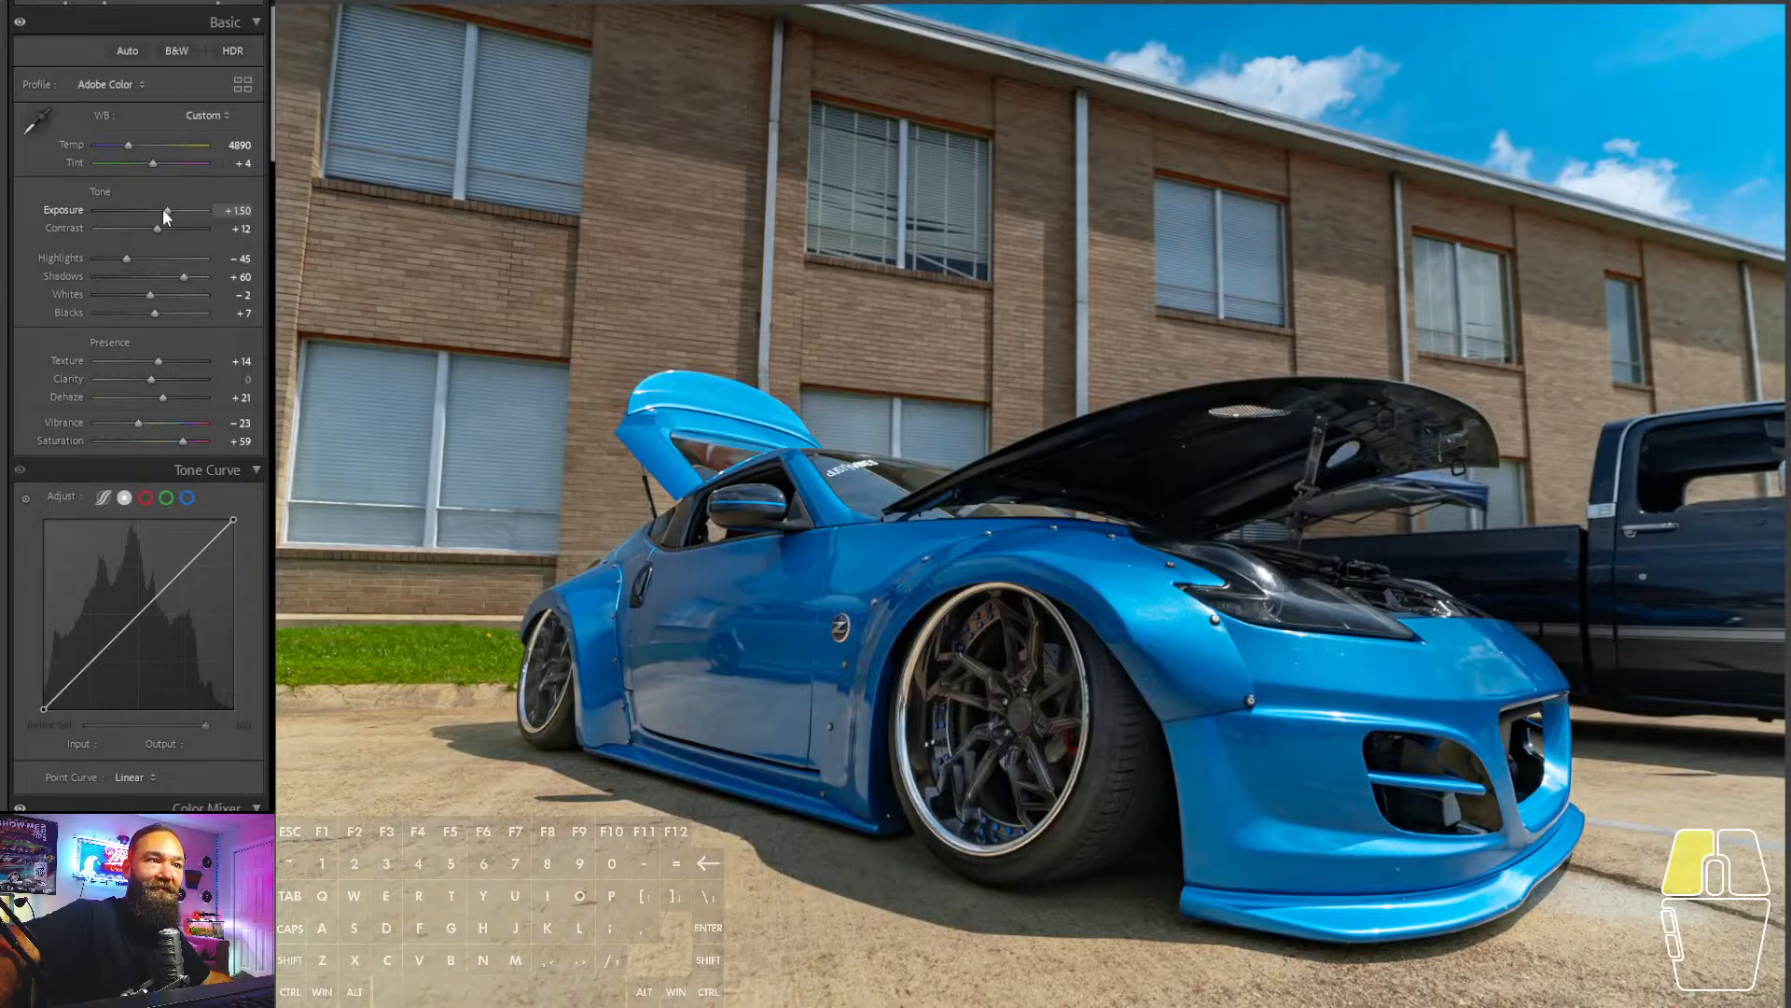
{"action": "left_click_drag", "start_coordinate": [164, 209], "coordinate": [163, 209]}
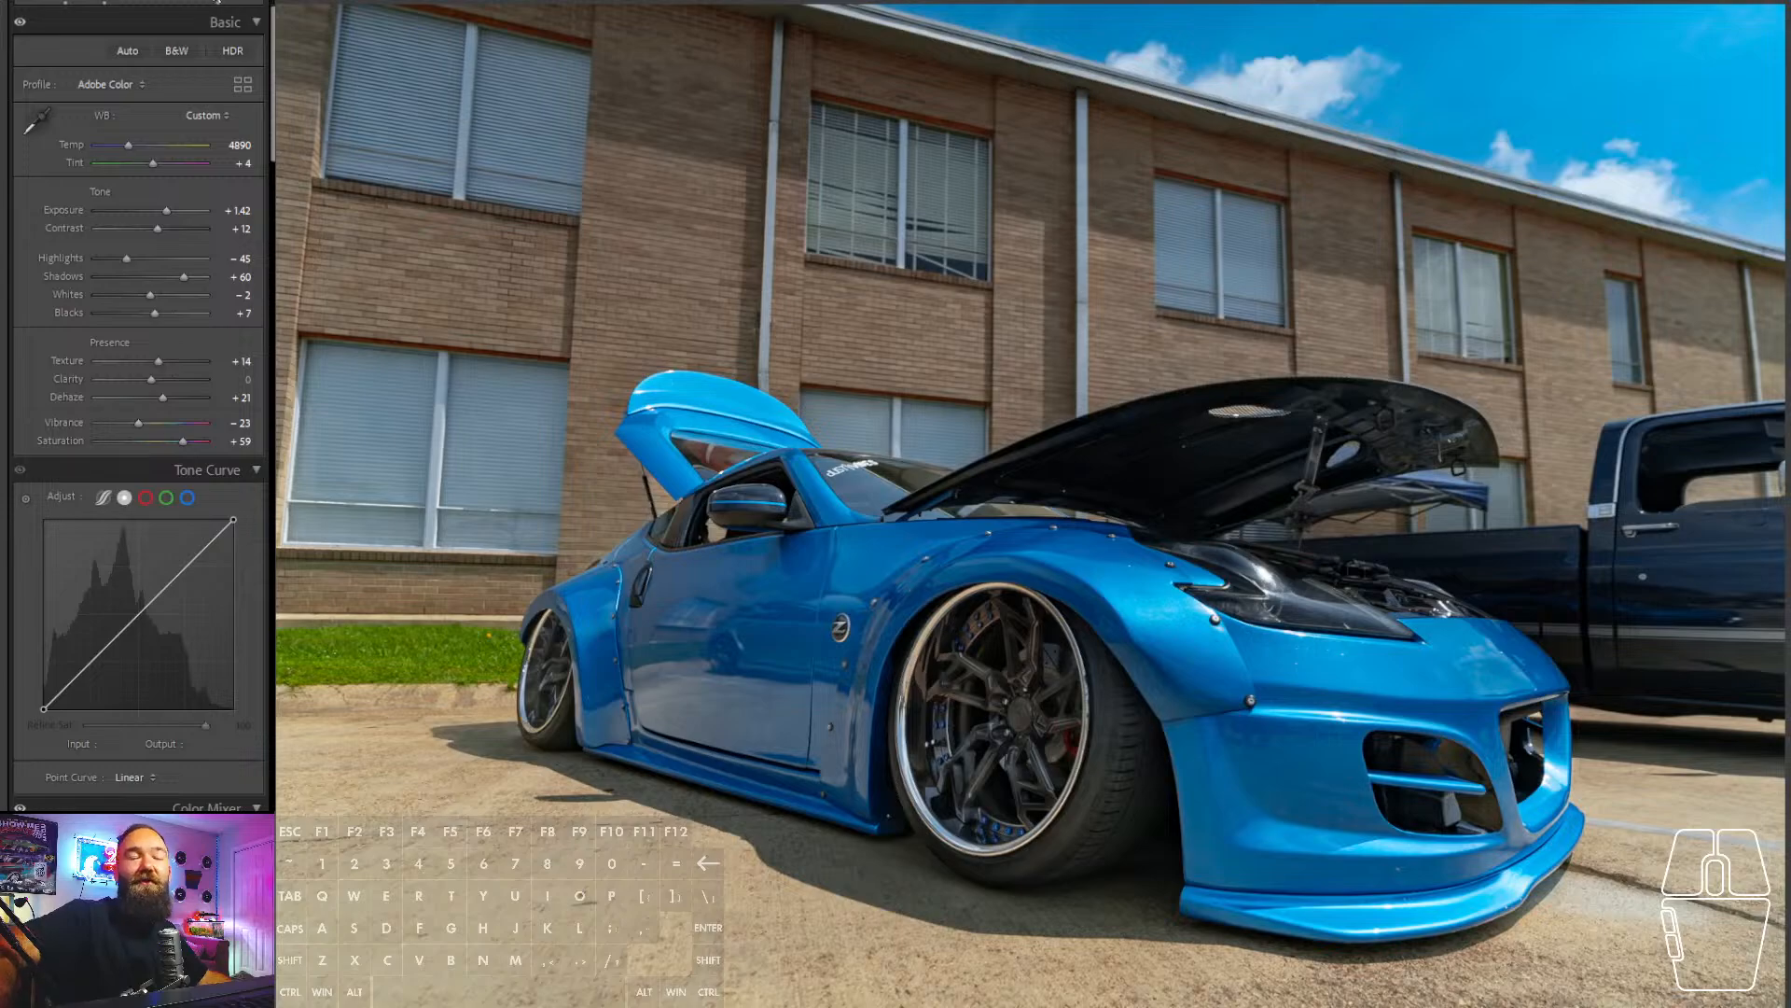
- Darken the blue car's pavement mask by setting its exposure to −0.87, and close masking
{"action": "left_click", "coordinate": [216, 3]}
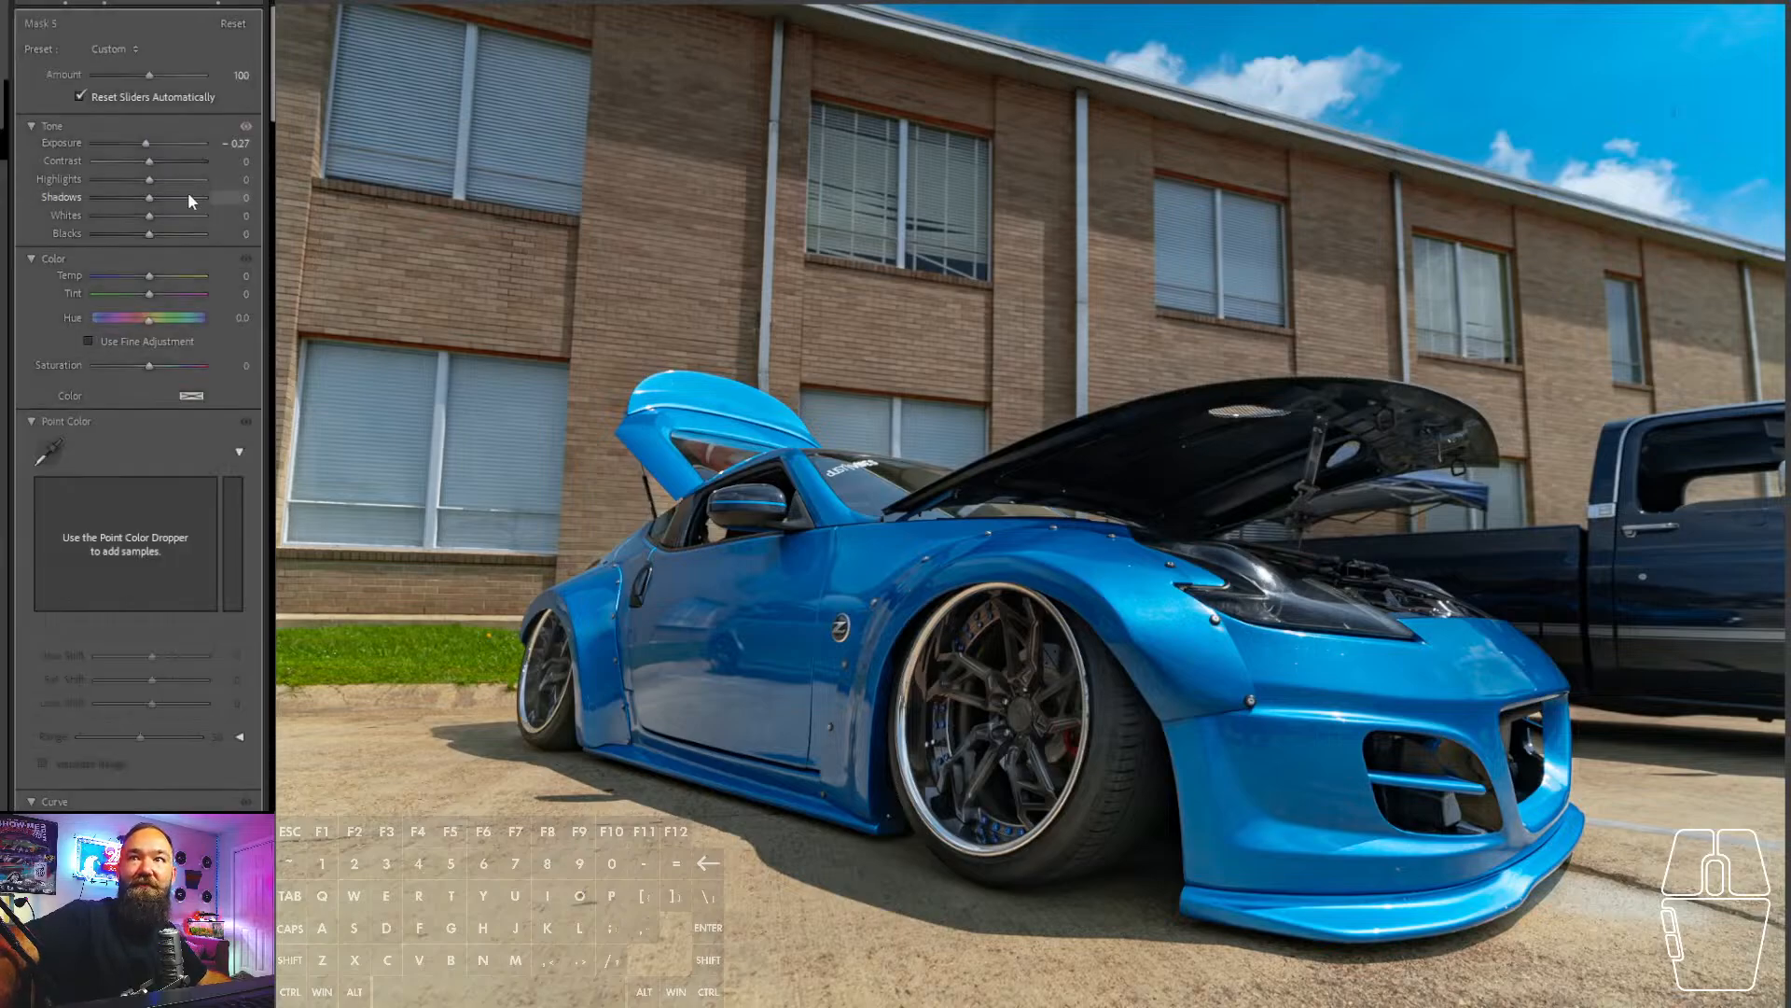
{"action": "left_click_drag", "start_coordinate": [148, 144], "coordinate": [138, 140]}
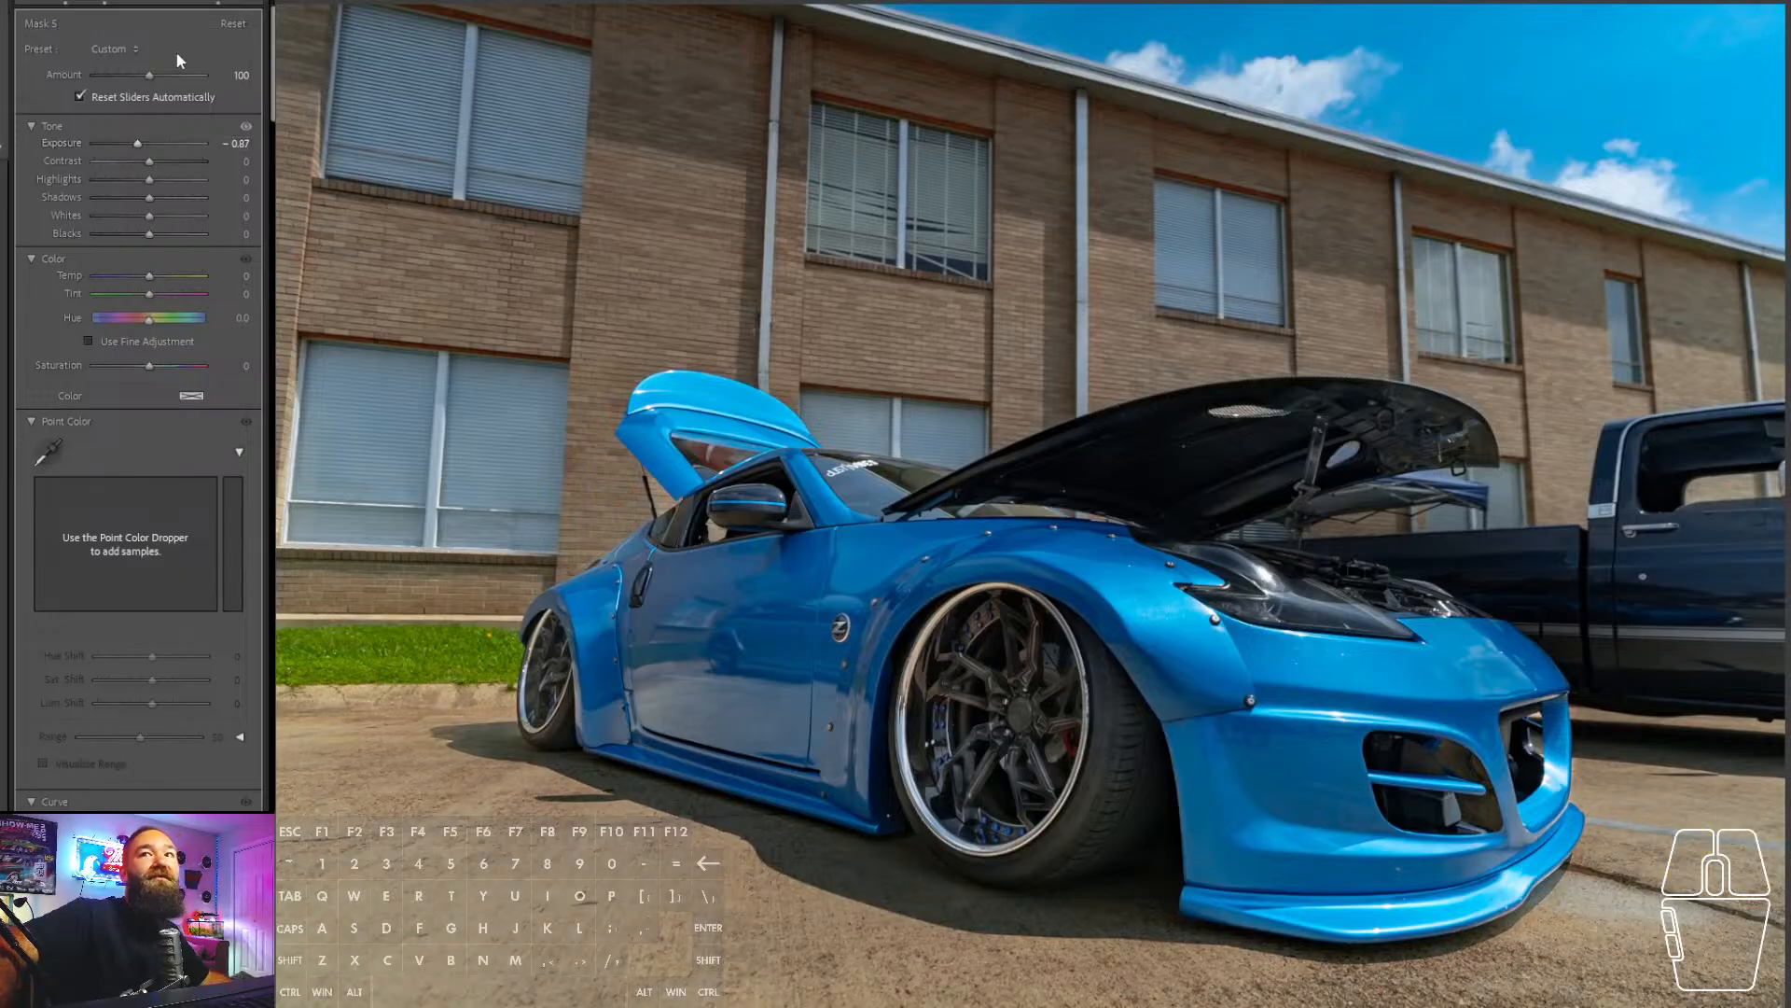
{"action": "left_click", "coordinate": [227, 2]}
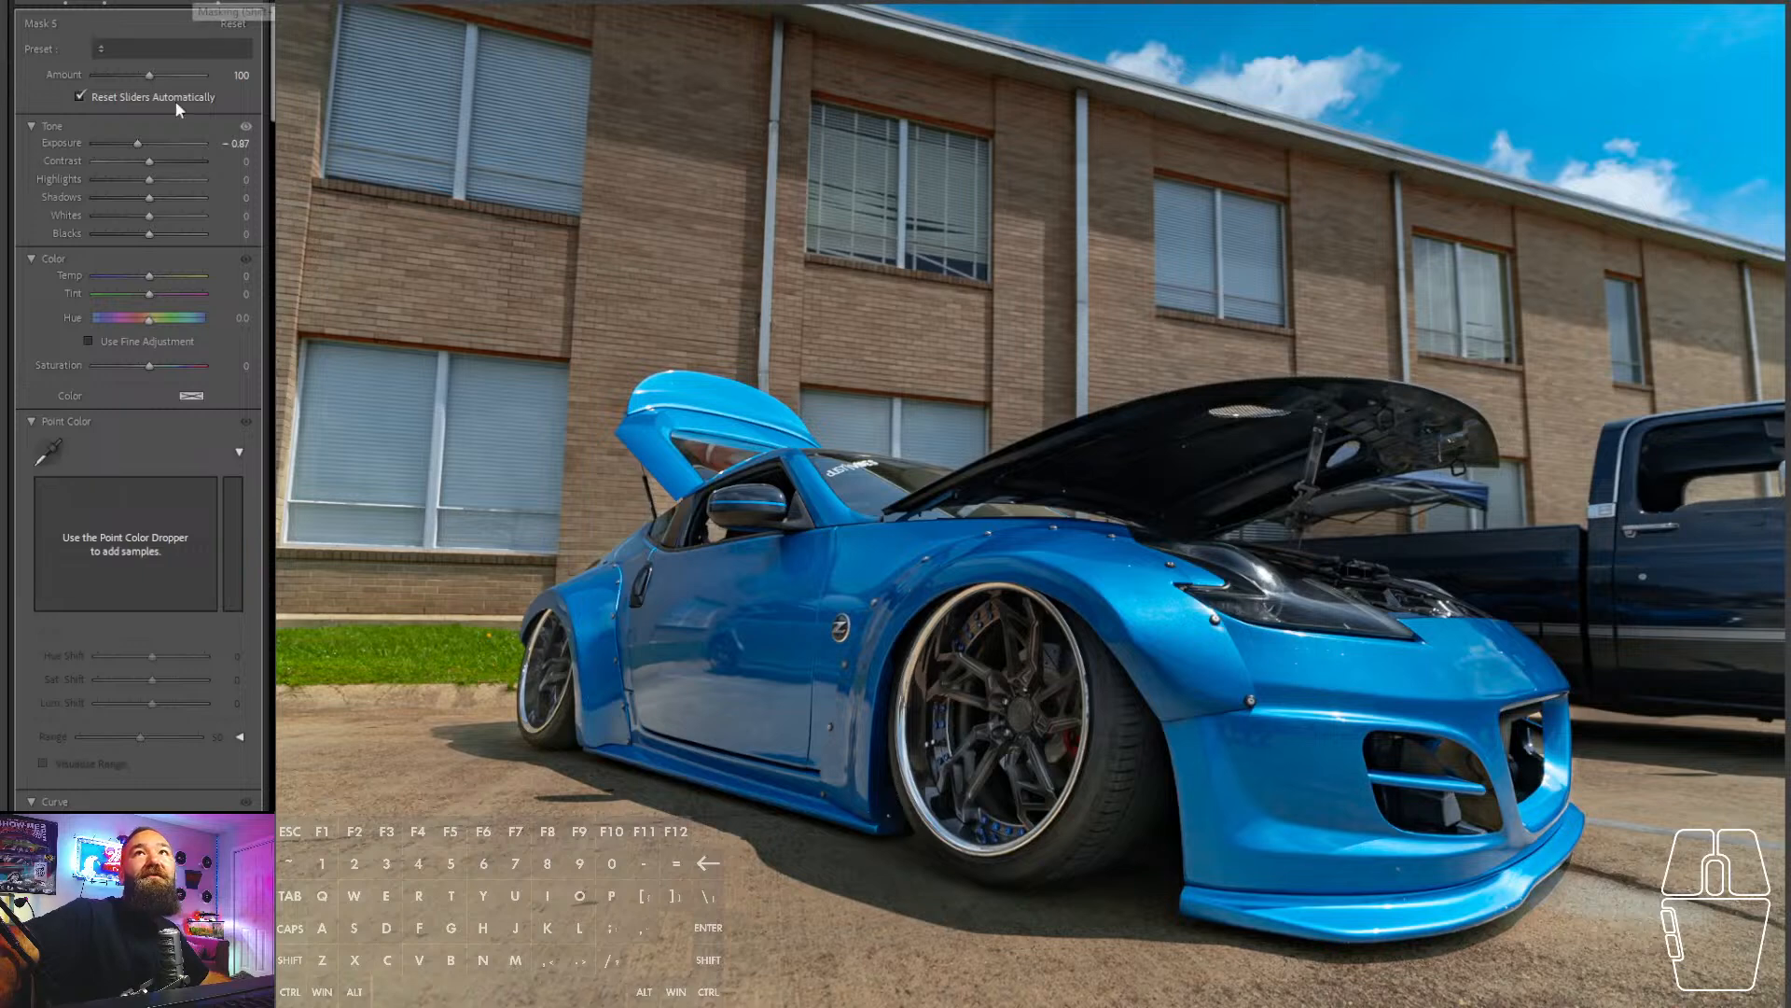
- Set the blue car photo's exposure to +1.75 and its tint to +8
{"action": "left_click_drag", "start_coordinate": [169, 215], "coordinate": [169, 207]}
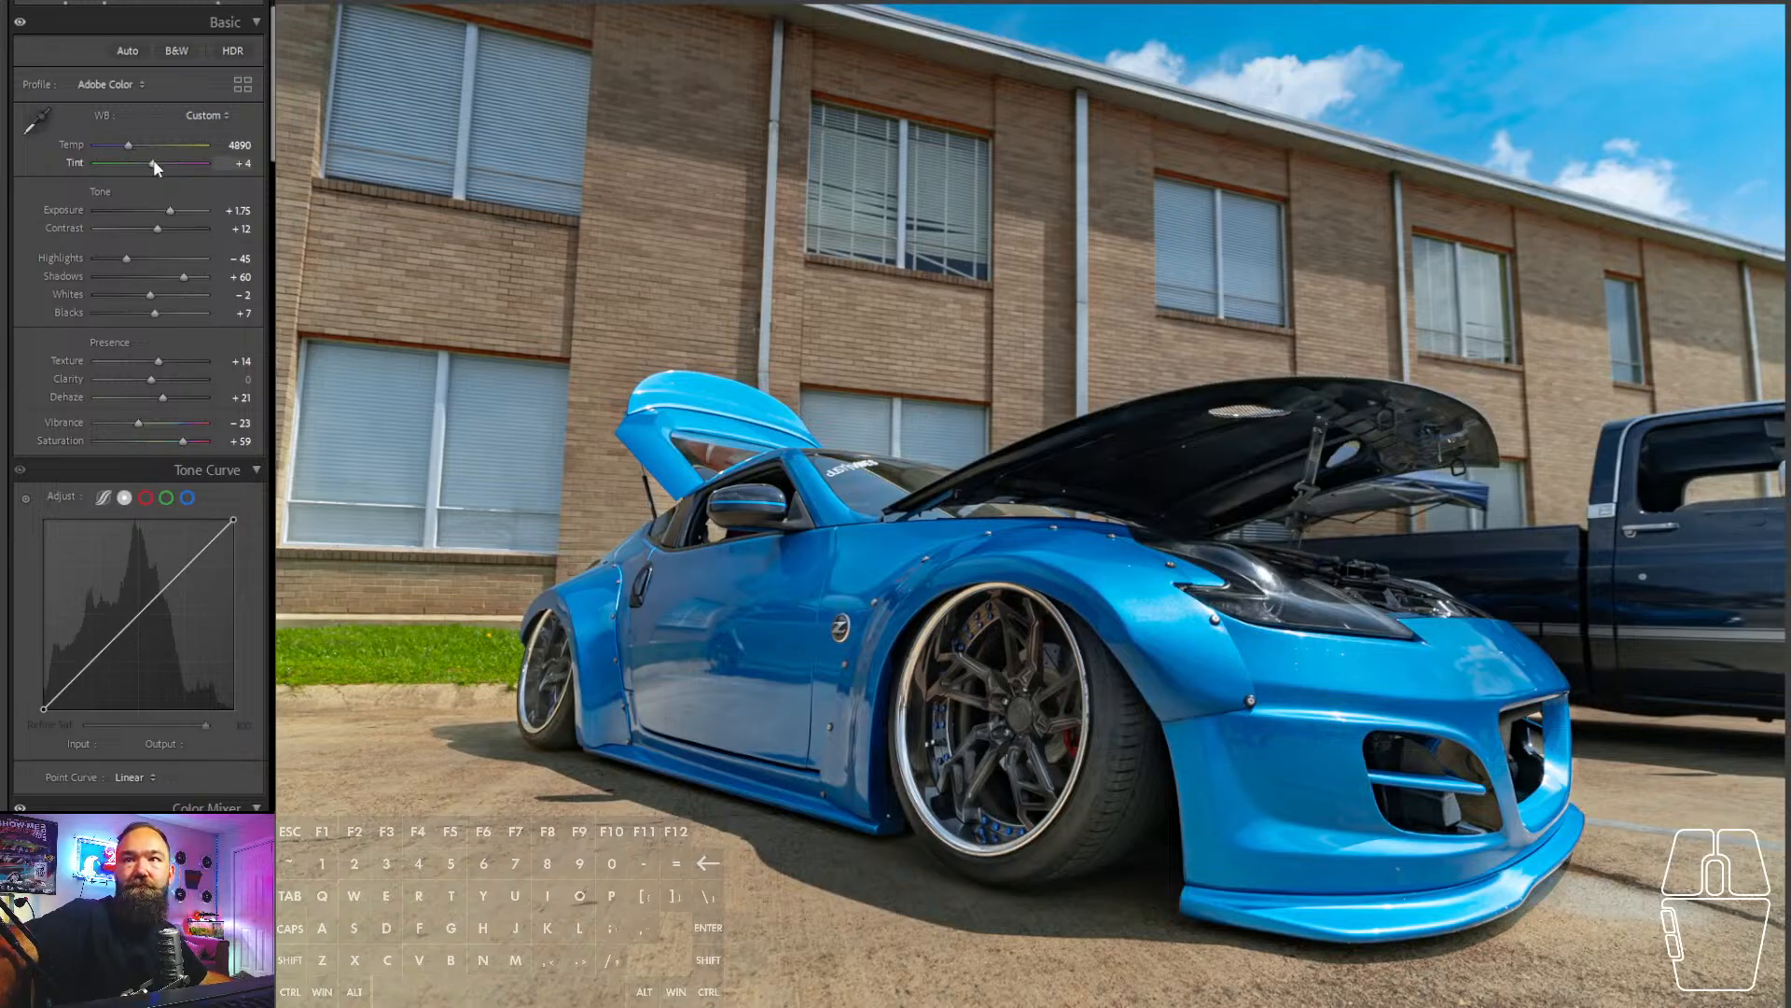
{"action": "left_click_drag", "start_coordinate": [153, 161], "coordinate": [154, 160]}
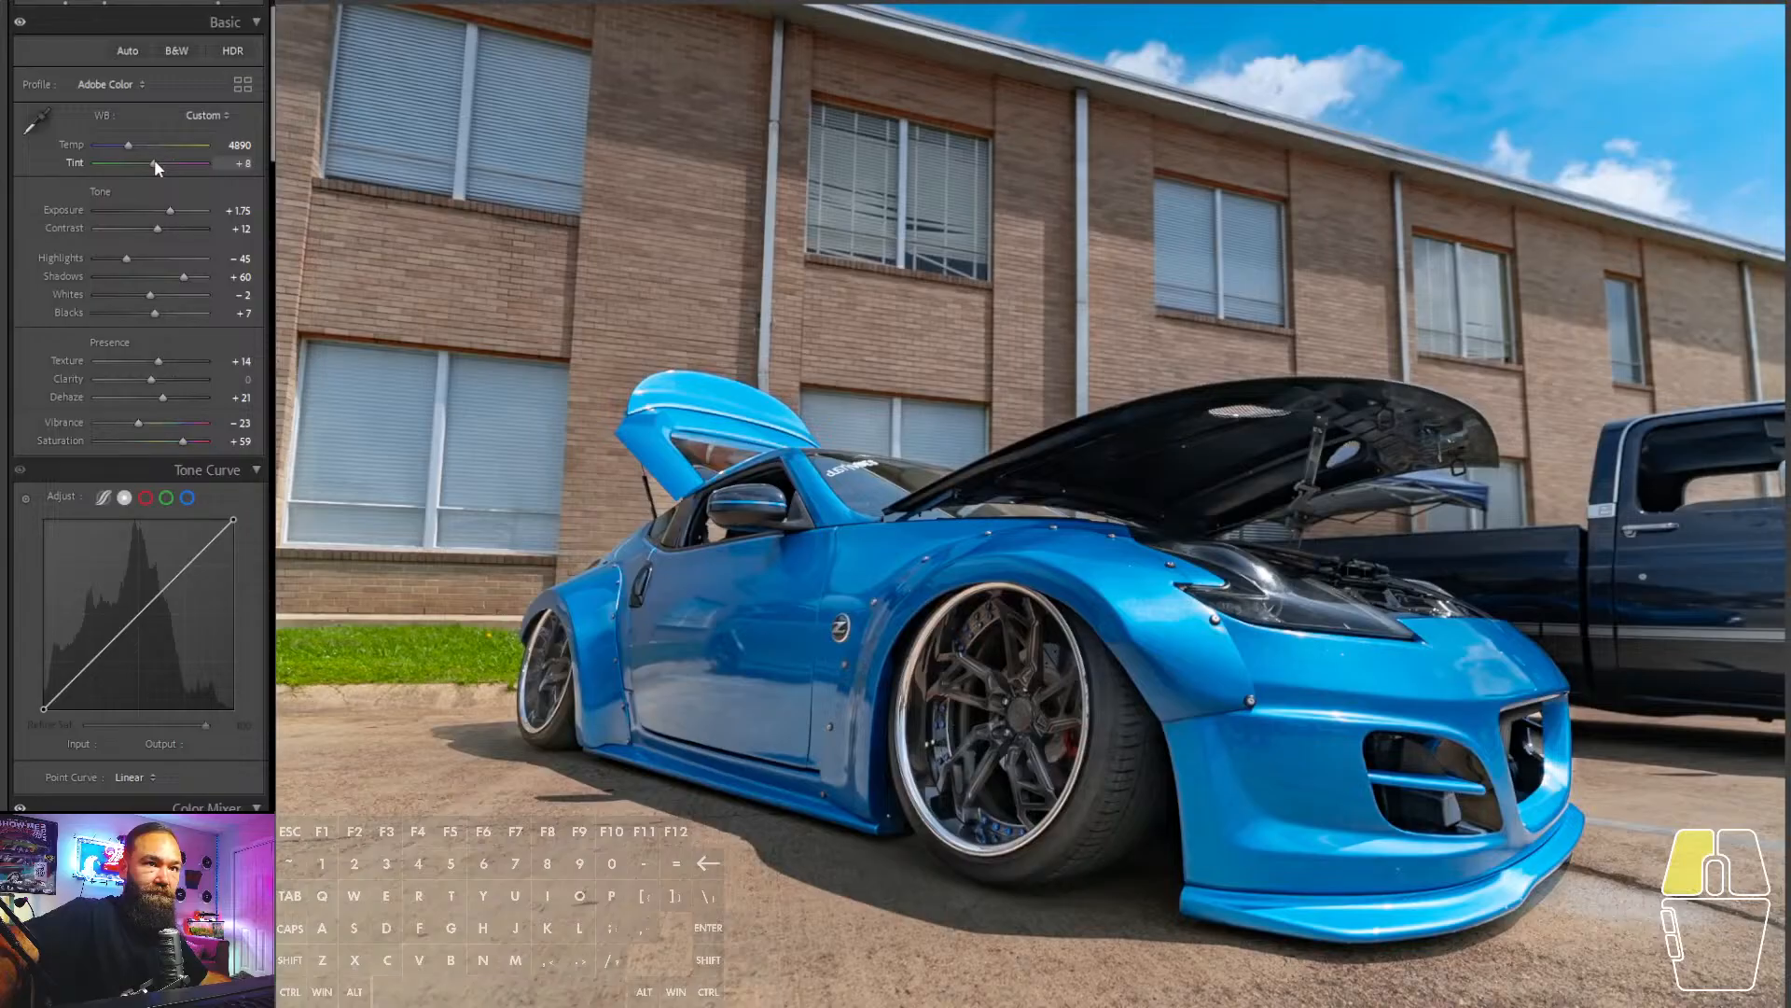
{"action": "left_click_drag", "start_coordinate": [154, 161], "coordinate": [153, 160]}
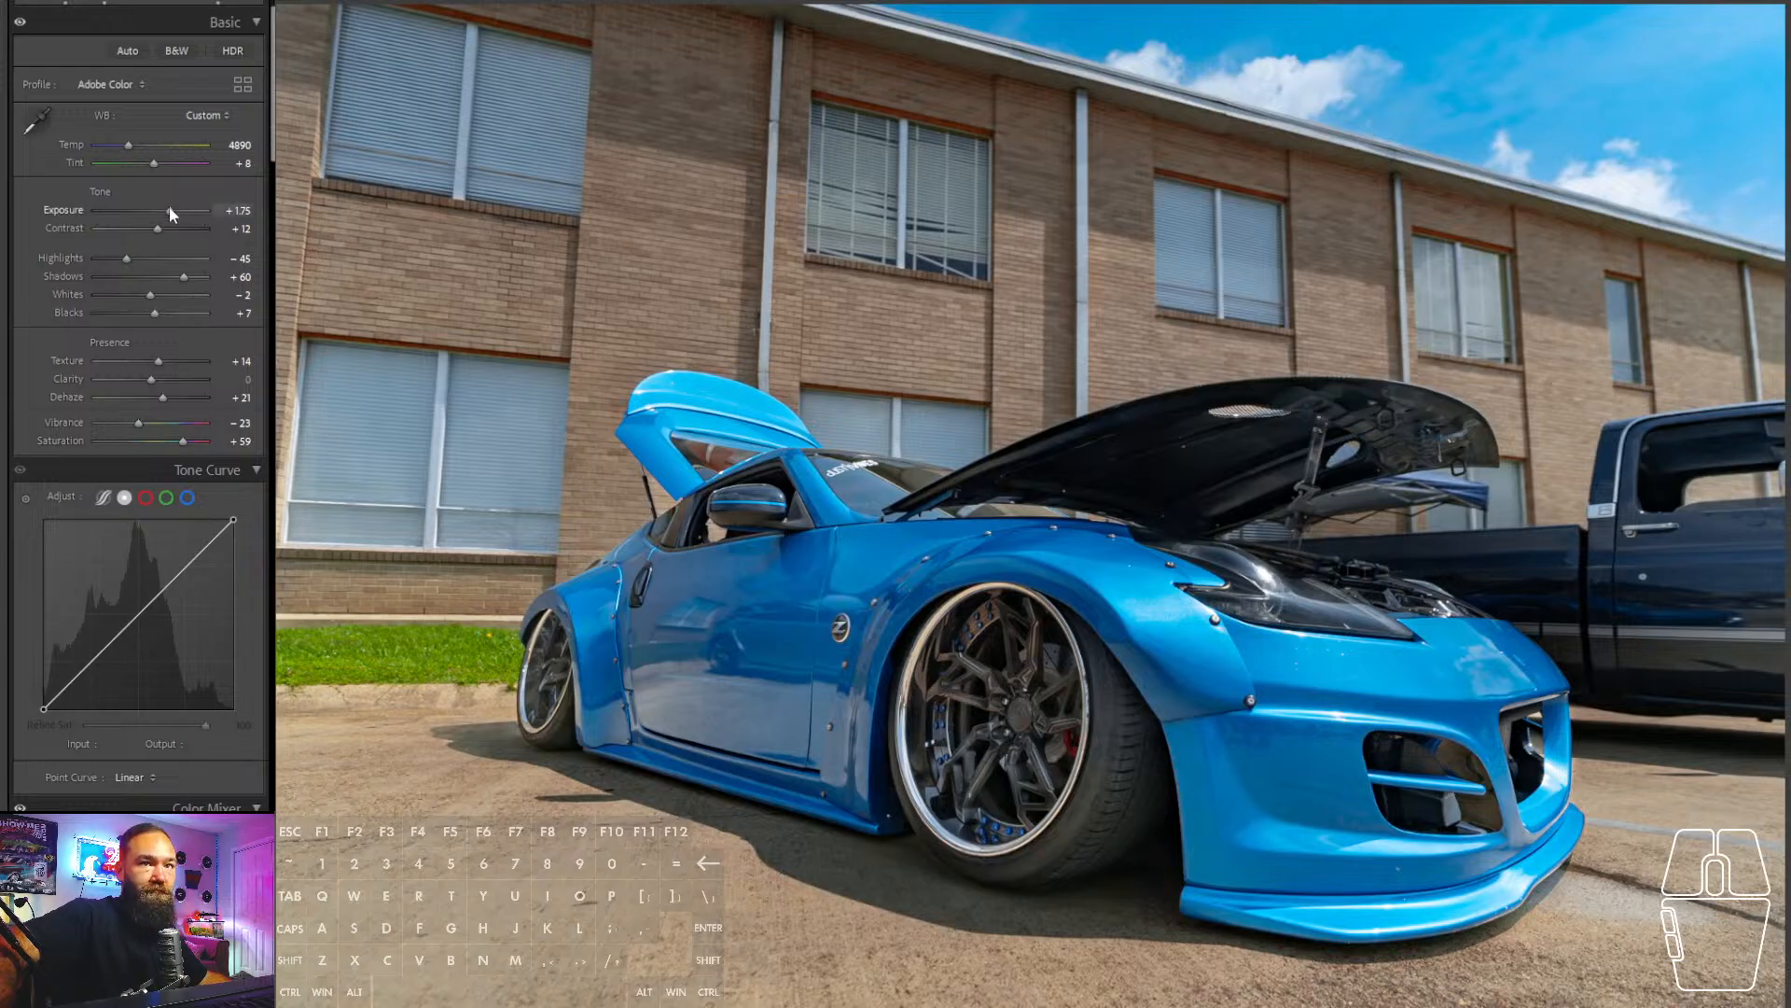
{"action": "left_click_drag", "start_coordinate": [127, 144], "coordinate": [127, 145]}
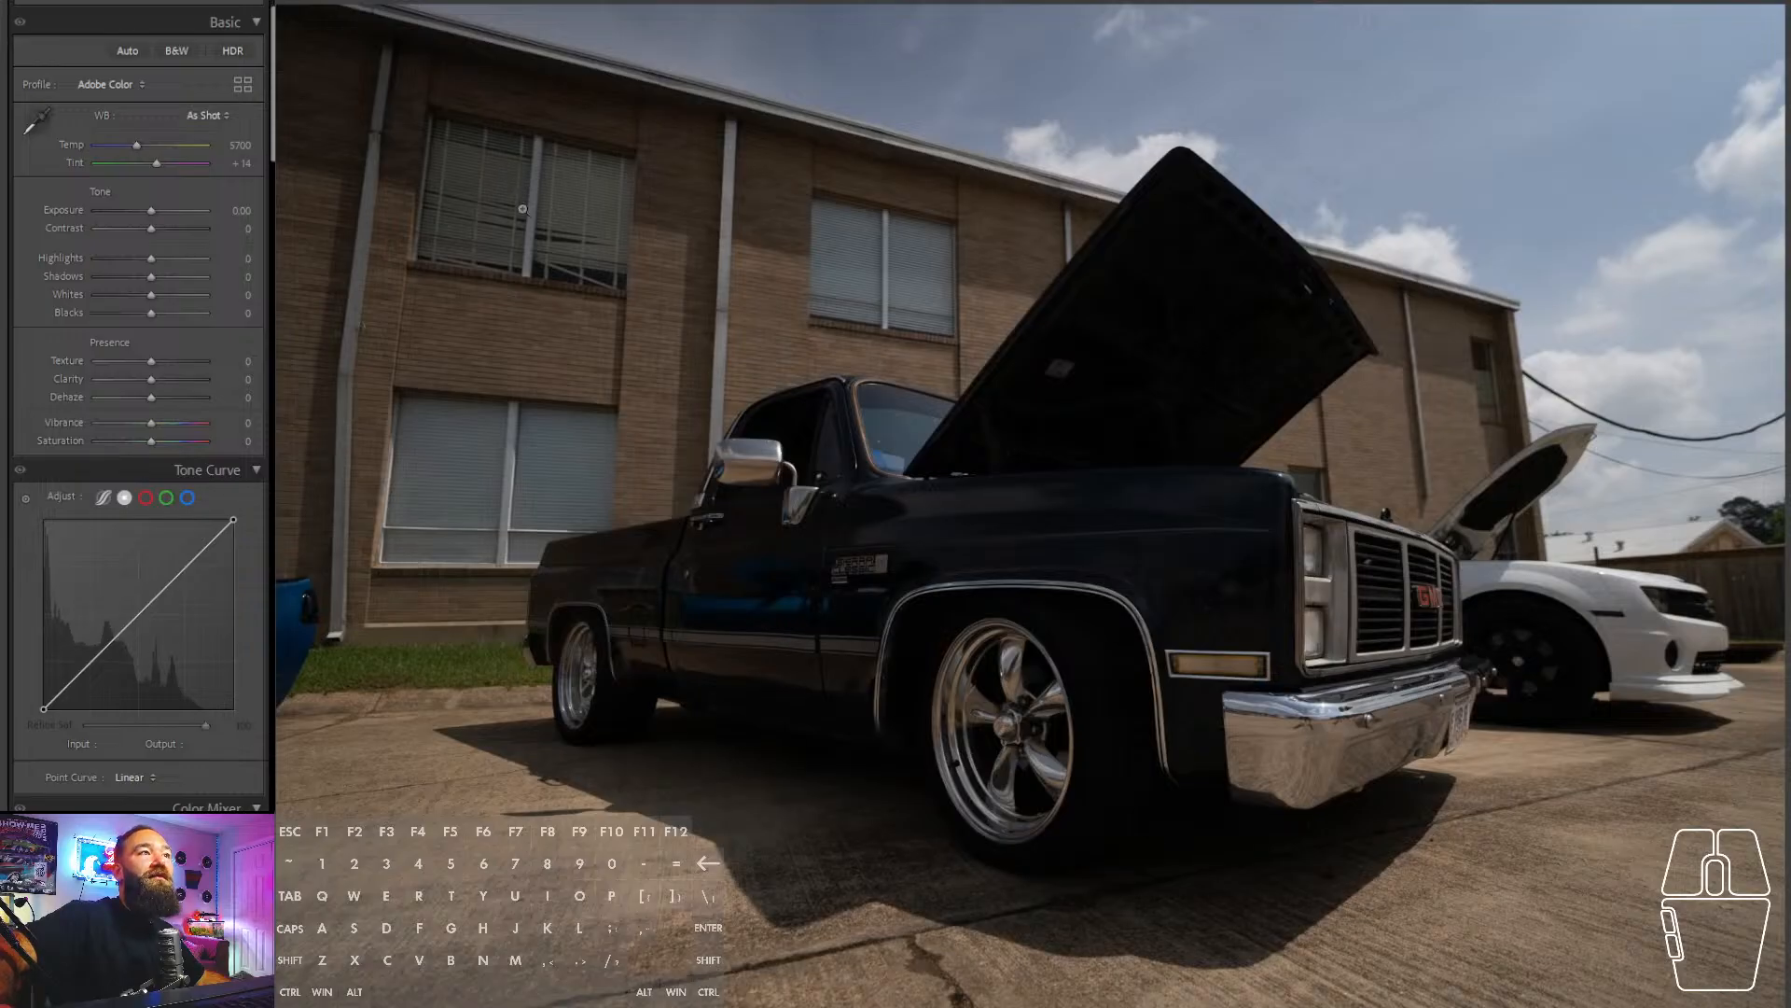
- Crop the dark pickup truck photo tighter around the truck and set its straightening angle to −0.21
{"action": "left_click", "coordinate": [533, 244]}
{"action": "left_click_drag", "start_coordinate": [533, 244], "coordinate": [756, 425]}
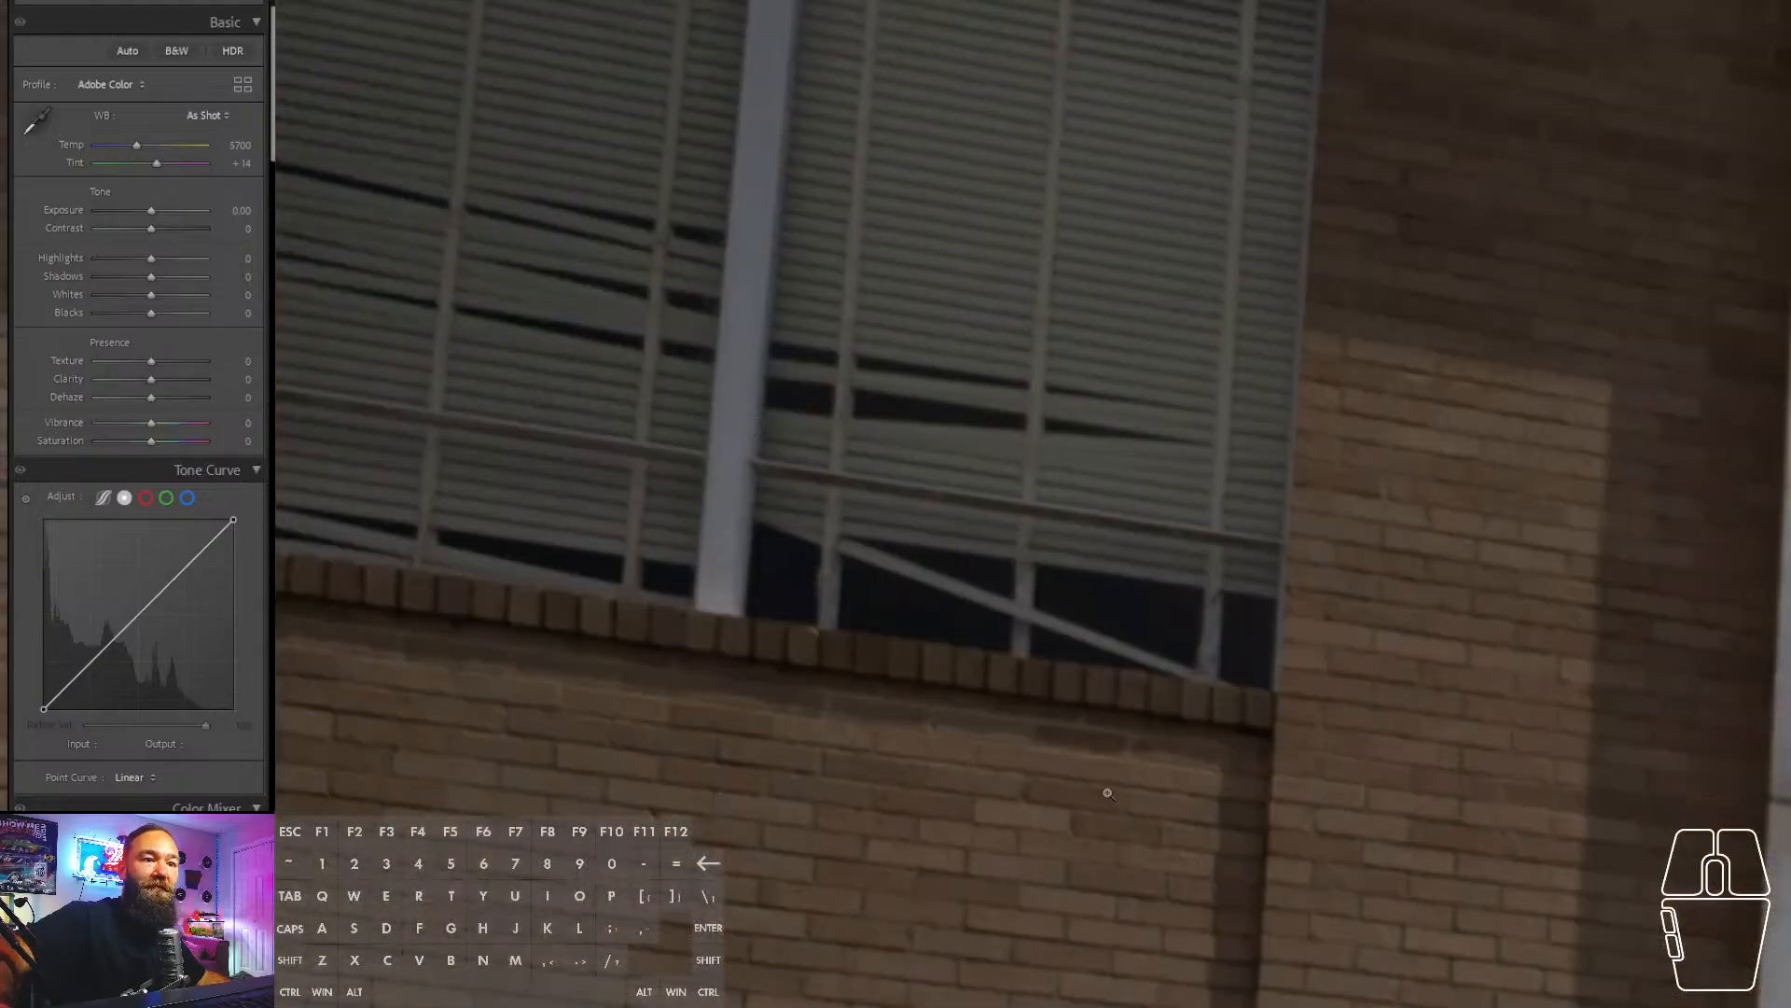
{"action": "left_click", "coordinate": [1001, 587]}
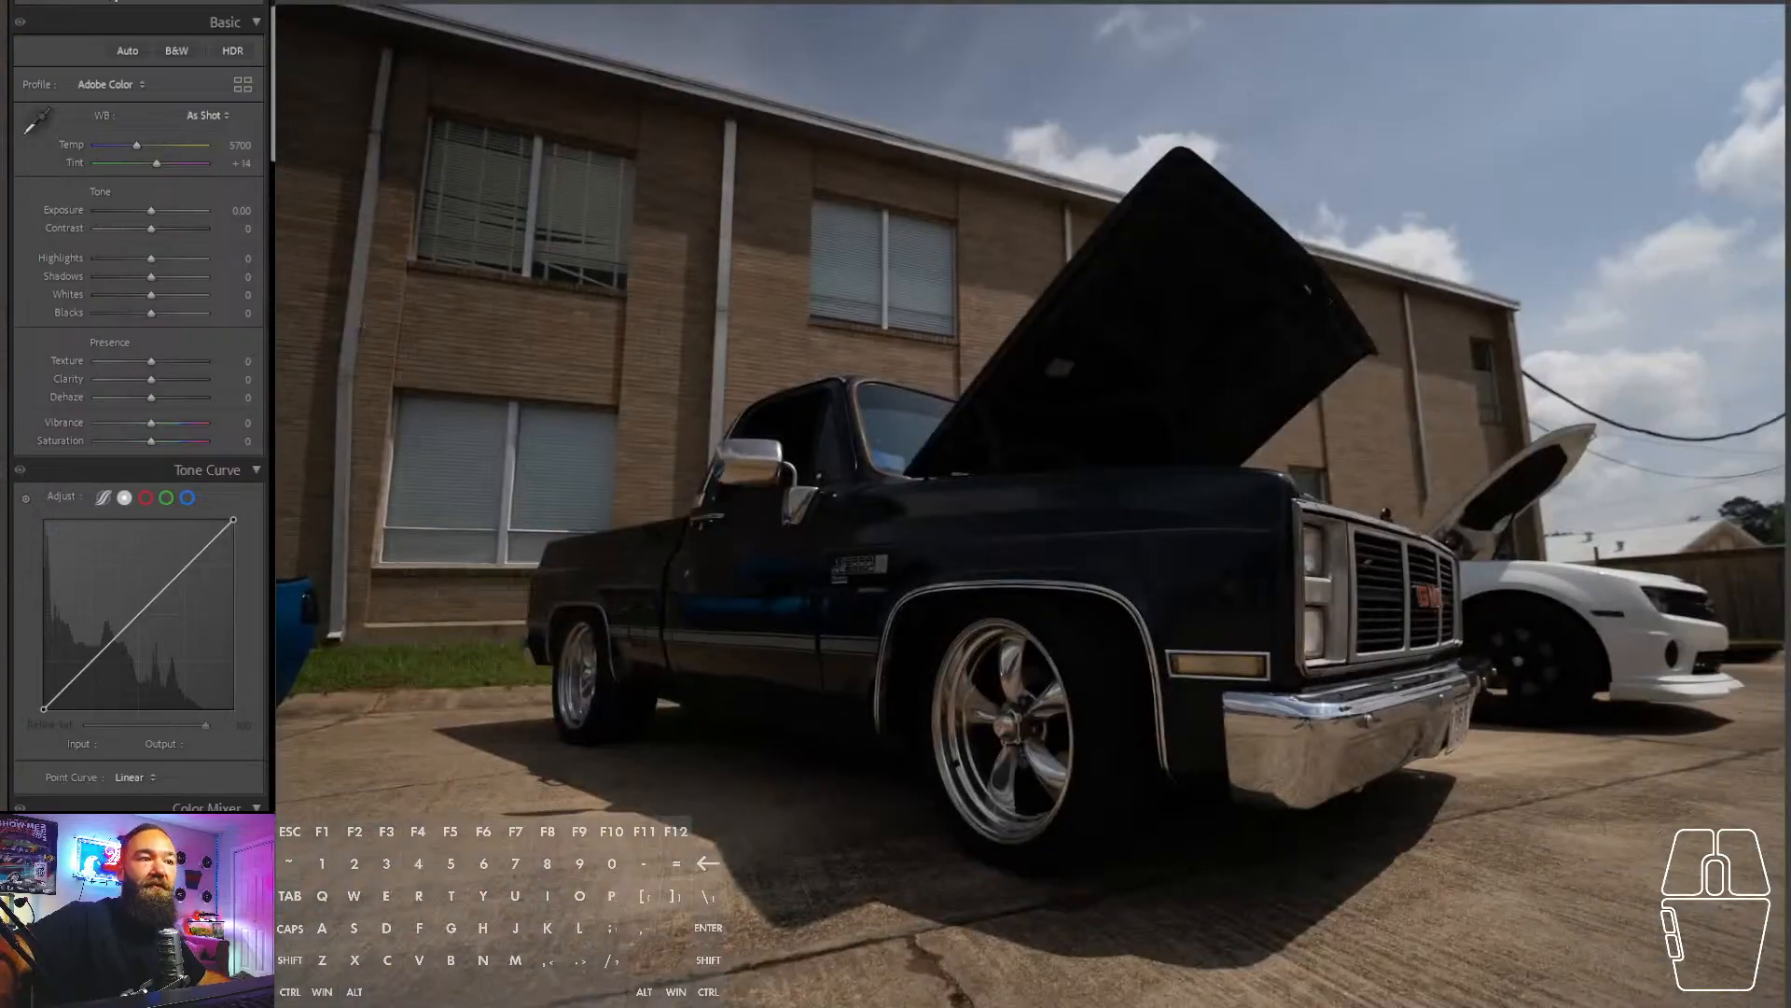
{"action": "key", "text": "r"}
{"action": "left_click_drag", "start_coordinate": [151, 106], "coordinate": [151, 105]}
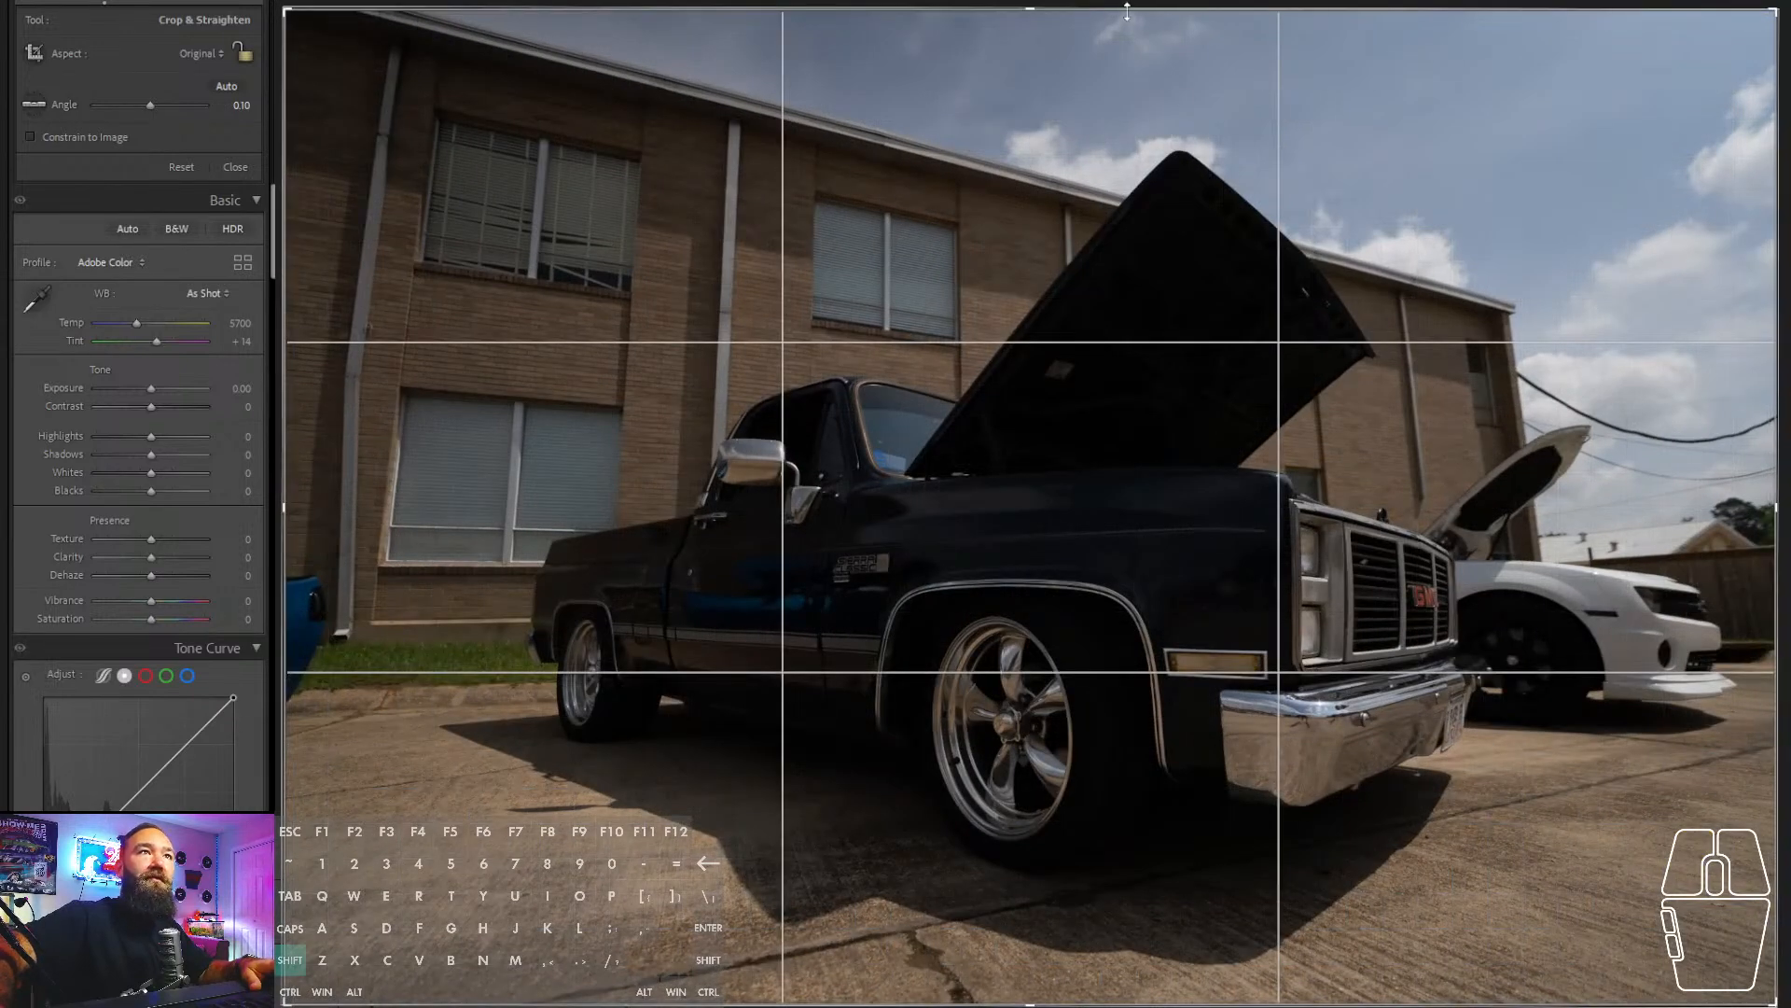
{"action": "left_click_drag", "start_coordinate": [1129, 11], "coordinate": [1136, 84]}
{"action": "left_click_drag", "start_coordinate": [1200, 252], "coordinate": [1231, 303]}
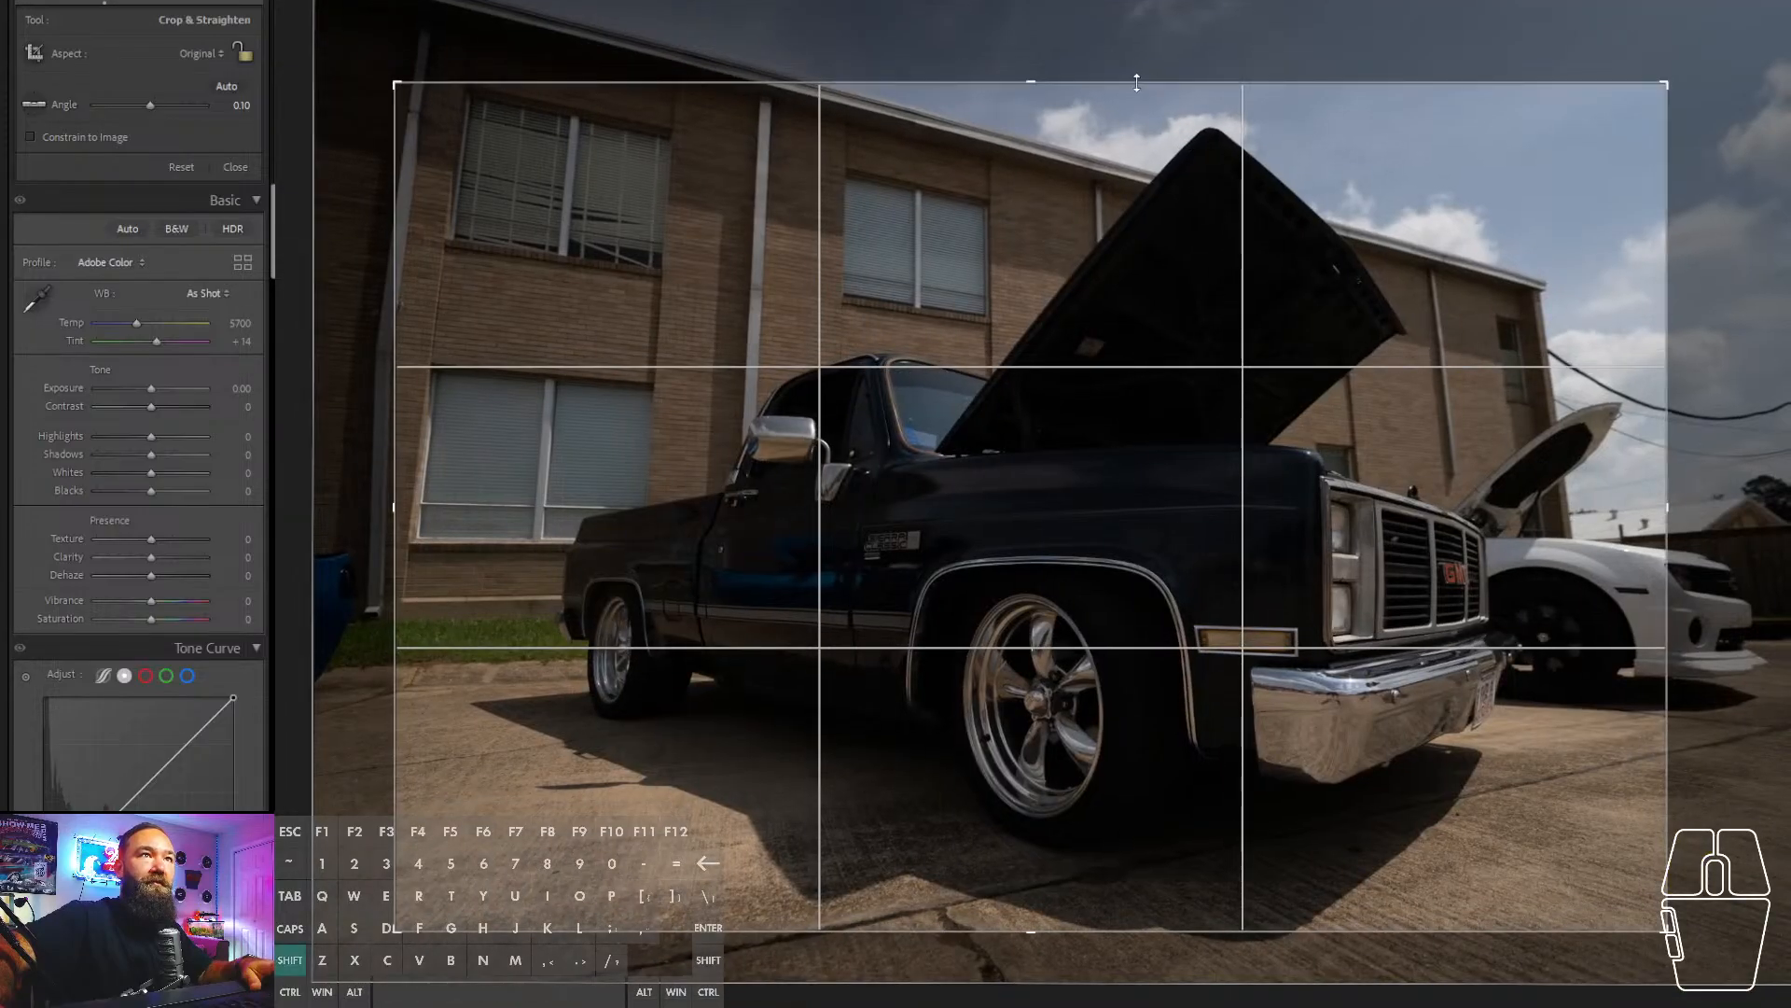
{"action": "left_click_drag", "start_coordinate": [1135, 80], "coordinate": [1135, 89]}
{"action": "left_click_drag", "start_coordinate": [1151, 227], "coordinate": [1151, 249]}
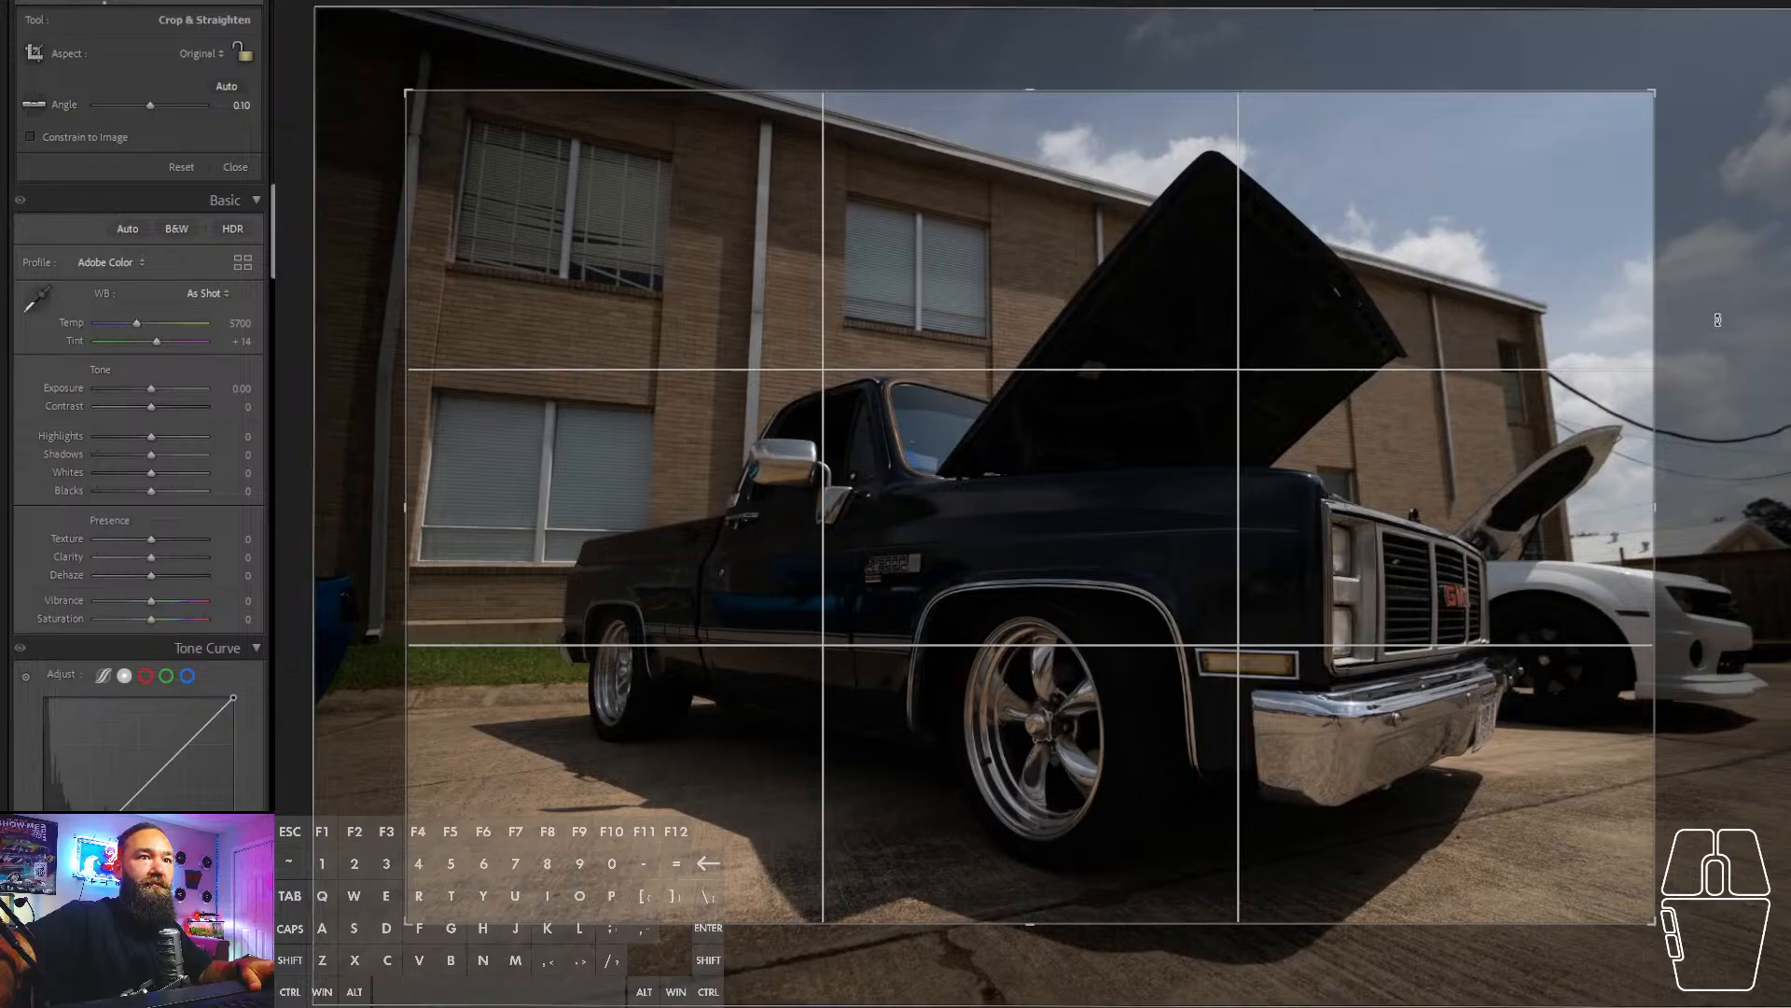
{"action": "left_click_drag", "start_coordinate": [1763, 312], "coordinate": [1767, 323]}
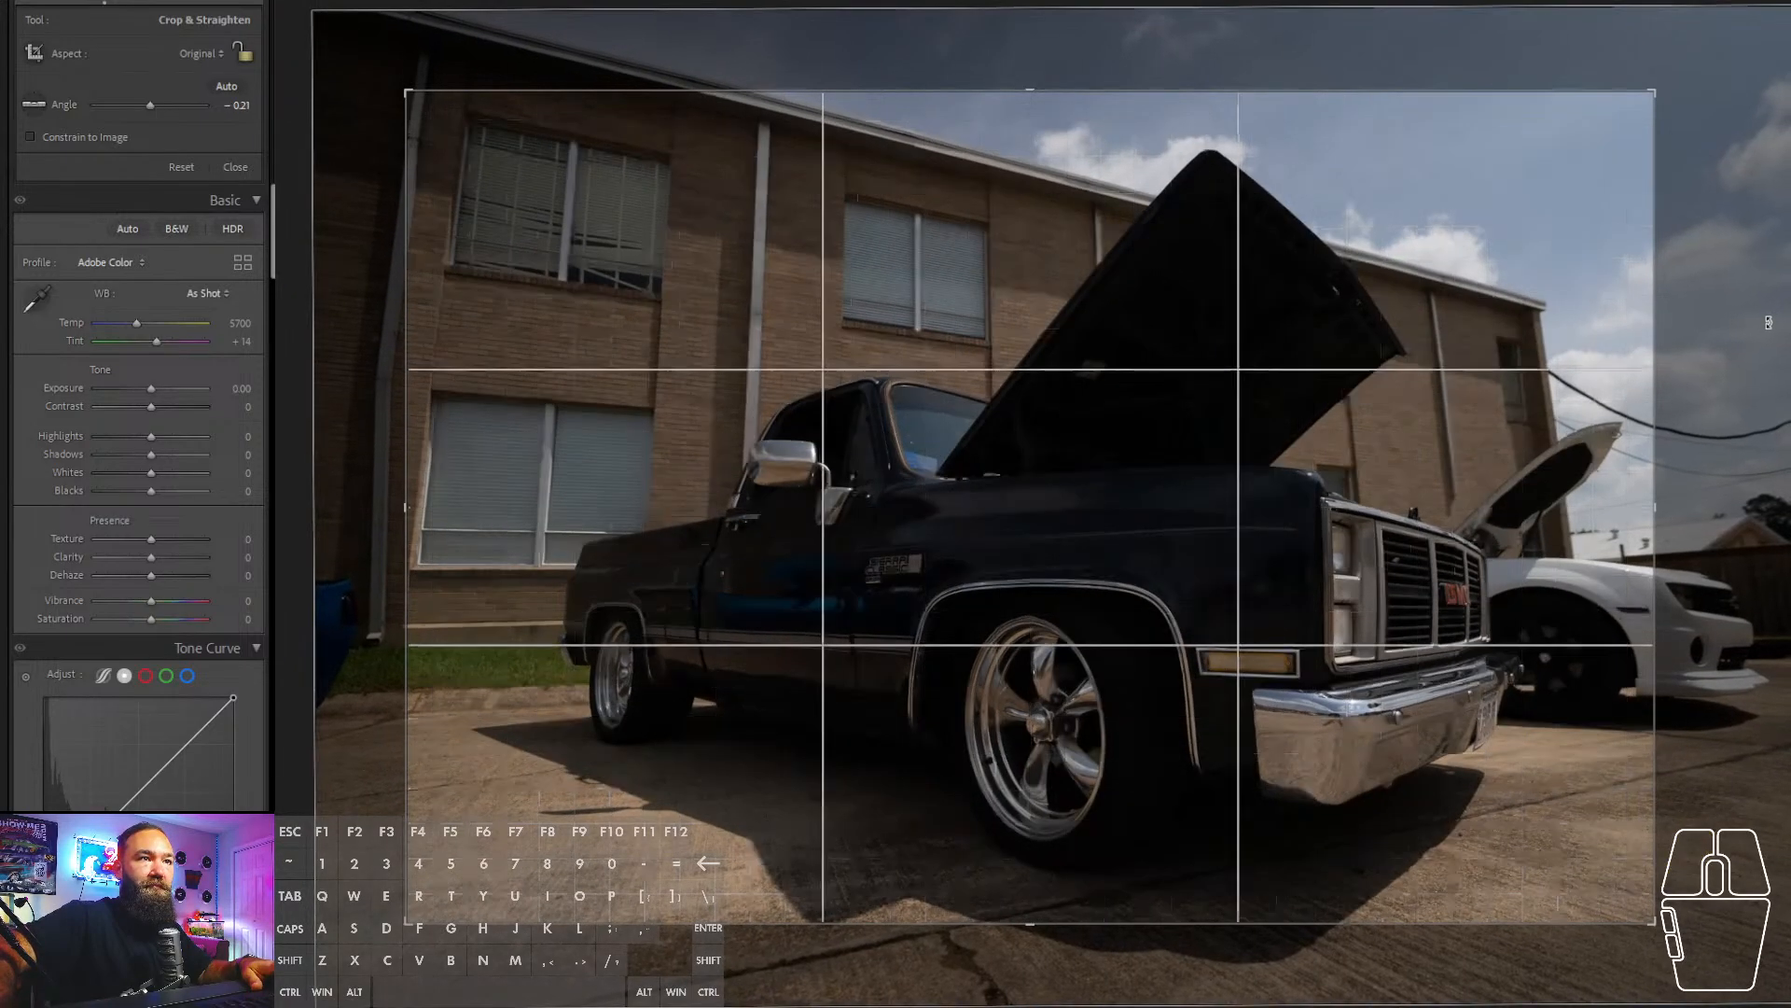
{"action": "key", "text": "Return"}
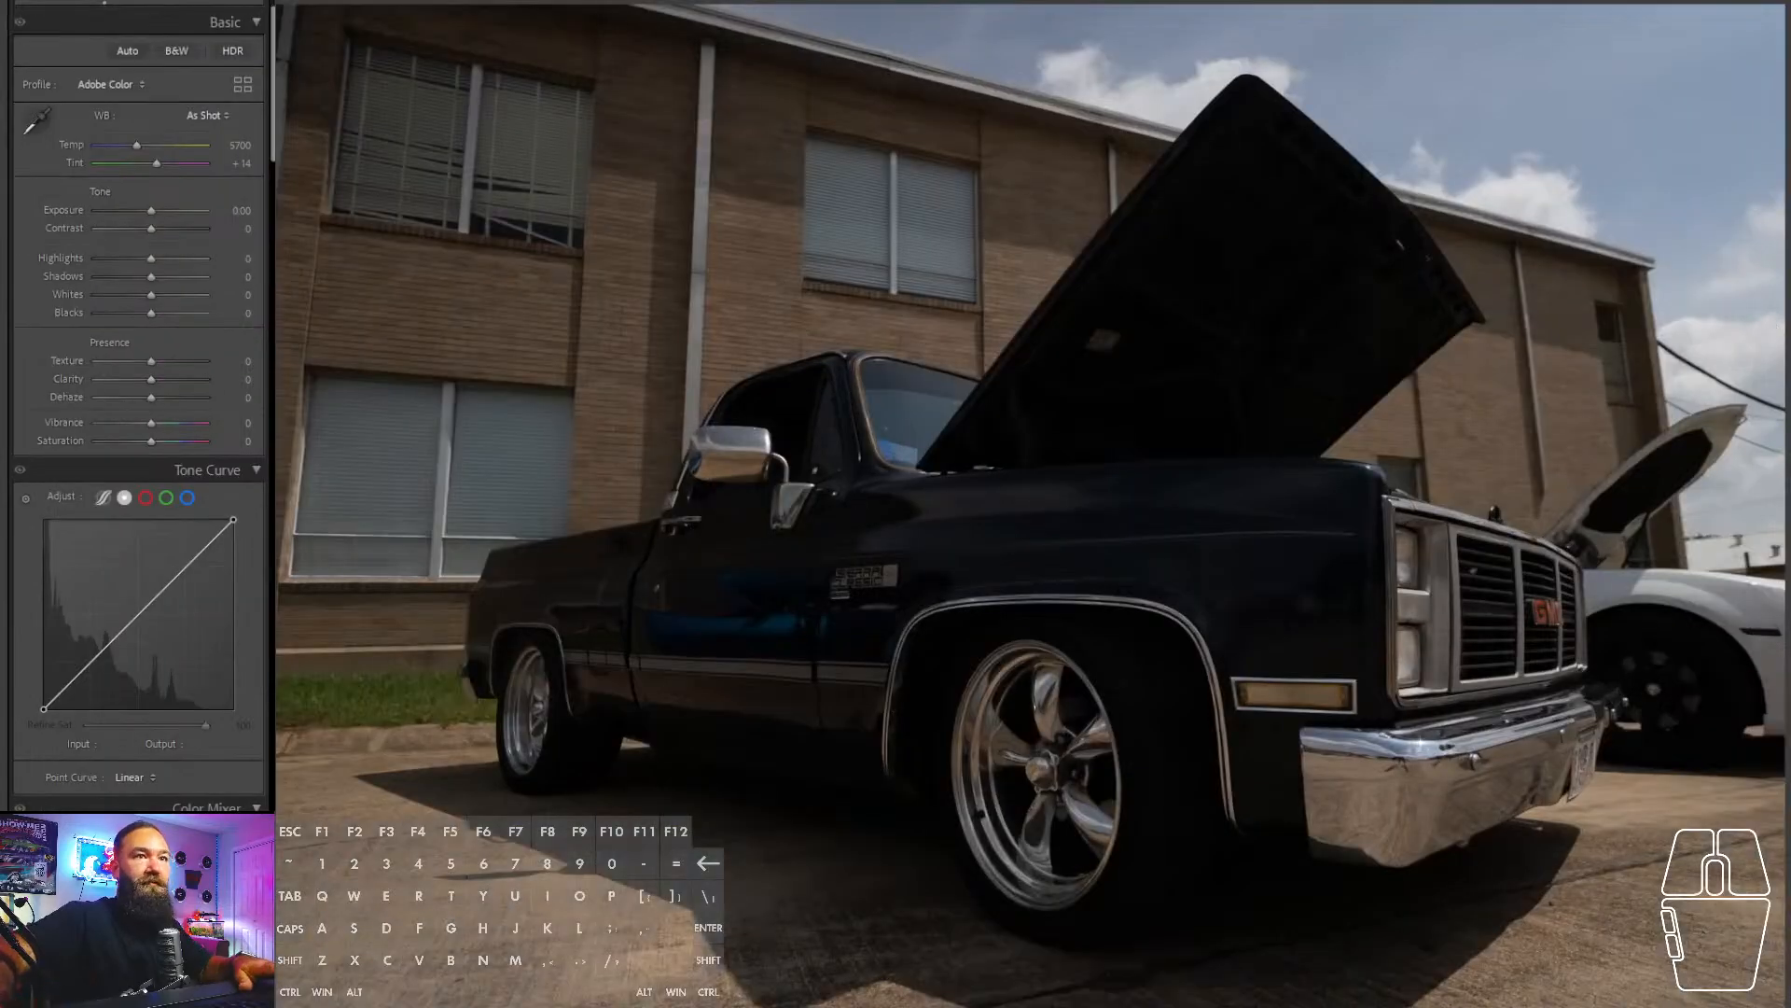
- Reposition the truck photo within its crop so the truck sits slightly higher in the frame
{"action": "left_click", "coordinate": [66, 3]}
{"action": "mouse_move", "coordinate": [1246, 338]}
{"action": "left_mouse_down"}
{"action": "mouse_move", "coordinate": [1279, 332]}
{"action": "mouse_move", "coordinate": [1256, 330]}
{"action": "left_mouse_up"}
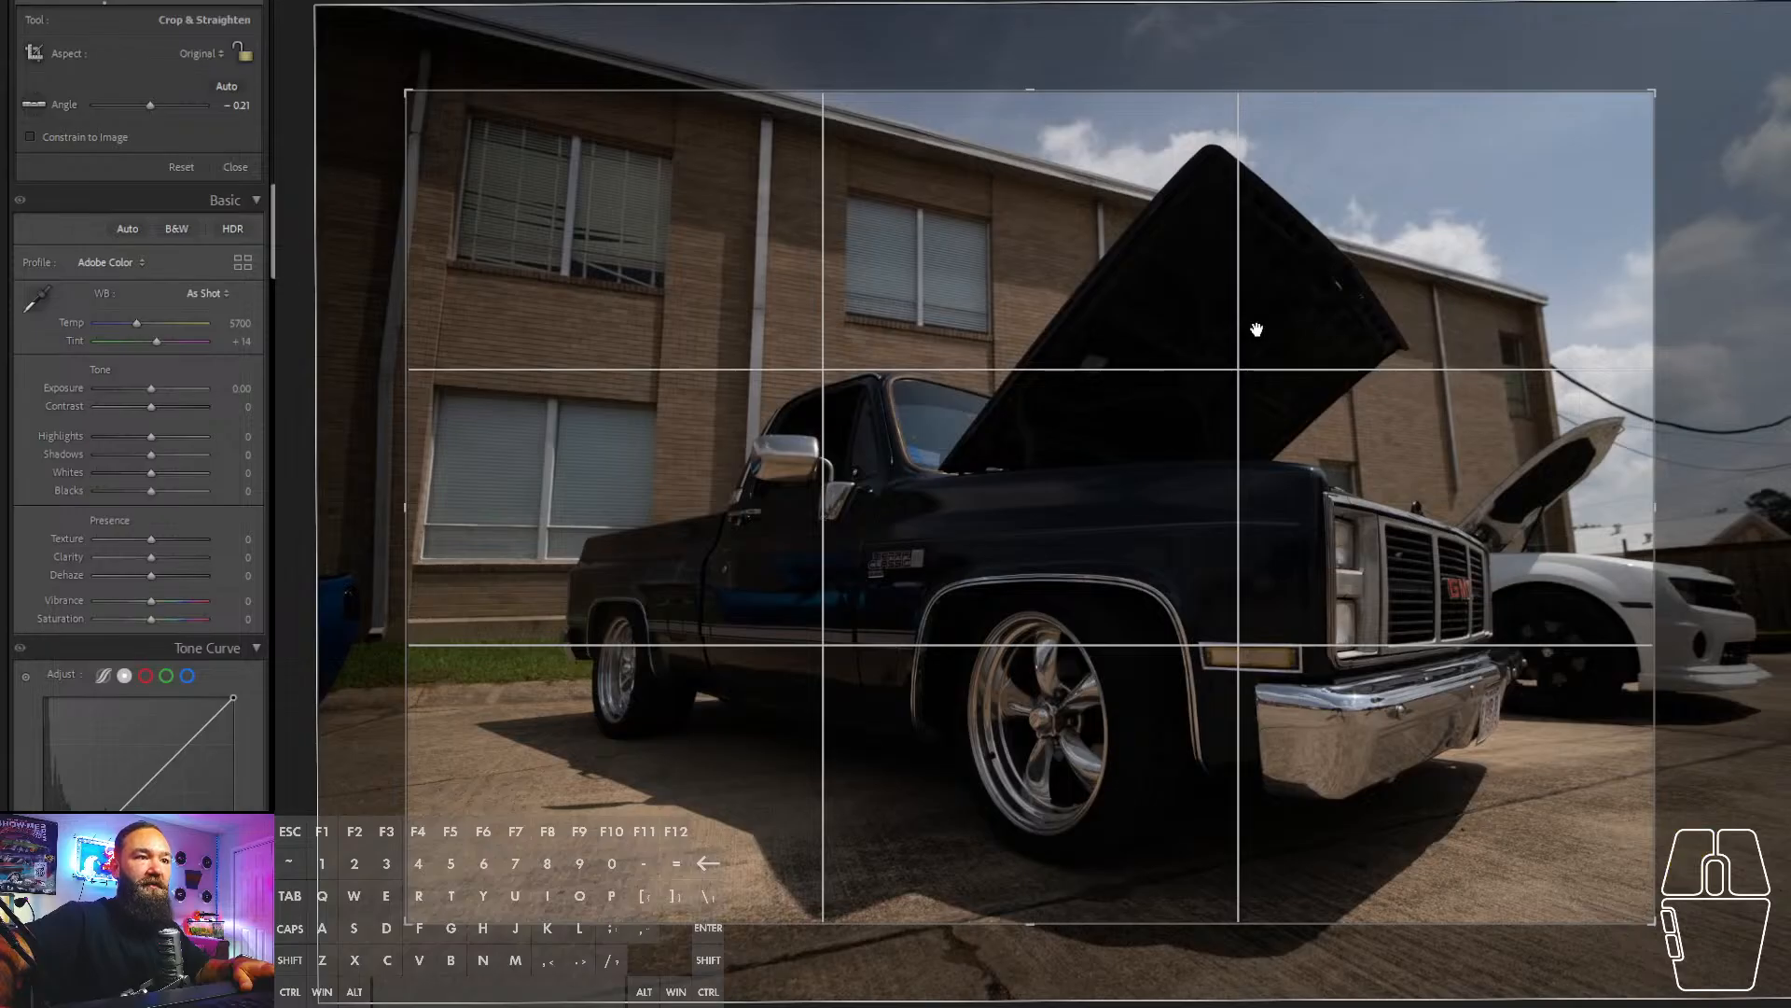
{"action": "key", "text": "Return"}
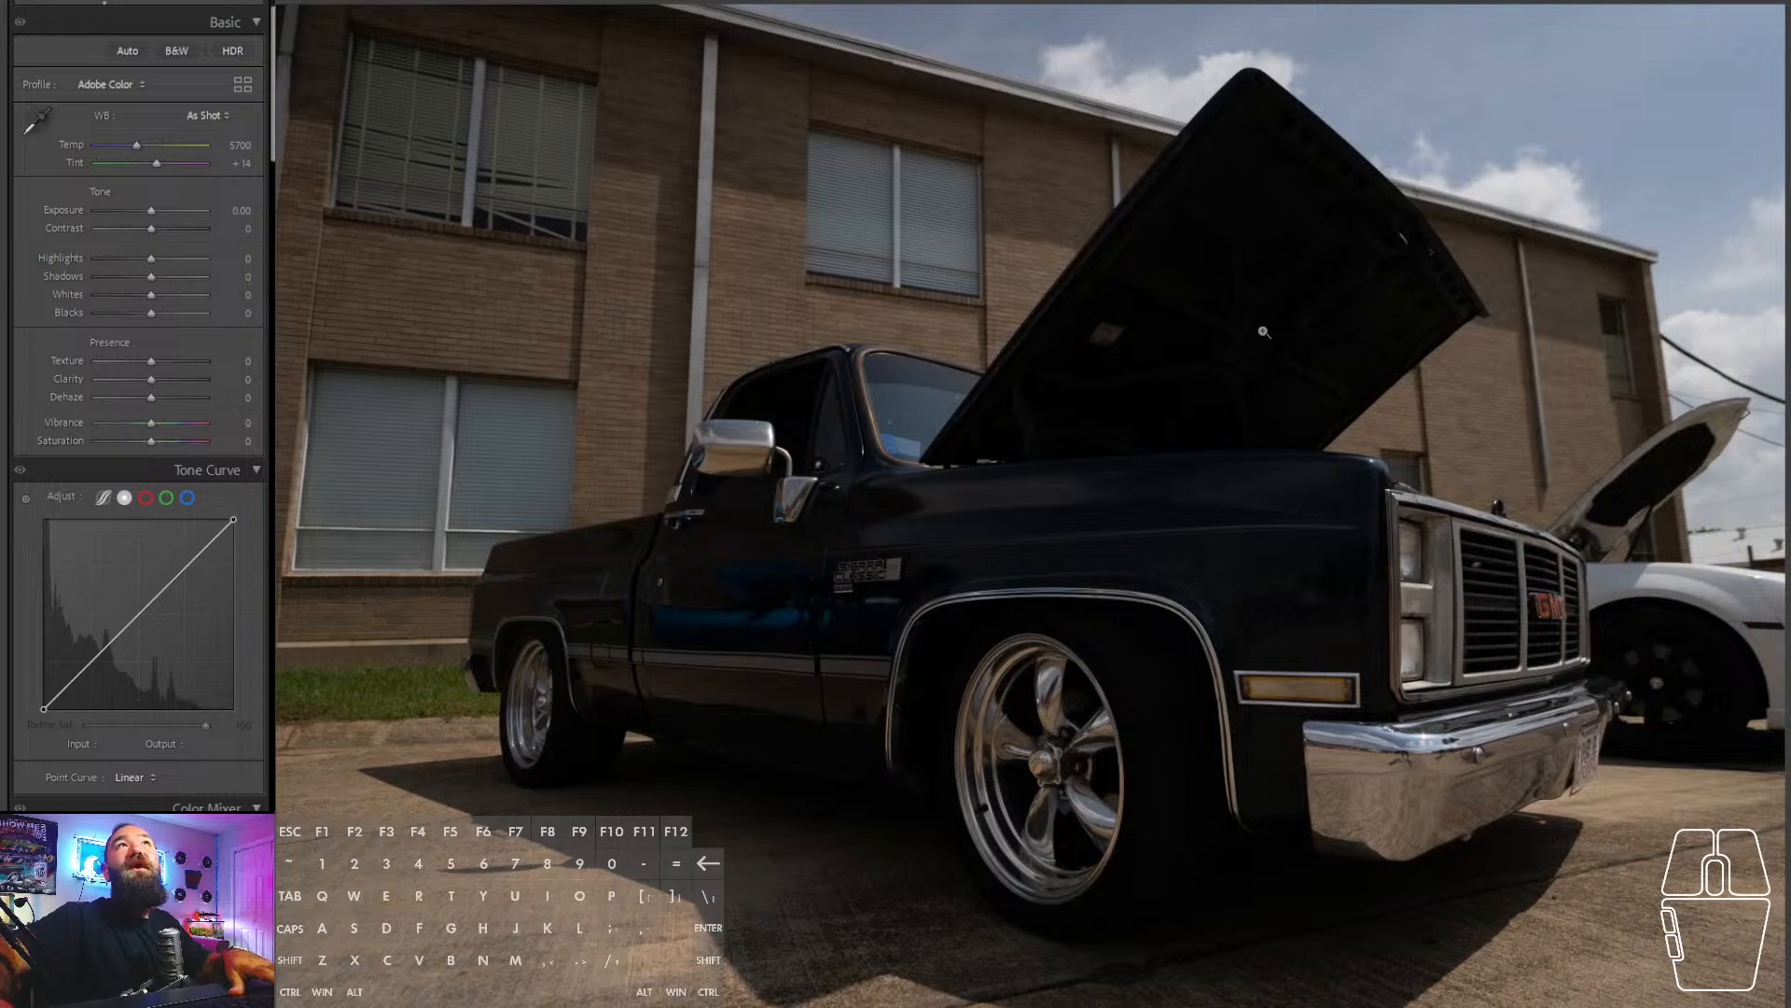
- Paste the copied develop settings onto the truck photo and set exposure to +1.75, shadows to +67 and contrast to +18
{"action": "key", "text": "ctrl+shift+v"}
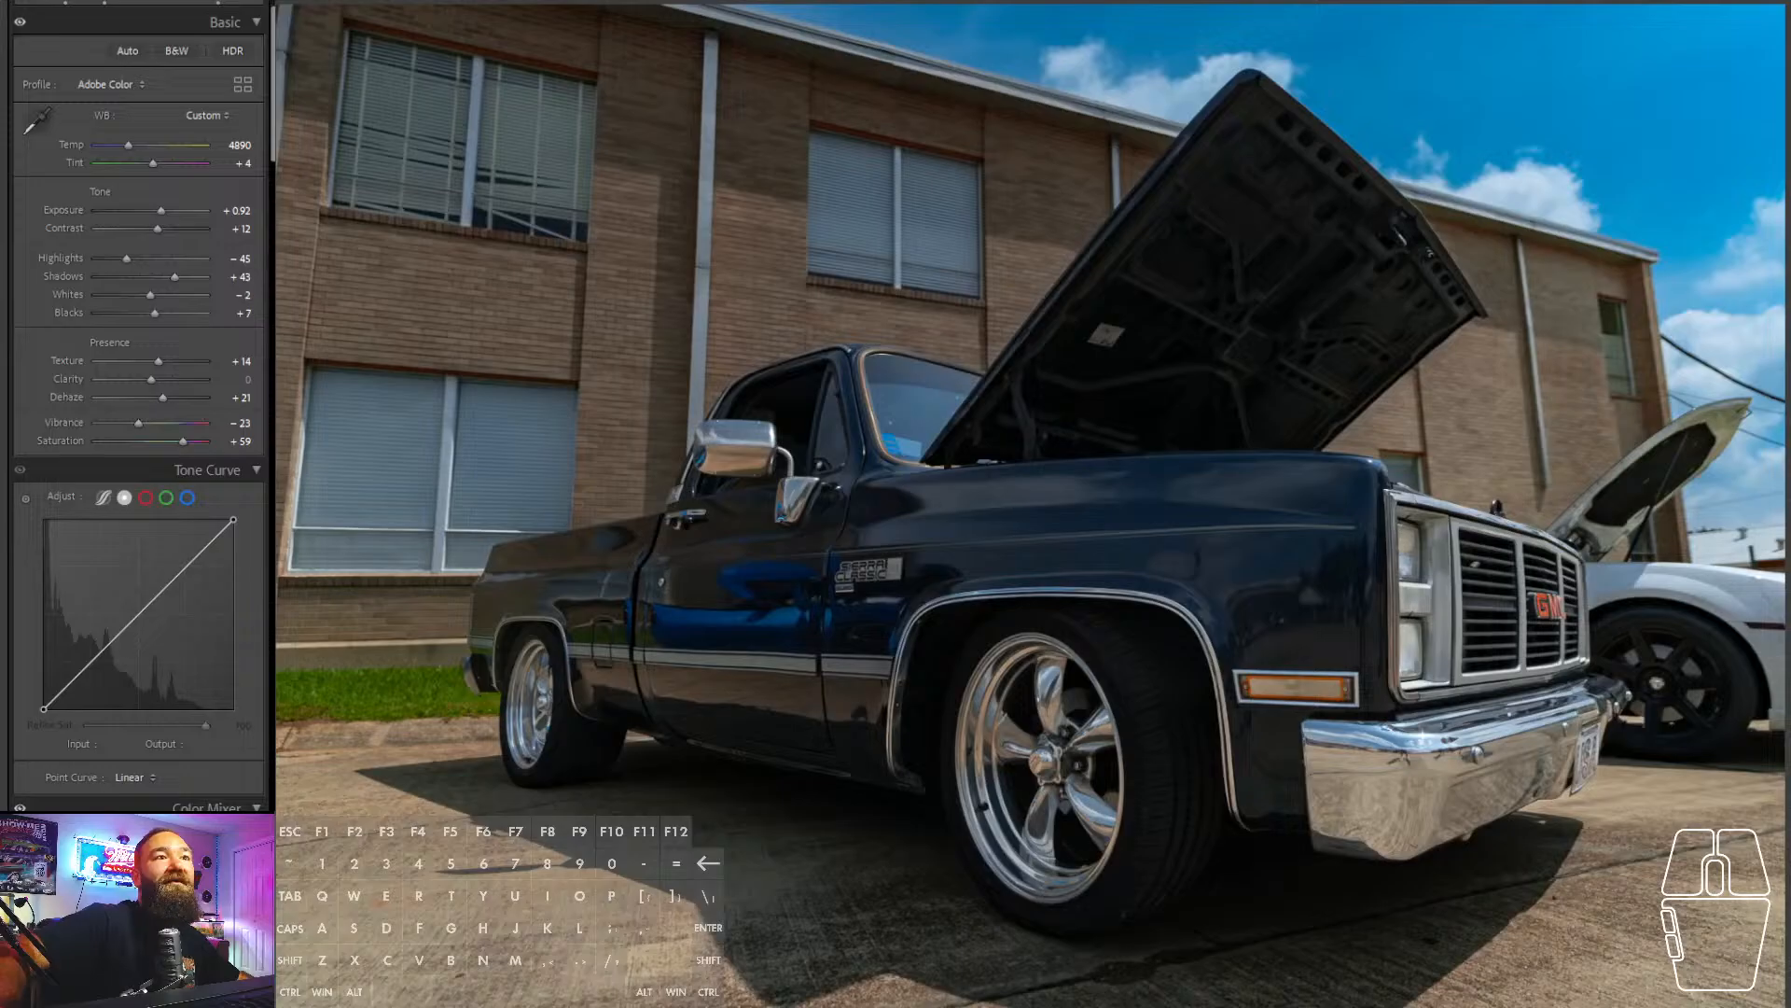
{"action": "left_click_drag", "start_coordinate": [172, 207], "coordinate": [174, 215]}
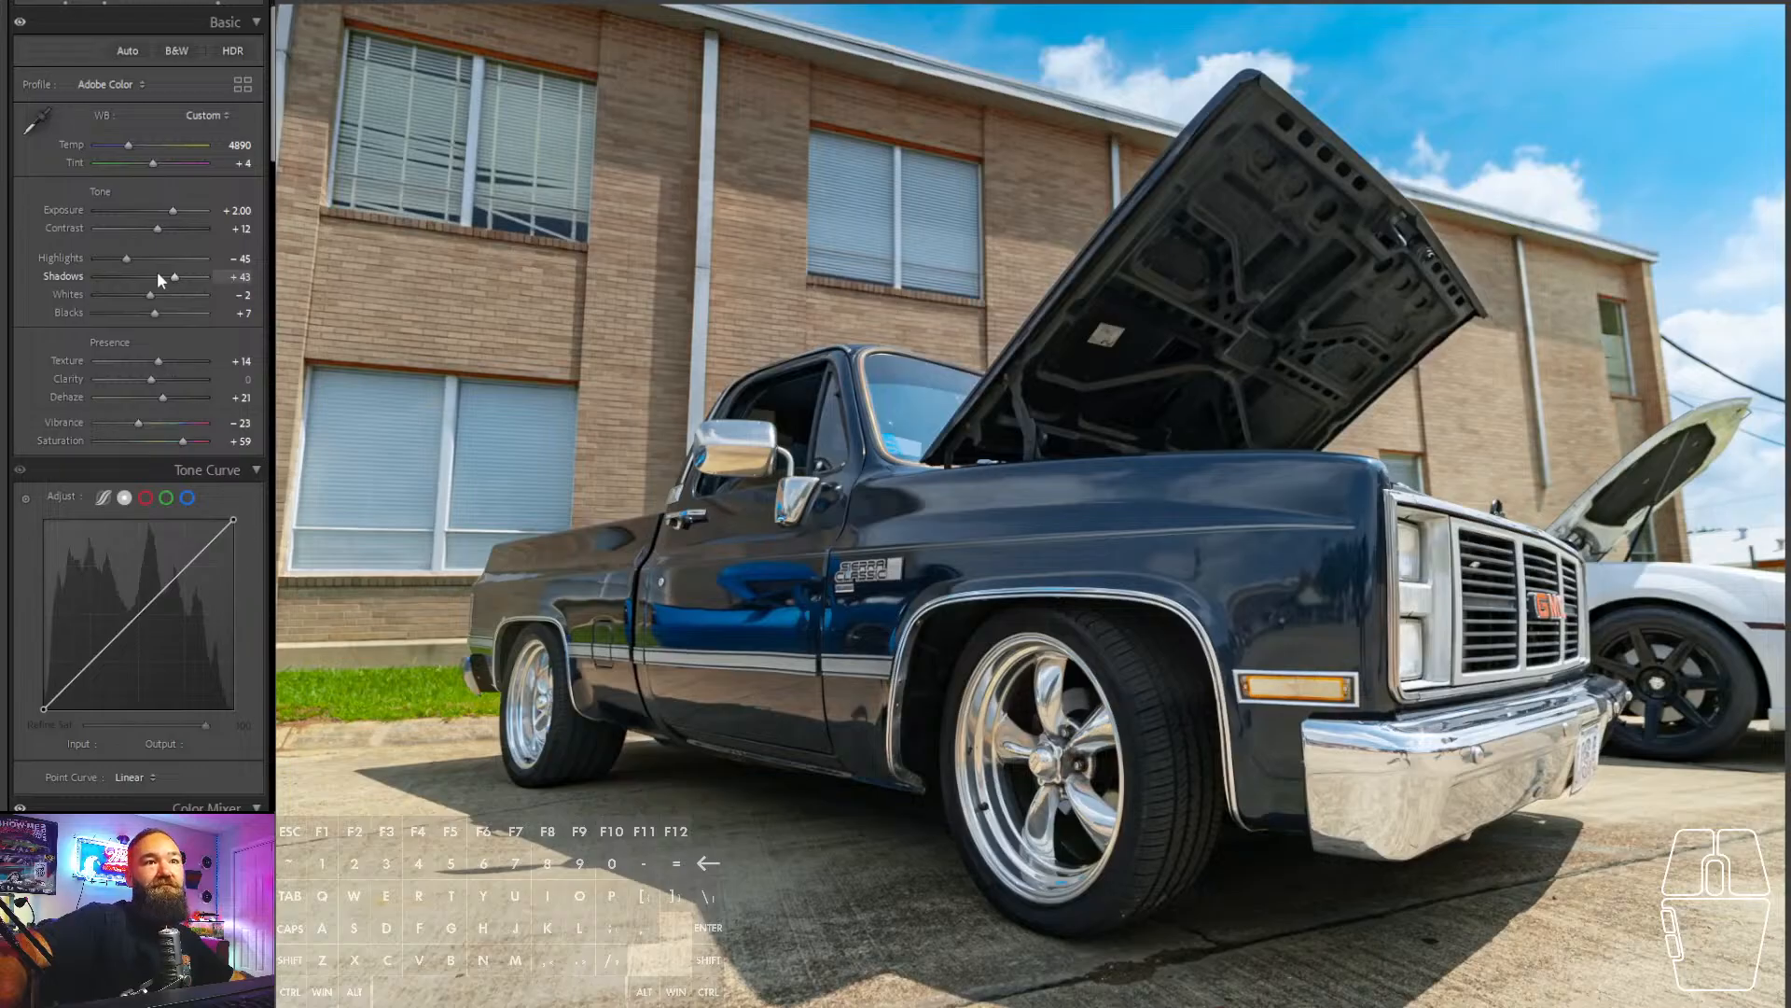
{"action": "left_click_drag", "start_coordinate": [158, 277], "coordinate": [168, 212]}
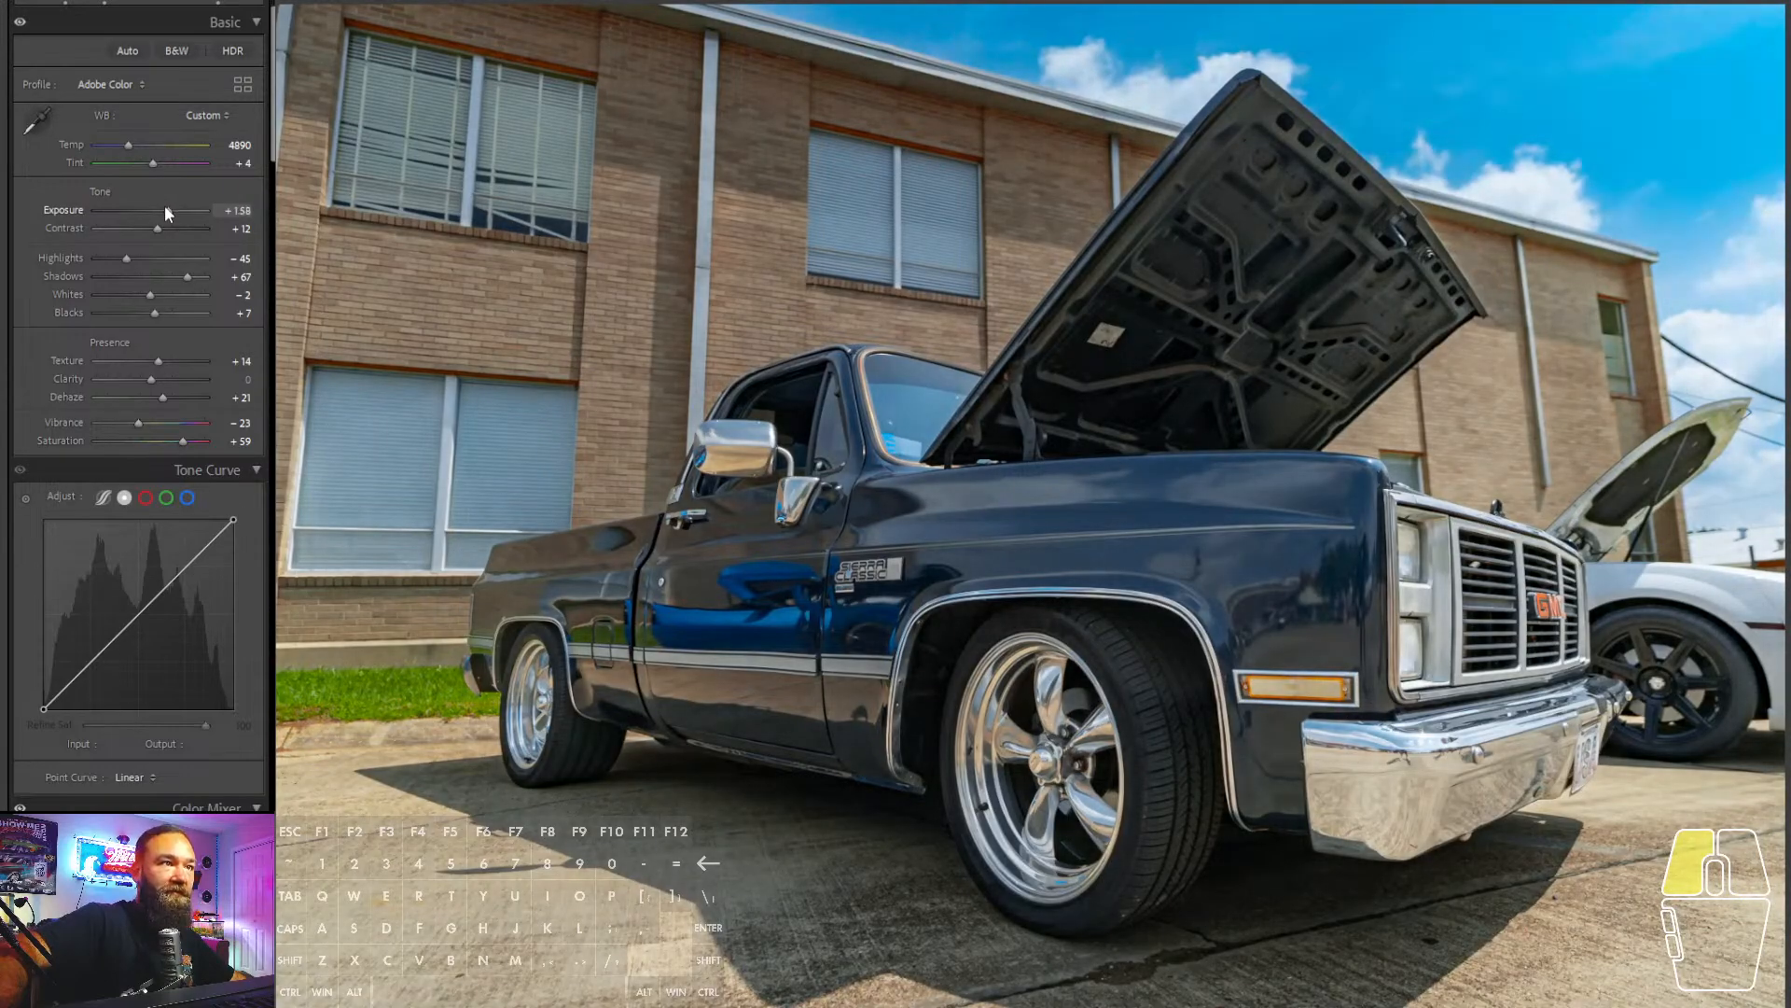
{"action": "mouse_move", "coordinate": [168, 228]}
{"action": "left_mouse_down"}
{"action": "mouse_move", "coordinate": [182, 232]}
{"action": "mouse_move", "coordinate": [162, 228]}
{"action": "left_mouse_up"}
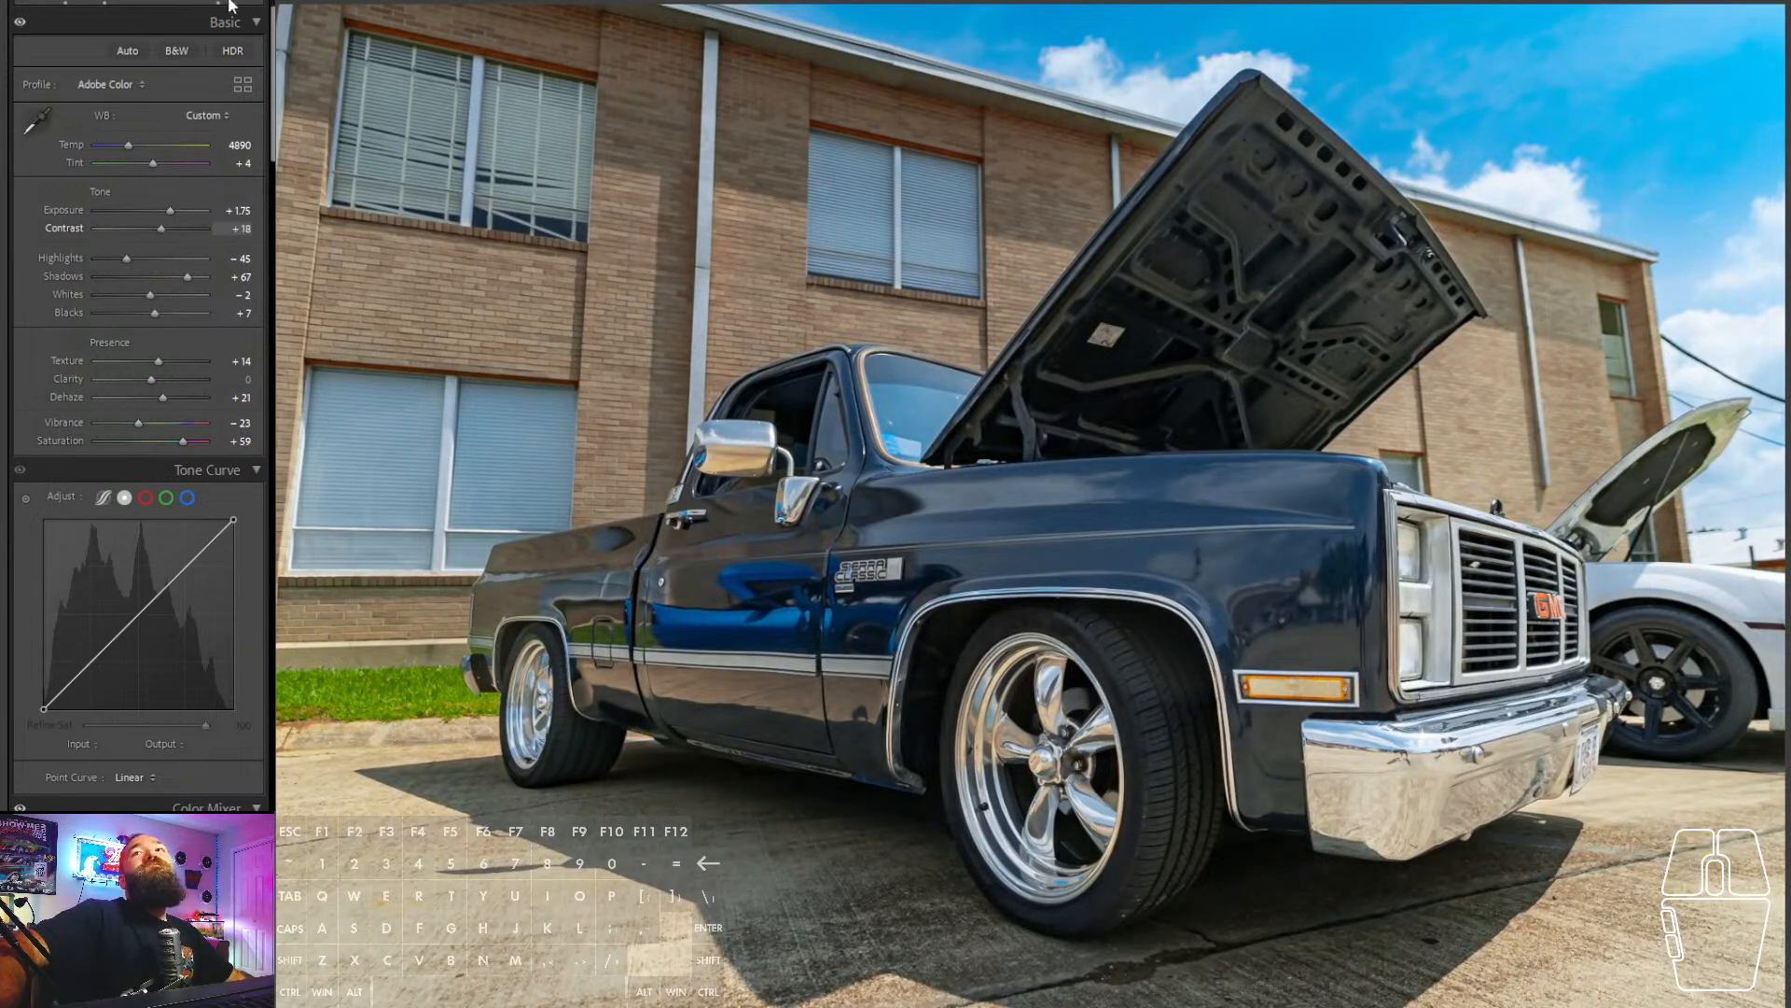
- Draw a linear gradient mask over the pavement around the truck and subtract the subject from it
{"action": "key", "text": "shift+w"}
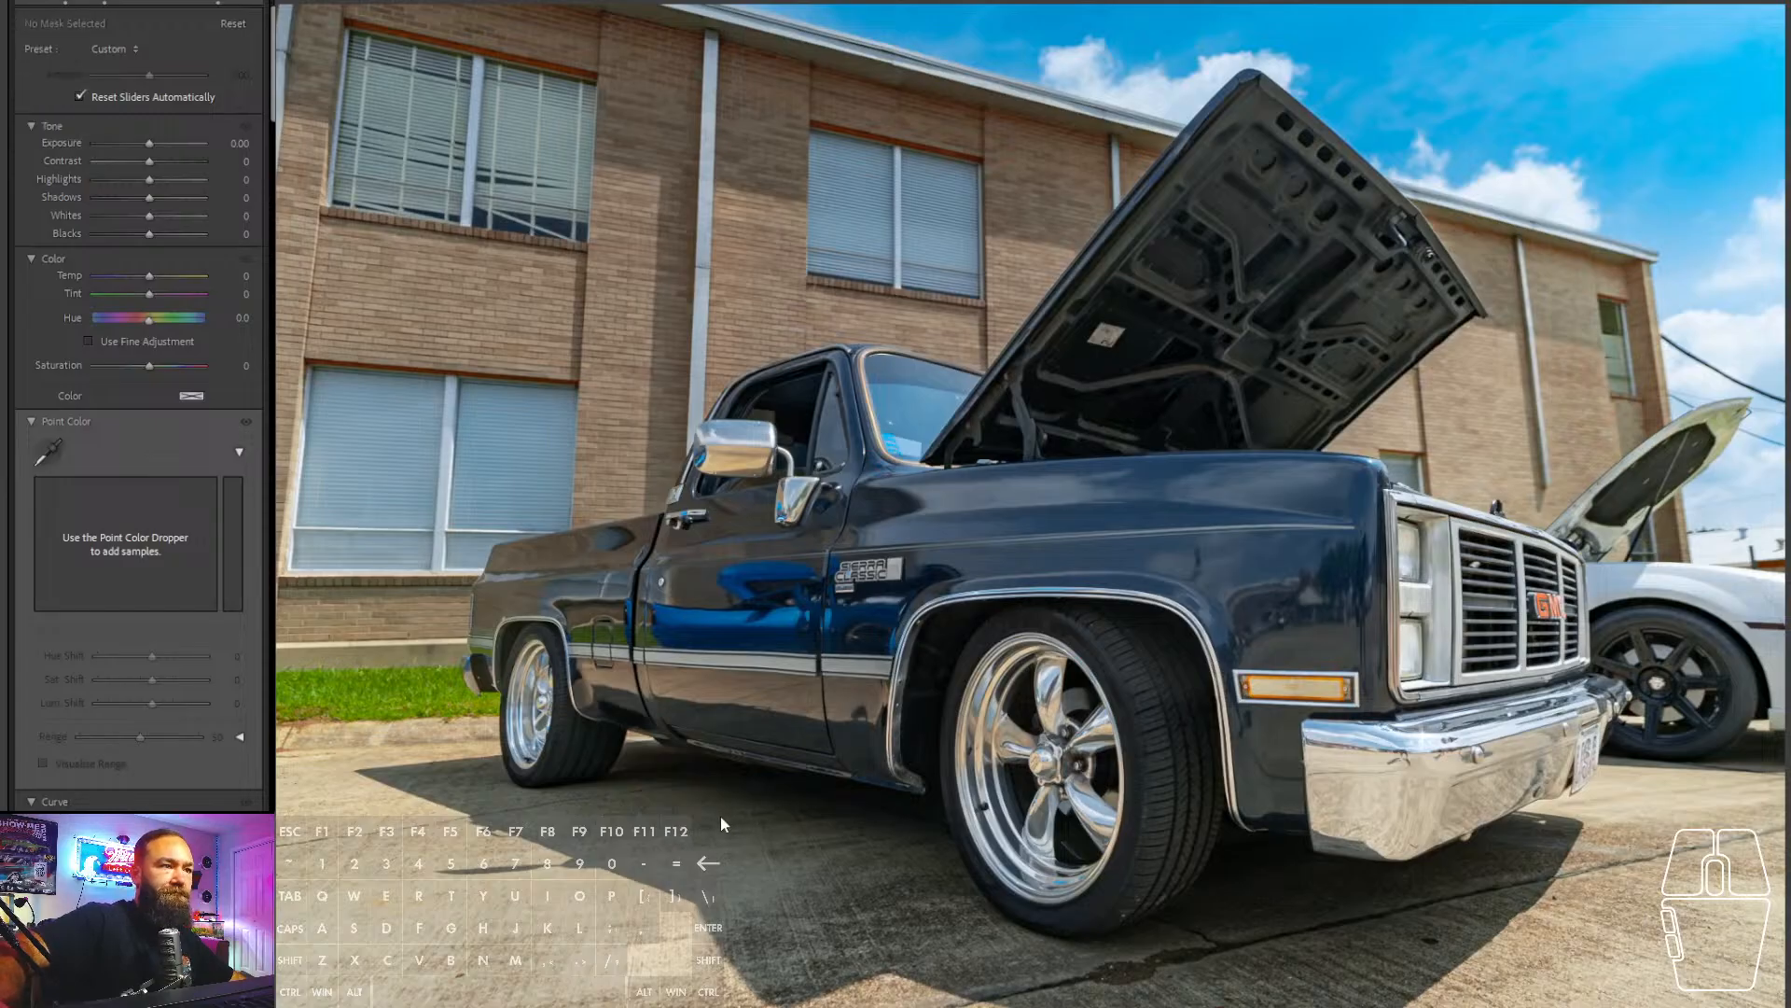
{"action": "left_click_drag", "start_coordinate": [719, 815], "coordinate": [718, 736]}
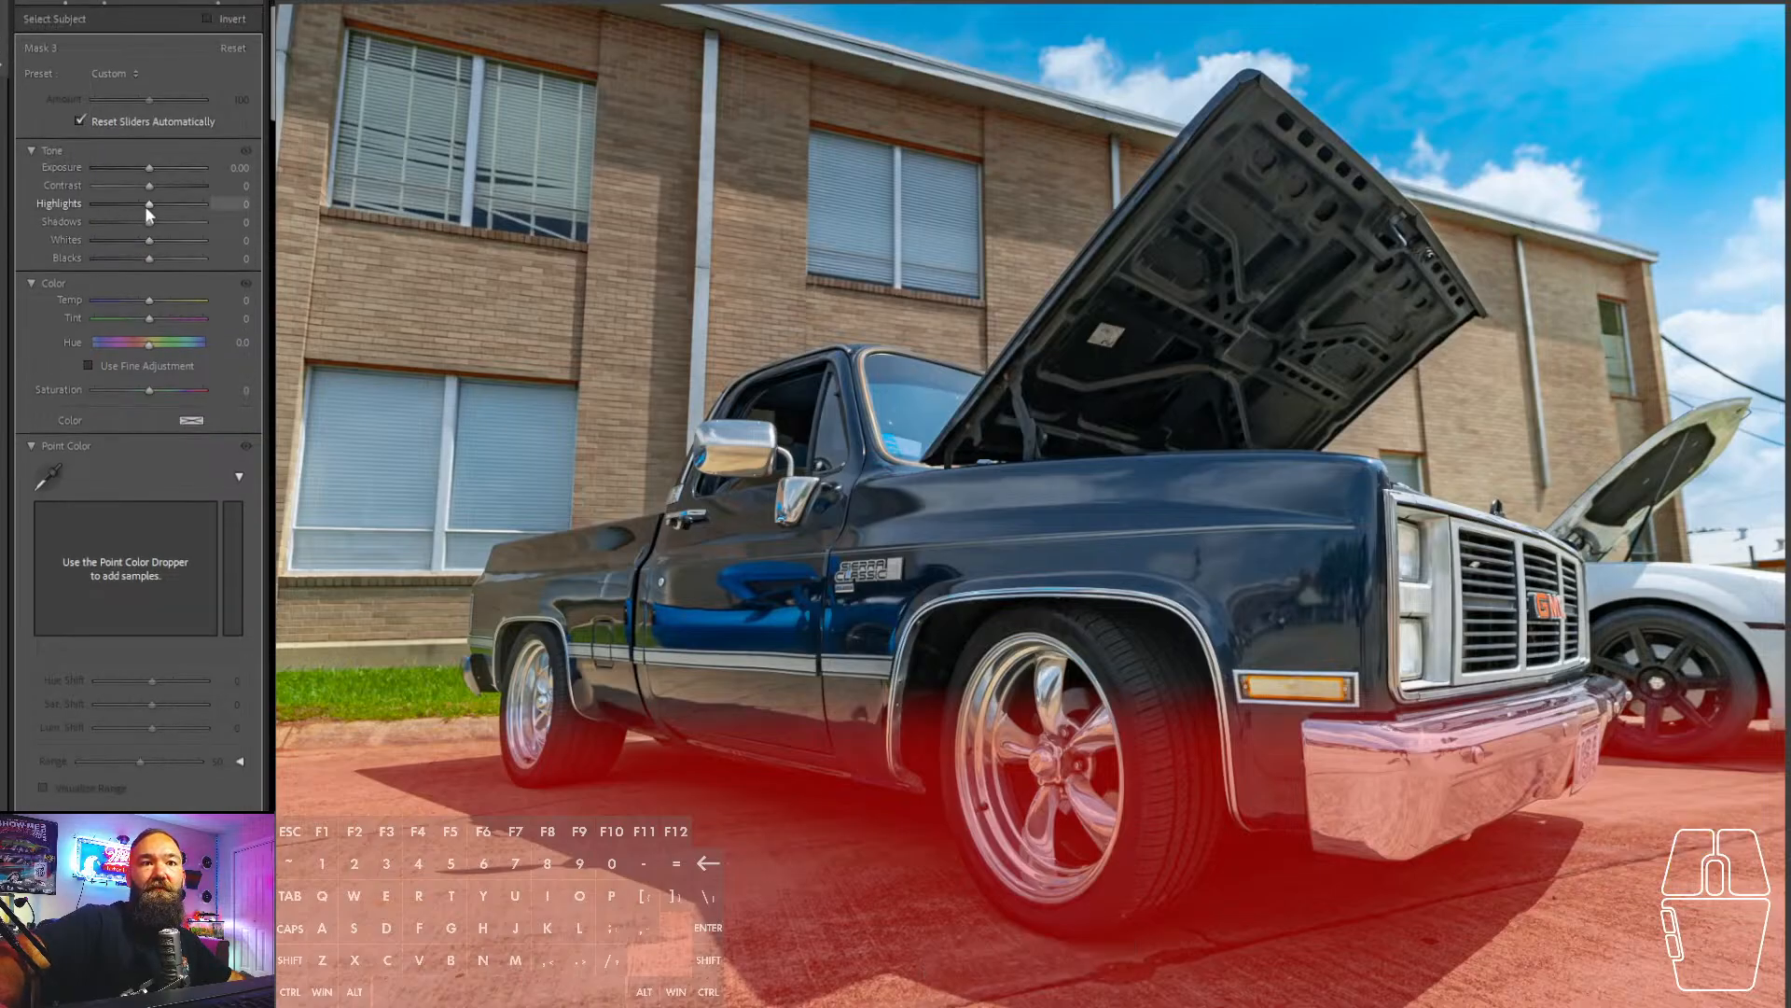
- Lower the truck pavement mask's exposure, cool its temperature slightly, and close masking
{"action": "left_click_drag", "start_coordinate": [149, 169], "coordinate": [132, 166]}
{"action": "left_click_drag", "start_coordinate": [149, 301], "coordinate": [146, 300]}
{"action": "left_click", "coordinate": [225, 2]}
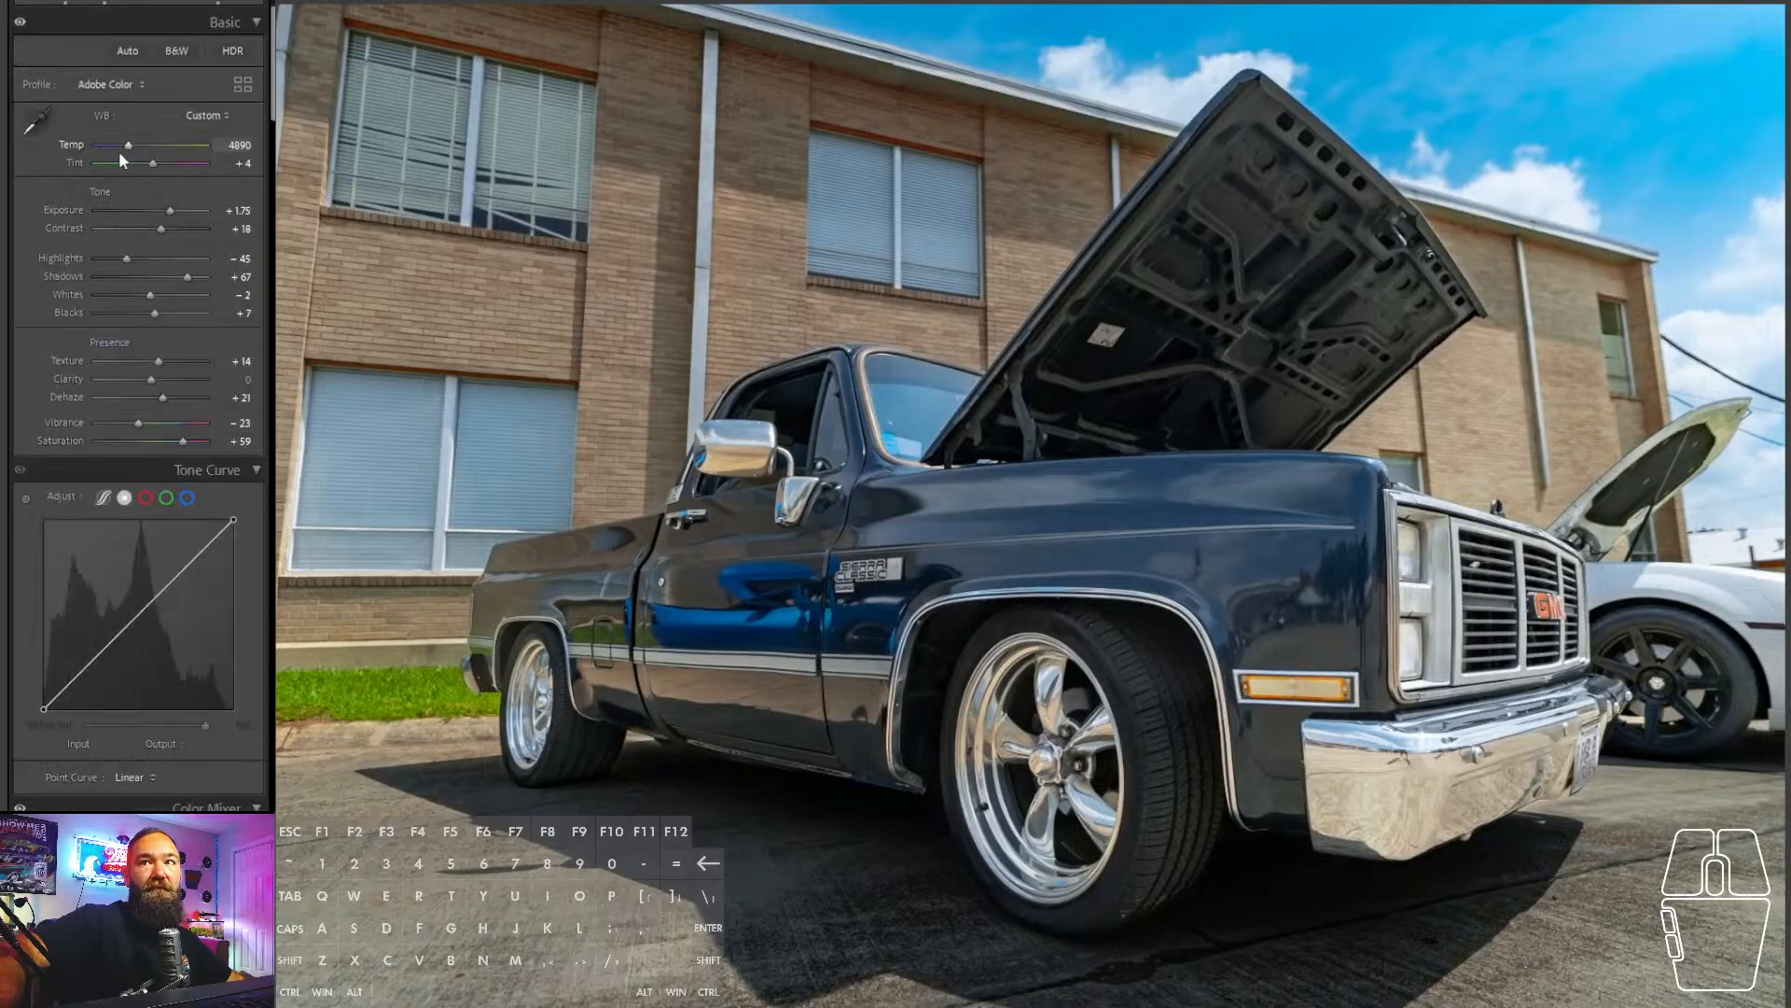
- Set the whole truck photo's white balance to temperature 4750 and tint +10
{"action": "left_click_drag", "start_coordinate": [127, 149], "coordinate": [153, 179]}
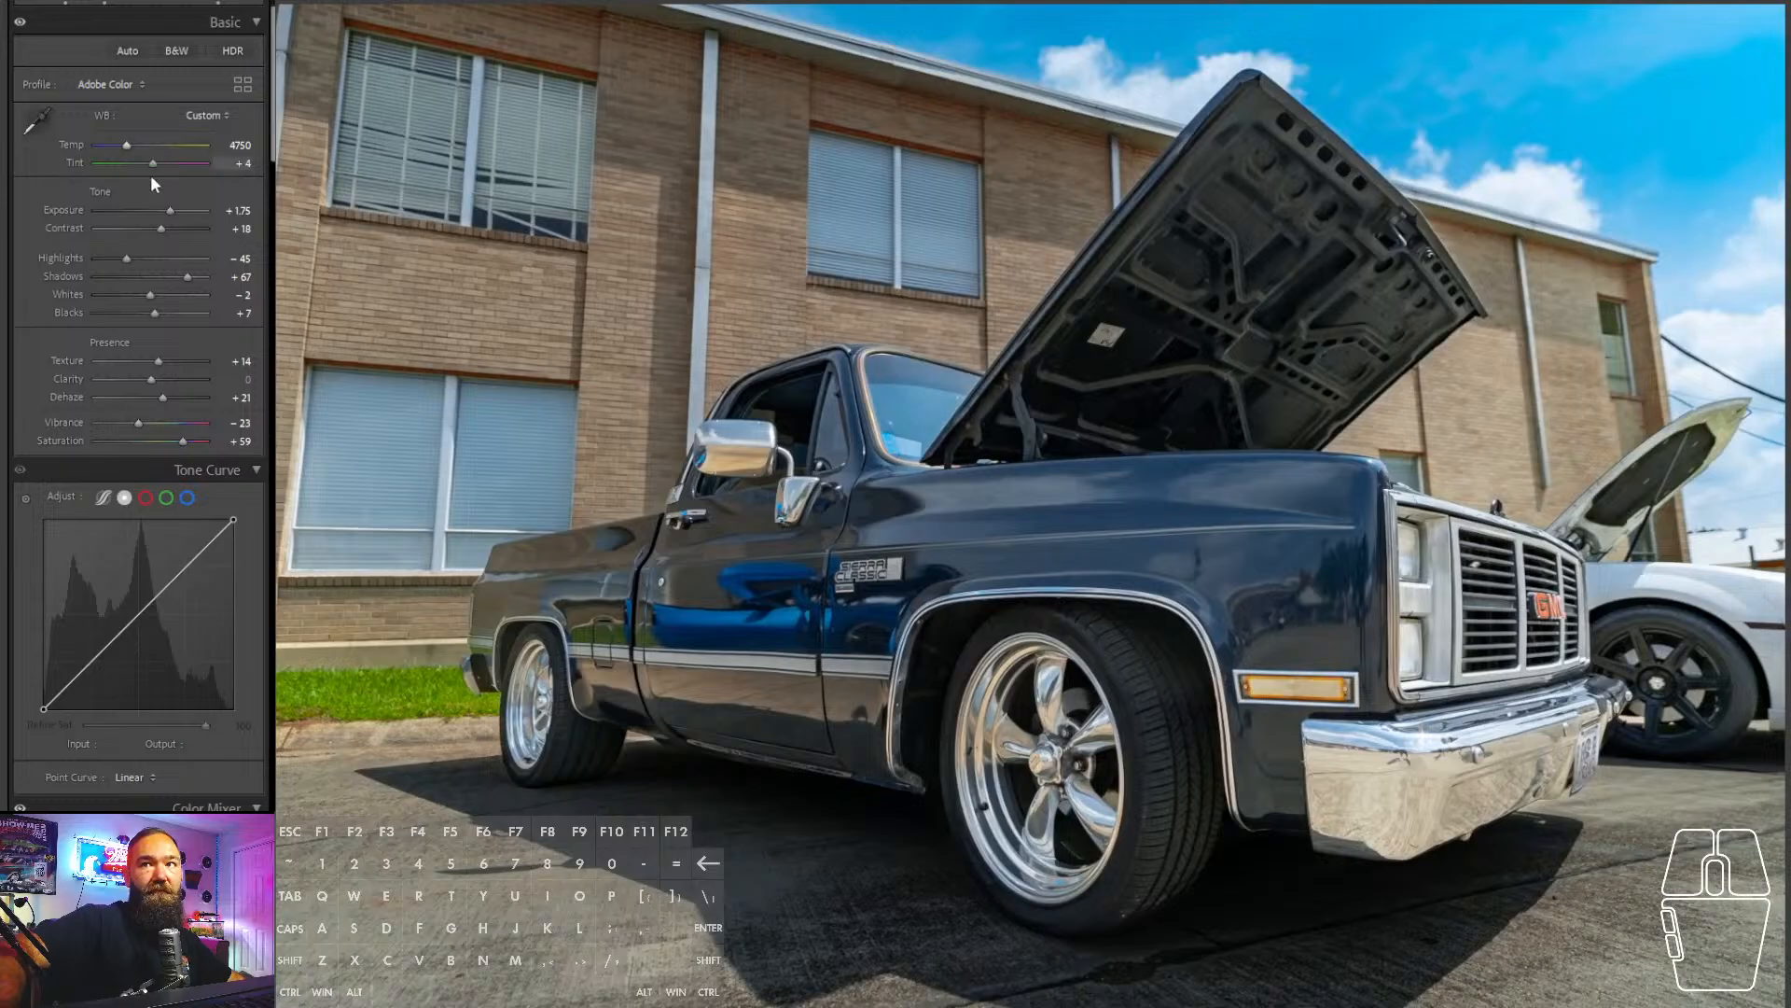
{"action": "key", "text": "Up"}
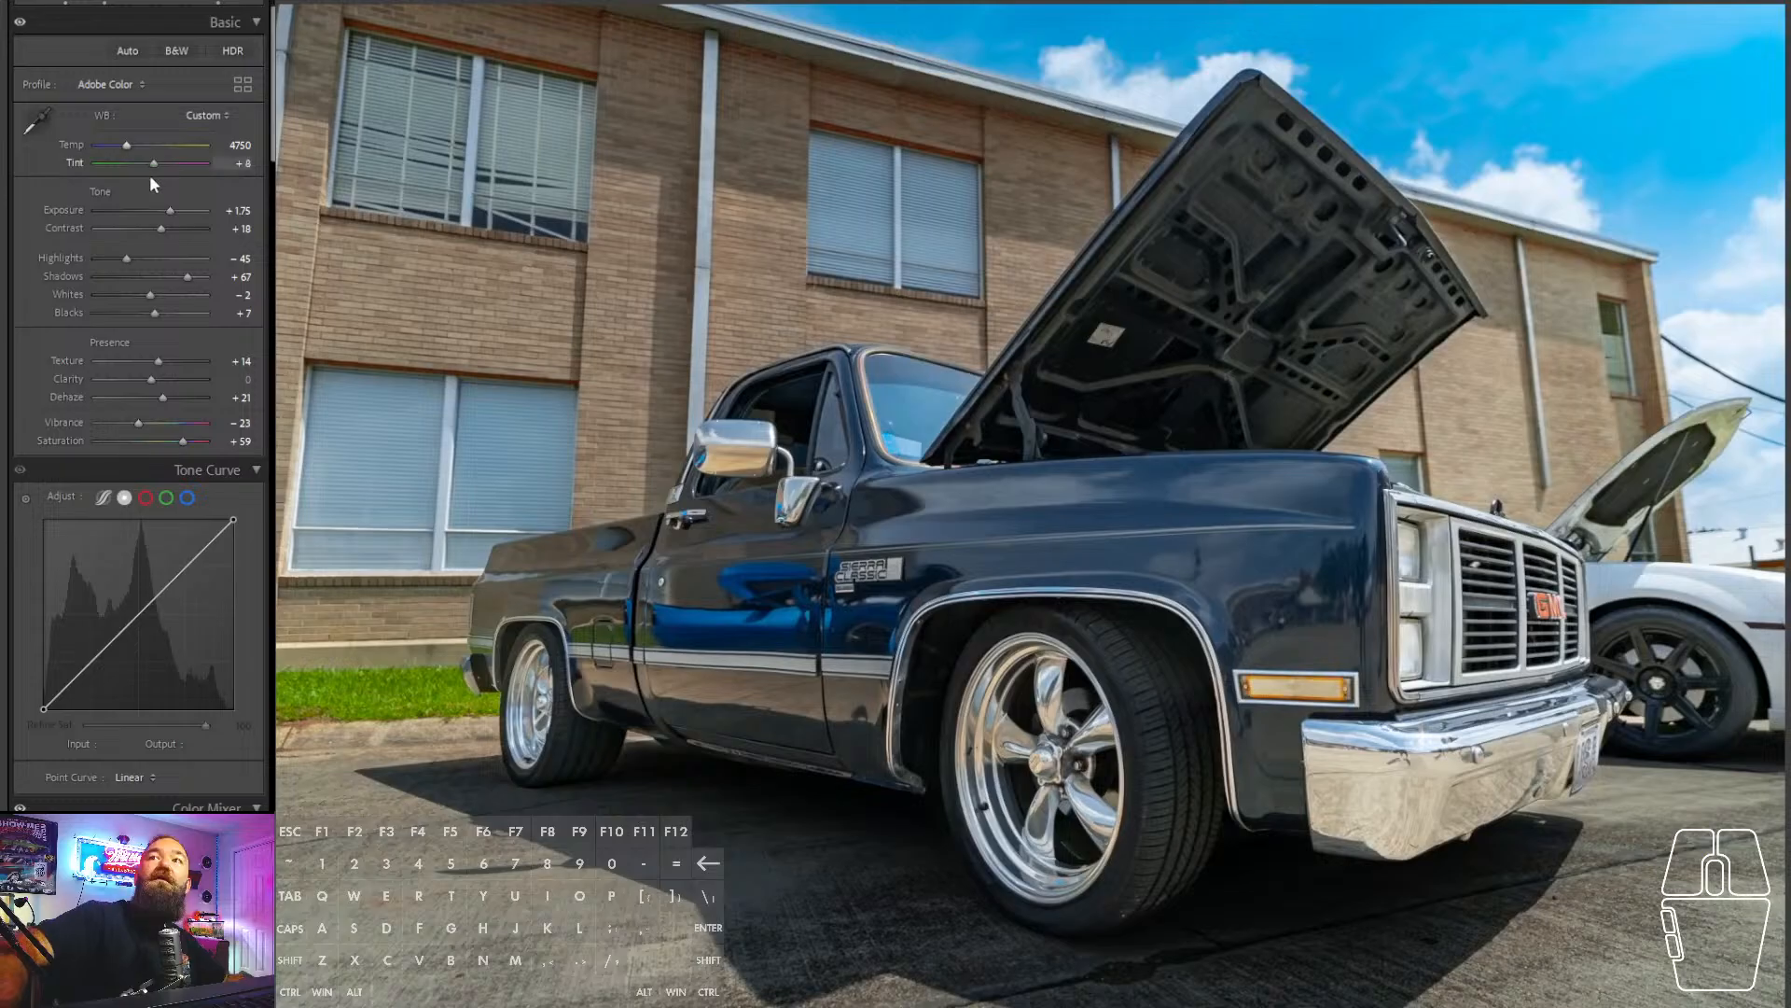
{"action": "key", "text": "Up"}
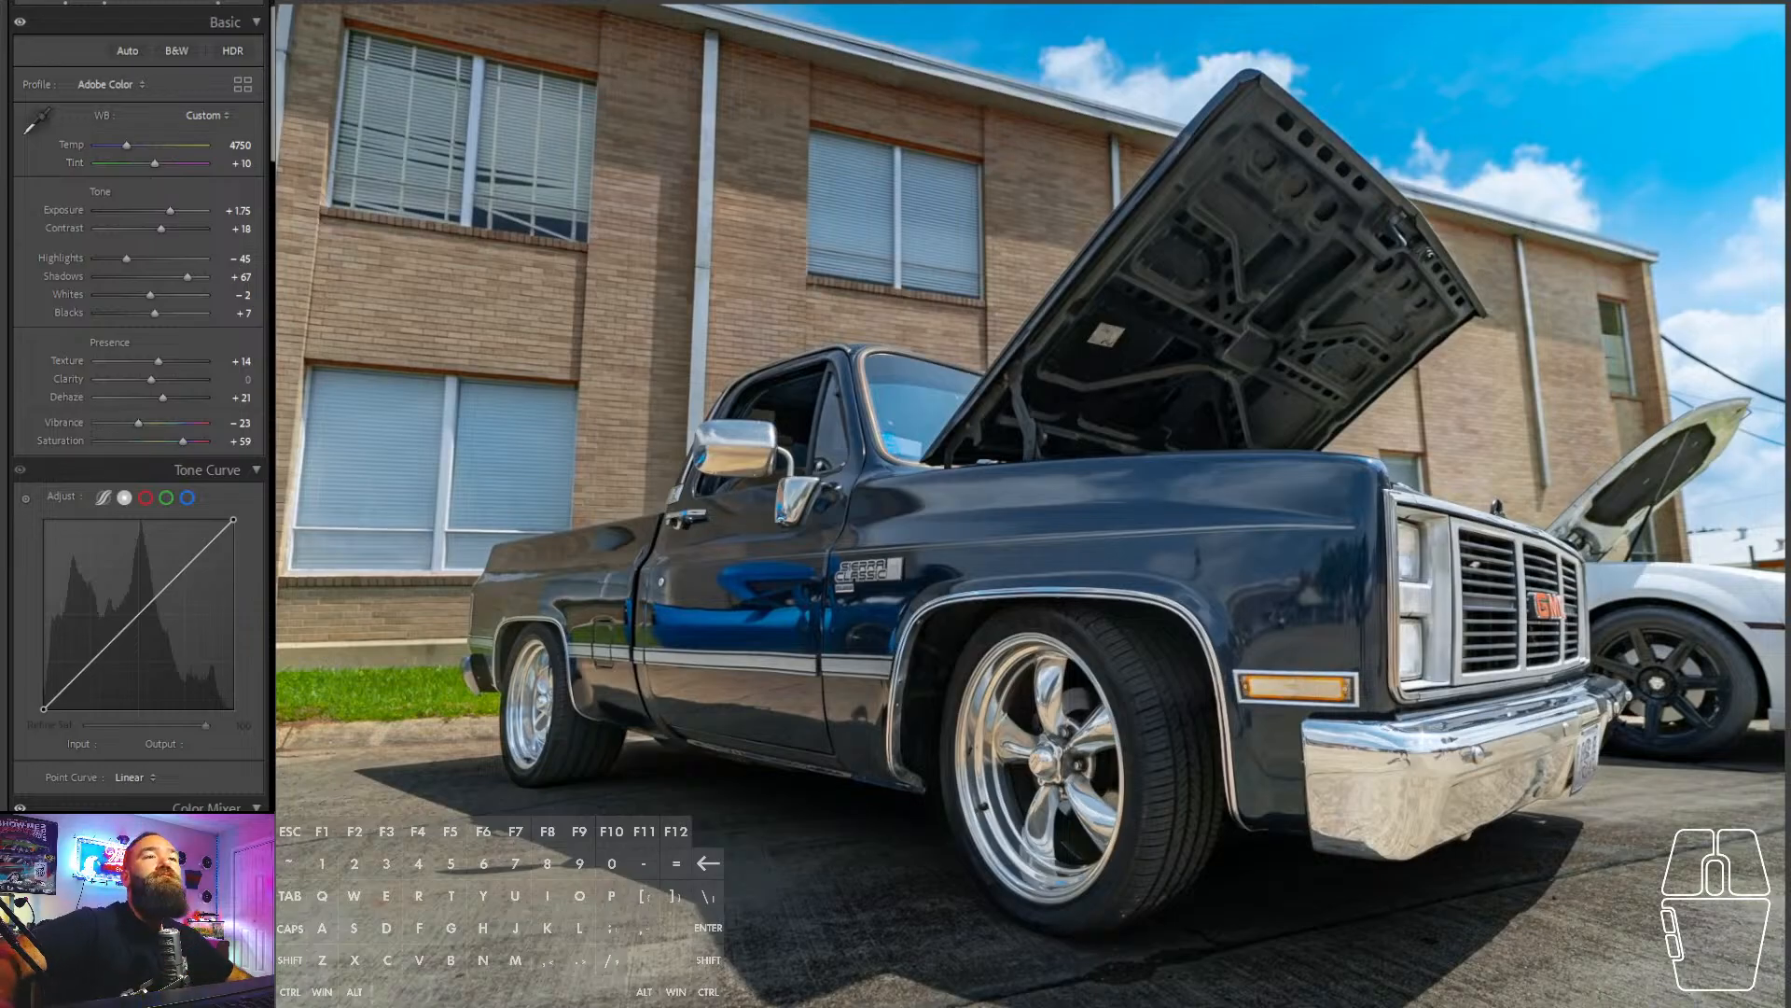
- Compare the edited truck photo with its unedited original and review its color mixer and white balance settings
{"action": "scroll", "coordinate": [98, 254], "scroll_direction": "down", "scroll_amount": 5}
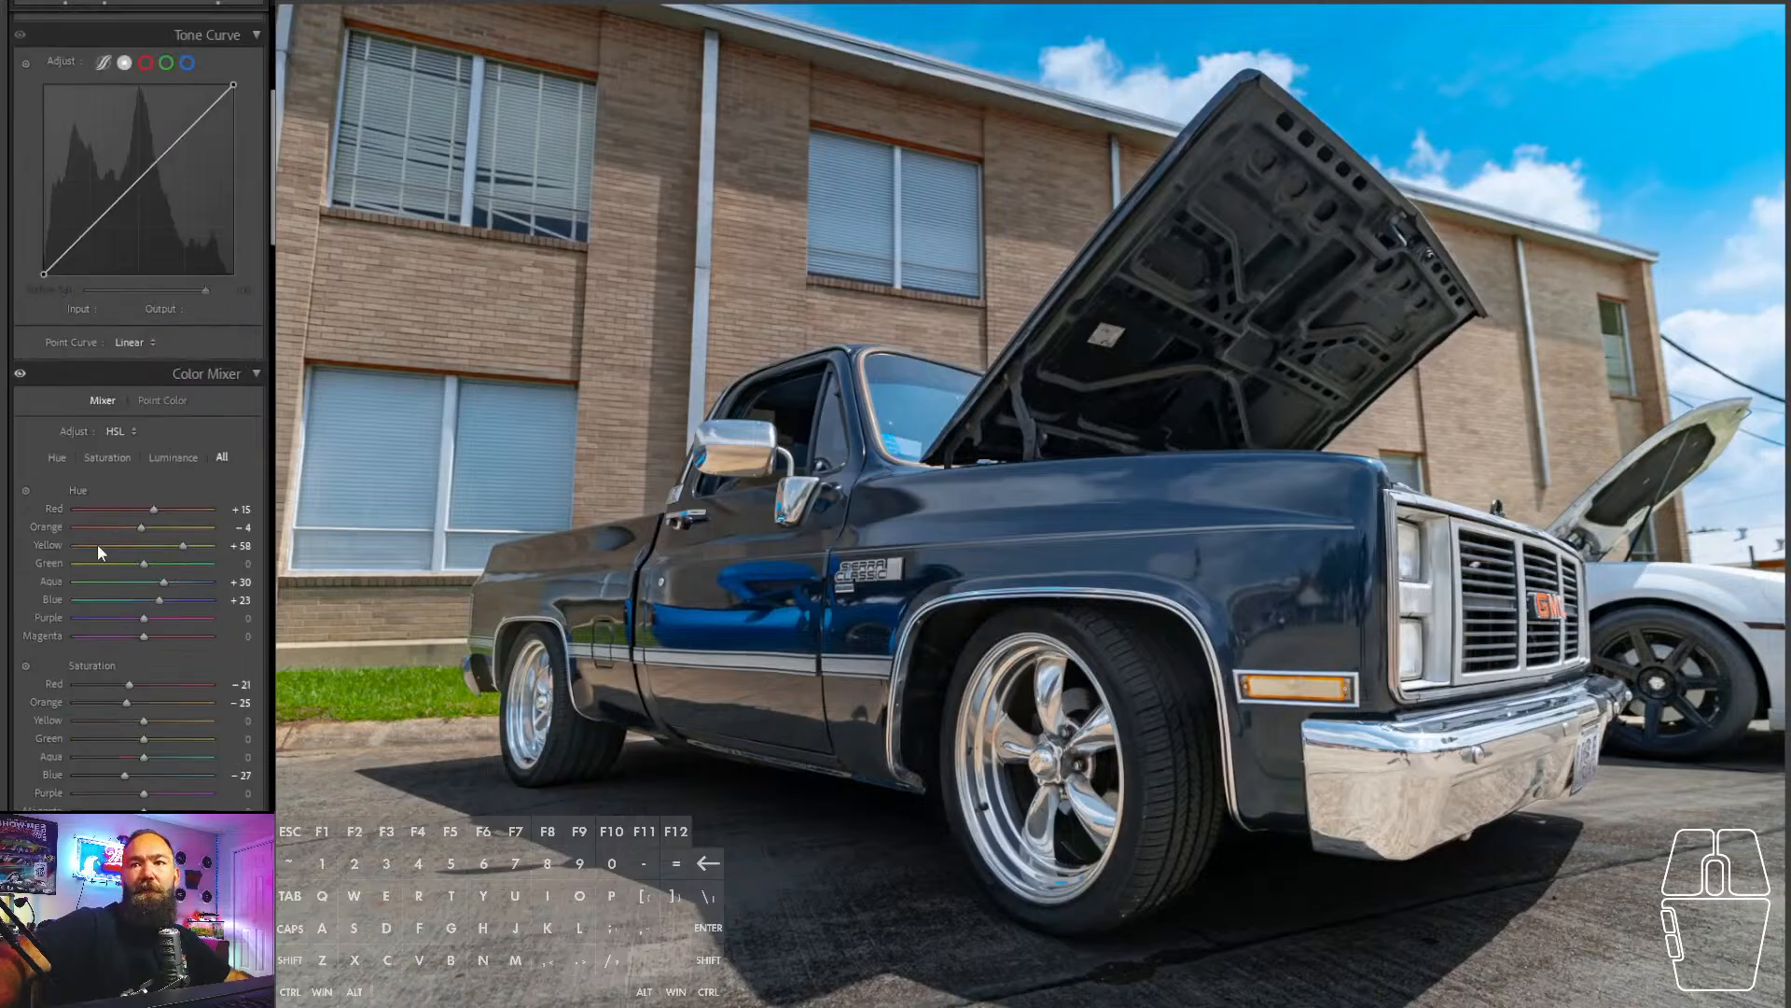
{"action": "key", "text": "backslash"}
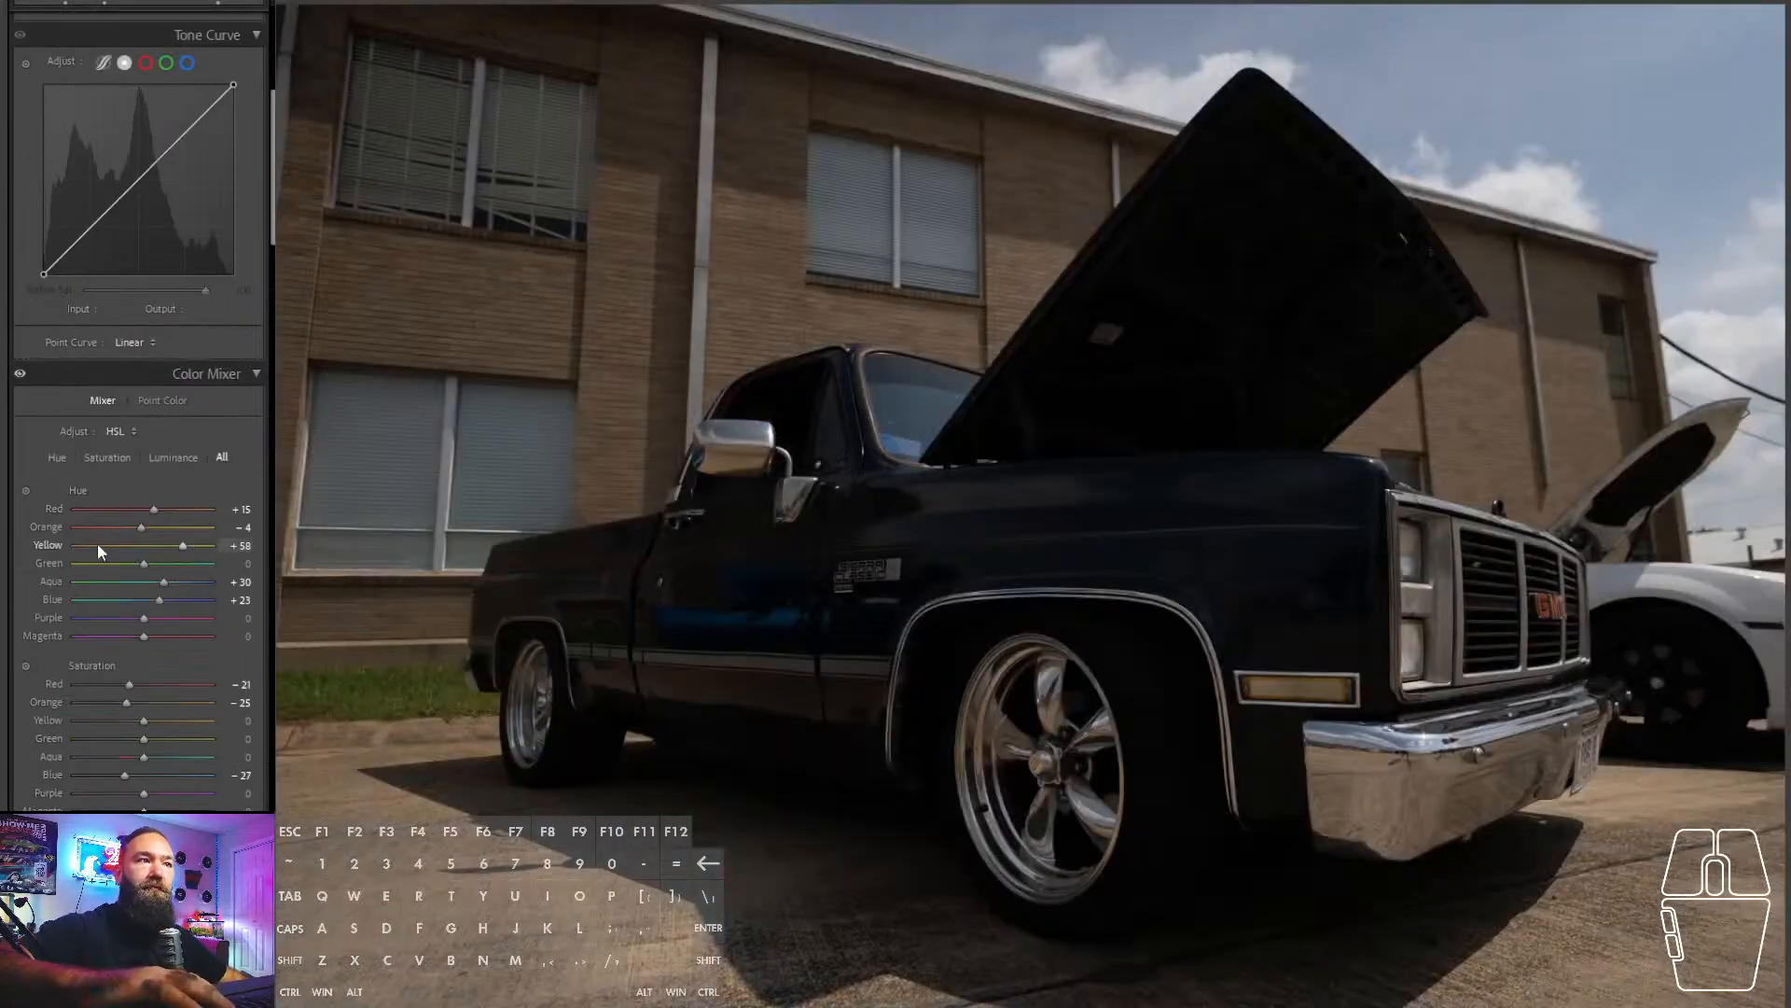
{"action": "key", "text": "backslash"}
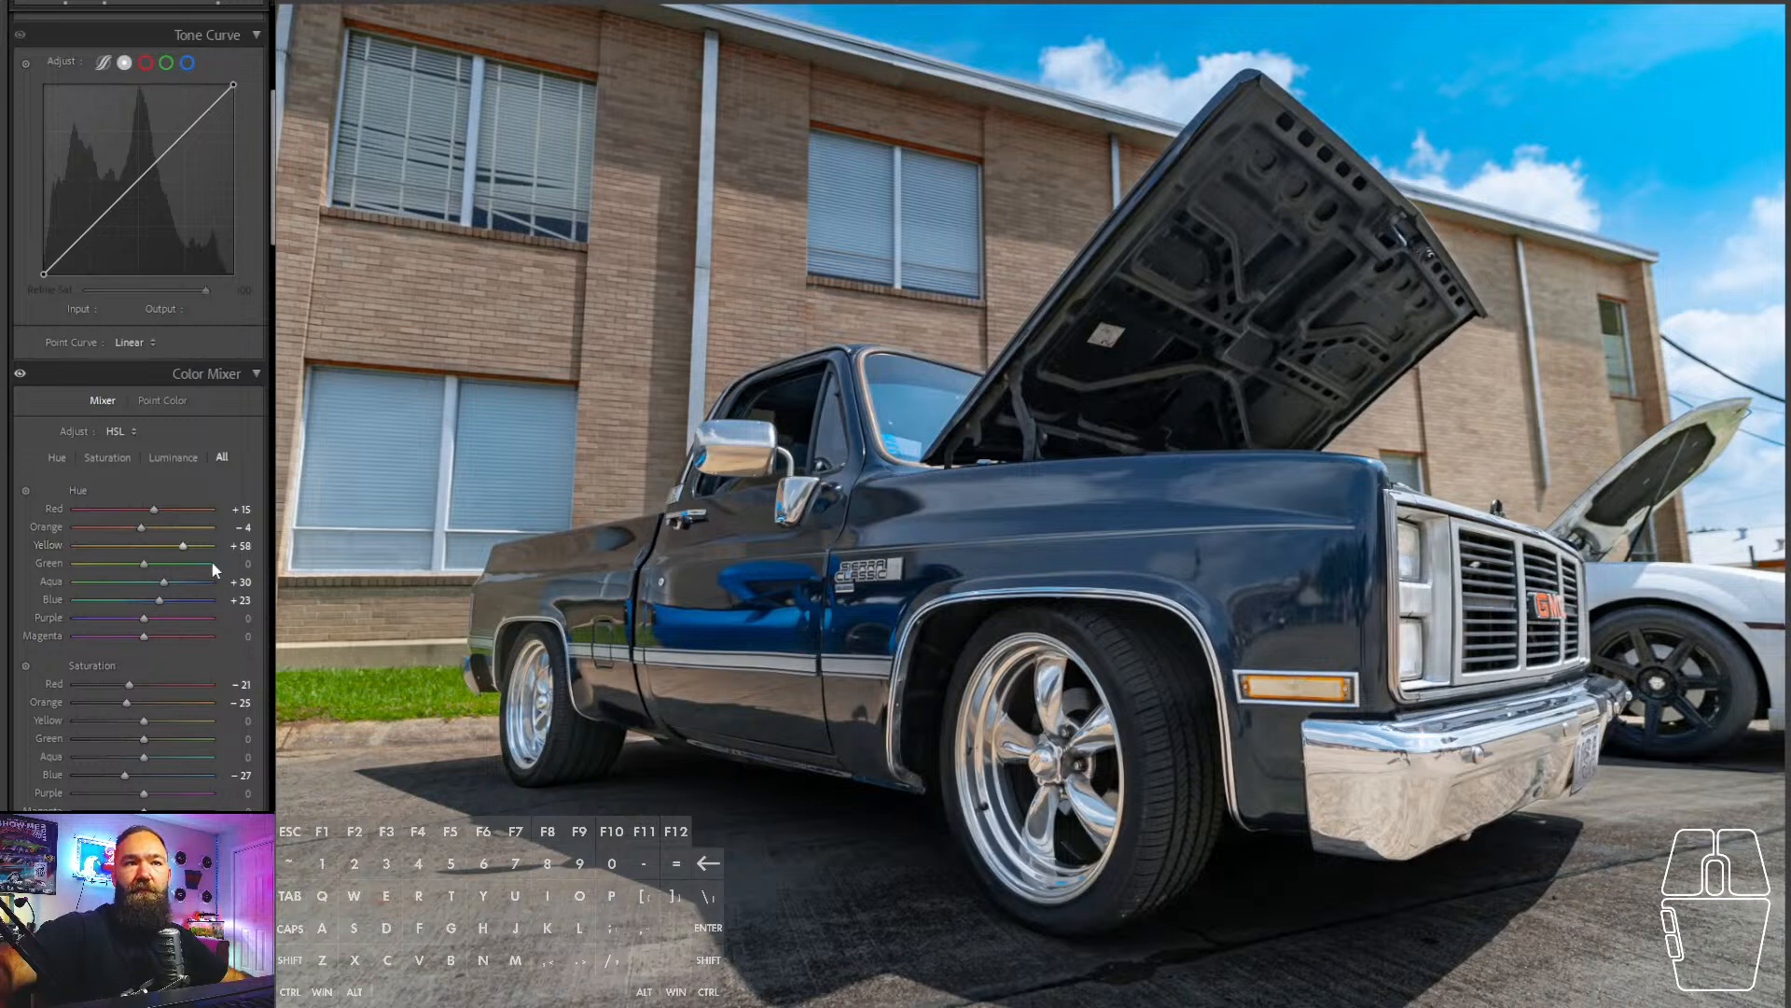
{"action": "scroll", "coordinate": [178, 278], "scroll_direction": "up", "scroll_amount": 5}
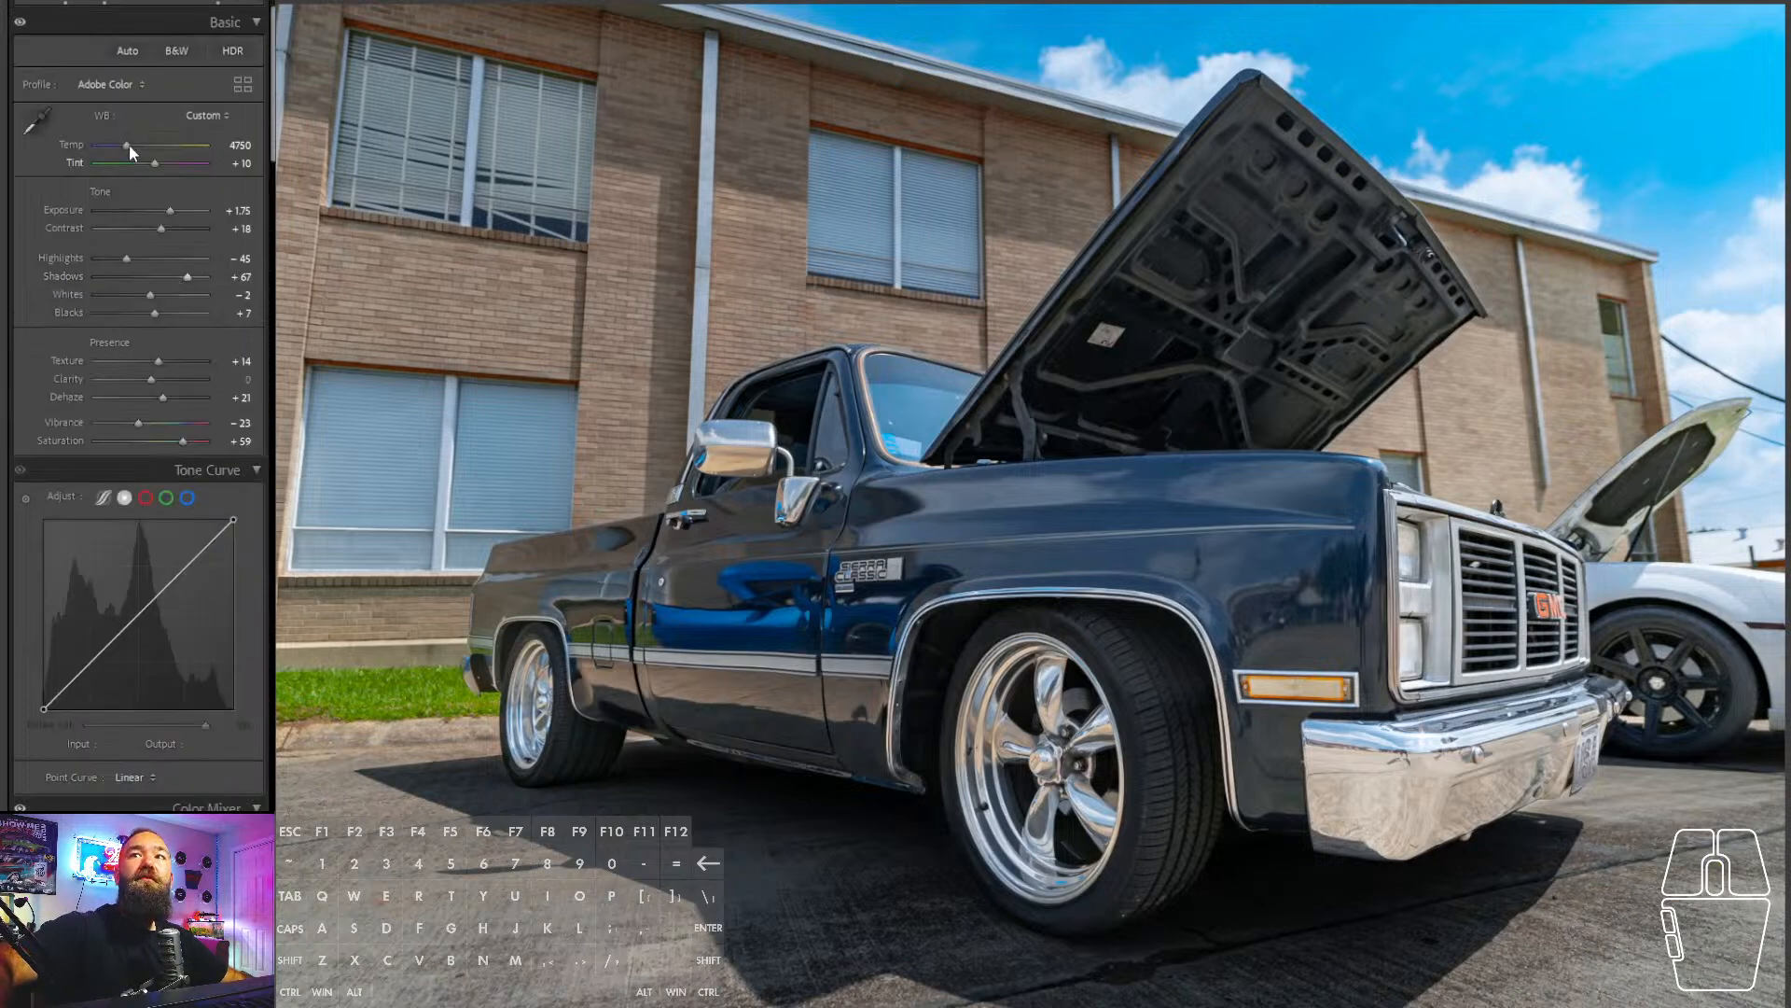
{"action": "left_click_drag", "start_coordinate": [128, 144], "coordinate": [127, 143]}
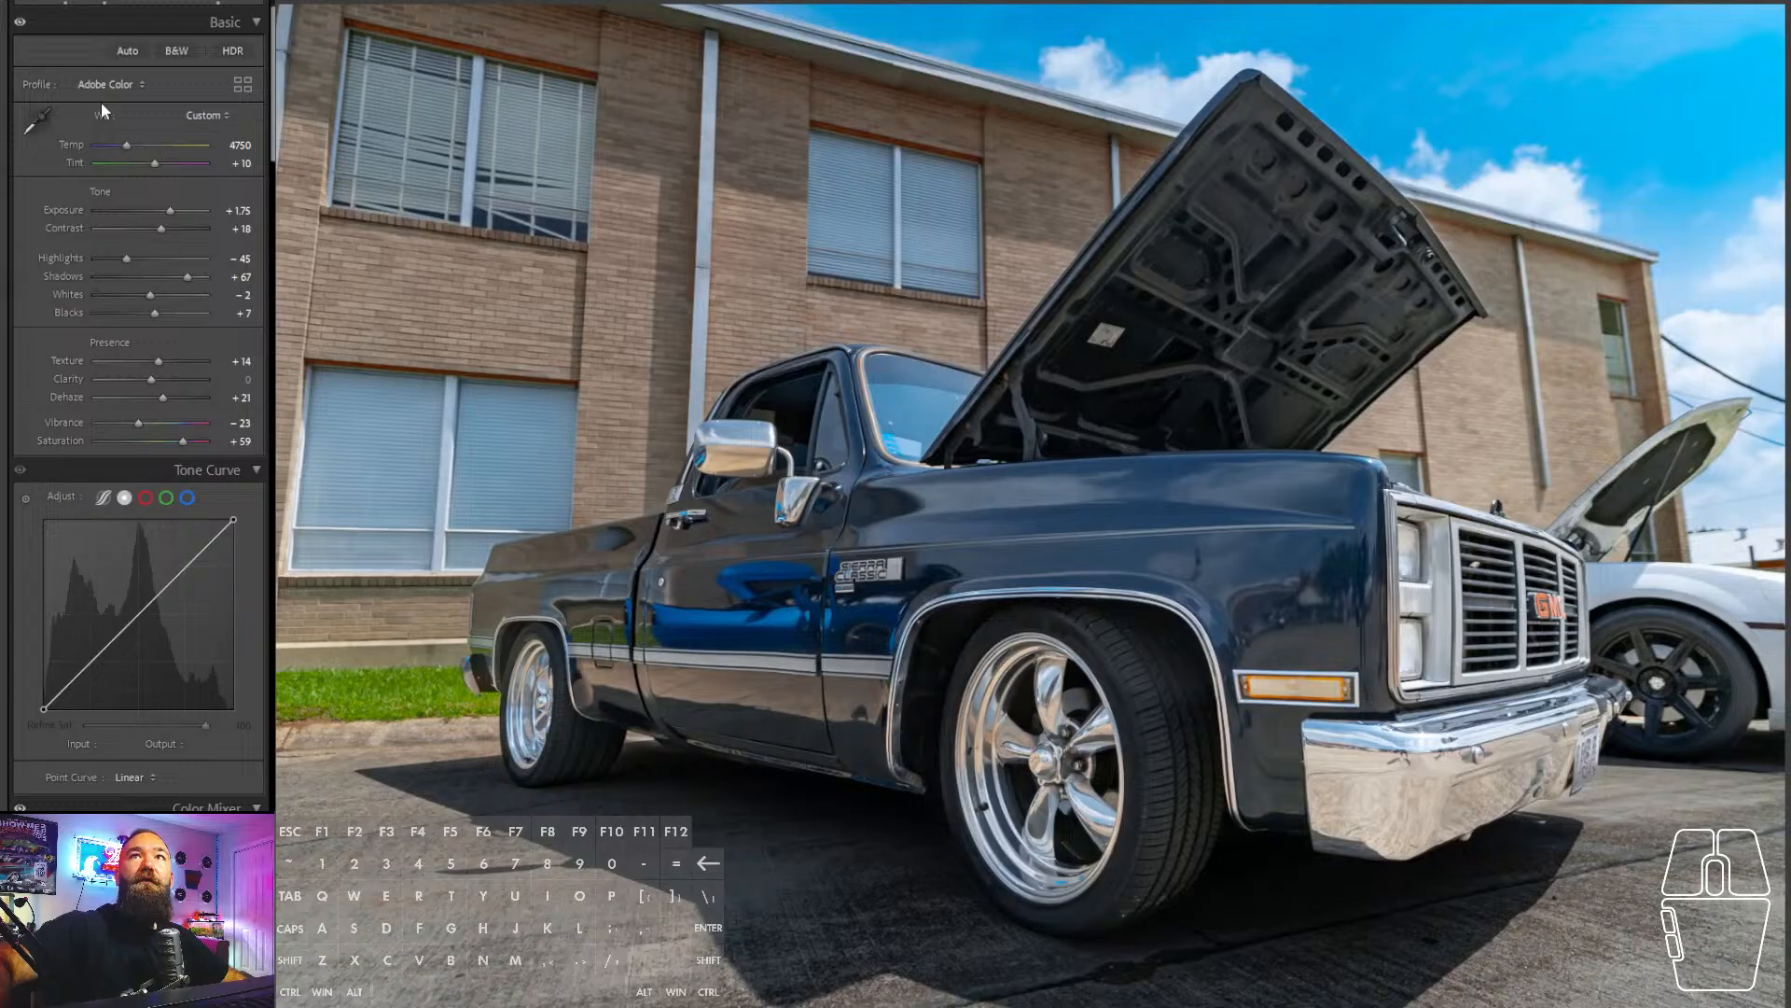
{"action": "left_click", "coordinate": [73, 119]}
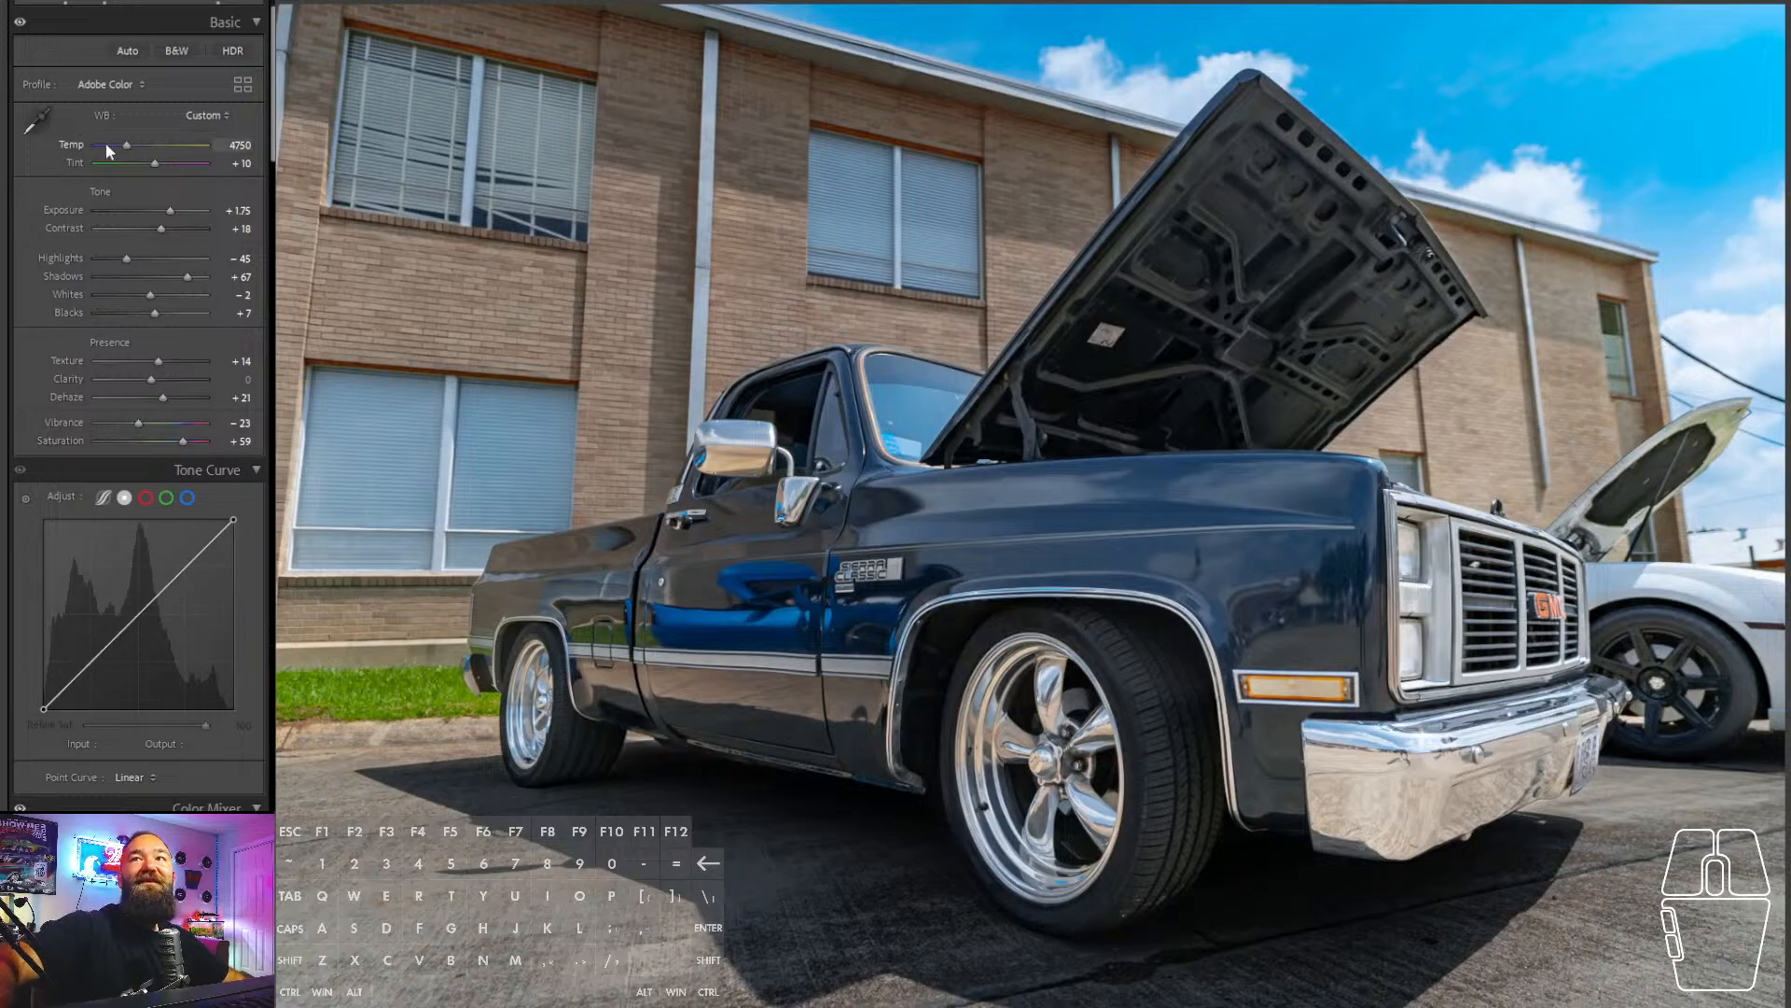
- Set the truck photo's white balance temperature to 4833
{"action": "left_click_drag", "start_coordinate": [125, 142], "coordinate": [131, 142]}
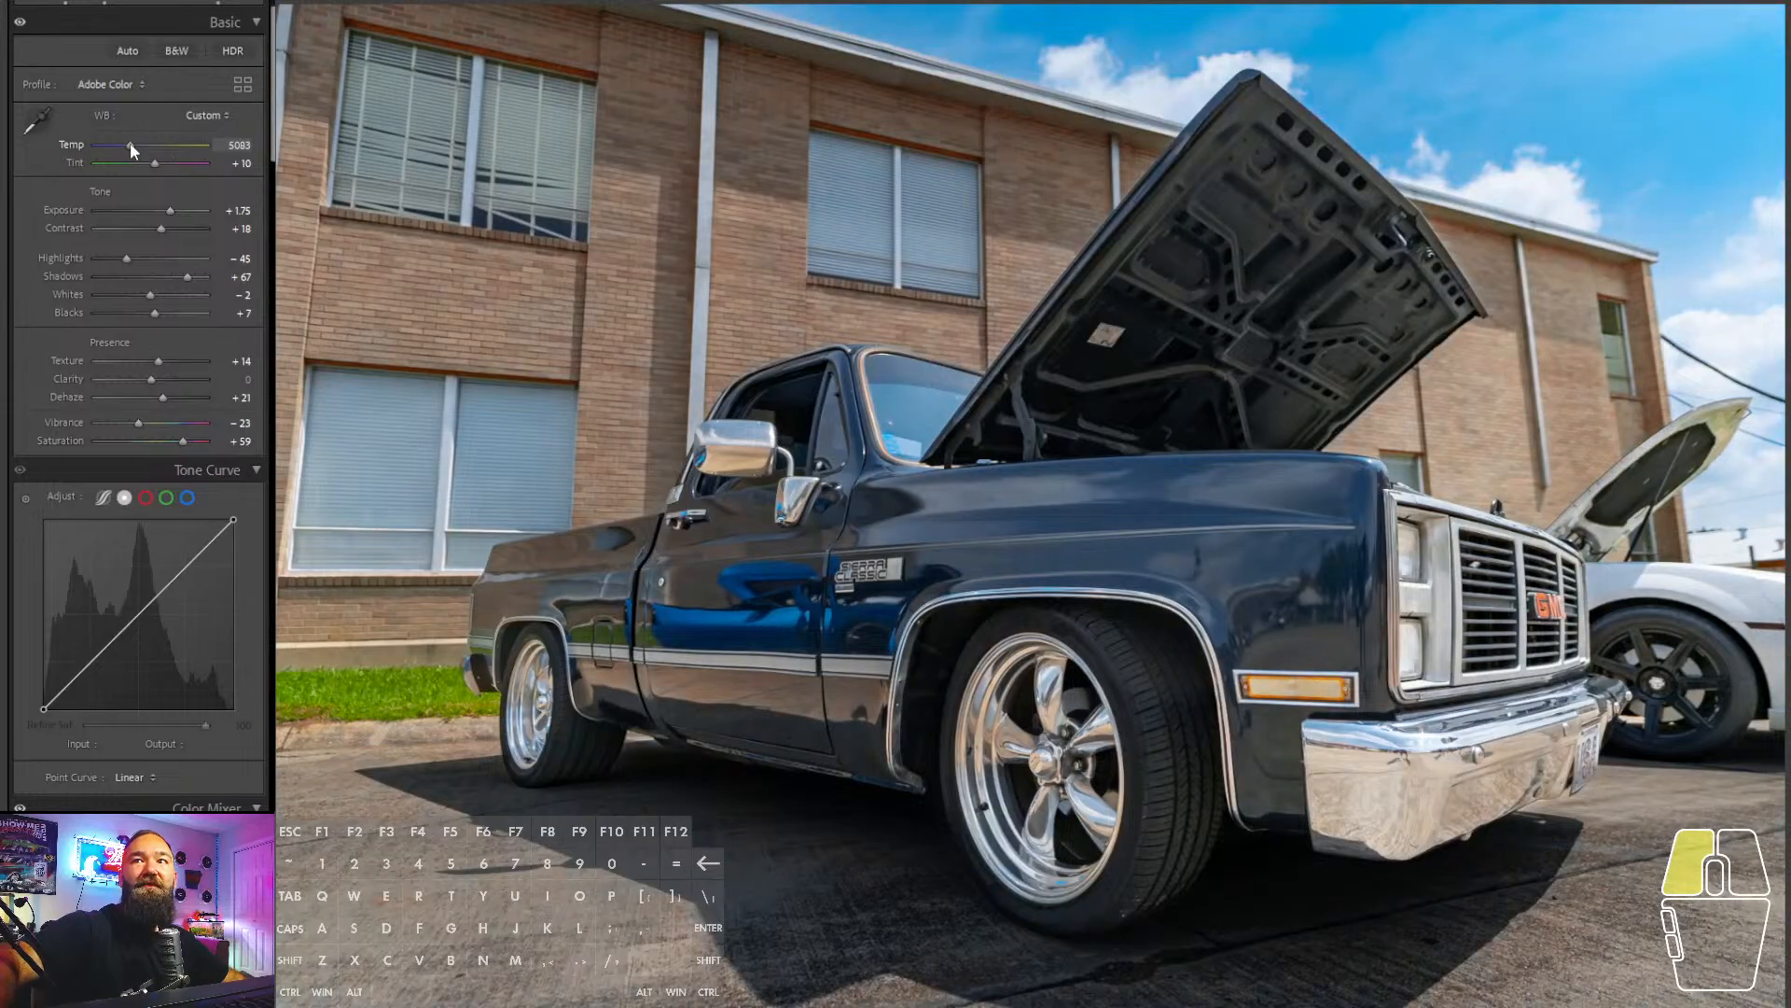
{"action": "left_click_drag", "start_coordinate": [130, 143], "coordinate": [127, 143]}
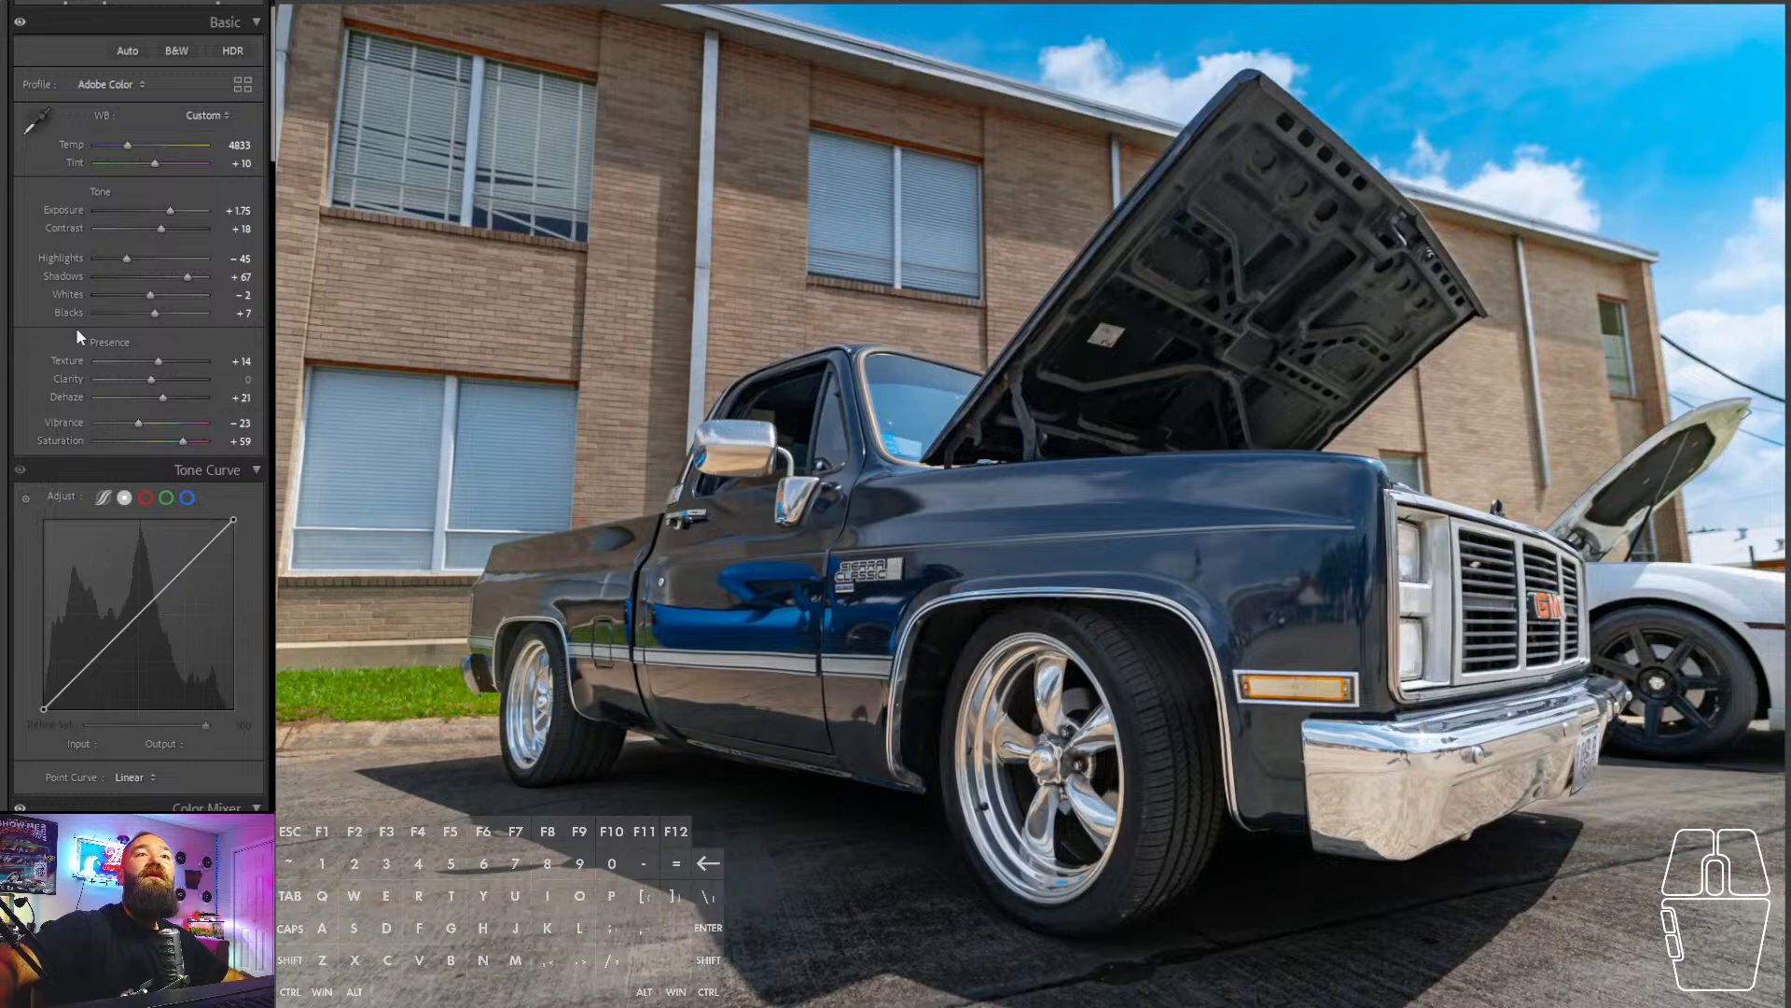
- Set the truck photo's blue luminance to -50 and raise its overall exposure slightly
{"action": "scroll", "coordinate": [76, 327], "scroll_direction": "down", "scroll_amount": 5}
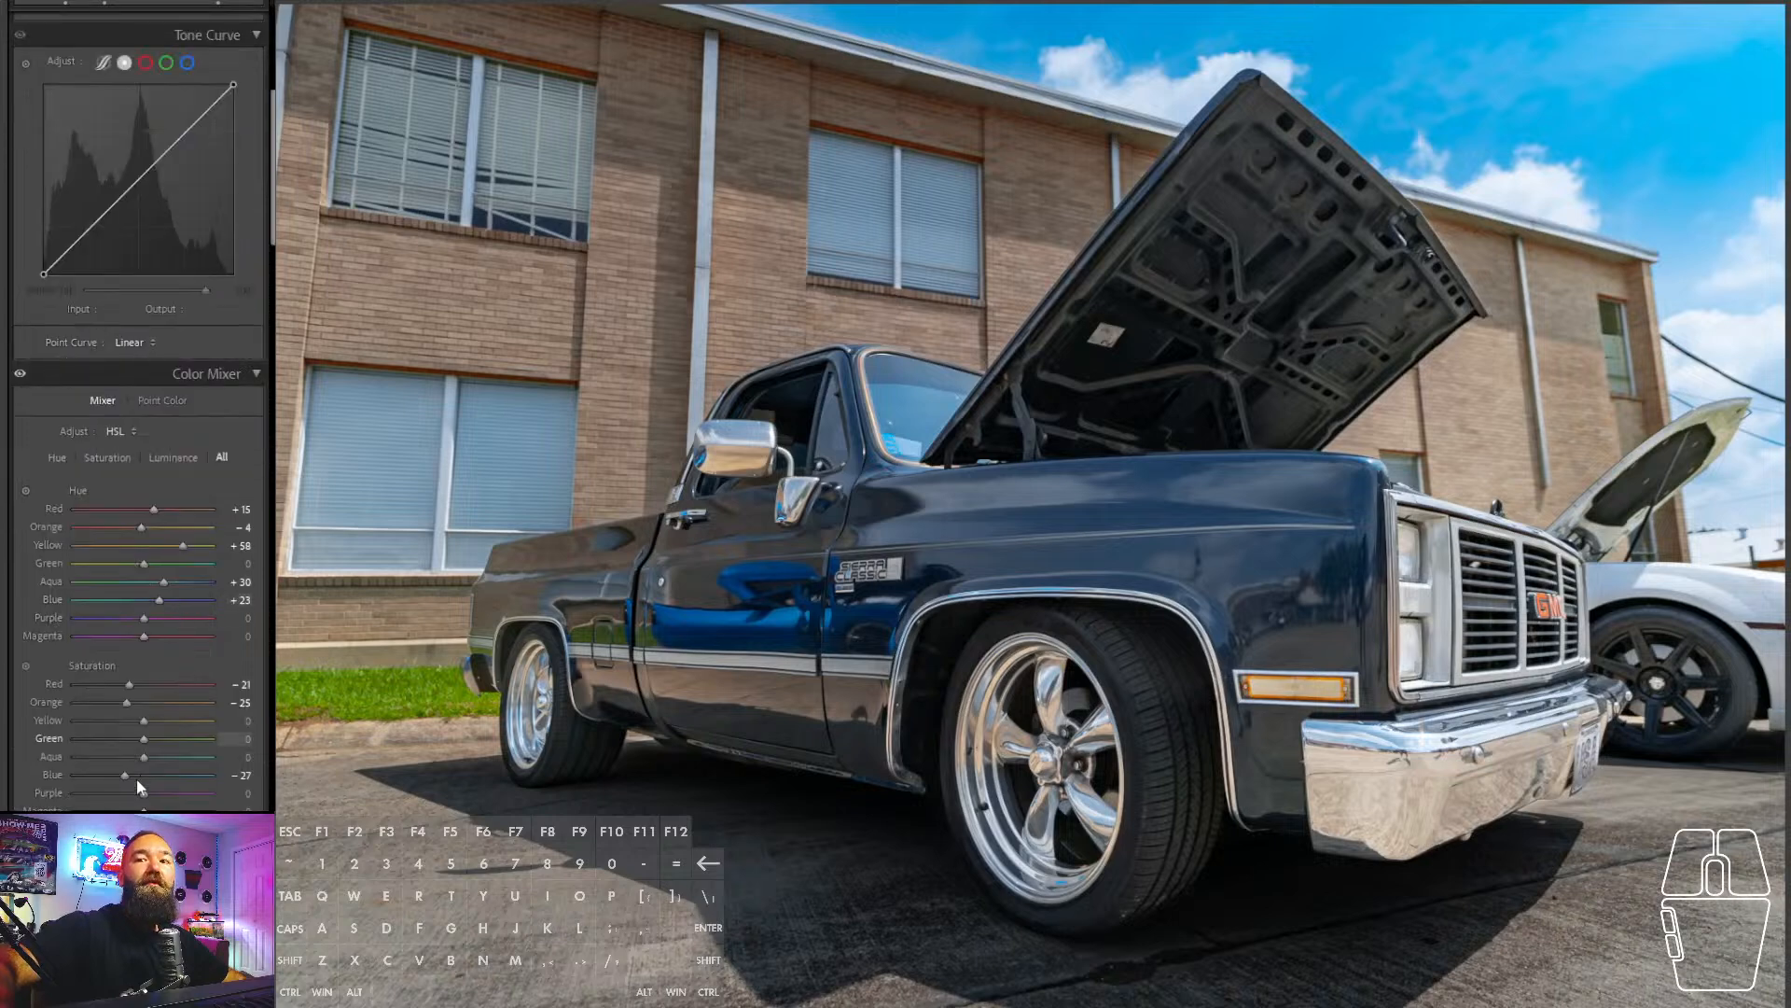
{"action": "scroll", "coordinate": [157, 725], "scroll_direction": "down", "scroll_amount": 2}
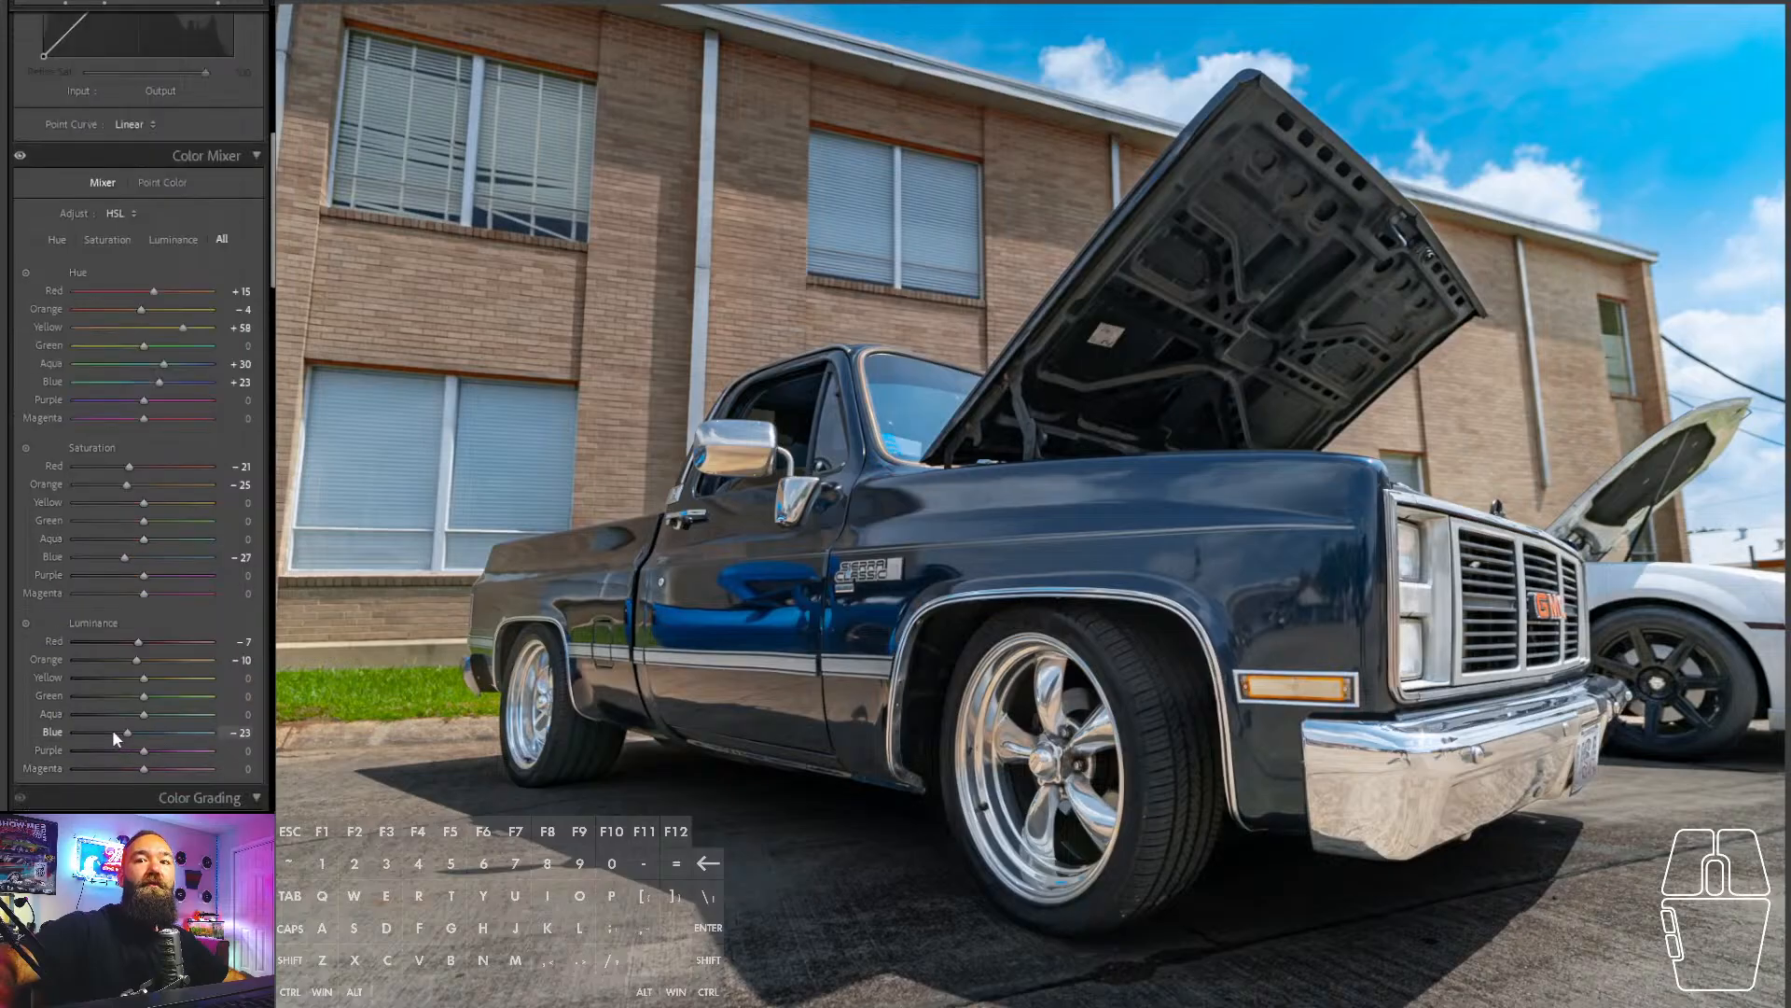
{"action": "left_click", "coordinate": [109, 734]}
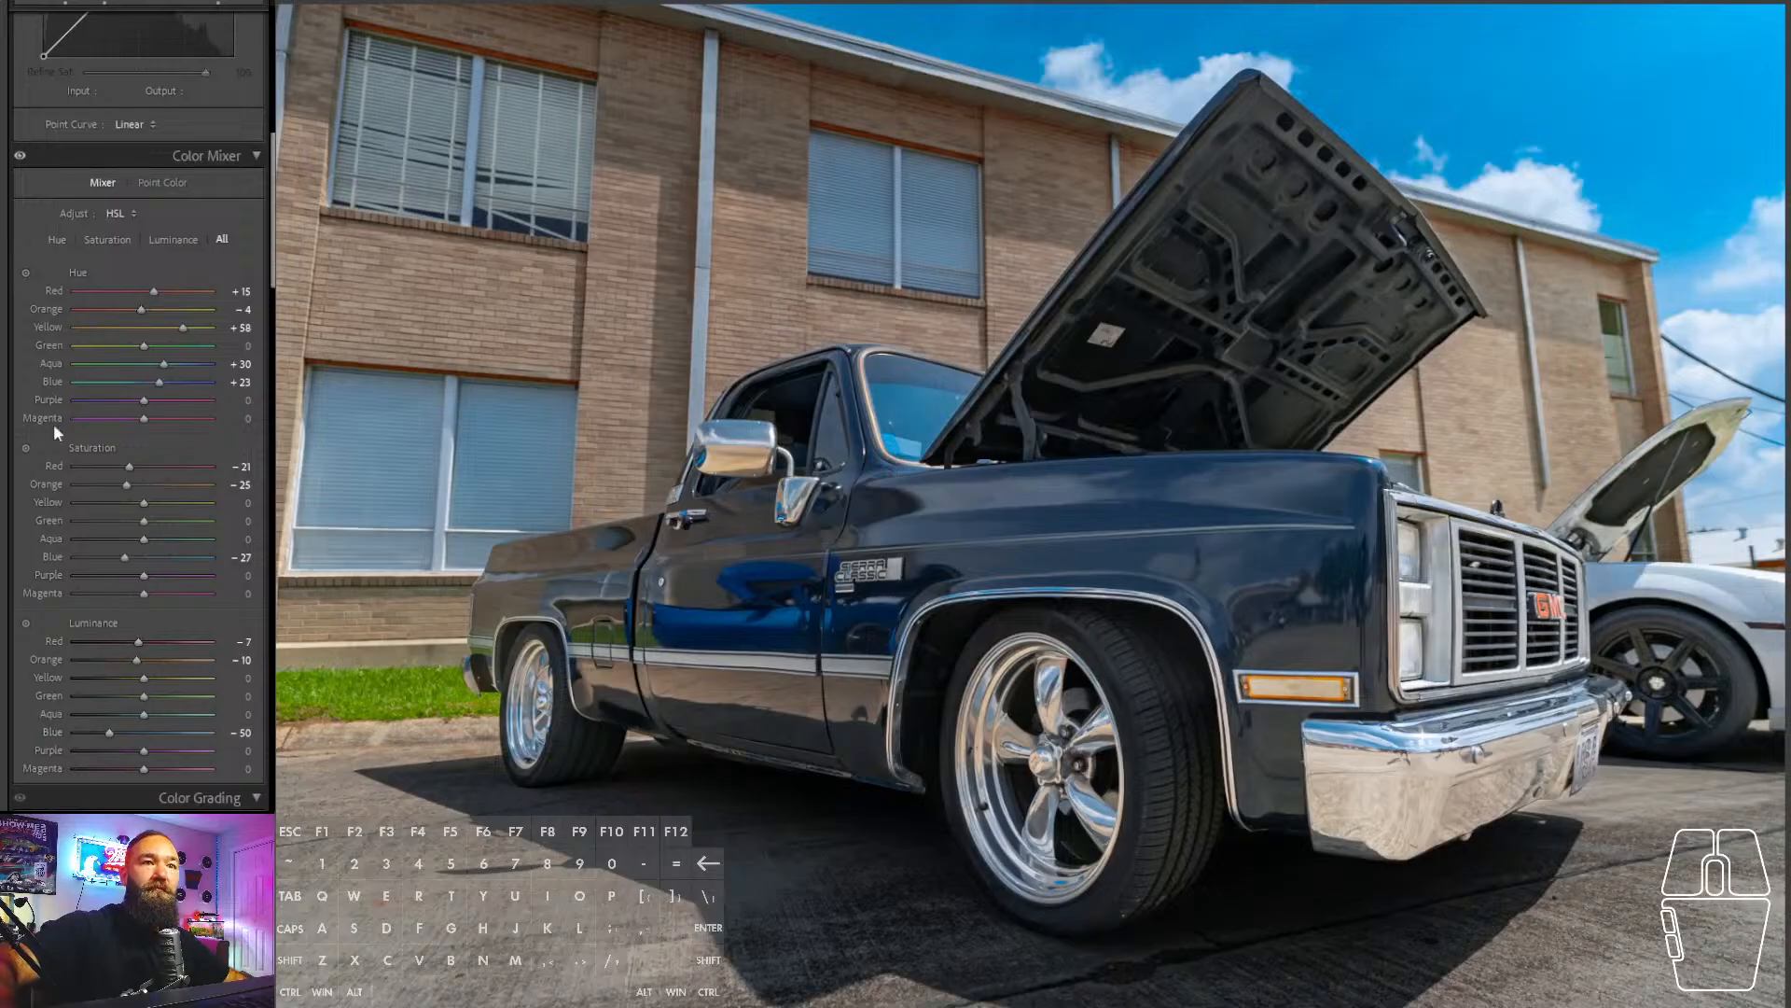
{"action": "scroll", "coordinate": [82, 341], "scroll_direction": "up", "scroll_amount": 7}
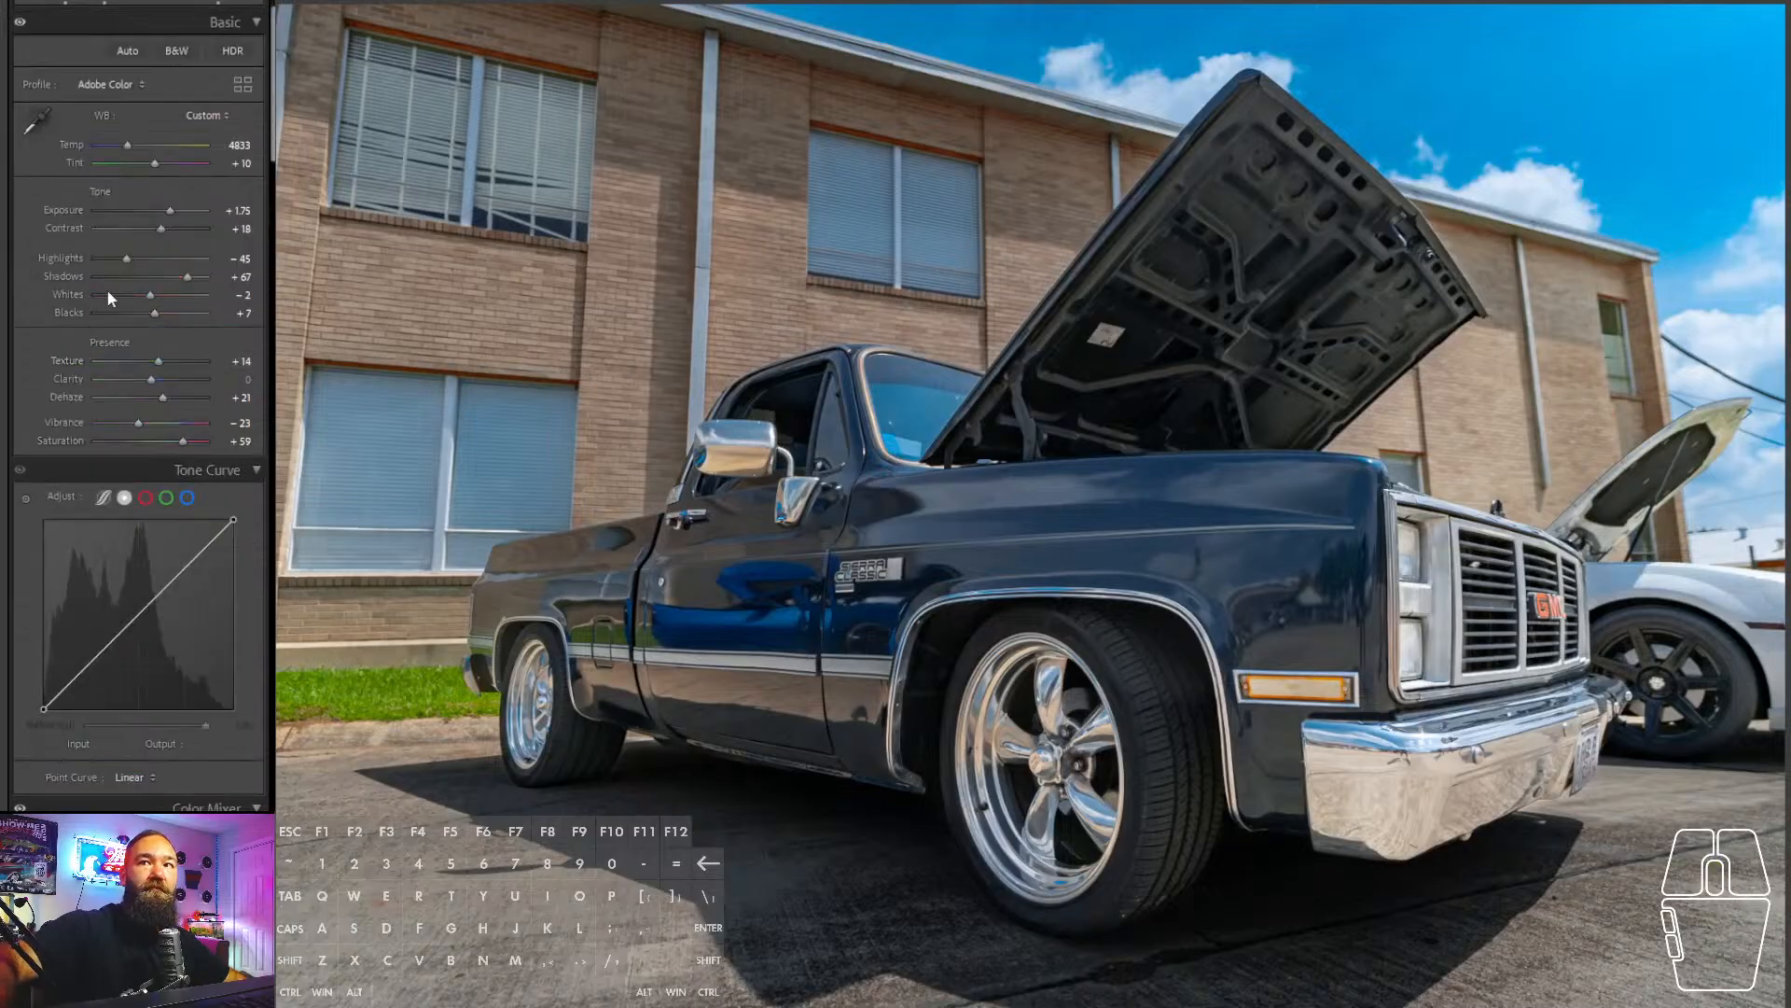
{"action": "left_click_drag", "start_coordinate": [169, 211], "coordinate": [171, 213]}
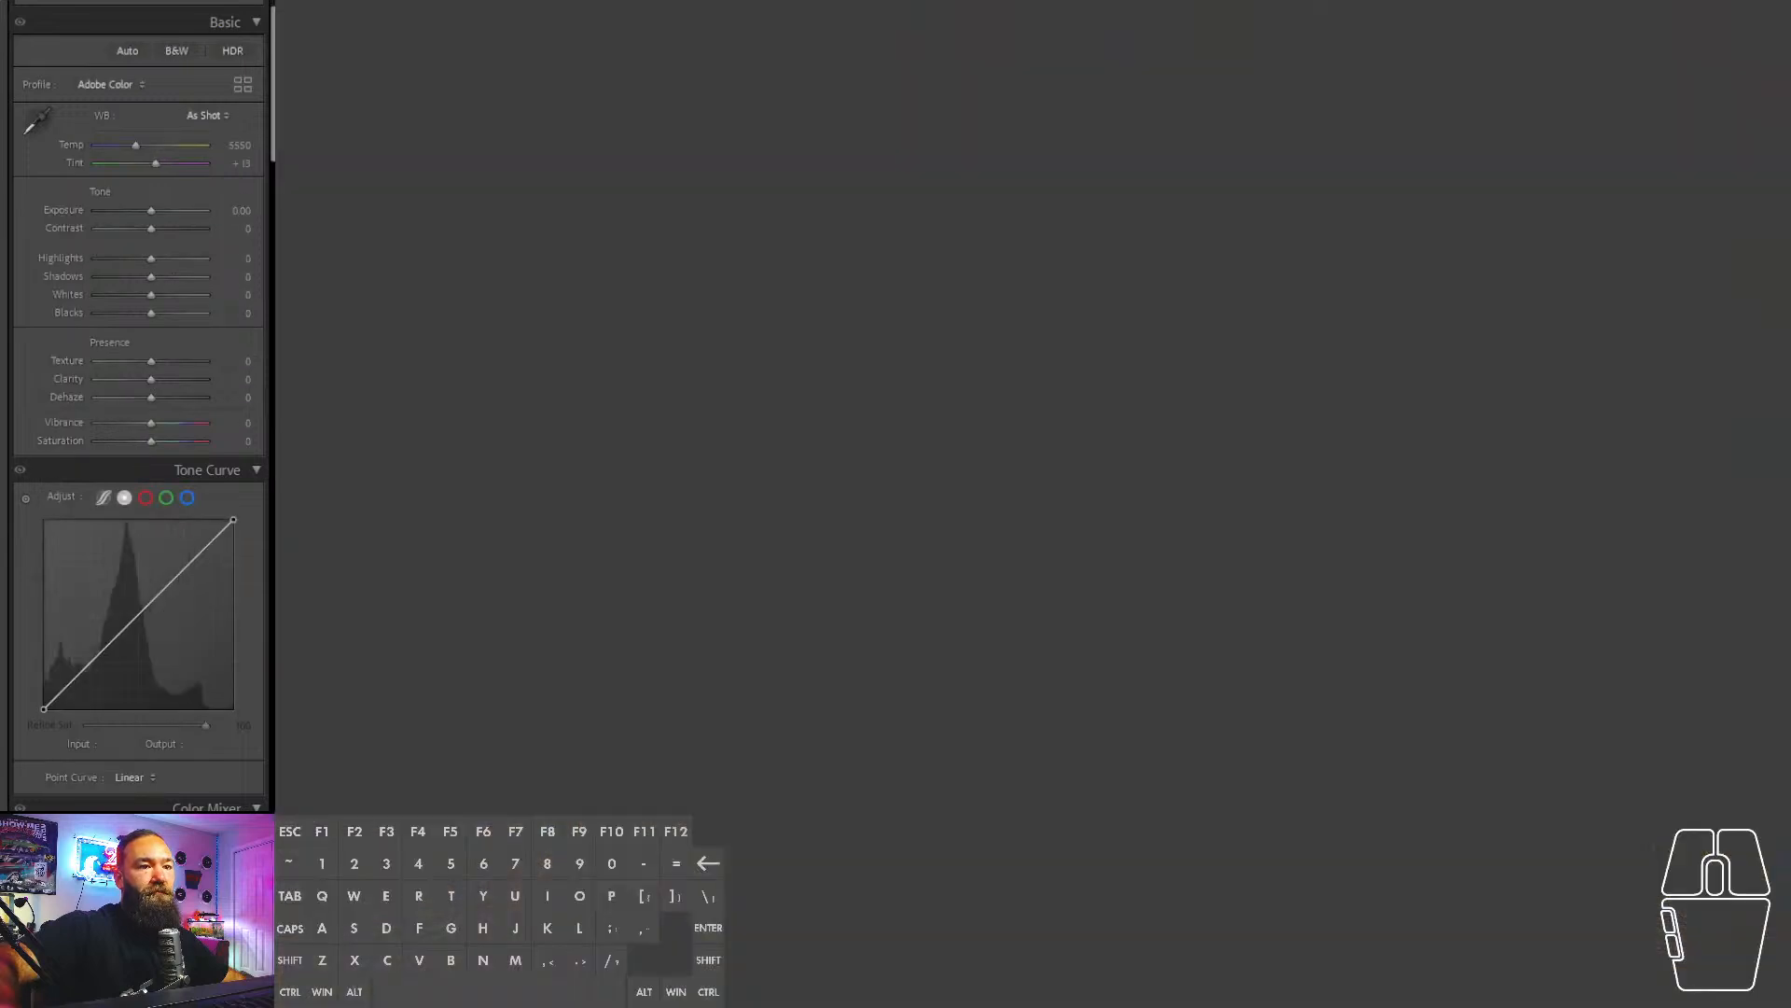
- Switch to the white Camaro photo, straighten it by 1.36 degrees, and crop in tighter around the car
{"action": "key", "text": "Left"}
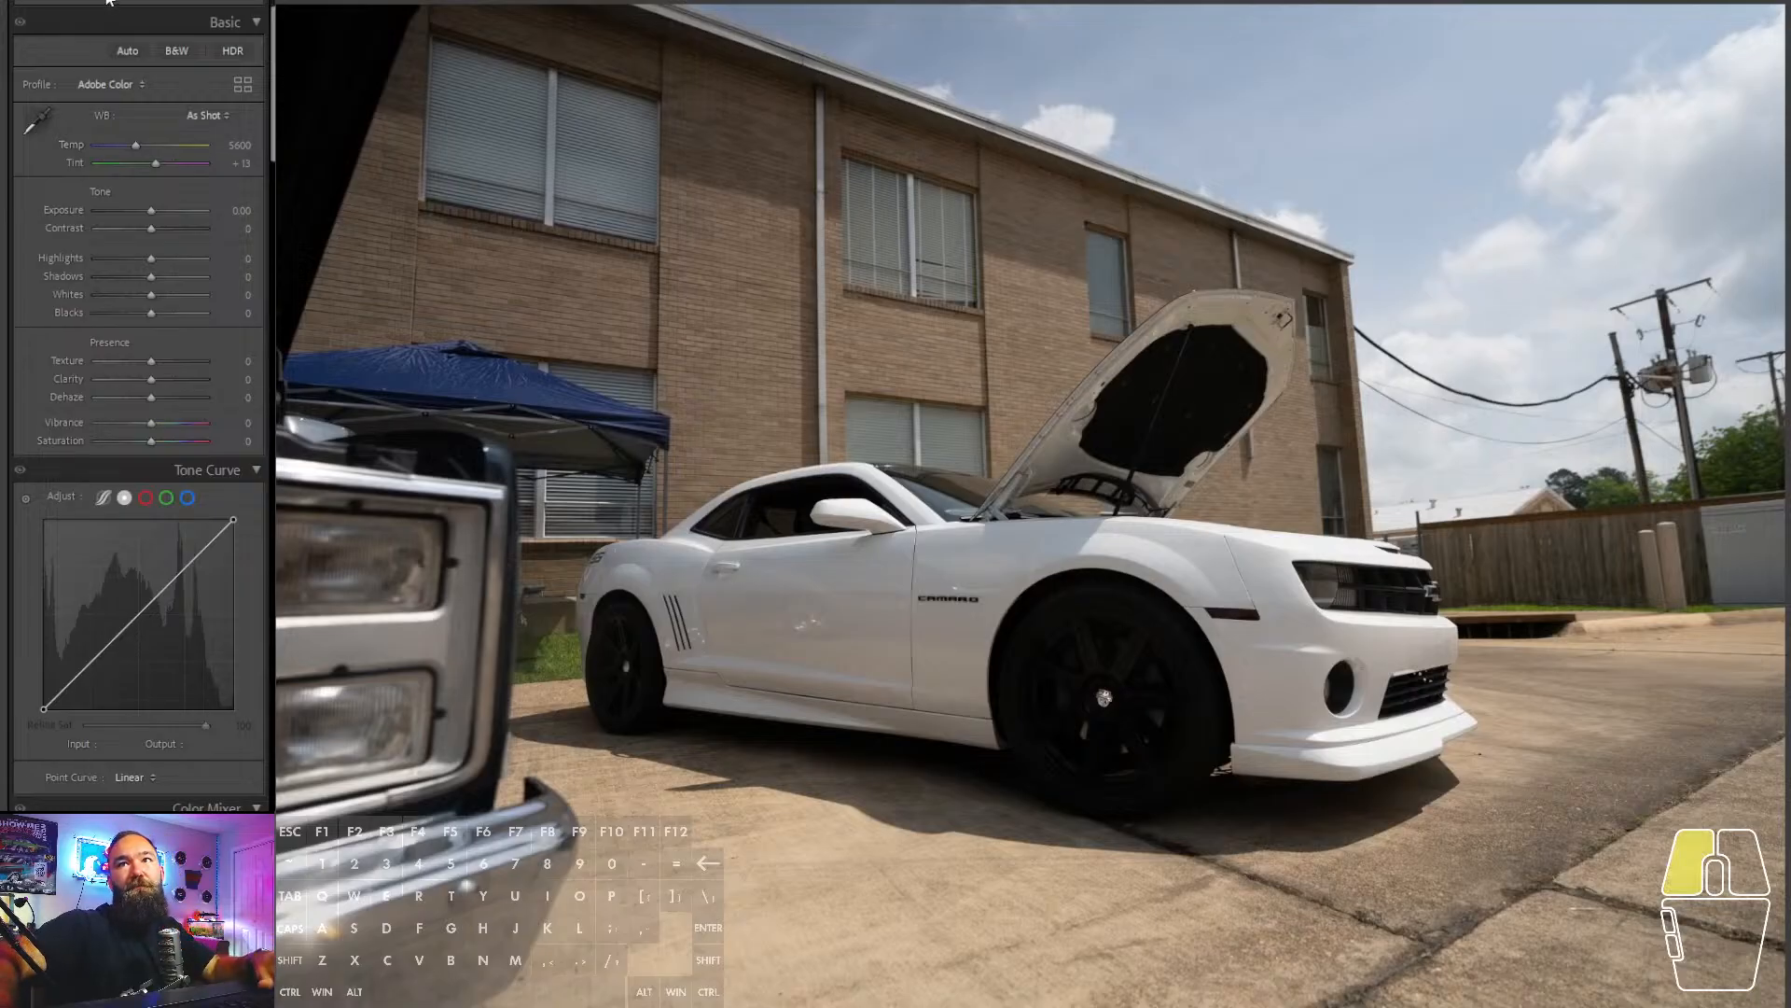
{"action": "key", "text": "r"}
{"action": "left_click_drag", "start_coordinate": [151, 105], "coordinate": [151, 105]}
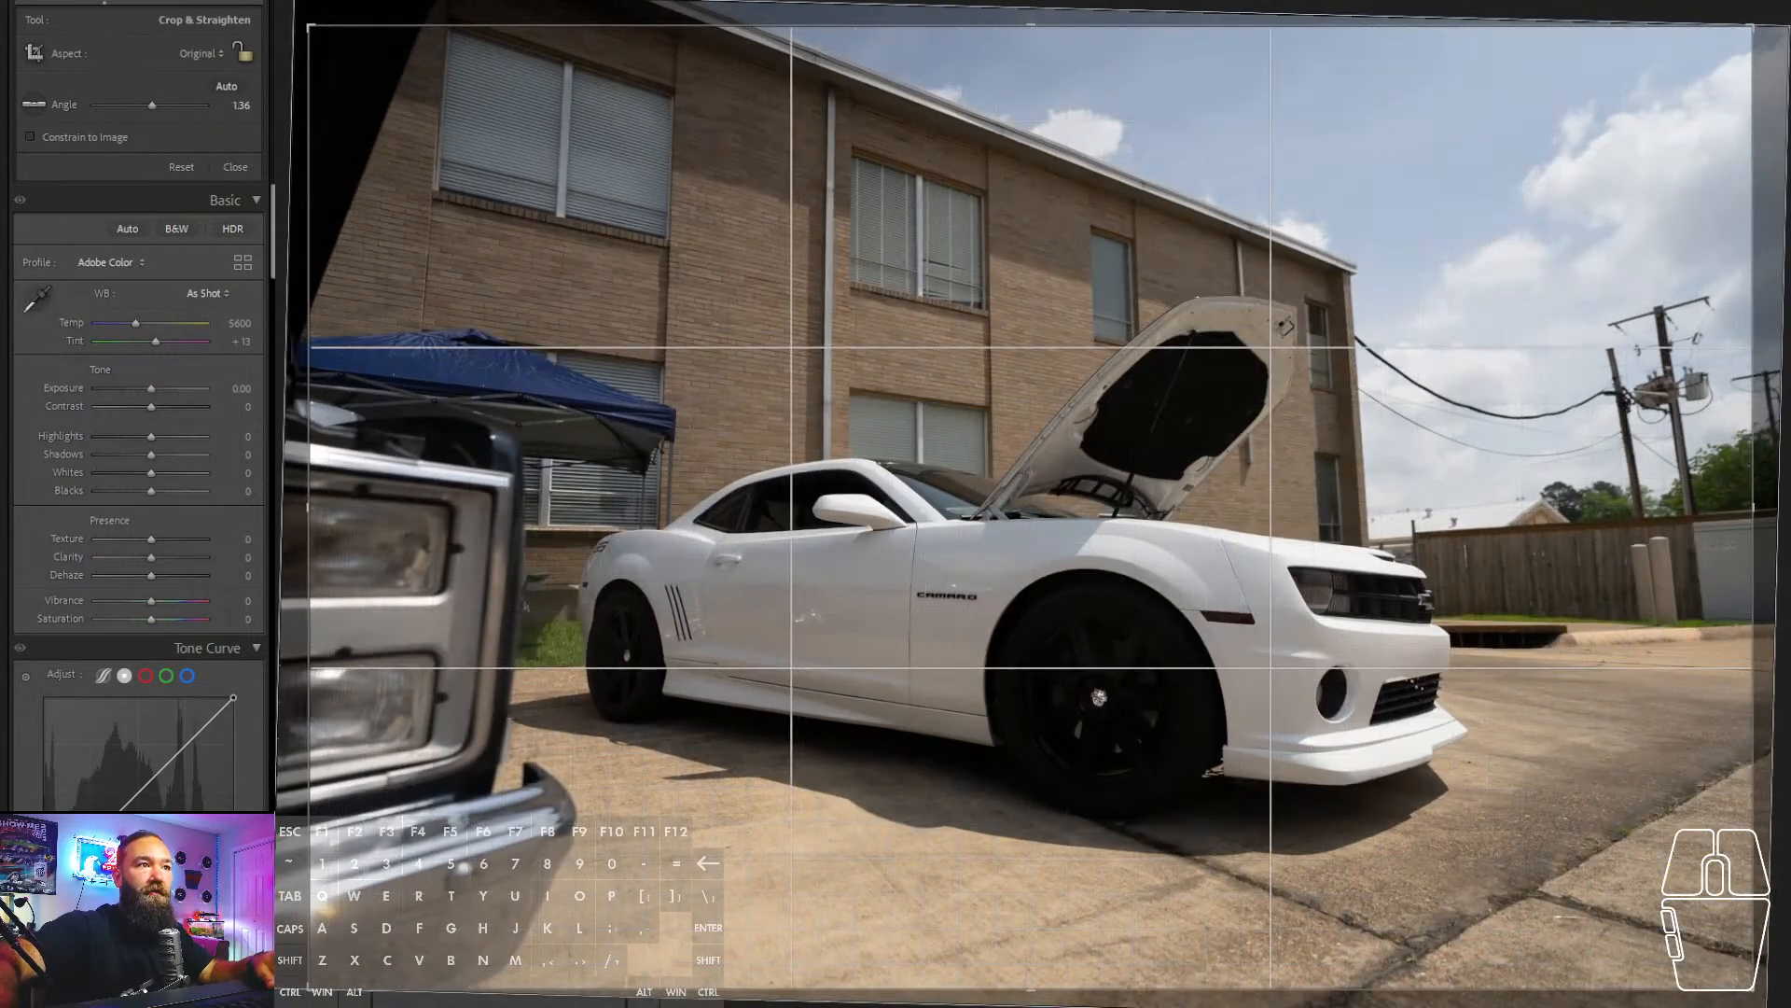
{"action": "left_click_drag", "start_coordinate": [1753, 507], "coordinate": [1673, 501]}
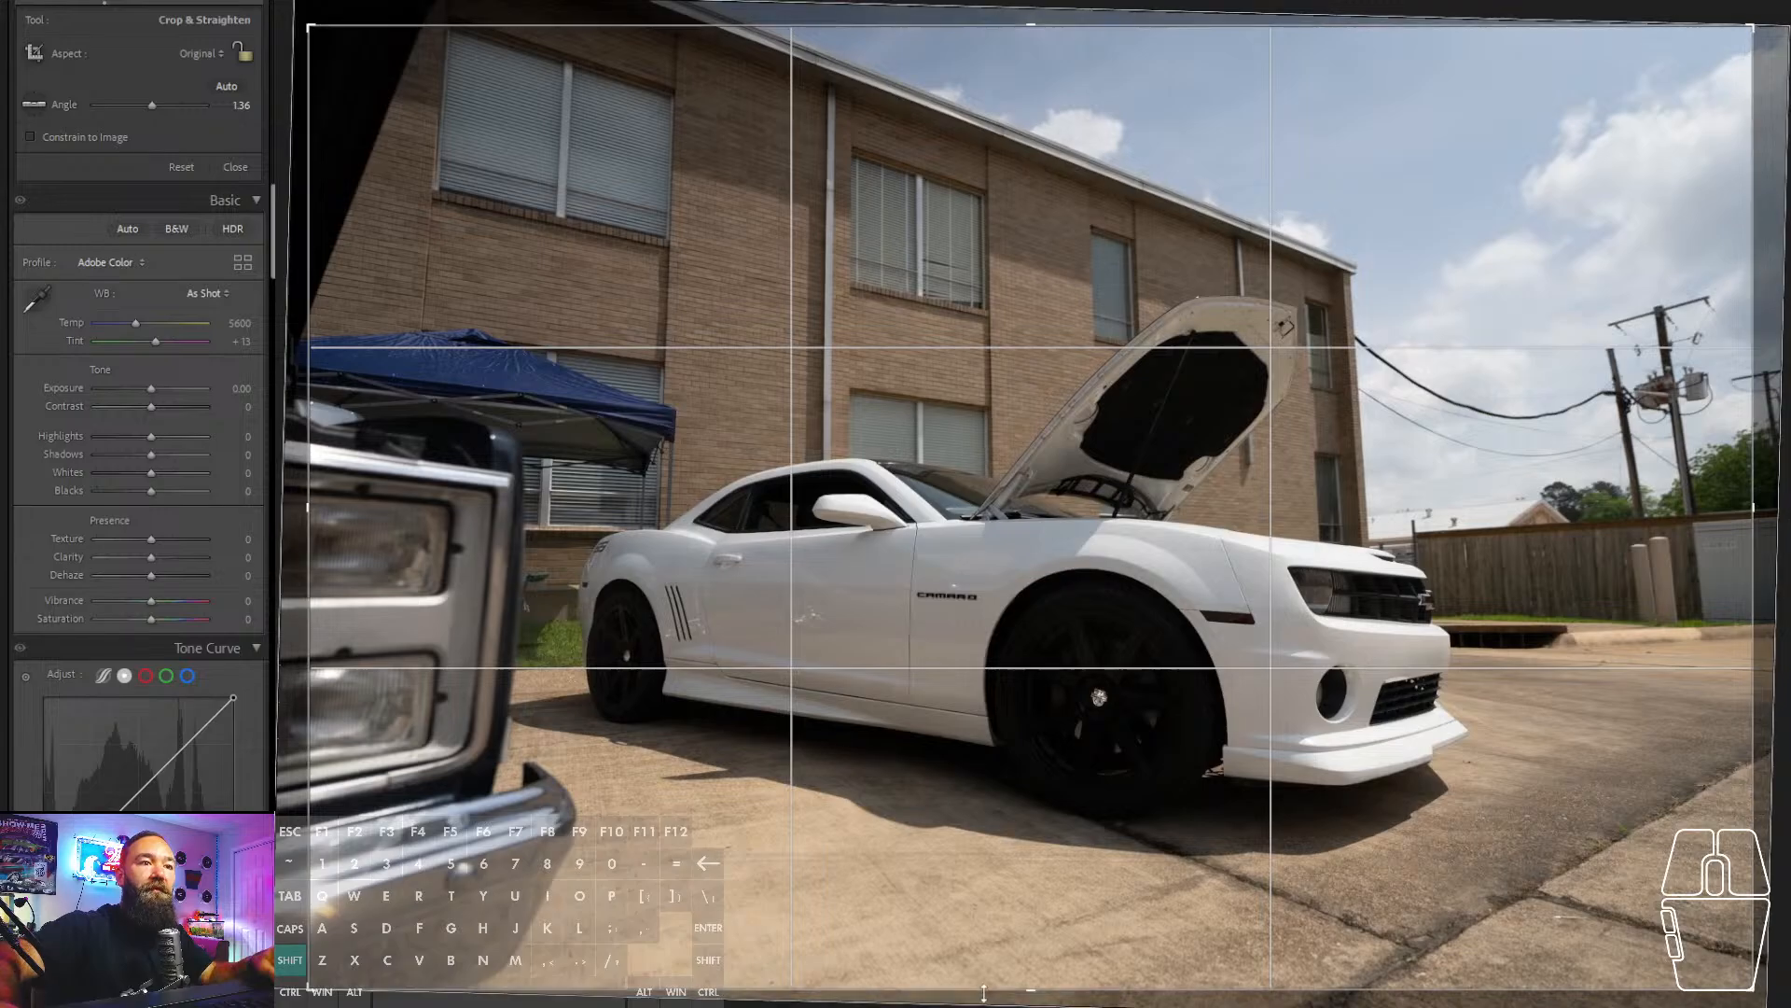
{"action": "left_click_drag", "start_coordinate": [985, 993], "coordinate": [989, 953]}
{"action": "left_click_drag", "start_coordinate": [999, 884], "coordinate": [1057, 868]}
{"action": "left_click_drag", "start_coordinate": [1082, 955], "coordinate": [1085, 931]}
{"action": "left_click_drag", "start_coordinate": [1117, 823], "coordinate": [1116, 796]}
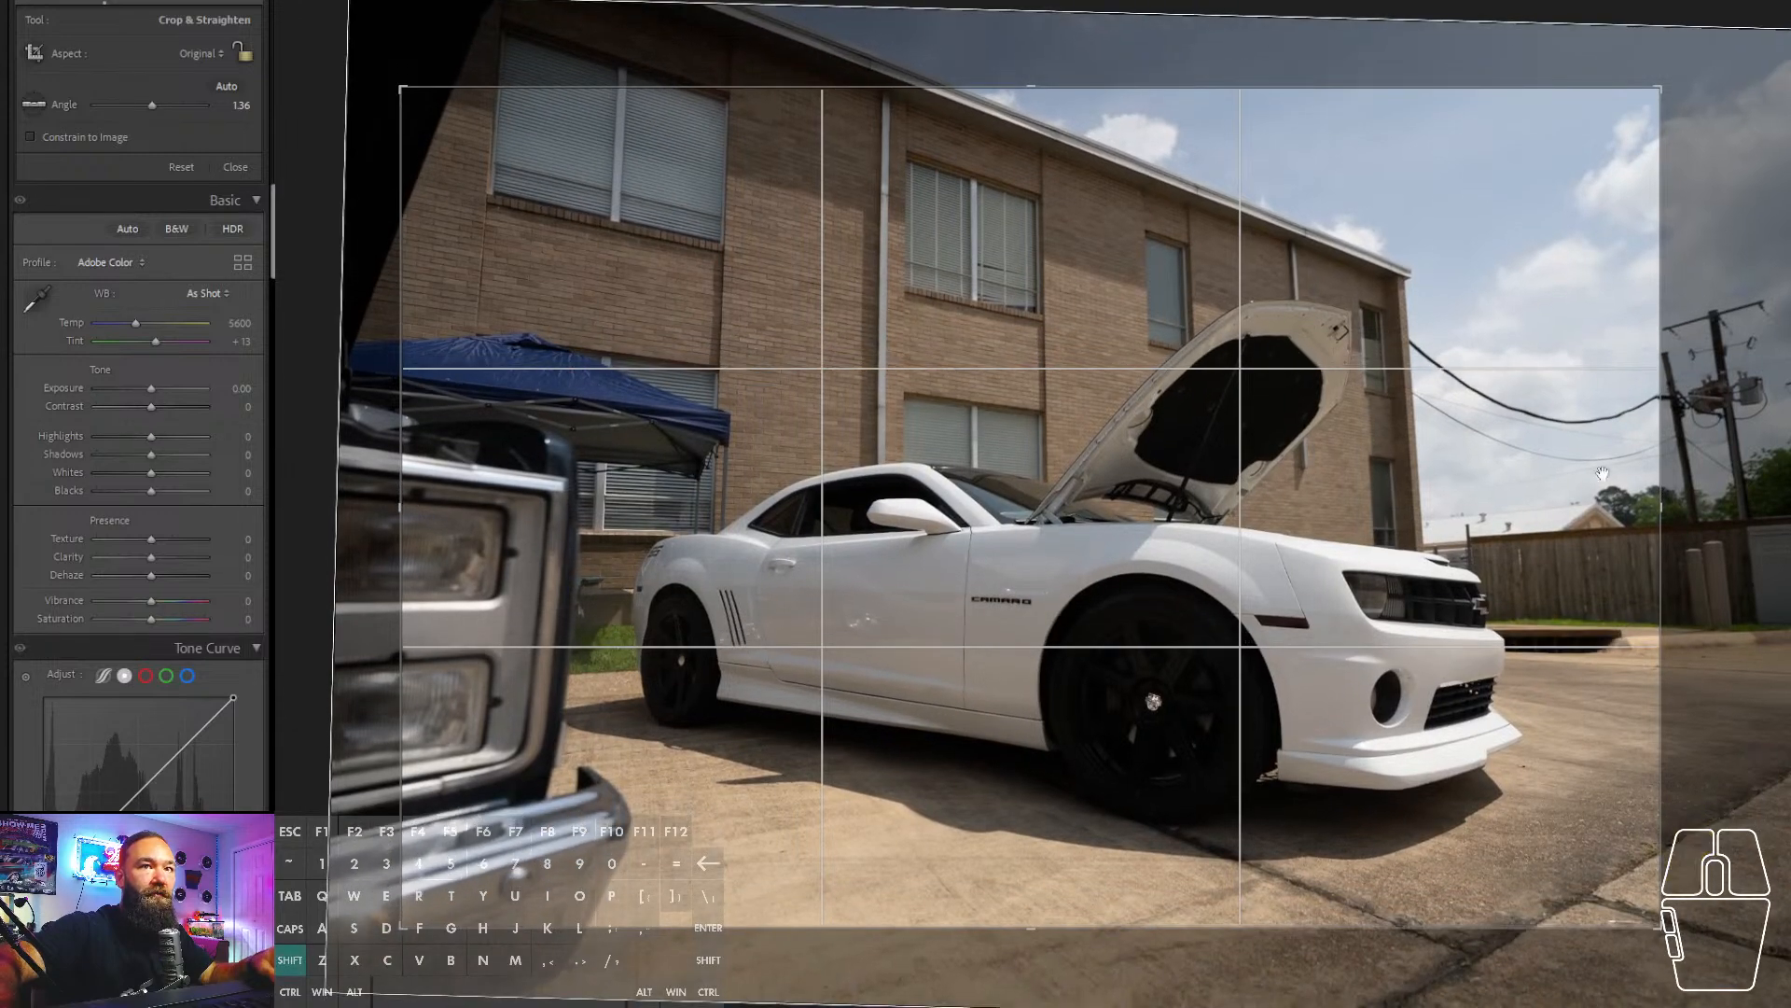
{"action": "left_click_drag", "start_coordinate": [1660, 506], "coordinate": [1585, 486]}
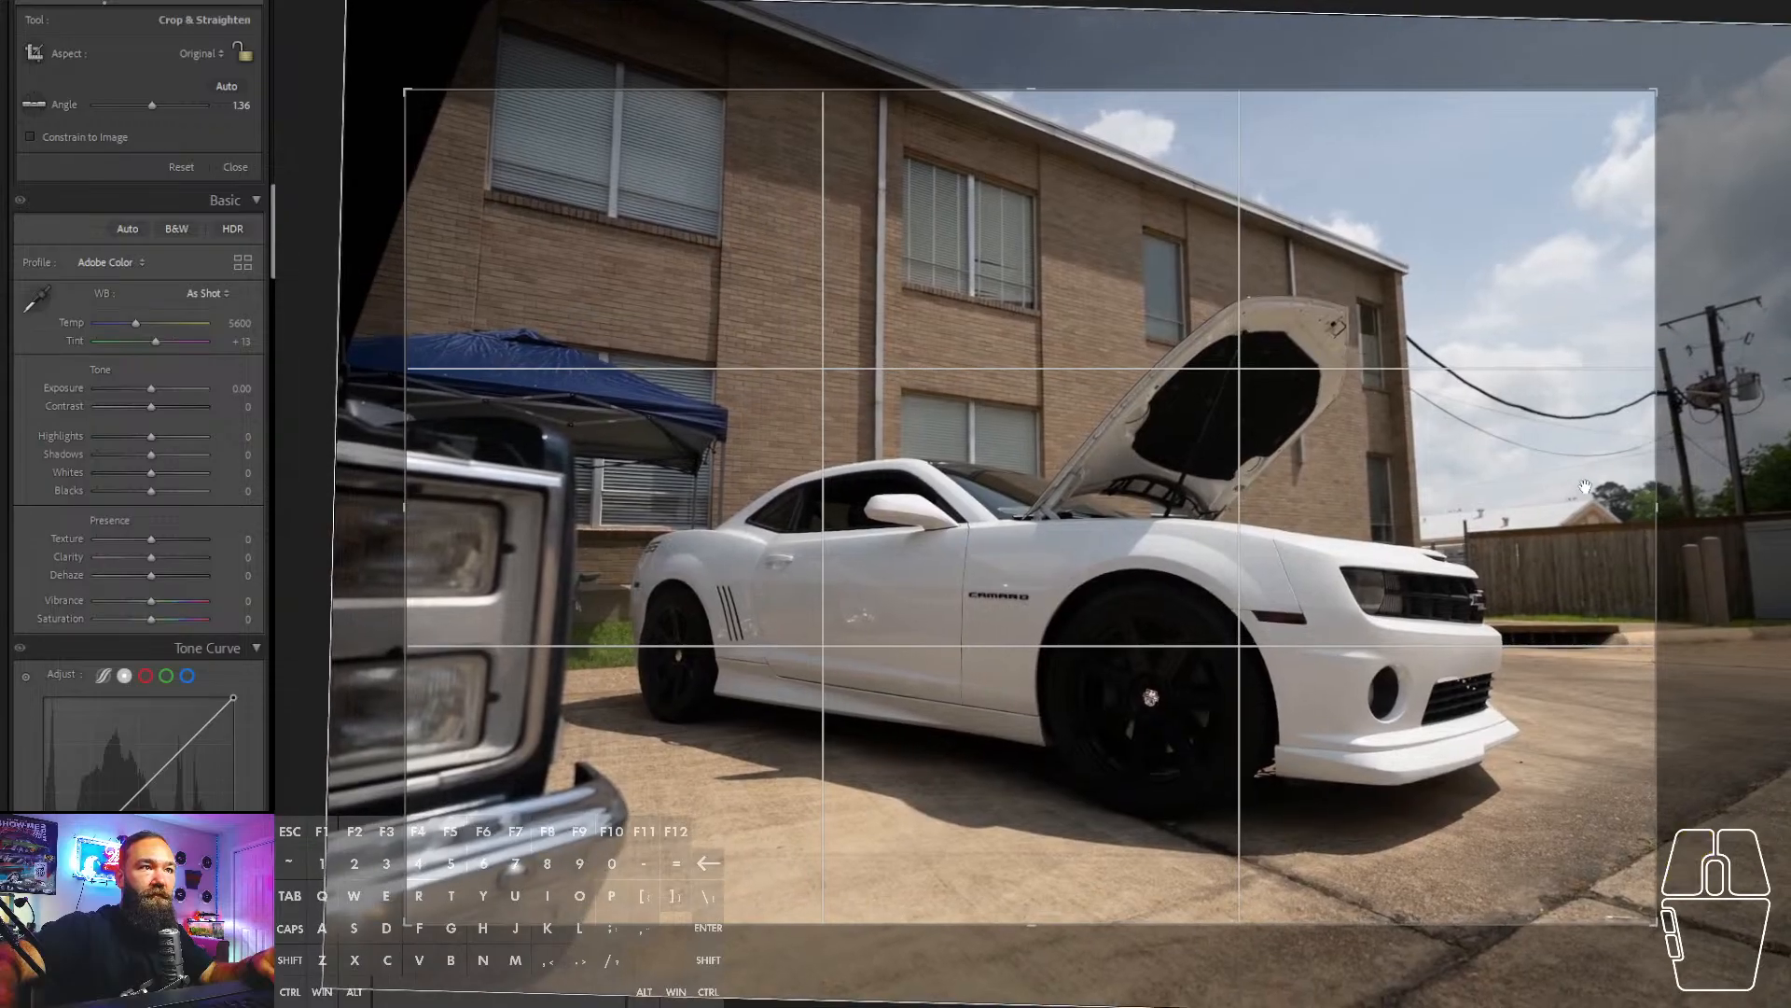
{"action": "key", "text": "Return"}
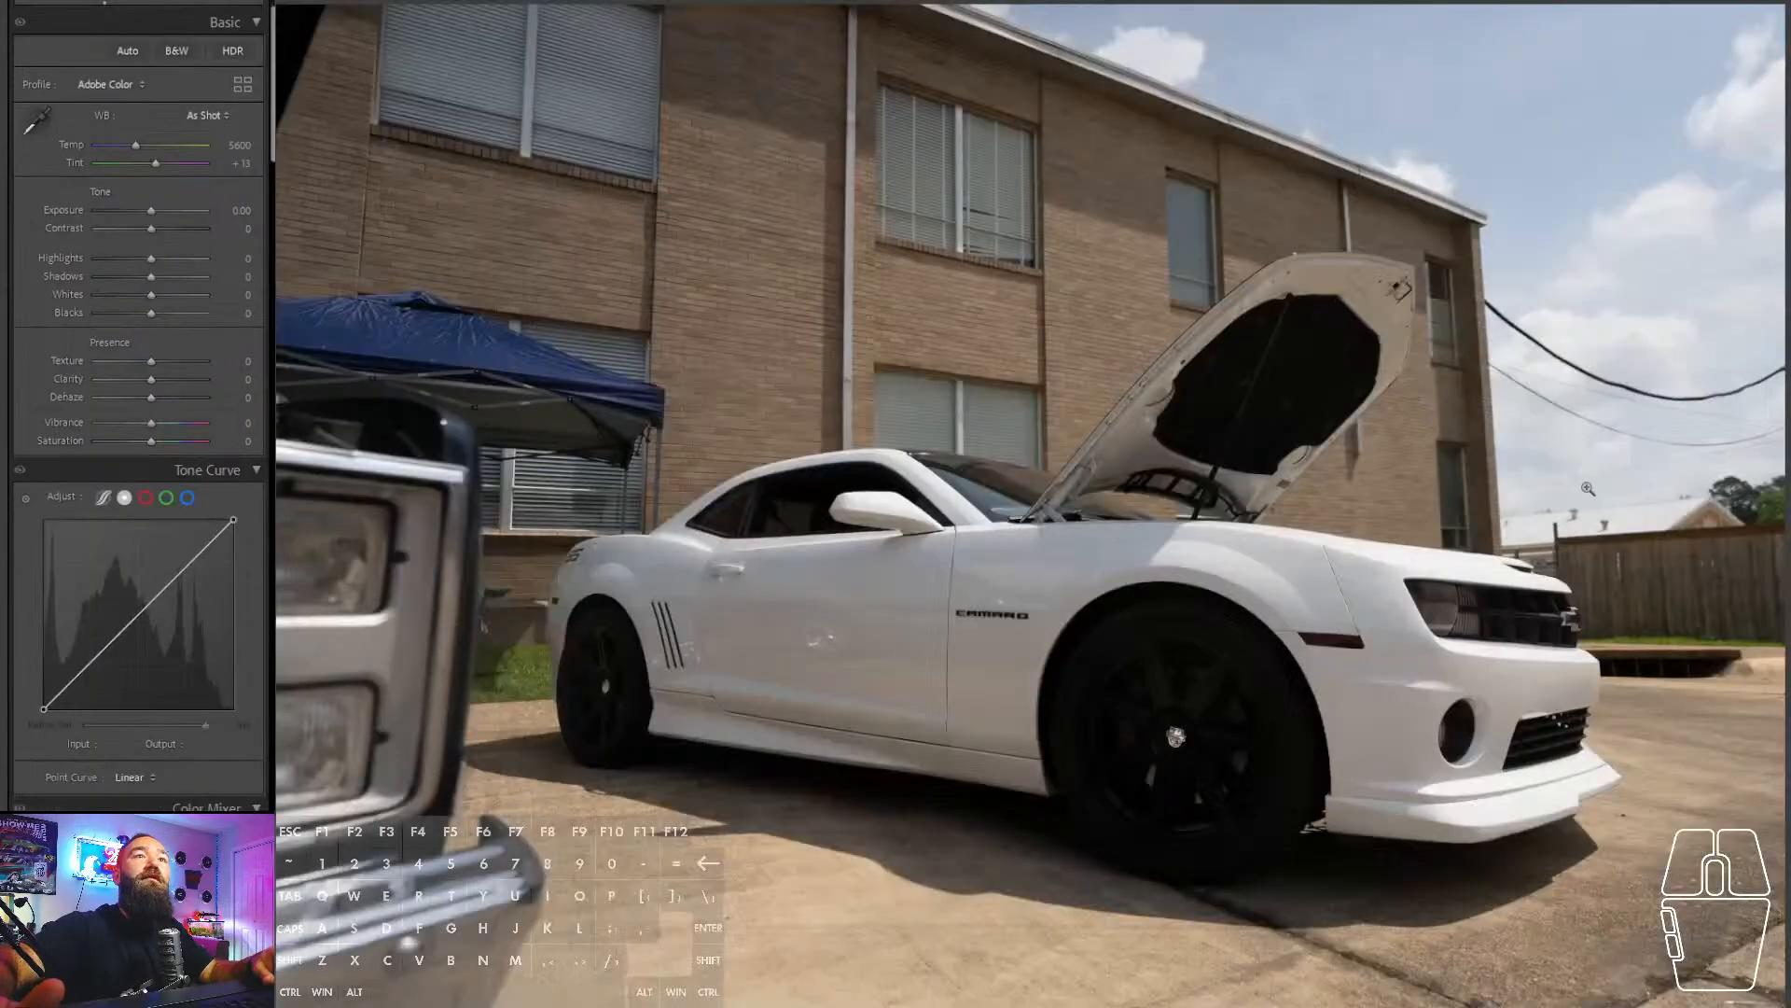
- Paste the develop settings onto the Camaro photo and set its tint to +13 and exposure to +1.00
{"action": "key", "text": "ctrl+shift+v"}
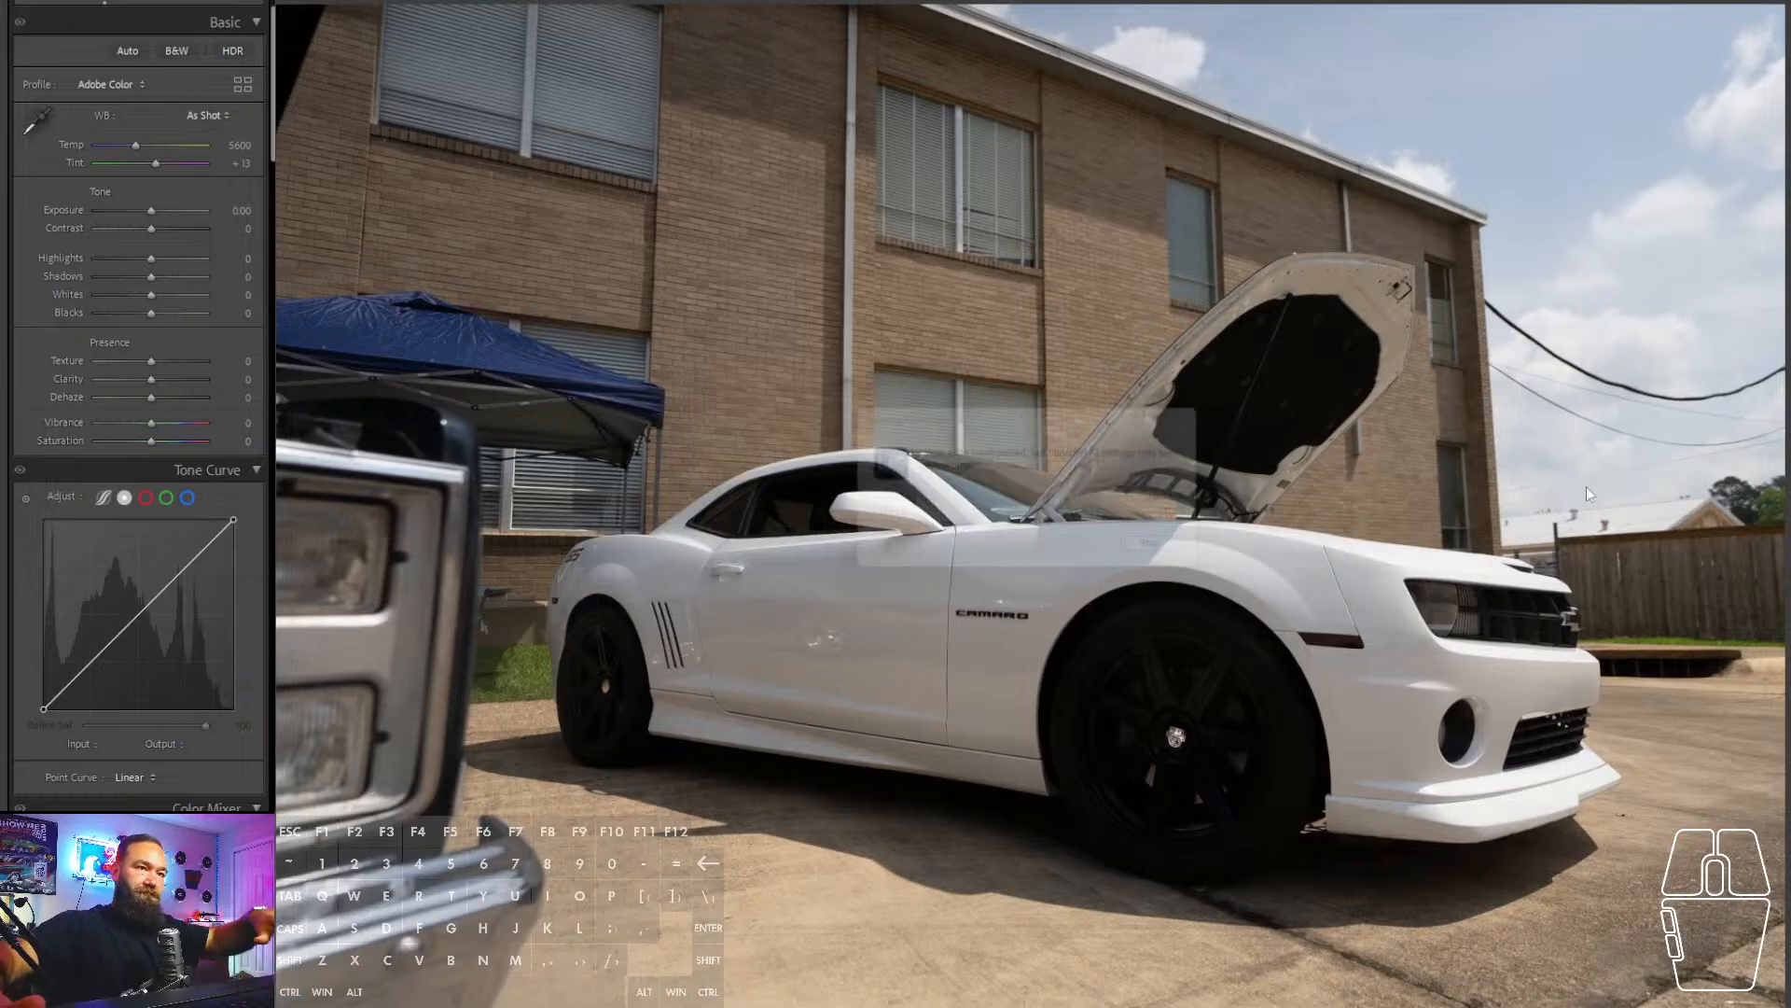
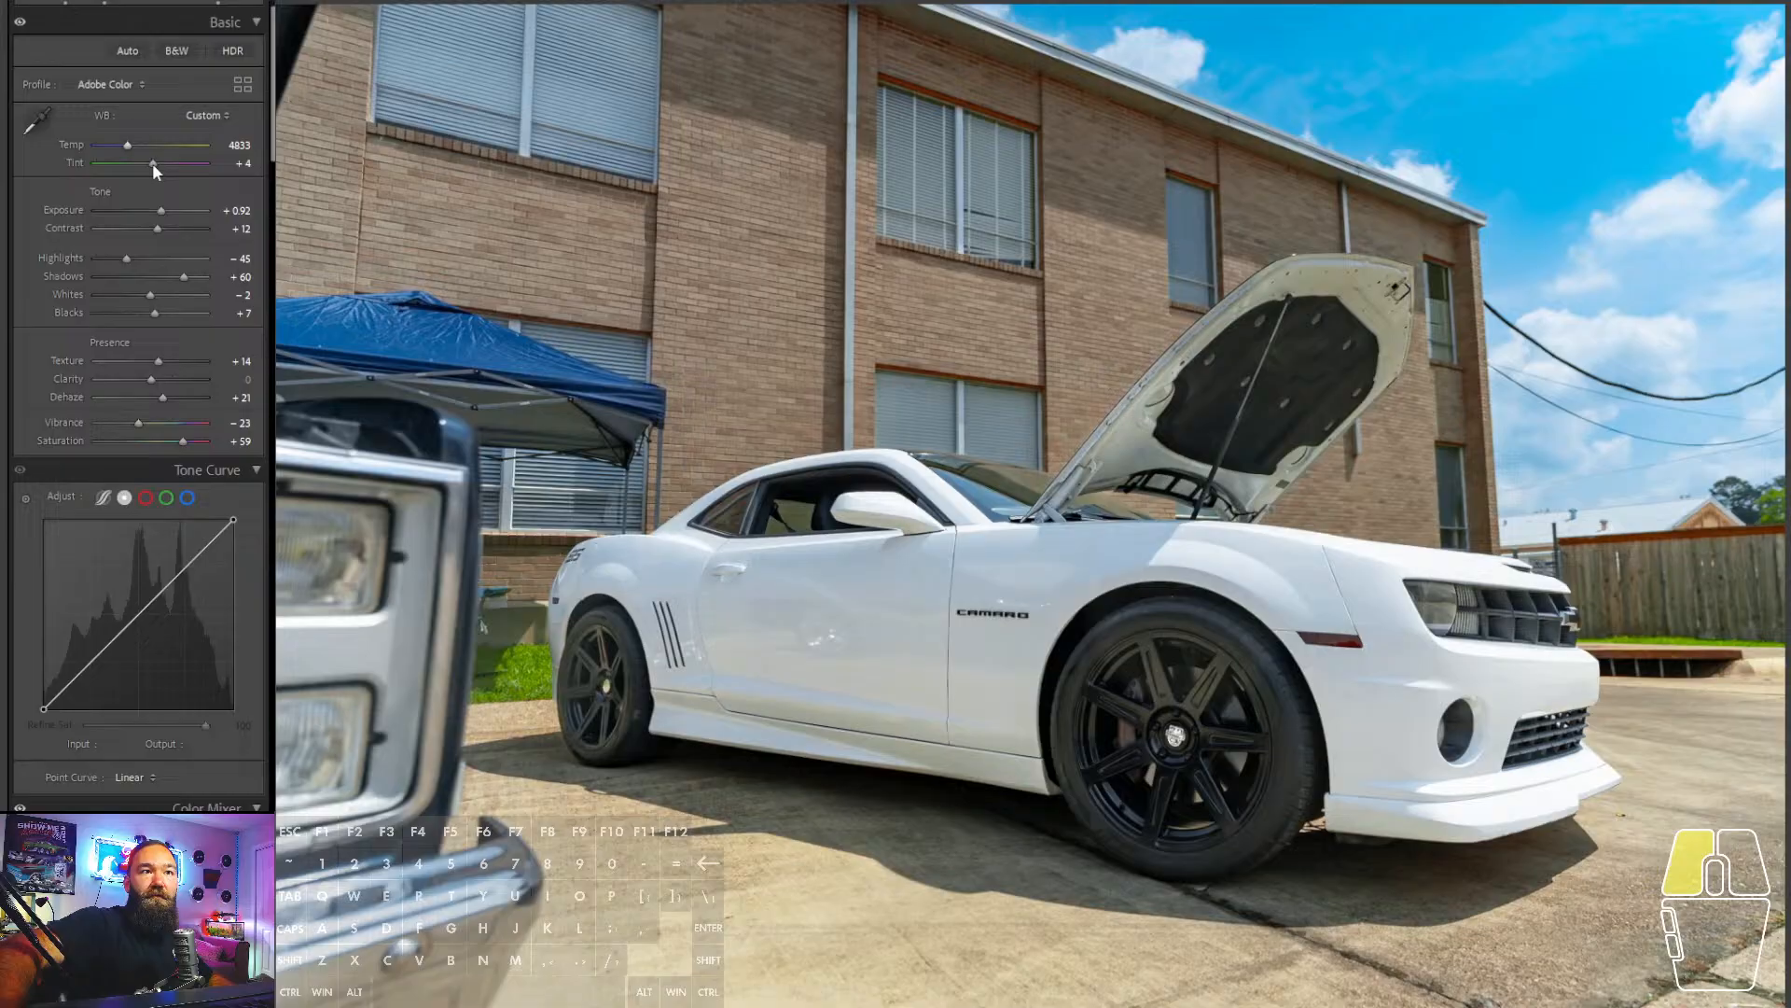
{"action": "left_click_drag", "start_coordinate": [153, 164], "coordinate": [156, 164]}
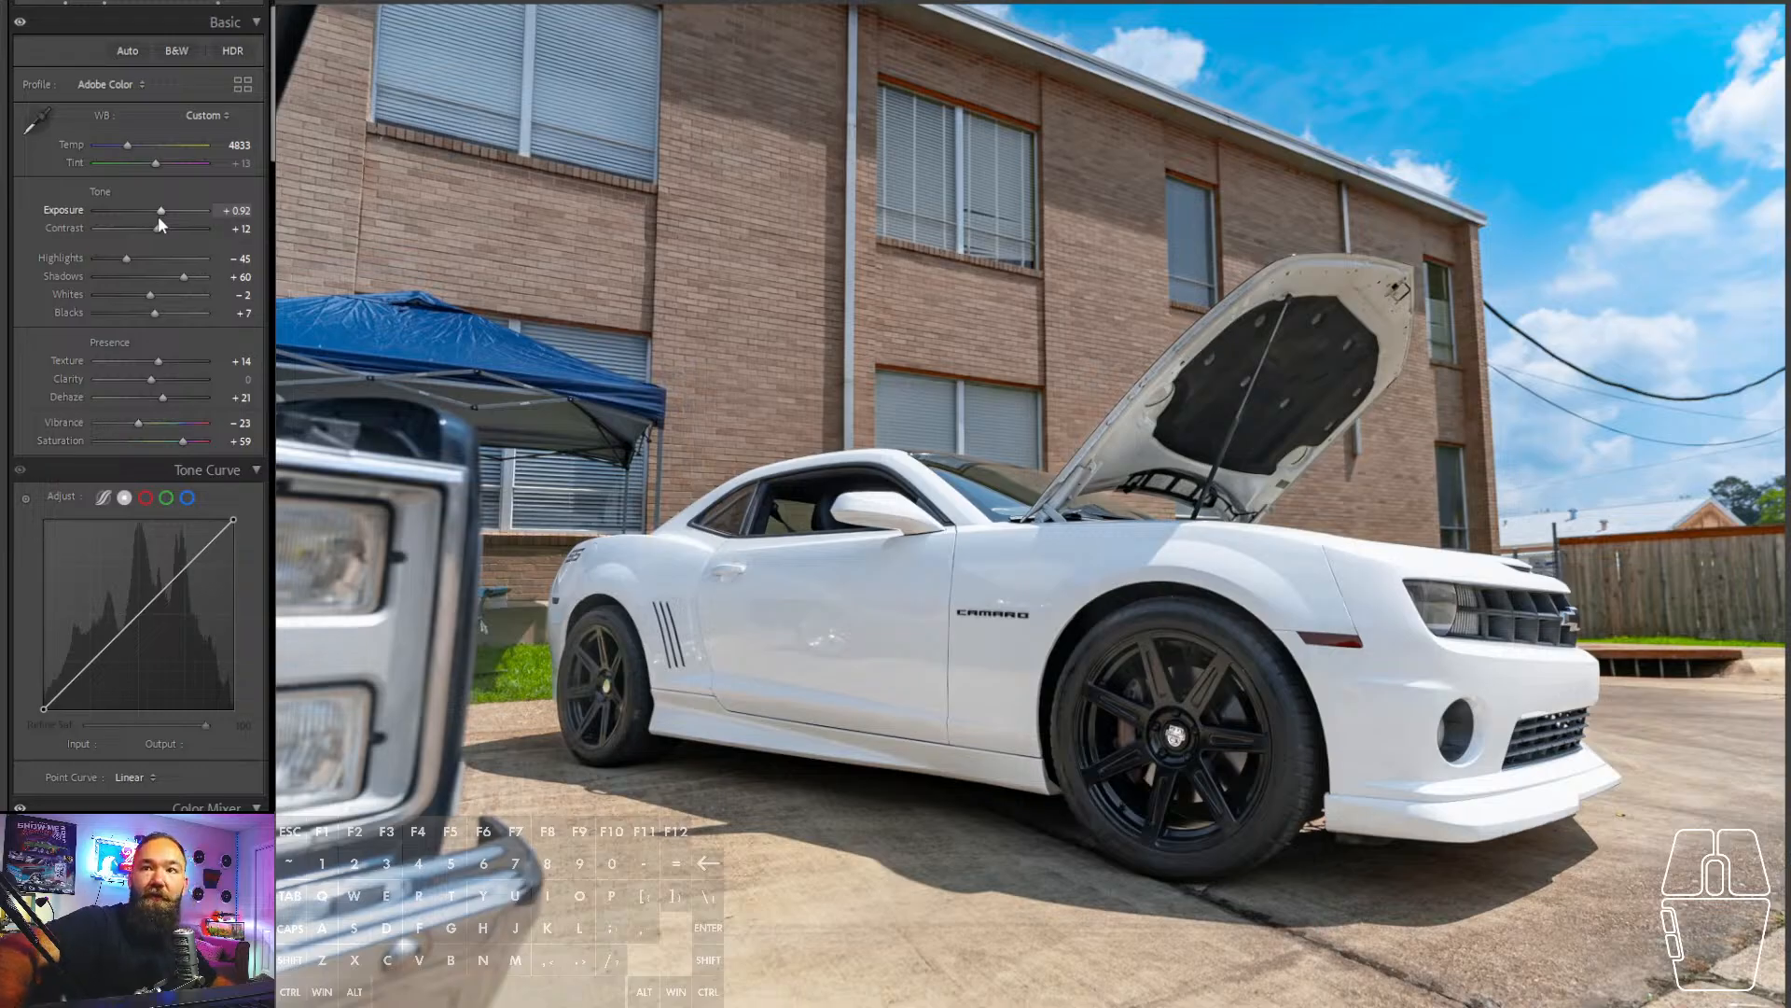
{"action": "left_click_drag", "start_coordinate": [159, 216], "coordinate": [160, 209]}
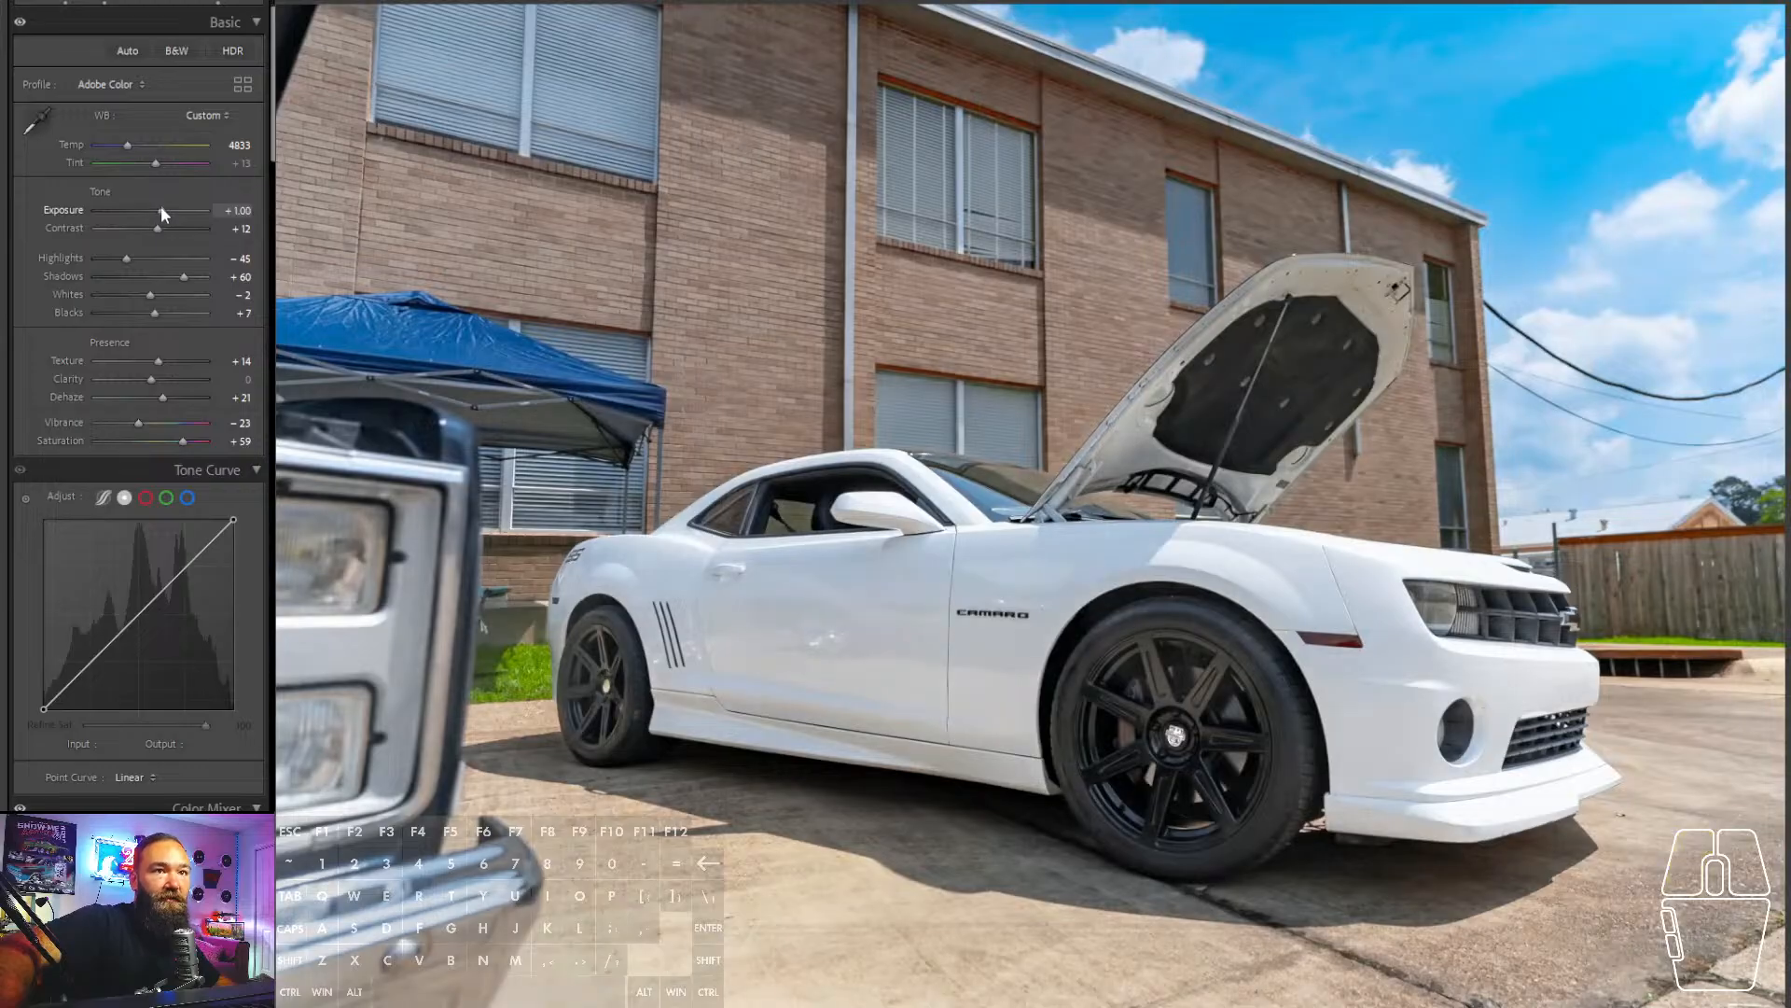
- Draw a linear gradient mask over the pavement around the Camaro and subtract the subject from it
{"action": "left_click", "coordinate": [219, 2]}
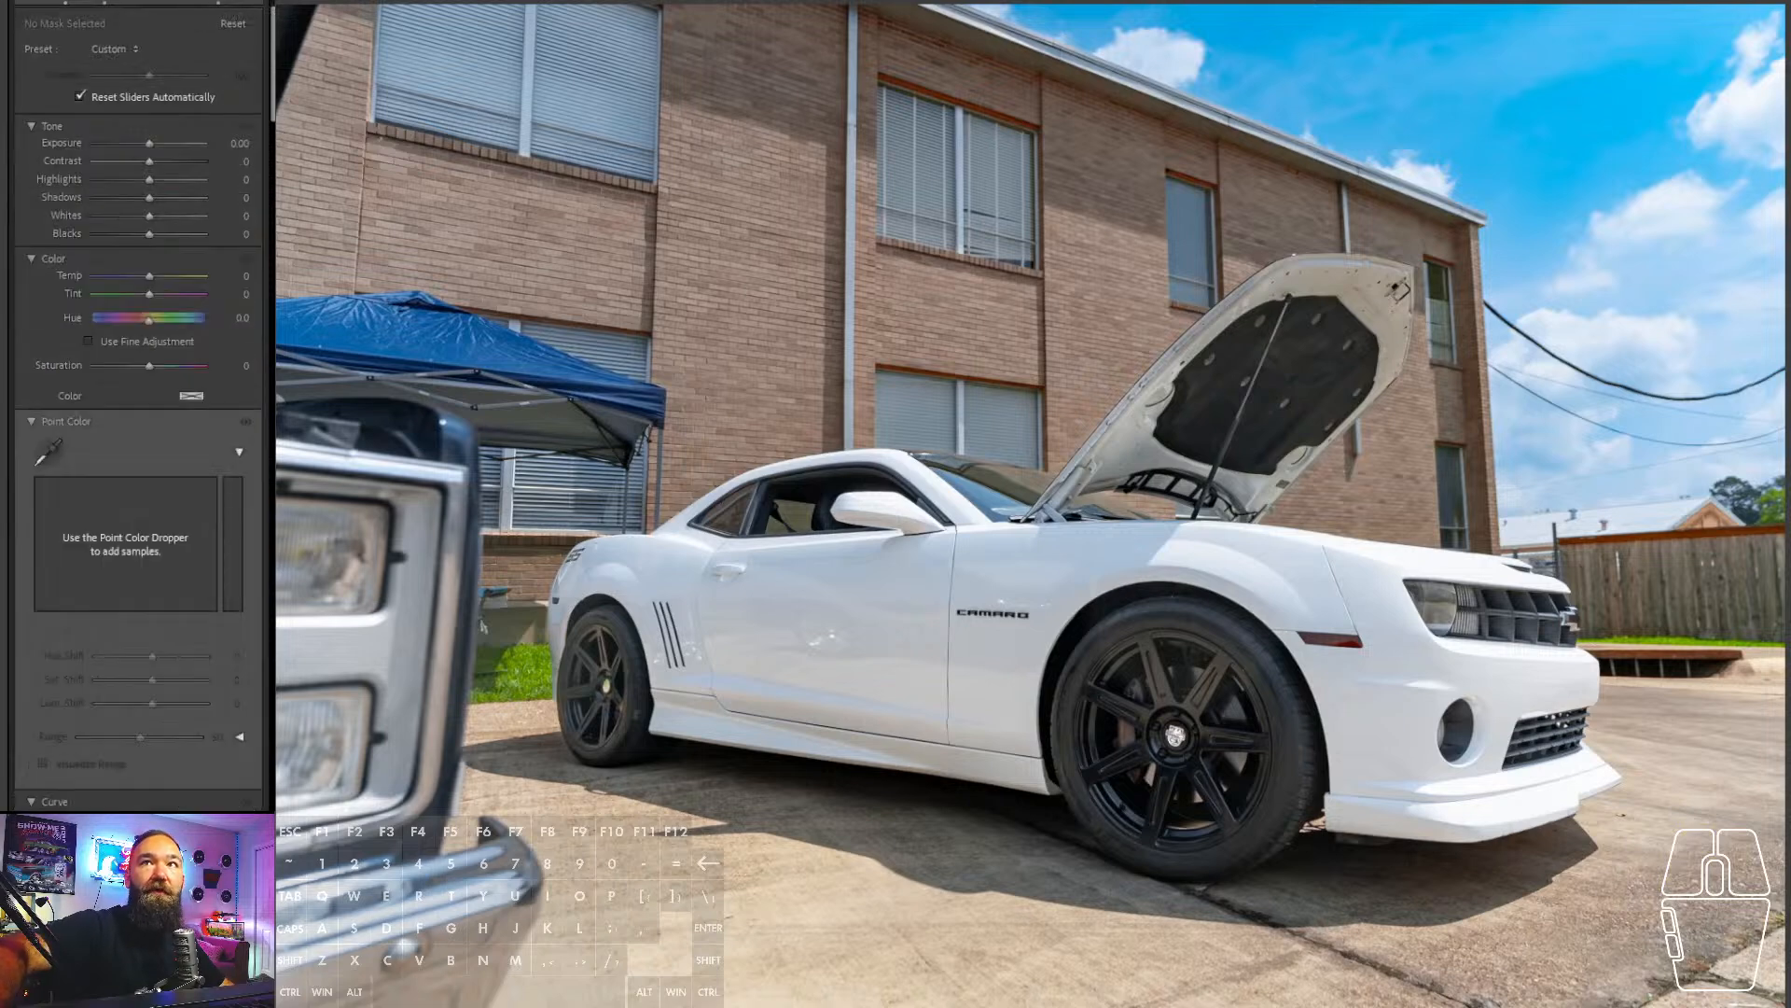
{"action": "left_click", "coordinate": [56, 15]}
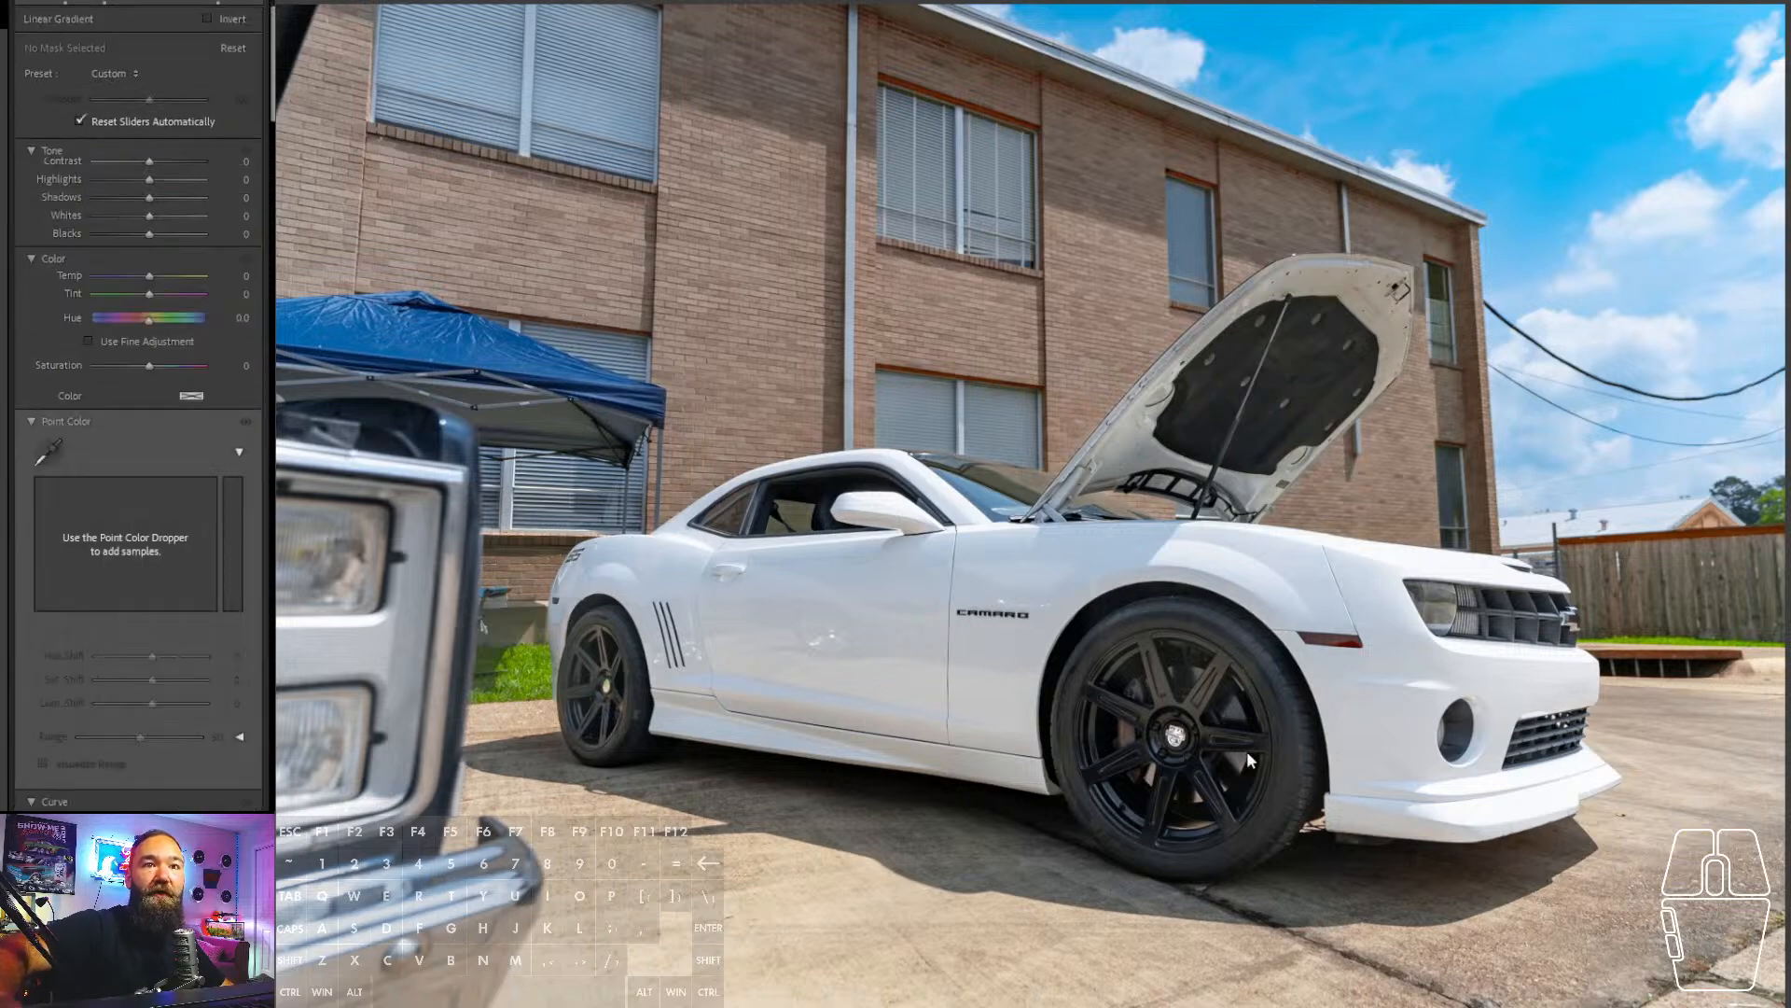
{"action": "left_click_drag", "start_coordinate": [984, 801], "coordinate": [976, 701]}
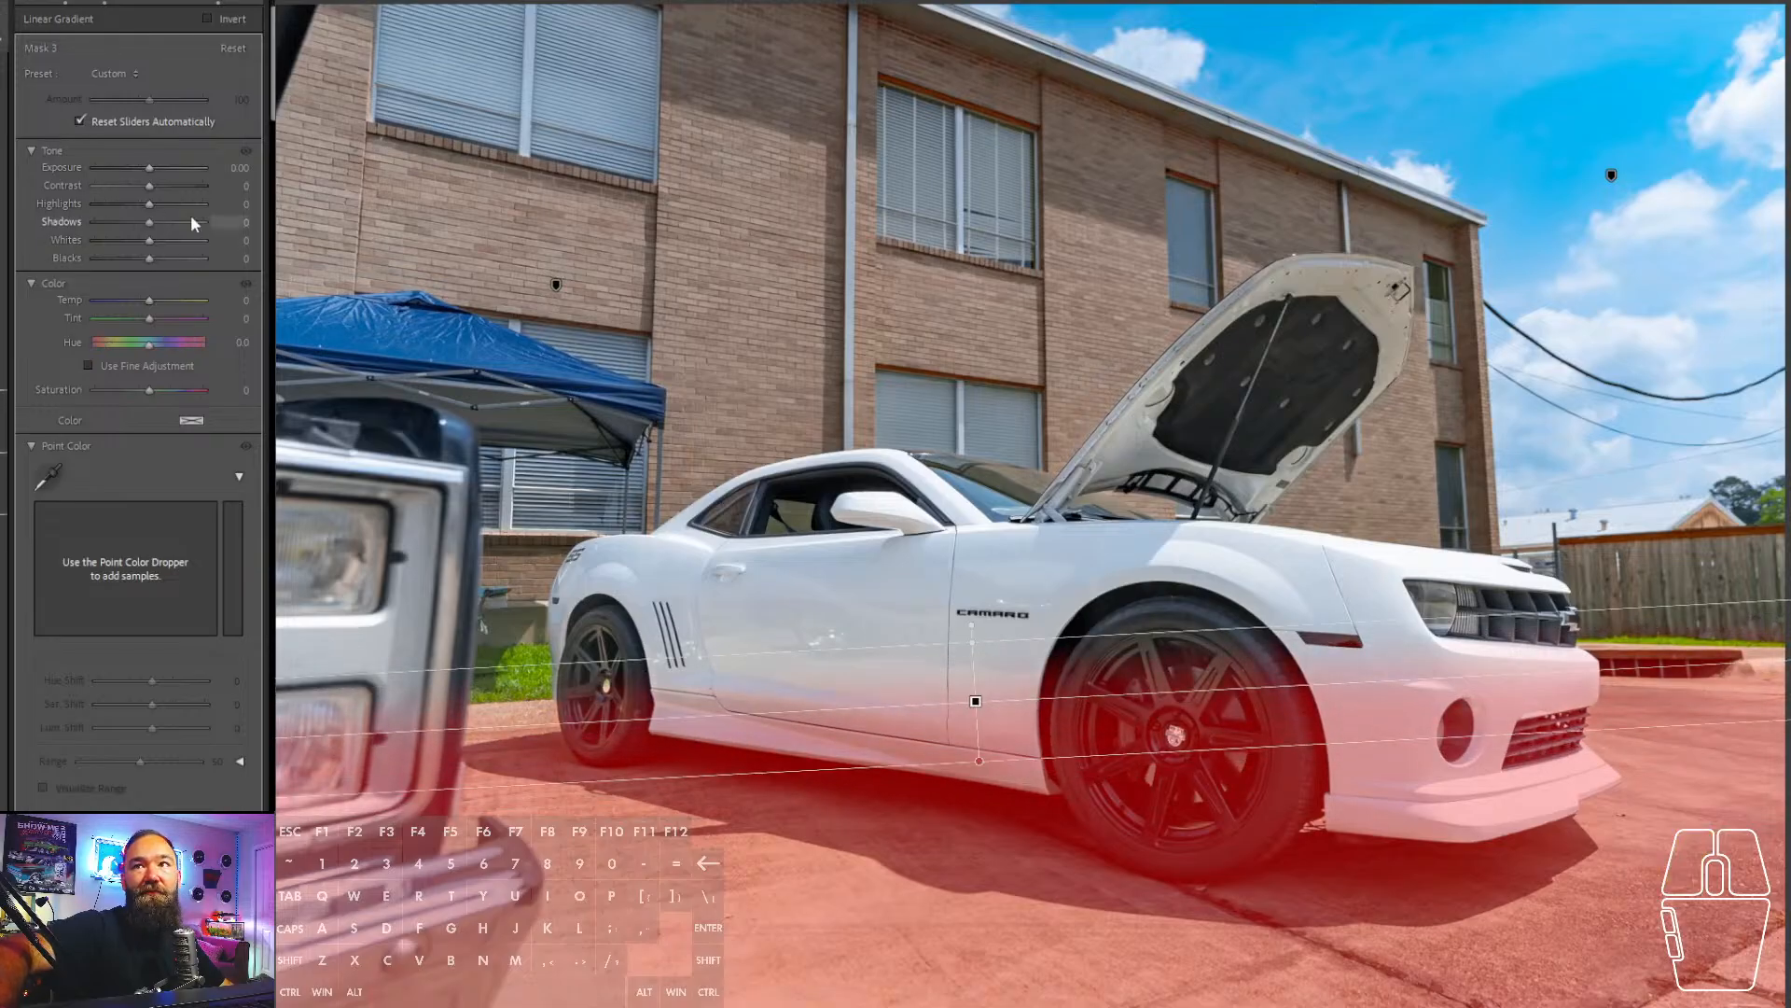
{"action": "left_click", "coordinate": [9, 4]}
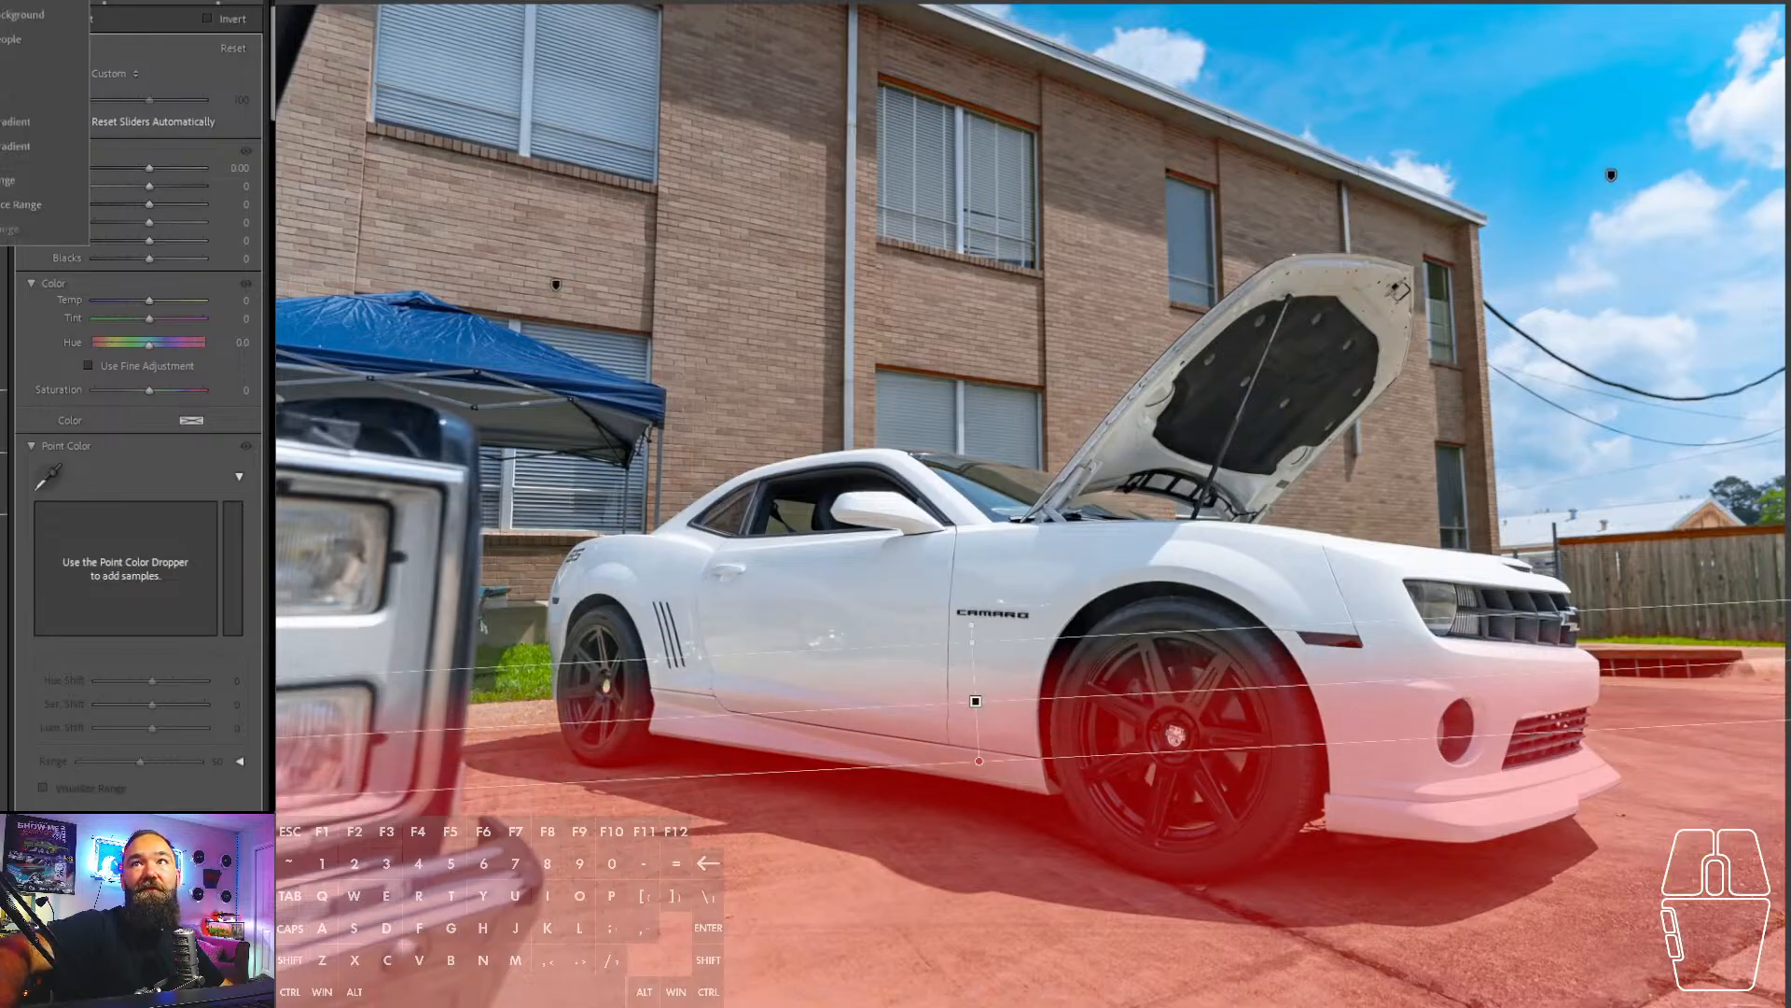
{"action": "left_click", "coordinate": [10, 3]}
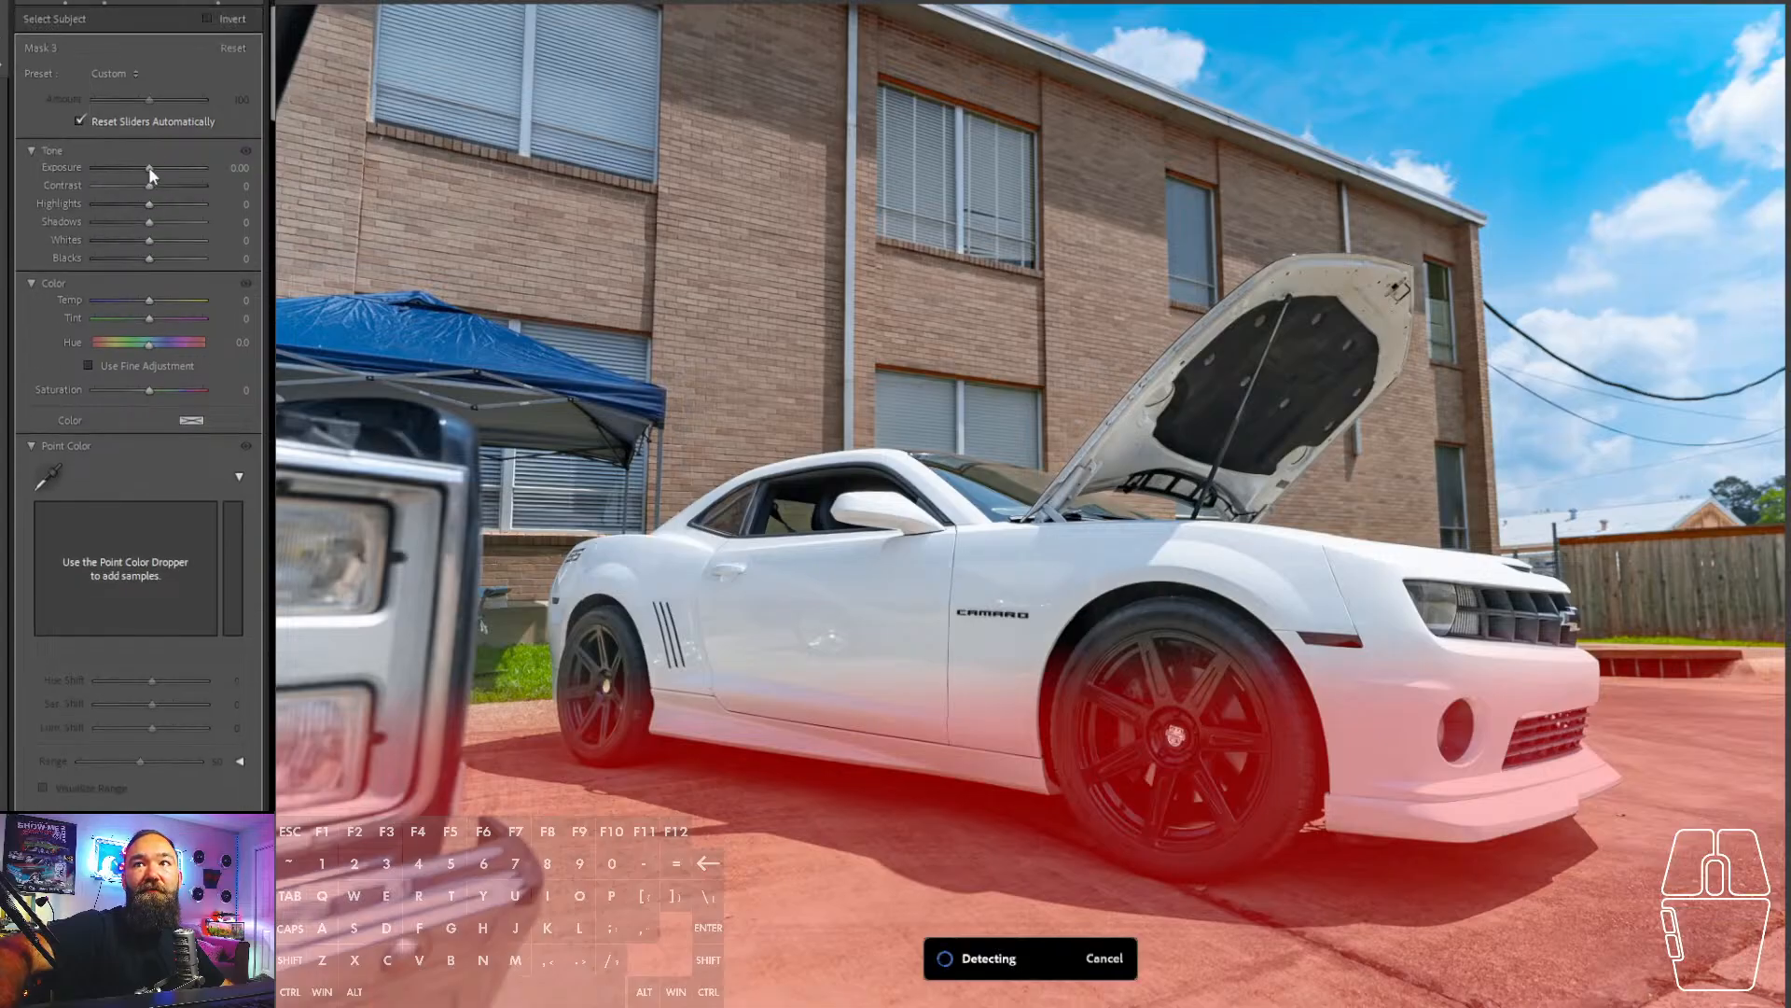
- Set the Camaro pavement mask's exposure to -0.87 and temperature to -5, and close masking
{"action": "left_click_drag", "start_coordinate": [149, 169], "coordinate": [144, 170]}
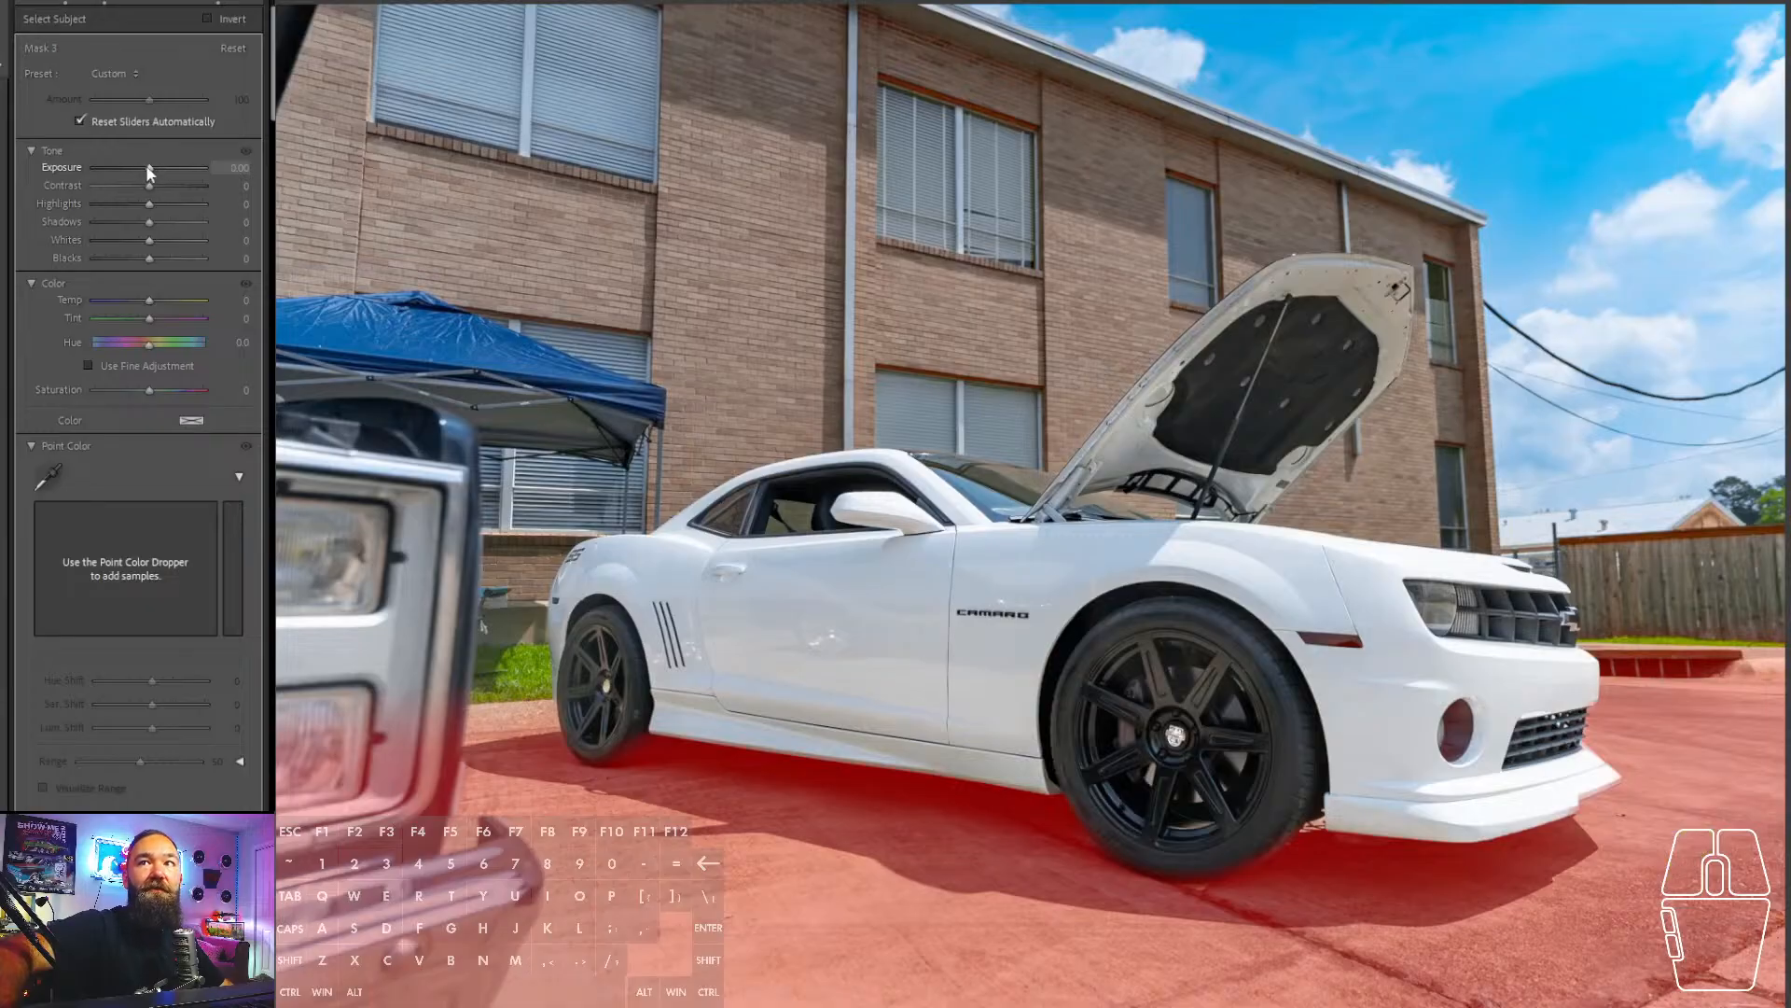
{"action": "left_click", "coordinate": [151, 149]}
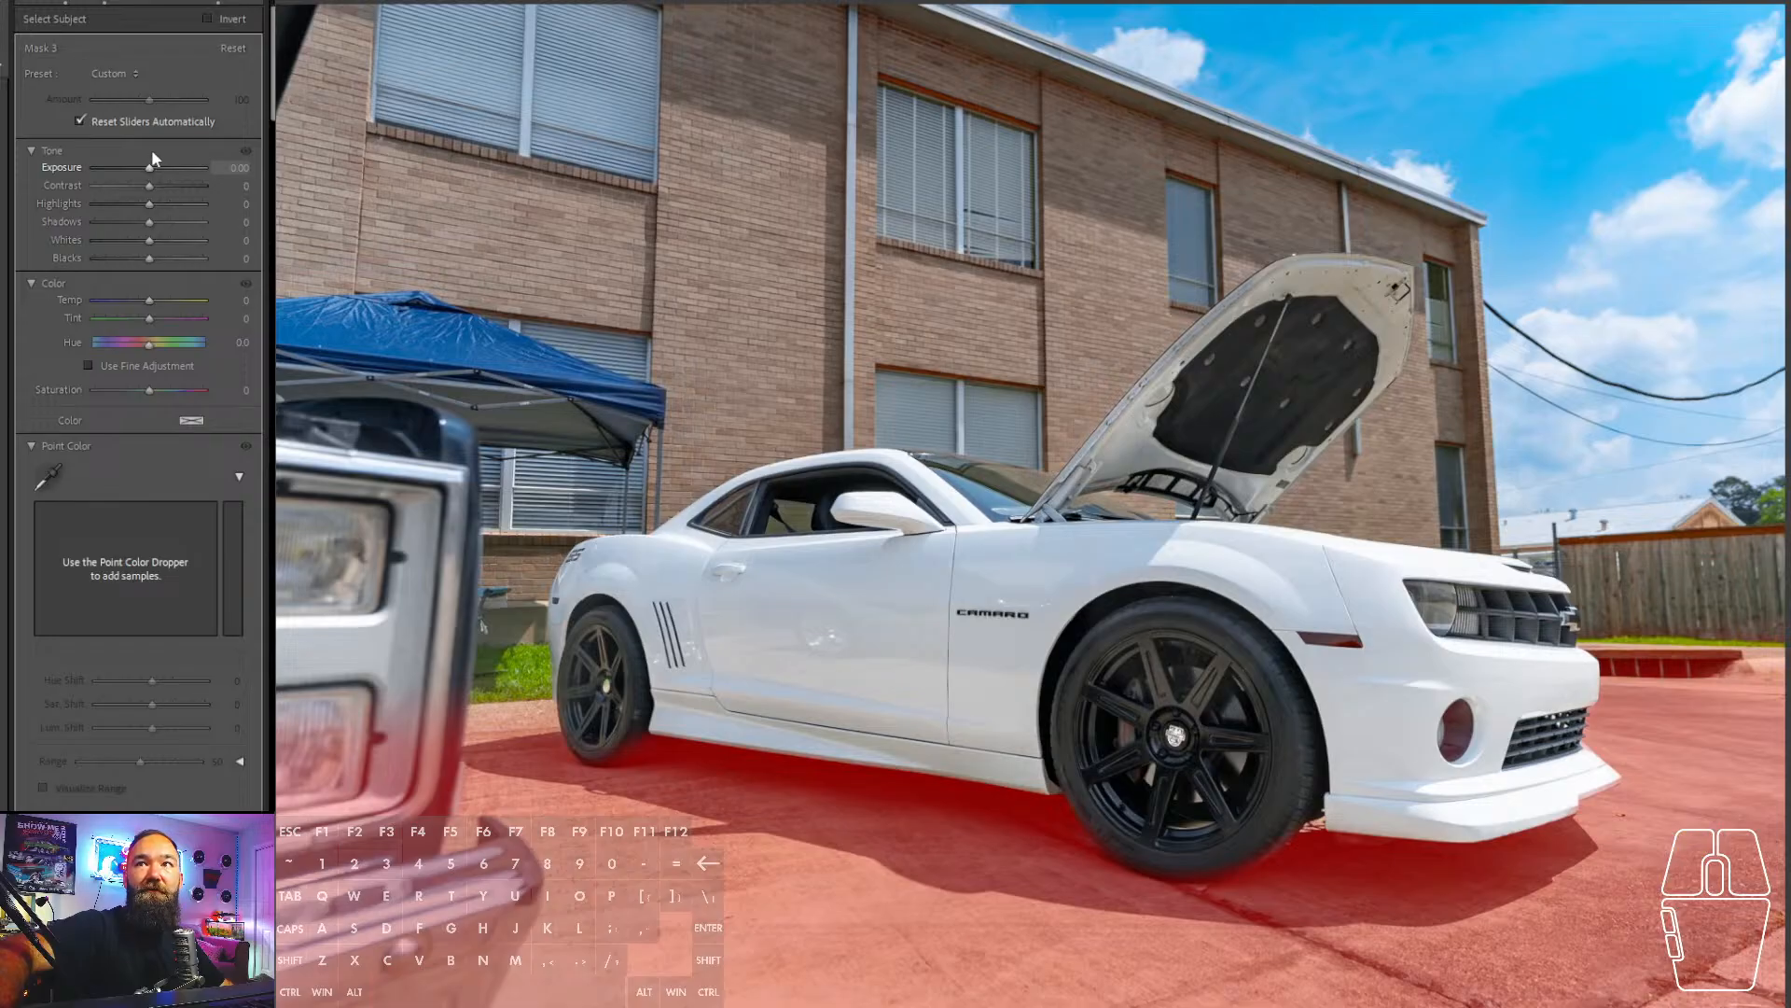
{"action": "left_click", "coordinate": [127, 159]}
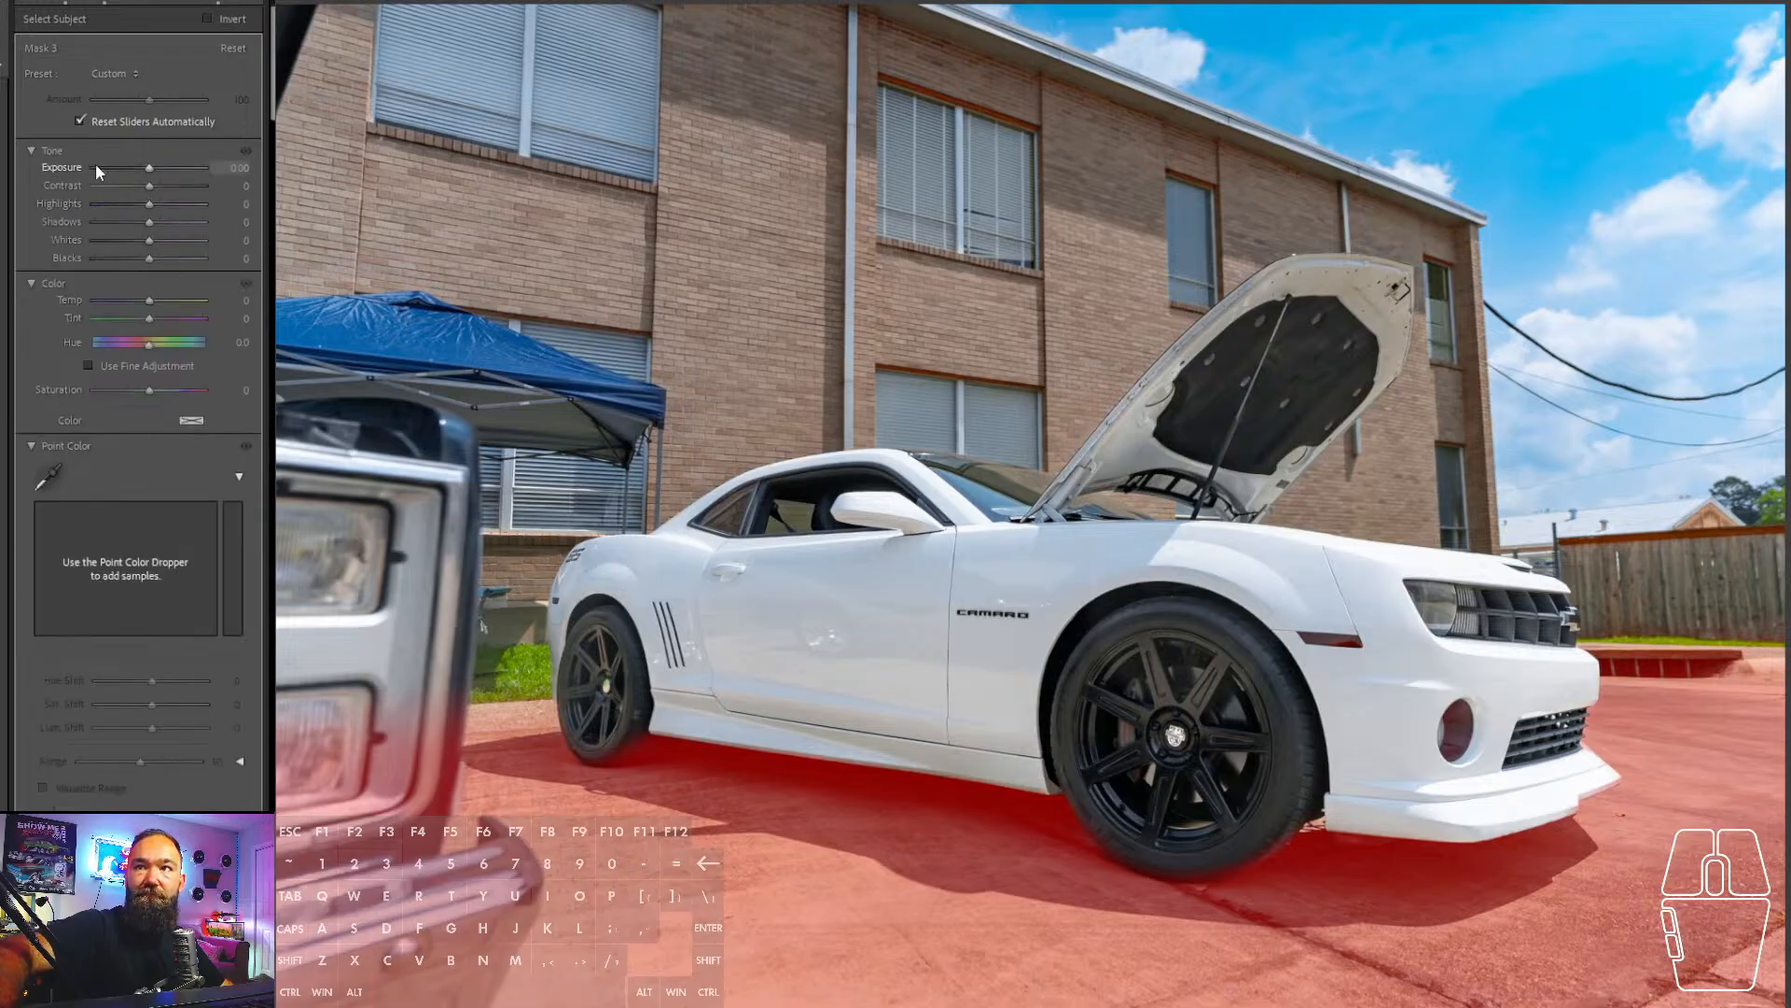
{"action": "left_click_drag", "start_coordinate": [149, 168], "coordinate": [133, 170]}
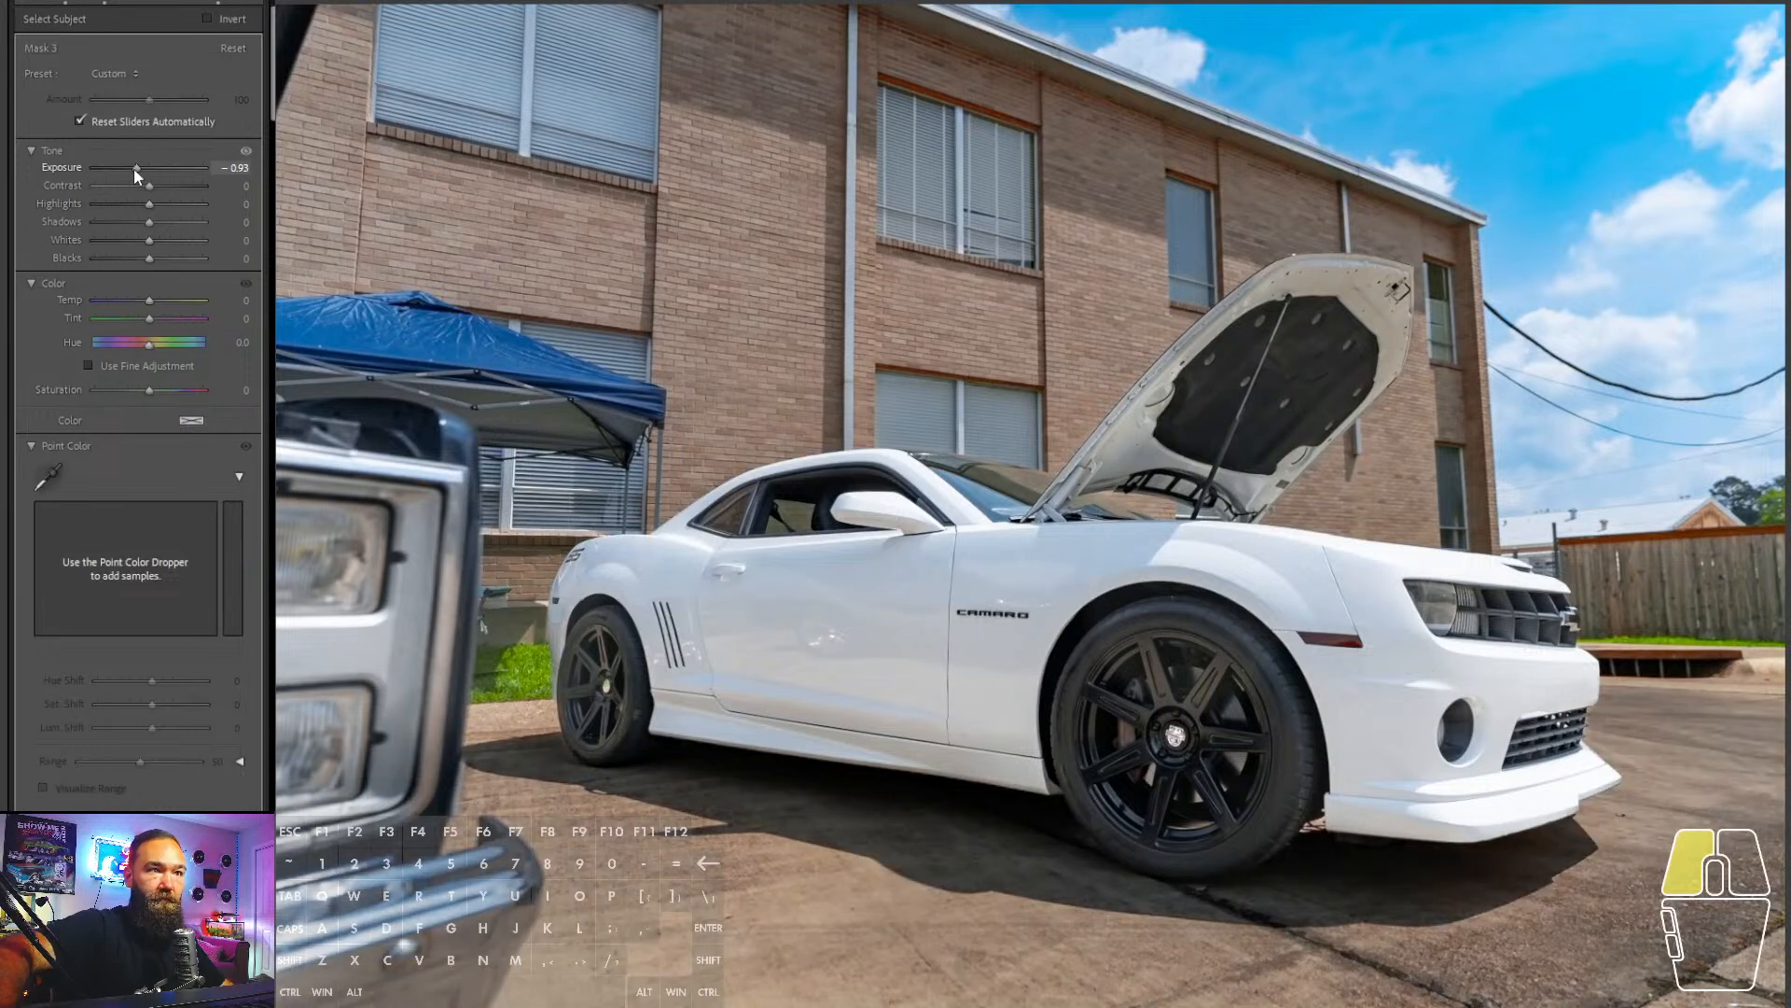
{"action": "left_click_drag", "start_coordinate": [136, 170], "coordinate": [138, 170]}
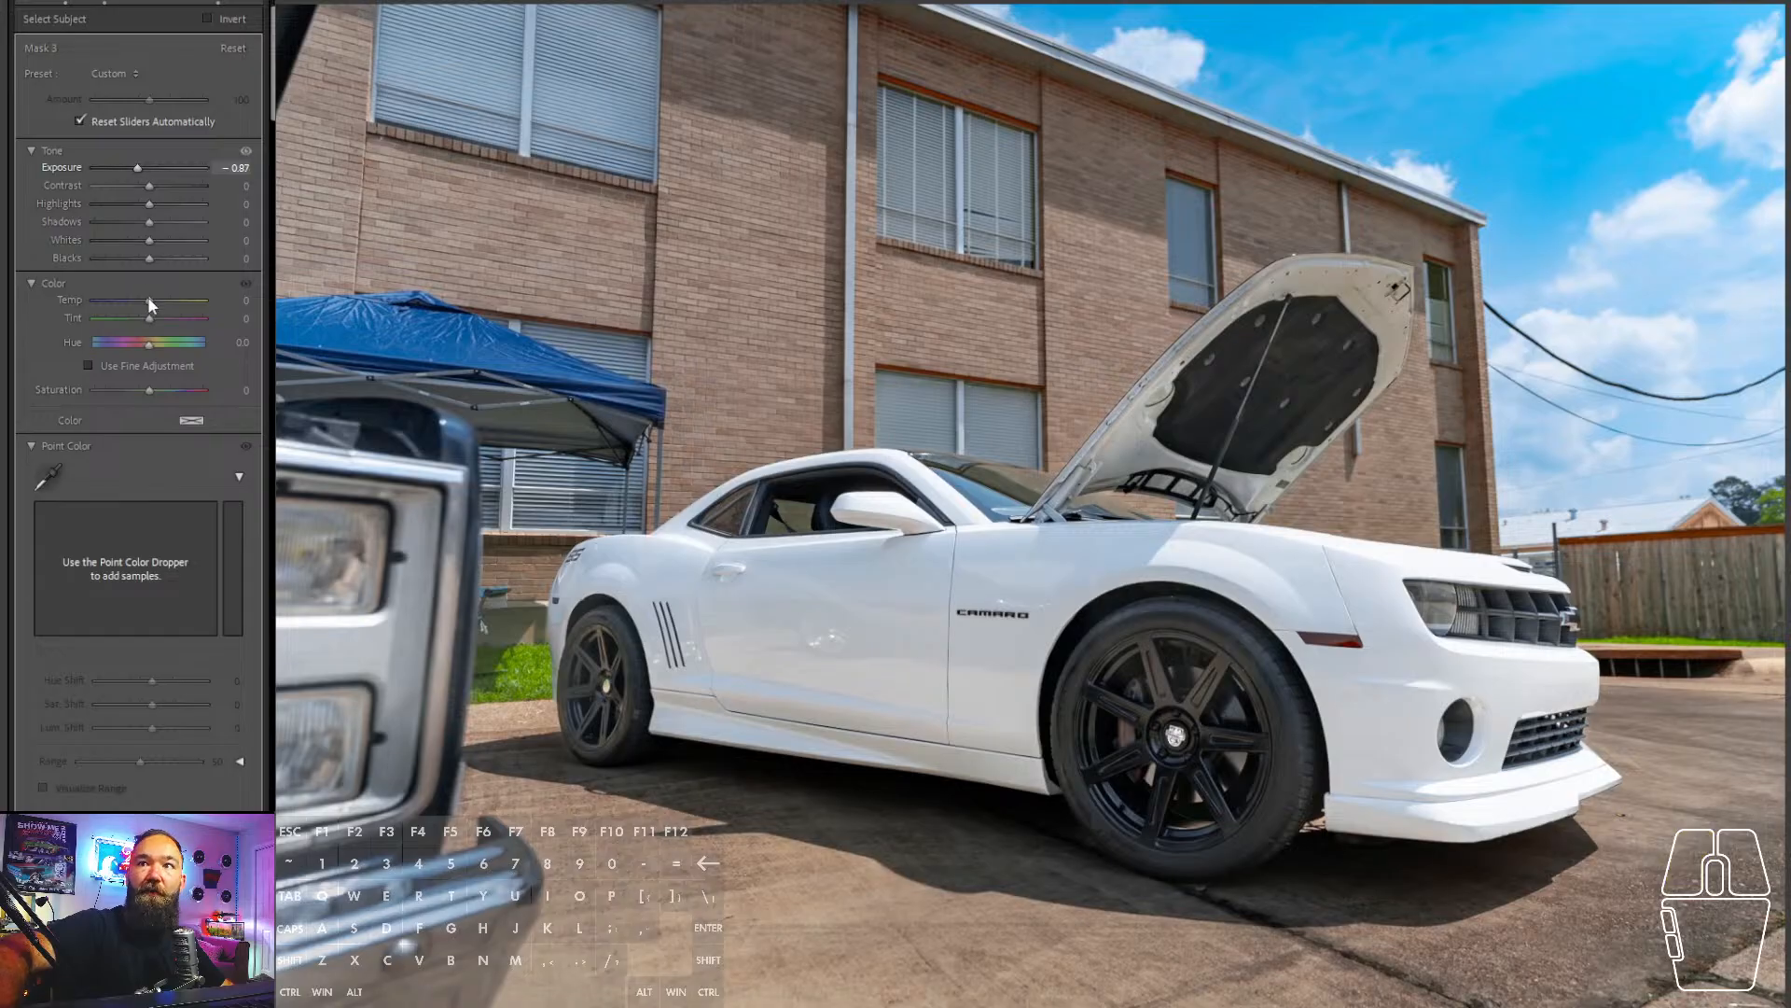
{"action": "left_click_drag", "start_coordinate": [149, 299], "coordinate": [145, 302]}
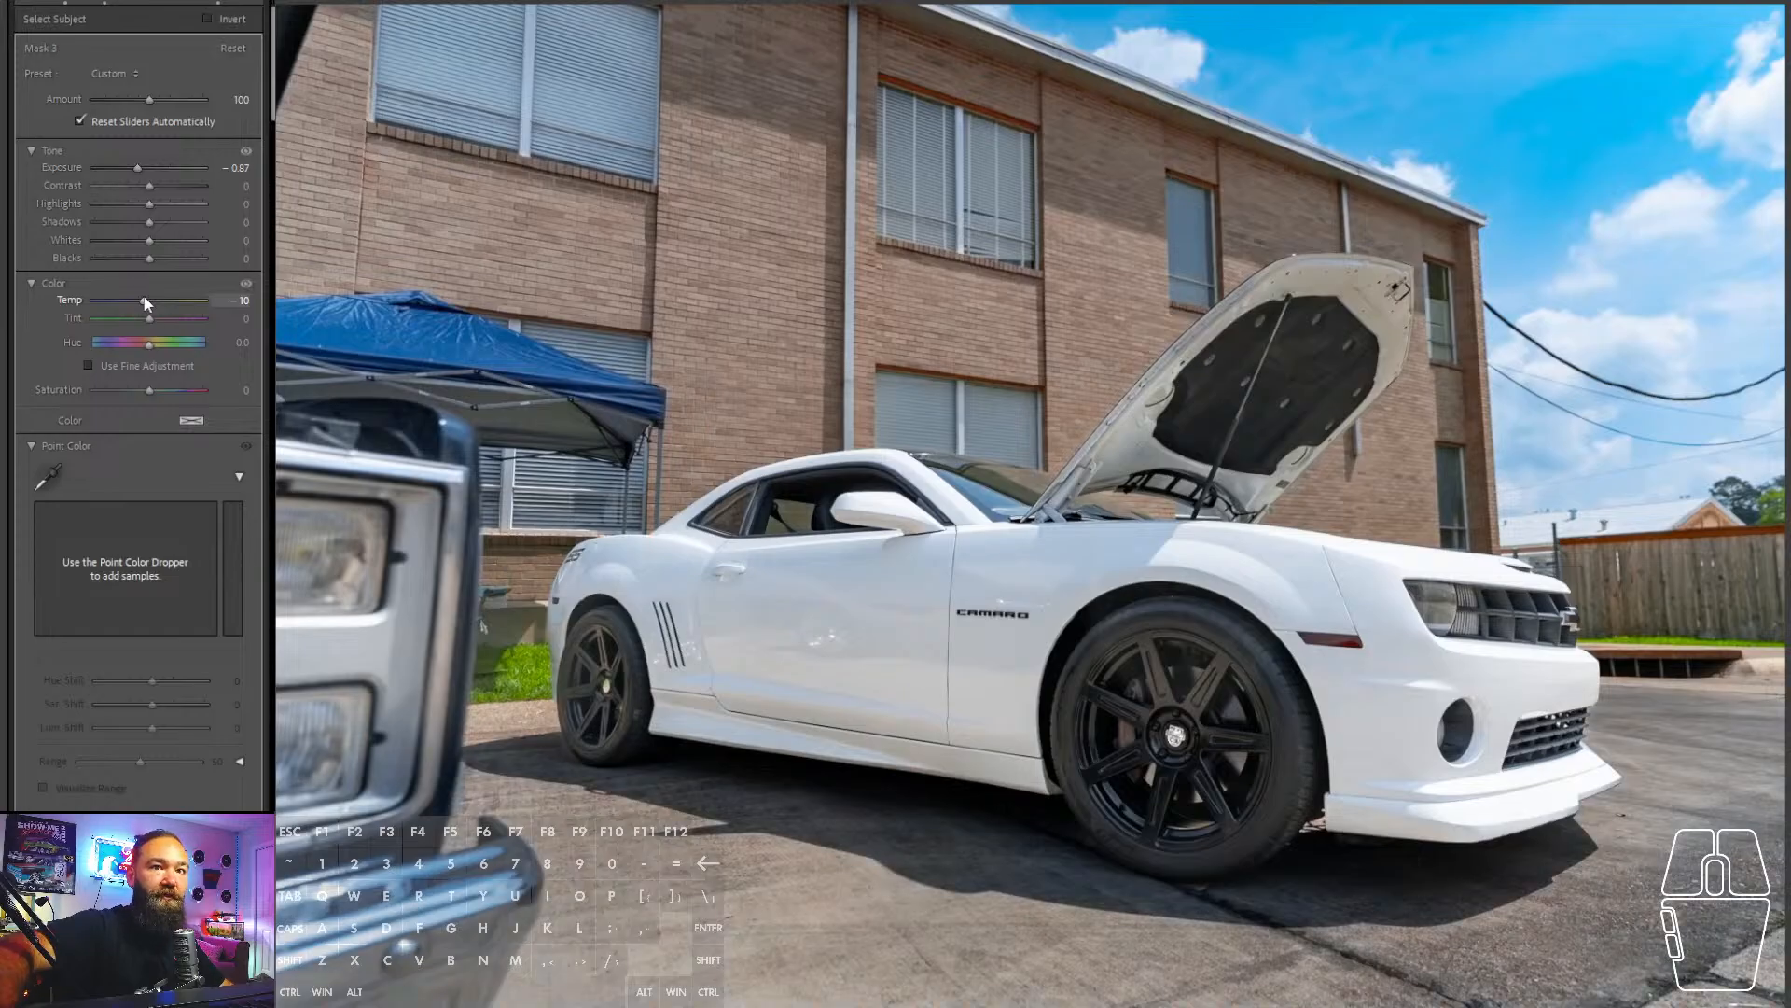
{"action": "left_click_drag", "start_coordinate": [145, 302], "coordinate": [148, 302]}
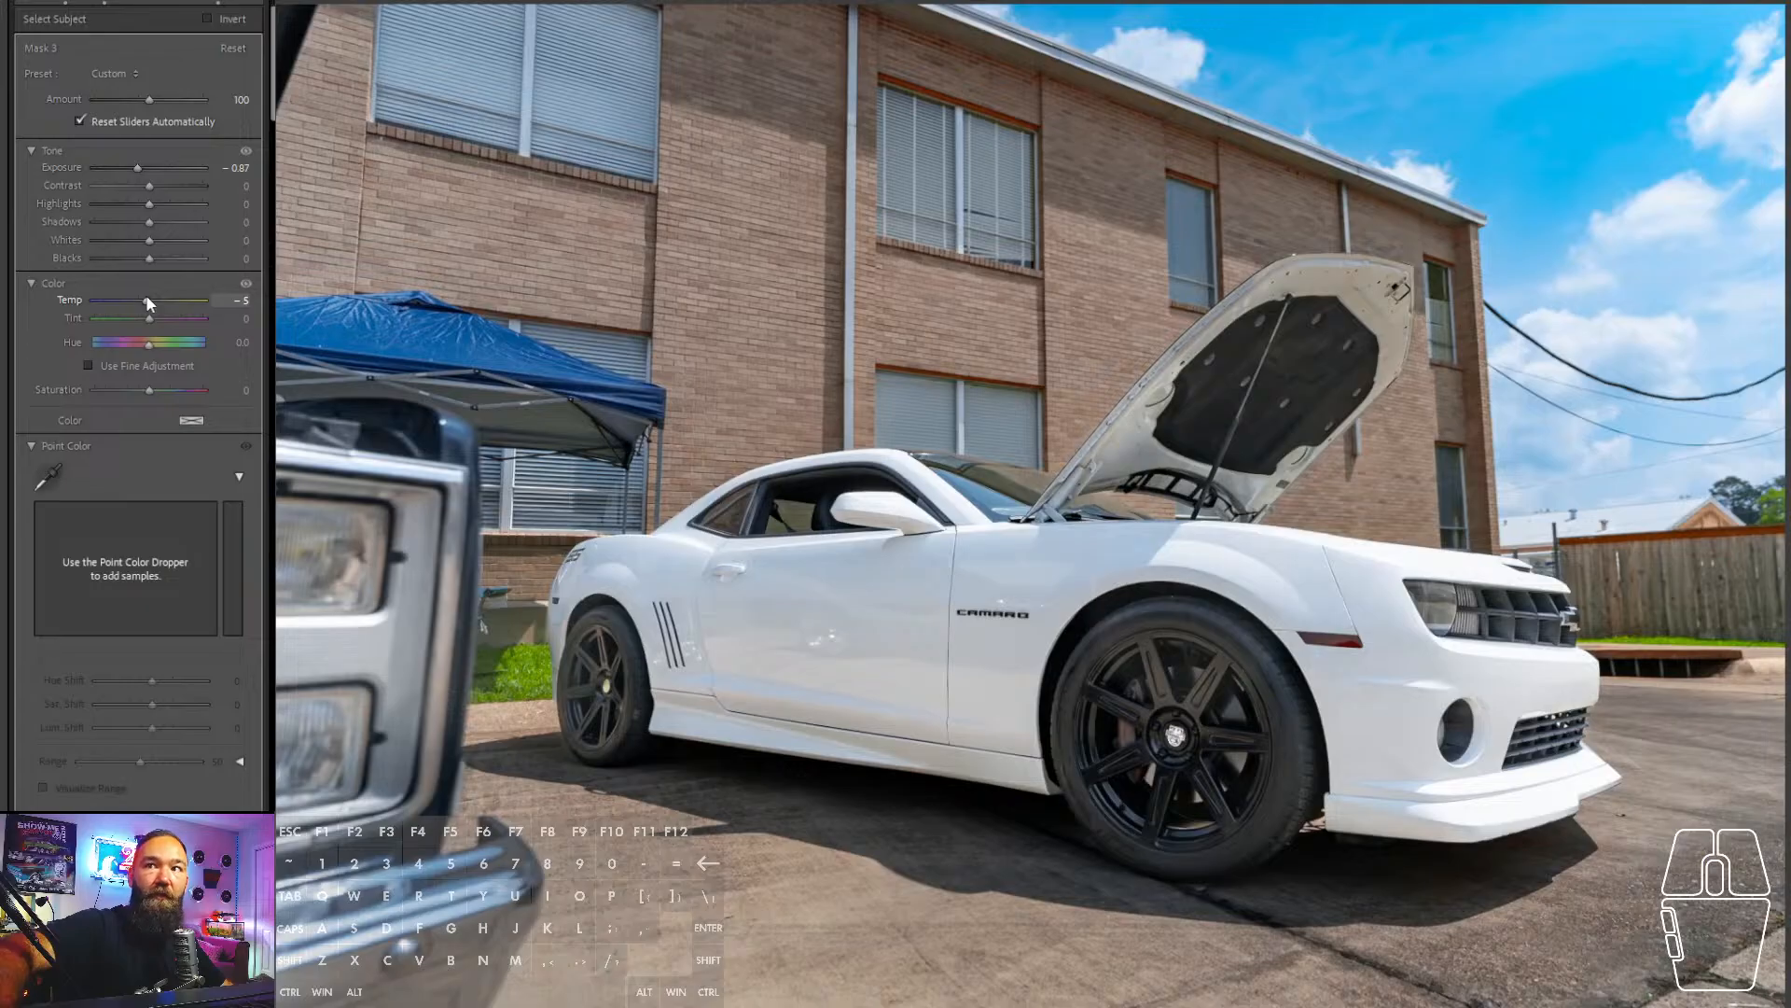
{"action": "left_click", "coordinate": [228, 2]}
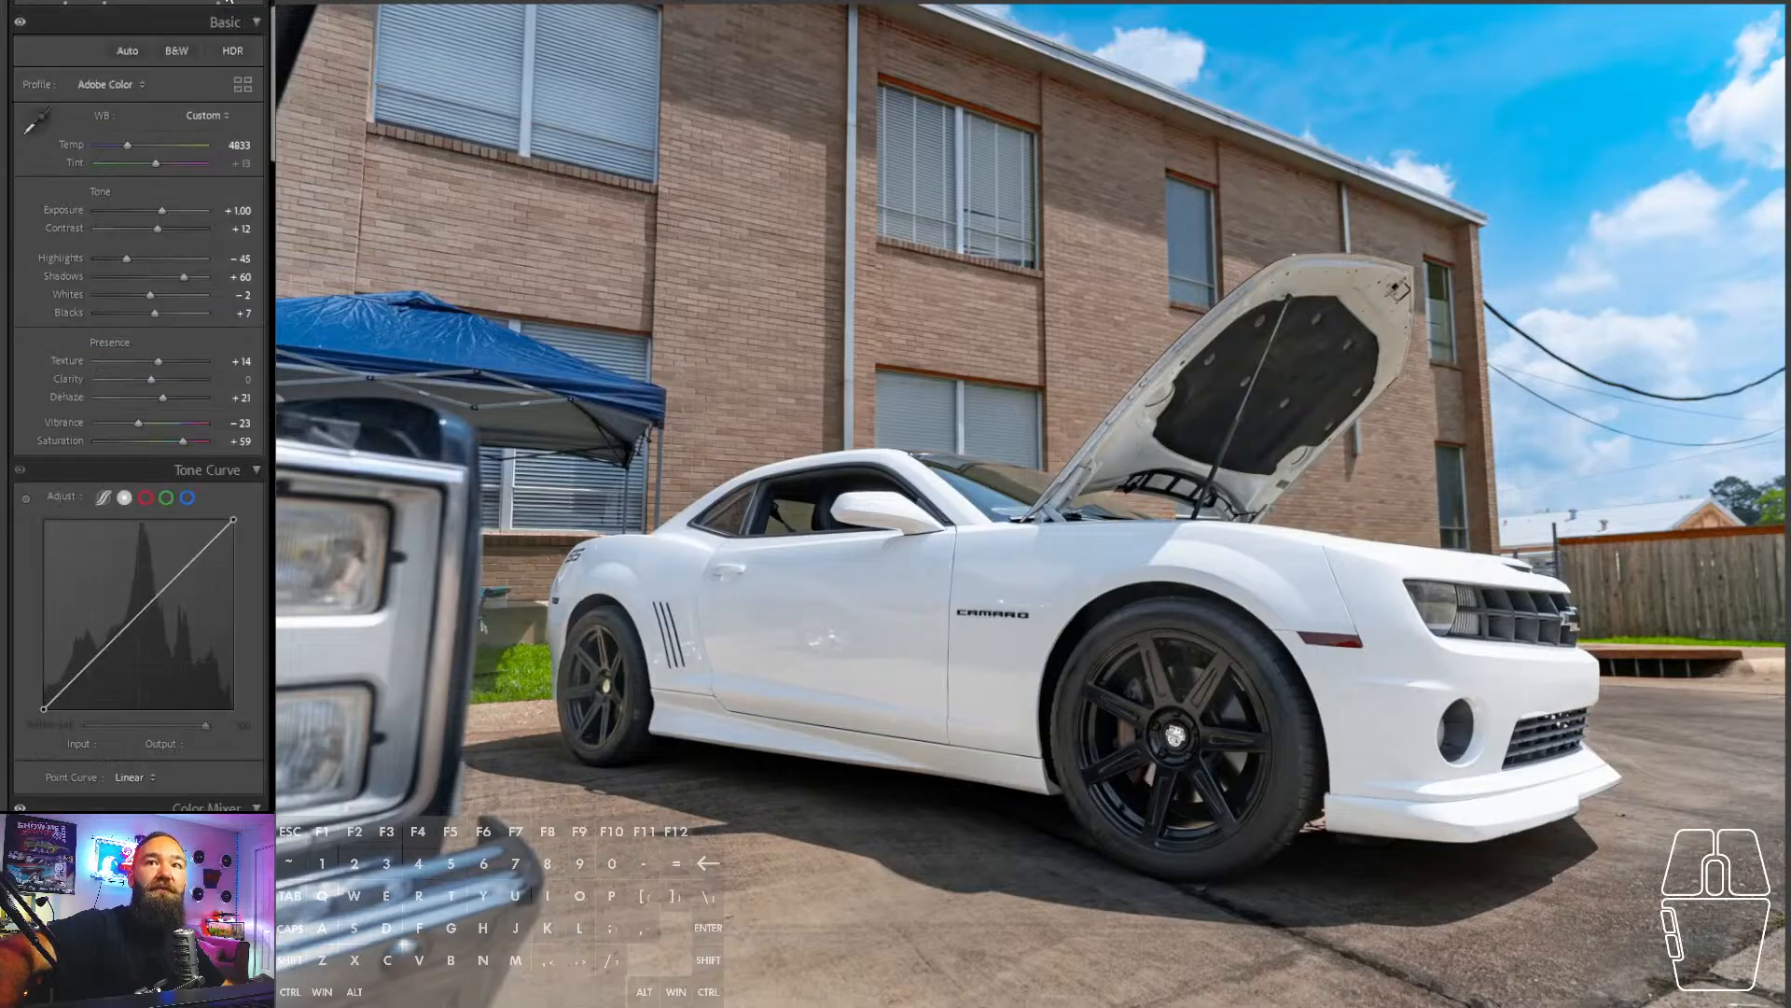
- Set the whole Camaro photo's exposure to +1.17, highlights to -47, and saturation to +83
{"action": "left_click_drag", "start_coordinate": [159, 209], "coordinate": [125, 254]}
{"action": "left_click", "coordinate": [102, 255]}
{"action": "left_click_drag", "start_coordinate": [194, 442], "coordinate": [196, 443]}
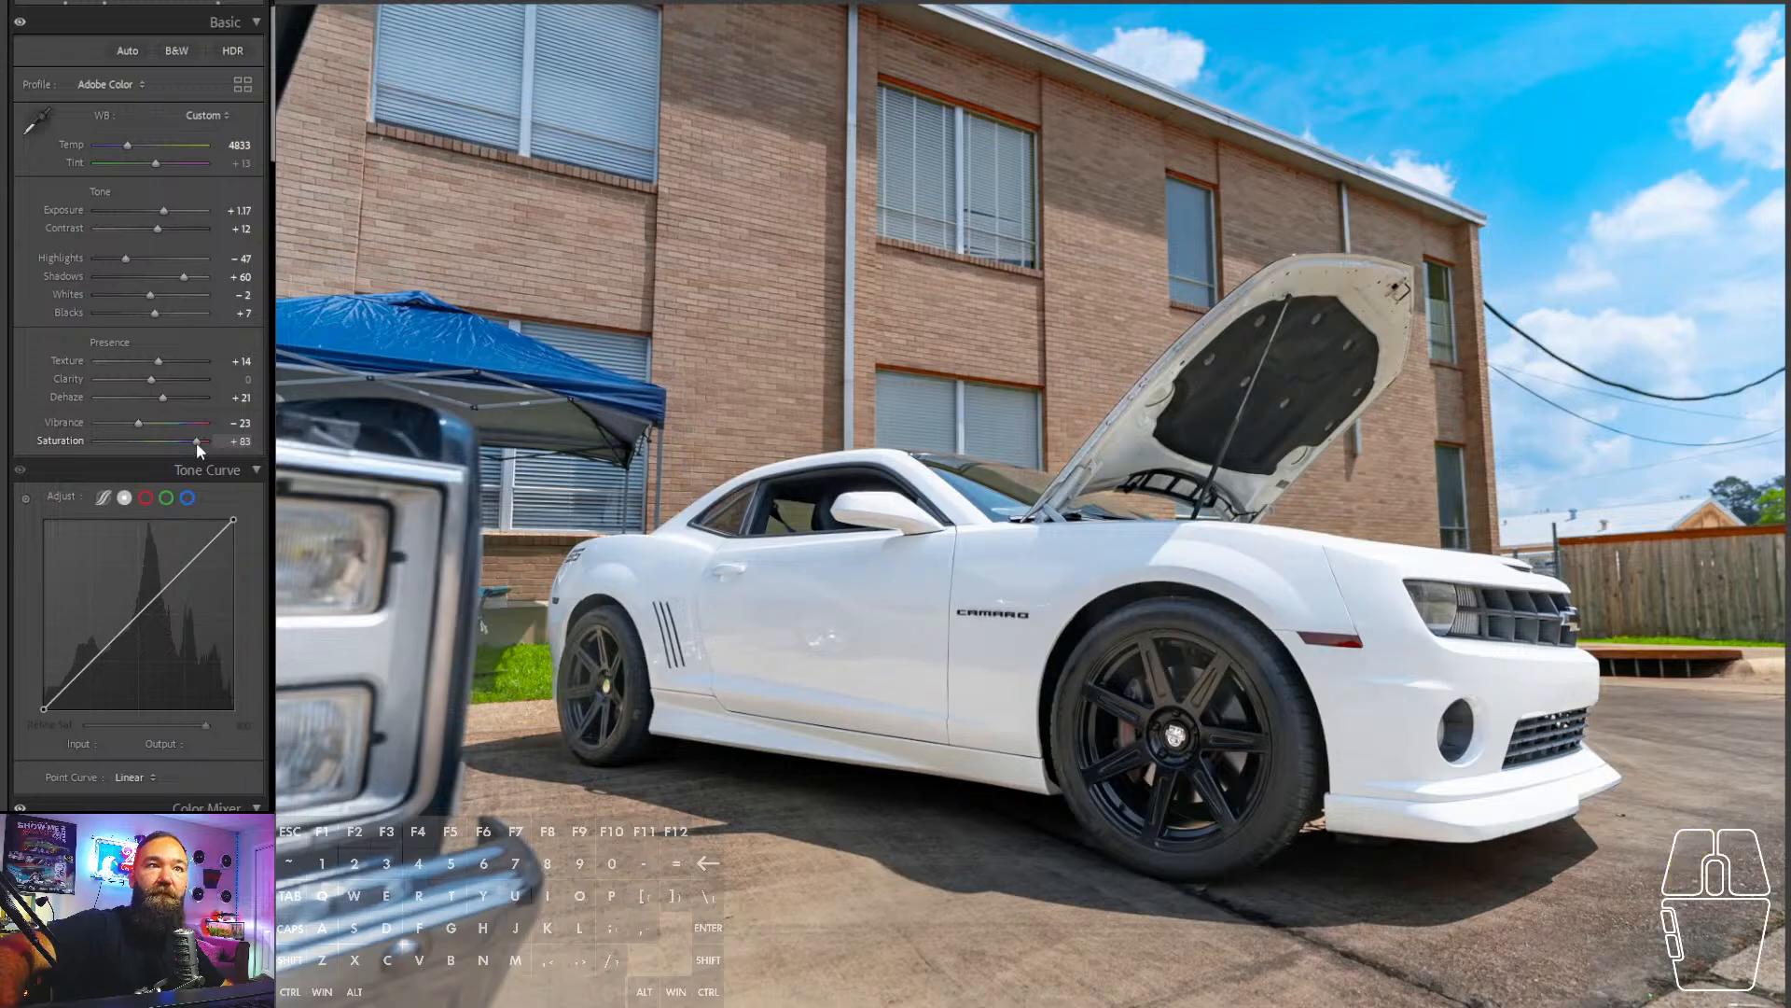
- Set the Camaro photo's yellow hue to +28 in the color mixer and advance to the next photo
{"action": "scroll", "coordinate": [175, 343], "scroll_direction": "down", "scroll_amount": 3}
{"action": "scroll", "coordinate": [175, 343], "scroll_direction": "down", "scroll_amount": 3}
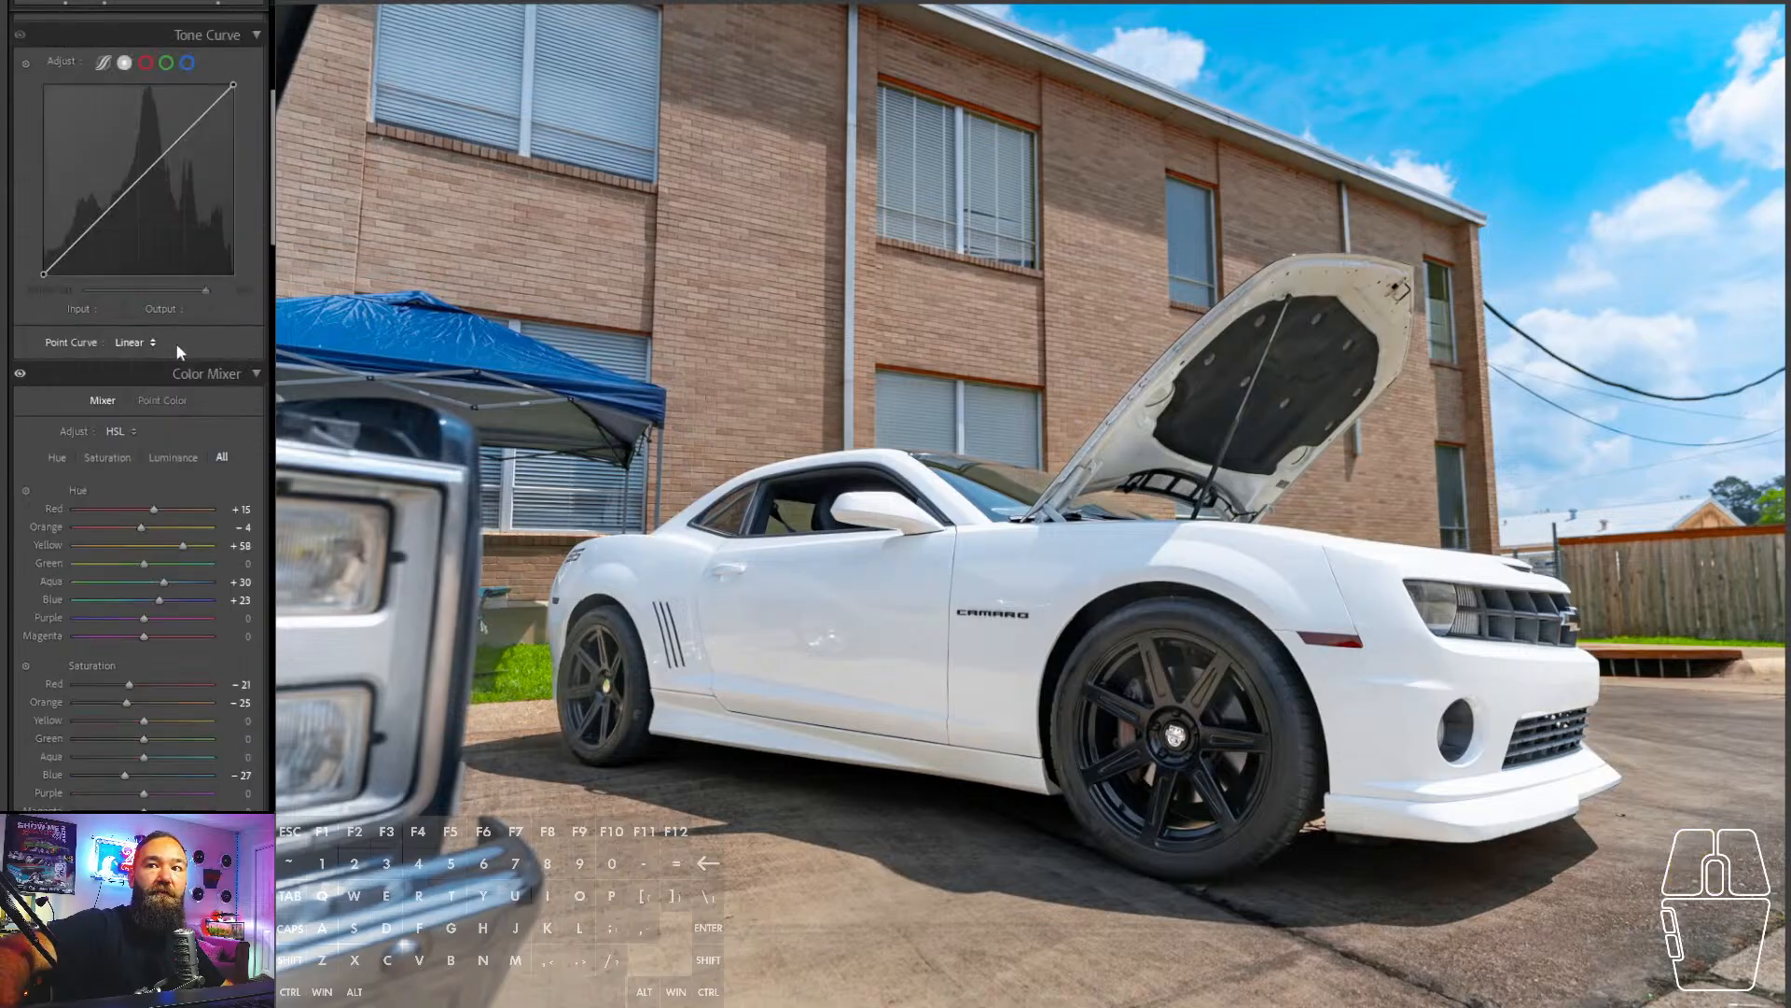
{"action": "left_click_drag", "start_coordinate": [162, 545], "coordinate": [160, 543]}
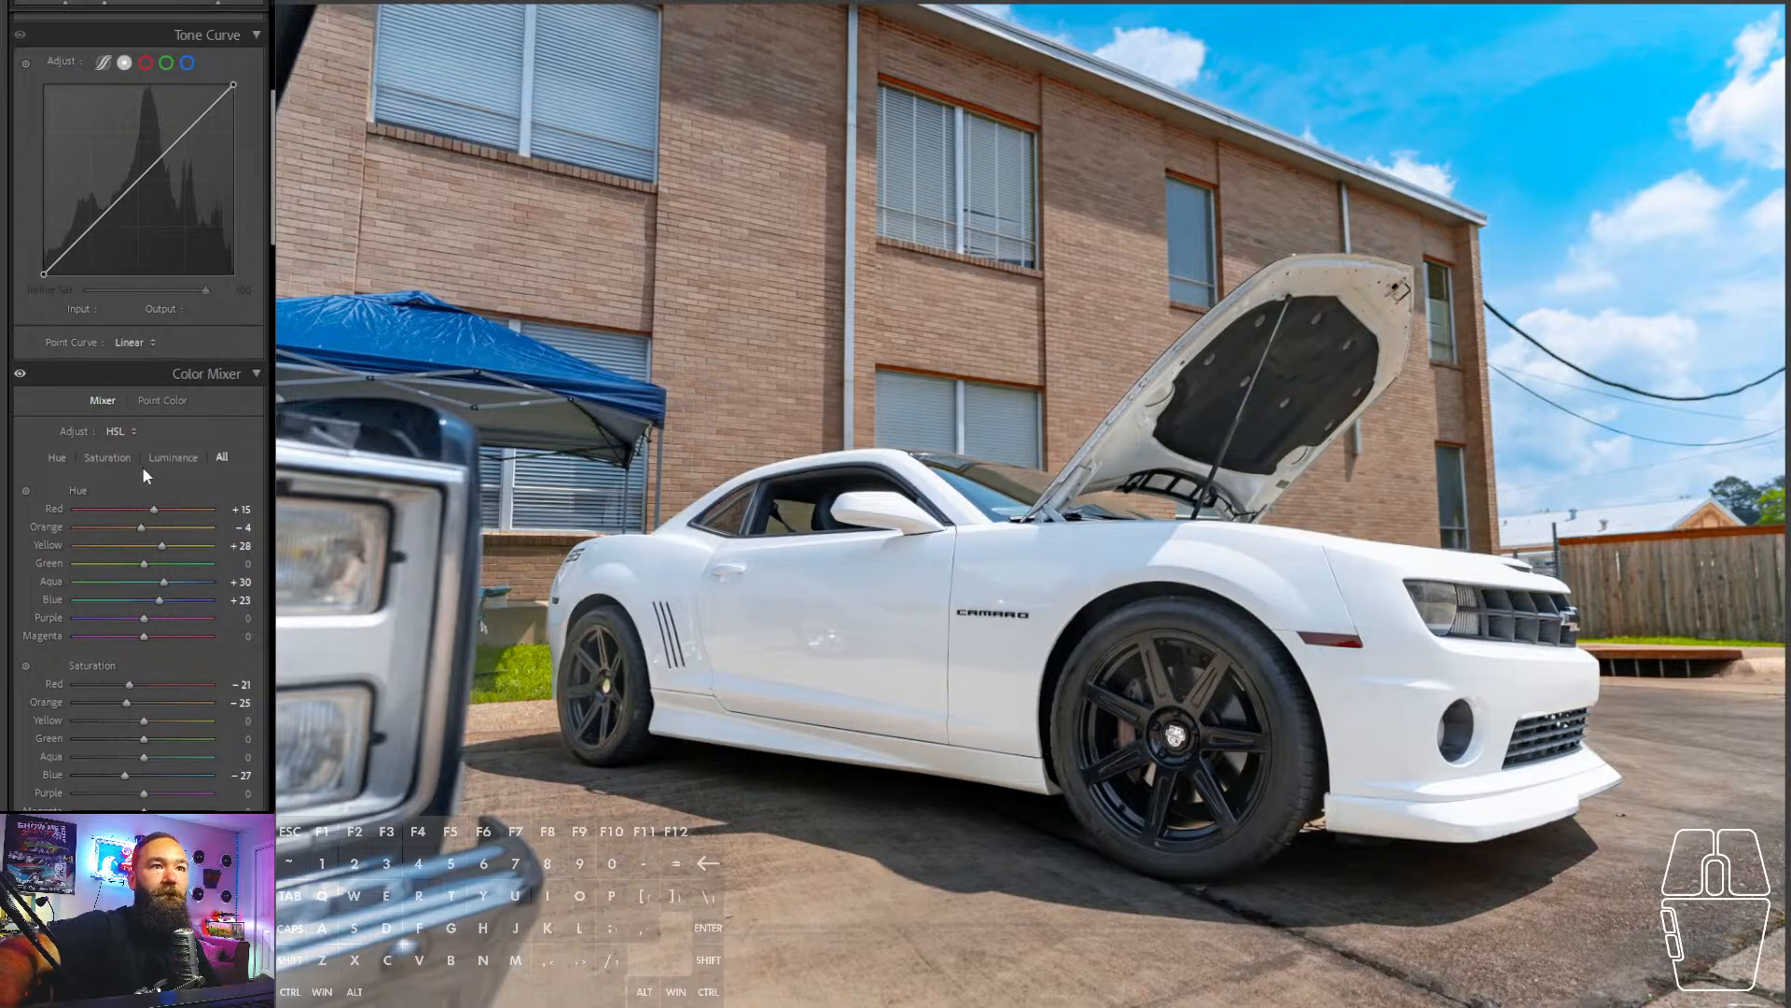
{"action": "left_click", "coordinate": [218, 3]}
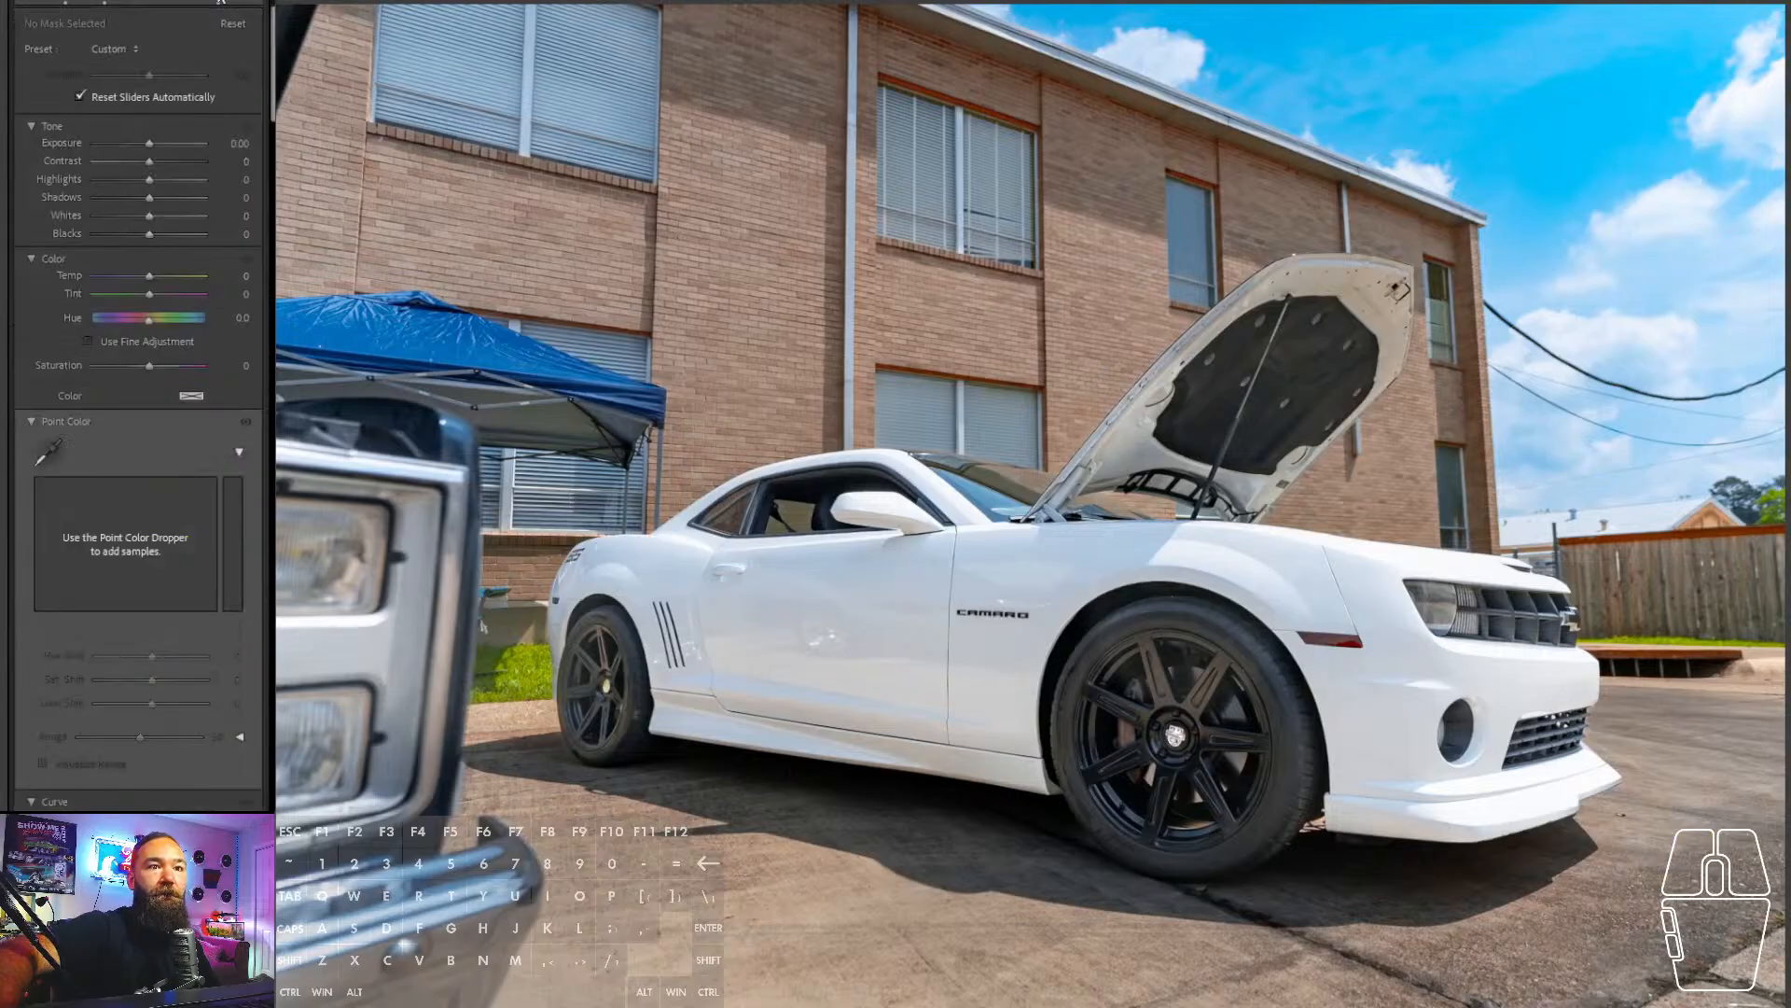
{"action": "key", "text": "shift+w"}
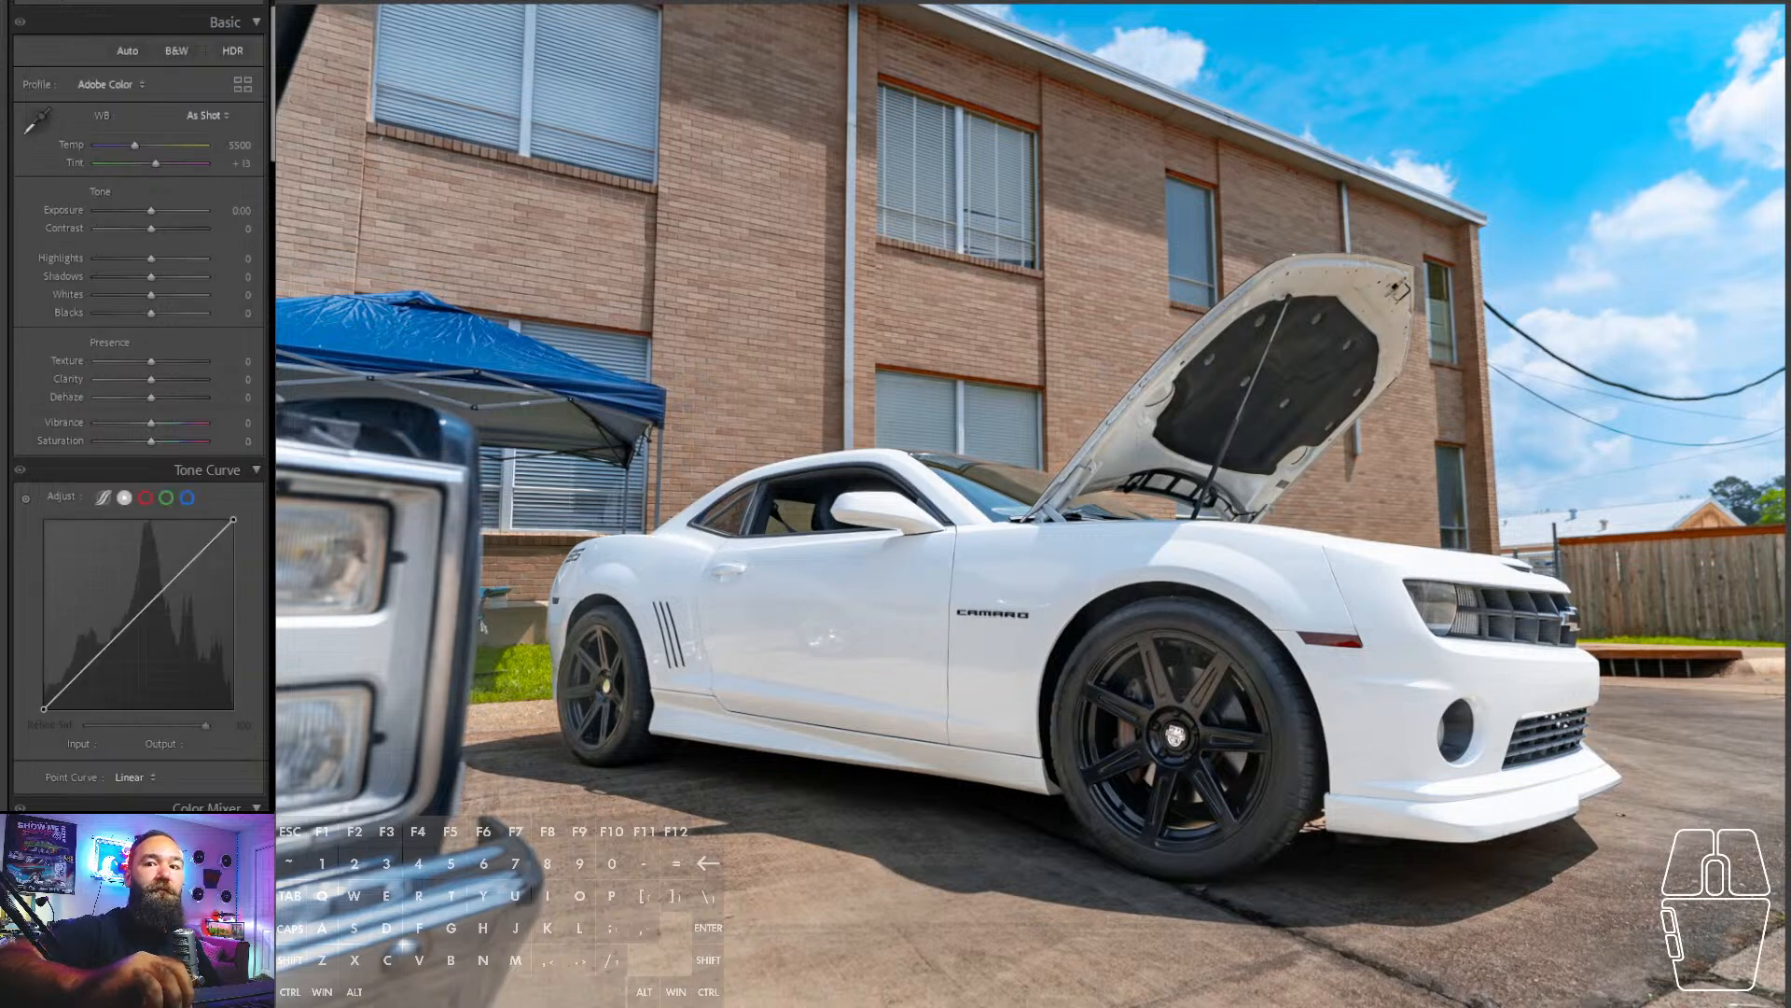
- Advance to the front three-quarter photo of the cream classic car, straighten it to an angle of 0.32, and tighten the crop
{"action": "key", "text": "Right"}
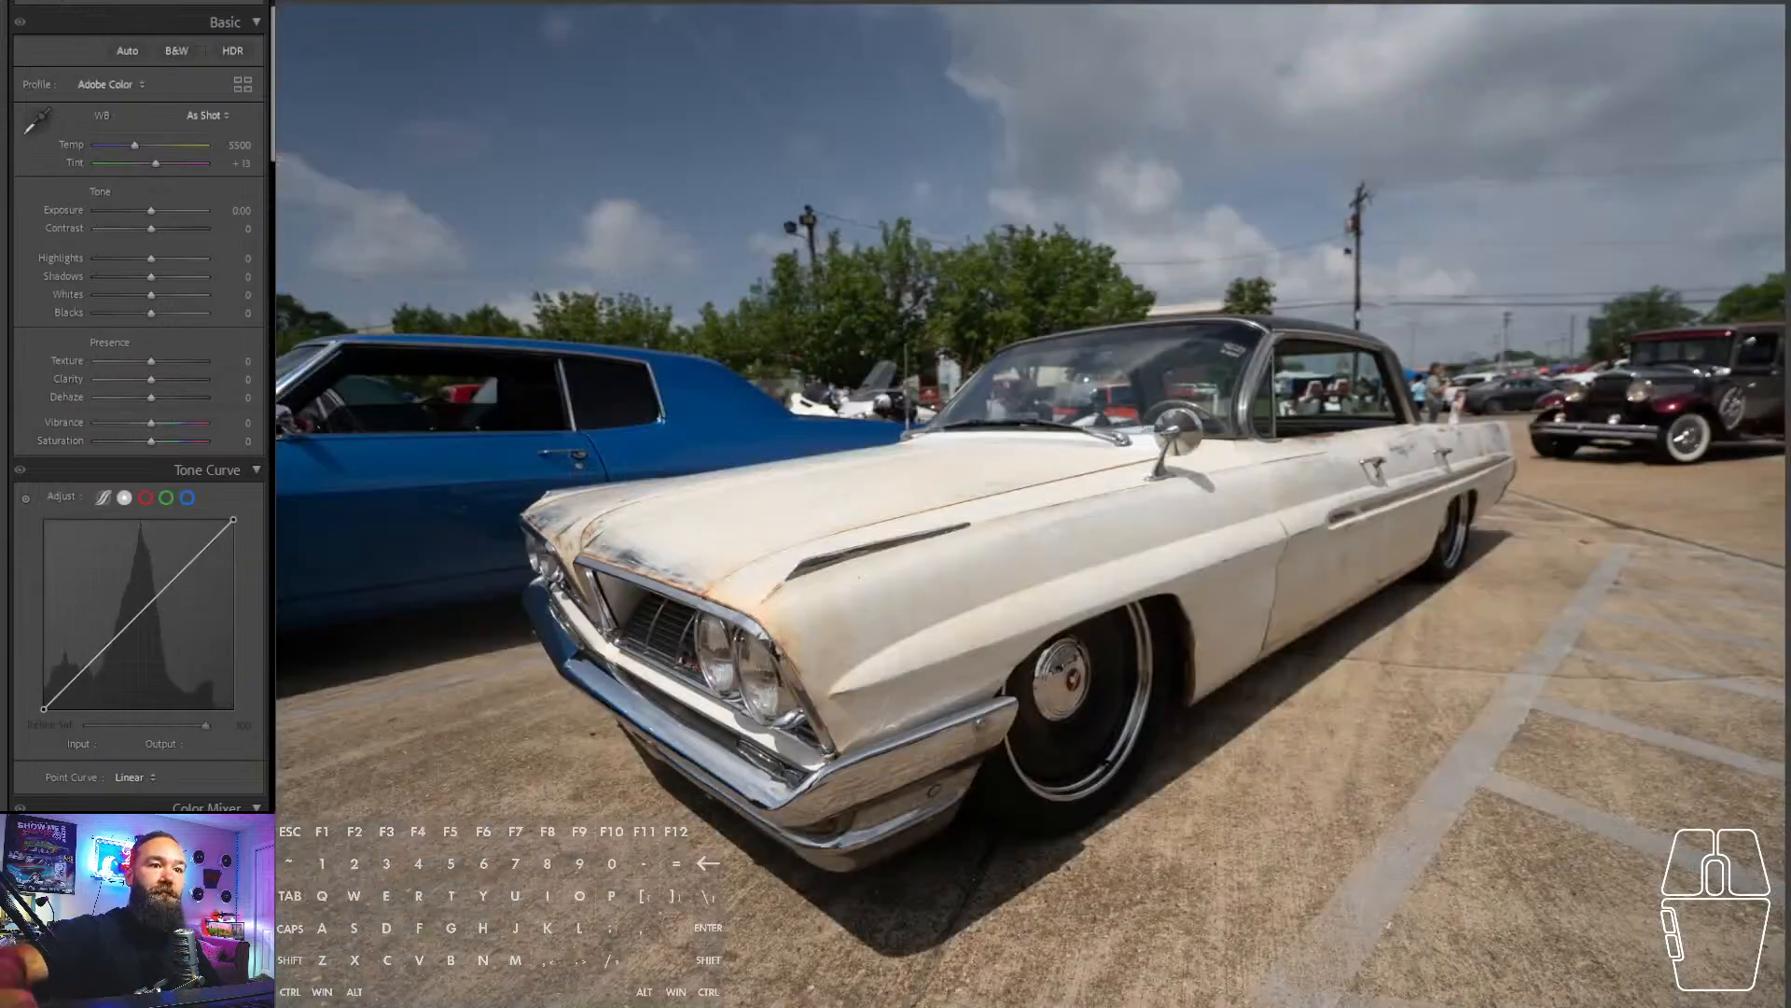
{"action": "key", "text": "Right"}
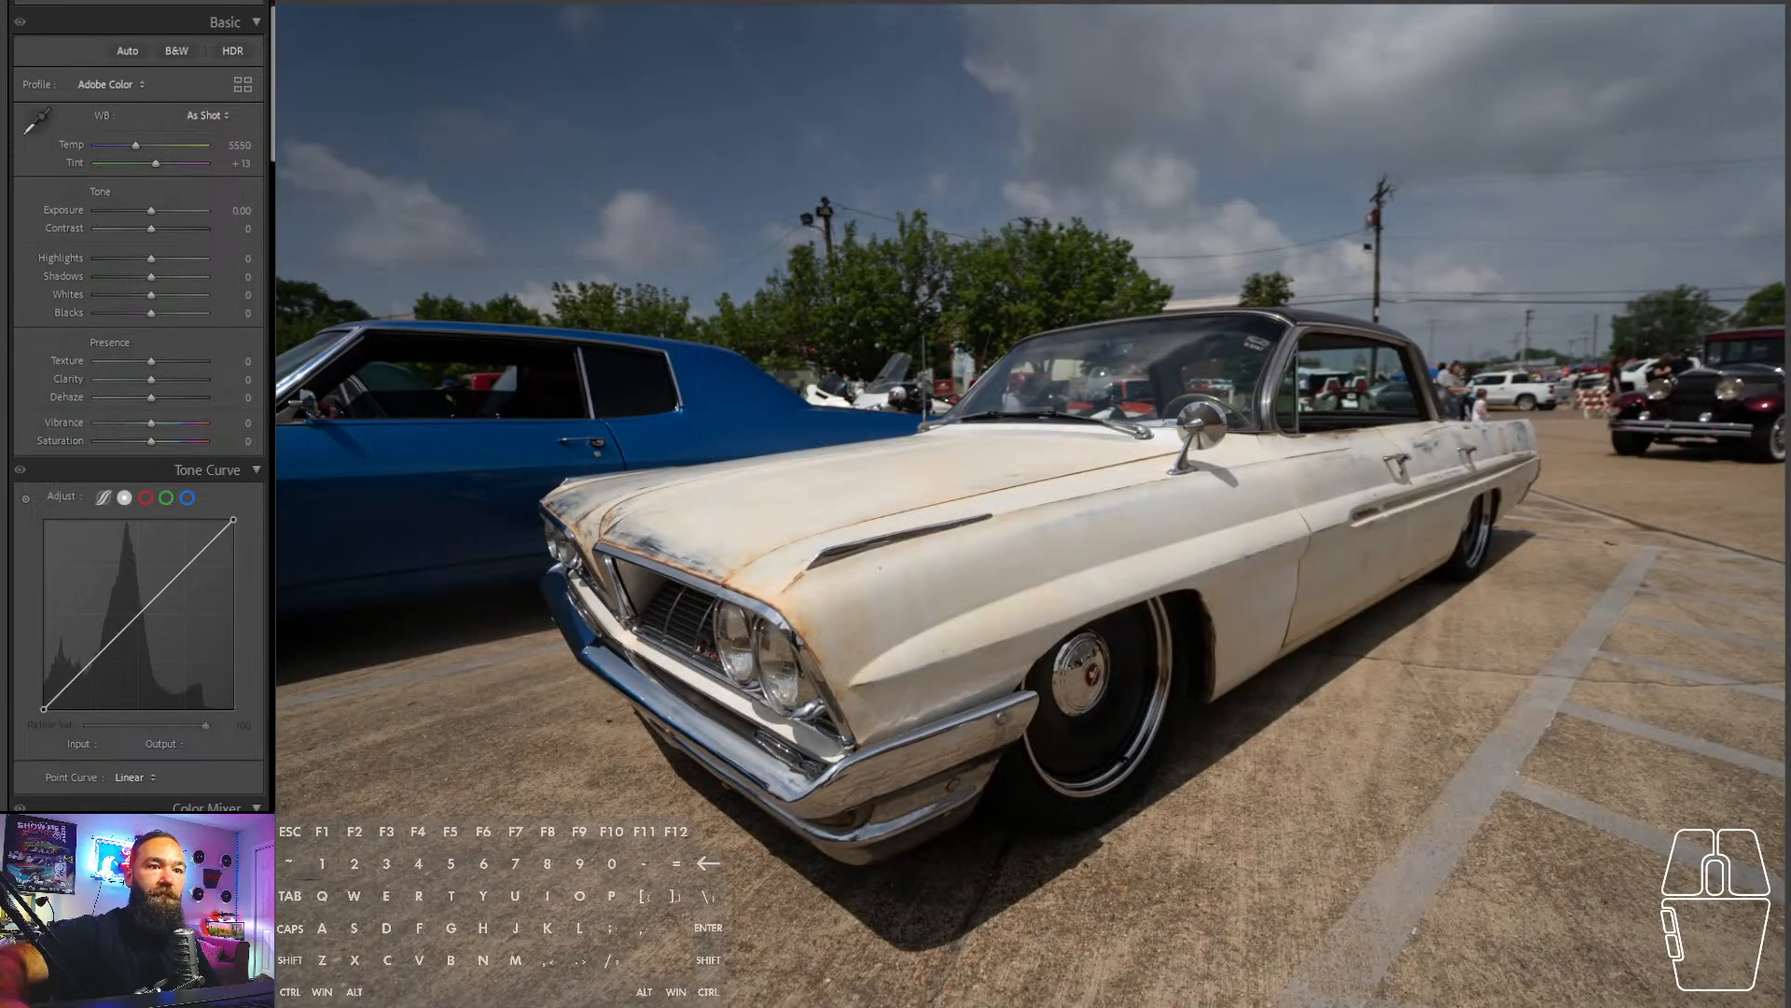
{"action": "key", "text": "Right"}
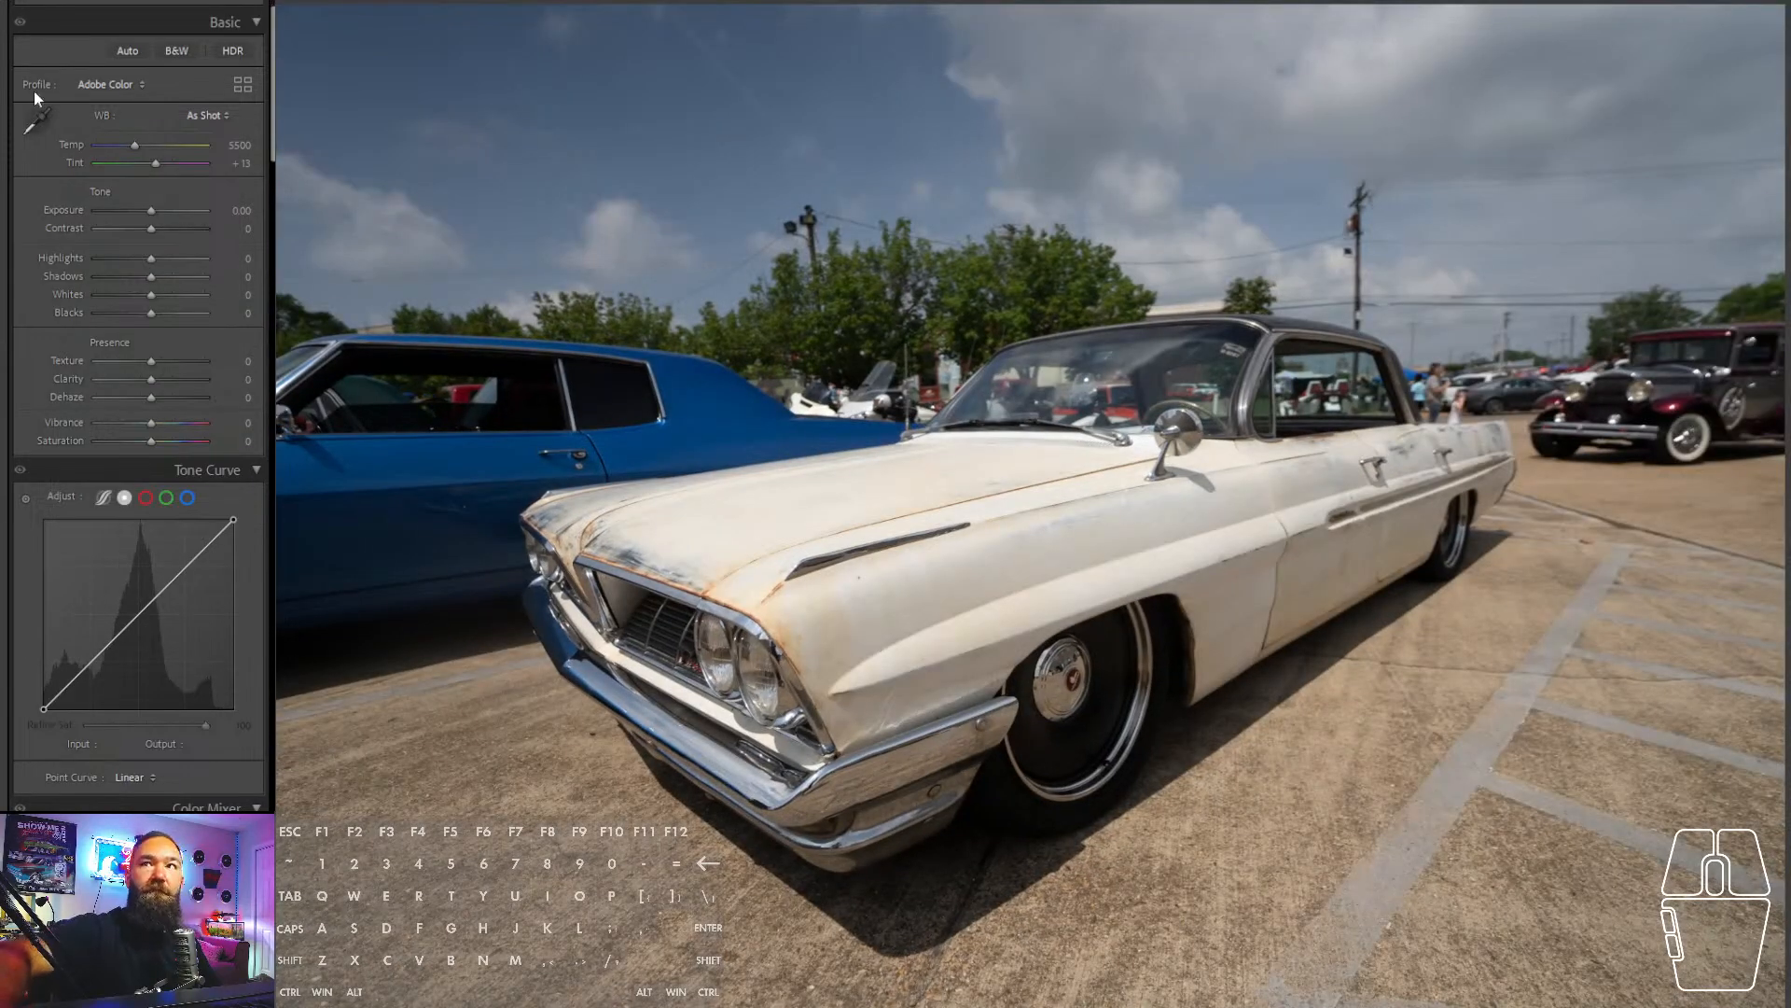
{"action": "key", "text": "r"}
{"action": "left_click_drag", "start_coordinate": [150, 104], "coordinate": [151, 105]}
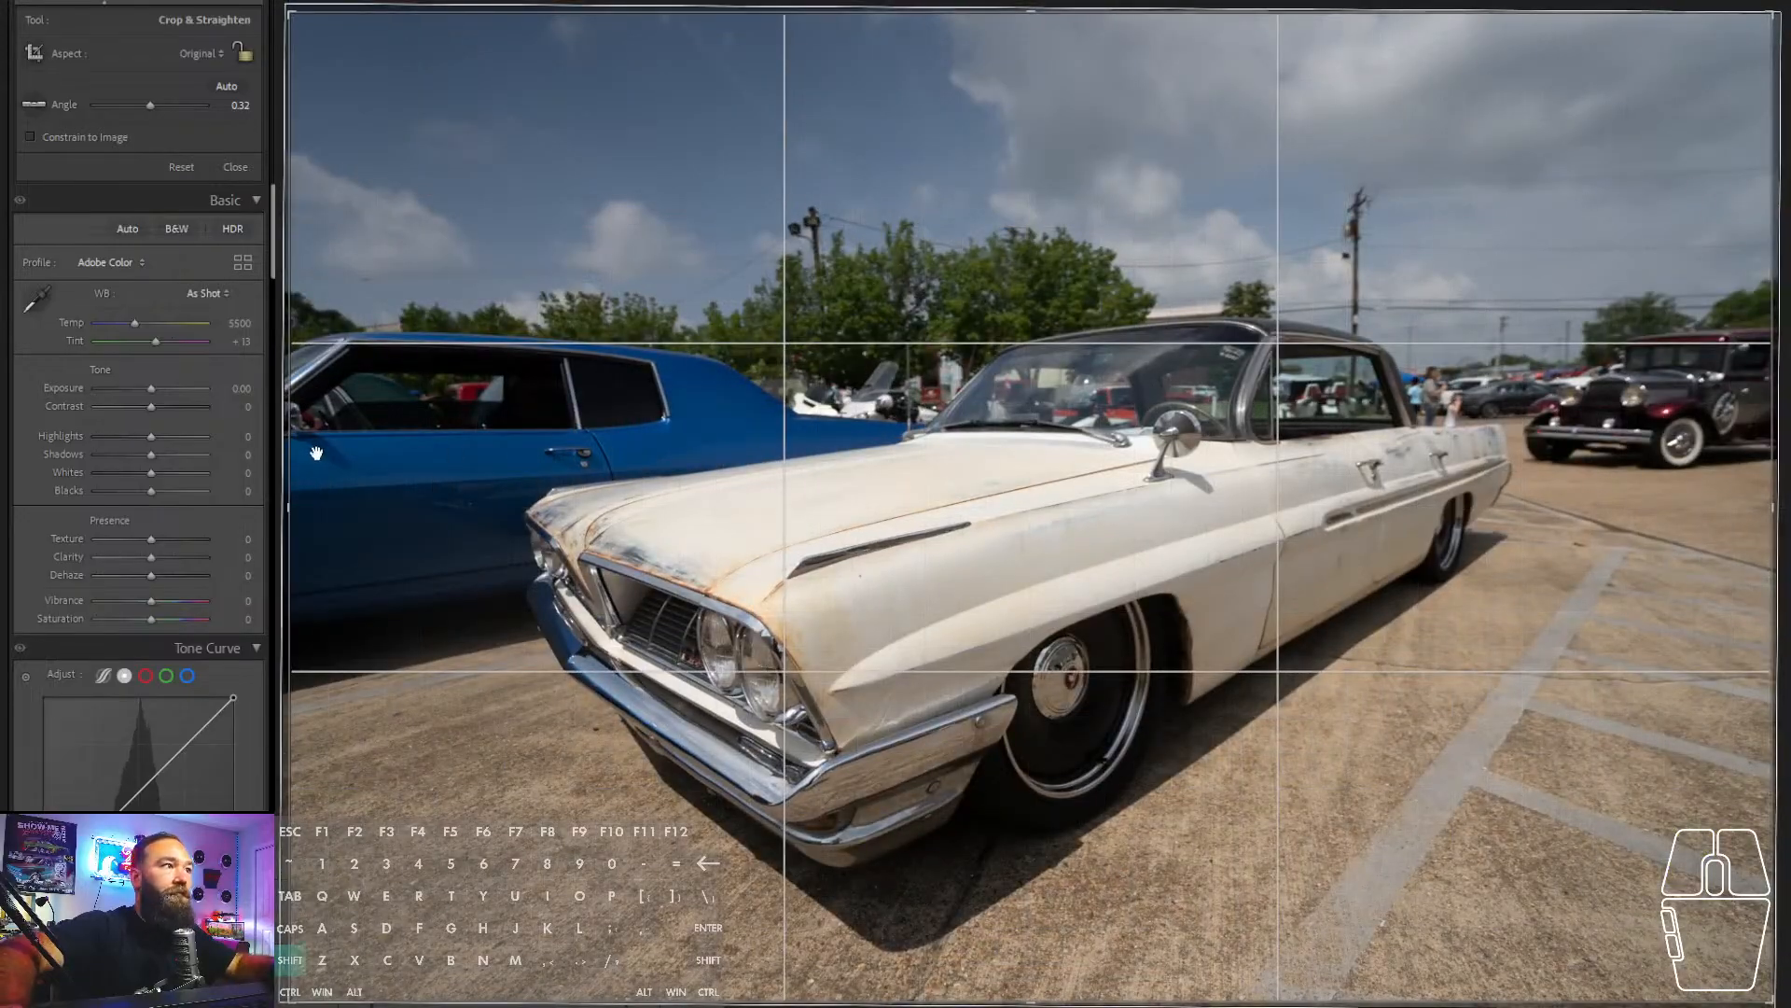
{"action": "left_click_drag", "start_coordinate": [298, 463], "coordinate": [362, 455]}
{"action": "left_click_drag", "start_coordinate": [653, 487], "coordinate": [699, 485]}
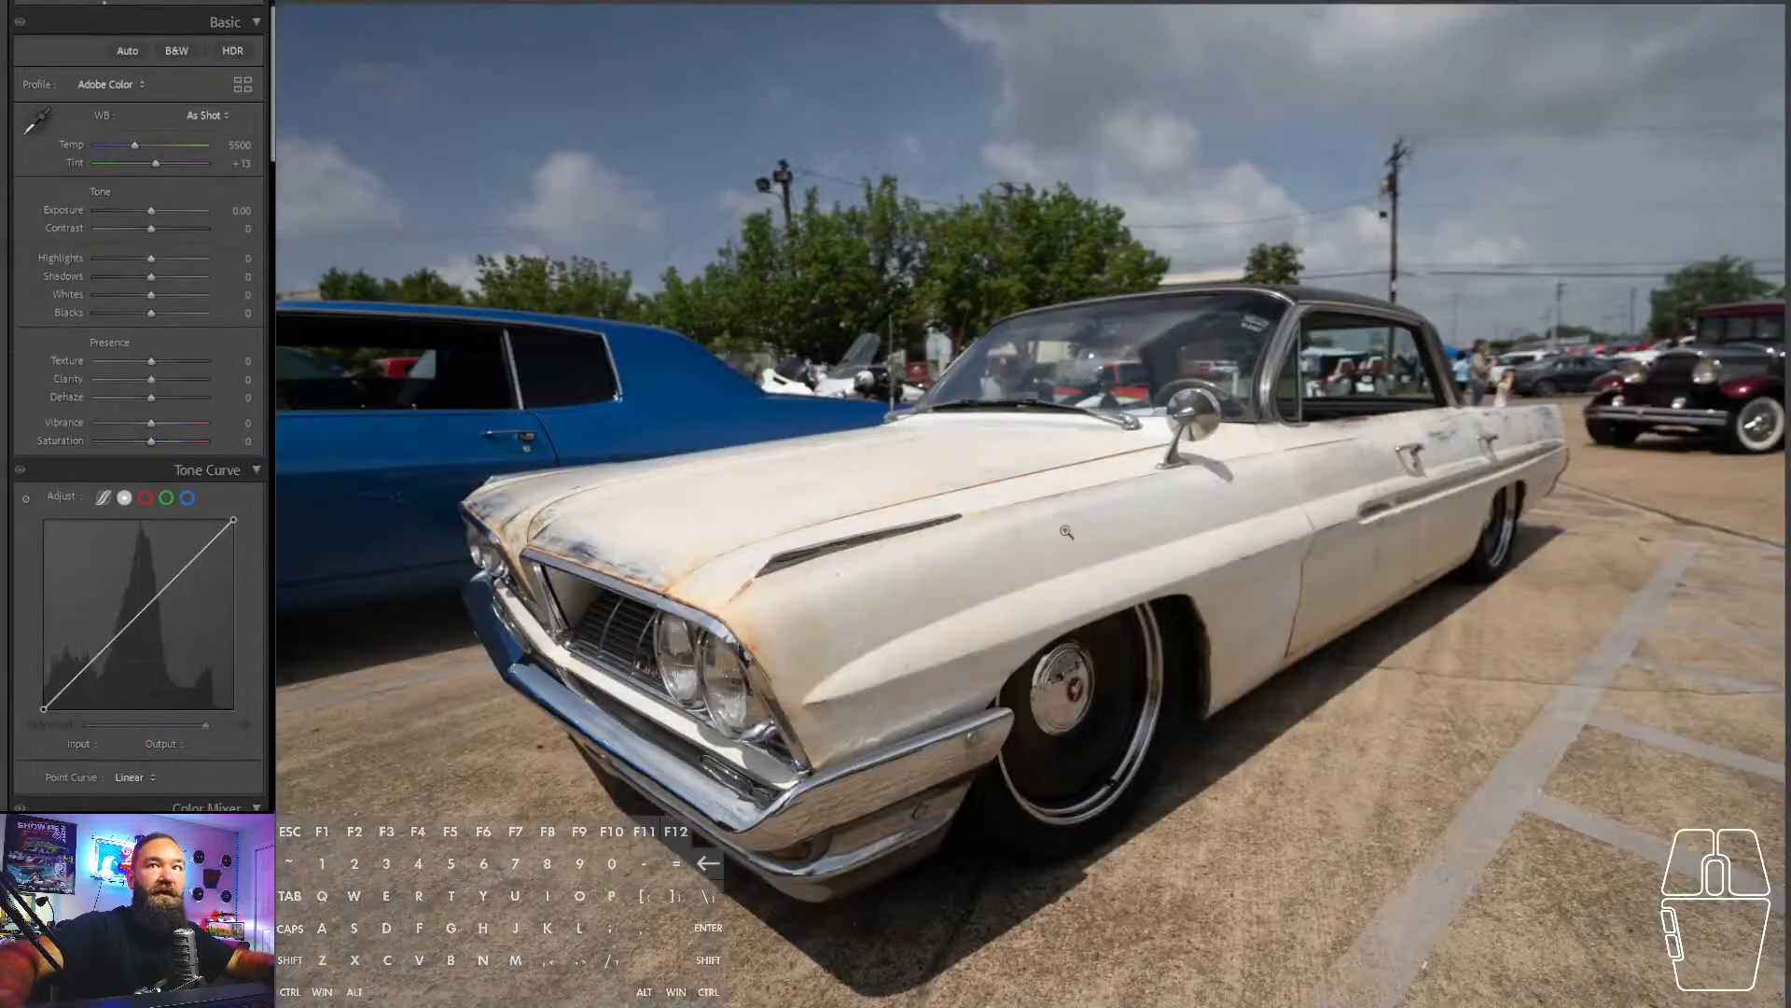
- Paste the copied develop settings onto the cream car photo and set its exposure to +0.83
{"action": "key", "text": "ctrl+shift+v"}
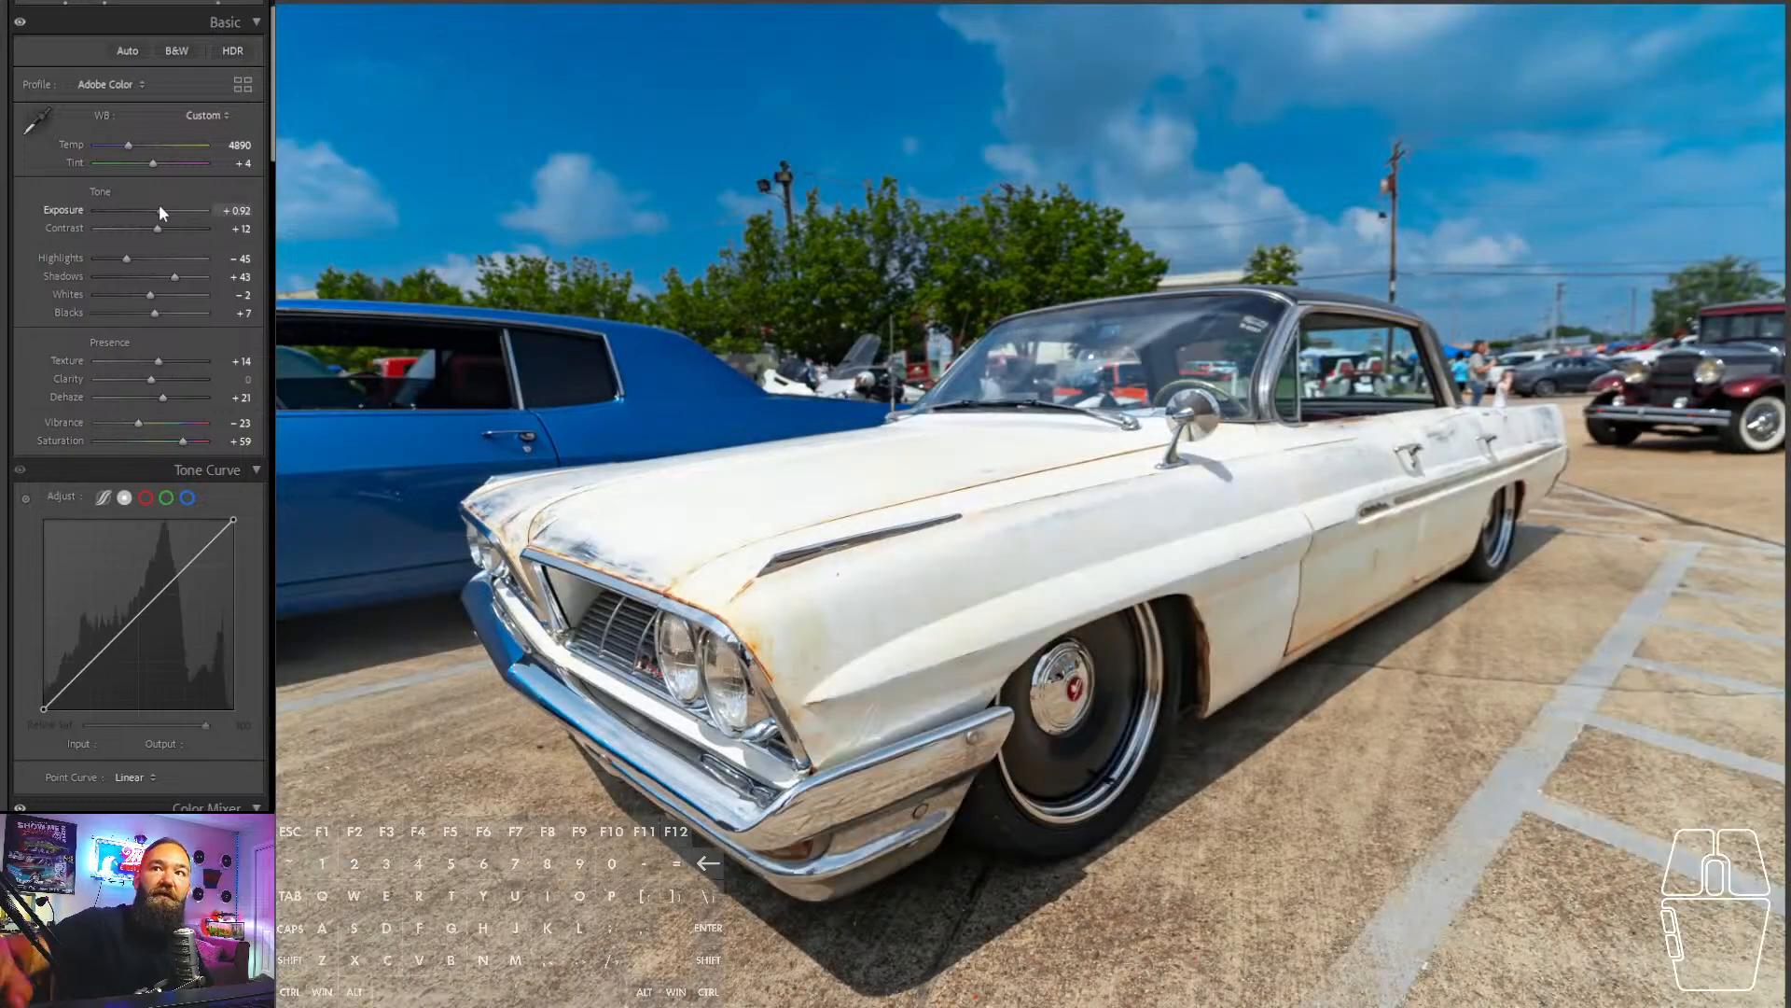
{"action": "left_click_drag", "start_coordinate": [161, 215], "coordinate": [158, 209]}
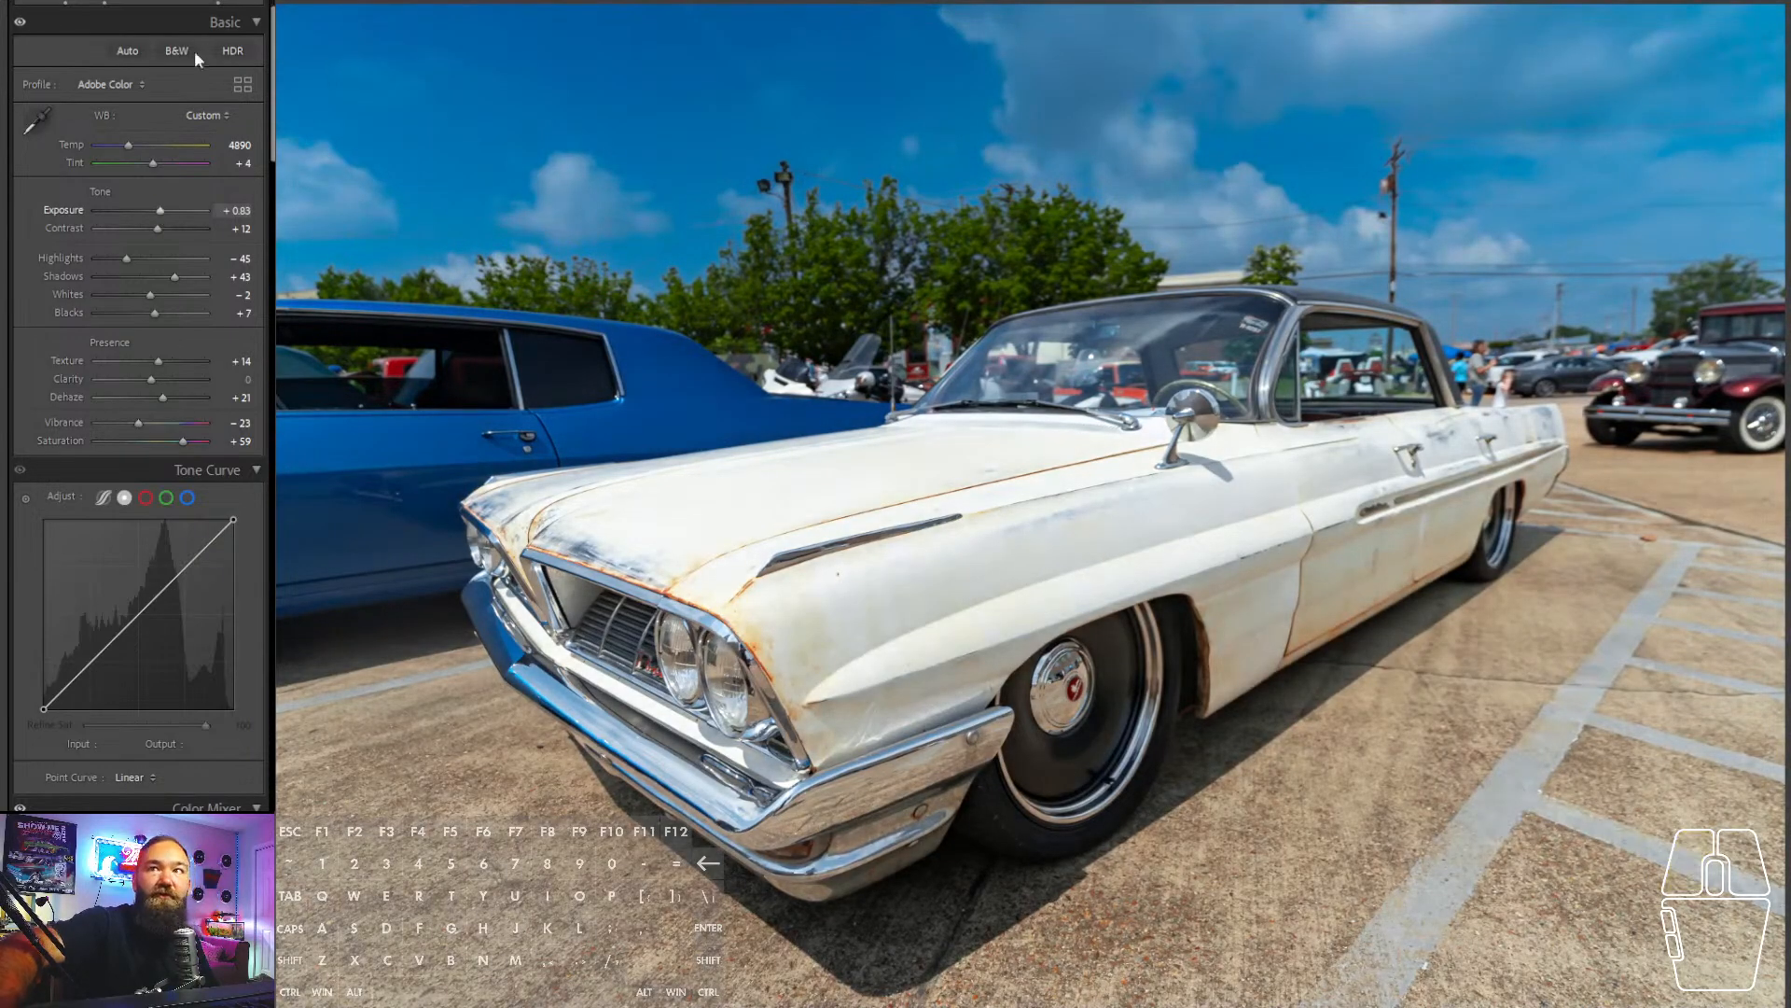
- Draw a diagonal linear gradient mask over the pavement beside the cream car, leaving the car's body out of it
{"action": "left_click", "coordinate": [213, 5]}
{"action": "left_click", "coordinate": [41, 2]}
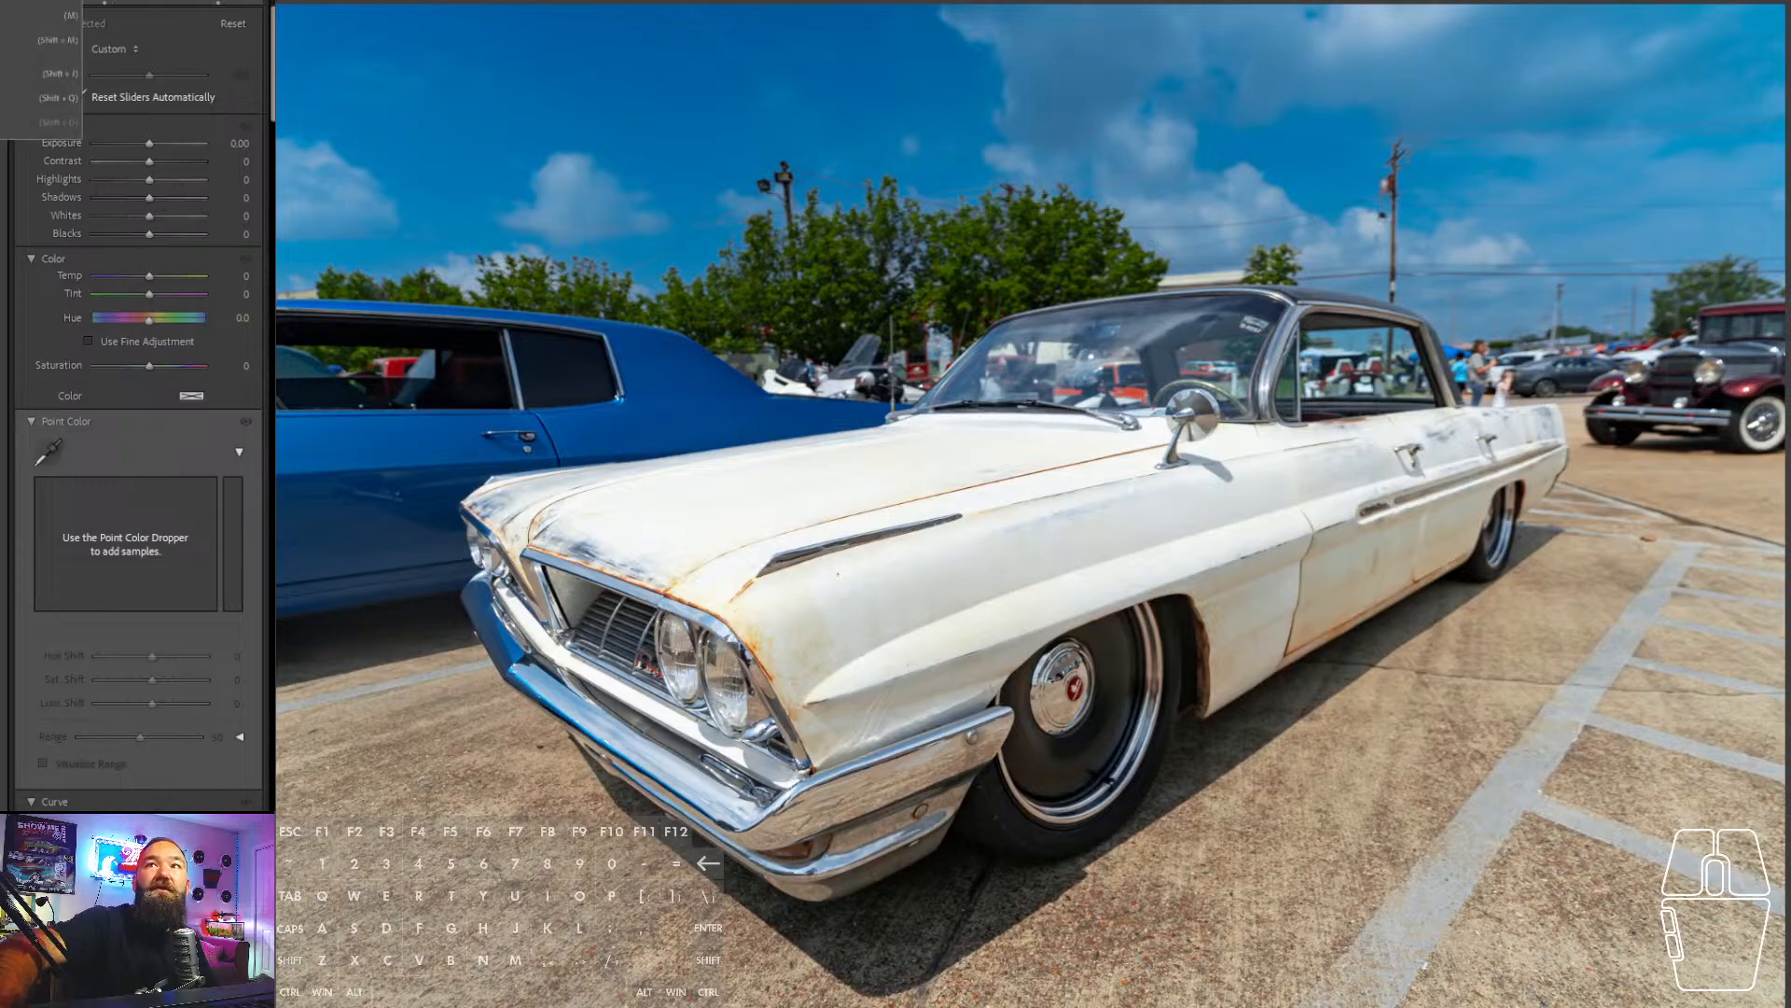
{"action": "left_click", "coordinate": [47, 15]}
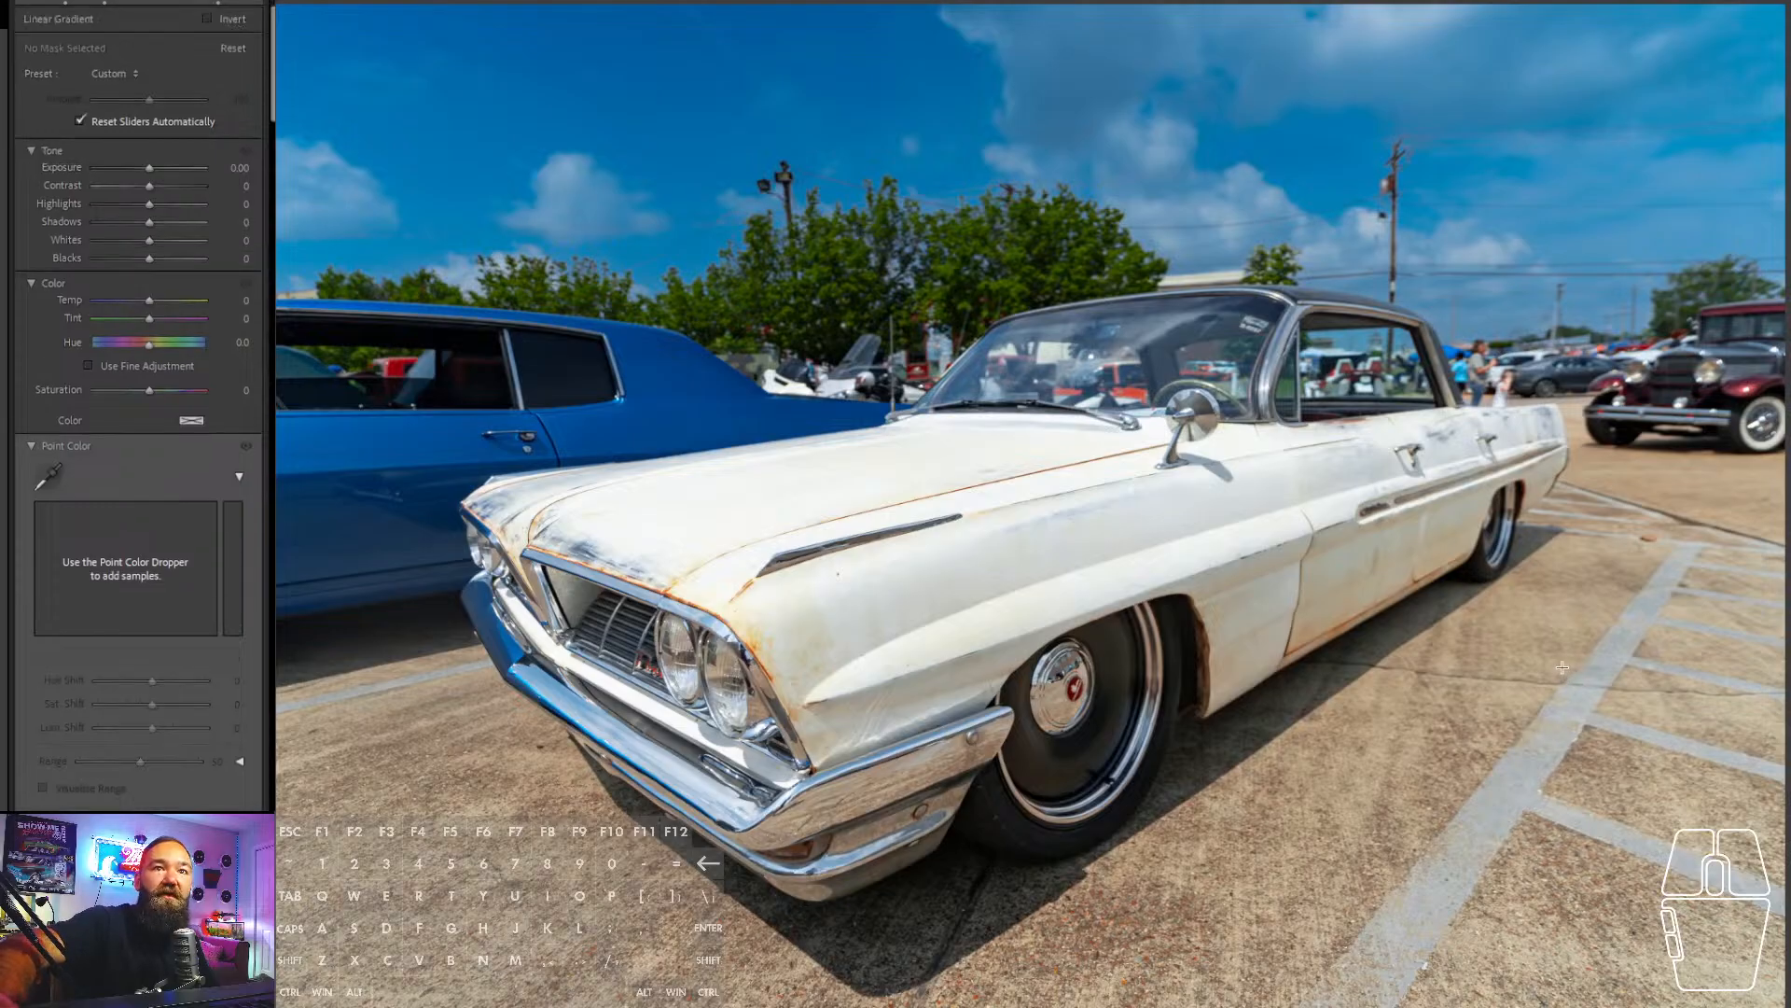
{"action": "left_click_drag", "start_coordinate": [1545, 753], "coordinate": [1422, 601]}
{"action": "left_click_drag", "start_coordinate": [1470, 678], "coordinate": [1436, 642]}
{"action": "left_click_drag", "start_coordinate": [1369, 560], "coordinate": [1429, 634]}
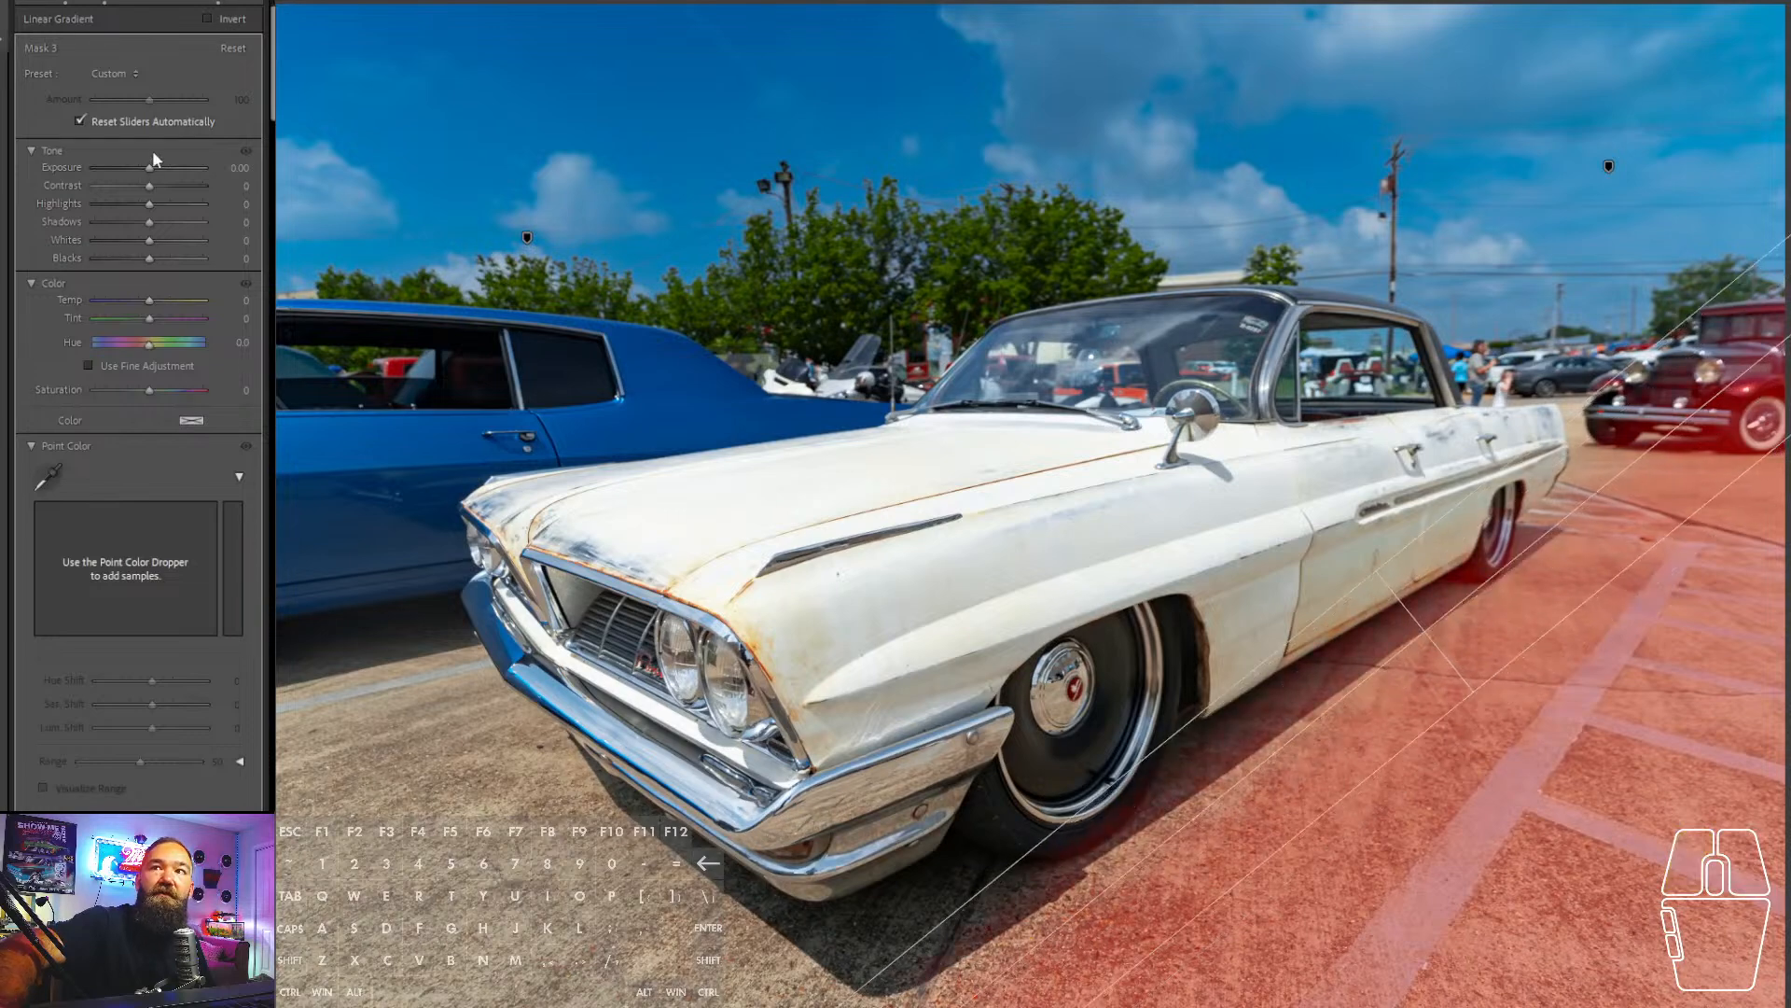
- Set the pavement gradient mask's exposure to -0.73 and fine-tune its temperature
{"action": "left_click_drag", "start_coordinate": [148, 171], "coordinate": [138, 168]}
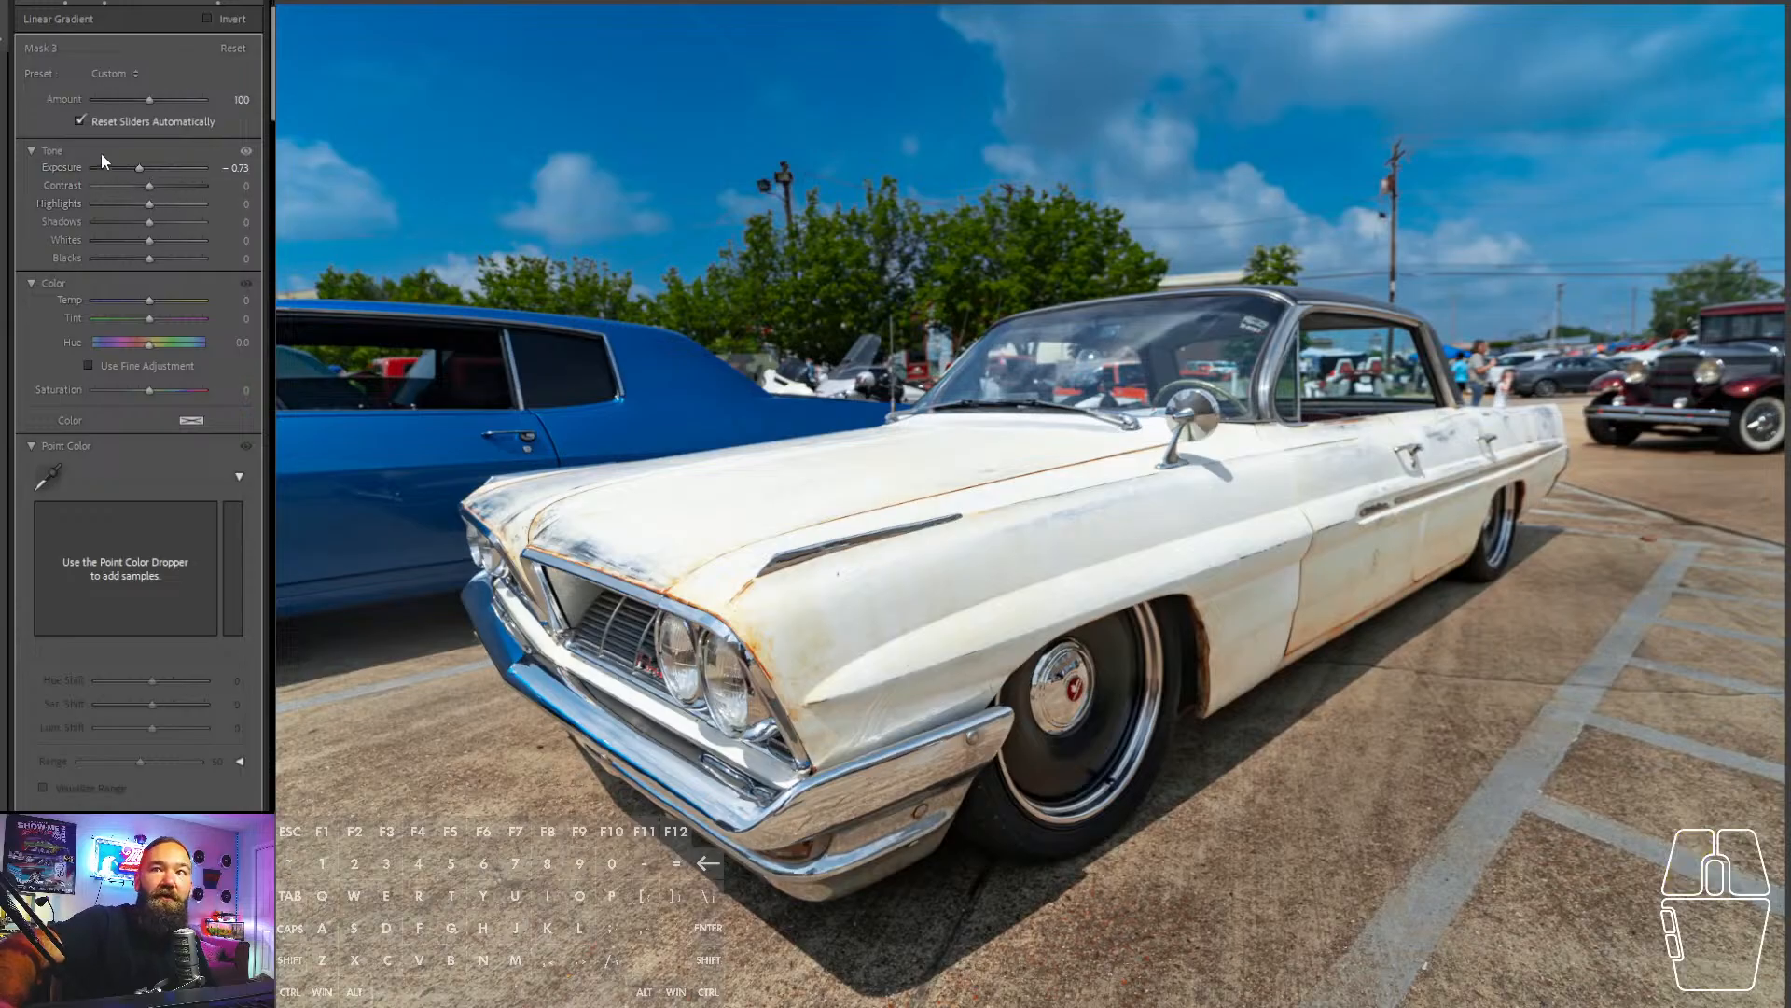
{"action": "left_click_drag", "start_coordinate": [148, 300], "coordinate": [147, 298]}
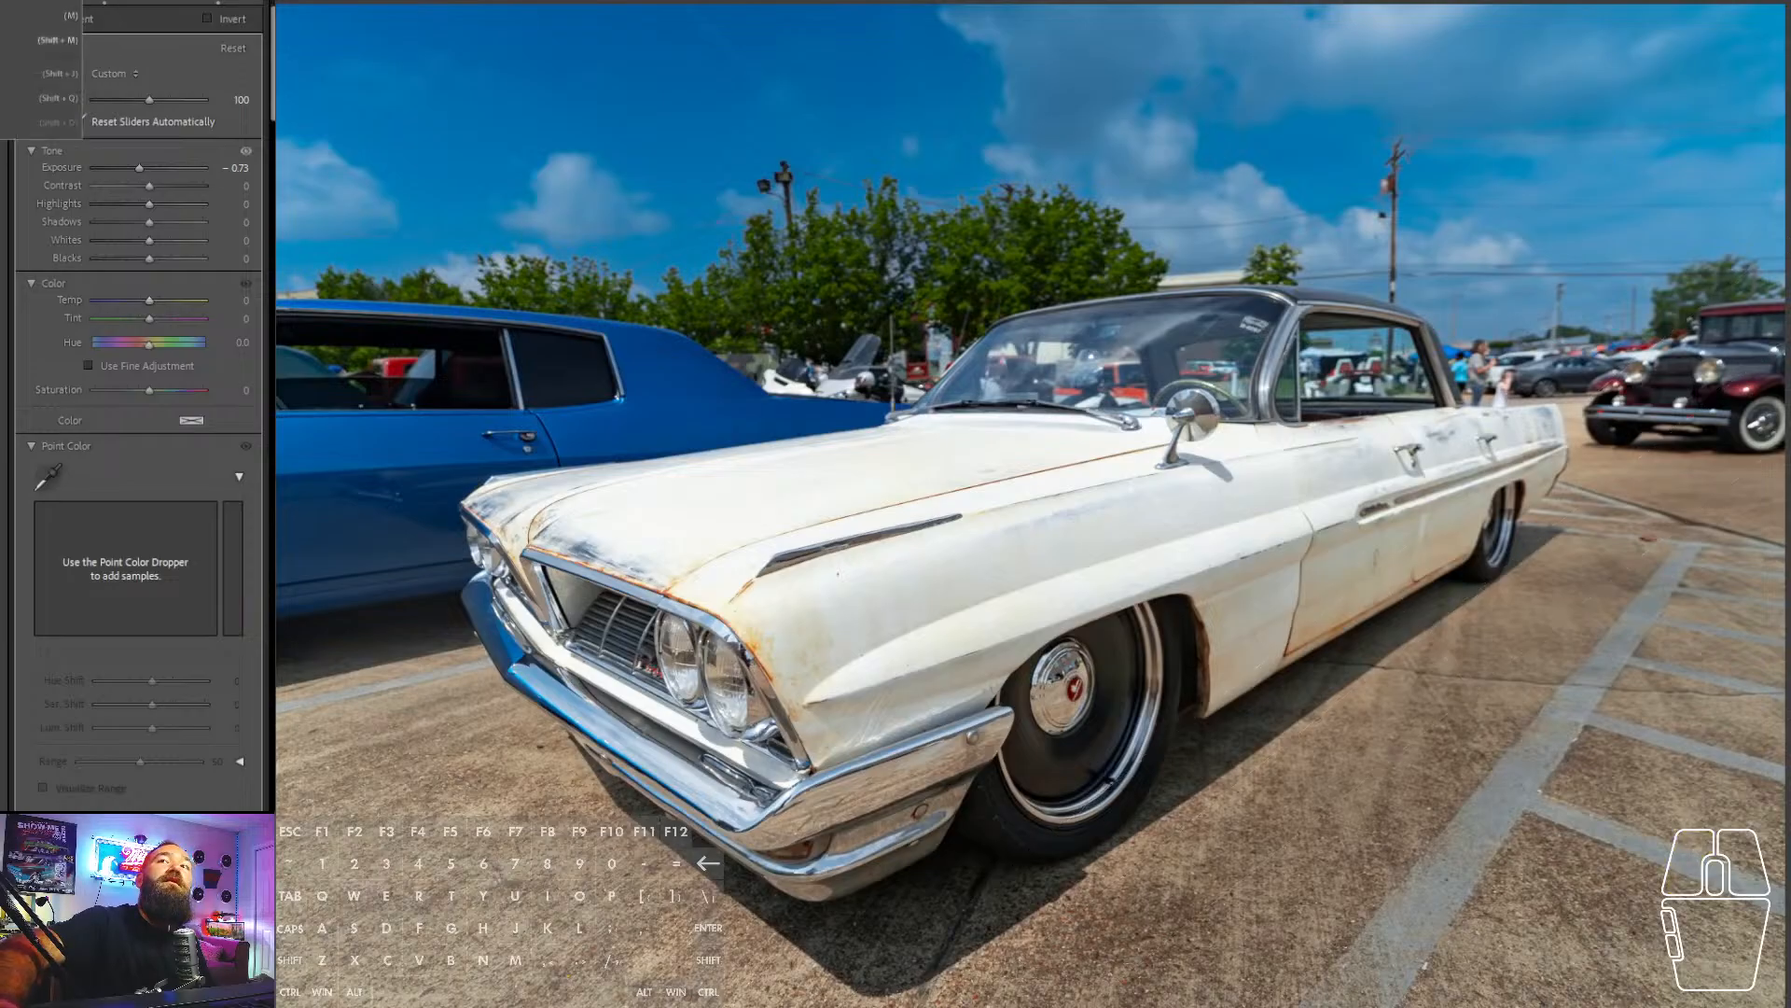
- Add a wide radial gradient mask over the cream car's hood, tilt it along the body, and set its exposure to -0.53
{"action": "left_click", "coordinate": [37, 15]}
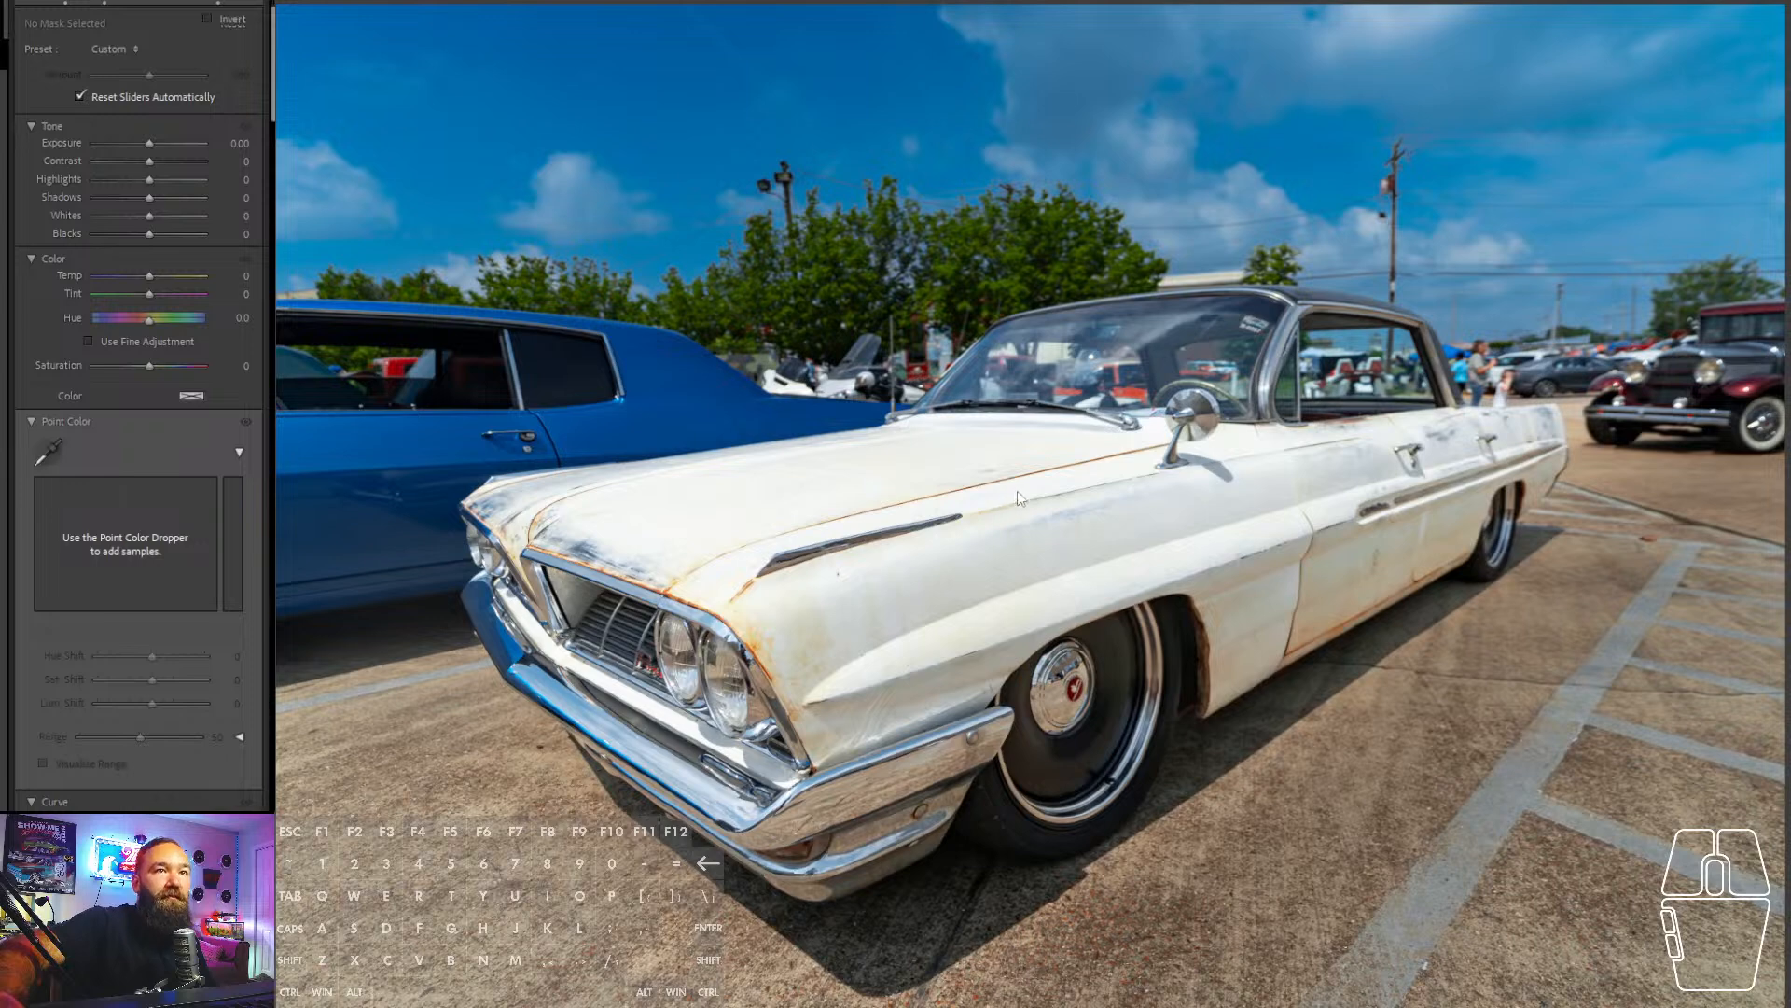
{"action": "left_click_drag", "start_coordinate": [1017, 491], "coordinate": [1648, 656]}
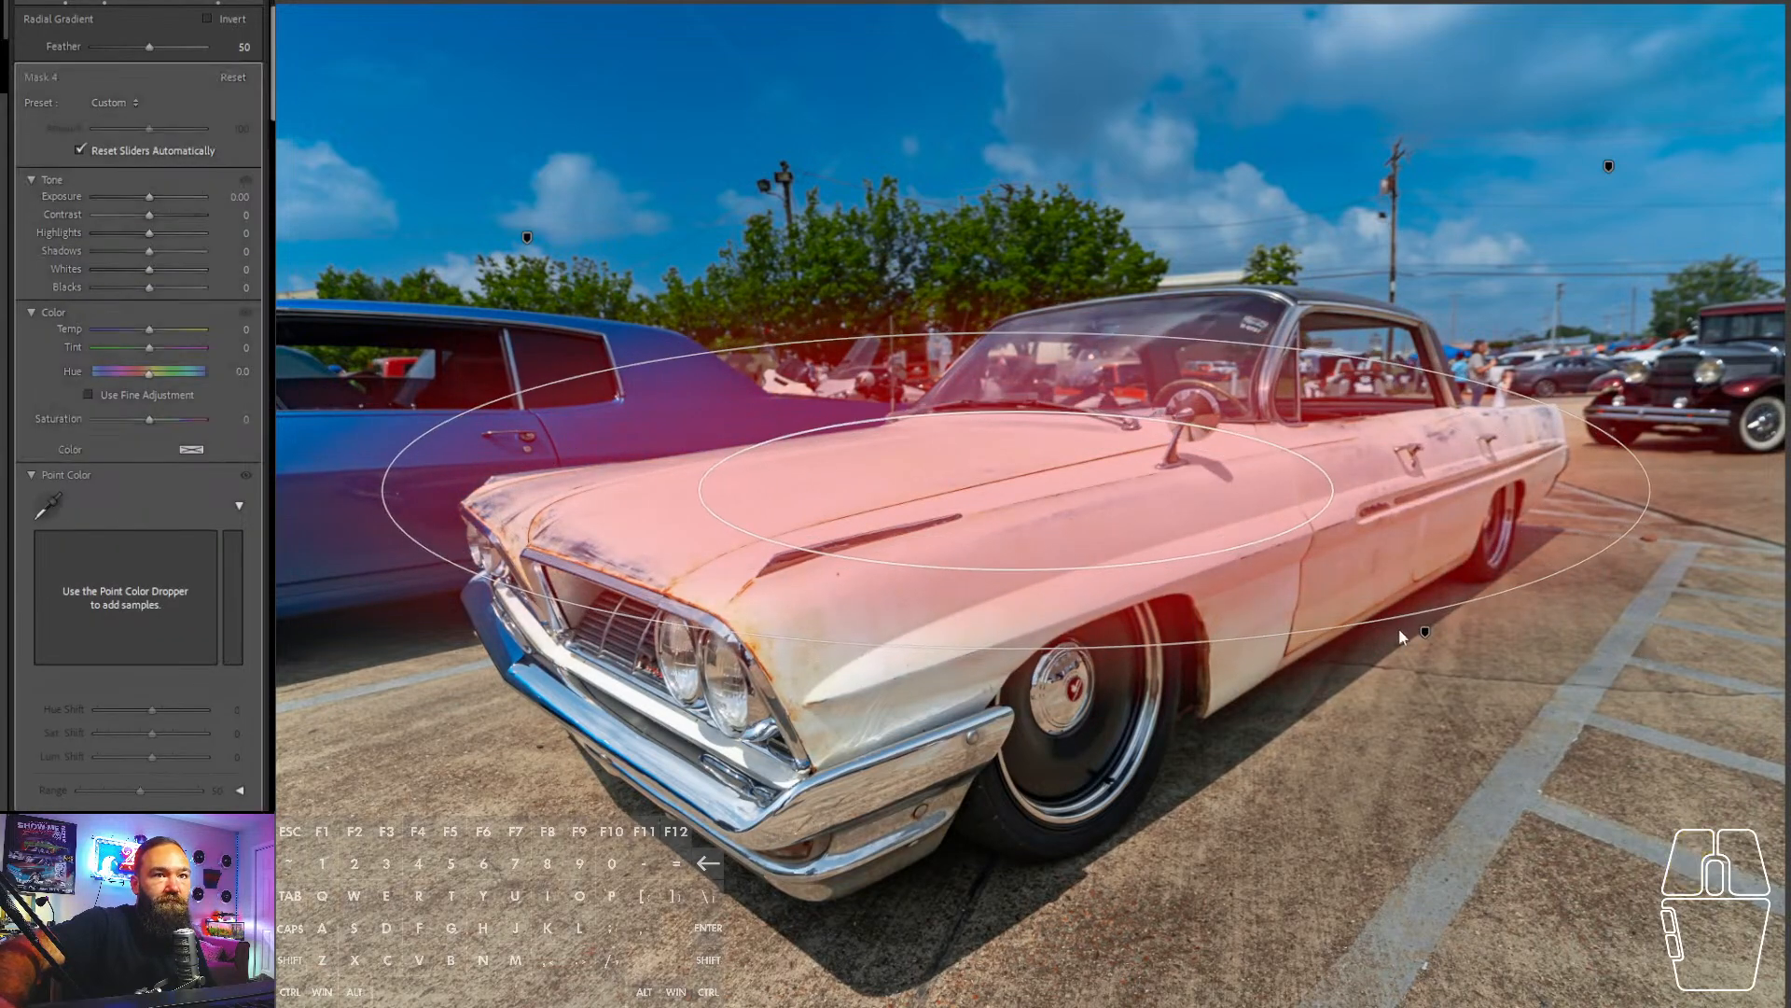
{"action": "left_click_drag", "start_coordinate": [1395, 627], "coordinate": [1462, 581]}
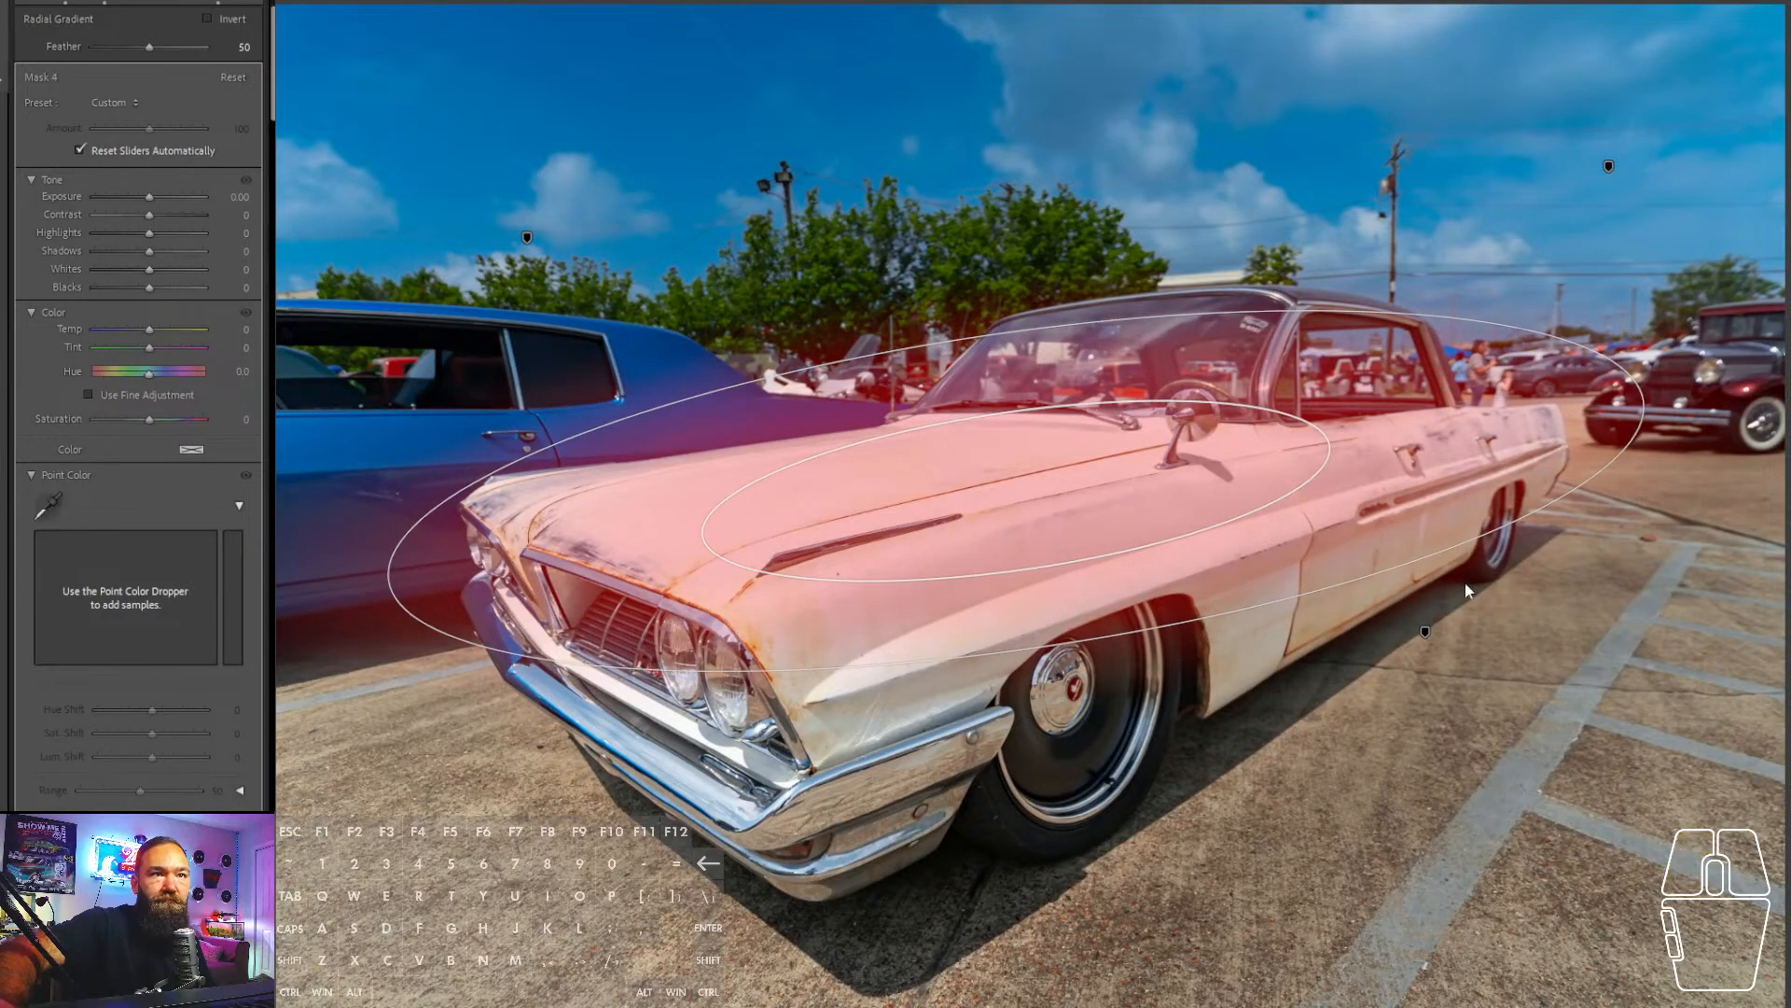
{"action": "left_click_drag", "start_coordinate": [150, 193], "coordinate": [143, 195]}
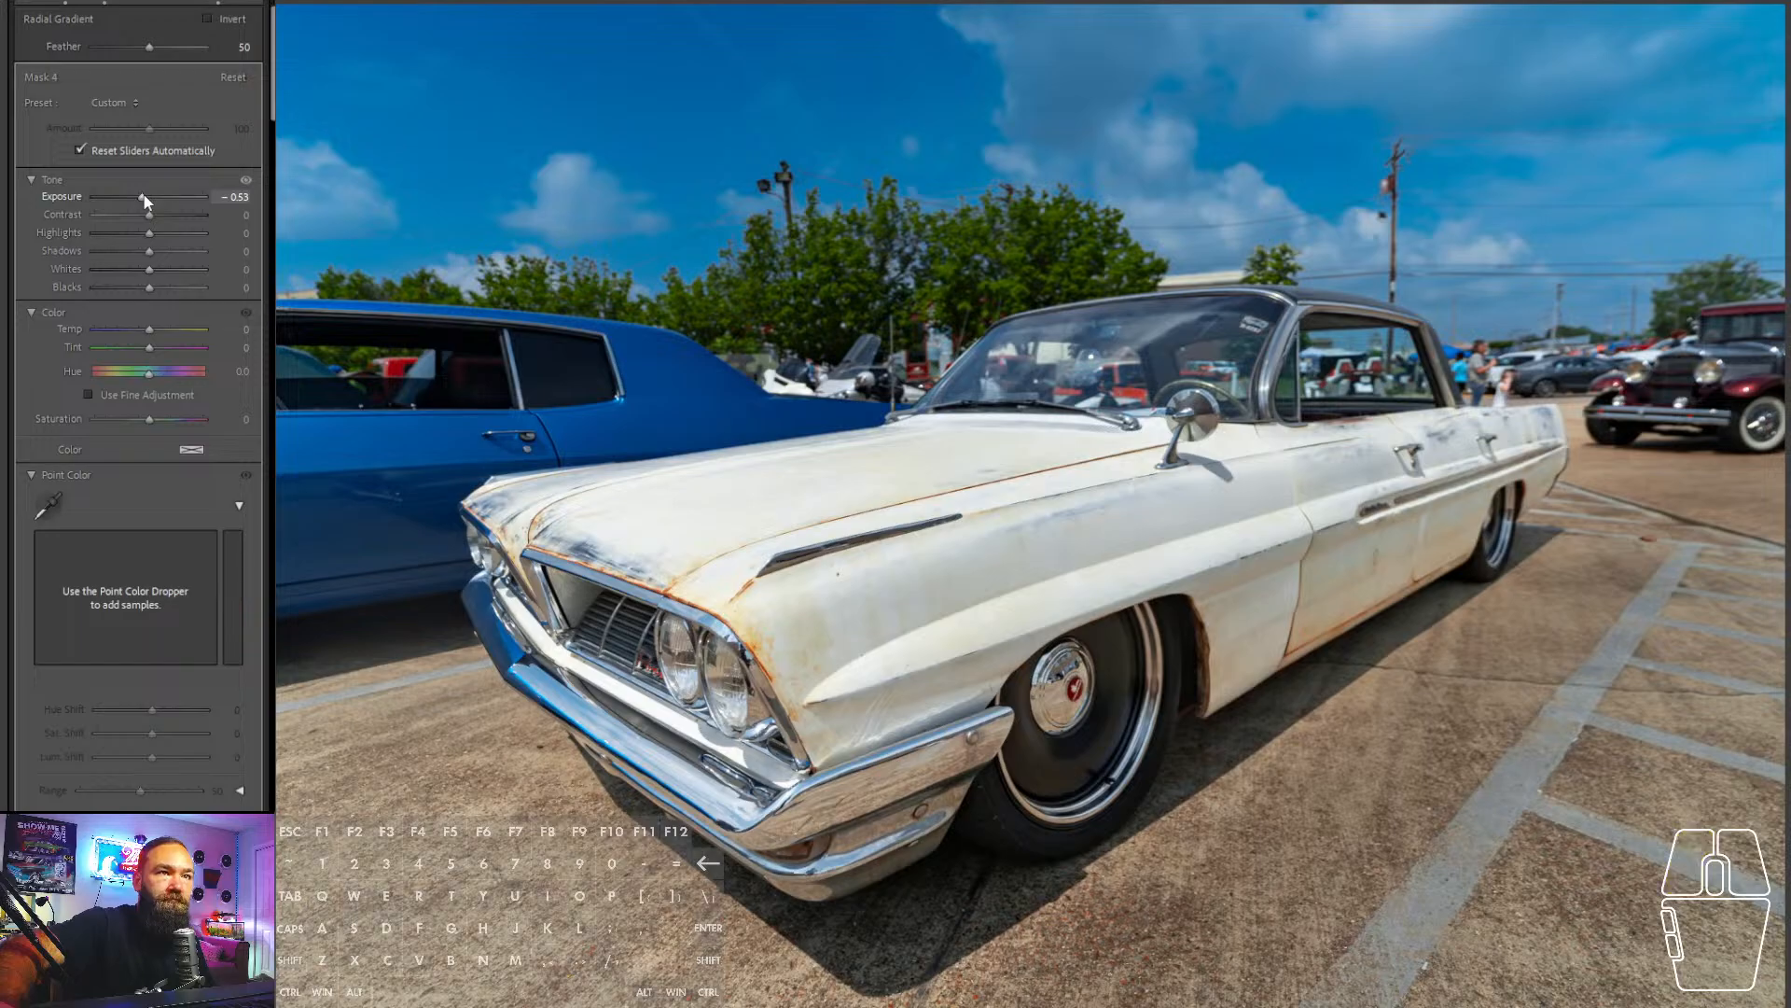
- Add a large radial gradient mask over the pavement in front of the cream car's bumper and lower its exposure slightly
{"action": "left_click", "coordinate": [2, 8]}
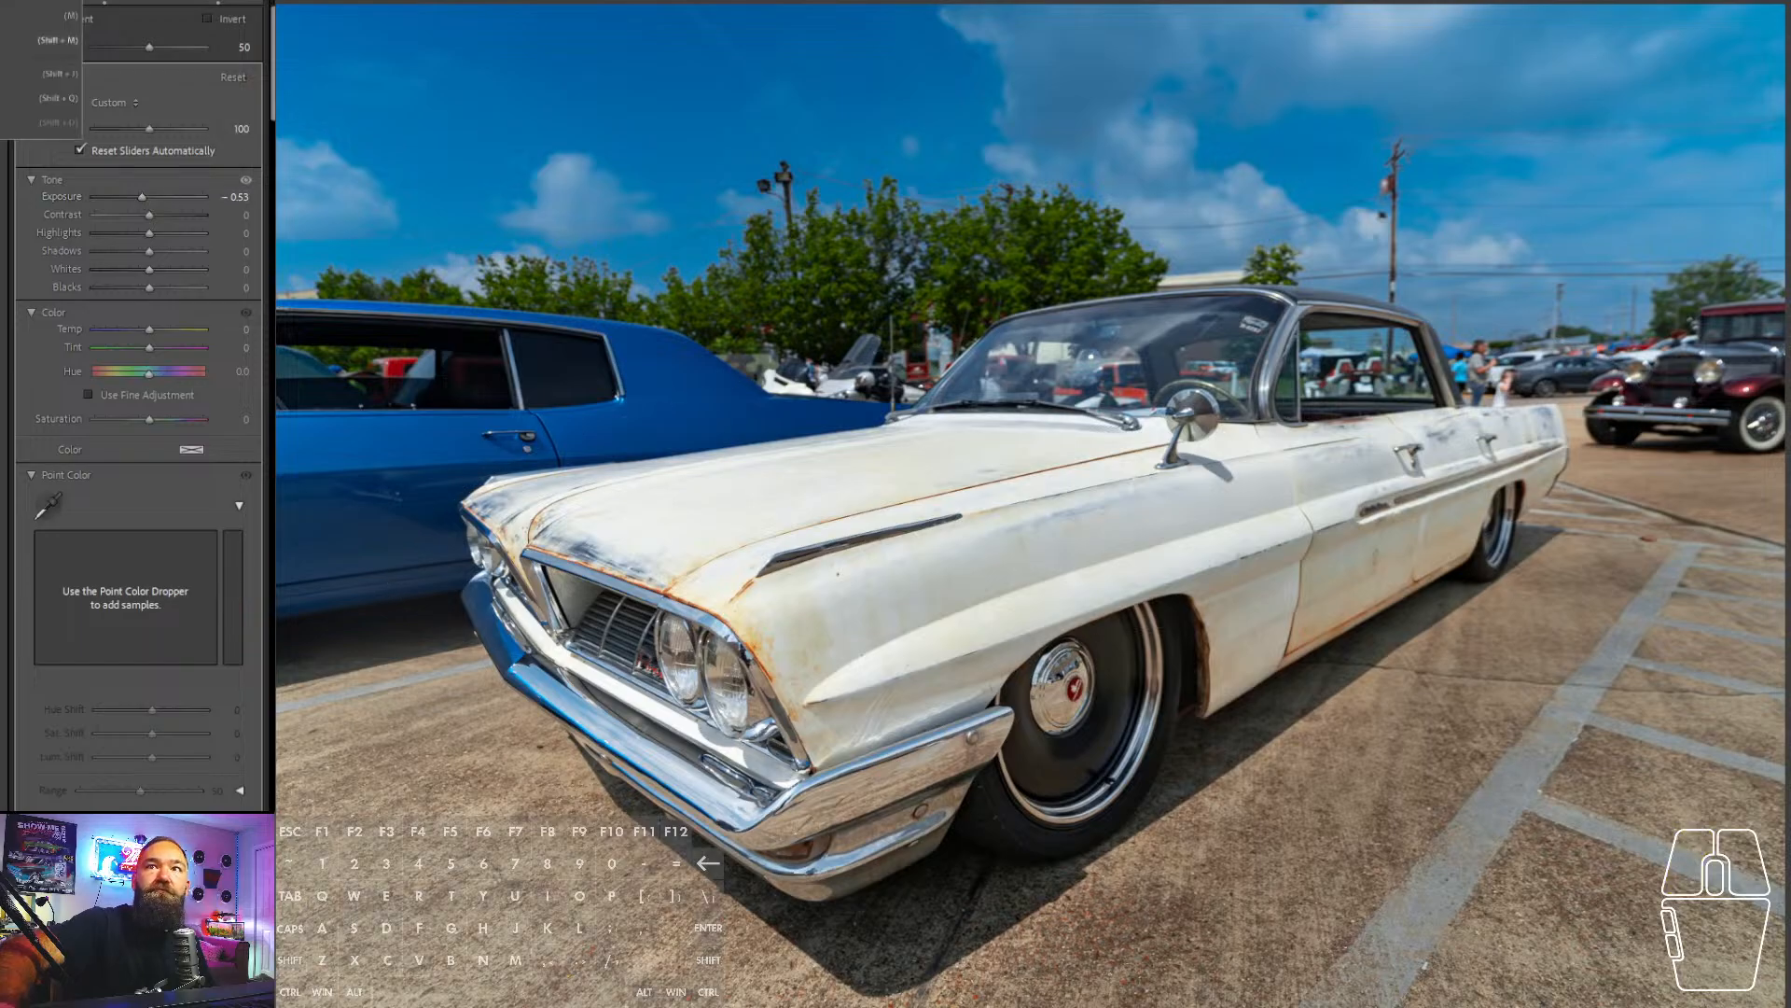
{"action": "left_click", "coordinate": [37, 40]}
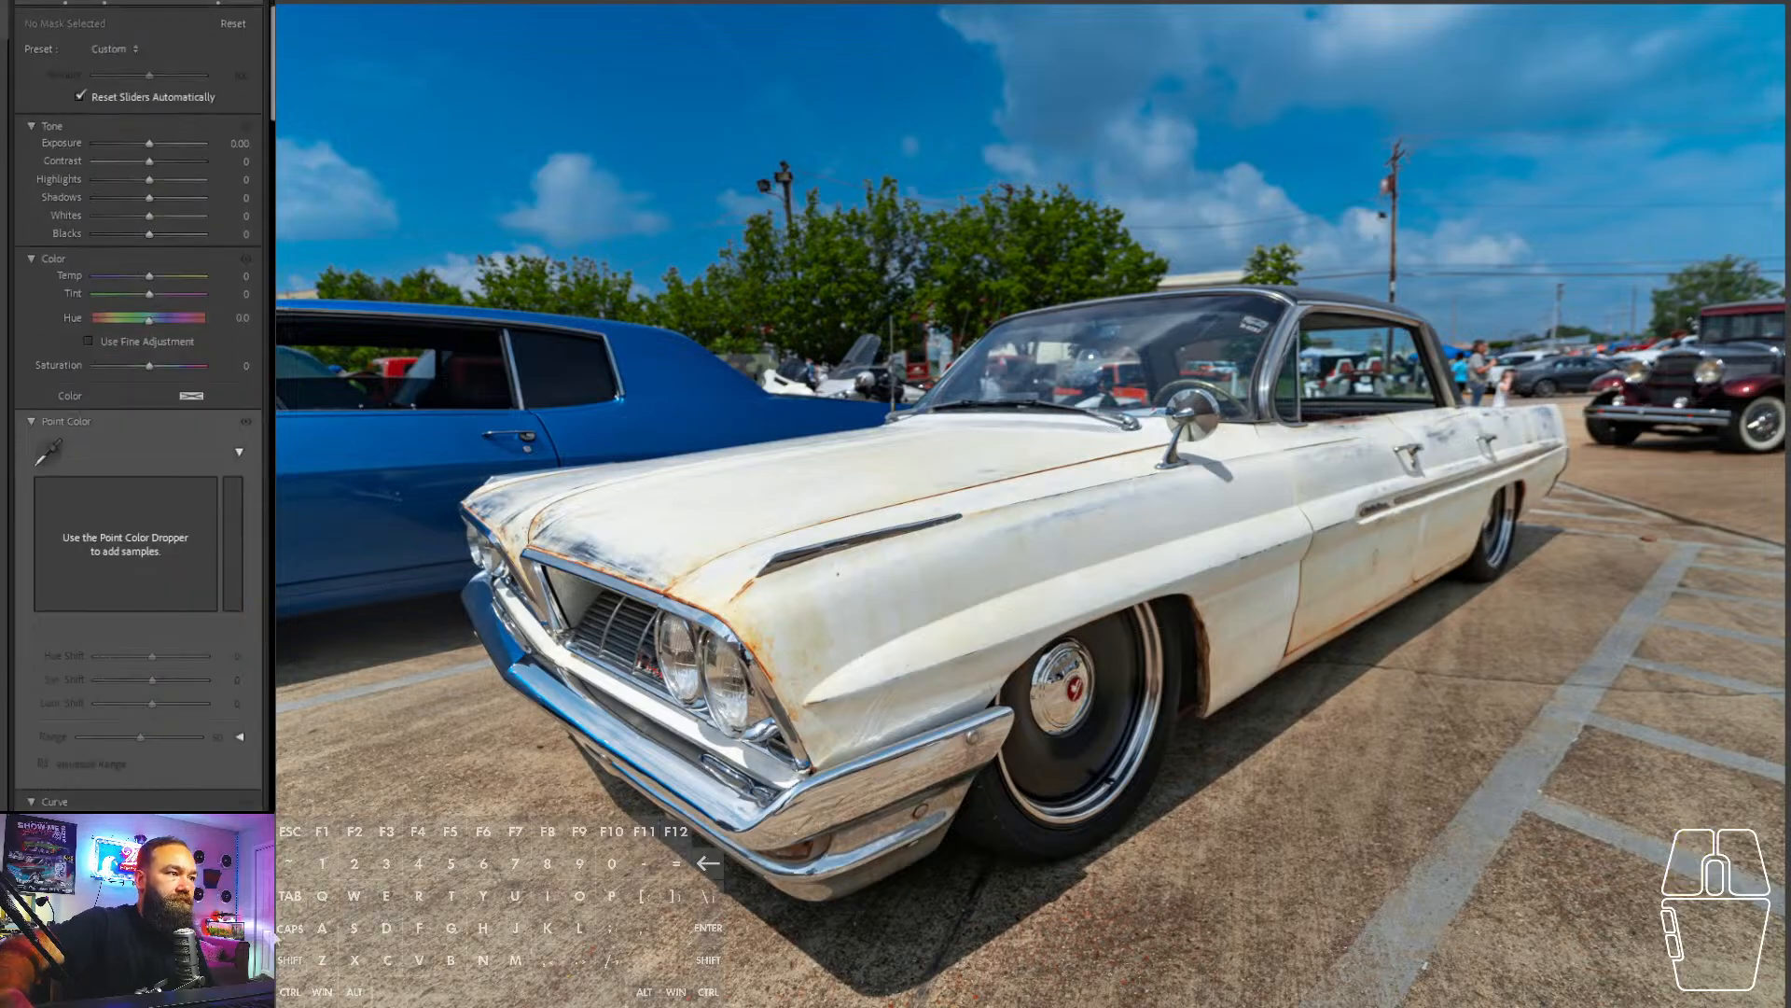
{"action": "left_click_drag", "start_coordinate": [592, 932], "coordinate": [951, 515]}
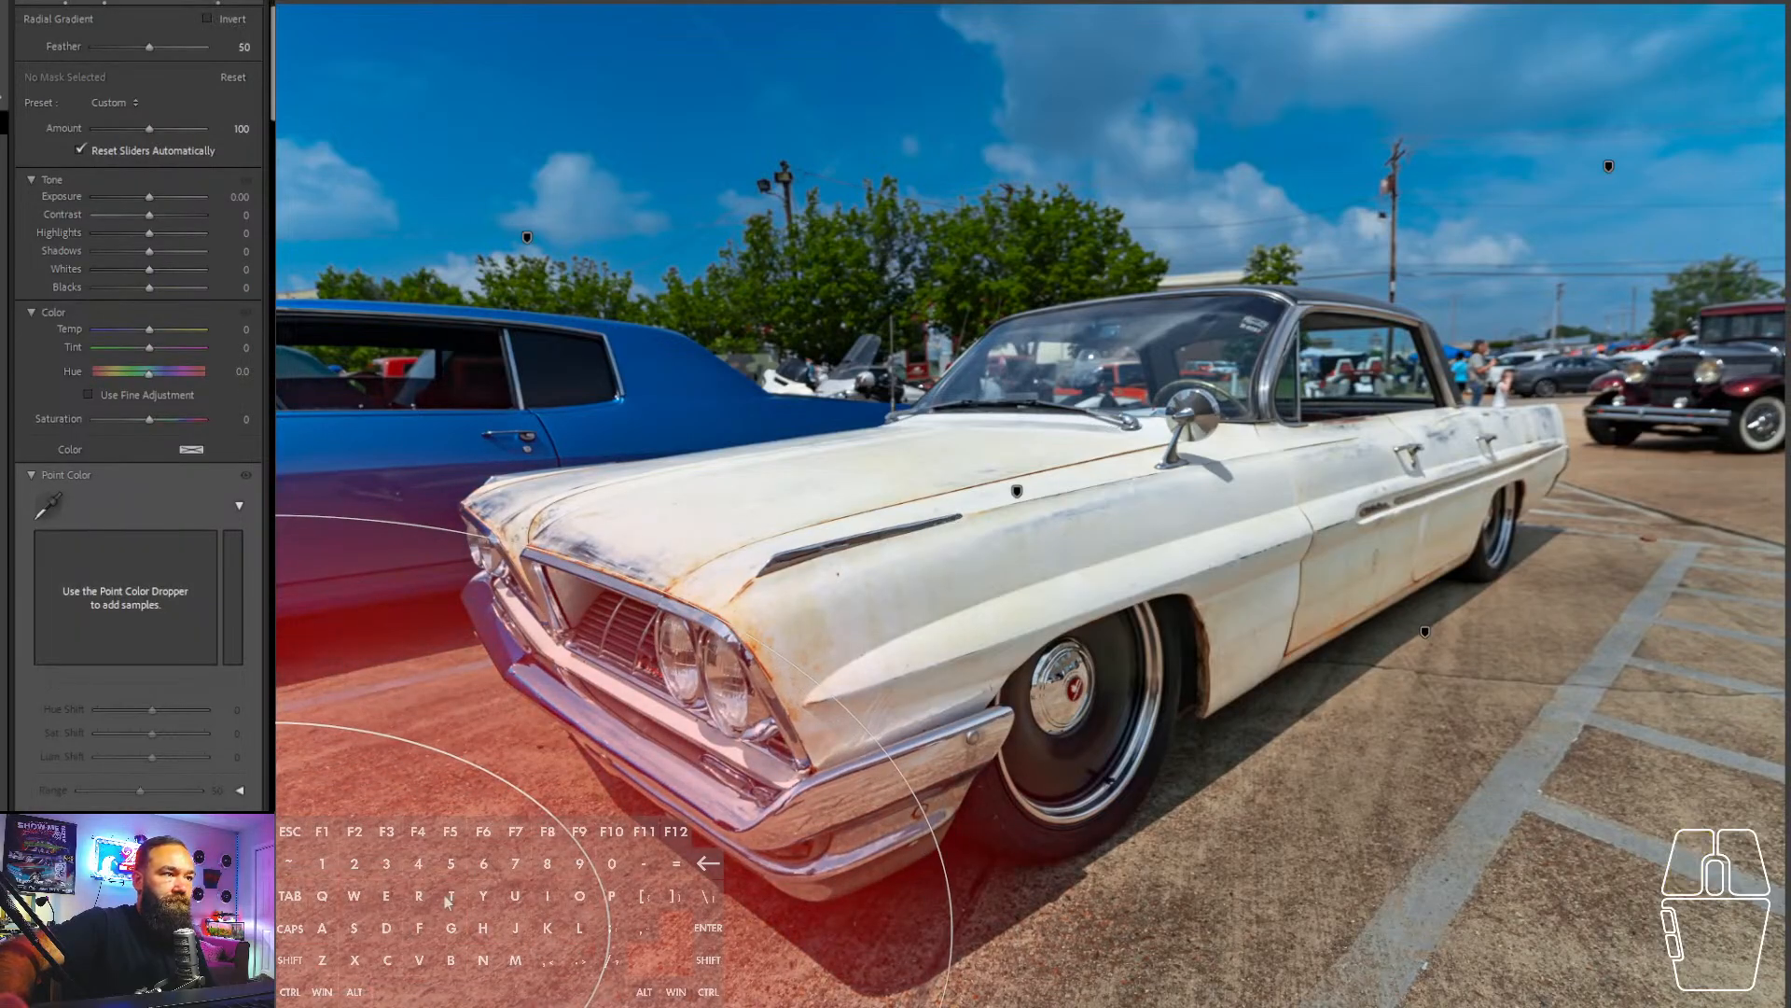
{"action": "left_click_drag", "start_coordinate": [448, 902], "coordinate": [402, 932]}
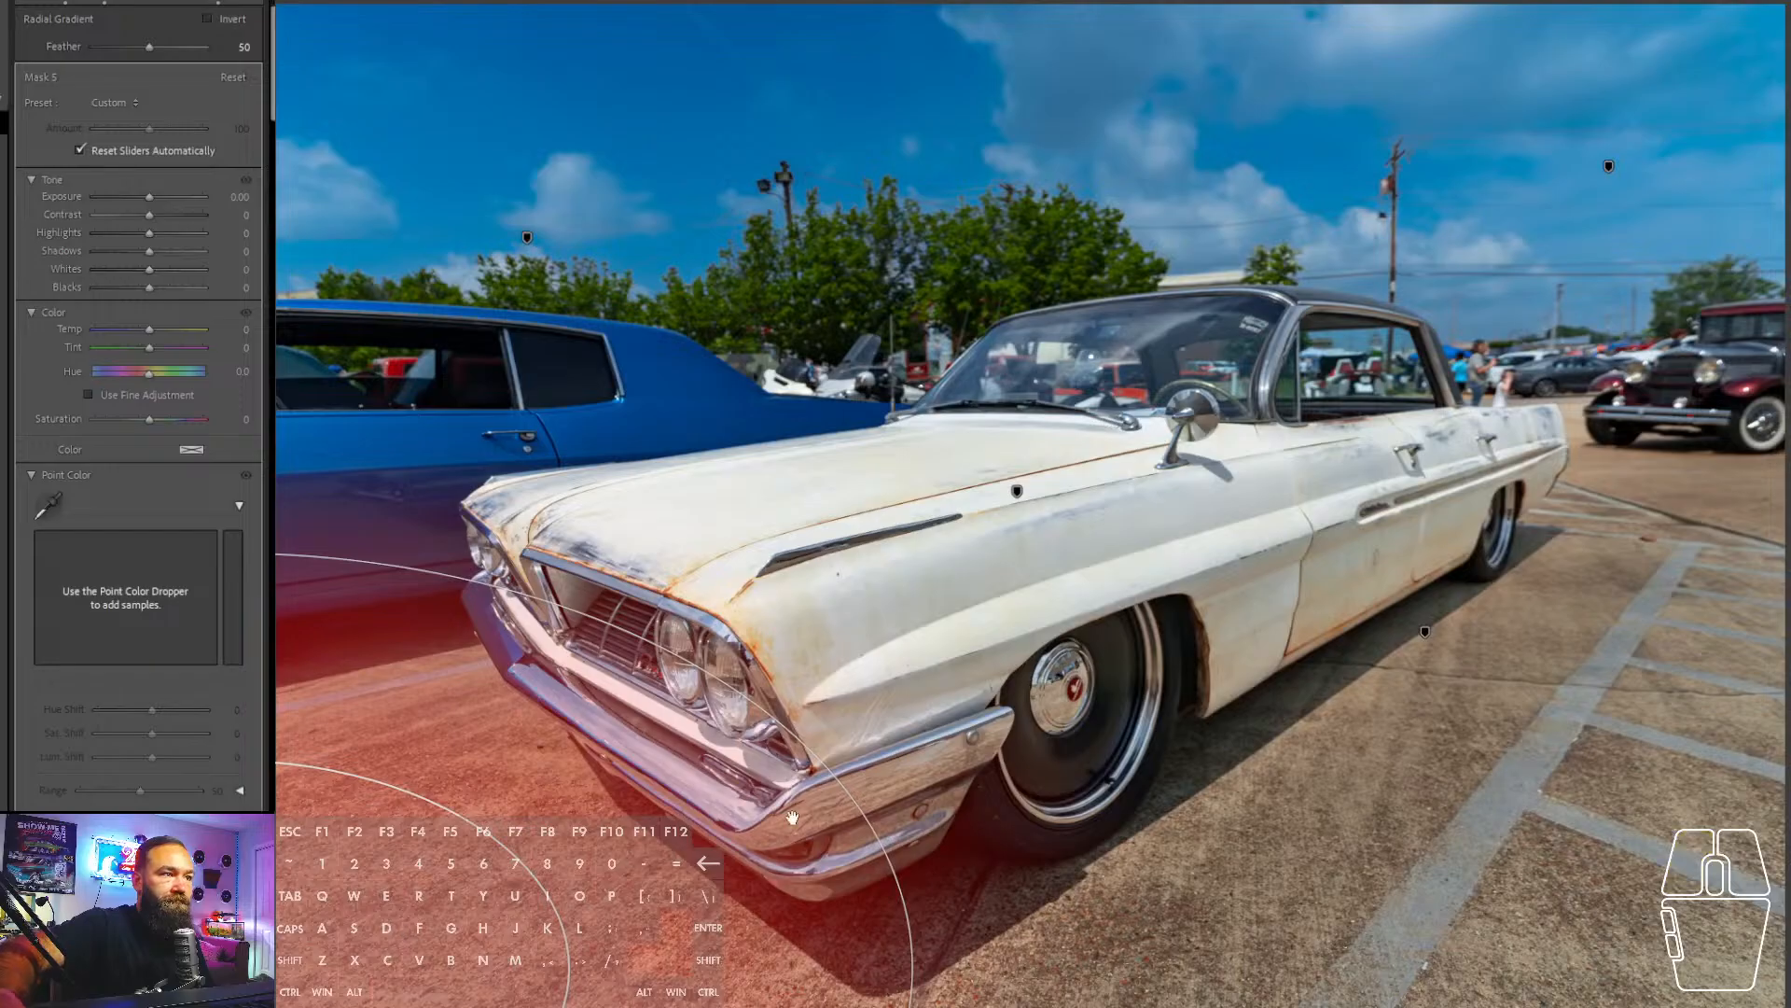
{"action": "left_click_drag", "start_coordinate": [151, 196], "coordinate": [145, 197]}
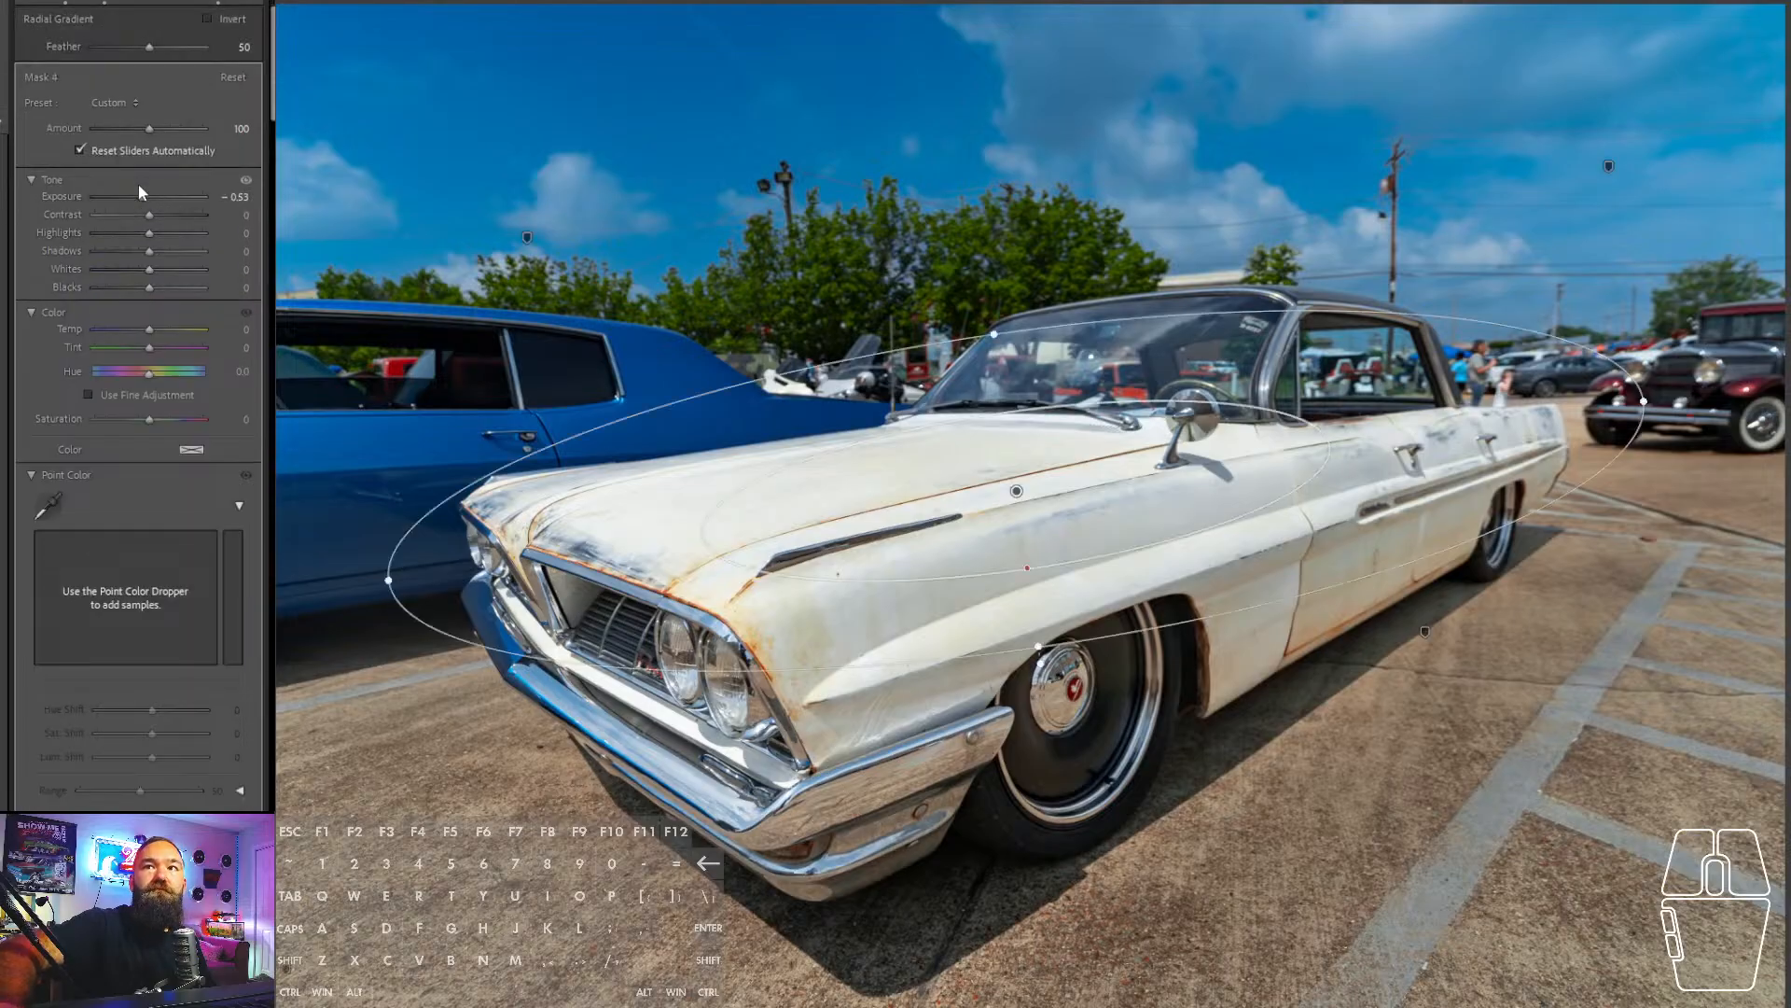
- Set the hood mask's exposure to -0.80, close masking, and set the whole photo's exposure to +0.92 and contrast to +18
{"action": "left_click_drag", "start_coordinate": [138, 196], "coordinate": [137, 196]}
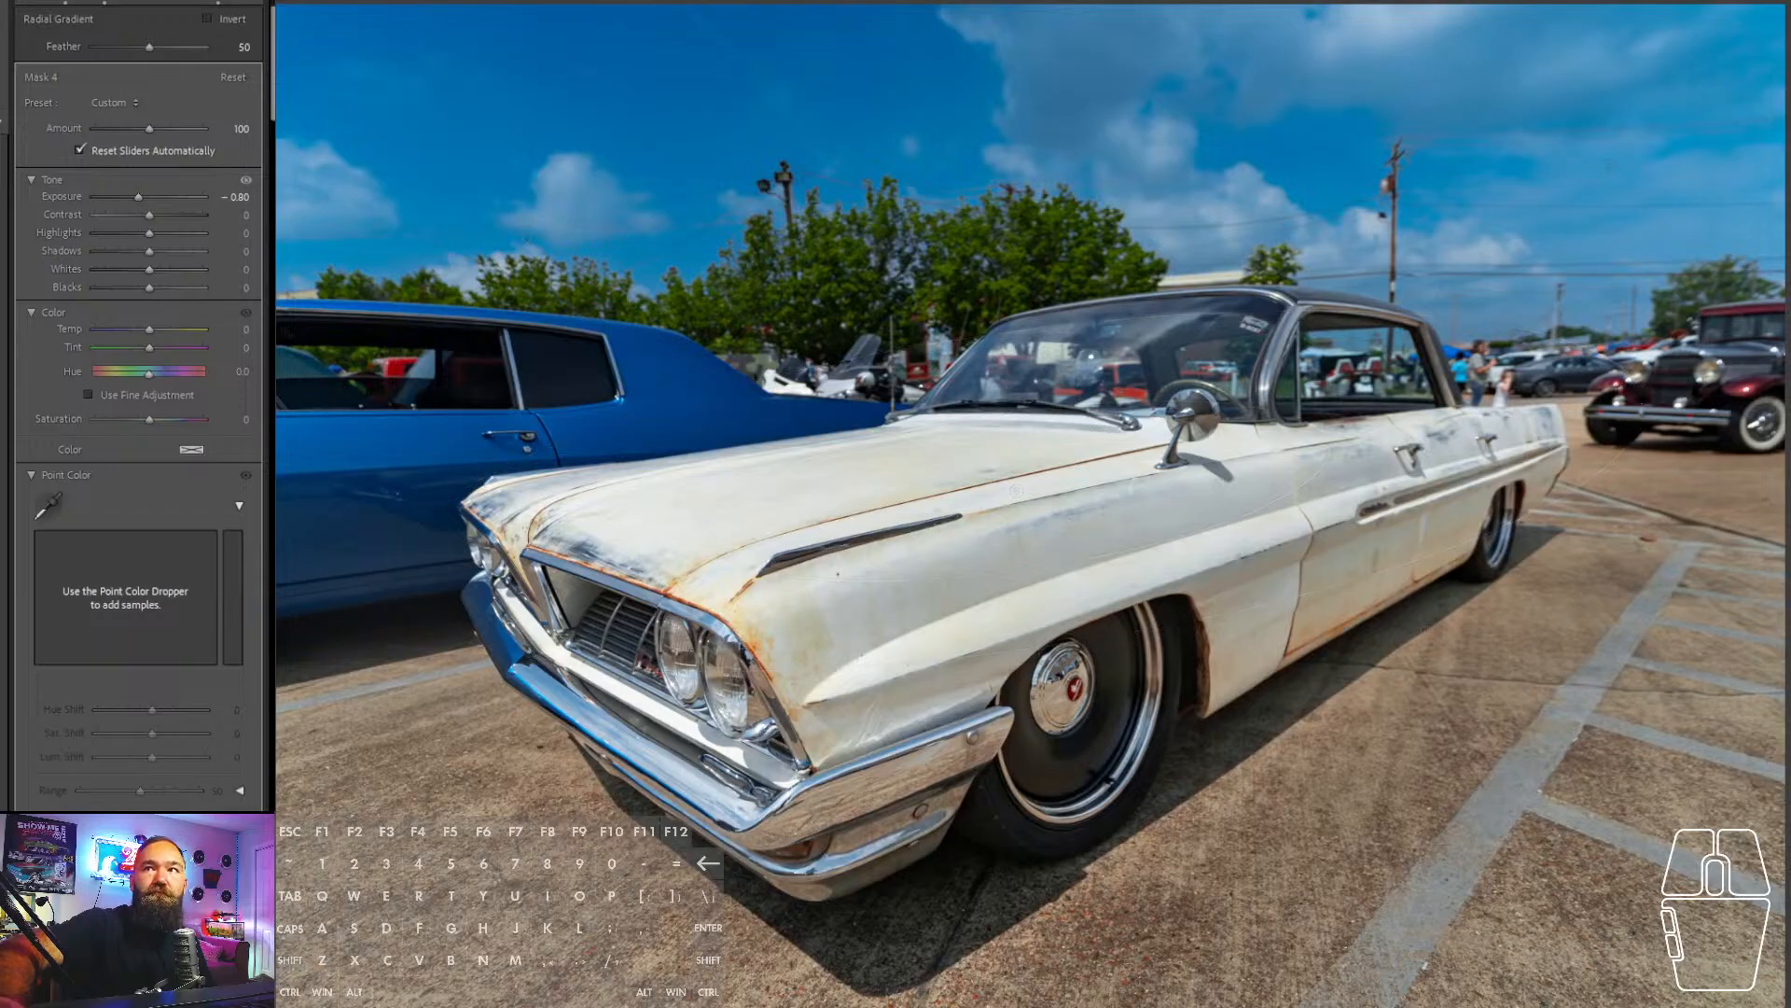
{"action": "left_click", "coordinate": [4, 122]}
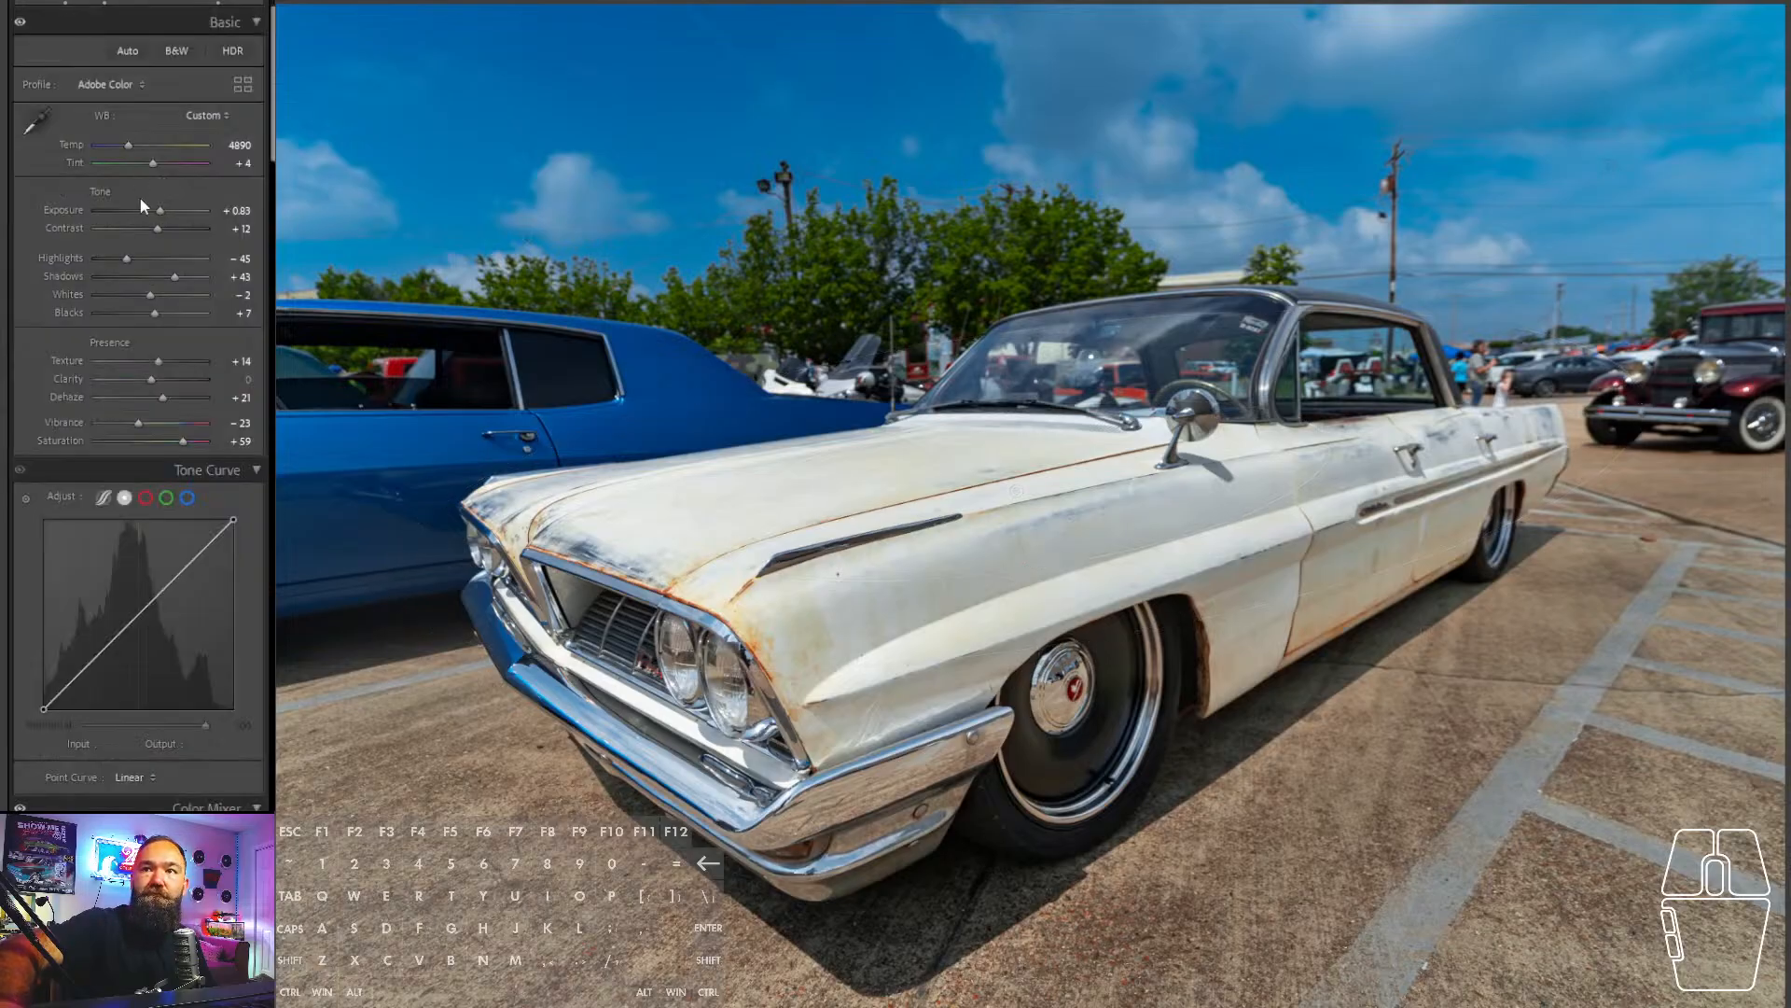
{"action": "left_click_drag", "start_coordinate": [164, 225], "coordinate": [163, 209]}
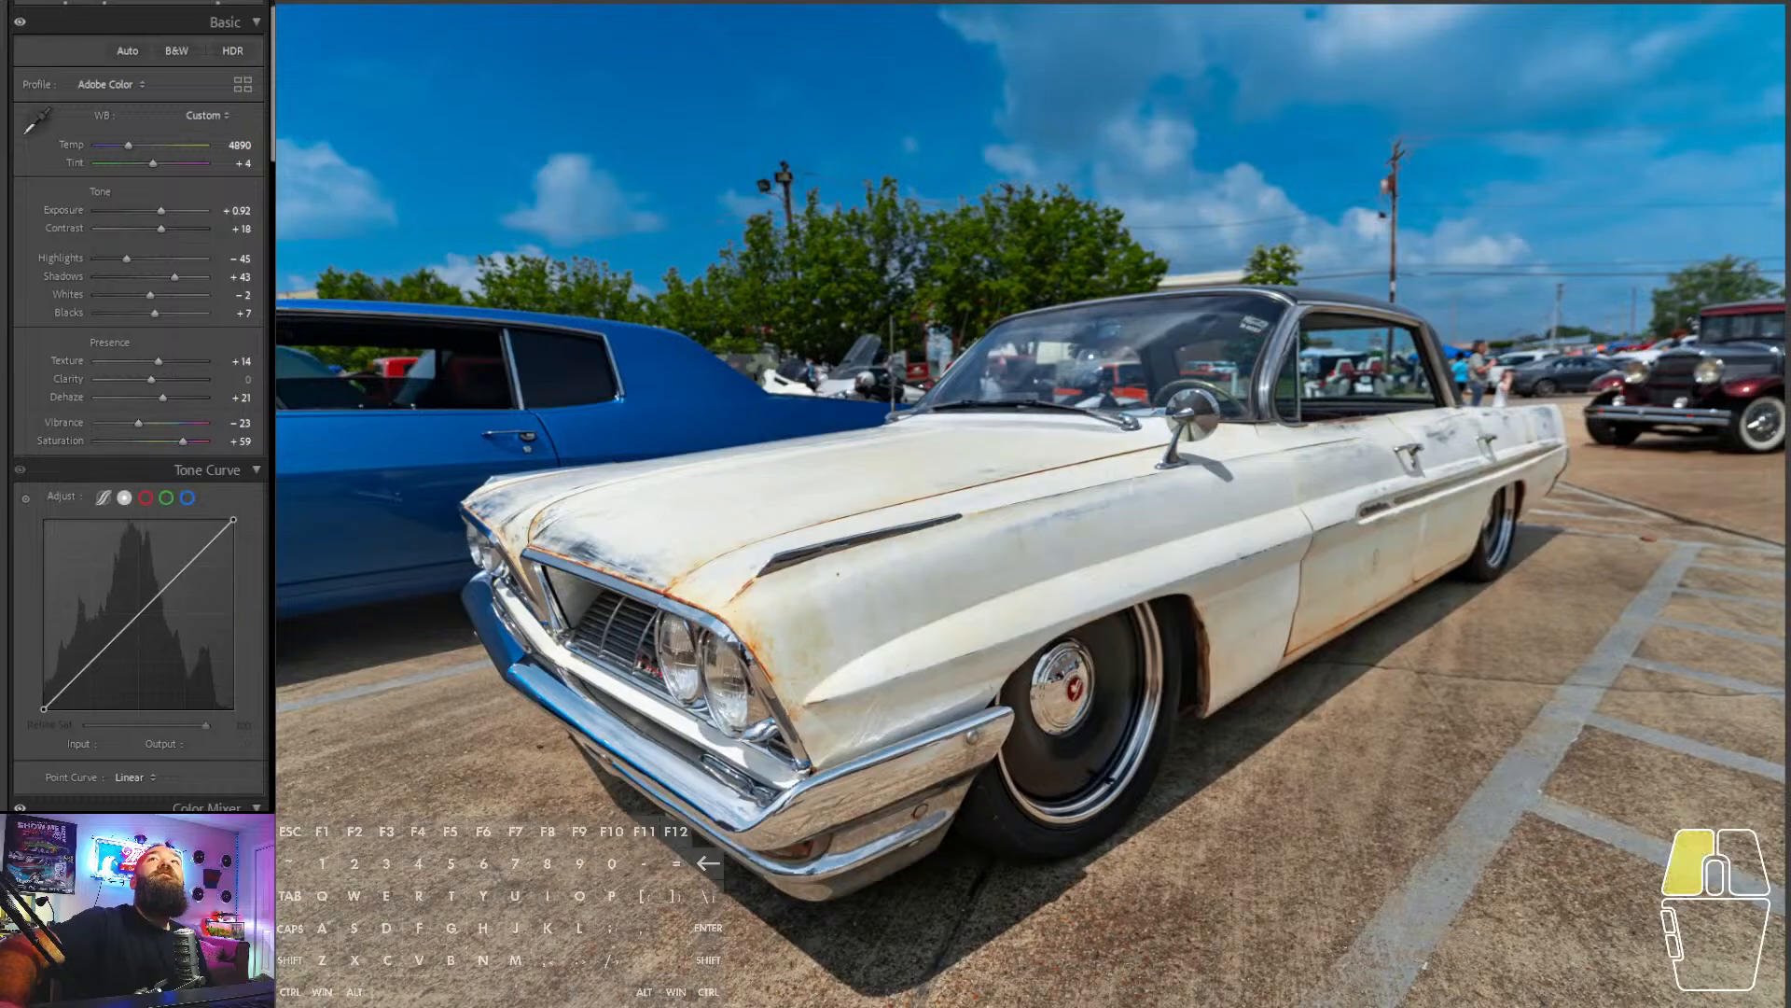
- Reopen masking, set the hood mask's exposure to -1.07, and close masking
{"action": "key", "text": "shift+m"}
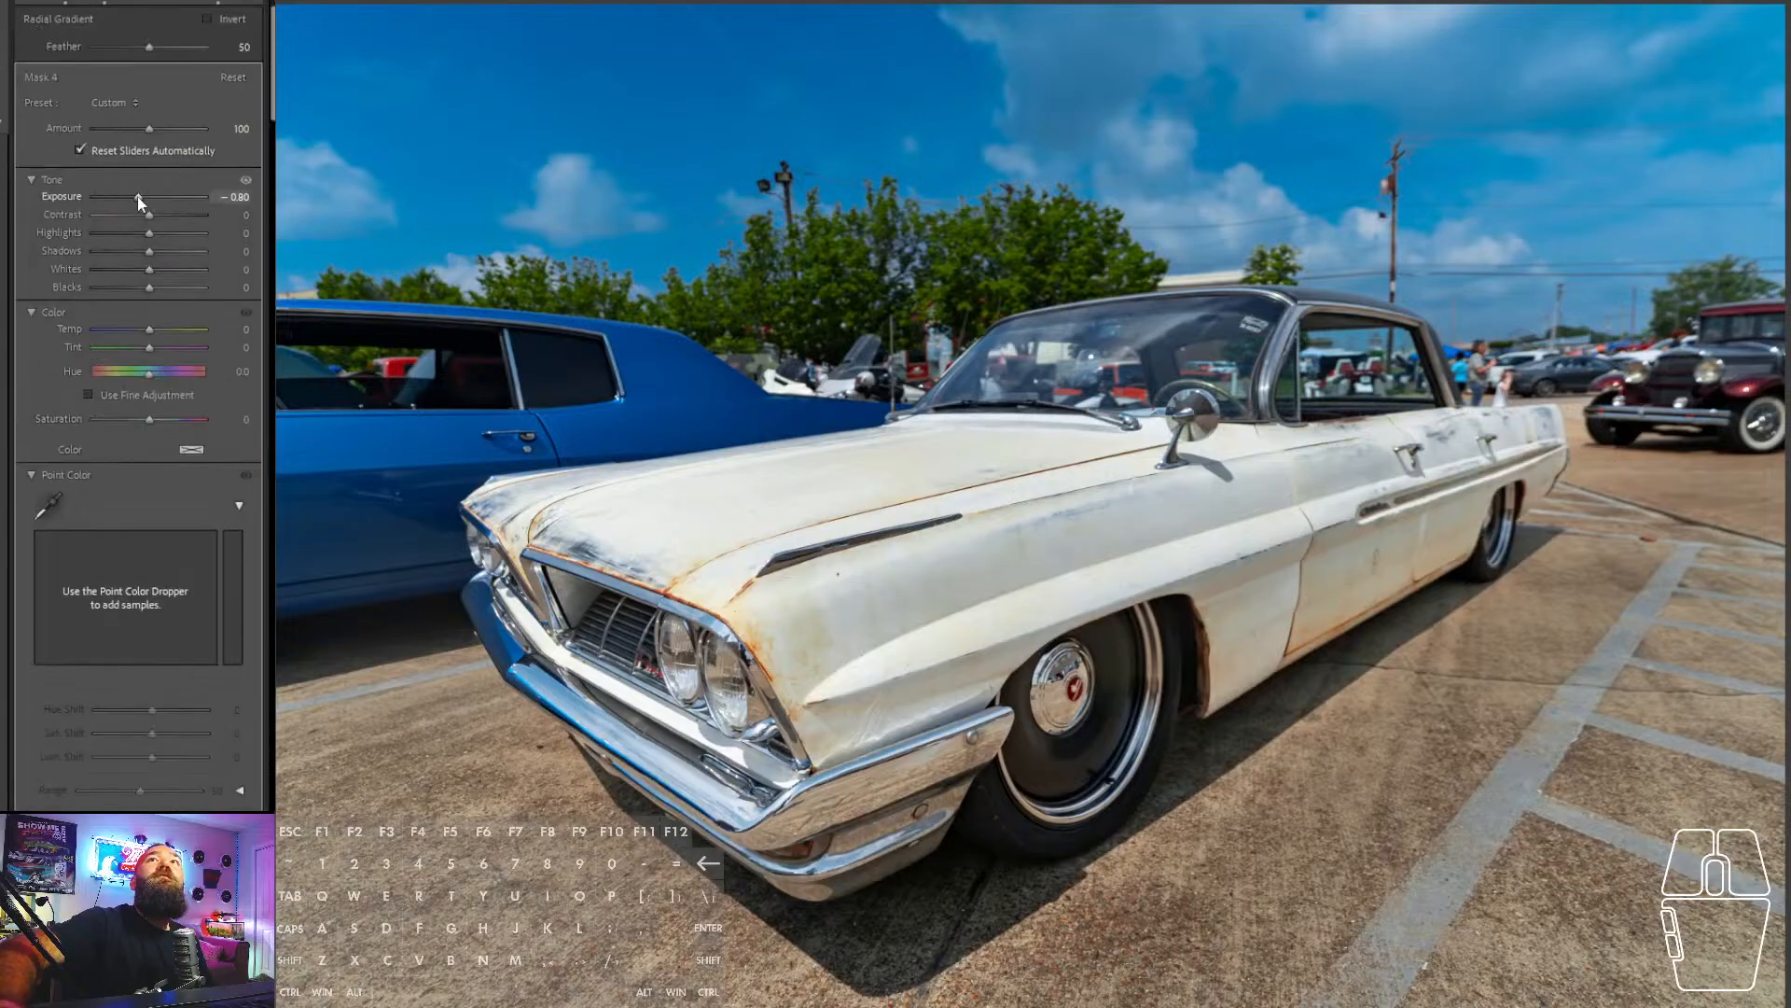
{"action": "left_click_drag", "start_coordinate": [137, 196], "coordinate": [132, 194]}
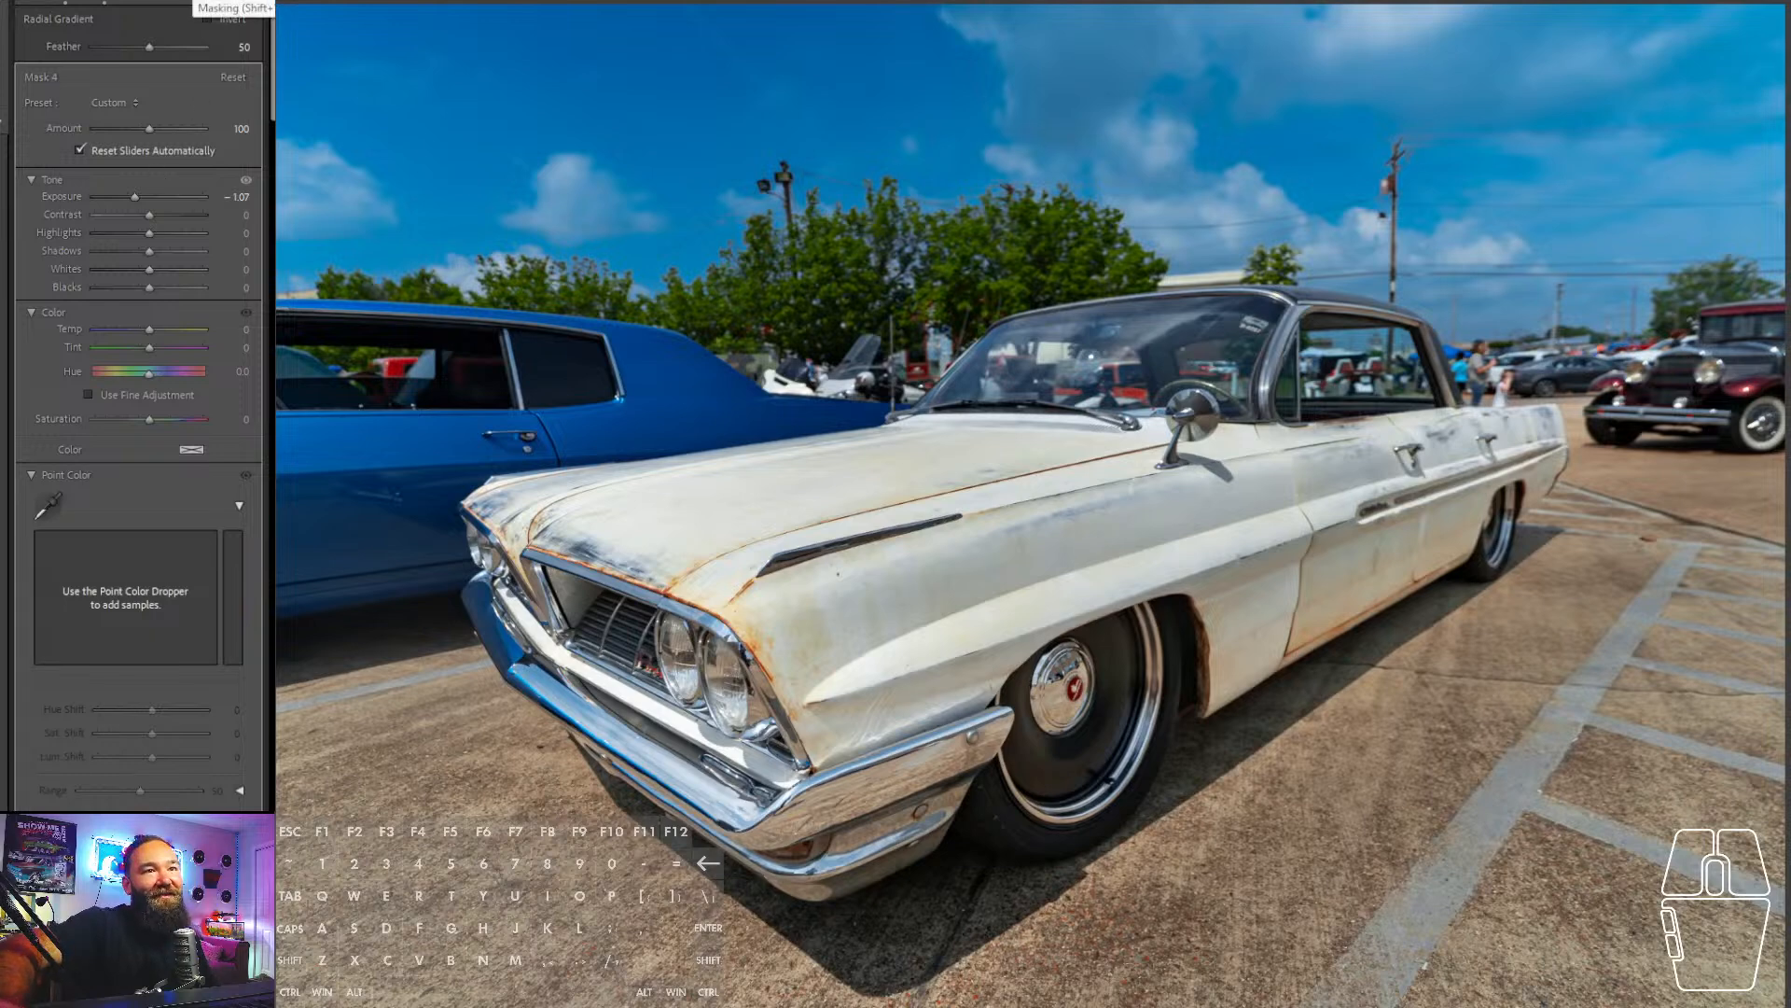
{"action": "left_click", "coordinate": [191, 3]}
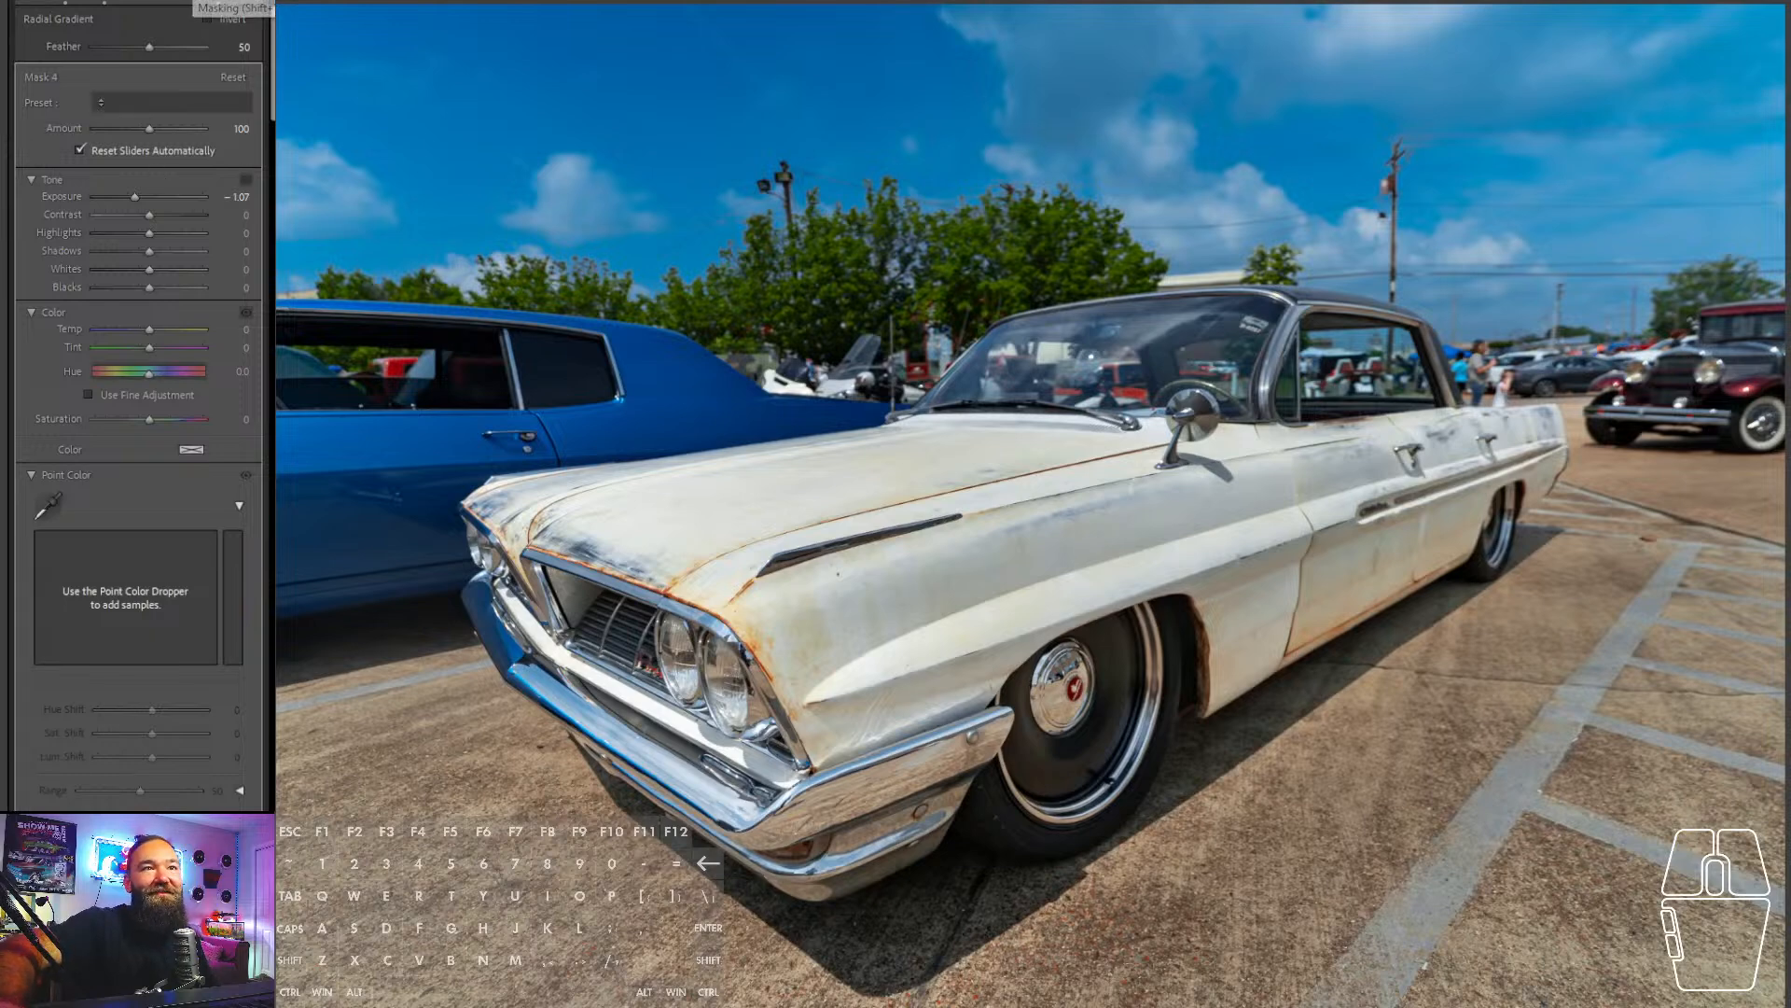
- Set the whole cream car photo's exposure to +1.25 and highlights to -68
{"action": "left_click_drag", "start_coordinate": [162, 210], "coordinate": [165, 209]}
{"action": "left_click_drag", "start_coordinate": [110, 267], "coordinate": [120, 262]}
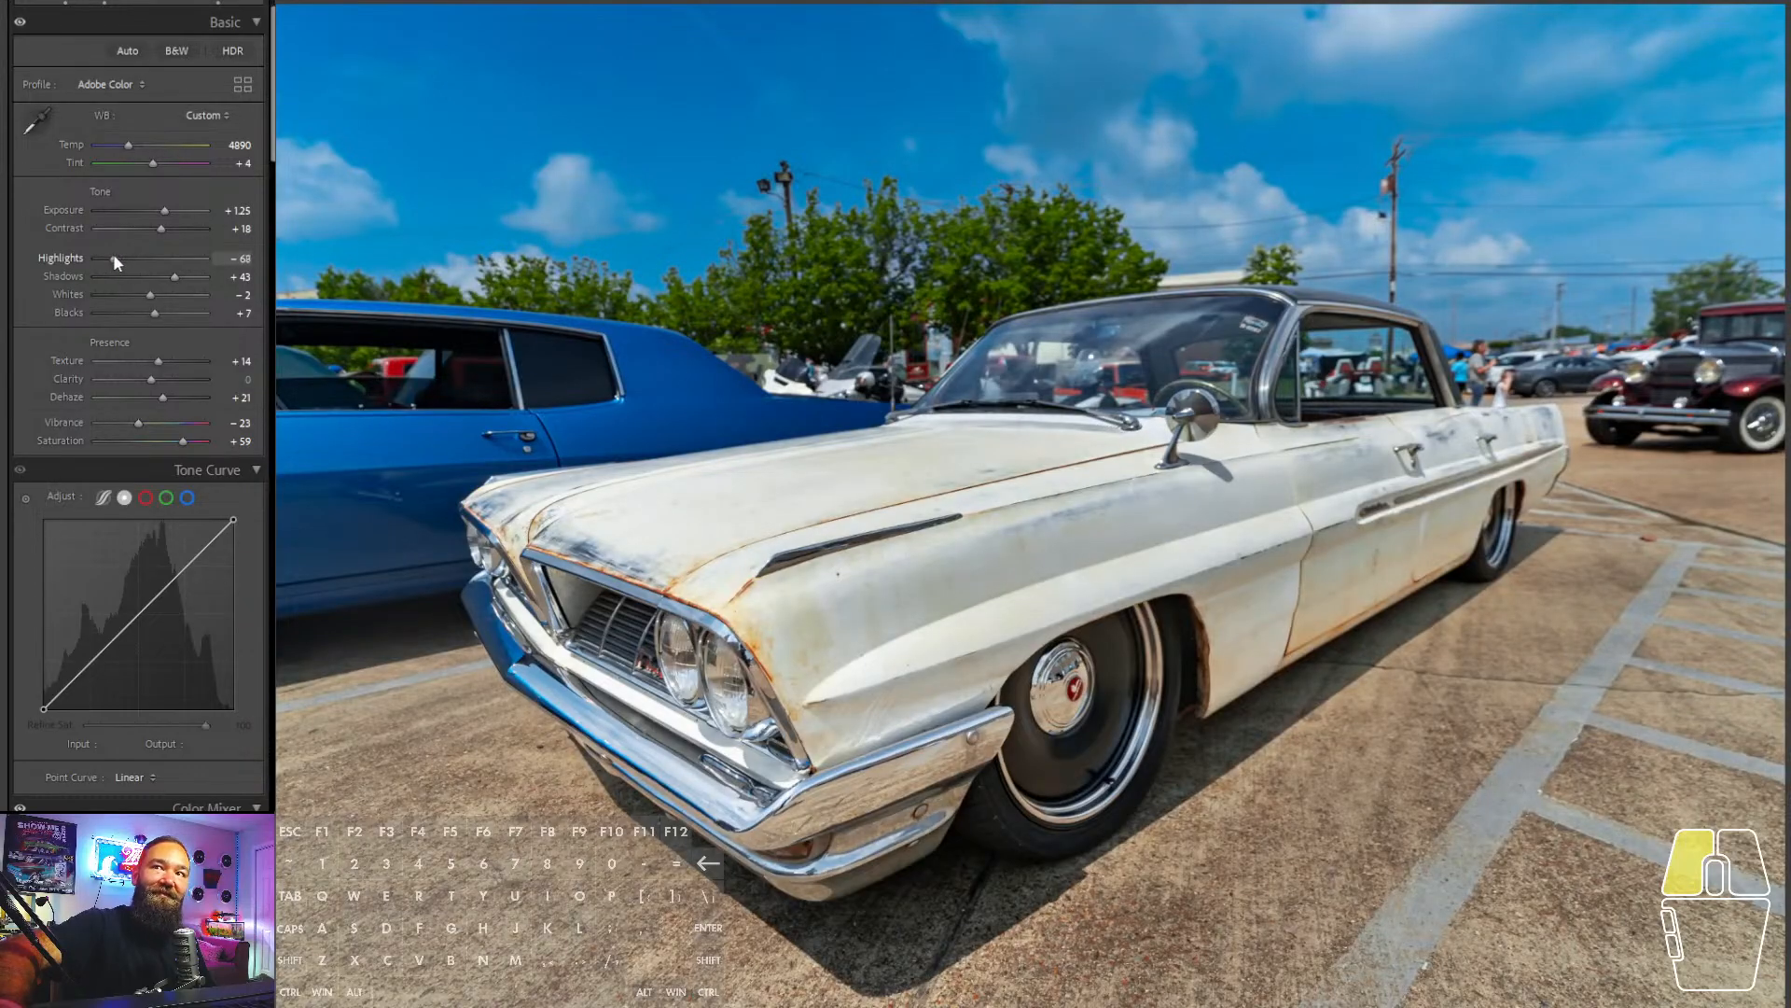
{"action": "left_click_drag", "start_coordinate": [114, 262], "coordinate": [114, 262]}
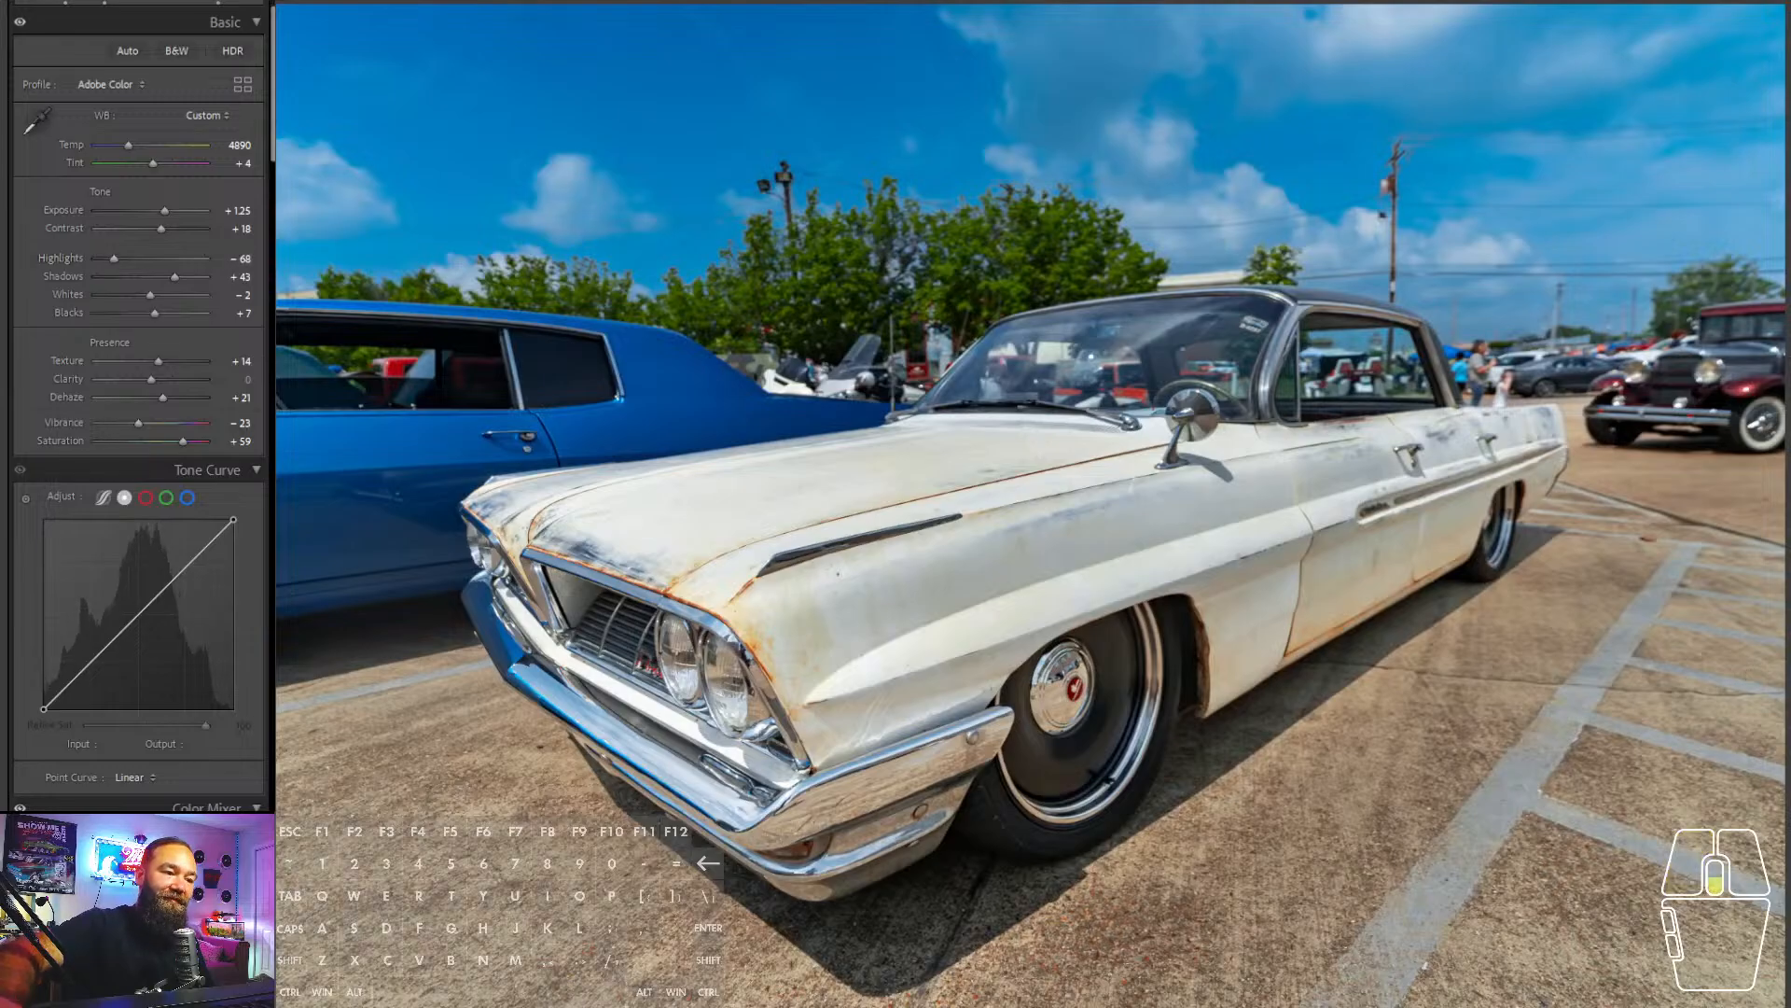
{"action": "scroll", "coordinate": [138, 405], "scroll_direction": "up", "scroll_amount": 1}
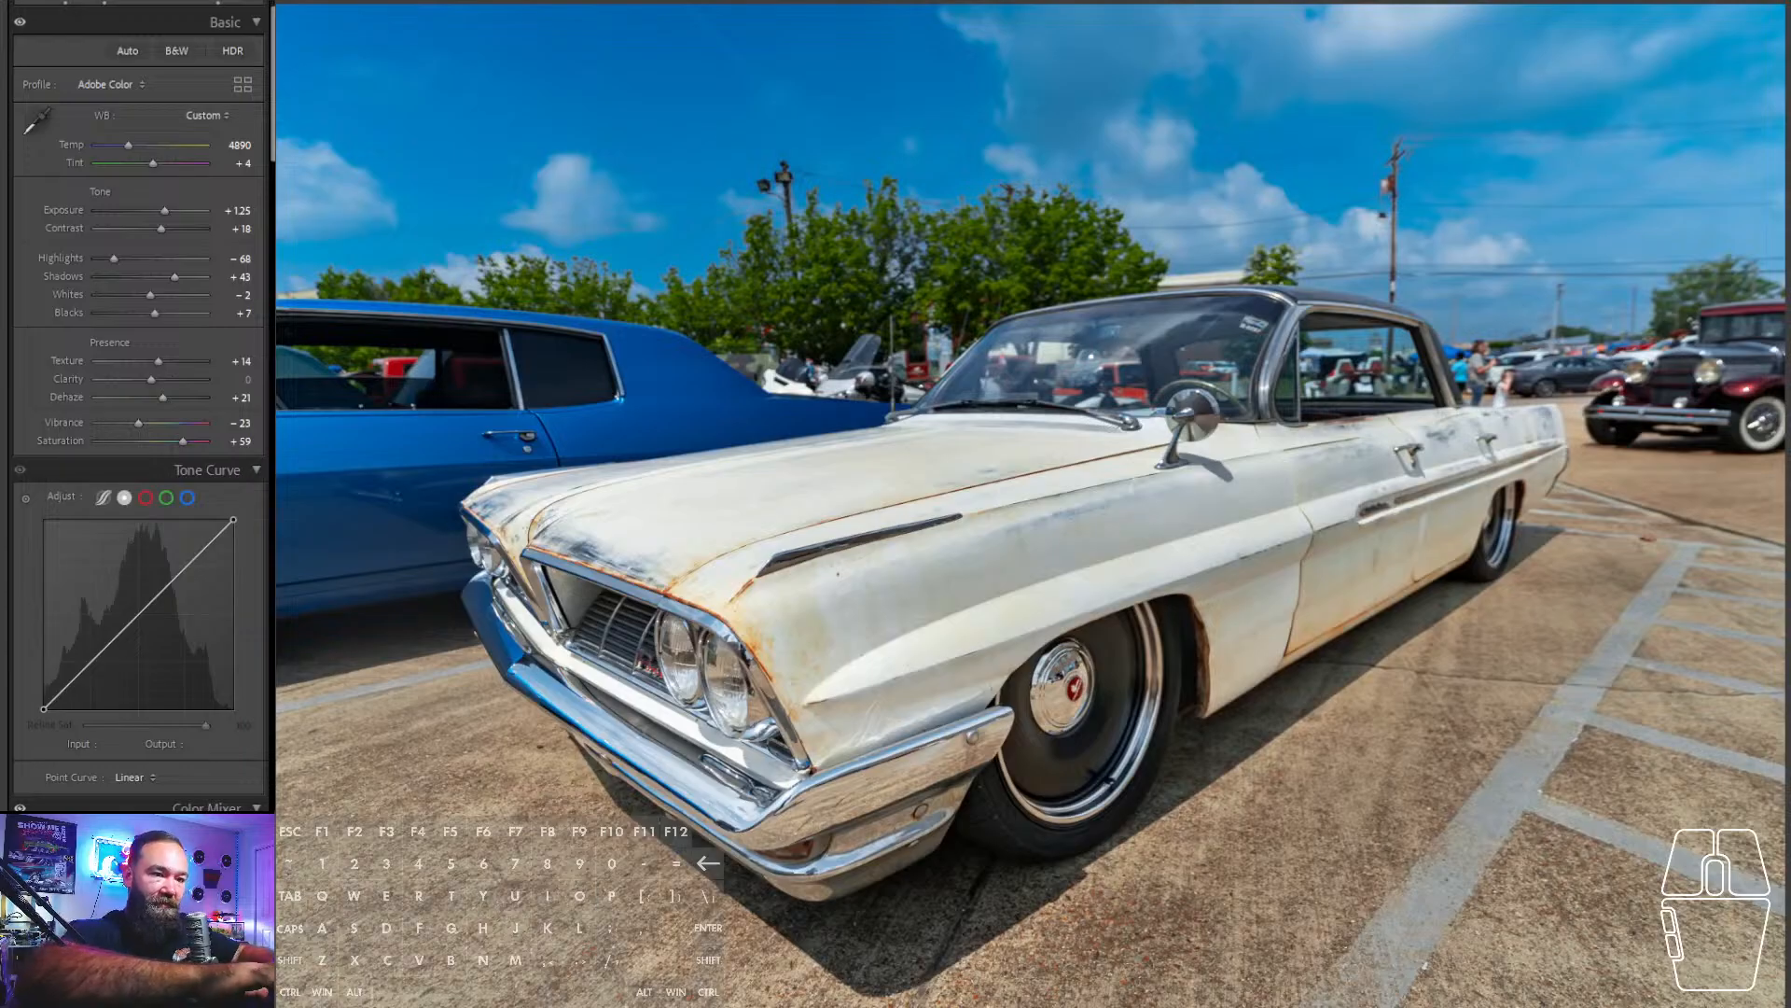
{"action": "type", "text": "rgt fr"}
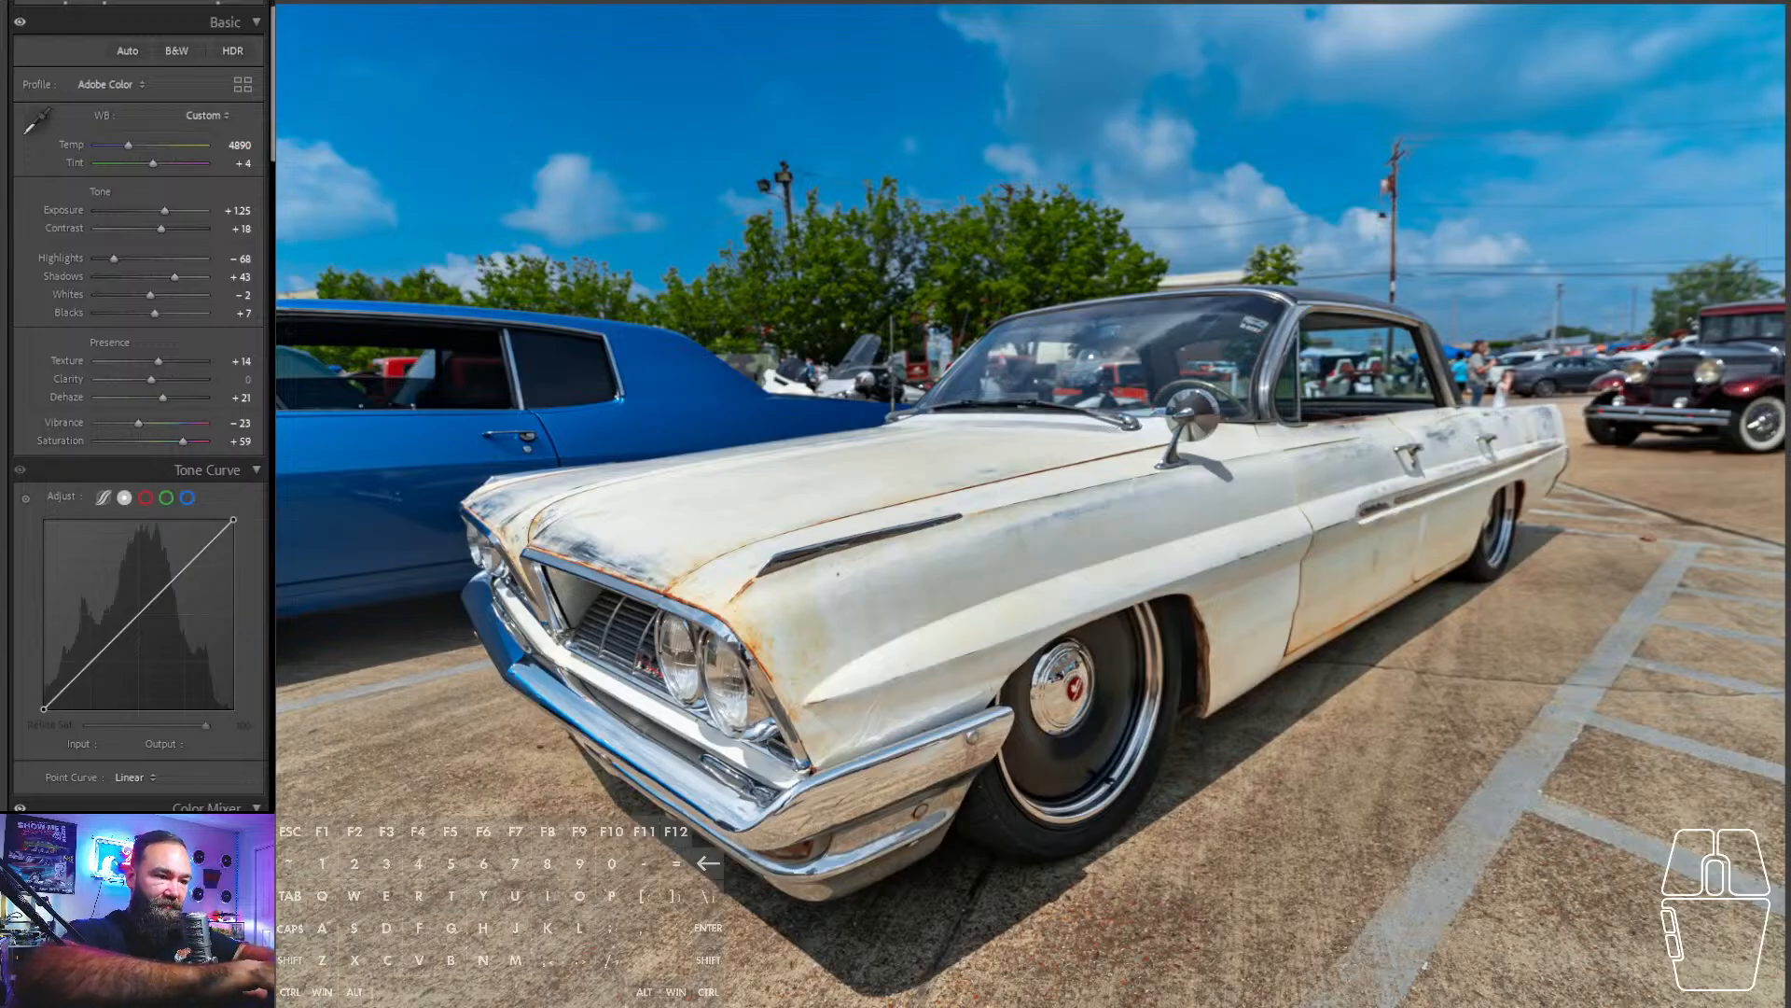
{"action": "type", "text": "e"}
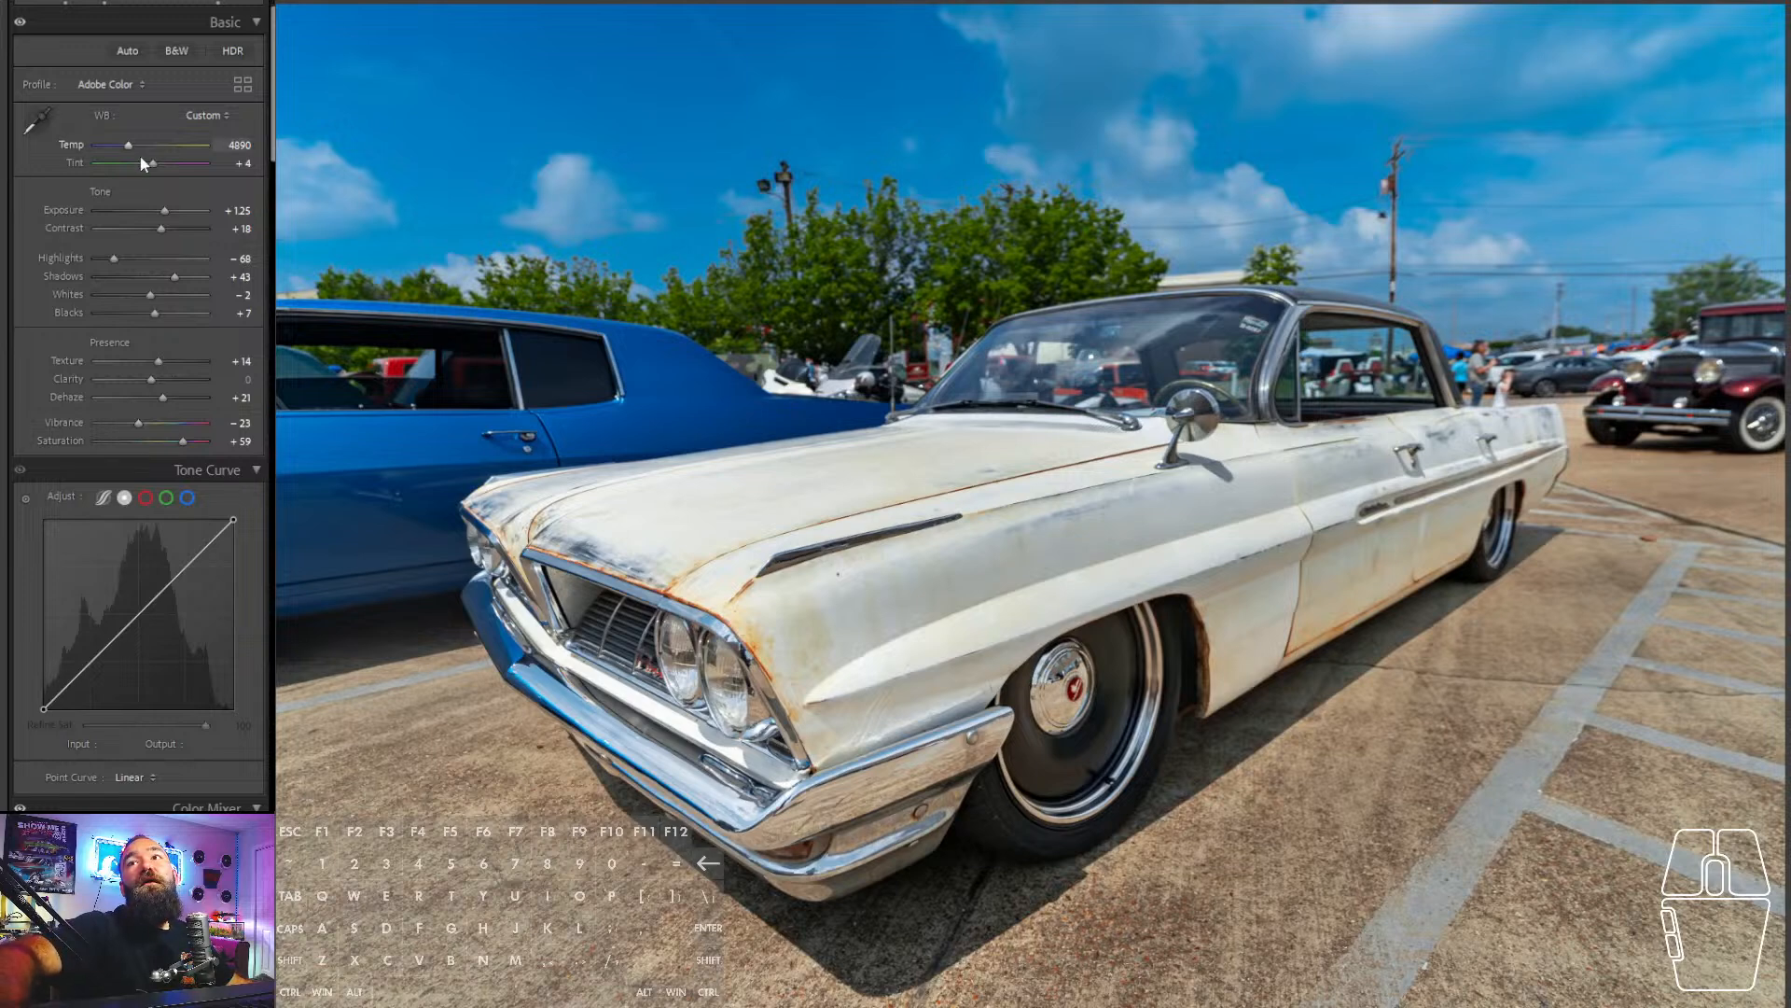
- Shift the whole cream car photo's tint slightly toward magenta
{"action": "left_click_drag", "start_coordinate": [151, 160], "coordinate": [155, 160]}
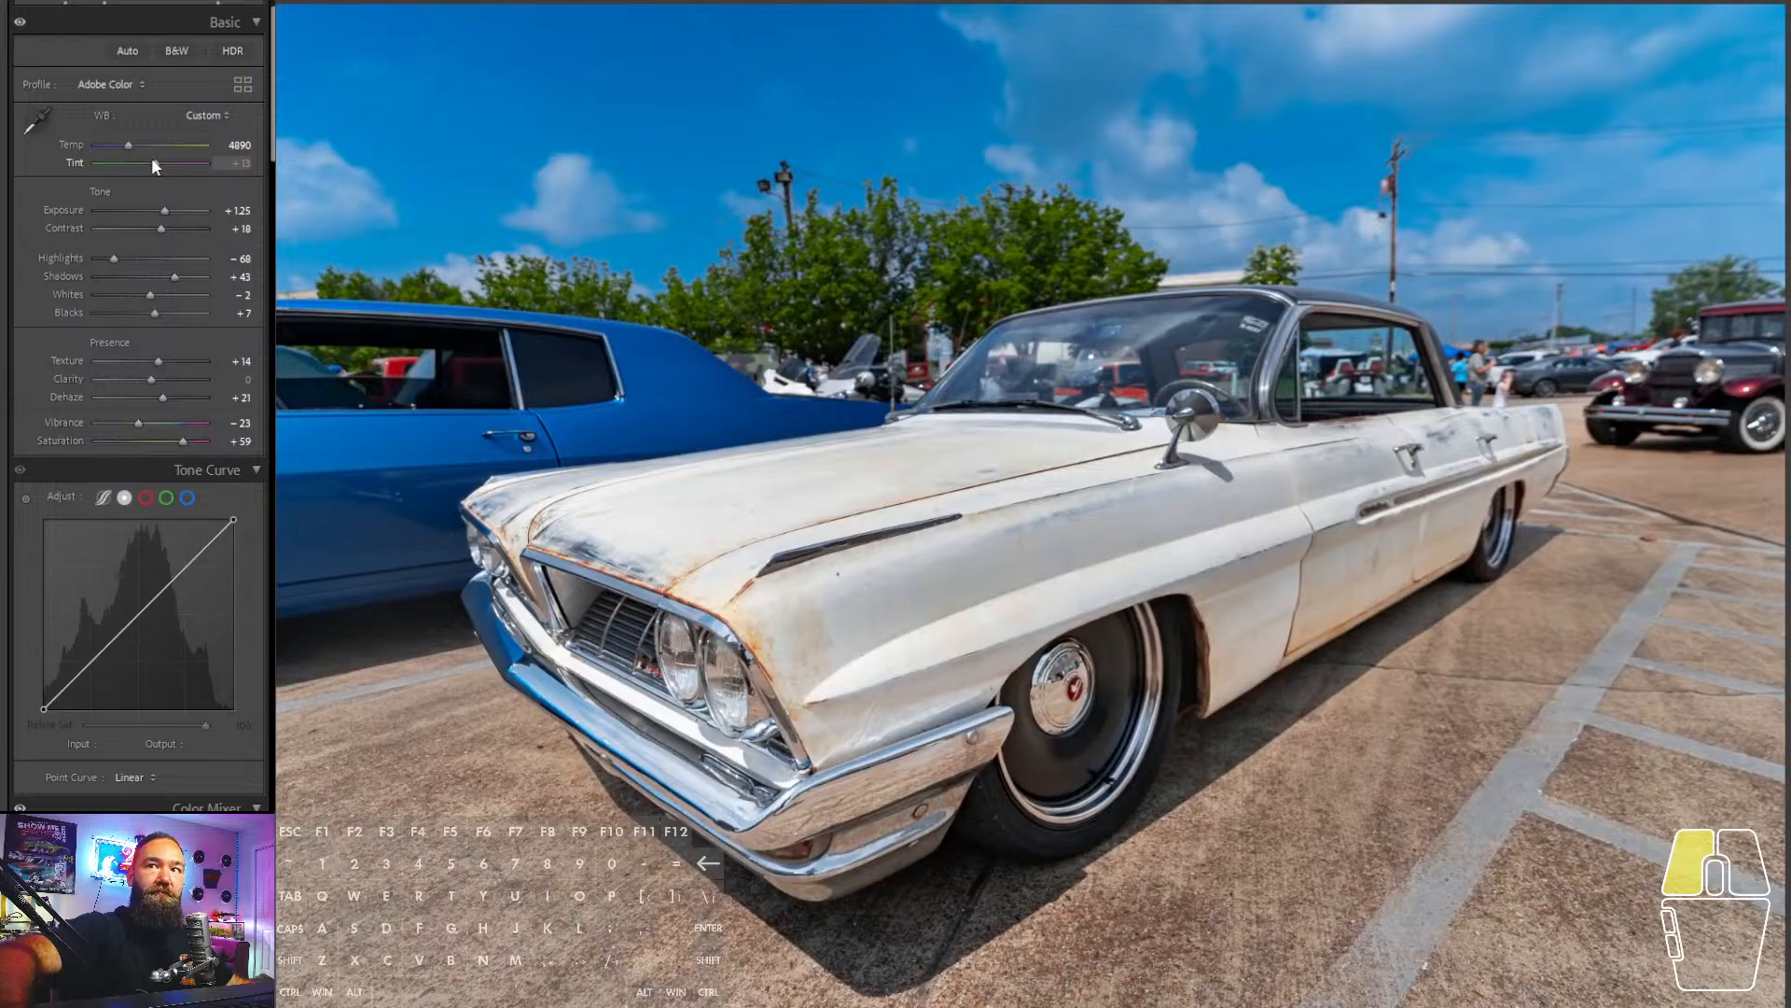
{"action": "left_click_drag", "start_coordinate": [151, 160], "coordinate": [152, 160]}
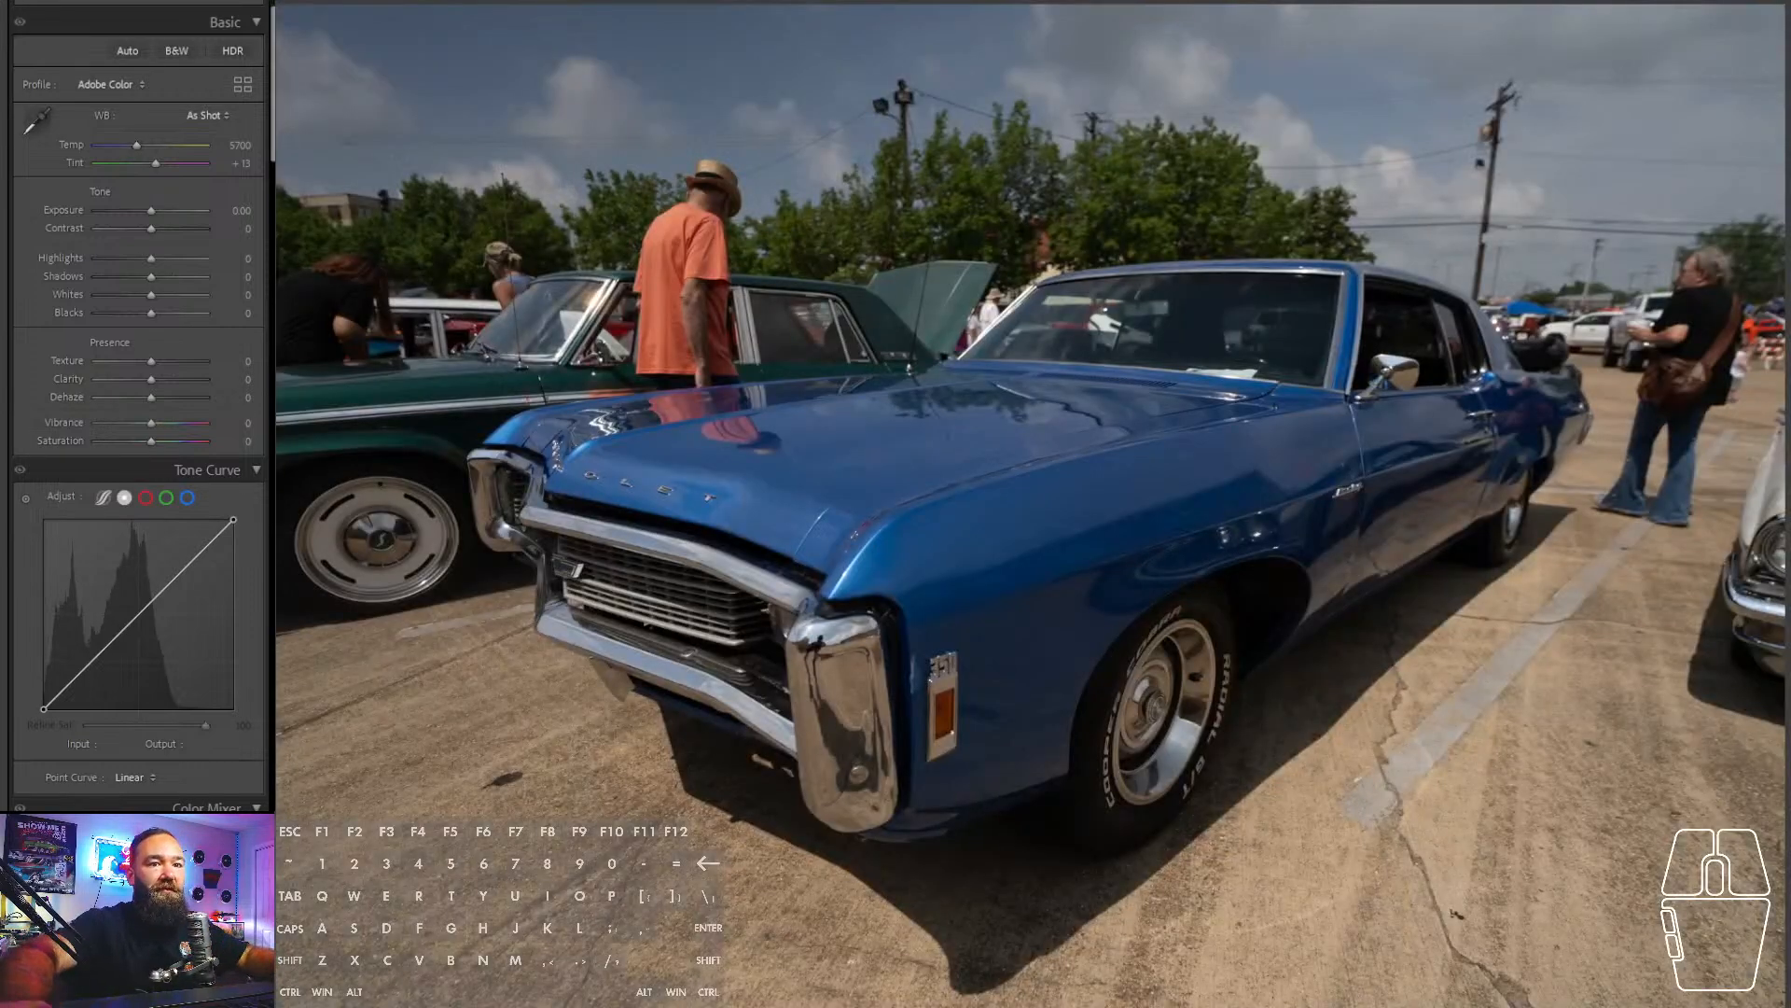
- Straighten the blue car photo with a slight negative rotation, tighten the crop around the car, and apply it
{"action": "key", "text": "r"}
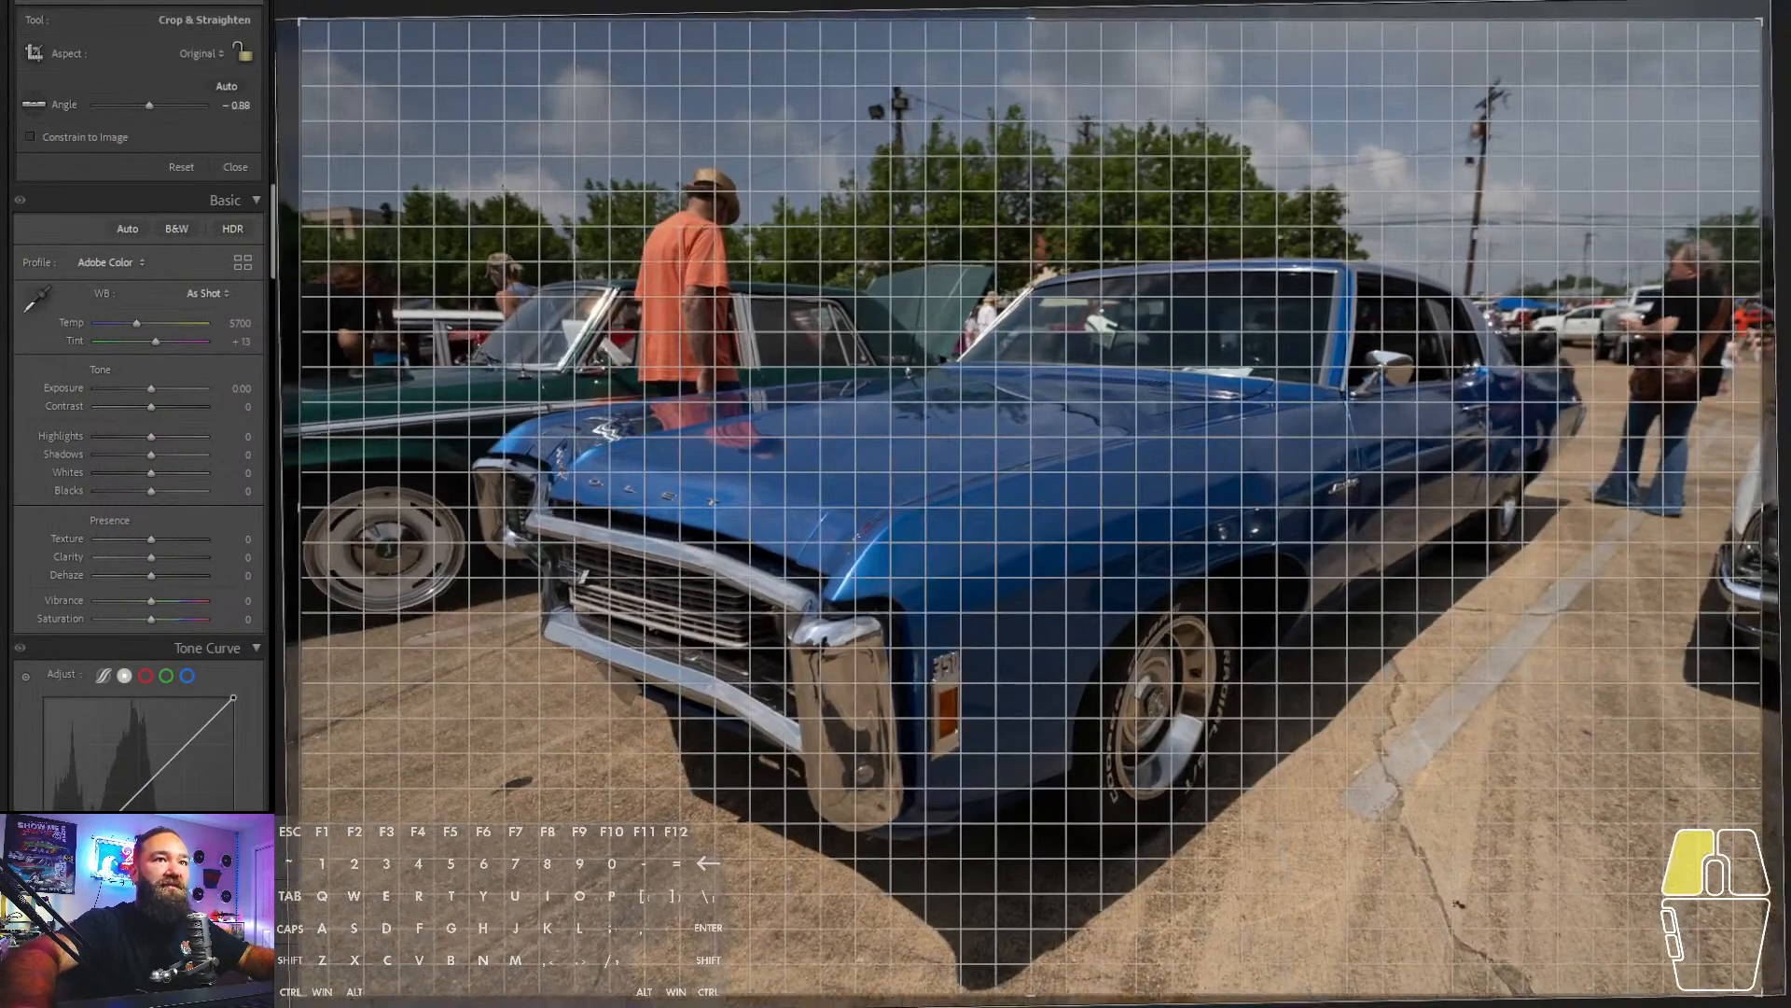
{"action": "left_click_drag", "start_coordinate": [149, 105], "coordinate": [148, 105]}
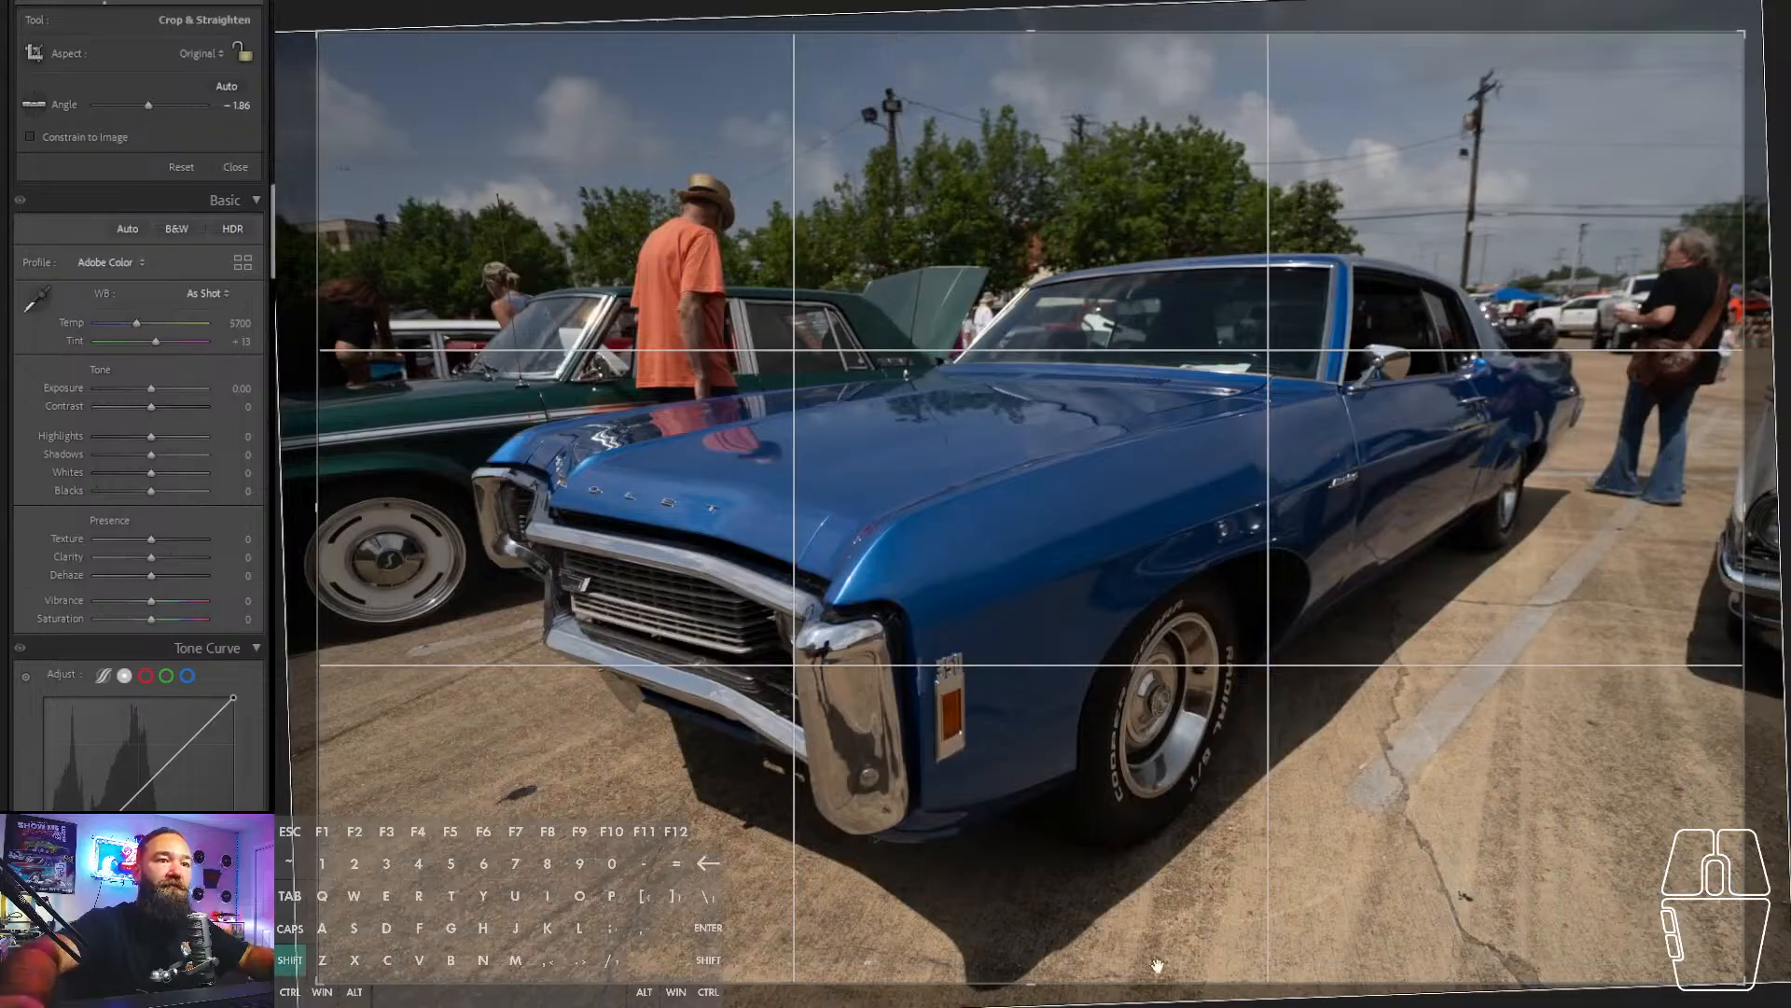
{"action": "left_click_drag", "start_coordinate": [1142, 980], "coordinate": [1143, 959]}
{"action": "left_click_drag", "start_coordinate": [1239, 740], "coordinate": [1214, 742]}
{"action": "left_click_drag", "start_coordinate": [149, 105], "coordinate": [149, 104]}
{"action": "left_click_drag", "start_coordinate": [1479, 510], "coordinate": [1494, 514]}
{"action": "key", "text": "Return"}
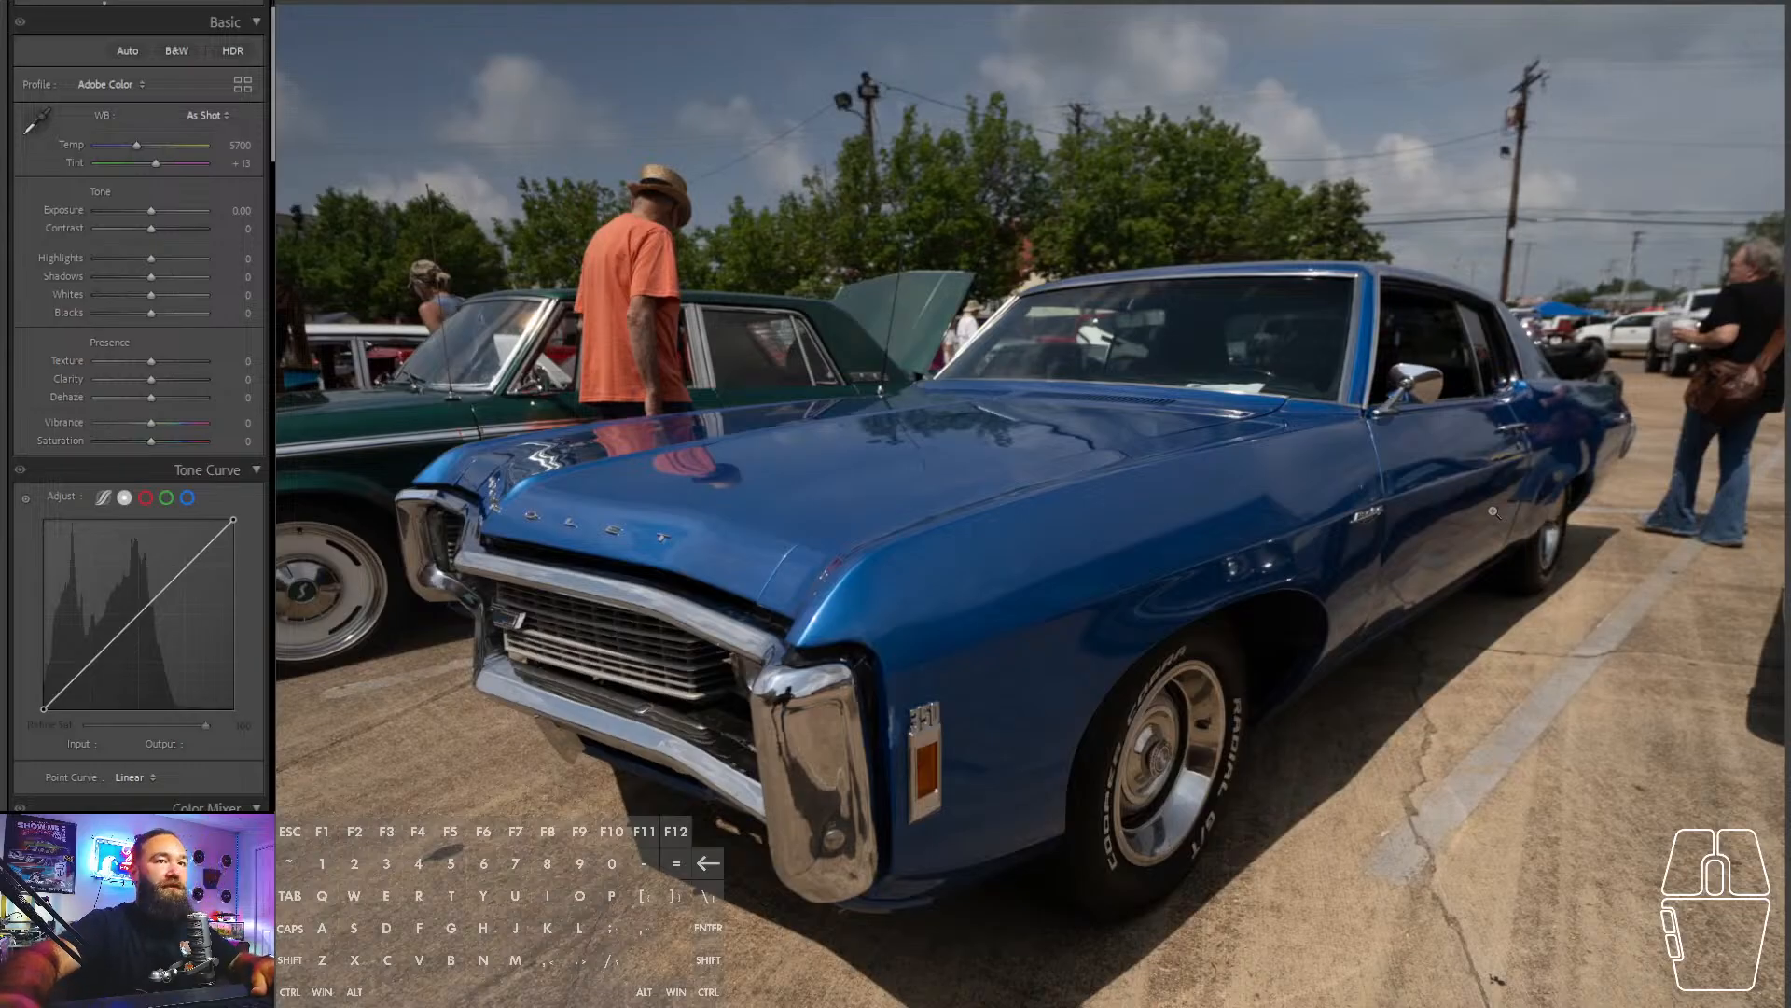
- Paste the copied develop settings onto the blue car photo and set its tint to +13
{"action": "key", "text": "ctrl+shift+v"}
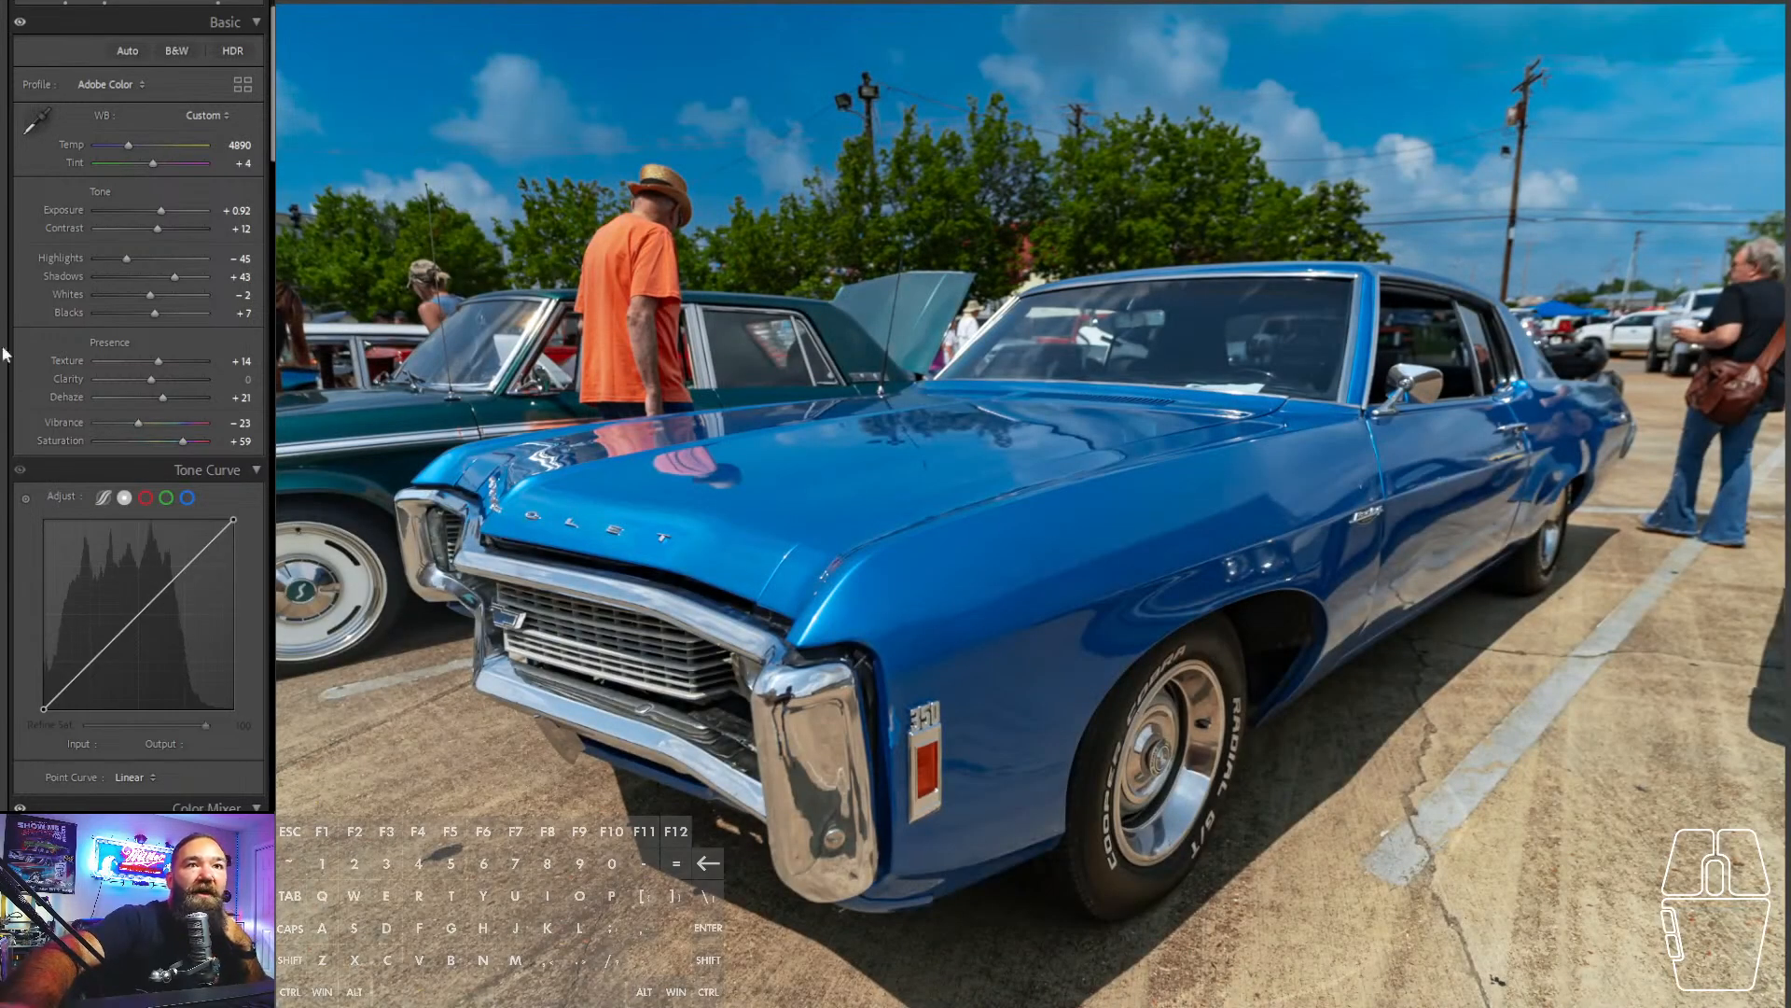
{"action": "left_click", "coordinate": [153, 163]}
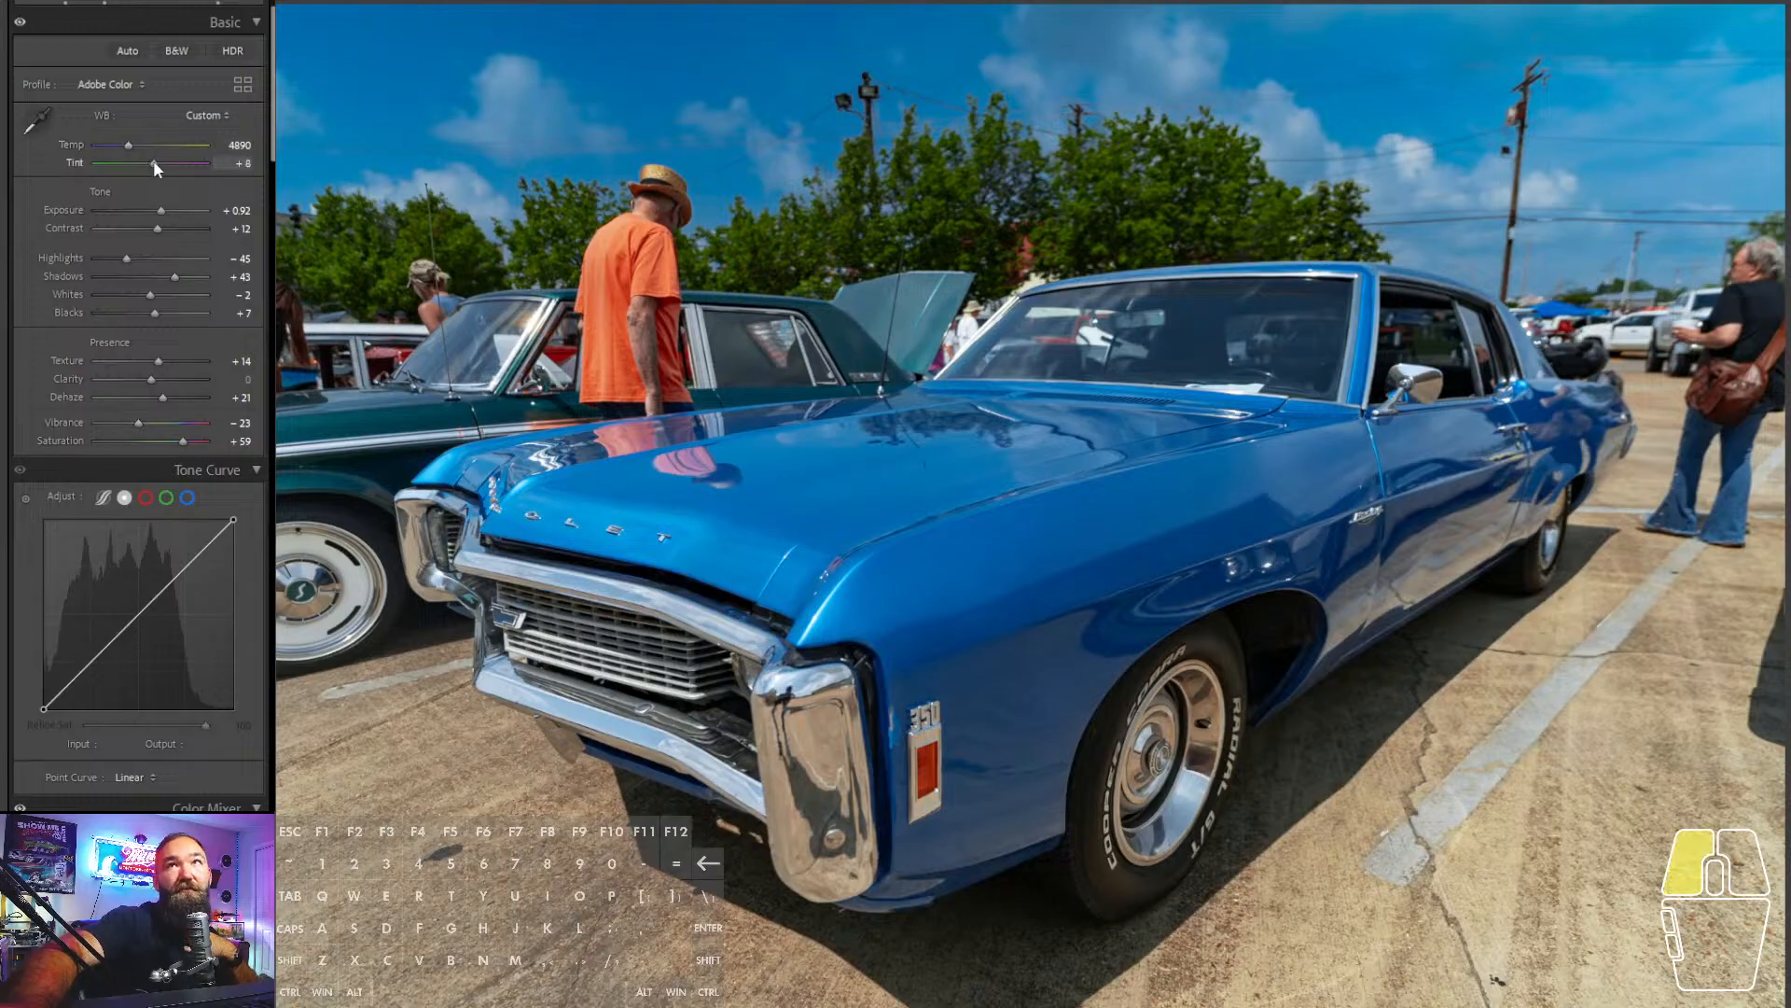
{"action": "left_click_drag", "start_coordinate": [153, 159], "coordinate": [154, 159]}
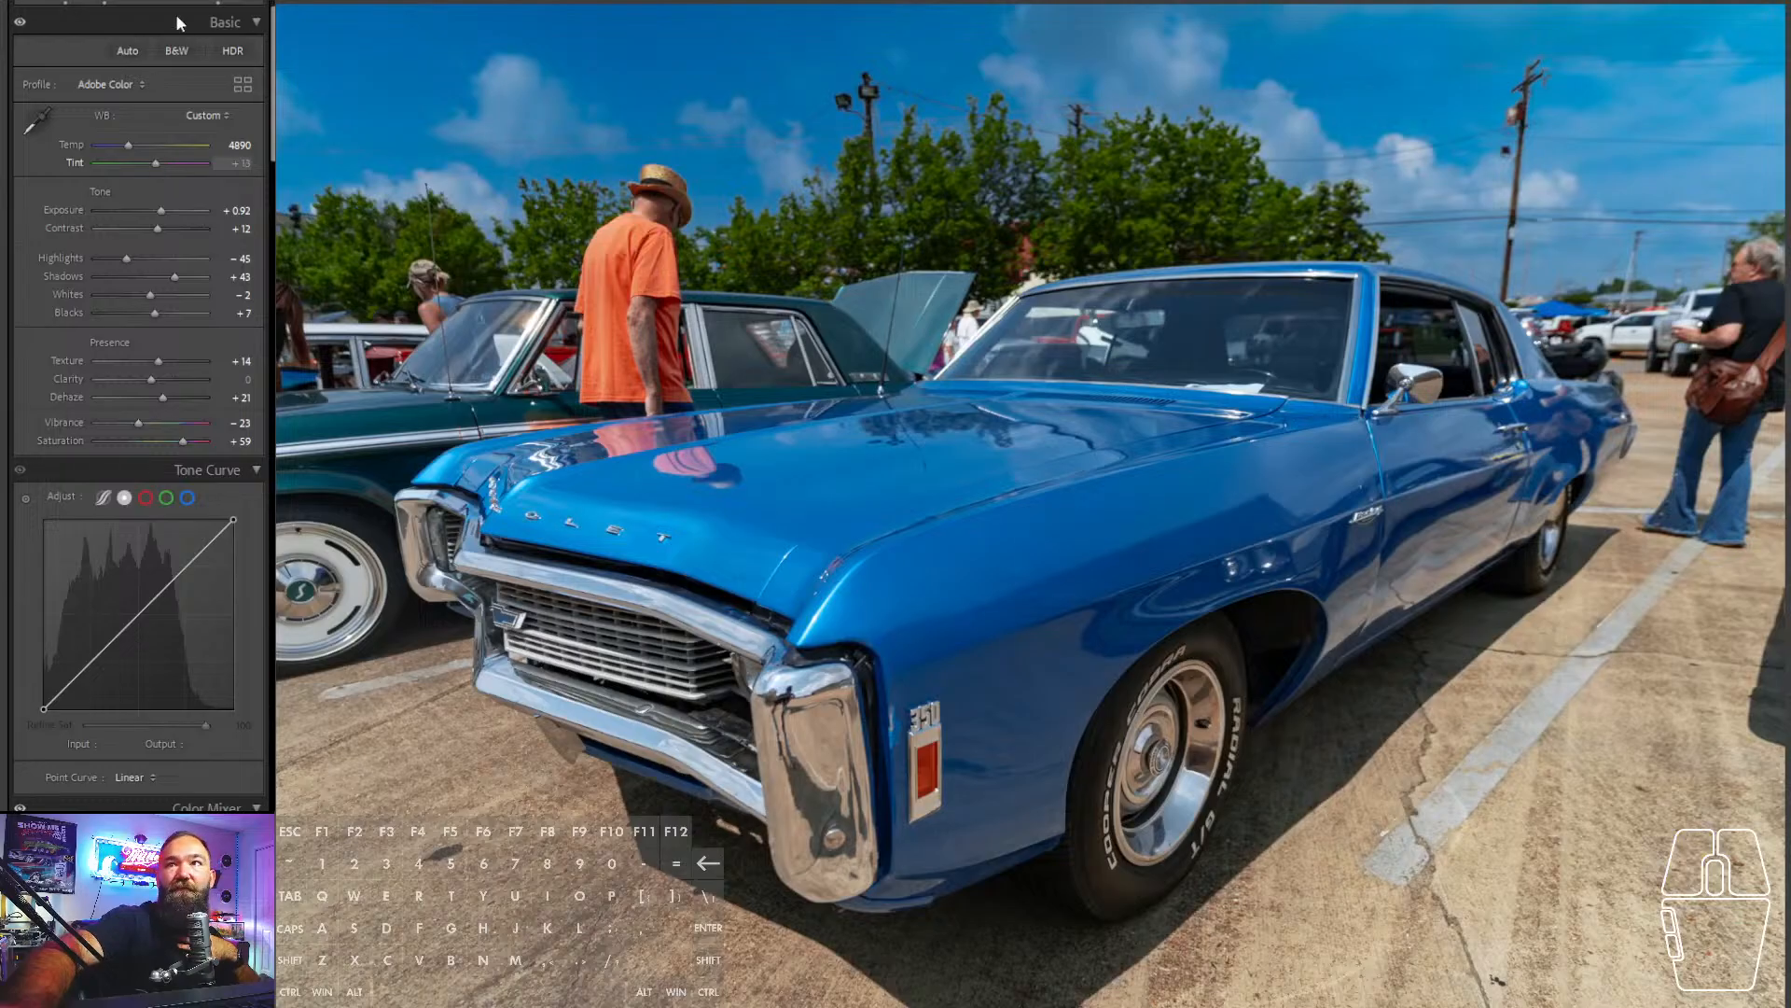
- Add a linear gradient mask over the pavement along the blue car's side and lower its exposure
{"action": "left_click", "coordinate": [220, 1]}
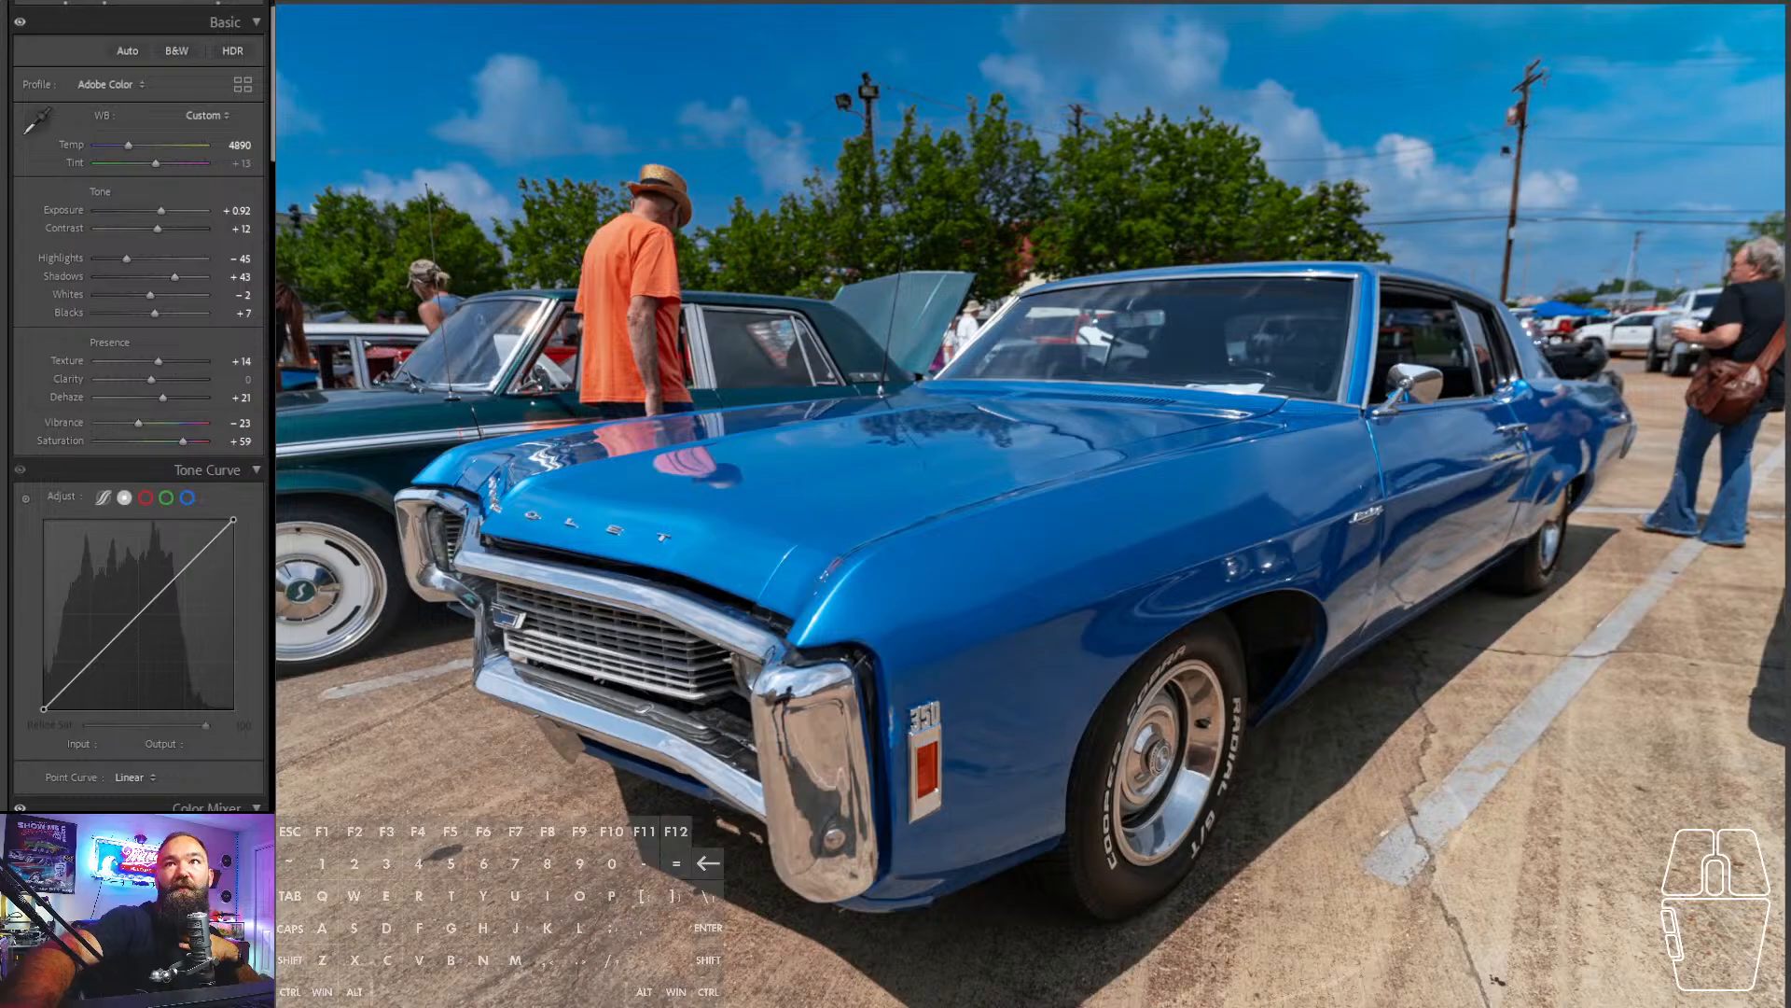
{"action": "key", "text": "shift+w"}
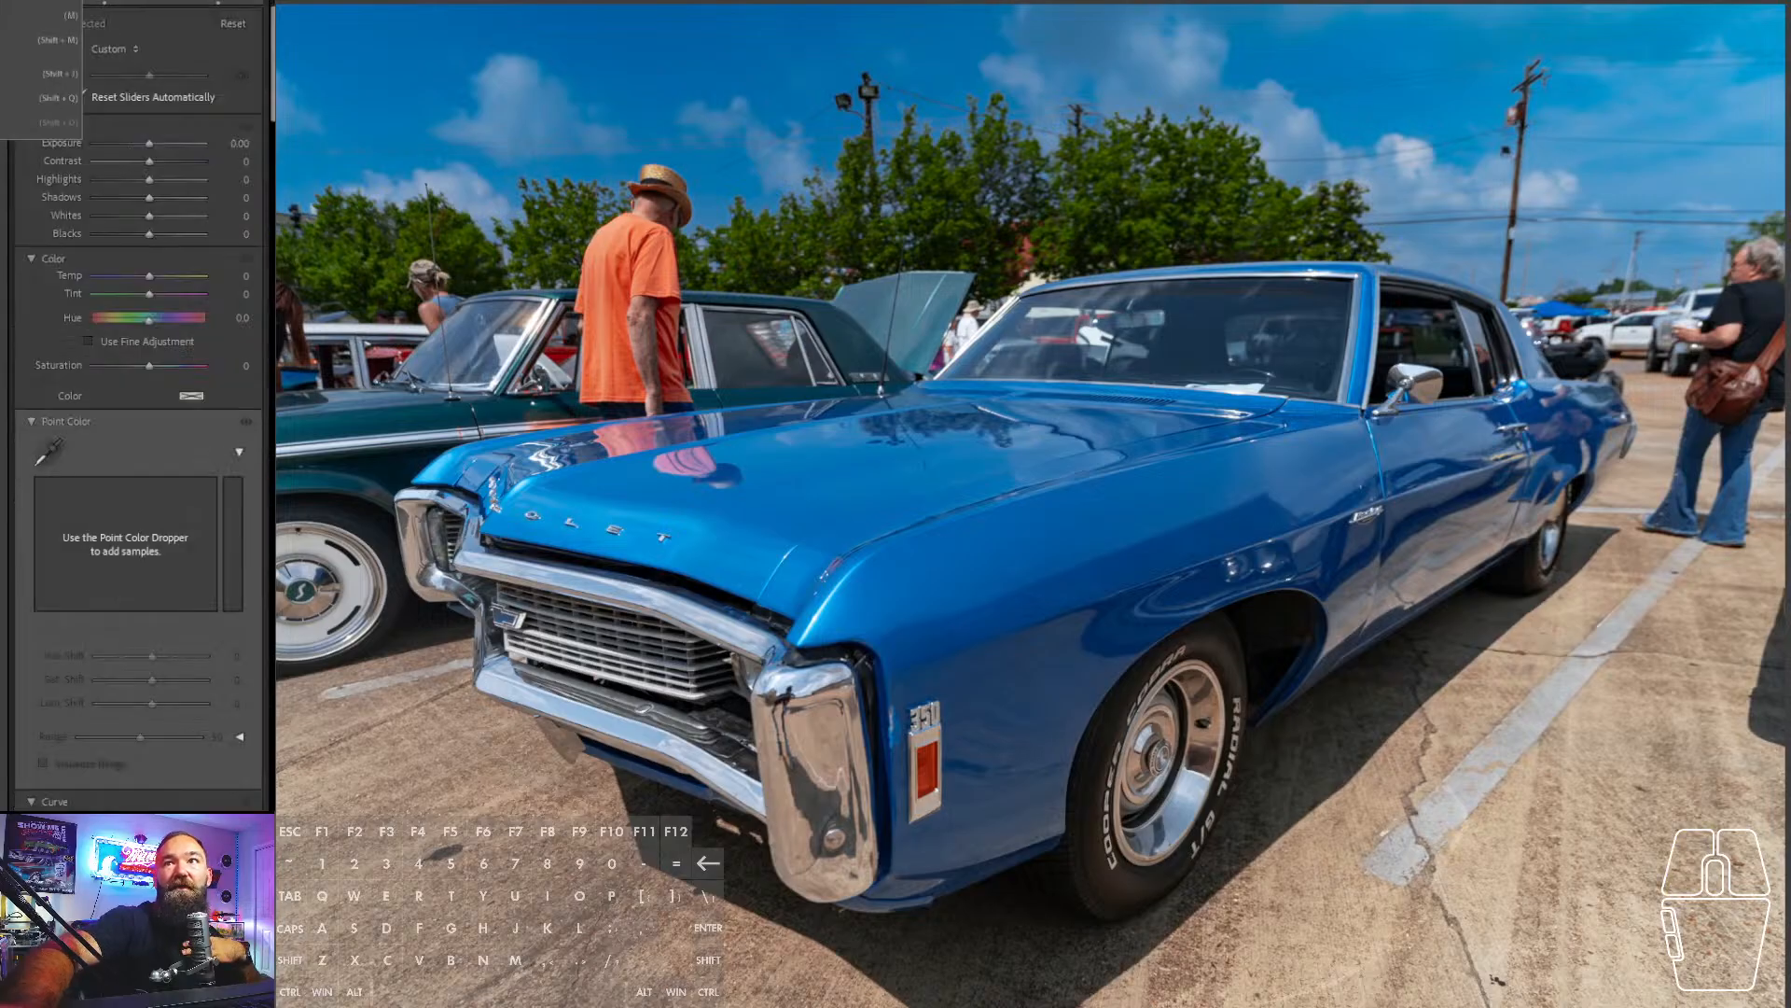
{"action": "key", "text": "m"}
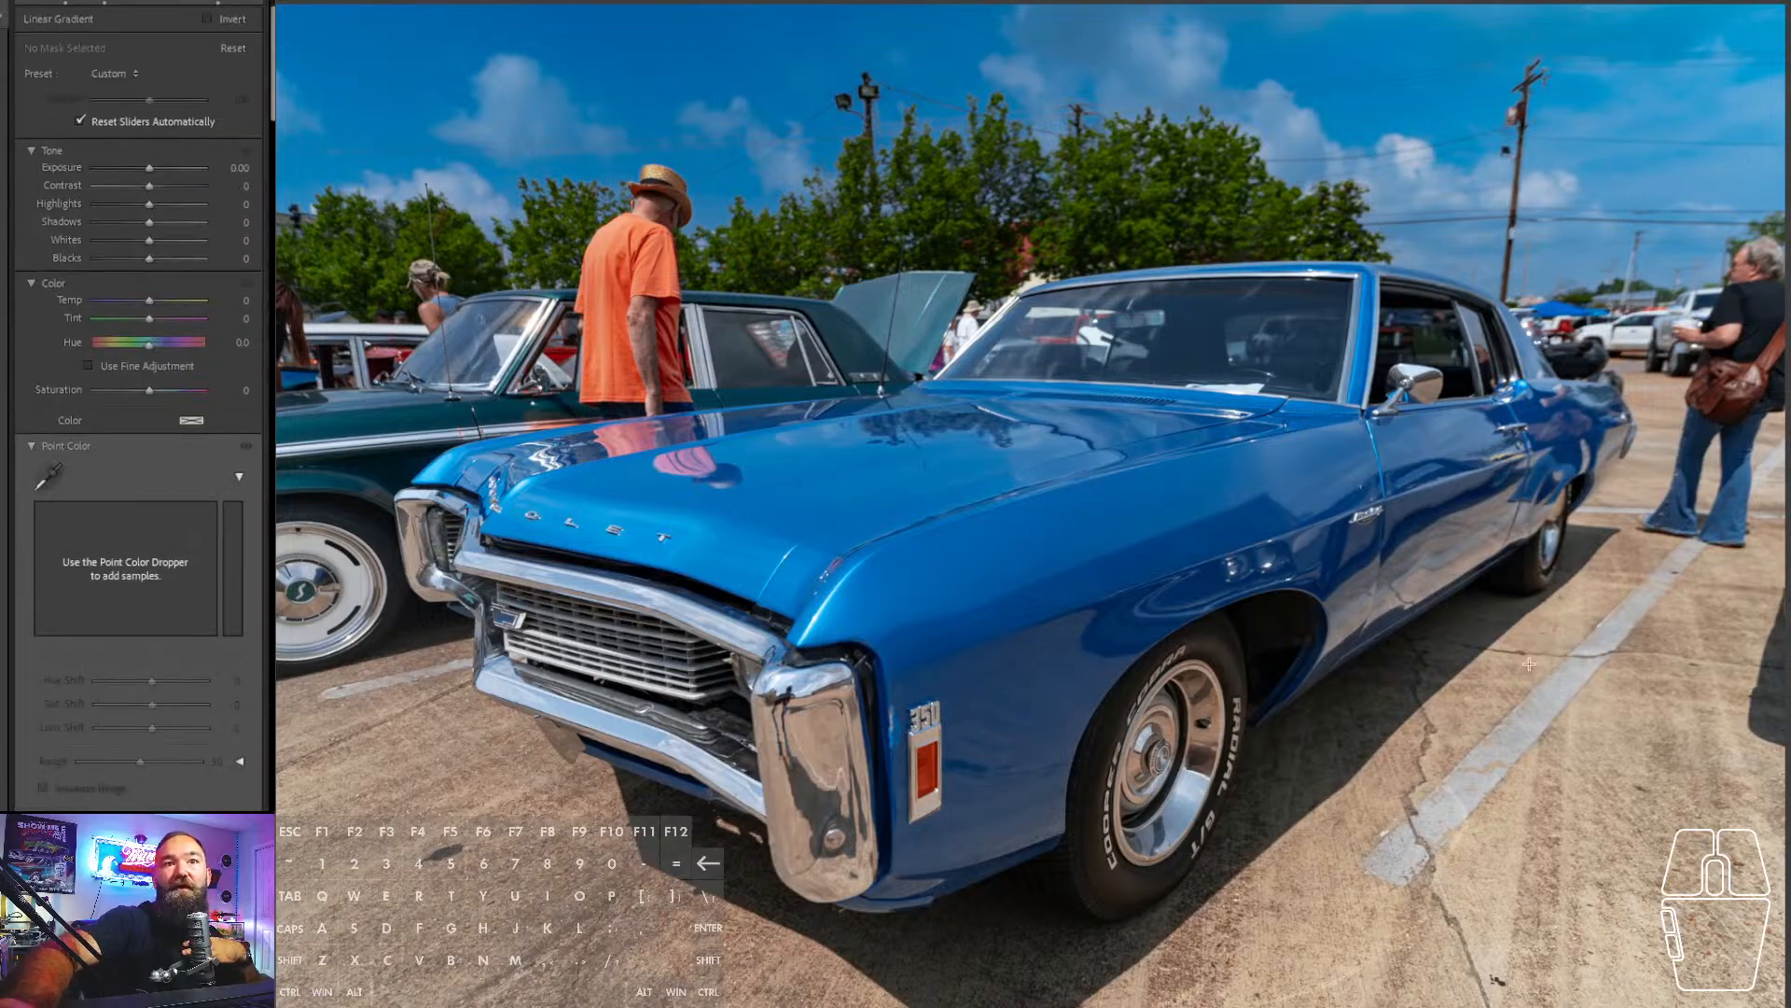
{"action": "left_click_drag", "start_coordinate": [1500, 670], "coordinate": [1432, 595]}
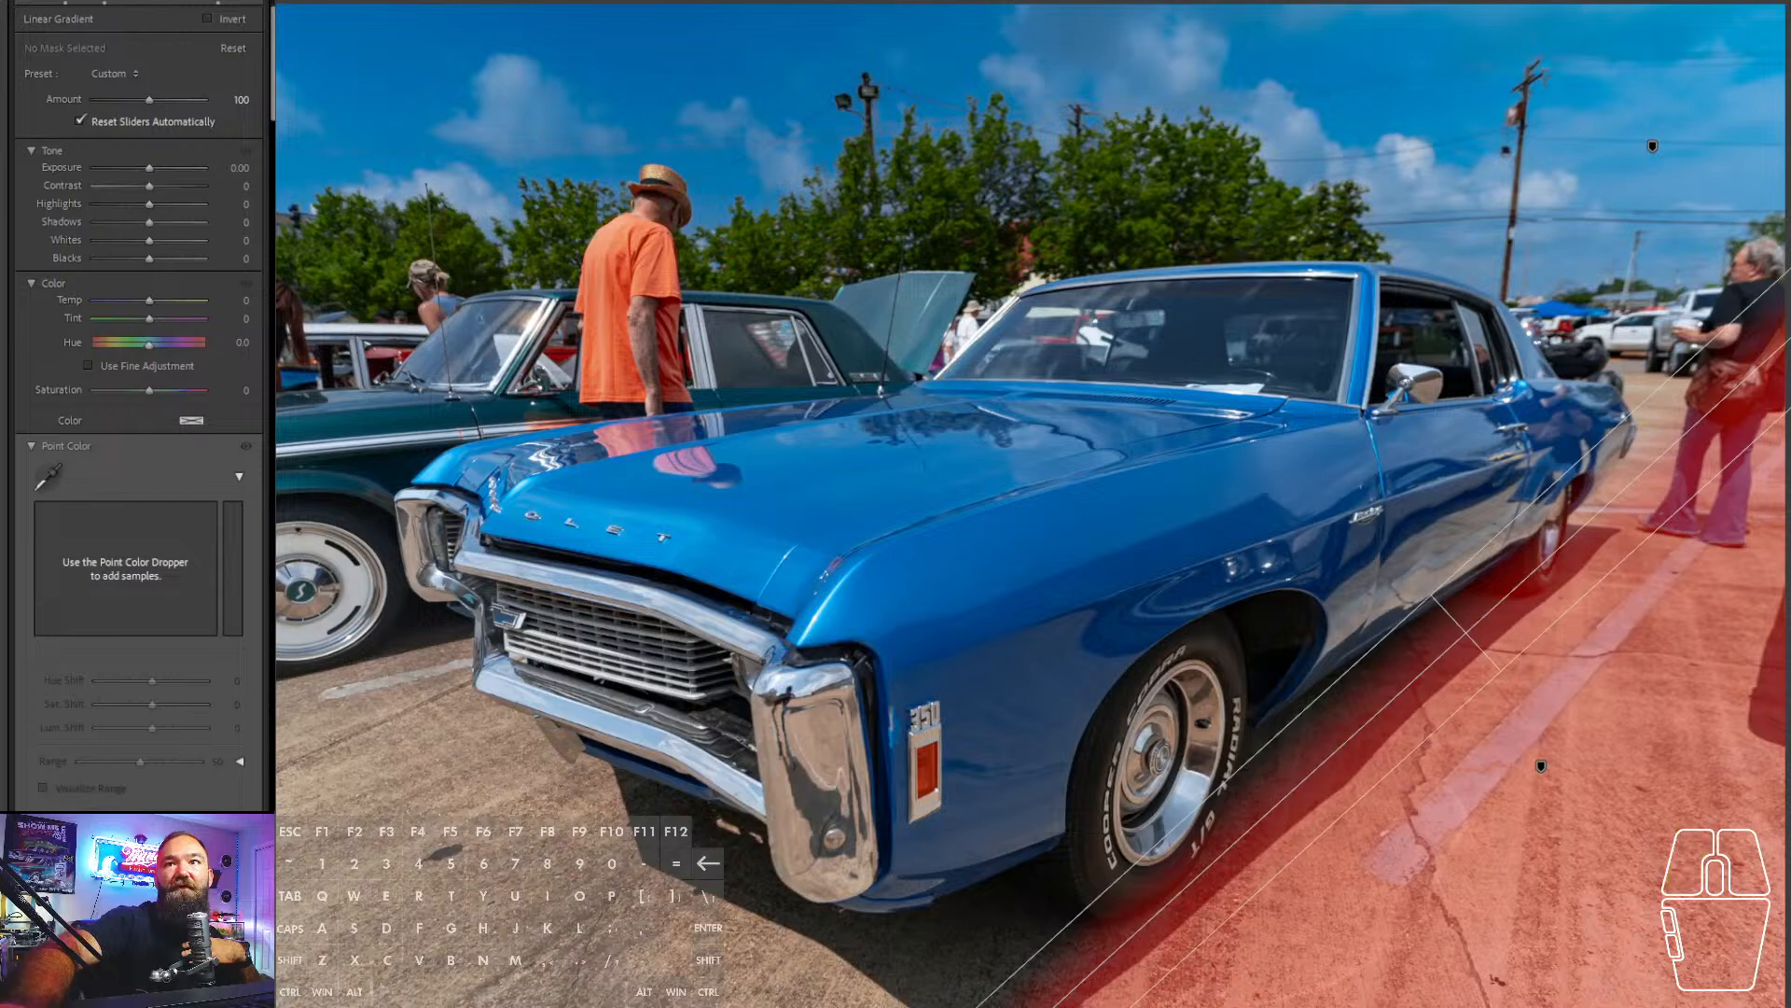
{"action": "left_click_drag", "start_coordinate": [149, 166], "coordinate": [138, 171]}
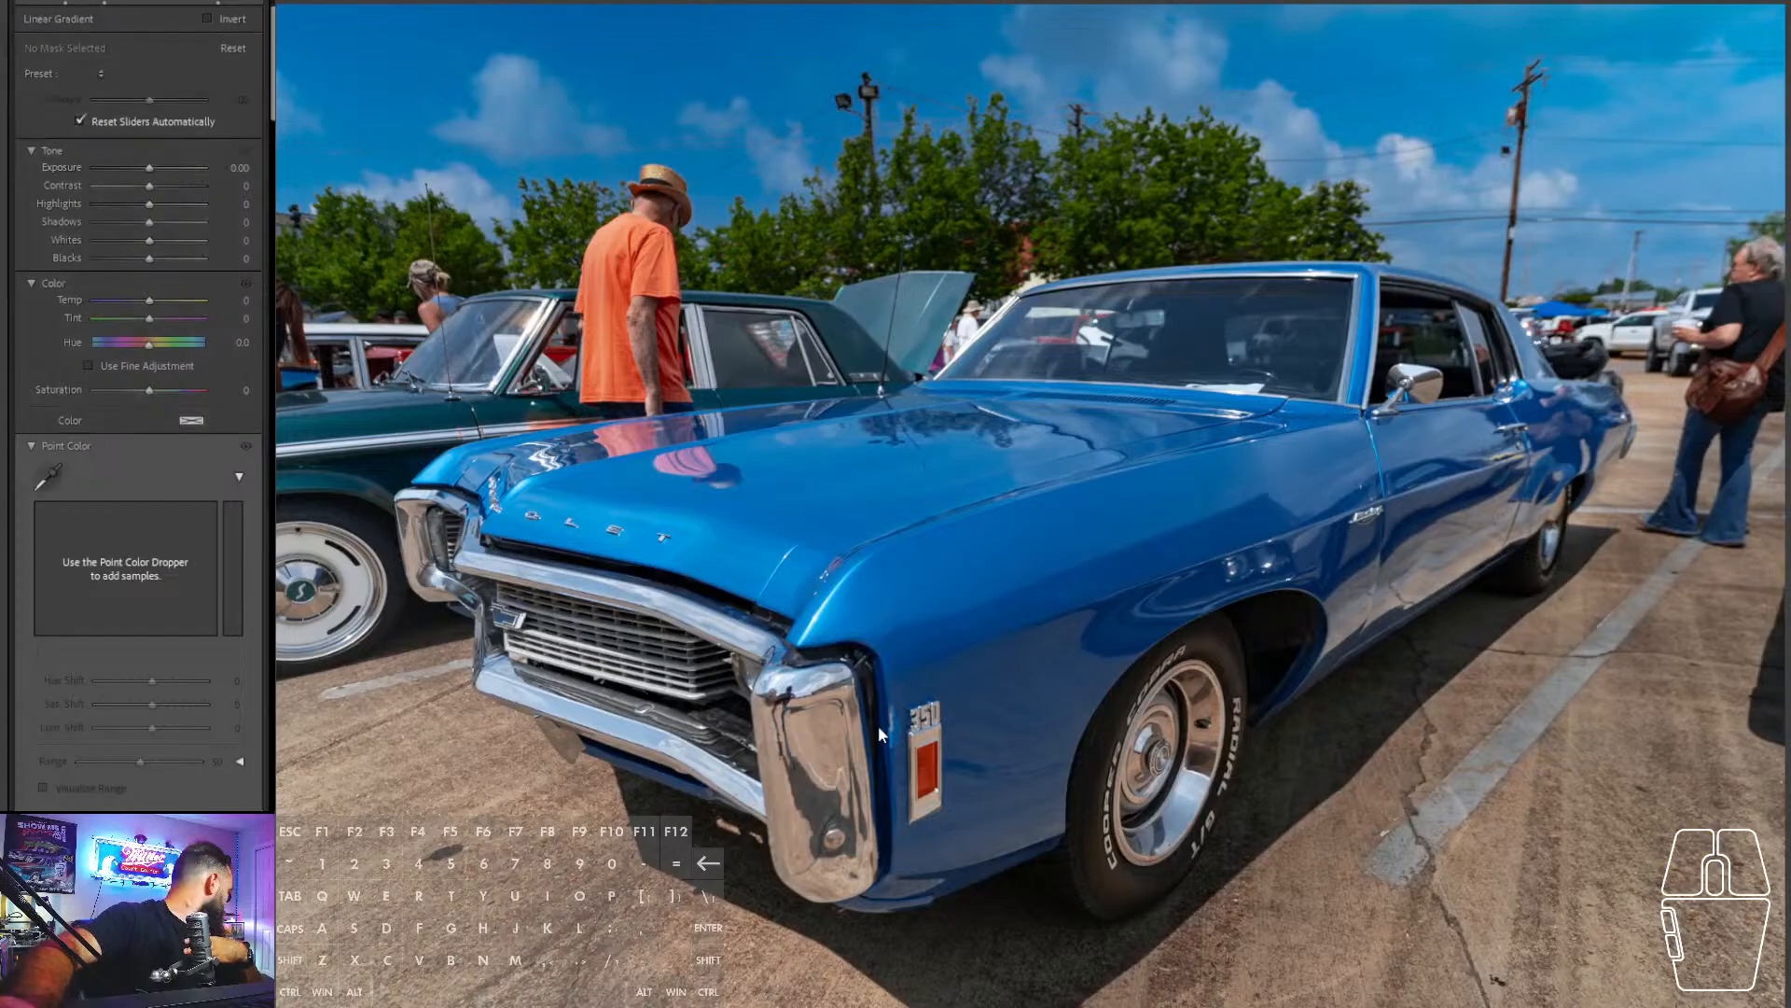
- Add a large radial gradient mask over the pavement in front of the blue car's grille and reposition it
{"action": "key", "text": "shift+m"}
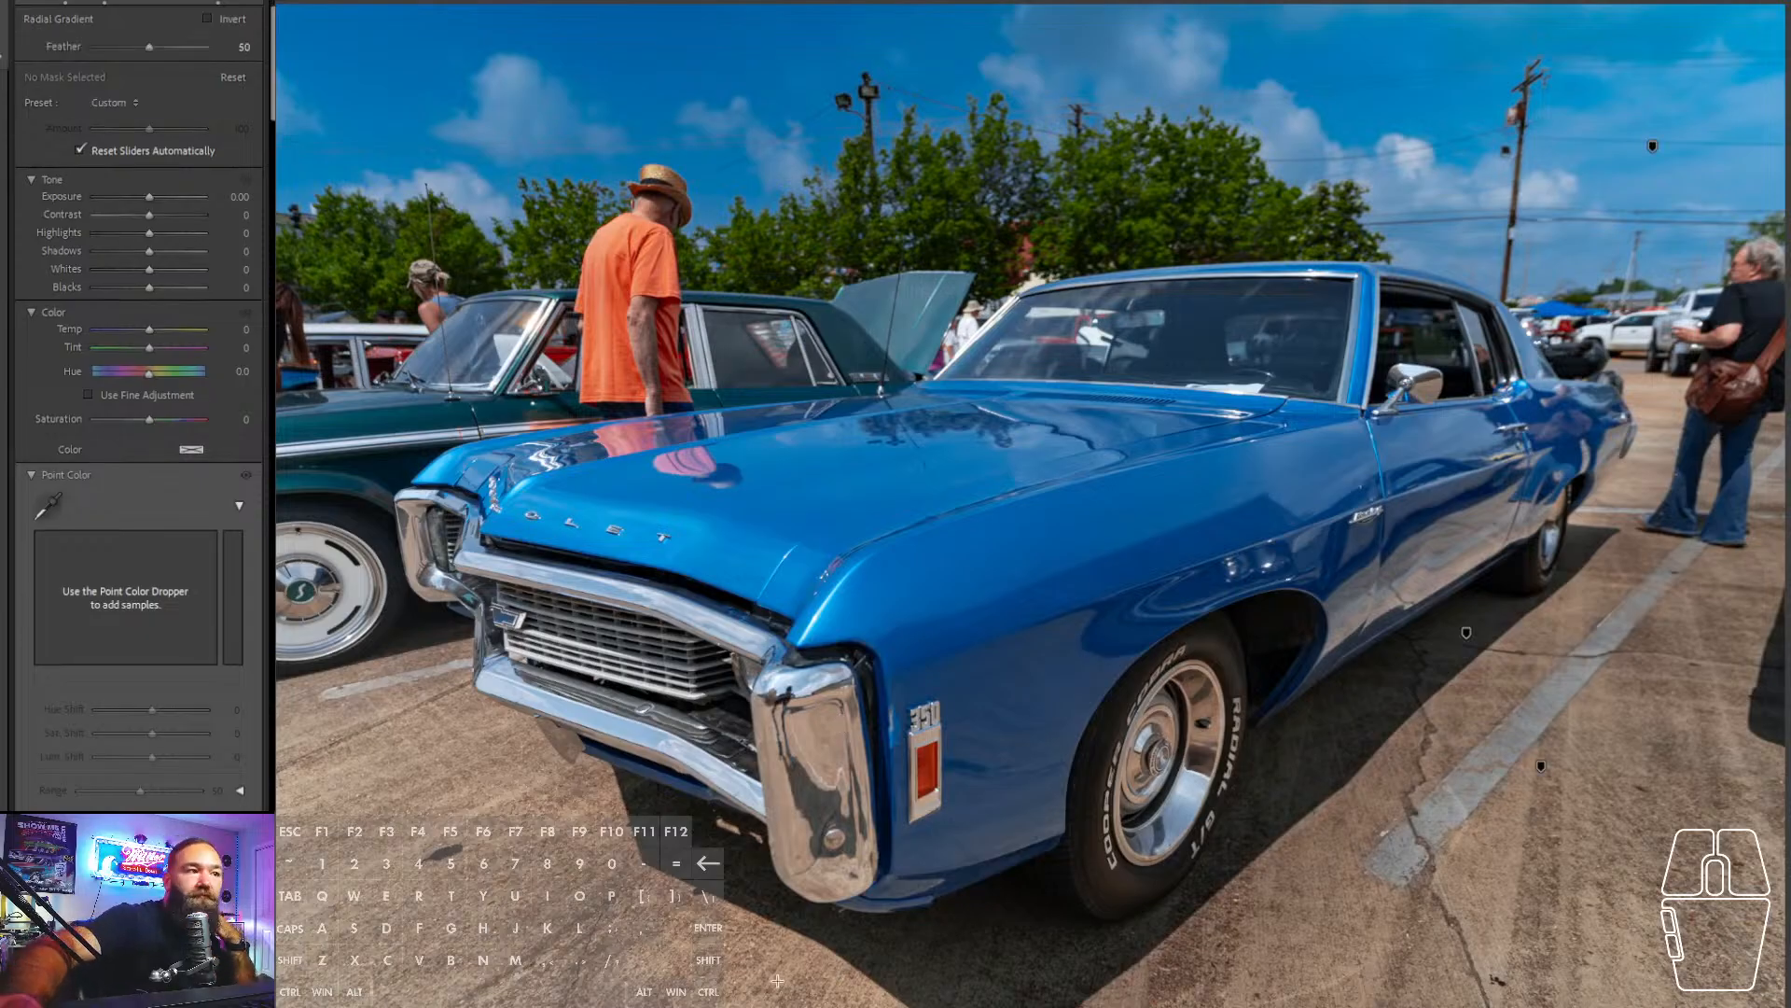
{"action": "left_click_drag", "start_coordinate": [278, 797], "coordinate": [859, 244]}
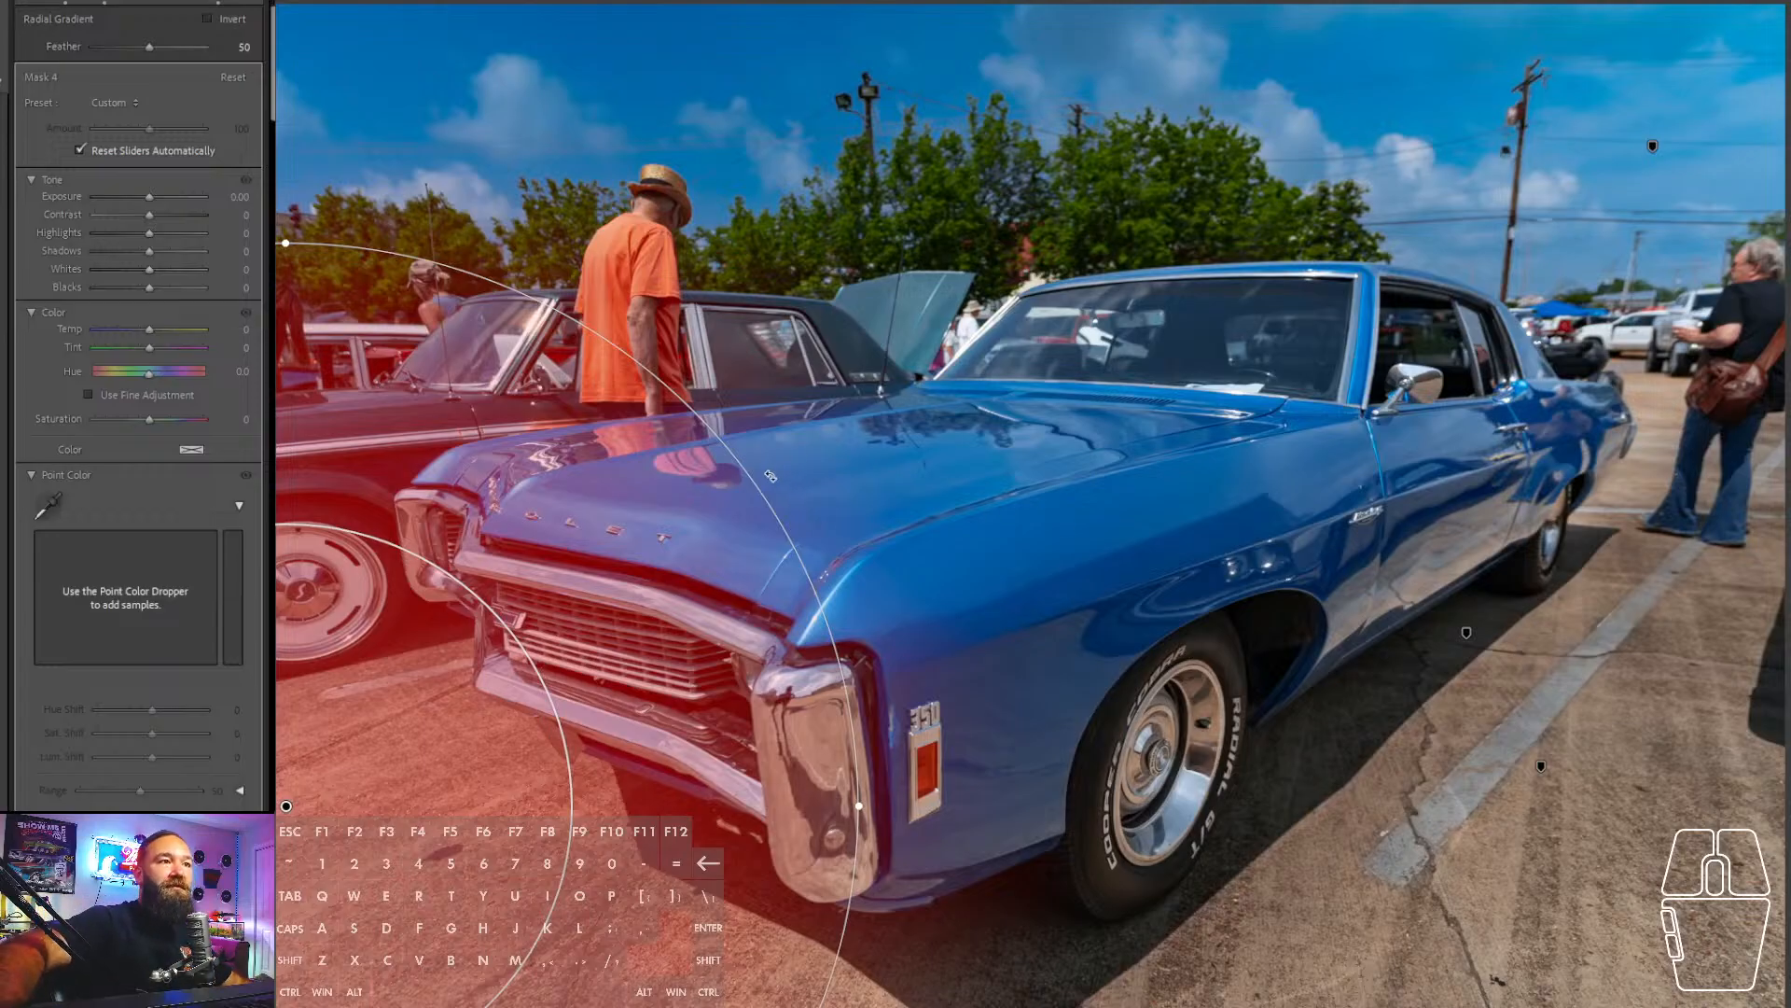
{"action": "mouse_move", "coordinate": [771, 476]}
{"action": "left_mouse_down"}
{"action": "mouse_move", "coordinate": [940, 660]}
{"action": "mouse_move", "coordinate": [951, 731]}
{"action": "left_mouse_up"}
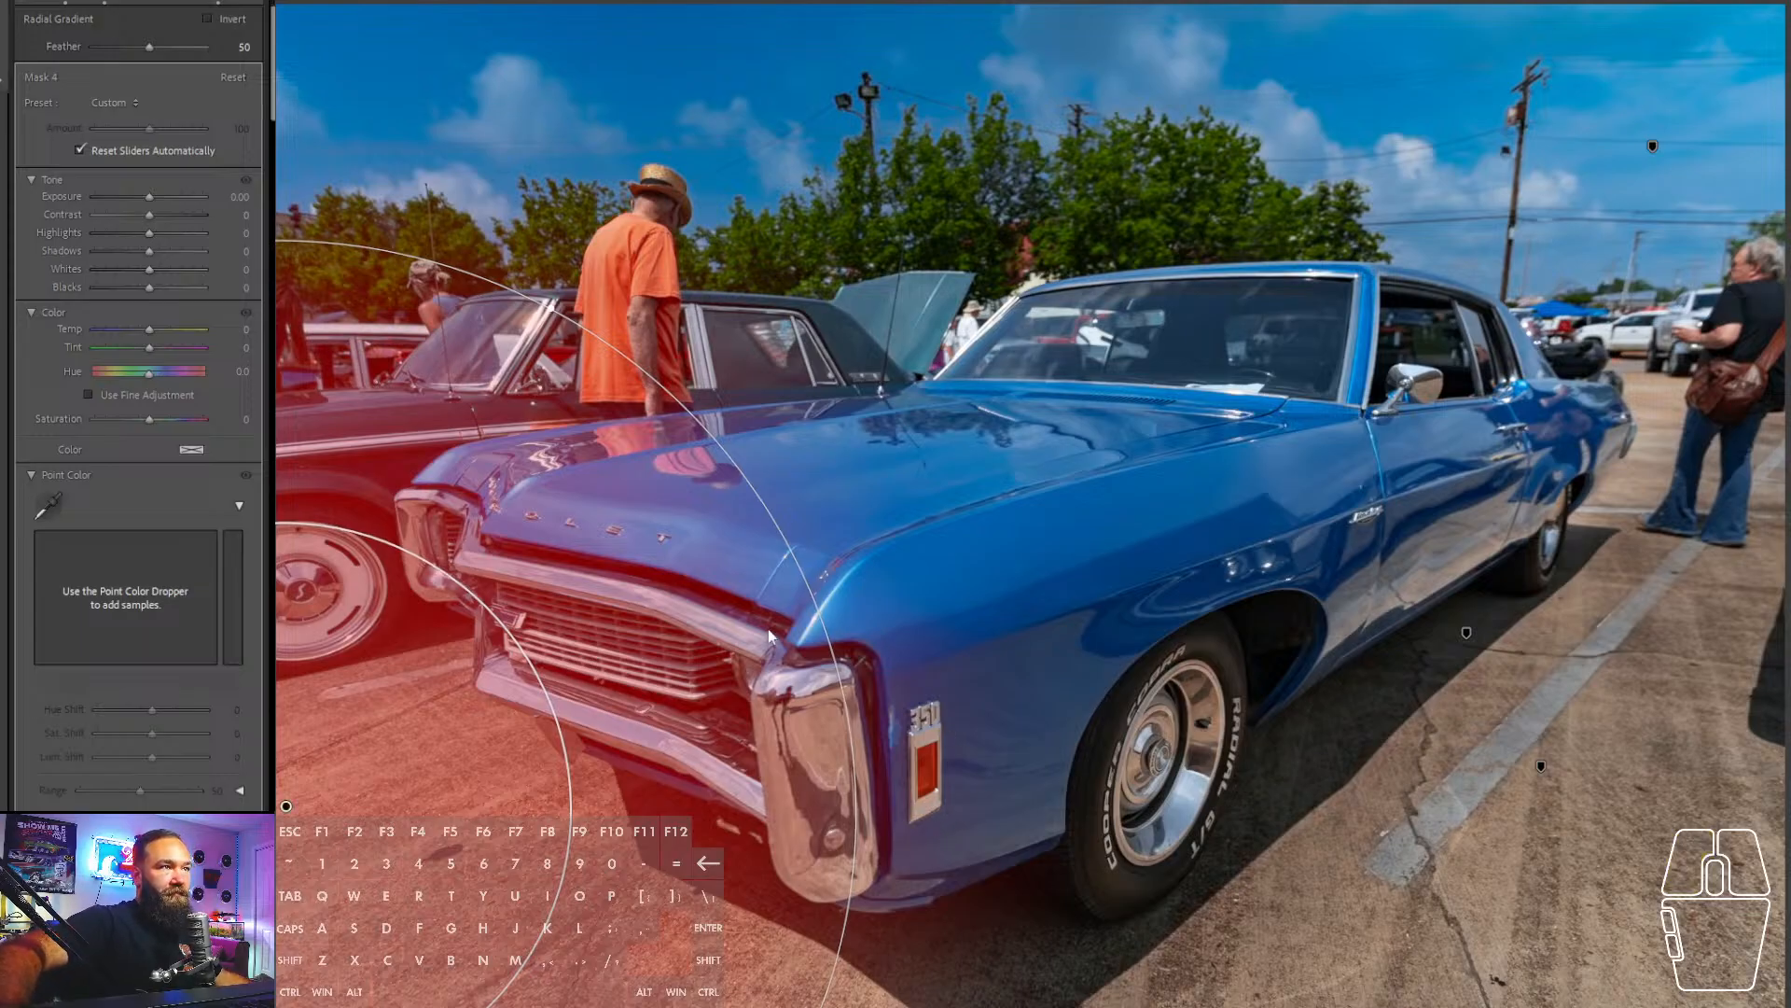
{"action": "left_click_drag", "start_coordinate": [552, 311], "coordinate": [679, 203]}
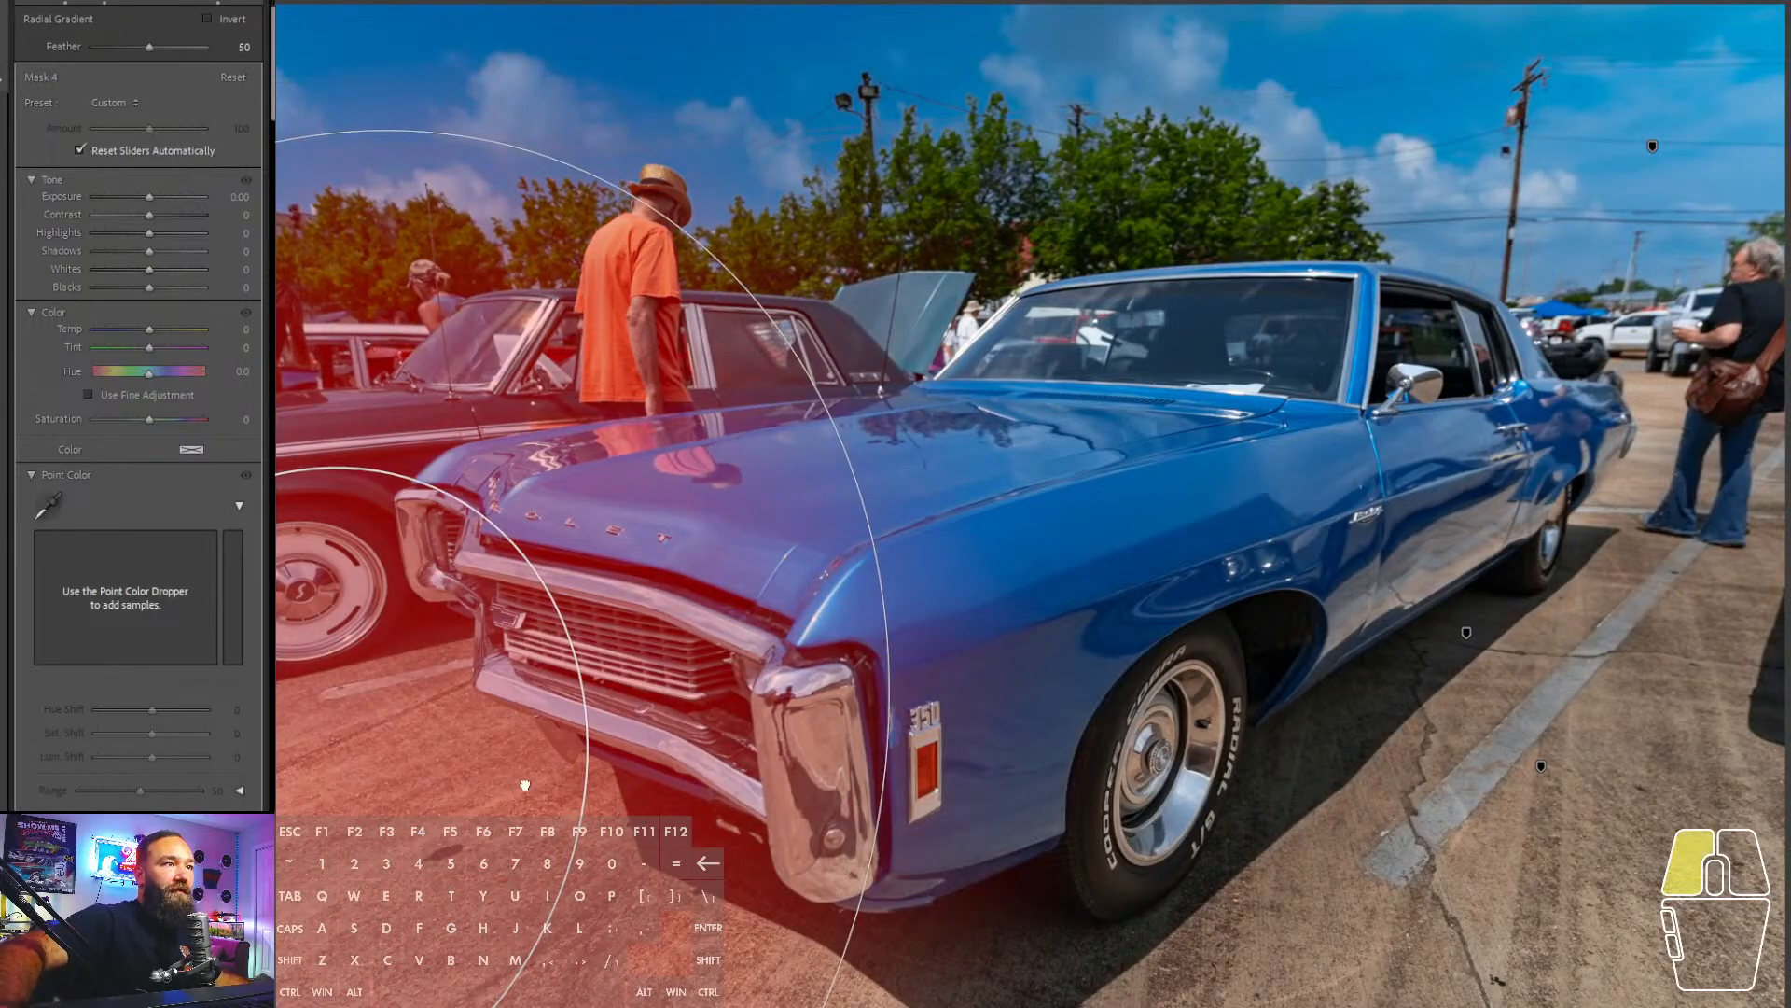
{"action": "left_click_drag", "start_coordinate": [525, 784], "coordinate": [599, 929]}
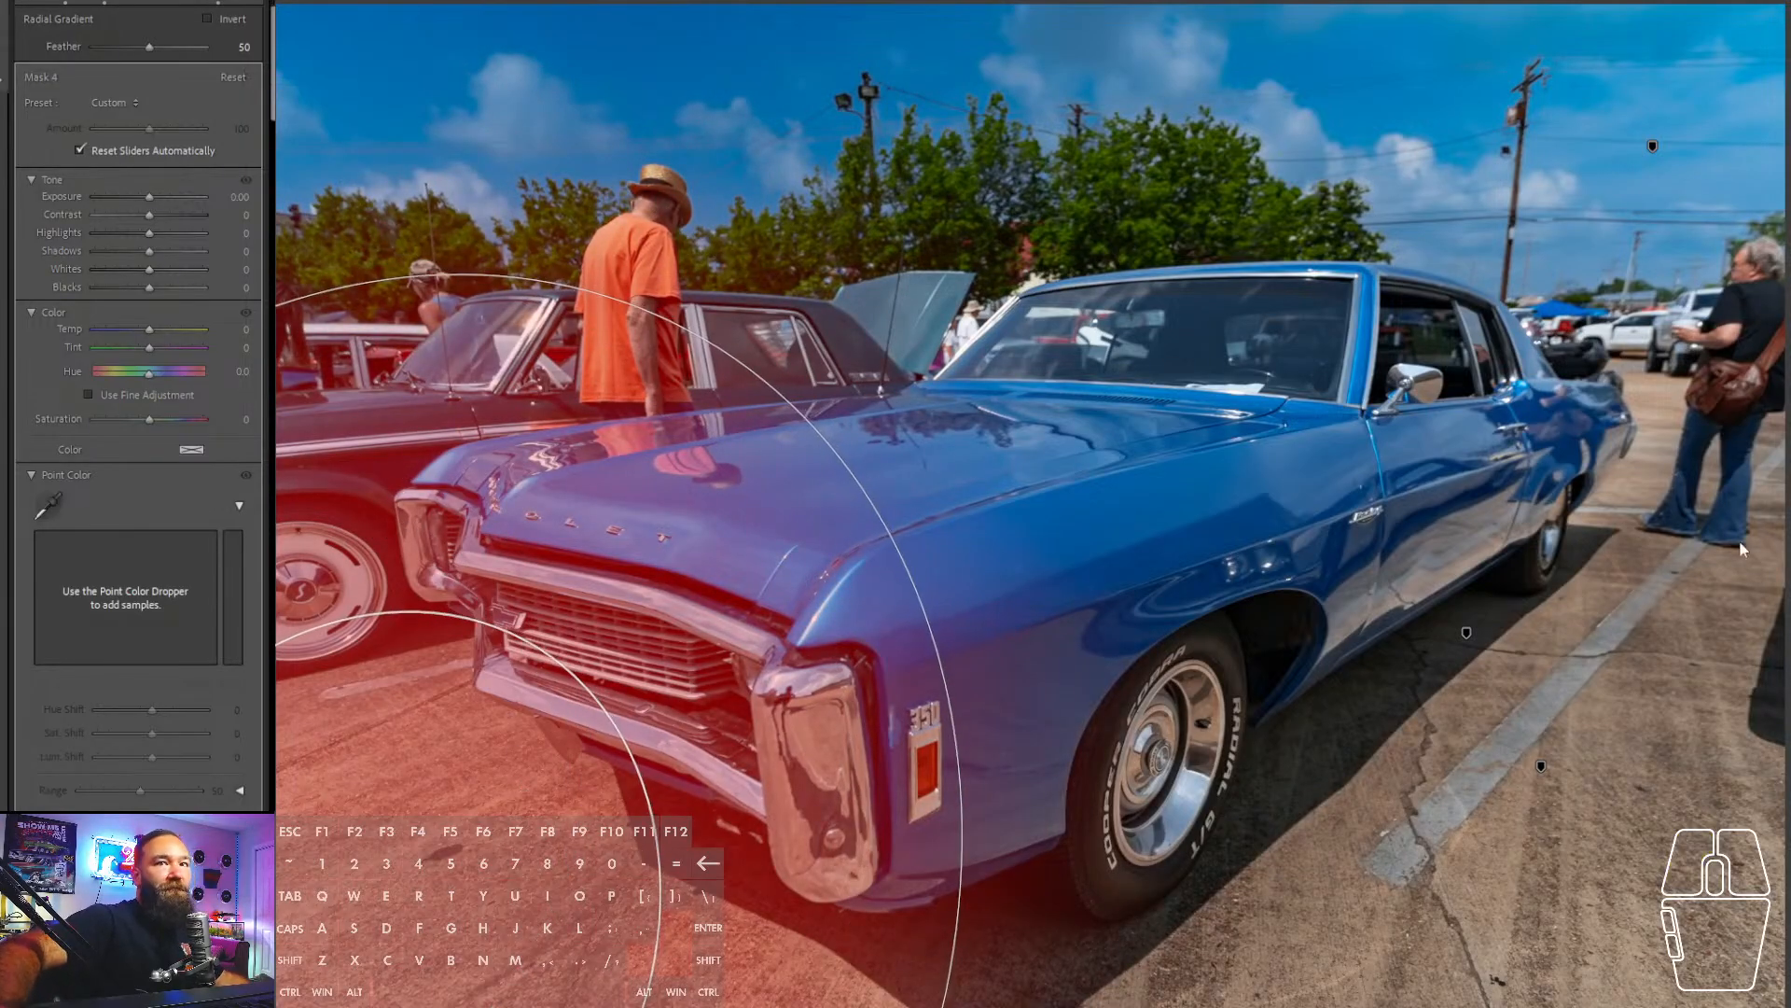
- Set the radial mask's exposure to about -0.53, close masking, and raise the whole blue car photo's exposure slightly
{"action": "left_click", "coordinate": [149, 202]}
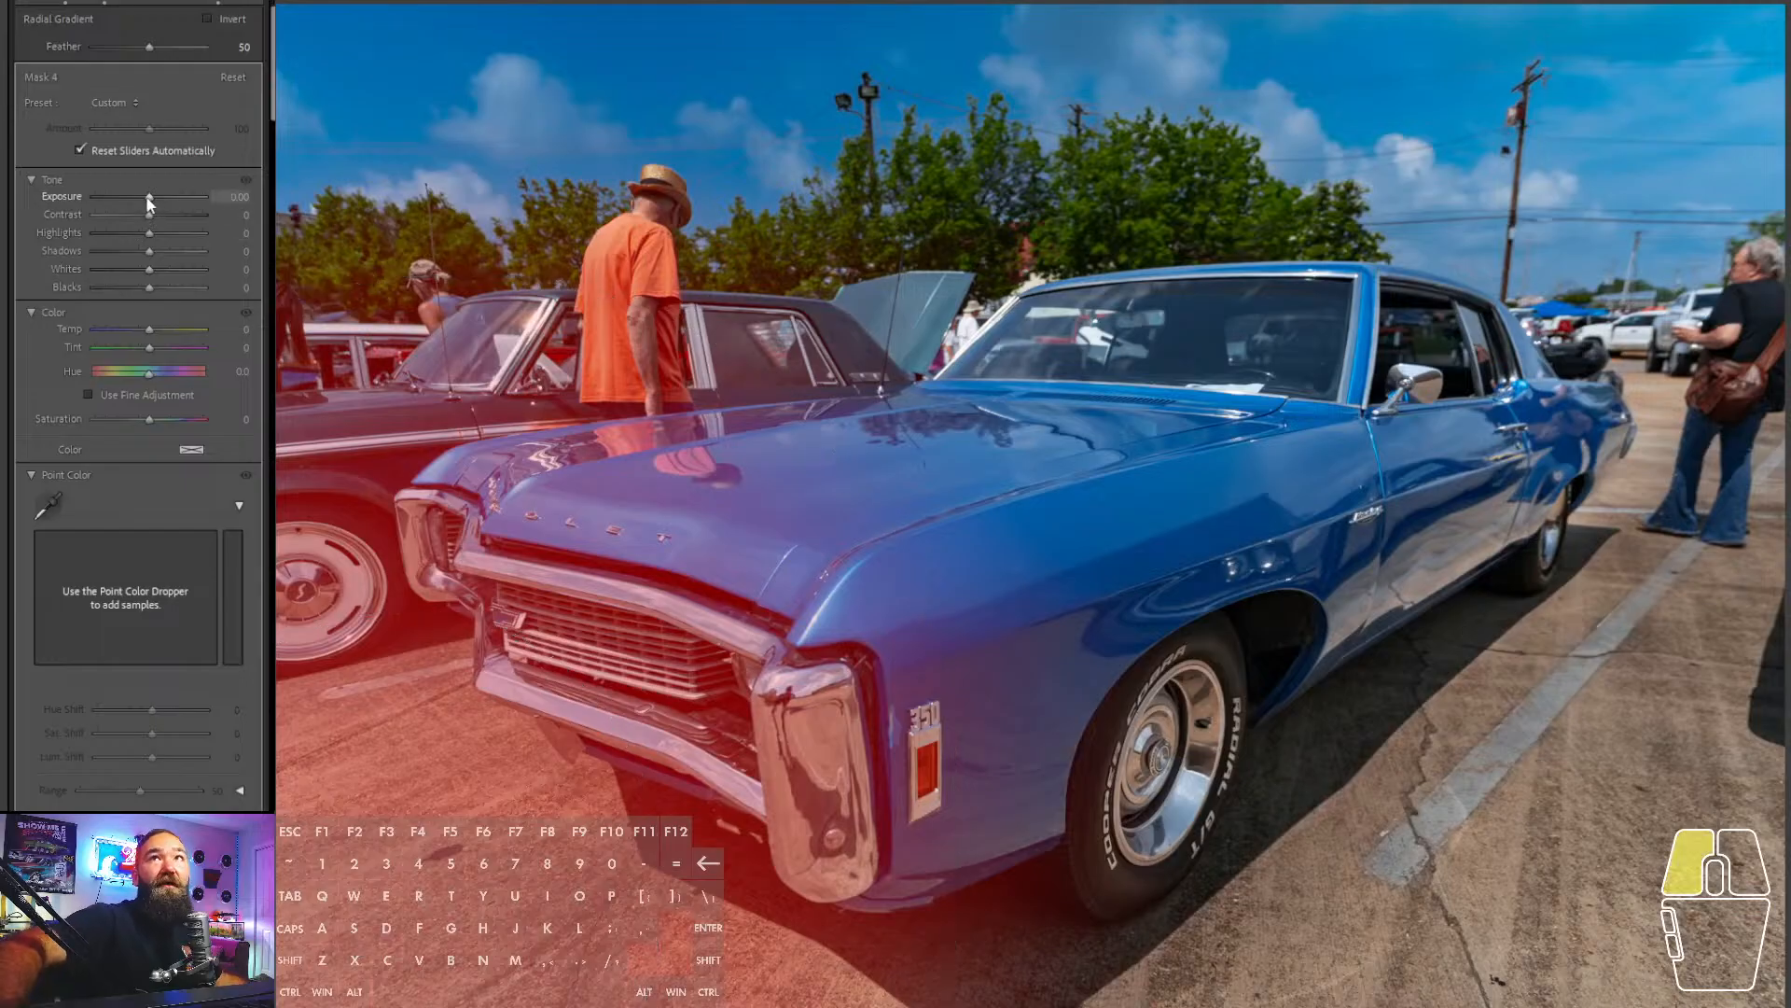
{"action": "left_click_drag", "start_coordinate": [146, 200], "coordinate": [144, 204]}
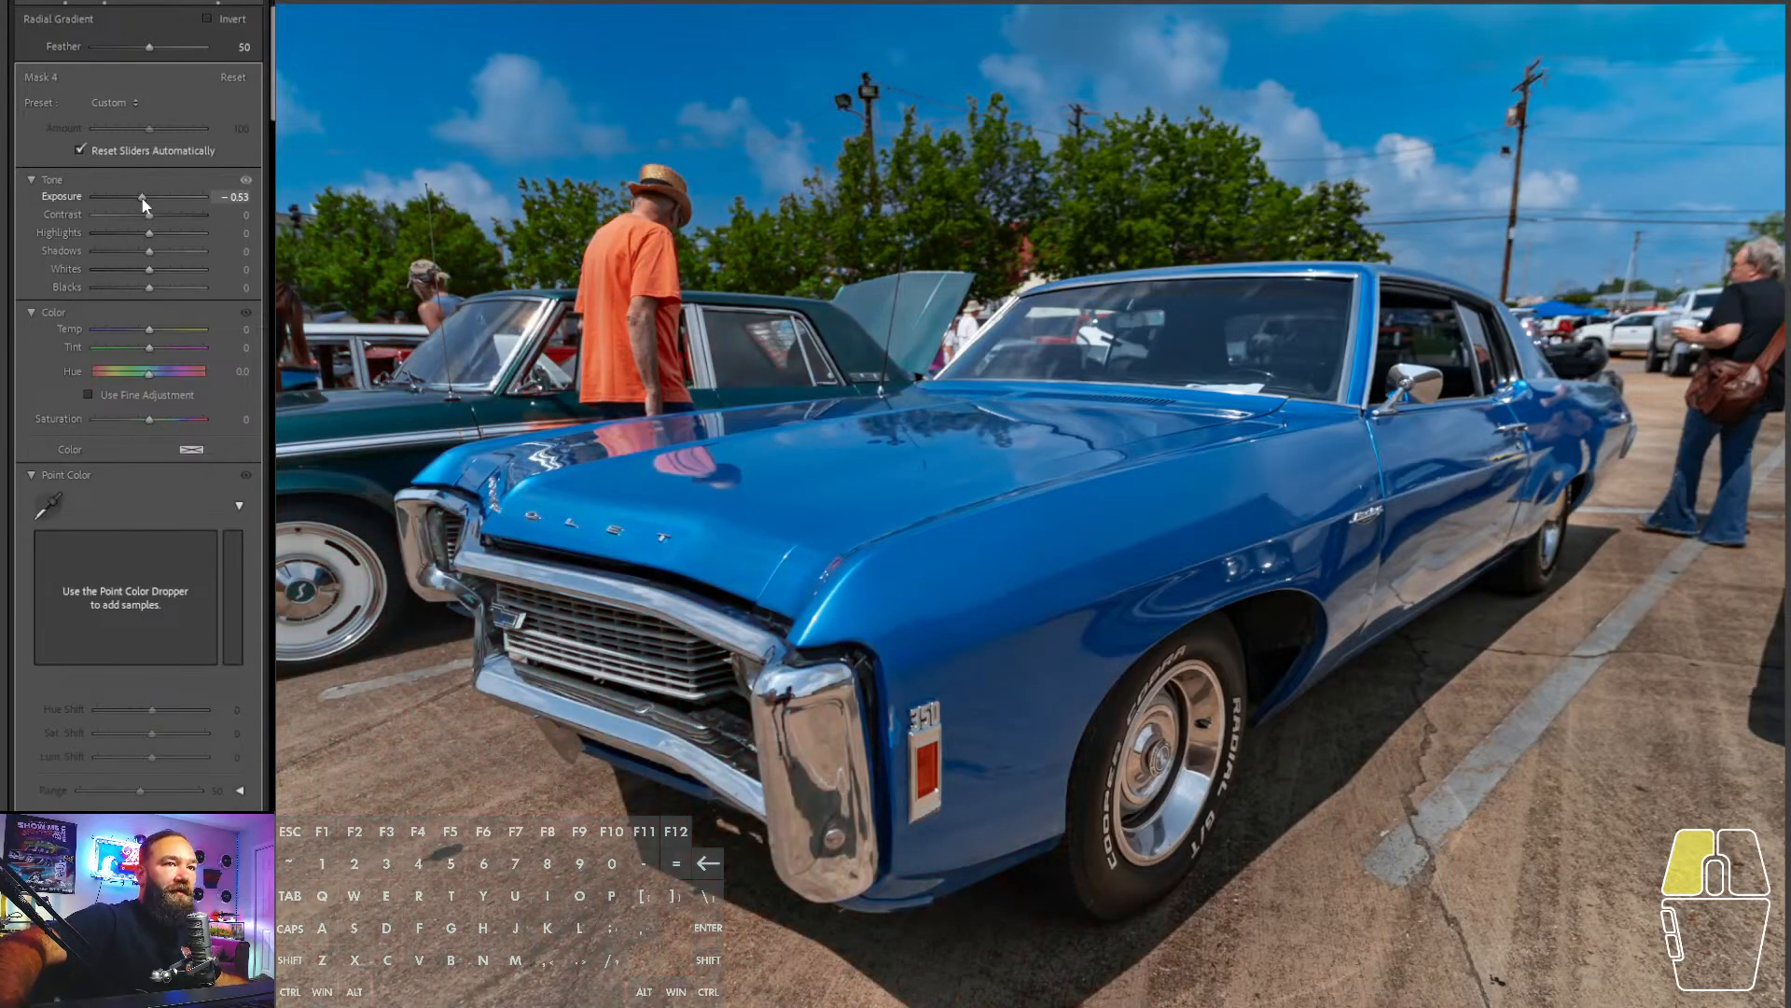
{"action": "left_click_drag", "start_coordinate": [142, 198], "coordinate": [142, 198]}
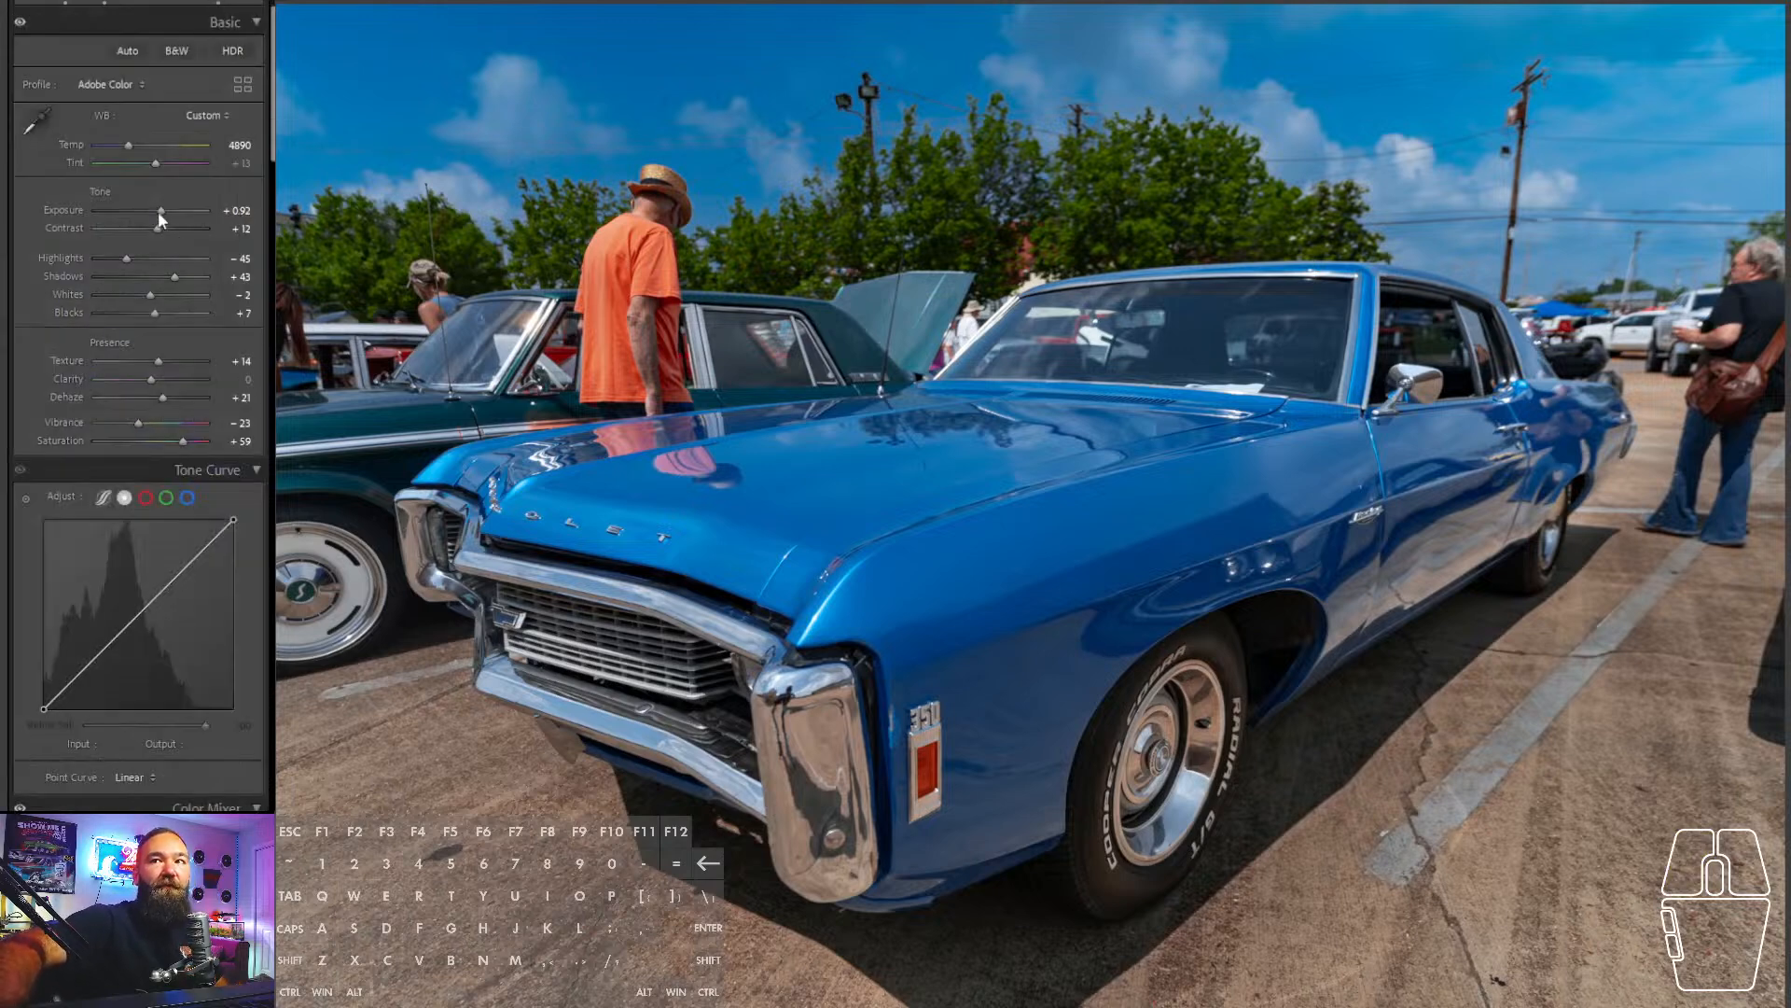
{"action": "left_click_drag", "start_coordinate": [159, 209], "coordinate": [164, 209]}
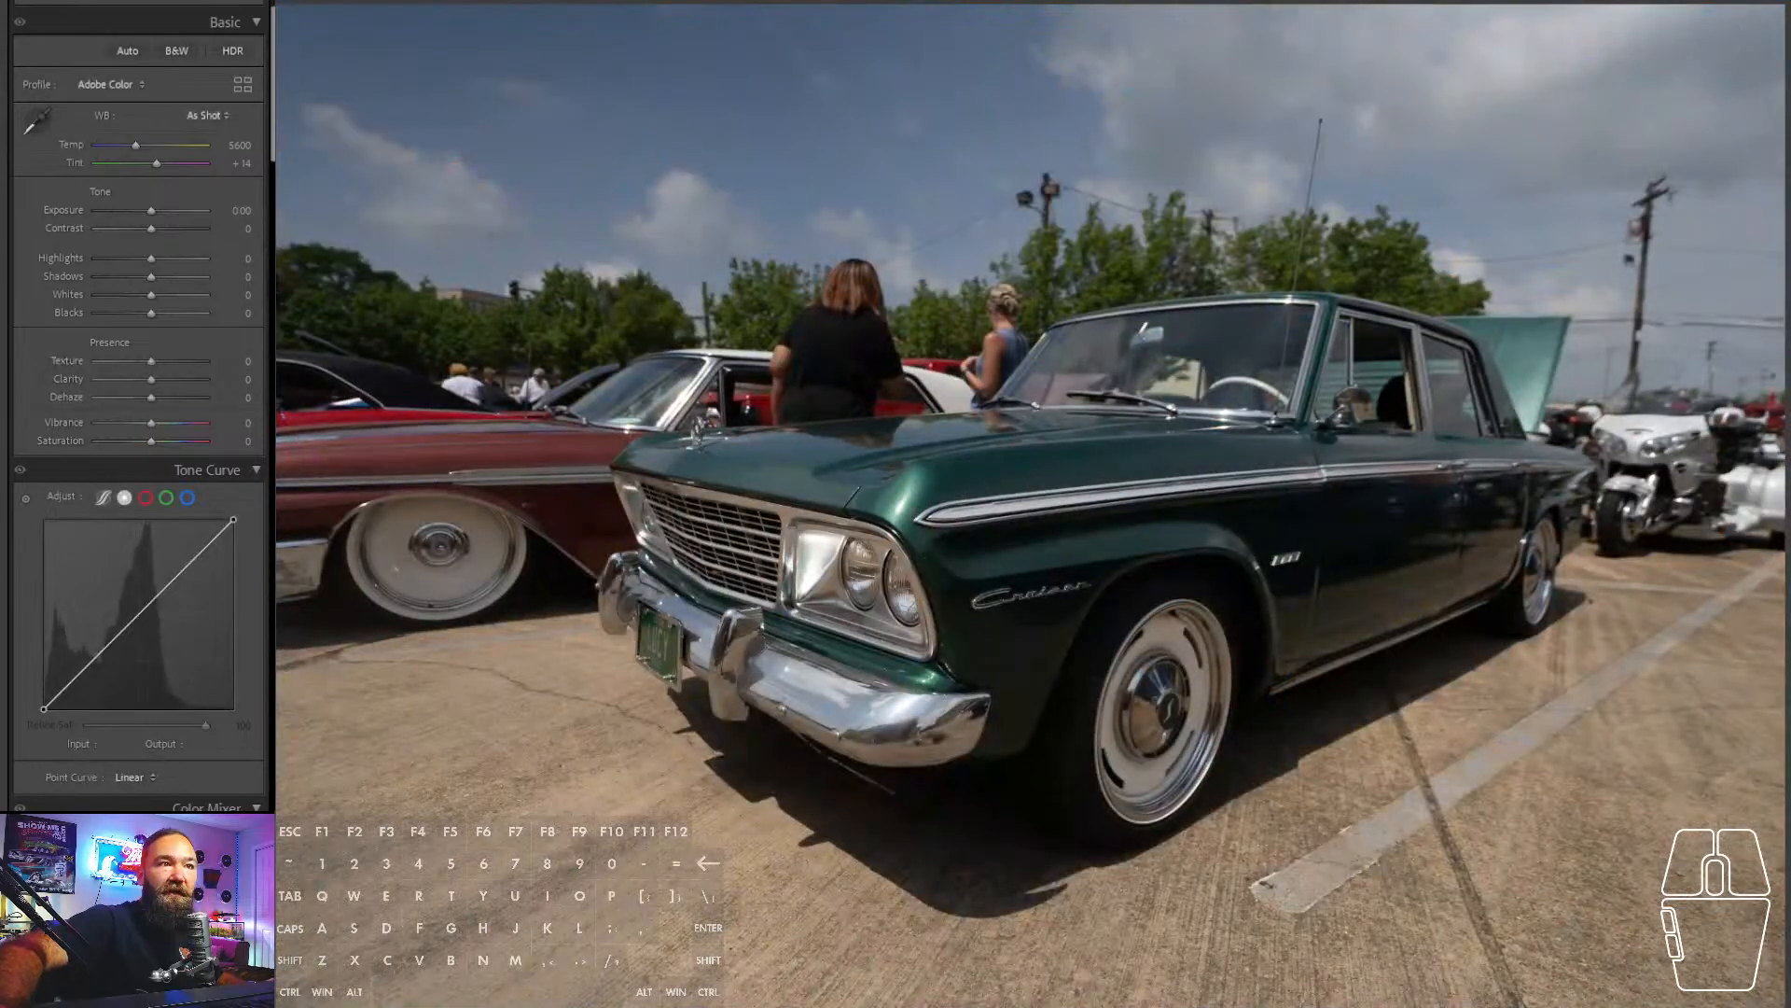
- Straighten the green car photo to an angle of -2.18, tighten the crop around the car, and apply it
{"action": "key", "text": "r"}
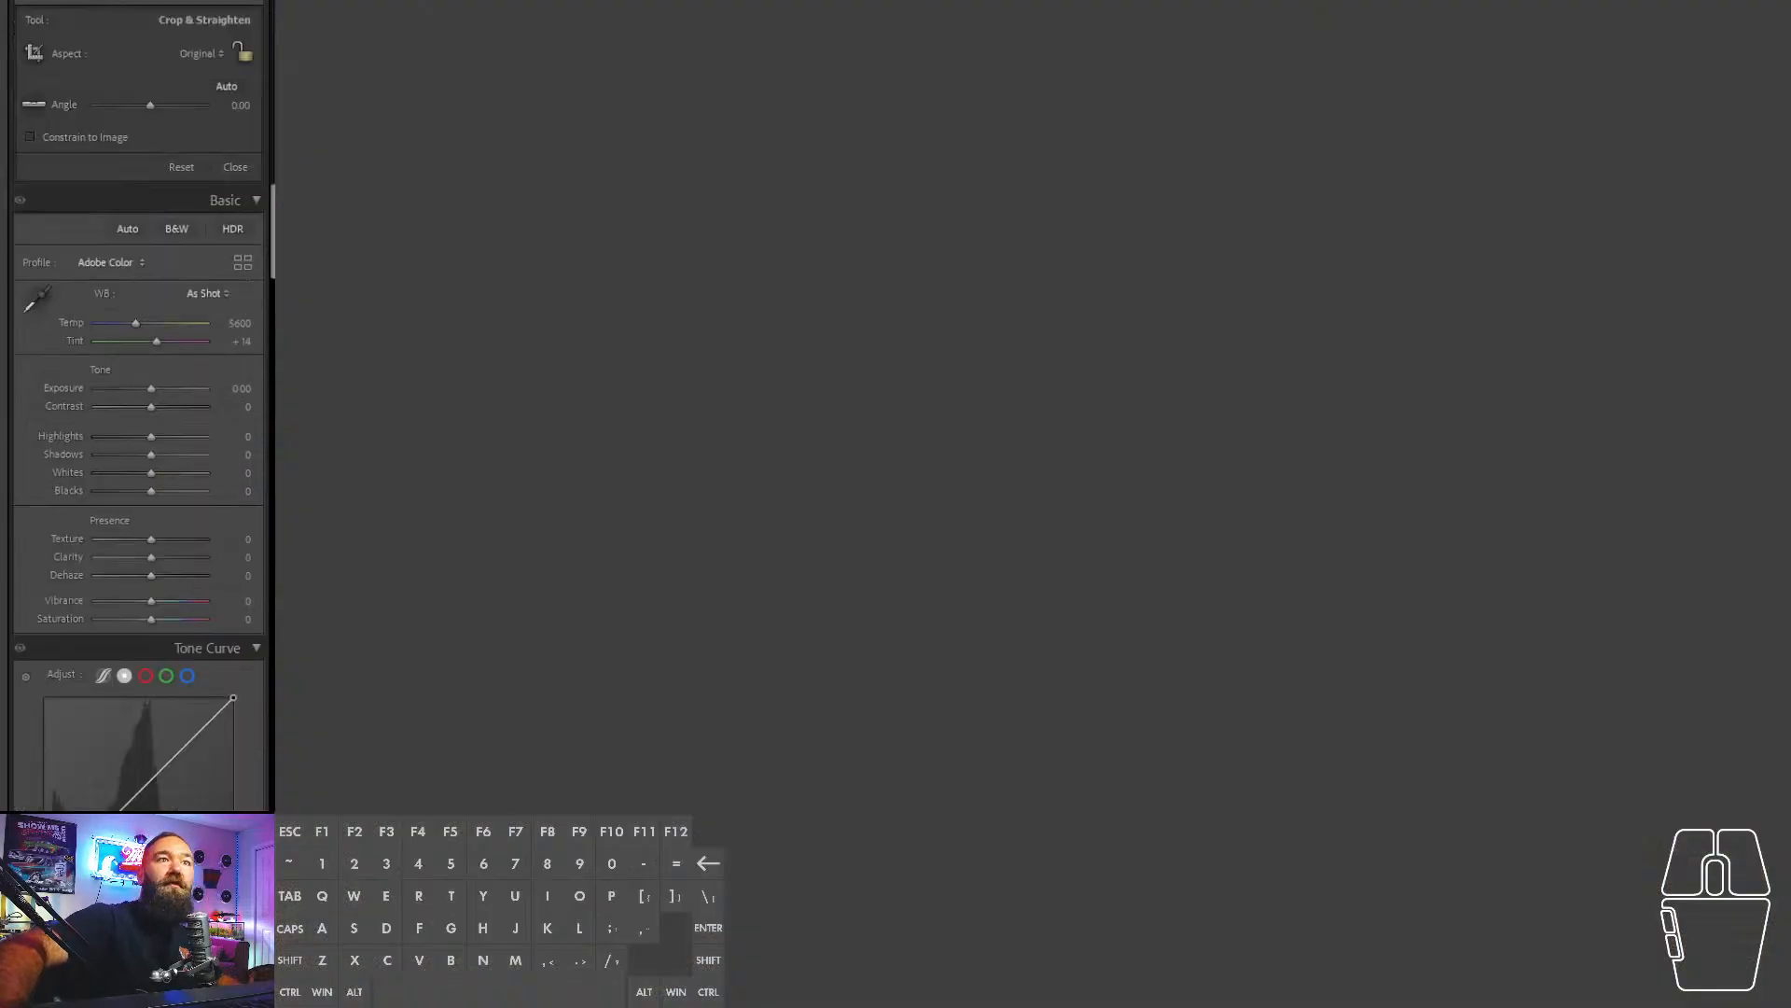
{"action": "left_click_drag", "start_coordinate": [149, 105], "coordinate": [146, 105]}
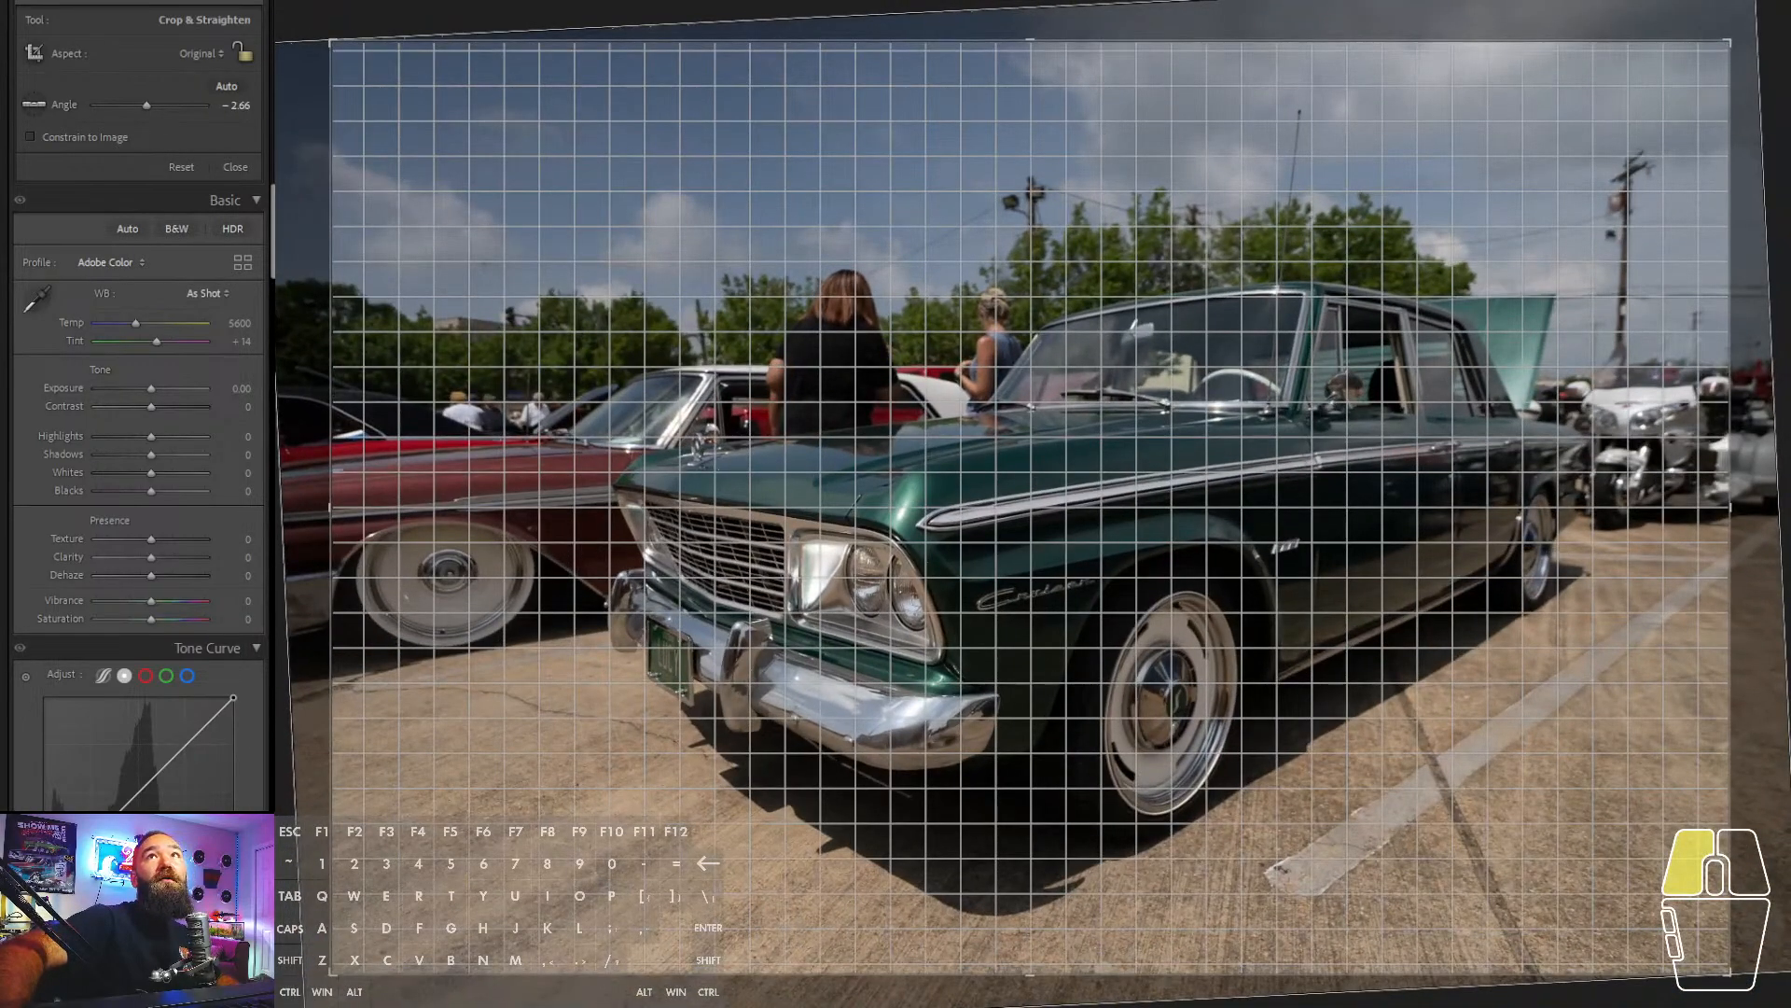
{"action": "left_click_drag", "start_coordinate": [146, 104], "coordinate": [147, 105]}
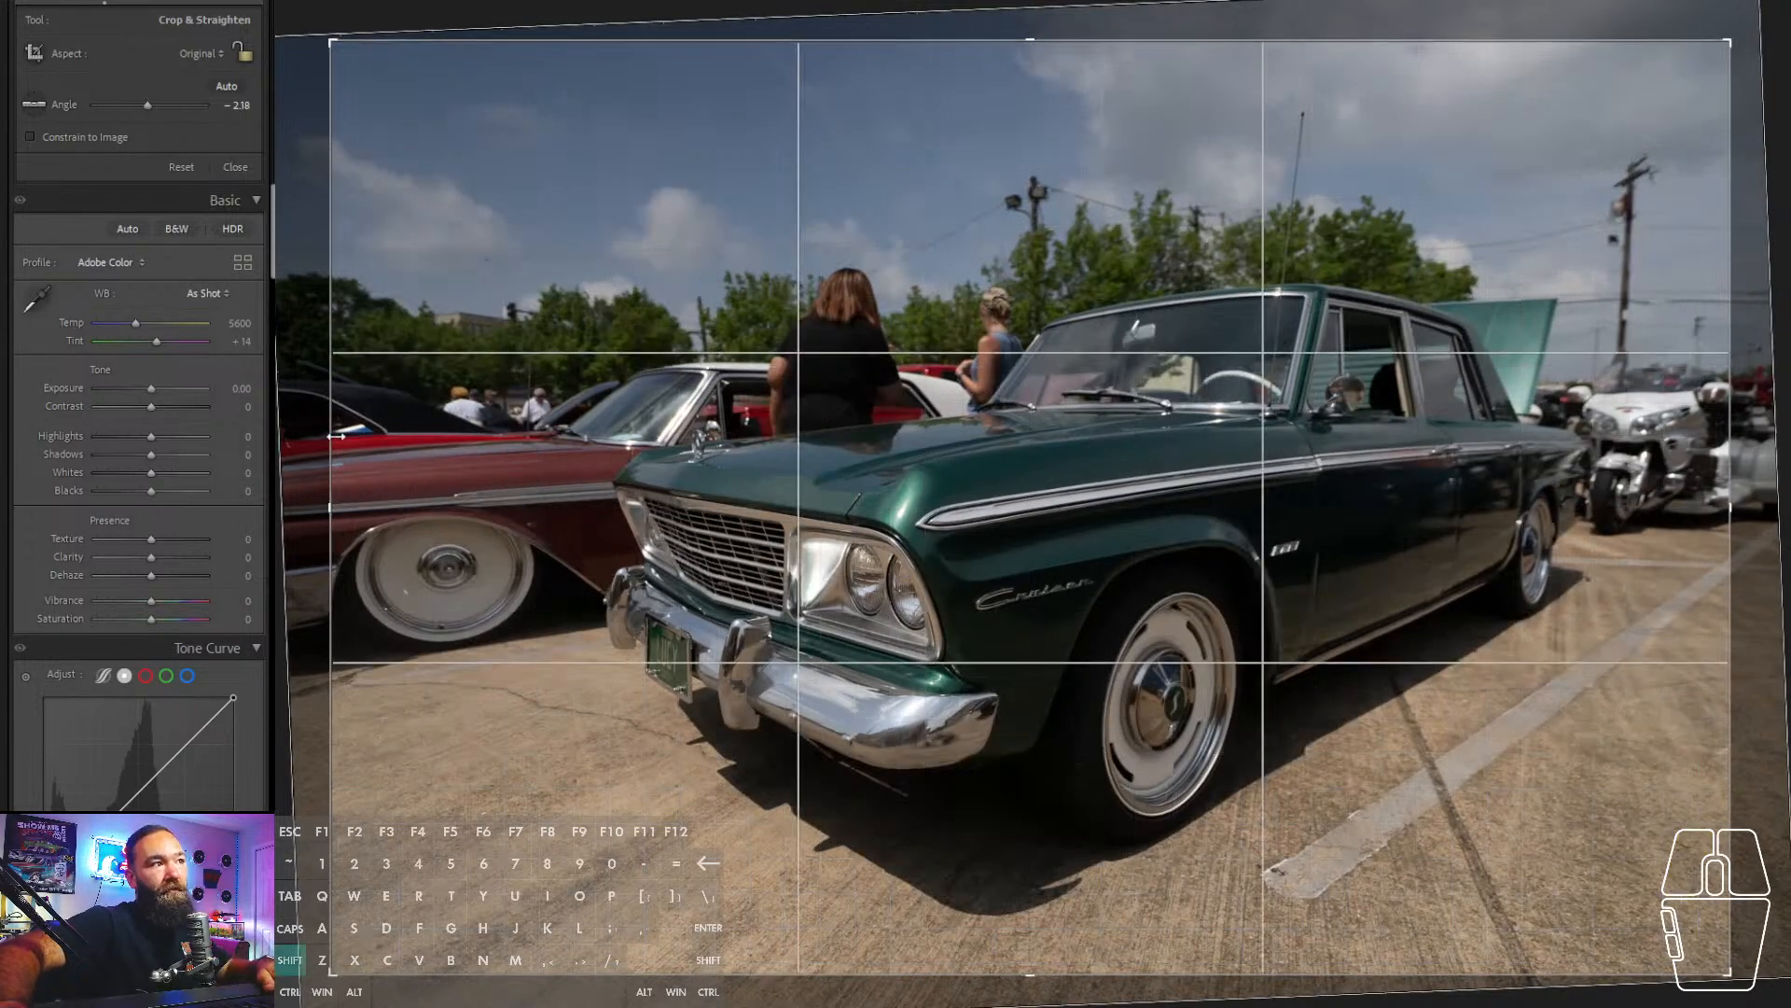
{"action": "left_click_drag", "start_coordinate": [331, 431], "coordinate": [379, 431]}
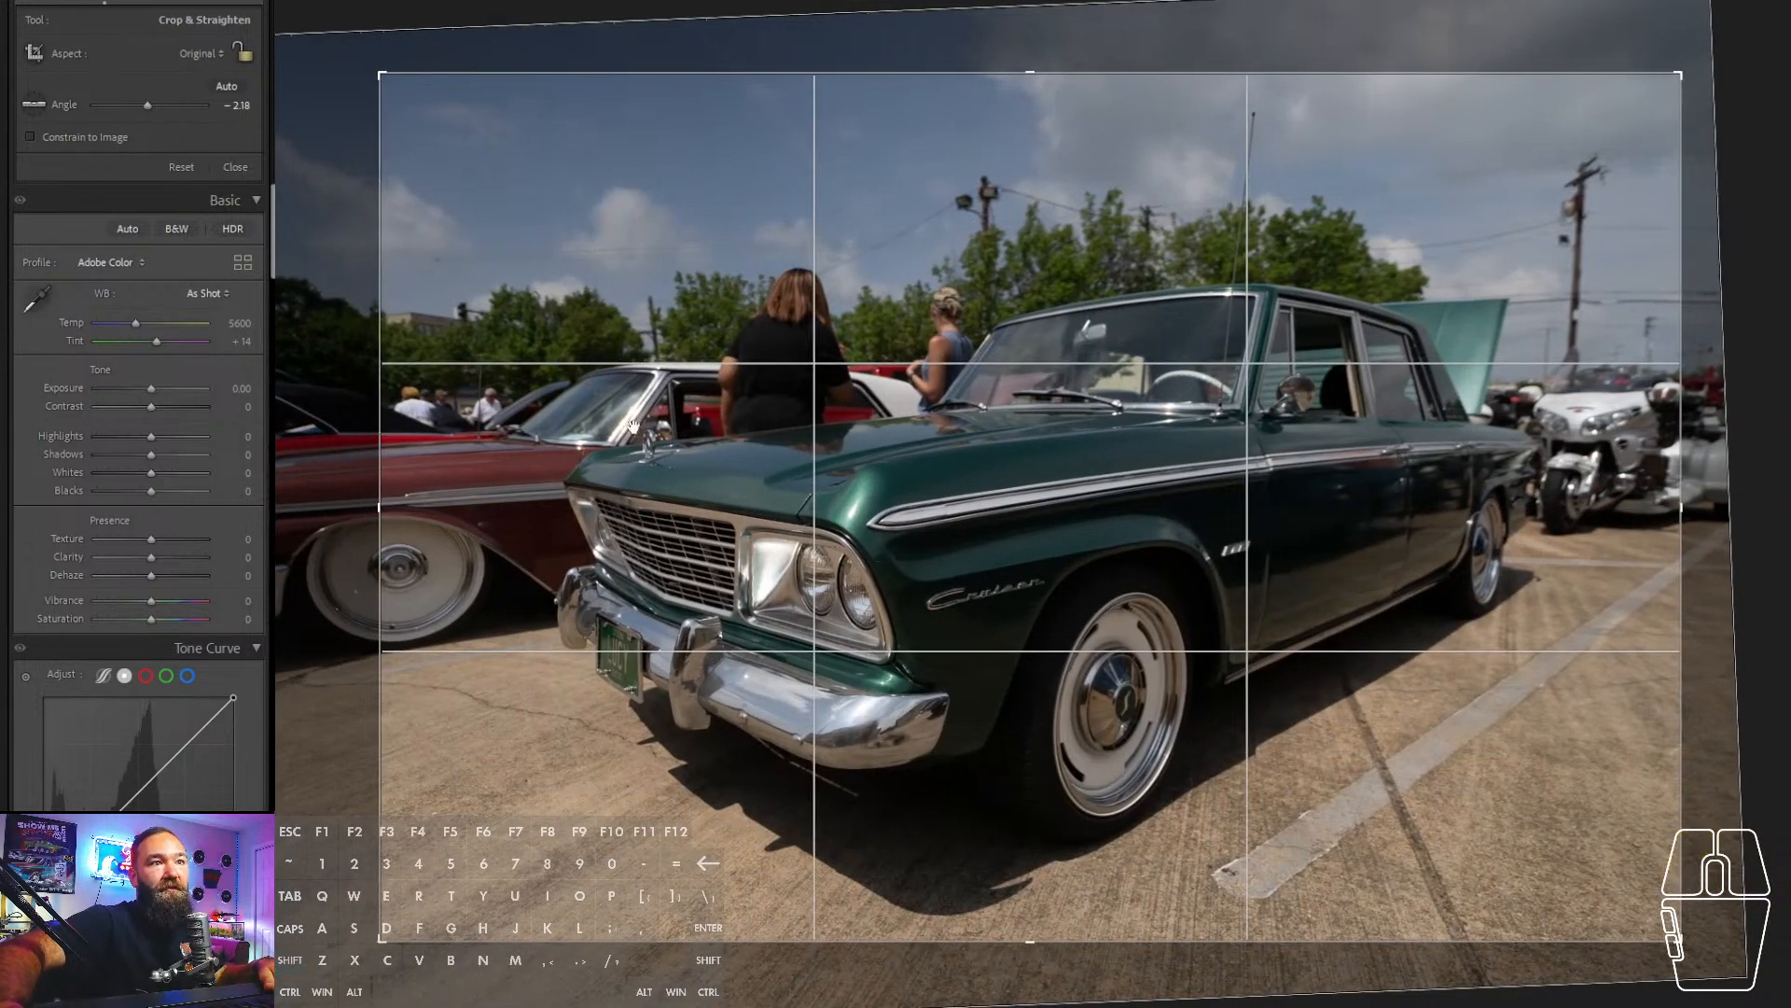
{"action": "left_click_drag", "start_coordinate": [926, 421], "coordinate": [917, 418]}
{"action": "key", "text": "Return"}
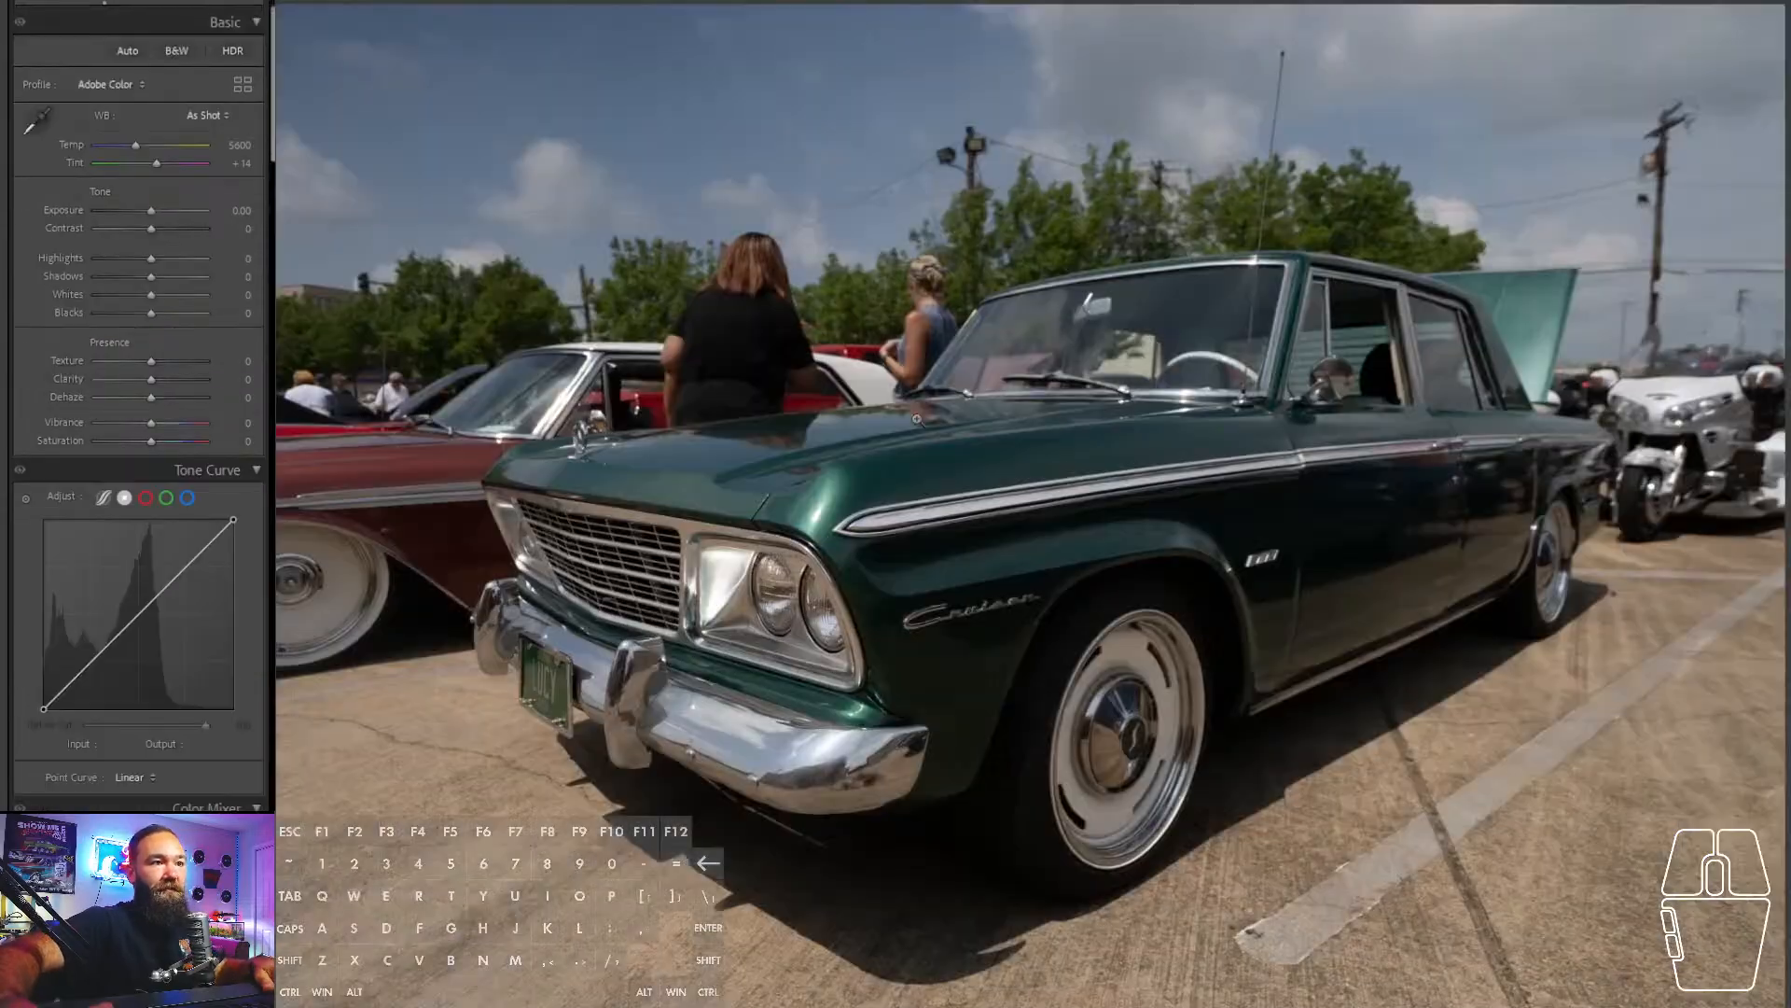
- Paste the copied develop settings onto the green car photo, set shadows to +63 and exposure to +1.08, and shift the tint toward magenta
{"action": "key", "text": "ctrl+v"}
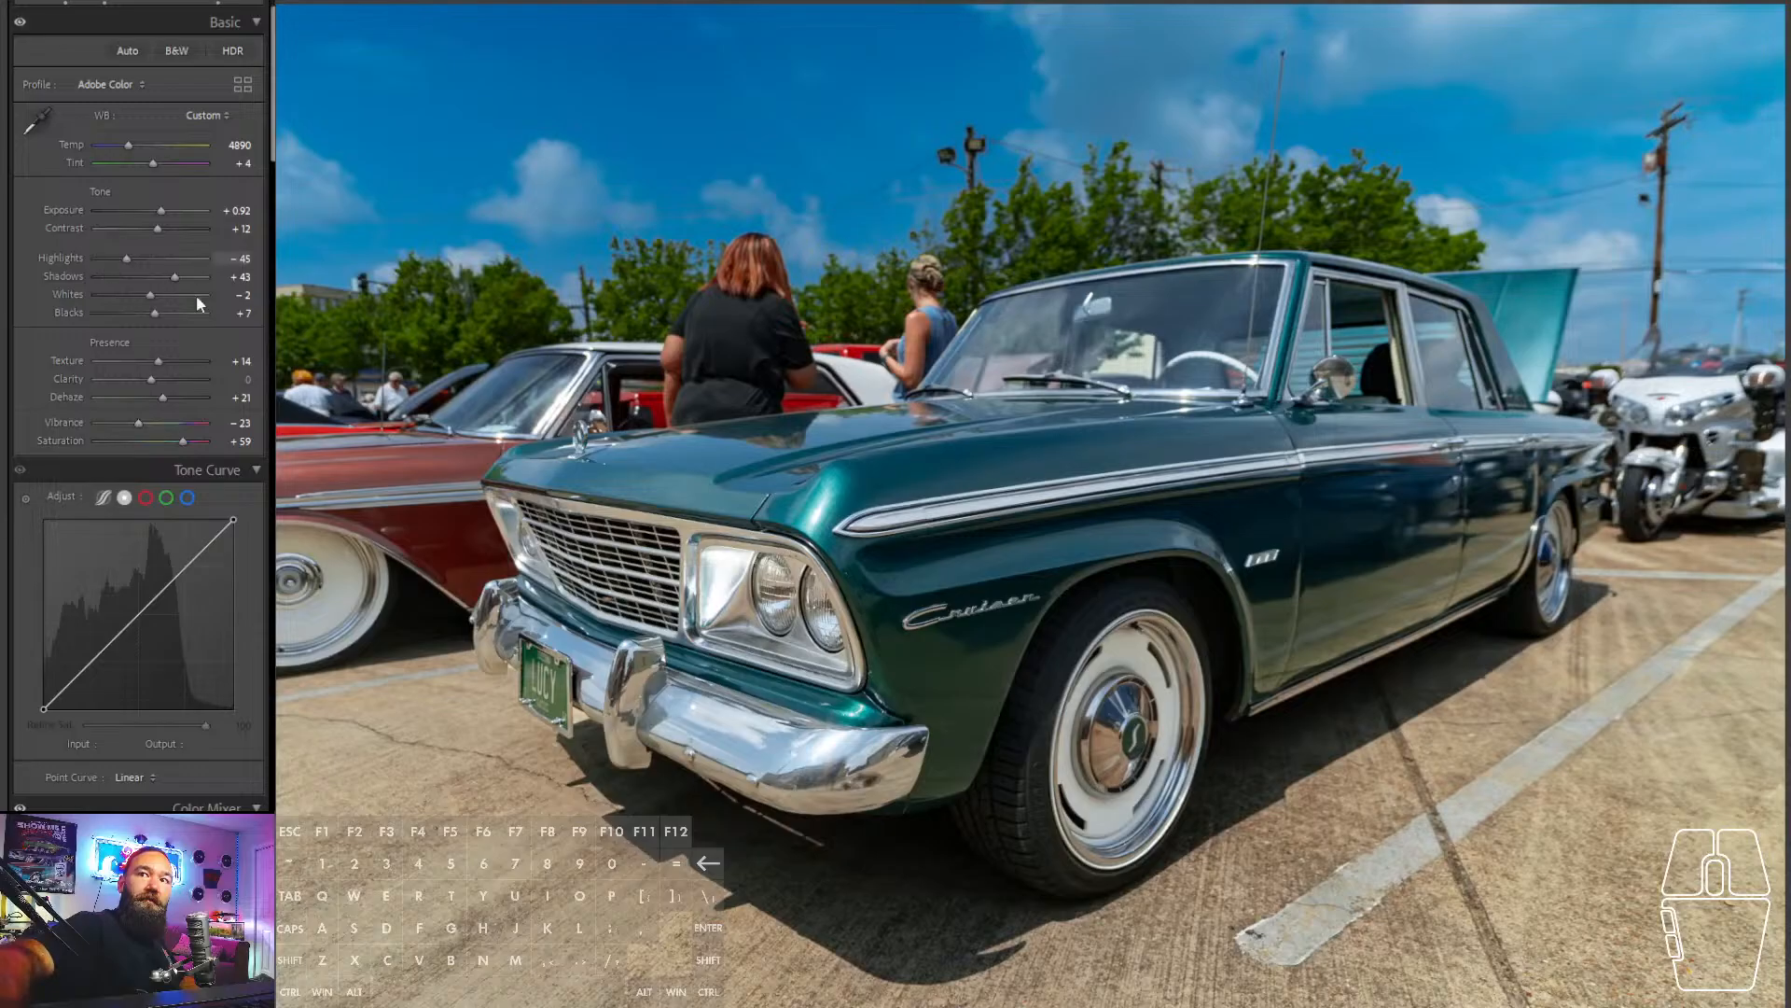
{"action": "left_click_drag", "start_coordinate": [189, 273], "coordinate": [186, 274]}
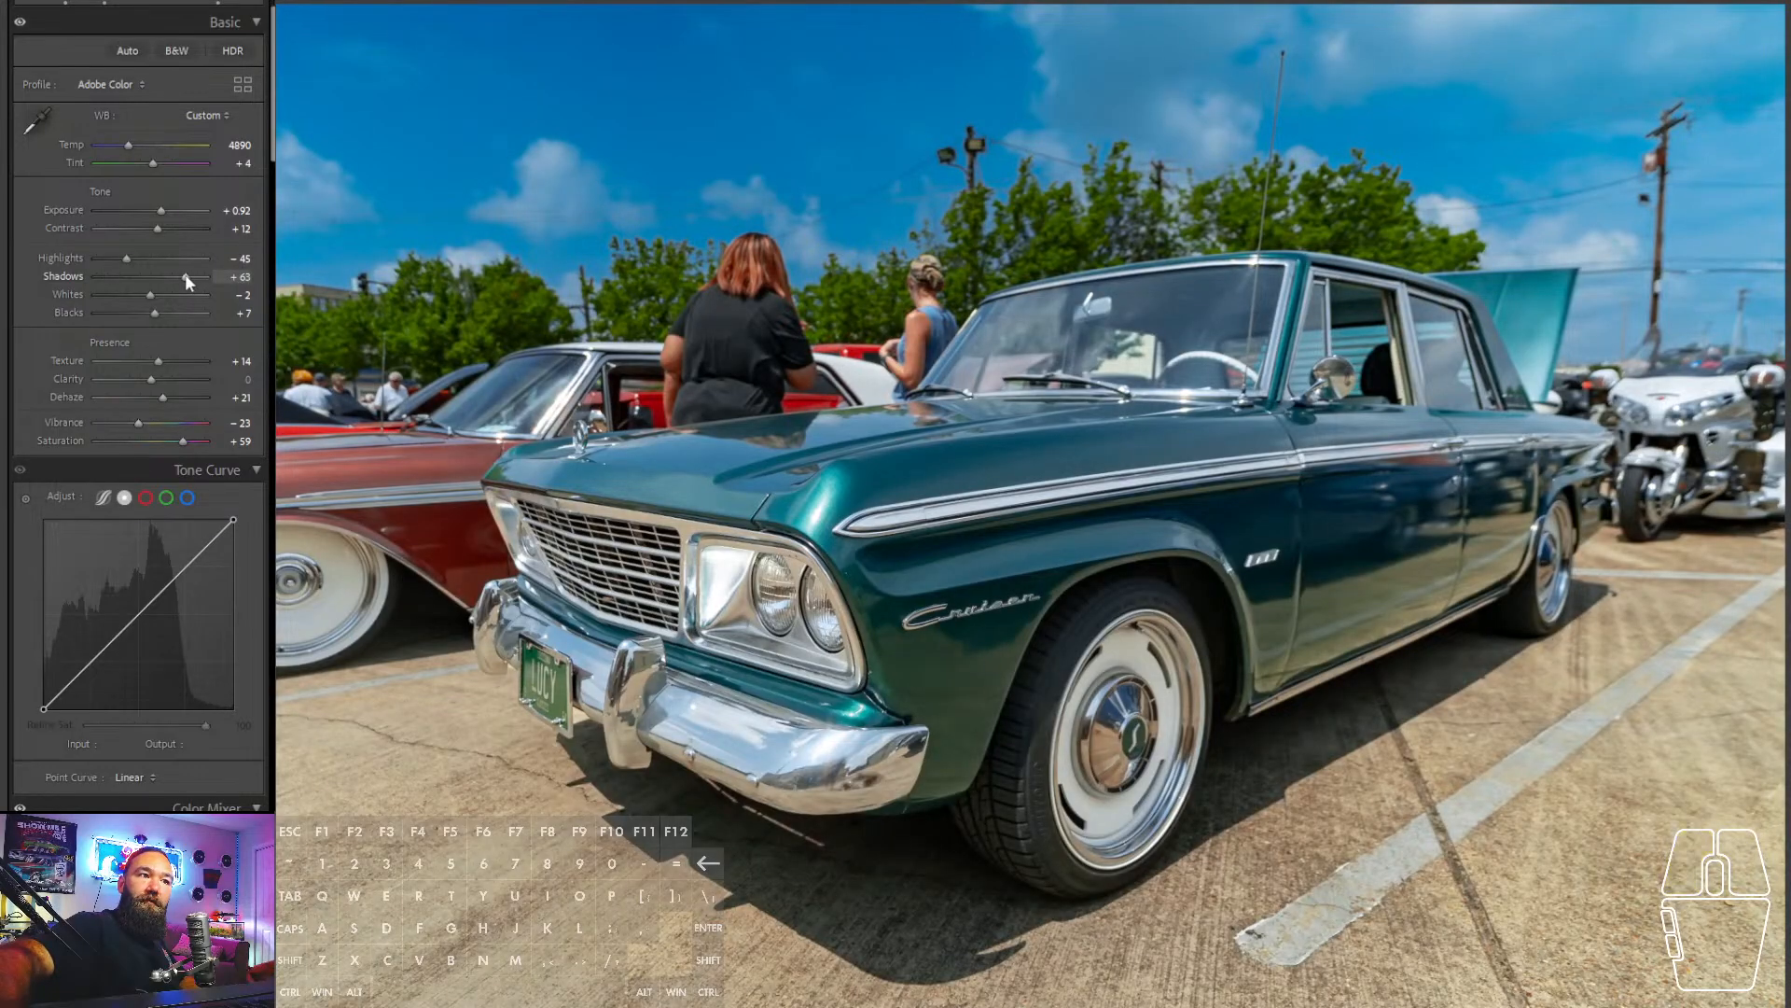
{"action": "left_click_drag", "start_coordinate": [161, 211], "coordinate": [156, 161]}
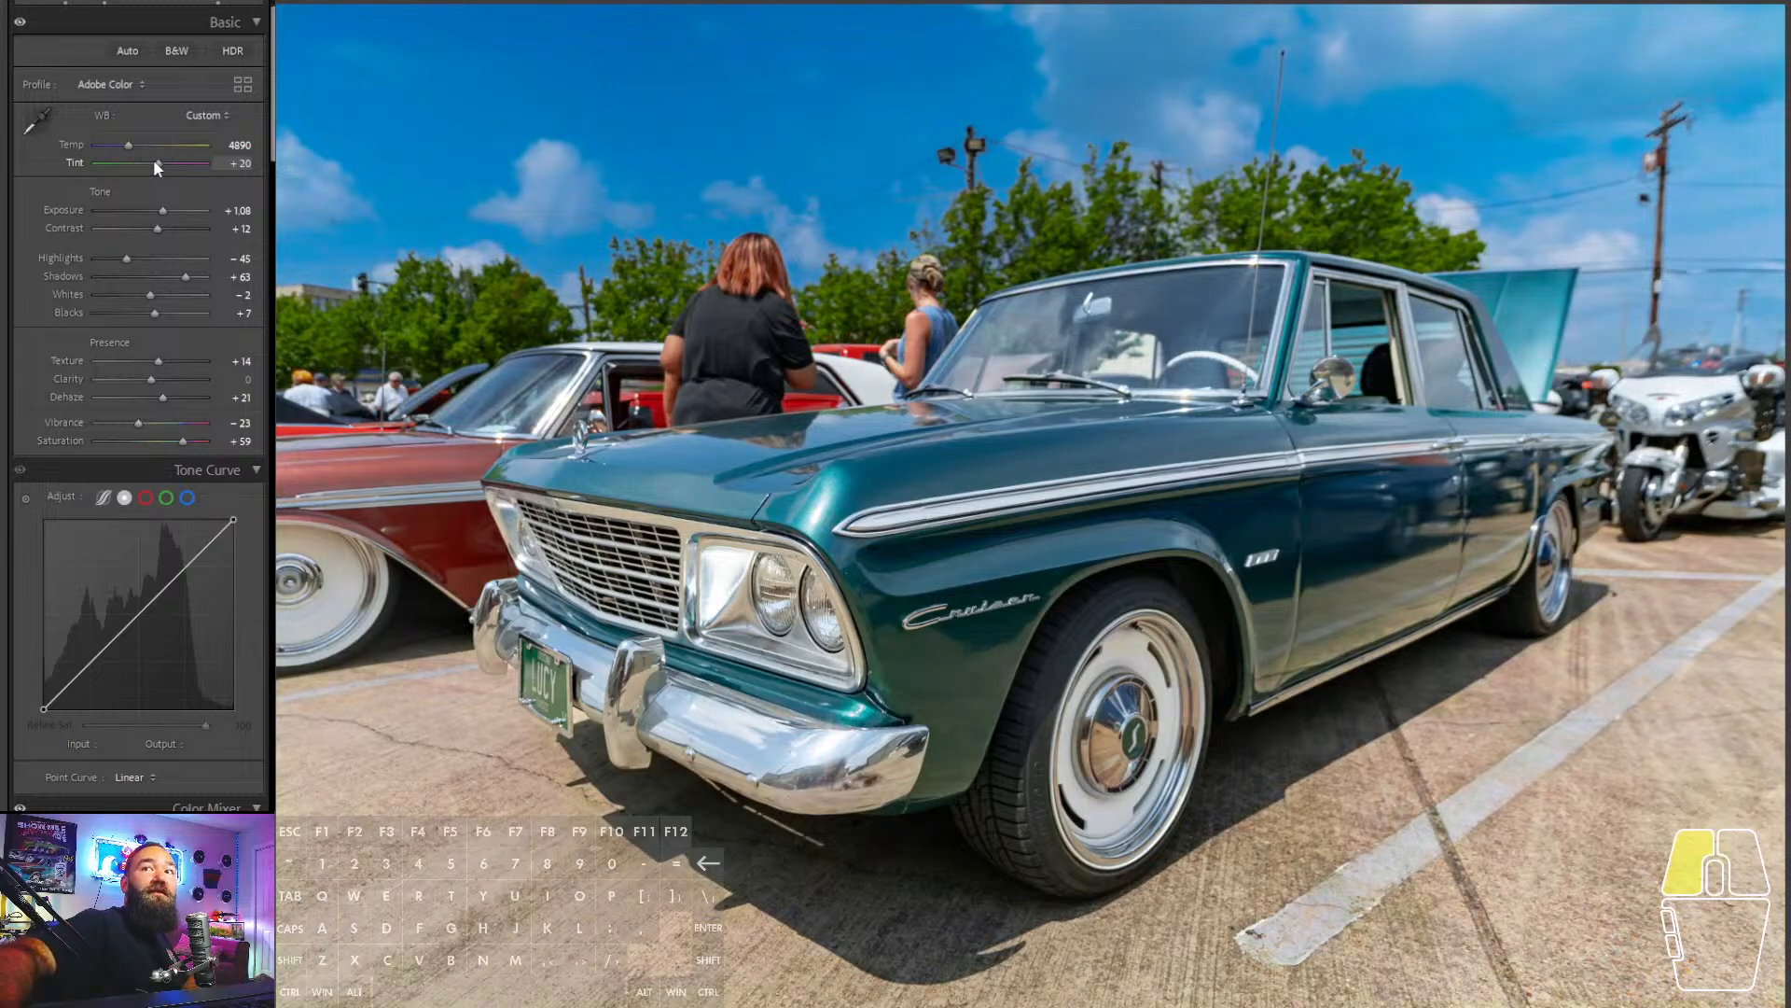
{"action": "left_click_drag", "start_coordinate": [155, 161], "coordinate": [154, 162]}
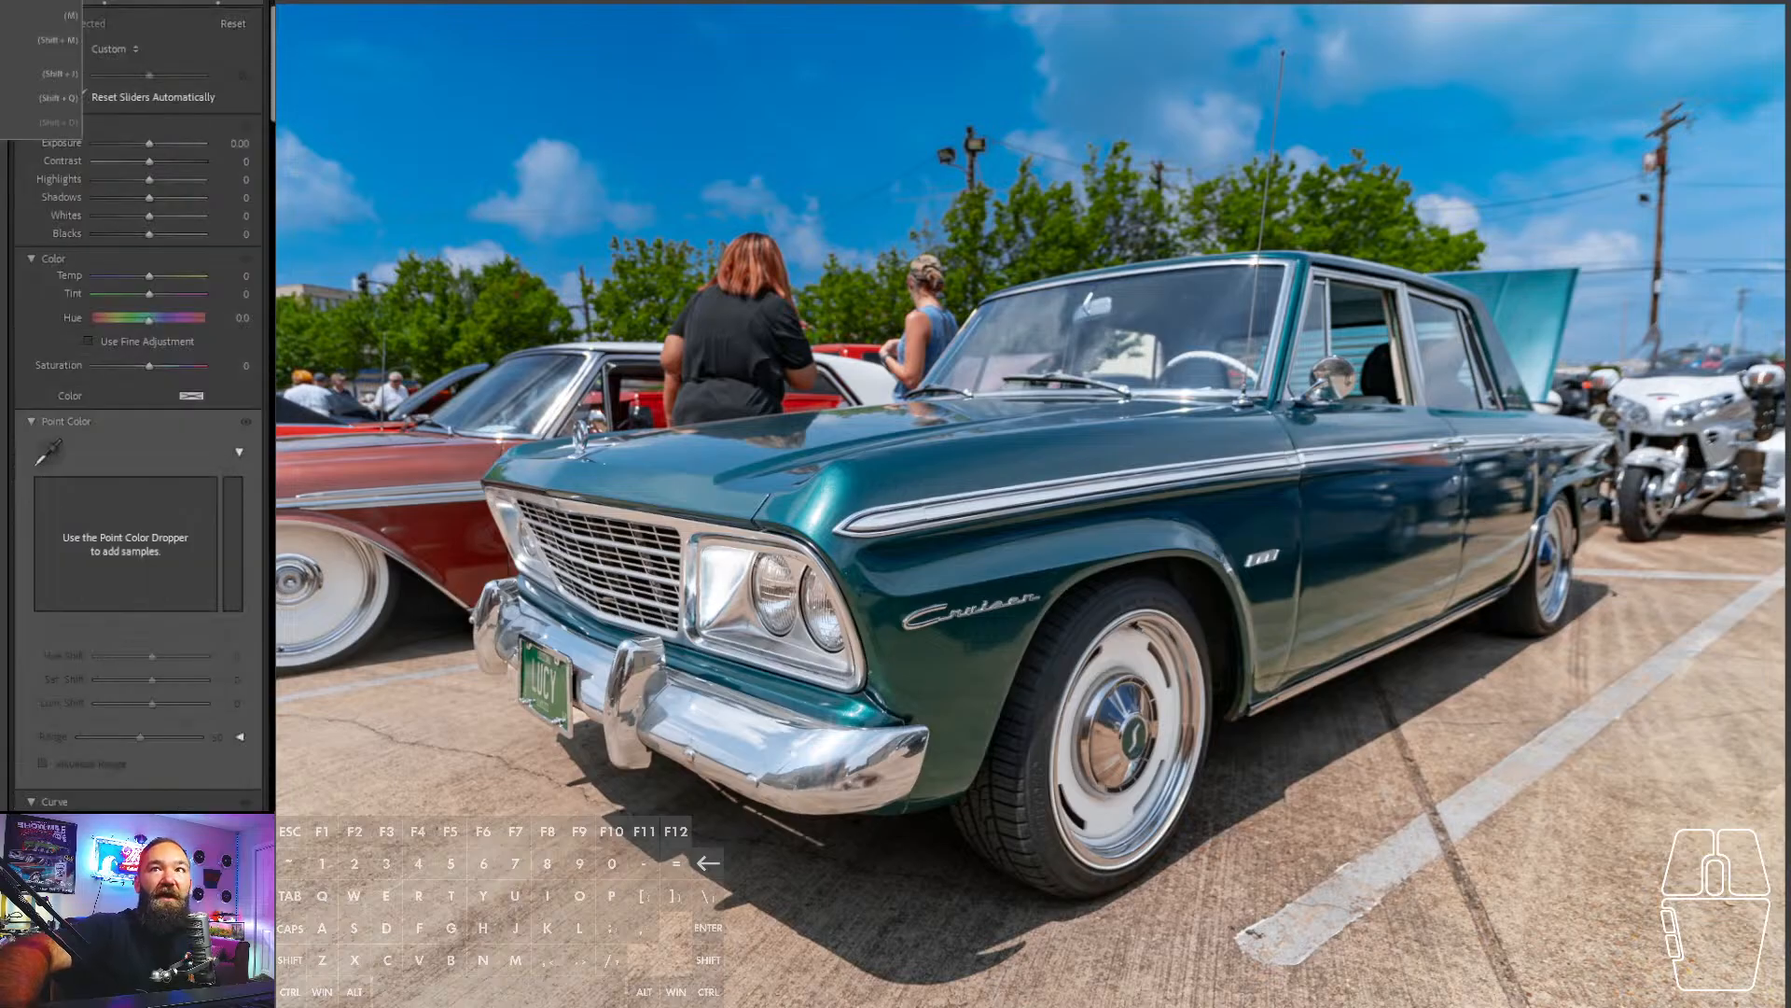
- Add a linear gradient mask over the pavement along the green car's side and set its exposure to -0.87
{"action": "key", "text": "m"}
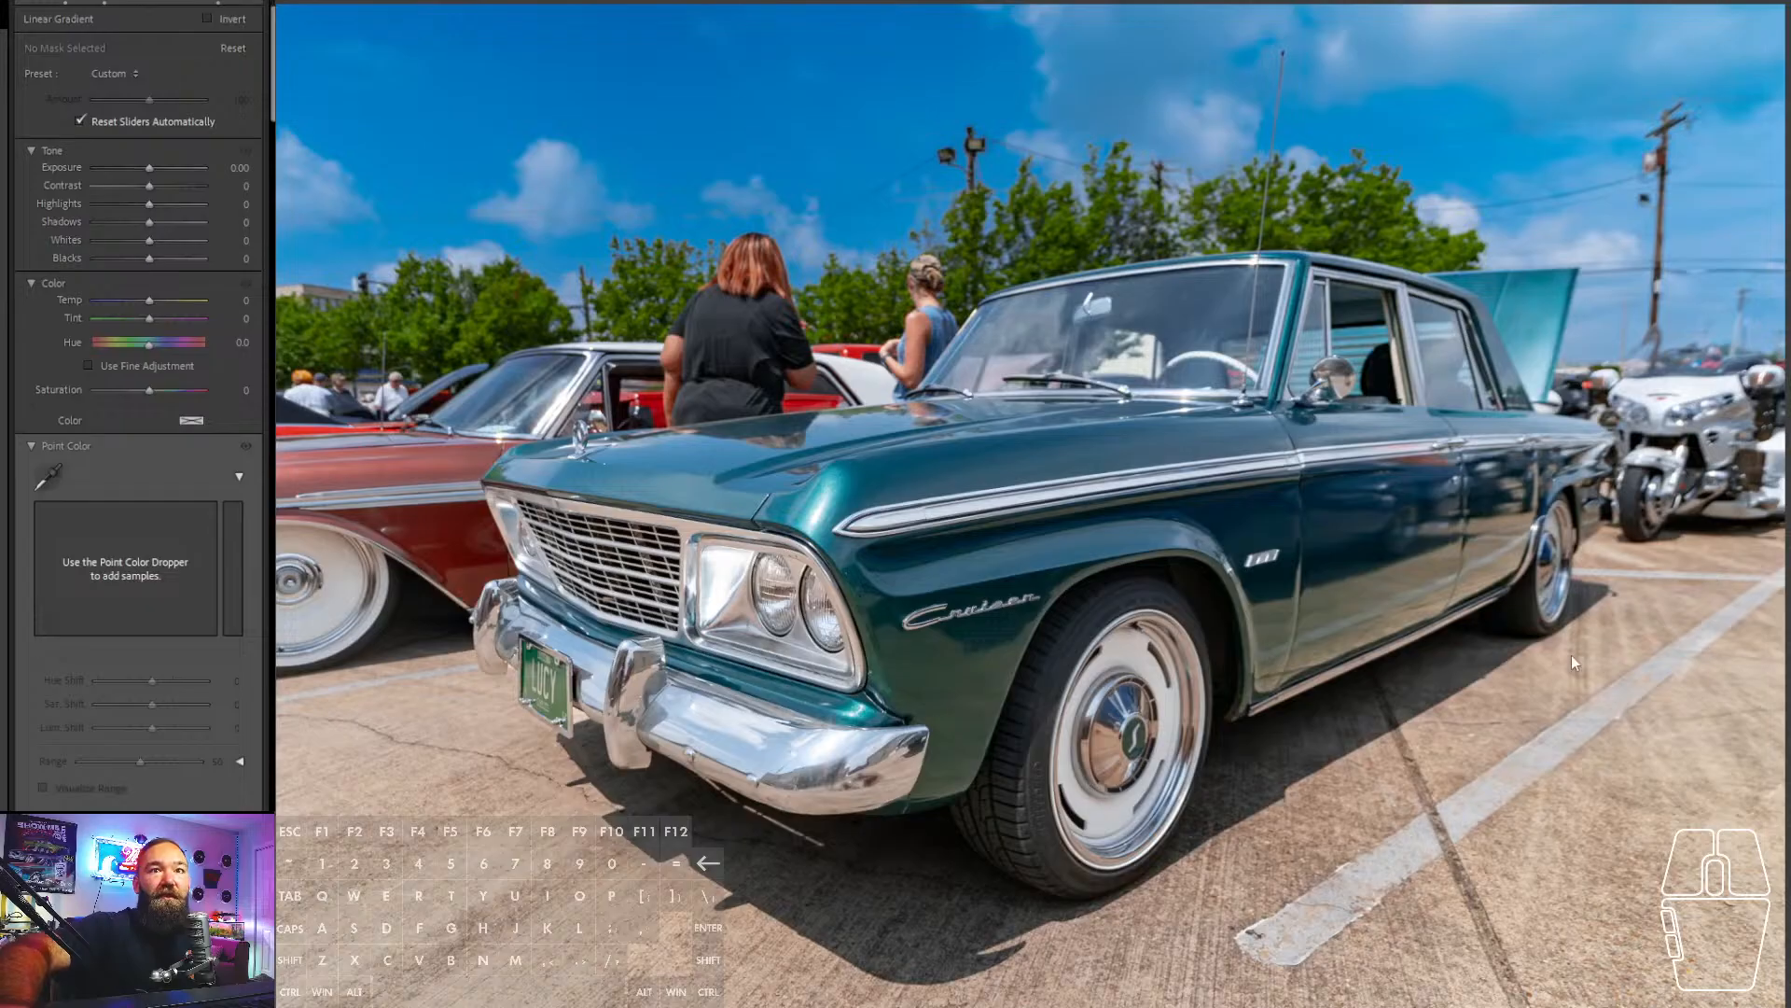
{"action": "left_click_drag", "start_coordinate": [1576, 659], "coordinate": [1527, 578]}
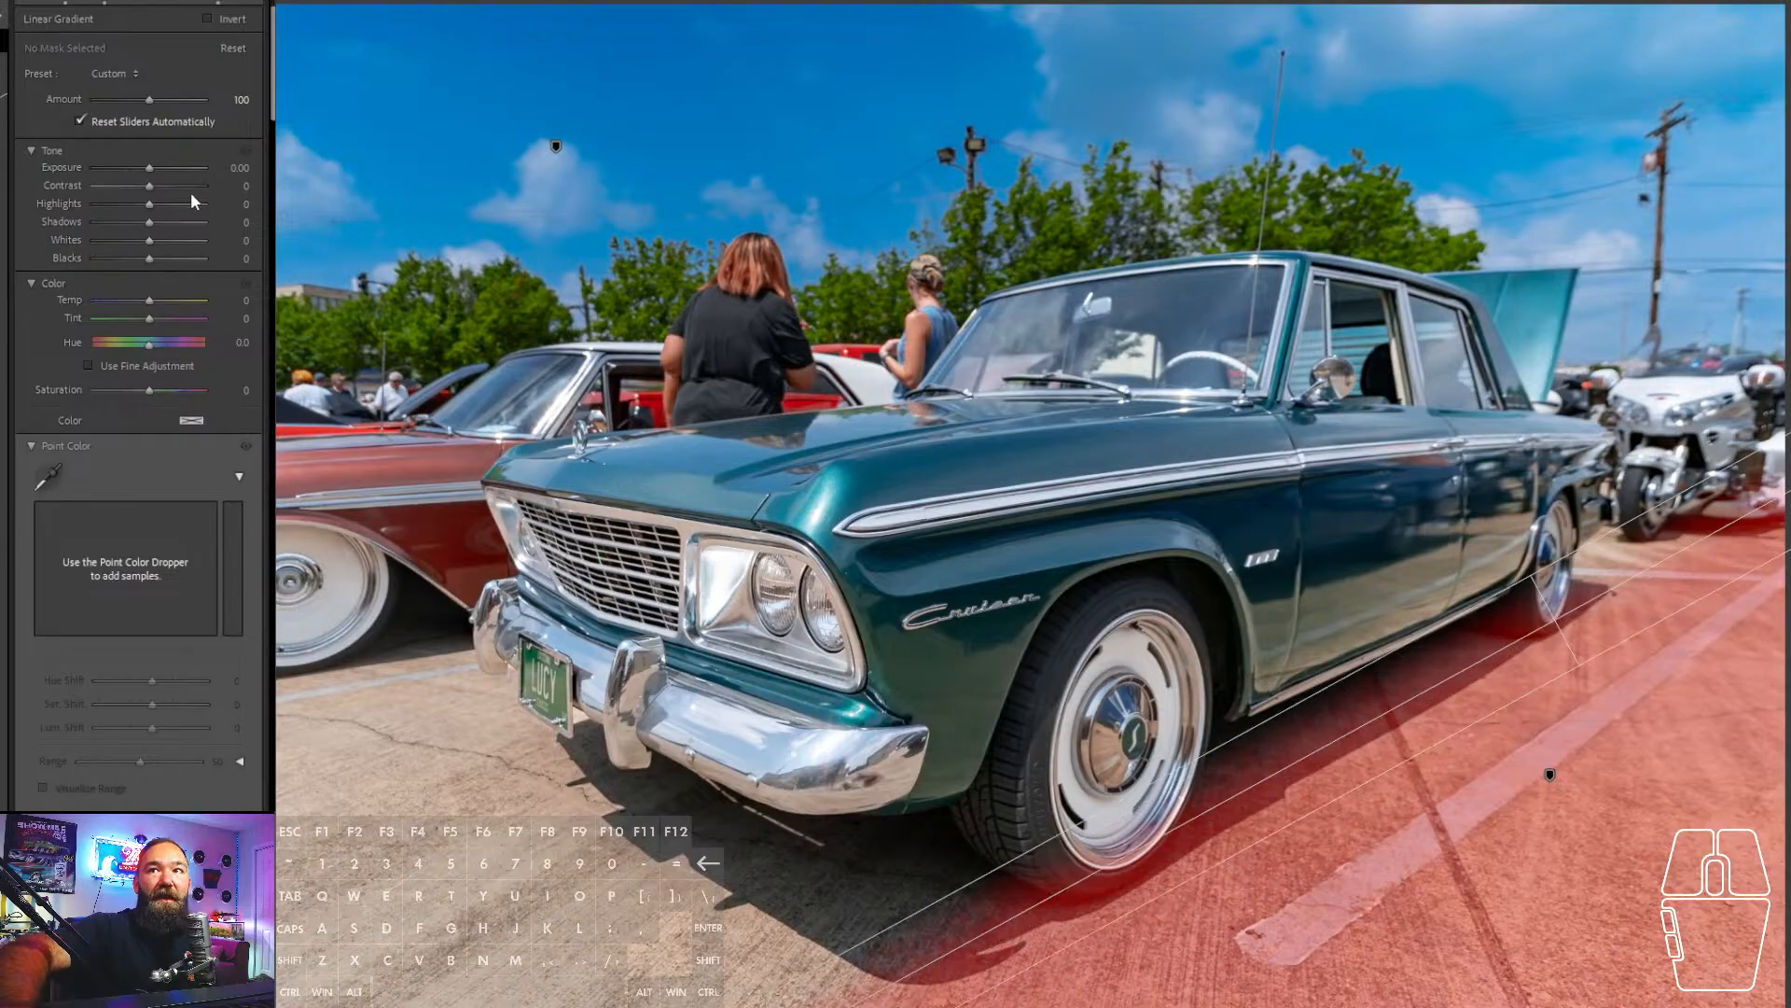
{"action": "left_click_drag", "start_coordinate": [147, 166], "coordinate": [136, 169]}
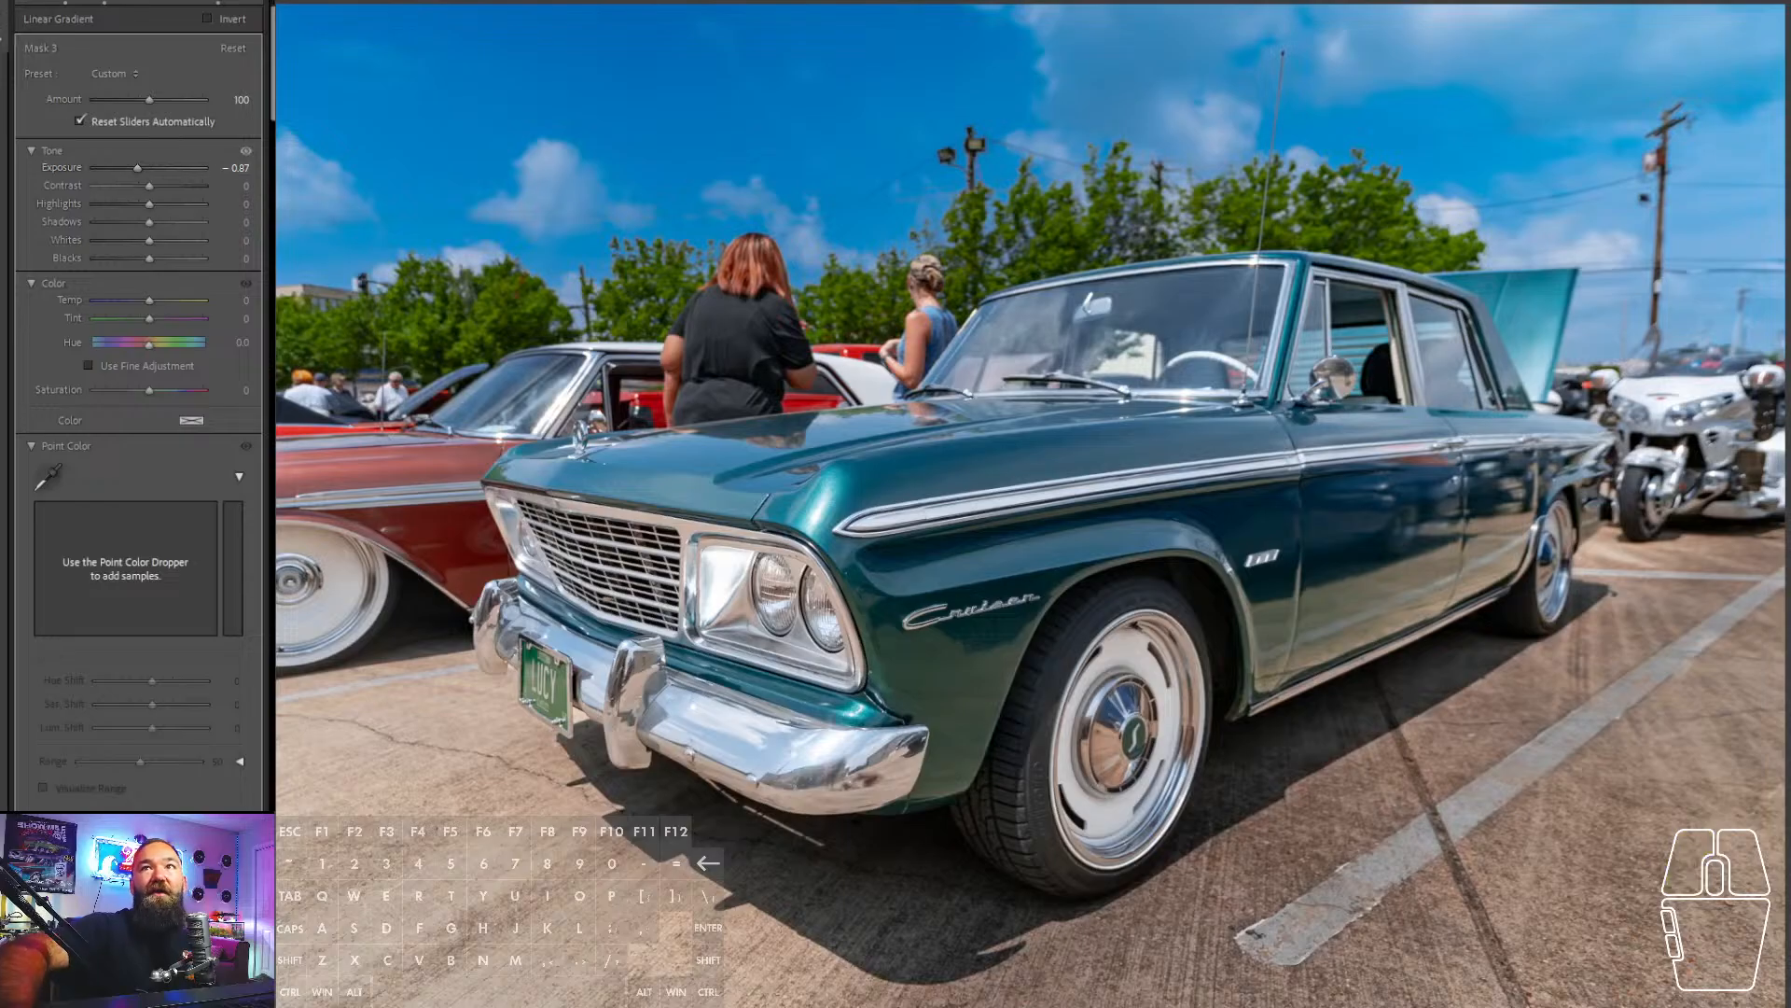
- Add a radial gradient mask over the pavement in front of the green car's bumper and set its exposure to -0.53
{"action": "left_click", "coordinate": [4, 41]}
{"action": "left_click", "coordinate": [37, 40]}
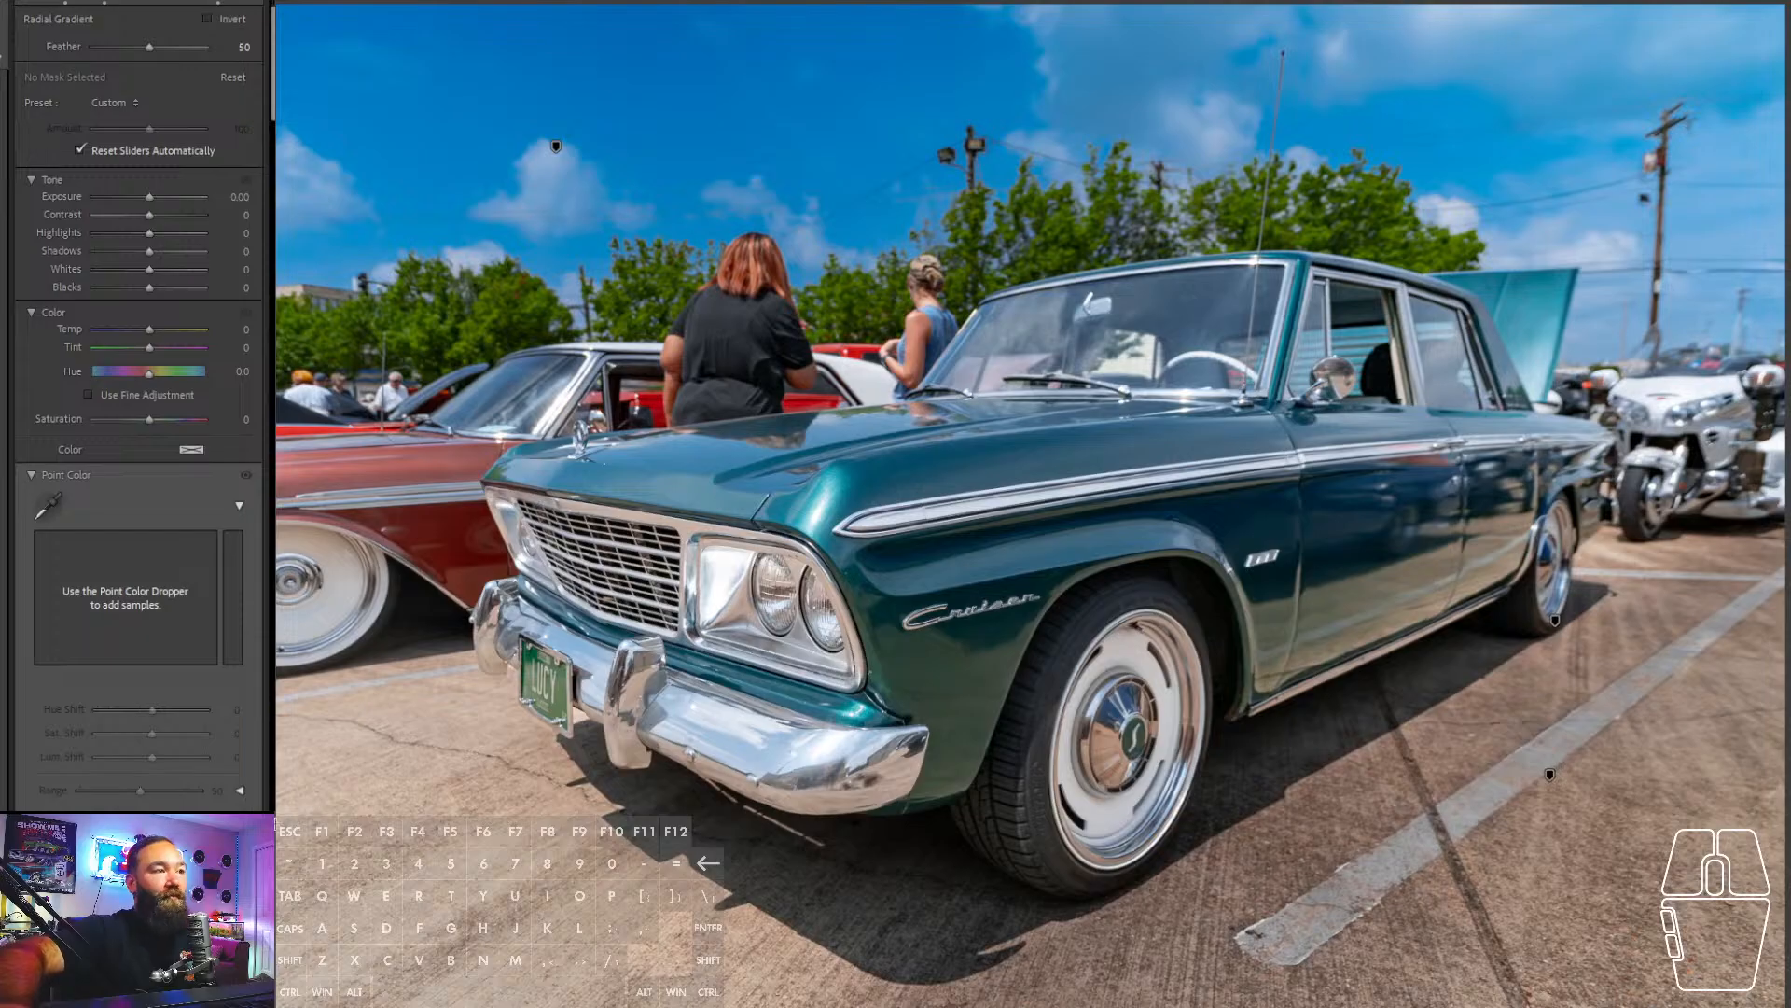
{"action": "left_click_drag", "start_coordinate": [418, 806], "coordinate": [938, 505]}
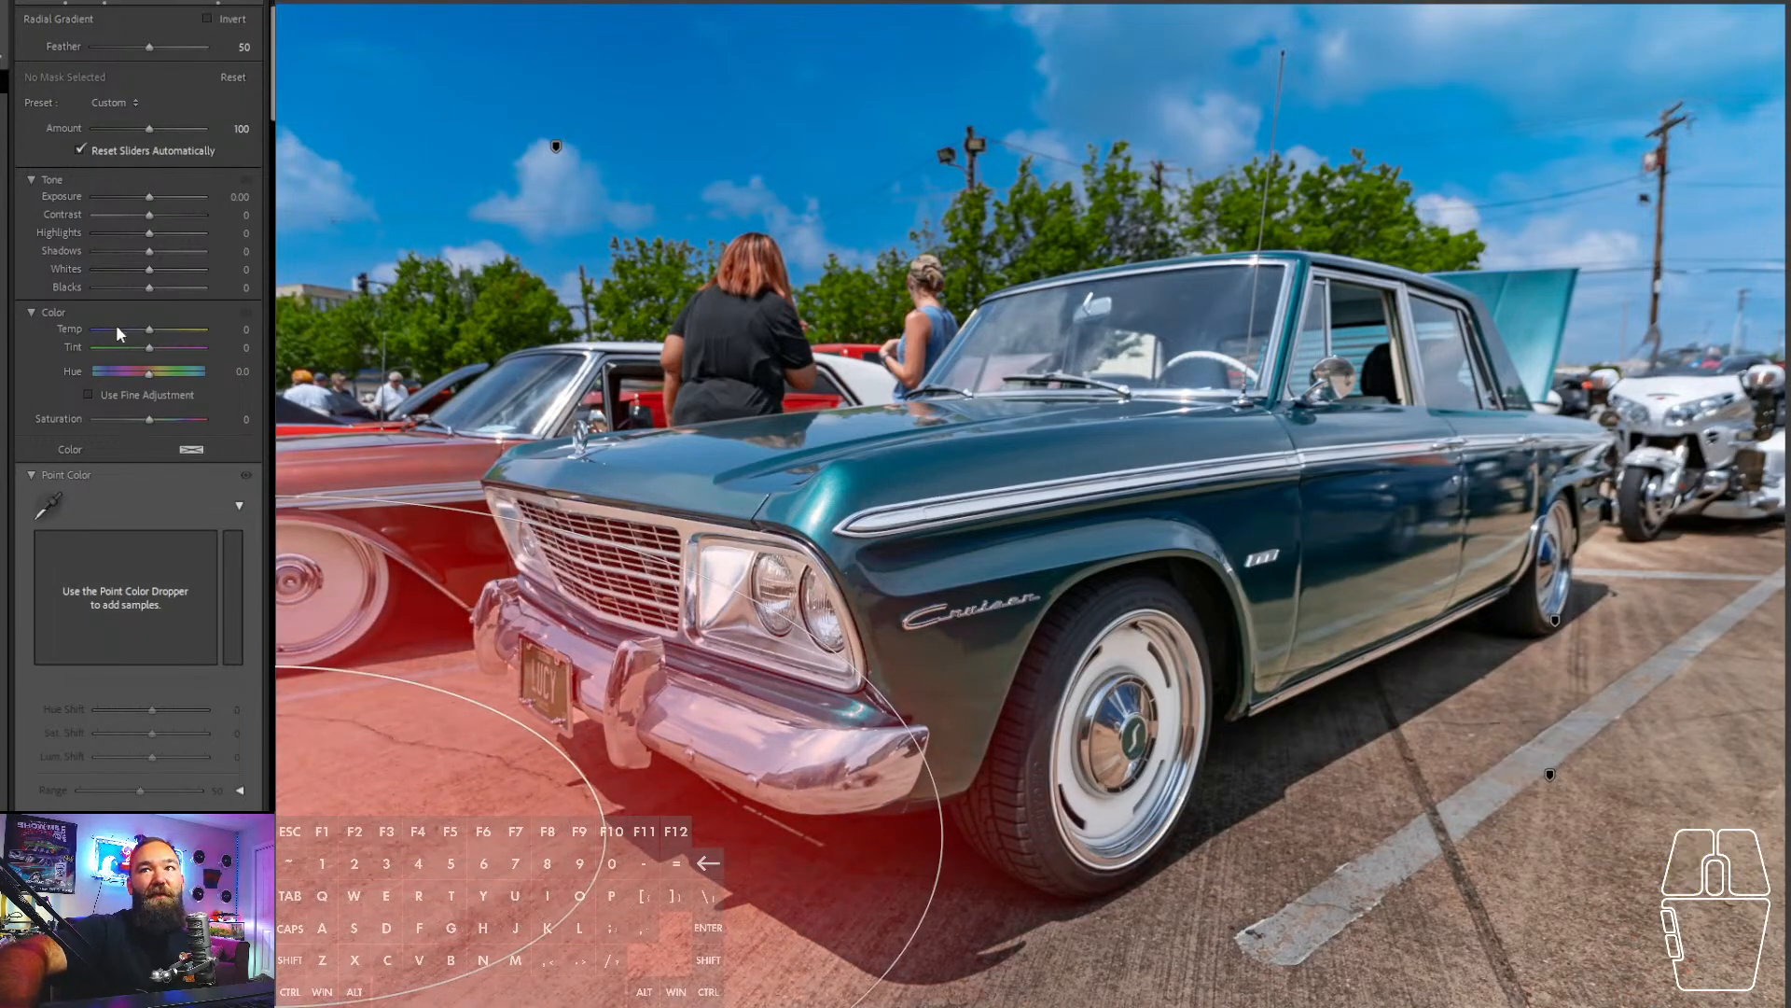
{"action": "left_click_drag", "start_coordinate": [149, 197], "coordinate": [143, 200]}
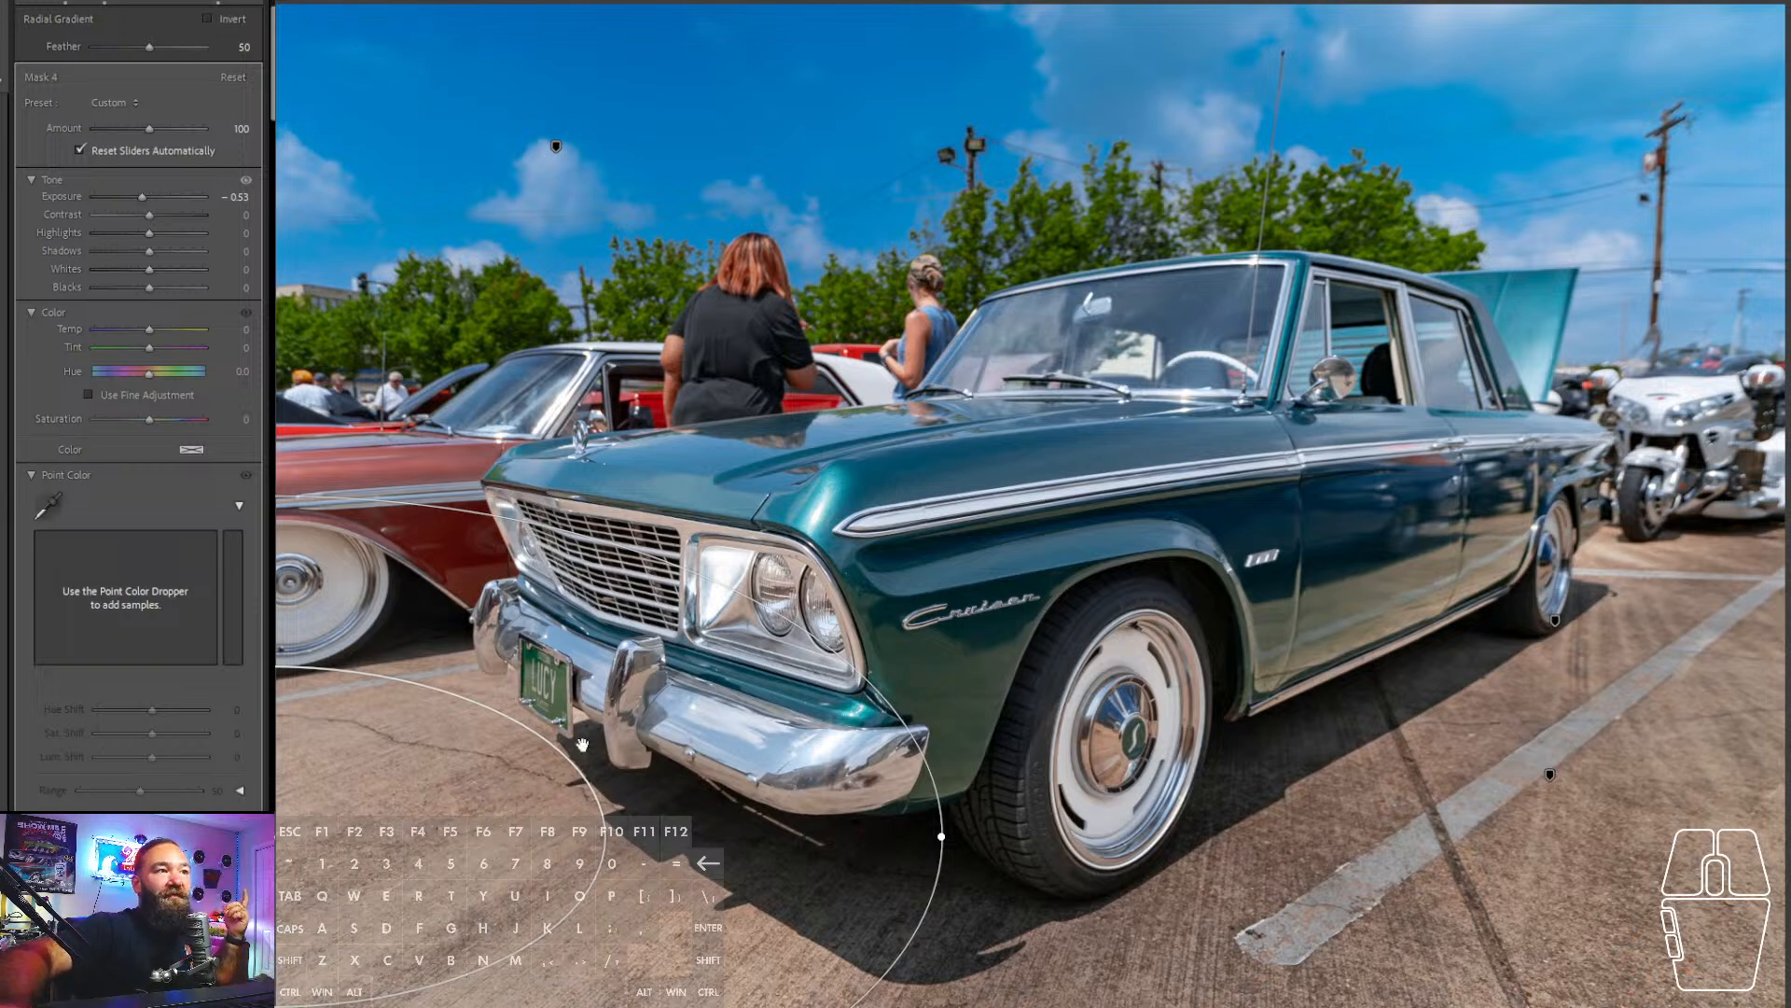
- Lower the exposure of the radial mask over the pavement in front of the green car's bumper a little further
{"action": "left_click_drag", "start_coordinate": [142, 198], "coordinate": [141, 197]}
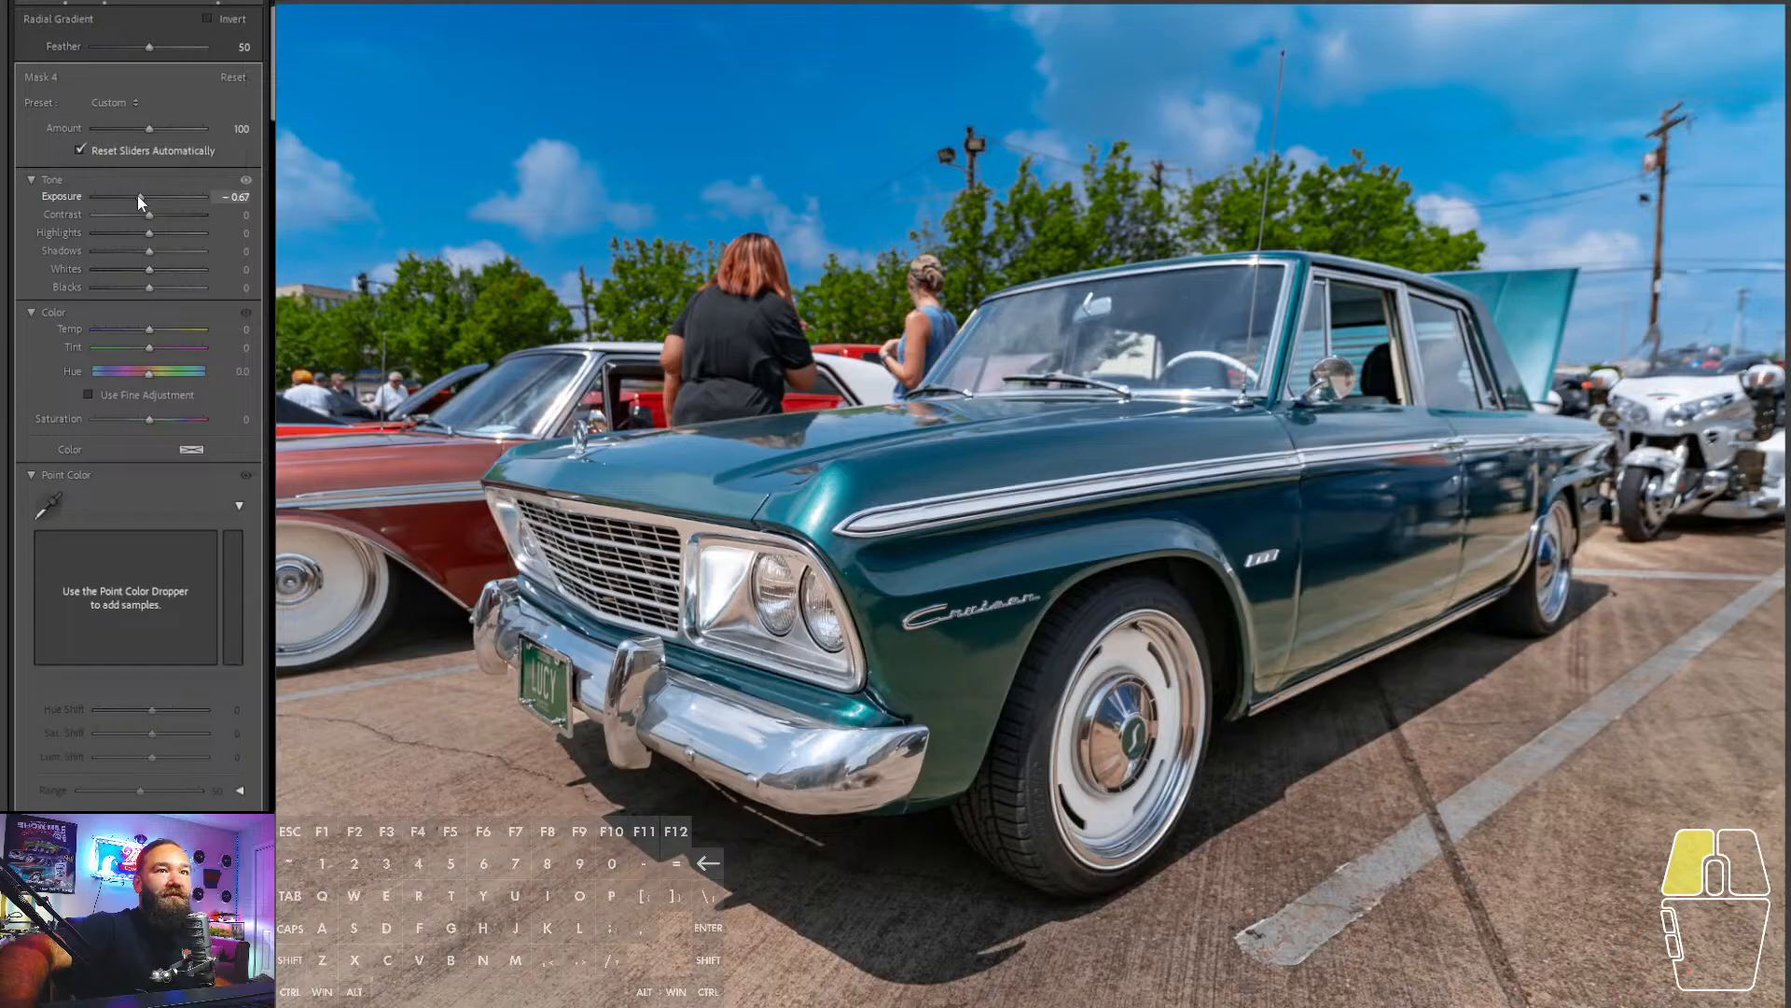
{"action": "left_click_drag", "start_coordinate": [137, 194], "coordinate": [137, 194]}
{"action": "left_click", "coordinate": [220, 2]}
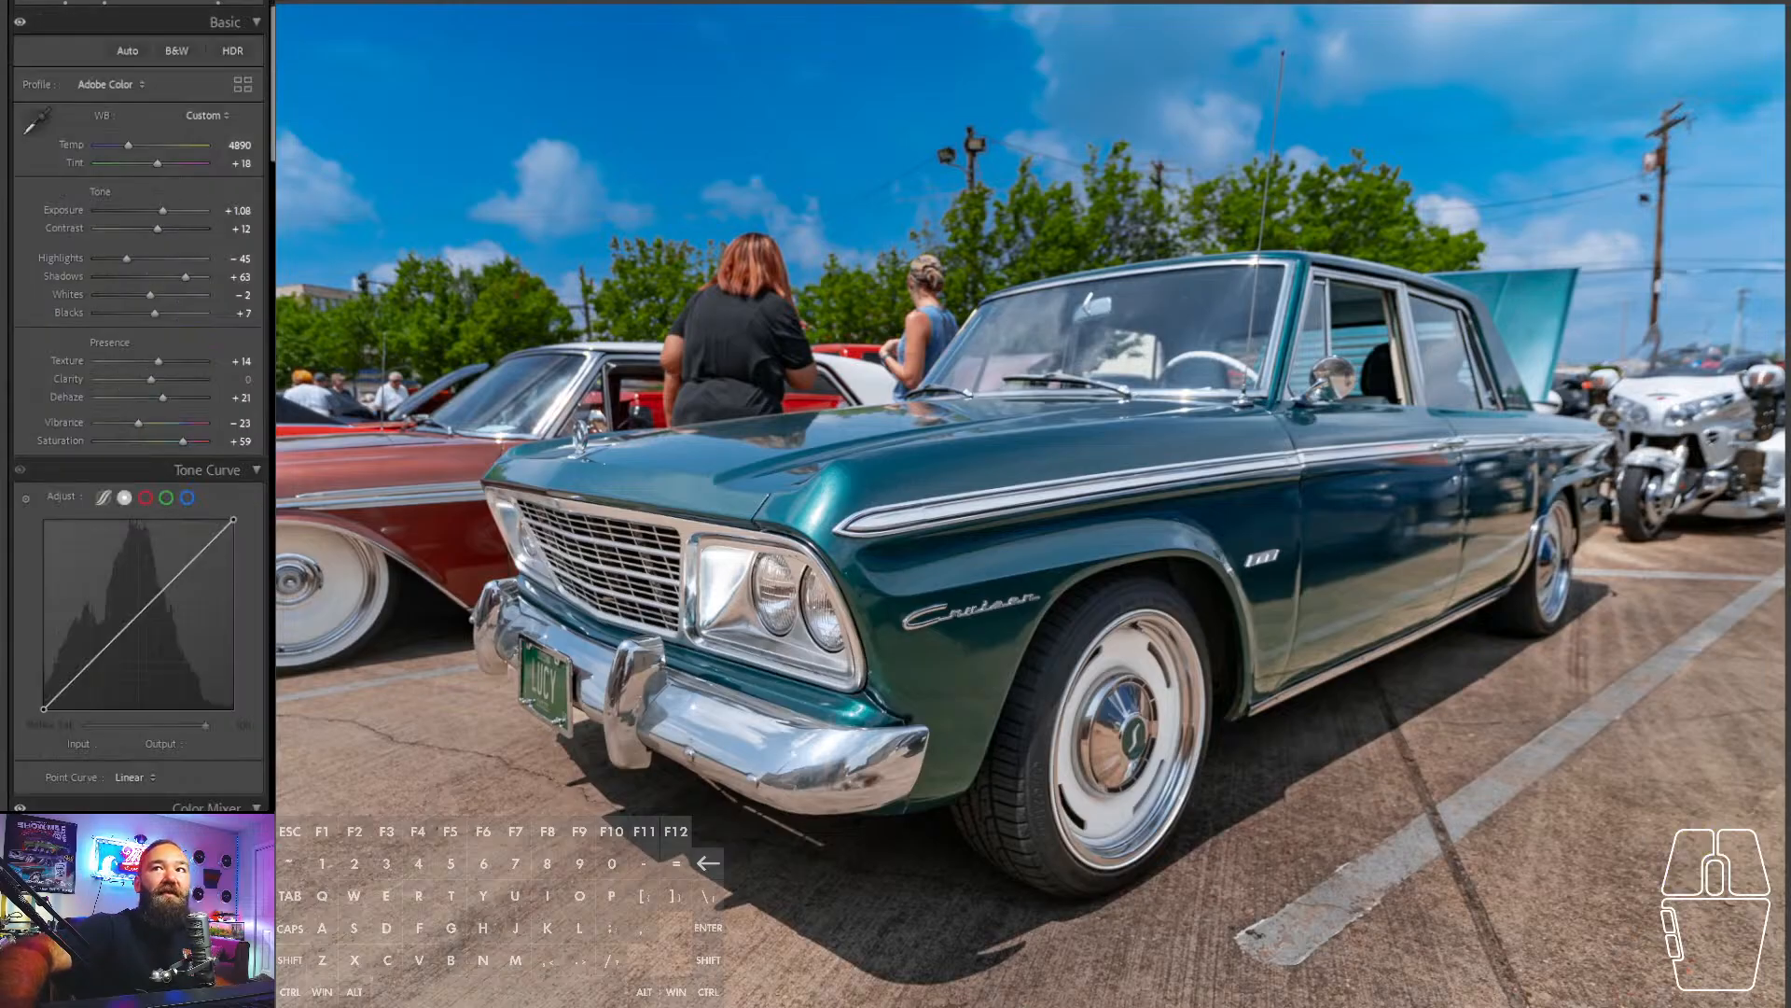
- Raise the green car photo's overall exposure to +1.33
{"action": "left_click", "coordinate": [218, 2]}
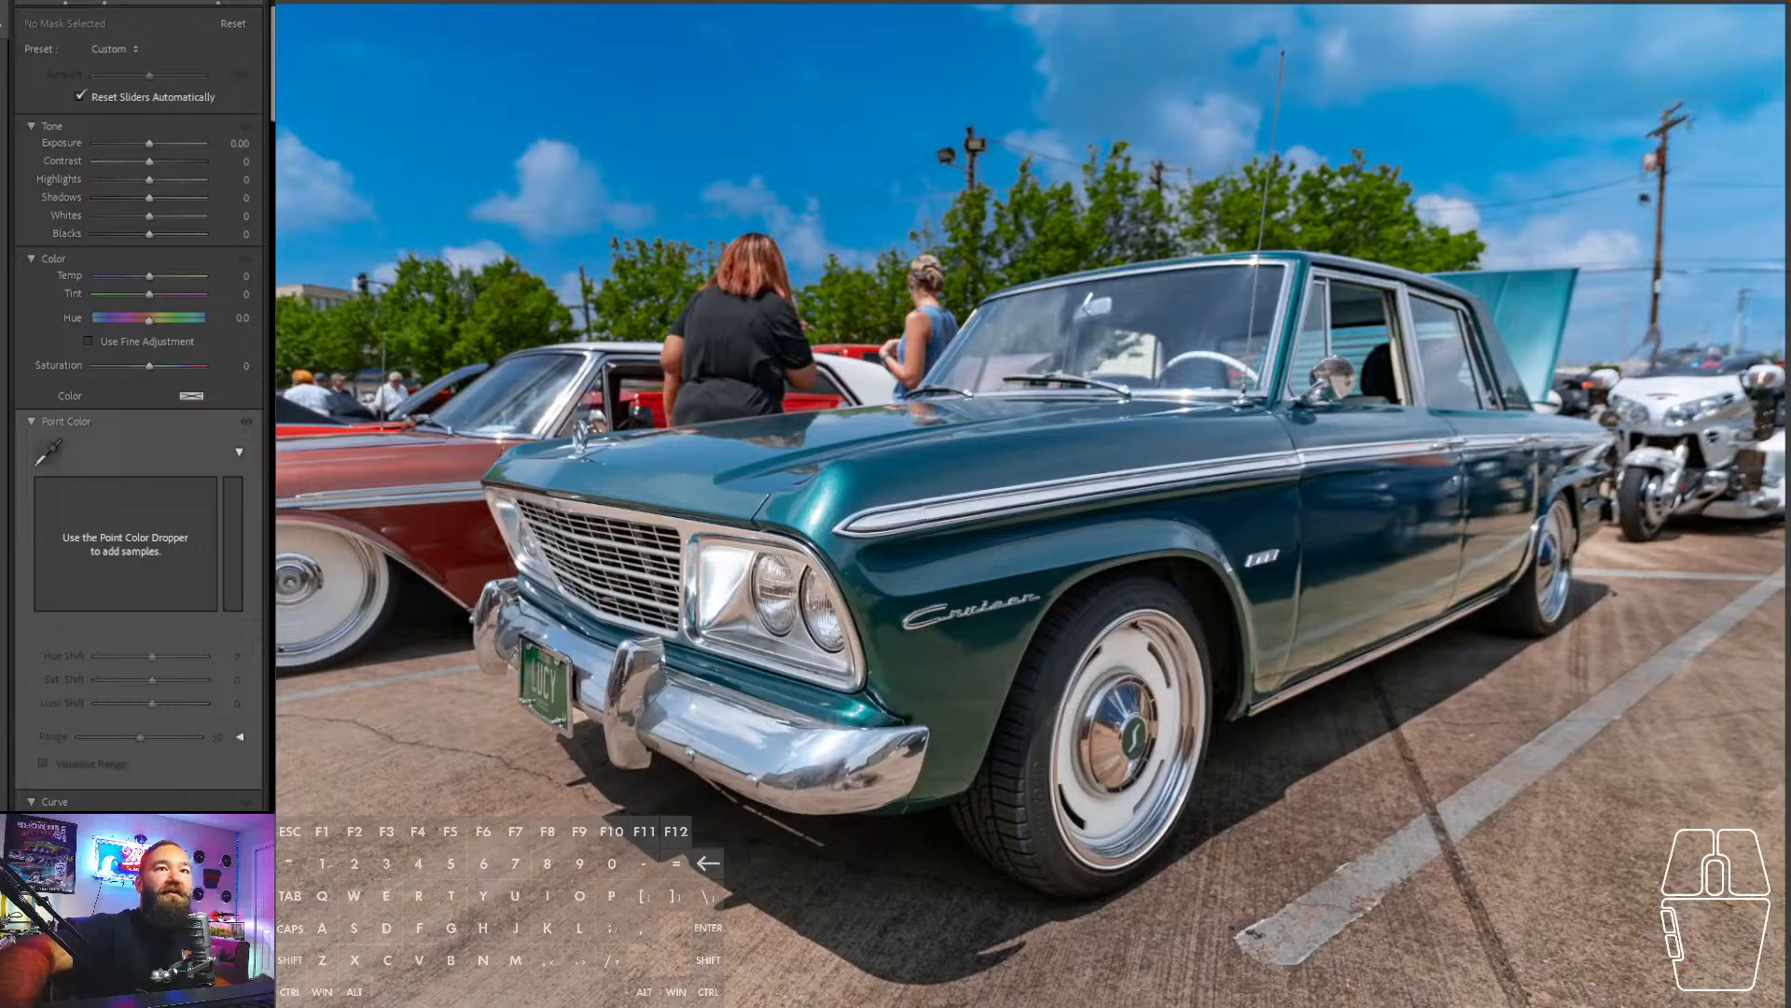
{"action": "left_click", "coordinate": [219, 2]}
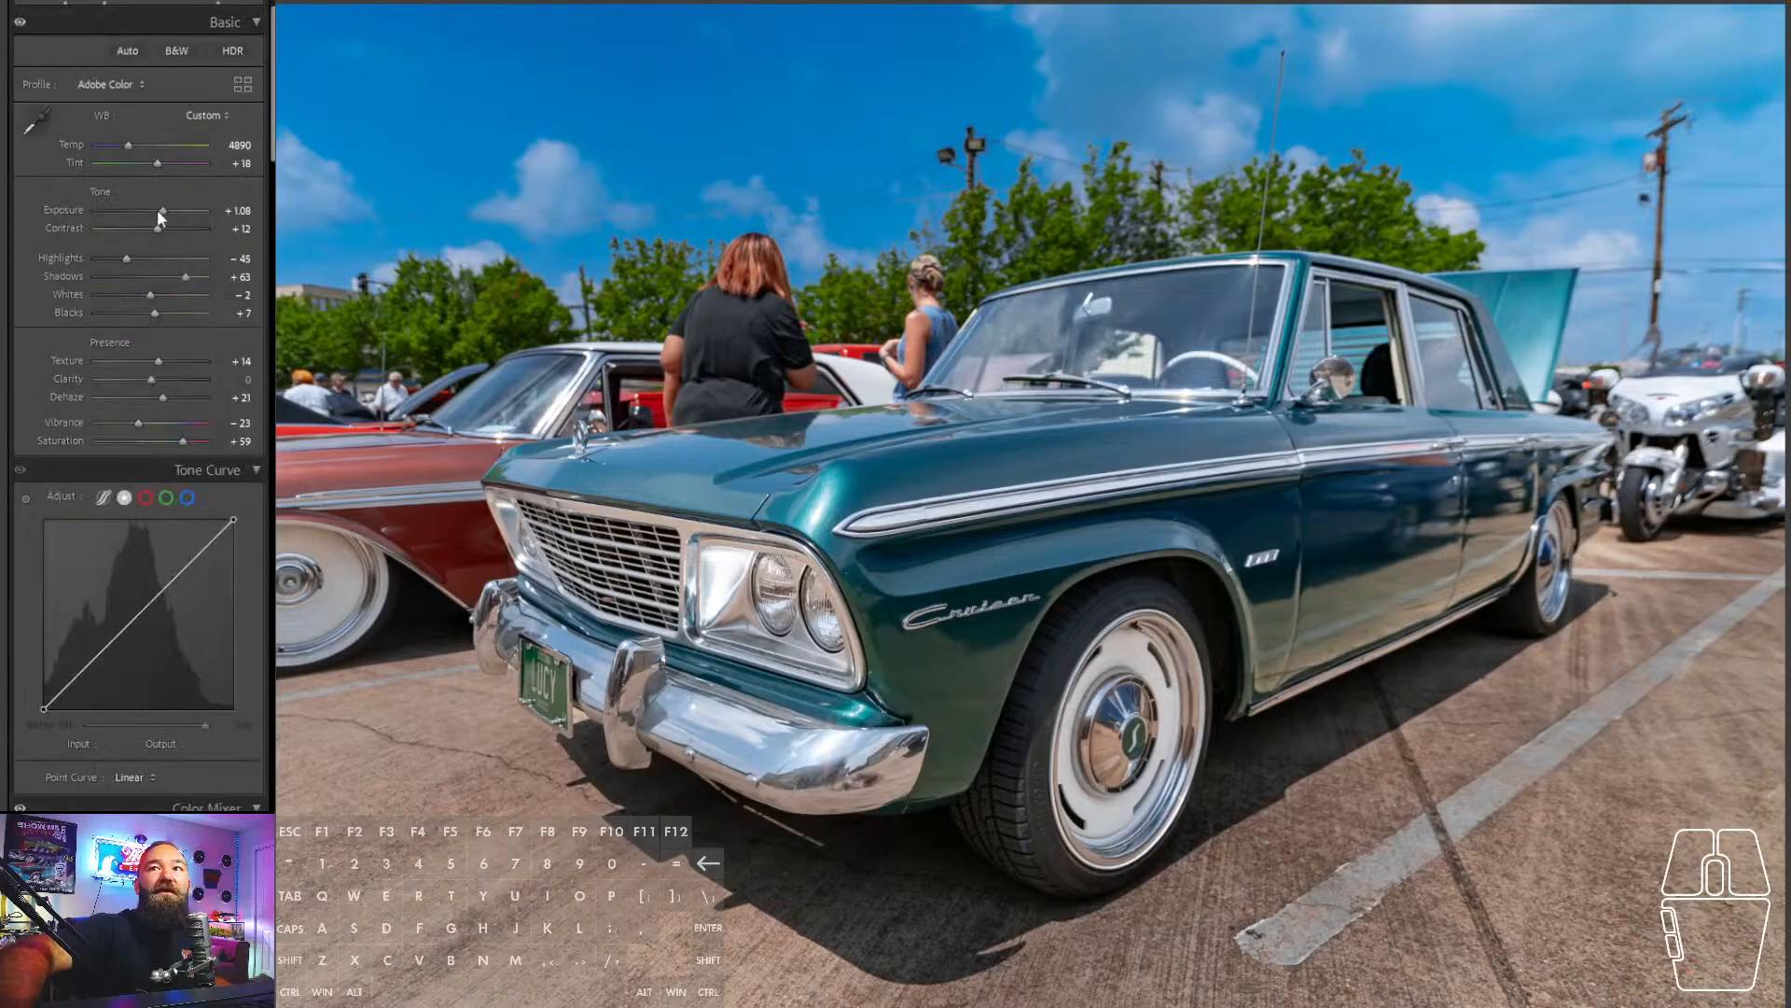
{"action": "left_click_drag", "start_coordinate": [158, 214], "coordinate": [161, 215]}
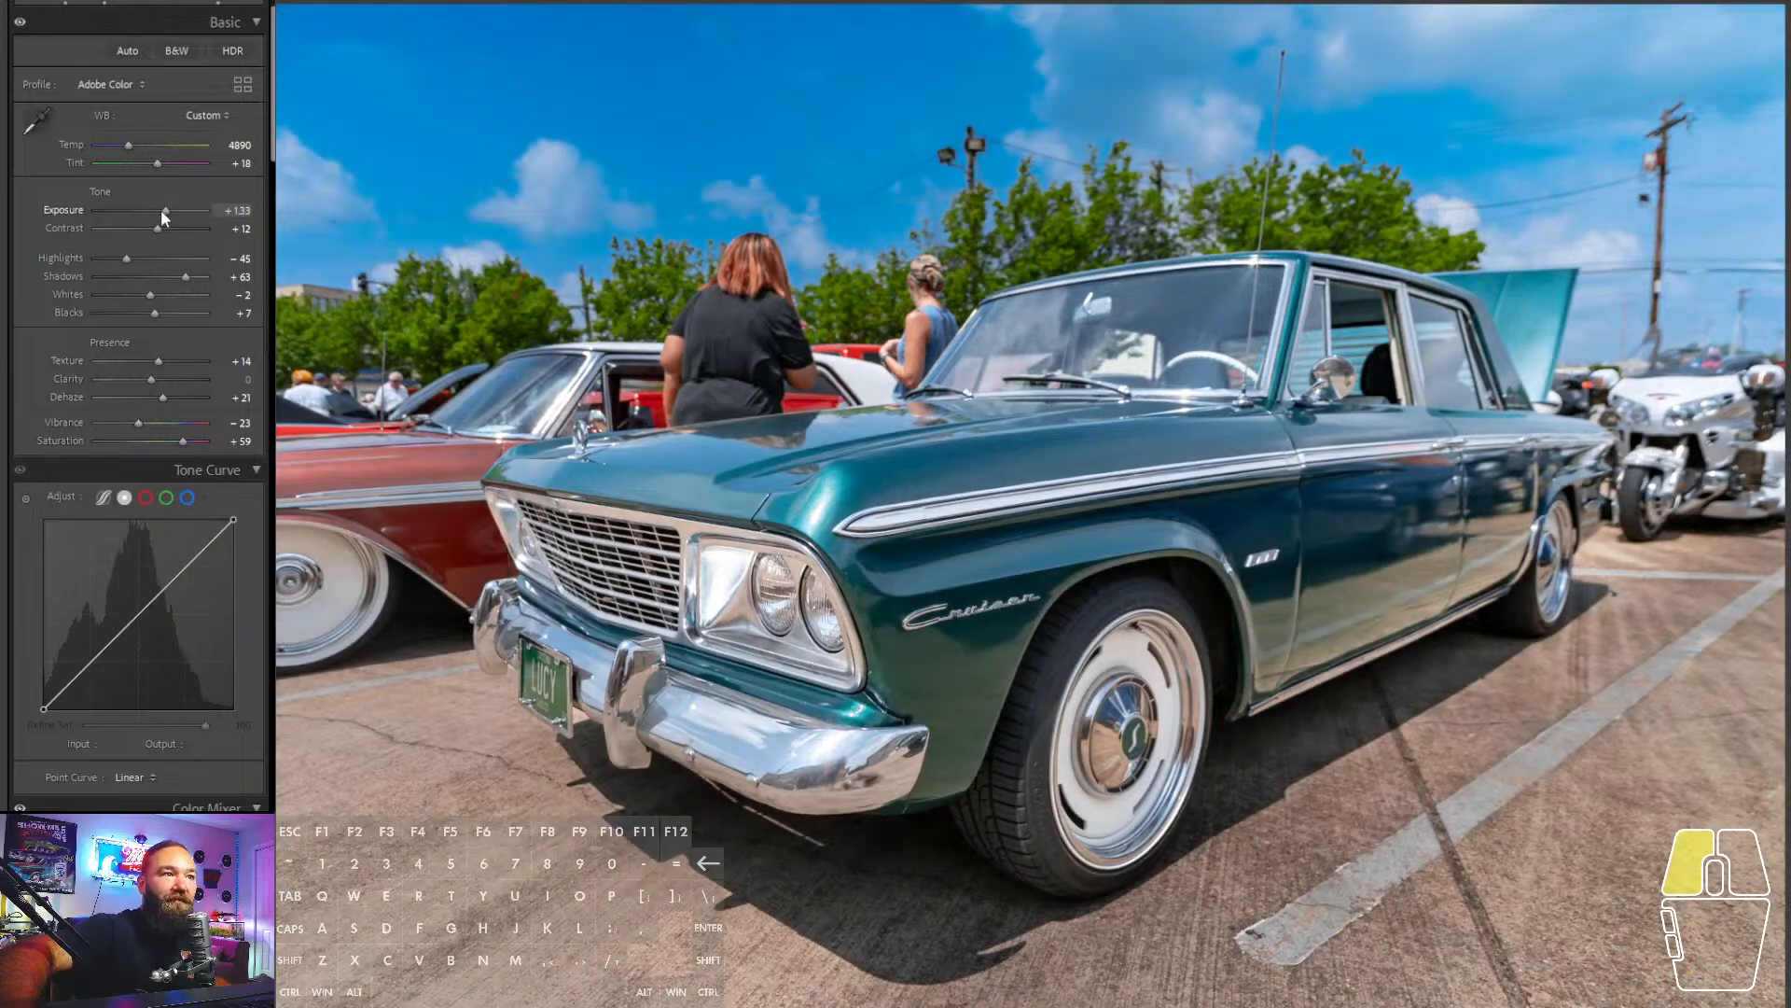
{"action": "left_click_drag", "start_coordinate": [160, 215], "coordinate": [161, 215]}
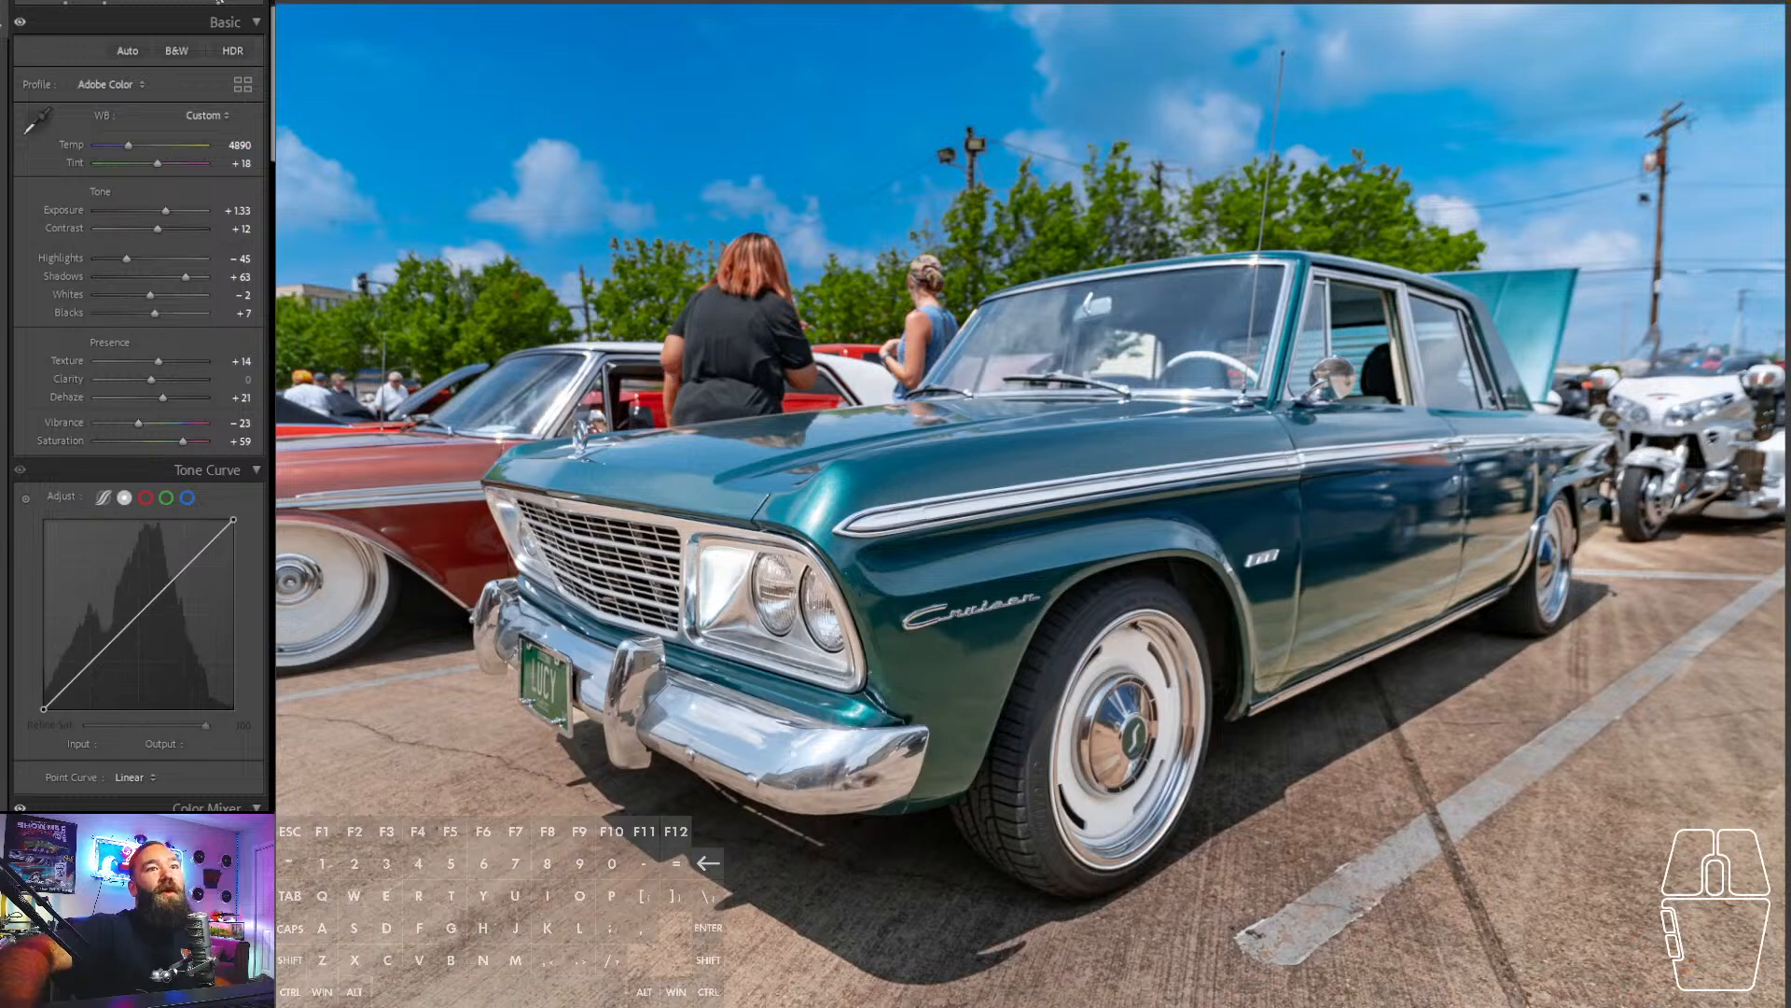
- Add a tall radial gradient mask over the rear side of the green car and centre it around the rear wheel area
{"action": "left_click", "coordinate": [218, 2]}
{"action": "left_click", "coordinate": [37, 3]}
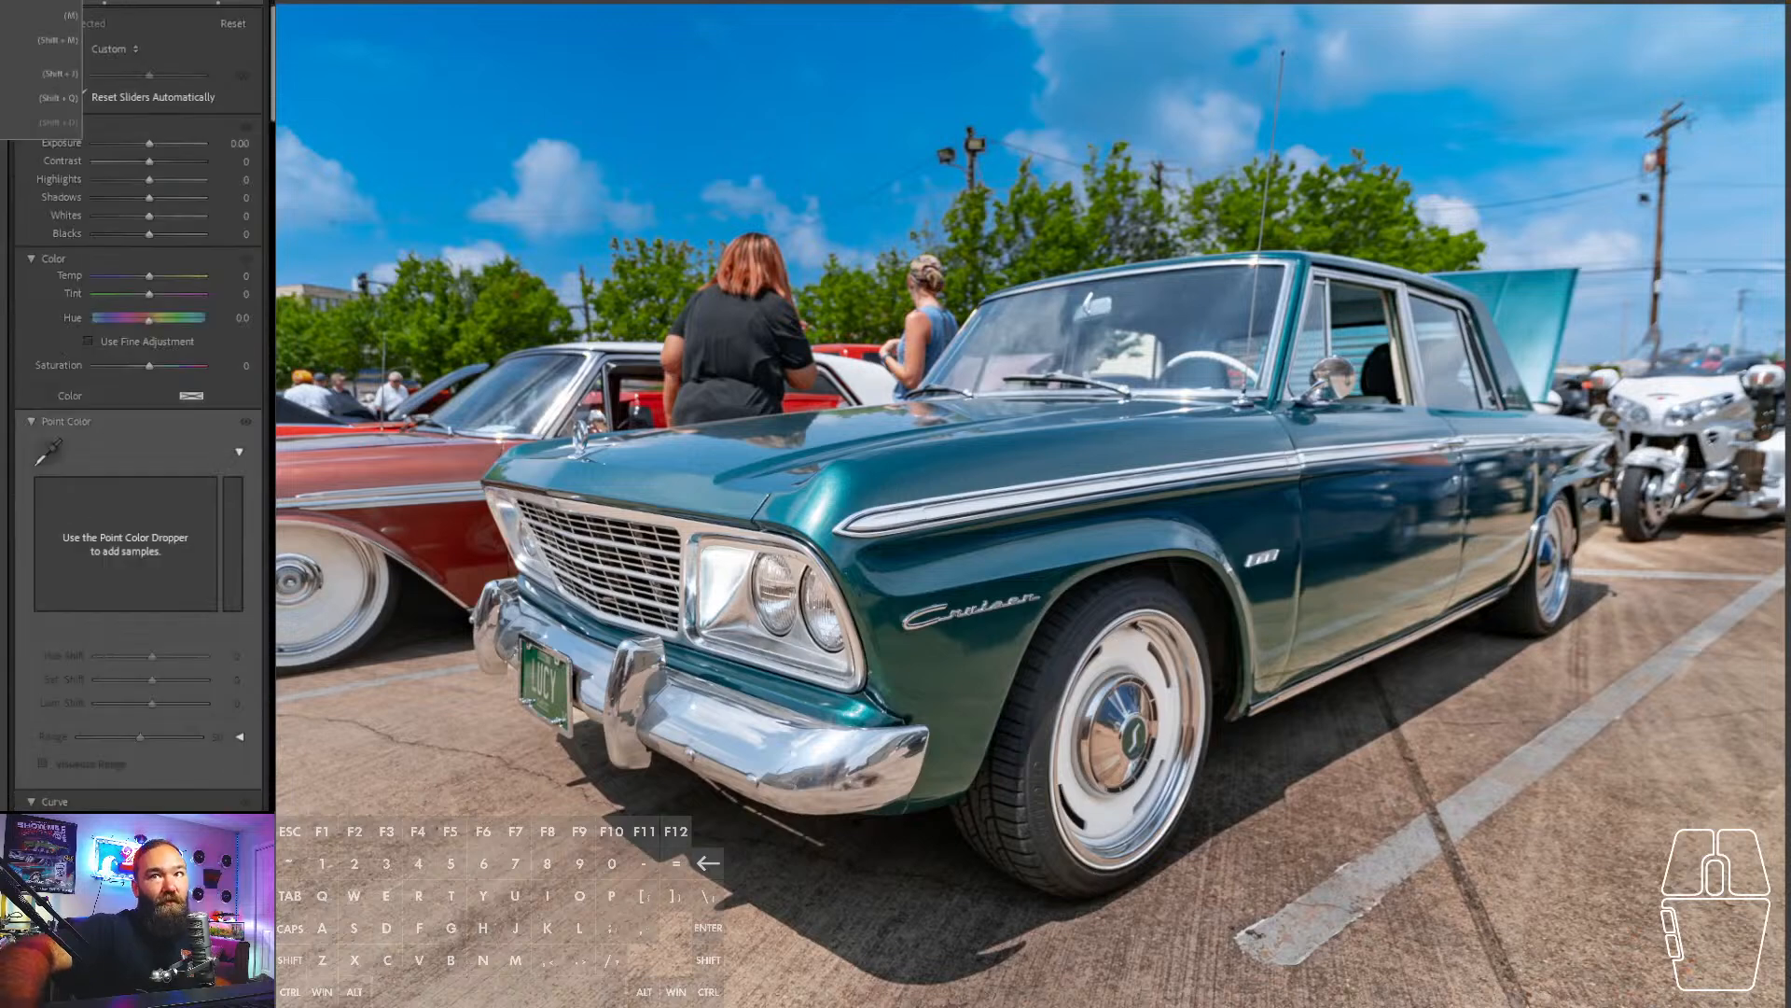
{"action": "key", "text": "shift+m"}
{"action": "left_click_drag", "start_coordinate": [1576, 459], "coordinate": [1349, 832]}
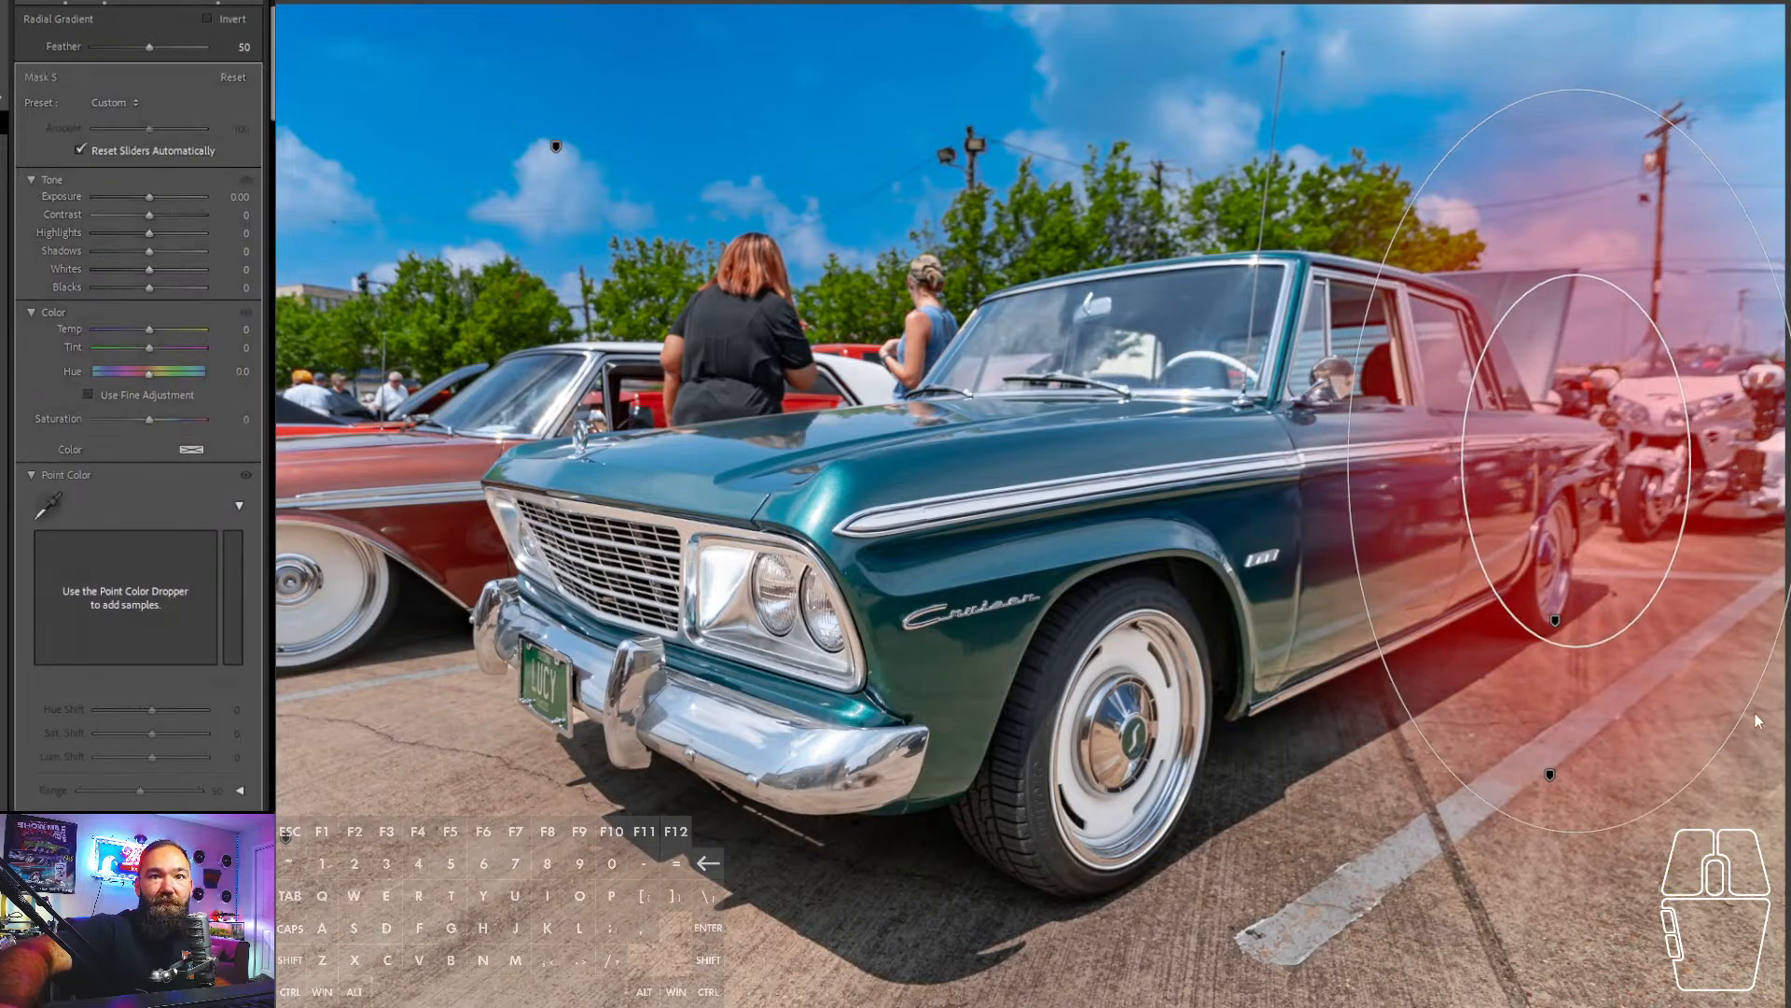
{"action": "mouse_move", "coordinate": [1758, 706]}
{"action": "left_mouse_down"}
{"action": "mouse_move", "coordinate": [1745, 713]}
{"action": "mouse_move", "coordinate": [1752, 686]}
{"action": "left_mouse_up"}
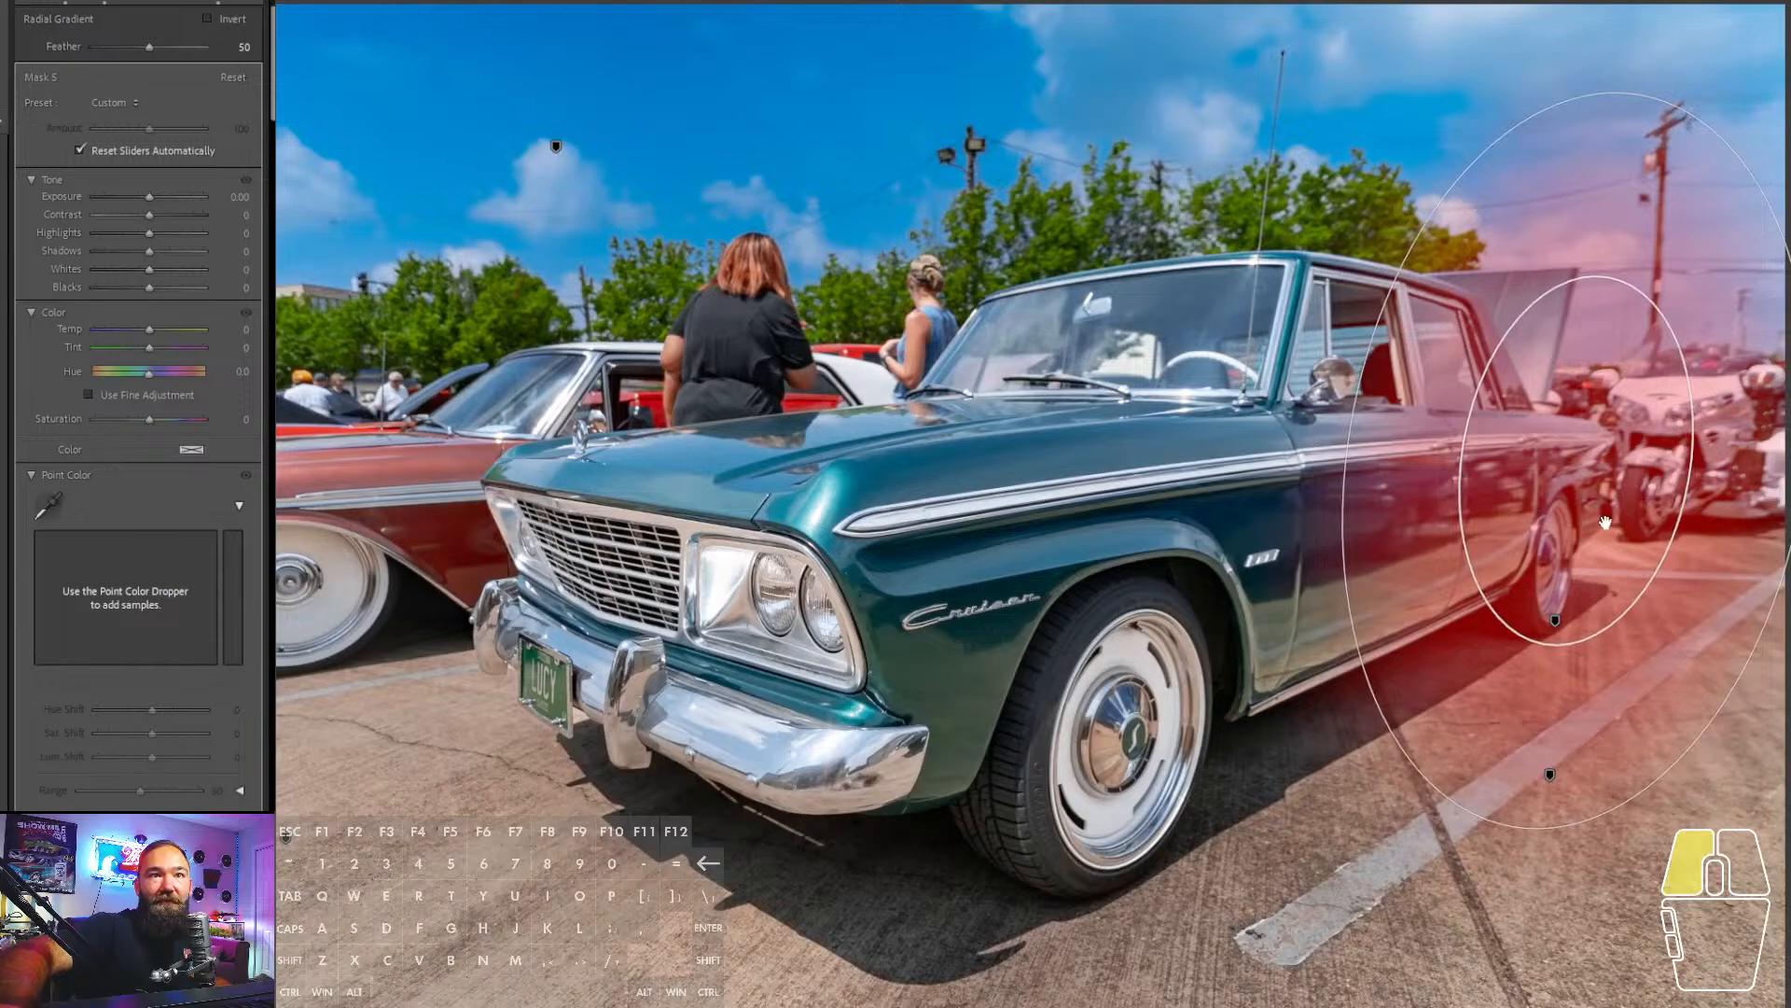
{"action": "left_click_drag", "start_coordinate": [1599, 526], "coordinate": [1587, 531]}
- Subtract the background from the rear-side radial mask and set its exposure to -1.00
{"action": "left_click", "coordinate": [21, 13]}
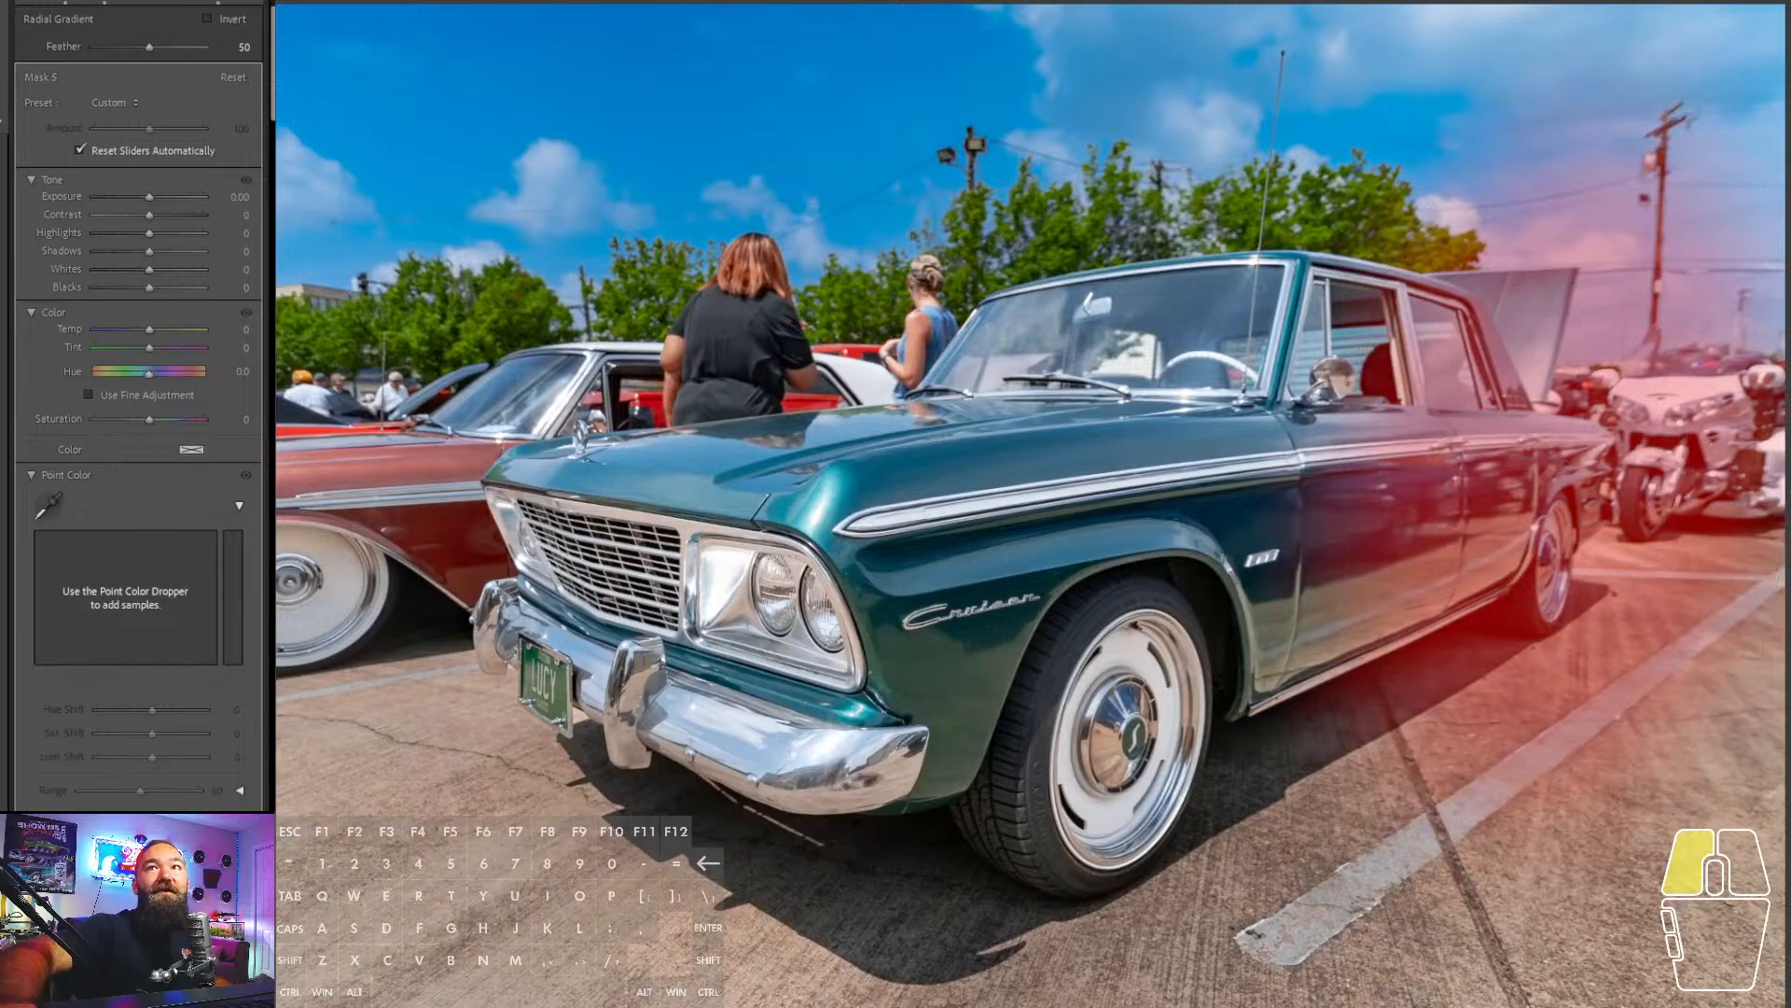
{"action": "left_click", "coordinate": [21, 15]}
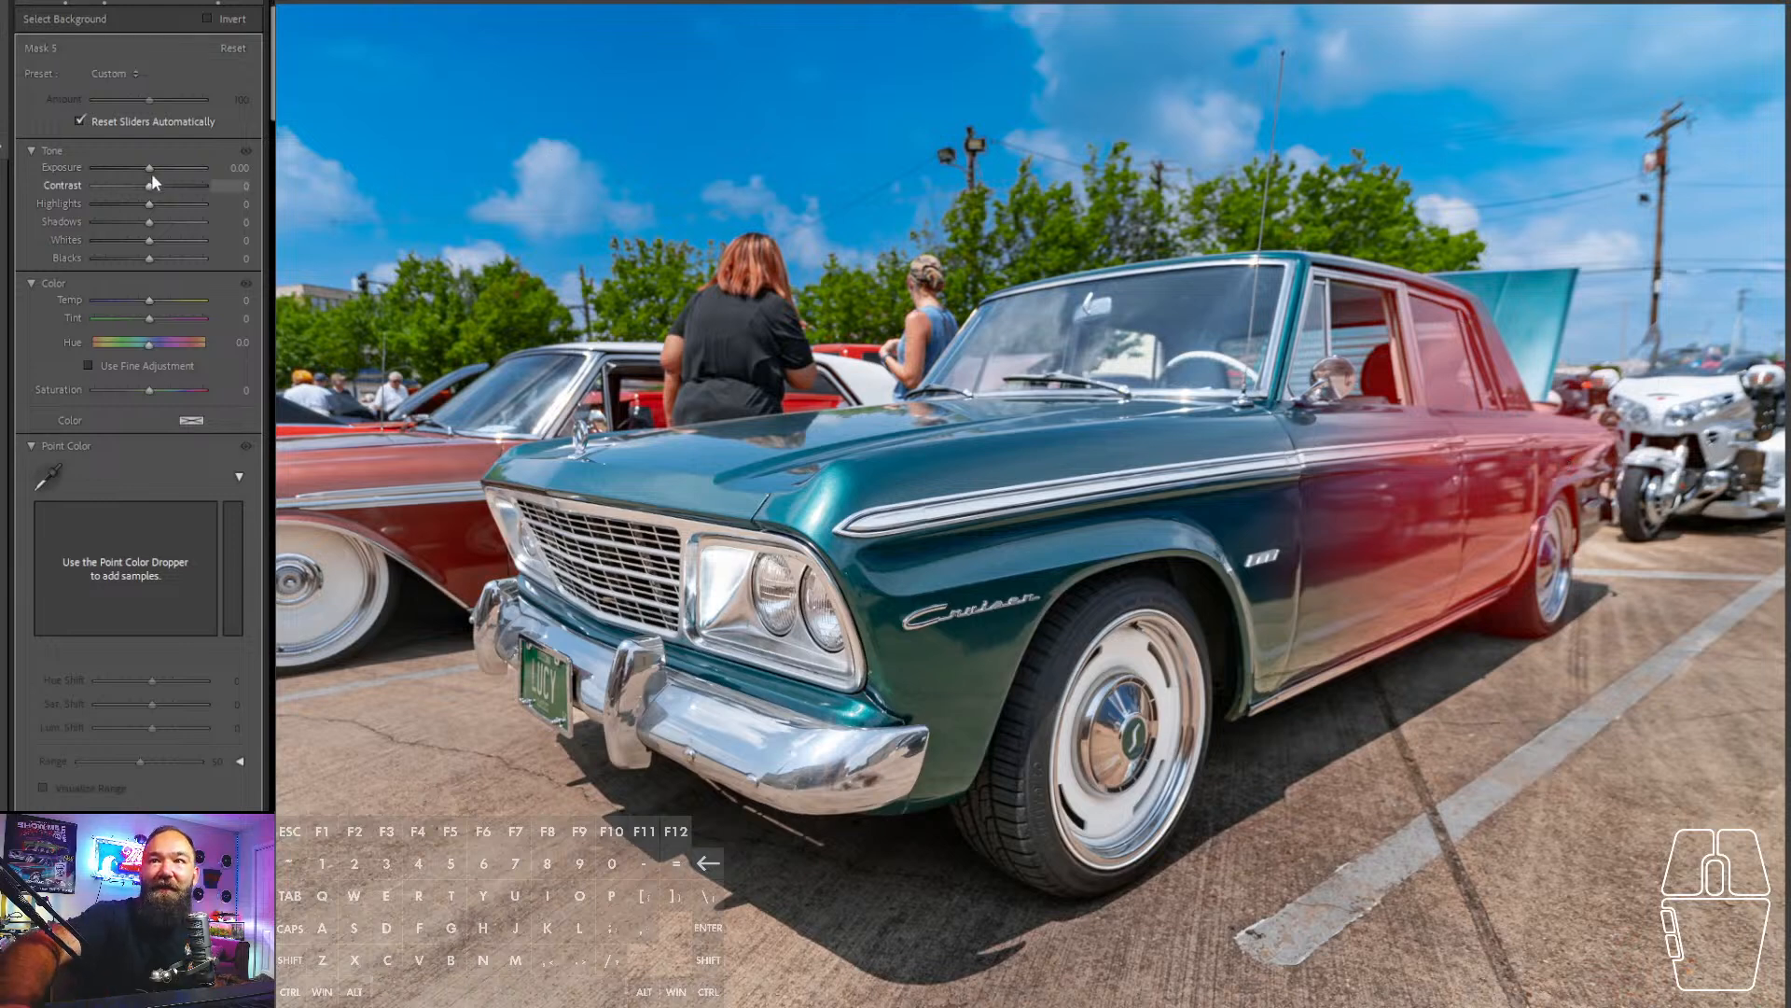
{"action": "left_click_drag", "start_coordinate": [149, 170], "coordinate": [142, 171]}
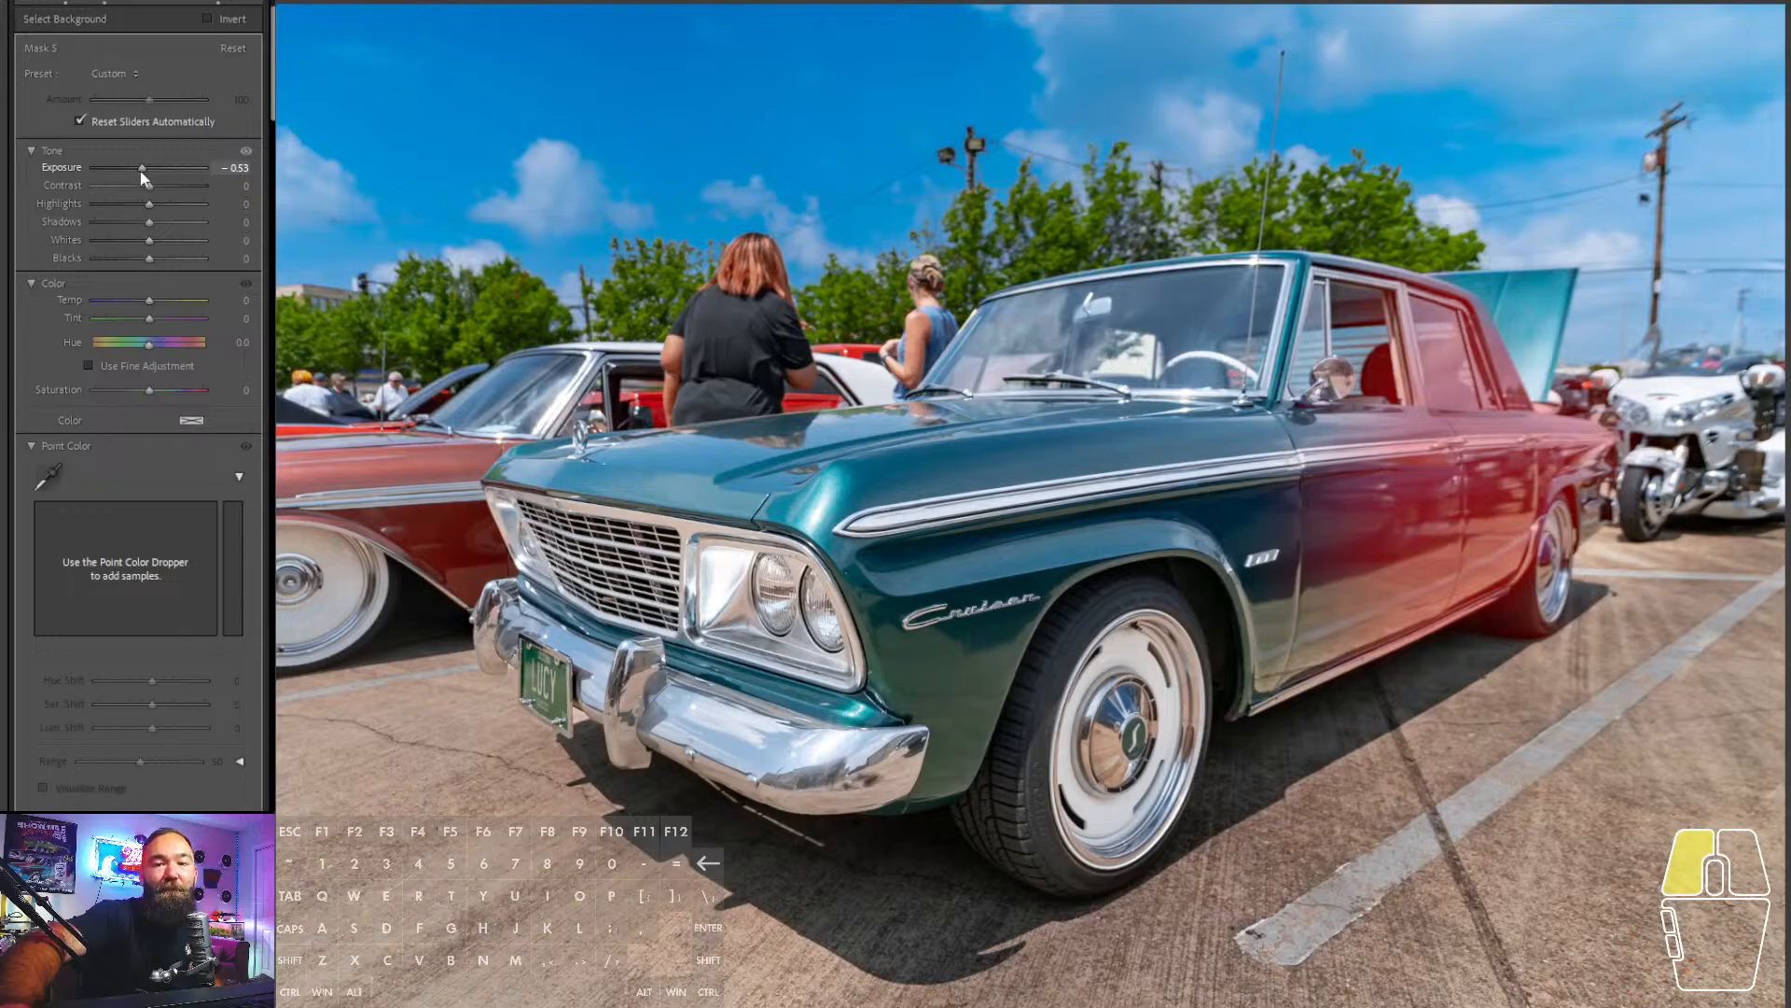
{"action": "left_click_drag", "start_coordinate": [141, 172], "coordinate": [134, 171]}
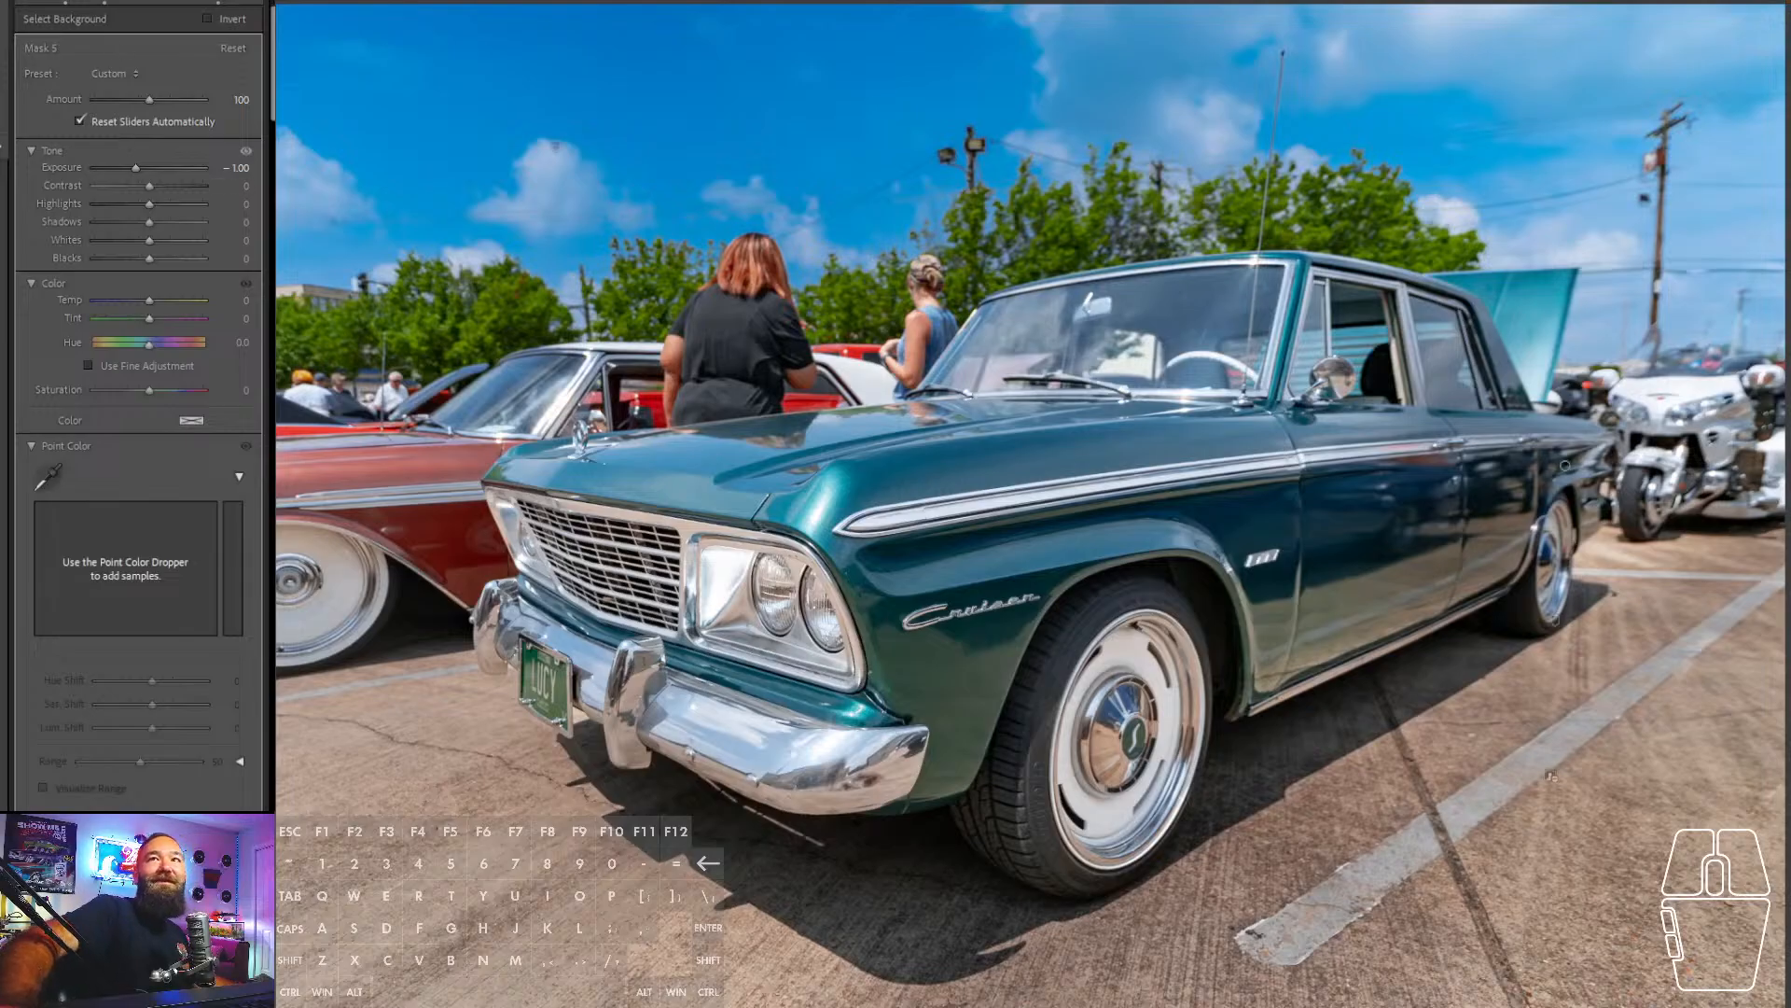
- Add a radial gradient mask over the green car's grille and front bumper and set its exposure to -0.87
{"action": "left_click", "coordinate": [38, 41]}
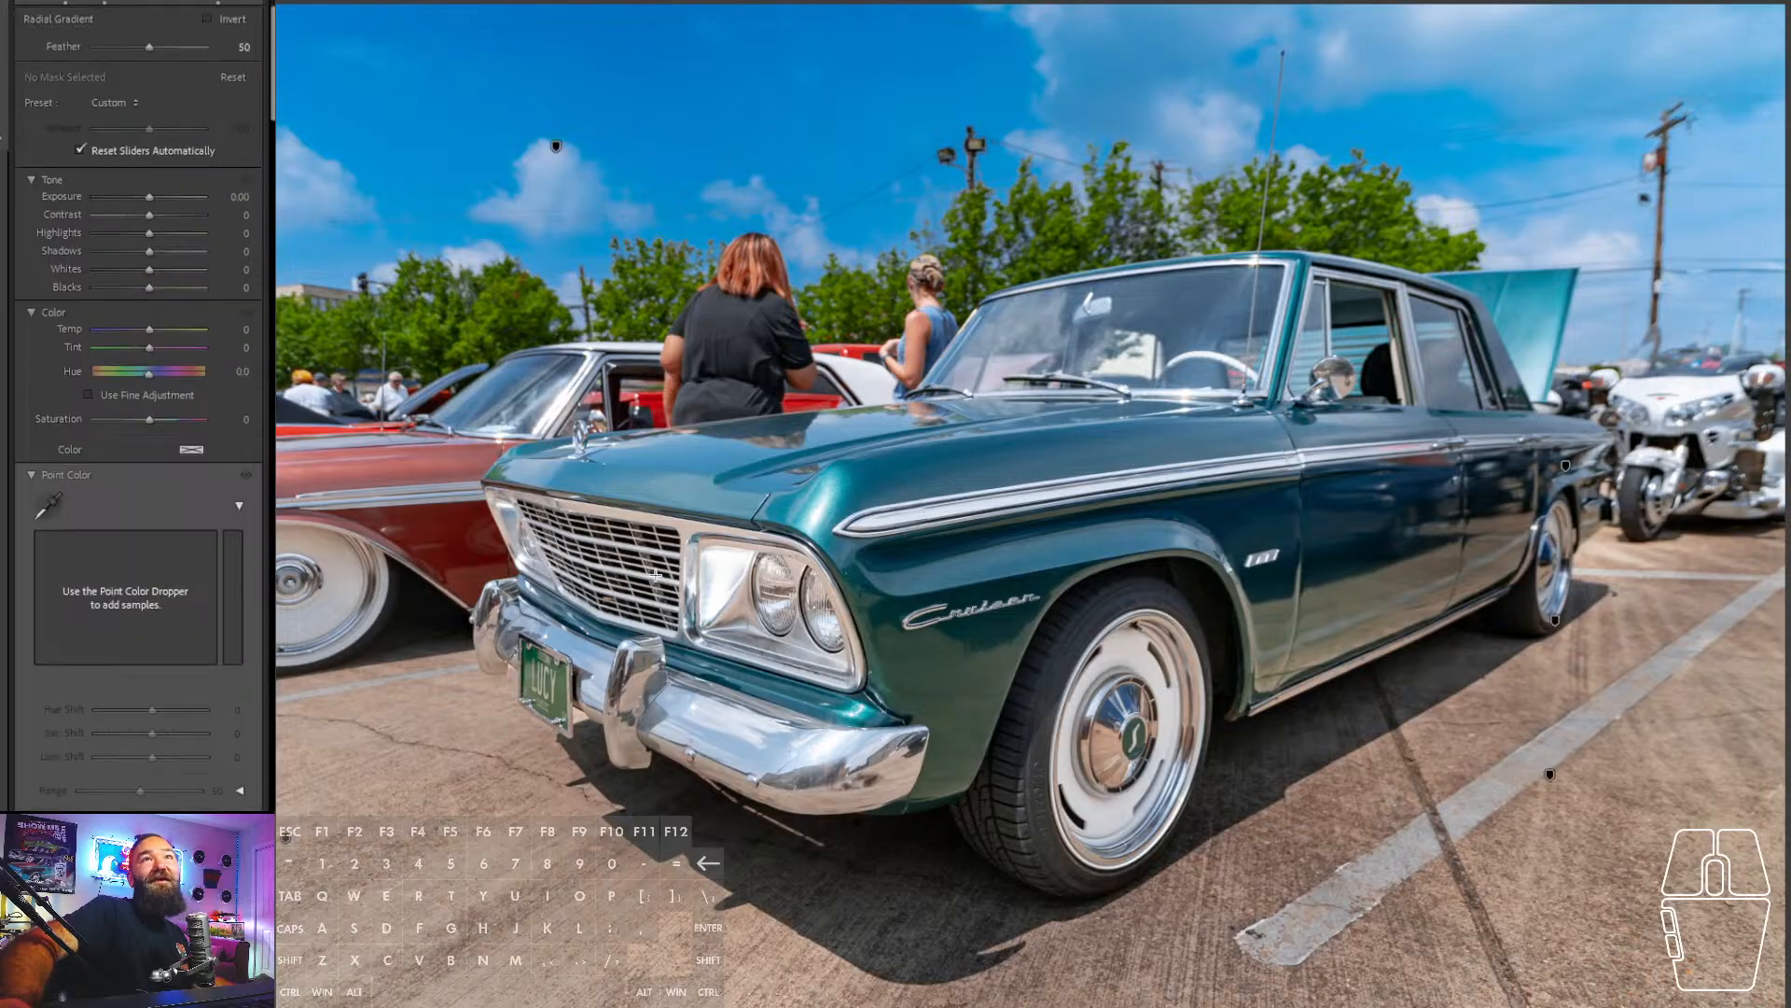
{"action": "left_click_drag", "start_coordinate": [655, 575], "coordinate": [919, 854]}
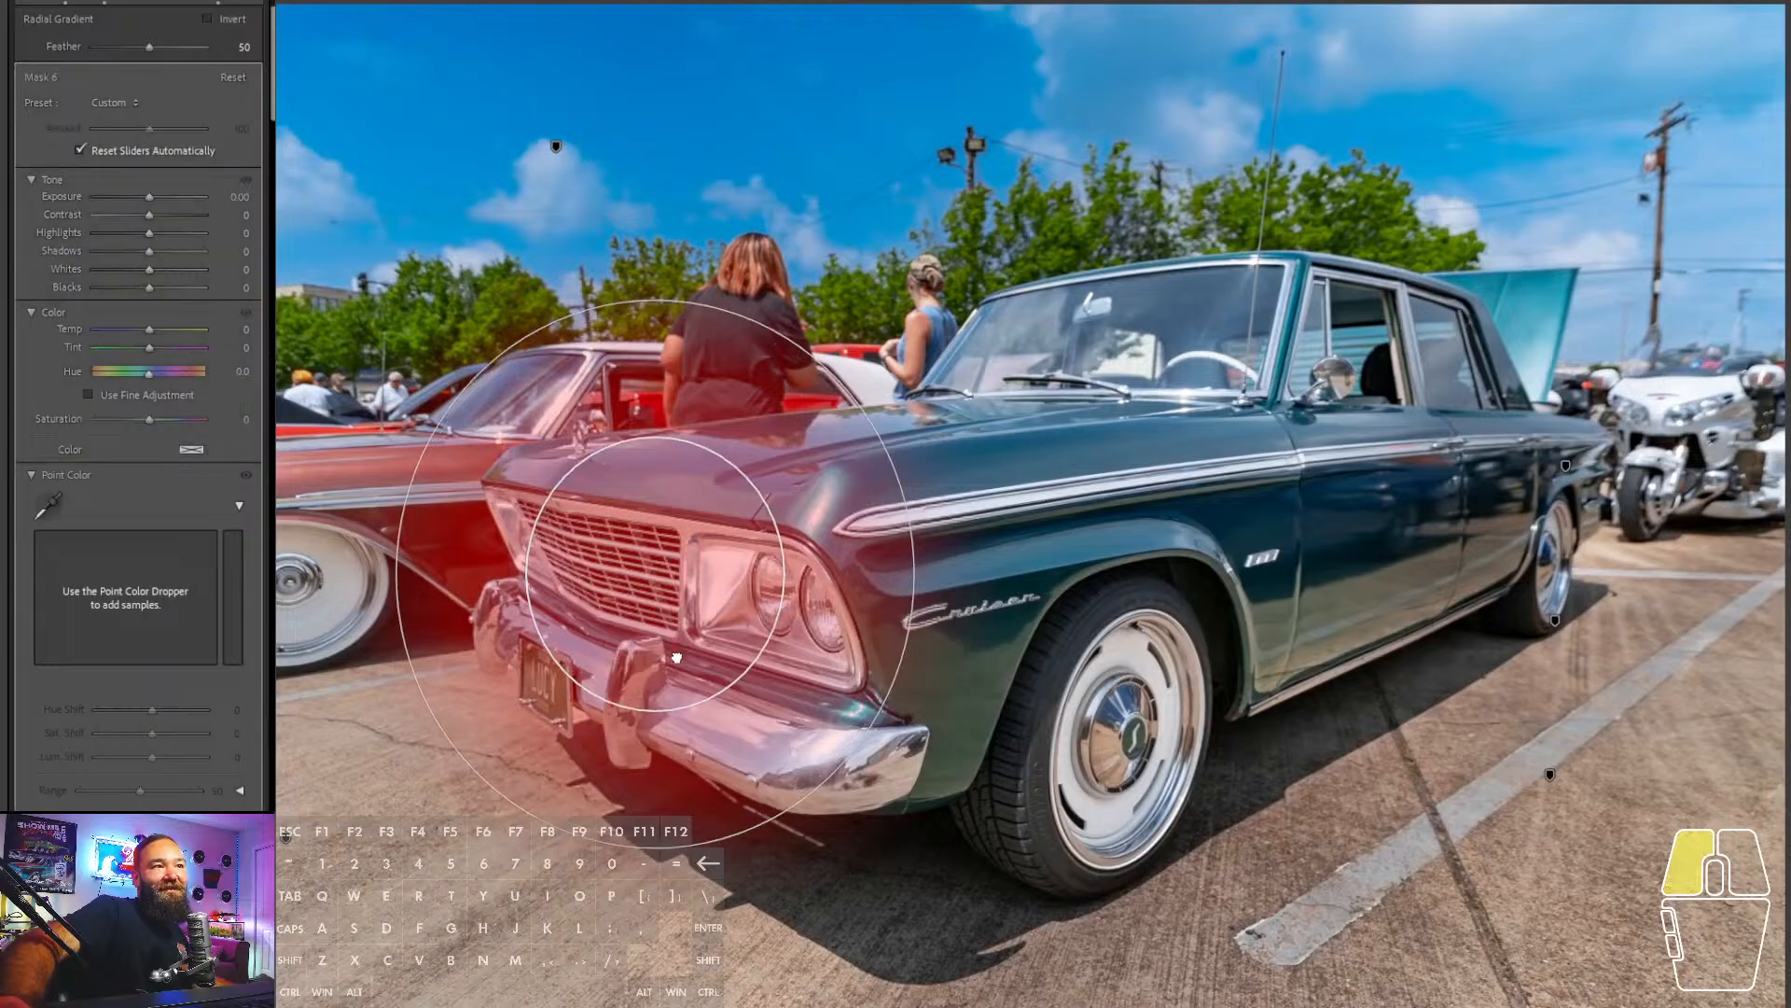
{"action": "left_click_drag", "start_coordinate": [677, 657], "coordinate": [685, 706]}
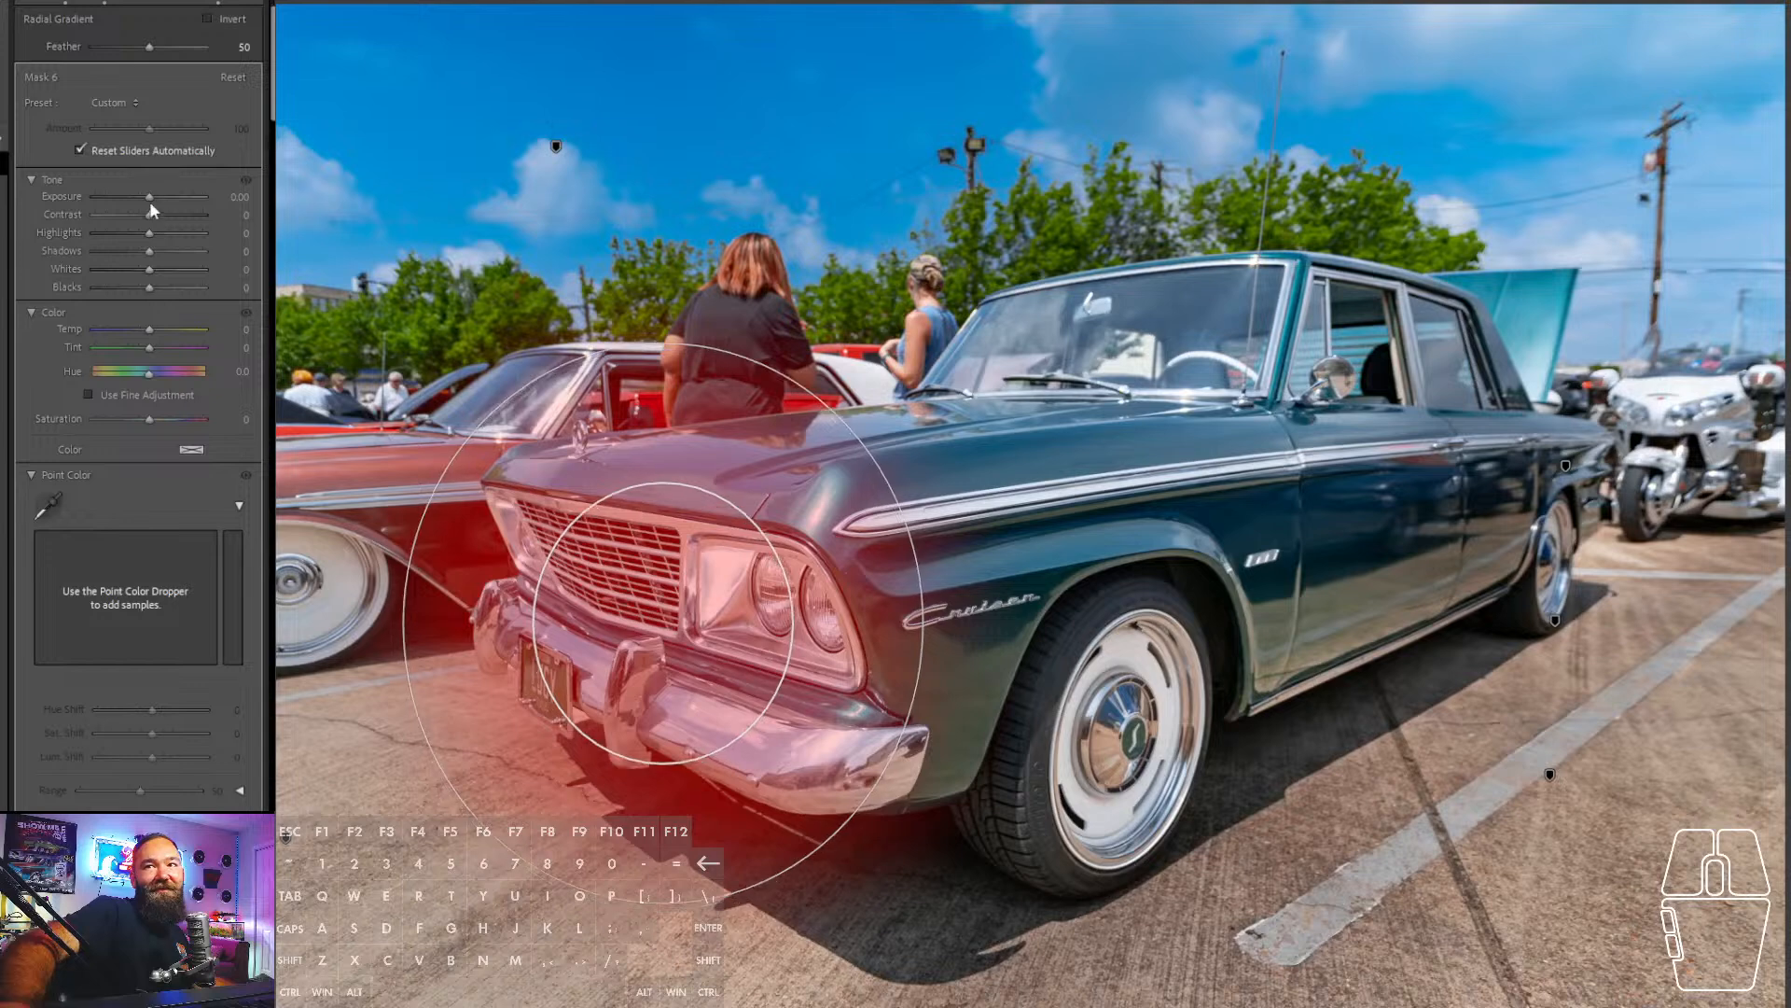
{"action": "left_click_drag", "start_coordinate": [149, 199], "coordinate": [137, 199]}
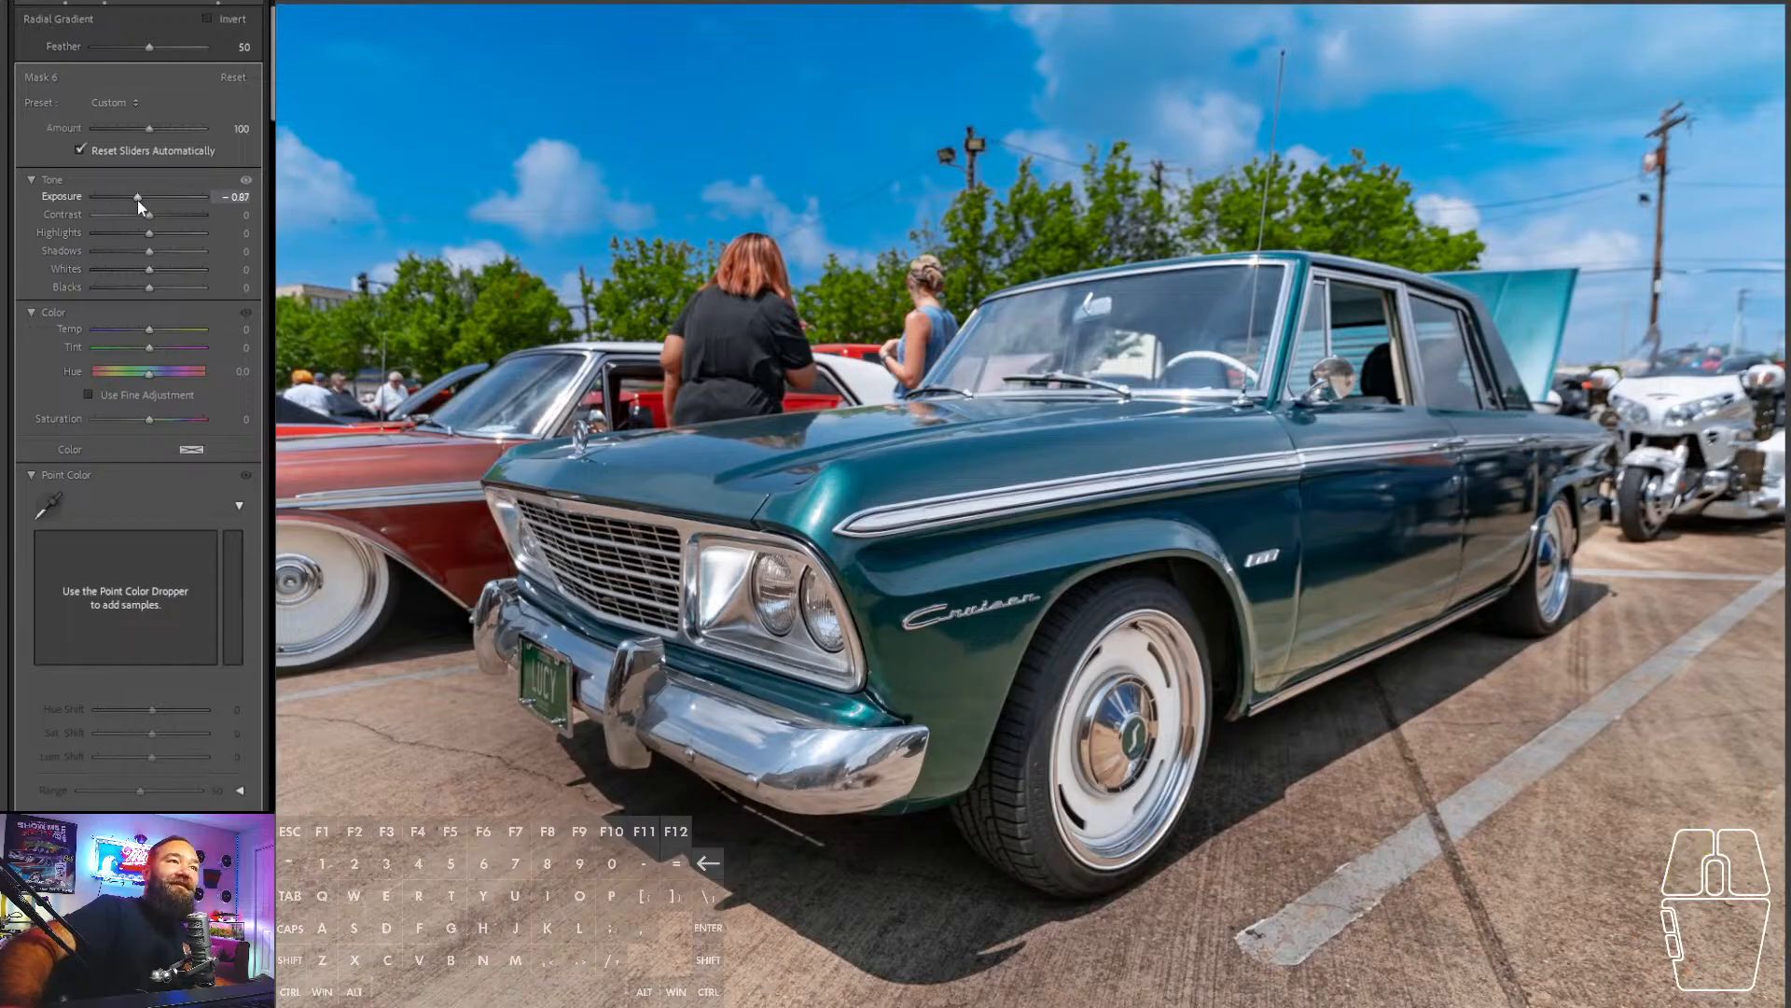
- Subtract the background from the grille and bumper mask and set its exposure to -0.40
{"action": "left_click", "coordinate": [3, 10]}
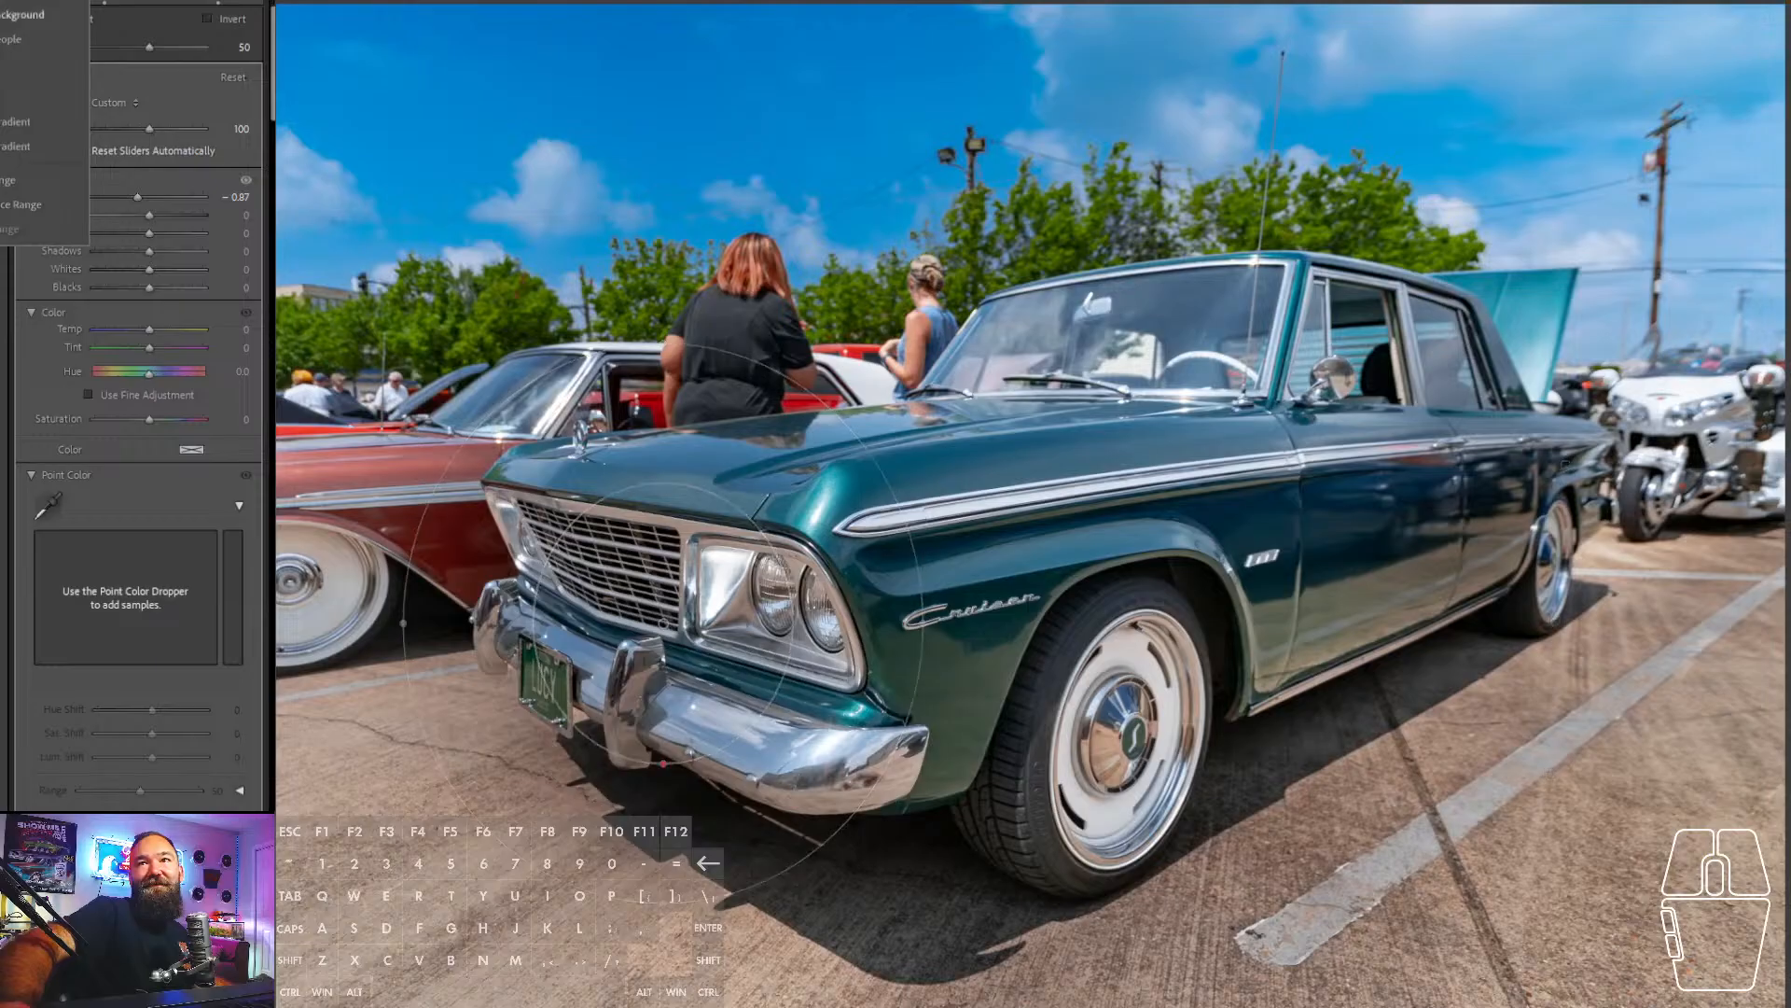
{"action": "left_click", "coordinate": [8, 14]}
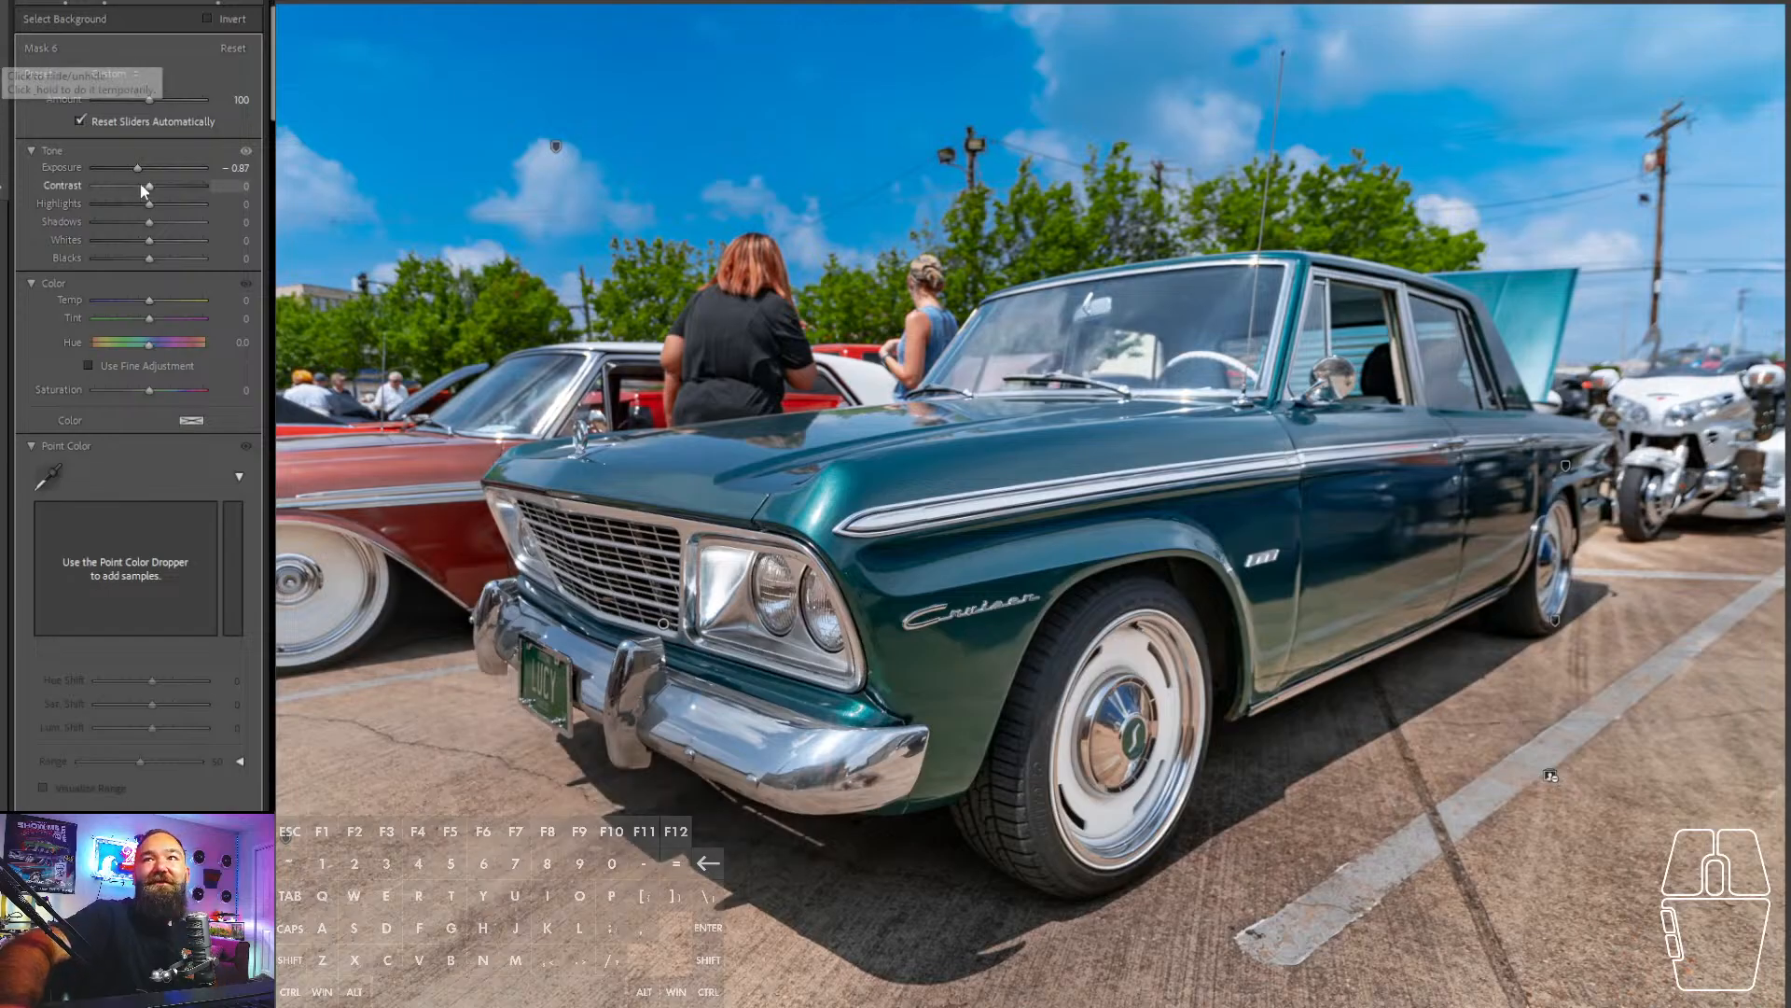
{"action": "left_click_drag", "start_coordinate": [137, 165], "coordinate": [146, 169]}
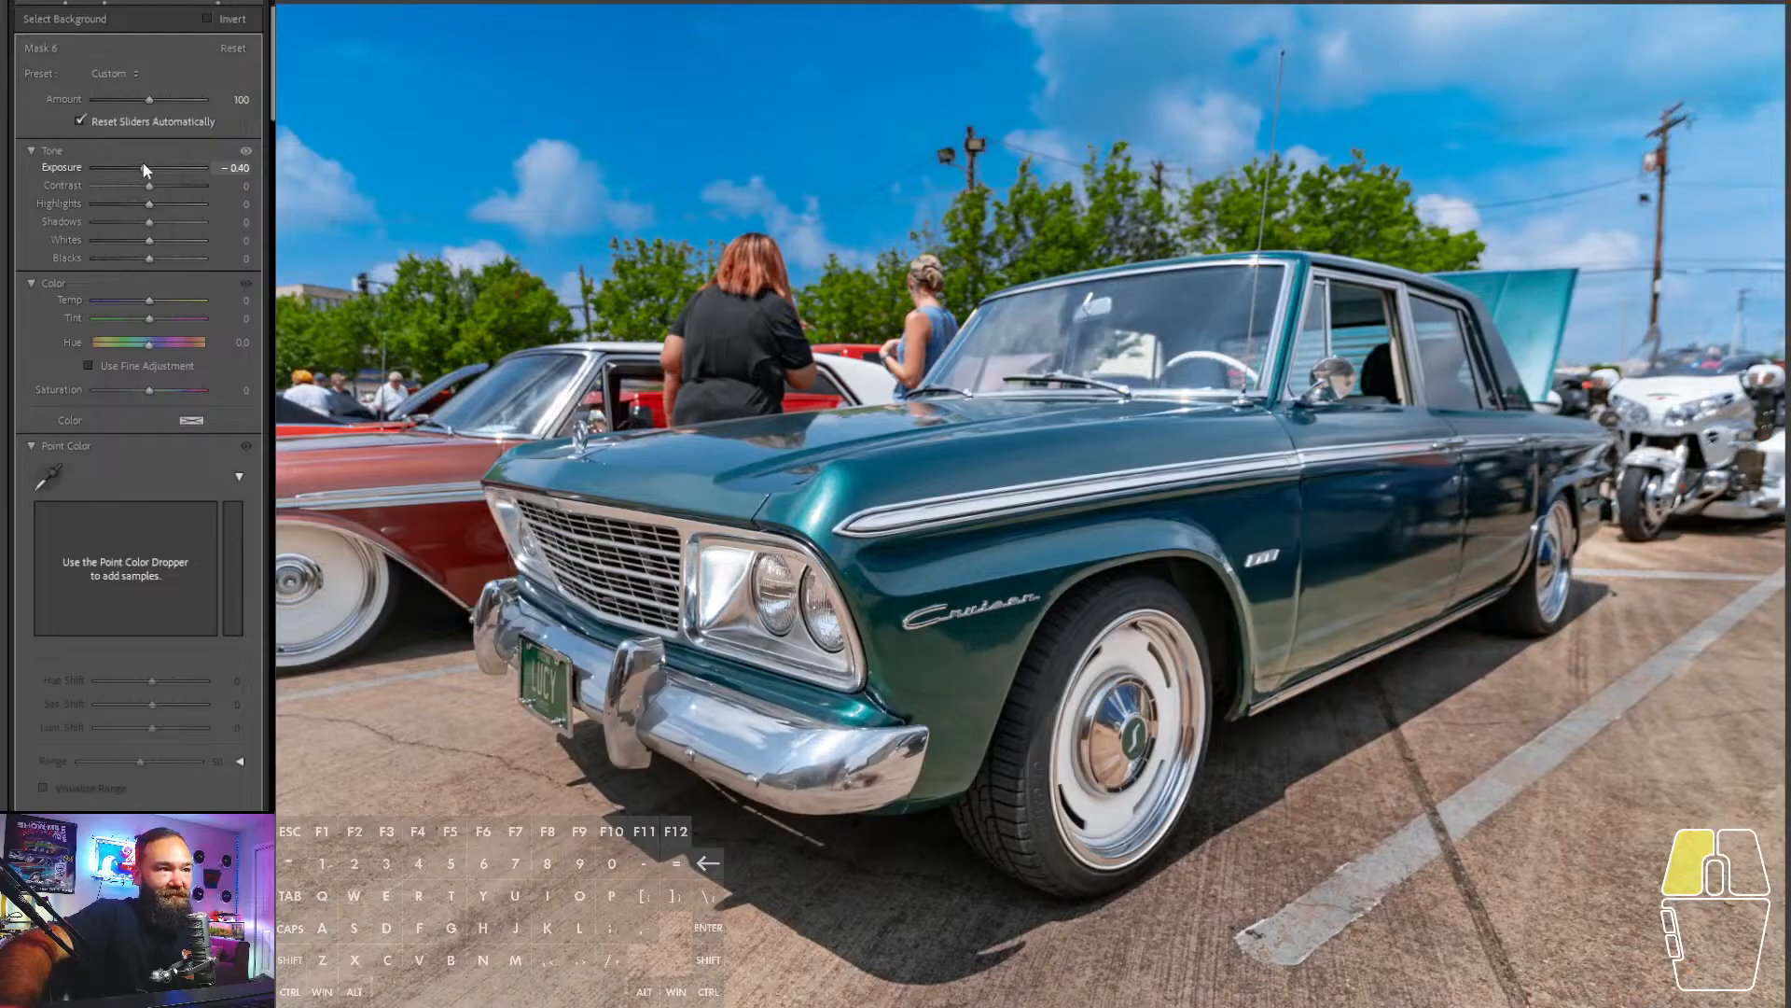
{"action": "left_click_drag", "start_coordinate": [145, 169], "coordinate": [145, 169]}
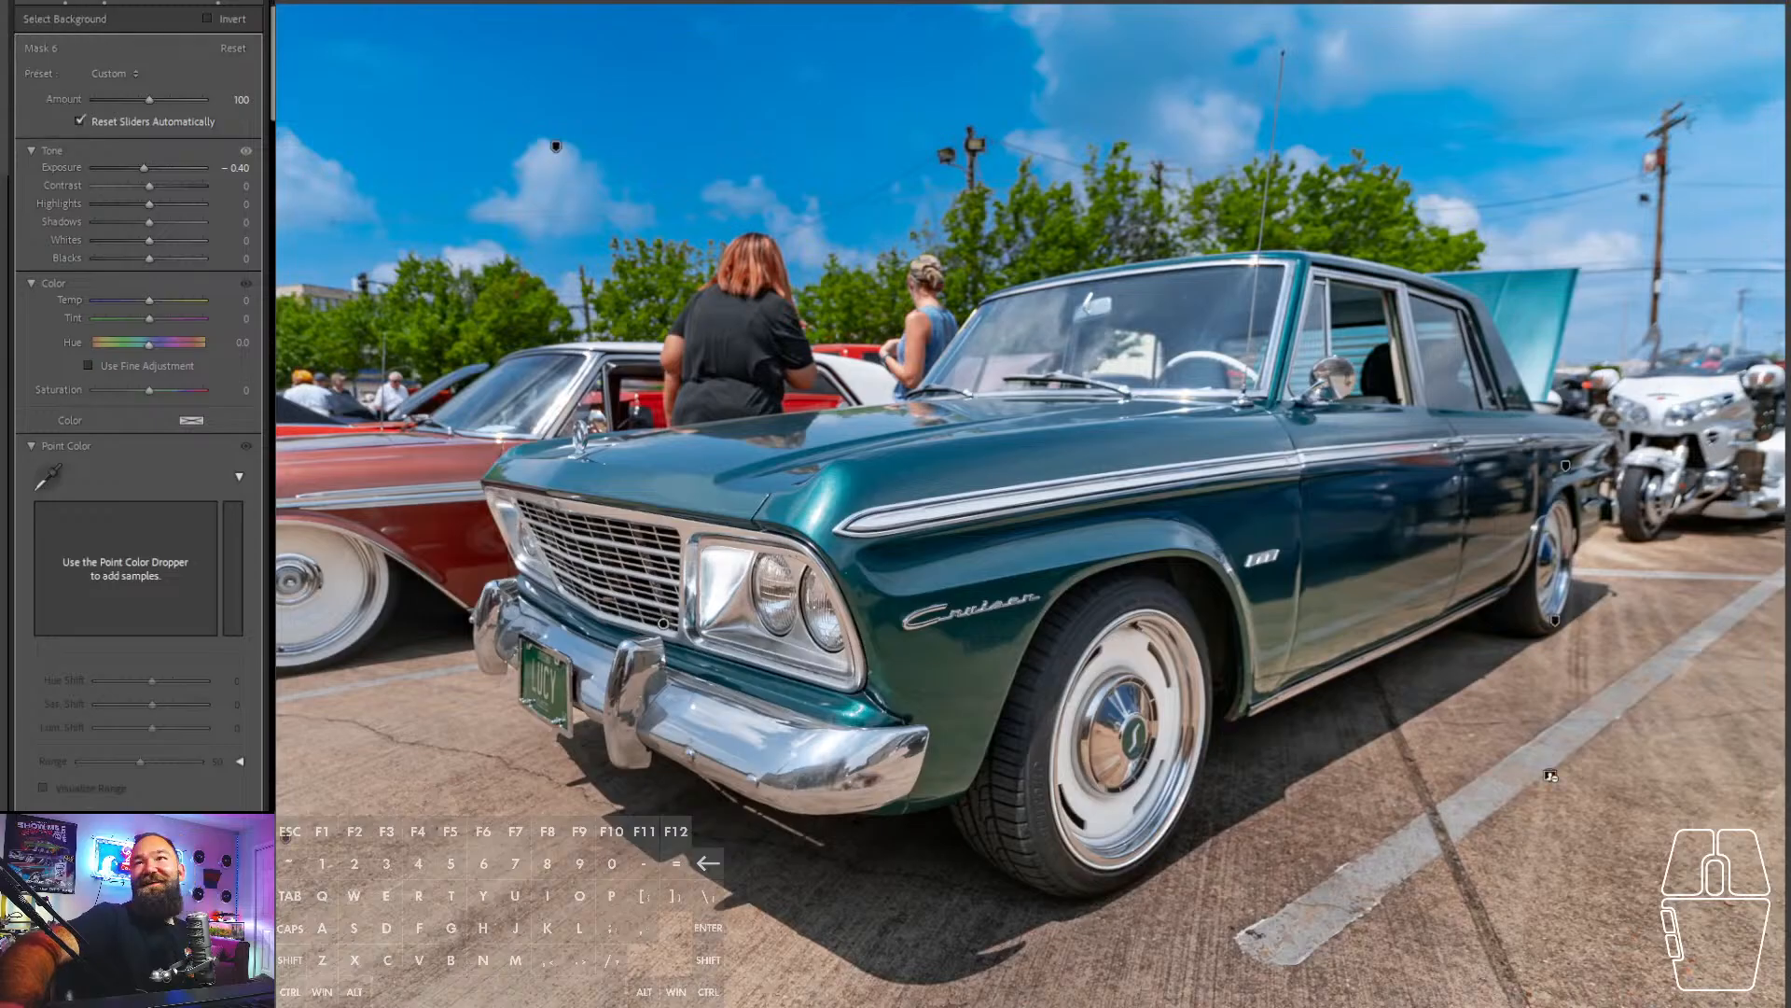
- Set the exposure of the radial mask over the pavement in front of the bumper to -1.00
{"action": "left_click_drag", "start_coordinate": [138, 194], "coordinate": [132, 193]}
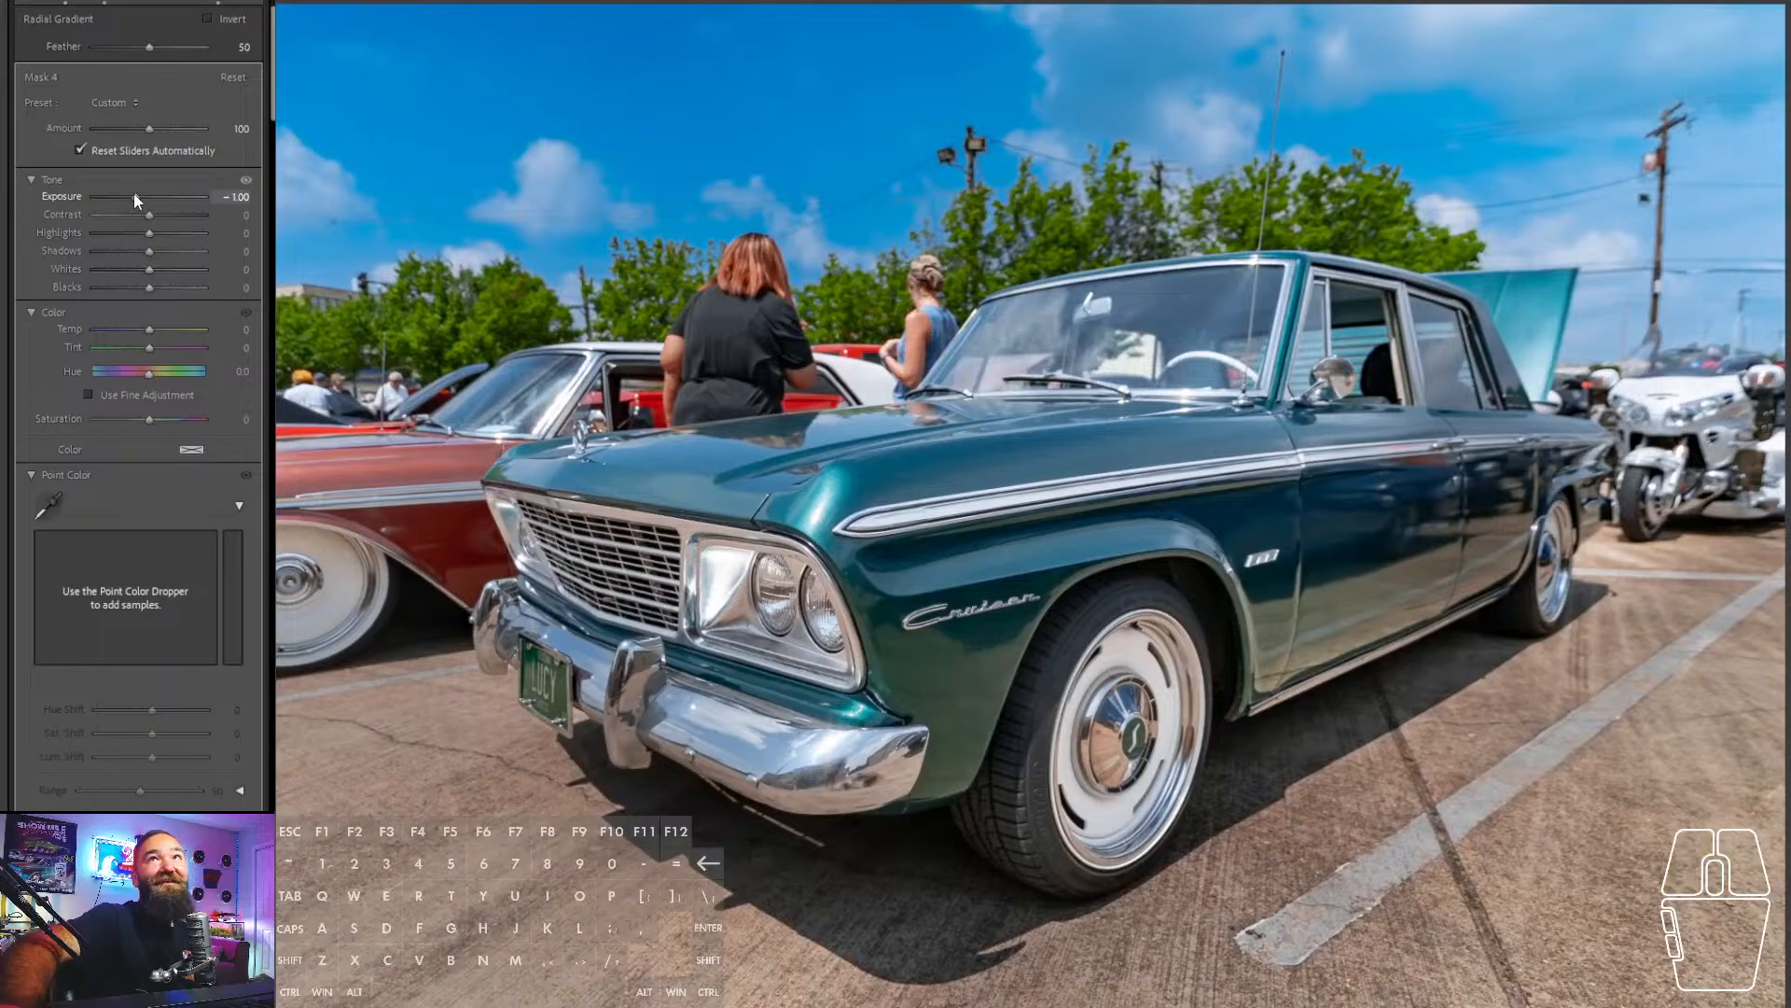
{"action": "left_click", "coordinate": [250, 1]}
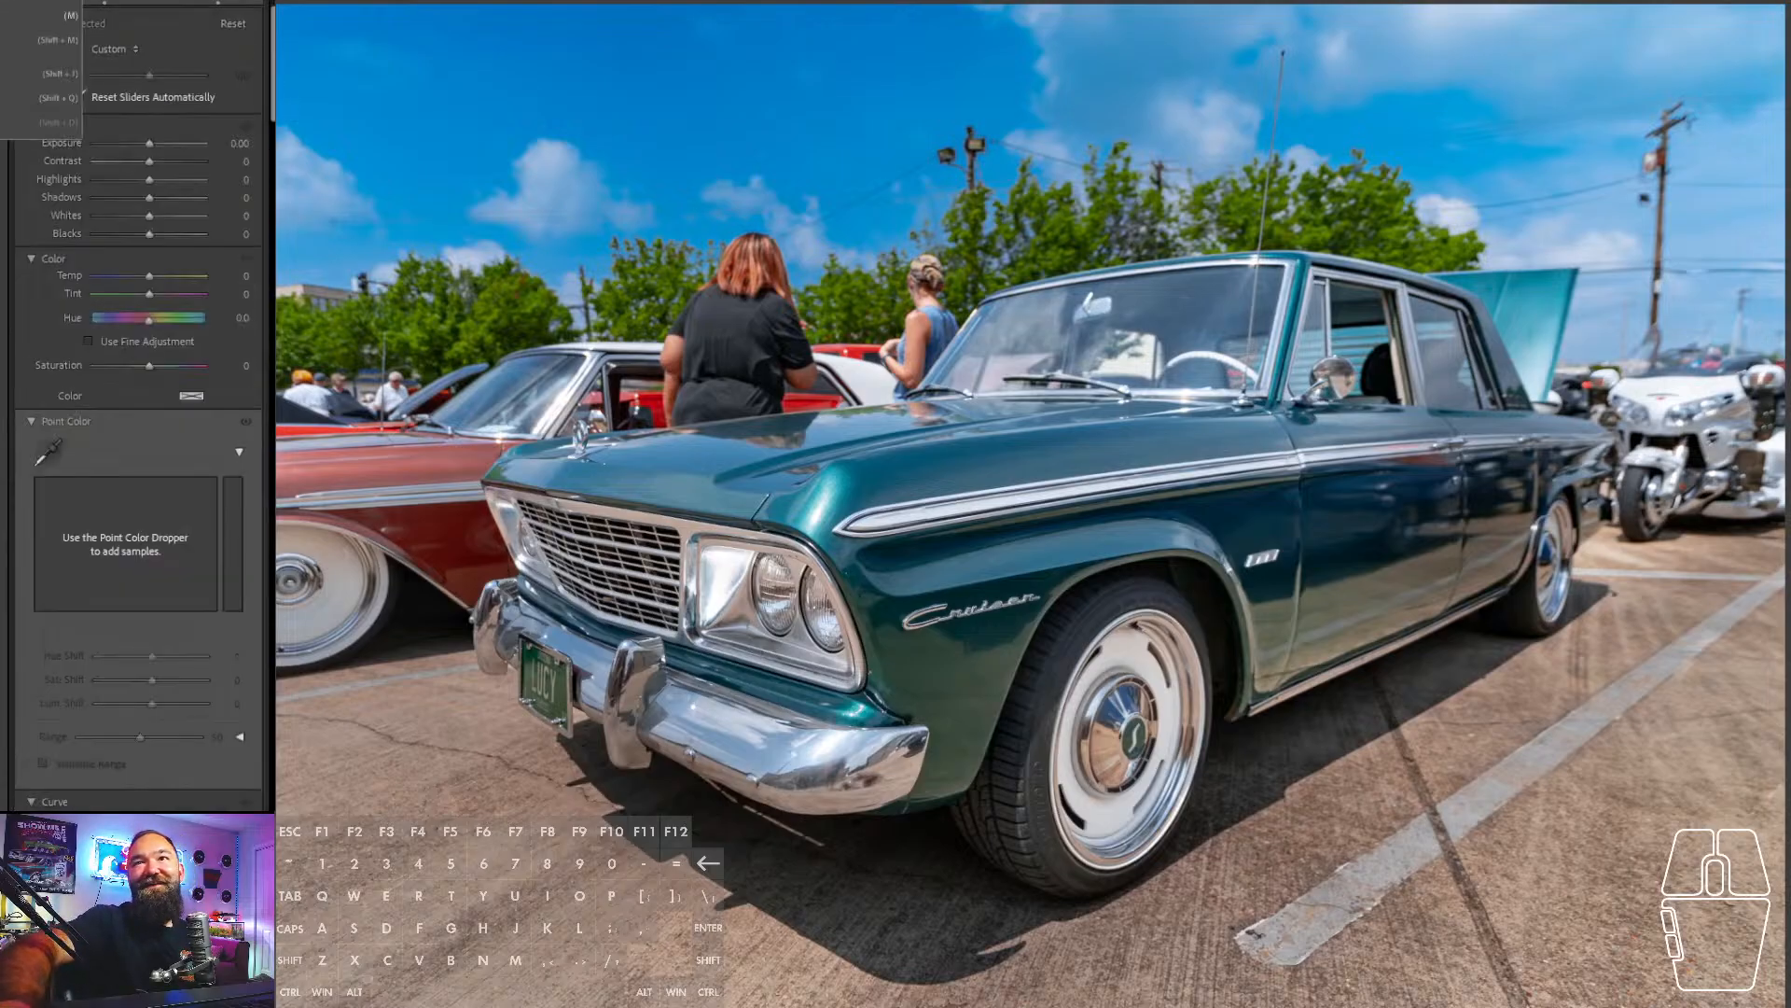
- Add a linear gradient mask rising from the pavement to the lower body of the green car, tilted along the car's side
{"action": "left_click", "coordinate": [67, 15]}
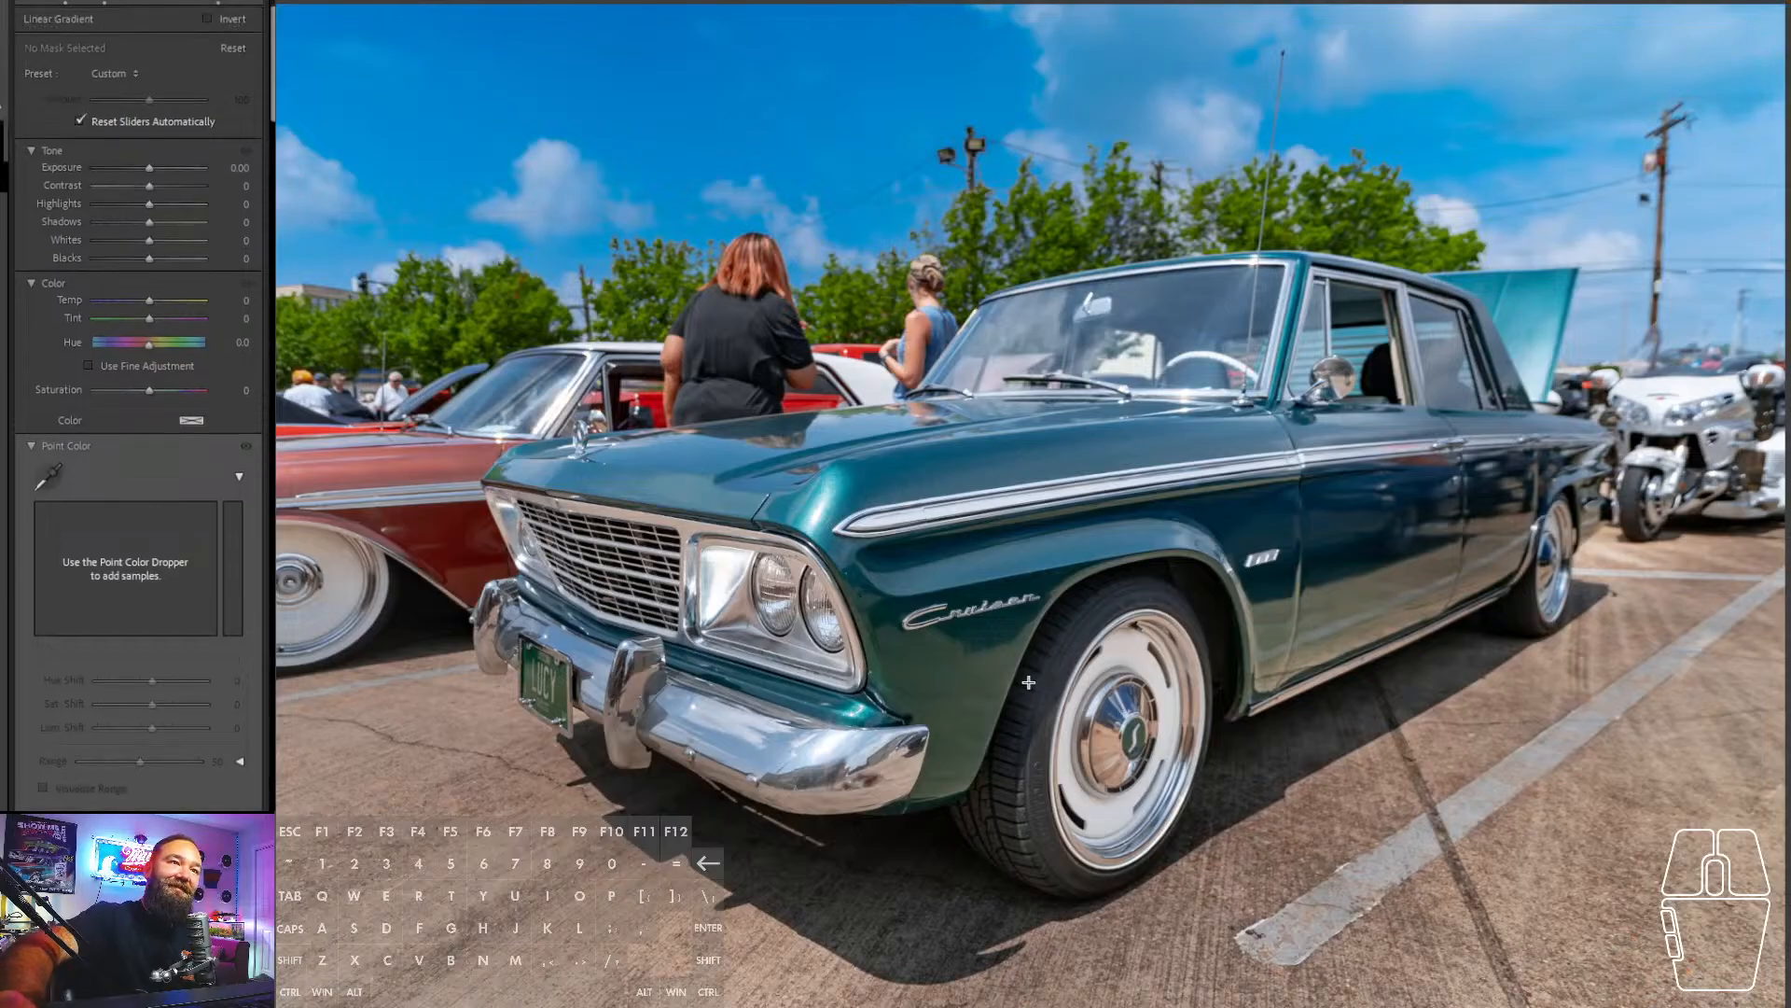
{"action": "left_click_drag", "start_coordinate": [1021, 689], "coordinate": [1008, 602]}
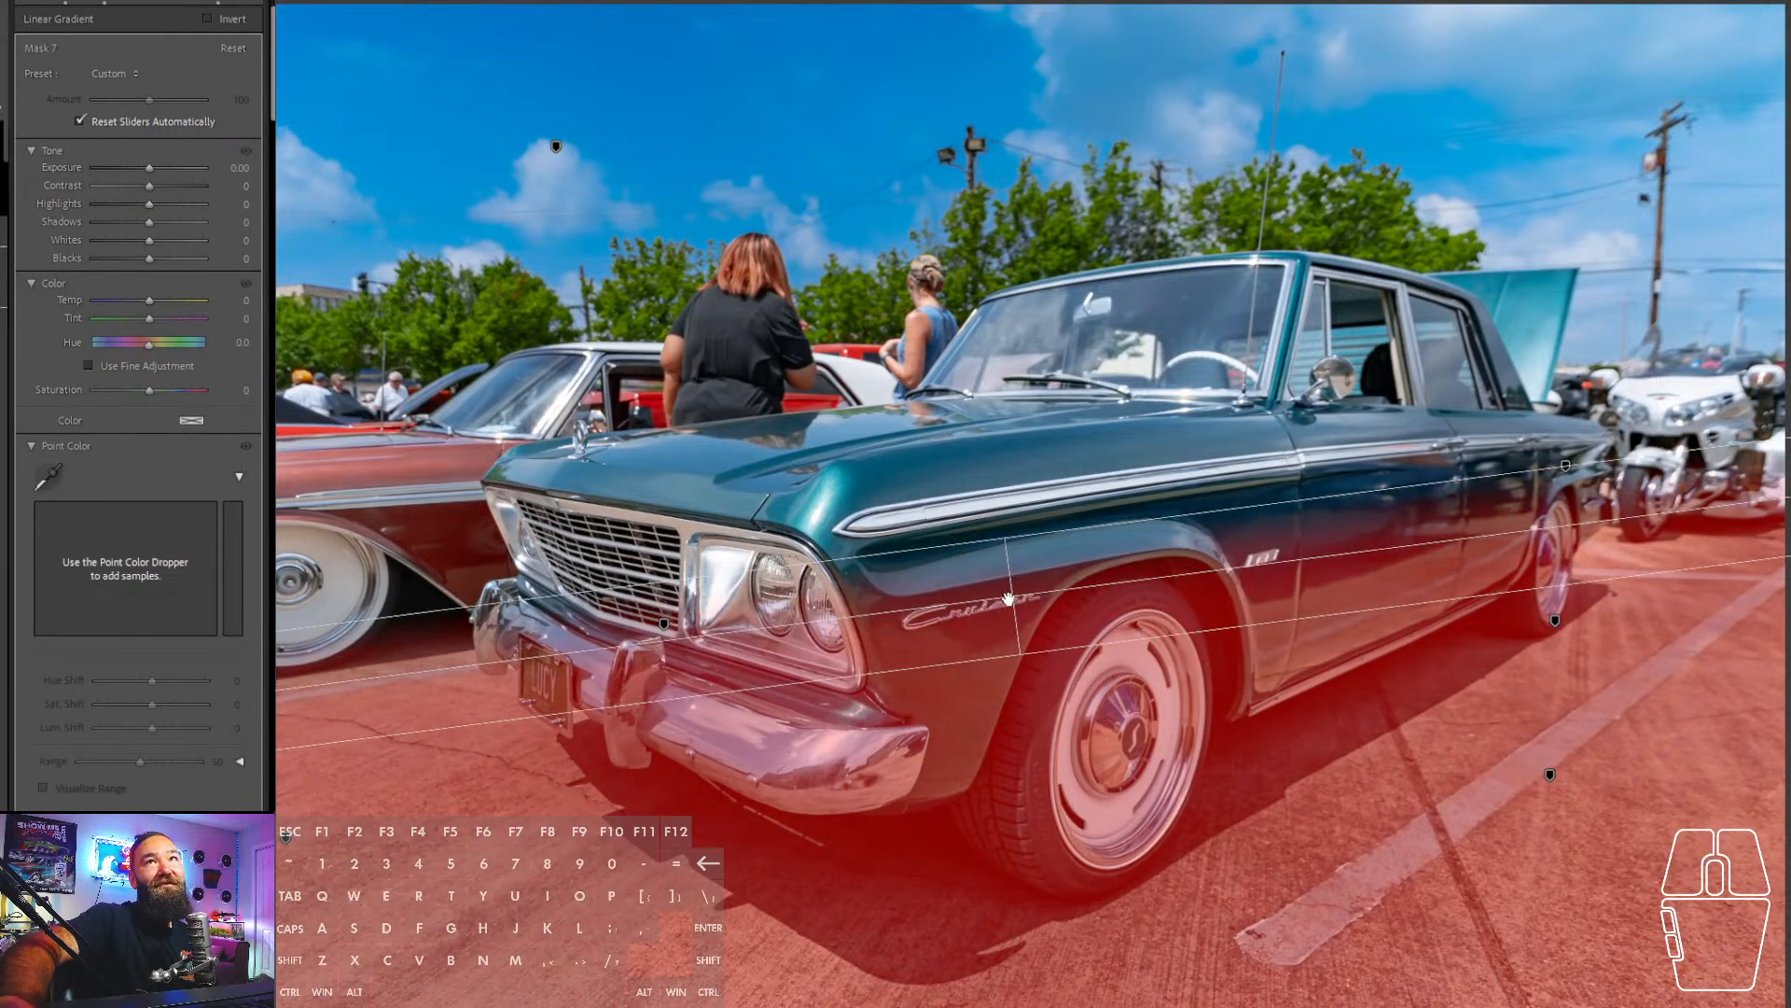
{"action": "left_click_drag", "start_coordinate": [1383, 549], "coordinate": [1383, 553]}
- Subtract the subject from the new linear gradient so only the pavement is covered, and set its exposure to -0.53
{"action": "left_click", "coordinate": [4, 8]}
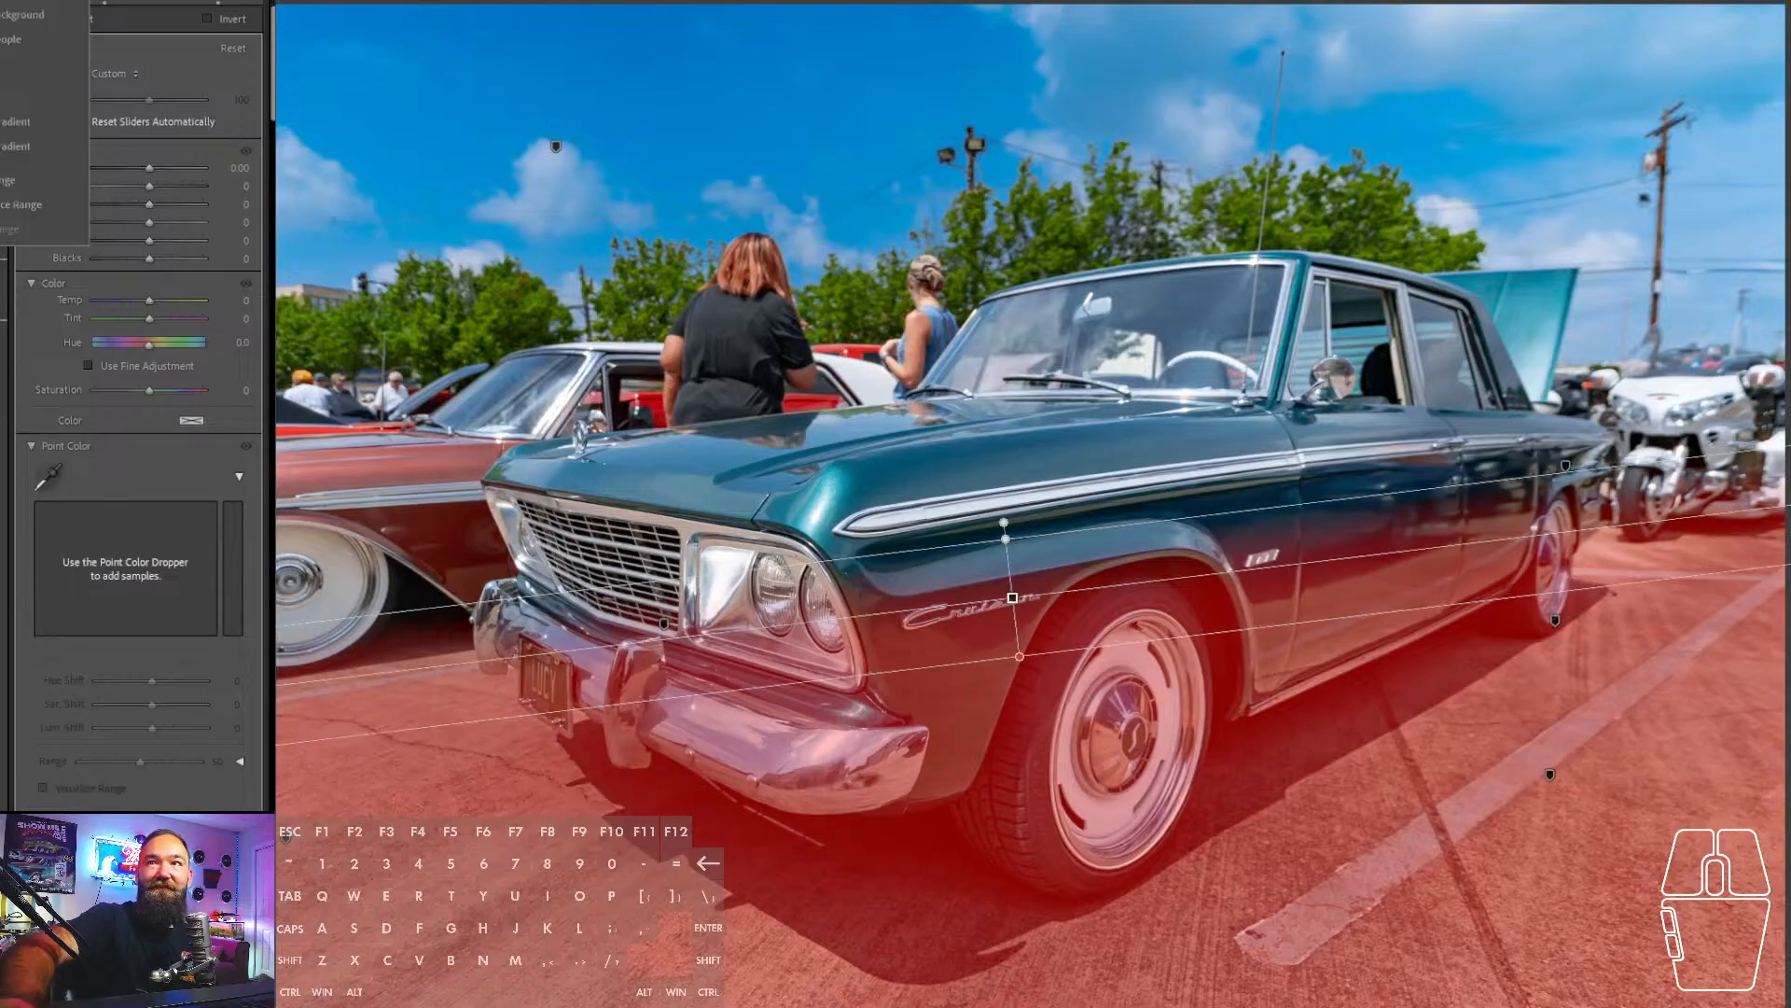
{"action": "left_click", "coordinate": [3, 8]}
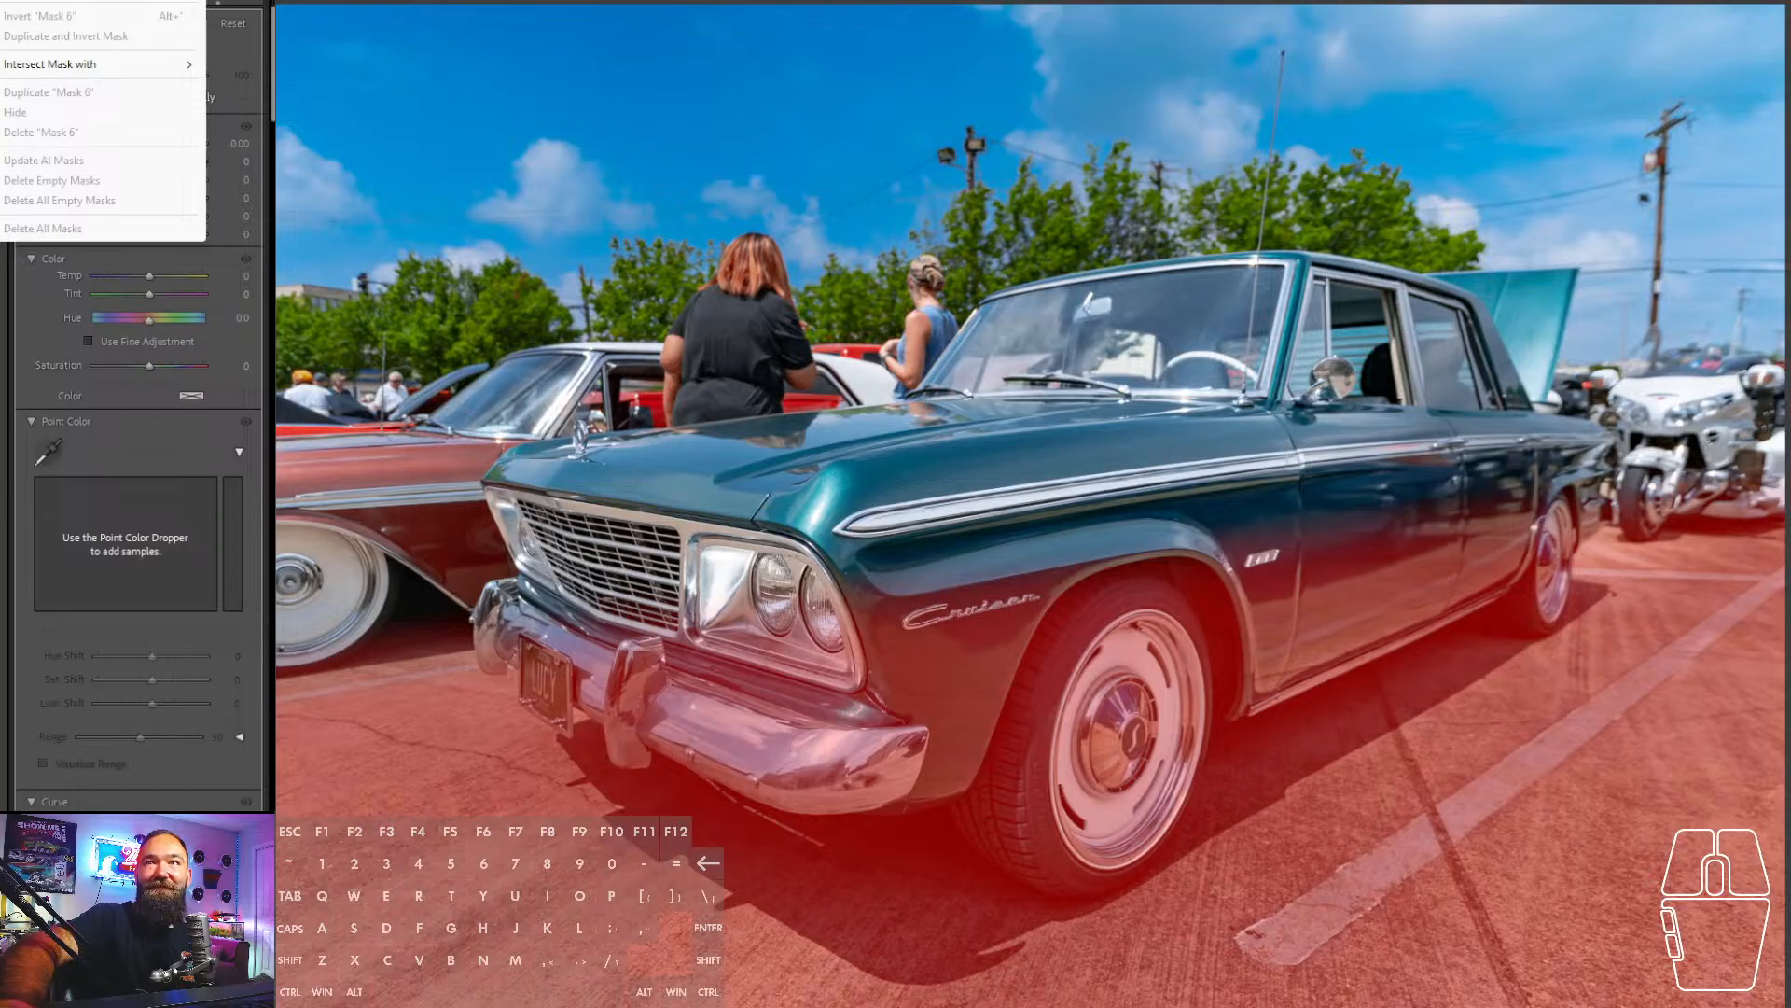
{"action": "left_click", "coordinate": [49, 64]}
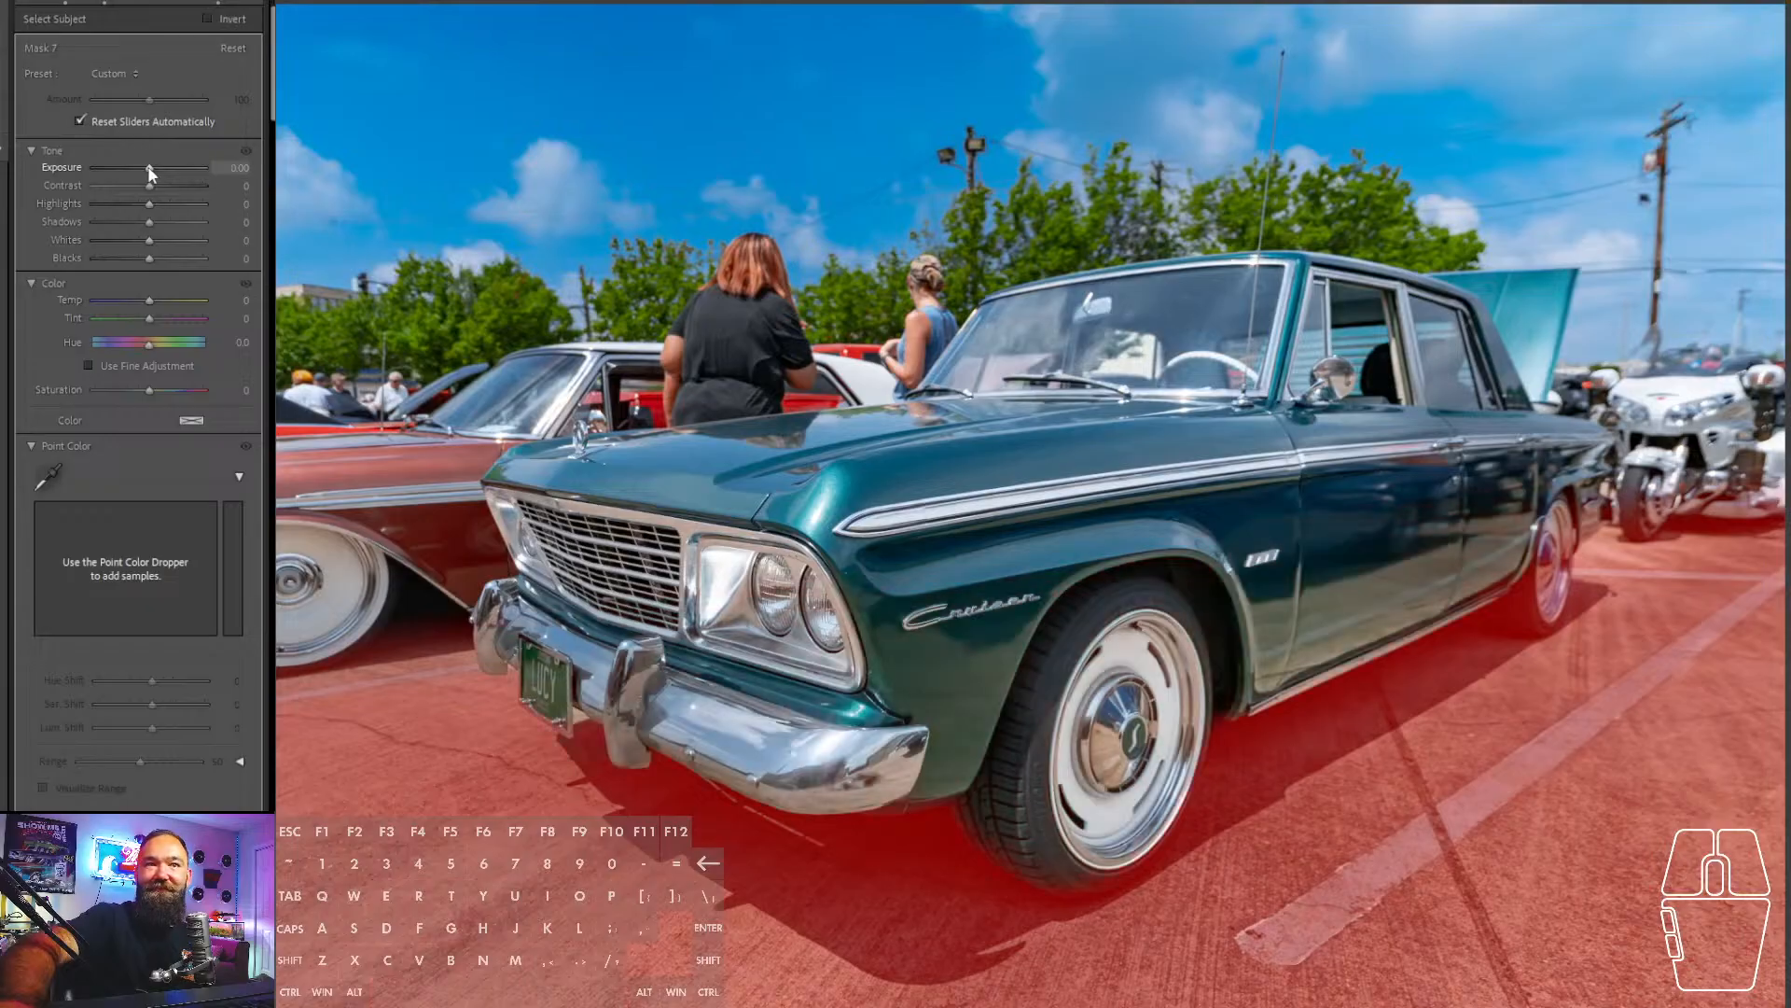
{"action": "left_click_drag", "start_coordinate": [148, 168], "coordinate": [142, 171]}
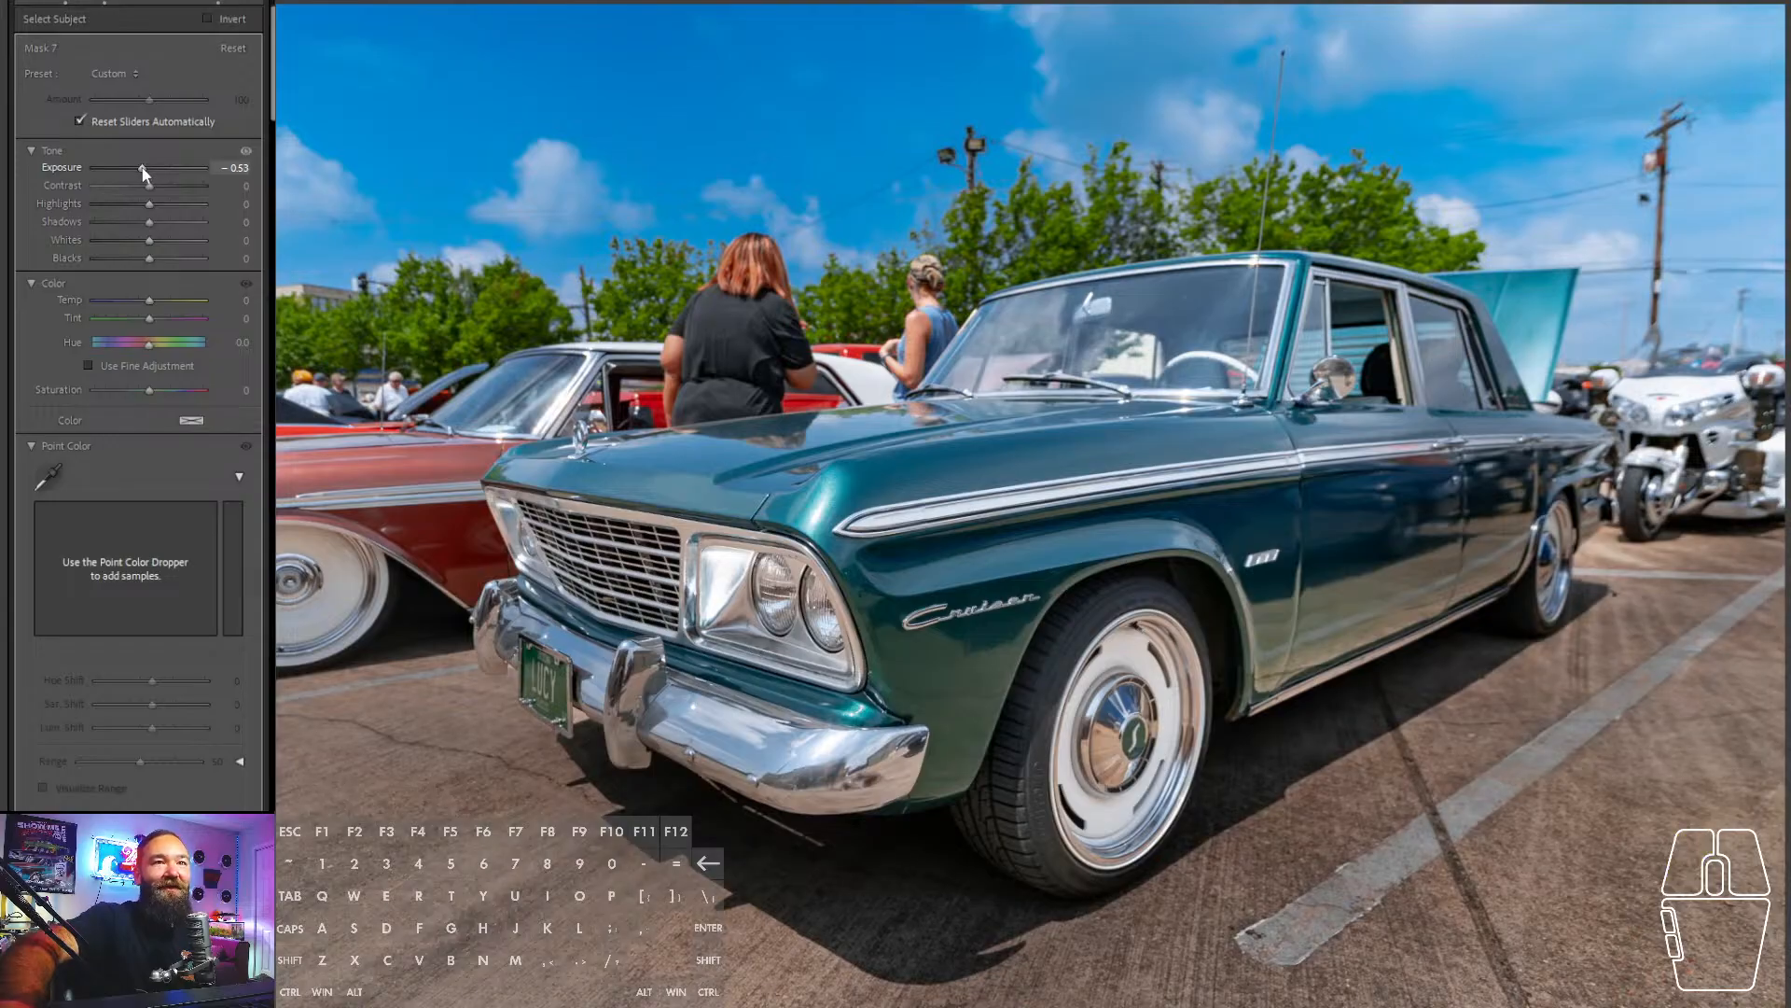
- Leave masking and cool the green car photo's white balance by lowering its color temperature slightly
{"action": "left_click", "coordinate": [195, 25]}
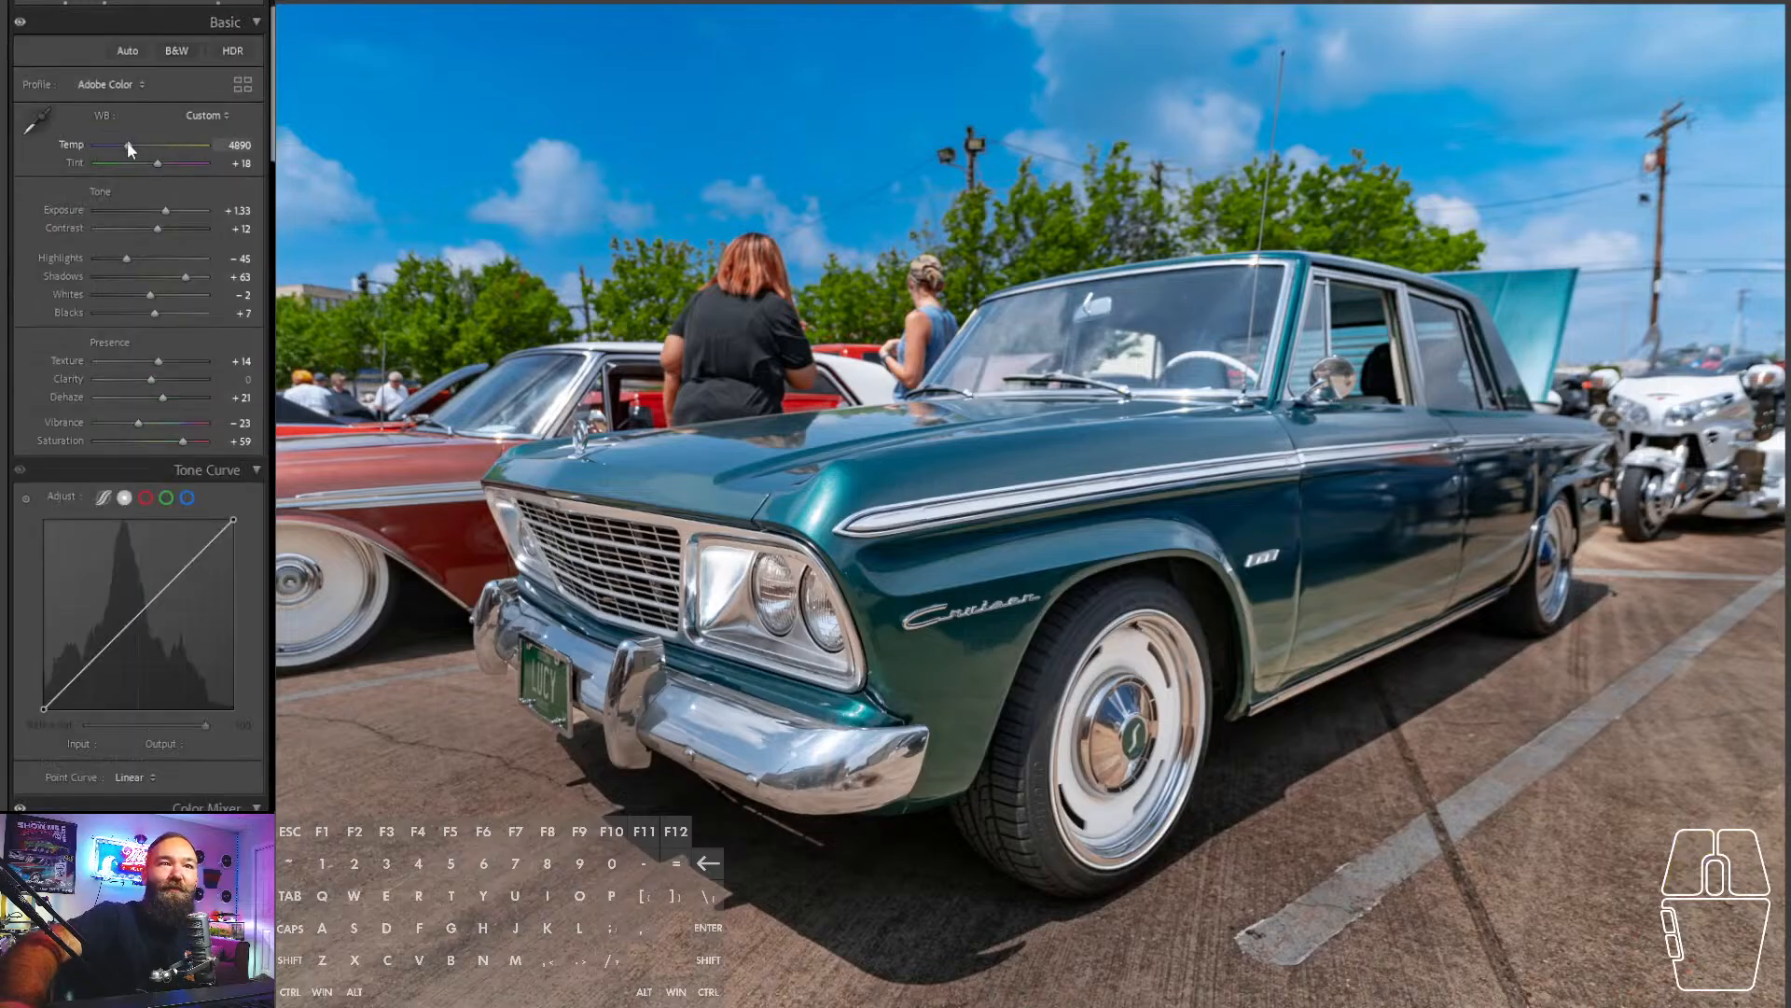
{"action": "left_click_drag", "start_coordinate": [128, 146], "coordinate": [128, 145]}
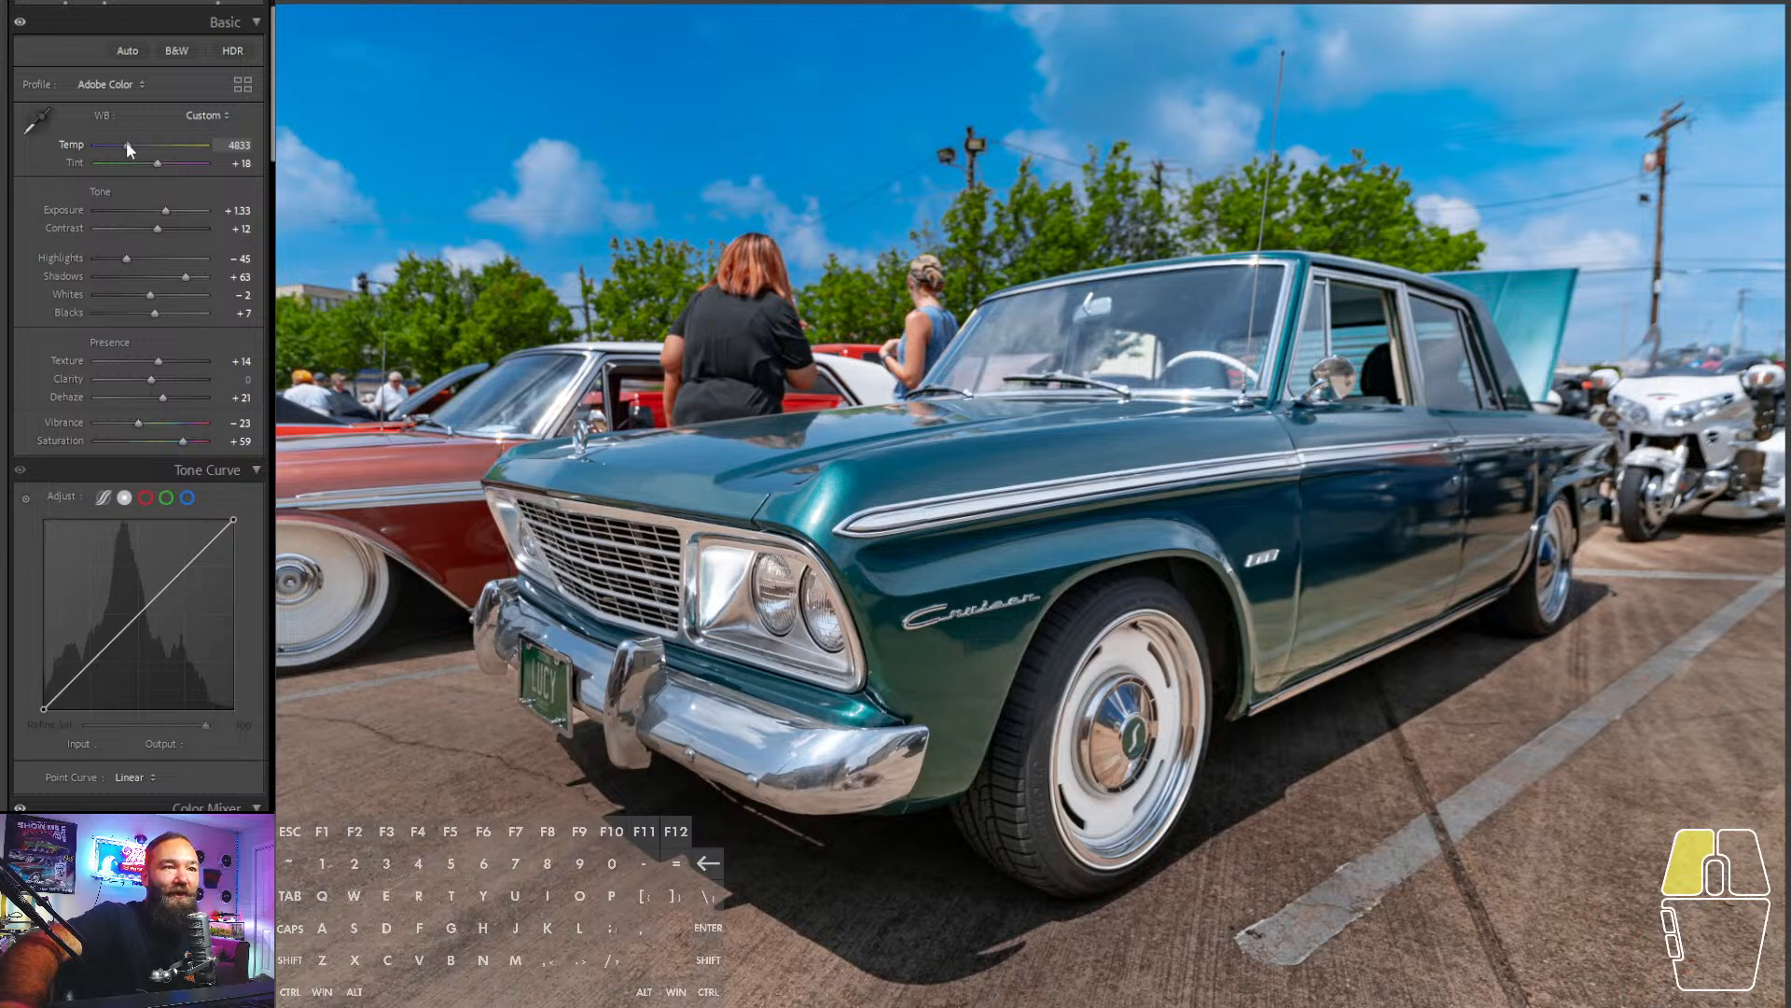
{"action": "left_click_drag", "start_coordinate": [126, 142], "coordinate": [125, 142]}
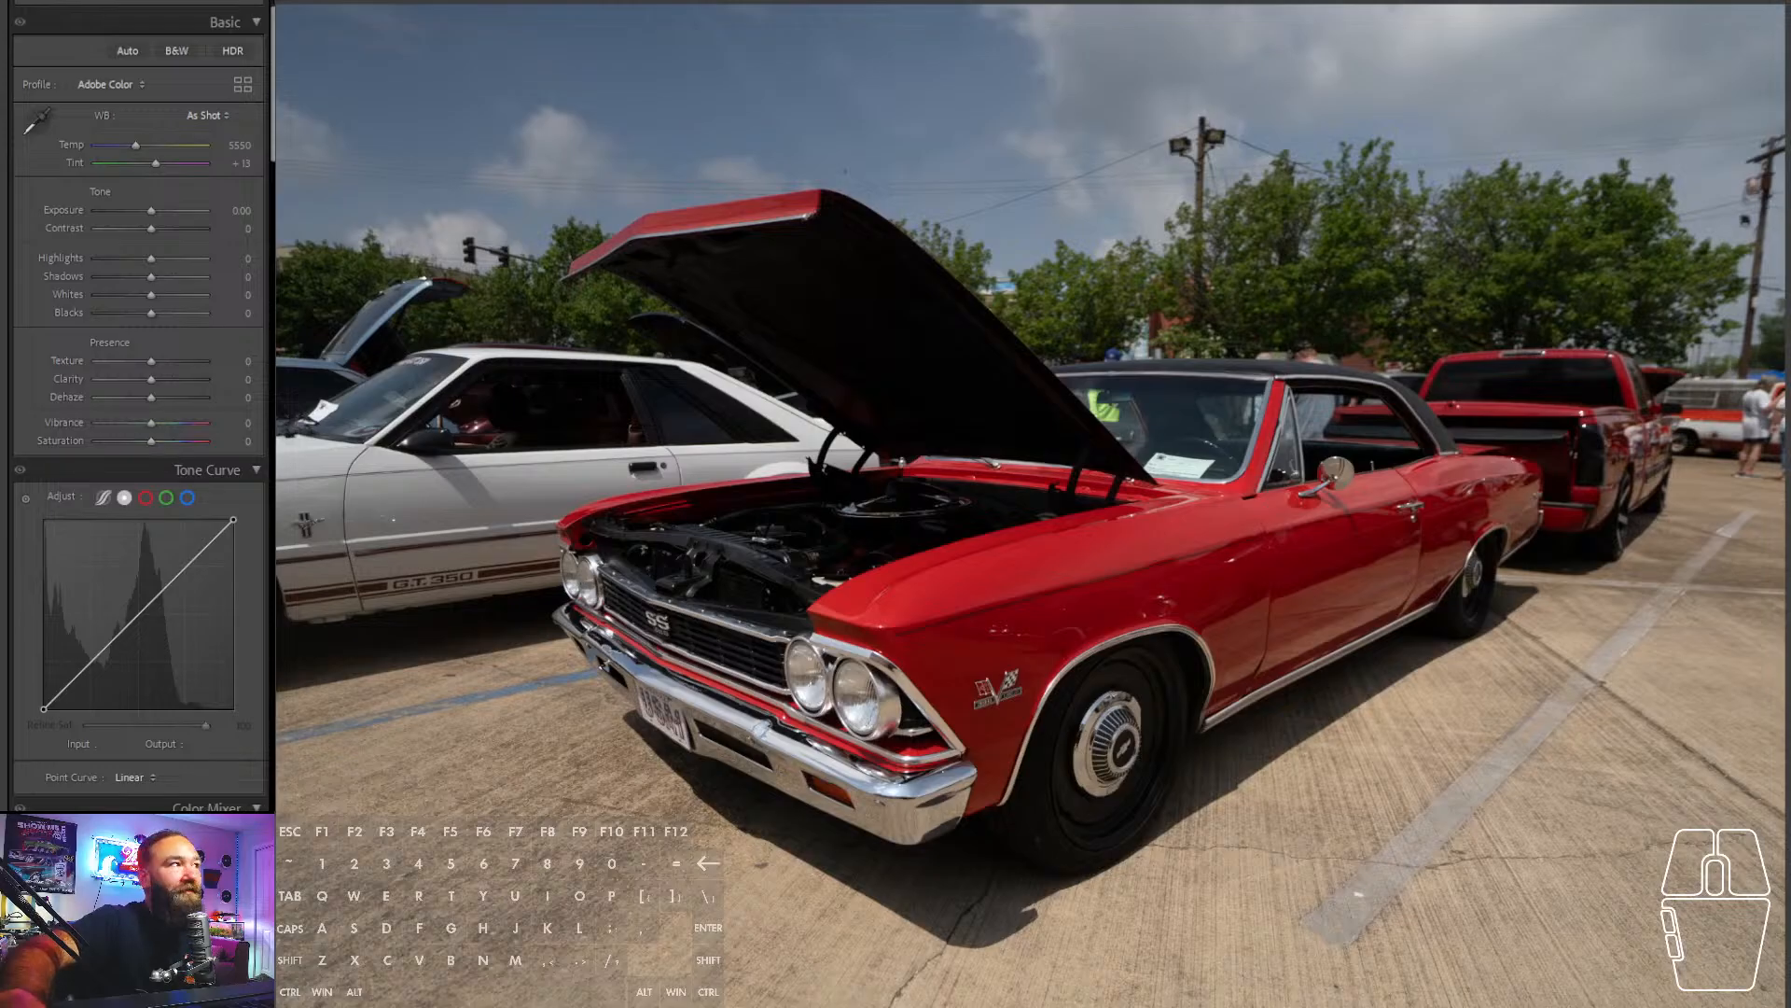
- Straighten the red car photo to an angle of -1.37 and crop it tighter around the car
{"action": "key", "text": "r"}
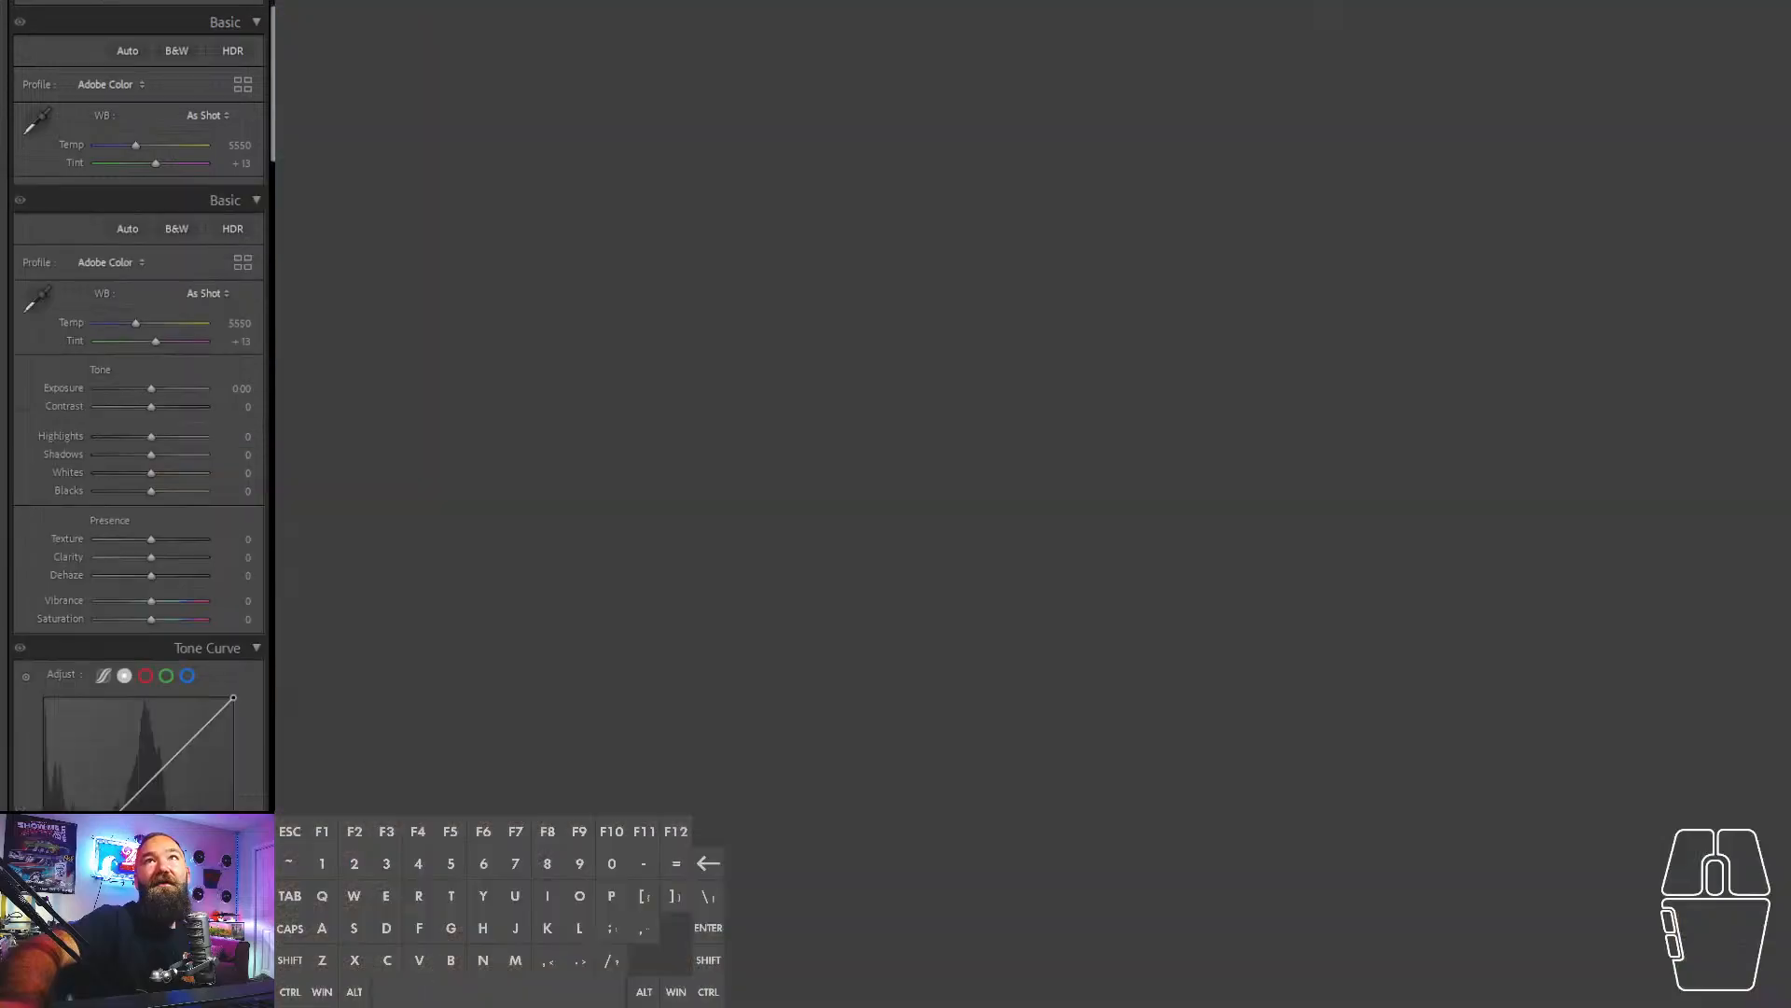
{"action": "left_click_drag", "start_coordinate": [150, 105], "coordinate": [149, 104]}
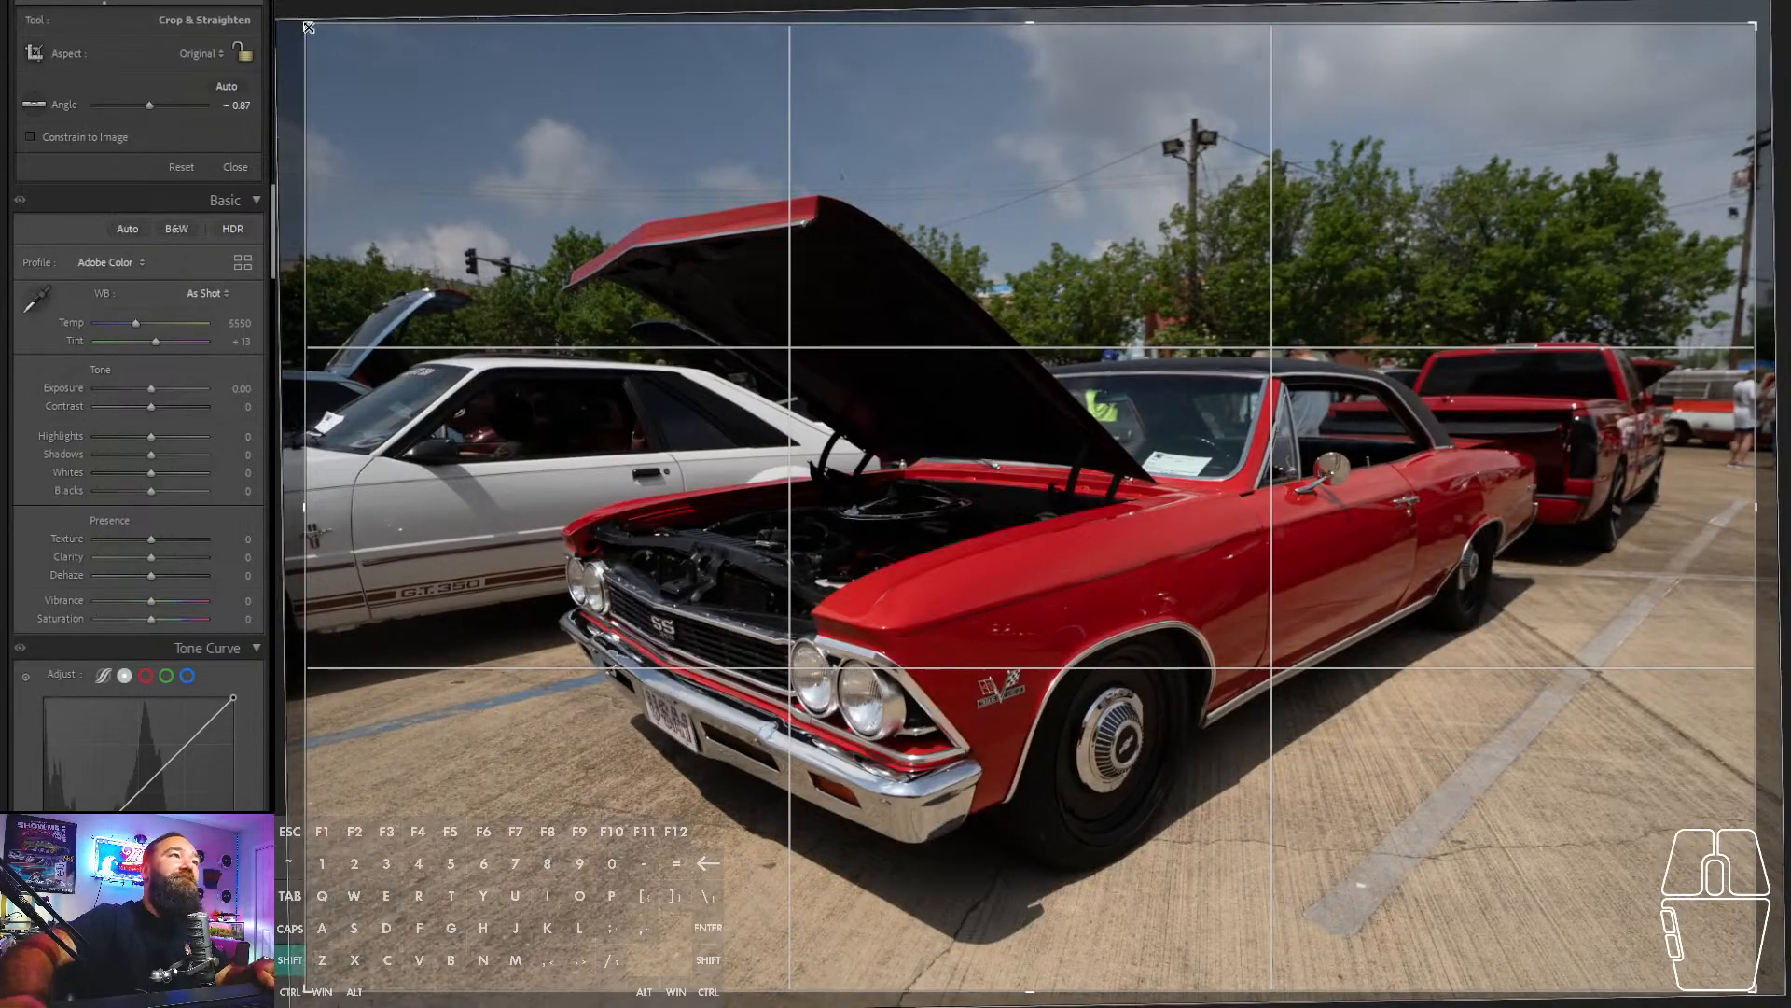
{"action": "left_click_drag", "start_coordinate": [322, 59], "coordinate": [367, 67]}
{"action": "left_click_drag", "start_coordinate": [1024, 460], "coordinate": [1033, 479]}
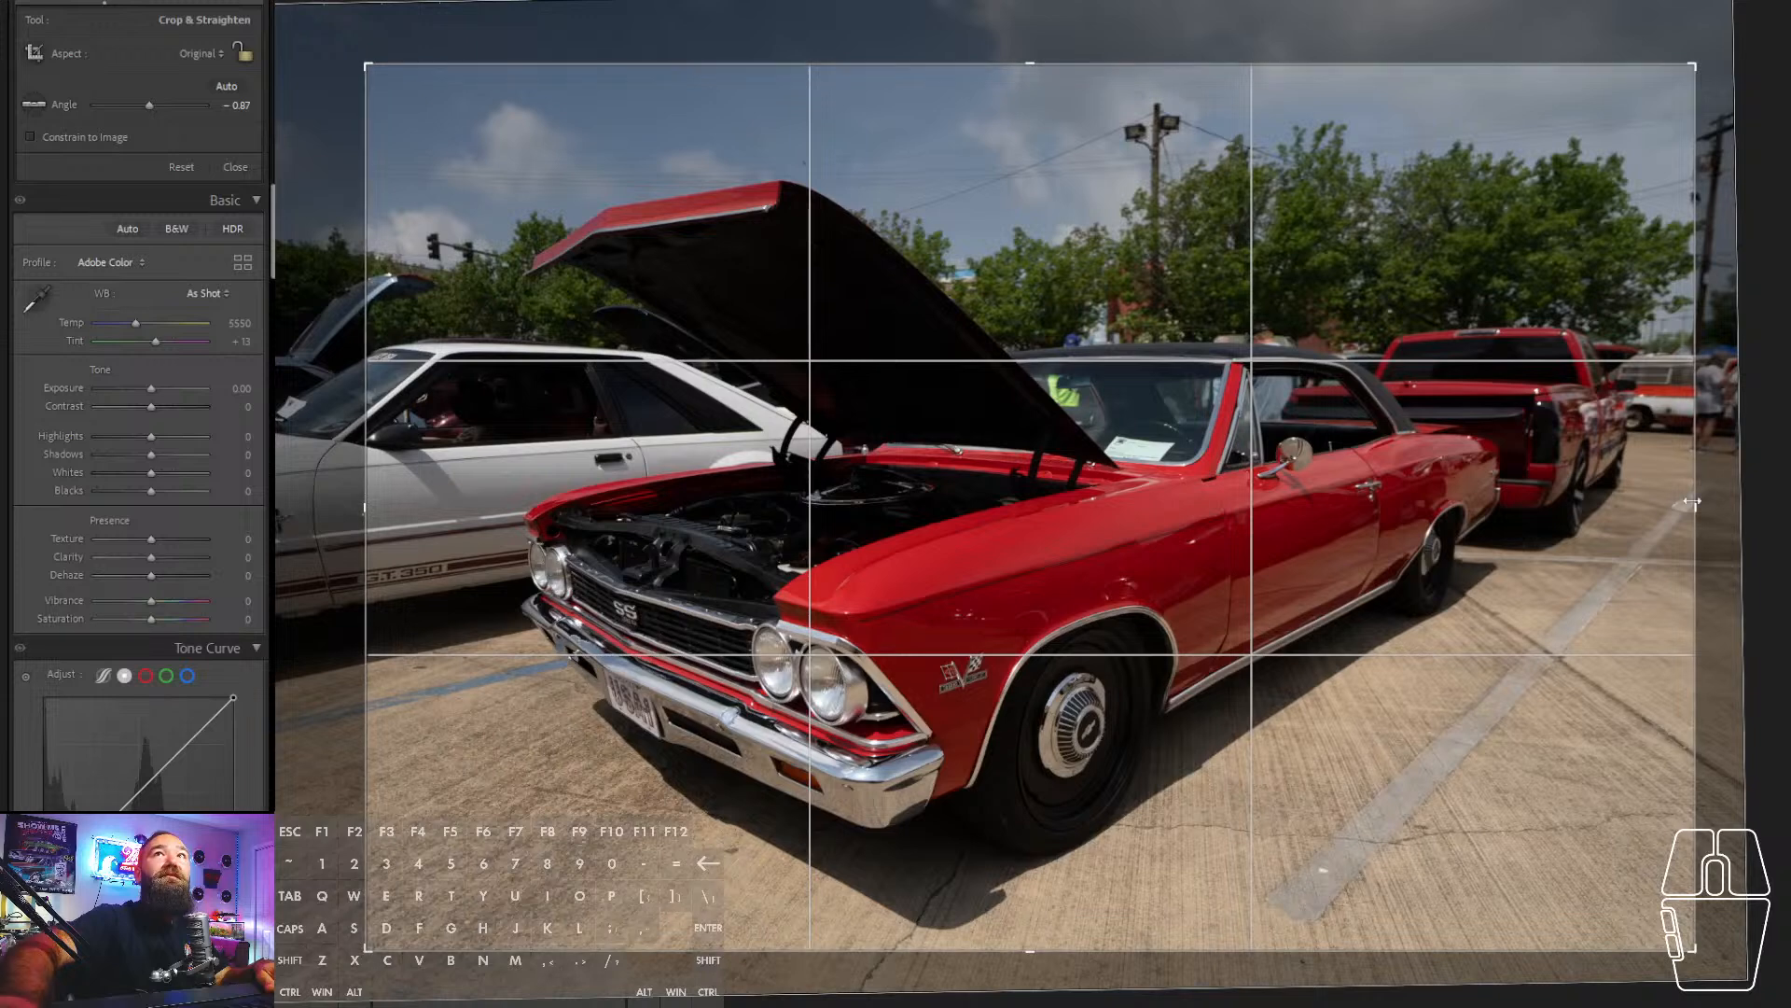
{"action": "left_click_drag", "start_coordinate": [1708, 495], "coordinate": [1728, 486]}
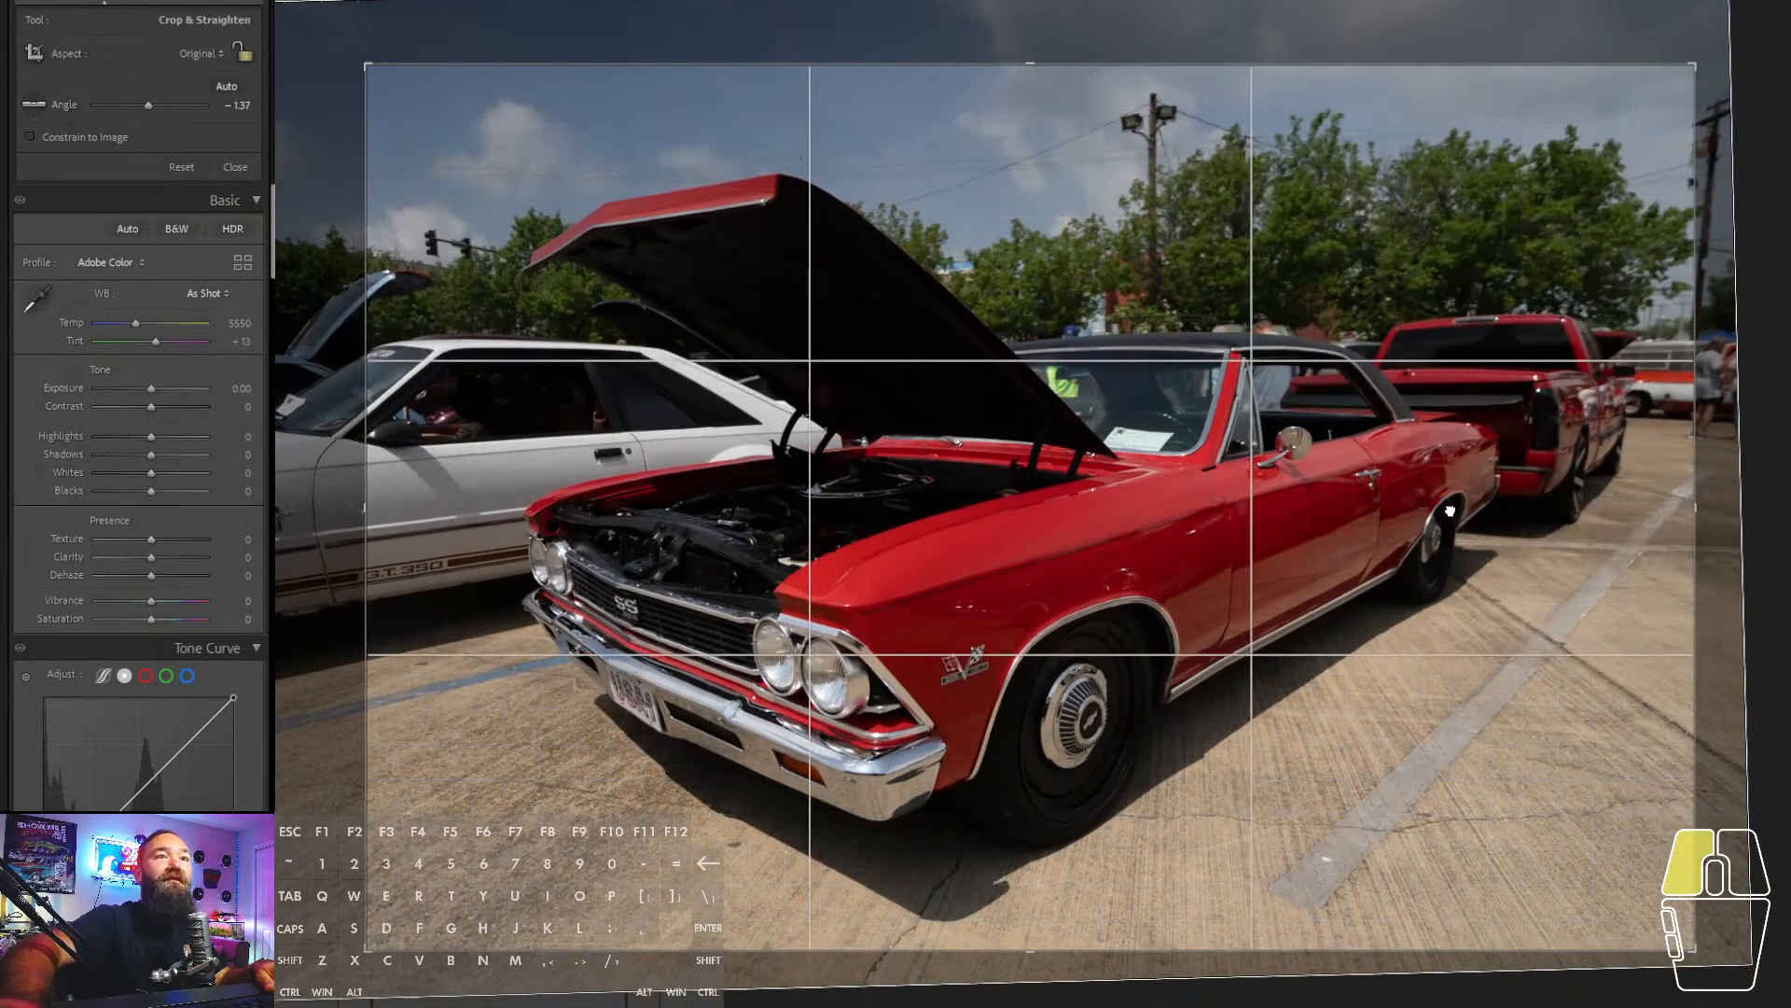
{"action": "left_click_drag", "start_coordinate": [1450, 512], "coordinate": [1454, 508]}
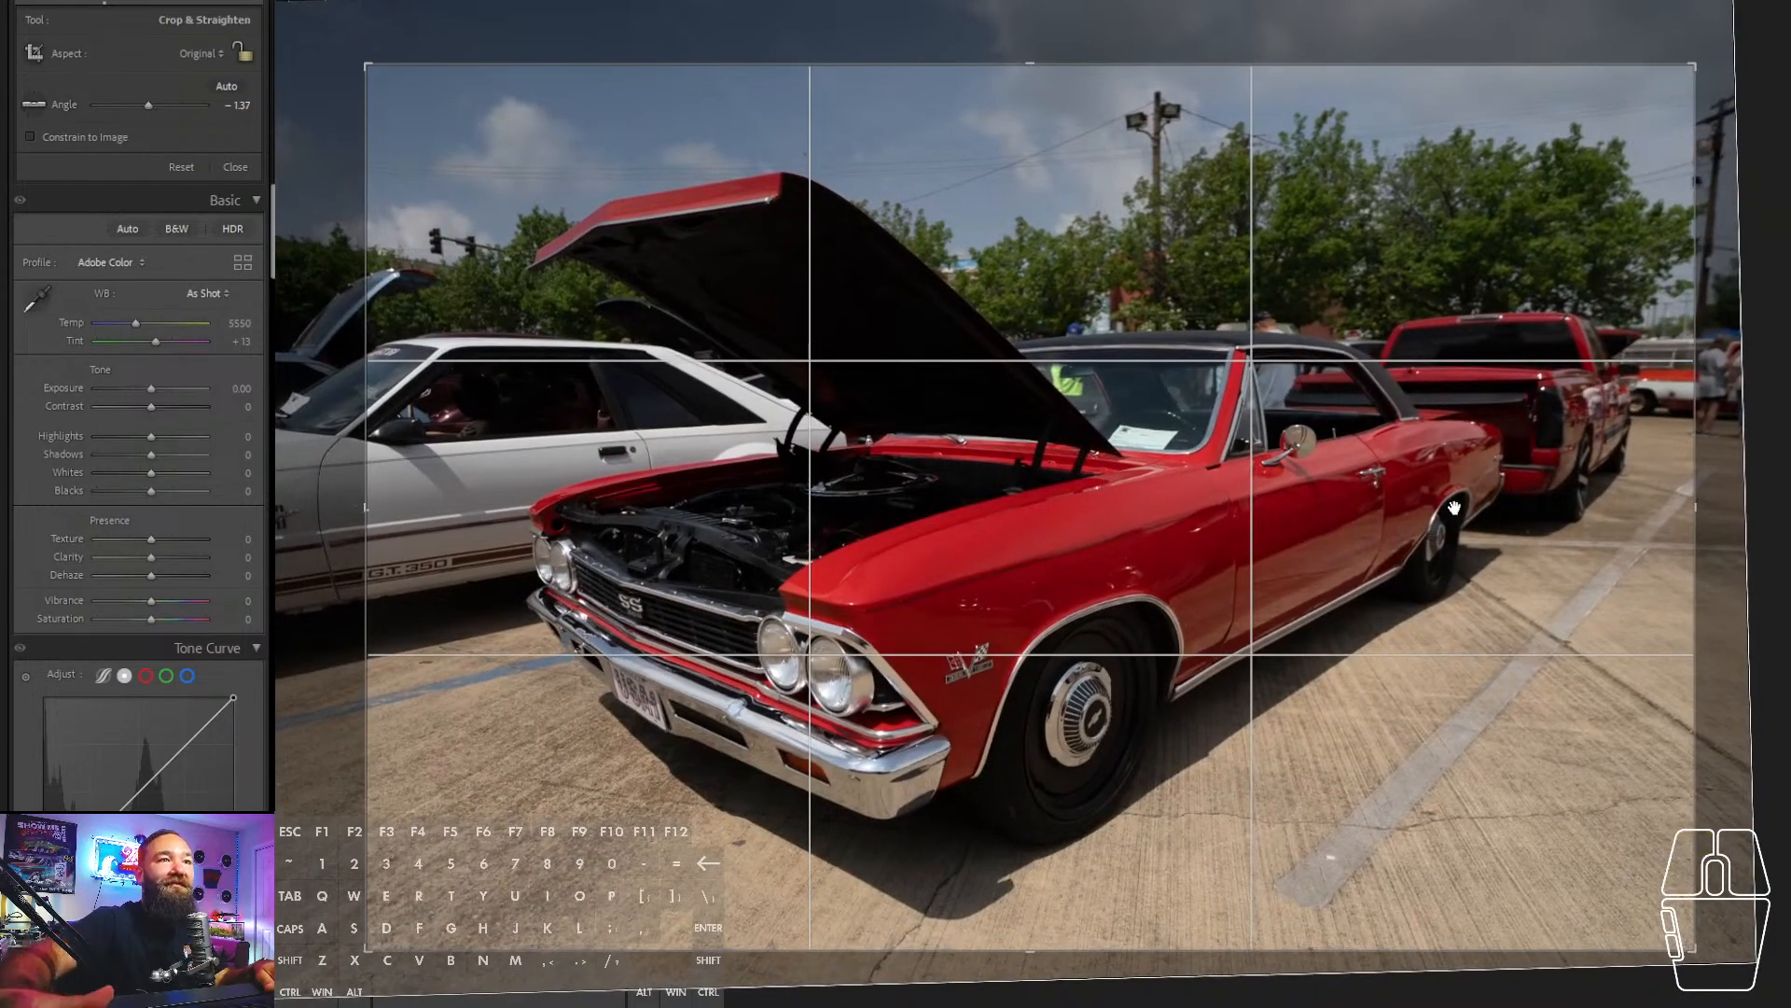
{"action": "key", "text": "Return"}
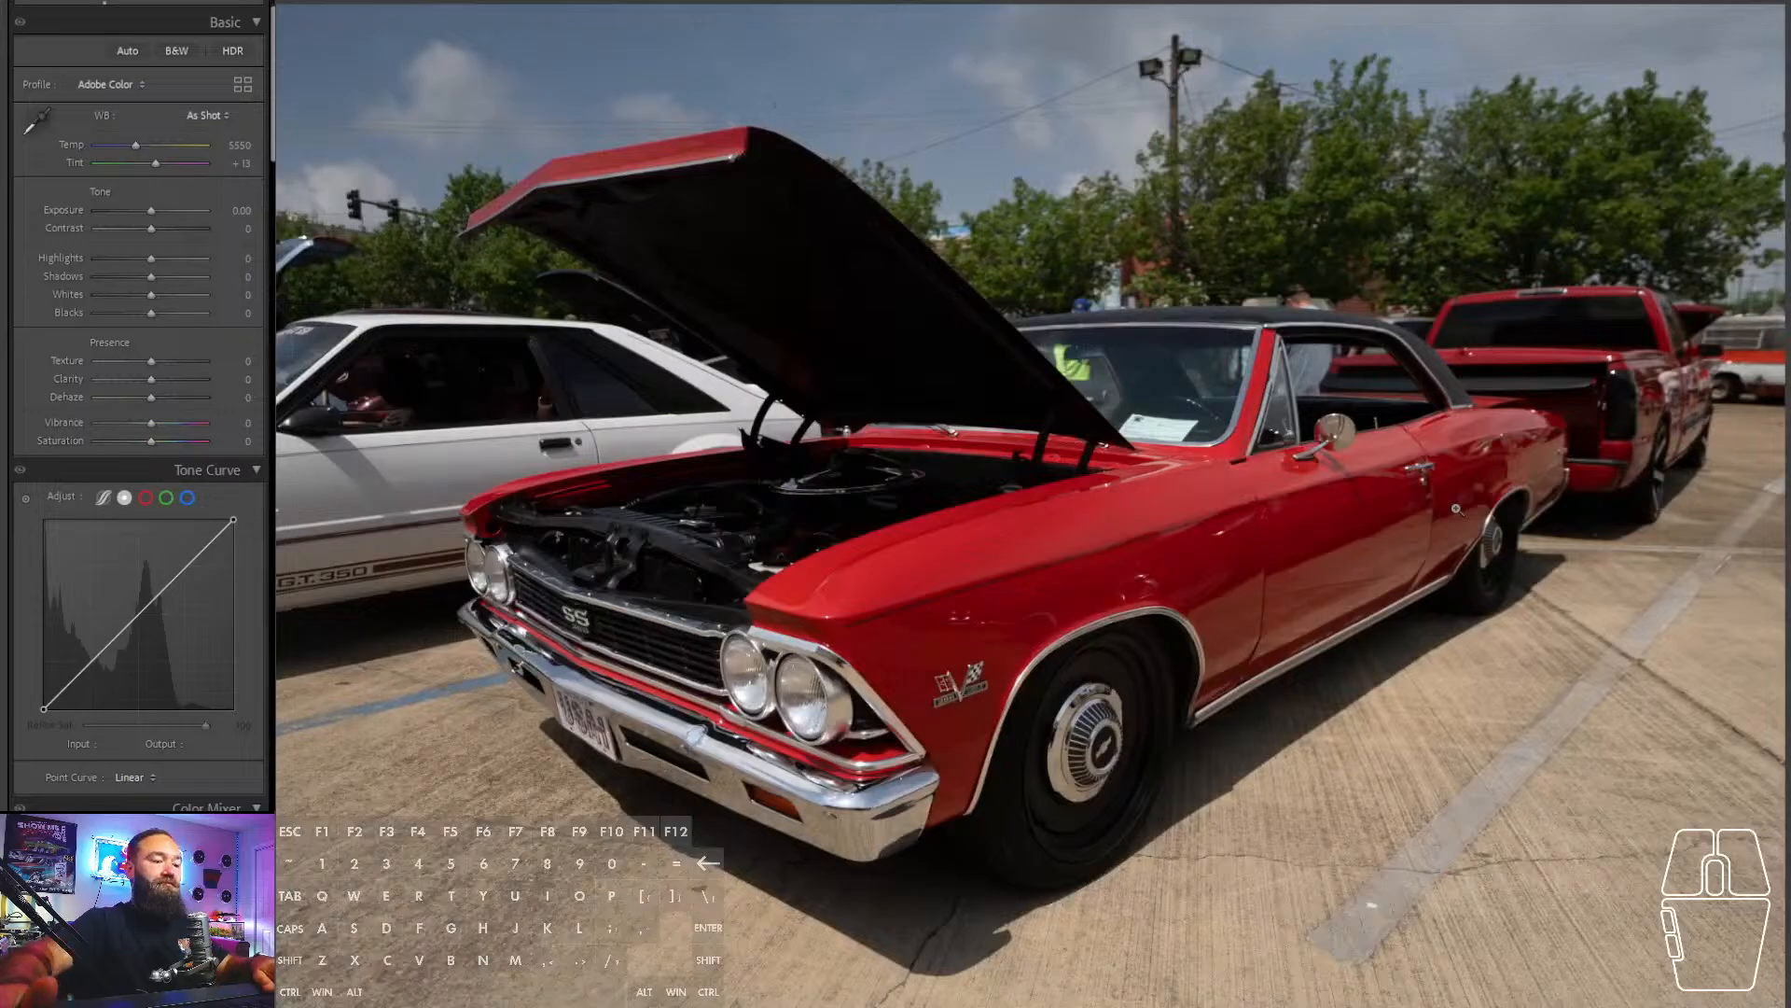
- Paste the copied develop settings onto the cropped red car photo
{"action": "key", "text": "ctrl+shift+v"}
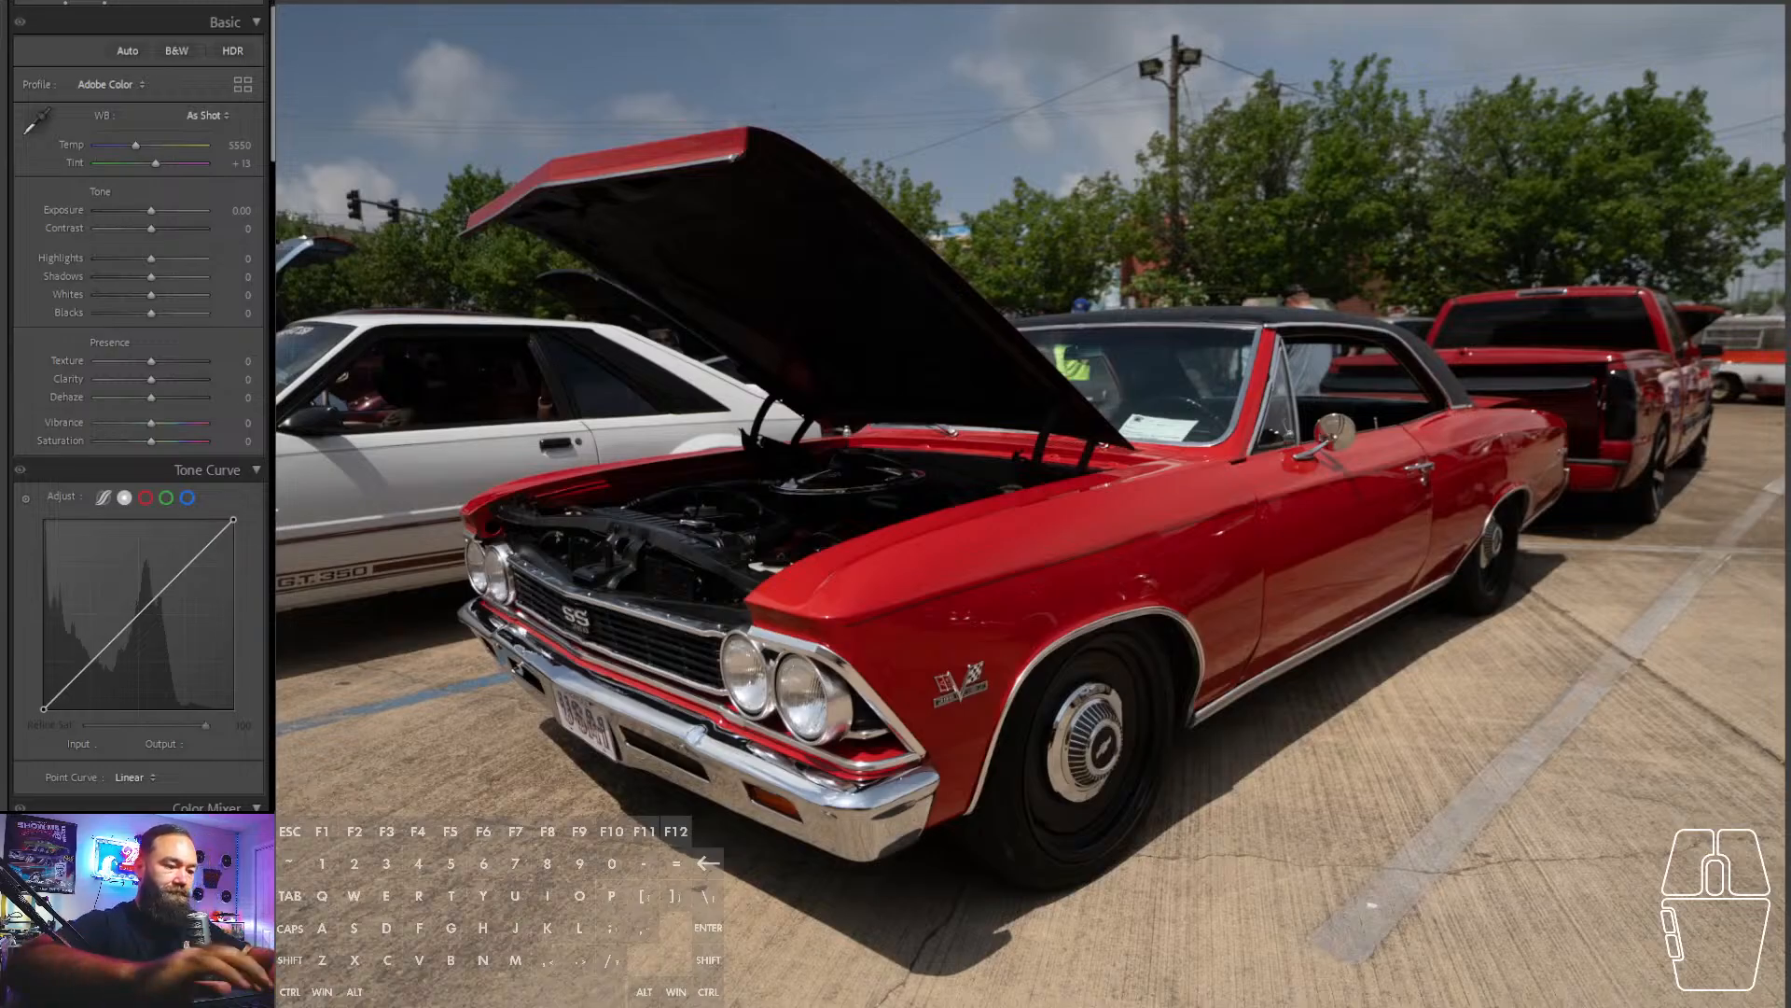
{"action": "key", "text": "r"}
{"action": "key", "text": "m"}
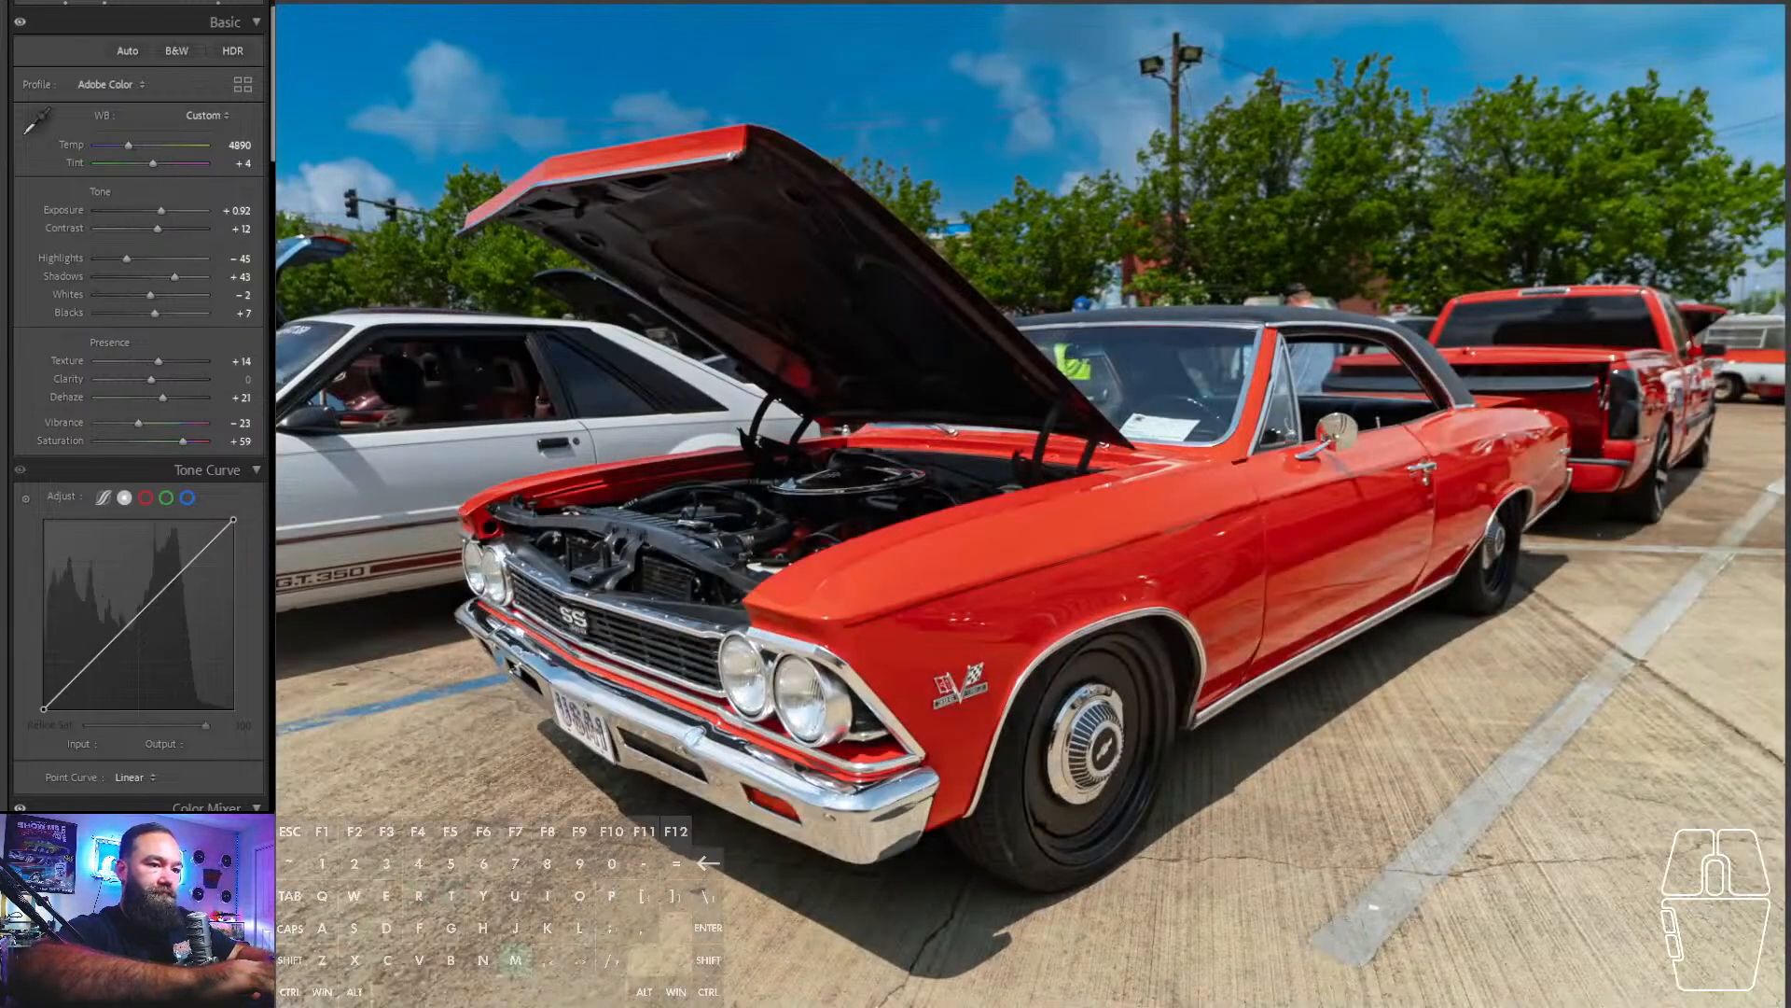
{"action": "key", "text": "space"}
{"action": "key", "text": "m"}
{"action": "key", "text": "u"}
{"action": "key", "text": "s"}
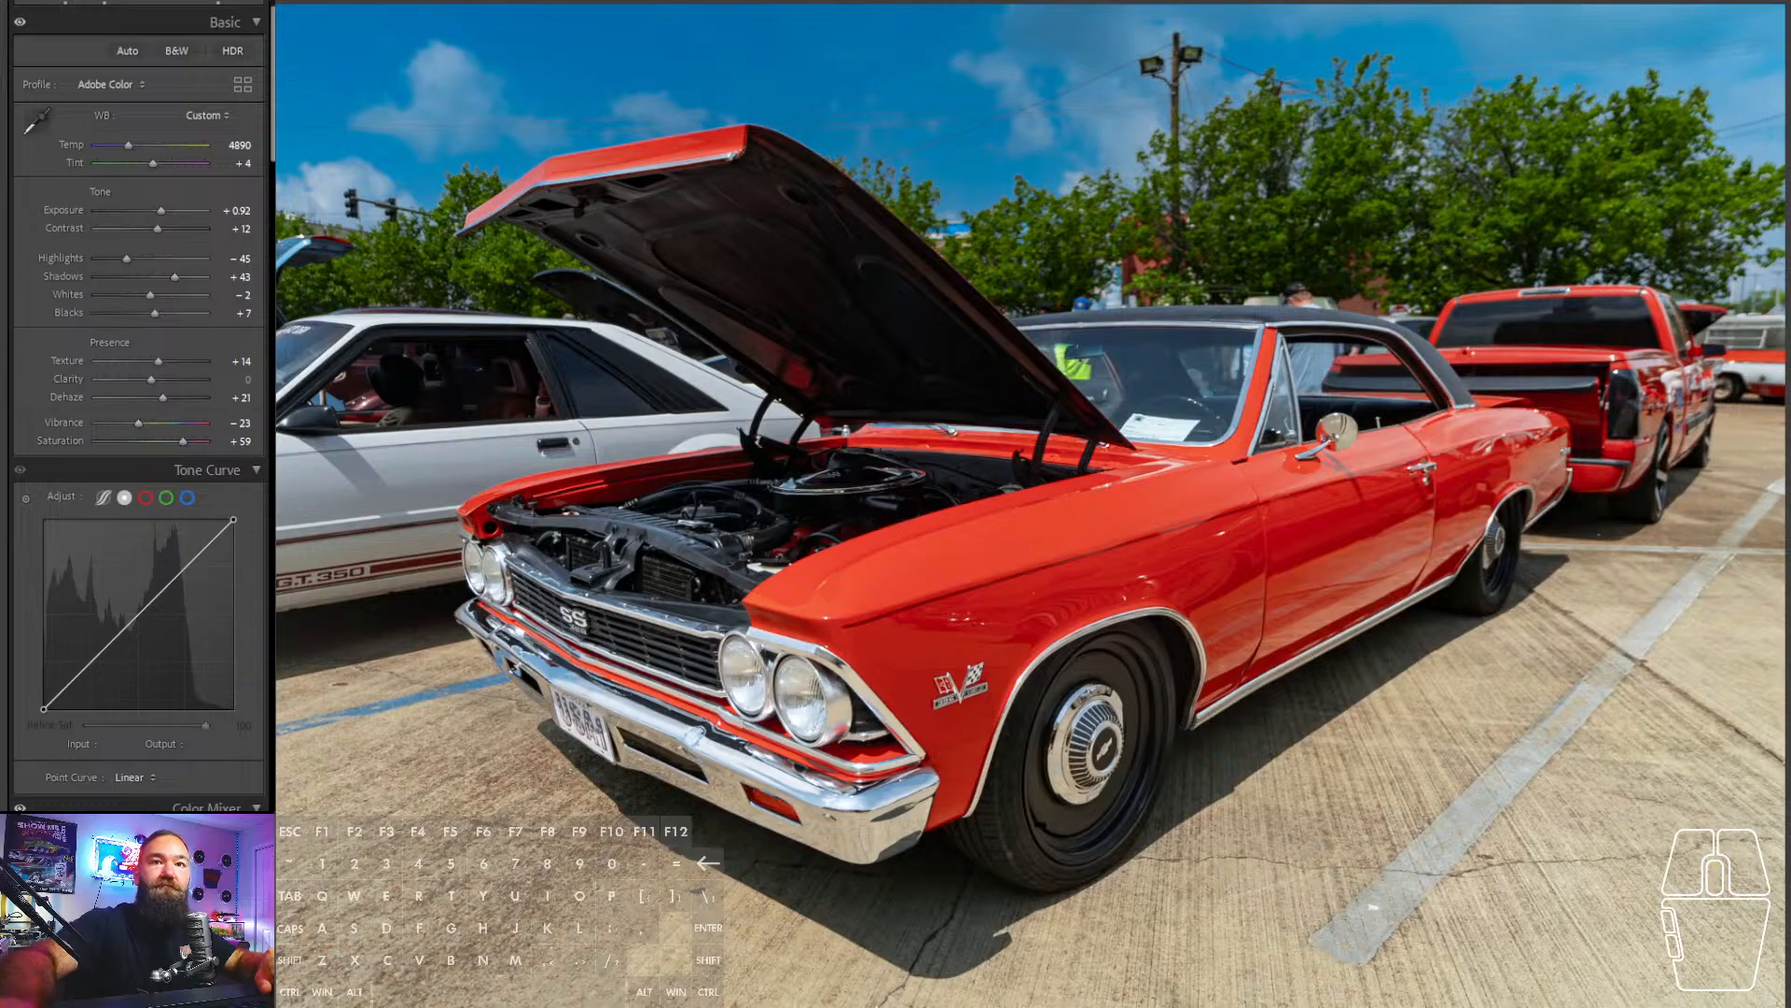
- Lower the red car photo's exposure to +0.67 and cool its color temperature to 4667
{"action": "left_click_drag", "start_coordinate": [156, 210], "coordinate": [153, 208]}
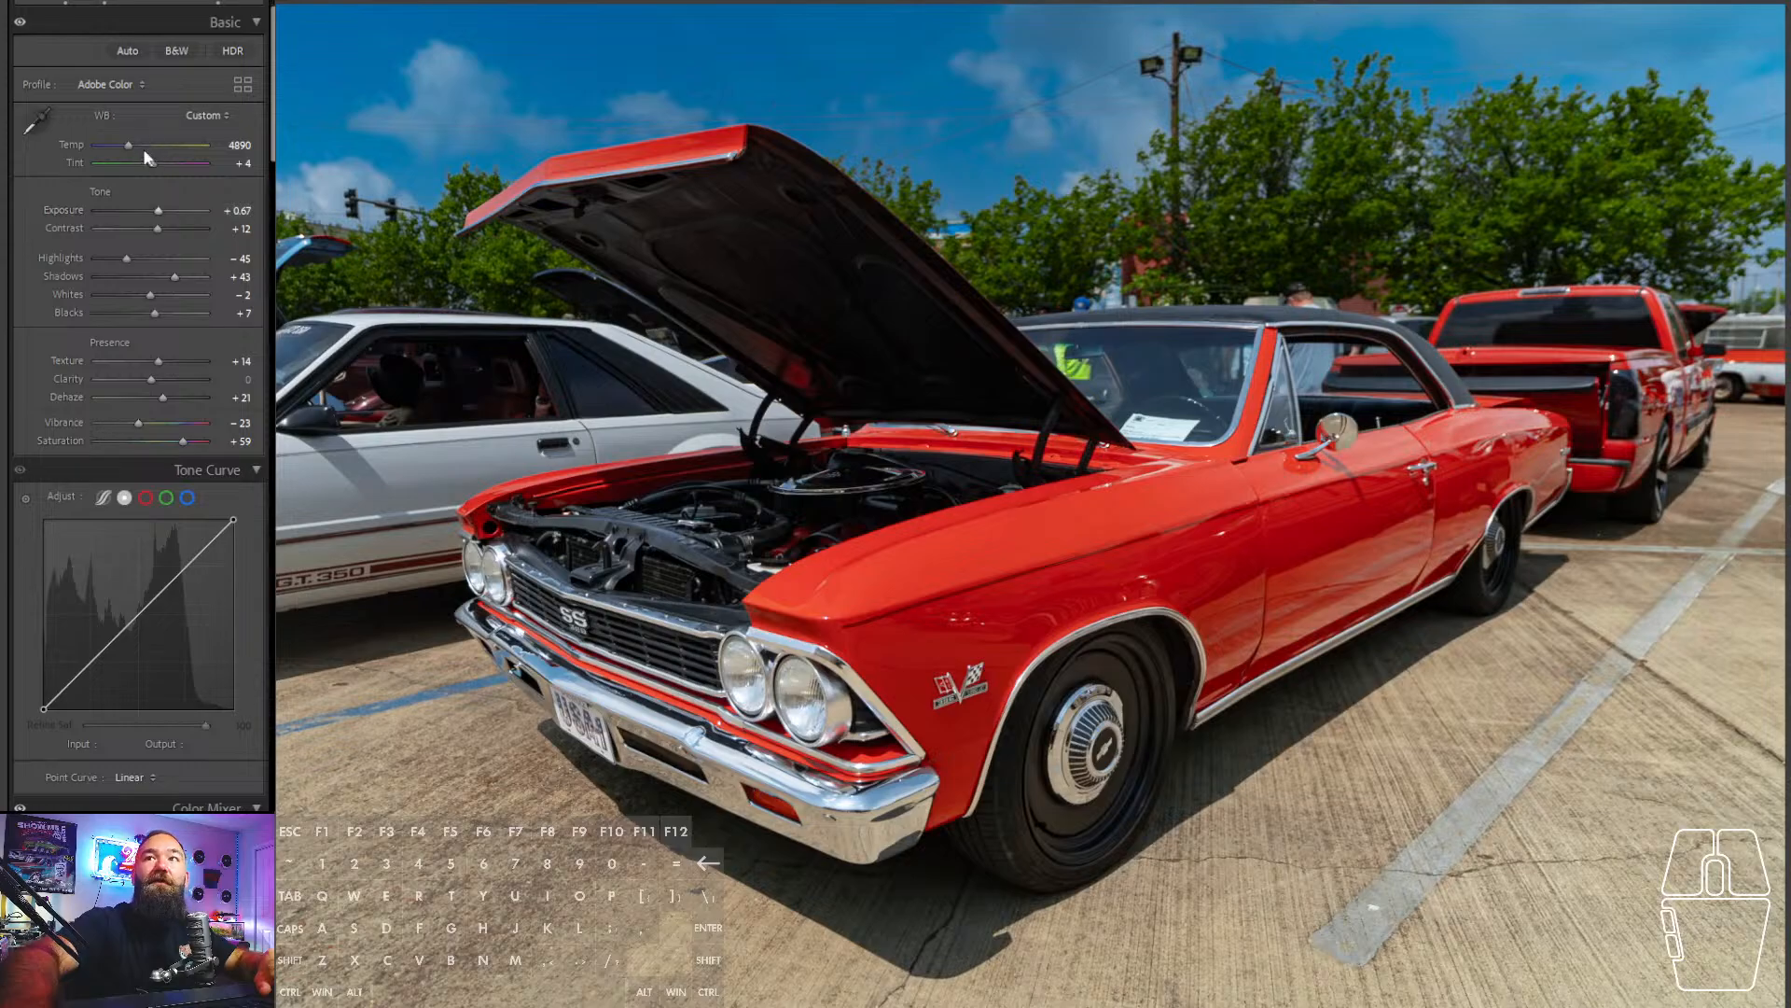
{"action": "left_click_drag", "start_coordinate": [126, 146], "coordinate": [123, 146]}
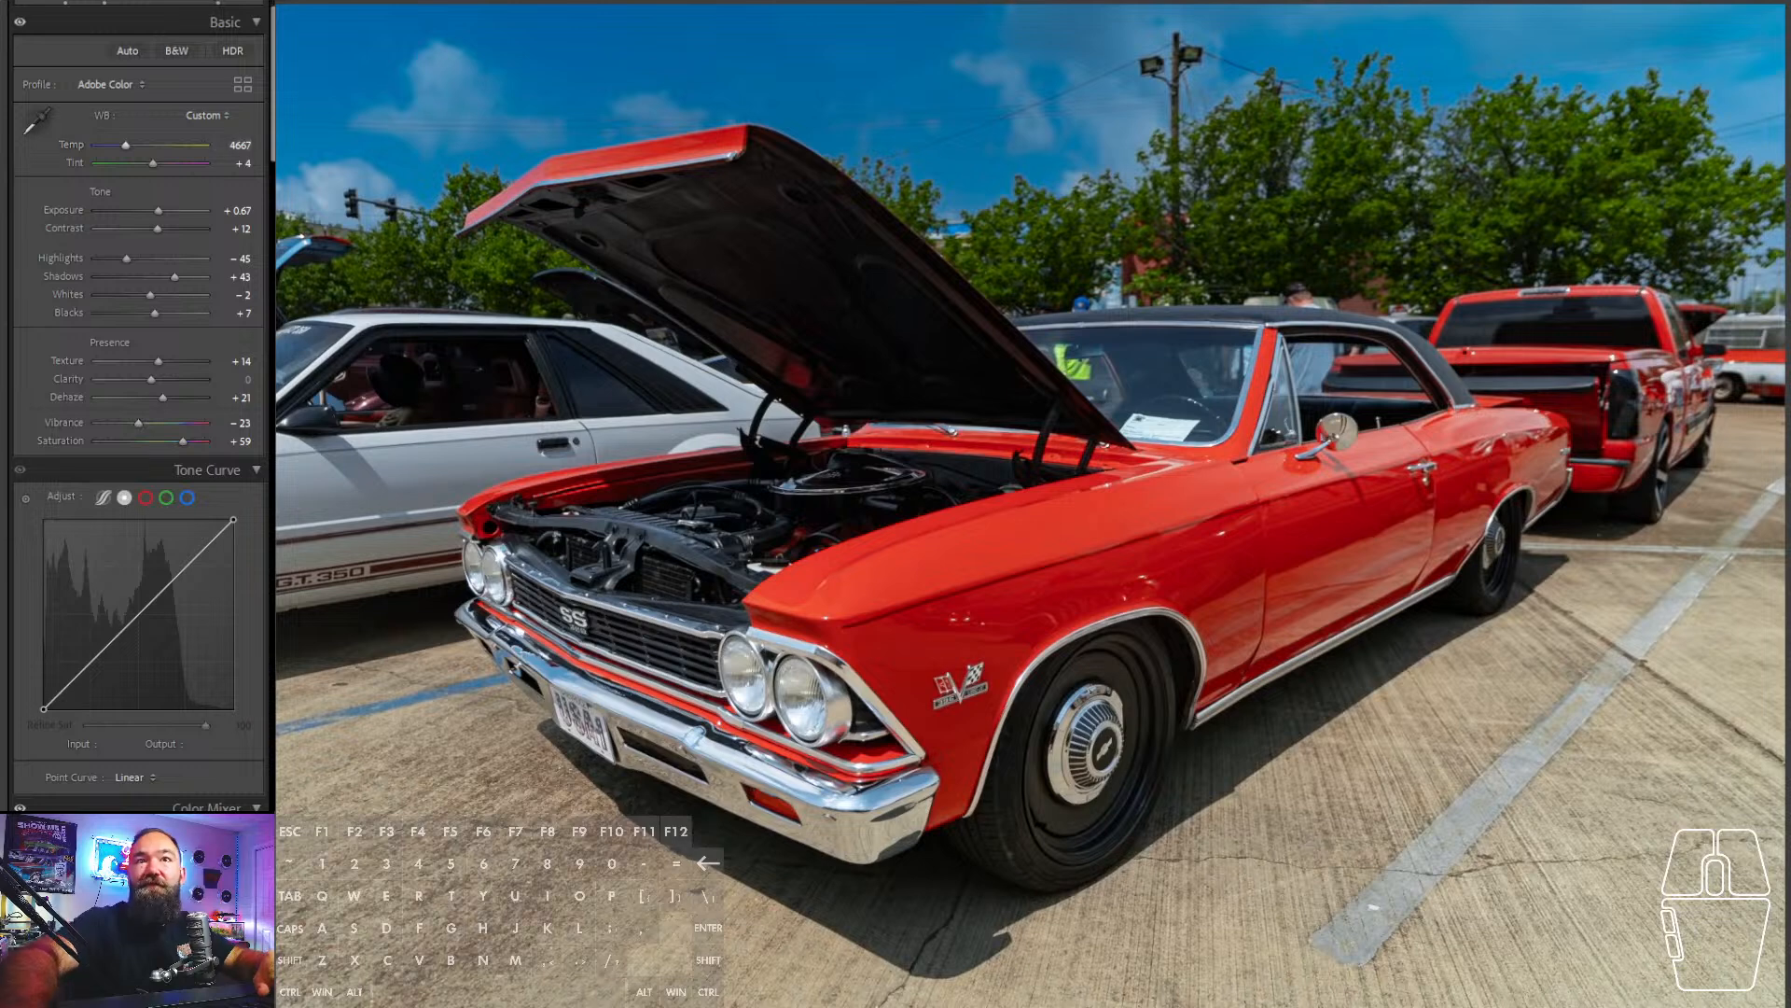
- Add a tilted linear gradient mask rising from the pavement to the red car's hood line, and subtract the subject from it
{"action": "key", "text": "shift+w"}
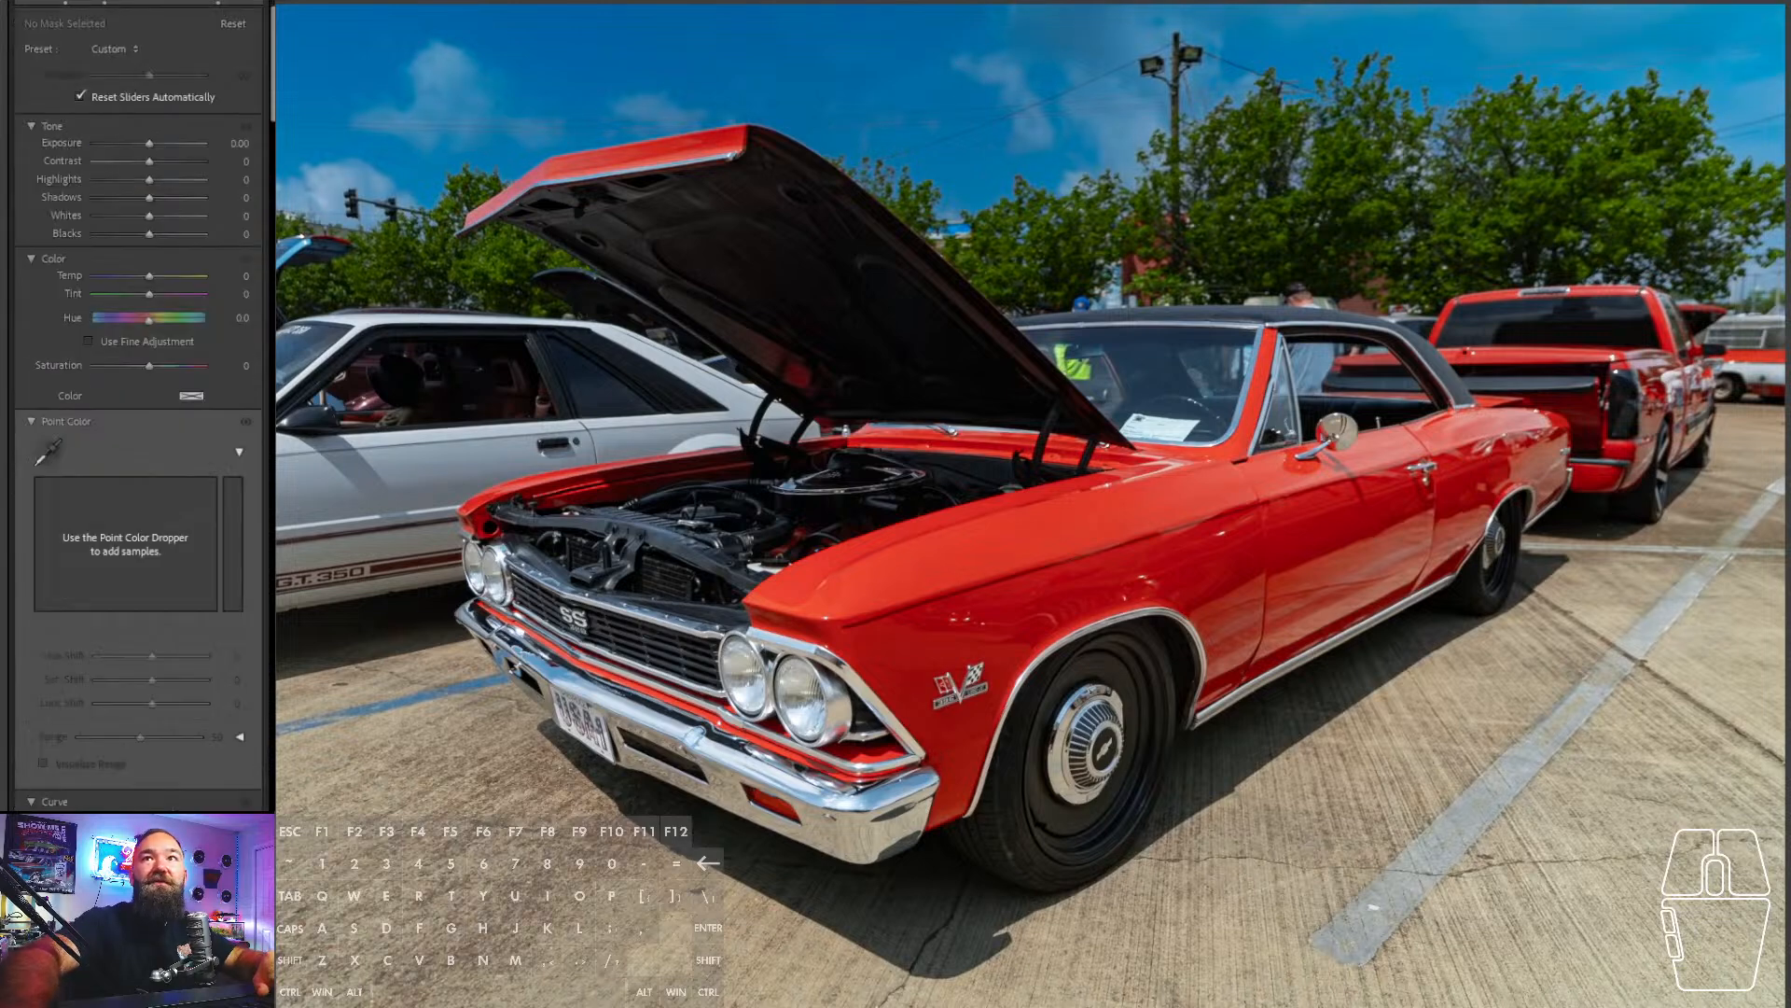
{"action": "left_click", "coordinate": [54, 15]}
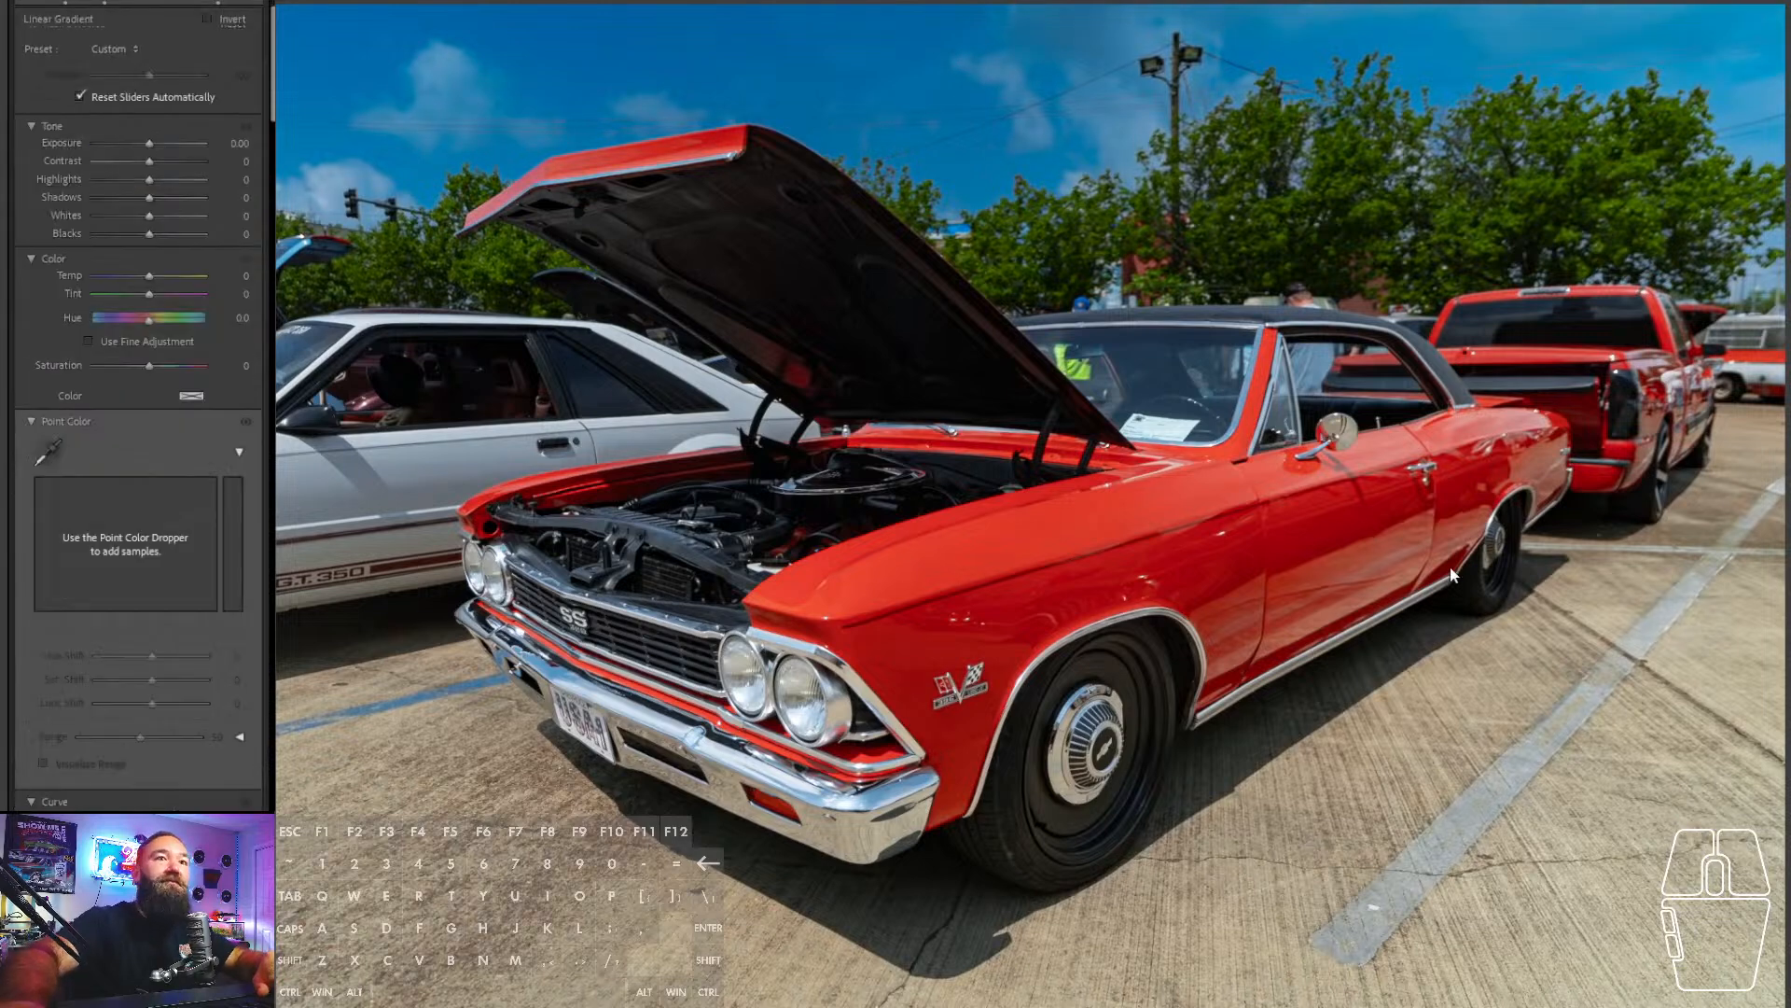
{"action": "left_click_drag", "start_coordinate": [1131, 651], "coordinate": [1104, 510]}
{"action": "left_click_drag", "start_coordinate": [1109, 580], "coordinate": [1094, 514]}
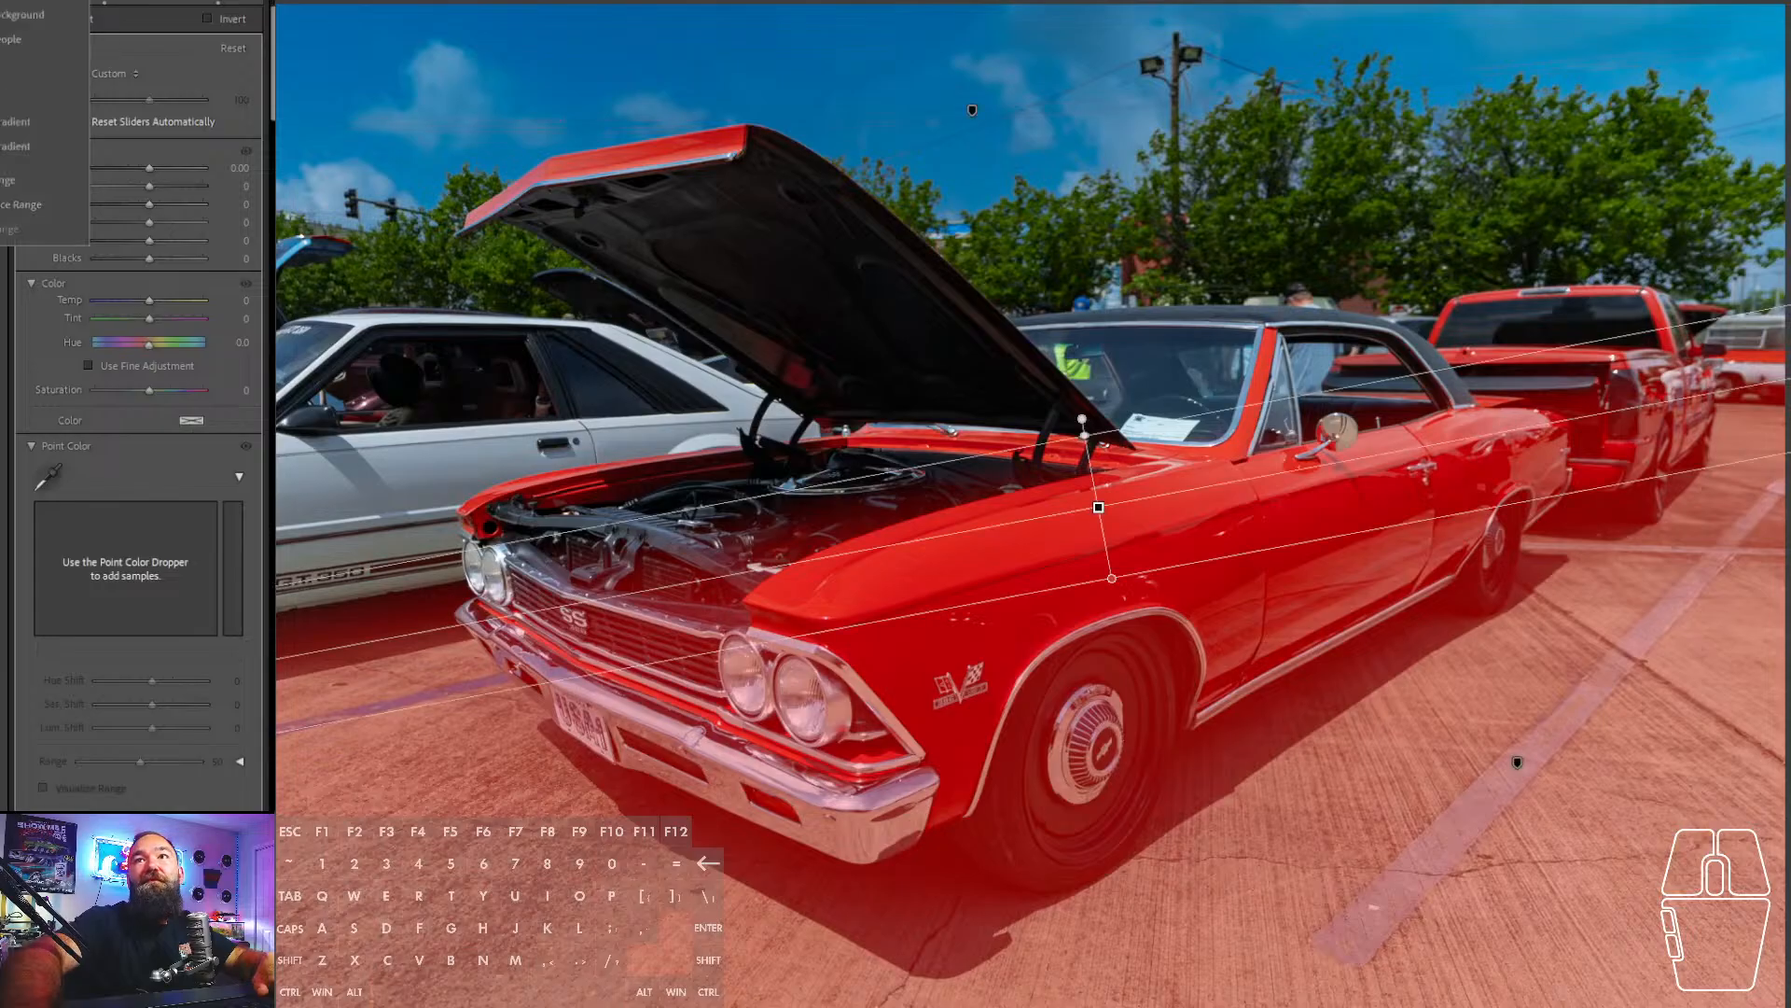
{"action": "left_click", "coordinate": [4, 65]}
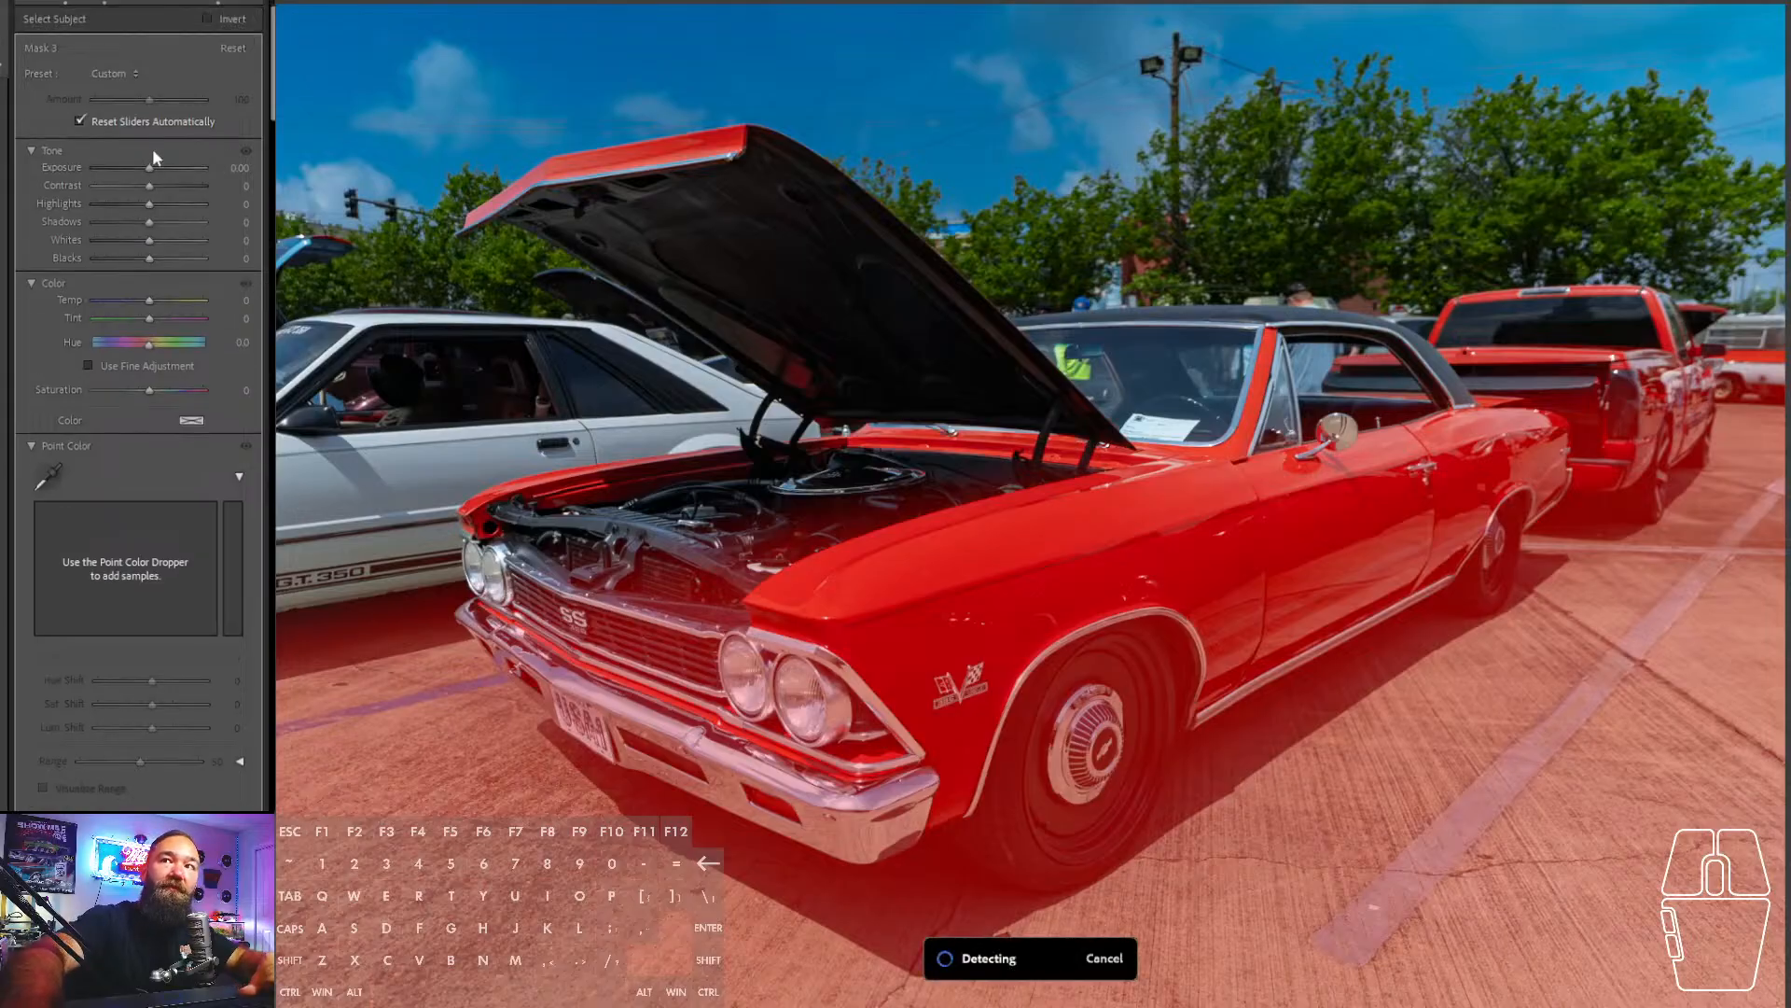
- Set the pavement gradient mask's exposure to -0.47 and its tint to 15
{"action": "left_click_drag", "start_coordinate": [149, 170], "coordinate": [137, 166]}
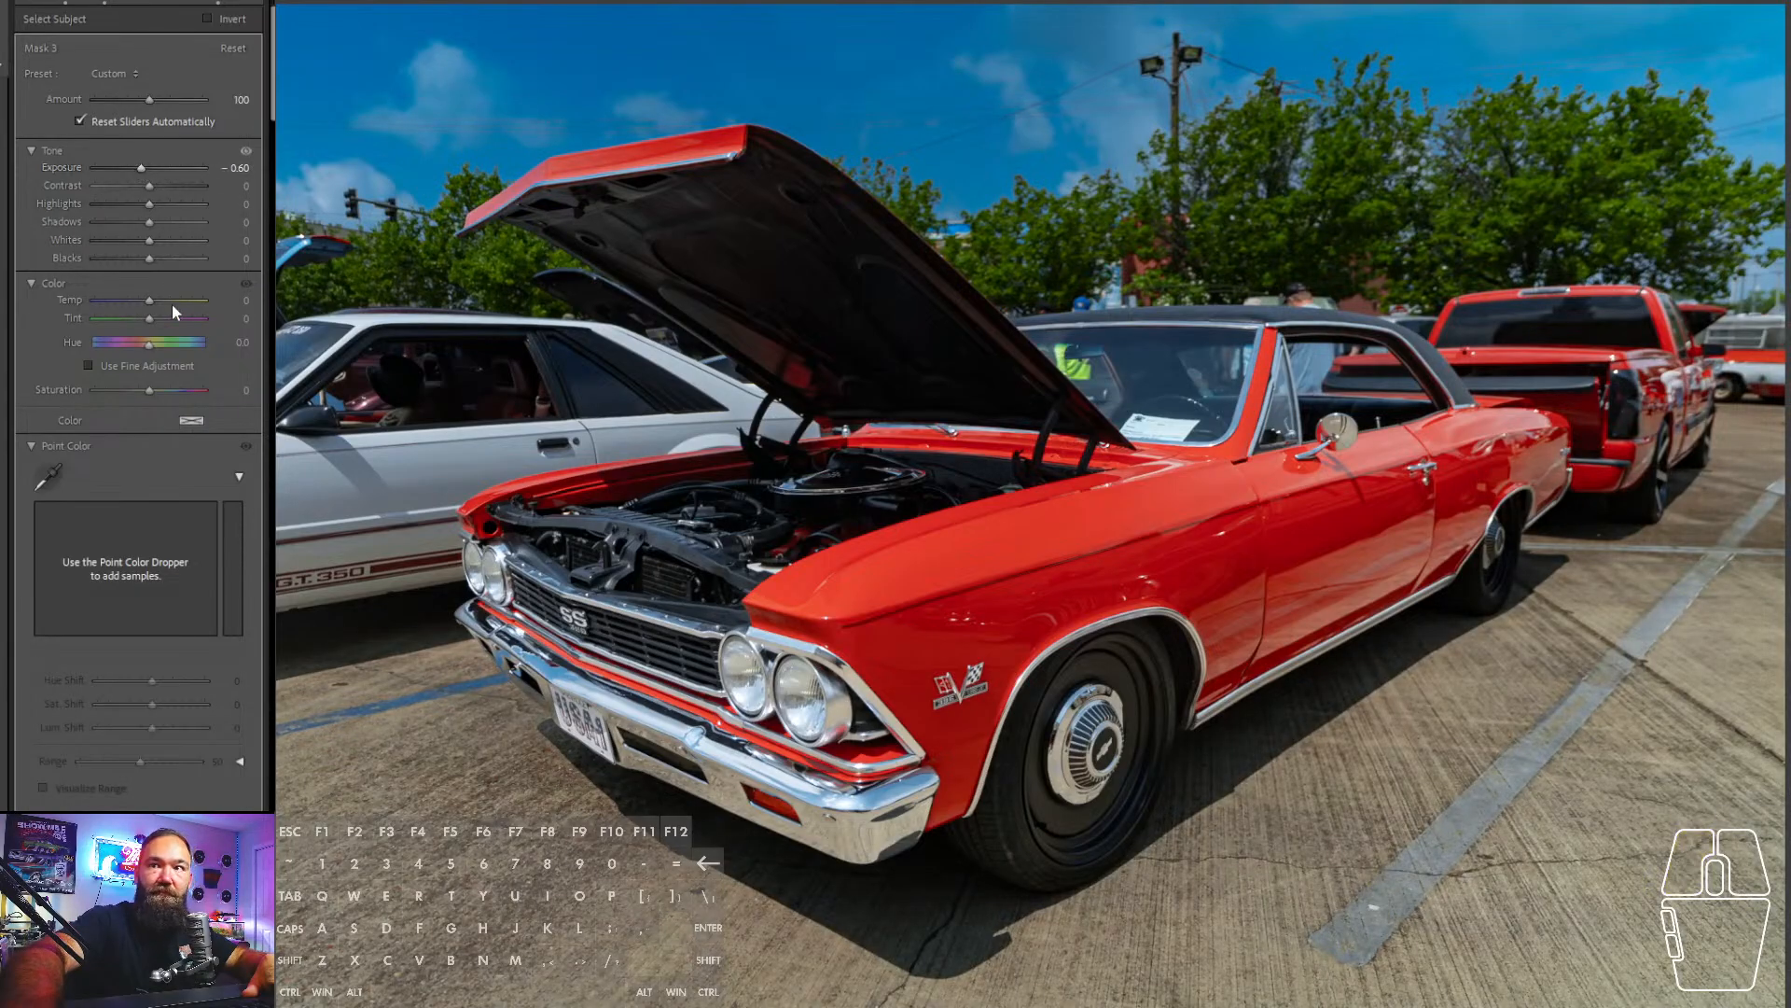
{"action": "left_click_drag", "start_coordinate": [163, 318], "coordinate": [157, 319]}
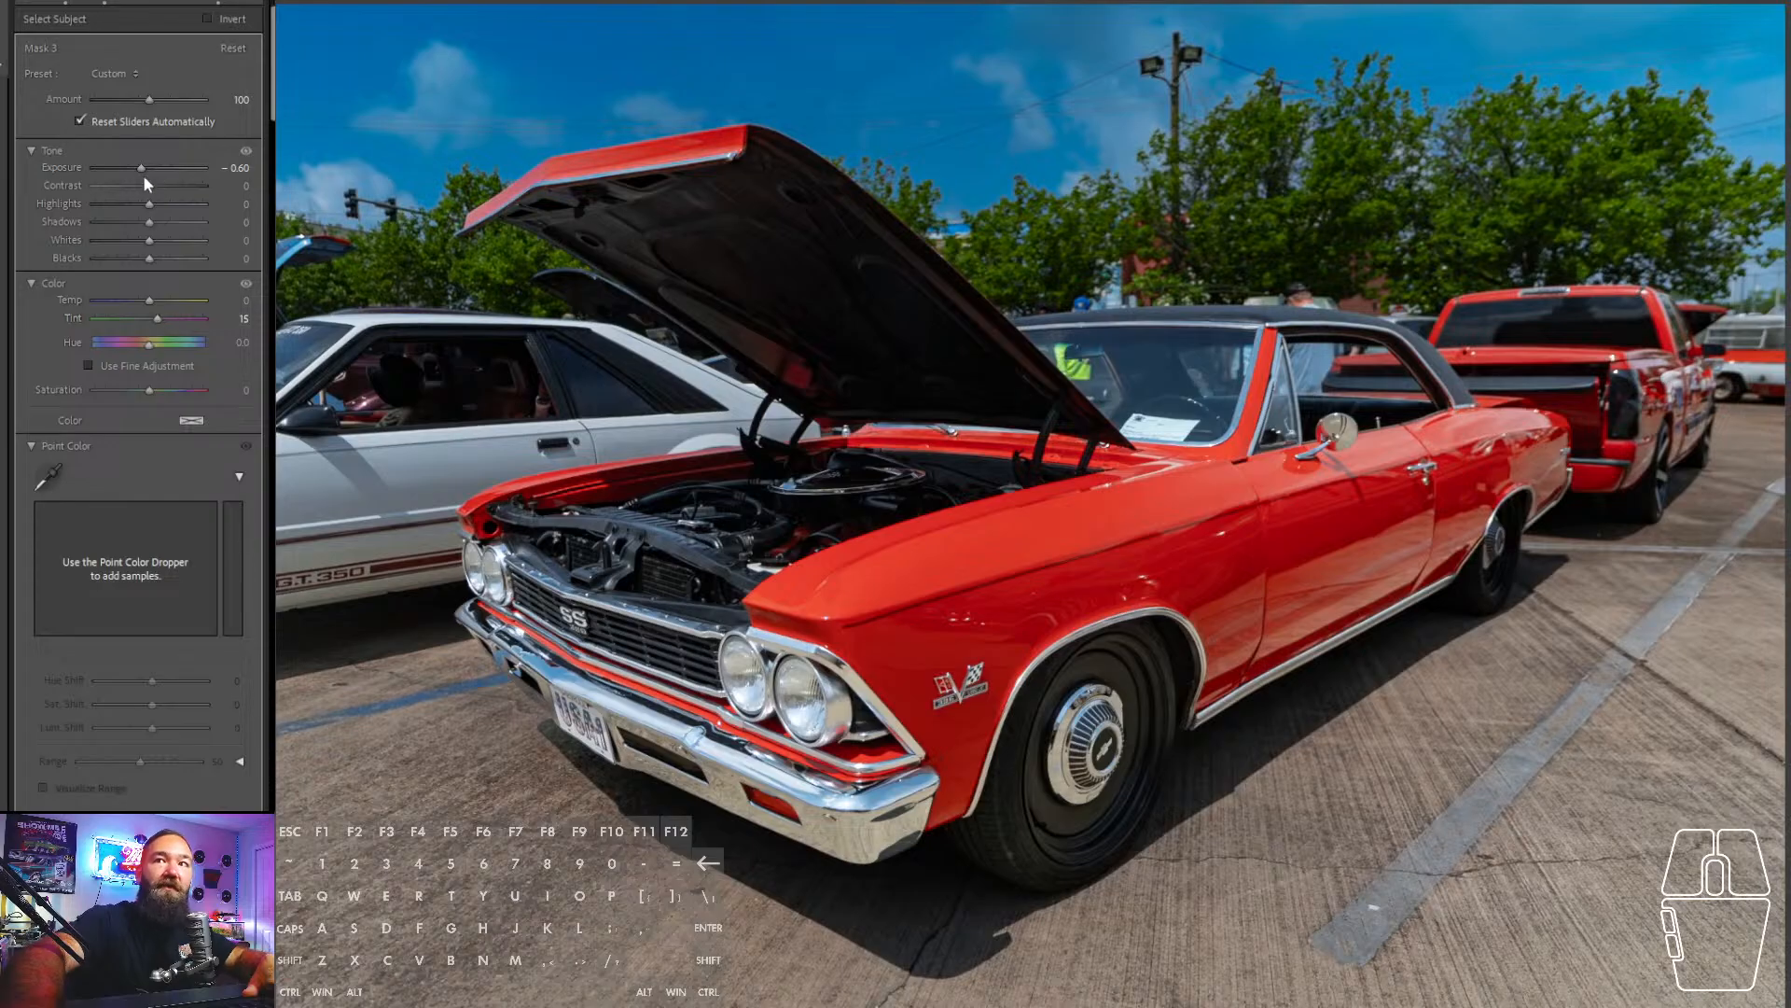
{"action": "left_click_drag", "start_coordinate": [143, 169], "coordinate": [143, 173]}
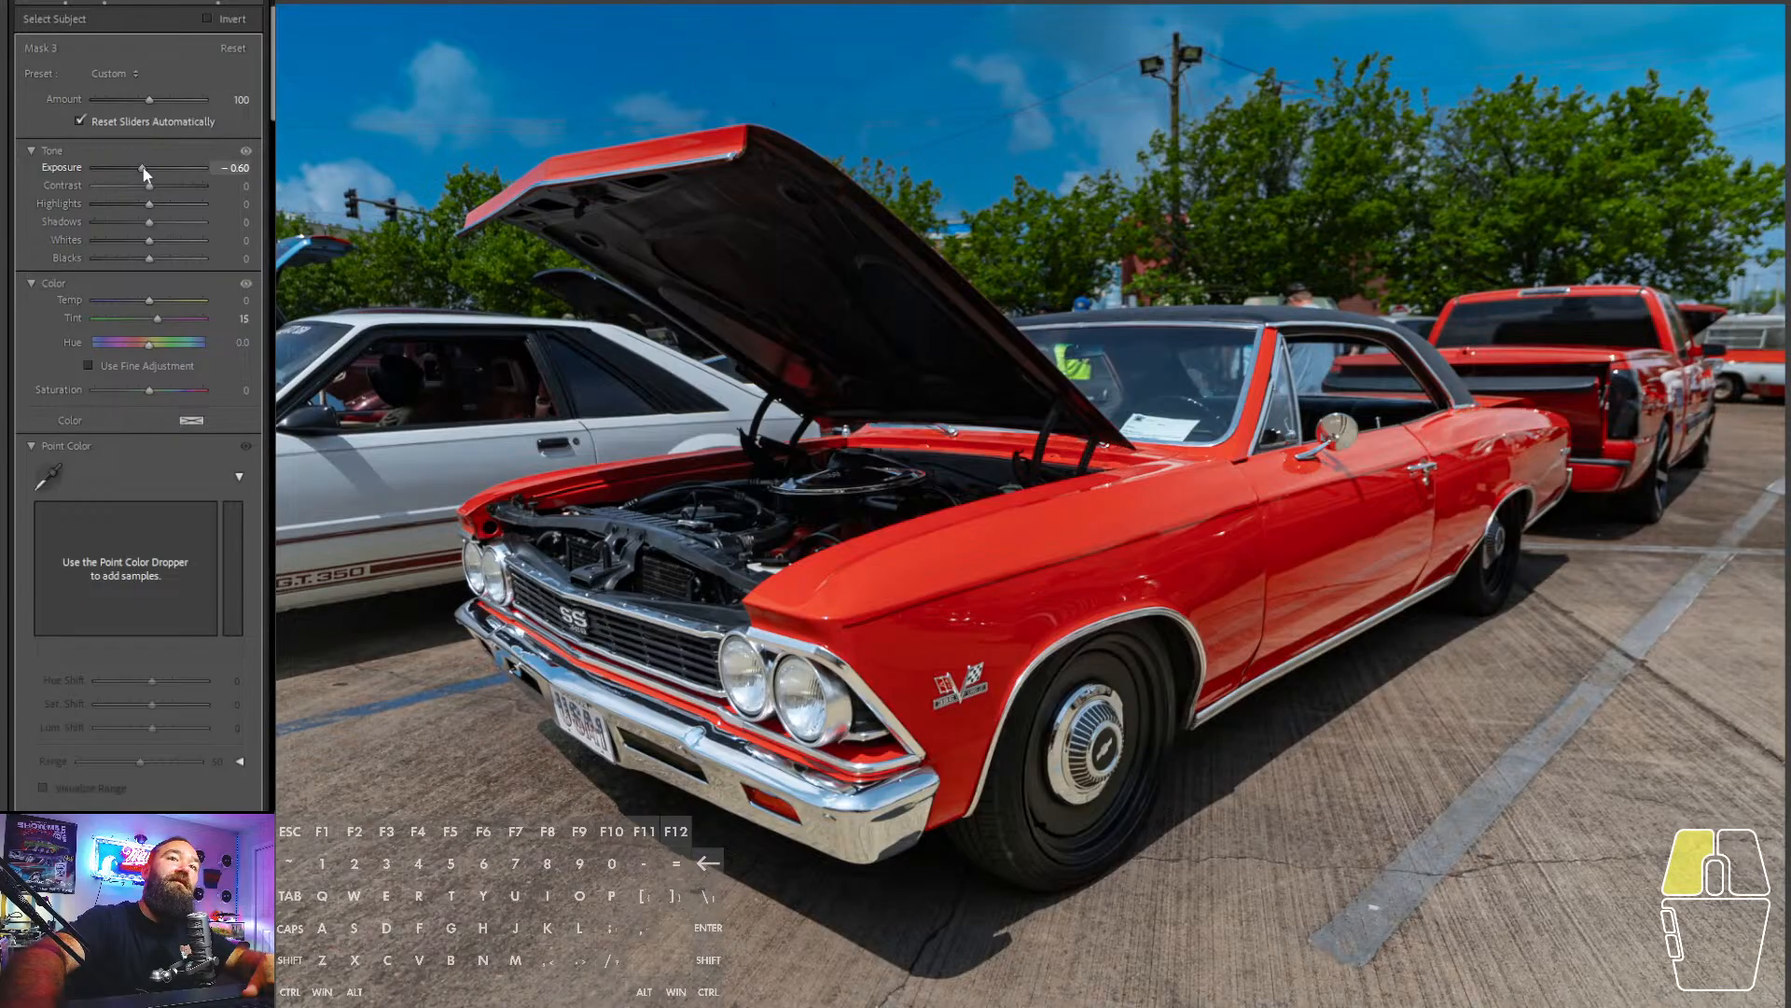
{"action": "left_click_drag", "start_coordinate": [142, 172], "coordinate": [142, 172]}
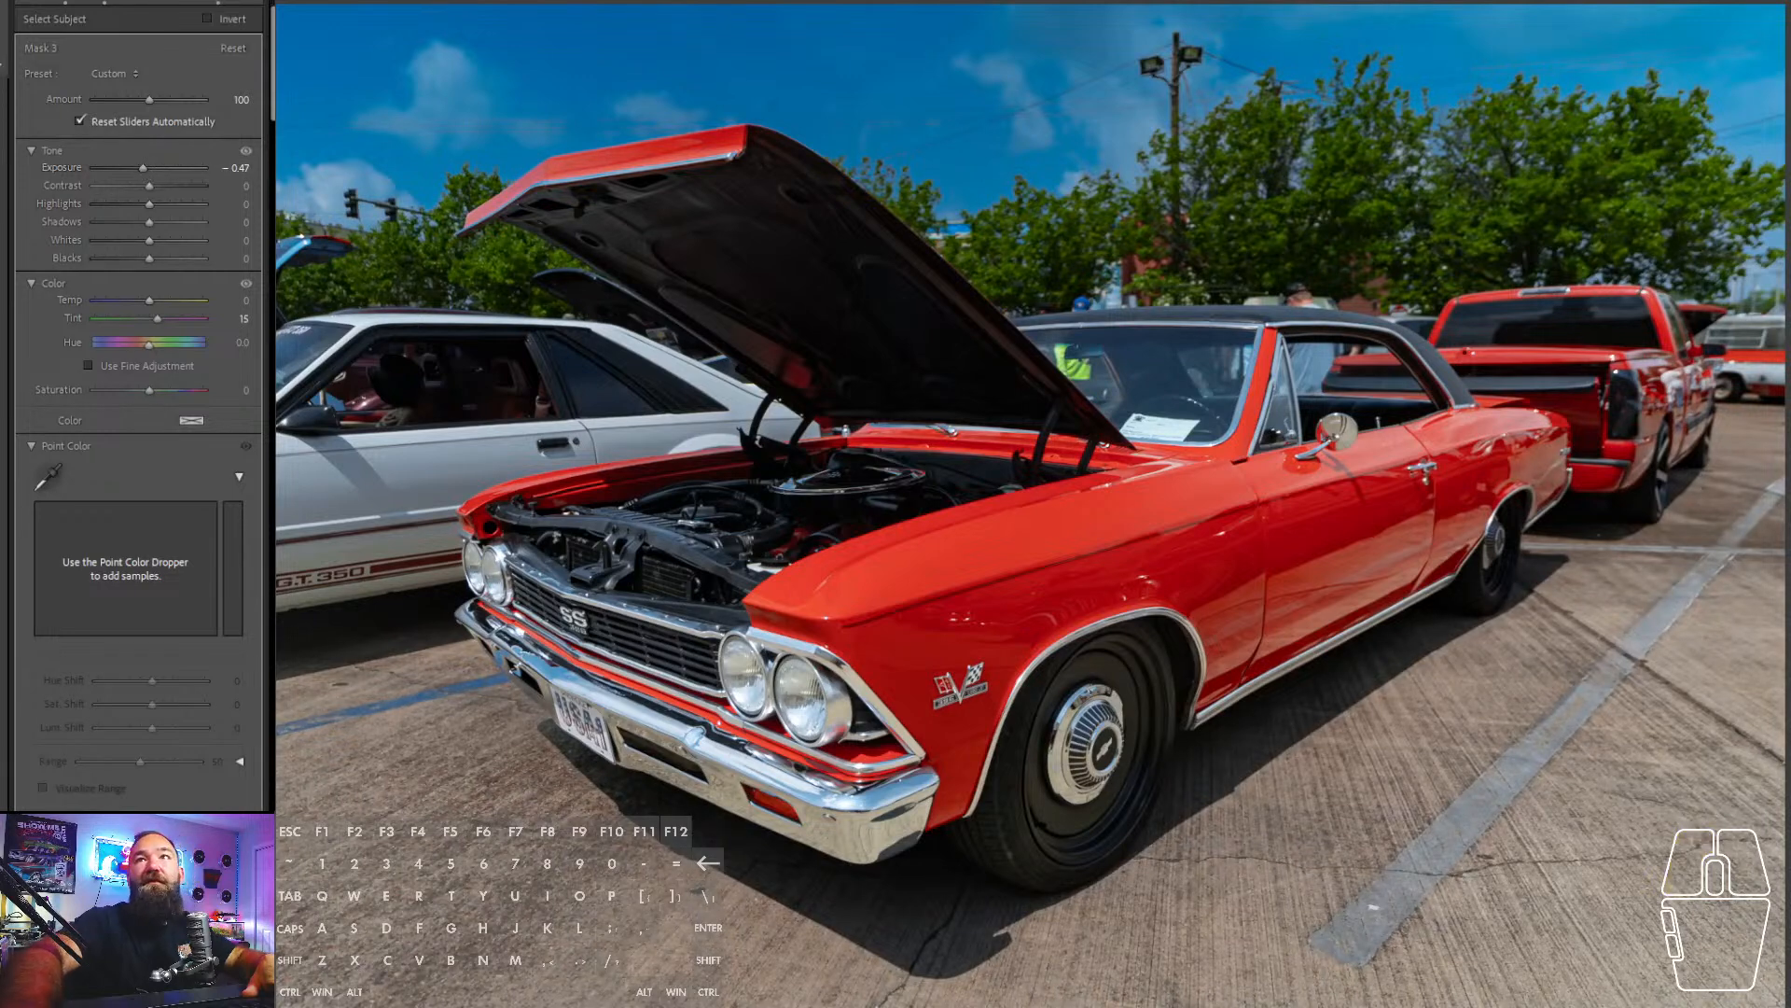
- Add a wide, tilted radial gradient mask over the red car's rear roof and the truck behind it, with exposure -0.64
{"action": "key", "text": "shift+m"}
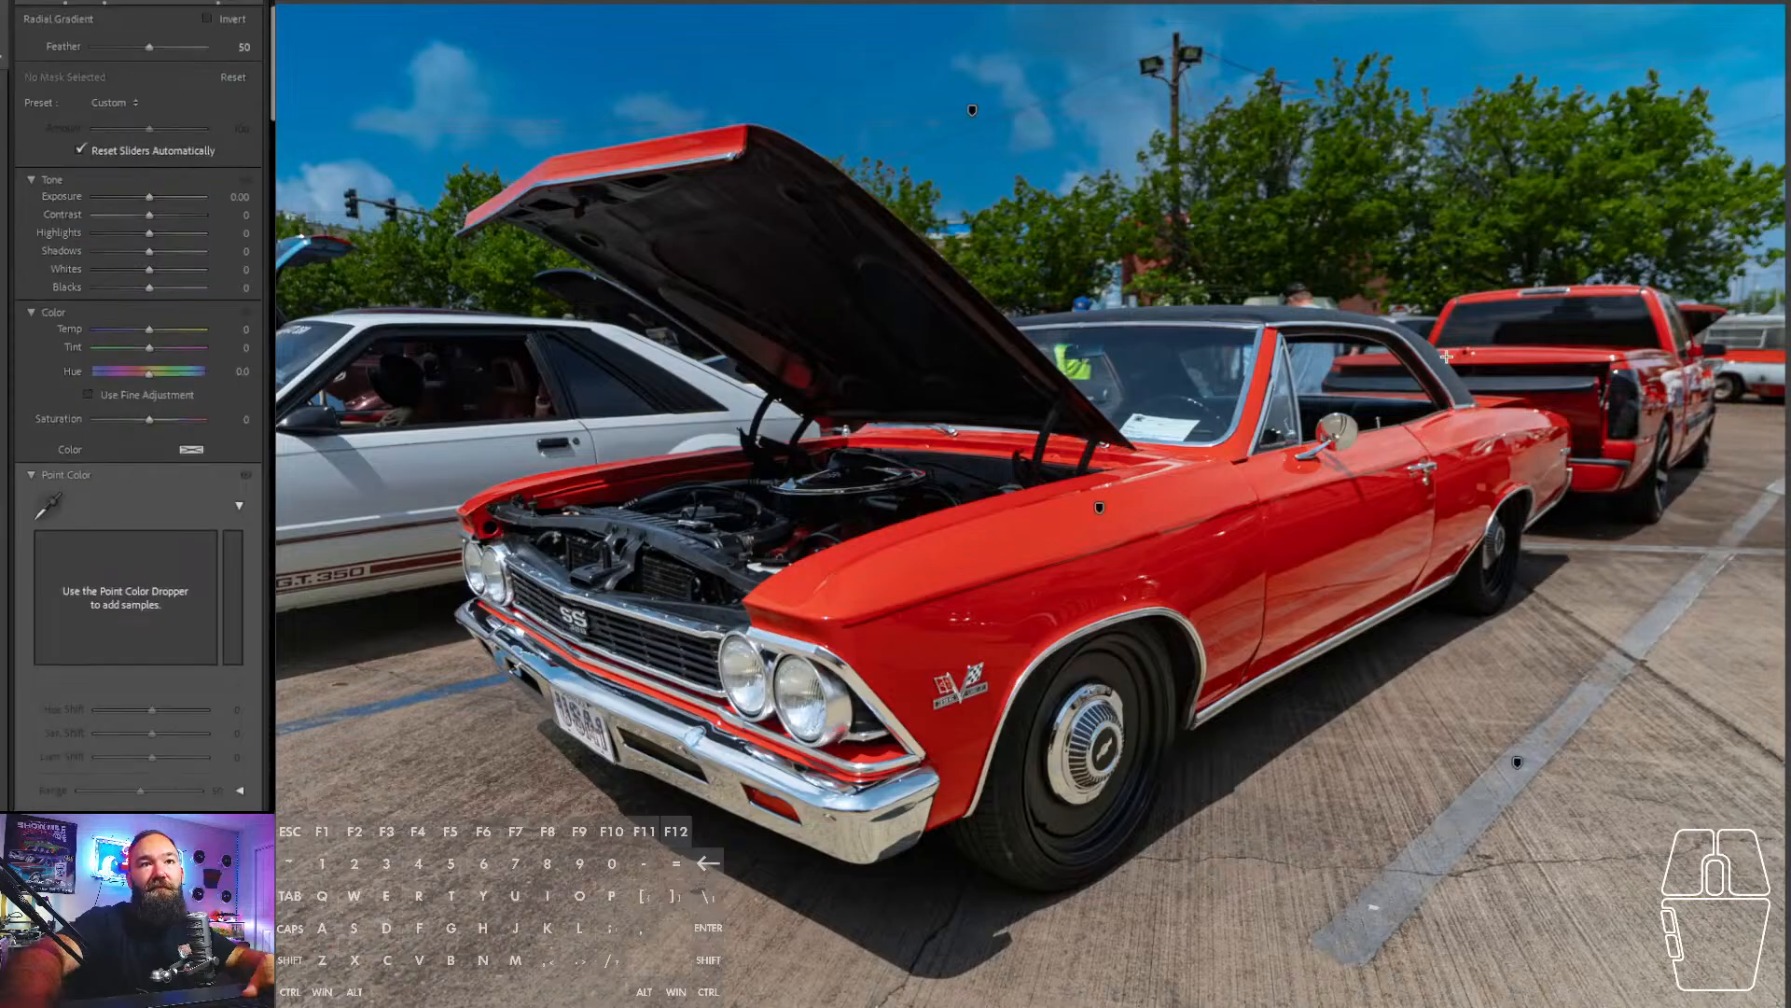
{"action": "left_click_drag", "start_coordinate": [1446, 359], "coordinate": [1115, 470]}
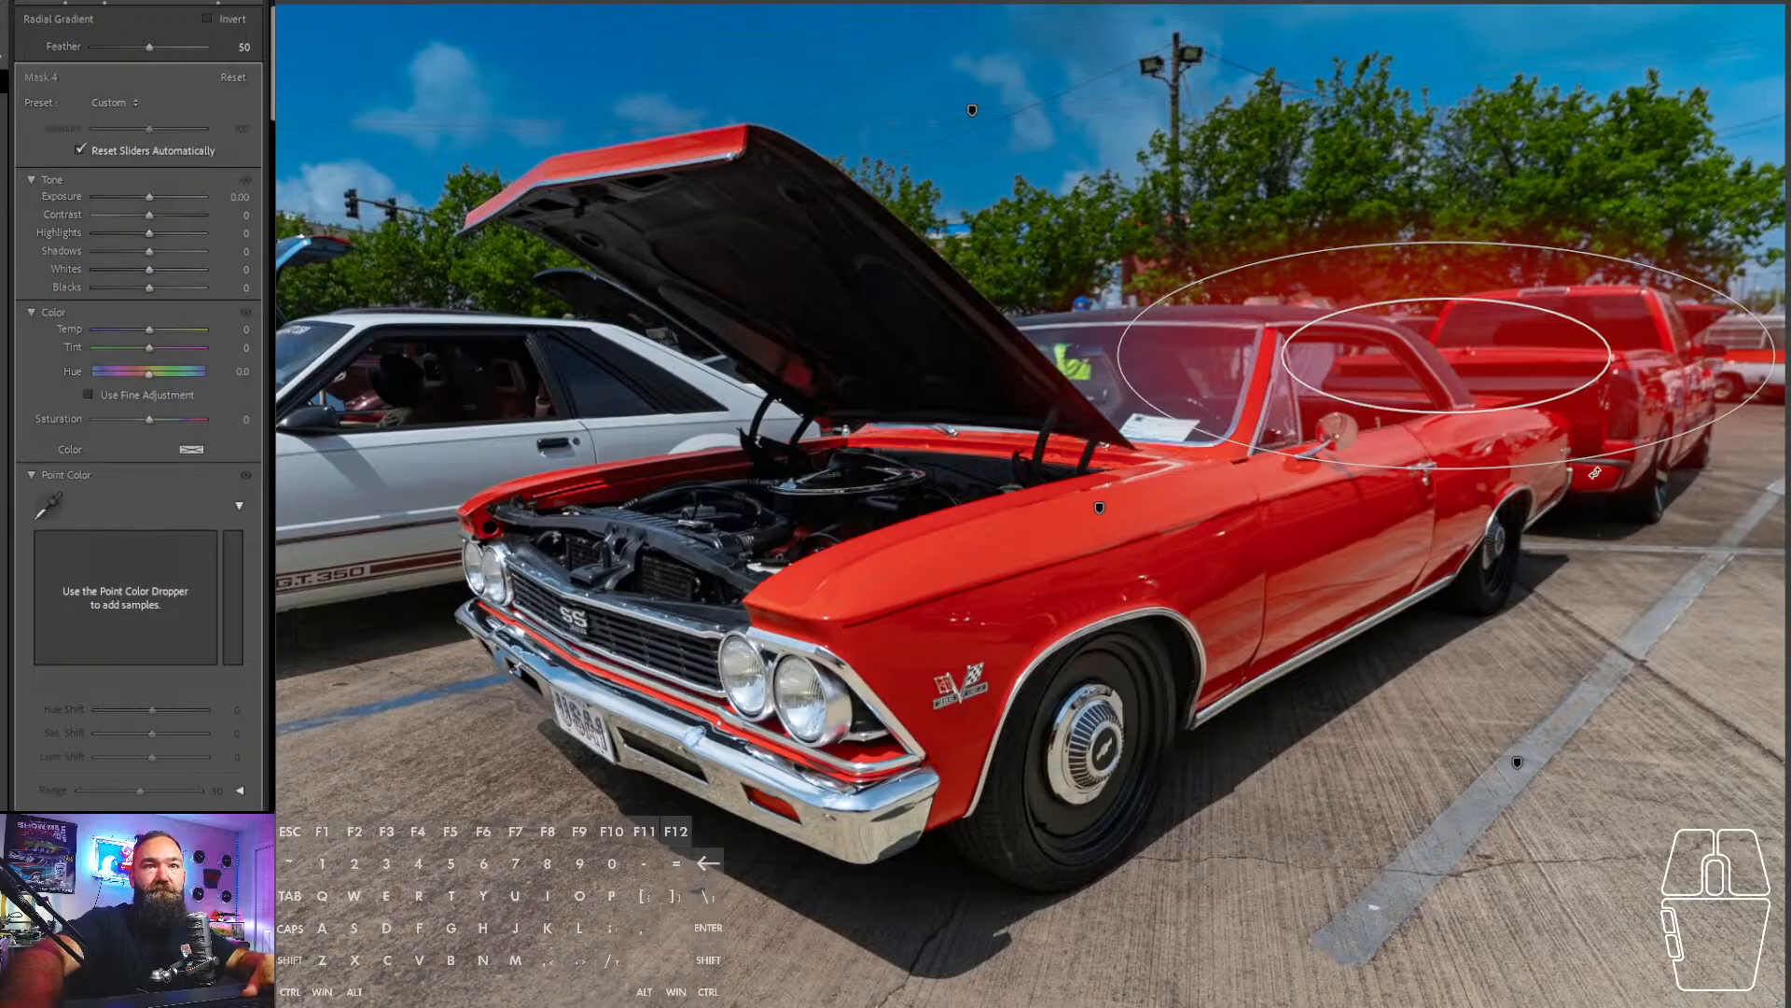
{"action": "left_click_drag", "start_coordinate": [1598, 471], "coordinate": [1643, 451]}
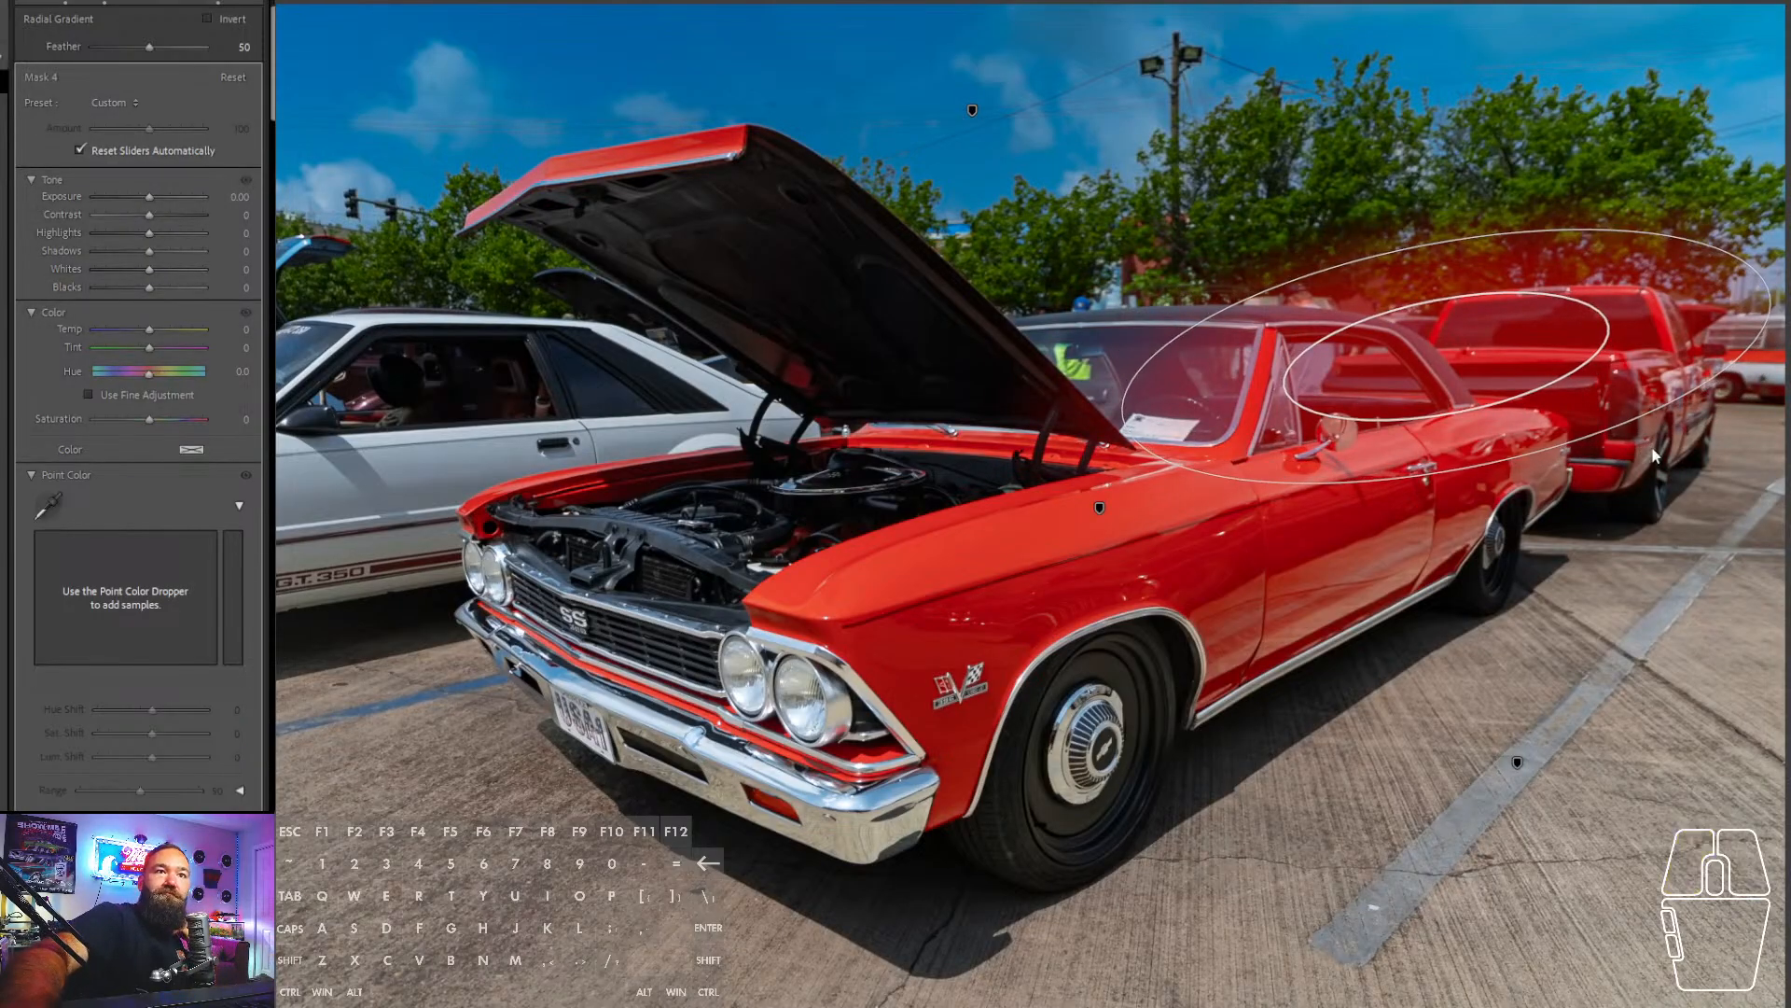
{"action": "left_click_drag", "start_coordinate": [150, 197], "coordinate": [142, 199]}
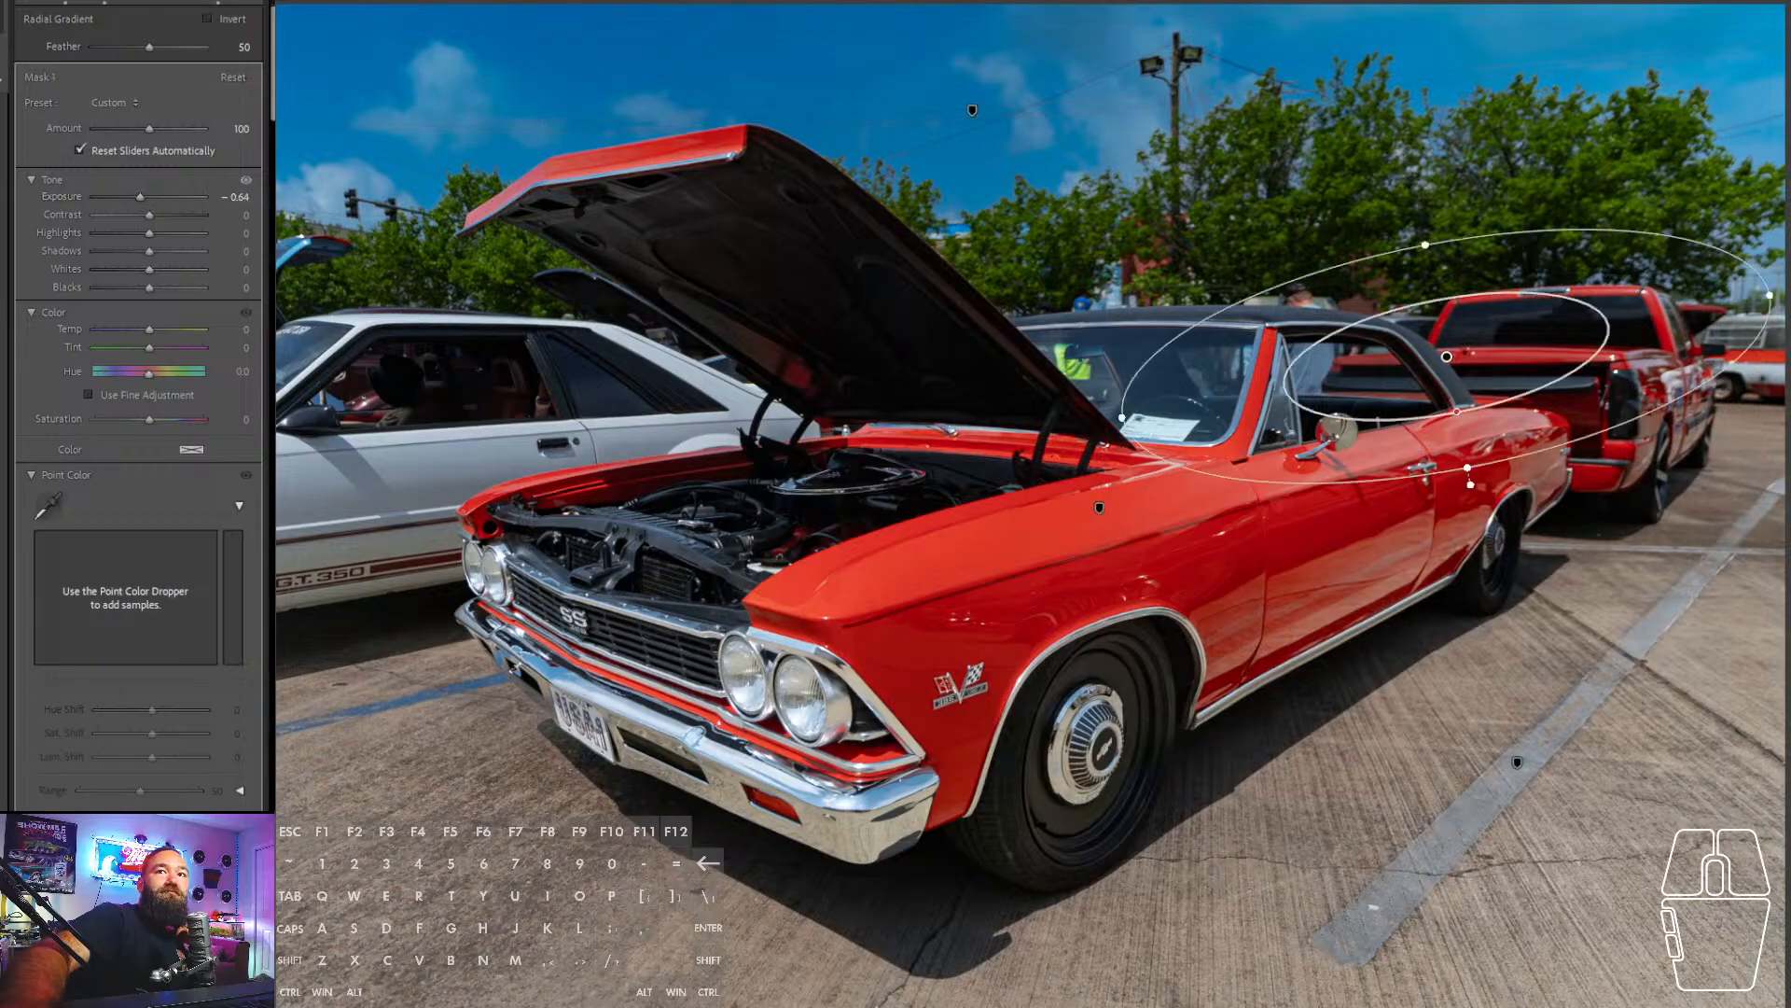
- Select the existing background mask and fine-tune its exposure
{"action": "left_click", "coordinate": [8, 122]}
{"action": "left_click_drag", "start_coordinate": [136, 170], "coordinate": [138, 166]}
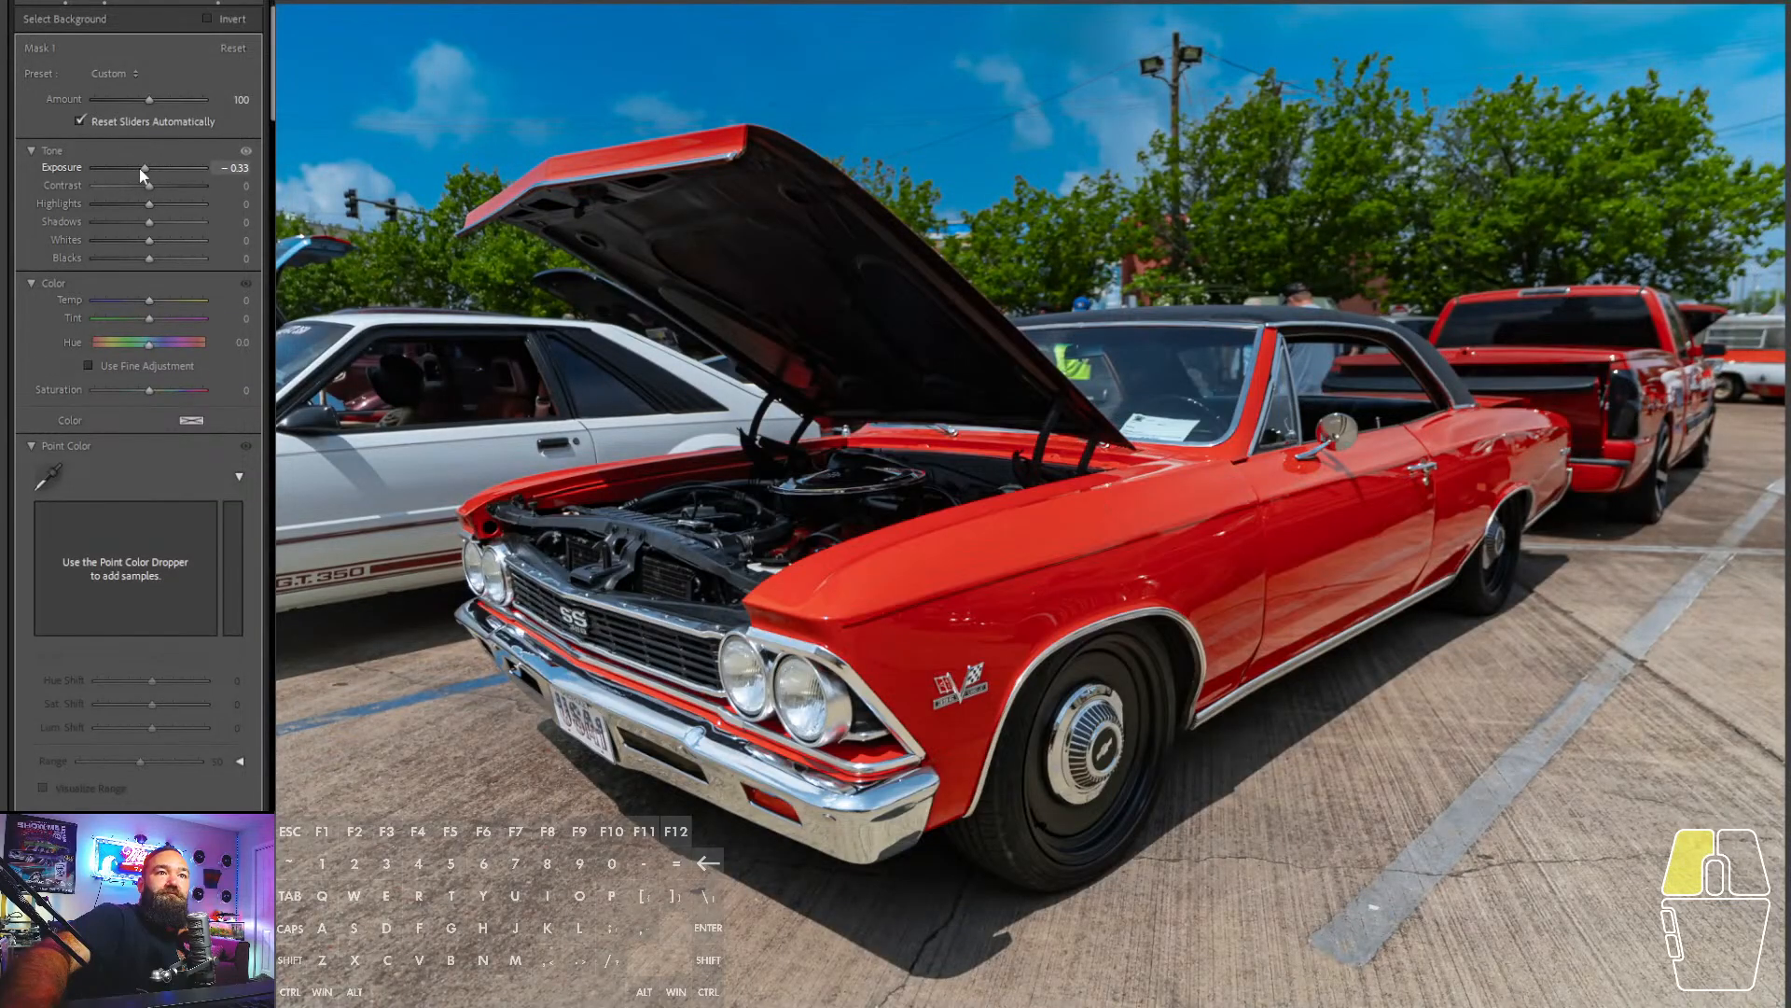
{"action": "left_click_drag", "start_coordinate": [138, 167], "coordinate": [138, 168]}
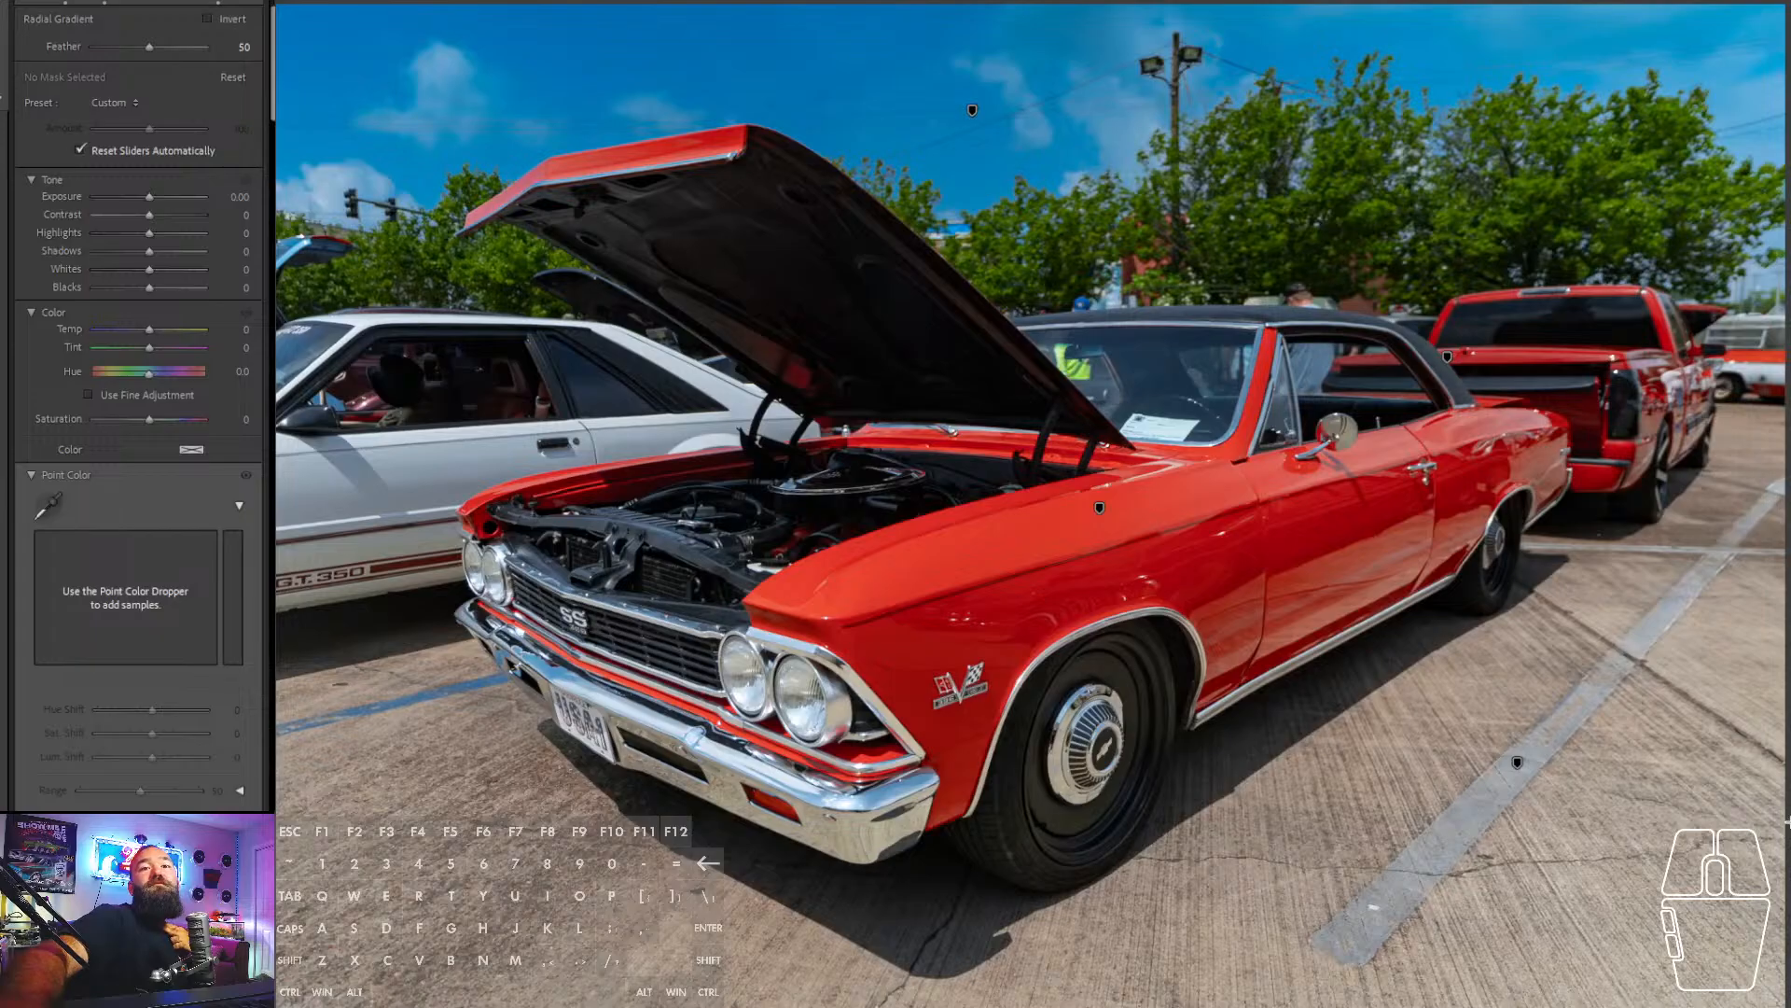
- Add a large radial gradient mask over the pavement beside the red car, rotated along the car's side, with exposure -0.47
{"action": "left_click_drag", "start_coordinate": [1782, 833], "coordinate": [1120, 350]}
{"action": "left_click_drag", "start_coordinate": [951, 990], "coordinate": [859, 1006]}
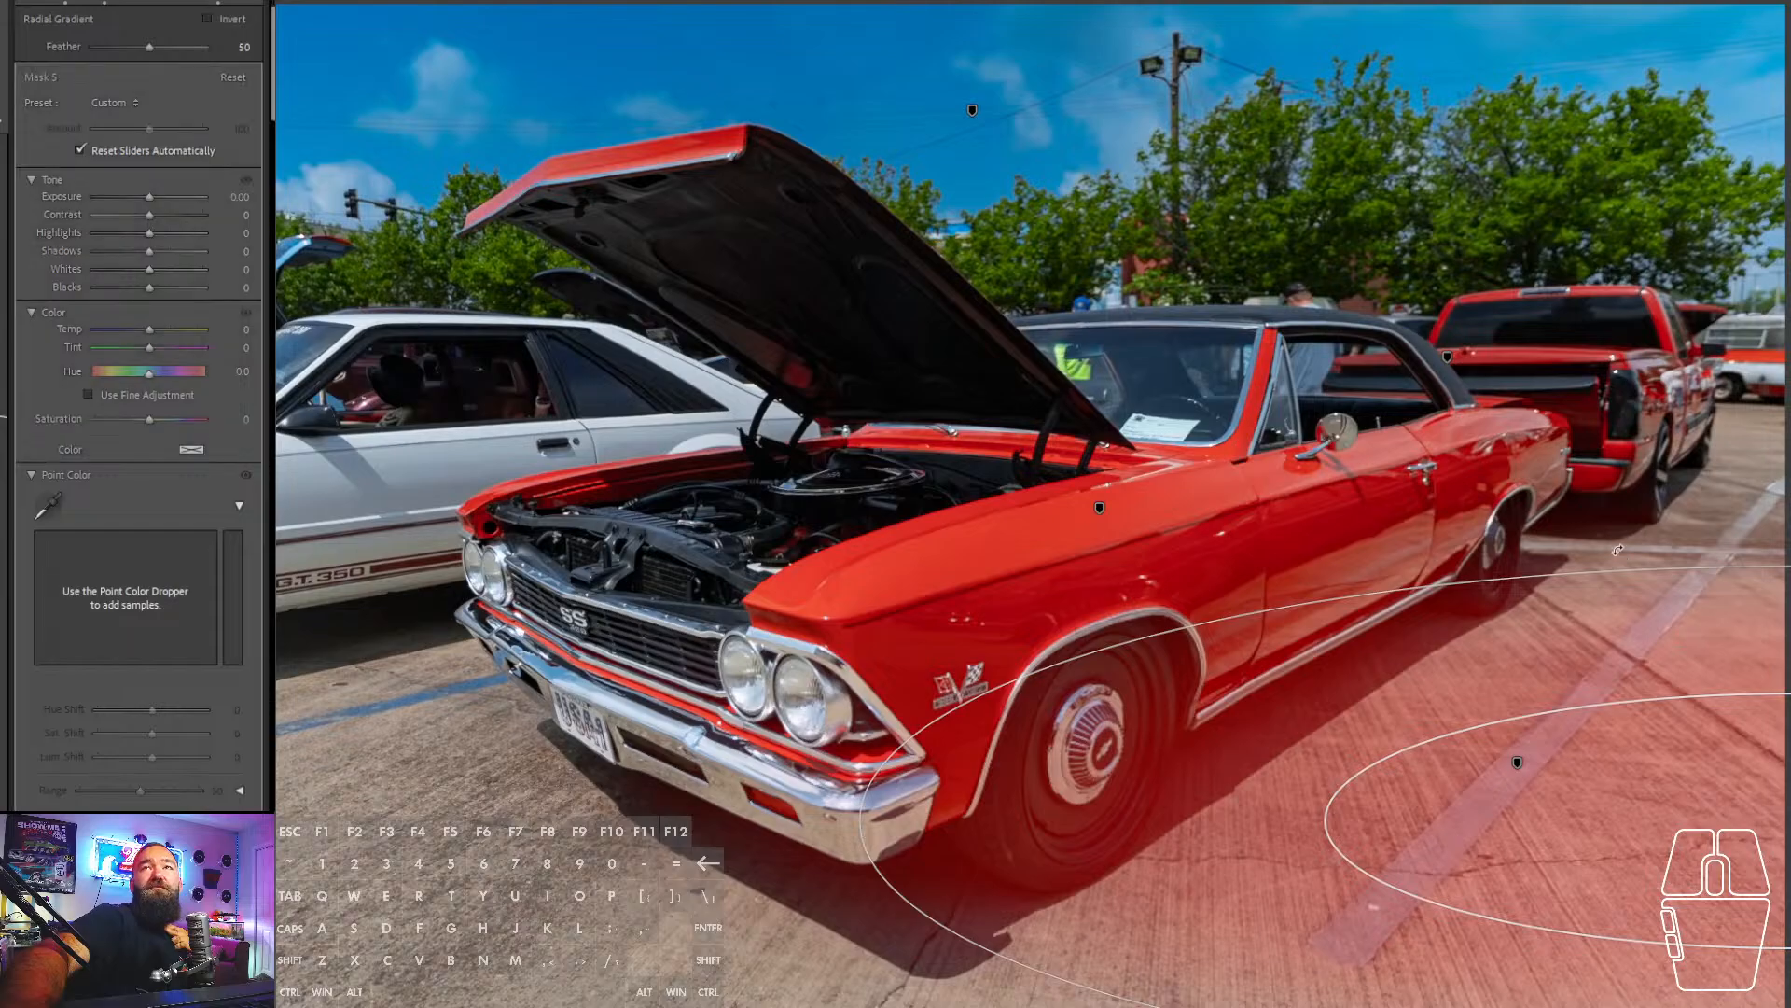
{"action": "left_click_drag", "start_coordinate": [1635, 552], "coordinate": [1296, 631]}
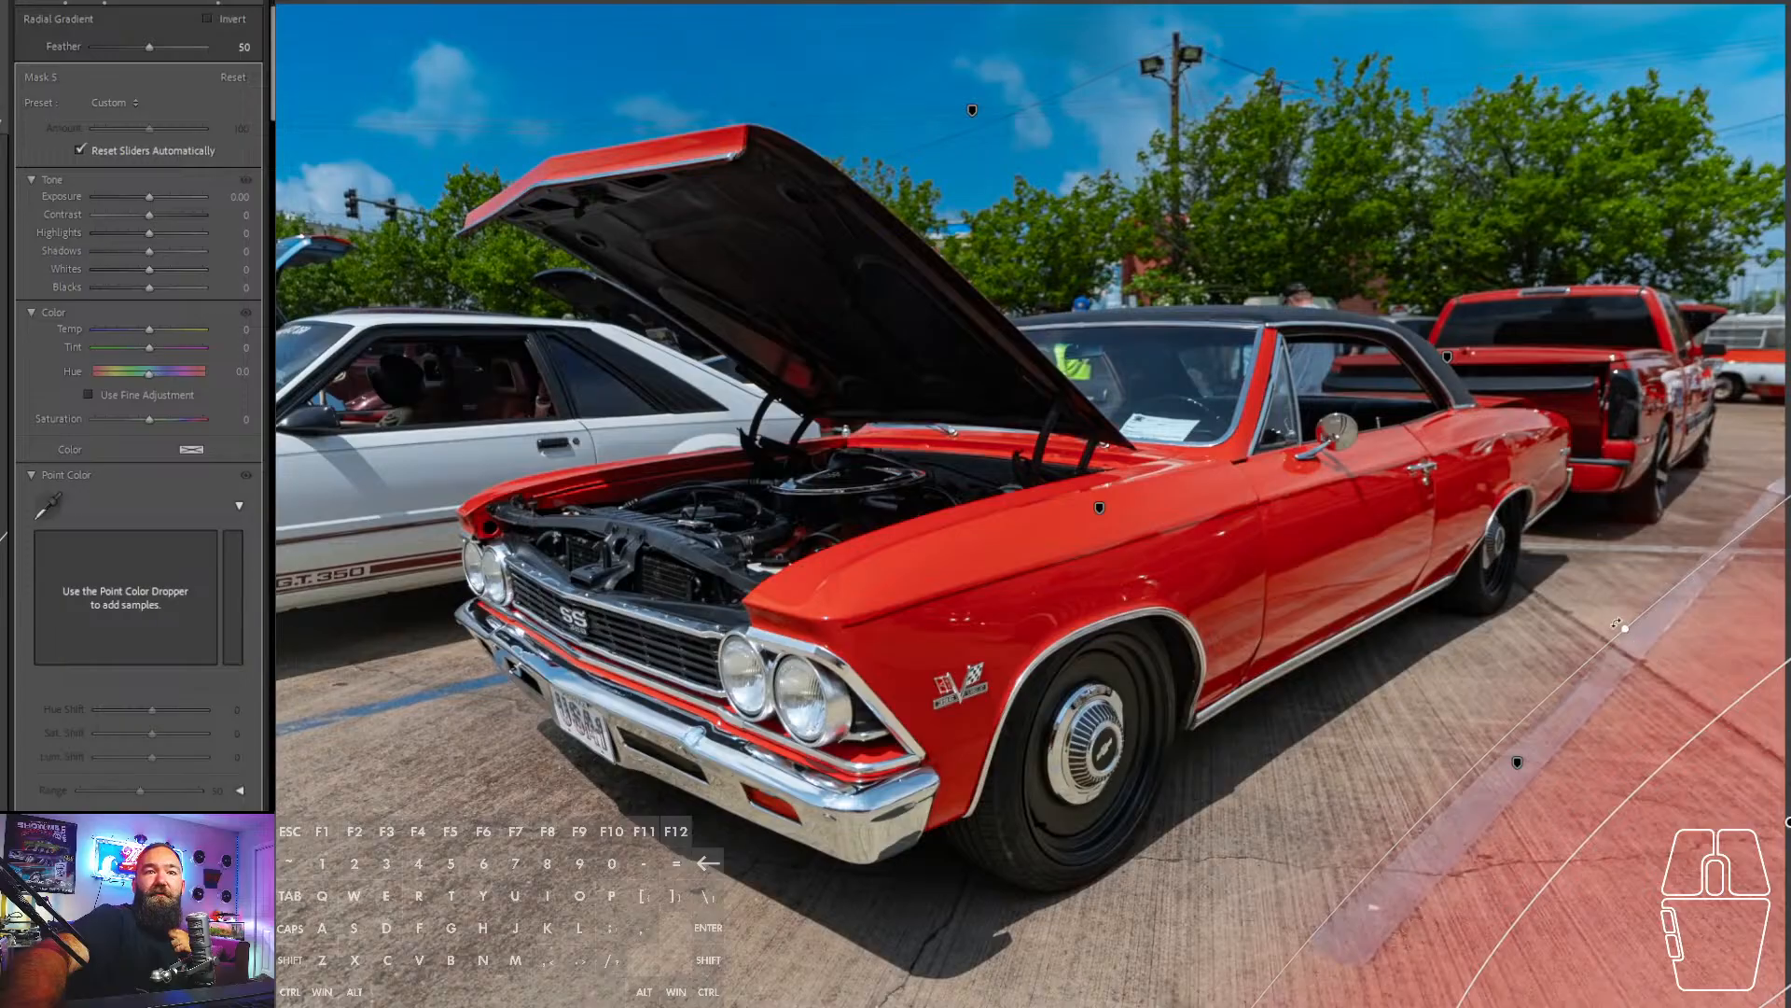
{"action": "left_click_drag", "start_coordinate": [1623, 625], "coordinate": [1710, 526]}
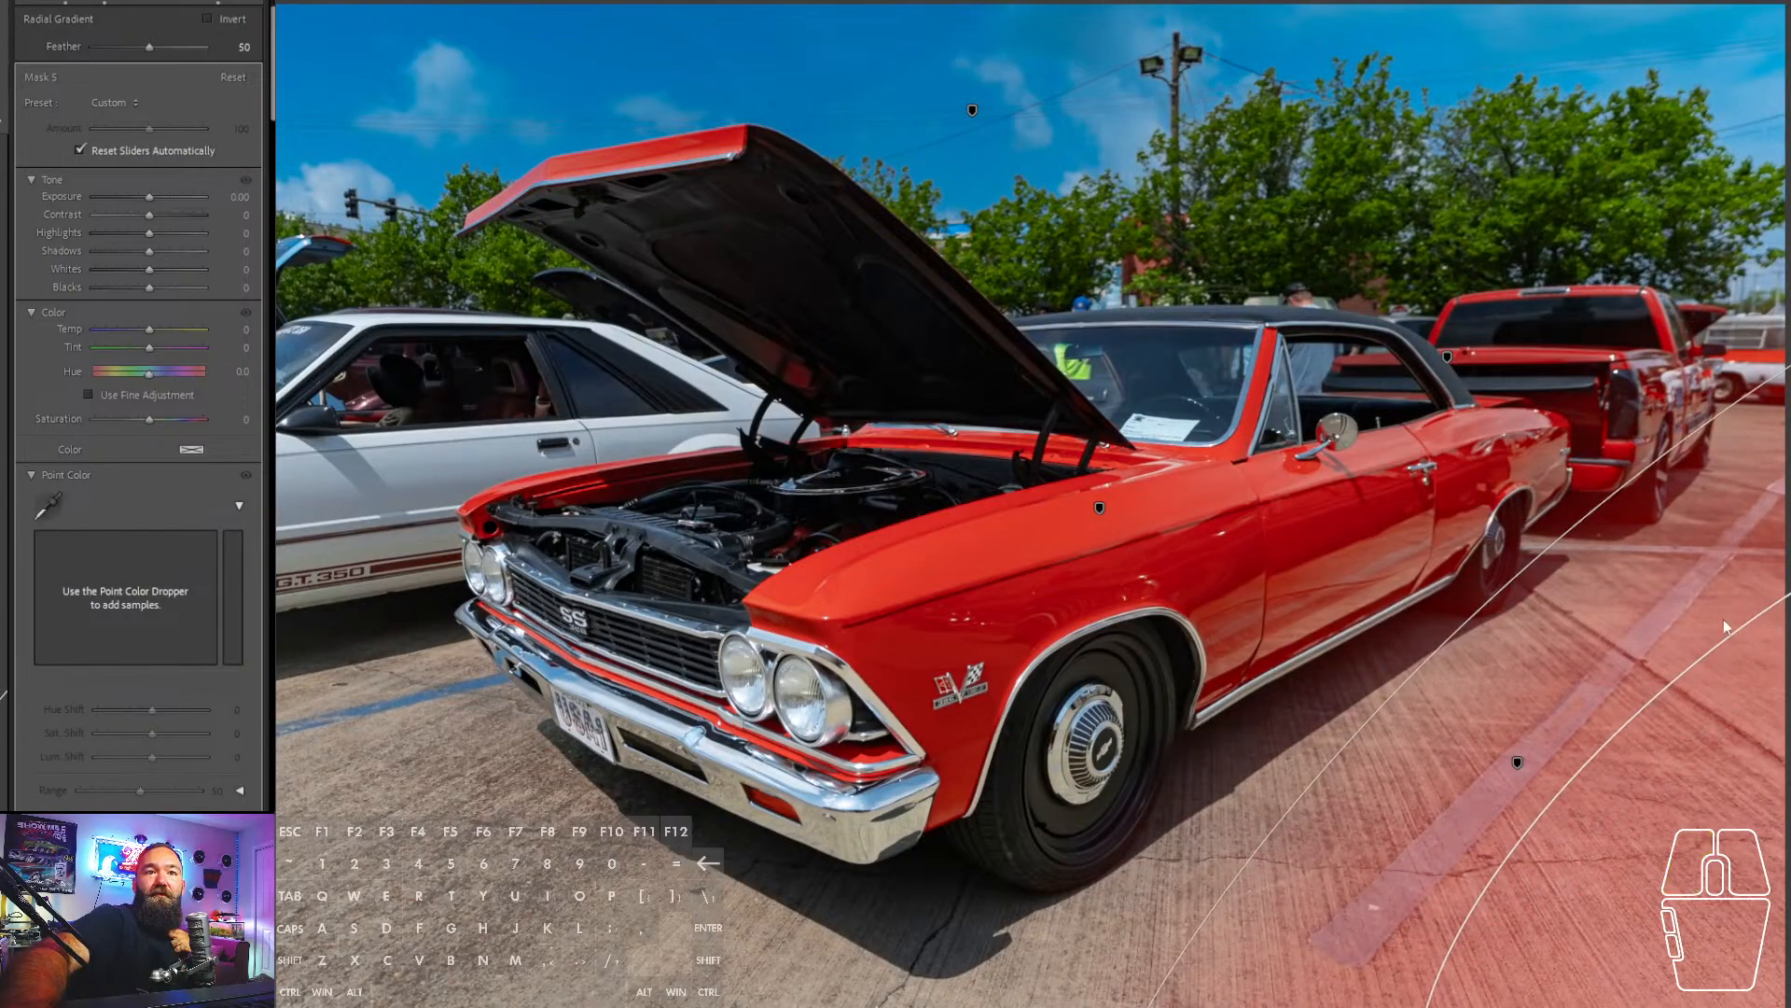
{"action": "left_click_drag", "start_coordinate": [1666, 435], "coordinate": [1636, 780]}
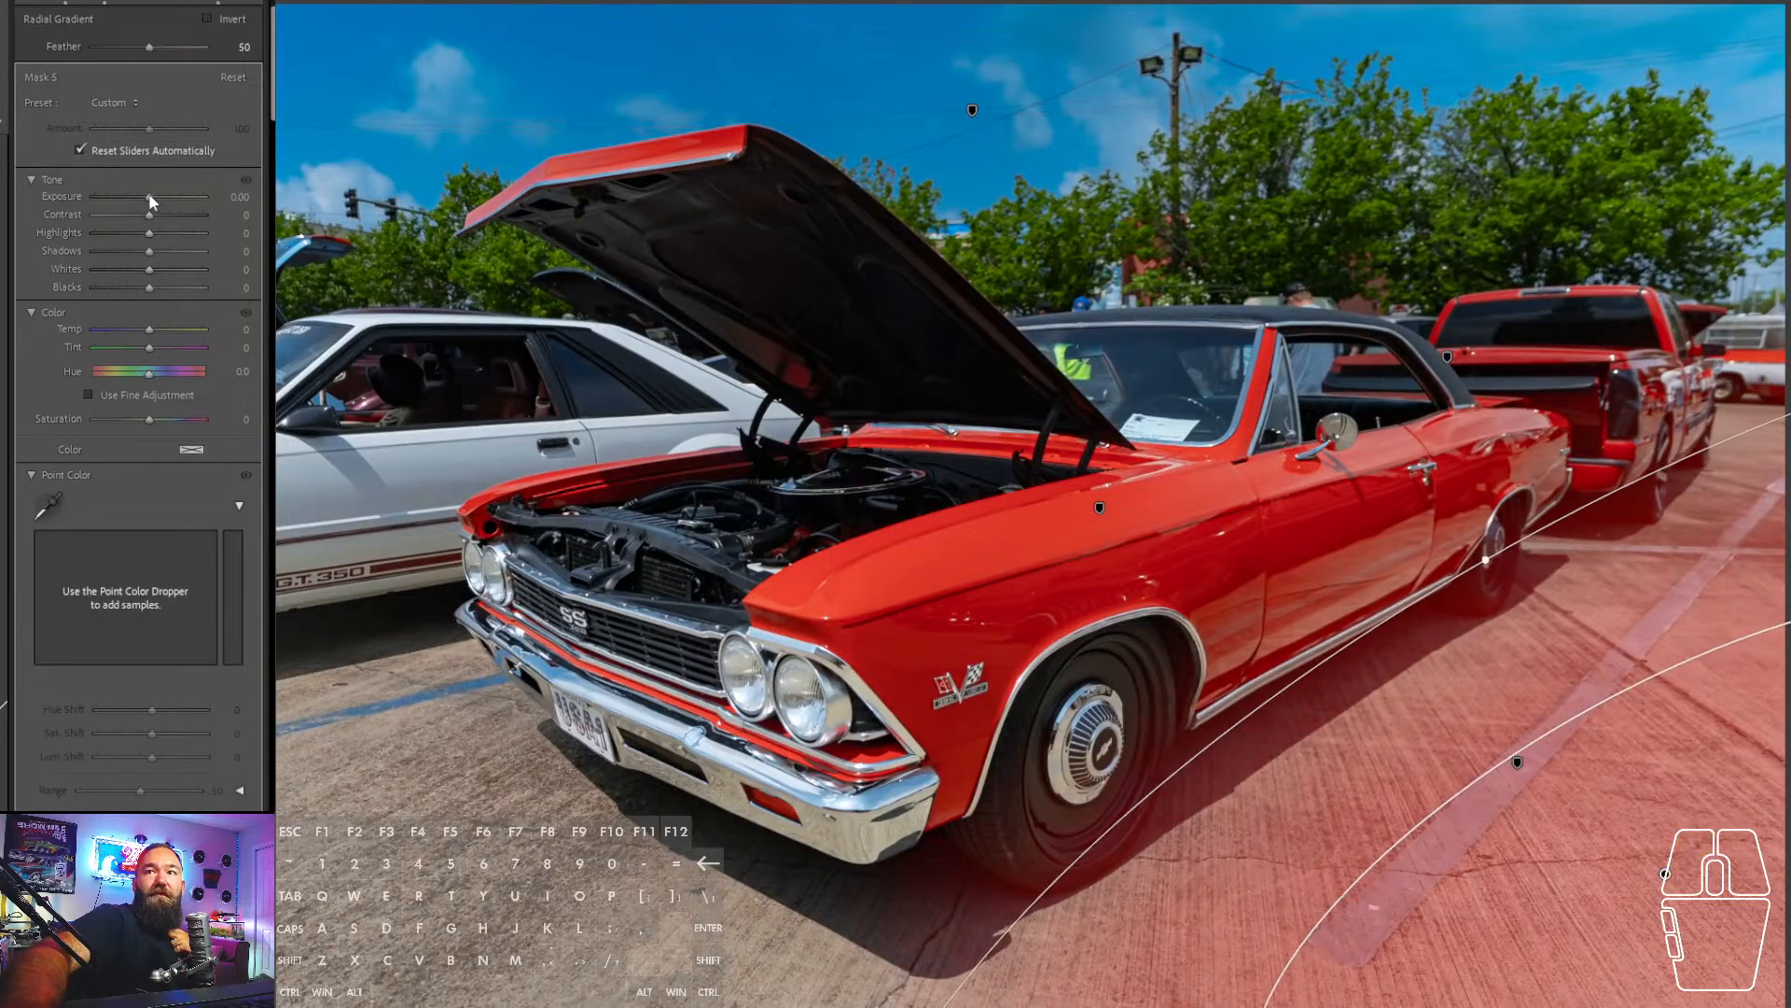
{"action": "left_click_drag", "start_coordinate": [148, 194], "coordinate": [146, 198]}
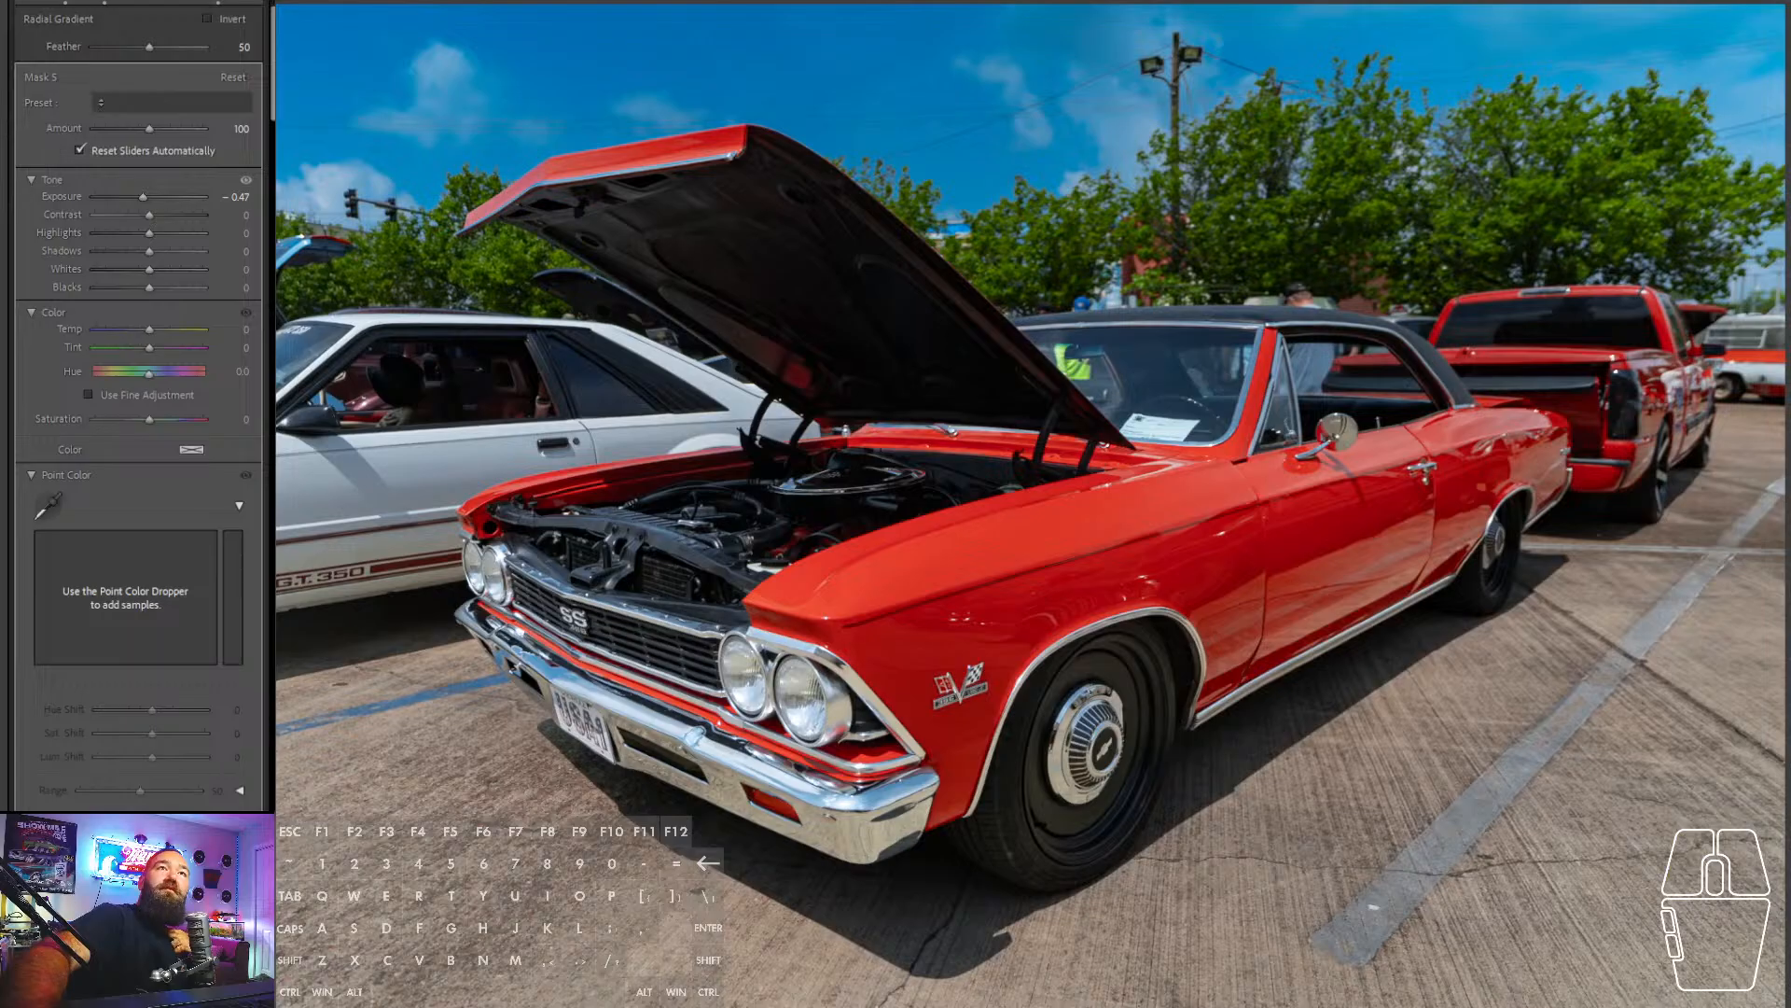
- Leave masking and set the whole photo's exposure to +0.75 and highlights to -53
{"action": "key", "text": "shift+w"}
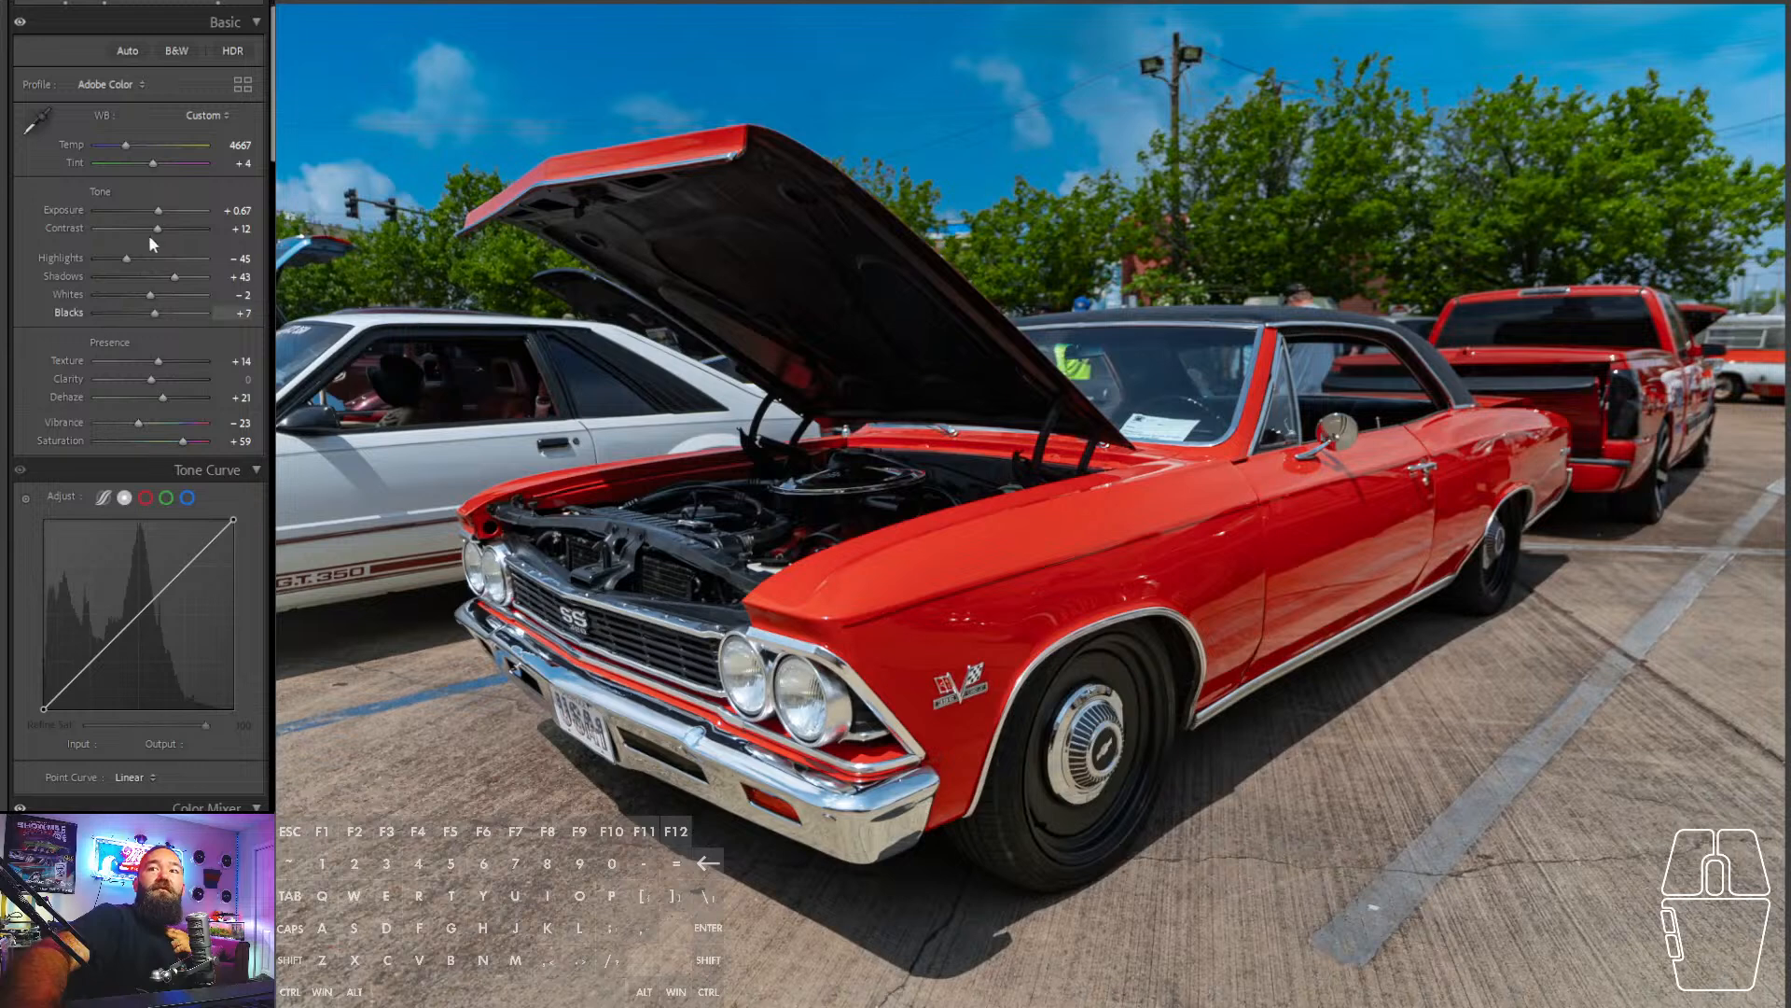
{"action": "left_click_drag", "start_coordinate": [159, 211], "coordinate": [158, 211]}
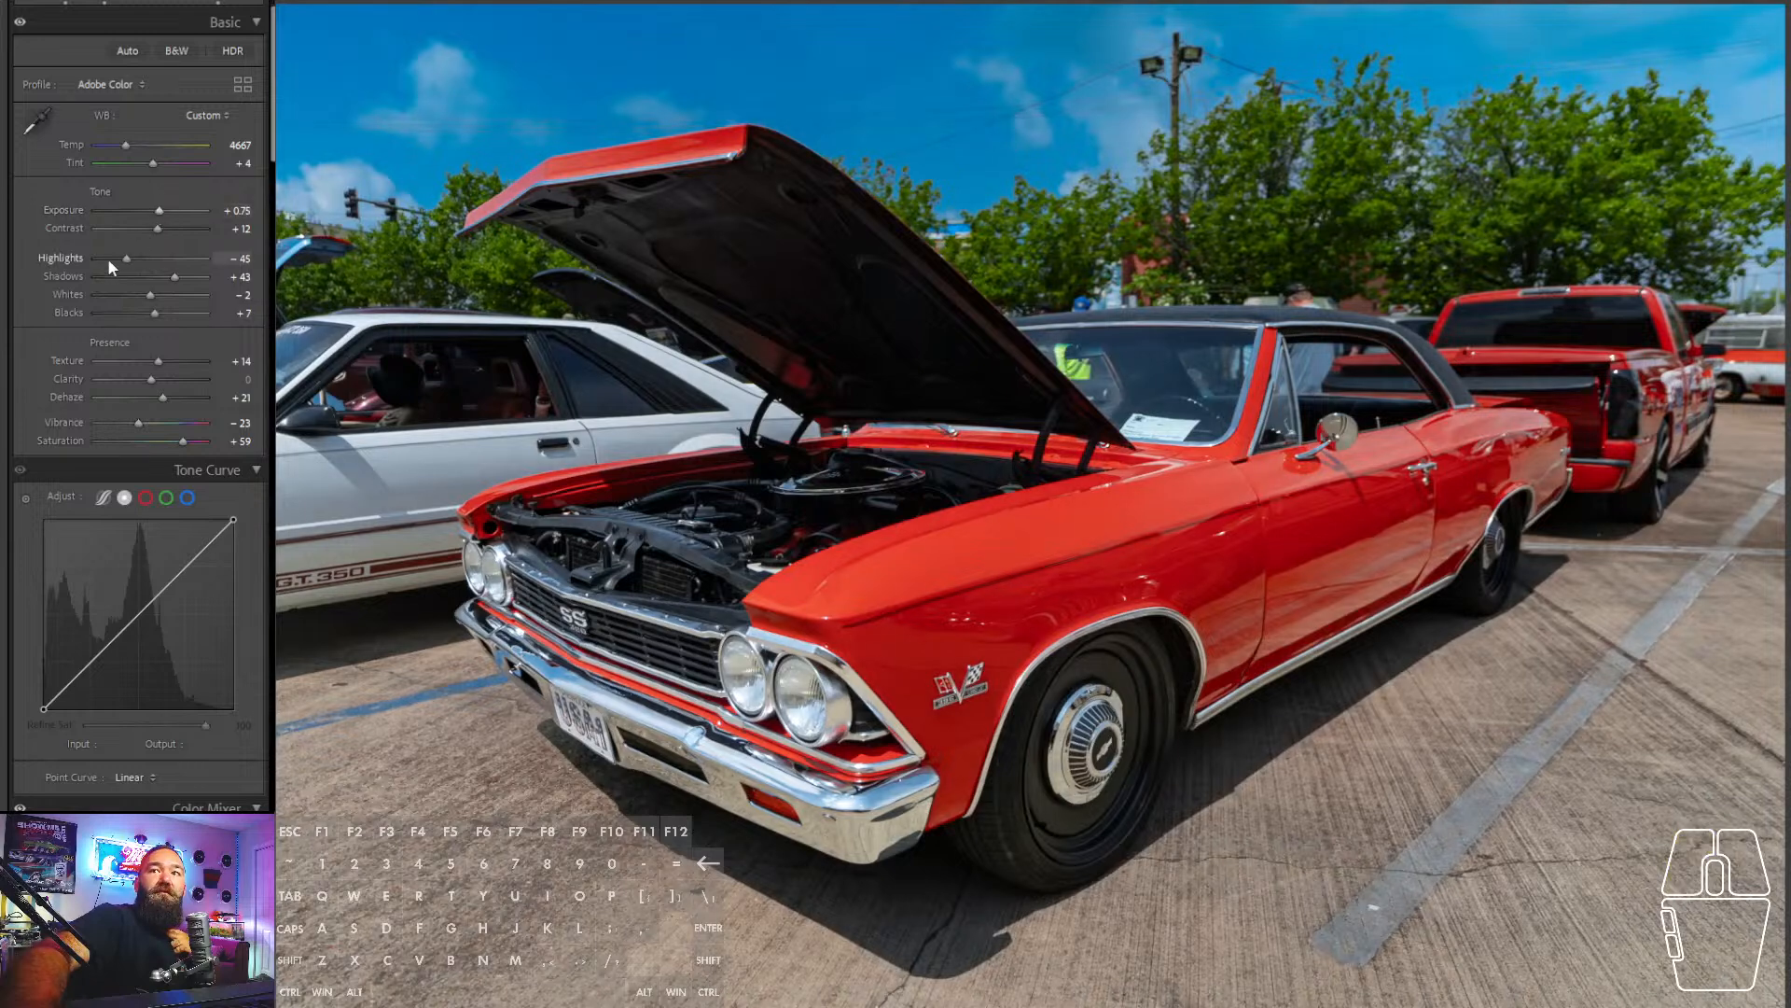
{"action": "mouse_move", "coordinate": [108, 258]}
{"action": "left_mouse_down"}
{"action": "mouse_move", "coordinate": [131, 254]}
{"action": "mouse_move", "coordinate": [117, 260]}
{"action": "left_mouse_up"}
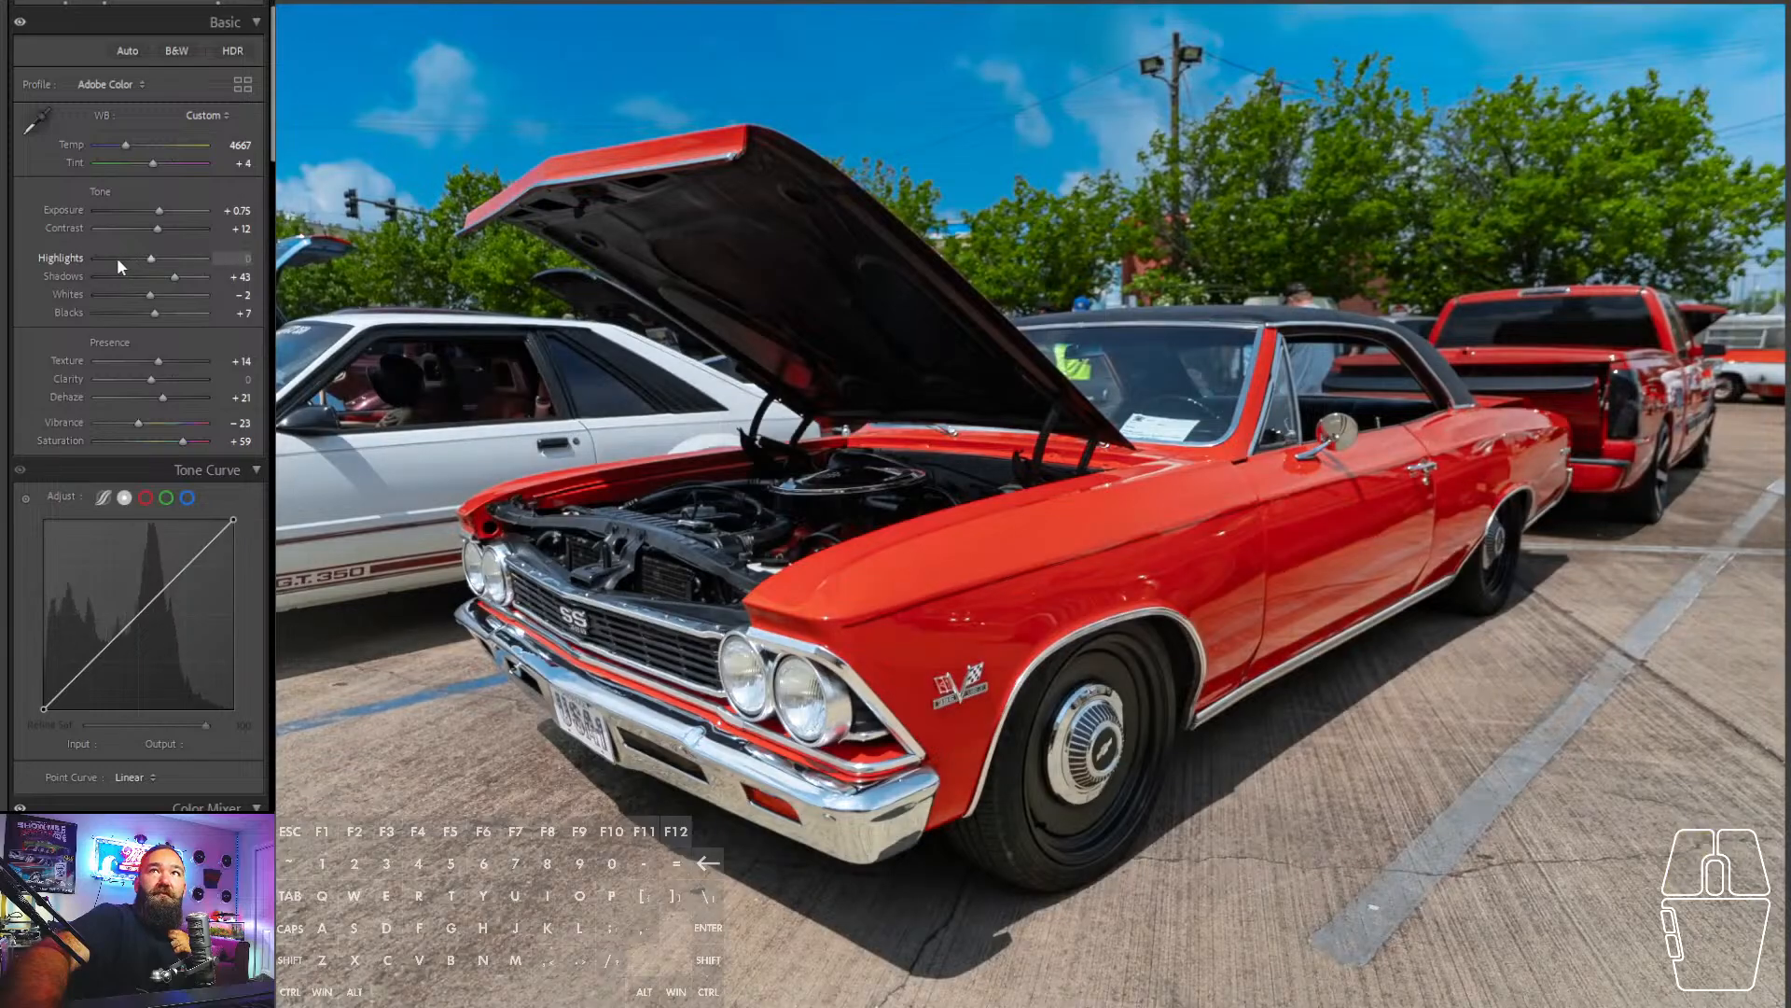
{"action": "left_click", "coordinate": [118, 260]}
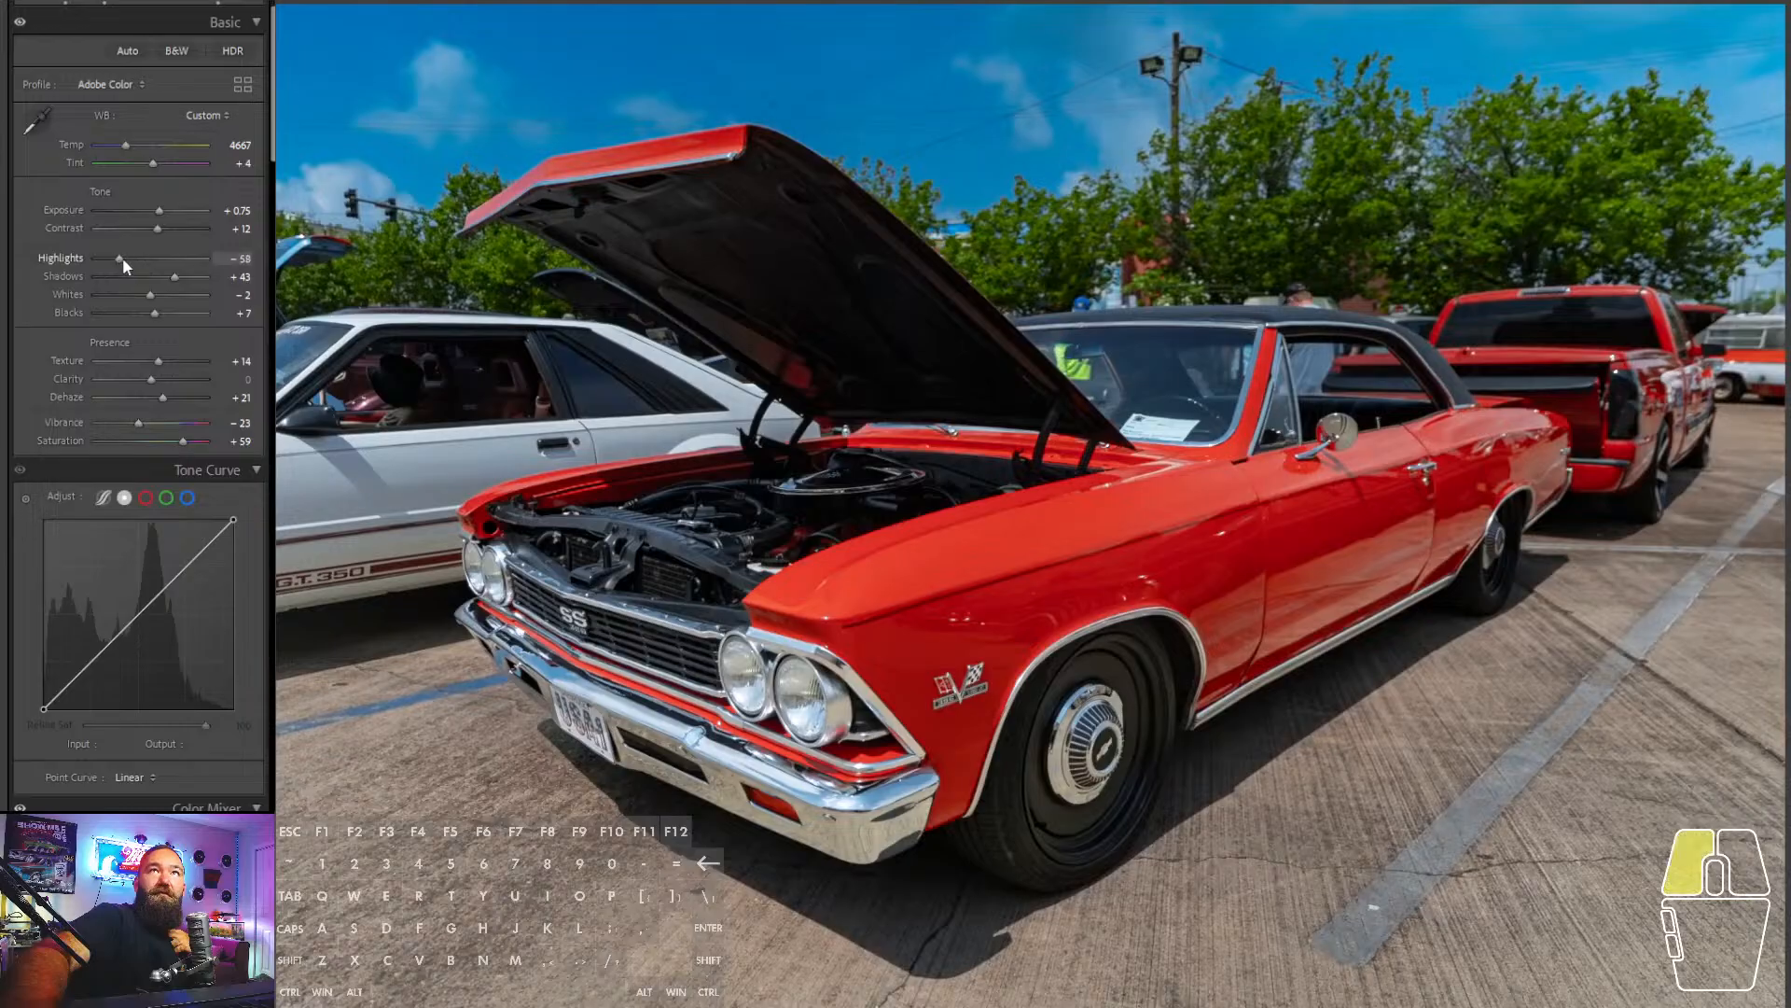
{"action": "left_click_drag", "start_coordinate": [122, 260], "coordinate": [122, 261]}
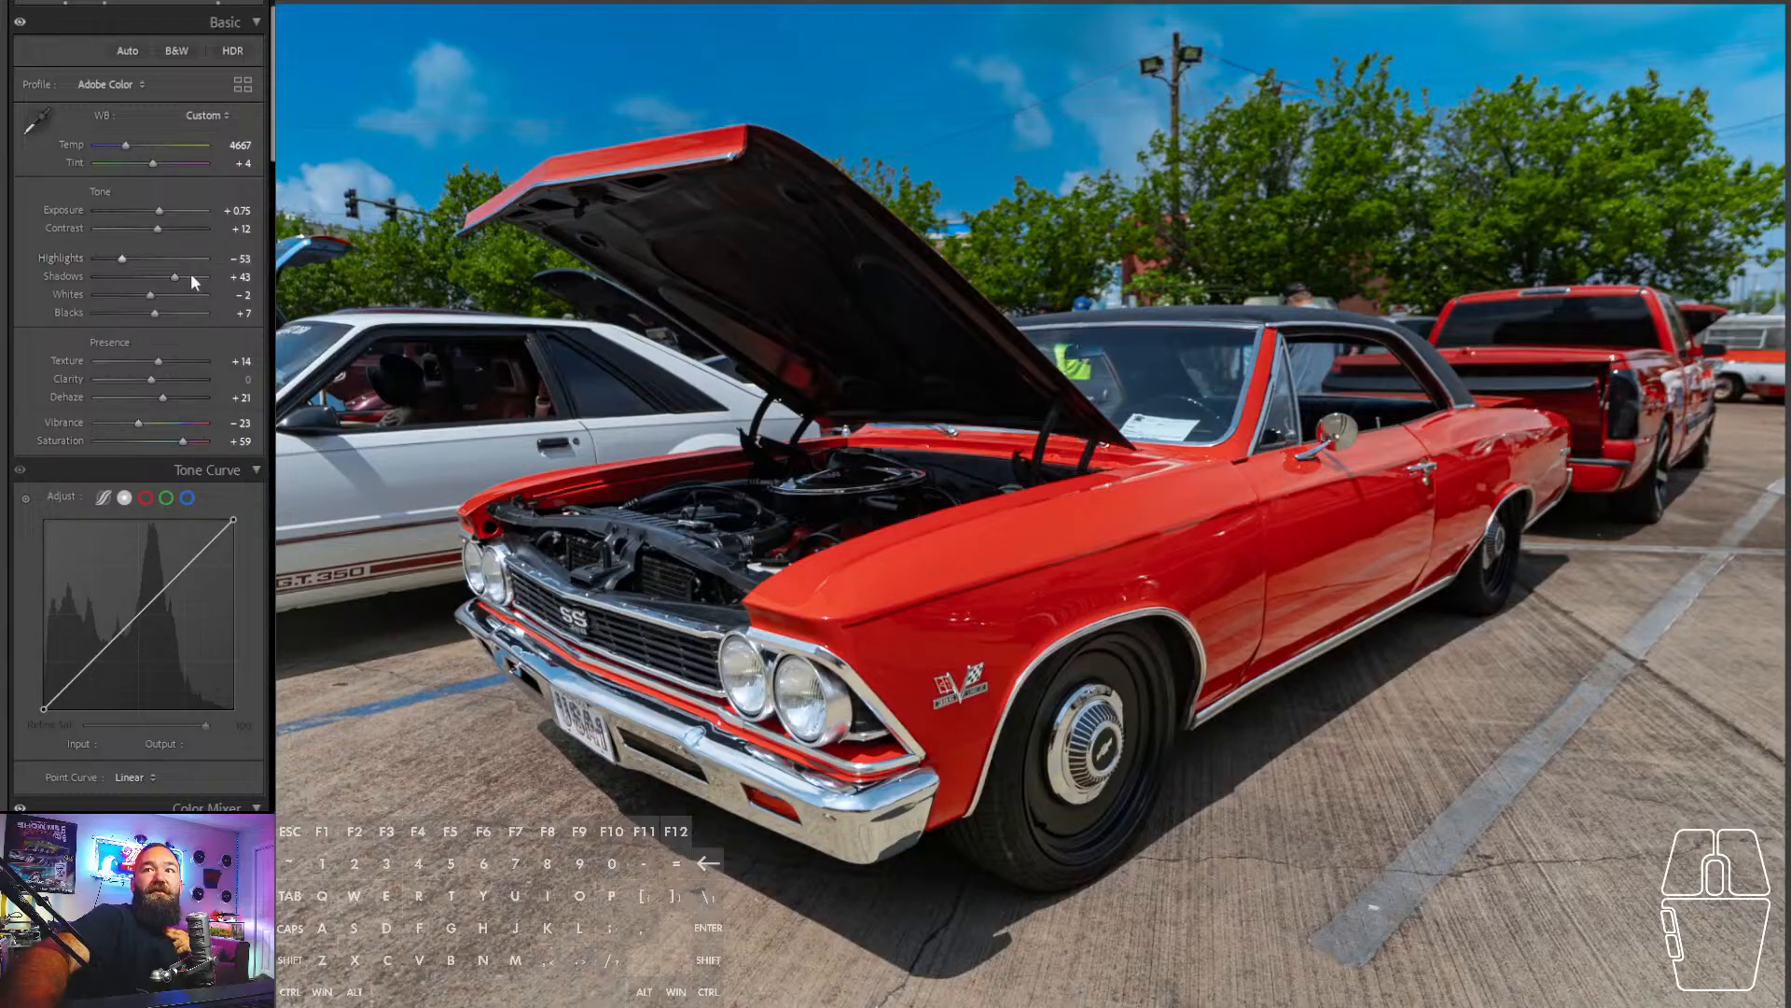
- Raise the shadows of the red SS car photo to +60
{"action": "left_click_drag", "start_coordinate": [192, 277], "coordinate": [191, 277]}
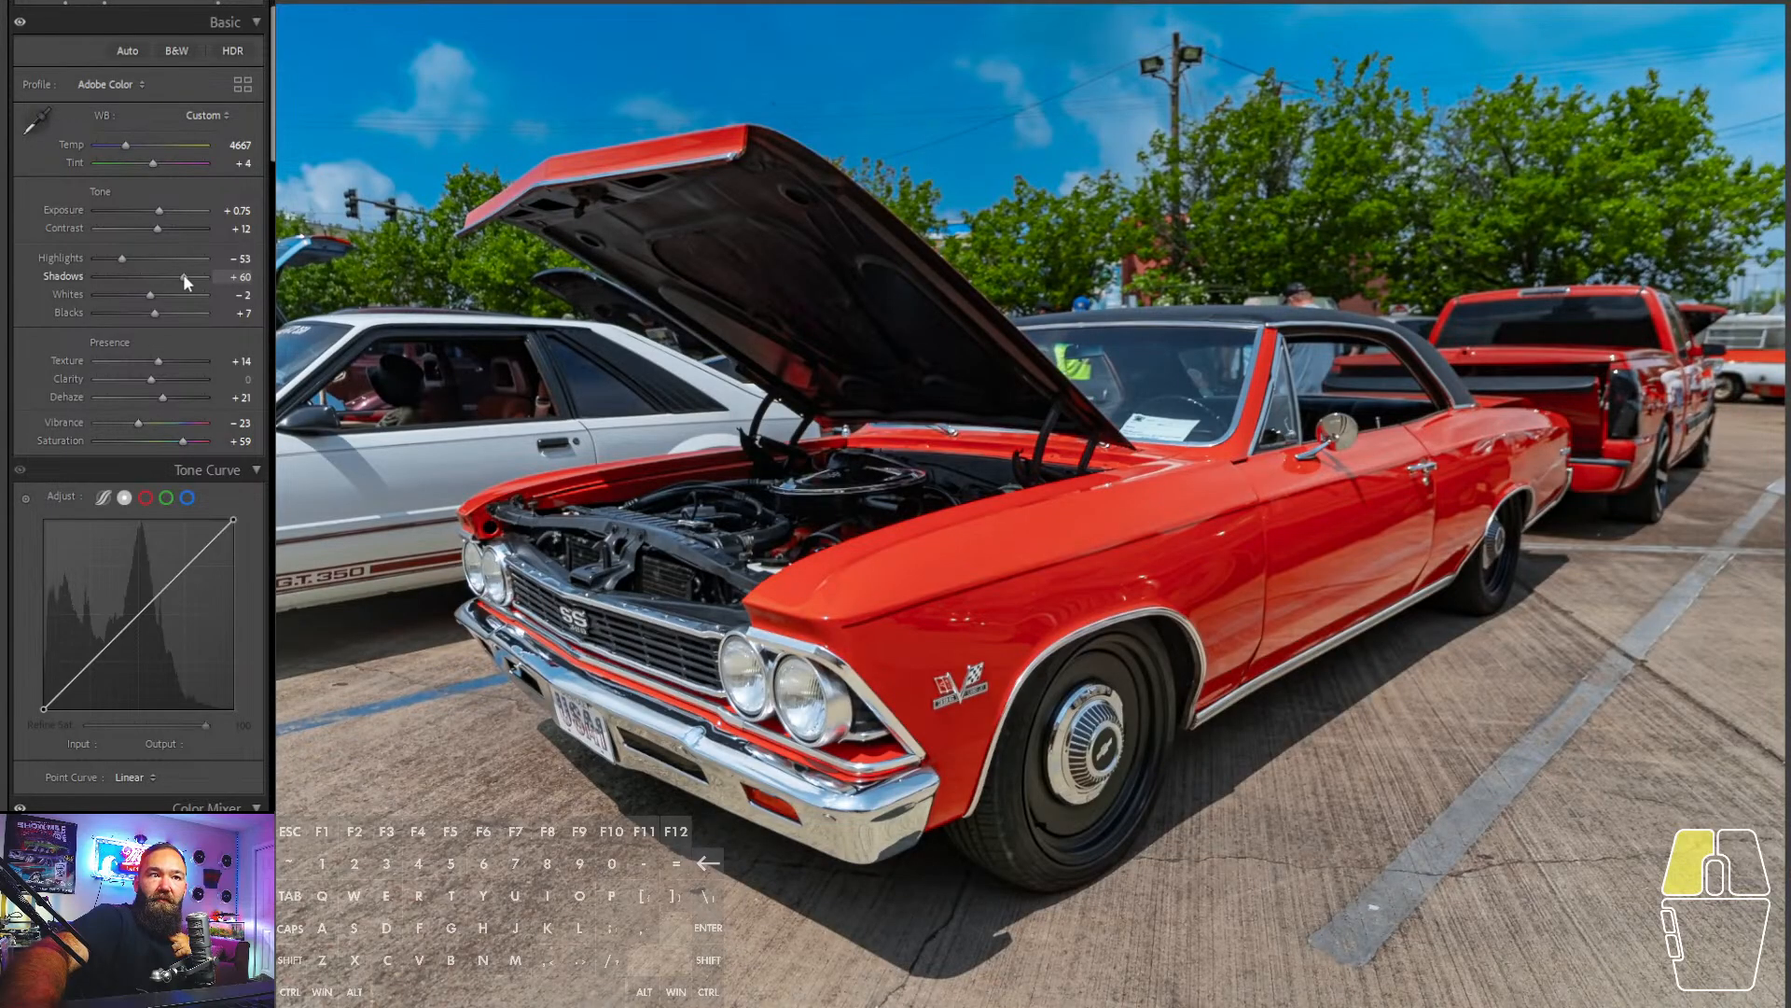
{"action": "left_click_drag", "start_coordinate": [183, 276], "coordinate": [184, 276]}
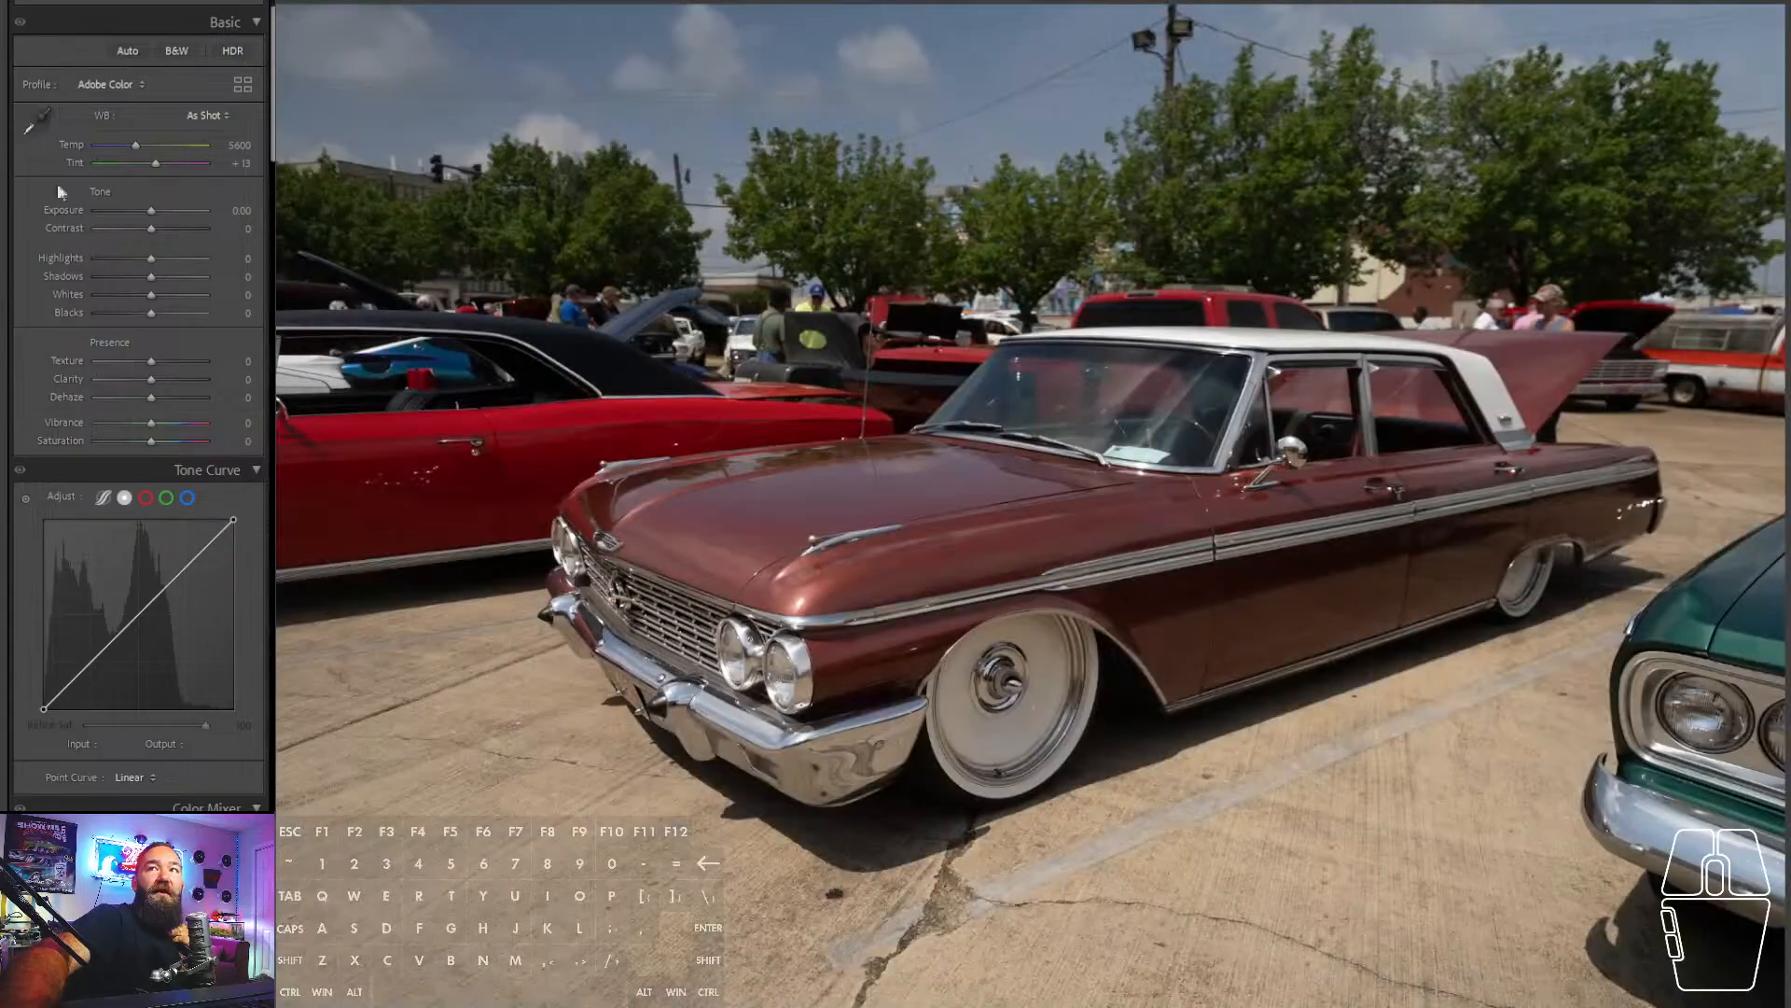
- Straighten the maroon sedan photo to an angle of -1.40 with a tighter crop, and paste the copied develop settings onto it
{"action": "key", "text": "r"}
{"action": "left_click_drag", "start_coordinate": [150, 105], "coordinate": [147, 104]}
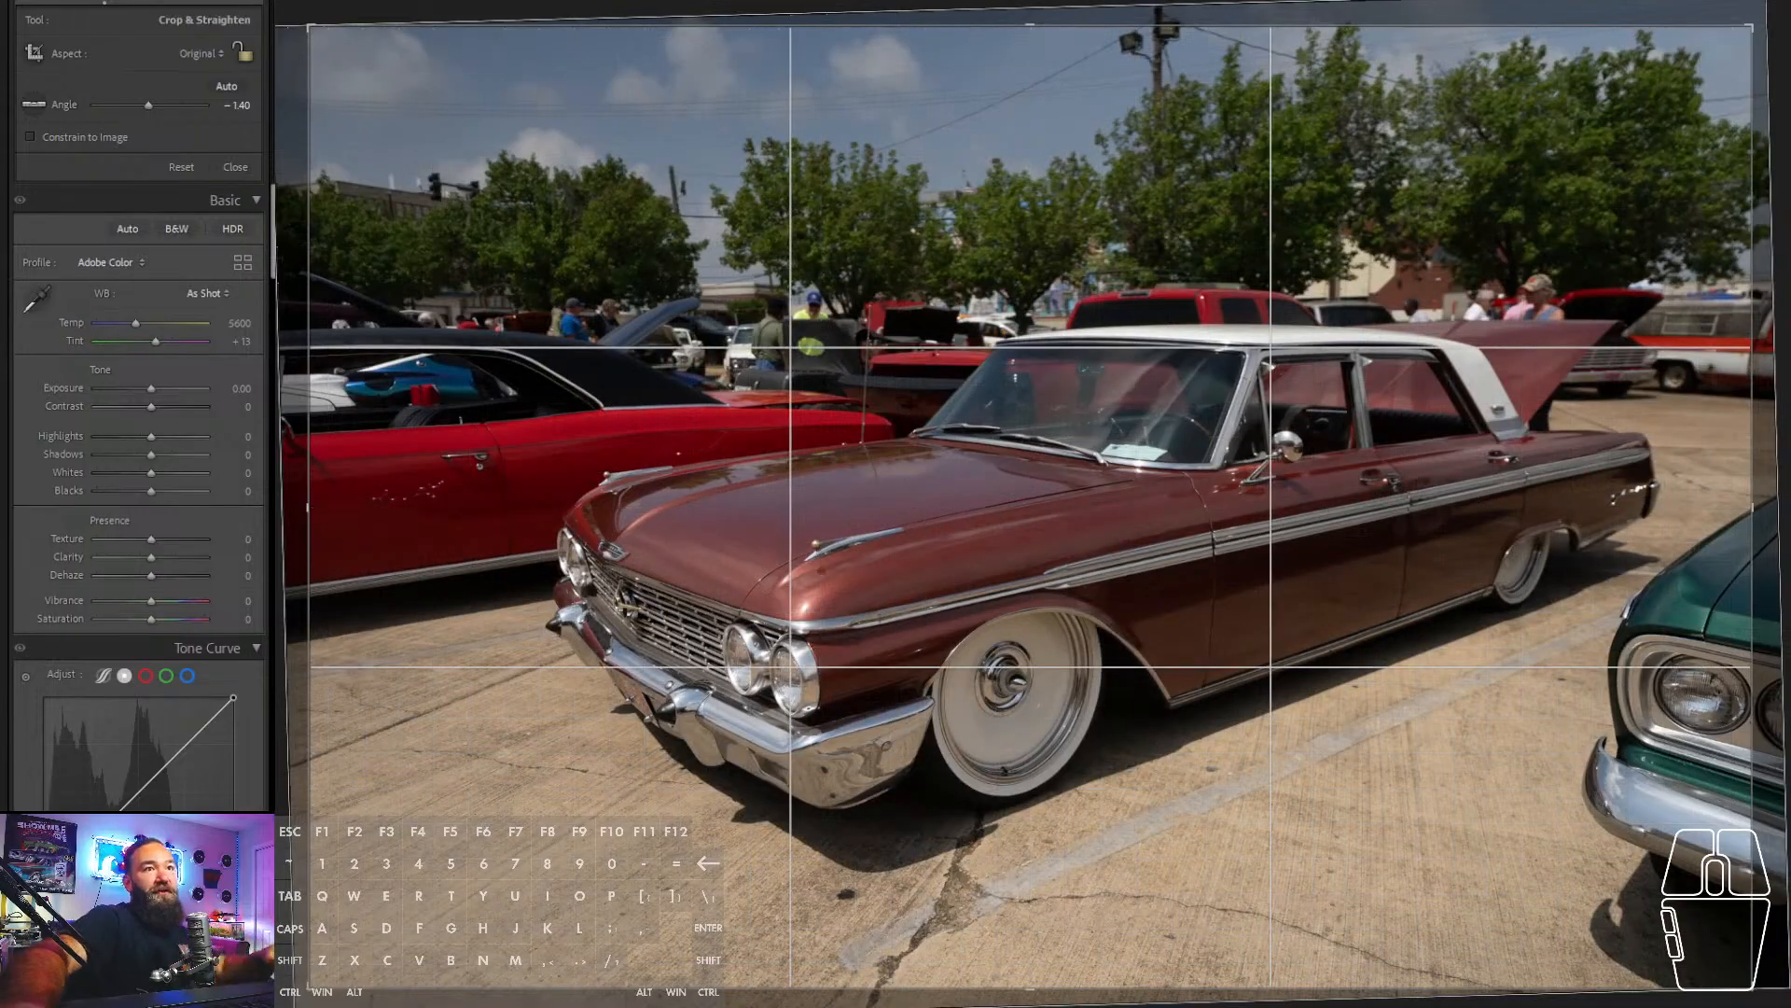
{"action": "left_click_drag", "start_coordinate": [307, 506], "coordinate": [350, 494]}
{"action": "left_click_drag", "start_coordinate": [580, 516], "coordinate": [789, 547]}
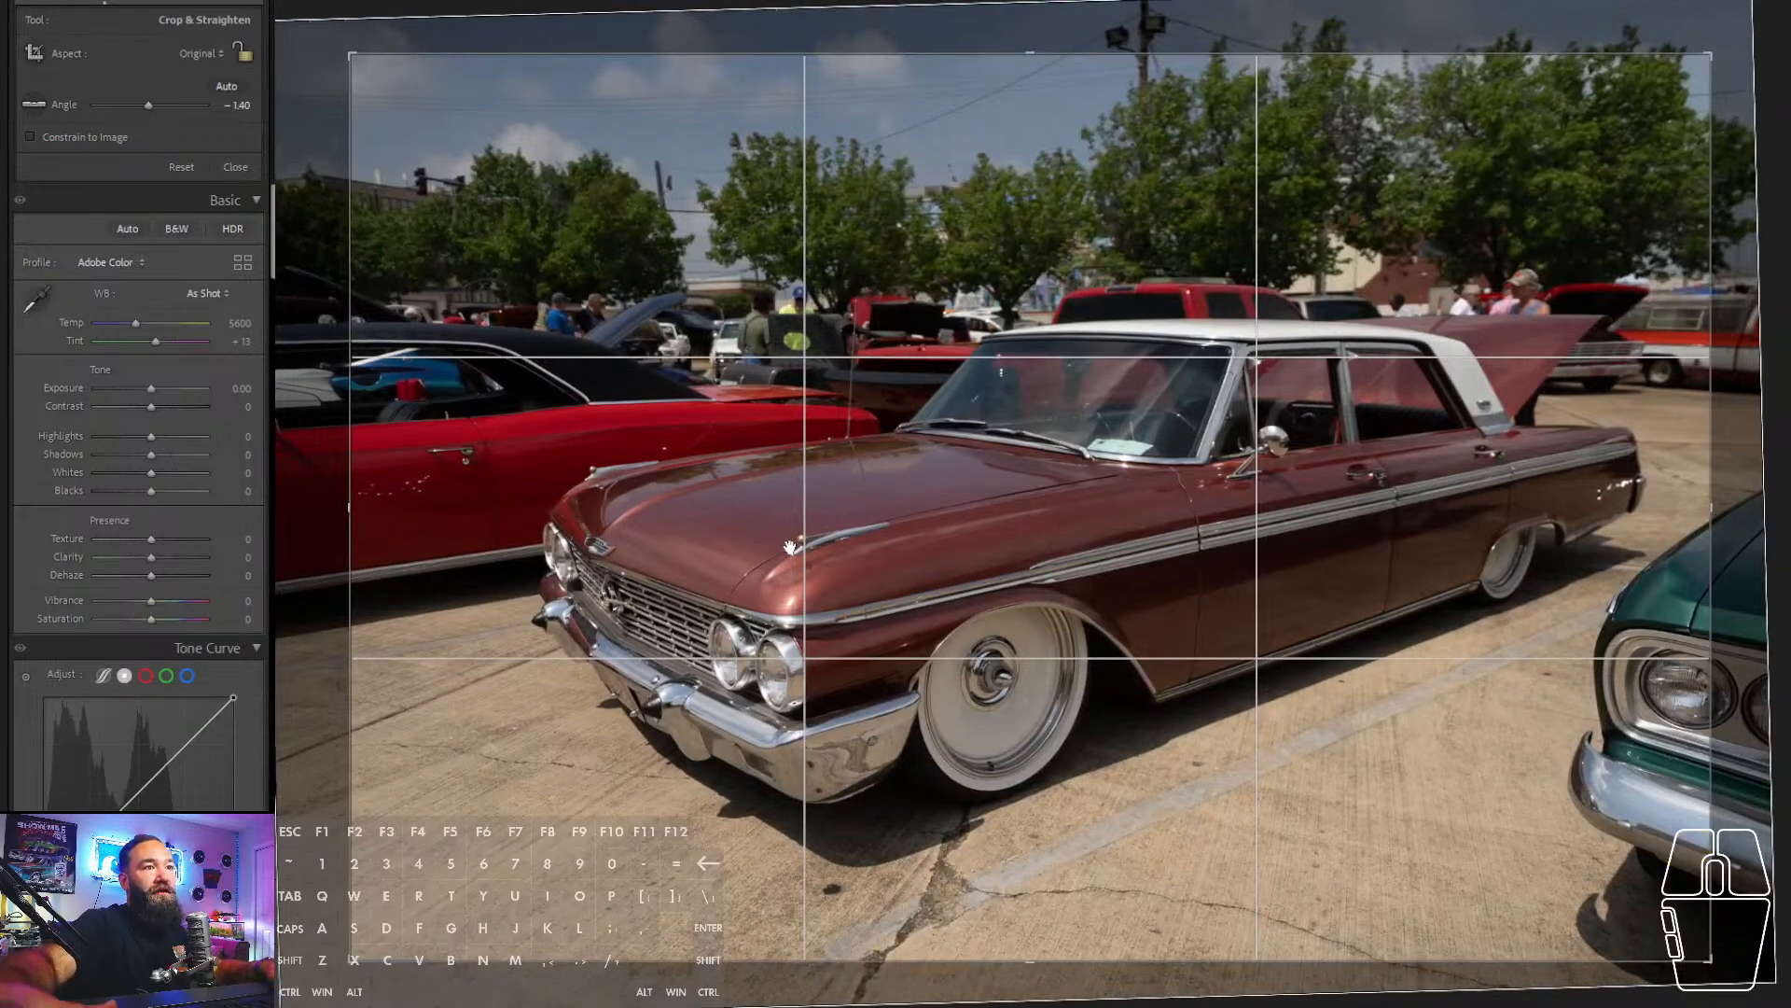
{"action": "key", "text": "Return"}
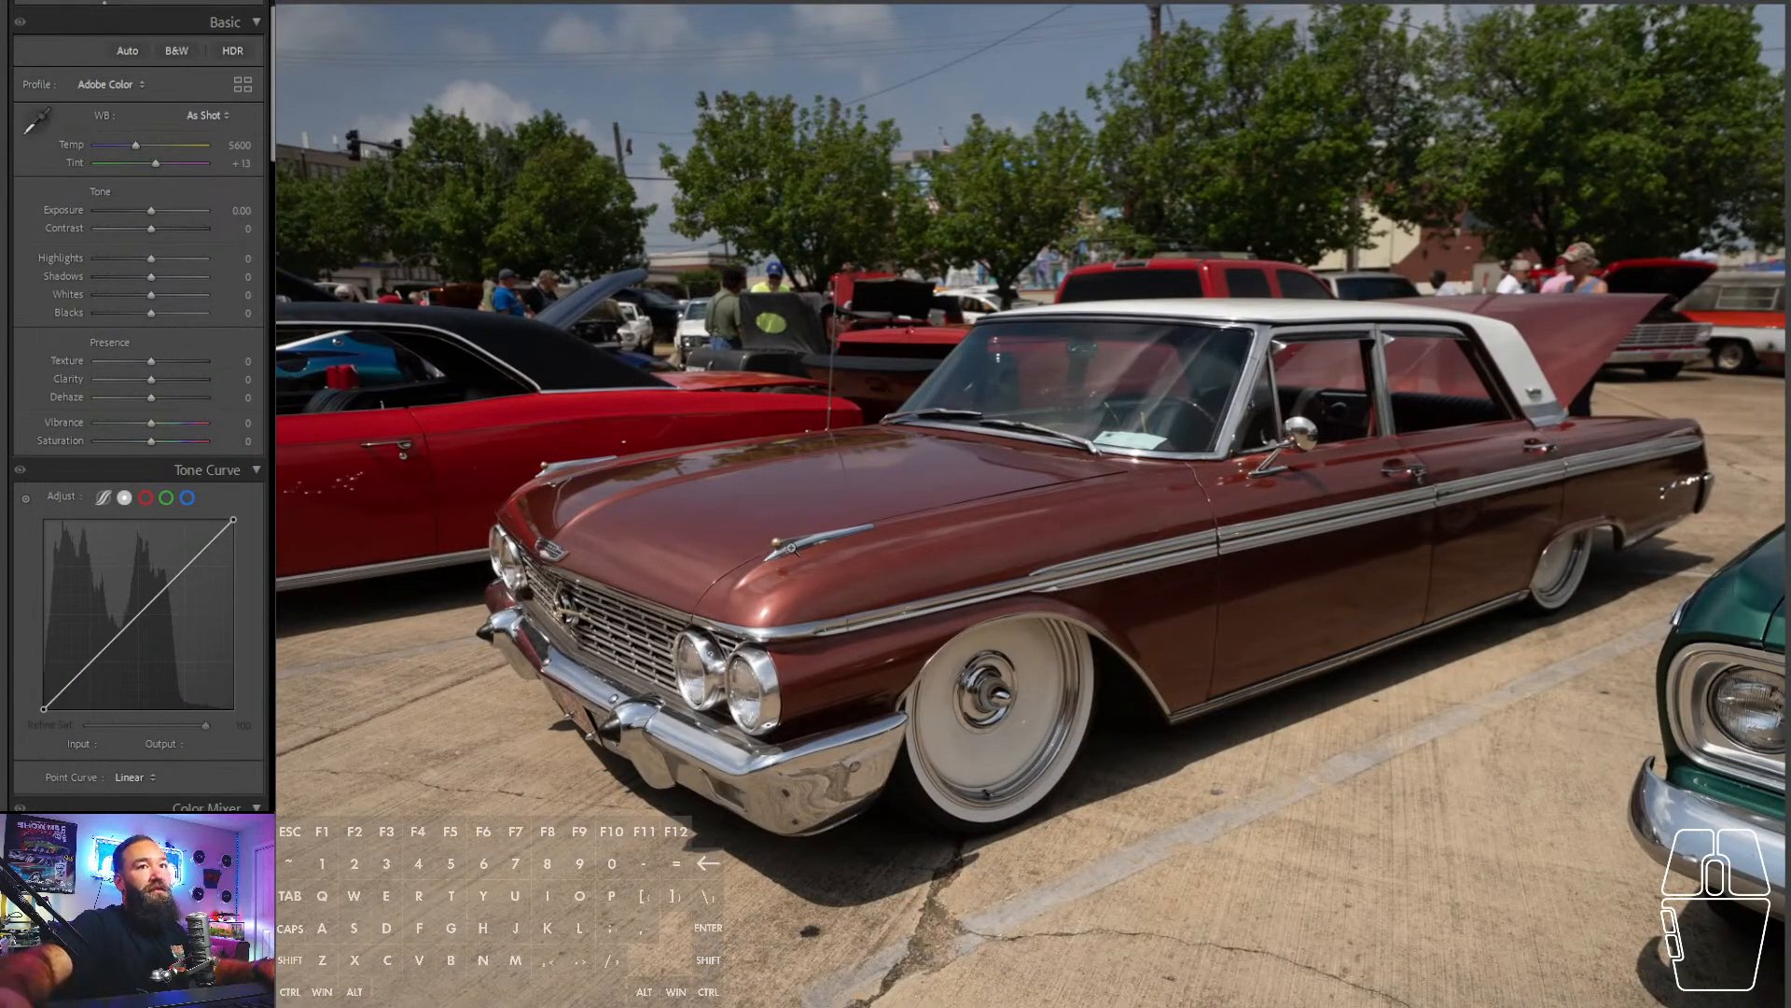
{"action": "key", "text": "ctrl+v"}
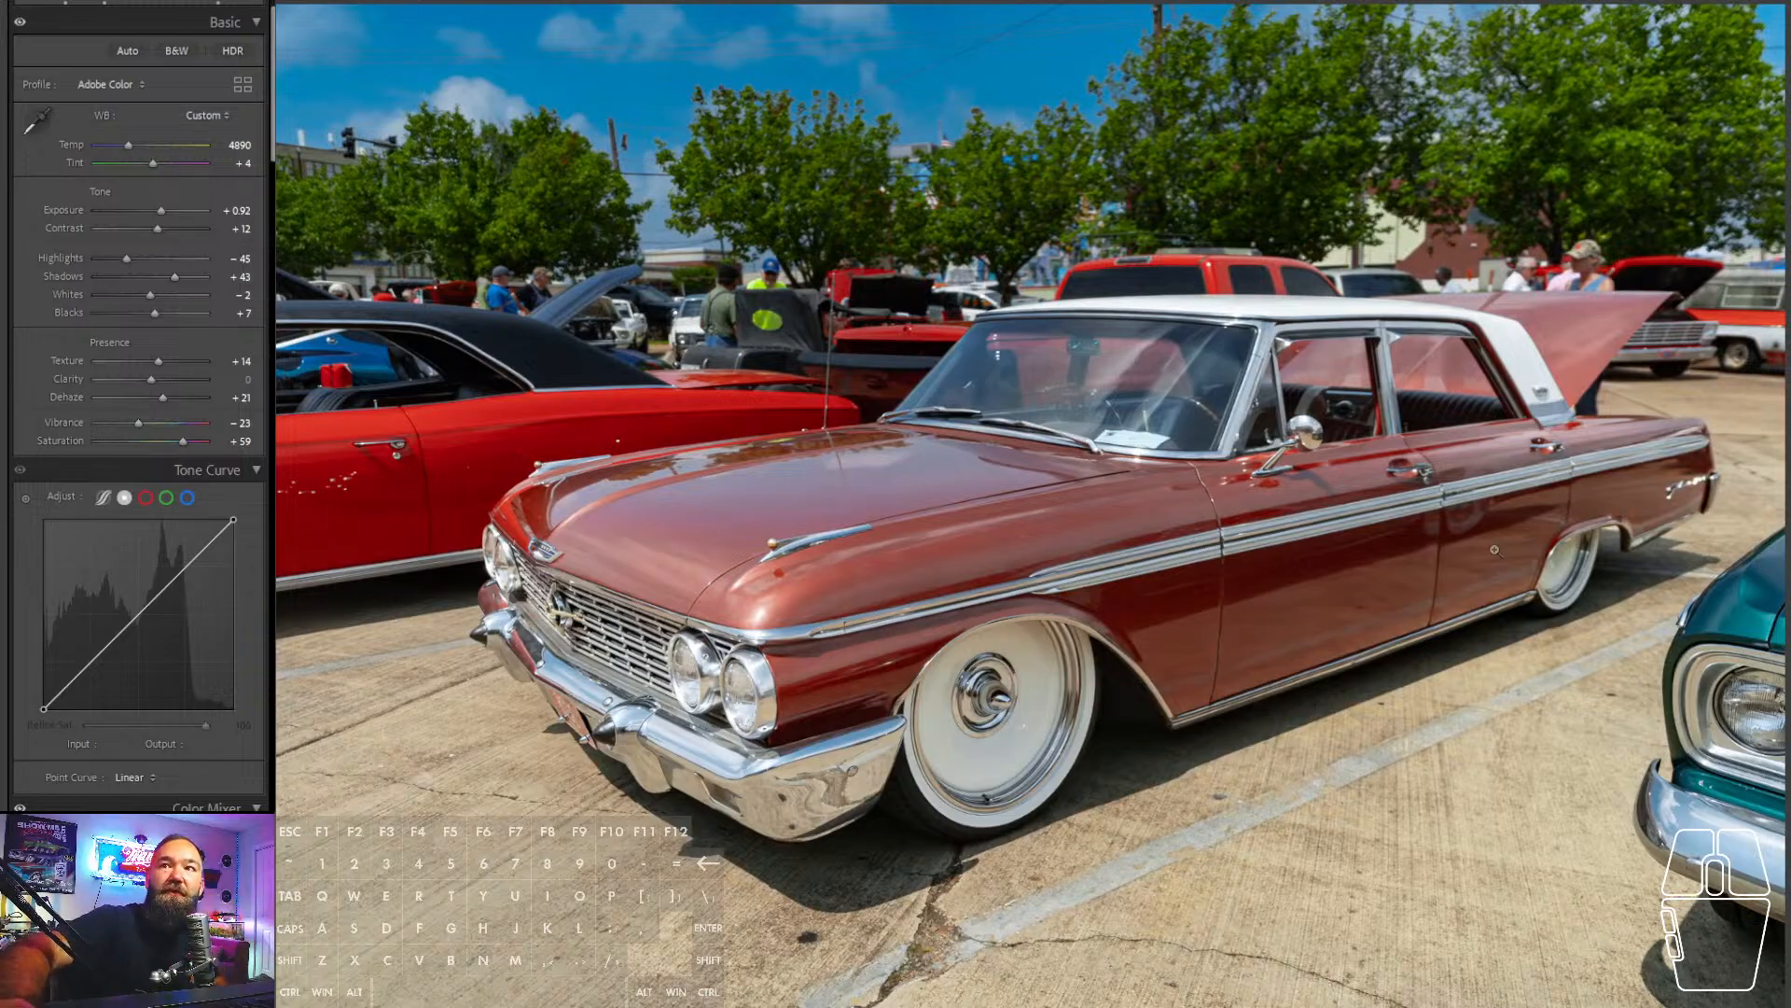
- Add a linear gradient mask rising from the pavement to the base of the windshield, with exposure -0.93
{"action": "left_click", "coordinate": [217, 3]}
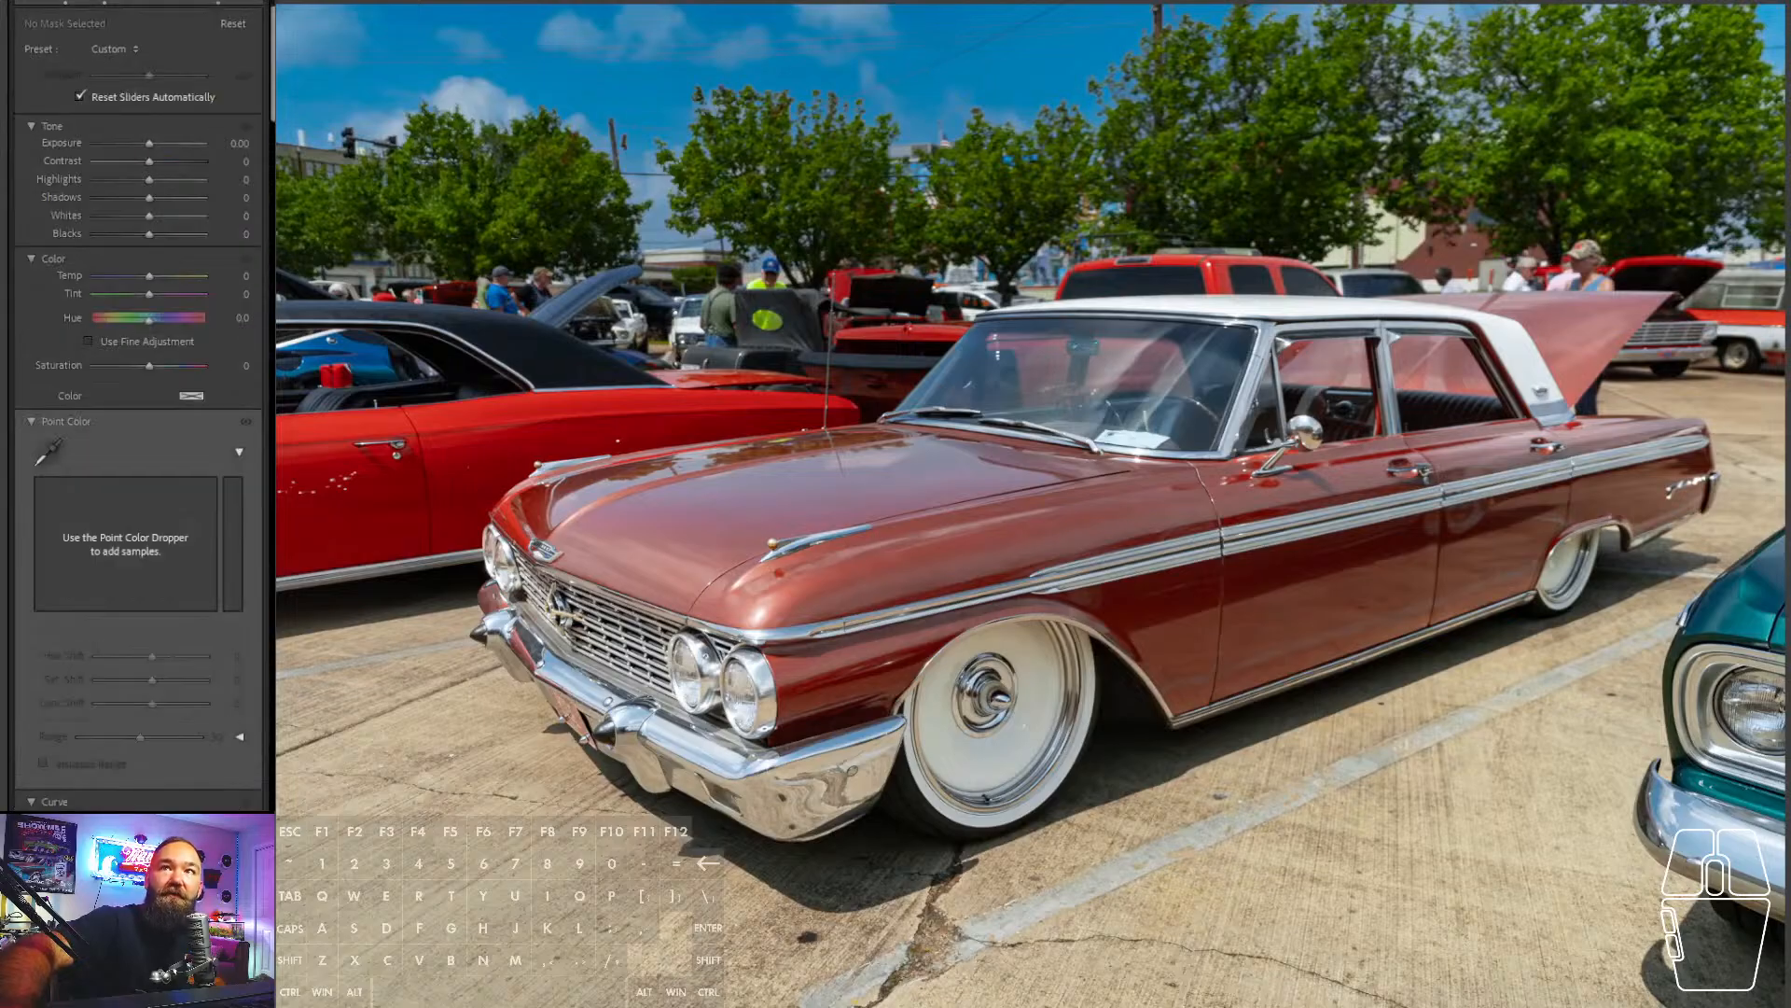
{"action": "left_click", "coordinate": [37, 15]}
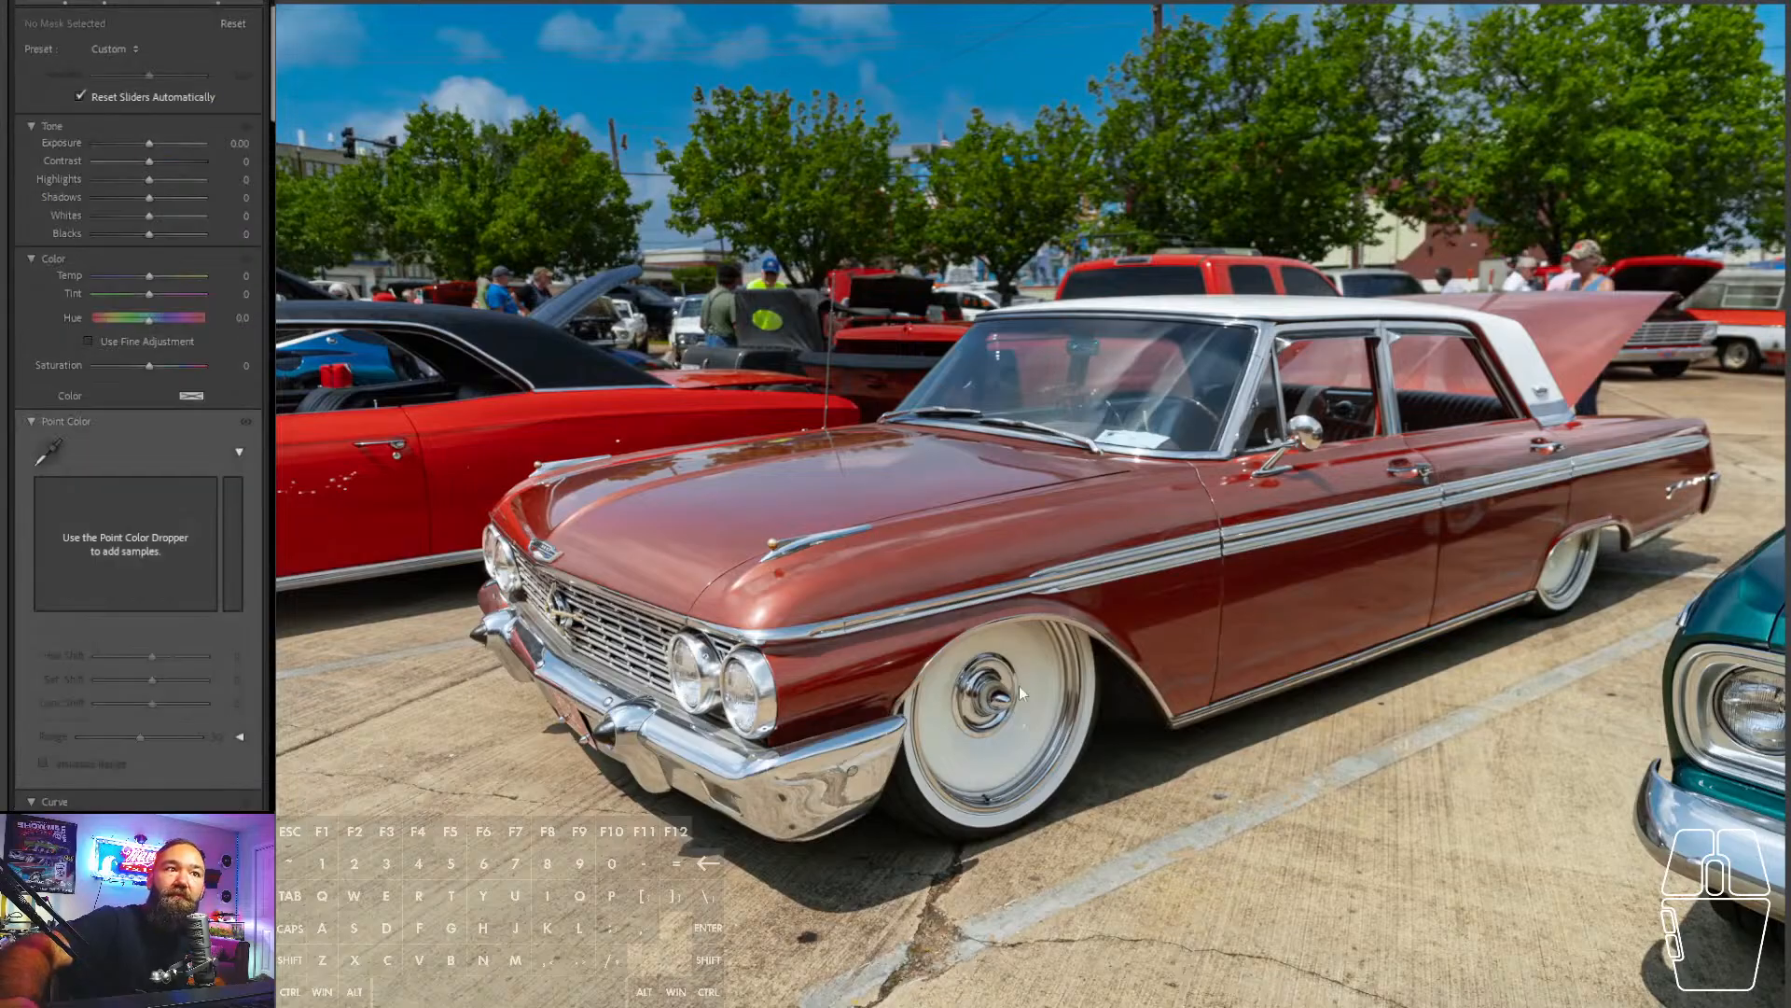
{"action": "left_click_drag", "start_coordinate": [974, 618], "coordinate": [952, 482]}
{"action": "left_click_drag", "start_coordinate": [961, 557], "coordinate": [956, 525]}
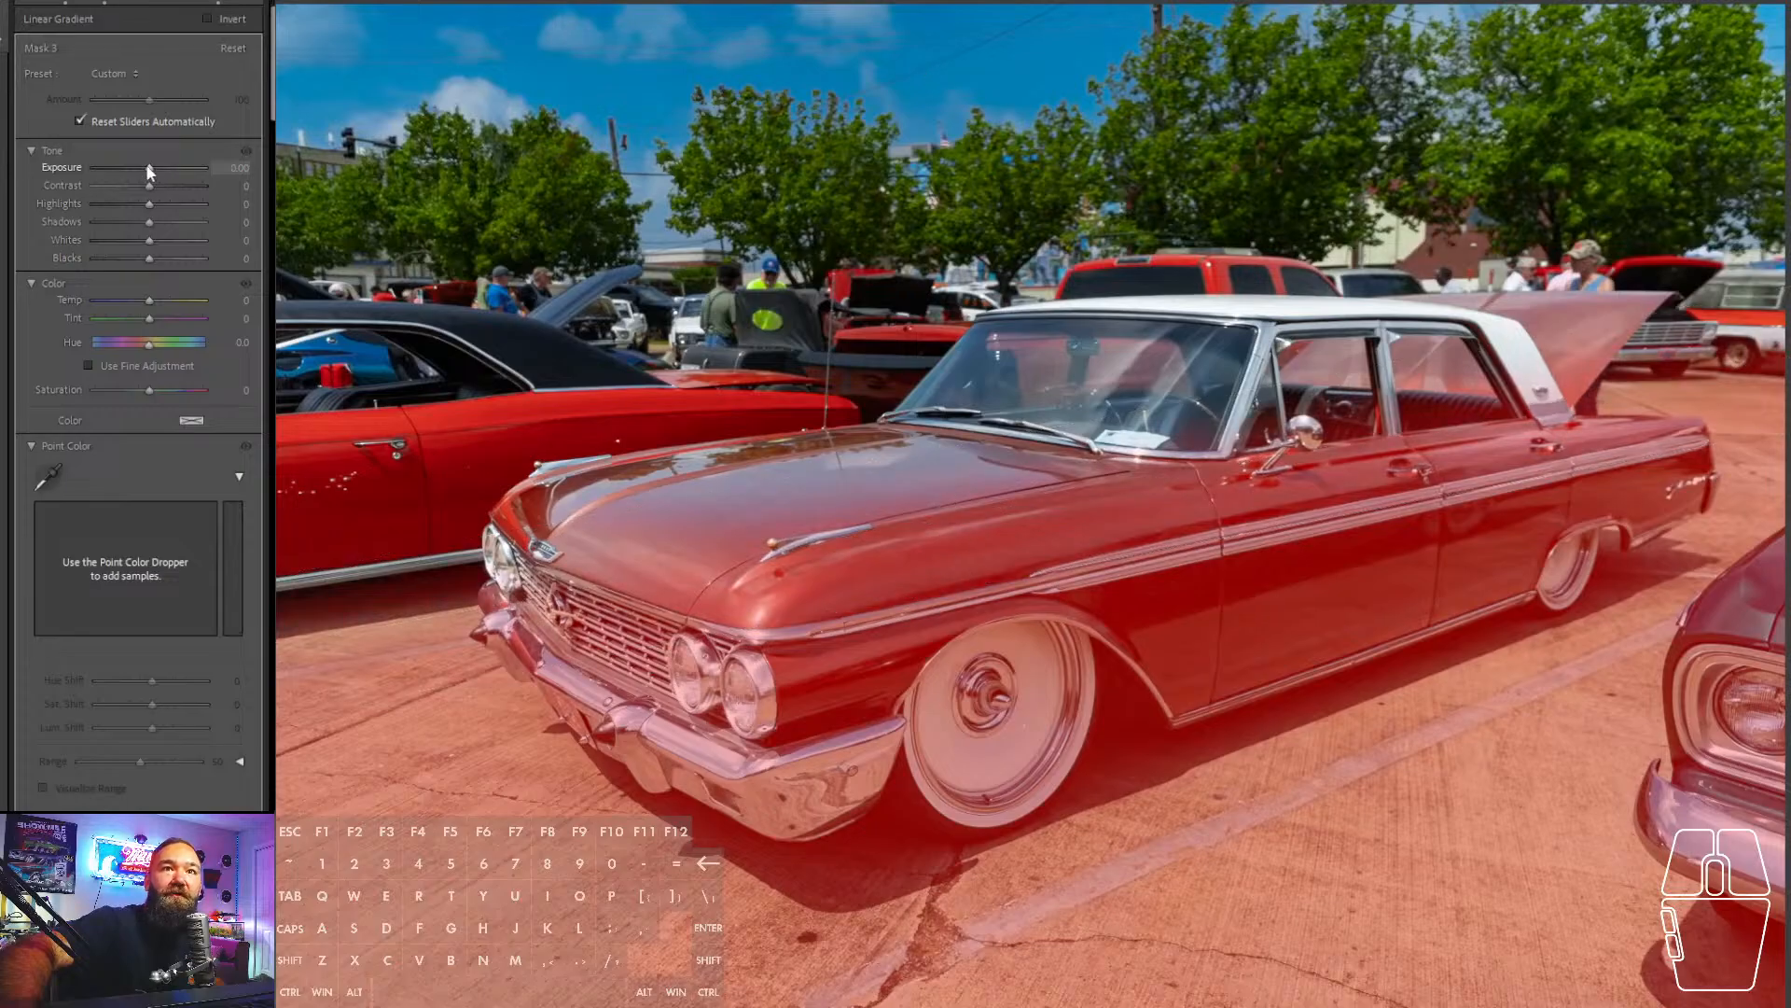
{"action": "left_click_drag", "start_coordinate": [154, 169], "coordinate": [136, 173]}
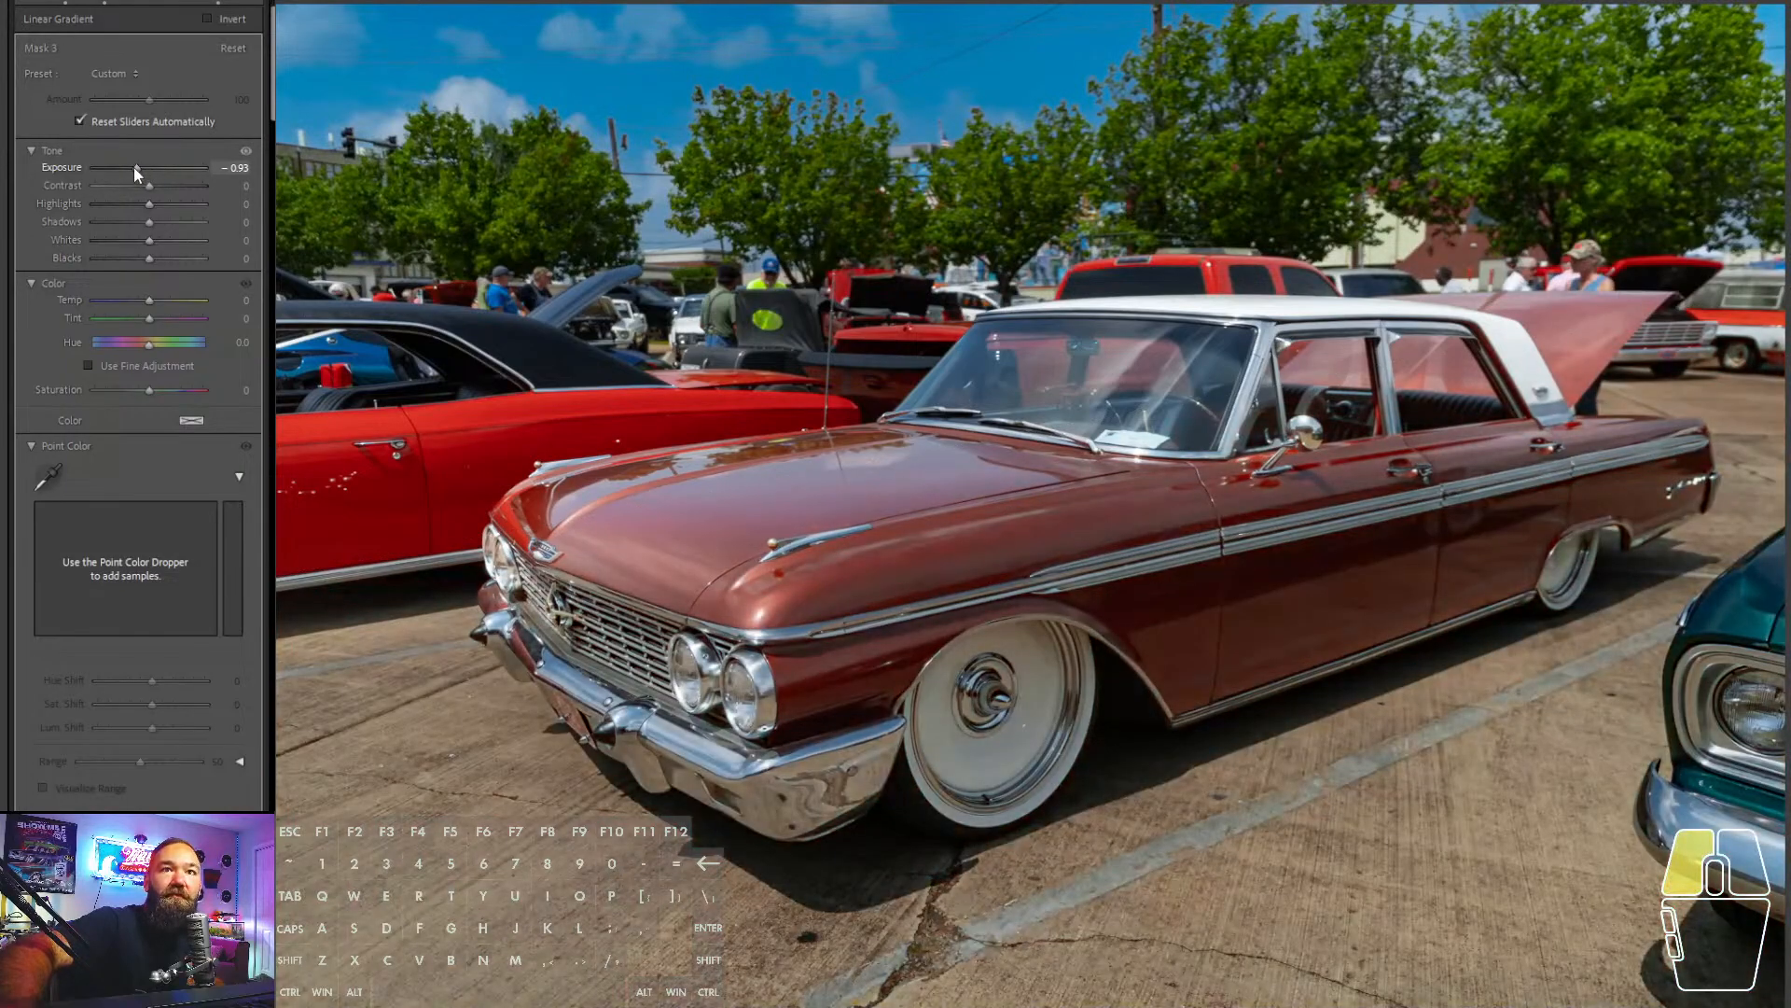
- Subtract the subject from the linear gradient mask and set the mask's exposure to -0.67
{"action": "left_click", "coordinate": [4, 26]}
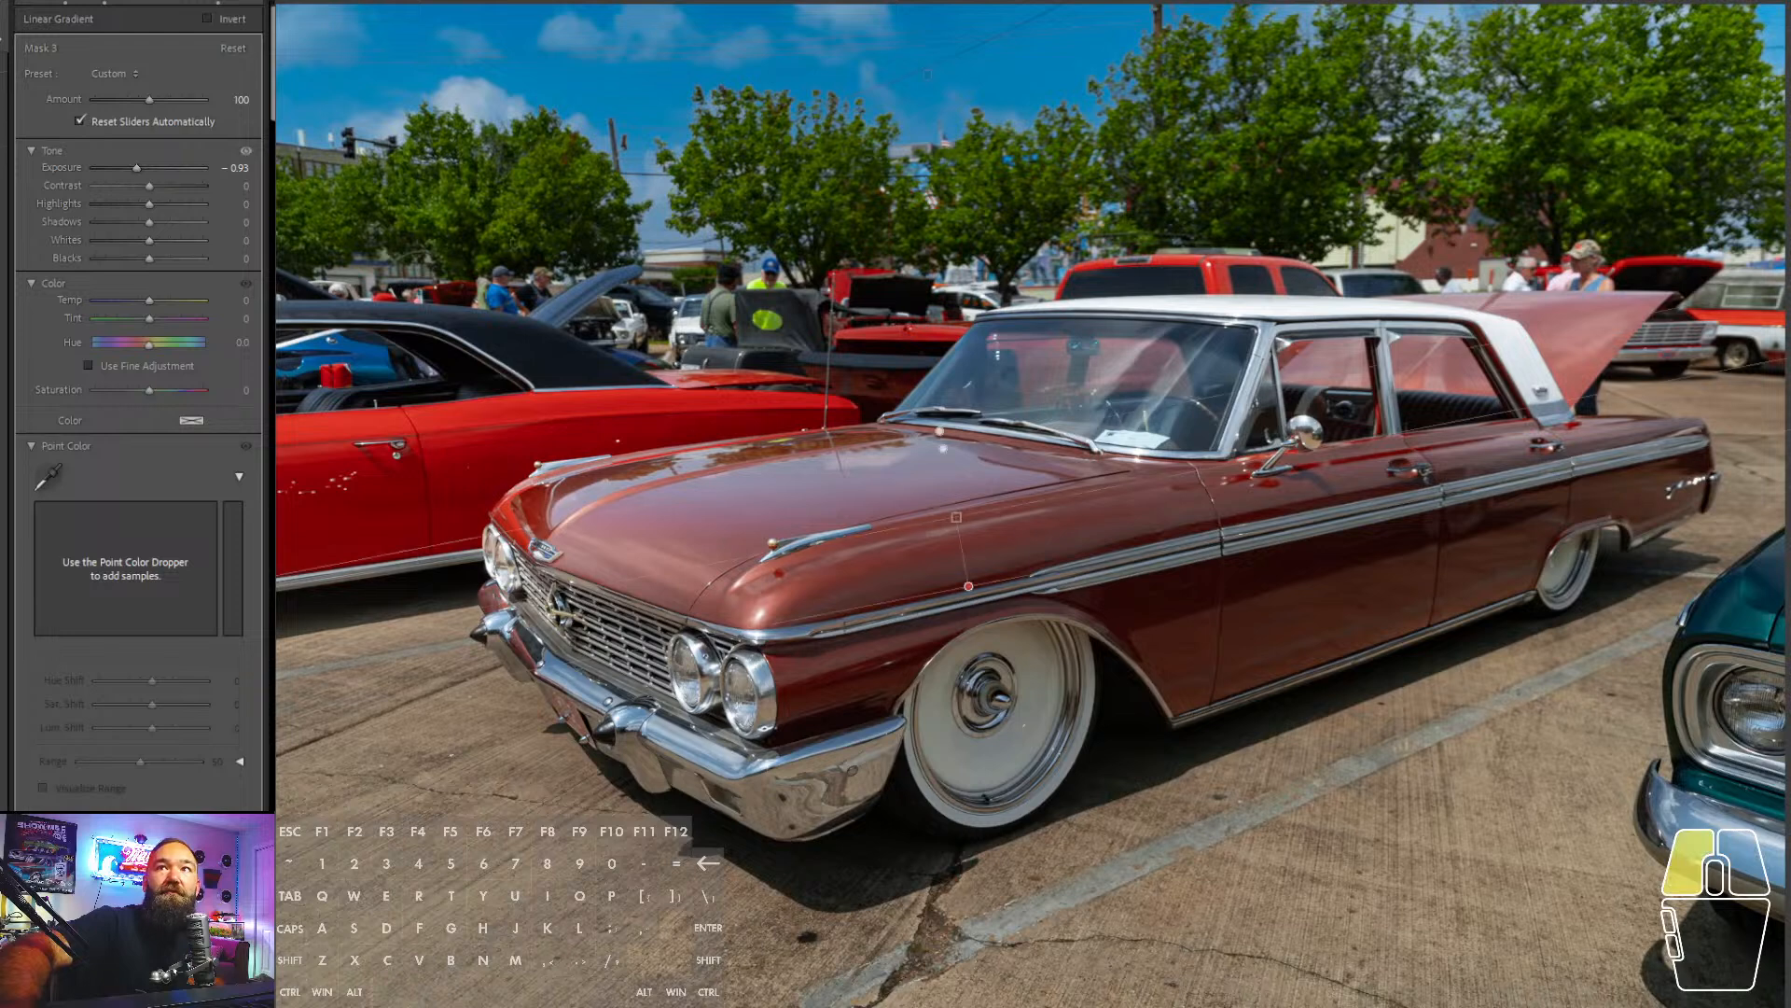
{"action": "left_click", "coordinate": [18, 2]}
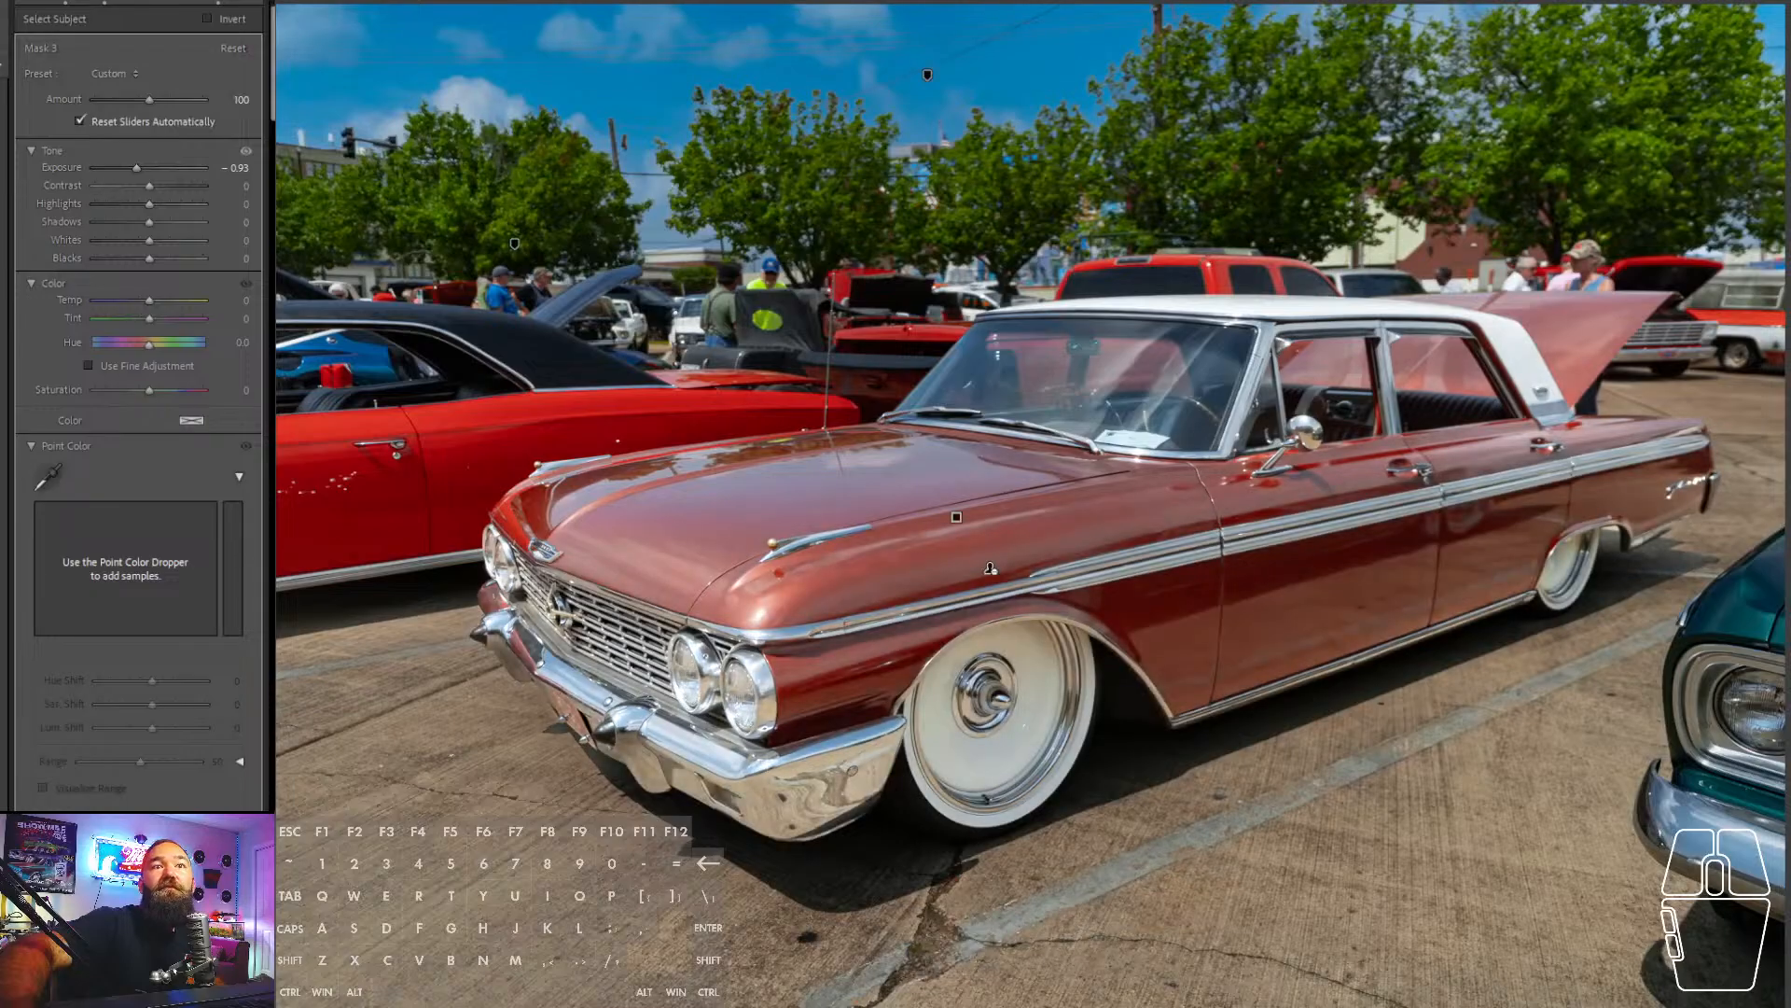
{"action": "left_click_drag", "start_coordinate": [131, 166], "coordinate": [136, 166]}
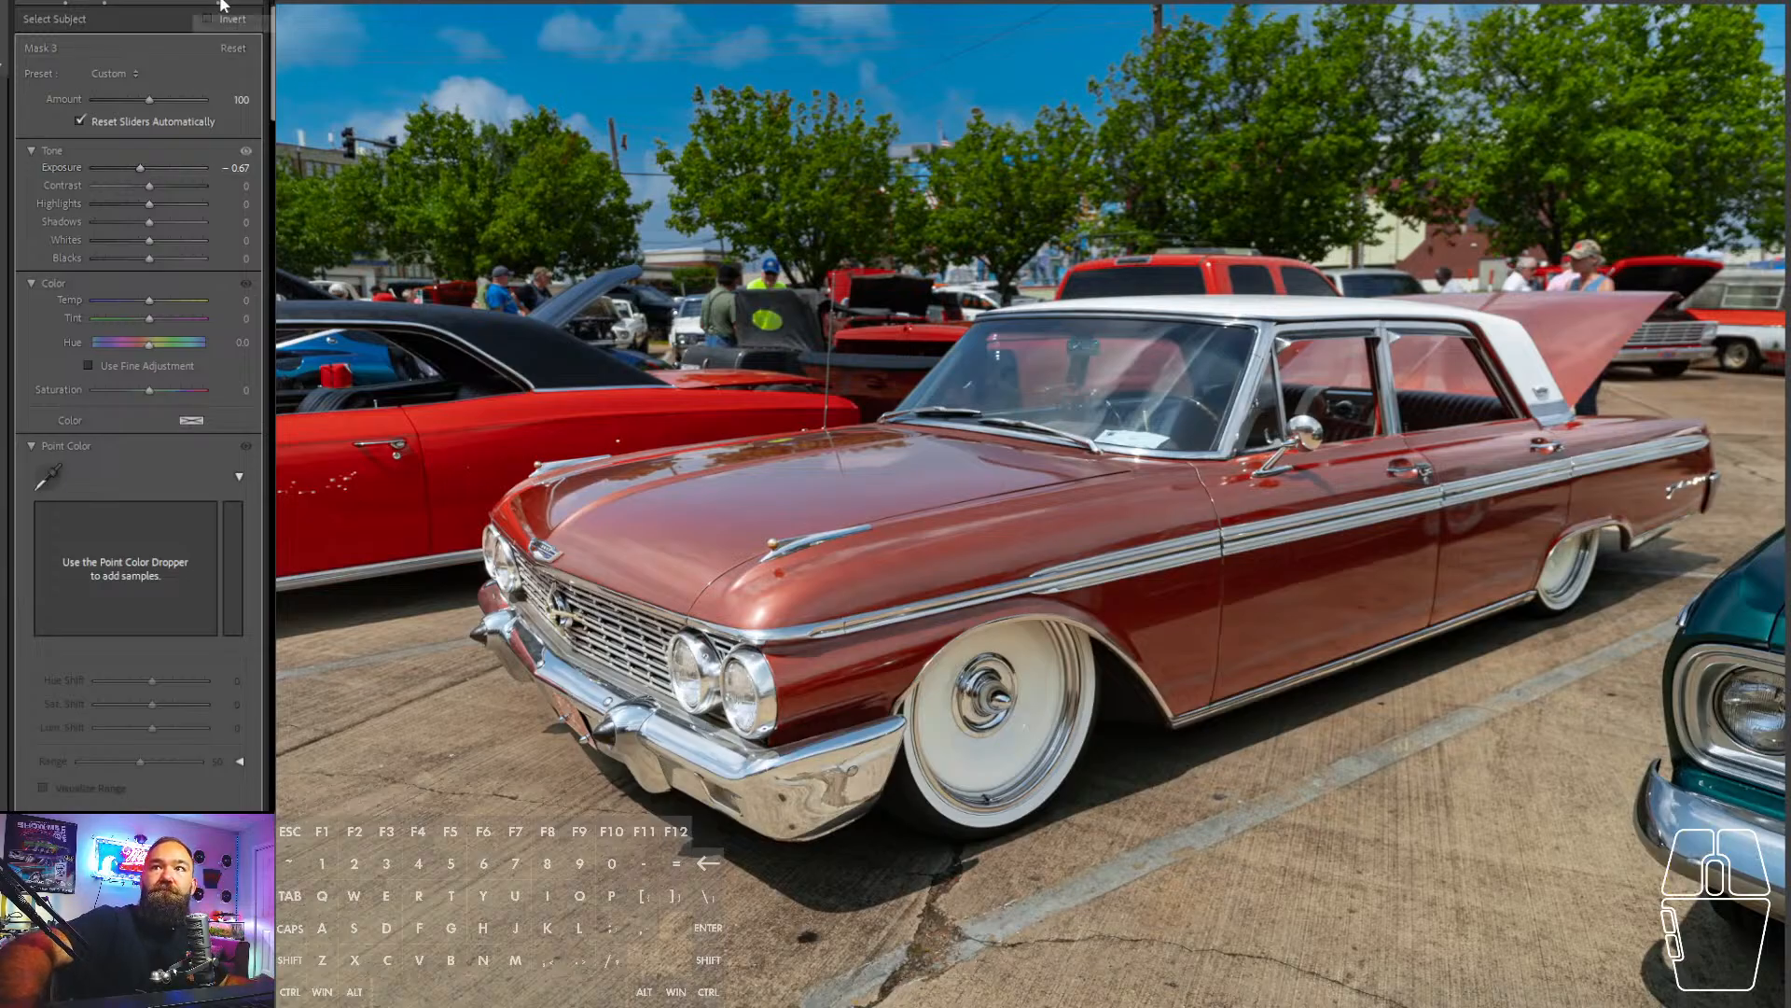
- Add a radial gradient mask over the maroon car's front end and nearby pavement, rotated along the bumper, with exposure -0.47, and leave masking
{"action": "left_click", "coordinate": [38, 5]}
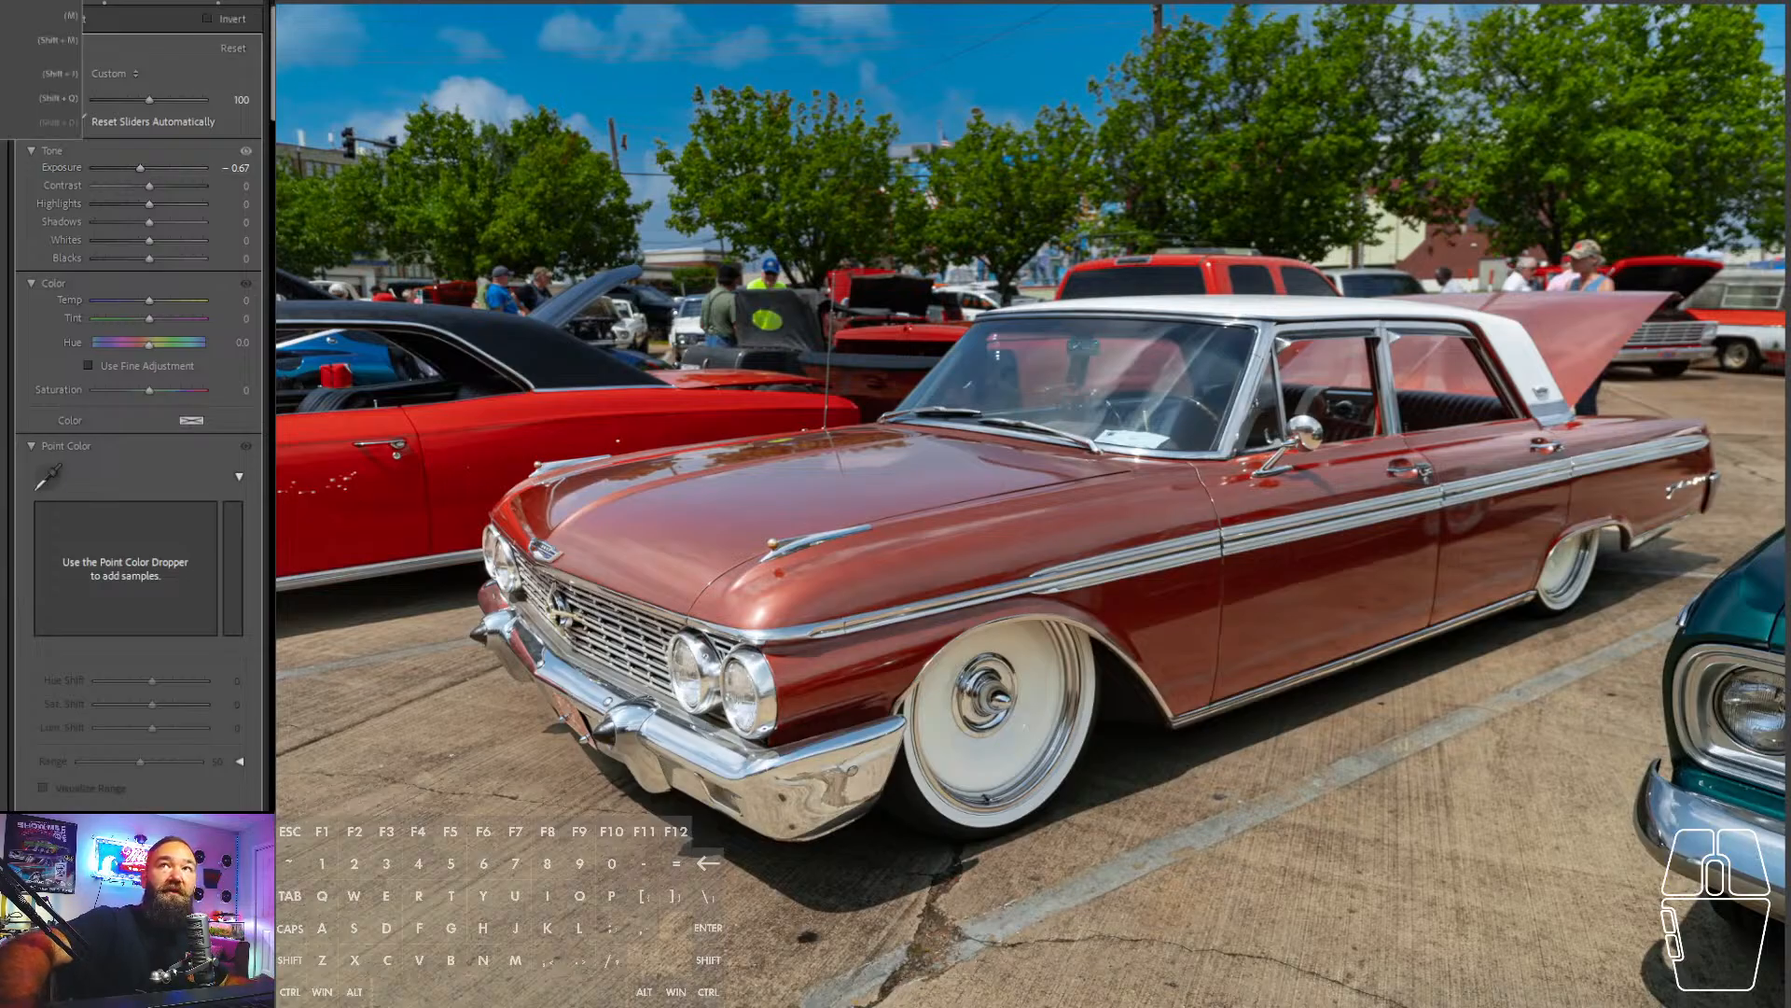
{"action": "left_click", "coordinate": [46, 40]}
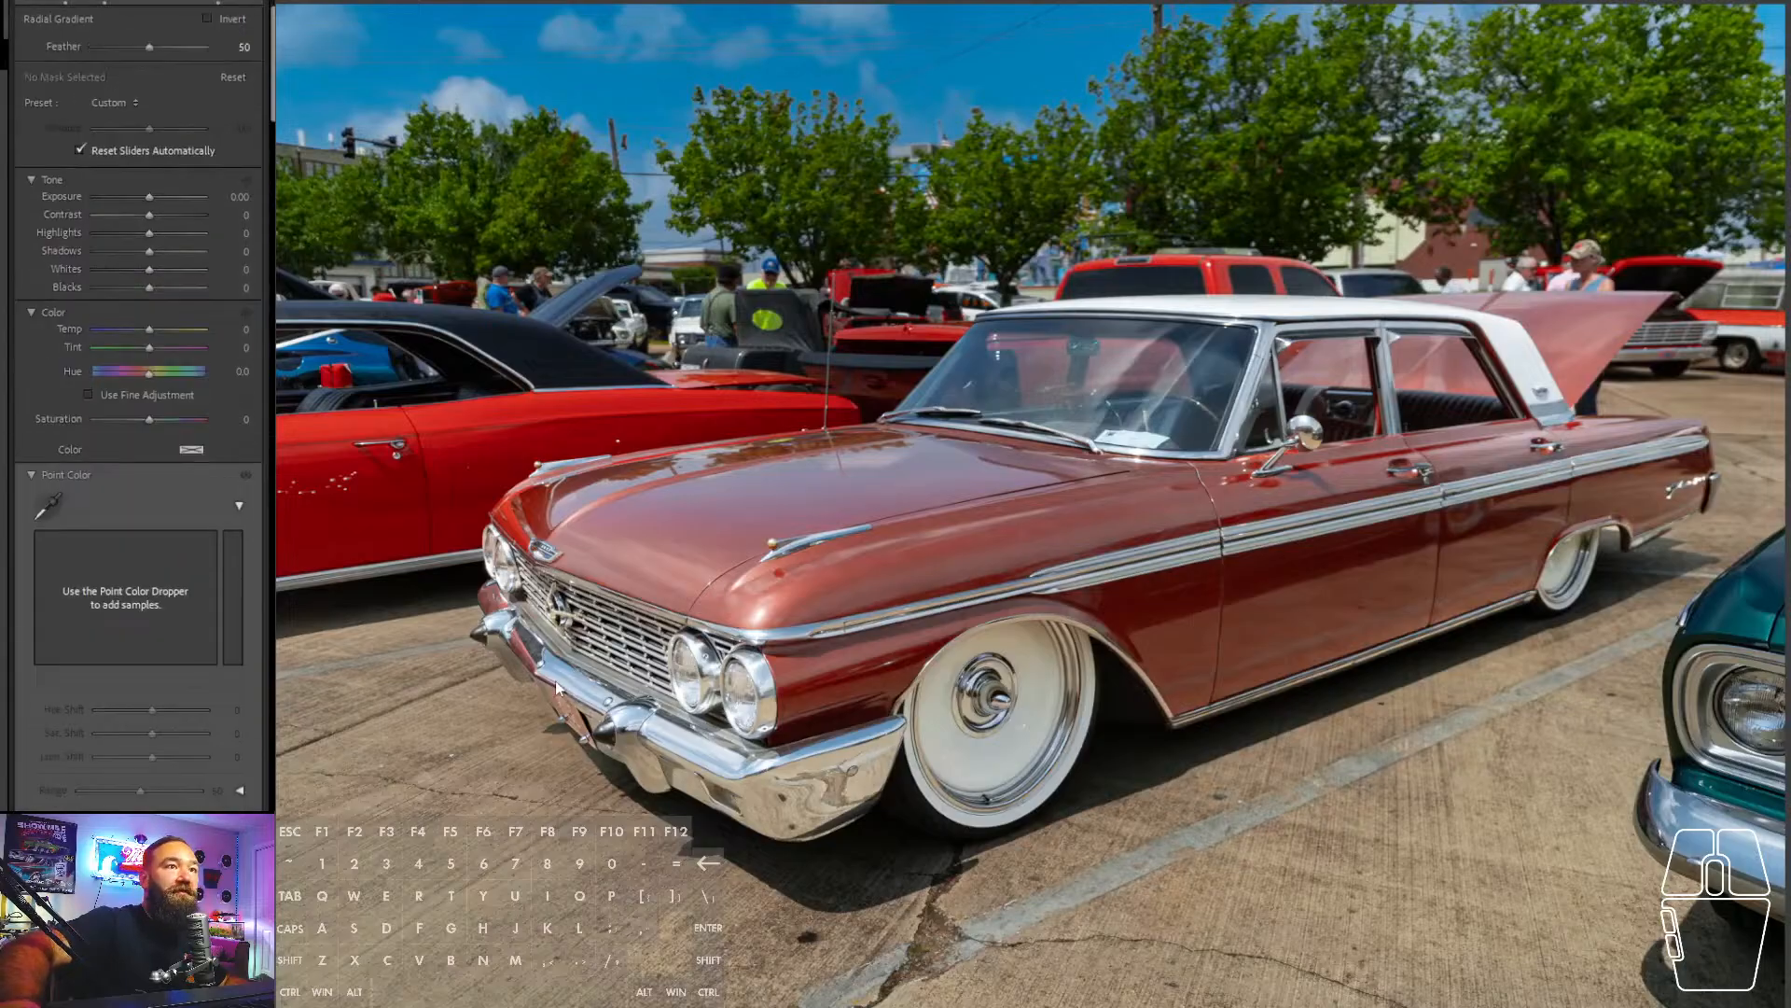
{"action": "left_click_drag", "start_coordinate": [775, 770], "coordinate": [356, 590]}
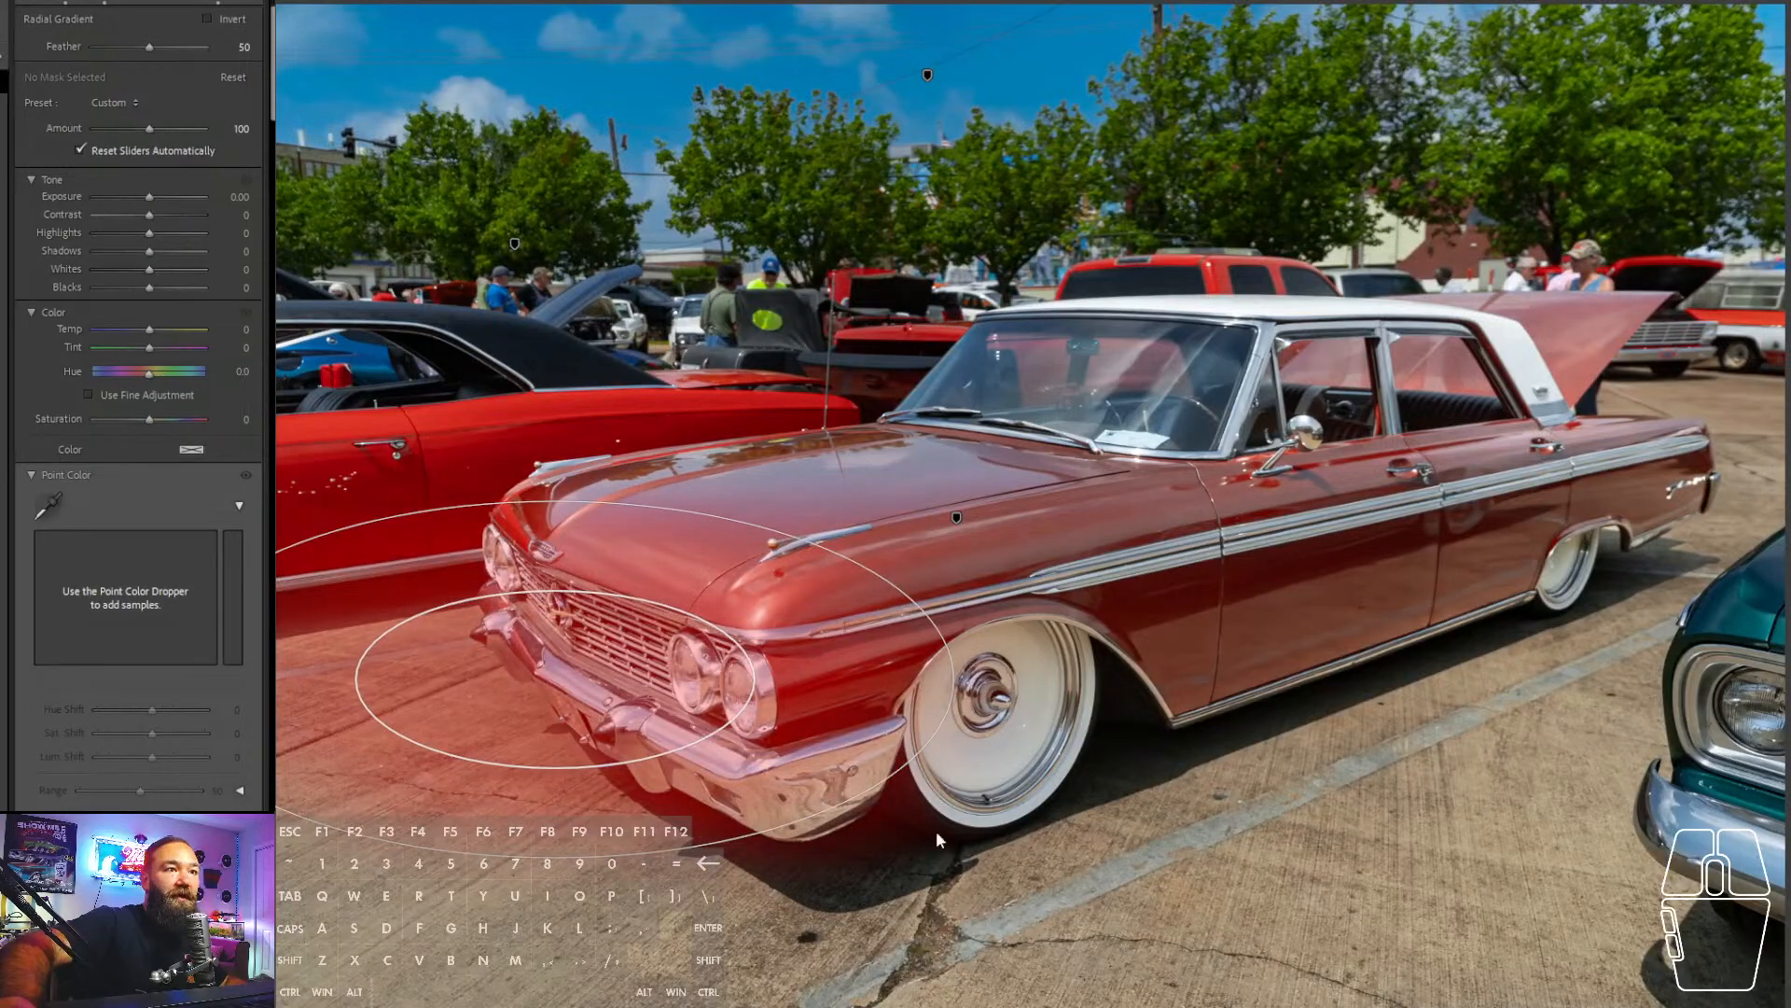
{"action": "left_click_drag", "start_coordinate": [948, 760], "coordinate": [793, 835]}
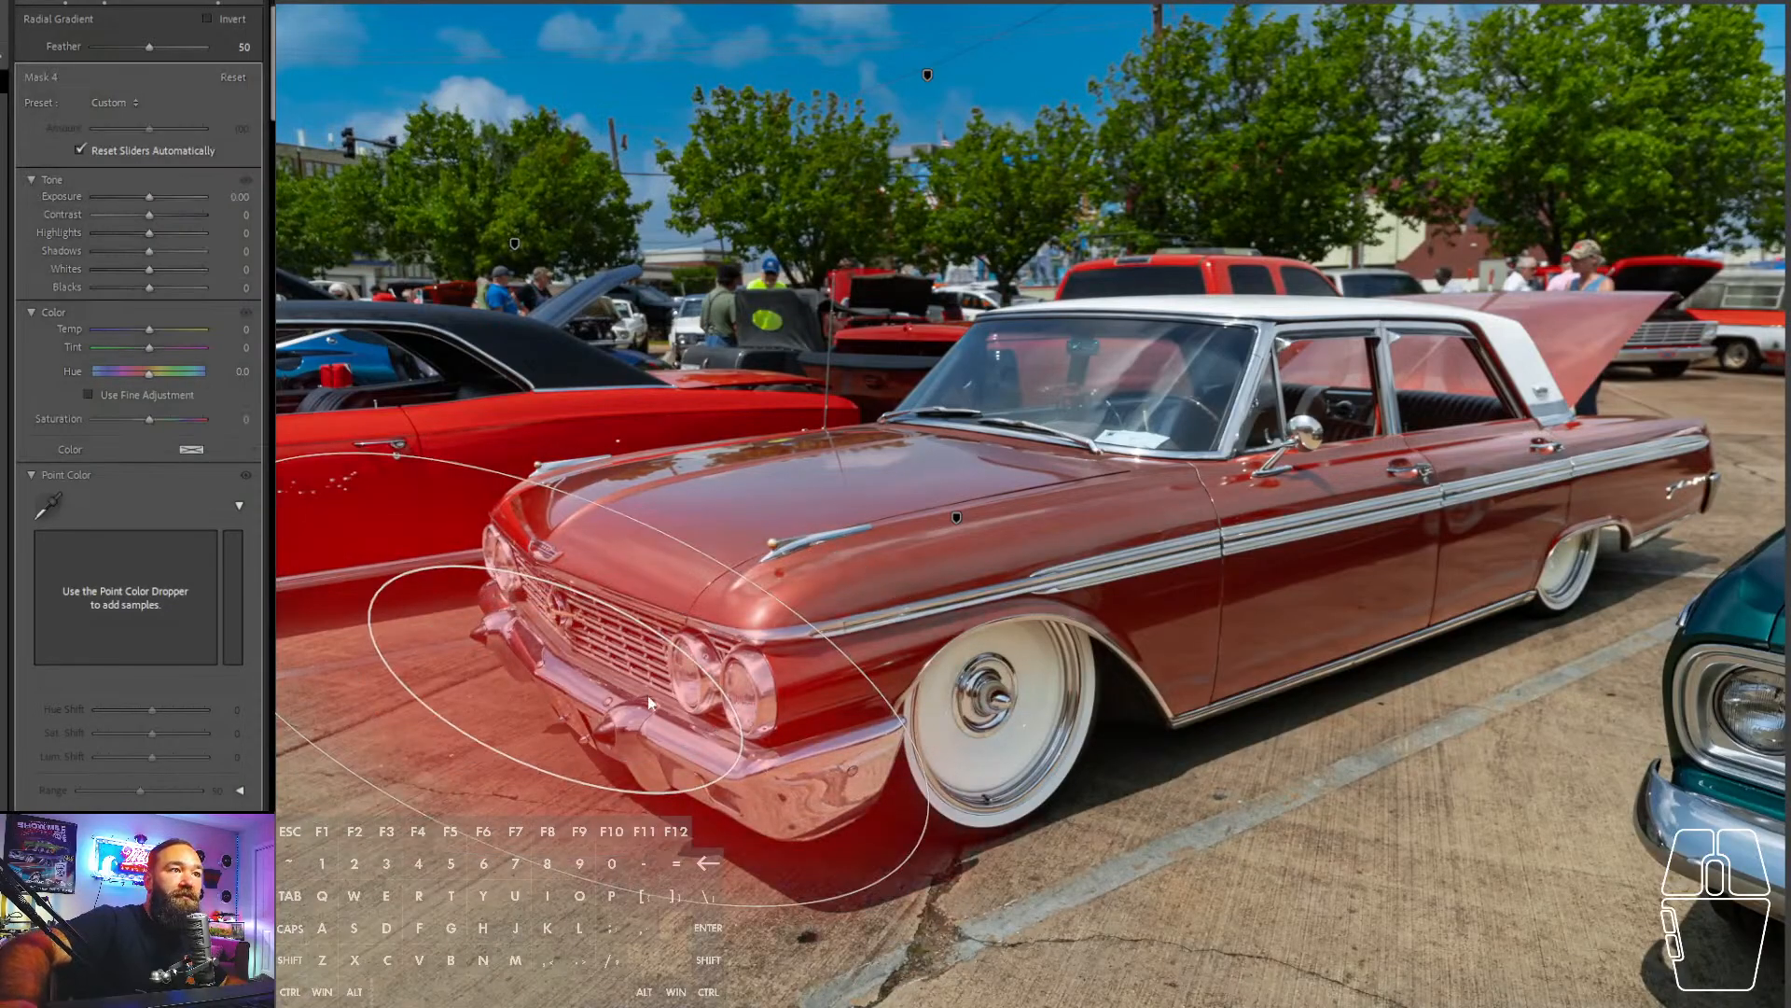
{"action": "left_click_drag", "start_coordinate": [652, 700], "coordinate": [659, 680]}
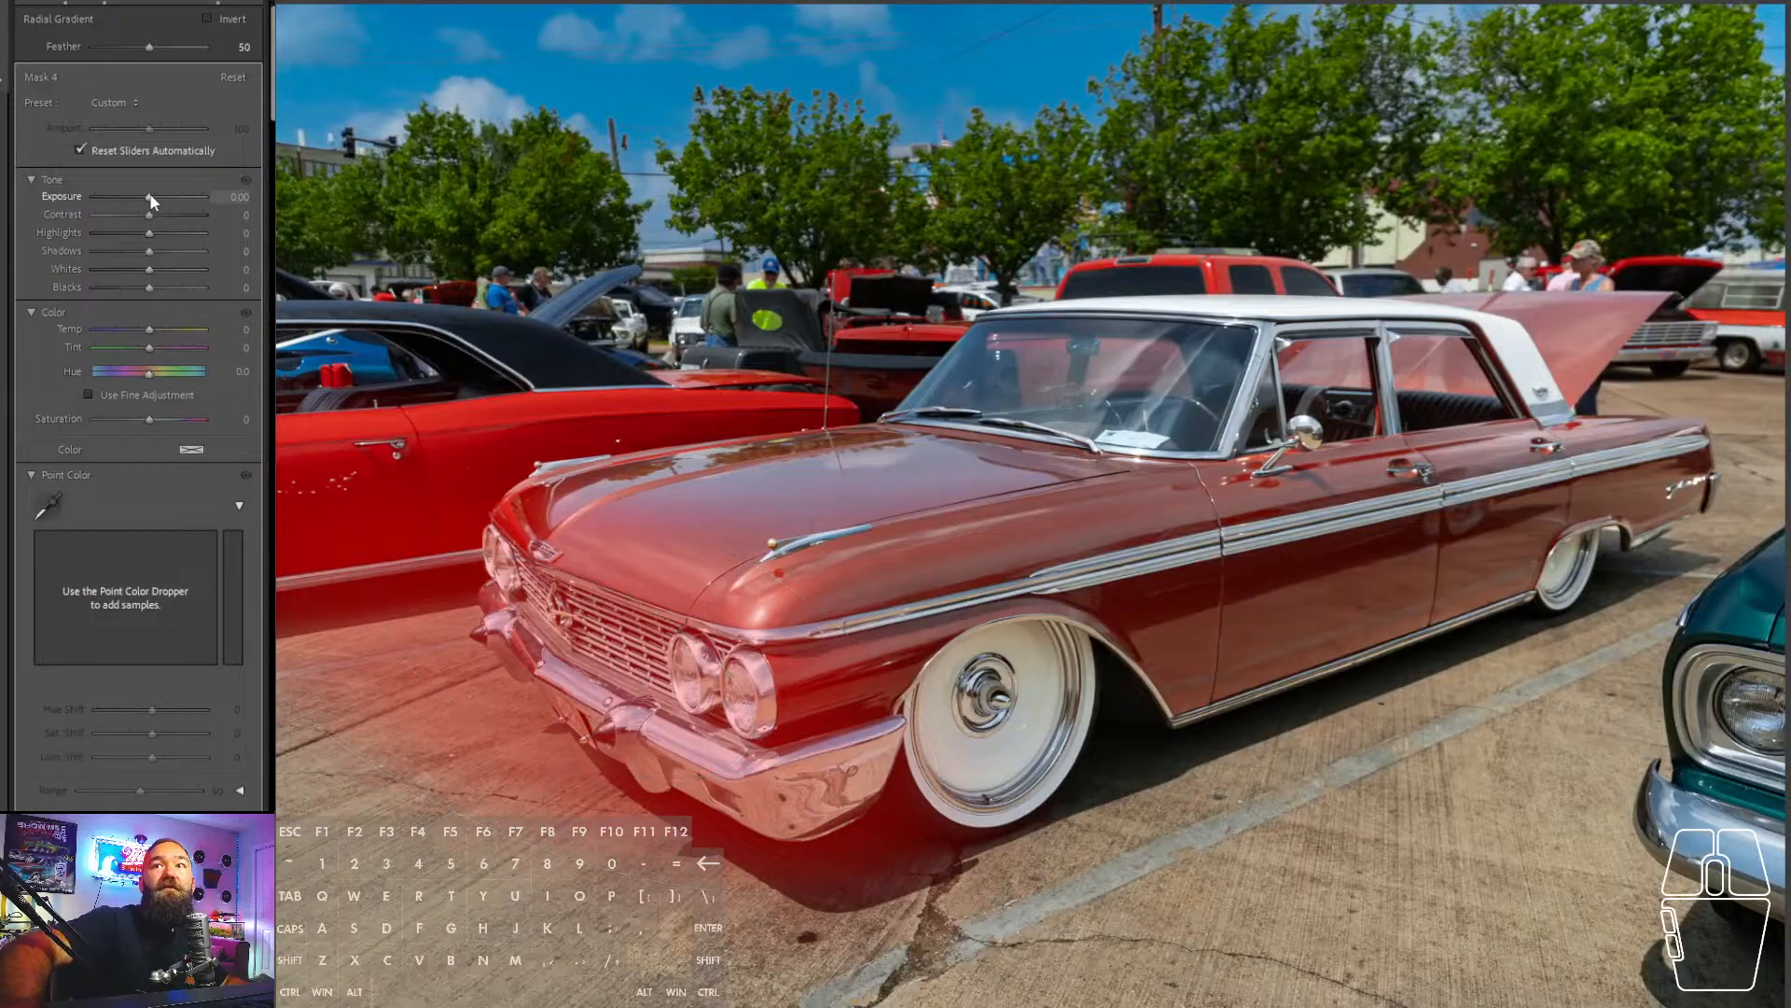
{"action": "left_click_drag", "start_coordinate": [146, 196], "coordinate": [144, 199]}
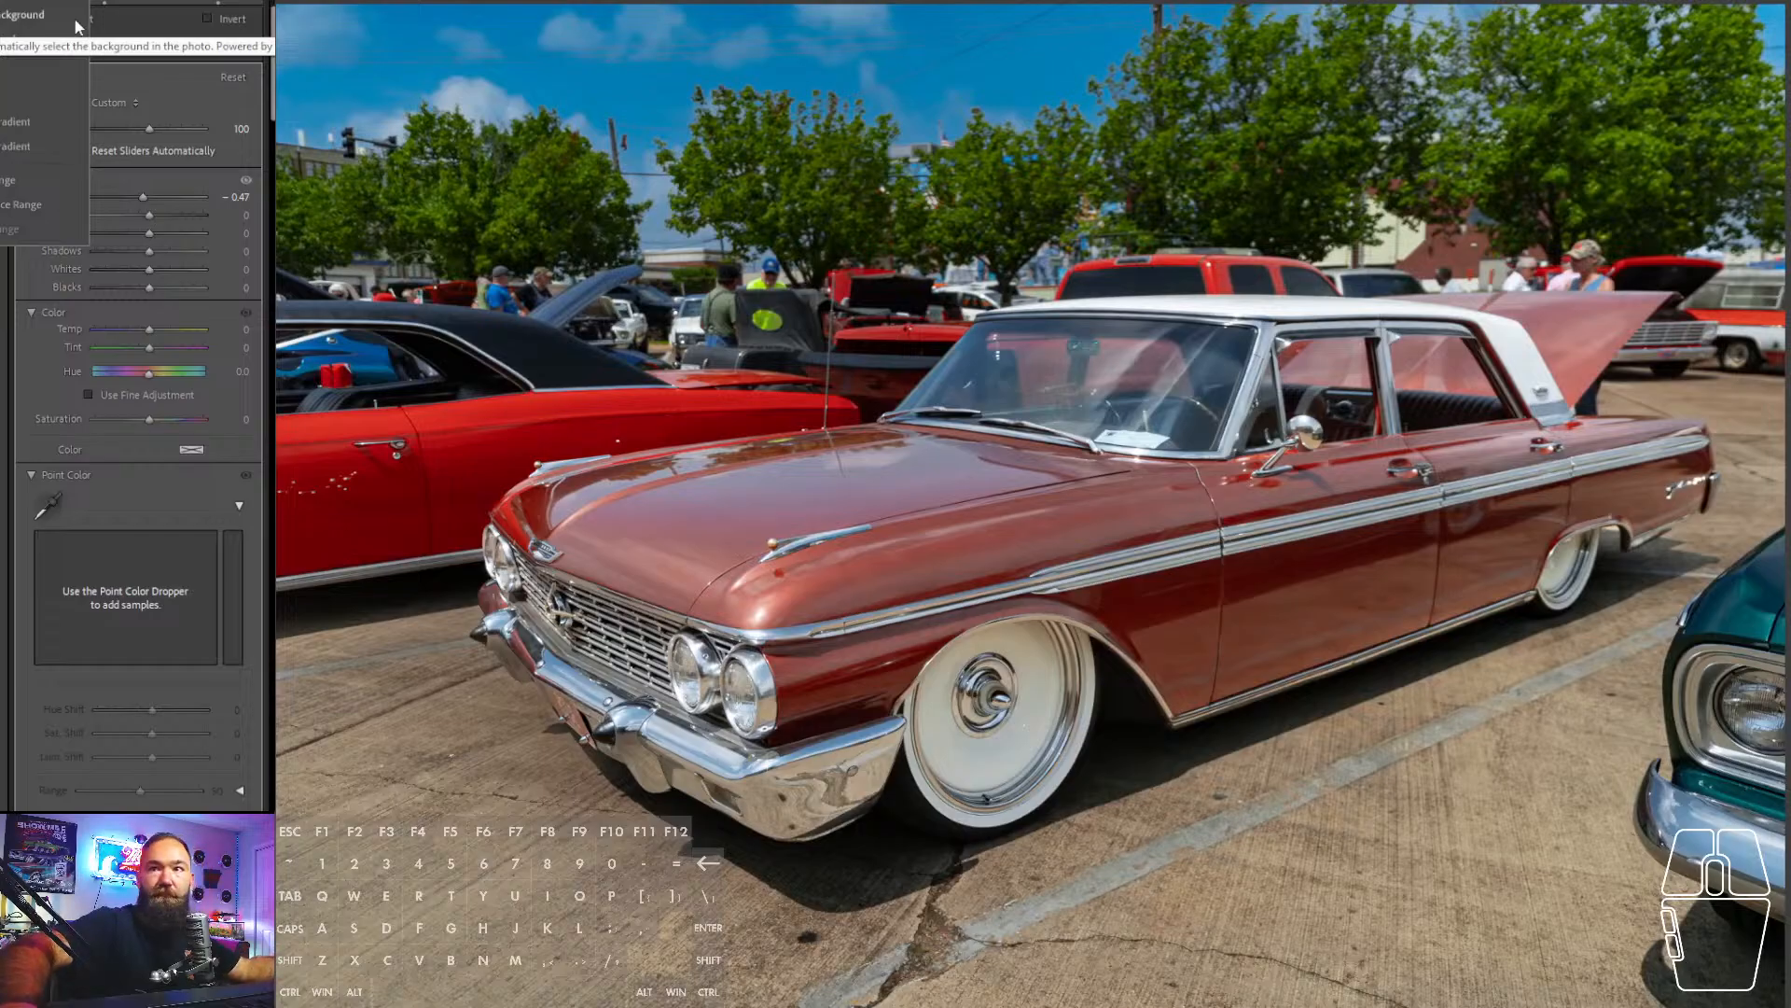
{"action": "left_click", "coordinate": [216, 1]}
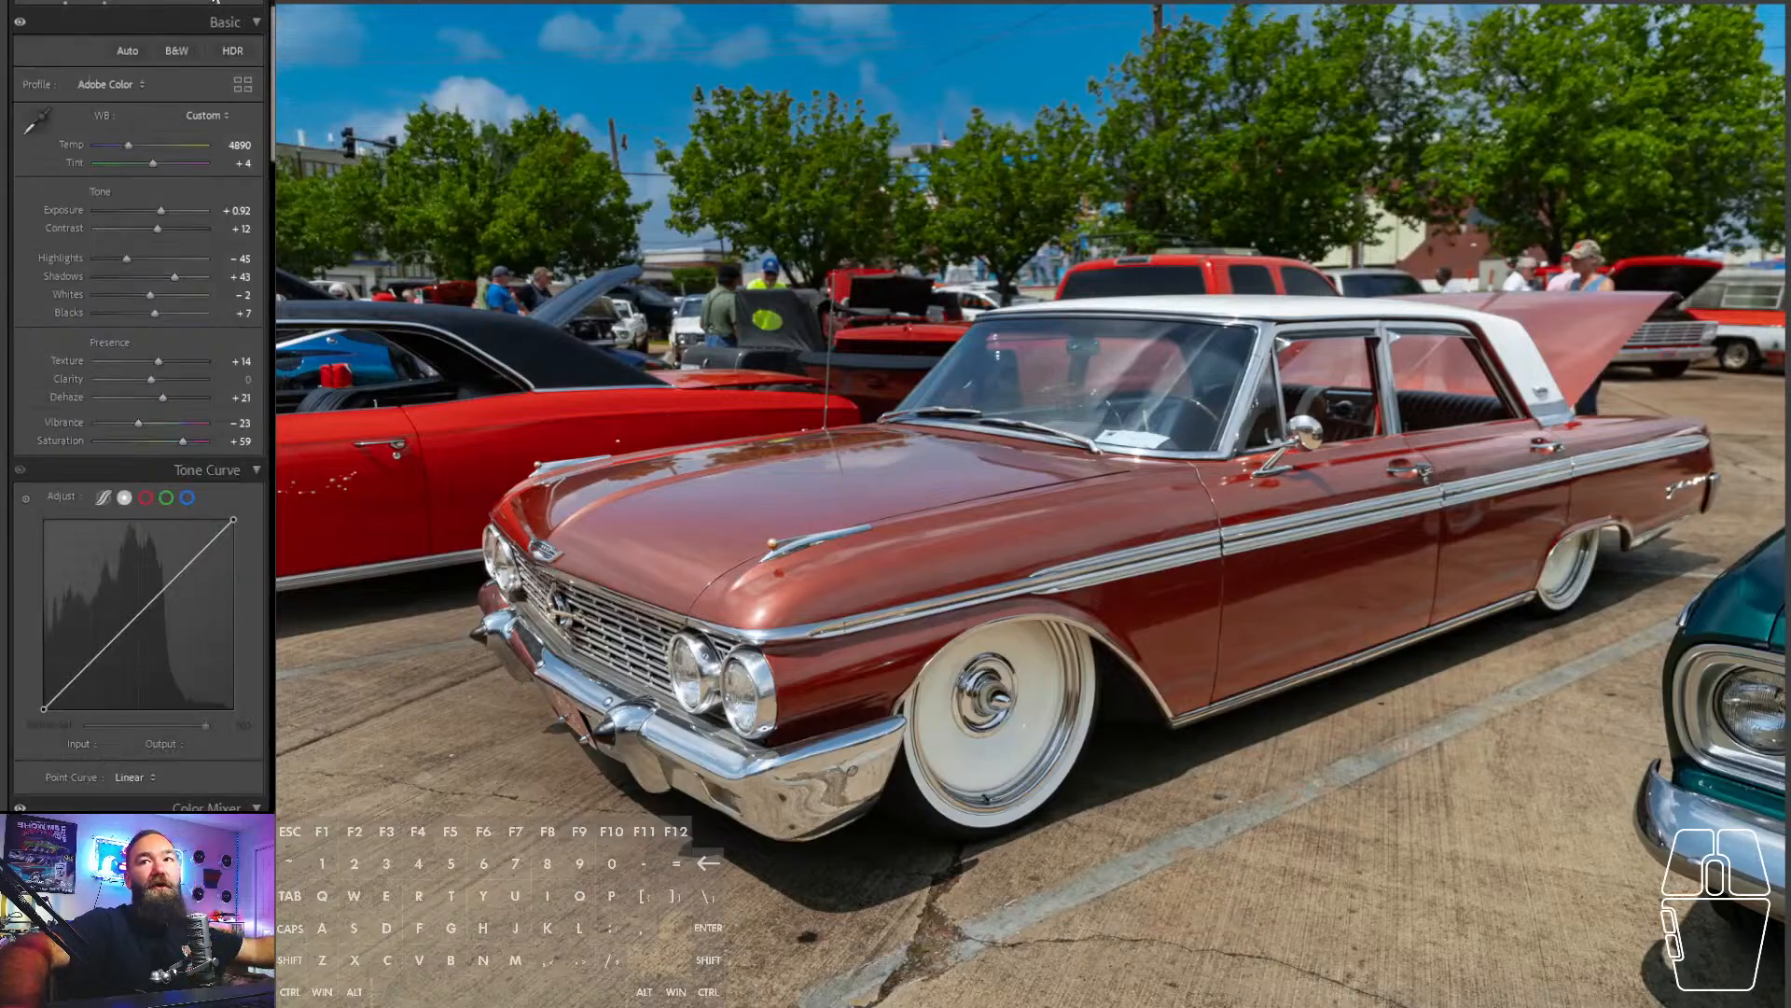
{"action": "left_click", "coordinate": [224, 7]}
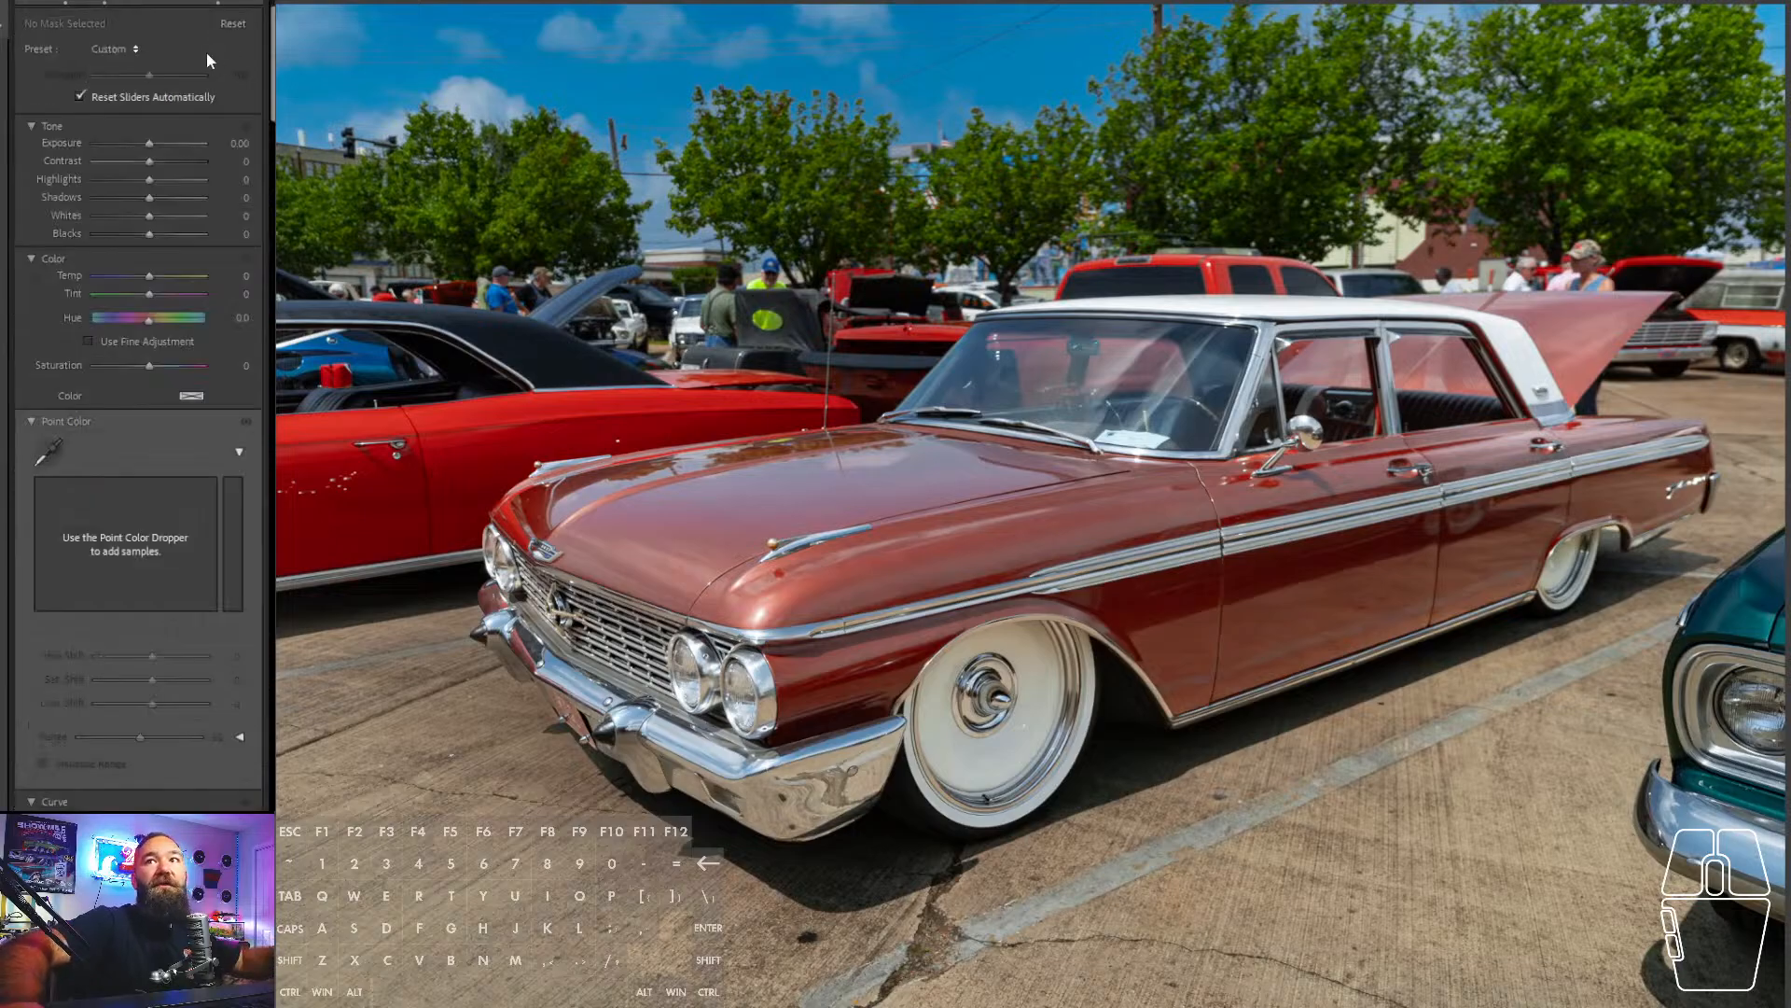
{"action": "left_click", "coordinate": [149, 144]}
{"action": "left_click", "coordinate": [213, 1]}
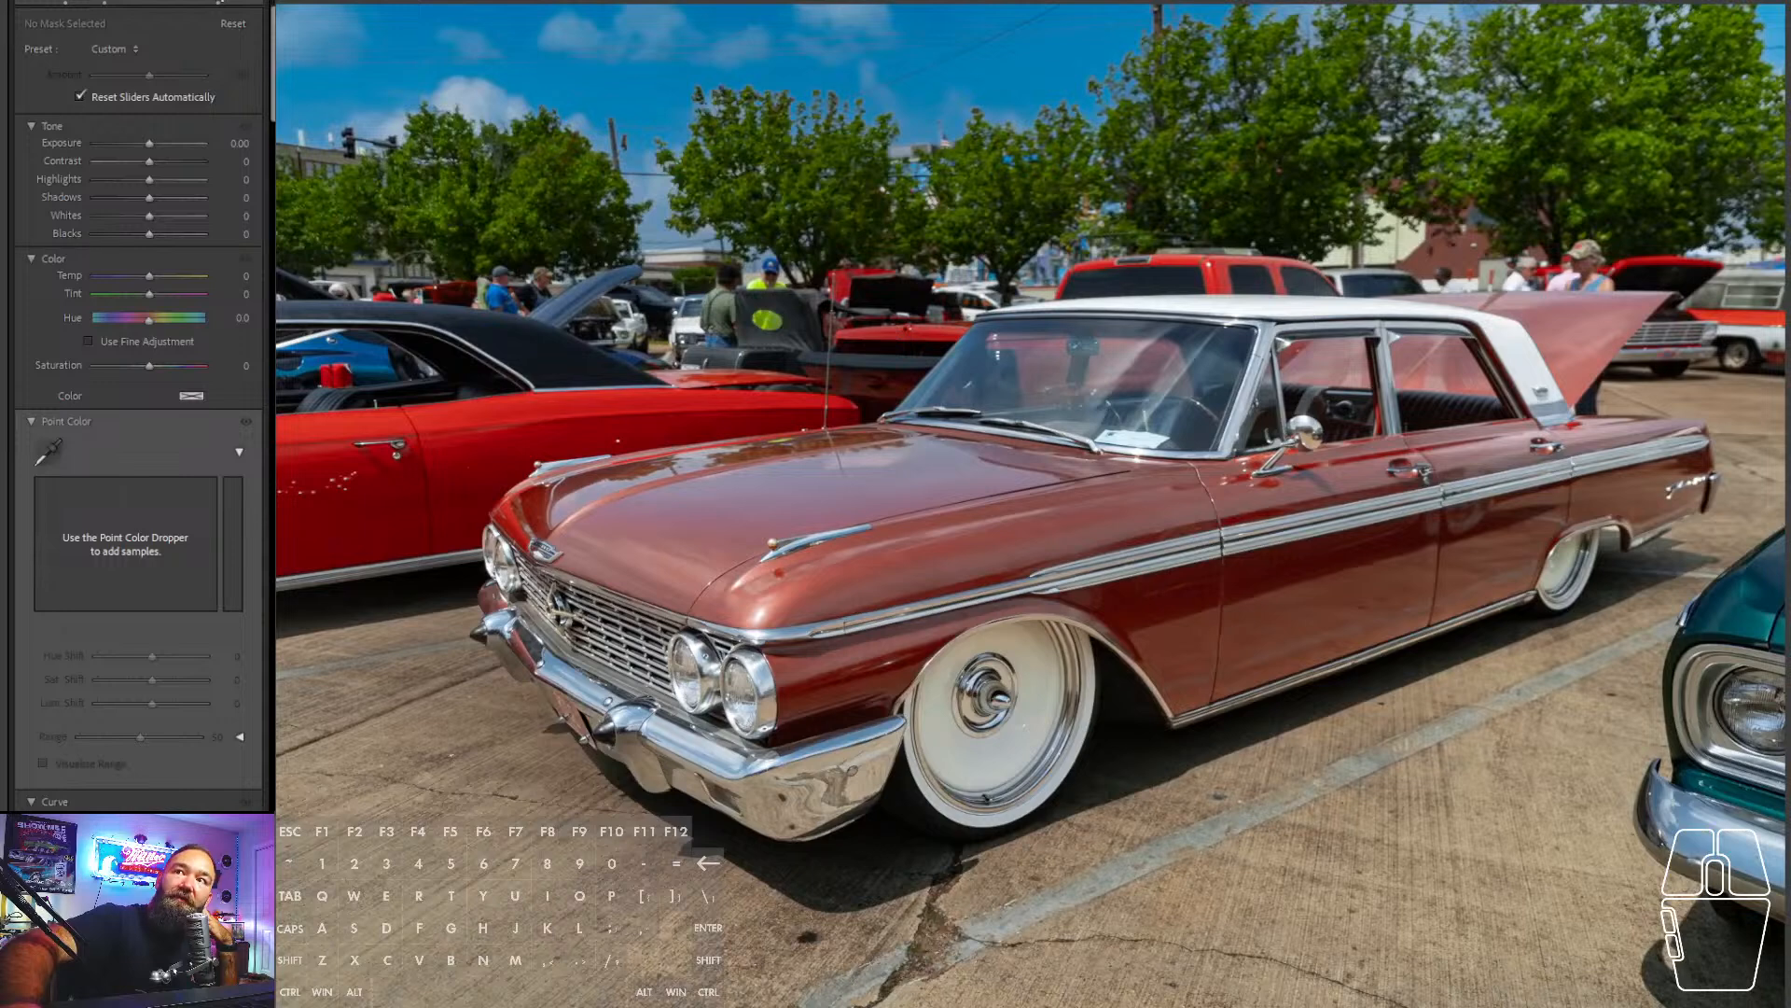
- Set the whole photo's exposure to +1.25, contrast to +22 and color temperature to 4750
{"action": "left_click_drag", "start_coordinate": [160, 210], "coordinate": [165, 209]}
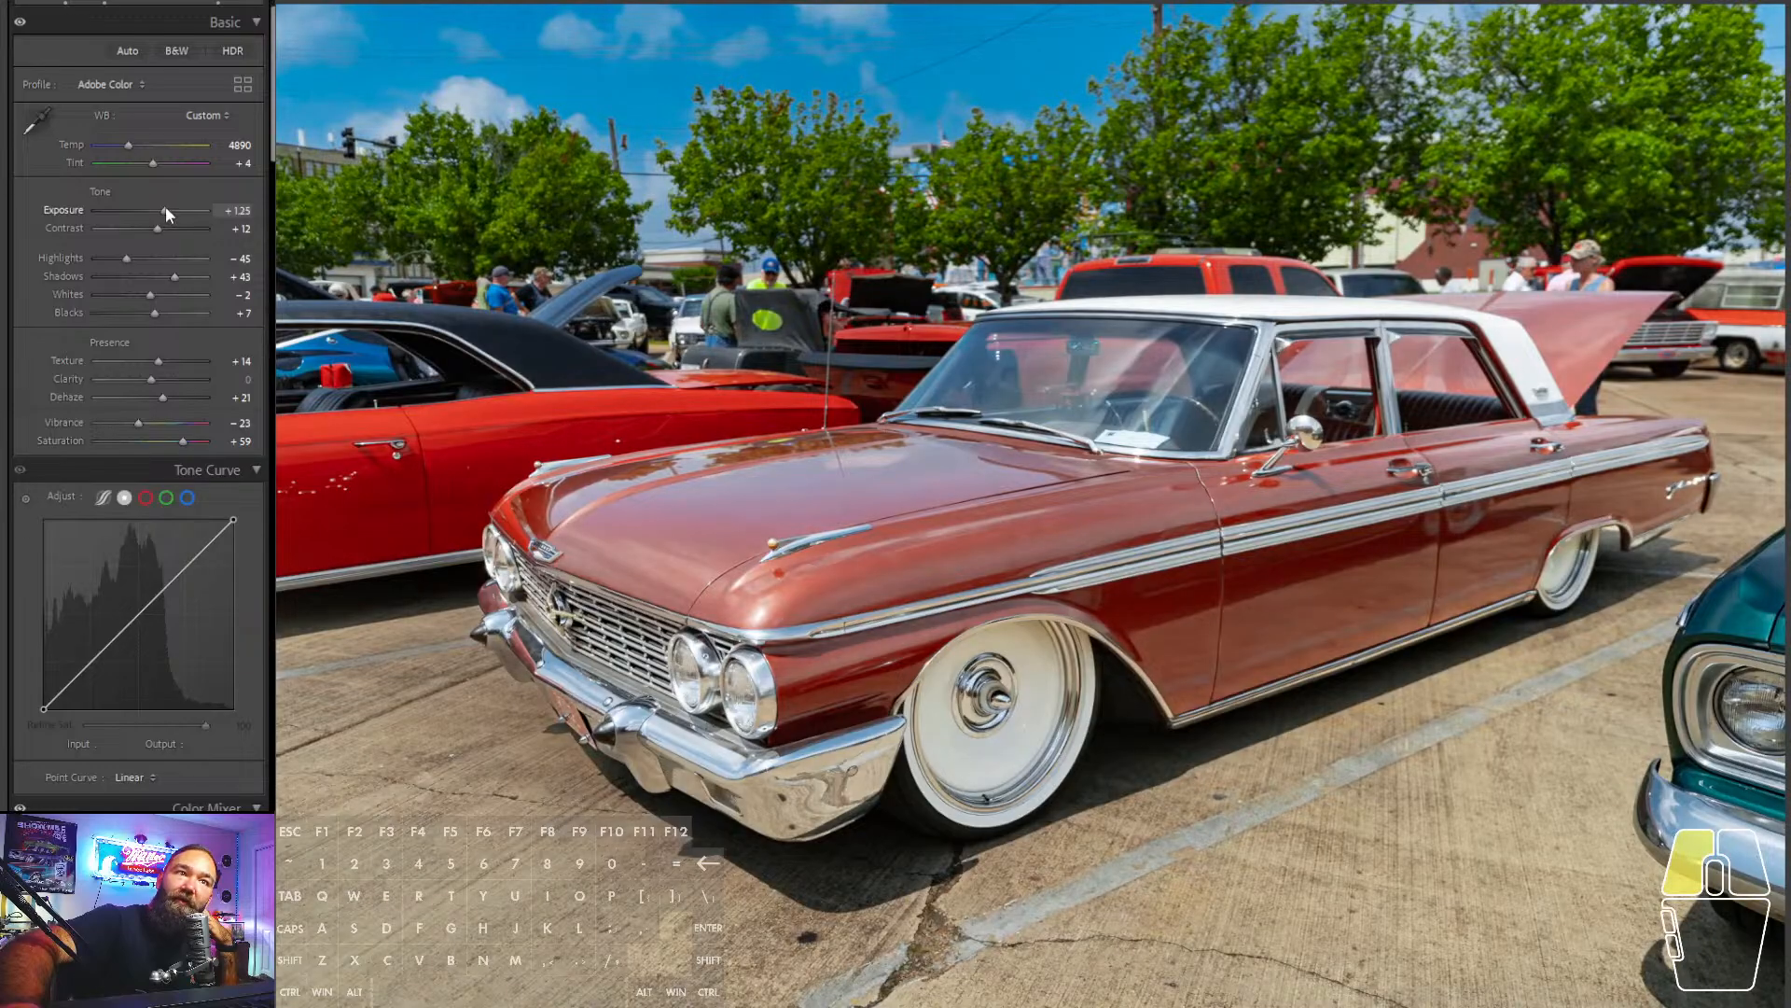
{"action": "left_click_drag", "start_coordinate": [127, 146], "coordinate": [130, 146]}
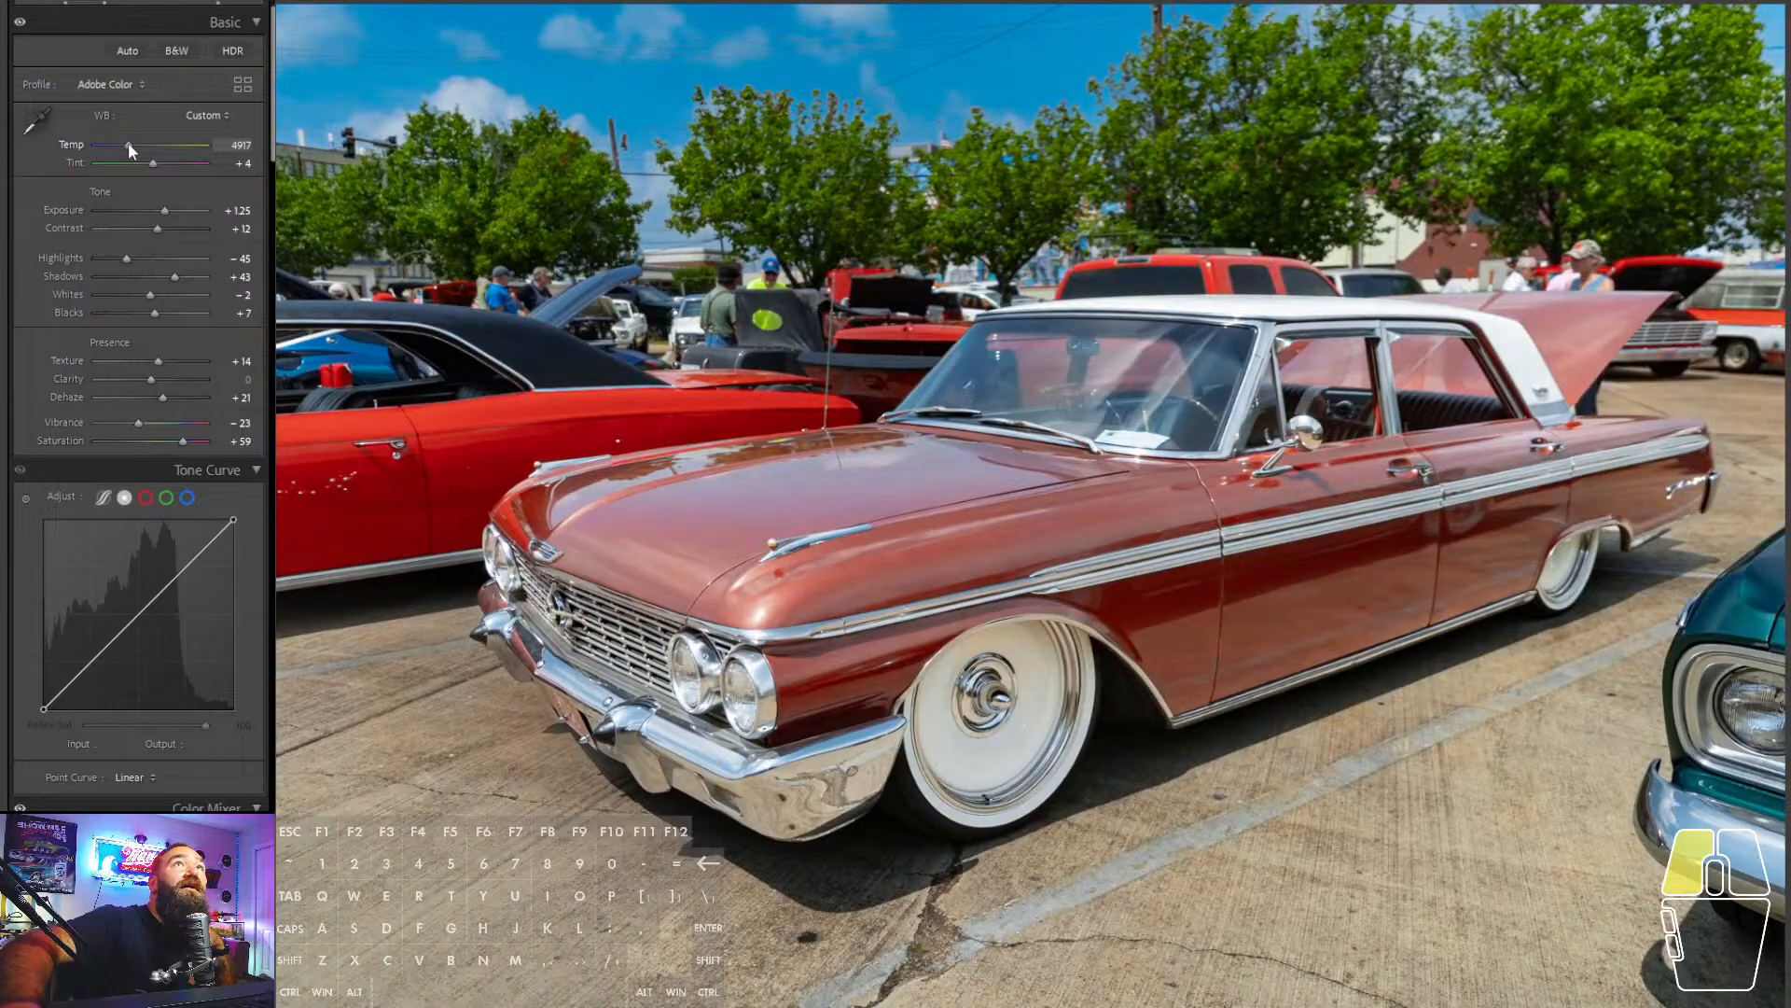
{"action": "left_click_drag", "start_coordinate": [127, 143], "coordinate": [126, 142]}
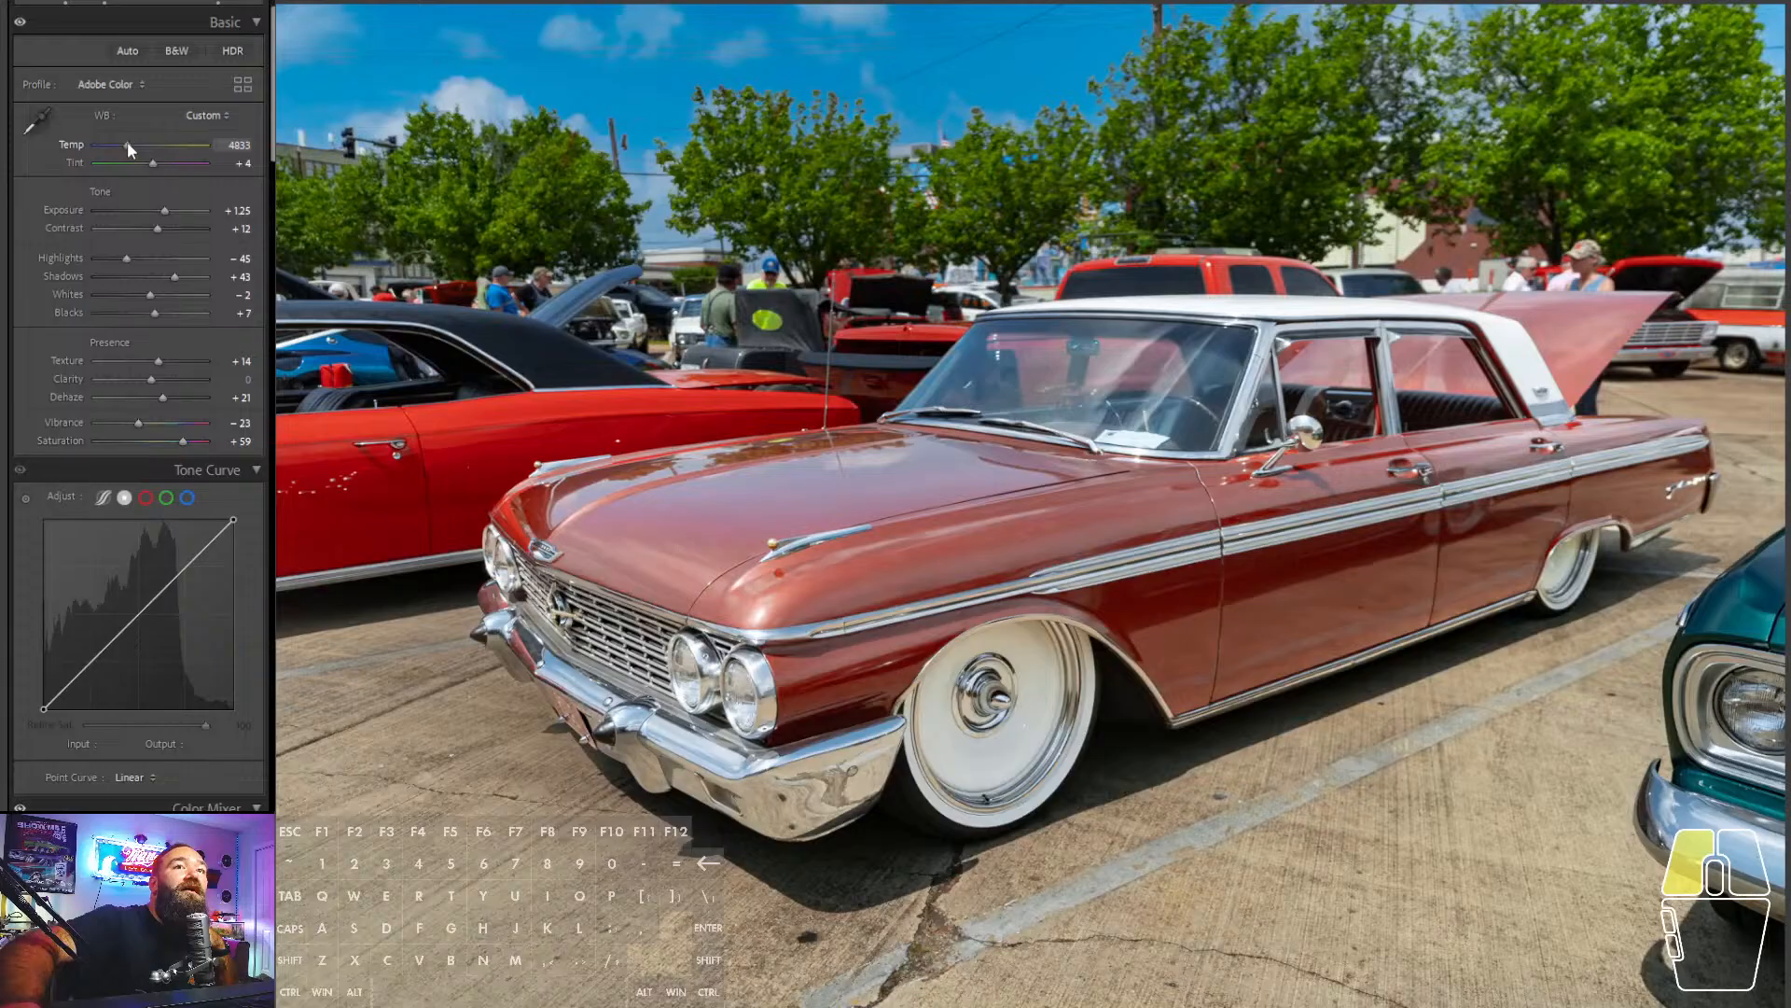
{"action": "left_click_drag", "start_coordinate": [126, 142], "coordinate": [127, 142]}
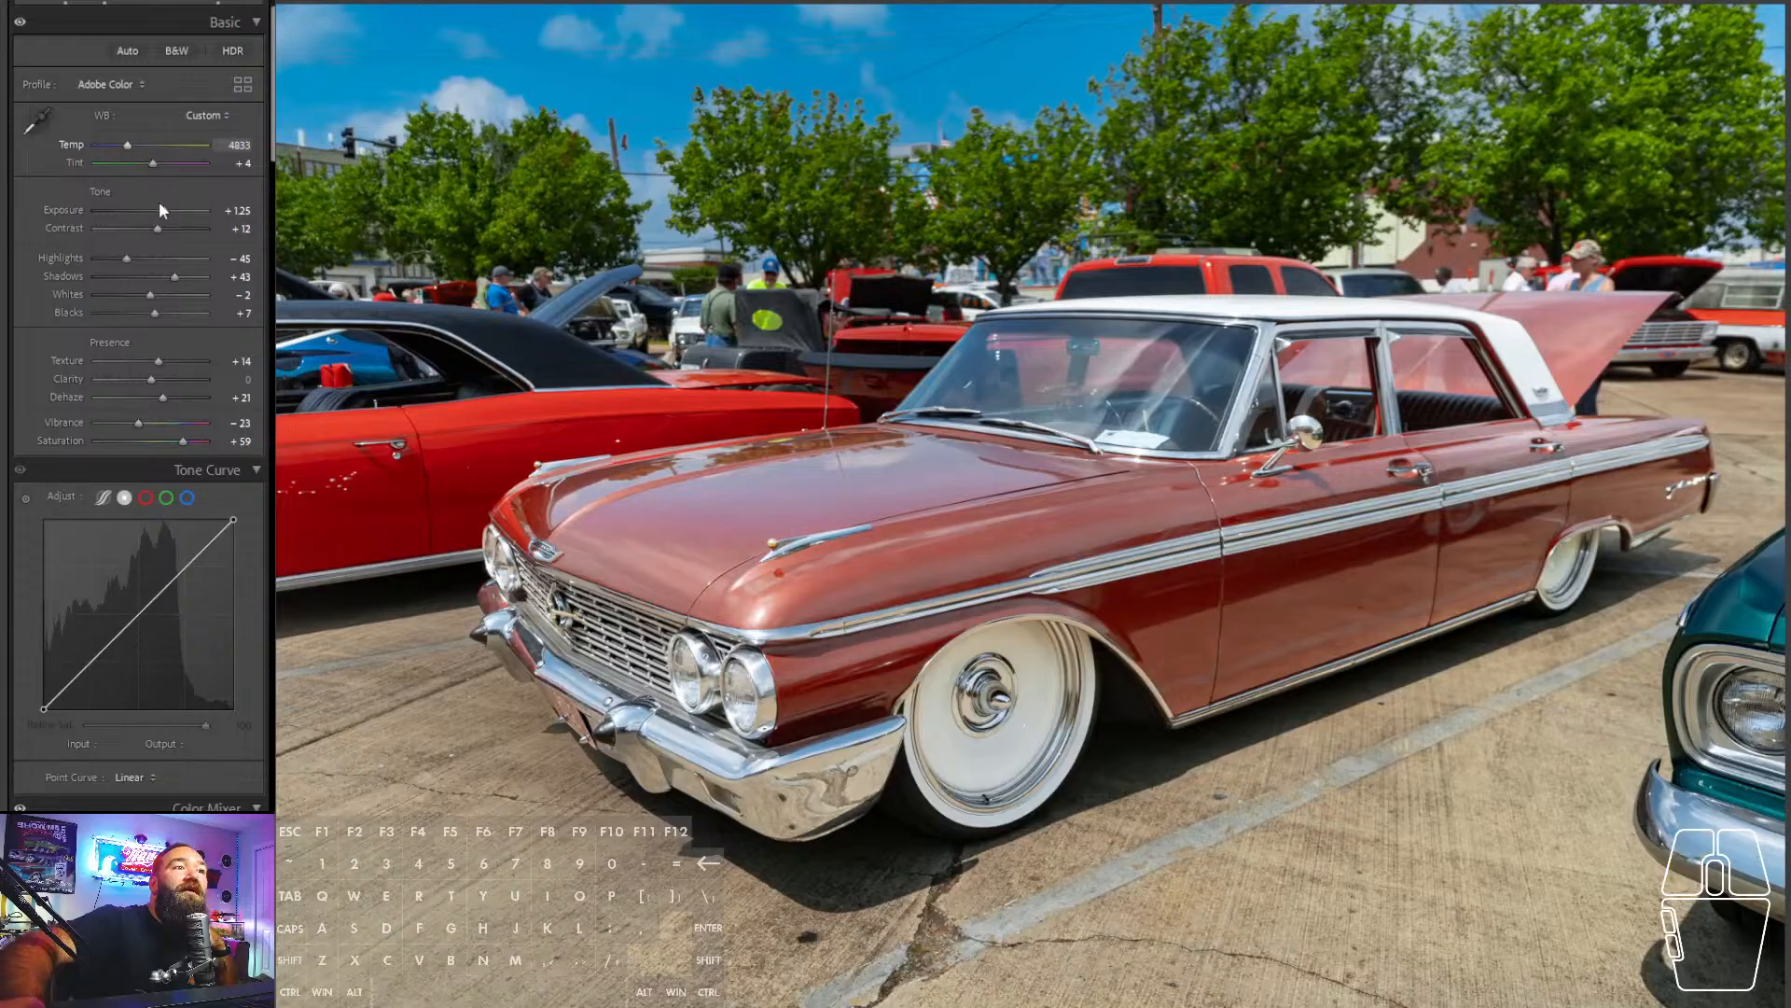
{"action": "left_click_drag", "start_coordinate": [167, 229], "coordinate": [163, 228]}
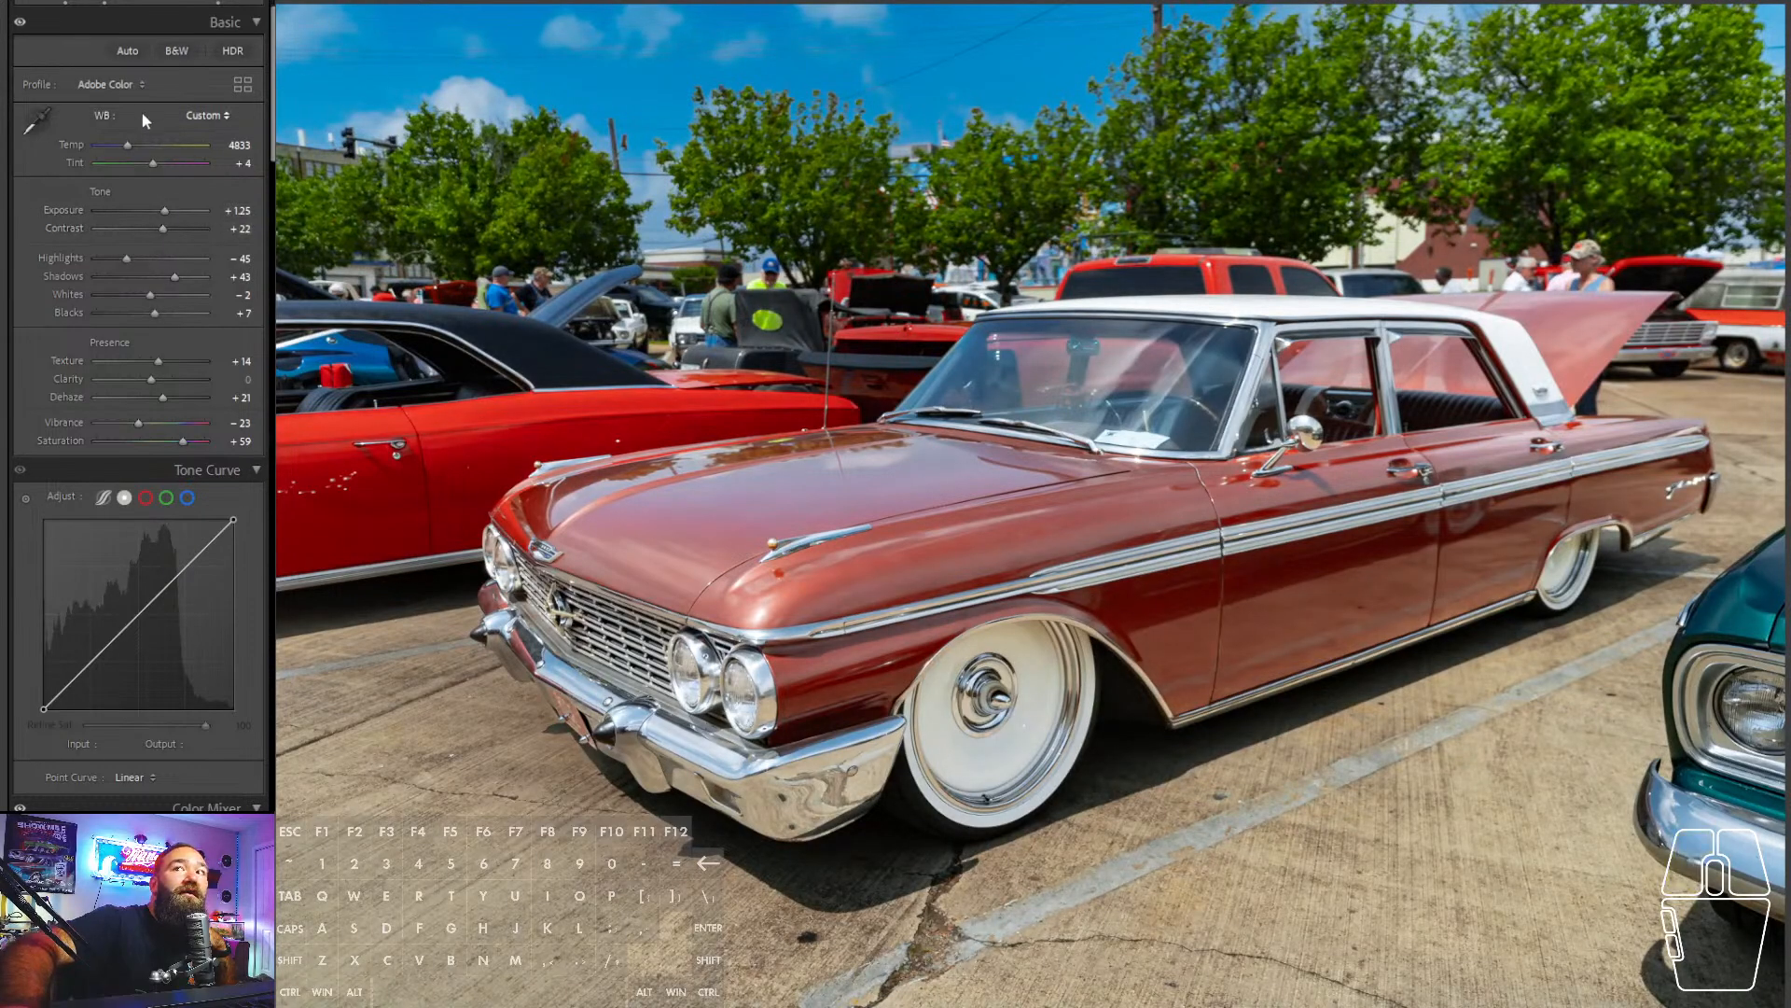
{"action": "left_click_drag", "start_coordinate": [126, 143], "coordinate": [125, 142]}
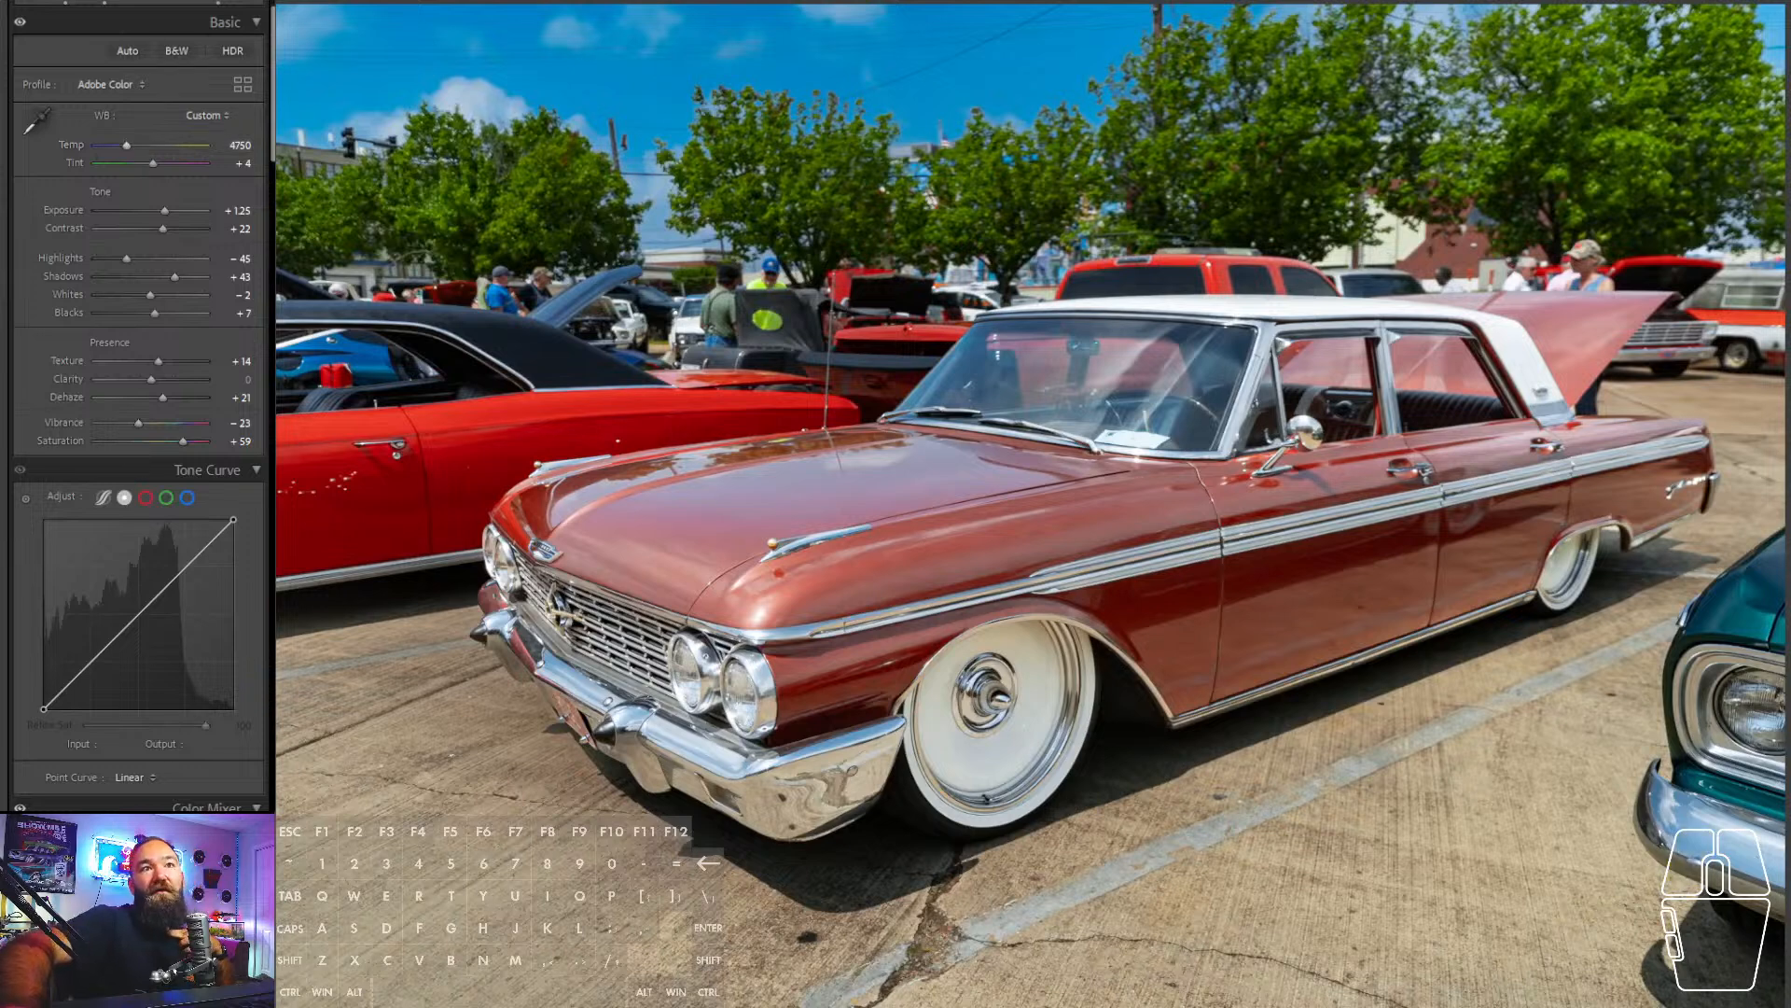
- Paint a size 5.0 brush mask over the maroon car's hood and set its saturation to -62
{"action": "key", "text": "shift+w"}
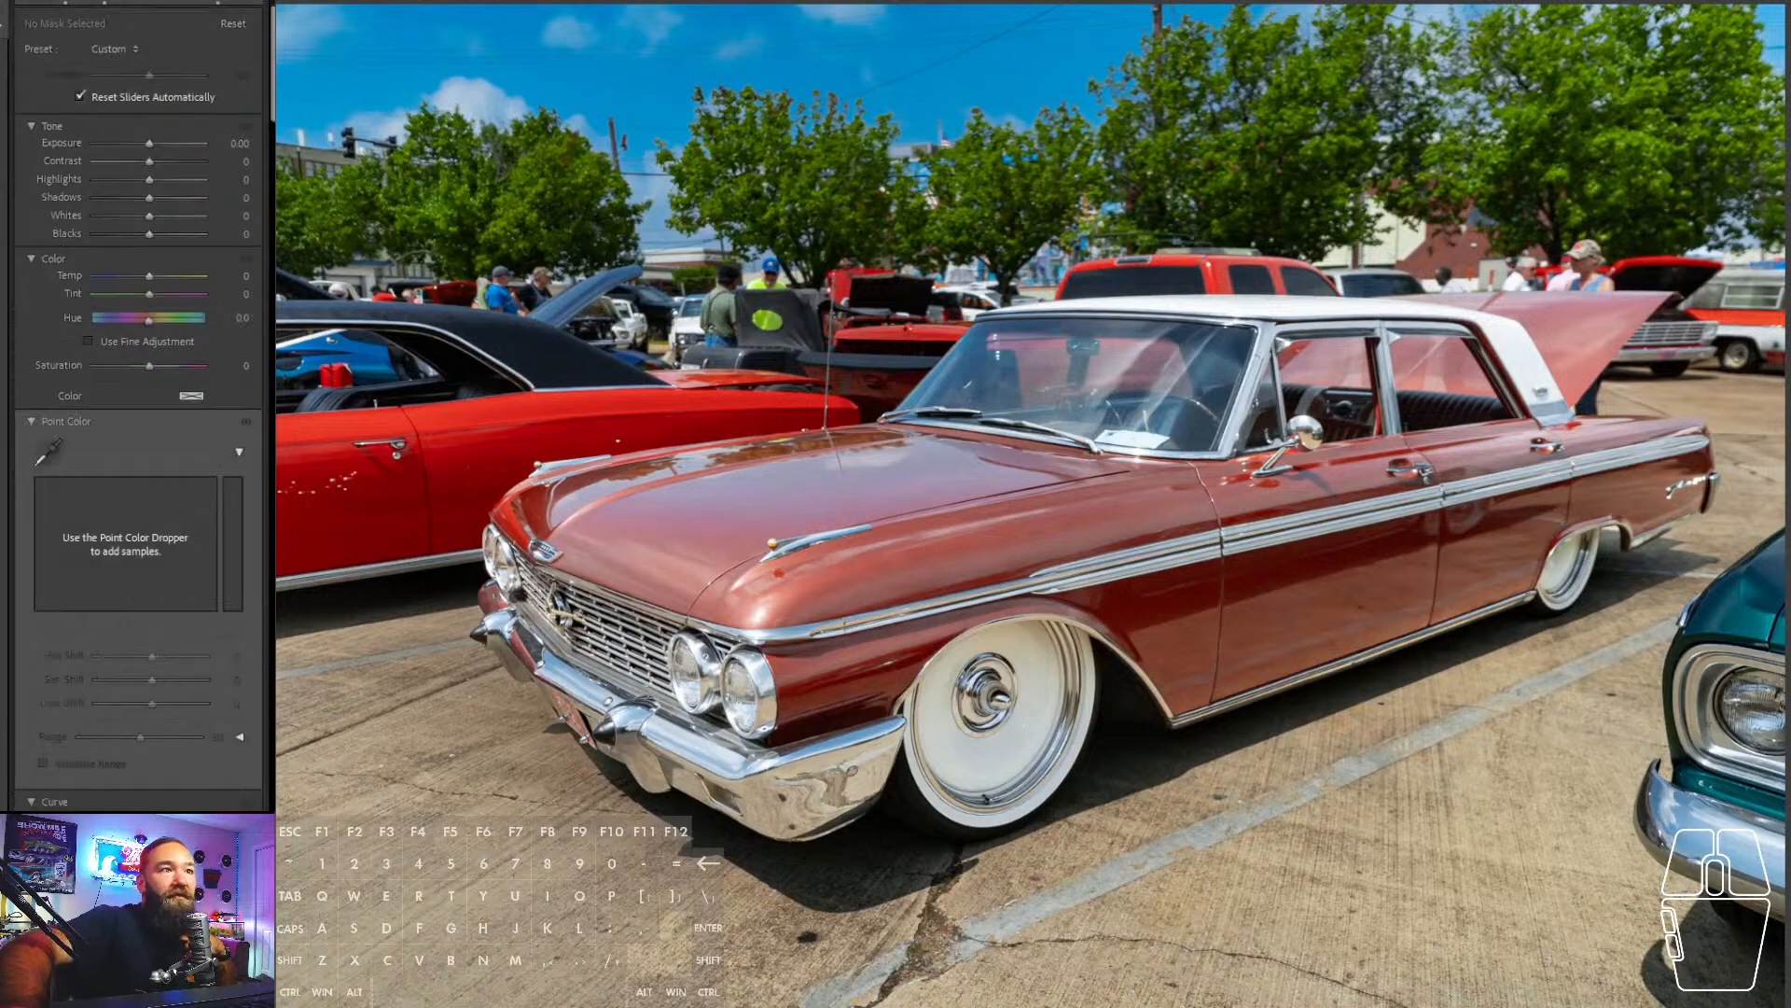
{"action": "key", "text": "k"}
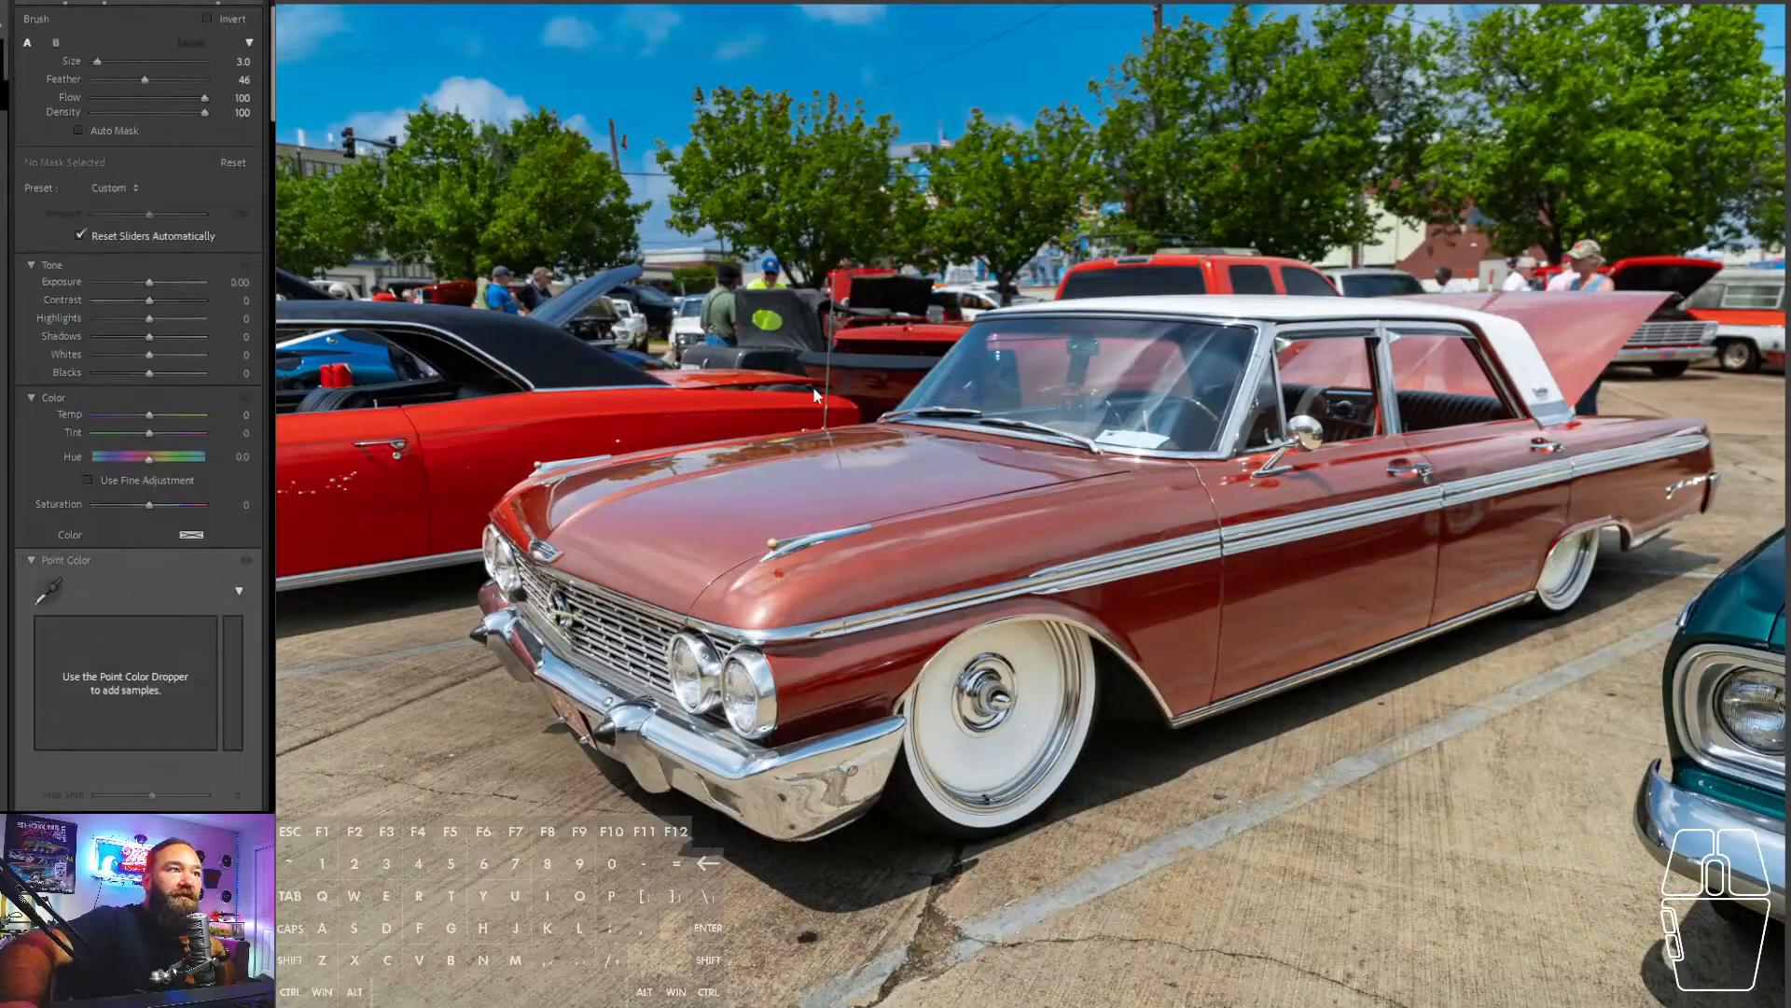
{"action": "scroll", "coordinate": [680, 512], "scroll_direction": "up", "scroll_amount": 2}
{"action": "mouse_move", "coordinate": [677, 510]}
{"action": "left_mouse_down"}
{"action": "mouse_move", "coordinate": [523, 509]}
{"action": "mouse_move", "coordinate": [782, 482]}
{"action": "mouse_move", "coordinate": [684, 522]}
{"action": "mouse_move", "coordinate": [1114, 482]}
{"action": "mouse_move", "coordinate": [766, 466]}
{"action": "mouse_move", "coordinate": [591, 490]}
{"action": "mouse_move", "coordinate": [798, 459]}
{"action": "mouse_move", "coordinate": [1120, 476]}
{"action": "left_mouse_up"}
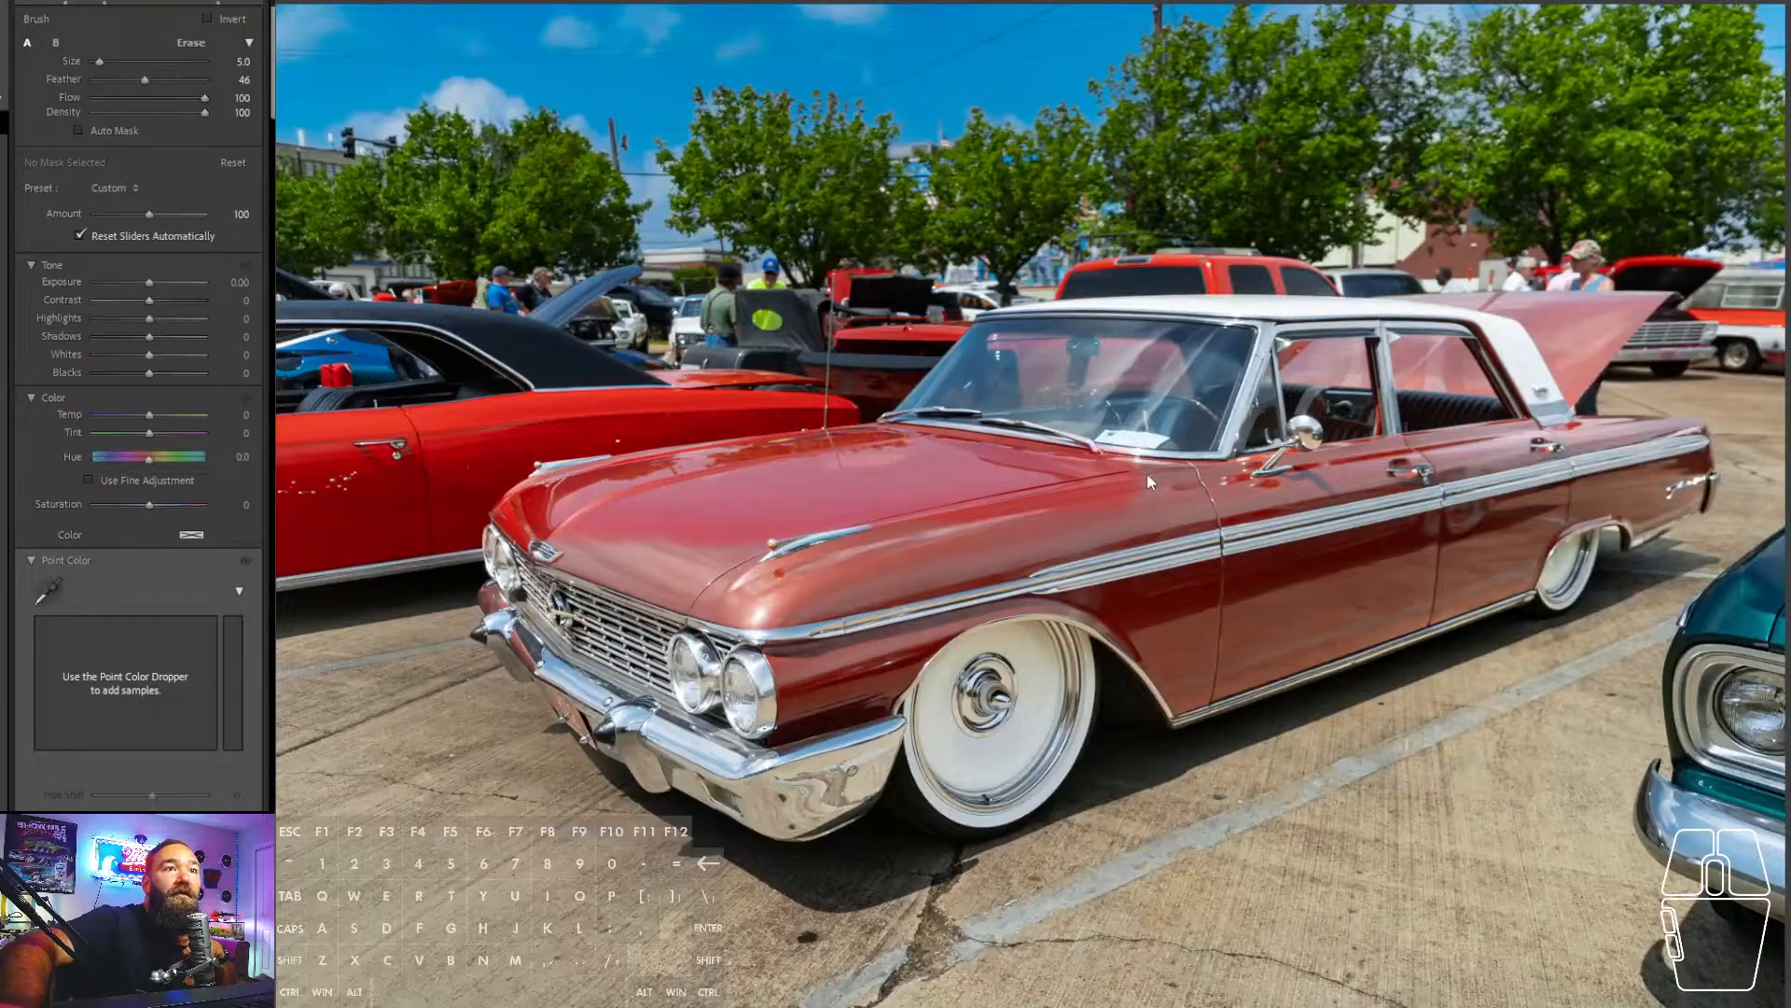
{"action": "mouse_move", "coordinate": [166, 507]}
{"action": "left_mouse_down"}
{"action": "mouse_move", "coordinate": [112, 522]}
{"action": "mouse_move", "coordinate": [115, 502]}
{"action": "left_mouse_up"}
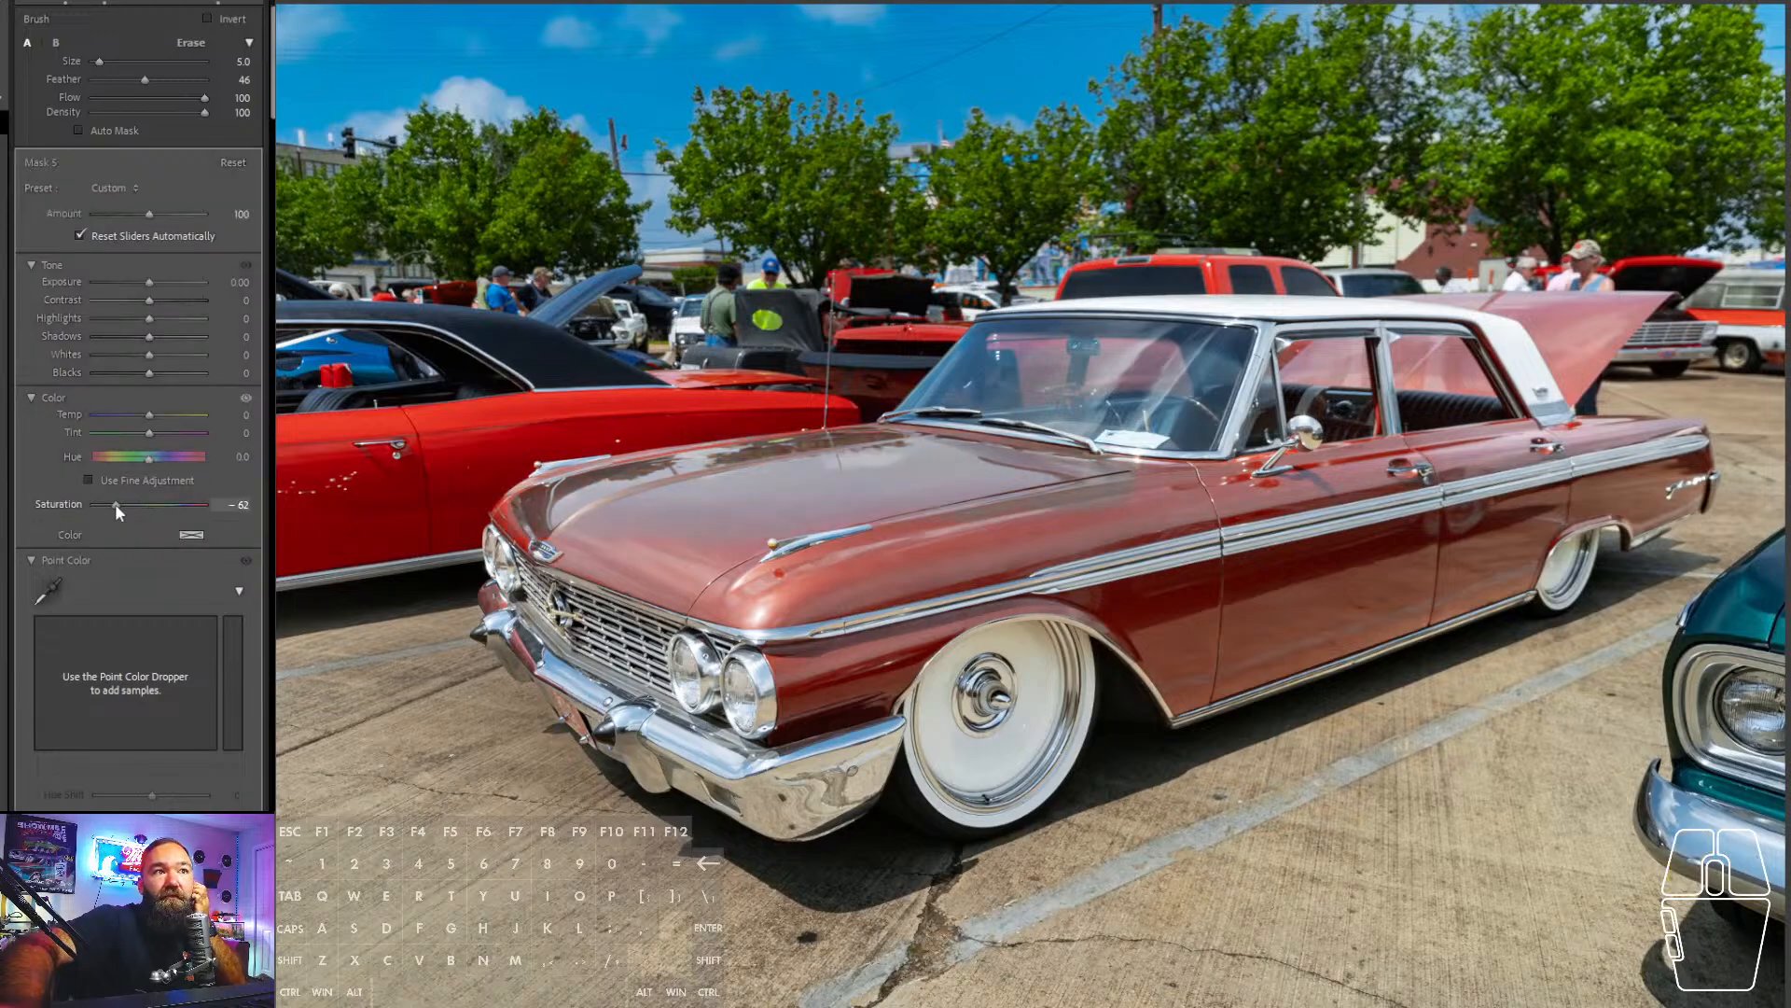
- Tint the hood brush mask with a soft orange-red color at 48% saturation
{"action": "left_click", "coordinate": [192, 534]}
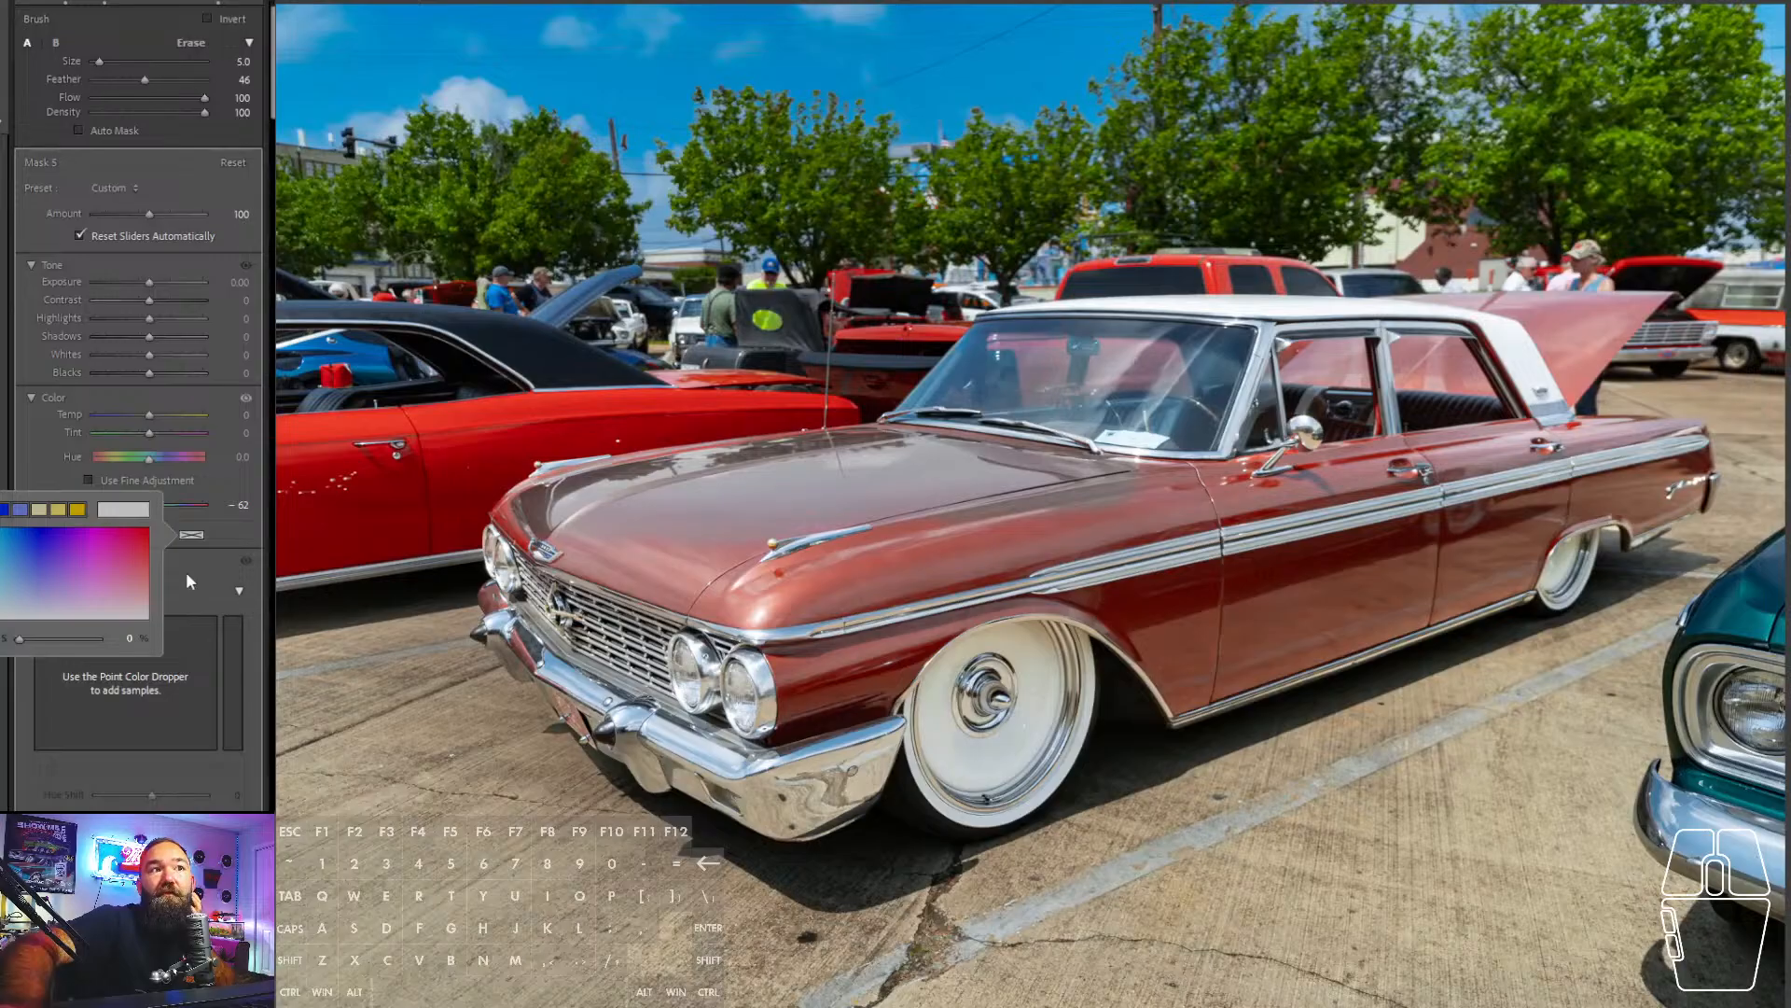
{"action": "left_click", "coordinate": [137, 564]}
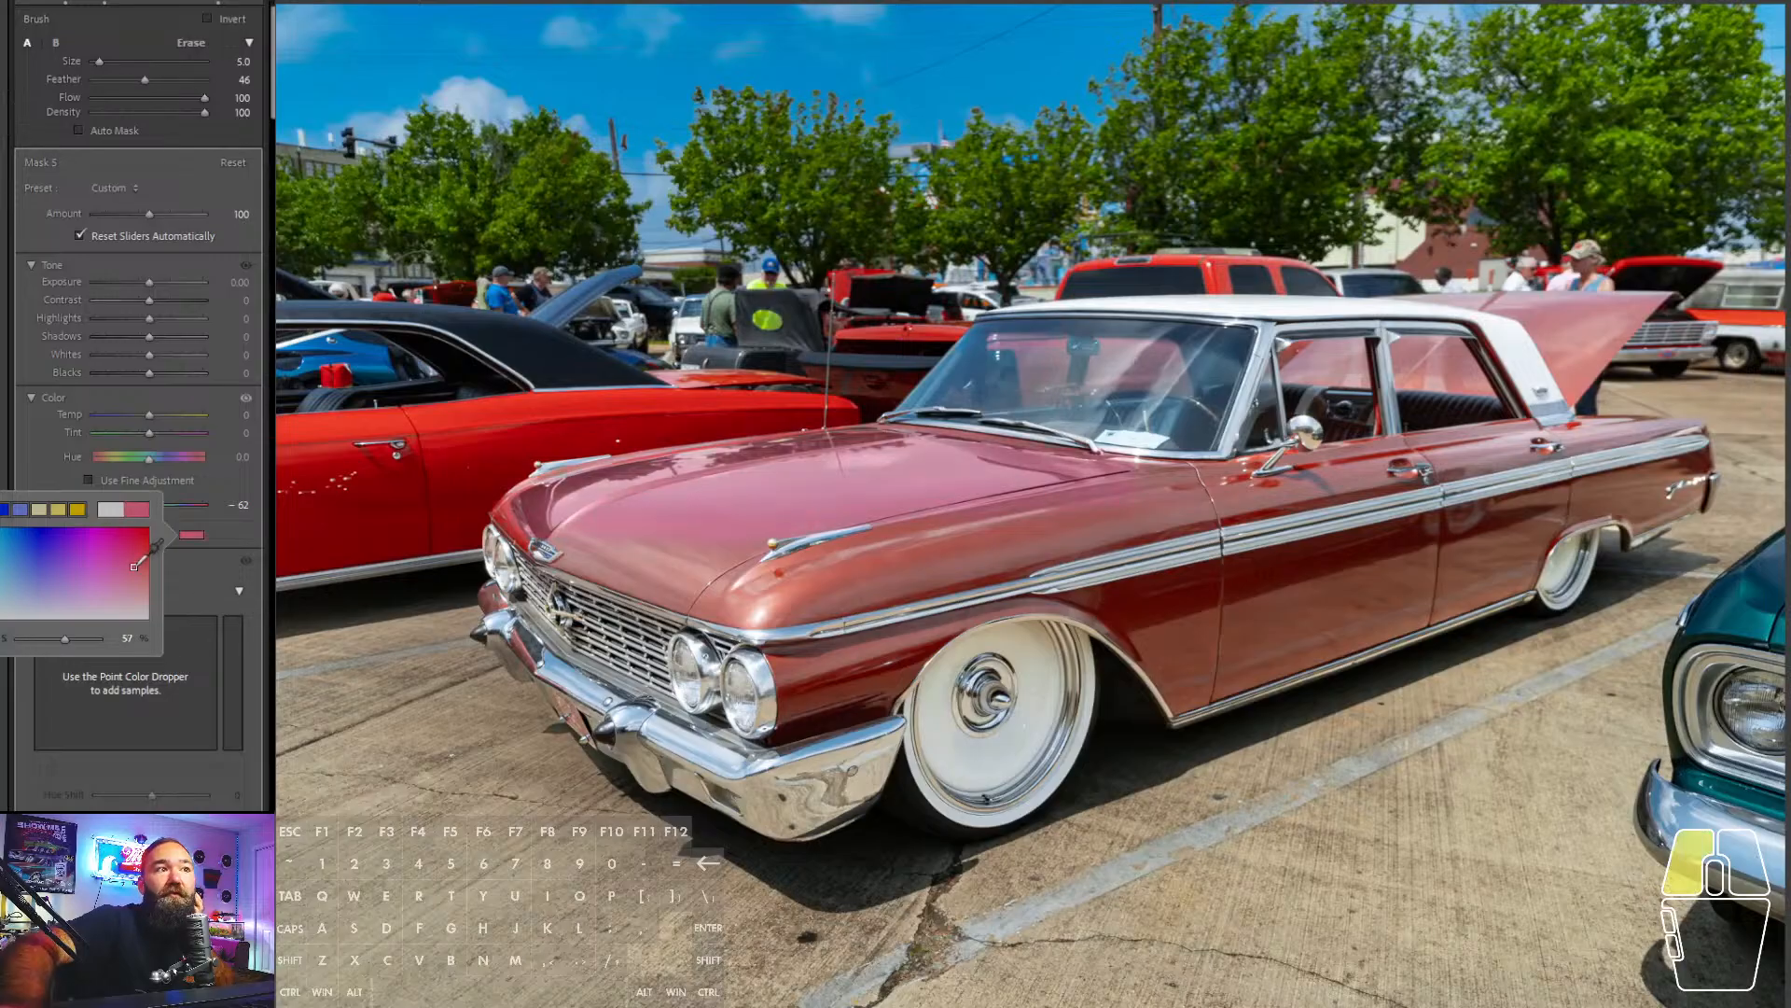
{"action": "left_click_drag", "start_coordinate": [133, 566], "coordinate": [0, 570]}
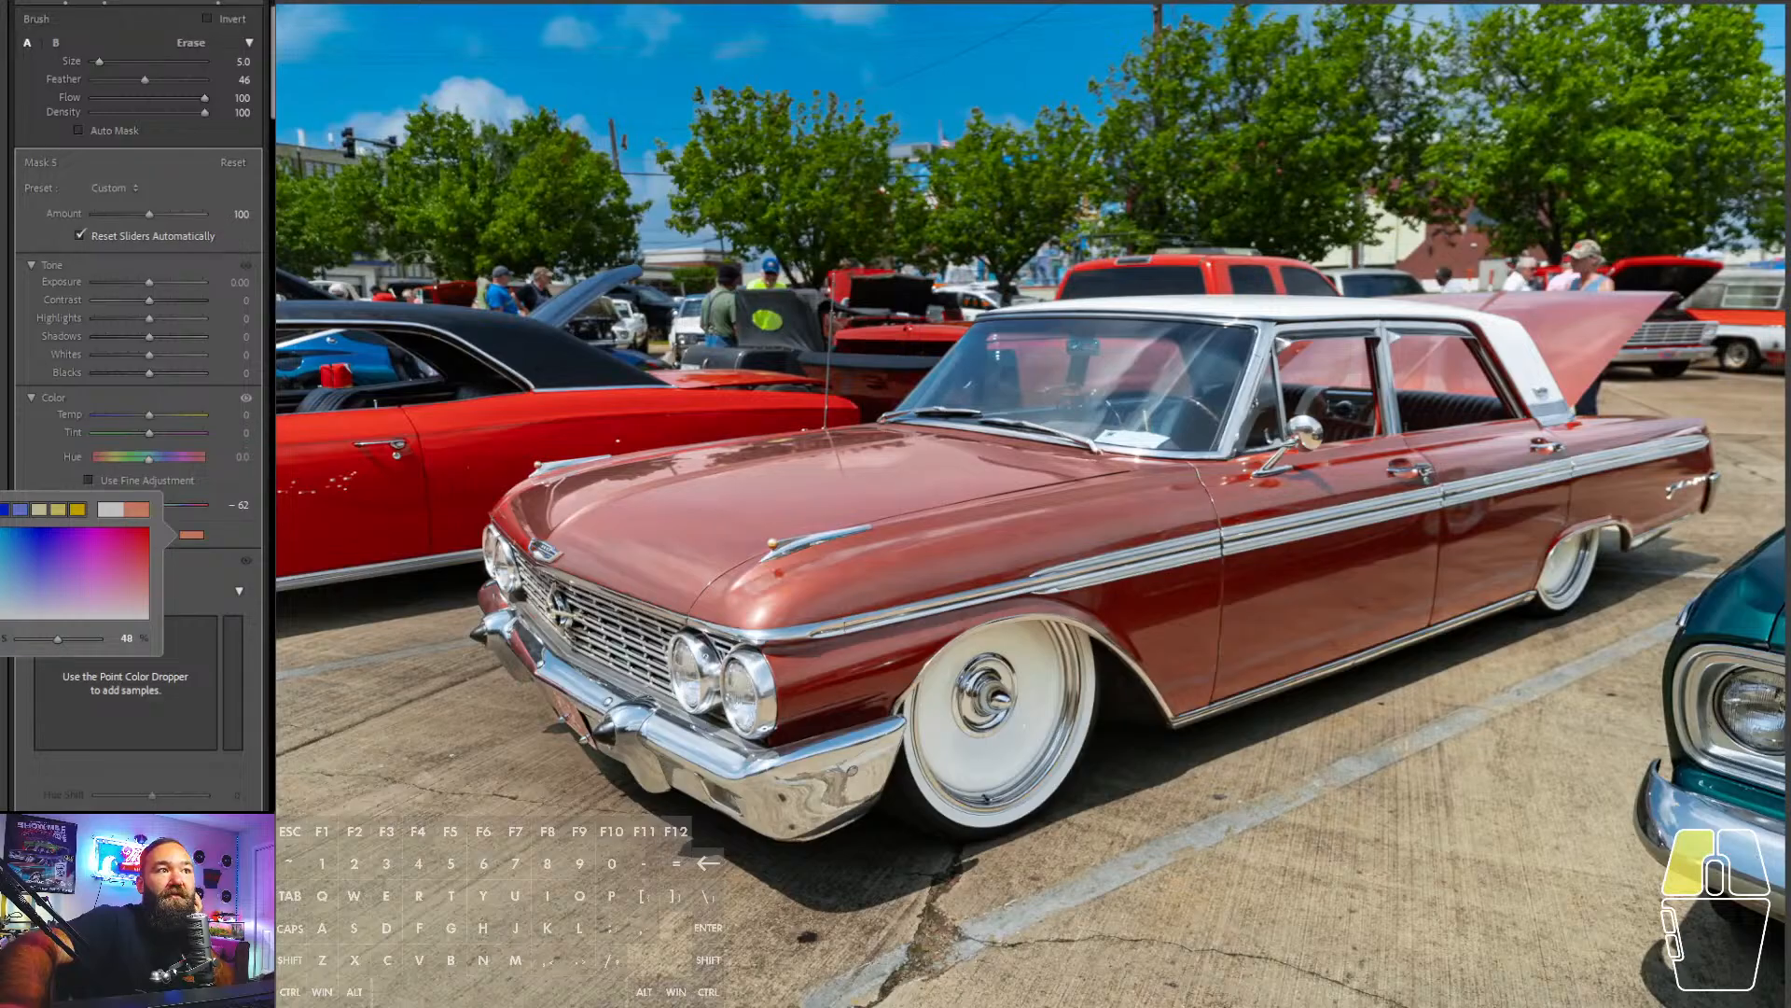
- Finish the hood mask's color tint at 48% saturation and leave masking
{"action": "left_click_drag", "start_coordinate": [0, 571], "coordinate": [0, 571]}
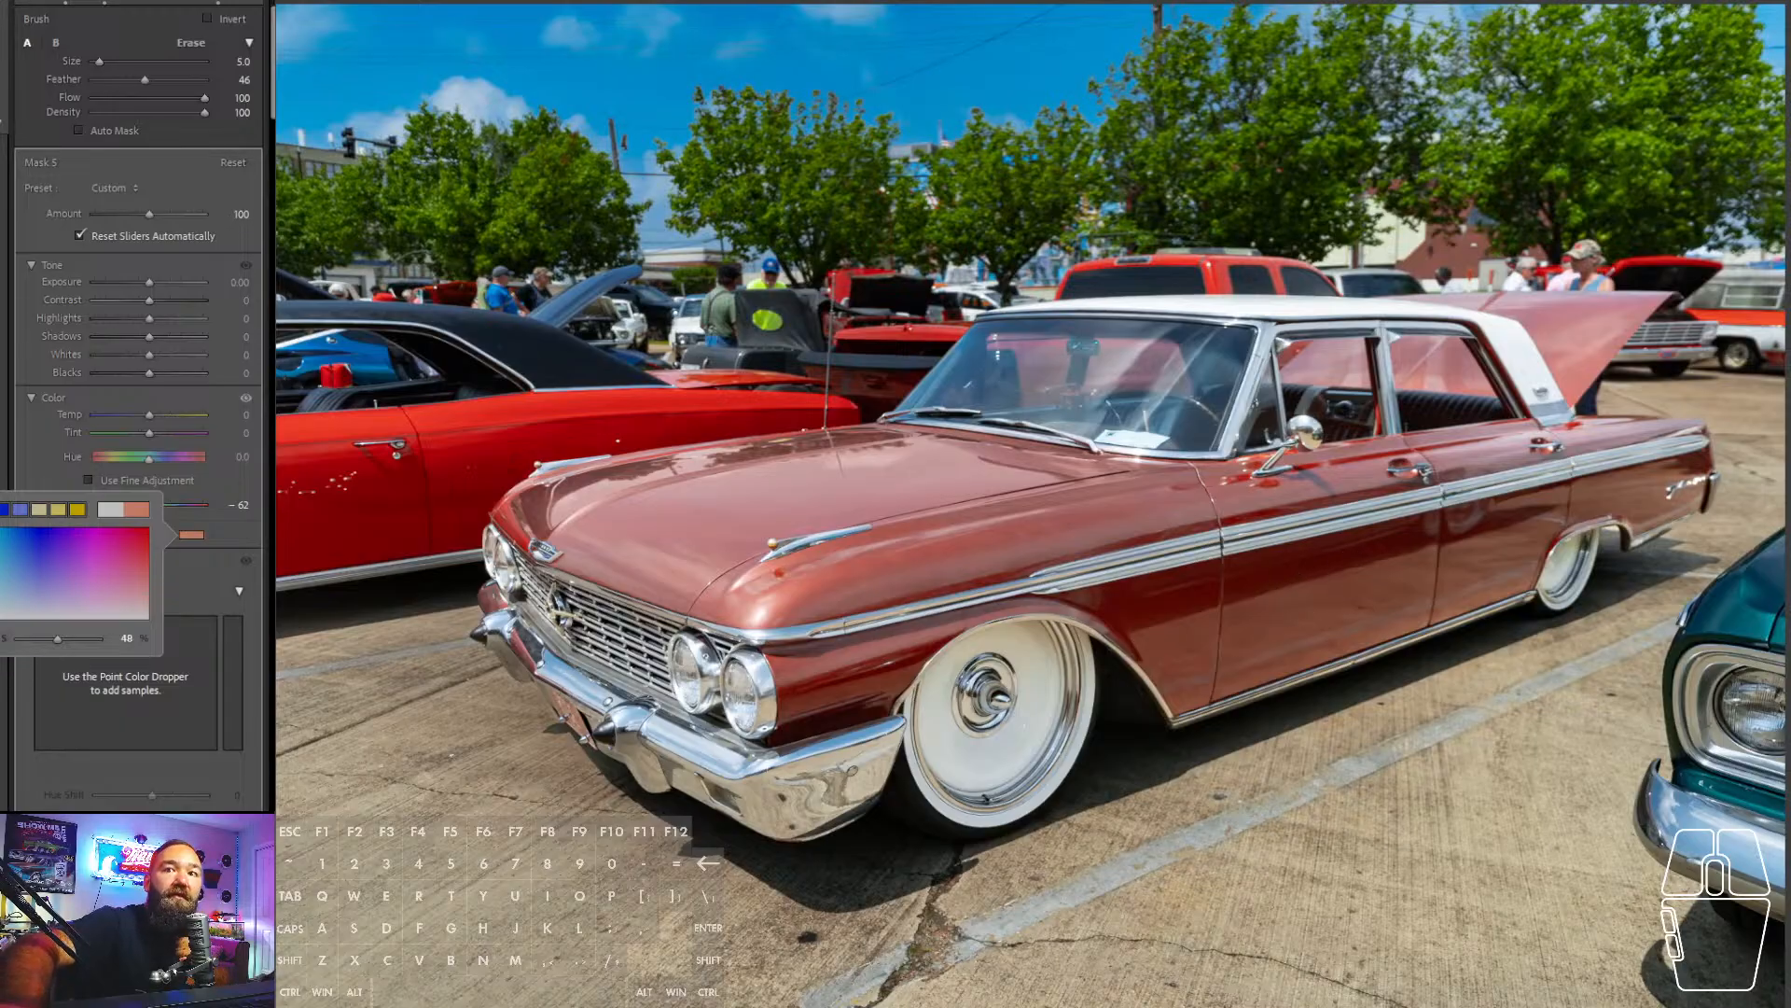
{"action": "left_click_drag", "start_coordinate": [57, 638], "coordinate": [56, 638]}
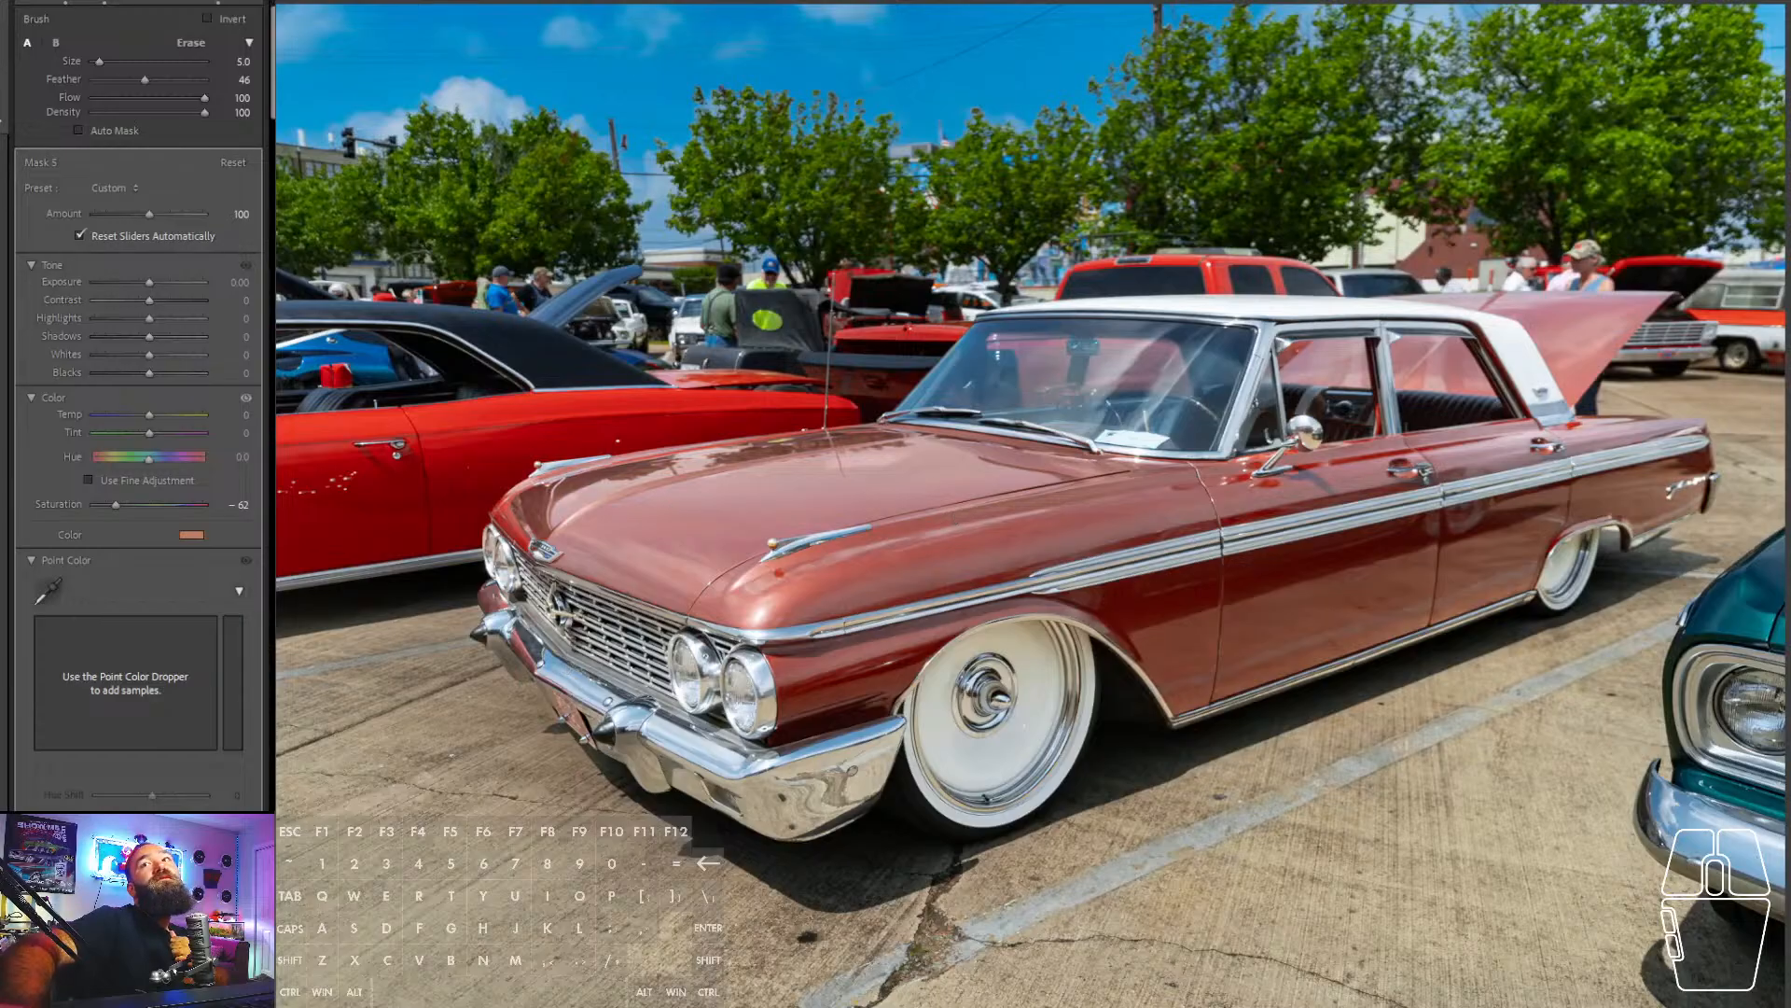
{"action": "key", "text": "shift+w"}
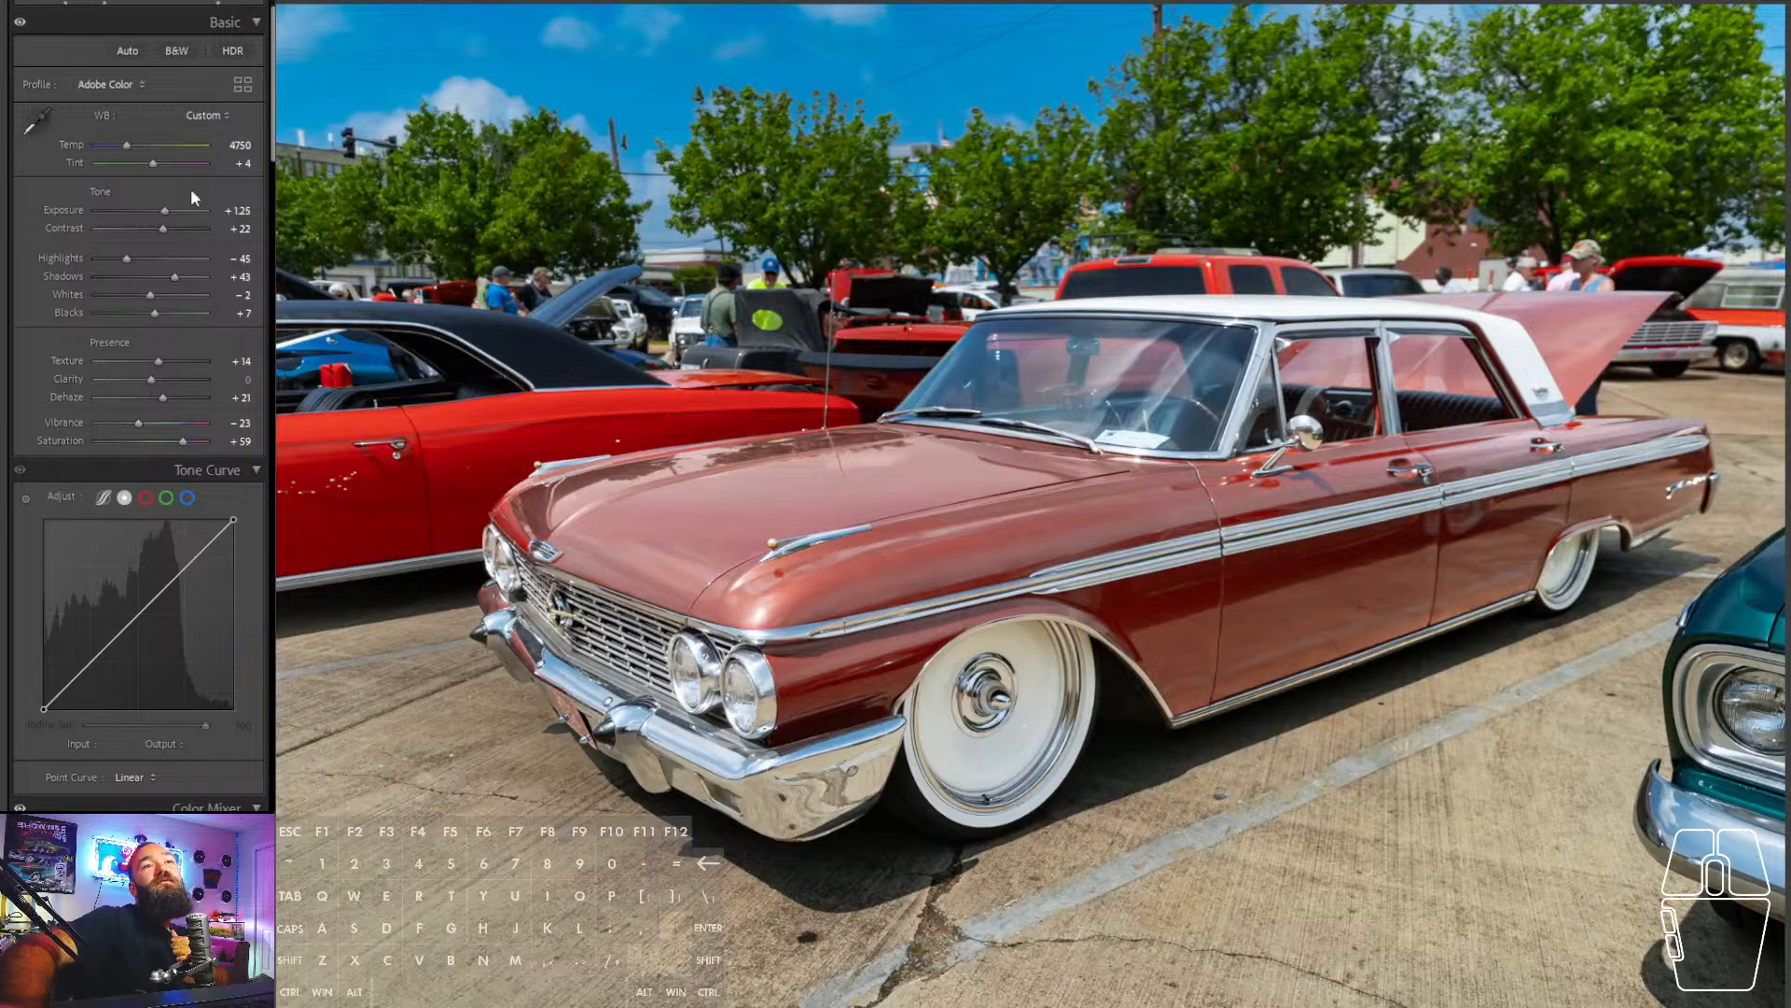
- Set the whole maroon car photo's shadows to +62, color temperature to 4667 and saturation to +72
{"action": "left_click", "coordinate": [183, 272]}
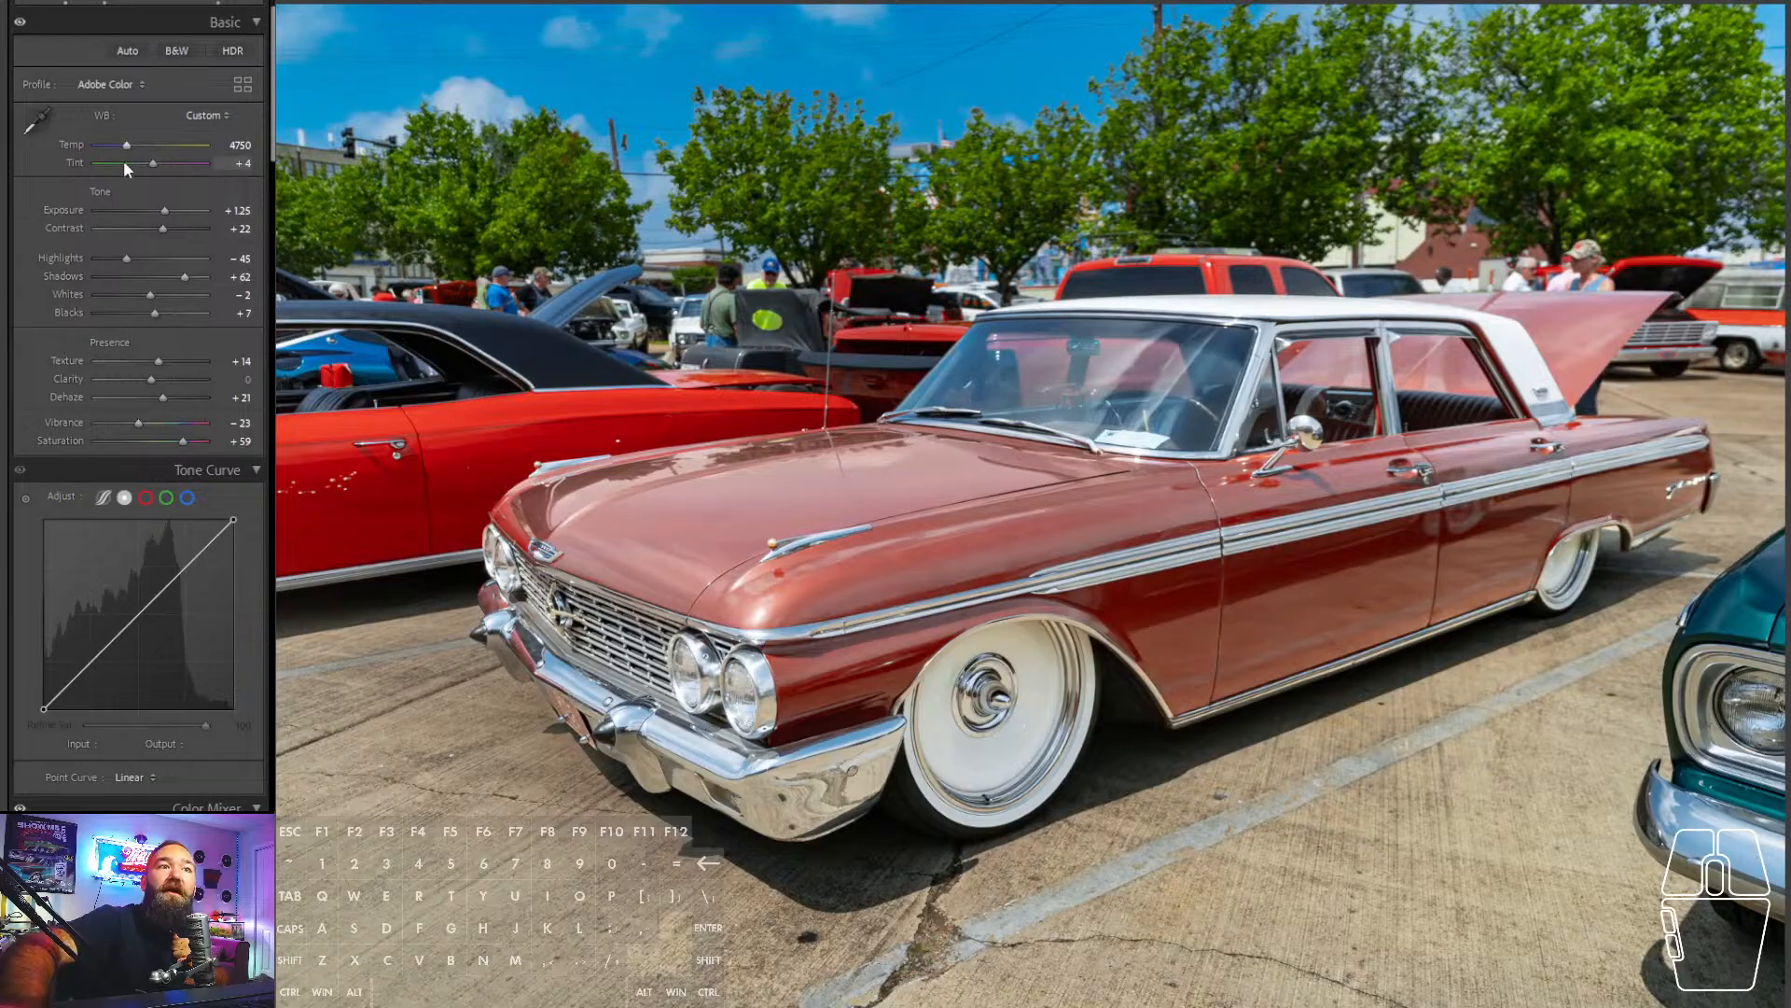
{"action": "left_click_drag", "start_coordinate": [125, 145], "coordinate": [123, 144]}
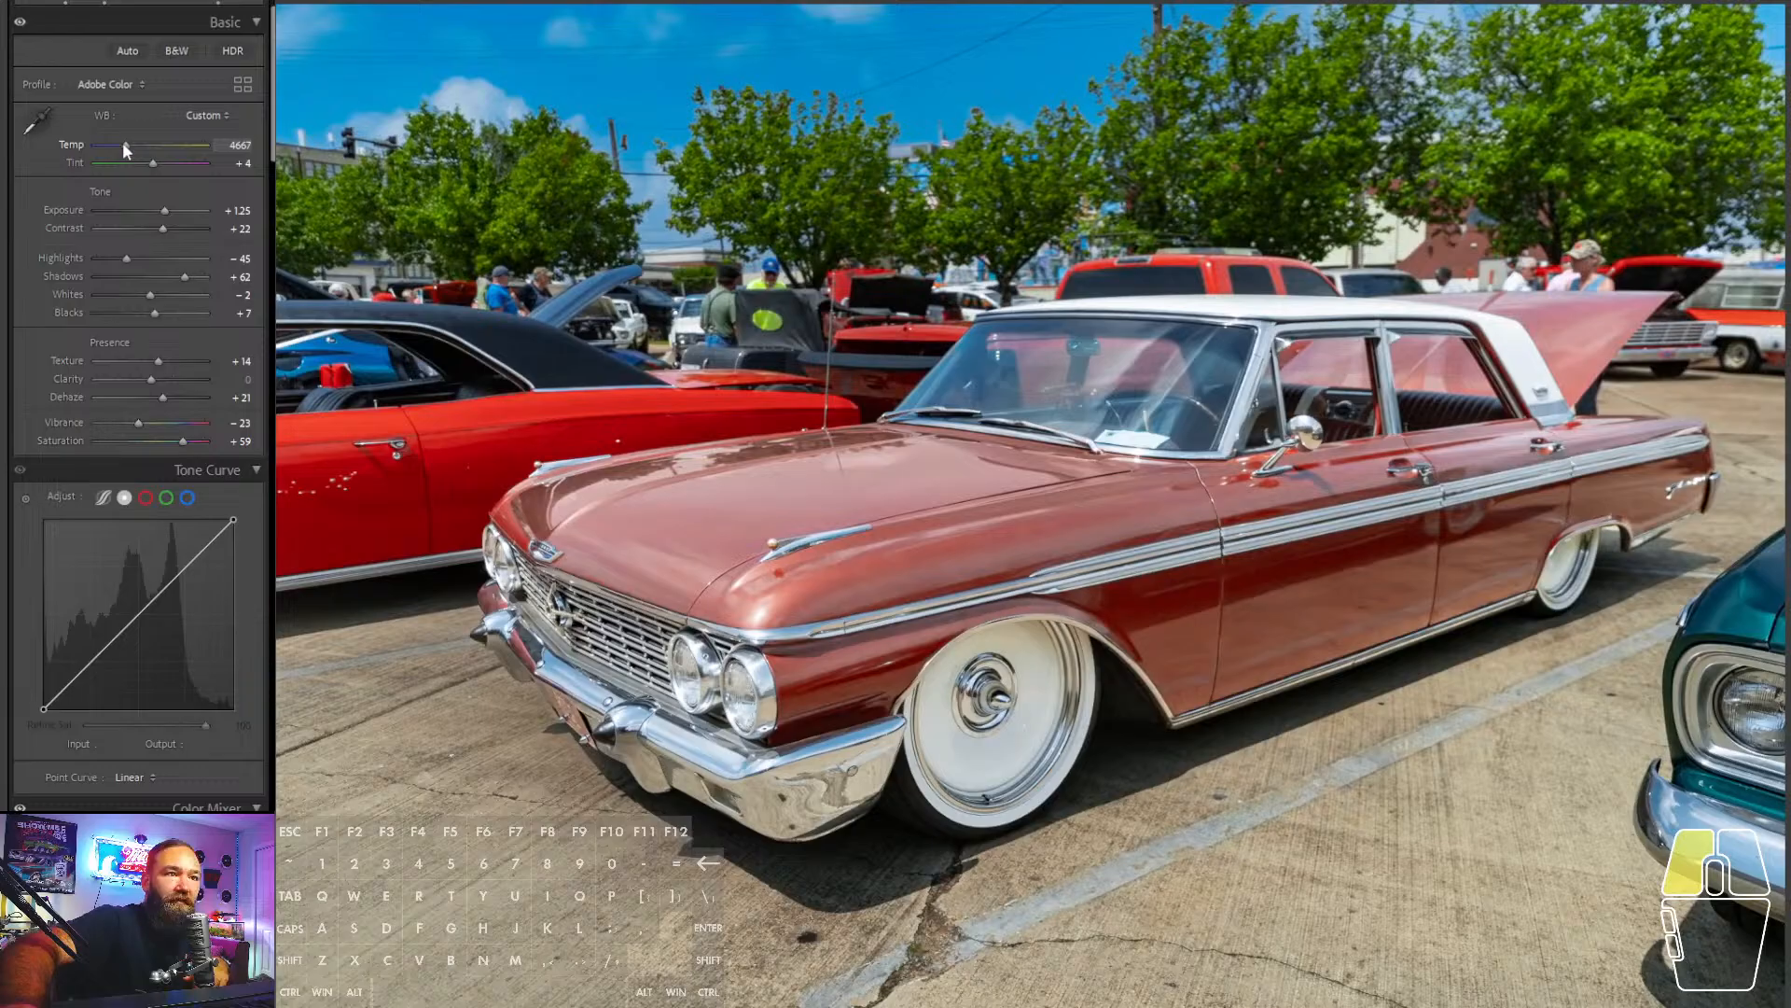
{"action": "left_click_drag", "start_coordinate": [123, 145], "coordinate": [123, 144]}
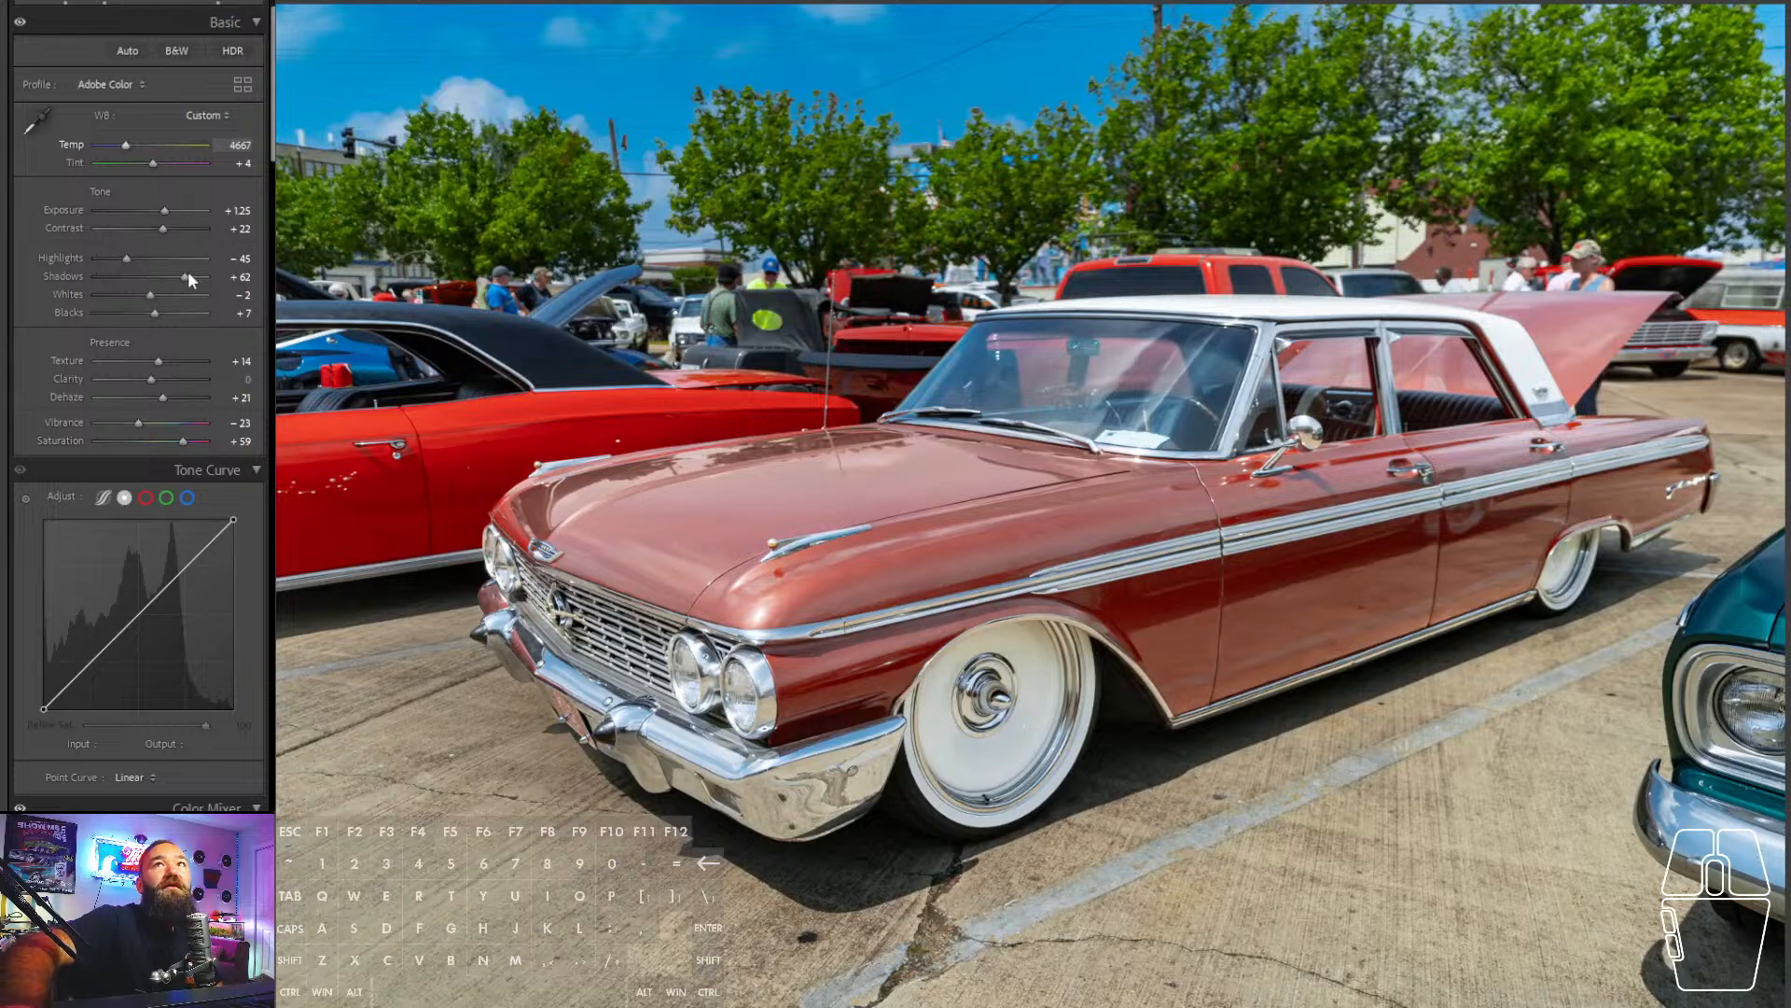
{"action": "left_click", "coordinate": [196, 447]}
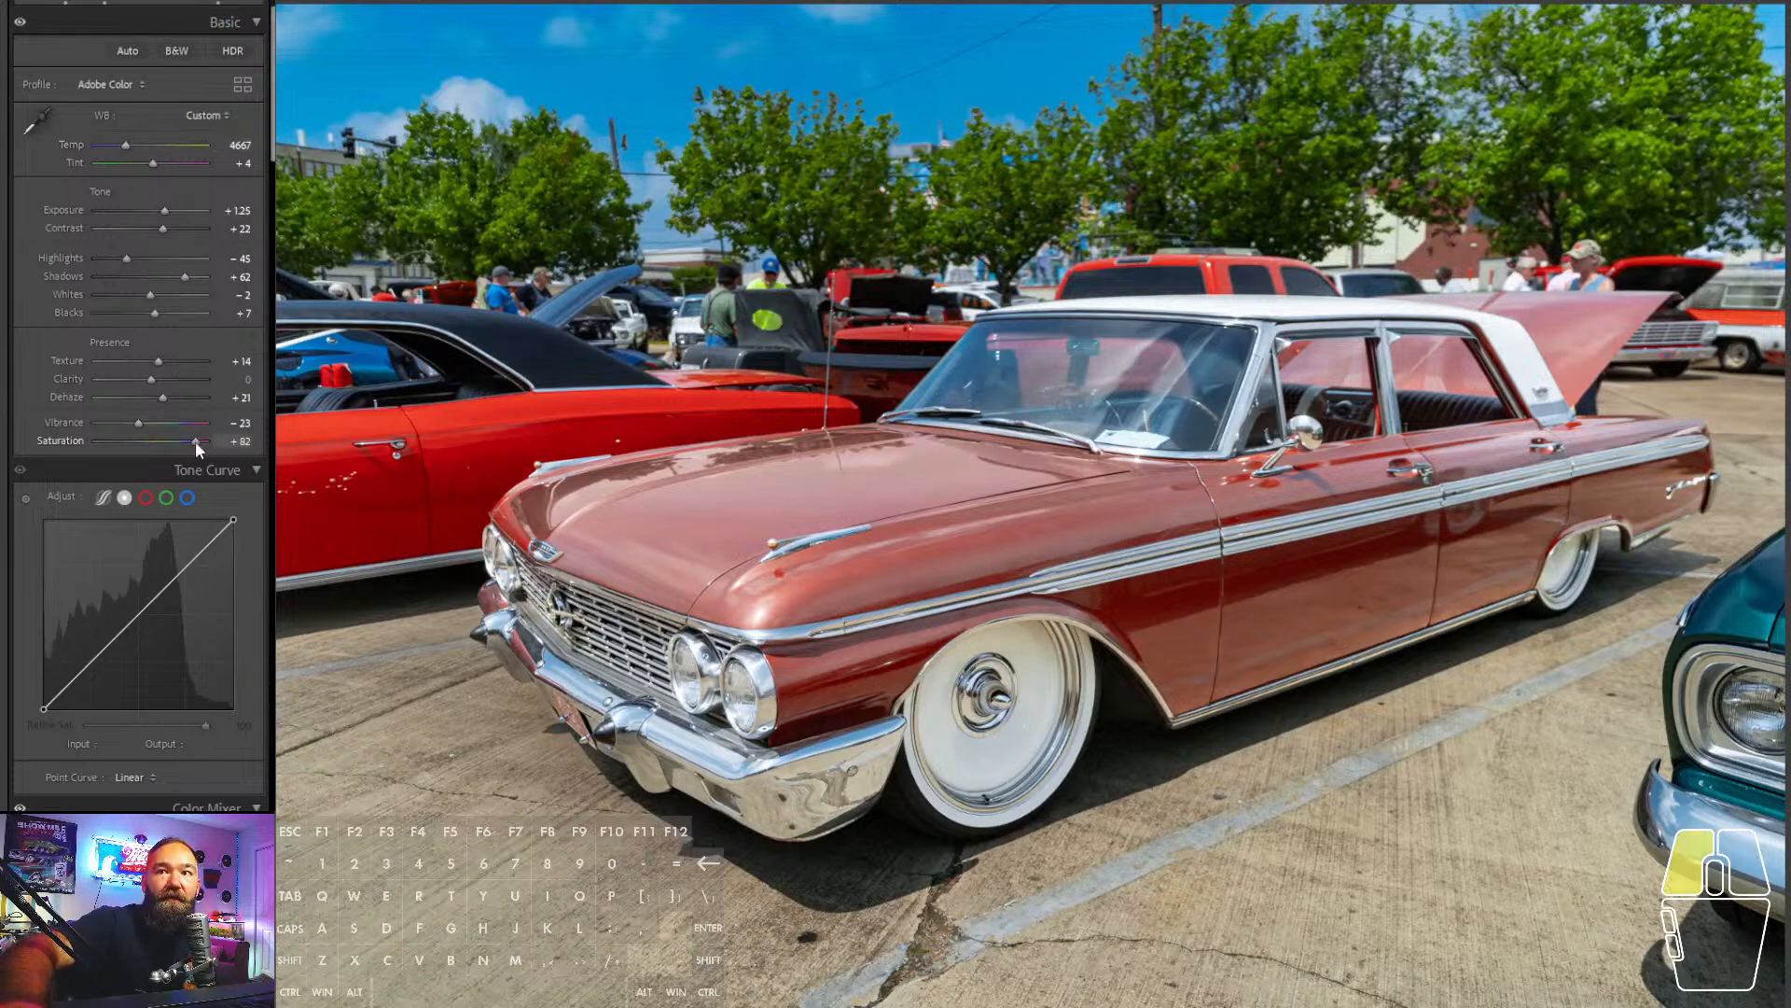
{"action": "left_click_drag", "start_coordinate": [195, 444], "coordinate": [193, 444]}
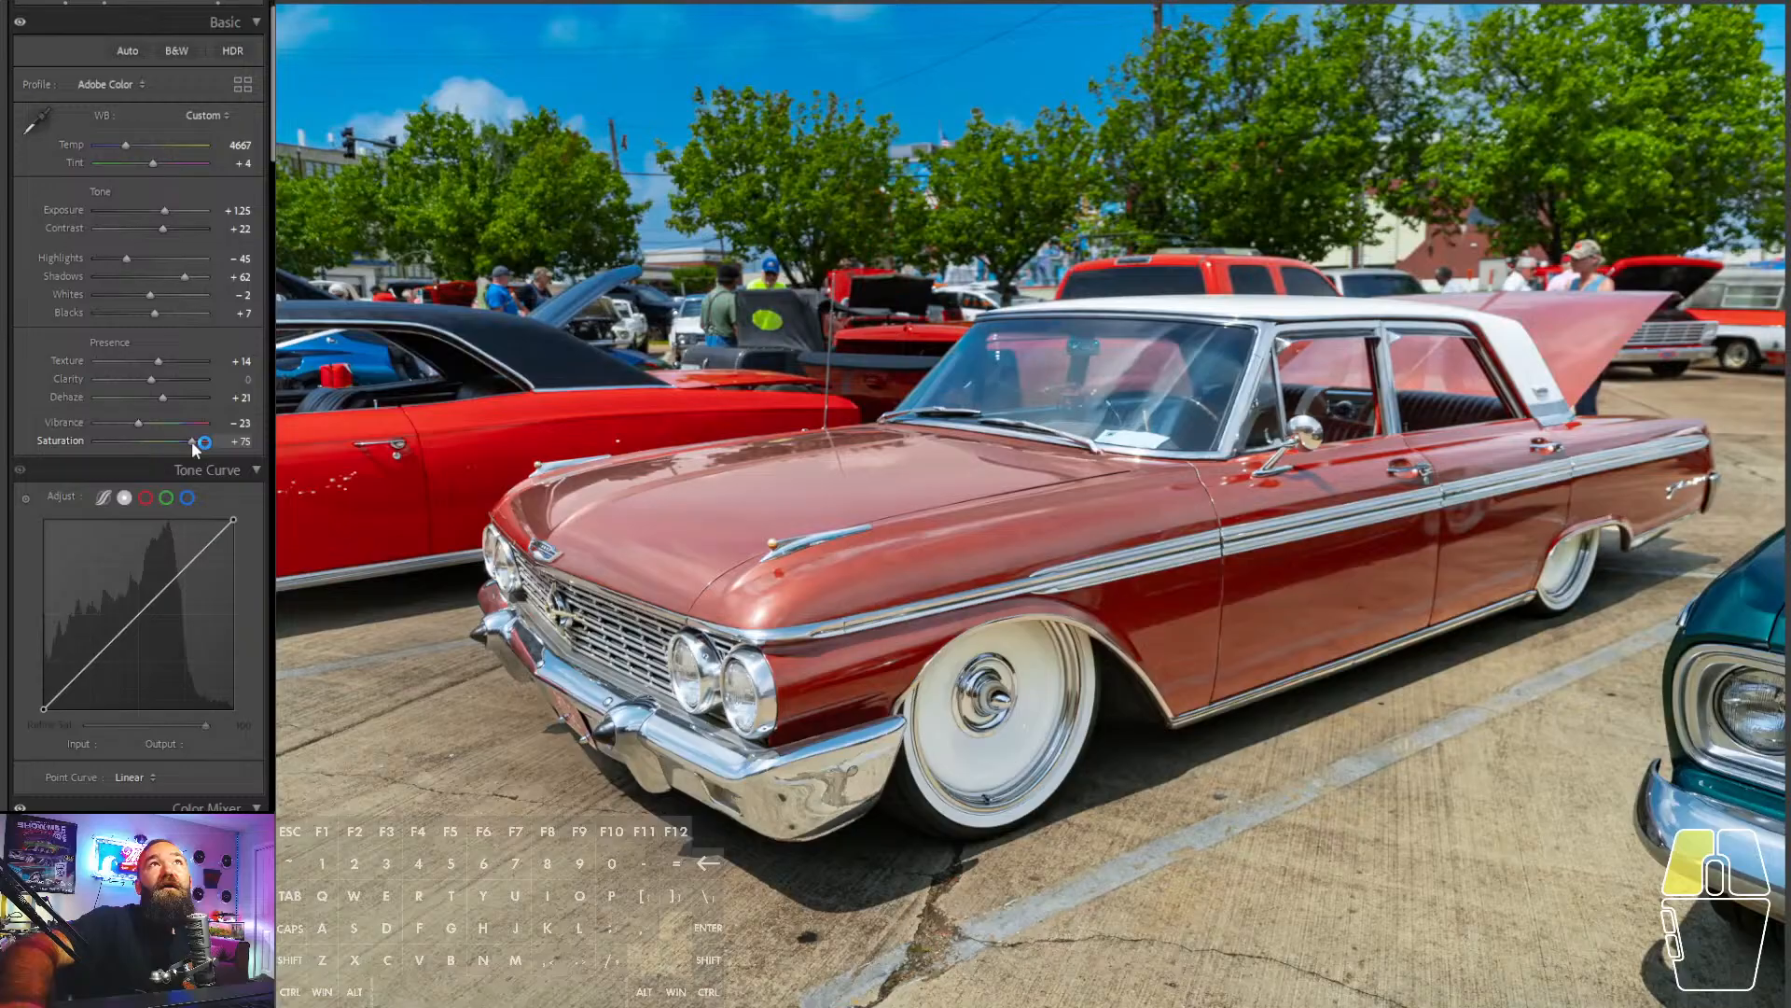
{"action": "left_click_drag", "start_coordinate": [191, 446], "coordinate": [191, 446]}
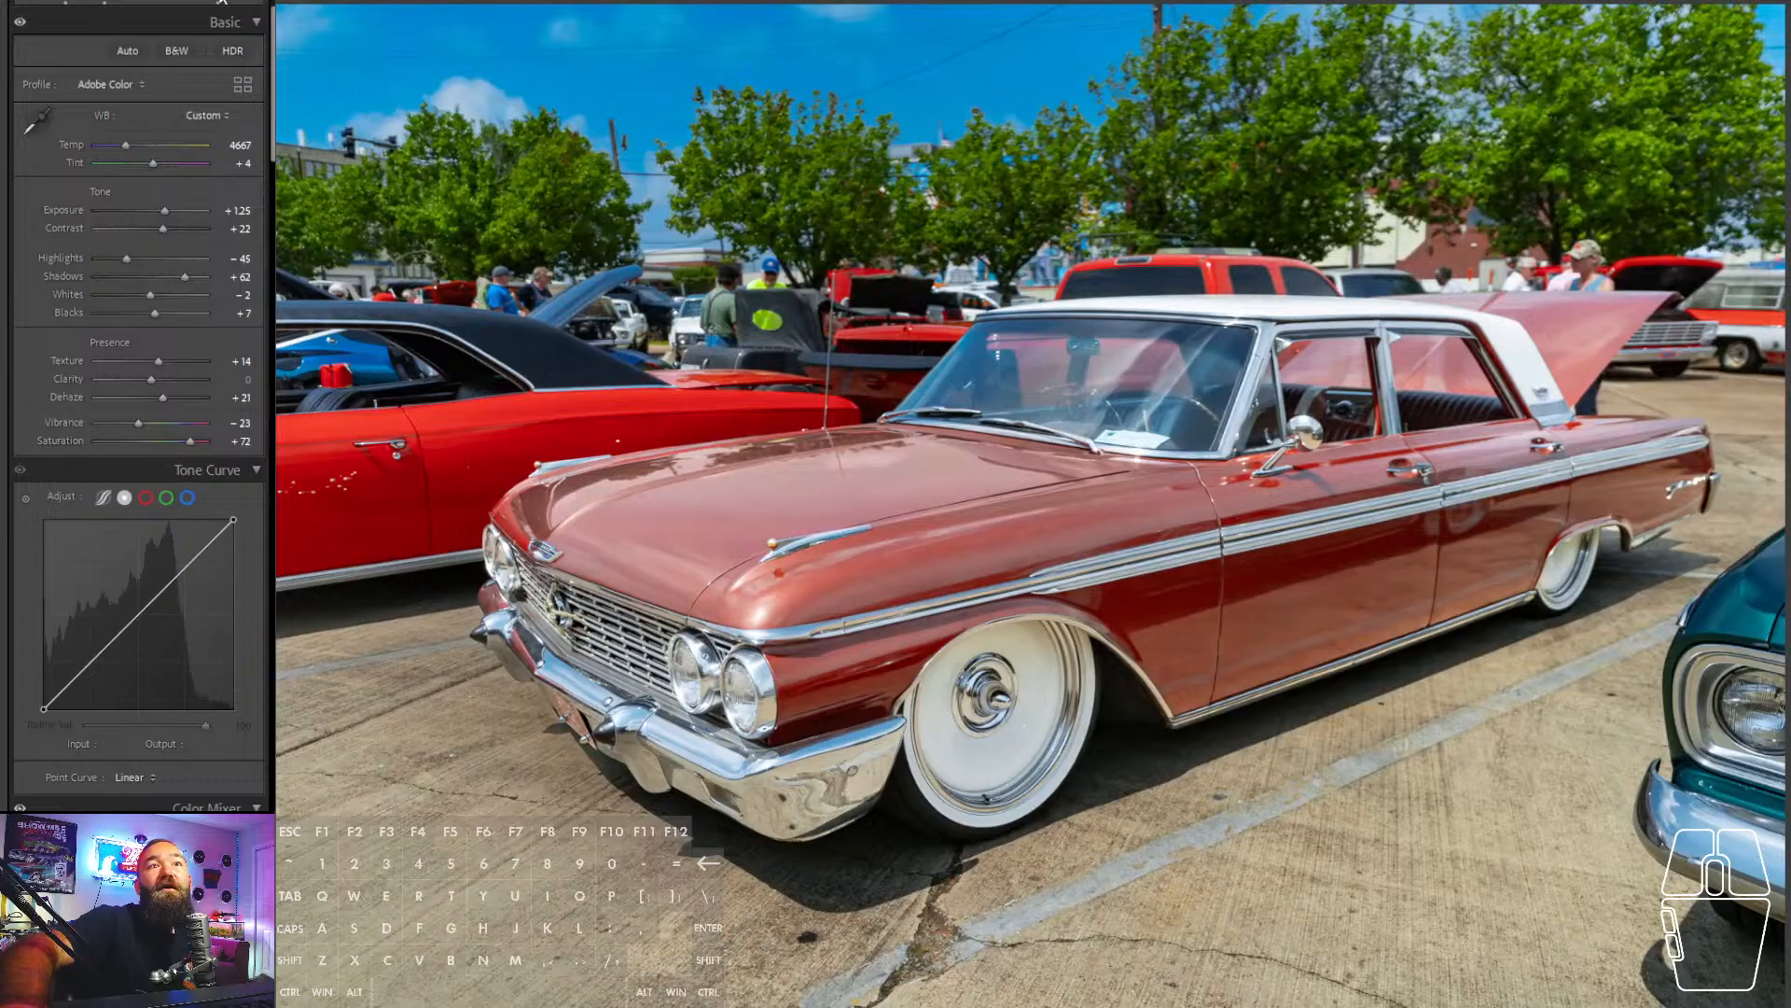
- Reopen the maroon car photo's masks and lower Mask 3's exposure further
{"action": "left_click", "coordinate": [222, 2]}
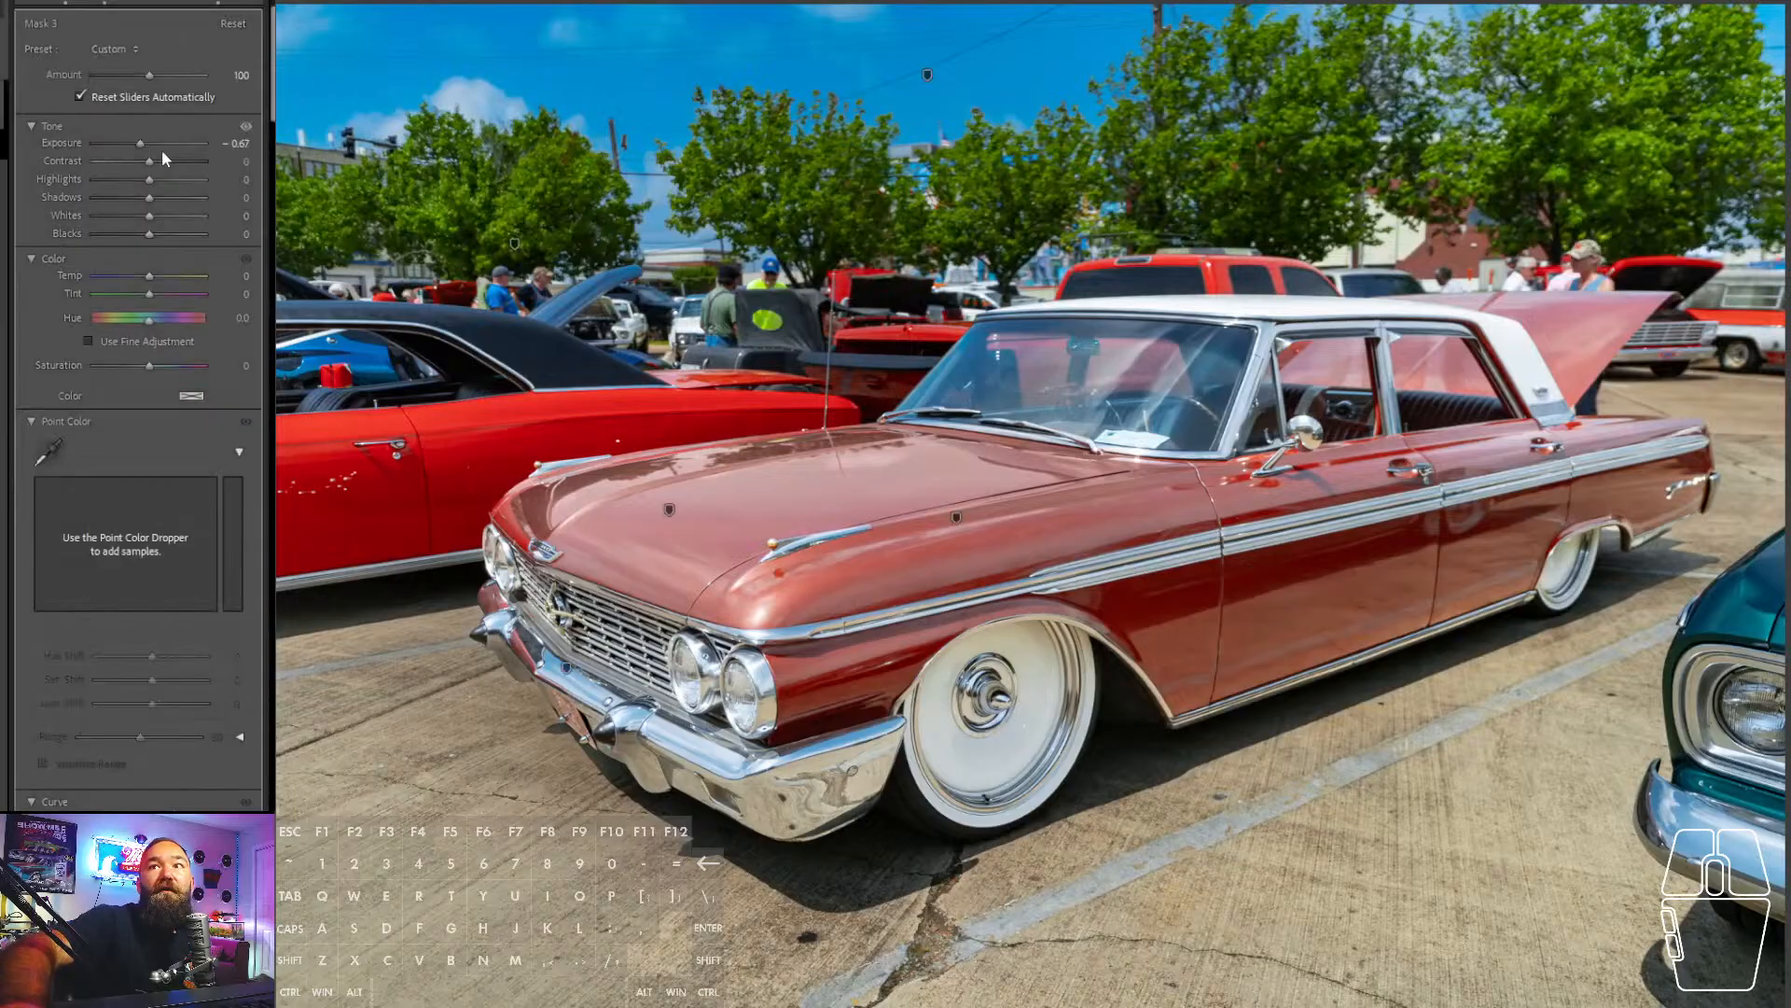
{"action": "left_click_drag", "start_coordinate": [141, 146], "coordinate": [137, 144]}
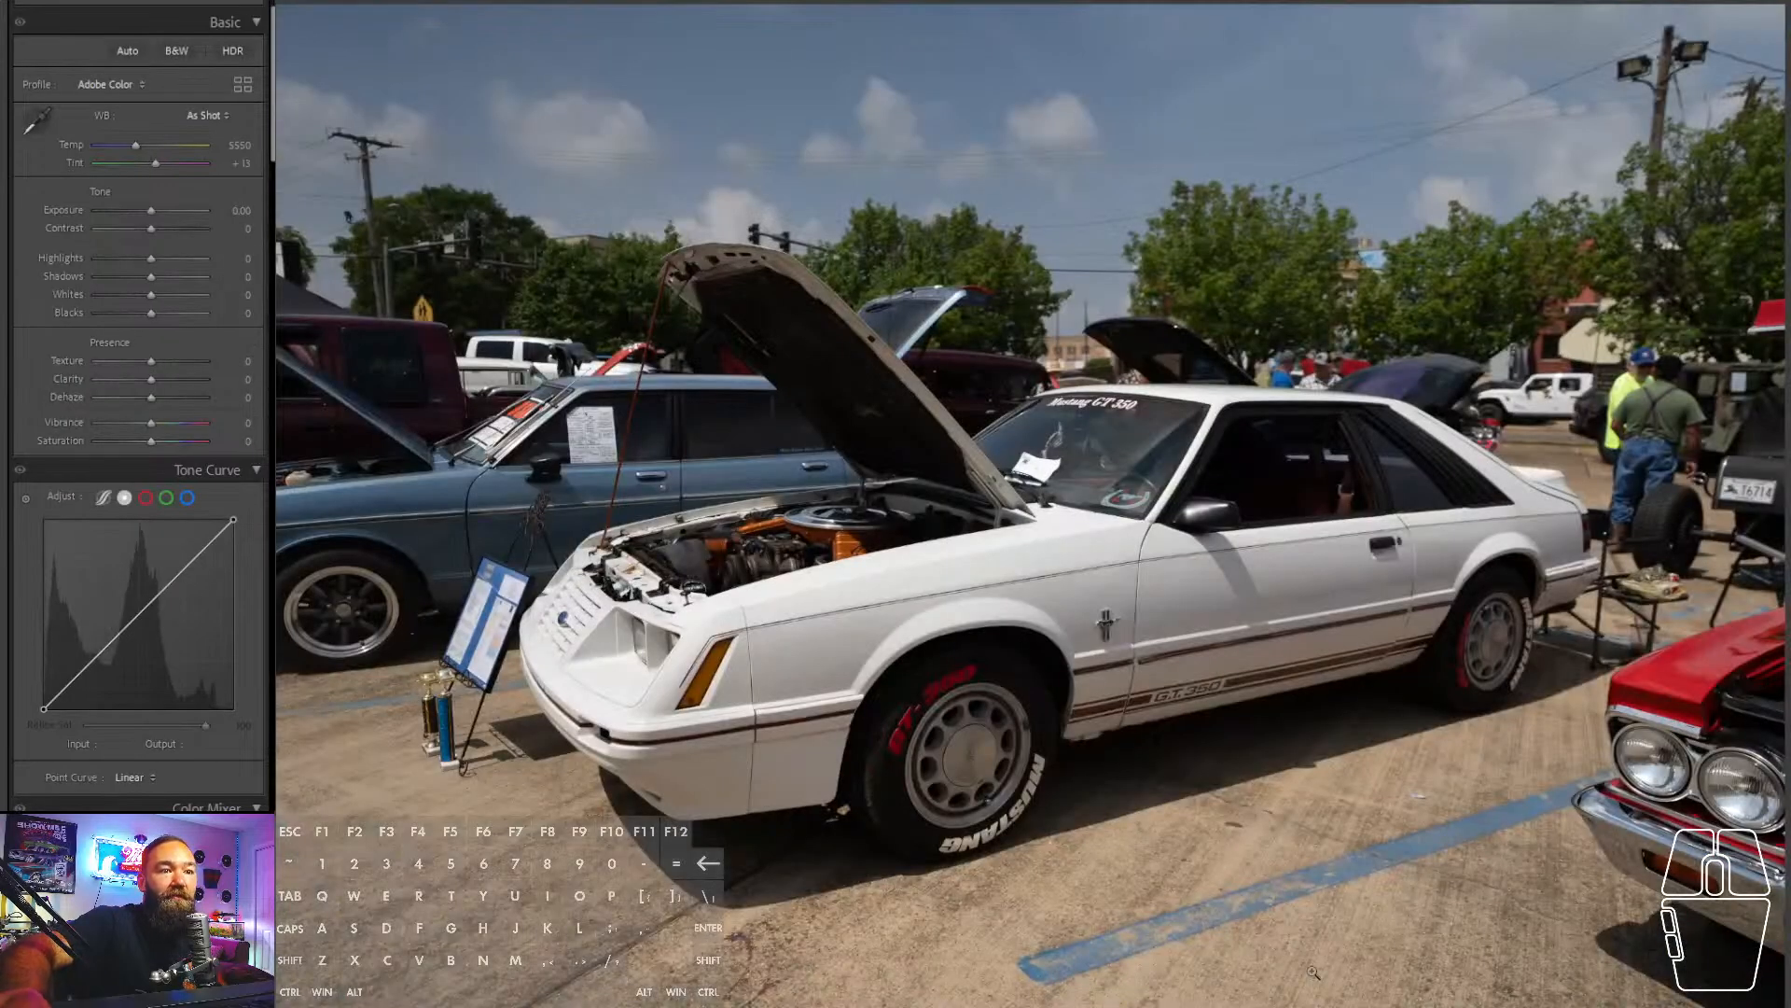
- Straighten the white Mustang photo to an angle of -0.78, crop it tighter around the car and apply the crop
{"action": "key", "text": "r"}
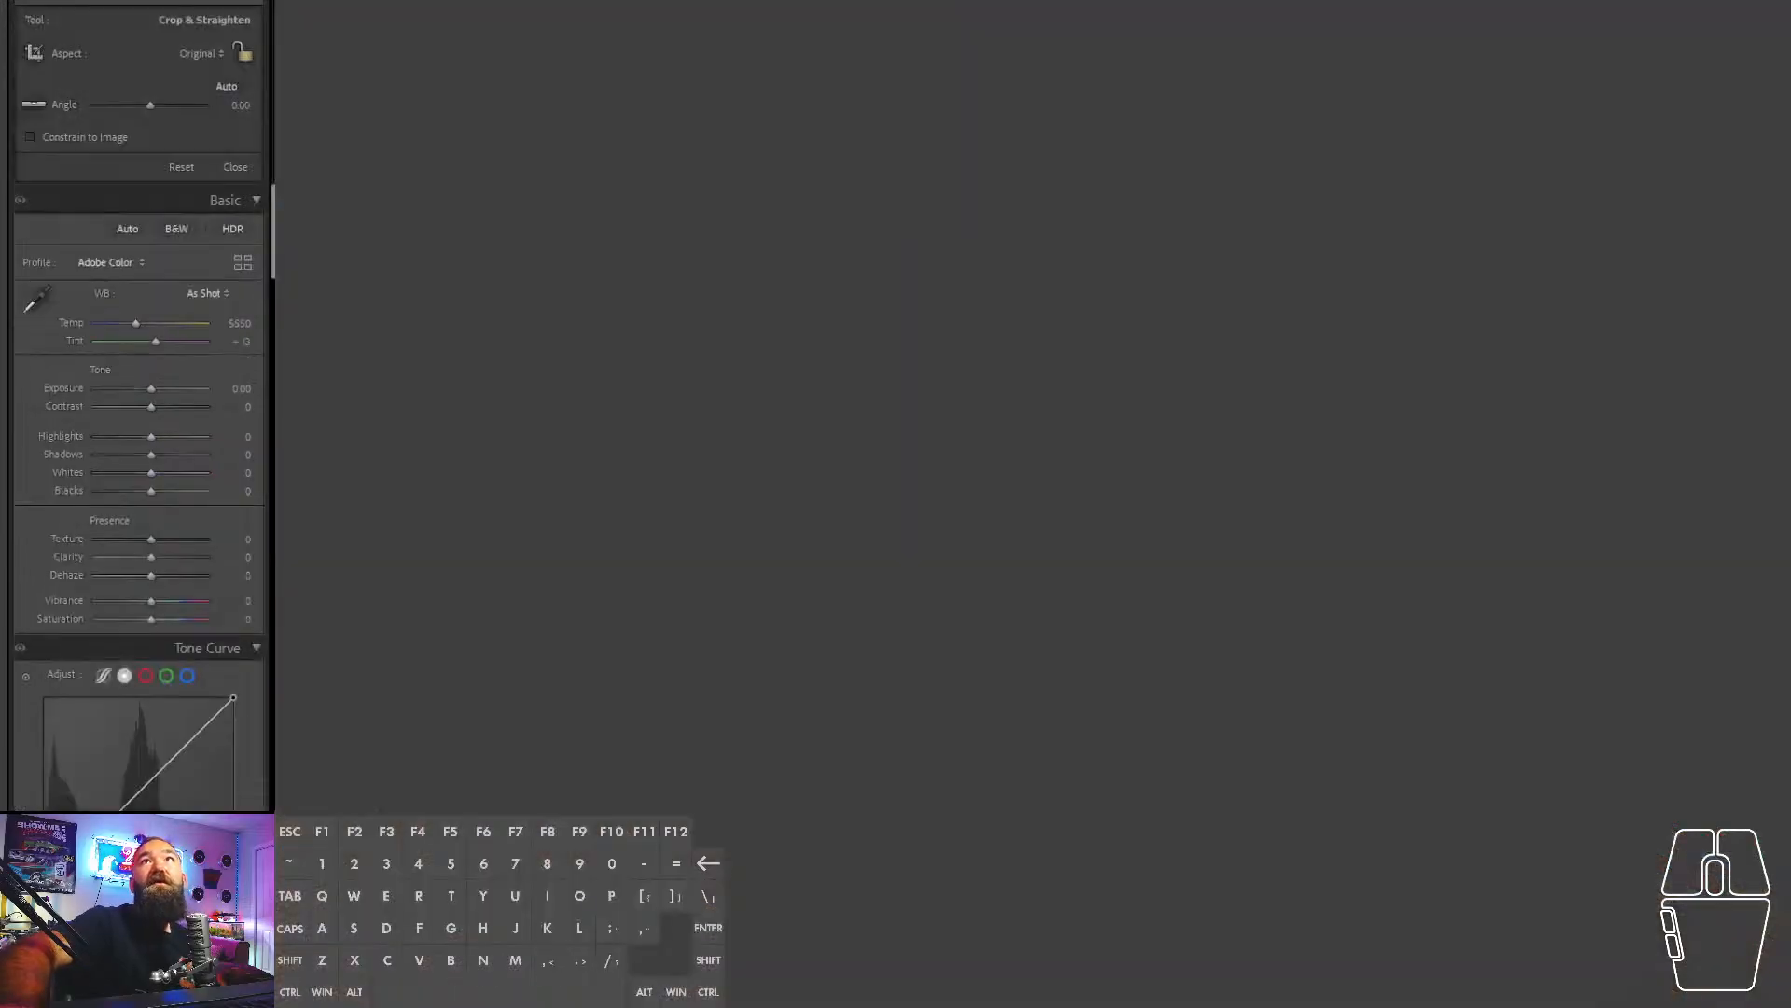
{"action": "left_click_drag", "start_coordinate": [151, 104], "coordinate": [149, 104]}
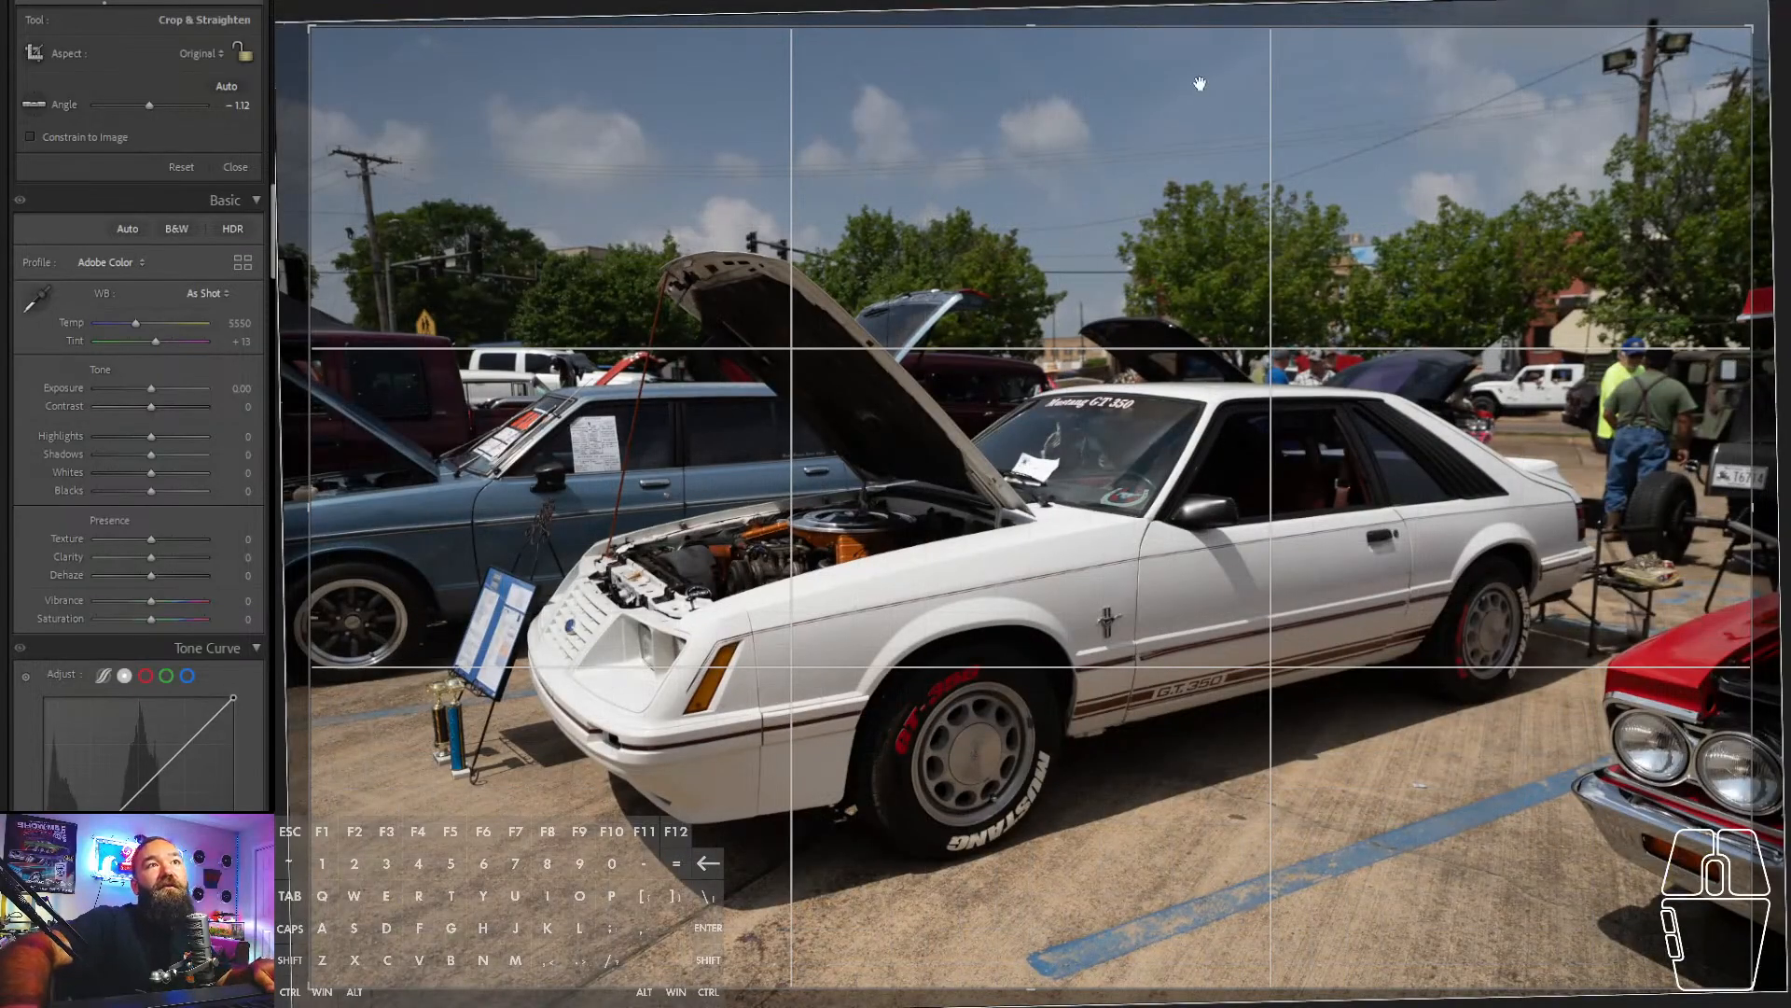
{"action": "key", "text": "shift"}
{"action": "left_click_drag", "start_coordinate": [1207, 30], "coordinate": [1216, 85]}
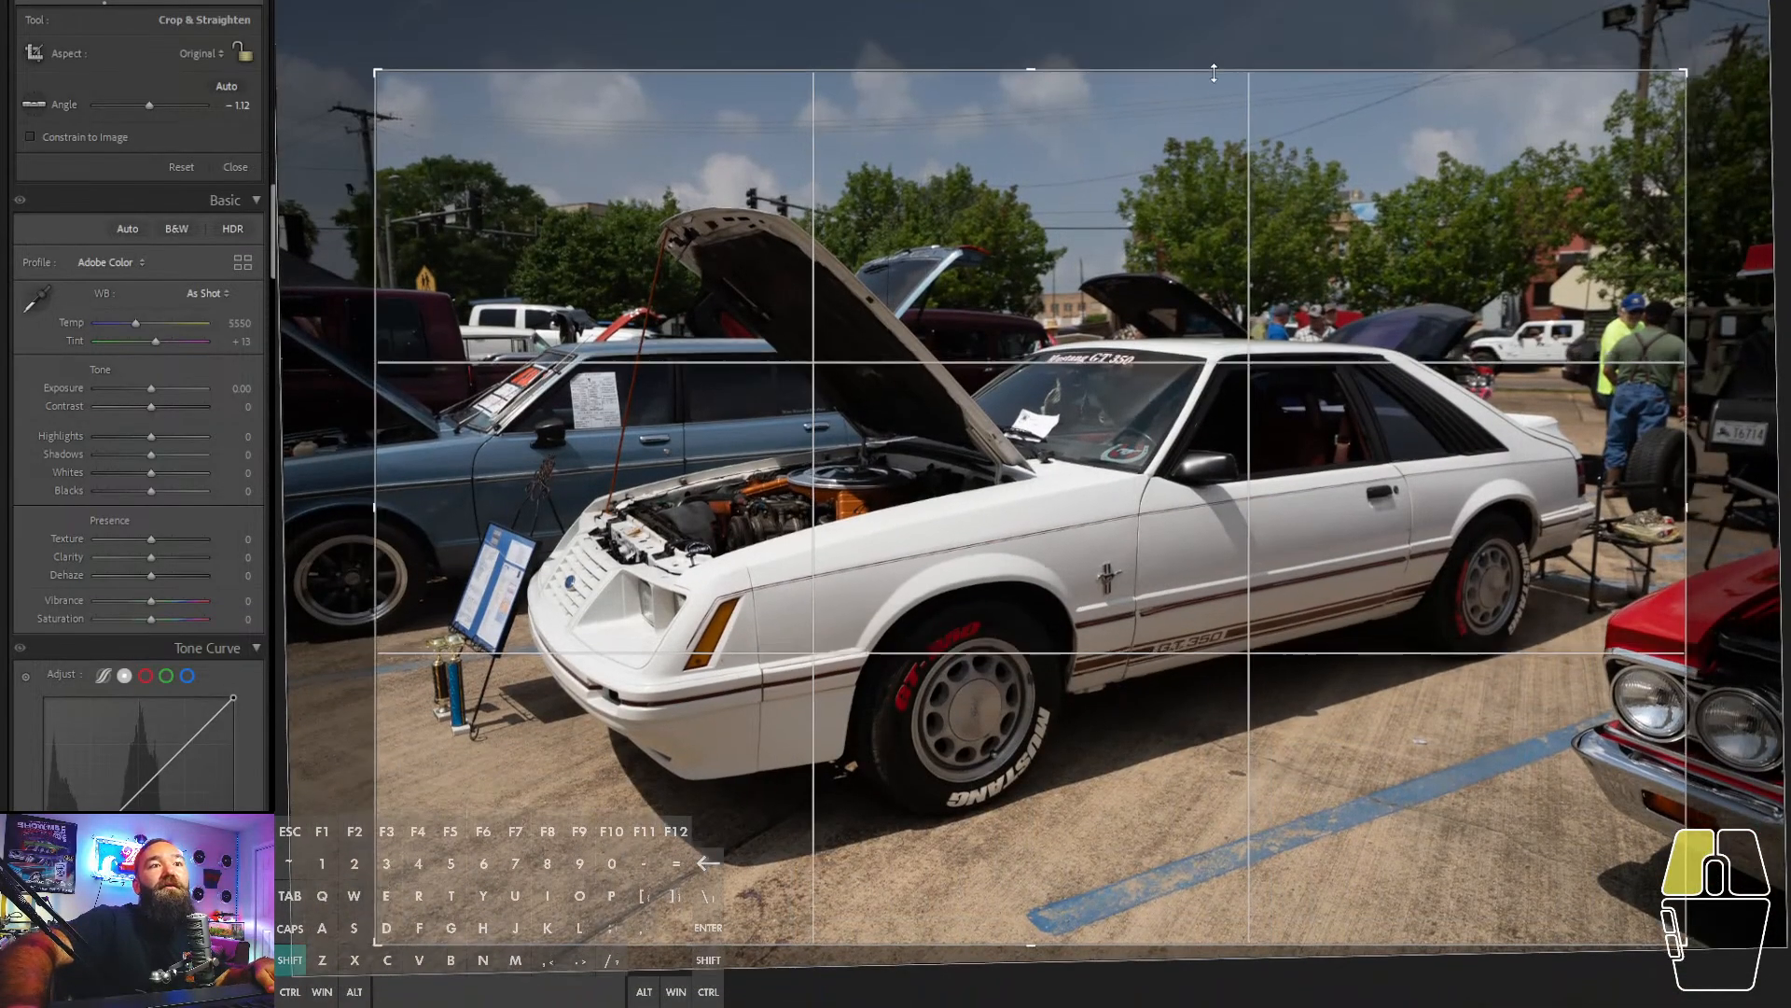
{"action": "left_click_drag", "start_coordinate": [1255, 226], "coordinate": [1260, 232]}
{"action": "left_click_drag", "start_coordinate": [1751, 431], "coordinate": [1751, 435]}
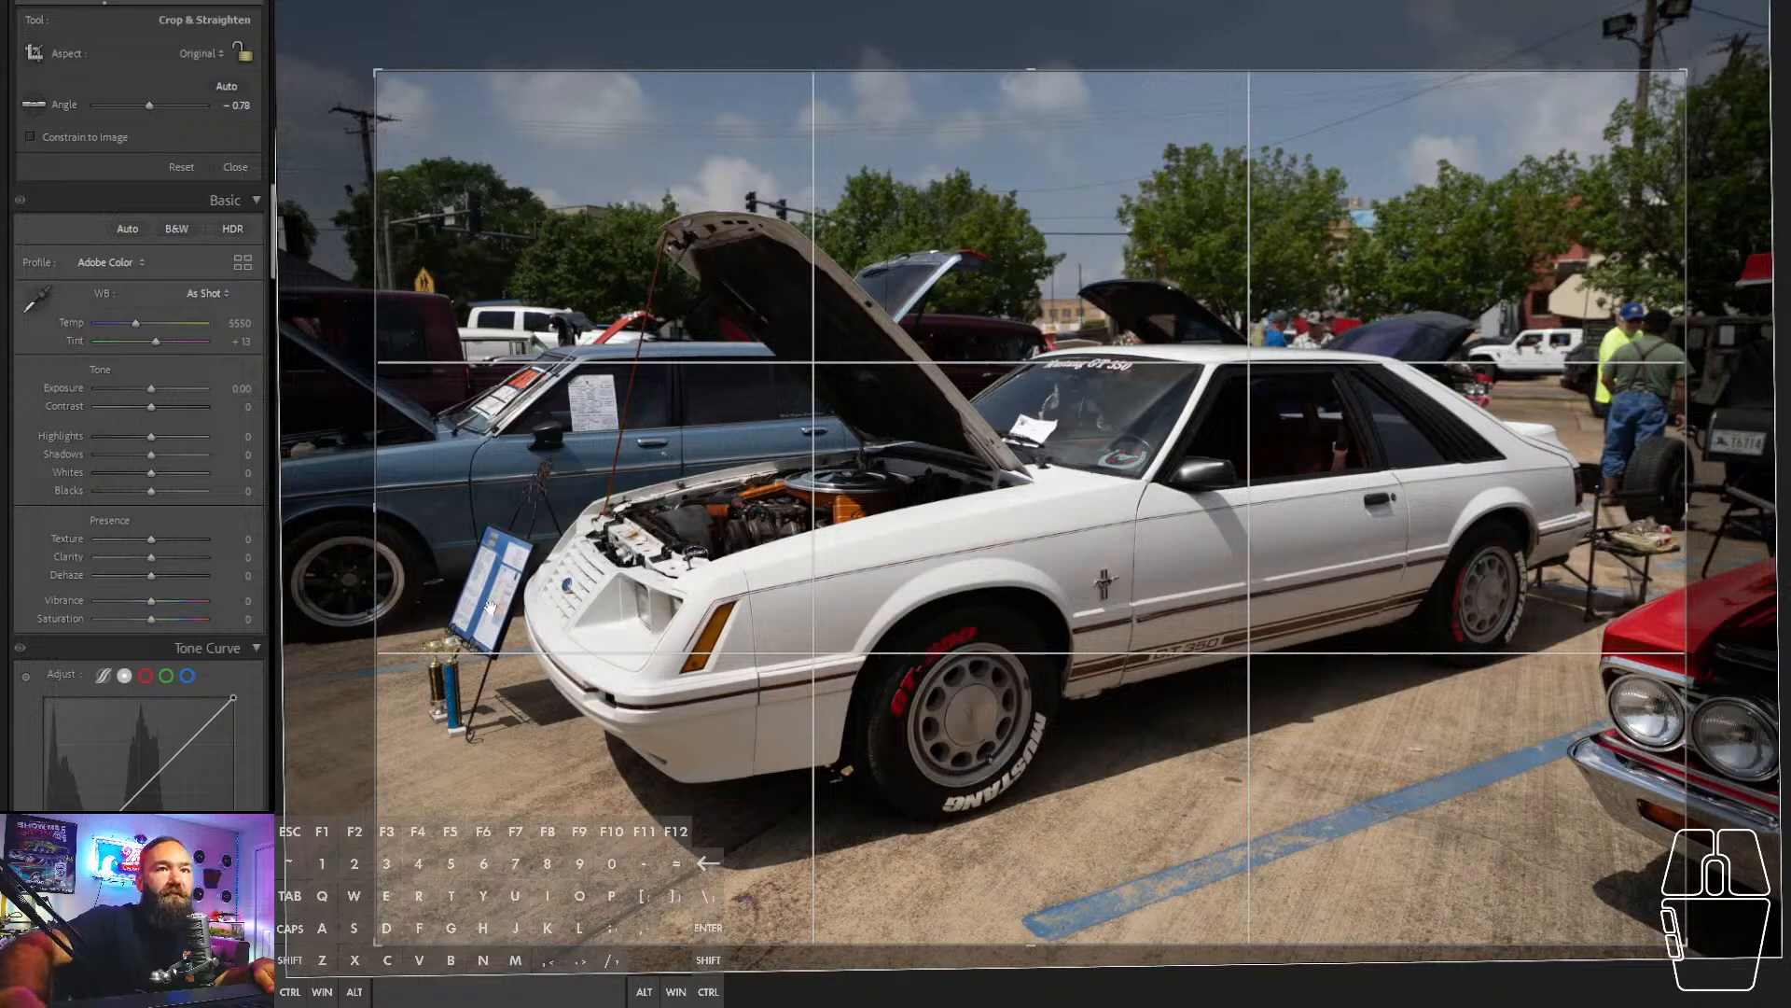
{"action": "key", "text": "shift"}
{"action": "left_click_drag", "start_coordinate": [379, 521], "coordinate": [360, 522]}
{"action": "mouse_move", "coordinate": [868, 518]}
{"action": "left_mouse_down"}
{"action": "mouse_move", "coordinate": [850, 513]}
{"action": "mouse_move", "coordinate": [866, 519]}
{"action": "left_mouse_up"}
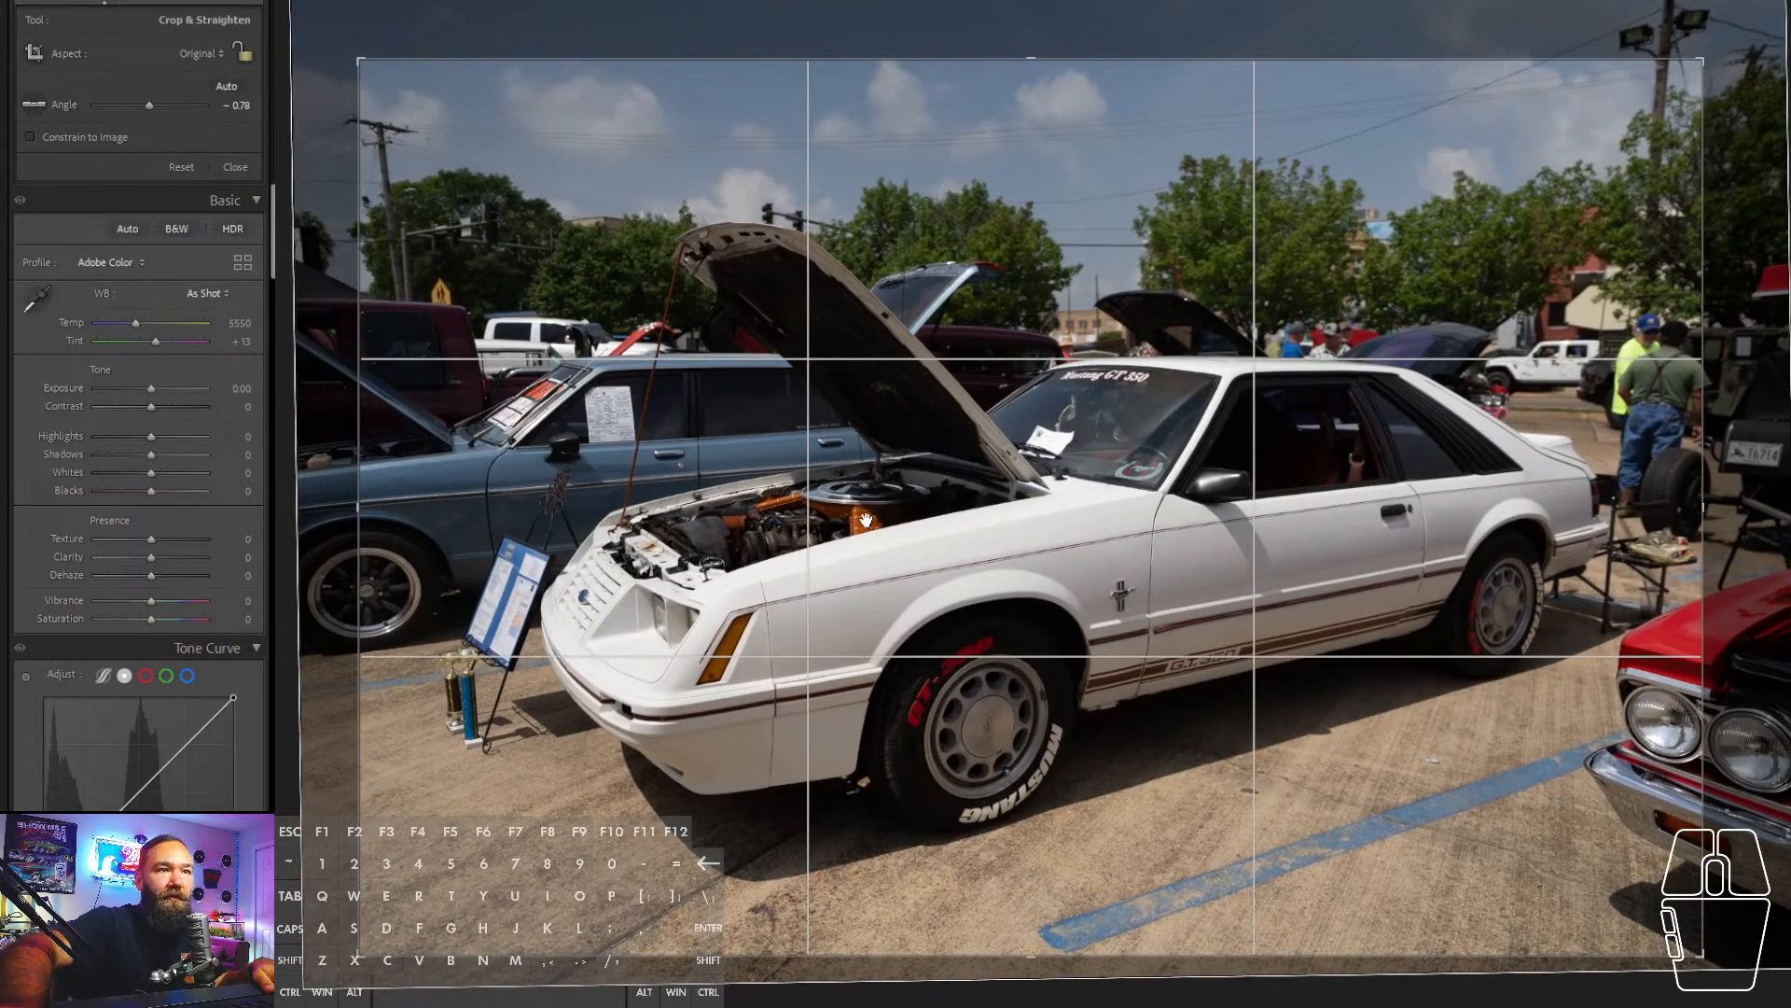
{"action": "key", "text": "Return"}
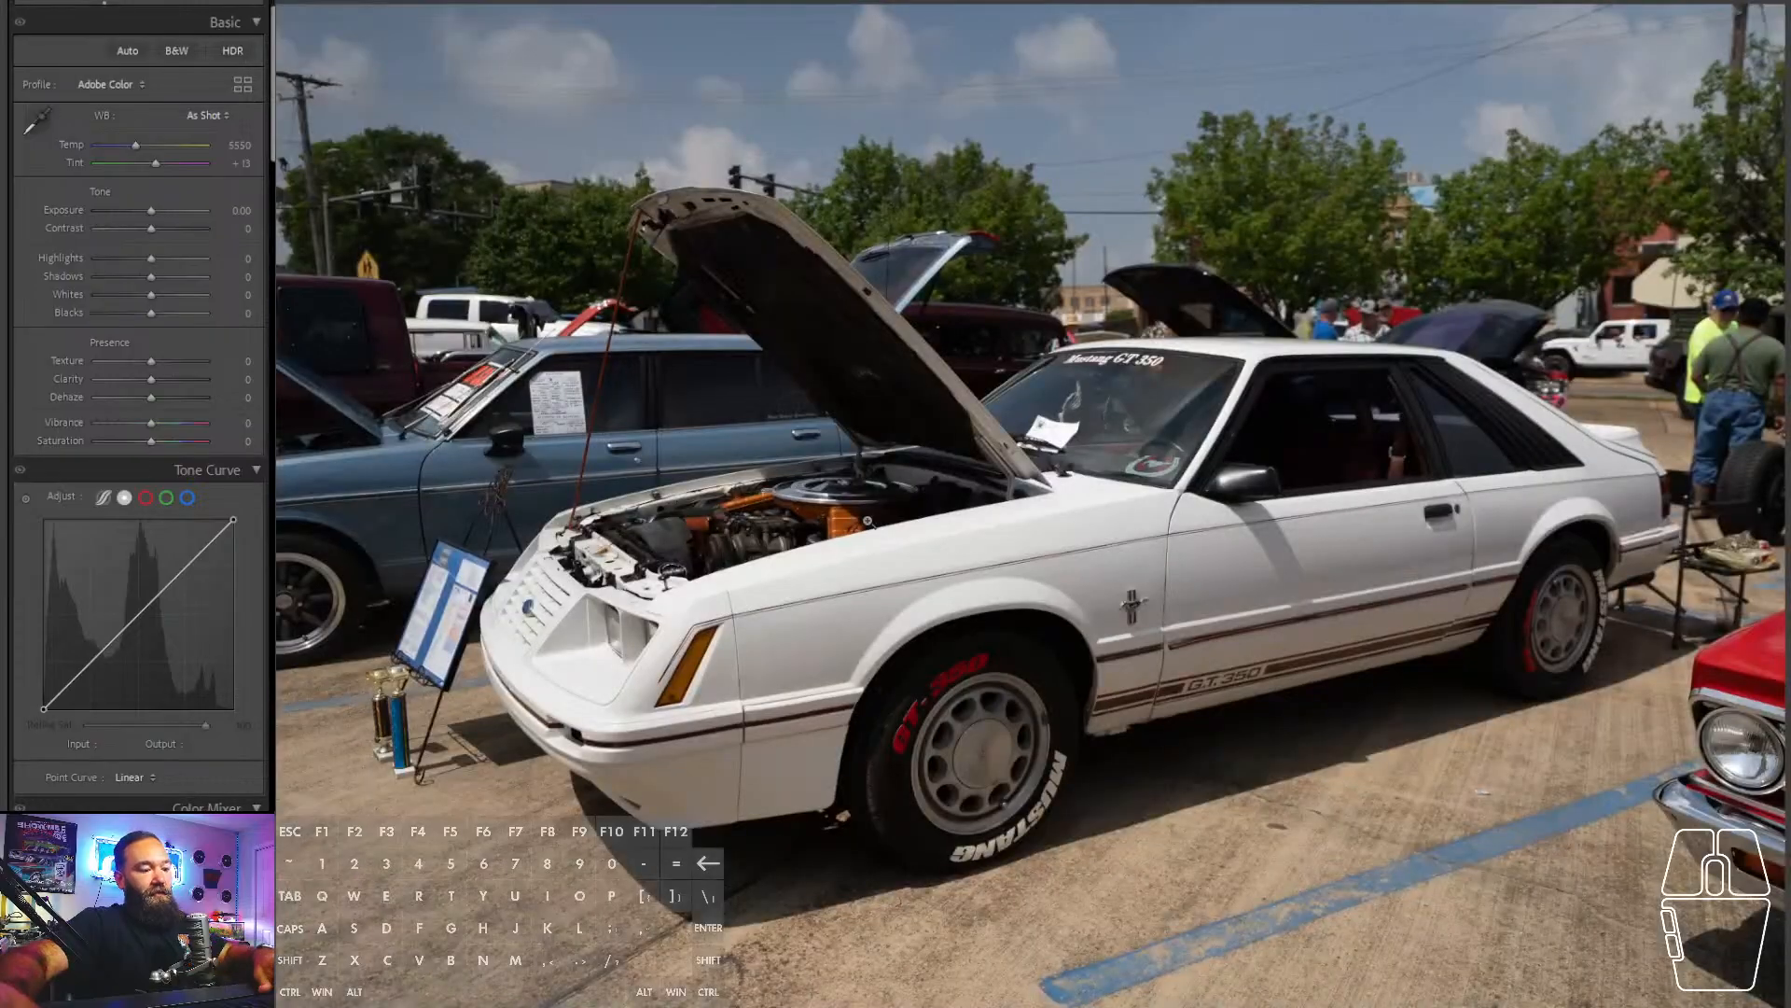
- Paste the copied develop settings onto the white Mustang photo and set its exposure to +1.08
{"action": "key", "text": "ctrl+v"}
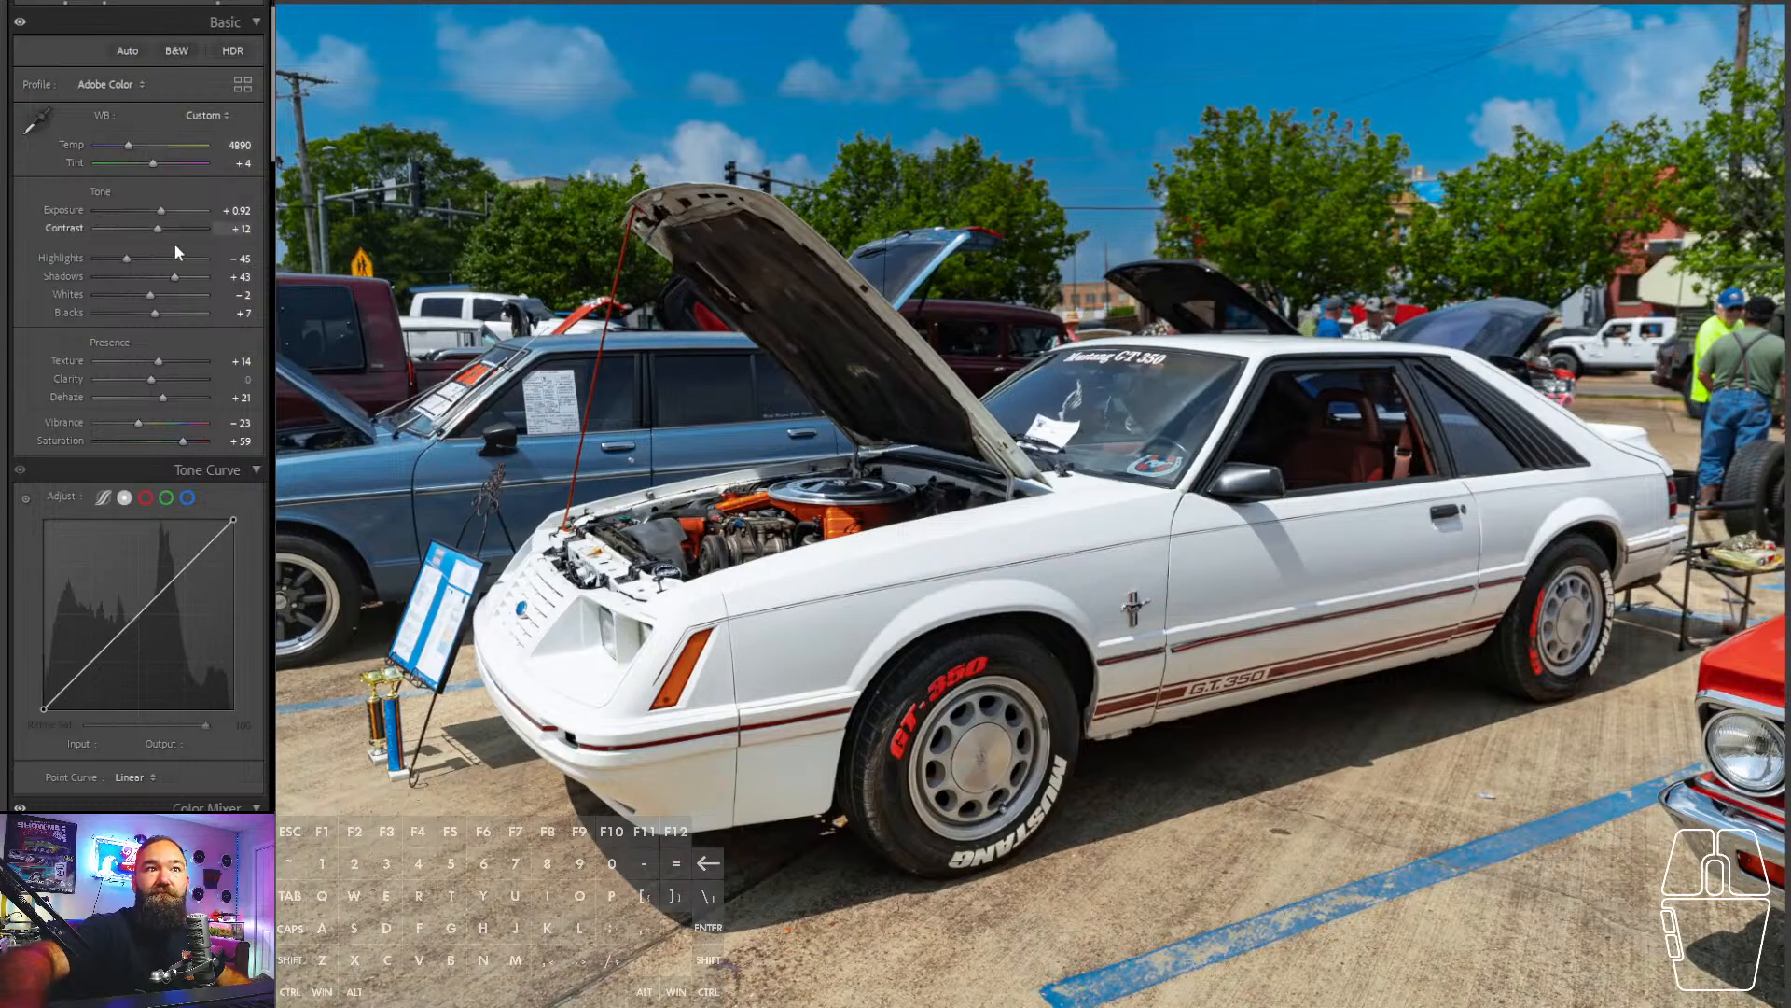
{"action": "left_click_drag", "start_coordinate": [161, 210], "coordinate": [162, 211]}
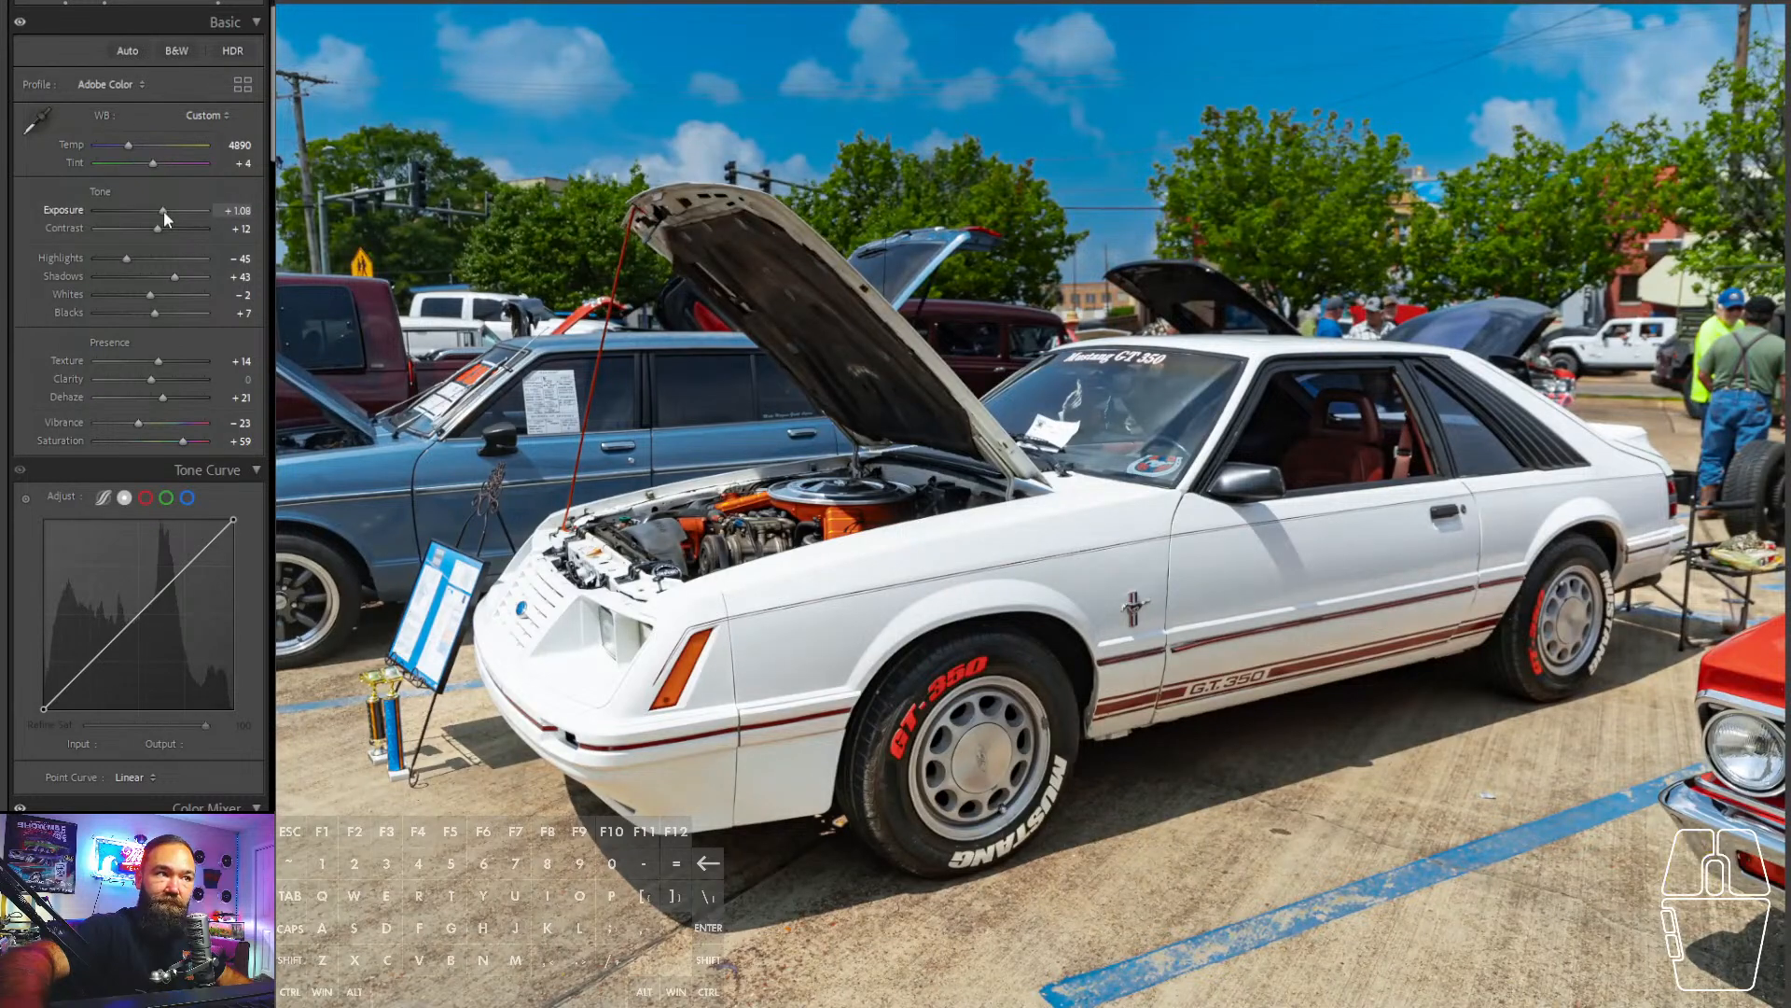
- Add a radial gradient mask over the white Mustang's front end and set its exposure to -0.80
{"action": "left_click", "coordinate": [222, 1]}
{"action": "left_click", "coordinate": [37, 2]}
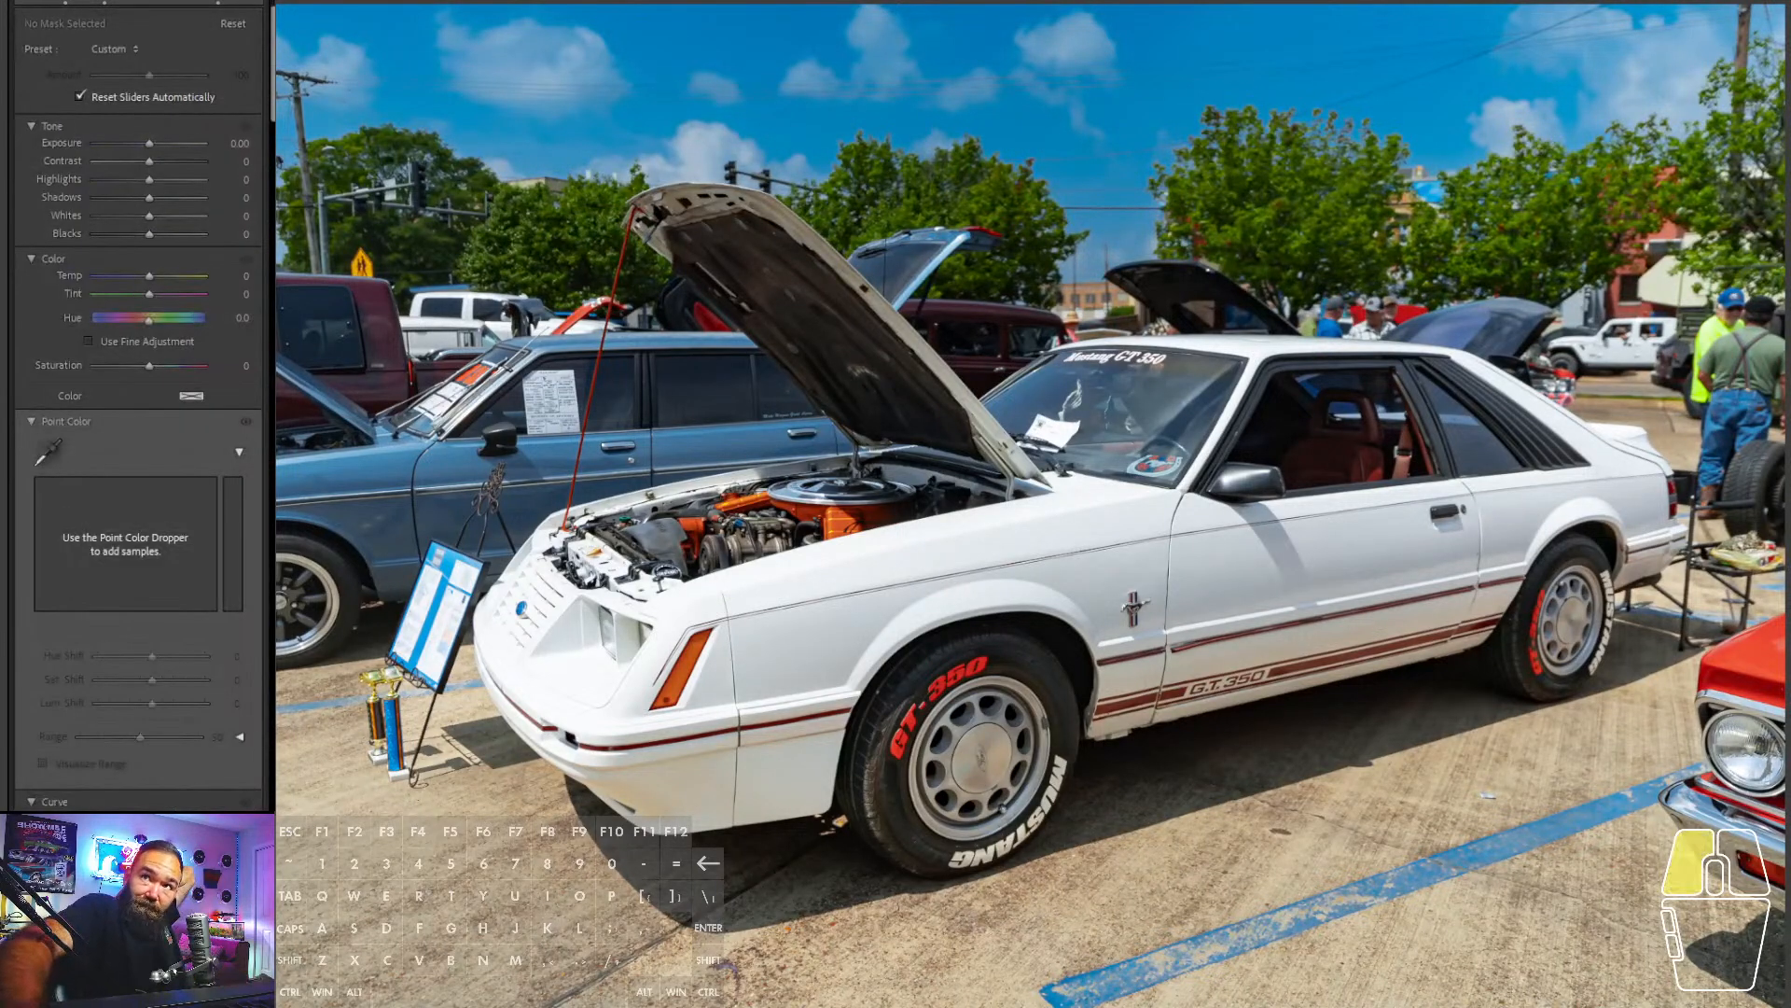
{"action": "left_click", "coordinate": [42, 40]}
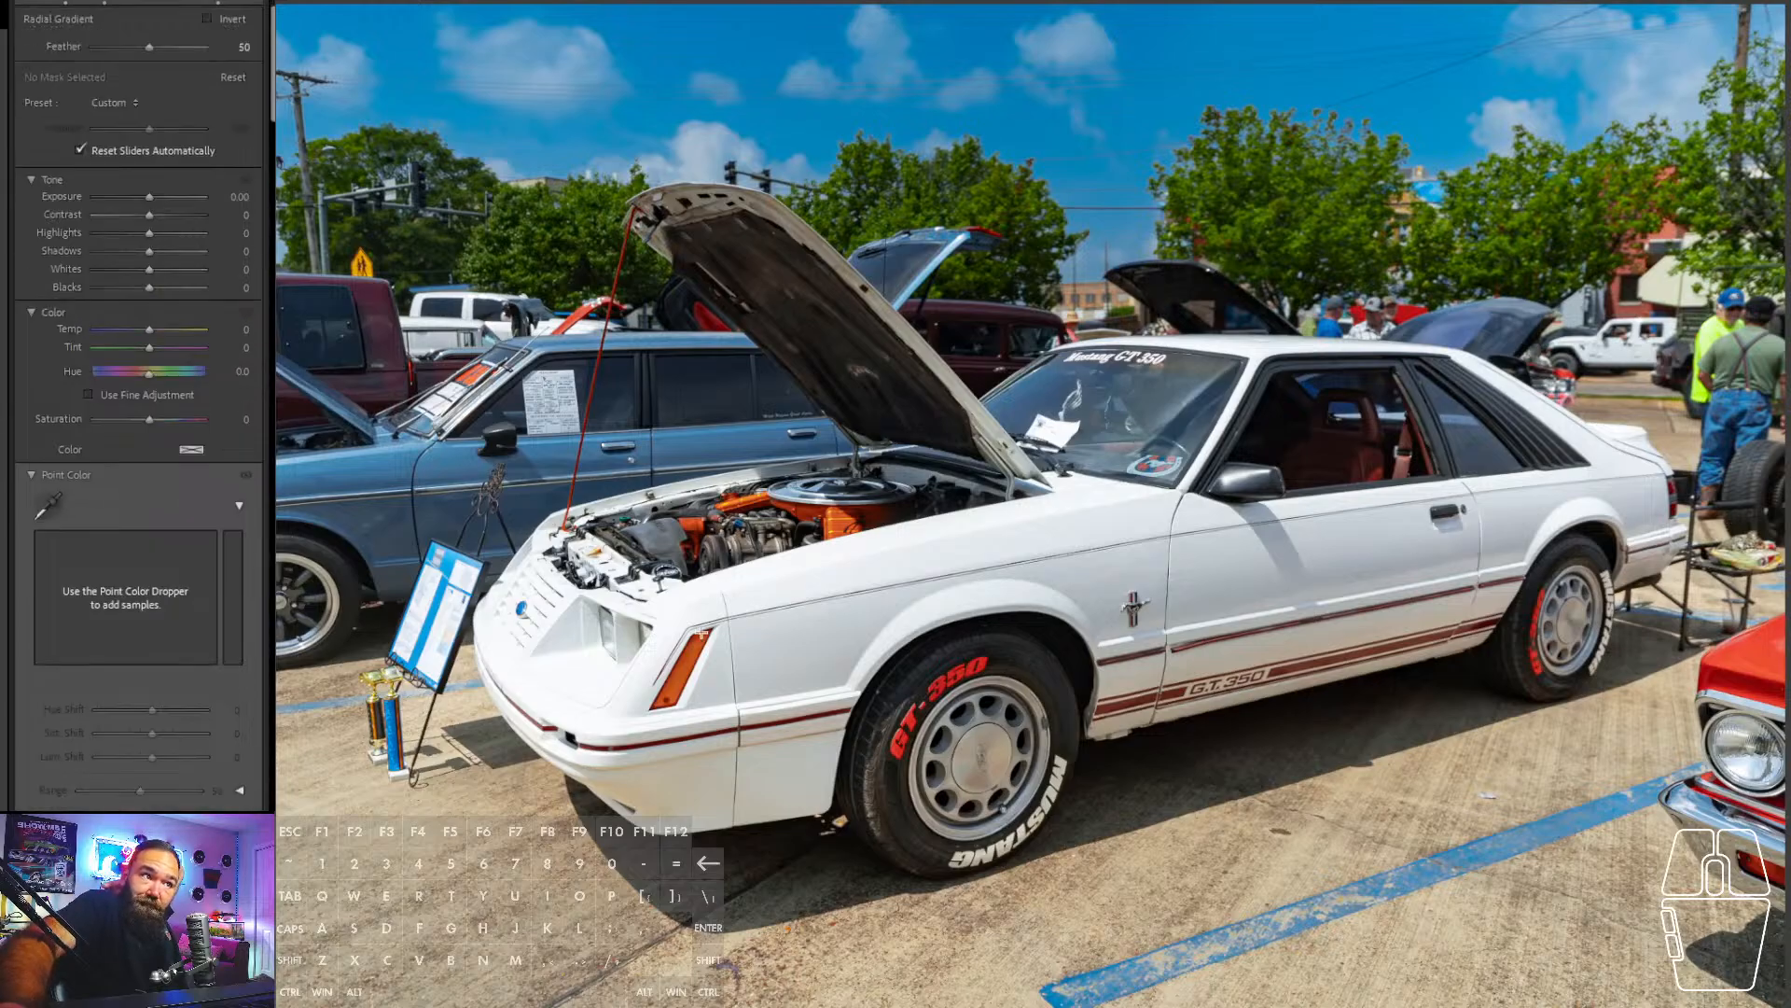
{"action": "left_click_drag", "start_coordinate": [584, 613], "coordinate": [719, 859]}
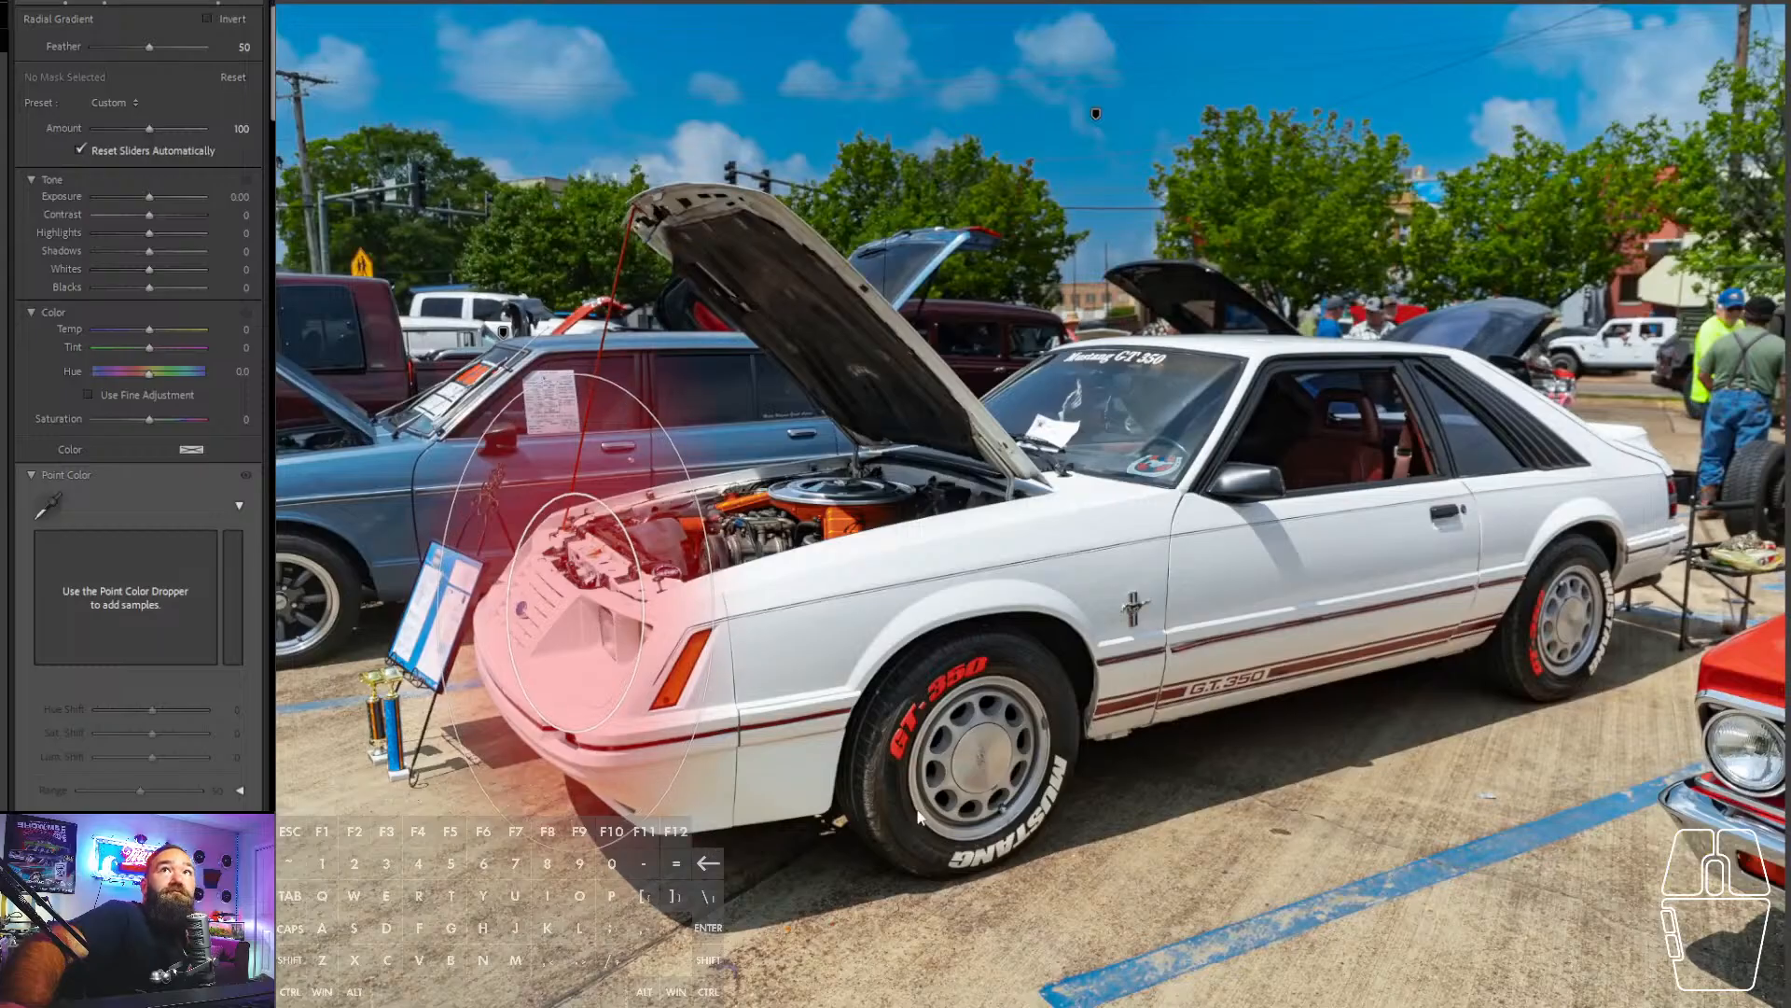
{"action": "left_click", "coordinate": [151, 196]}
{"action": "left_click_drag", "start_coordinate": [151, 192], "coordinate": [142, 196]}
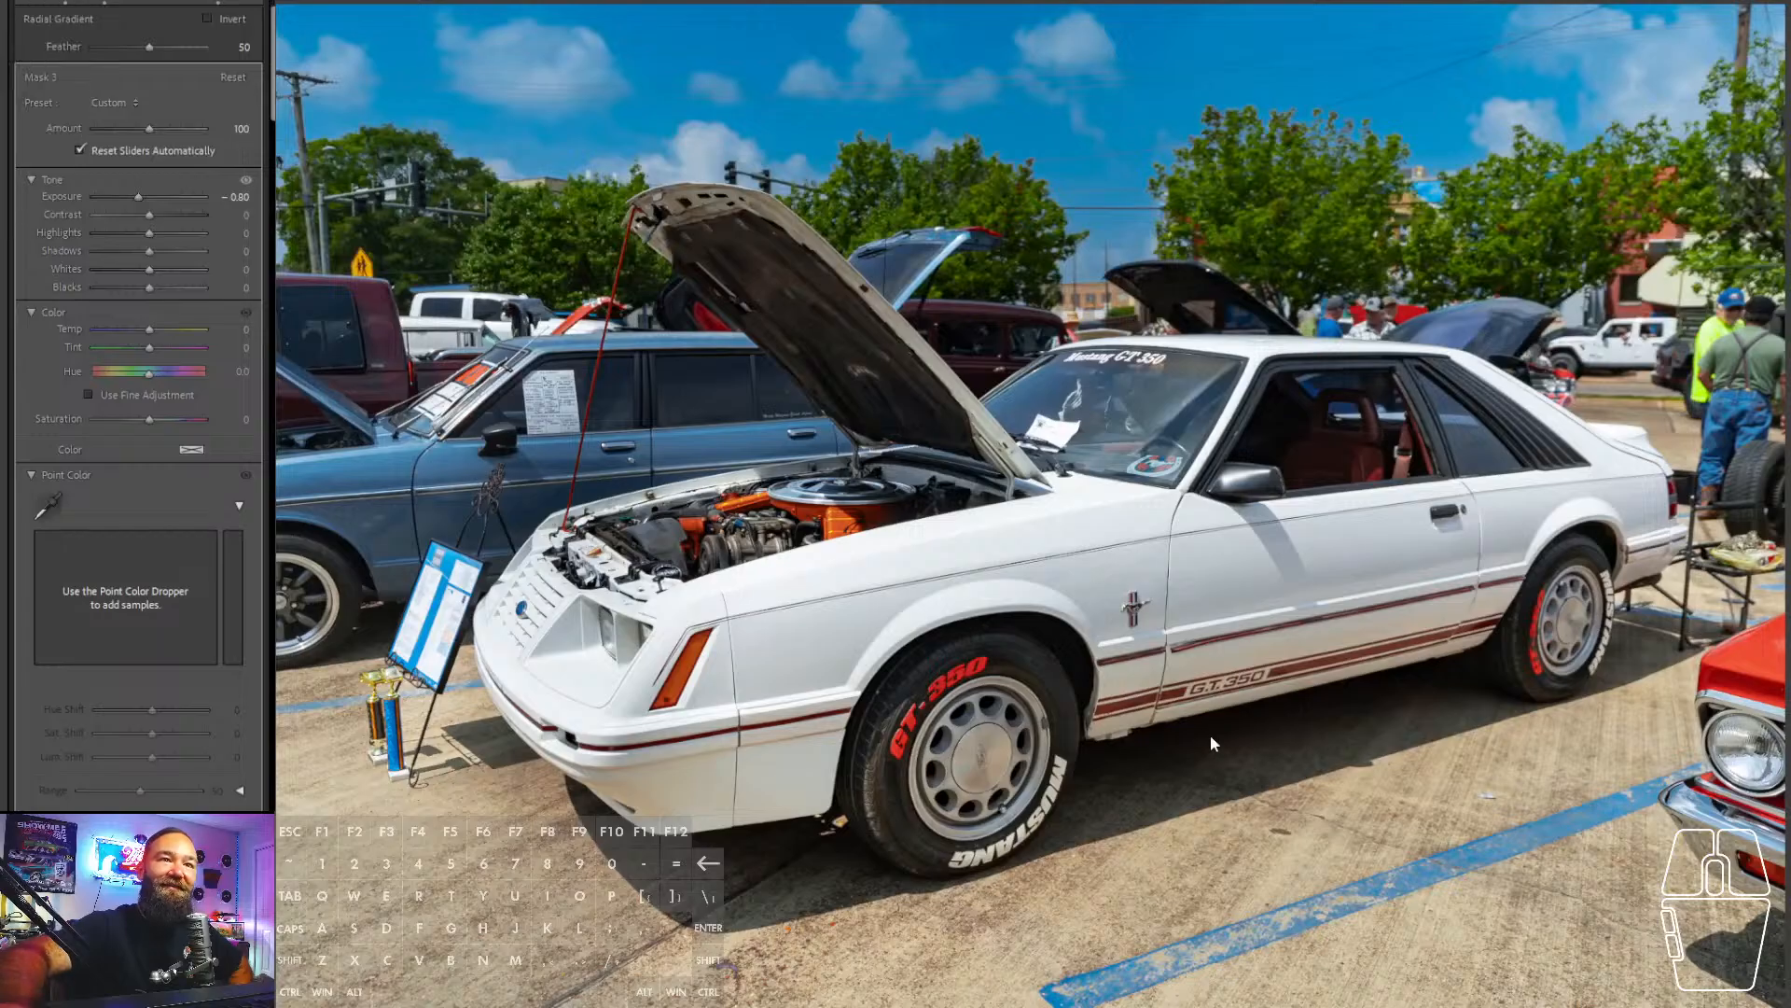
- Add a slanted linear gradient mask over the pavement, intersect it with a background selection and set its temperature to -15
{"action": "key", "text": "m"}
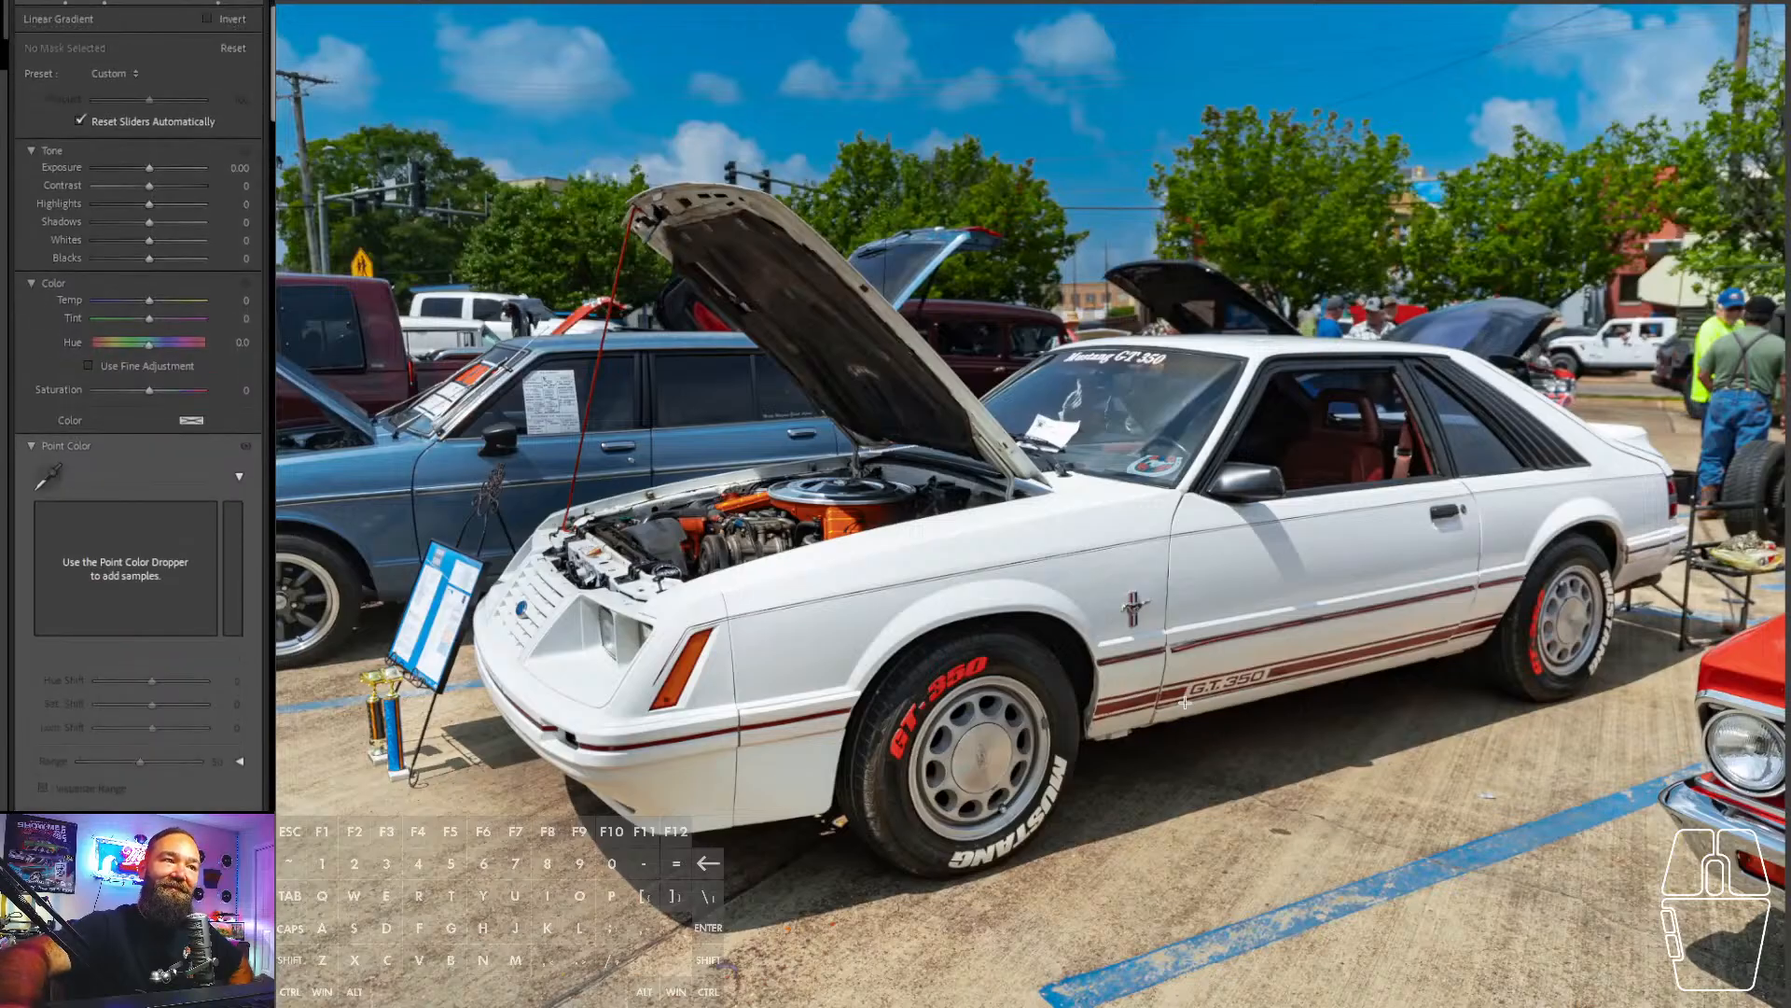
{"action": "left_click_drag", "start_coordinate": [1185, 690], "coordinate": [1171, 627]}
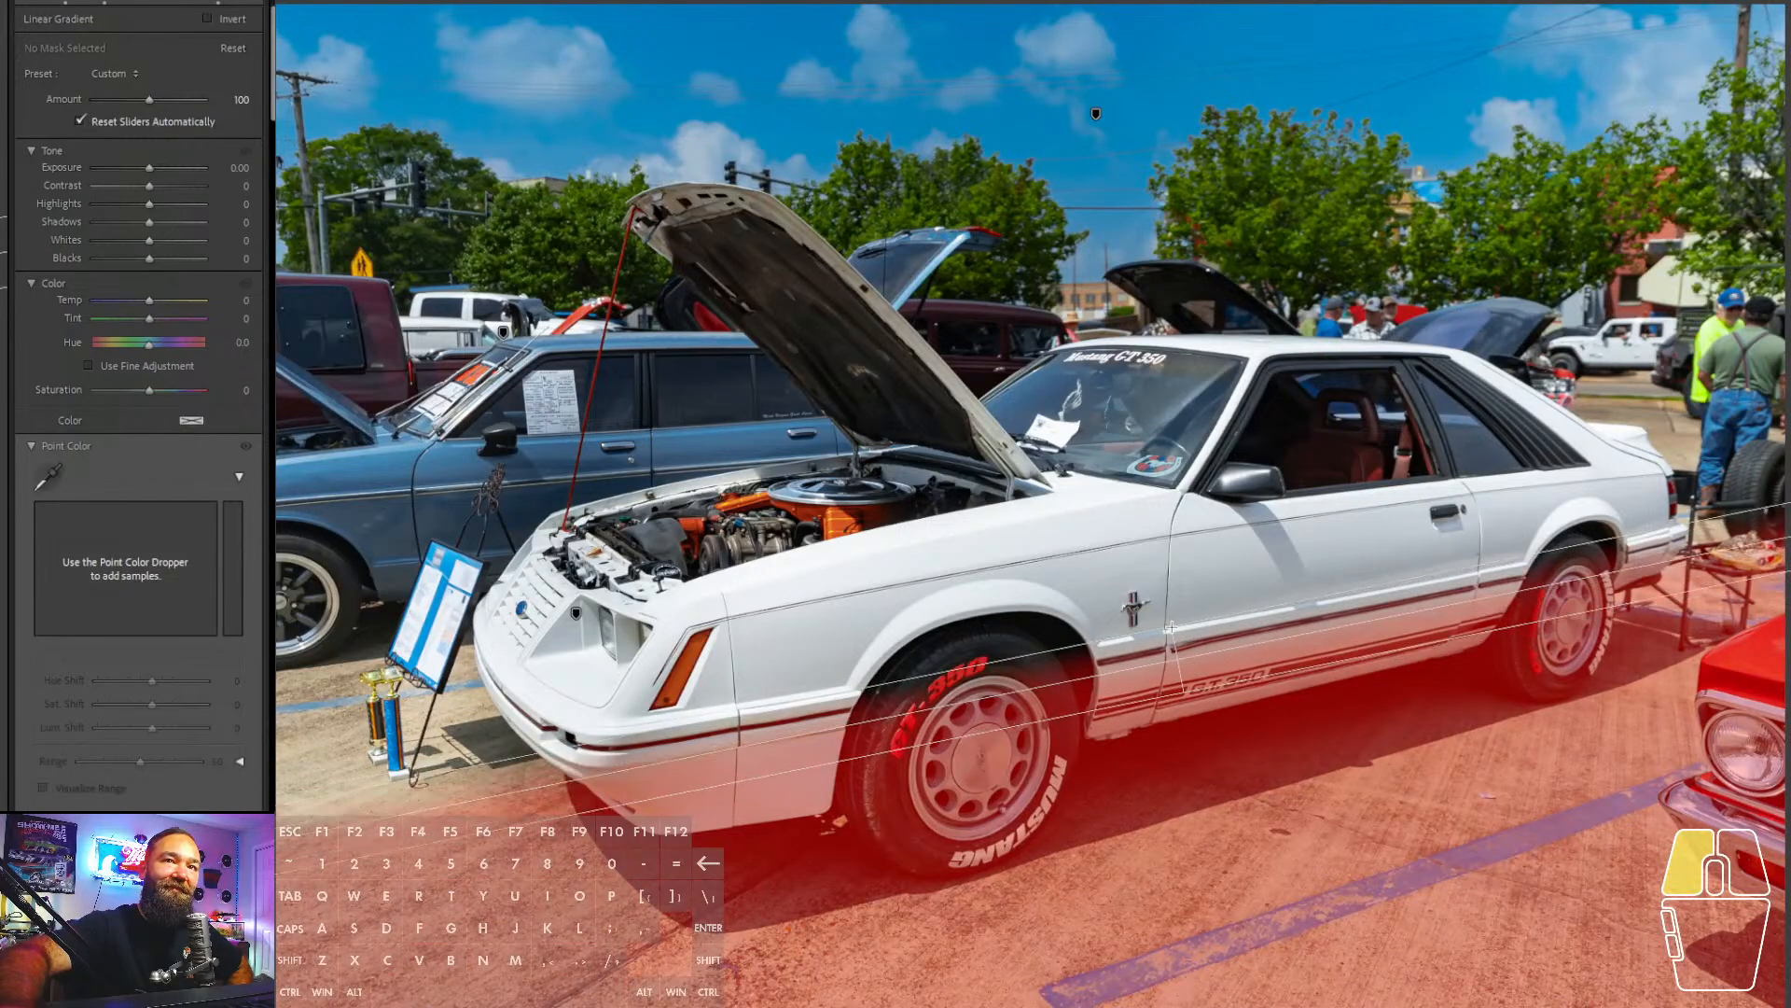
{"action": "left_click_drag", "start_coordinate": [1170, 627], "coordinate": [1171, 629]}
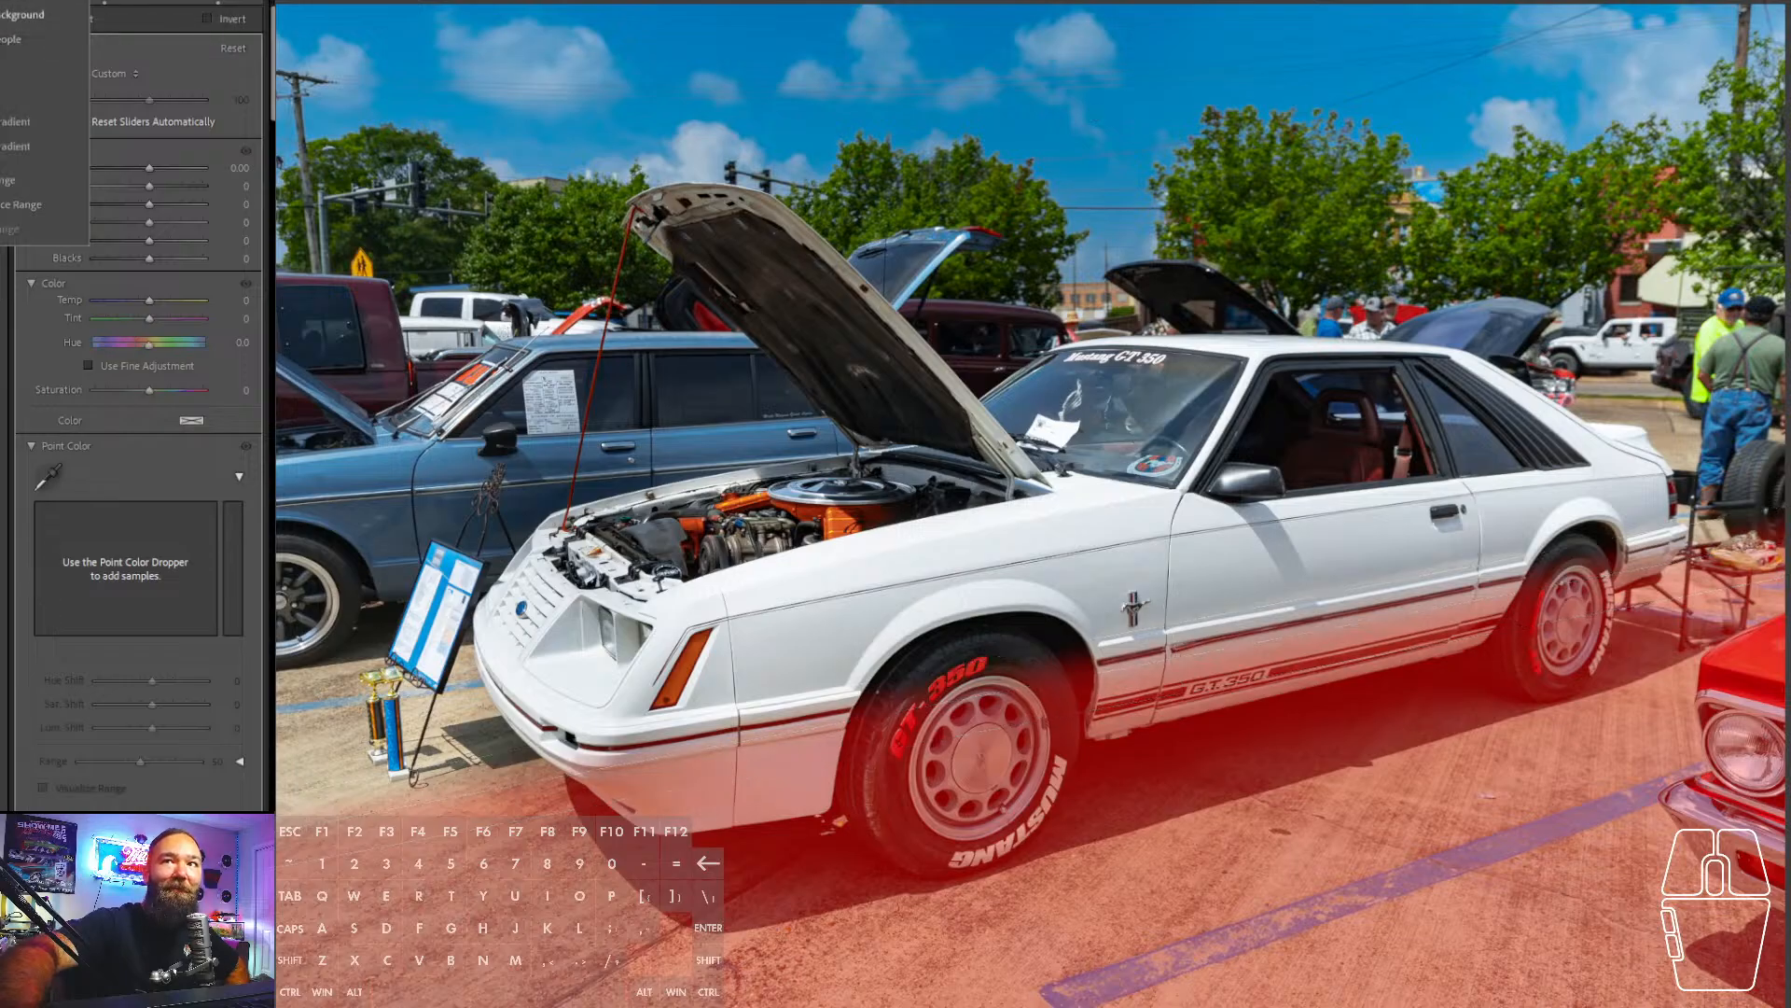
{"action": "left_click", "coordinate": [21, 14]}
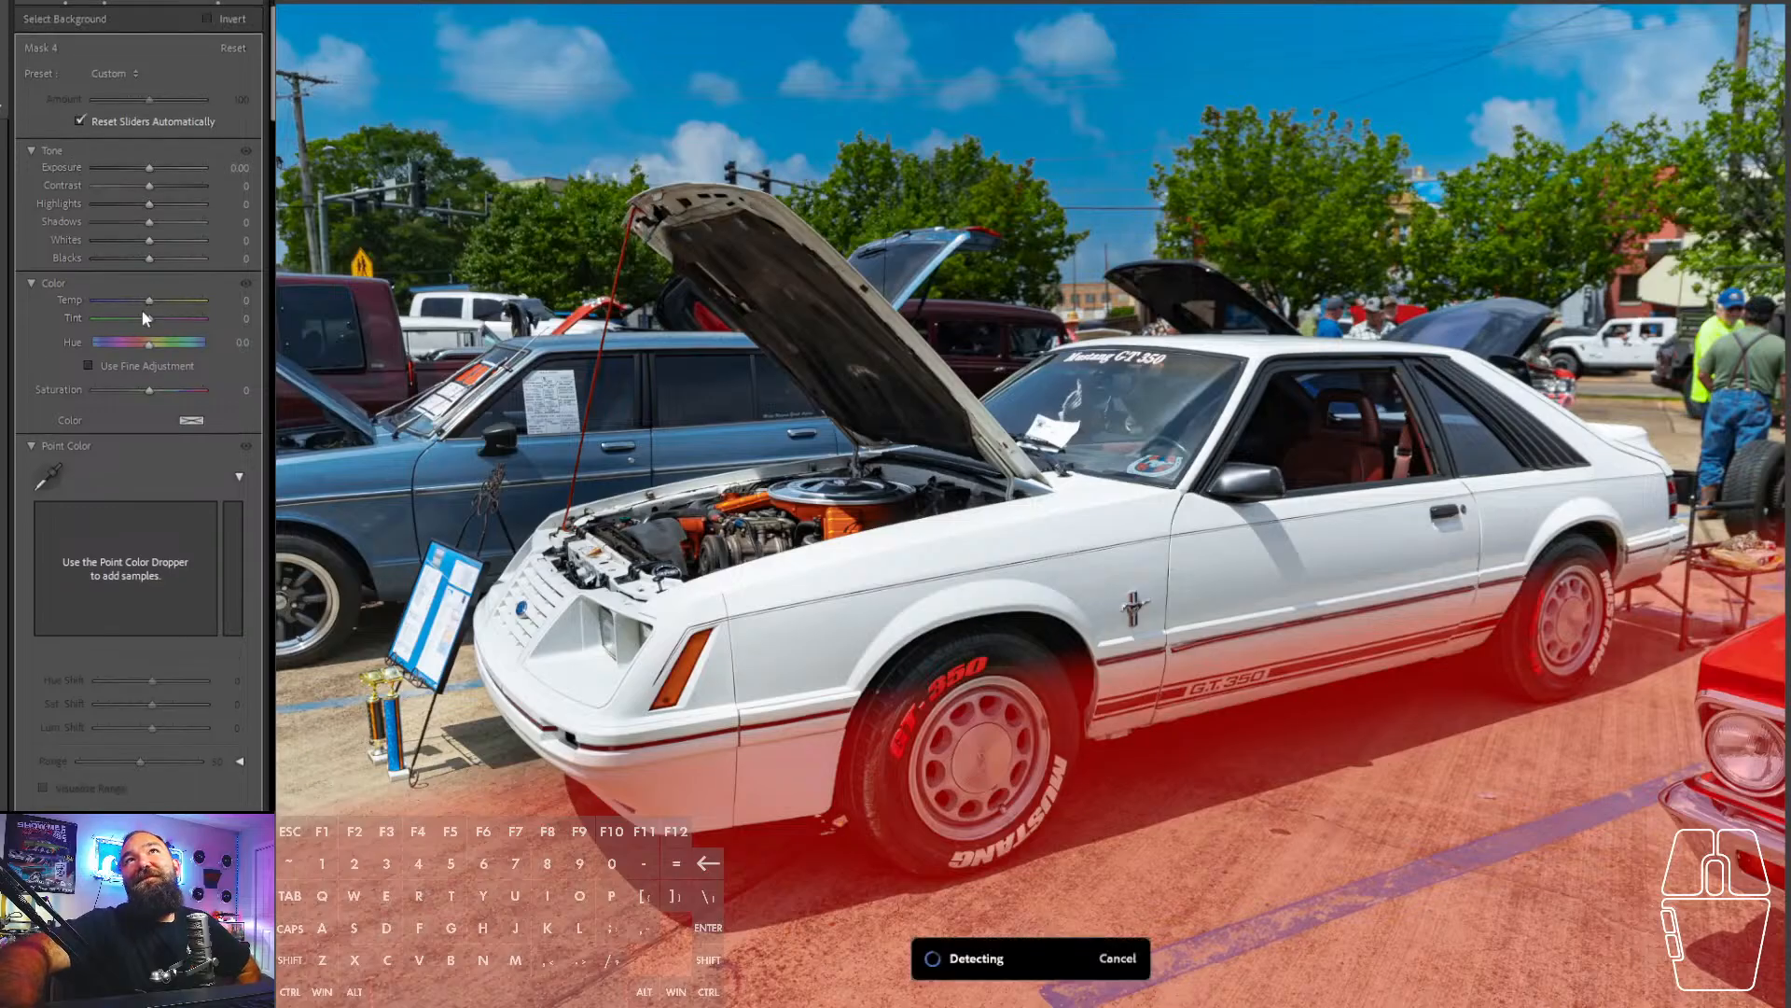
{"action": "left_click", "coordinate": [137, 300]}
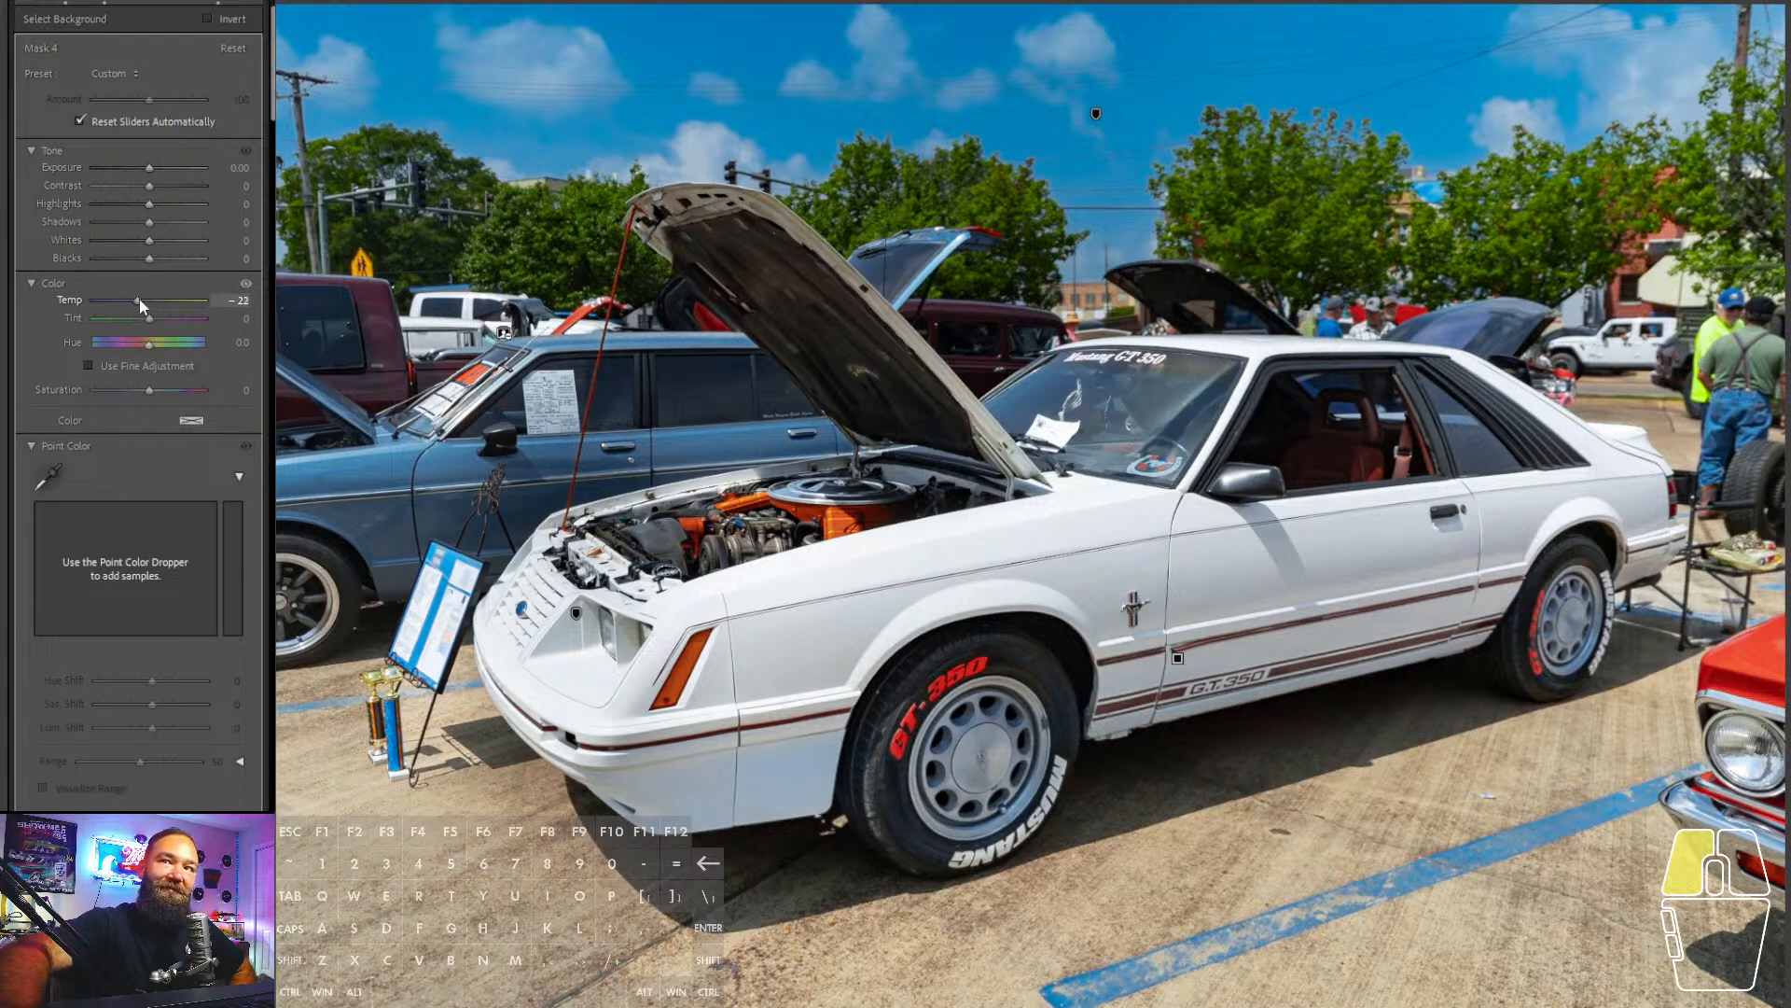
{"action": "left_click_drag", "start_coordinate": [140, 299], "coordinate": [142, 304]}
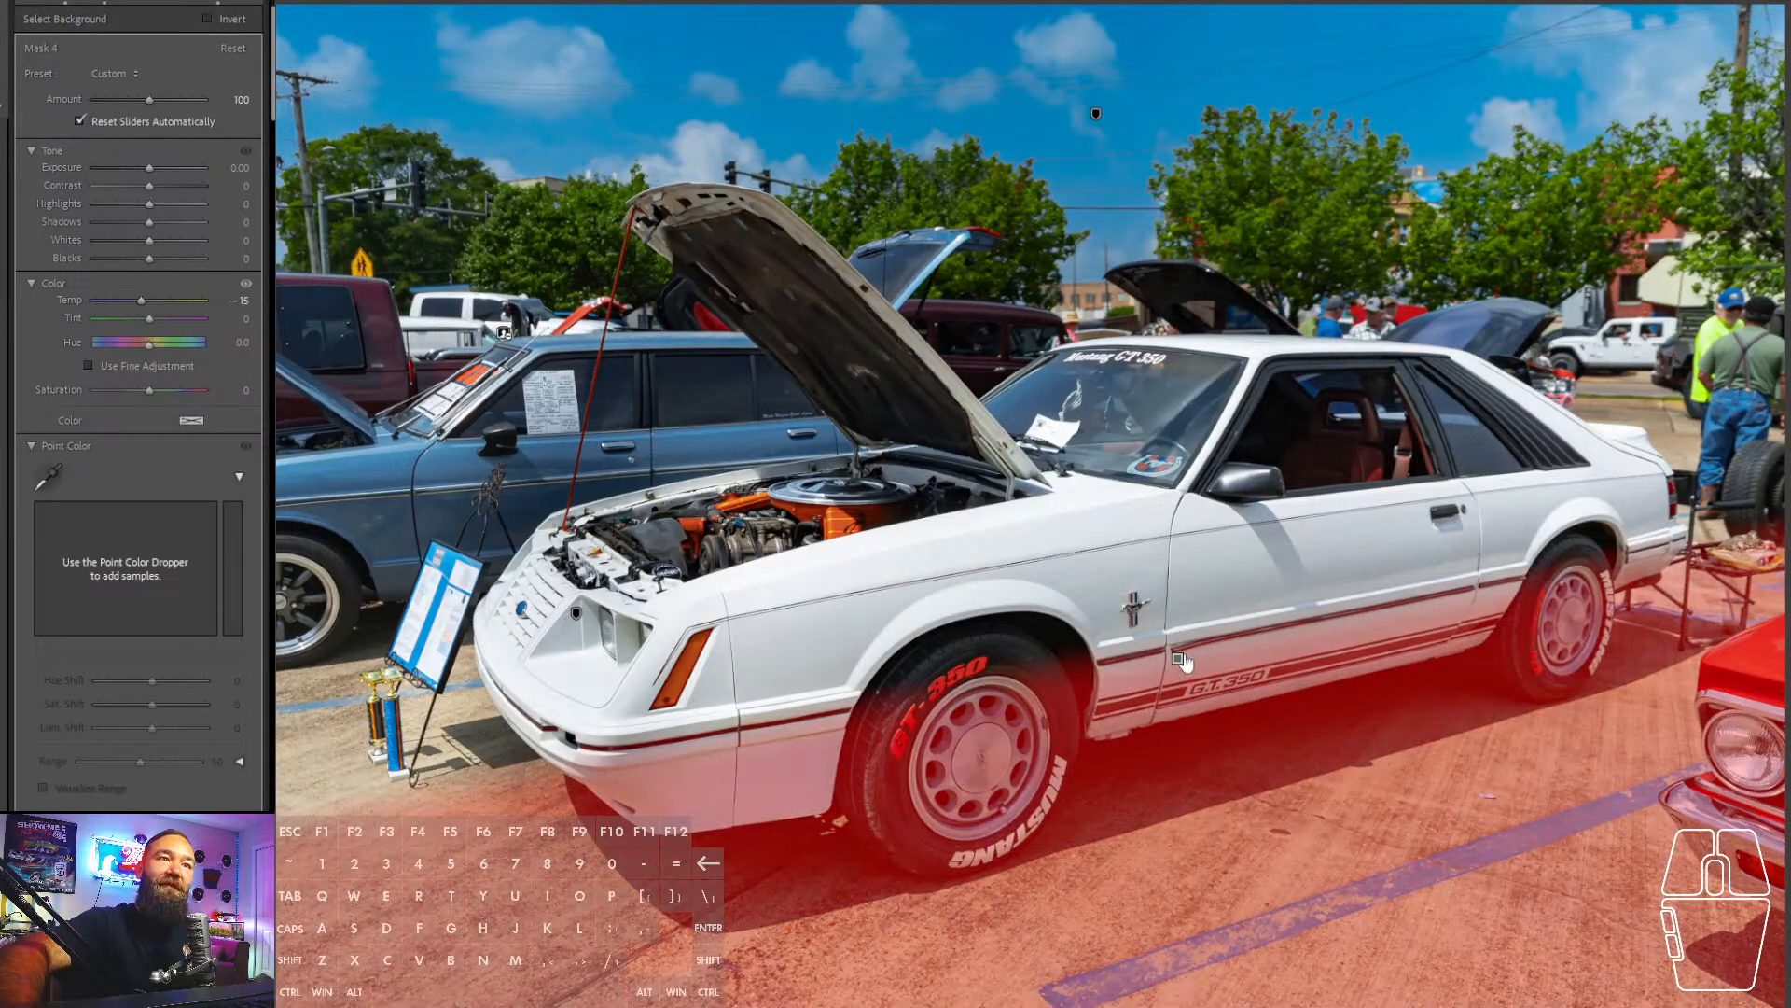
- Fine-tune the pavement linear gradient's angle, move it slightly higher on the car's side and leave masking
{"action": "left_click", "coordinate": [1178, 659]}
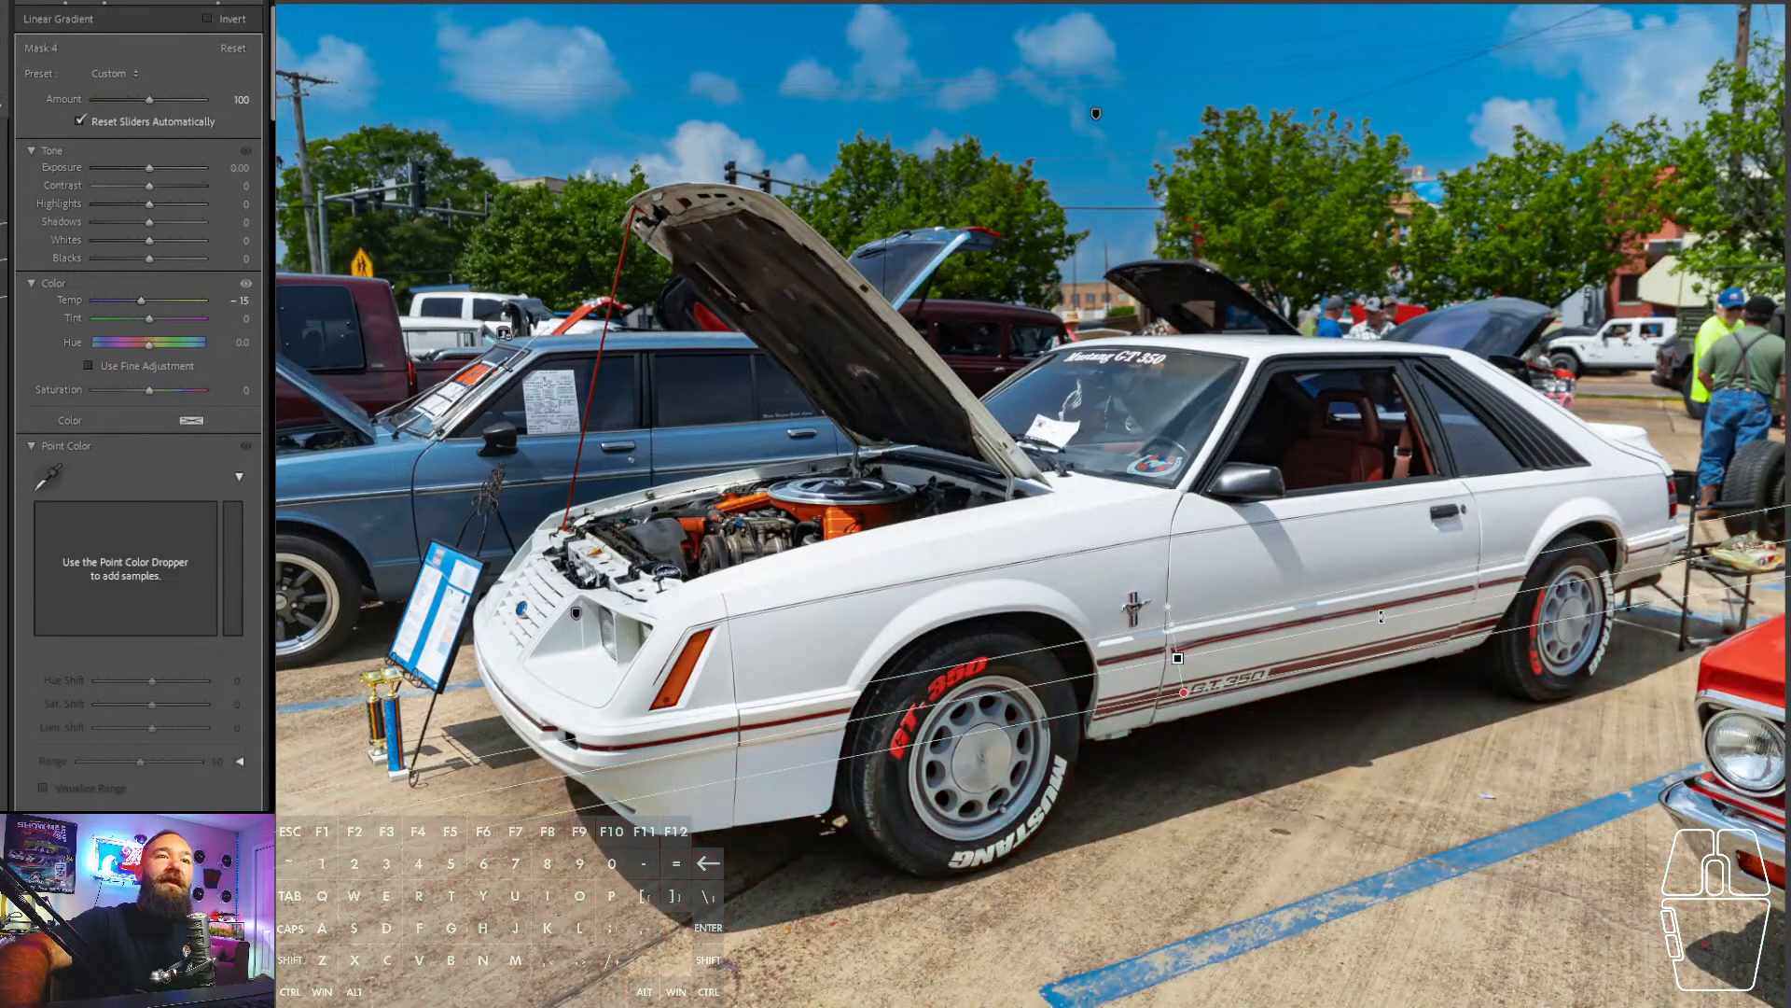
{"action": "left_click_drag", "start_coordinate": [1388, 615], "coordinate": [1388, 618]}
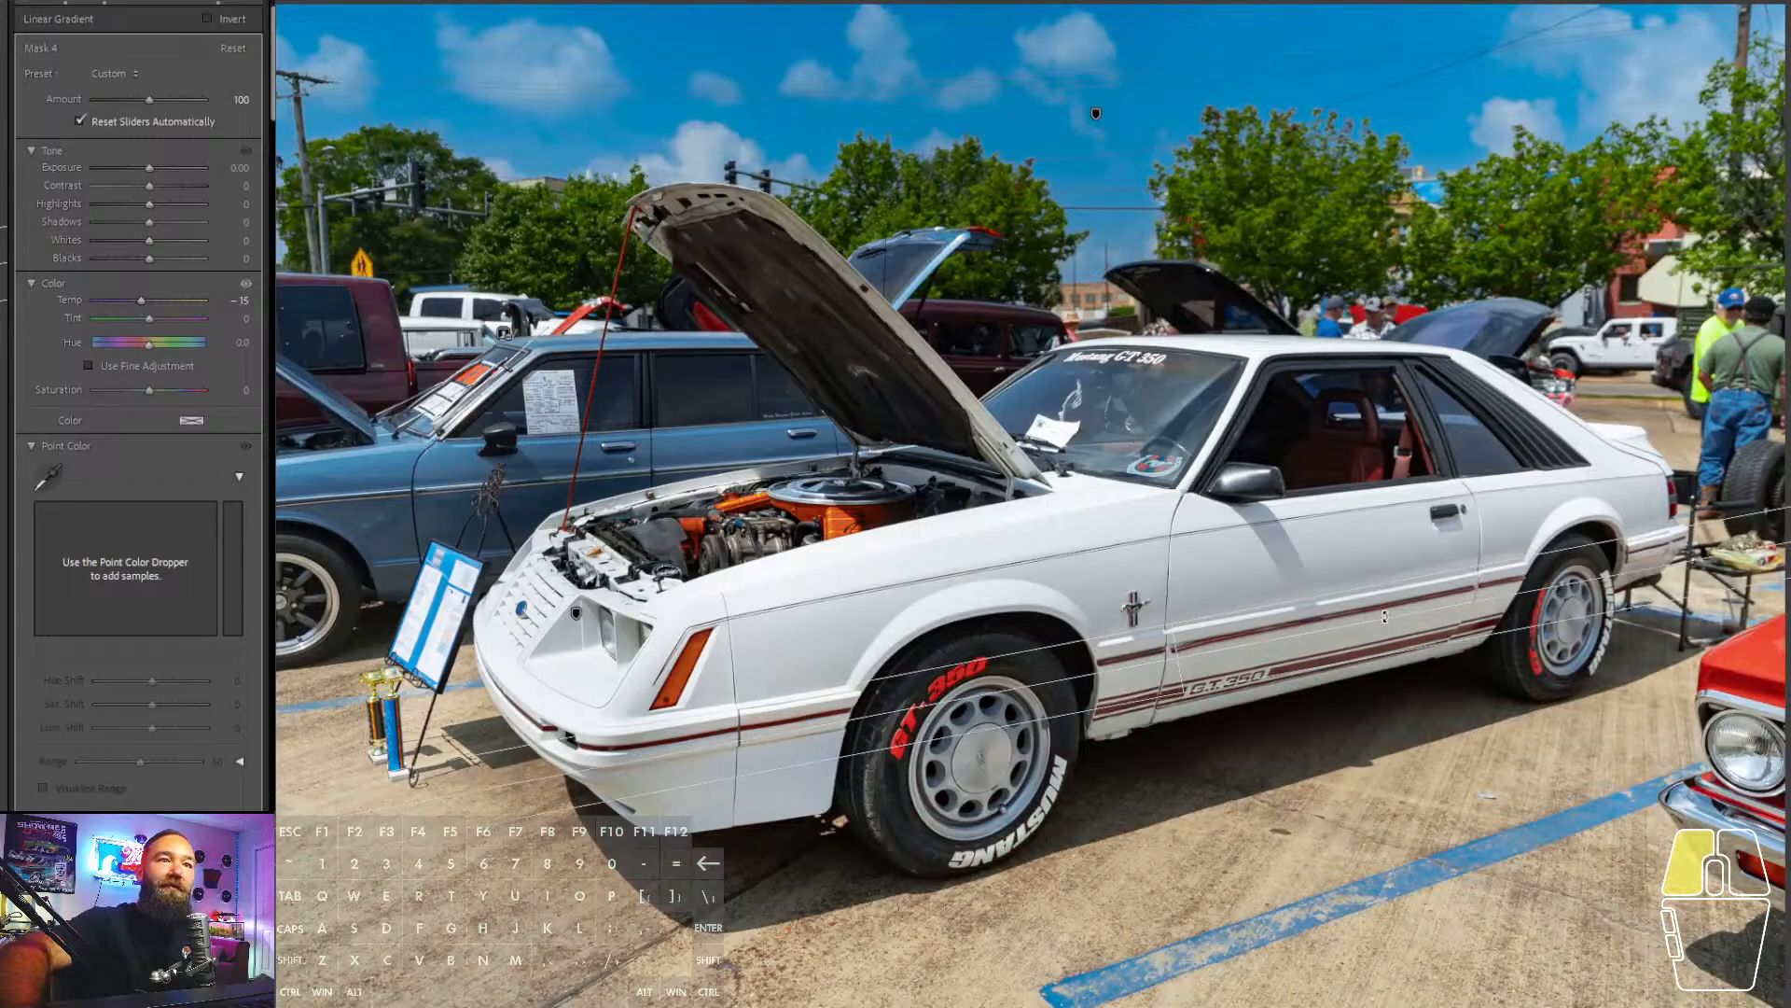
{"action": "left_click_drag", "start_coordinate": [1176, 659], "coordinate": [1178, 647]}
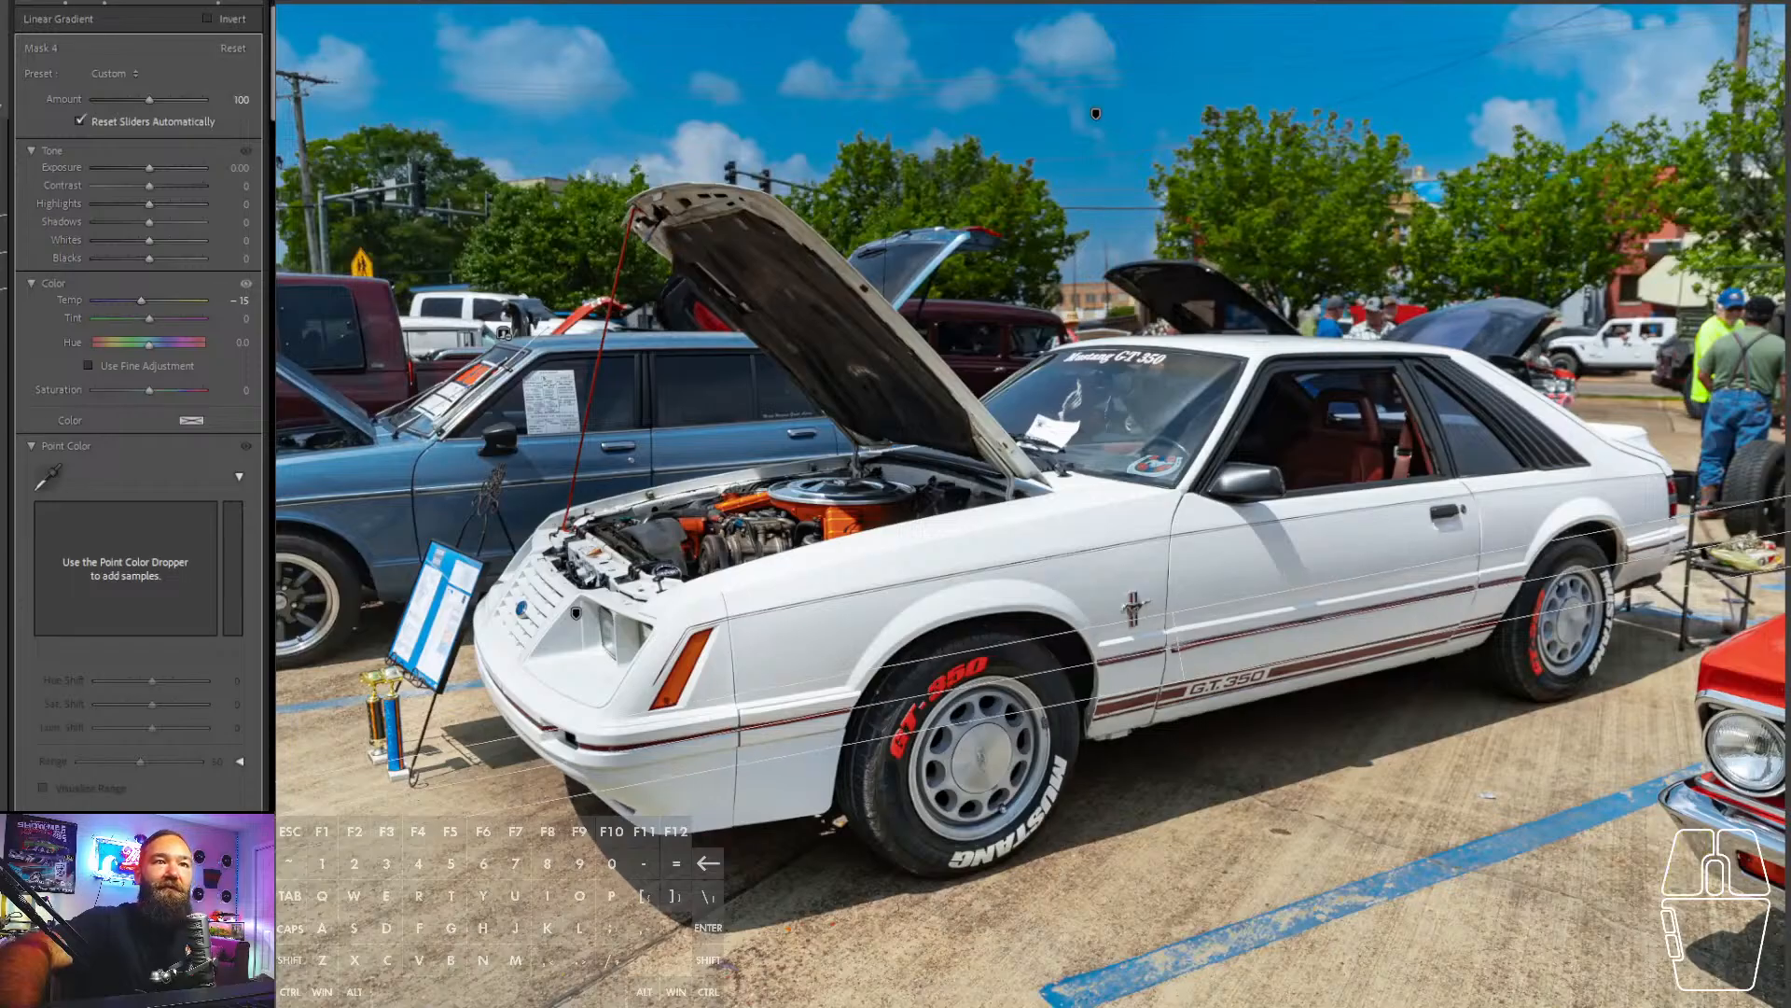
{"action": "left_click", "coordinate": [219, 1]}
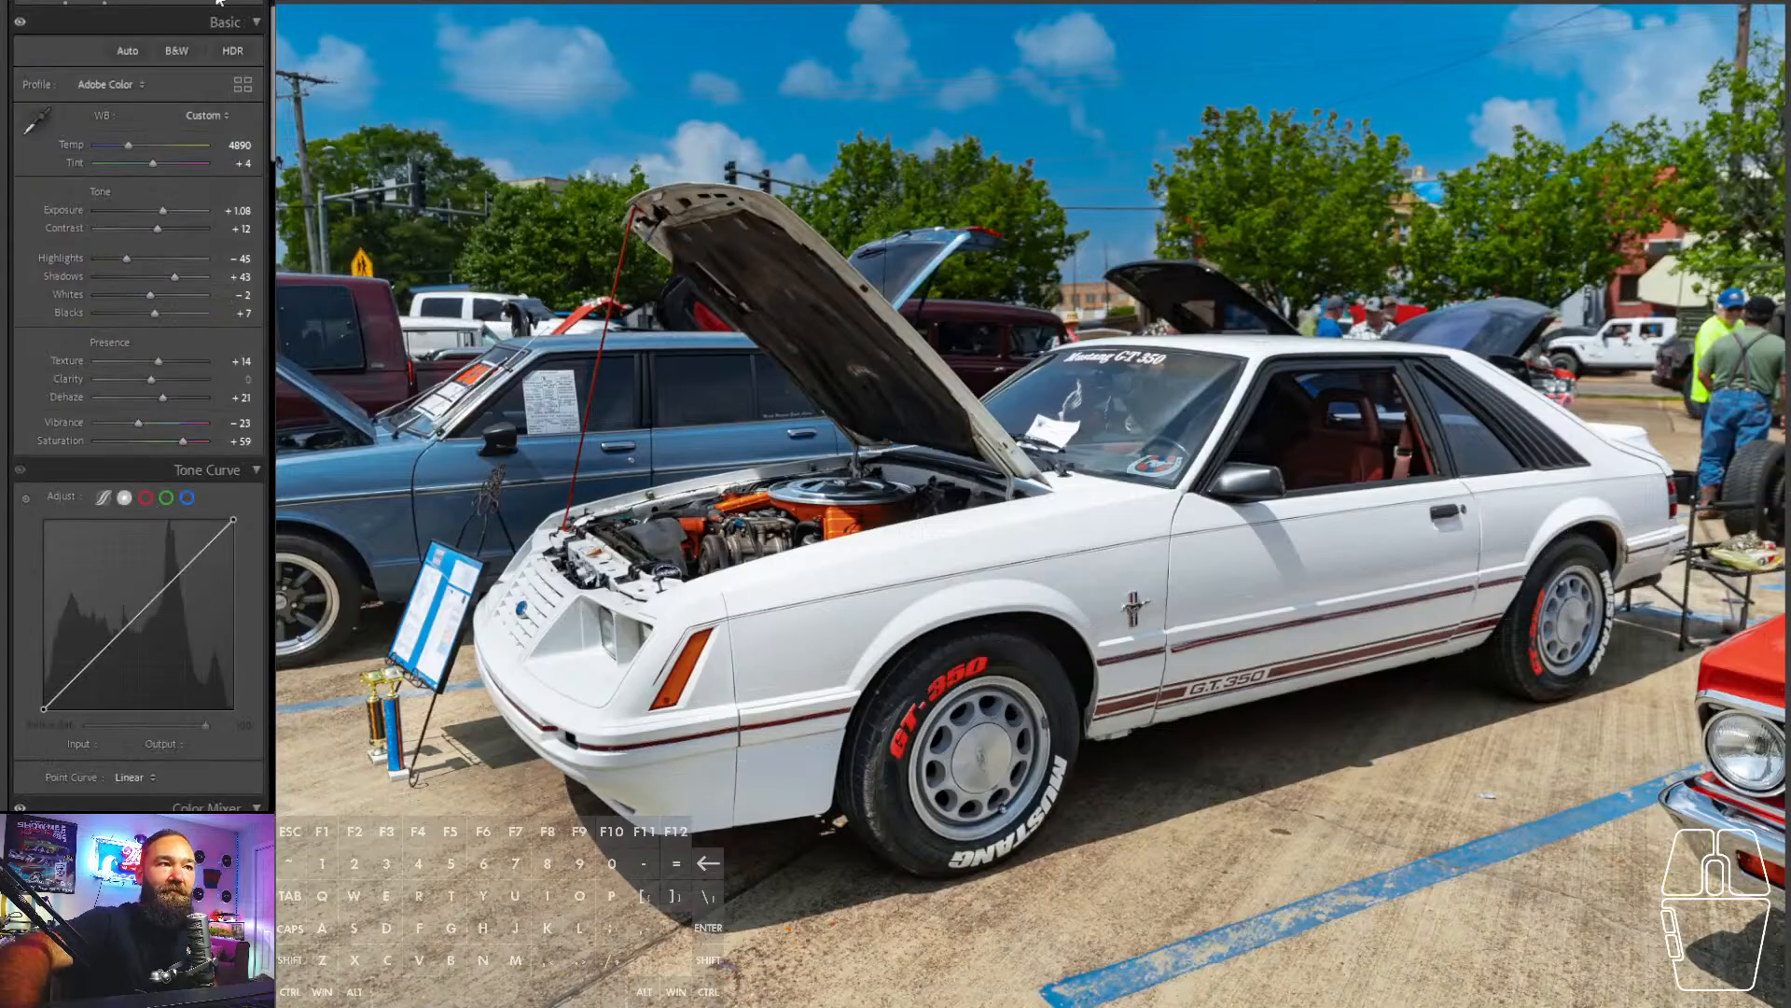